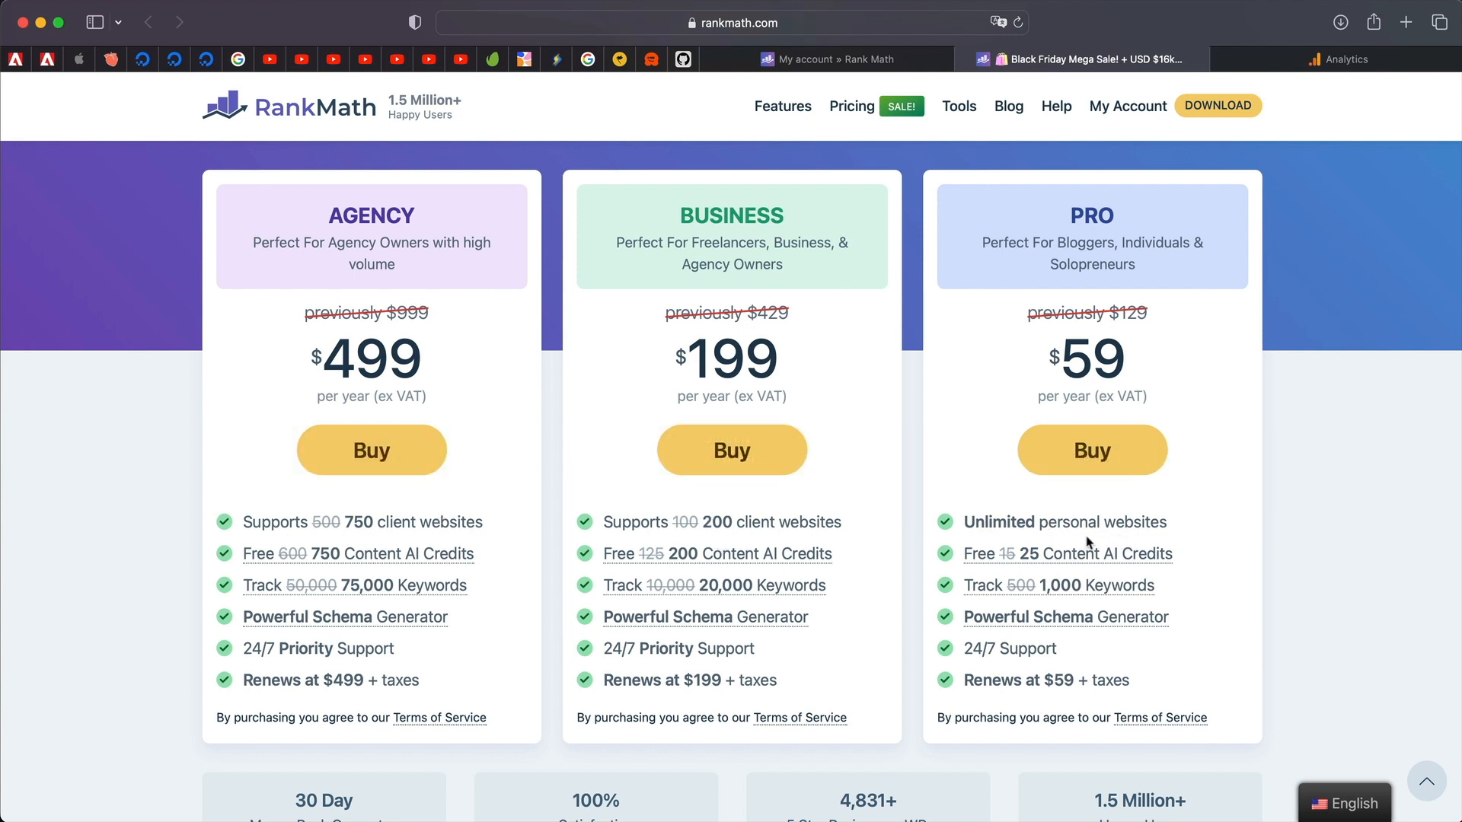
Leave the Rank Math Black Friday pricing page for the 'My account » Rank Math' tab.
mouse_move(862, 555)
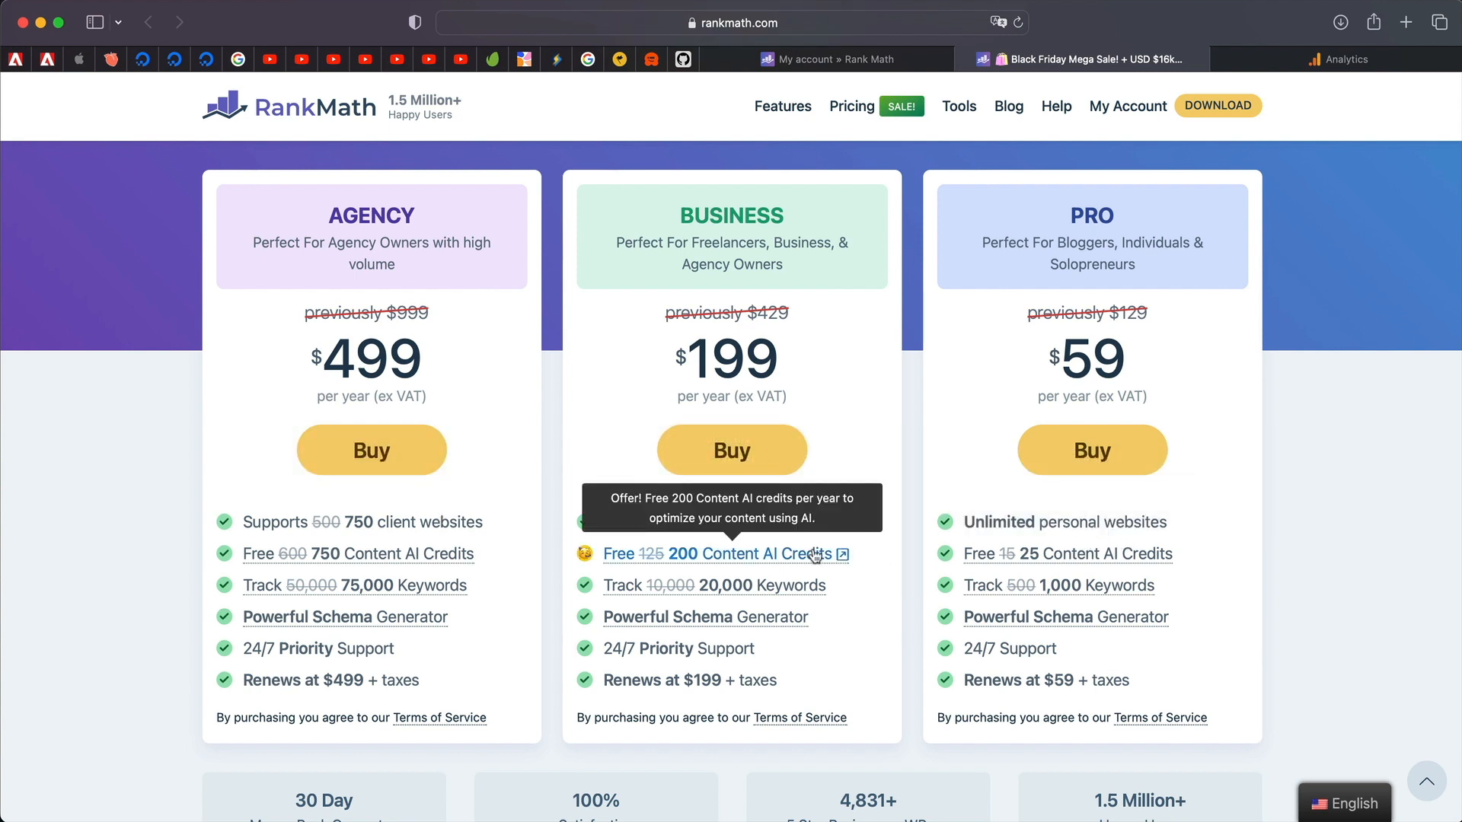
mouse_move(729, 593)
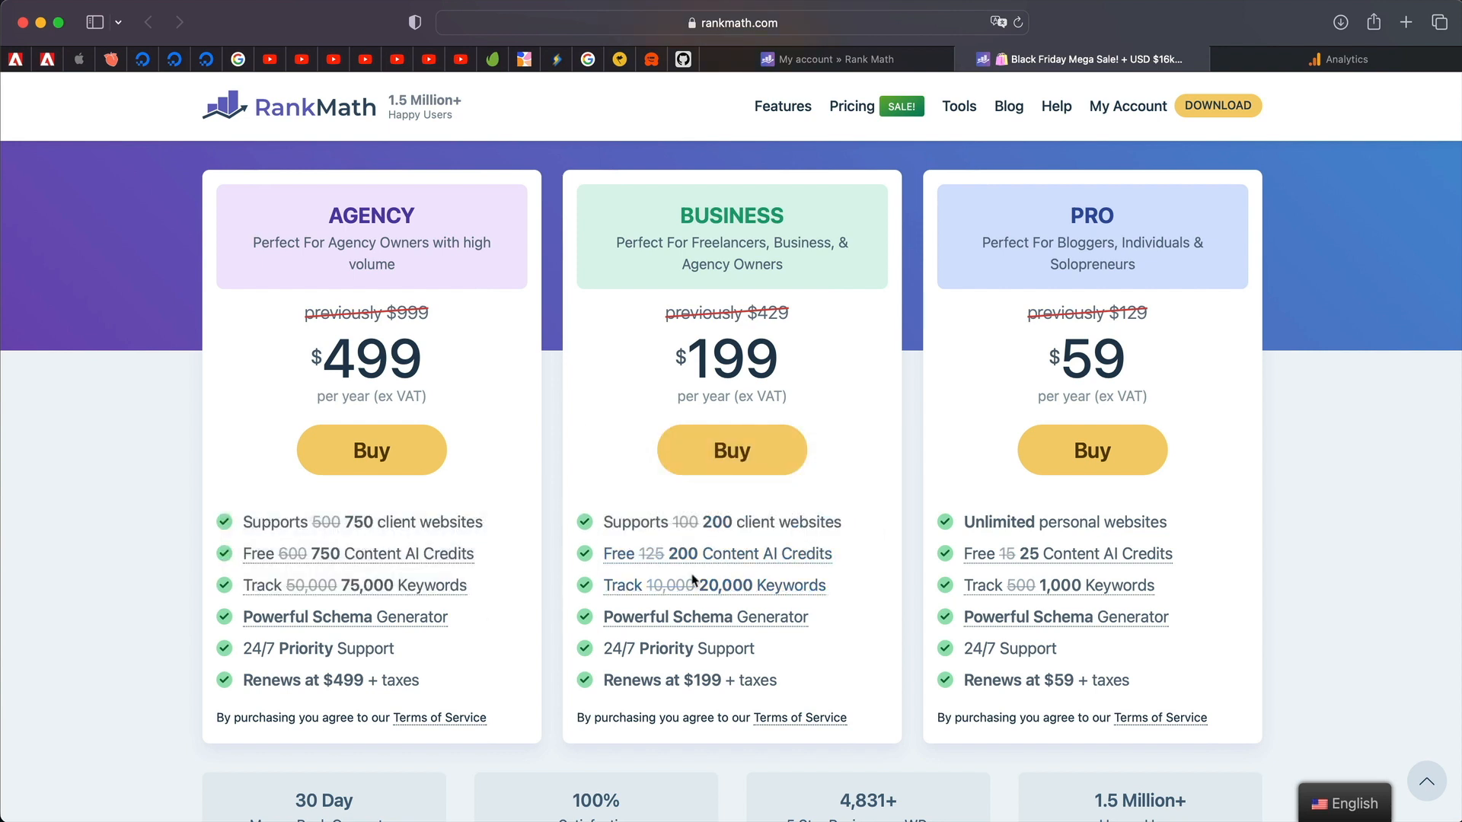
scroll(1219, 556, up, 2)
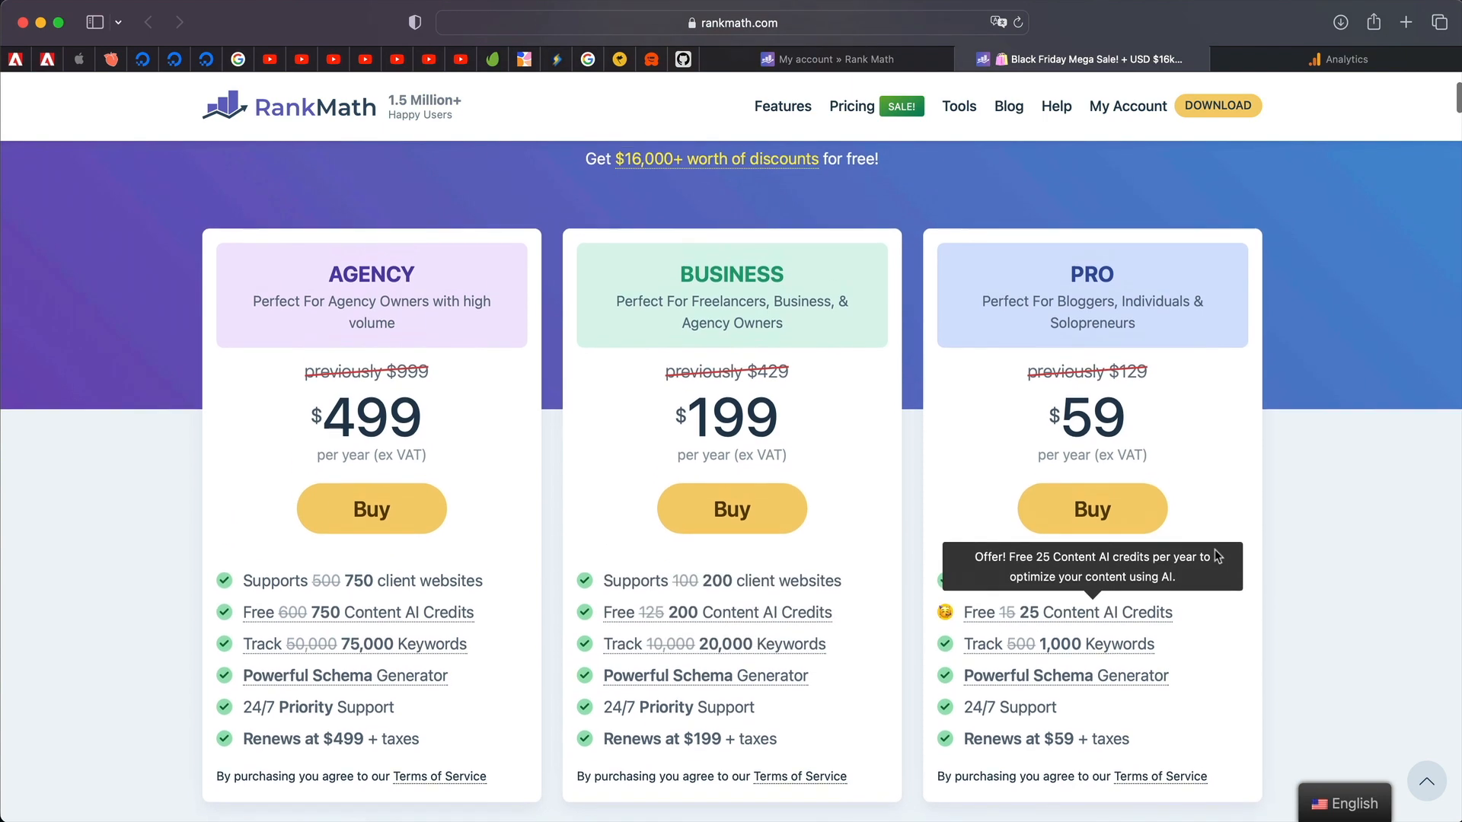
scroll(1200, 300, up, 1)
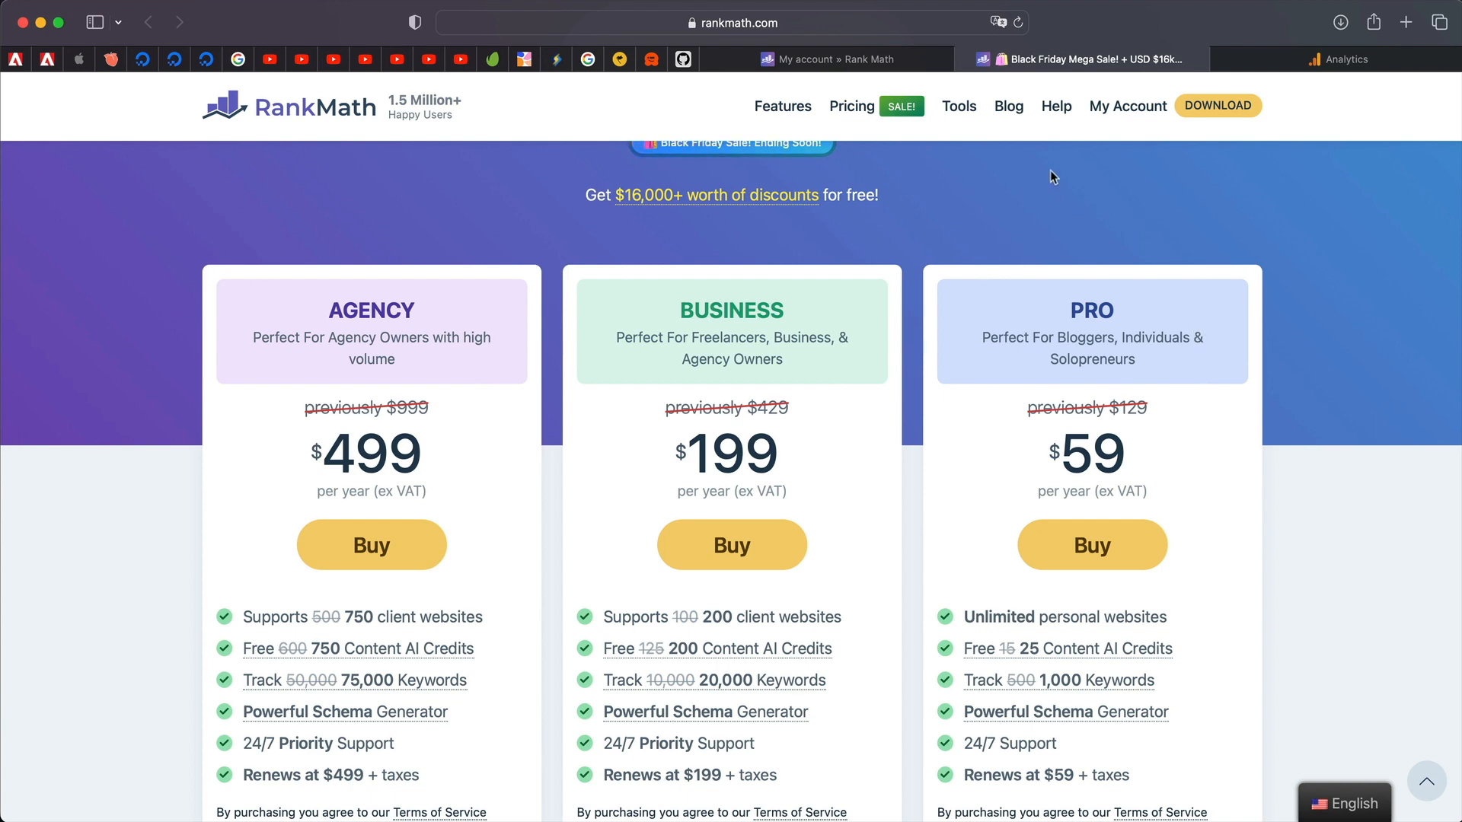
click(882, 59)
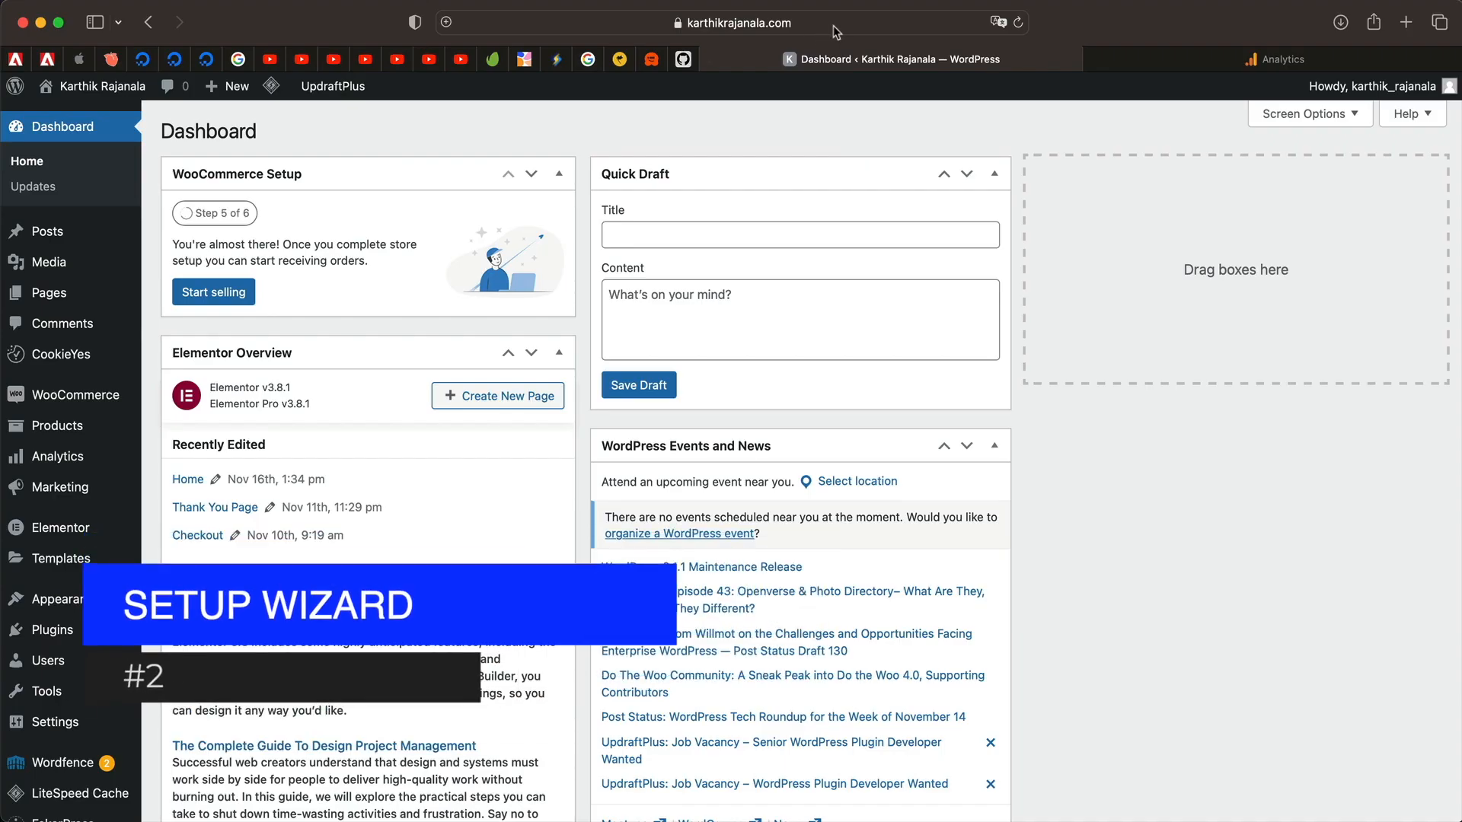
Go to WordPress's Add Plugins page and bring up the plugin .zip upload option.
click(834, 29)
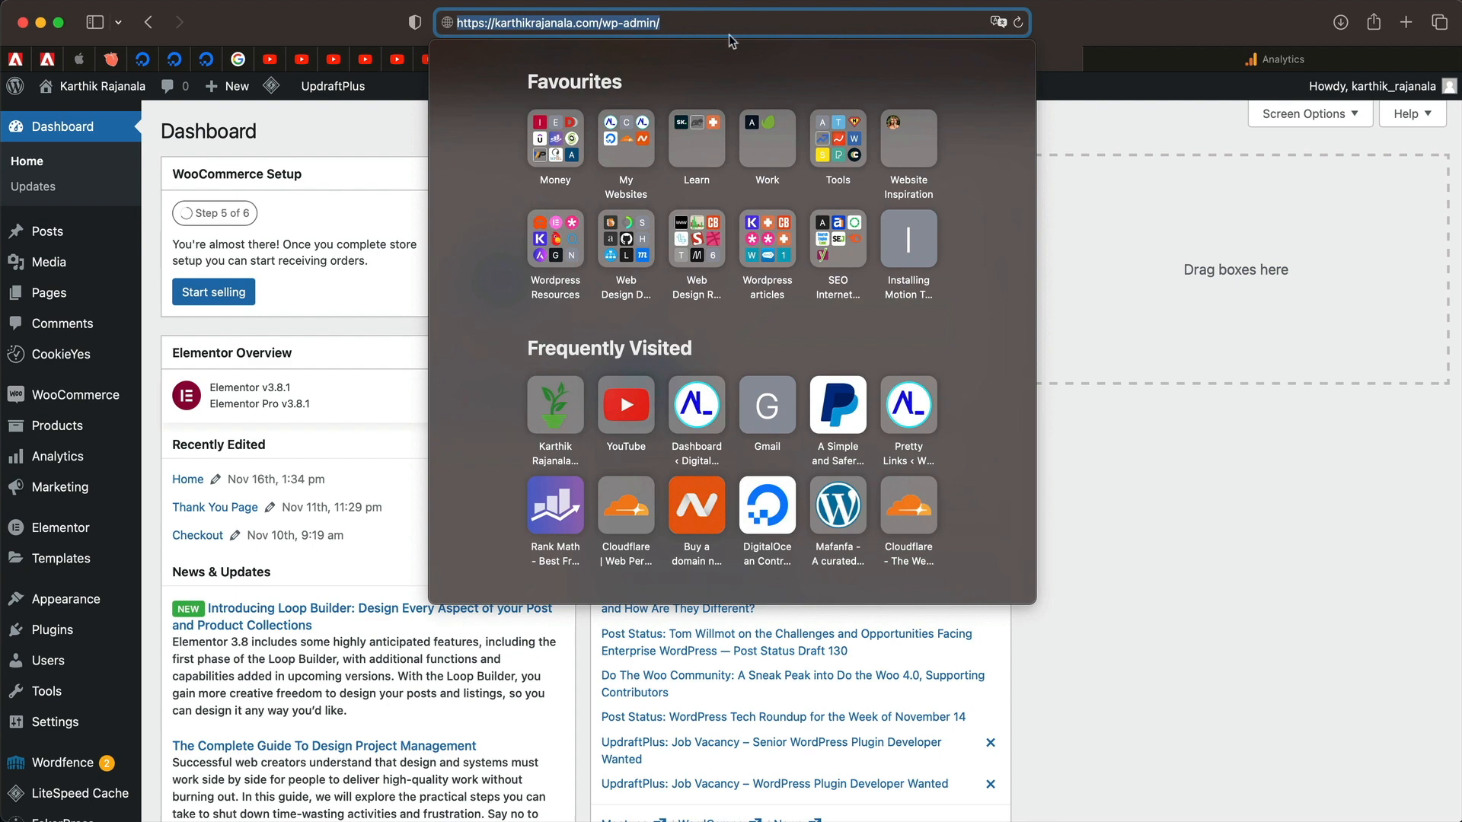
click(1163, 524)
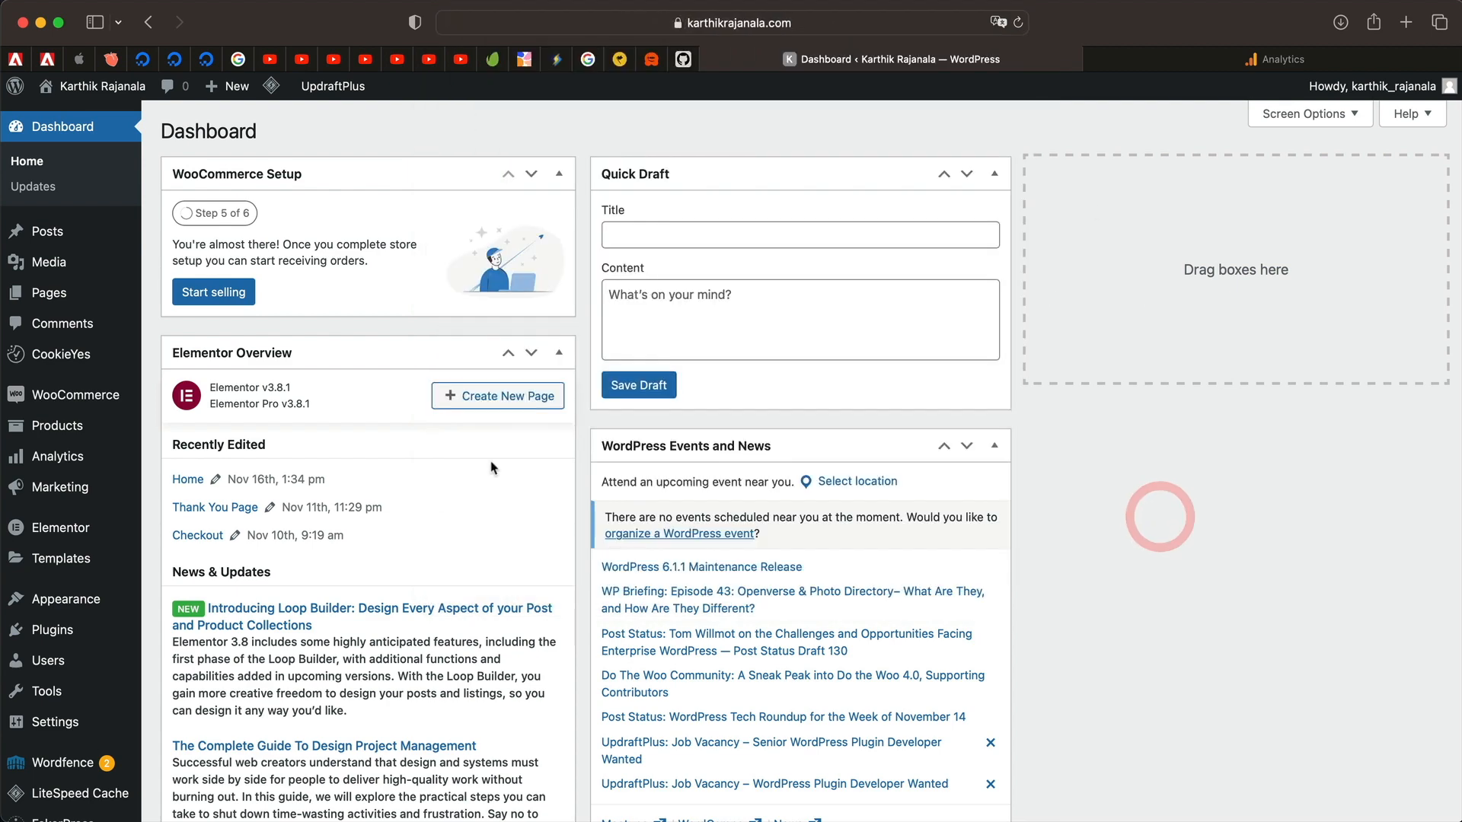
scroll(213, 381, down, 3)
mouse_move(73, 577)
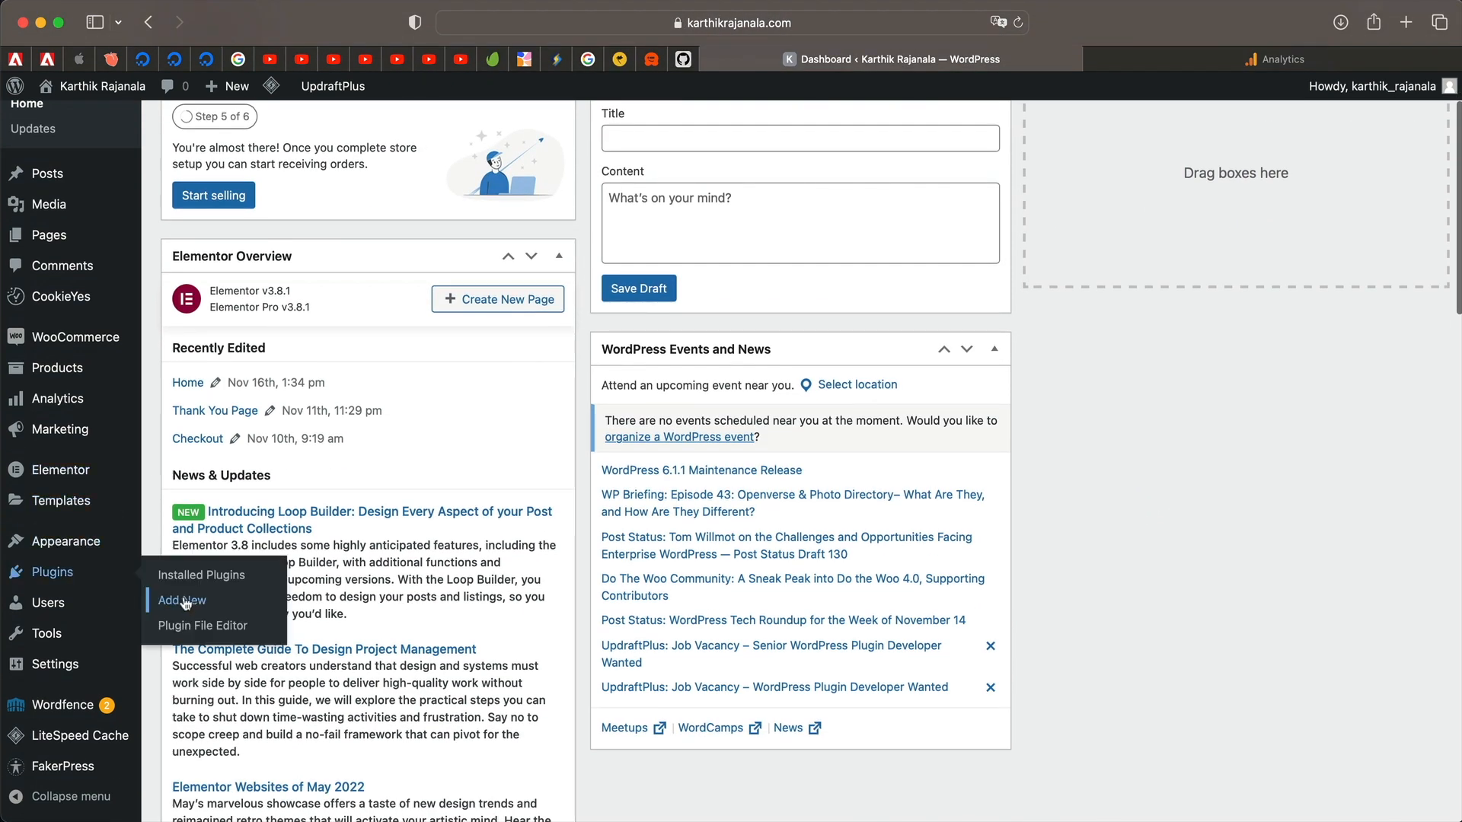
click(188, 601)
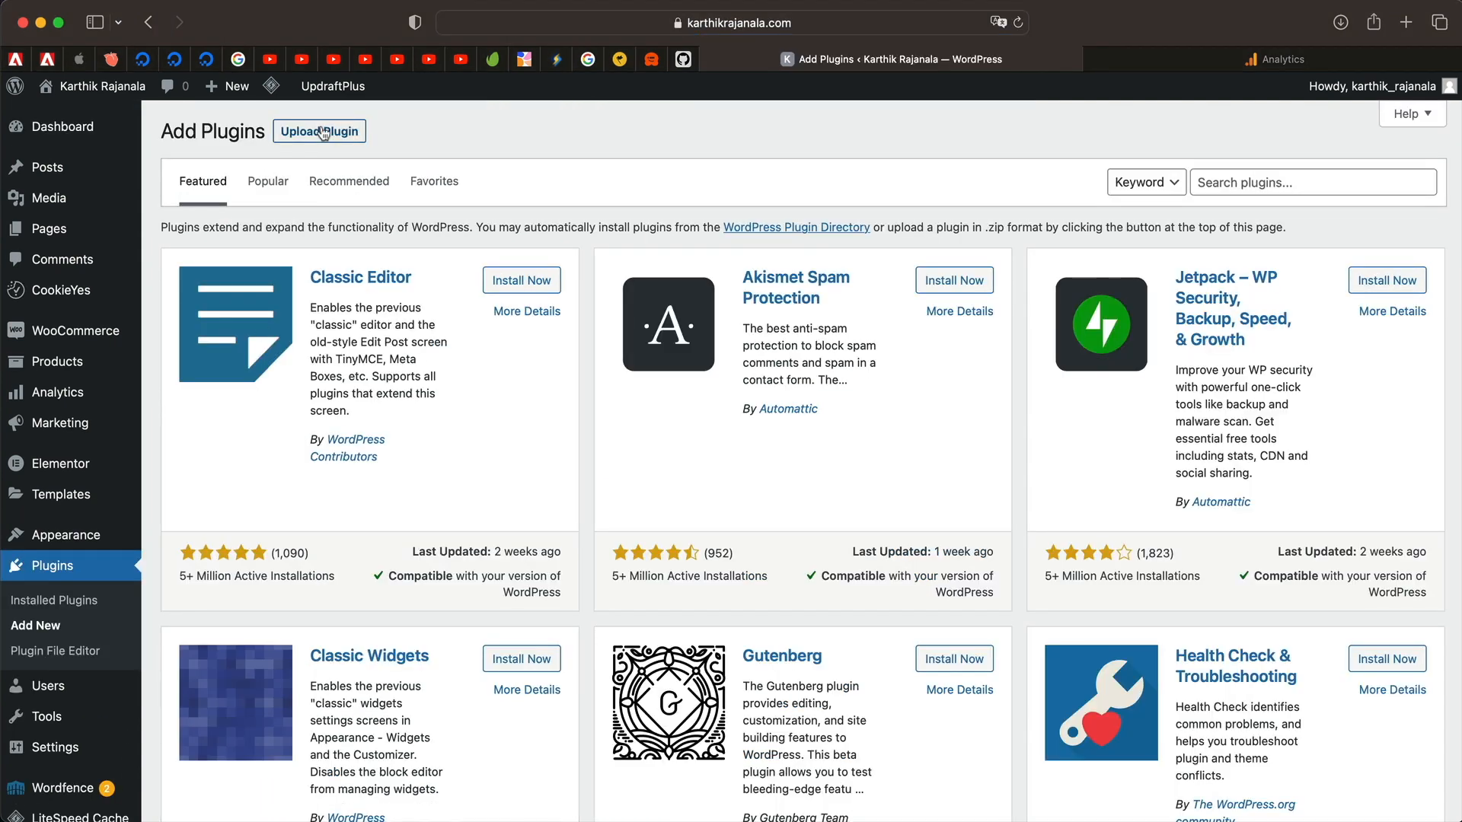
click(321, 131)
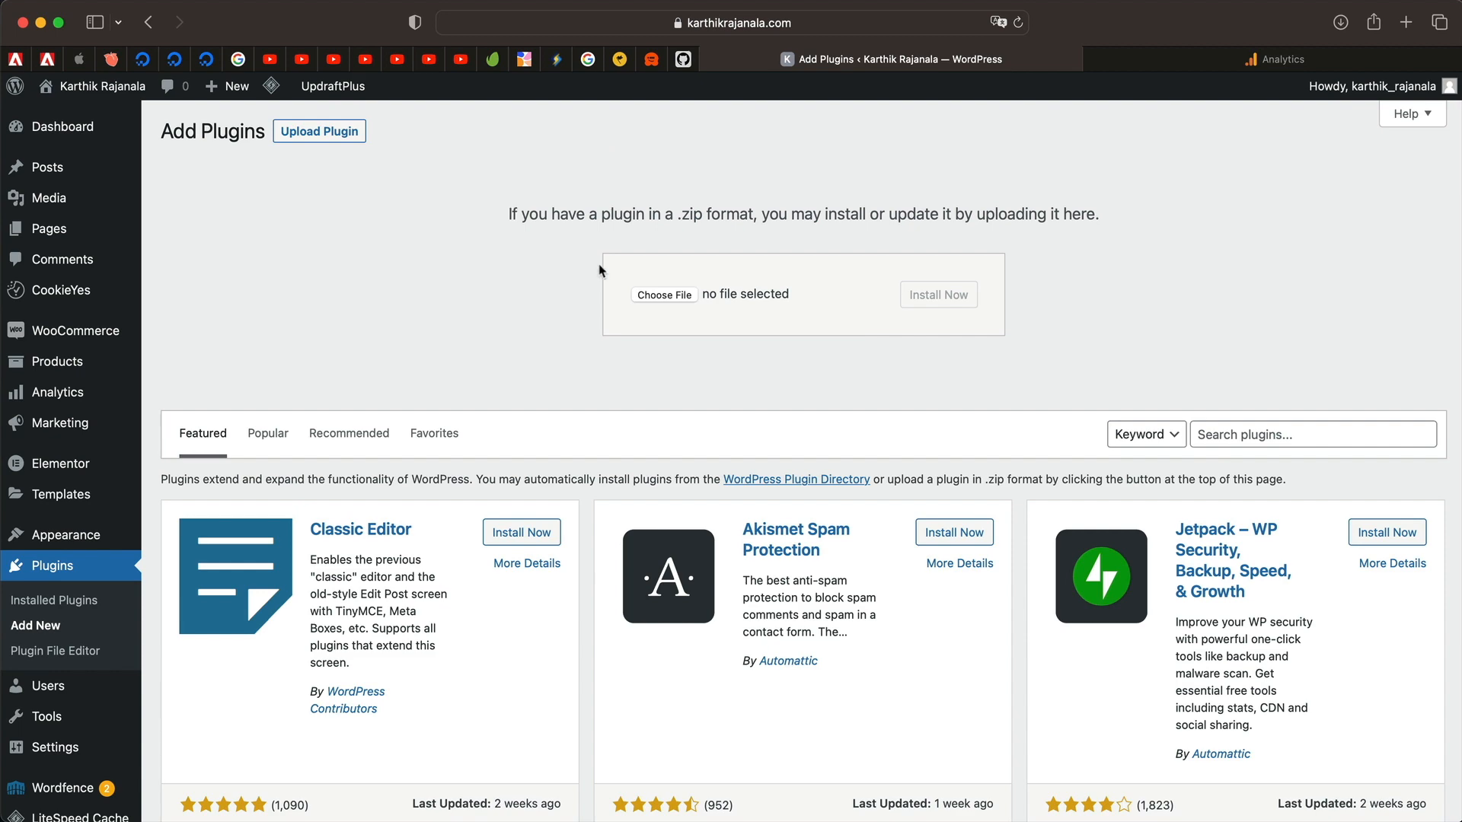
Upload seo-by-rank-math-pro.zip from Downloads, install it and activate the plugin.
click(669, 297)
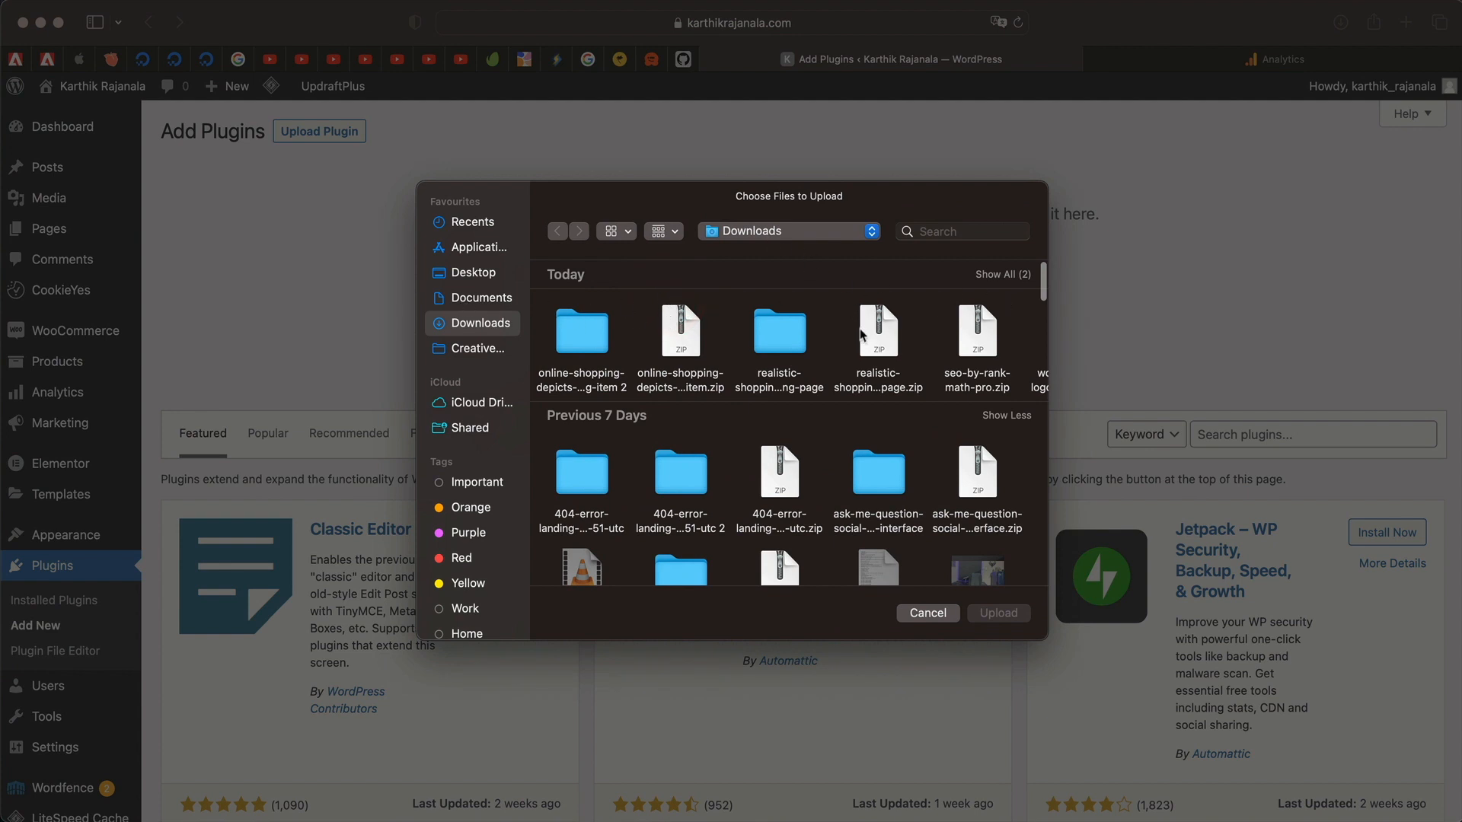
scroll(913, 355, right, 2)
click(929, 354)
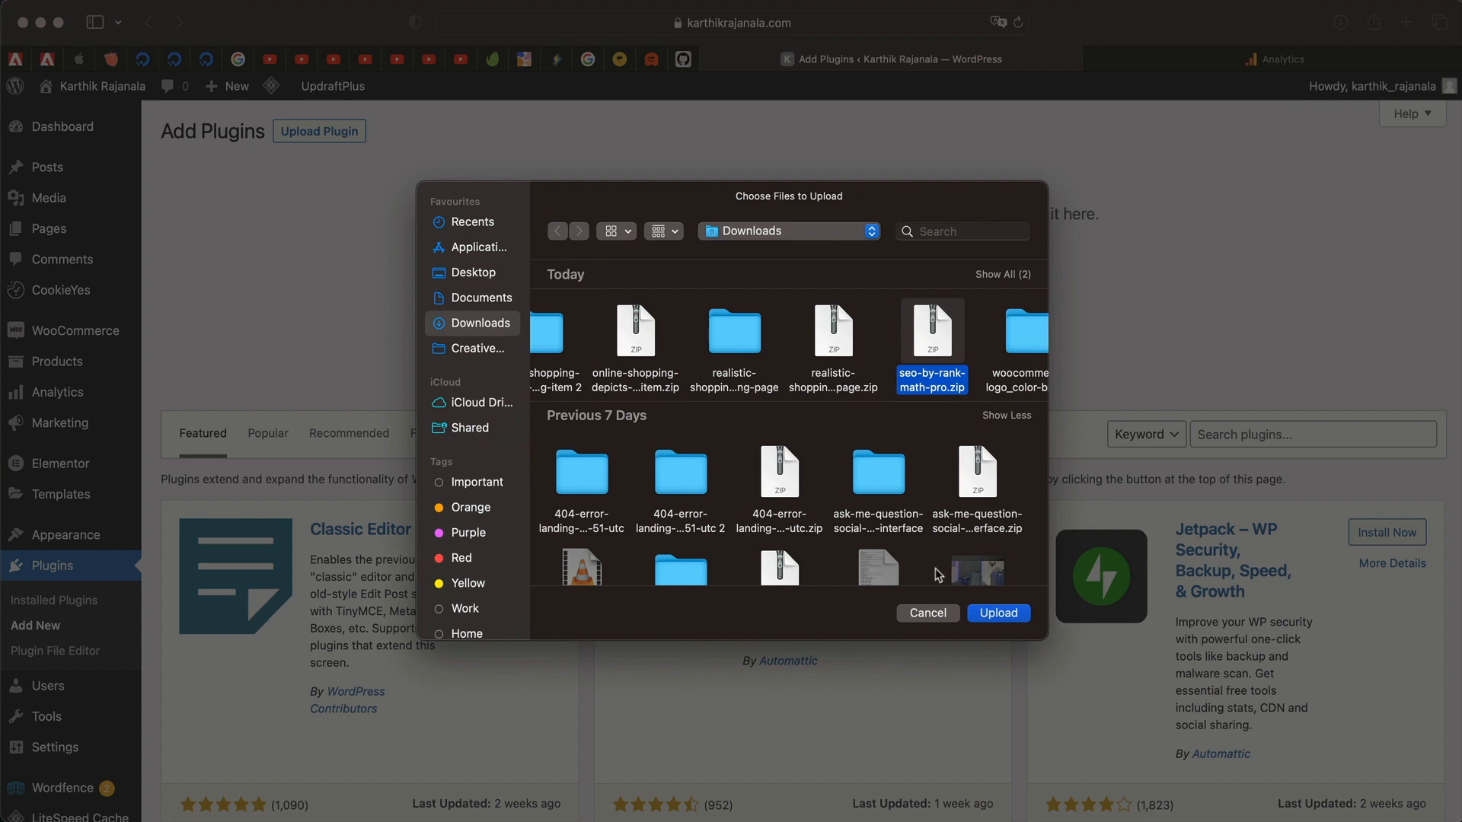
click(999, 614)
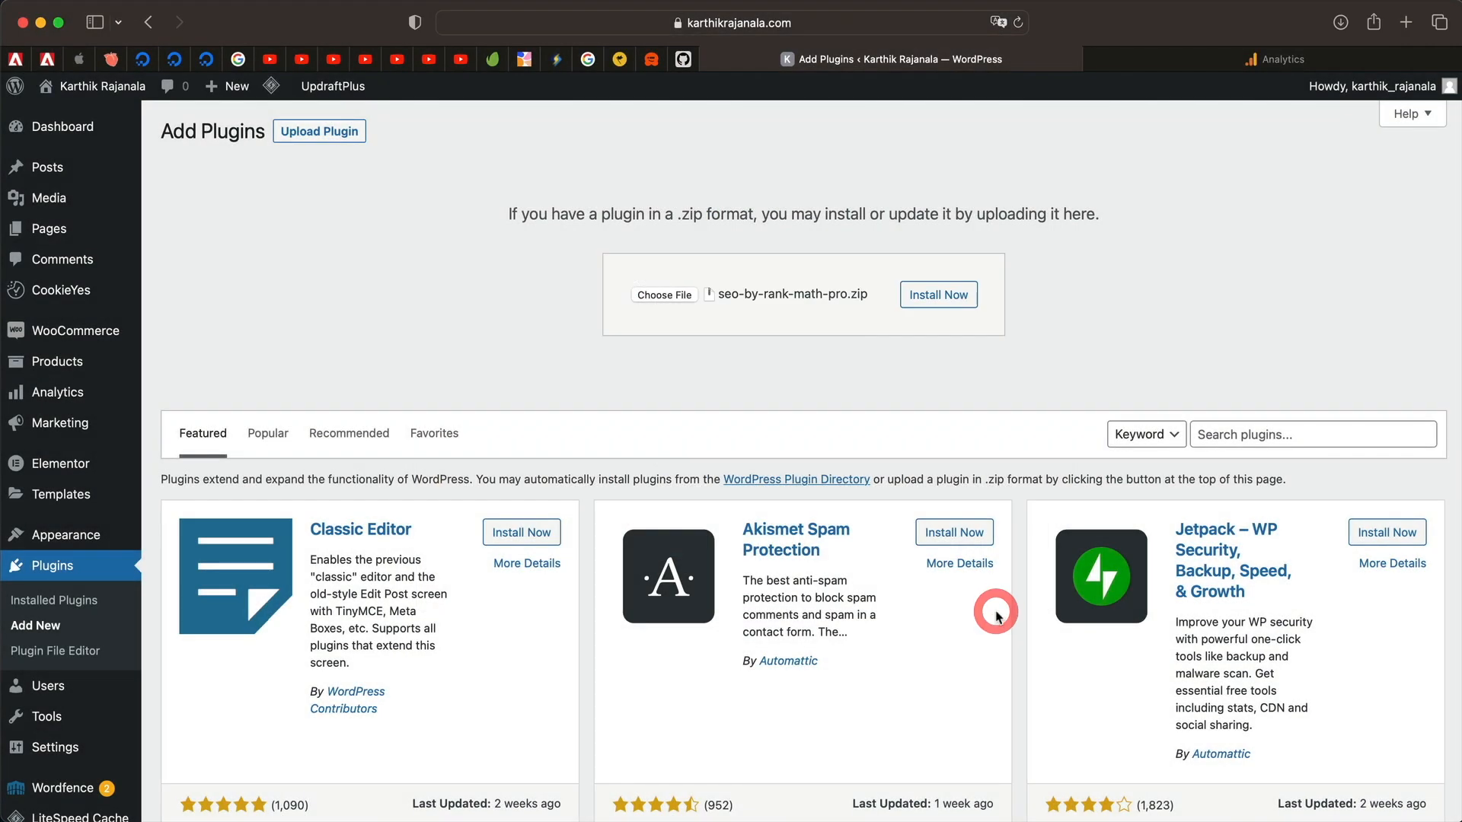
click(930, 307)
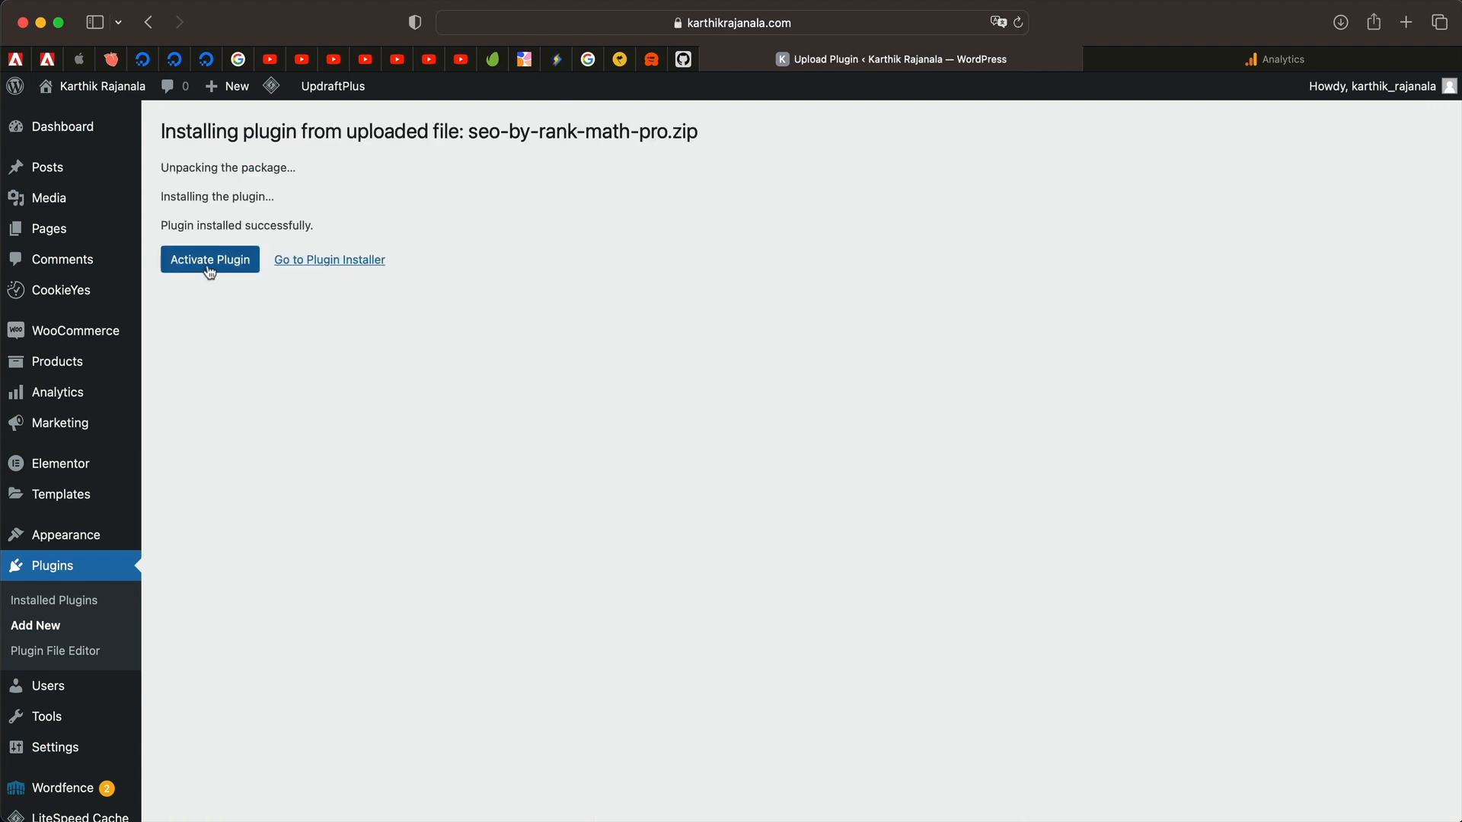
click(207, 265)
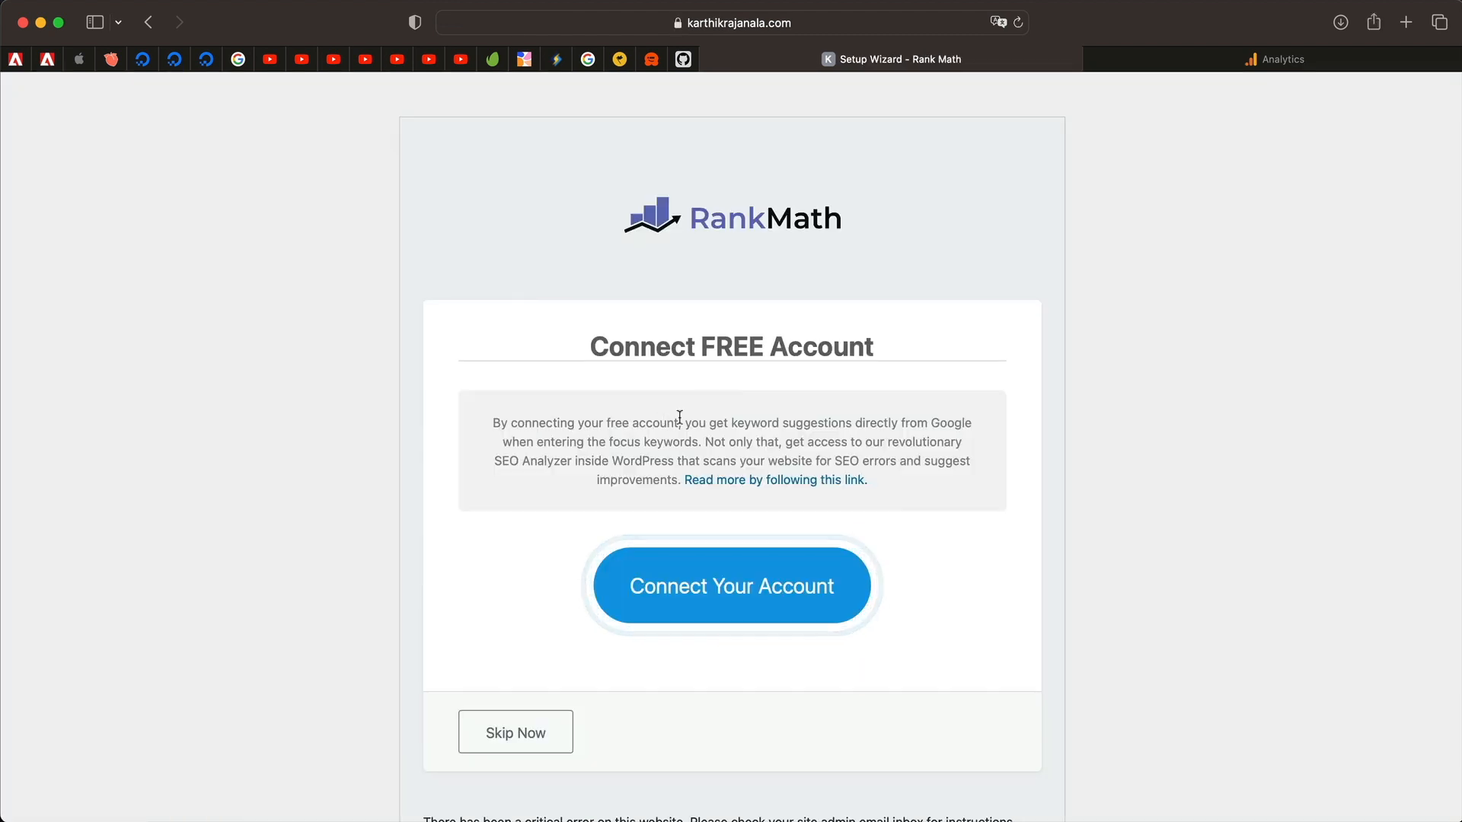
Connect the Rank Math account and confirm activation of the Rank Math Pro Plan.
triple_click(729, 431)
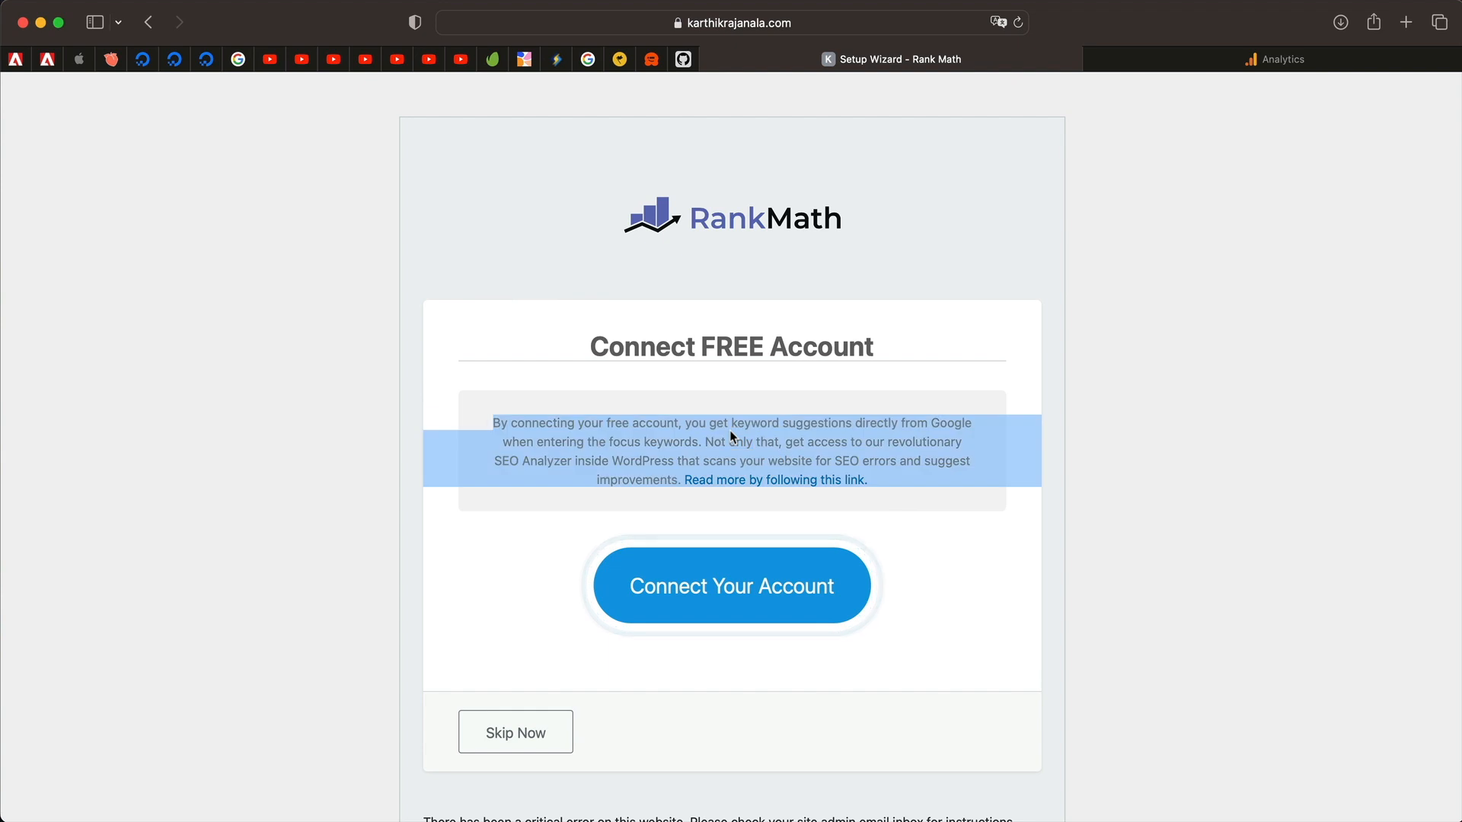
click(740, 352)
triple_click(742, 350)
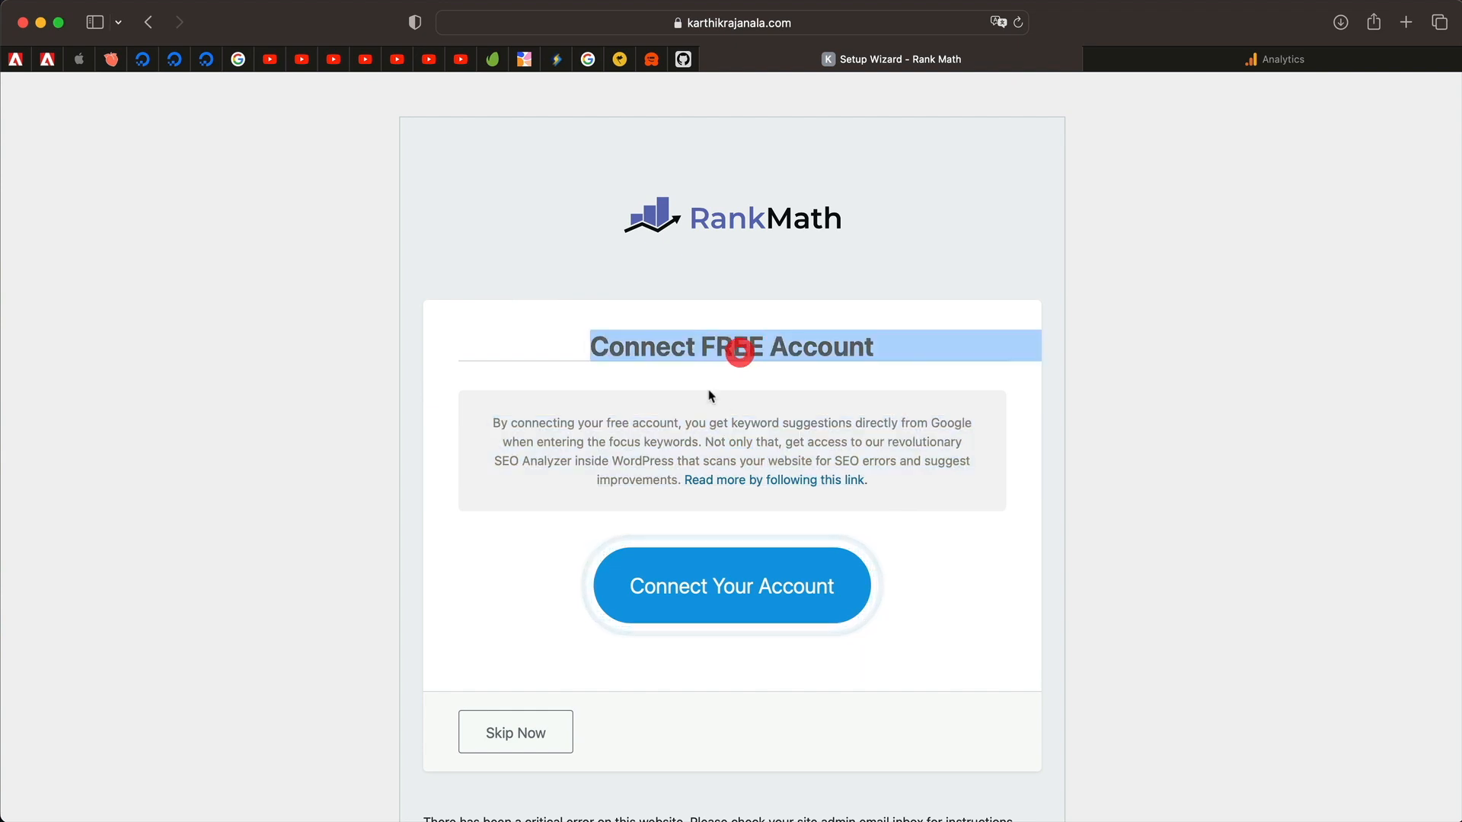
click(692, 580)
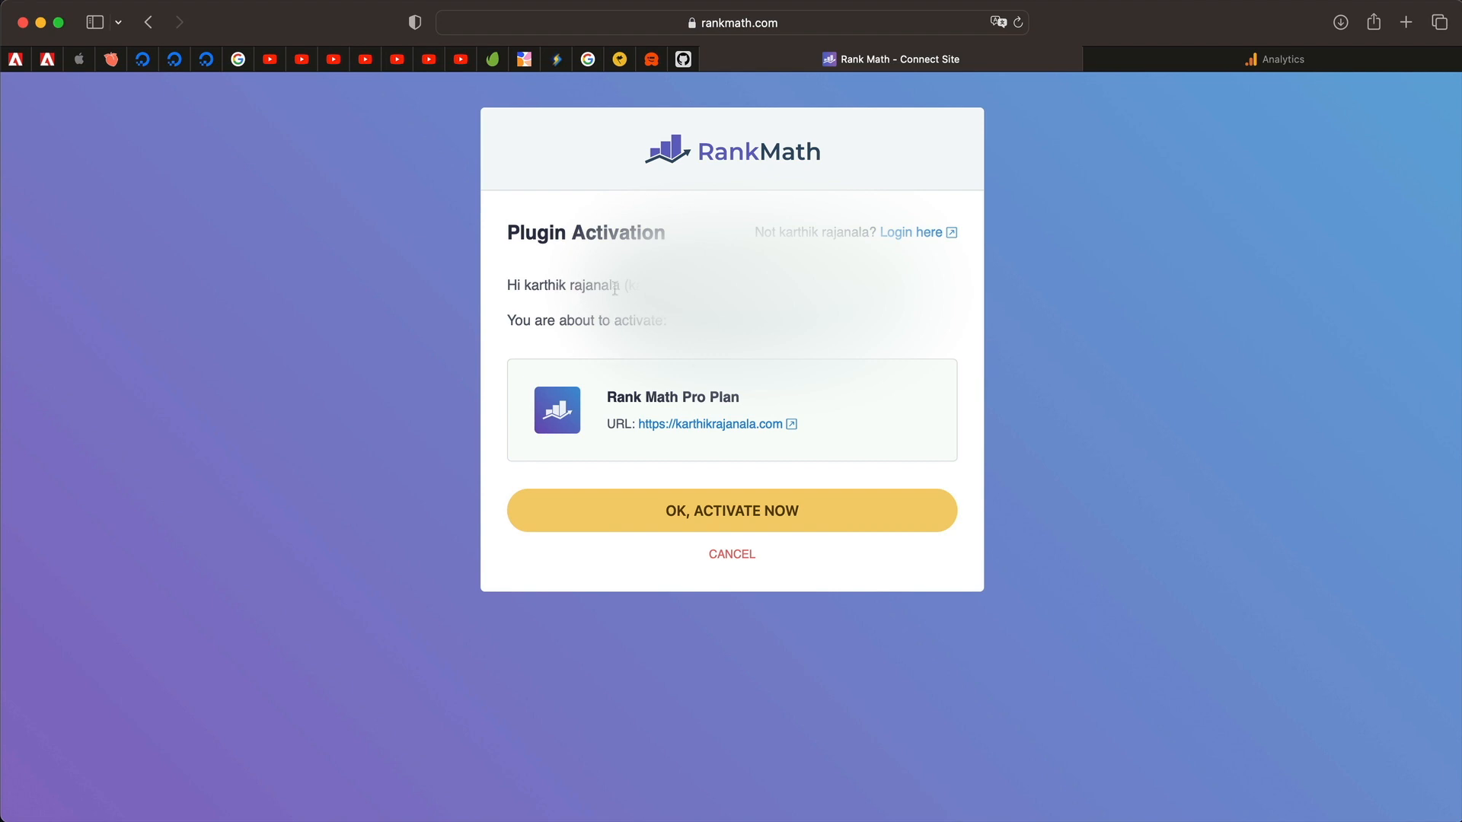
click(733, 512)
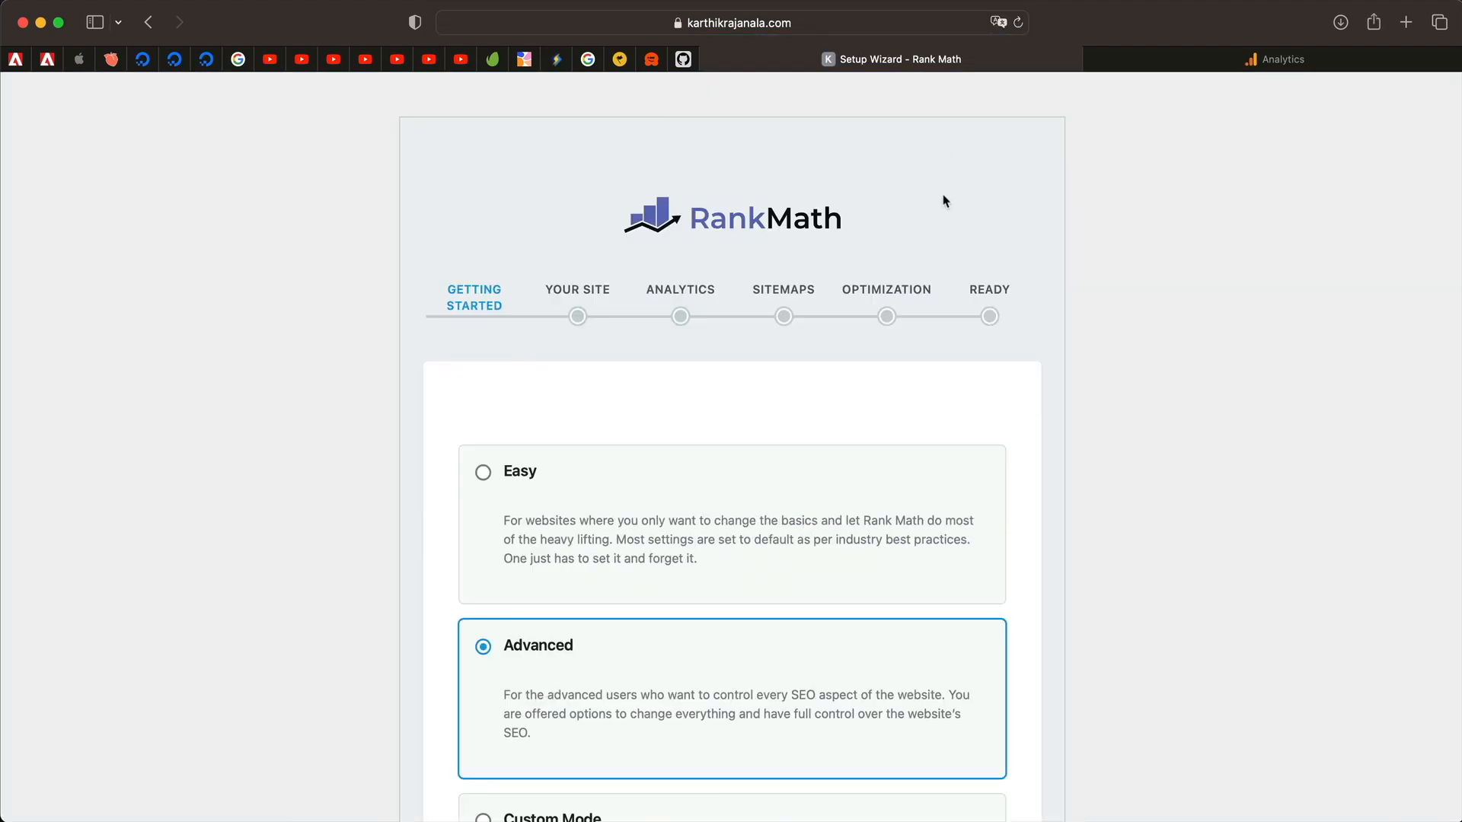
Leave the setup mode on Advanced after trying Custom Mode, and start the wizard.
scroll(944, 201, down, 3)
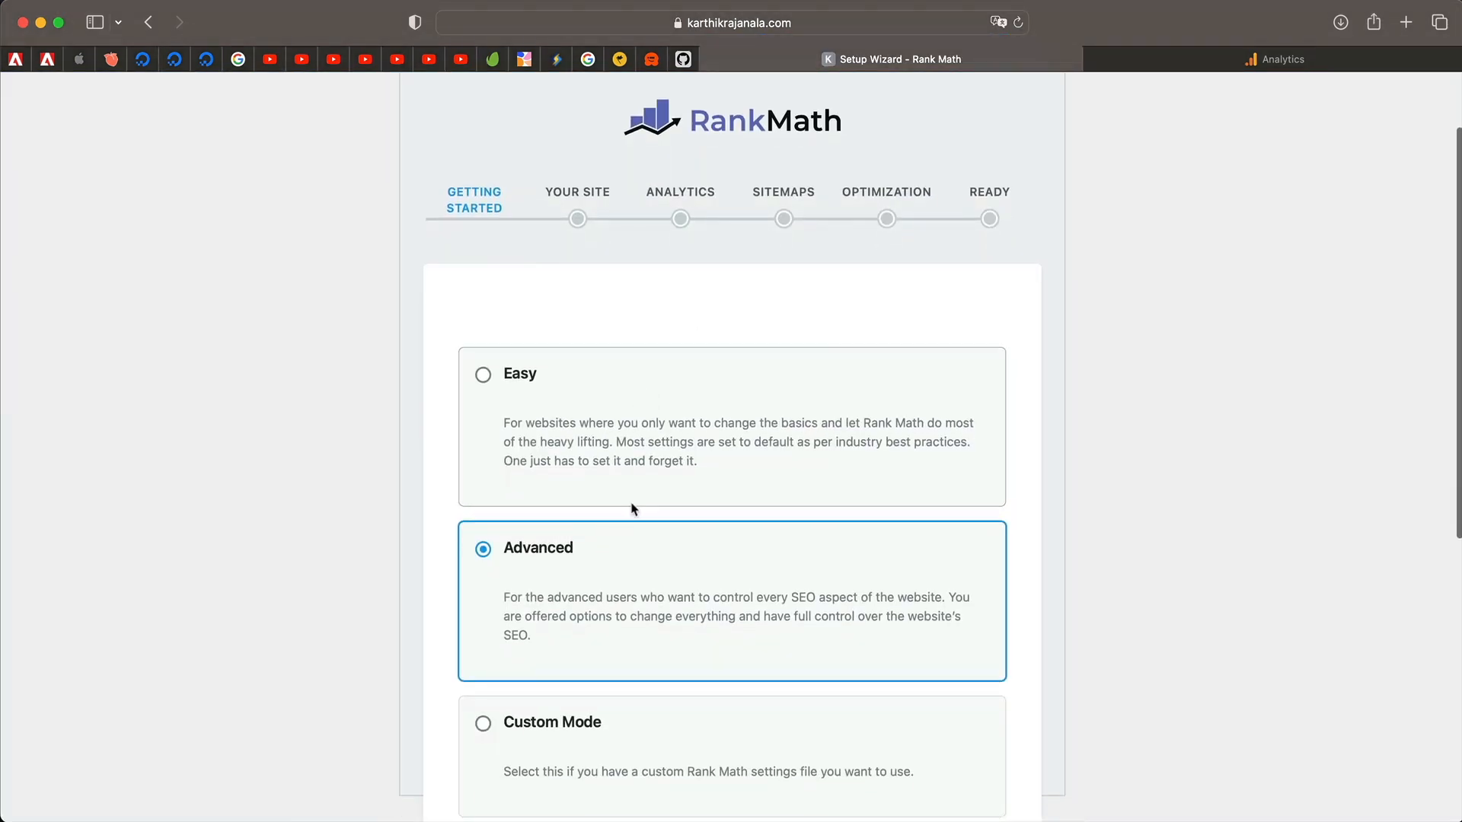
scroll(632, 582, down, 3)
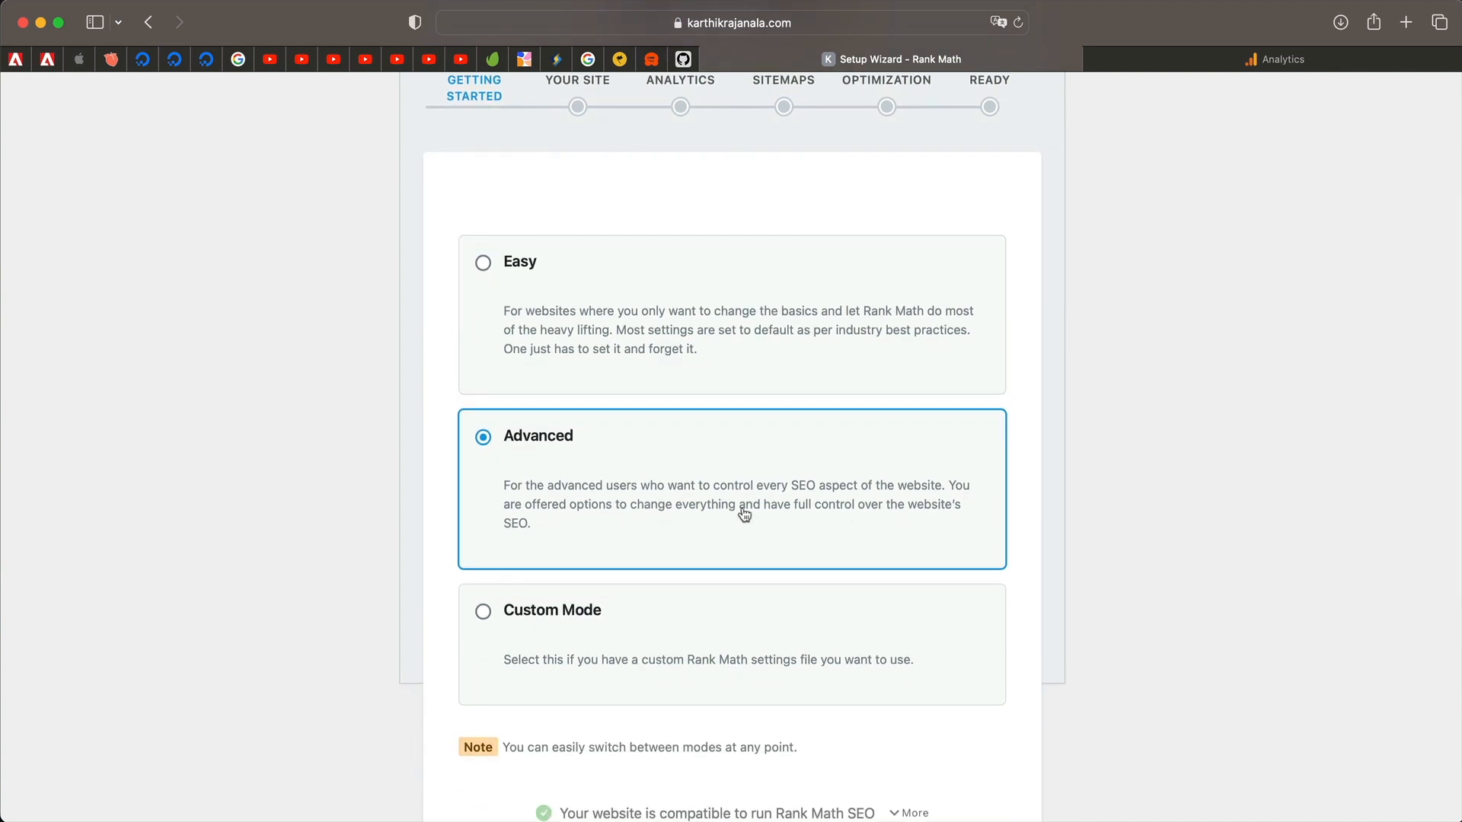
scroll(745, 515, down, 4)
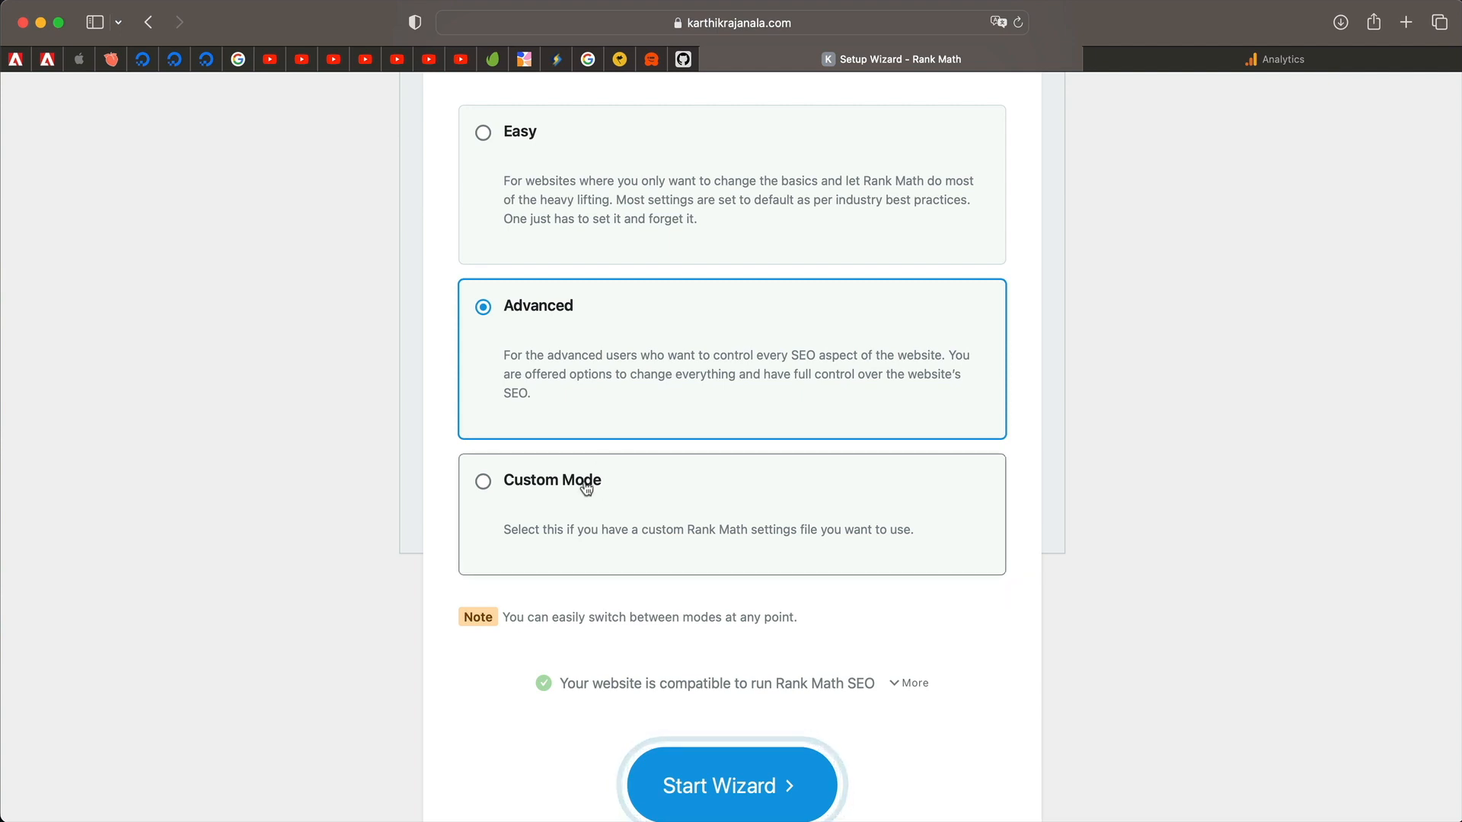
click(510, 484)
click(560, 339)
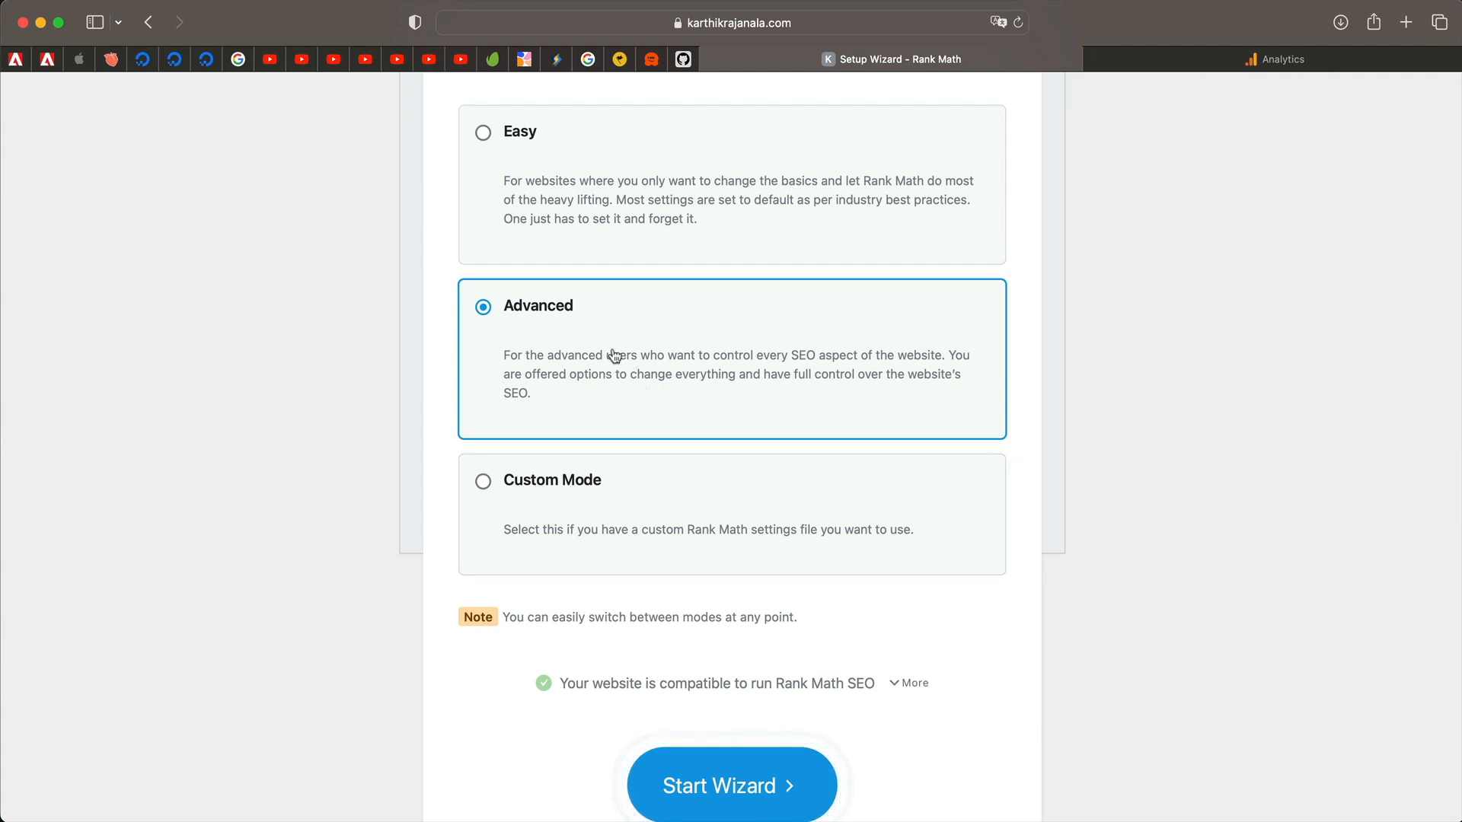
scroll(591, 339, down, 3)
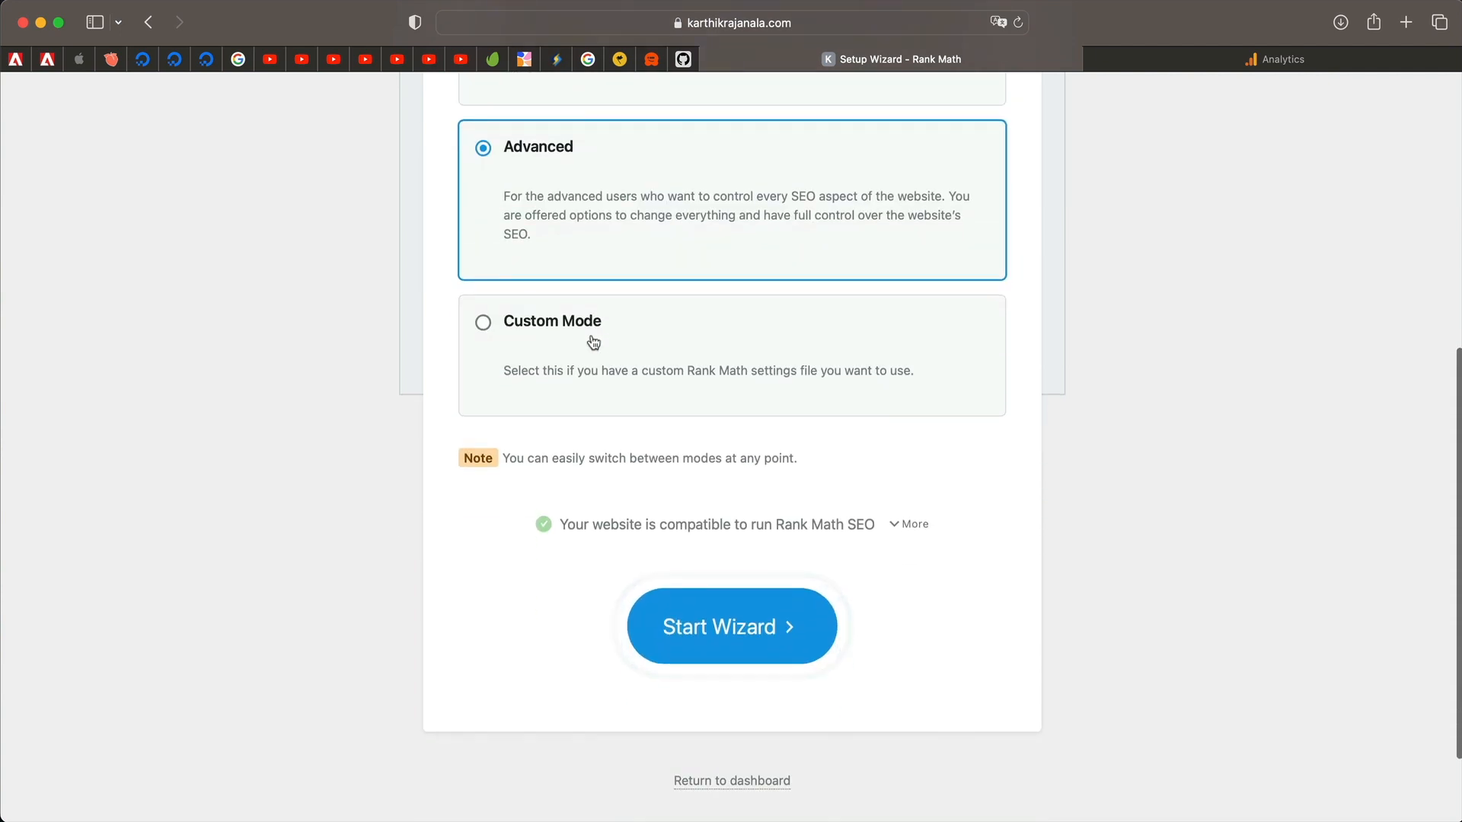
click(738, 632)
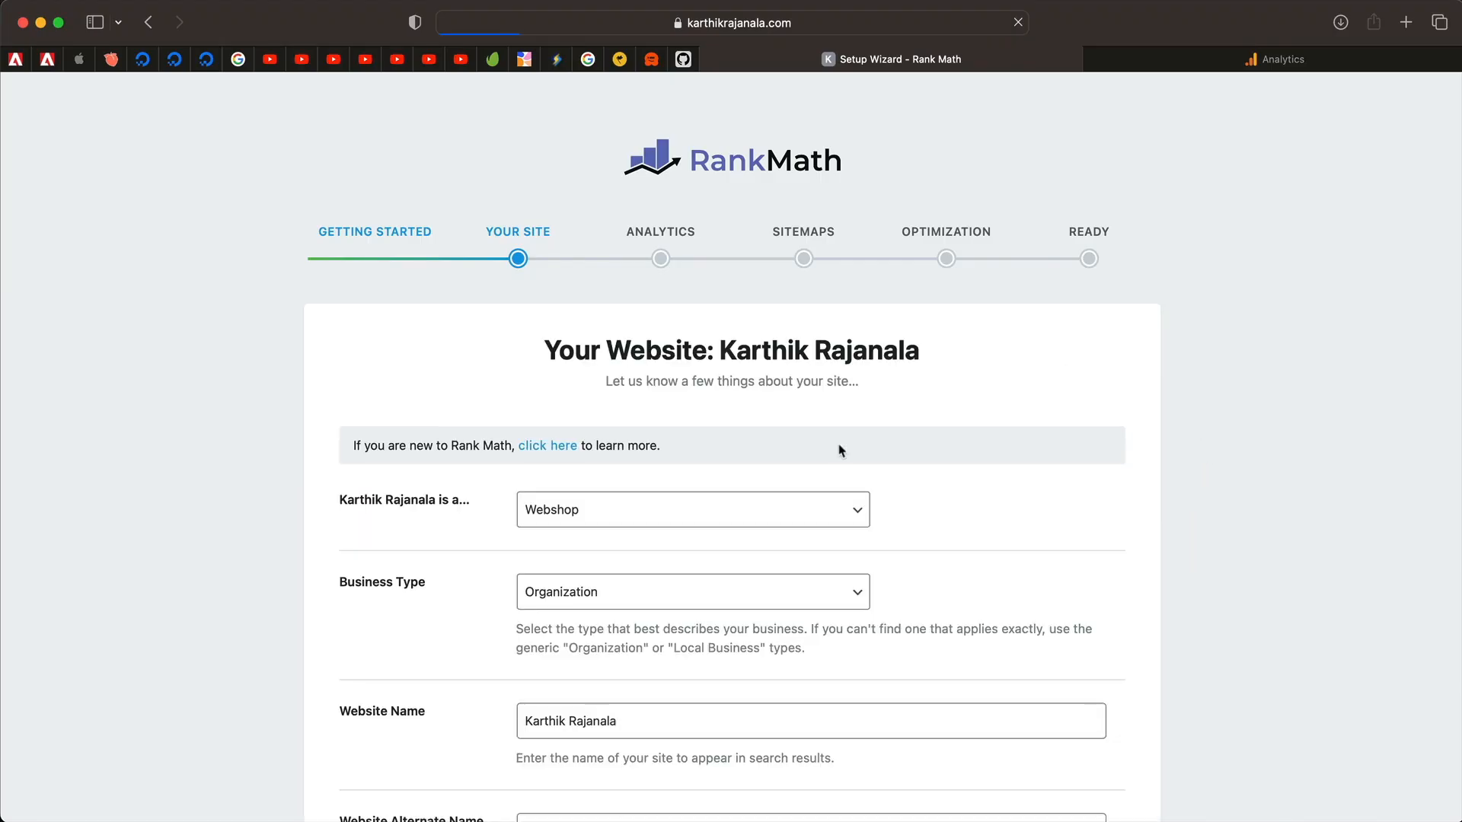
Set the website type to Webshop.
scroll(841, 451, down, 3)
click(734, 347)
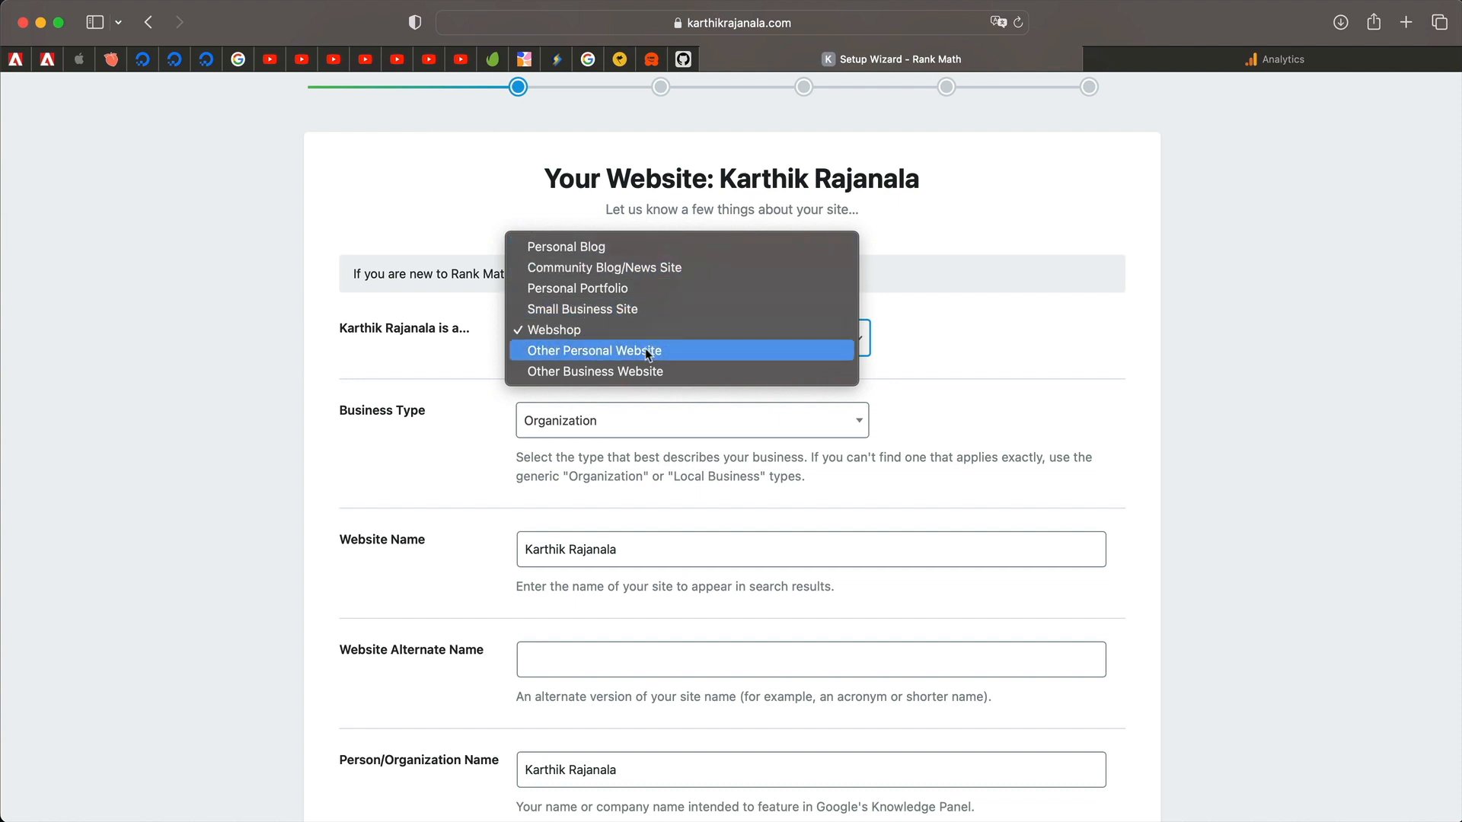
click(660, 327)
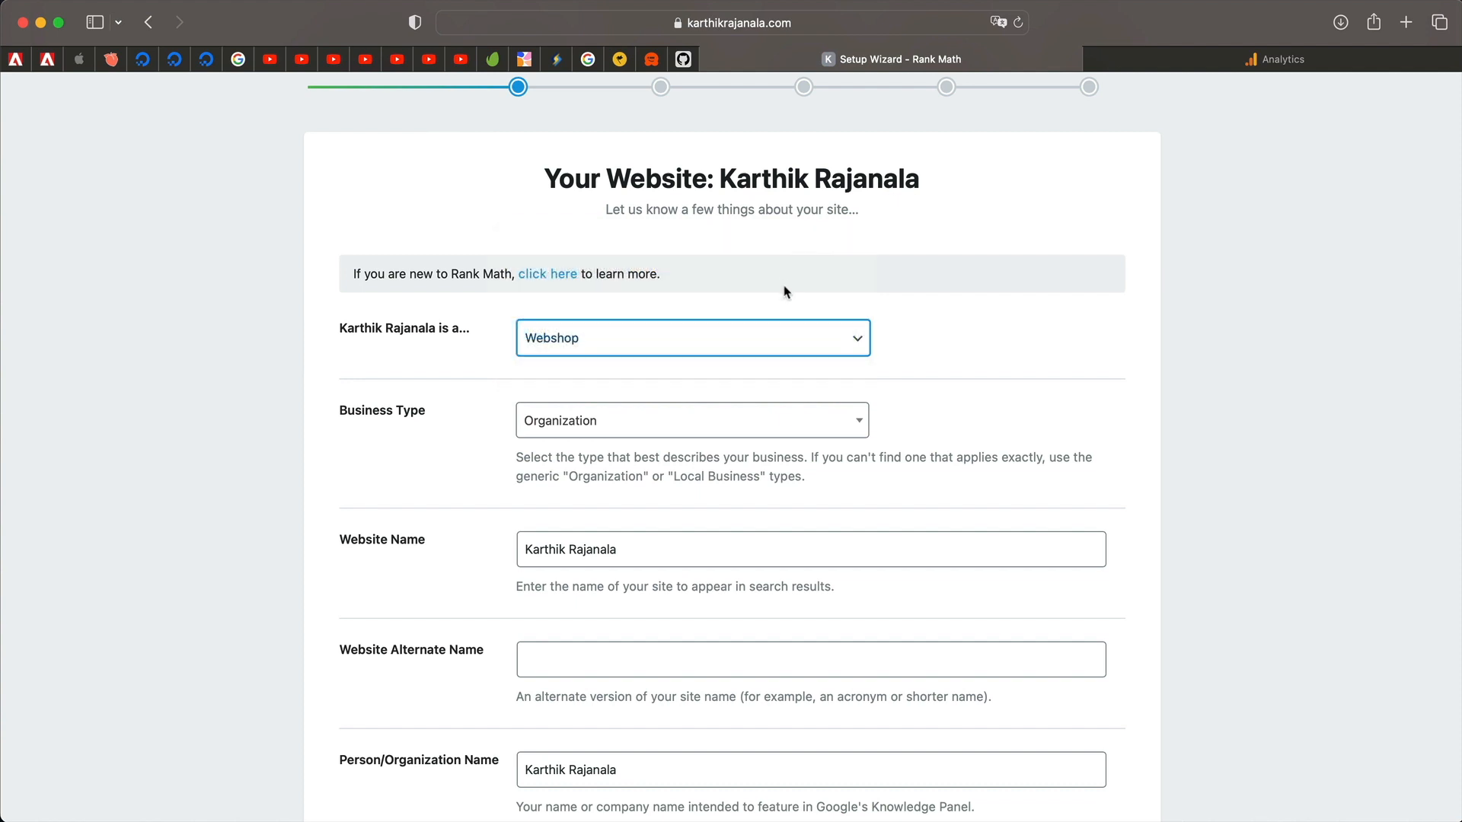
click(765, 341)
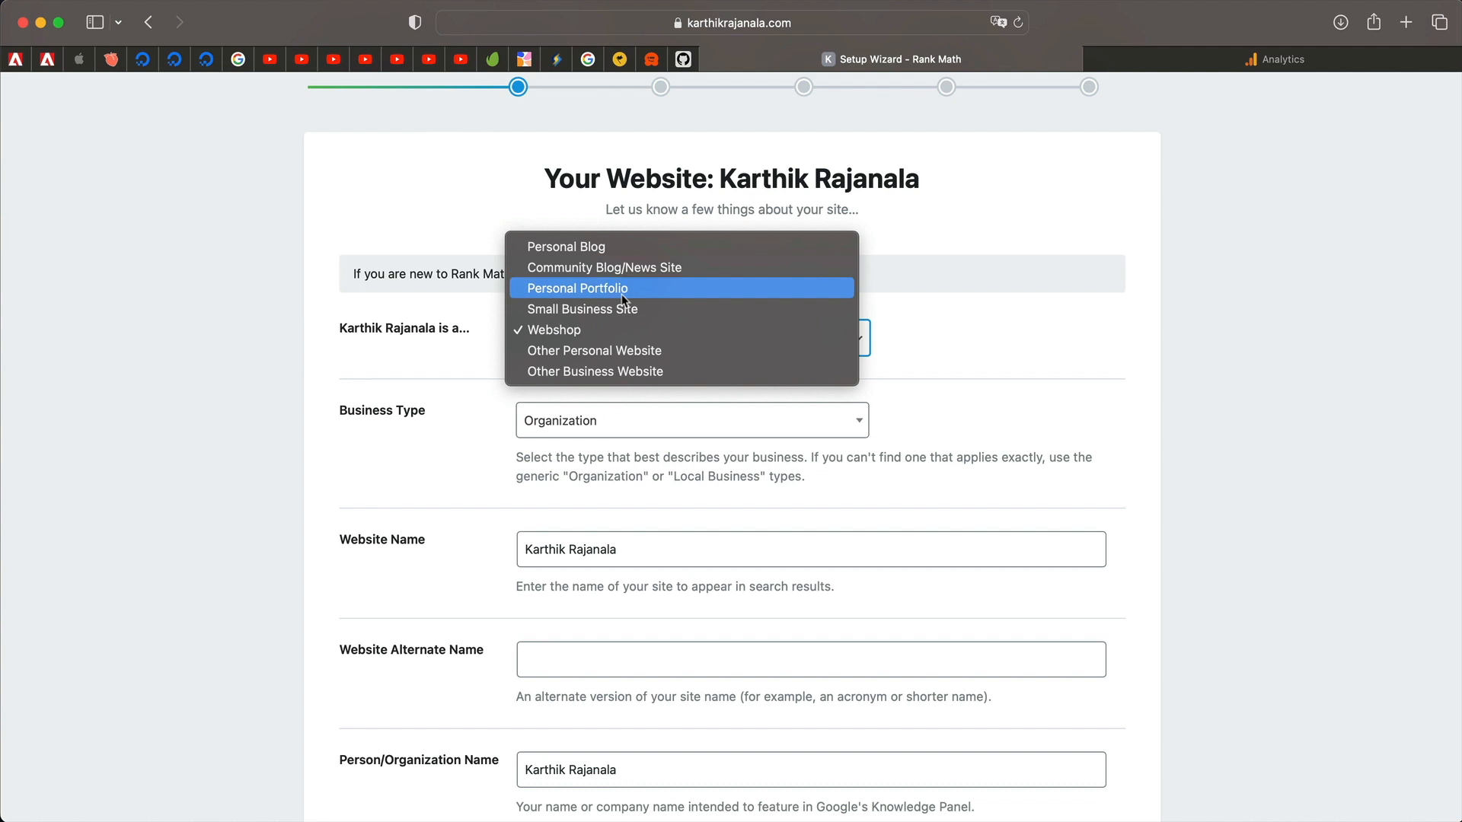
click(621, 358)
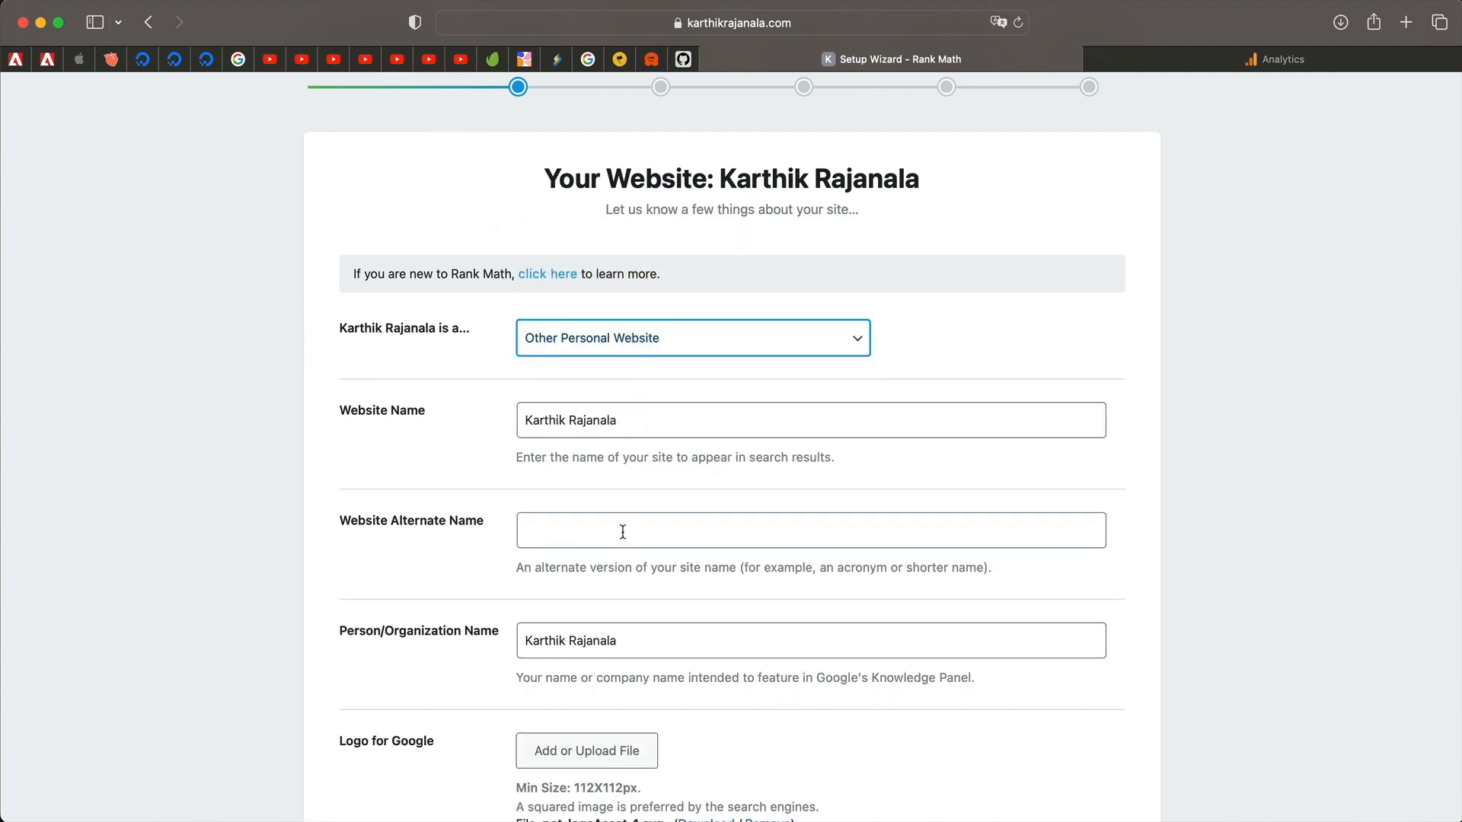
click(638, 356)
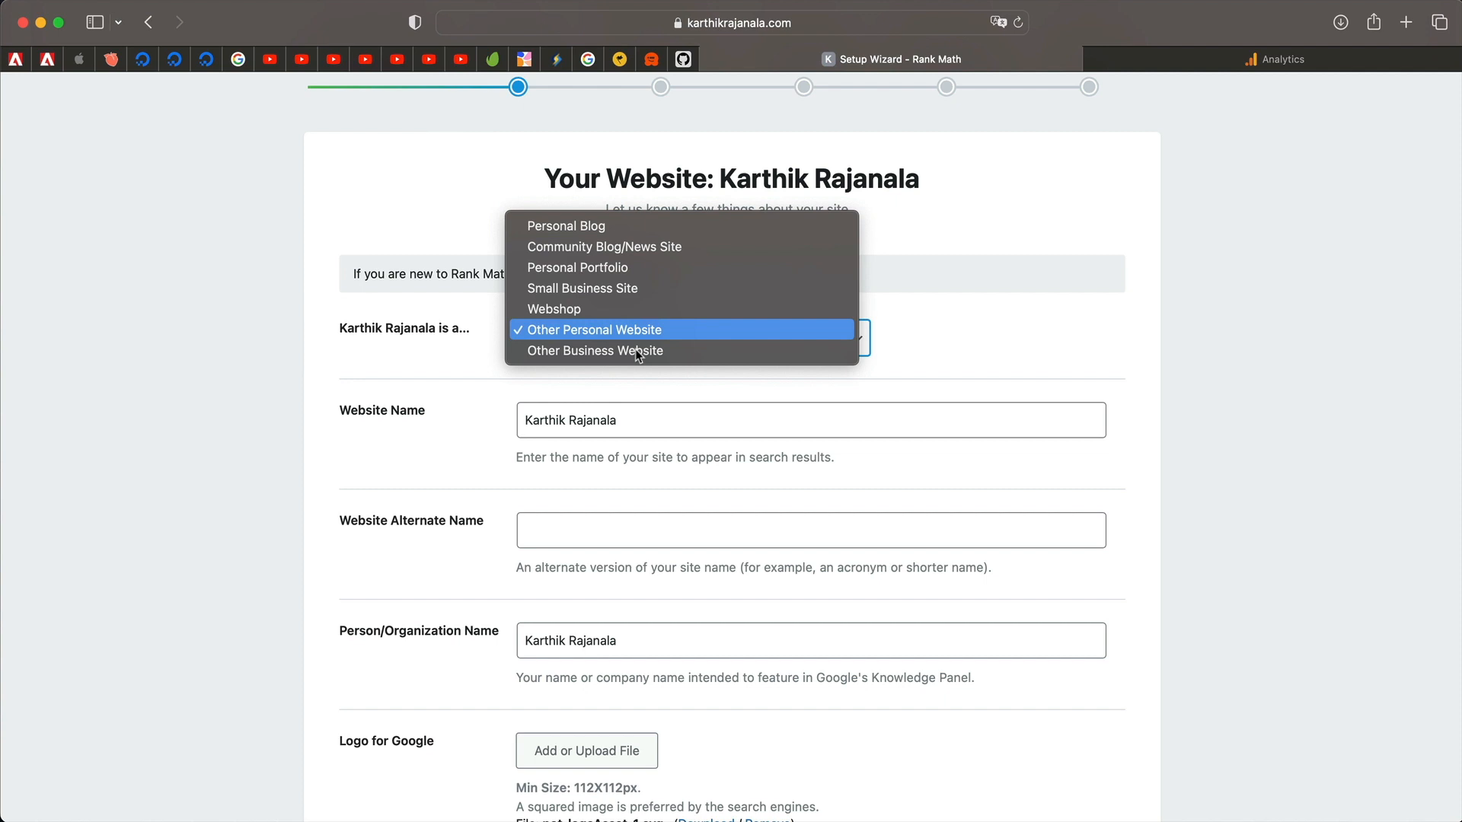
click(636, 311)
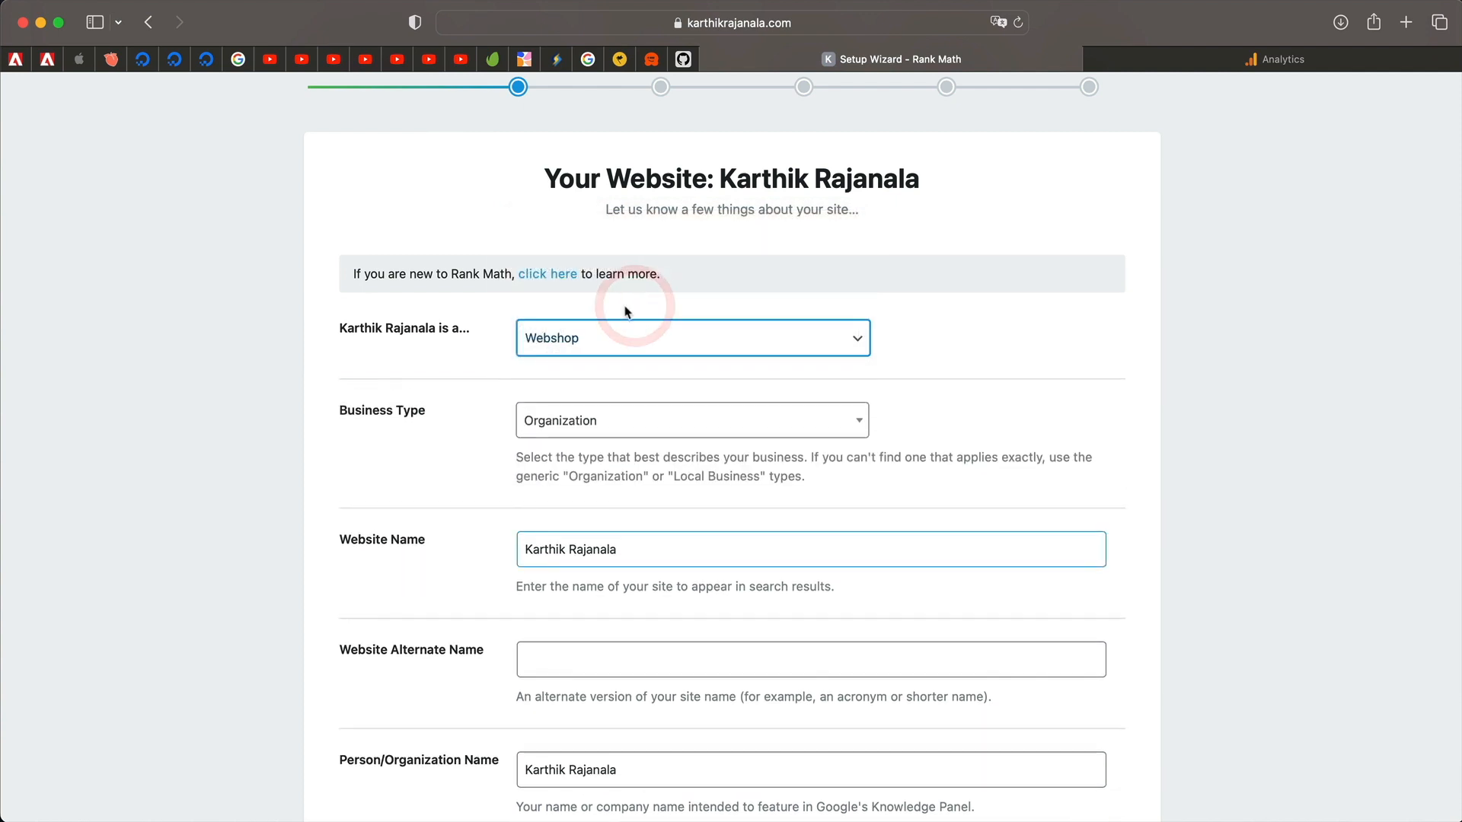
Keep Organization as the business type after browsing the list.
scroll(576, 374, down, 2)
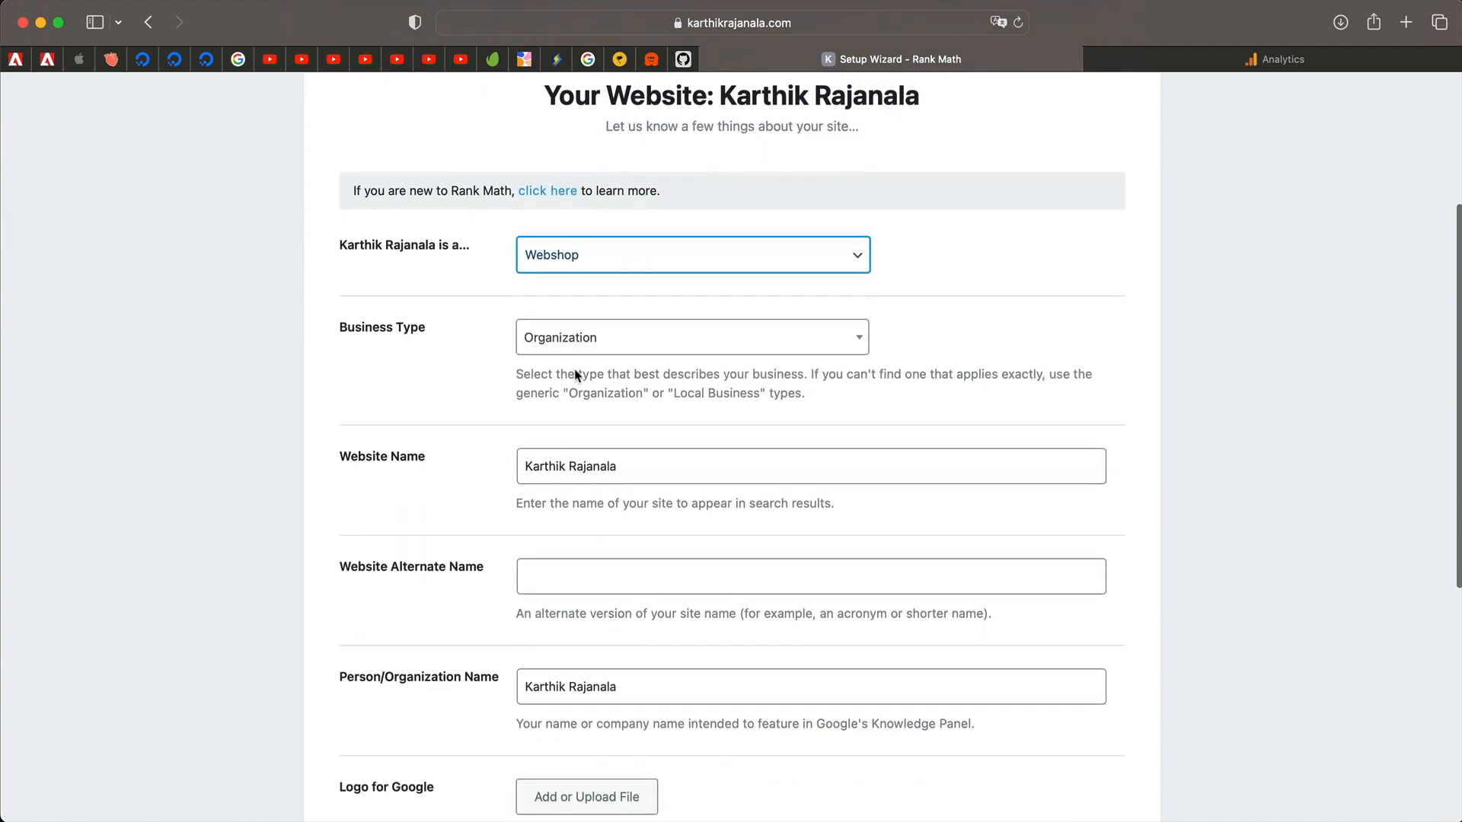
click(637, 339)
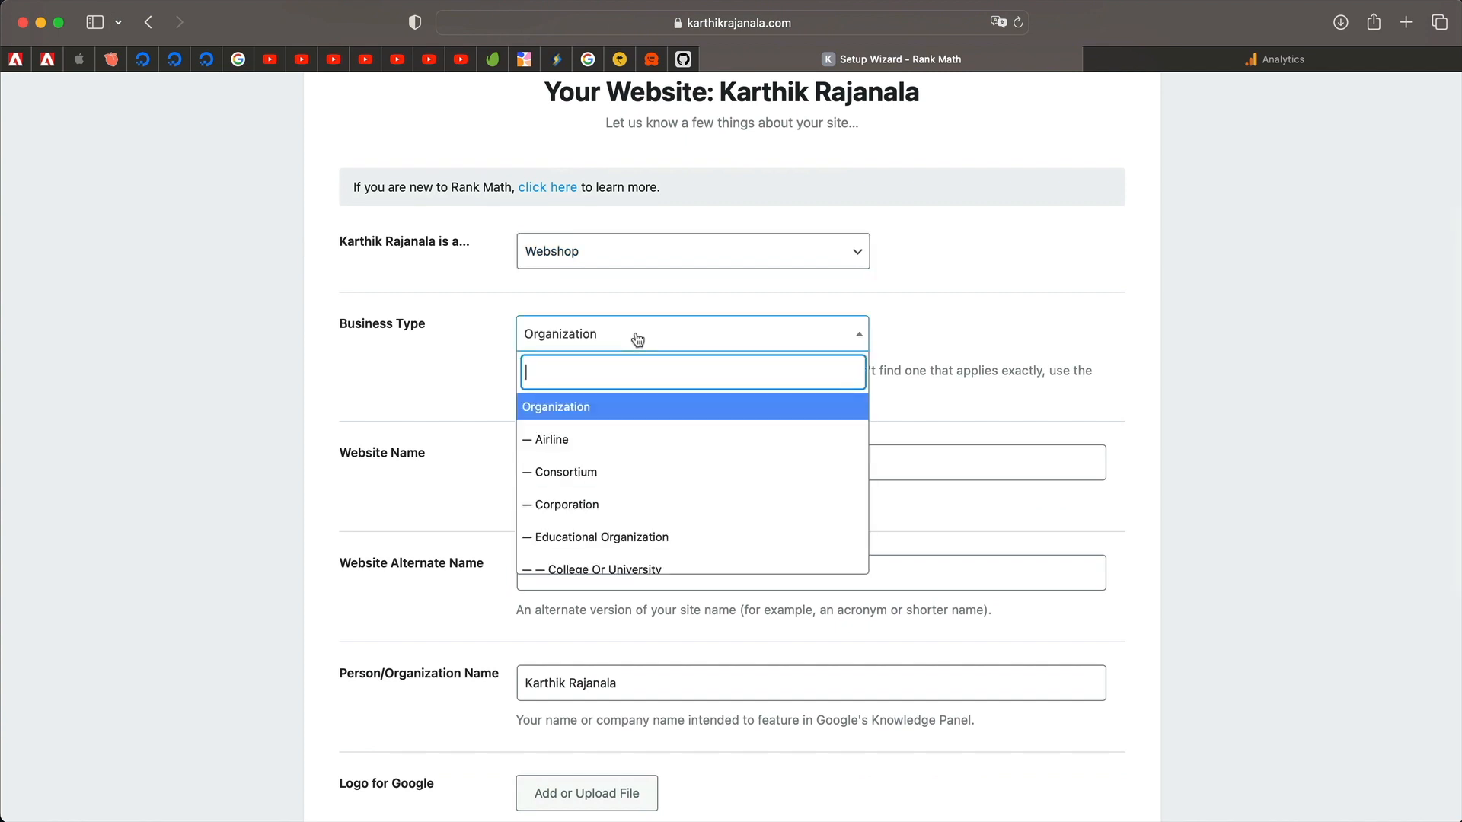
click(607, 406)
click(675, 349)
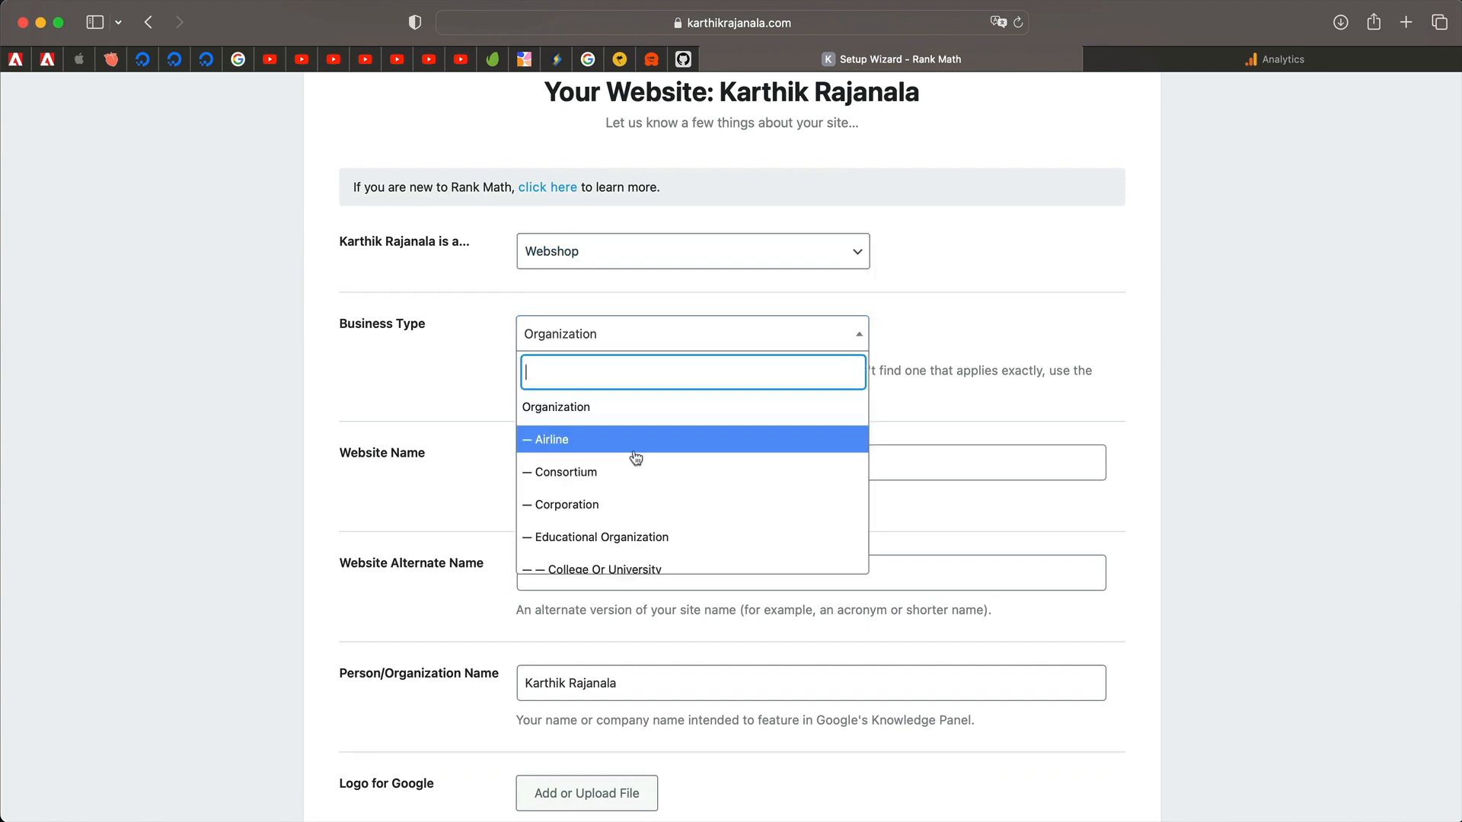
scroll(636, 456, down, 5)
scroll(636, 457, down, 10)
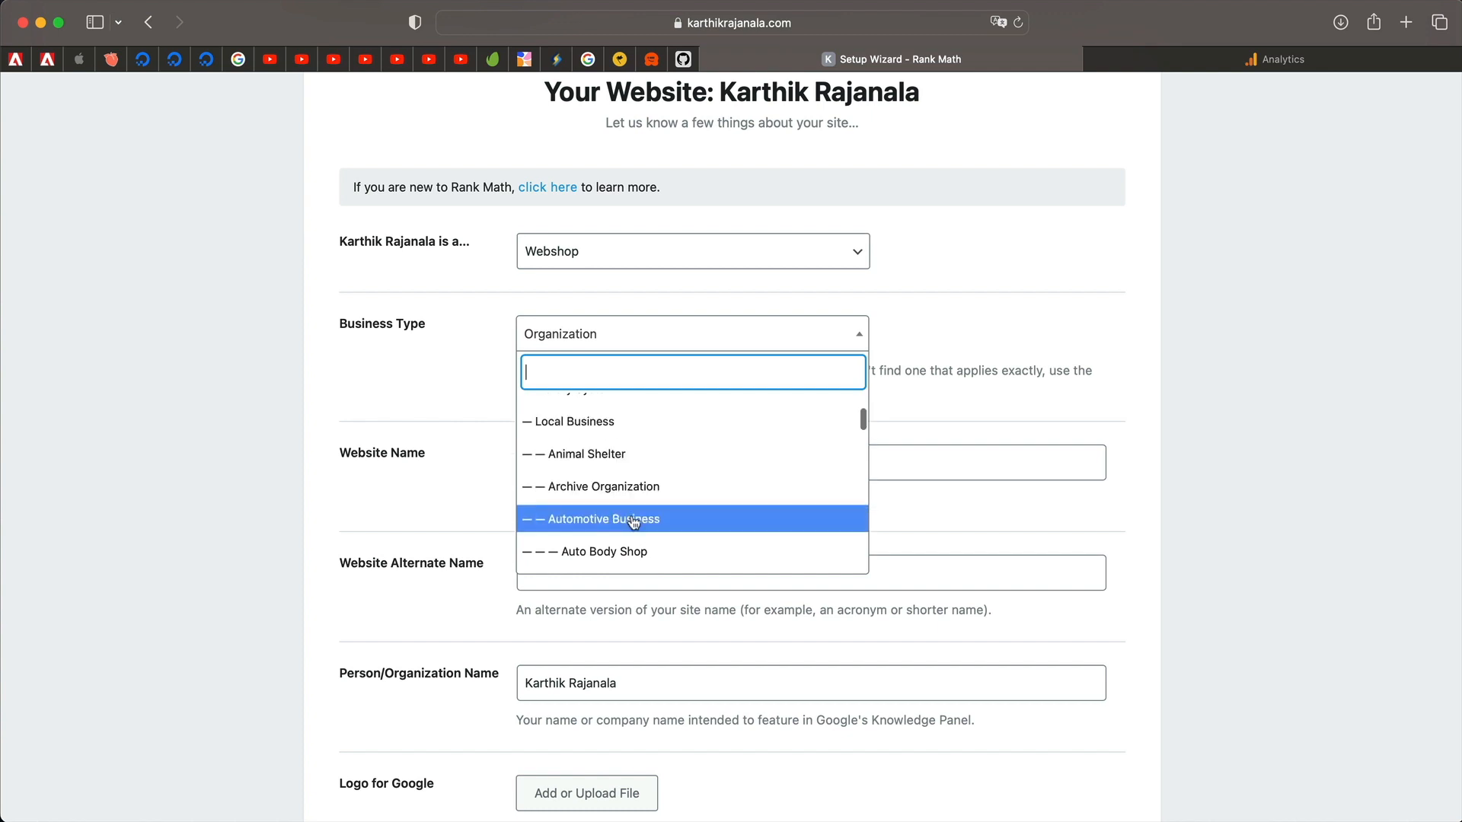
scroll(640, 542, down, 3)
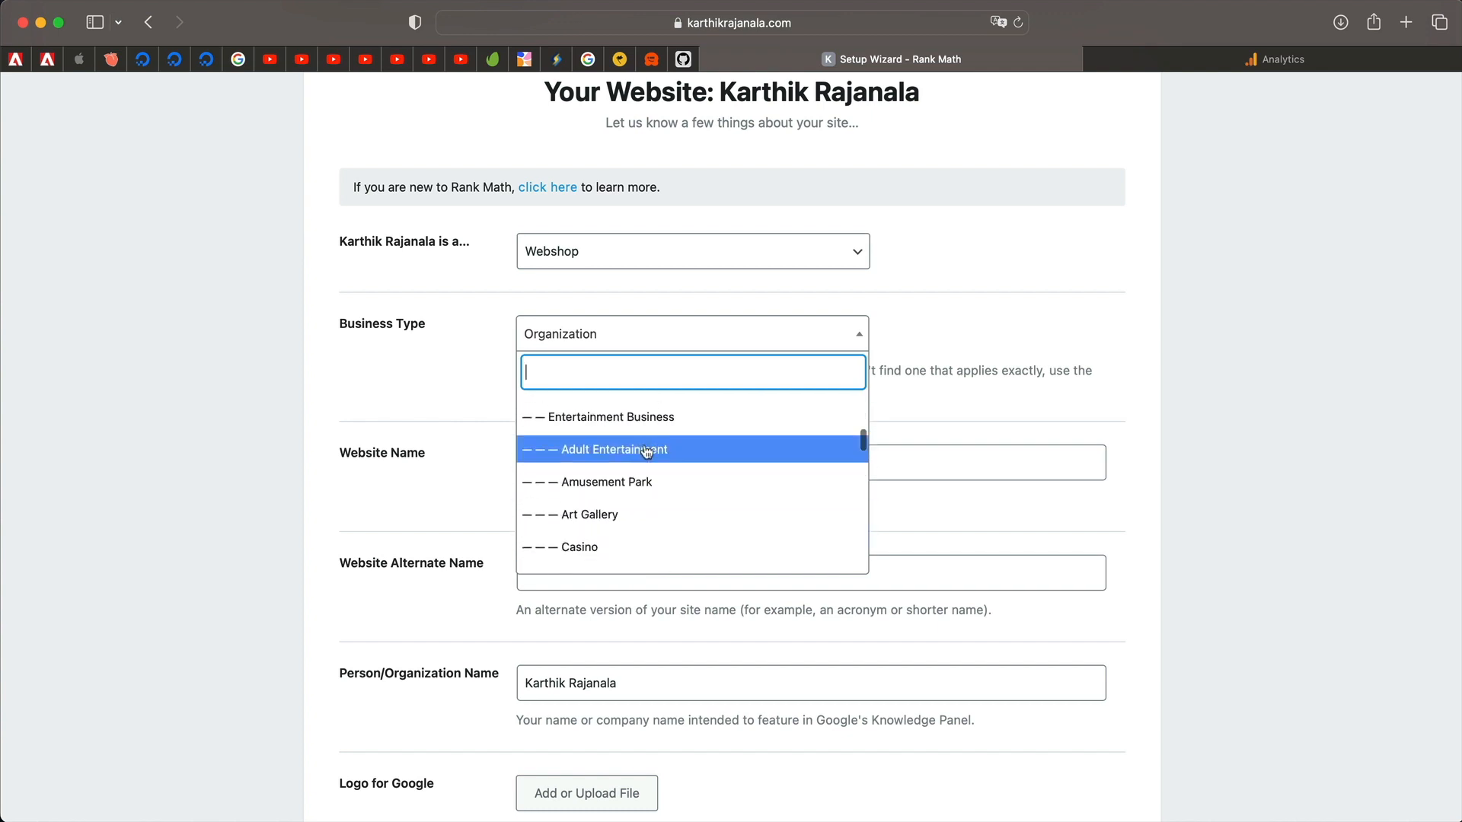
scroll(661, 384, up, 3)
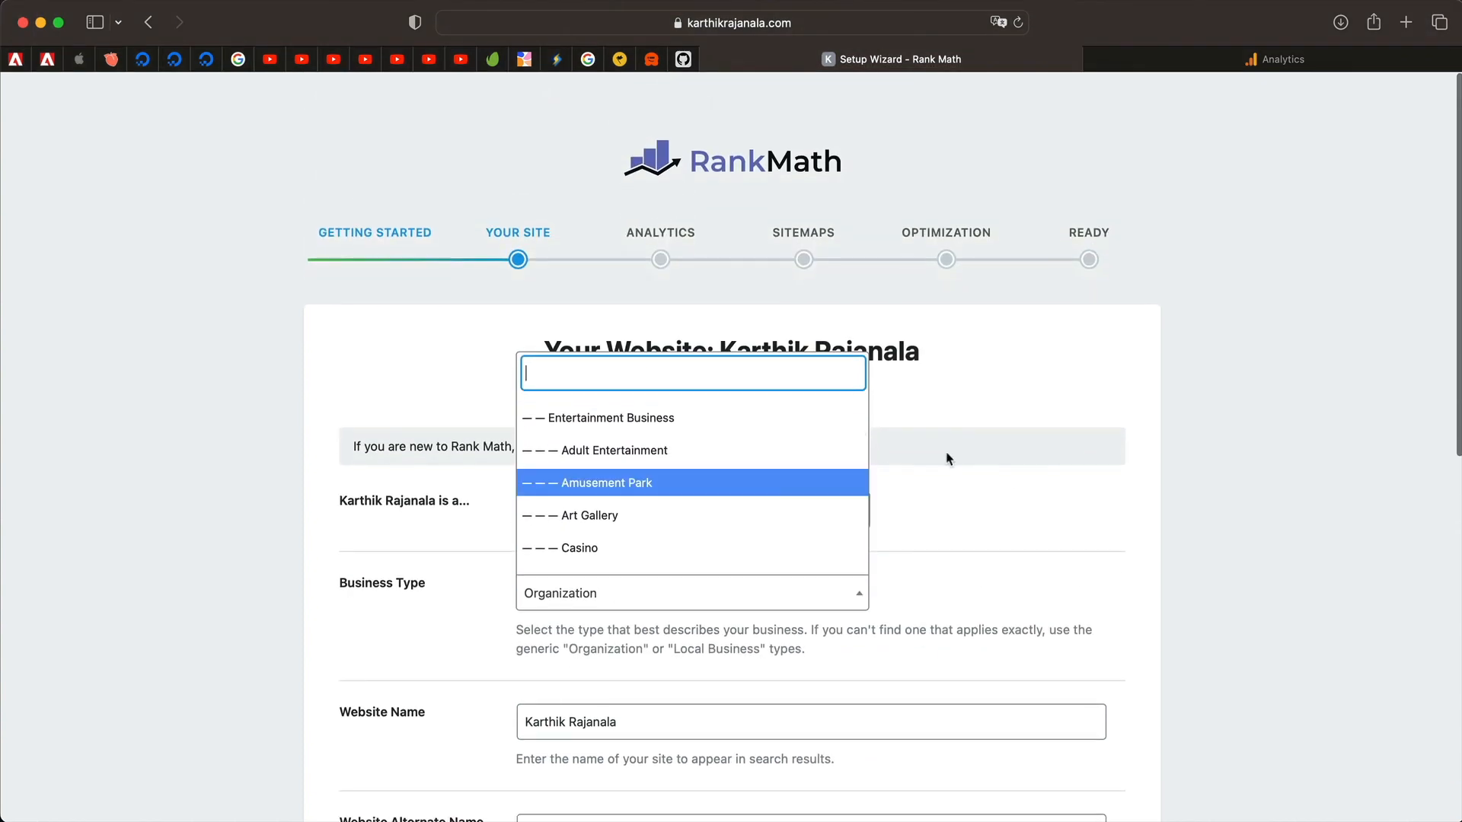
click(989, 450)
scroll(769, 549, down, 3)
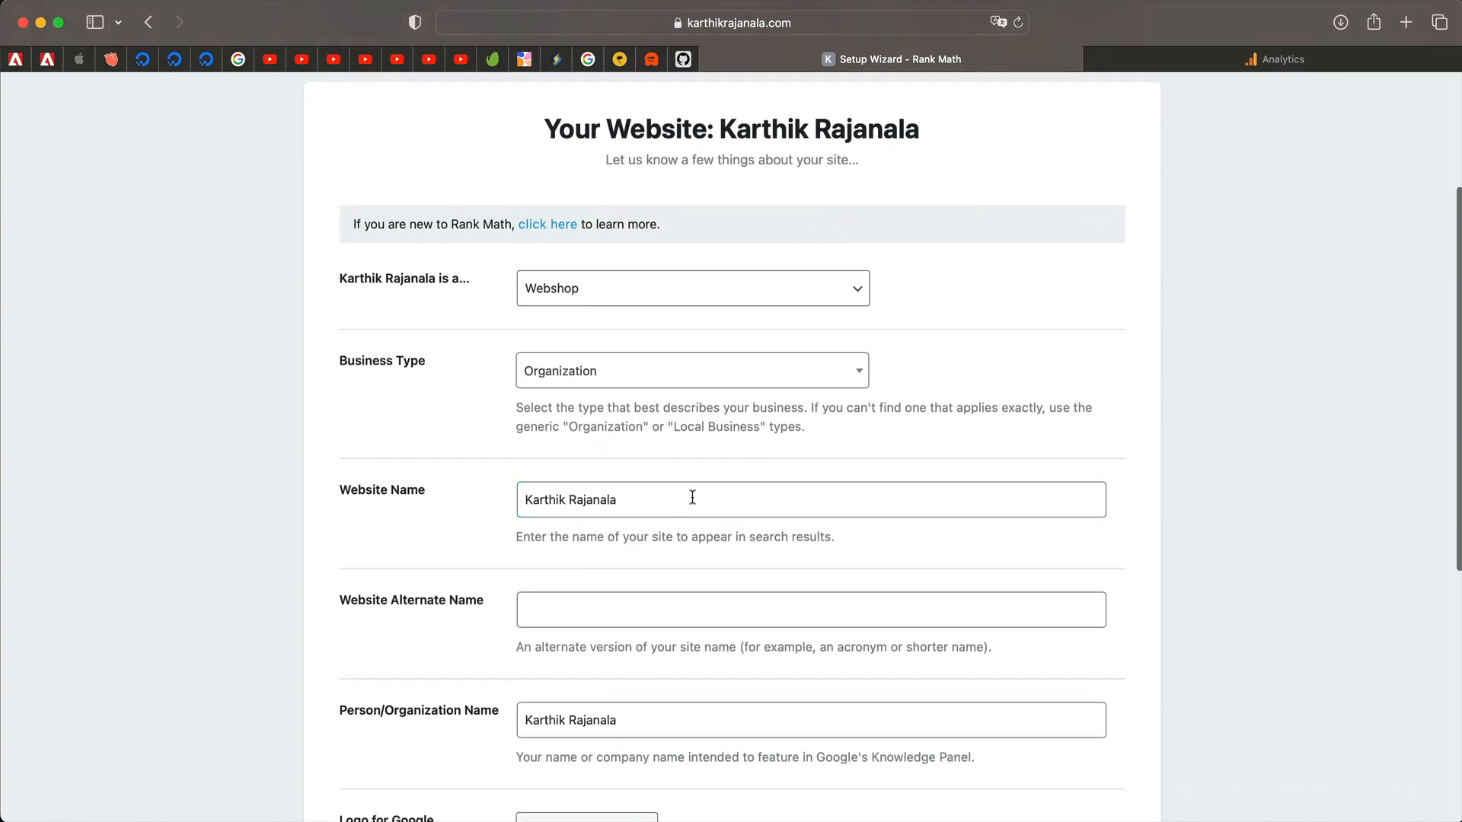
scroll(610, 516, down, 5)
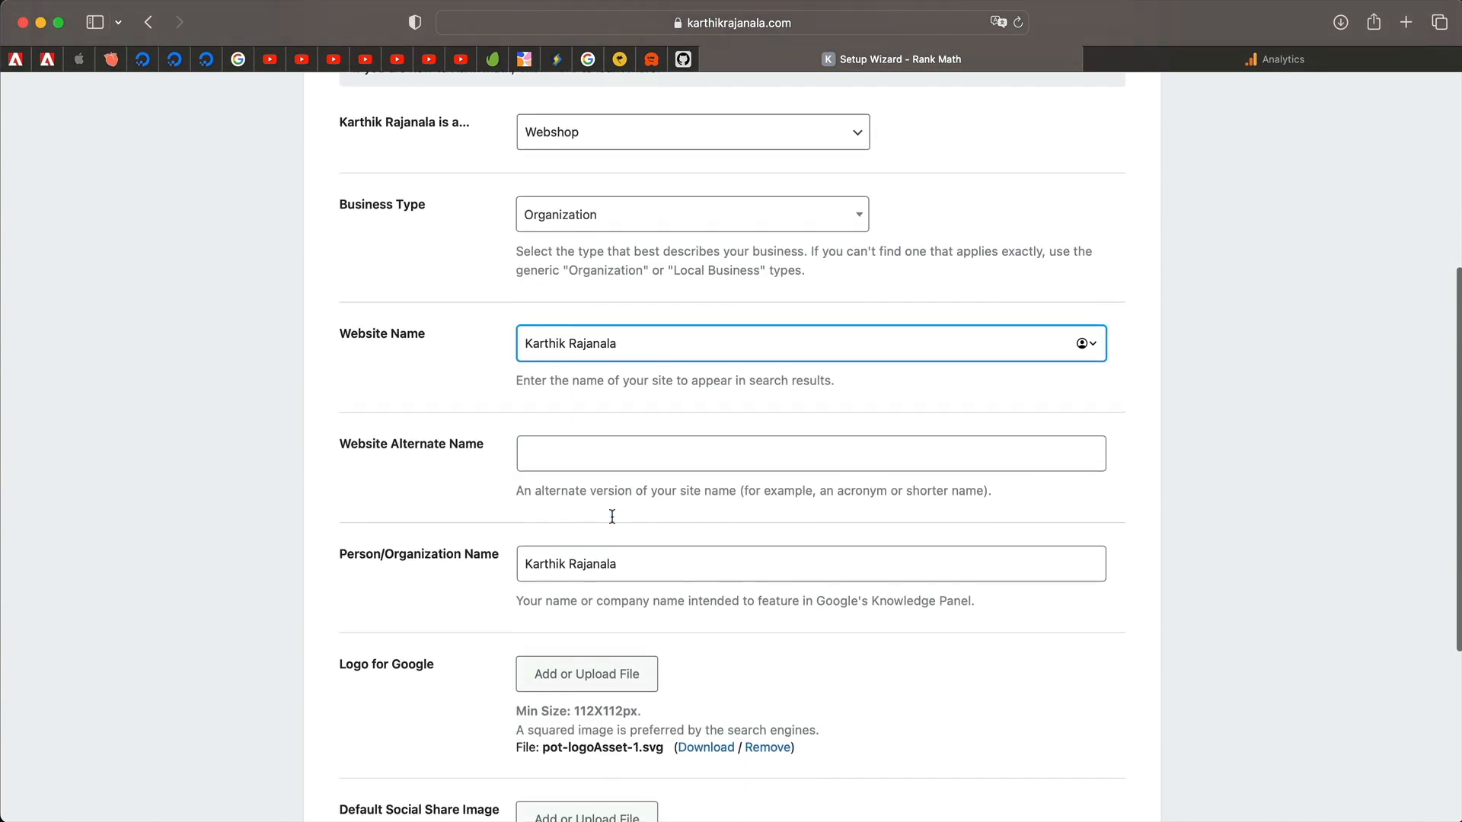
Enter KR Pots as the Website Alternate Name.
key(Tab)
text(KR Pots)
click(384, 482)
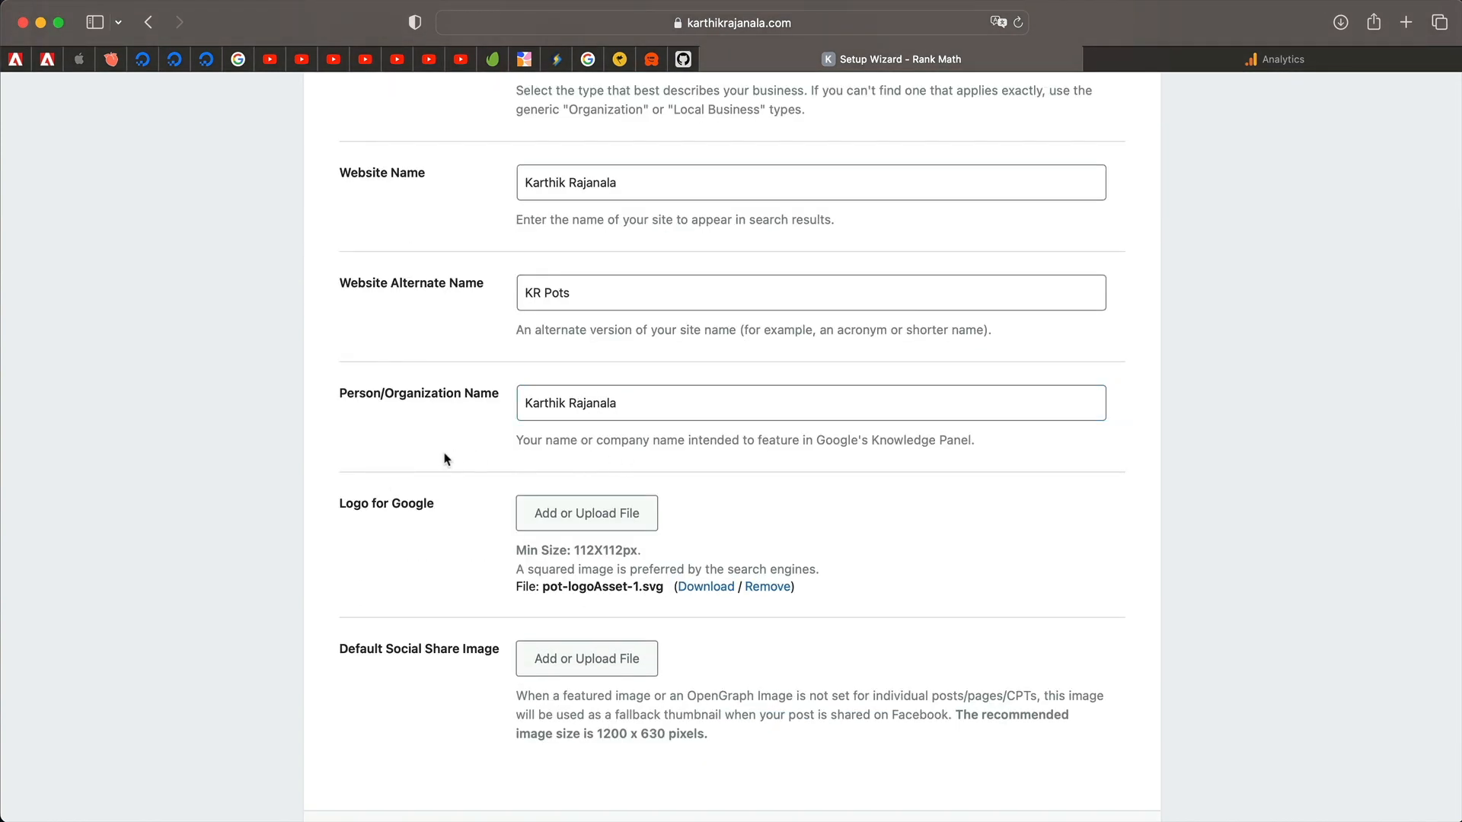
scroll(446, 458, down, 2)
click(569, 396)
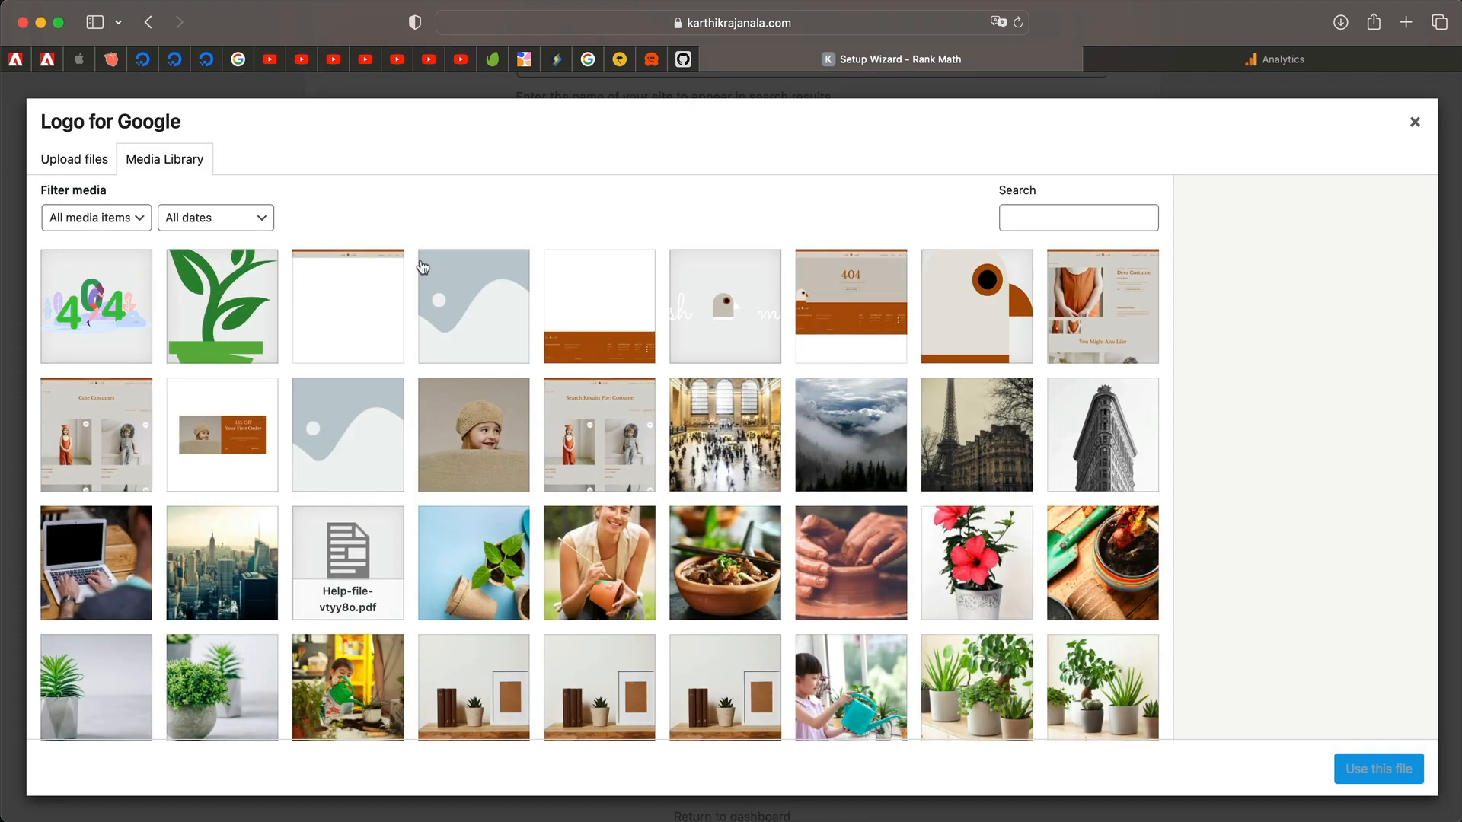
Use the green plant logo for Google and the Grand Central photo as share image, then save.
click(270, 294)
click(1382, 769)
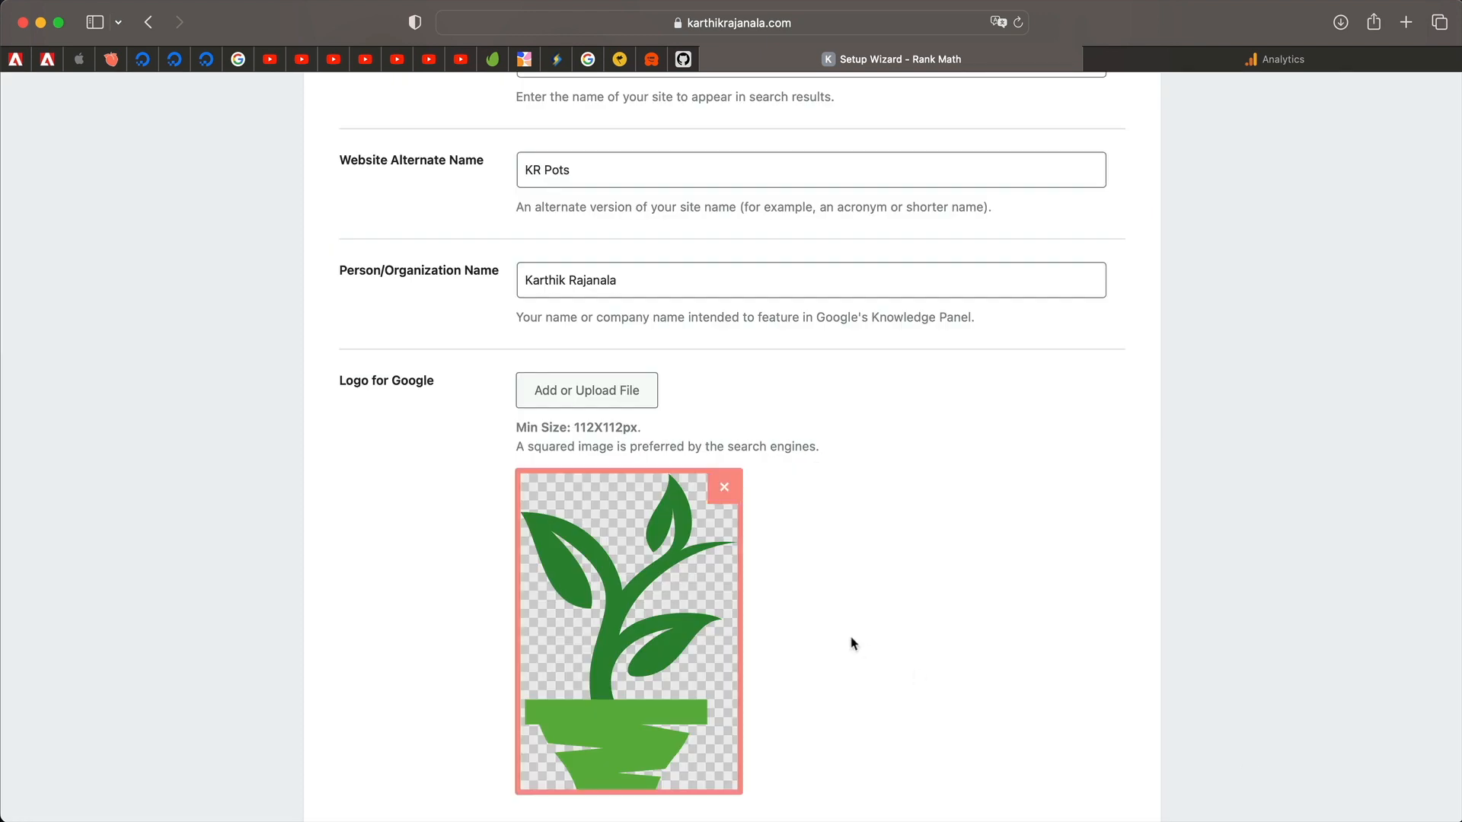
scroll(853, 640, down, 3)
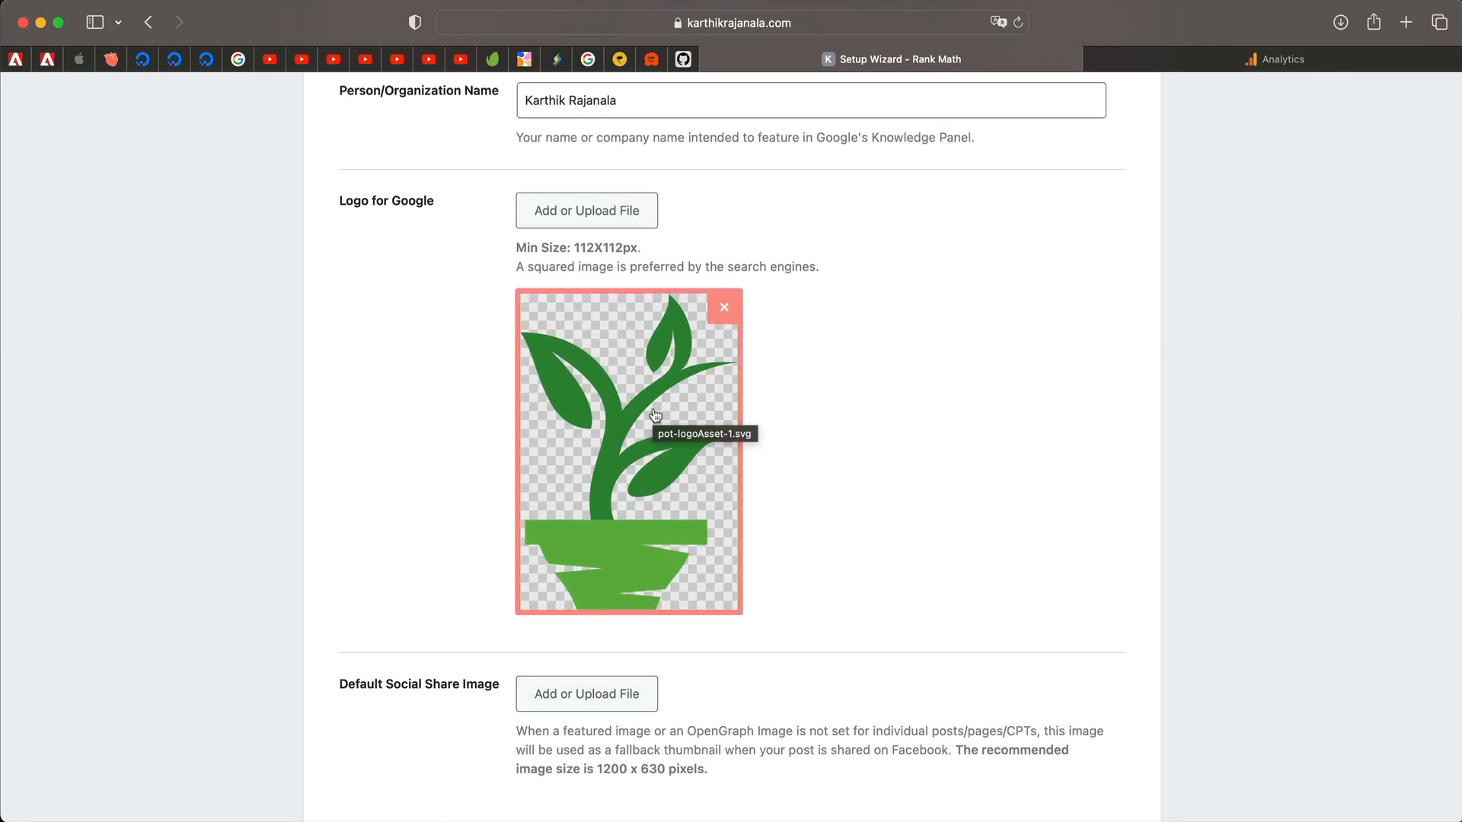
scroll(655, 415, down, 3)
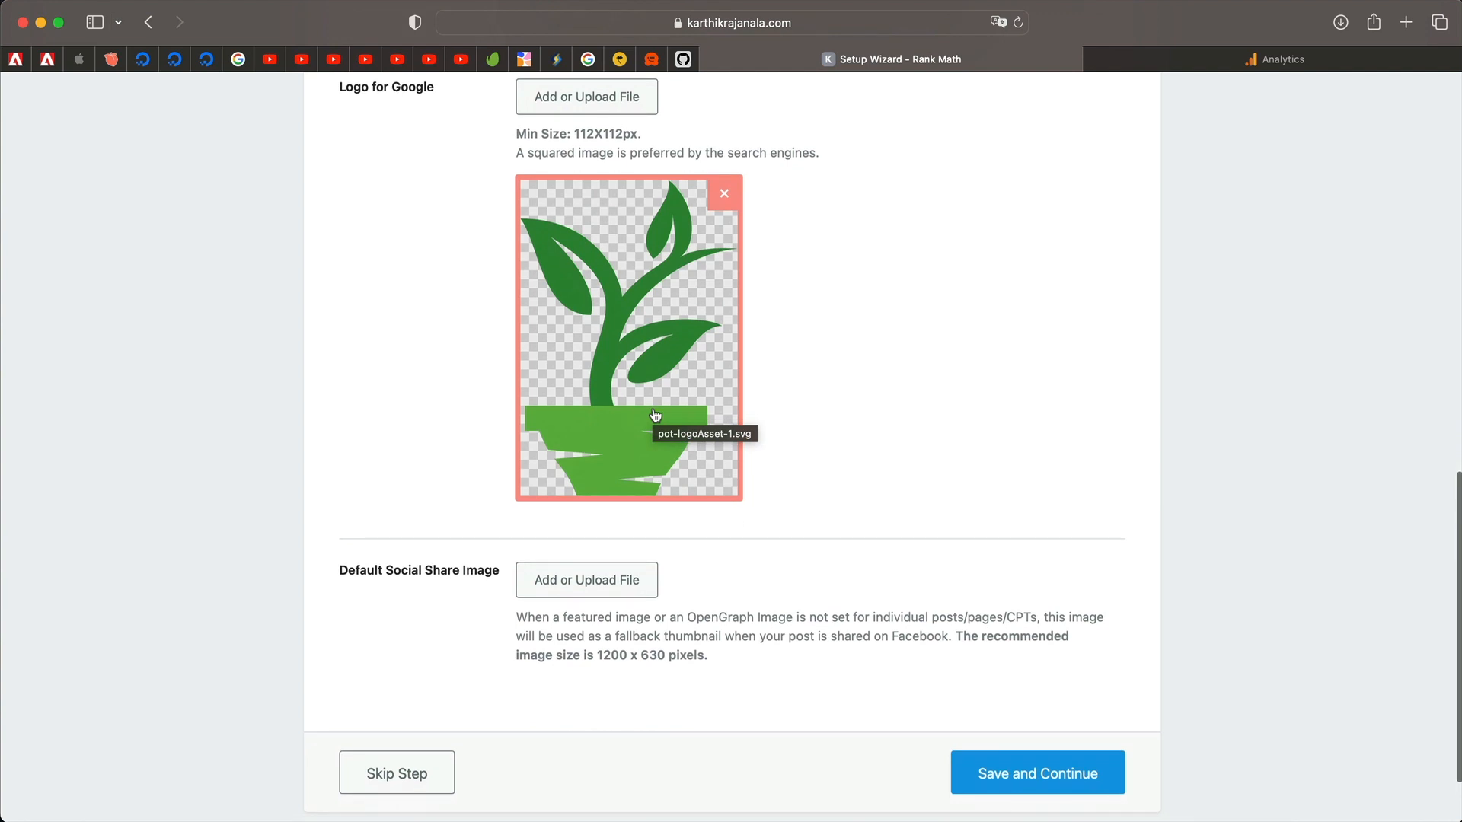
click(598, 587)
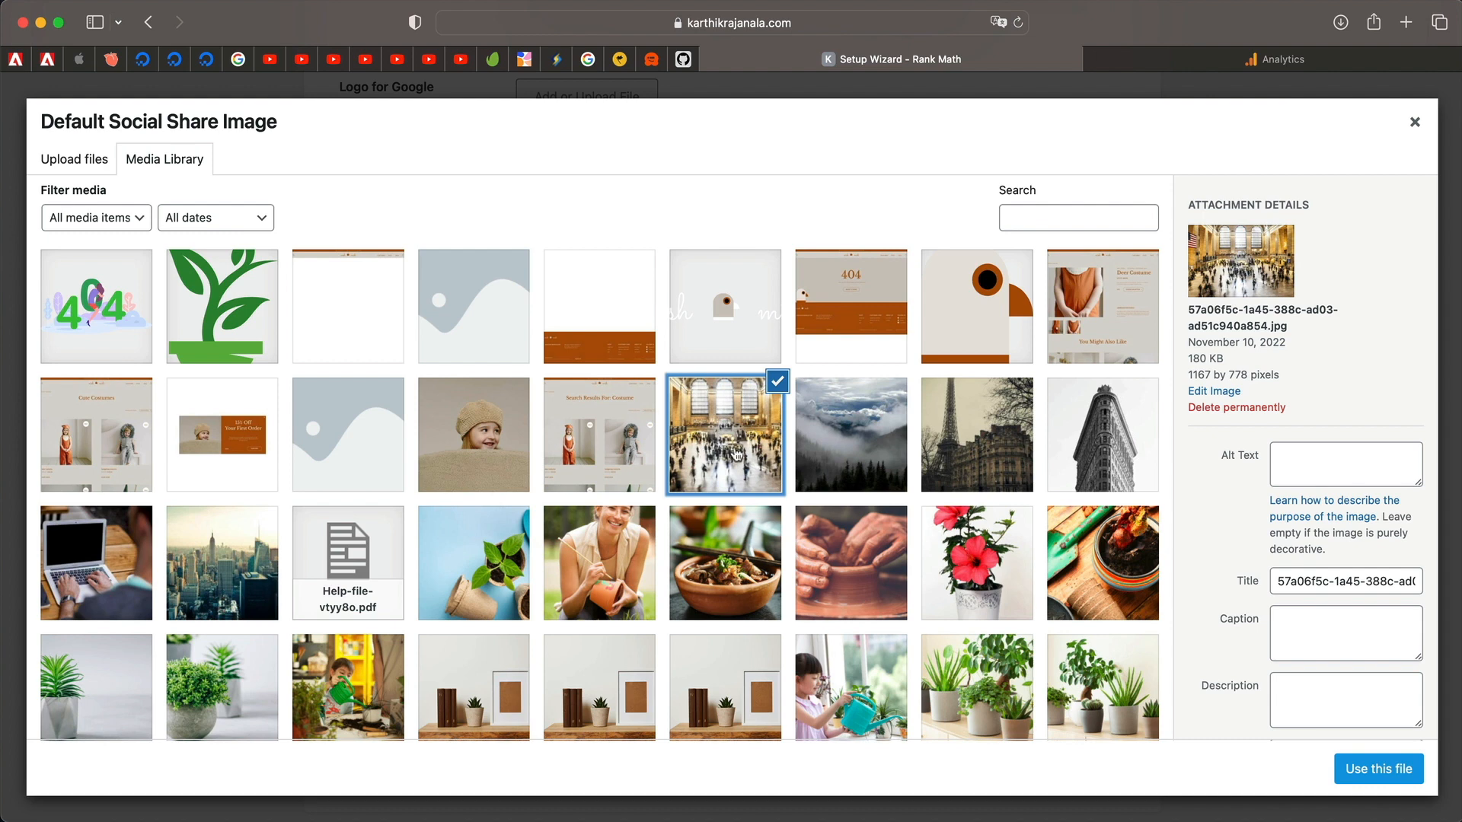
click(1372, 770)
scroll(965, 515, down, 5)
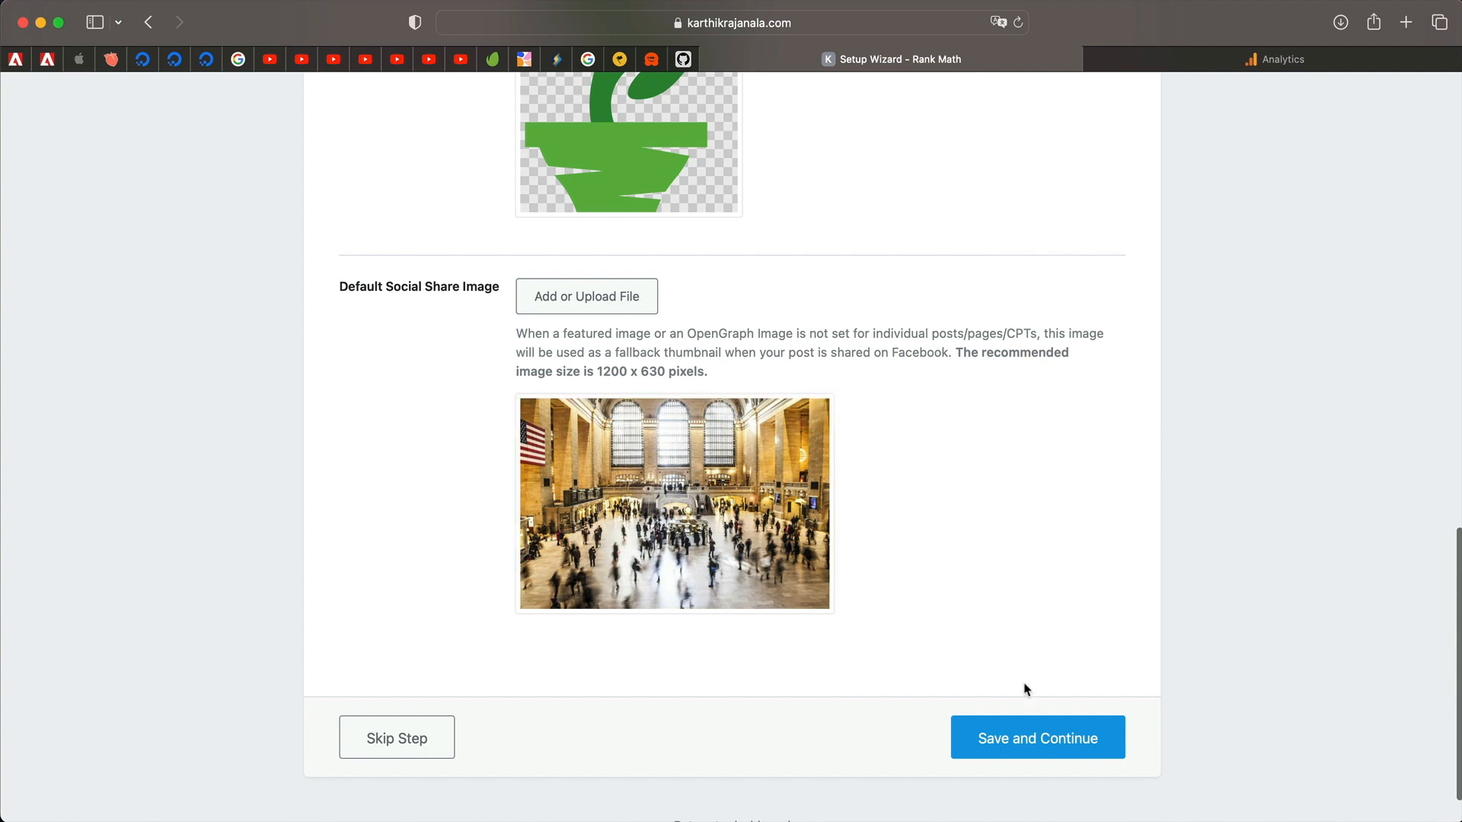
click(1005, 752)
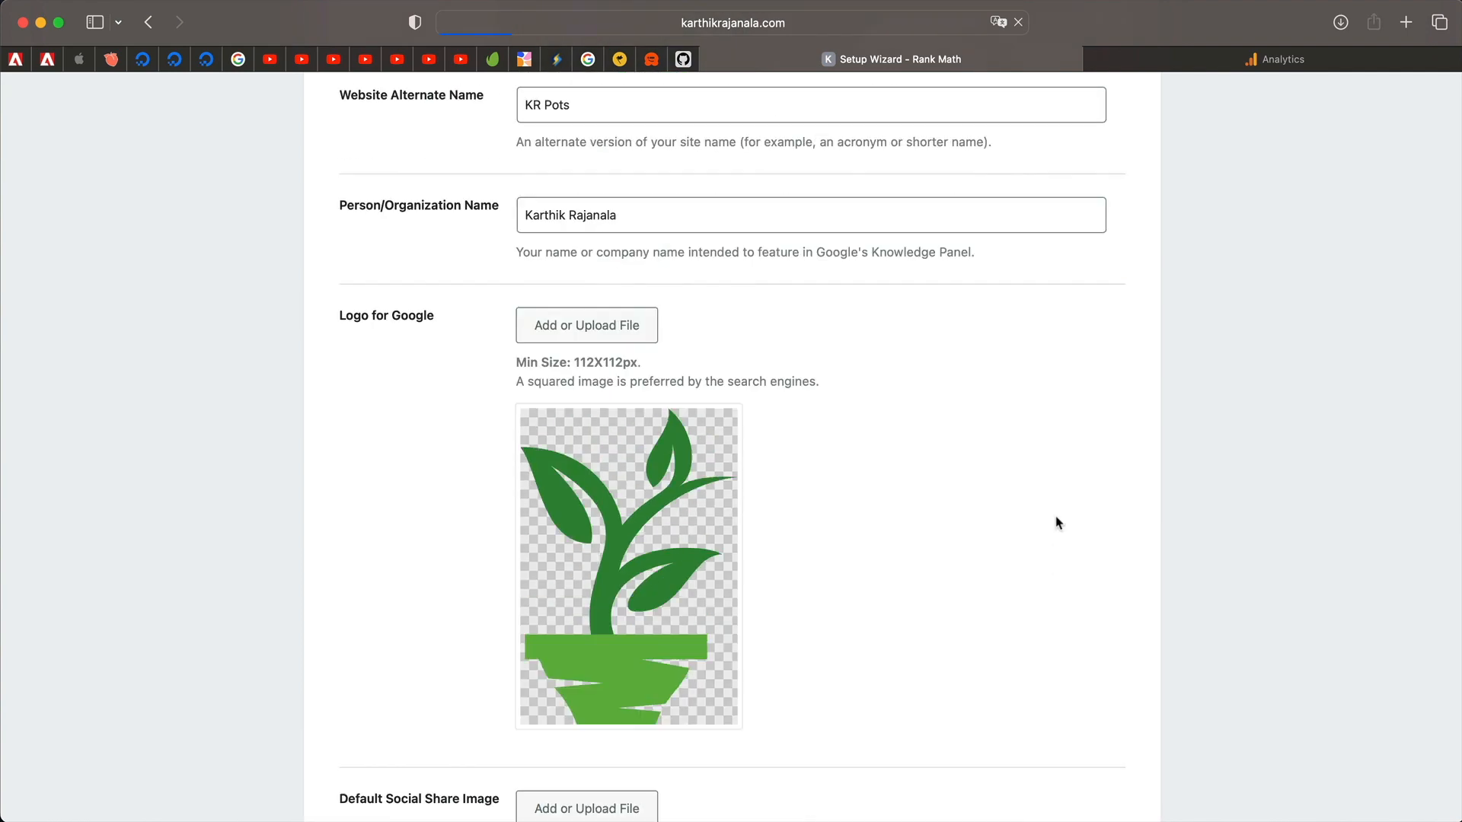
Start the Google Services connection from the wizard's Connect Google Services step.
scroll(1055, 523, down, 3)
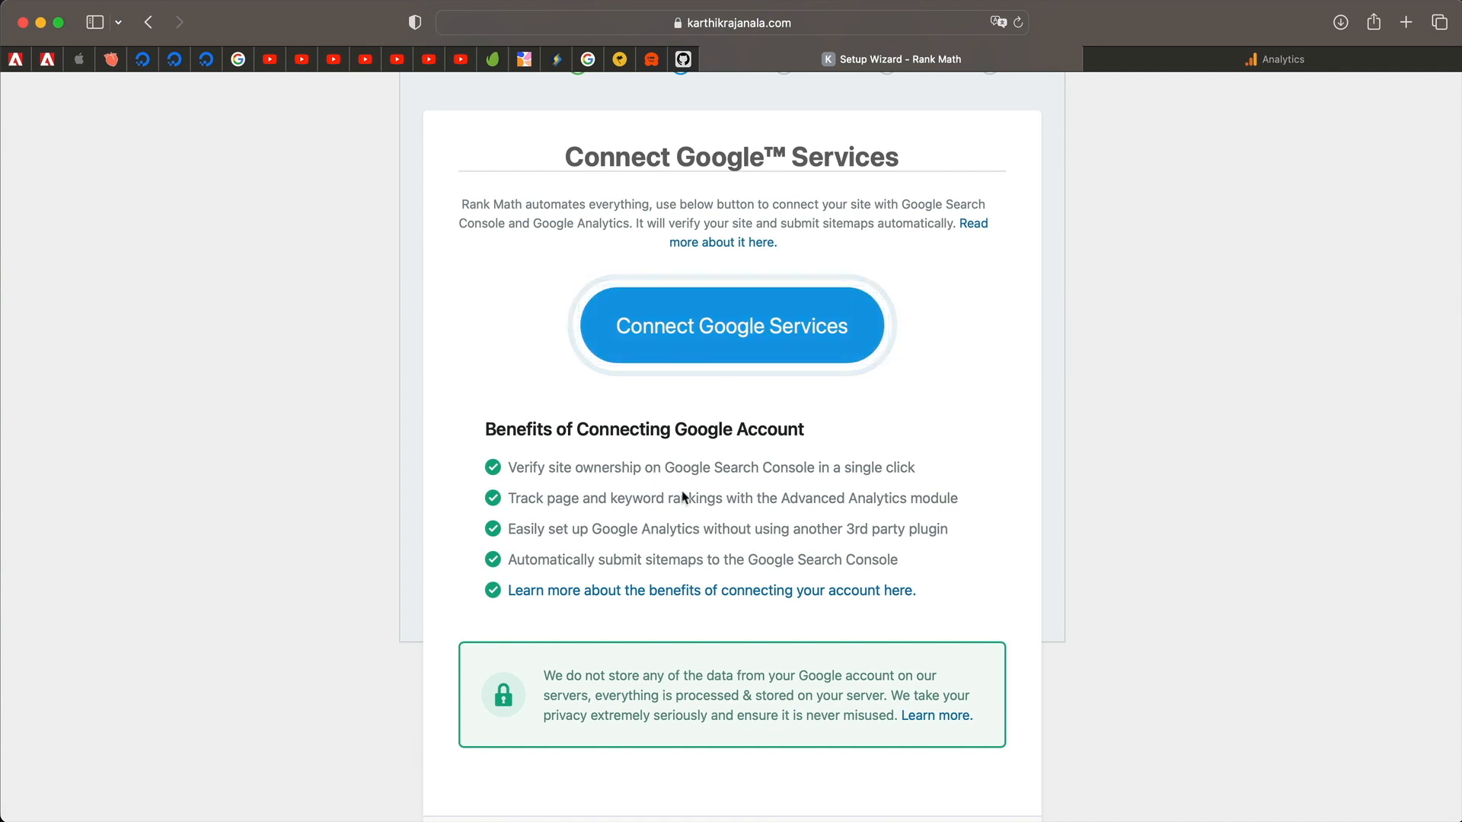
triple_click(729, 499)
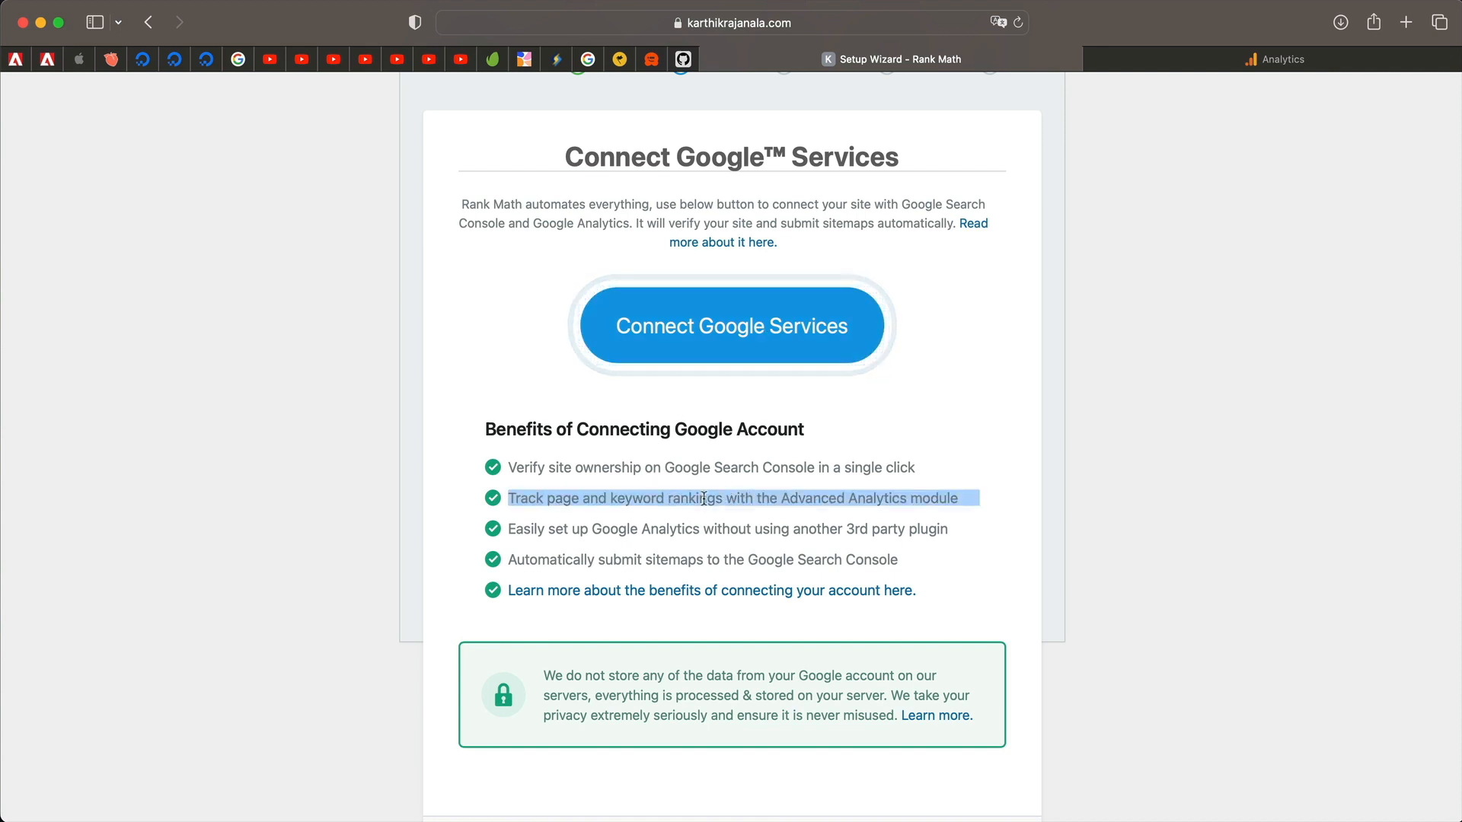
double_click(725, 495)
triple_click(726, 495)
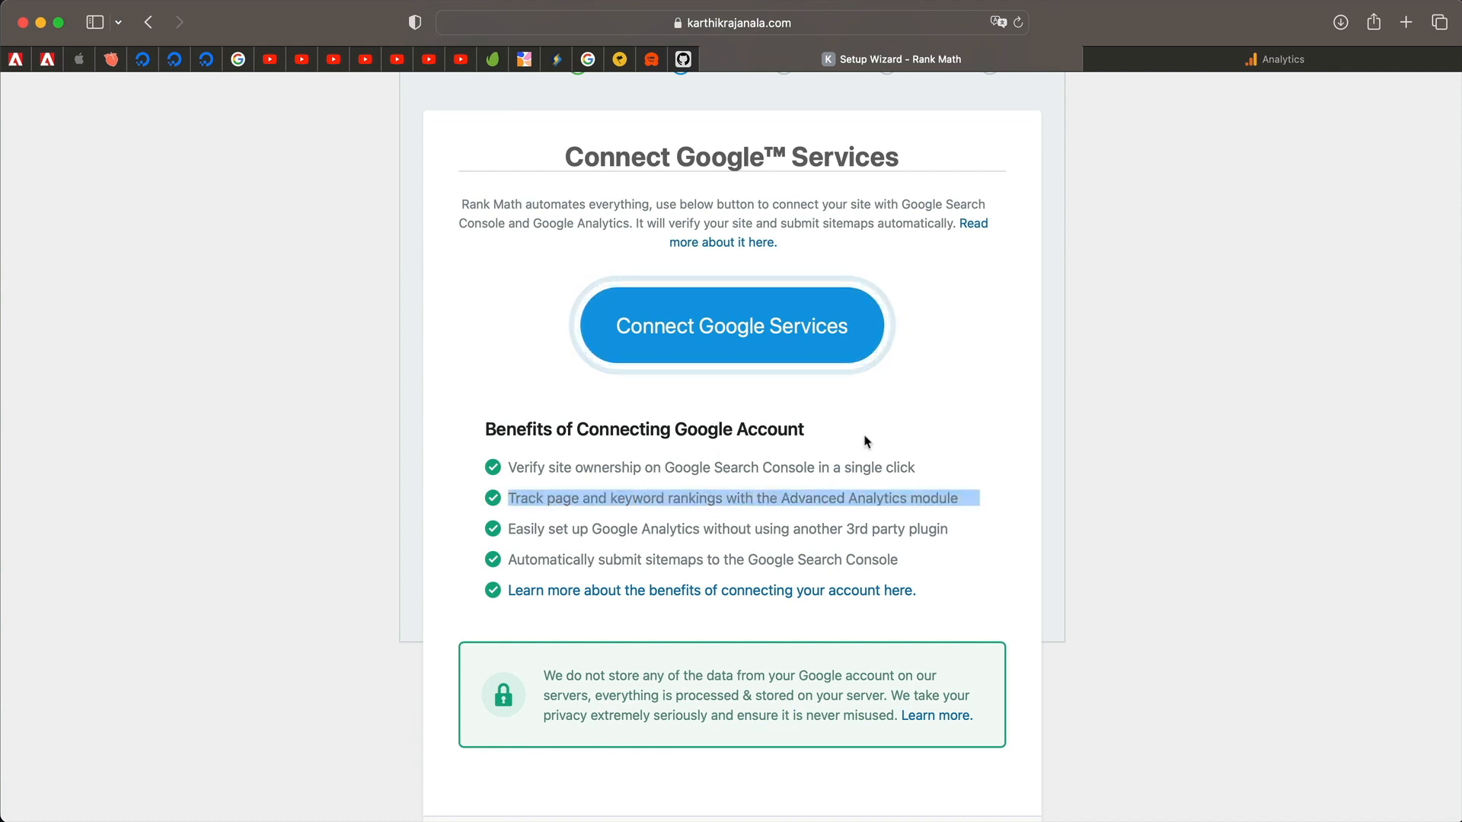
click(750, 345)
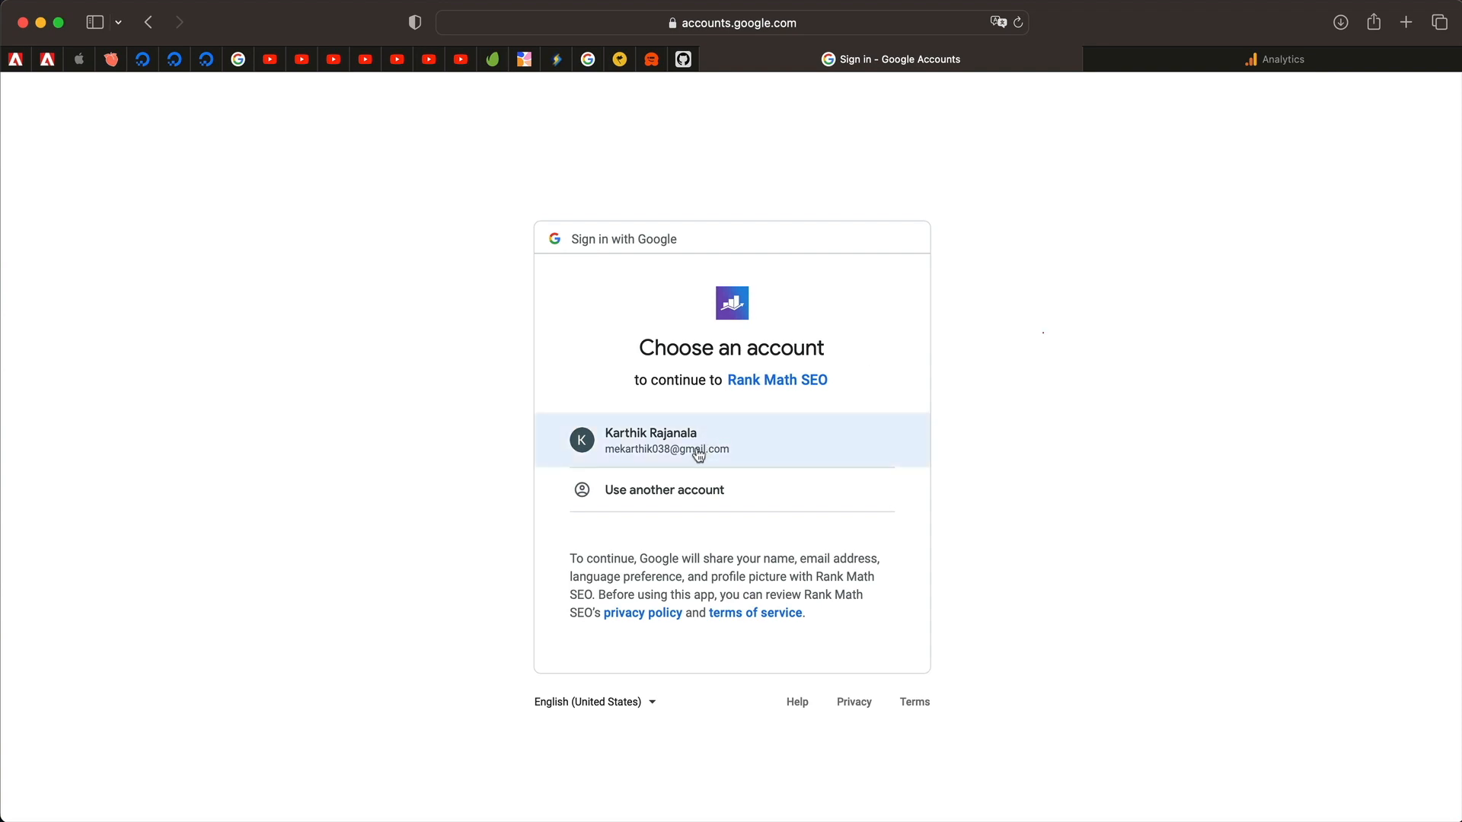
Sign in with the listed Google account and allow all six Analytics, AdSense and Search Console permissions.
click(698, 455)
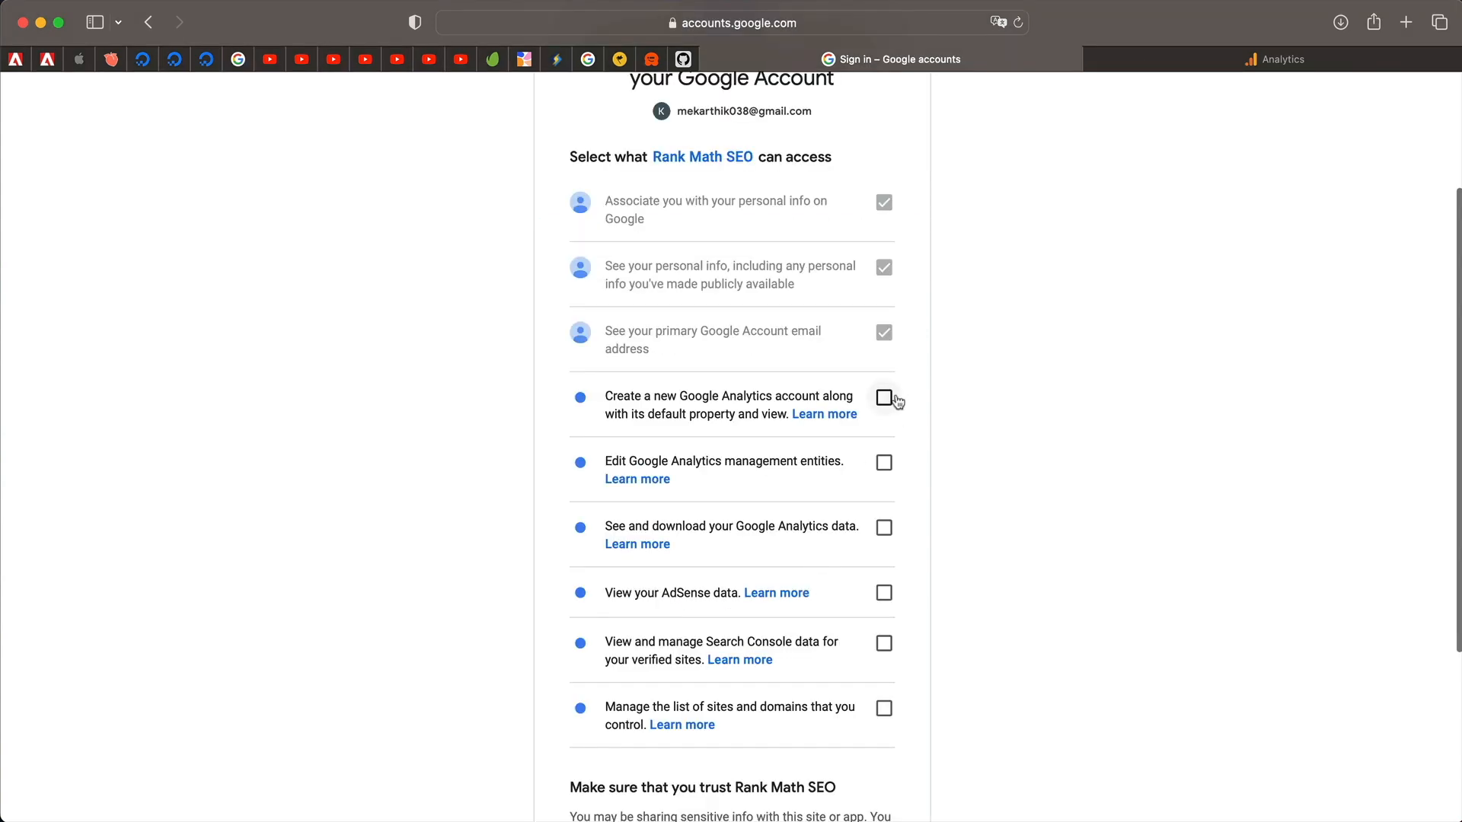
click(884, 398)
click(884, 463)
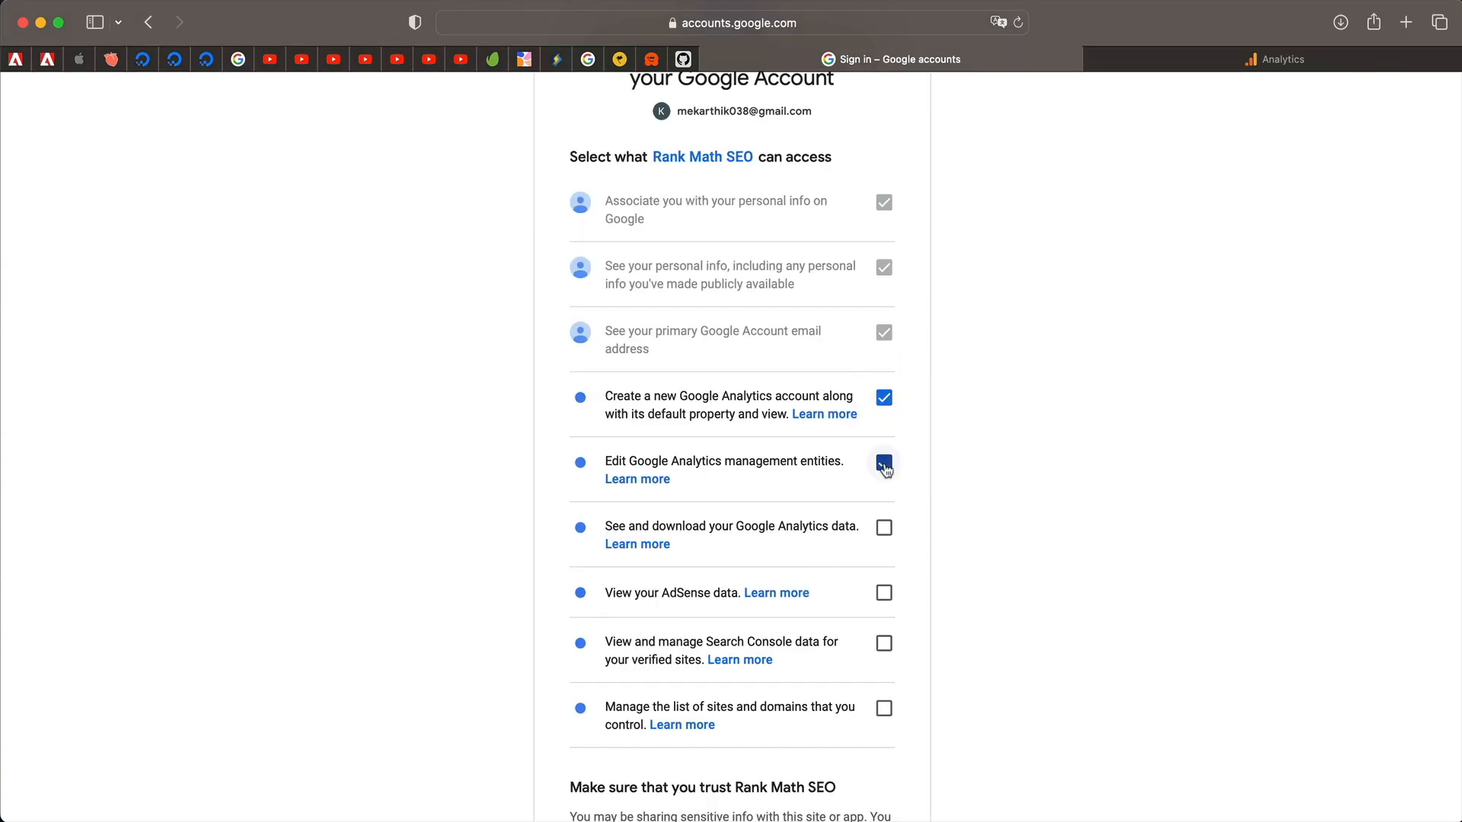
click(886, 528)
click(885, 593)
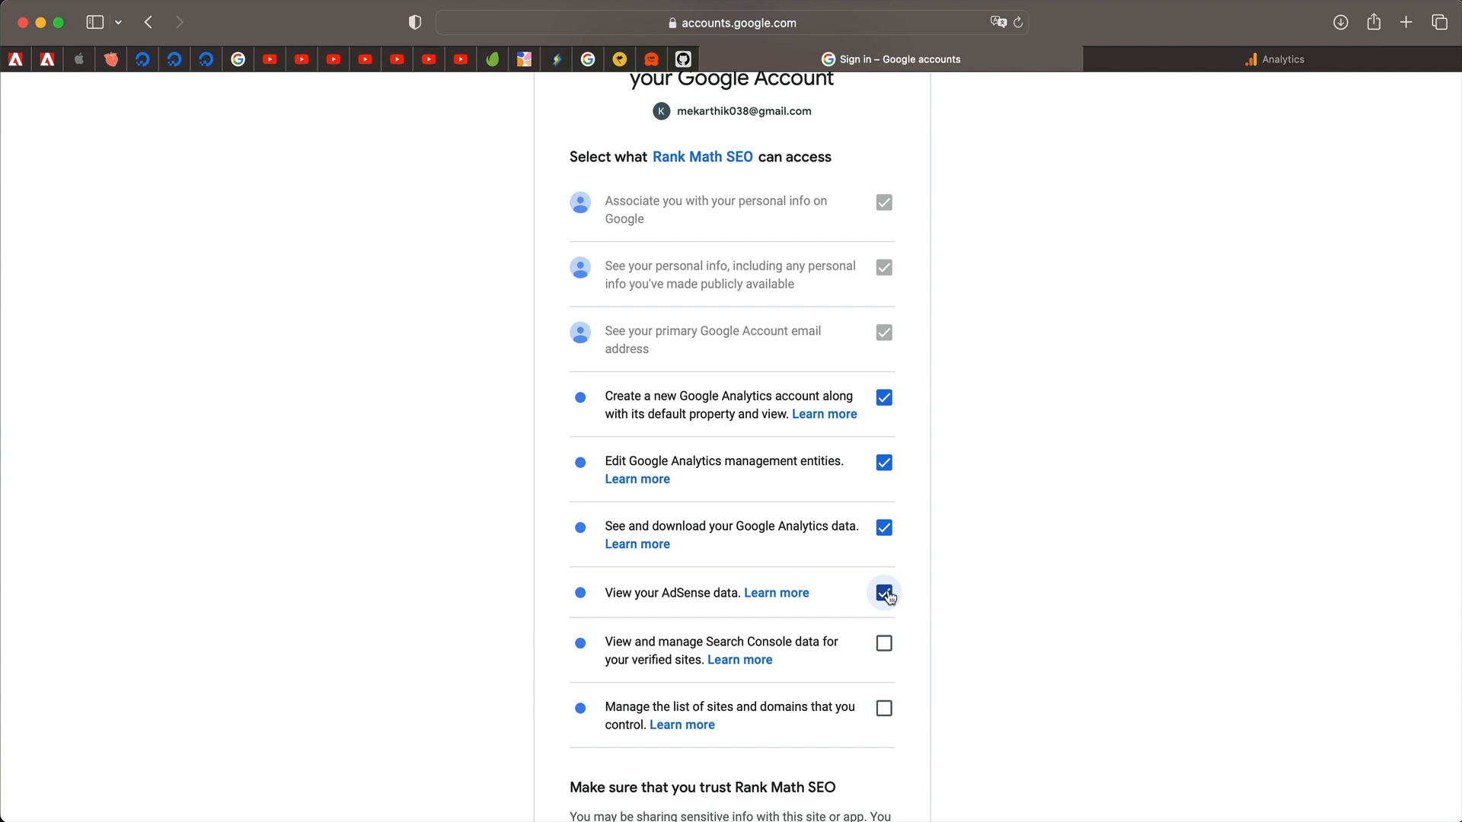
click(886, 647)
click(885, 708)
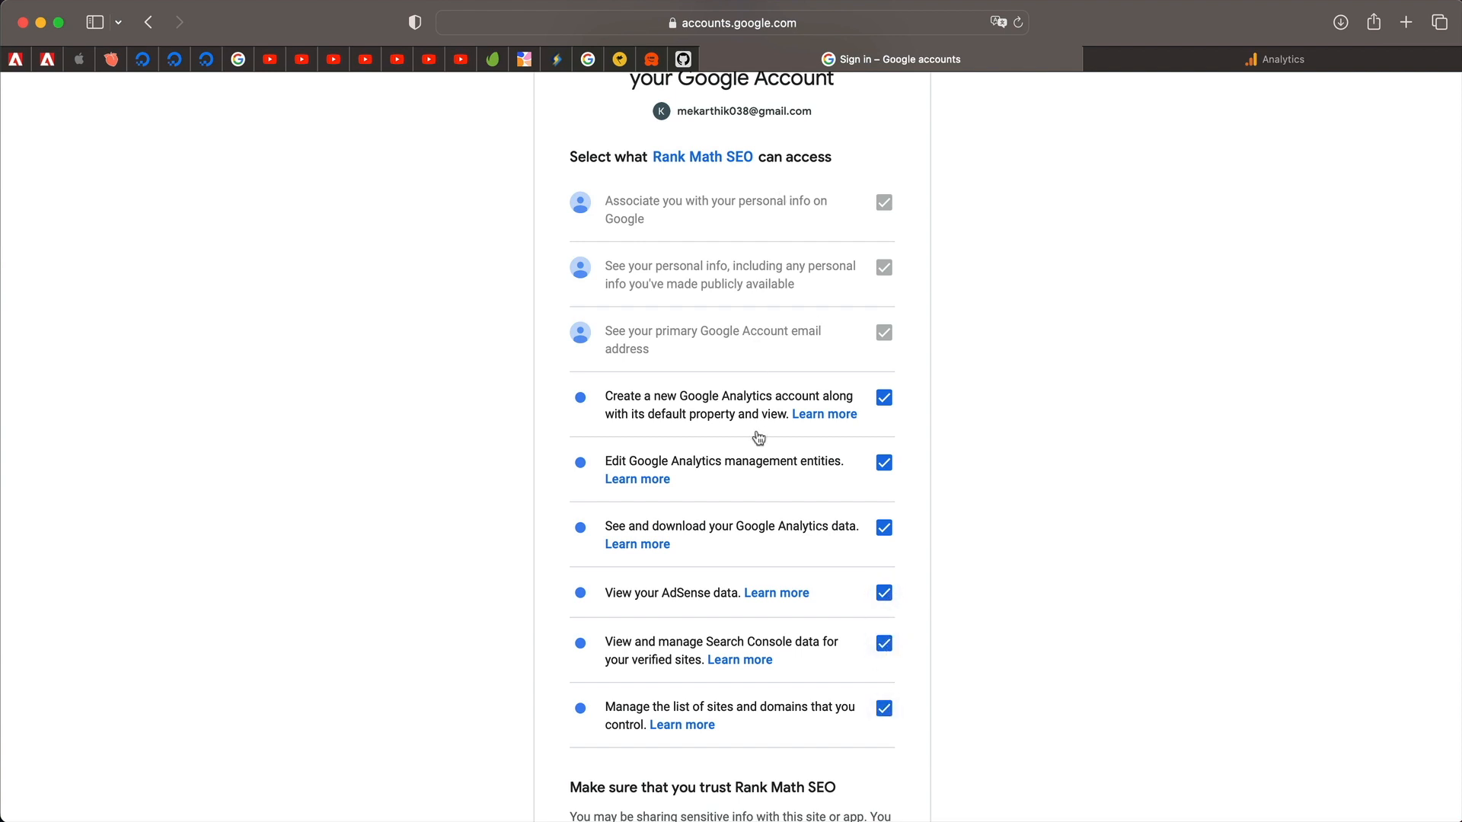
scroll(757, 560, down, 5)
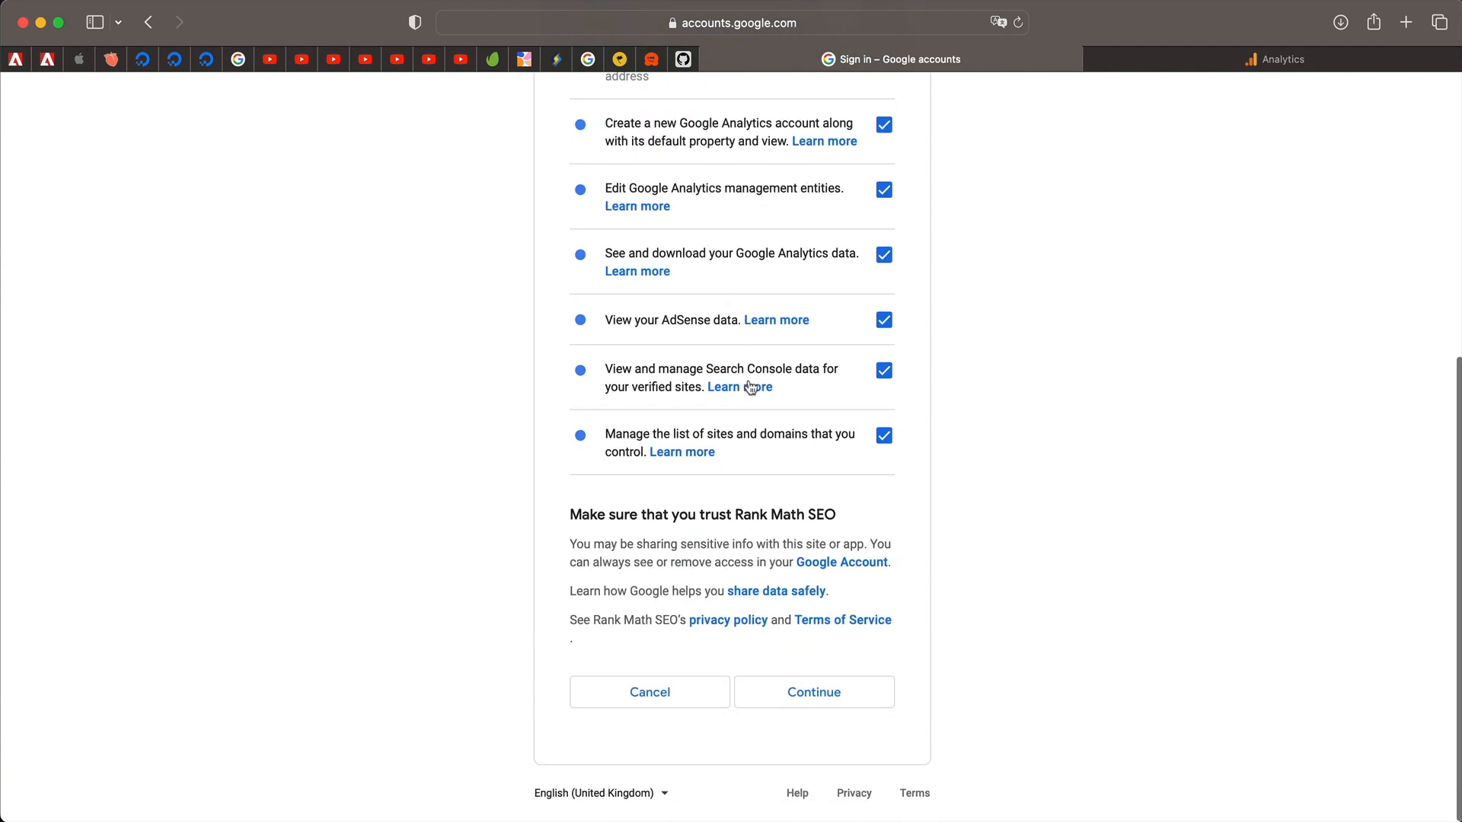
click(826, 697)
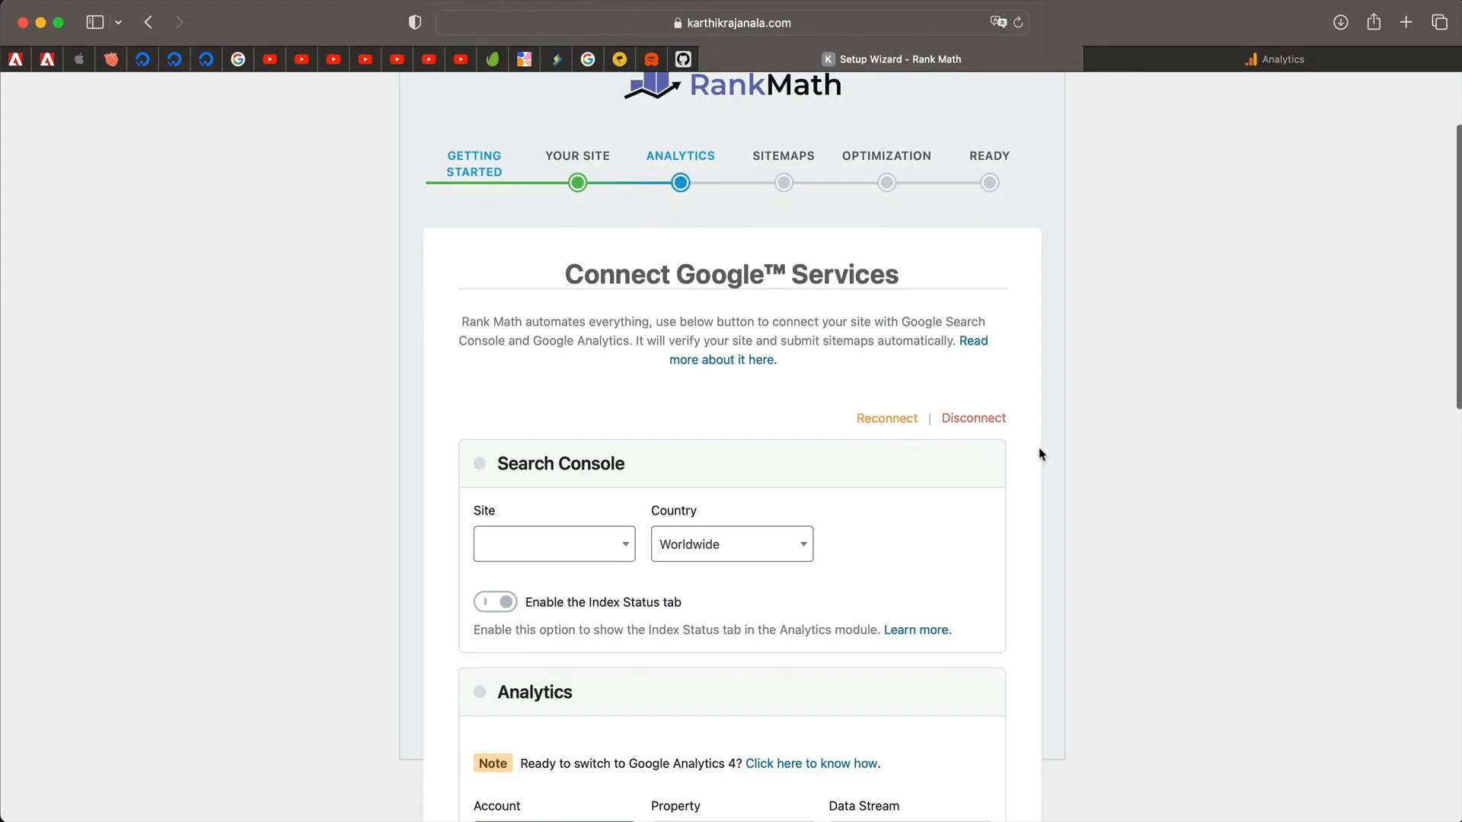
Check the Search Console site and Analytics account lists, finding both empty.
click(622, 550)
click(622, 550)
scroll(677, 482, down, 2)
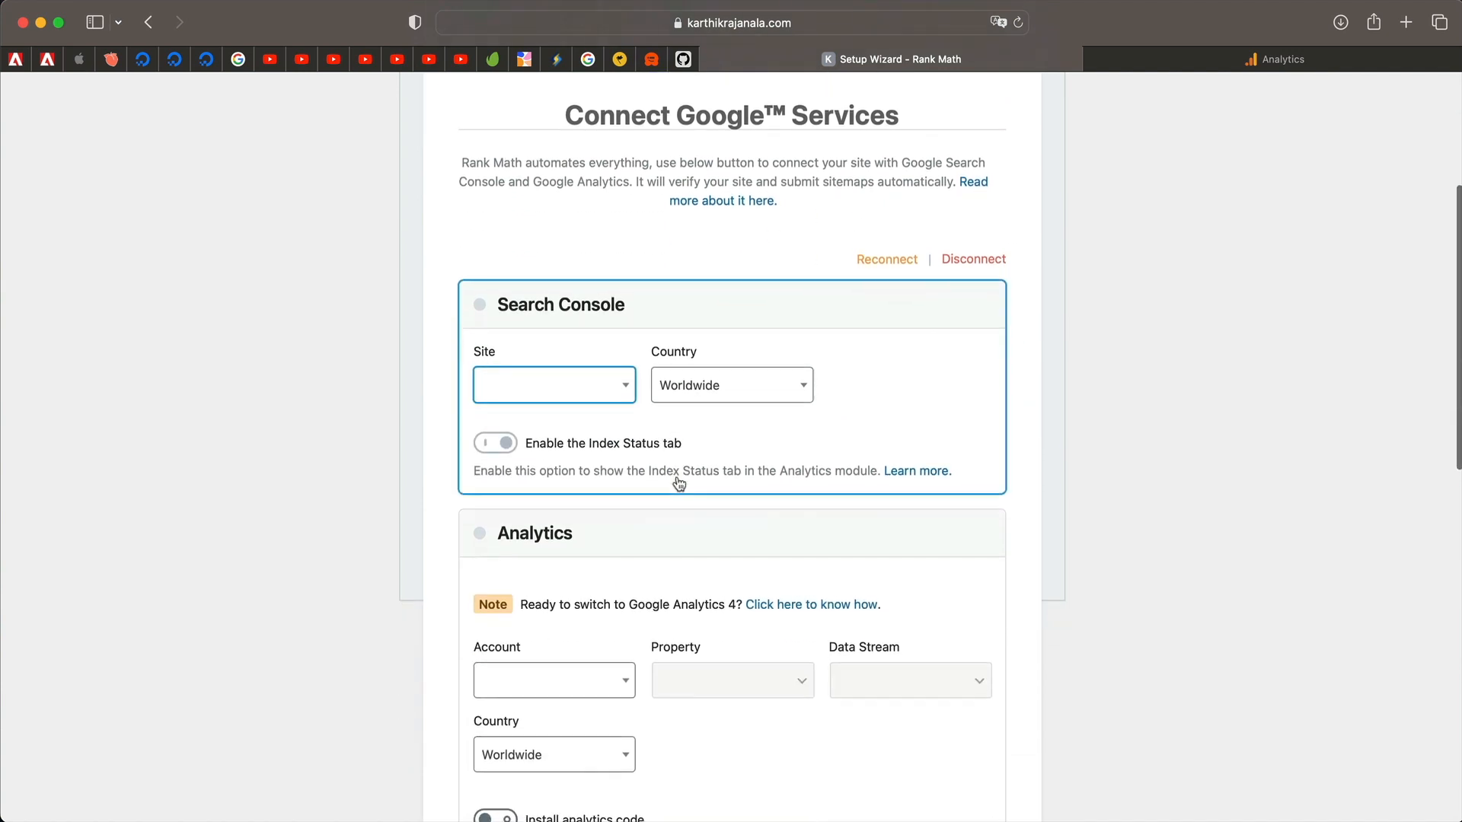
scroll(722, 468, down, 3)
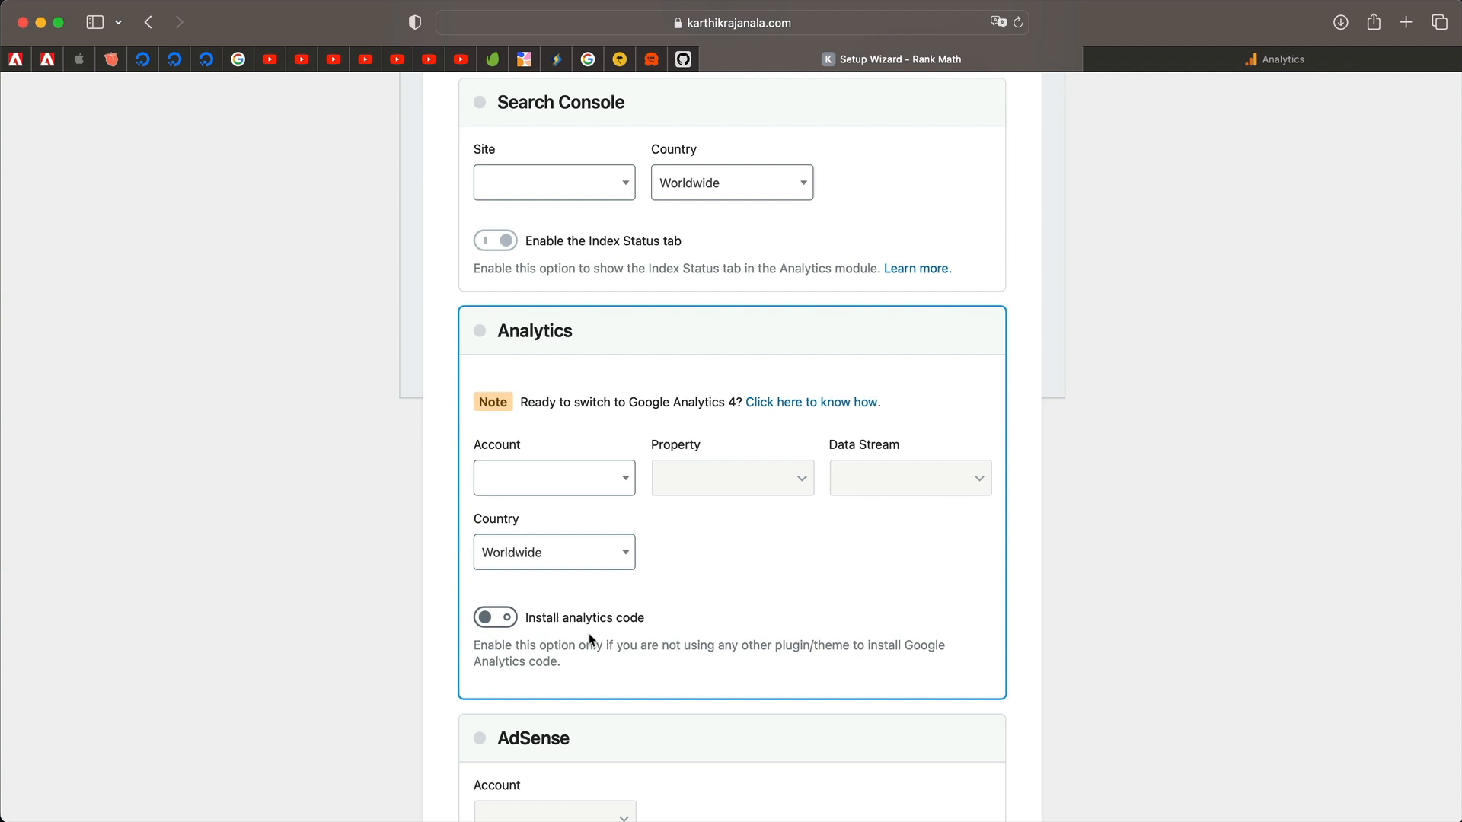
click(571, 496)
click(745, 587)
Keep Email Reports on and save the Analytics step to reach Sitemaps.
scroll(745, 587, down, 2)
scroll(744, 513, down, 4)
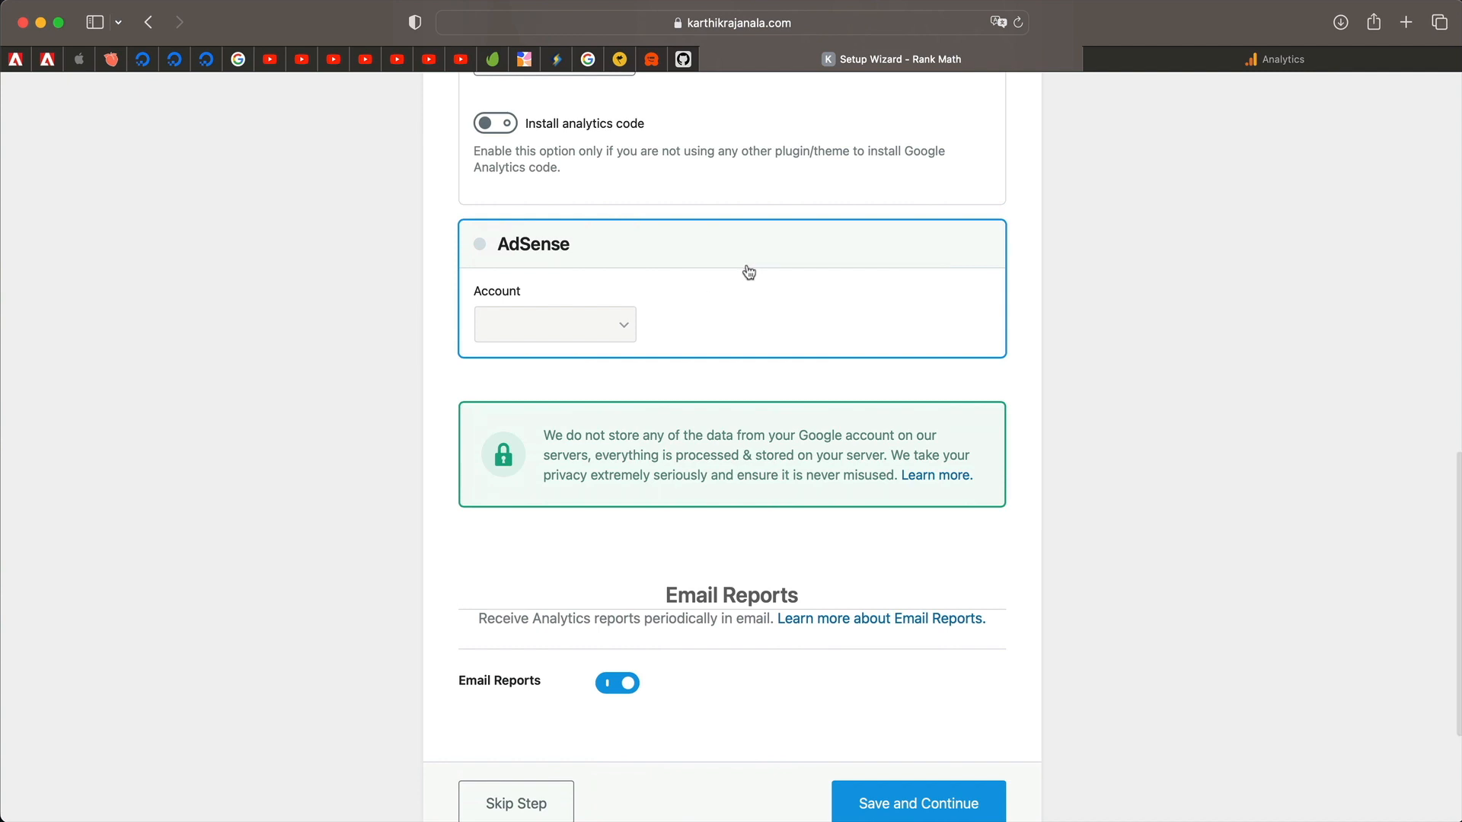
click(714, 293)
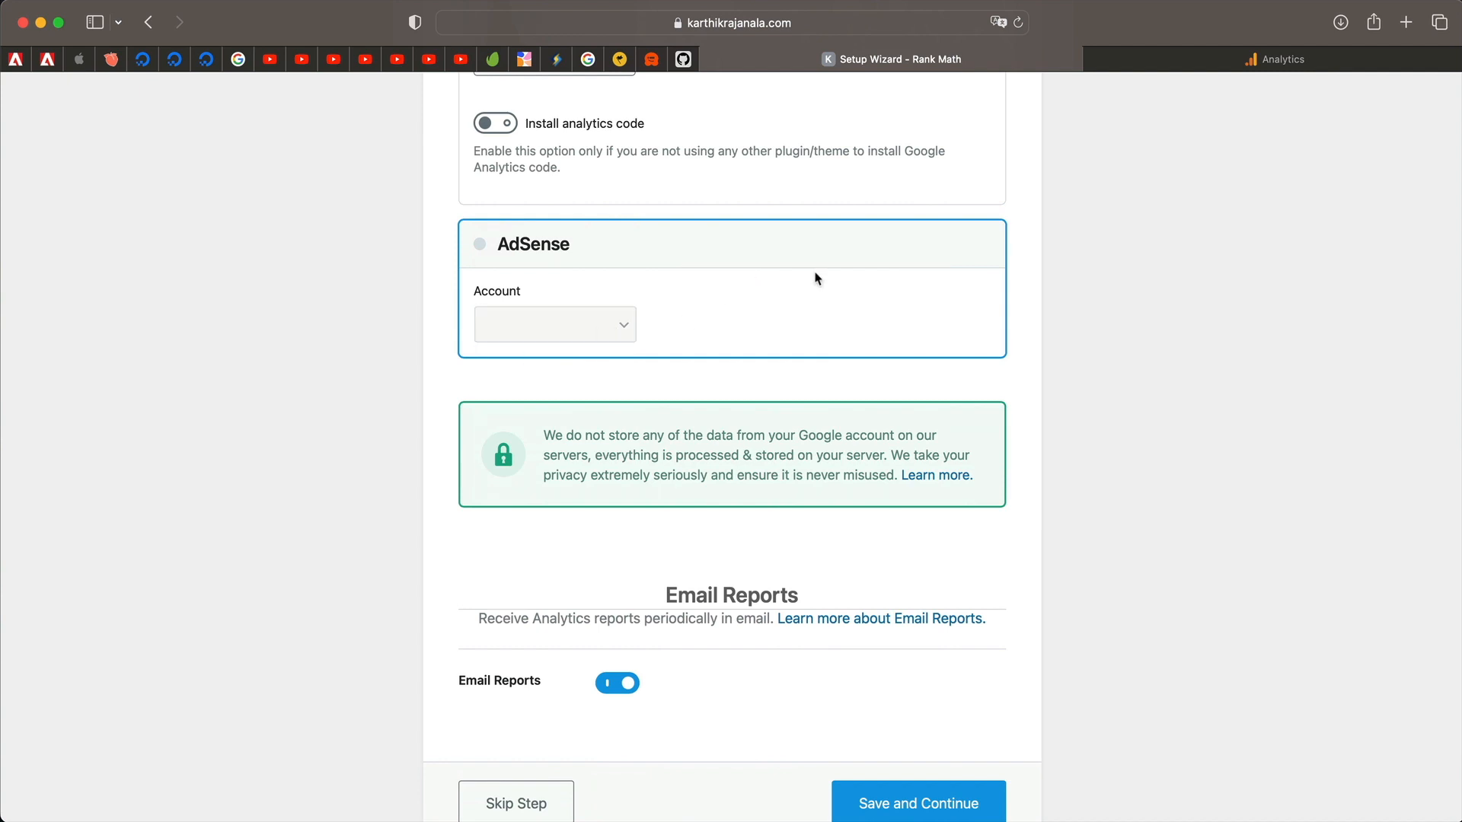
scroll(744, 351, down, 5)
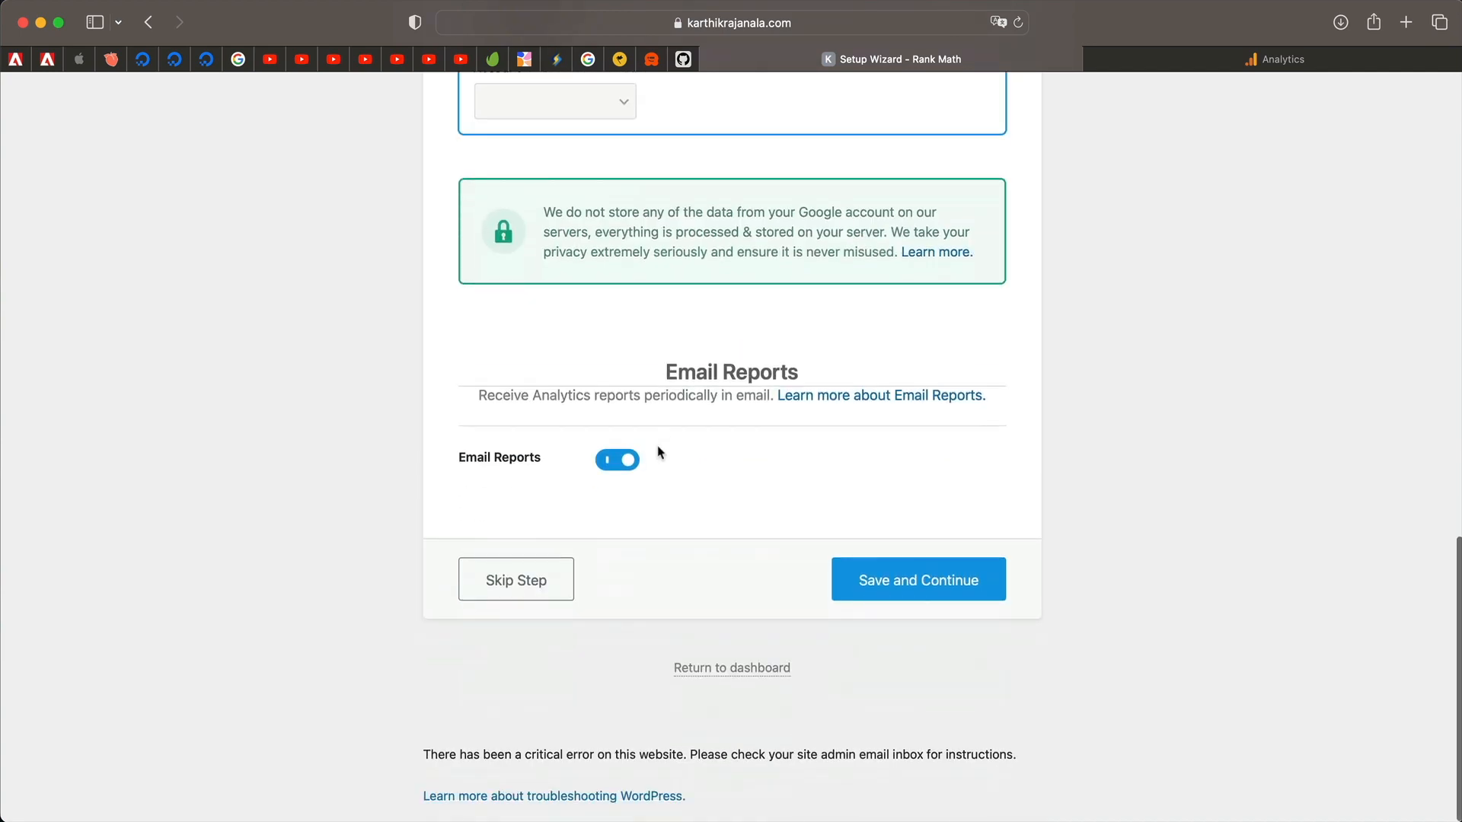
scroll(659, 453, up, 20)
scroll(659, 453, down, 7)
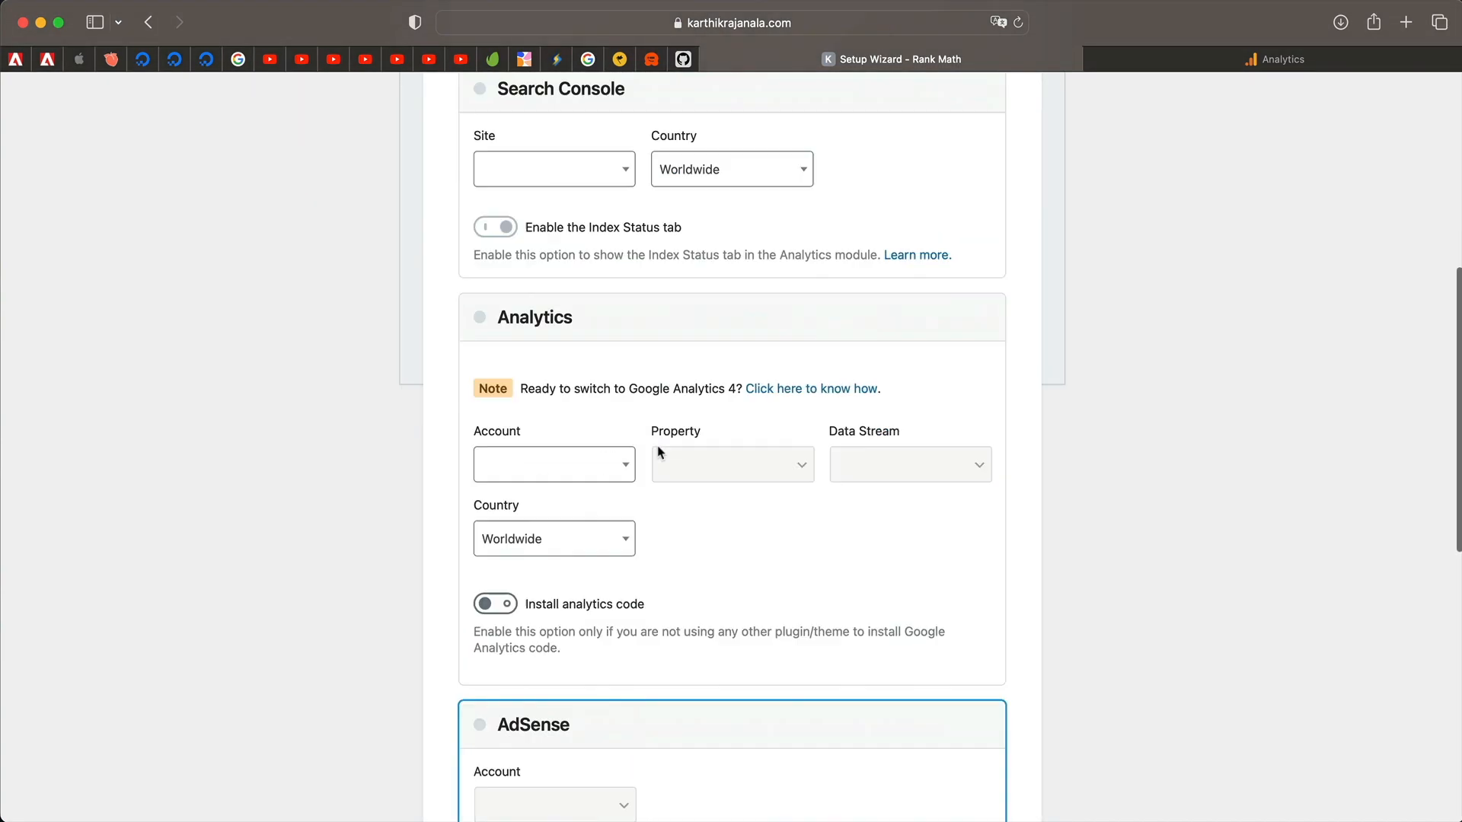
scroll(660, 453, down, 15)
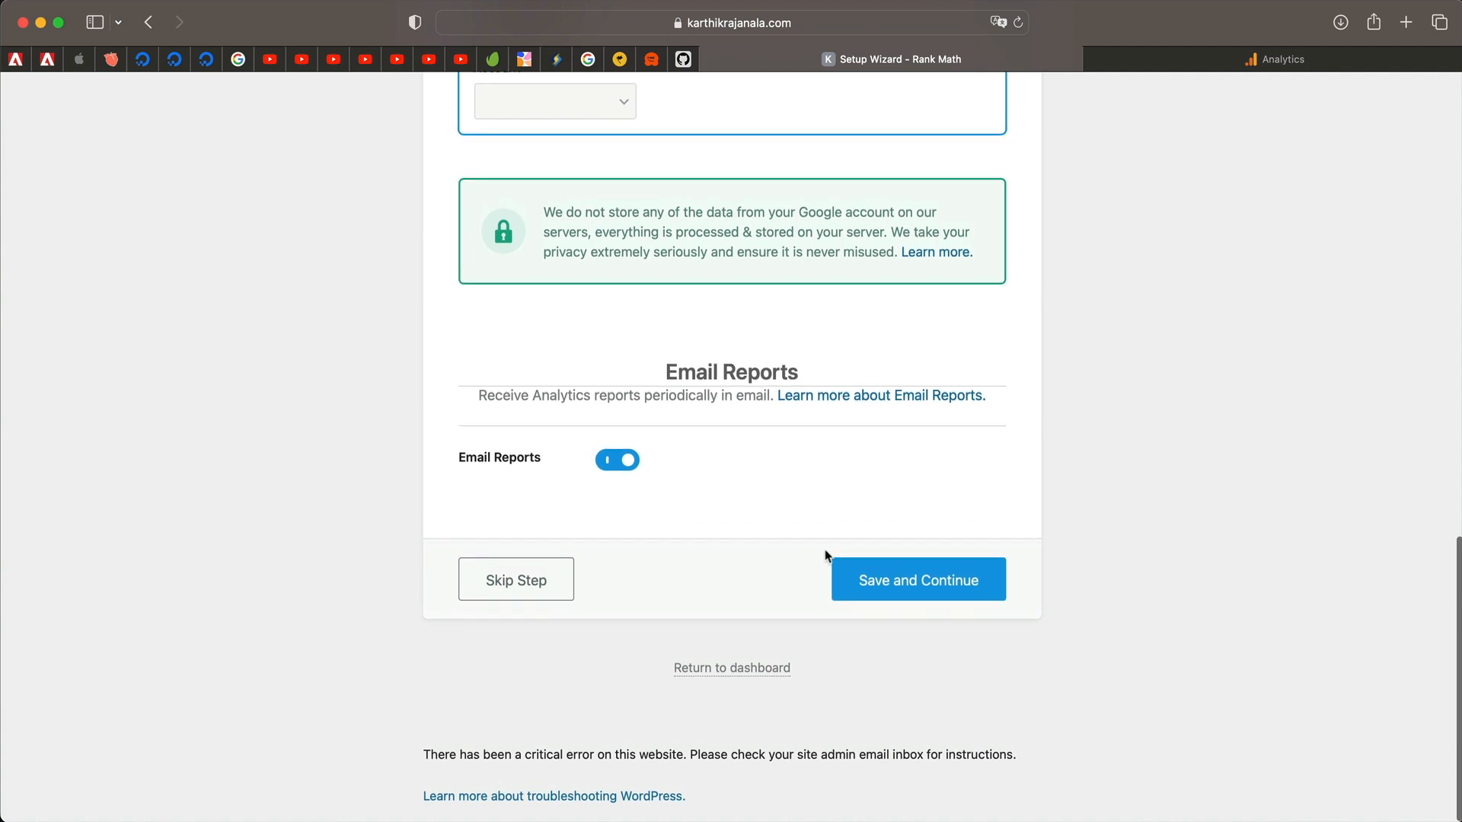
click(924, 591)
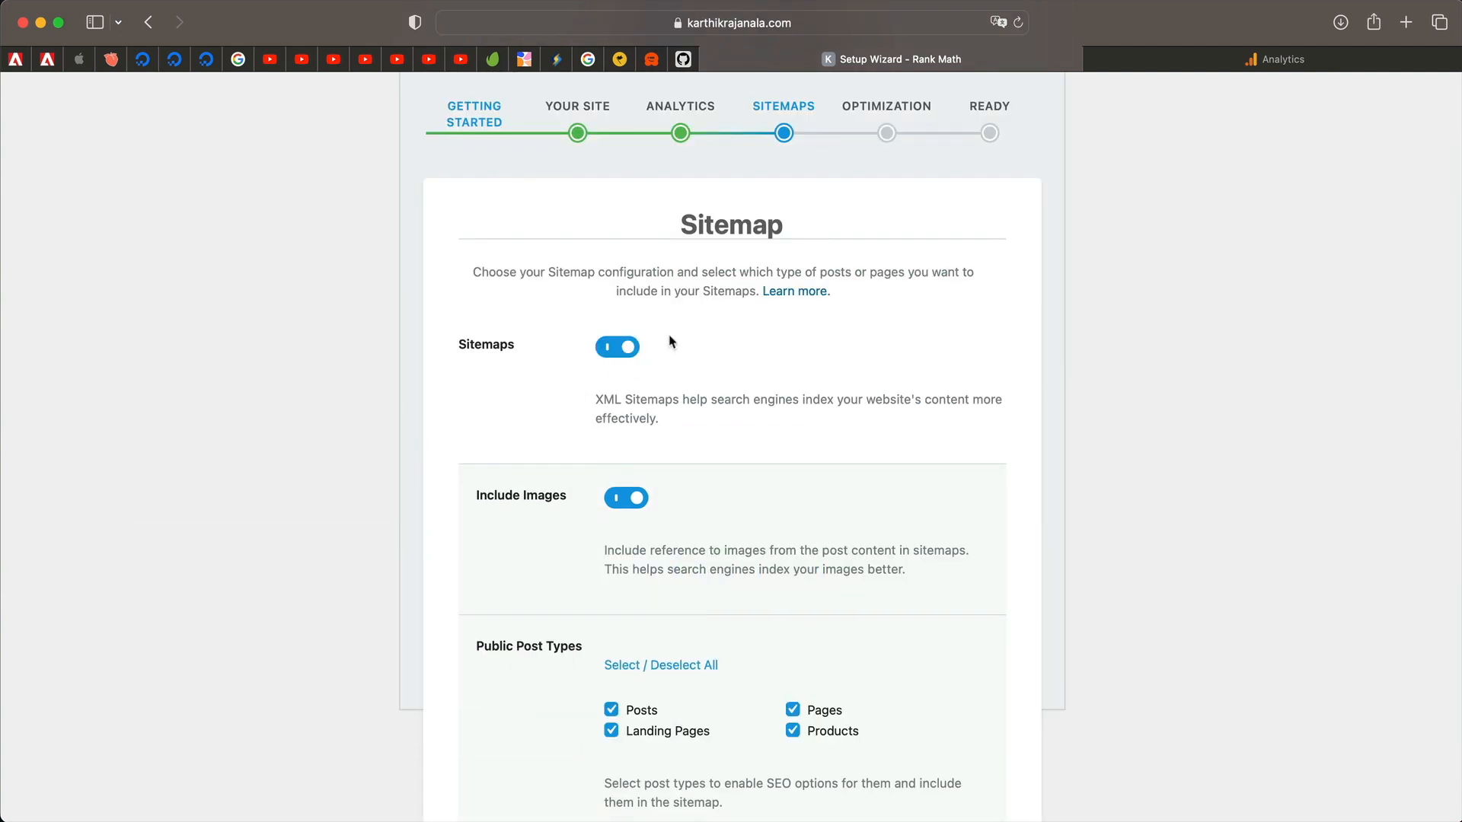
Include Product categories in the XML sitemap.
triple_click(649, 402)
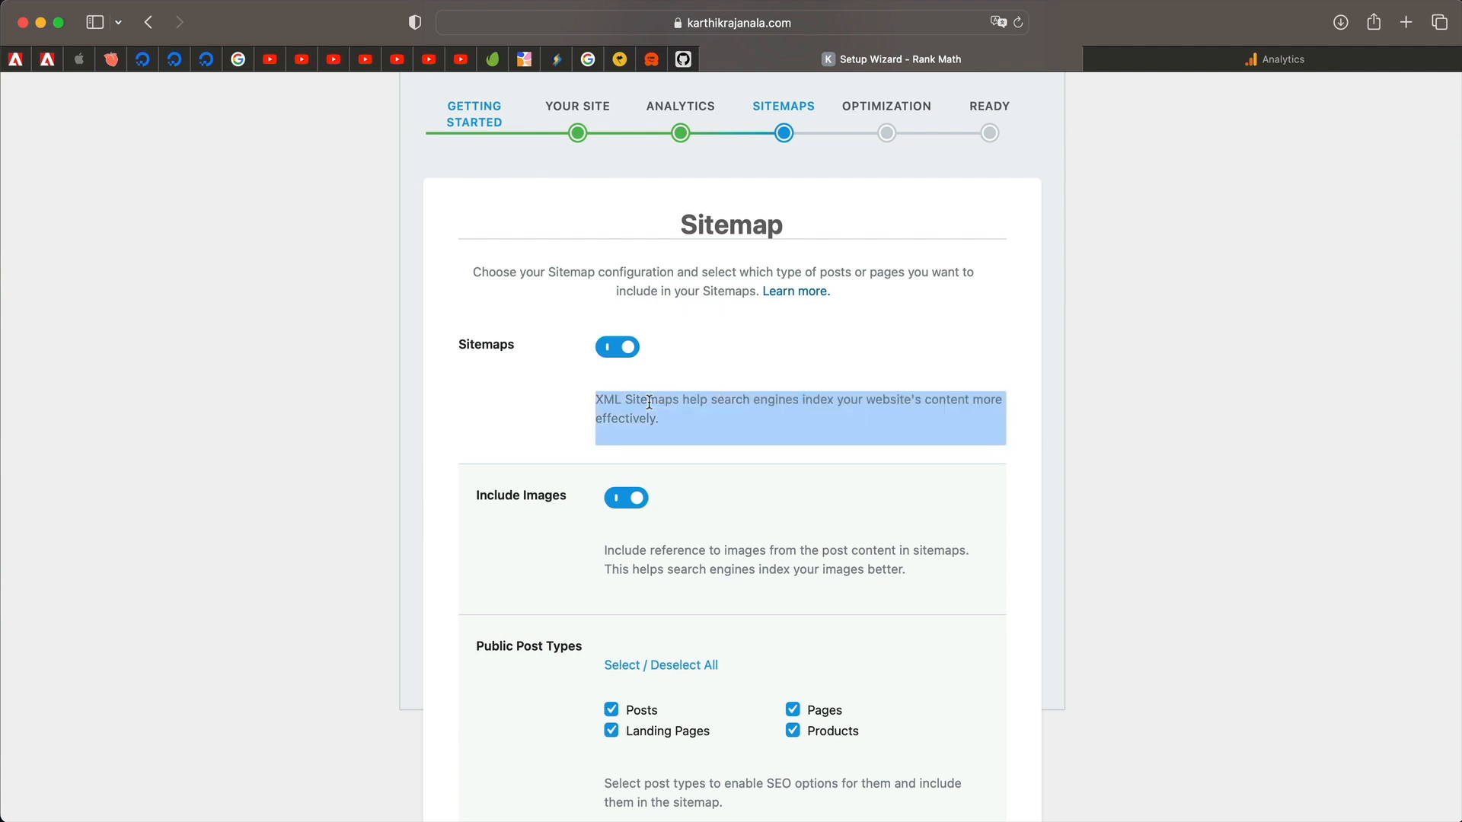
triple_click(649, 402)
triple_click(649, 402)
triple_click(649, 402)
scroll(795, 351, down, 1)
scroll(796, 351, down, 2)
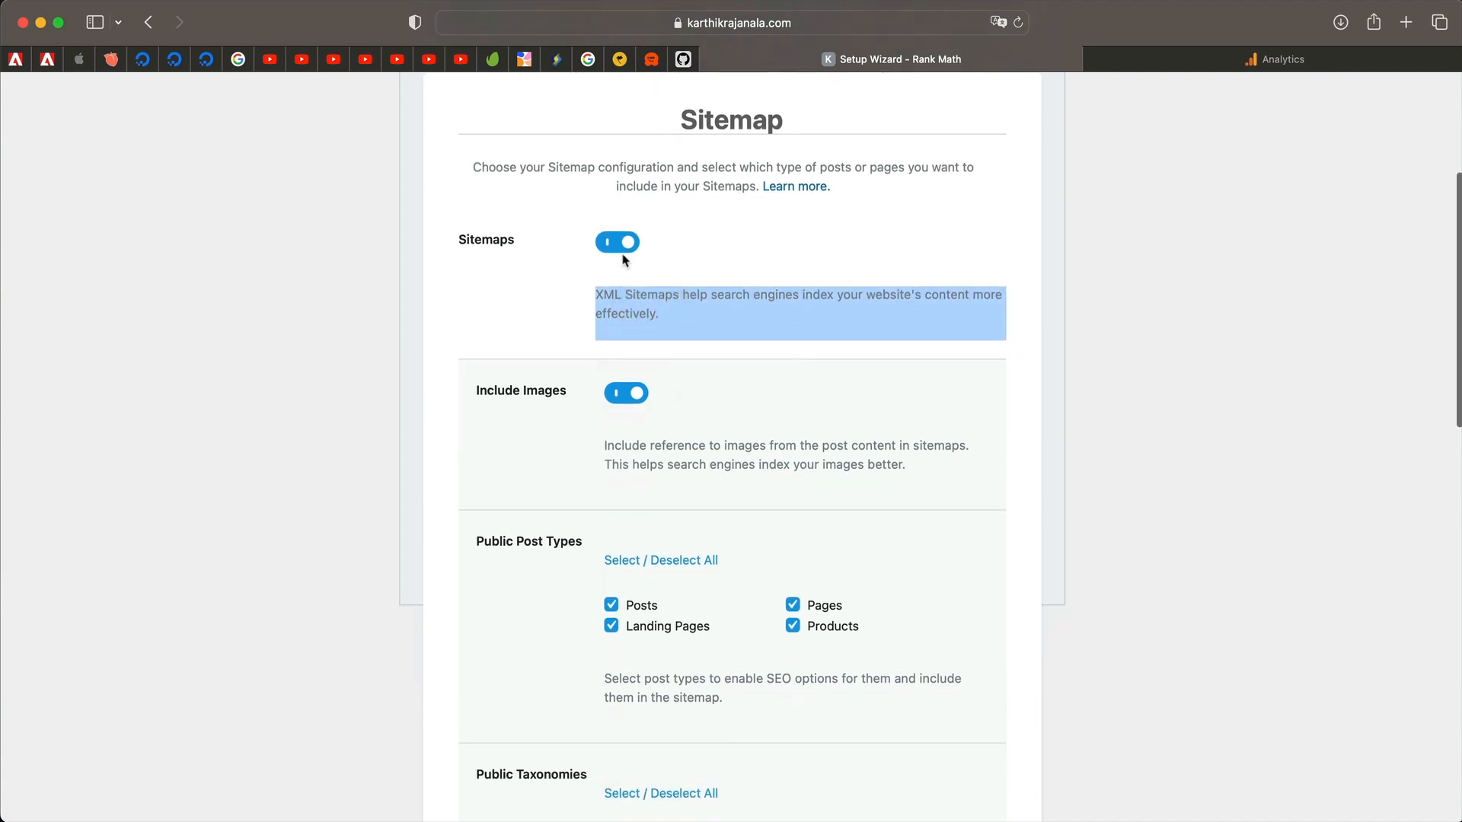
triple_click(696, 309)
scroll(696, 309, down, 4)
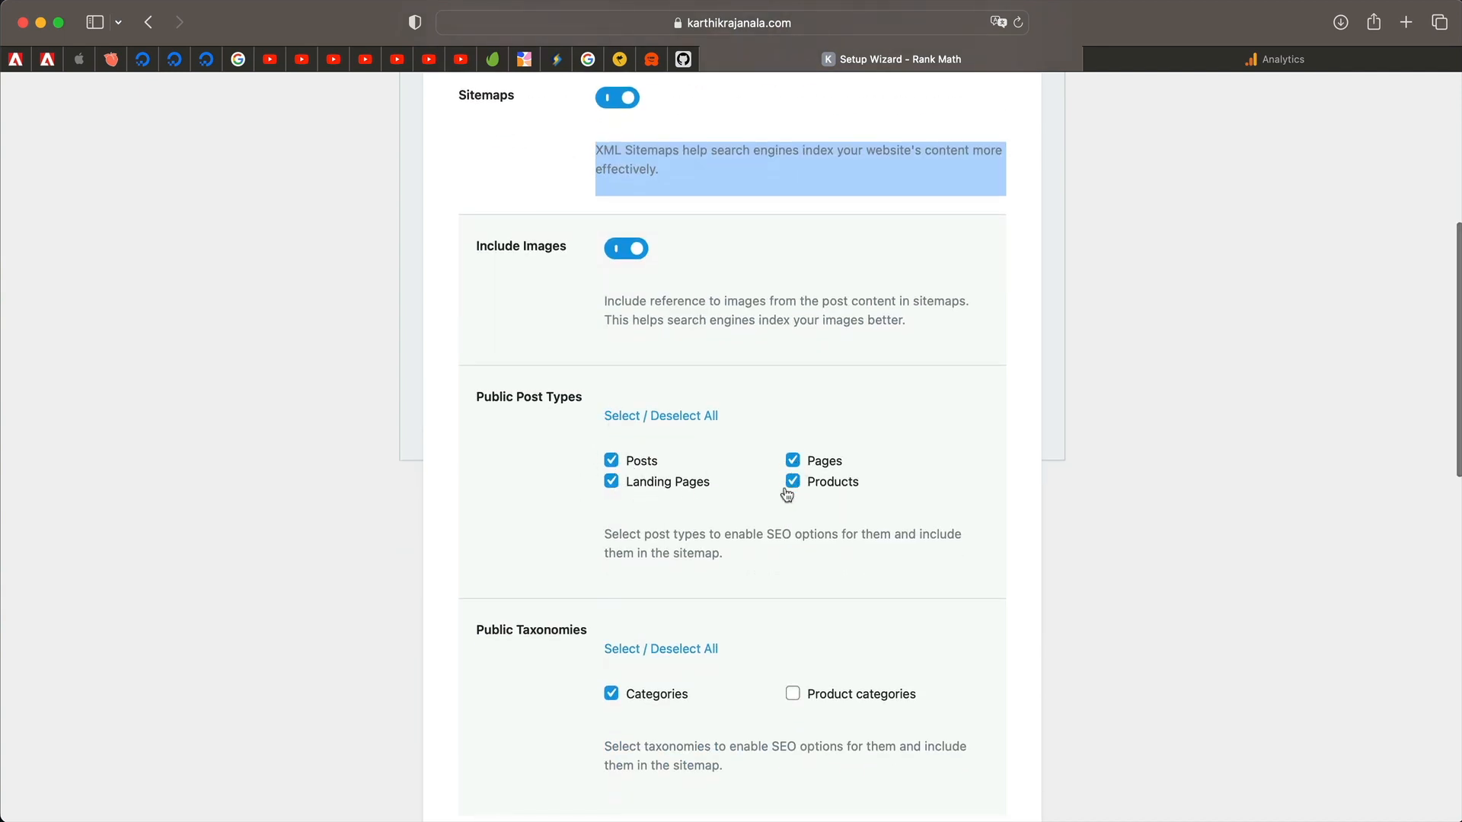
scroll(751, 510, down, 3)
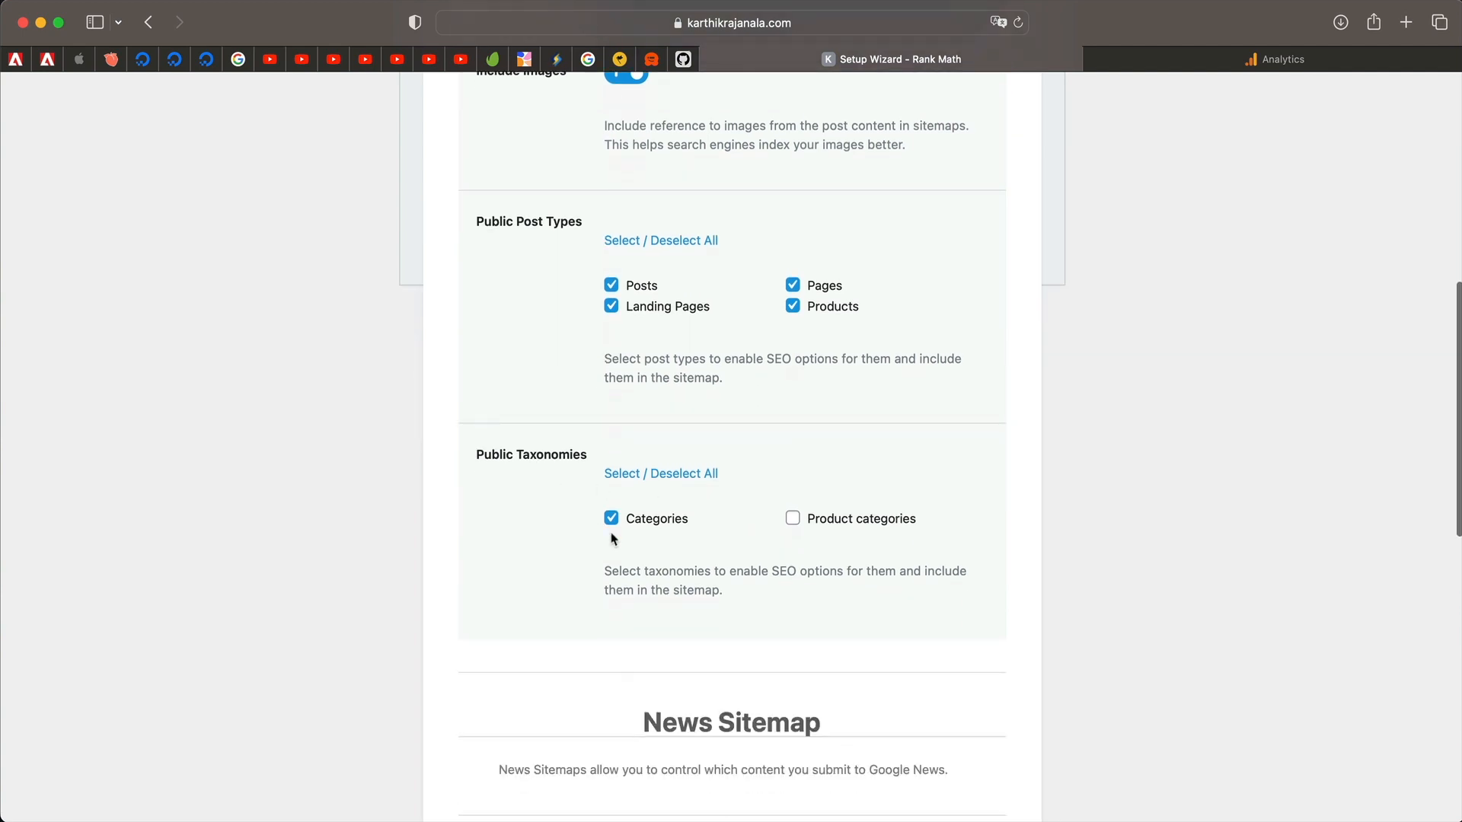
click(793, 520)
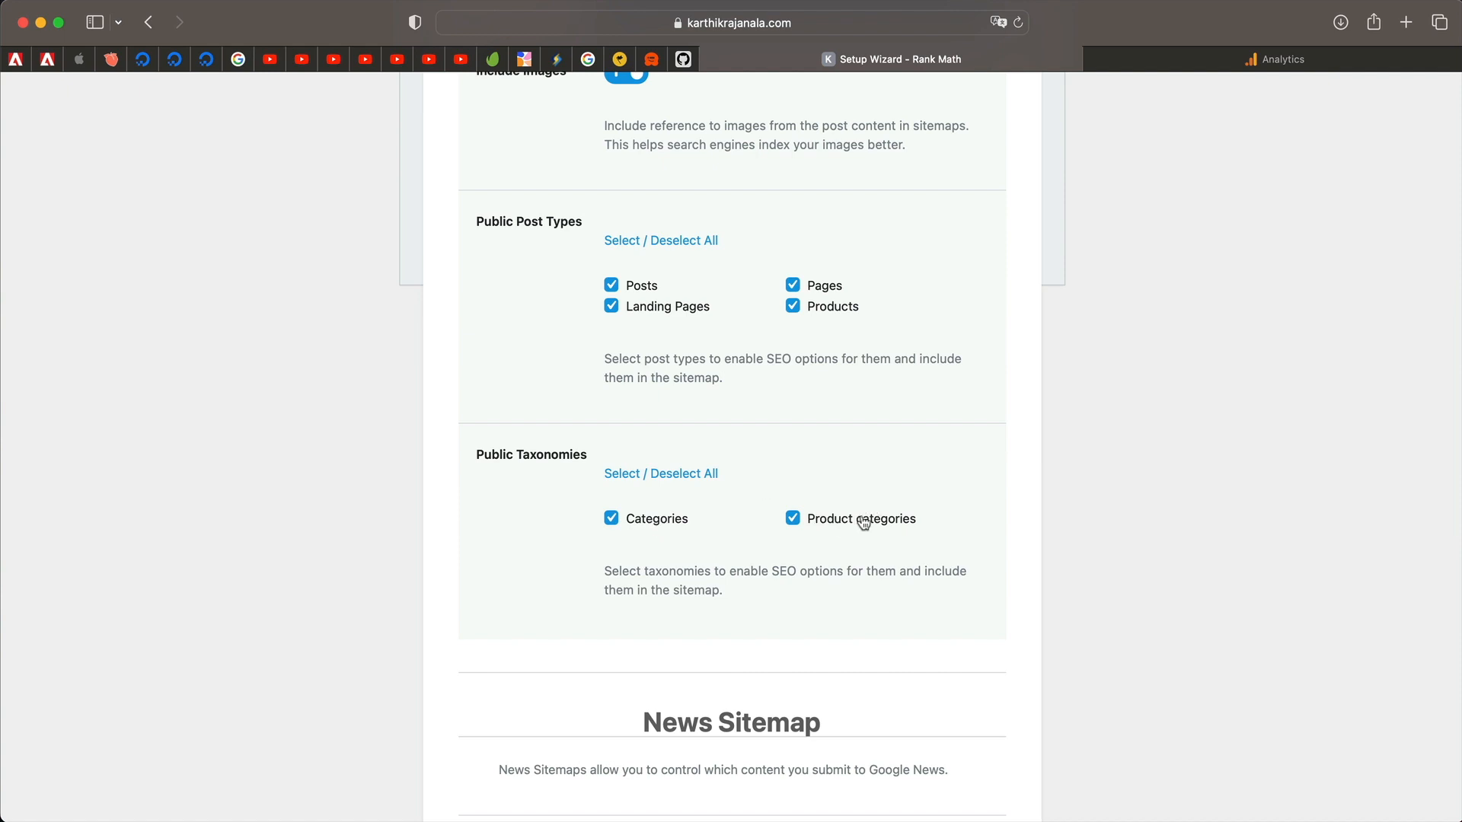
Leave Video Sitemaps switched off and save the Sitemap step.
scroll(823, 566, down, 3)
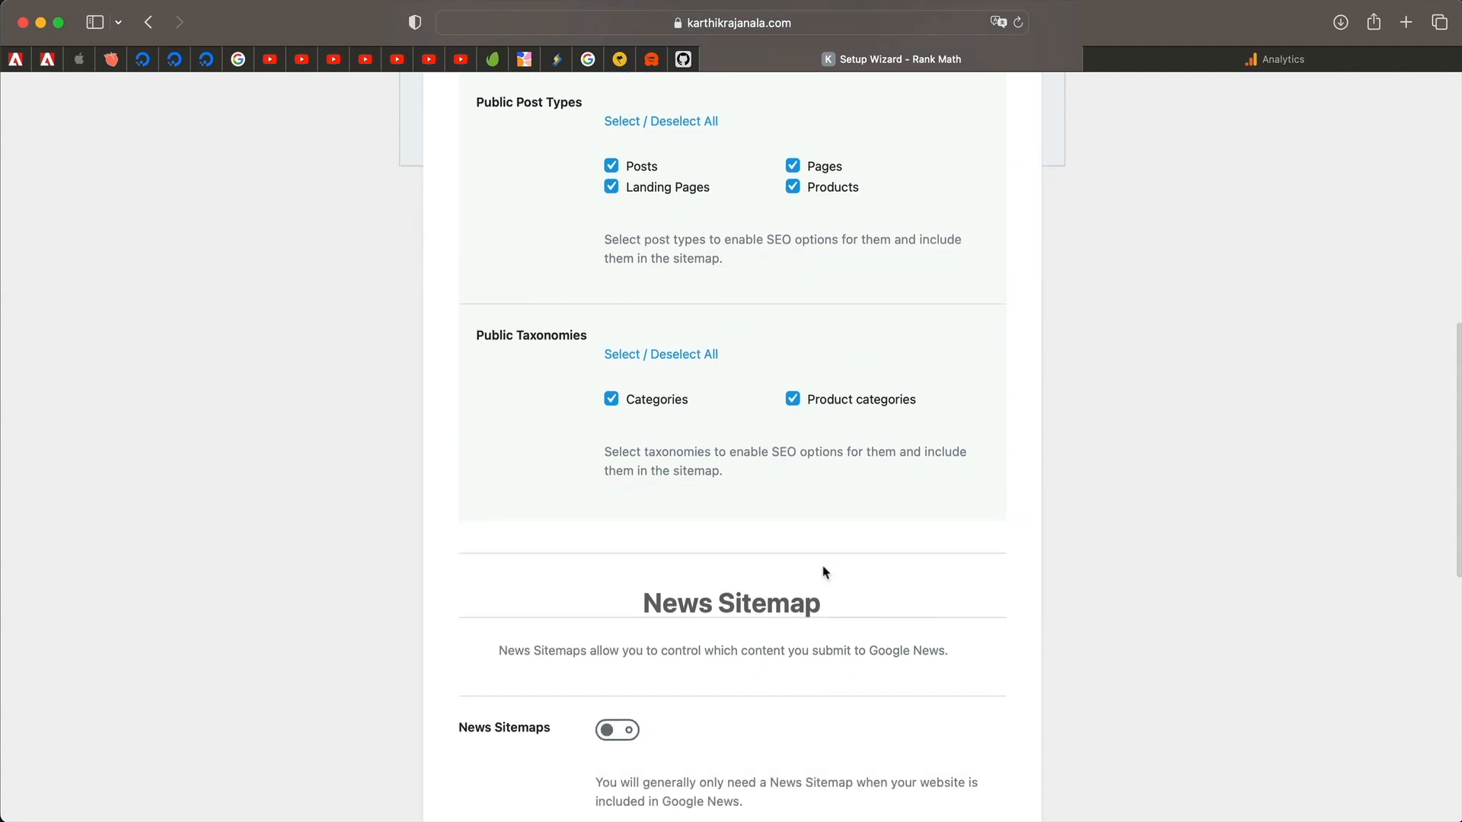
scroll(825, 568, down, 5)
scroll(868, 465, down, 2)
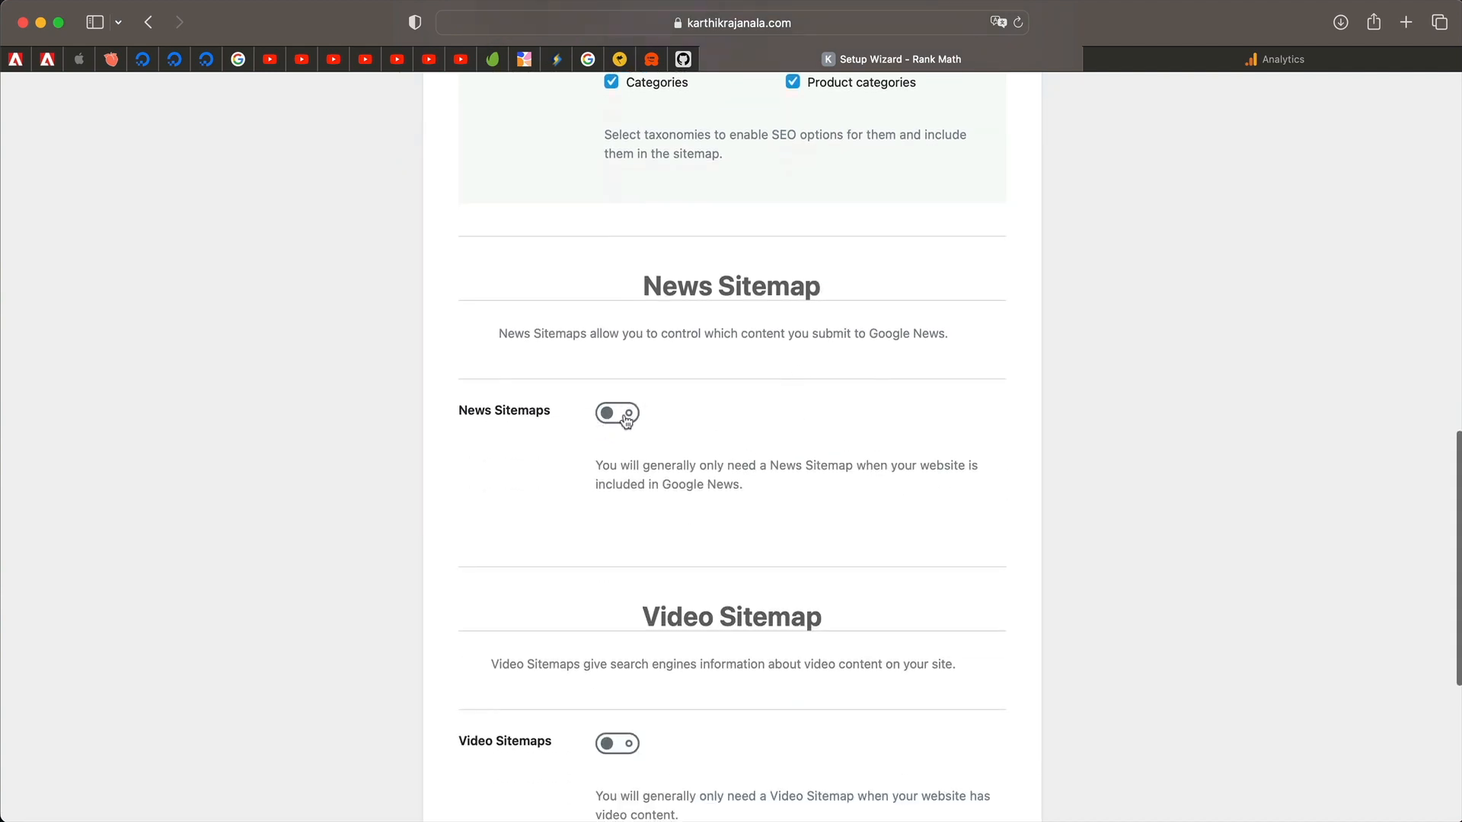
scroll(646, 471, down, 4)
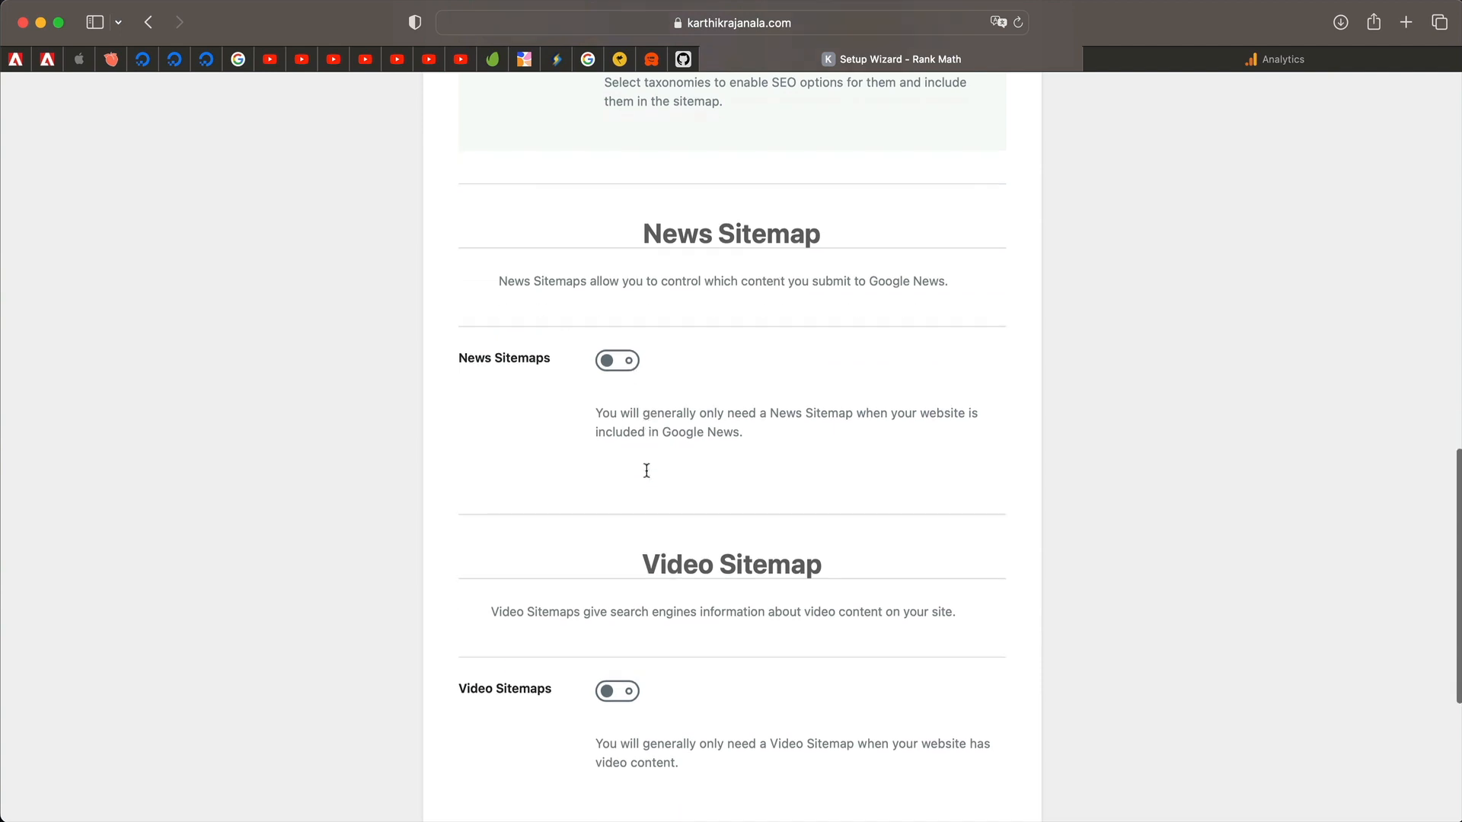
scroll(747, 406, down, 2)
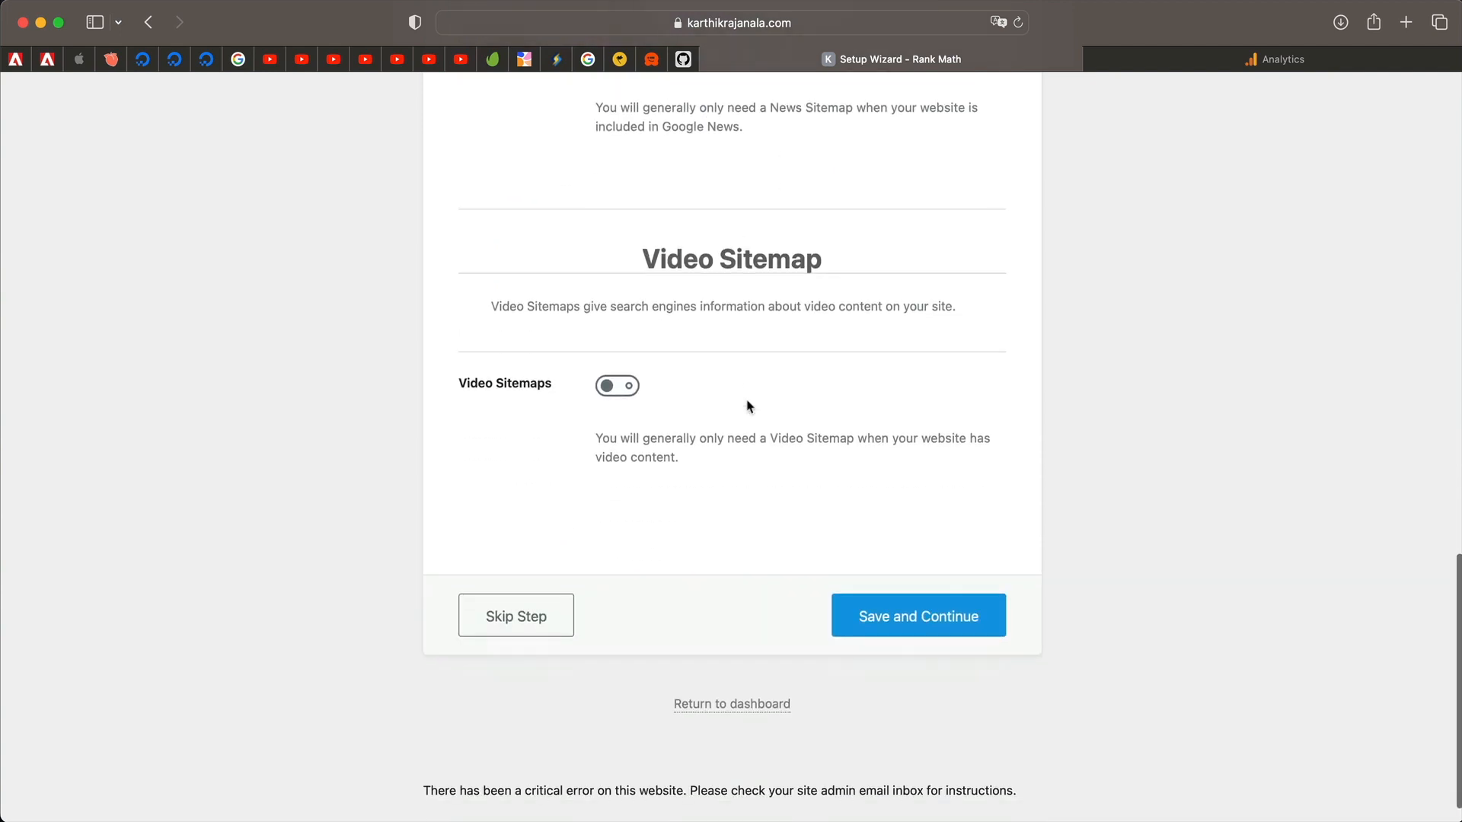
key(super+a)
click(677, 451)
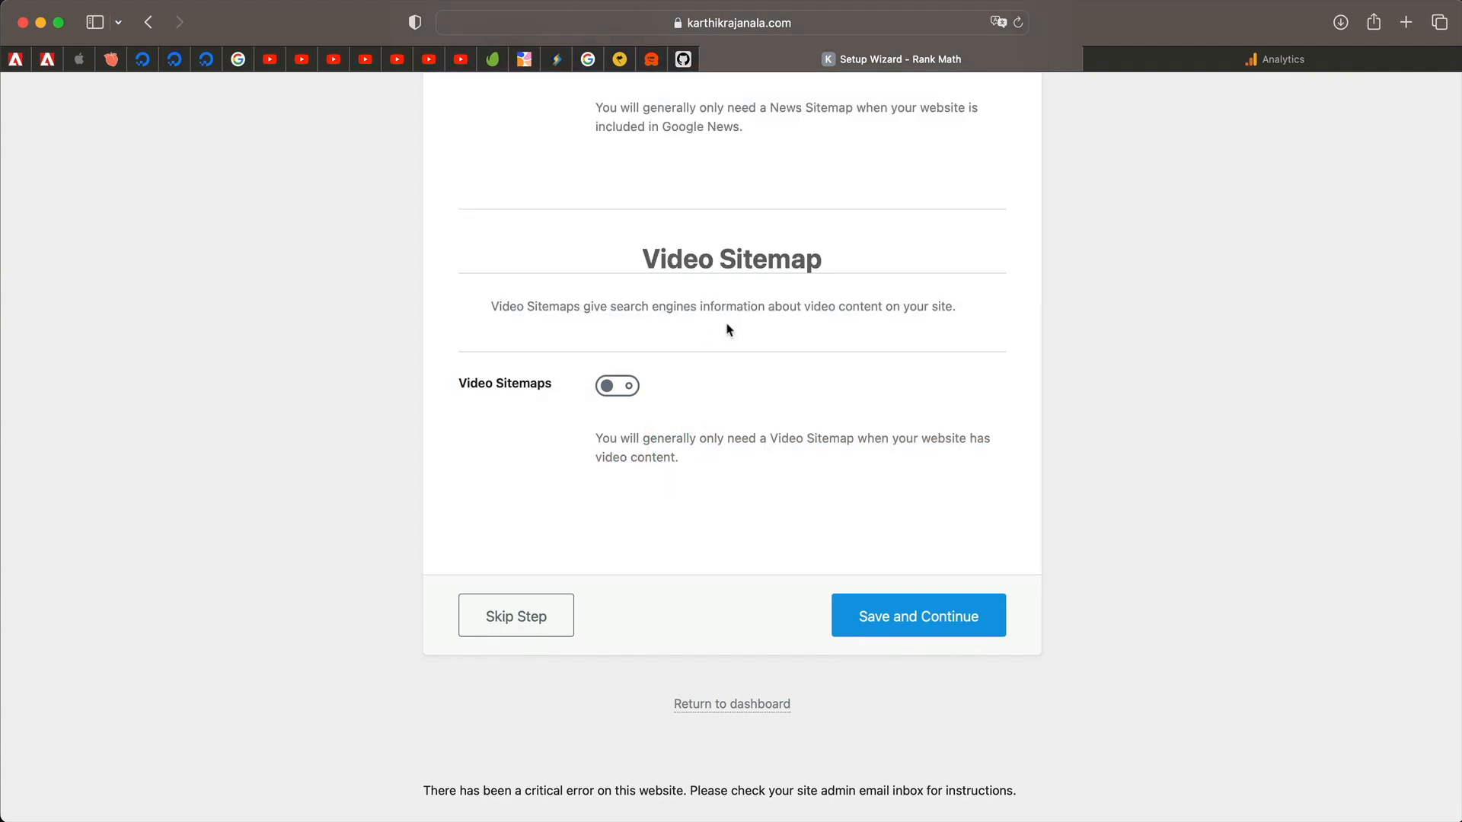
click(618, 386)
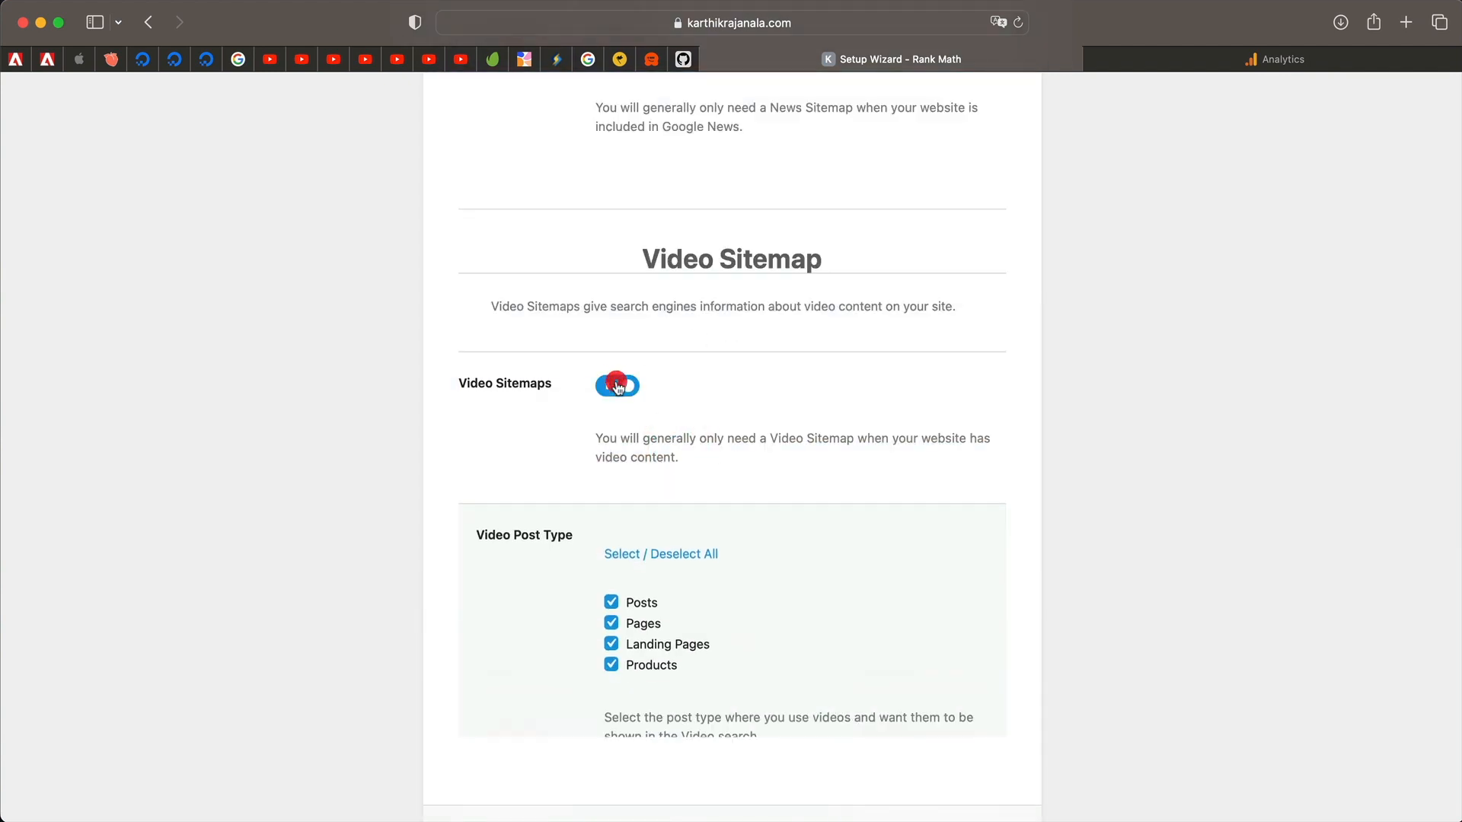
scroll(626, 487, down, 3)
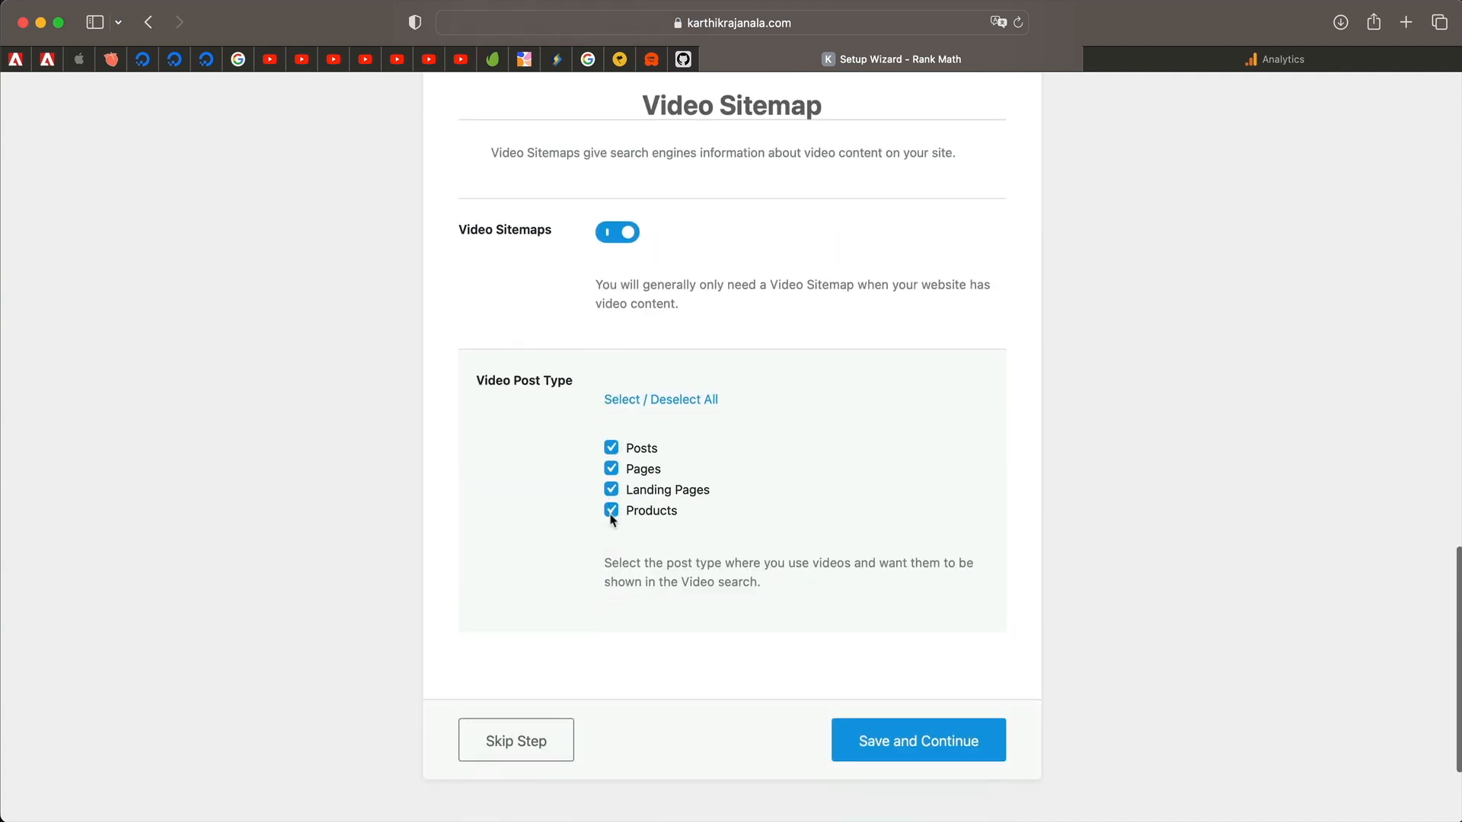
click(616, 233)
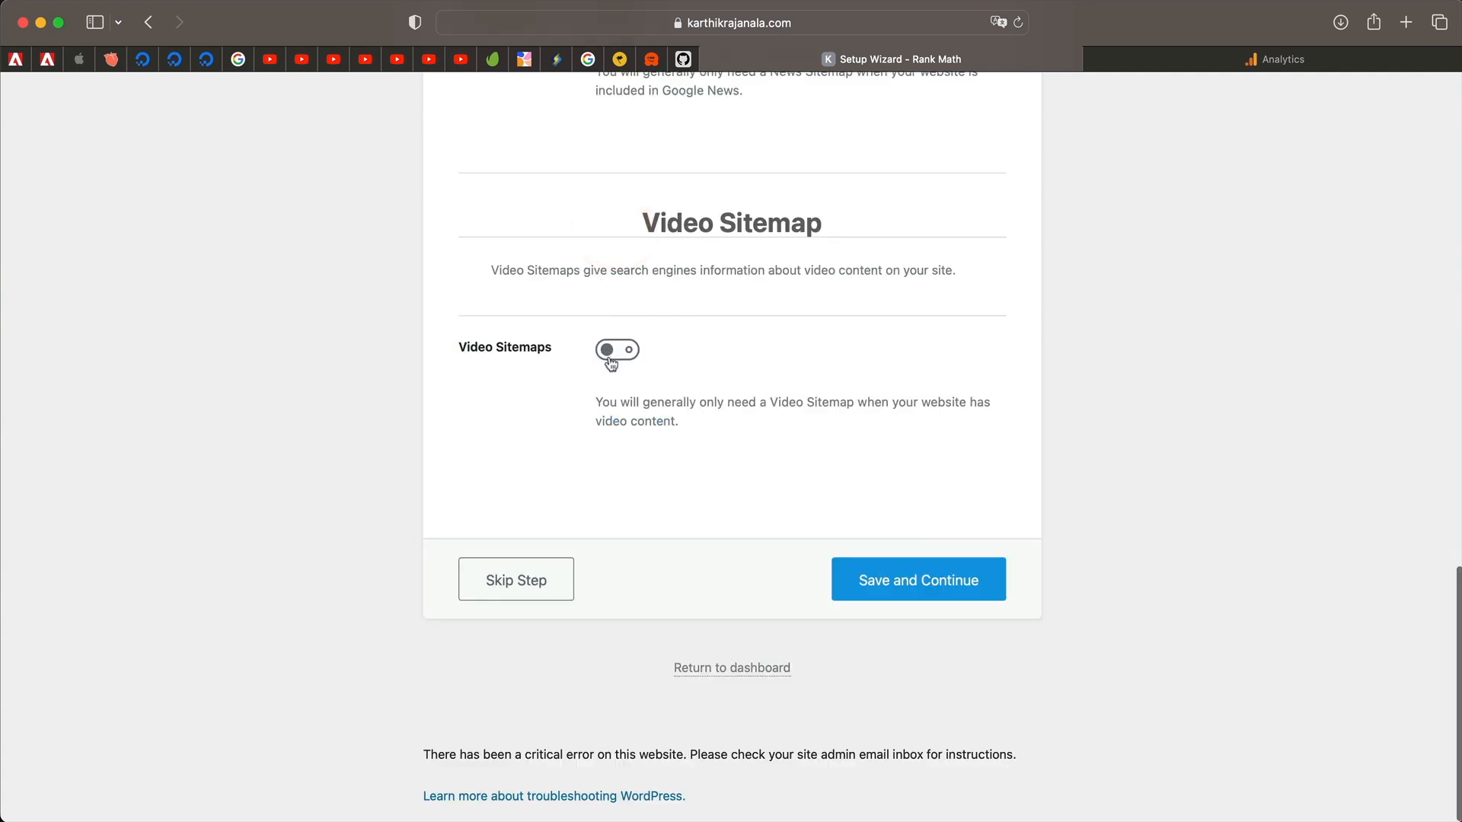
click(899, 580)
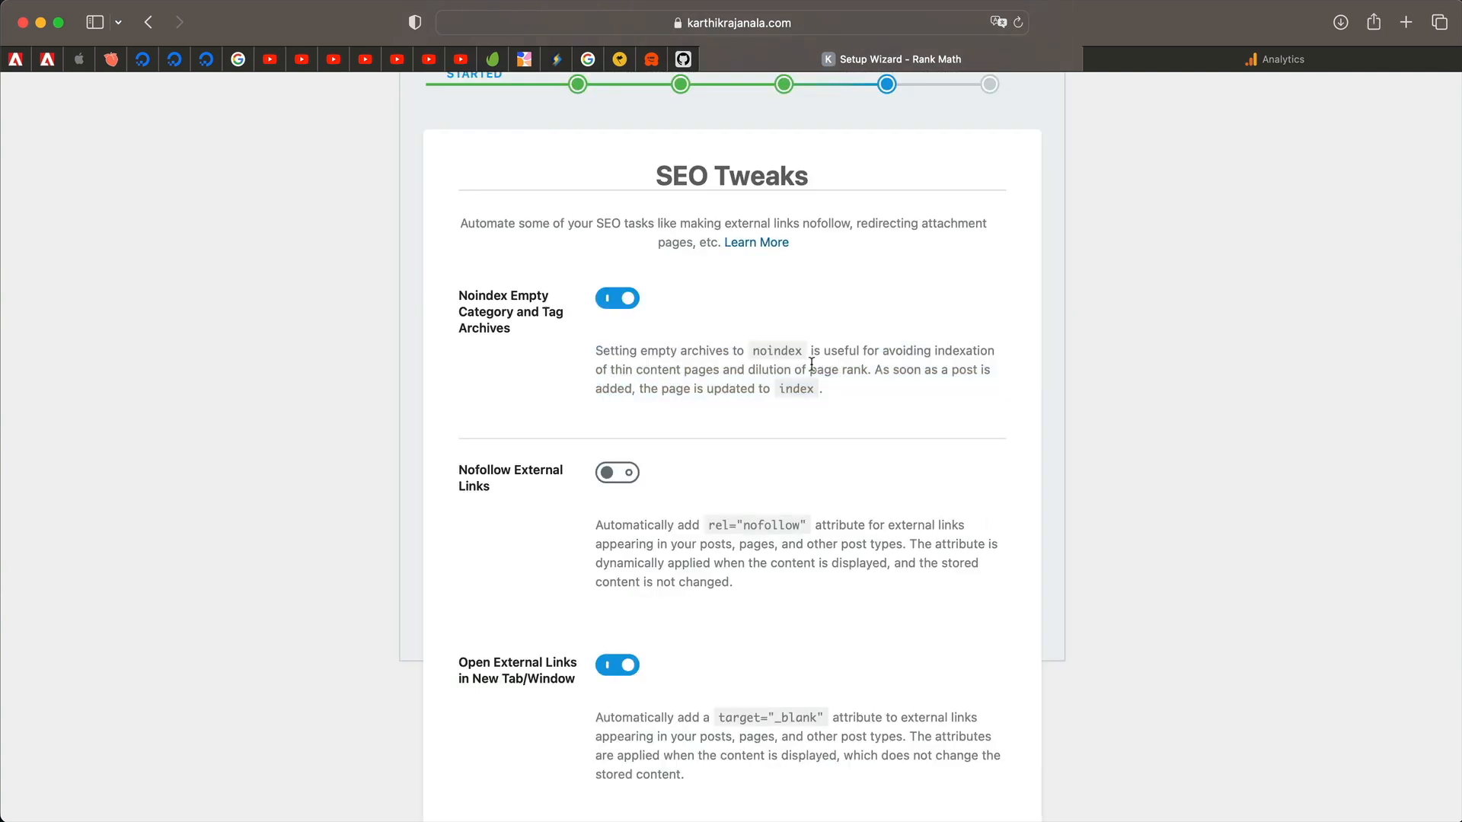
Review the Noindex Empty Category and Tag Archives option, leaving it unchanged.
triple_click(811, 366)
triple_click(778, 176)
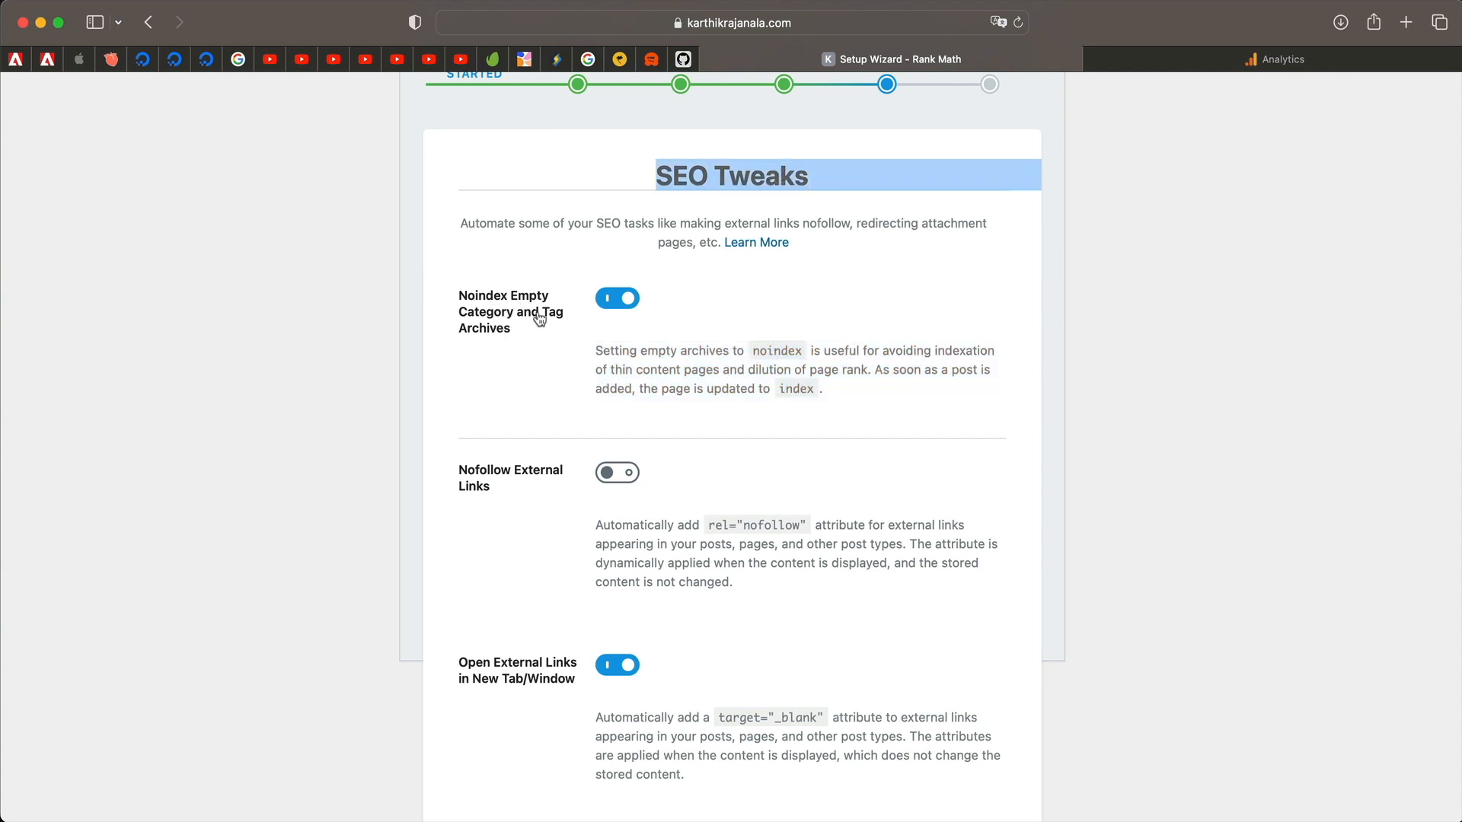
triple_click(645, 345)
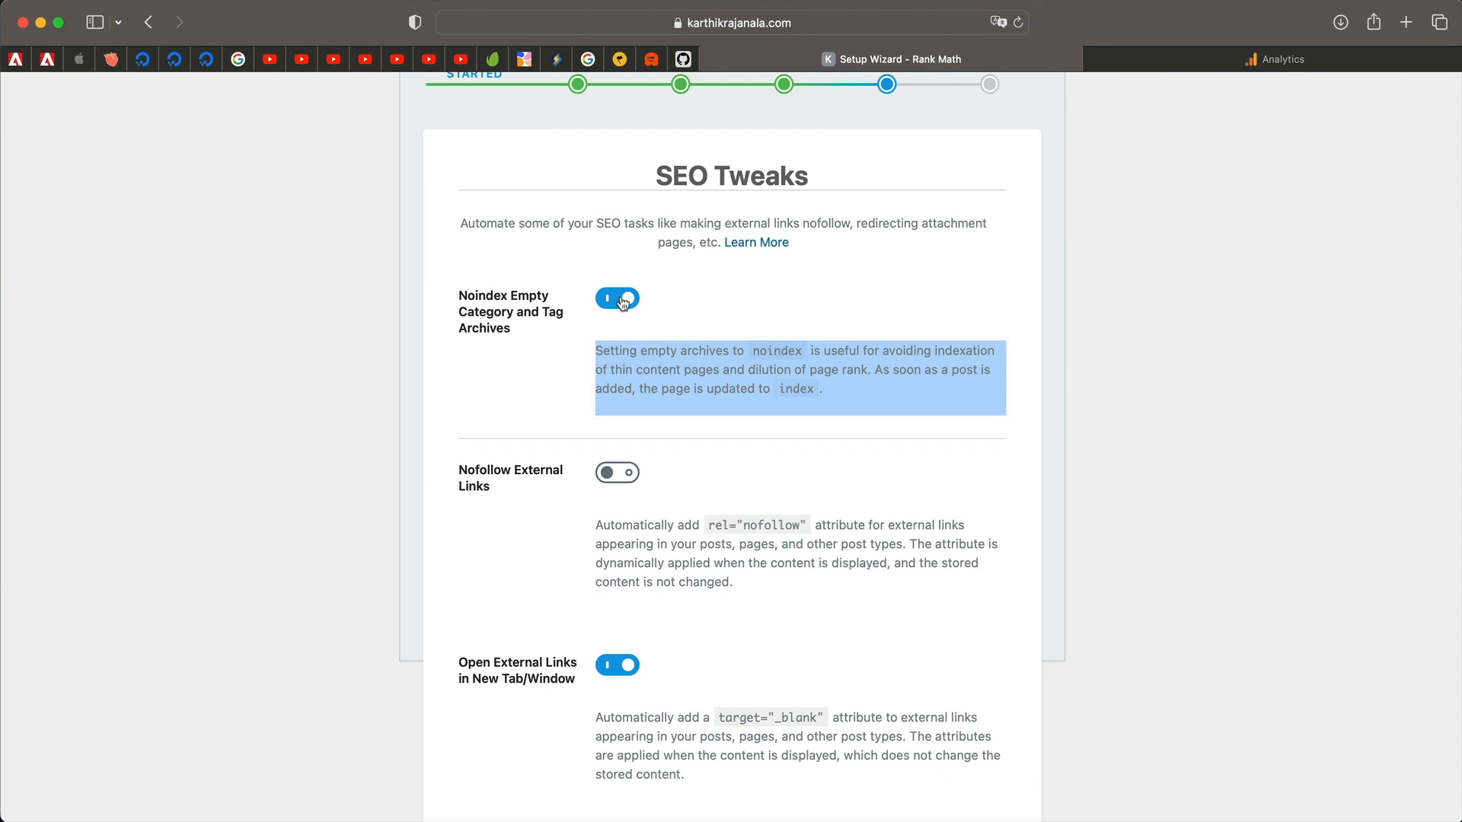
triple_click(649, 350)
triple_click(649, 351)
triple_click(659, 357)
scroll(629, 442, down, 2)
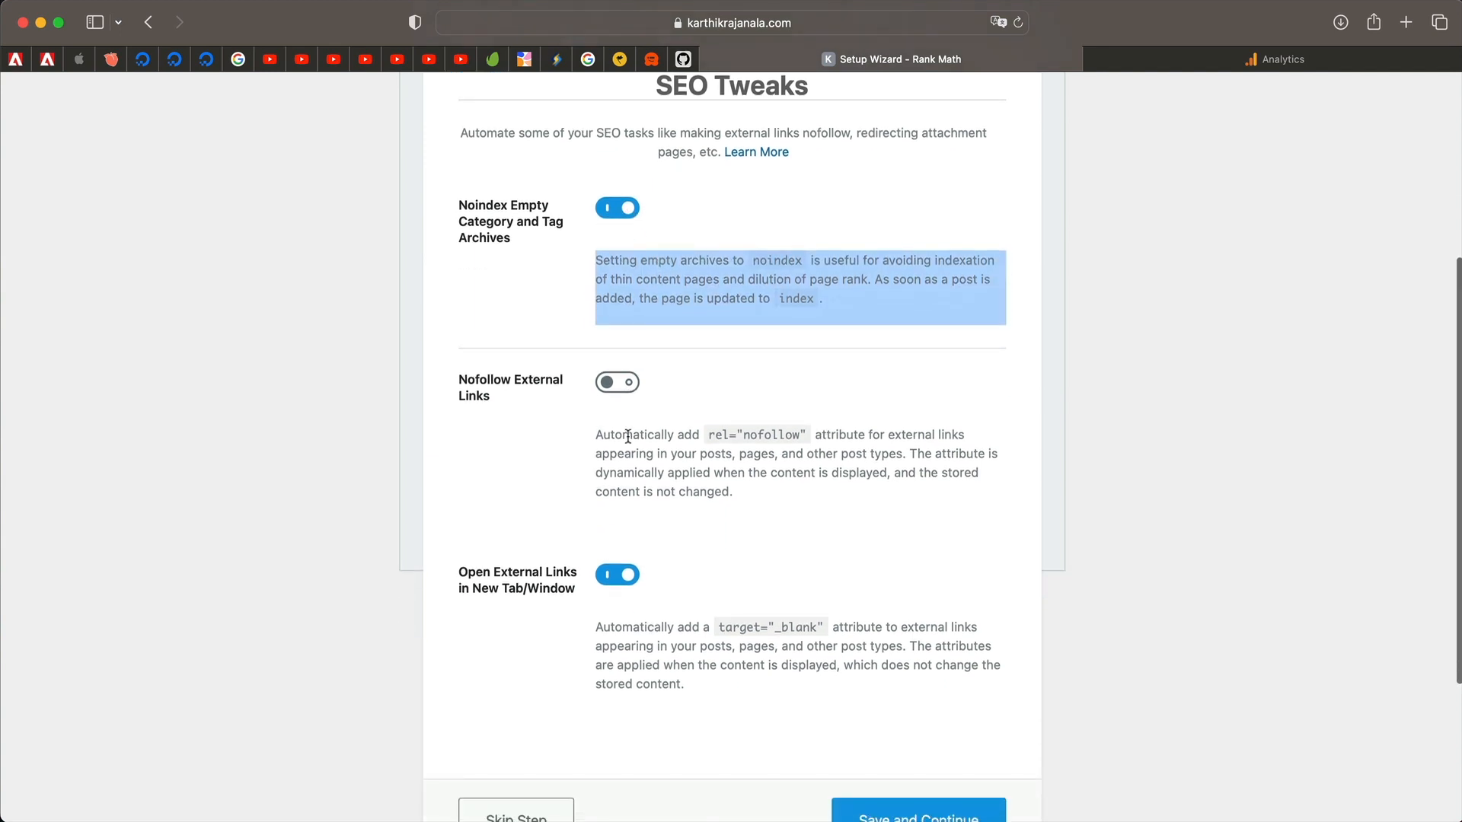
Leave Nofollow External Links off and save the SEO Tweaks step.
triple_click(629, 450)
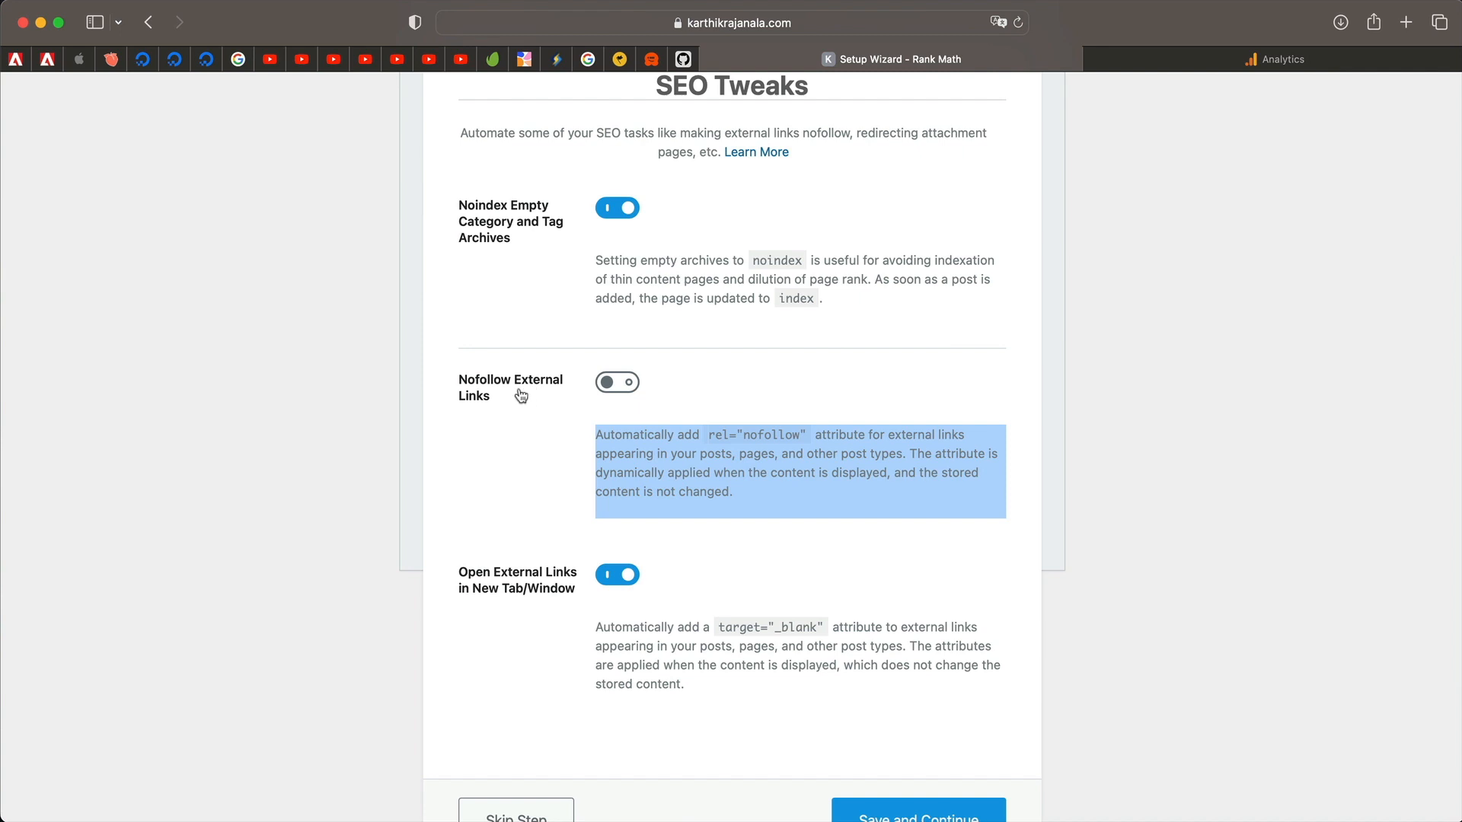
triple_click(620, 447)
triple_click(620, 447)
triple_click(620, 447)
triple_click(620, 447)
triple_click(619, 447)
triple_click(676, 458)
triple_click(669, 456)
triple_click(670, 457)
triple_click(624, 477)
scroll(538, 522, down, 5)
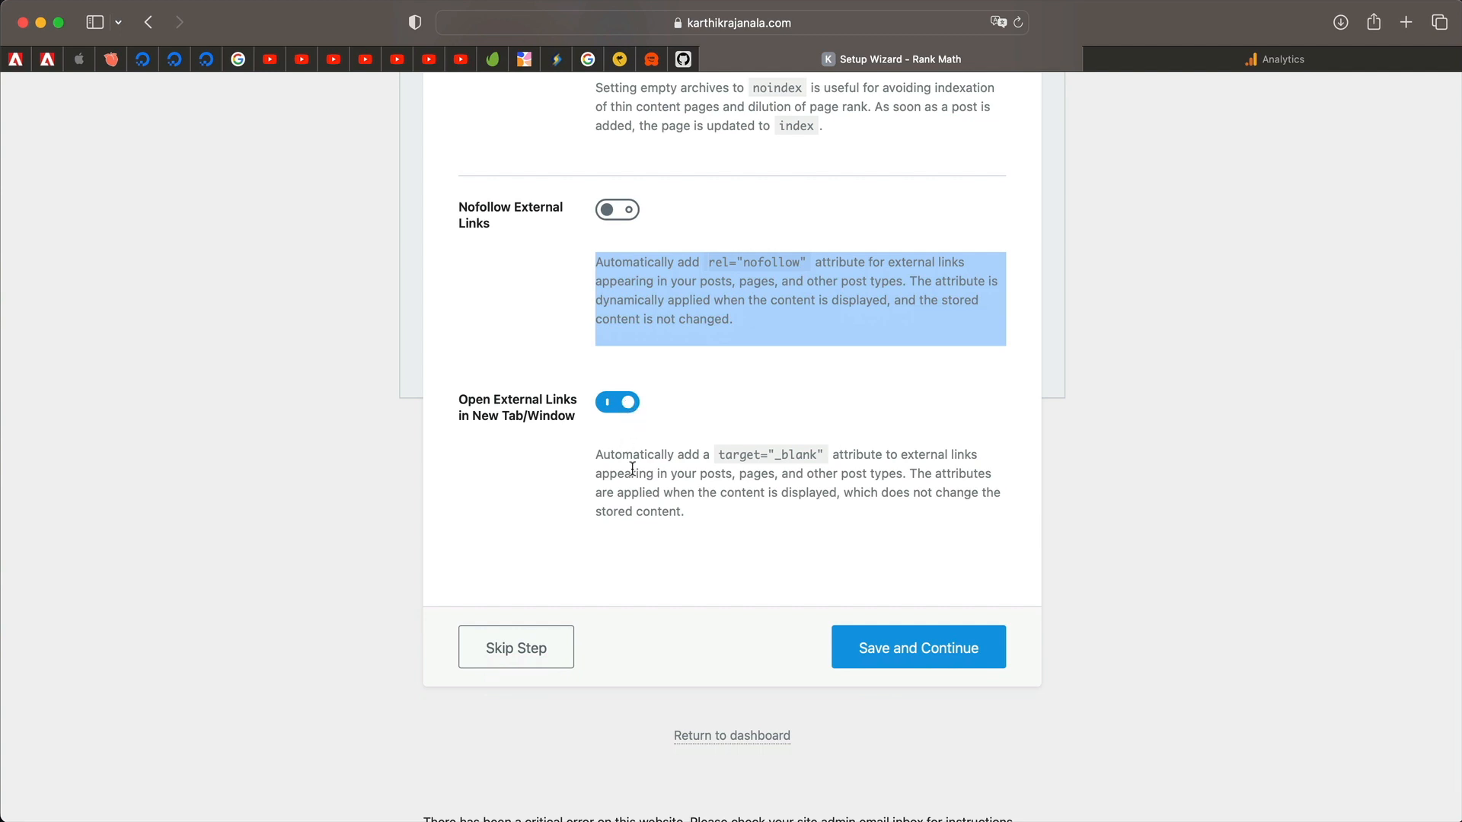
scroll(632, 468, down, 1)
click(904, 613)
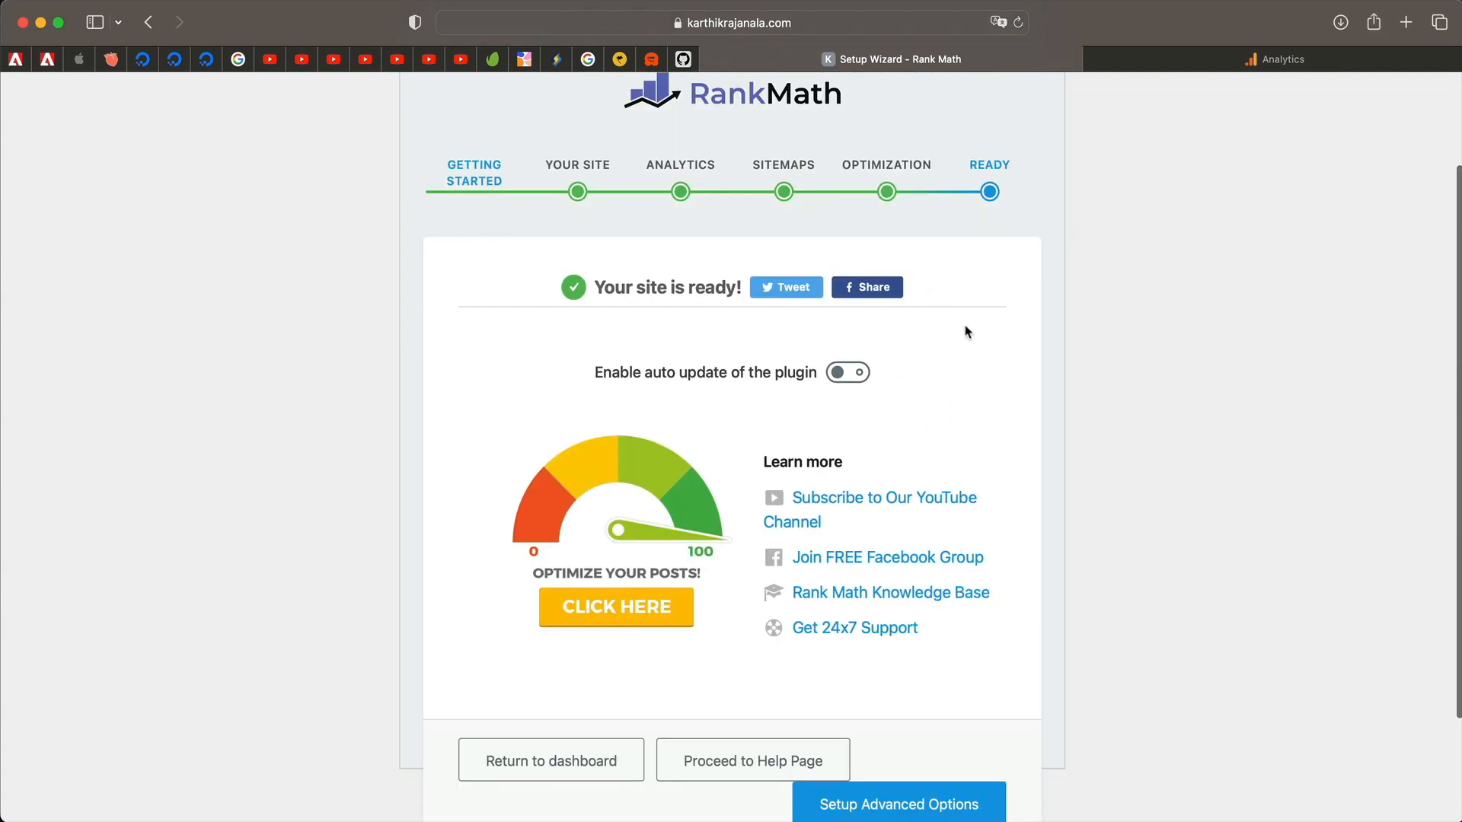
Switch on 'Enable auto update of the plugin' and proceed to Setup Advanced Options.
scroll(920, 320, down, 2)
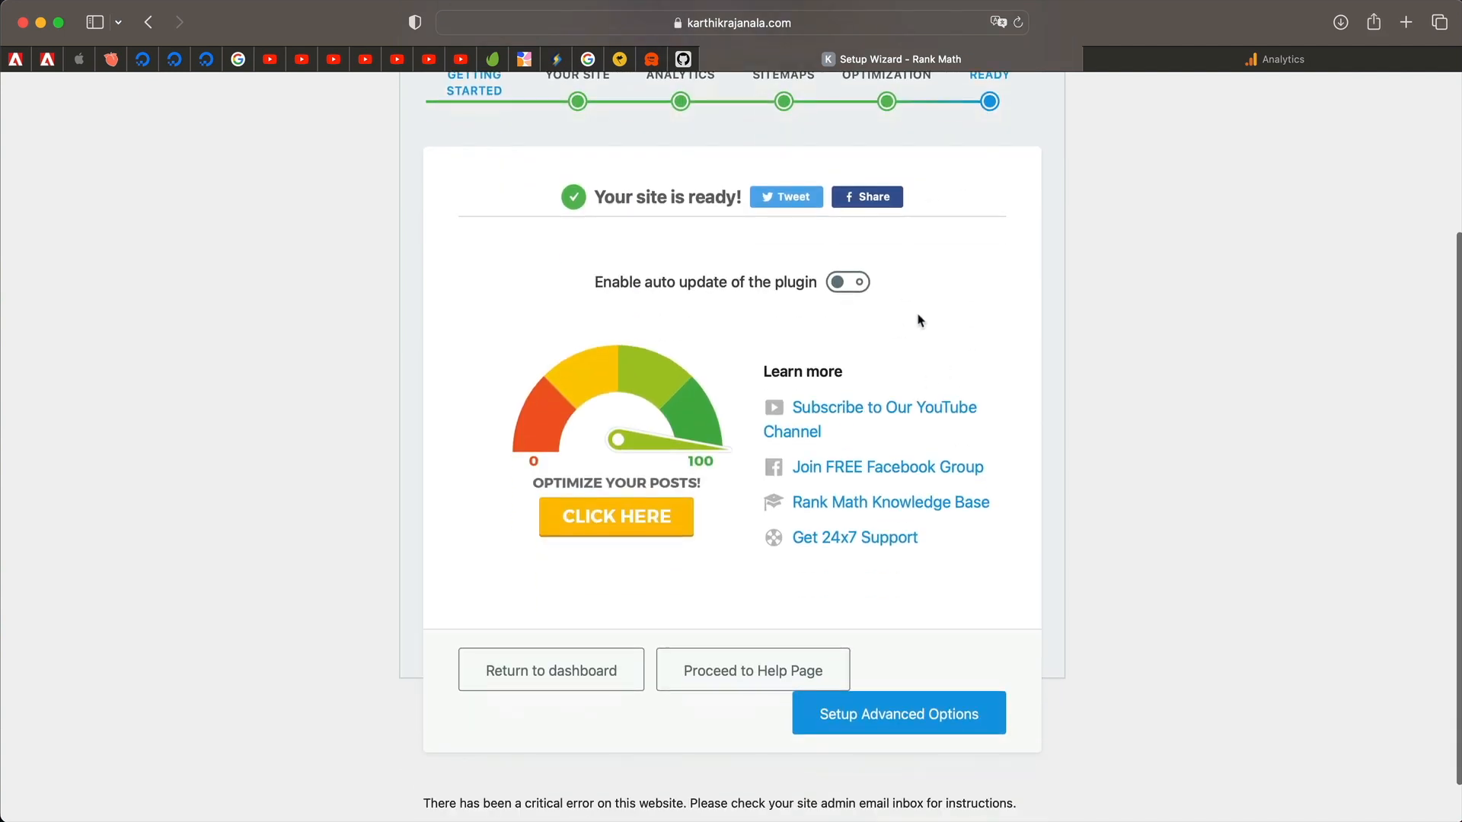
click(848, 281)
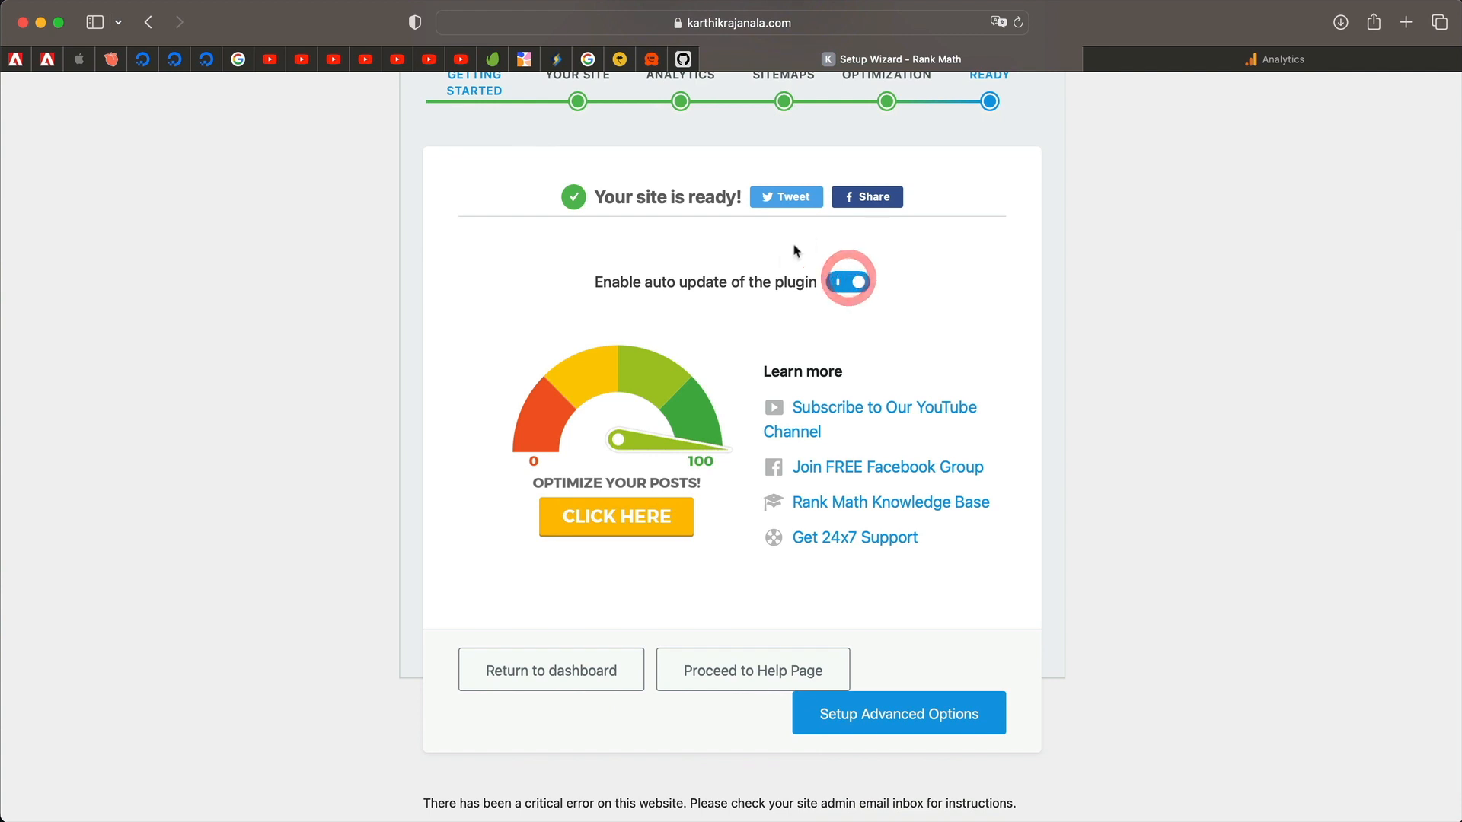
scroll(953, 270, down, 1)
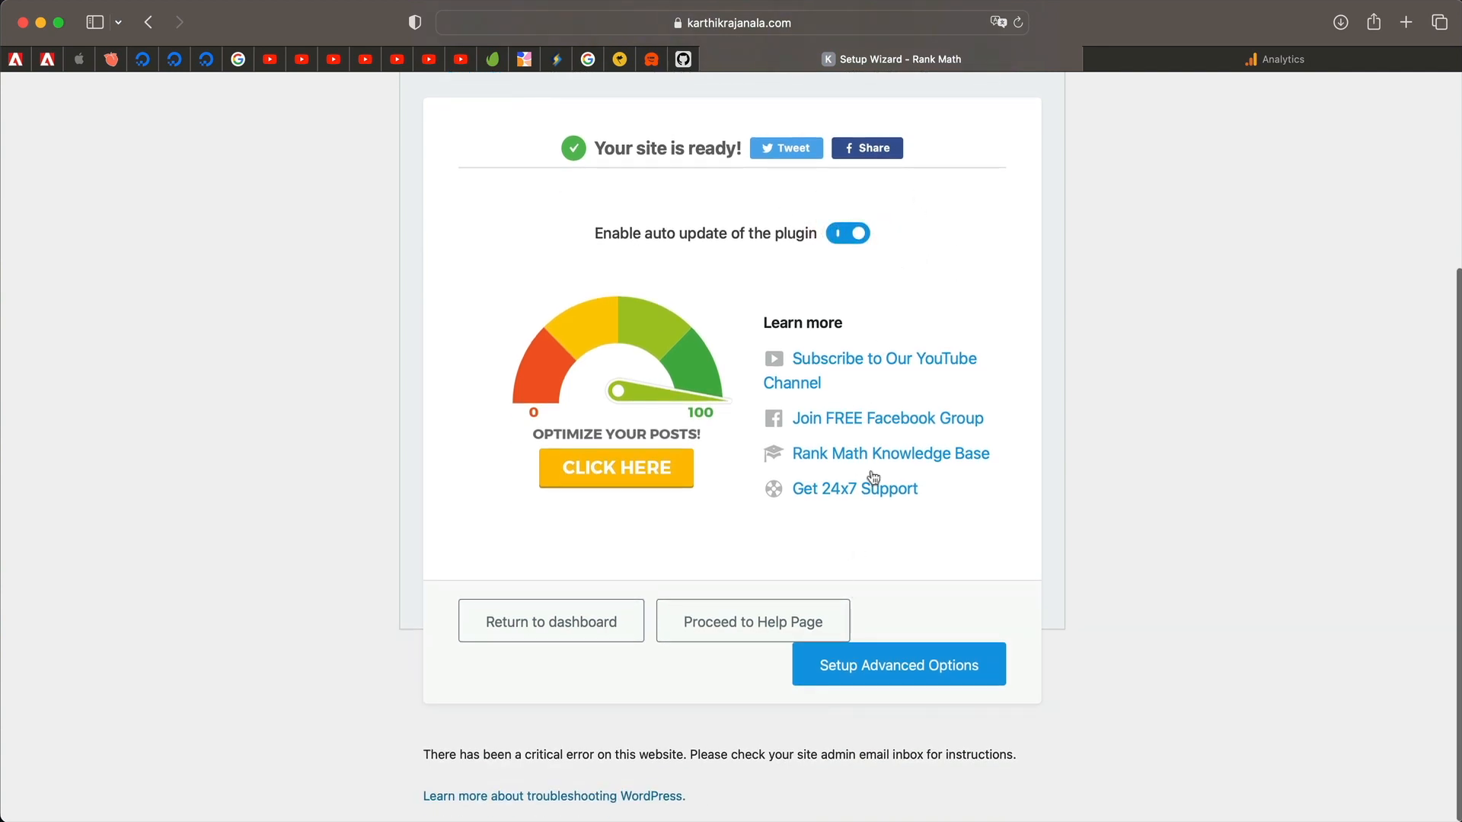
click(901, 677)
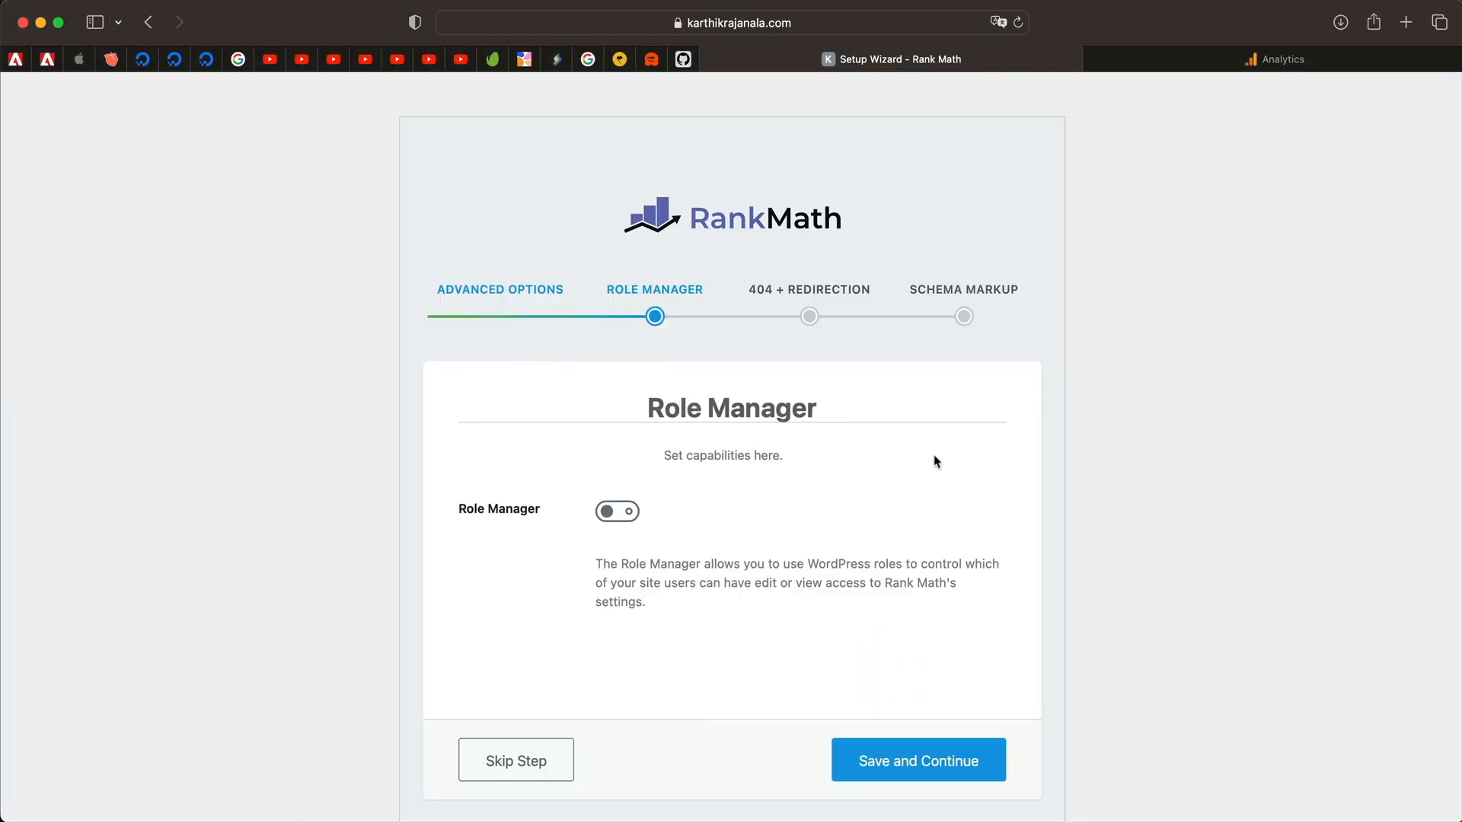
Turn on Role Manager and tick Editor's On-Page Social, Advanced and Analysis capabilities.
scroll(762, 495, down, 2)
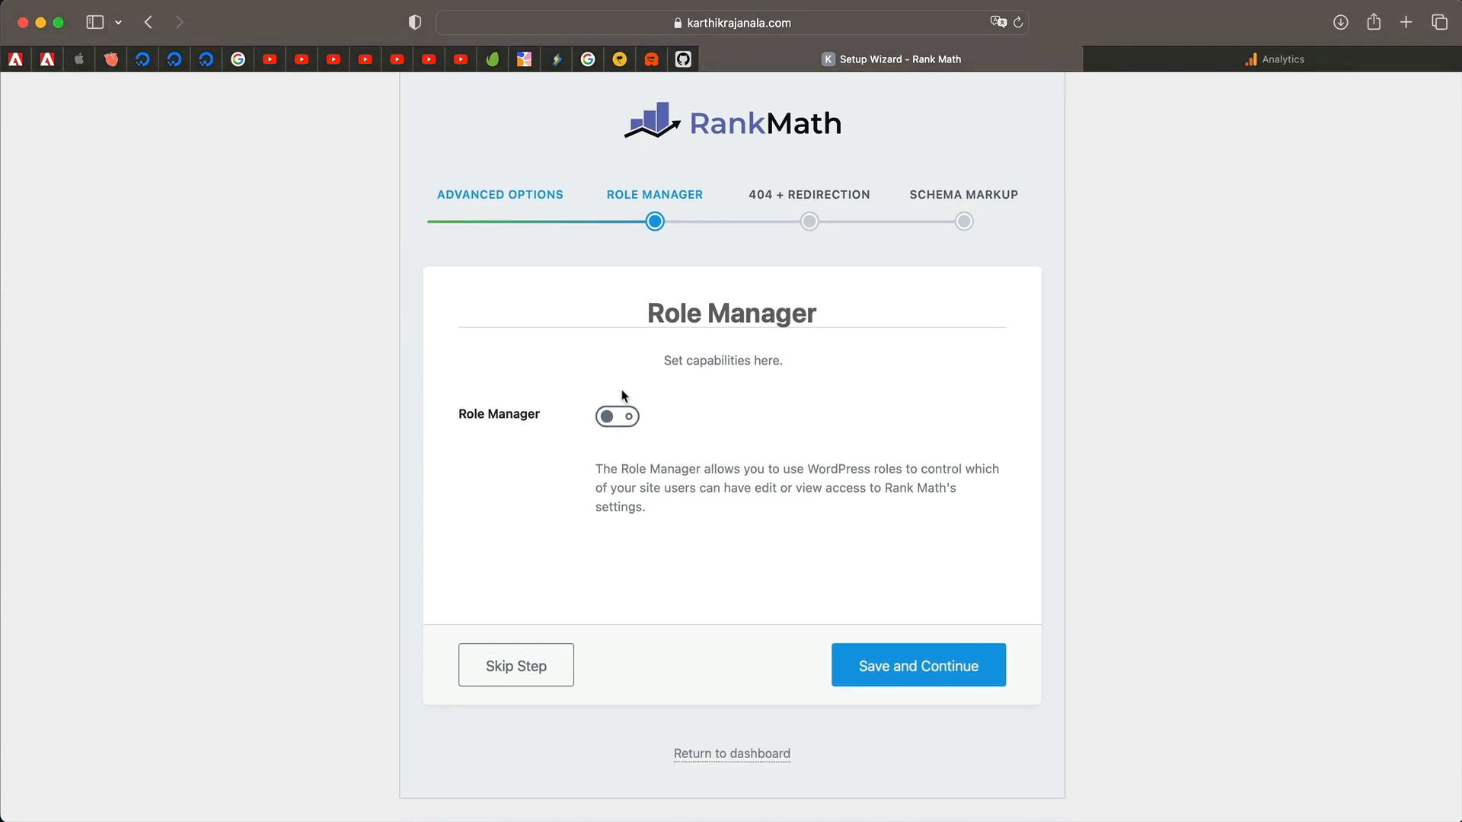
click(623, 417)
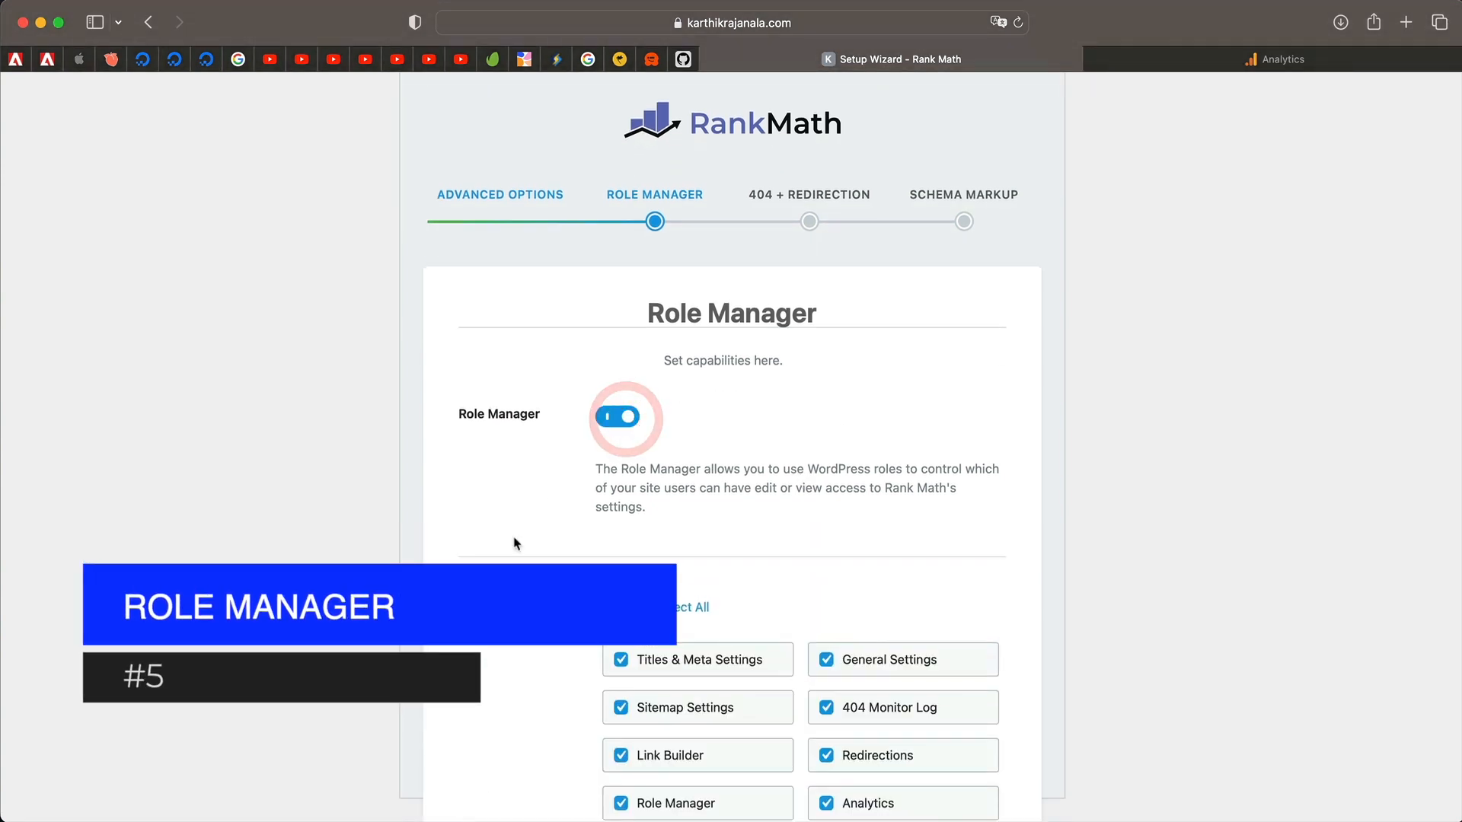
scroll(512, 543, down, 10)
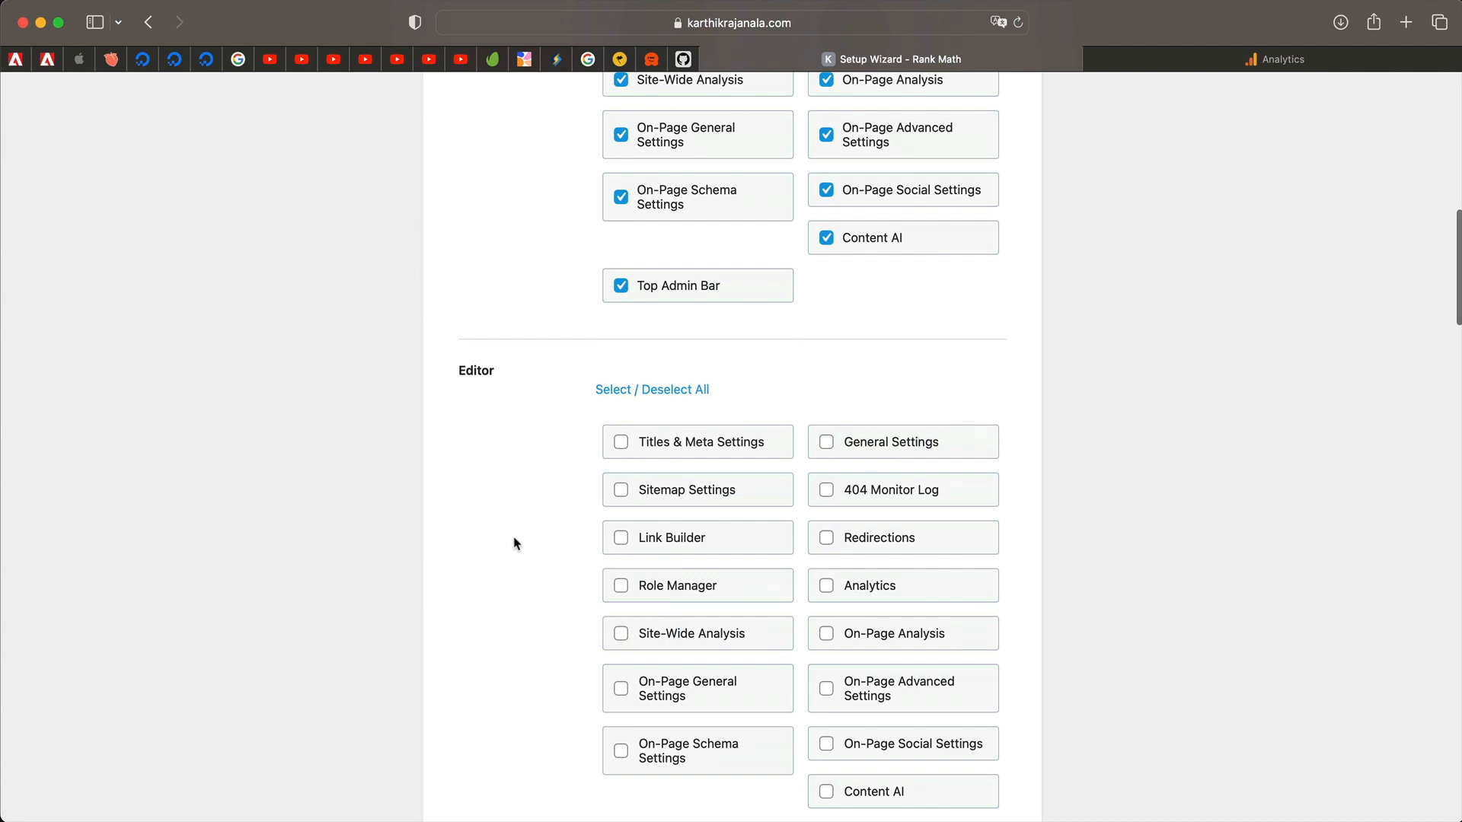
scroll(514, 543, down, 3)
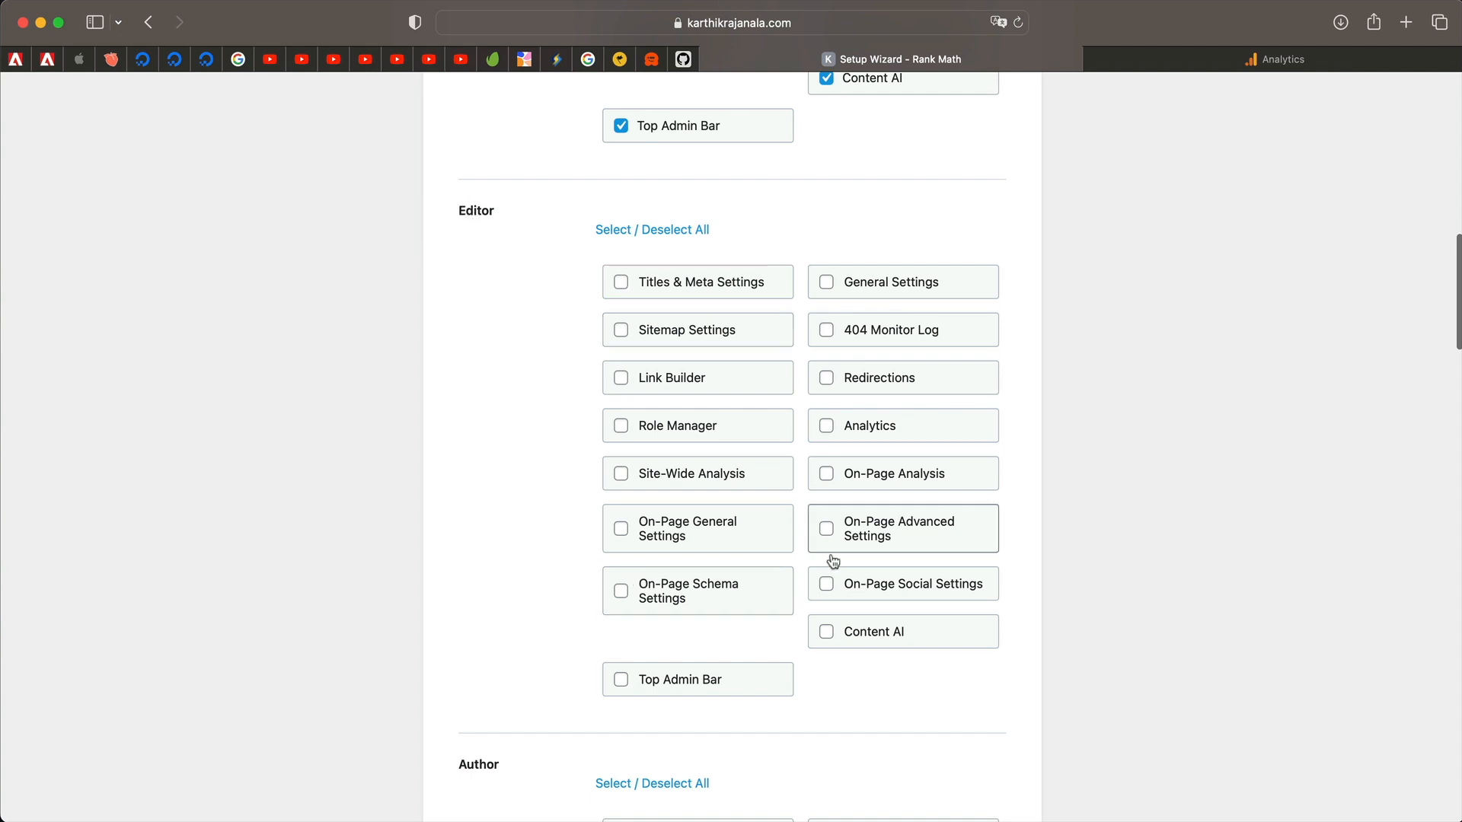
click(829, 586)
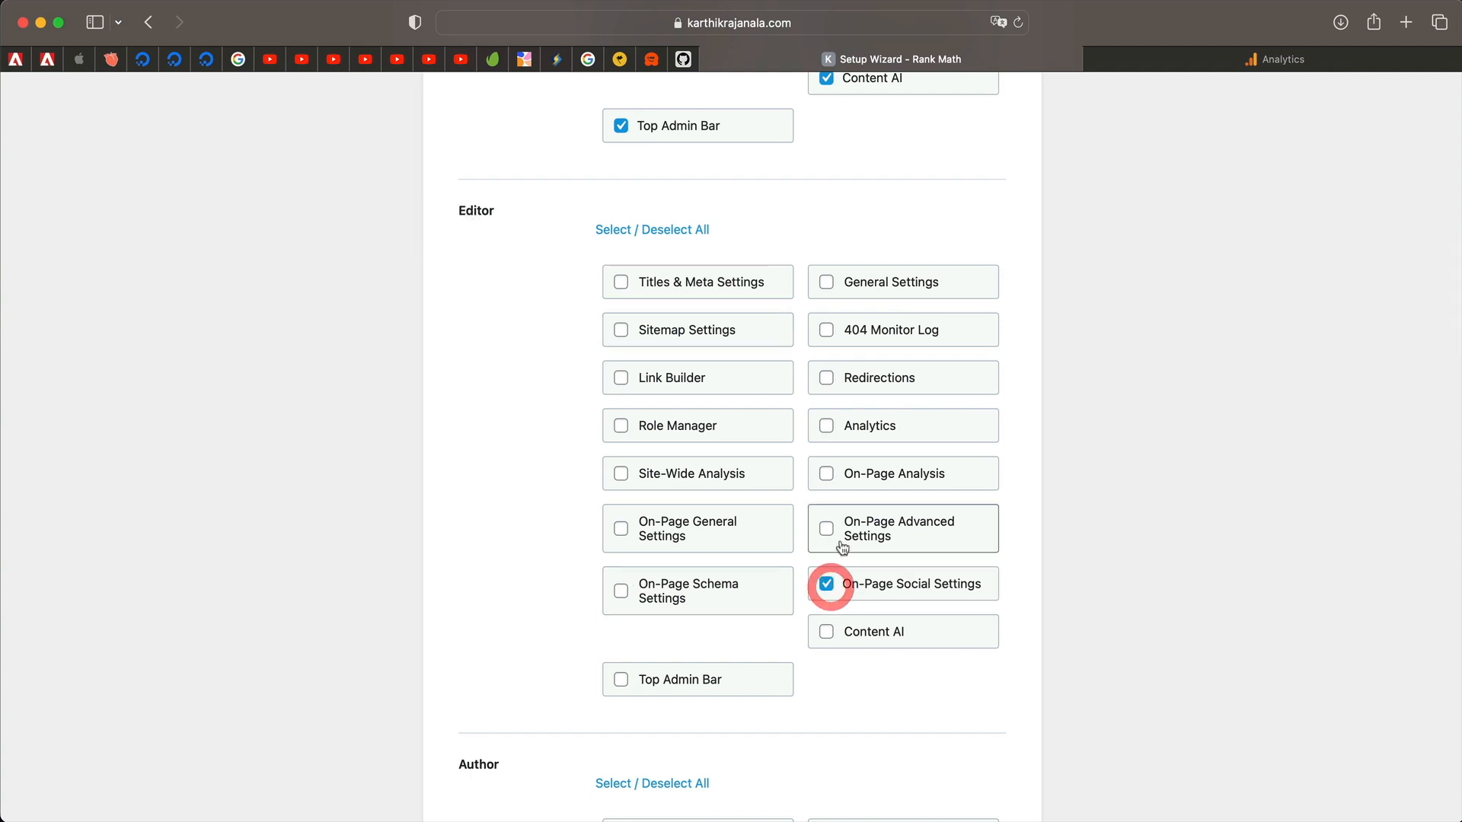
click(827, 529)
click(831, 474)
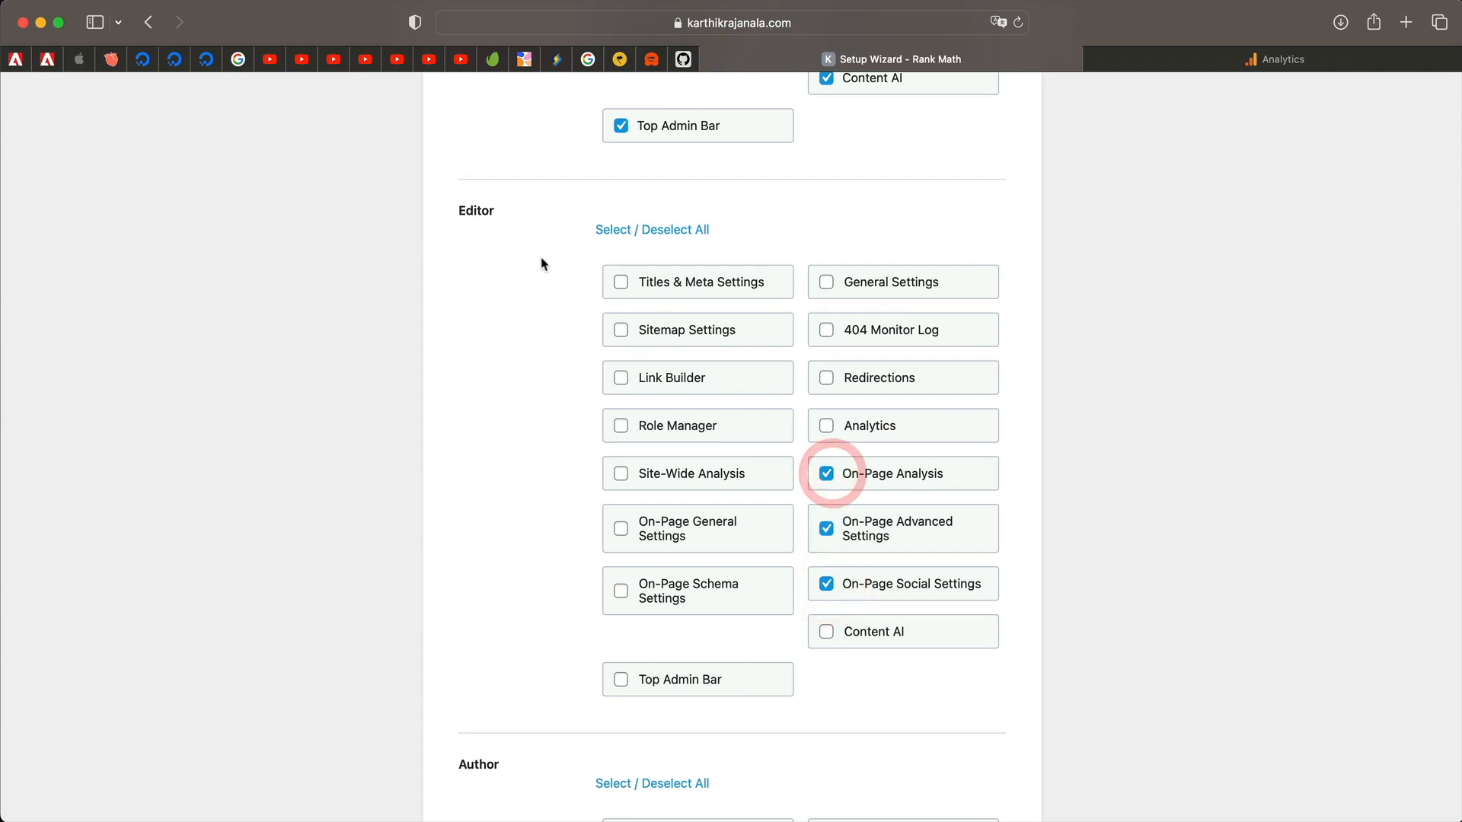
scroll(555, 451, down, 5)
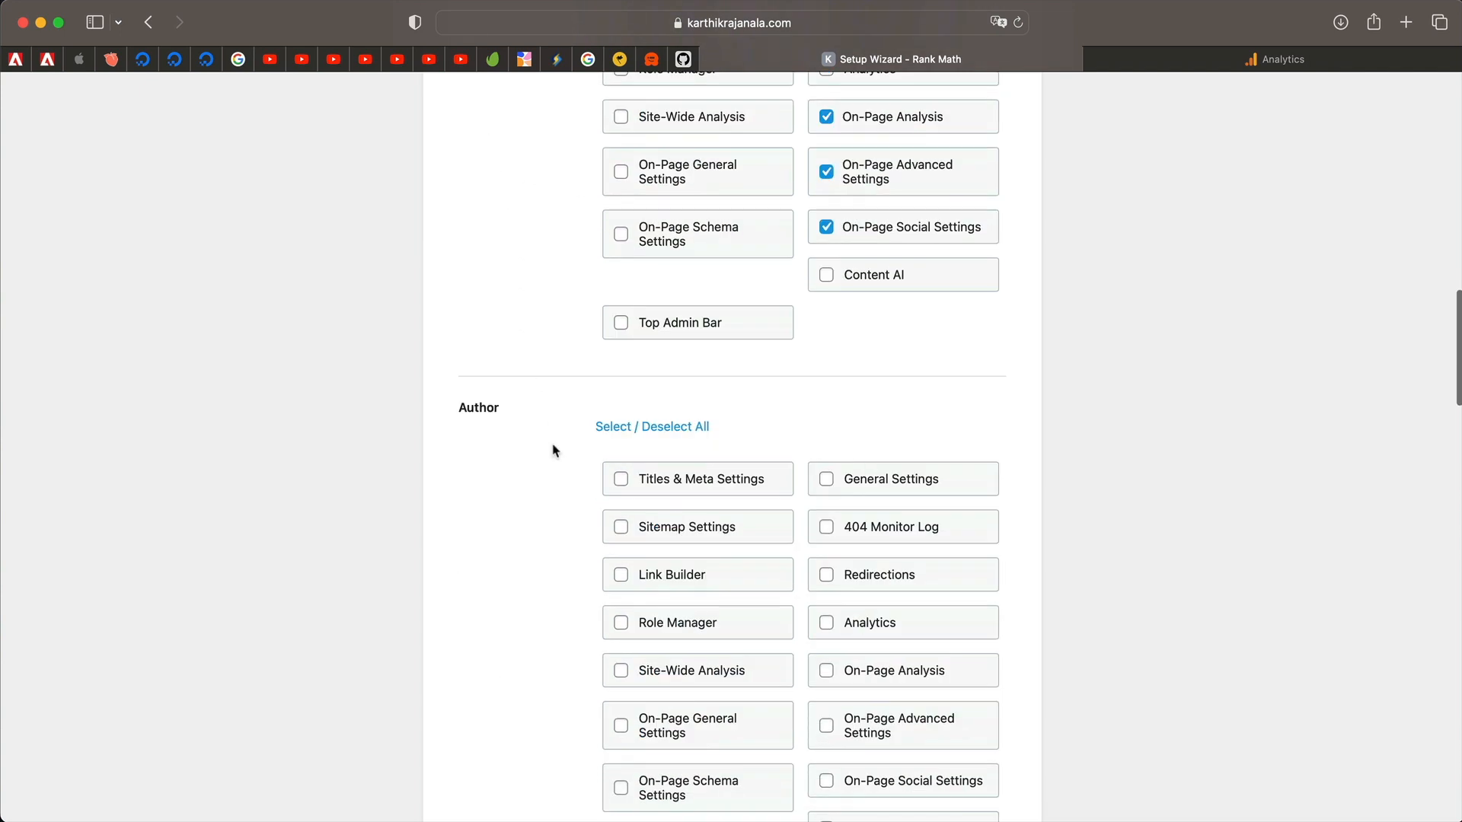
scroll(712, 548, down, 6)
scroll(713, 551, up, 4)
scroll(712, 551, up, 5)
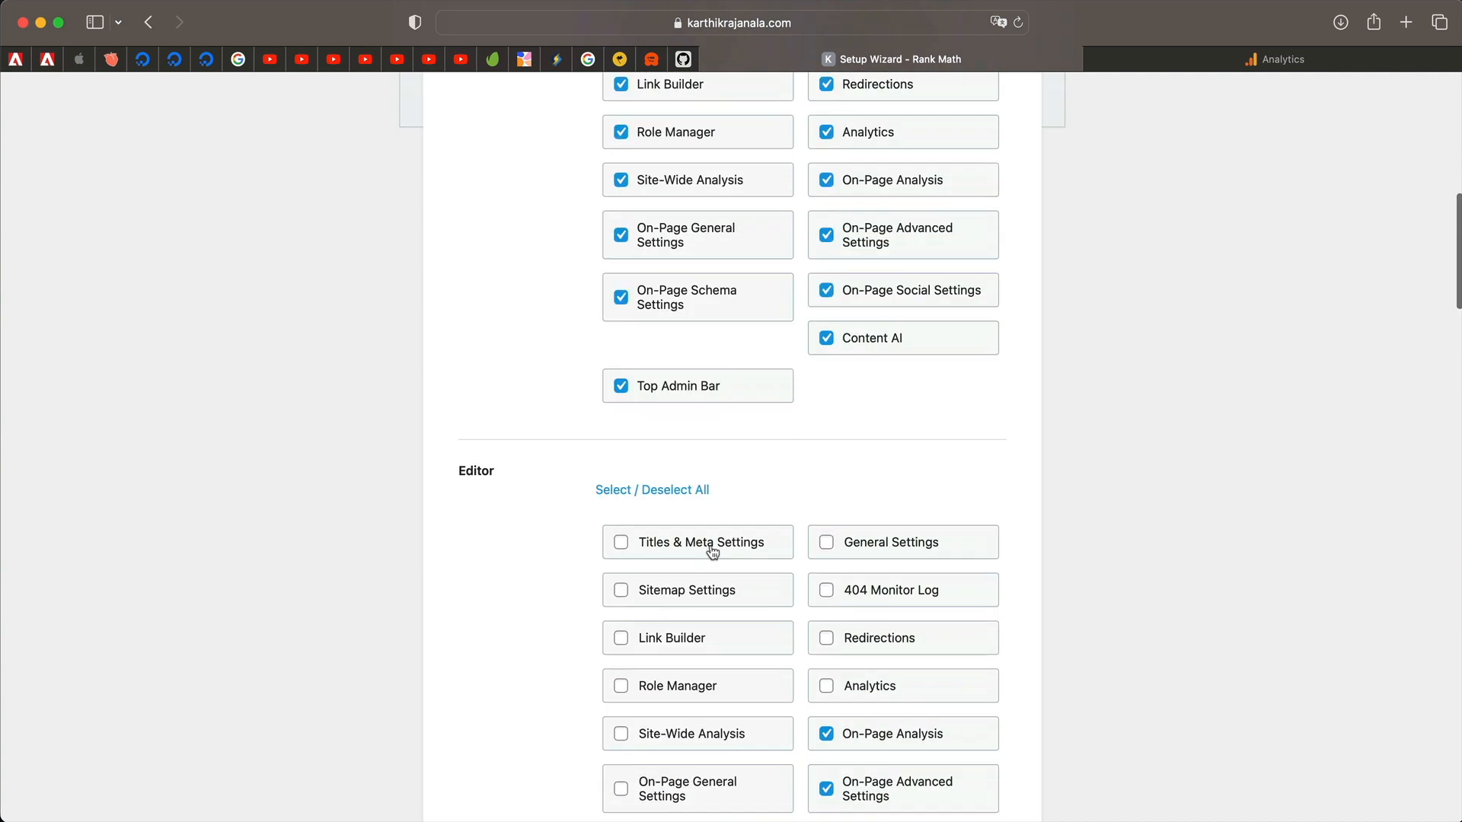
Clear every Editor capability with Select/Deselect All and save the Role Manager step.
click(702, 488)
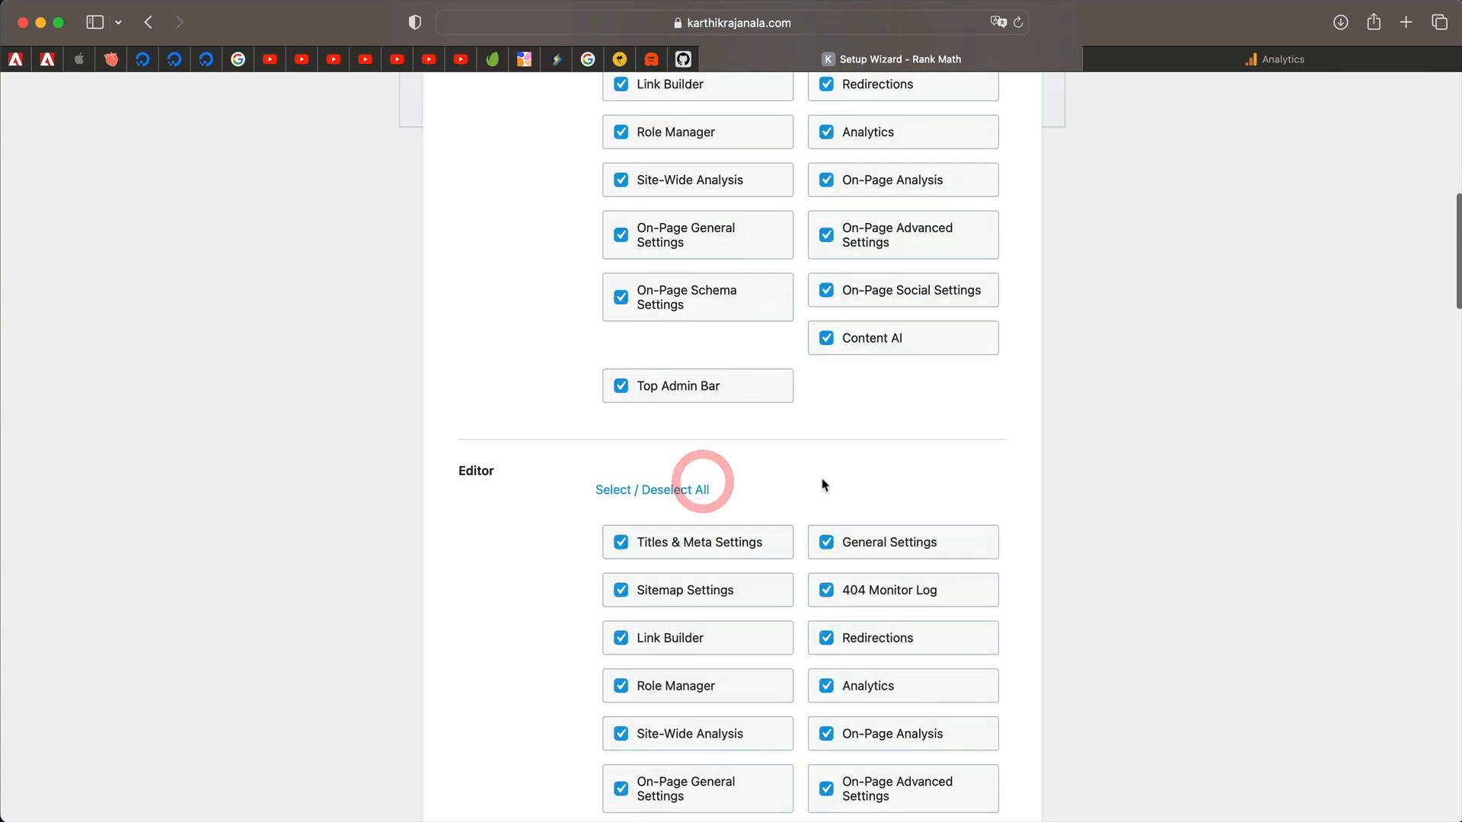
click(683, 486)
scroll(783, 441, up, 7)
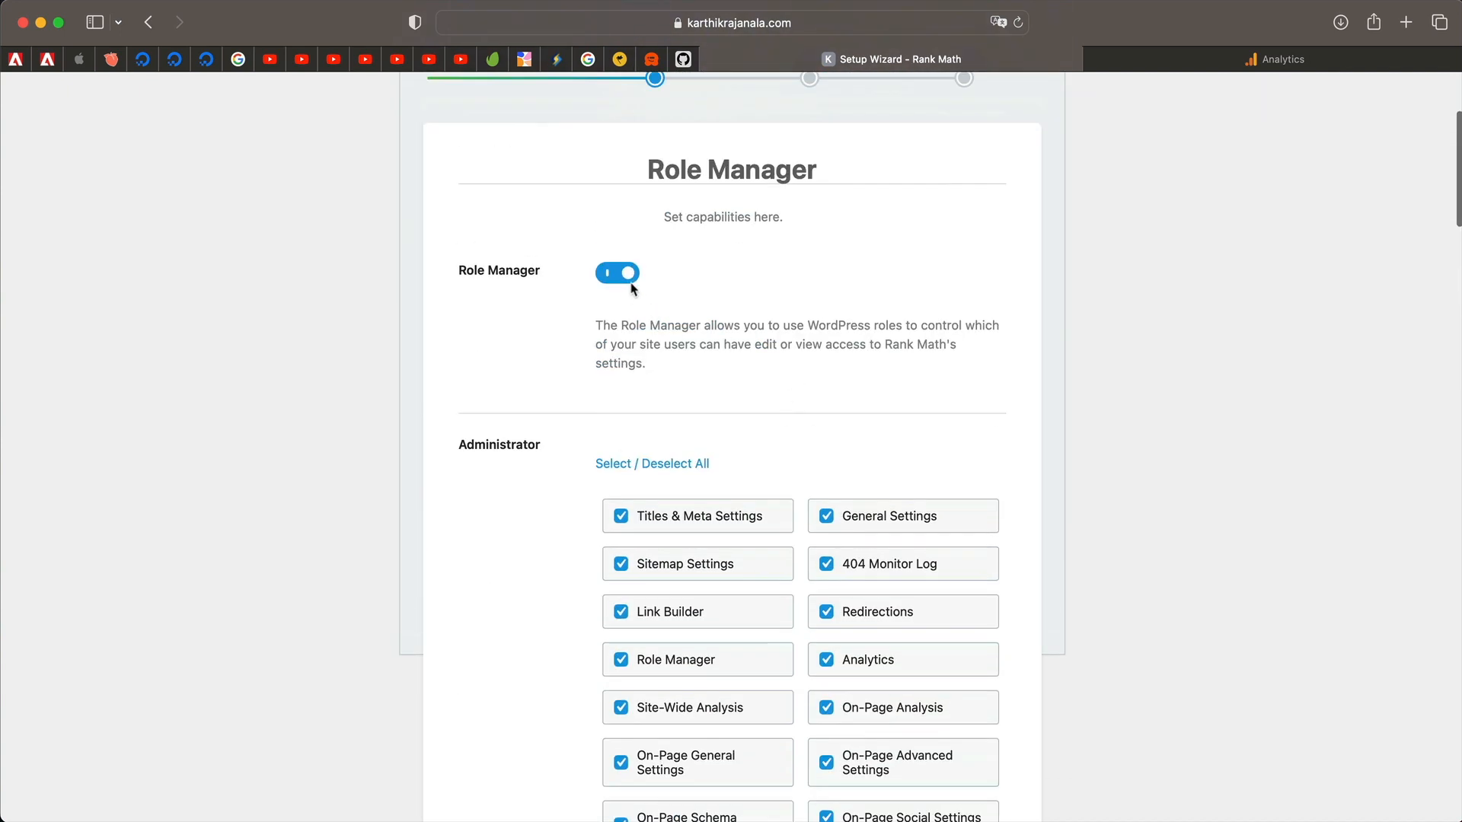
scroll(681, 327, down, 15)
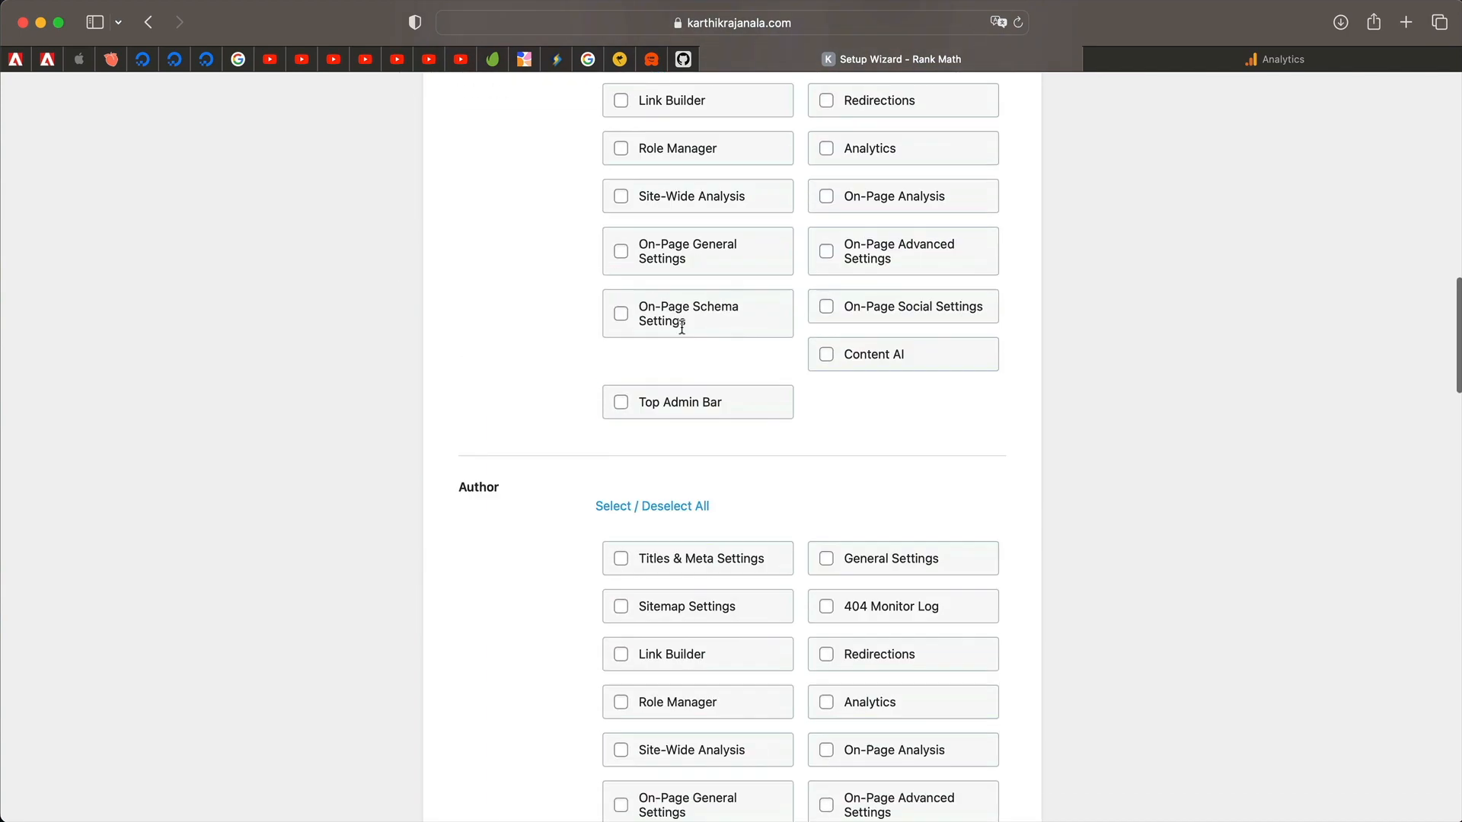
scroll(686, 294, up, 17)
scroll(610, 287, down, 20)
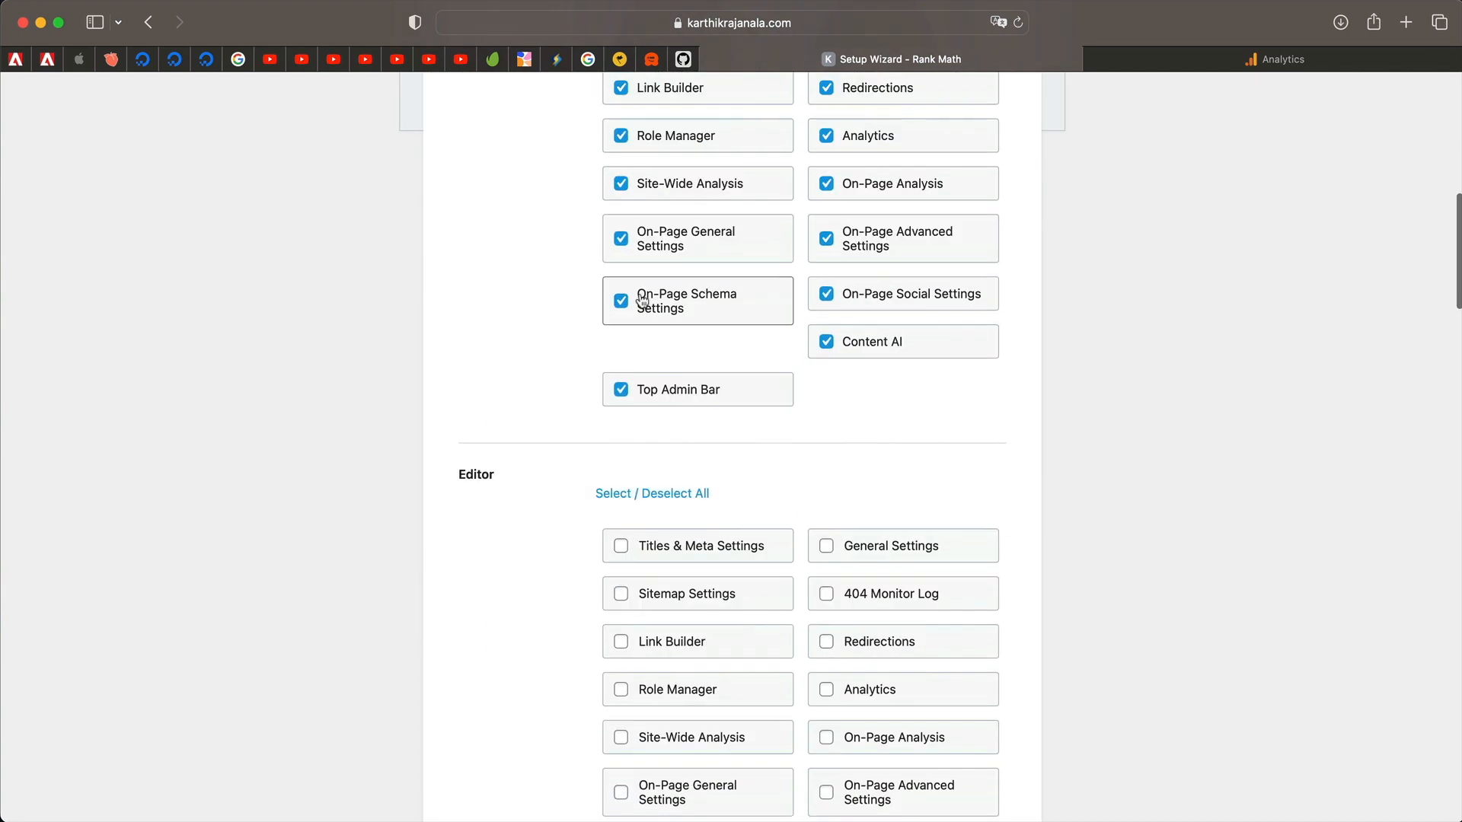
click(875, 583)
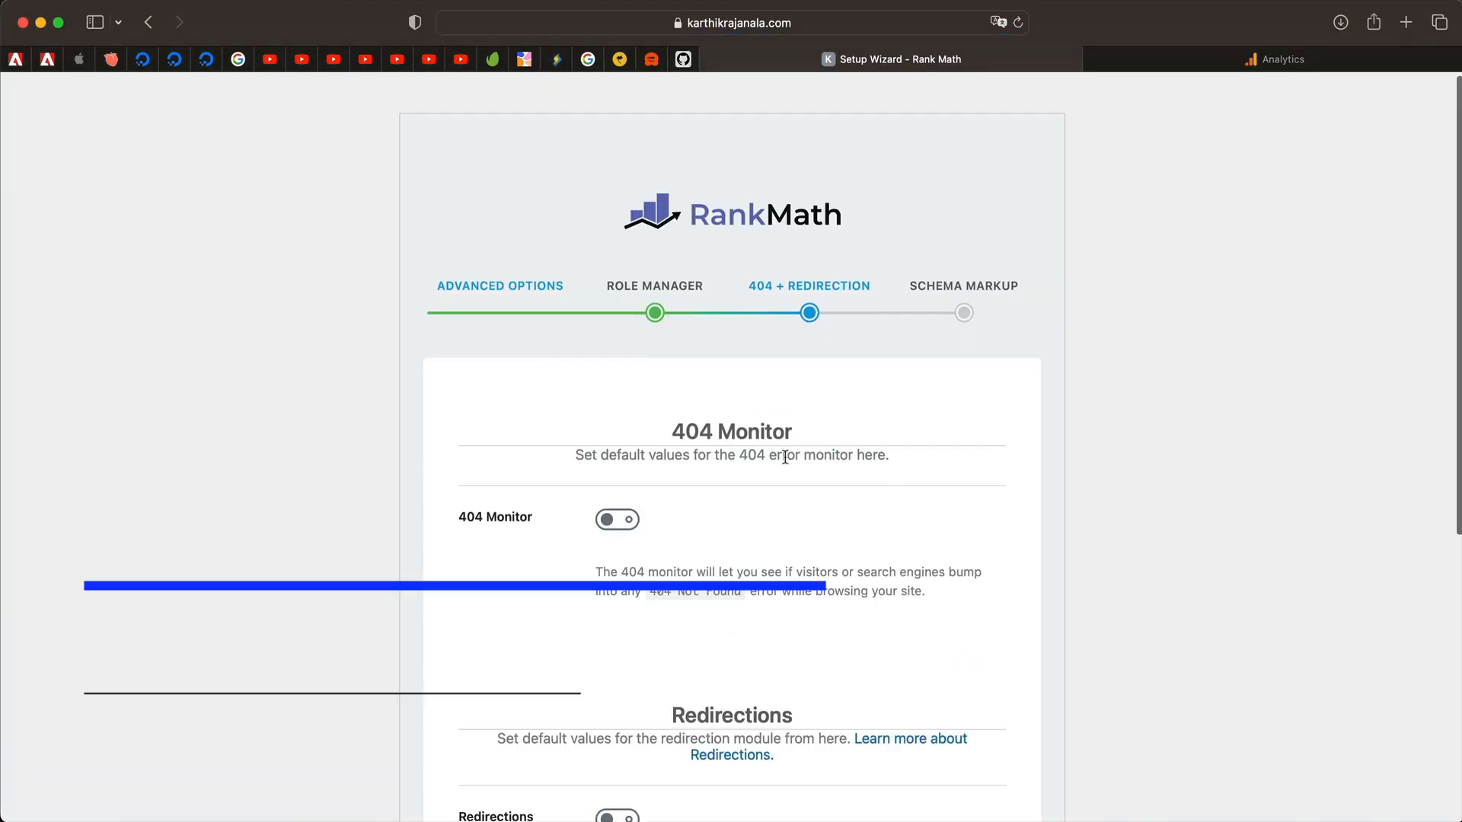
Turn on 404 Monitor and Redirections, then save and continue to Schema Markup.
scroll(780, 460, down, 5)
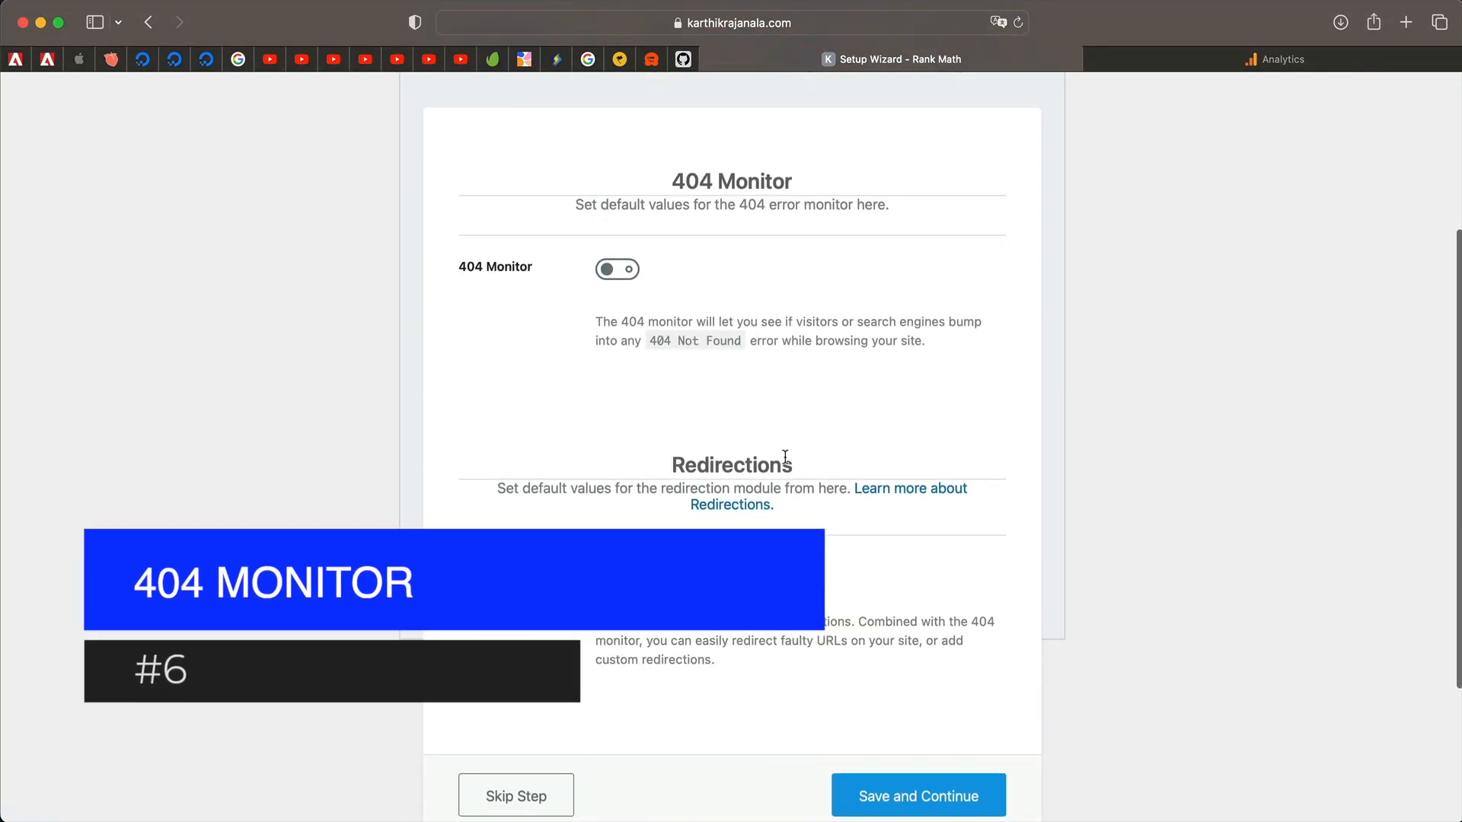
click(626, 276)
scroll(610, 516, down, 5)
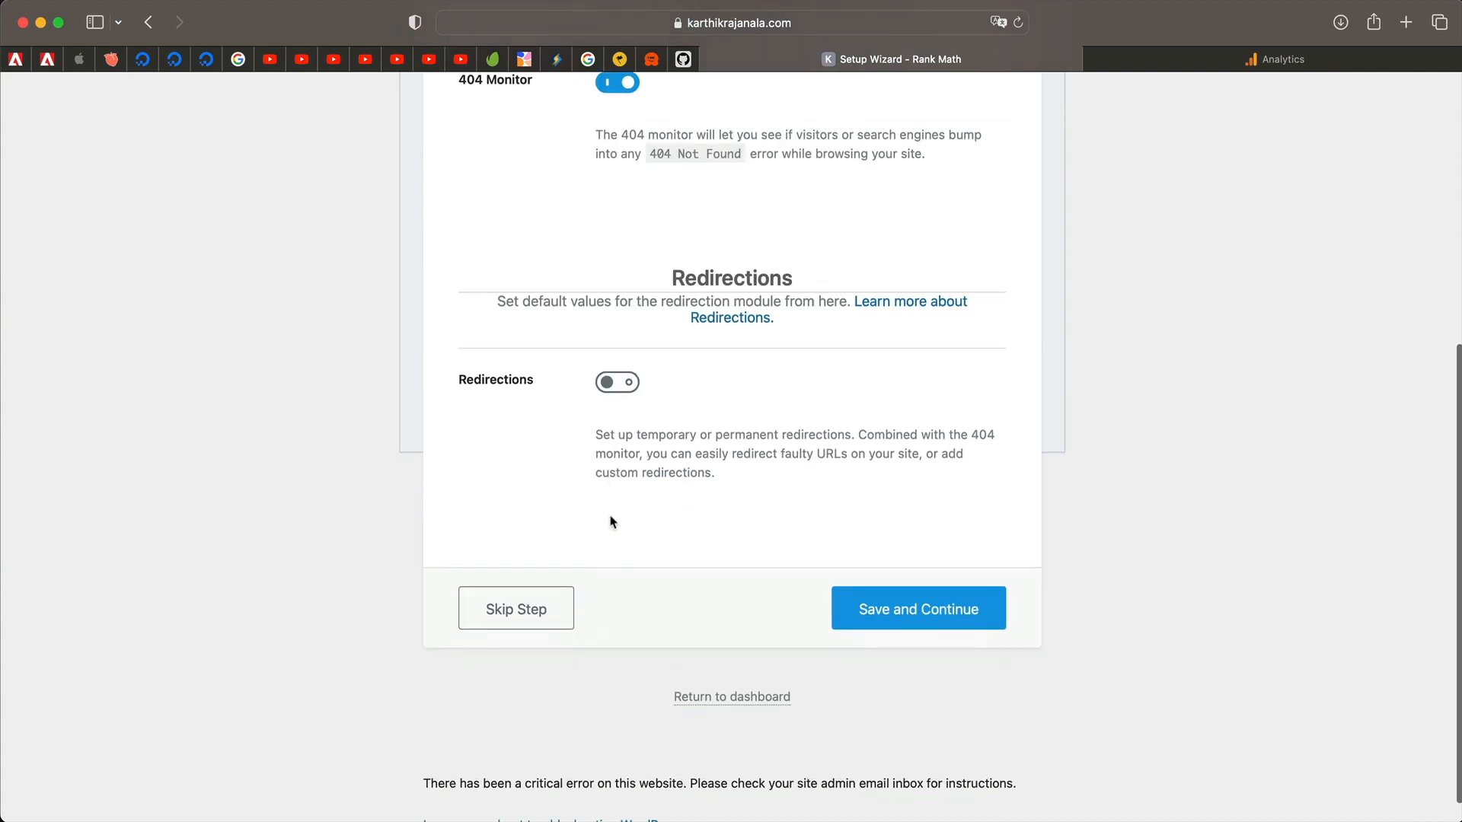
click(620, 385)
click(887, 611)
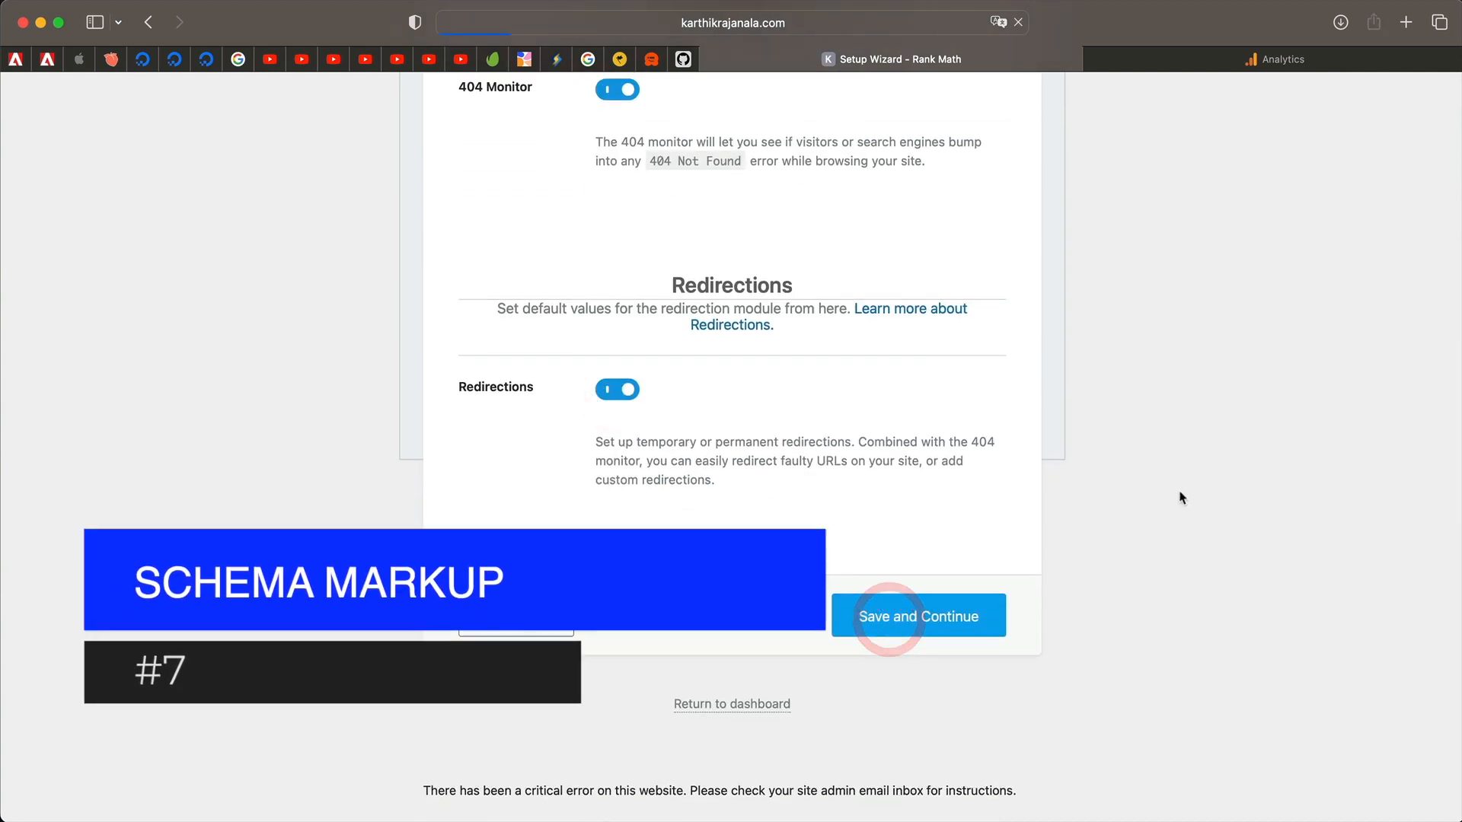
Keep Article as the schema type for both posts and pages.
scroll(822, 640, down, 3)
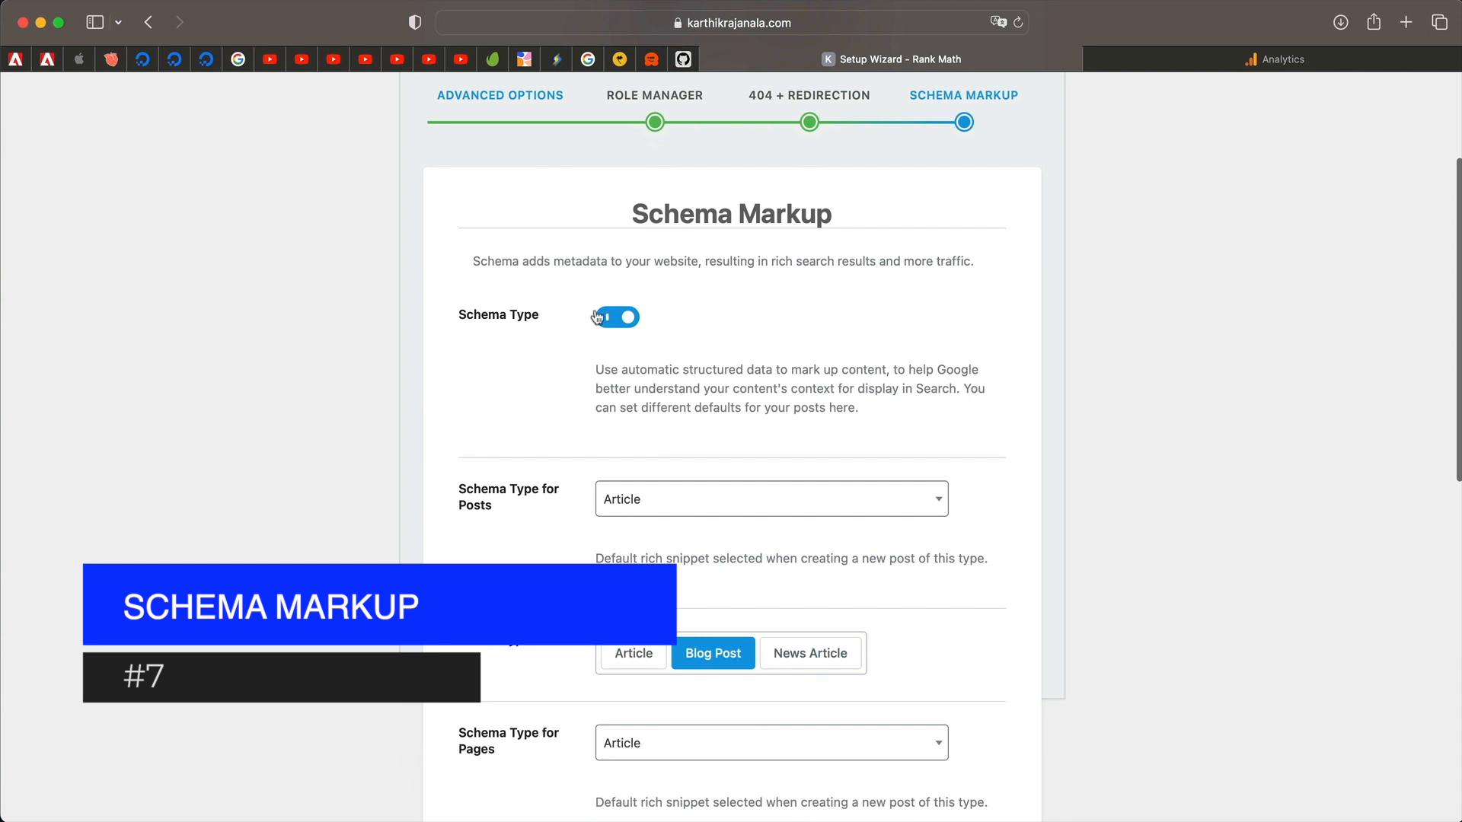
triple_click(674, 380)
triple_click(673, 381)
scroll(673, 381, down, 3)
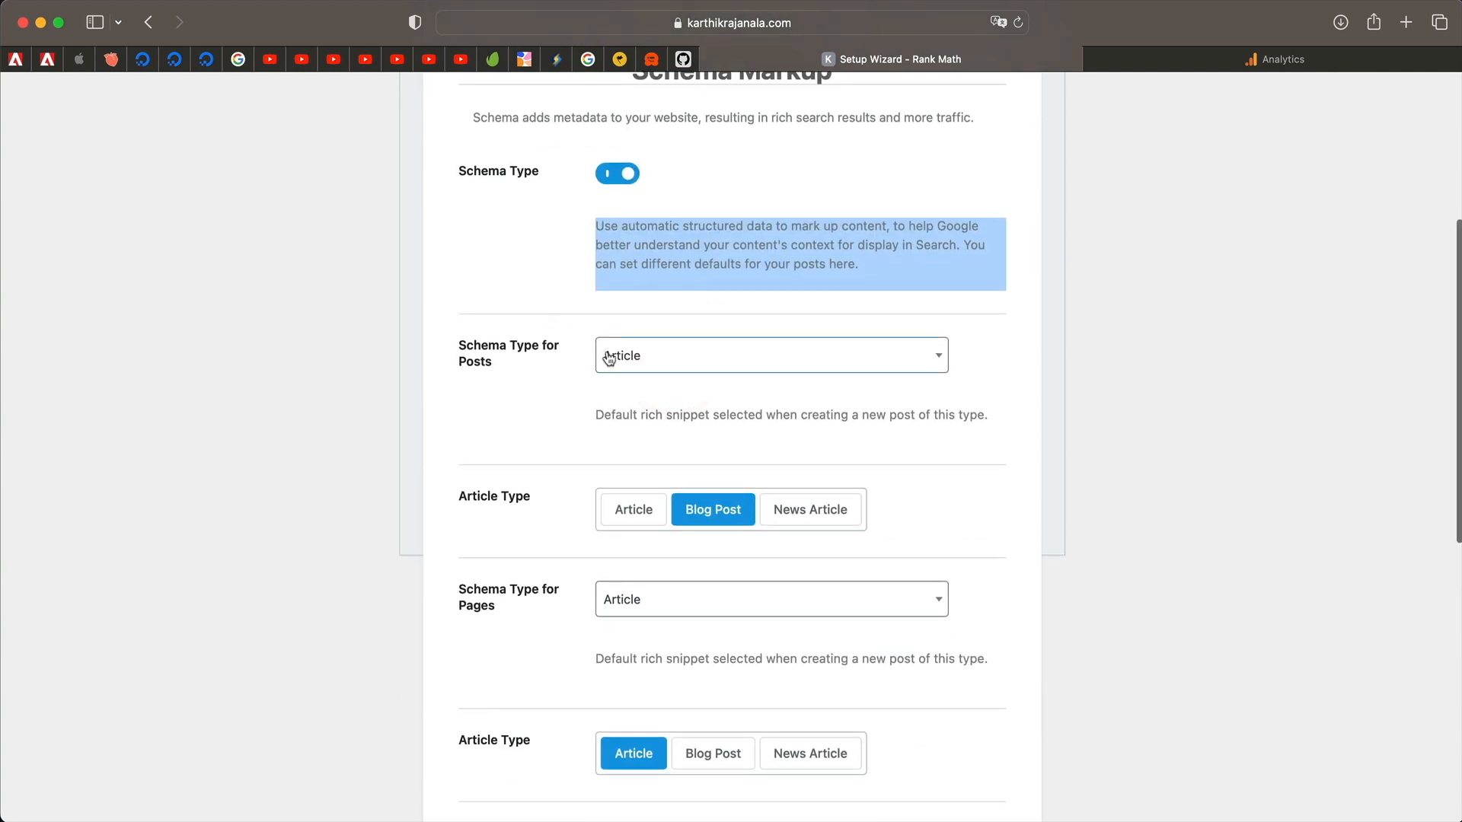
click(663, 366)
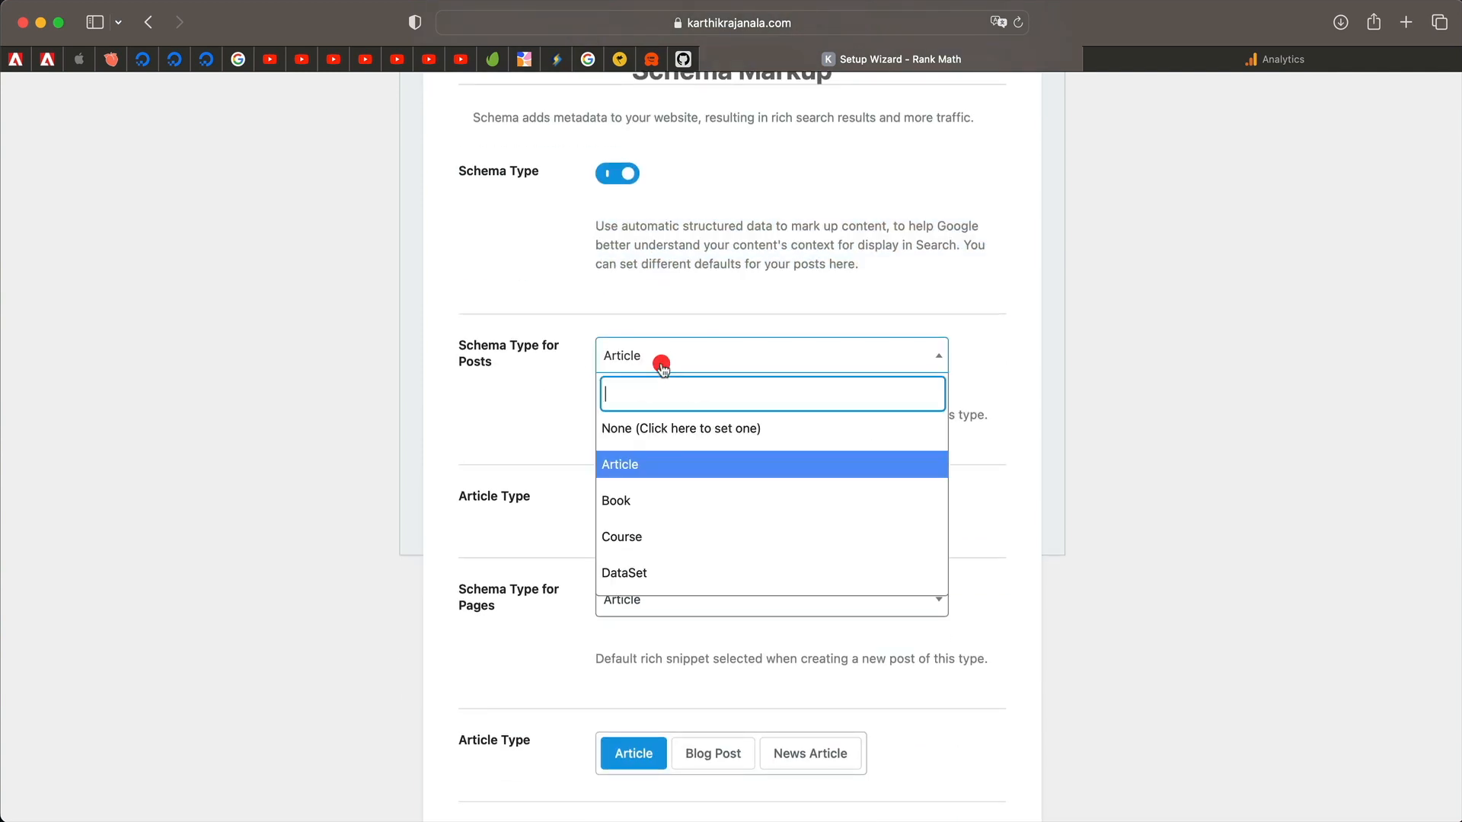
click(645, 478)
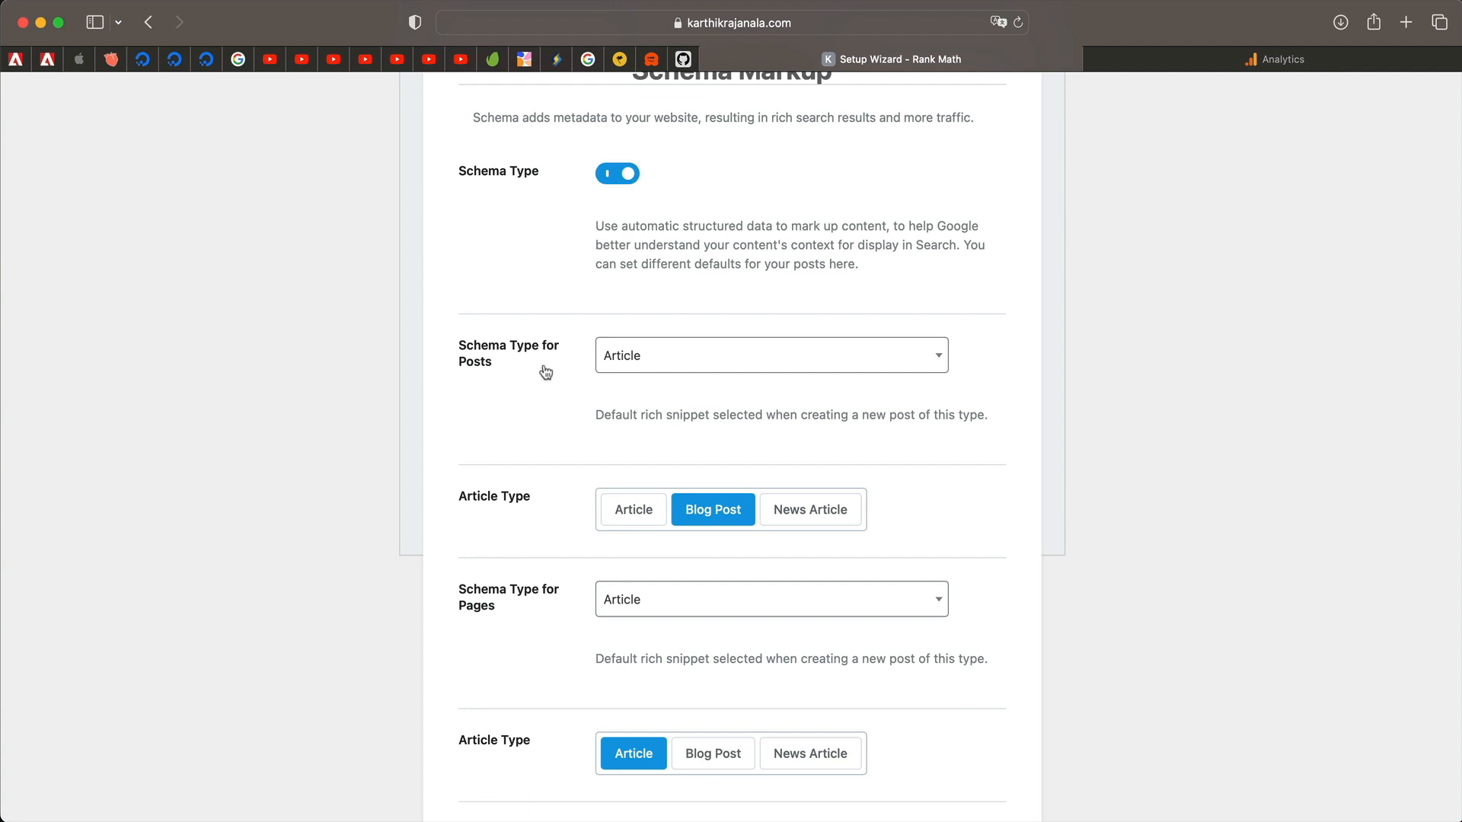
scroll(562, 441, down, 3)
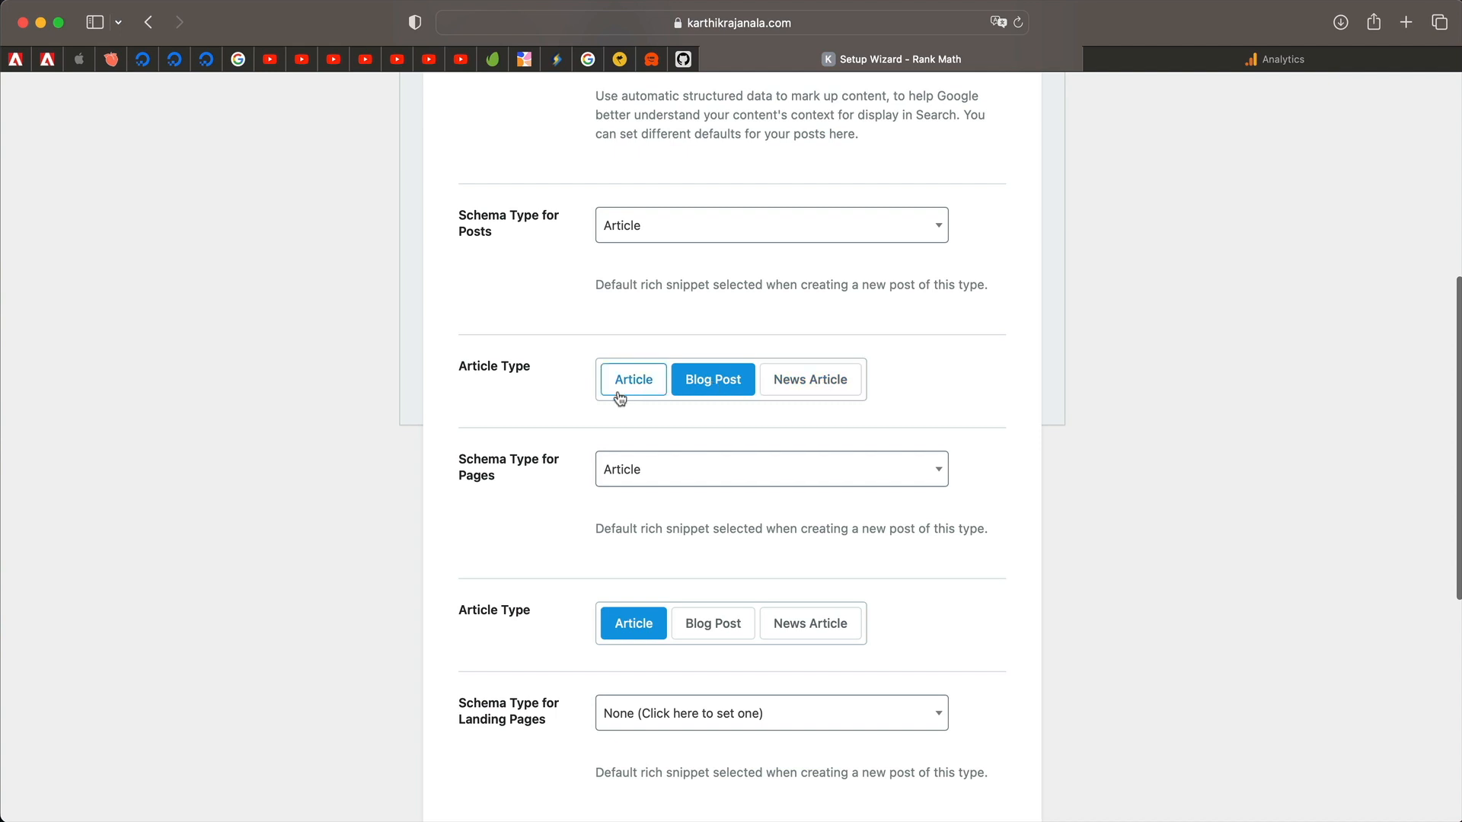
scroll(555, 463, down, 5)
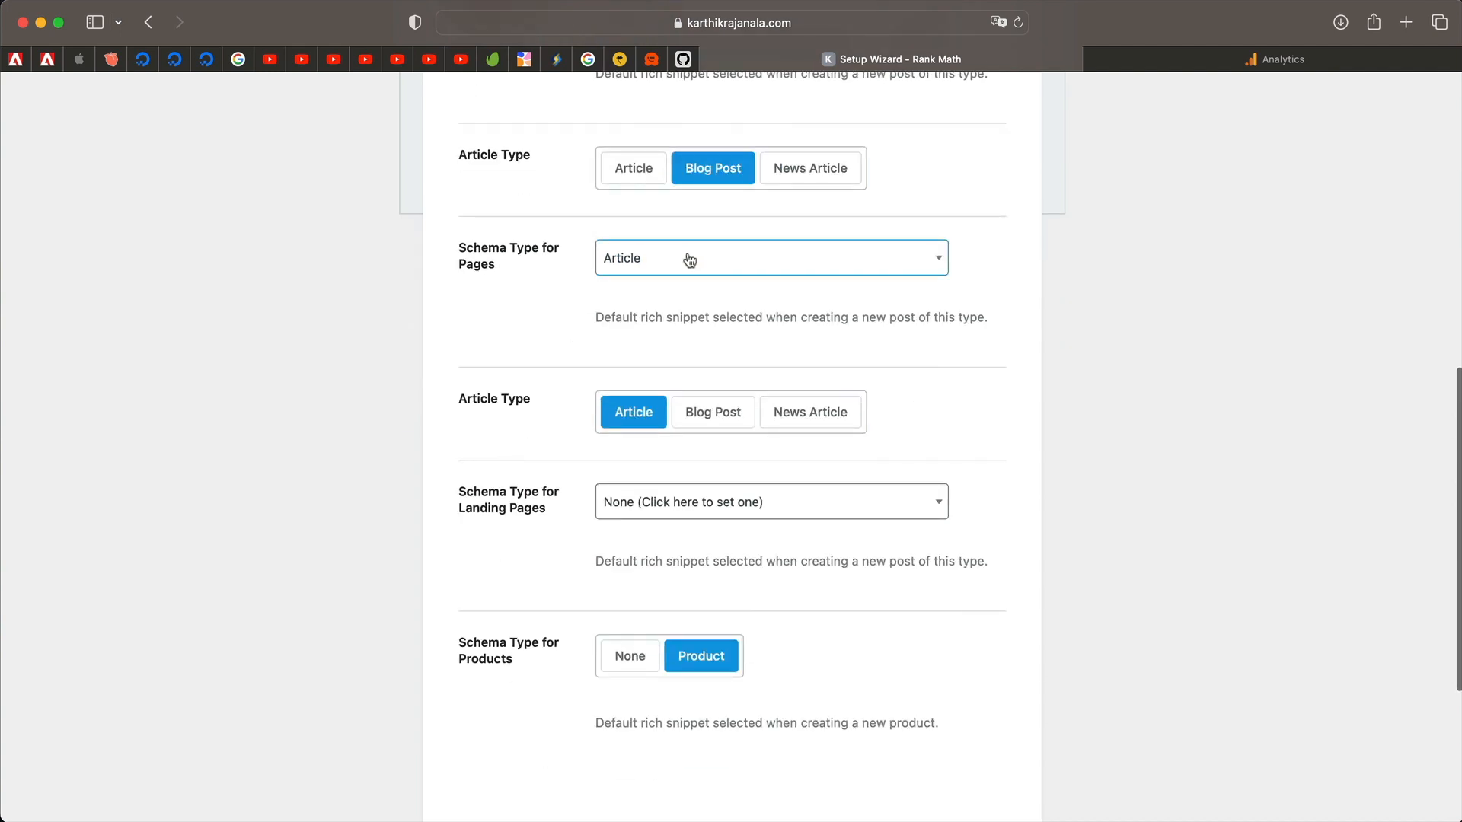
click(689, 258)
scroll(672, 411, down, 3)
scroll(672, 412, down, 5)
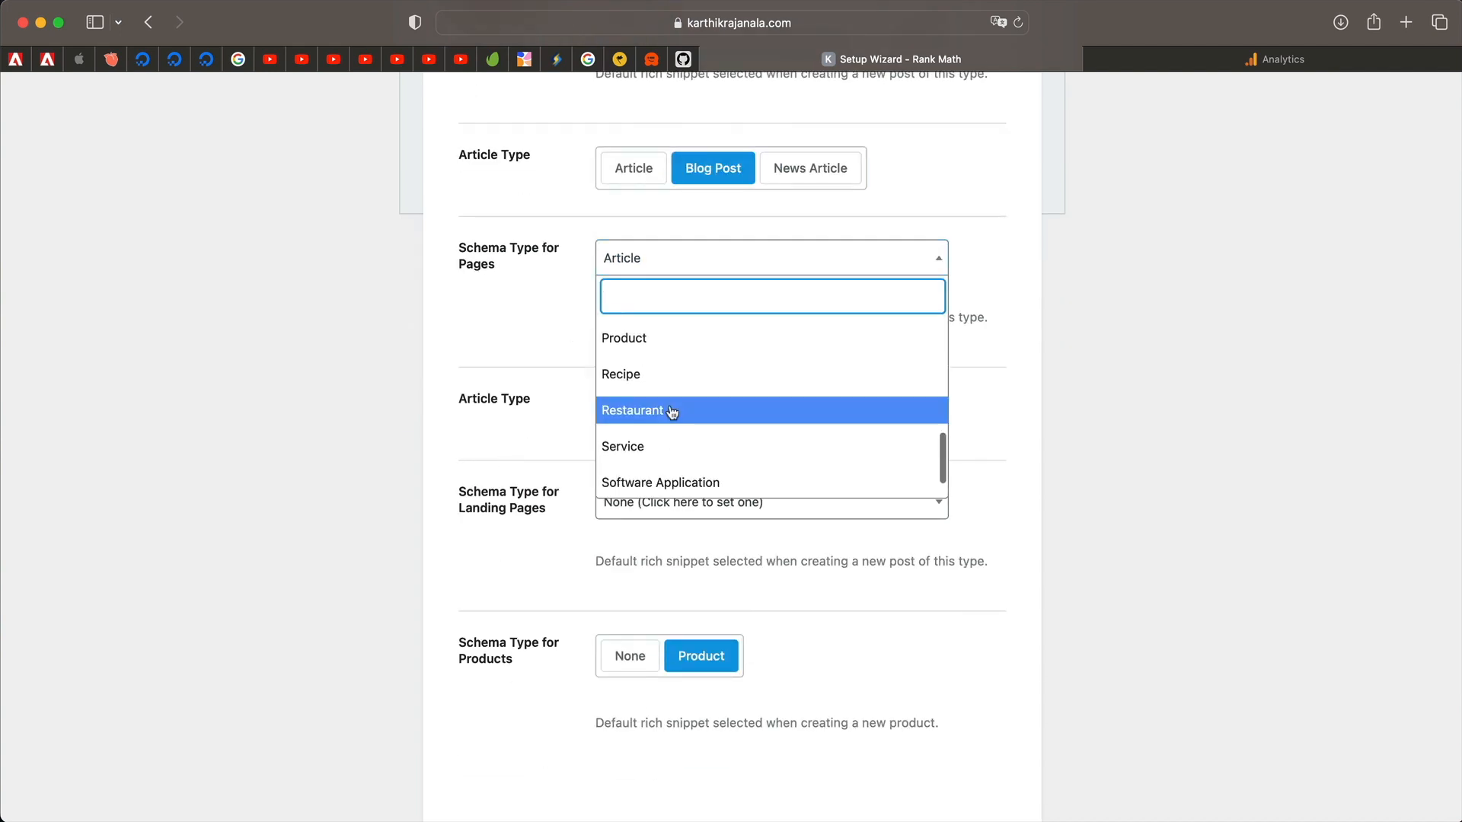
scroll(696, 344, up, 10)
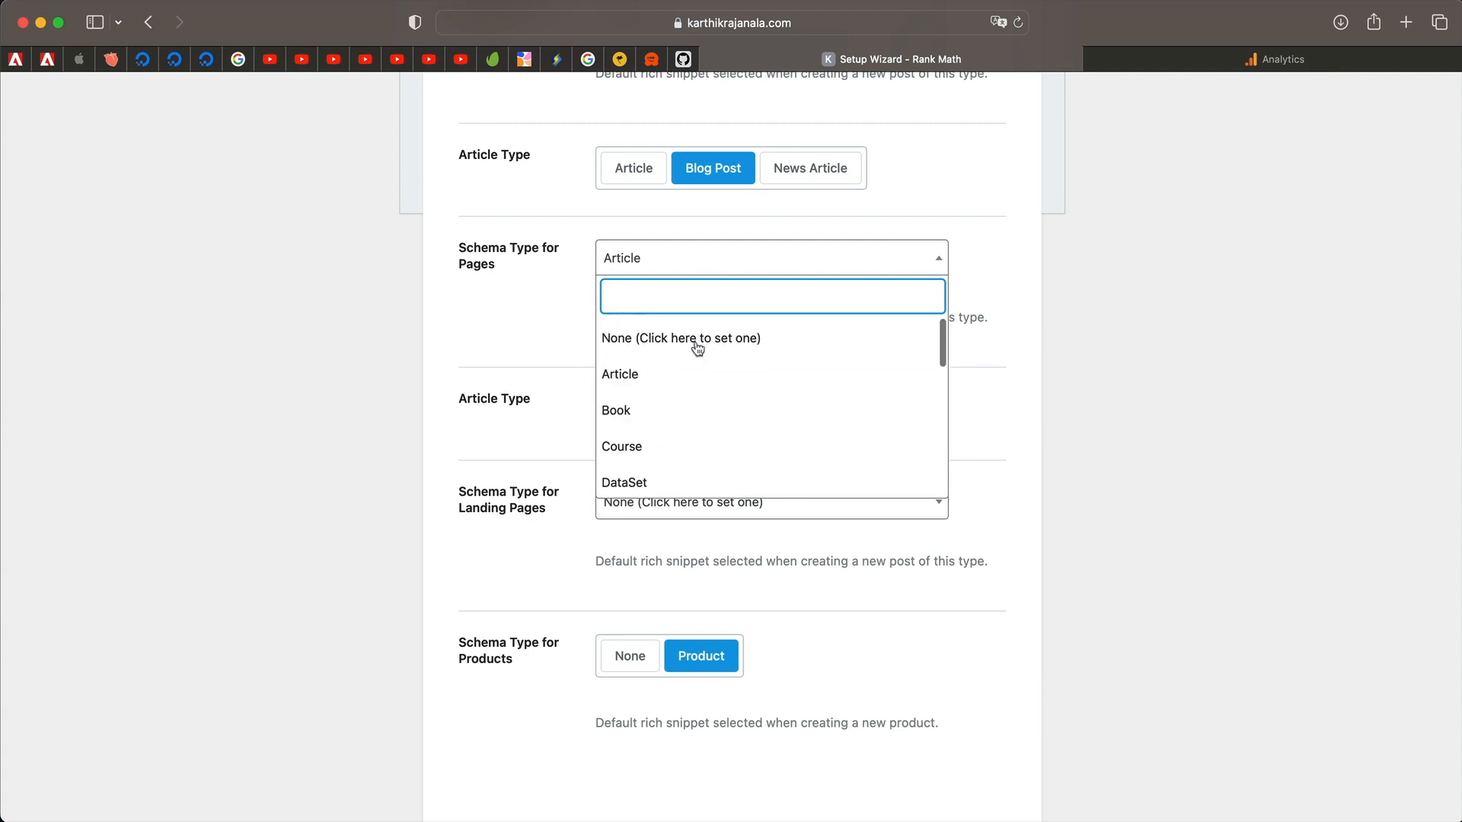
click(490, 296)
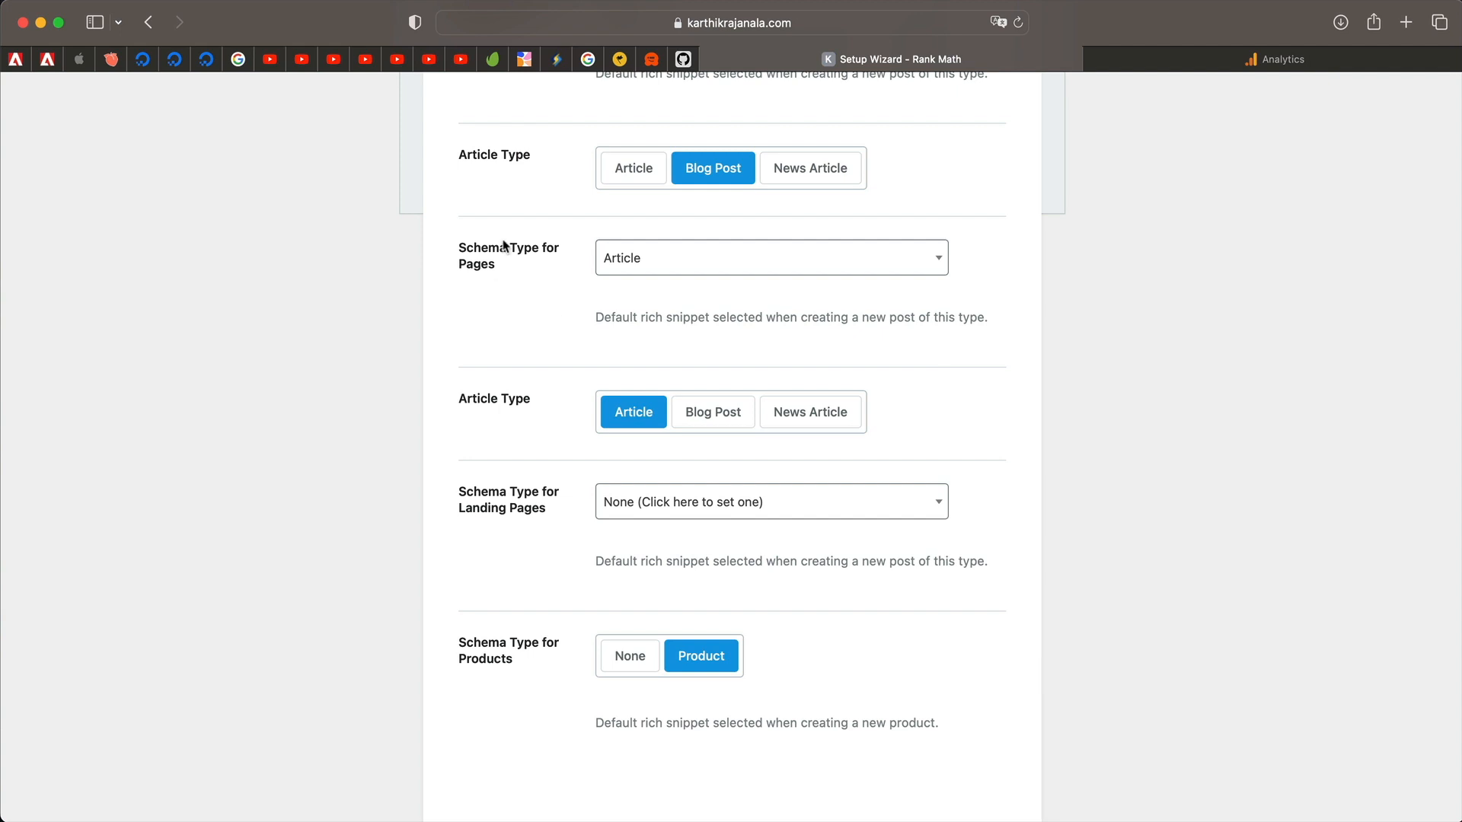
Leave the landing pages schema type set to None.
scroll(501, 340, down, 3)
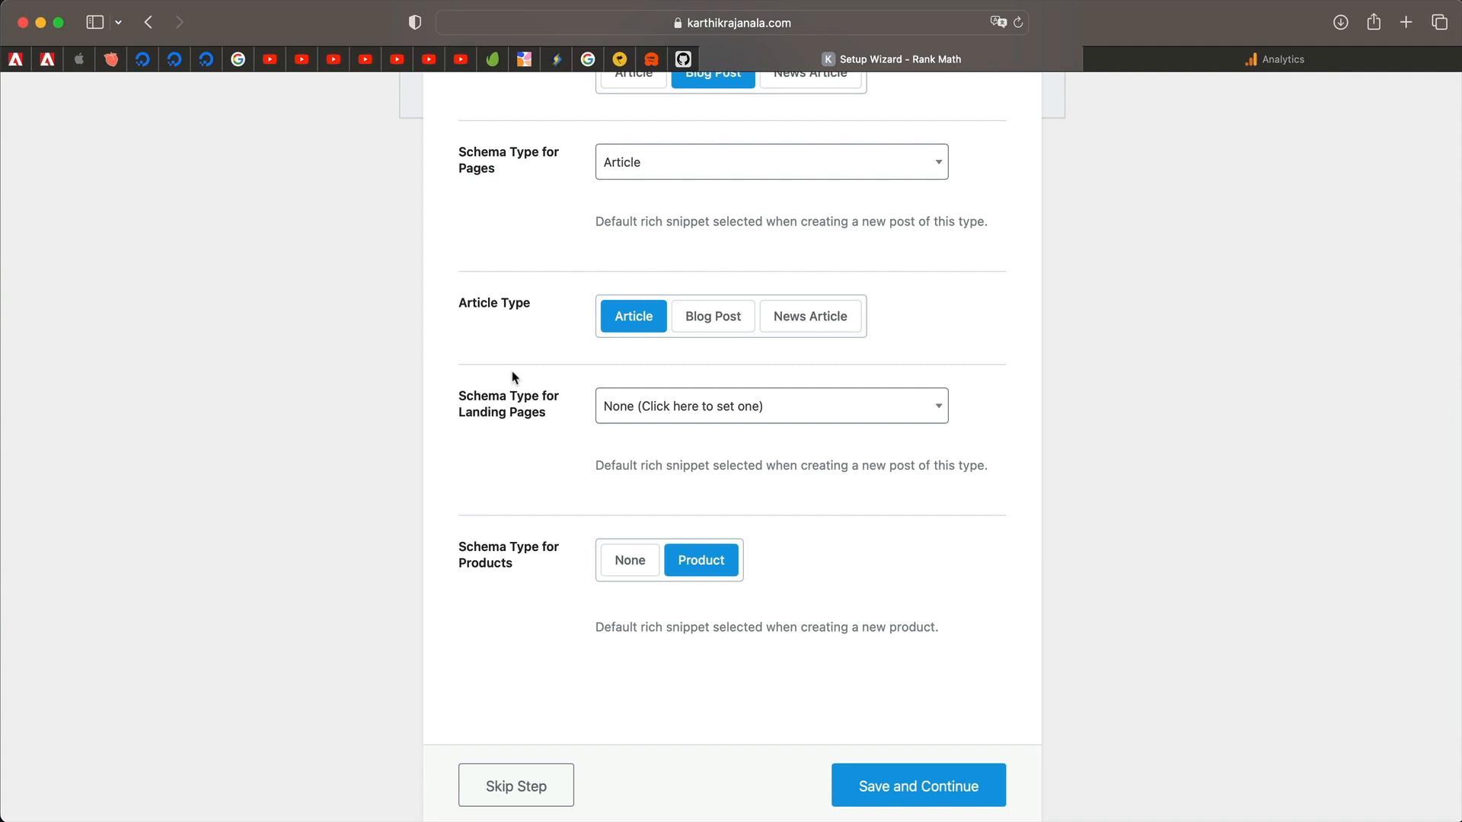
click(675, 406)
scroll(656, 555, down, 5)
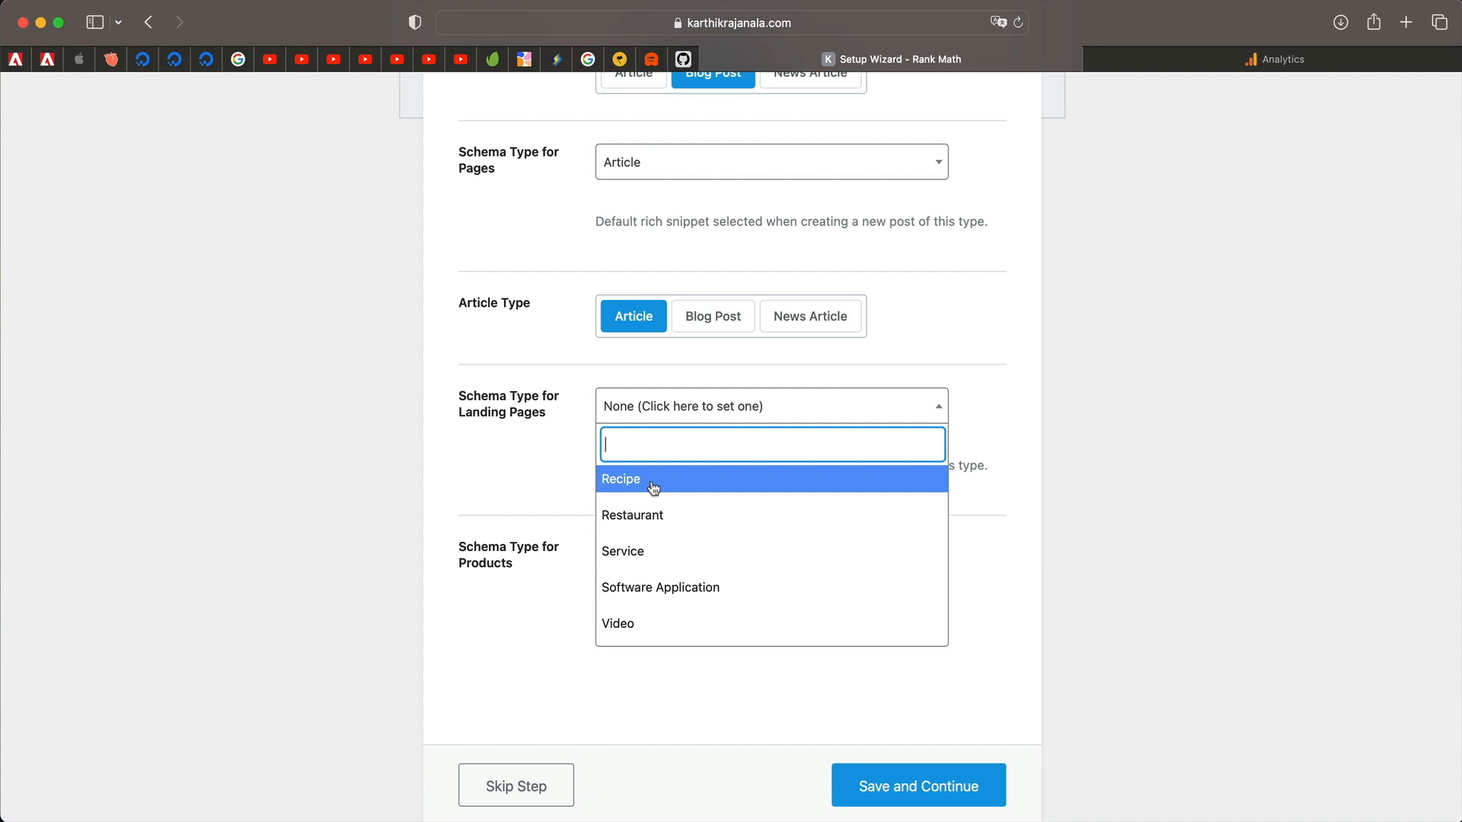
click(501, 469)
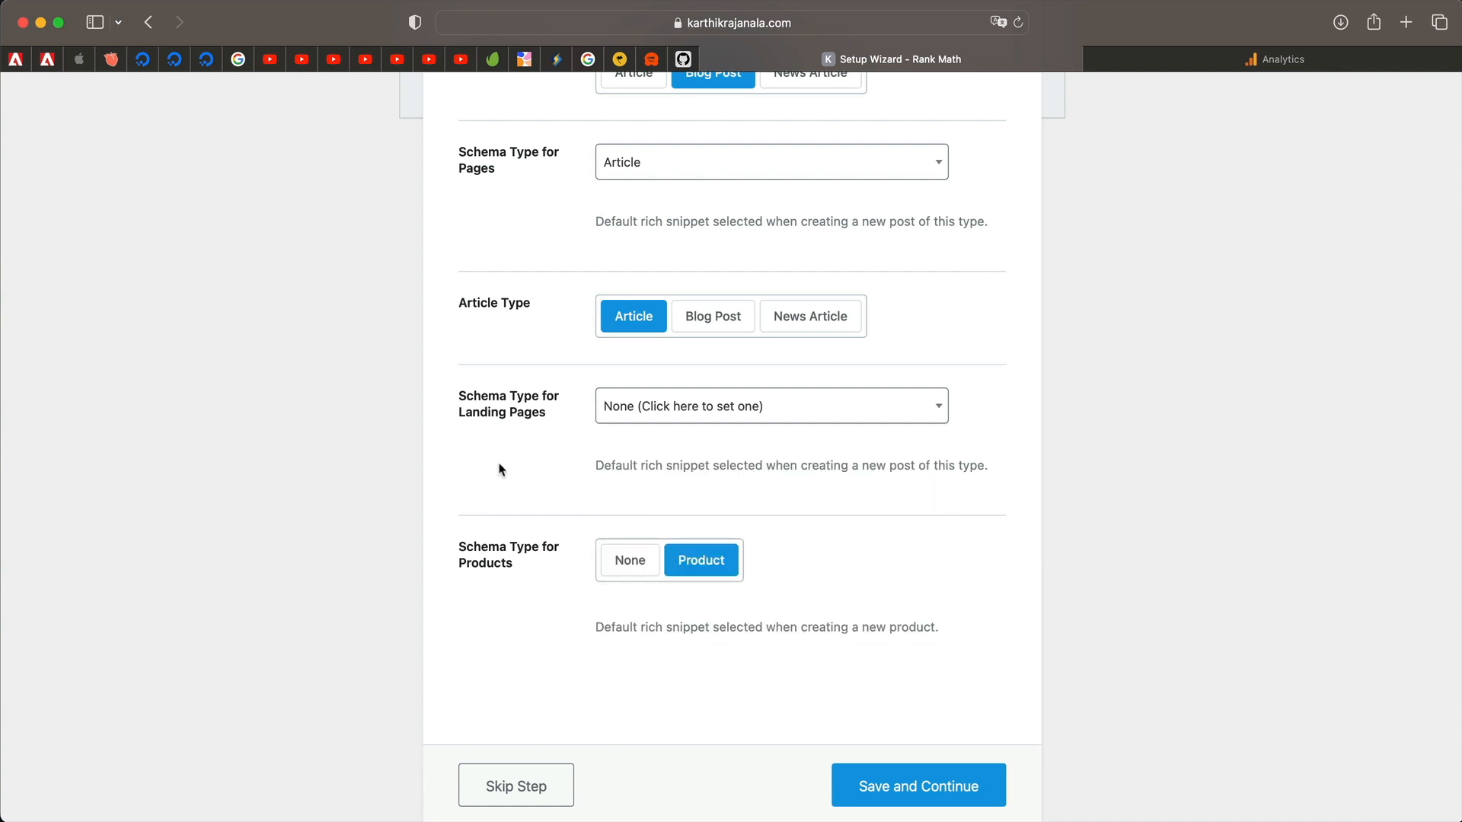
click(720, 412)
click(680, 482)
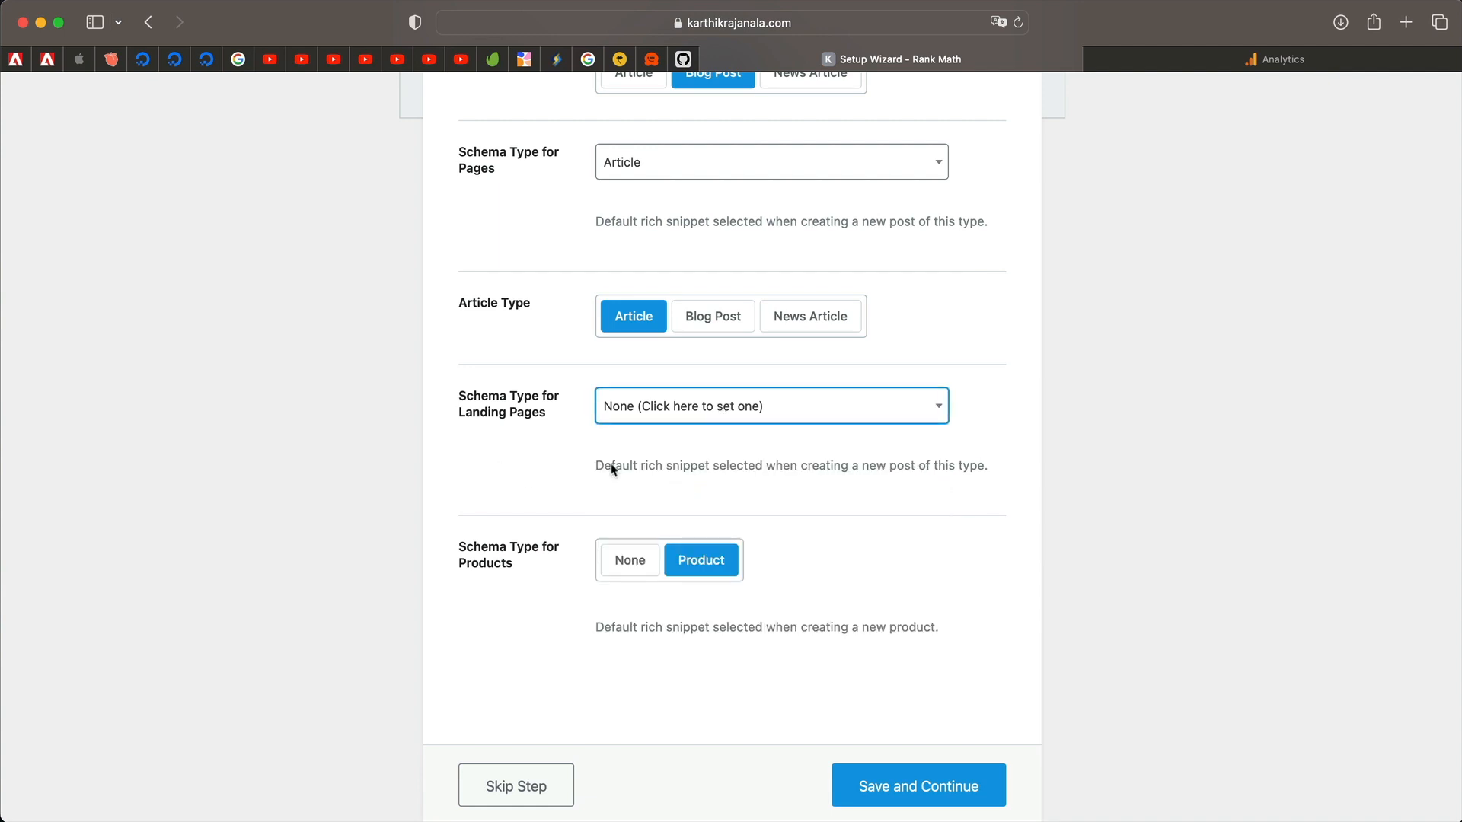
scroll(553, 508, down, 2)
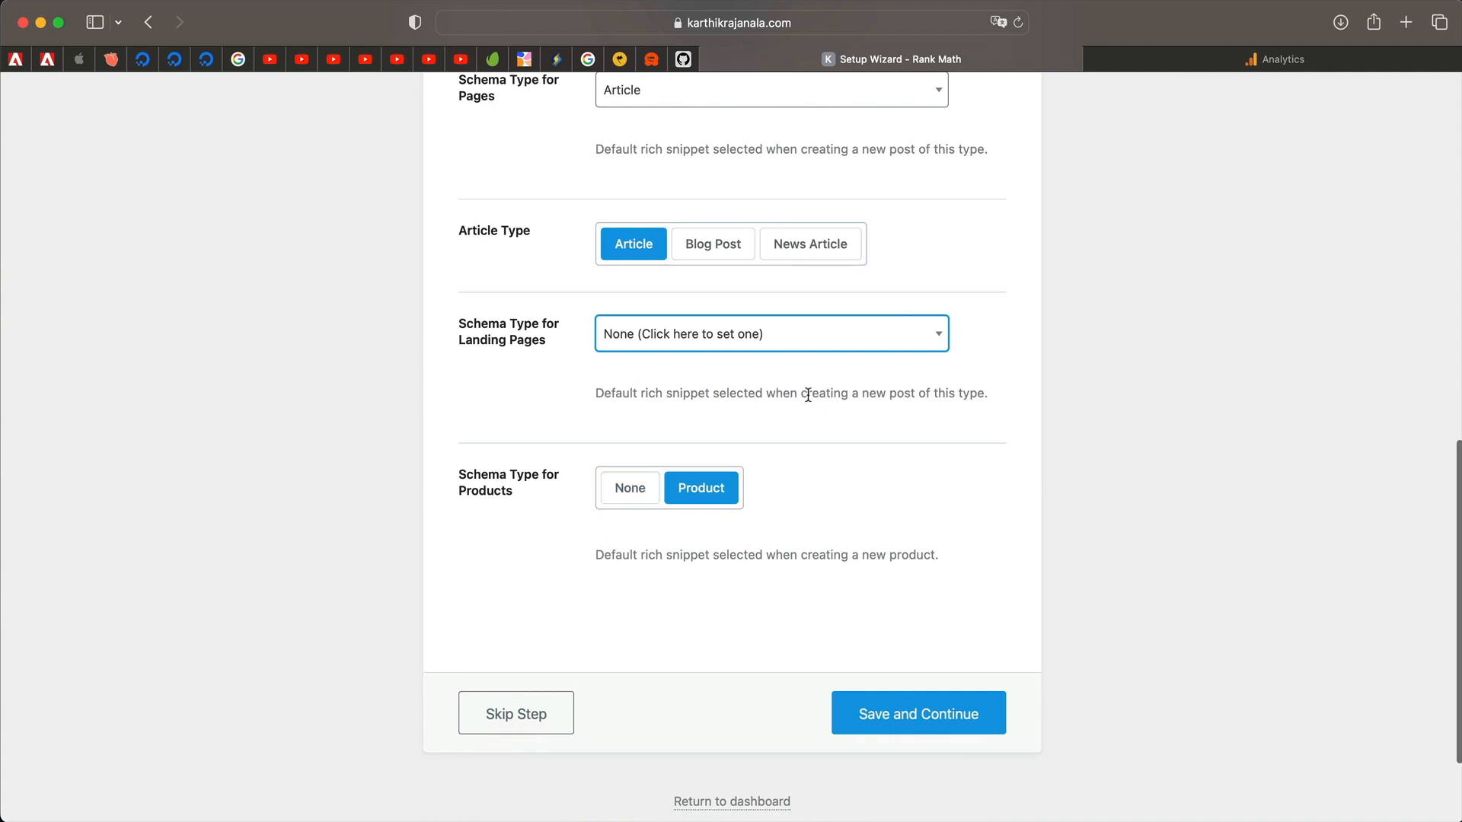
scroll(808, 393, down, 3)
scroll(754, 427, up, 4)
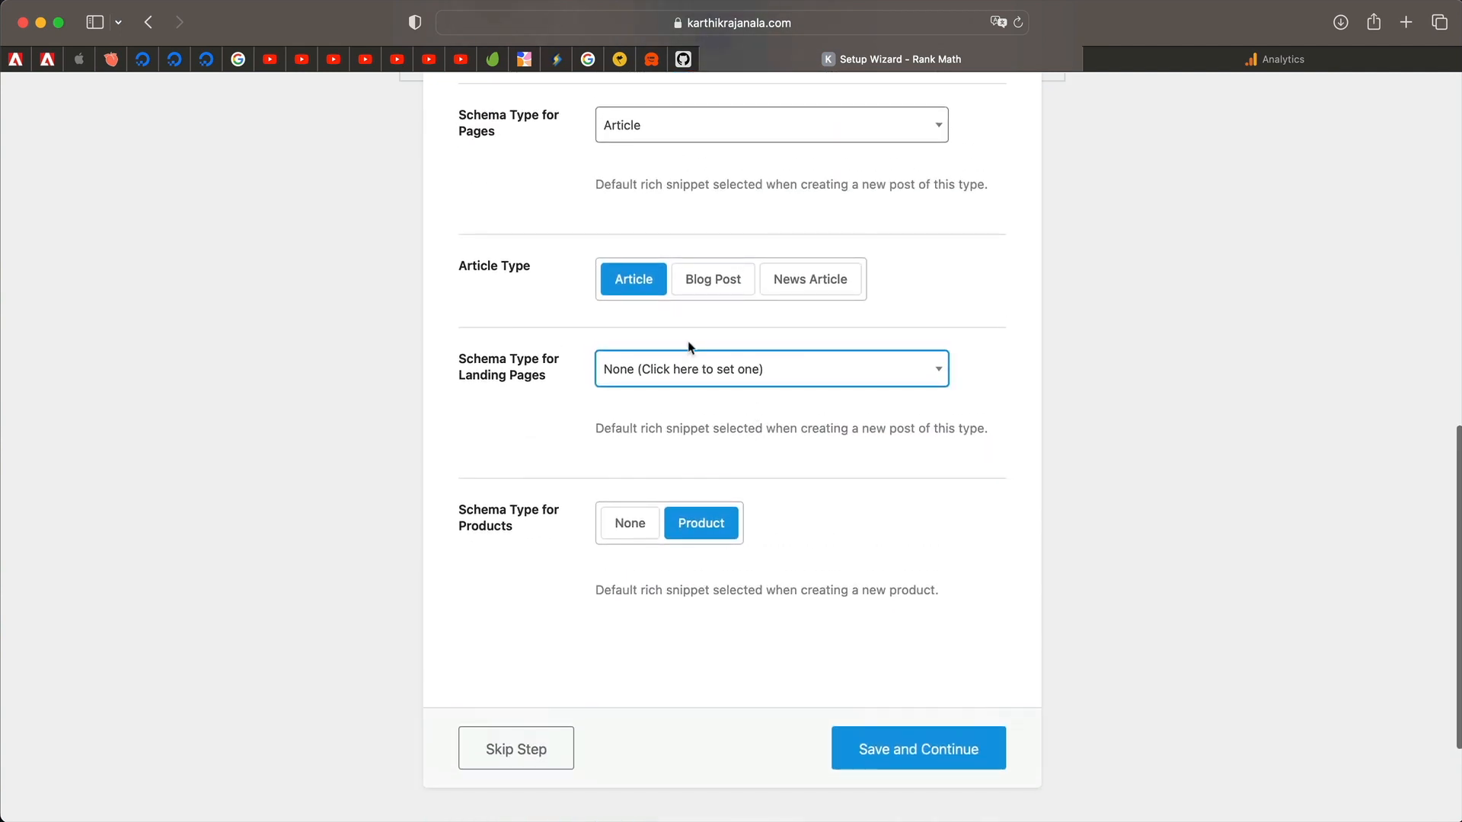
click(758, 371)
click(759, 373)
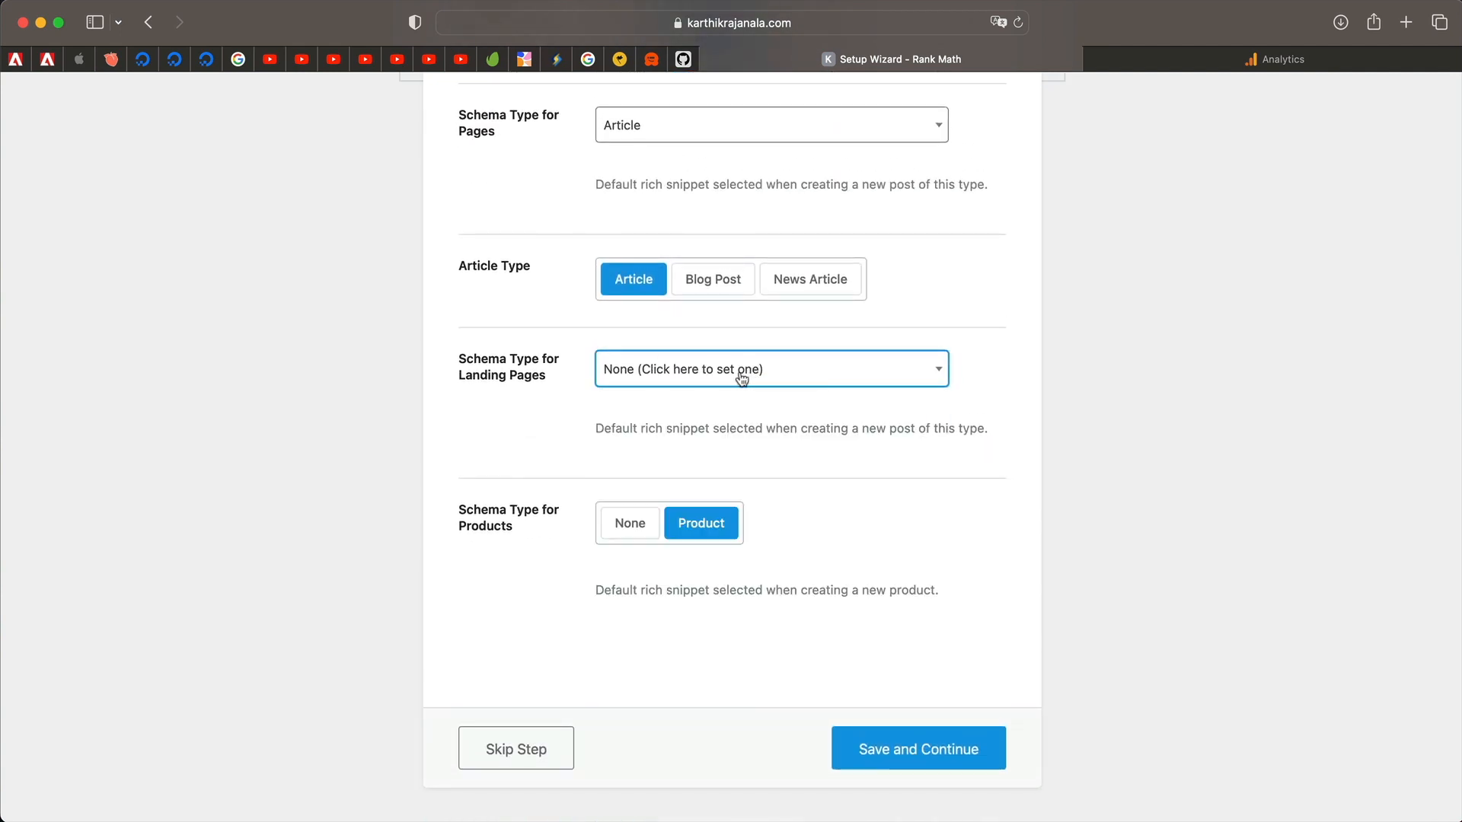
scroll(738, 377, up, 5)
scroll(501, 411, up, 3)
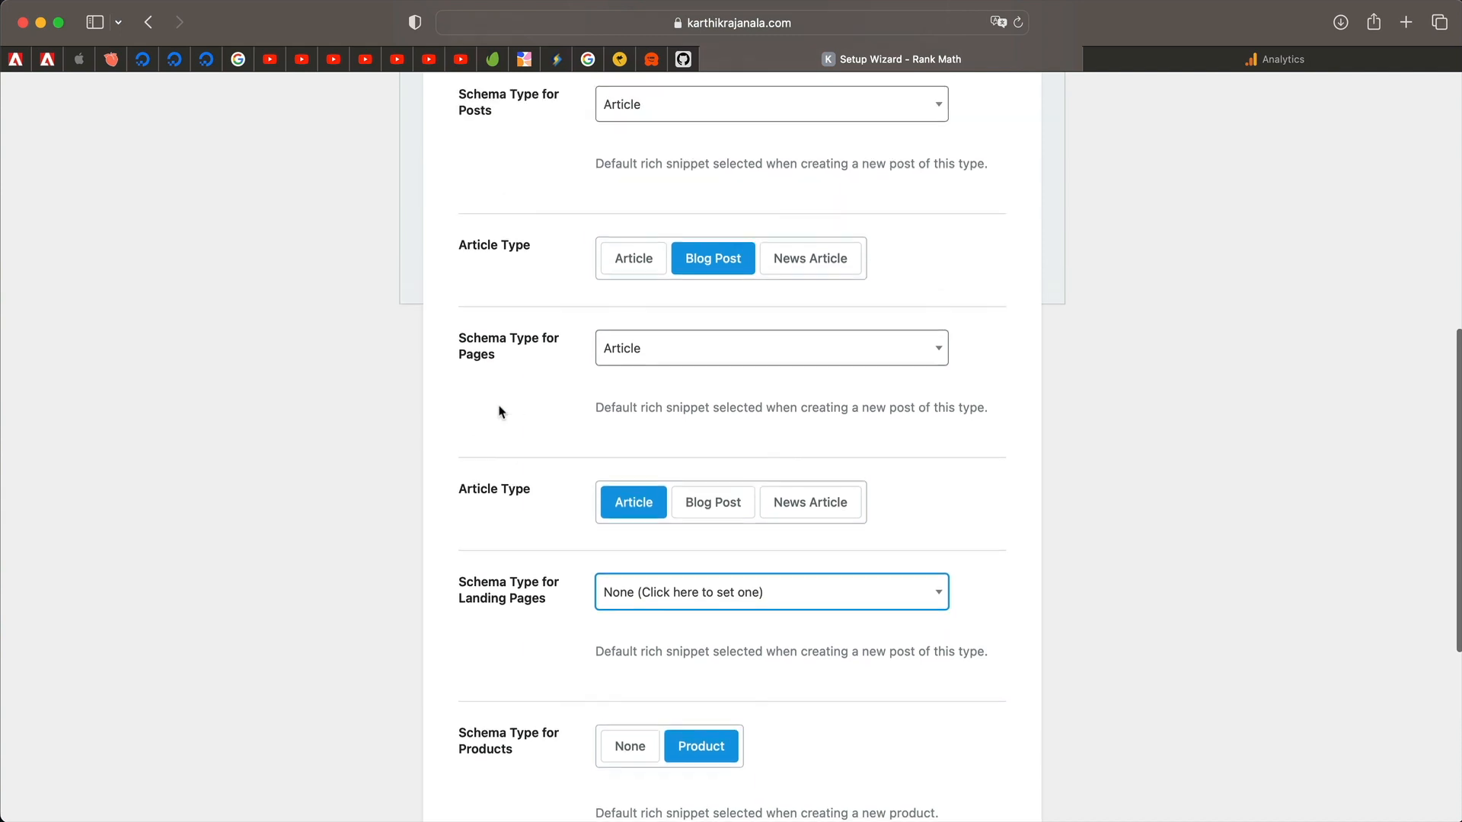
Confirm Article for posts and Product for products, then save the schema step.
click(661, 400)
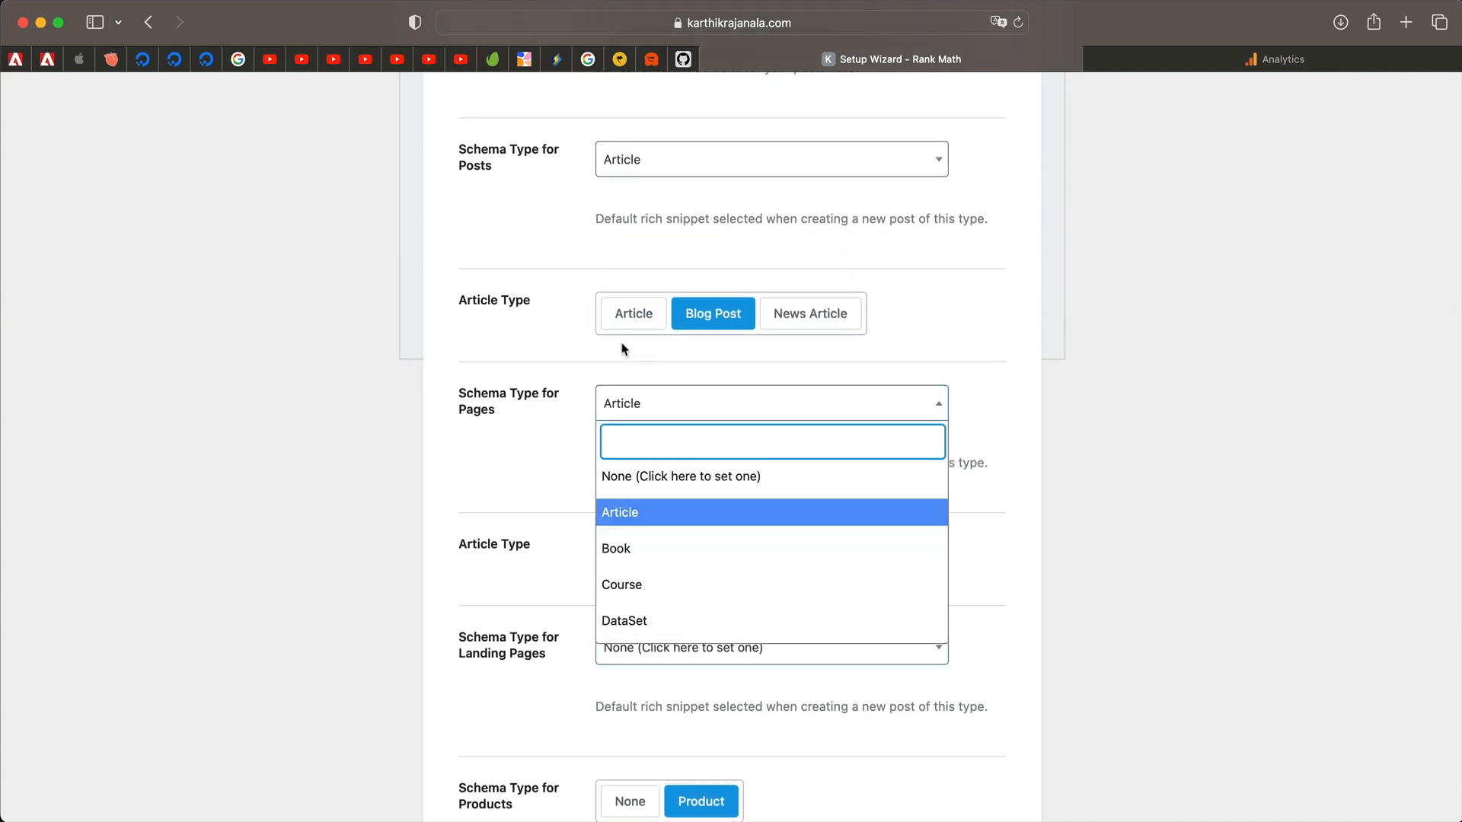
click(523, 481)
scroll(522, 483, up, 4)
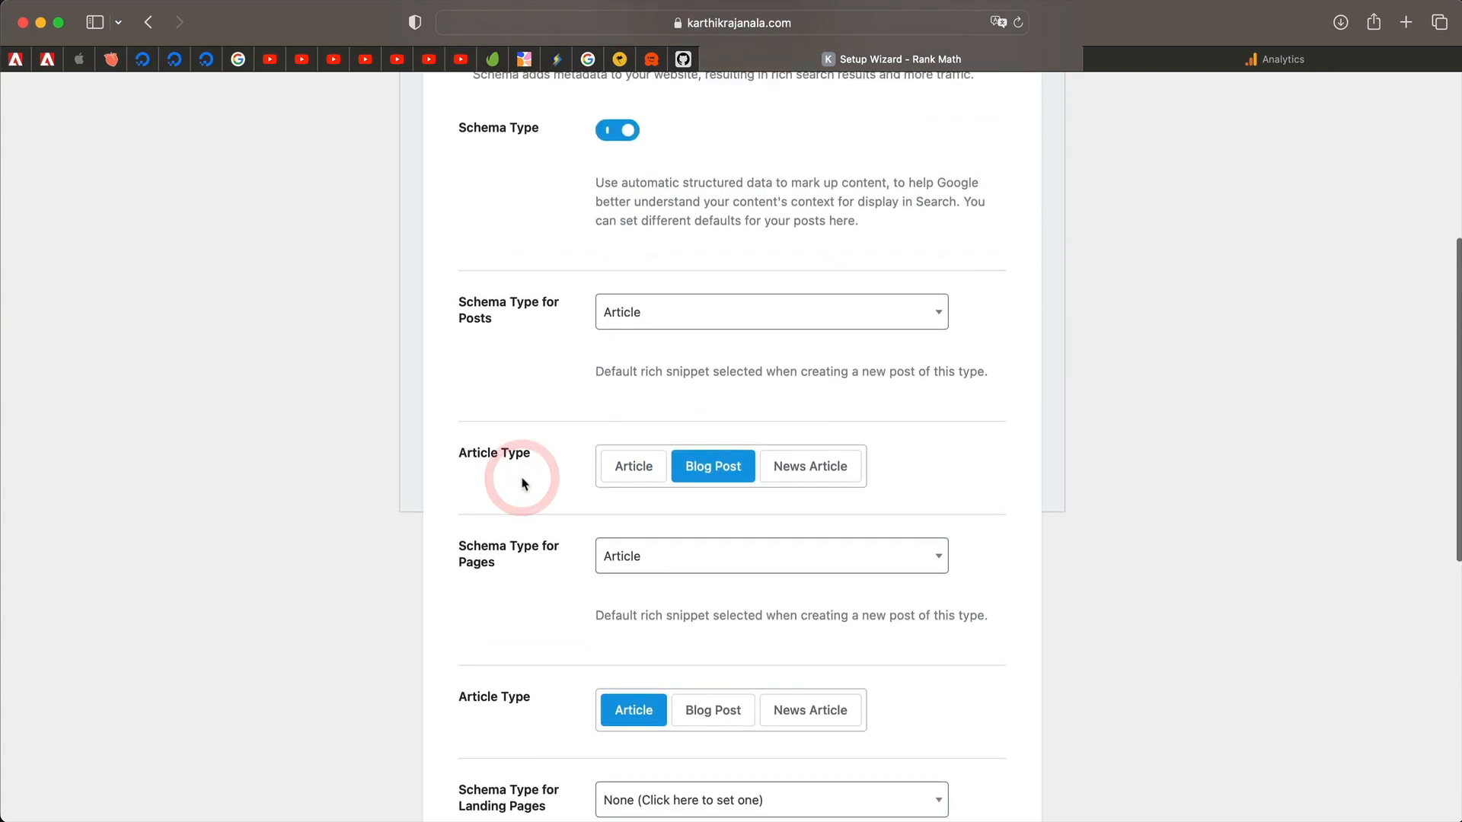
click(651, 324)
click(532, 355)
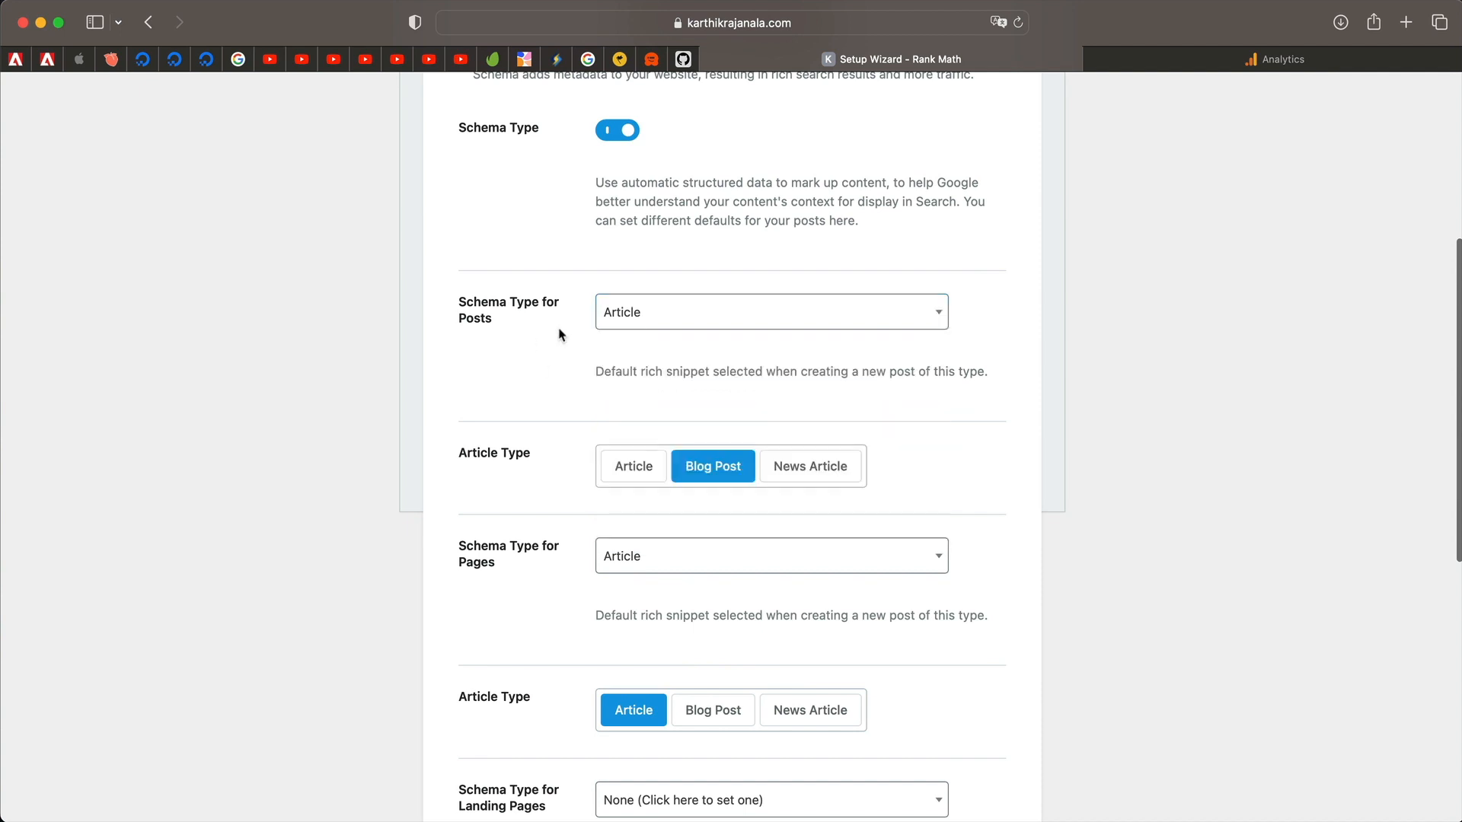
scroll(492, 562, down, 5)
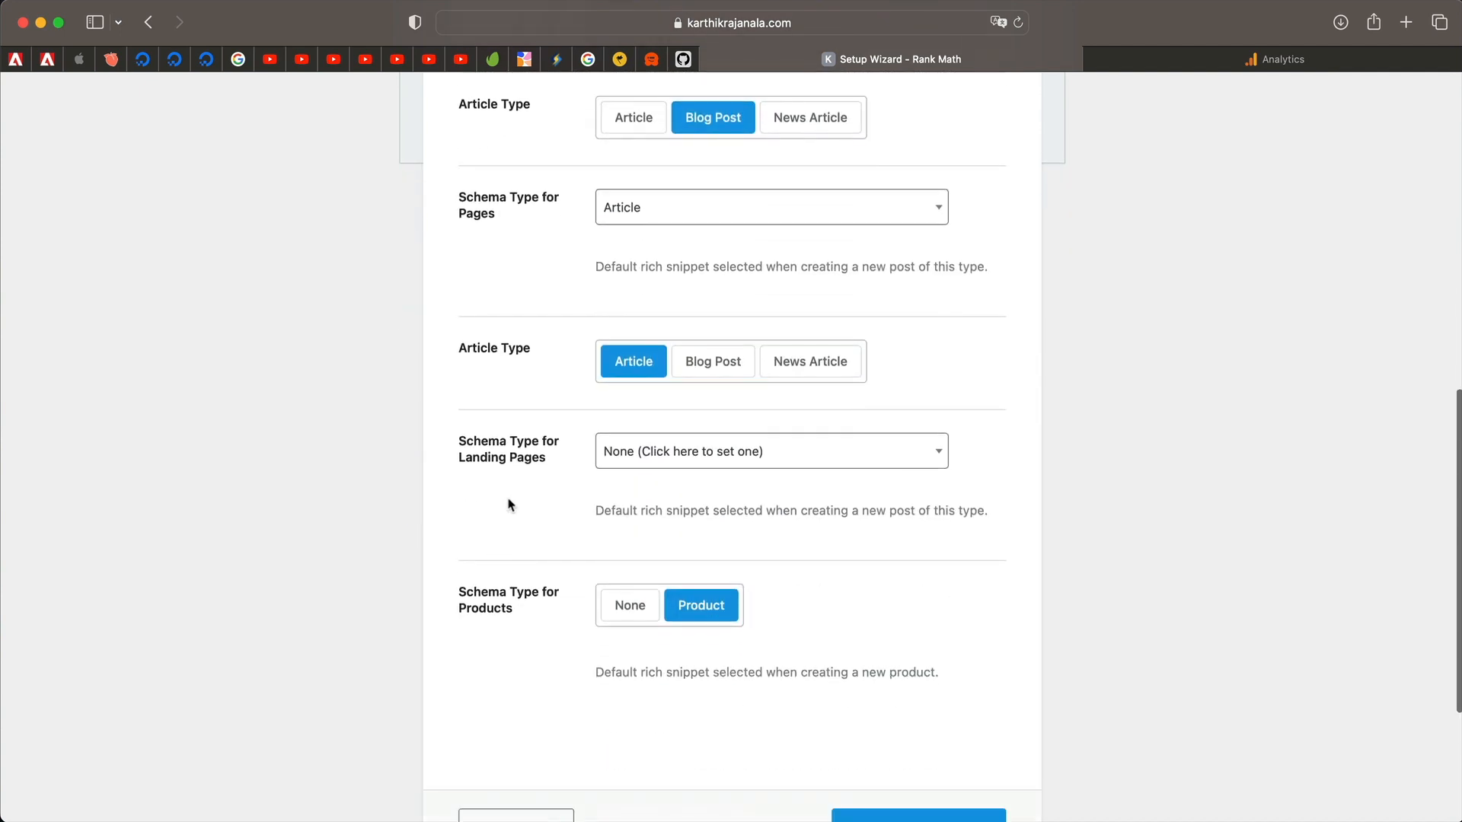
scroll(510, 602, down, 2)
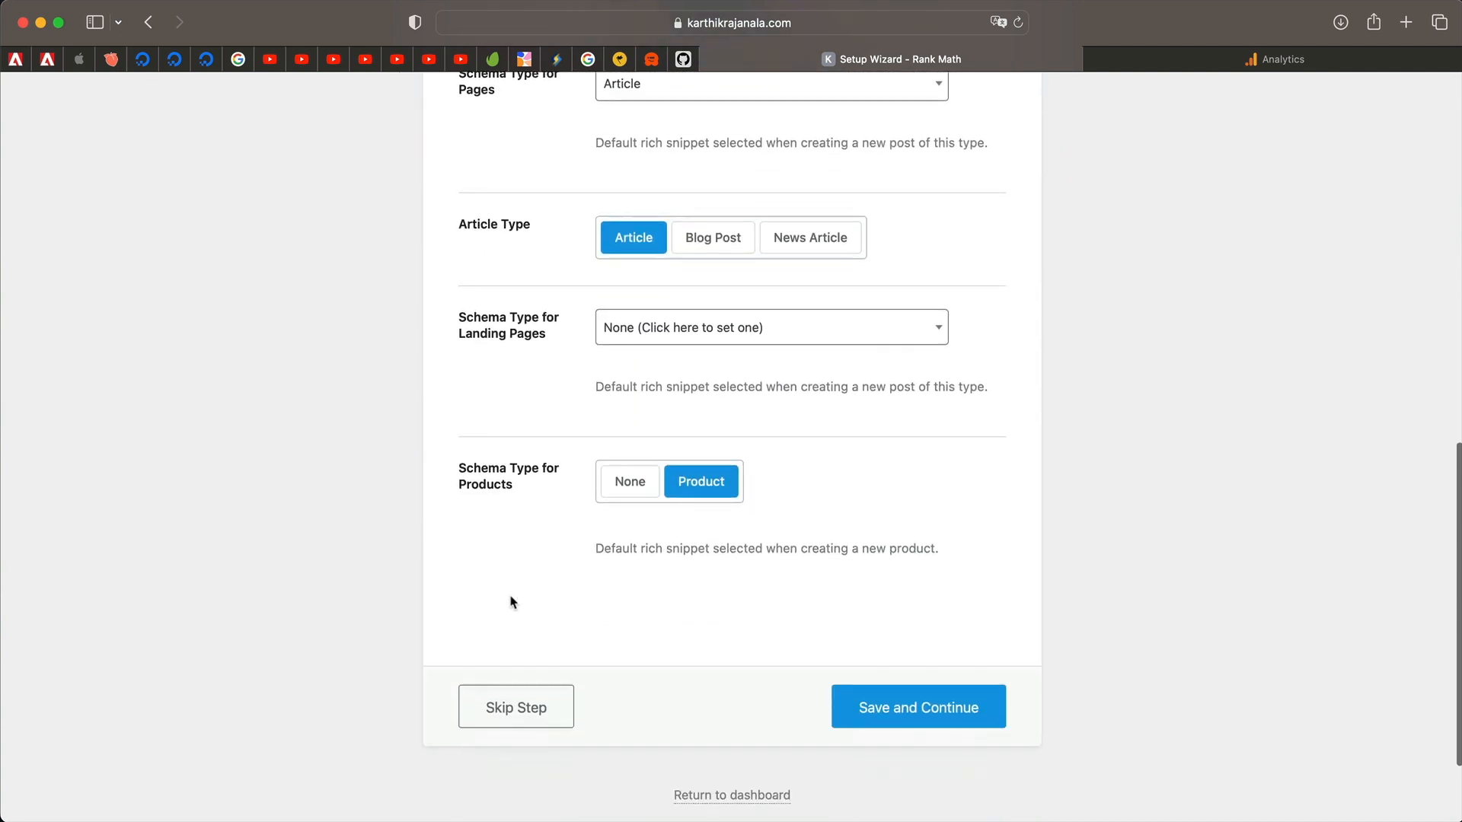
click(712, 487)
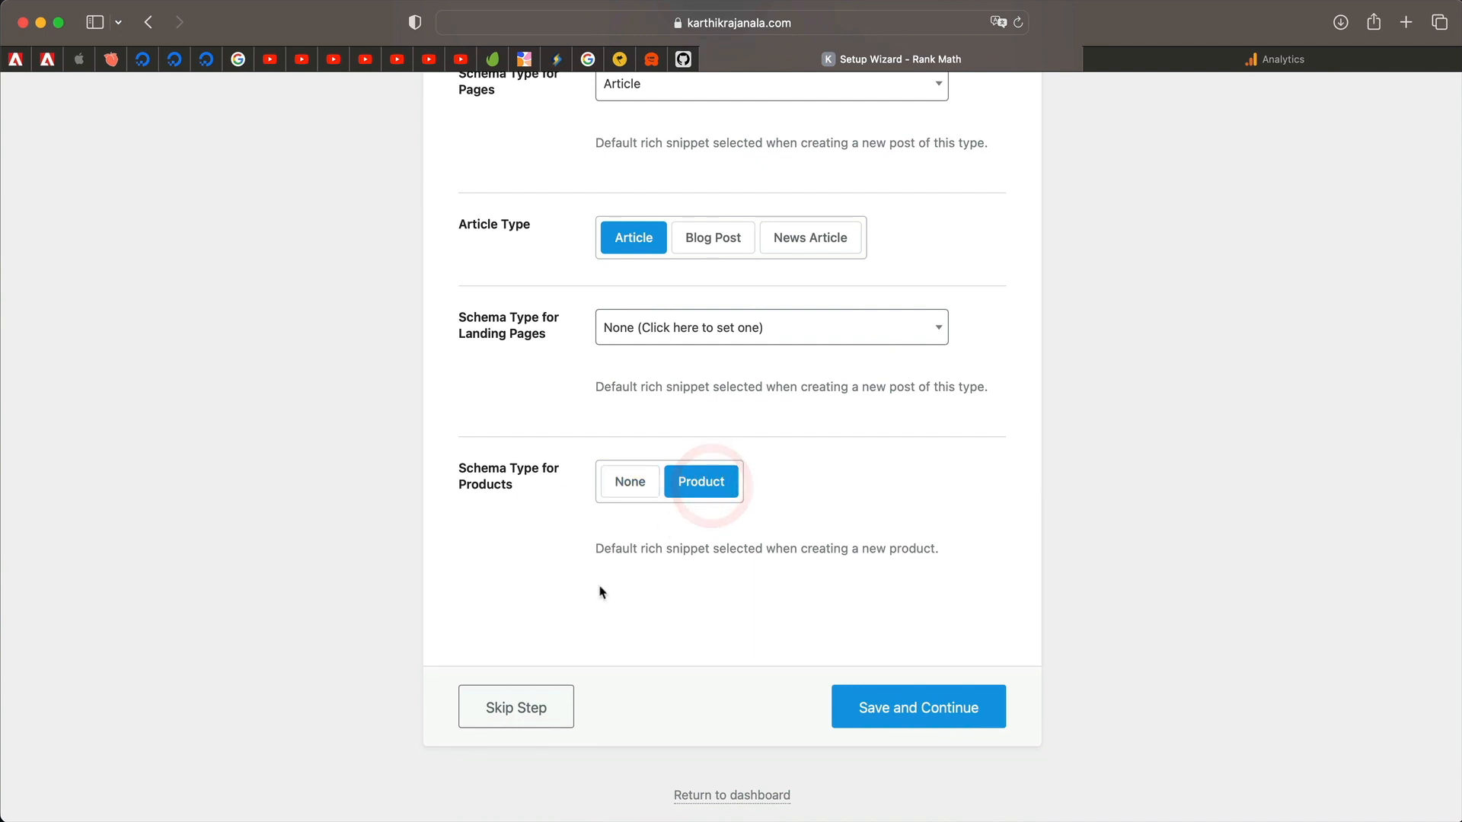
scroll(601, 593, down, 1)
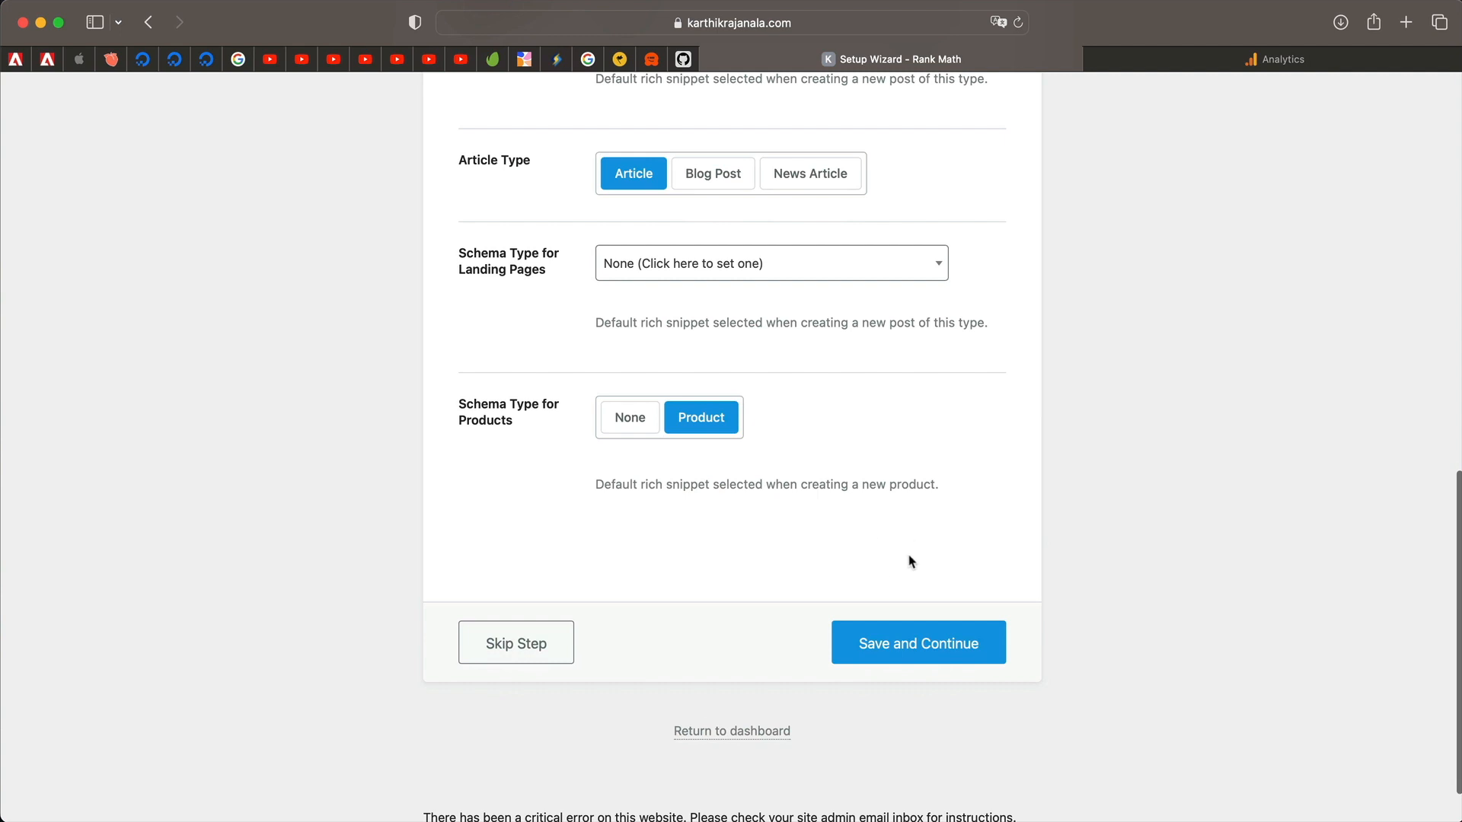
click(903, 650)
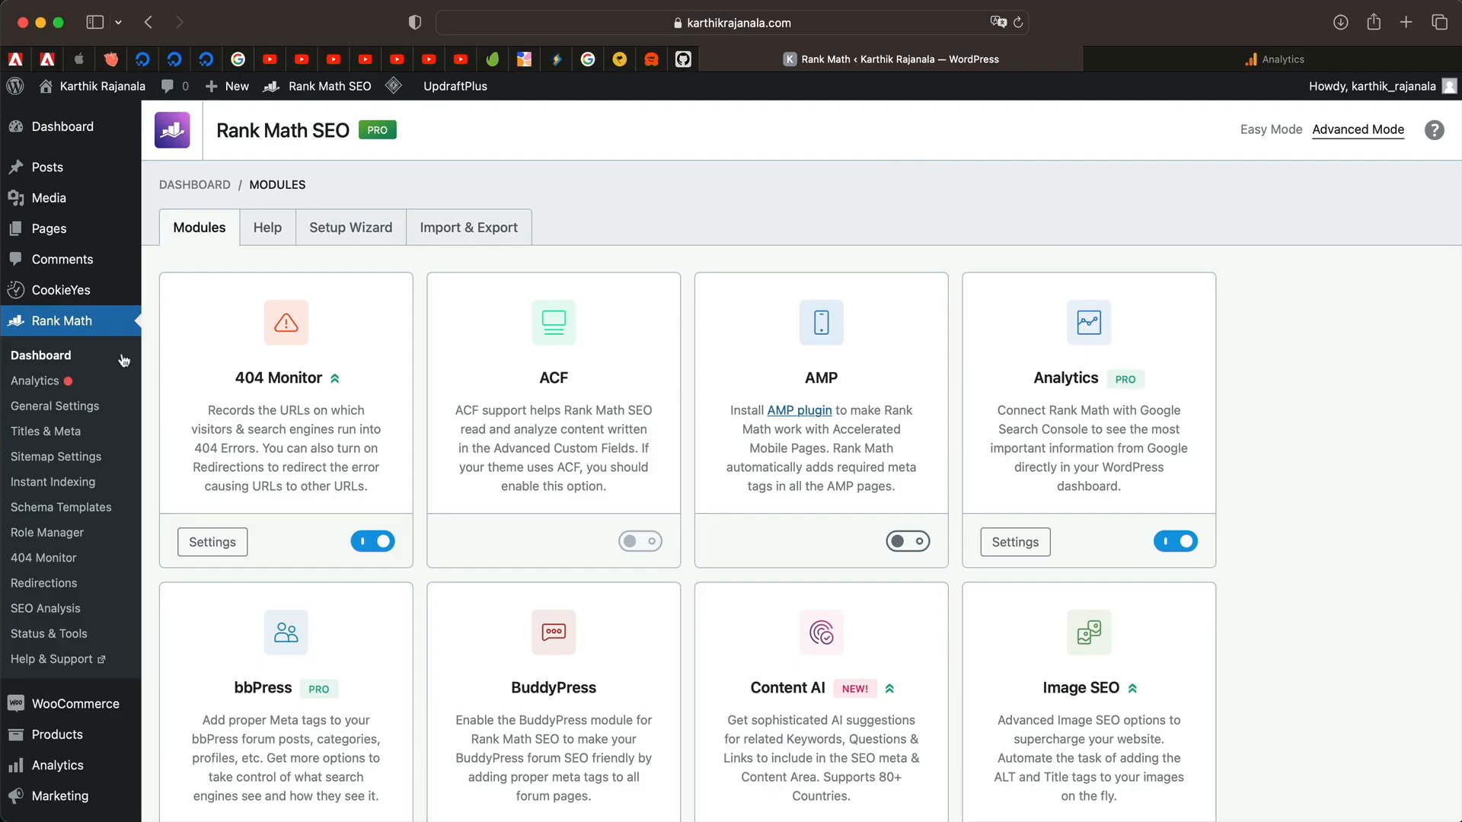
Switch Rank Math from Easy Mode to Advanced Mode on the Modules page.
click(1268, 135)
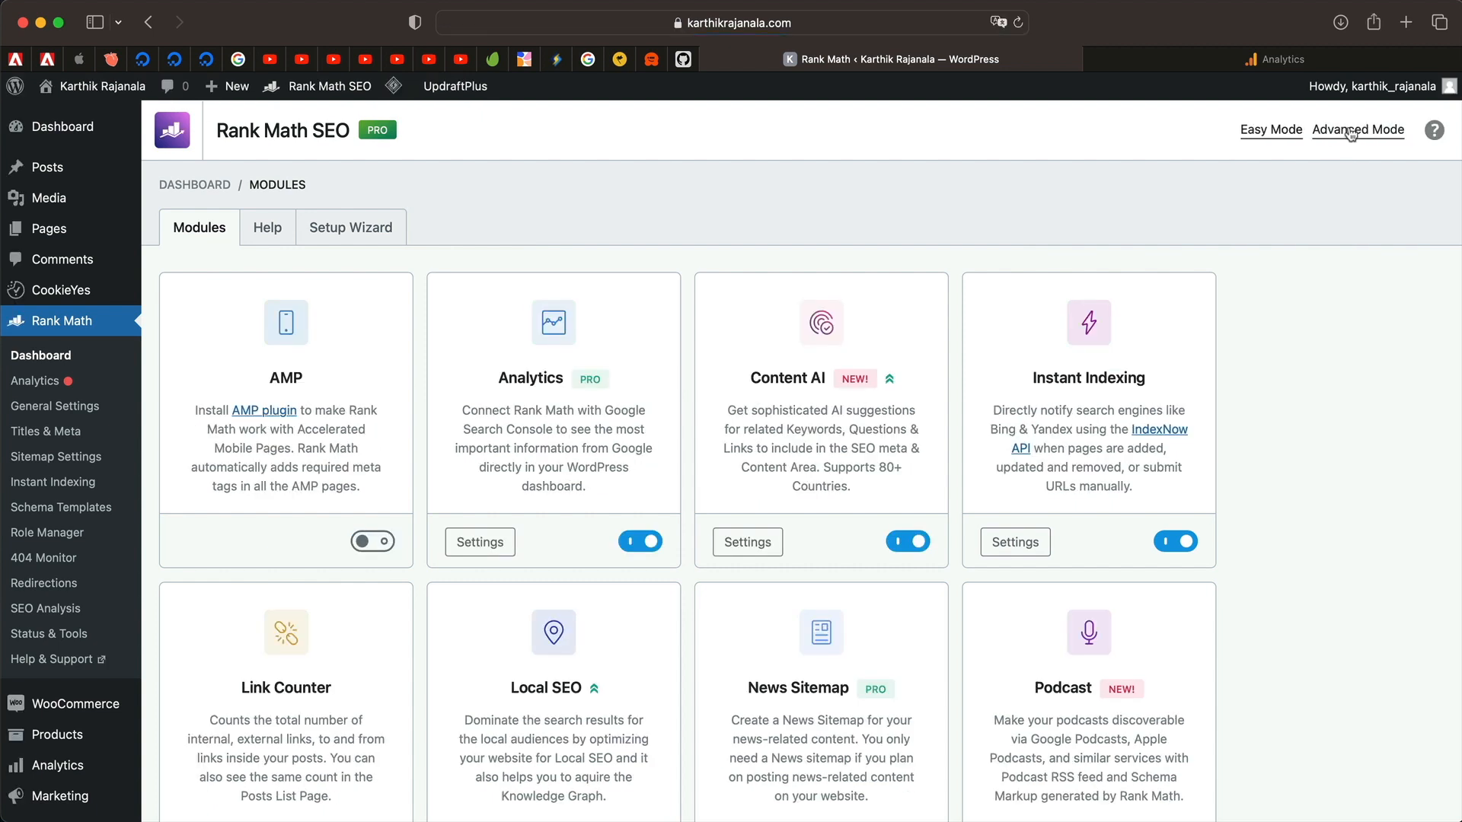
click(1350, 135)
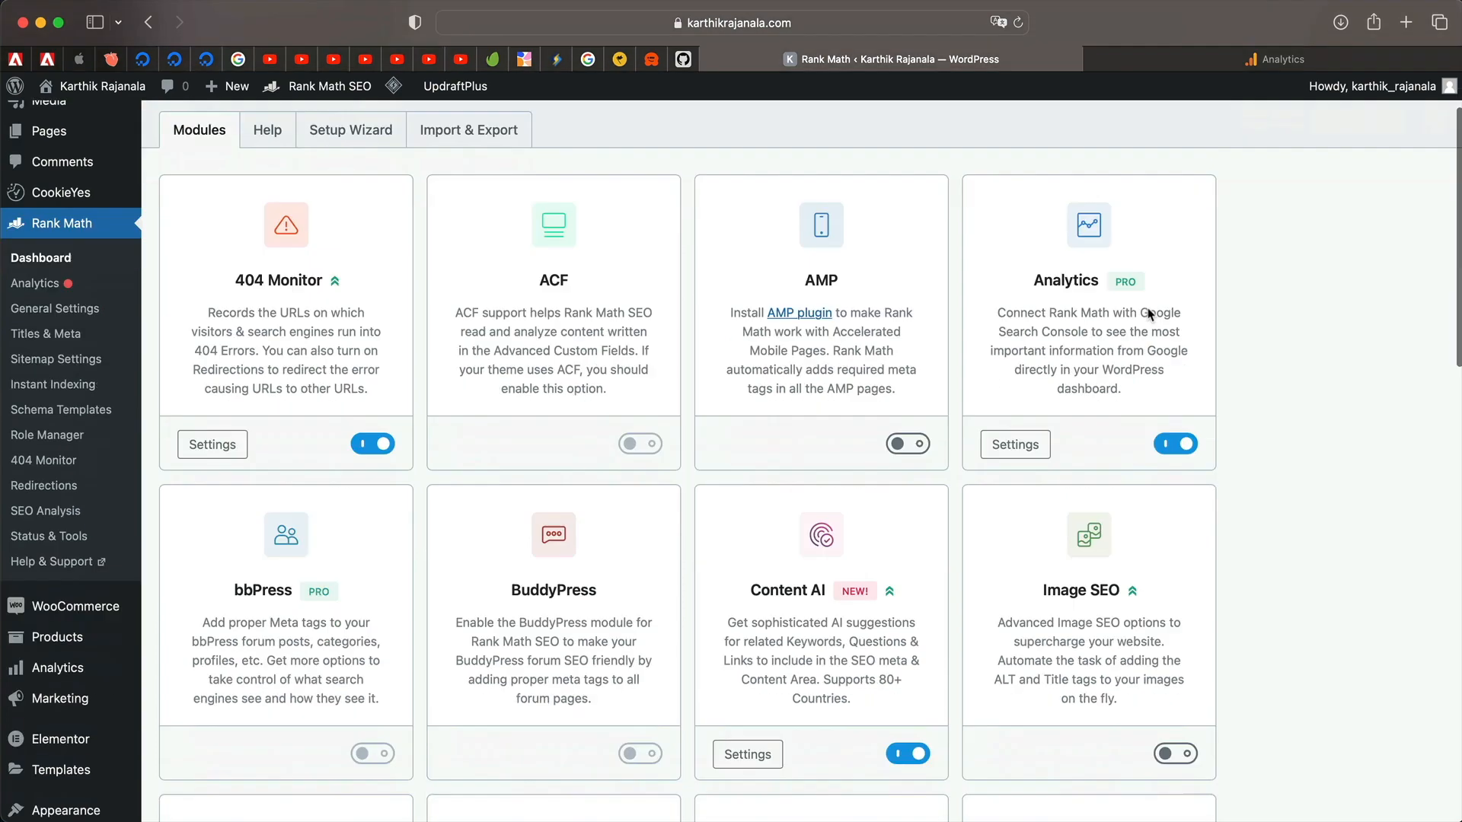
scroll(842, 457, down, 15)
scroll(842, 457, up, 5)
scroll(843, 463, up, 10)
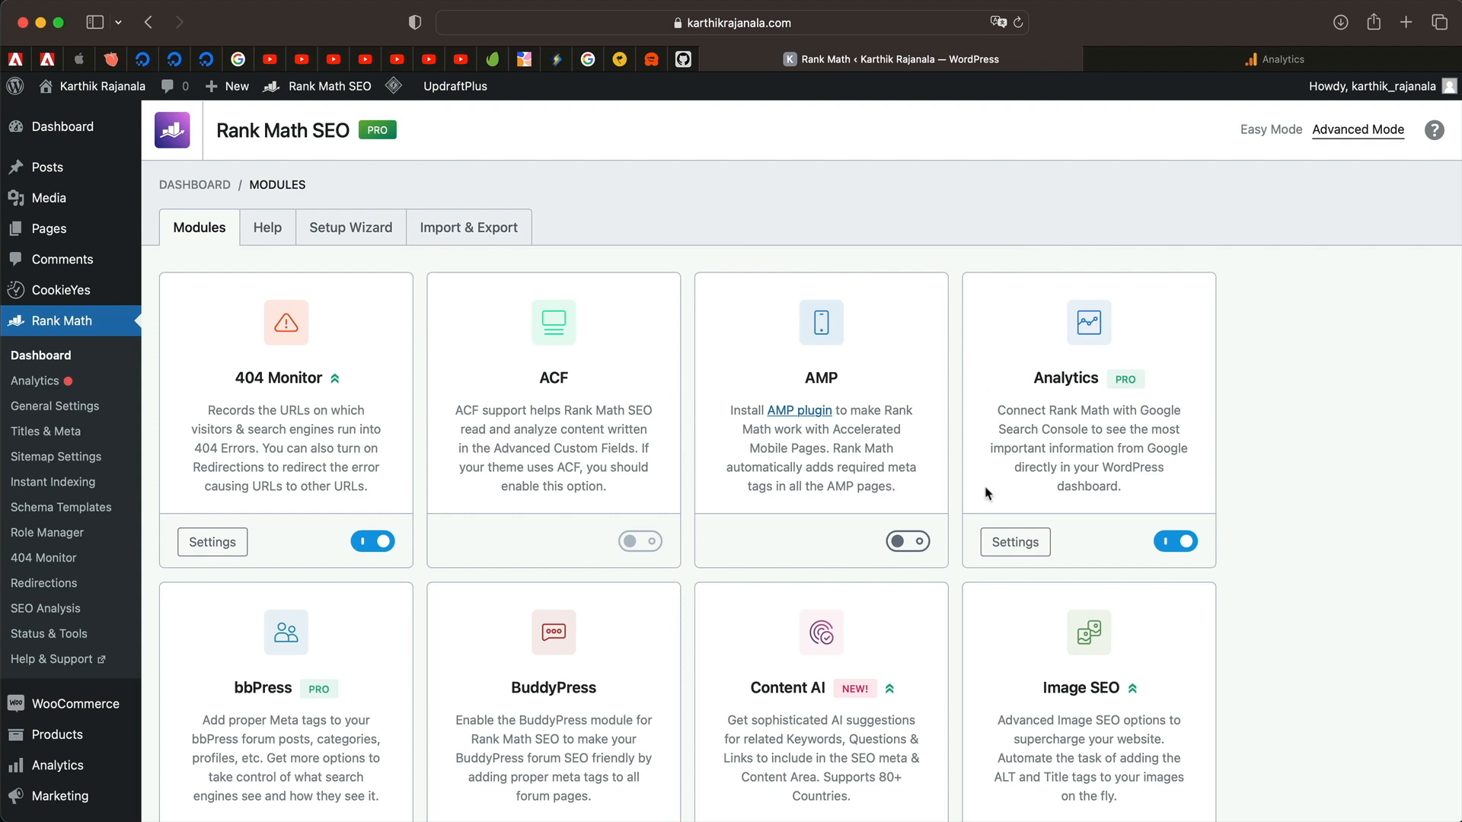
Open the Analytics module settings and purge all LiteSpeed cache.
click(1014, 542)
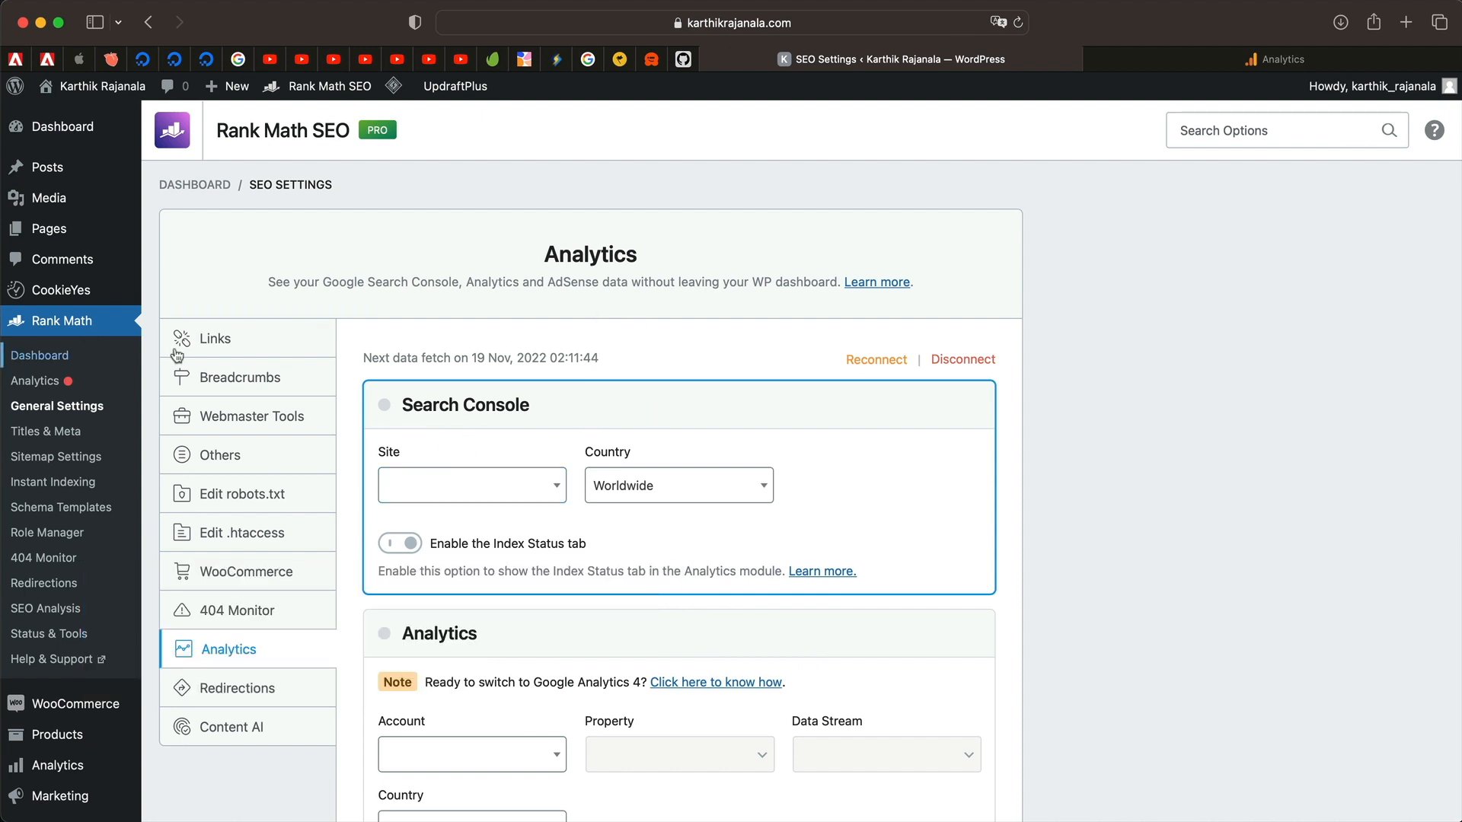
mouse_move(394, 86)
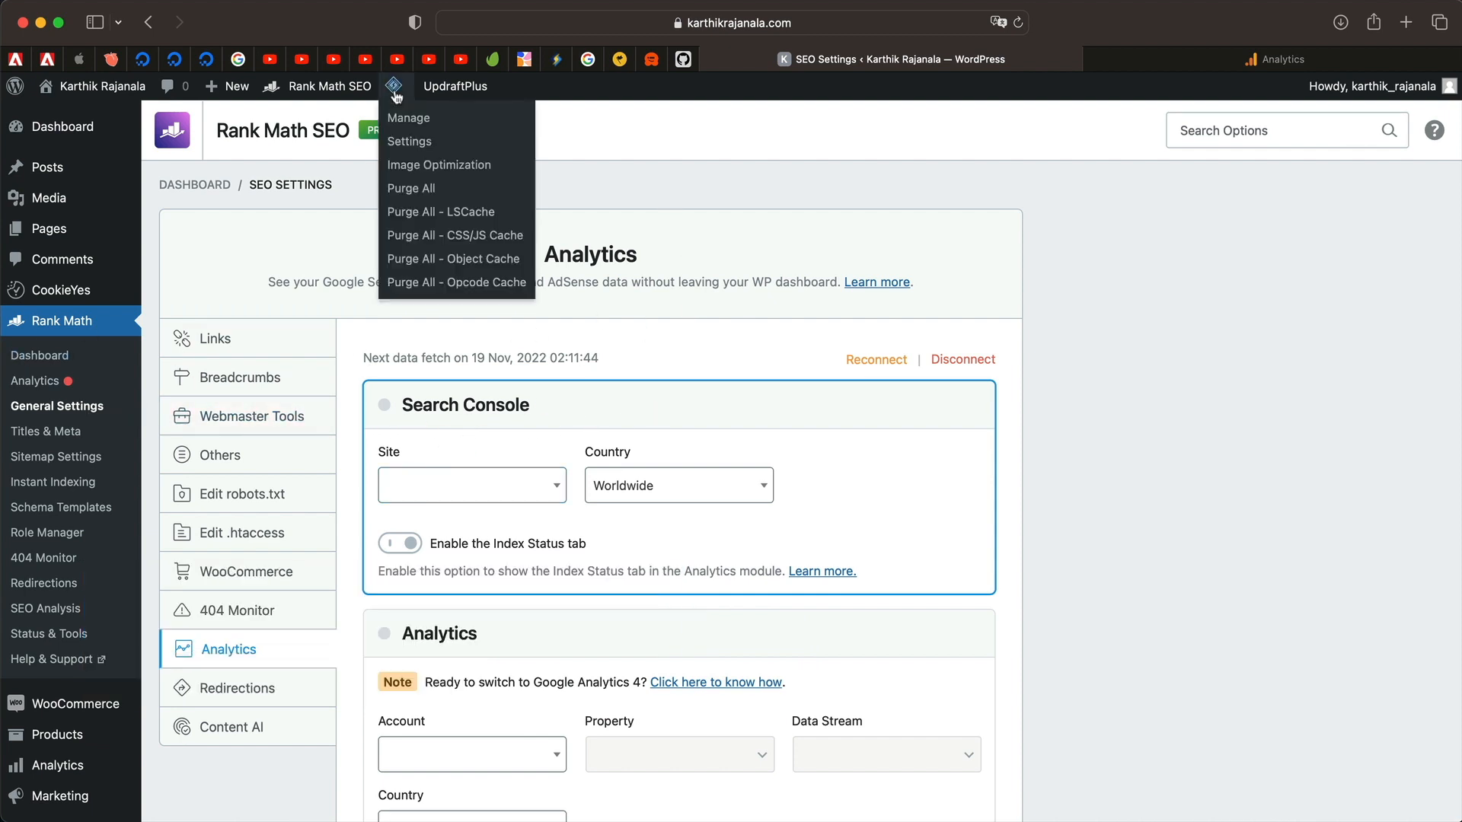
click(413, 190)
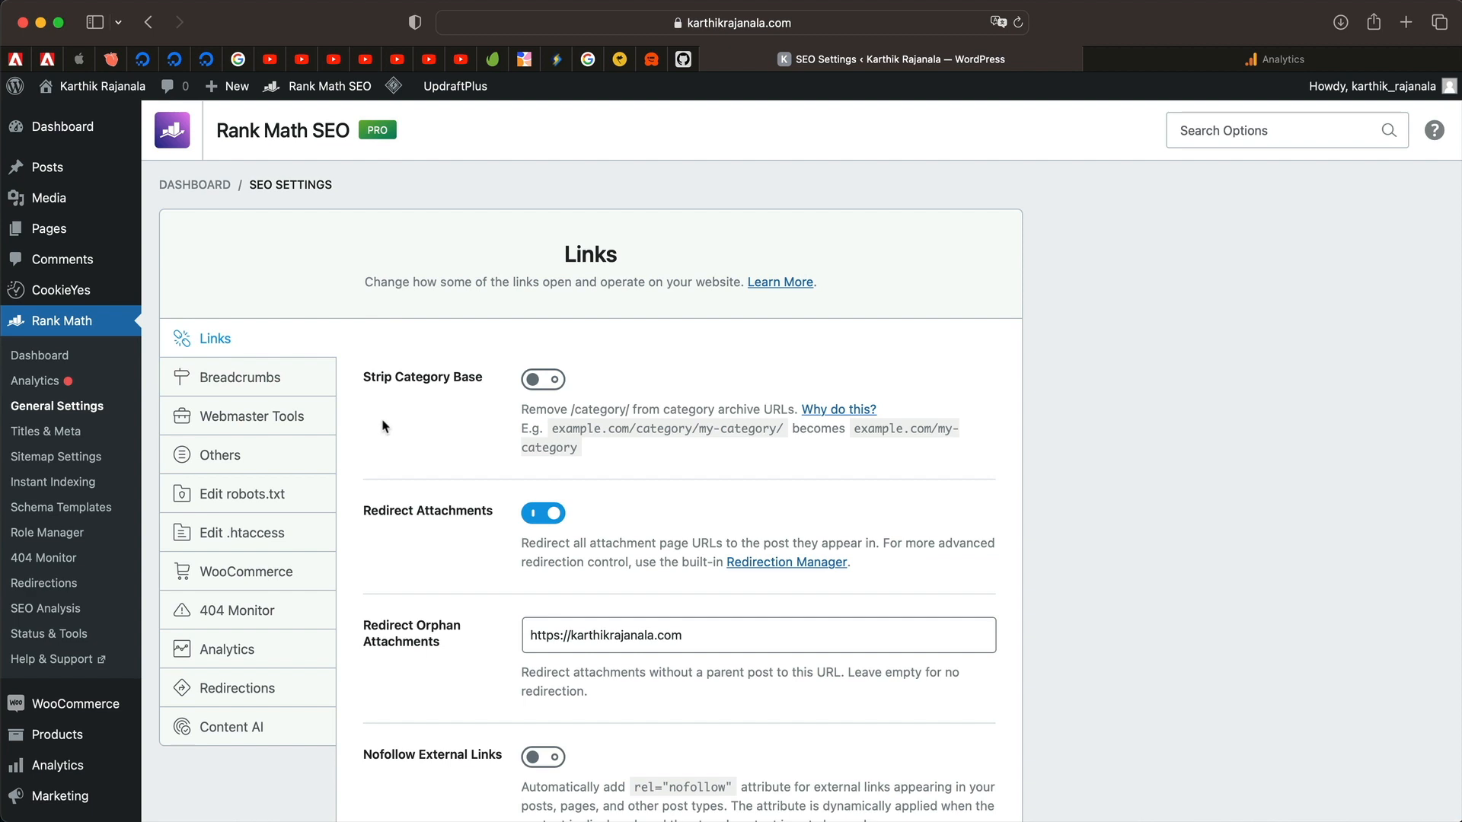
Check the Analytics tab's empty Account list, then go to the Search Console search results.
click(222, 648)
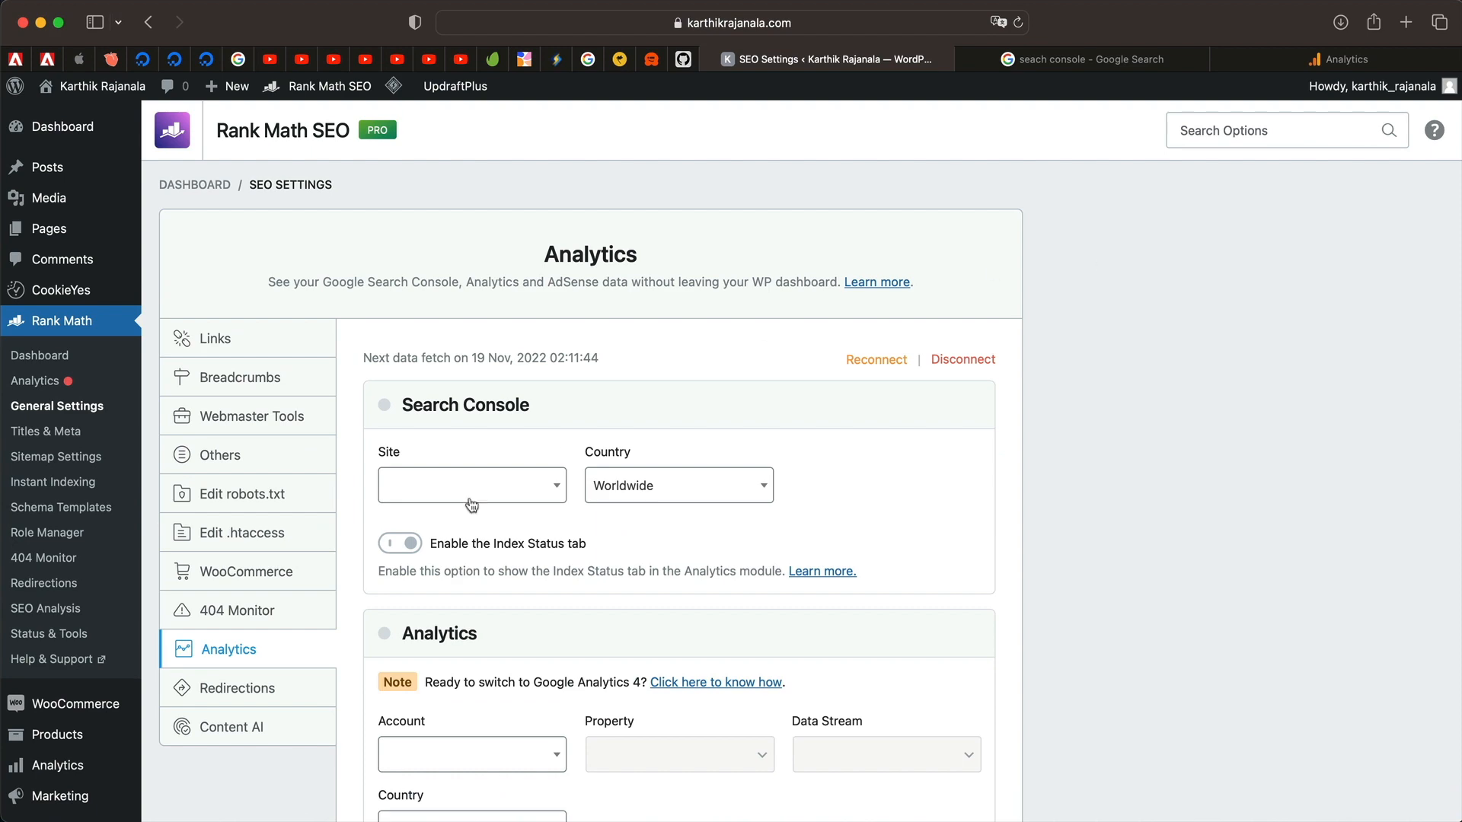
scroll(571, 548, down, 5)
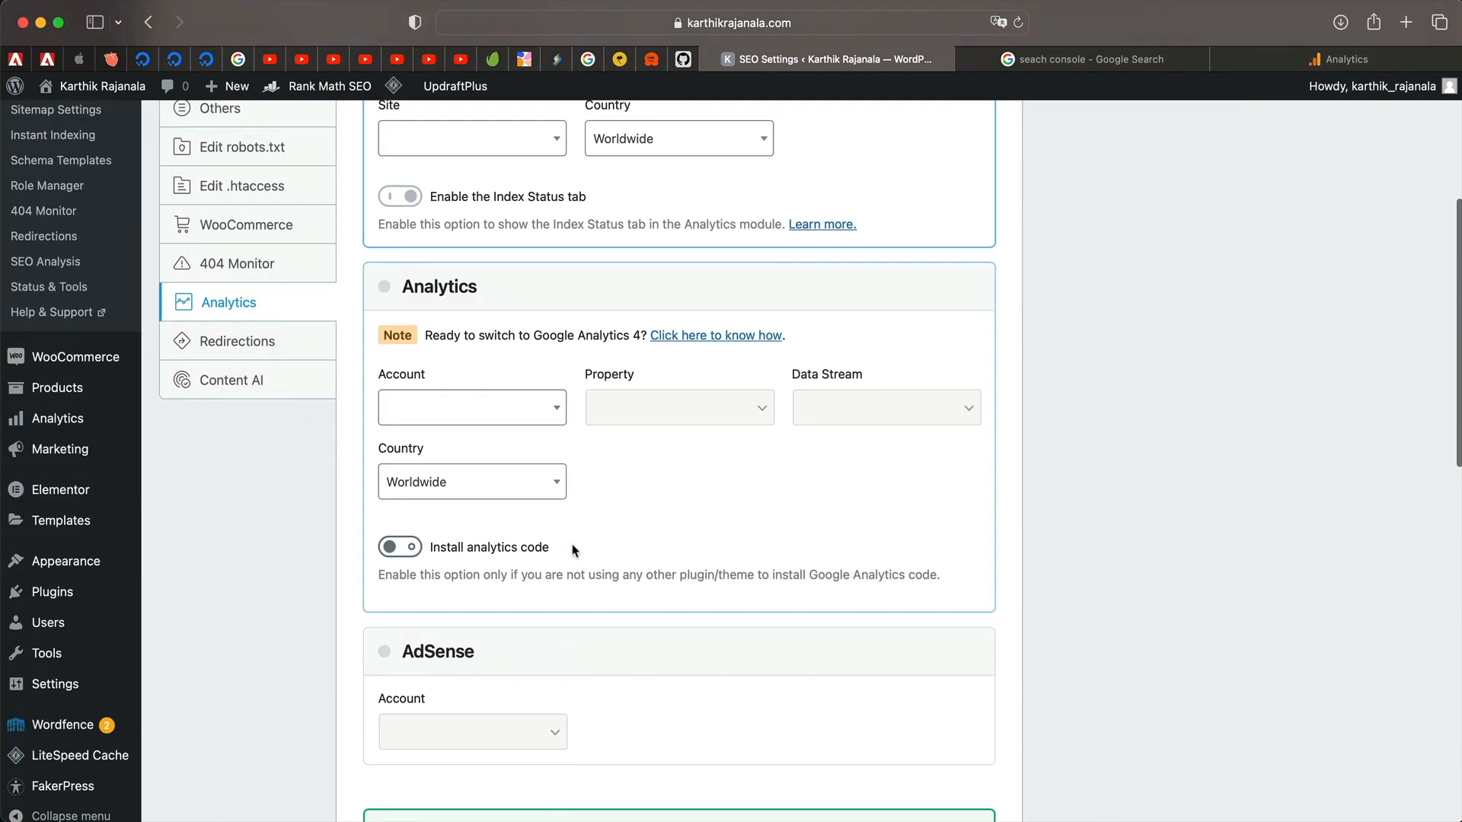
click(539, 419)
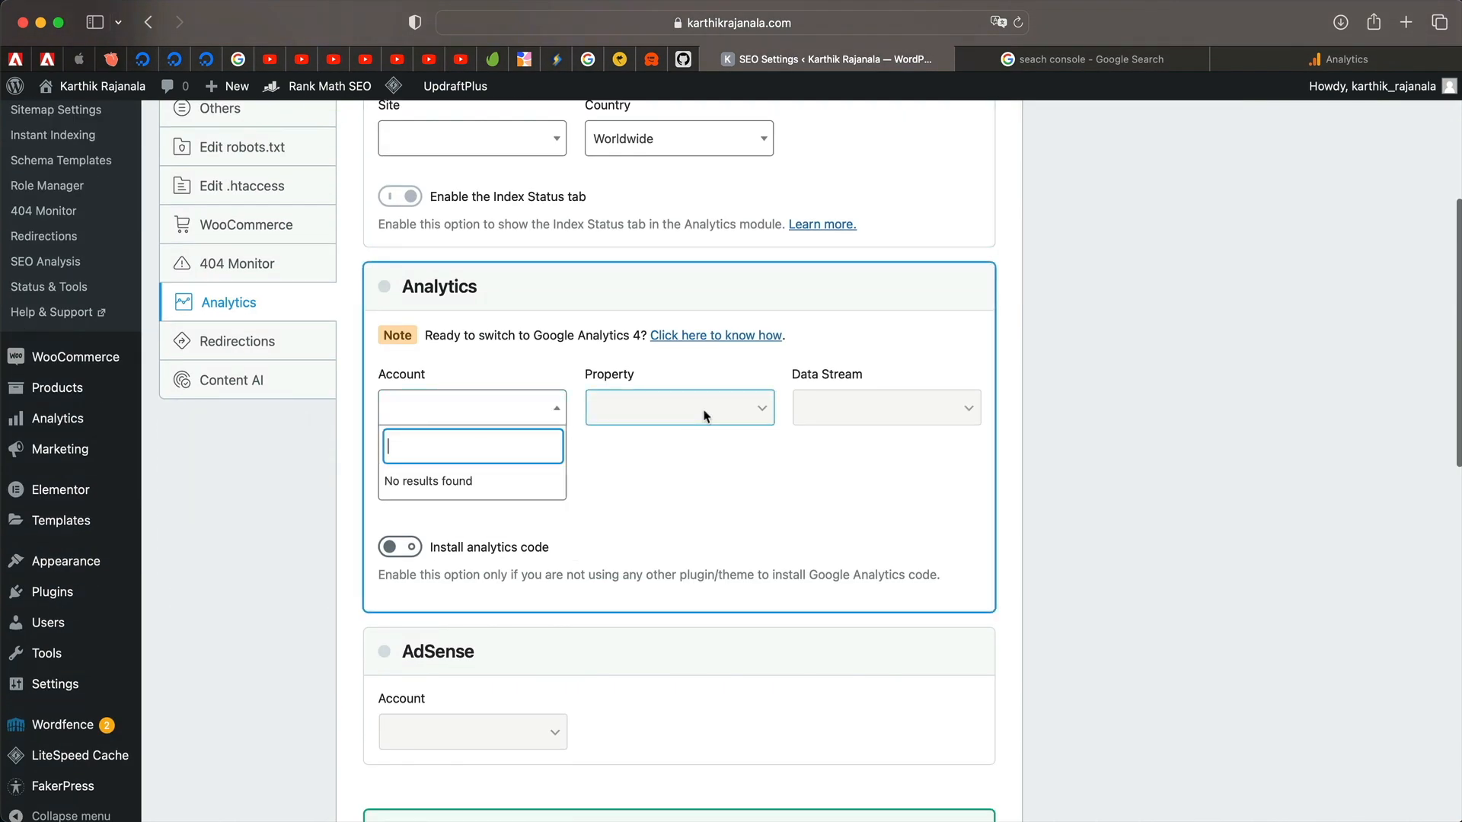
click(697, 498)
scroll(706, 478, up, 5)
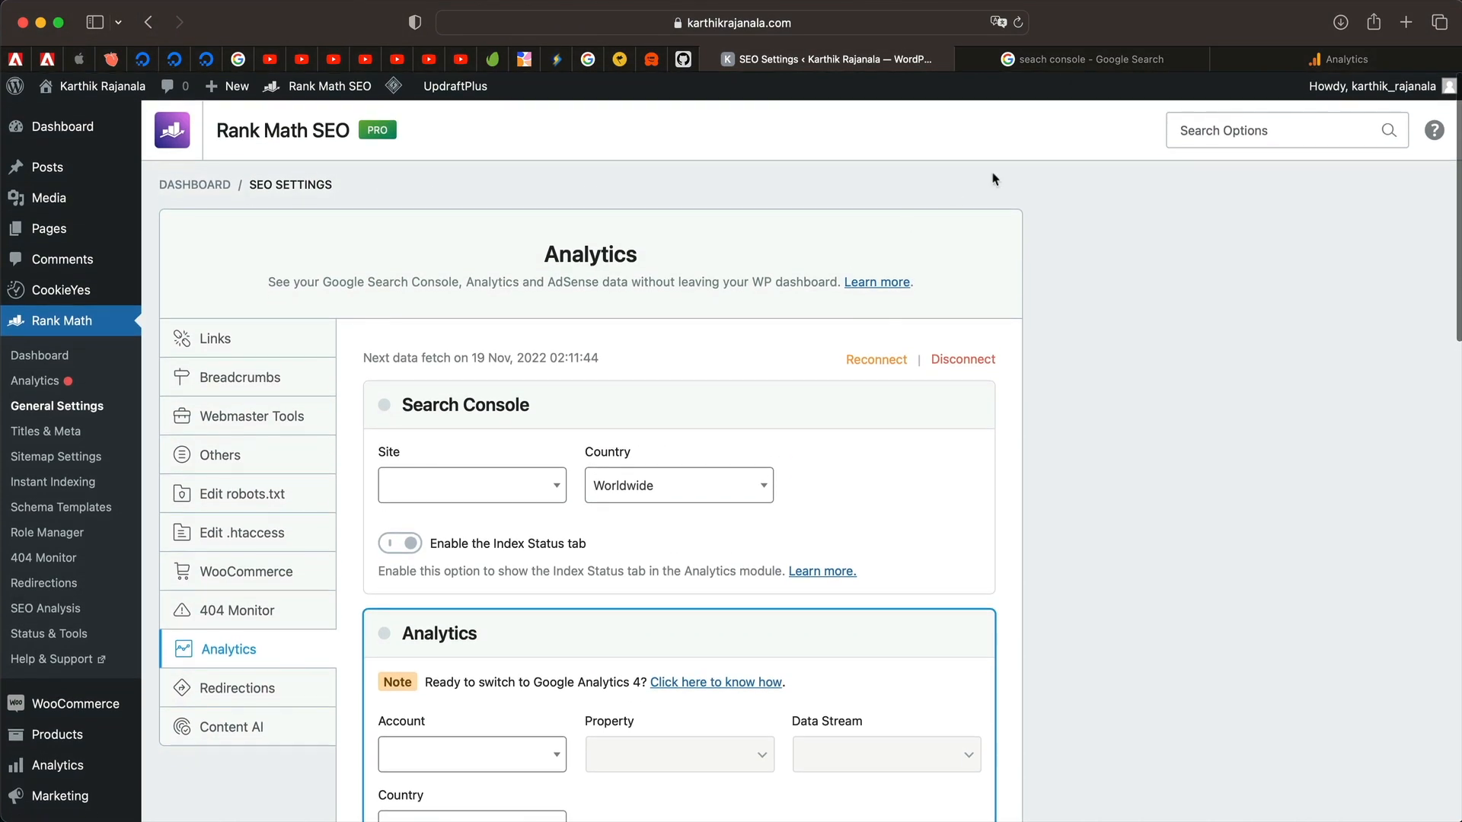
click(1091, 61)
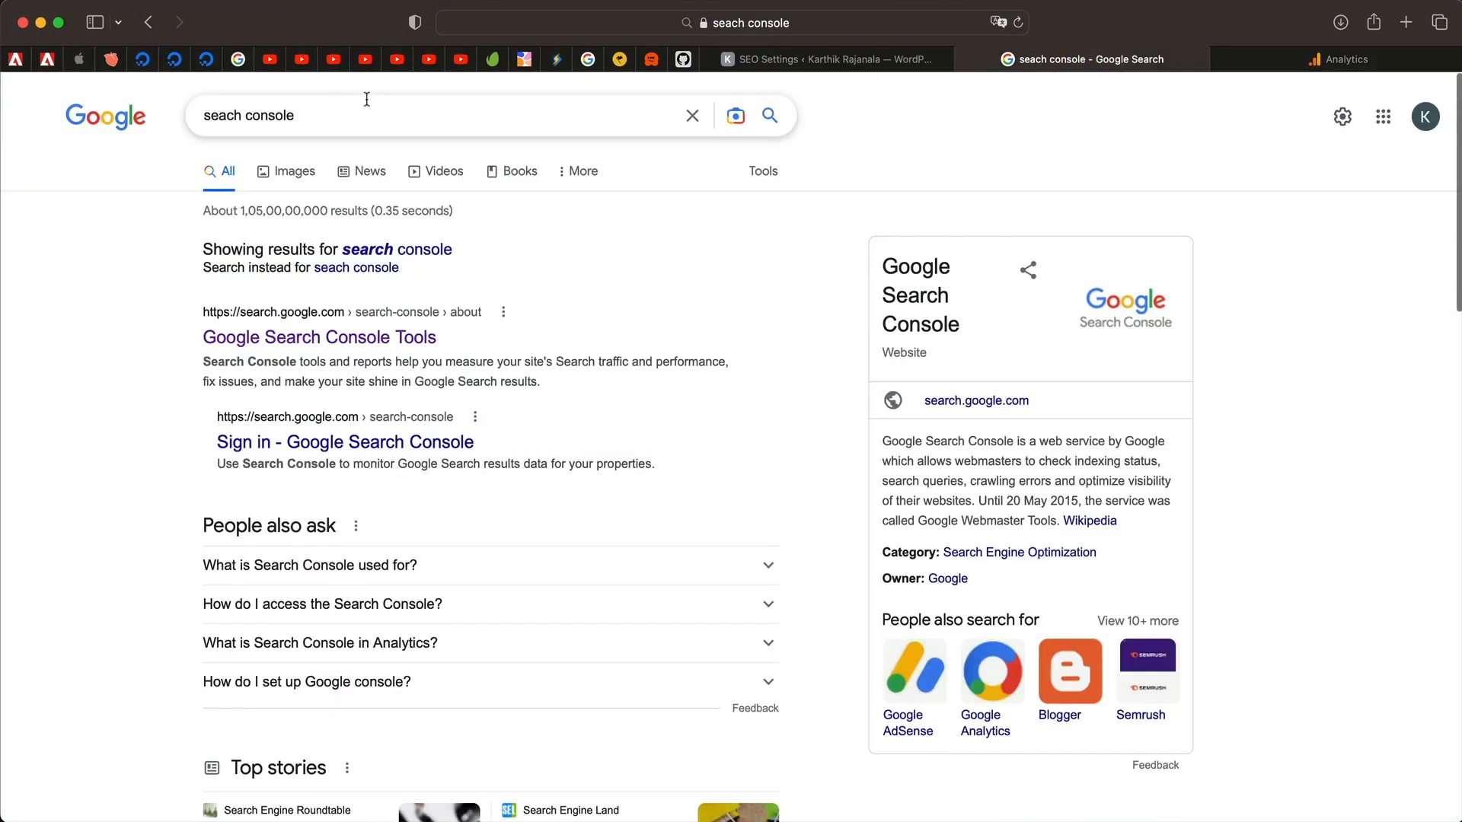
Add the site's https address as a URL-prefix property in Google Search Console.
click(299, 340)
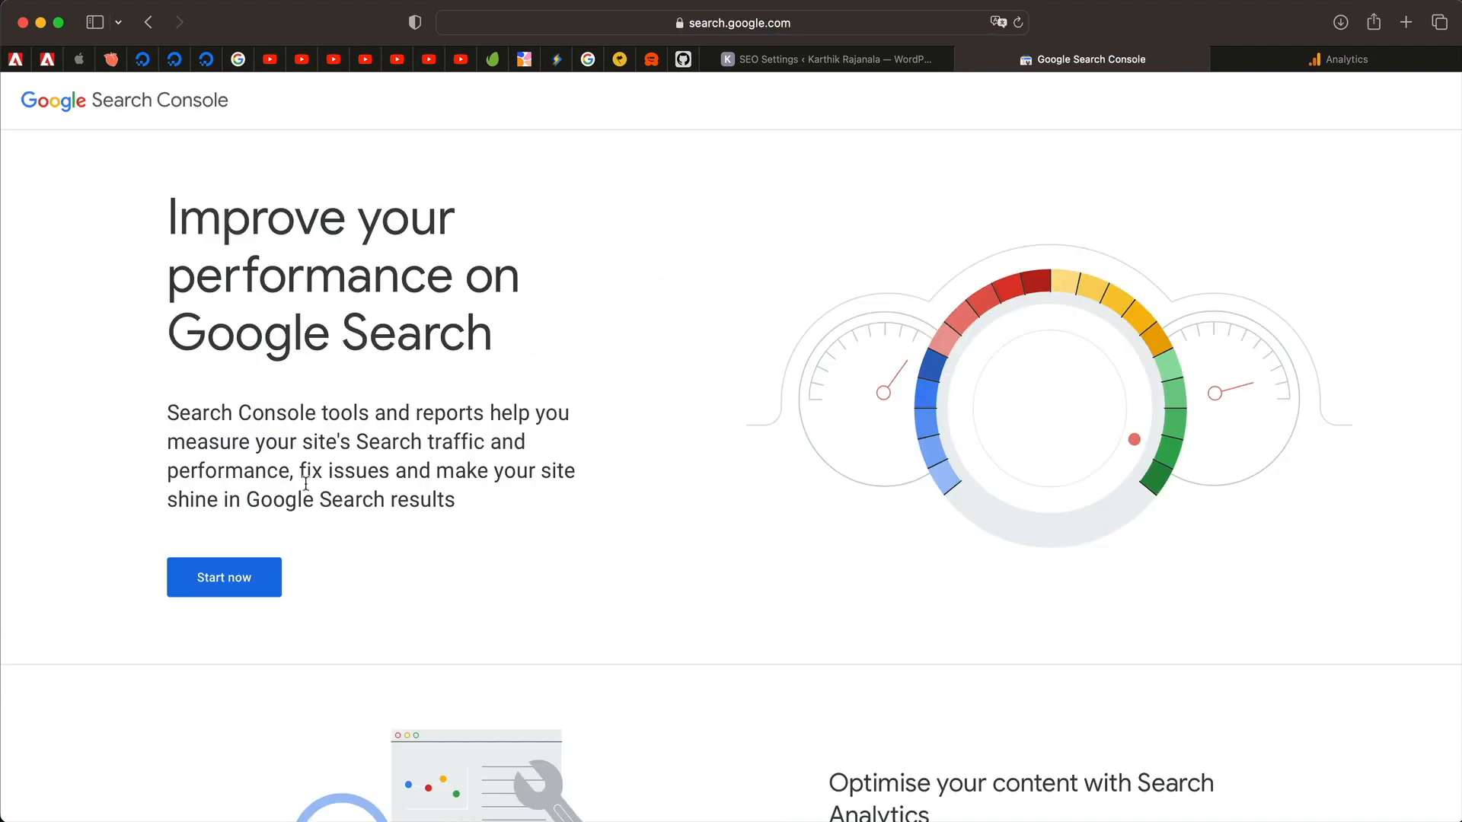
click(250, 578)
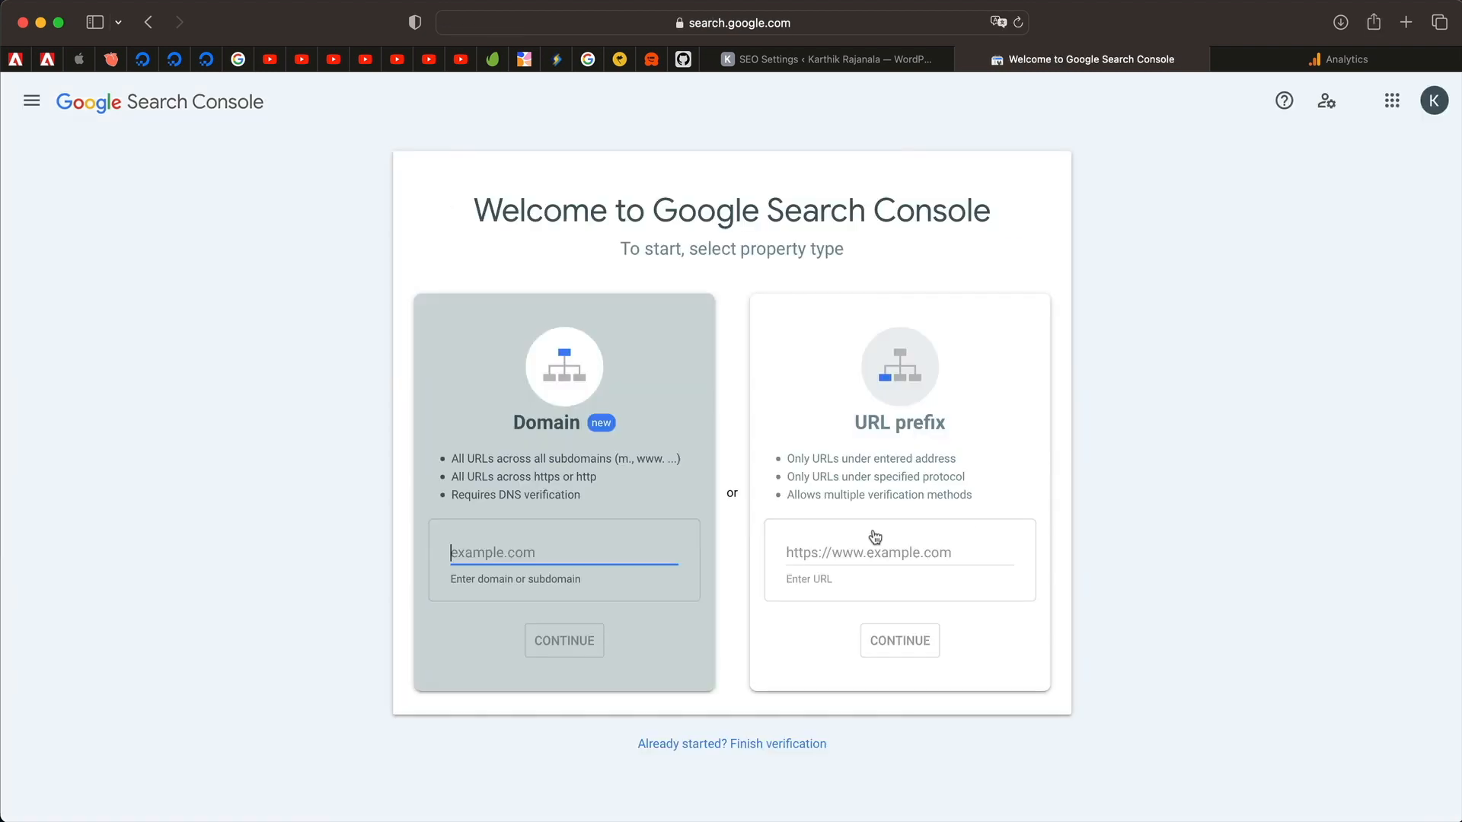
click(875, 547)
text(https://)
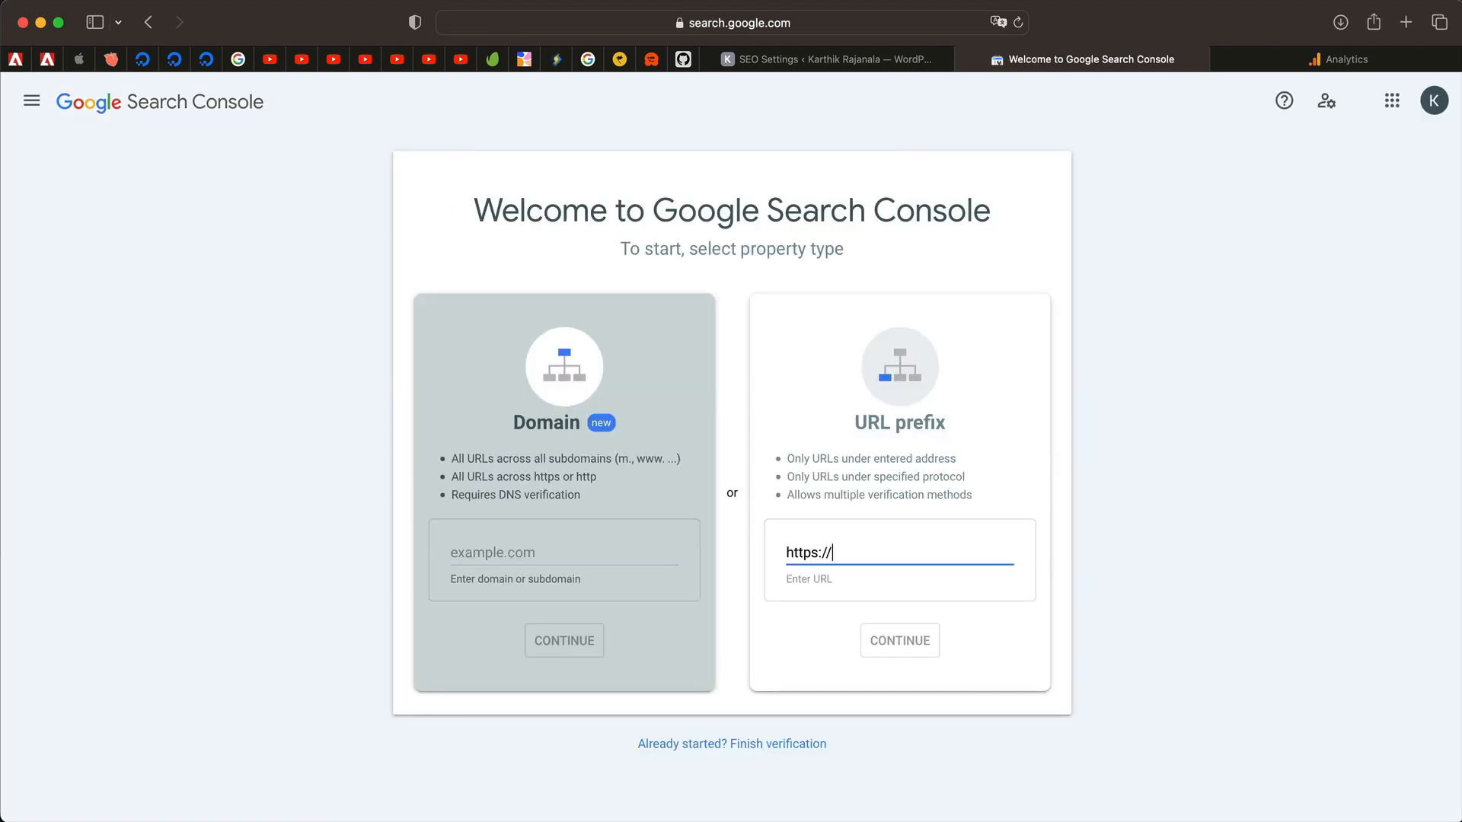
text(karthikrajanala.com)
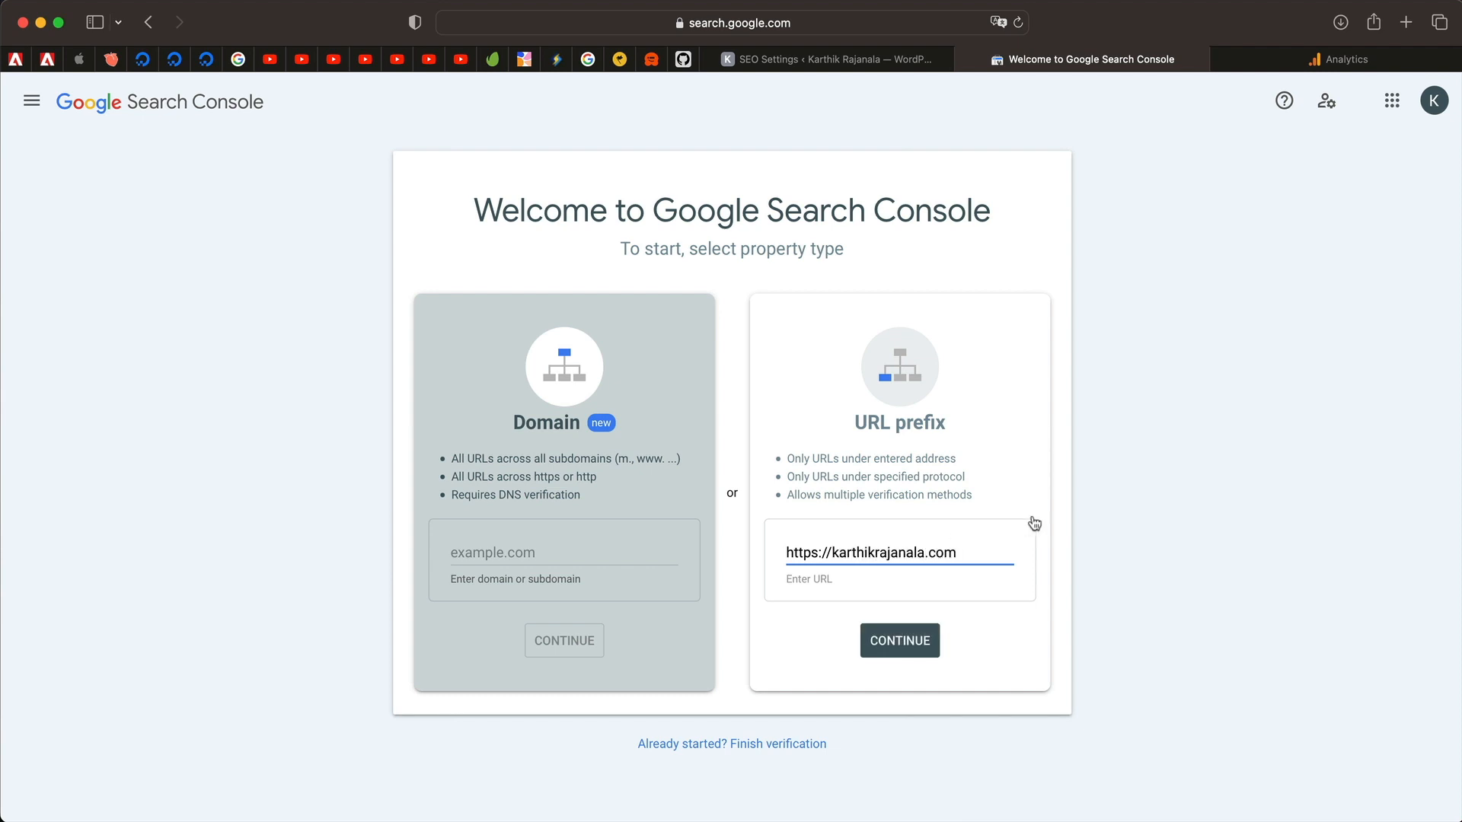
click(904, 655)
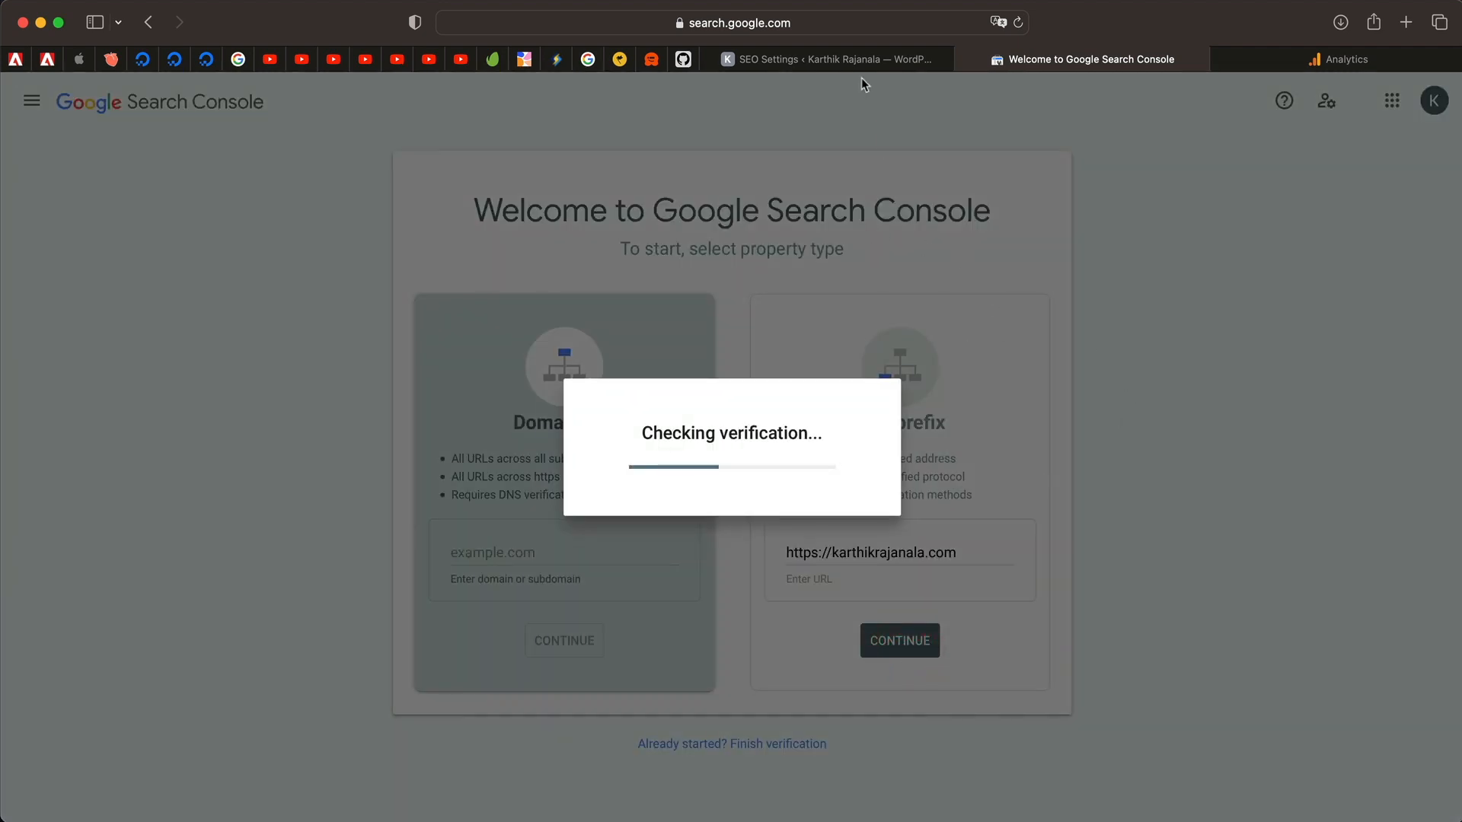
Purge all of the site's cache and check the Search Console ownership verification.
click(875, 62)
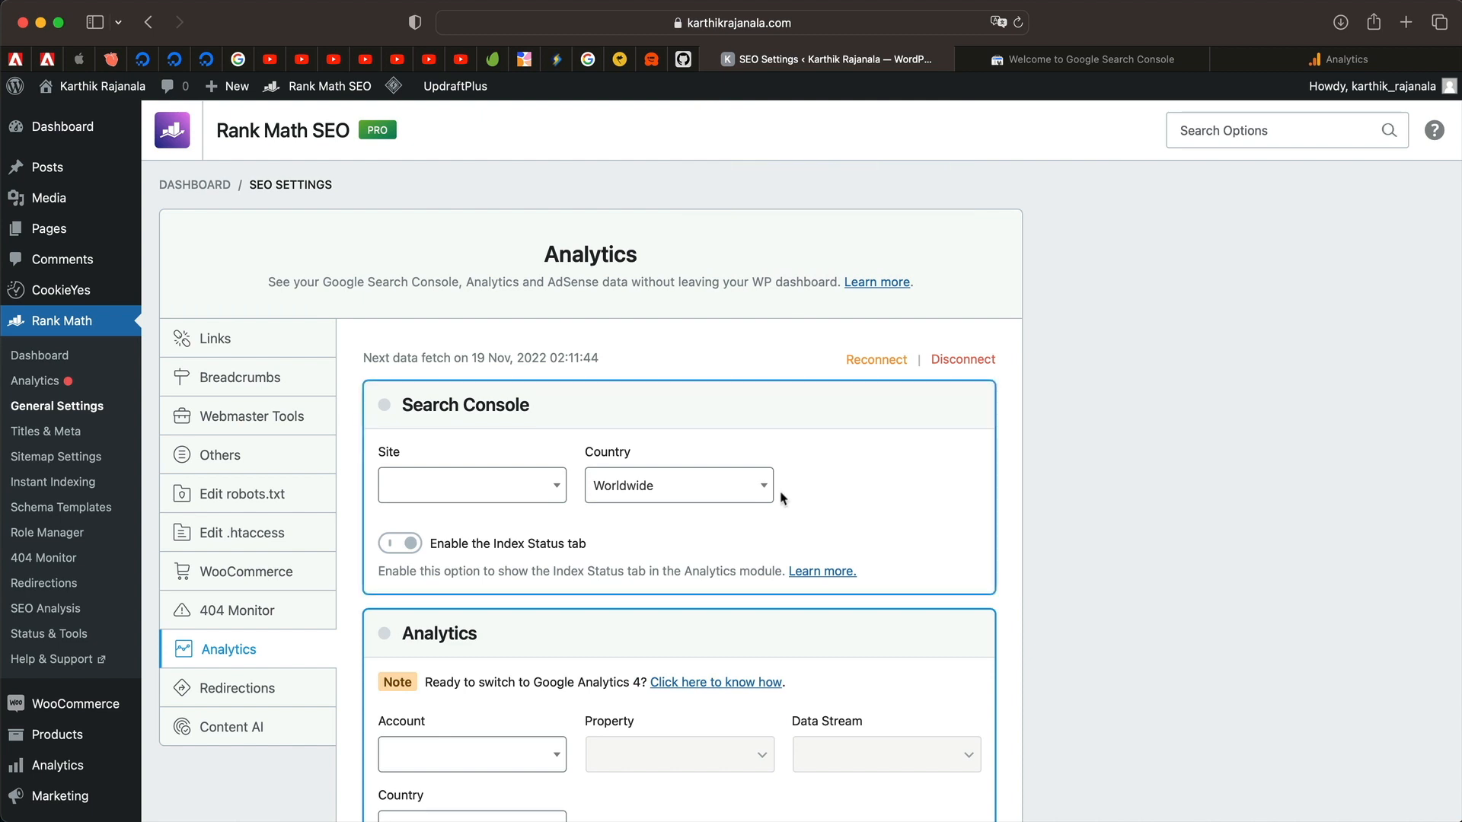
scroll(1125, 534, down, 15)
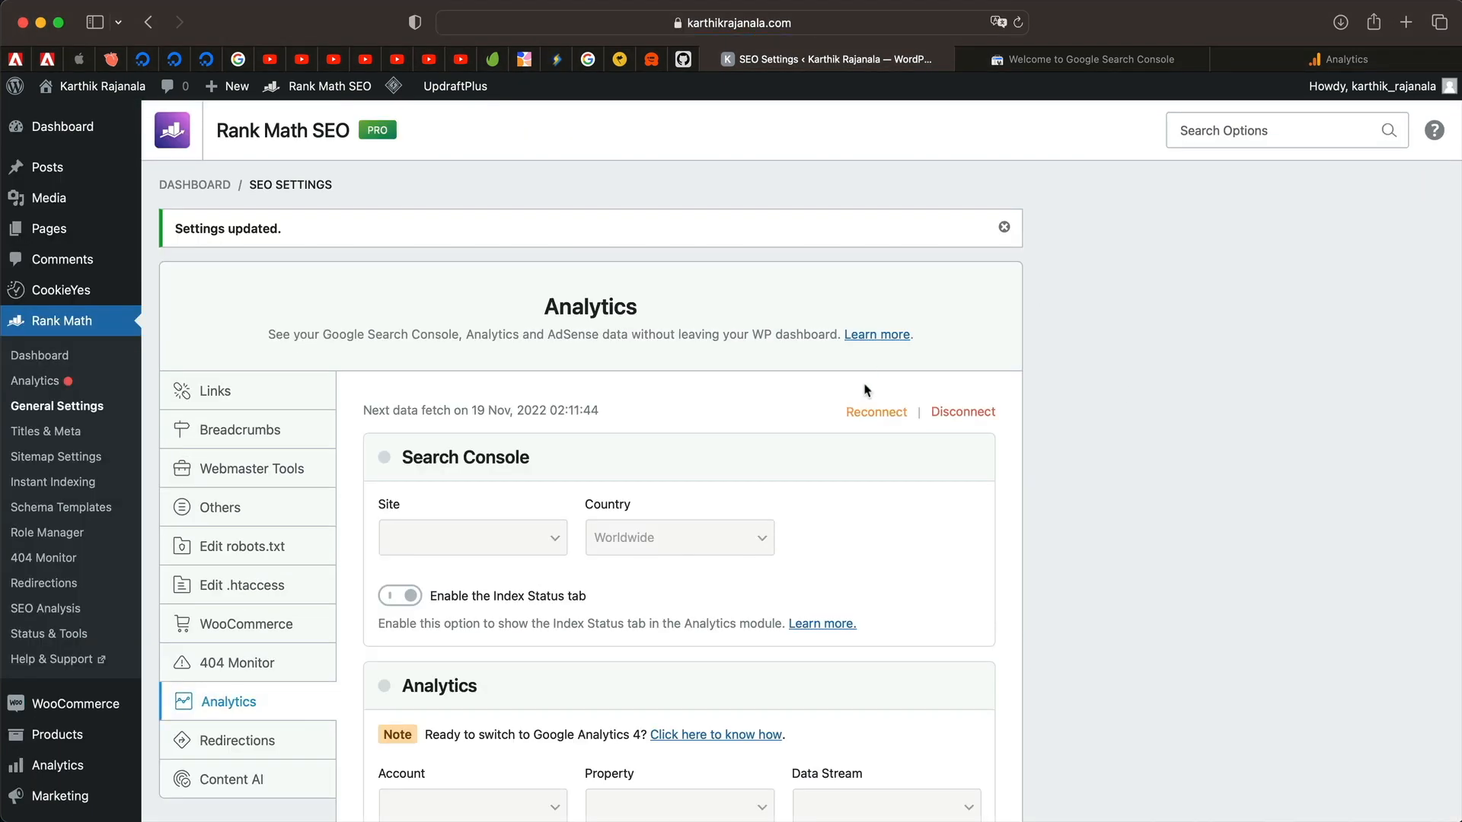
mouse_move(393, 86)
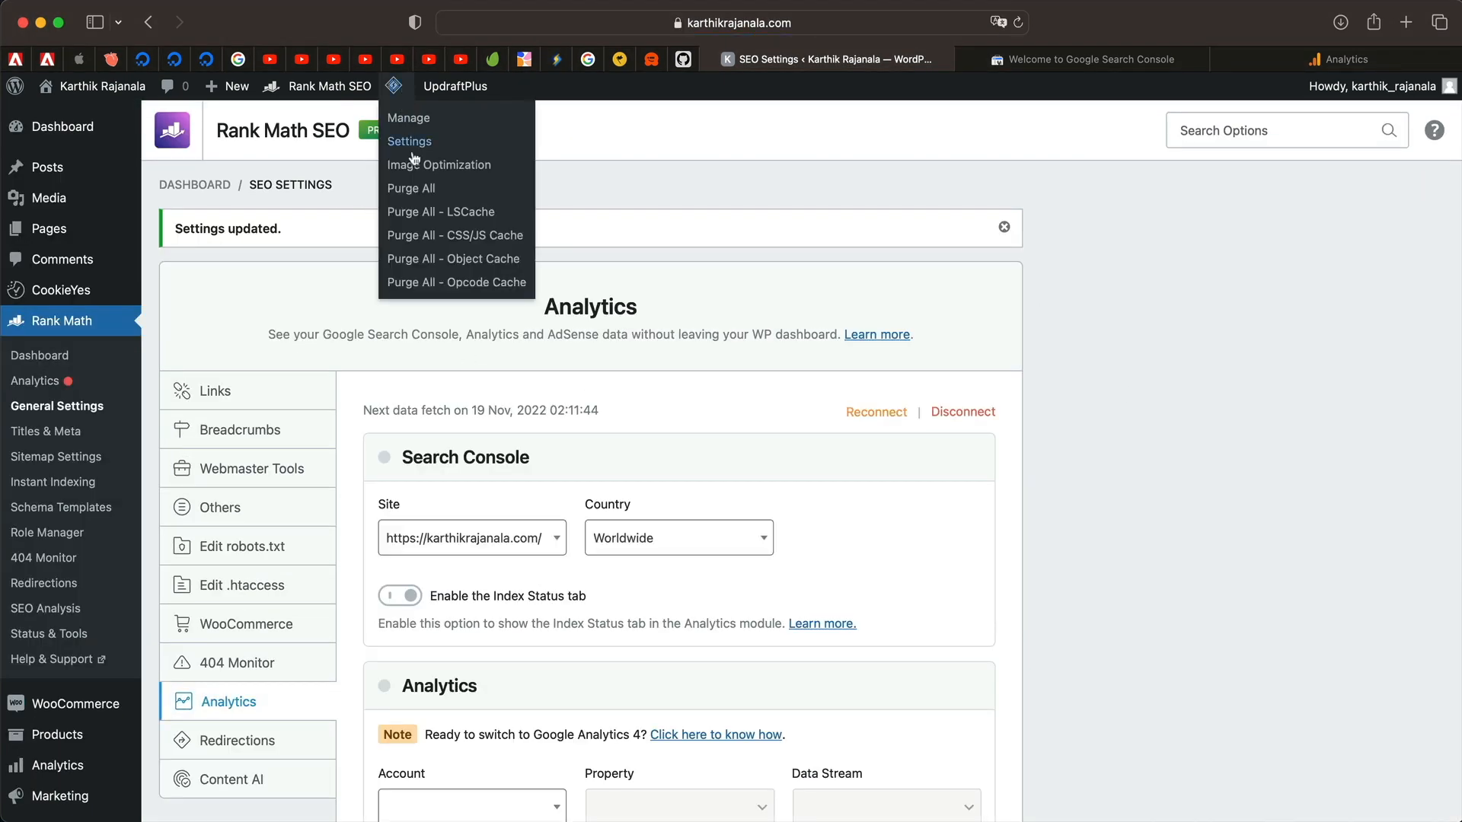
click(419, 188)
click(1095, 59)
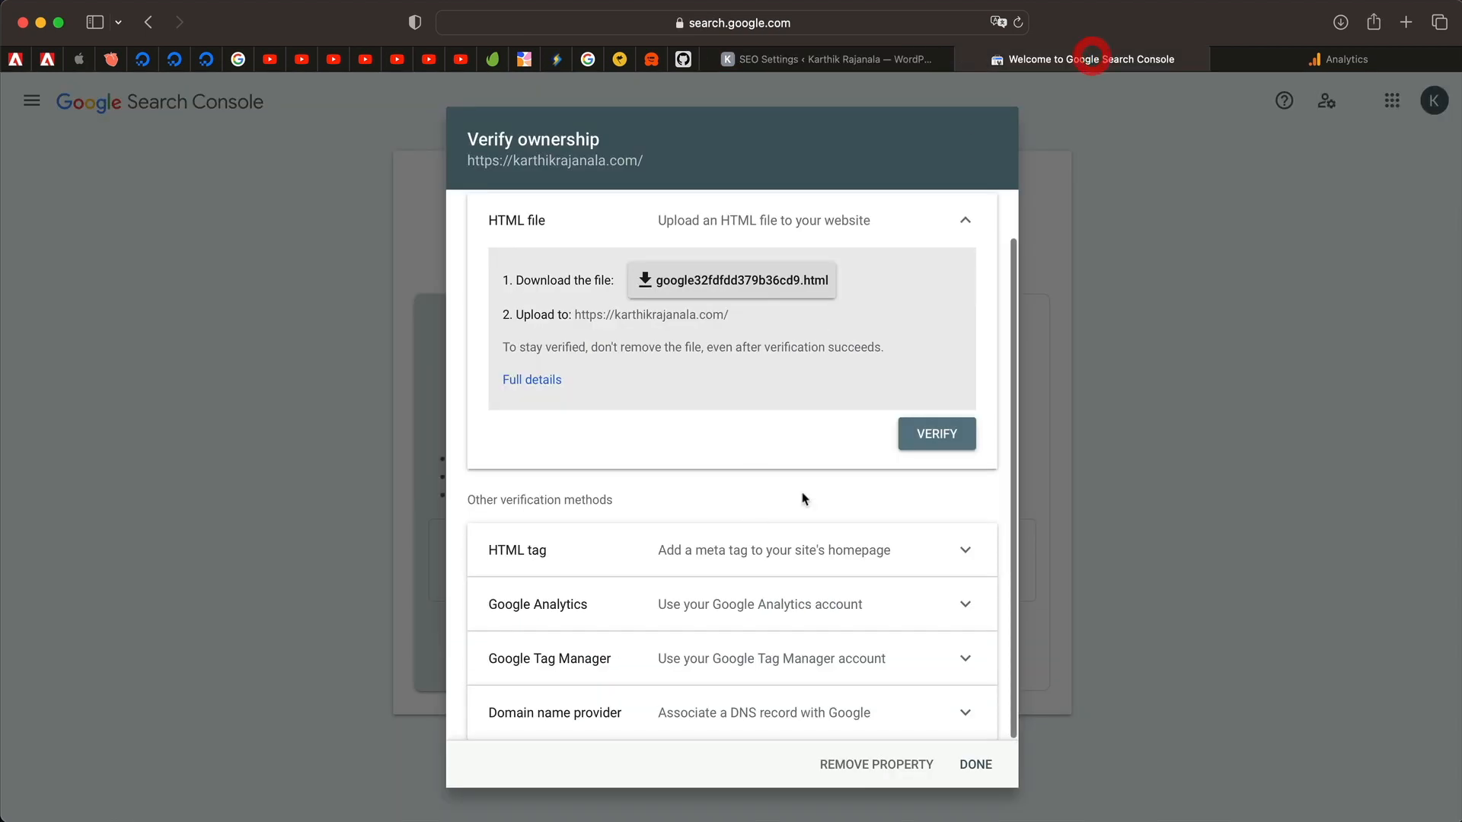
Show Rank Math's Analytics settings and keep karthikrajanala.com as the Search Console site.
click(856, 63)
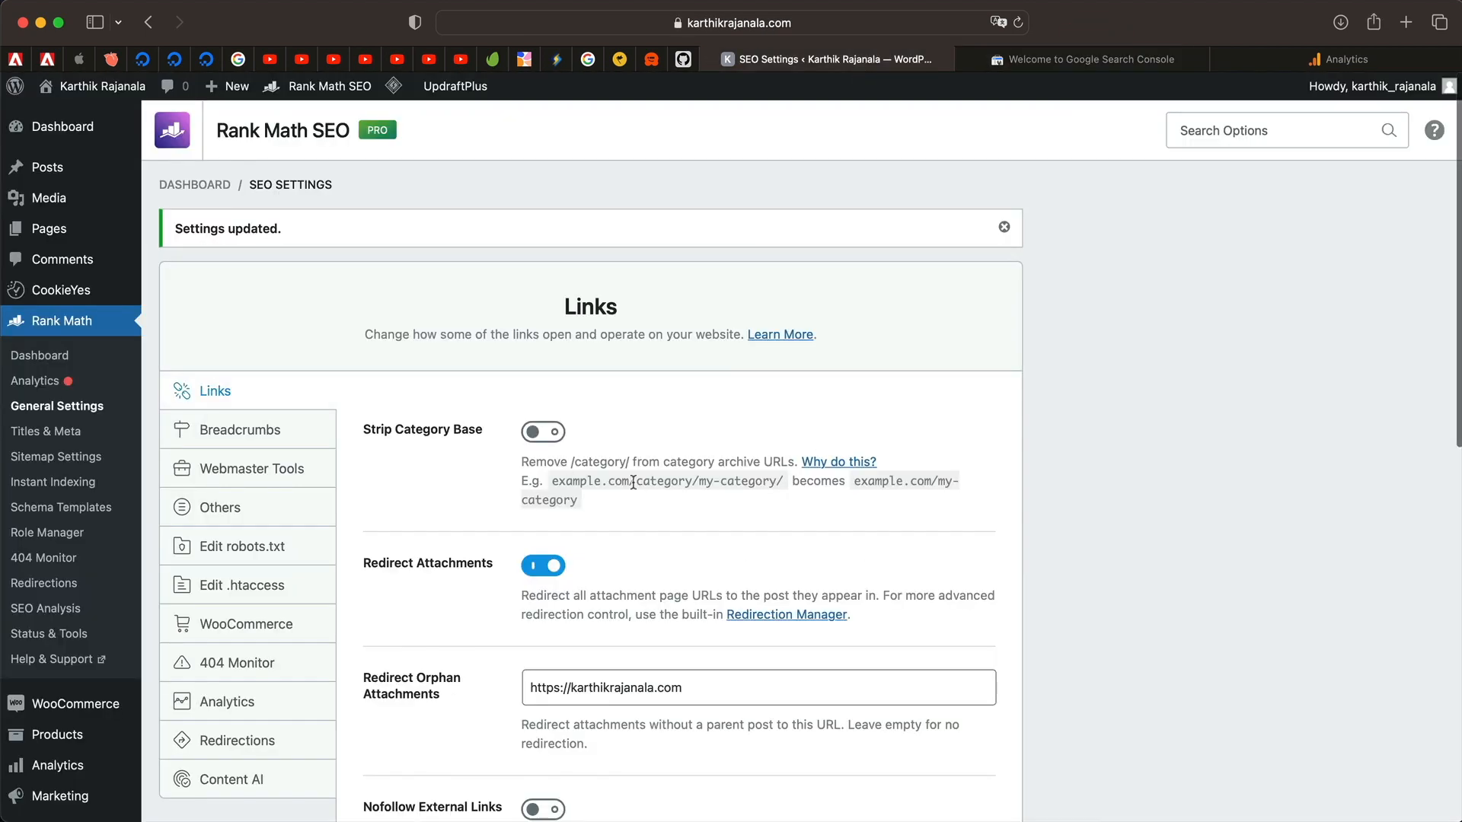
scroll(629, 483, down, 5)
click(259, 445)
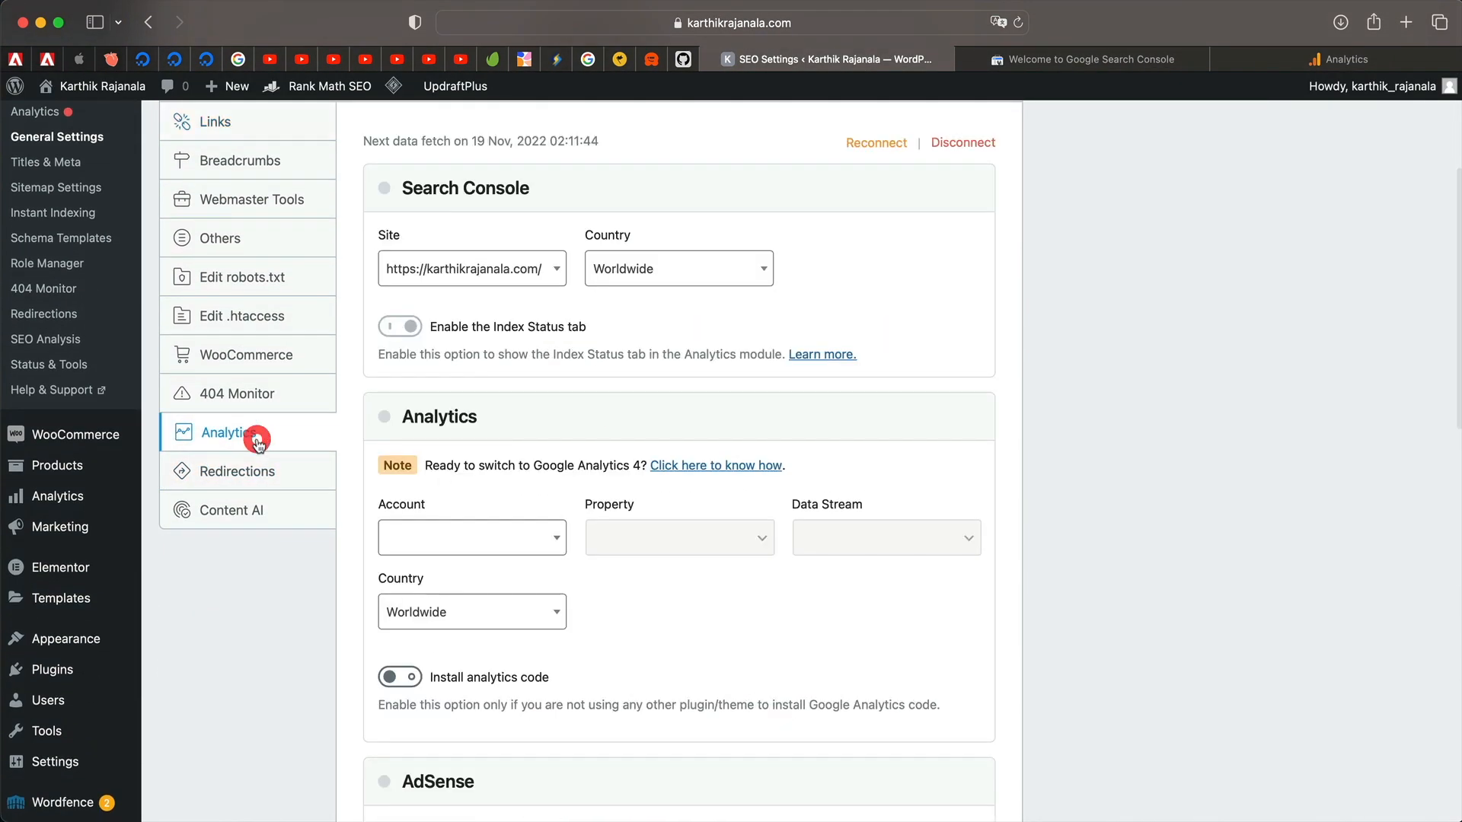
click(516, 280)
click(516, 280)
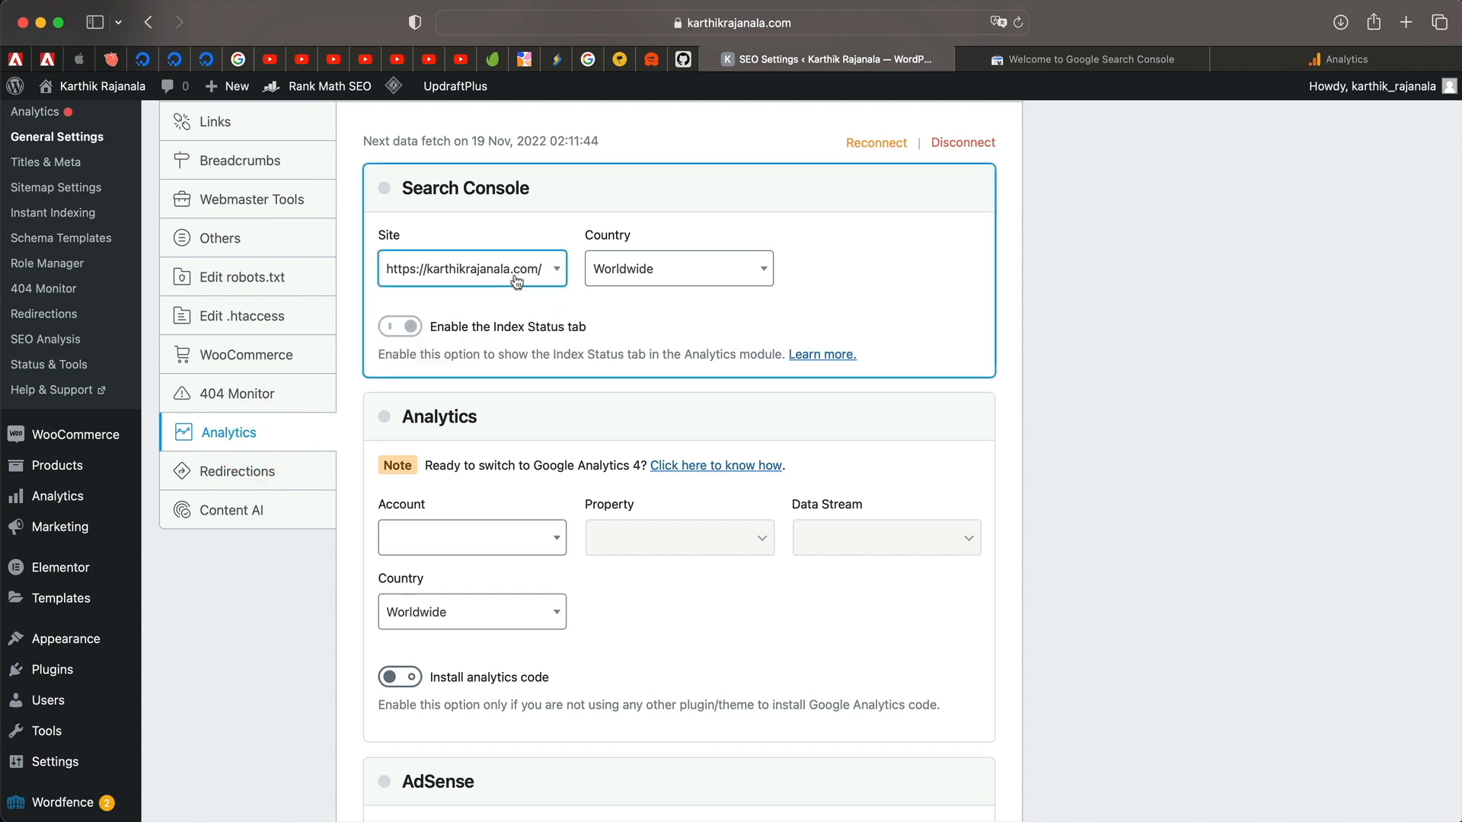
Set the Search Console country to Worldwide, then go to the Google Analytics tab.
click(632, 278)
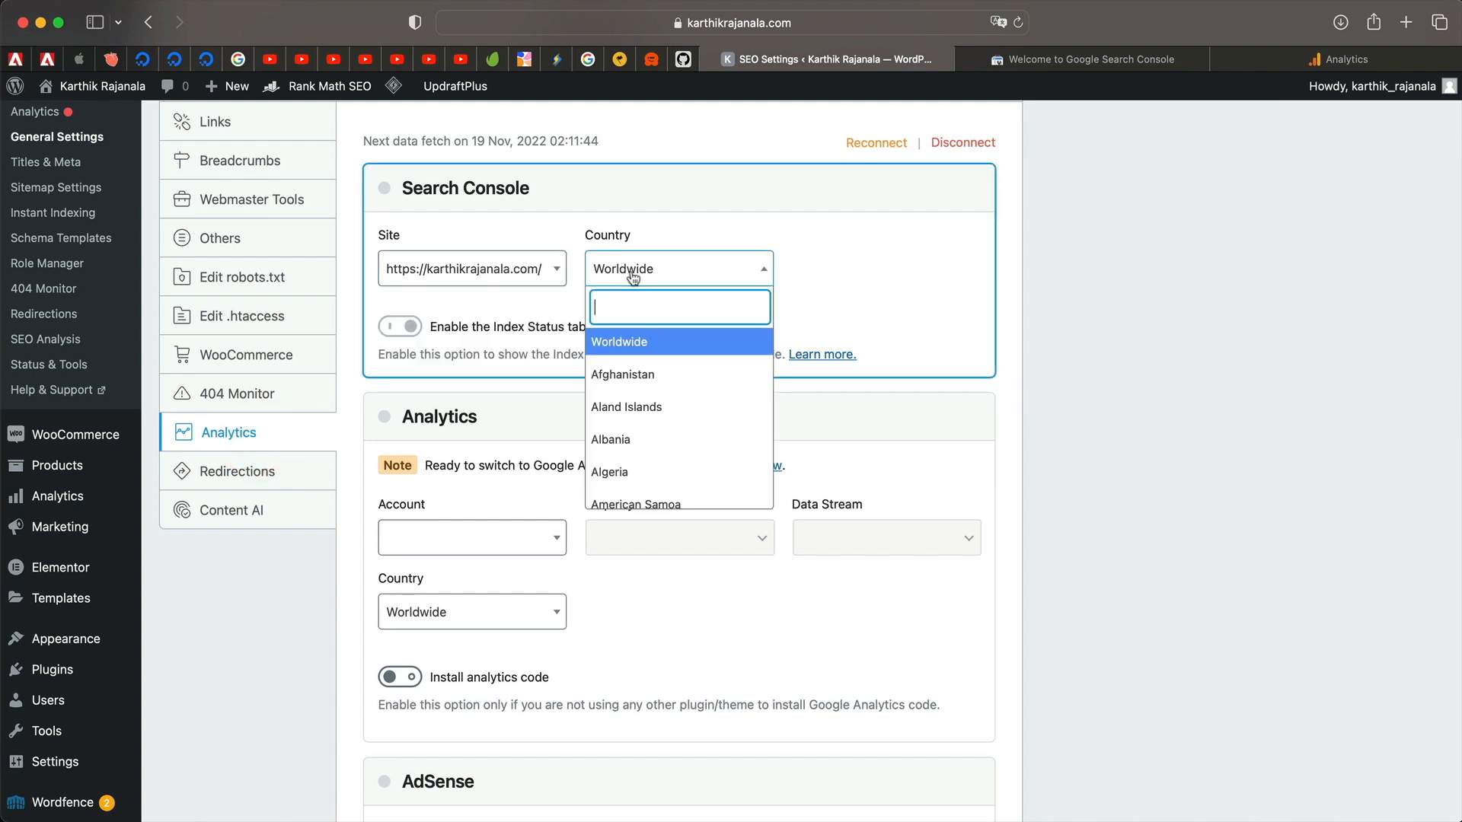
scroll(631, 473, down, 5)
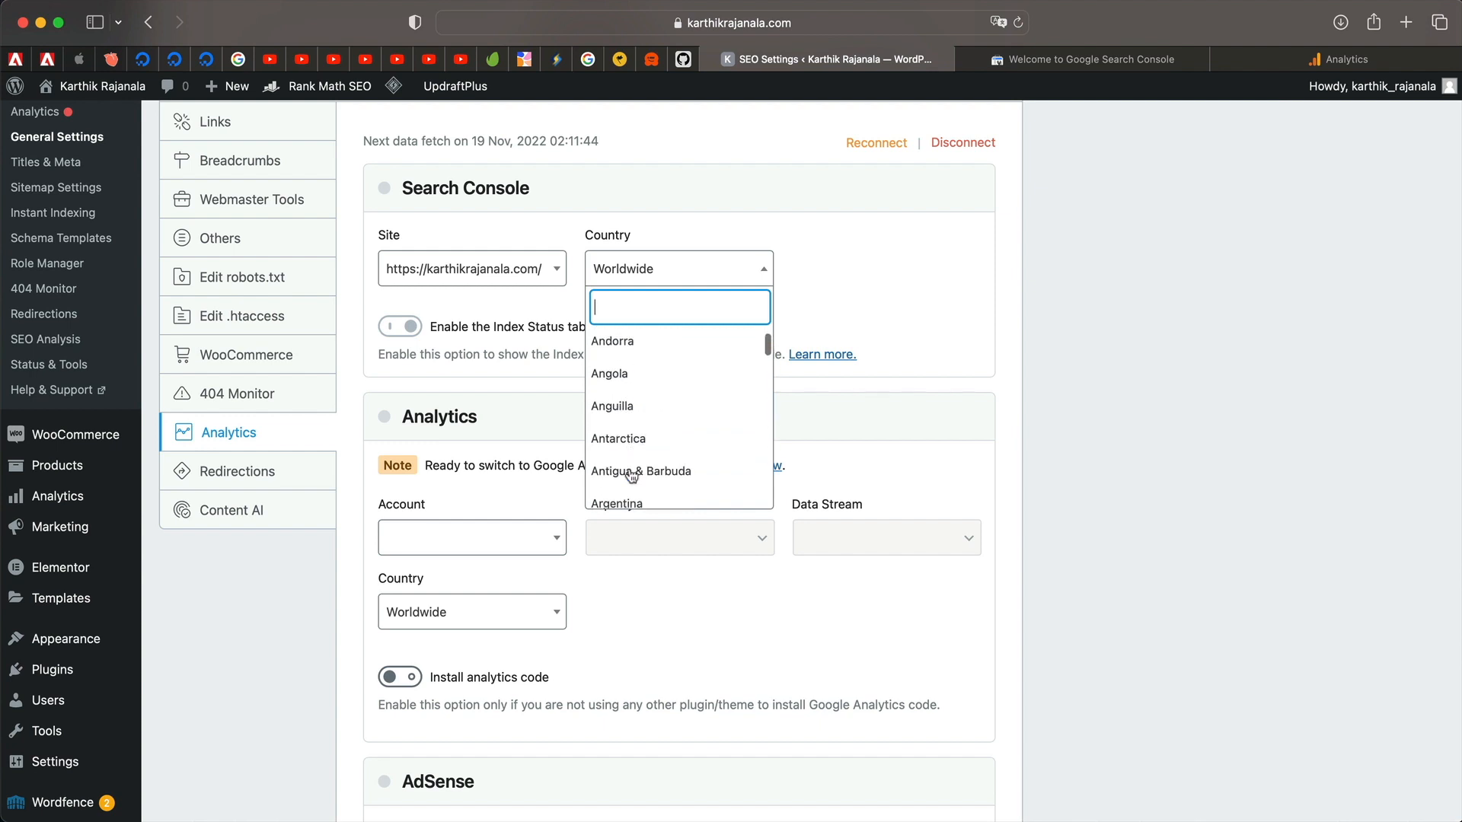
scroll(632, 476, down, 20)
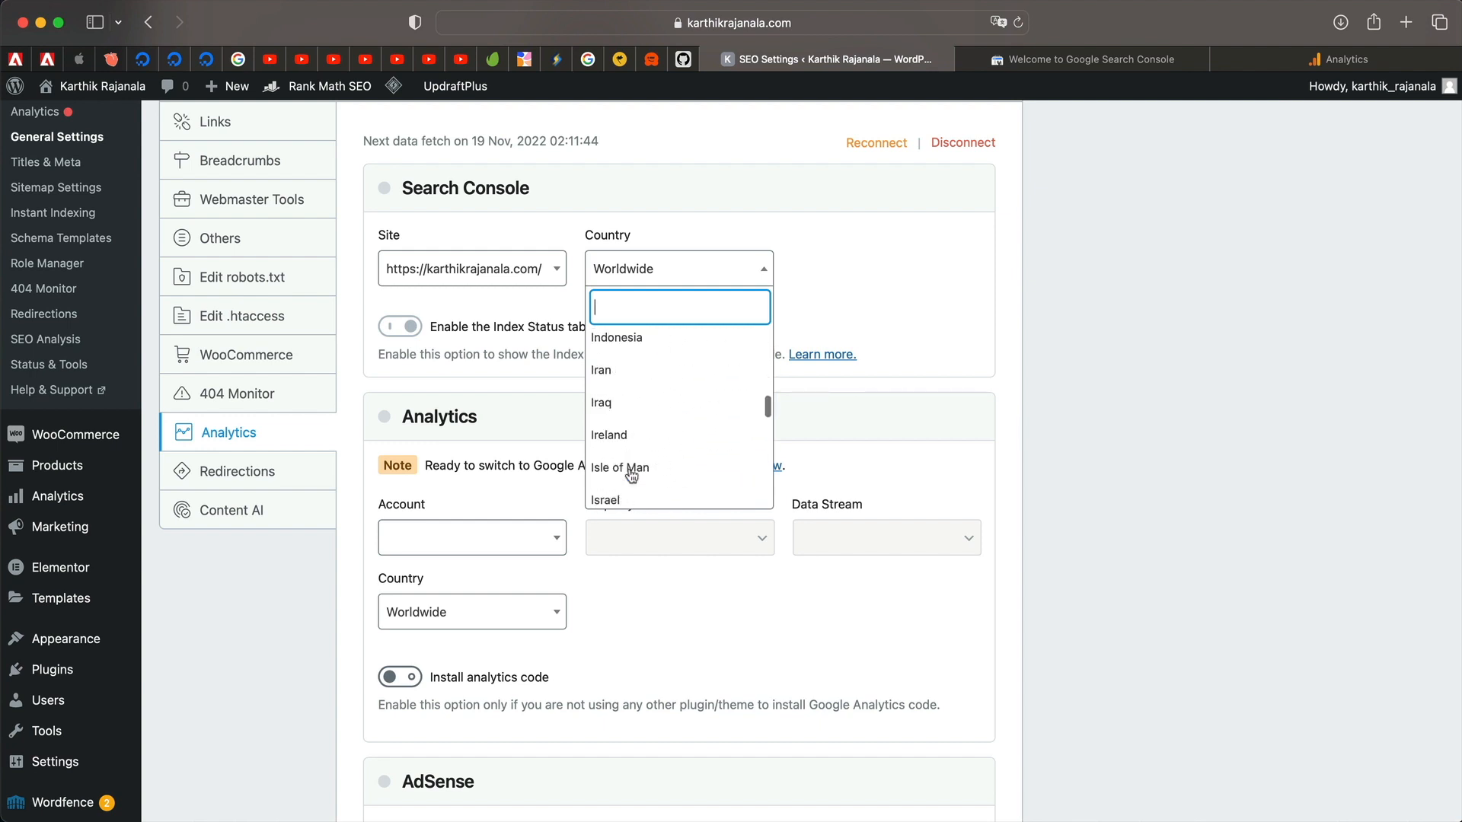
scroll(631, 478, up, 20)
scroll(631, 472, up, 3)
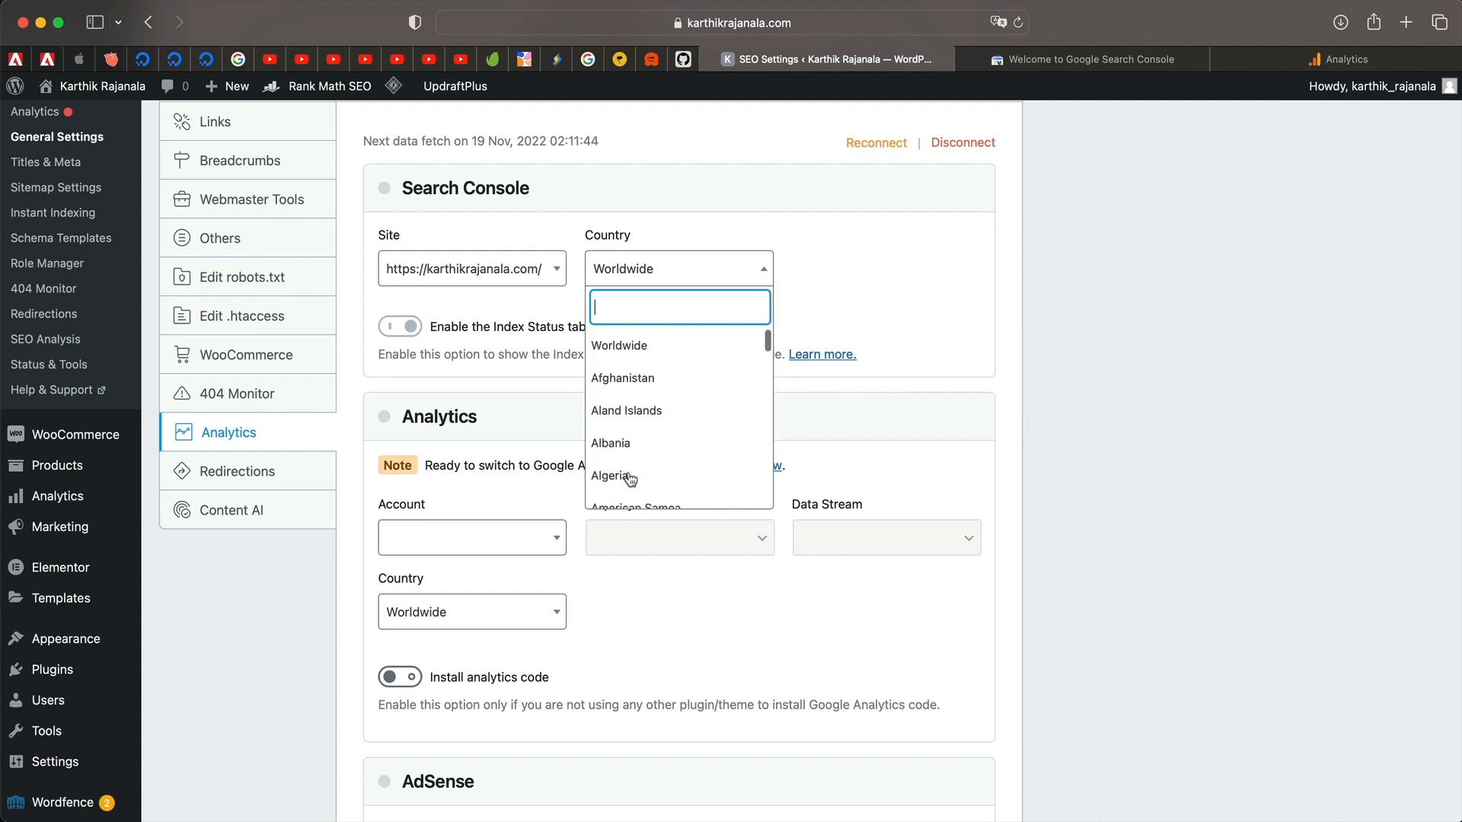
click(641, 343)
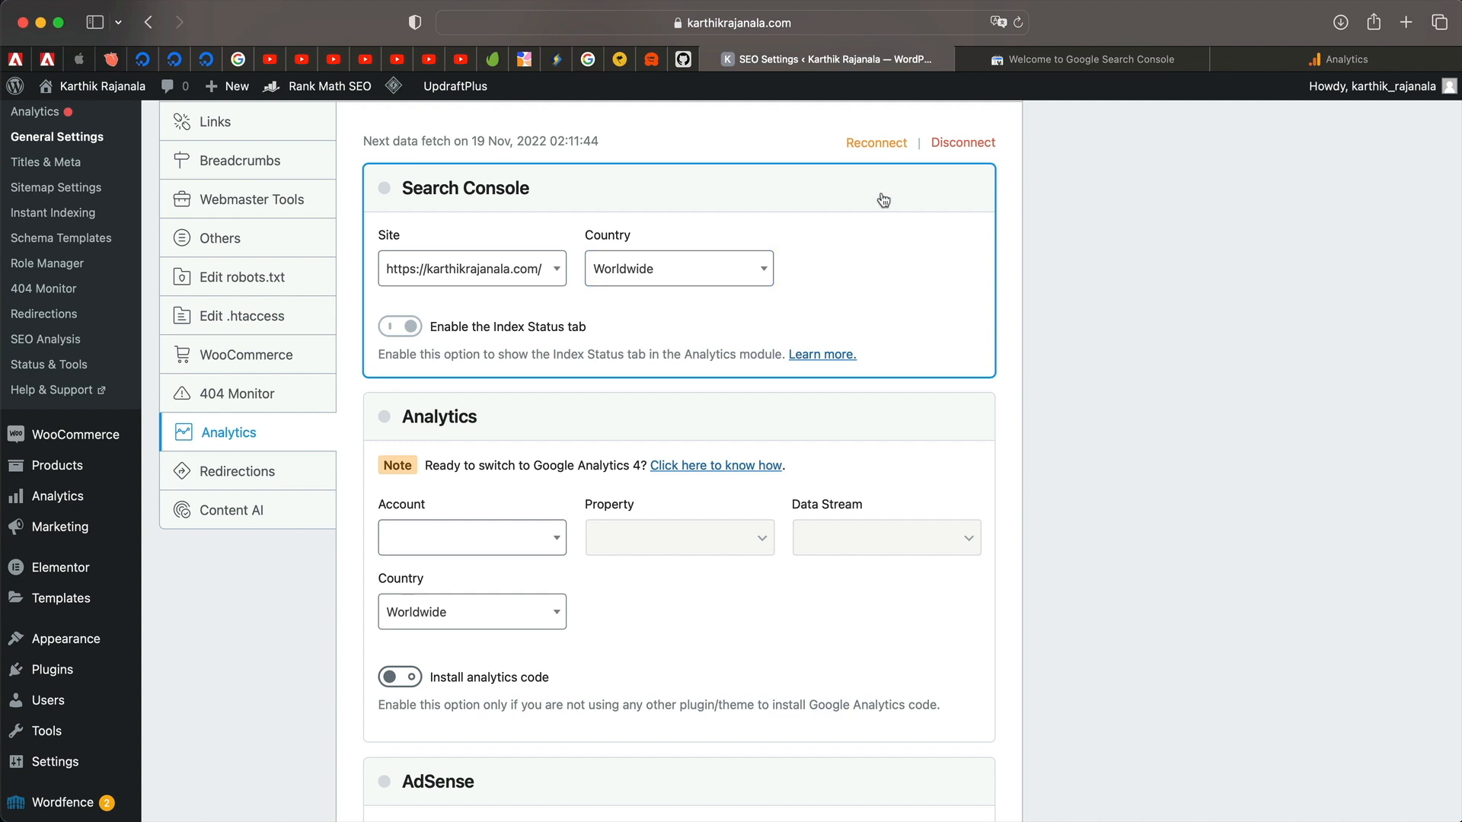
click(713, 272)
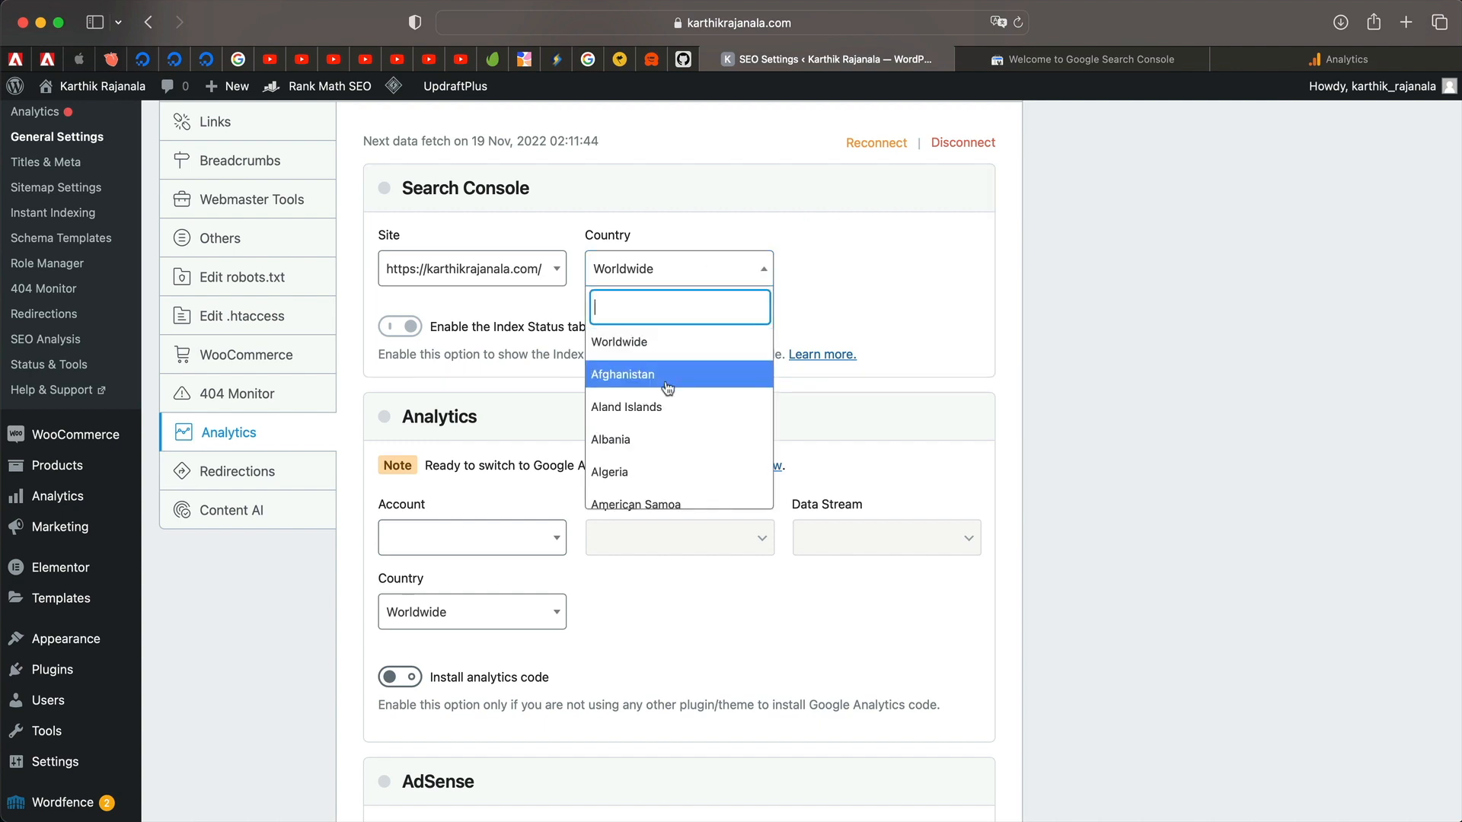
scroll(663, 411, down, 5)
scroll(652, 461, up, 5)
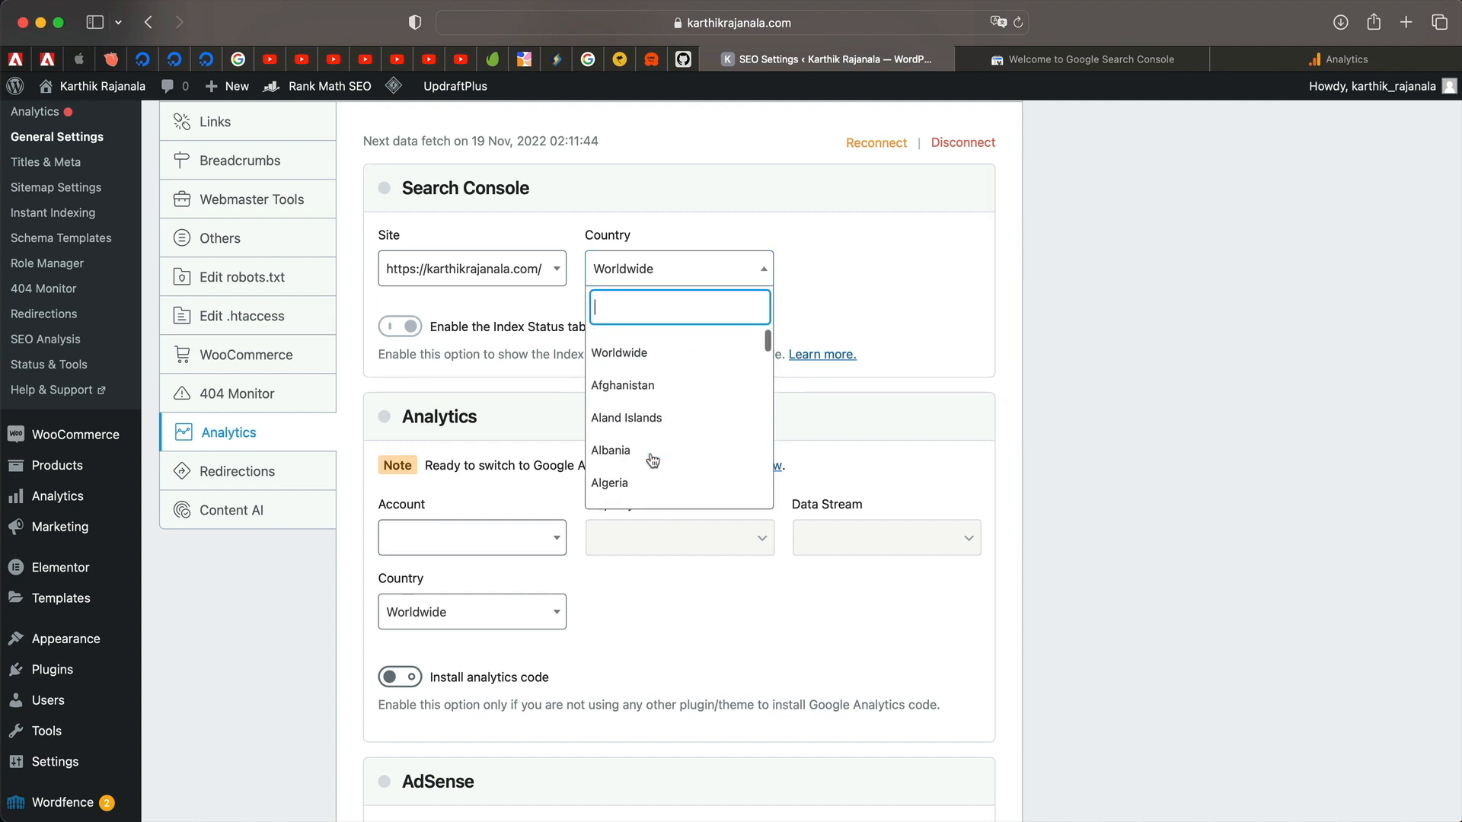
click(683, 344)
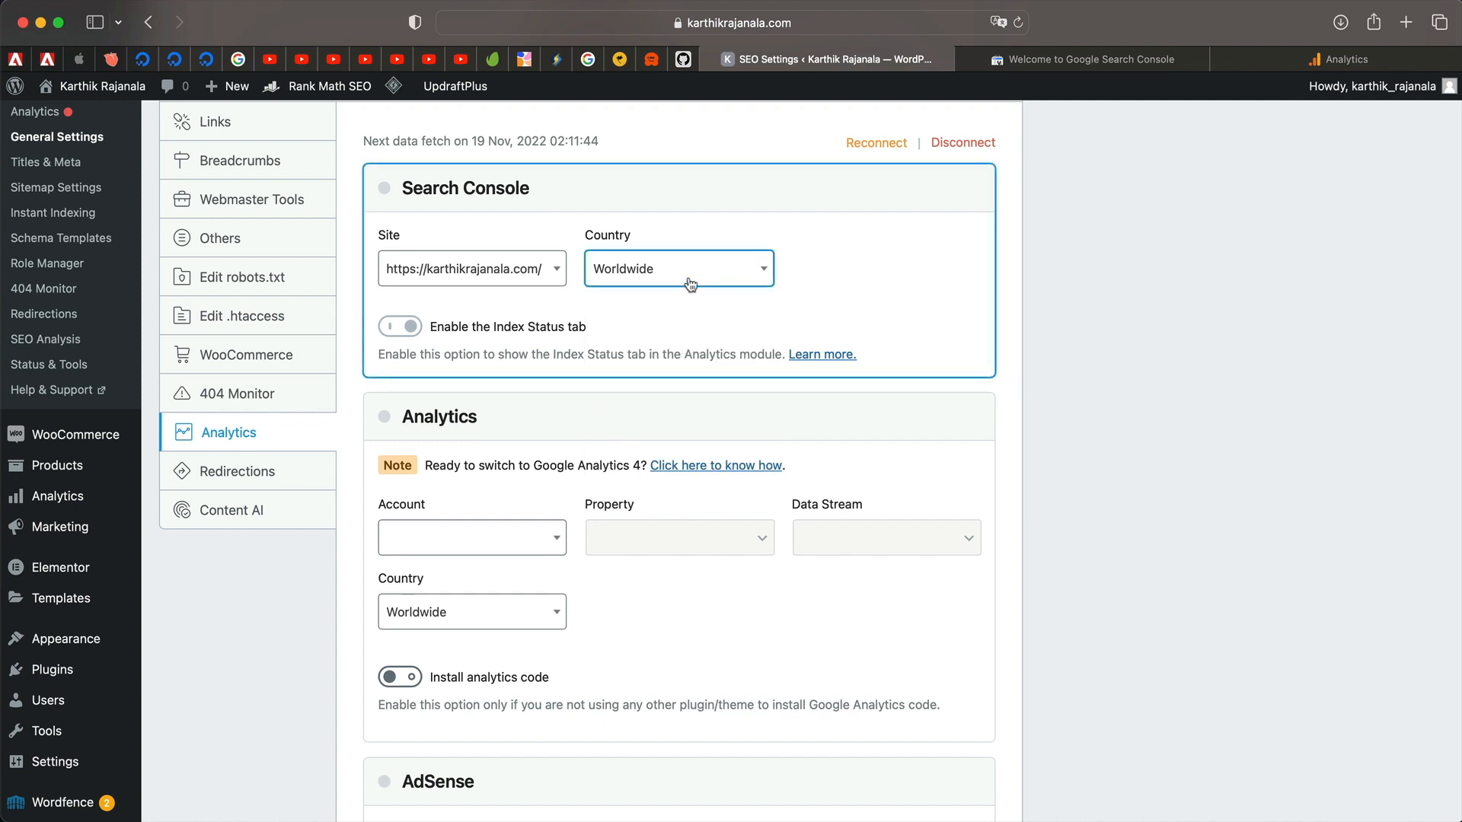
click(755, 199)
scroll(660, 285, down, 3)
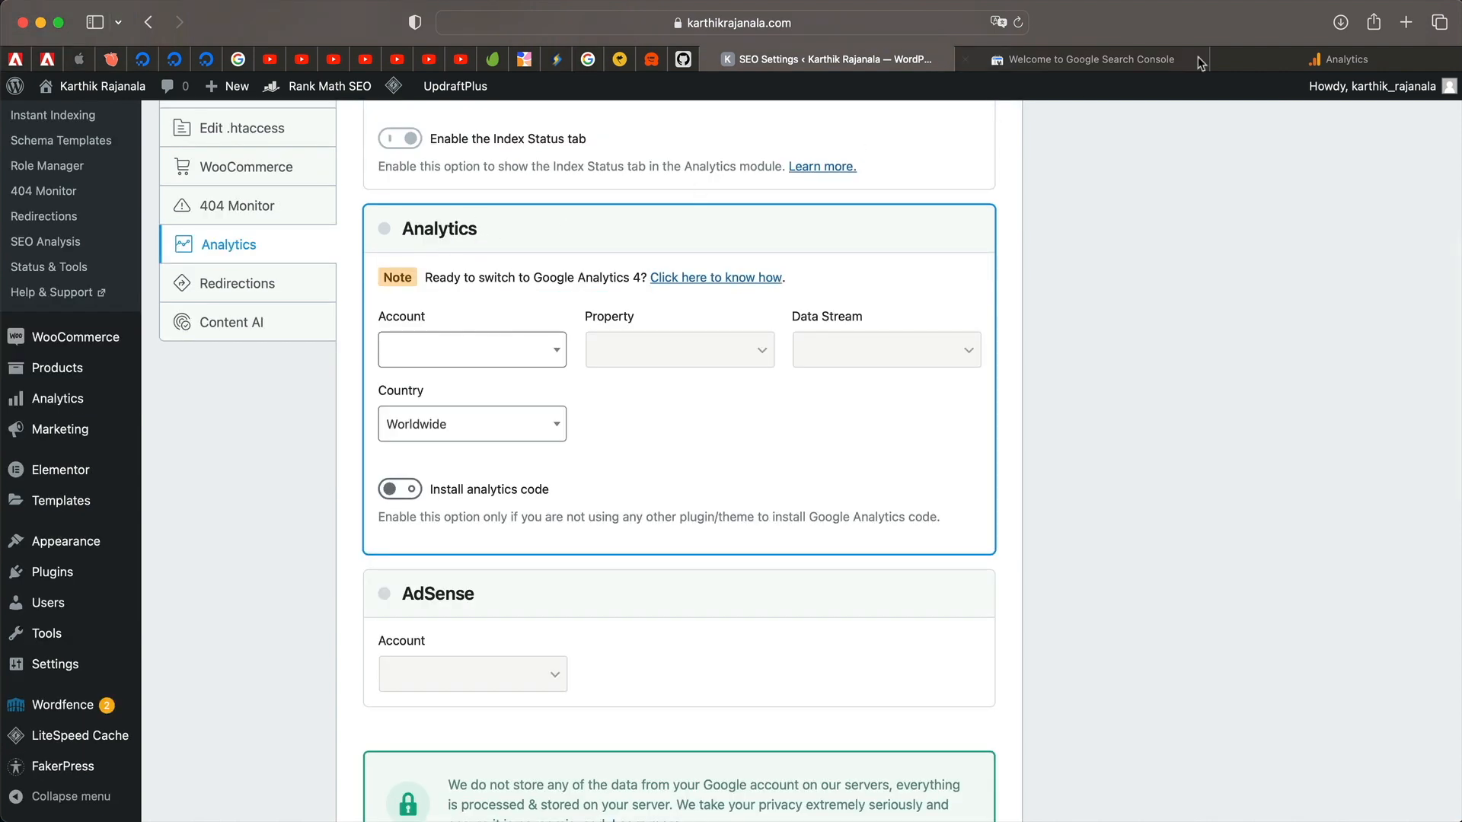
click(1290, 64)
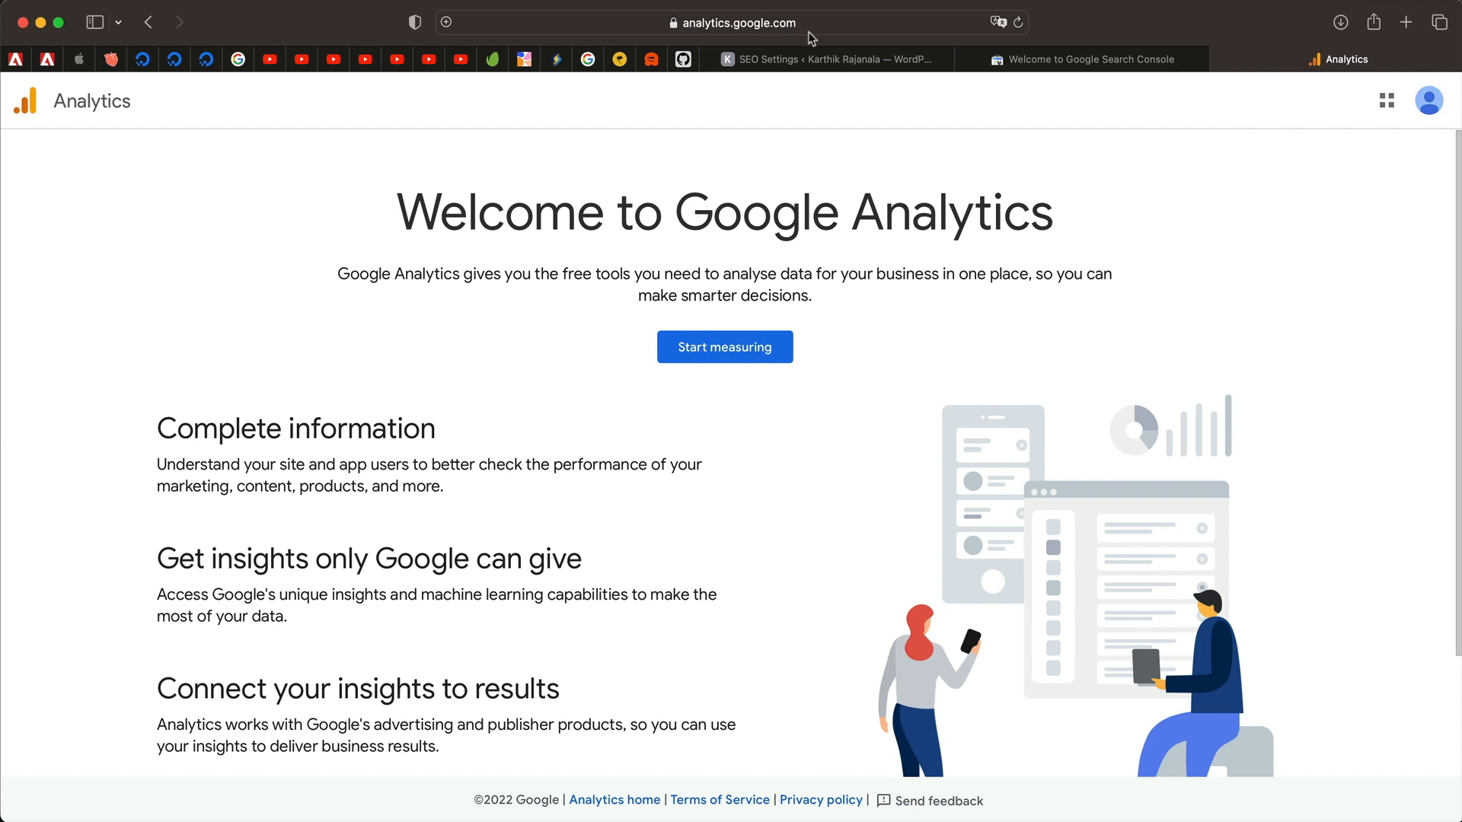
Create a new Analytics account with Google products sharing on, and name its property 'My Website'.
click(752, 364)
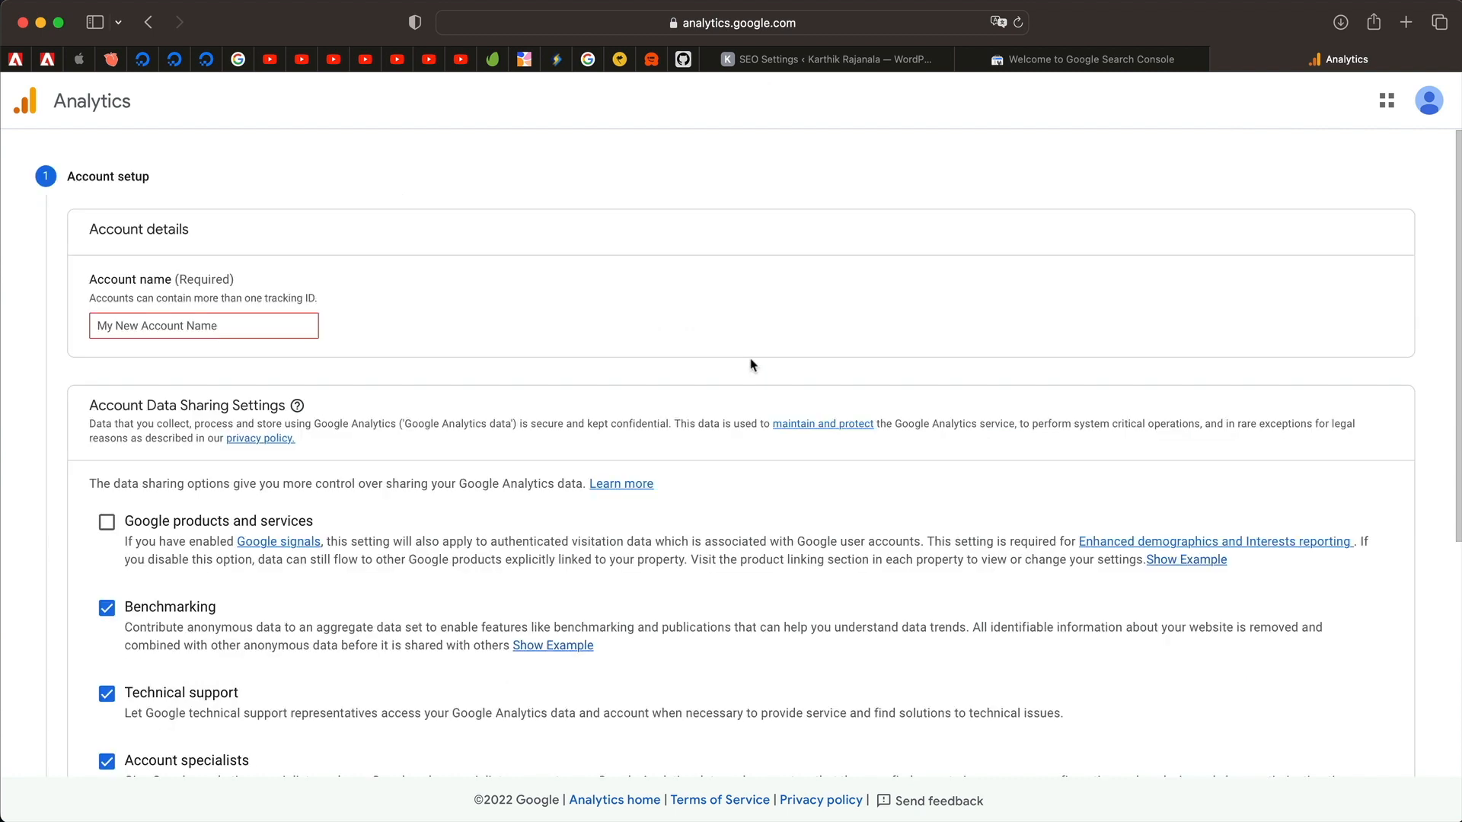
click(183, 335)
text(Karthik Personal)
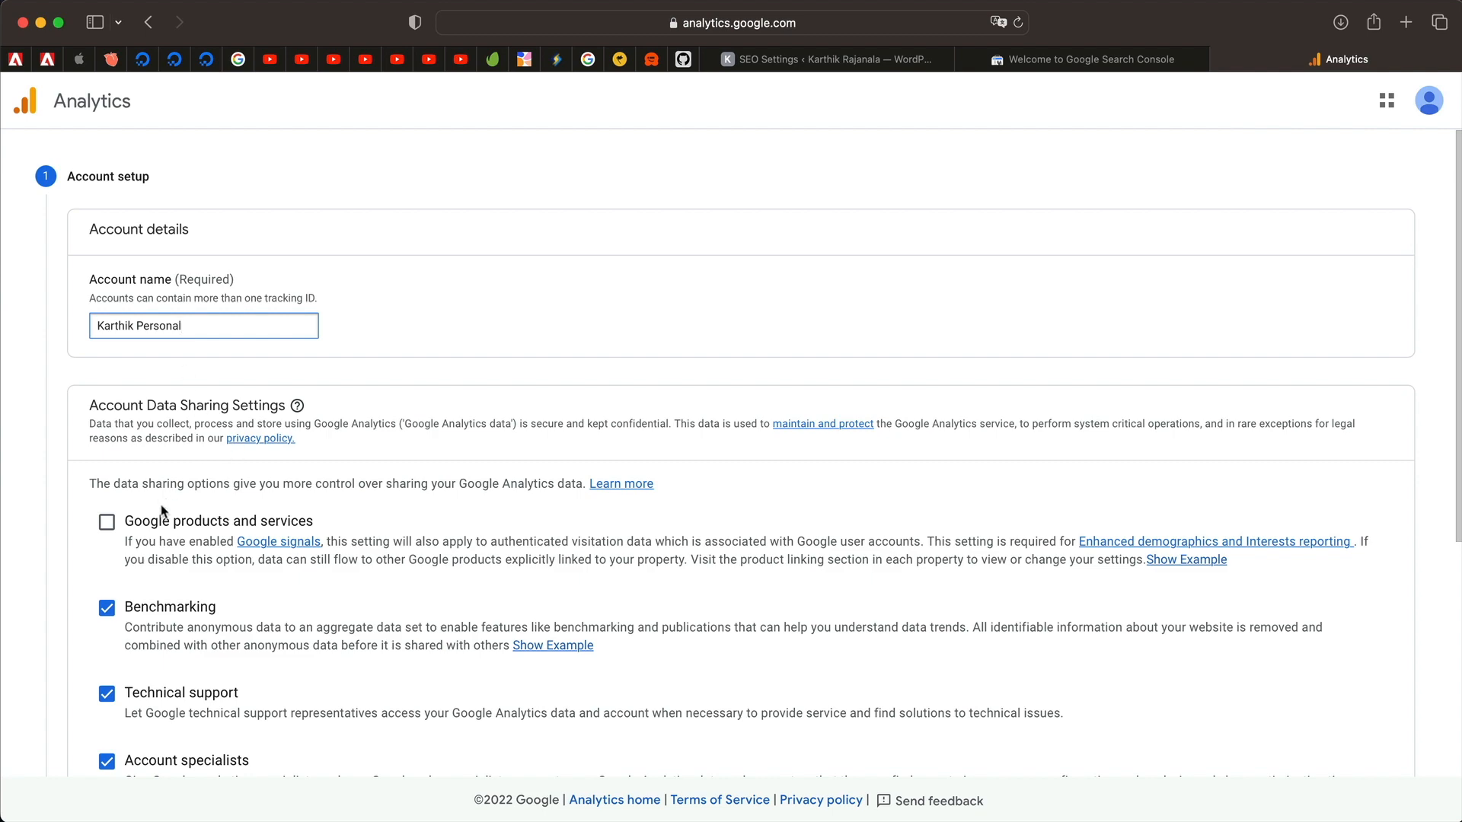
click(106, 522)
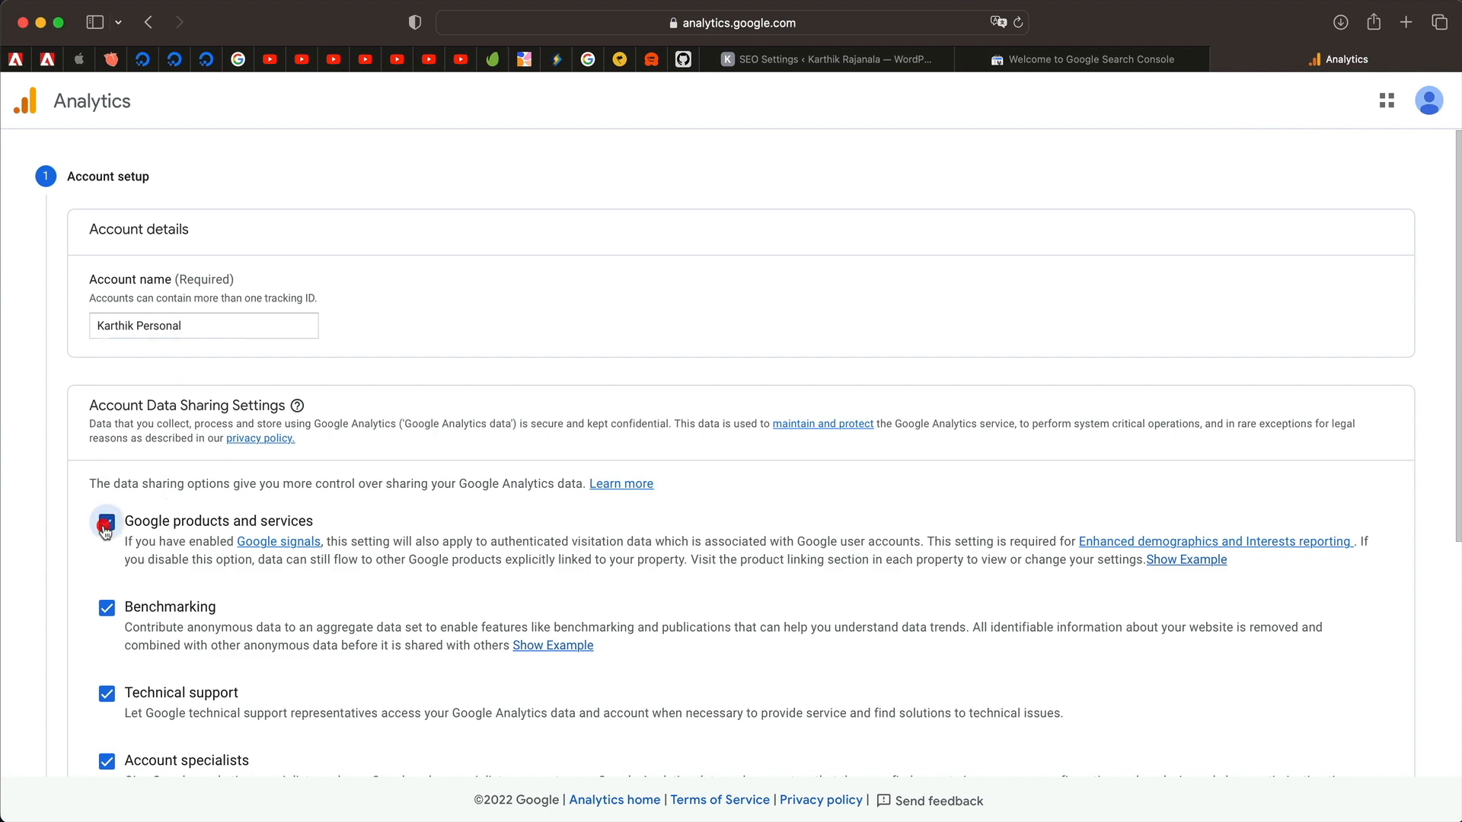
scroll(107, 522, down, 5)
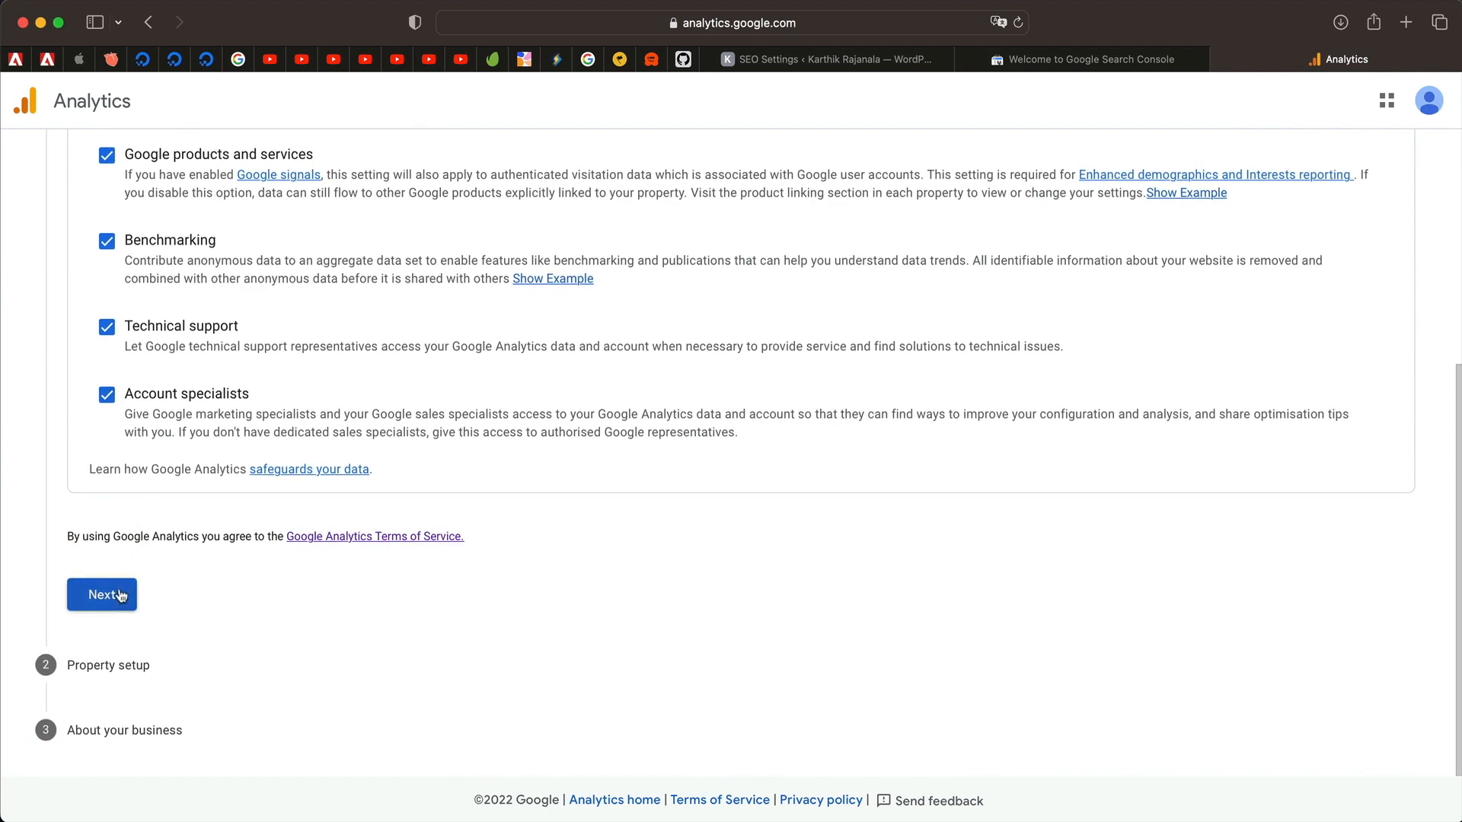
click(118, 591)
click(189, 377)
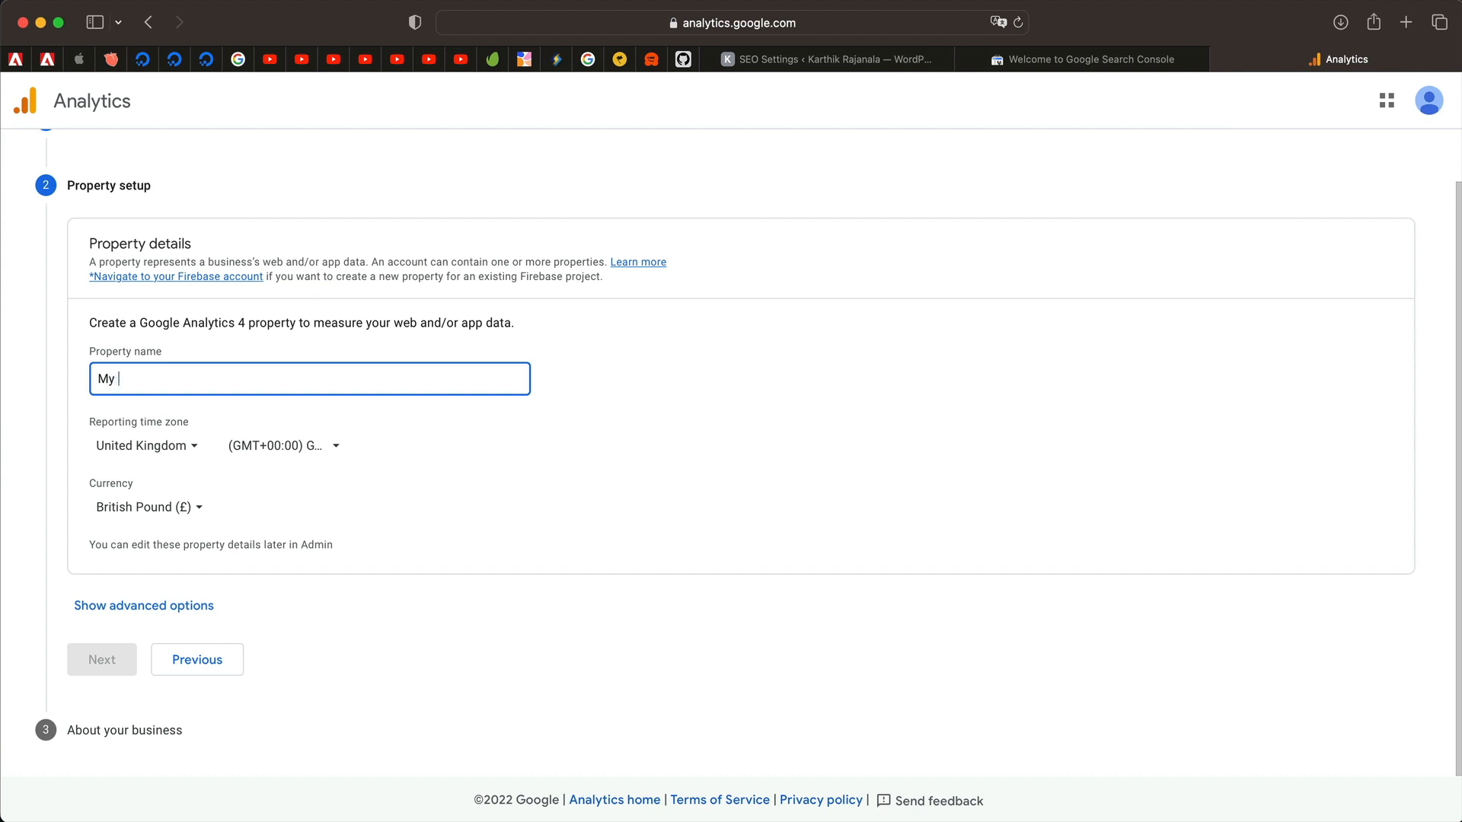
text(My Webs)
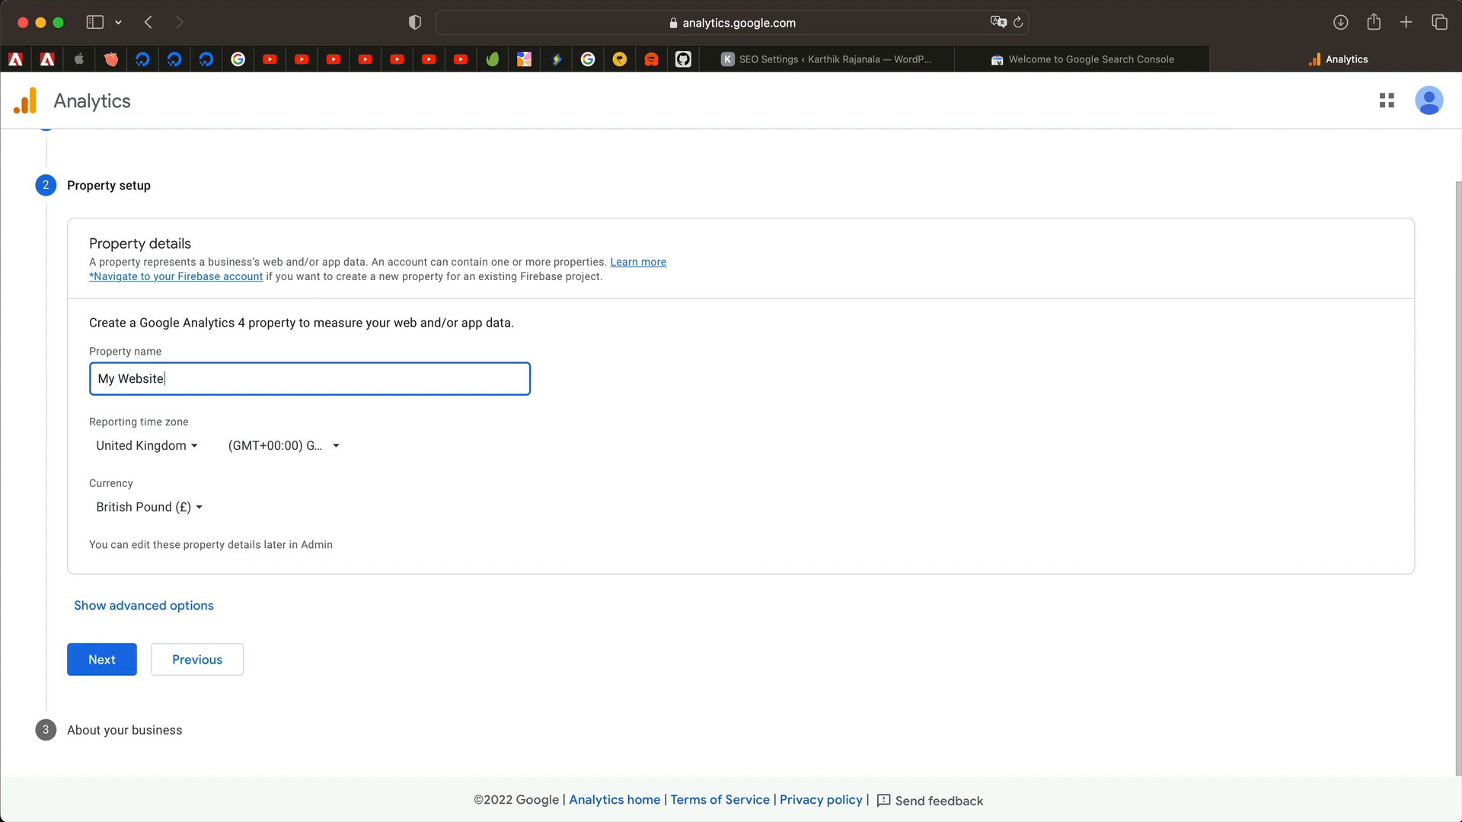
text(ite)
Set the property's reporting time zone to India and its currency to US Dollar ($).
click(188, 450)
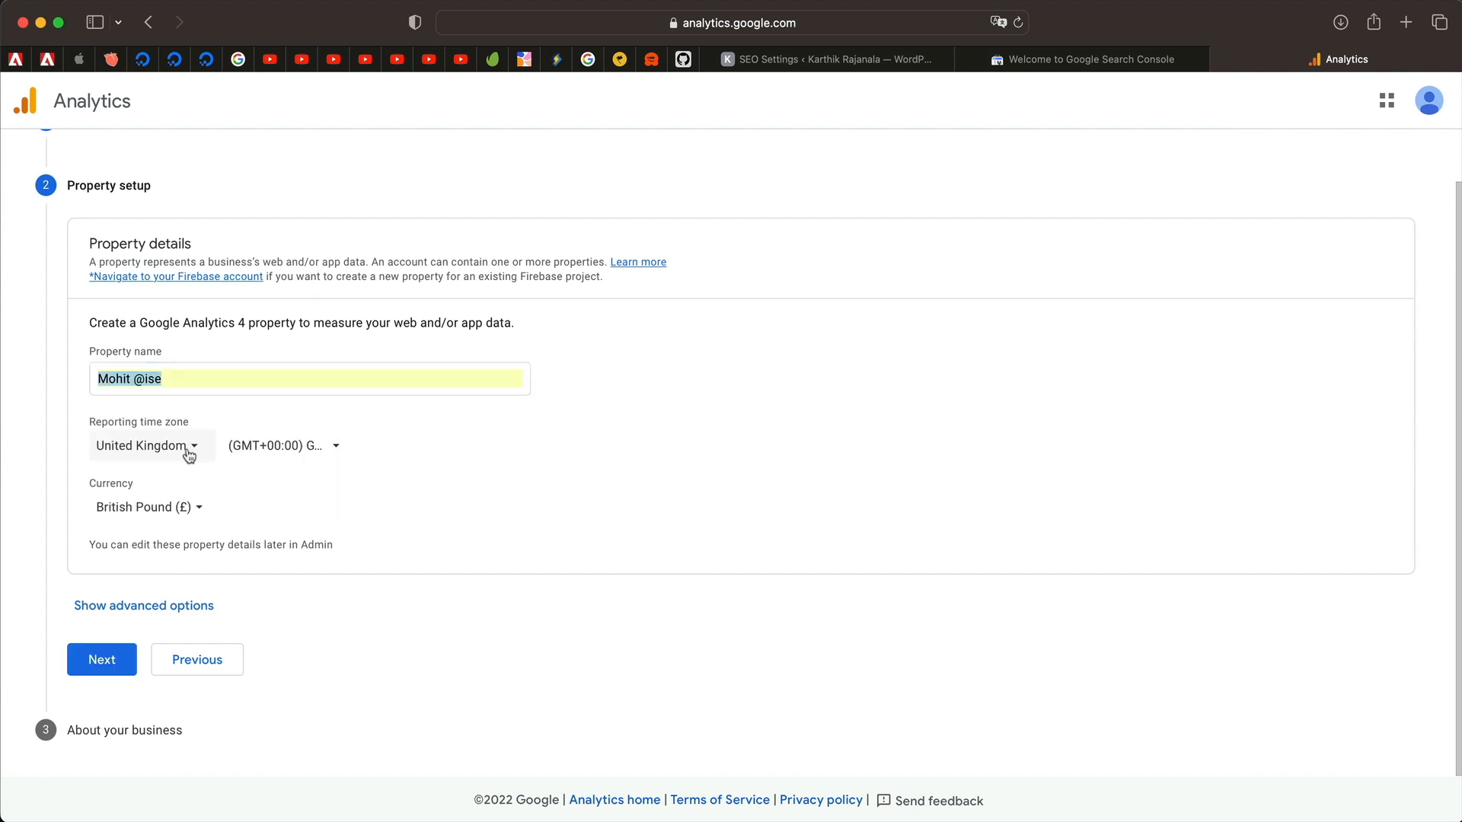
click(191, 447)
text(in)
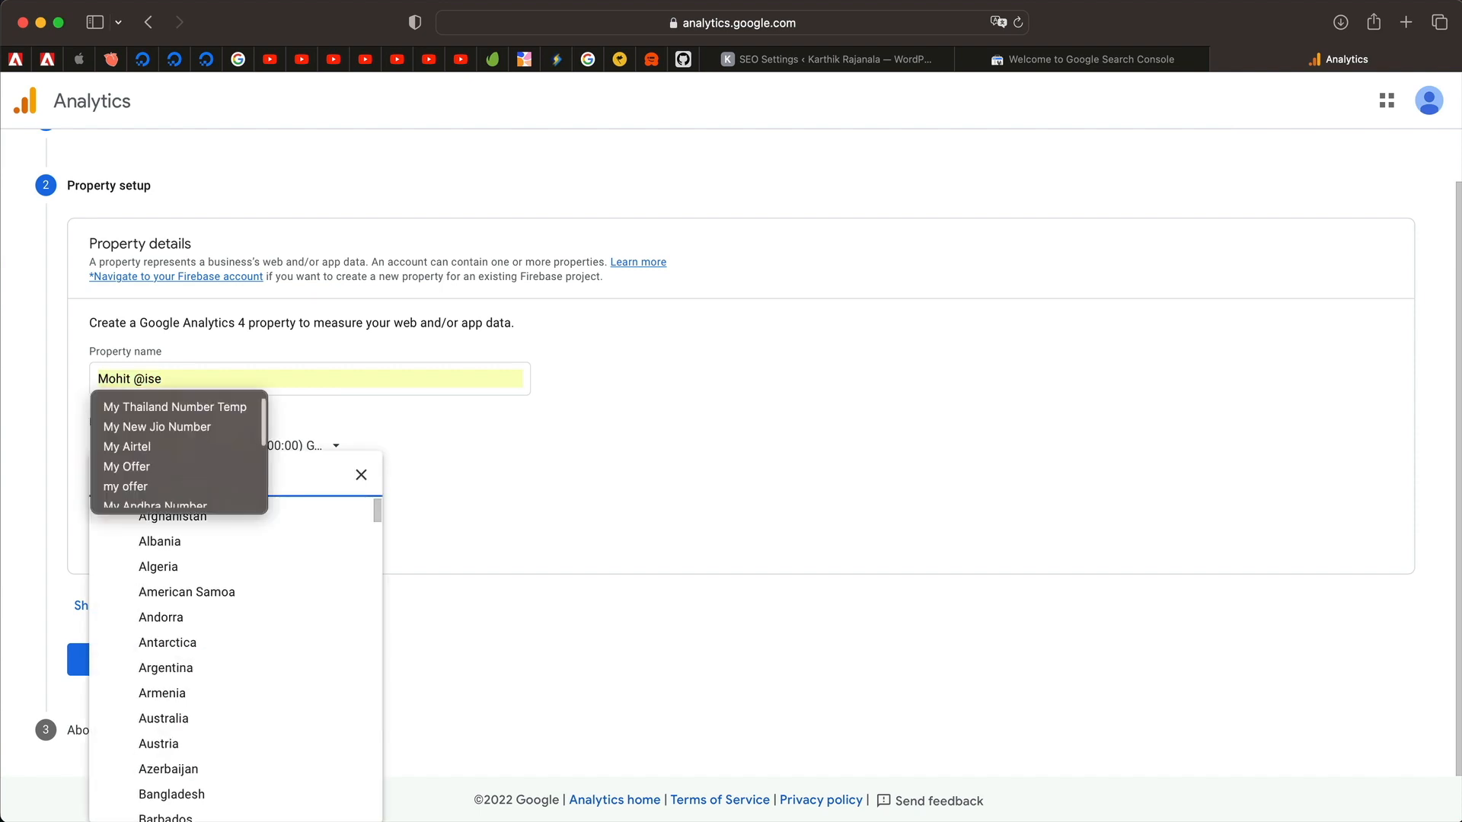
text(d)
click(234, 540)
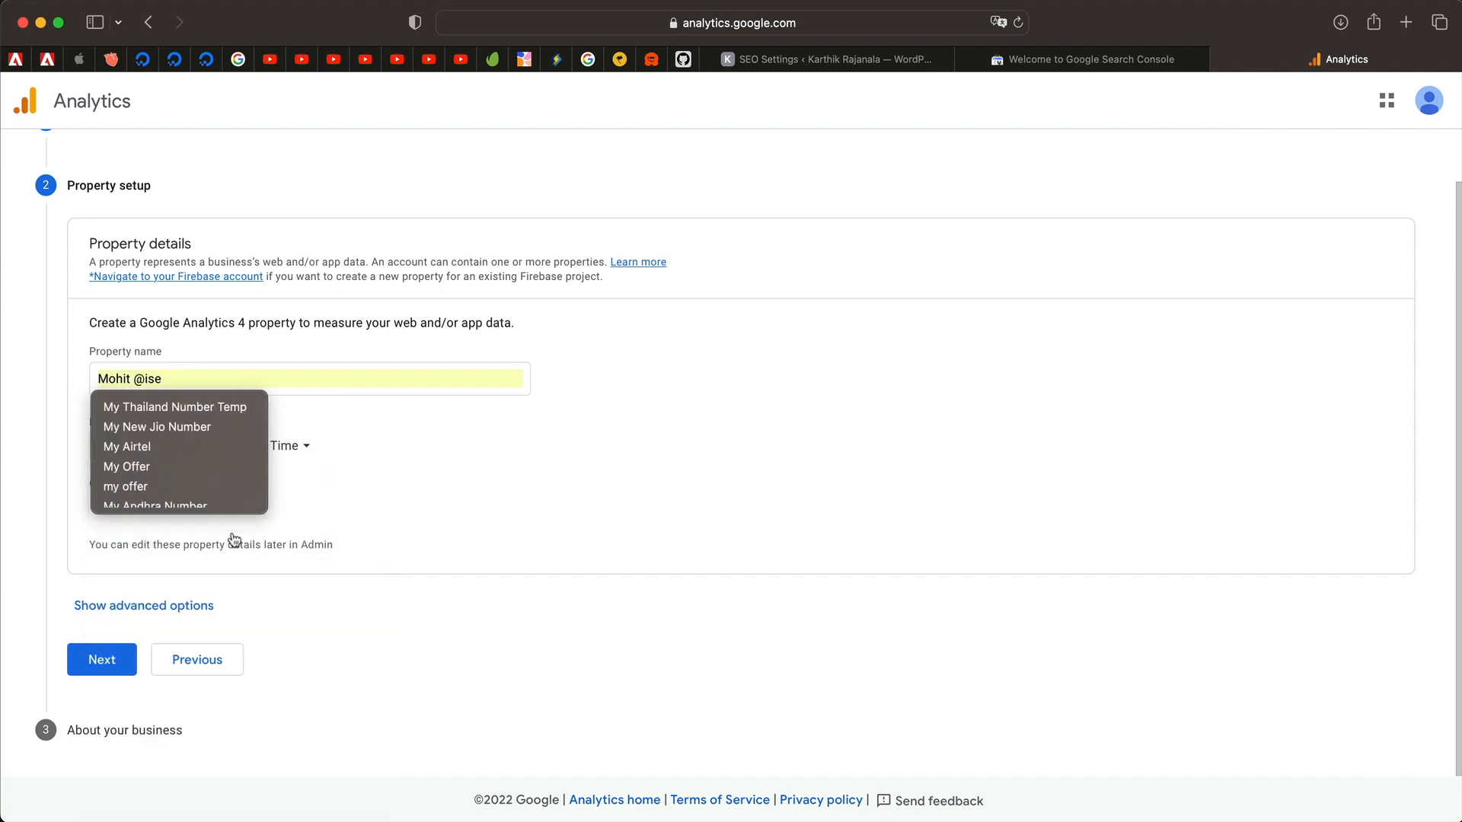
click(163, 507)
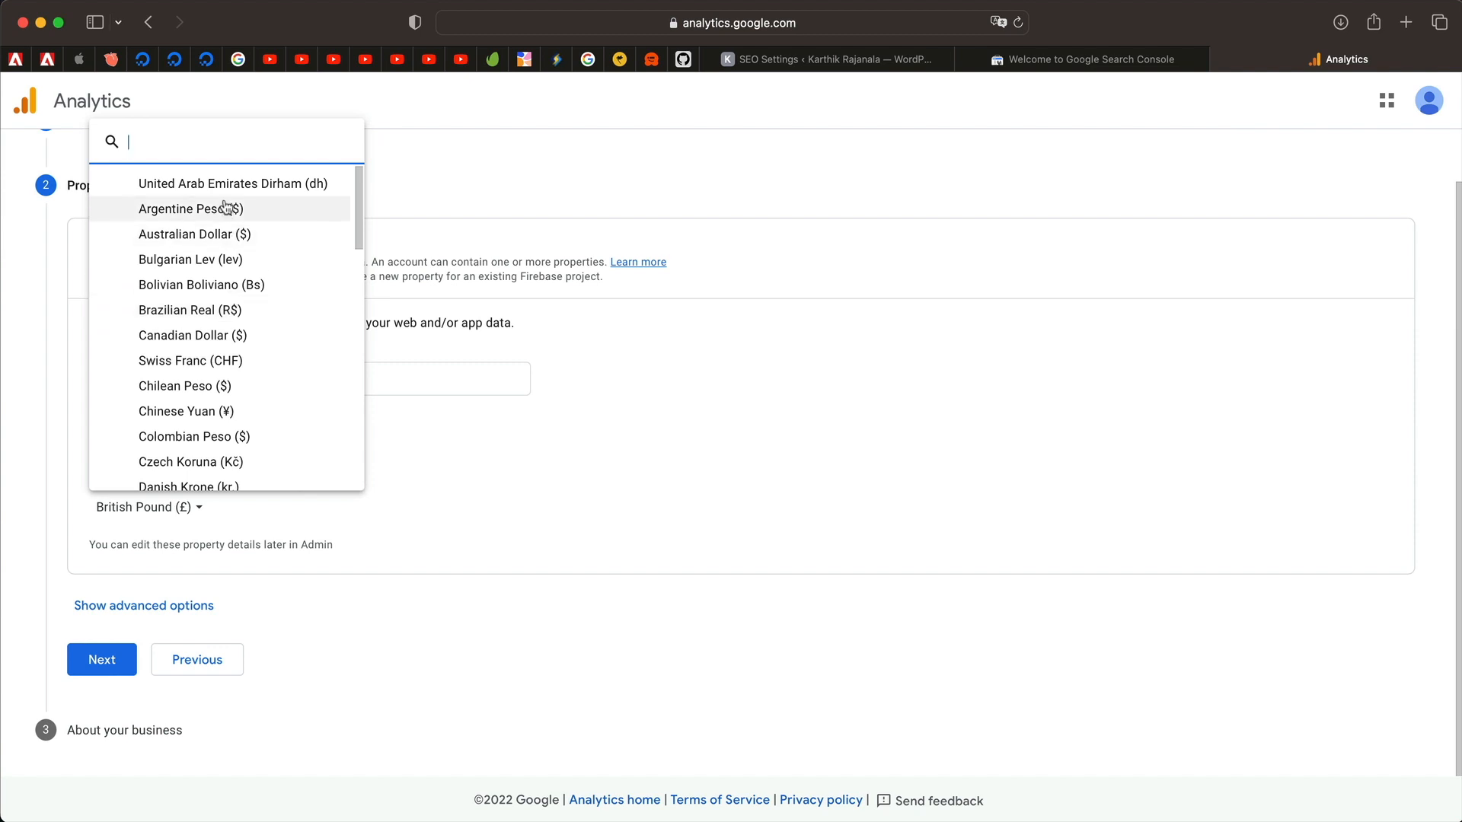
text(doll)
click(203, 471)
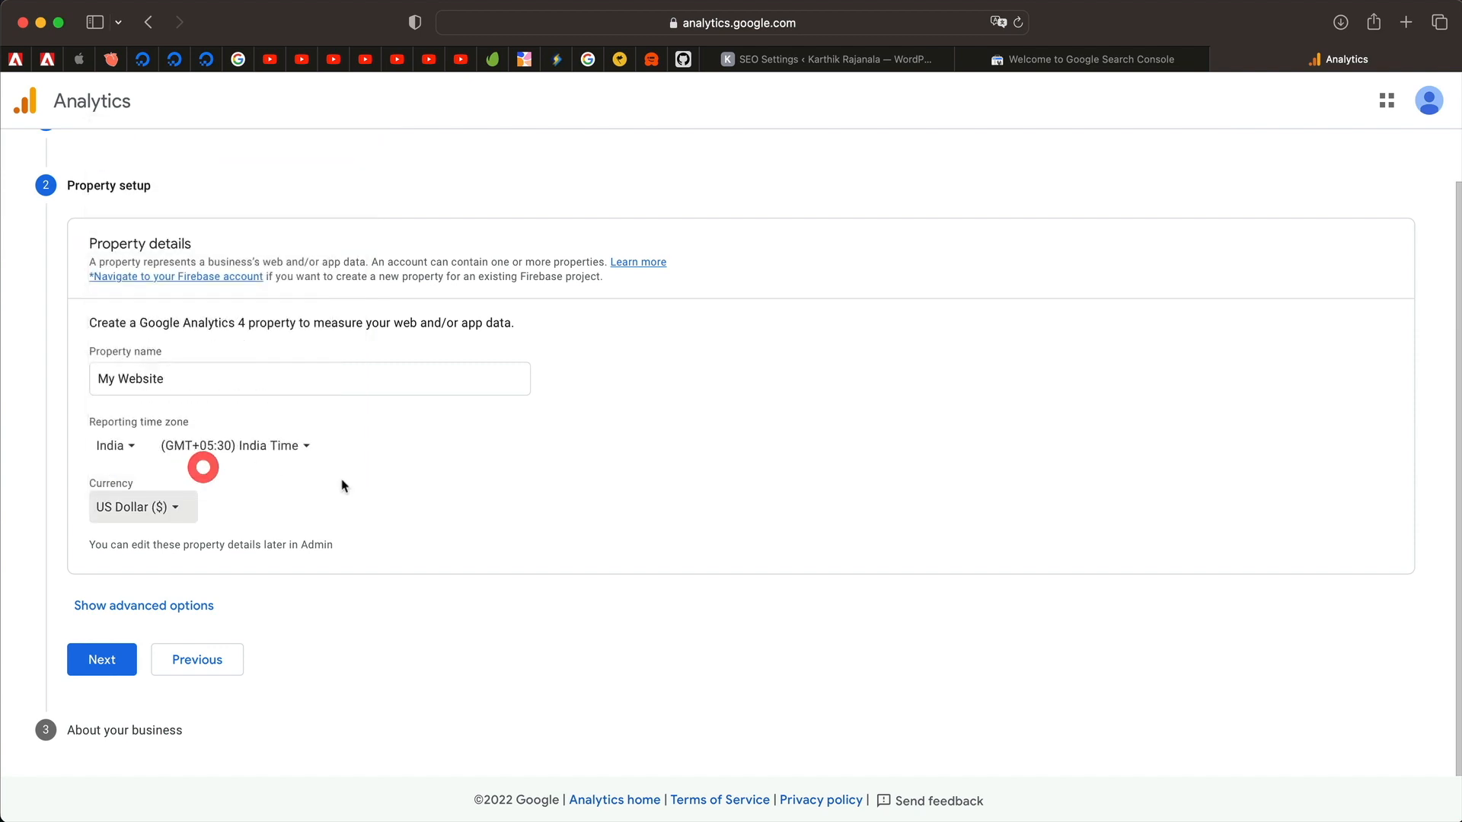
Enter business info: Shopping industry, Small size, and the first four usage goals ticked.
click(97, 662)
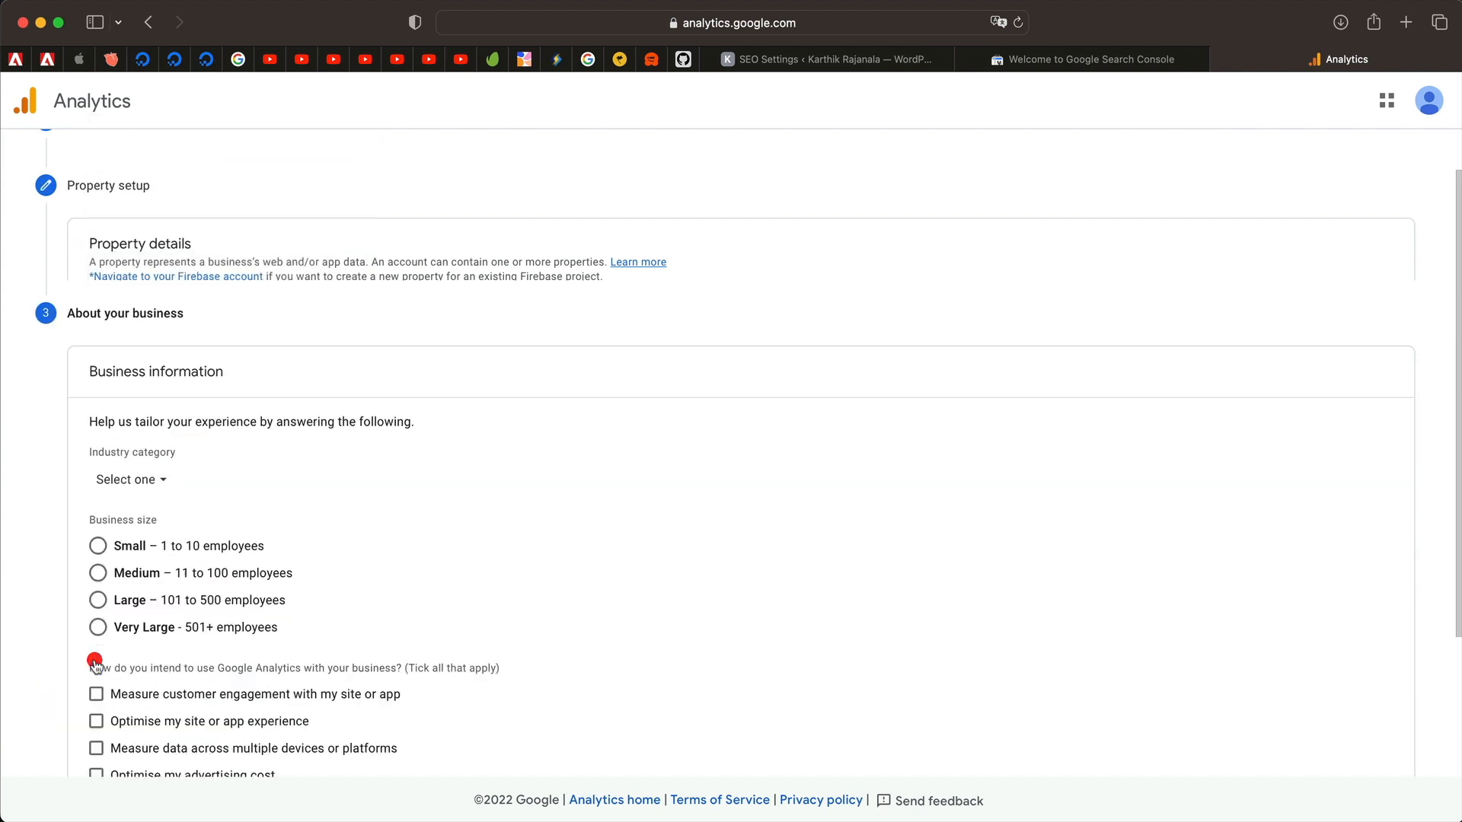
scroll(304, 380, down, 3)
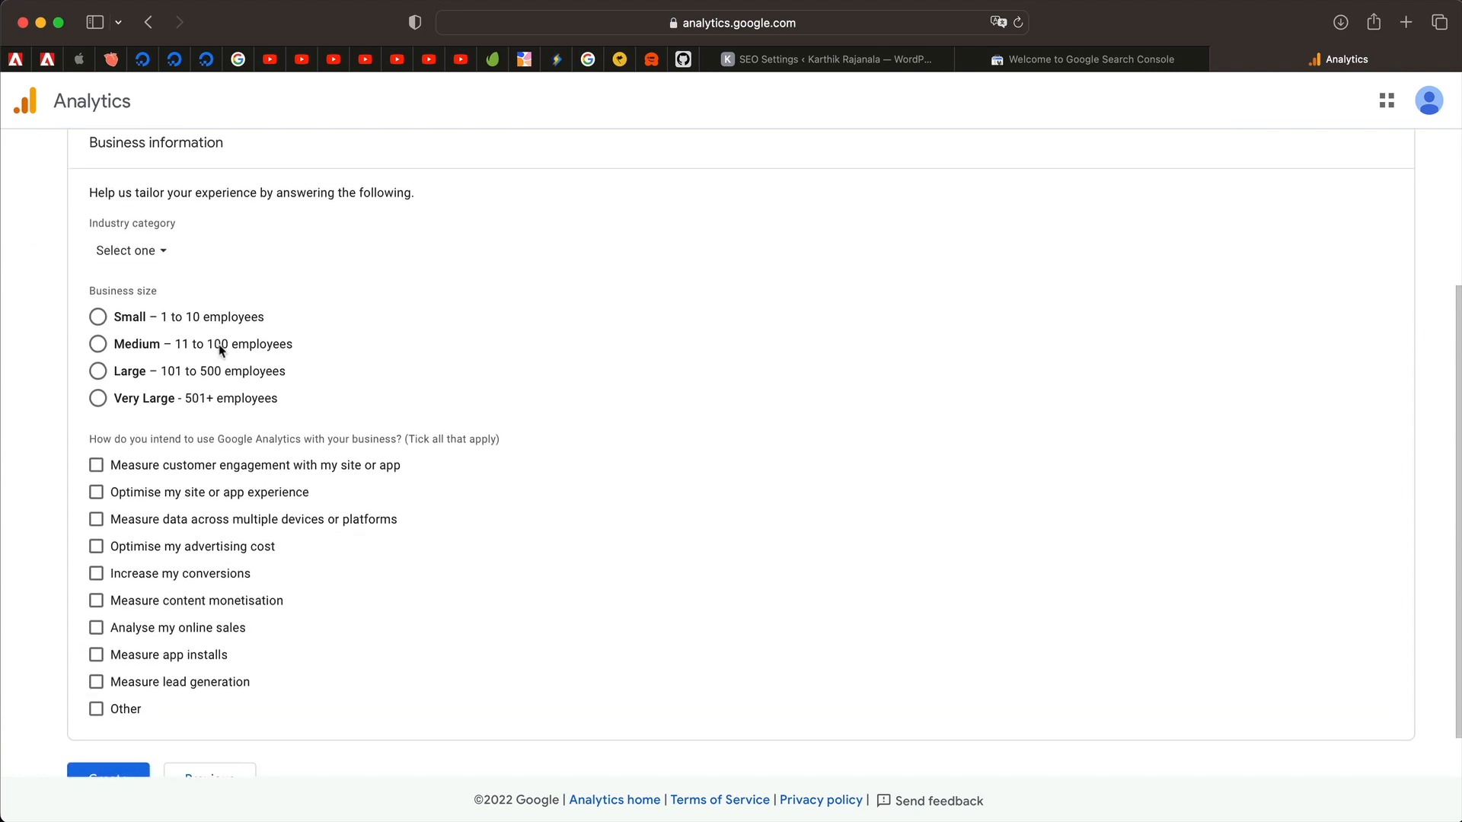
click(149, 246)
scroll(189, 516, down, 5)
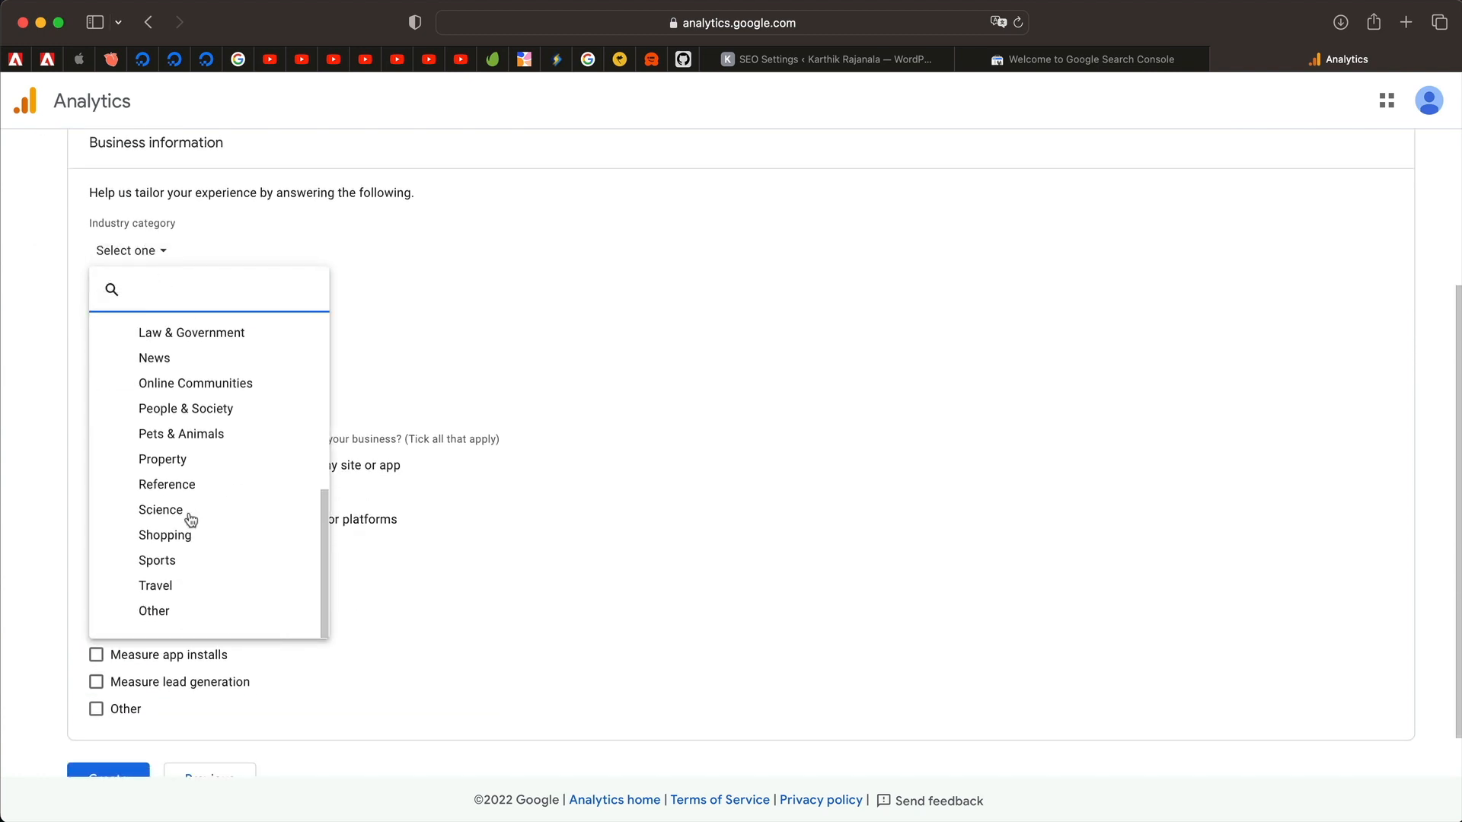
click(200, 551)
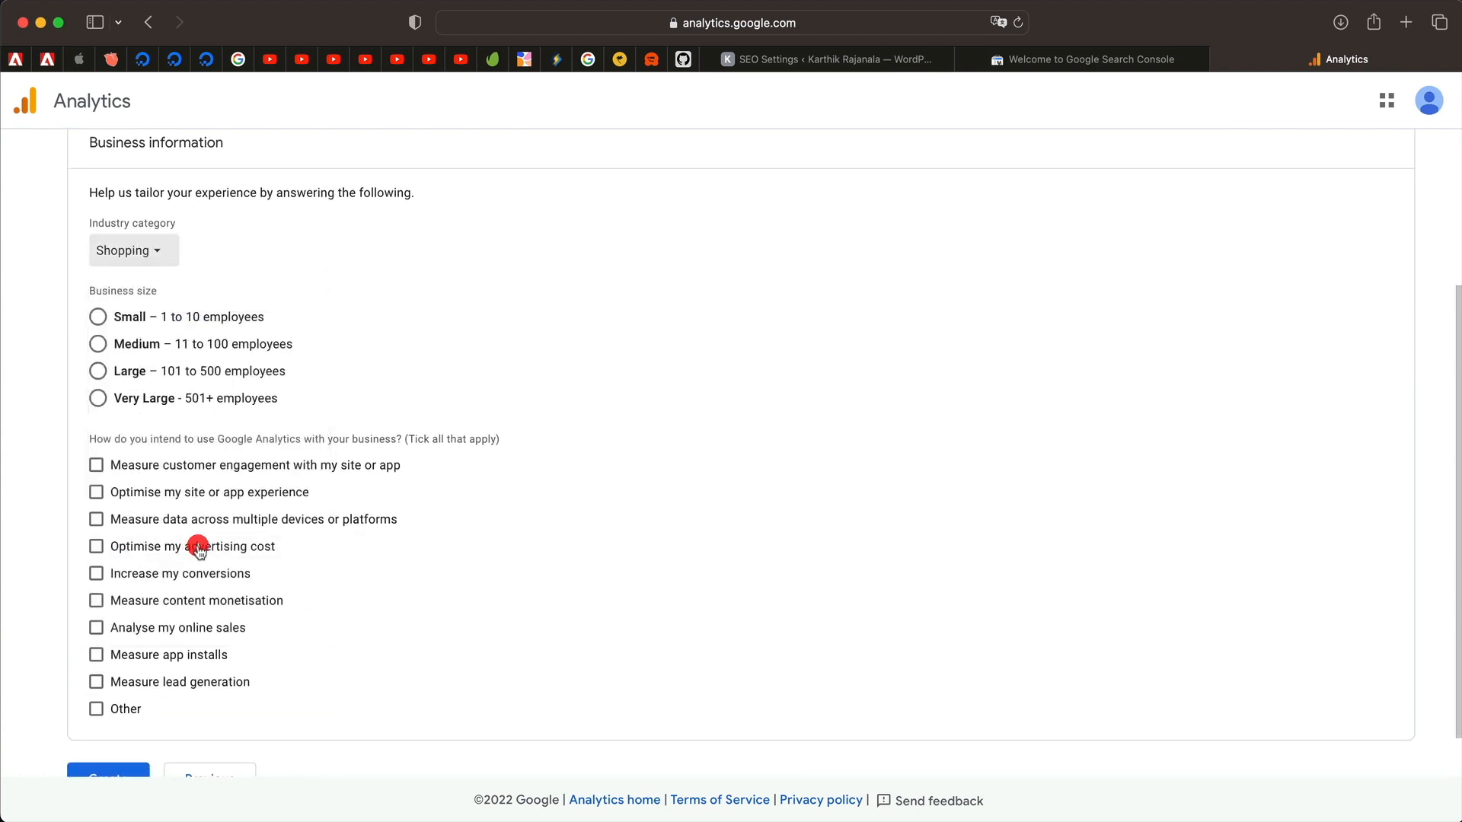
click(108, 326)
scroll(106, 366, down, 2)
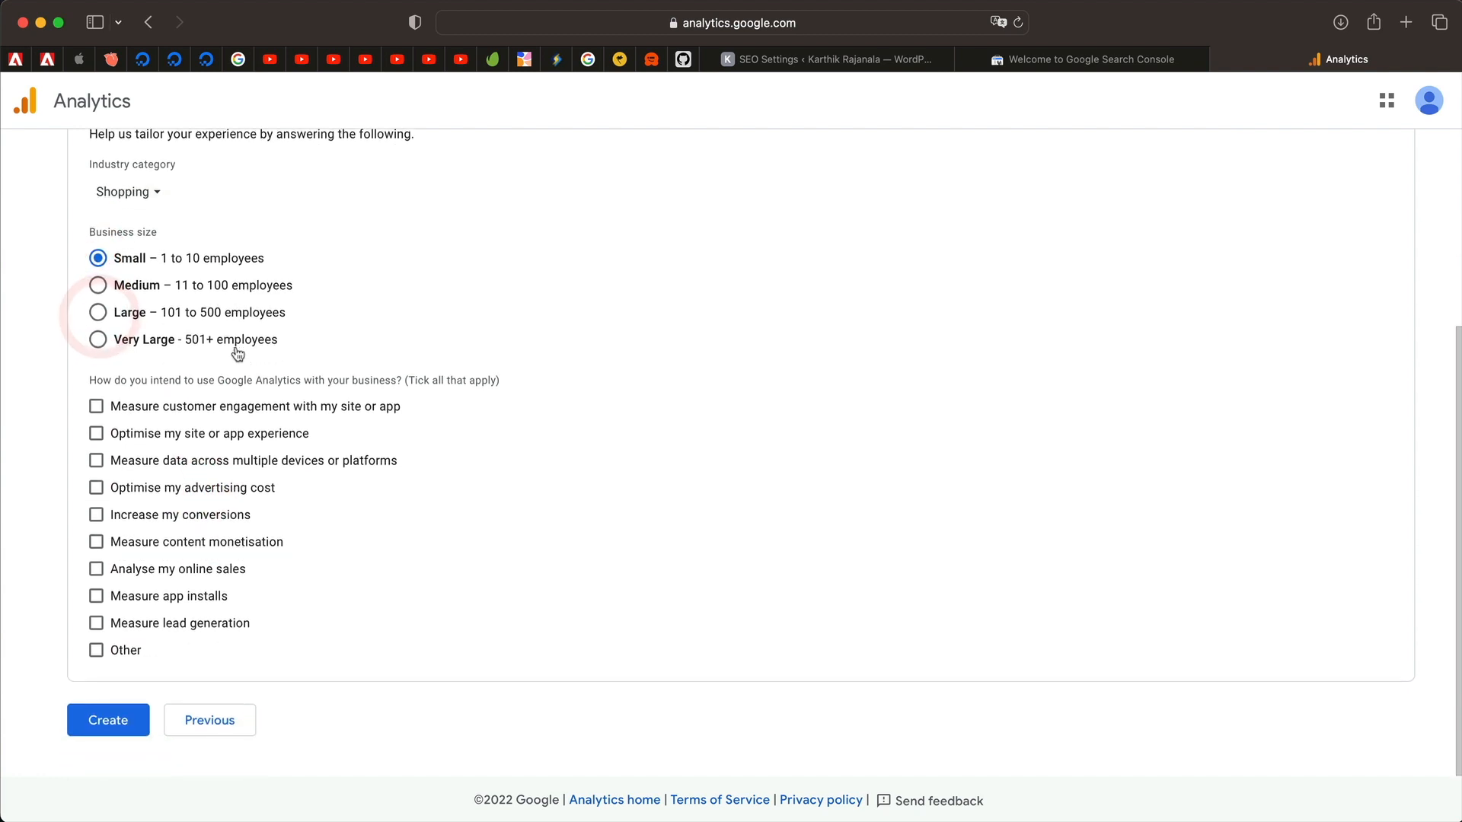
click(96, 411)
click(96, 438)
click(96, 466)
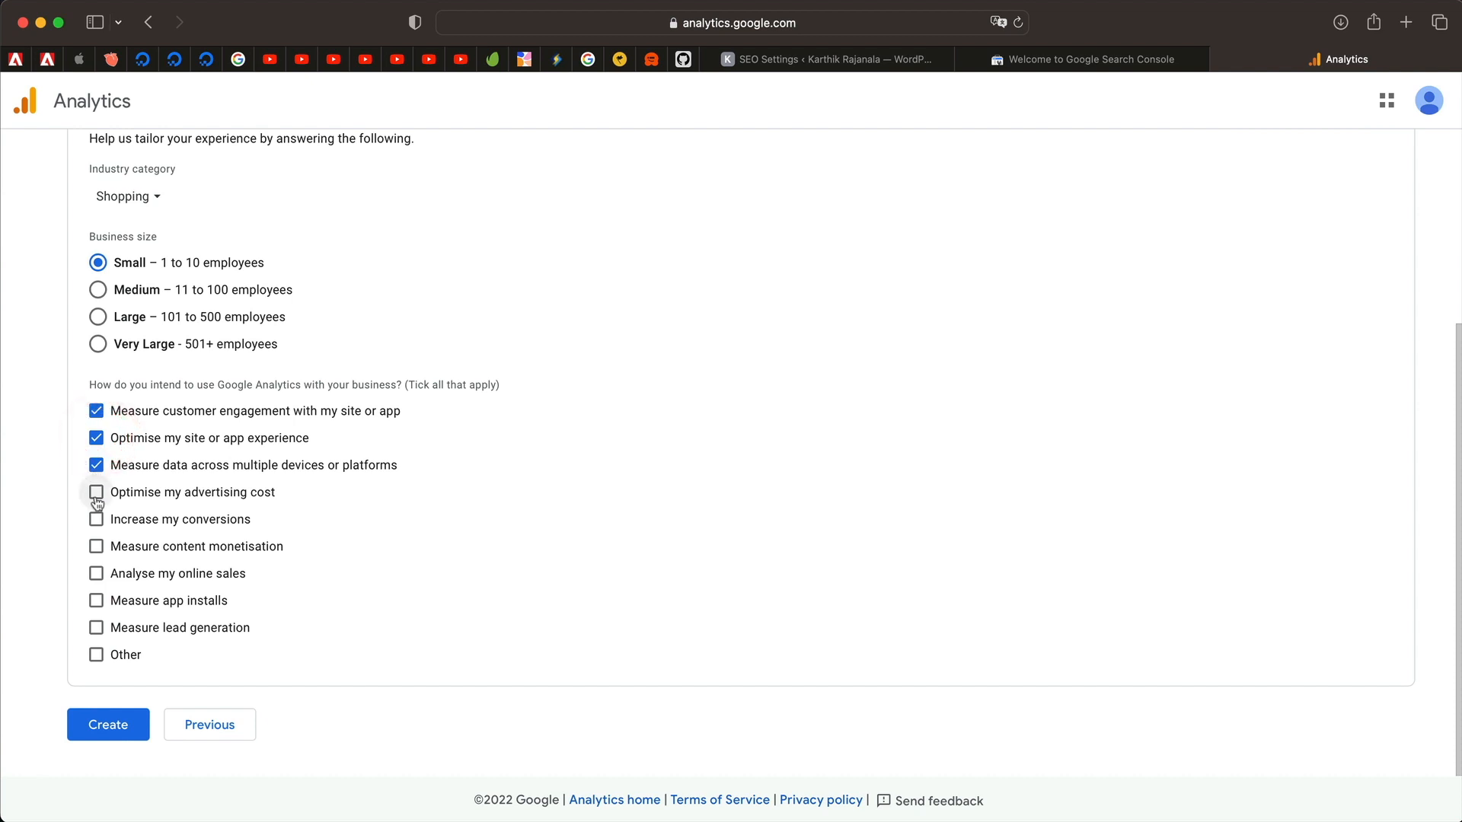
click(96, 493)
Create the account, accepting the GDPR and Measurement Controller data protection terms.
click(109, 724)
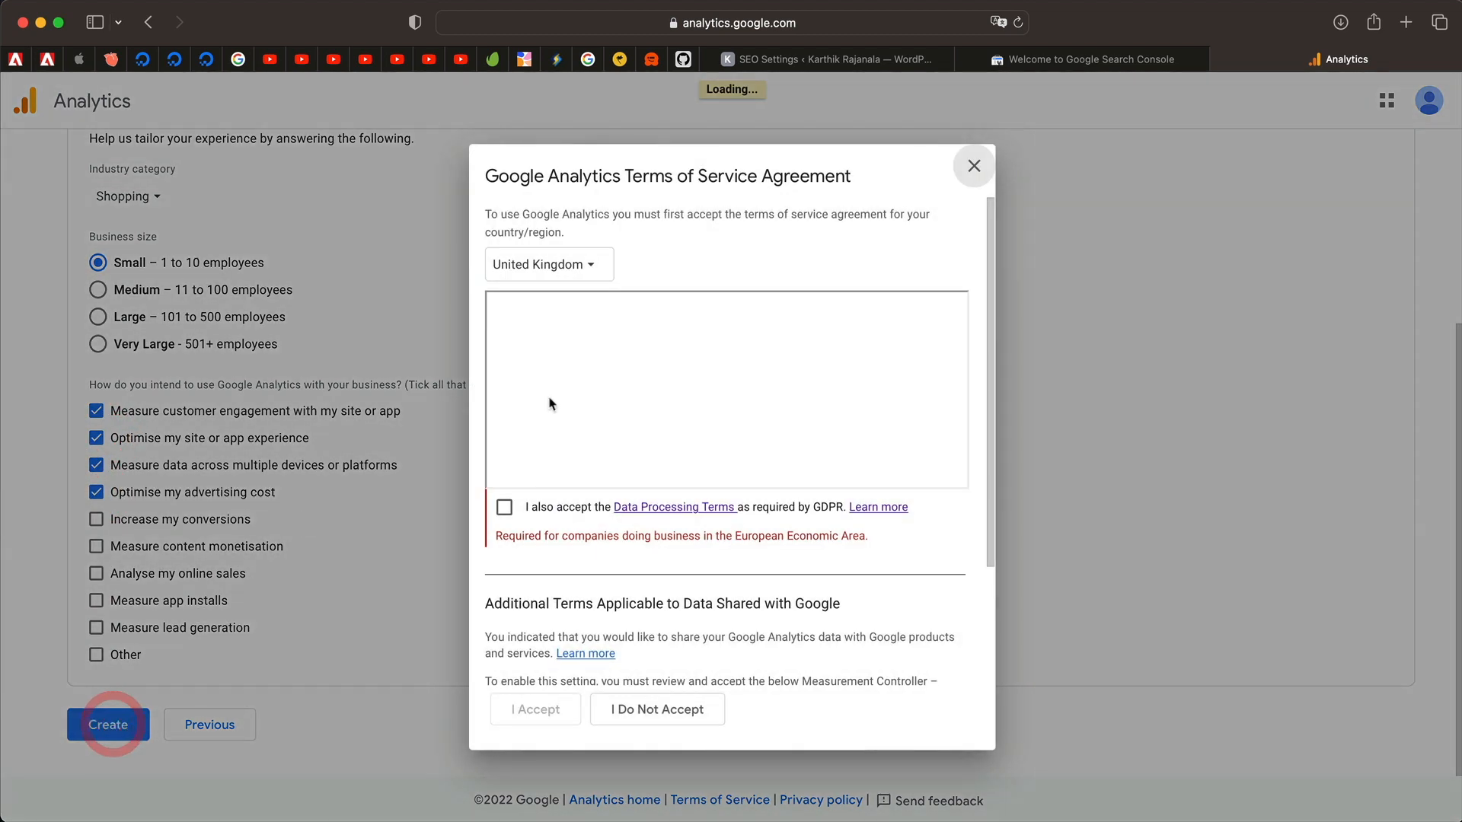
scroll(643, 405, down, 10)
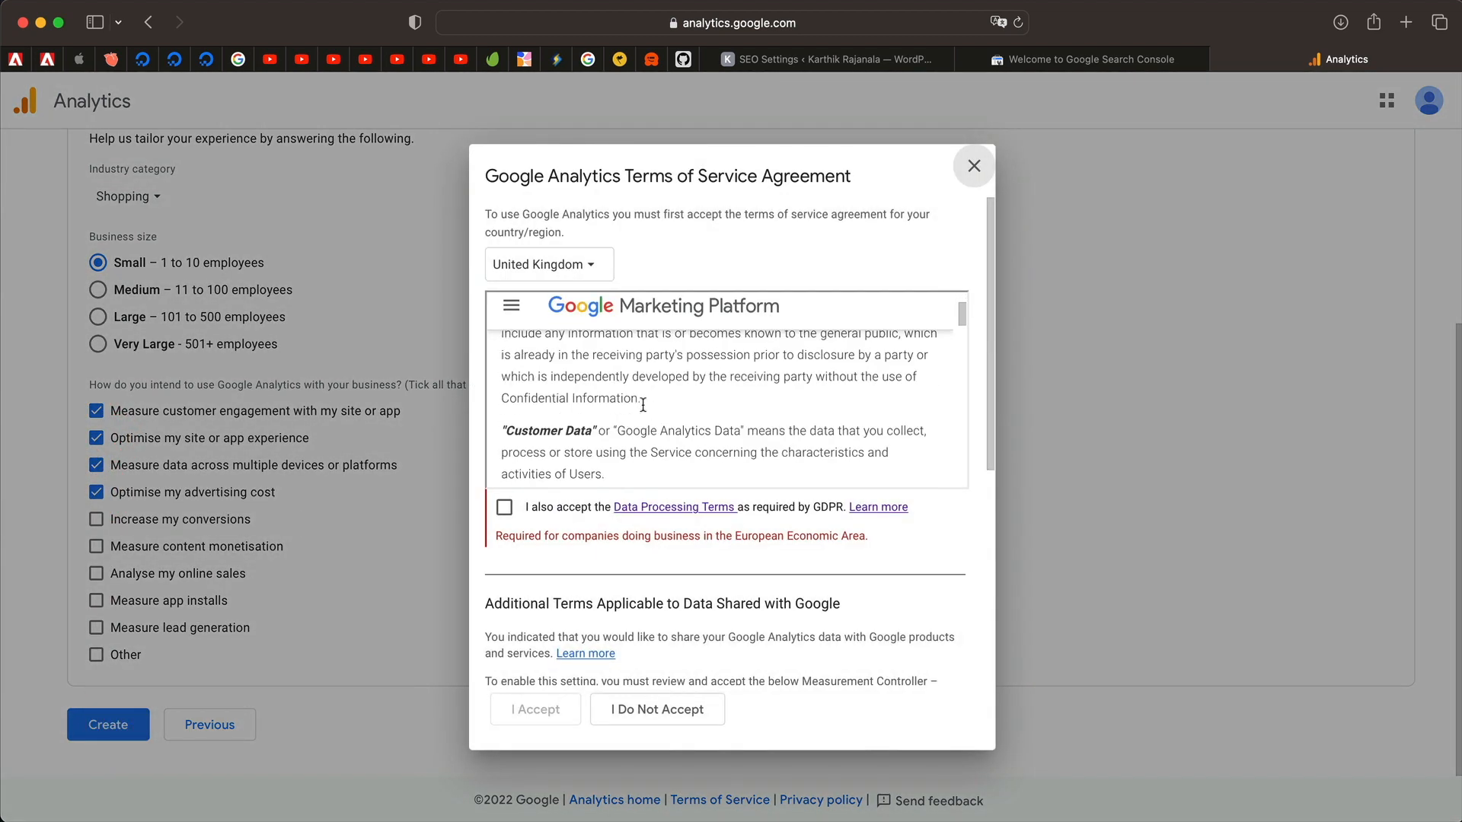
click(522, 513)
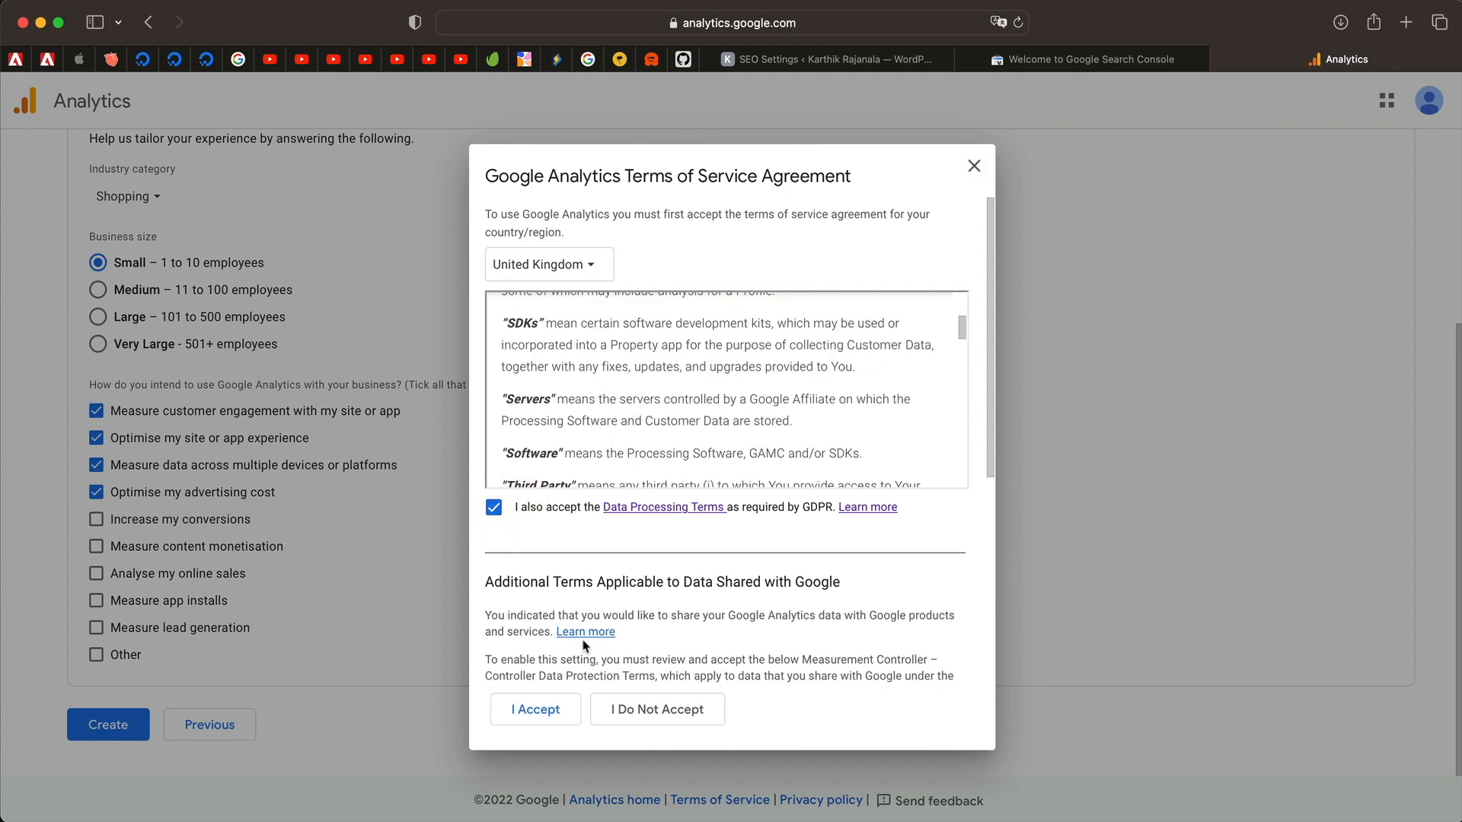
click(543, 710)
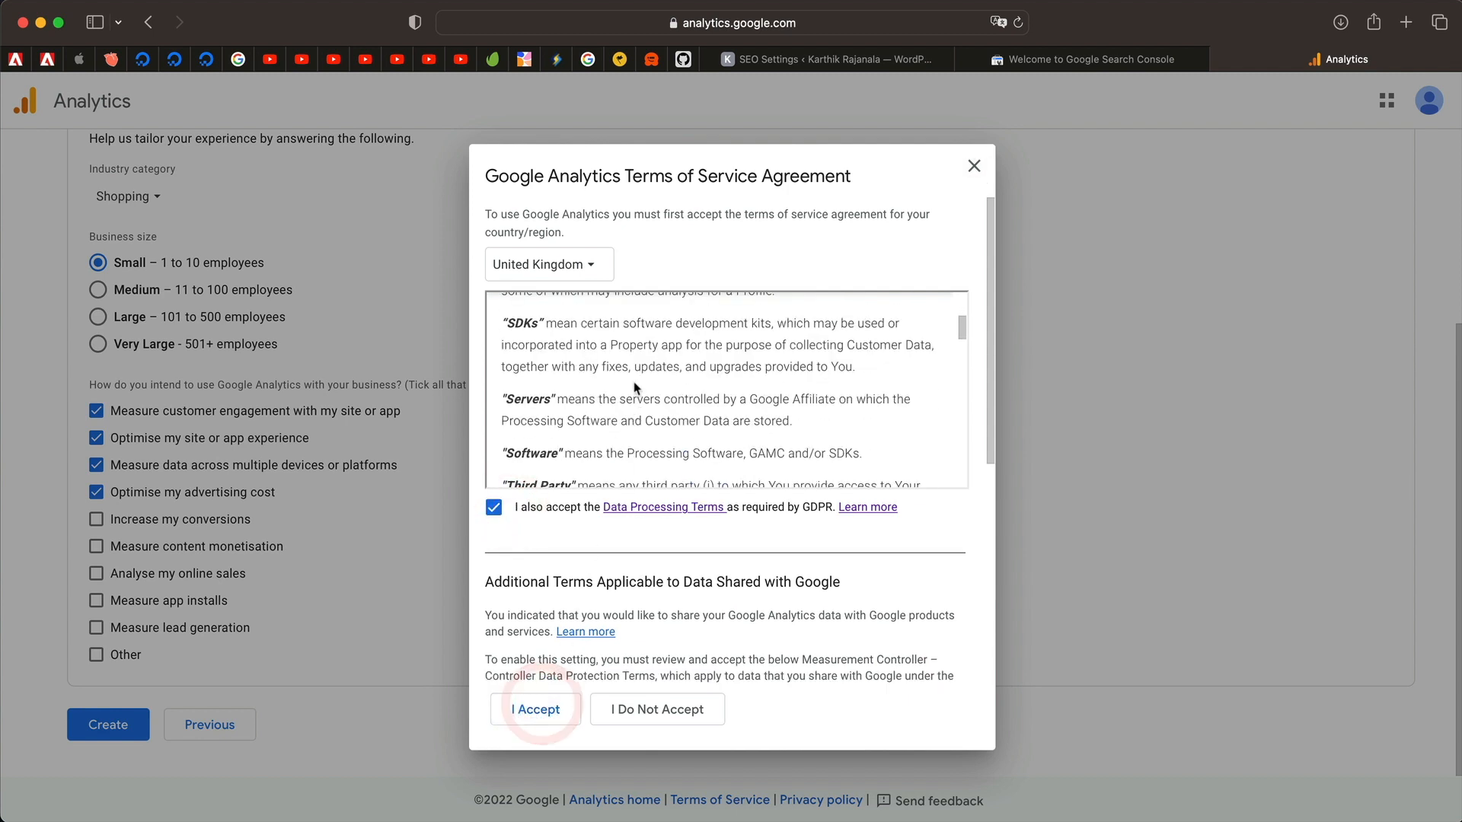
click(505, 605)
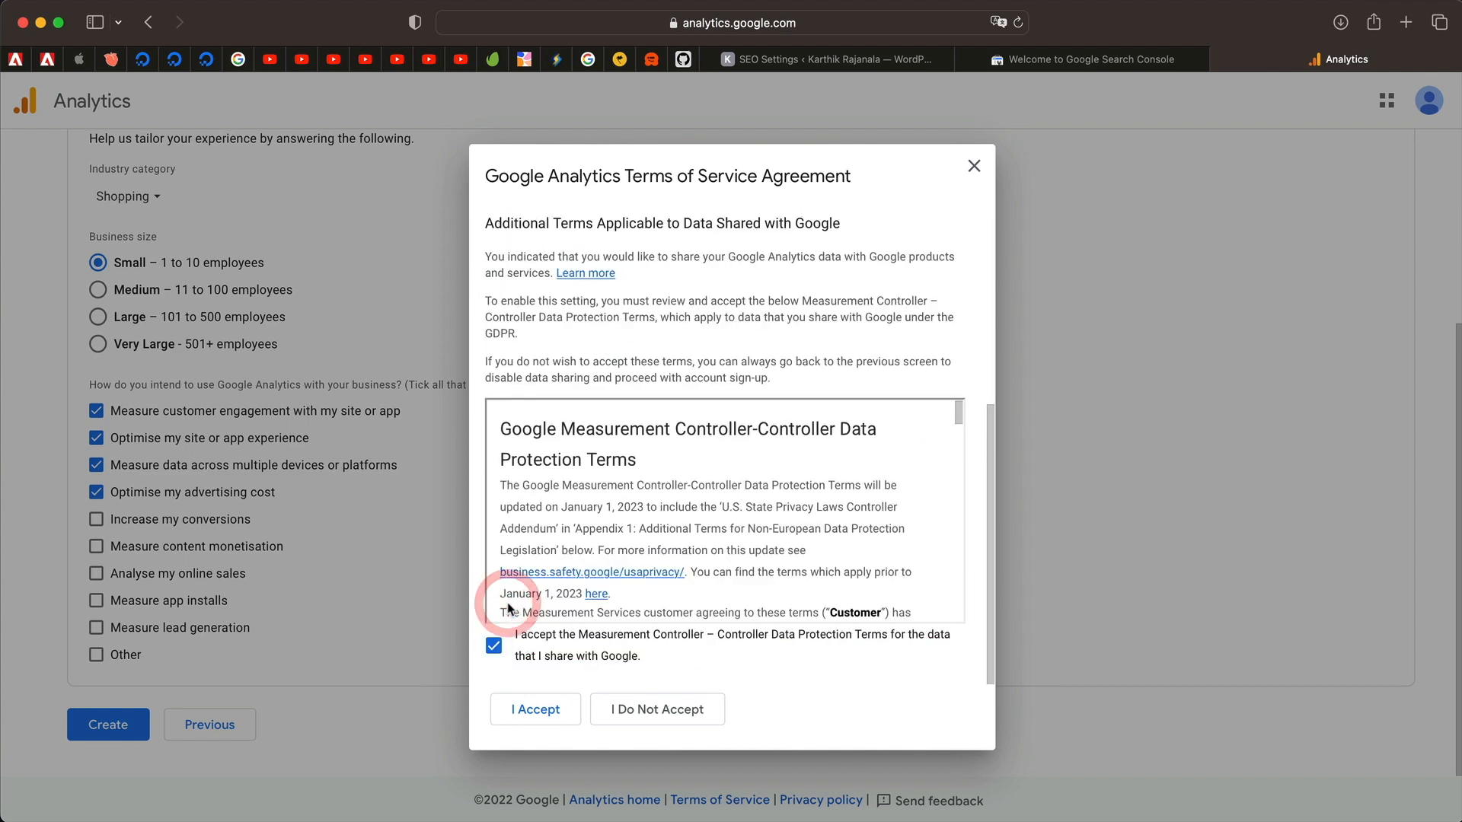
click(538, 708)
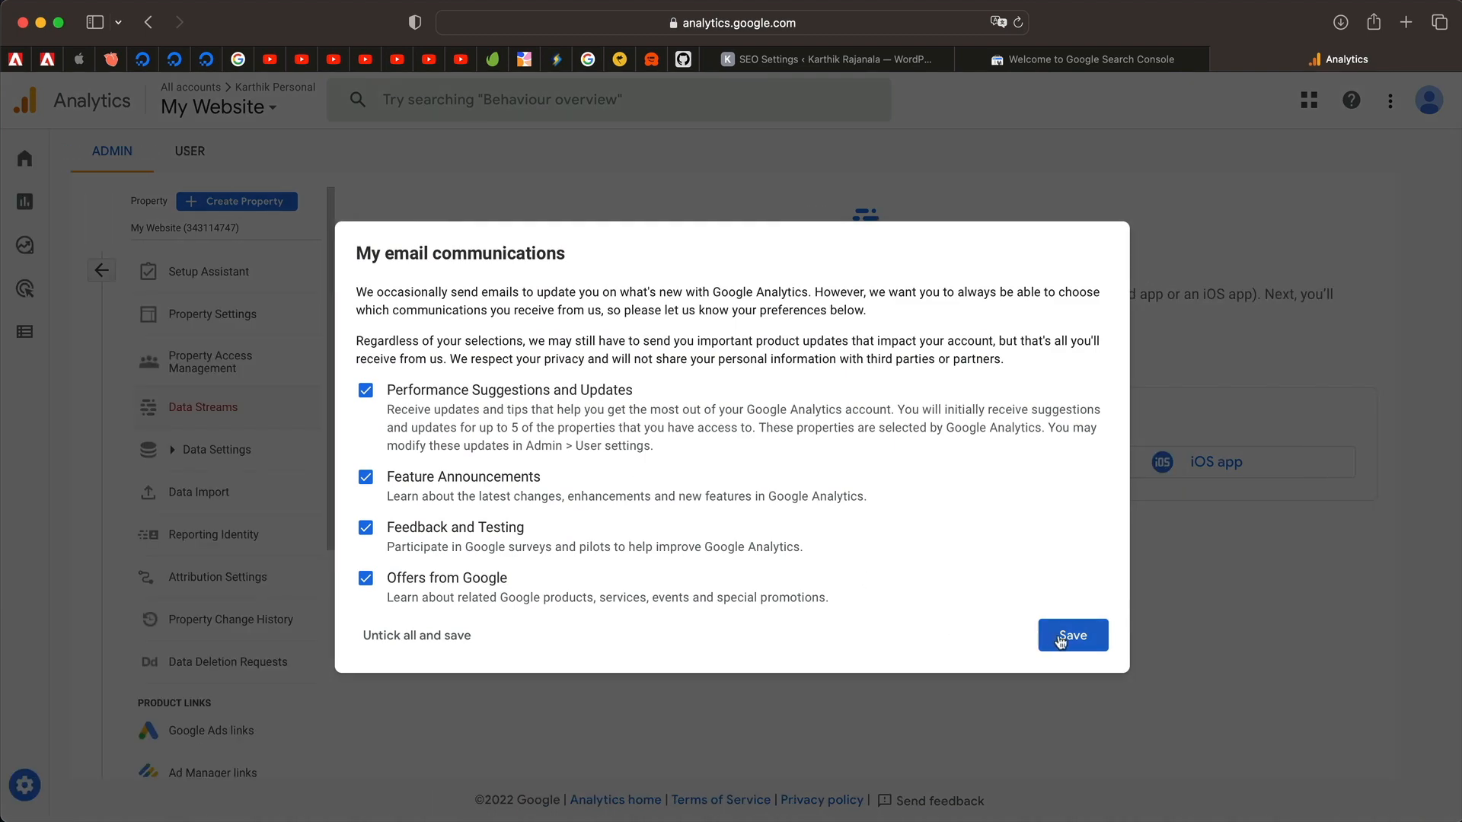
Save the email communication preferences, dismiss the GA4 tour, and return to WordPress.
click(1063, 638)
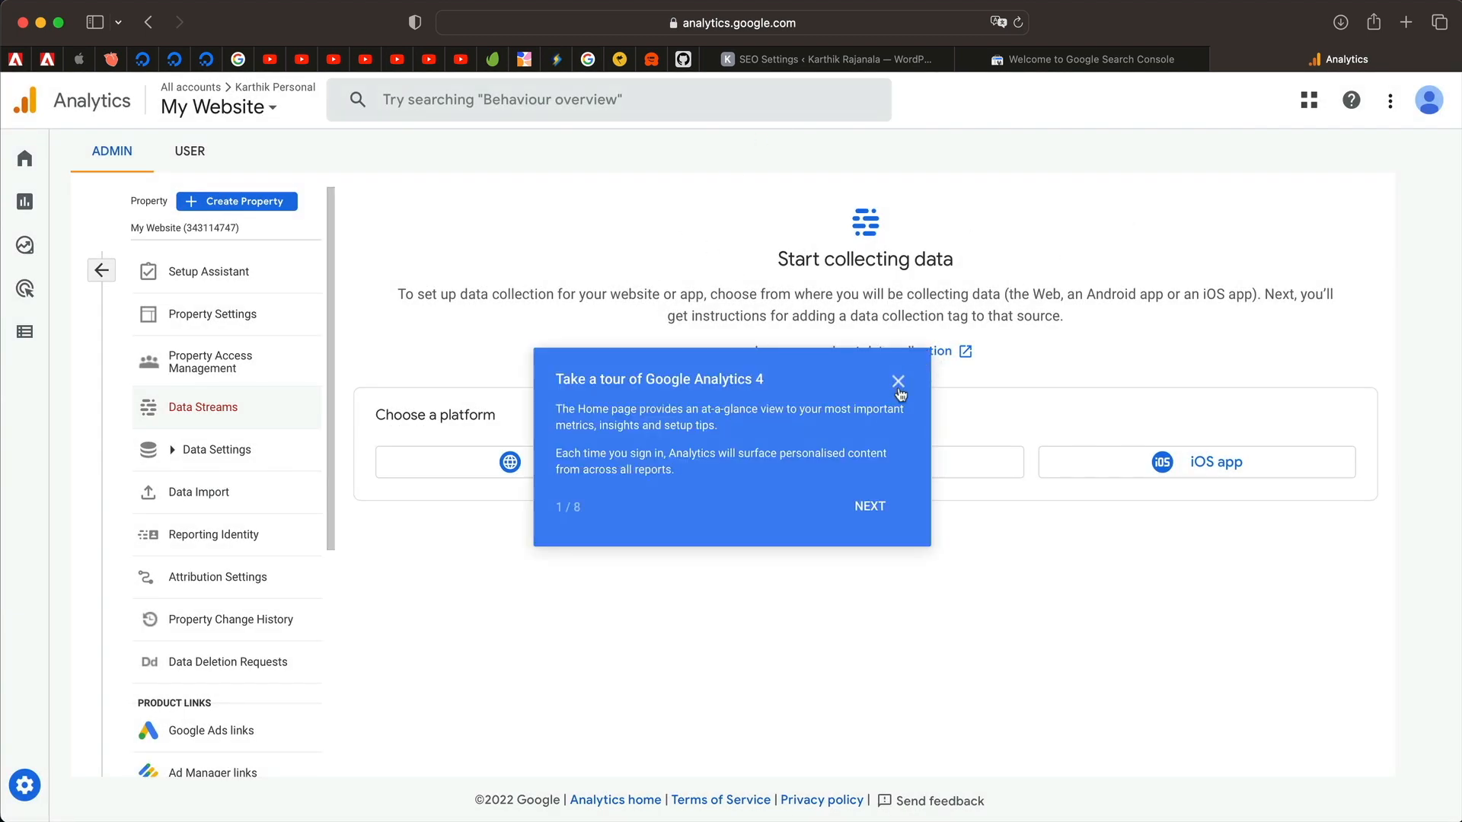
click(899, 382)
click(812, 66)
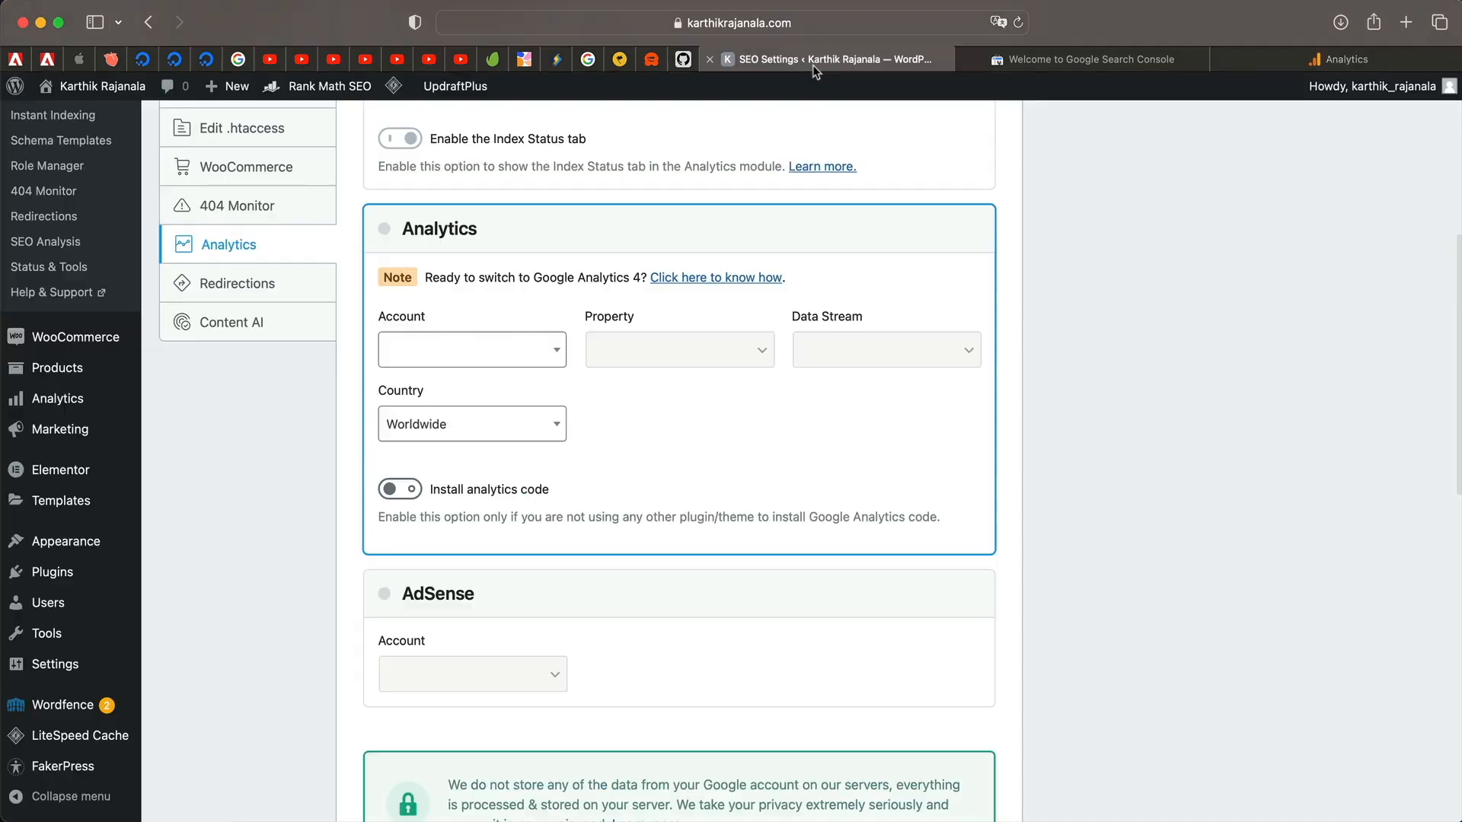
Save the Rank Math settings changes and scroll back to the Analytics section.
scroll(581, 434, down, 10)
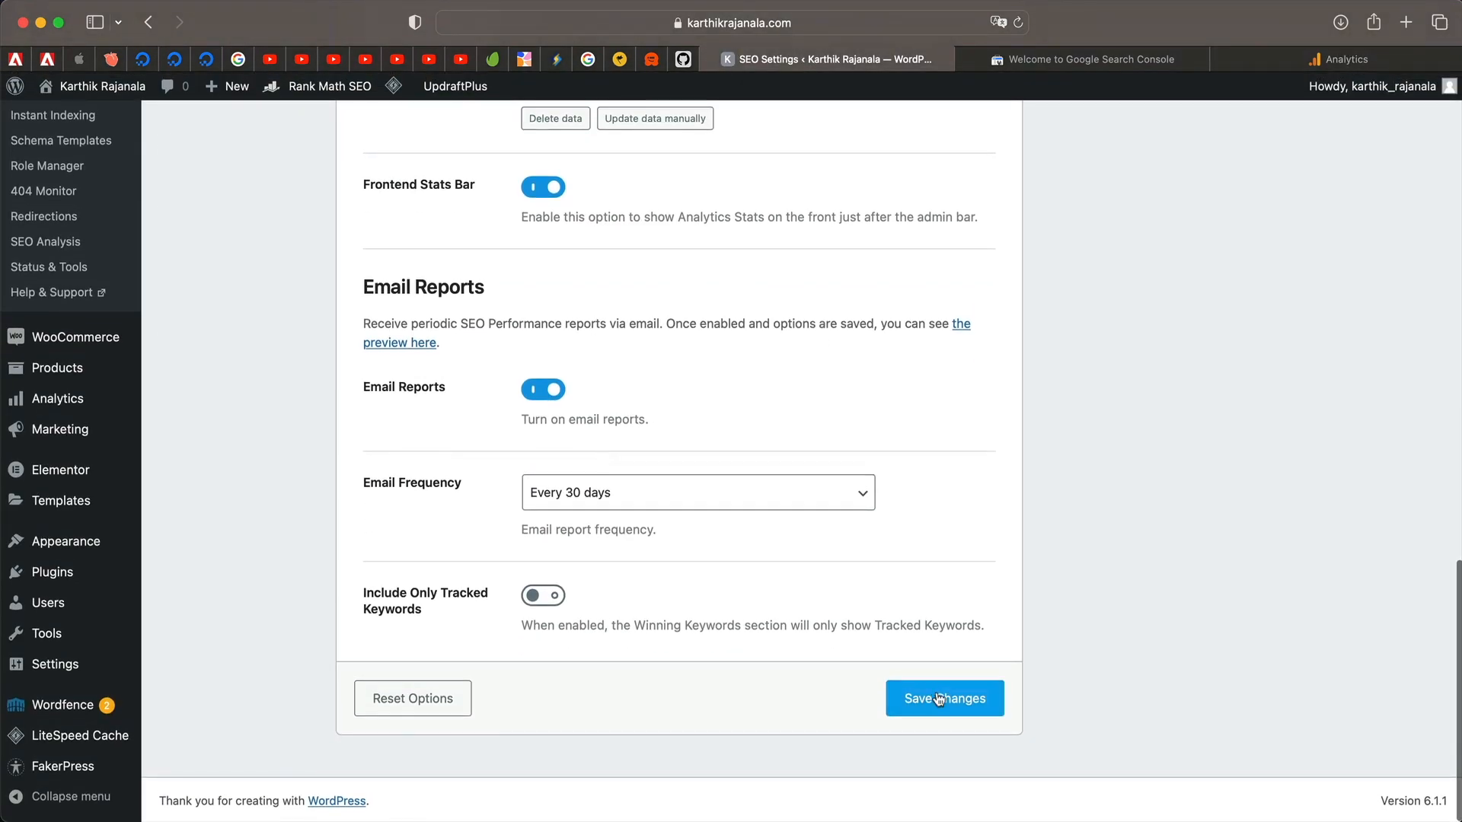
click(936, 697)
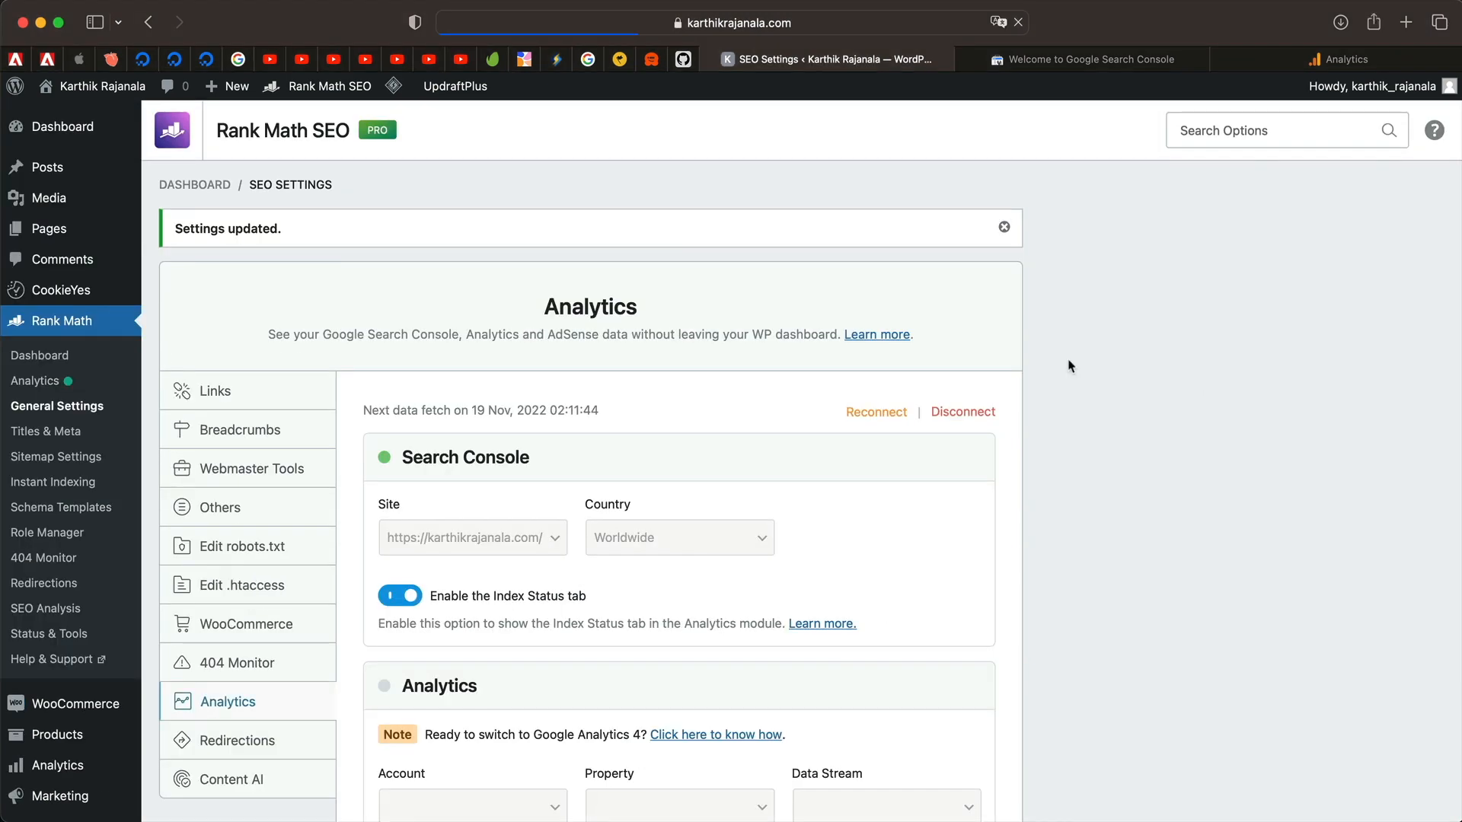
scroll(804, 381, down, 7)
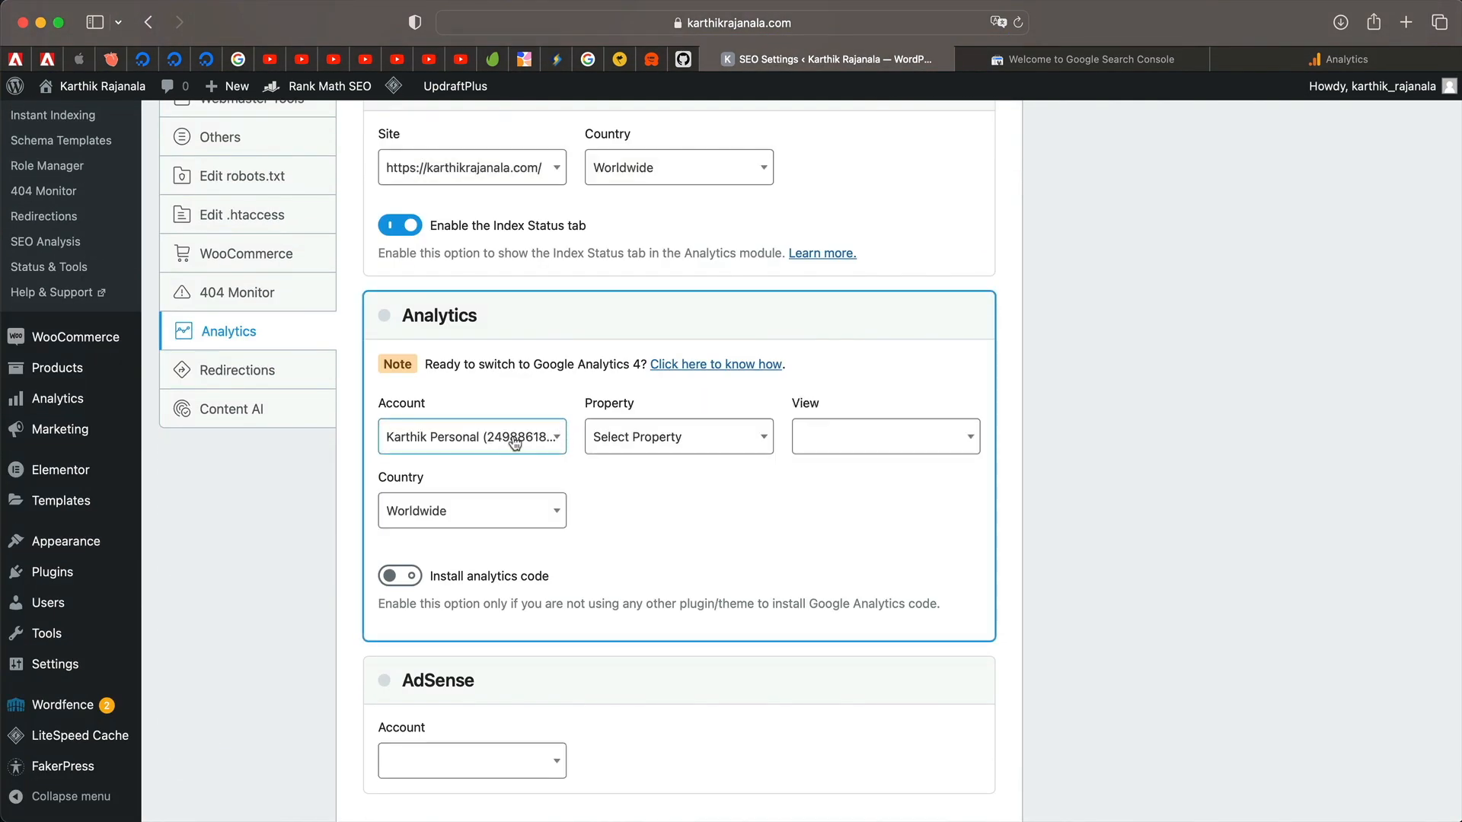
Choose to create a new GA4 property and confirm it.
click(516, 442)
click(516, 442)
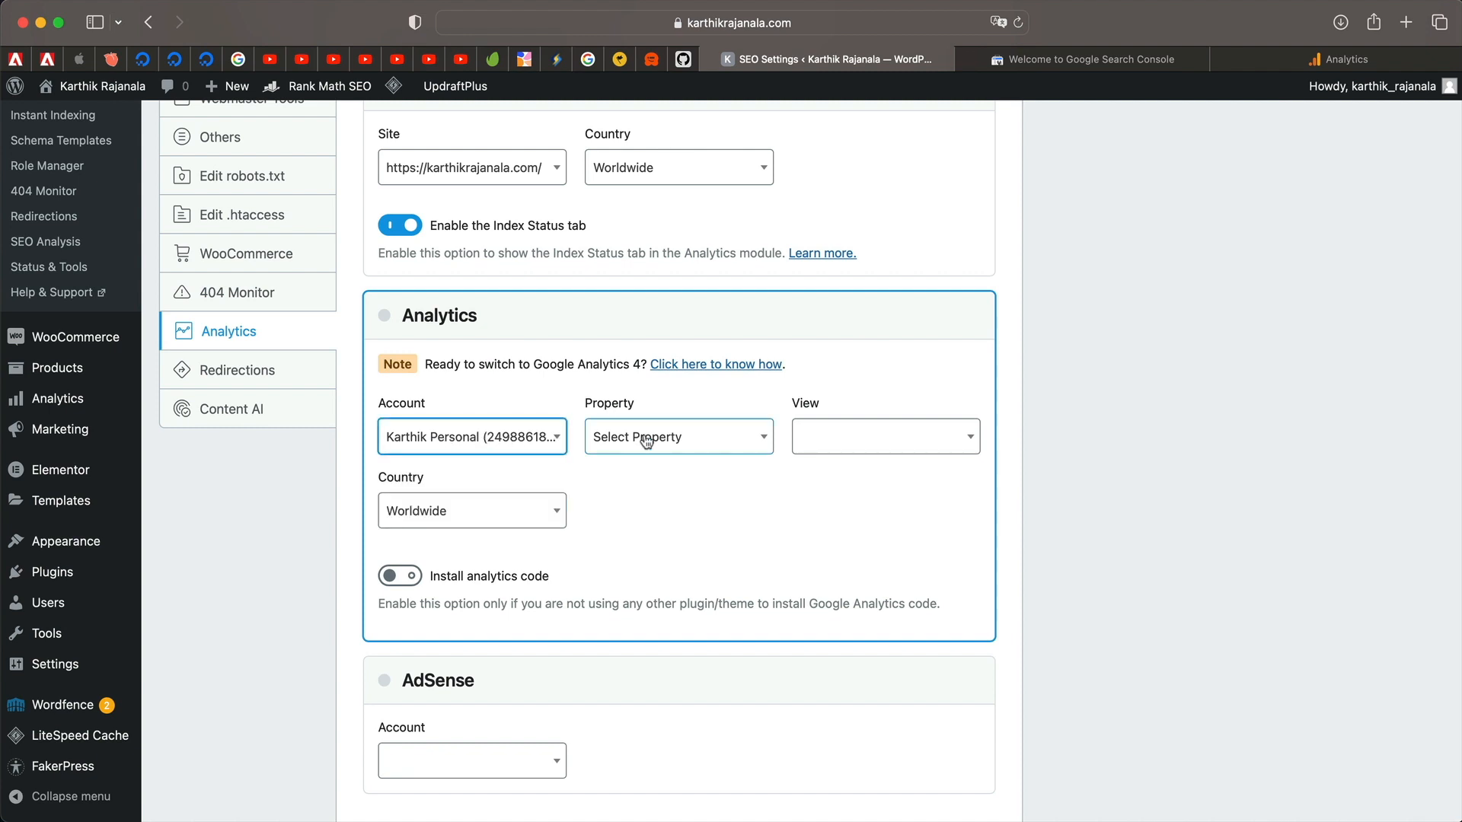
click(646, 442)
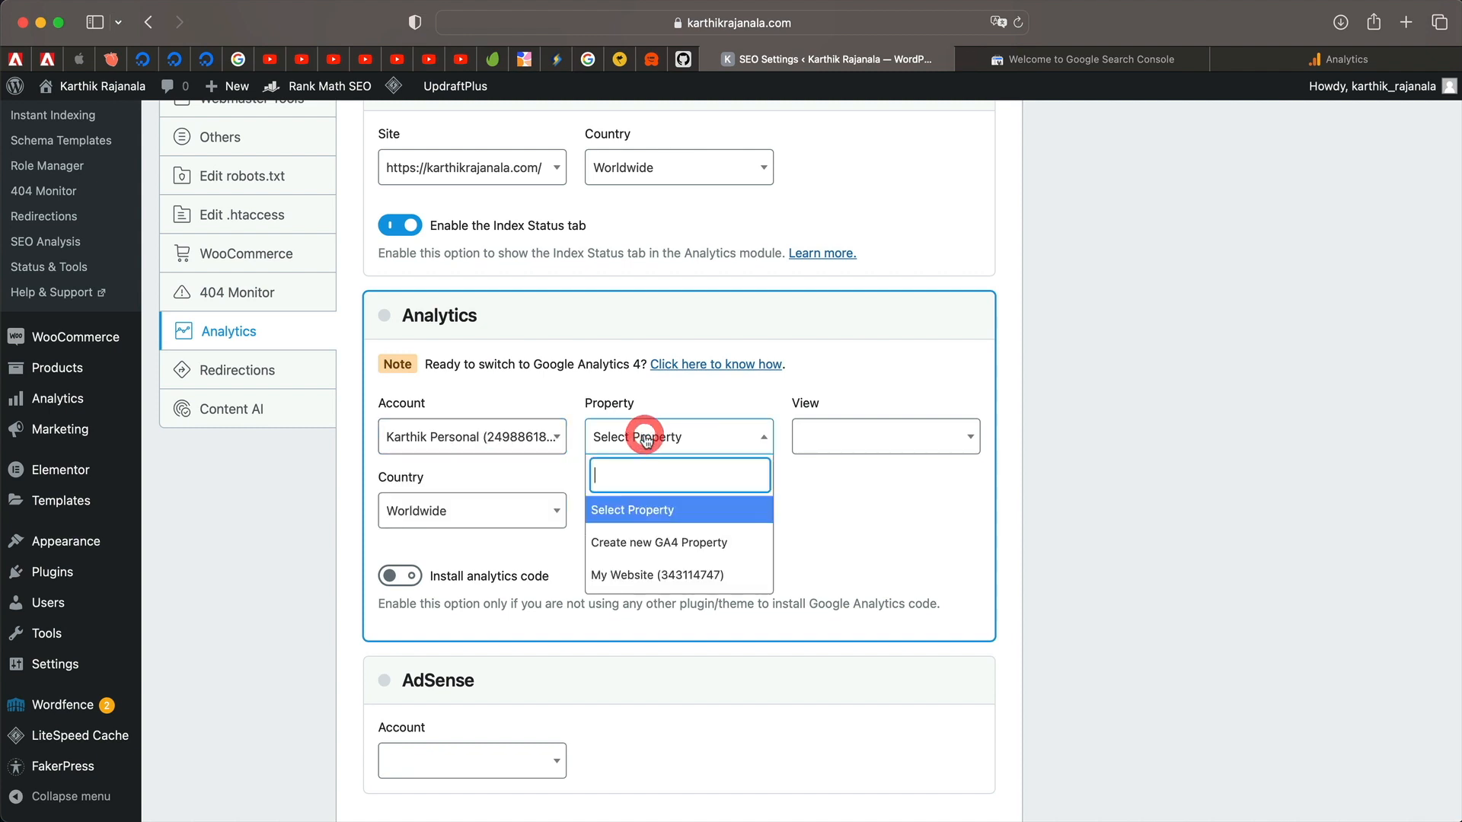
click(635, 573)
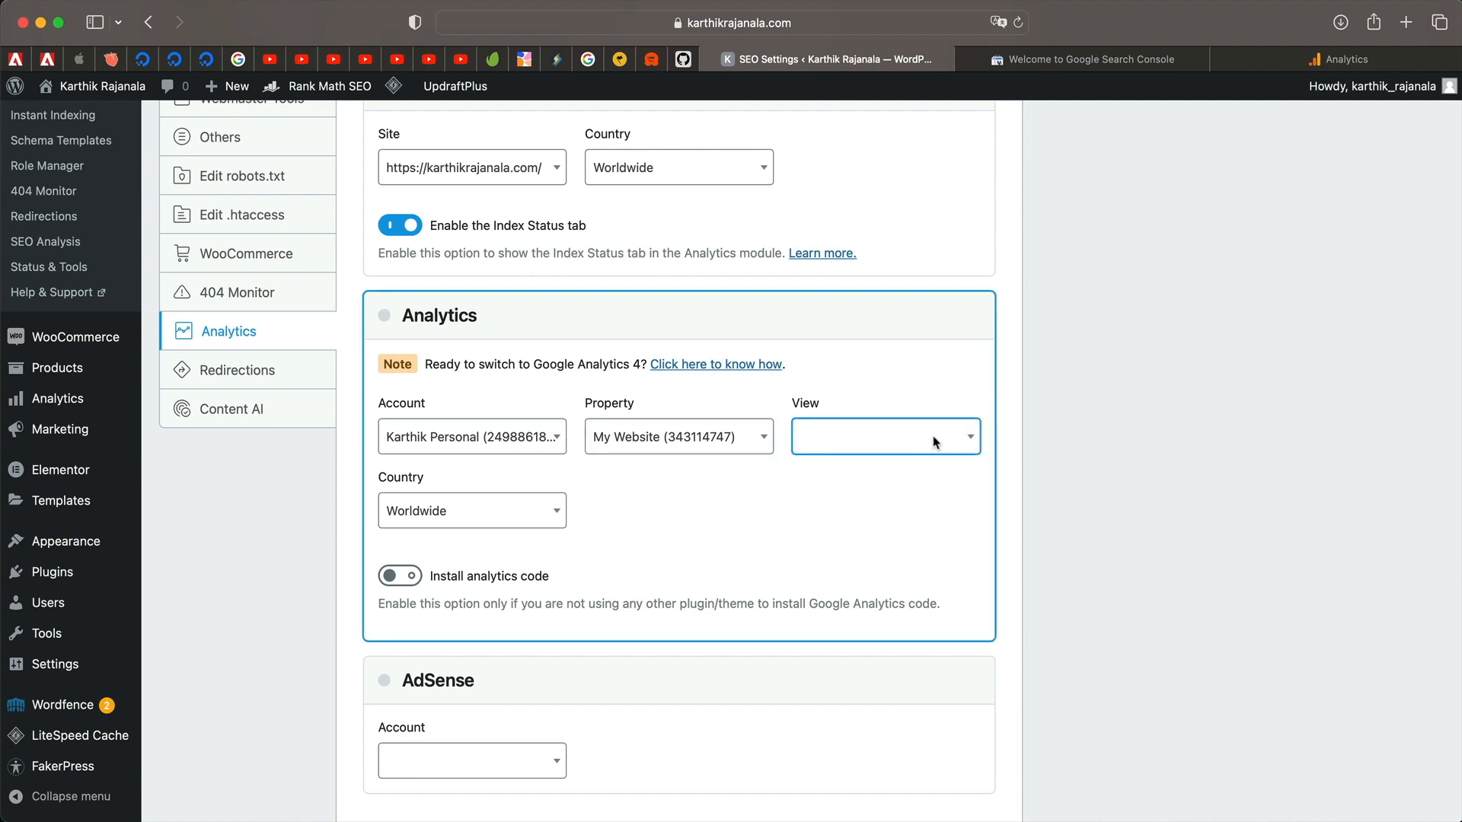
click(697, 440)
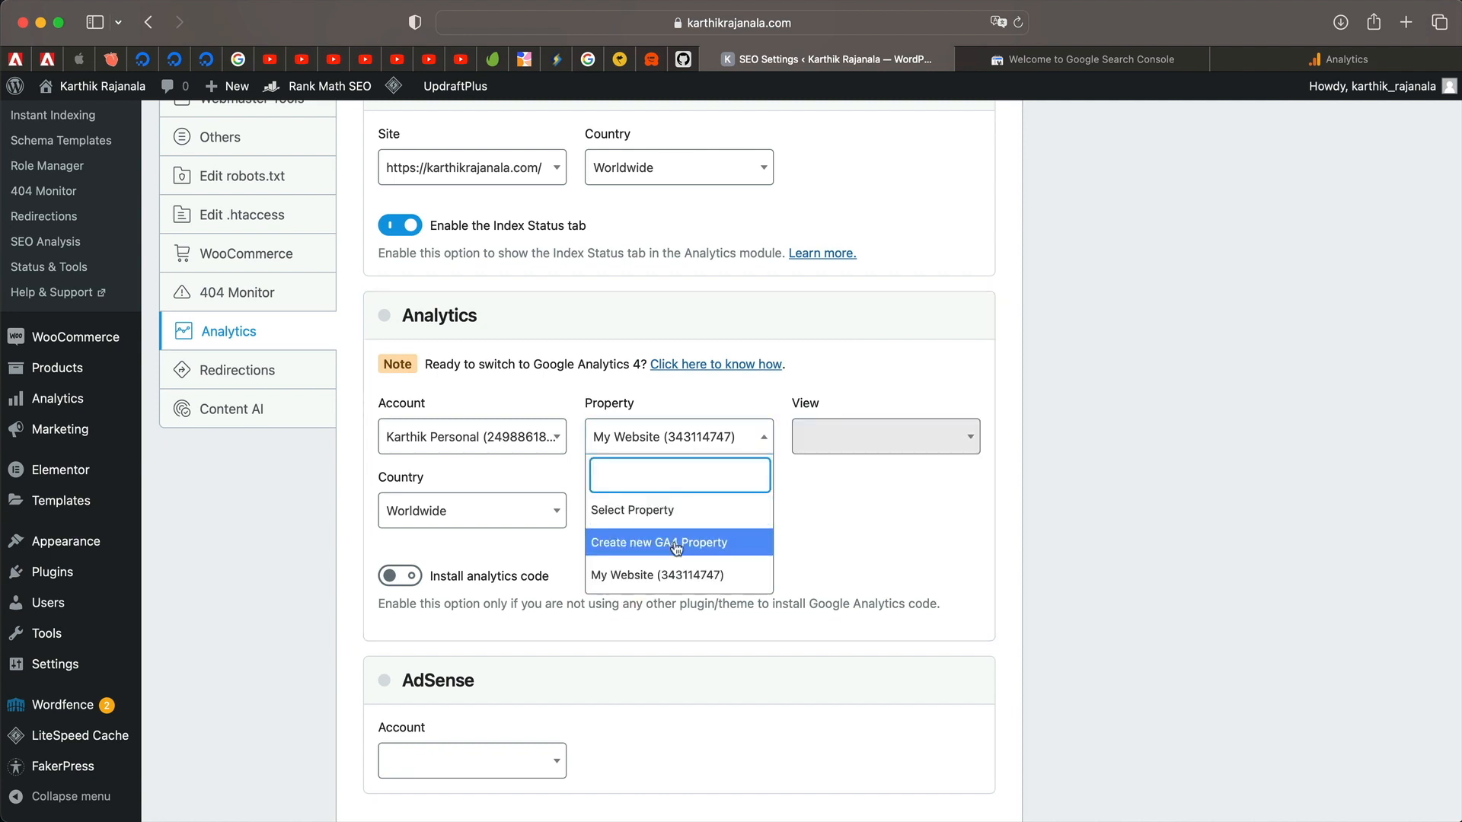
click(676, 543)
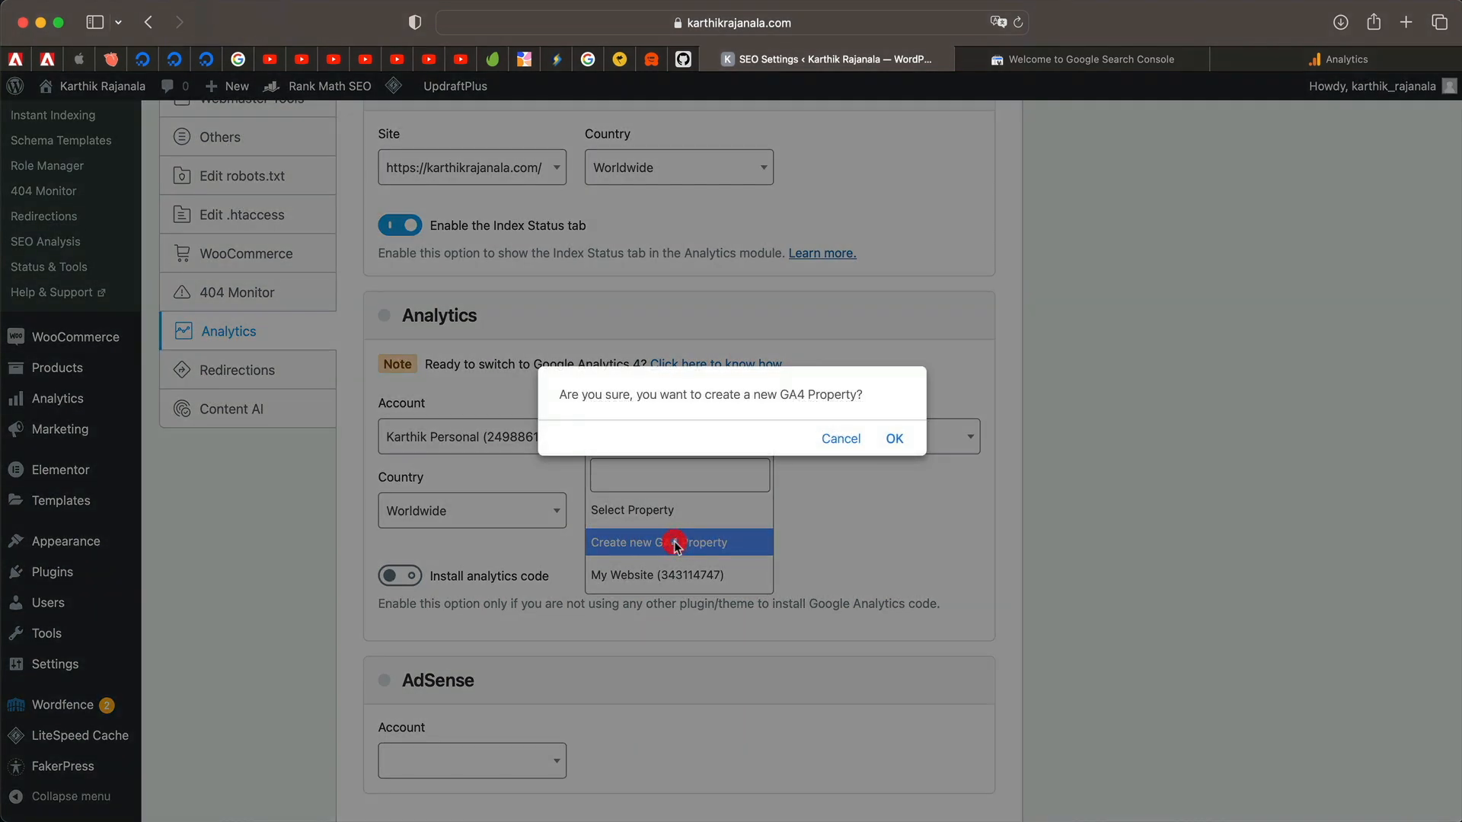
click(906, 440)
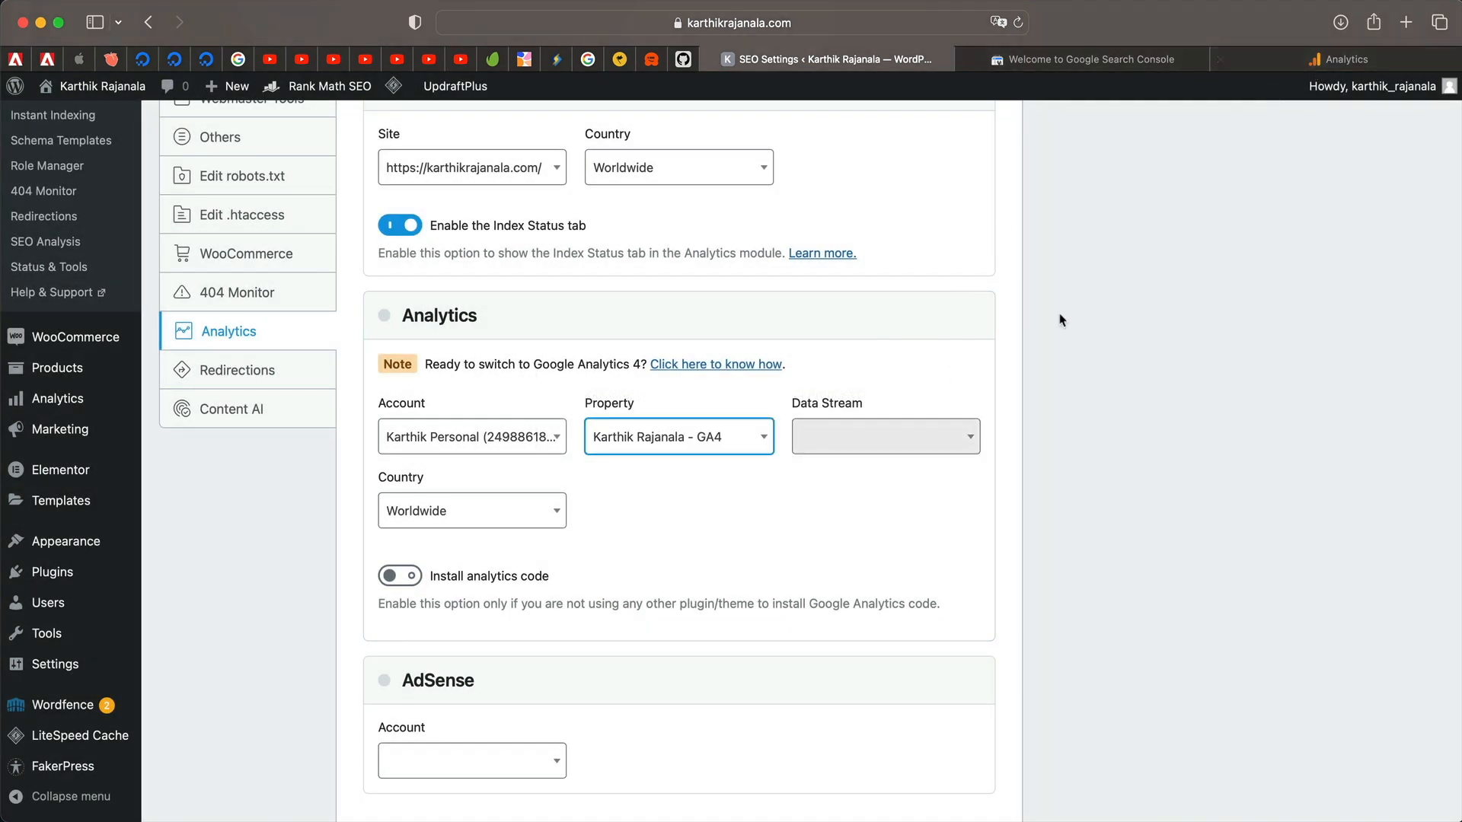
Select the Website data stream and open the country list.
click(966, 439)
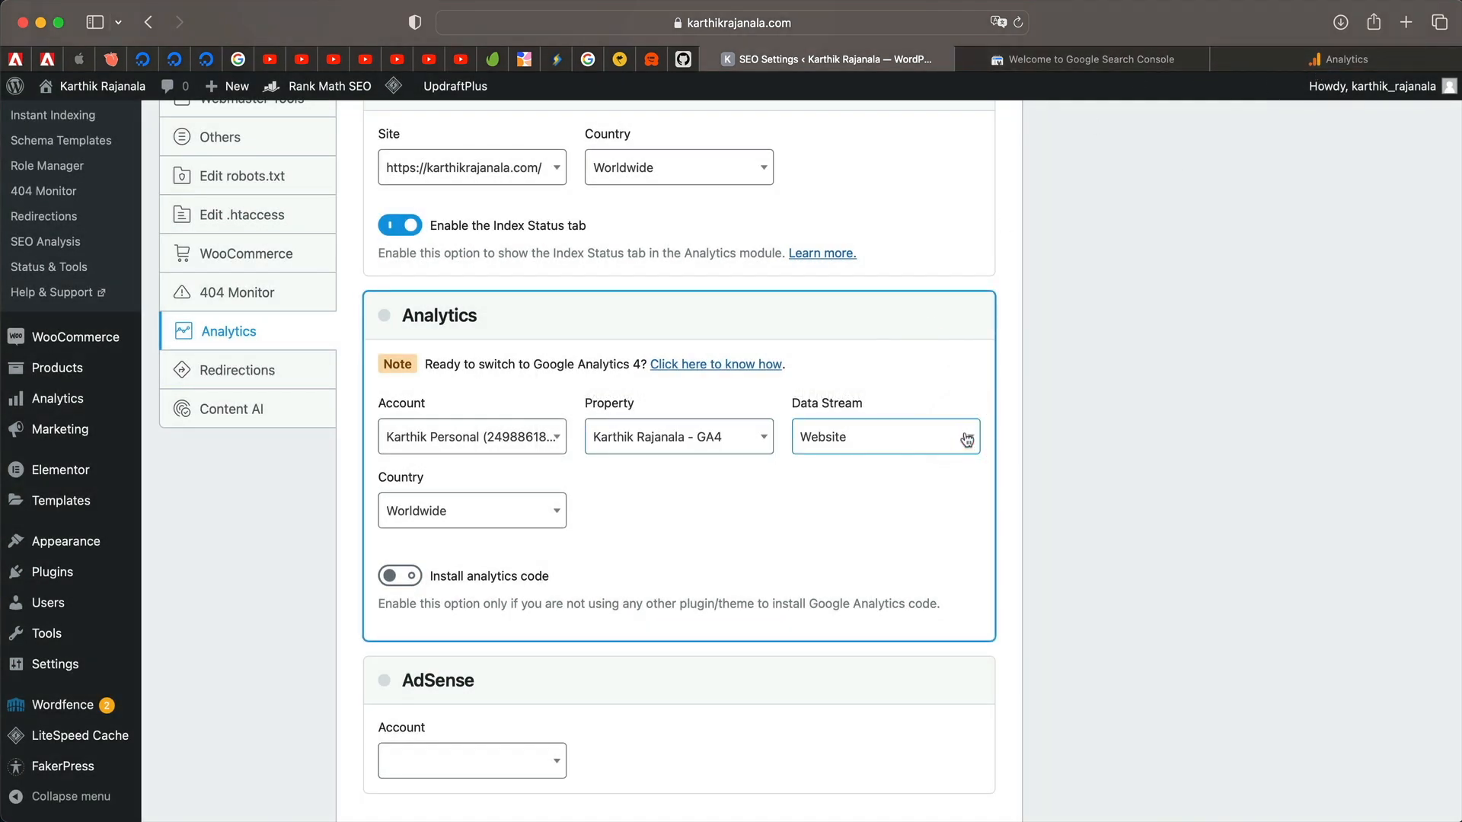
click(916, 444)
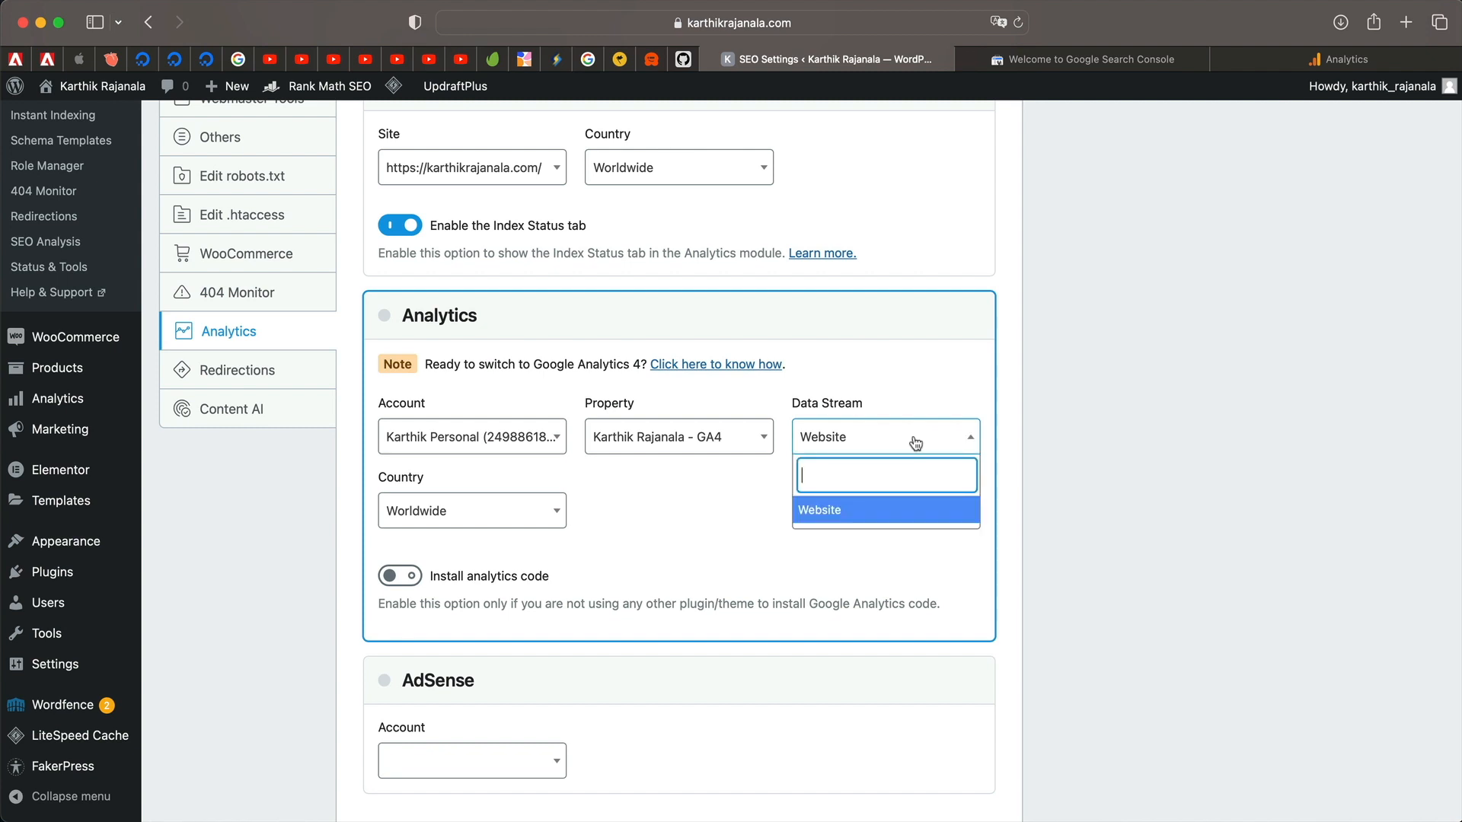
click(887, 510)
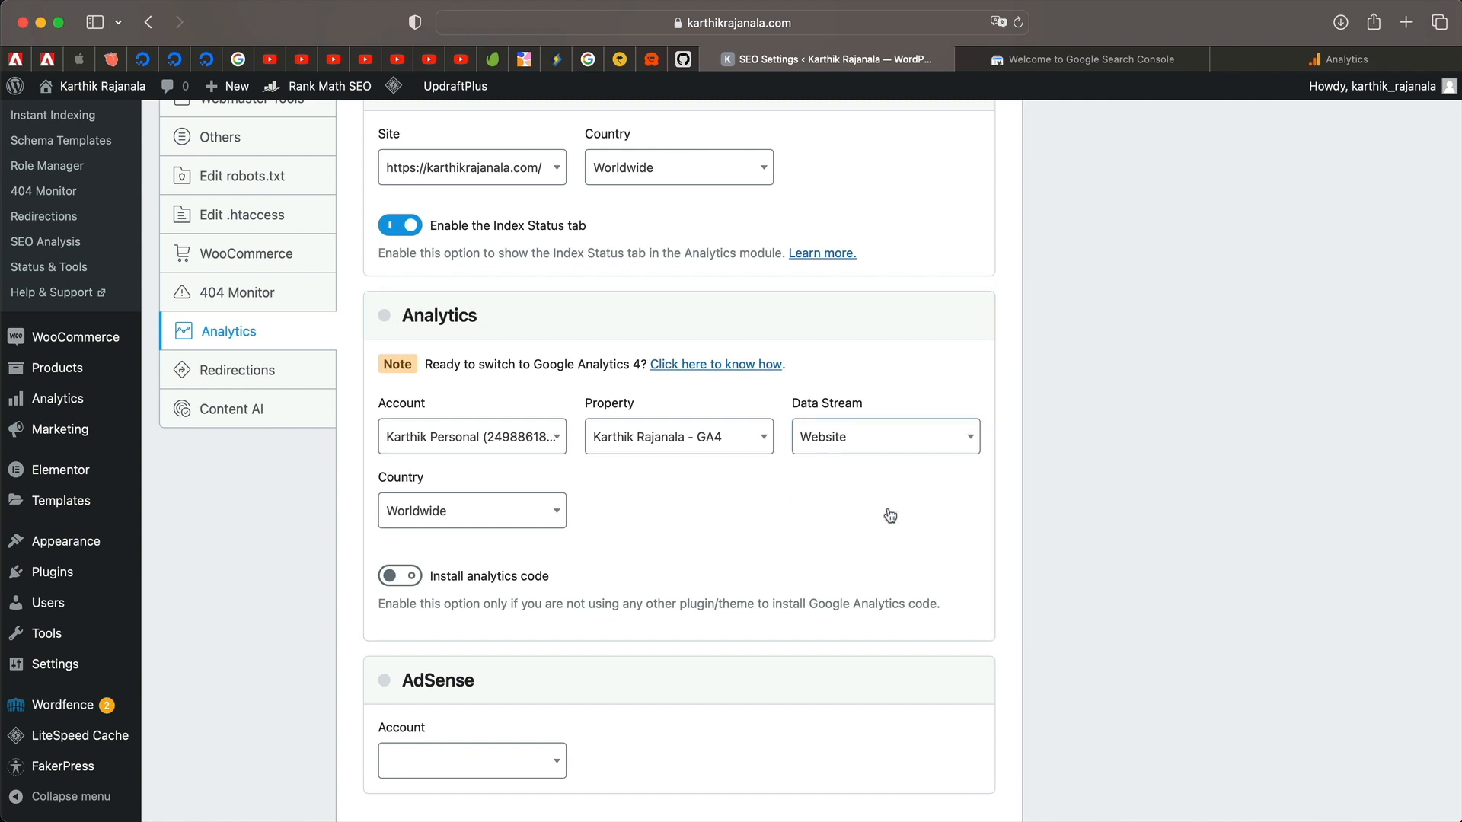
click(494, 519)
click(494, 518)
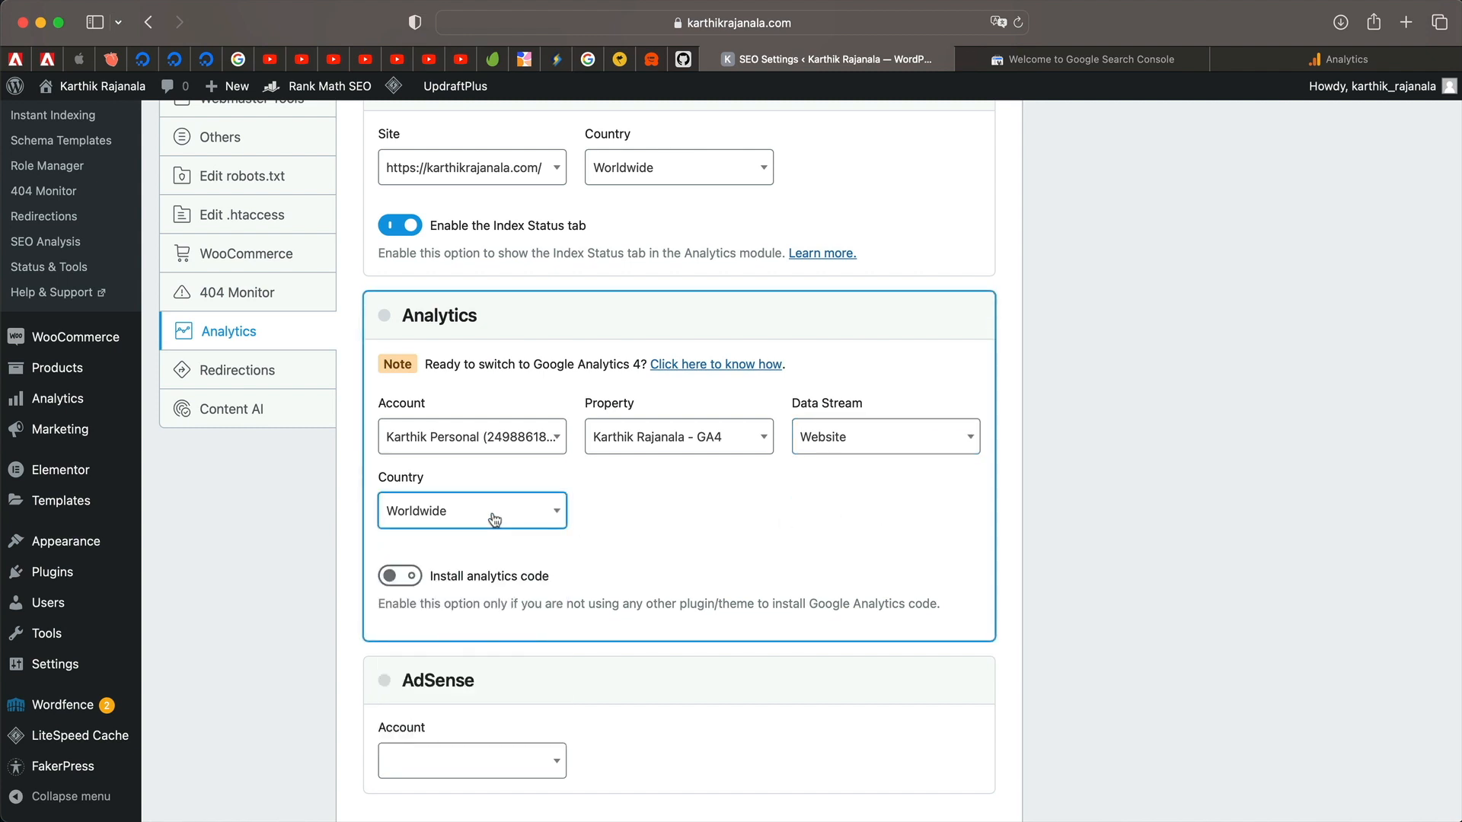
click(495, 519)
click(494, 518)
click(498, 515)
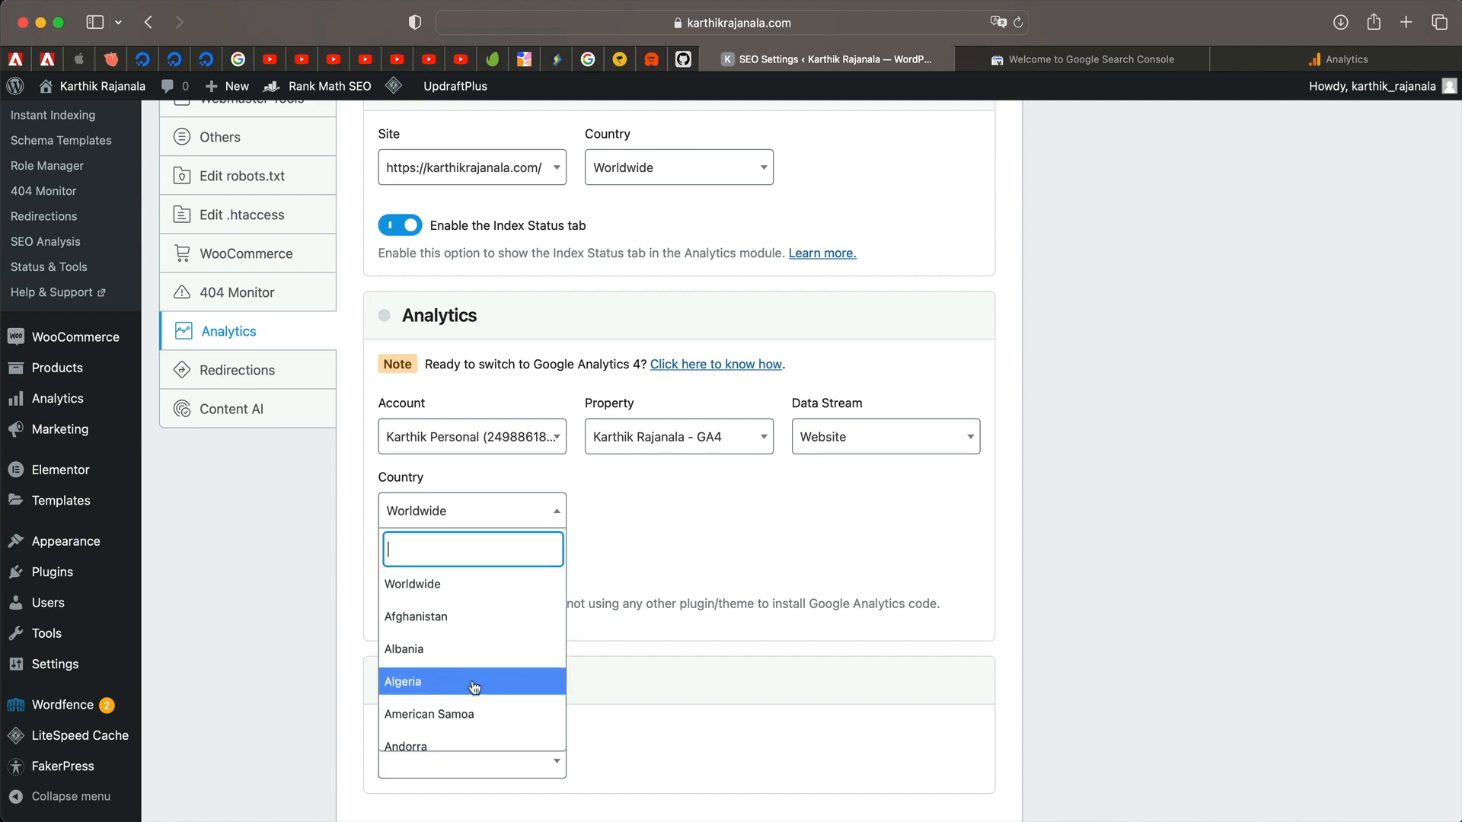
scroll(474, 686, down, 20)
scroll(505, 610, up, 20)
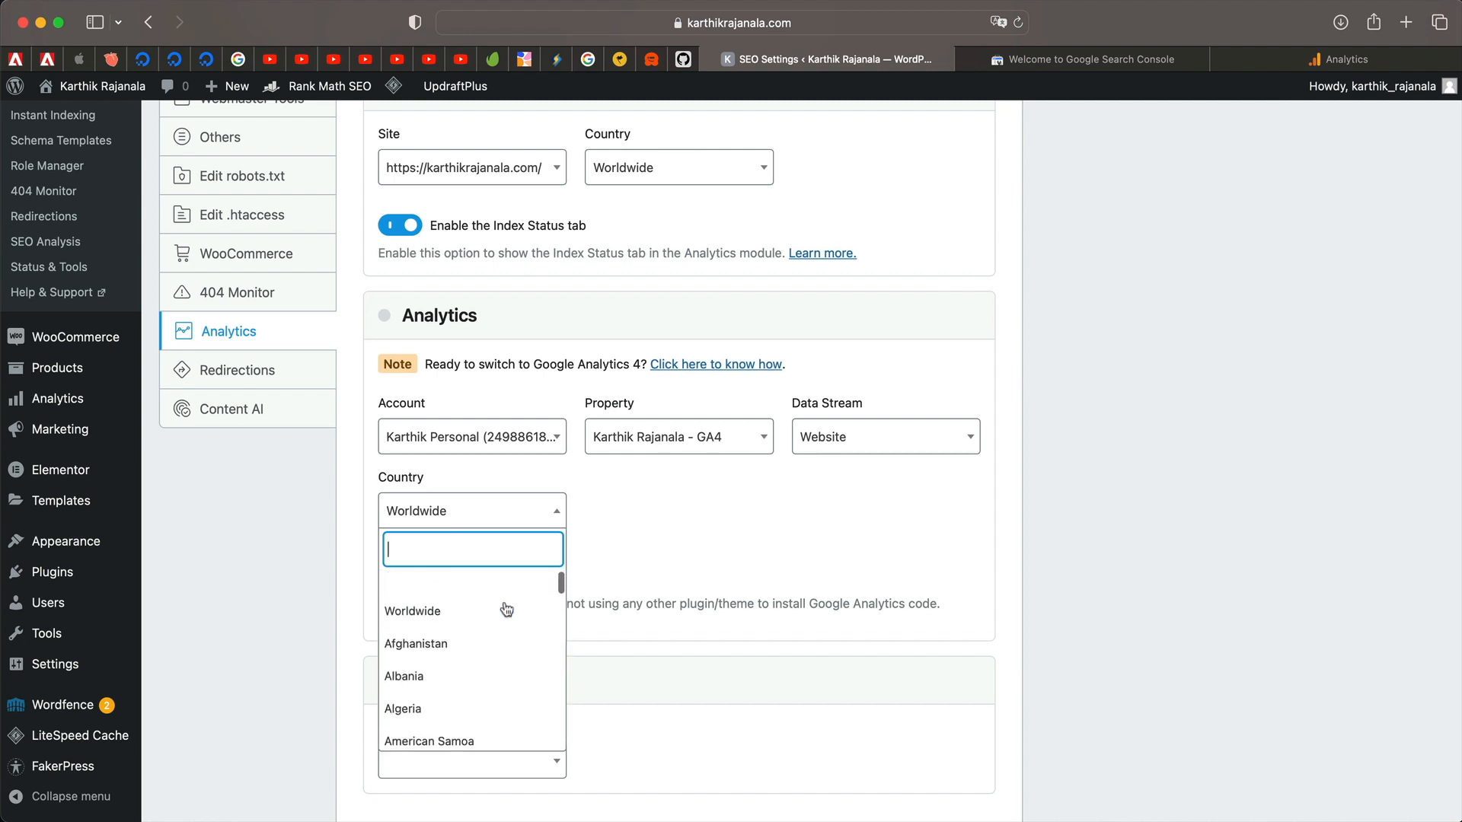
click(506, 606)
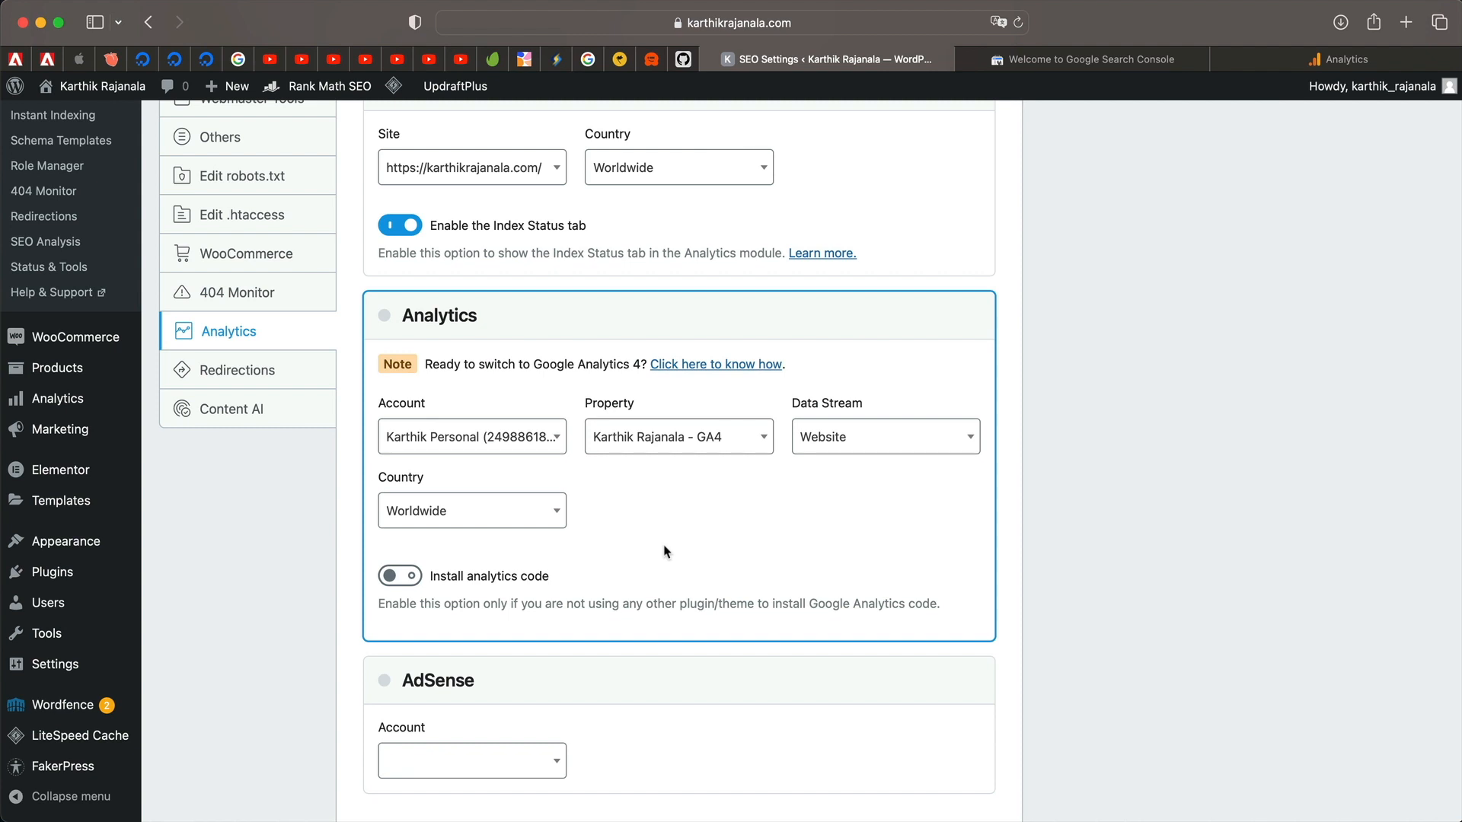
scroll(666, 548, down, 2)
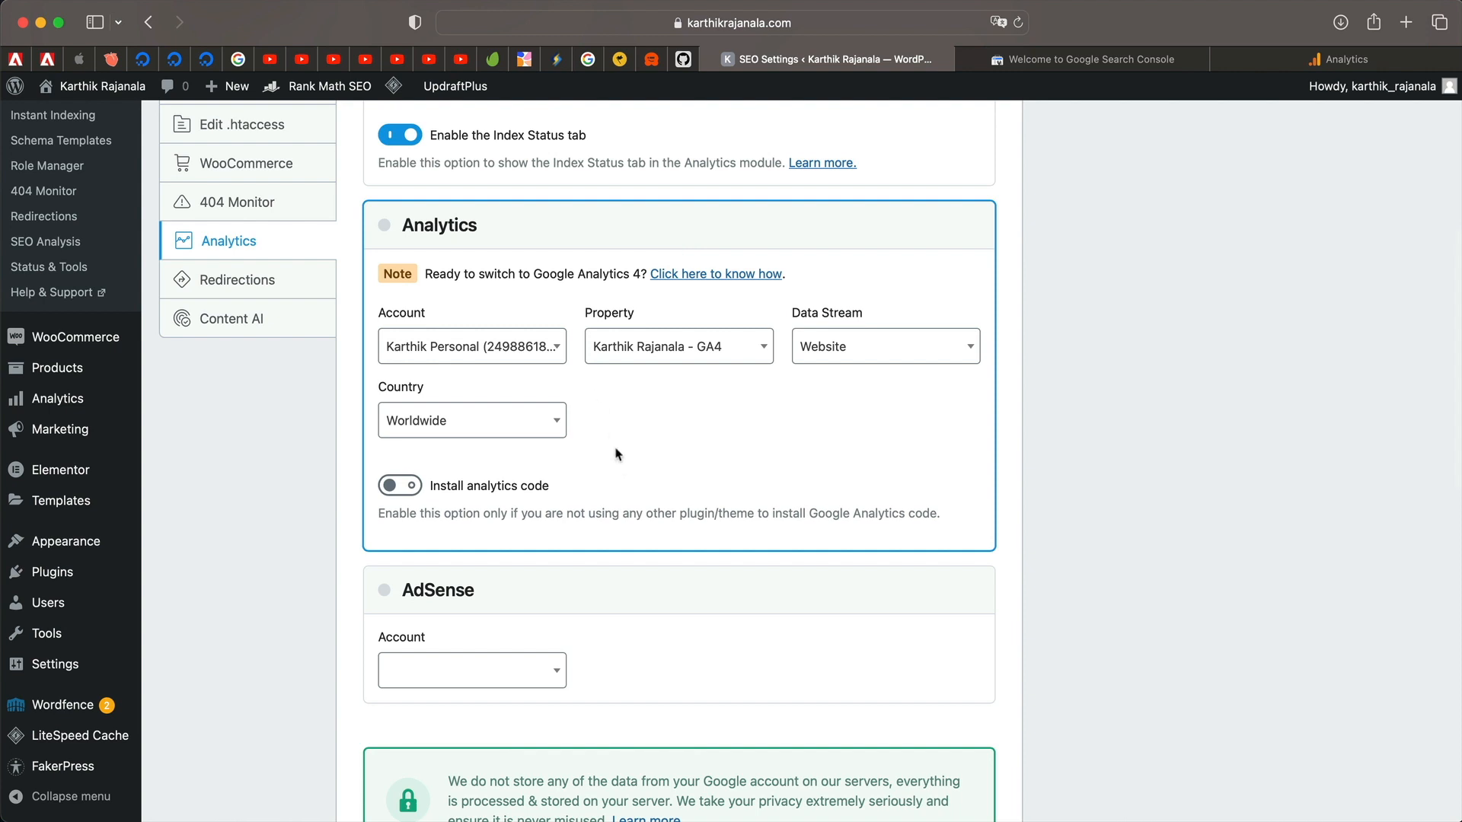
Turn on Install analytics code and Self-Hosted Analytics JS File, leaving Anonymize IP off.
click(409, 495)
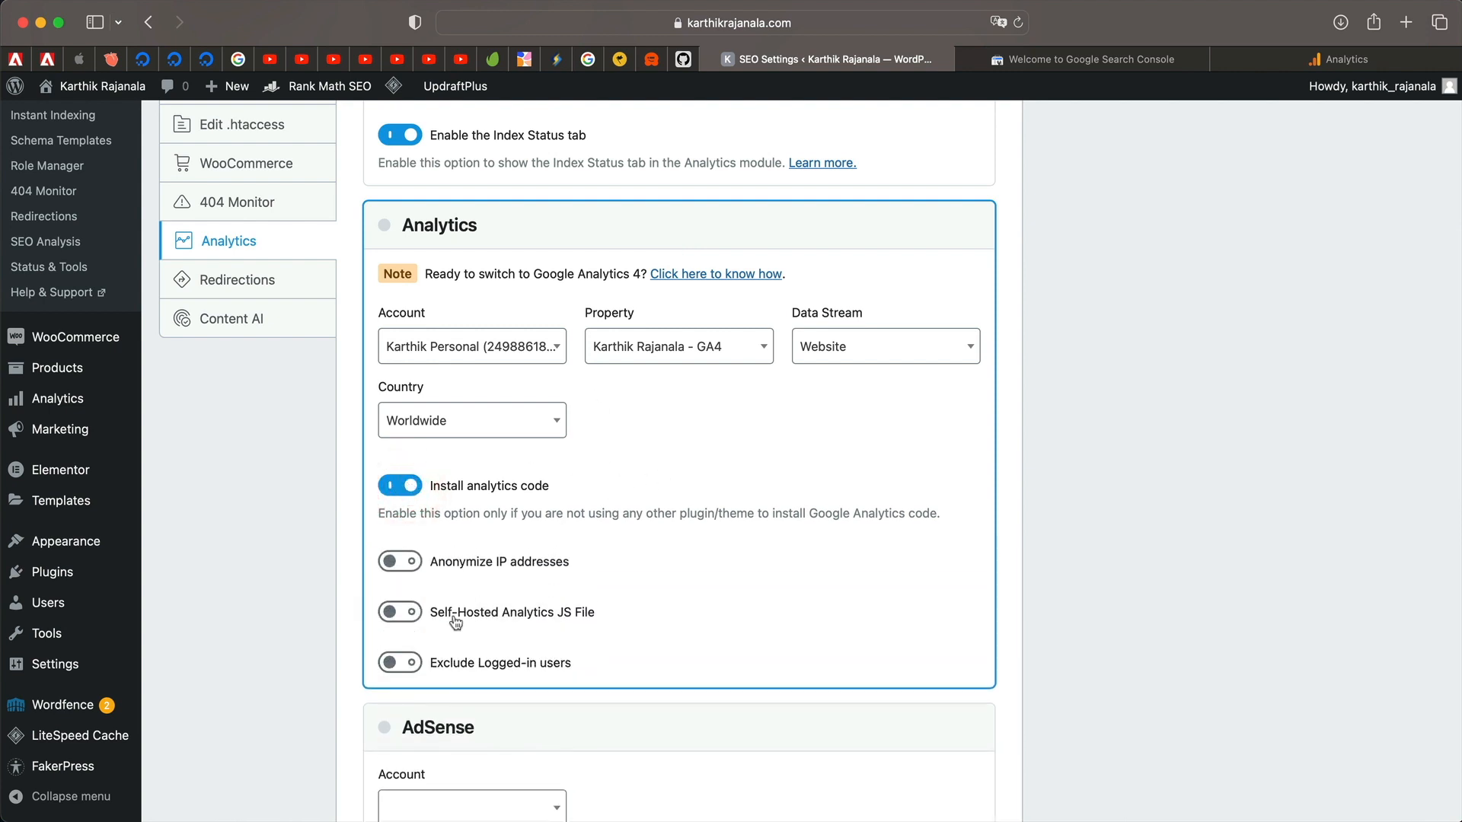
scroll(456, 621, down, 2)
click(391, 517)
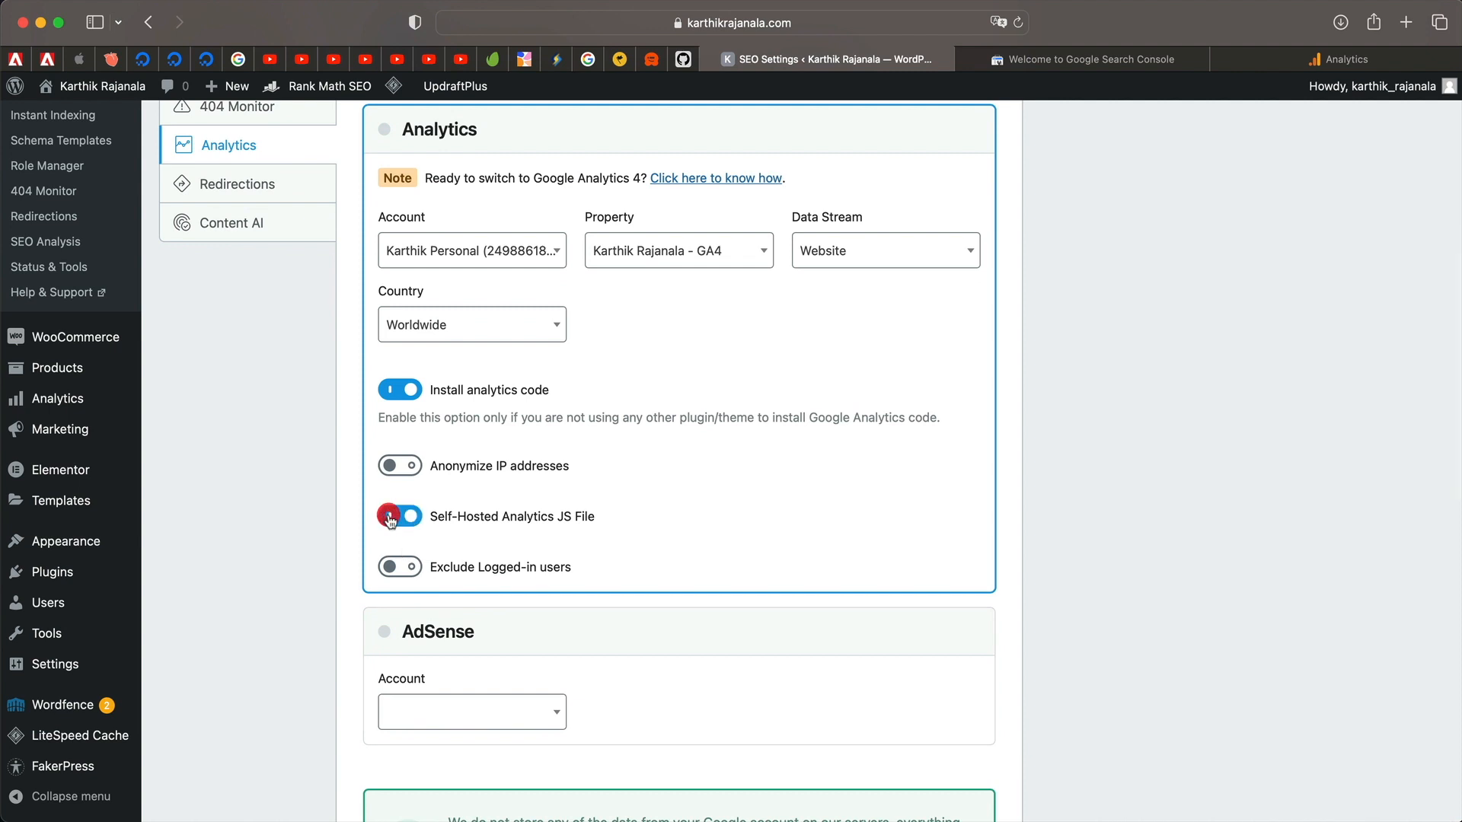
click(399, 474)
click(406, 472)
scroll(402, 529, down, 7)
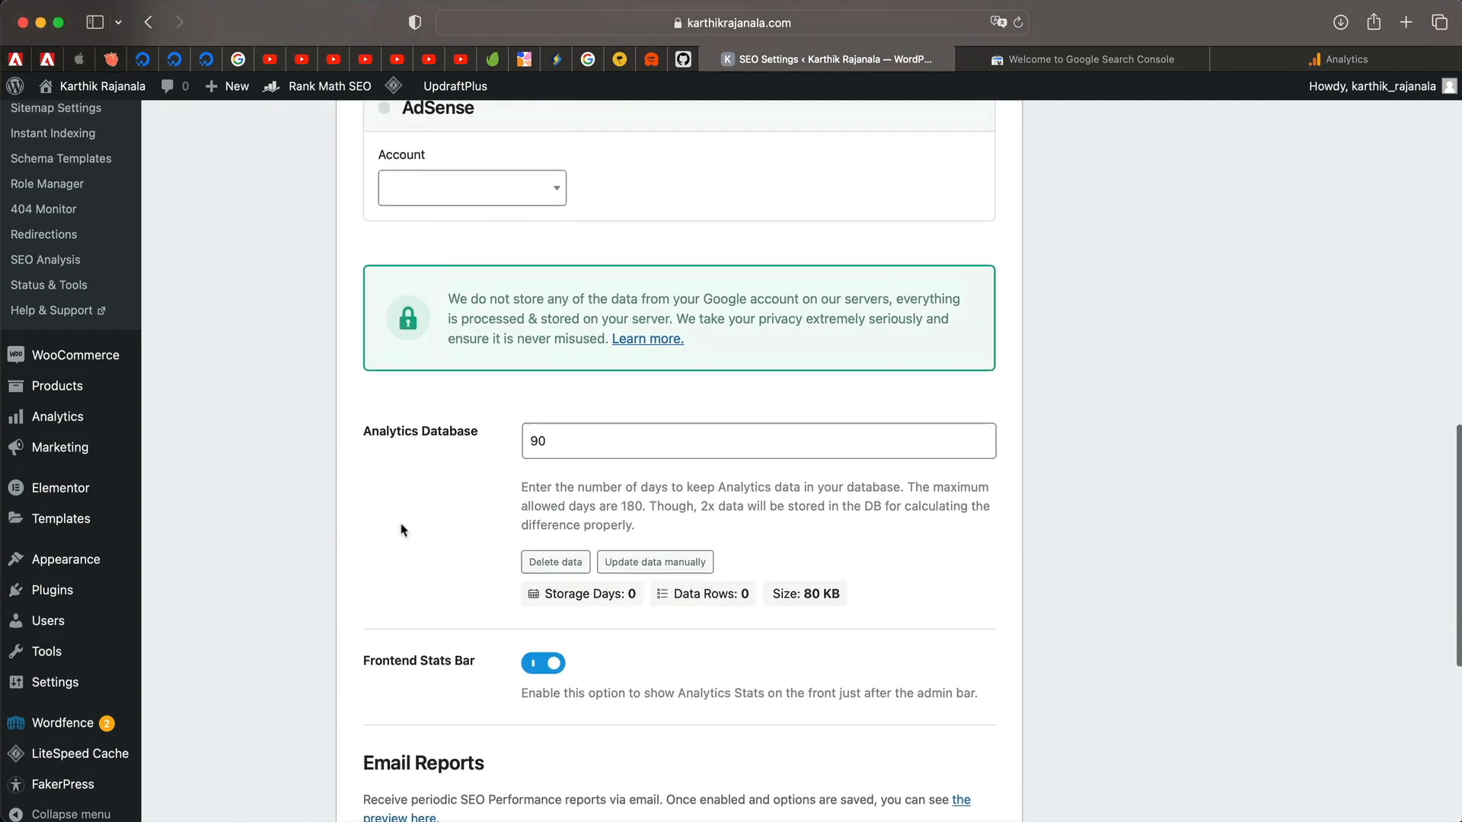
scroll(402, 529, up, 4)
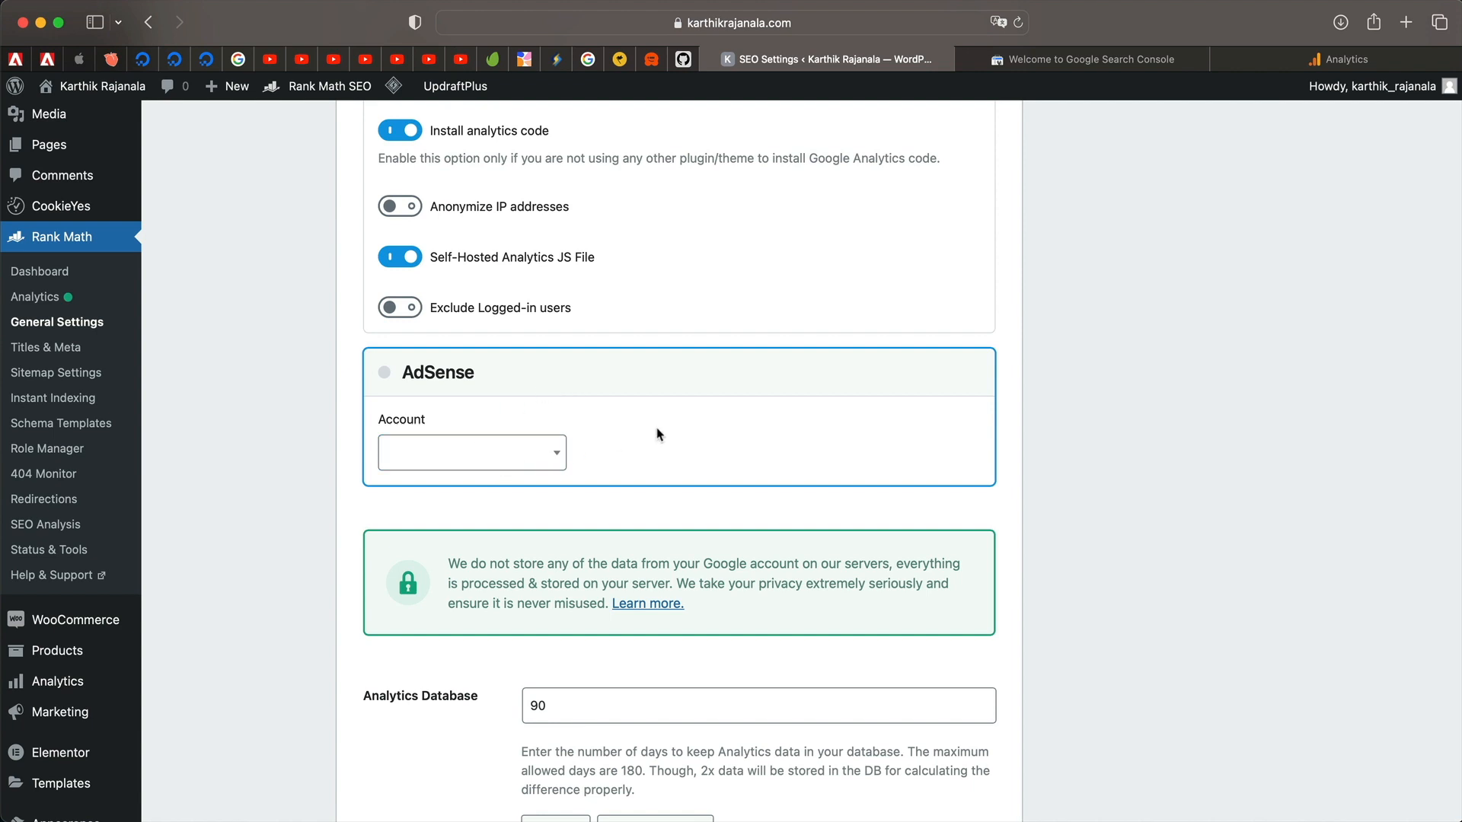
Review the Analytics Database retention setting of 90 days.
scroll(660, 434, down, 5)
triple_click(588, 347)
double_click(588, 347)
triple_click(589, 347)
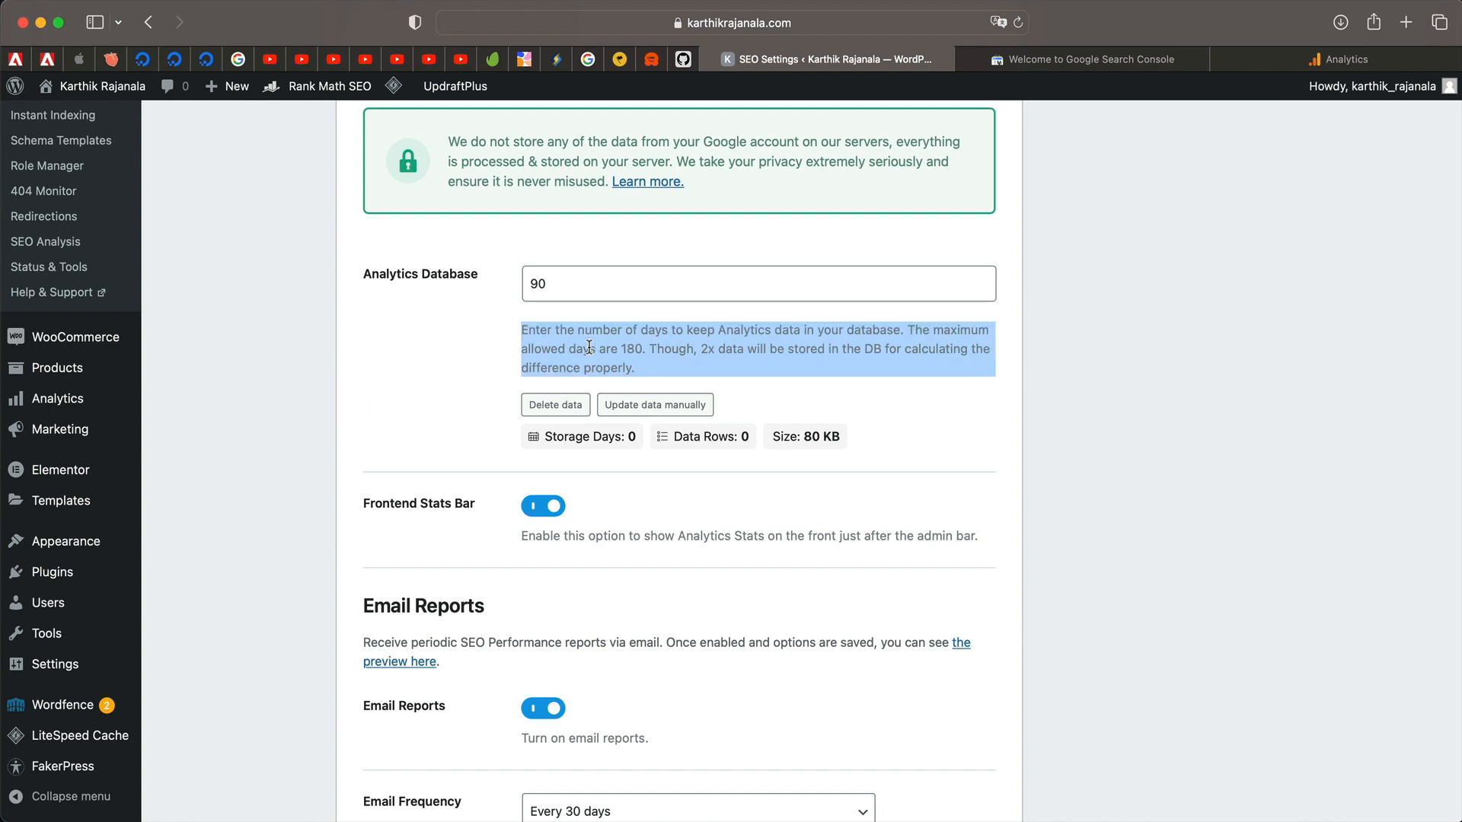
double_click(589, 347)
double_click(563, 283)
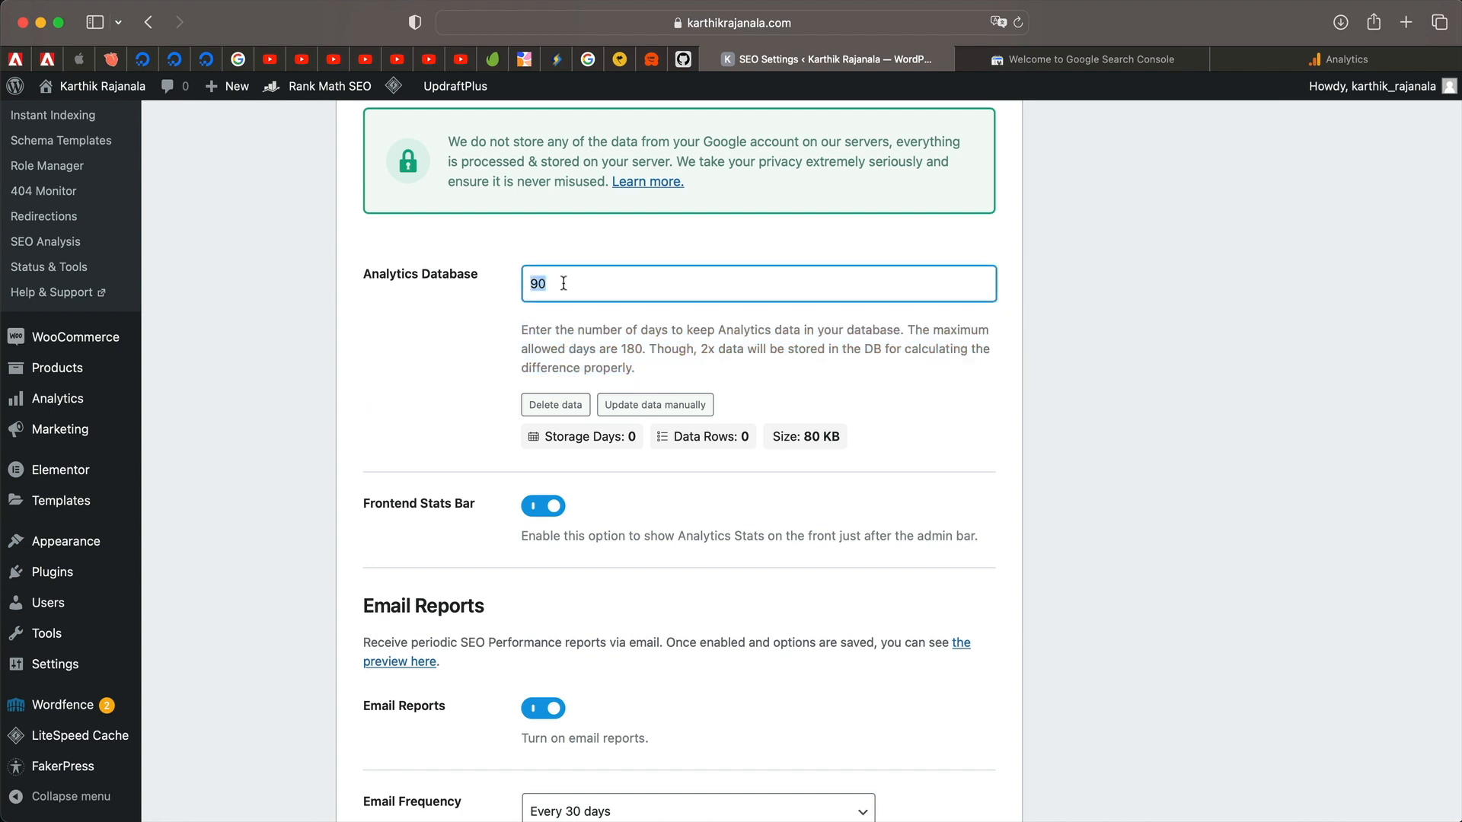
Keep email reports at every 30 days and save the general settings.
scroll(428, 593, down, 3)
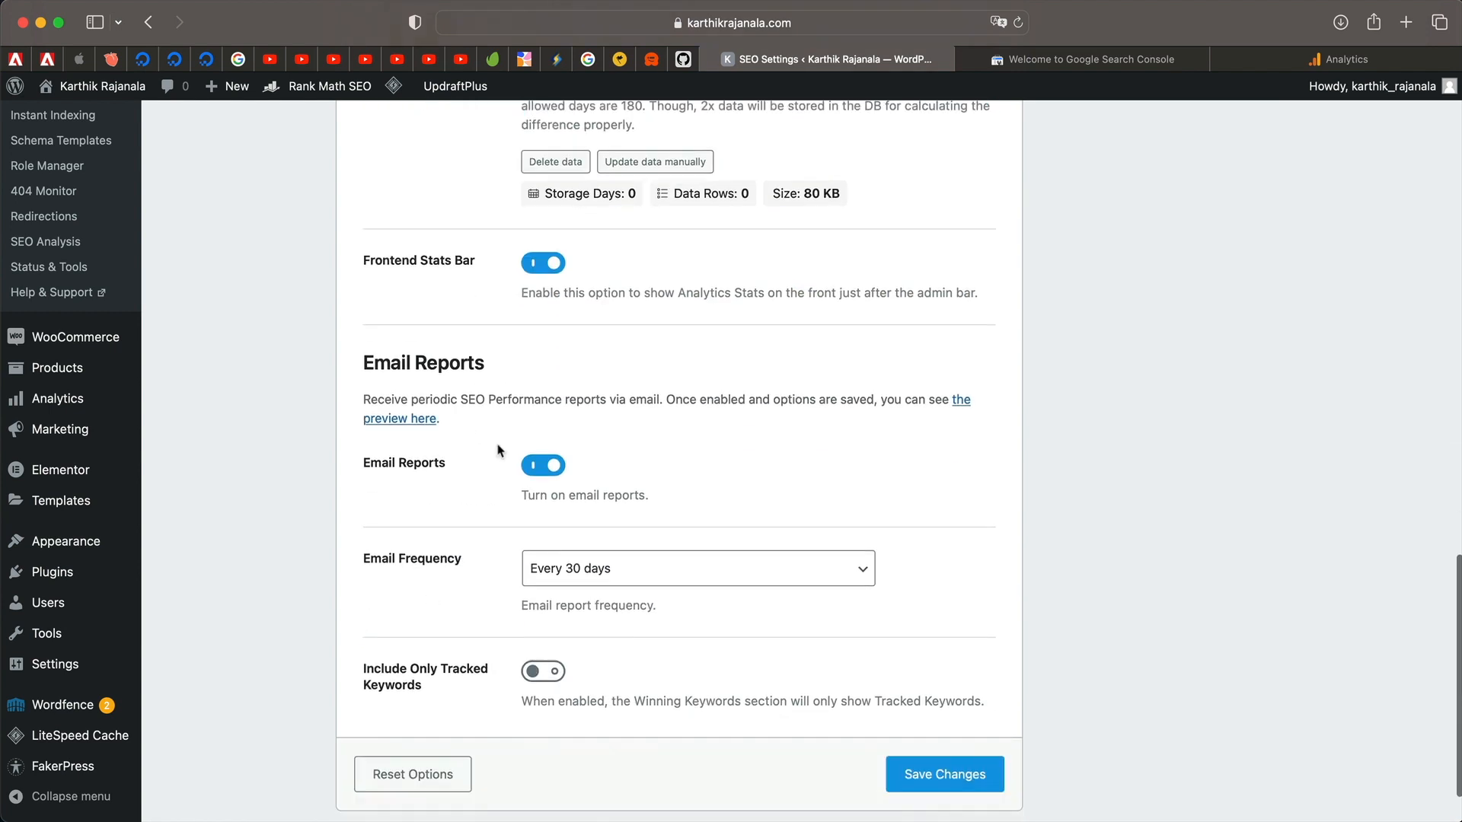
scroll(602, 537, down, 2)
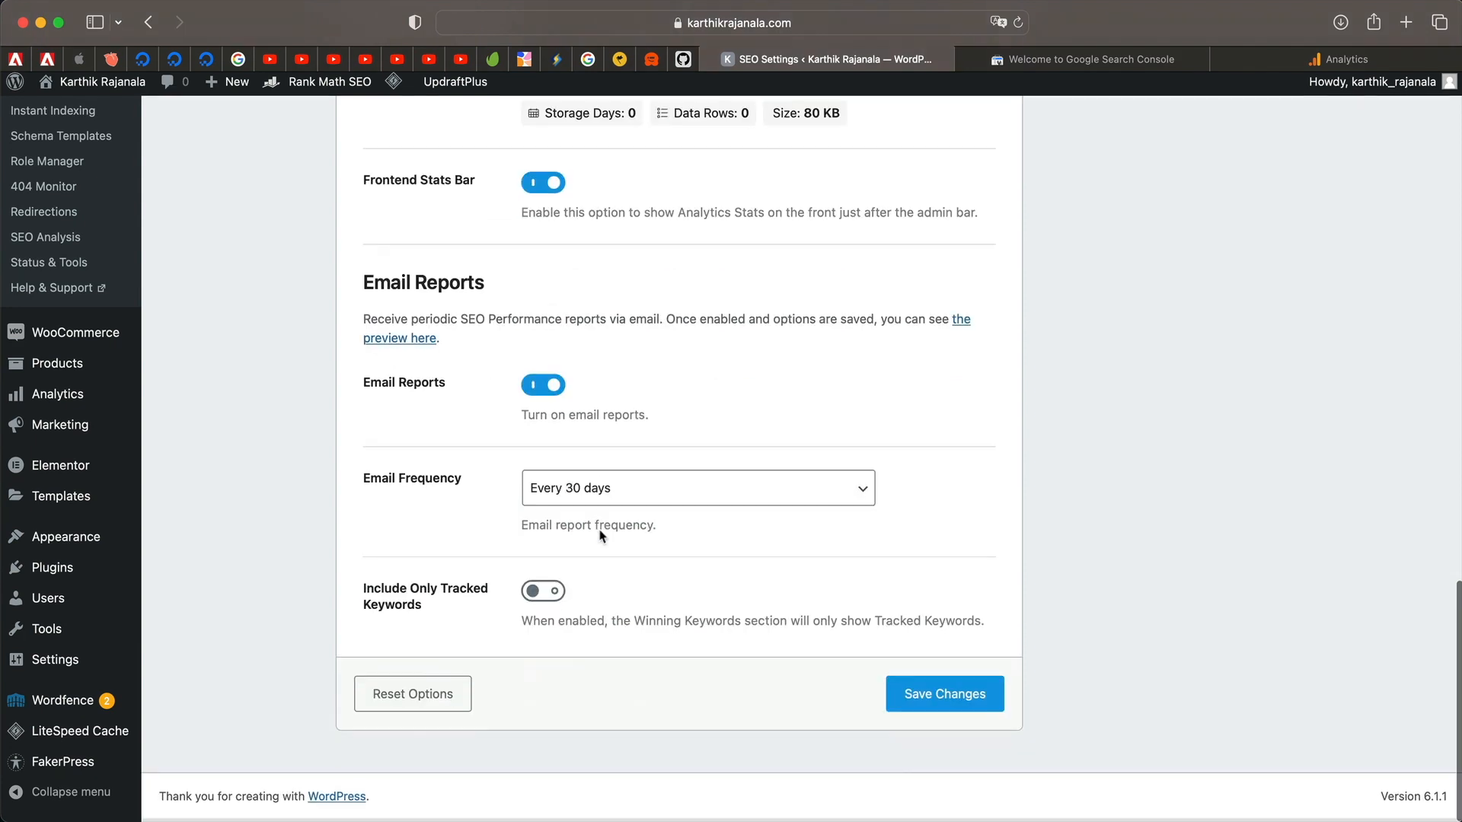
click(694, 495)
click(683, 502)
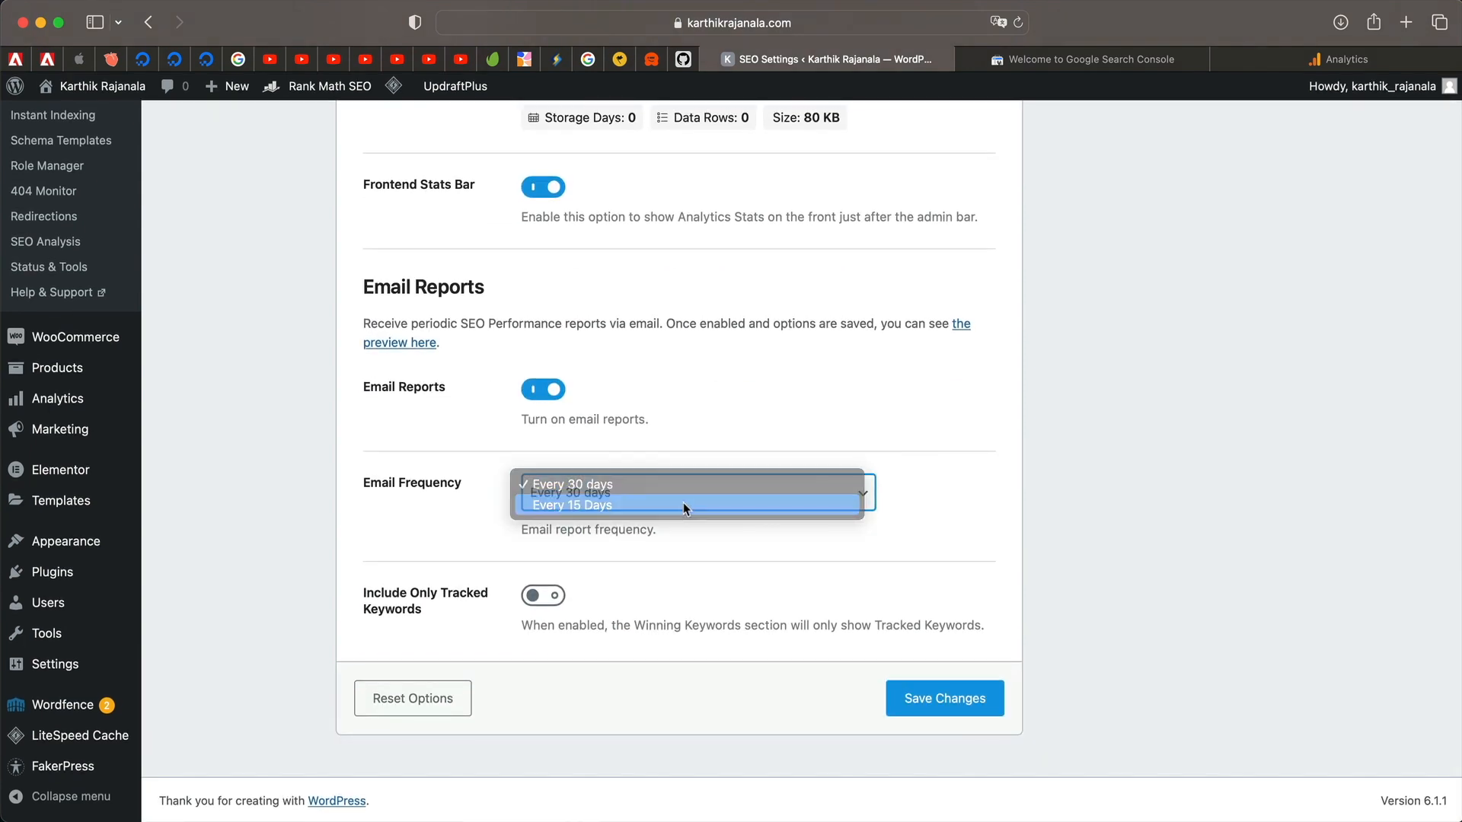
click(635, 496)
click(628, 469)
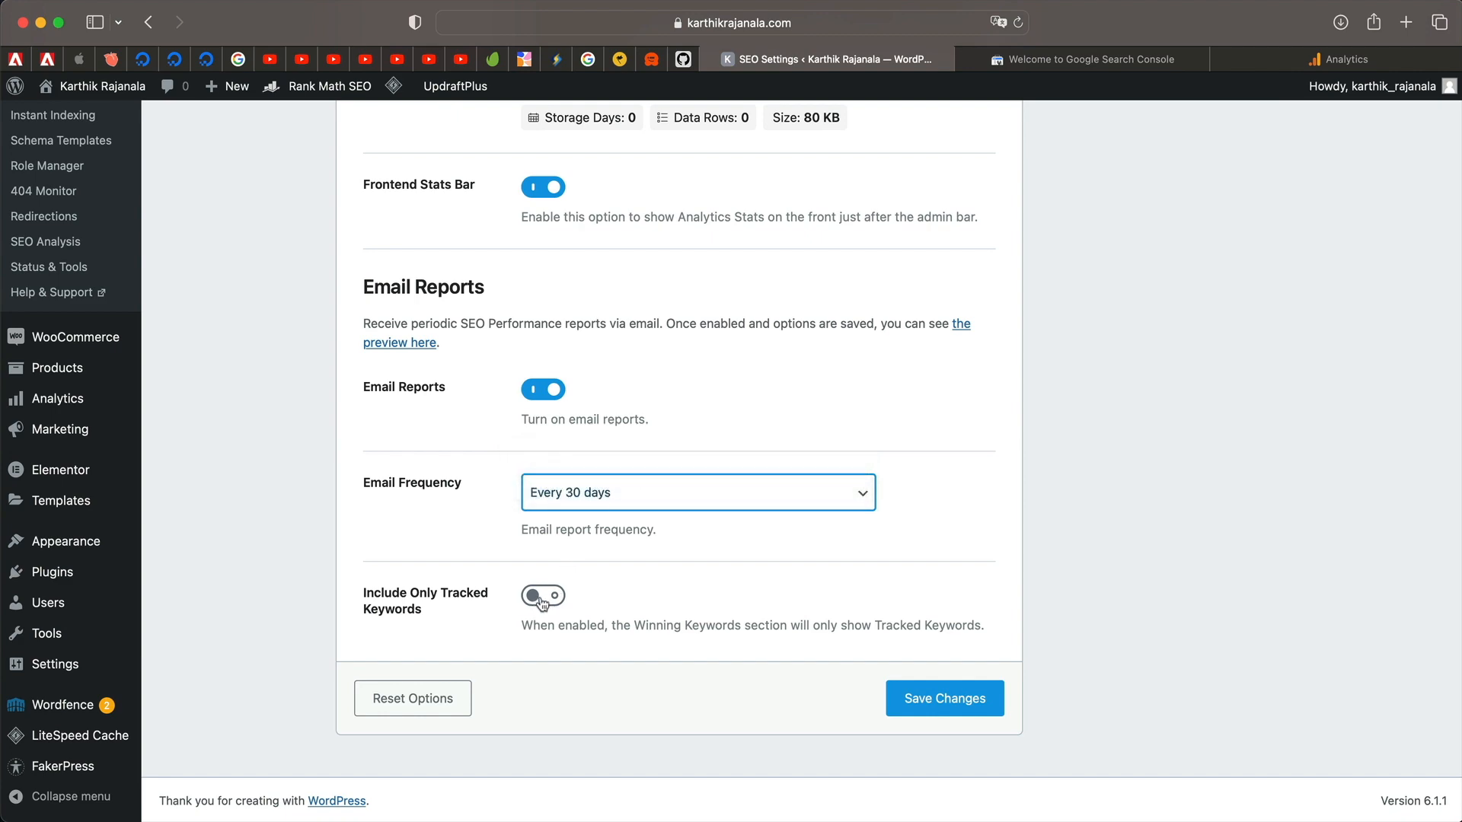
scroll(679, 385, up, 10)
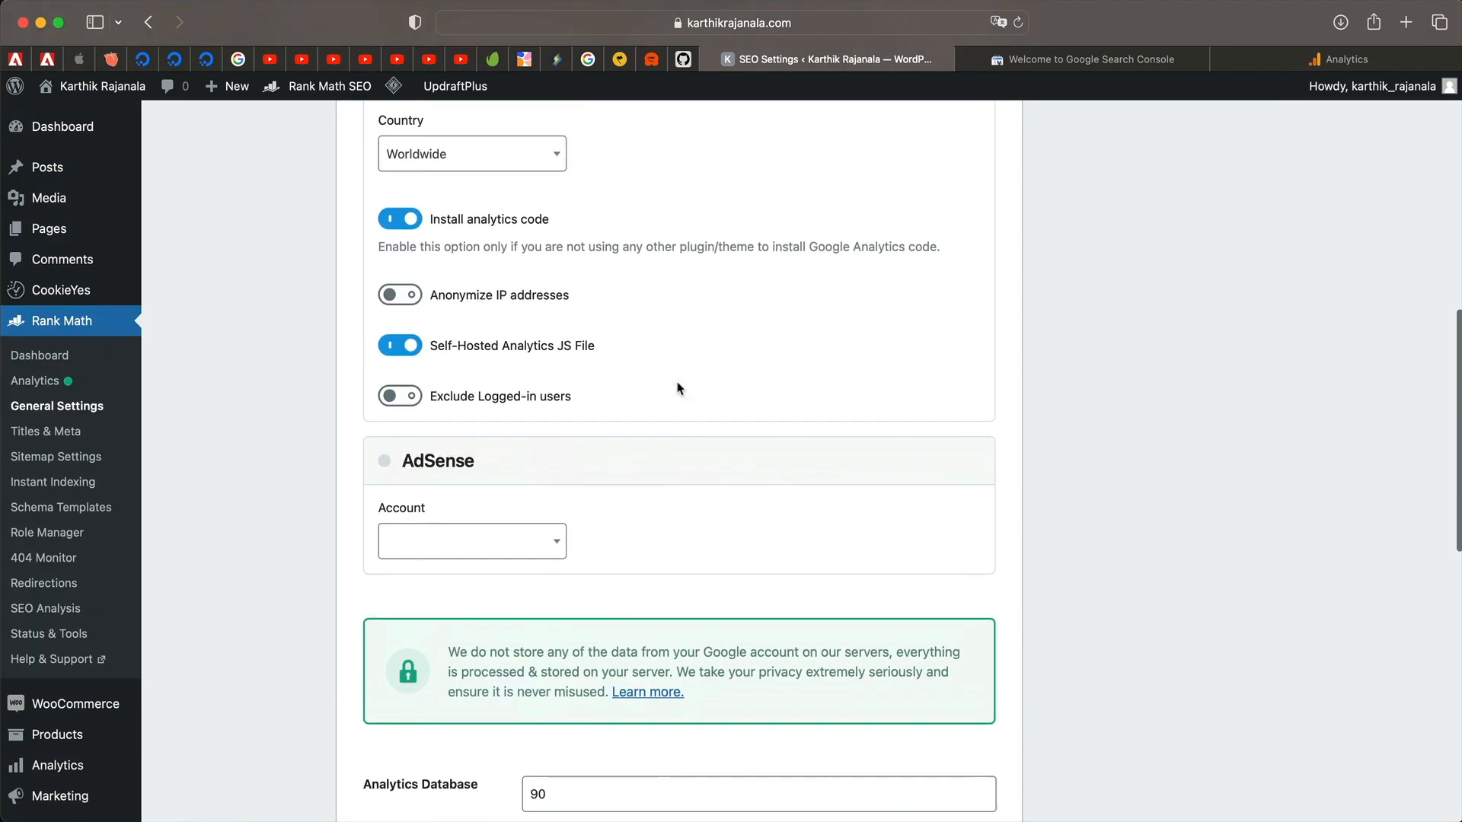
scroll(679, 387, up, 5)
scroll(677, 358, down, 20)
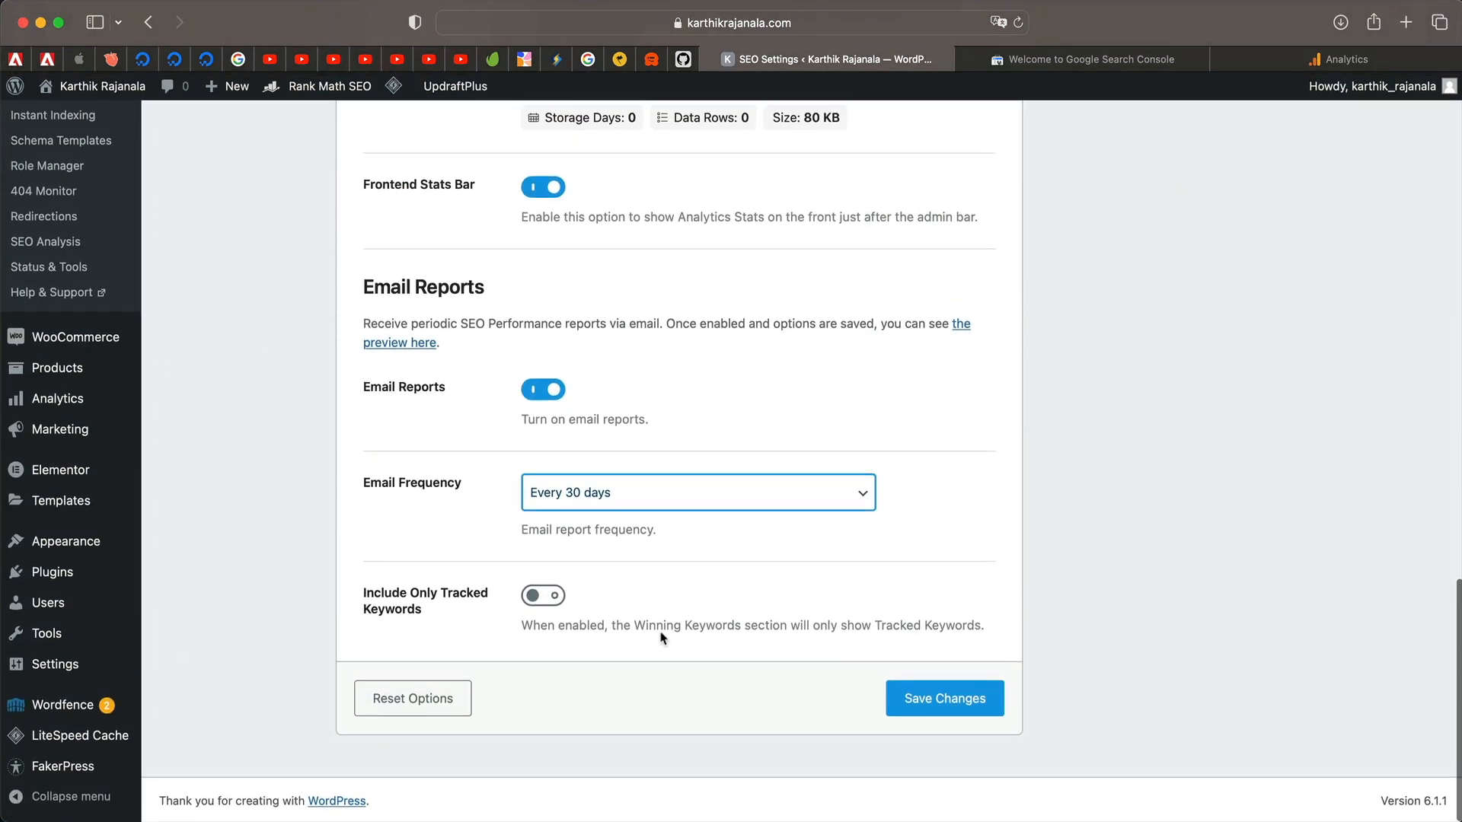
click(929, 707)
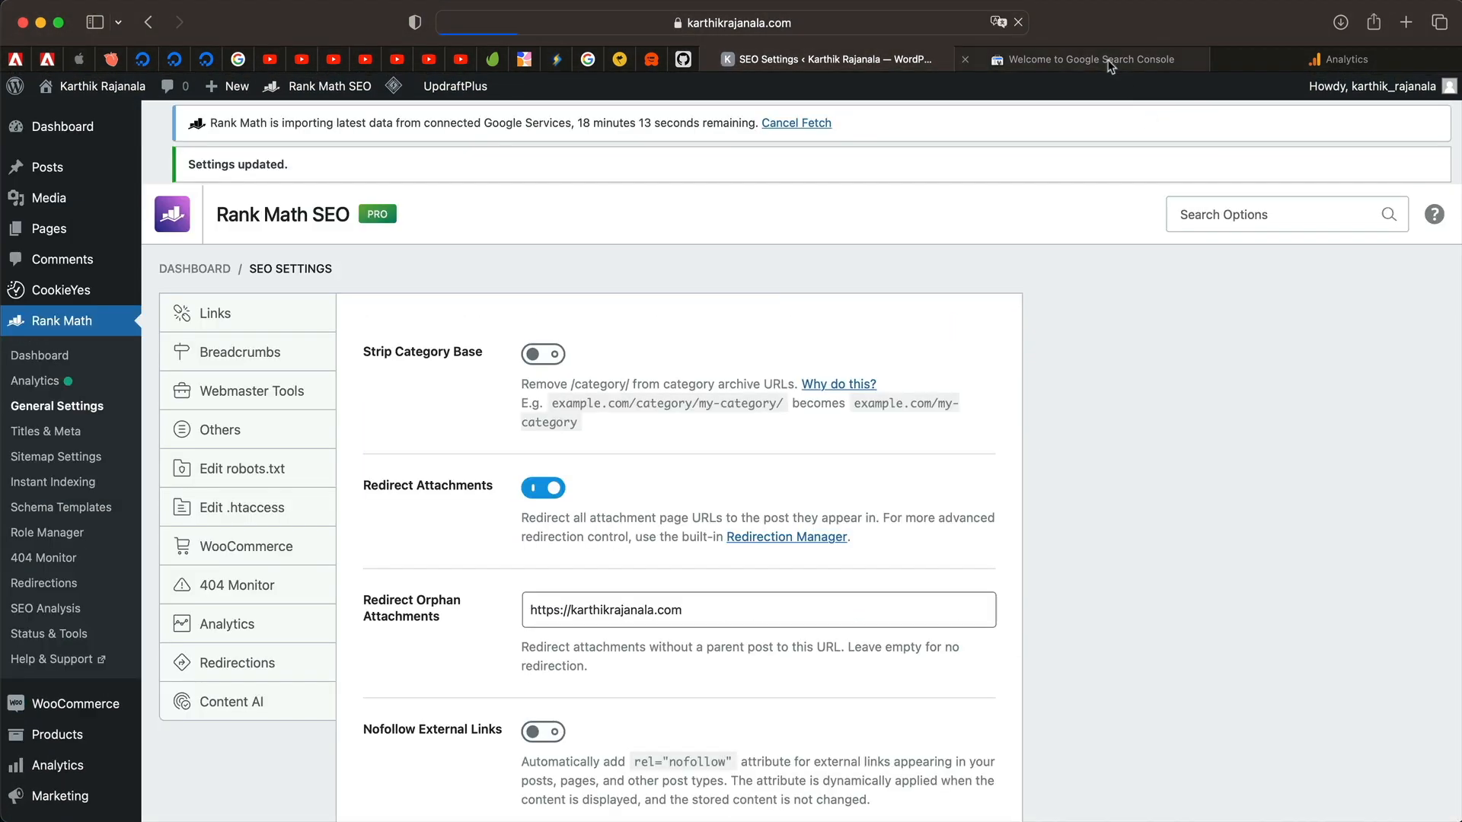
Check the Search Console and Google Analytics browser tabs, then return to Rank Math.
click(1106, 61)
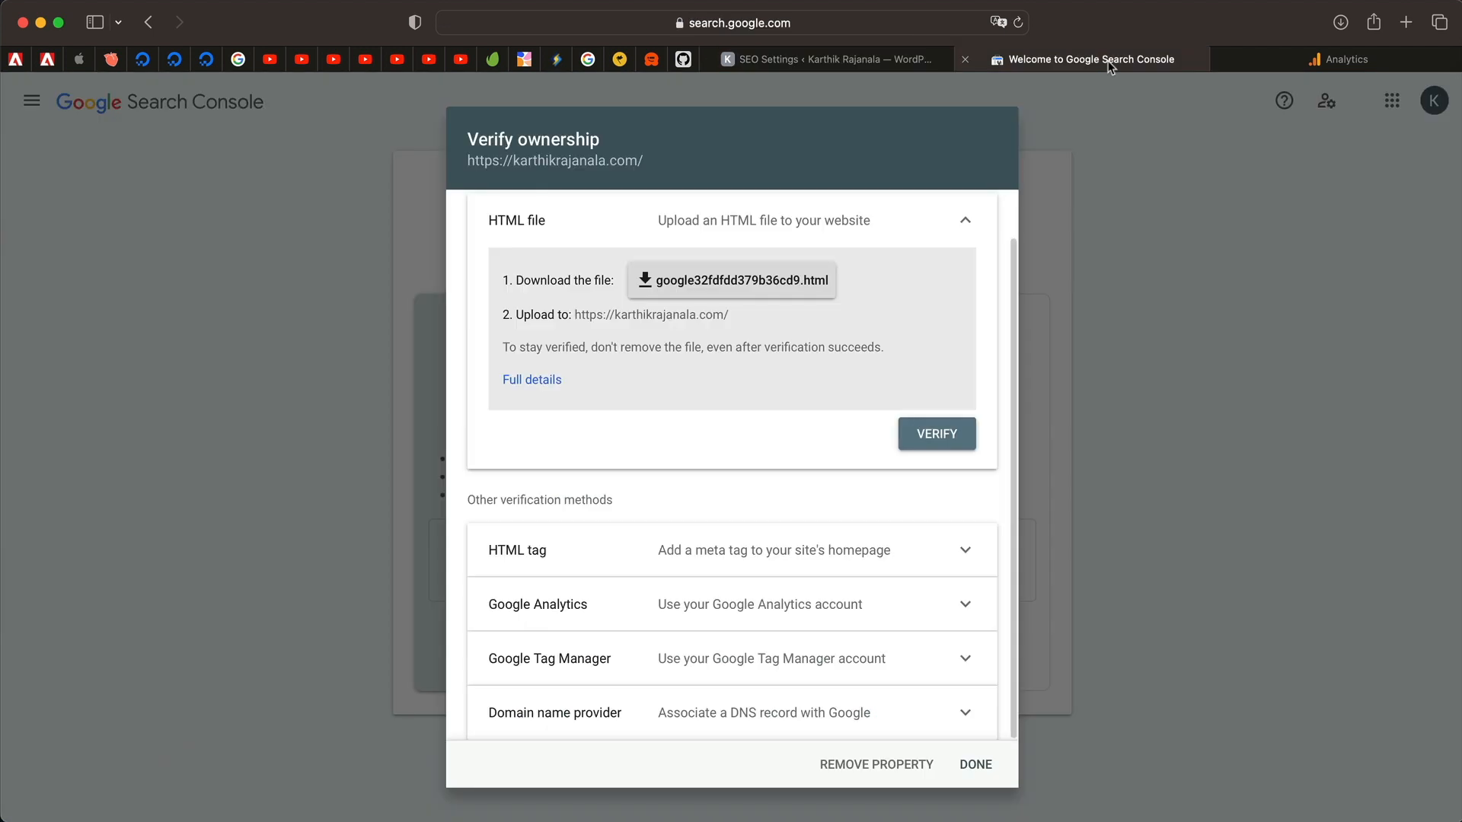
click(1069, 338)
click(1322, 61)
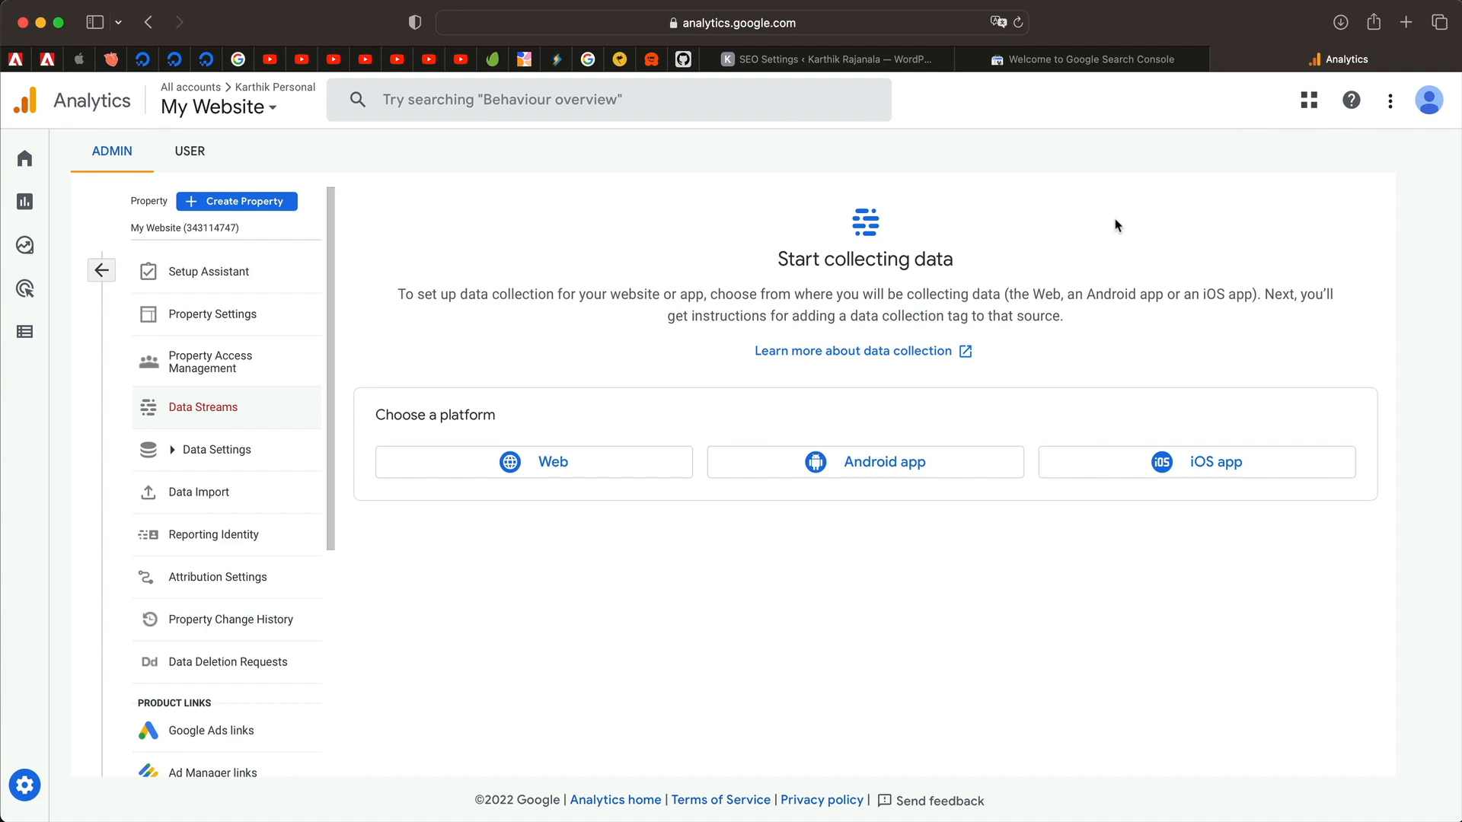
click(894, 64)
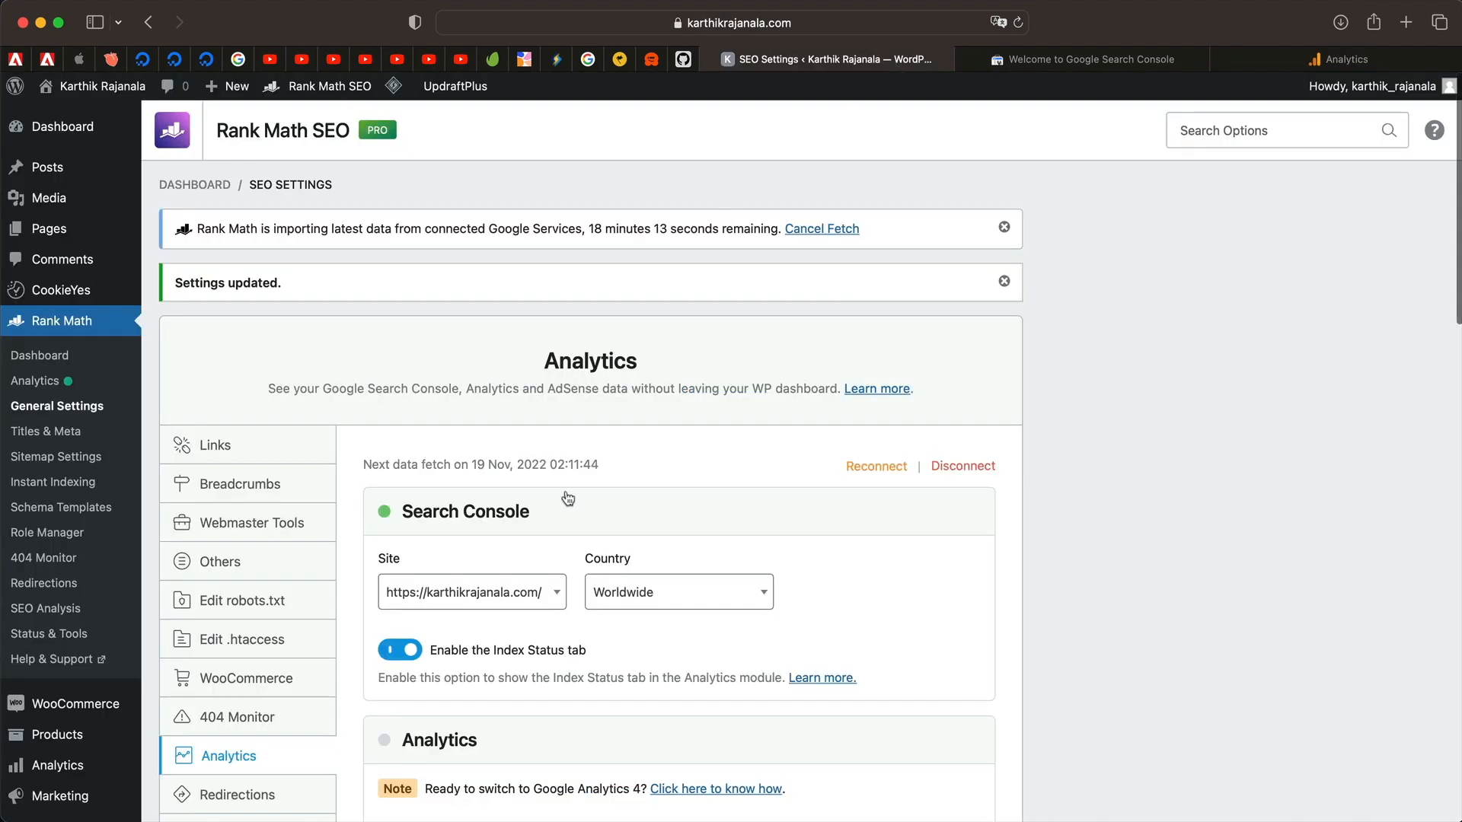
Select the site's GA4 property and save the analytics settings.
scroll(567, 499, down, 5)
click(644, 418)
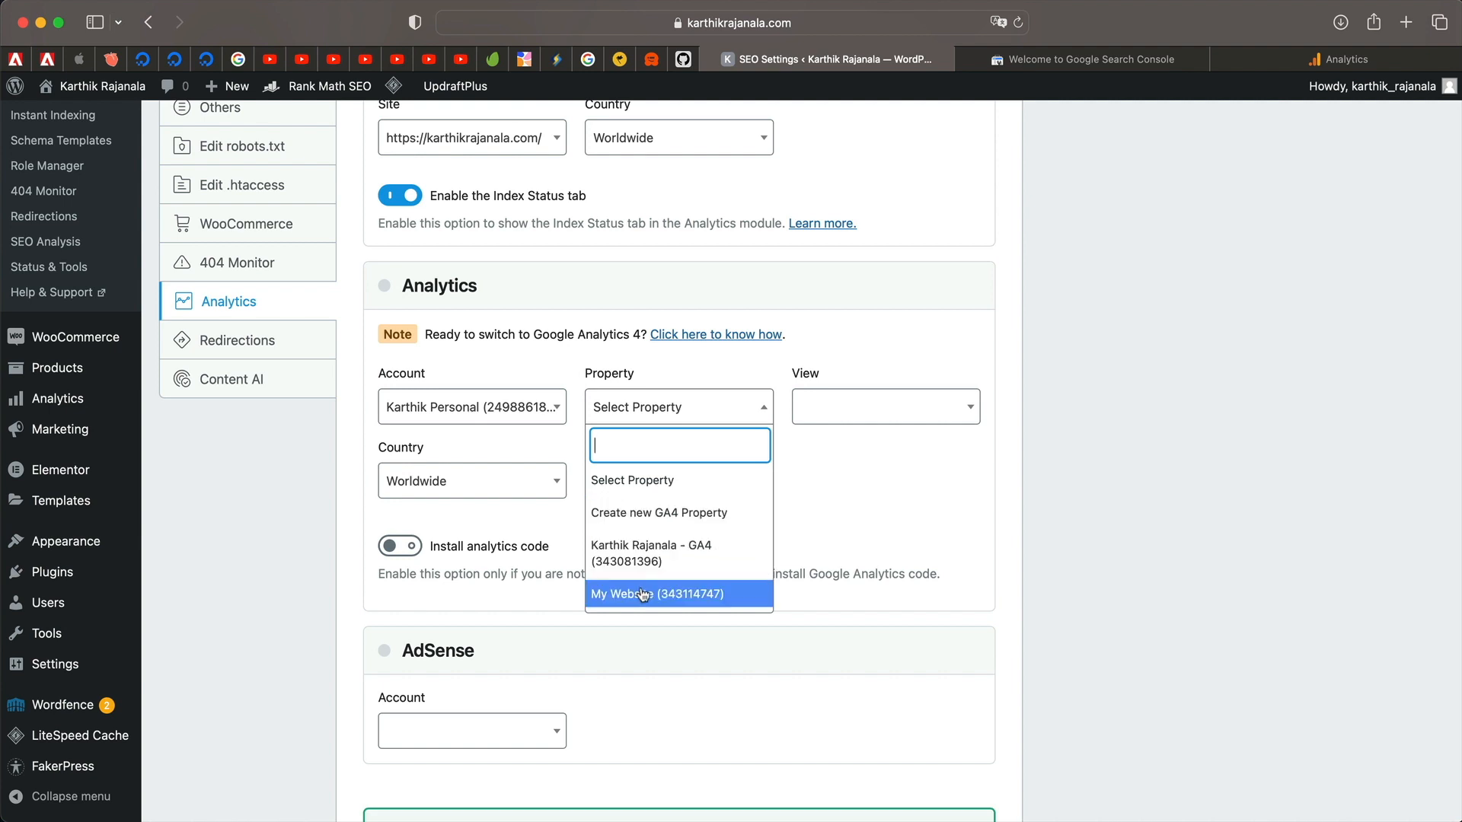
click(650, 564)
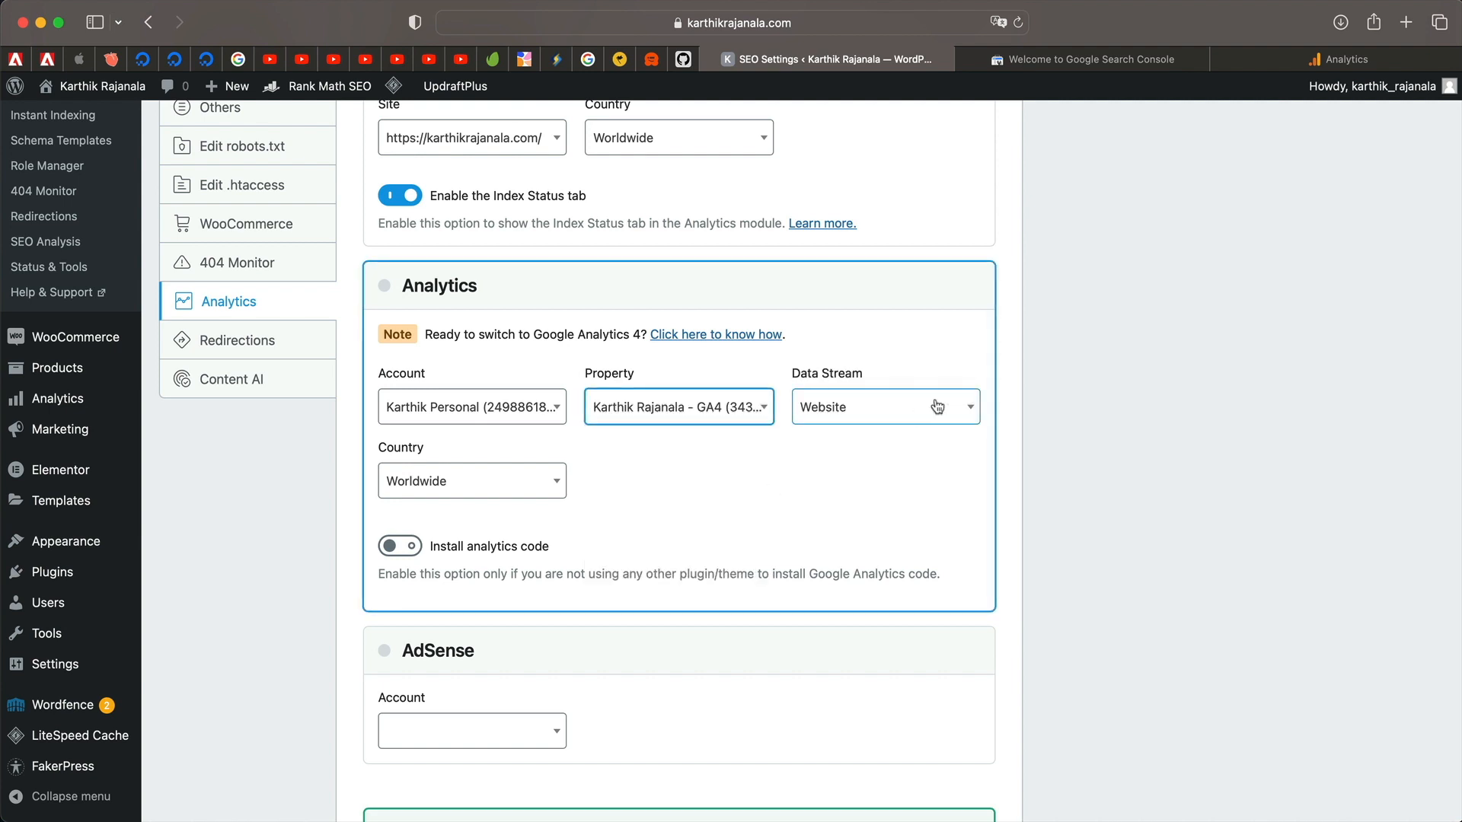
scroll(600, 531, down, 15)
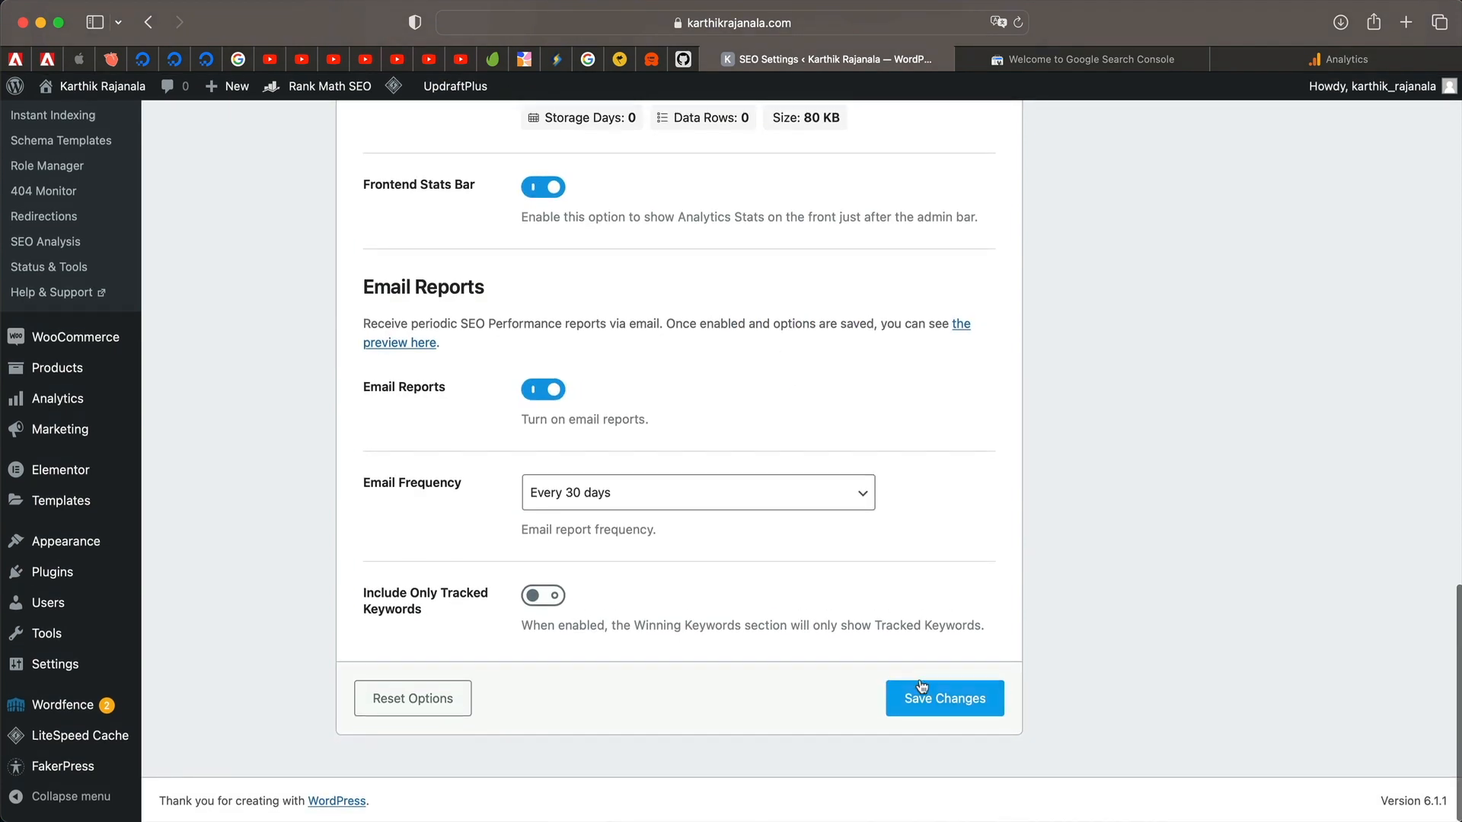
click(922, 687)
Purge all LiteSpeed cached pages from the admin bar menu.
mouse_move(390, 93)
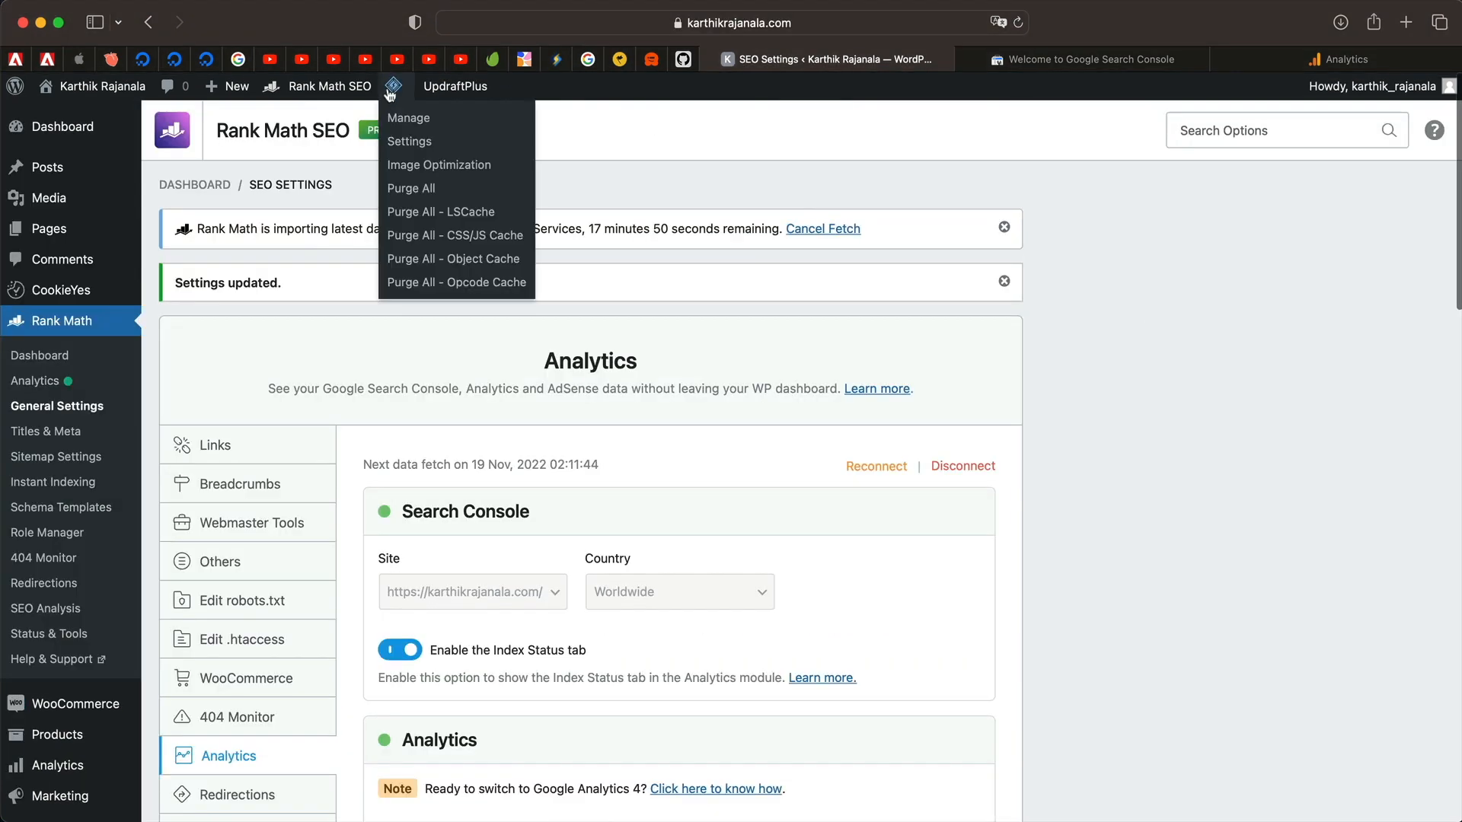
click(413, 189)
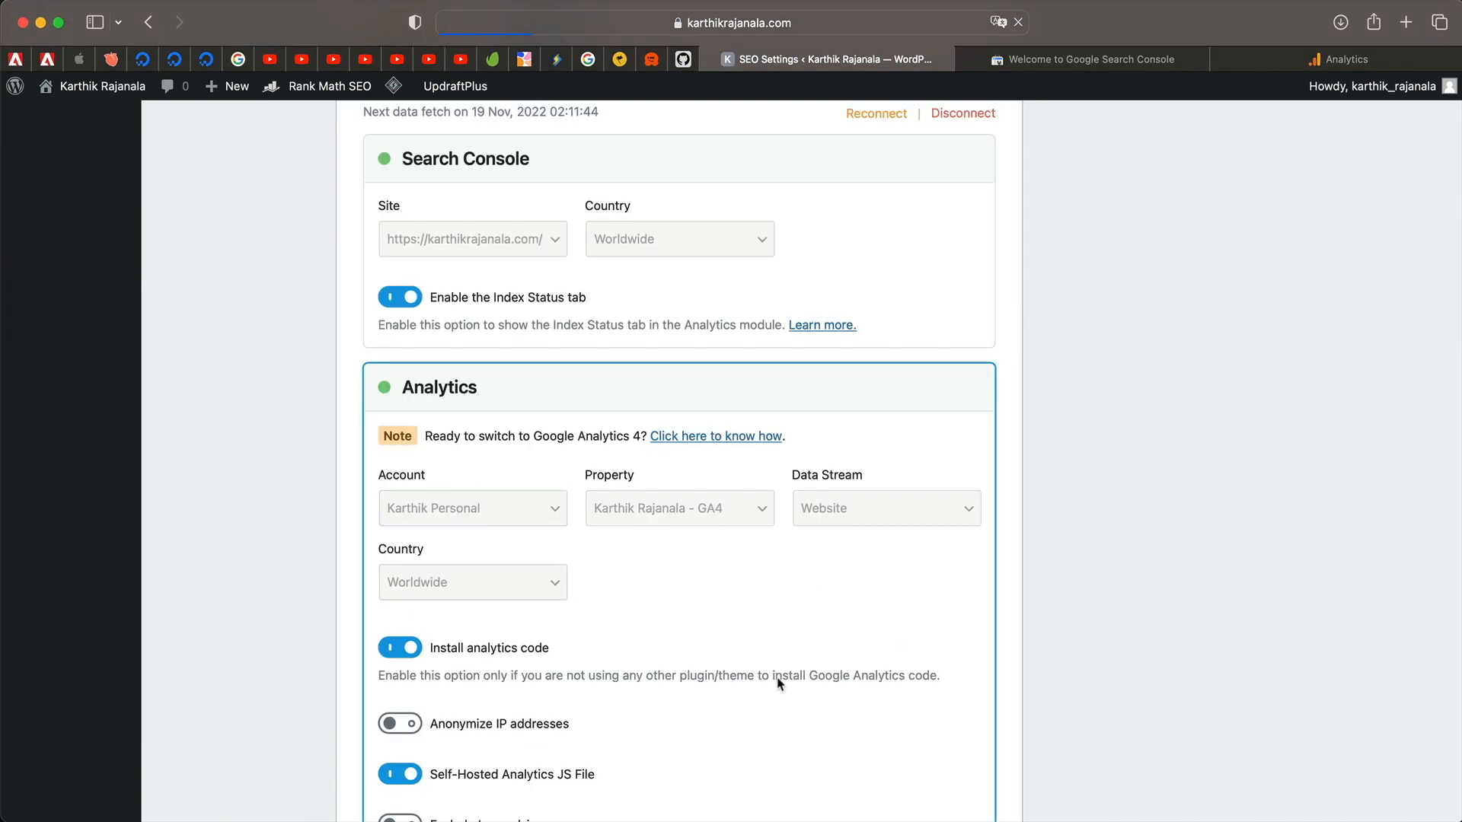
scroll(782, 665, down, 6)
scroll(800, 597, up, 3)
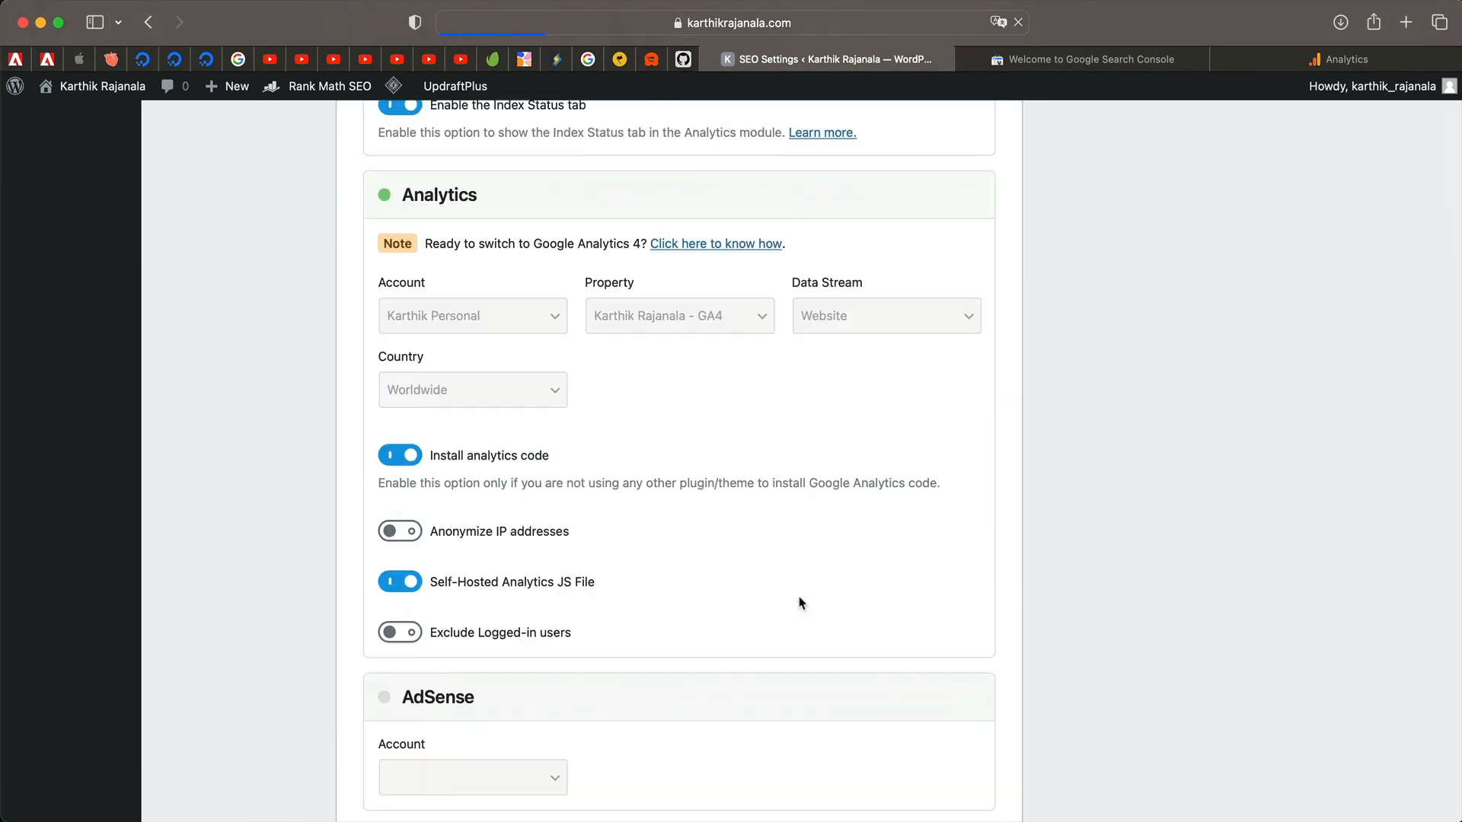
scroll(798, 598, up, 10)
scroll(586, 423, down, 3)
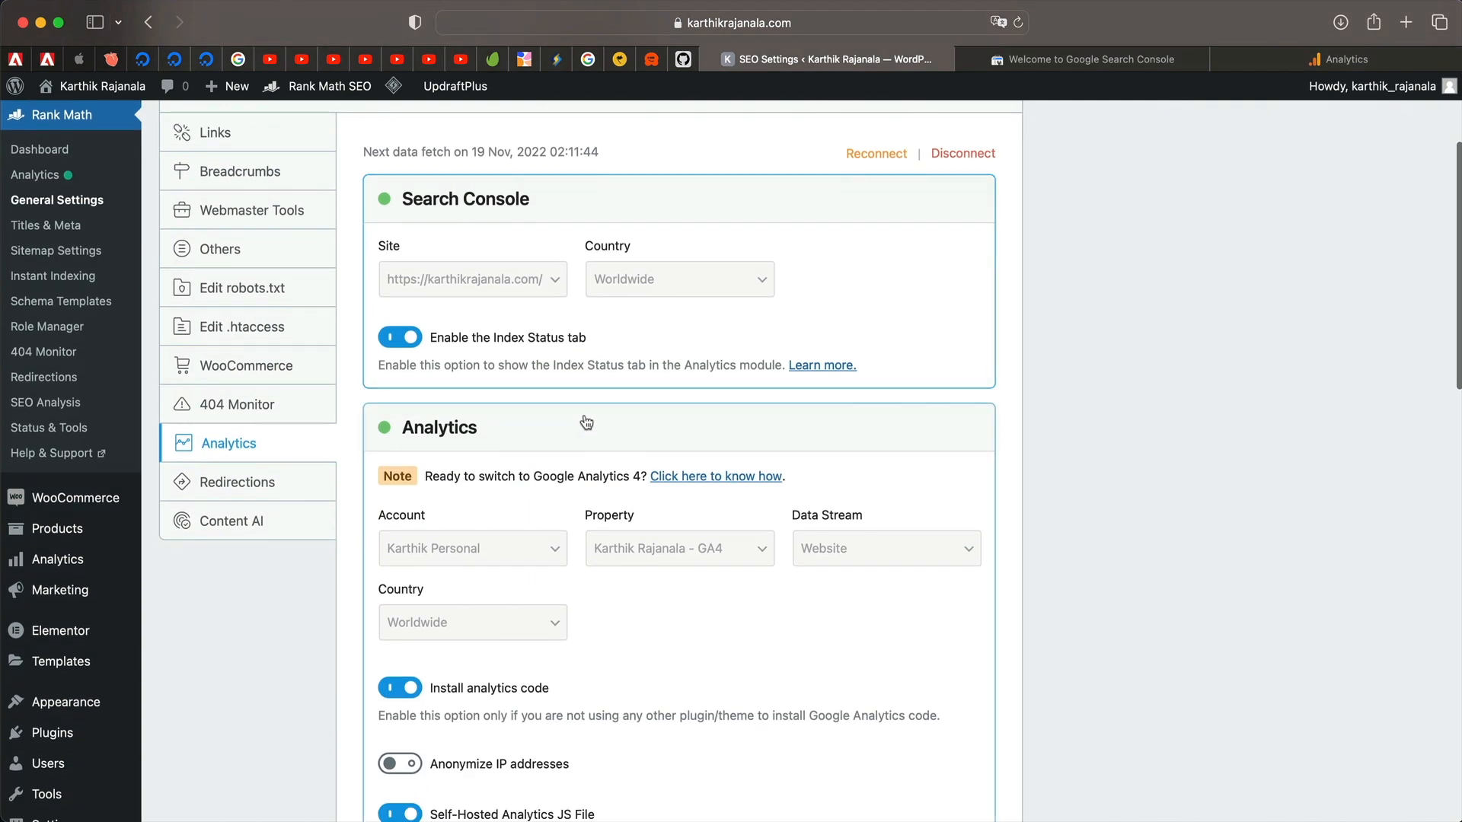
scroll(529, 562, down, 1)
scroll(618, 304, up, 3)
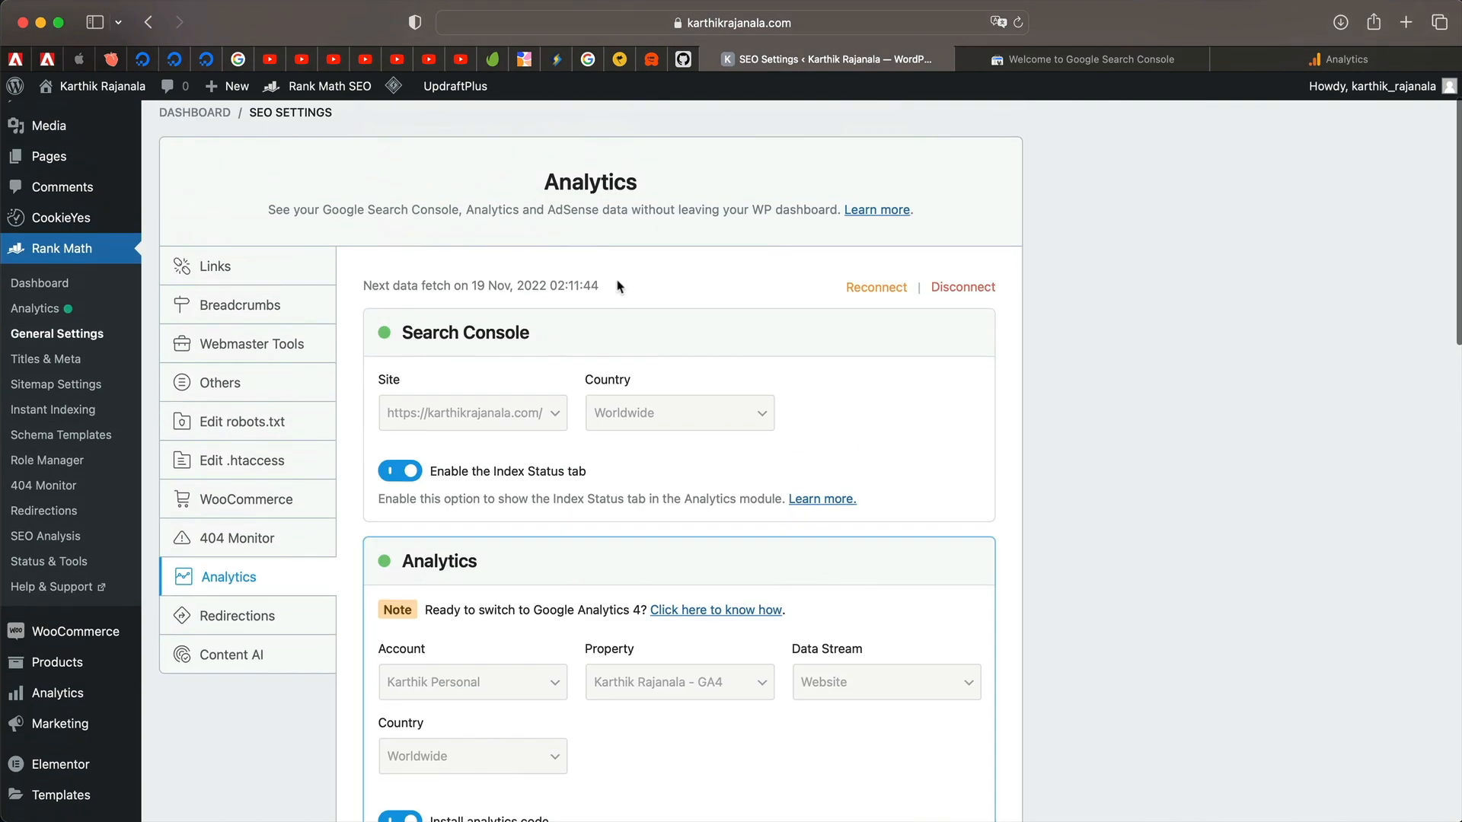
scroll(602, 533, down, 5)
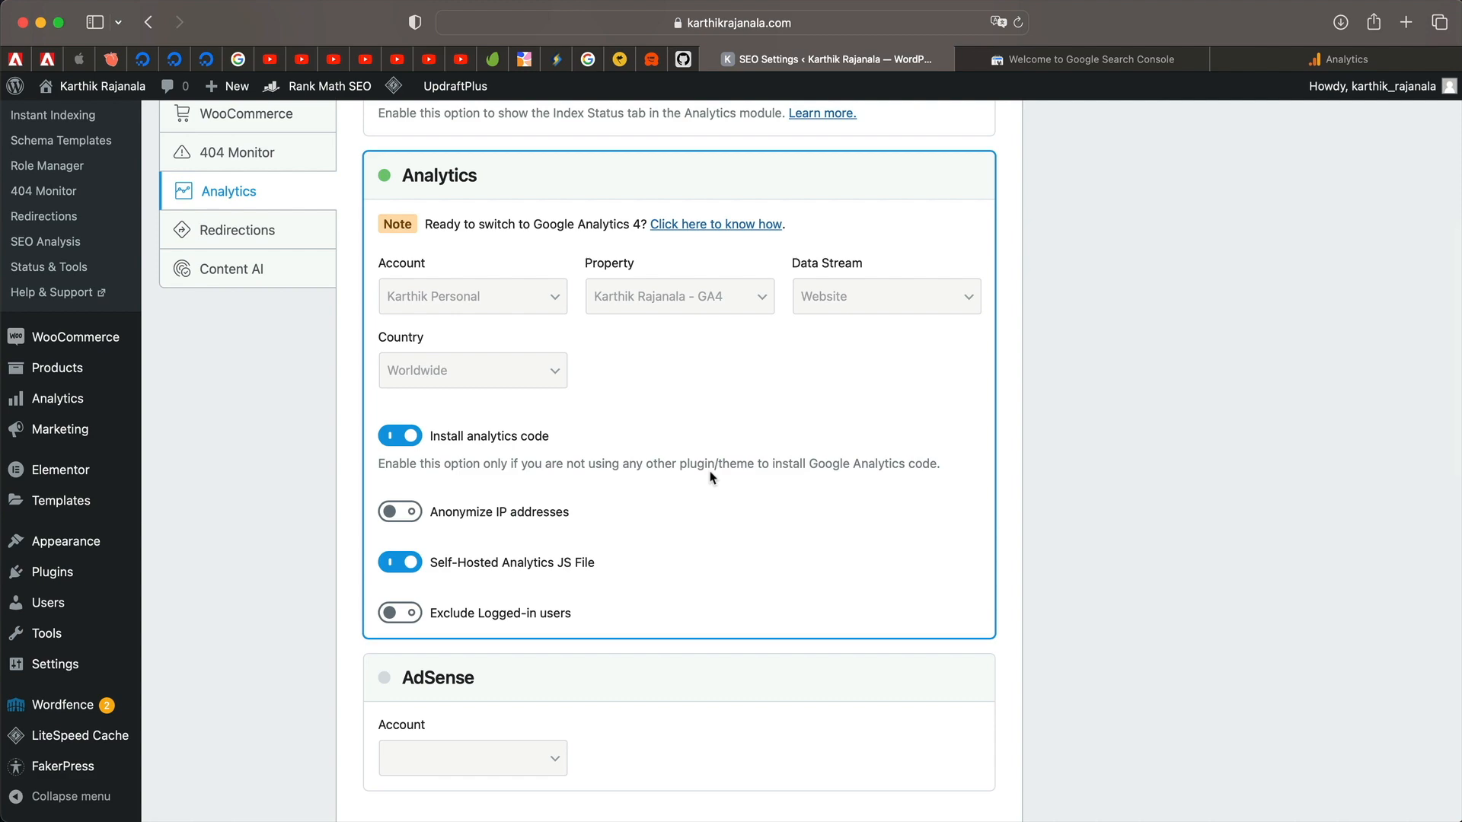
scroll(712, 478, up, 6)
mouse_move(418, 105)
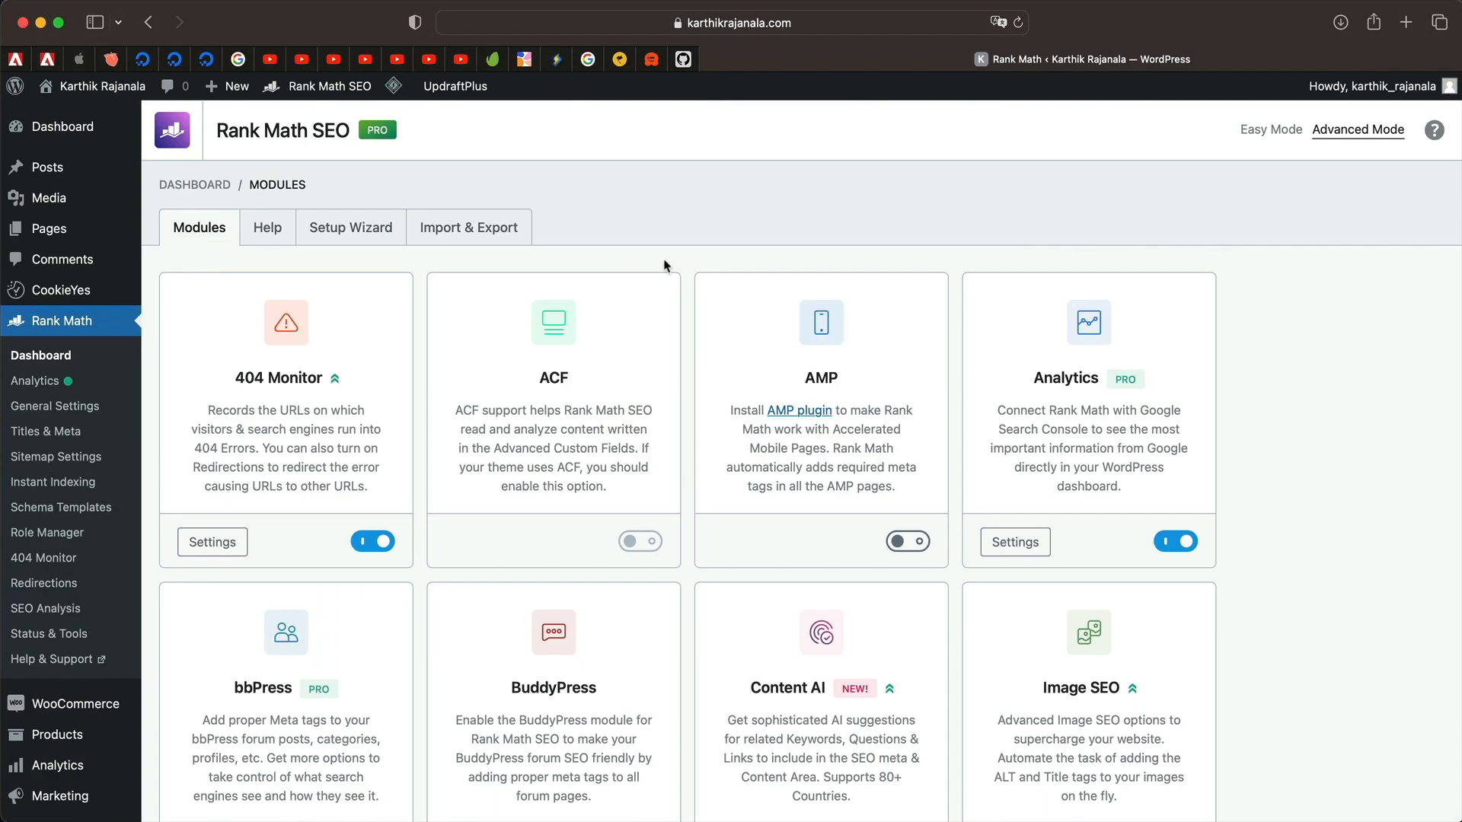
Review the Analytics dashboard's zero-value Optimization, Traffic, Keywords and Position cards, then switch to Site Analytics.
click(45, 384)
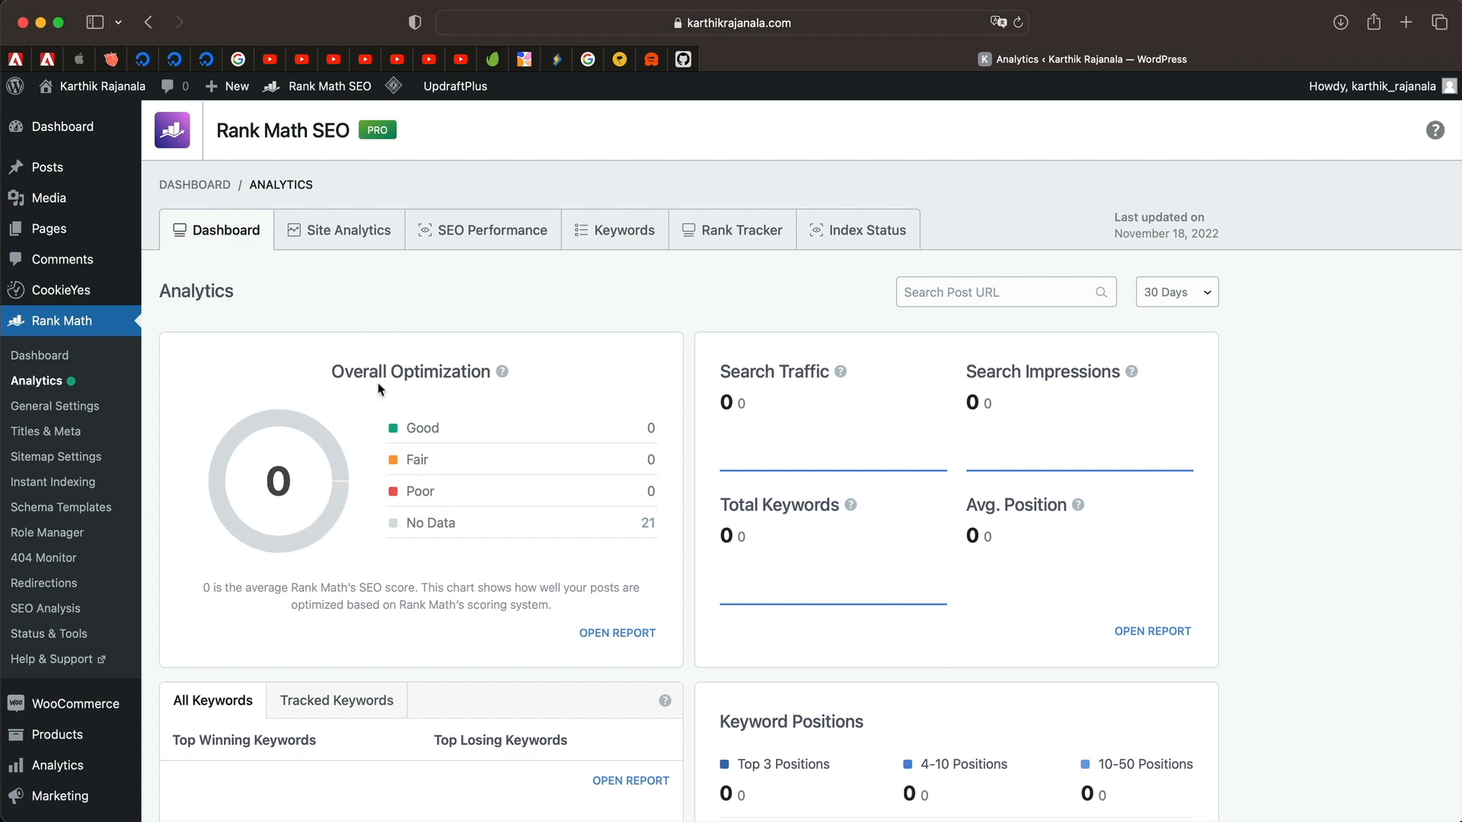
scroll(378, 389, down, 3)
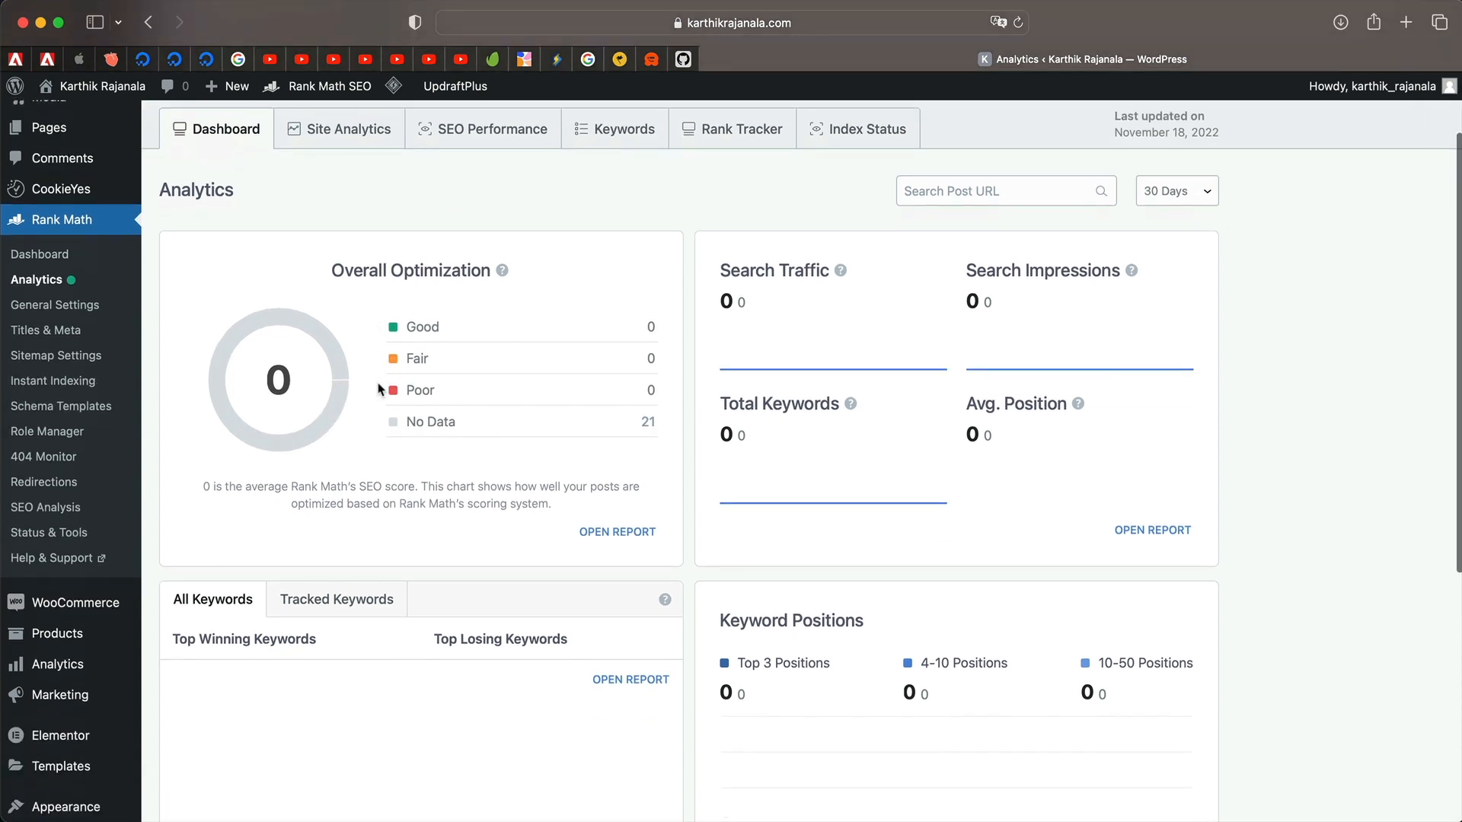
triple_click(380, 271)
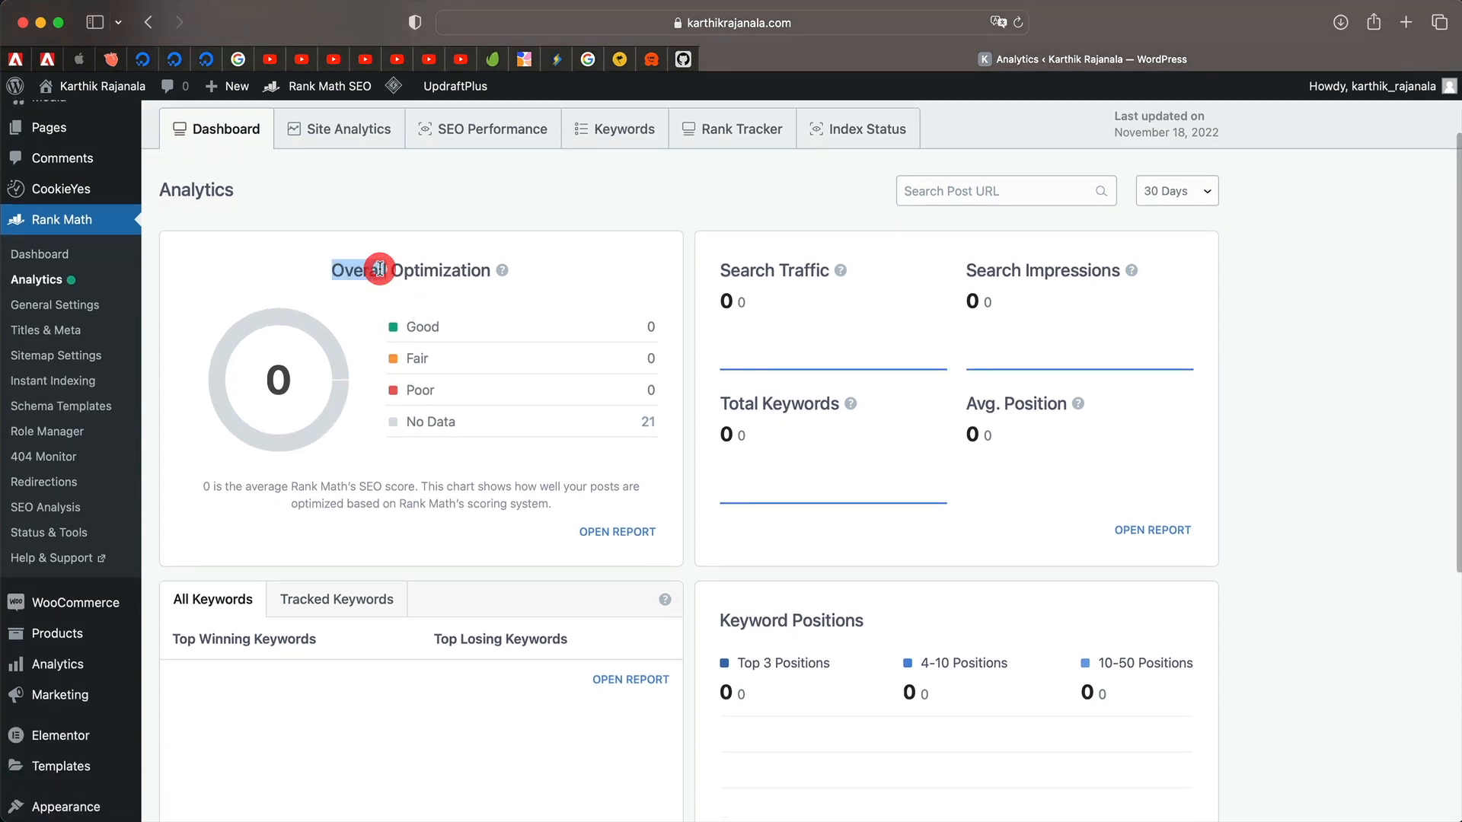
double_click(797, 268)
double_click(804, 269)
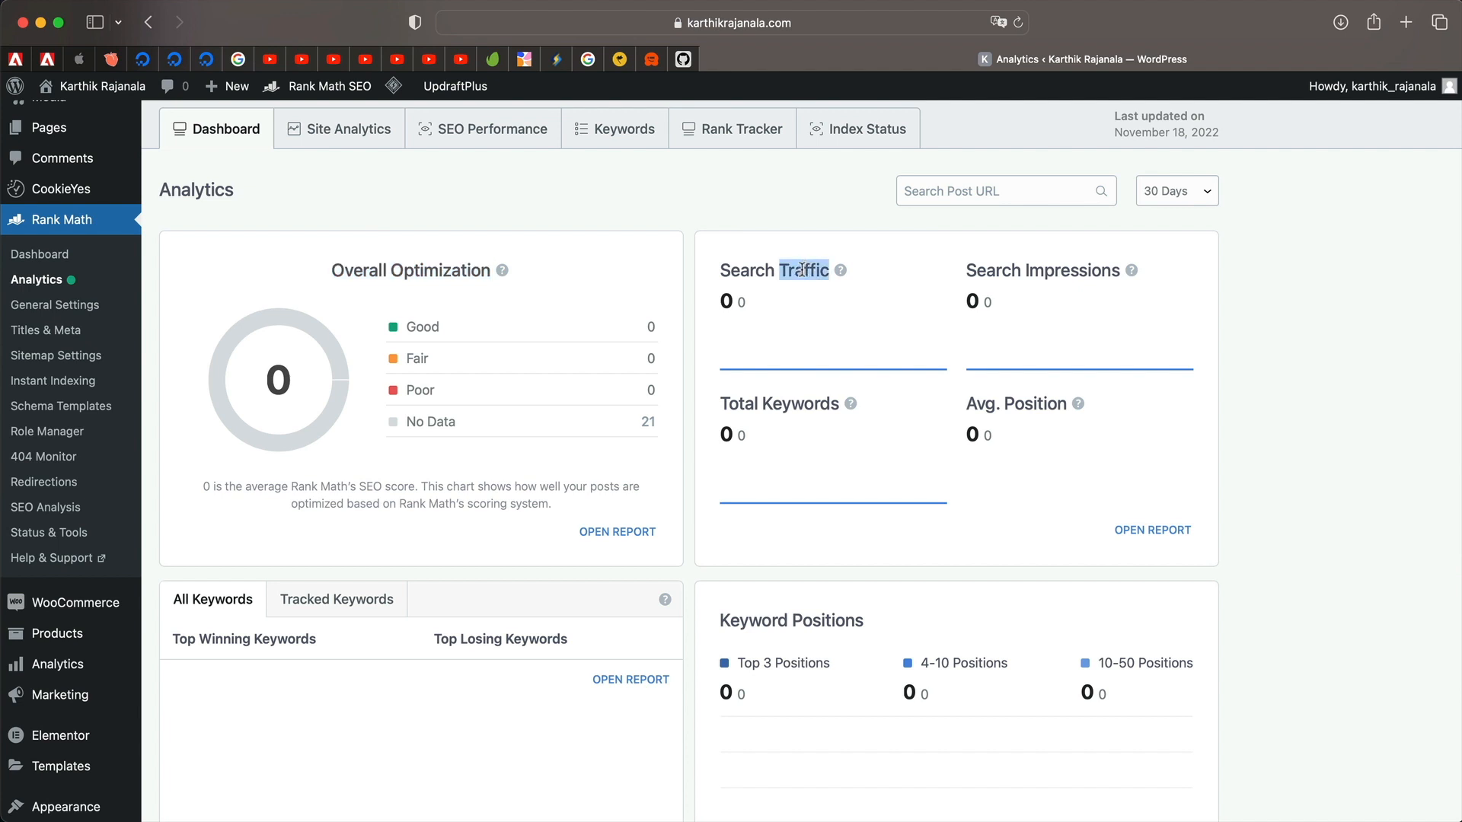
double_click(1041, 267)
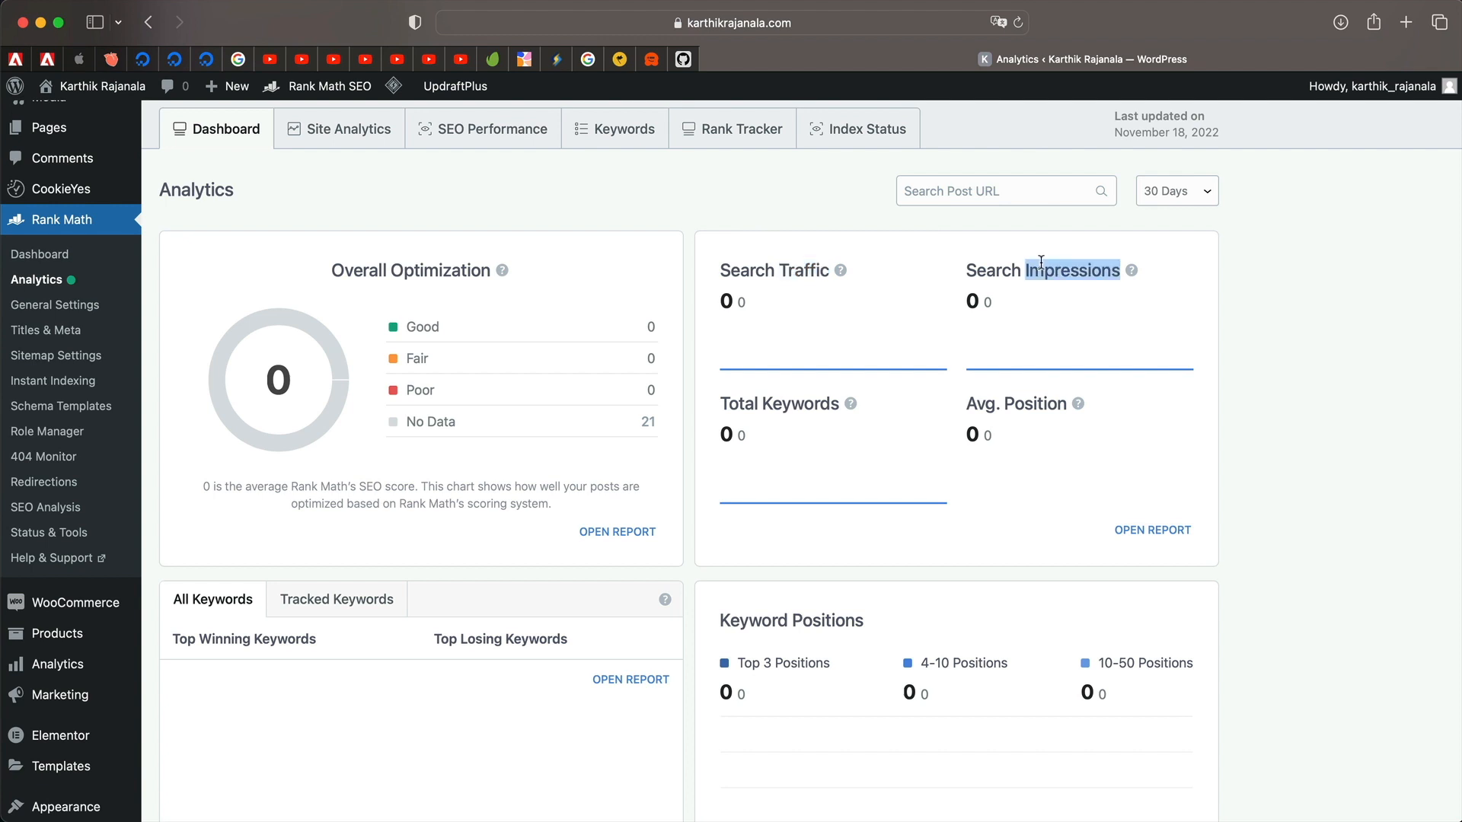
click(1040, 262)
double_click(783, 404)
double_click(980, 403)
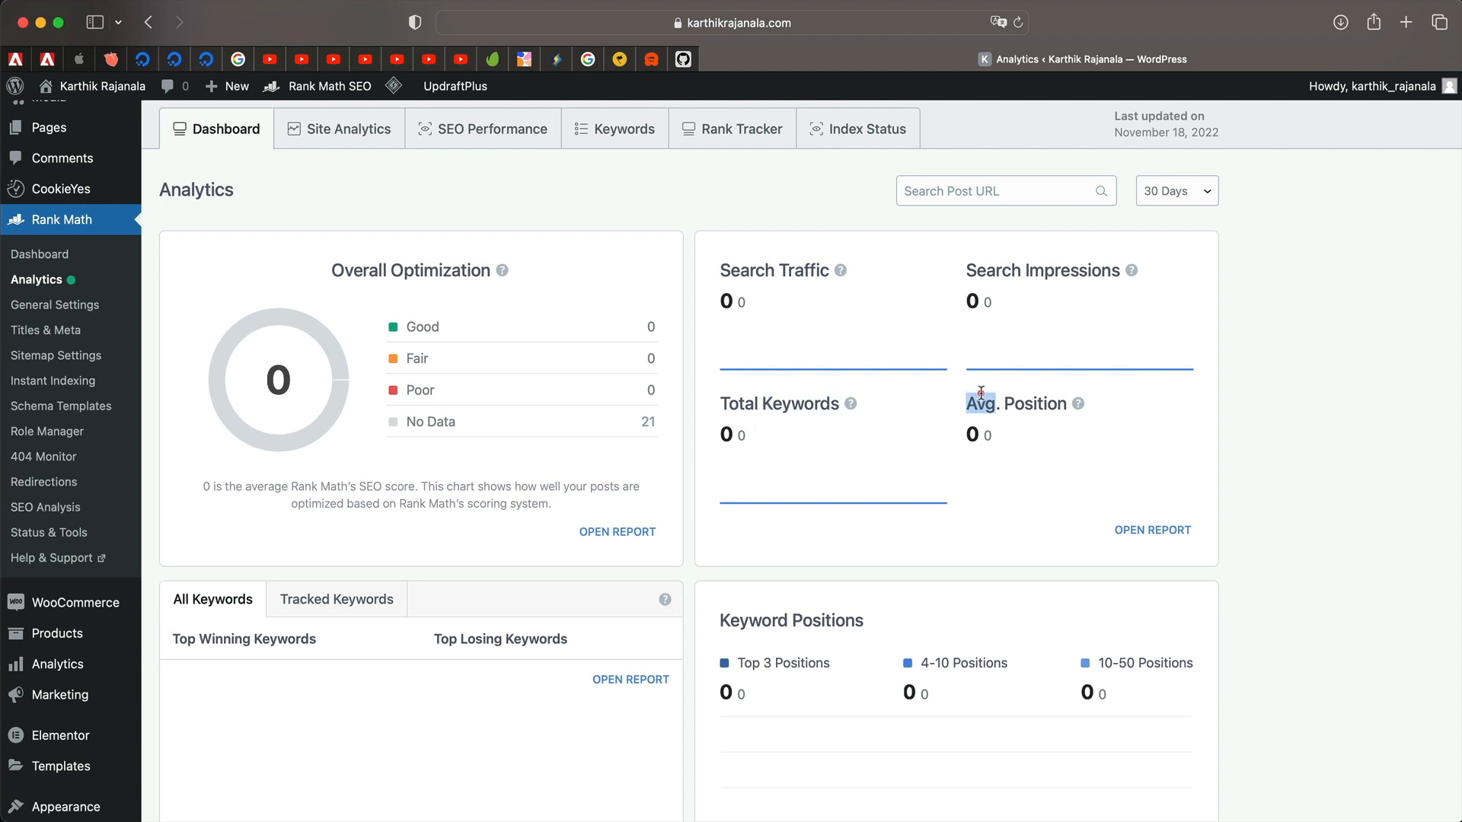
scroll(1105, 251, down, 5)
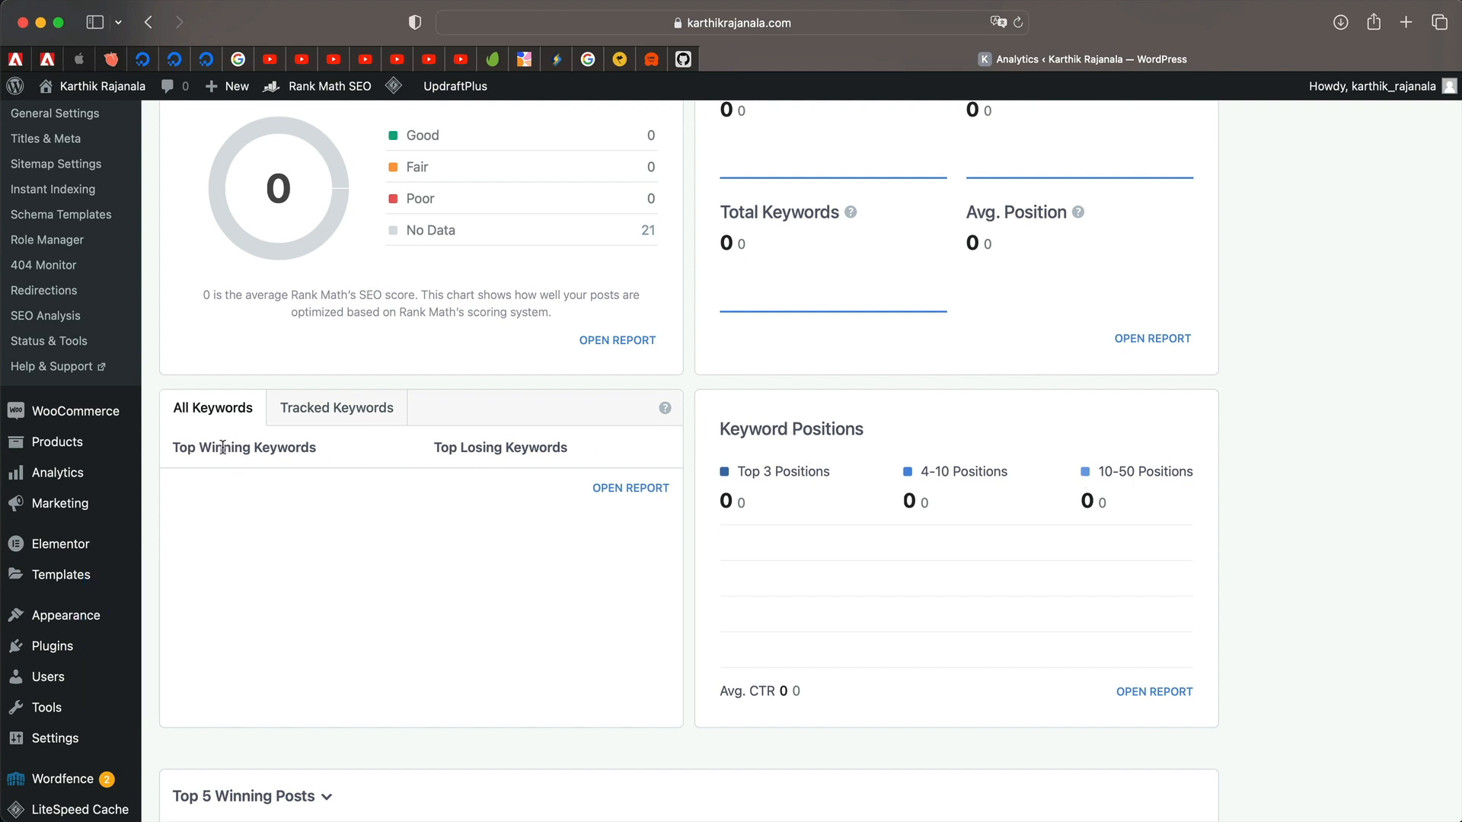
scroll(480, 449, up, 5)
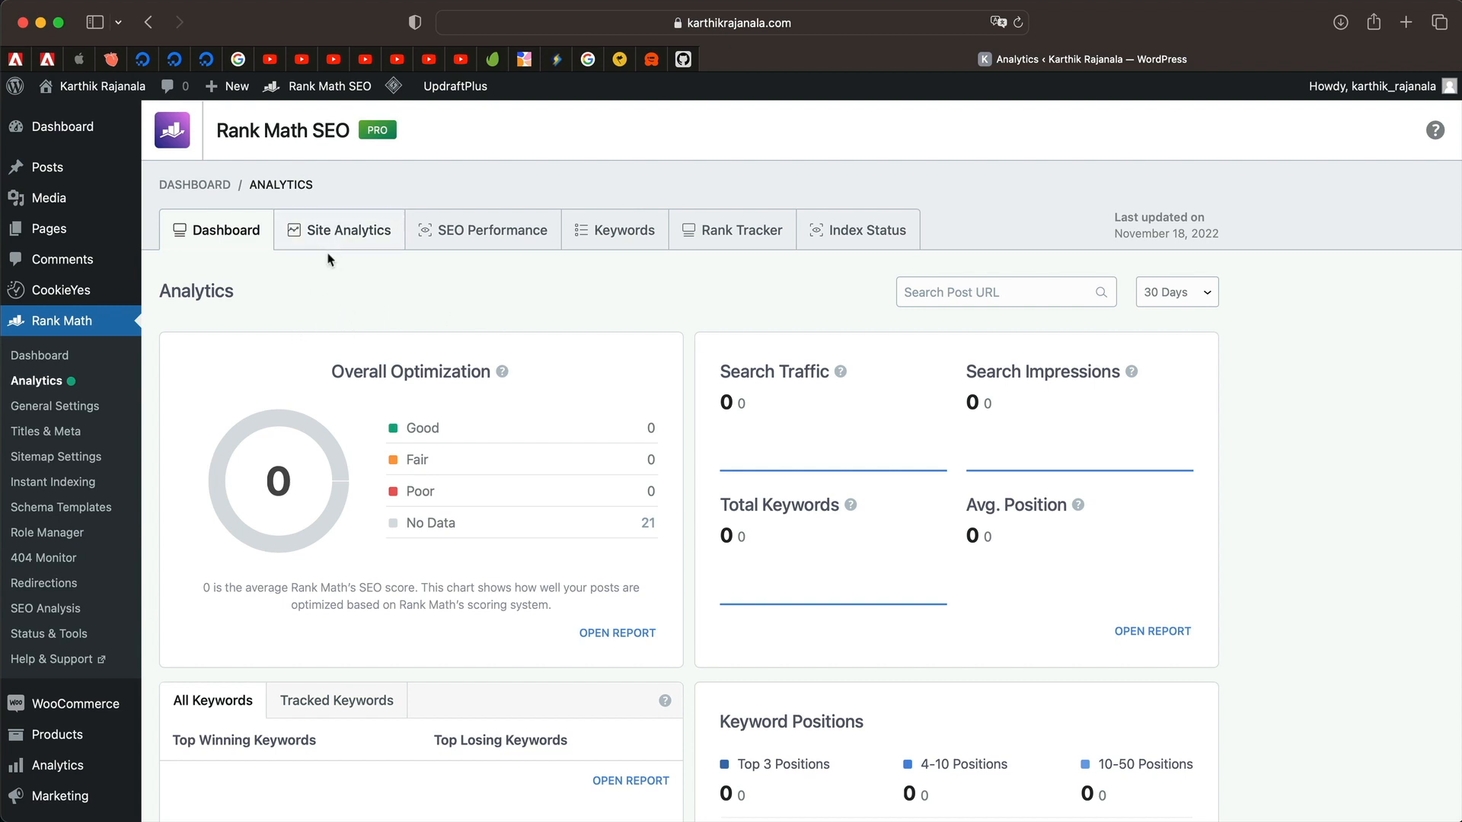
click(335, 231)
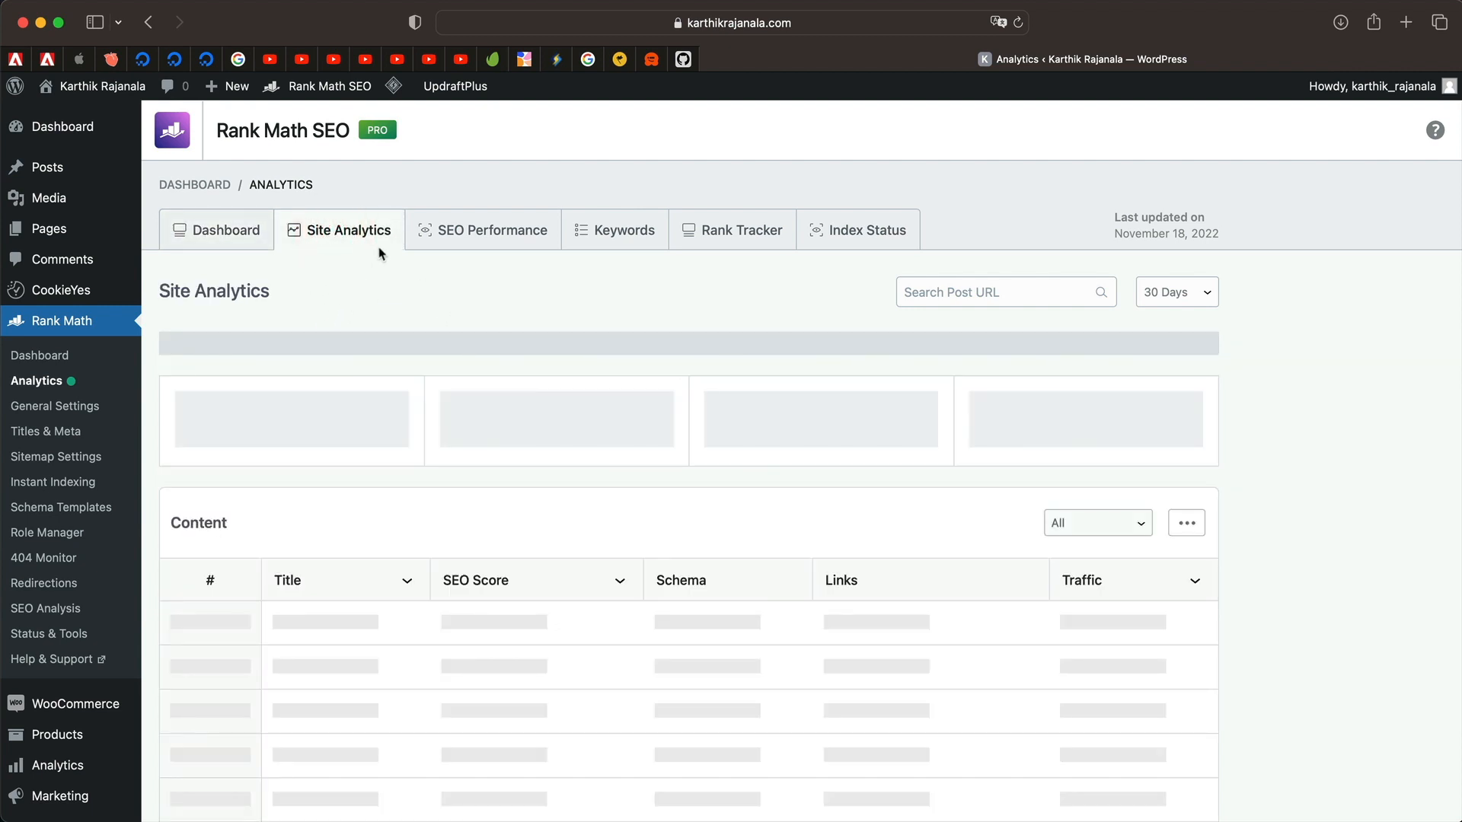
Sort the content table by traffic and add Impressions, Clicks and Position columns.
scroll(411, 326, down, 3)
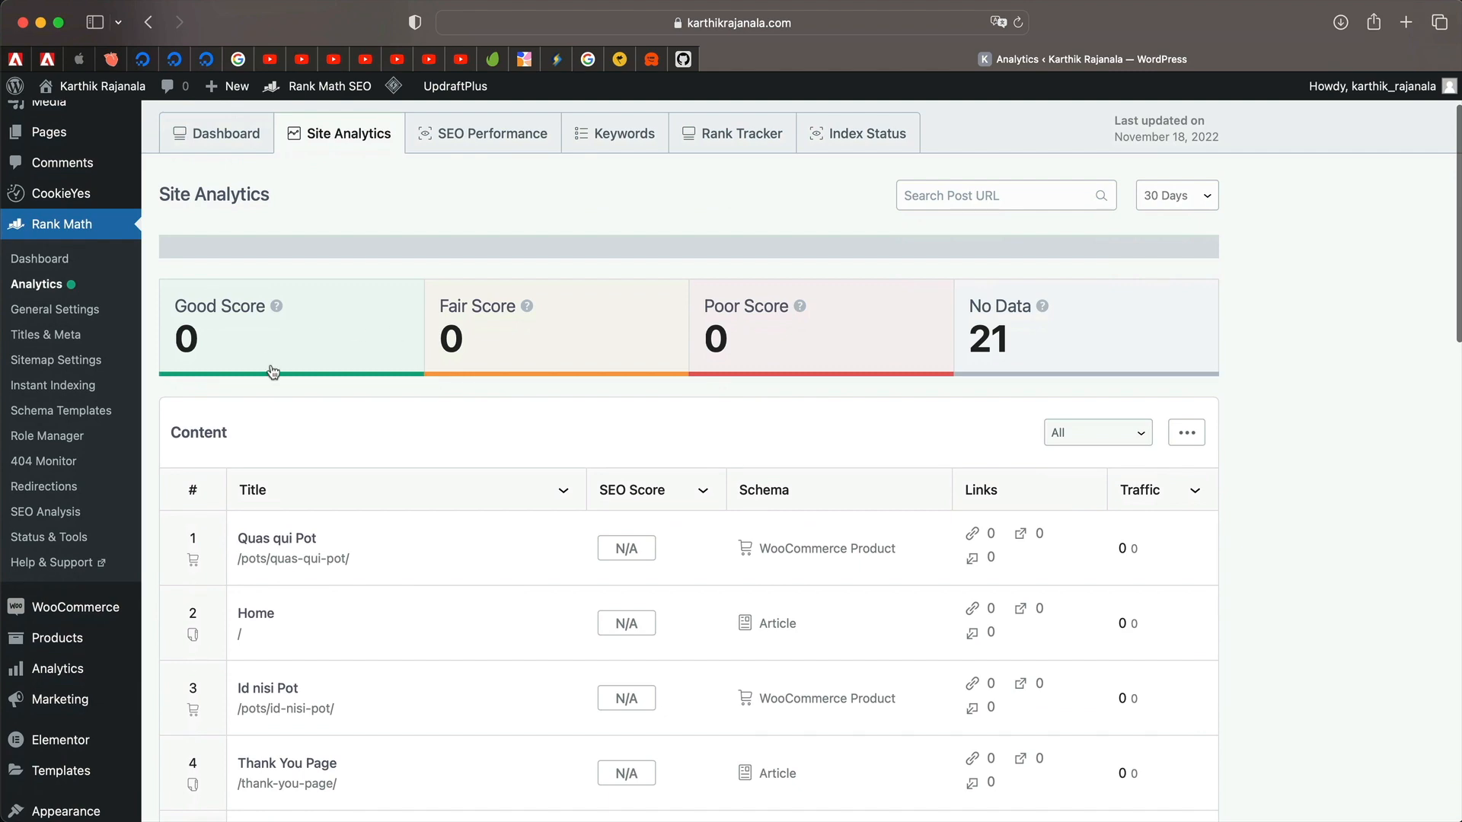
scroll(467, 526, down, 2)
scroll(408, 640, down, 5)
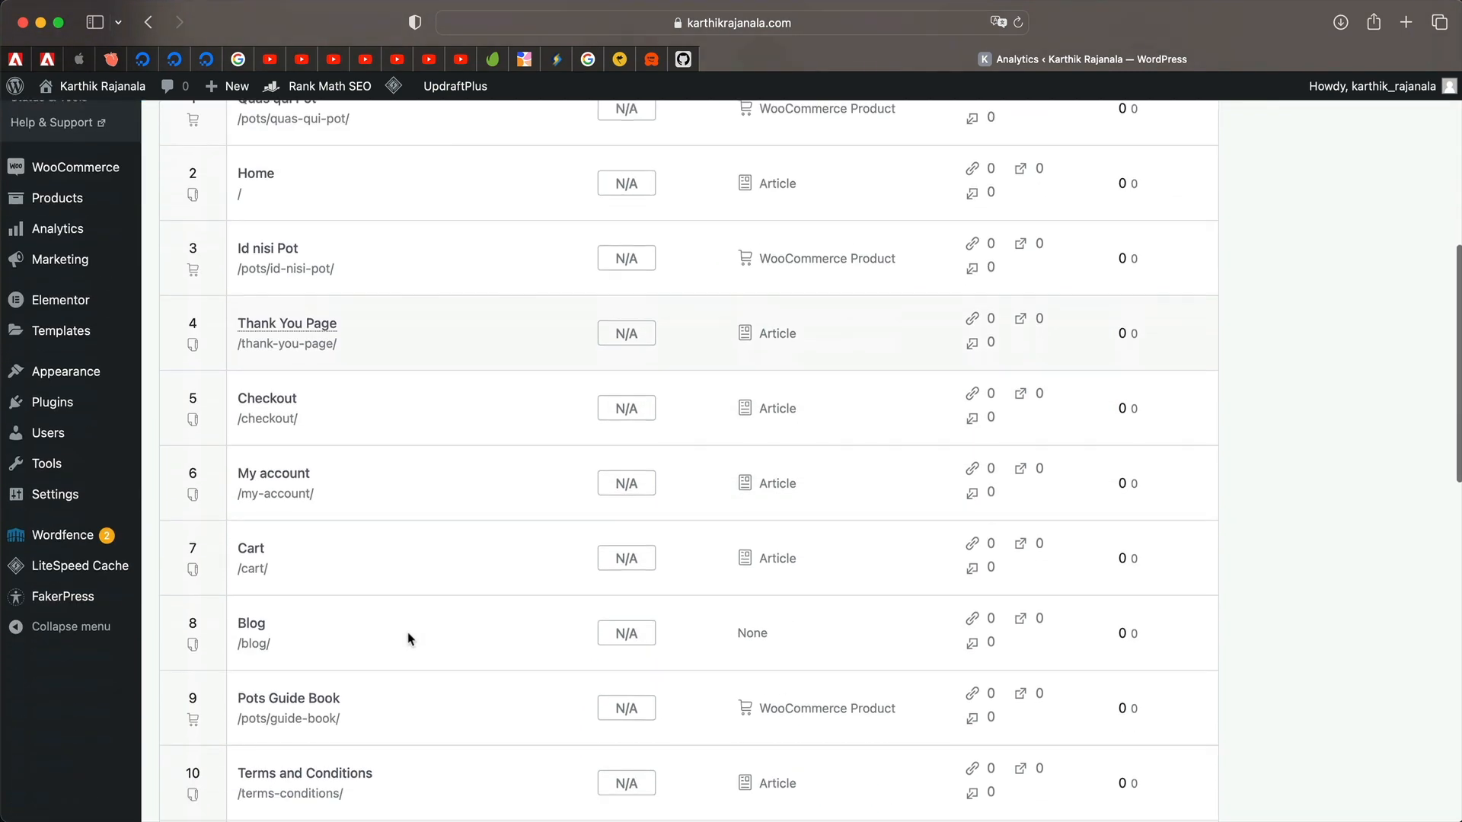
scroll(411, 655, up, 5)
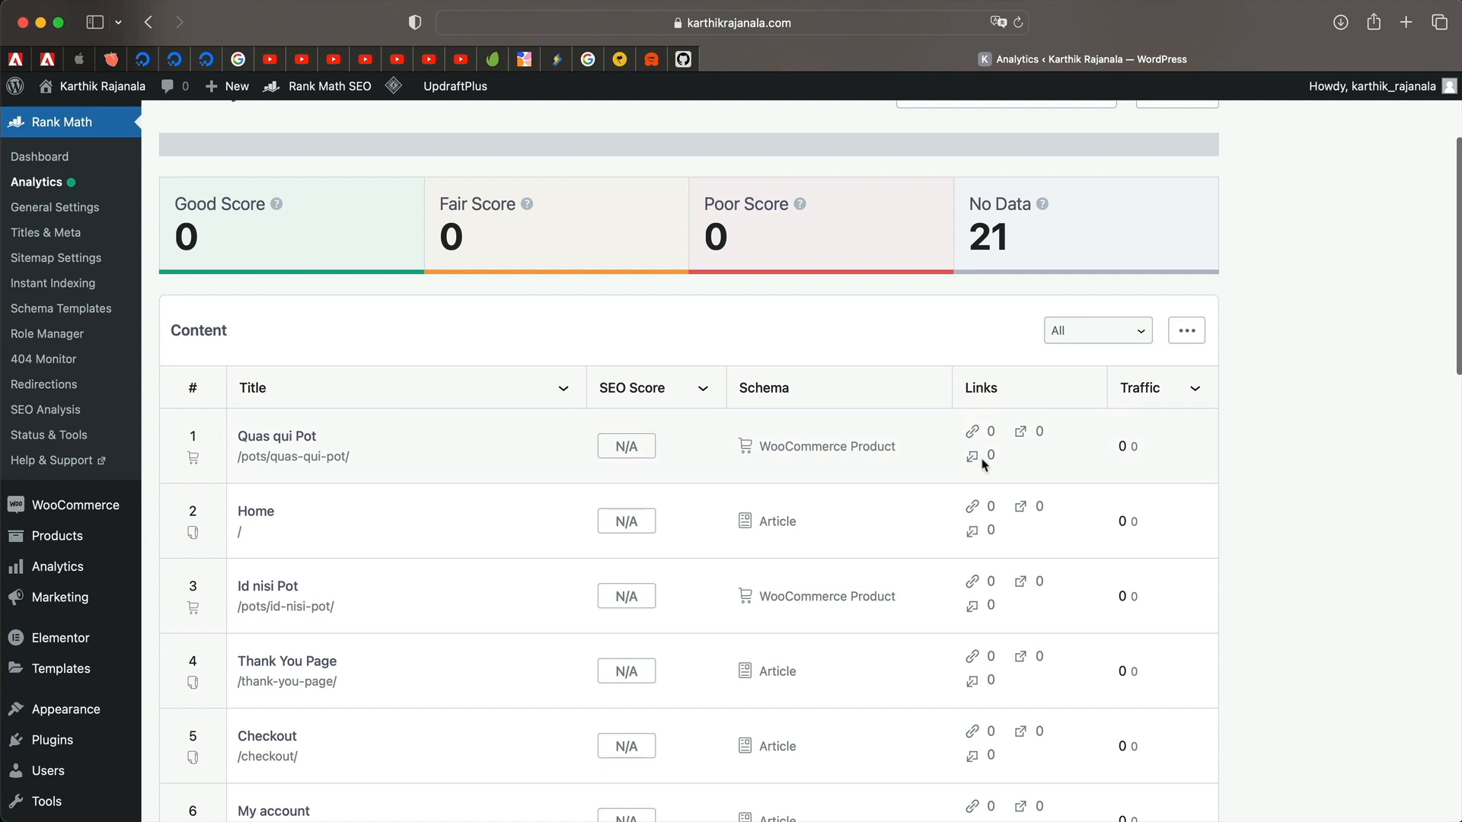
click(1195, 389)
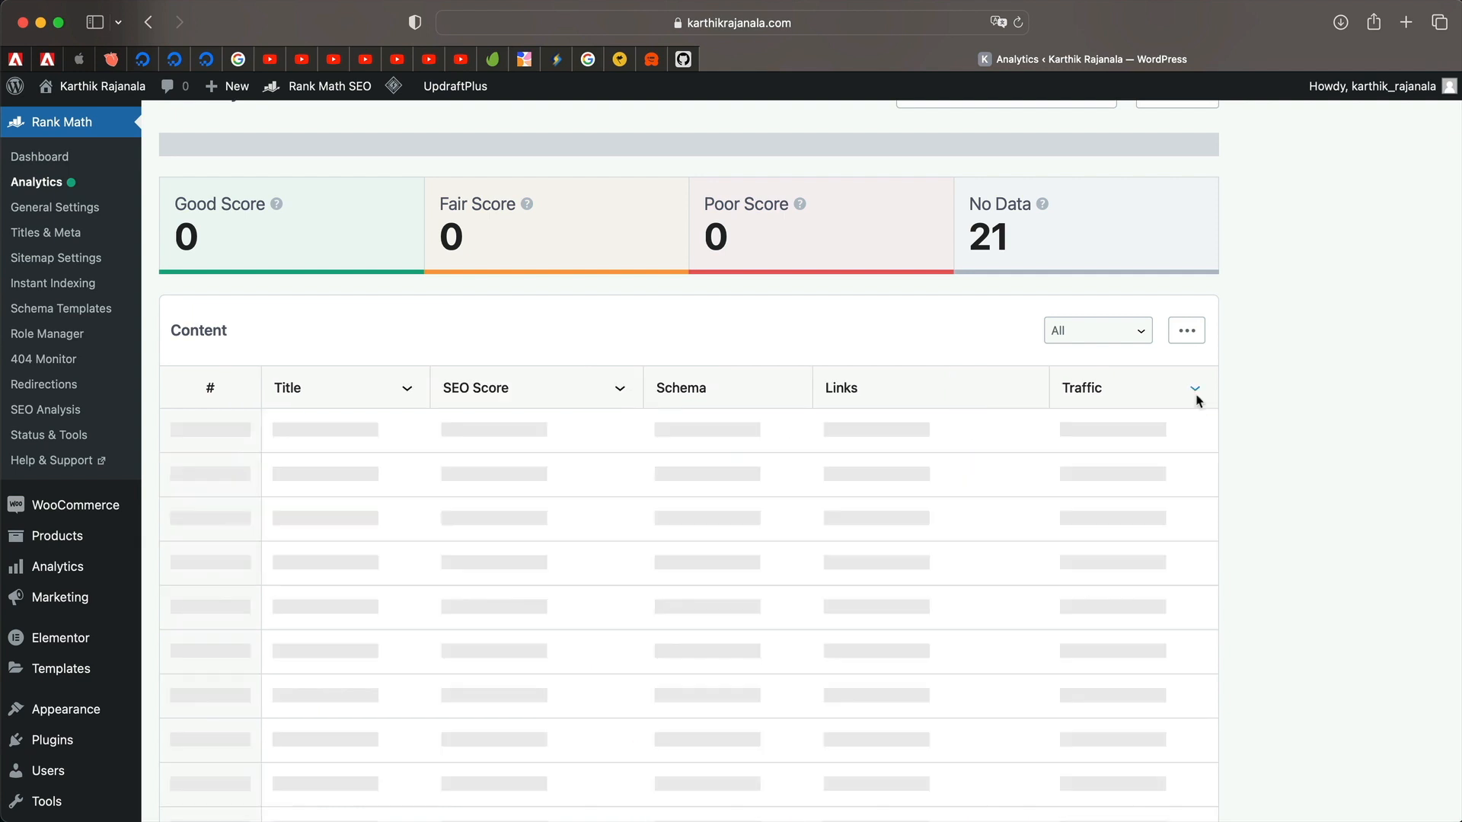
click(1186, 336)
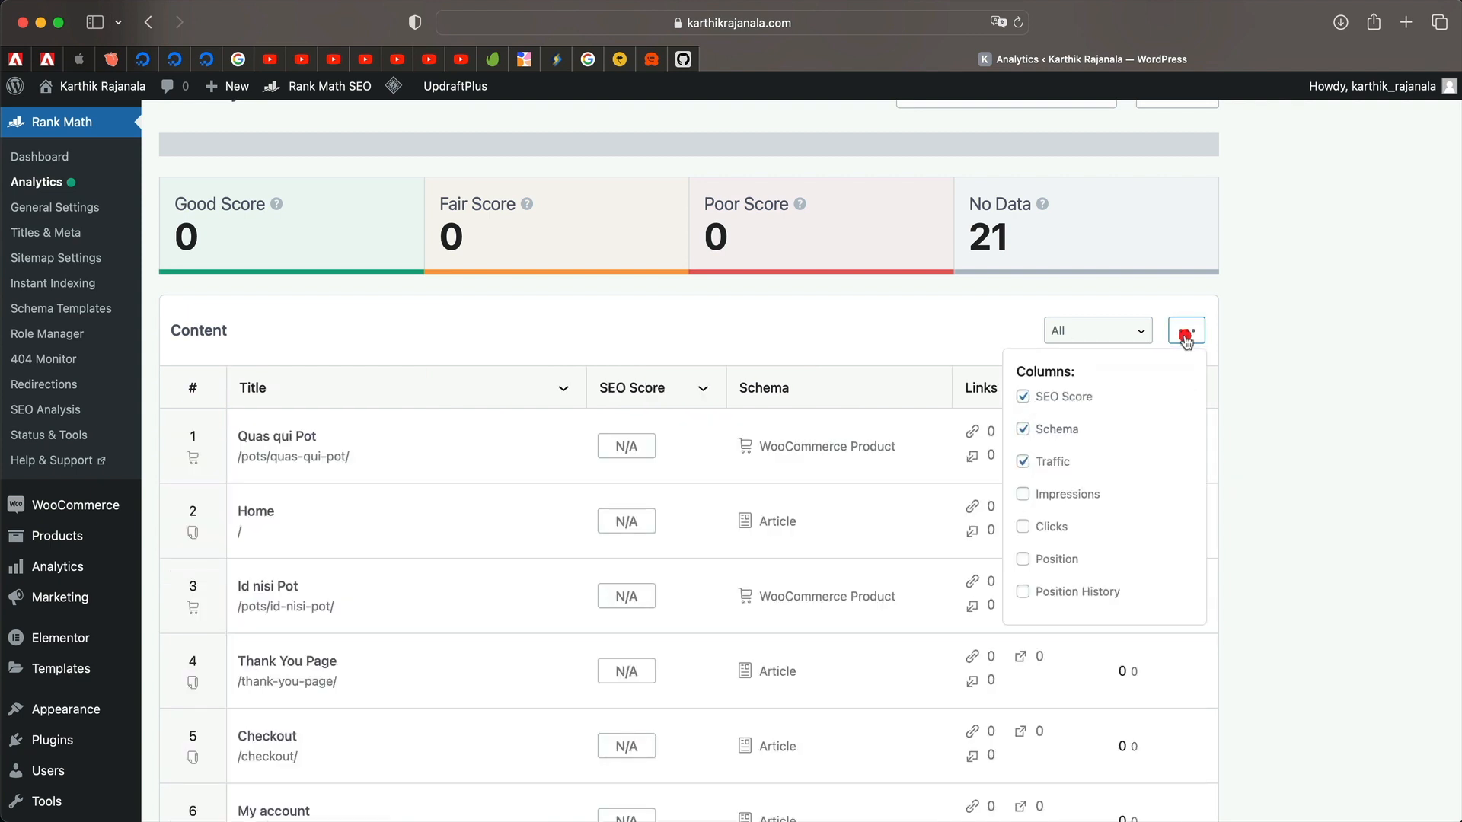
click(1053, 493)
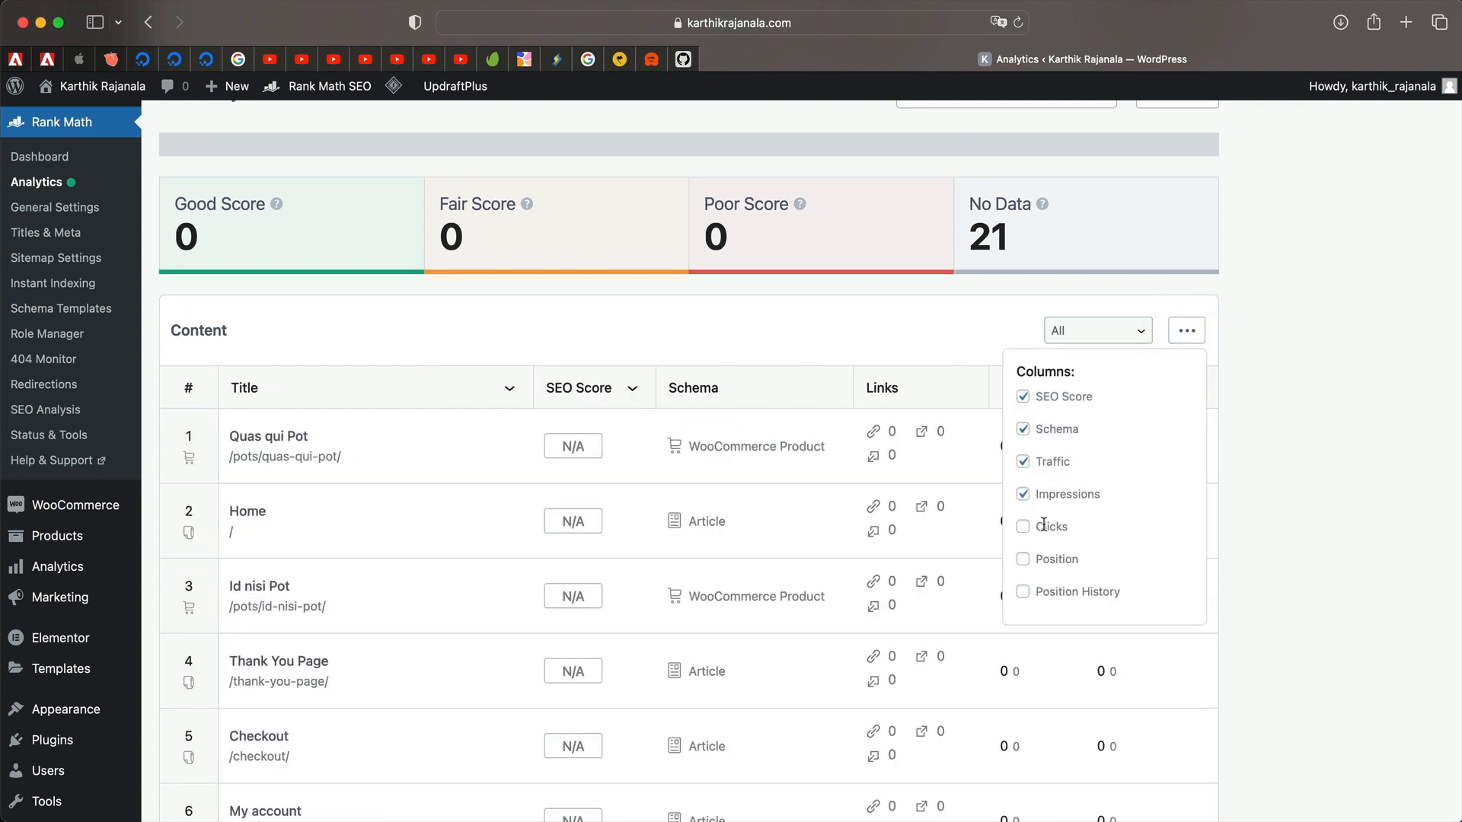
click(1044, 525)
click(1044, 557)
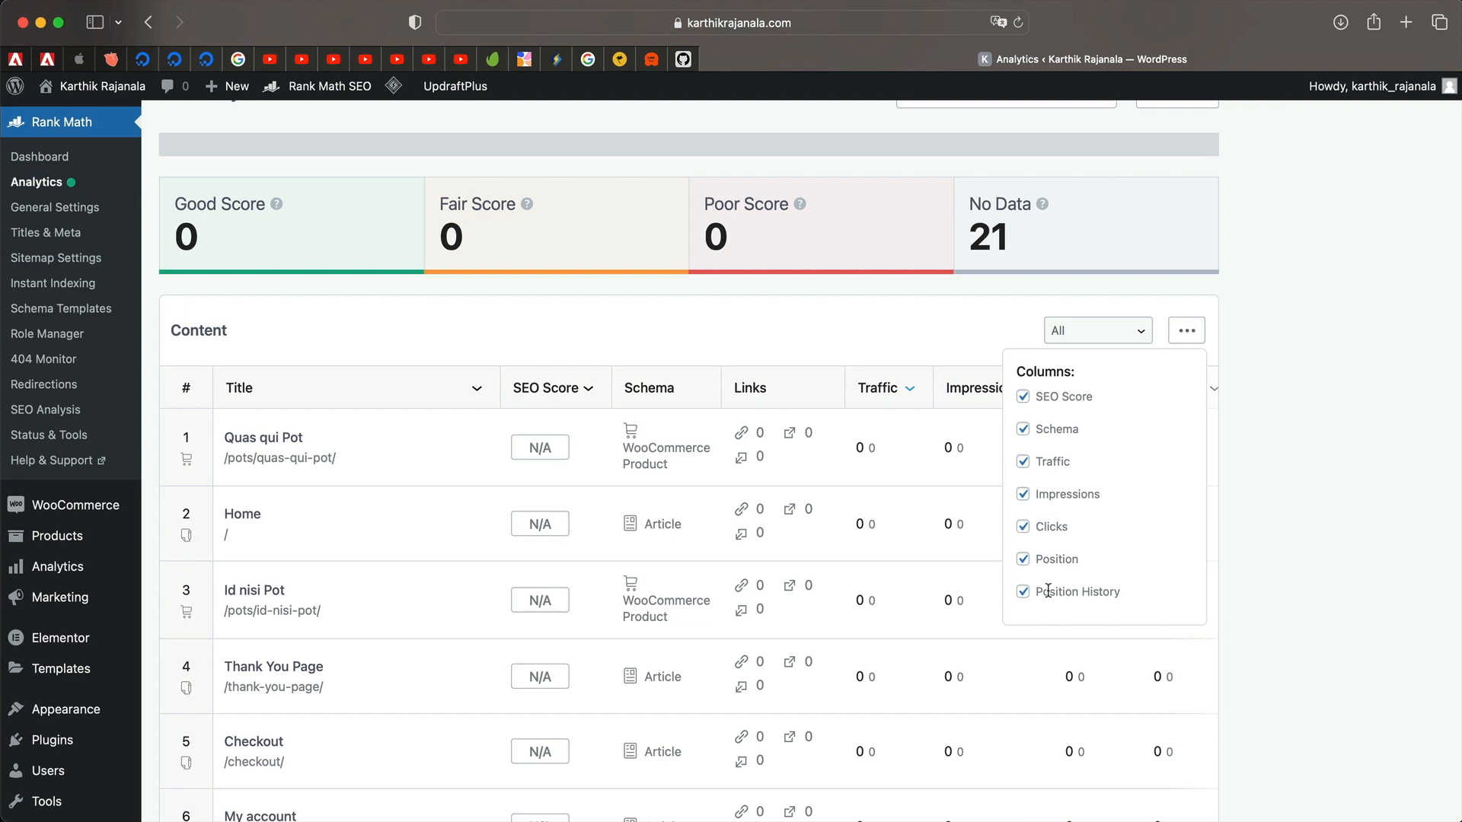
click(942, 364)
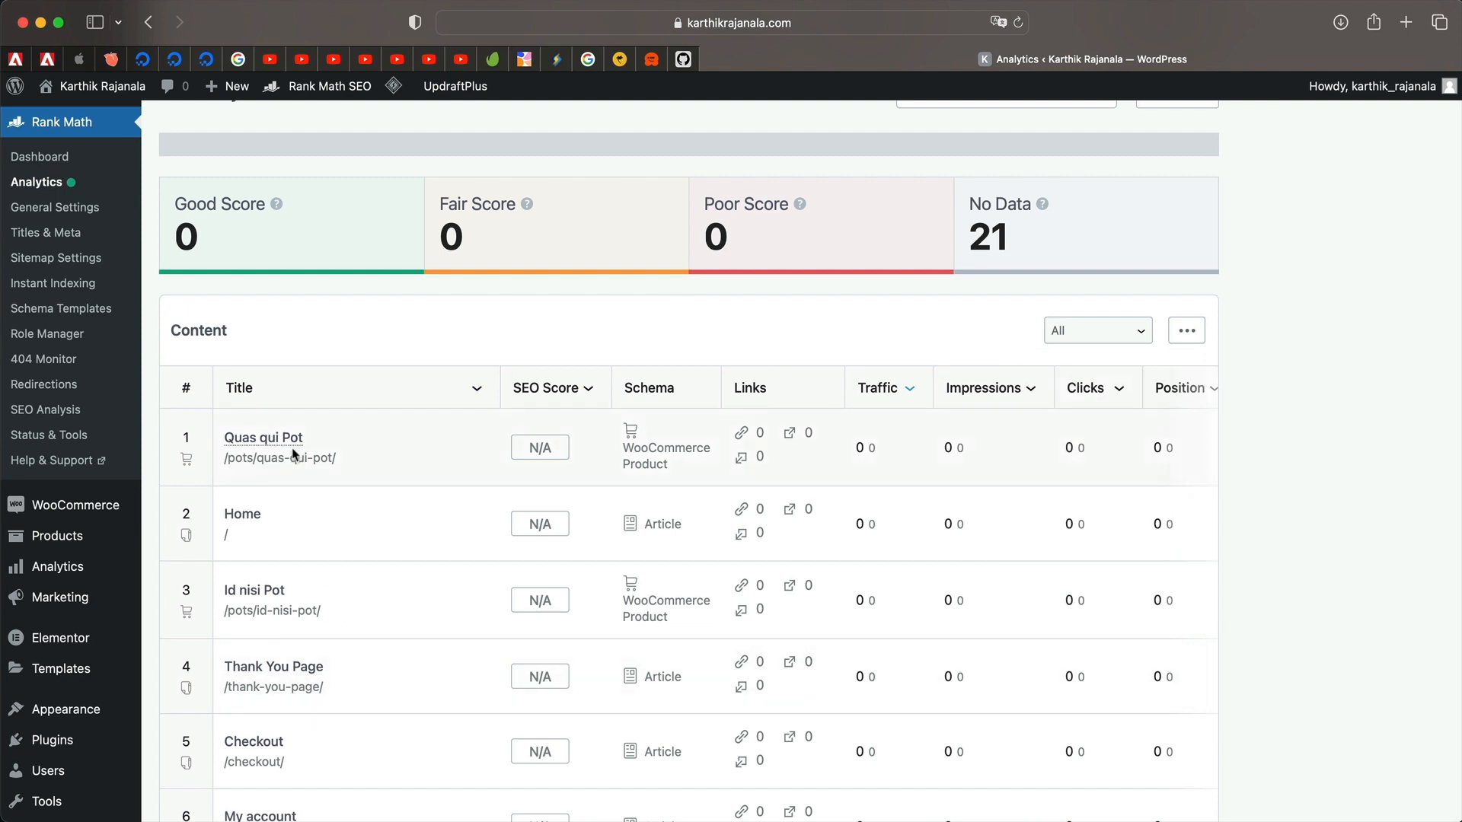
Review the table and keep the reporting period at 30 Days.
scroll(329, 673, down, 5)
scroll(288, 369, up, 5)
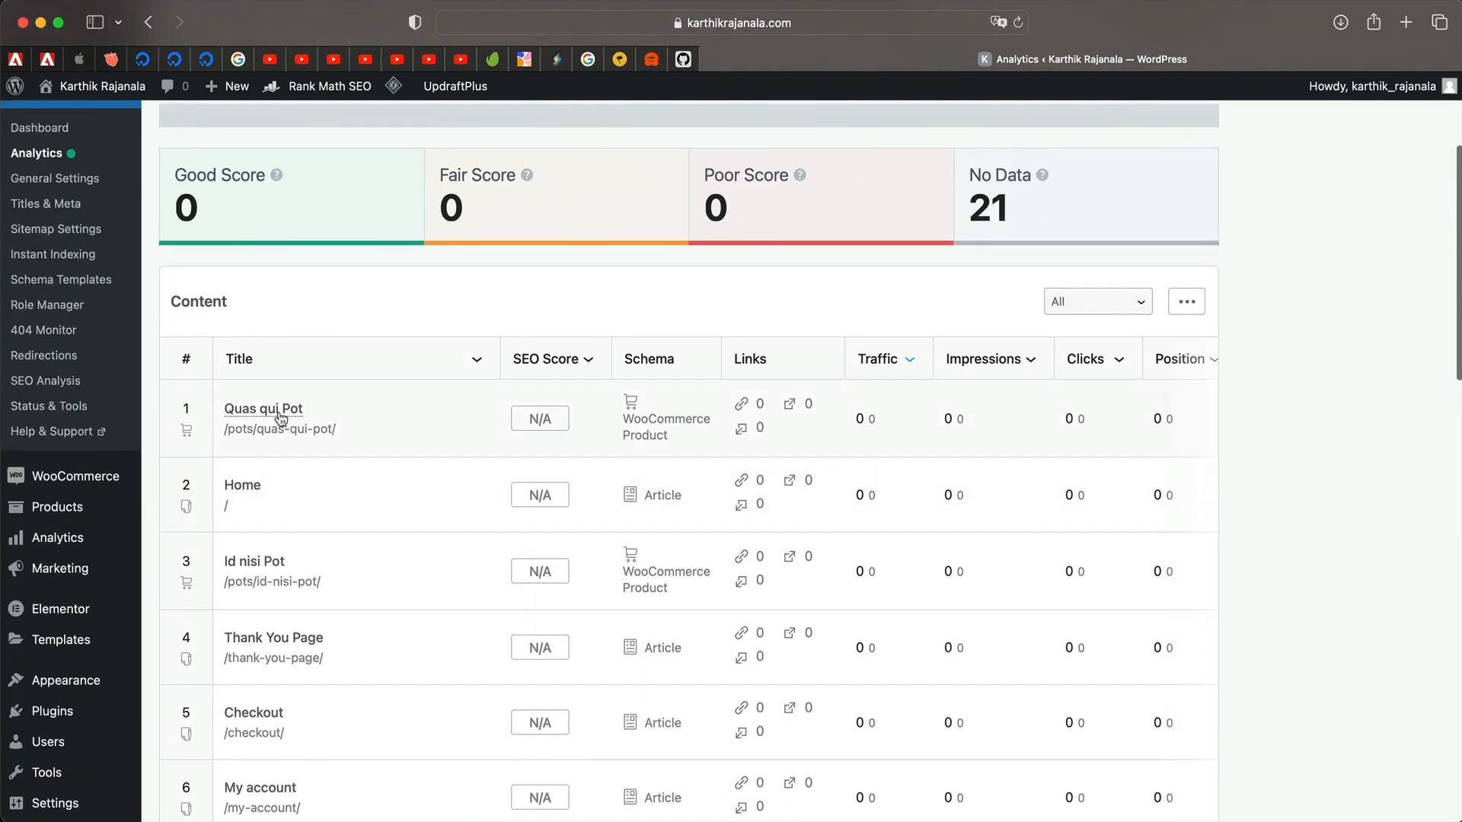
scroll(317, 643, down, 1)
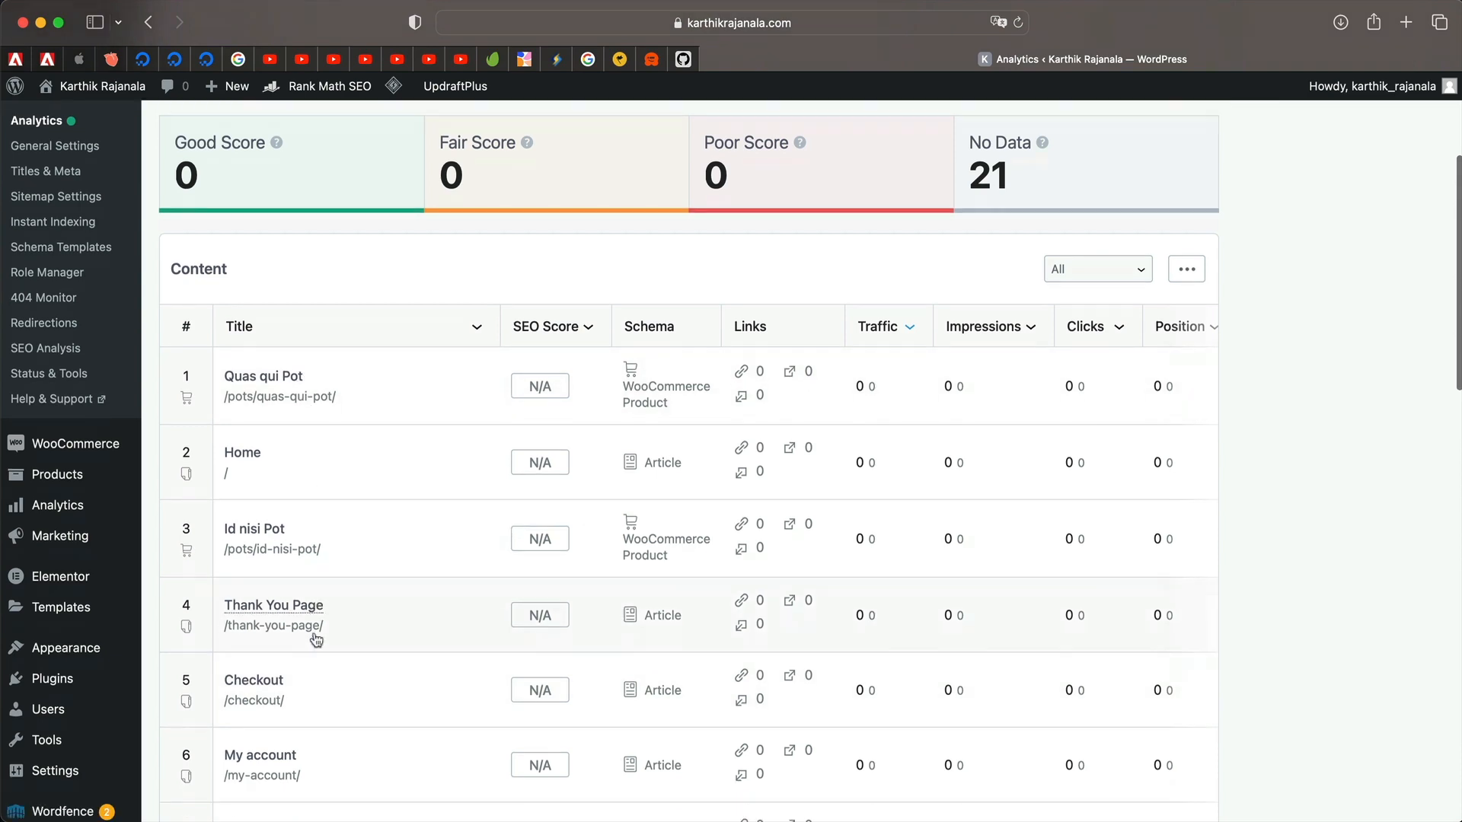
scroll(317, 639, down, 10)
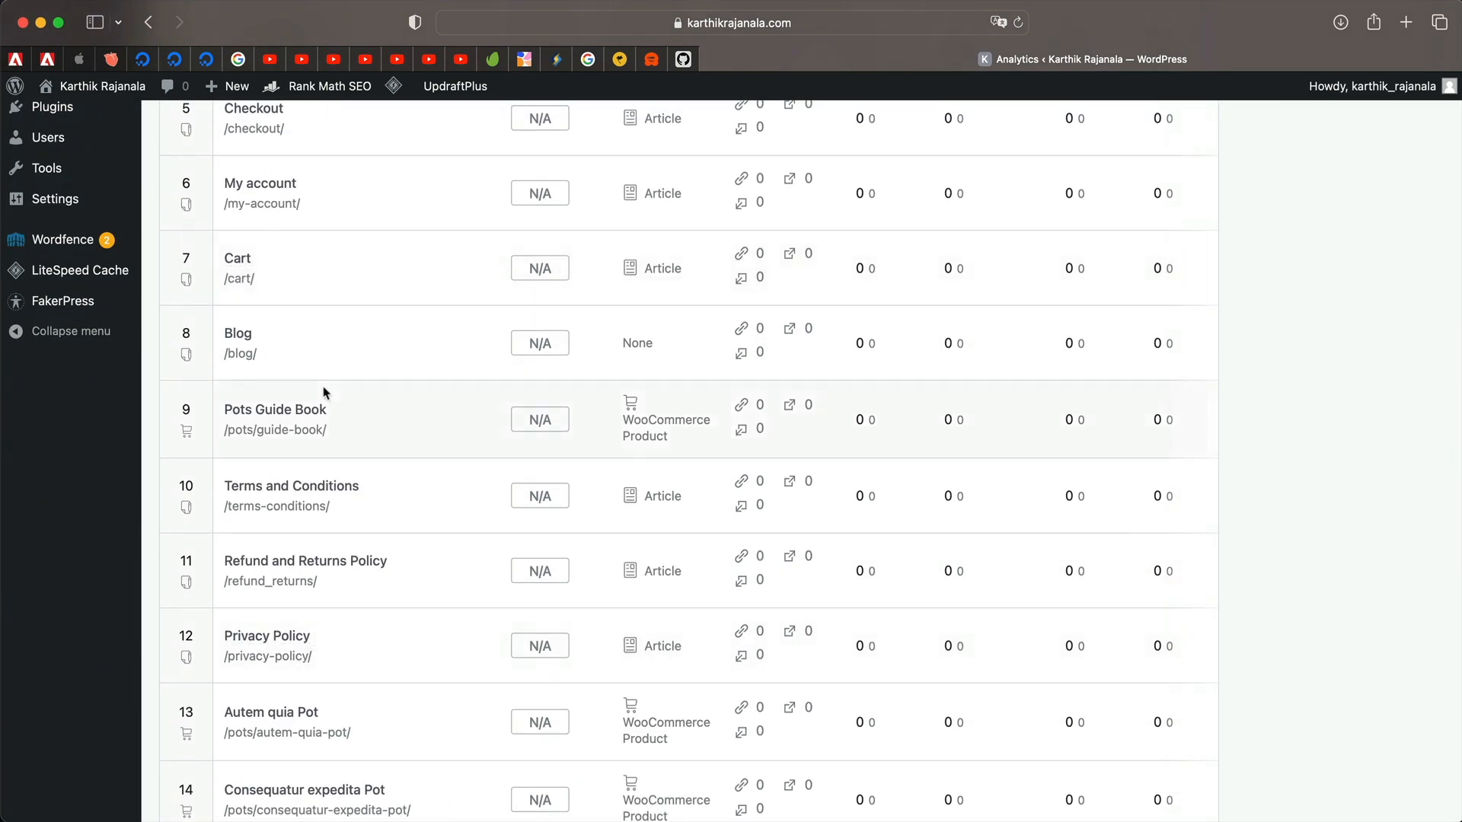
scroll(323, 392, down, 9)
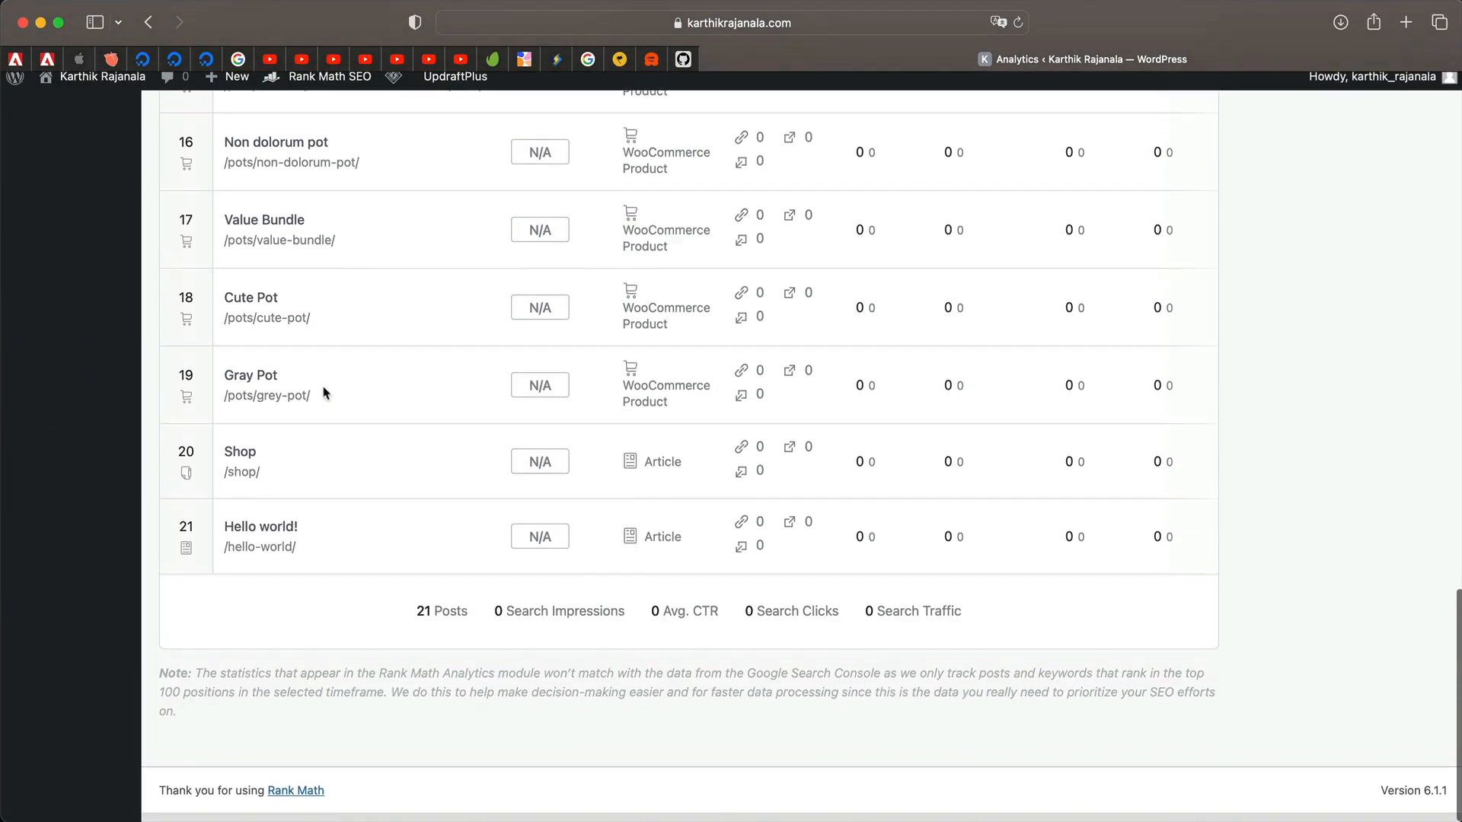
scroll(323, 392, up, 3)
scroll(323, 393, up, 10)
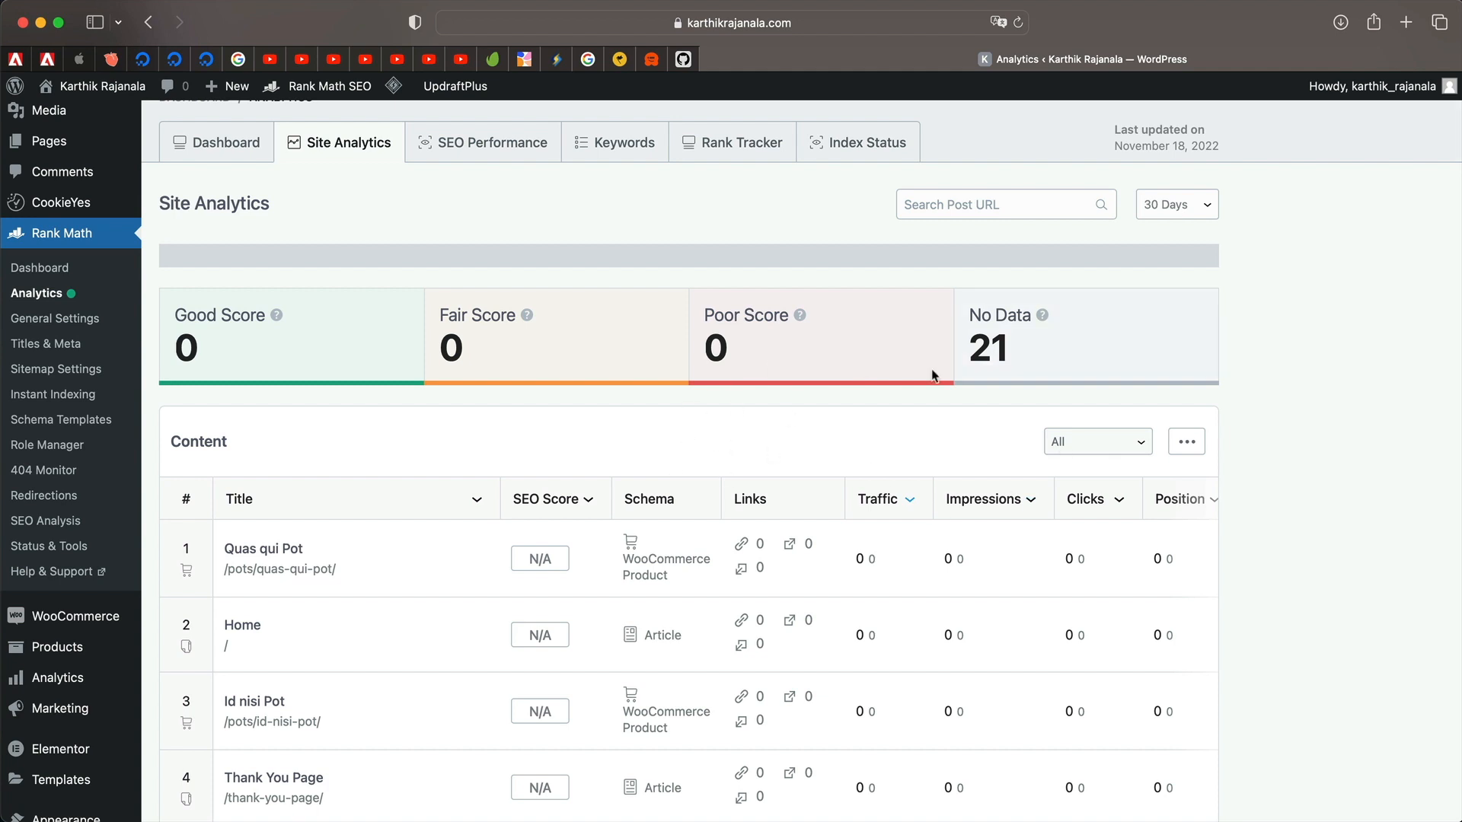
scroll(695, 309, up, 3)
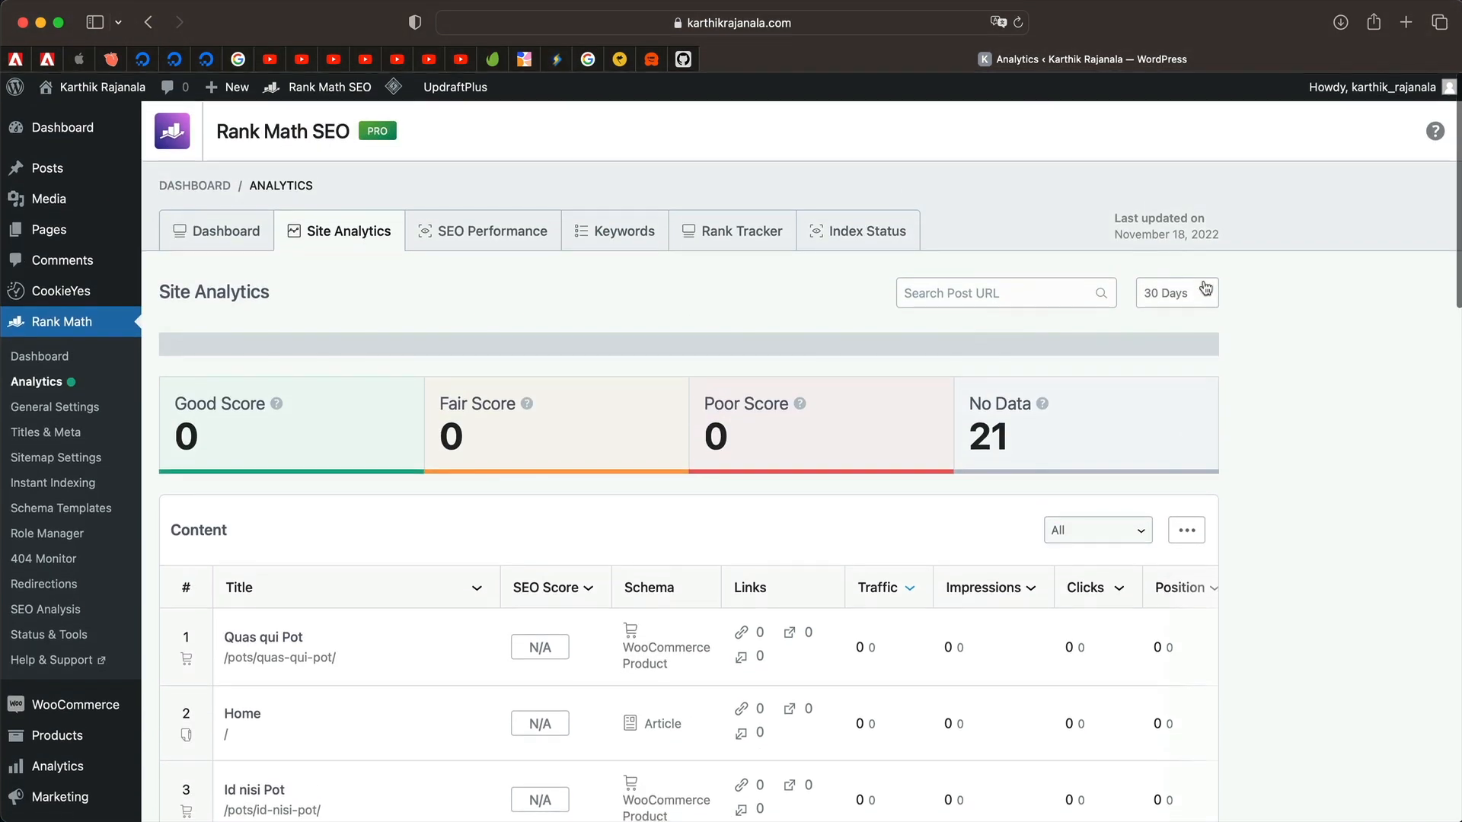
click(1195, 304)
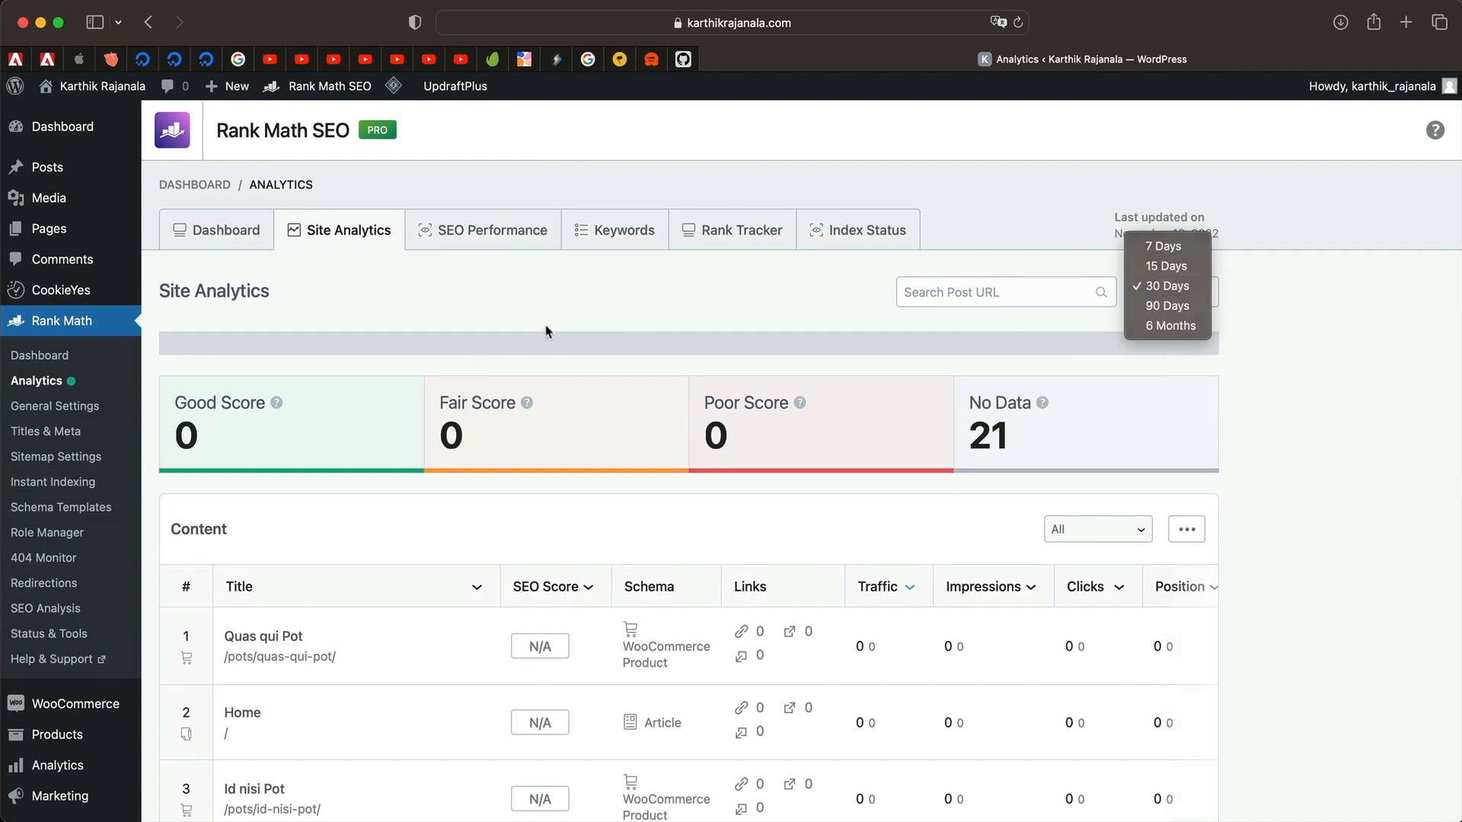
click(1173, 290)
Review the SEO Performance report's chart and table.
click(492, 239)
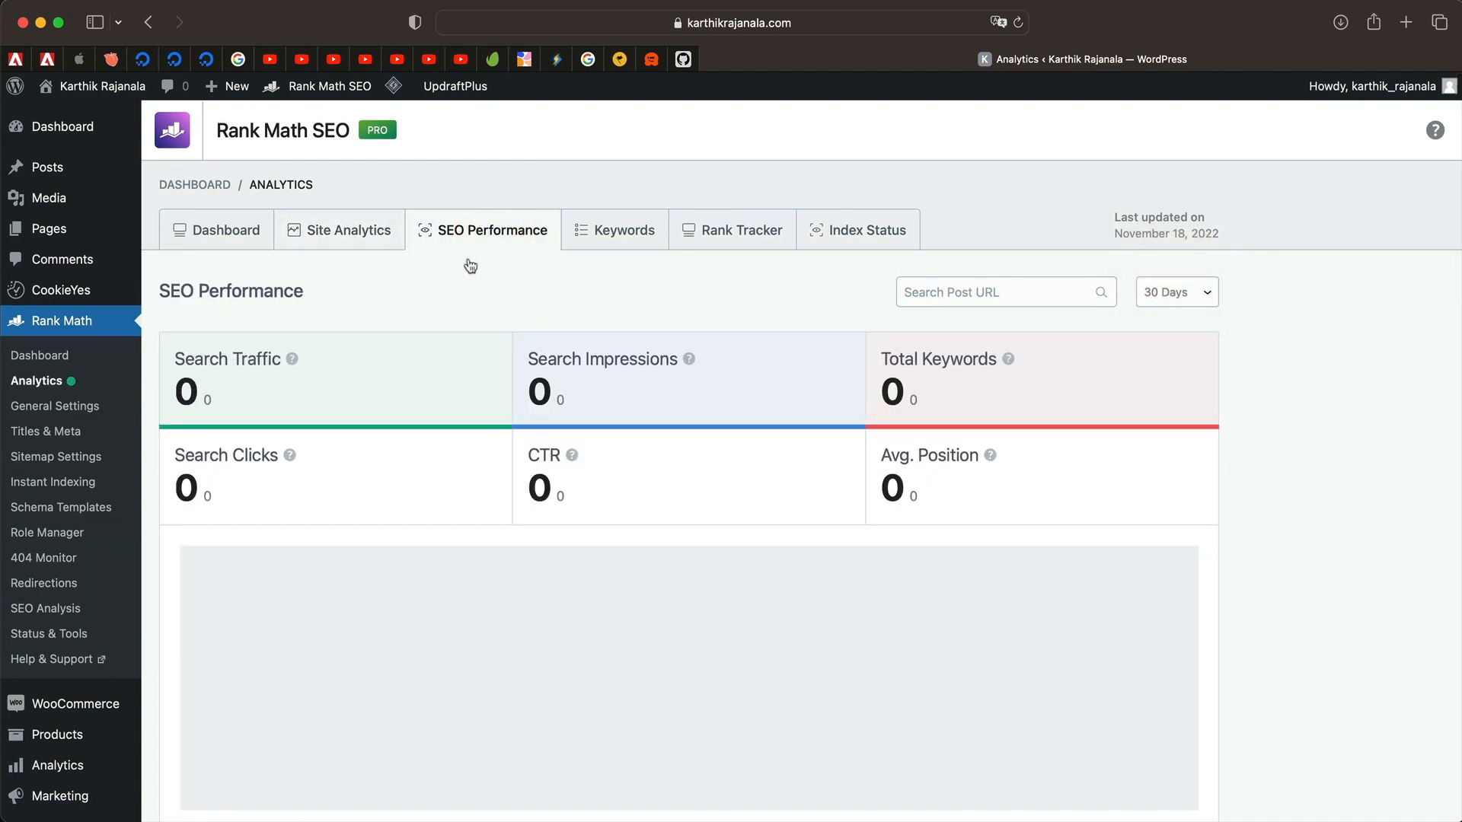
scroll(620, 368, down, 2)
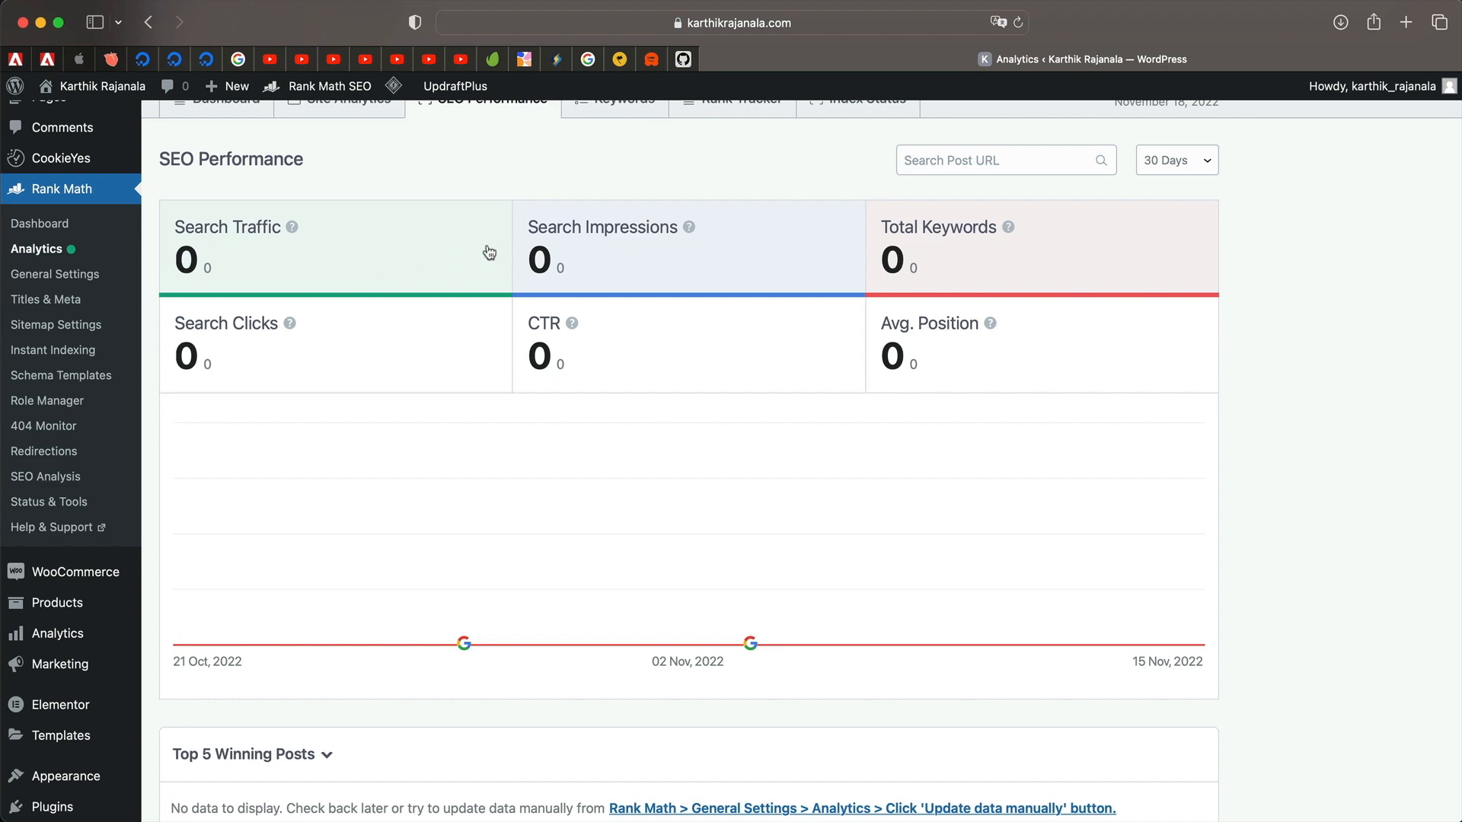
scroll(484, 340, down, 3)
scroll(488, 339, up, 3)
scroll(495, 335, down, 3)
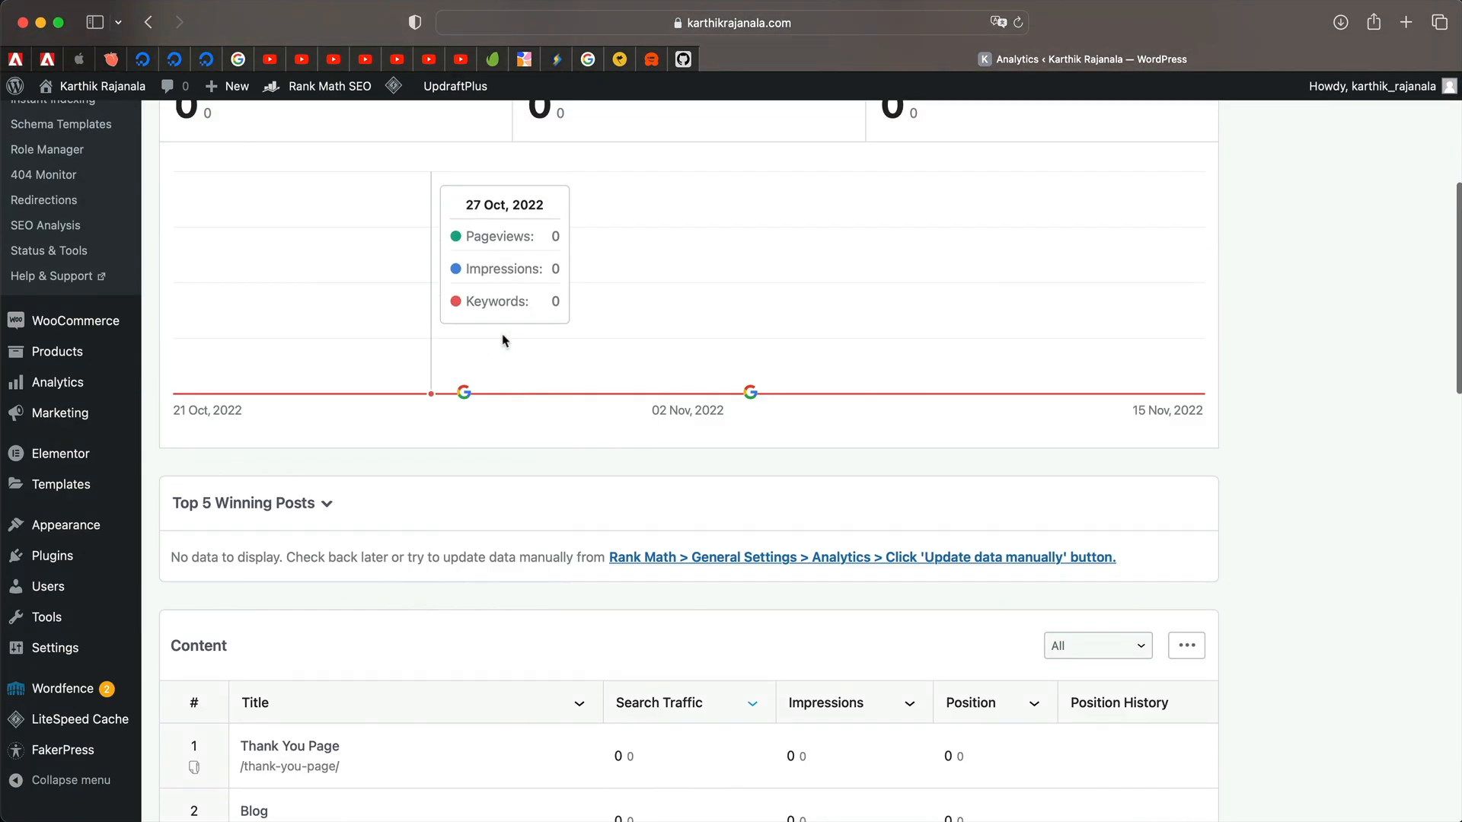
scroll(754, 398, down, 5)
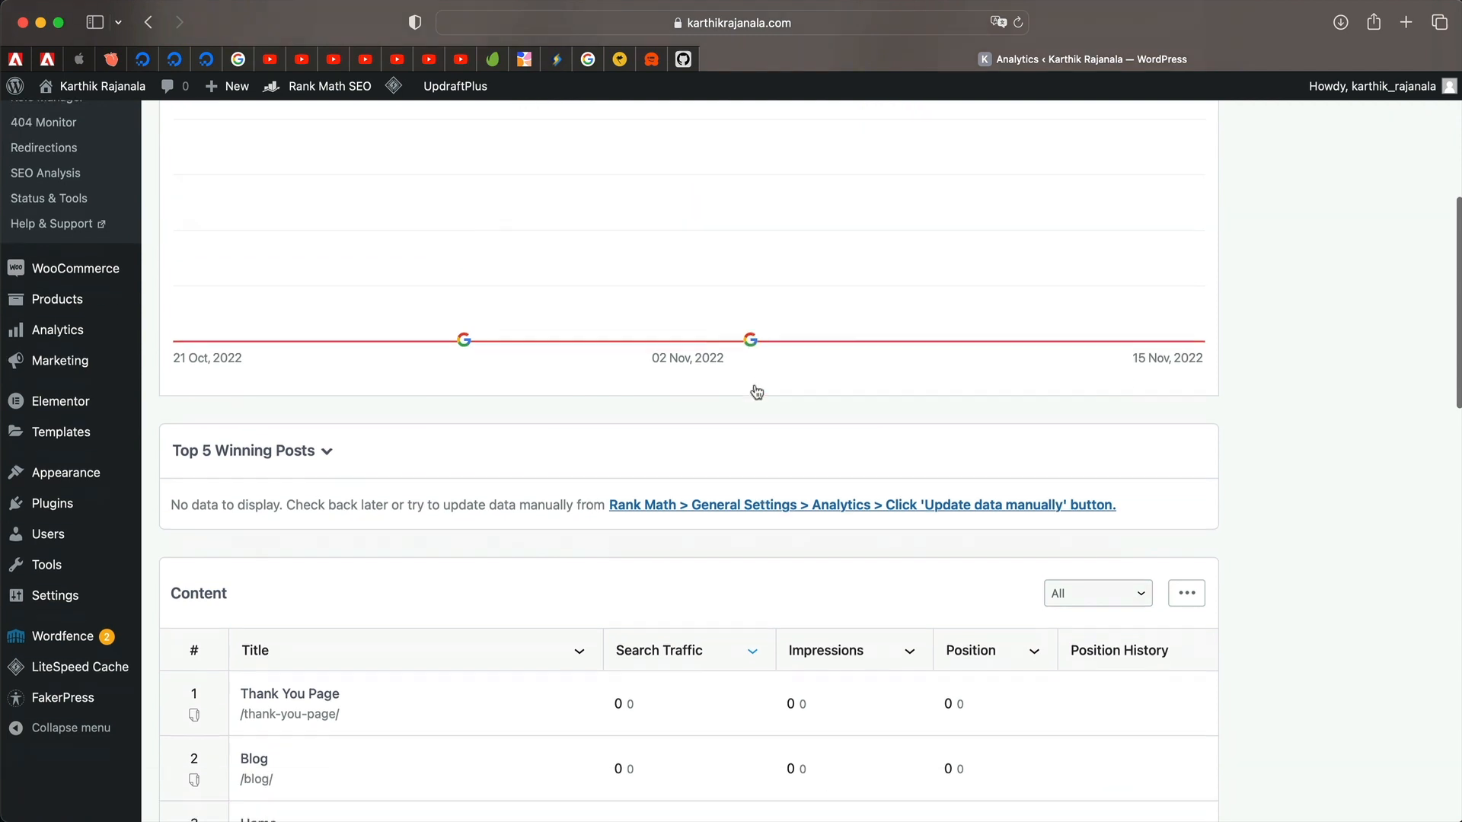
scroll(636, 408, up, 10)
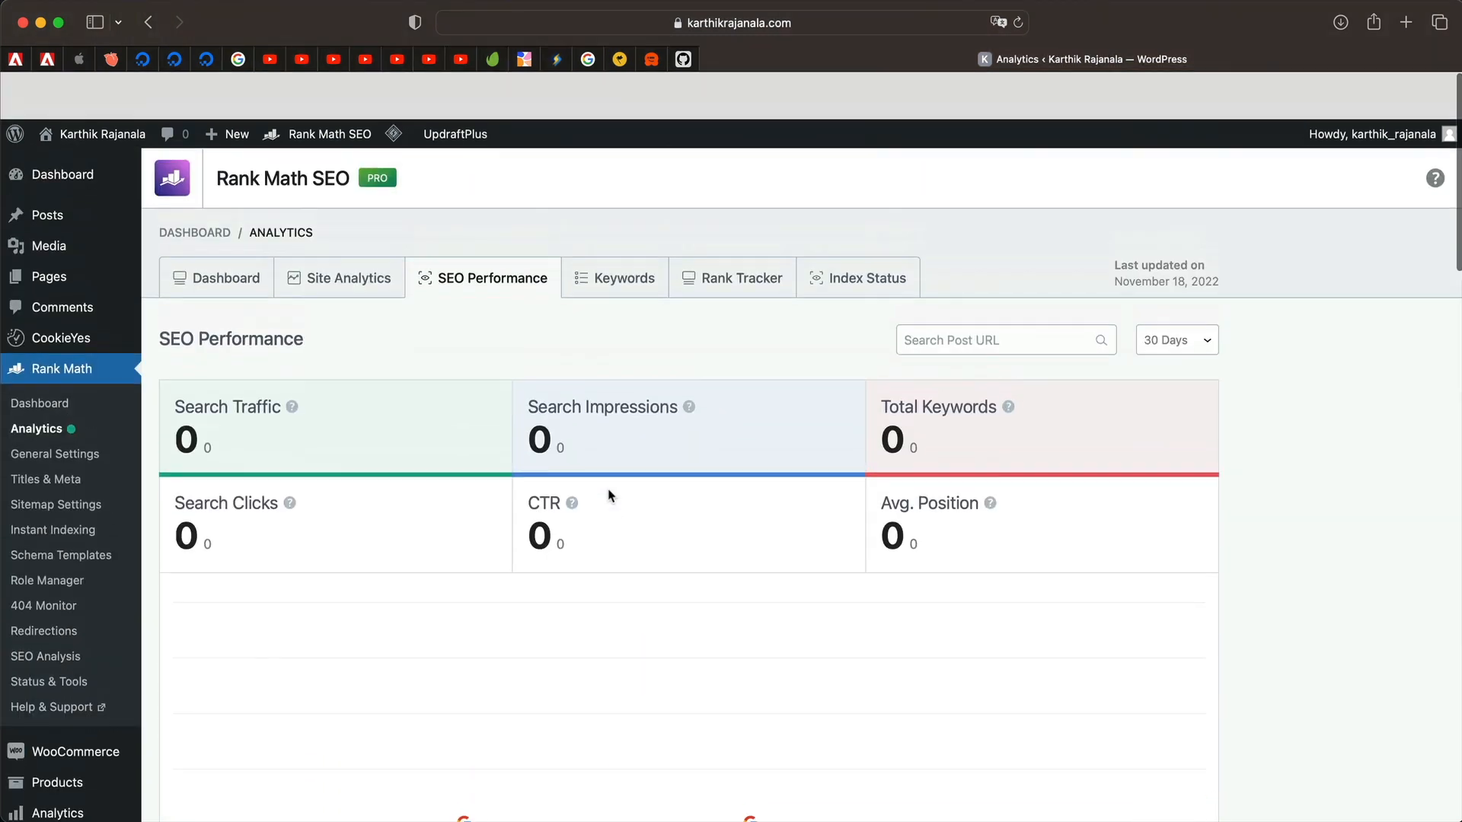
Open the Keywords report, where all values are 0.
click(637, 242)
scroll(457, 533, down, 5)
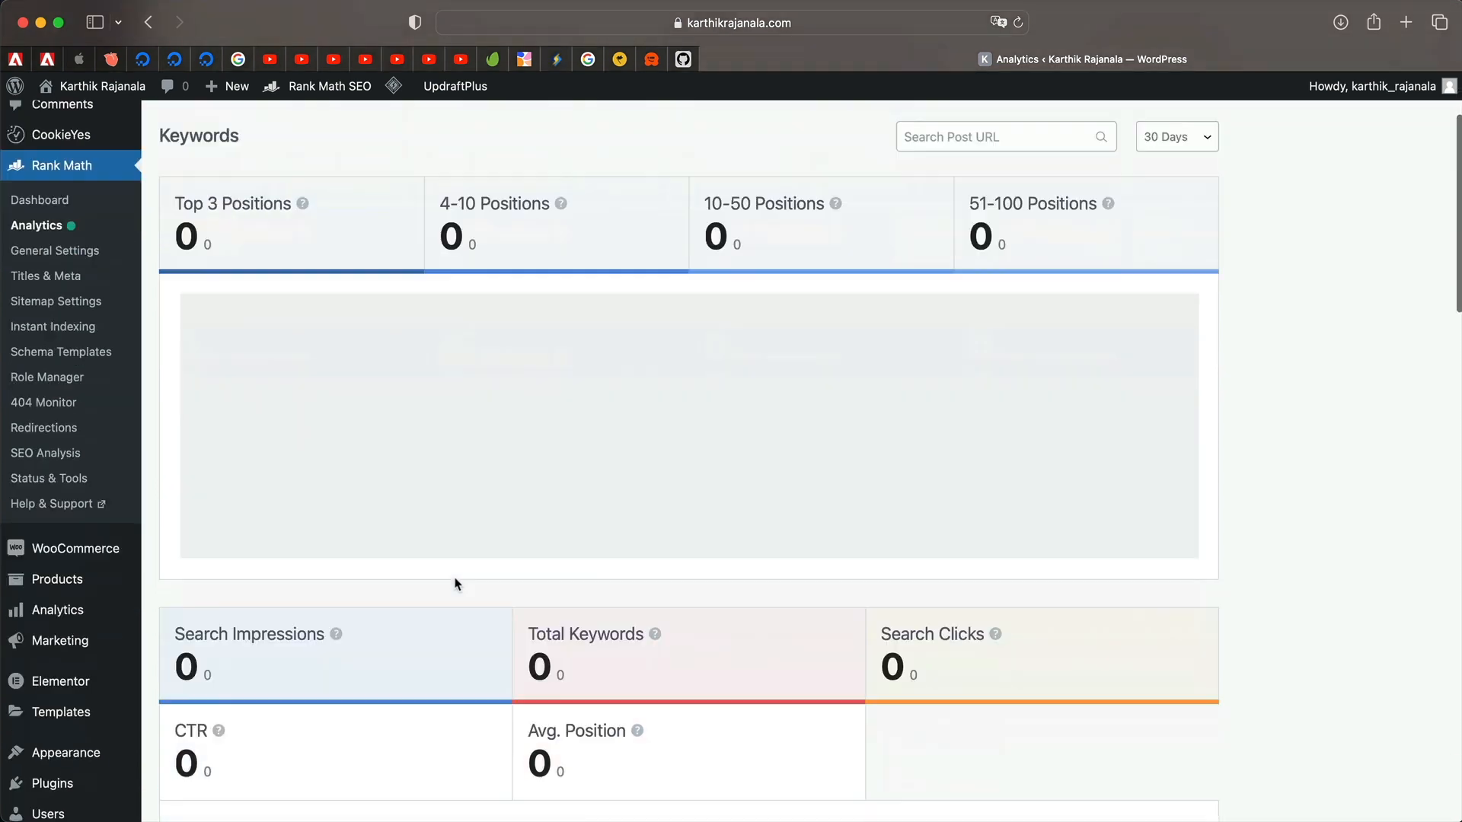
scroll(487, 594, up, 4)
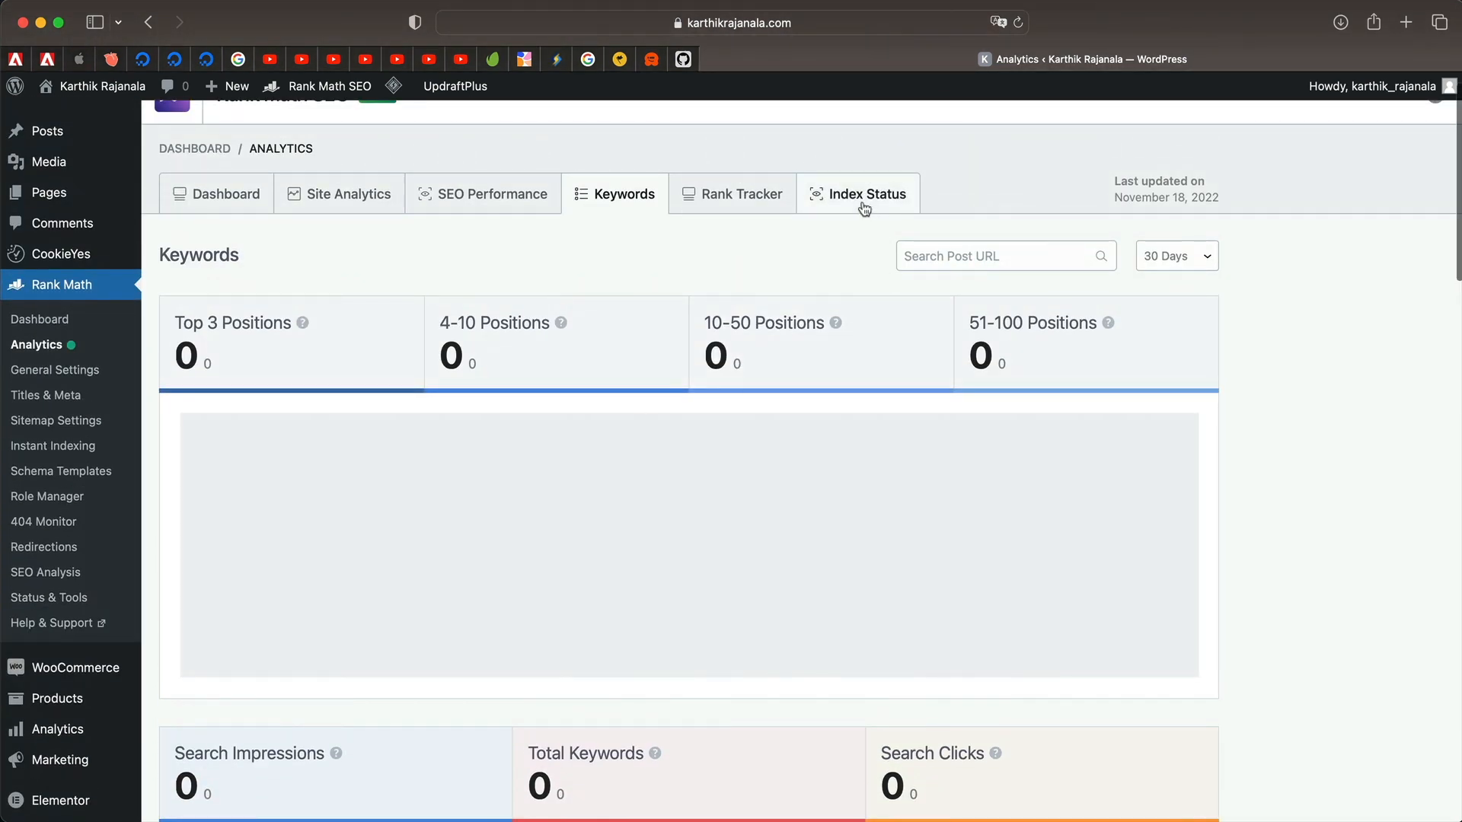
In Rank Tracker, enable automatic focus keyword import for Posts, Pages and Products.
click(751, 199)
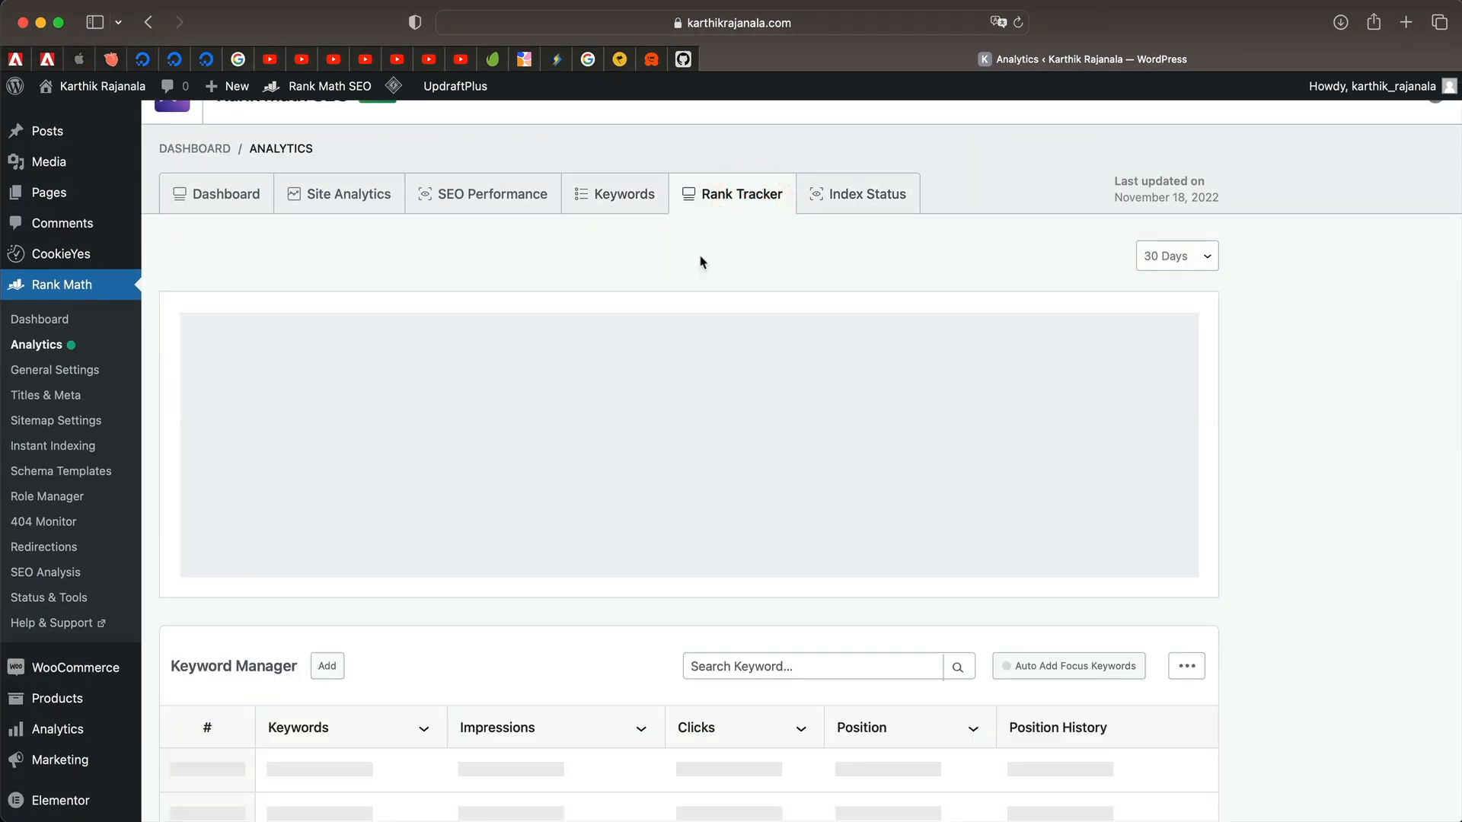
scroll(697, 320, down, 5)
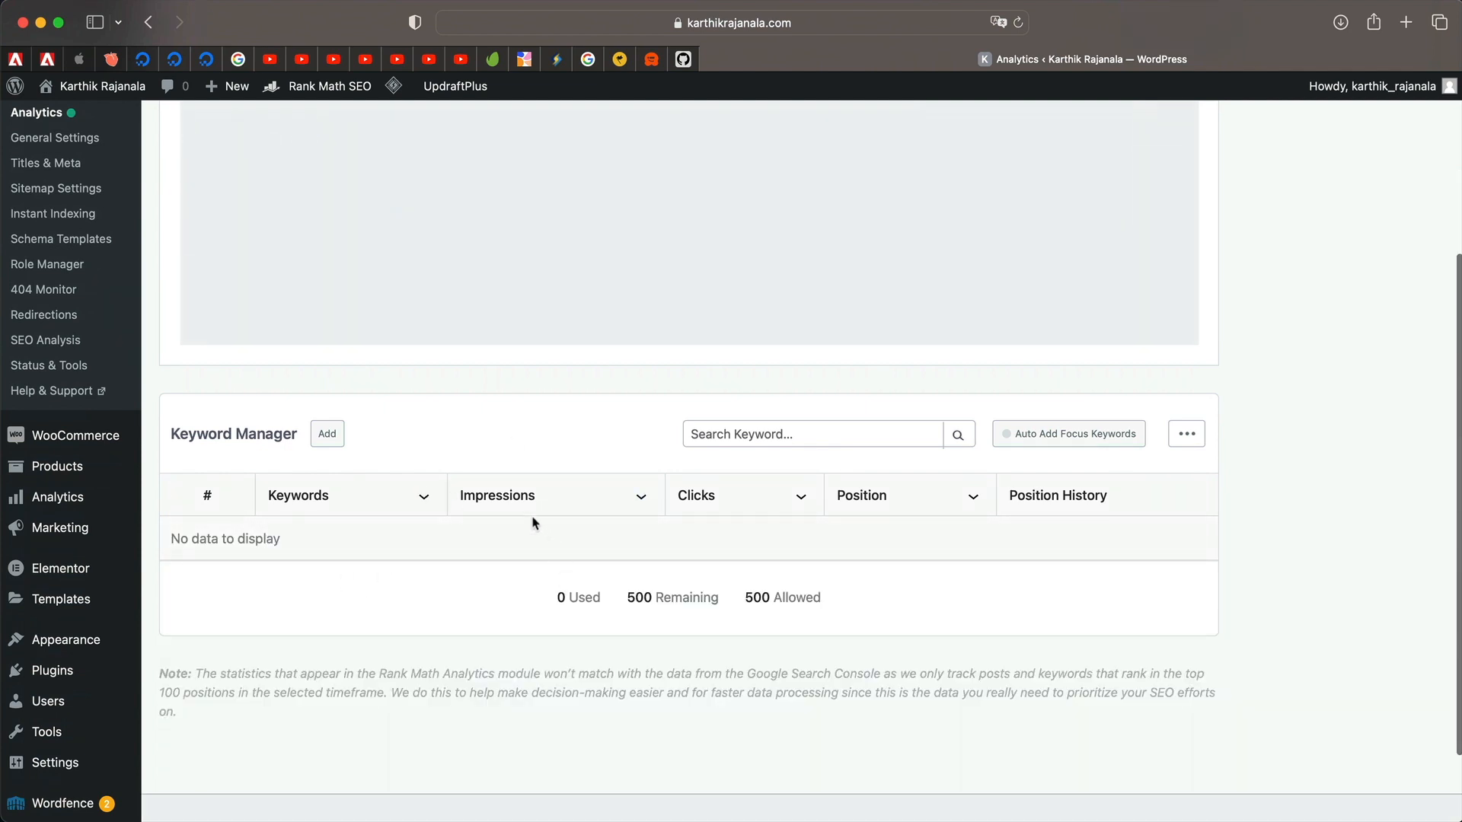
click(1108, 437)
click(1029, 475)
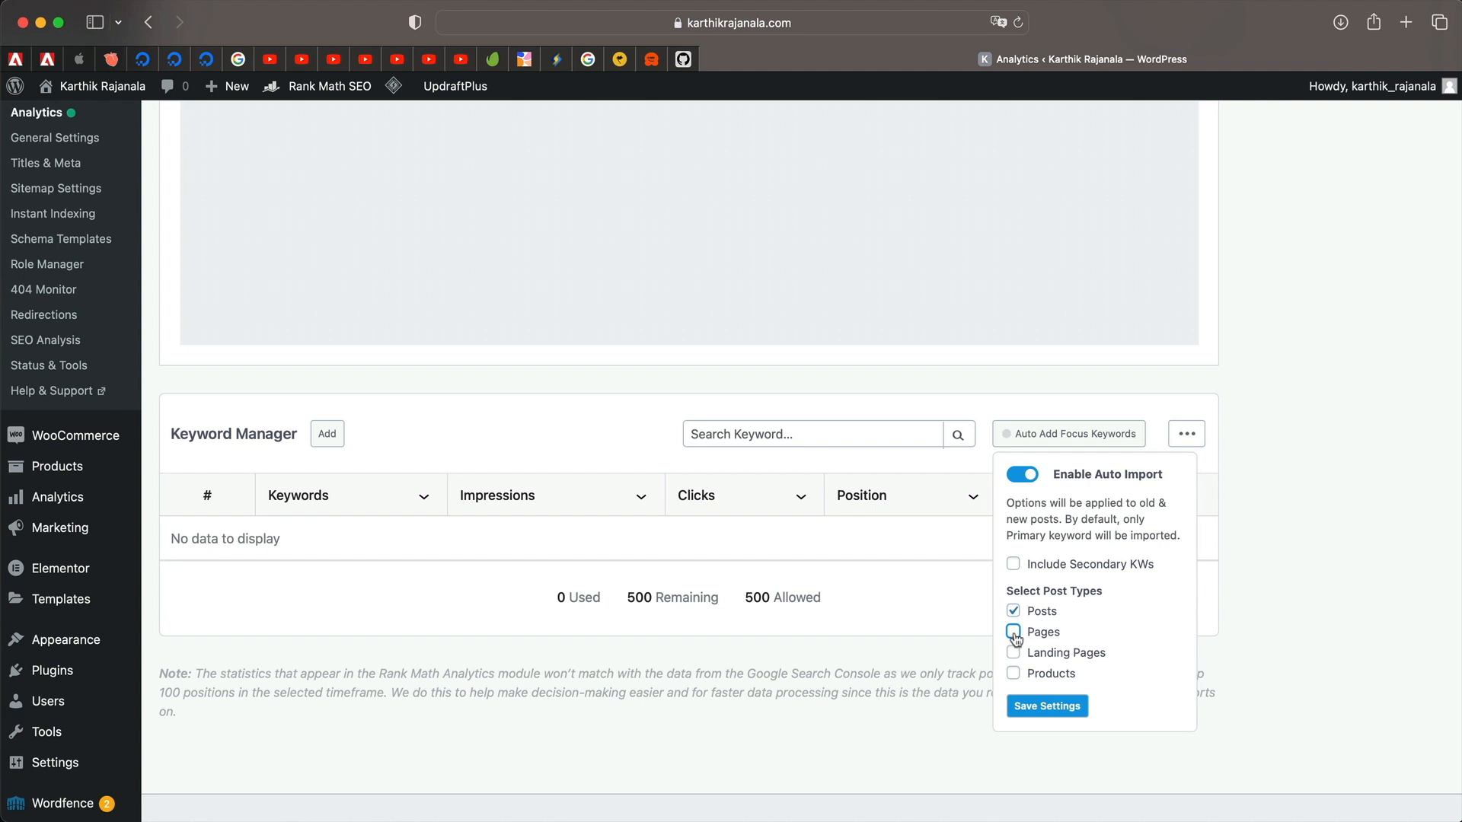
click(1014, 632)
click(1014, 674)
click(1054, 714)
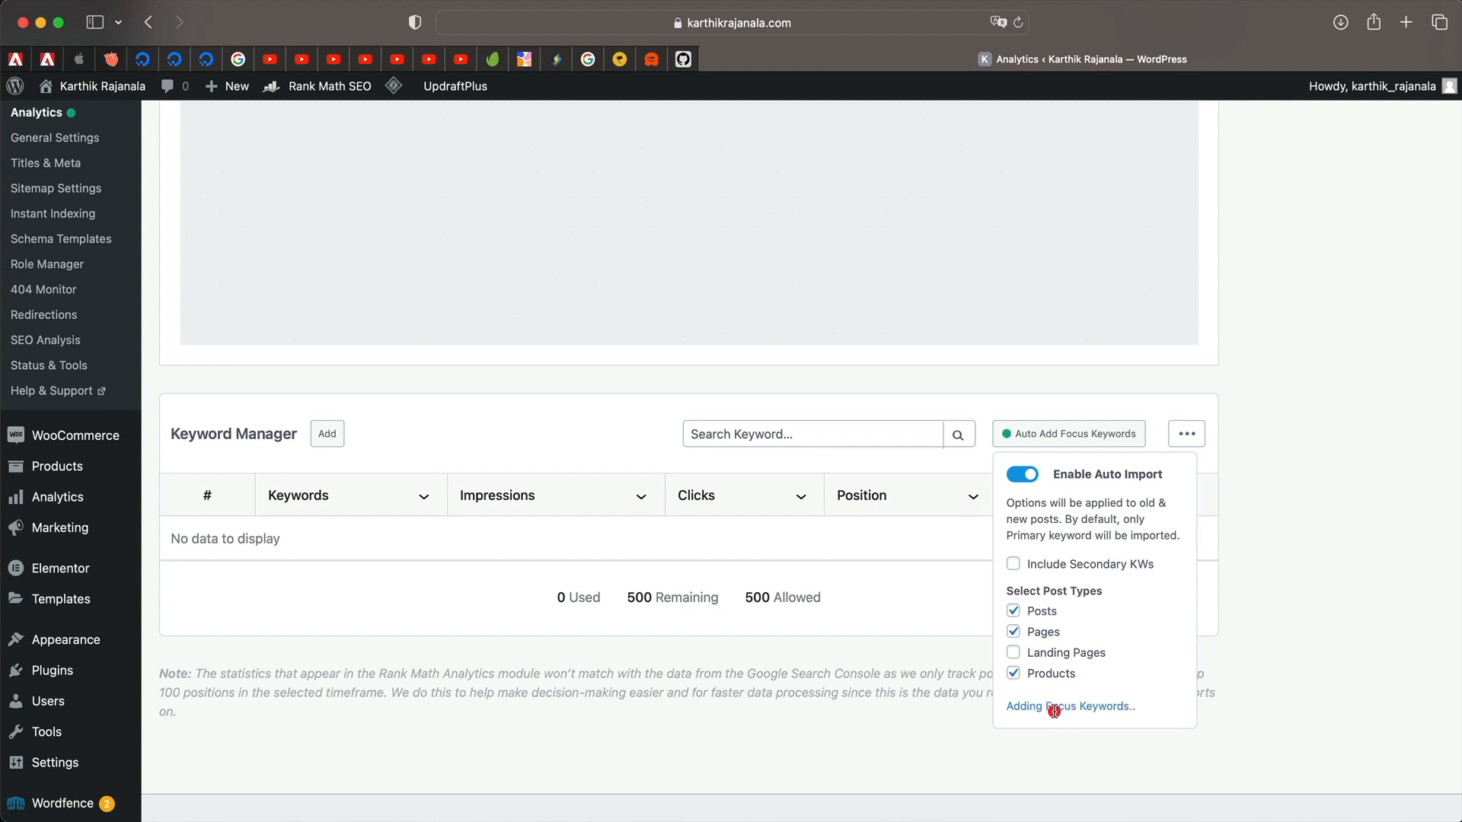
click(1322, 505)
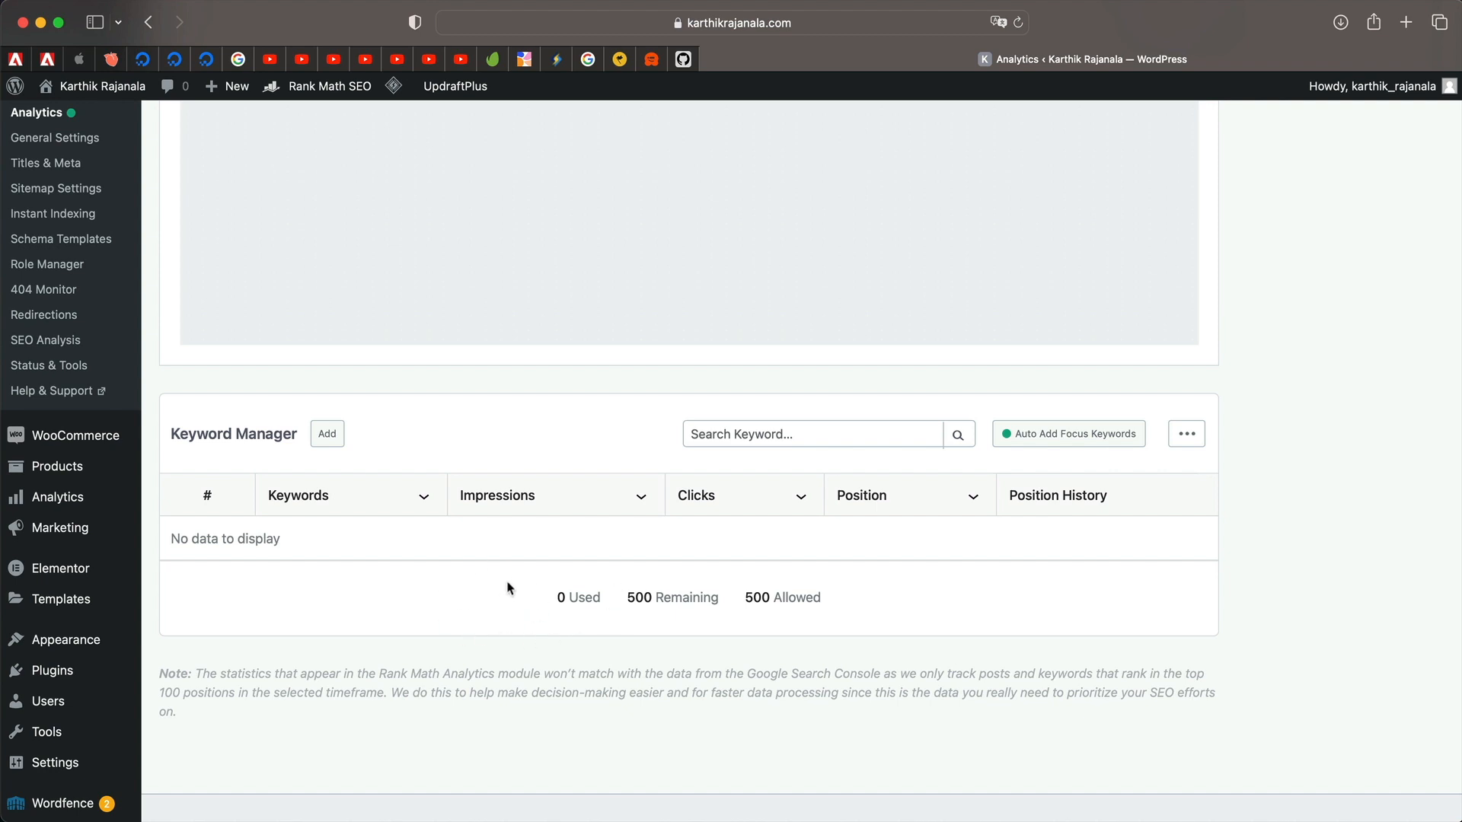
scroll(500, 566, up, 5)
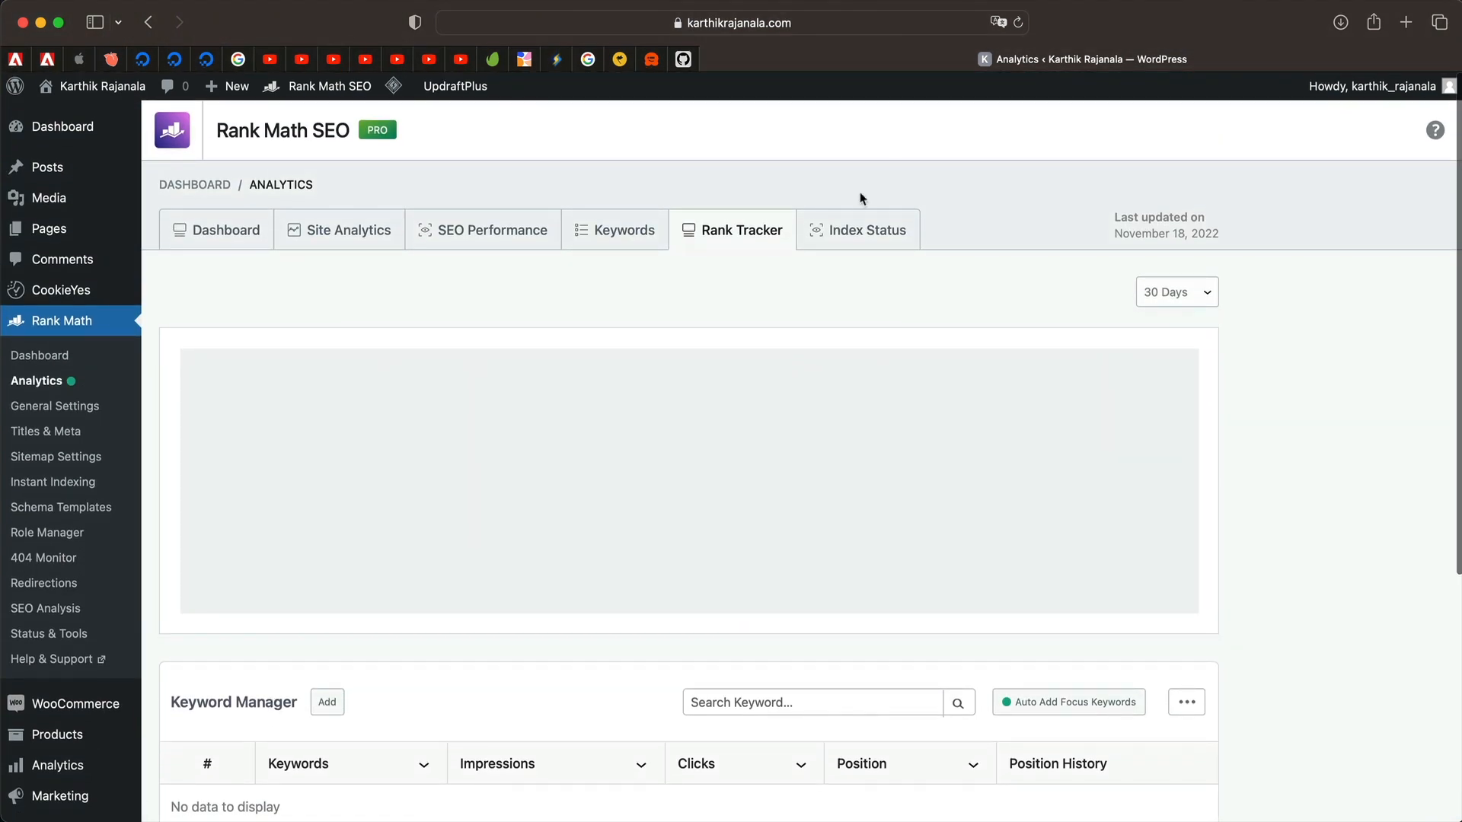
Open Index Status and go over the Unspecified, Pass, Partial, Fail and Excluded labels.
click(858, 235)
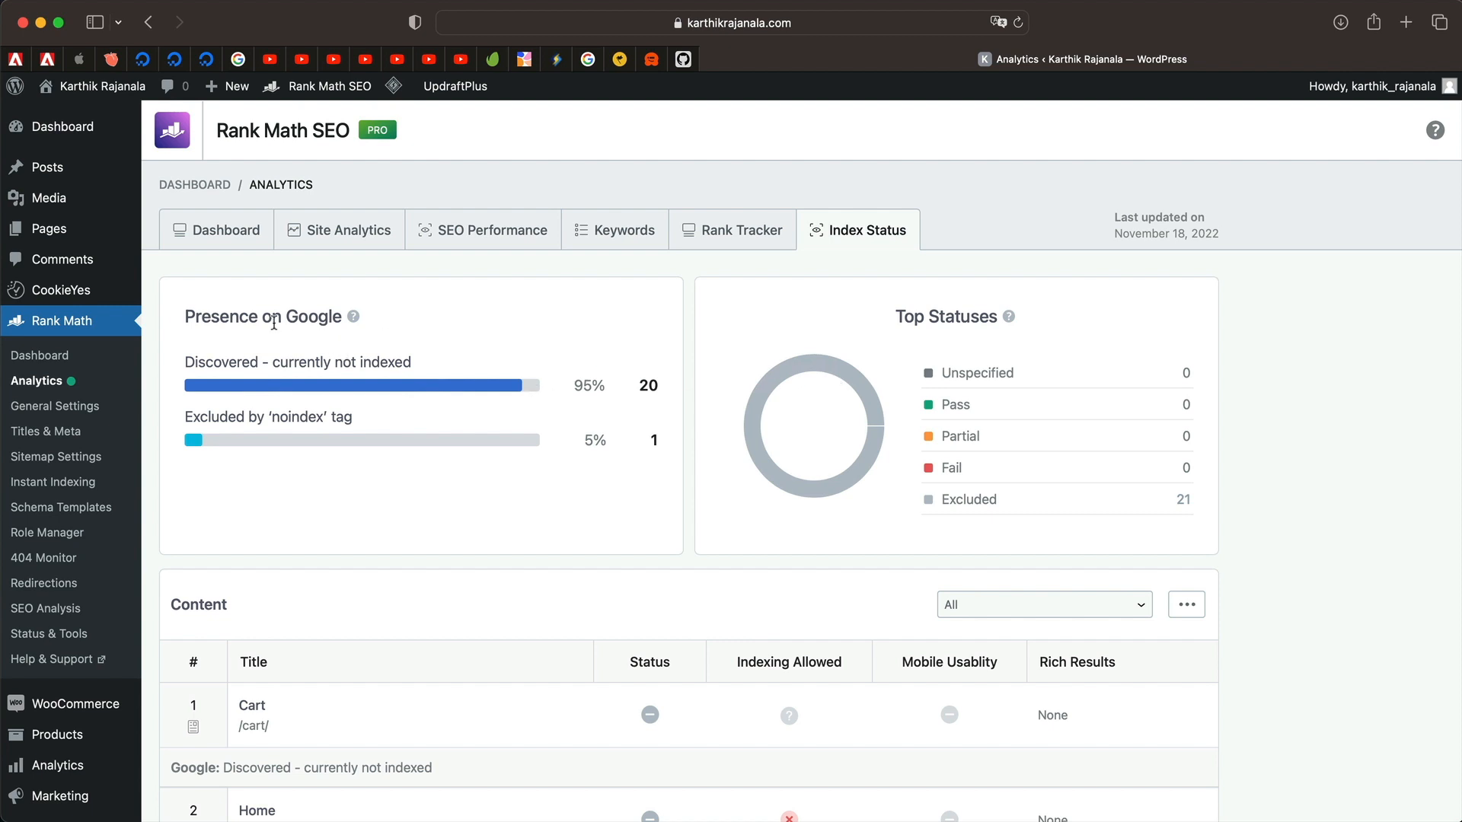
double_click(983, 377)
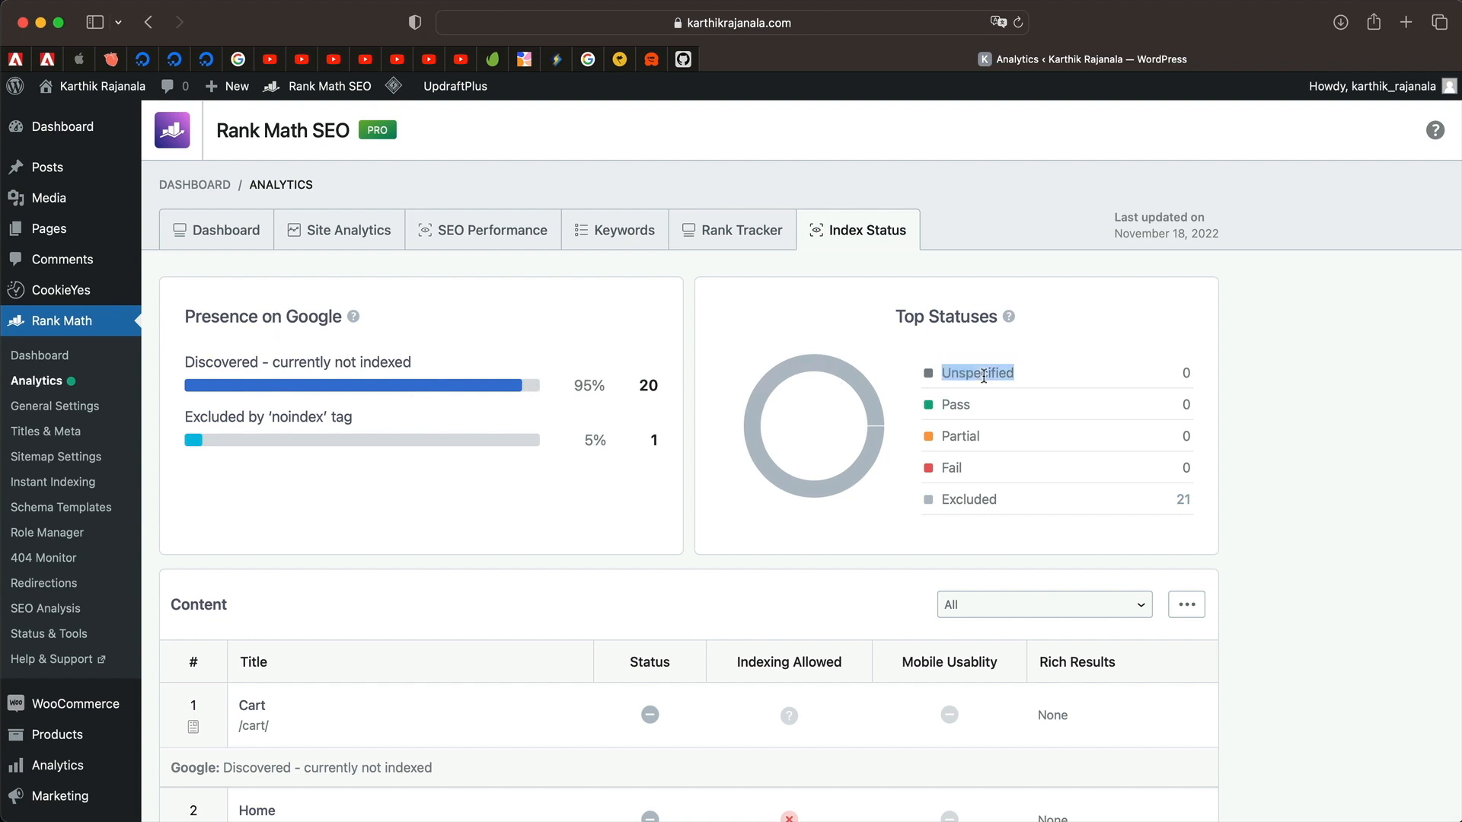
double_click(989, 378)
double_click(964, 403)
double_click(960, 438)
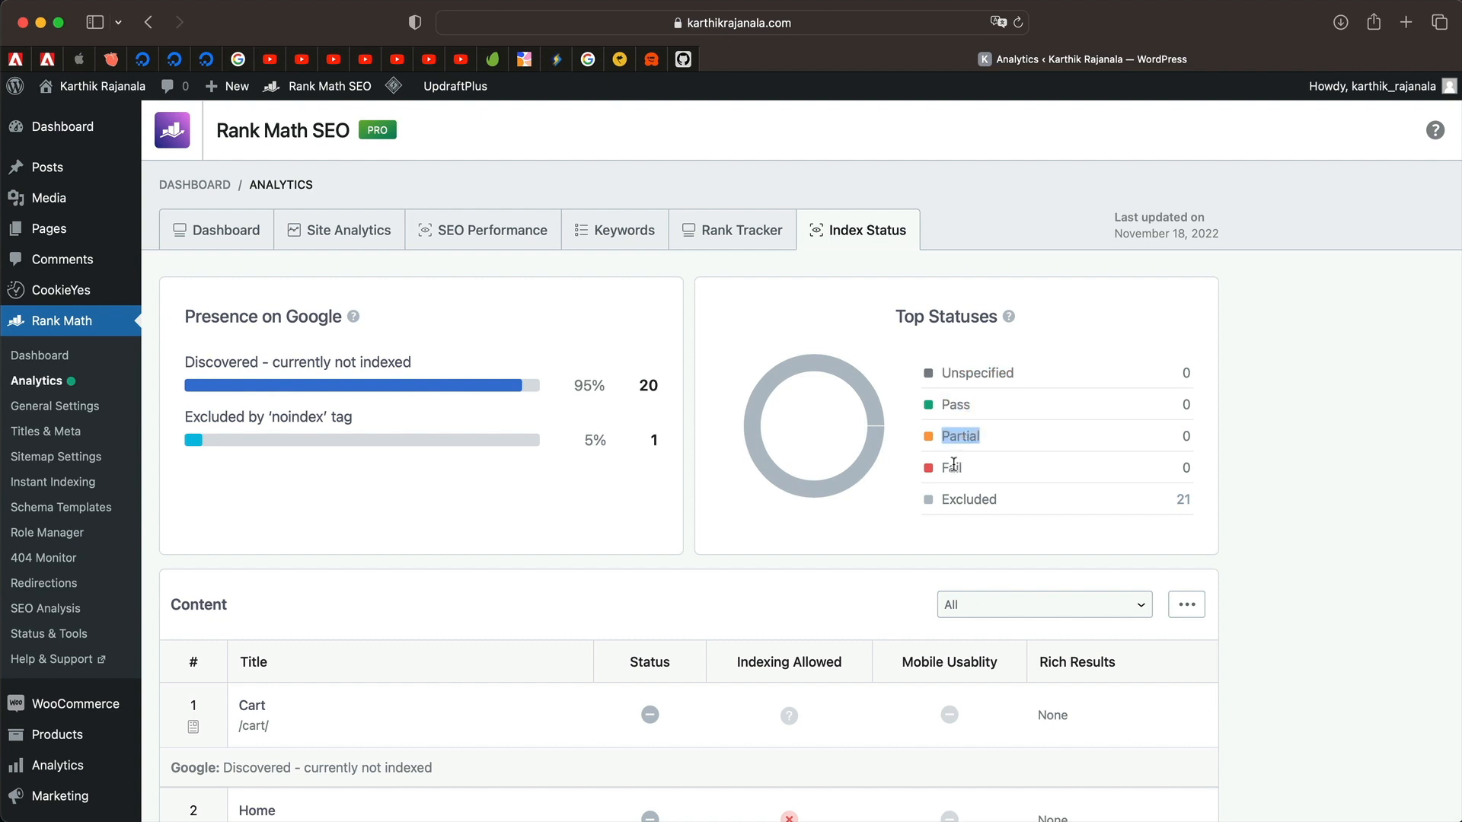
double_click(953, 466)
double_click(968, 499)
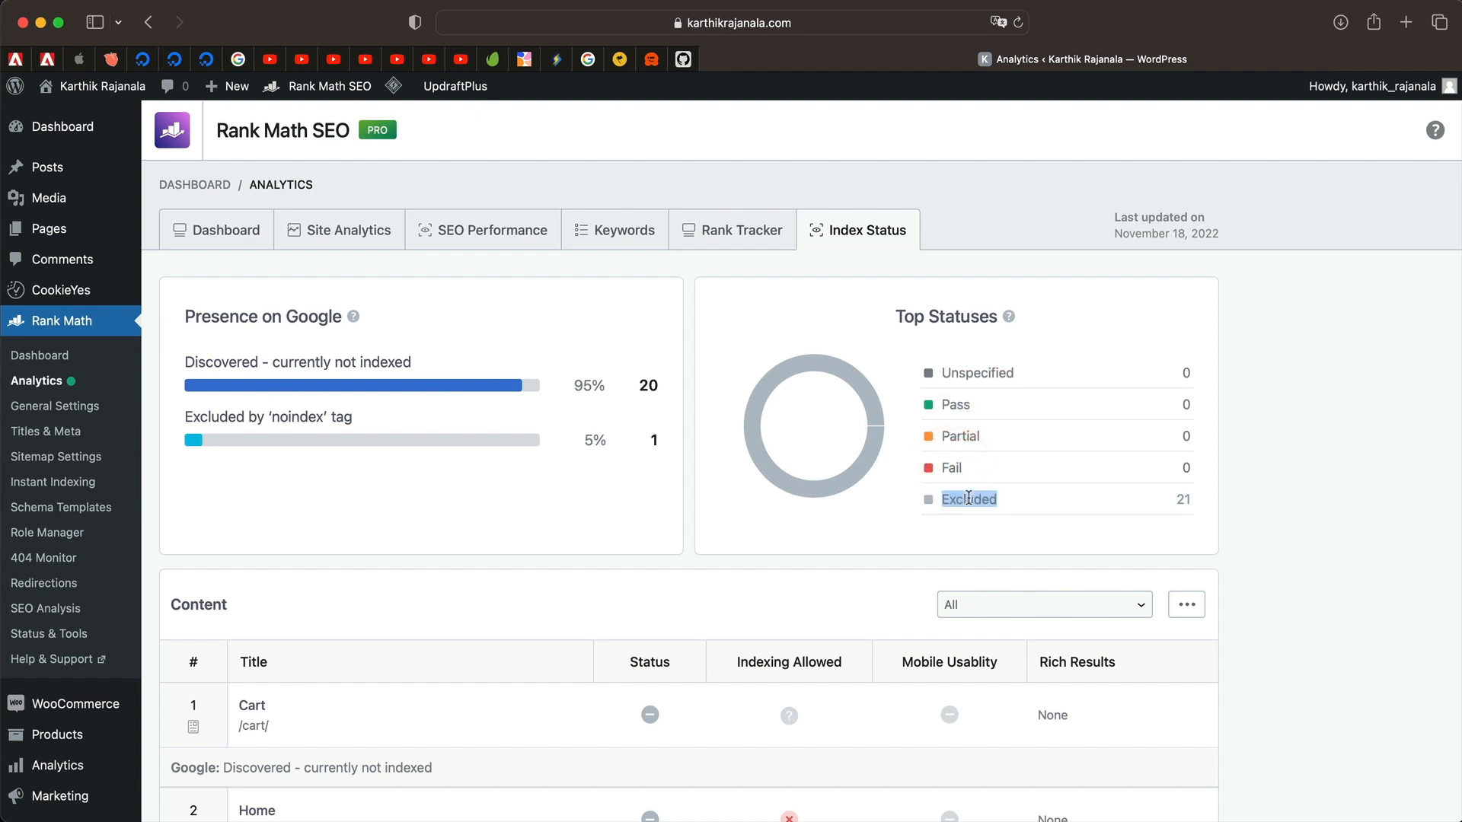
double_click(967, 497)
click(974, 493)
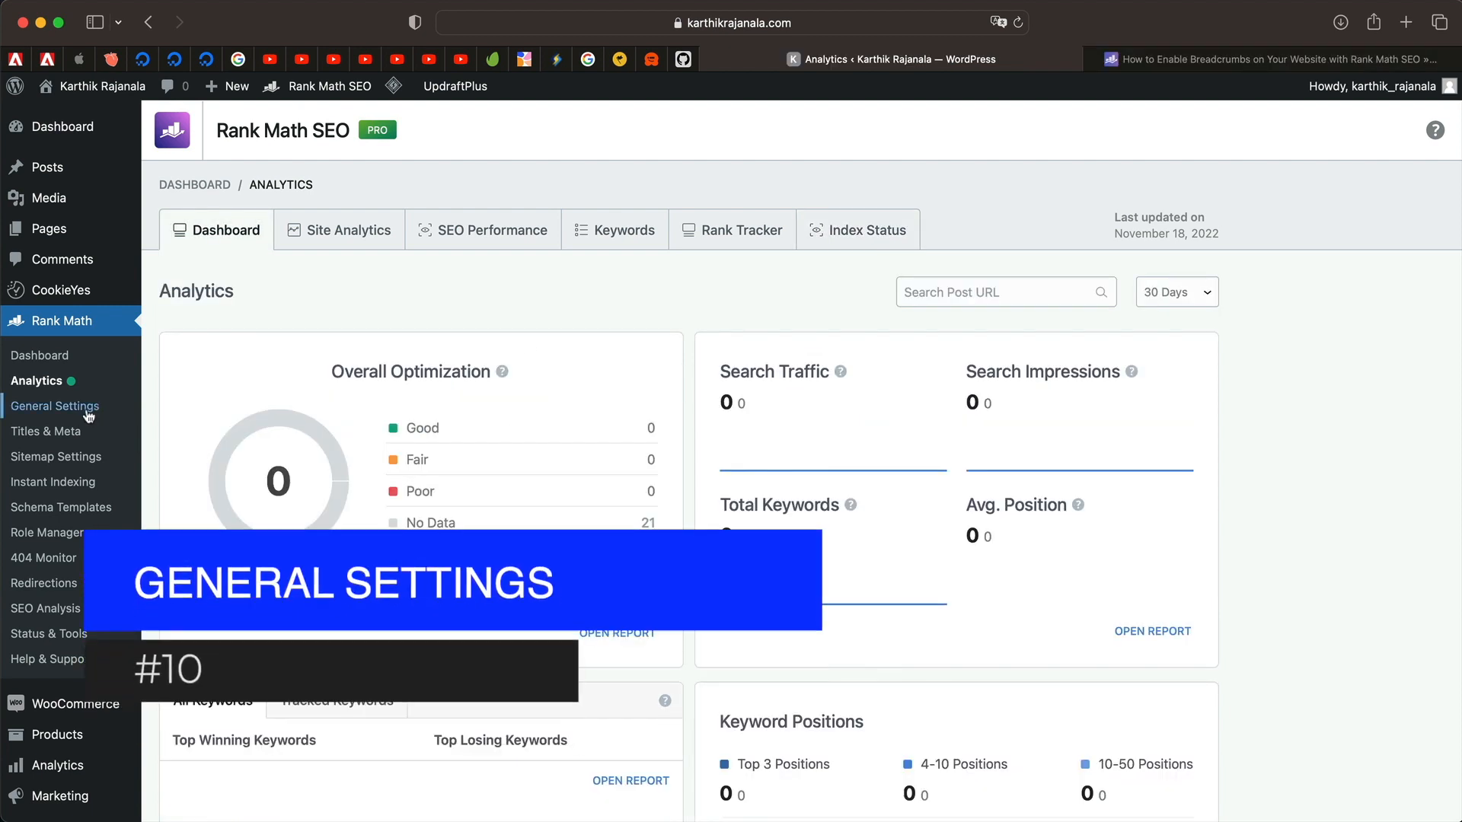
Open General Settings > Links and switch on Strip Category Base.
click(86, 409)
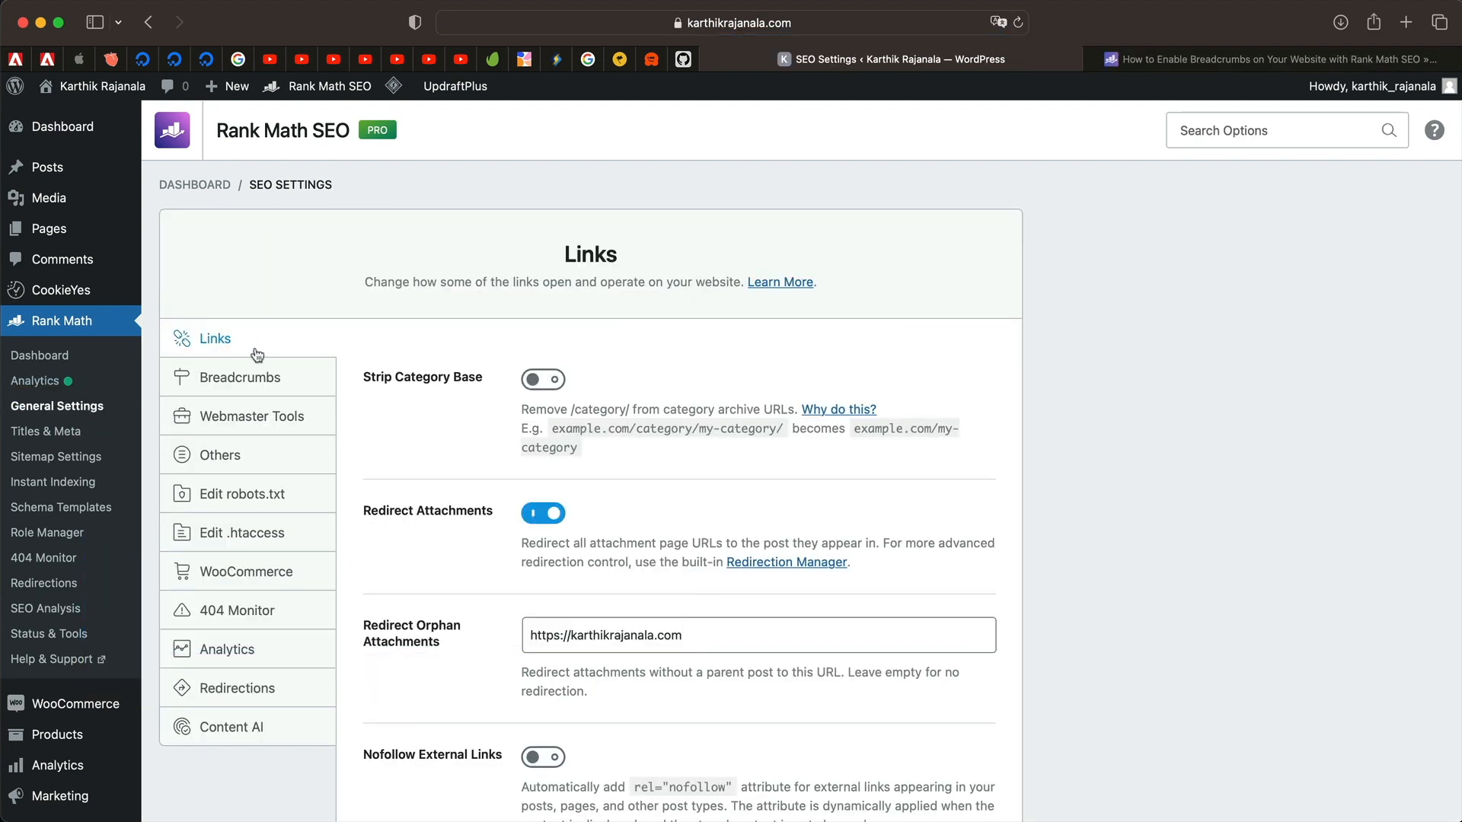
scroll(420, 486, down, 2)
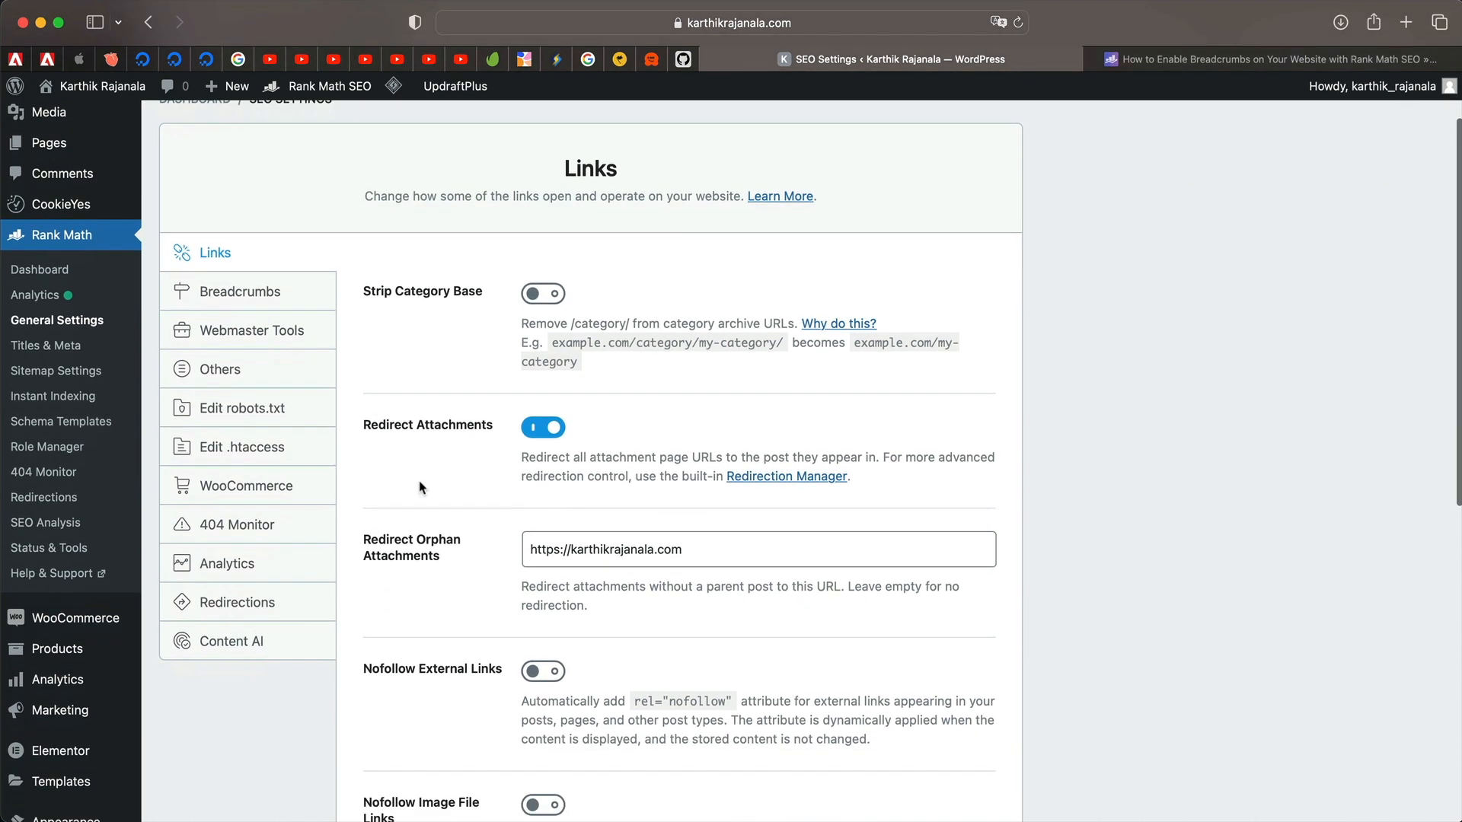
click(544, 297)
scroll(516, 308, up, 2)
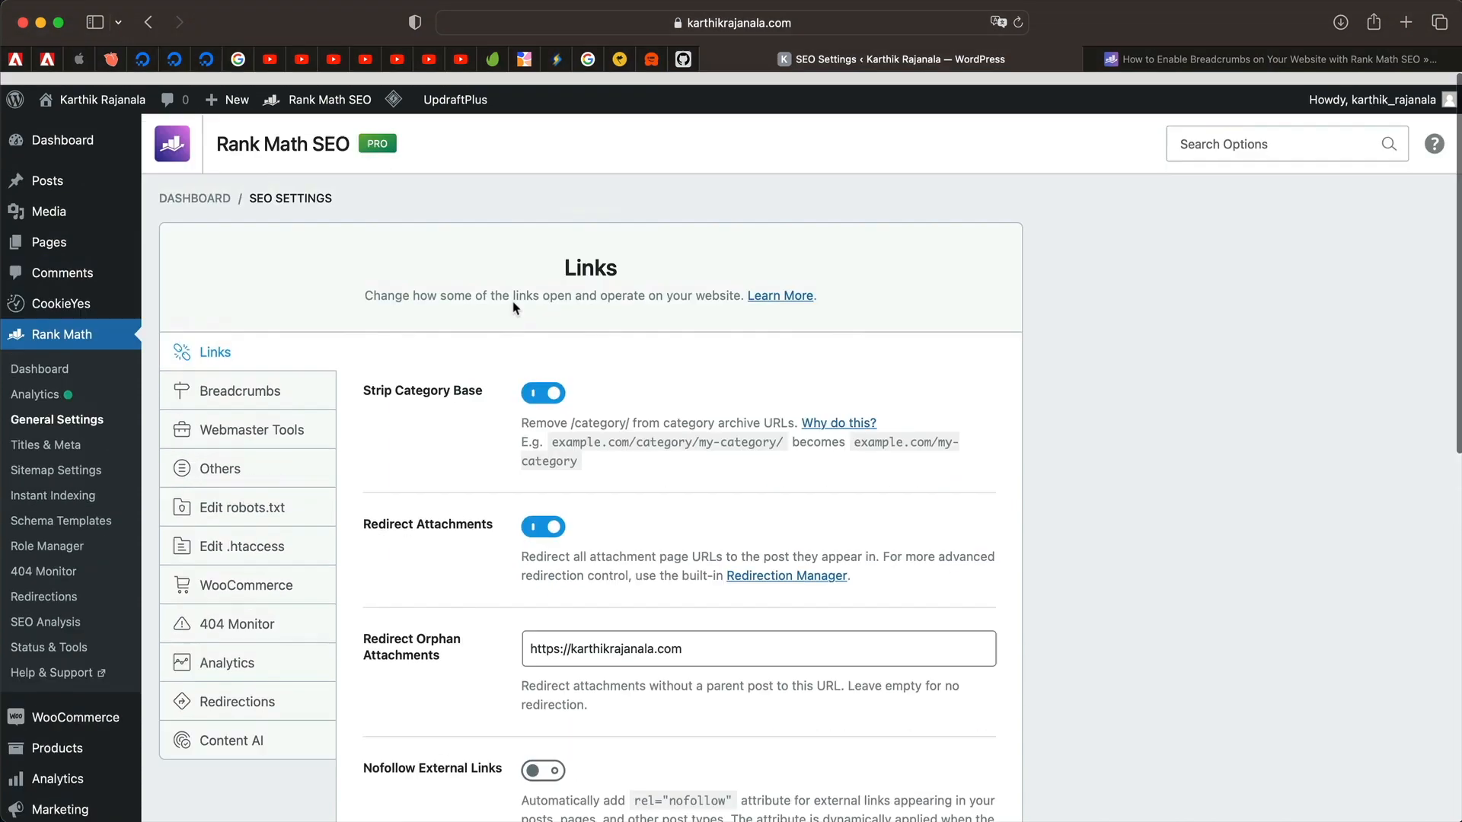
mouse_move(54, 172)
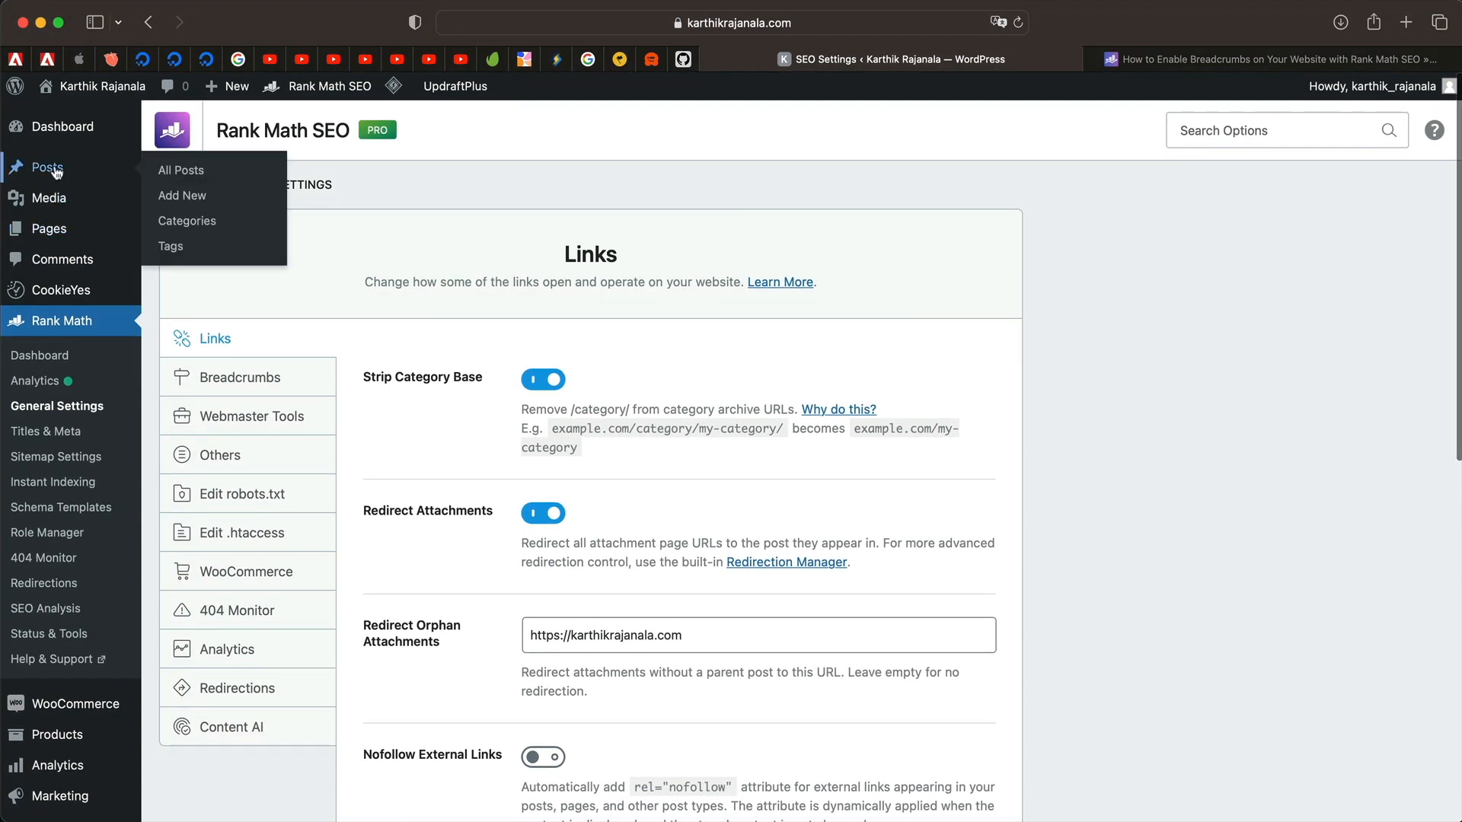
View the Uncategorized category on the site and check the 'category' part of its address.
super+click(202, 228)
click(1356, 59)
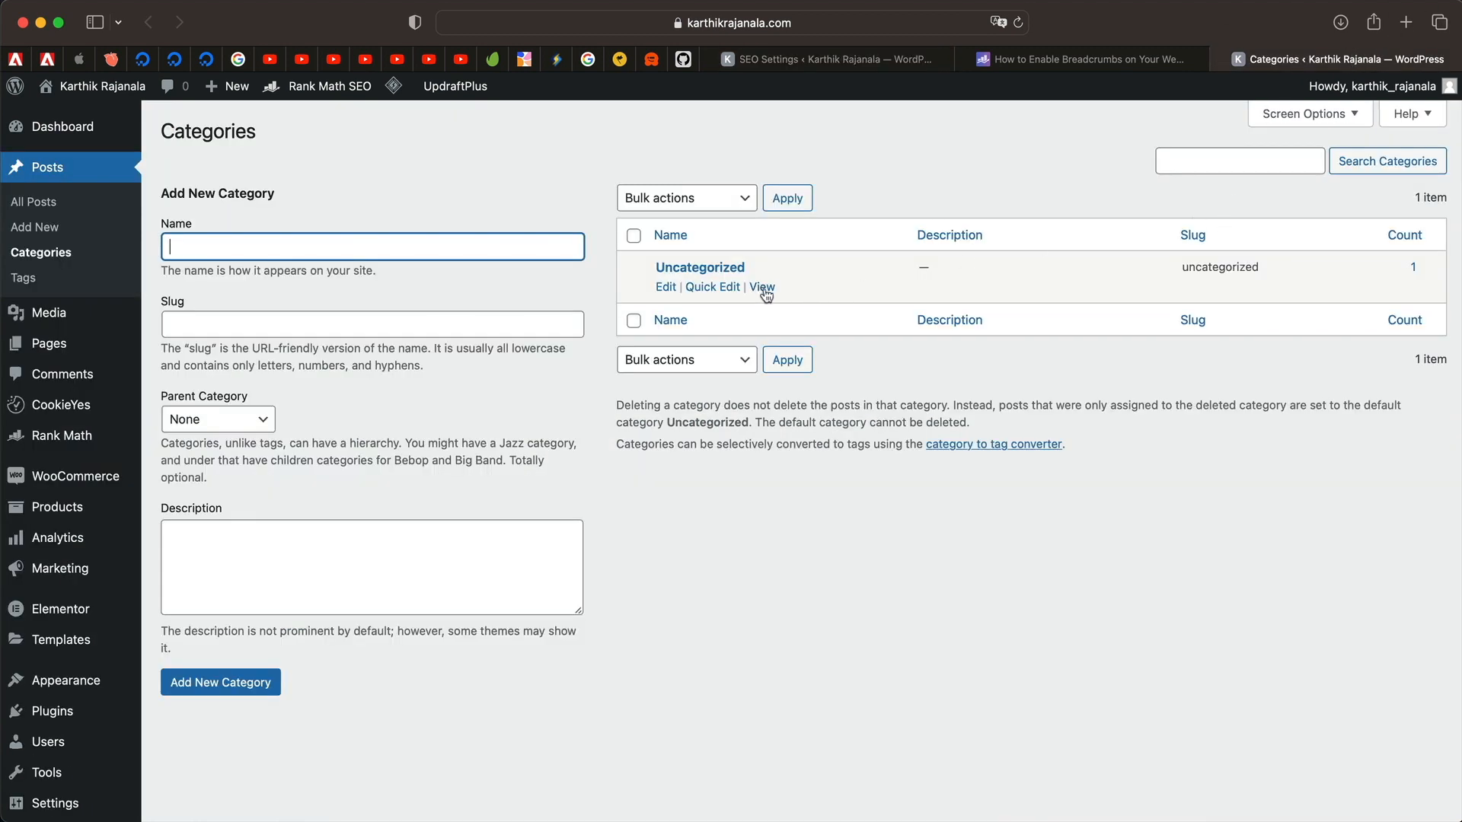
click(763, 288)
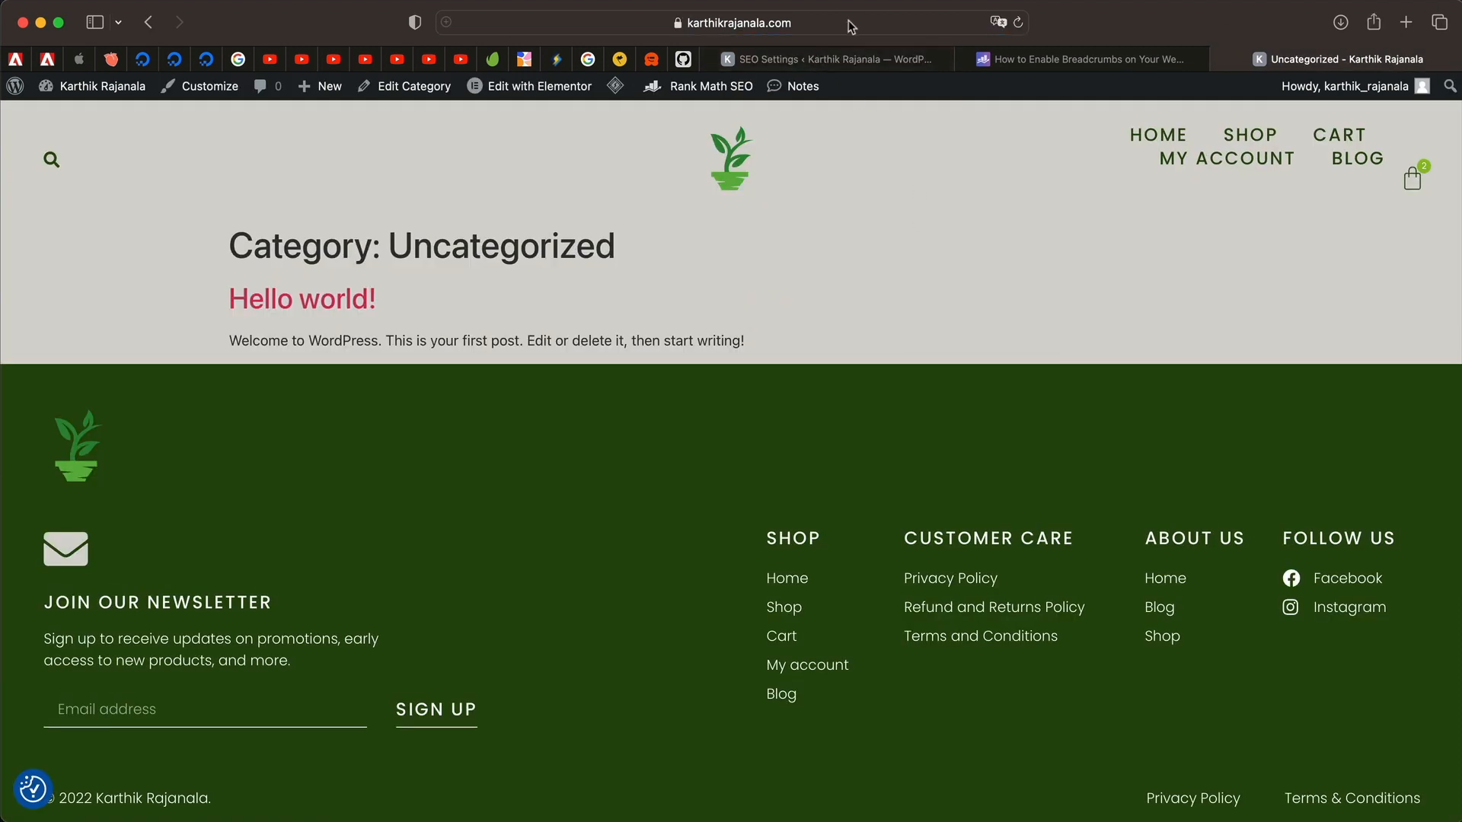
click(851, 27)
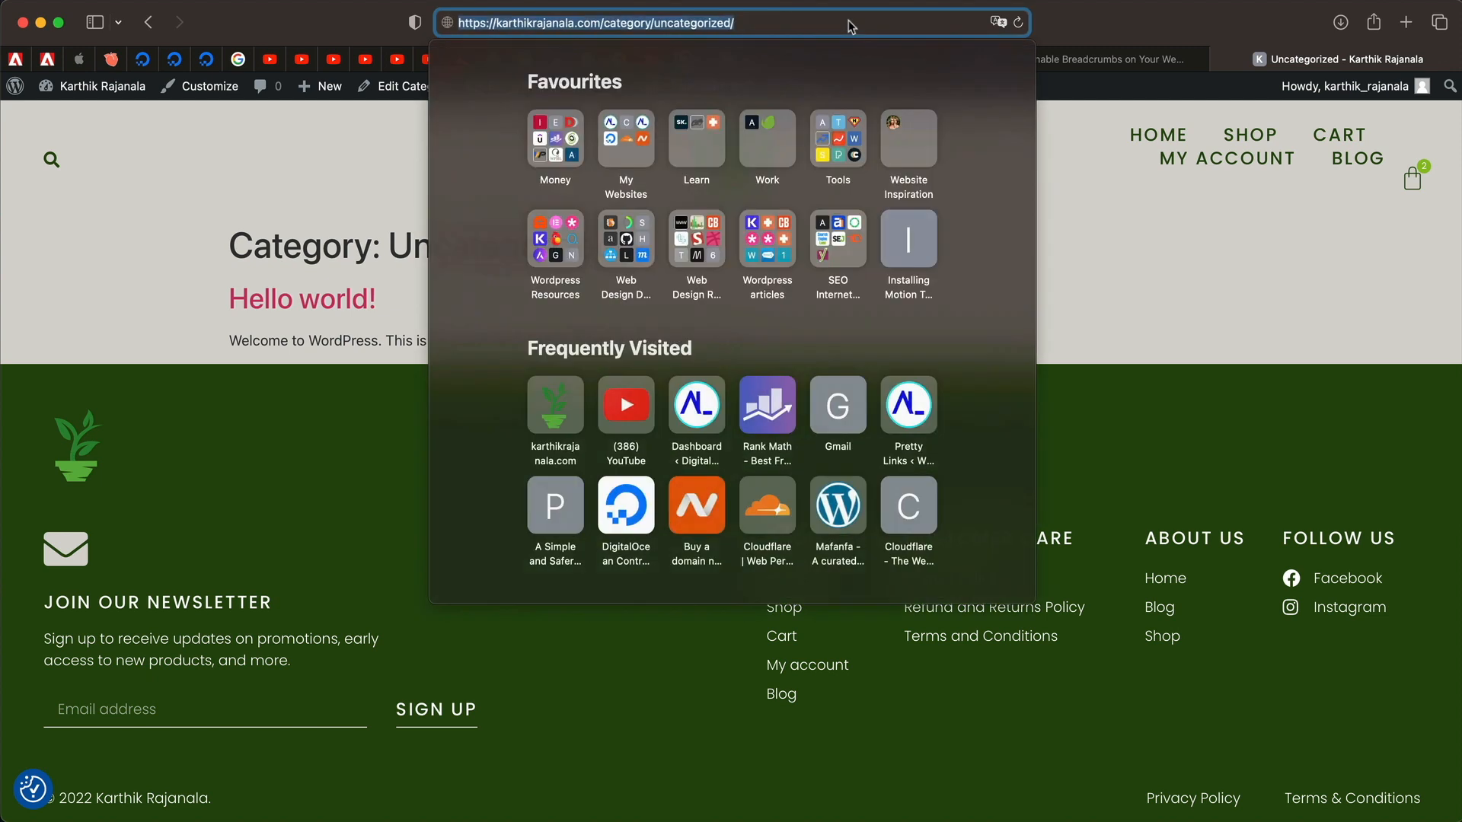
double_click(617, 22)
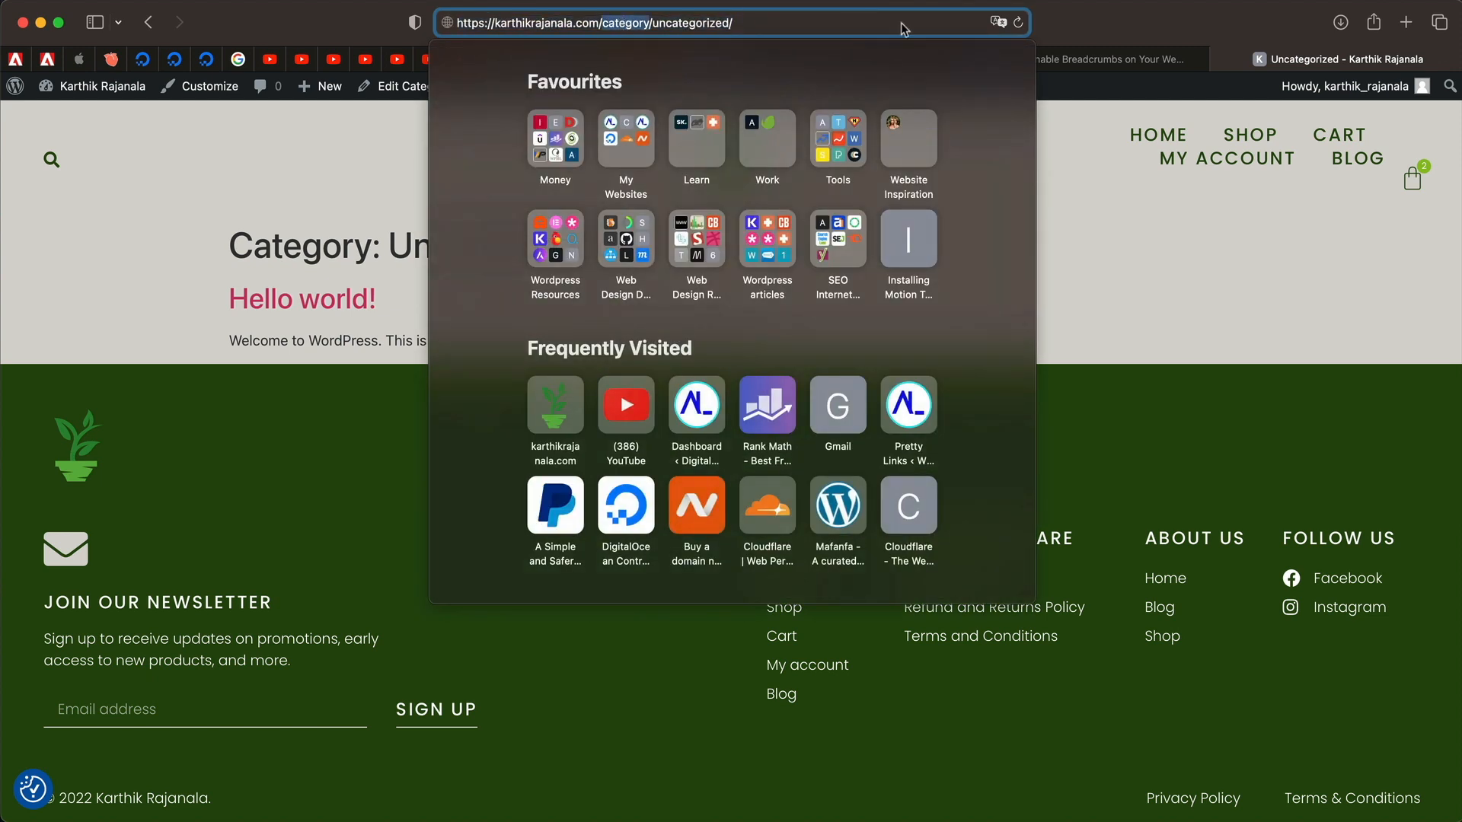
click(1172, 314)
Save the Rank Math link settings.
click(885, 62)
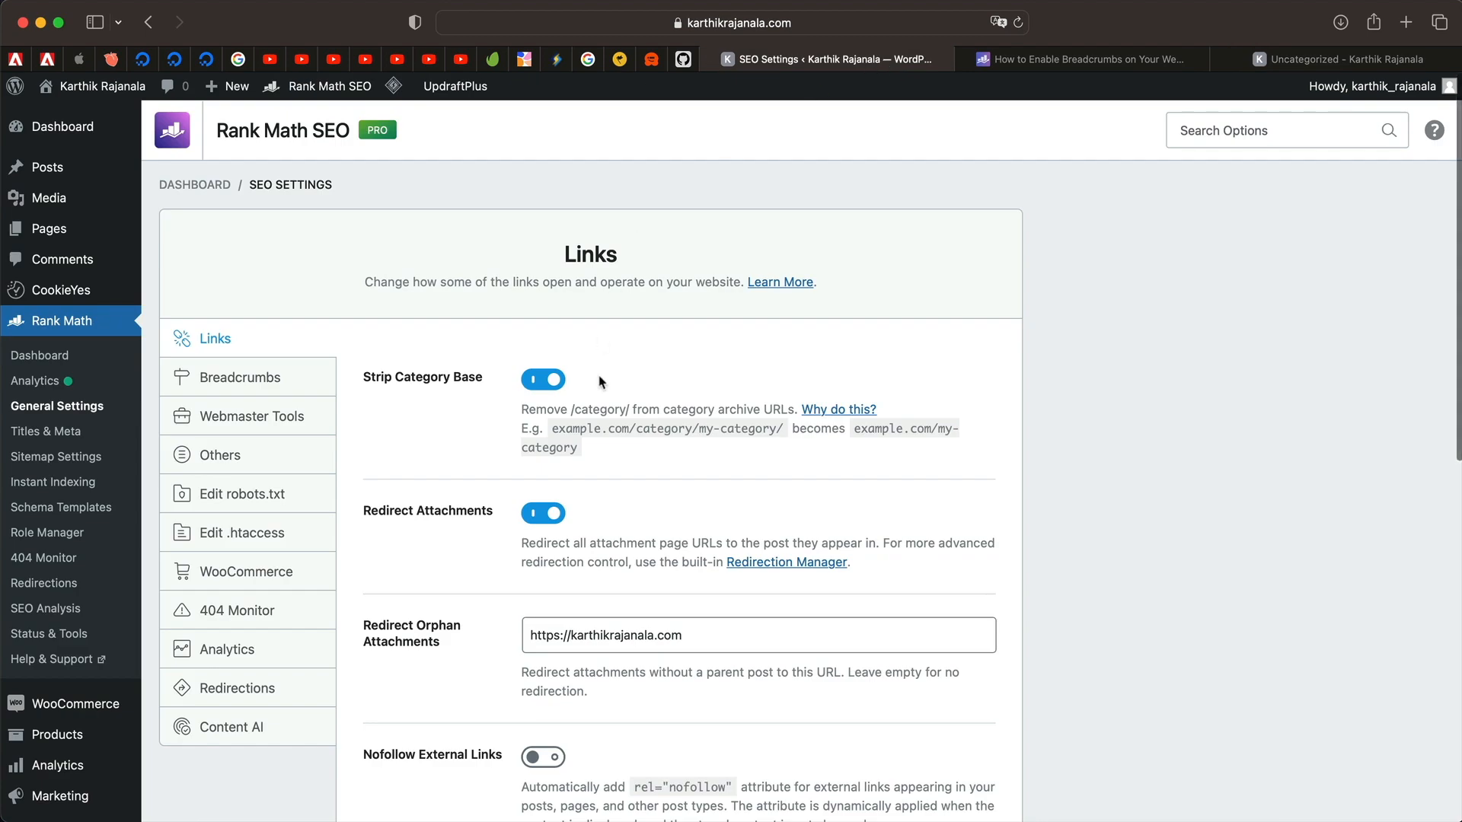
scroll(544, 400, down, 10)
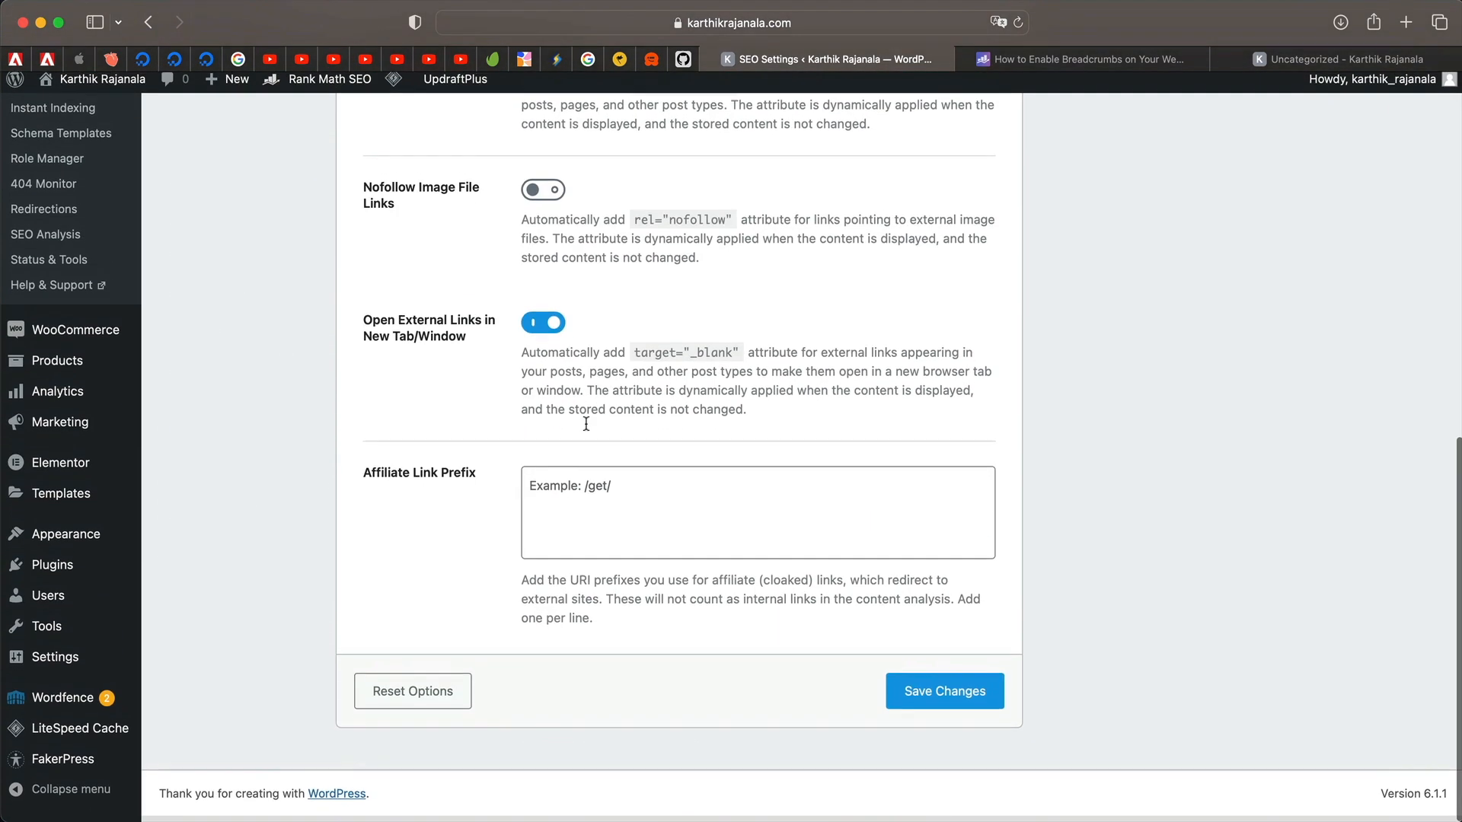
click(942, 695)
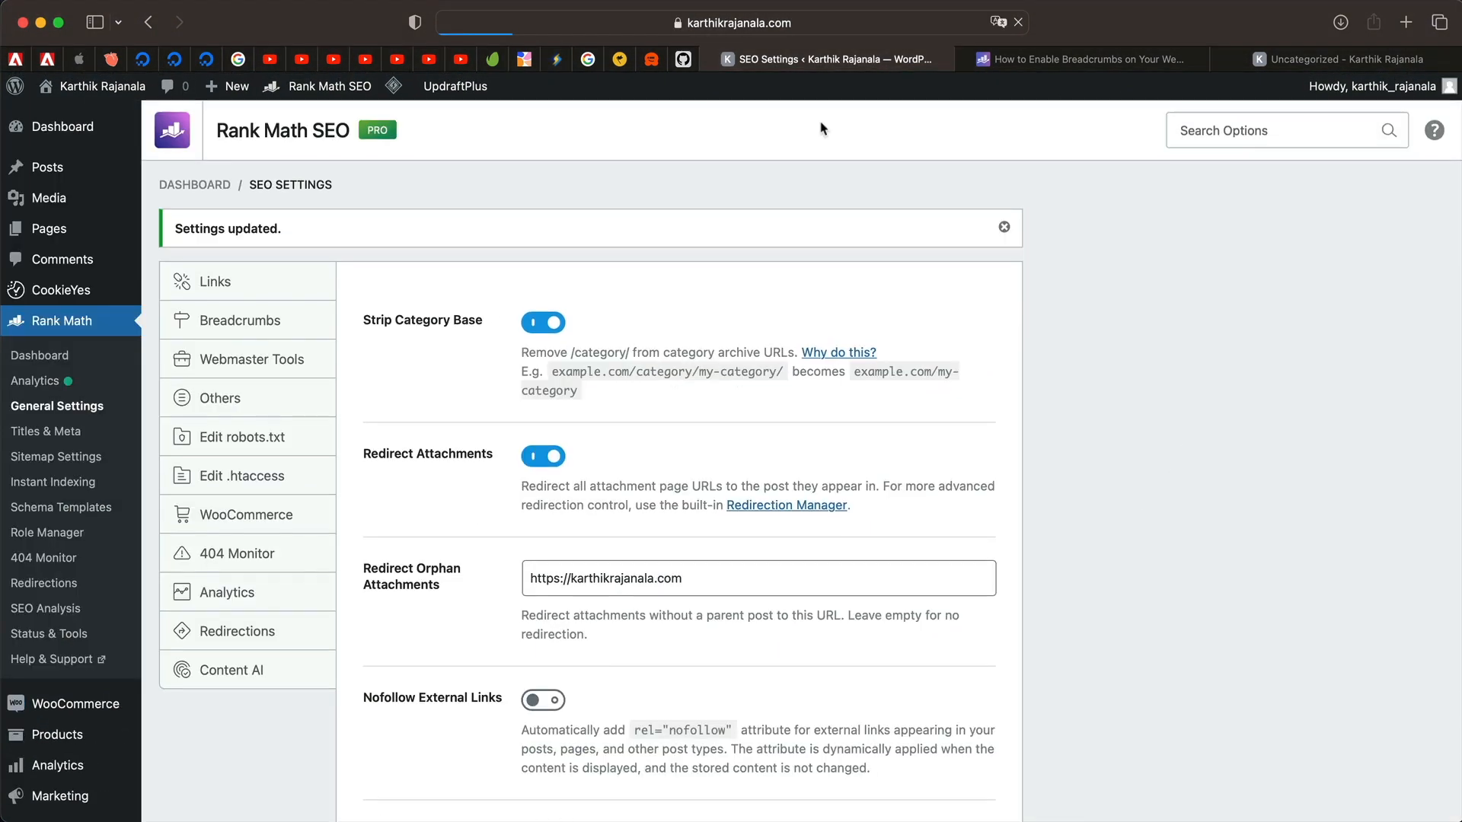
Reopen the Uncategorized category page and confirm its address ends in /uncategorized/.
mouse_move(67, 183)
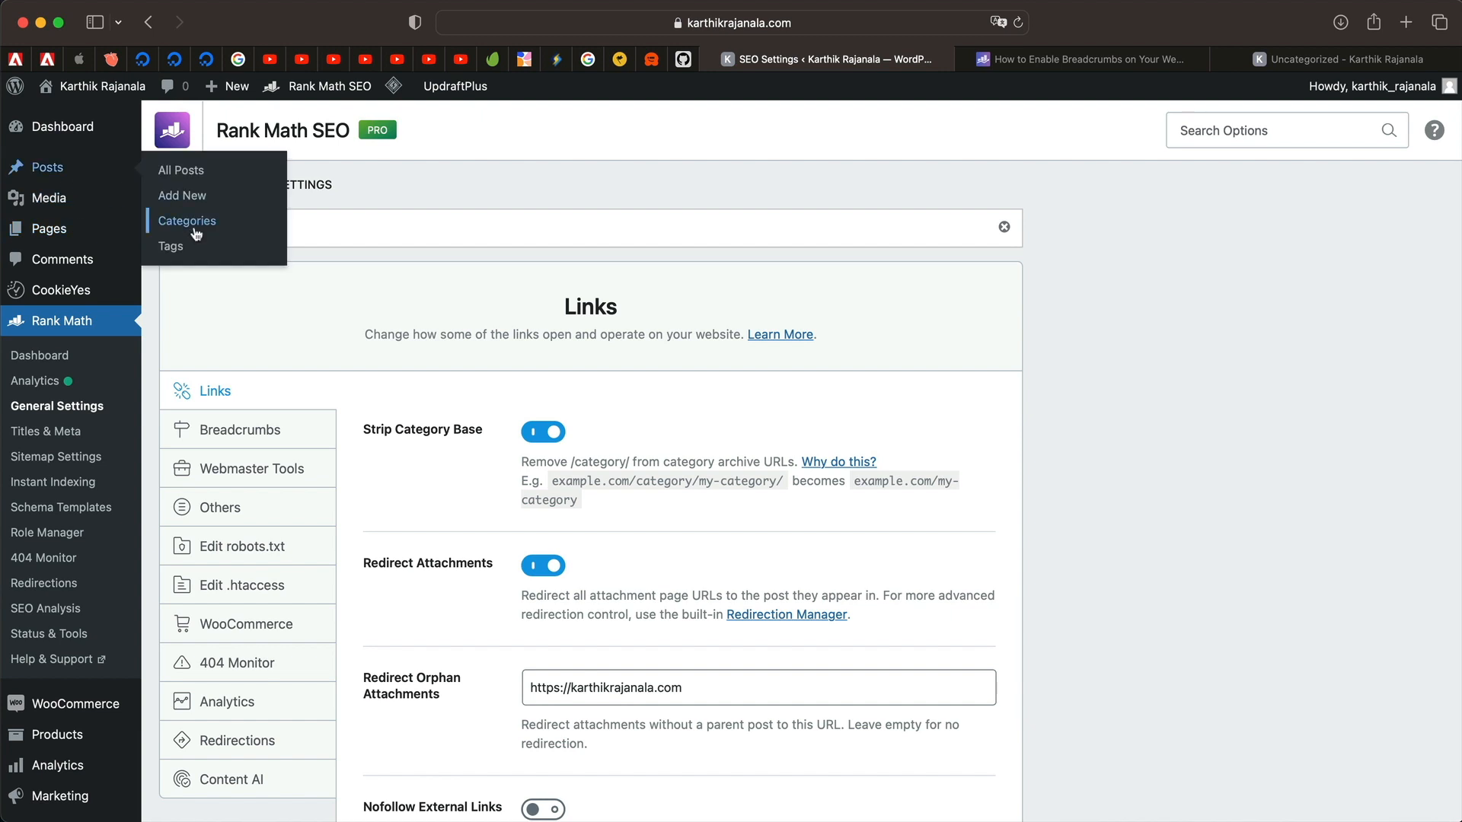
super+click(194, 225)
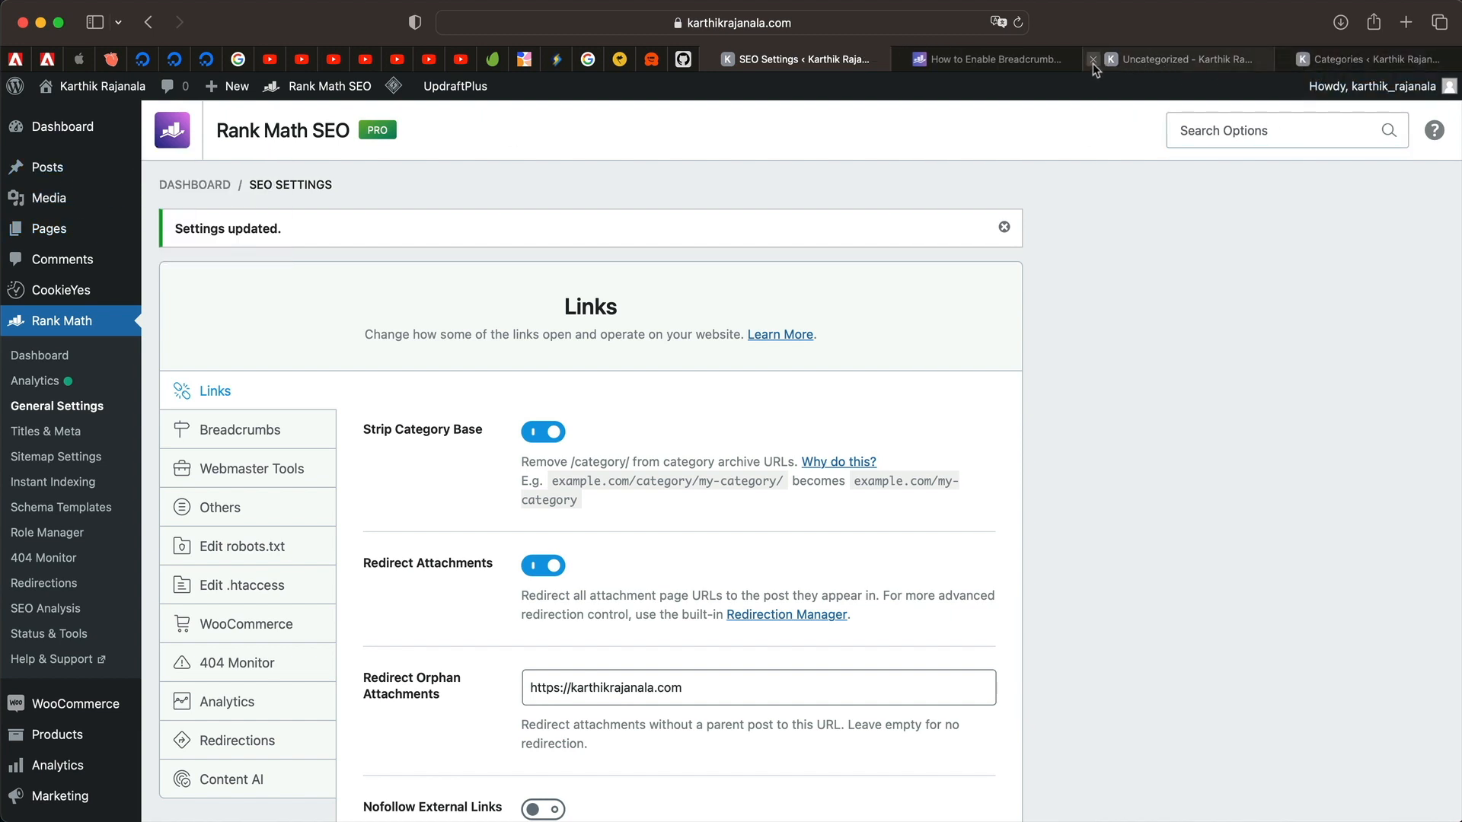
click(1094, 59)
click(1212, 59)
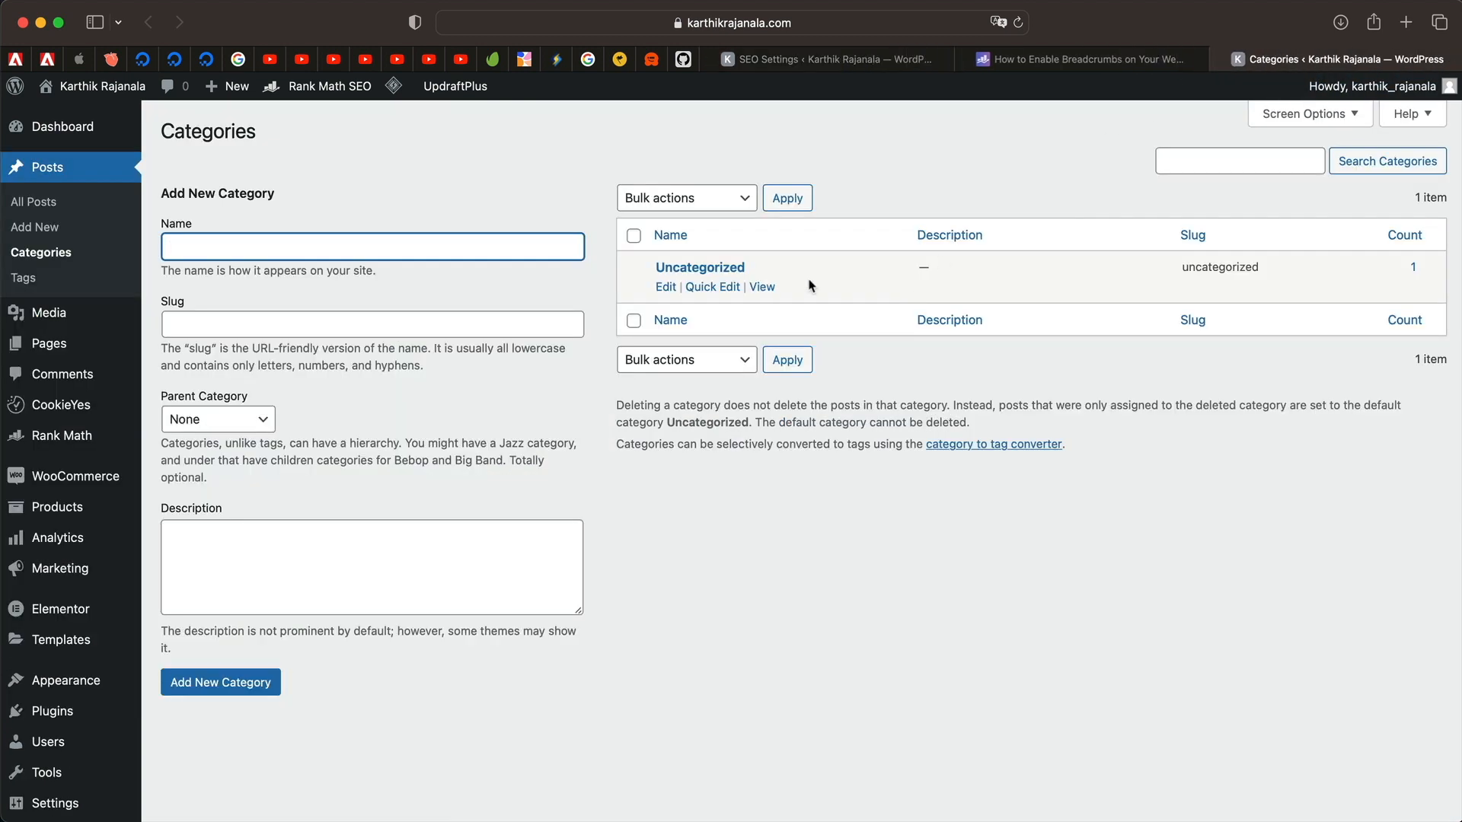
super+click(762, 287)
click(1370, 60)
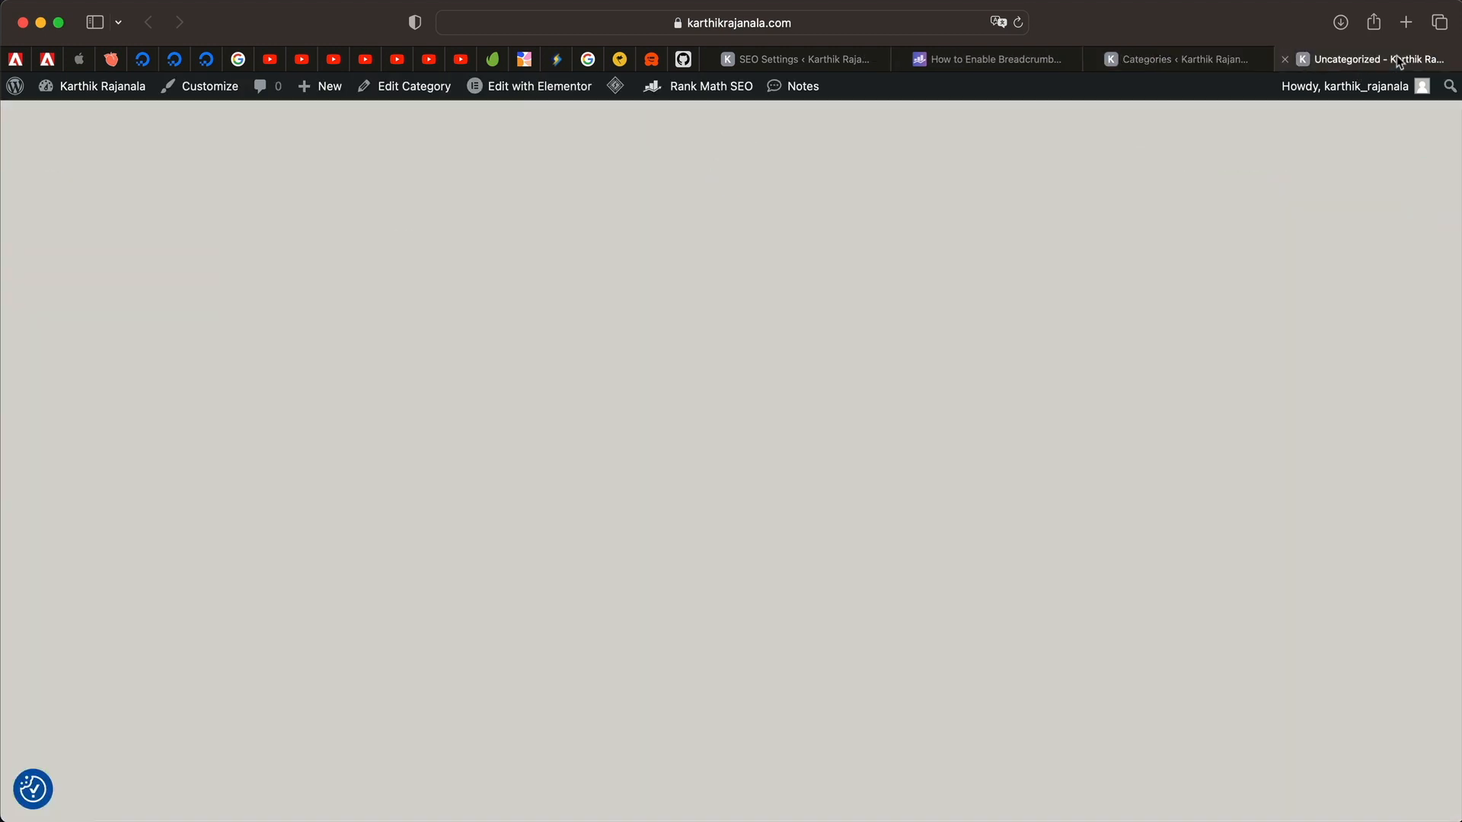
click(712, 23)
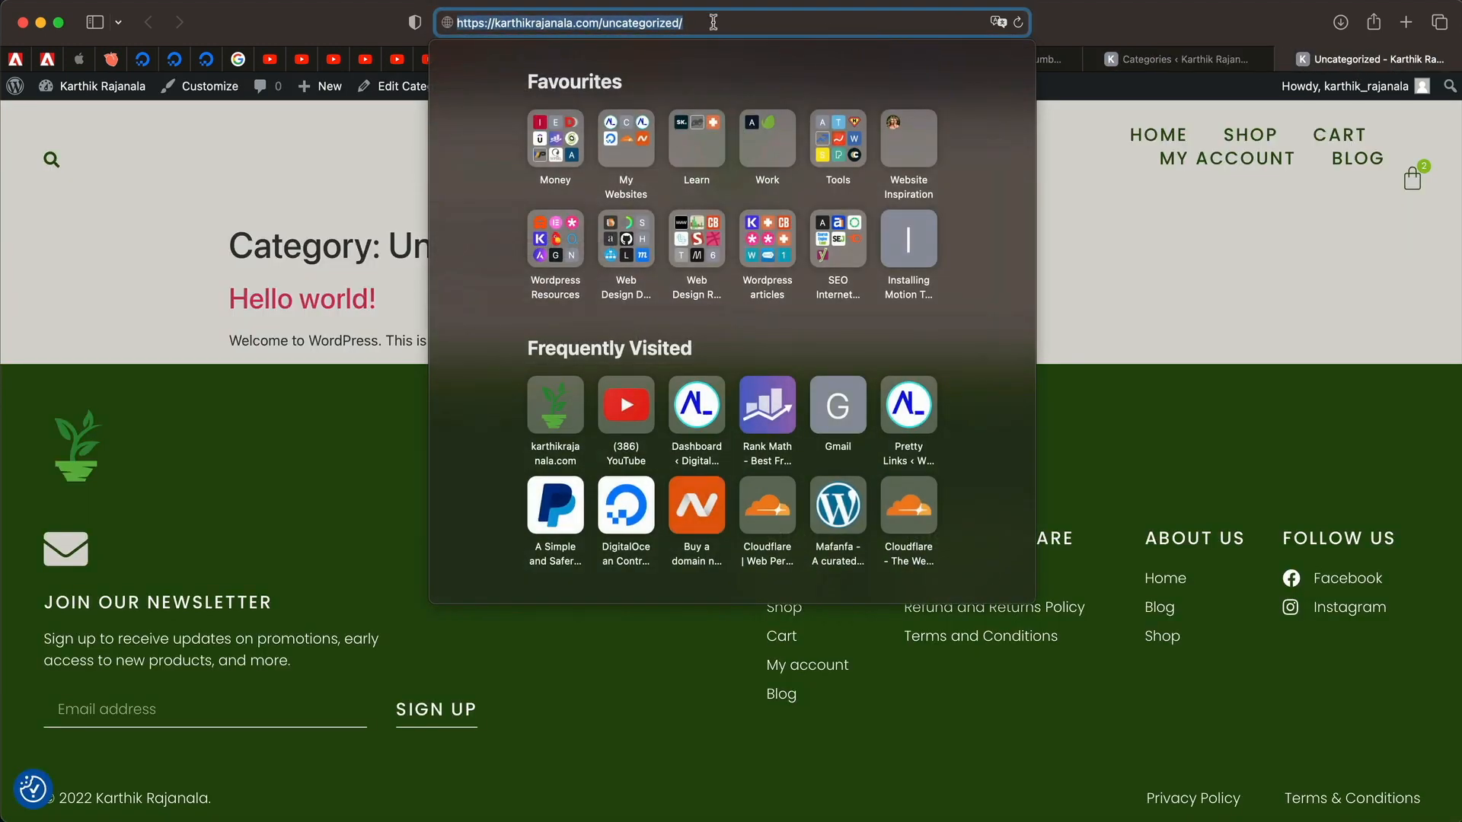
double_click(619, 21)
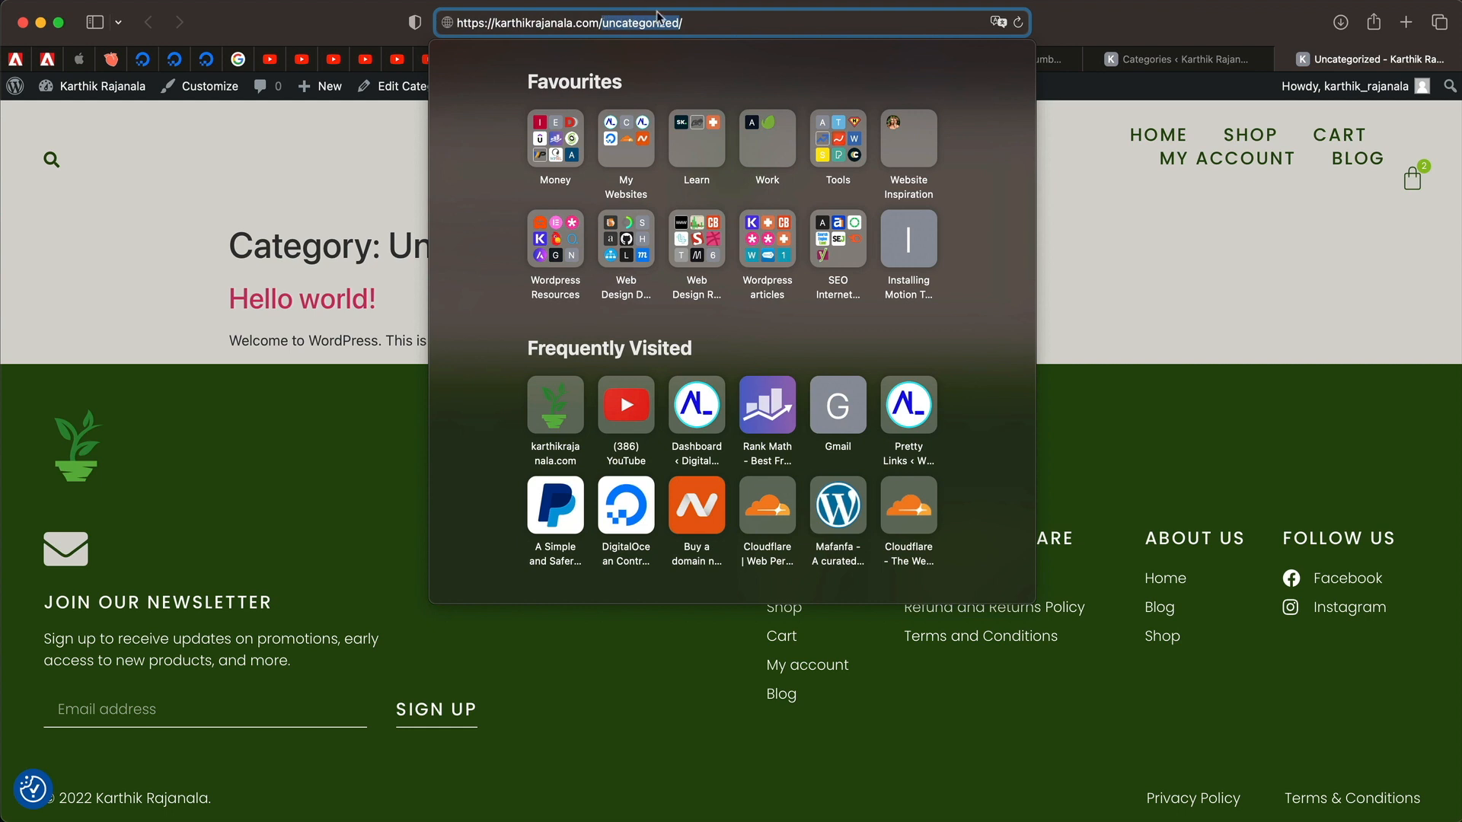
click(1232, 323)
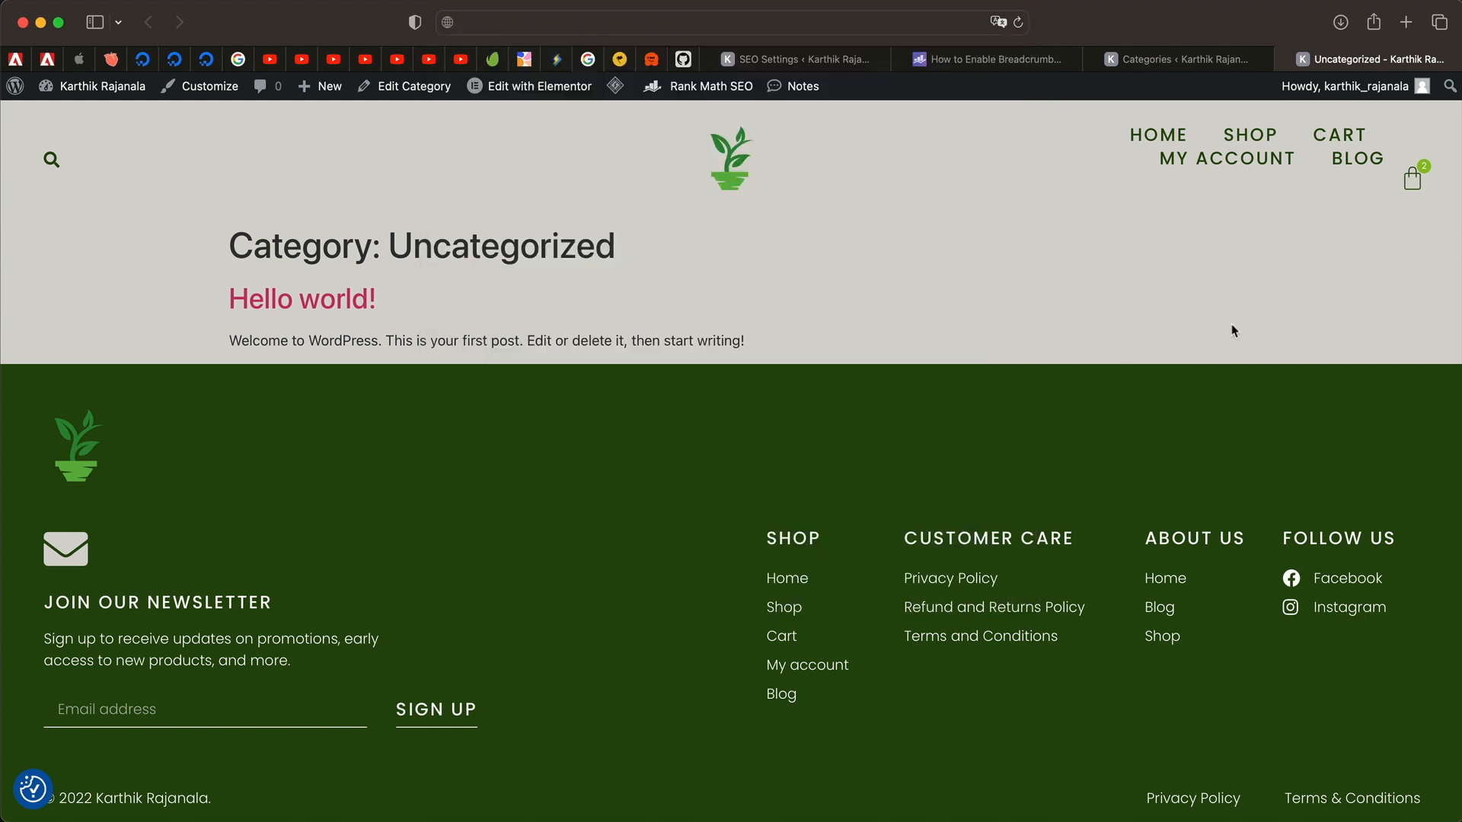
click(1286, 59)
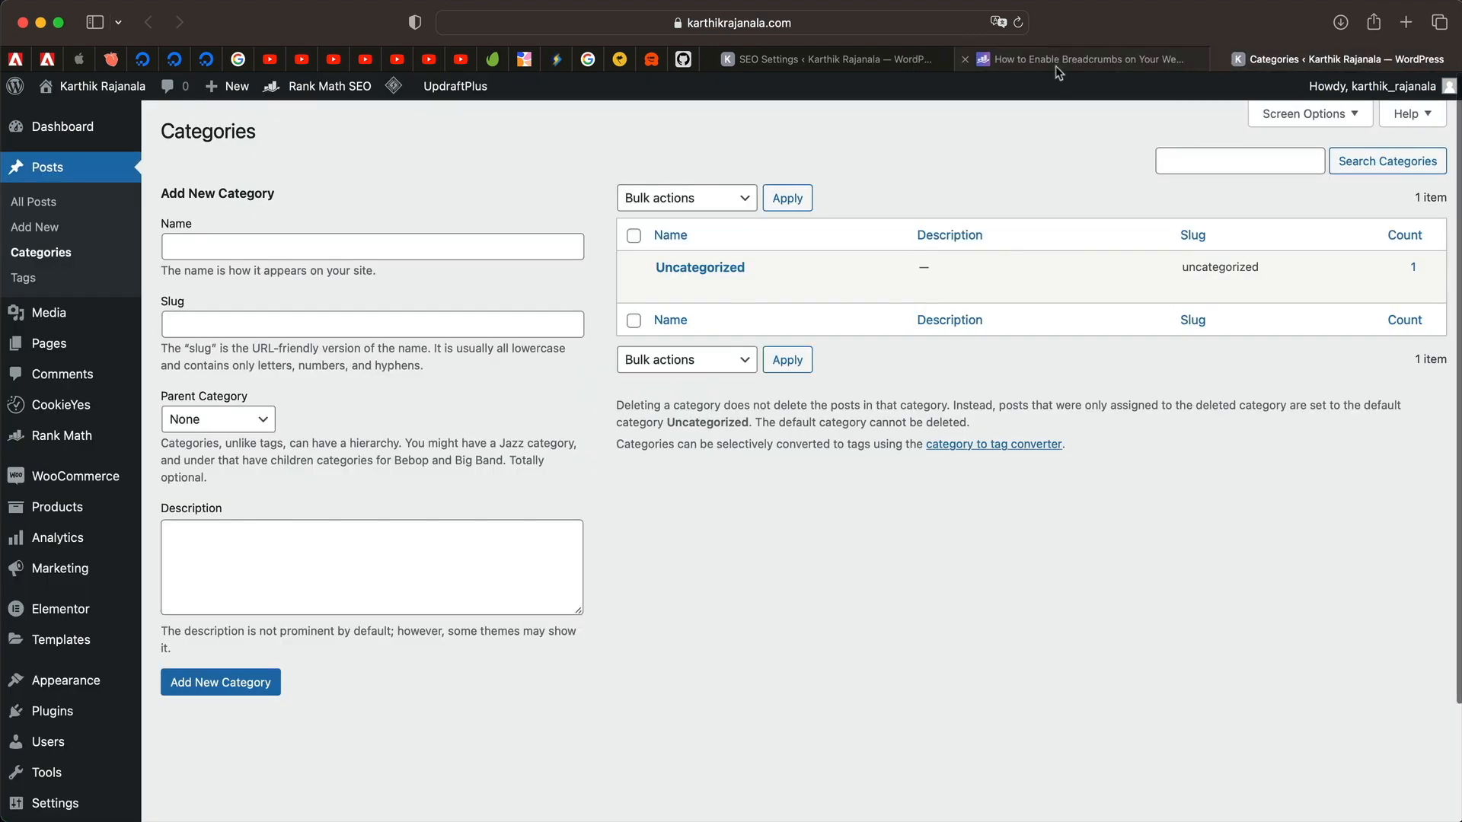
click(830, 58)
scroll(539, 524, down, 1)
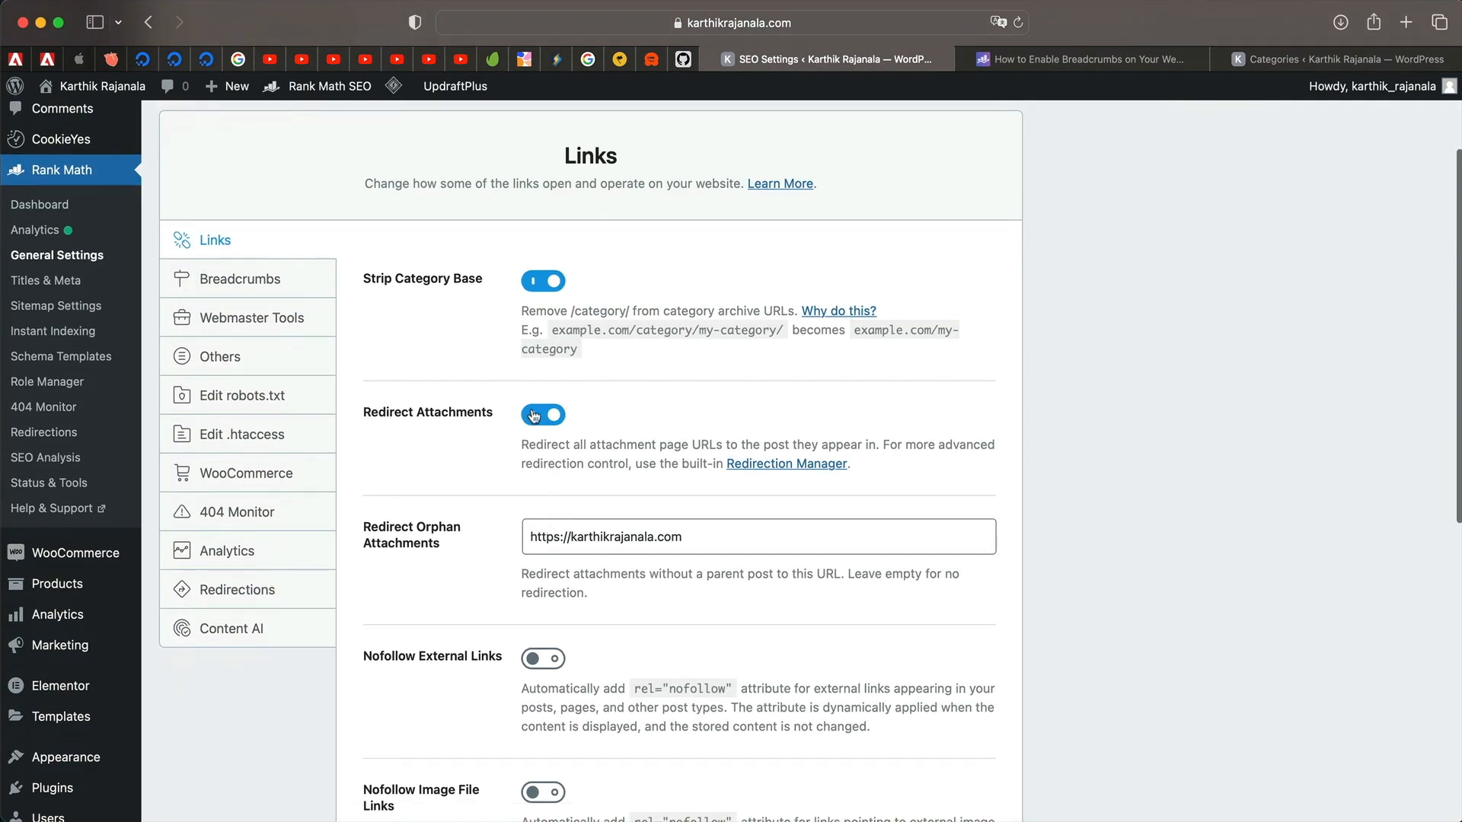
triple_click(565, 447)
triple_click(566, 447)
click(566, 447)
triple_click(566, 447)
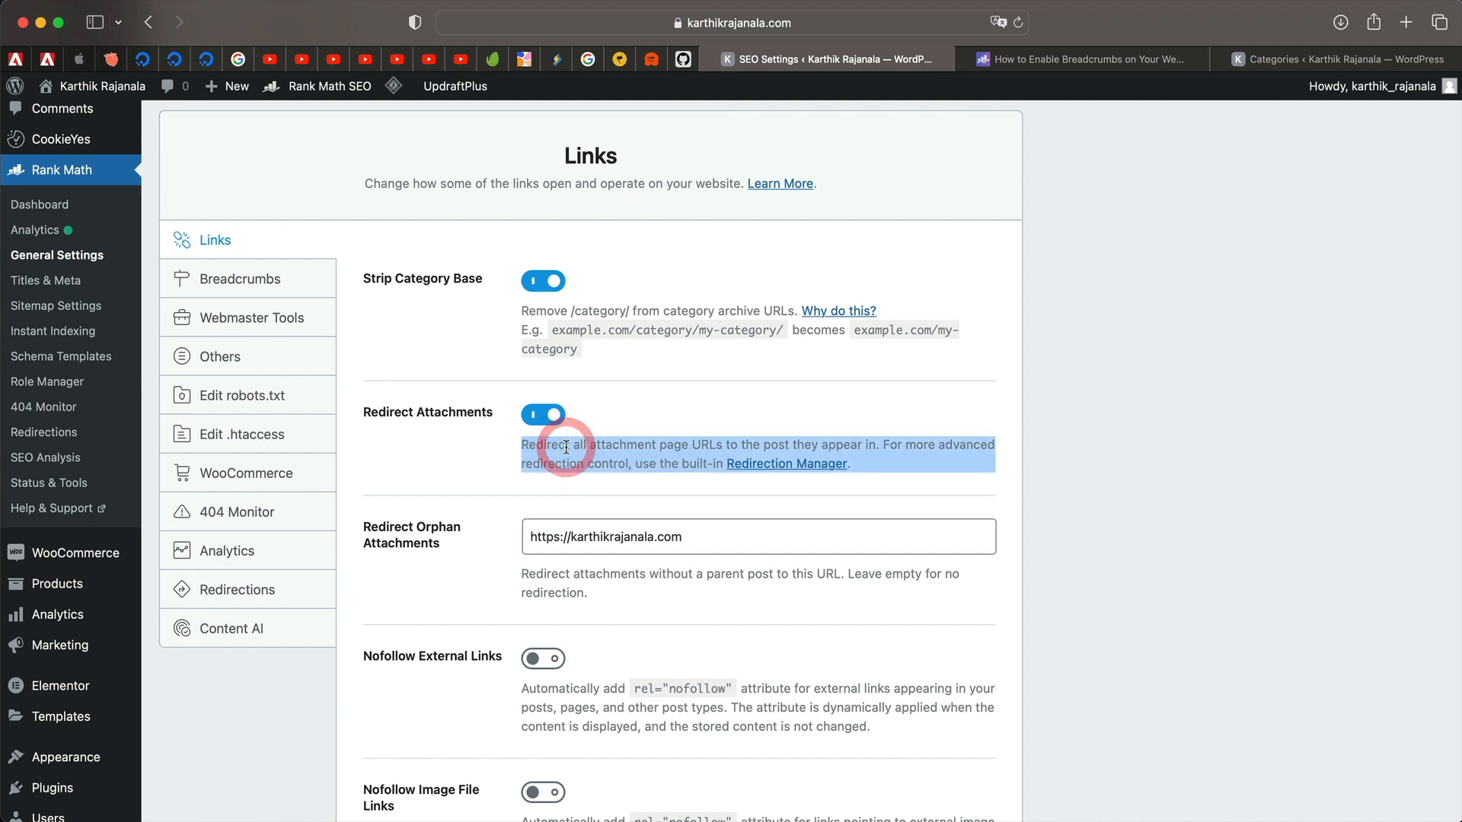
scroll(385, 404, up, 3)
scroll(385, 404, down, 1)
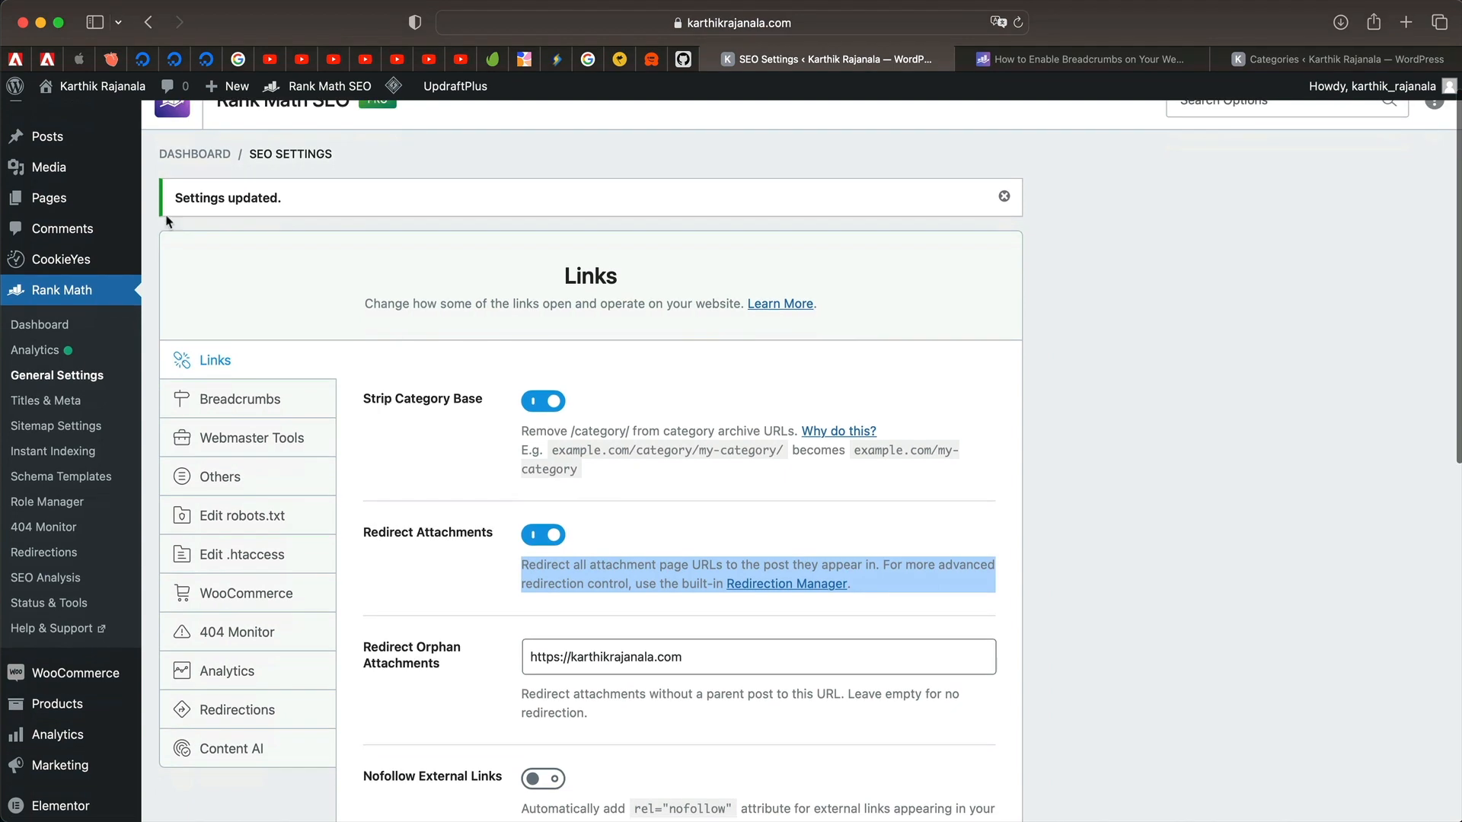
mouse_move(49, 169)
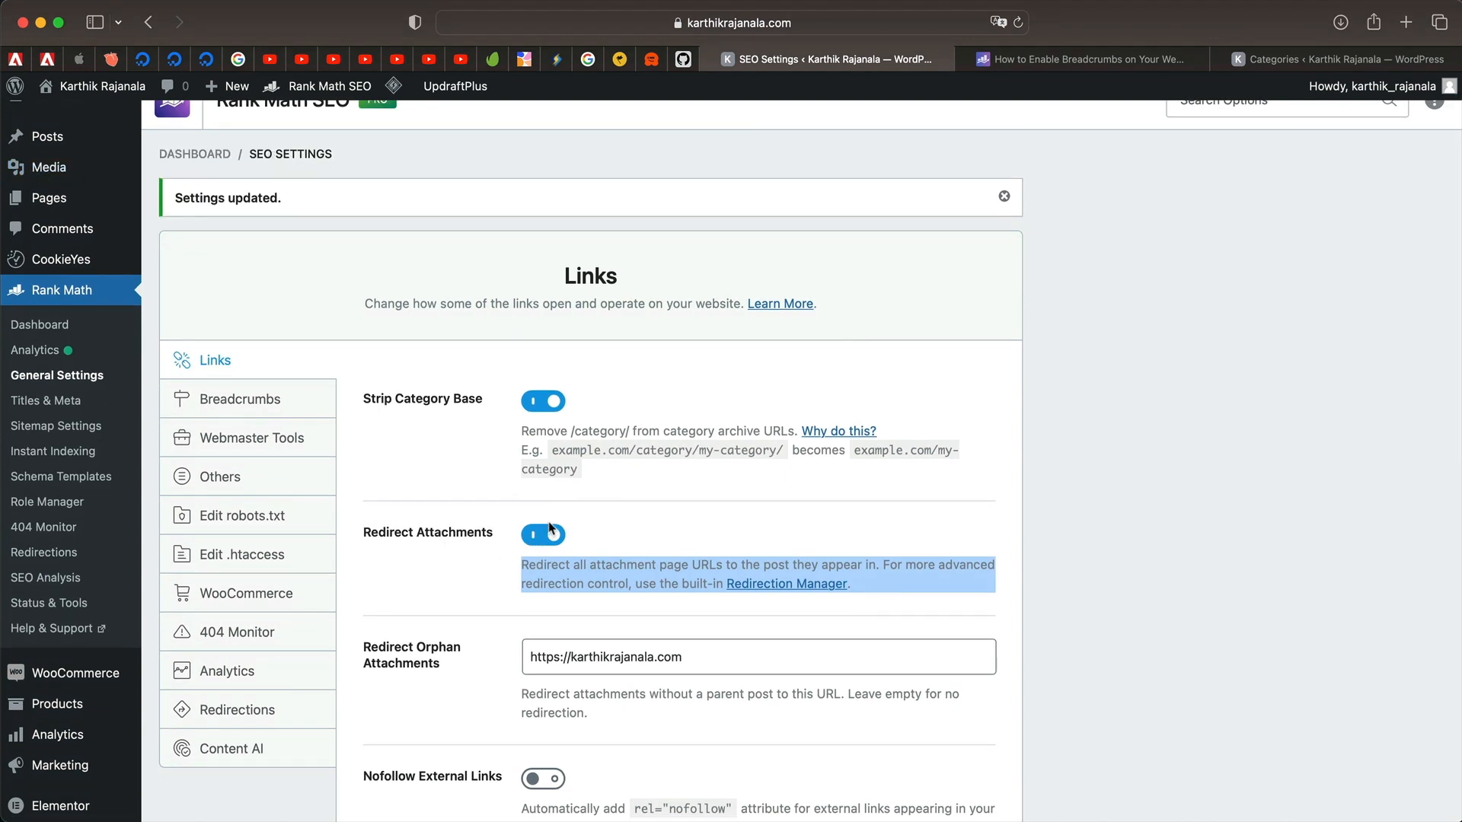
click(903, 527)
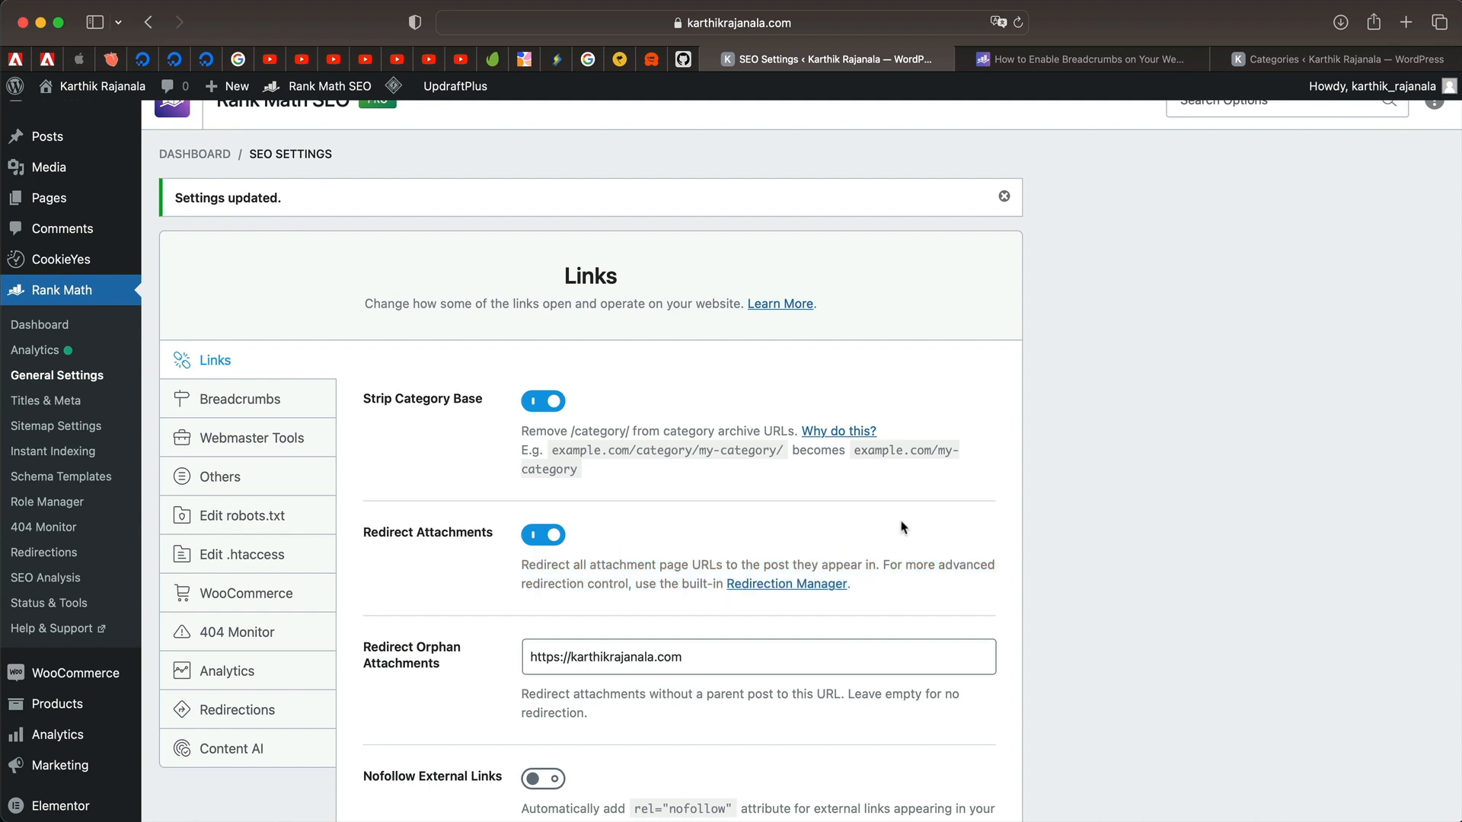
triple_click(681, 564)
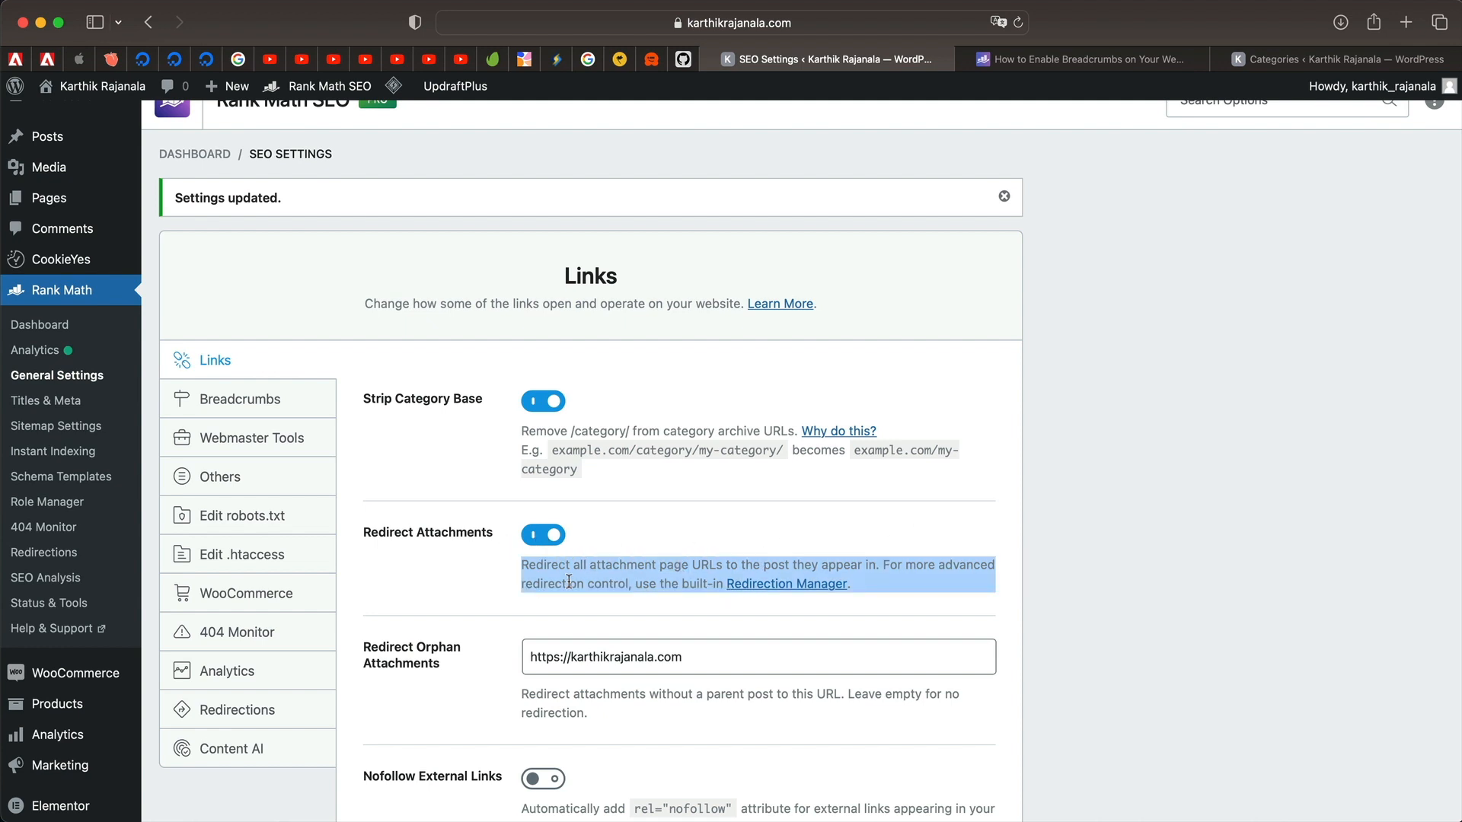
scroll(569, 582, down, 3)
double_click(665, 455)
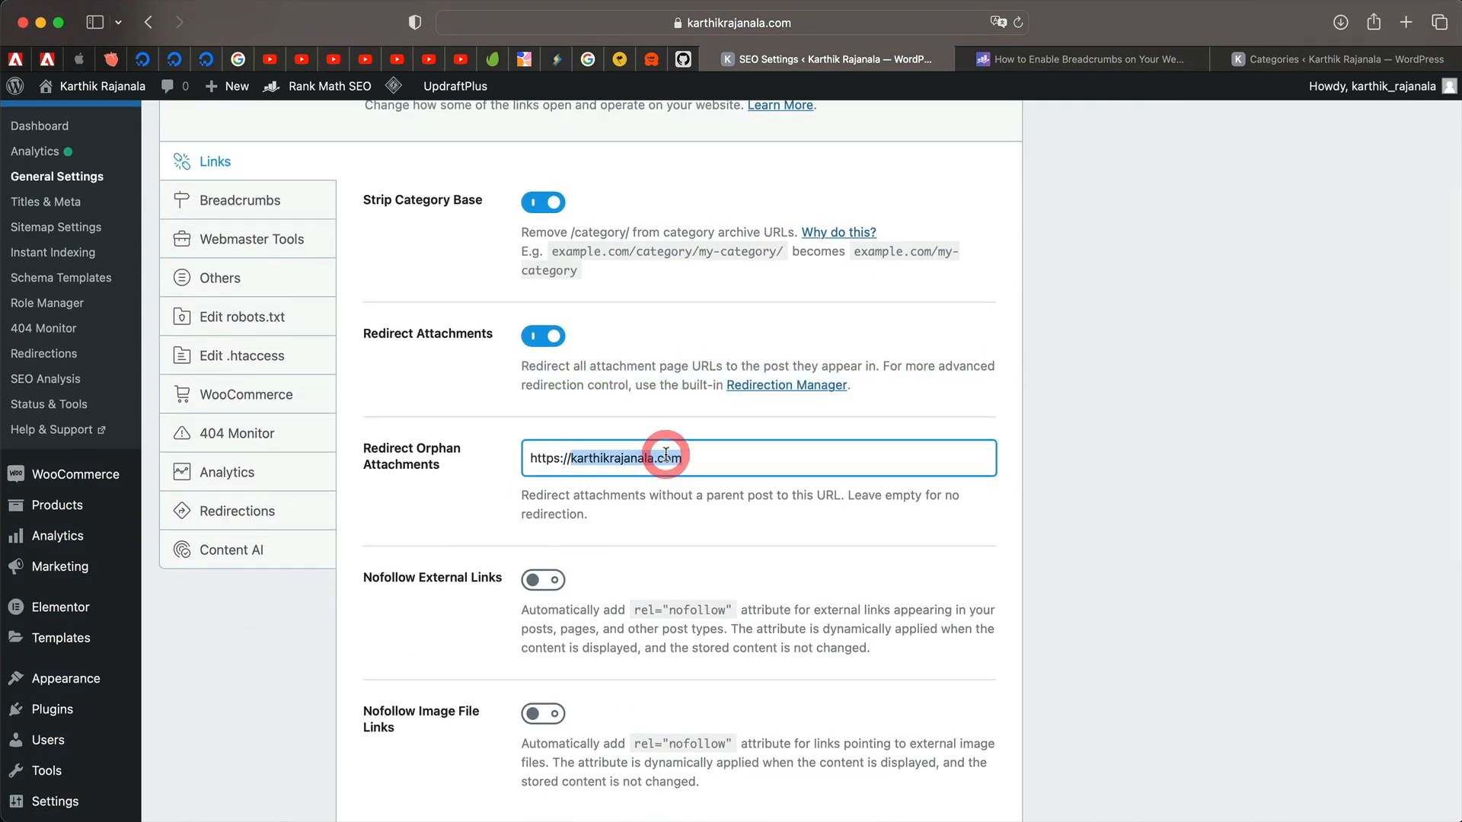
scroll(72, 253, up, 3)
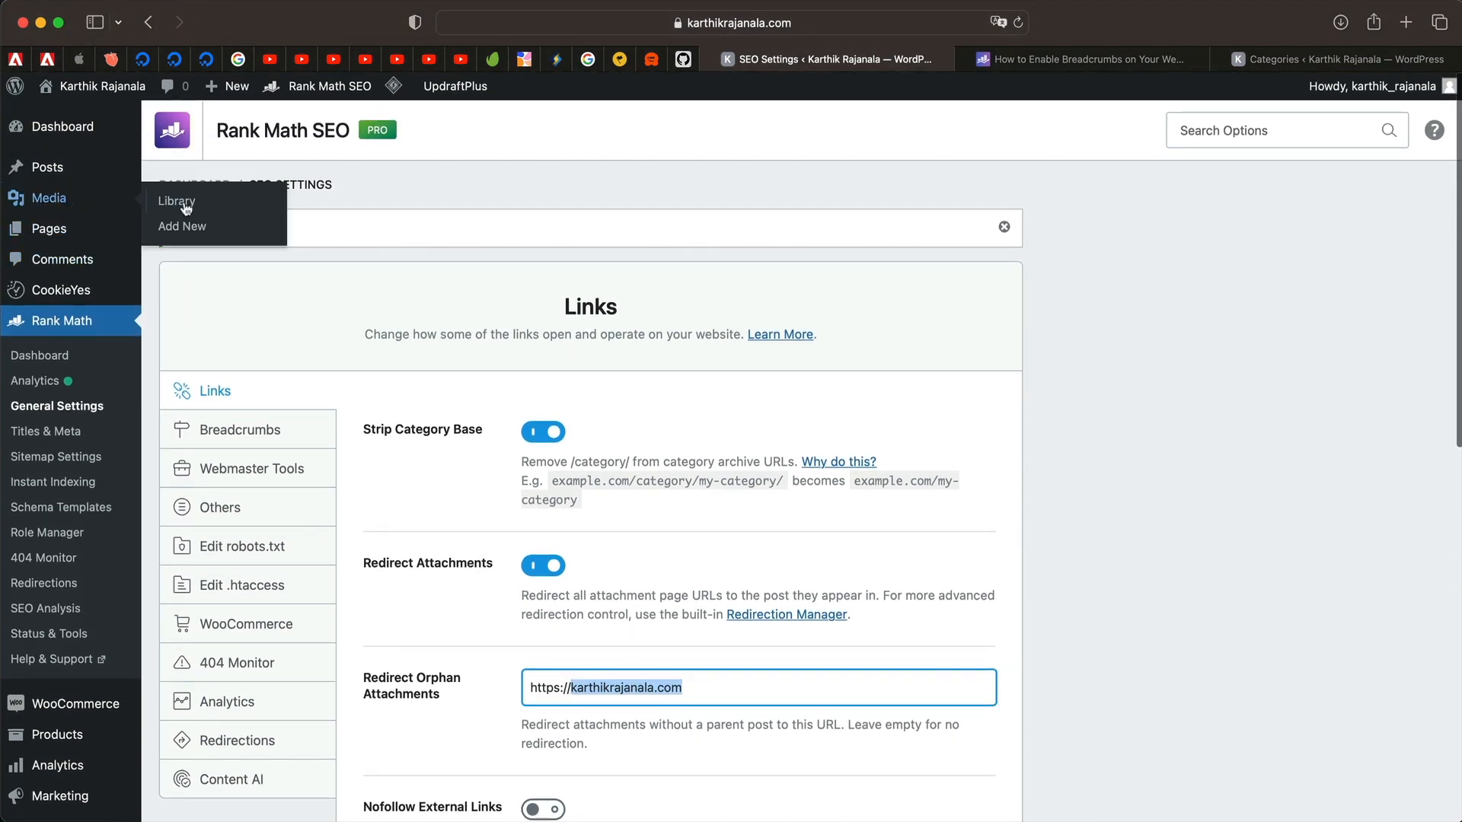
scroll(442, 645, down, 3)
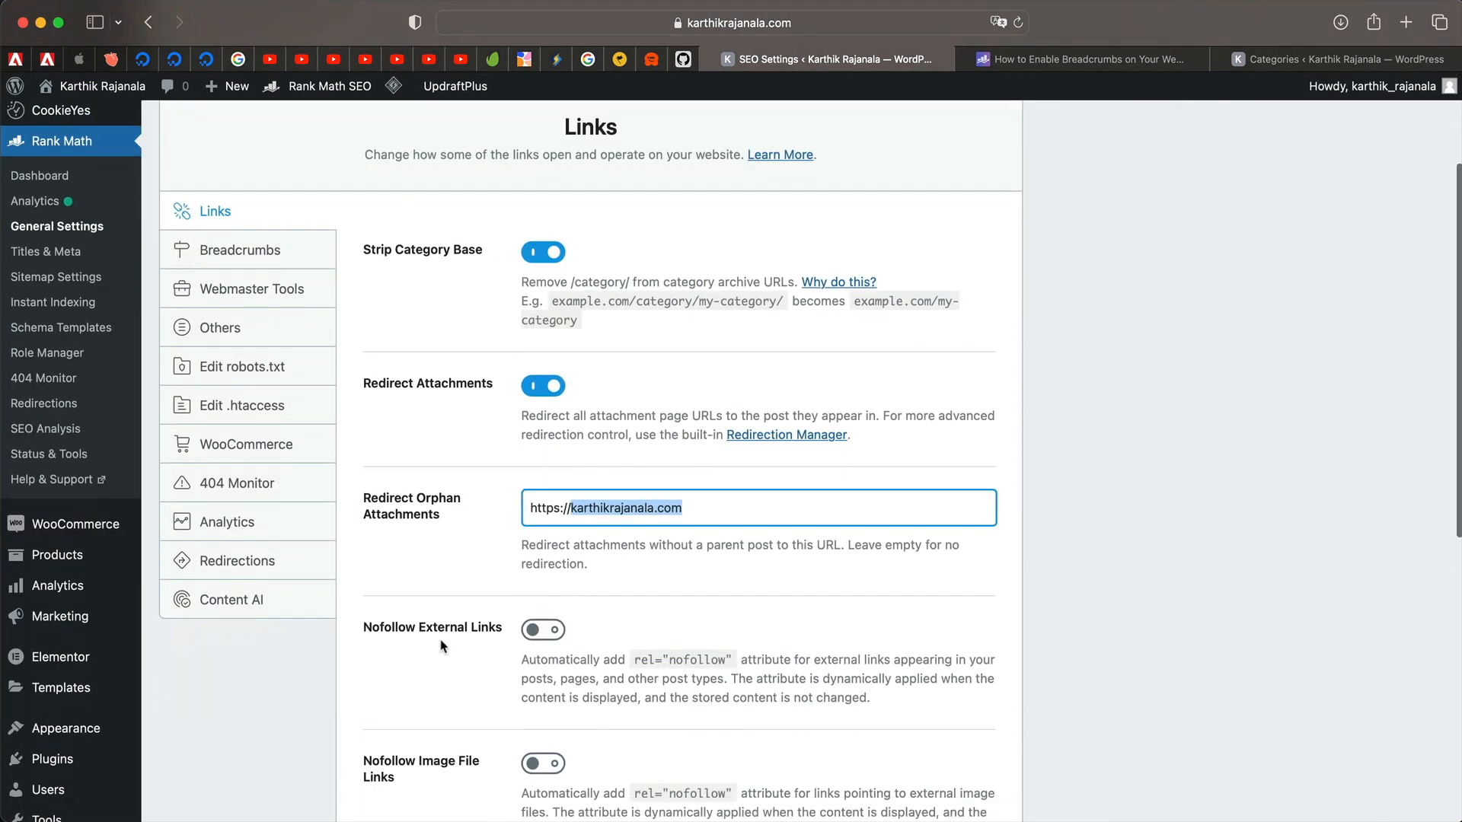
scroll(73, 254, up, 3)
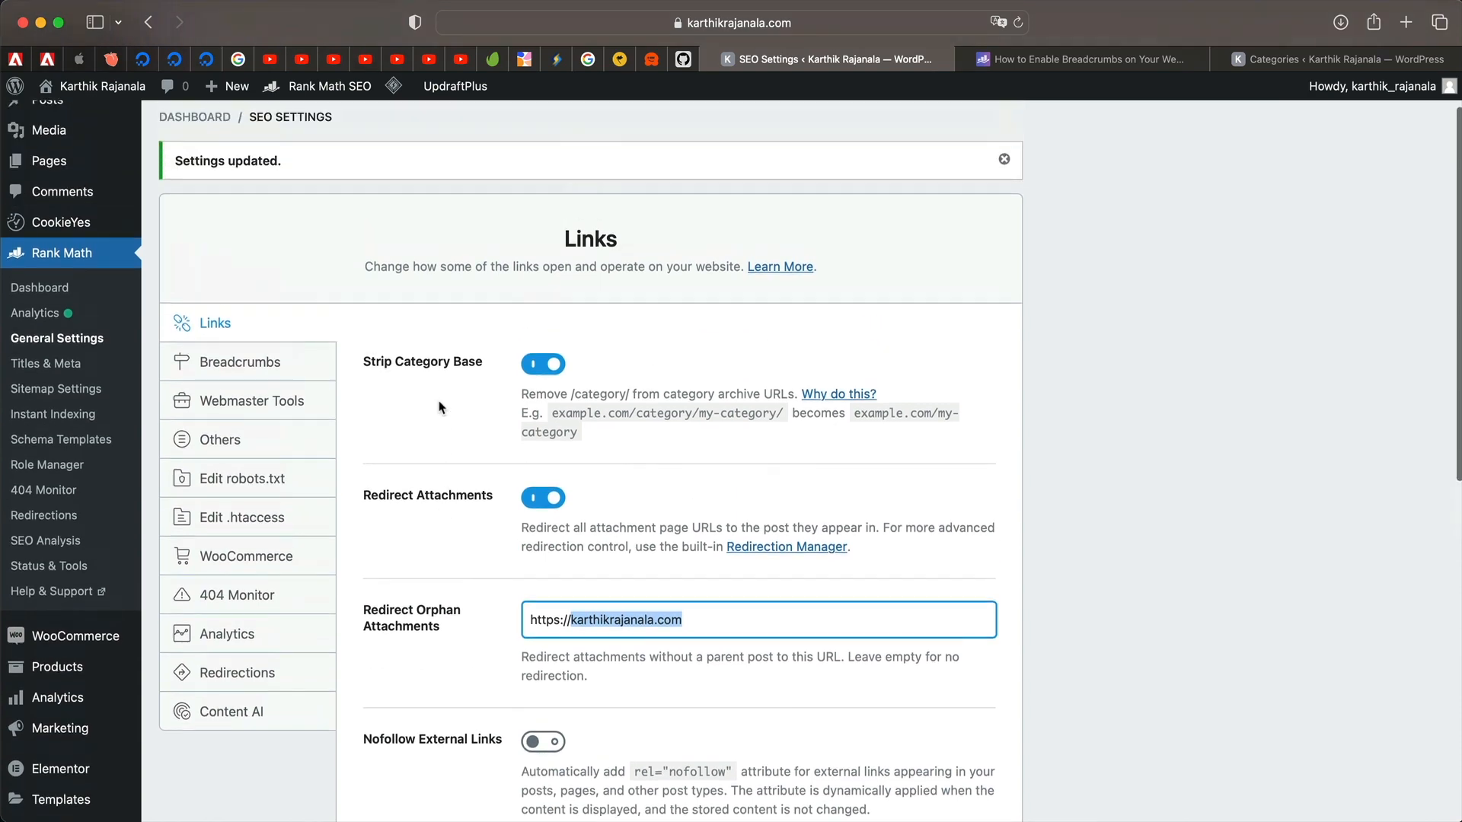
mouse_move(58, 171)
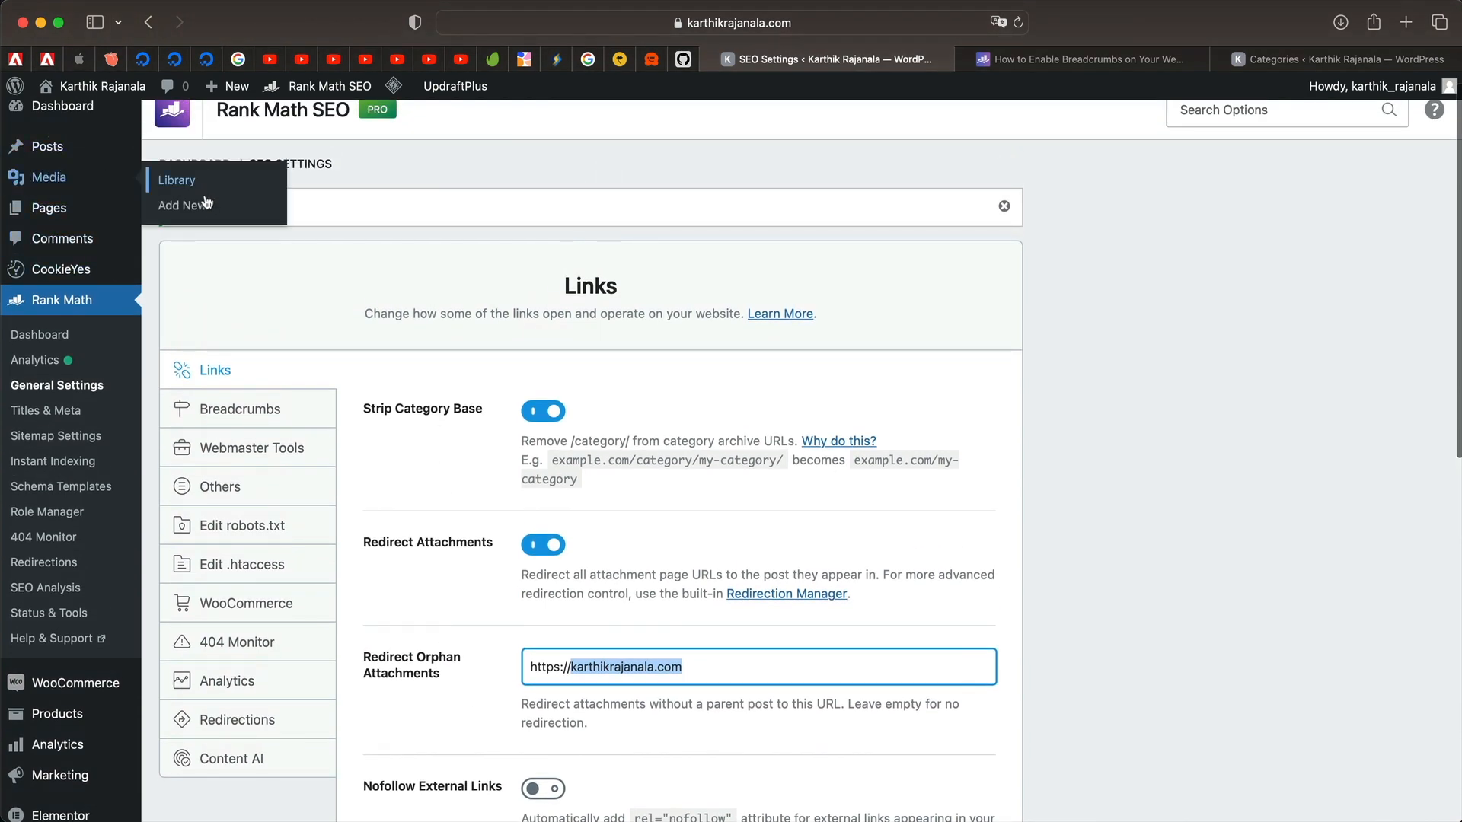
scroll(501, 676, down, 3)
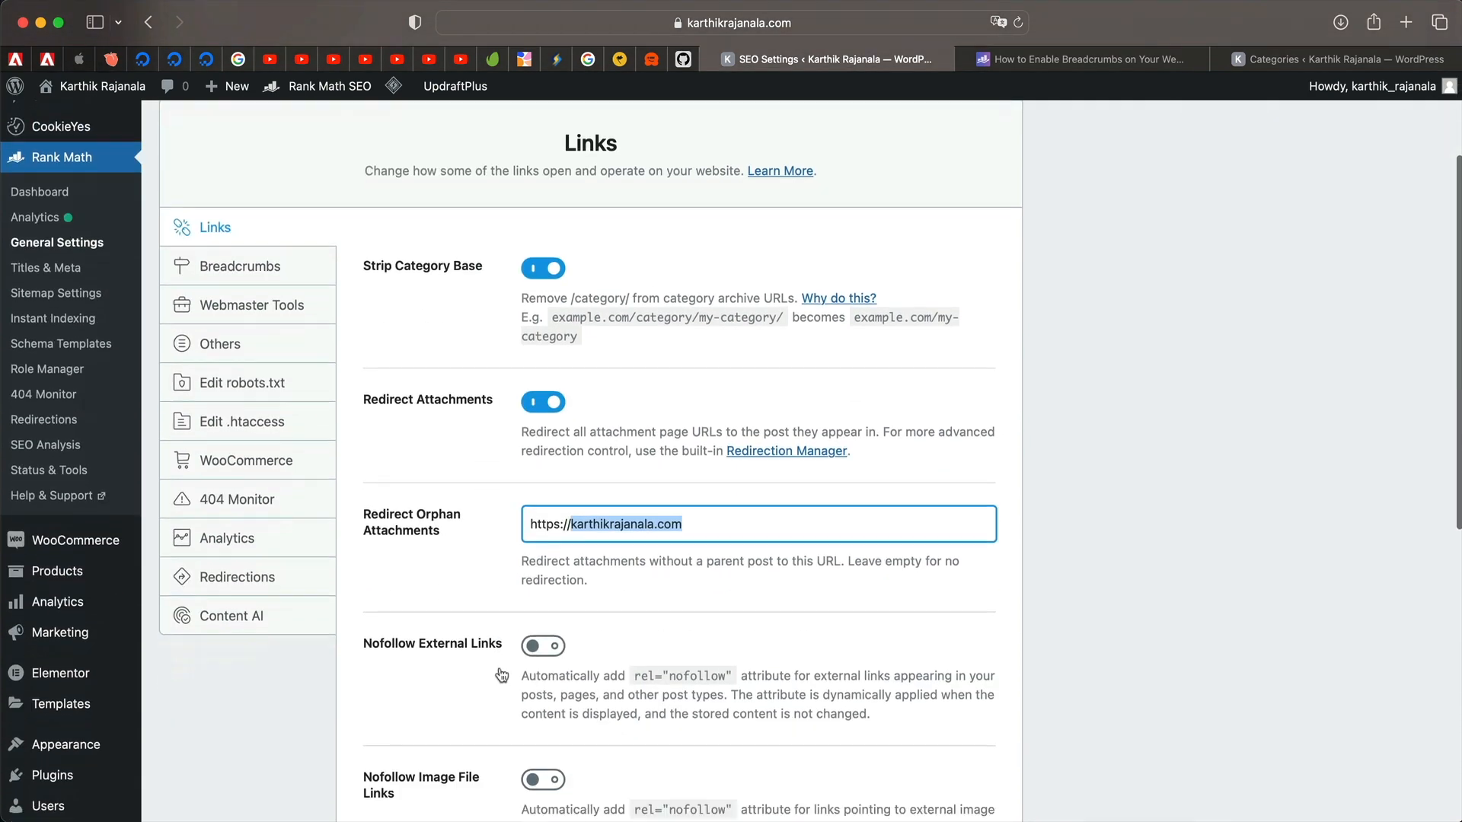
click(705, 524)
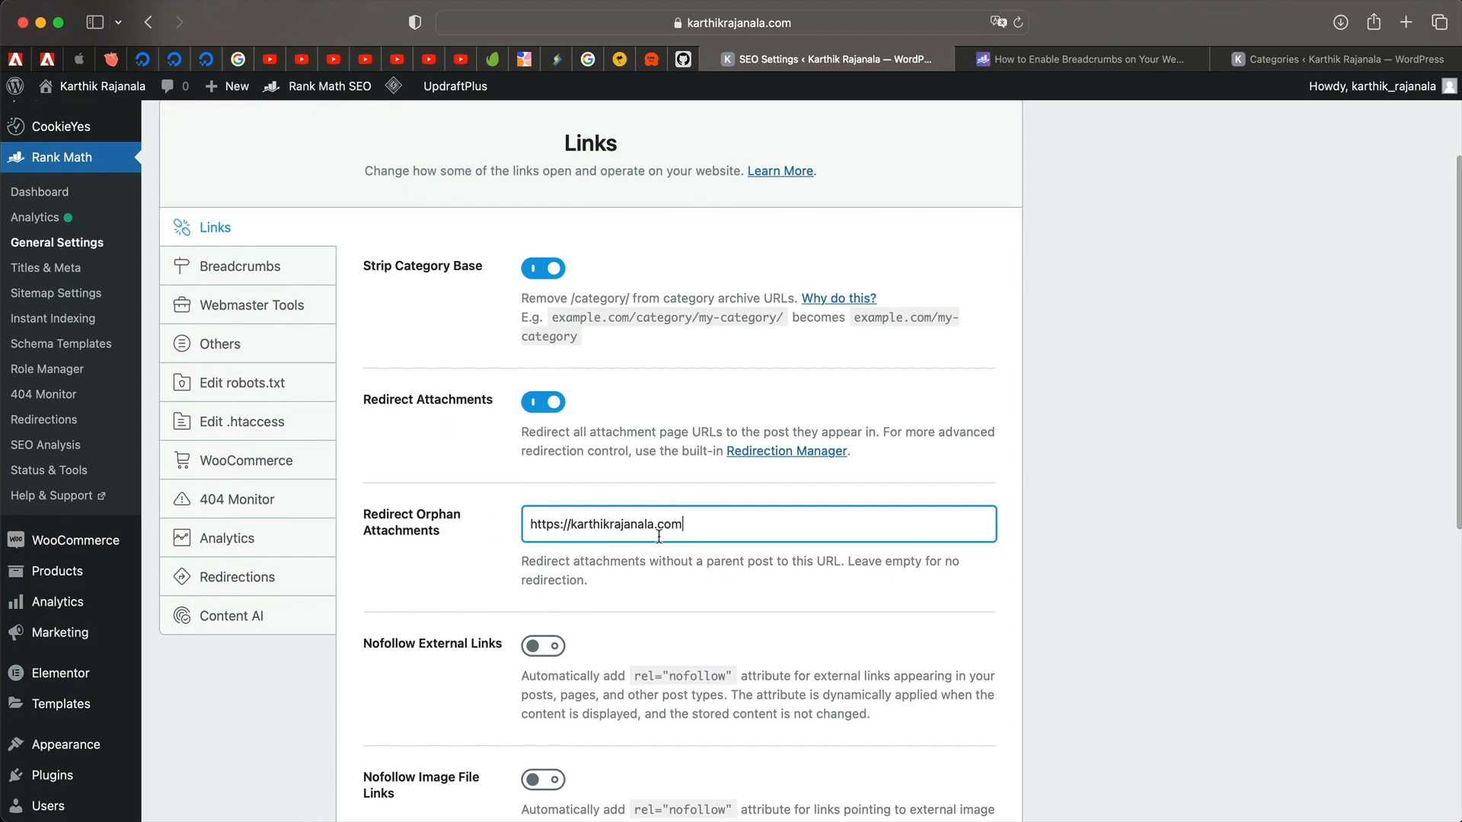
triple_click(750, 526)
scroll(661, 613, down, 3)
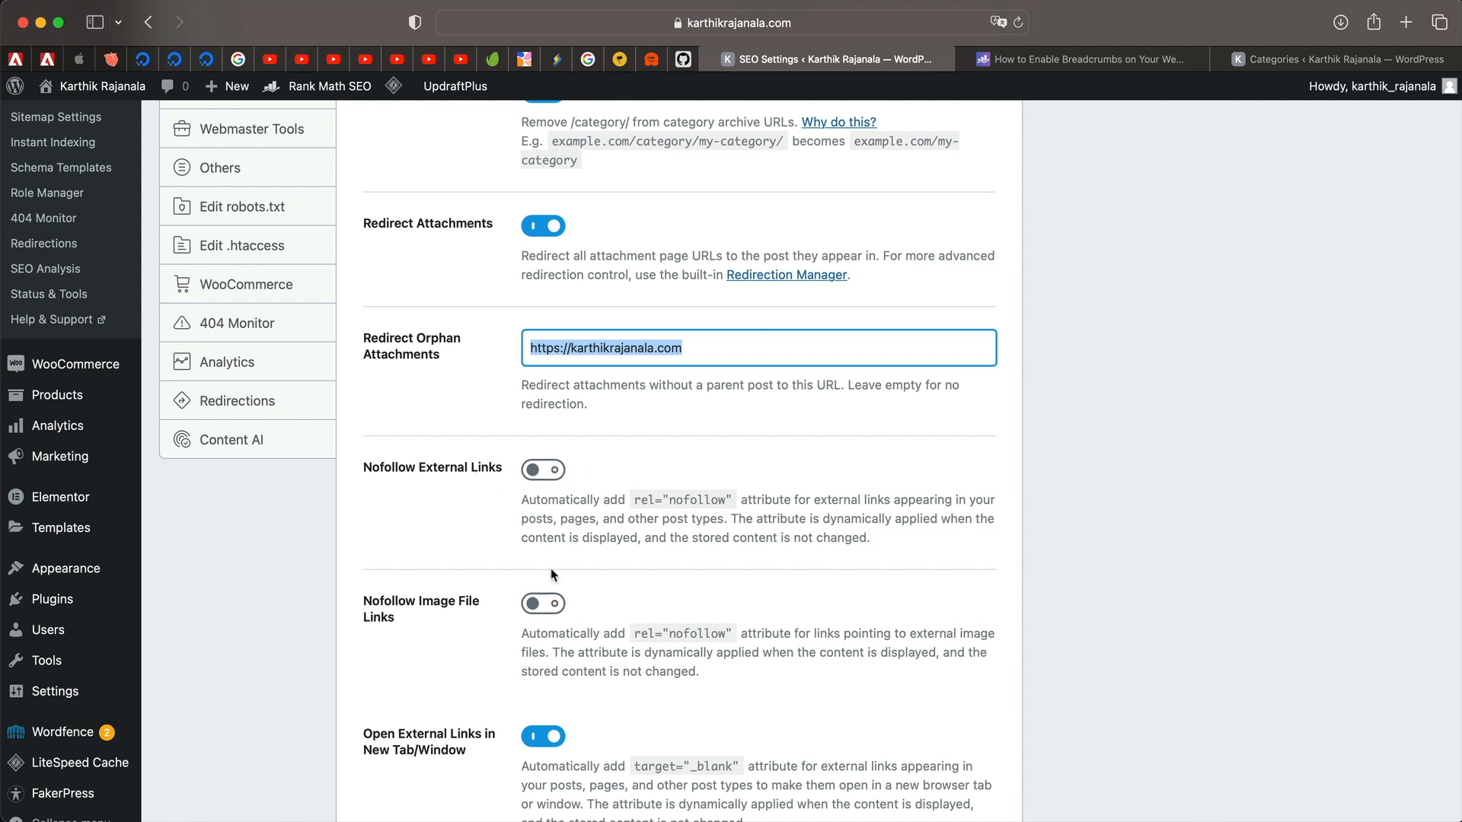
scroll(552, 576, down, 3)
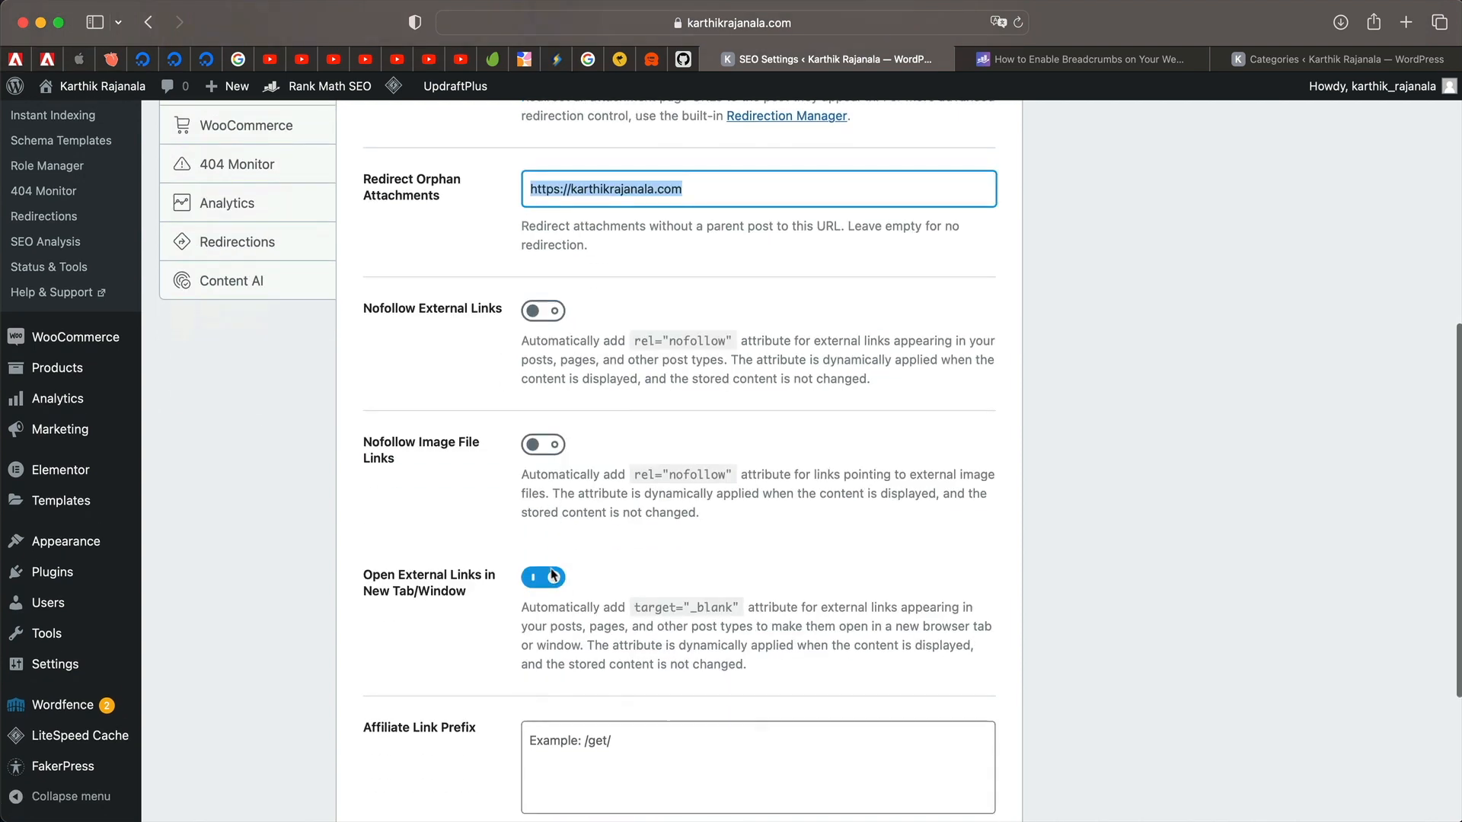
Switch on Nofollow Image File Links, keep external-link nofollow off, and save the Links settings.
click(553, 448)
click(554, 448)
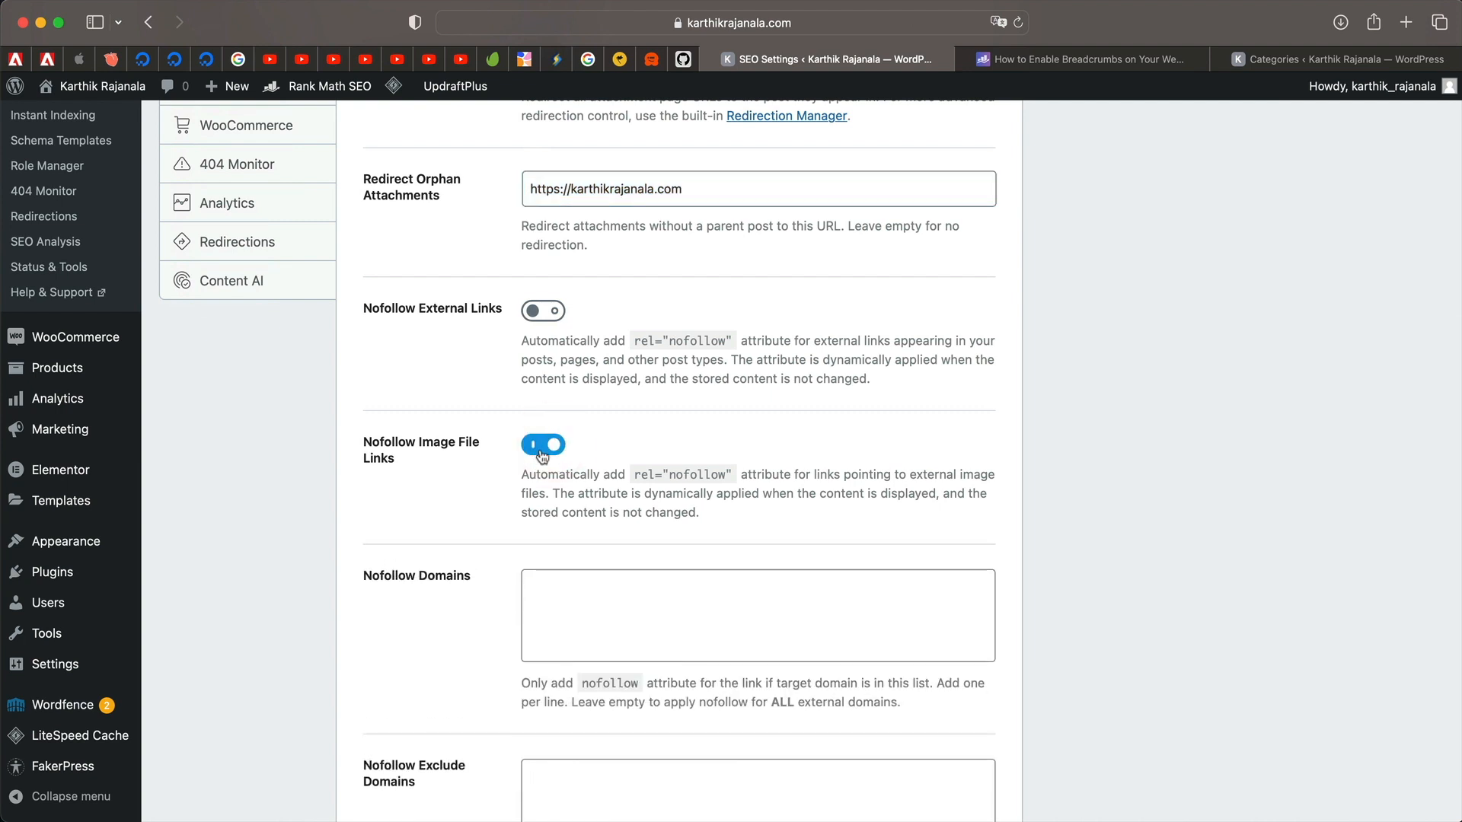
scroll(512, 416, down, 4)
click(594, 408)
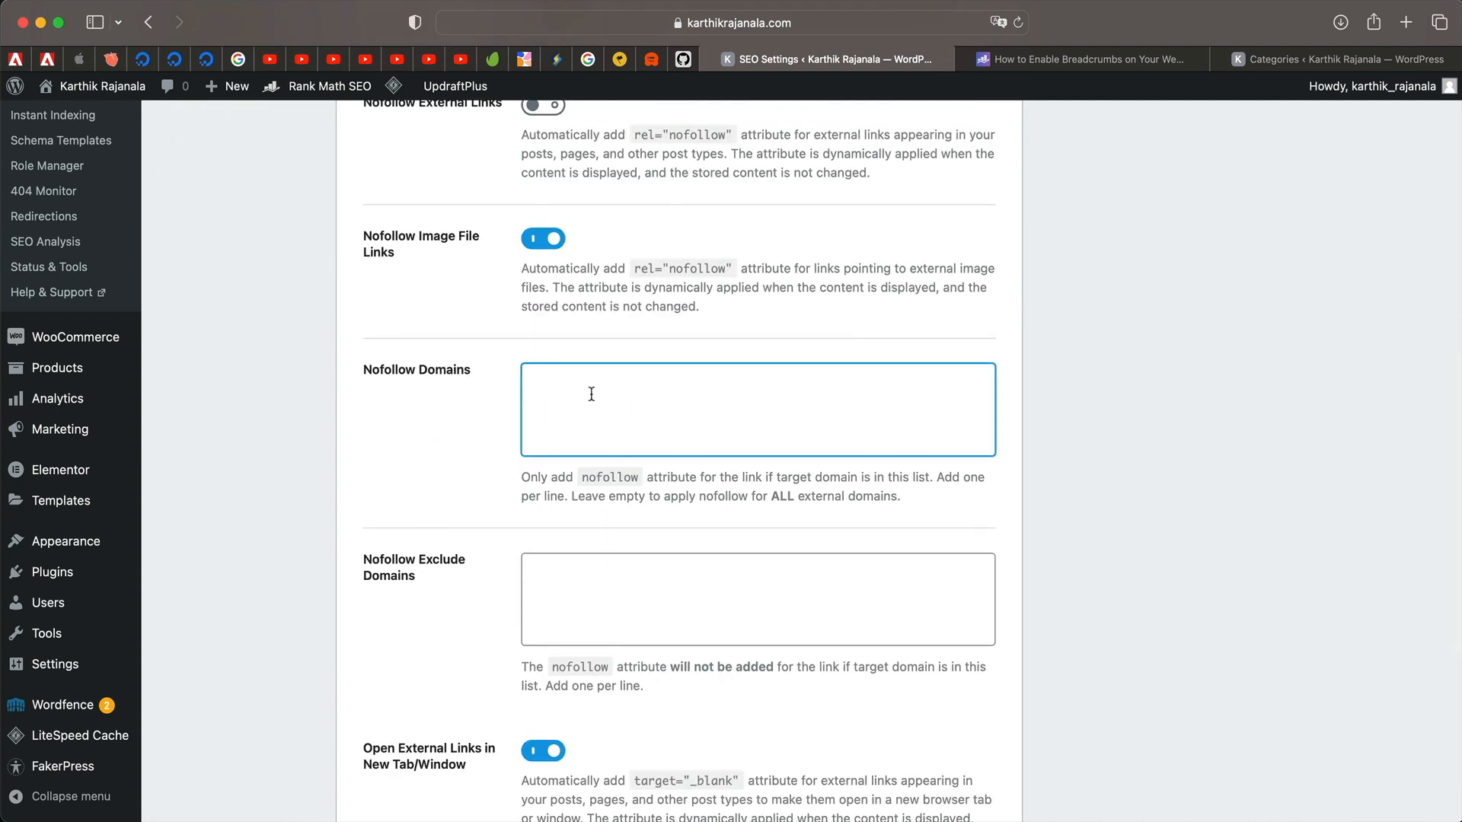
click(592, 581)
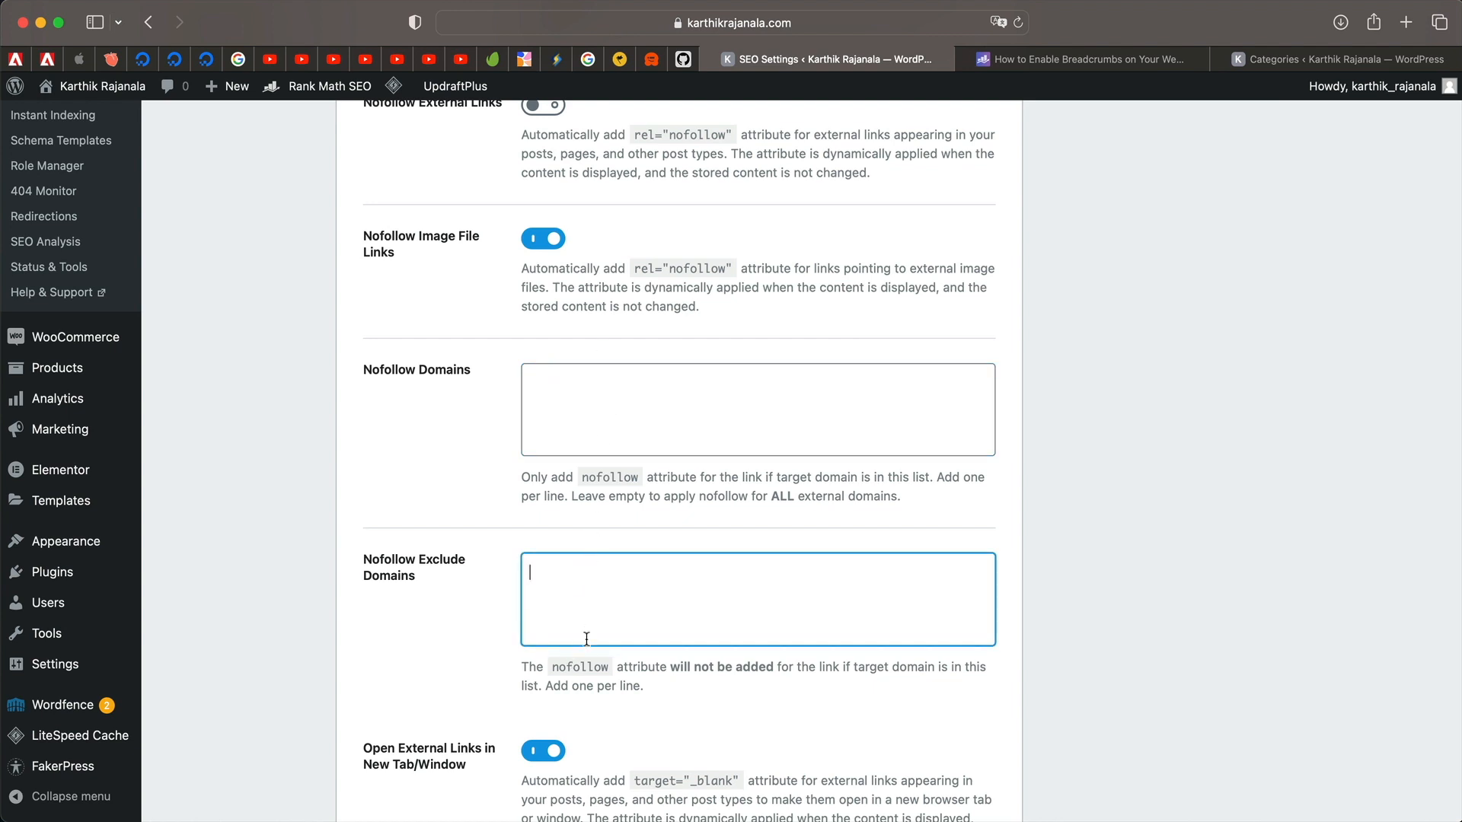
scroll(586, 638, down, 3)
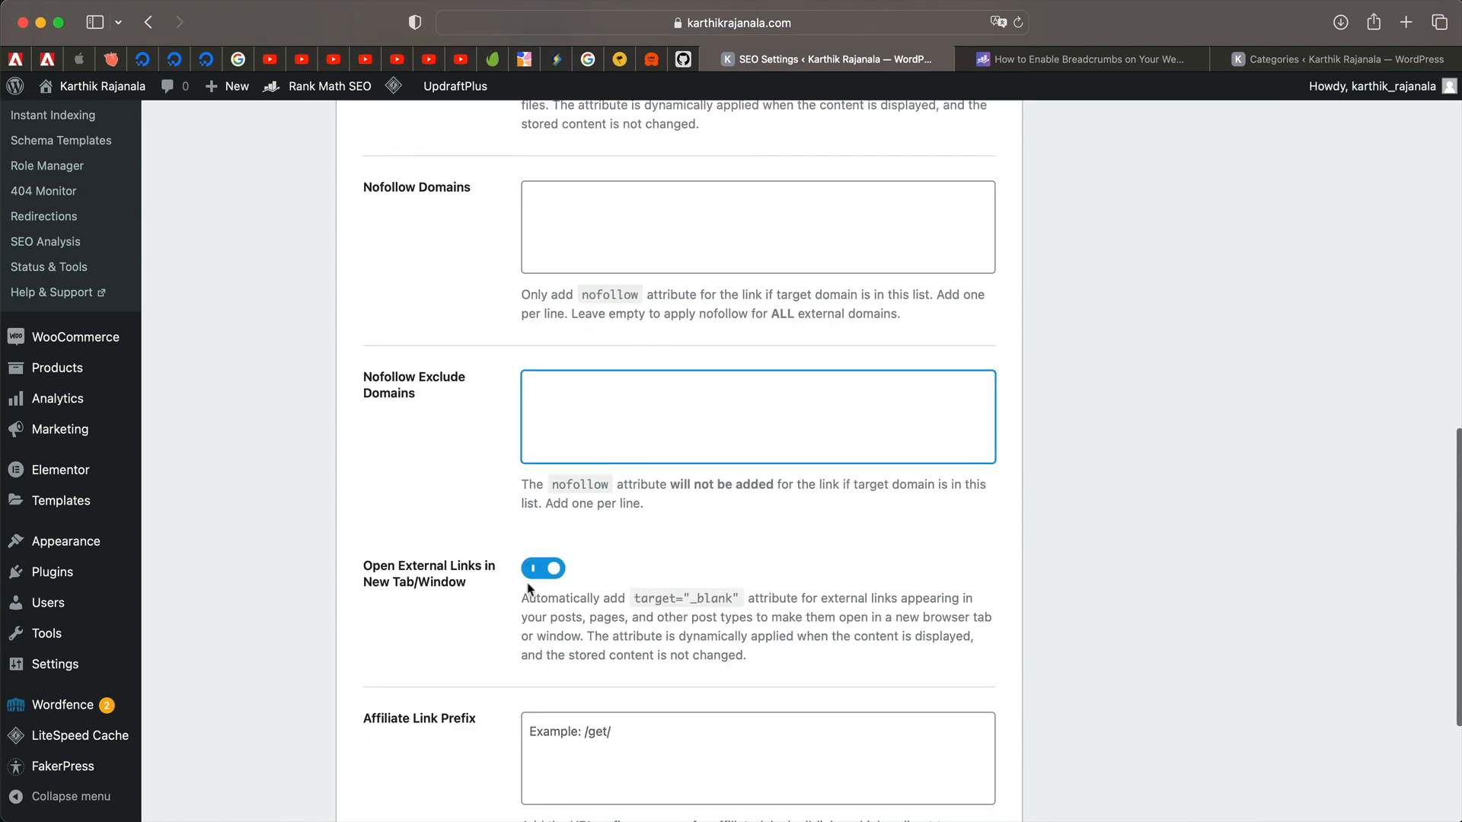
scroll(546, 579, down, 3)
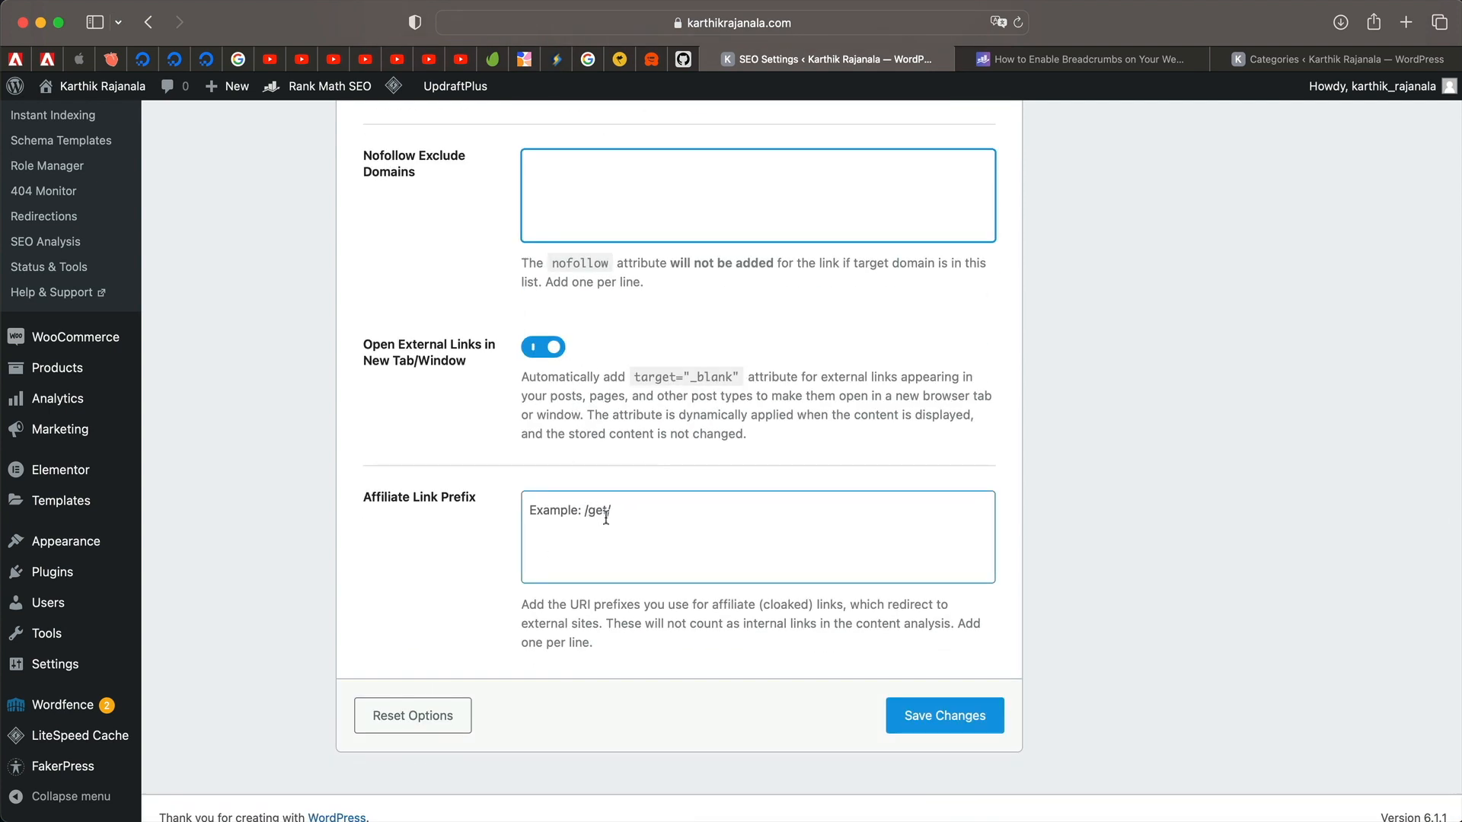
click(961, 715)
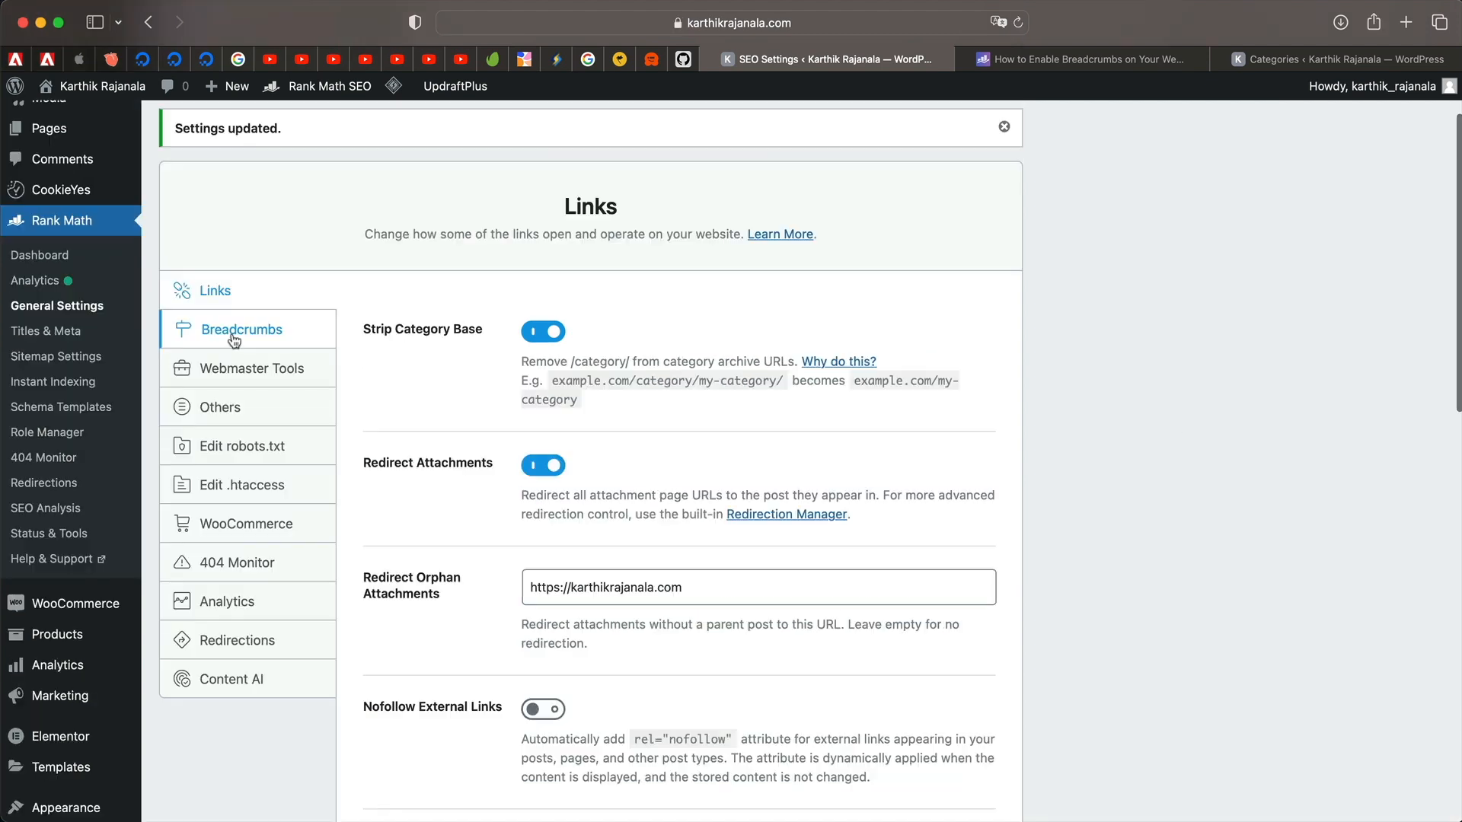
Visit the store in a new tab and open the Consequatur Expedita Pot product page.
click(248, 334)
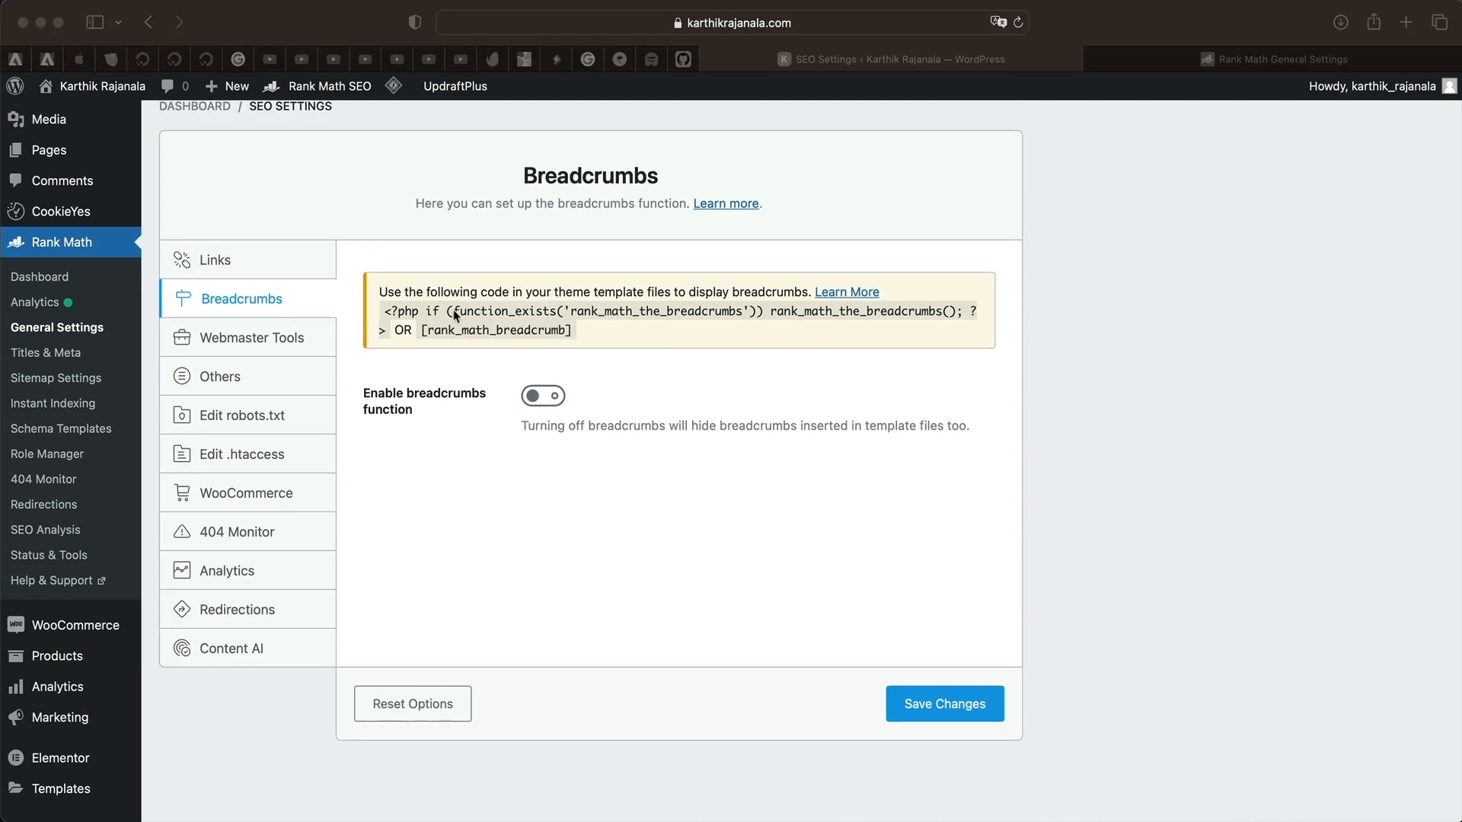
click(459, 460)
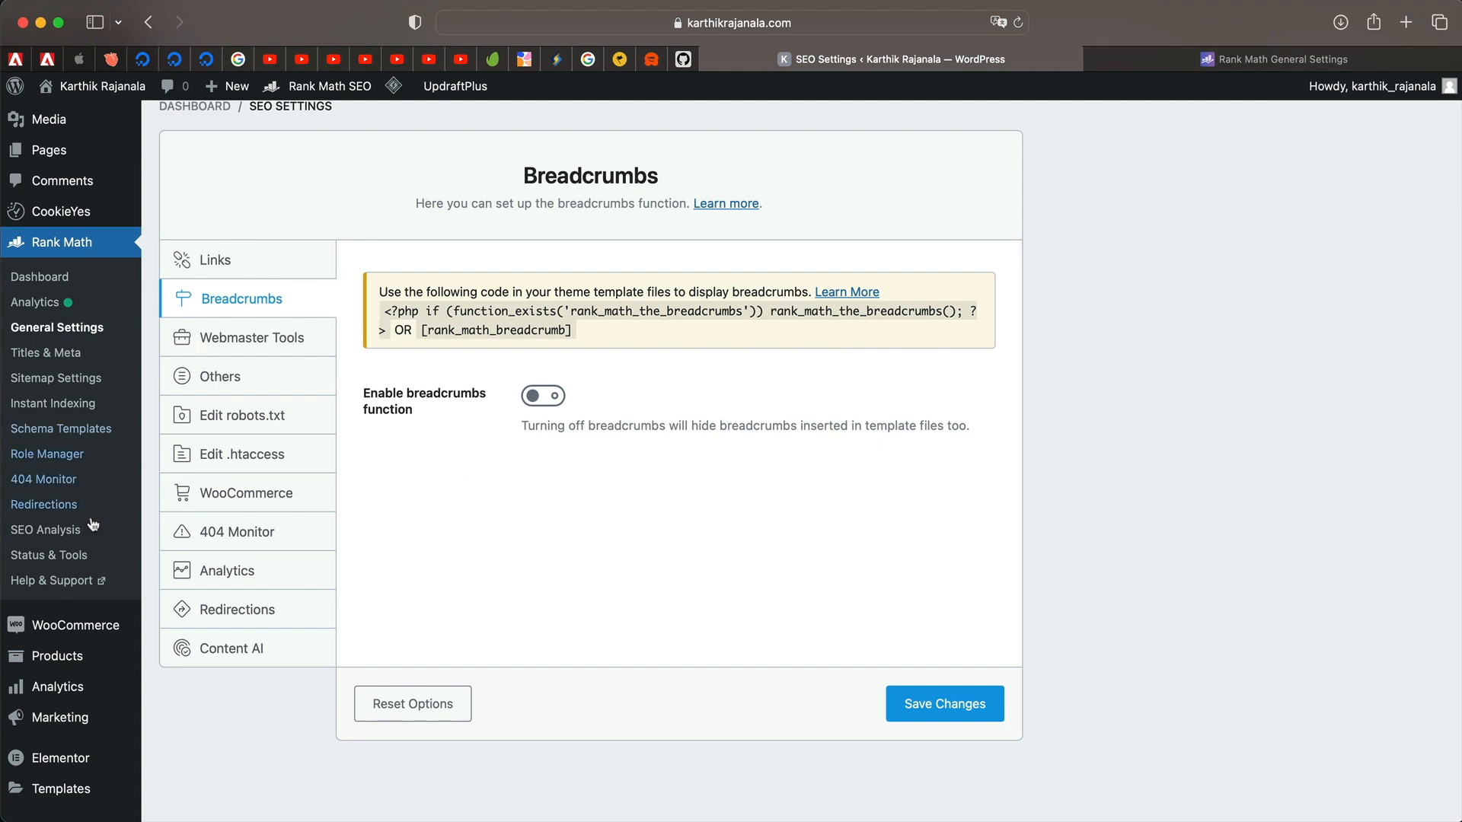
mouse_move(61, 653)
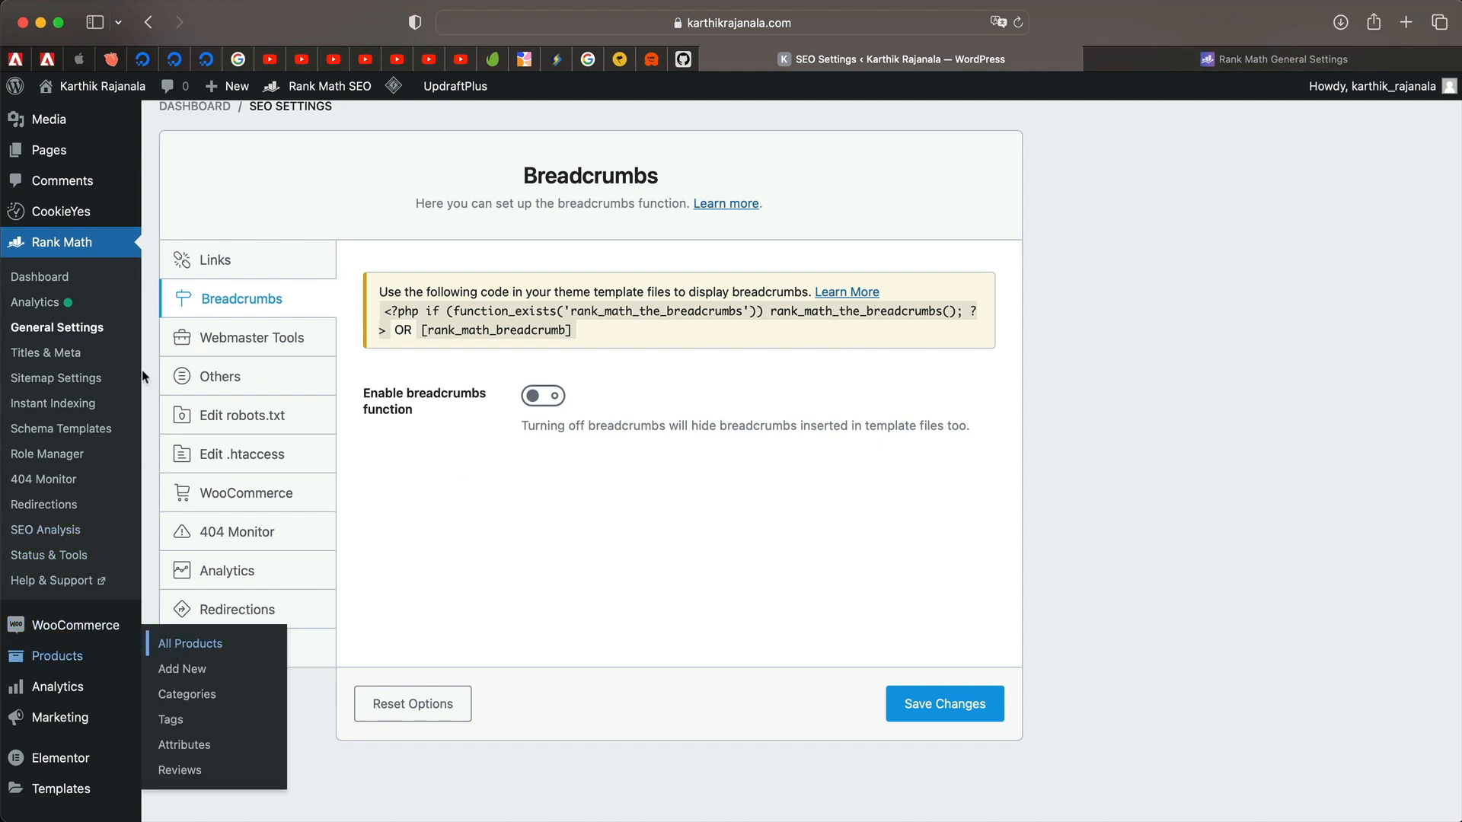
mouse_move(103, 86)
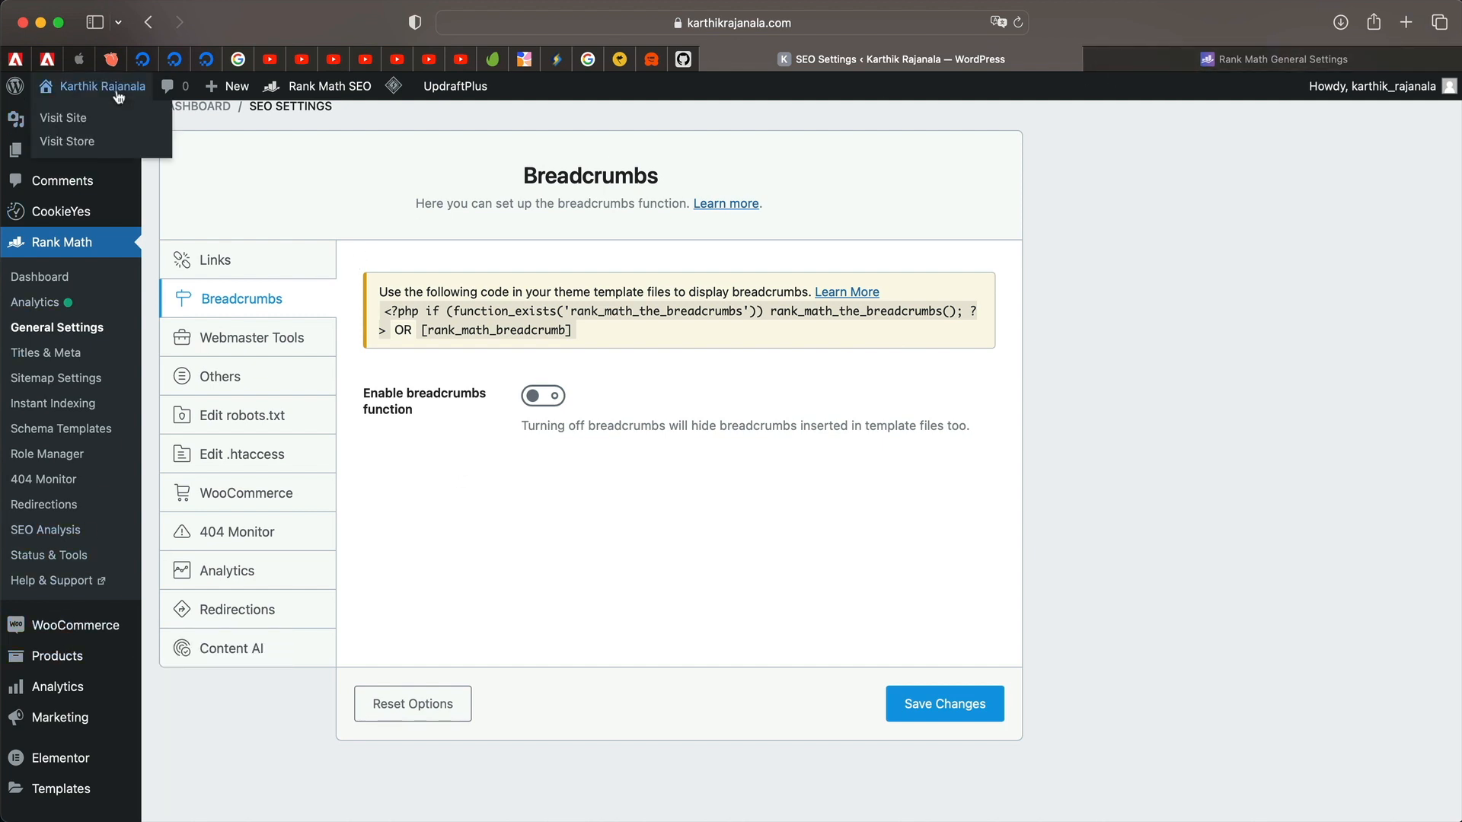
super+click(75, 144)
click(1302, 61)
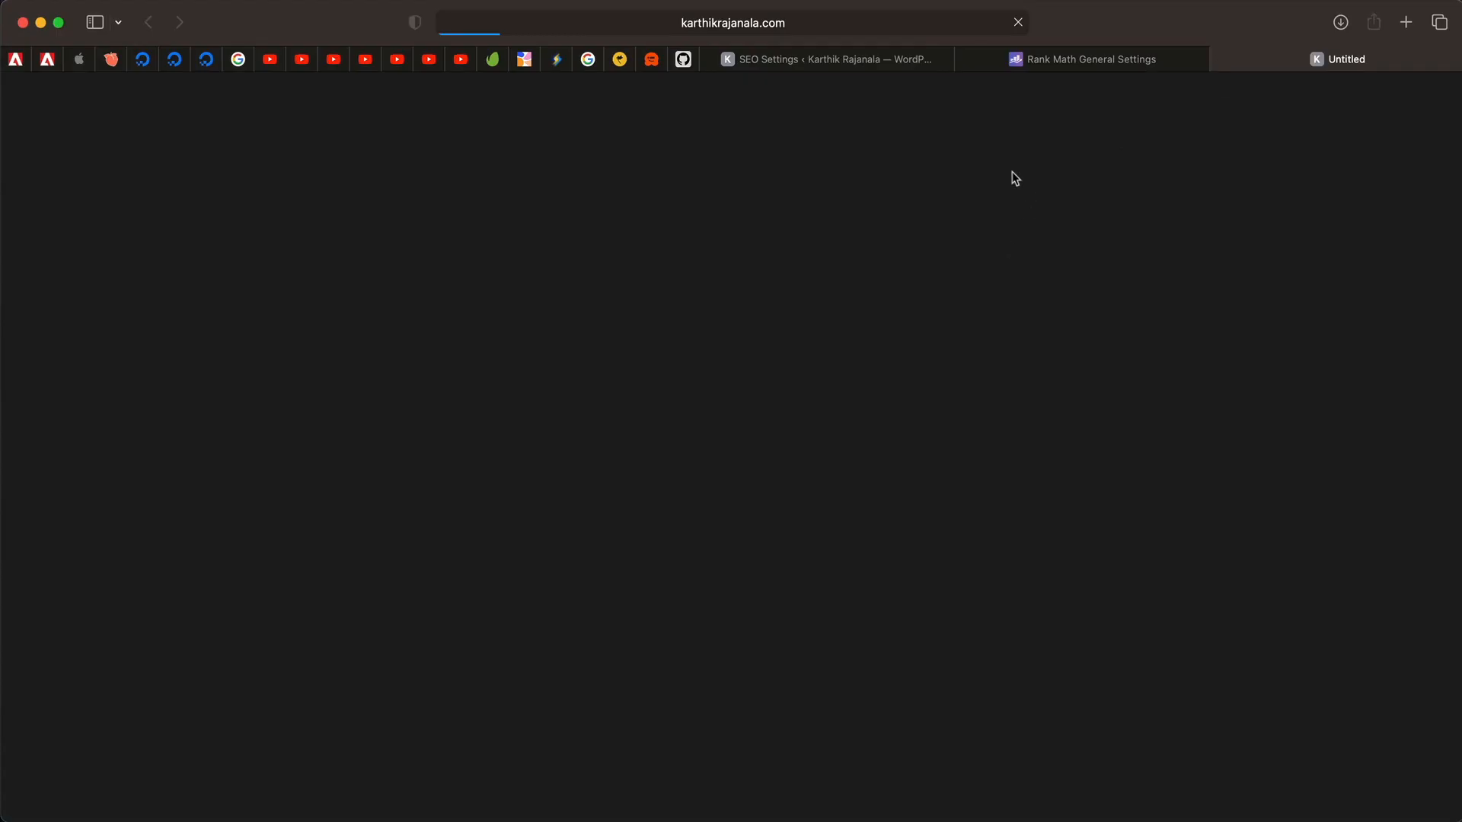
scroll(601, 572, down, 5)
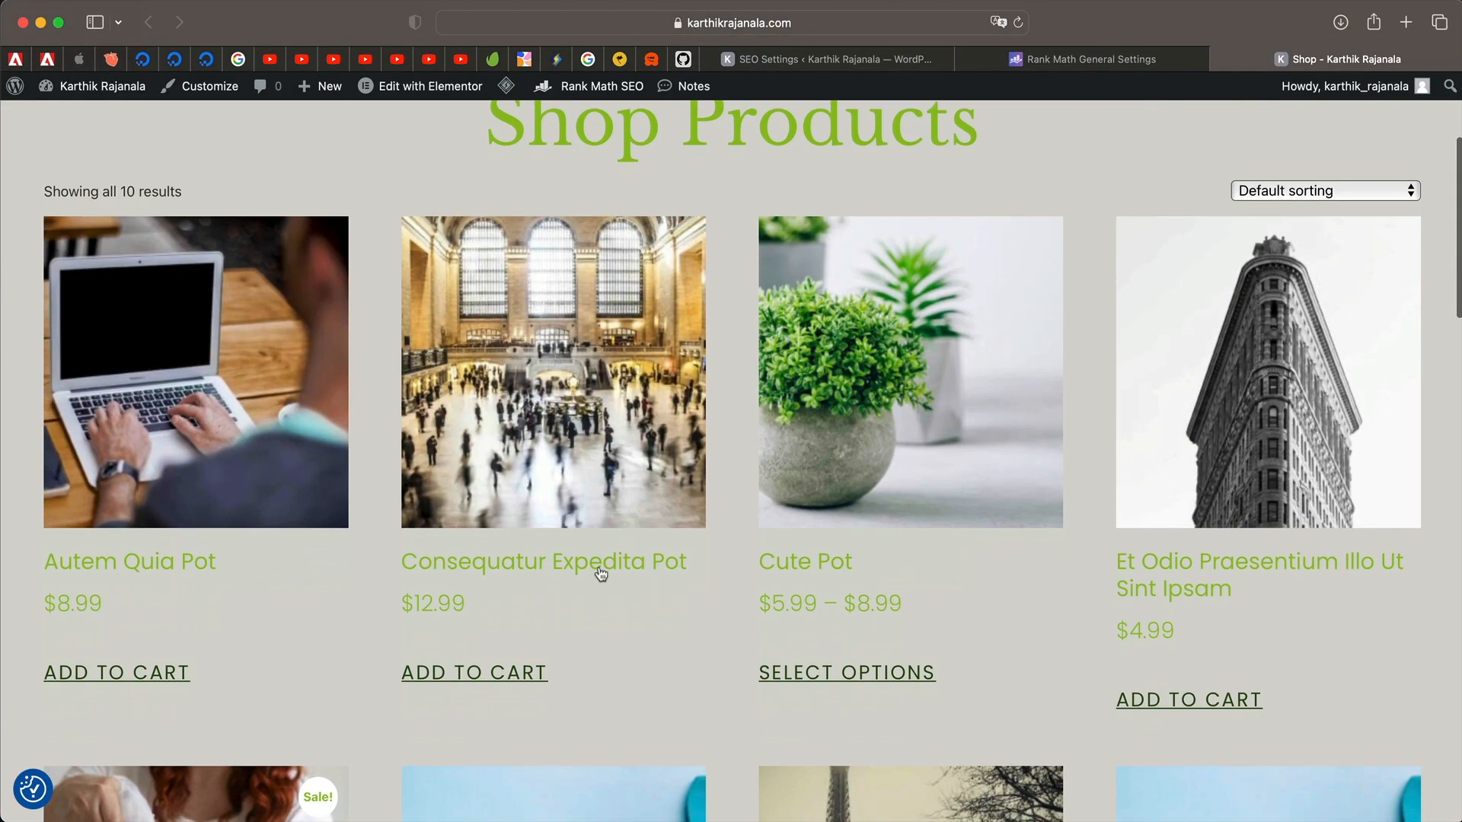
click(565, 457)
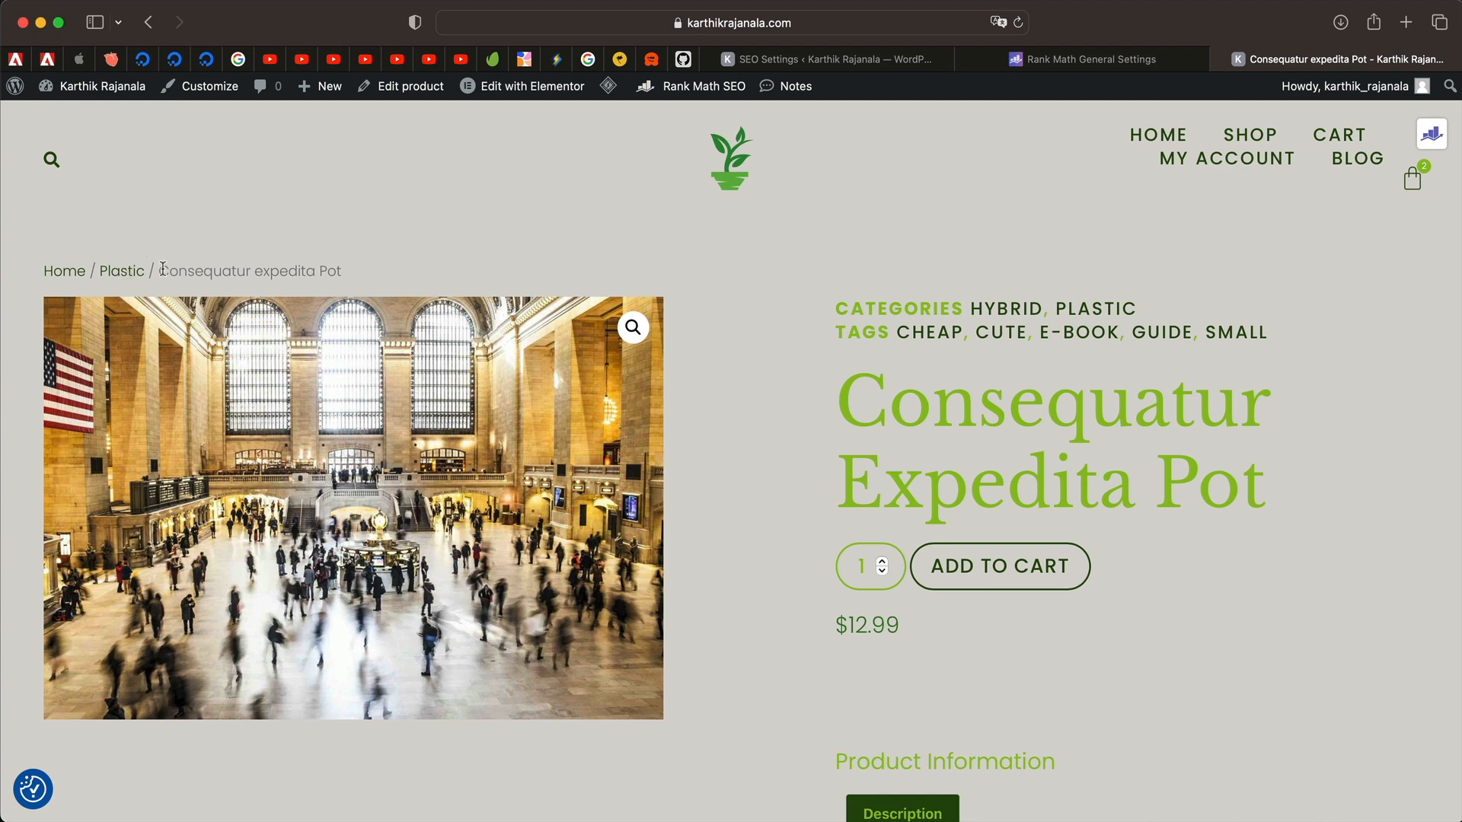
Highlight the product's breadcrumb trail, Home / Plastic / Consequatur expedita Pot.
triple_click(203, 270)
triple_click(203, 270)
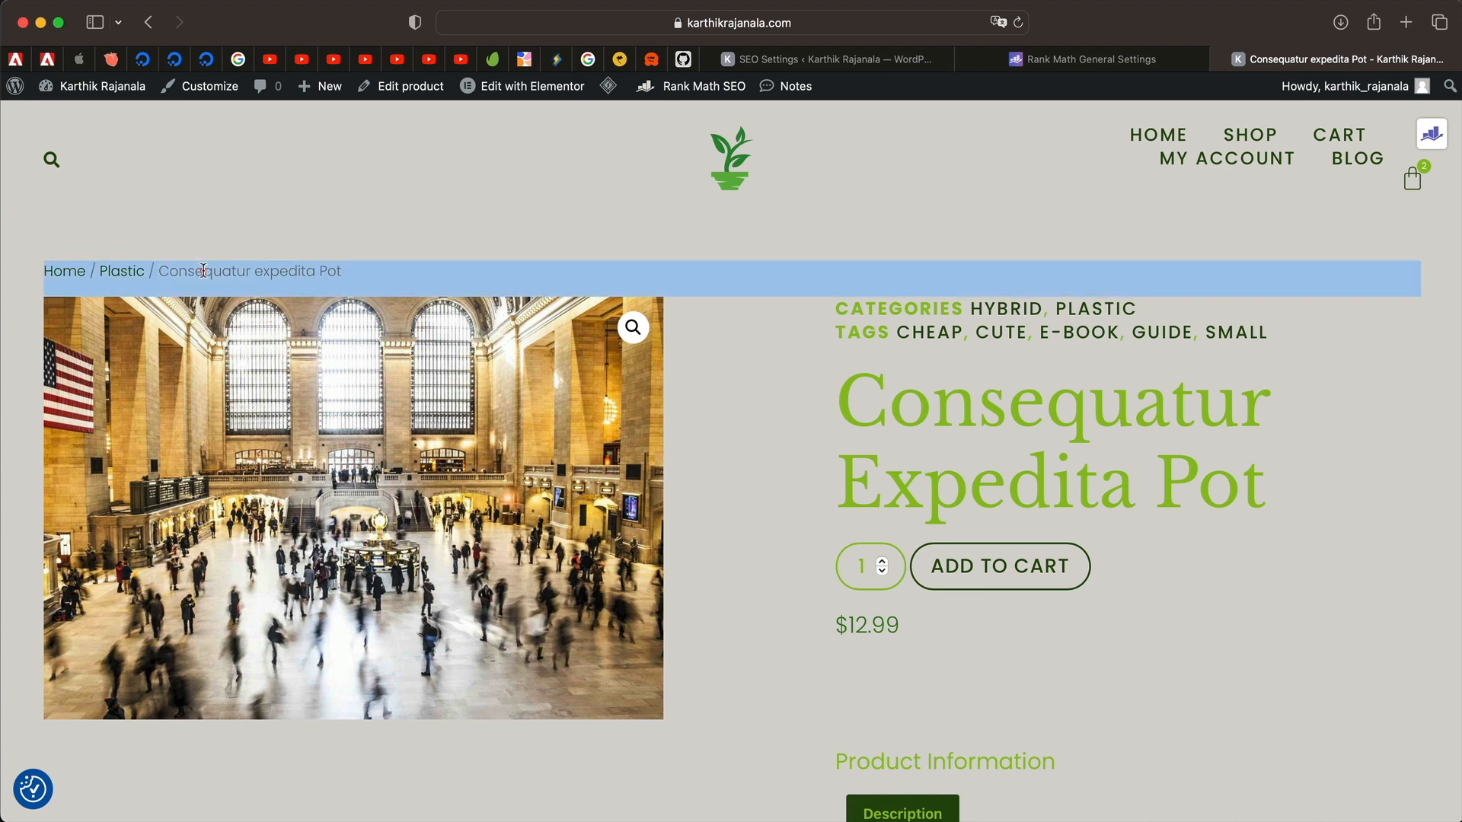
triple_click(203, 270)
triple_click(203, 270)
triple_click(204, 271)
triple_click(203, 271)
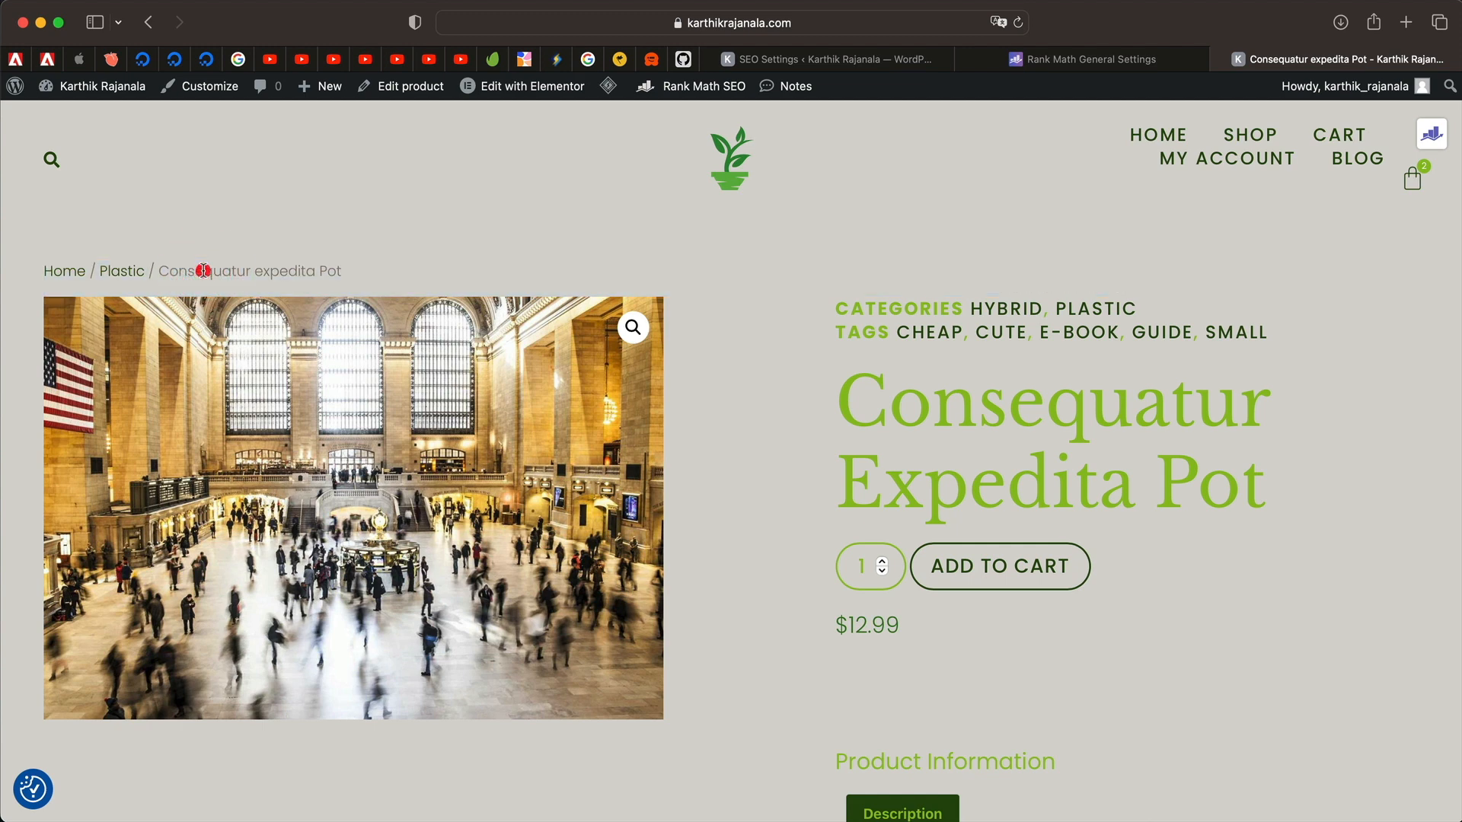
triple_click(204, 270)
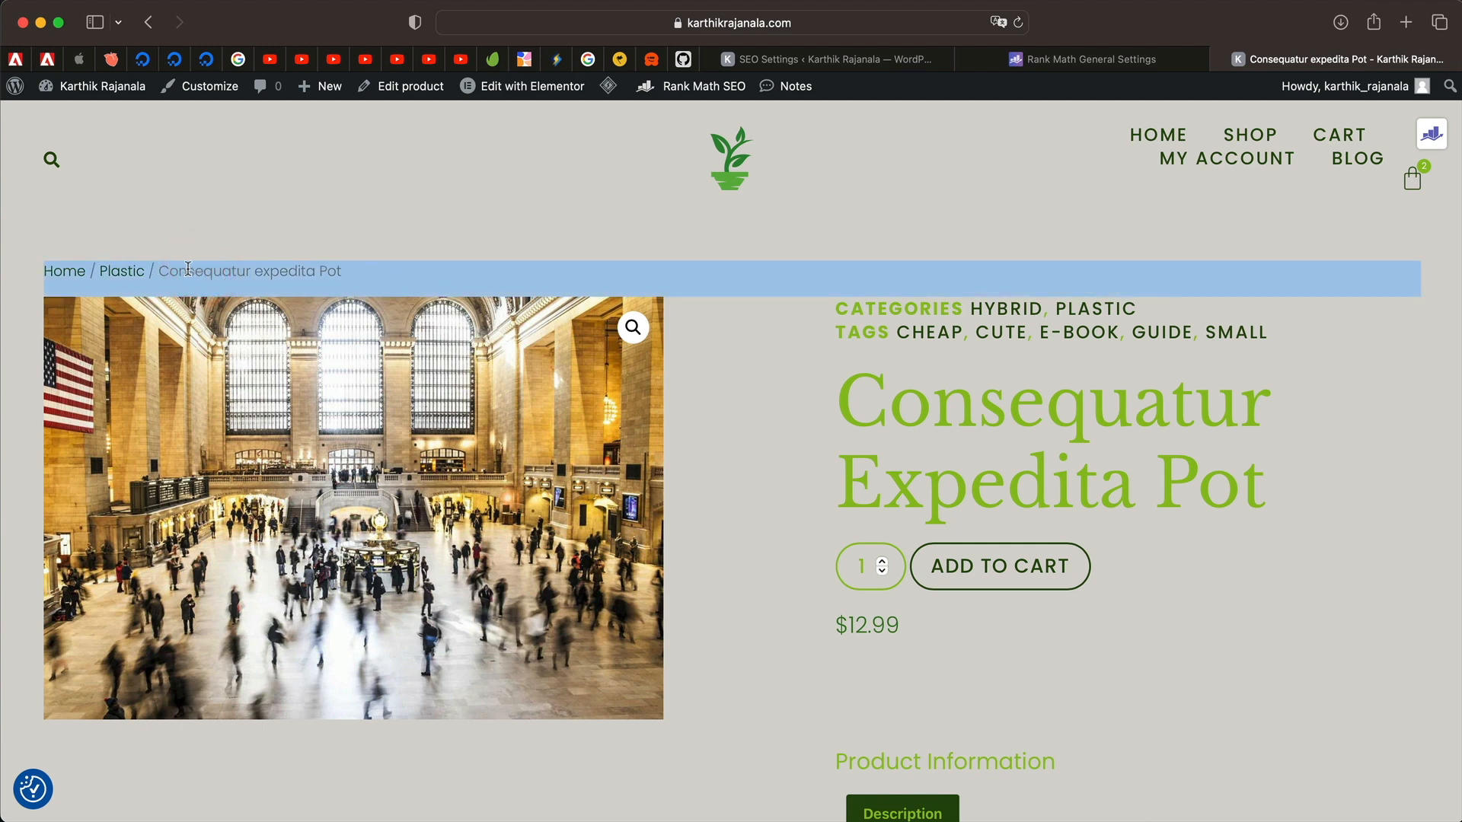
triple_click(199, 271)
double_click(197, 275)
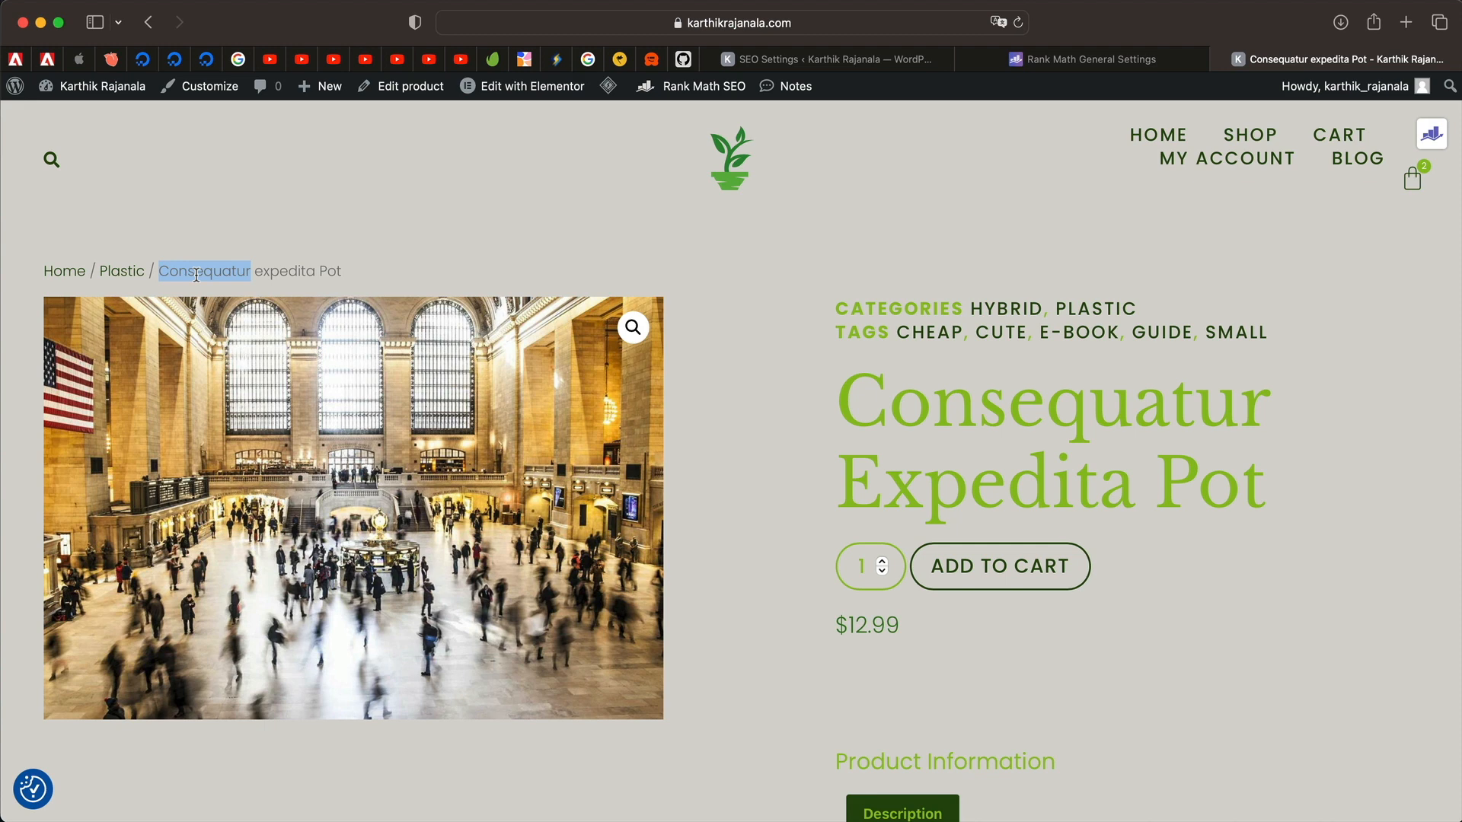
Enable Rank Math breadcrumbs and compare against the live product page's trail.
click(845, 58)
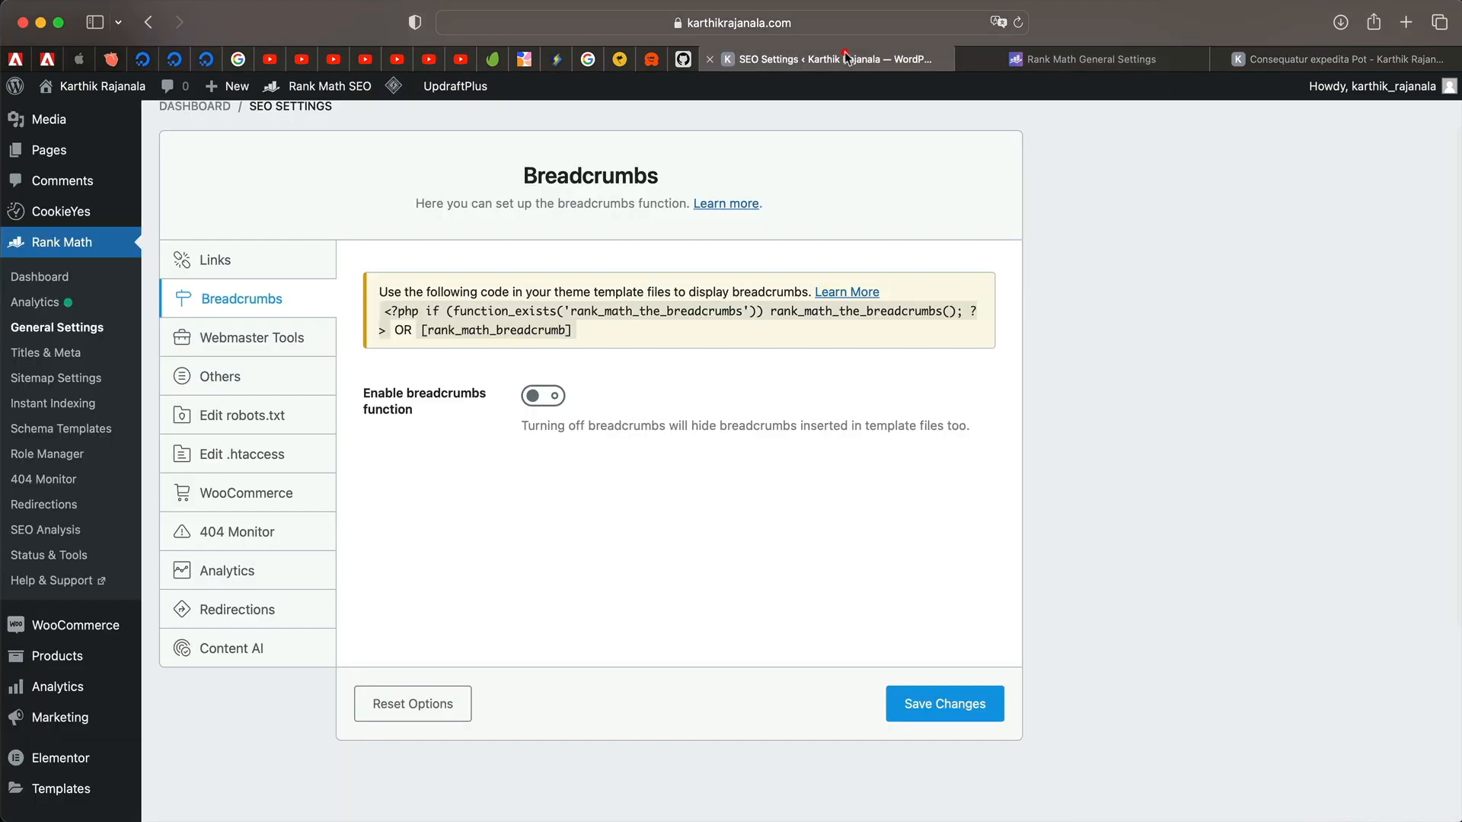
click(542, 396)
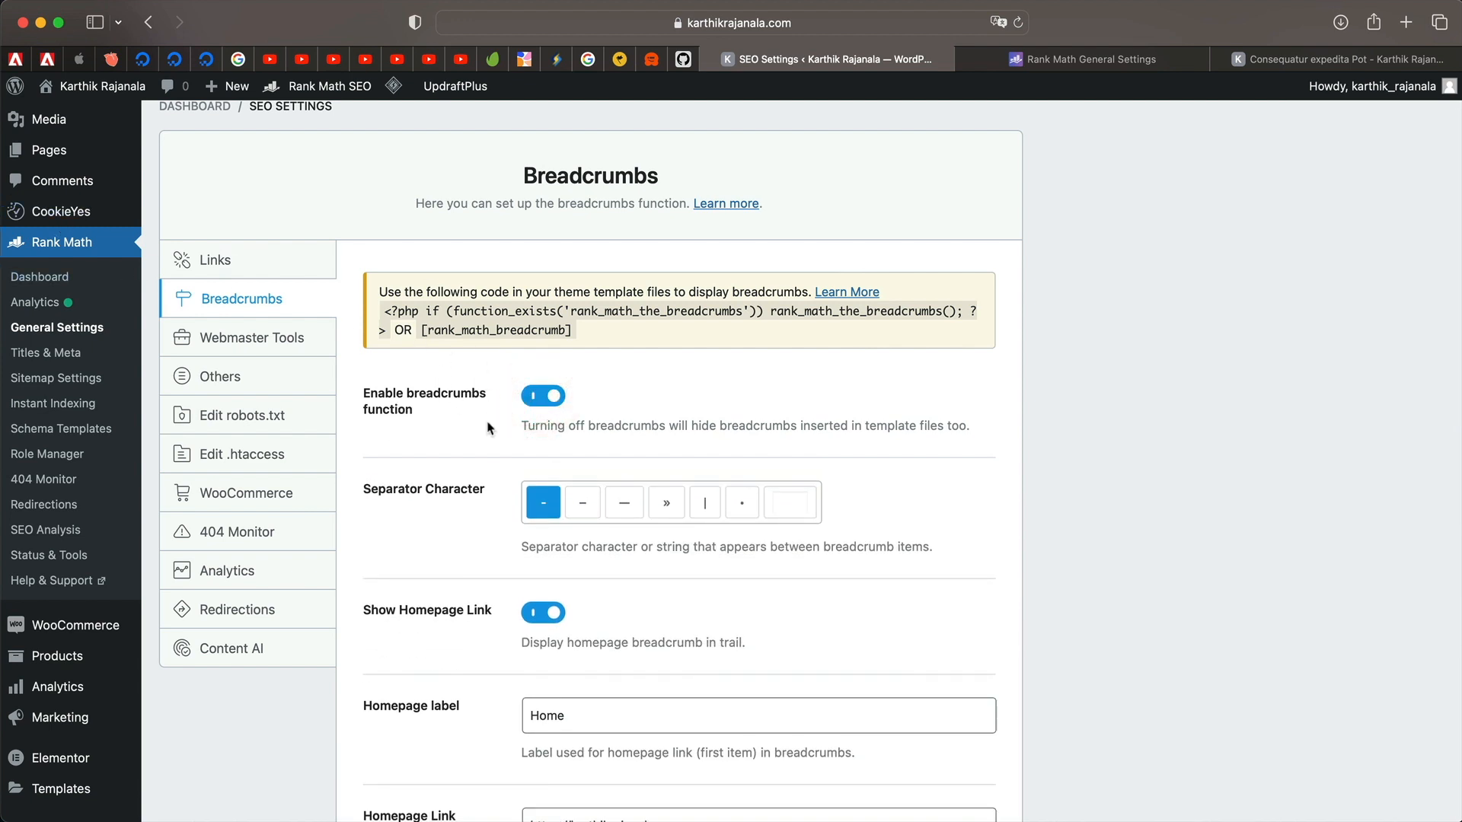
click(1316, 57)
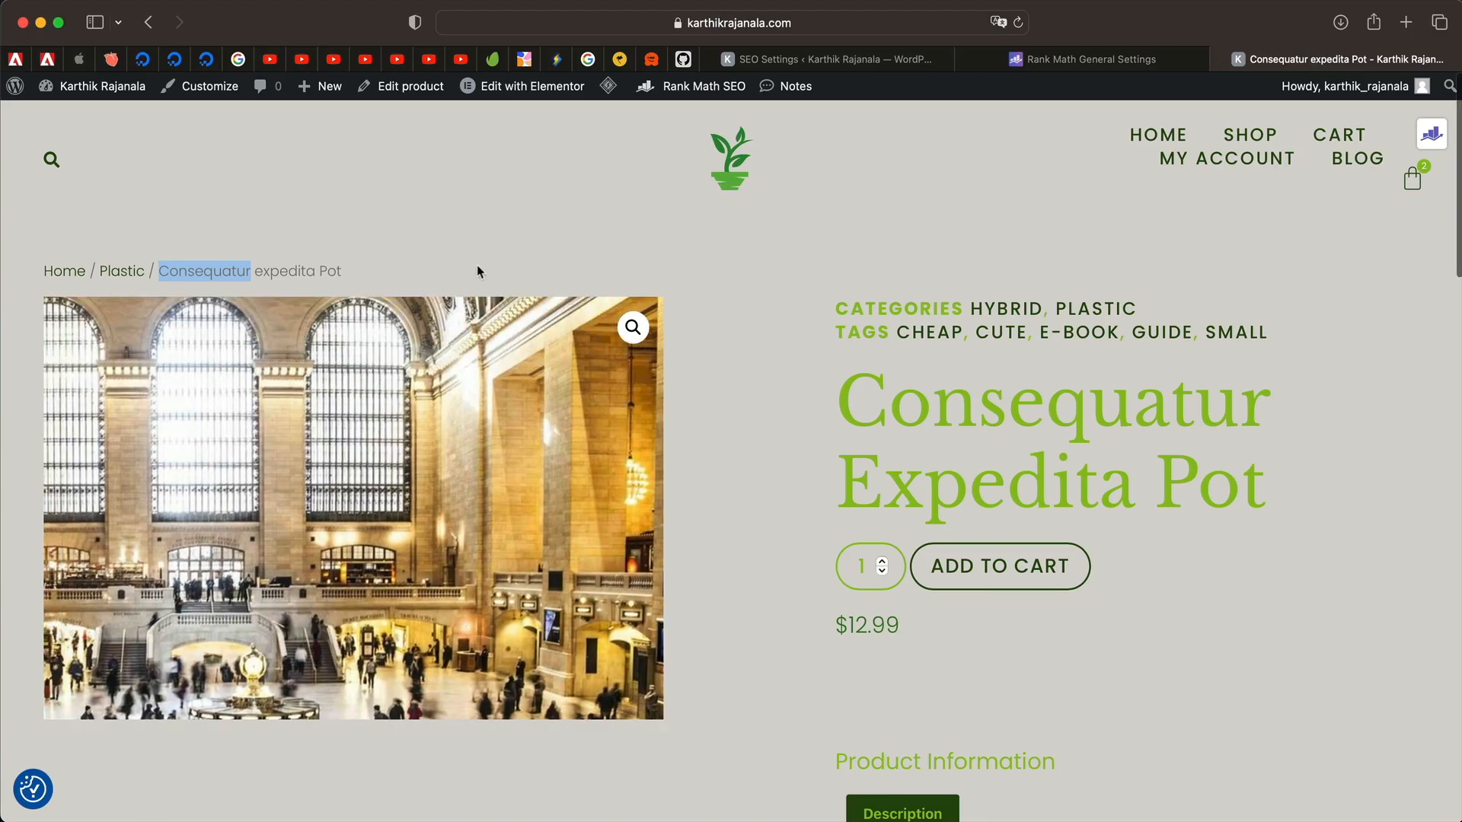
click(864, 61)
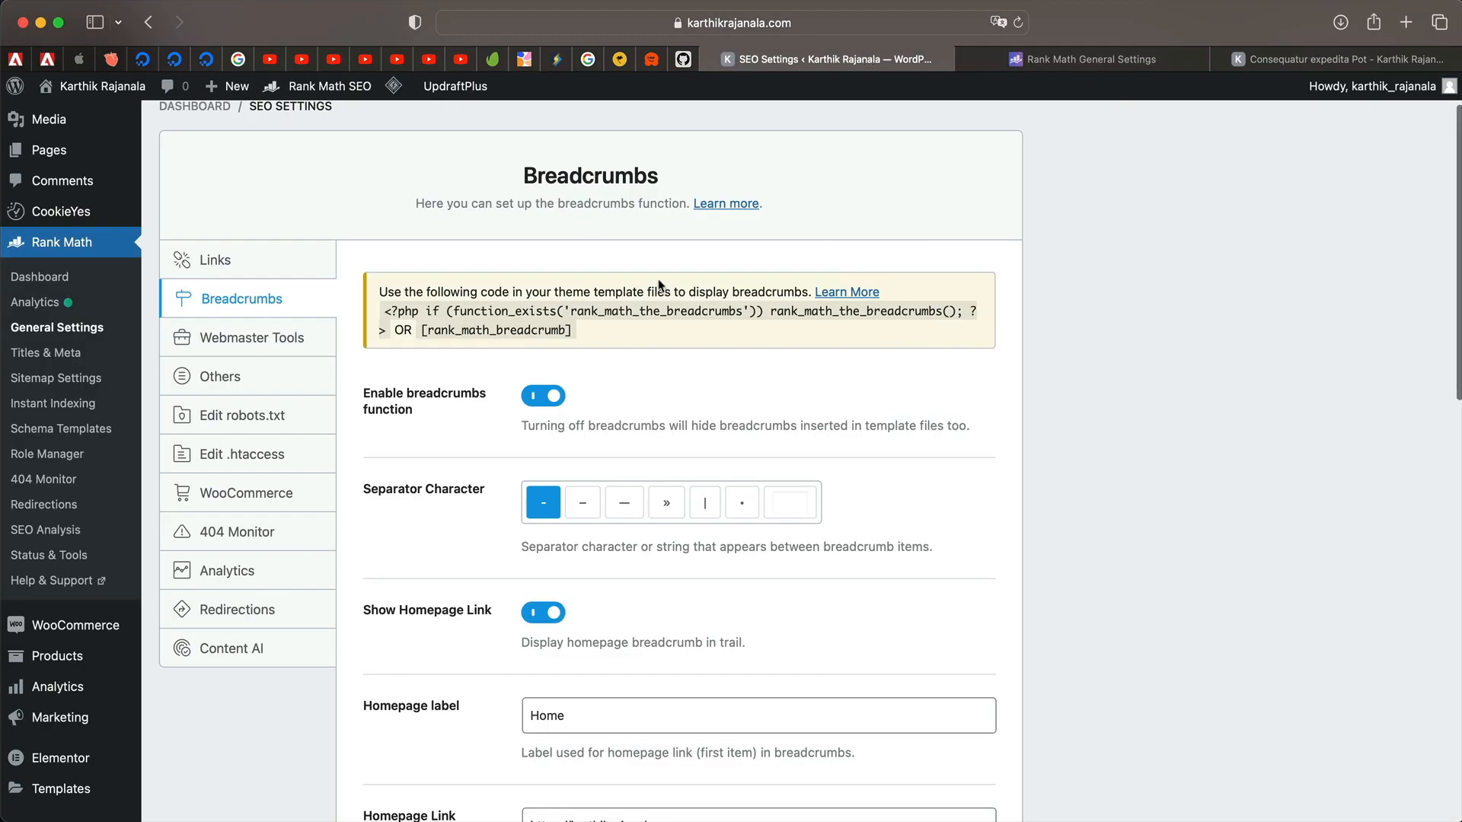
Choose the – en dash as the breadcrumb separator and review the homepage label and link.
triple_click(622, 421)
click(622, 421)
triple_click(622, 421)
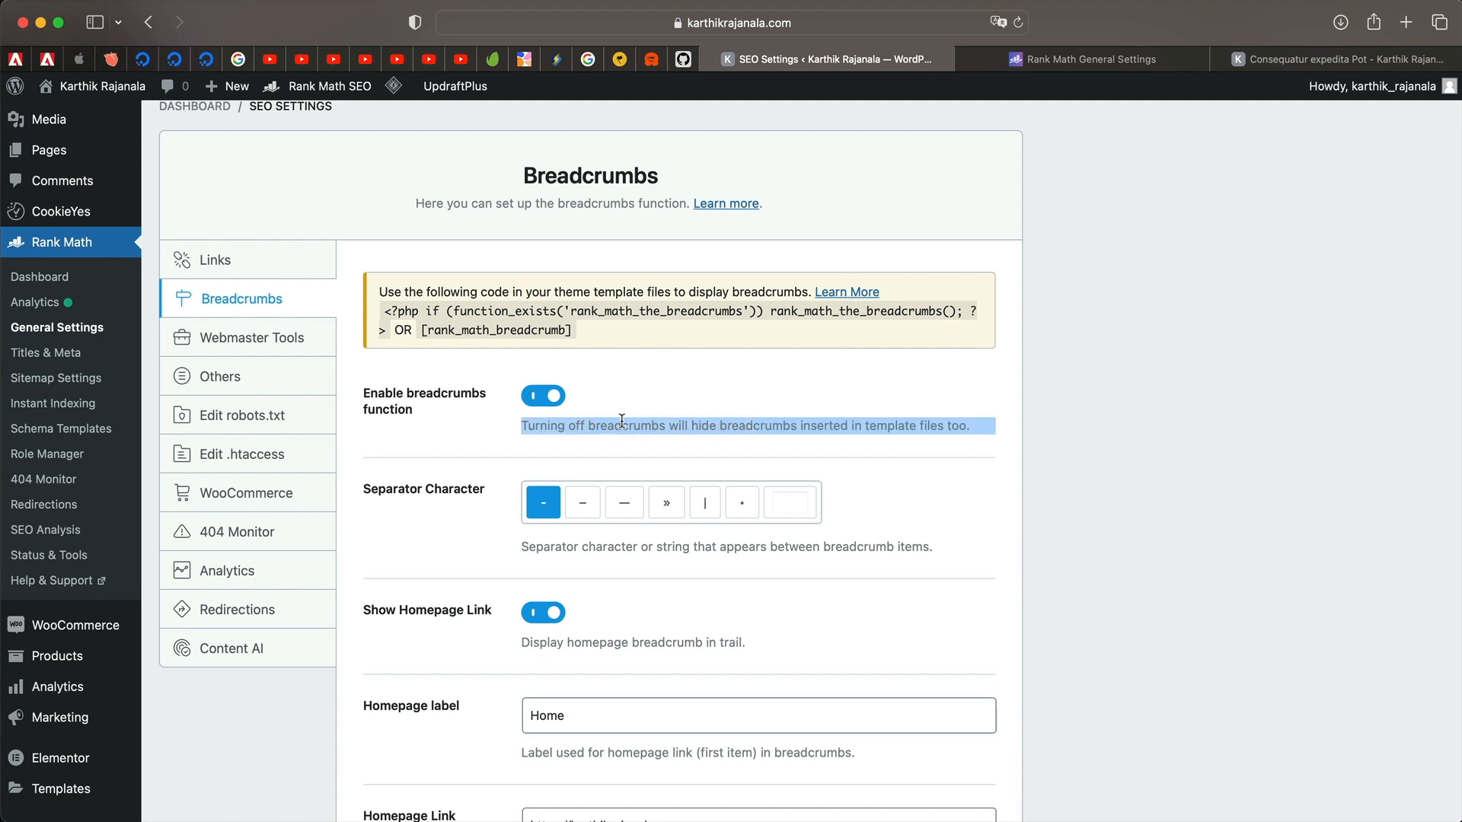
scroll(622, 421, down, 4)
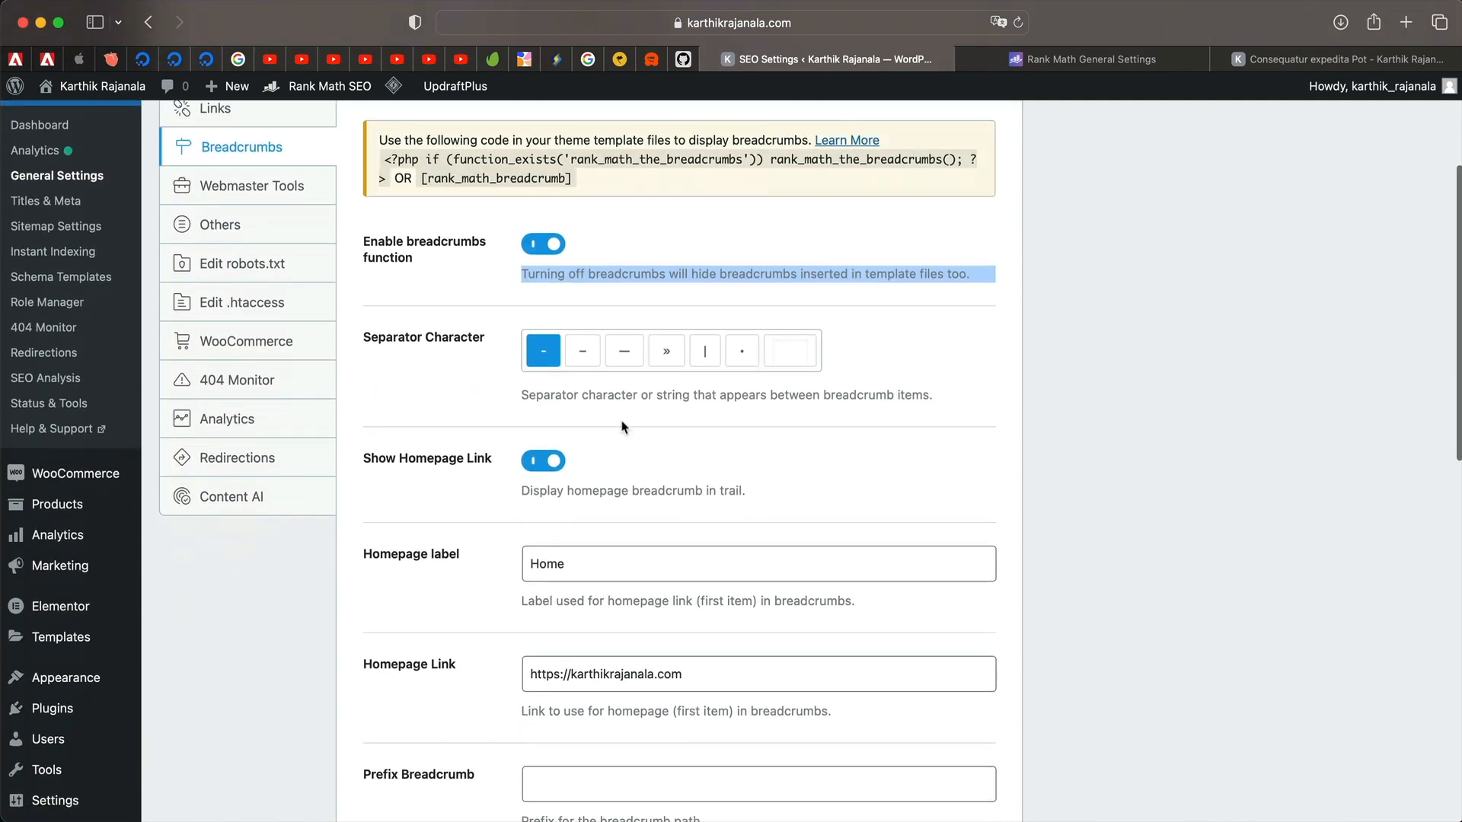
click(580, 356)
scroll(495, 514, down, 2)
scroll(495, 514, down, 4)
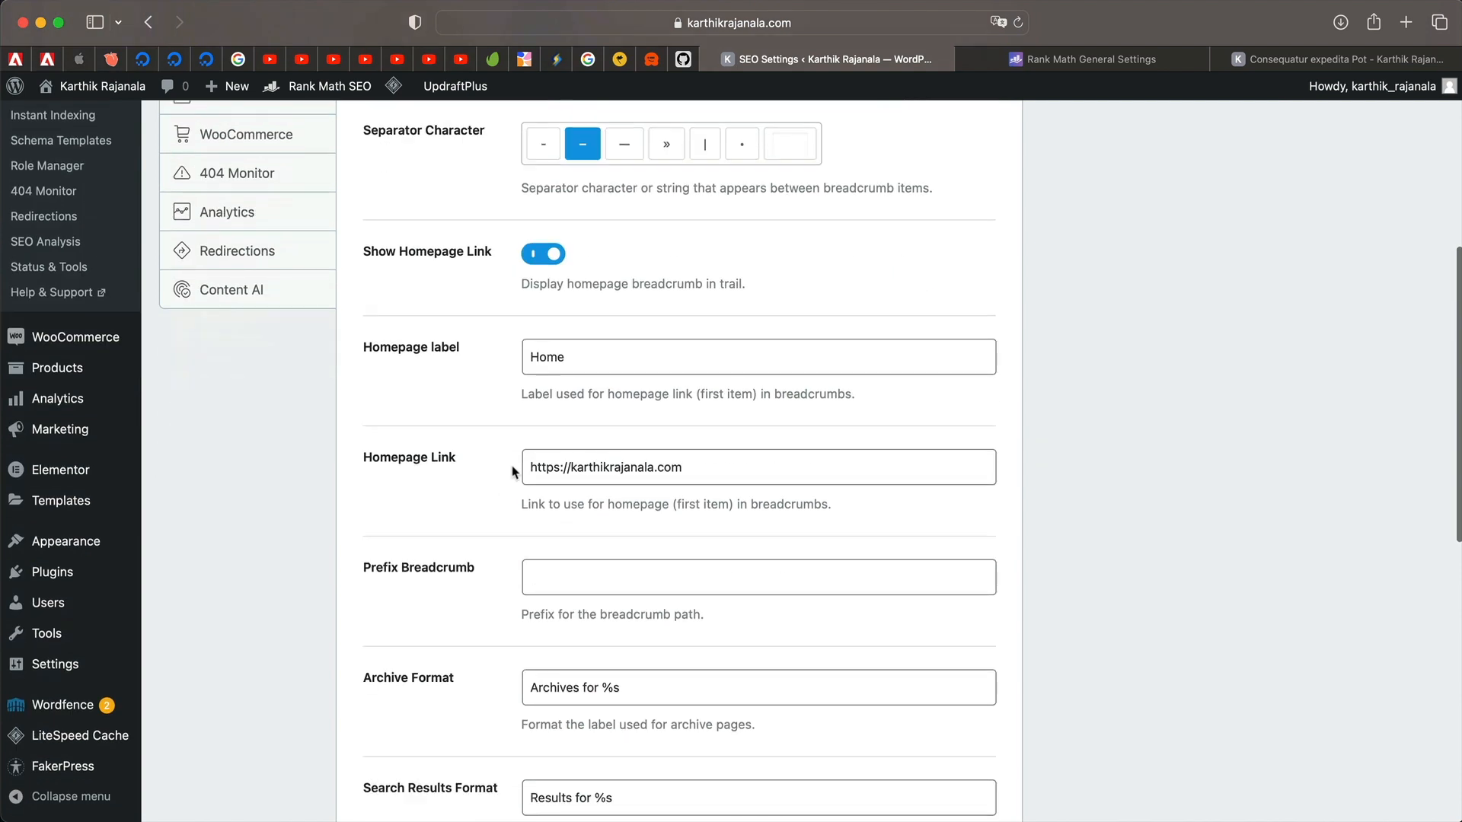
double_click(544, 365)
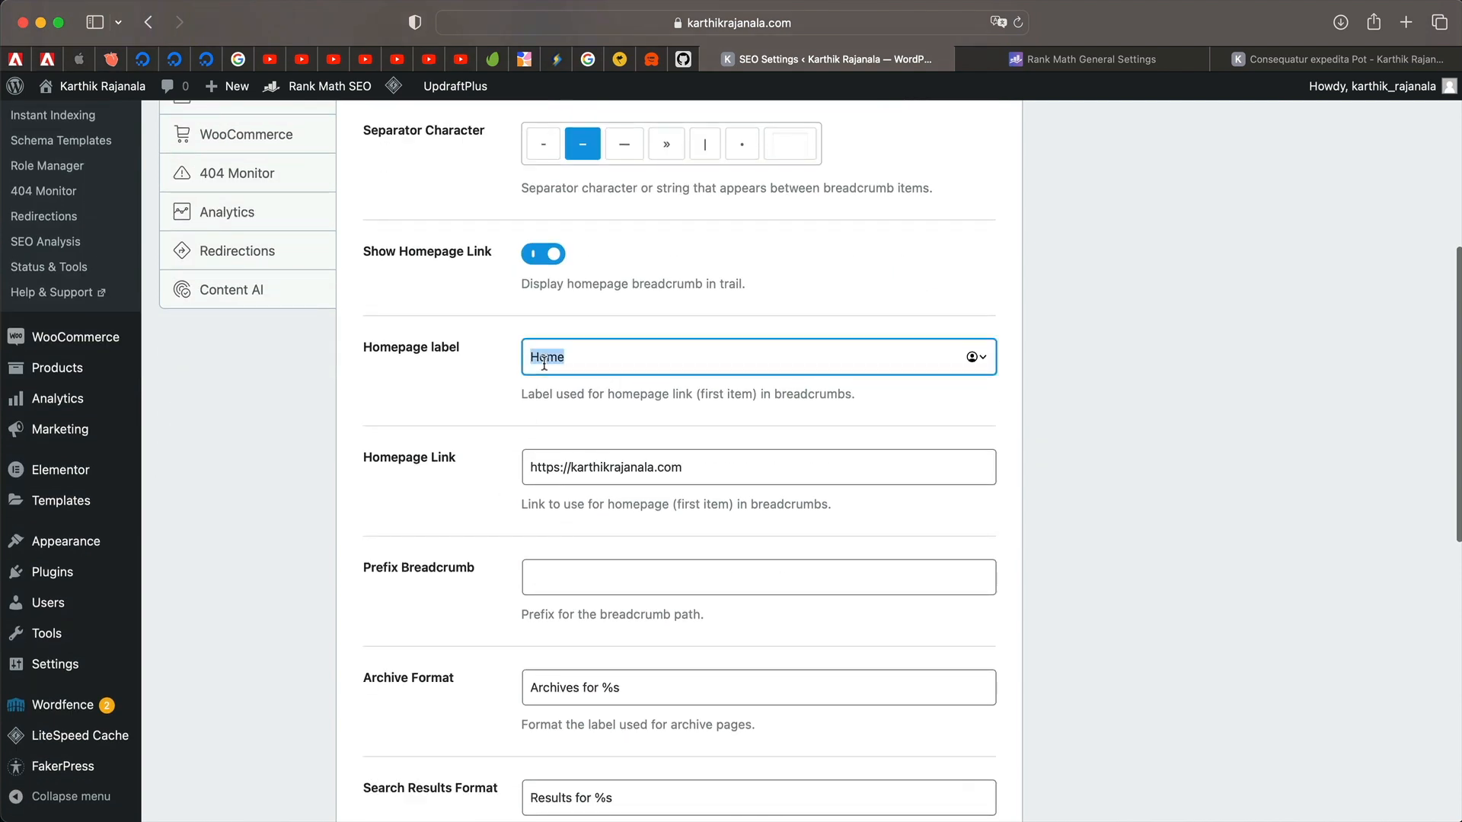
scroll(402, 421, down, 4)
triple_click(657, 337)
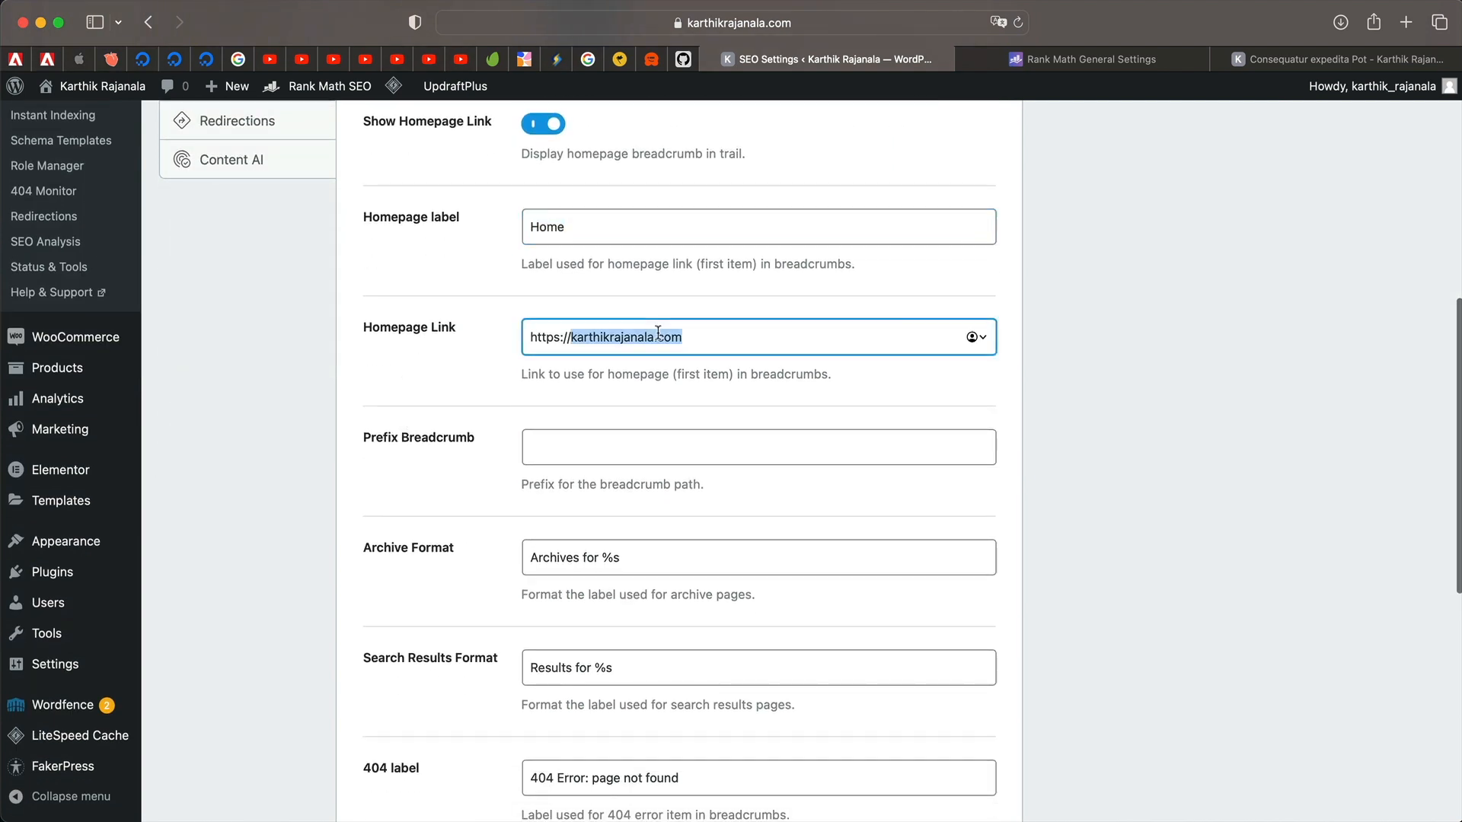
Enter the 'You Are Here:' breadcrumb prefix and review the search and 404 label fields.
click(621, 450)
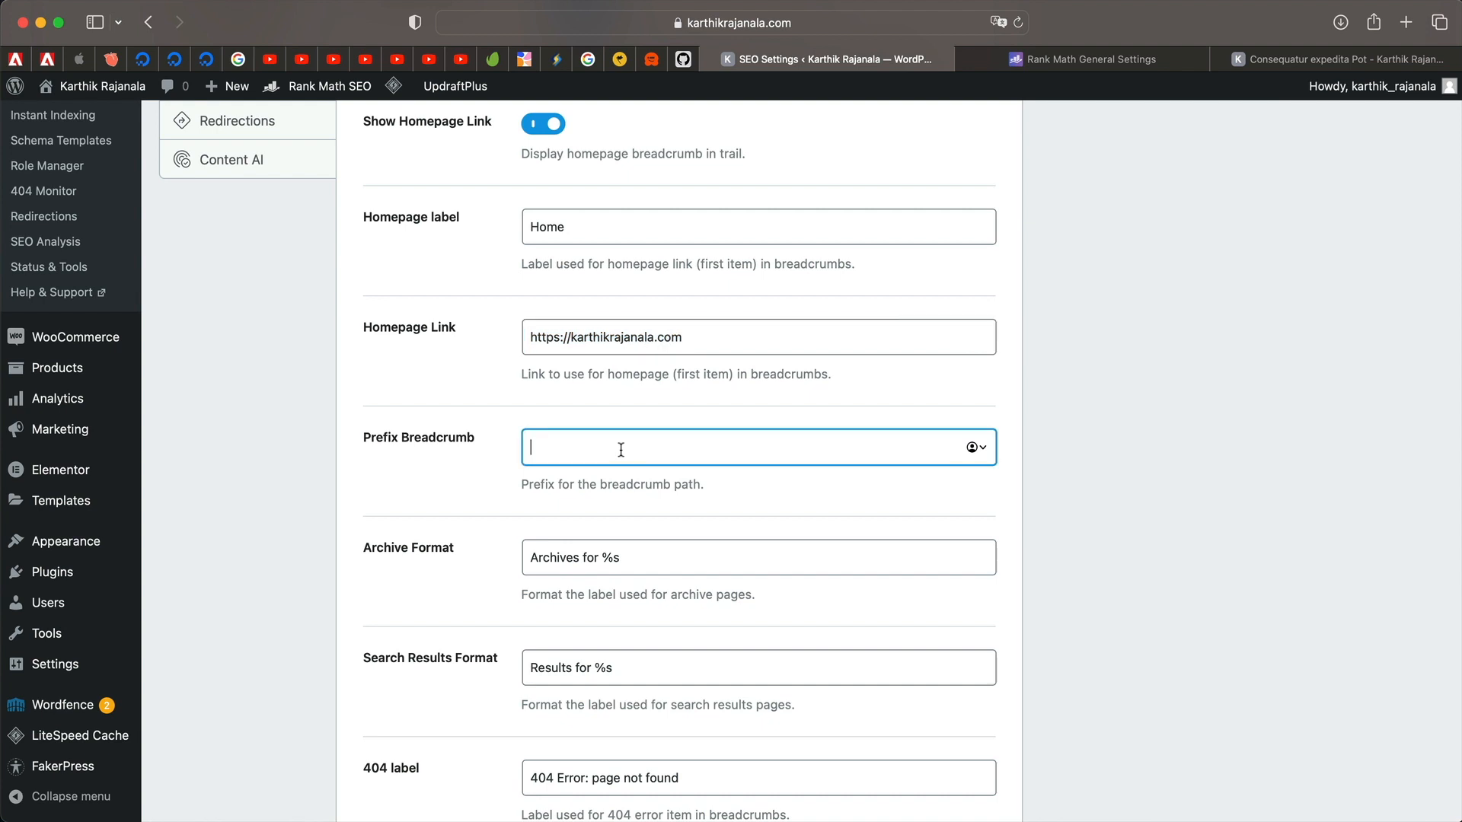
text(You Are Here:)
scroll(617, 581, down, 3)
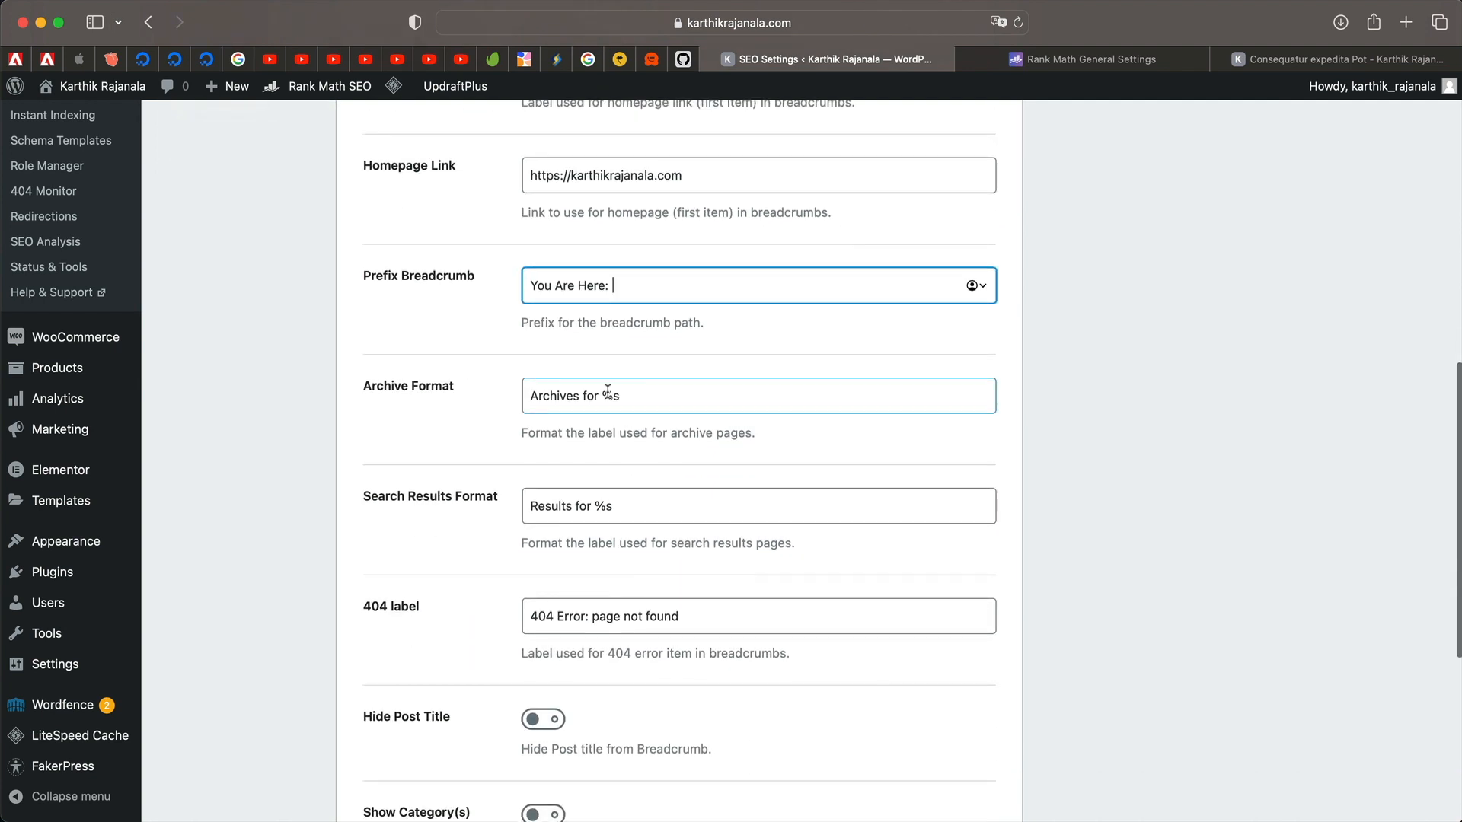
click(646, 499)
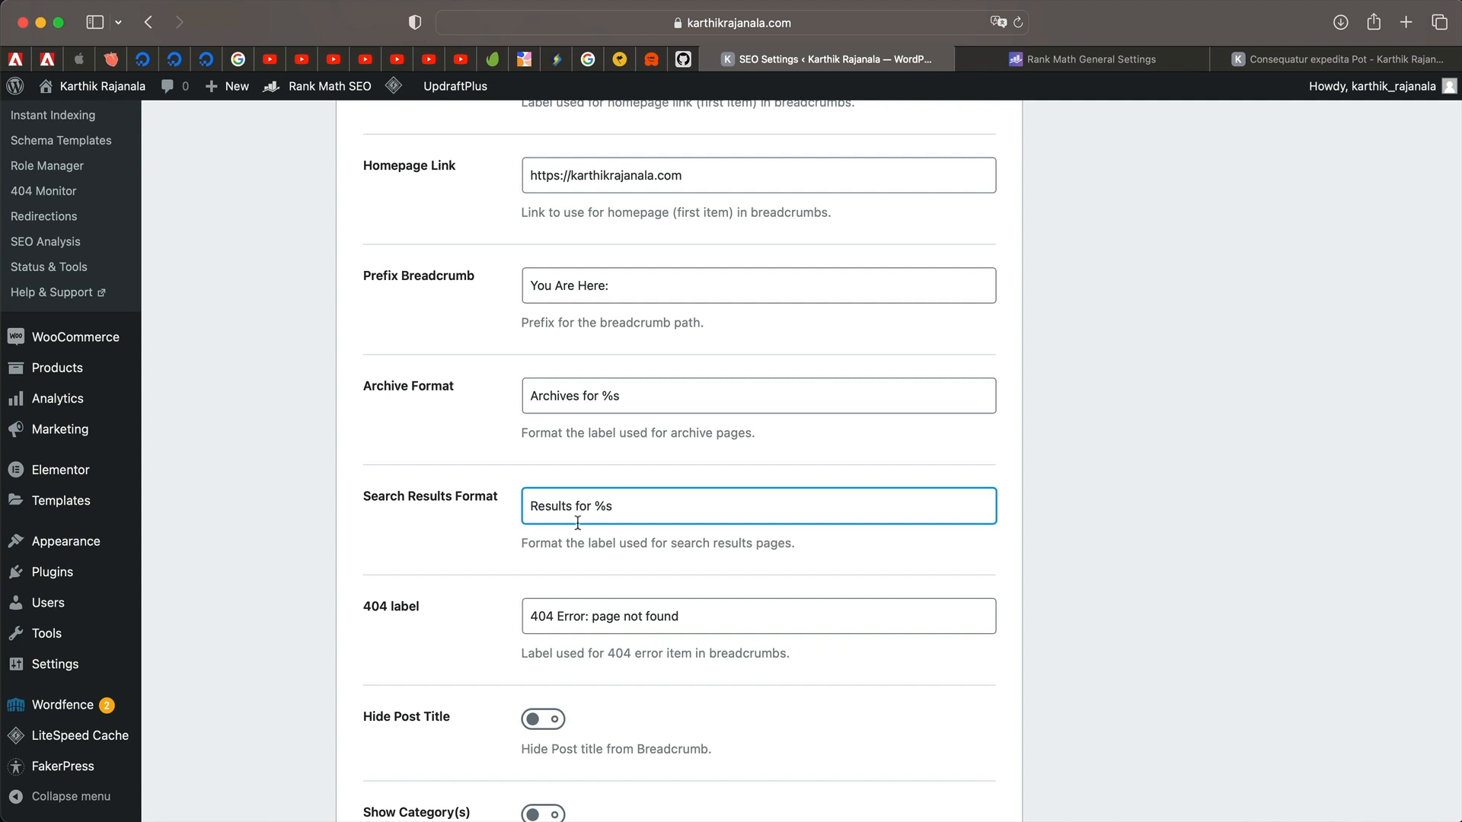
scroll(575, 520, down, 4)
triple_click(652, 314)
triple_click(674, 404)
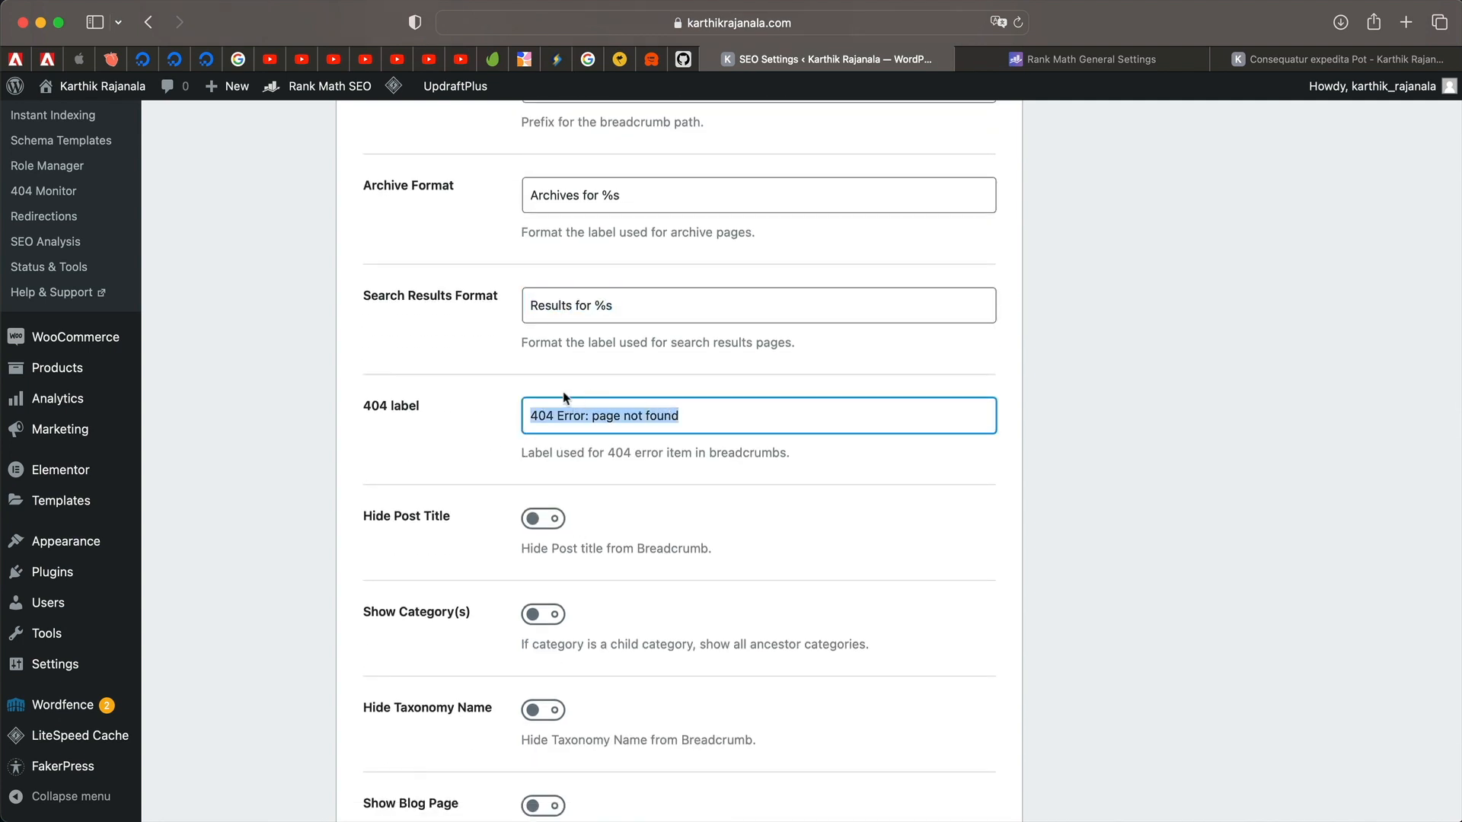
scroll(571, 402, down, 4)
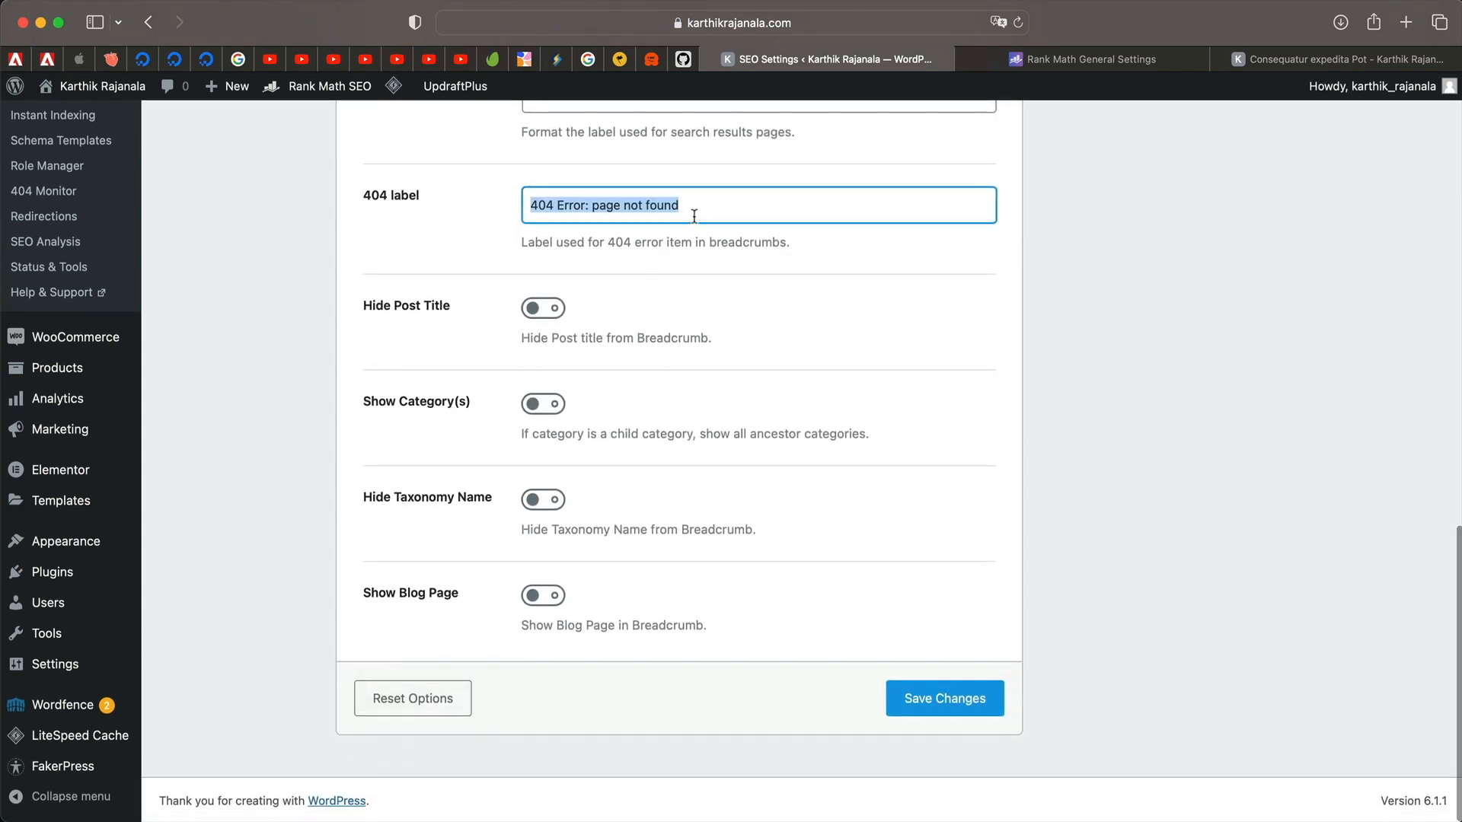
triple_click(693, 215)
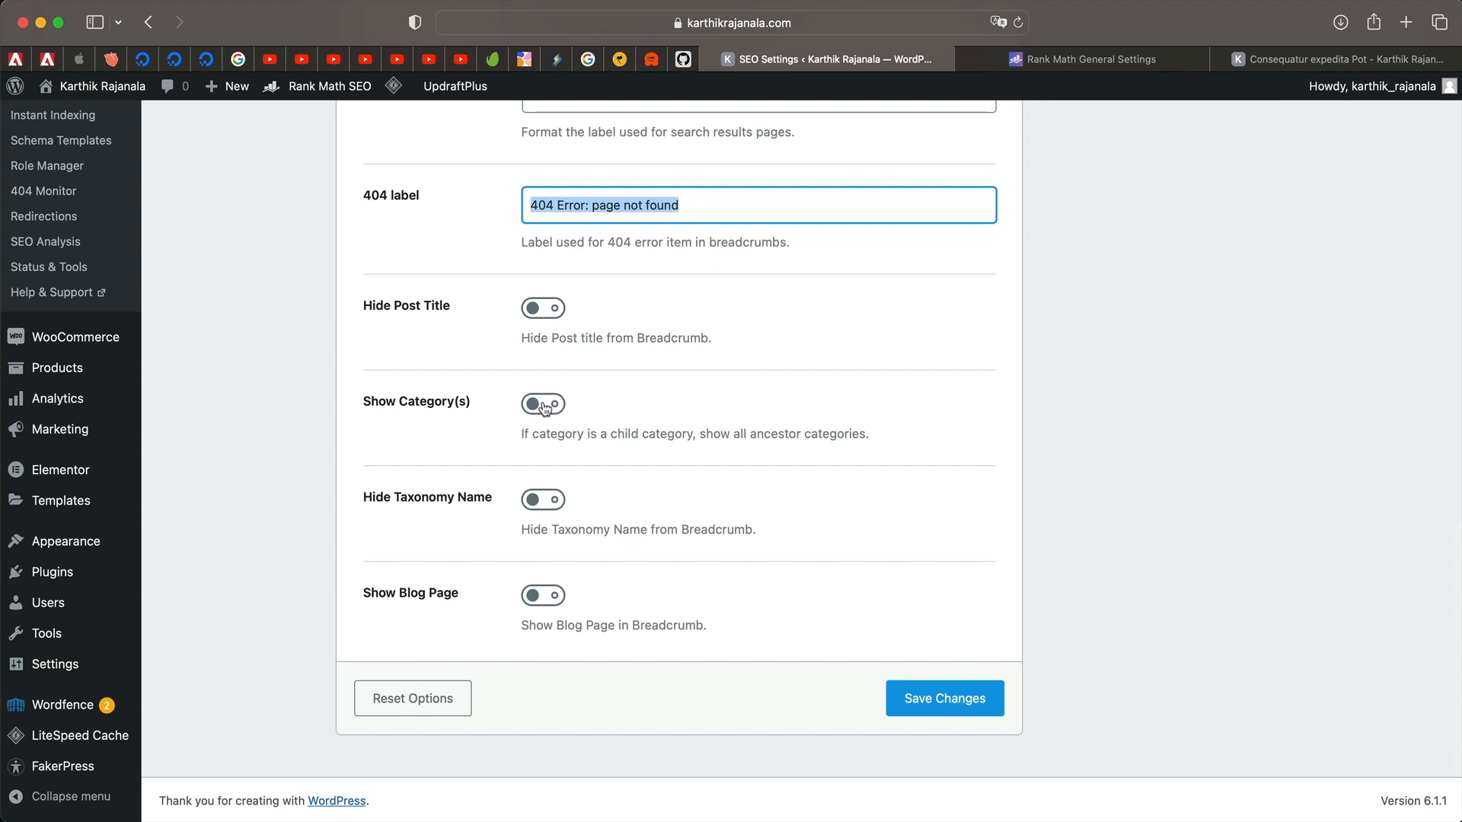
Turn on Show Blog Page and Show Category(s), leave taxonomy names visible, and save.
click(536, 501)
click(537, 501)
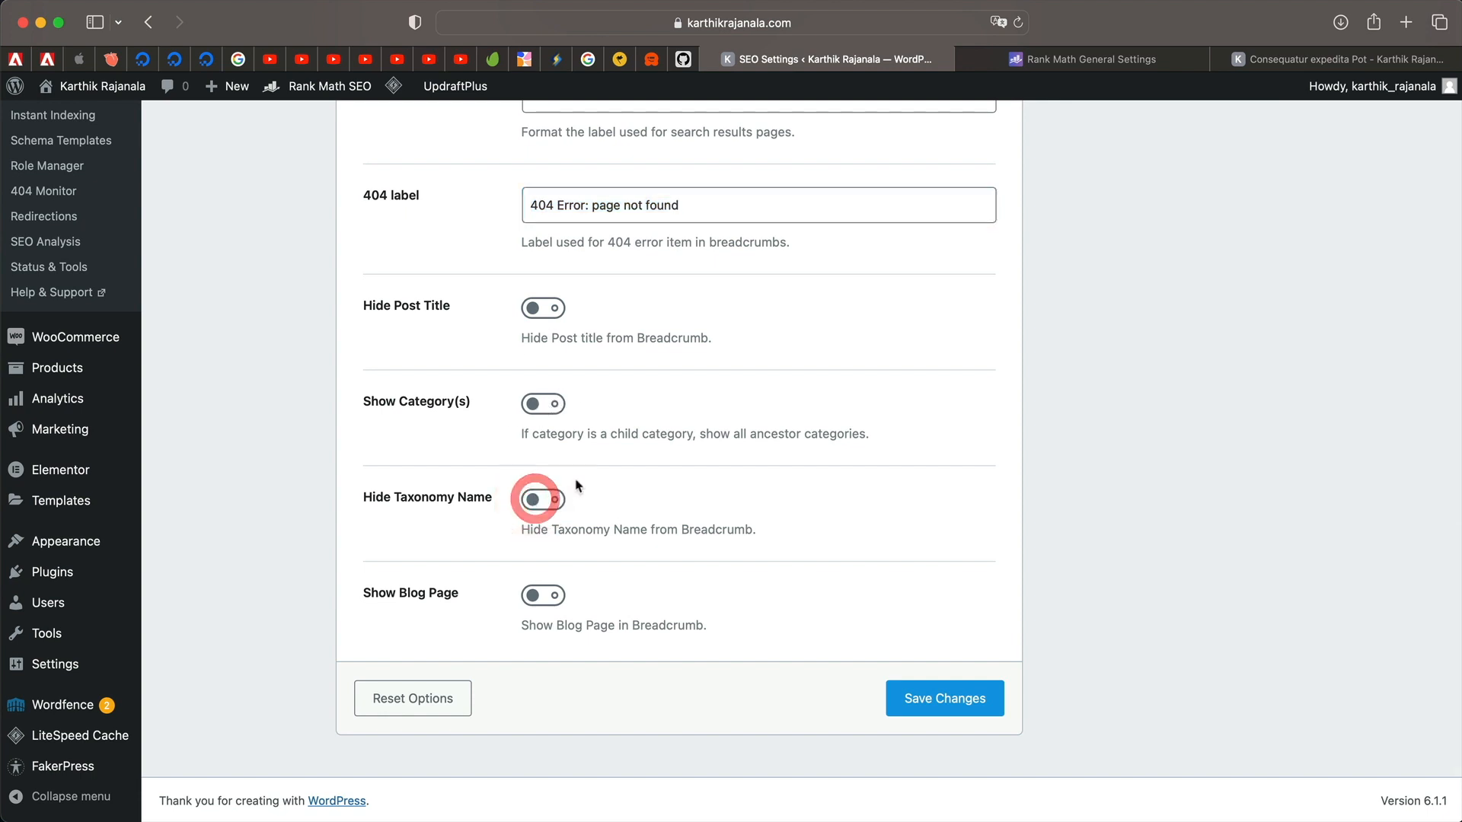
click(533, 598)
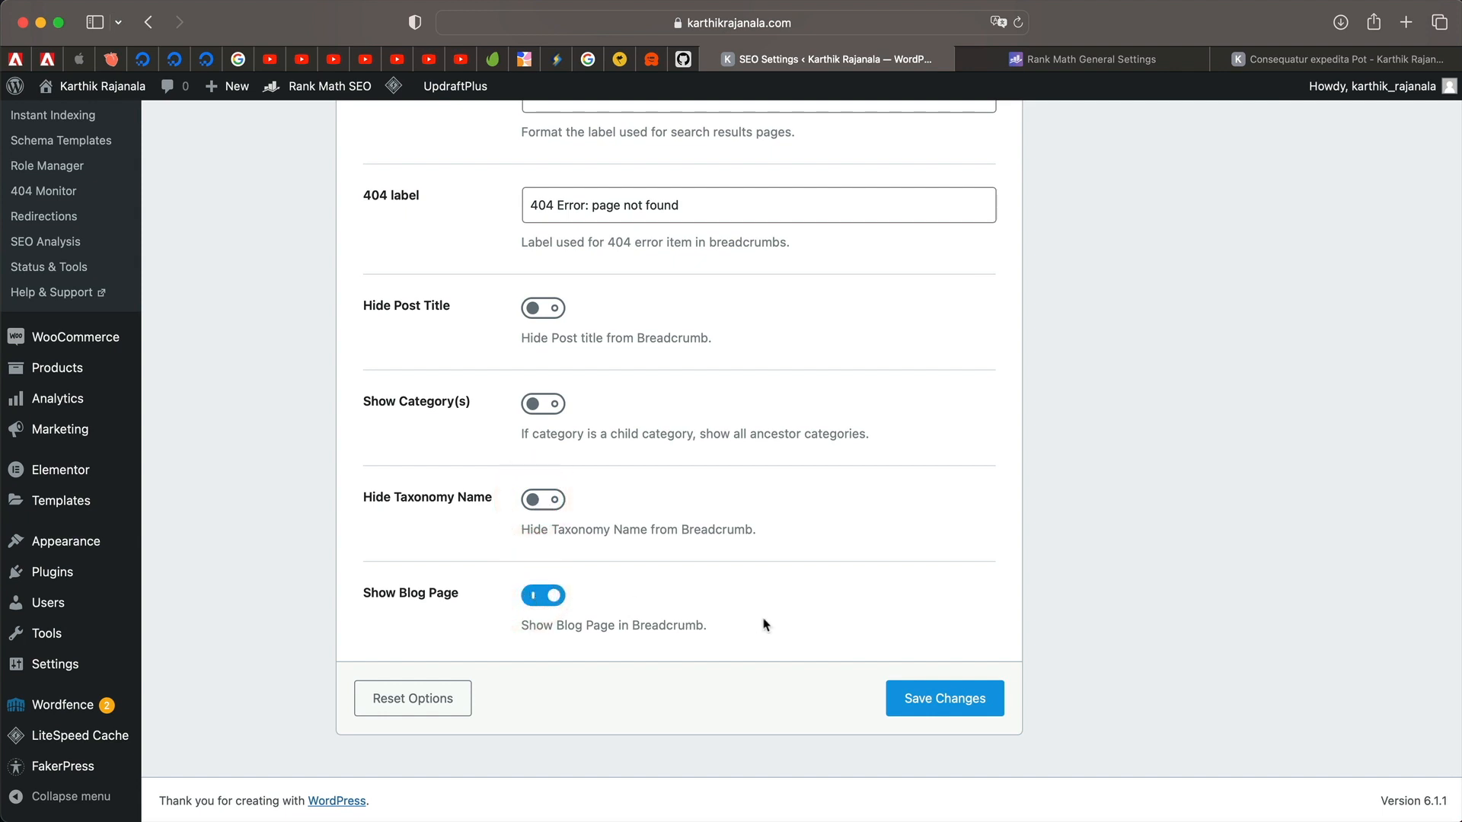
click(536, 409)
click(958, 712)
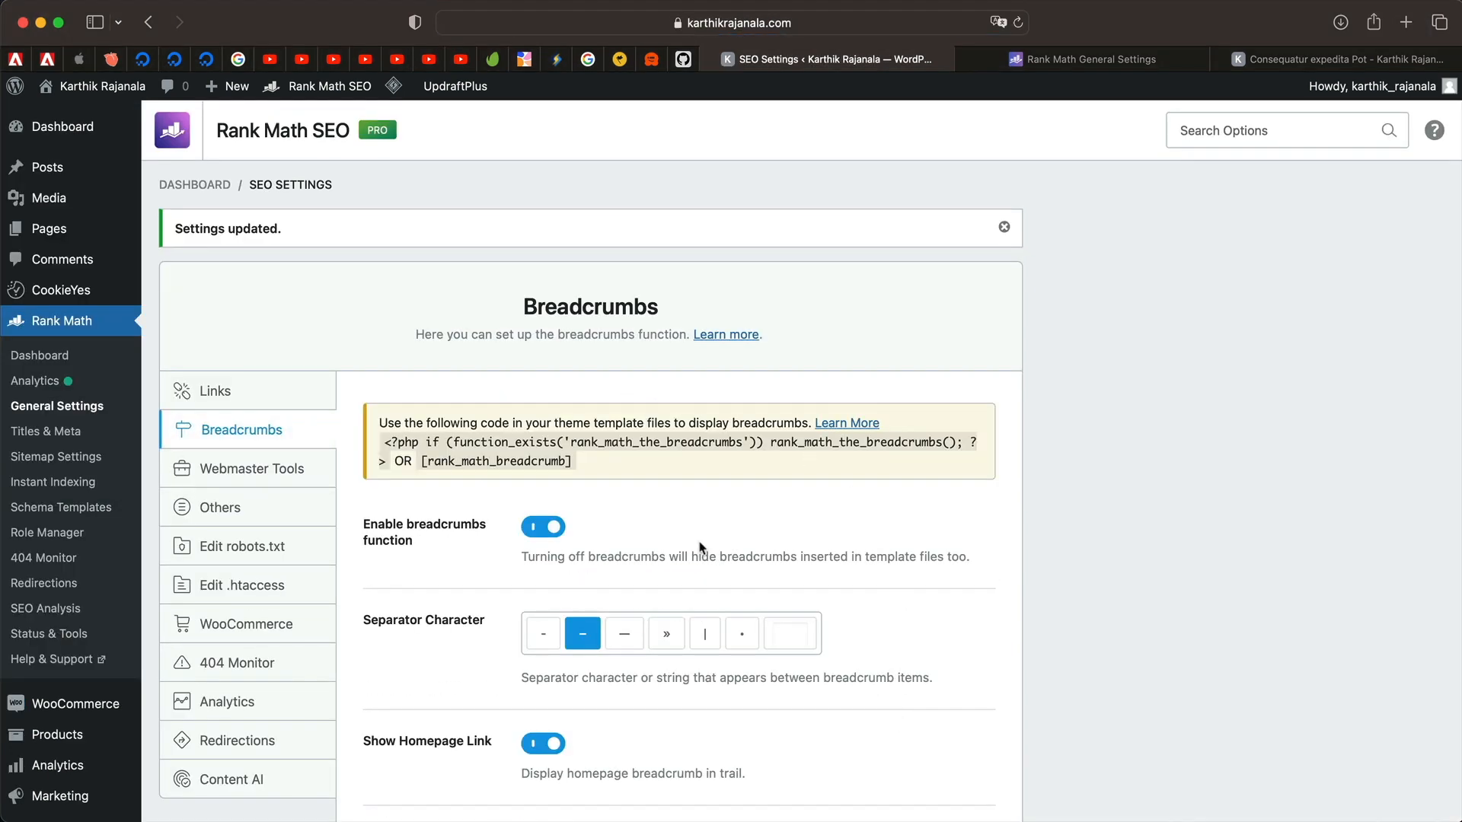
key(ctrl+Tab)
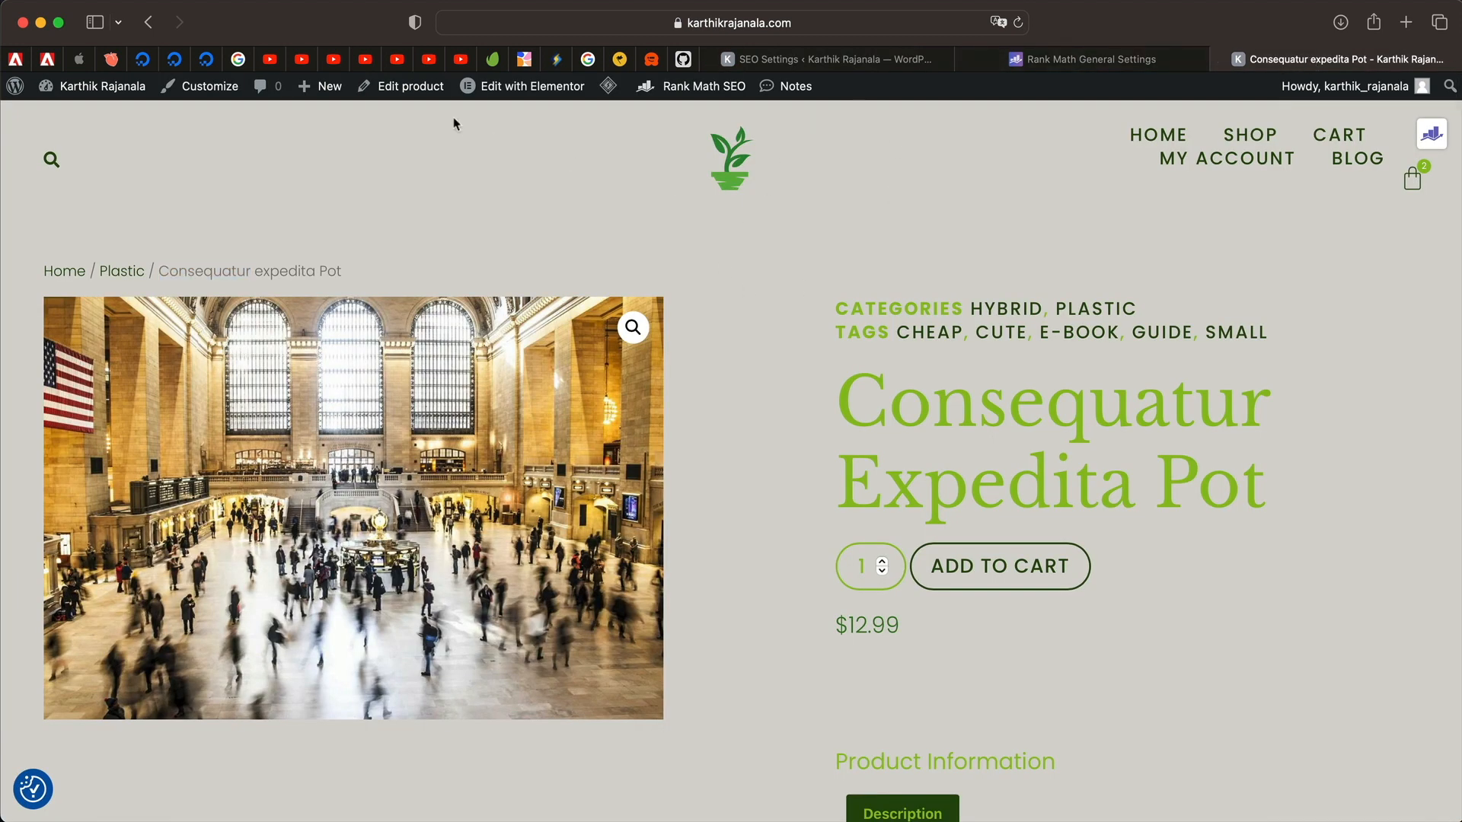
Edit the product's Single Product template with Elementor from the admin bar.
mouse_move(539, 84)
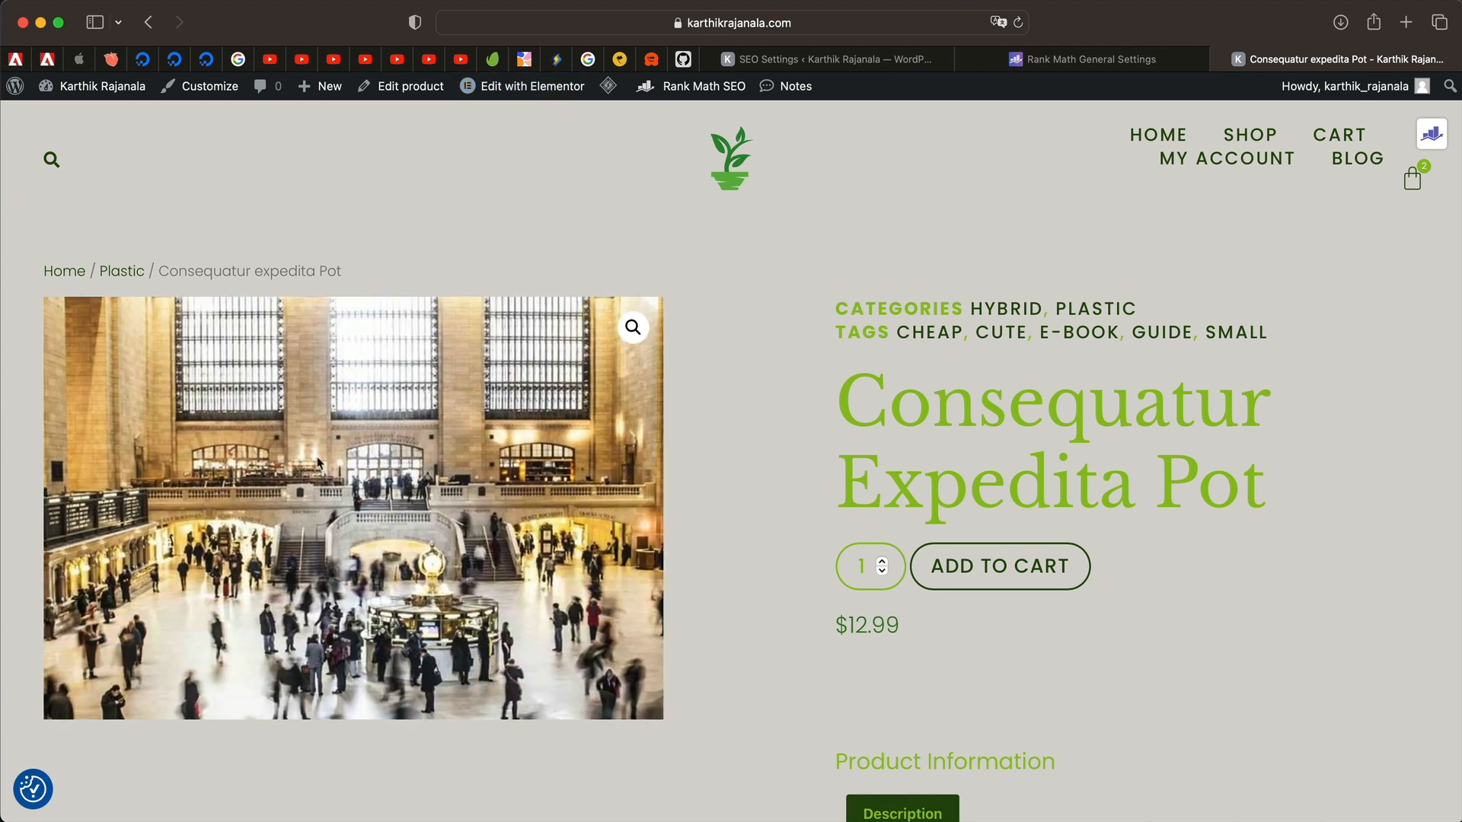
click(506, 121)
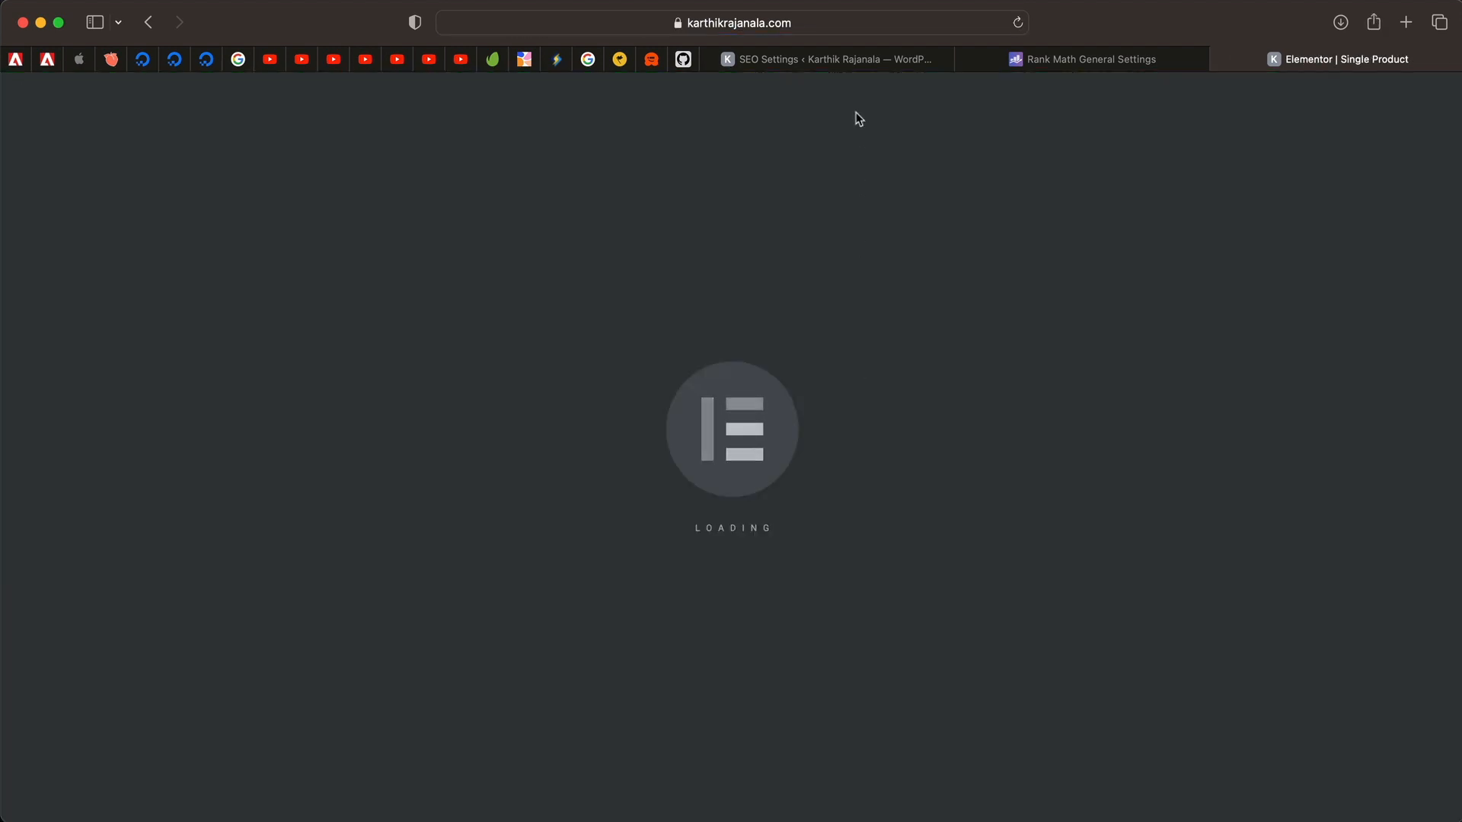
Search widgets for 'bread' and drag Breadcrumbs above the existing WooCommerce breadcrumb.
click(827, 61)
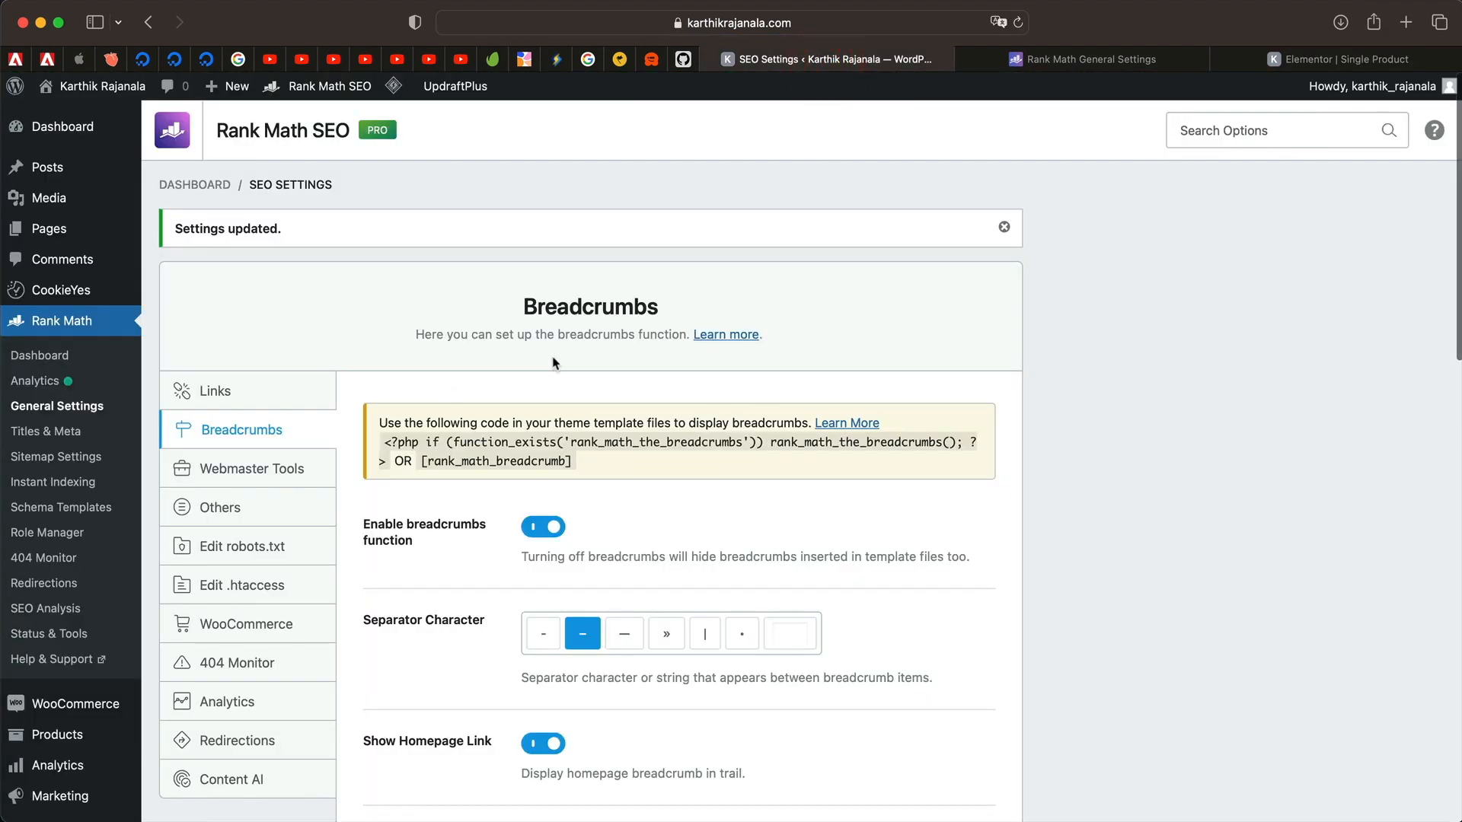
click(1383, 62)
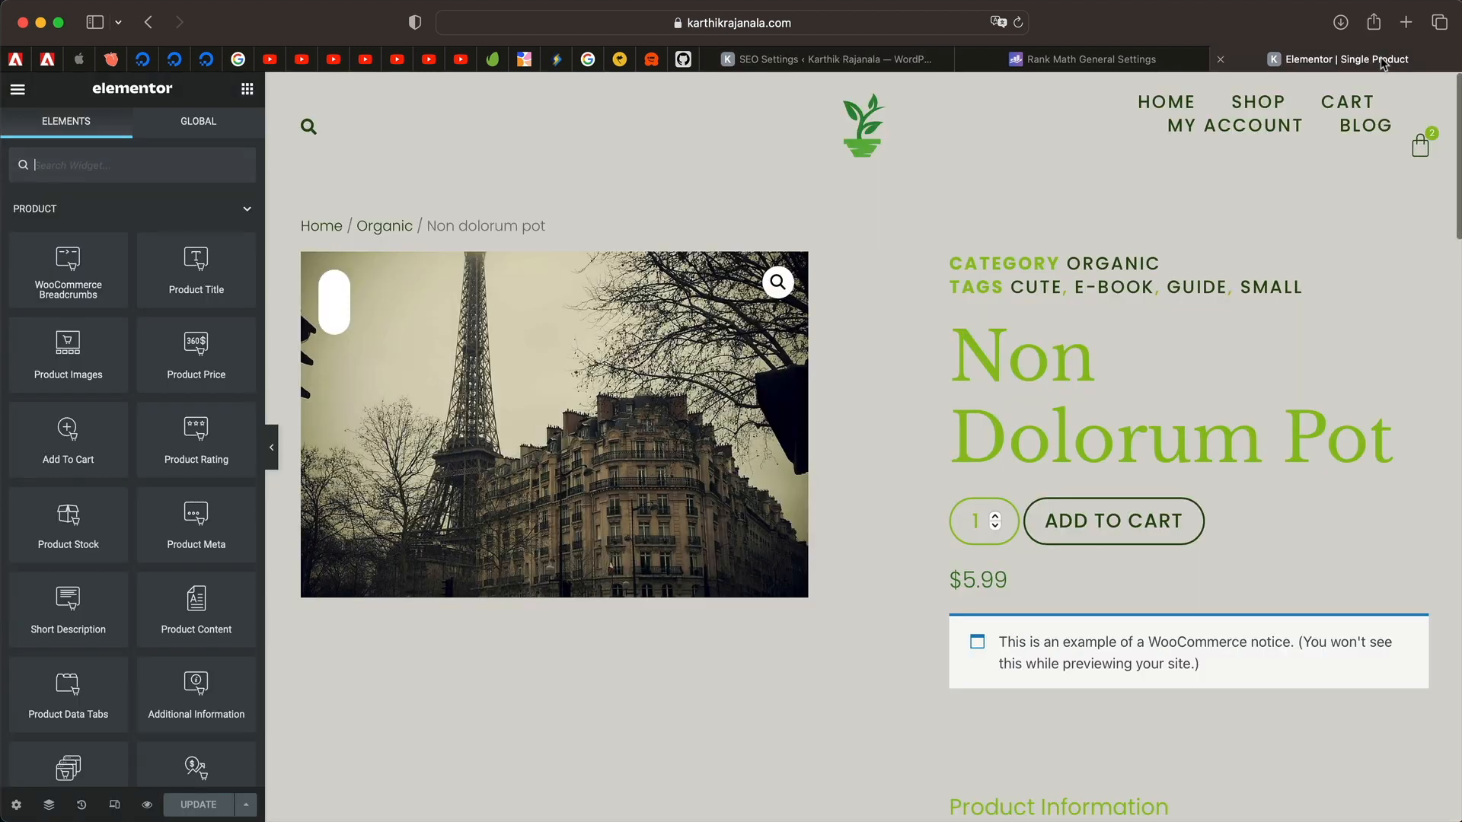
click(562, 231)
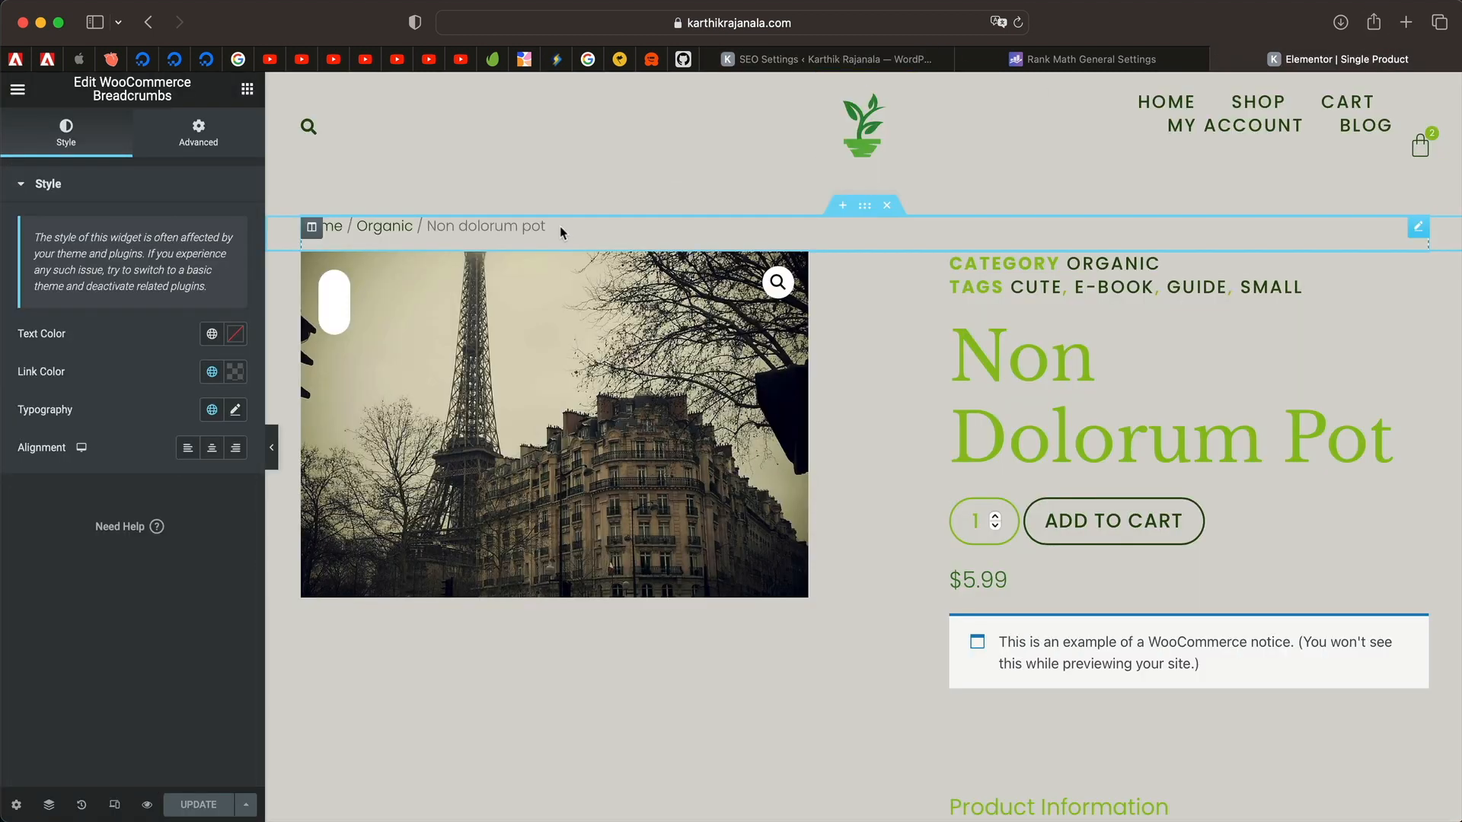
click(247, 90)
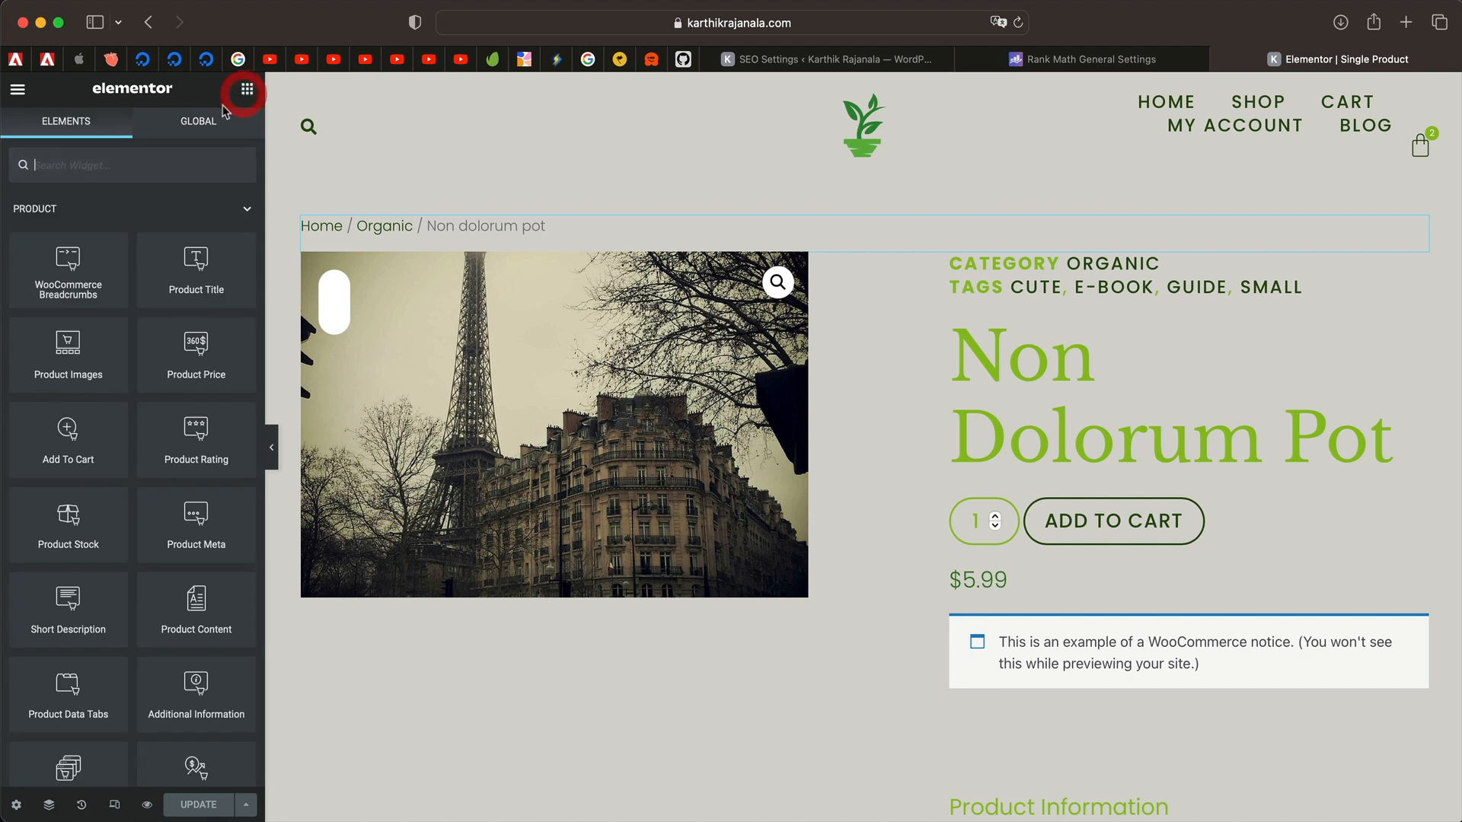
text(bread)
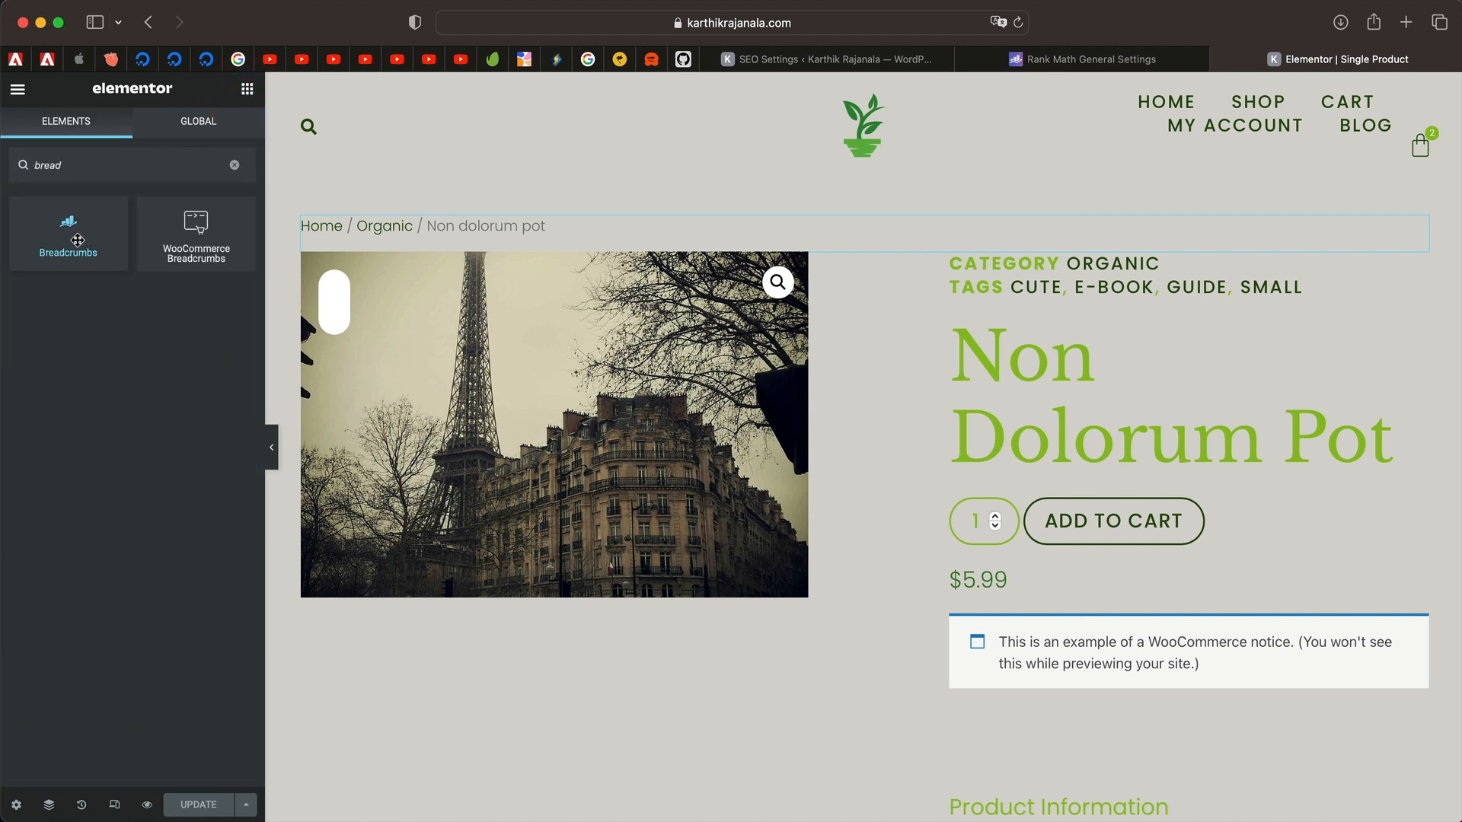
drag(76, 240, 393, 225)
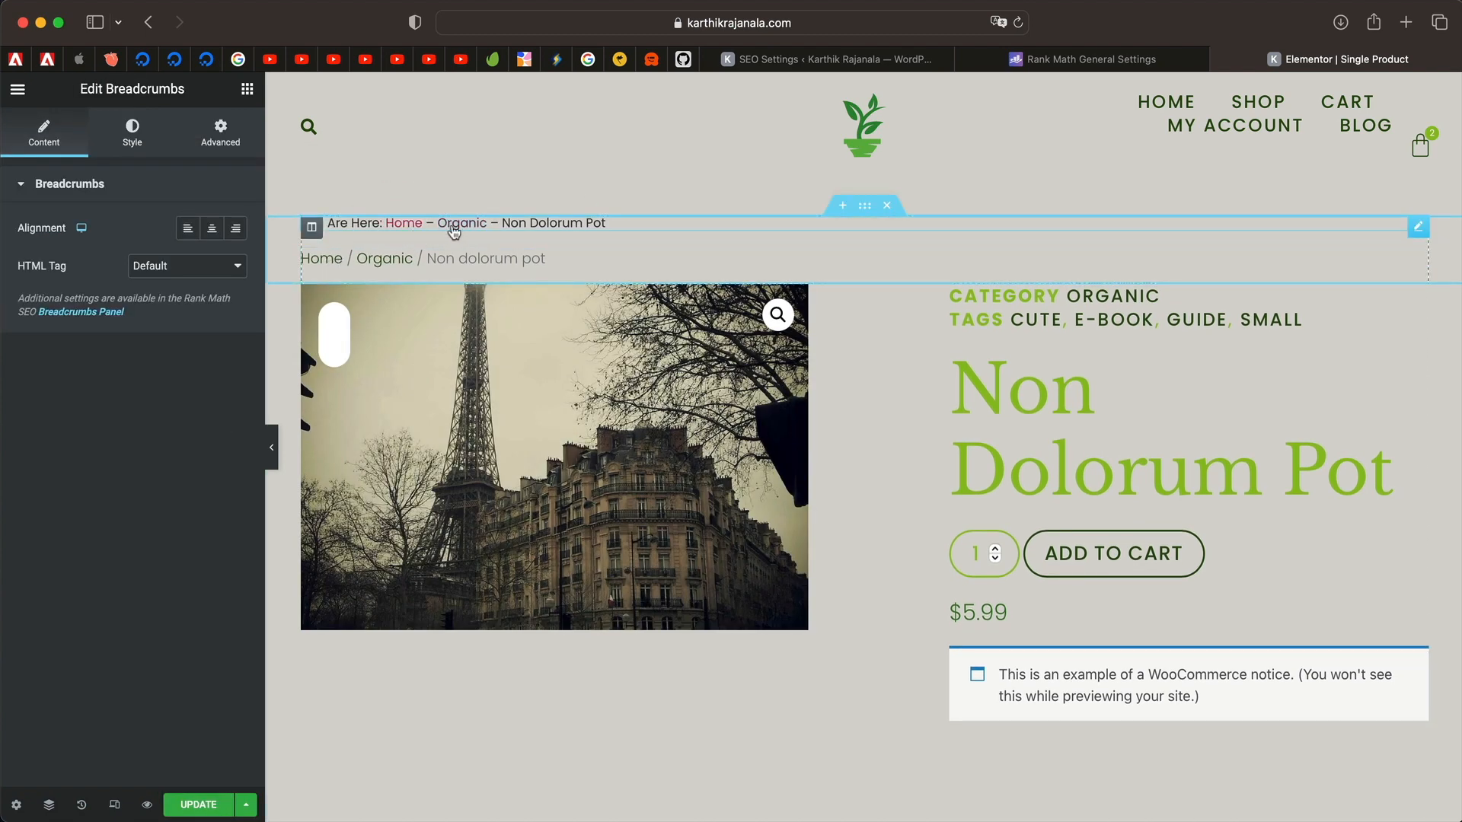
Turn on Hide Taxonomy Name in Rank Math breadcrumb settings and reload the Elementor editor.
click(851, 61)
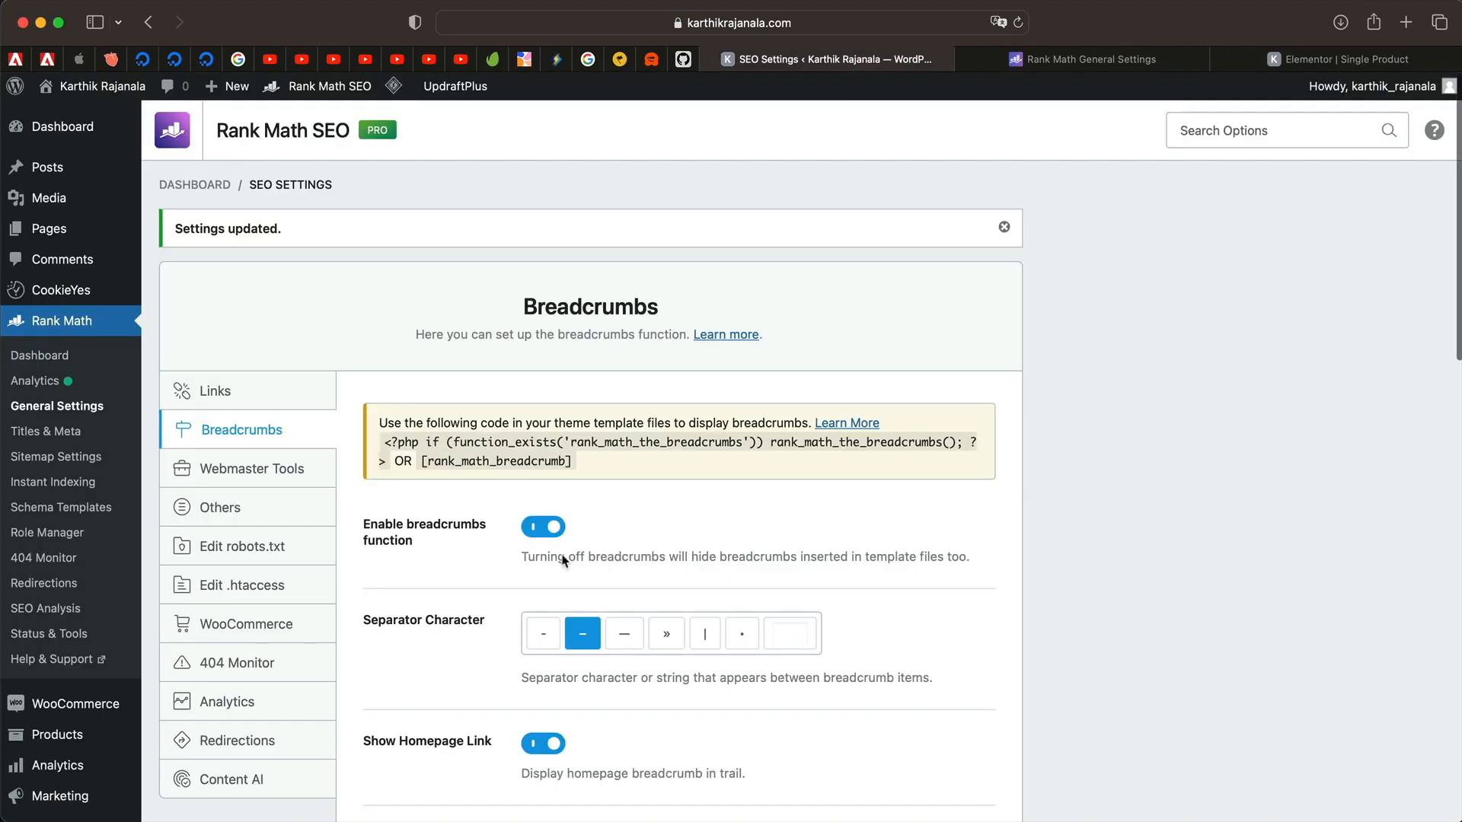
scroll(505, 639, down, 5)
scroll(506, 623, down, 7)
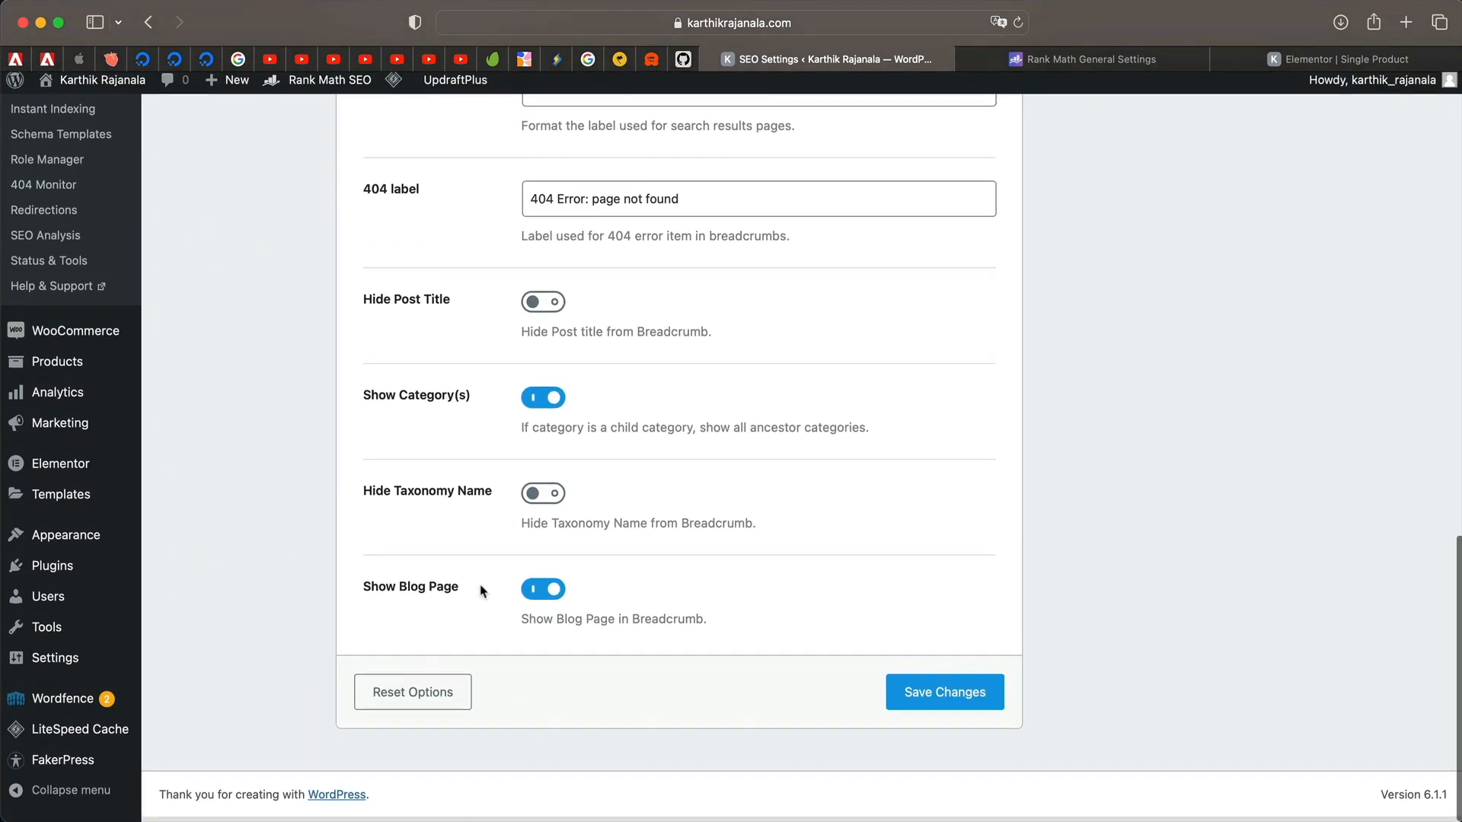
click(548, 501)
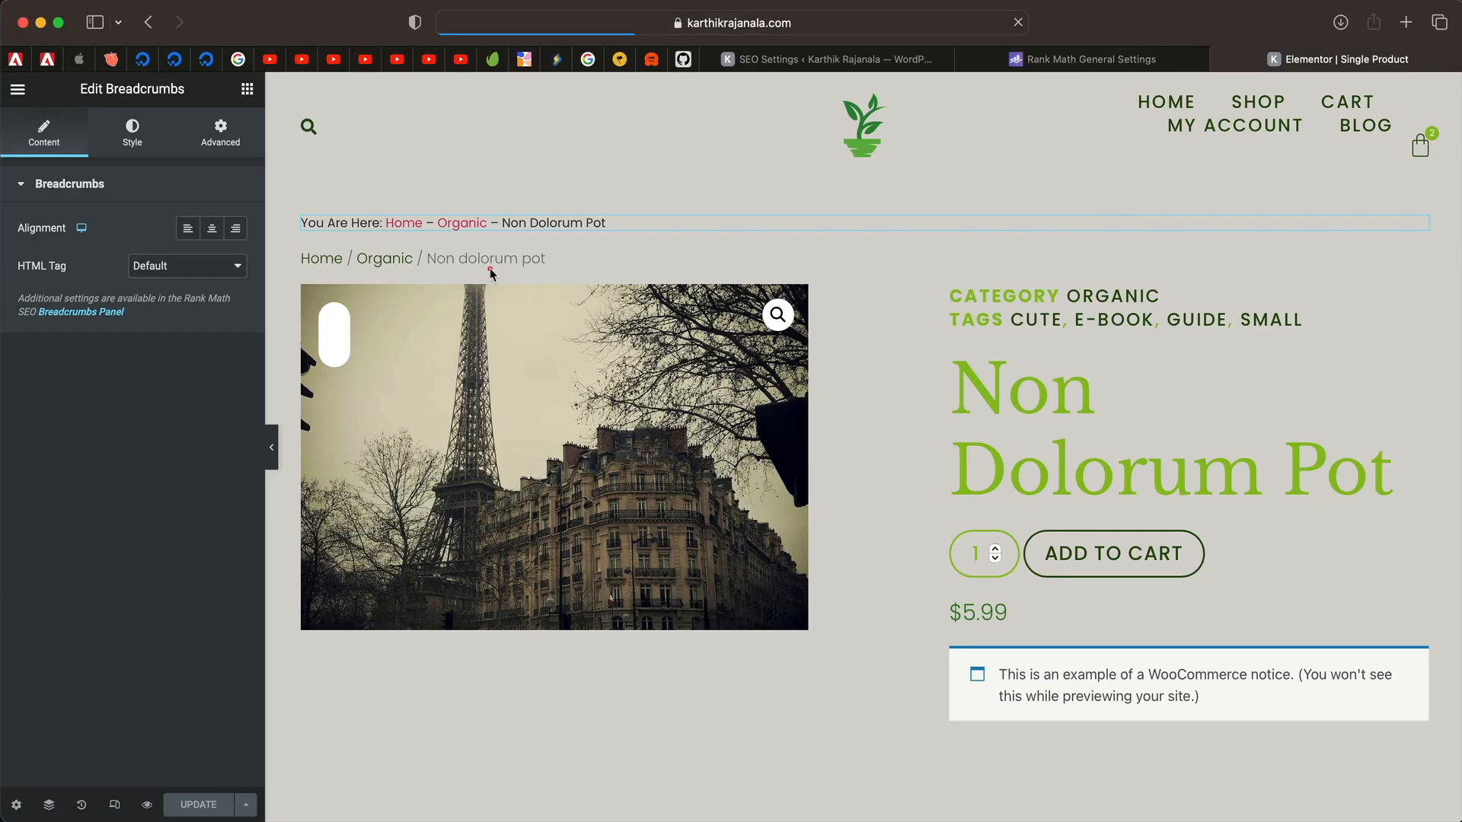
click(490, 263)
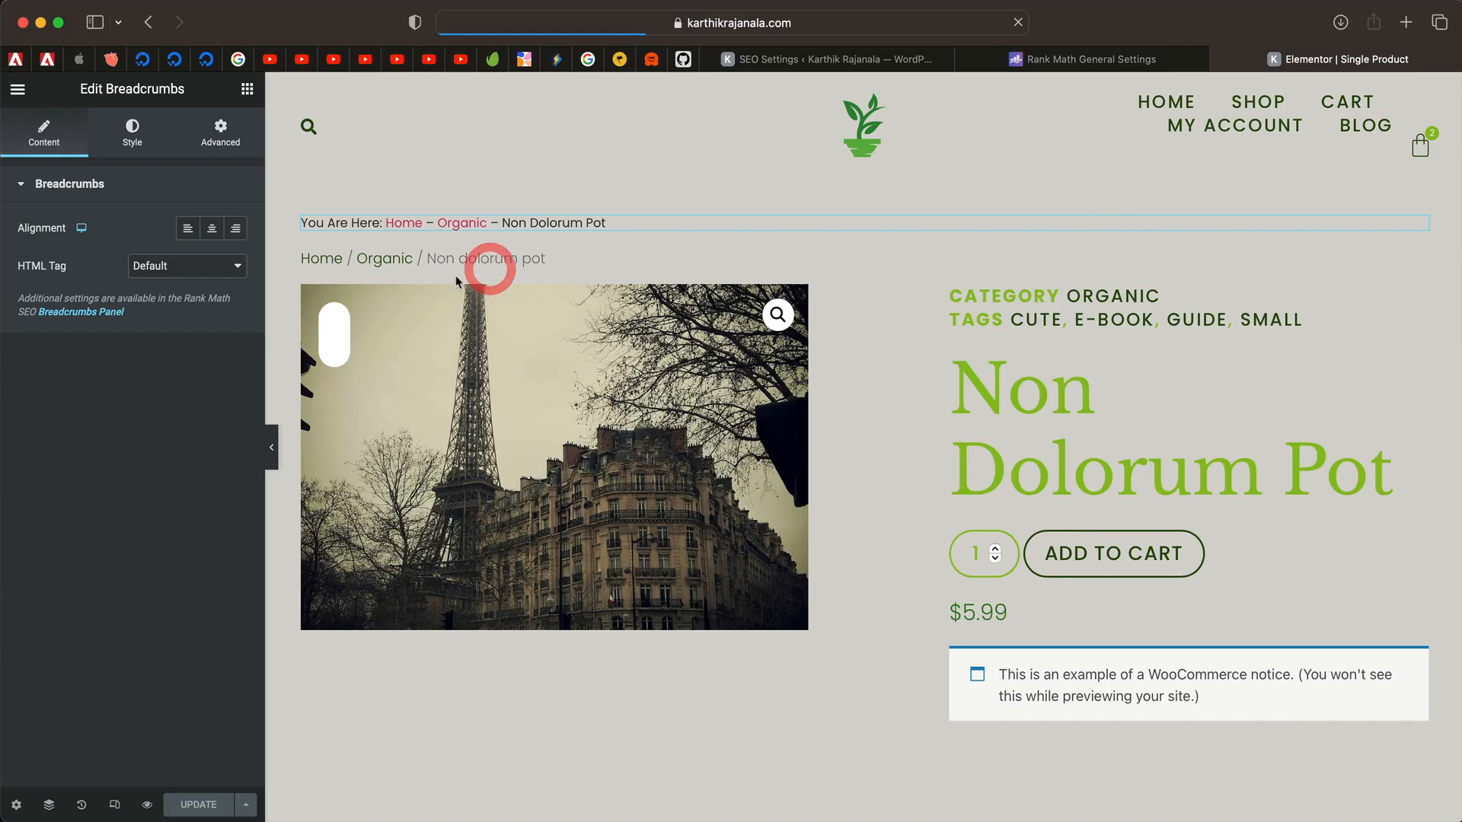
key(super+r)
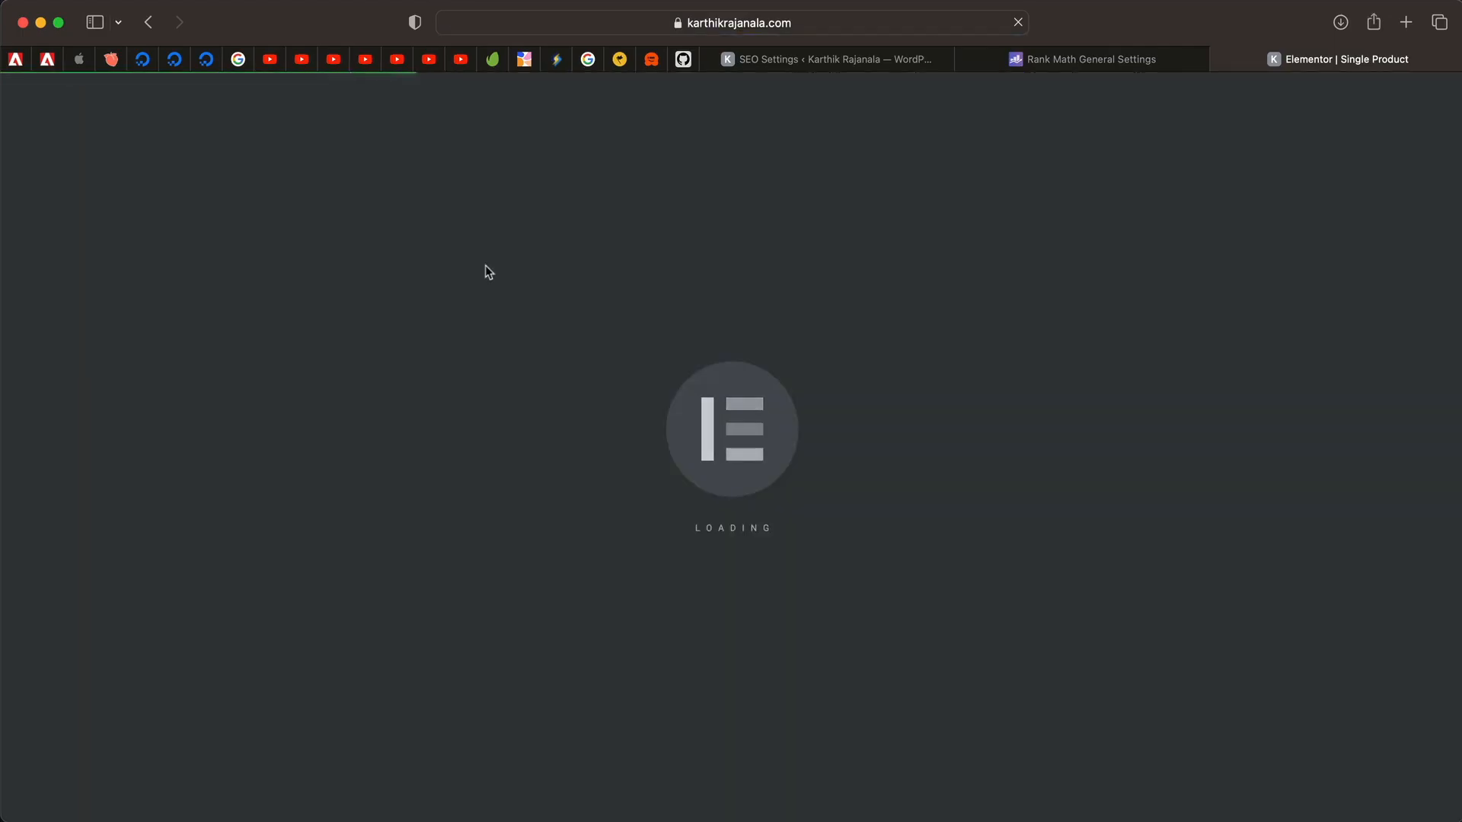
Delete the duplicate WooCommerce breadcrumb, give the remaining one 20 px padding, and save.
right_click(489, 272)
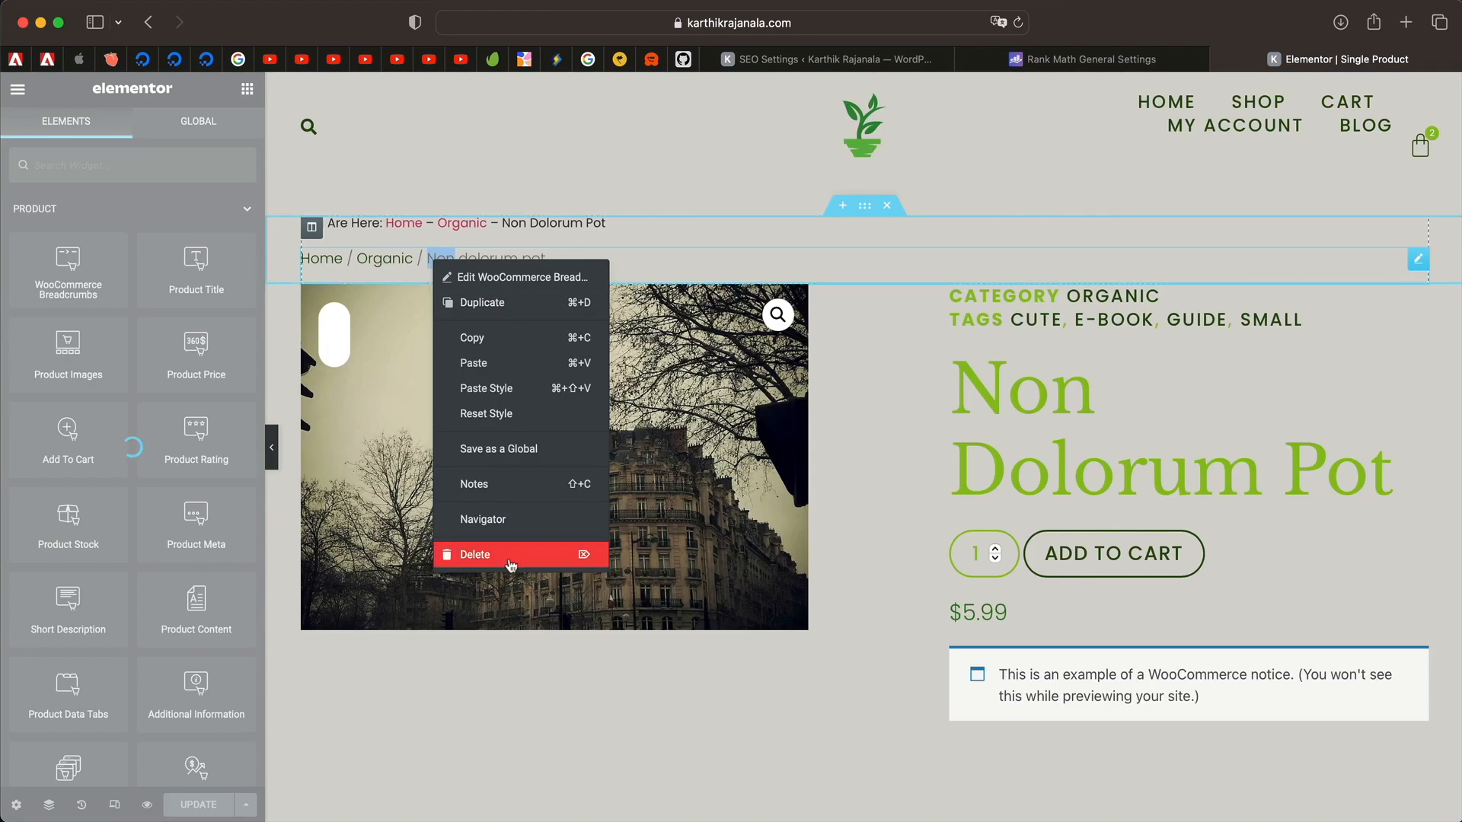
click(509, 558)
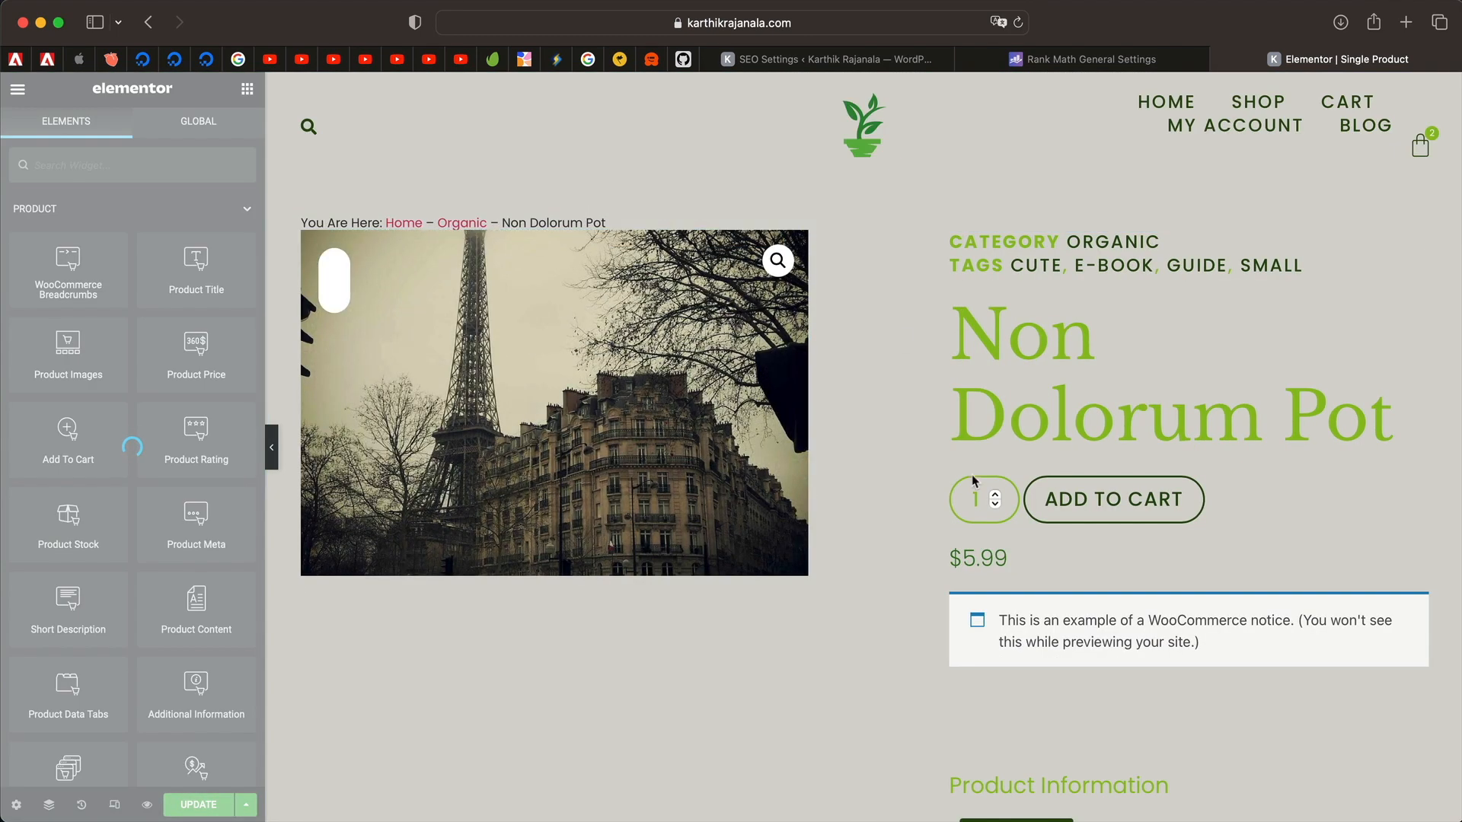
click(552, 225)
click(220, 131)
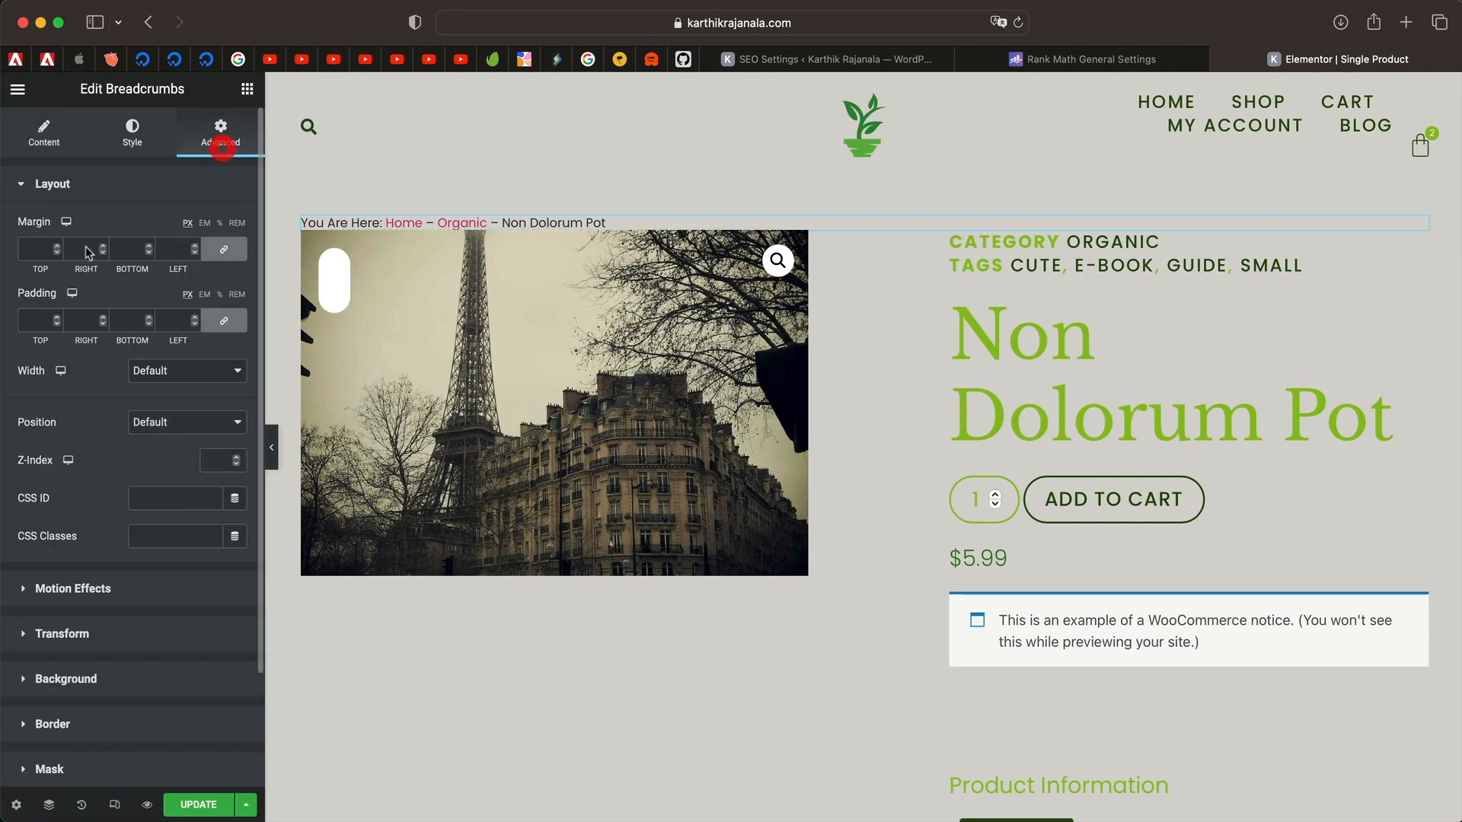
click(39, 317)
text(20)
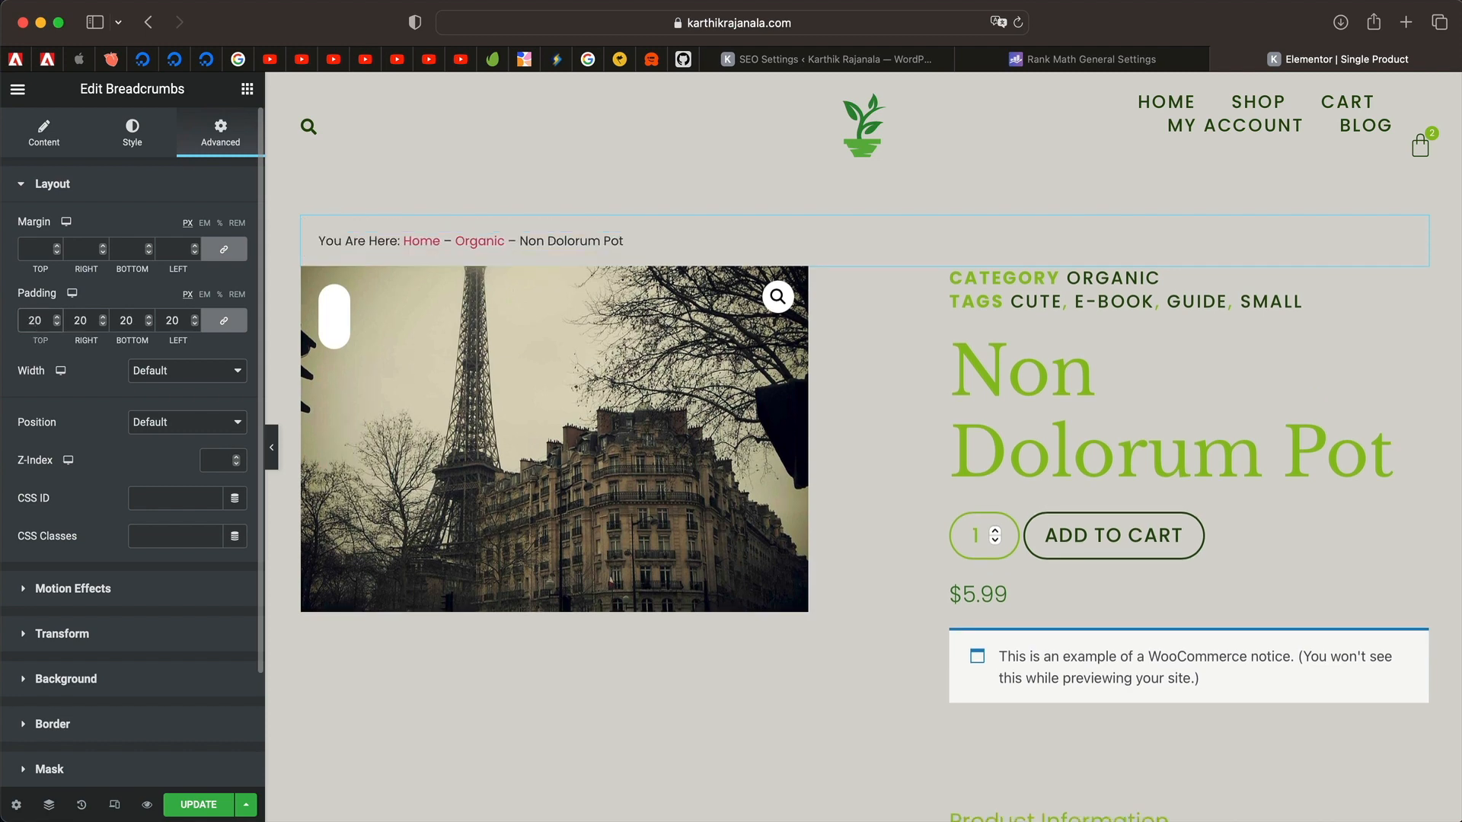
key(super+s)
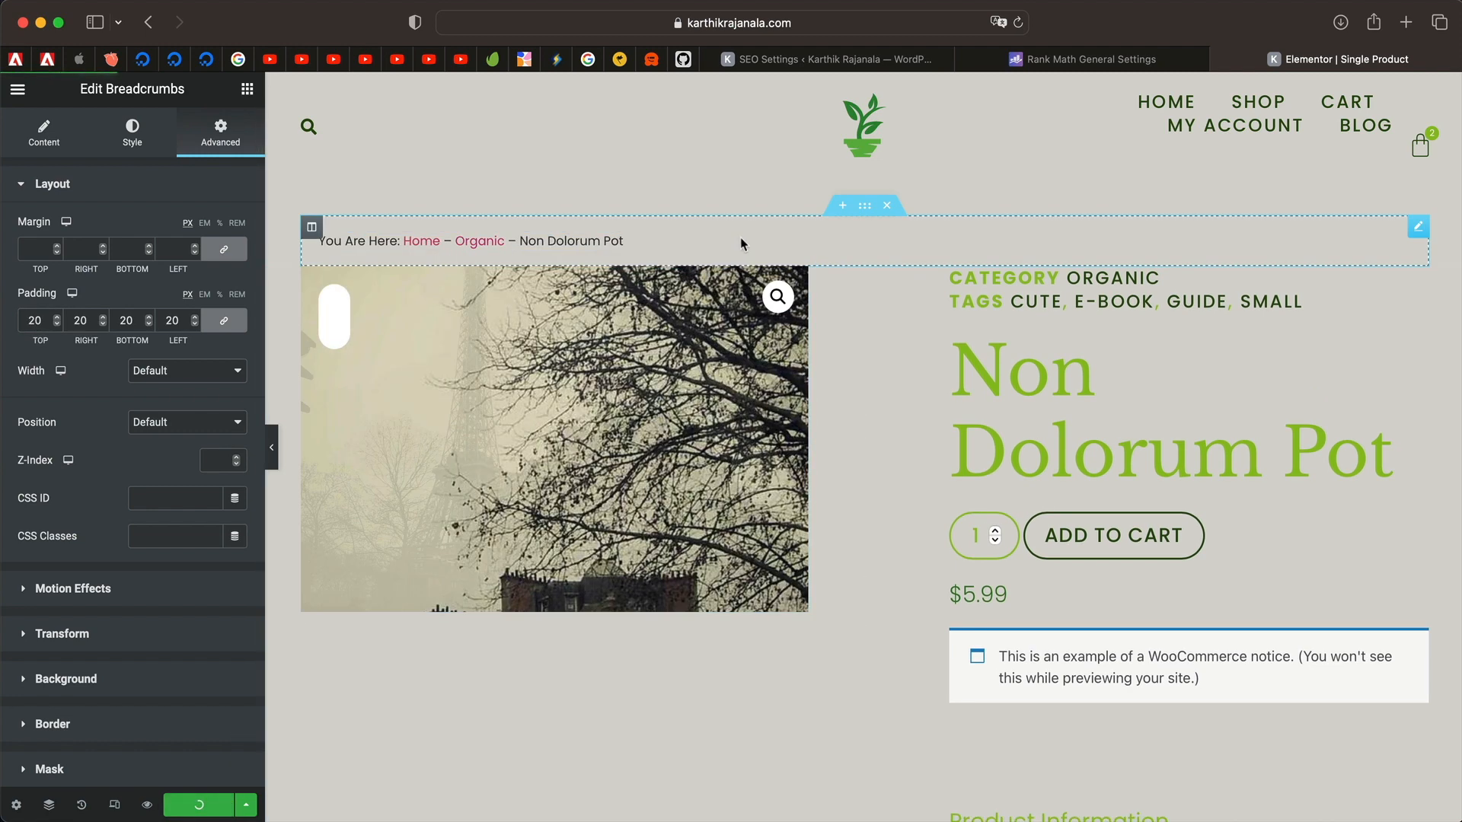
Look over the Rank Math SEO settings again and open a new browser tab.
click(883, 58)
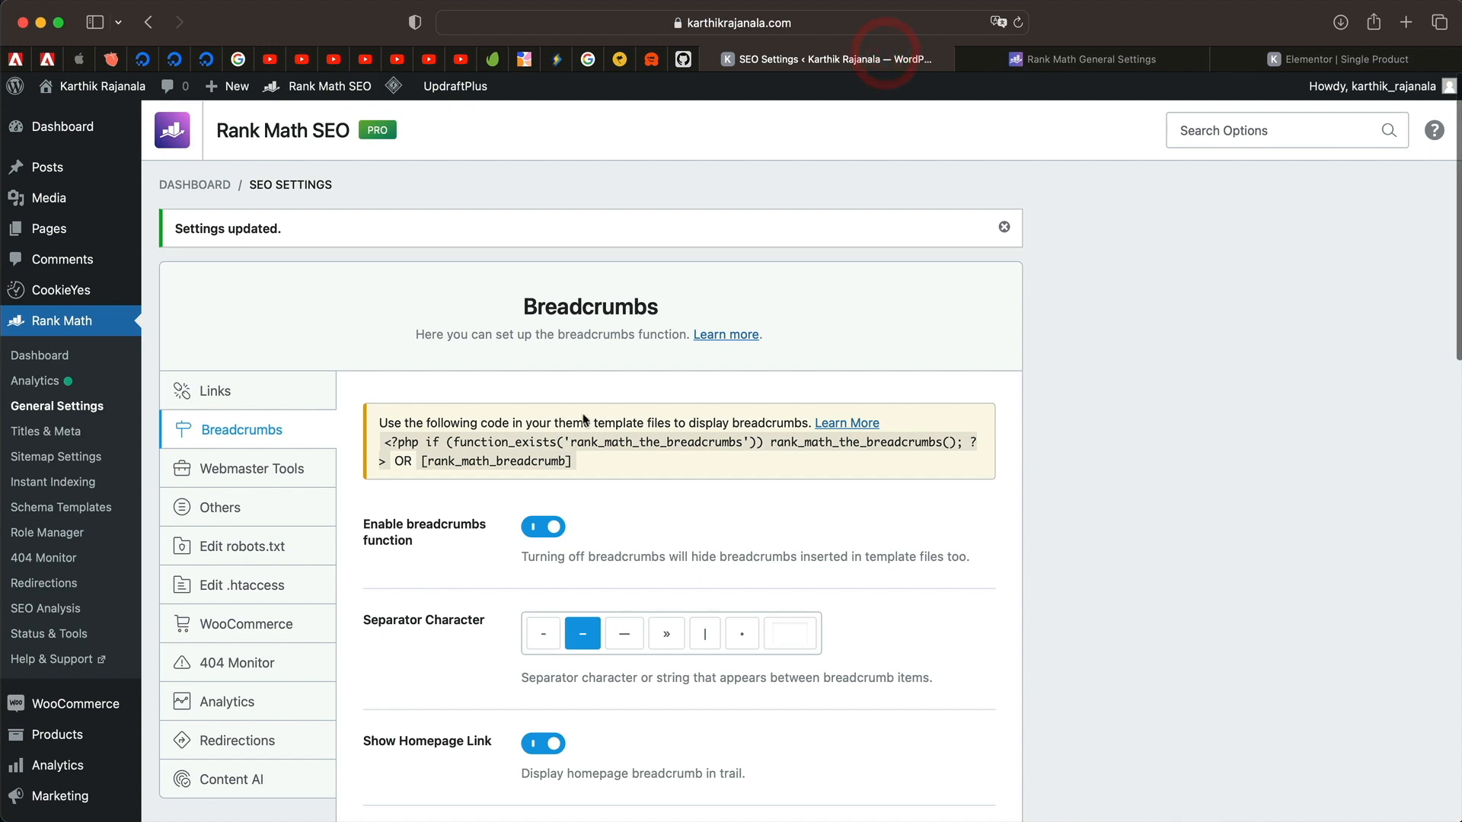
scroll(582, 552, down, 15)
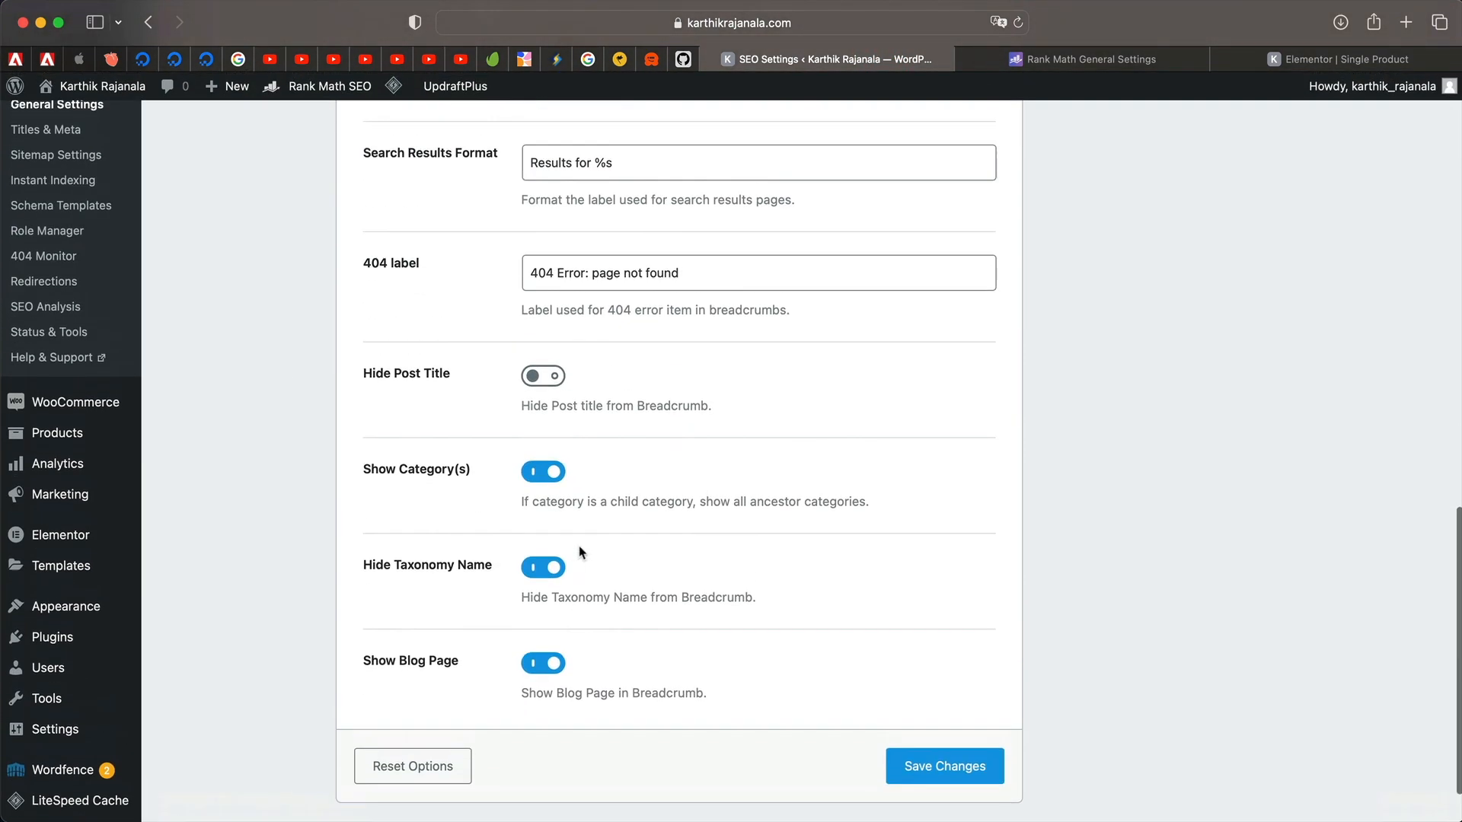
scroll(547, 318, up, 3)
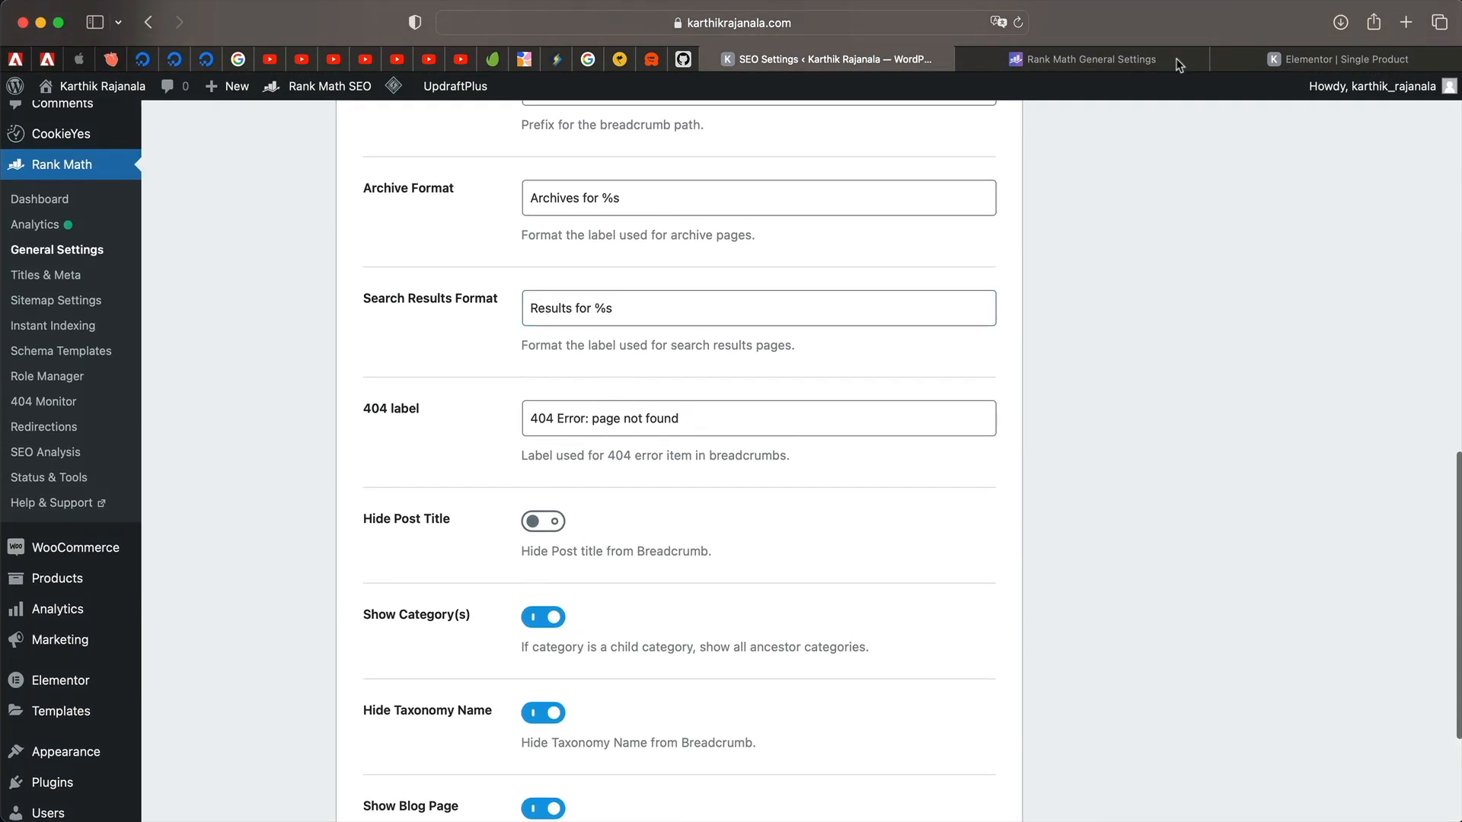
click(1406, 23)
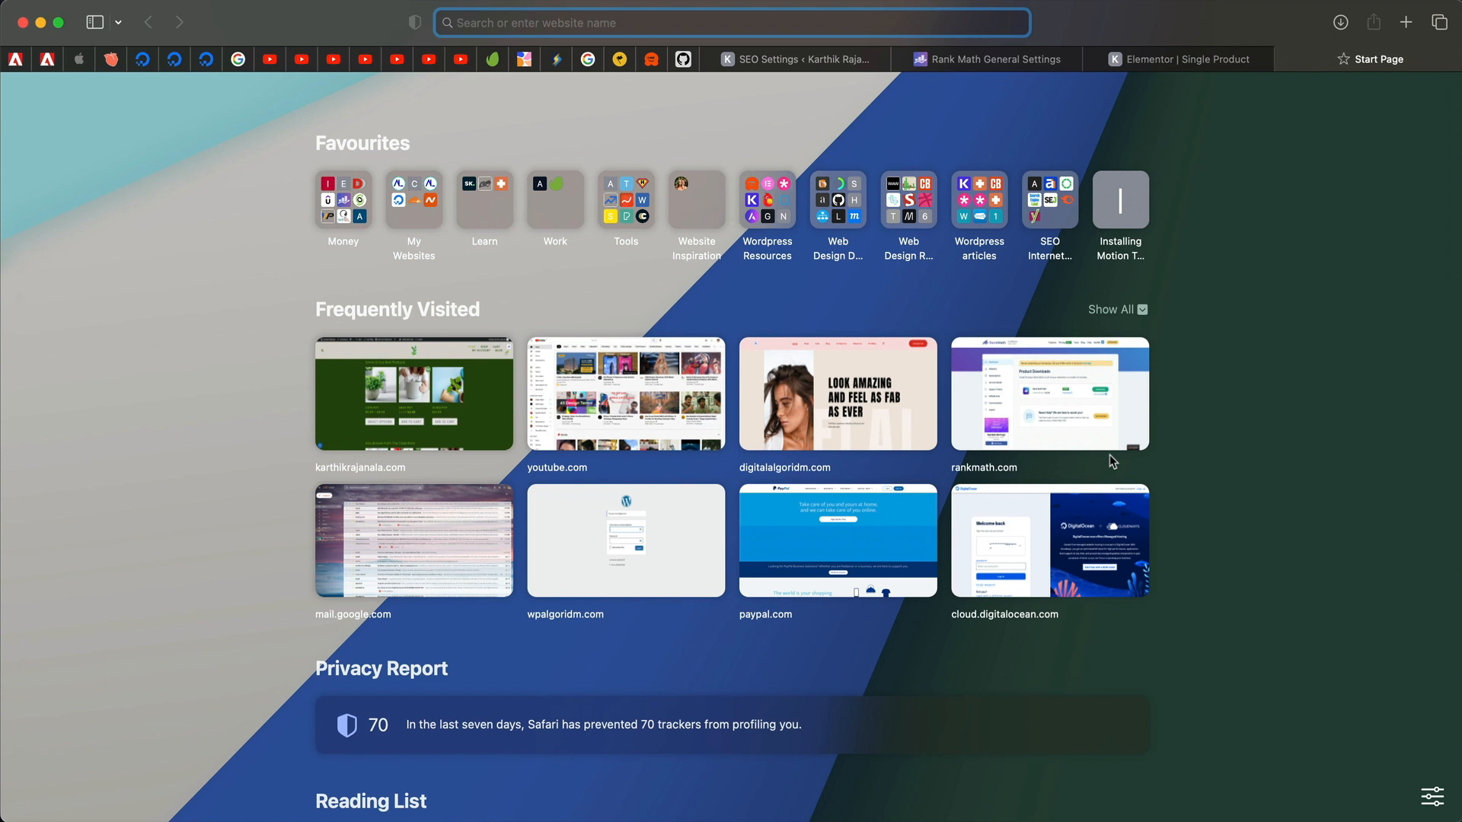
Load the made-up page 'fhsdhvwd' on the site and edit its 404 Page template in Elementor.
text(karthikrajanala.com/)
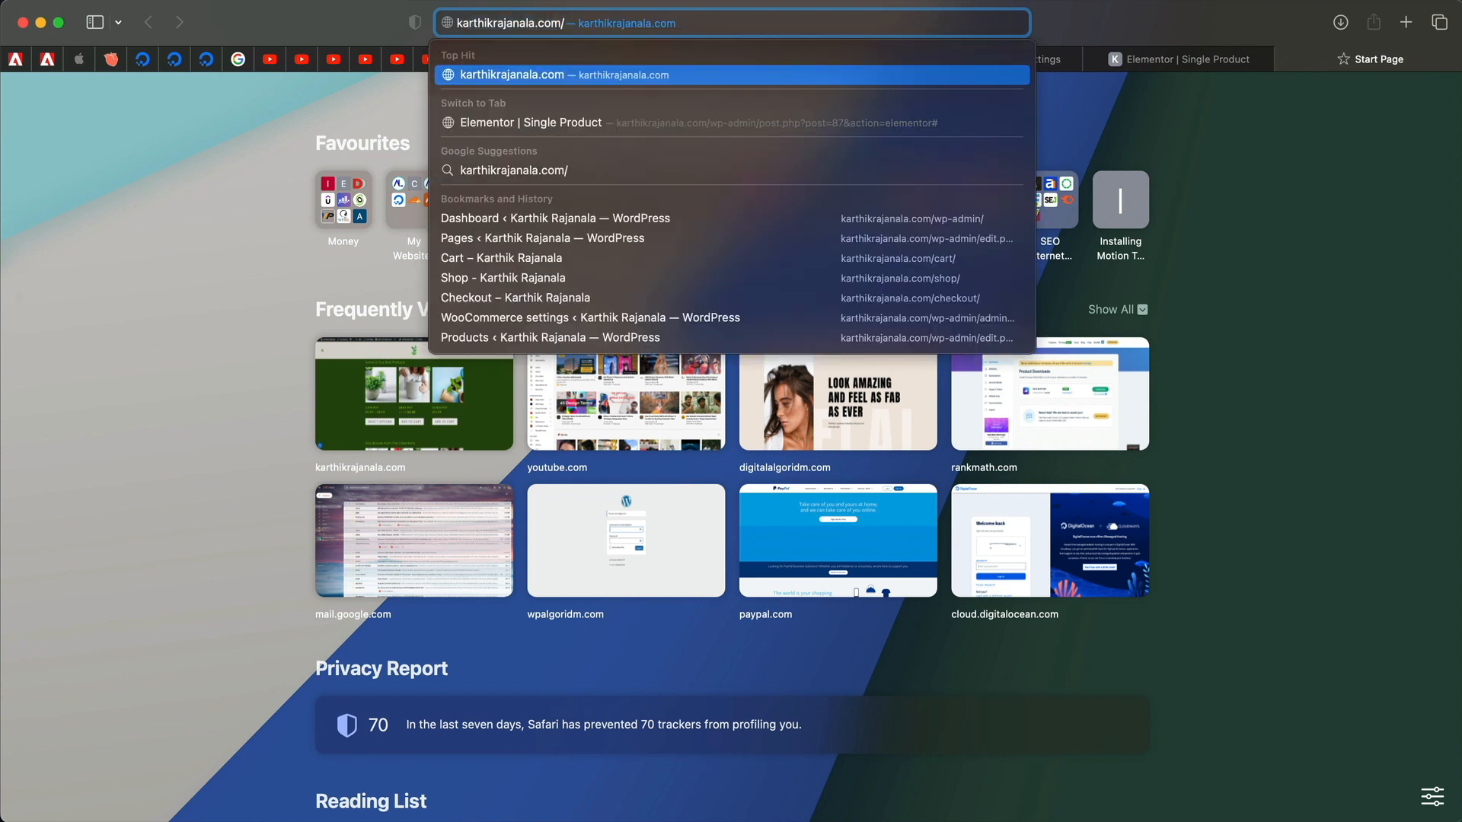
text(fhsdhvwd)
key(Return)
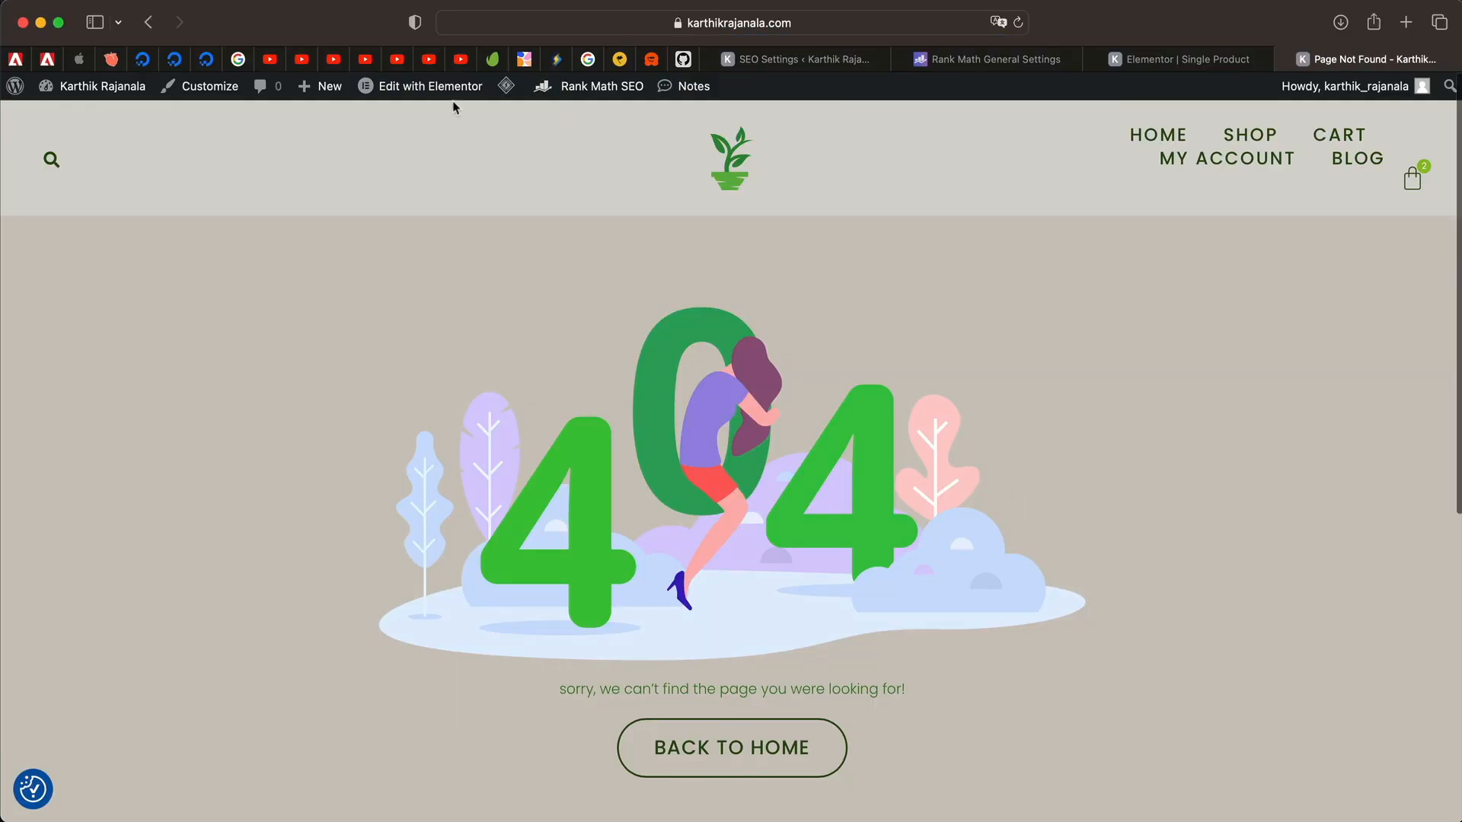
mouse_move(446, 95)
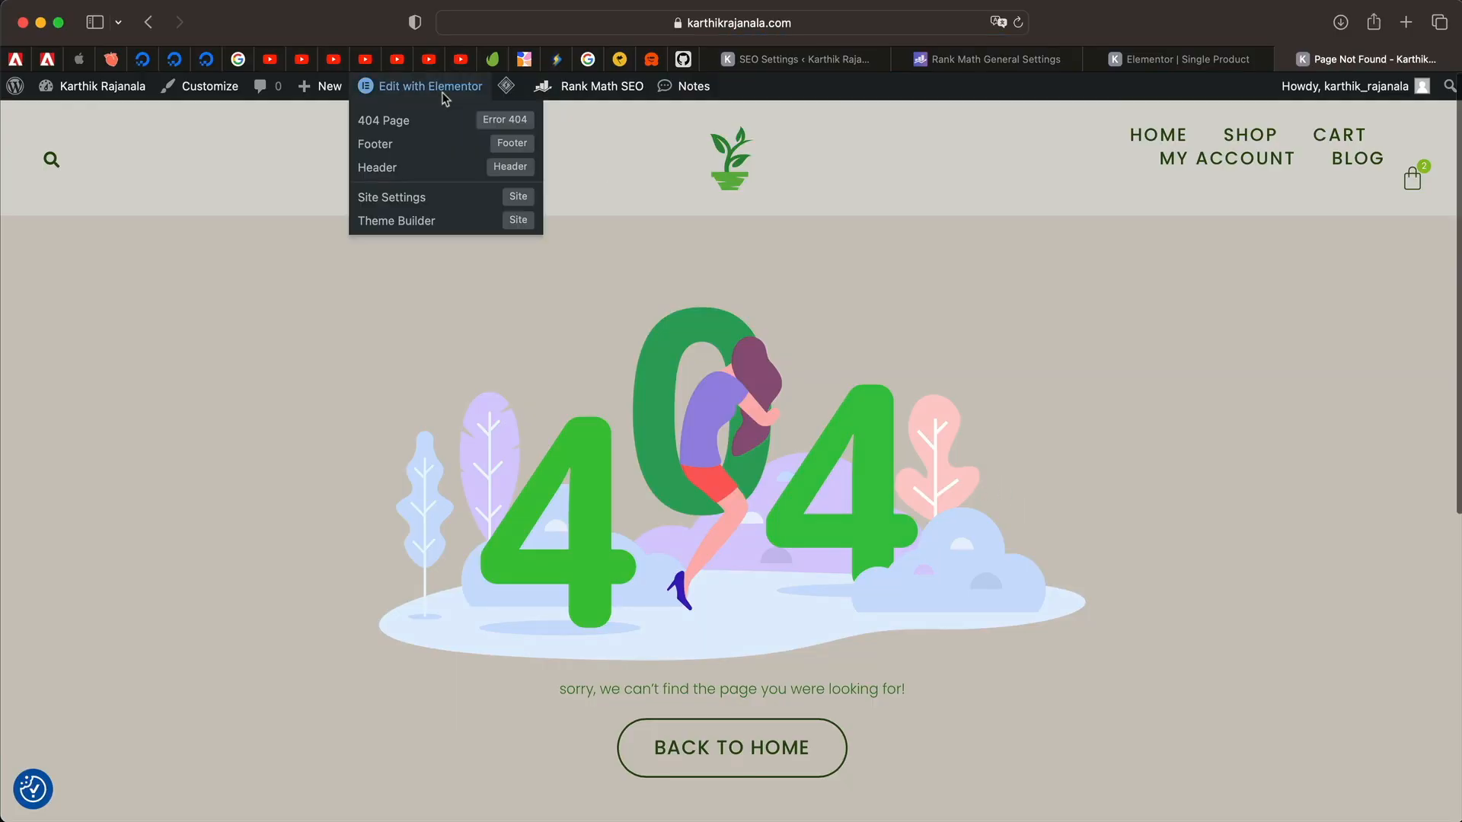
click(409, 122)
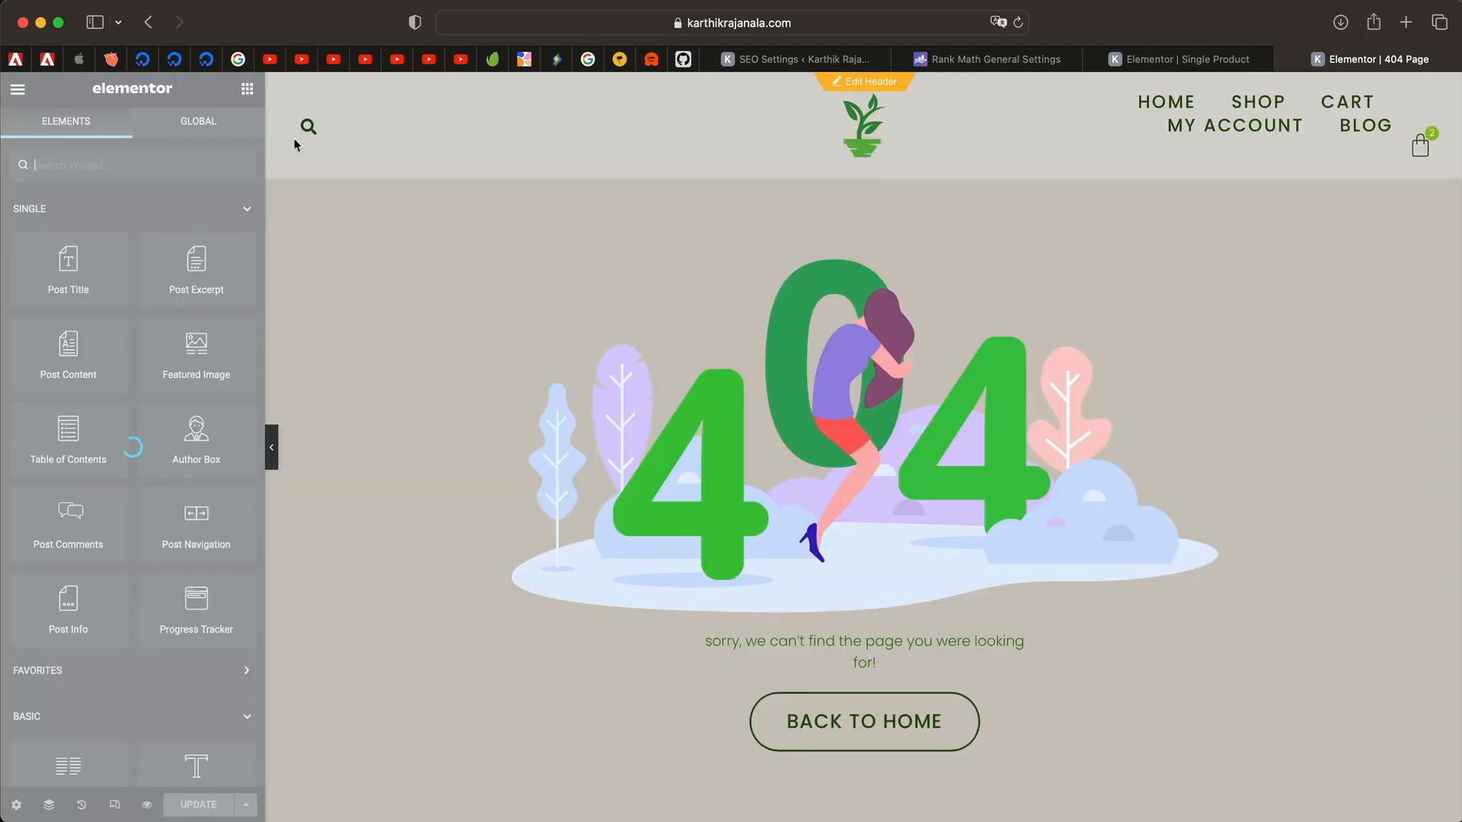
Find the Breadcrumbs widget with a 'brea' search and place it above the 404 graphic.
click(134, 163)
text(bread)
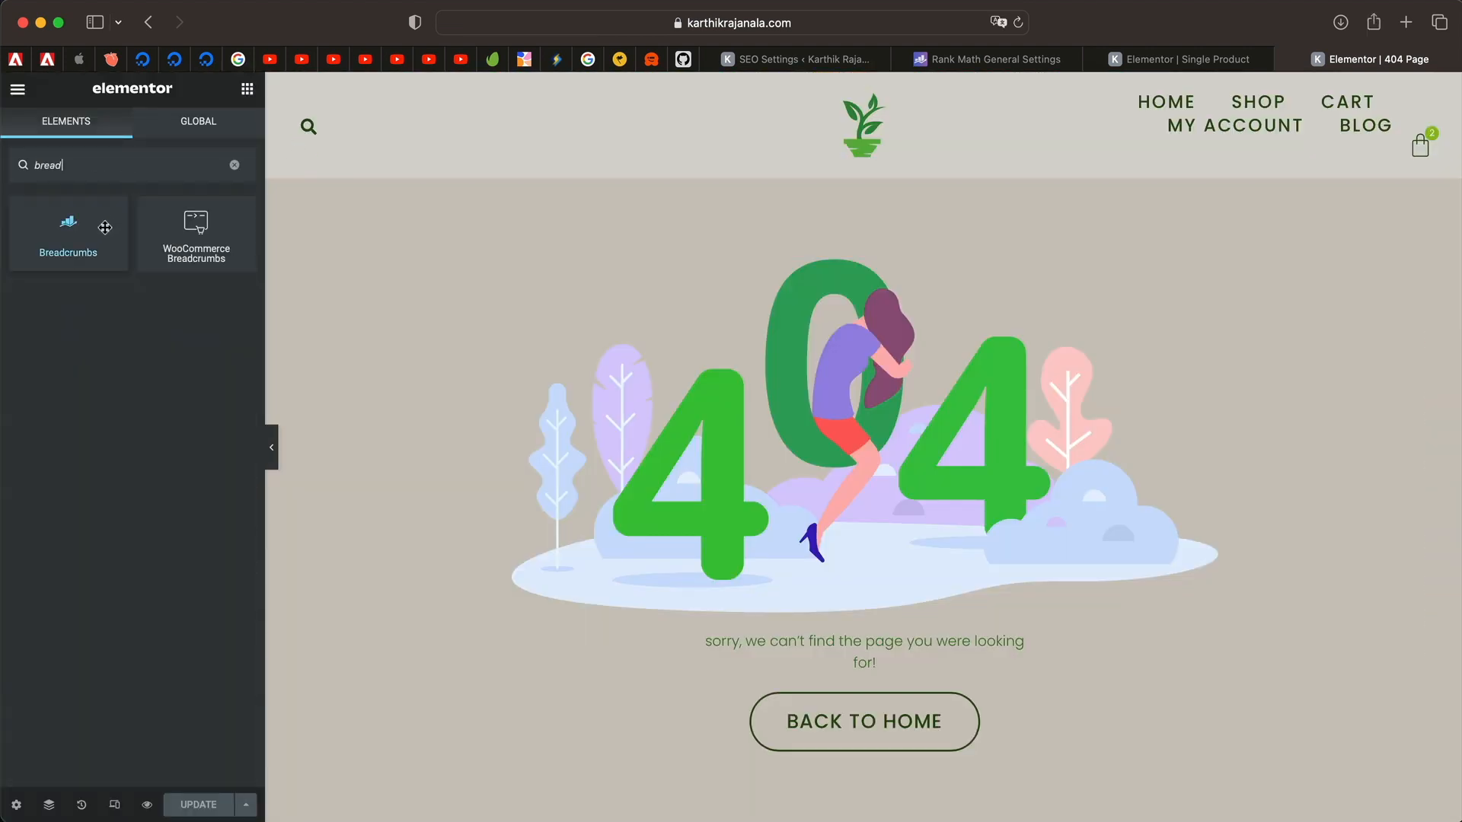
drag(68, 228, 678, 290)
click(1021, 24)
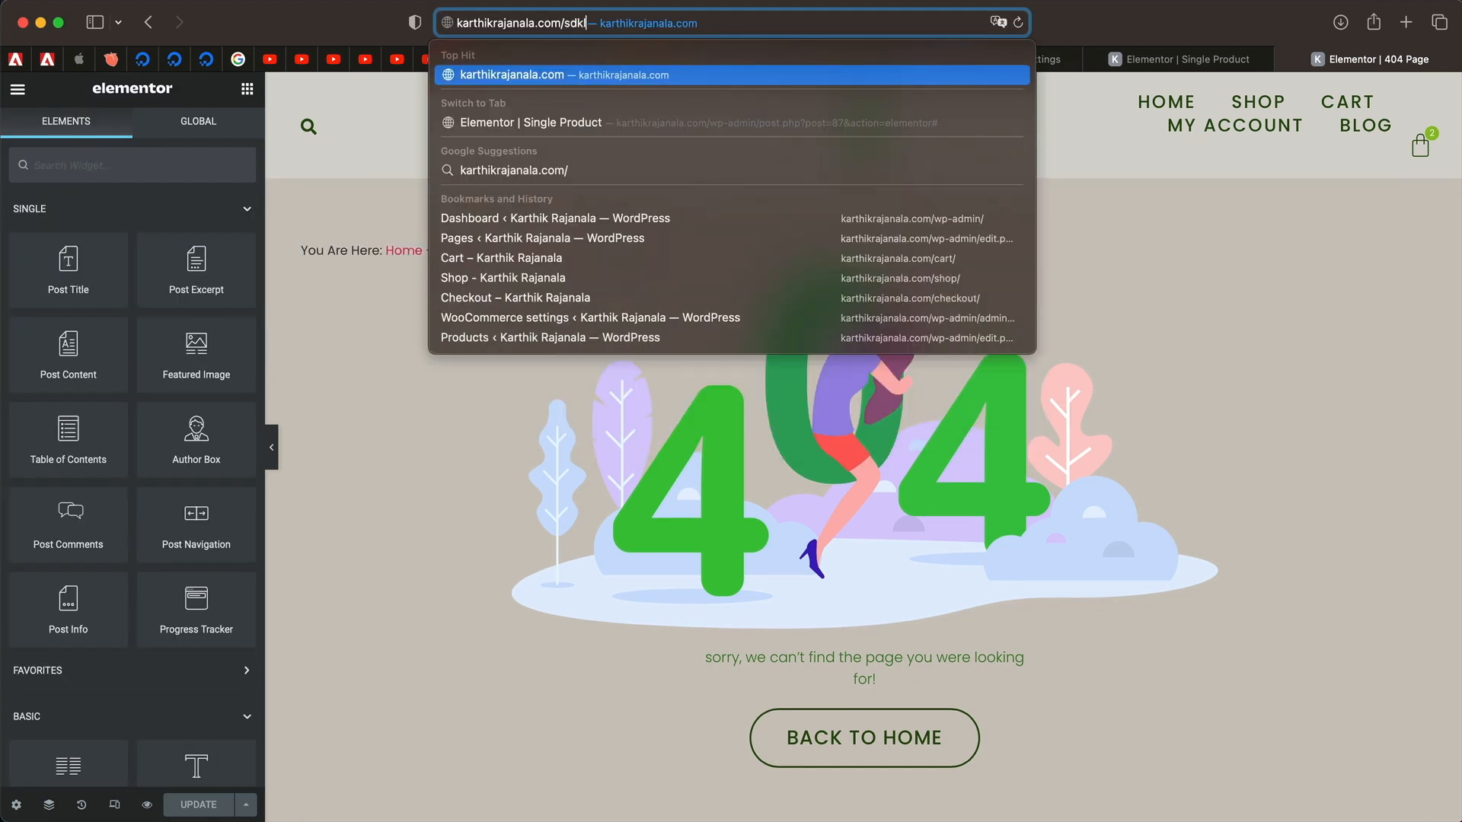
Load the bad URL 'nvkladnkladkl' and check its 'You Are Here: Home – 404 Error' breadcrumb.
text(nvkladnkladkl)
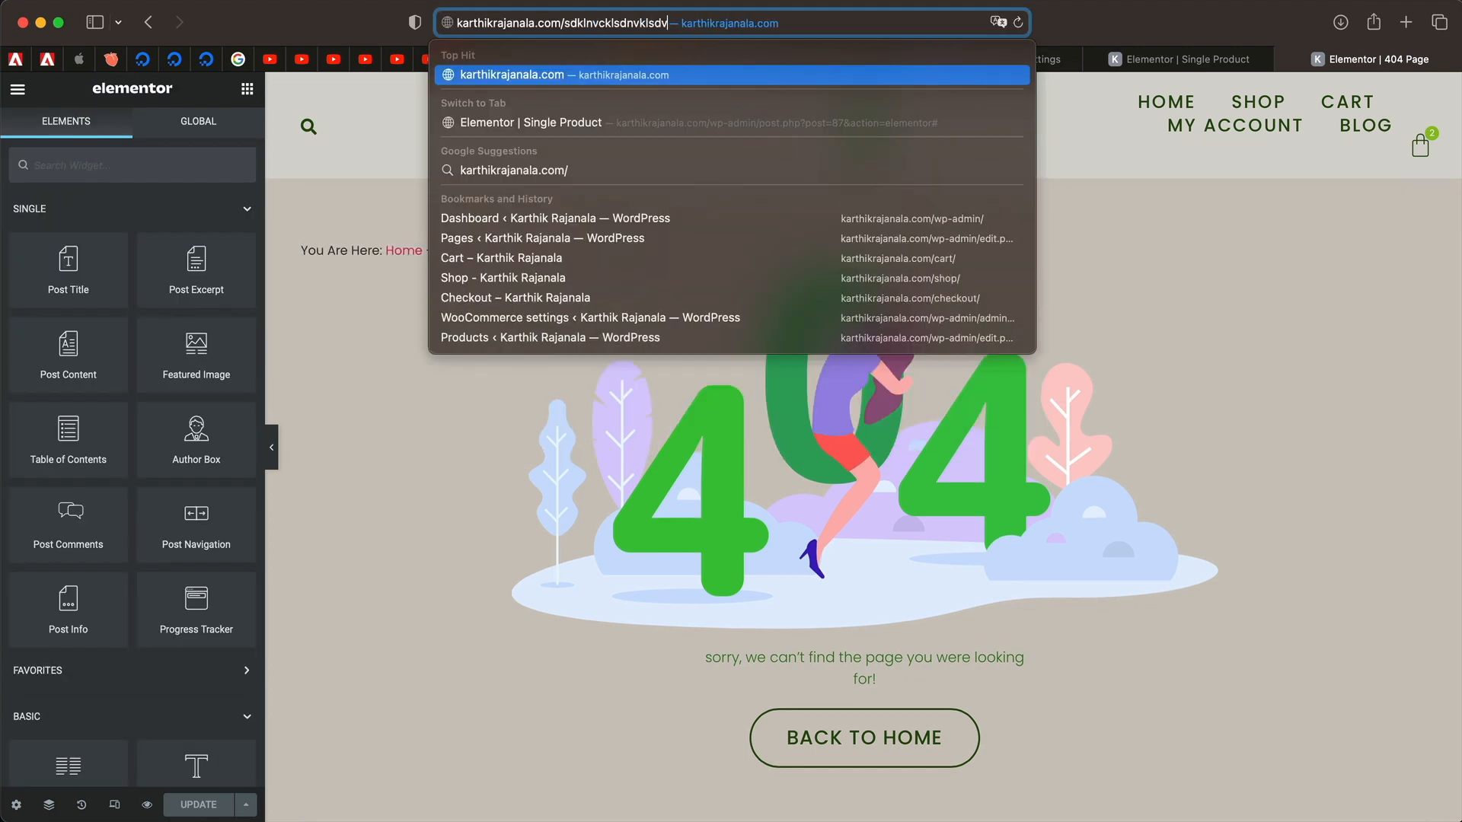
key(Return)
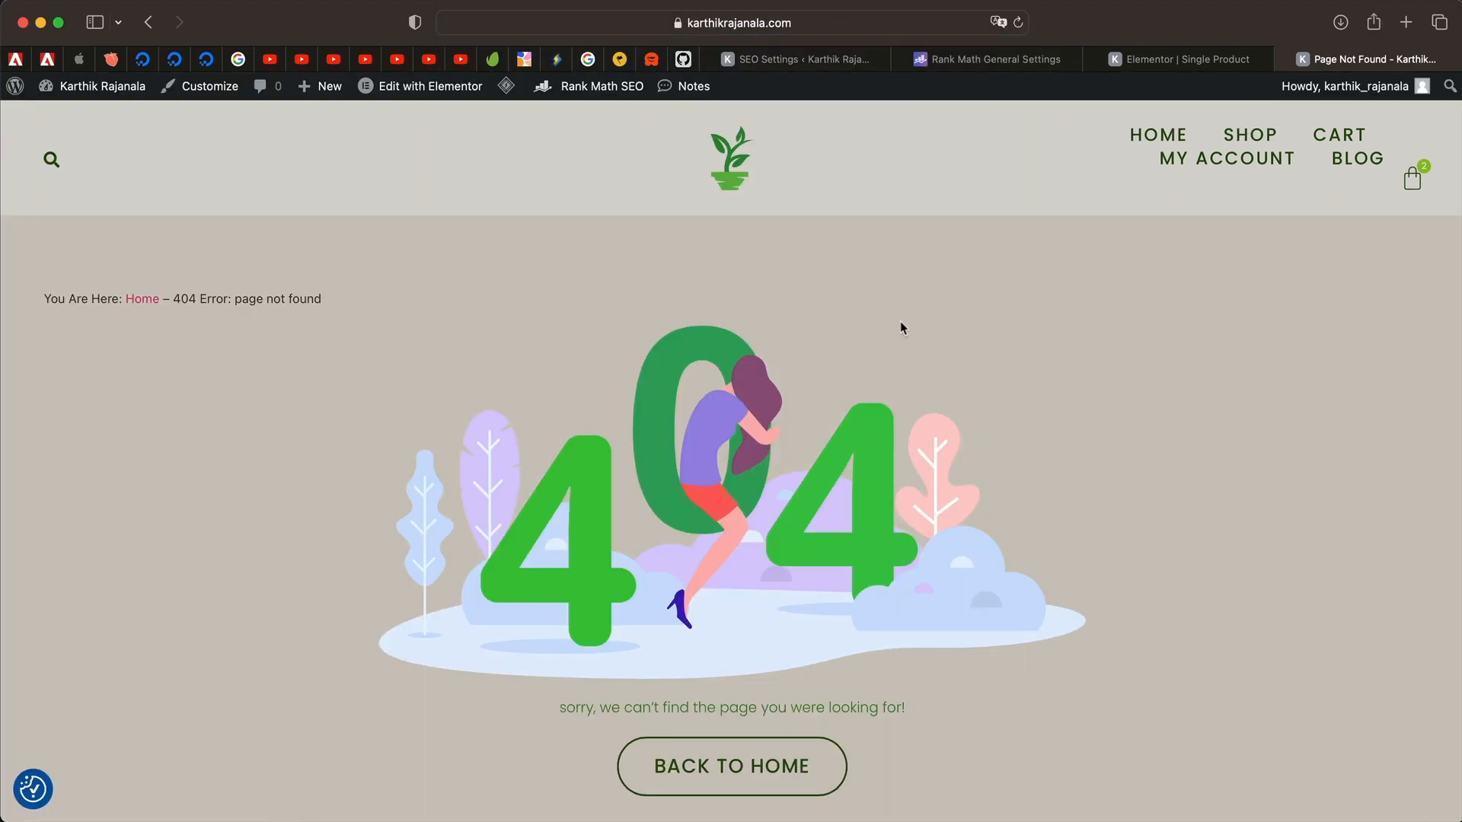
triple_click(244, 301)
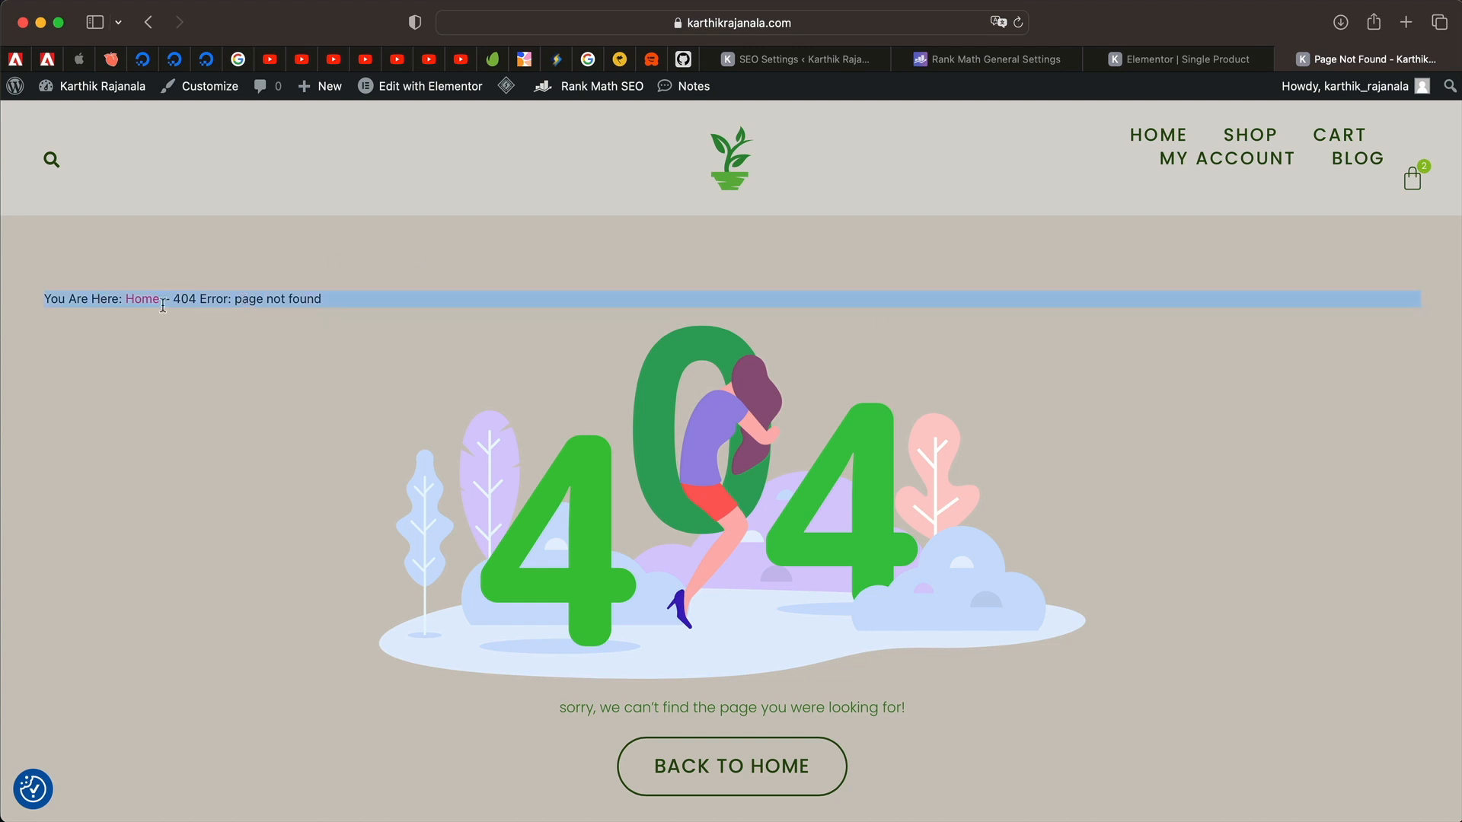
double_click(211, 297)
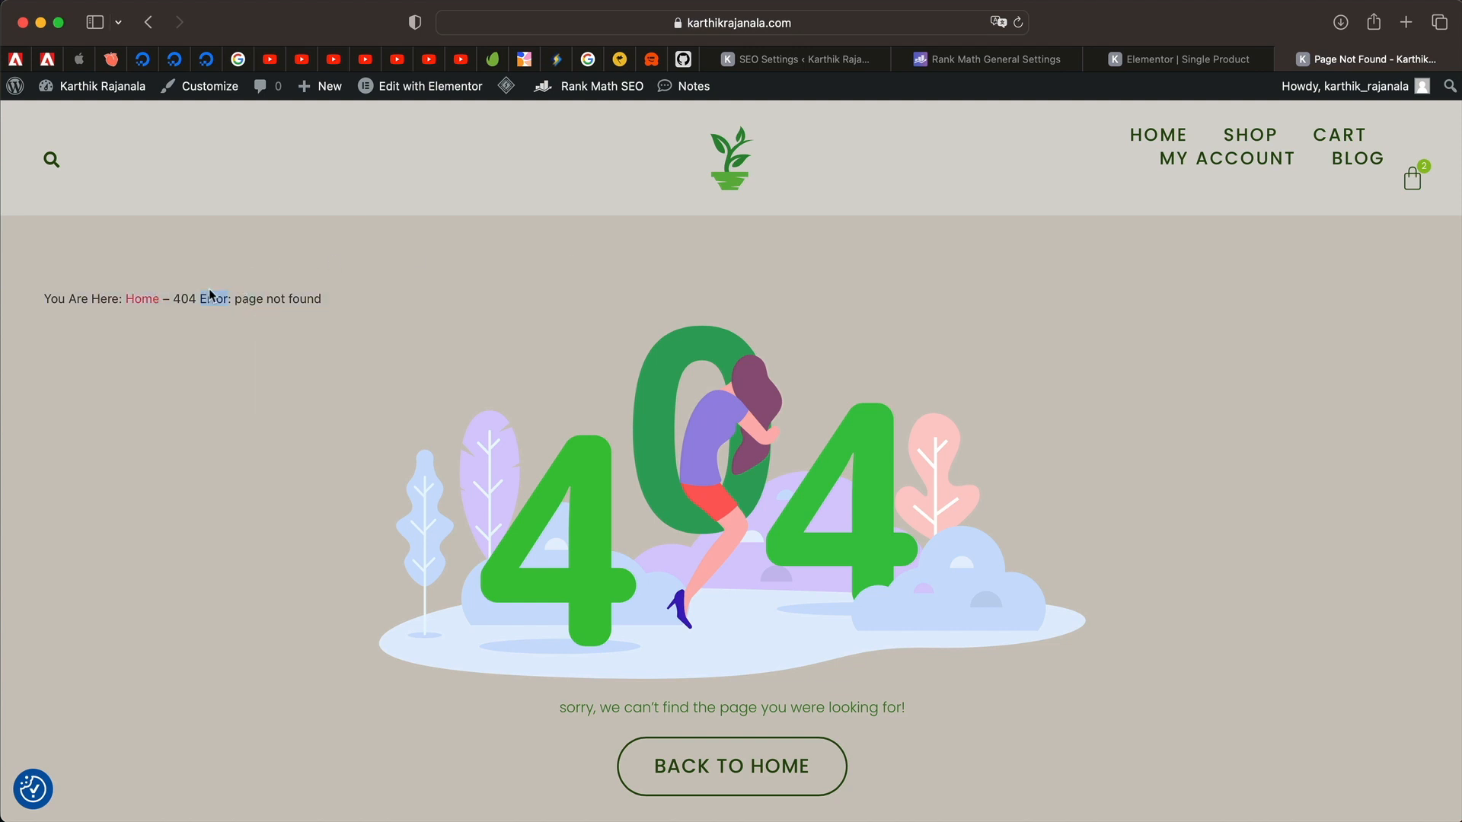
triple_click(313, 300)
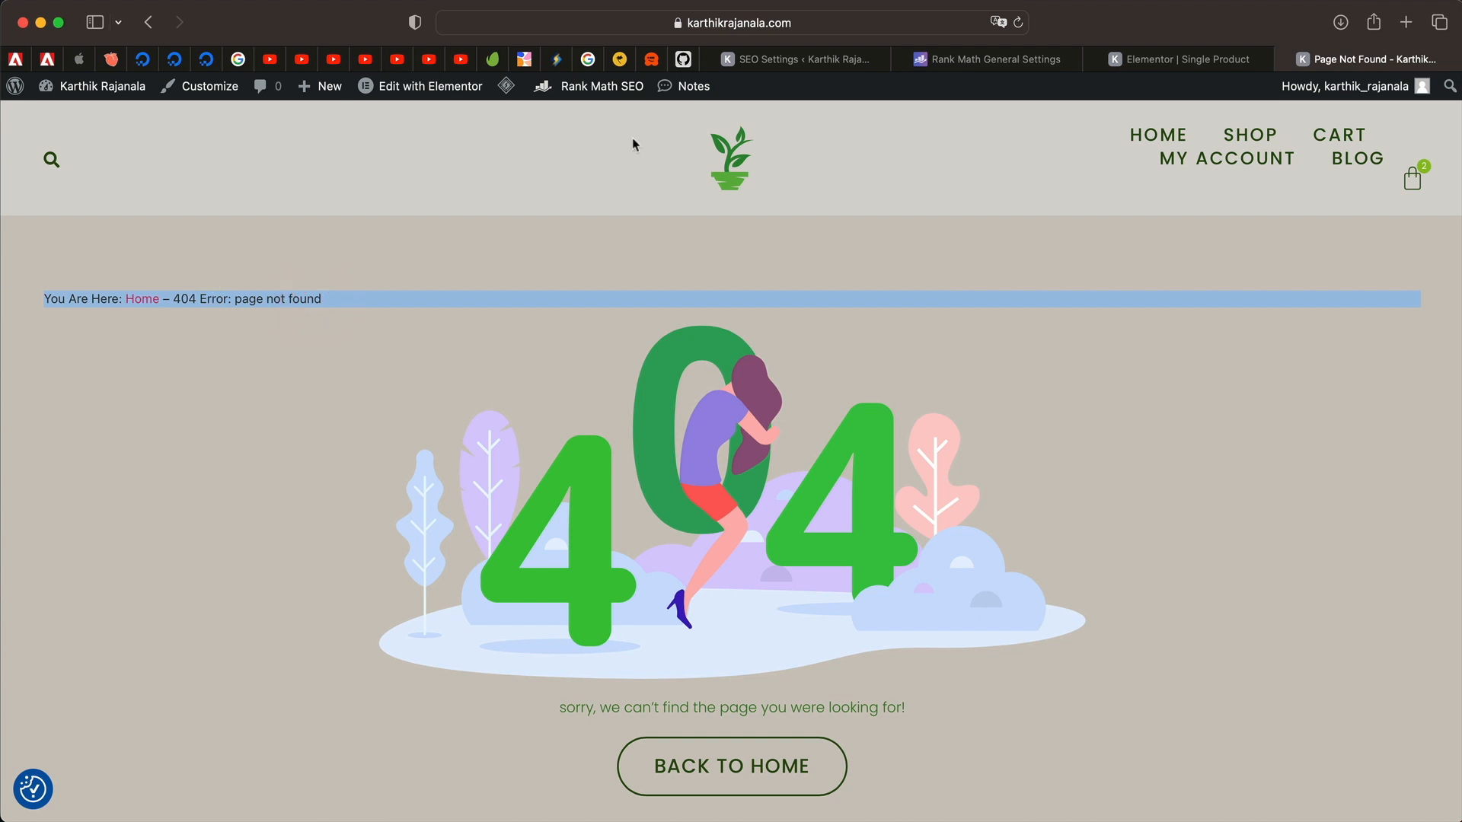
click(751, 61)
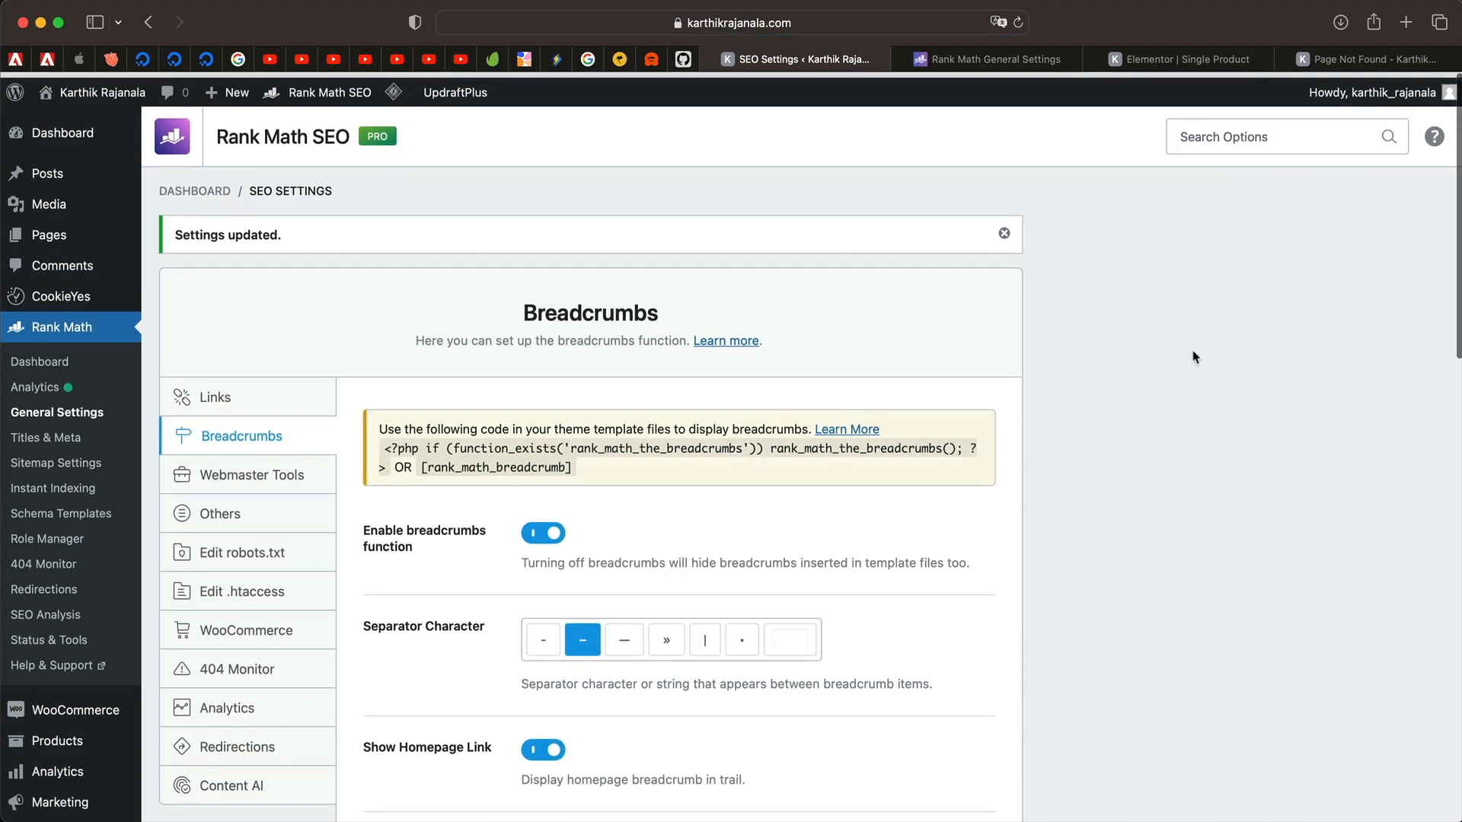
Dismiss the 'Settings updated.' notice and go to the Webmaster Tools Google Search Console field.
click(1004, 227)
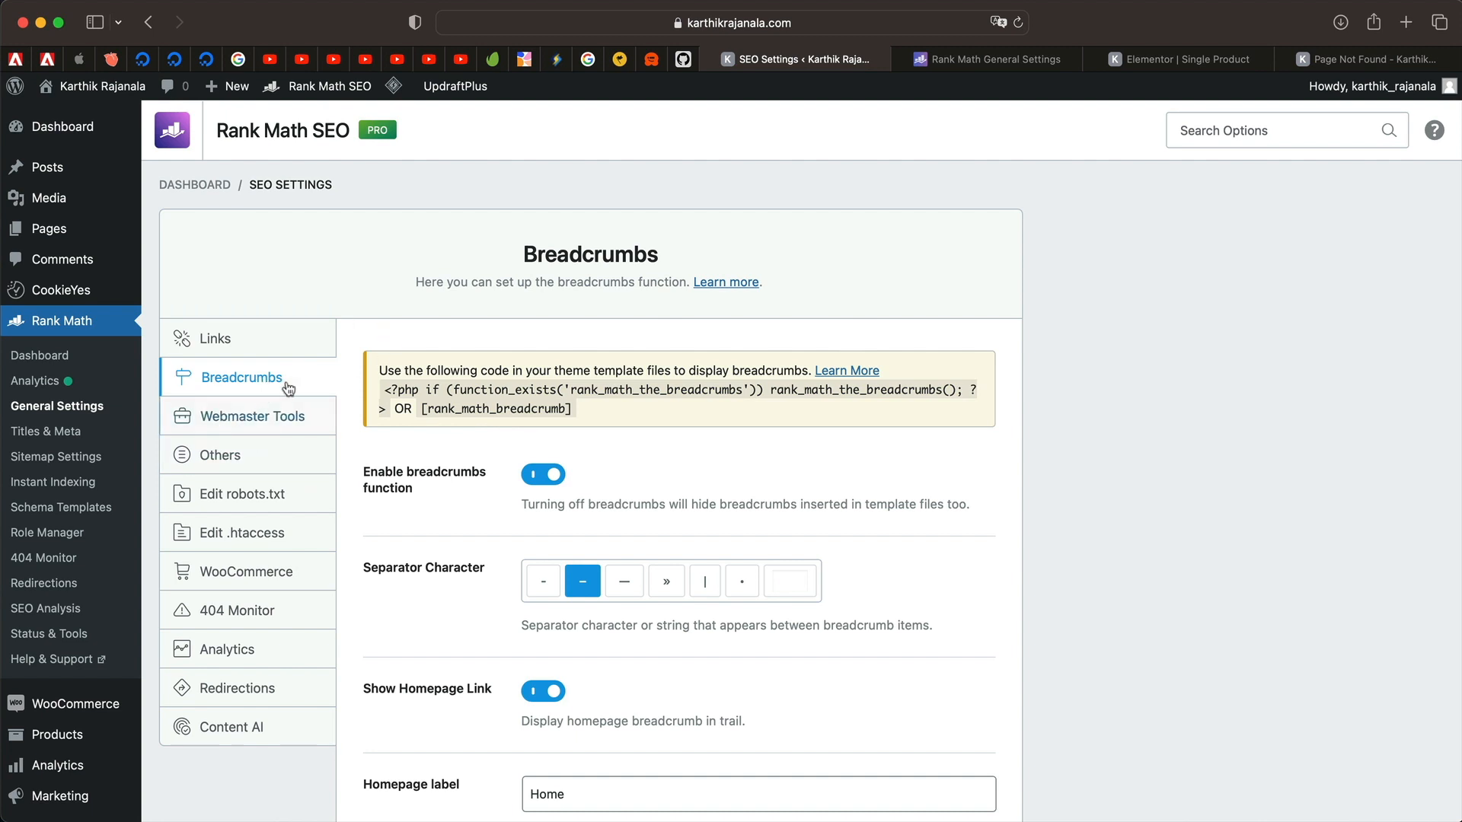
click(263, 423)
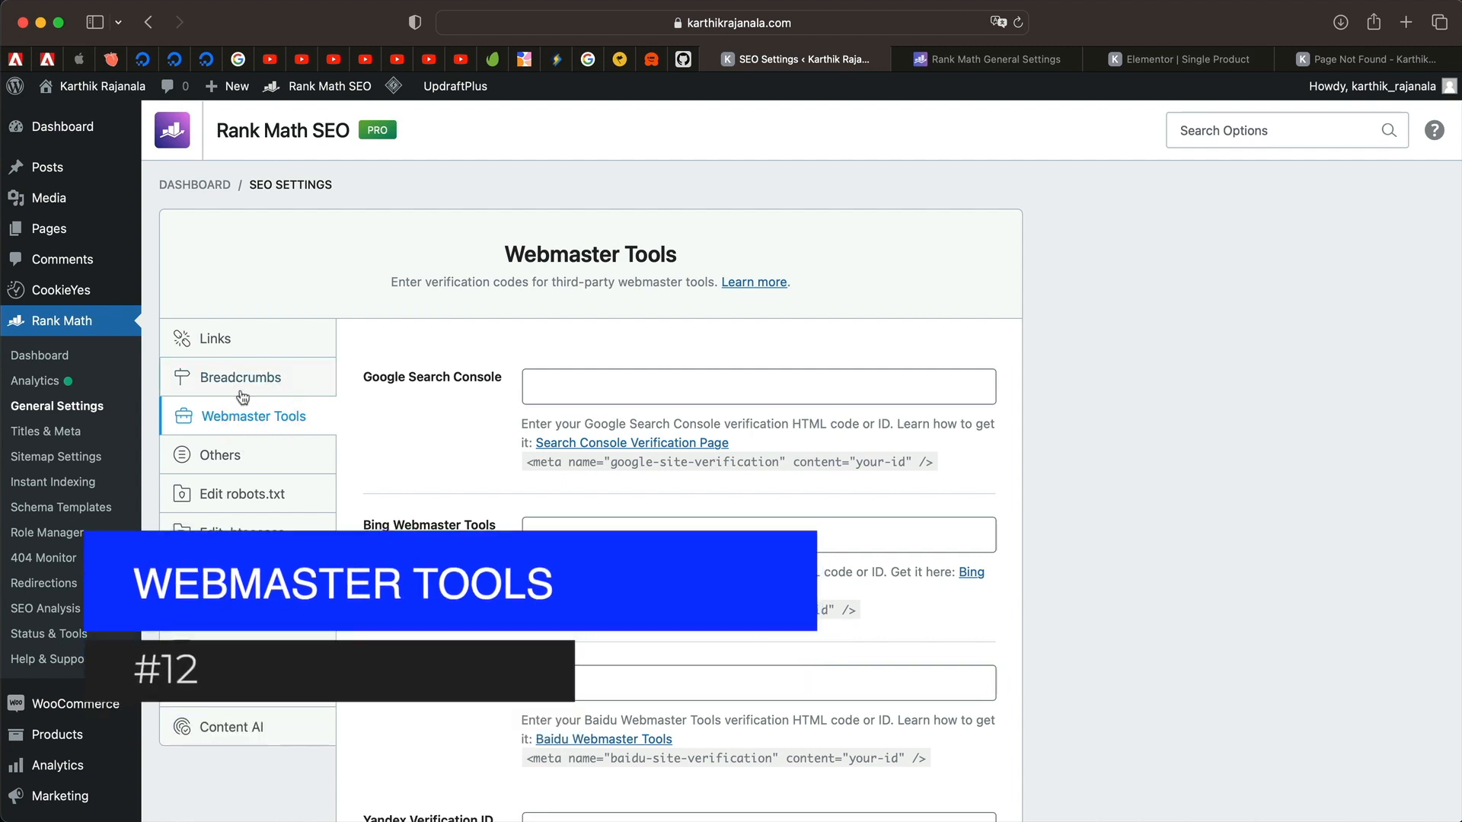
scroll(423, 445, down, 3)
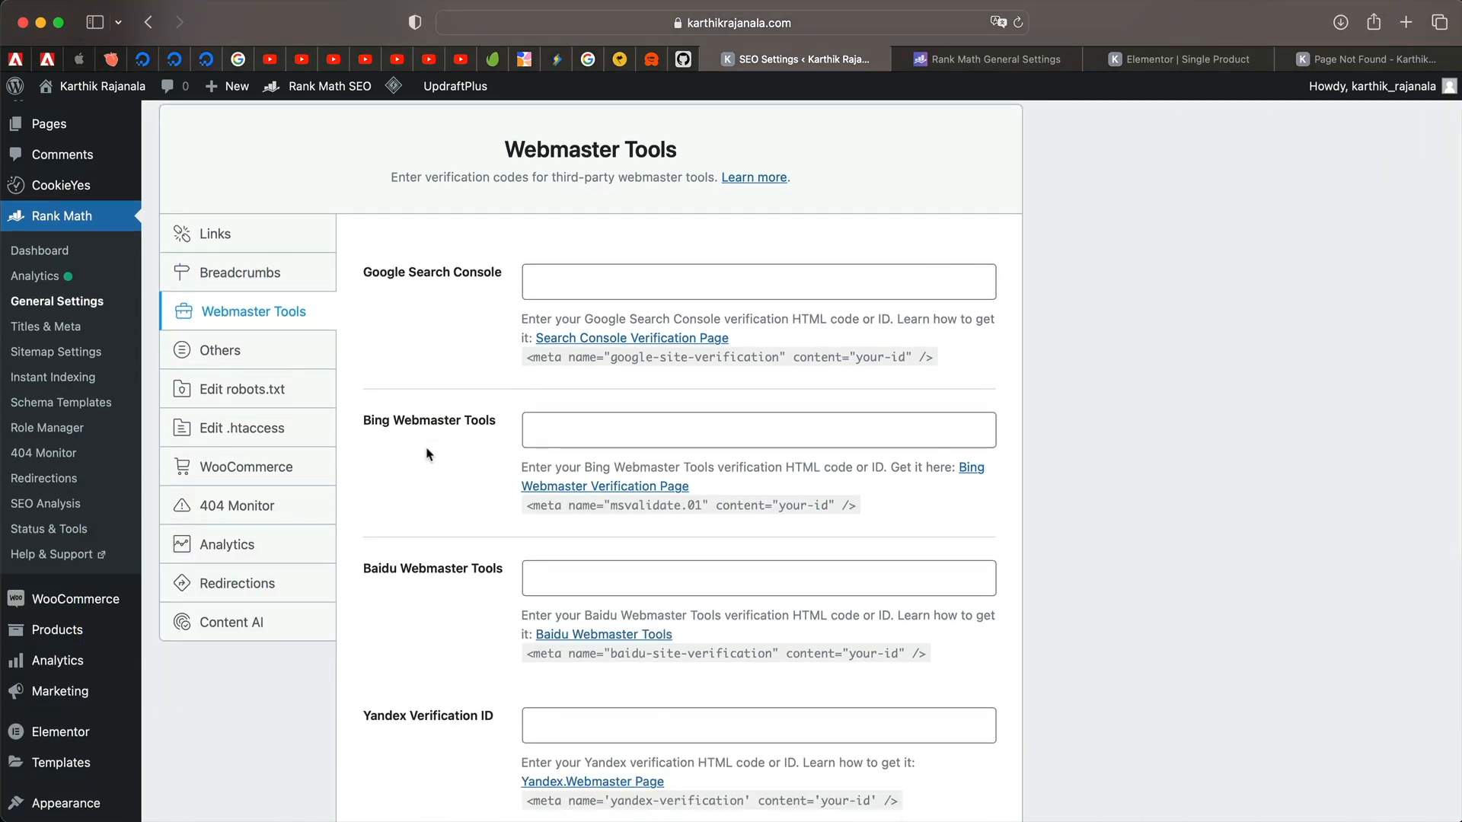
click(444, 274)
Compare the Bing Webmaster Tools welcome page with Rank Math's Bing verification field.
click(424, 425)
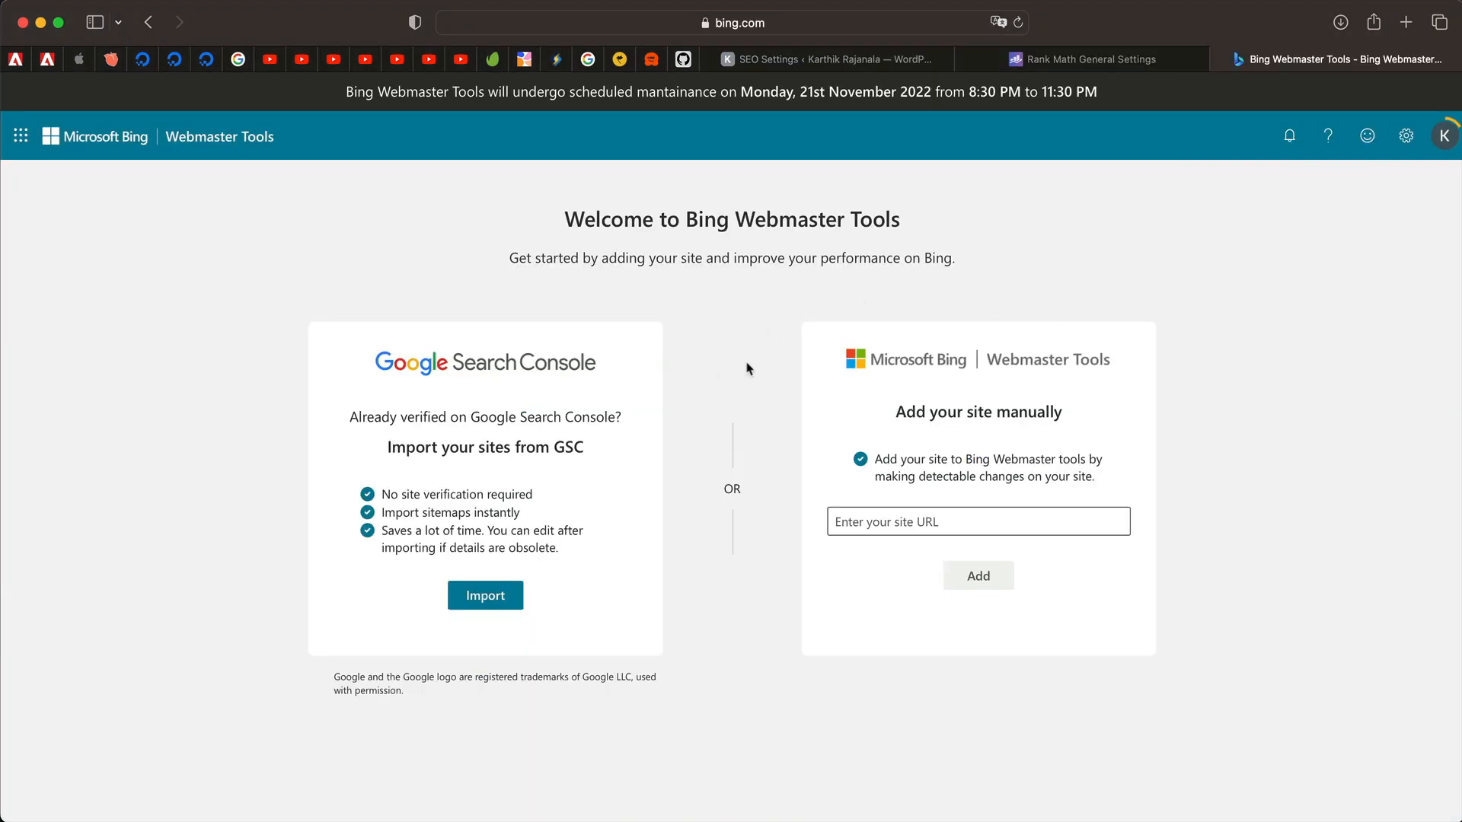
triple_click(733, 259)
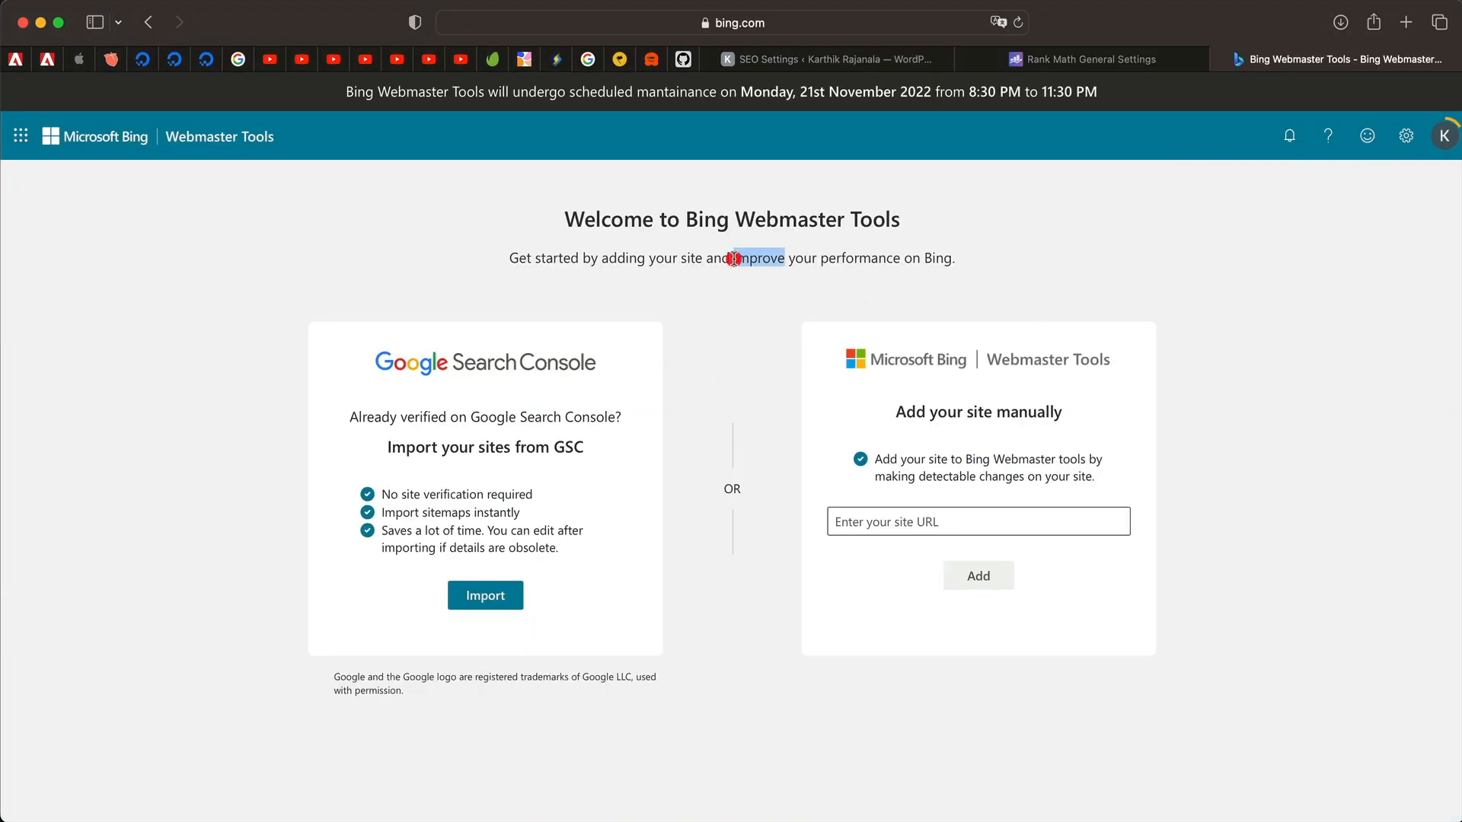
triple_click(757, 220)
click(830, 58)
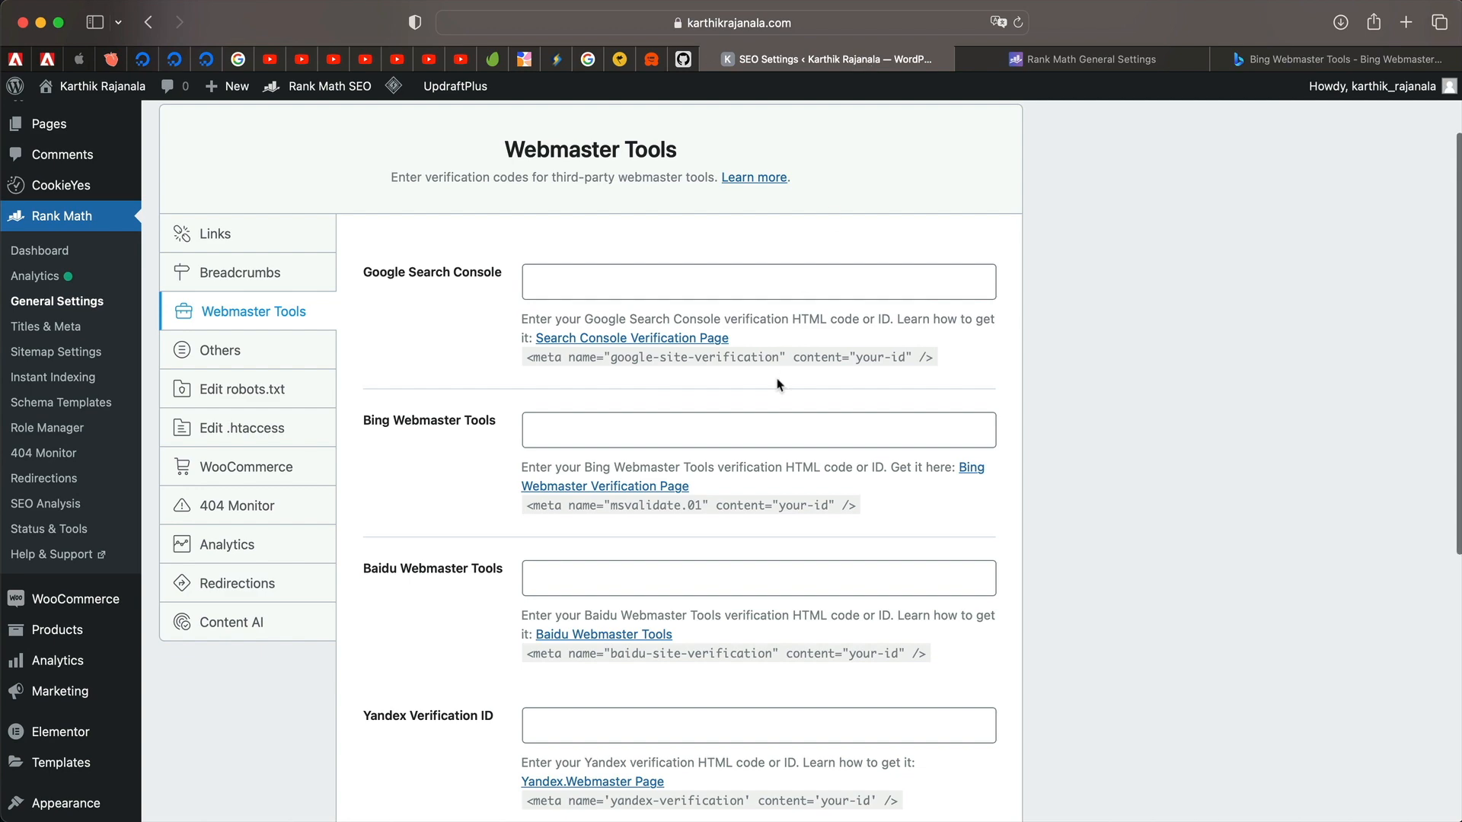
scroll(674, 541, down, 3)
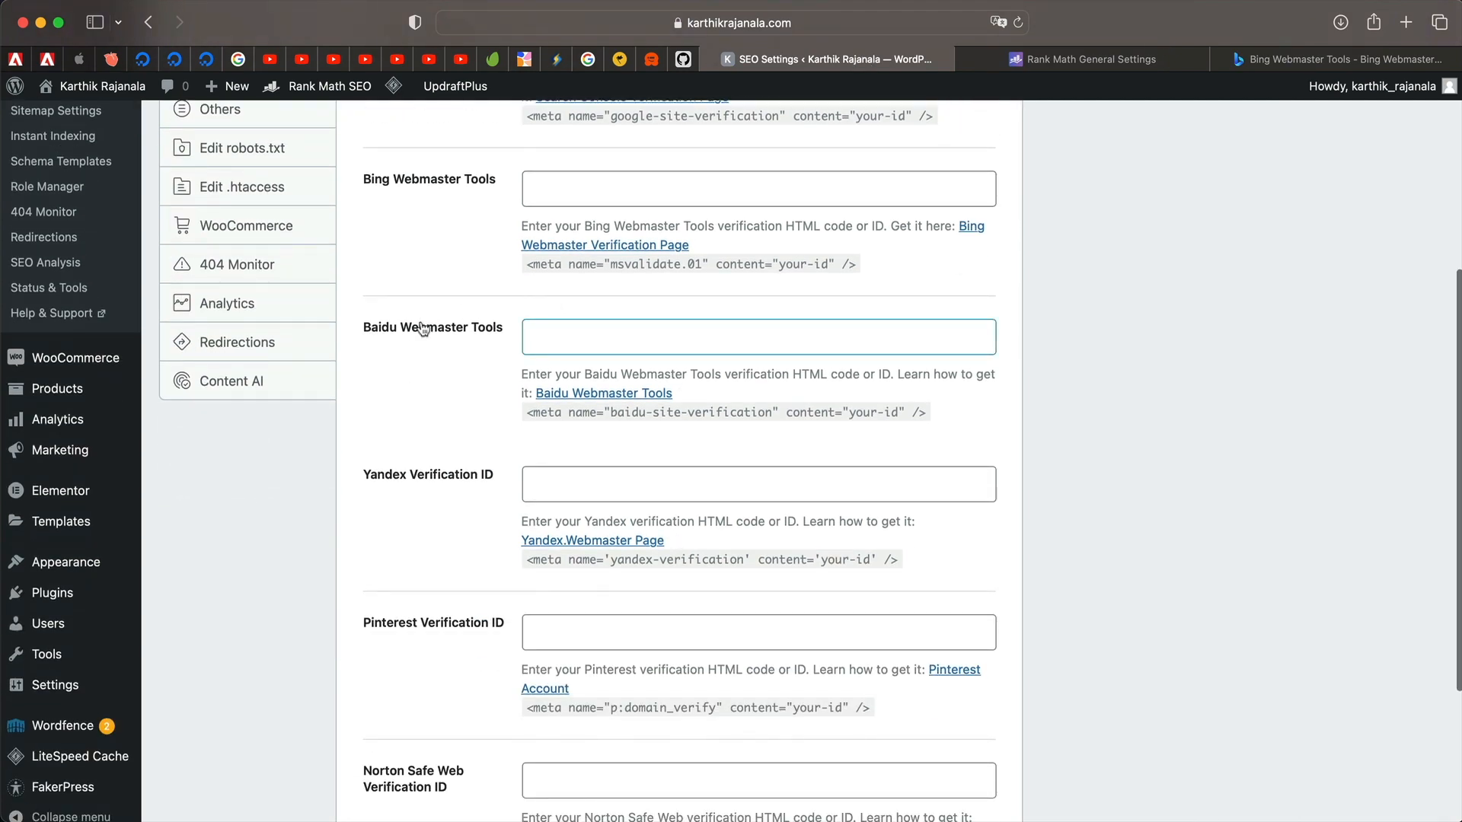
scroll(438, 358, down, 3)
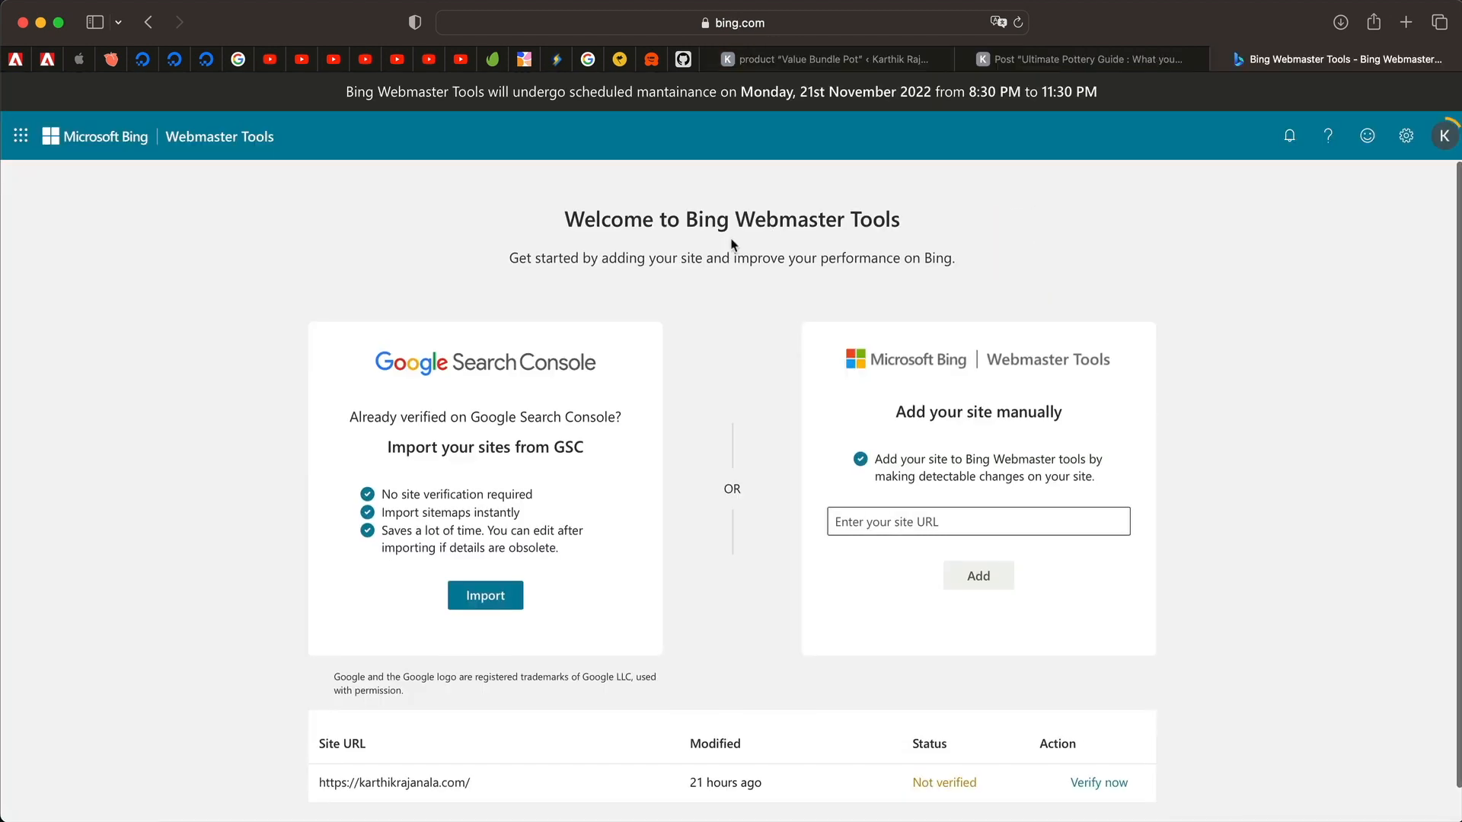
Read through the Bing welcome page's benefits and manual site addition description.
triple_click(731, 240)
triple_click(651, 257)
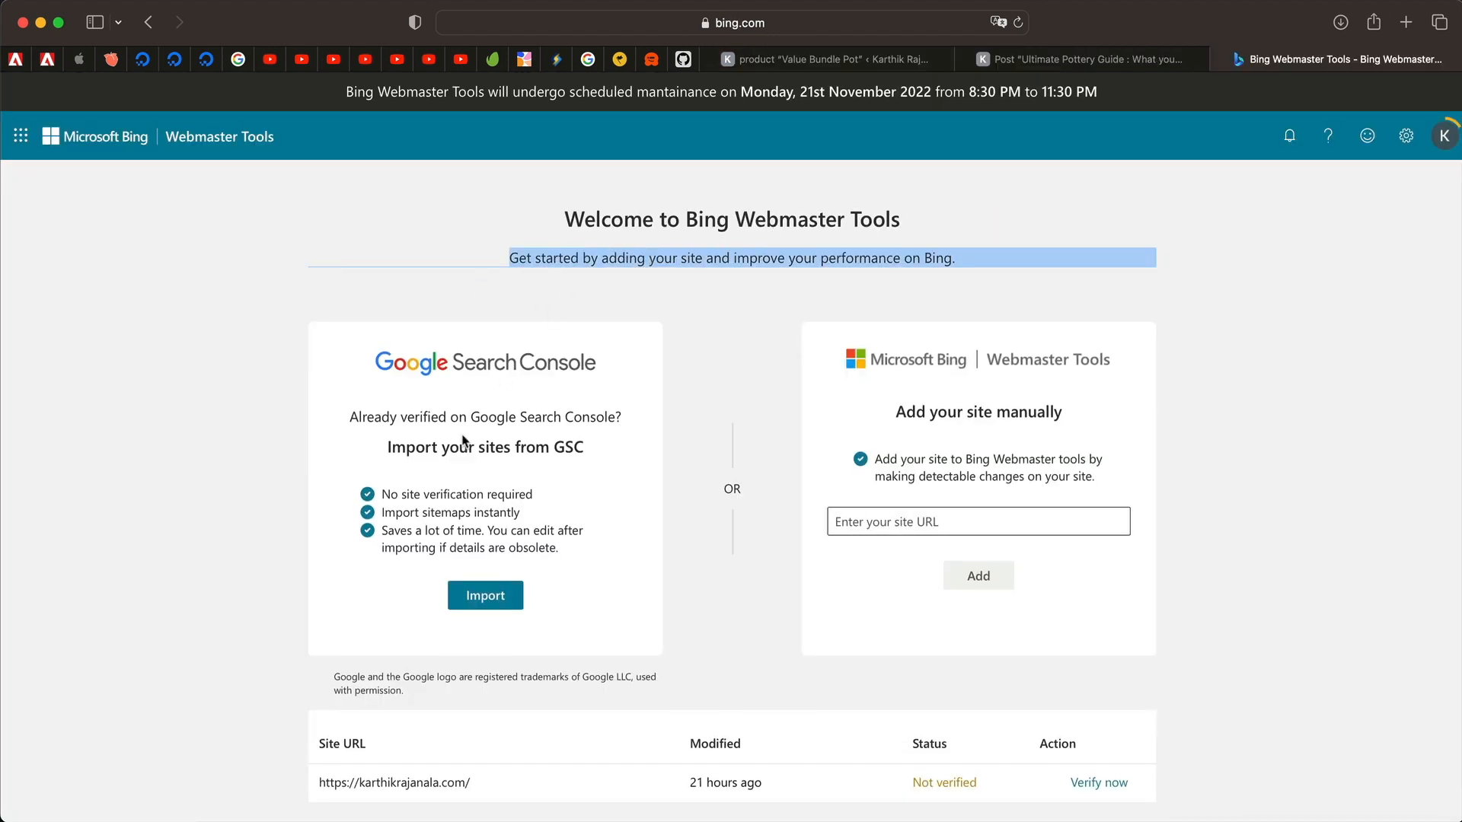
click(446, 506)
triple_click(480, 495)
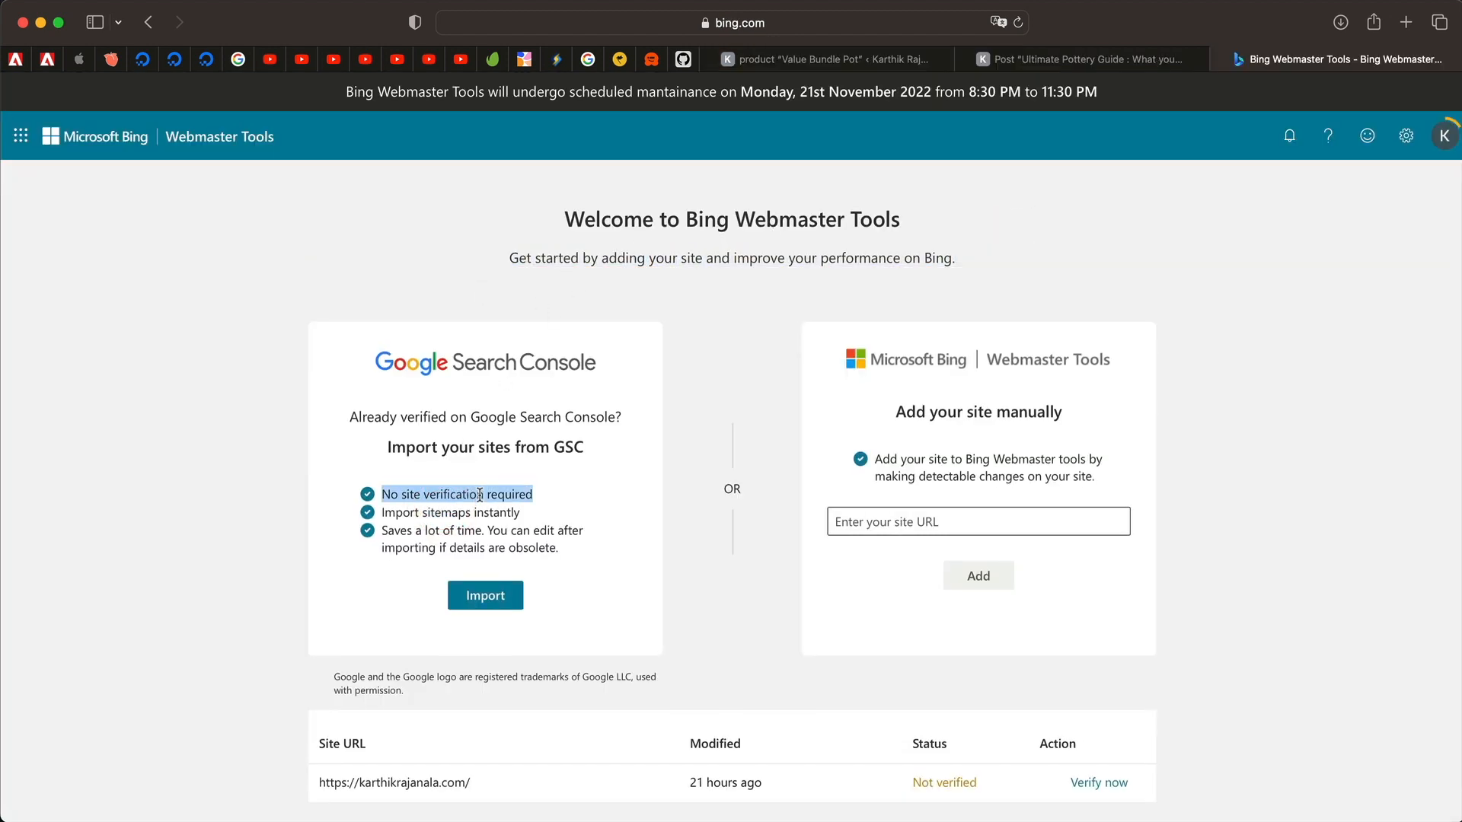
click(498, 509)
triple_click(498, 510)
scroll(617, 548, down, 1)
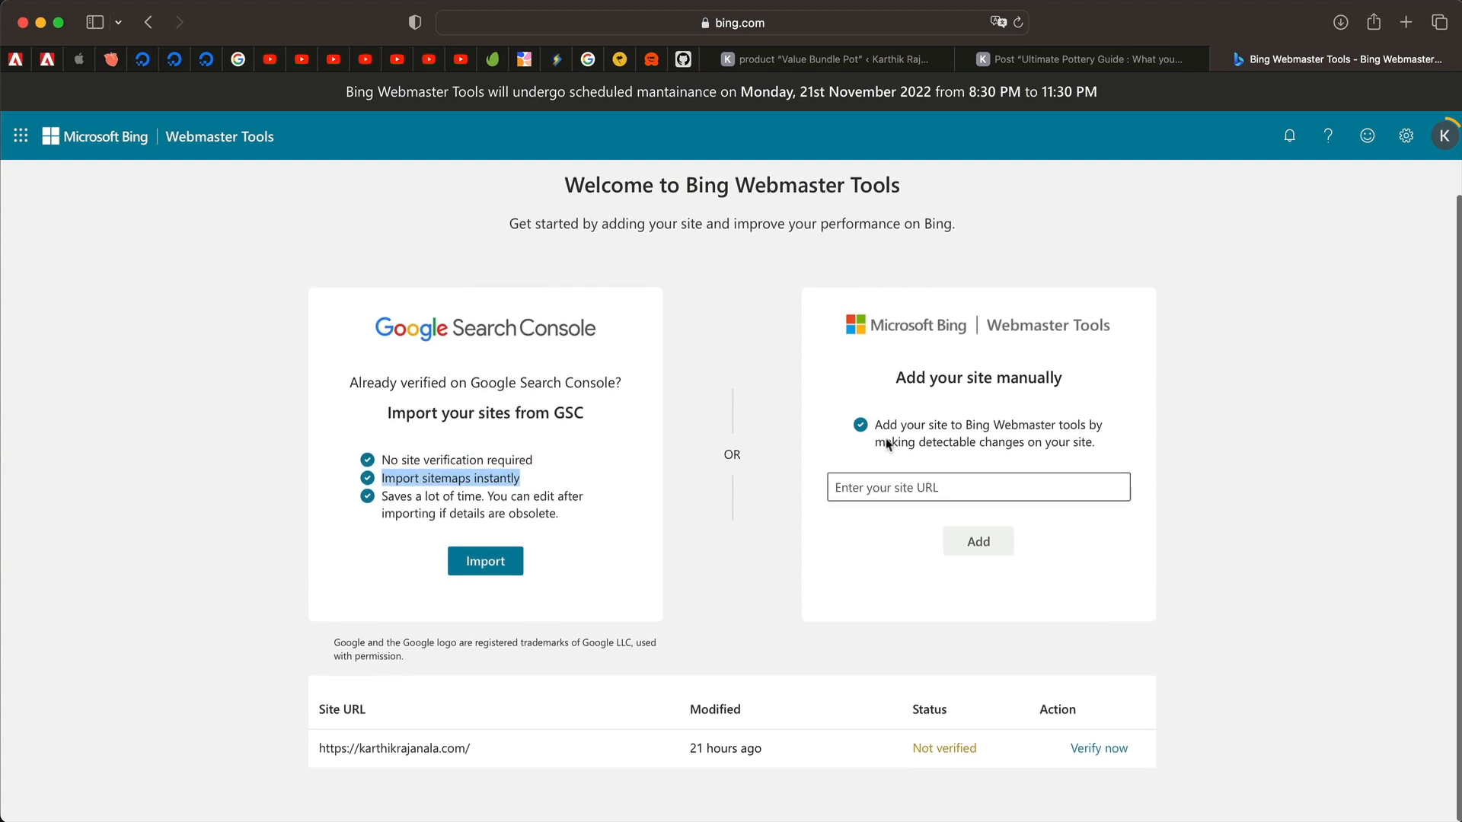
triple_click(983, 439)
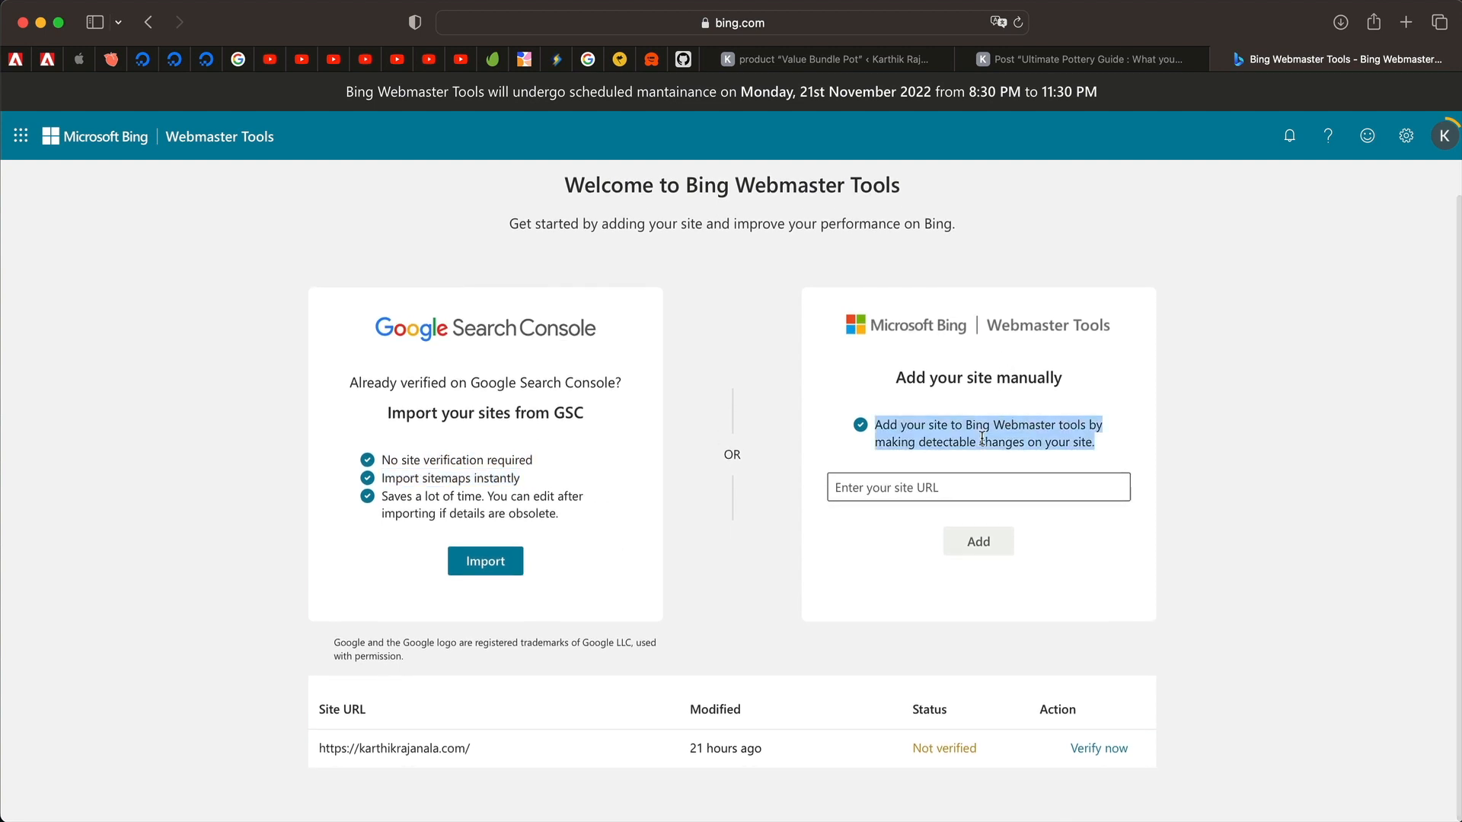
Choose Verify now for the unverified site listed in the Site URL table.
click(888, 484)
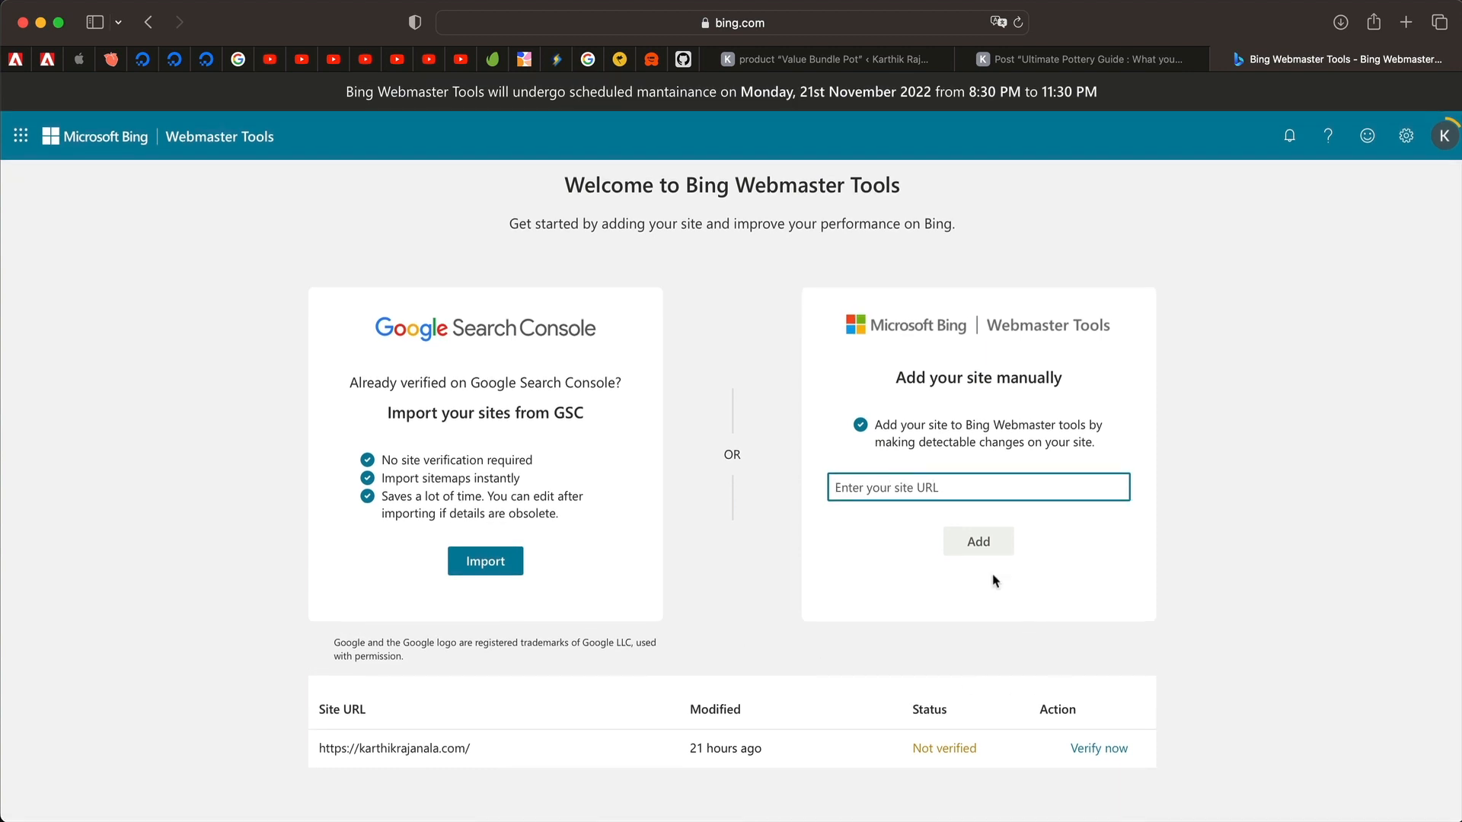
mouse_move(390, 750)
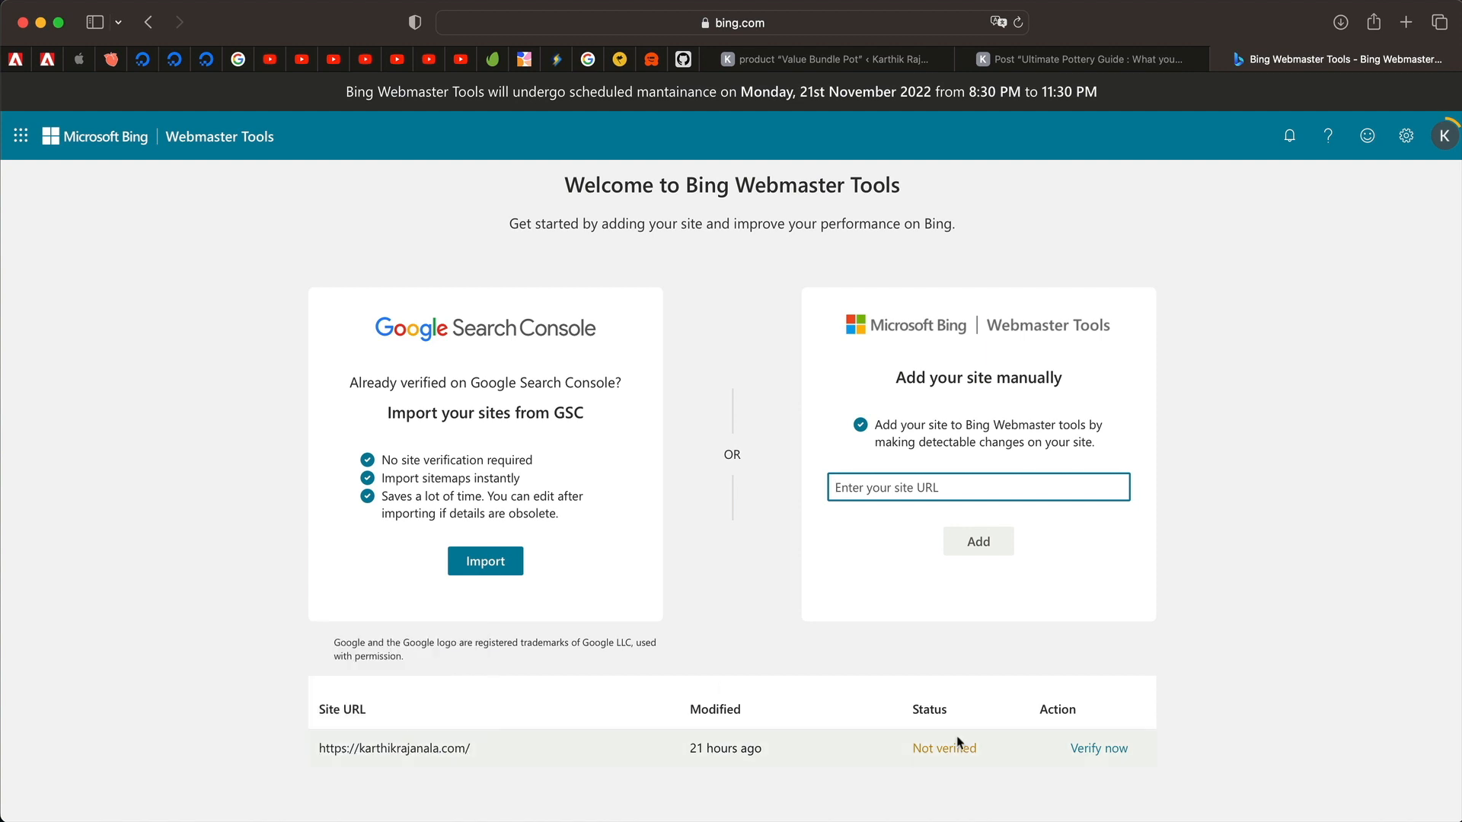
click(1108, 750)
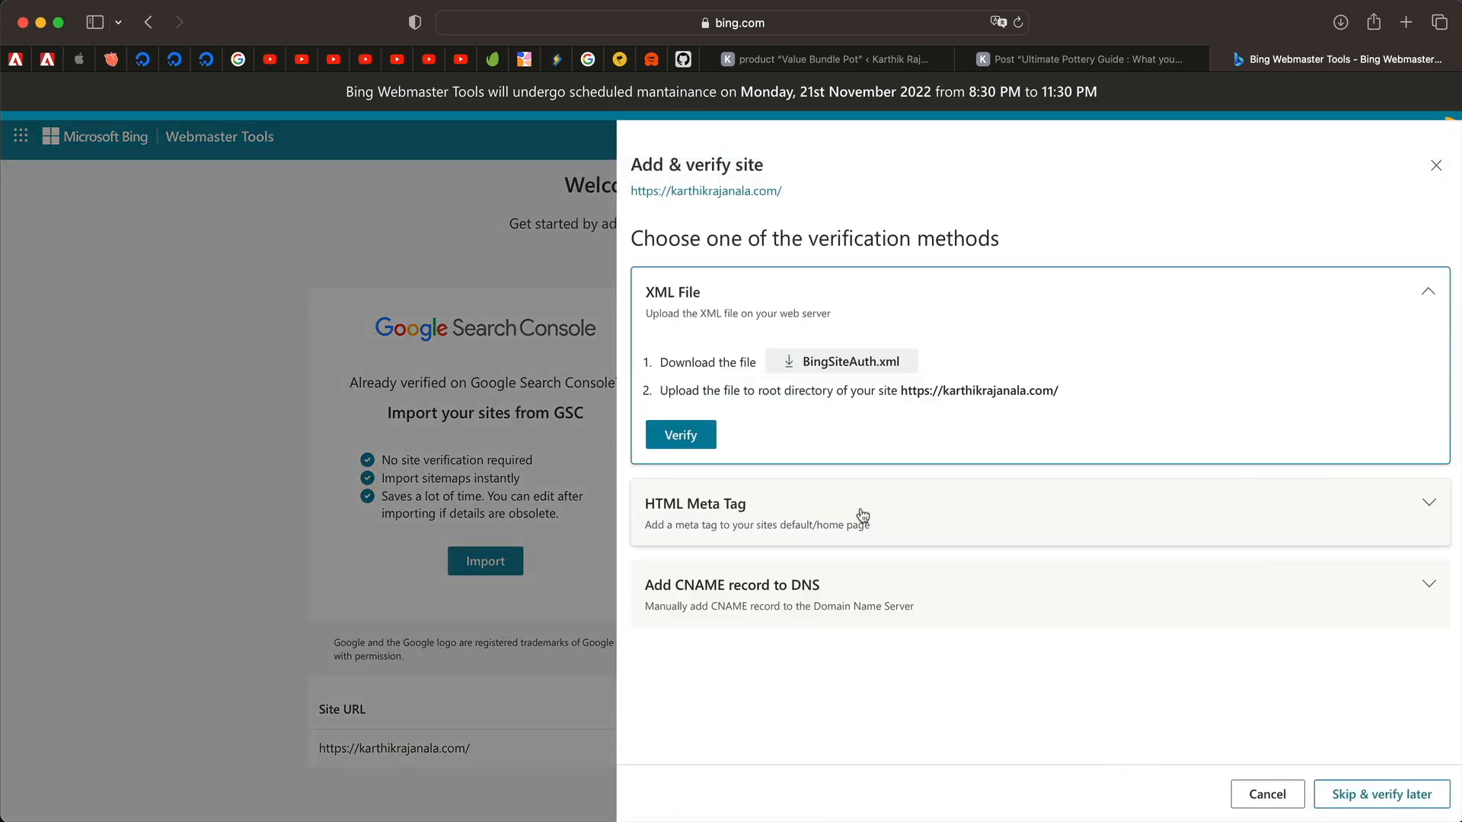
Copy Bing's HTML Meta Tag verification code and return to the Value Bundle Pot editor.
click(862, 516)
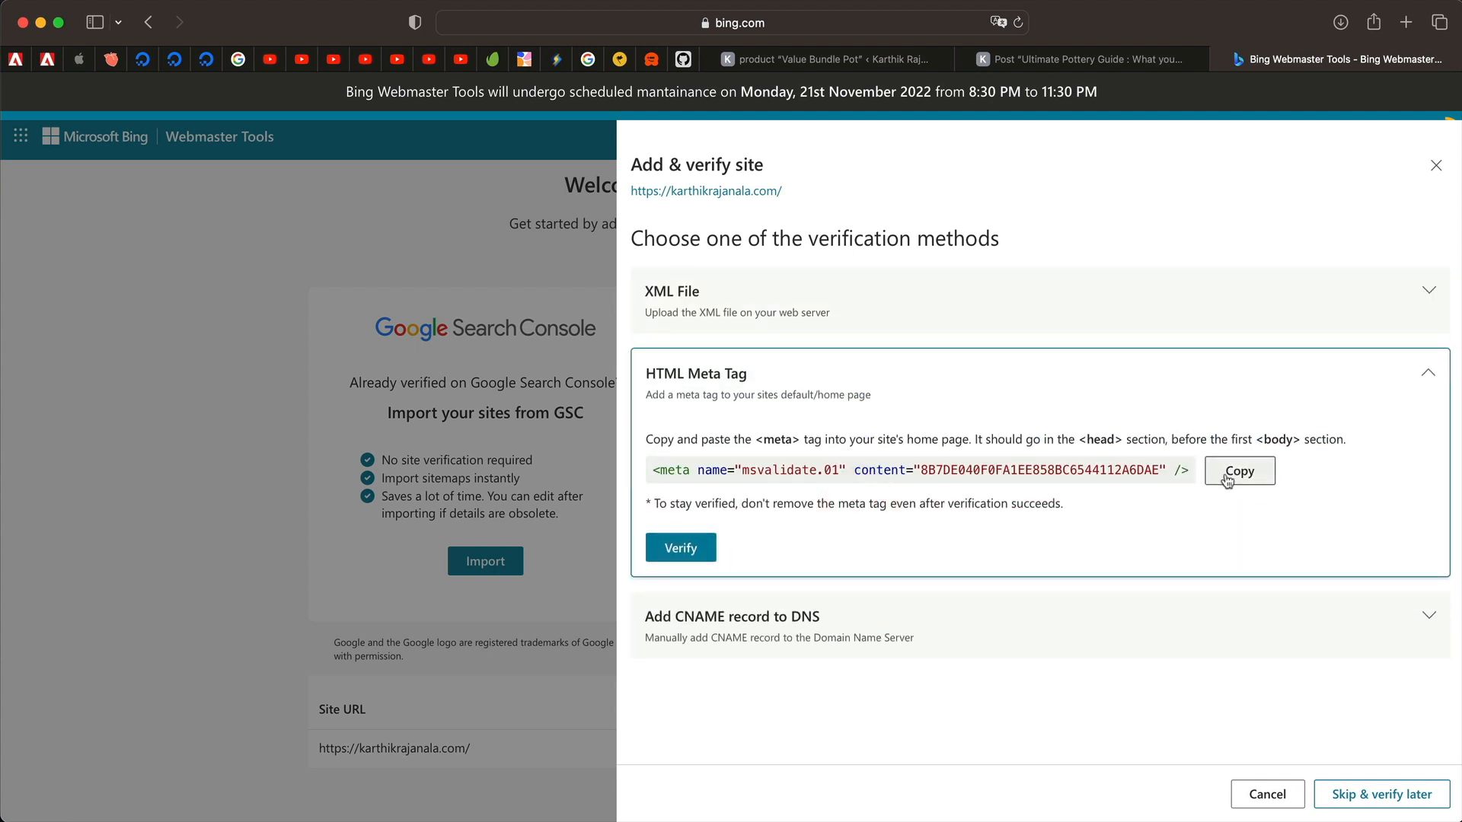
click(1227, 476)
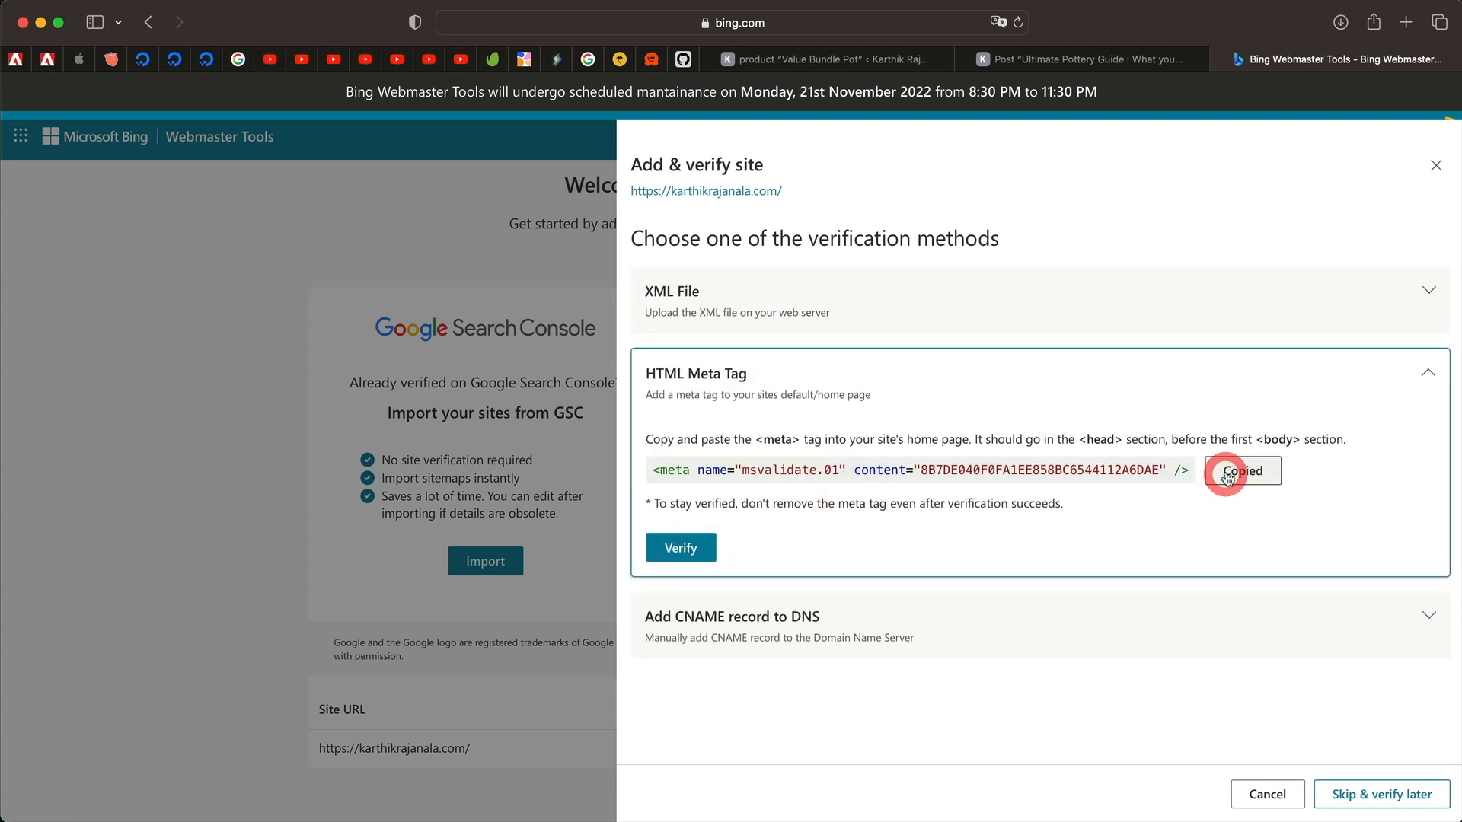
click(876, 60)
scroll(81, 605, down, 3)
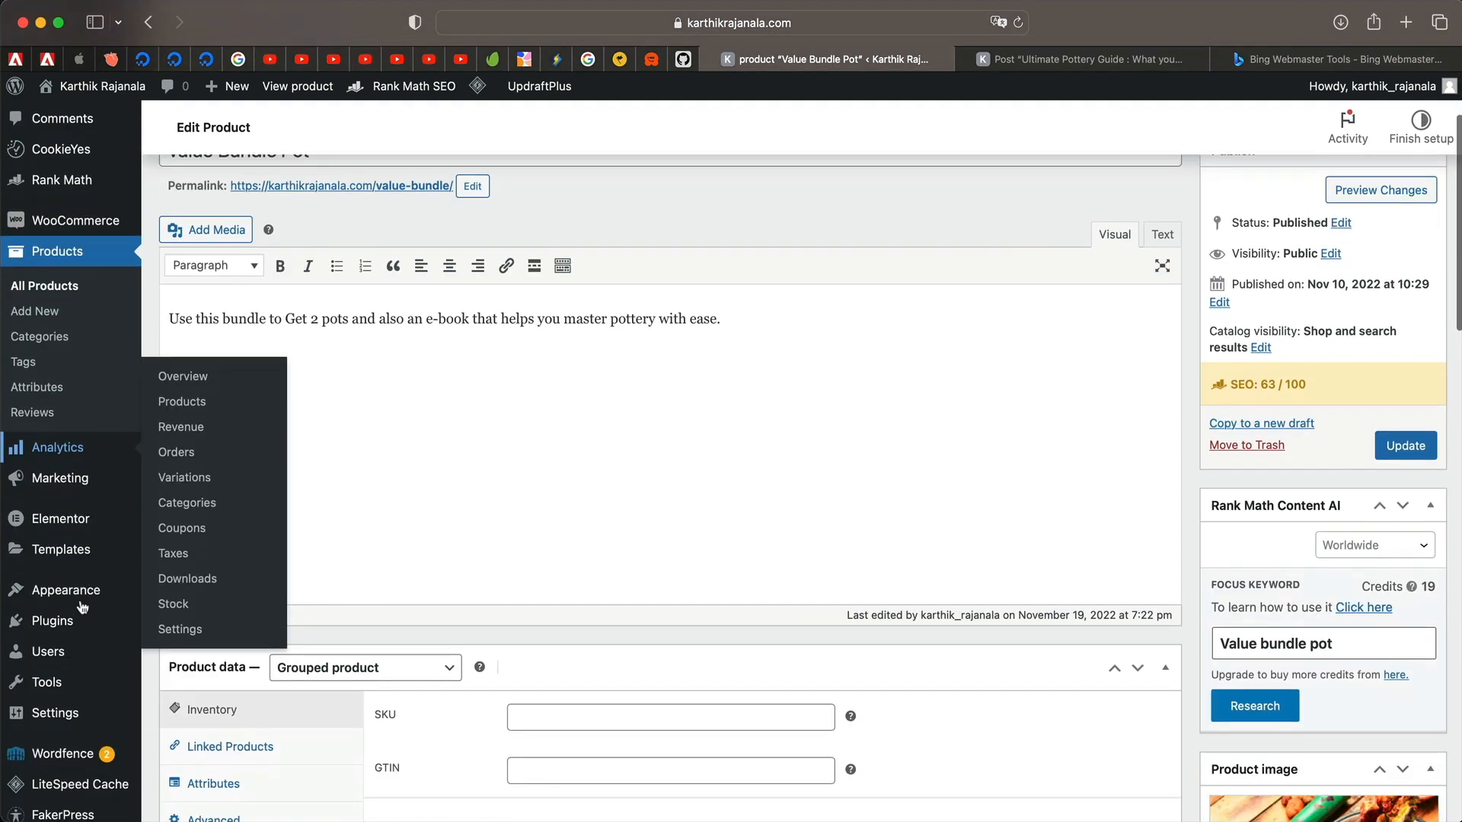
Paste the Bing code into Rank Math's Webmaster Tools Bing field and save.
mouse_move(61, 180)
click(190, 240)
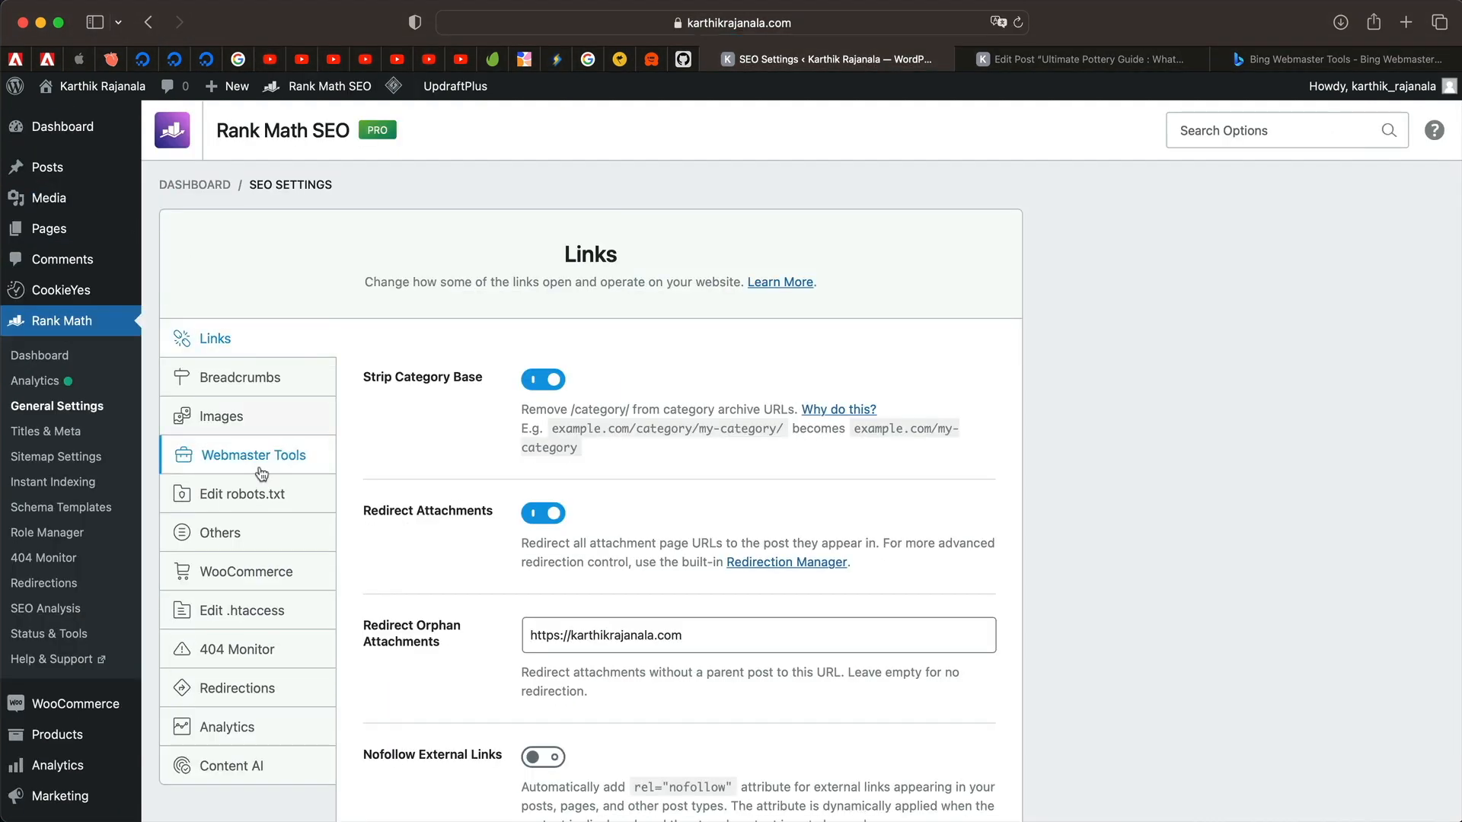
click(261, 471)
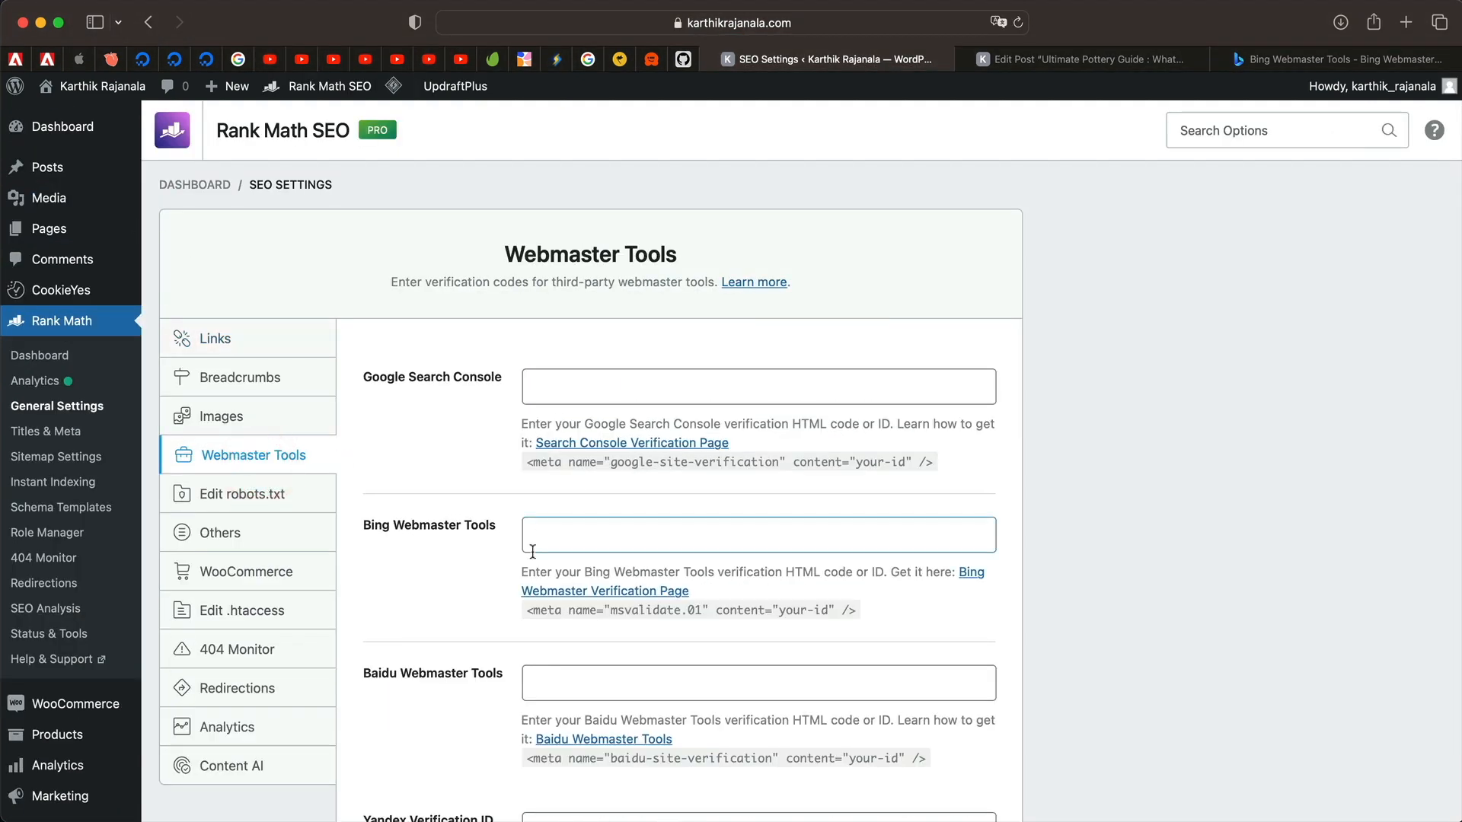
click(588, 528)
key(super+v)
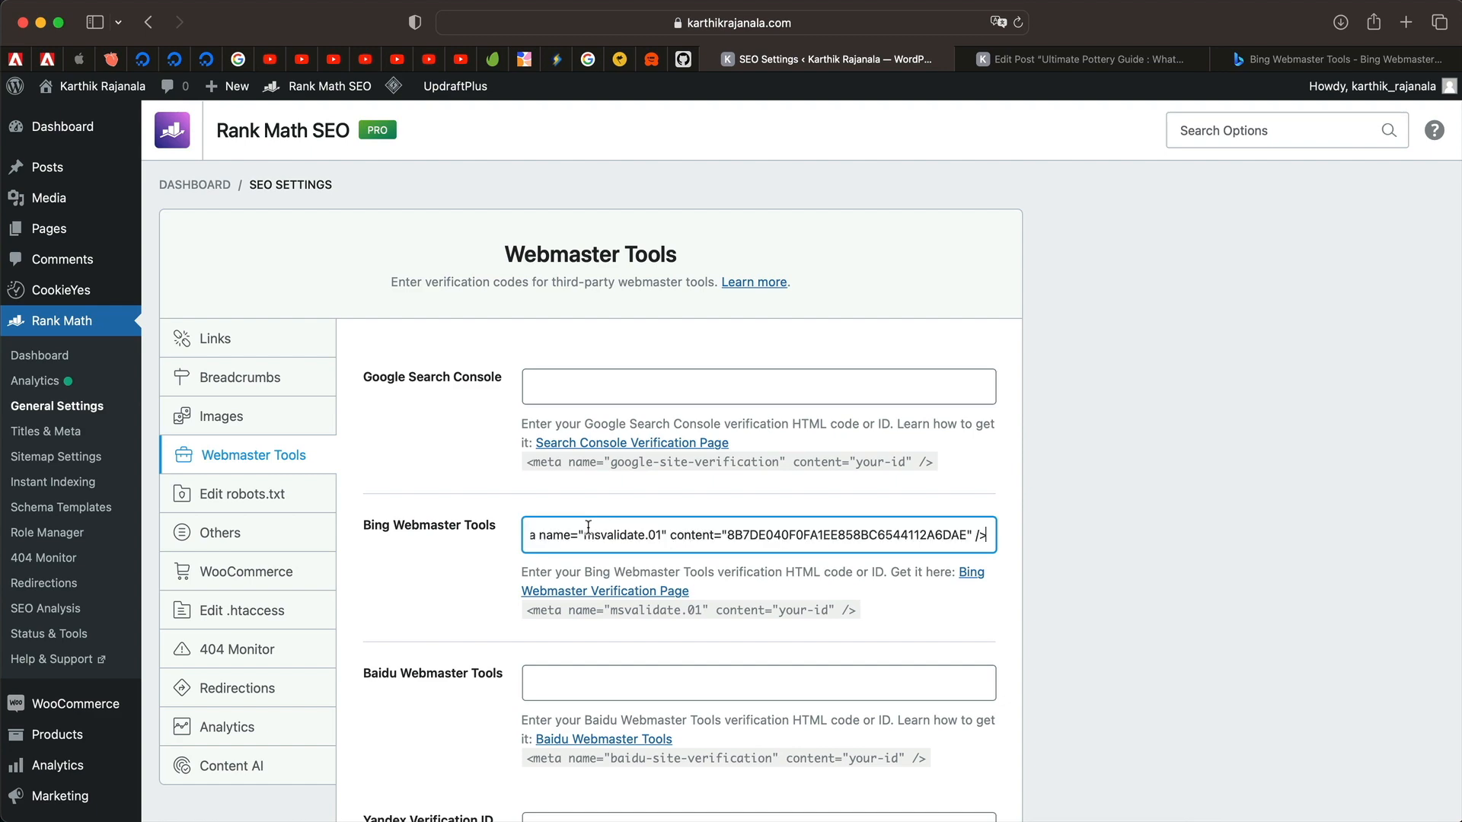
scroll(588, 545, down, 10)
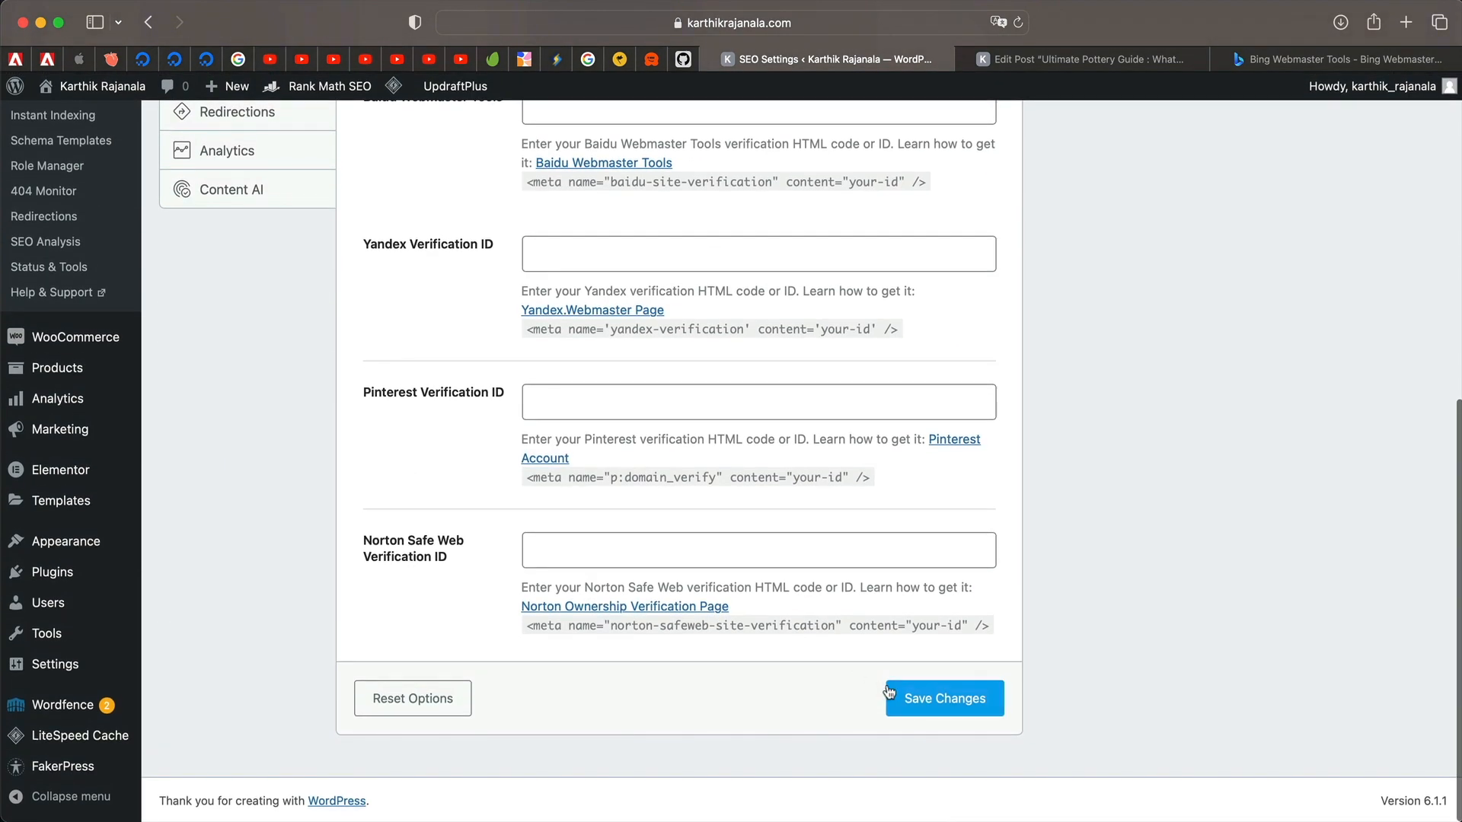
click(887, 685)
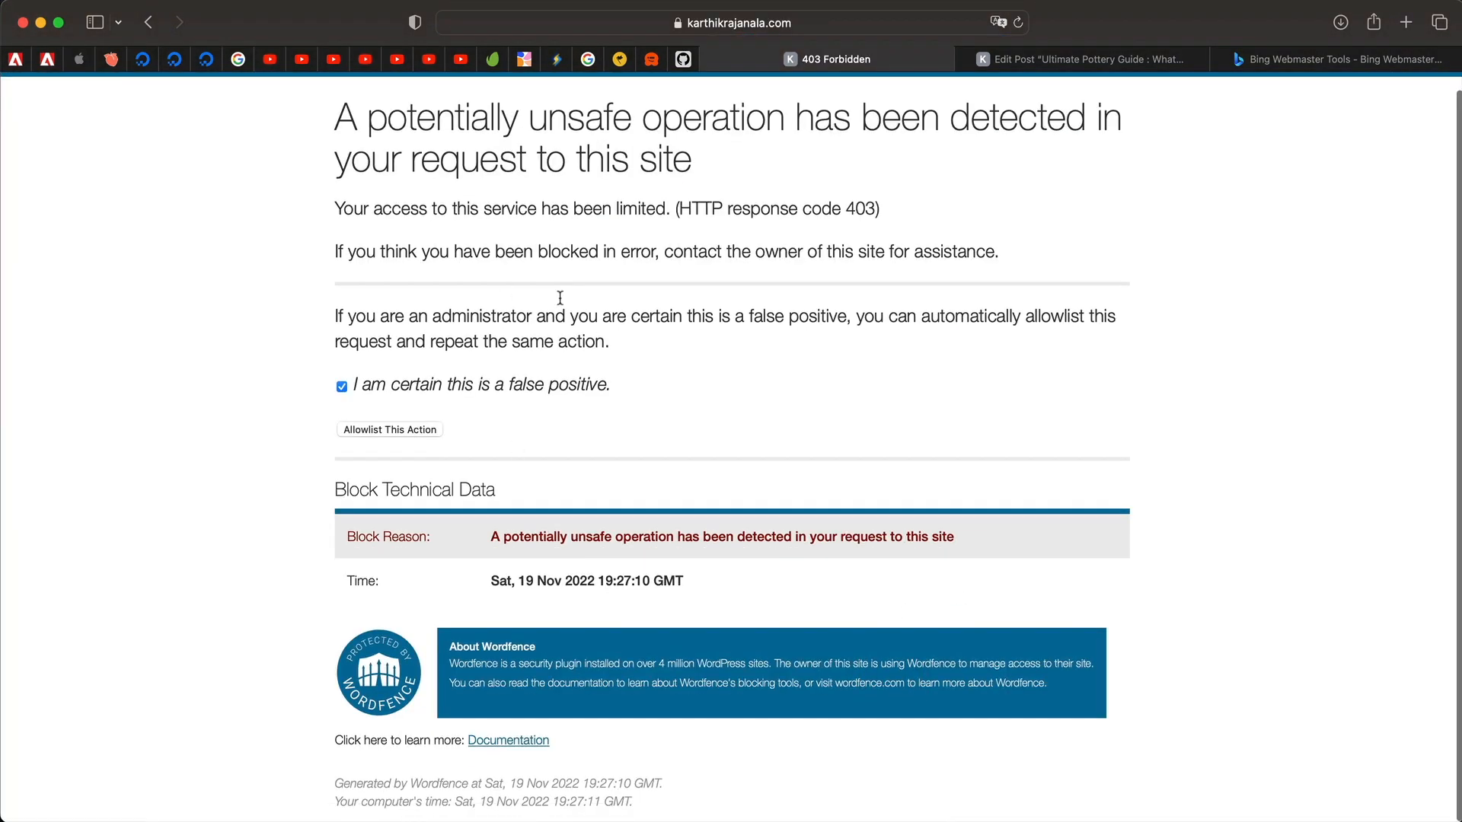
Allowlist the Wordfence-blocked save, resend the form, and go back to Bing.
click(387, 430)
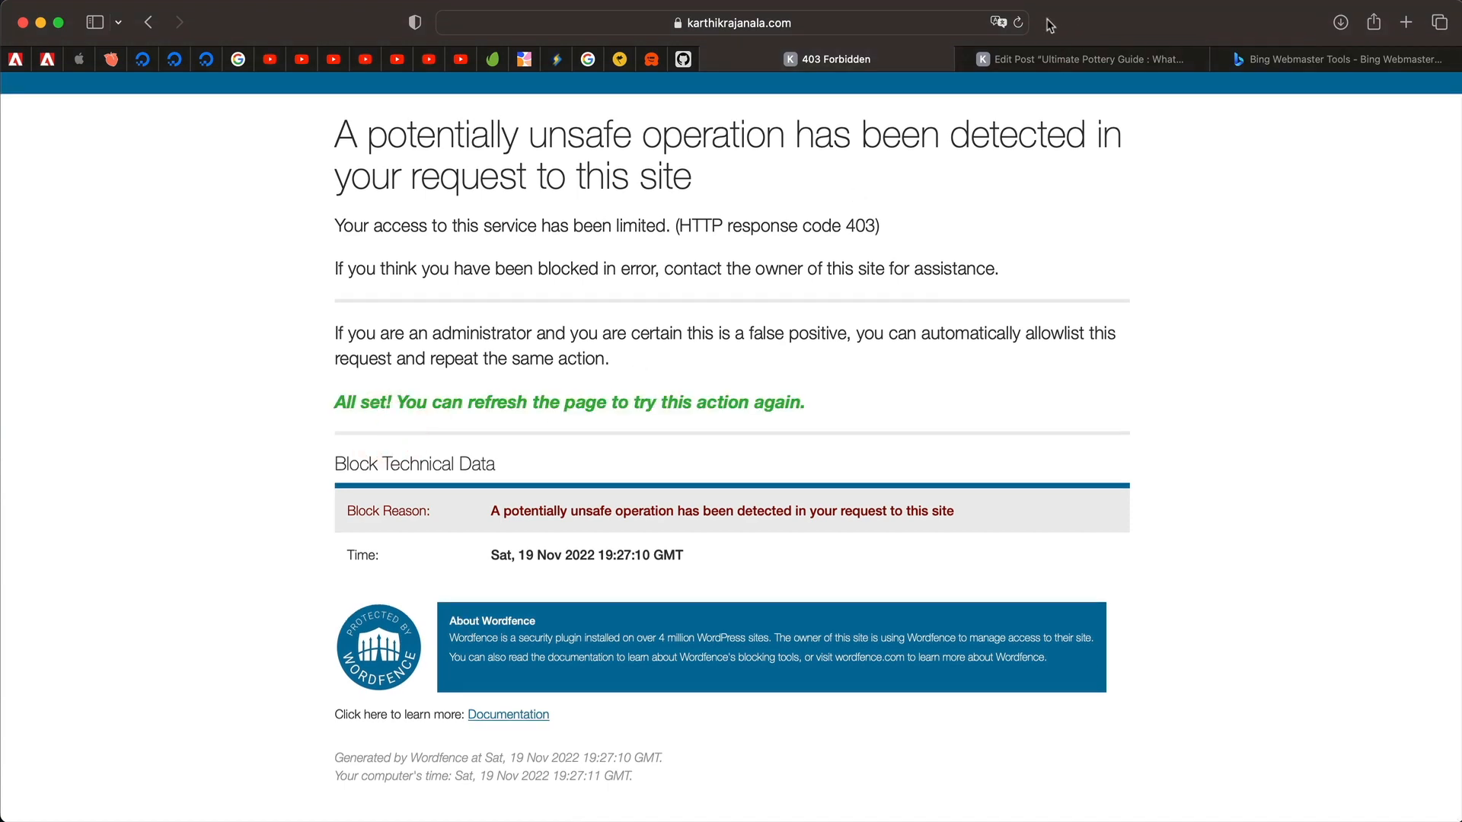
click(1018, 22)
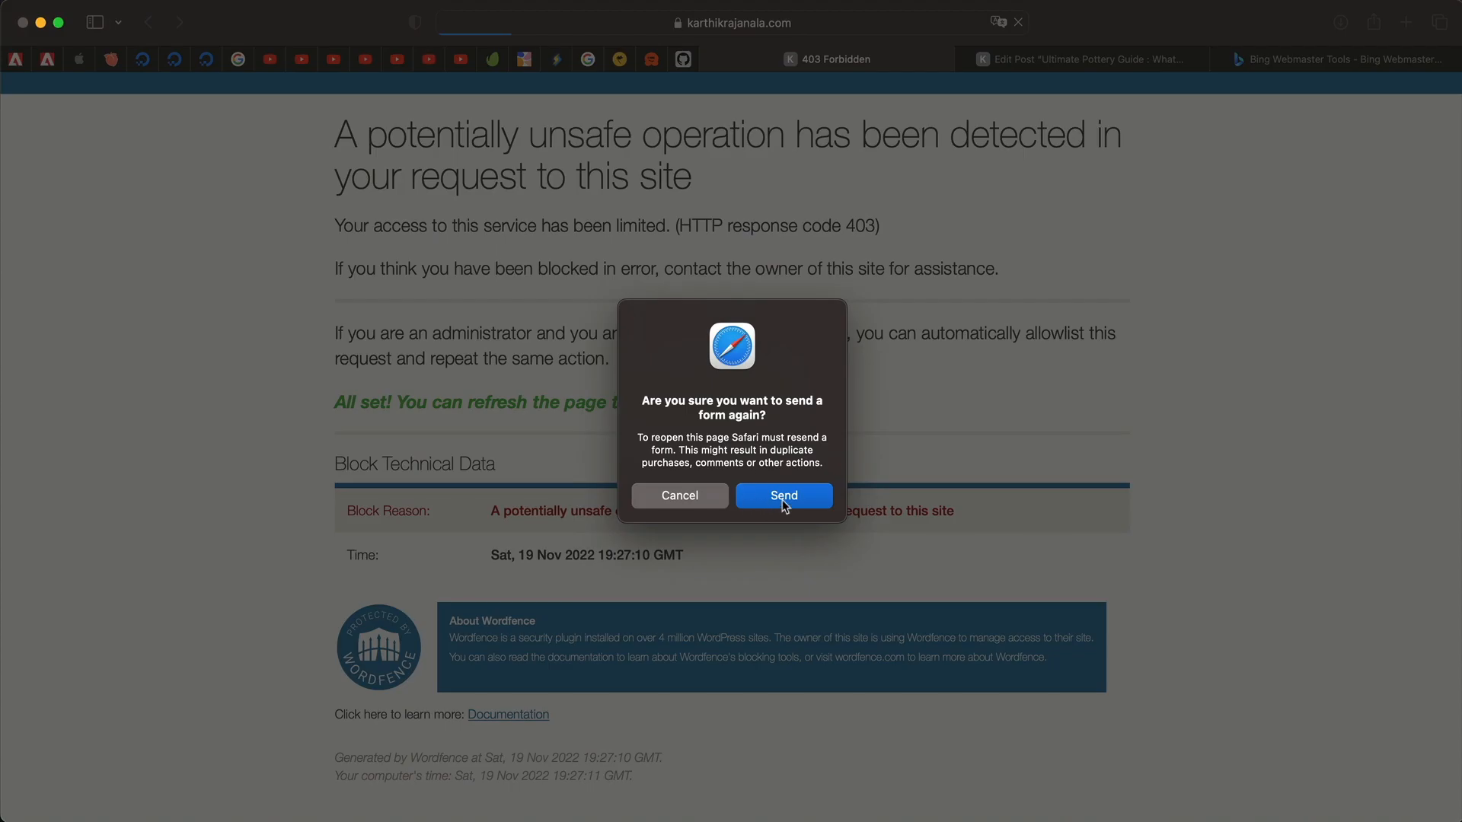
click(783, 496)
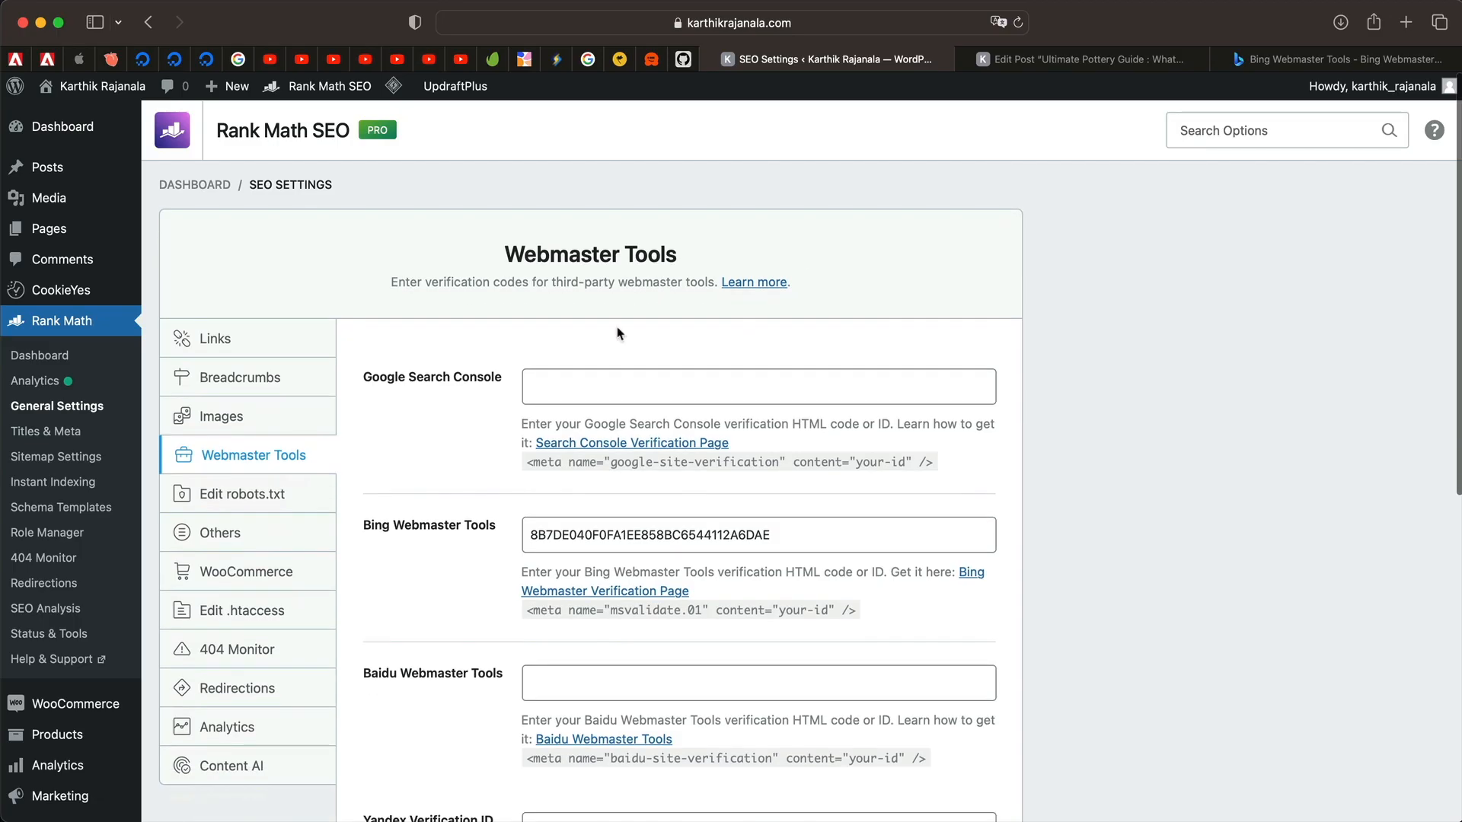
scroll(618, 333, down, 5)
scroll(618, 334, up, 5)
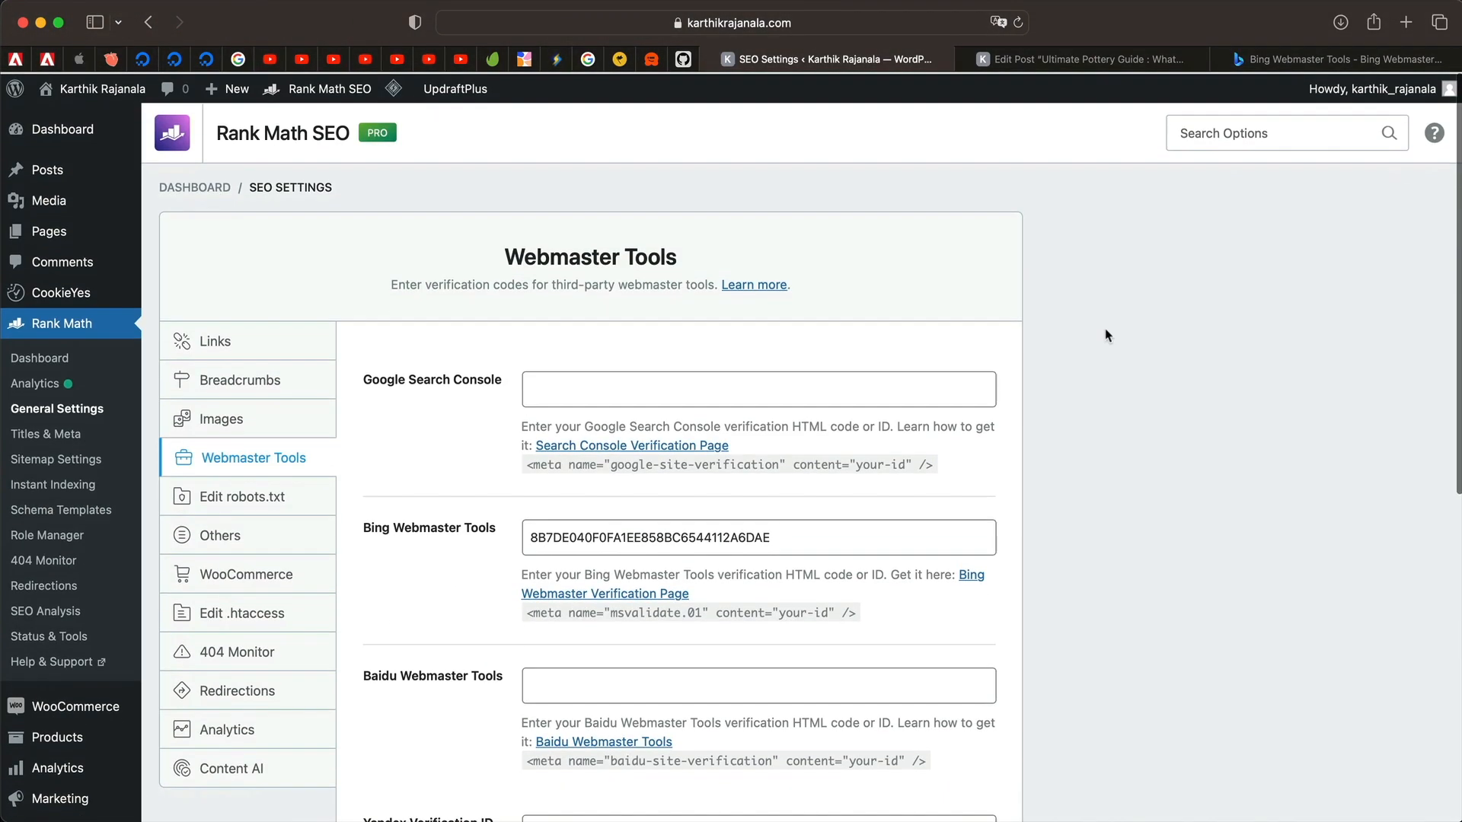
click(1317, 55)
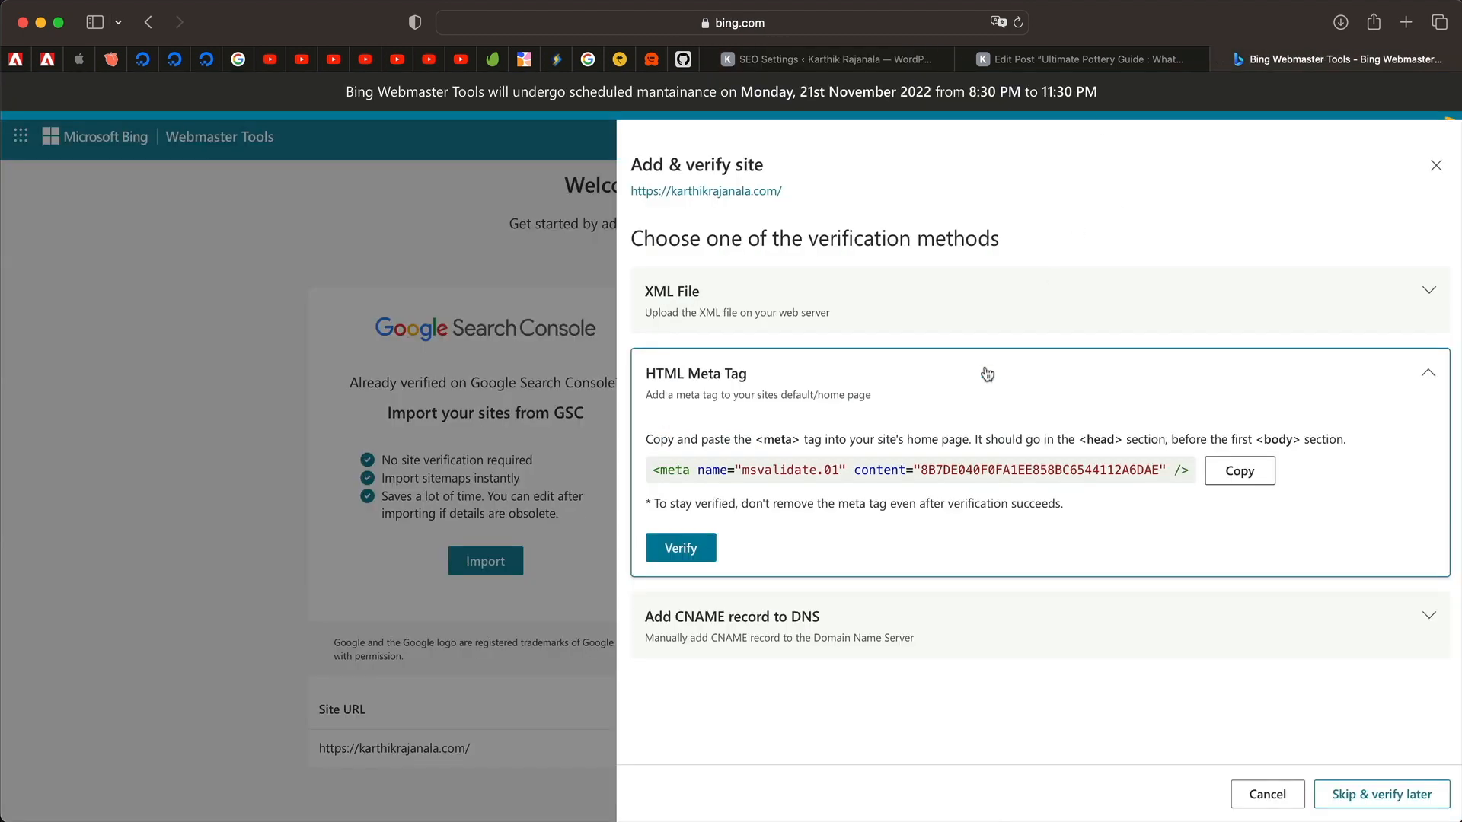
Close the add-site panel, reload Bing Webmaster Tools, and proceed to verify the pending site.
click(1435, 165)
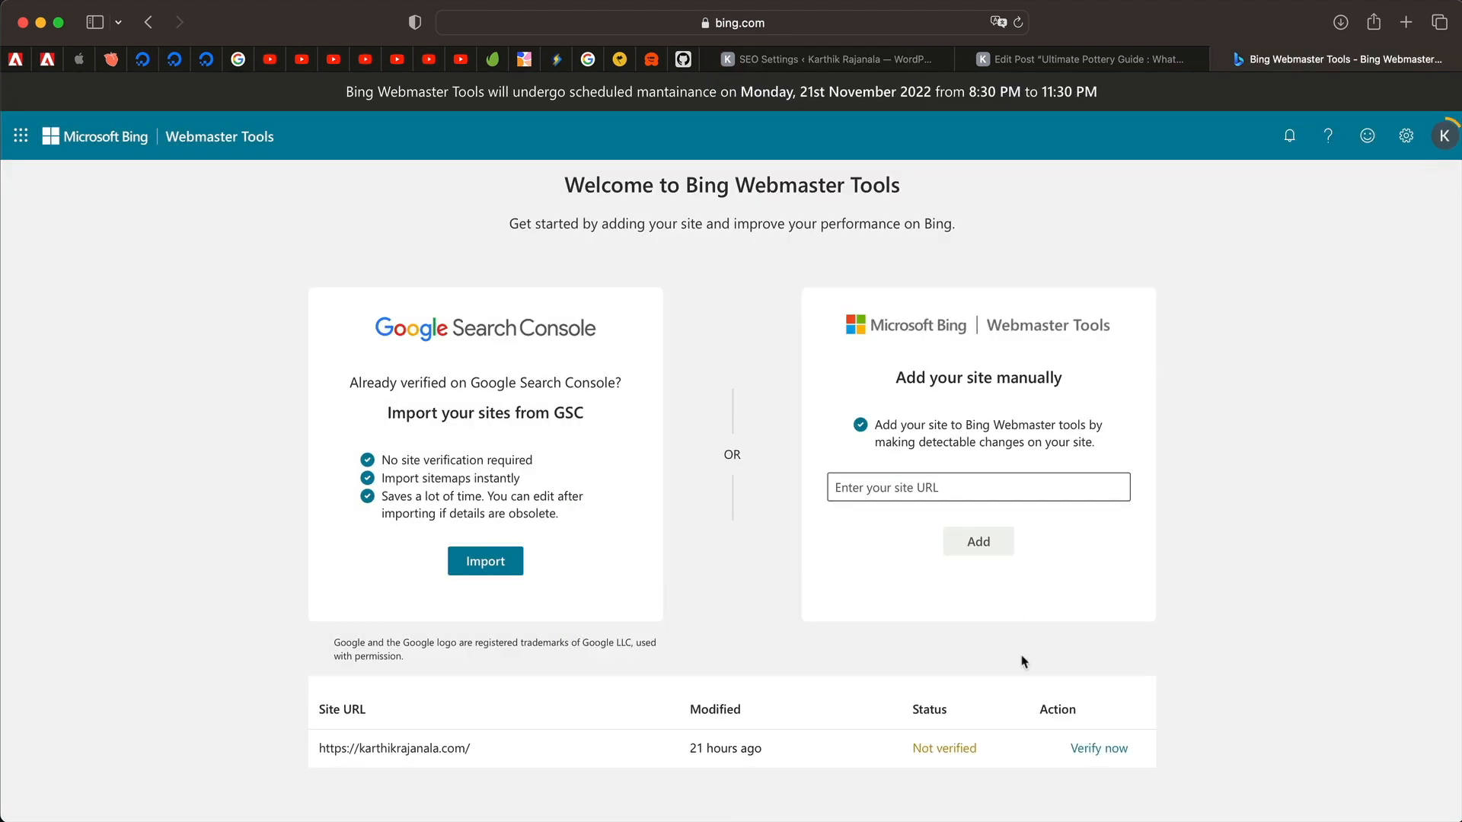
click(1019, 23)
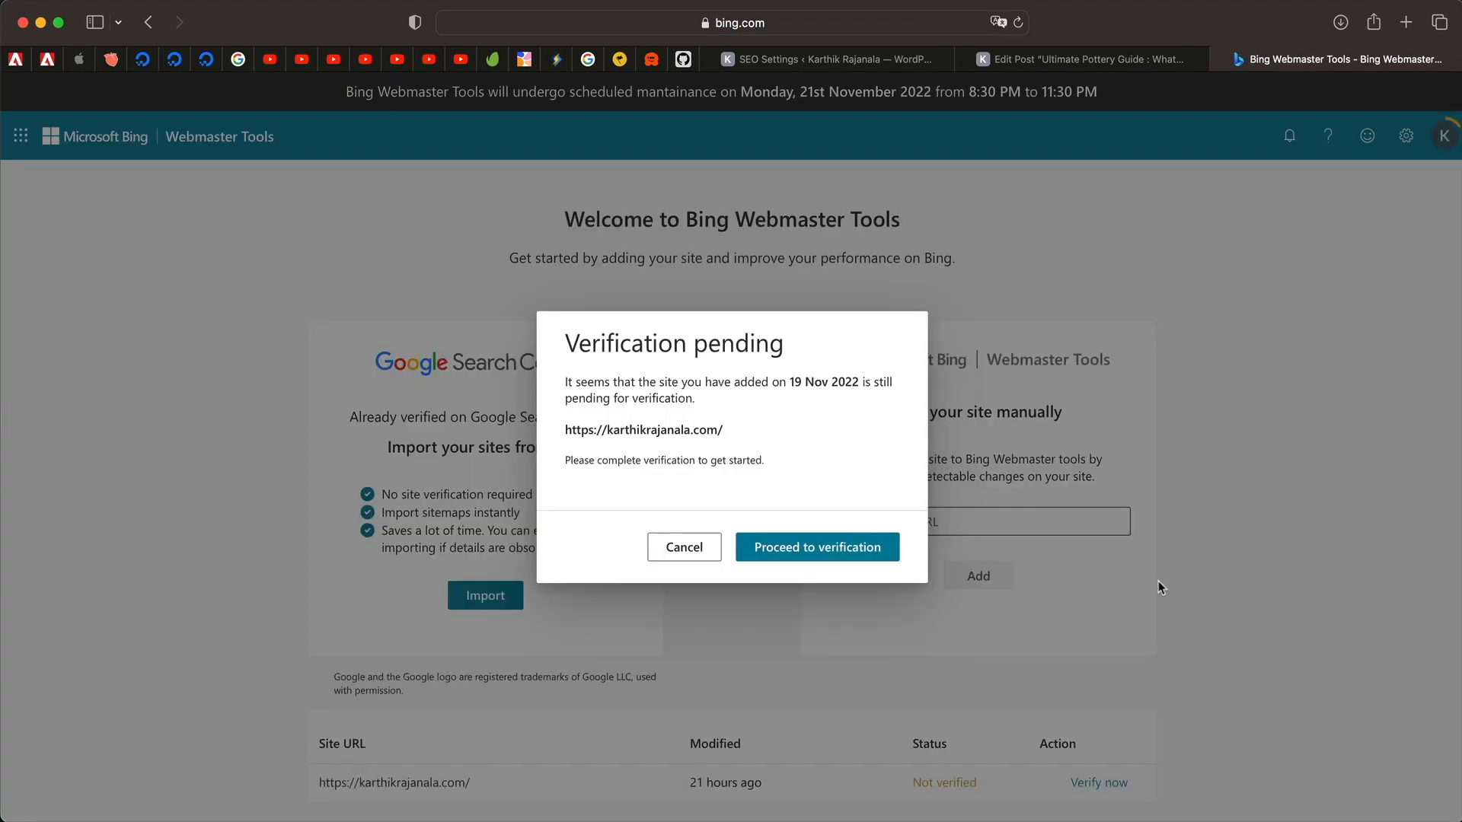
click(868, 552)
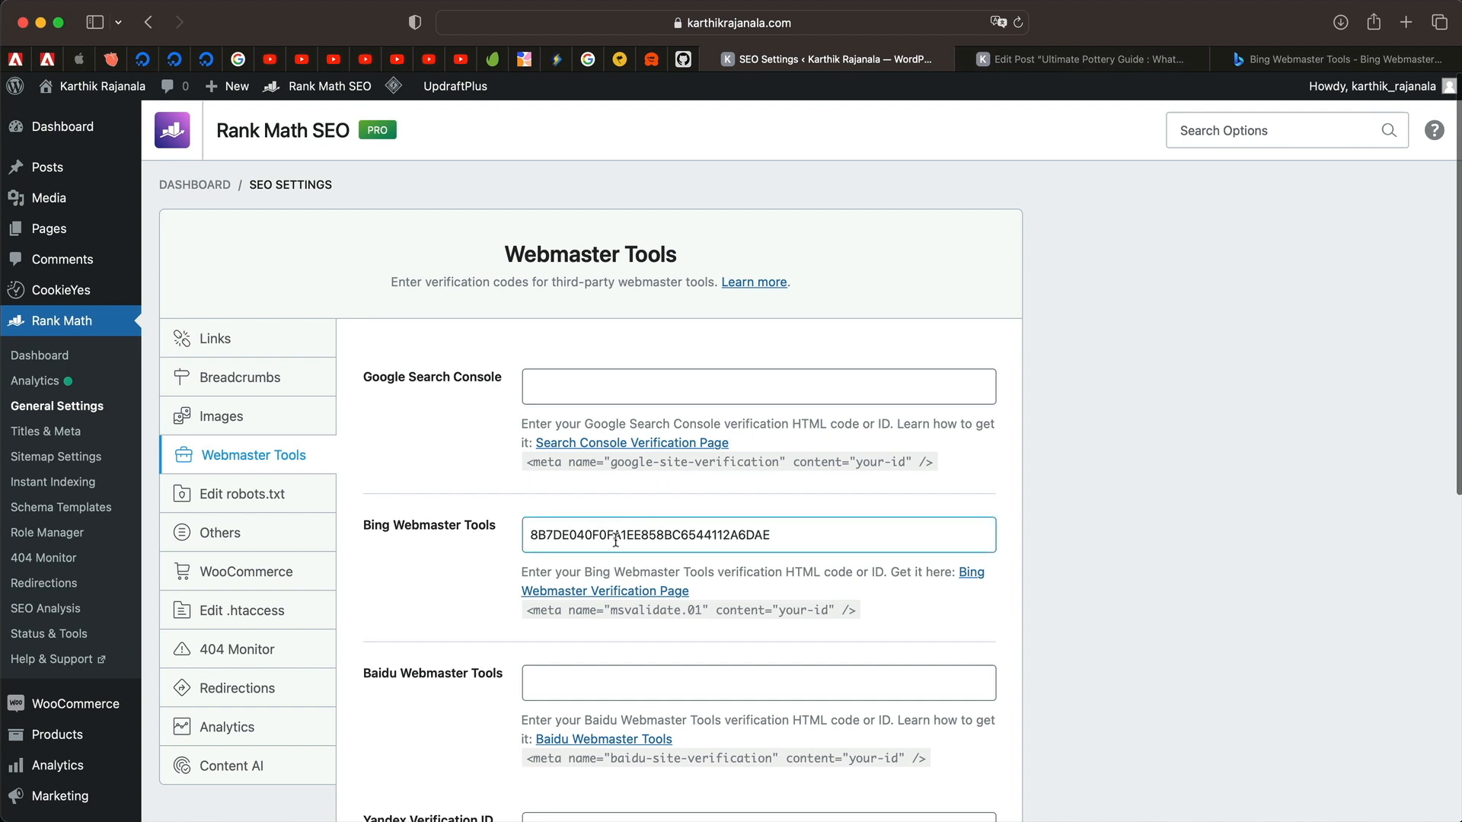
Check the saved Bing code in Rank Math, confirm 'Site addition successful' in Bing, and return.
double_click(616, 541)
click(1096, 536)
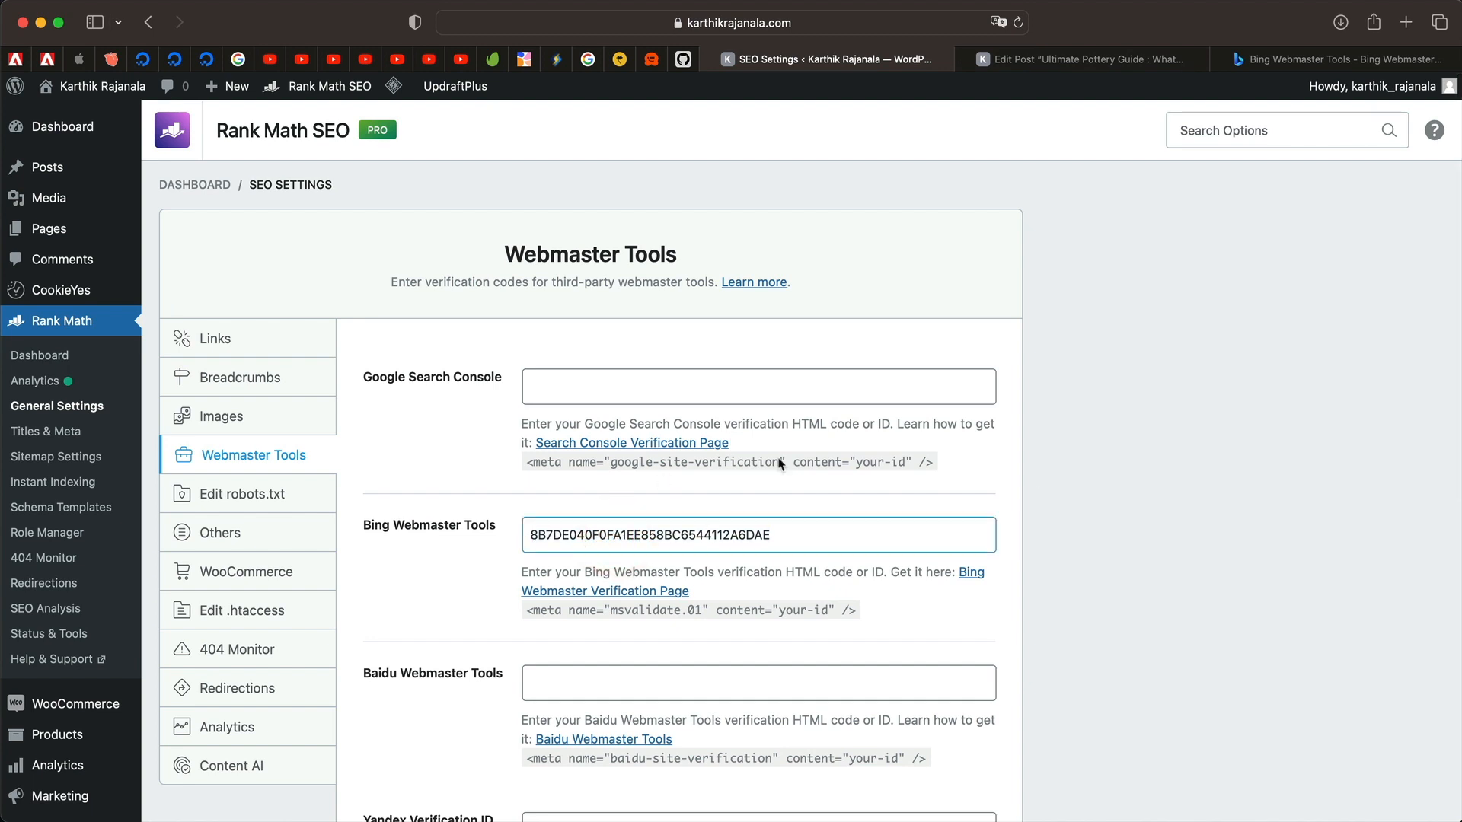
click(1264, 55)
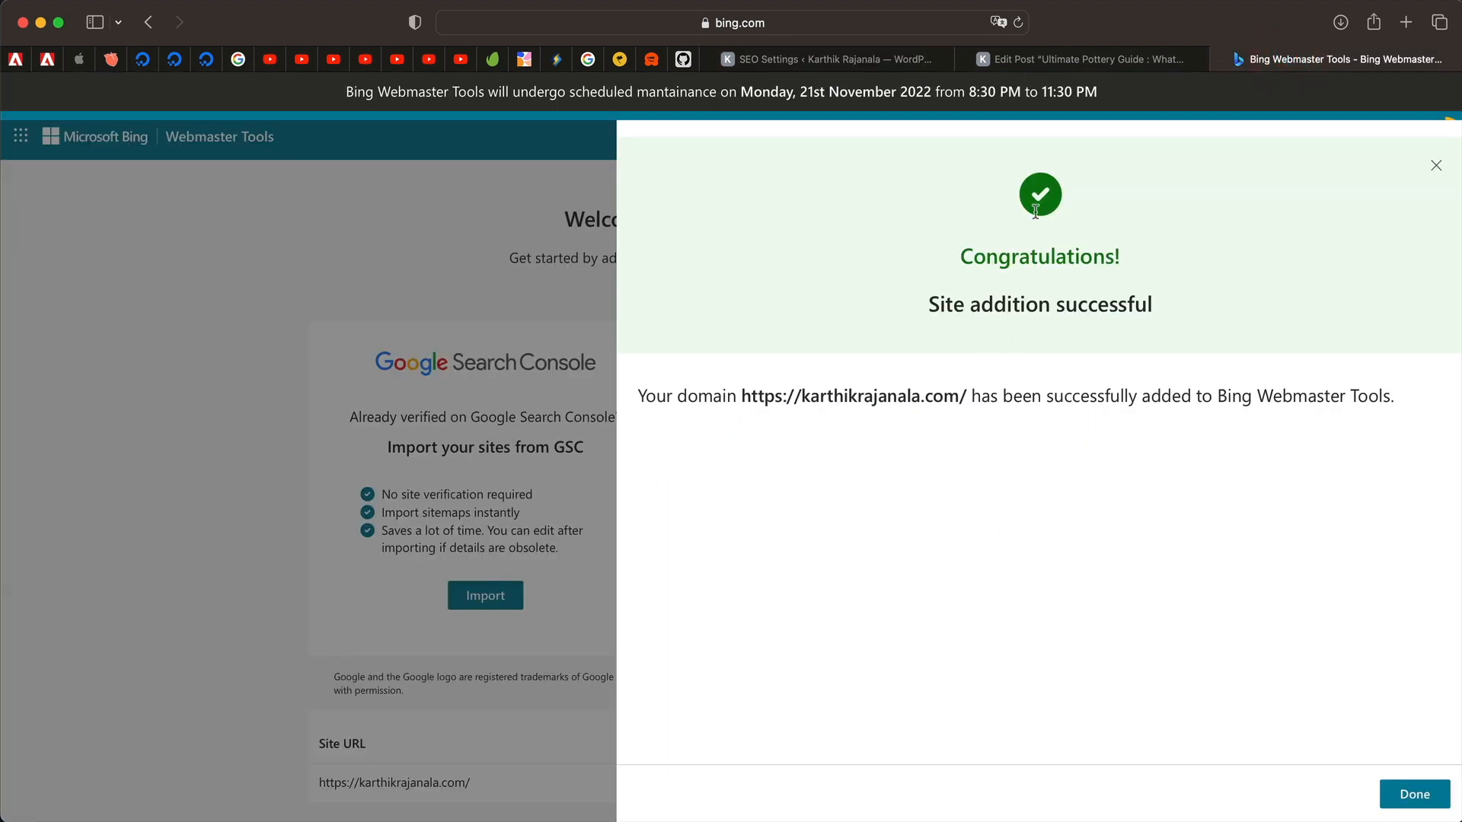
click(876, 59)
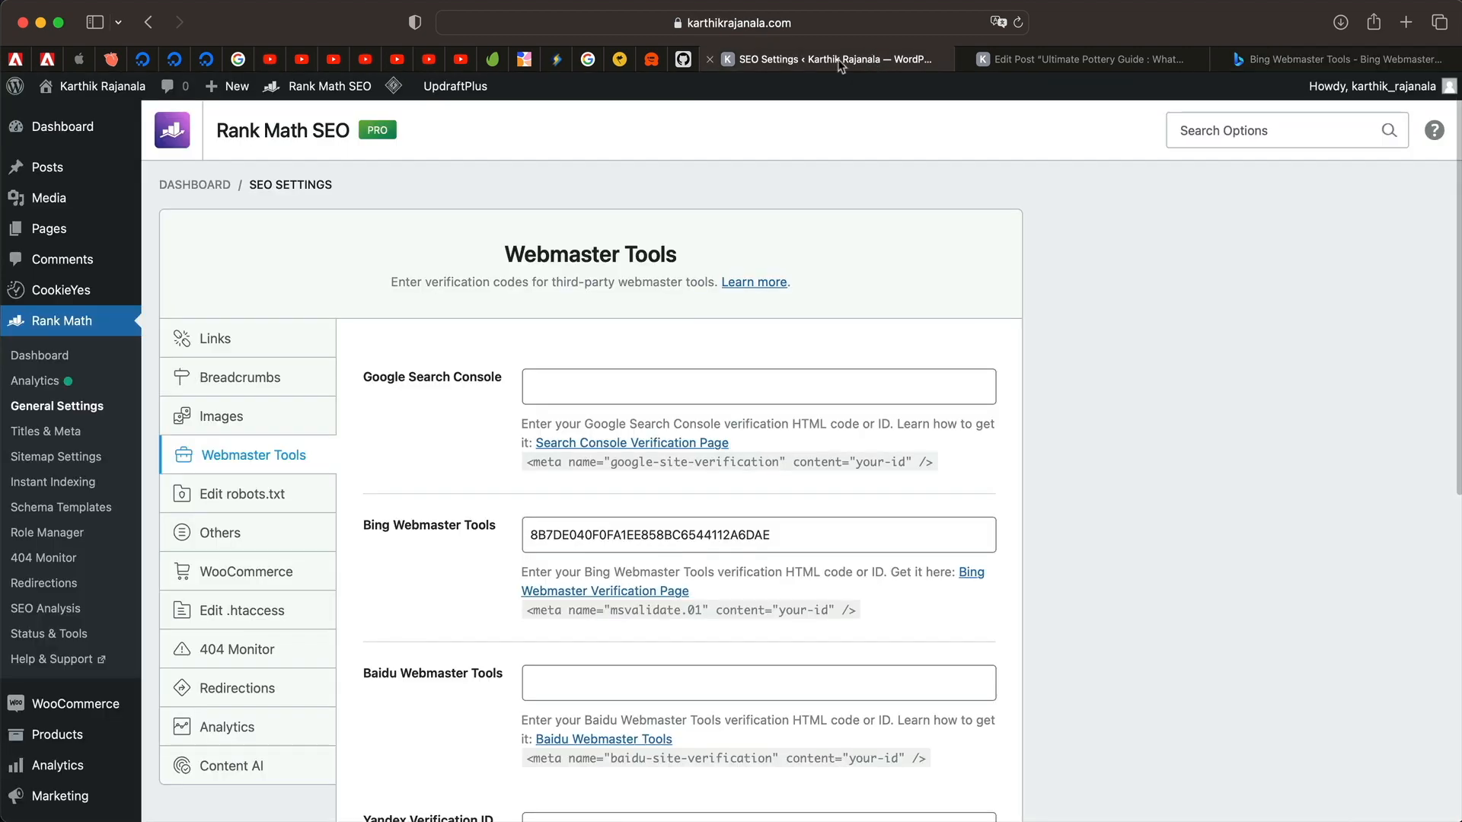
Review the Webmaster Tools fields (Bing, Yandex, Google Search Console) with the Bing code filled in.
scroll(521, 567, down, 3)
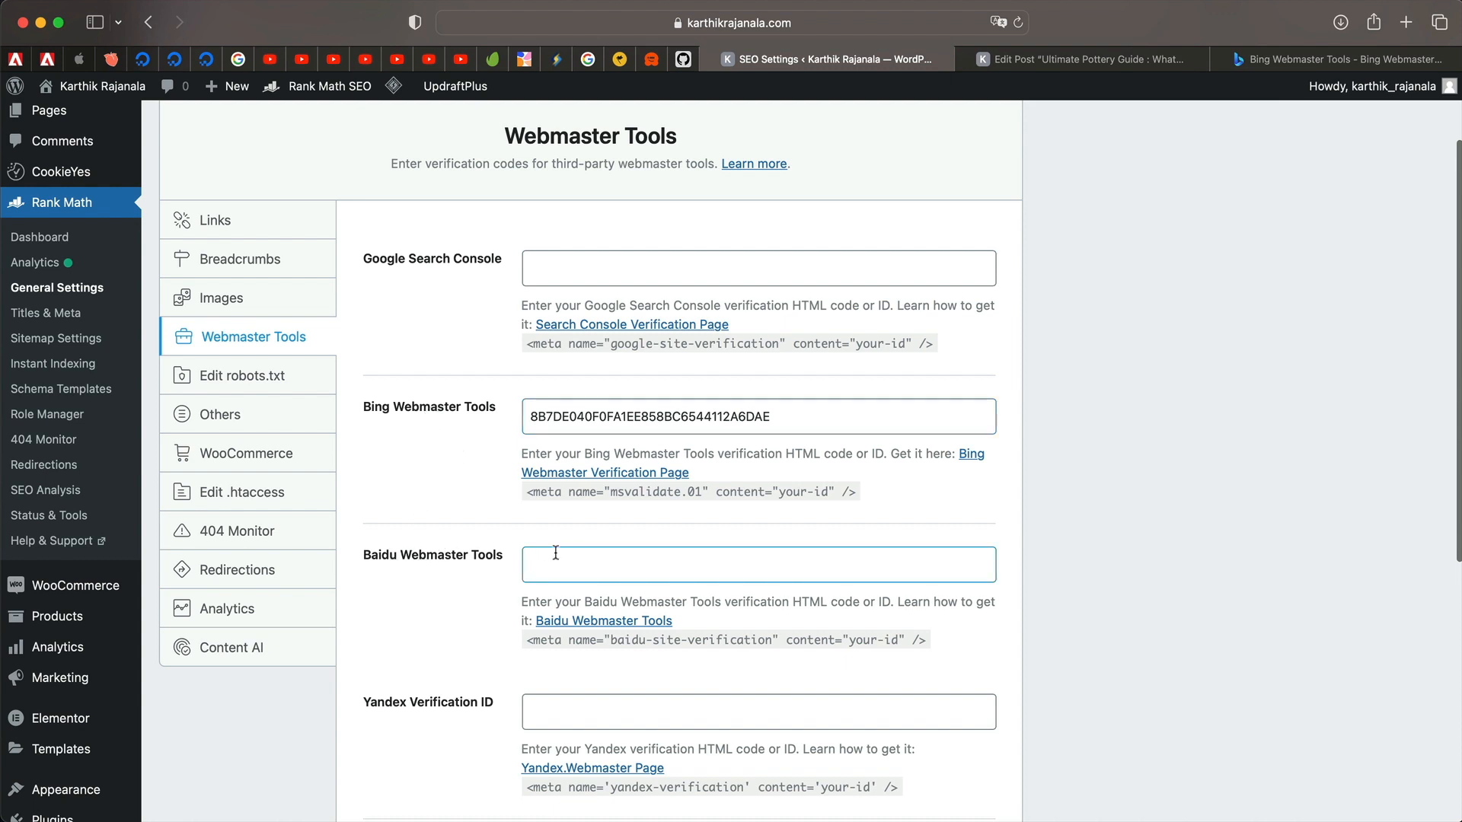
click(627, 726)
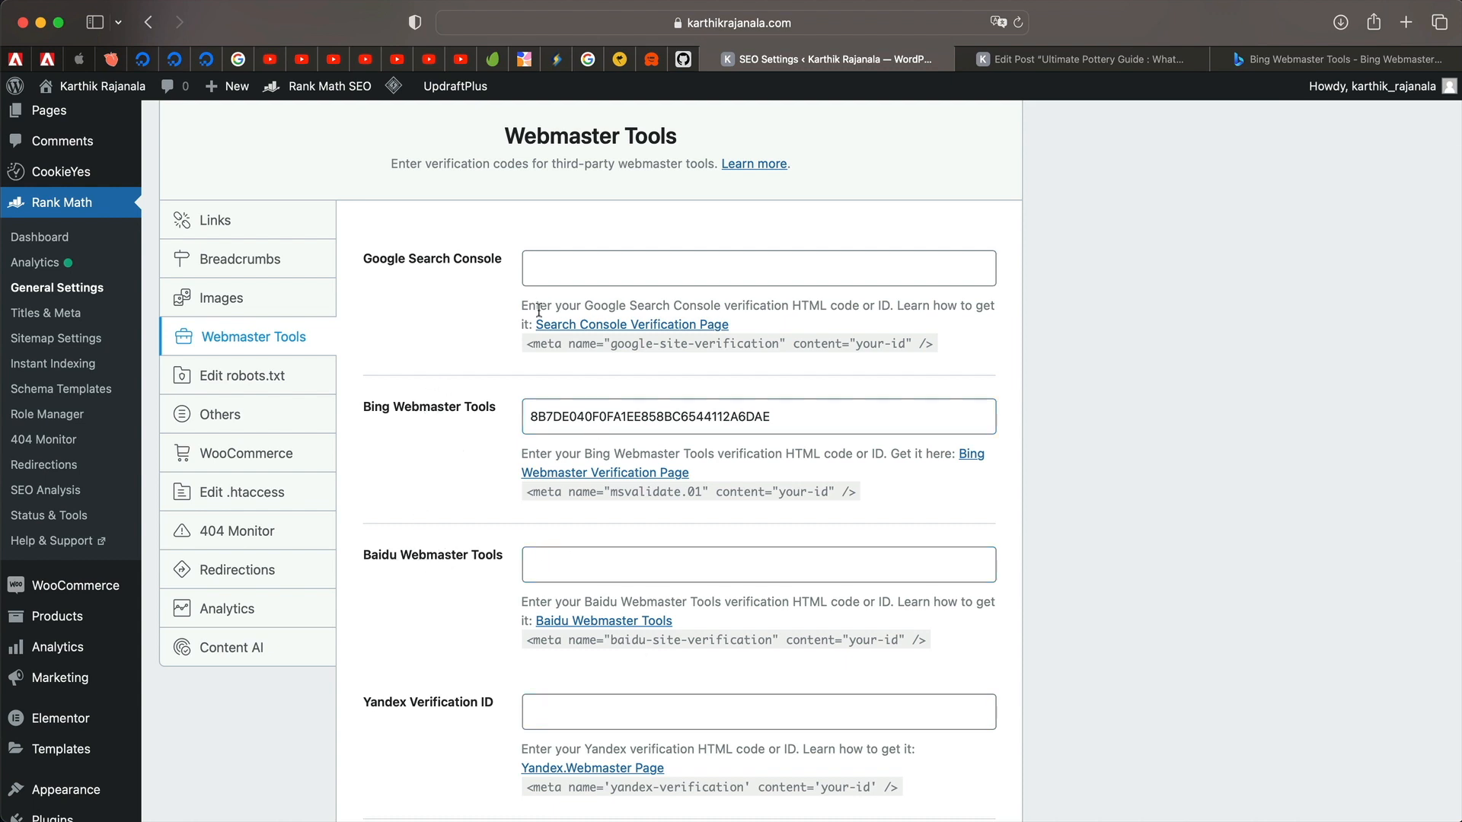
scroll(457, 572, down, 6)
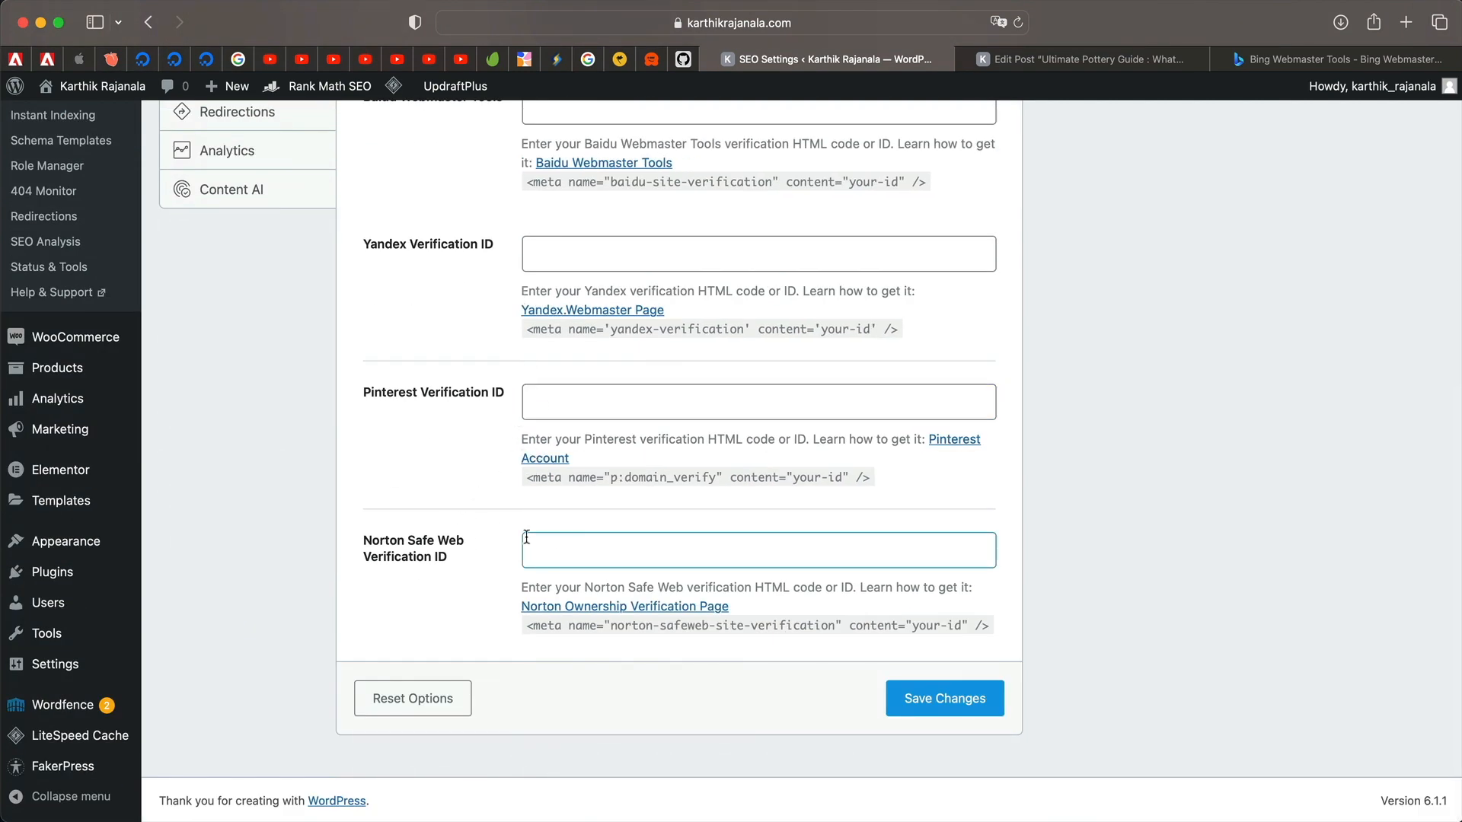
scroll(457, 457, up, 12)
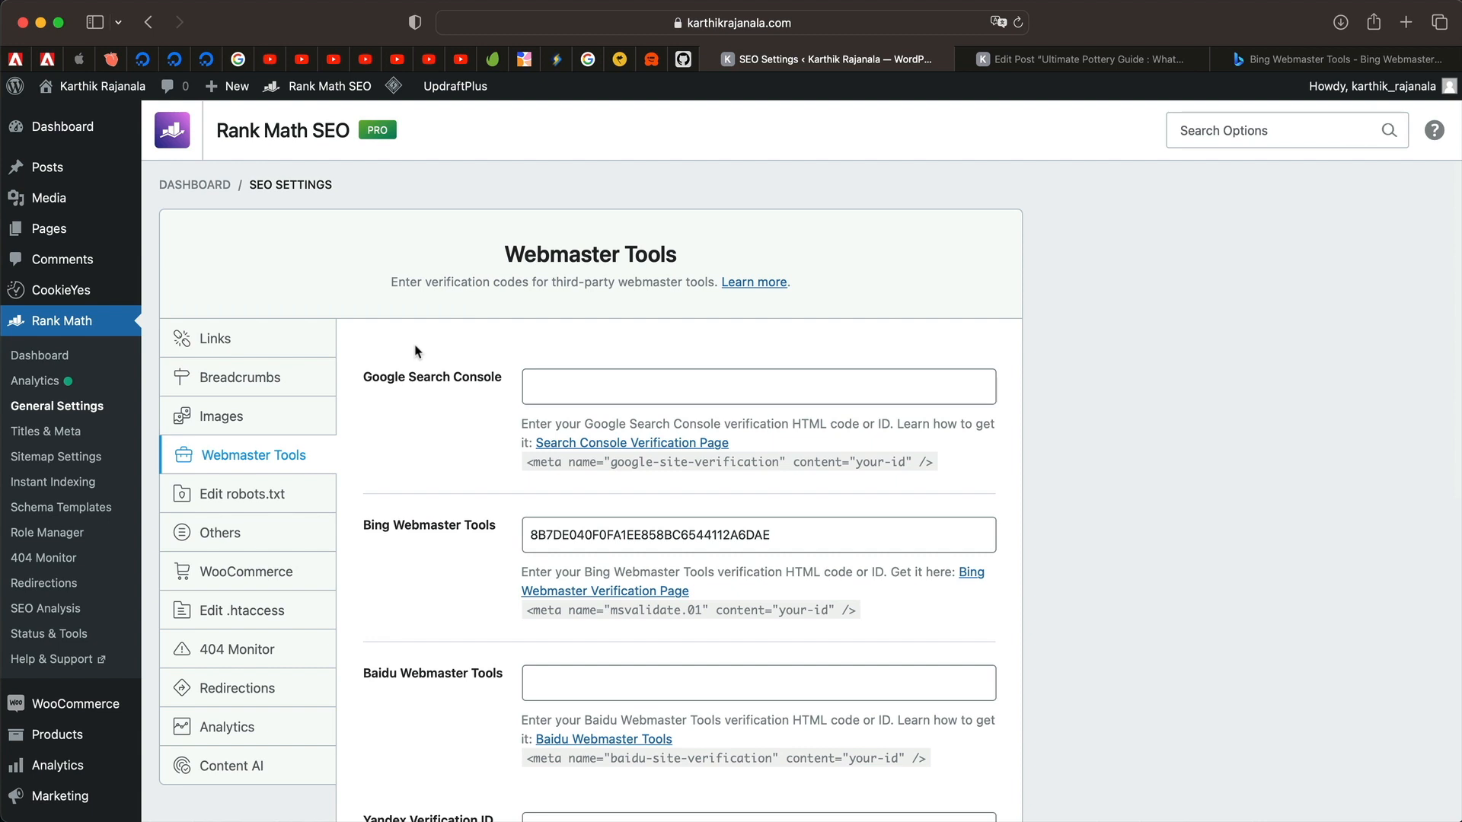
click(425, 389)
click(523, 488)
scroll(571, 333, down, 5)
scroll(716, 331, up, 5)
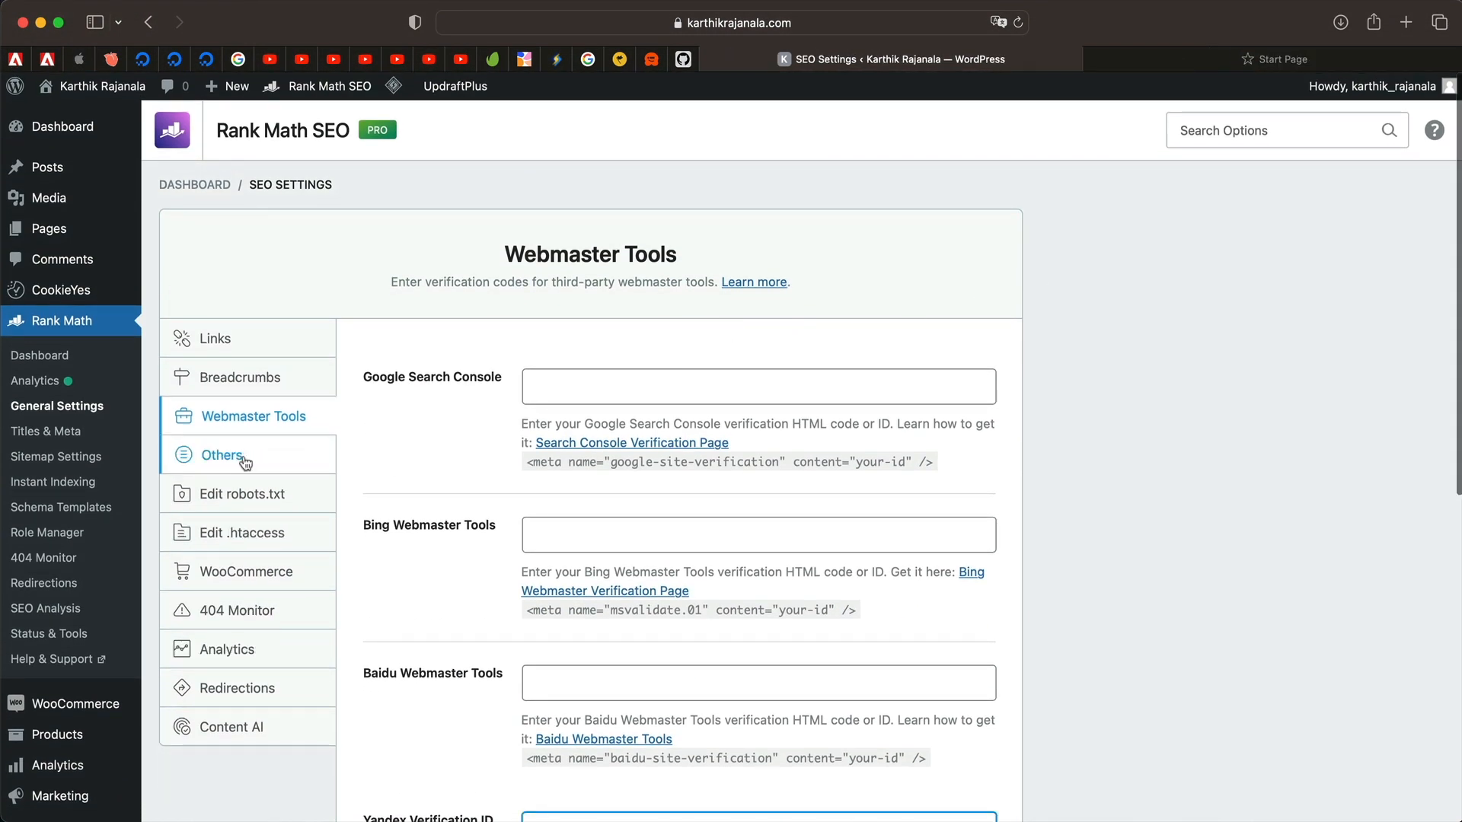
Open Others > Edit robots.txt, showing the /wp-admin/ disallow, admin-ajax.php allow and sitemap rules.
click(240, 459)
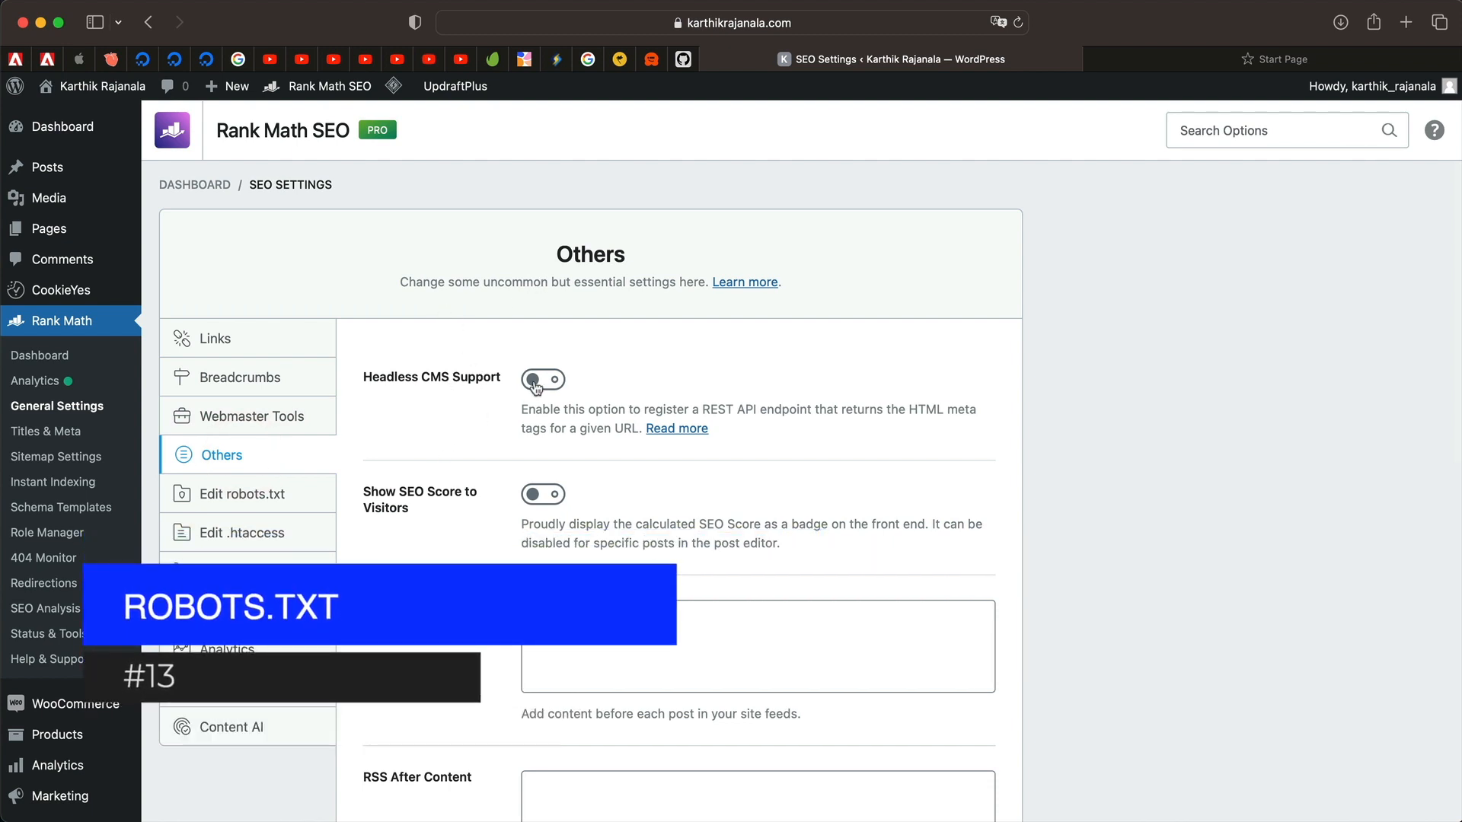
scroll(526, 515, down, 1)
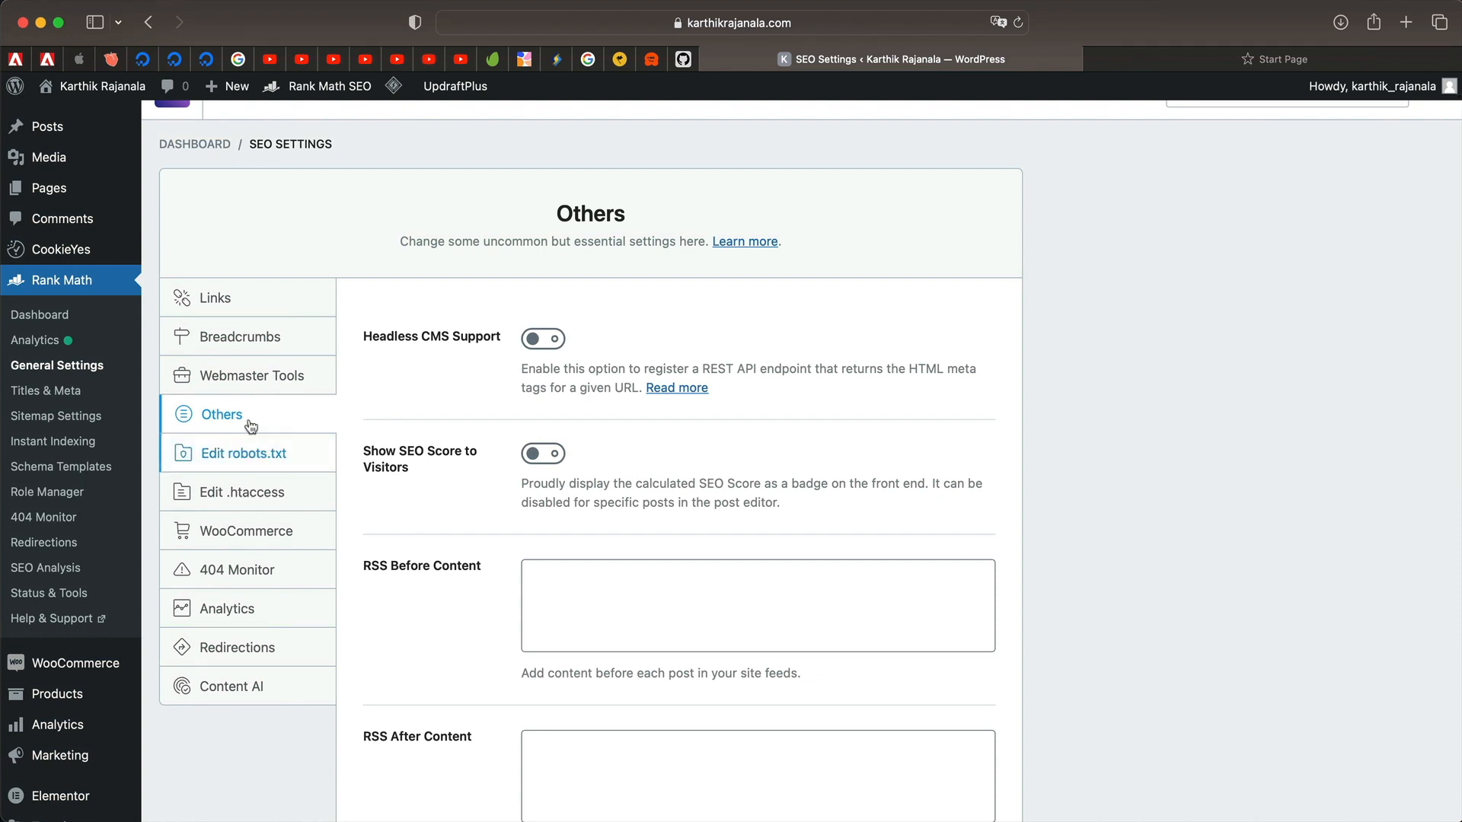
click(226, 456)
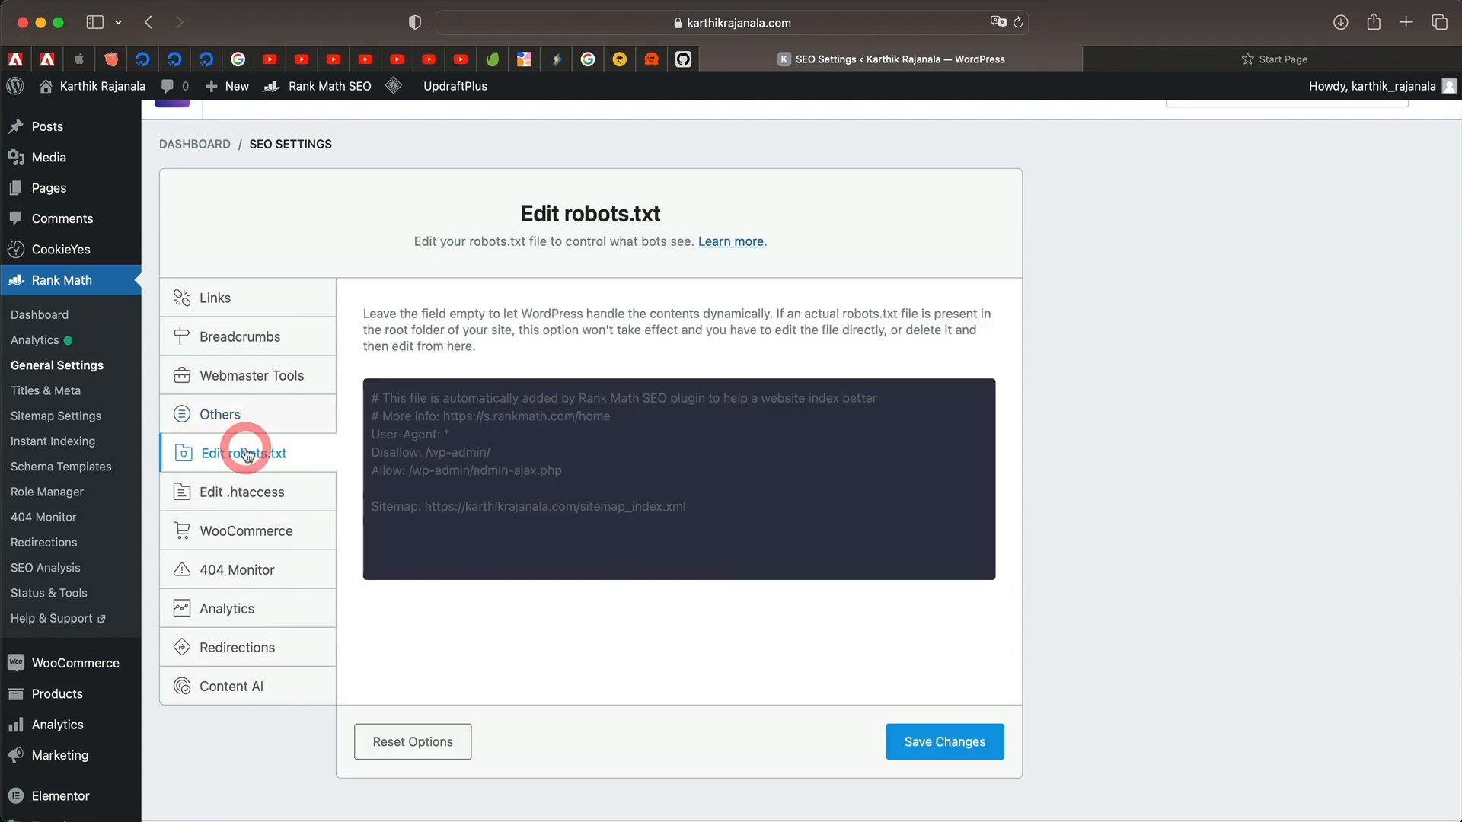
click(454, 425)
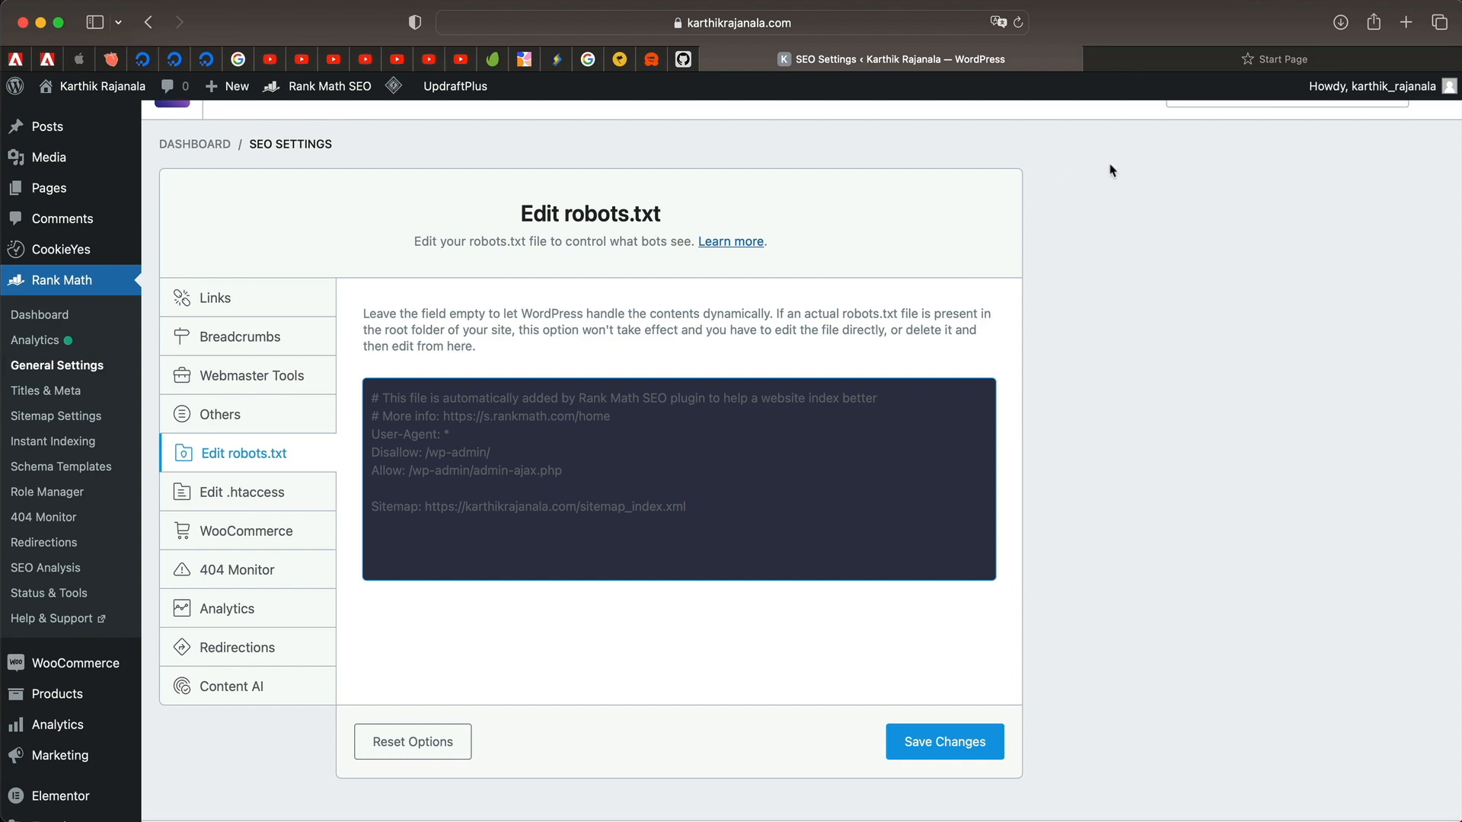
Load rankmath.com/robots.txt in another tab for reference, then return to the WordPress tab.
click(1176, 65)
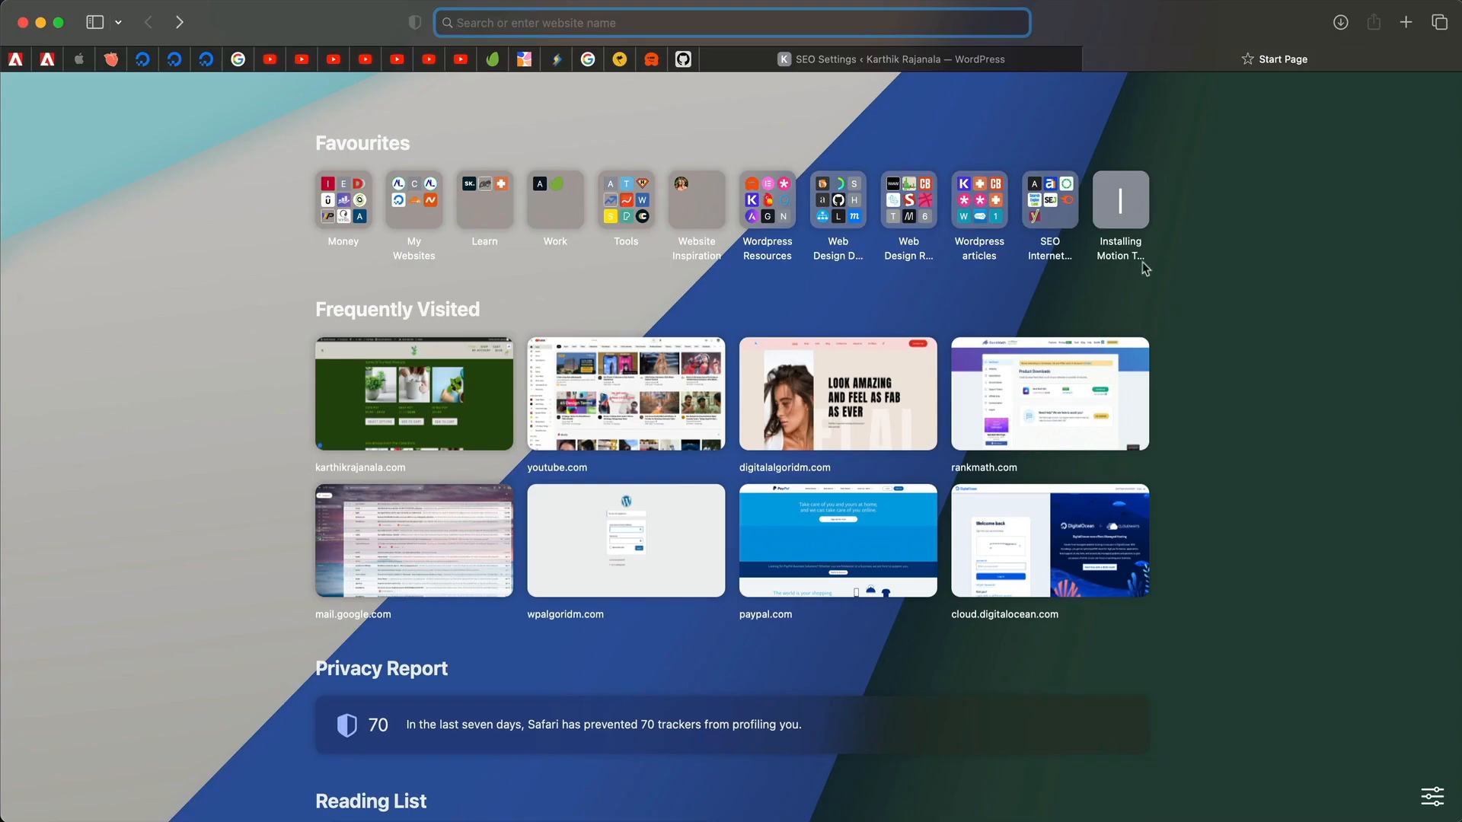
text(rankmath.com/)
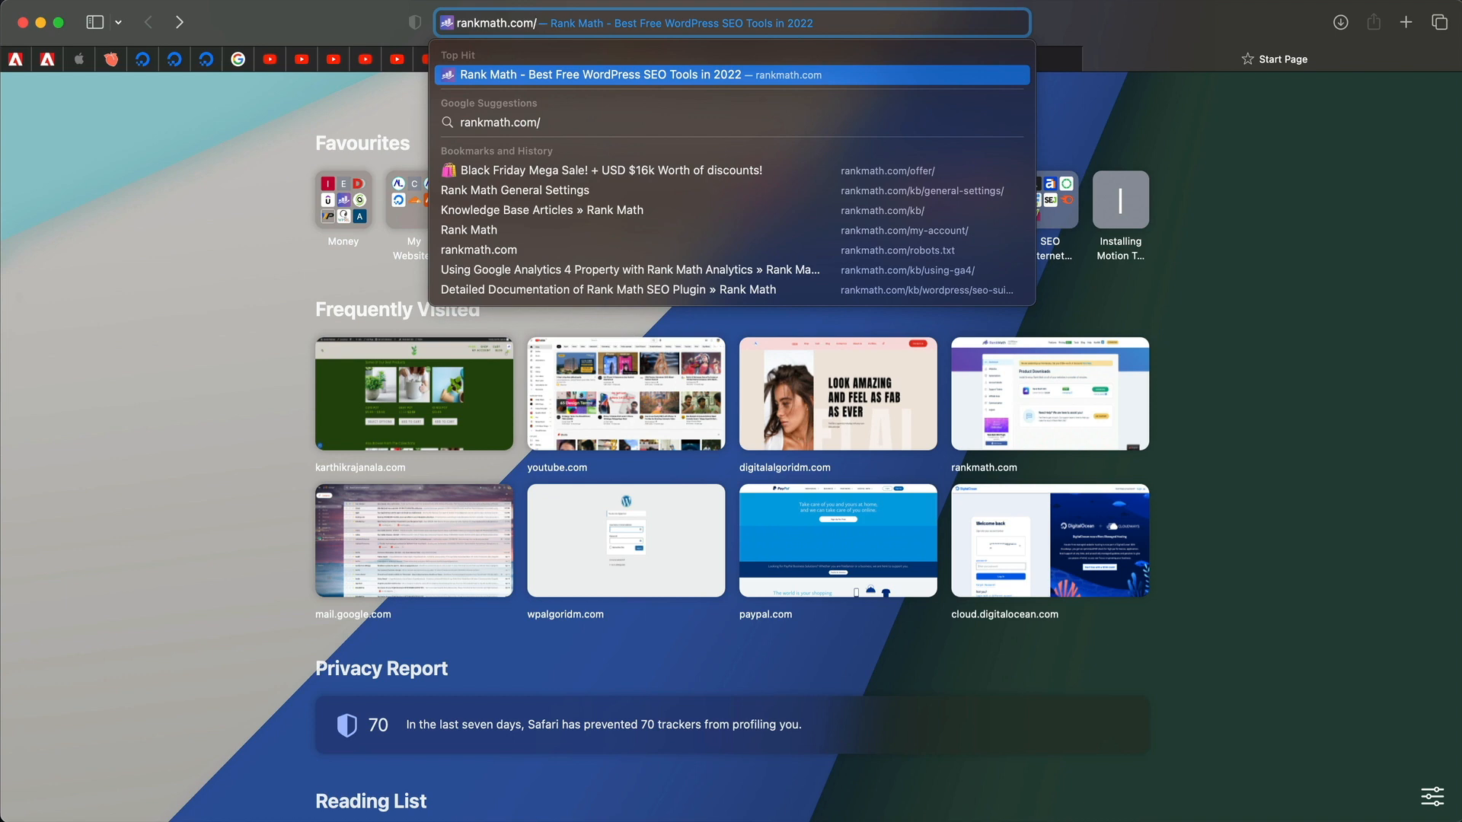
text(robots.txt)
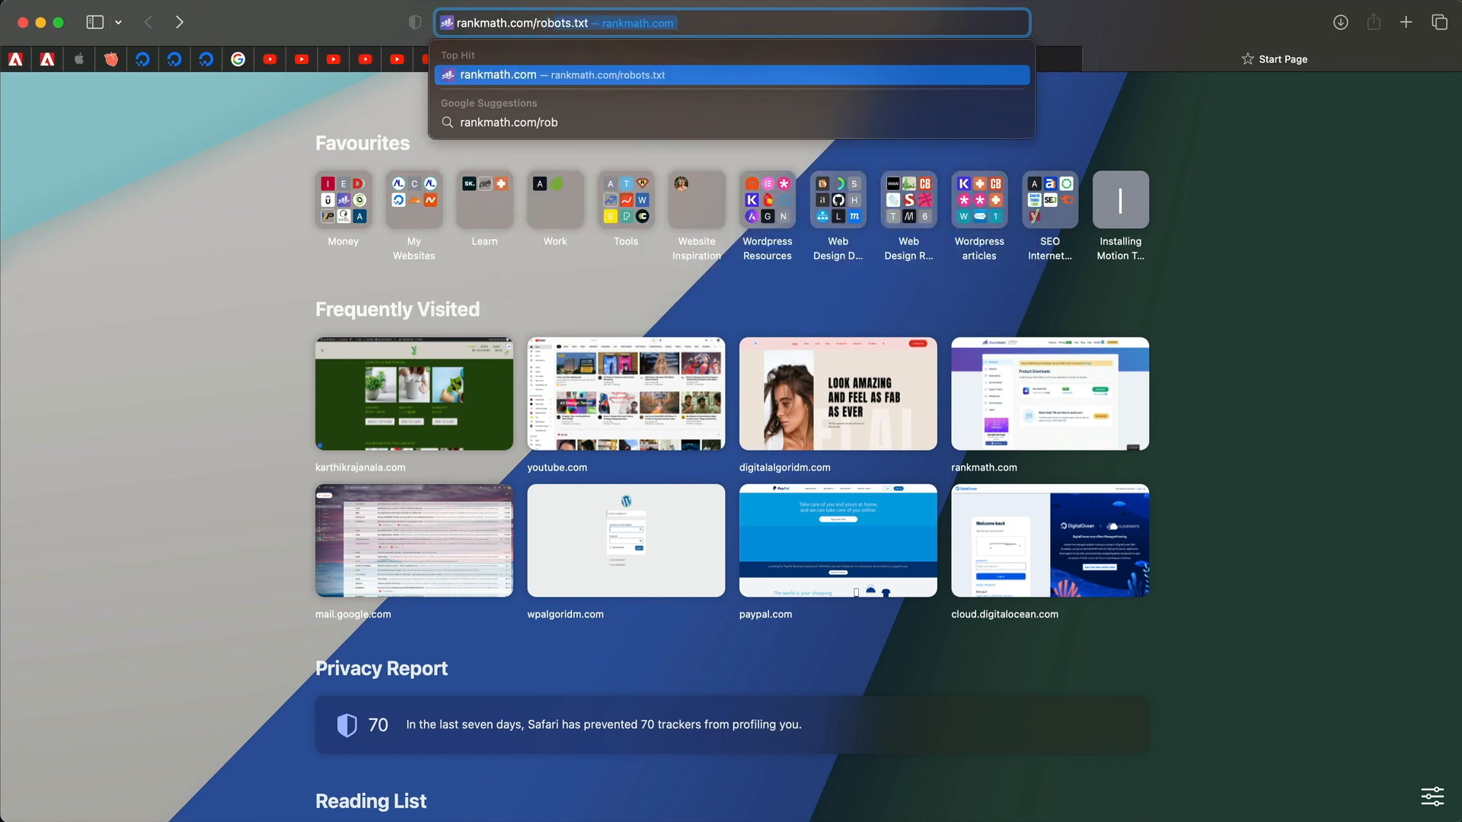
key(Return)
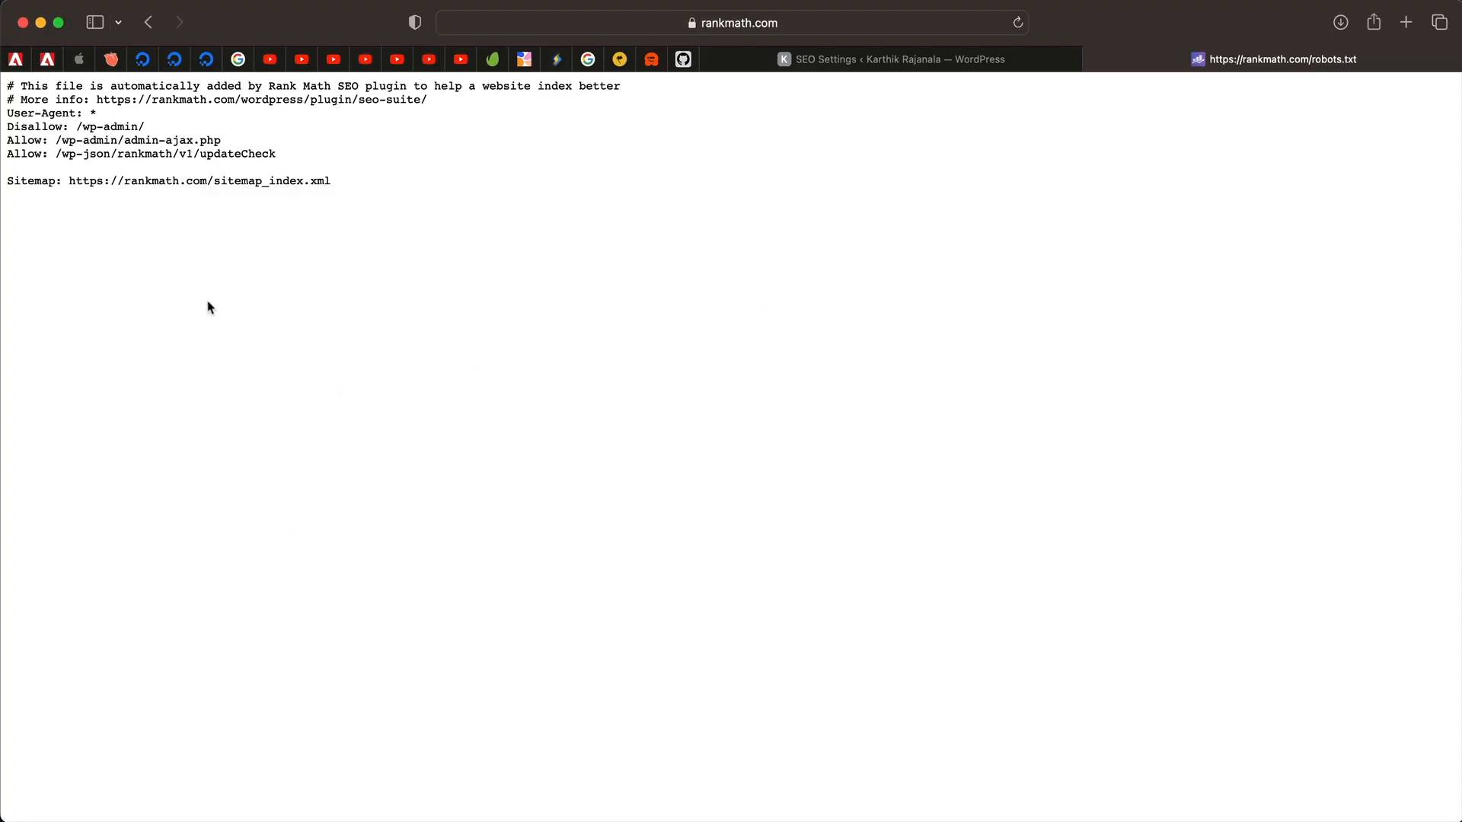
drag(21, 85, 367, 182)
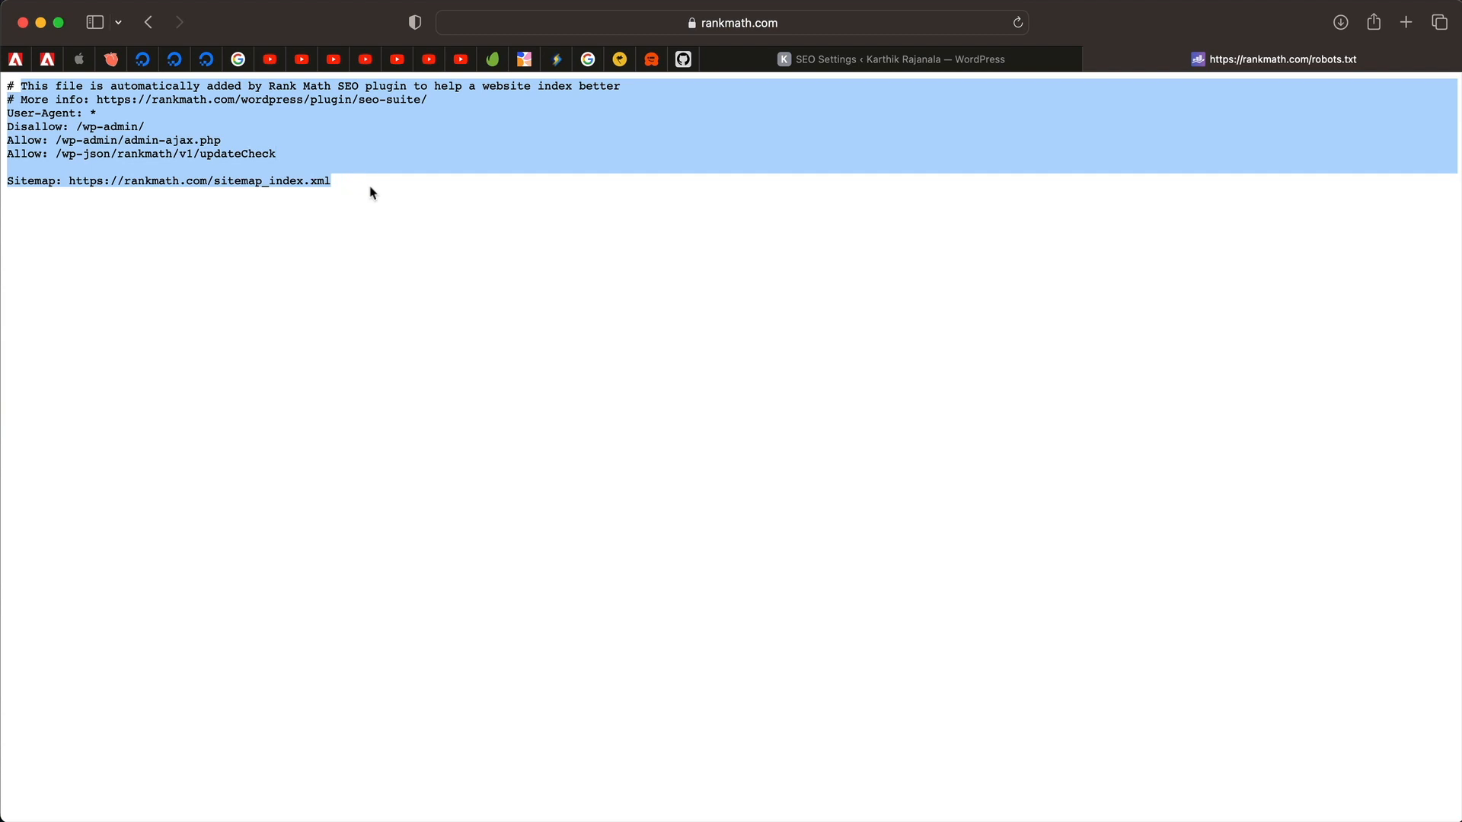
click(373, 193)
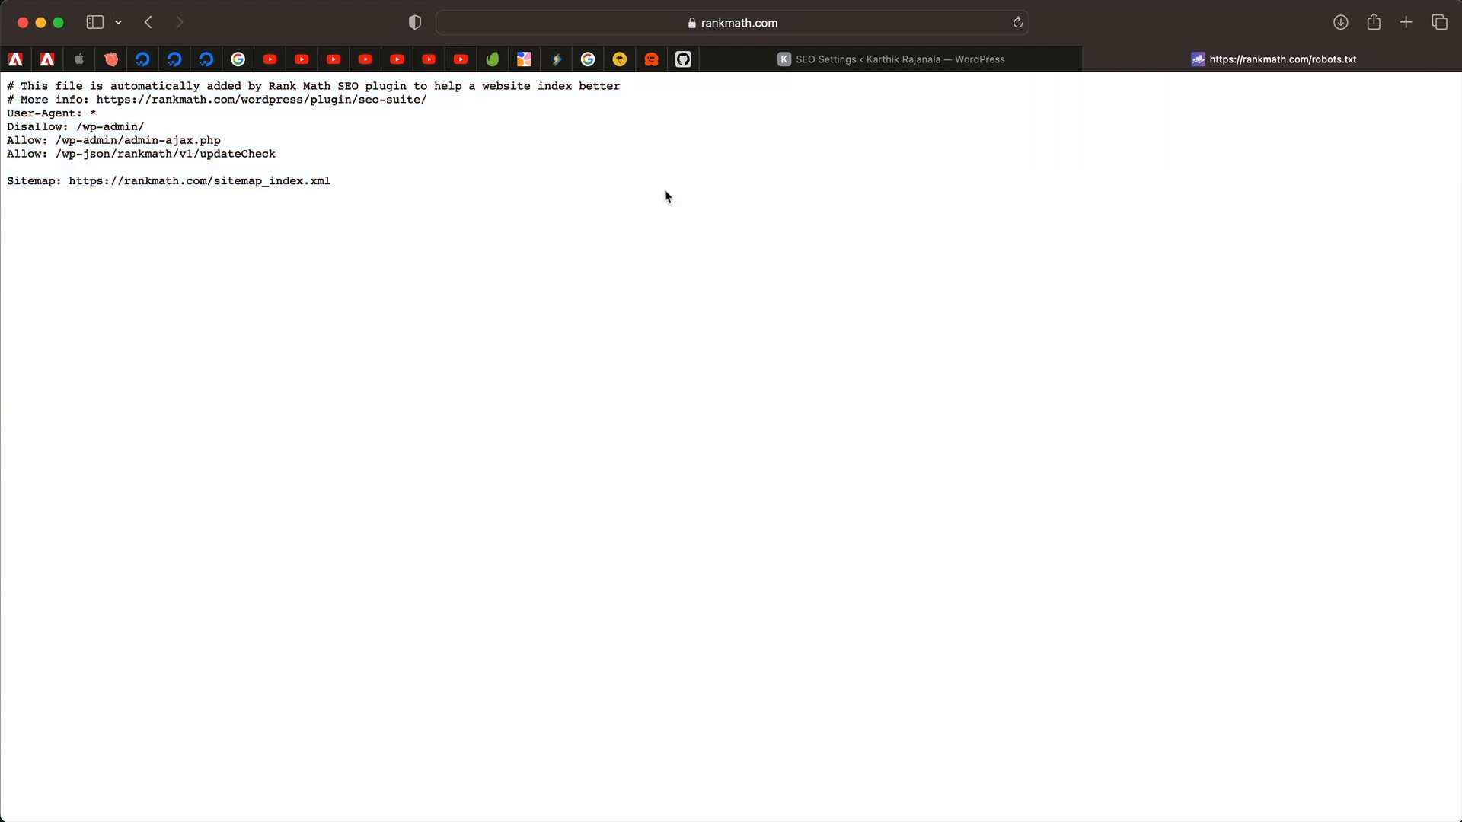
click(967, 60)
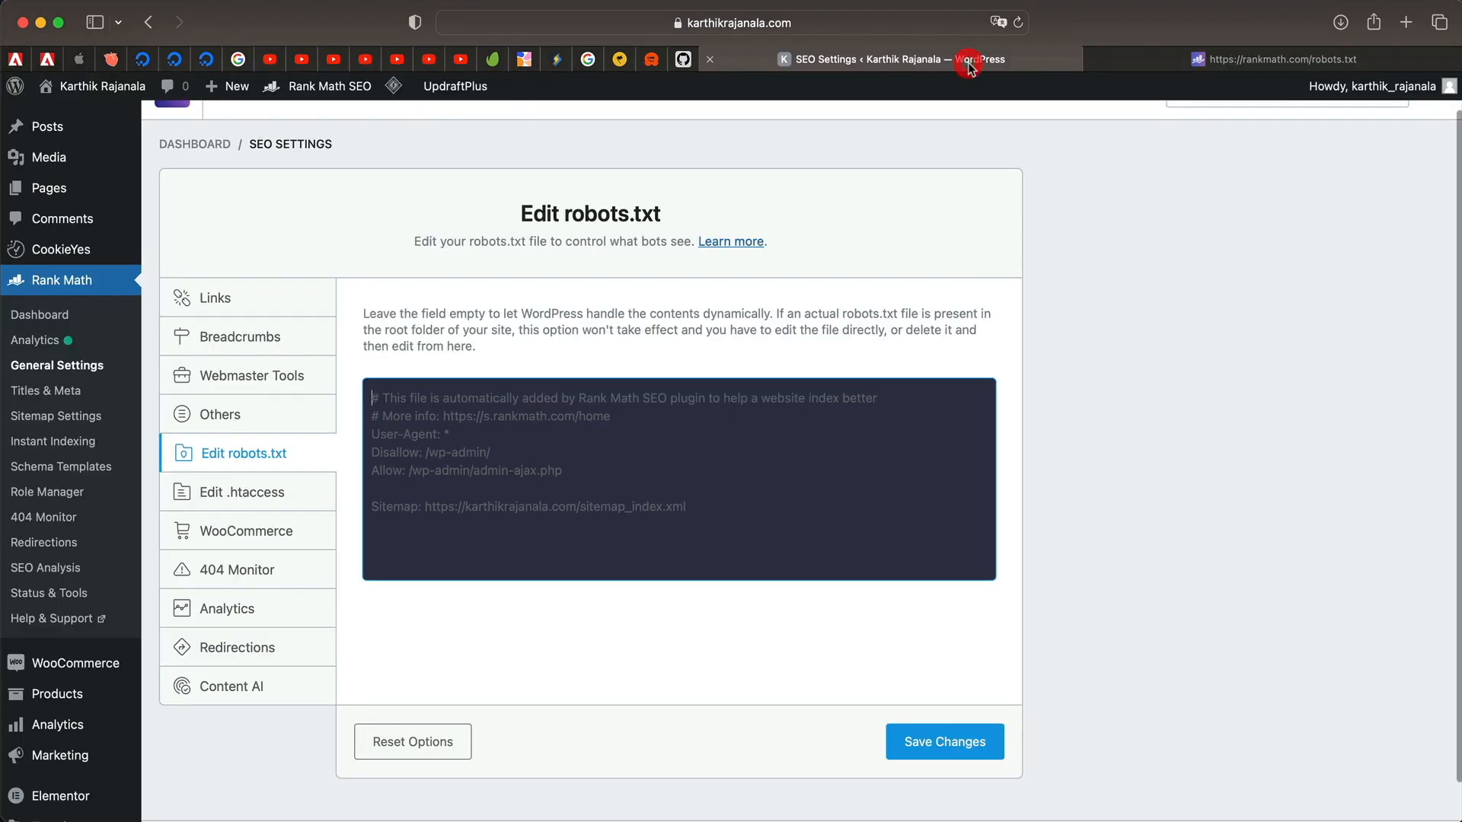
Compare the ajax.php Allow rule on rankmath.com's robots.txt, then return to WordPress.
click(1227, 59)
drag(227, 146, 166, 134)
click(866, 60)
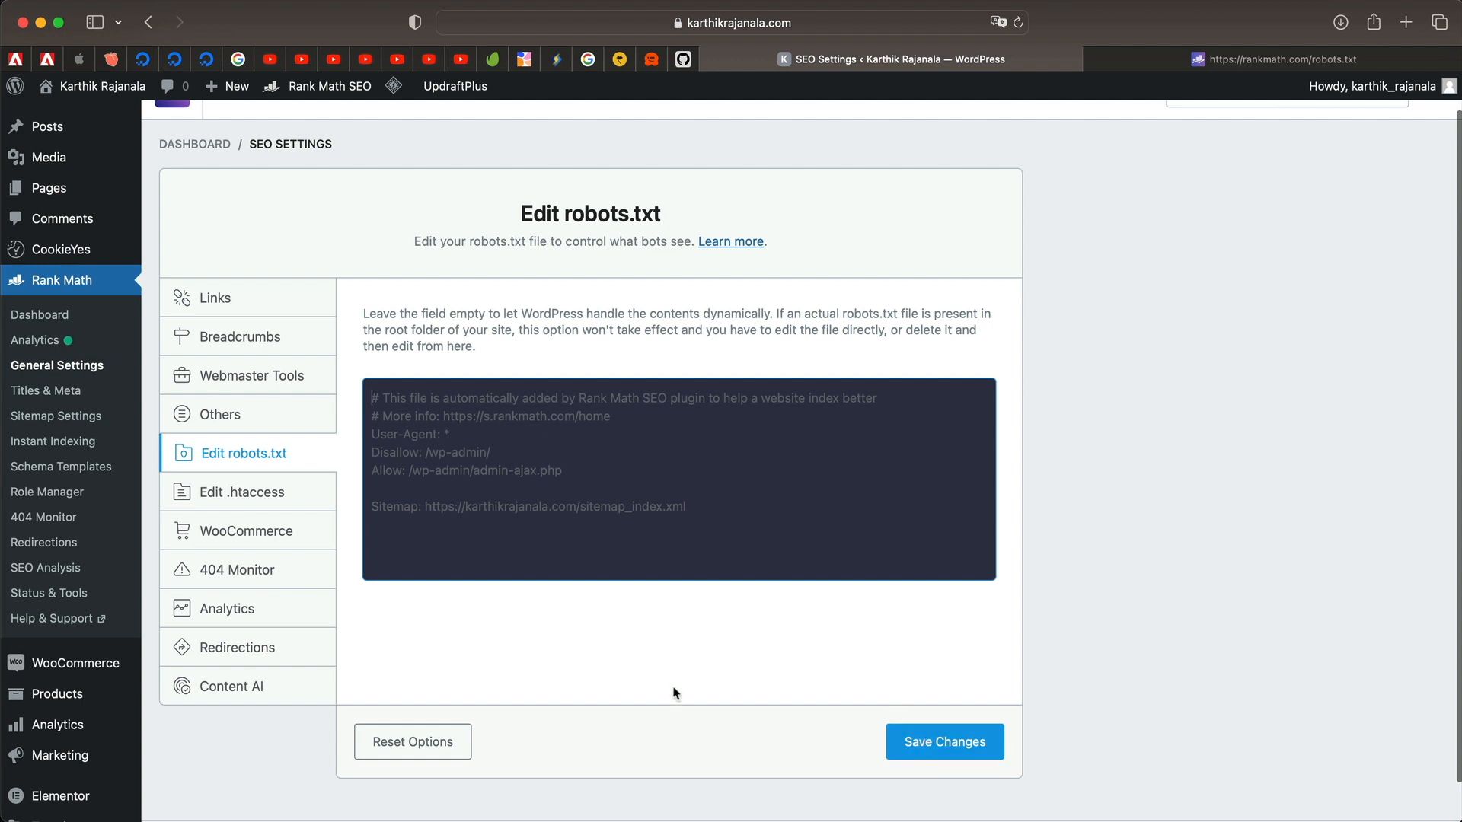
Open Edit .htaccess and scroll through its LiteSpeed cache, Wordfence and HTTPS rules.
click(303, 503)
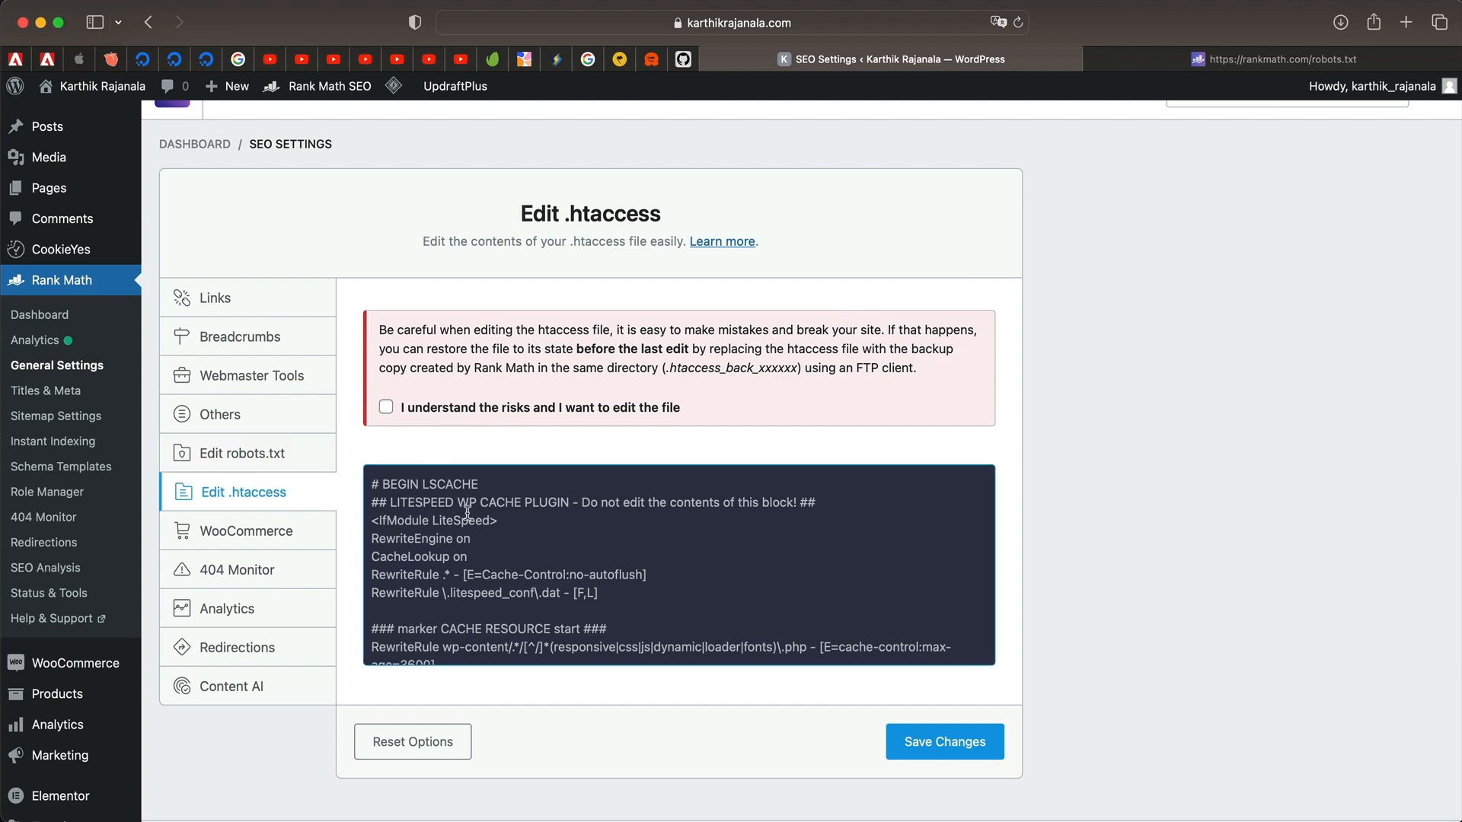
scroll(457, 495, down, 10)
scroll(468, 511, down, 15)
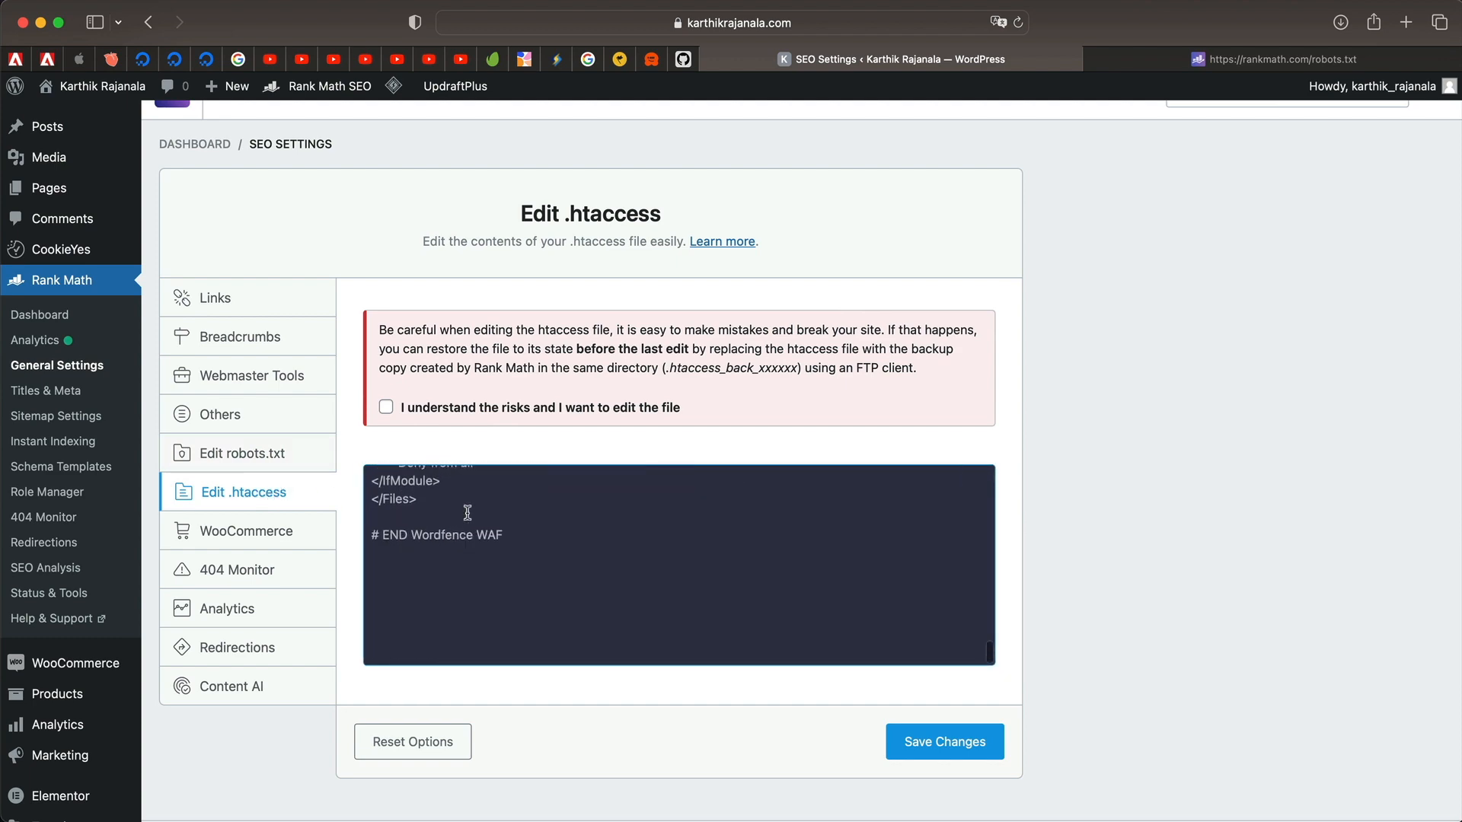
scroll(467, 513, up, 10)
scroll(468, 512, down, 15)
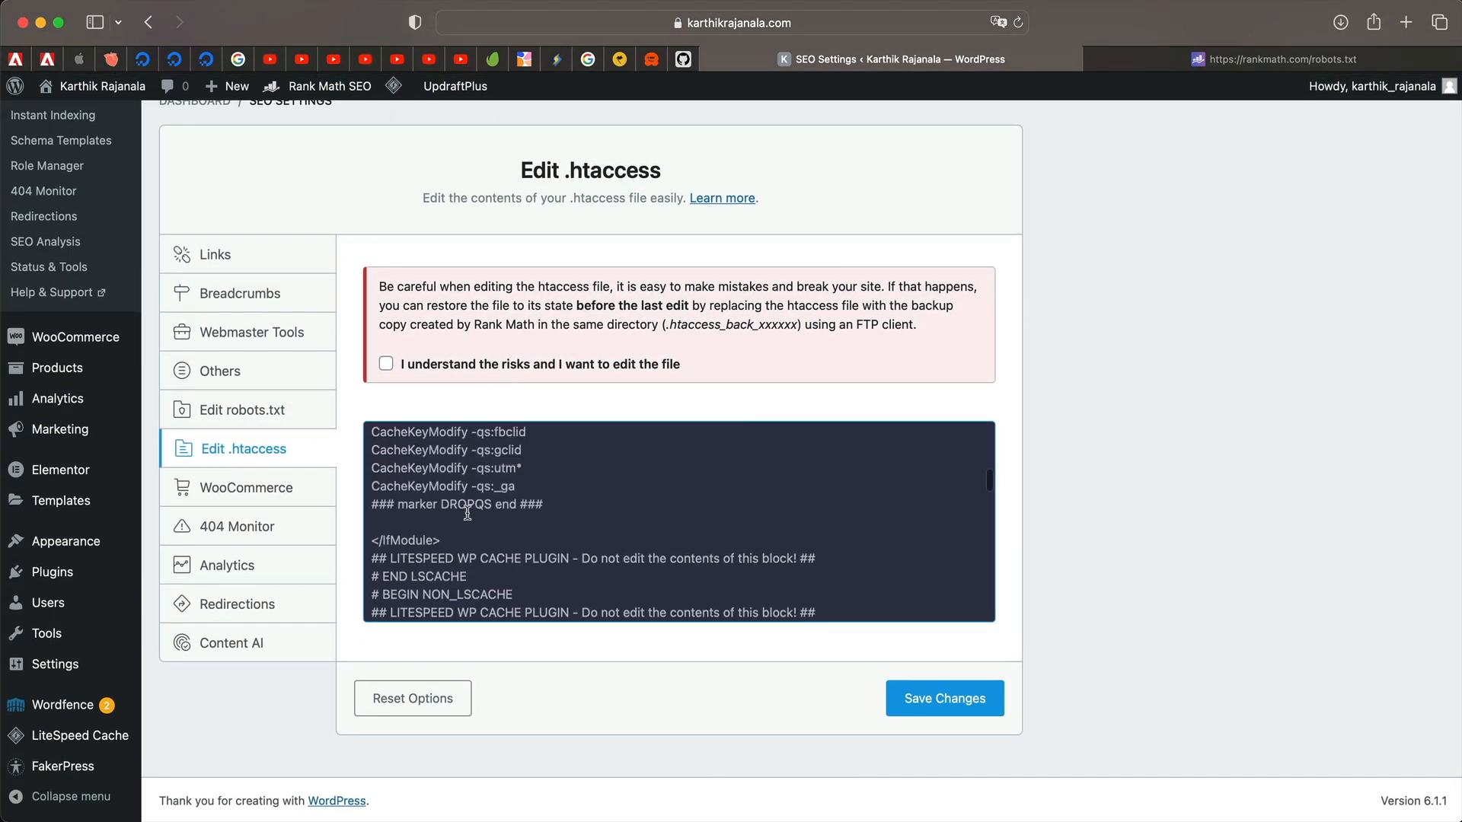
scroll(468, 512, up, 10)
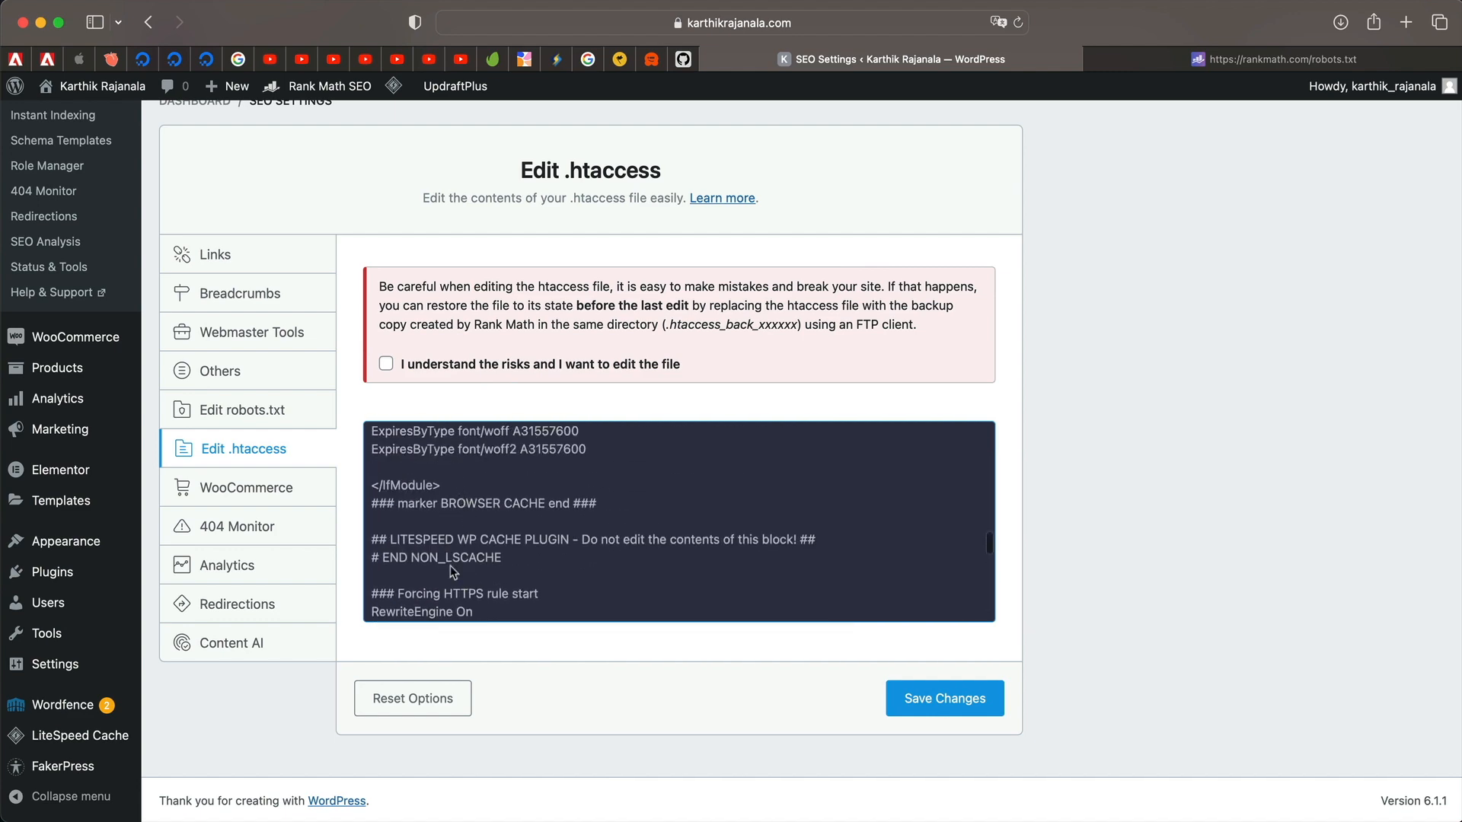
scroll(450, 565, down, 15)
scroll(450, 565, up, 10)
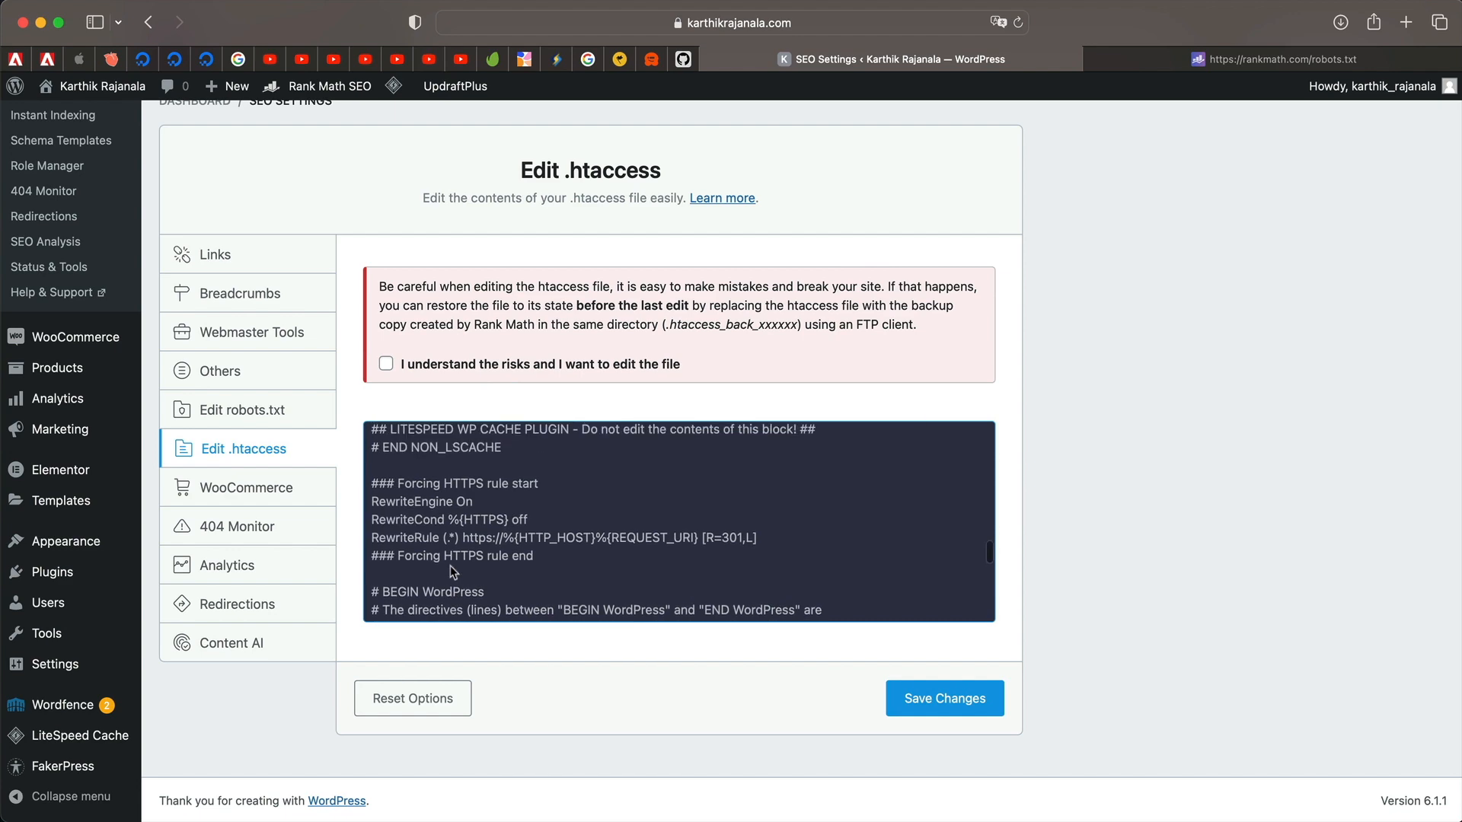
scroll(440, 575, down, 5)
scroll(451, 527, up, 20)
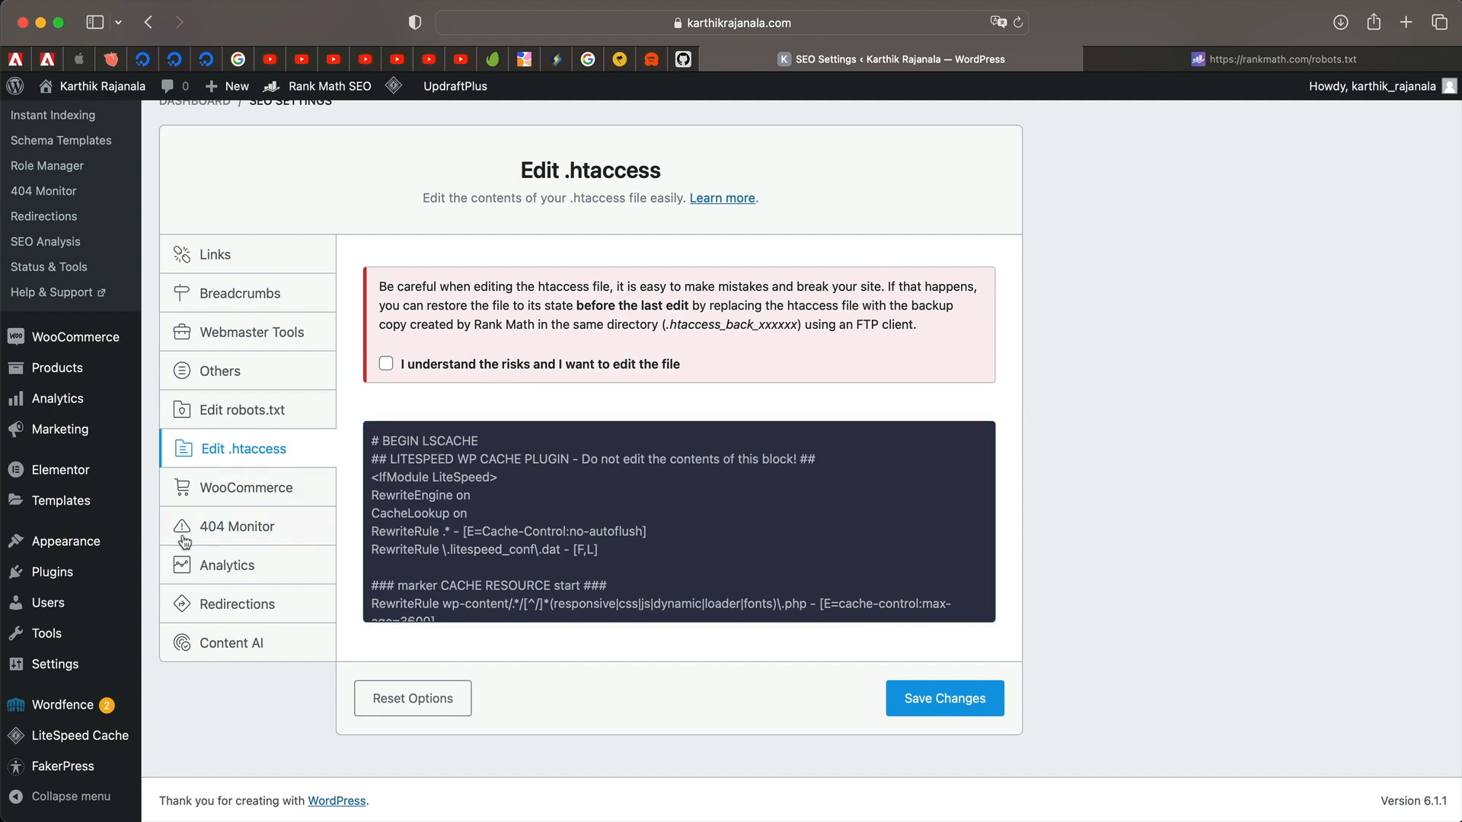
In WooCommerce settings, turn on Remove base, Remove category base and Remove parent slugs.
click(238, 488)
scroll(533, 320, down, 1)
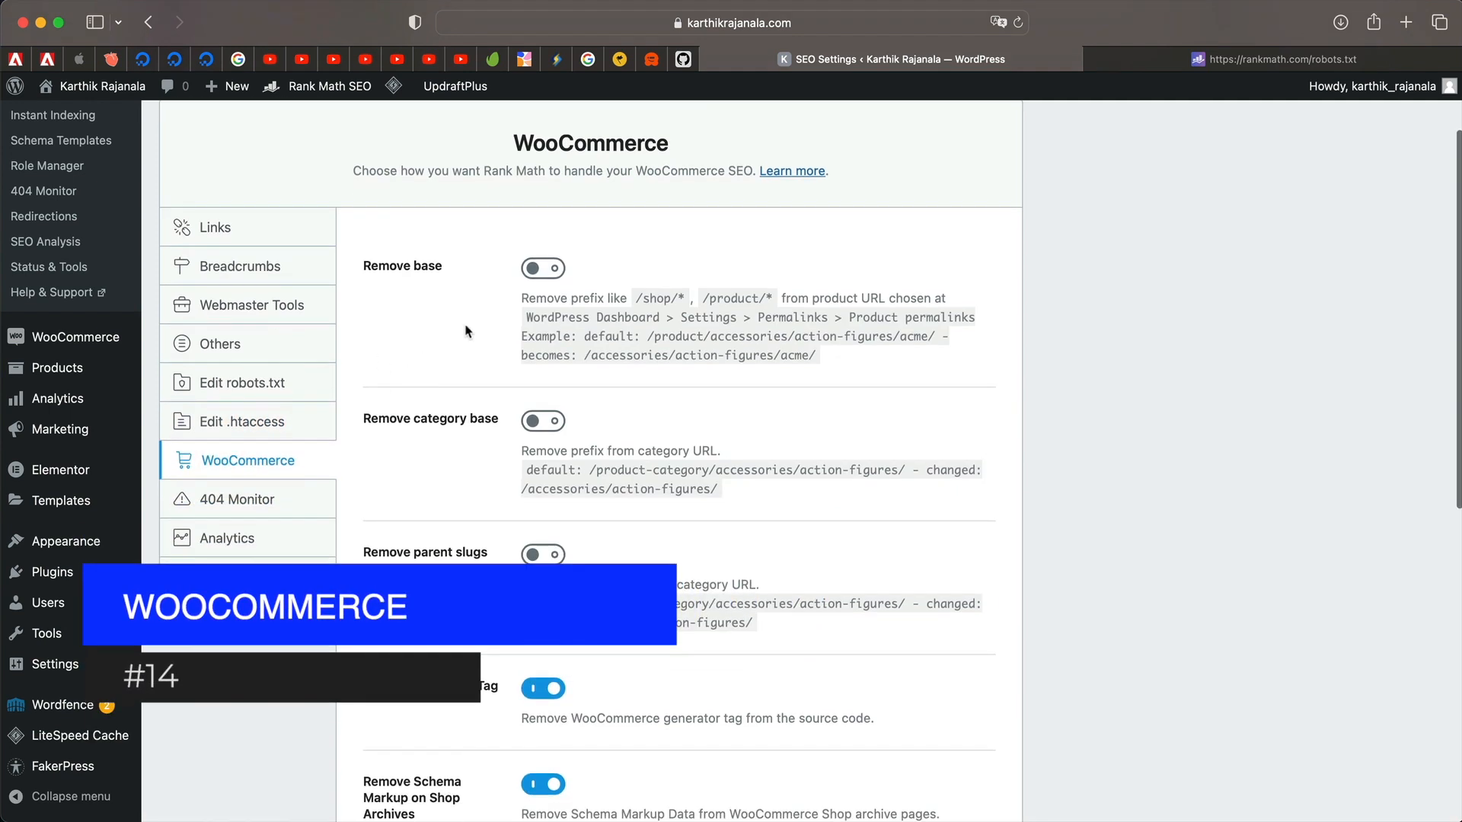
click(551, 270)
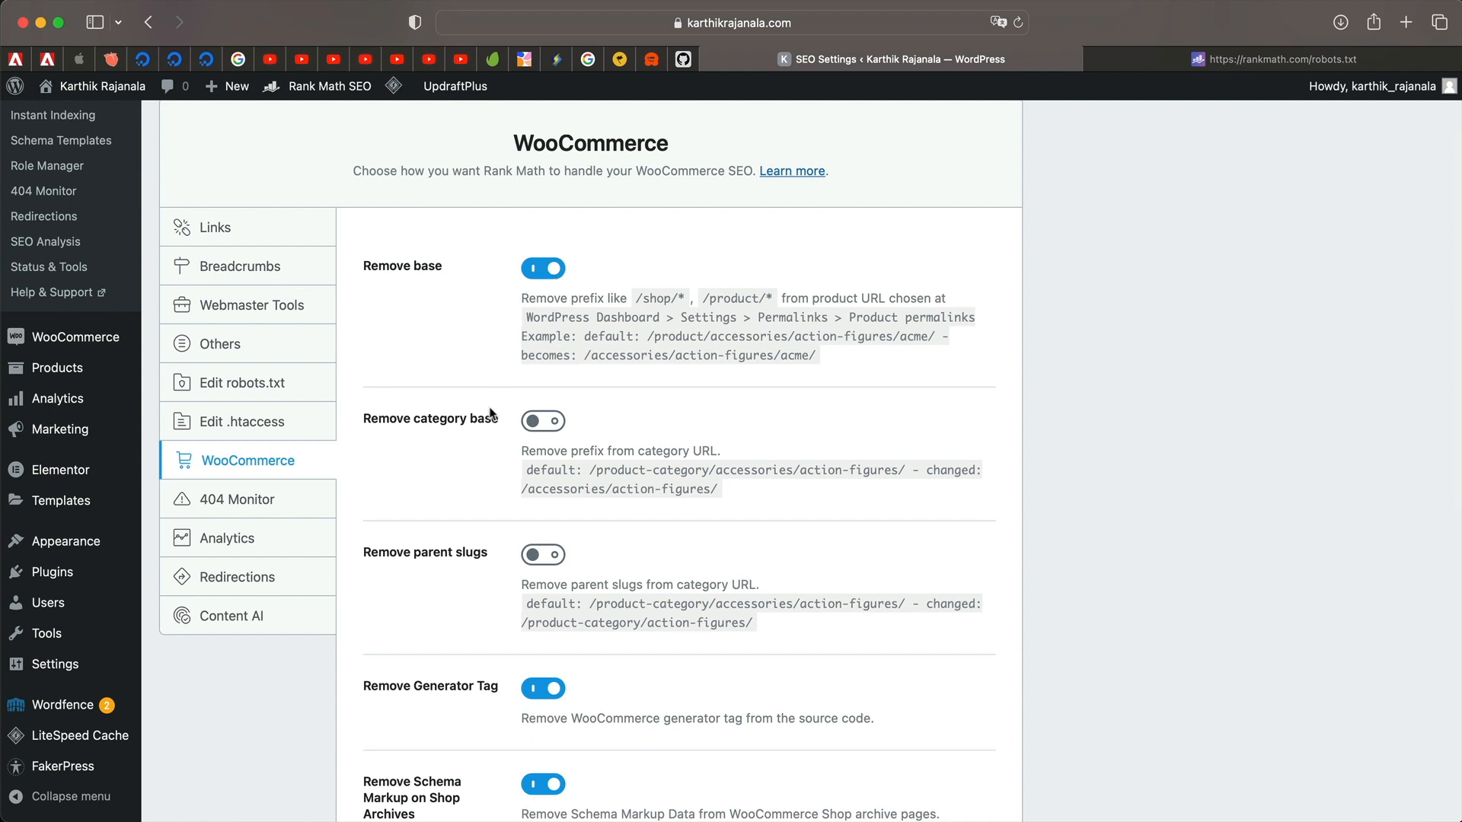
click(542, 422)
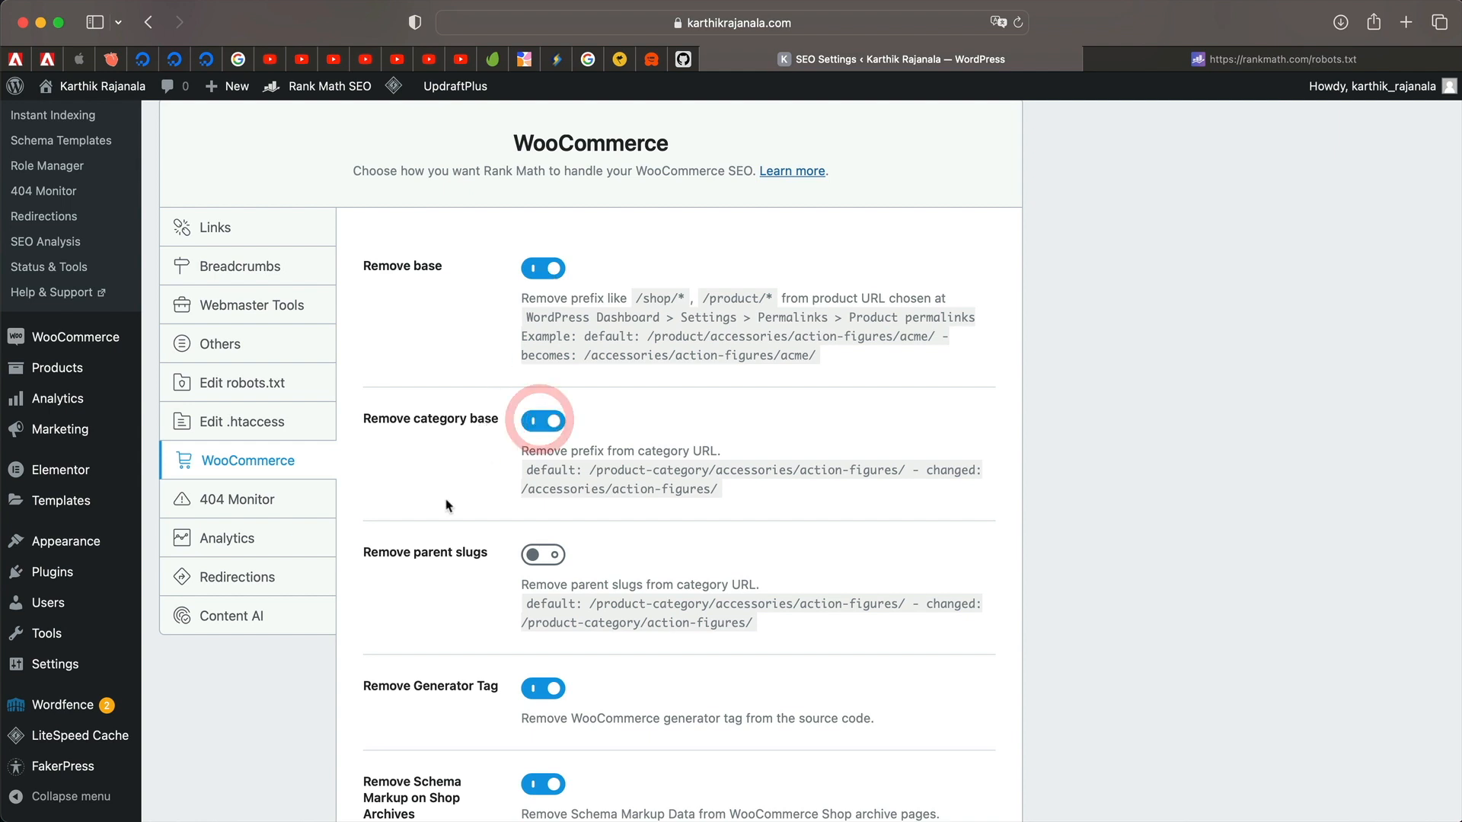
scroll(598, 409, down, 3)
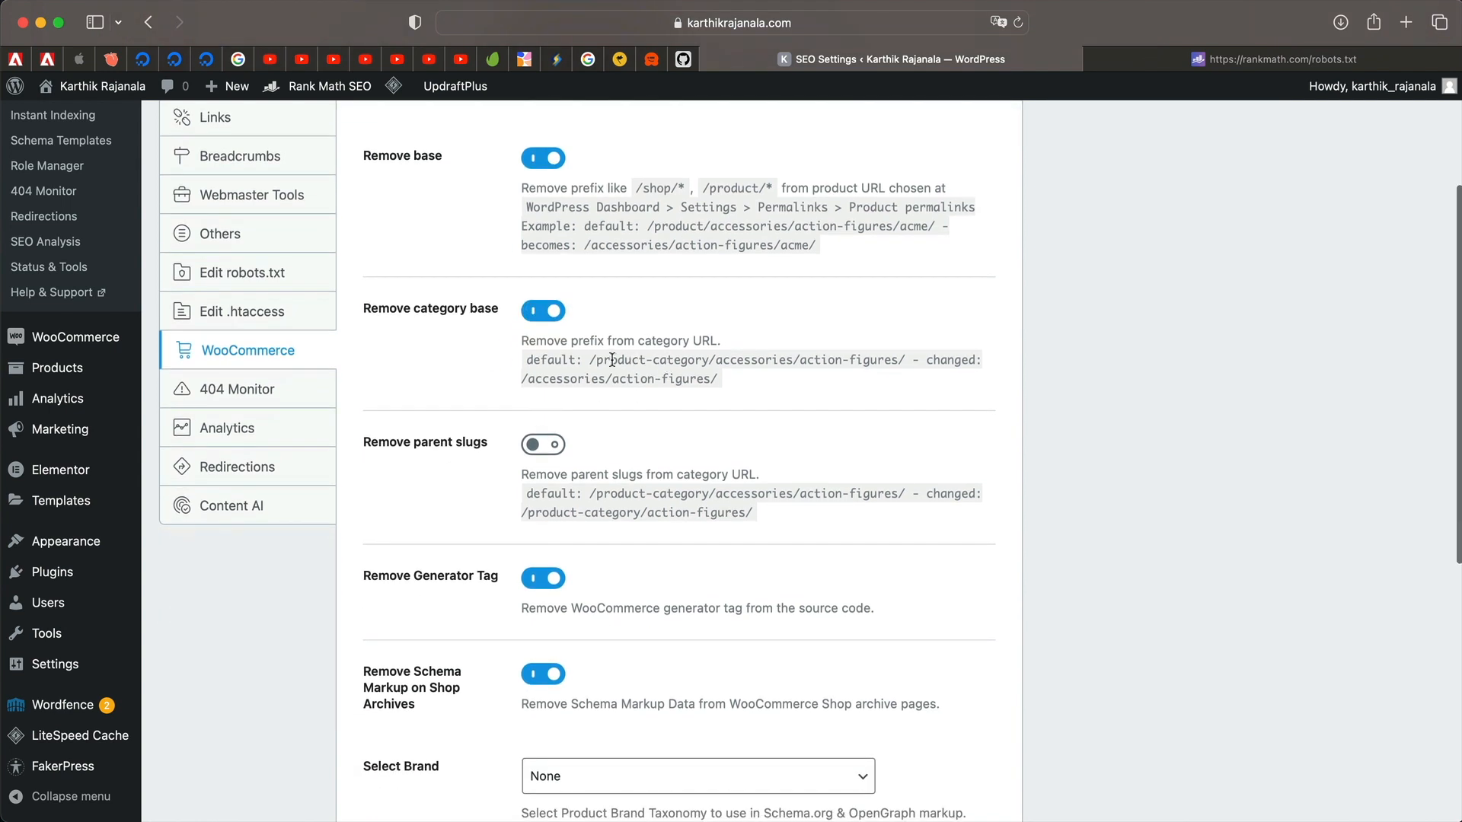
drag(612, 360, 680, 359)
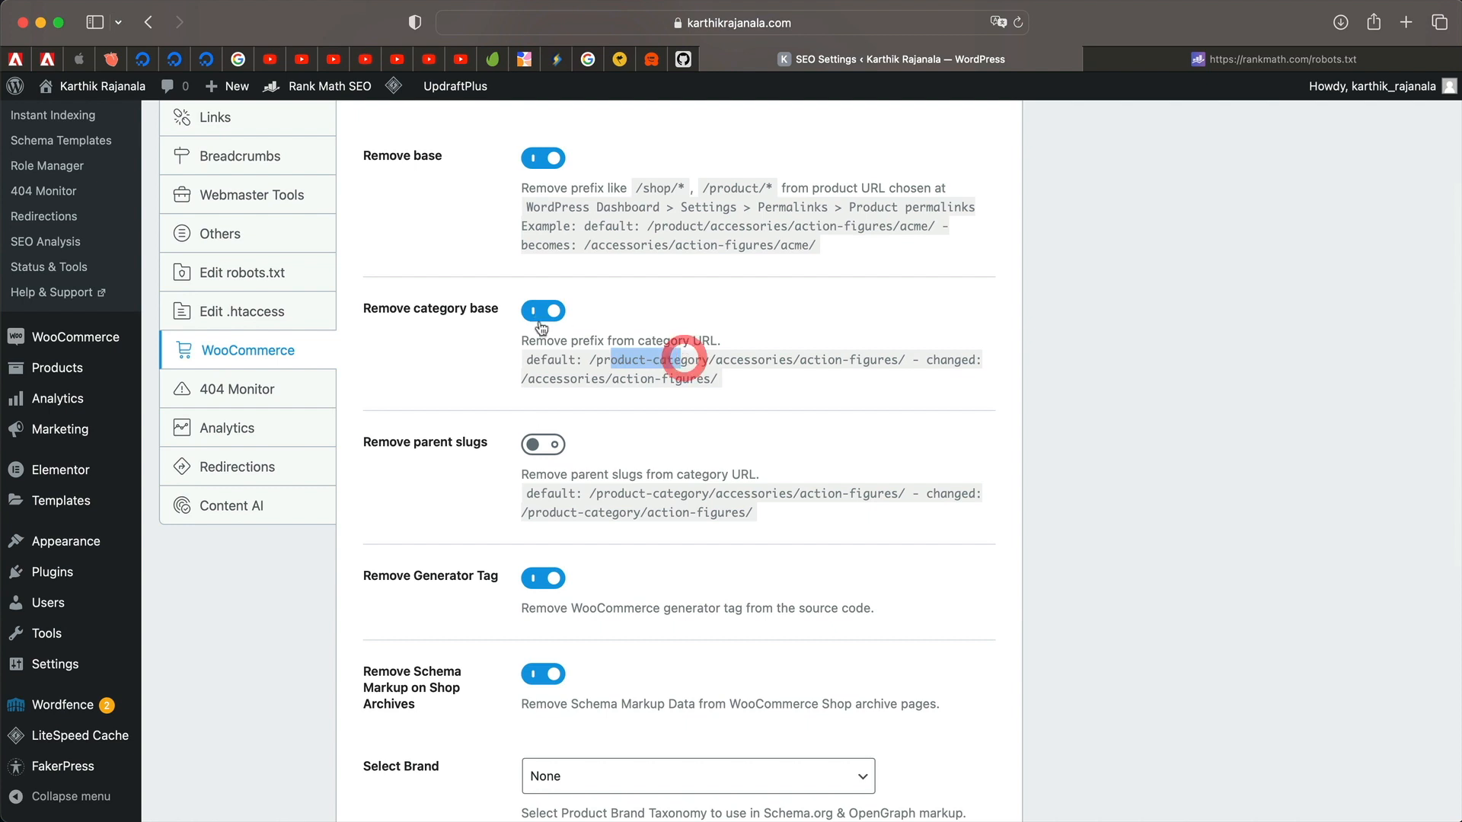
scroll(437, 525, down, 2)
click(546, 386)
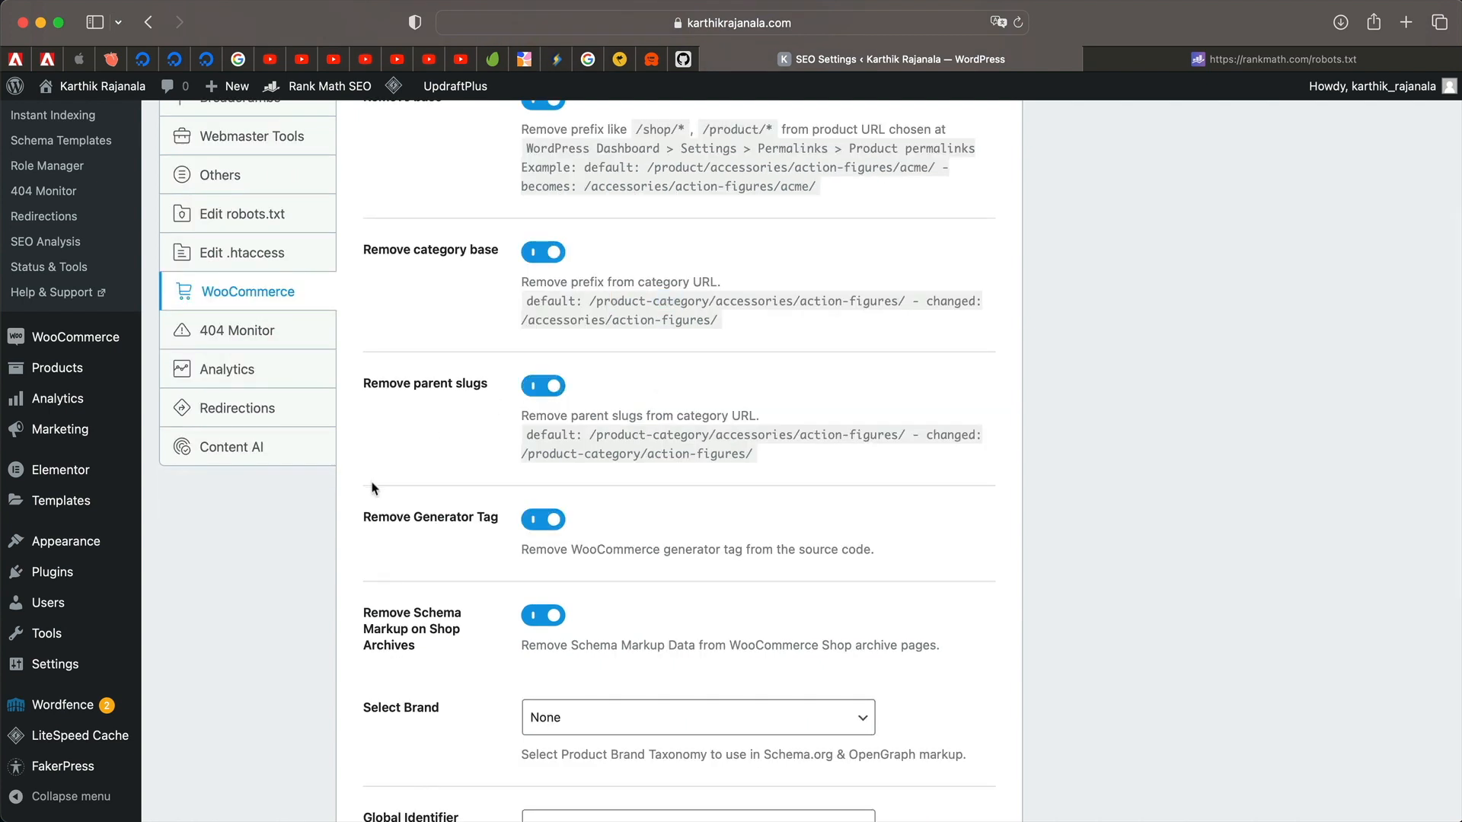
double_click(739, 440)
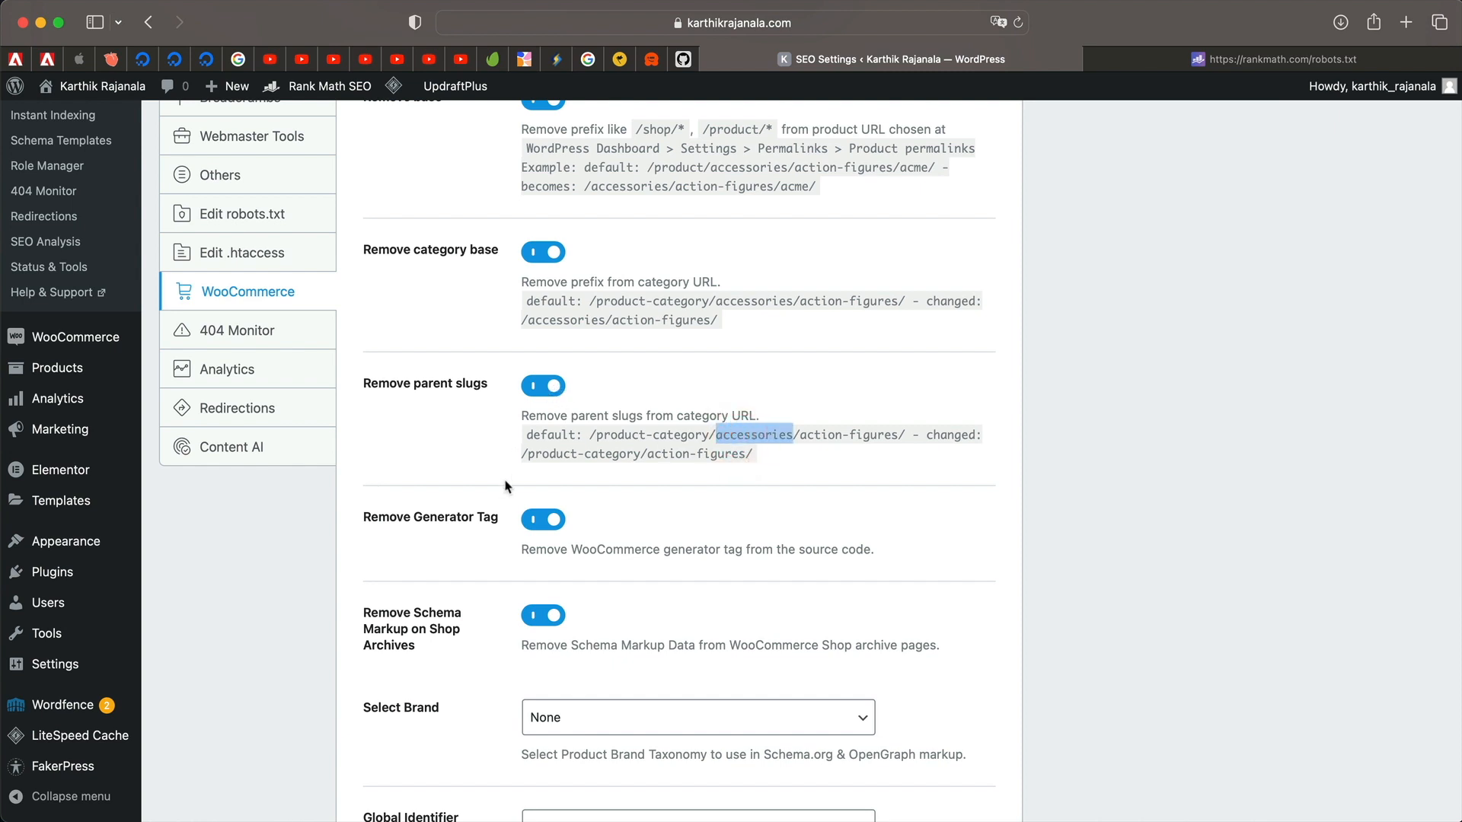
scroll(488, 601, down, 5)
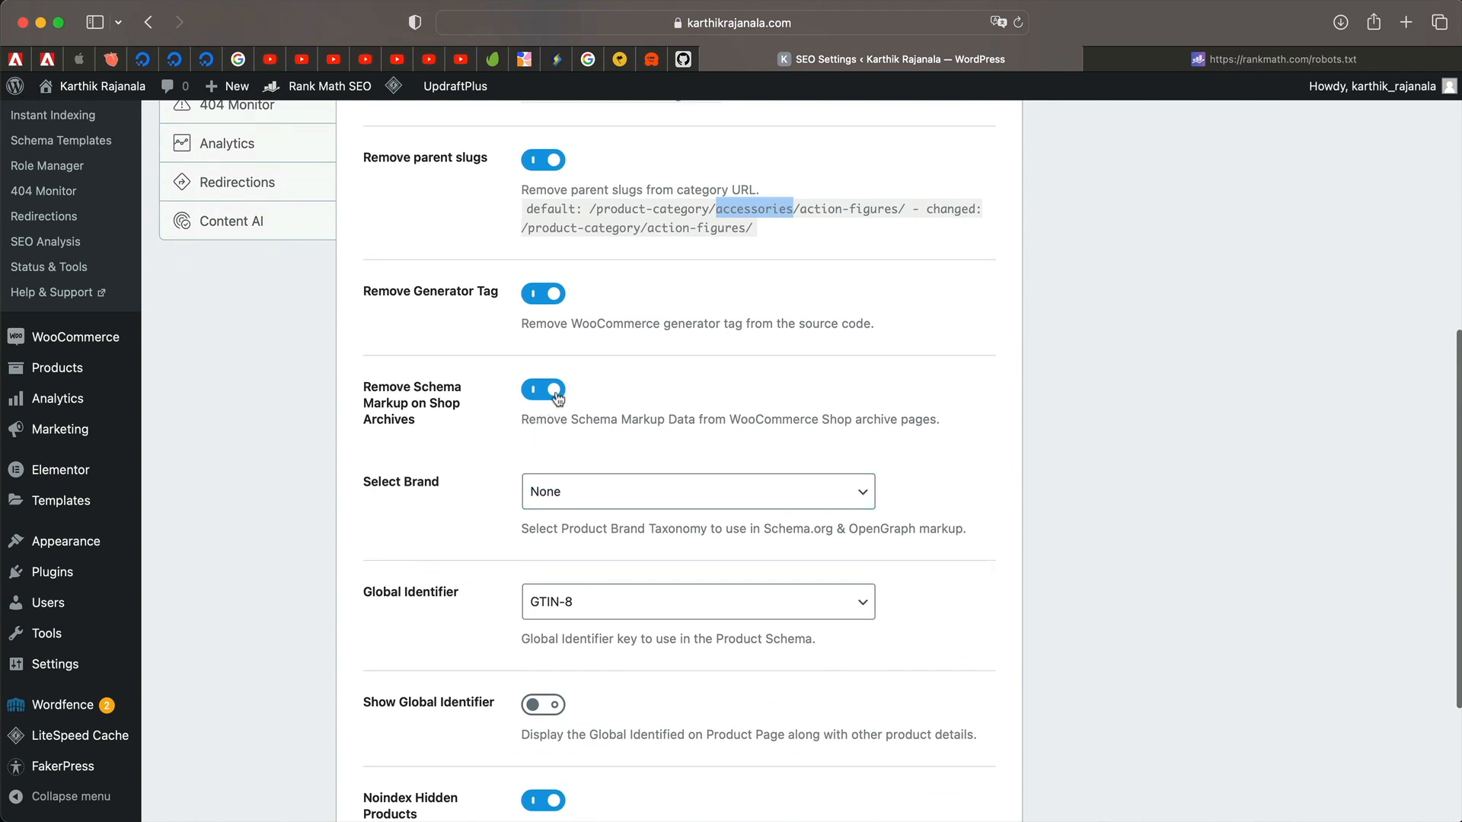
triple_click(575, 423)
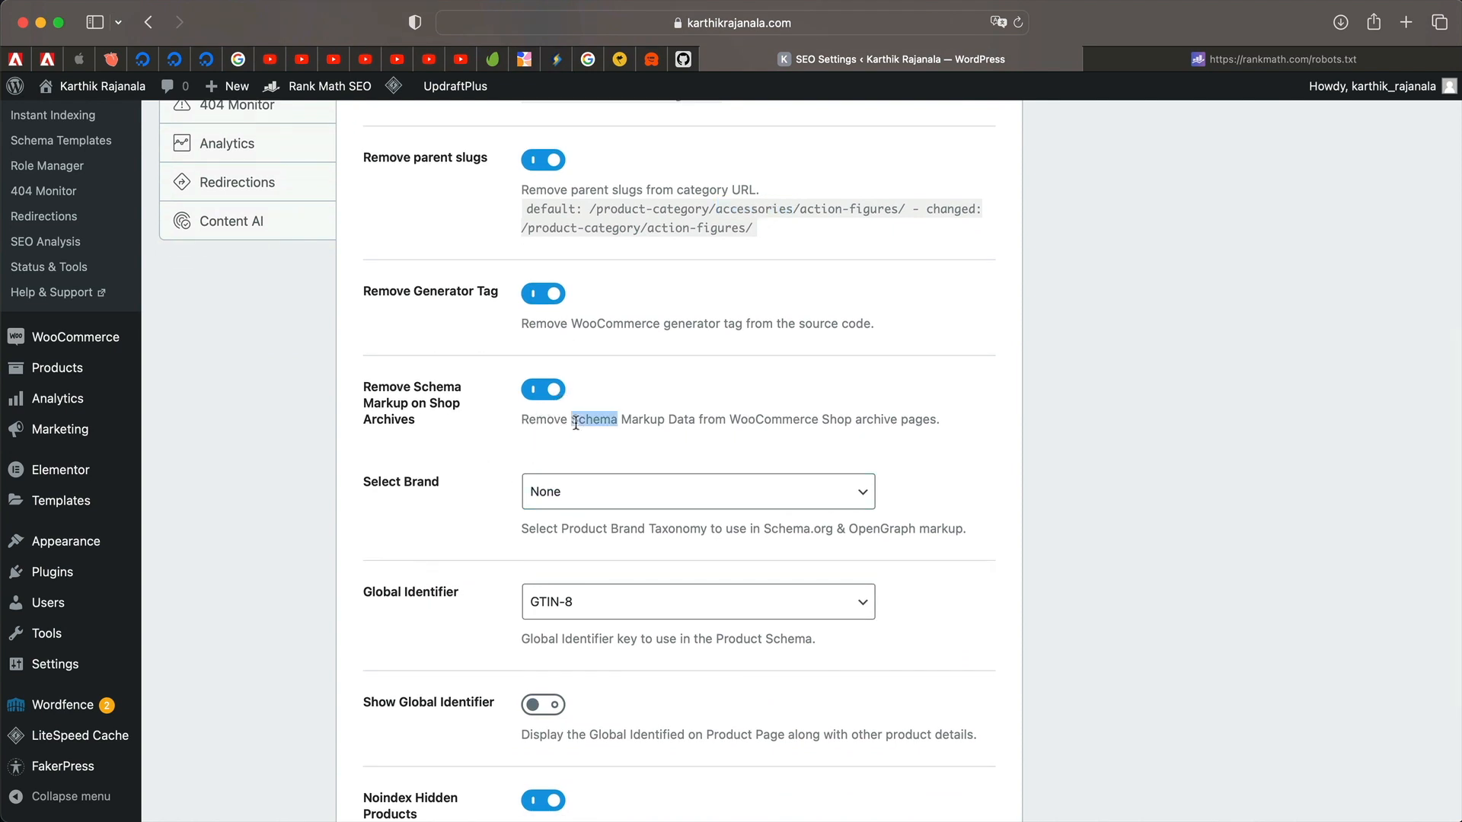
scroll(558, 240, down, 2)
Set the brand taxonomy to Product categories, keep GTIN-8 as global identifier, and save.
click(687, 332)
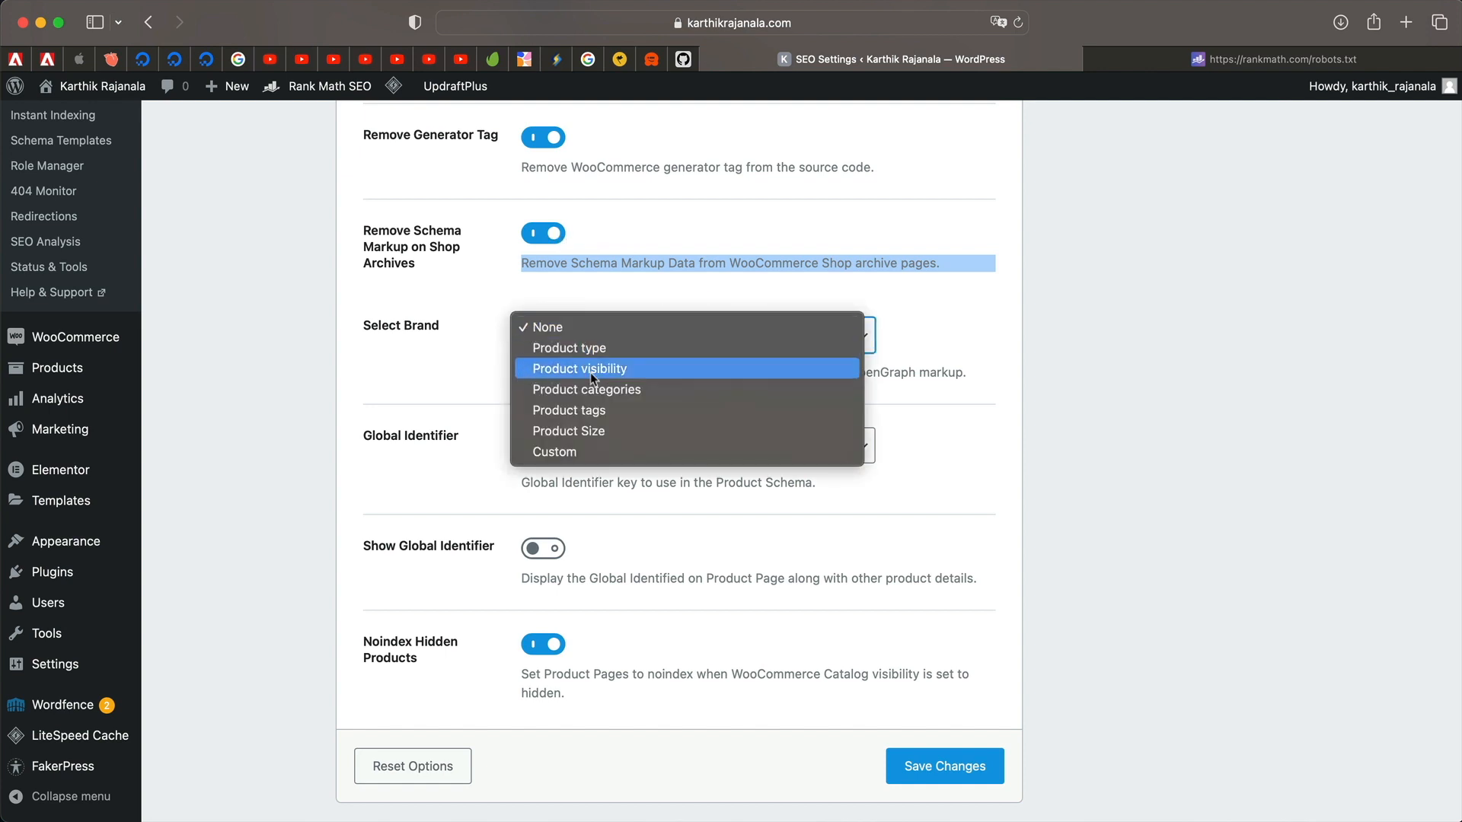
click(644, 396)
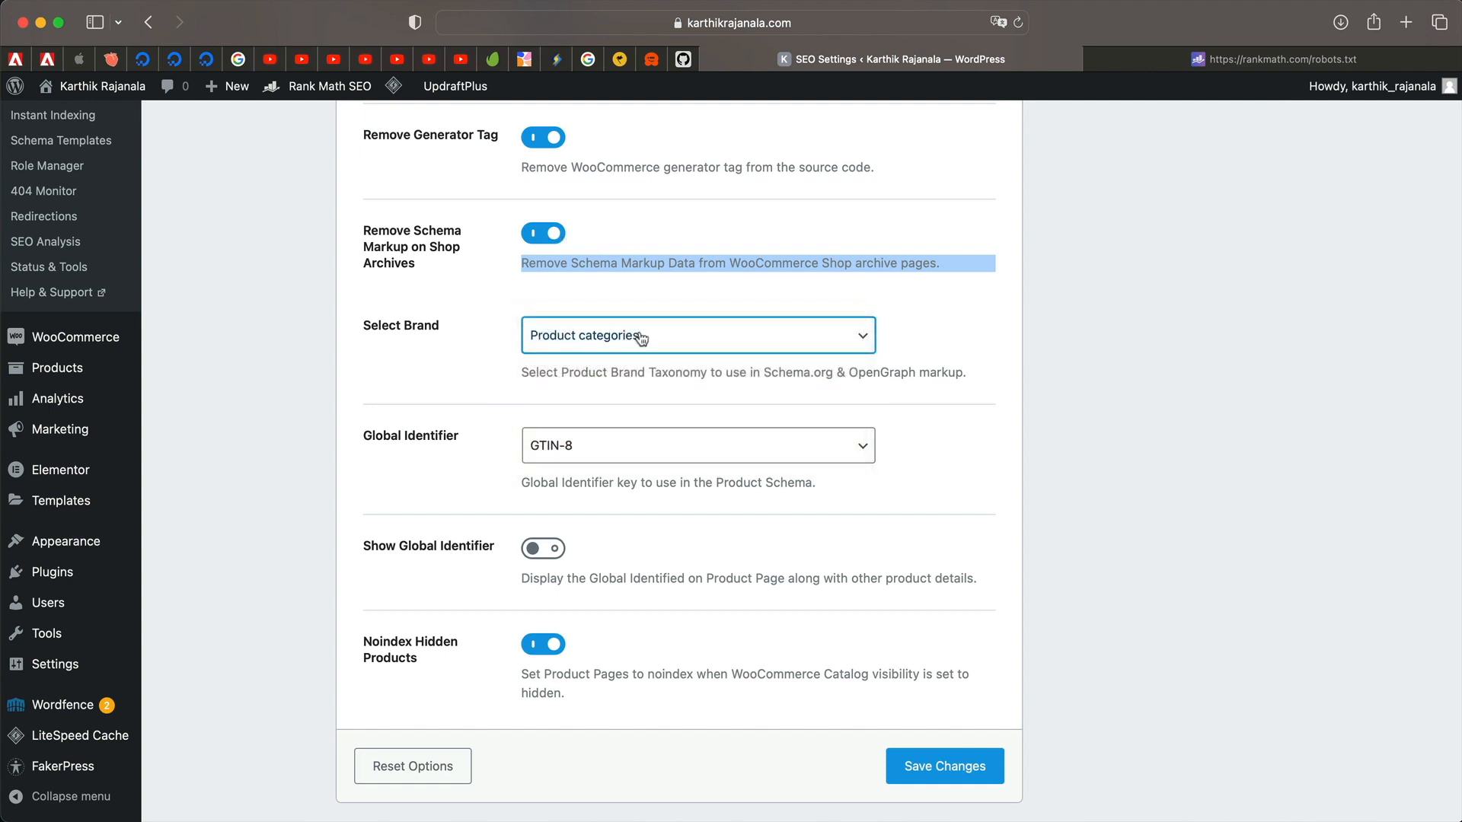
click(638, 443)
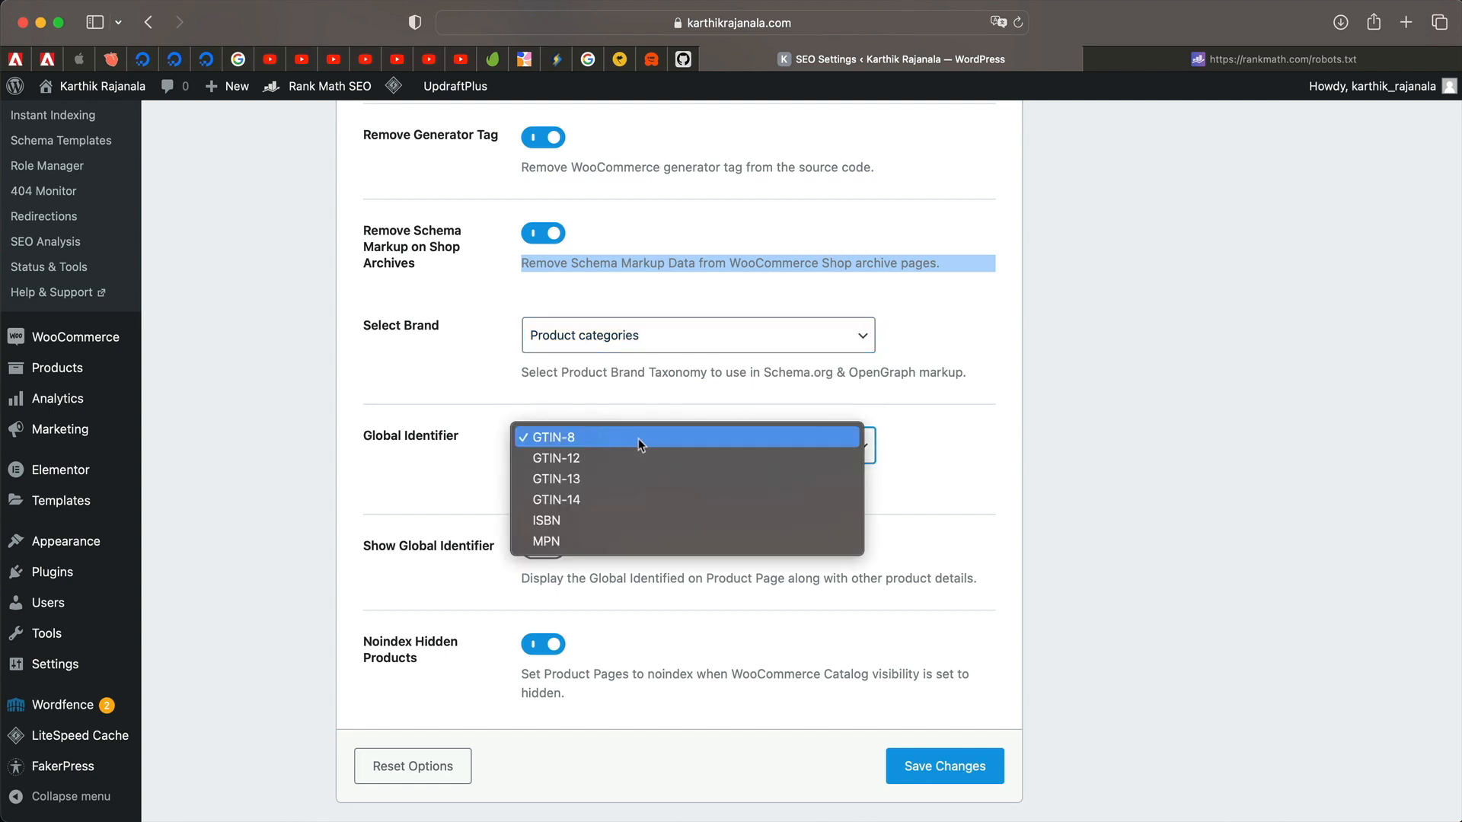
click(445, 467)
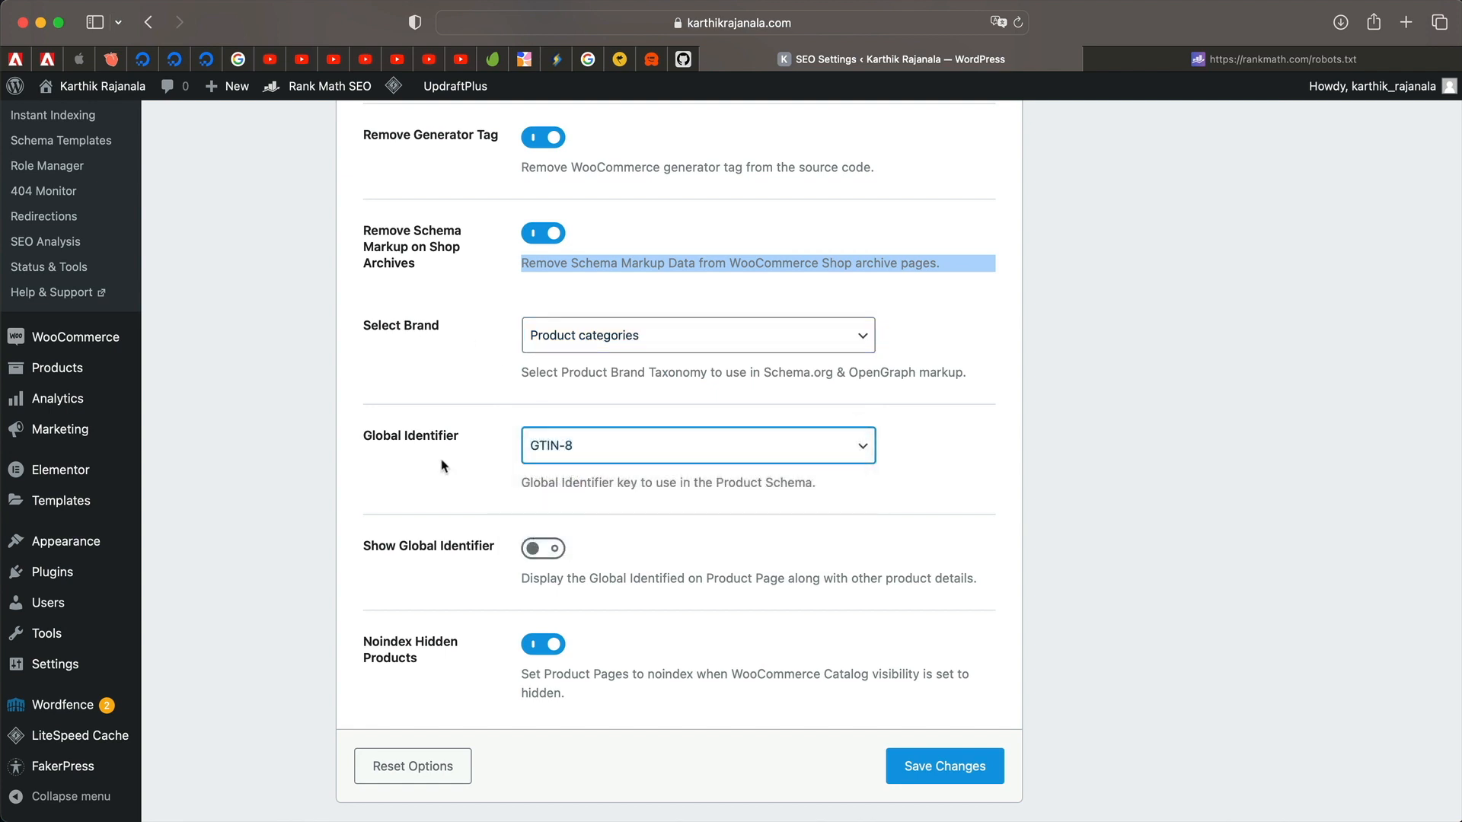
scroll(447, 590, down, 1)
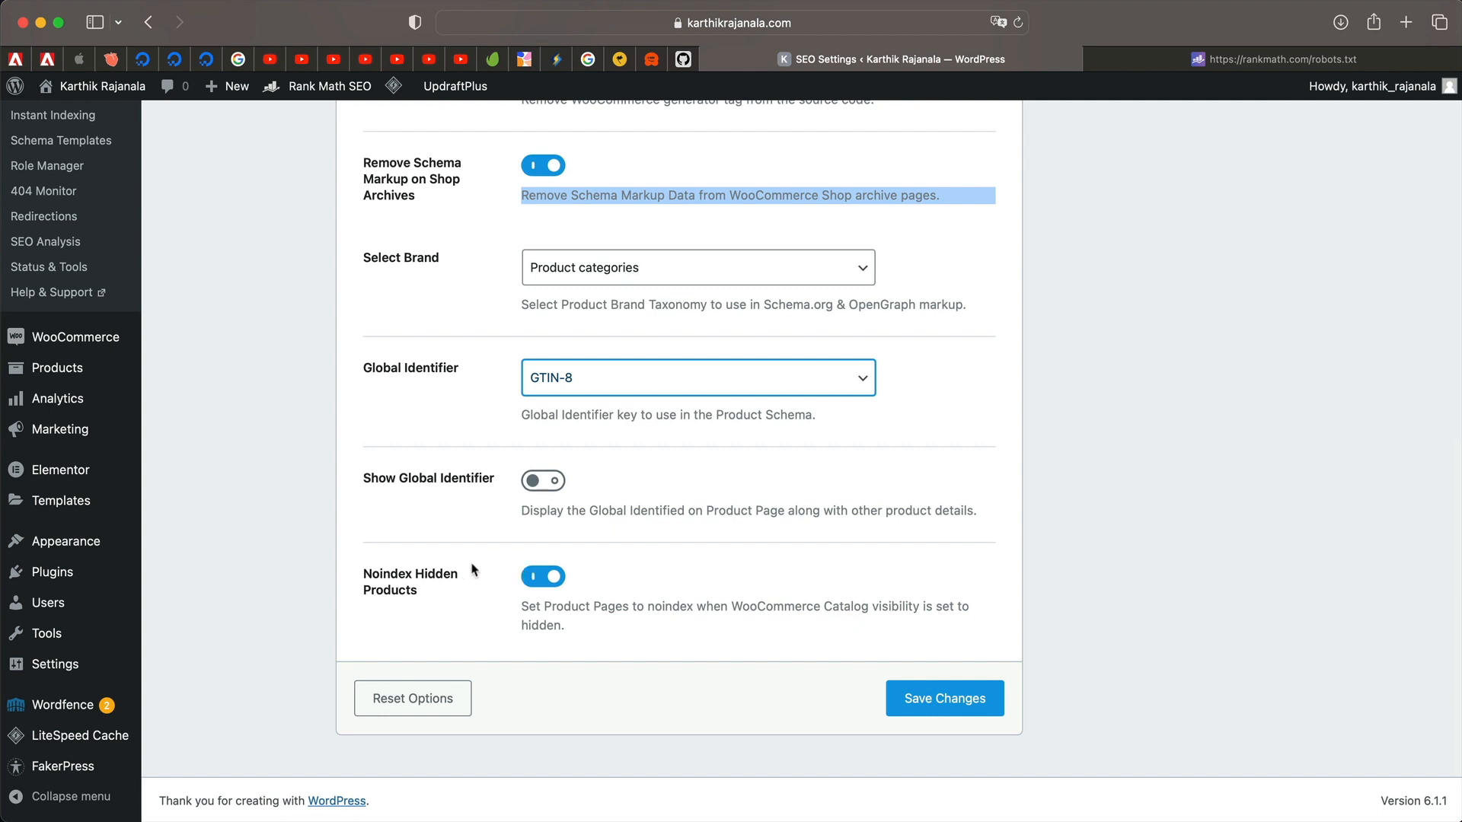
click(945, 694)
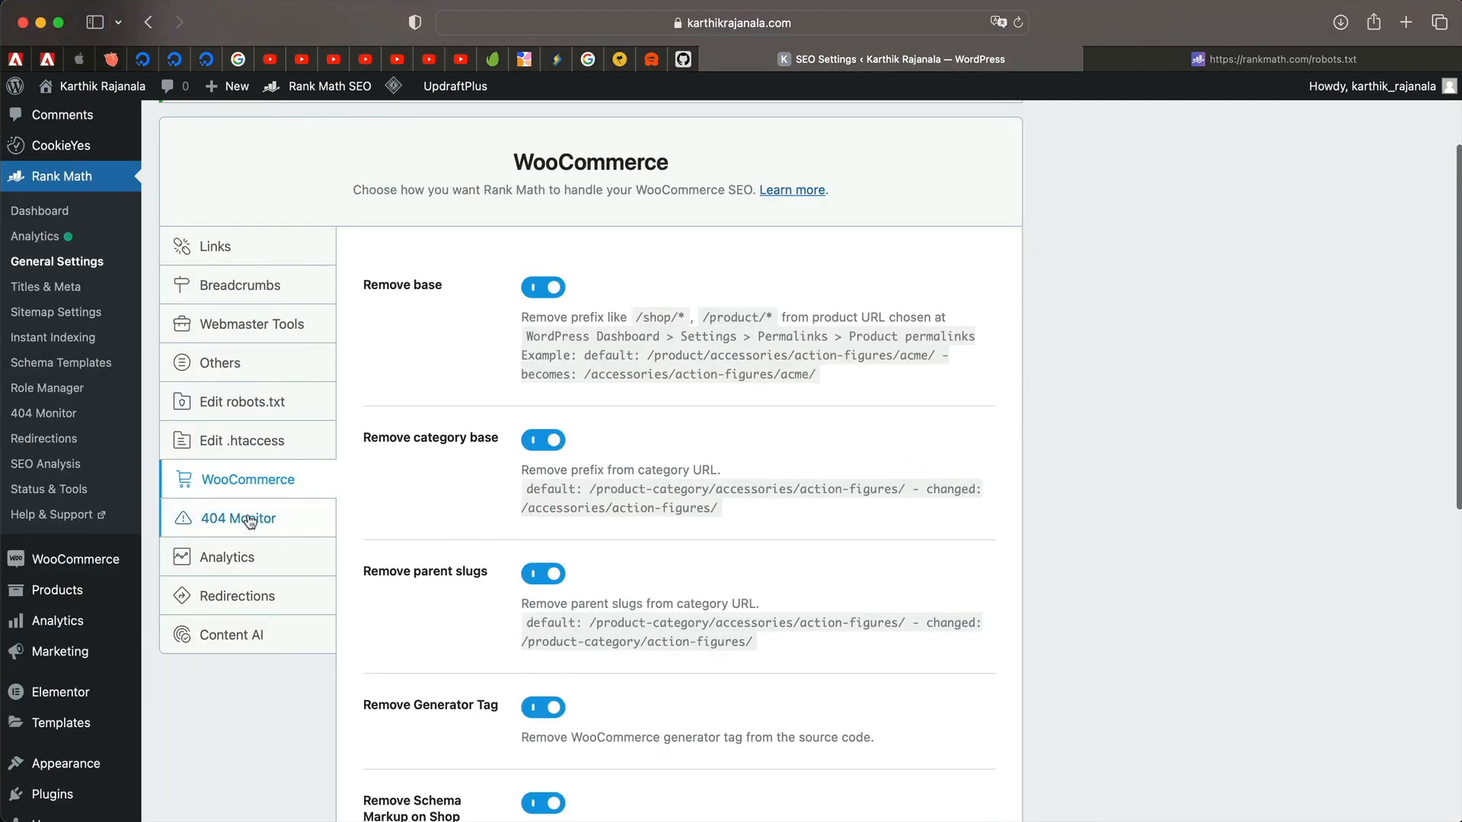
Switch the 404 Monitor to Simple mode with the Log Limit left at 100.
click(250, 521)
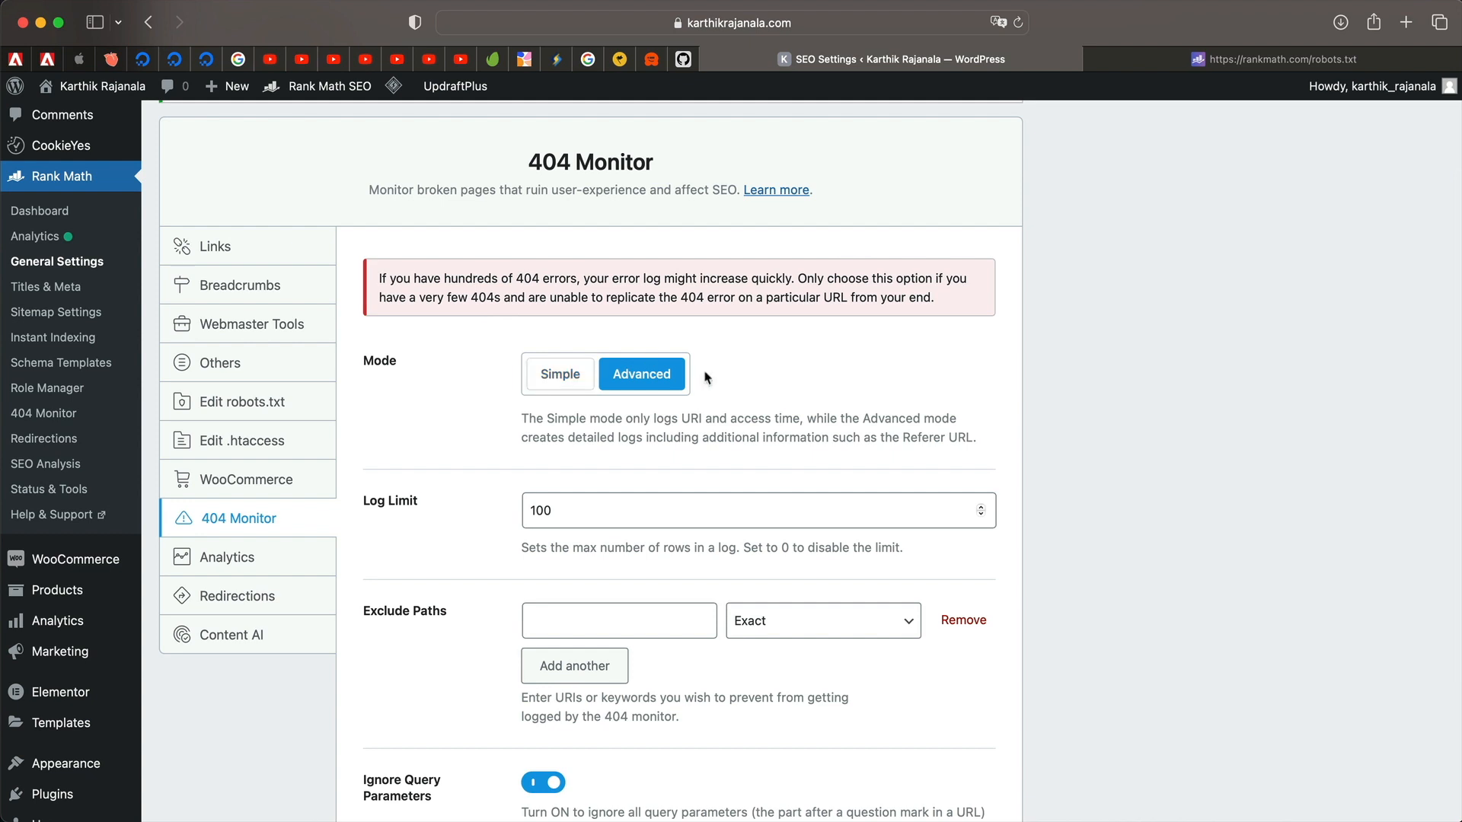
click(556, 375)
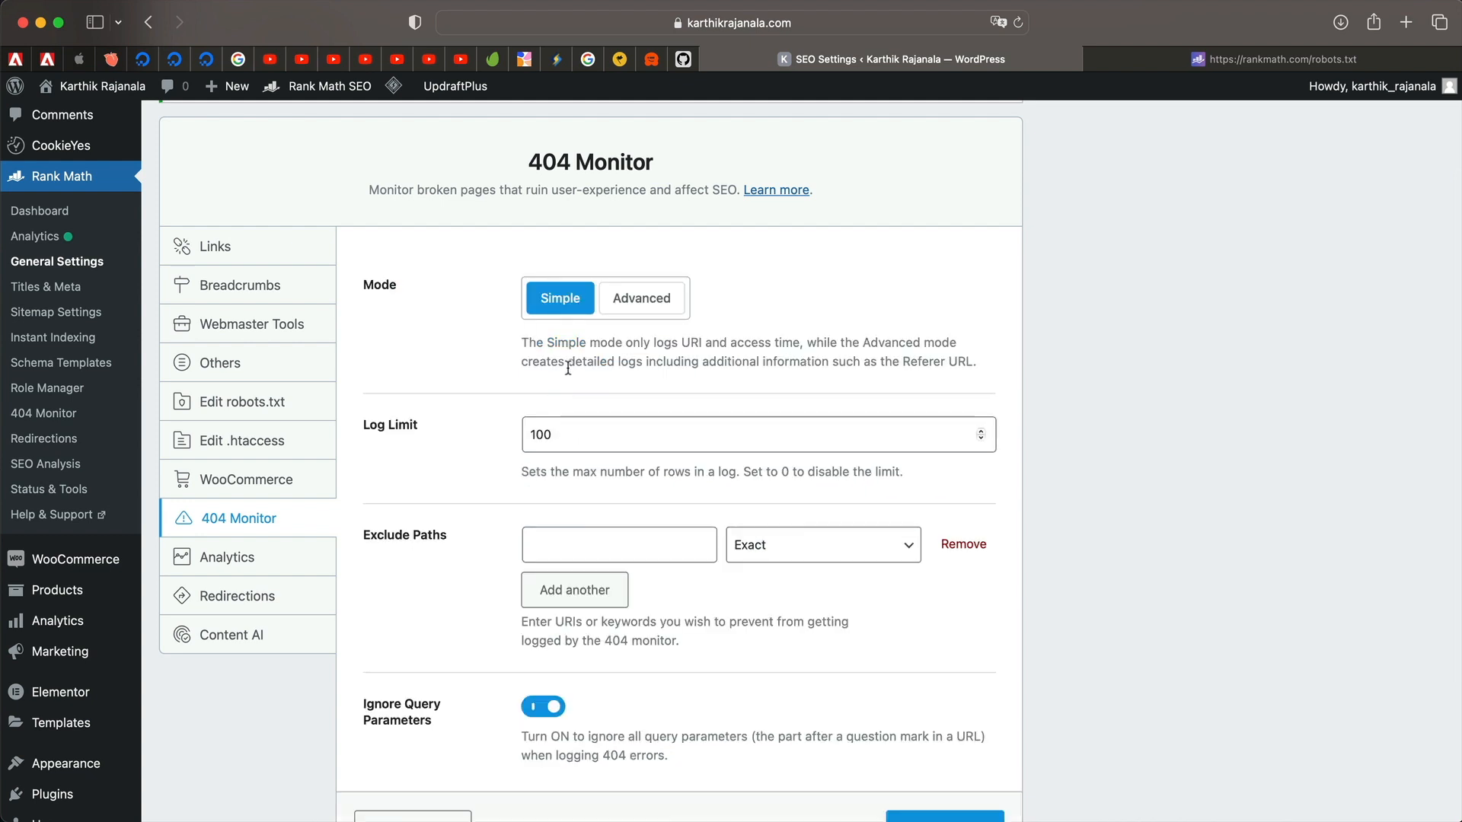
double_click(559, 432)
click(559, 433)
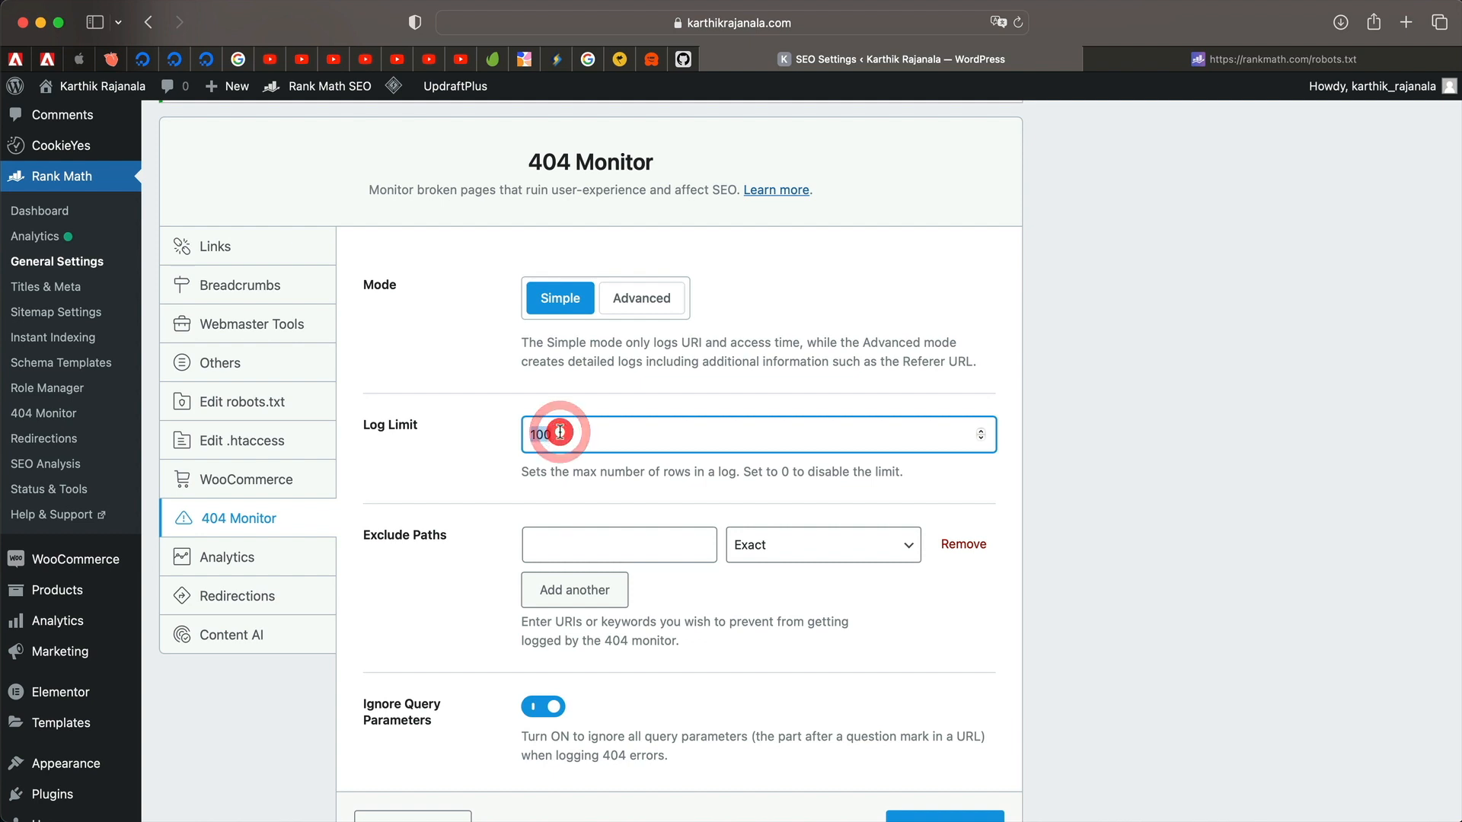
double_click(559, 432)
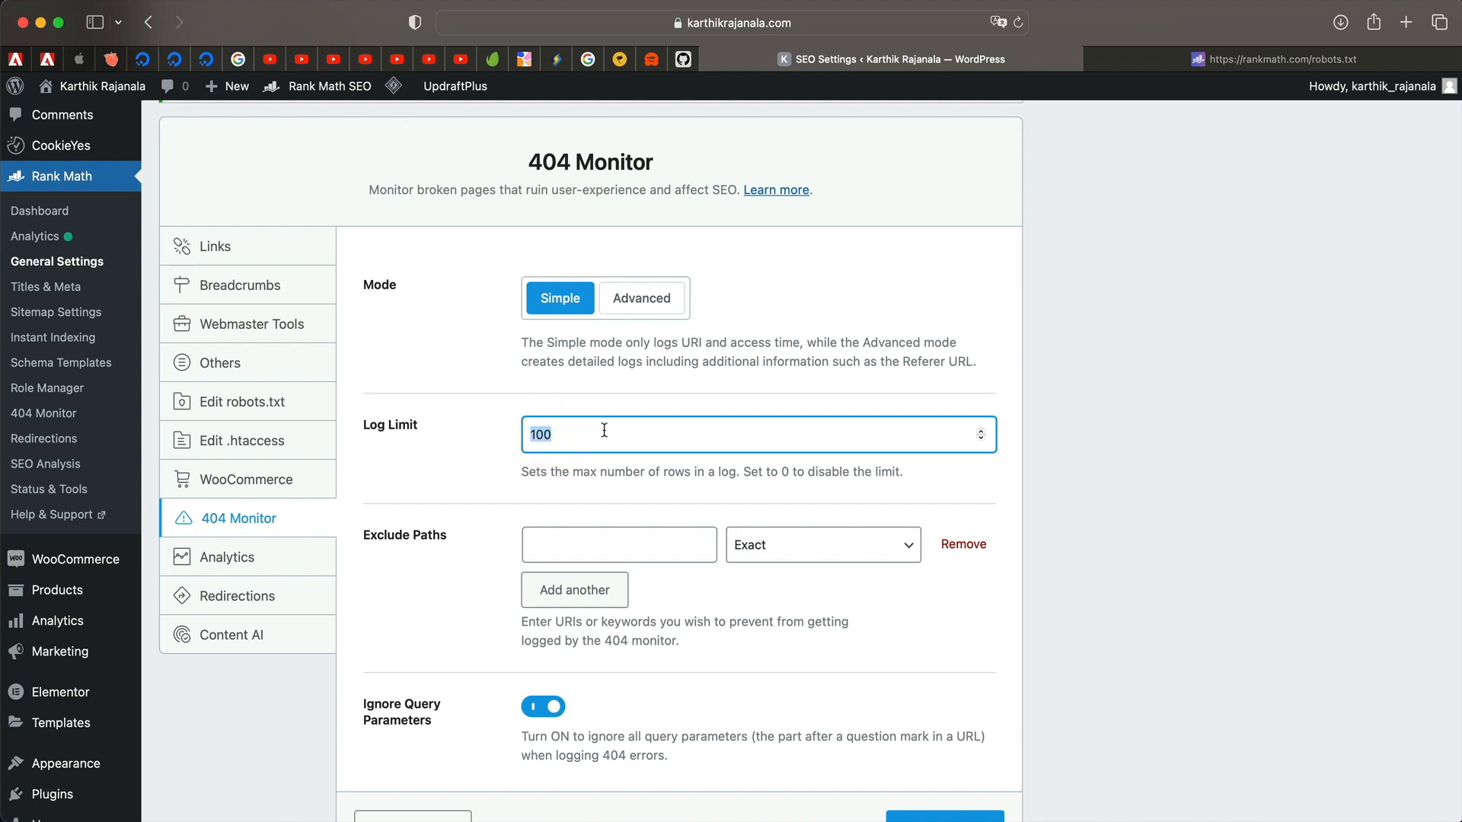
Add then delete a test 'Contains' exclude path, leaving none, and save the 404 Monitor settings.
click(585, 535)
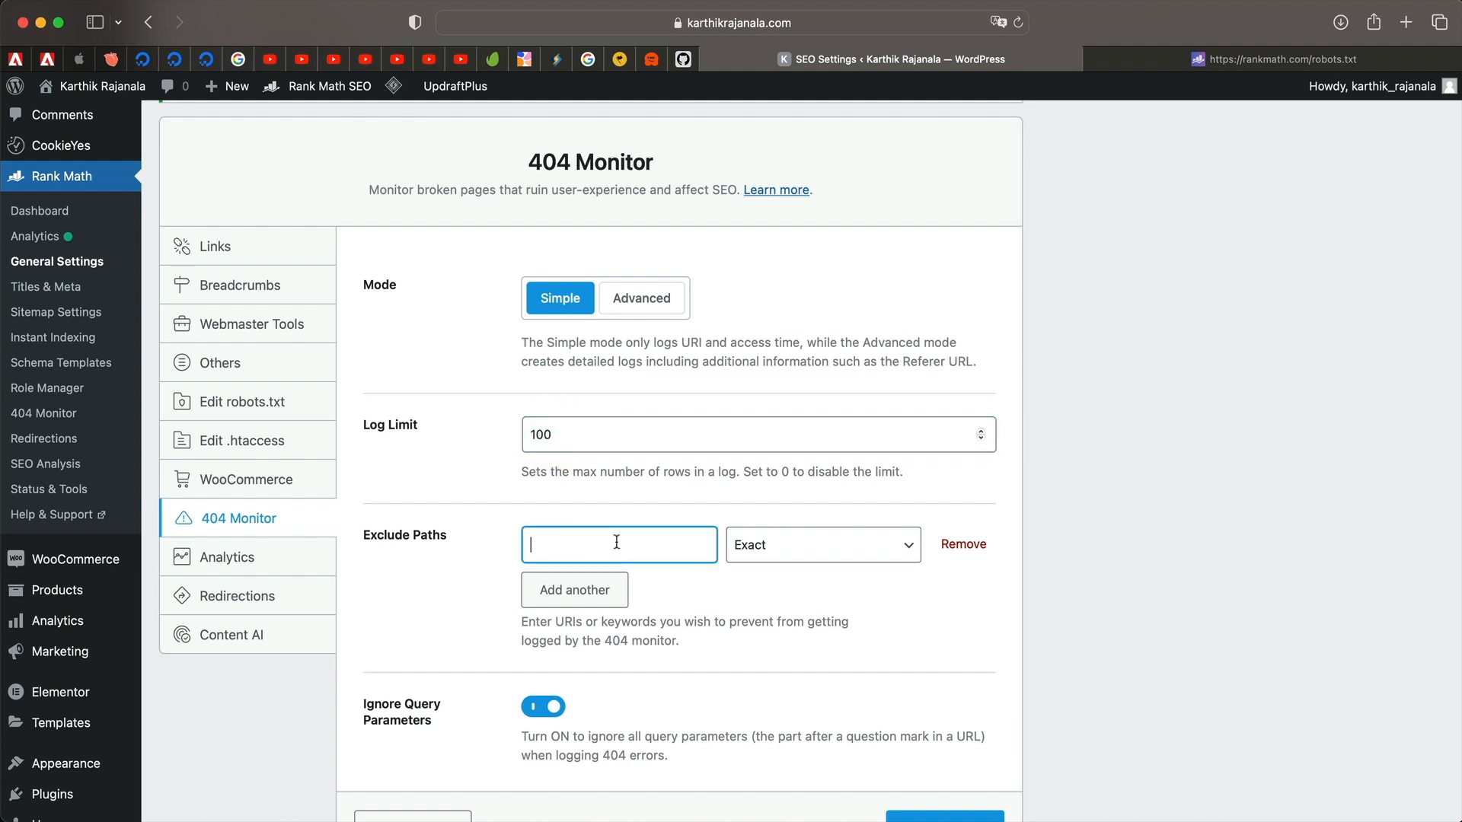
text(contact)
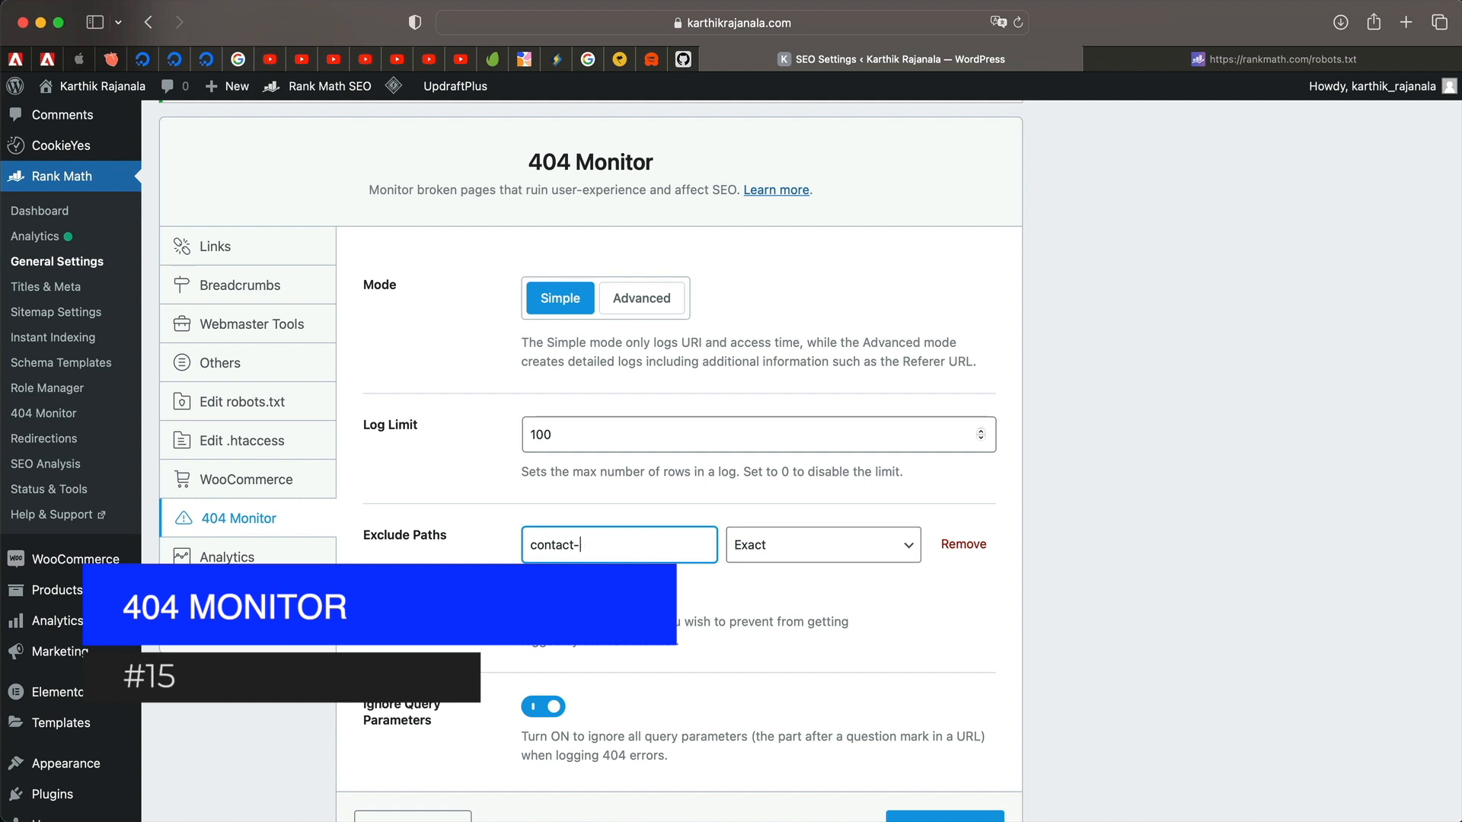
click(774, 539)
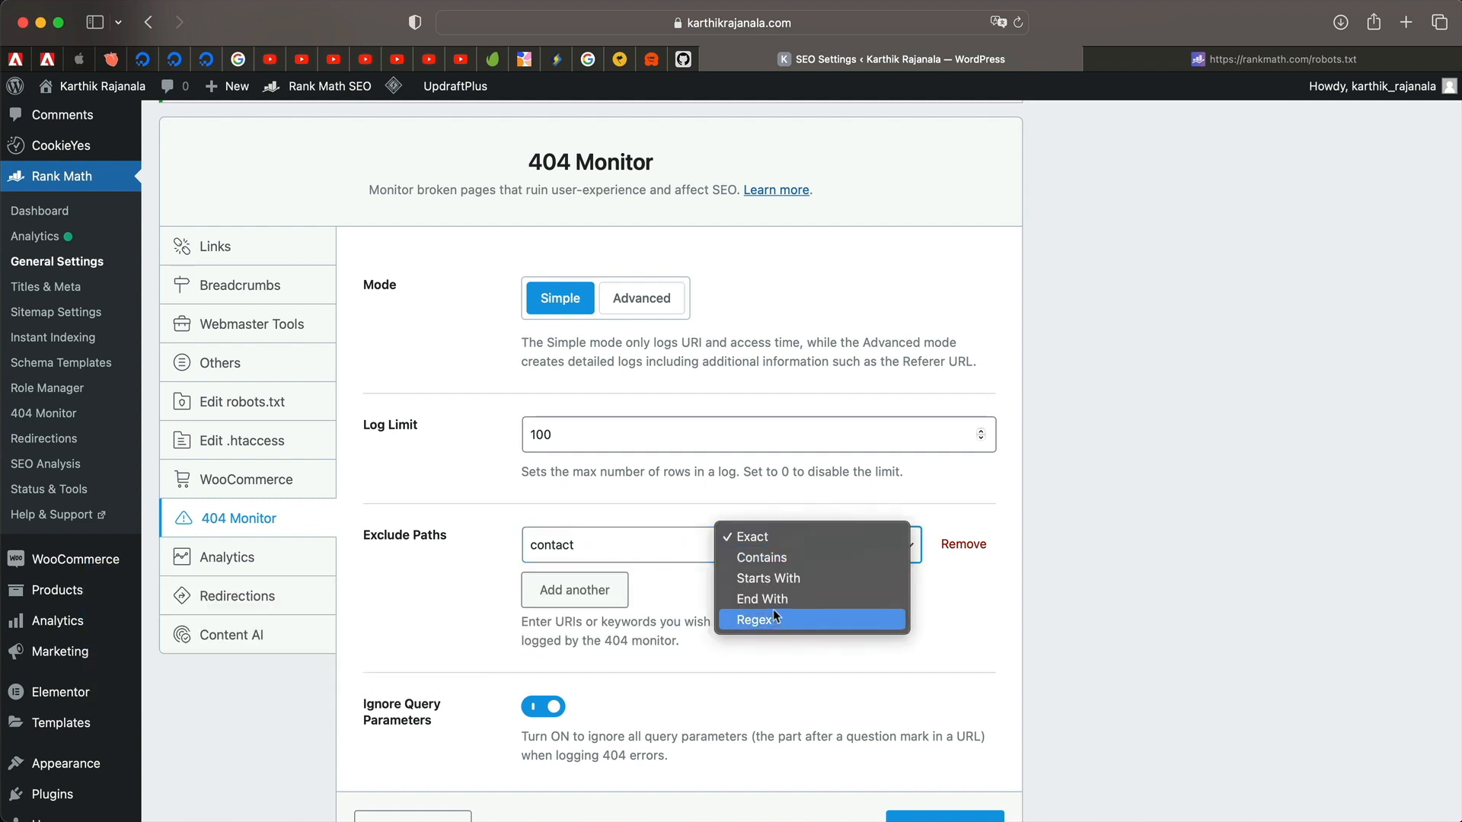
click(799, 559)
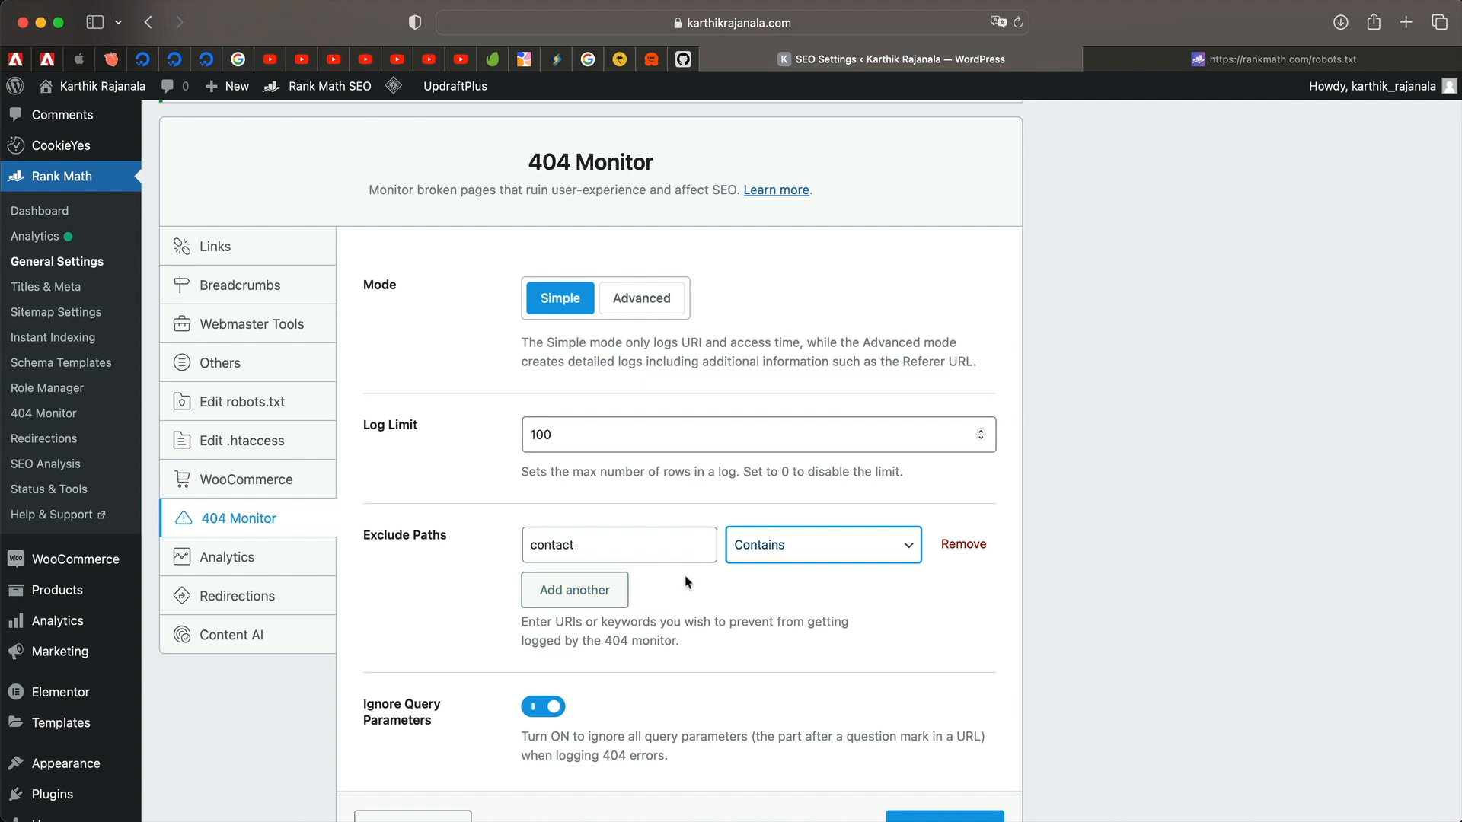
scroll(693, 598, down, 2)
click(961, 467)
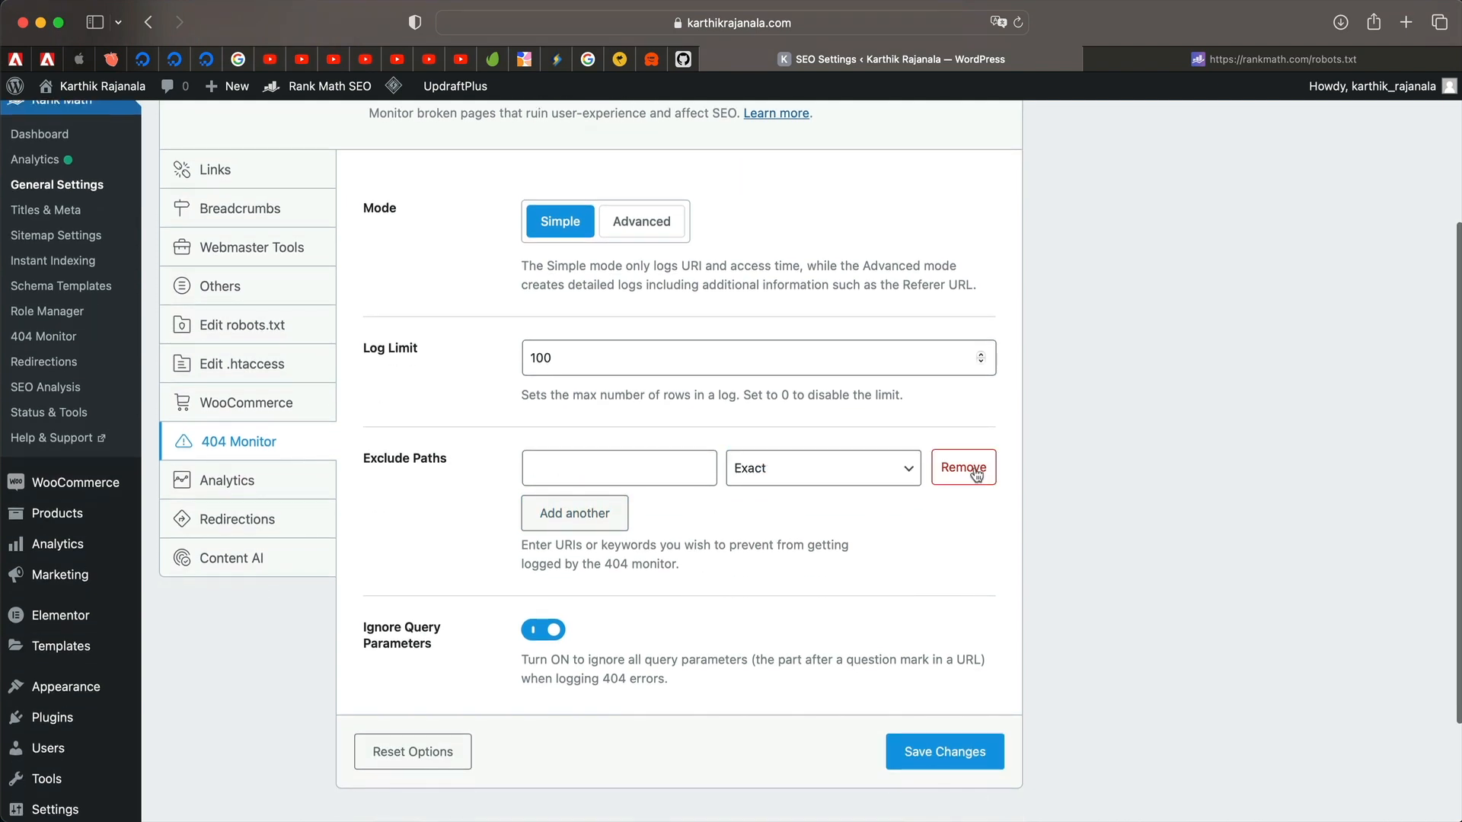
scroll(686, 571, down, 1)
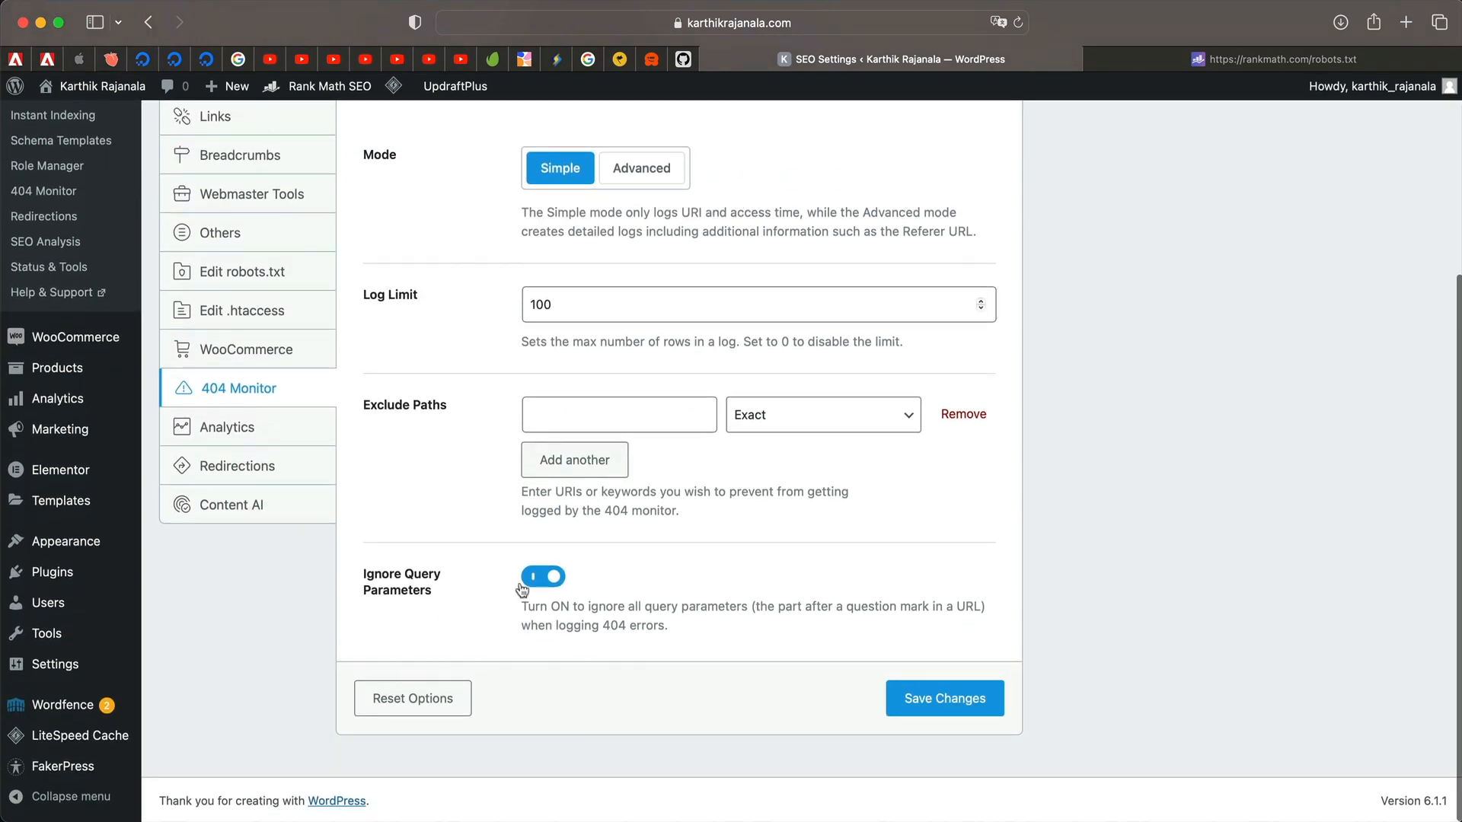
click(909, 700)
Open Redirections, keep the redirection type at 301 Permanent Move, and save the settings.
click(234, 499)
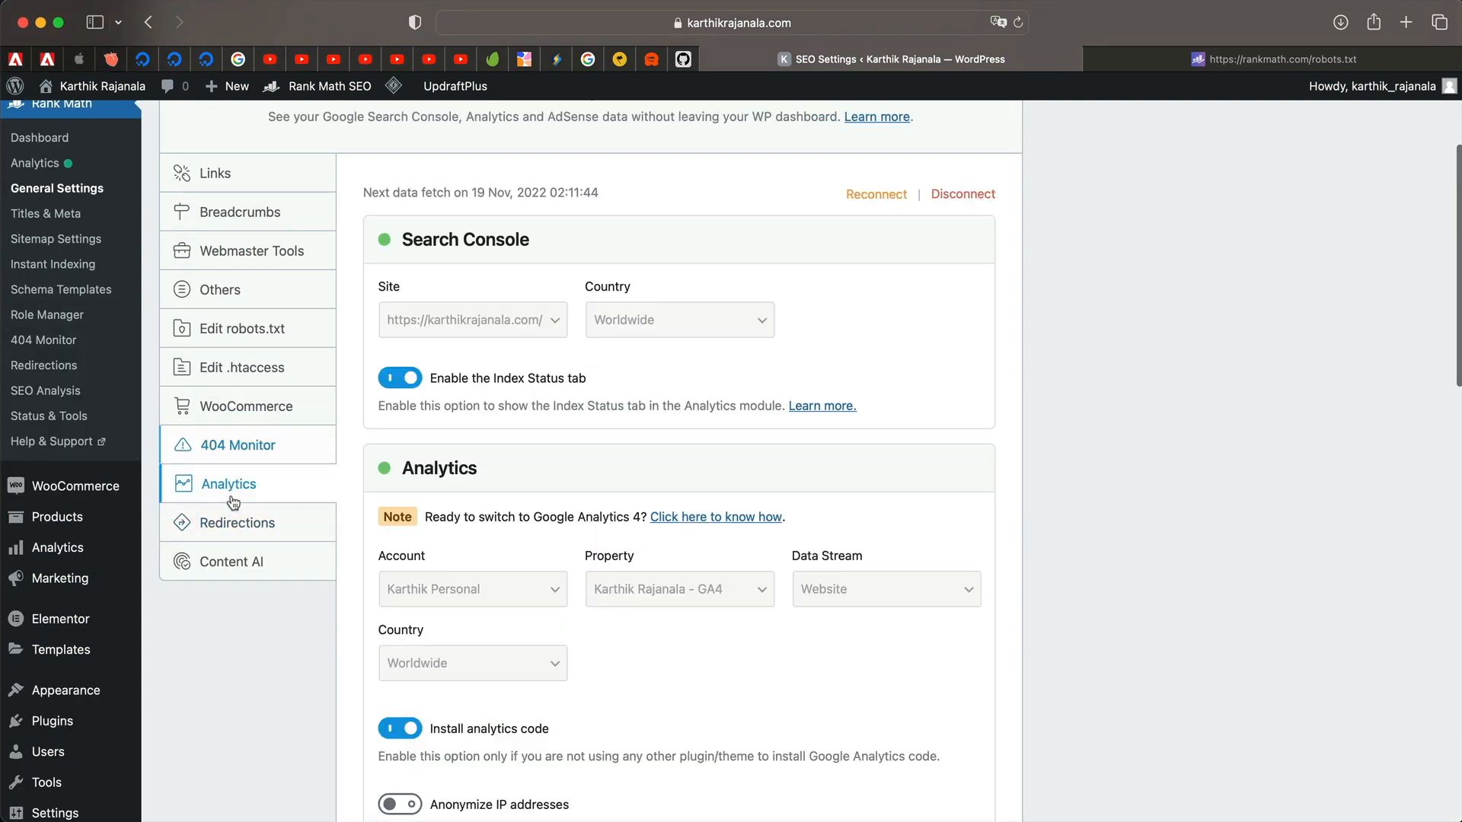
click(254, 529)
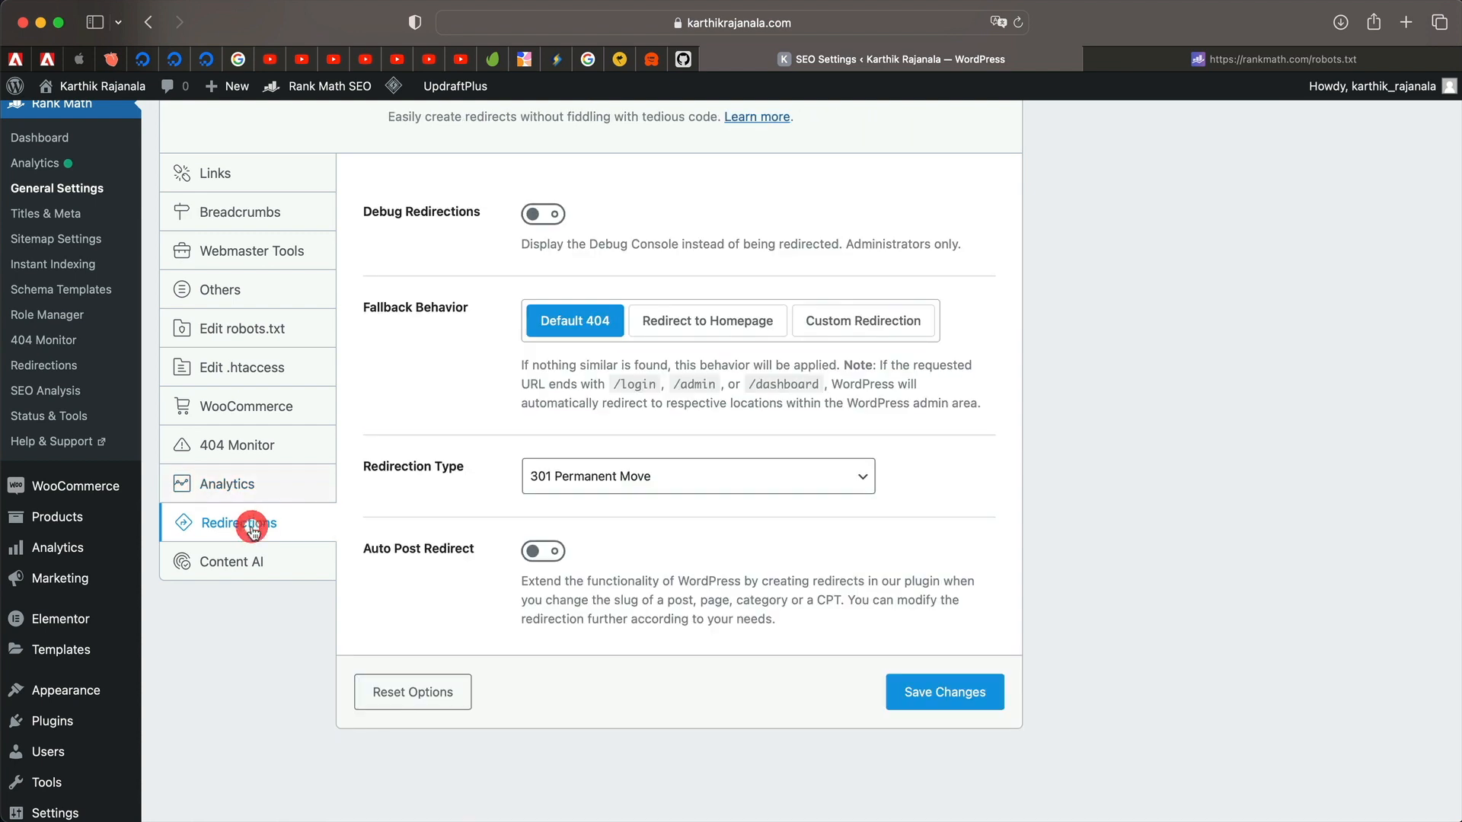
scroll(456, 366, up, 3)
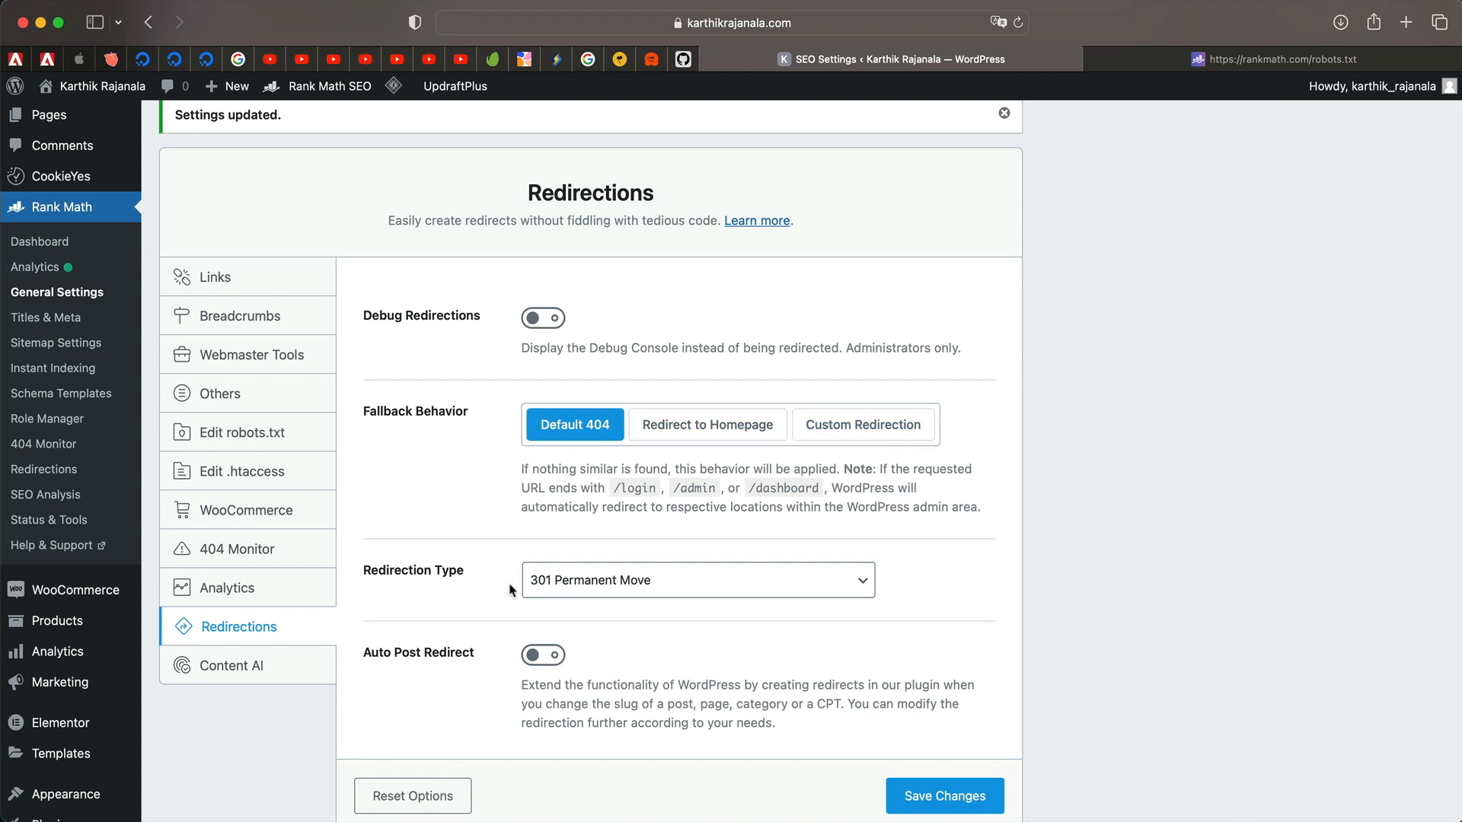
click(671, 581)
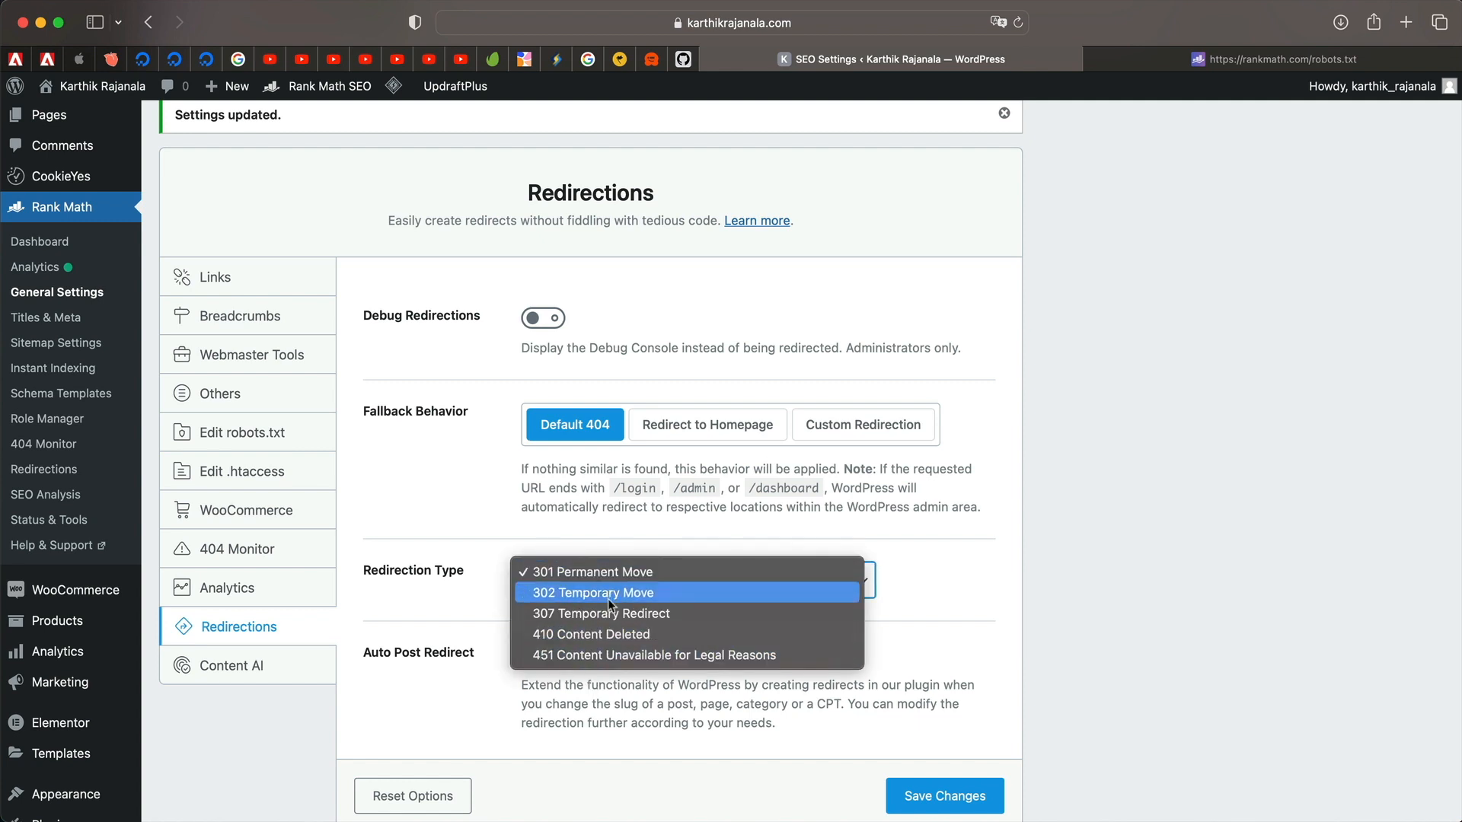
click(621, 576)
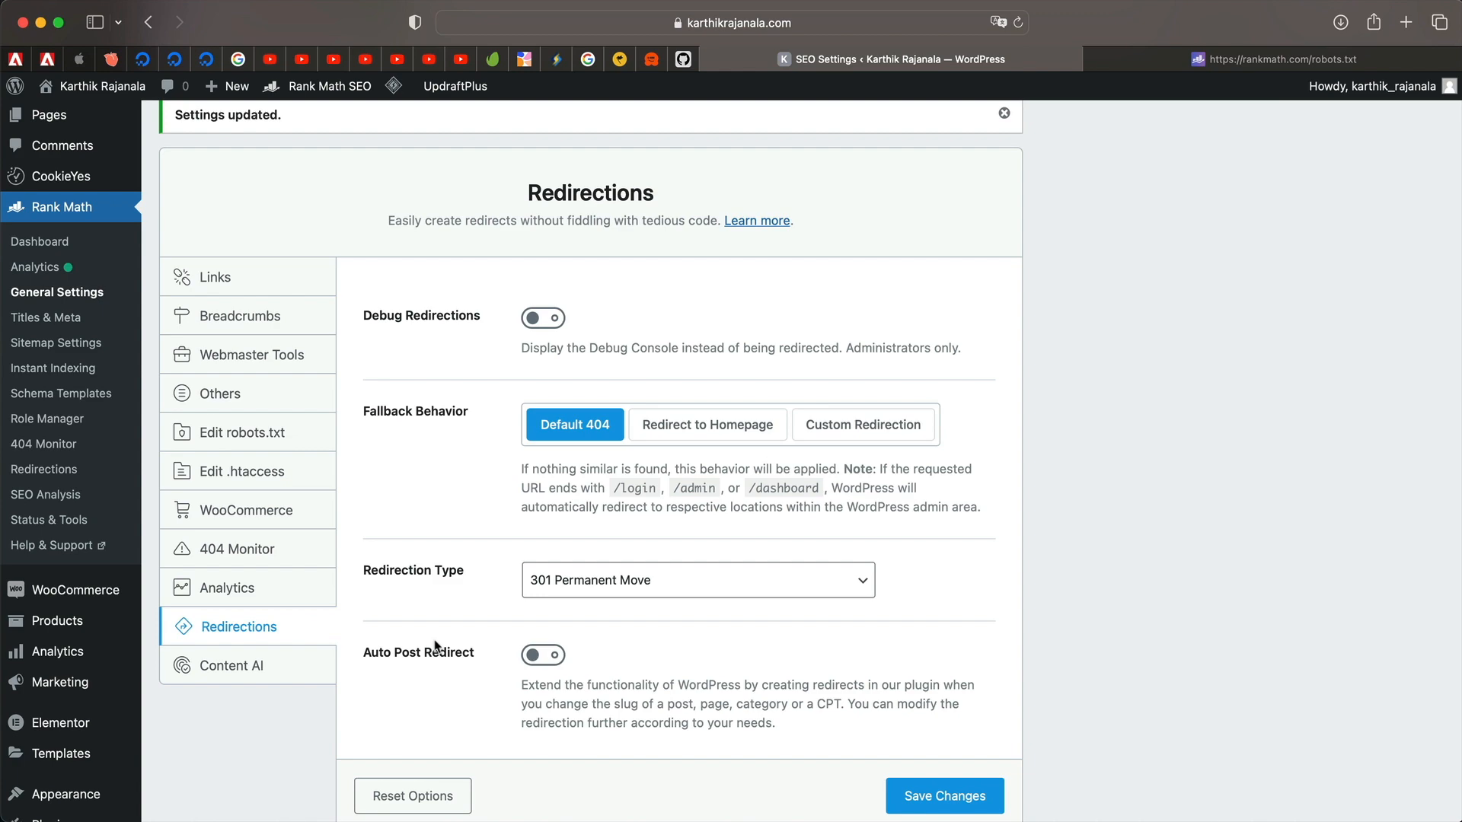
scroll(436, 646, up, 3)
scroll(511, 563, down, 3)
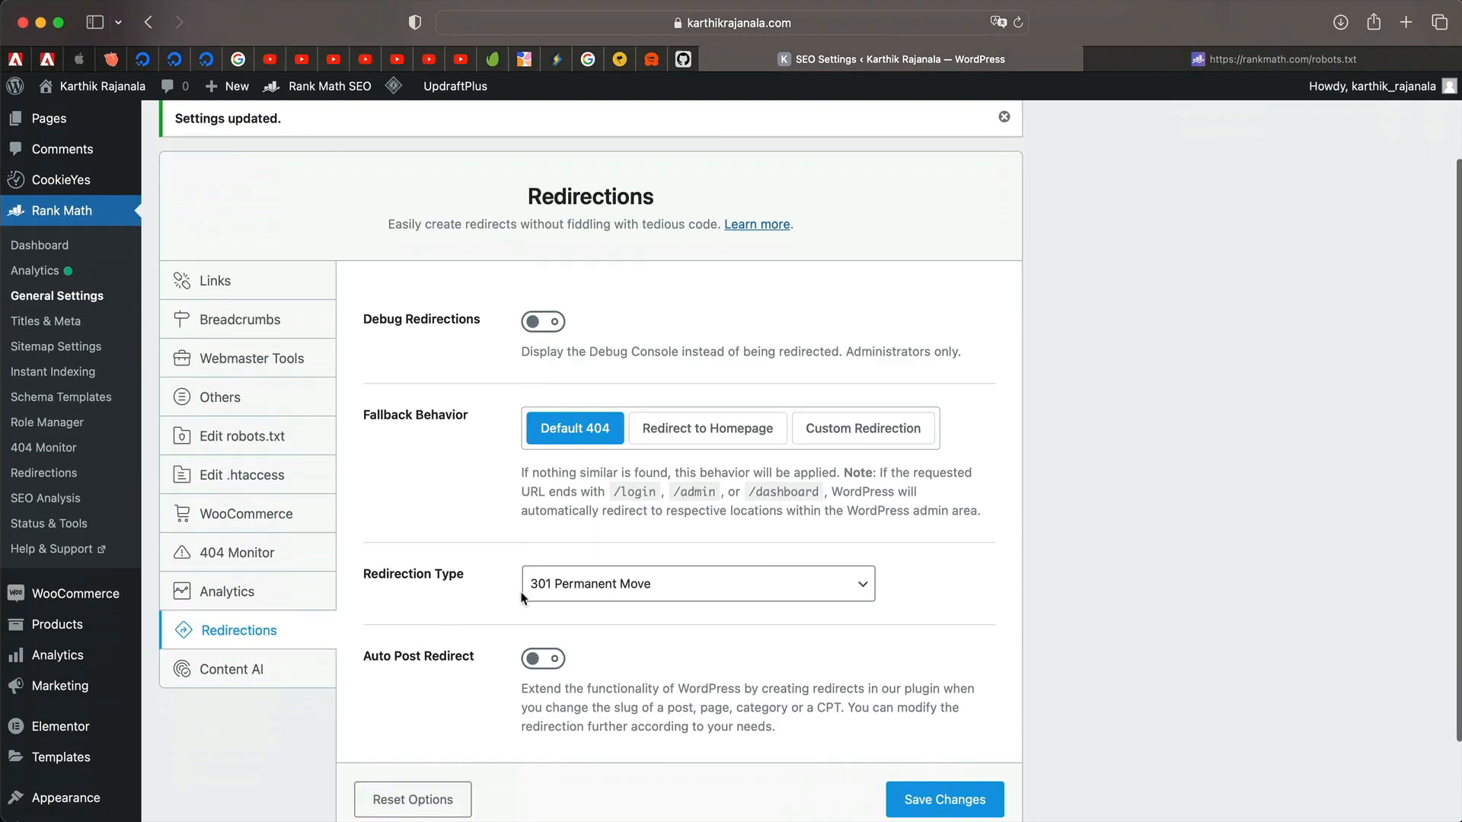
scroll(522, 598, down, 3)
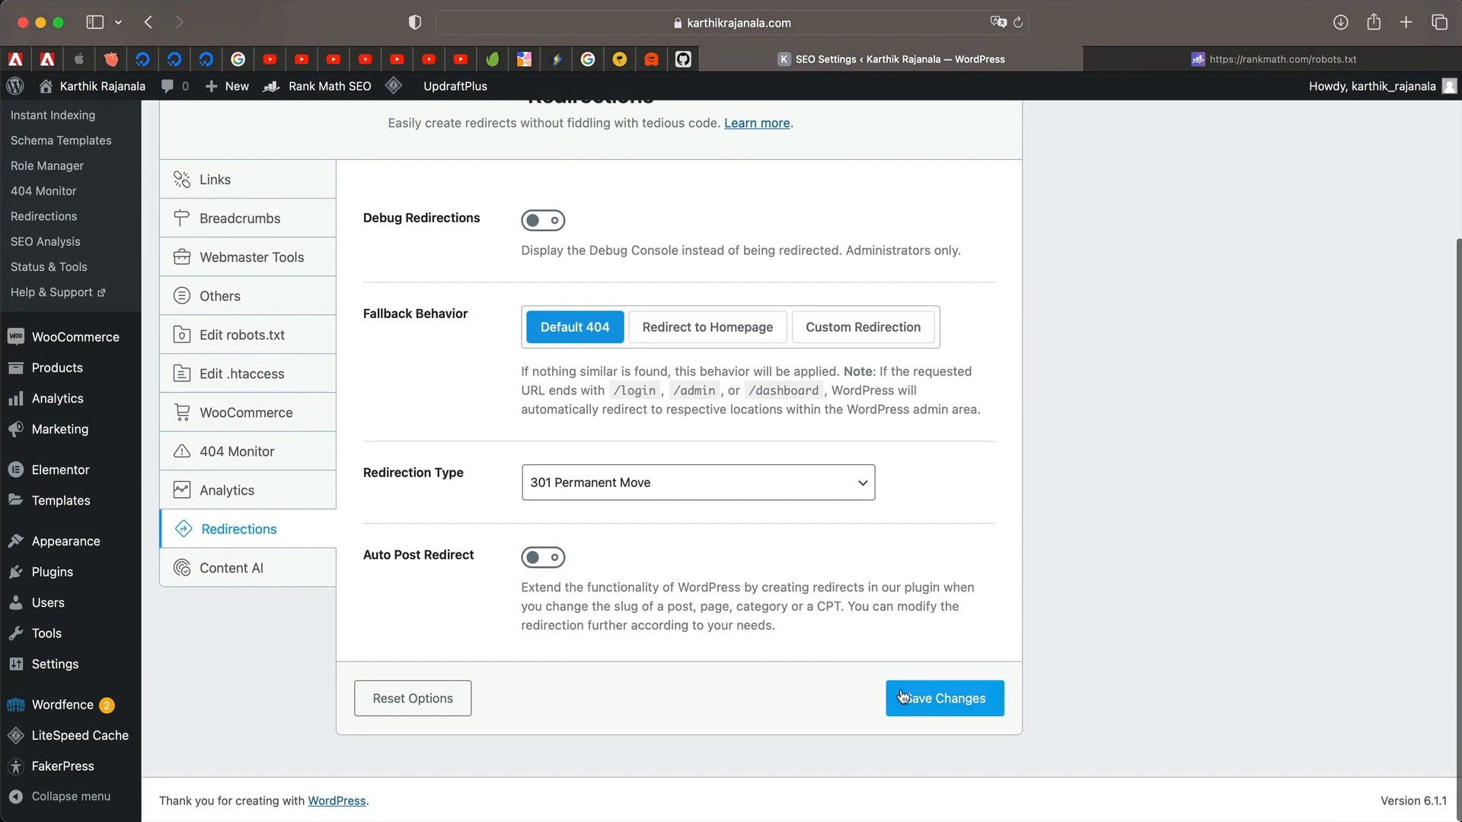
click(921, 702)
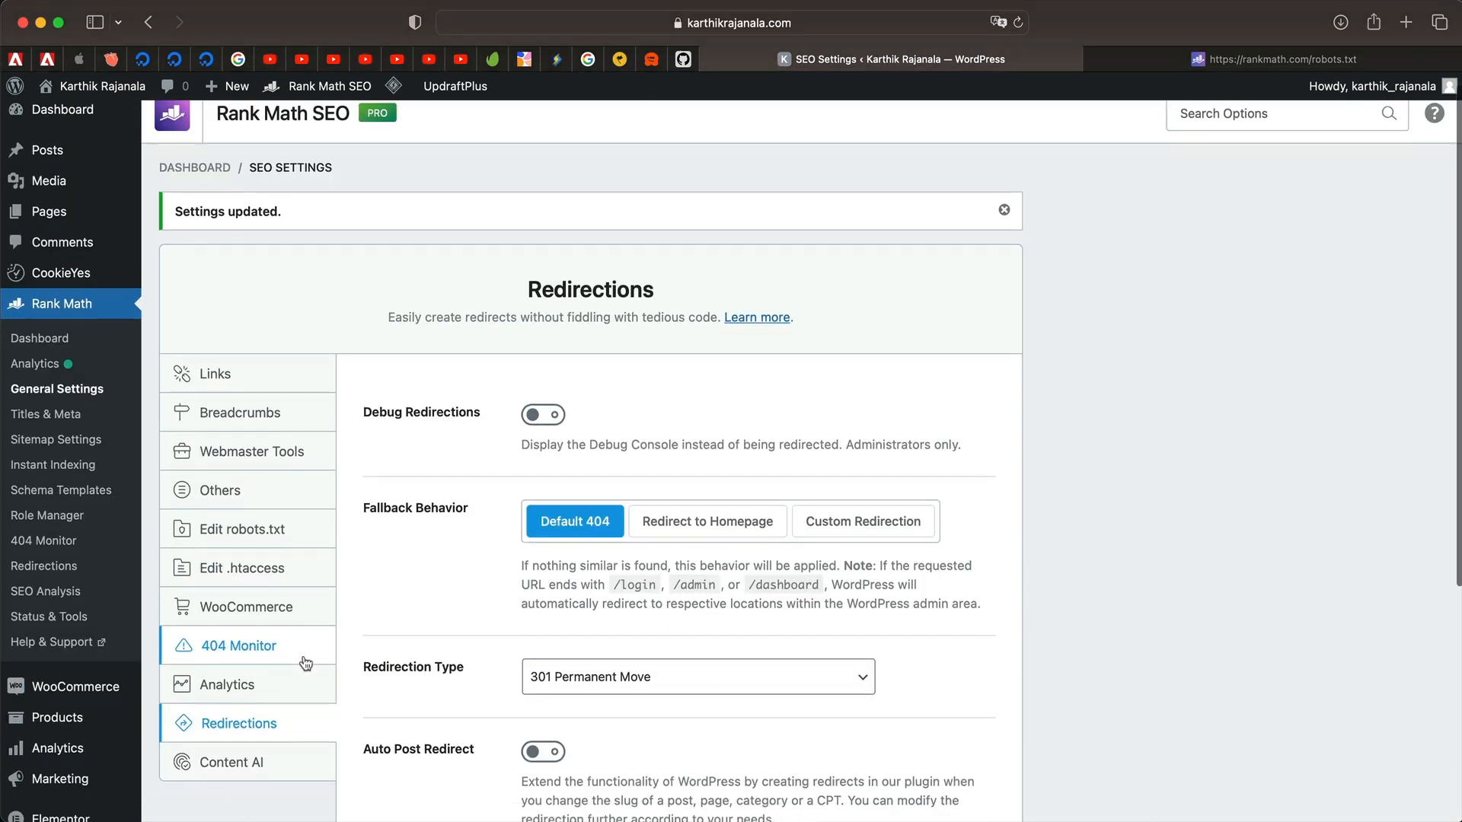
scroll(304, 662, down, 3)
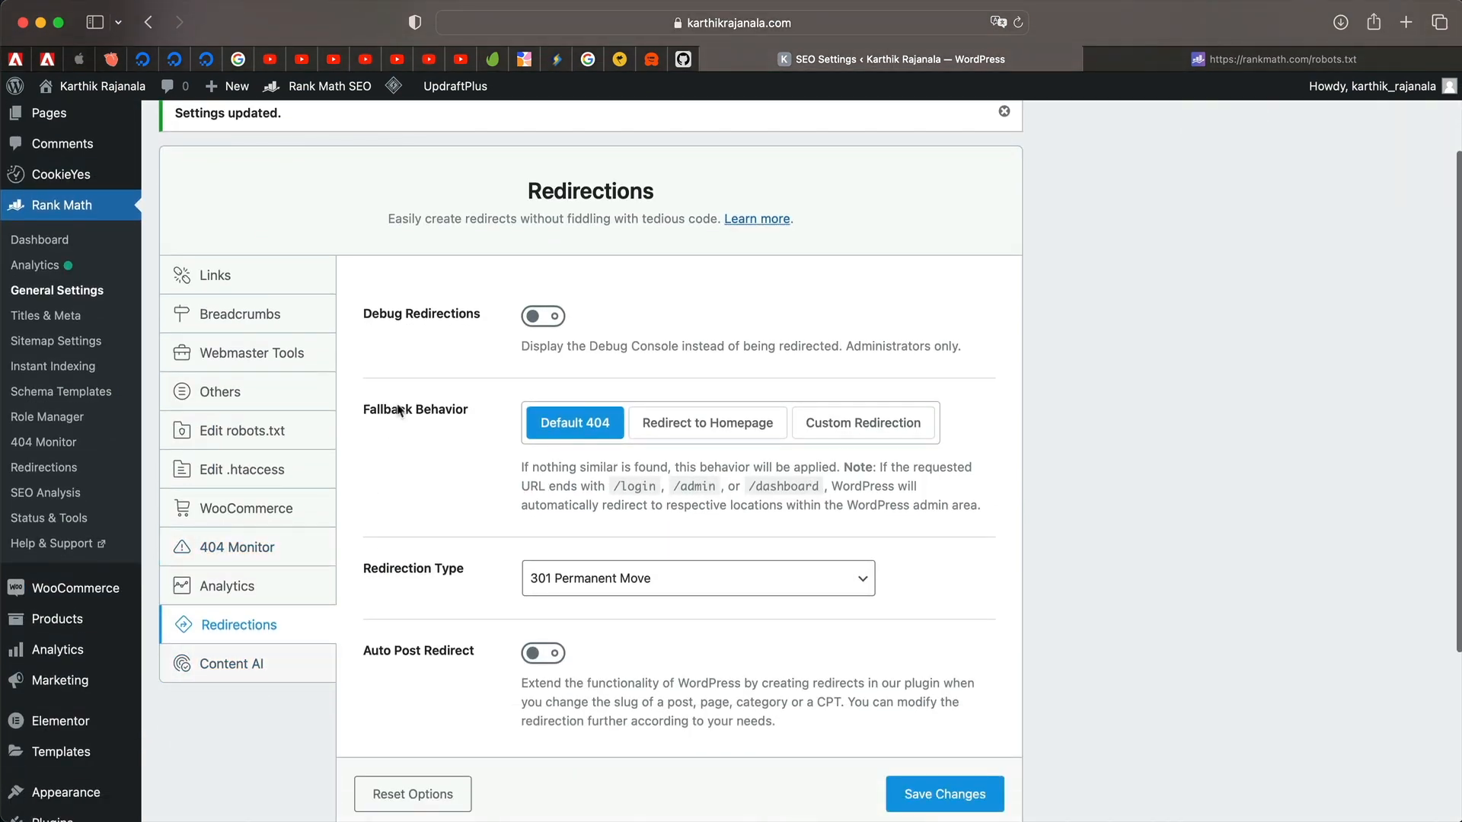
Go to Rank Math Titles & Meta and view the Global Meta settings, Robots Meta set to Index.
click(64, 317)
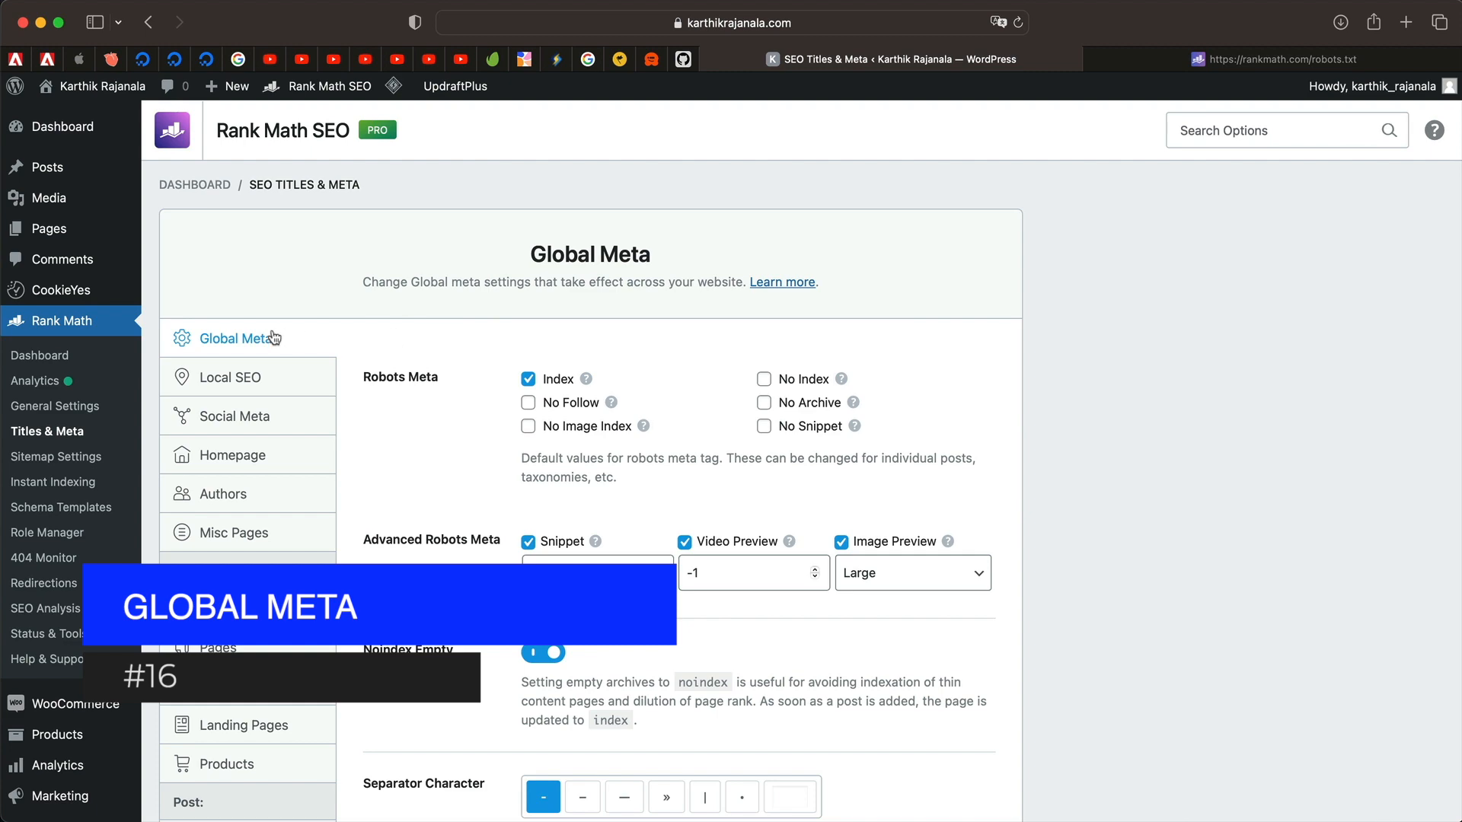
scroll(255, 507, down, 5)
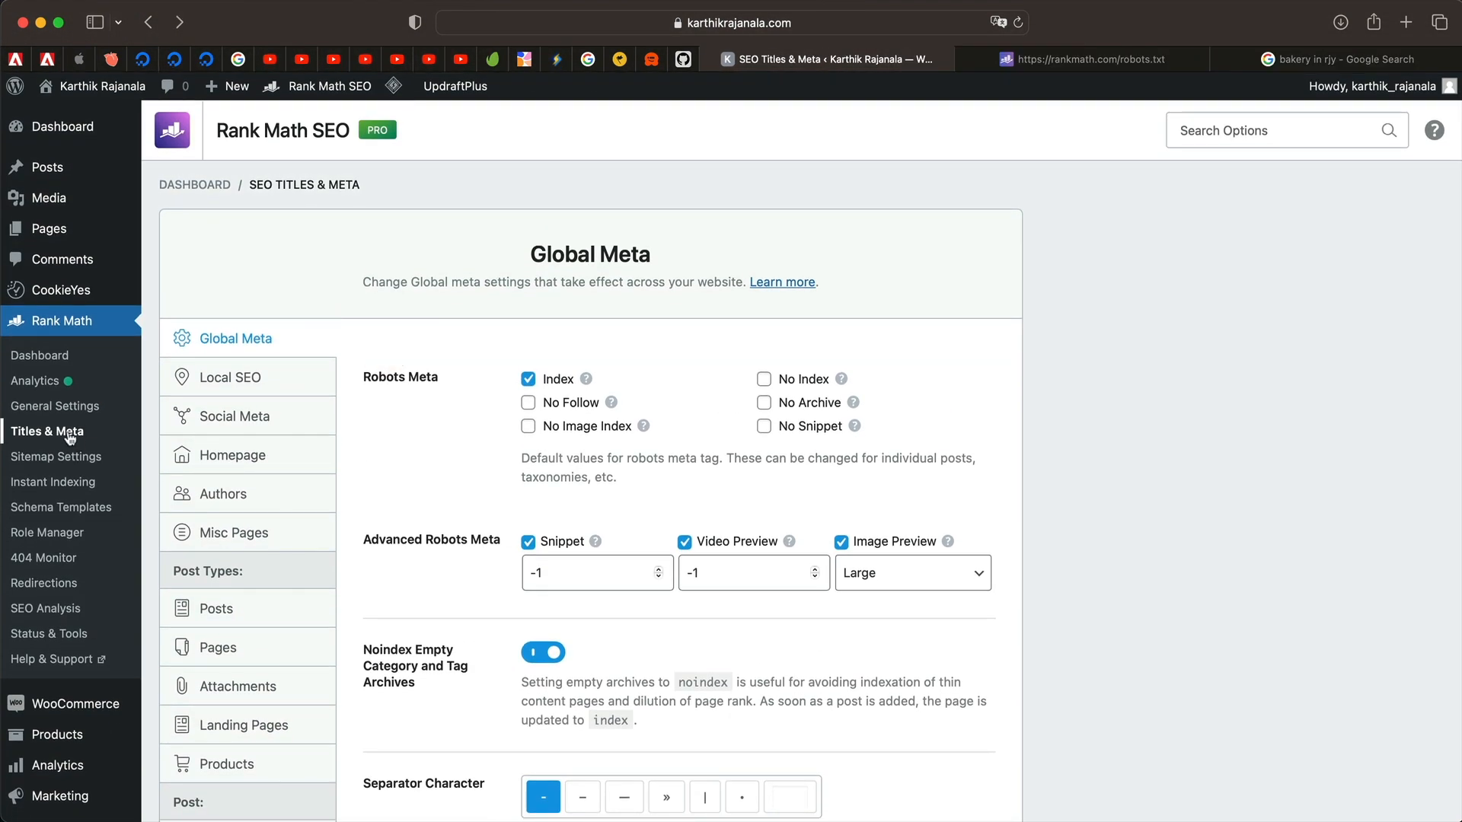
click(251, 332)
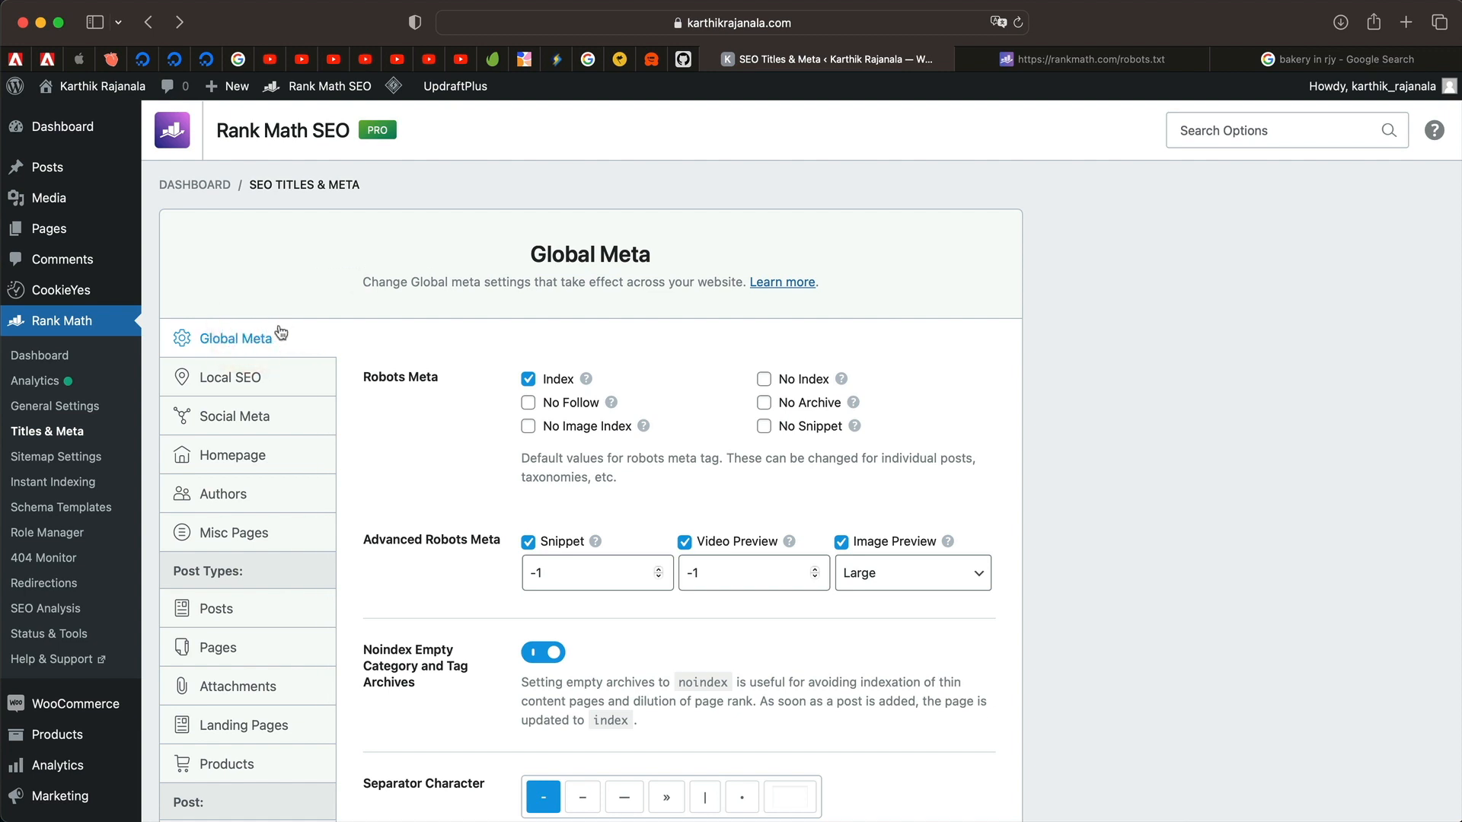
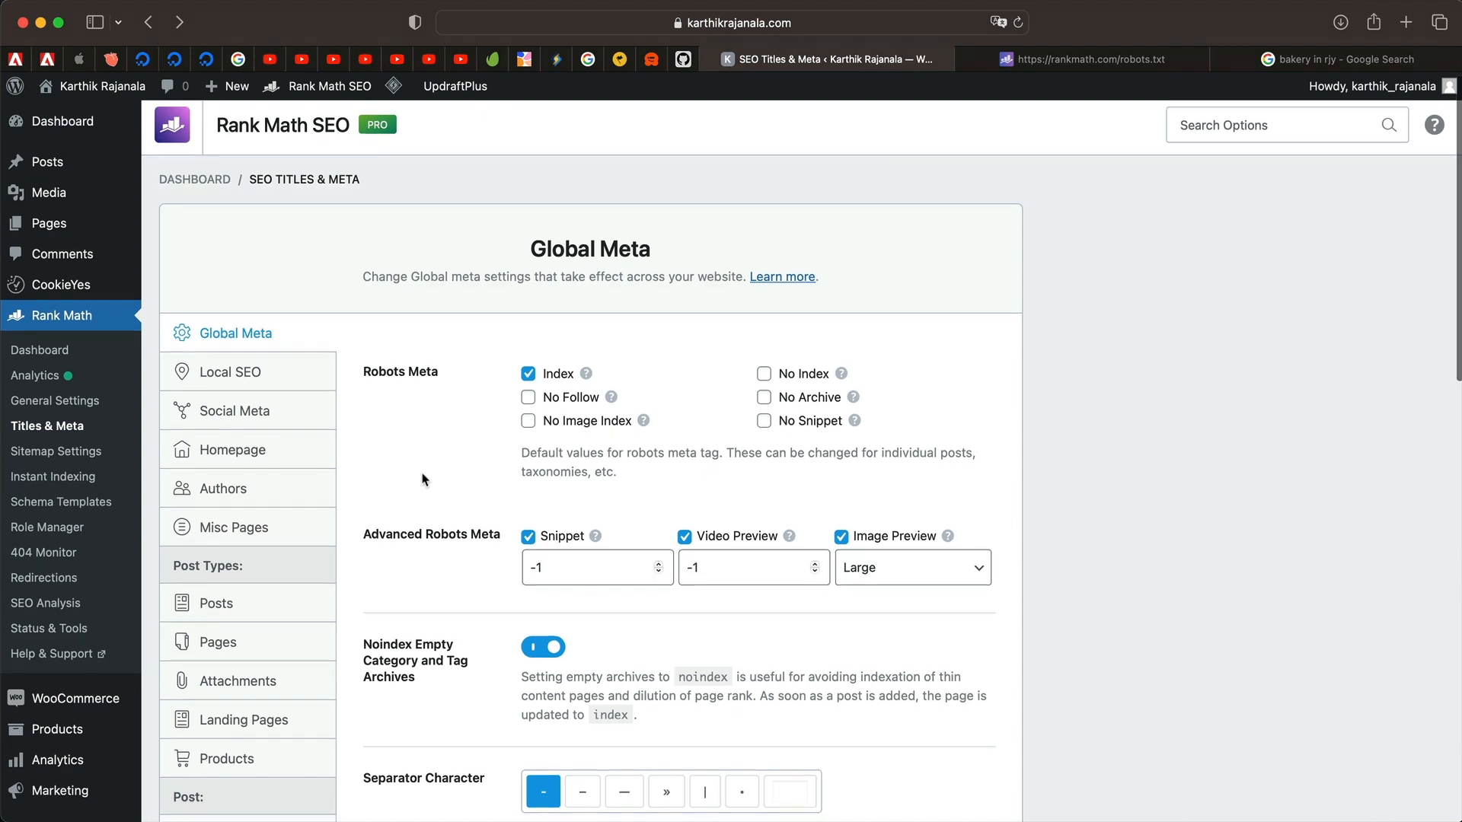
Review the Advanced Robots Meta options, briefly checking the bakery search results tab.
scroll(424, 479, down, 3)
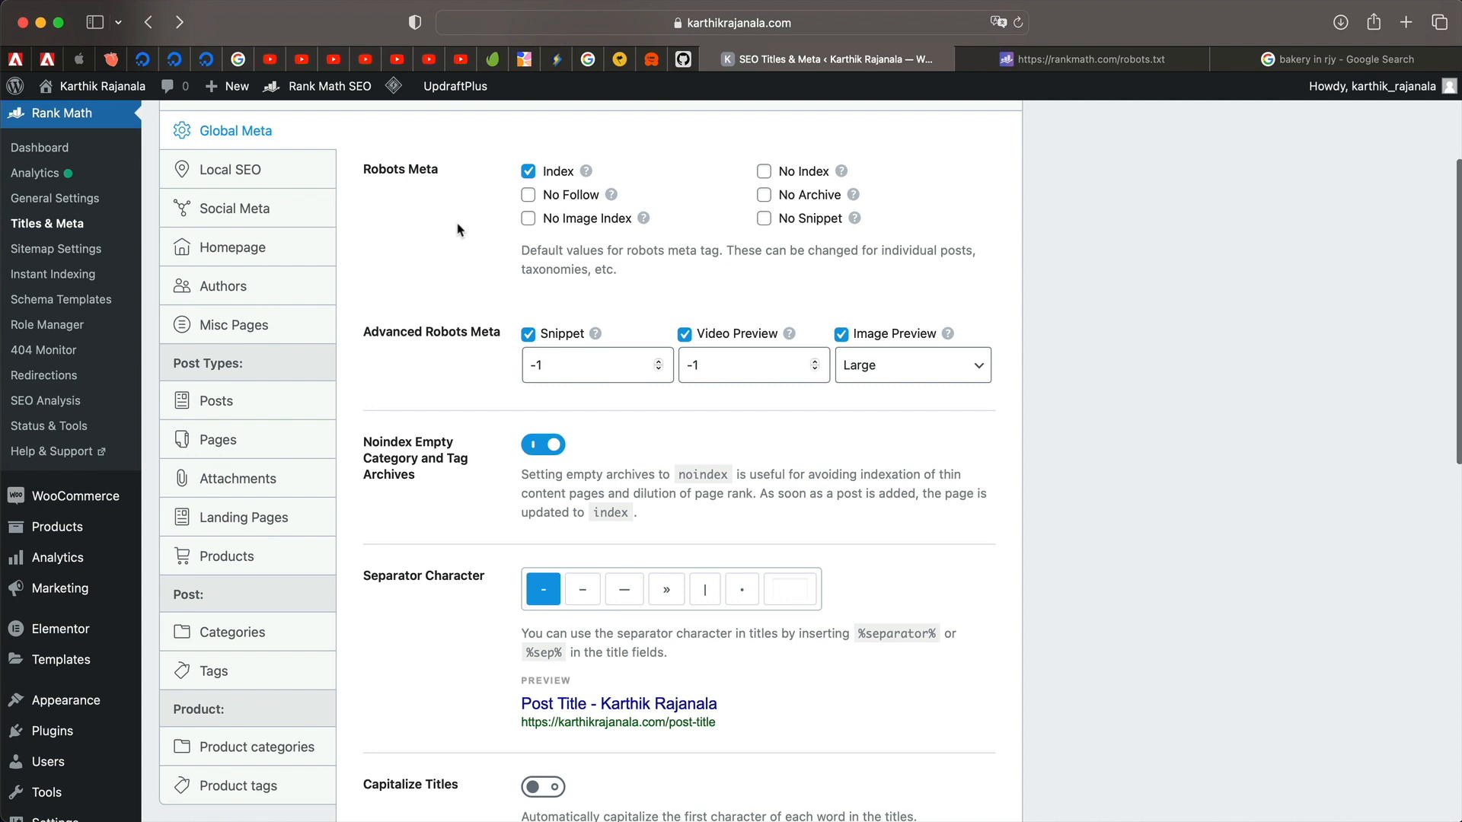
scroll(458, 230, up, 1)
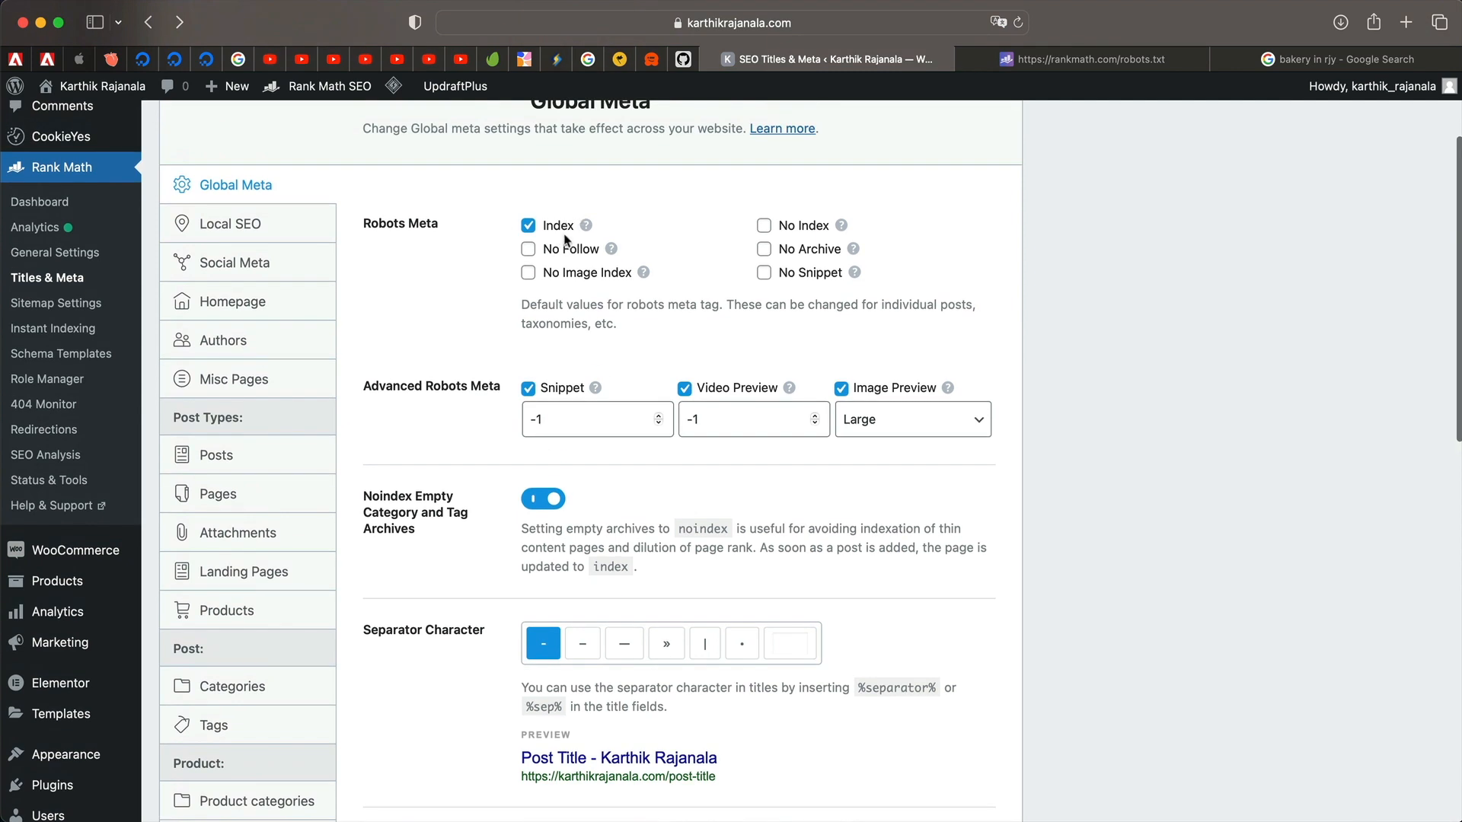
scroll(460, 330, up, 1)
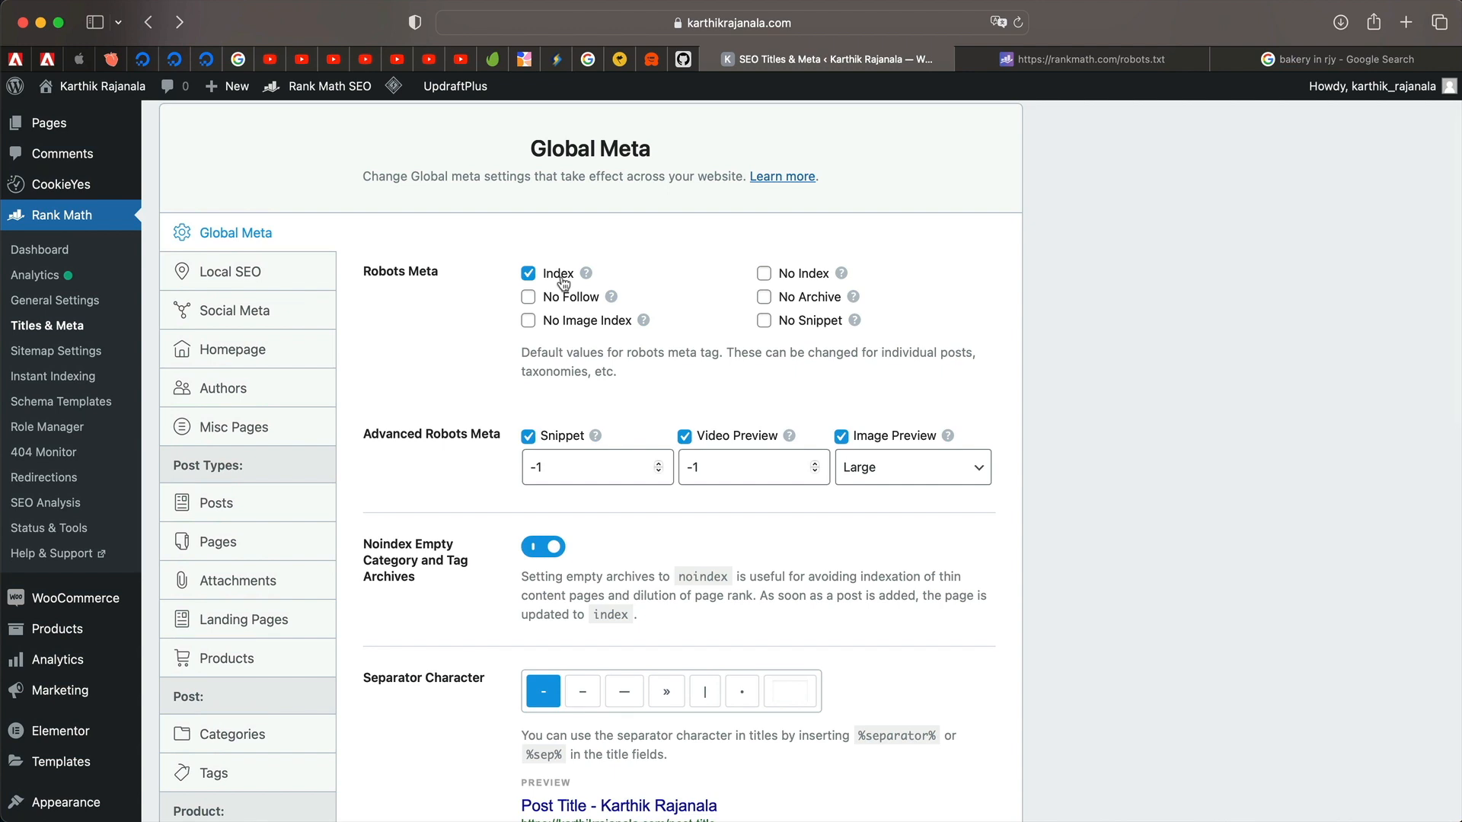
scroll(563, 283, up, 2)
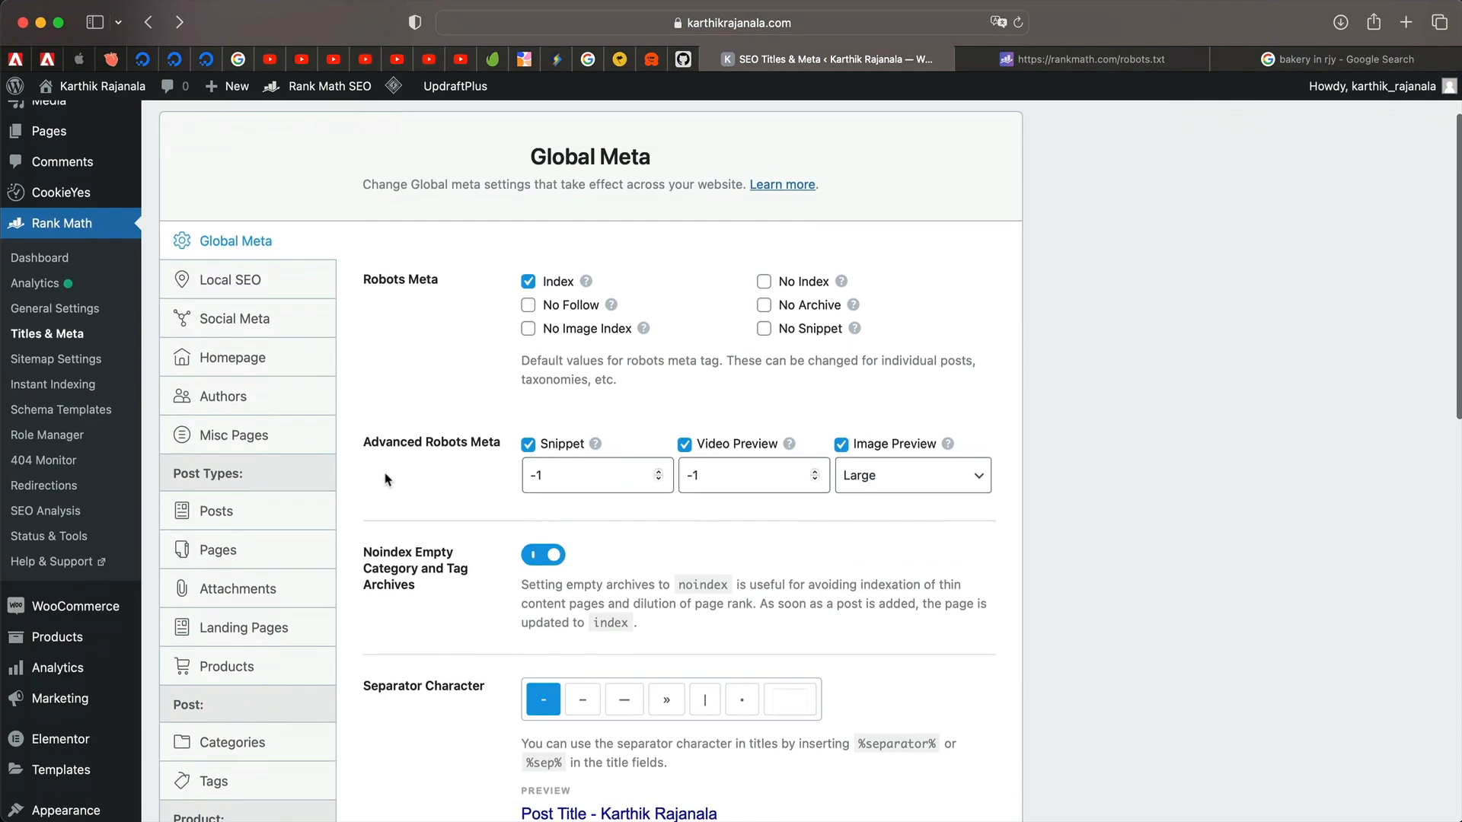
scroll(390, 481, down, 2)
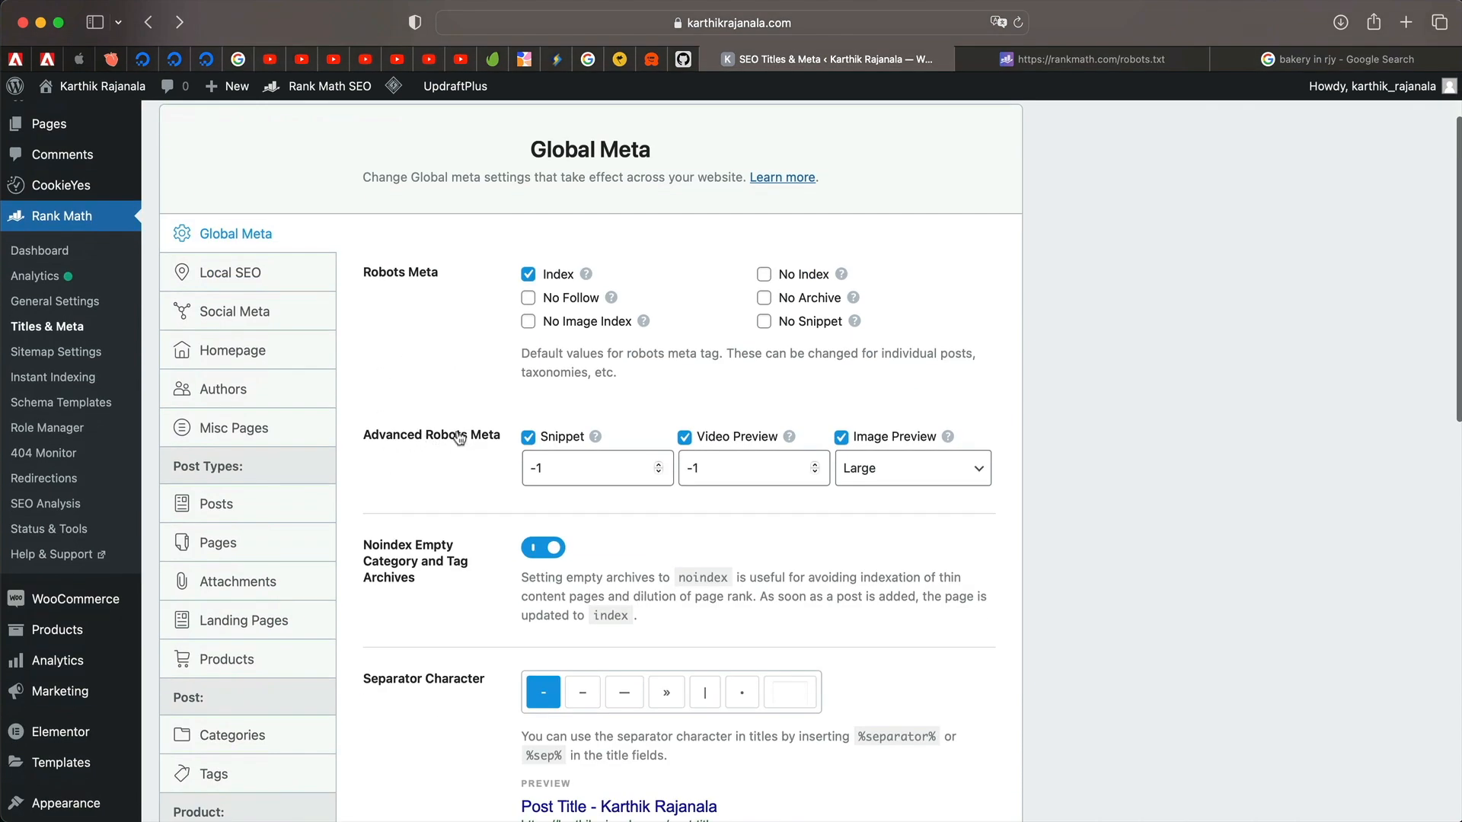
double_click(562, 465)
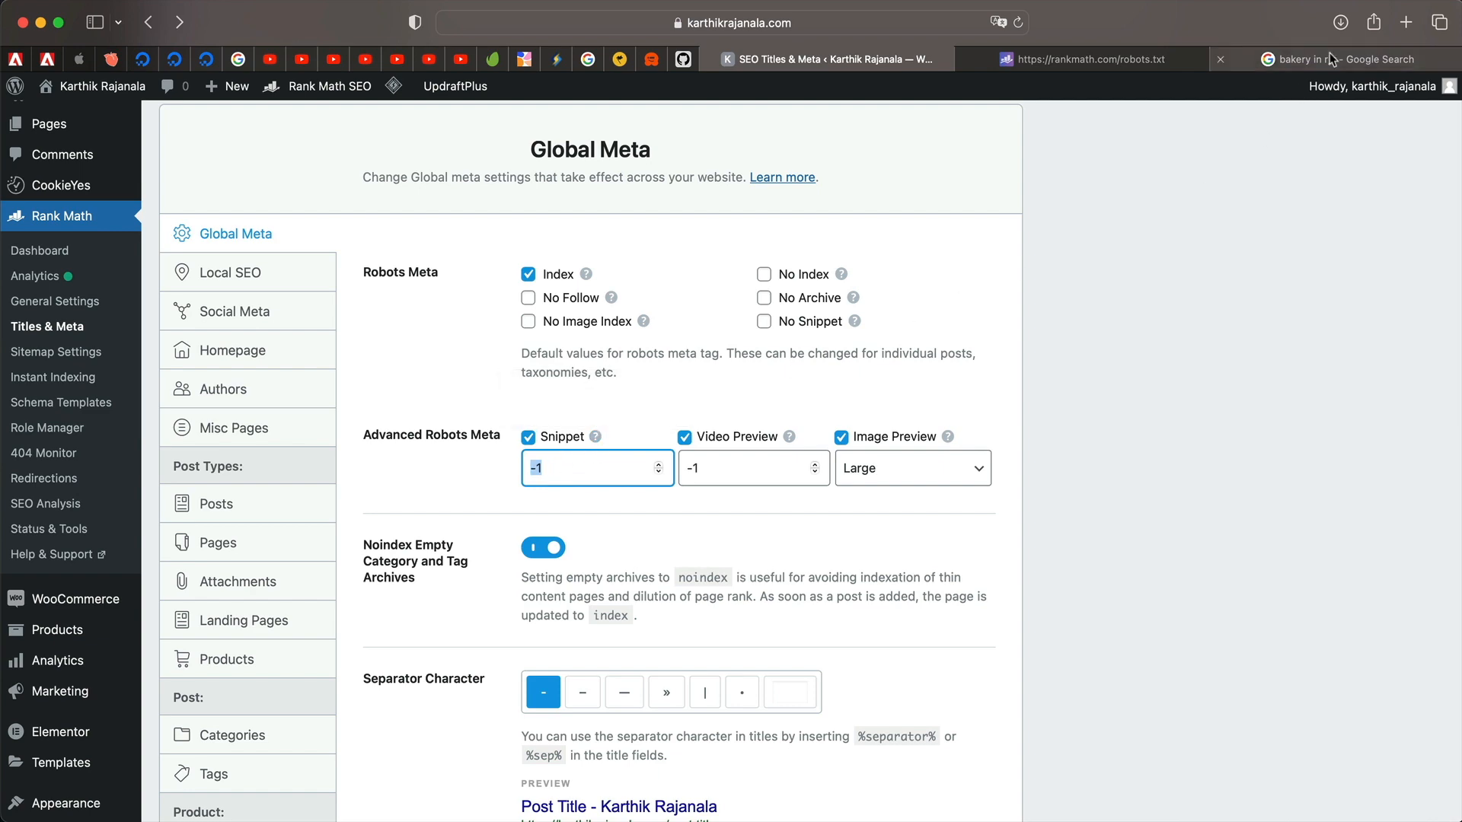
click(1292, 59)
scroll(931, 252, up, 2)
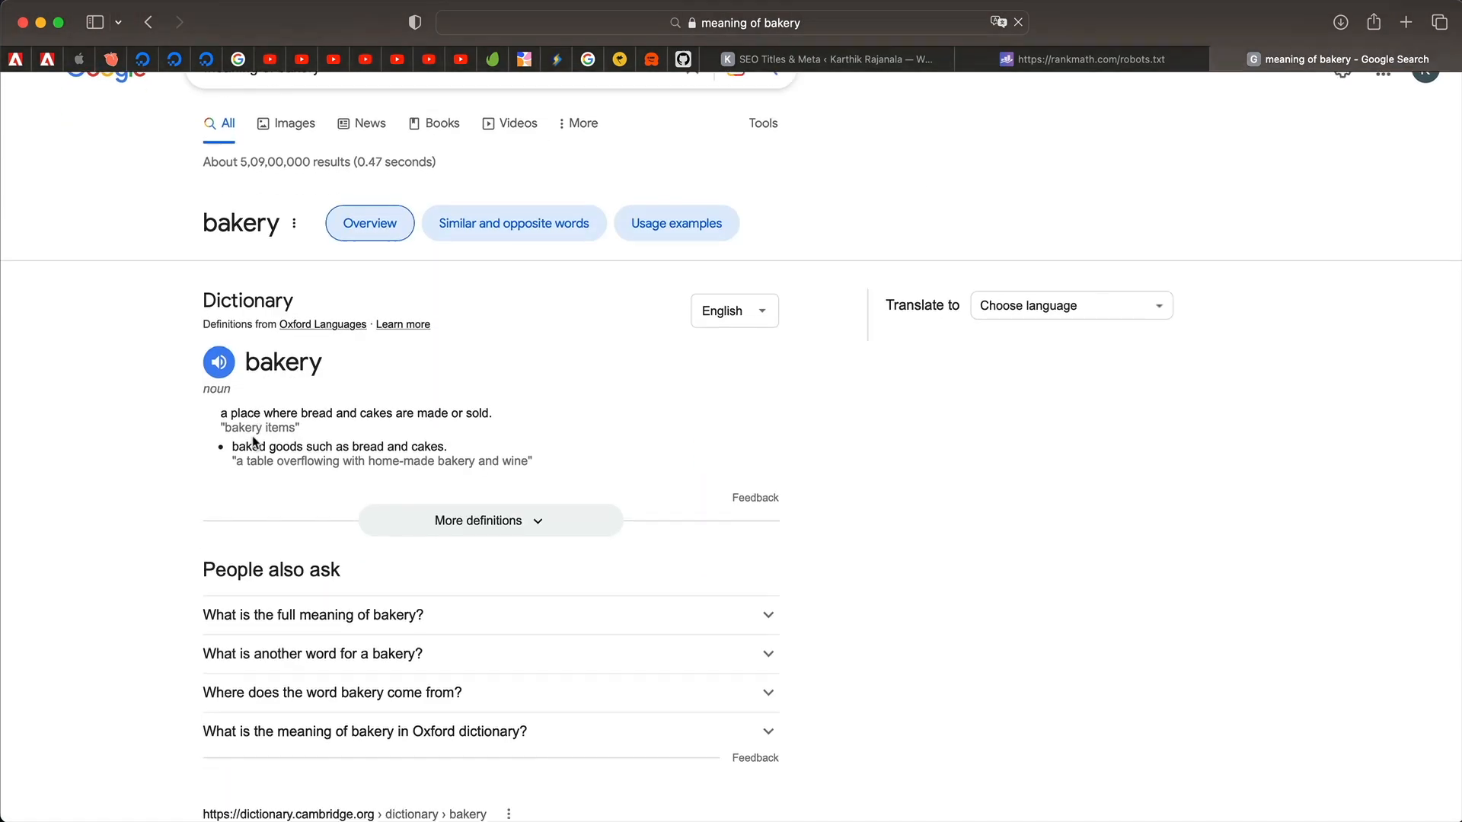
scroll(183, 403, down, 1)
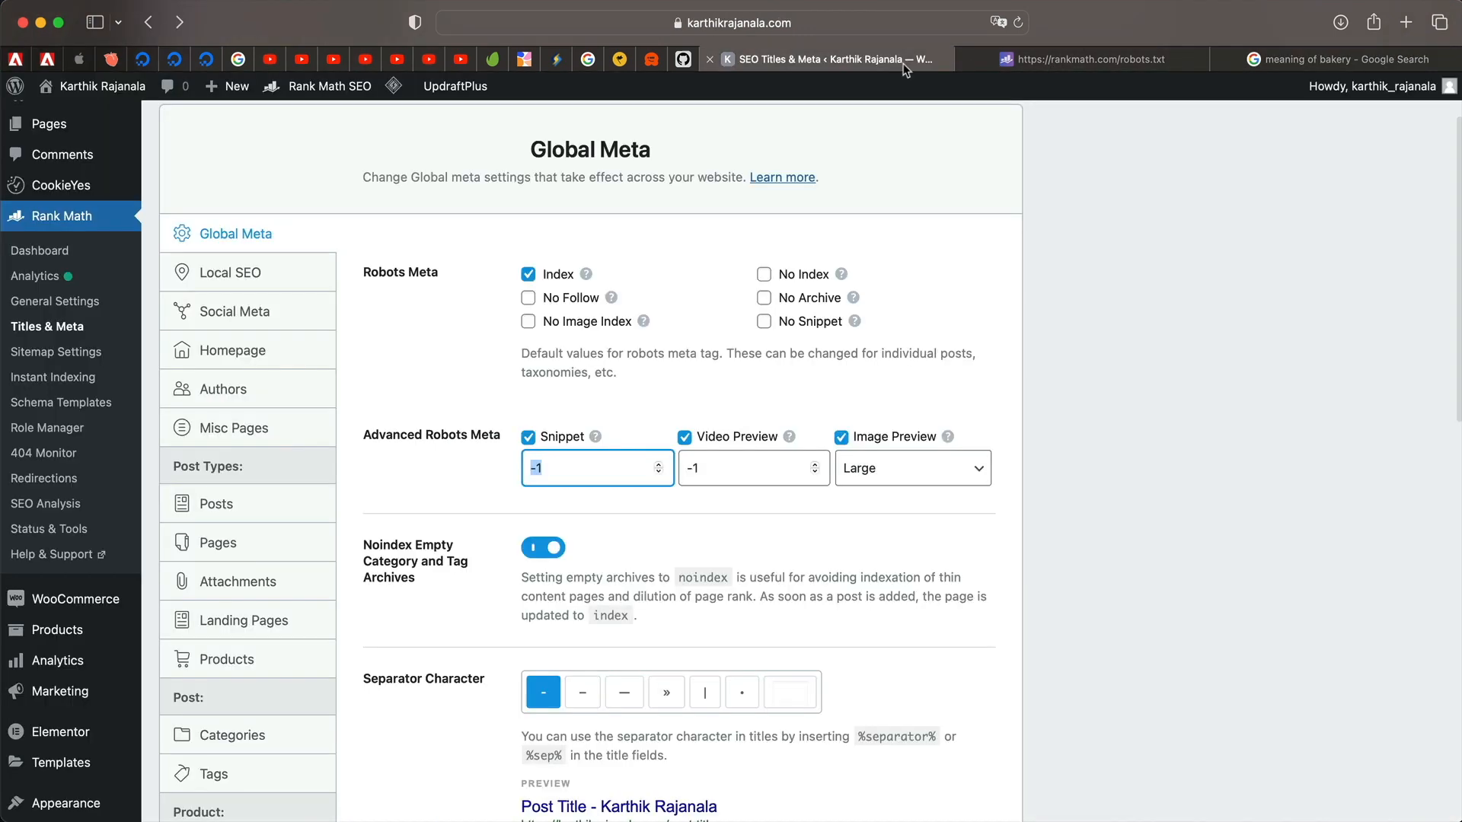
click(826, 59)
Restore the Snippet limit to -1 after clearing the field.
double_click(585, 468)
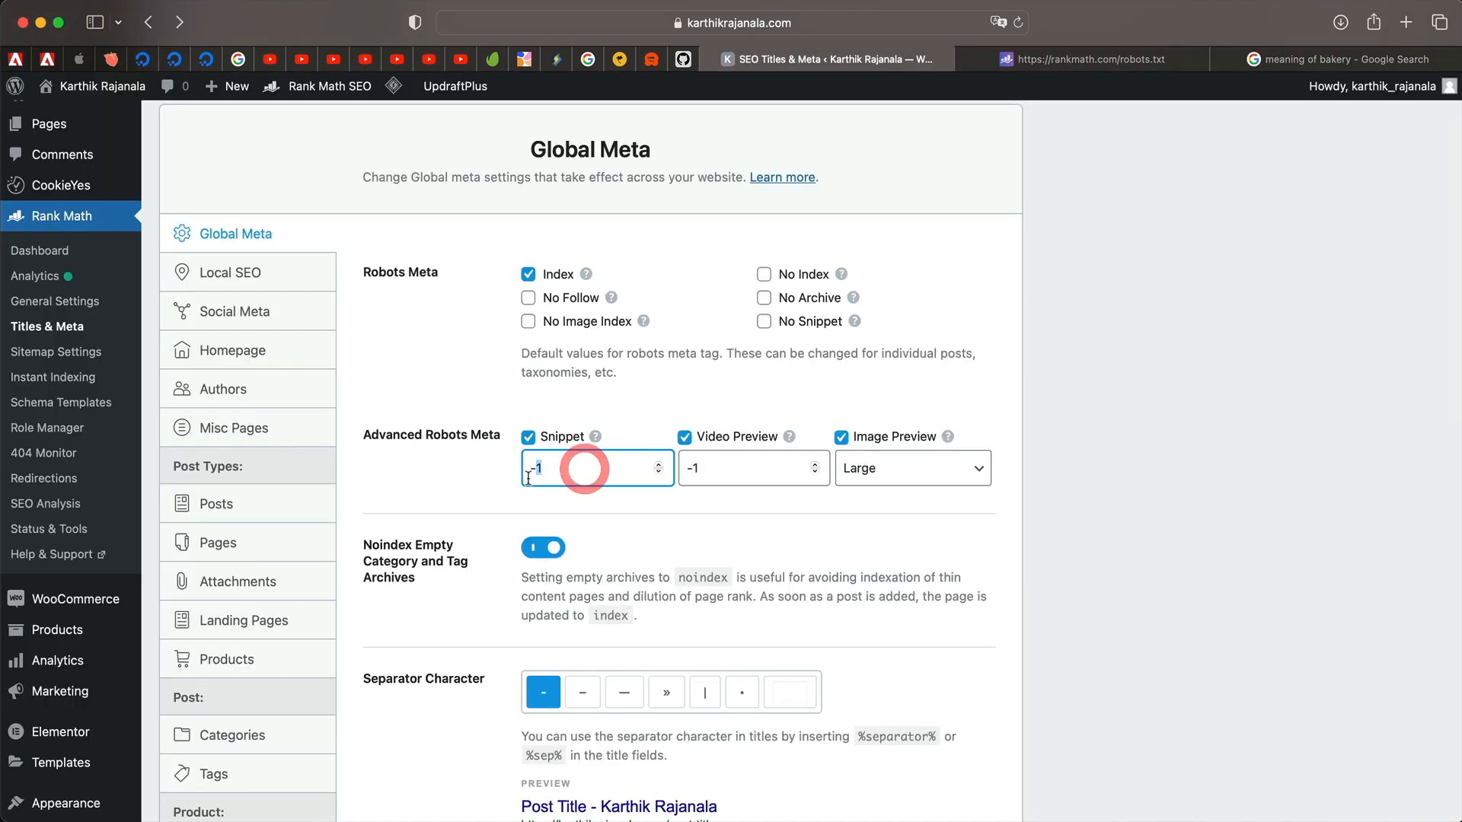
triple_click(568, 464)
key(BackSpace)
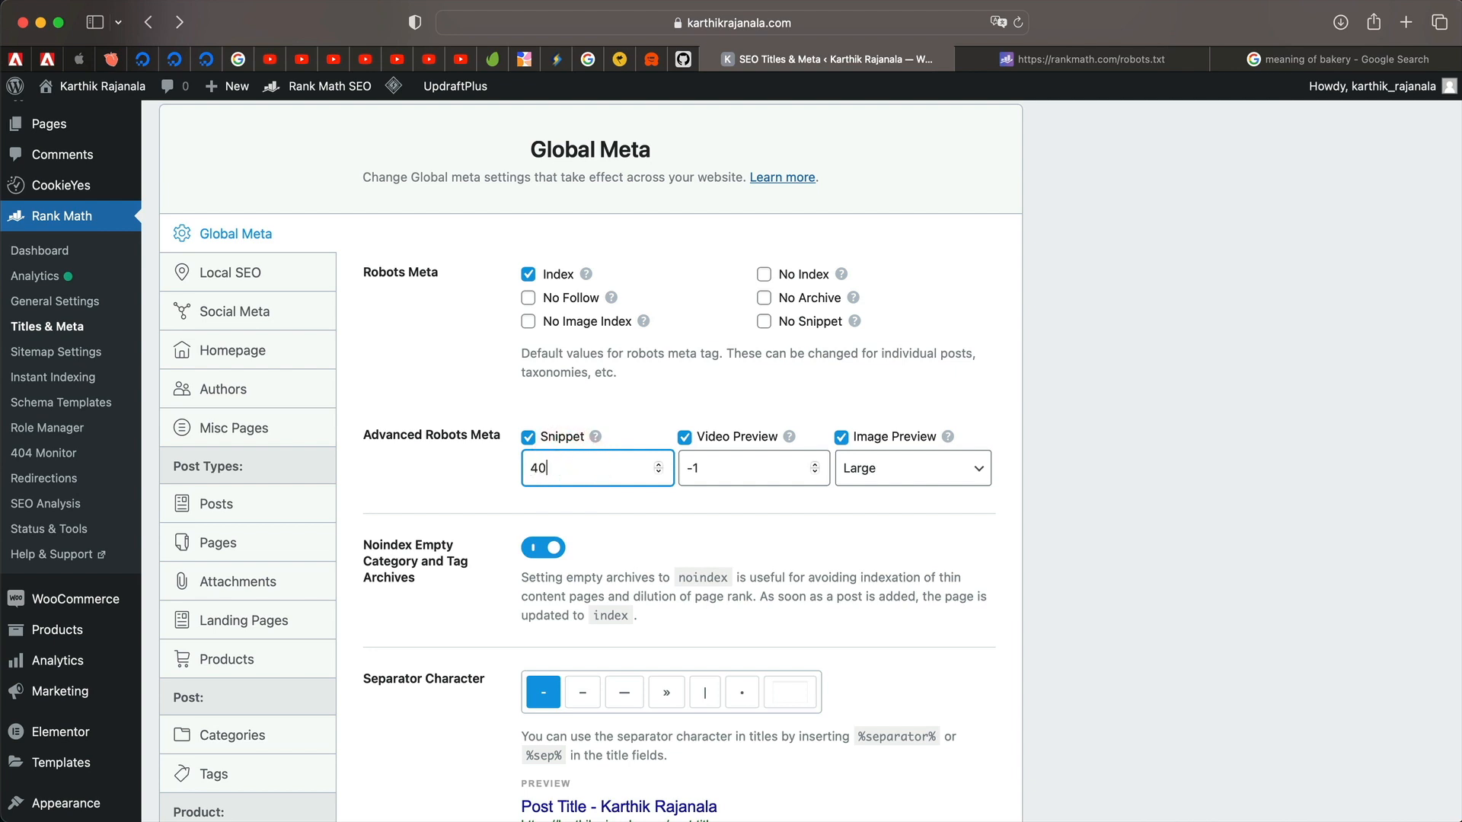
mouse_move(597, 438)
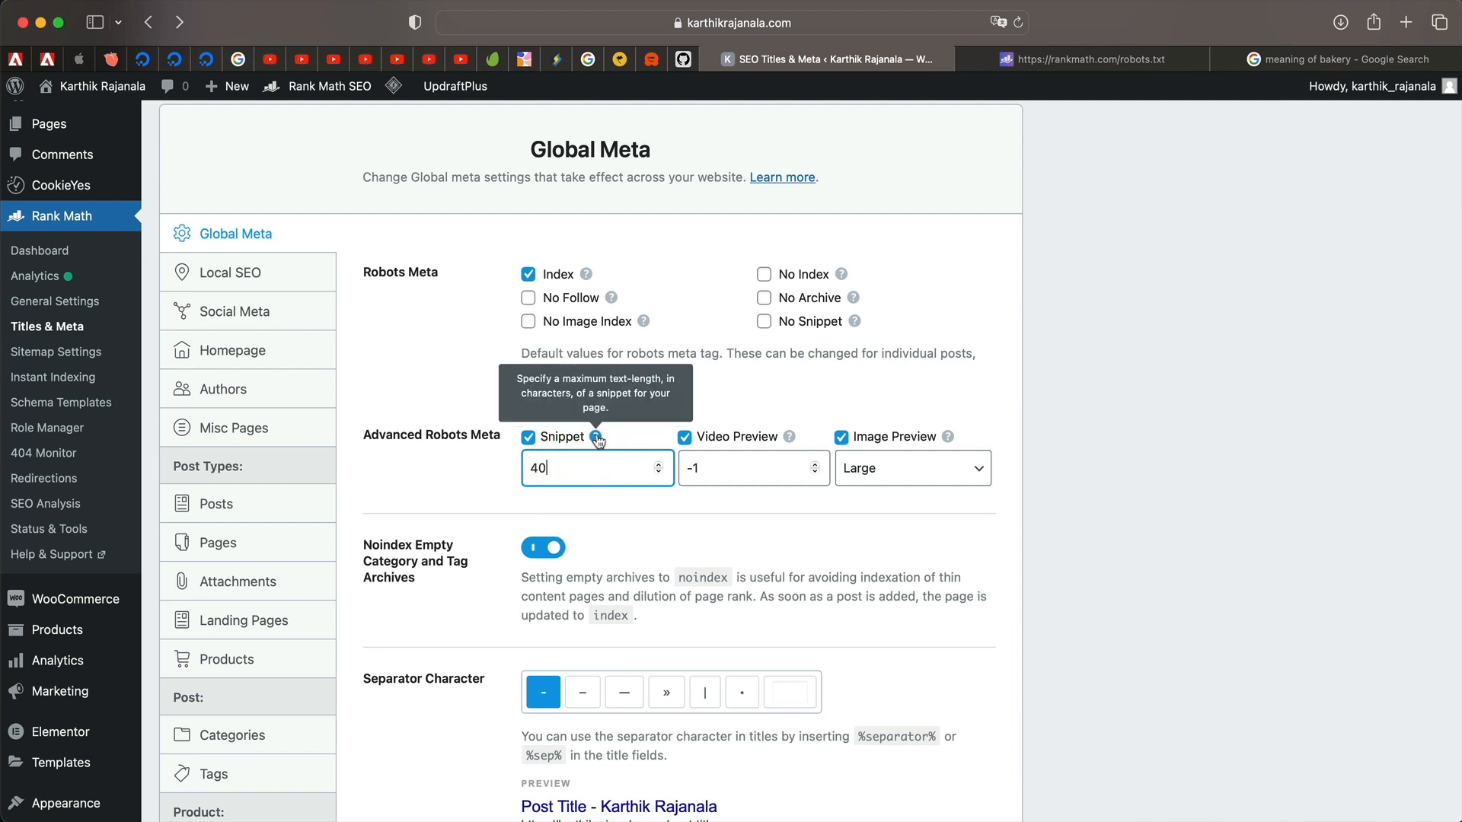
double_click(550, 471)
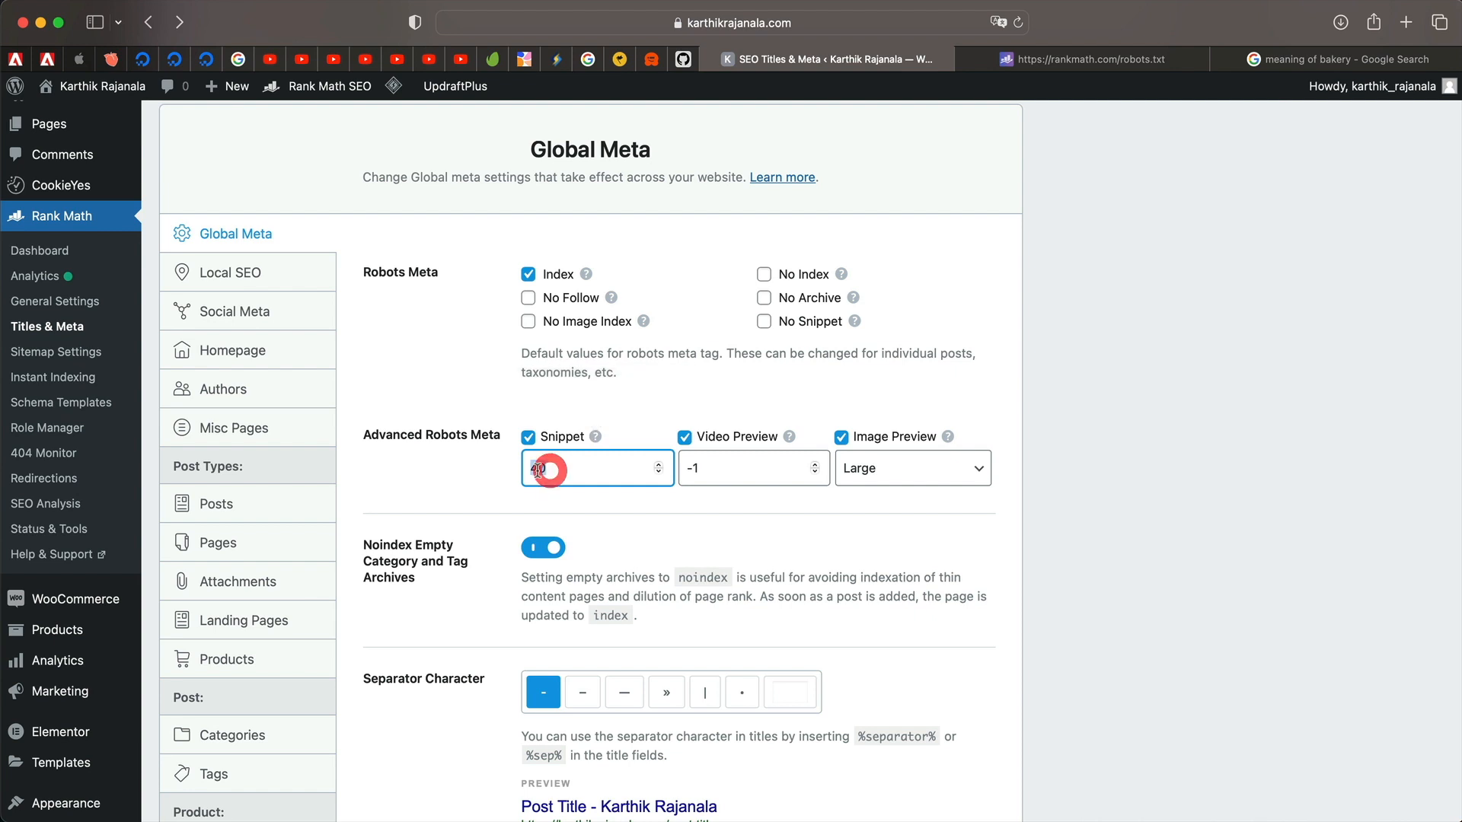
text(-1)
Set Video Preview to 40 and Image Preview to None.
double_click(723, 467)
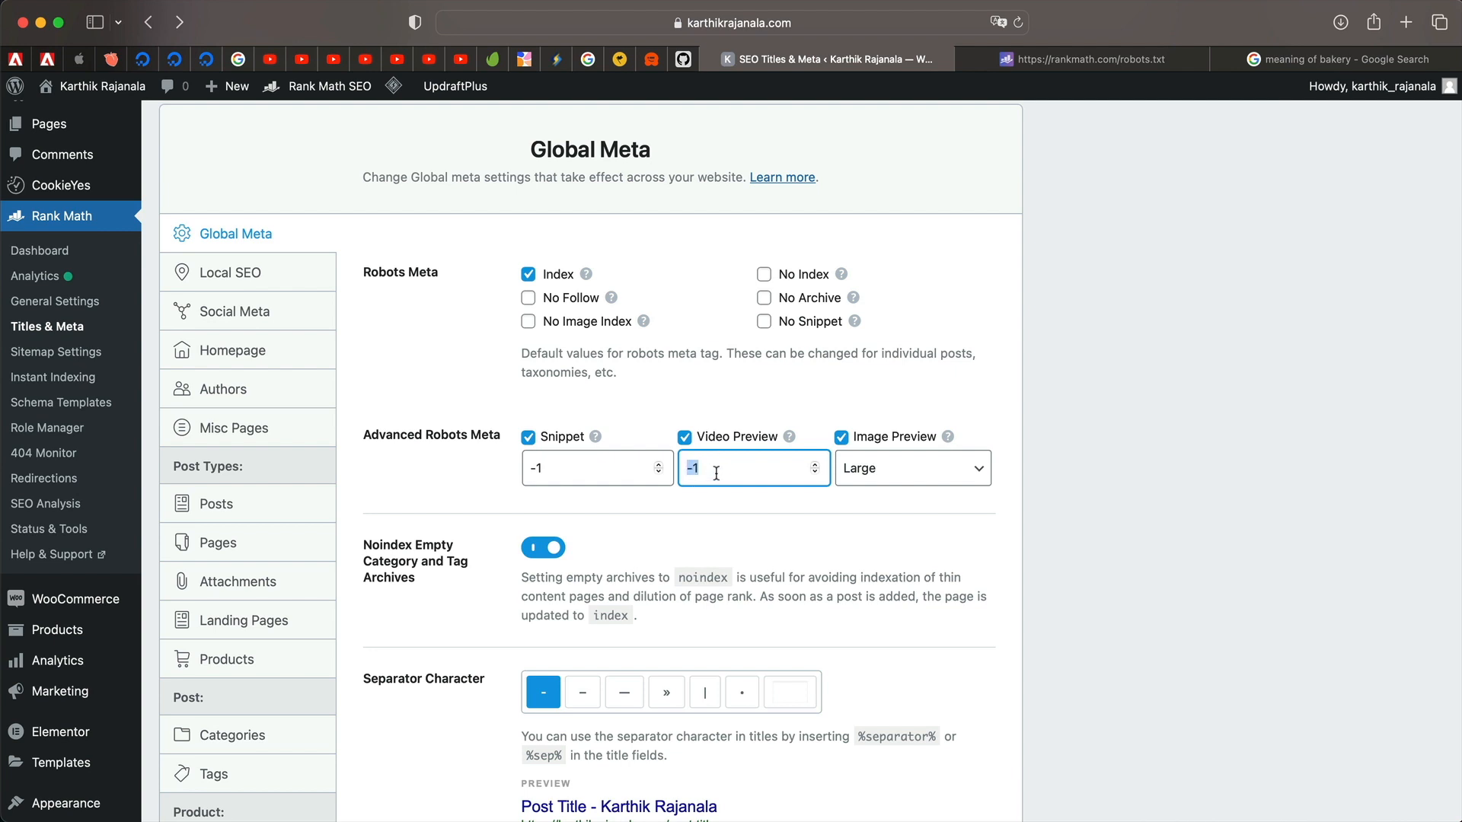
text(40)
click(909, 476)
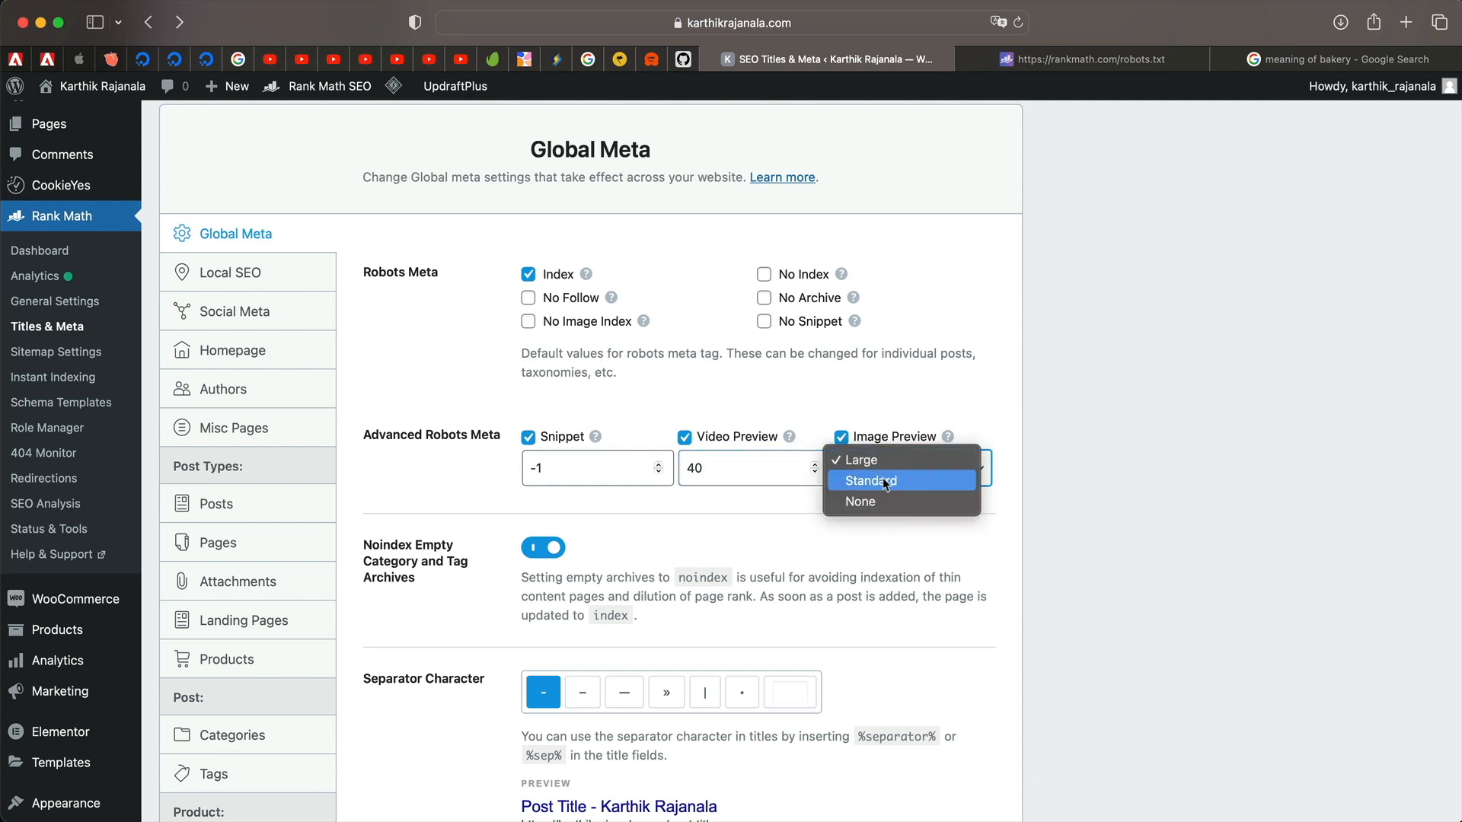
click(896, 482)
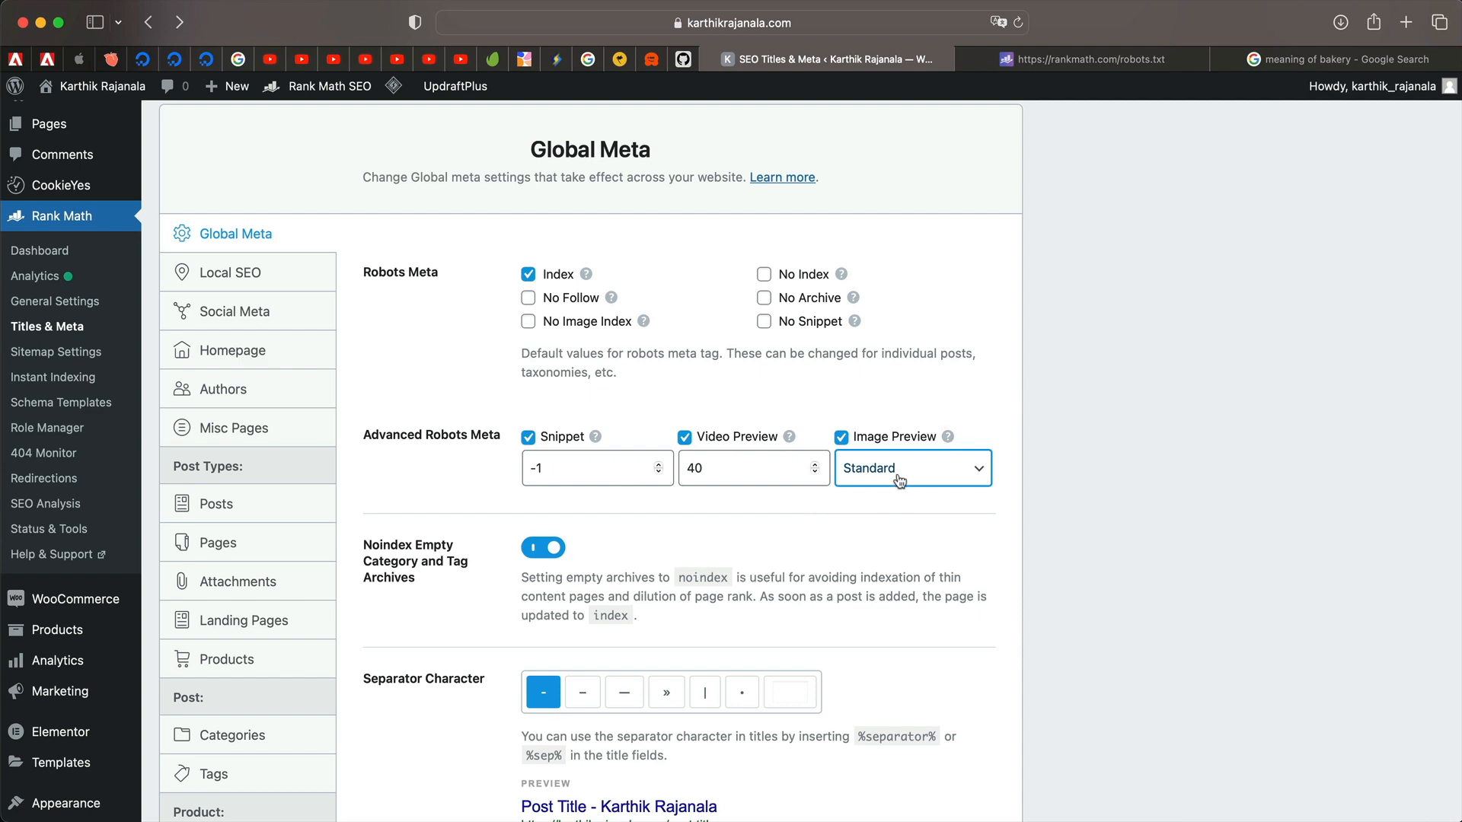
click(899, 475)
click(898, 480)
scroll(708, 609, down, 3)
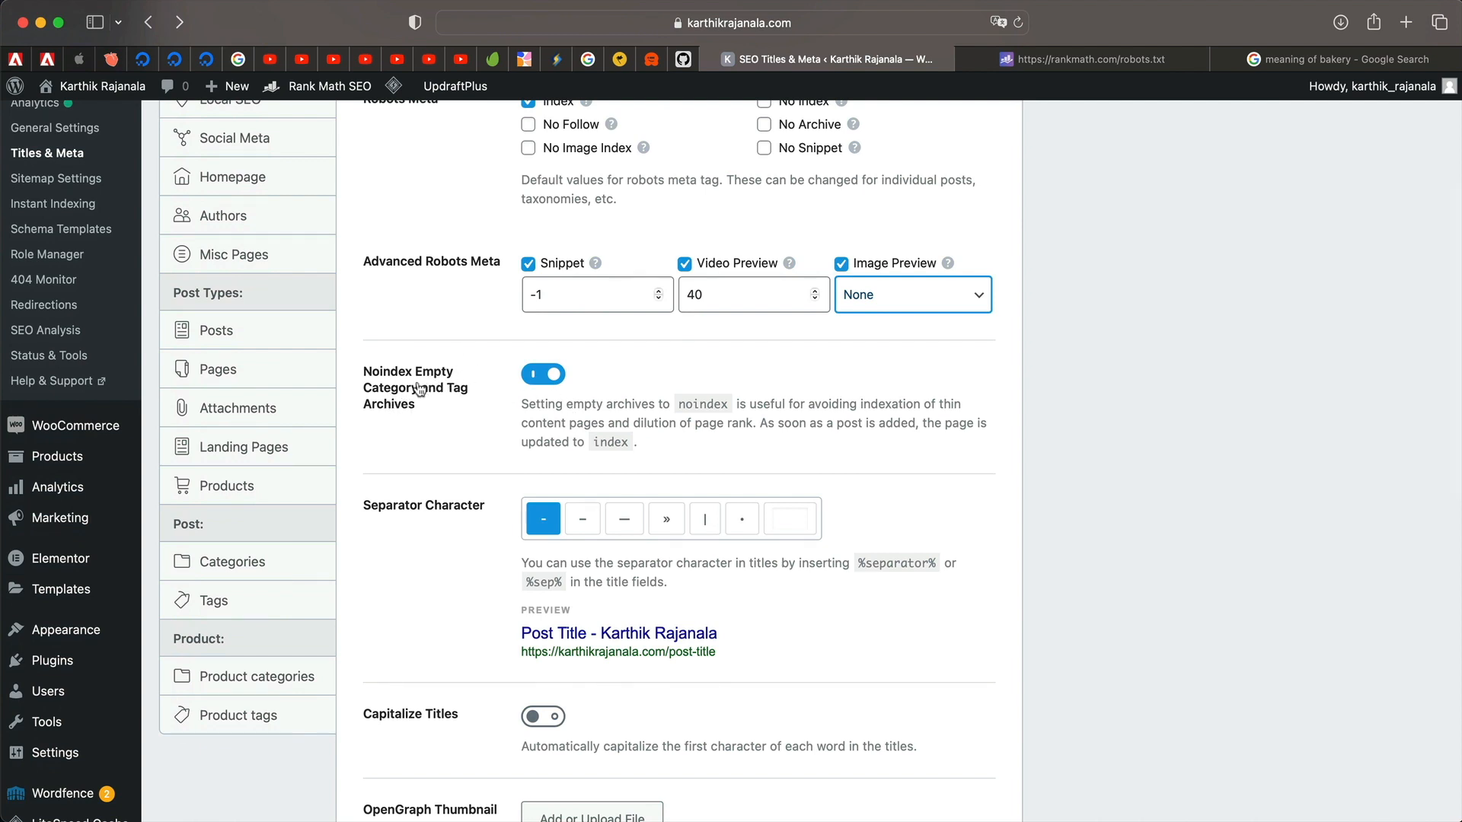
Switch the title separator to the en dash and inspect the preview title.
triple_click(573, 409)
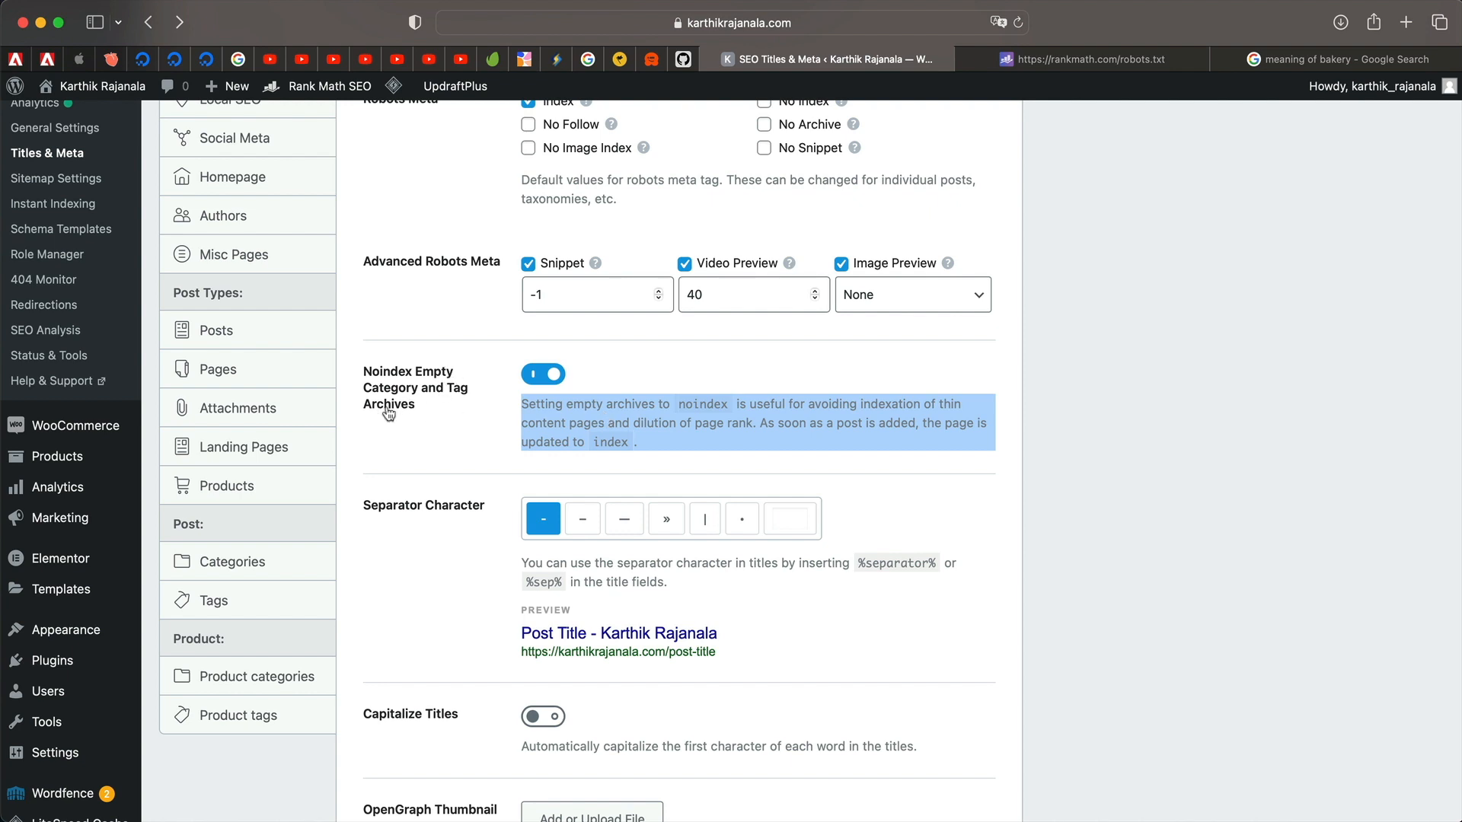
scroll(665, 419, down, 4)
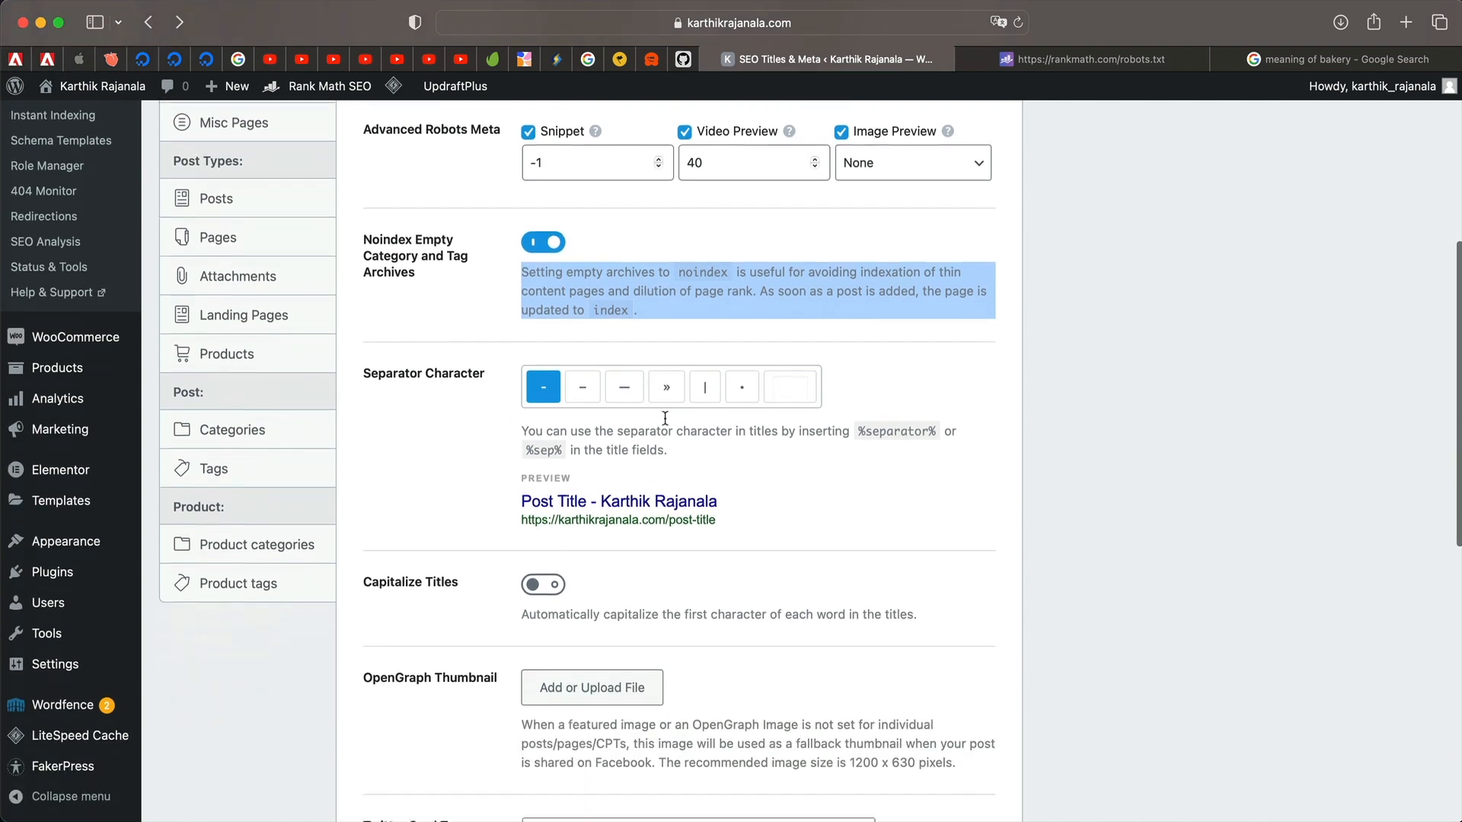
click(421, 415)
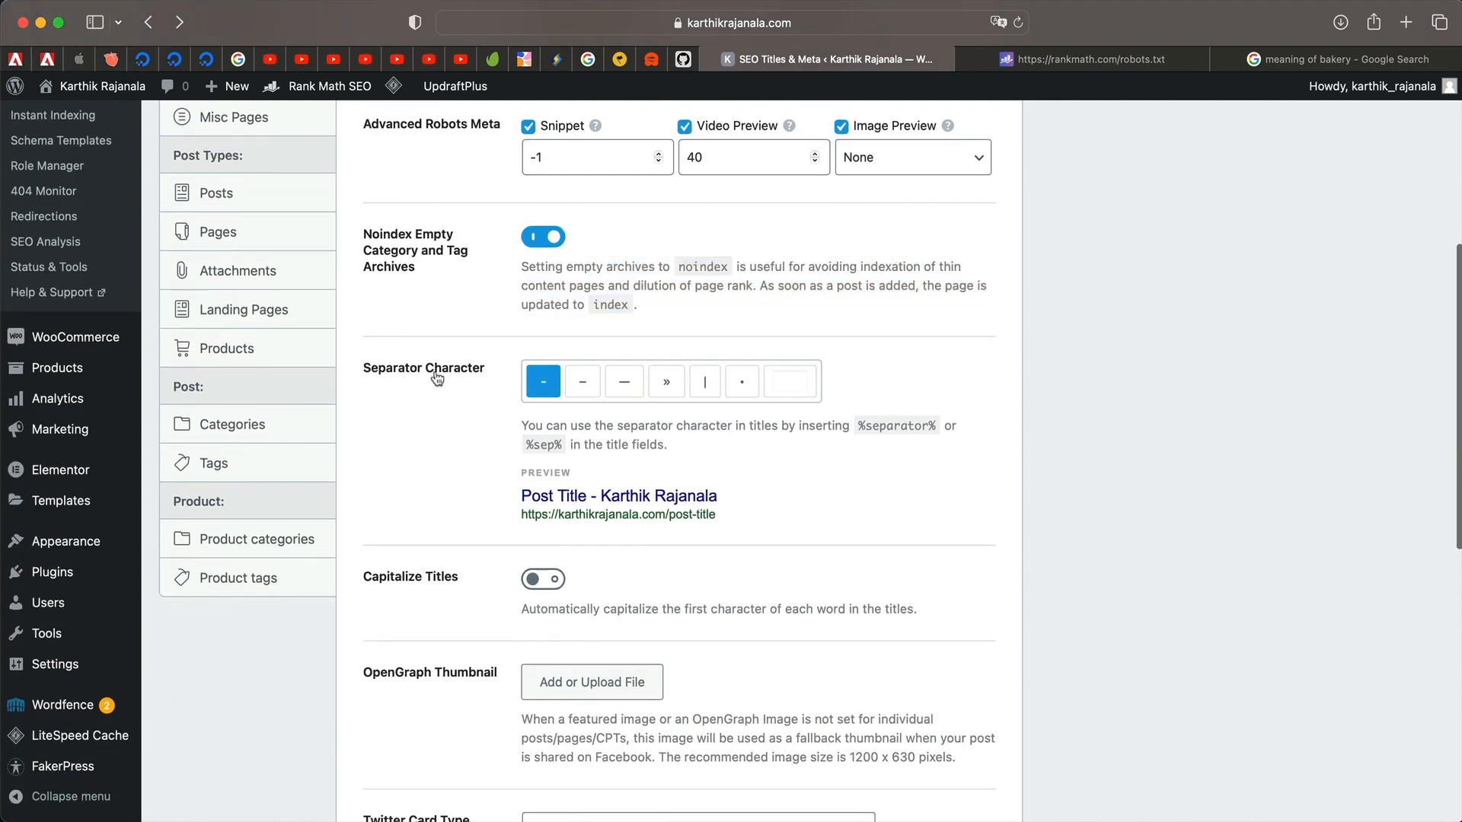
click(583, 382)
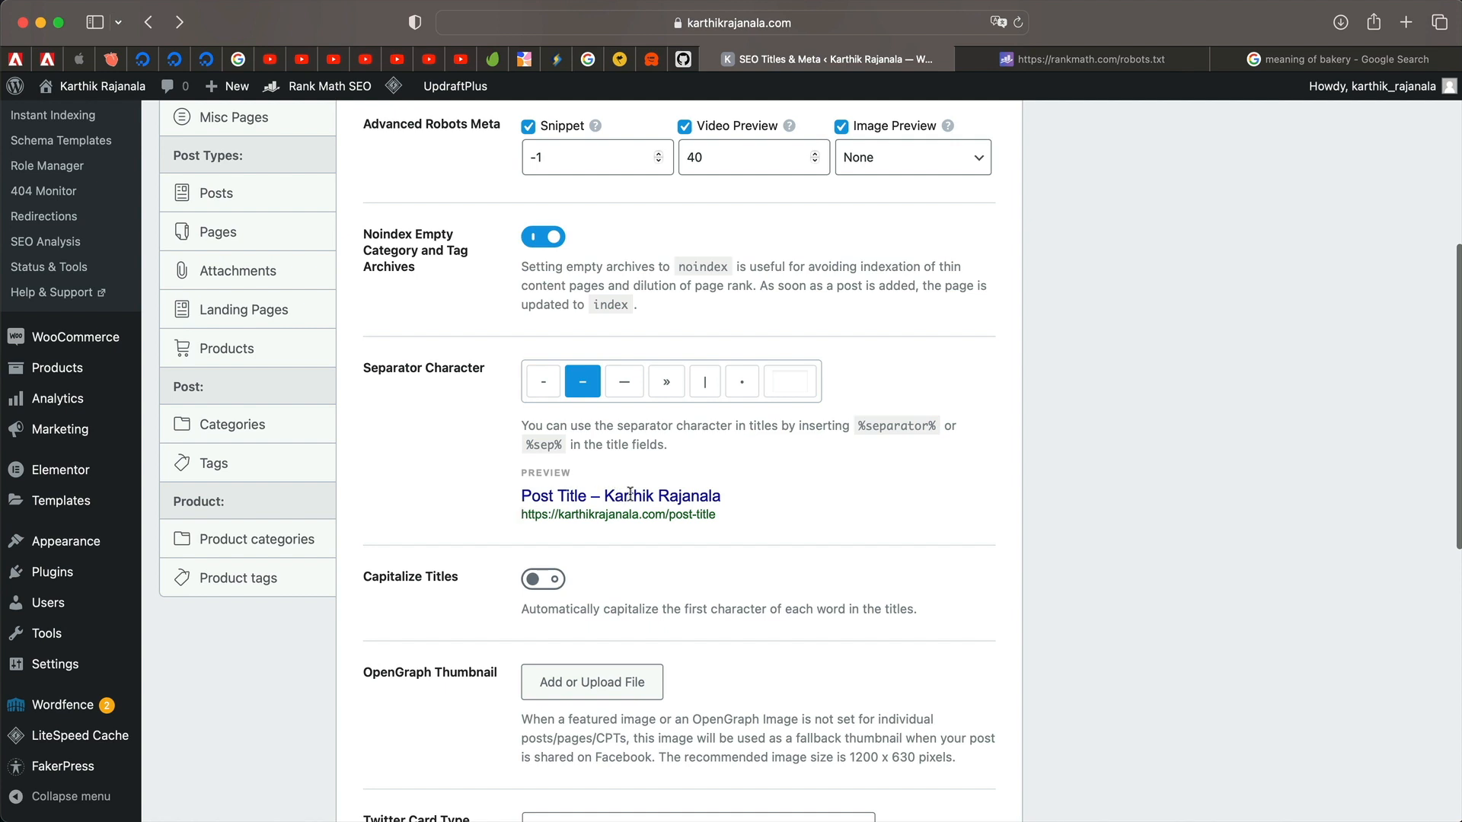
drag(522, 491, 668, 534)
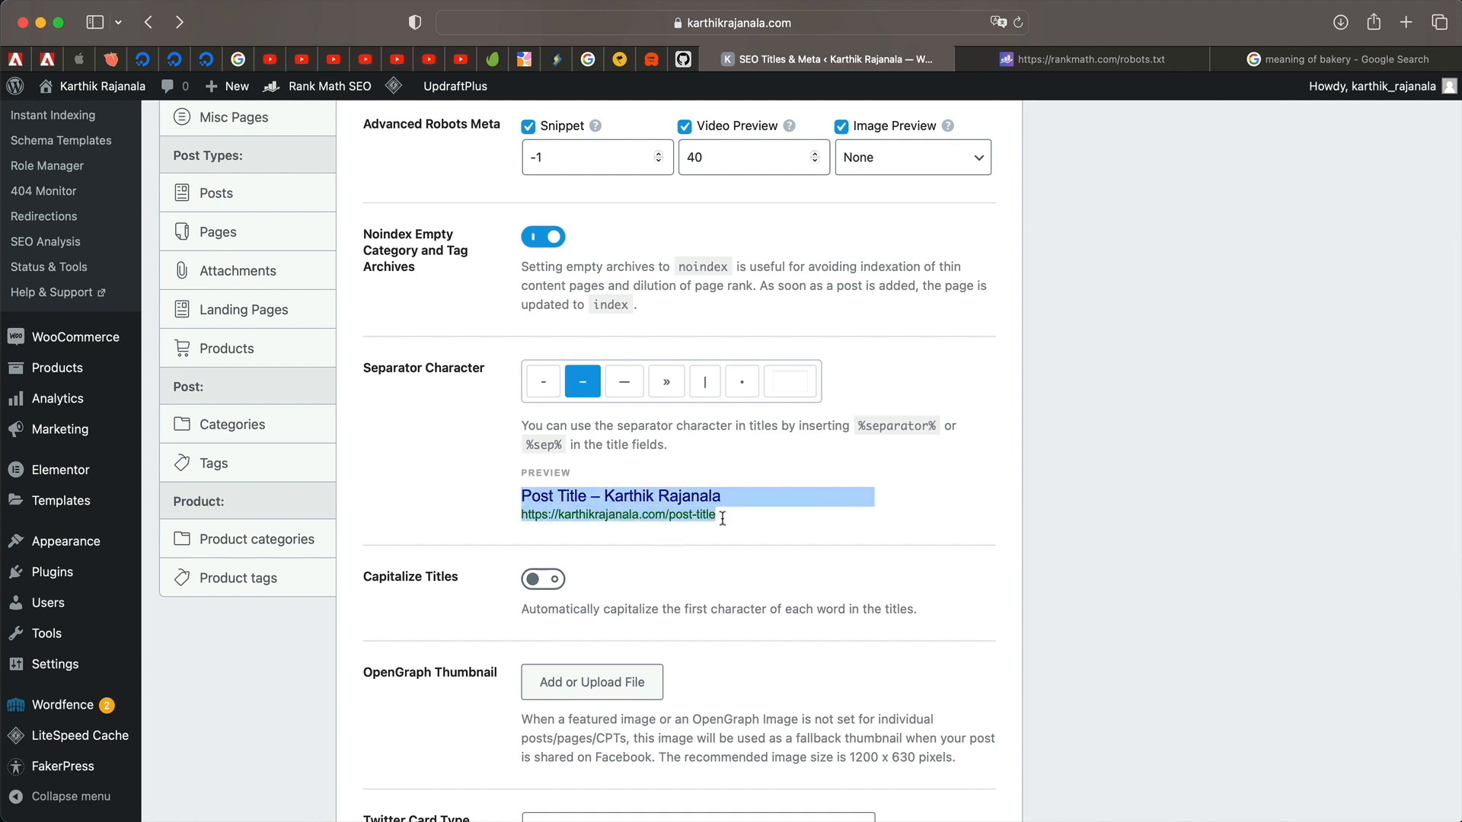
double_click(675, 495)
triple_click(676, 495)
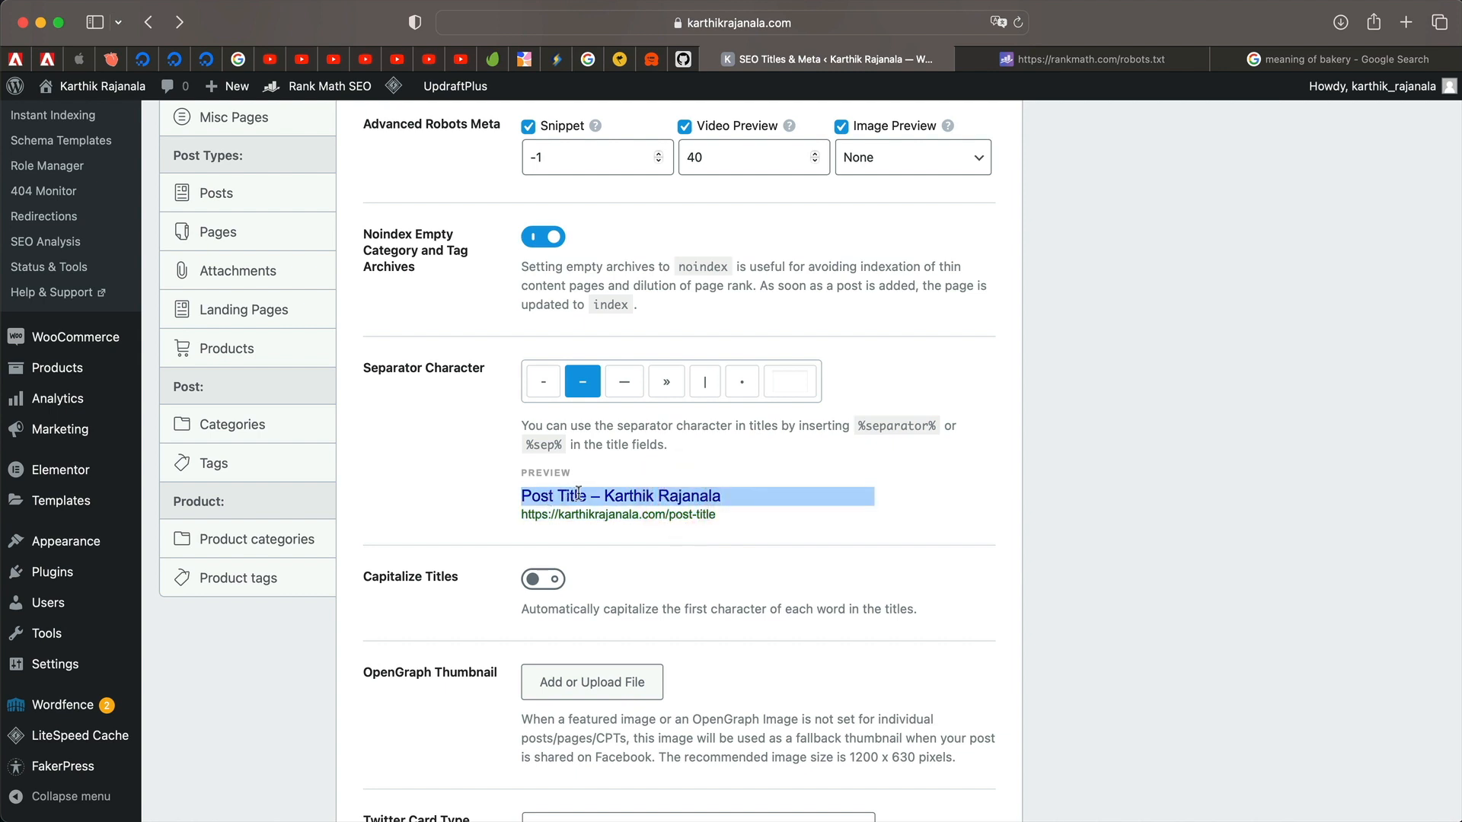
Try the em dash, » and custom separators, settling on the vertical bar |.
click(624, 381)
click(666, 380)
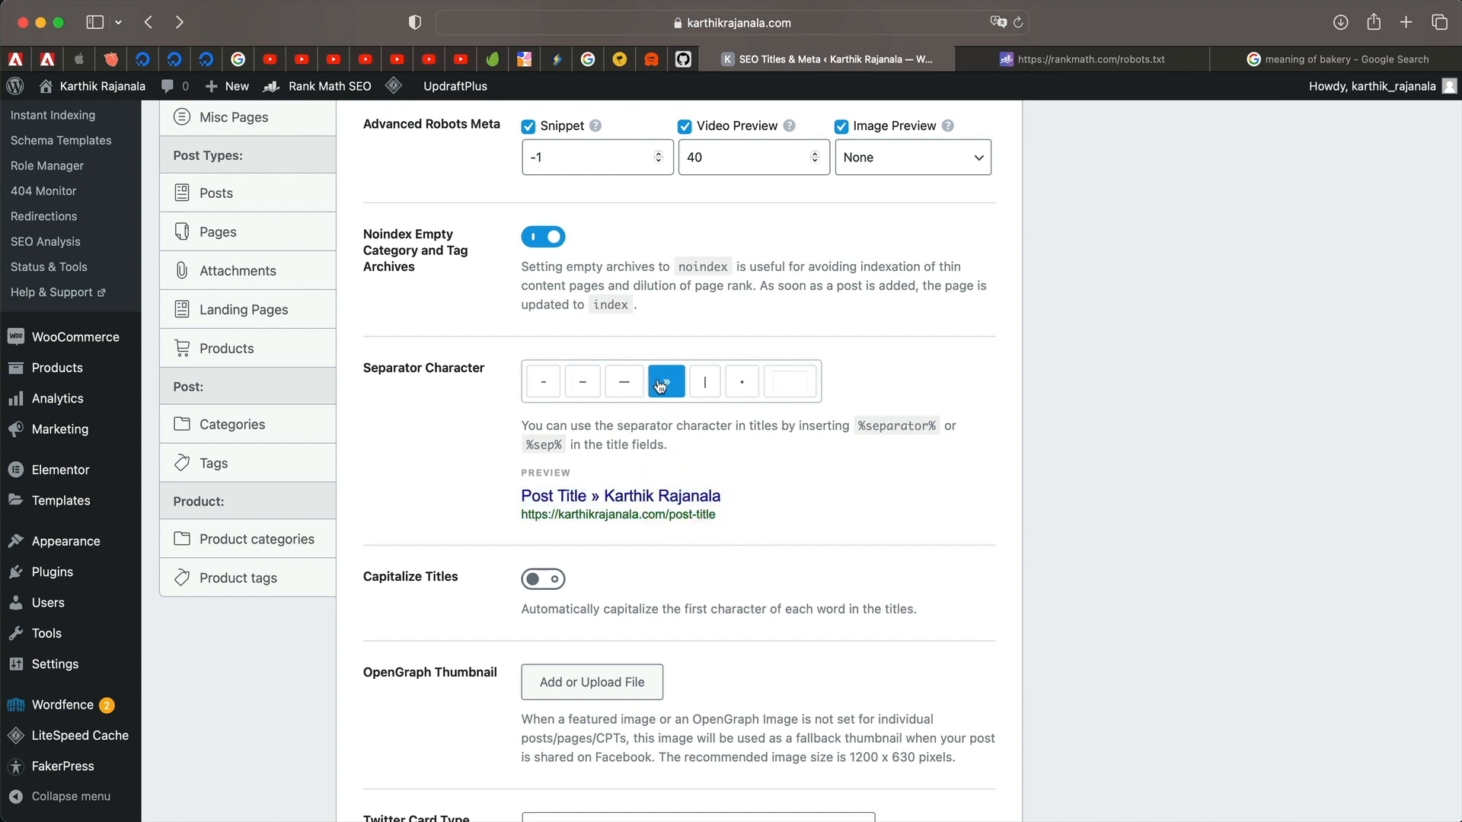
click(706, 383)
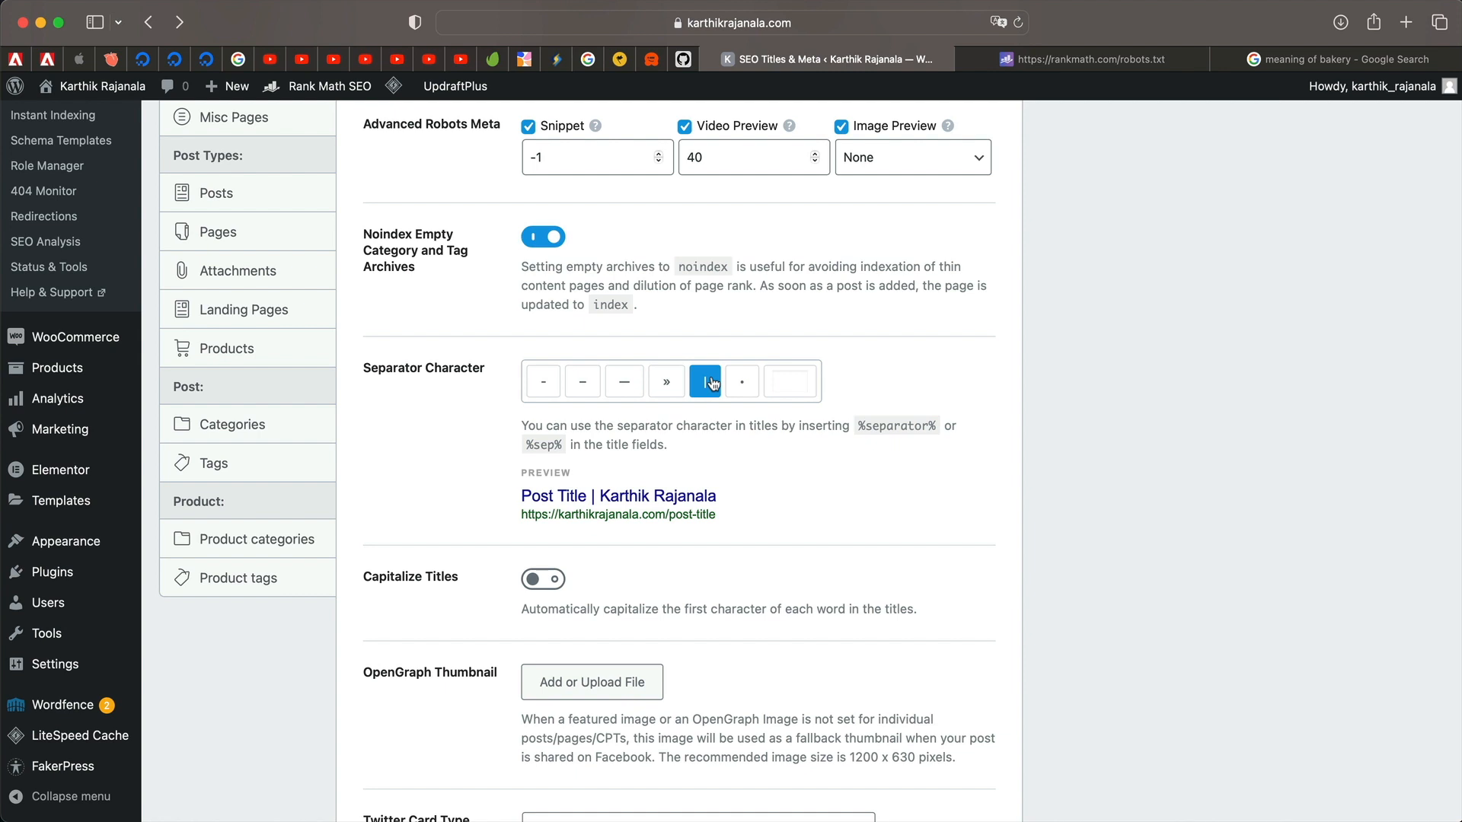
click(800, 380)
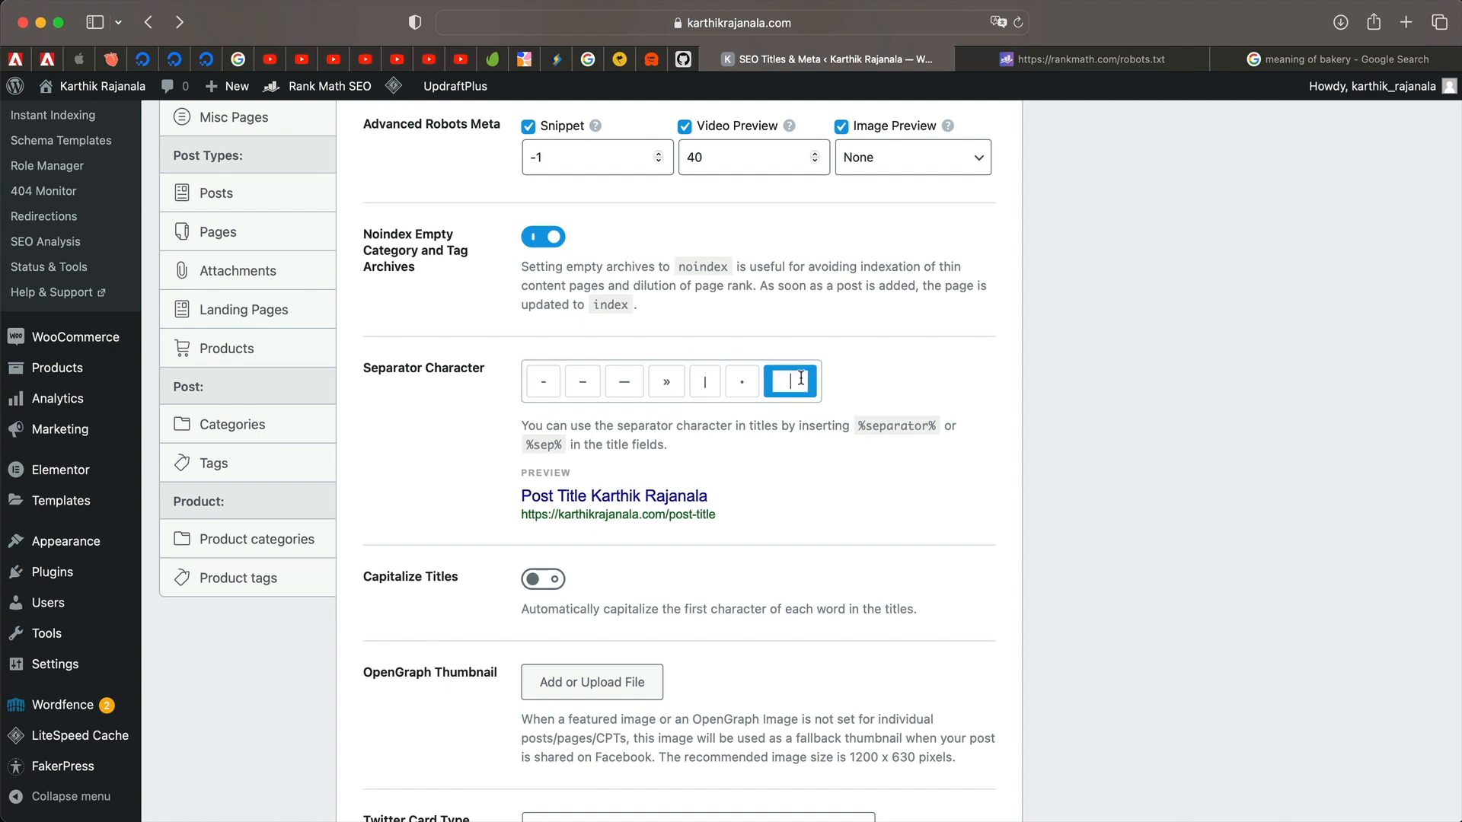
click(706, 387)
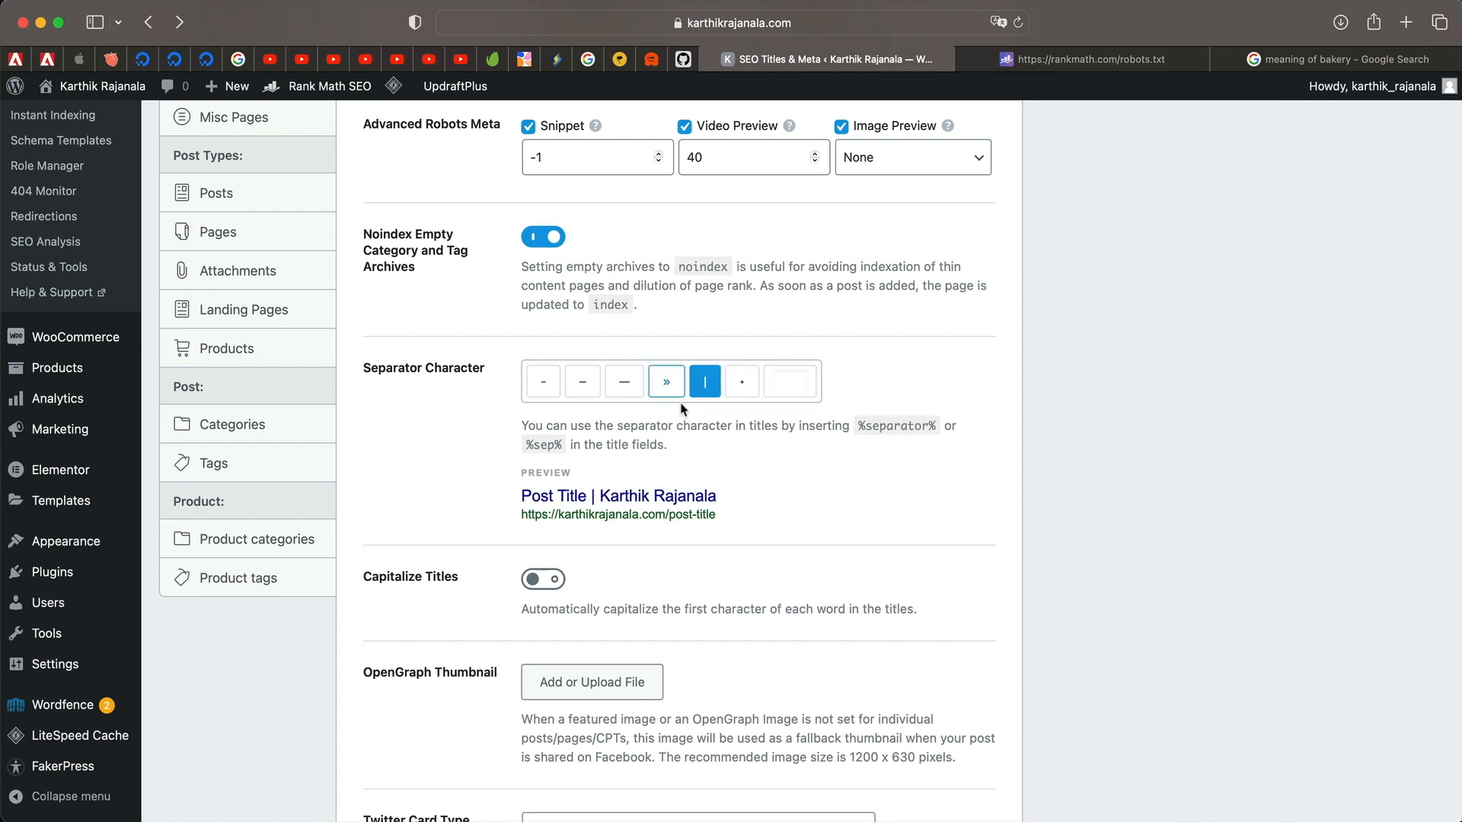
scroll(634, 449, down, 3)
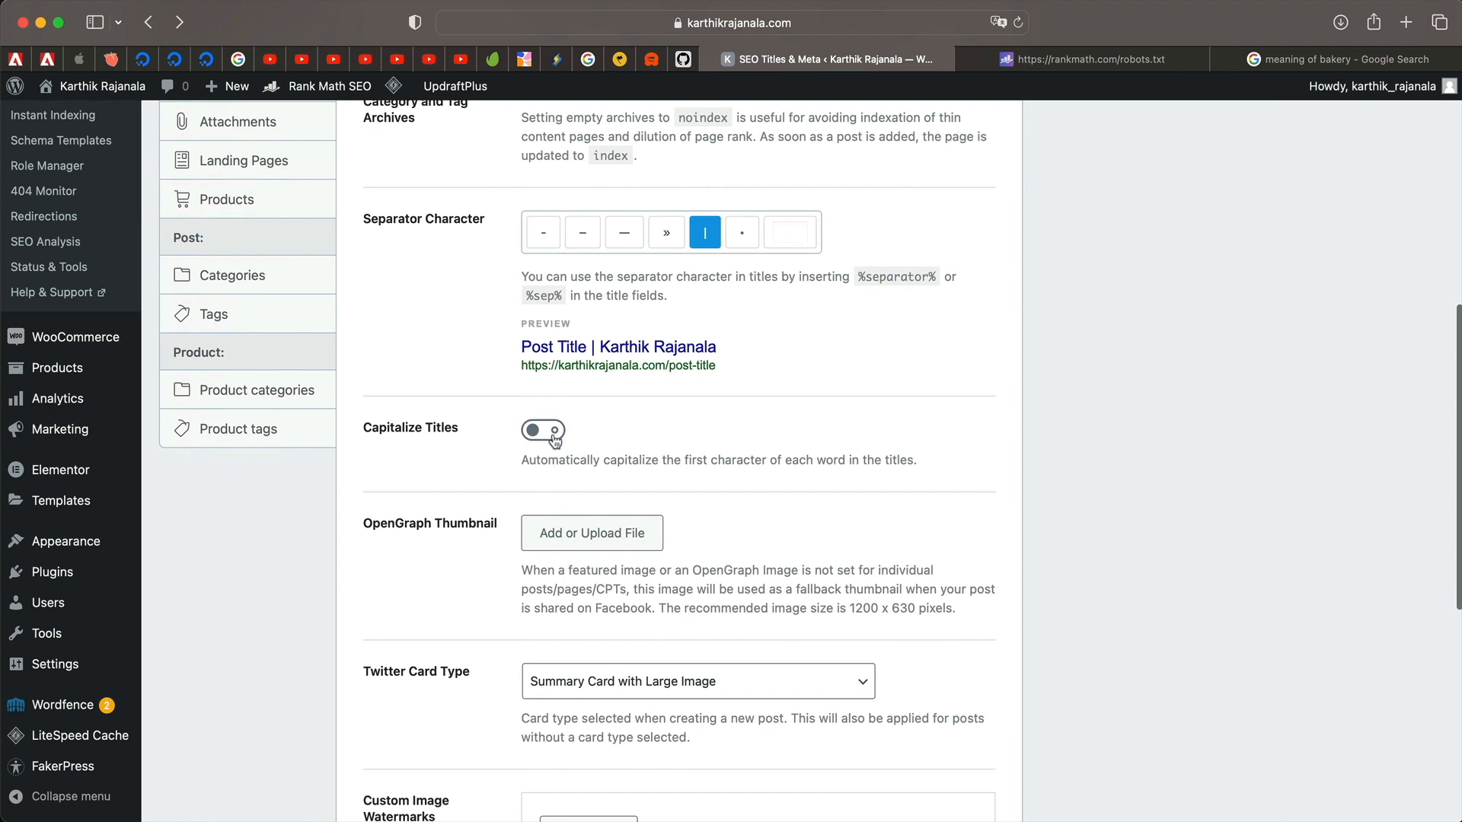
Set the seedlings photo as the default OpenGraph thumbnail.
click(582, 537)
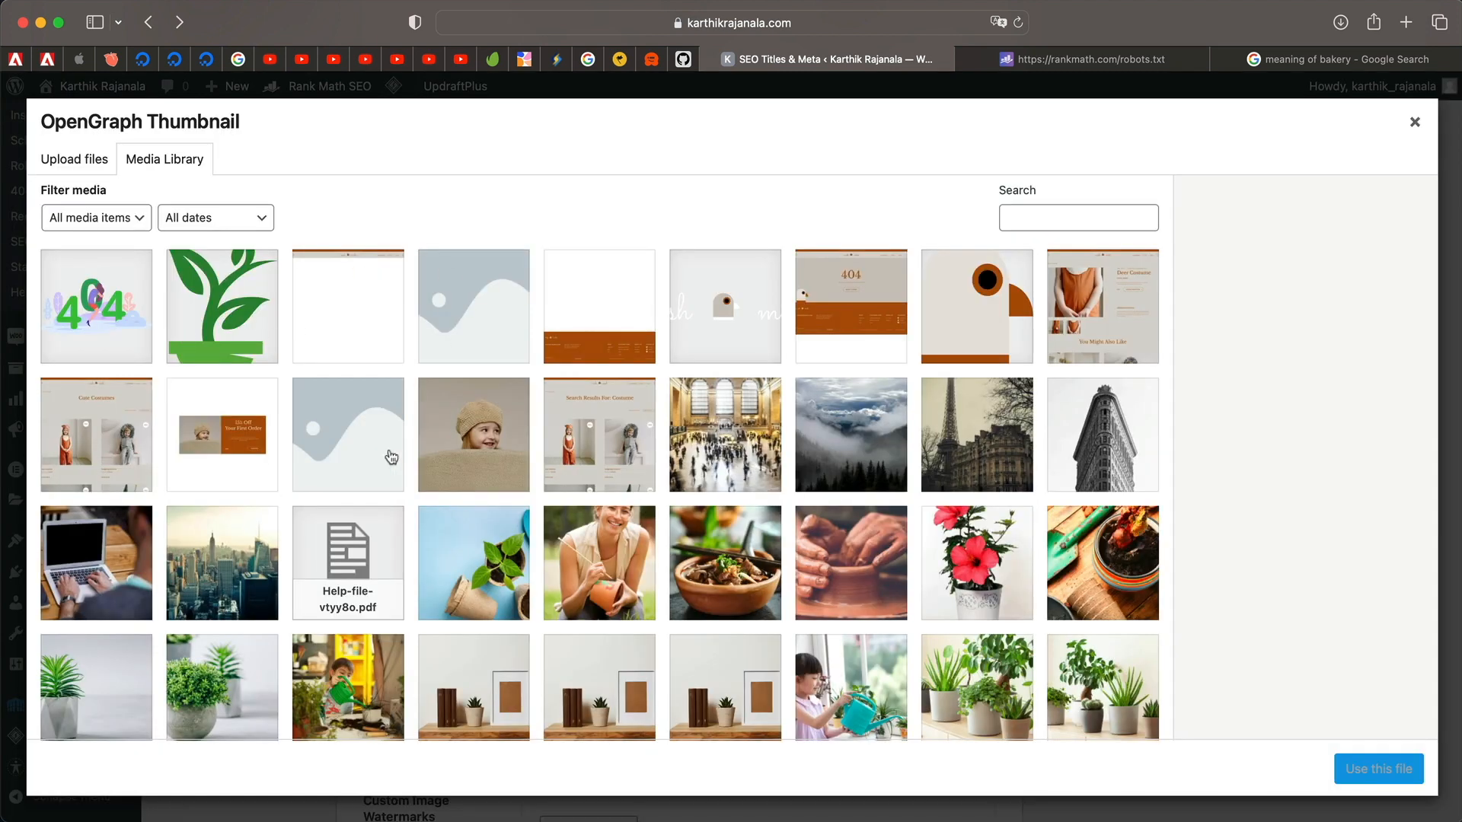
click(521, 572)
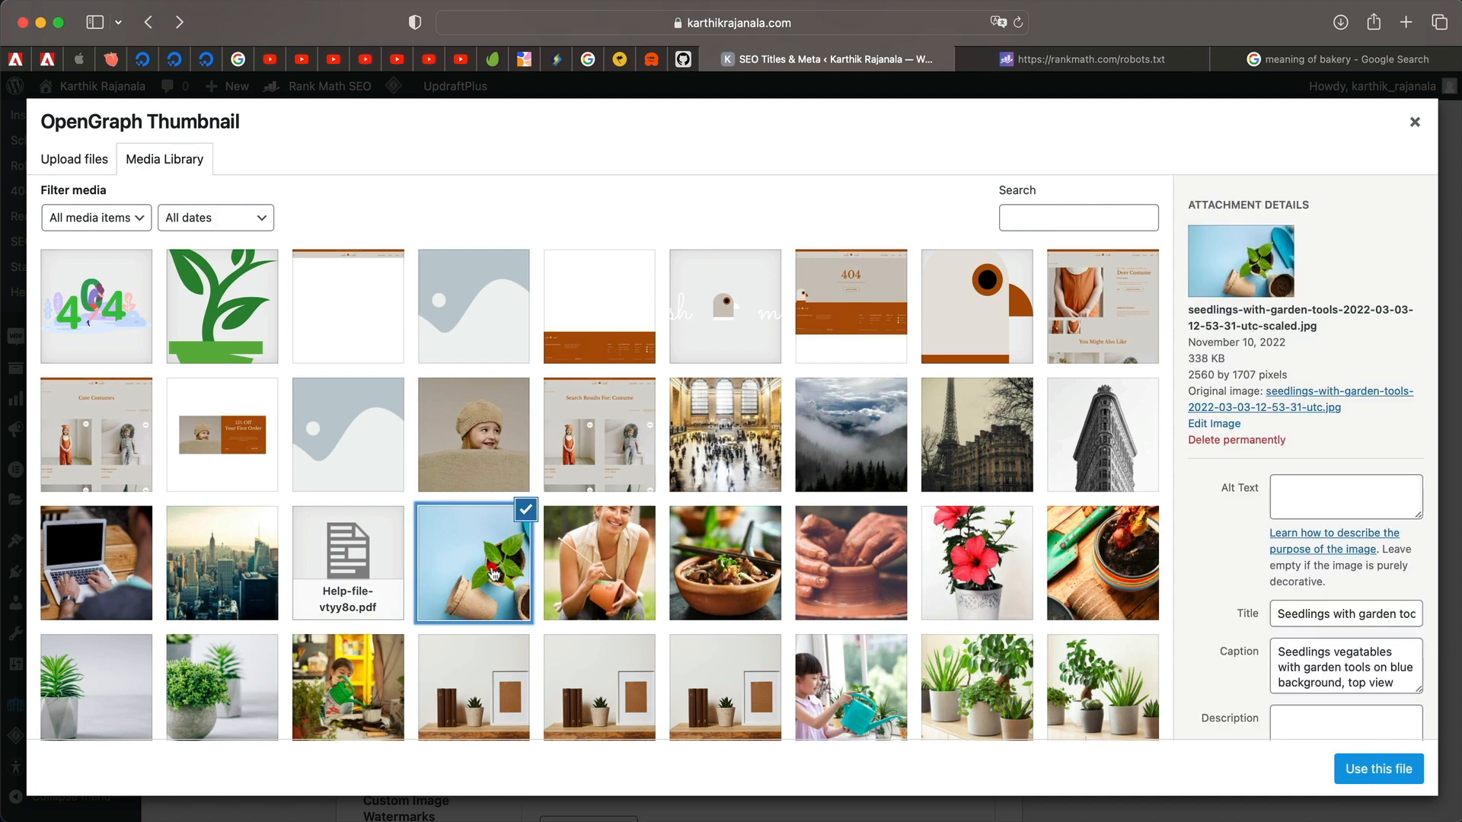
click(1367, 769)
scroll(963, 624, down, 5)
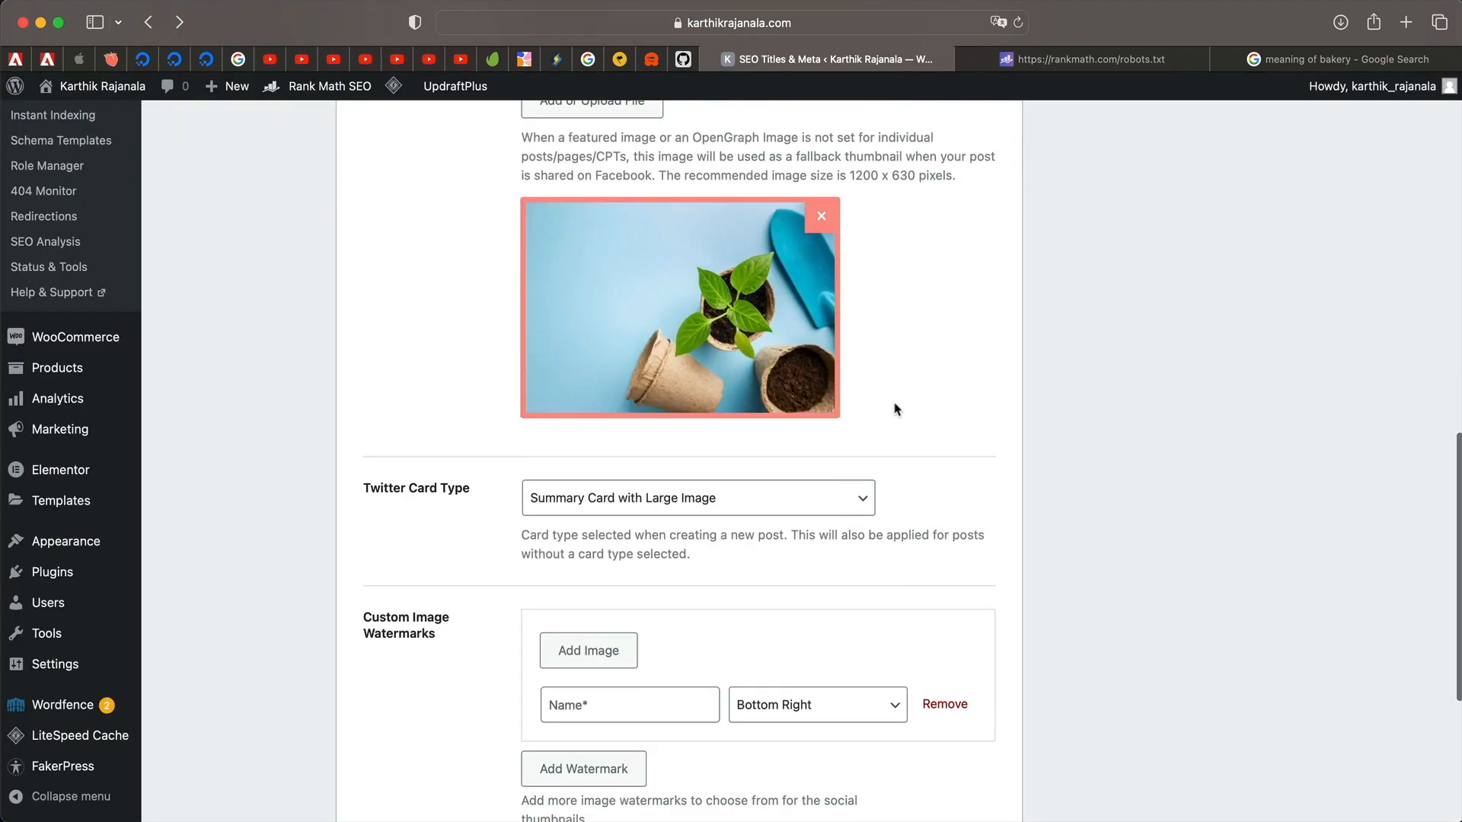
Change the Twitter card type to Summary Card.
click(716, 498)
click(656, 508)
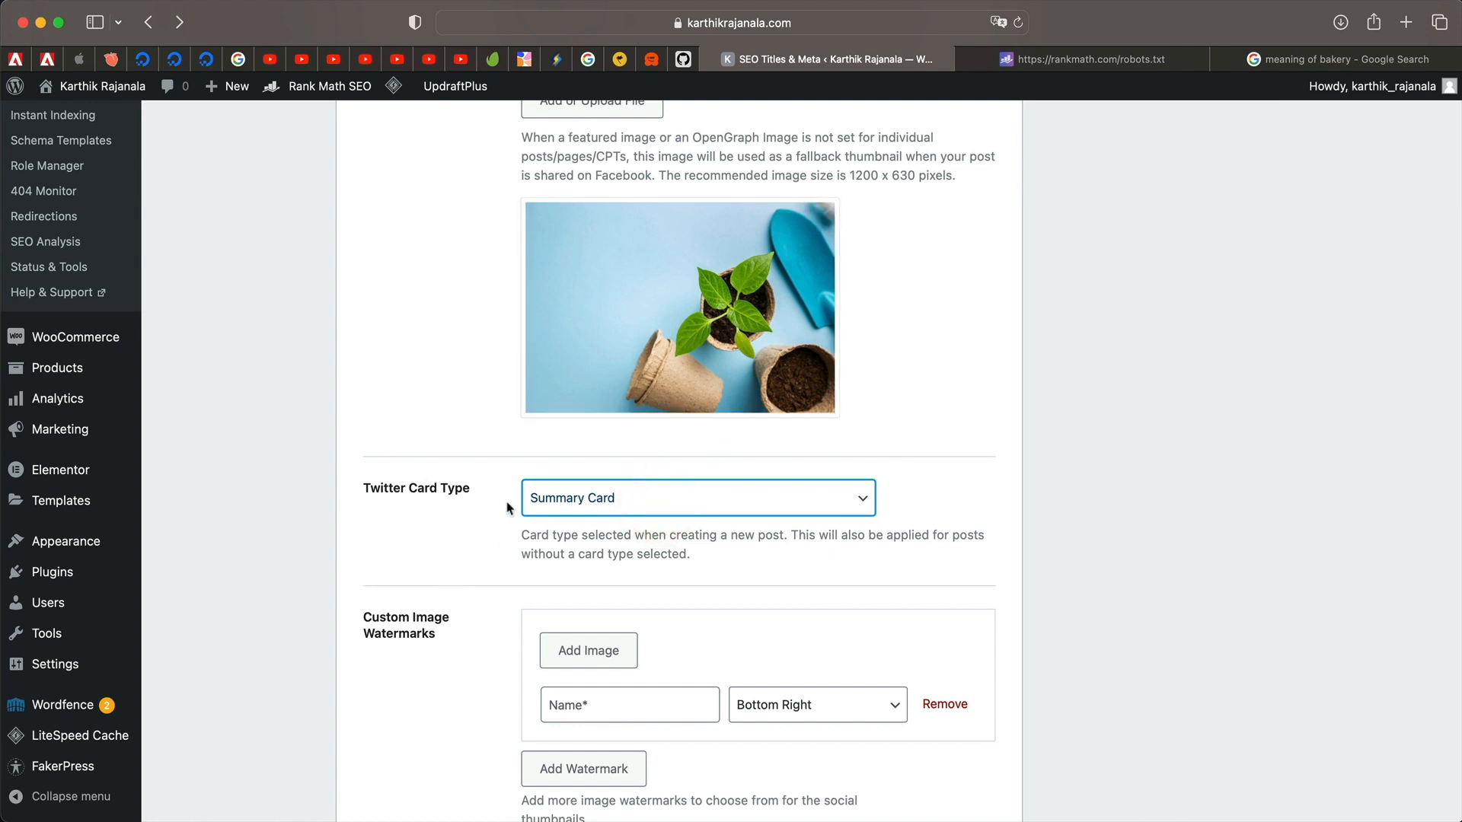
mouse_move(667, 308)
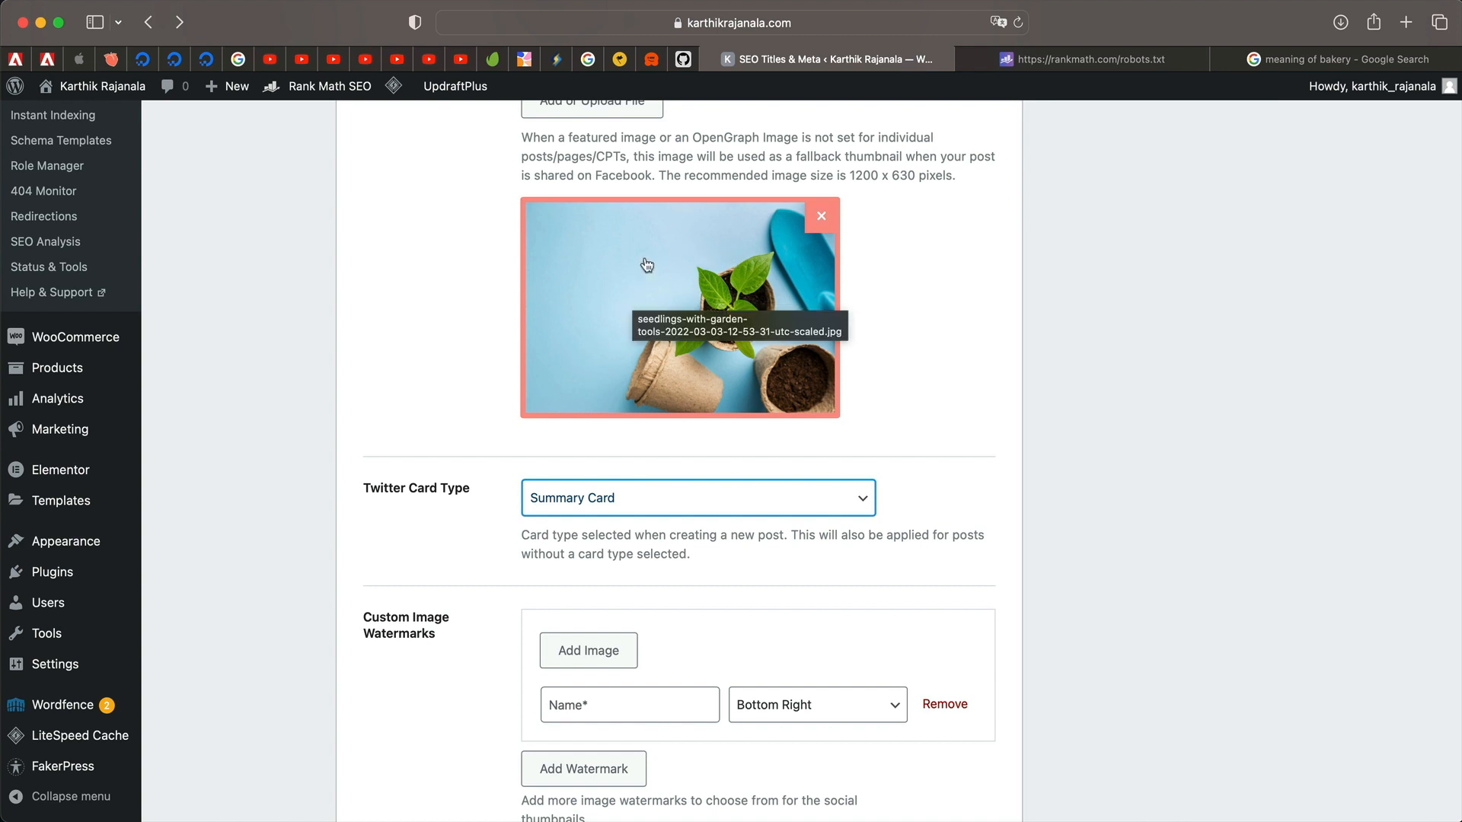
scroll(408, 488, down, 1)
scroll(407, 489, down, 5)
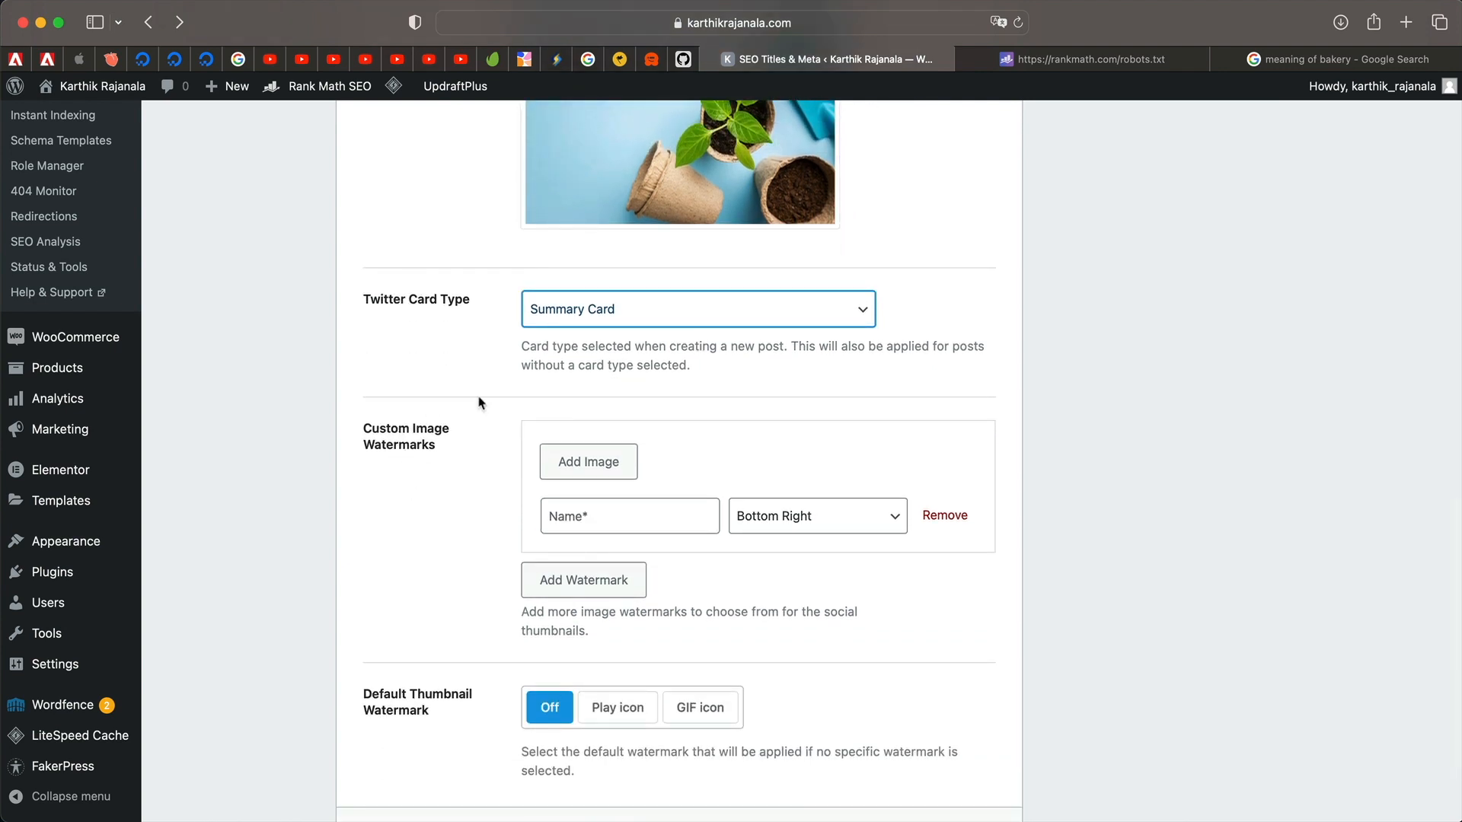
Add the logo image as a watermark and make Logo the default thumbnail watermark.
click(549, 470)
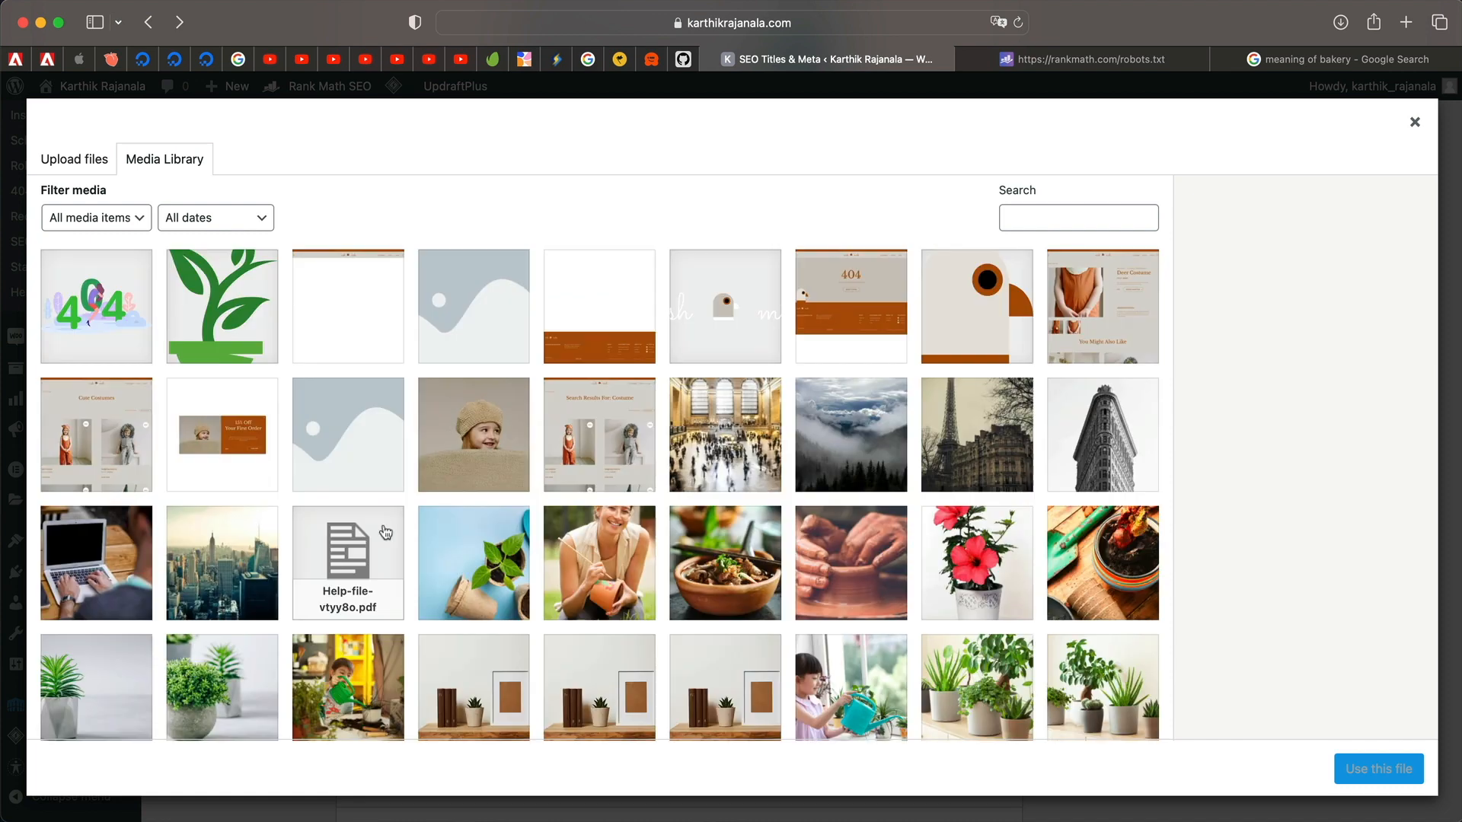
scroll(304, 614, down, 5)
scroll(385, 543, up, 5)
scroll(385, 543, down, 1)
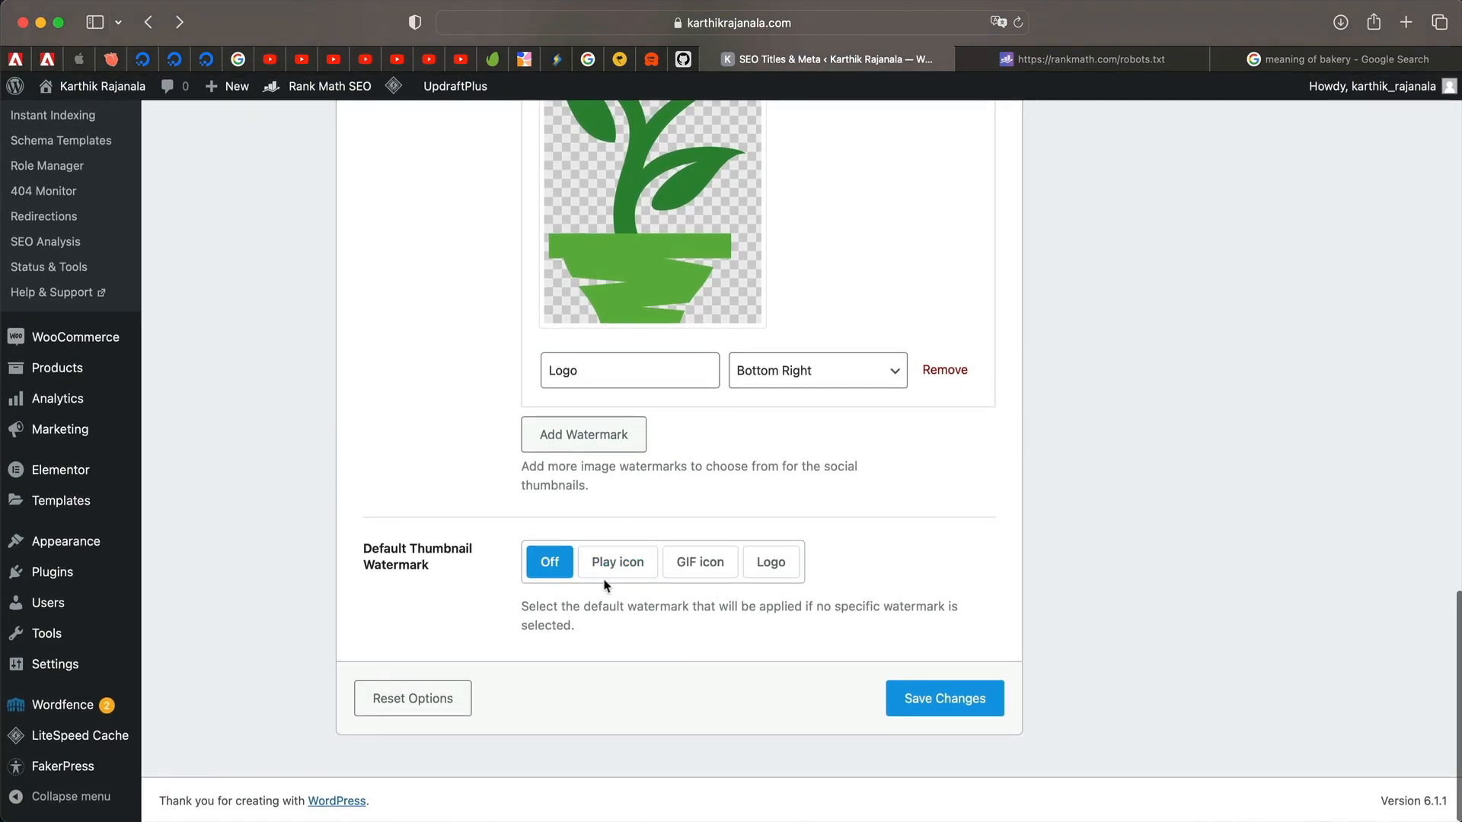
click(779, 574)
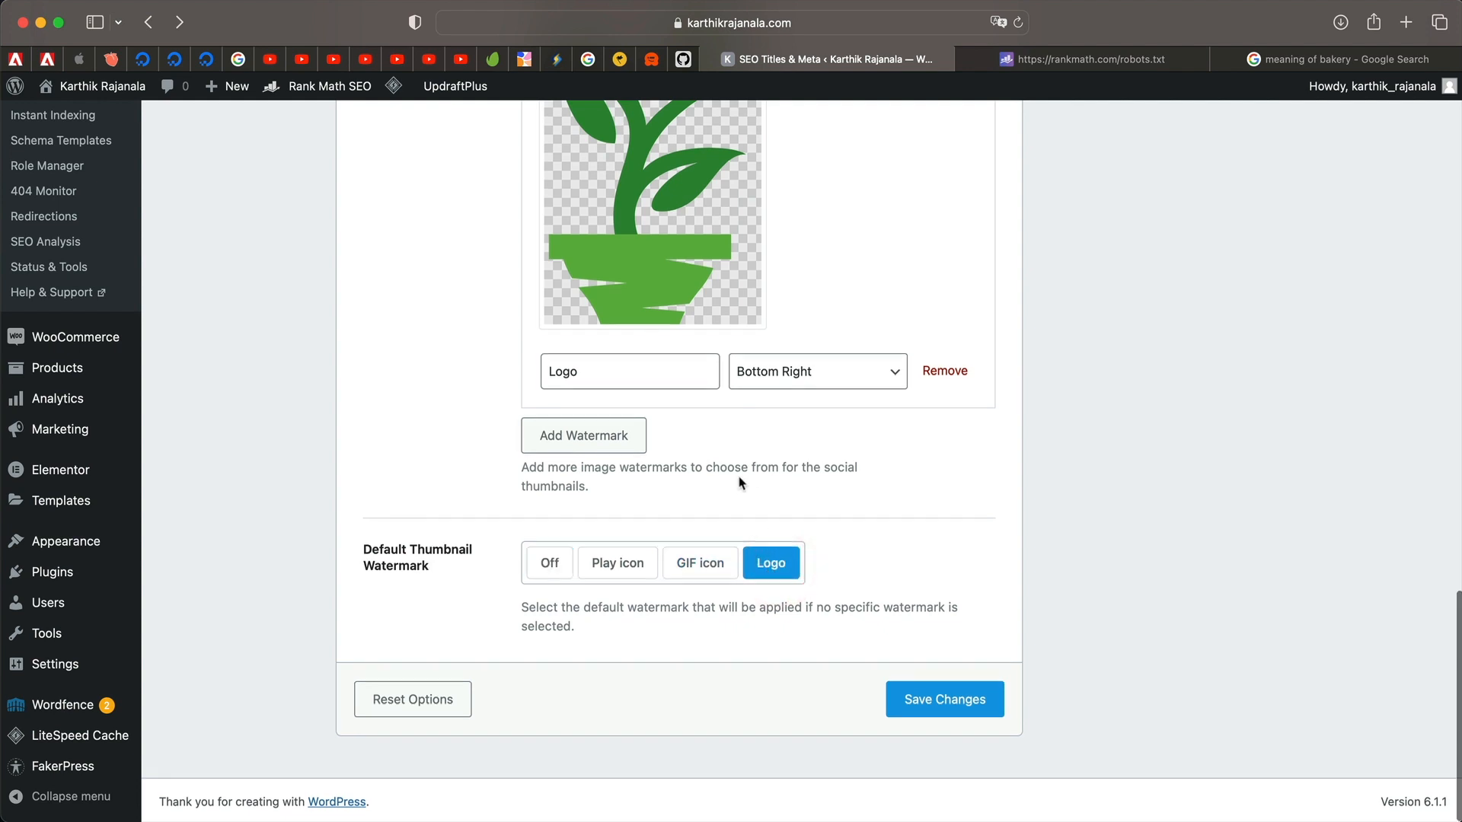
Save the Titles & Meta settings.
scroll(686, 472, up, 3)
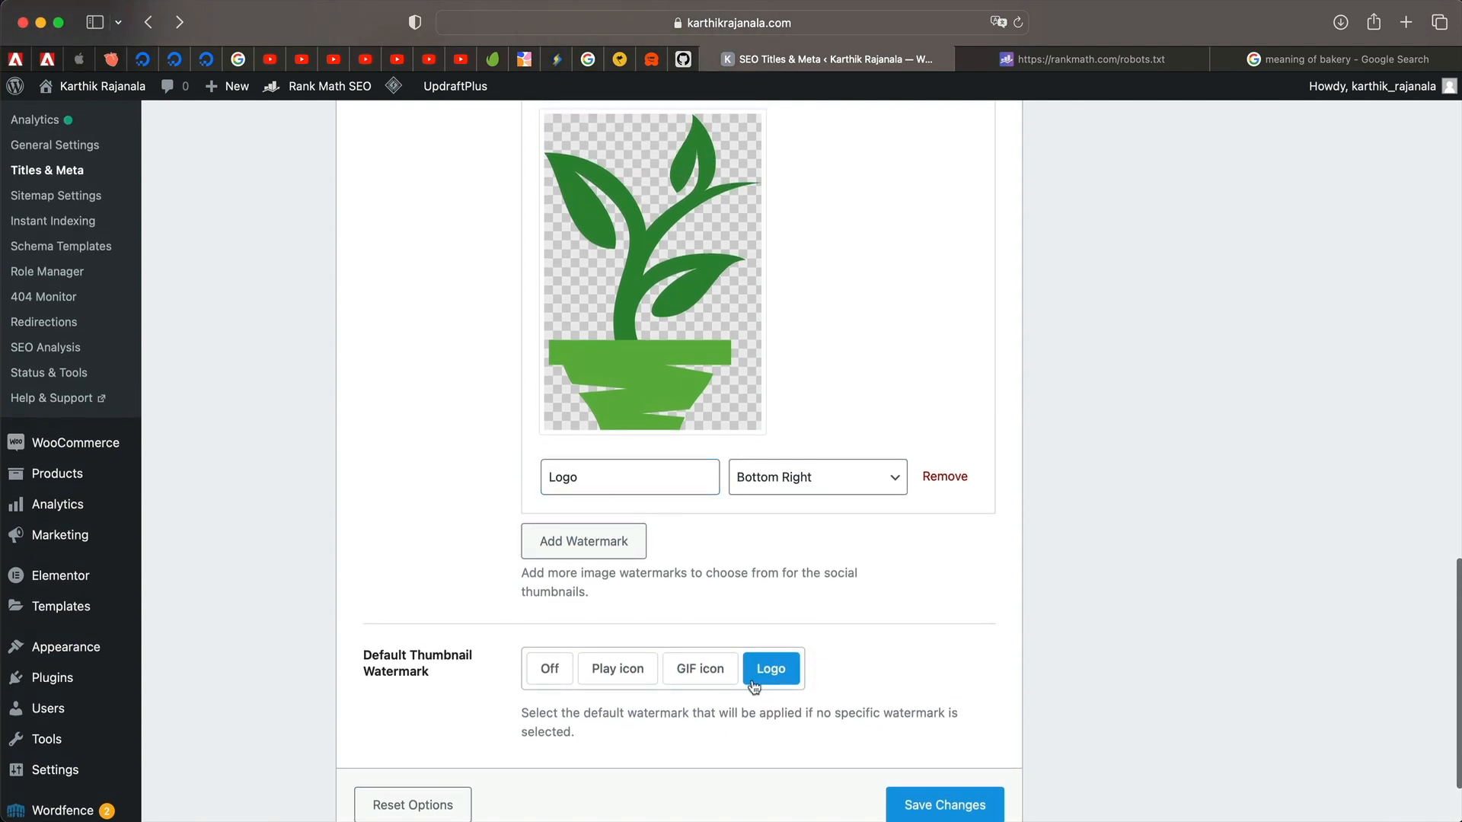
click(943, 806)
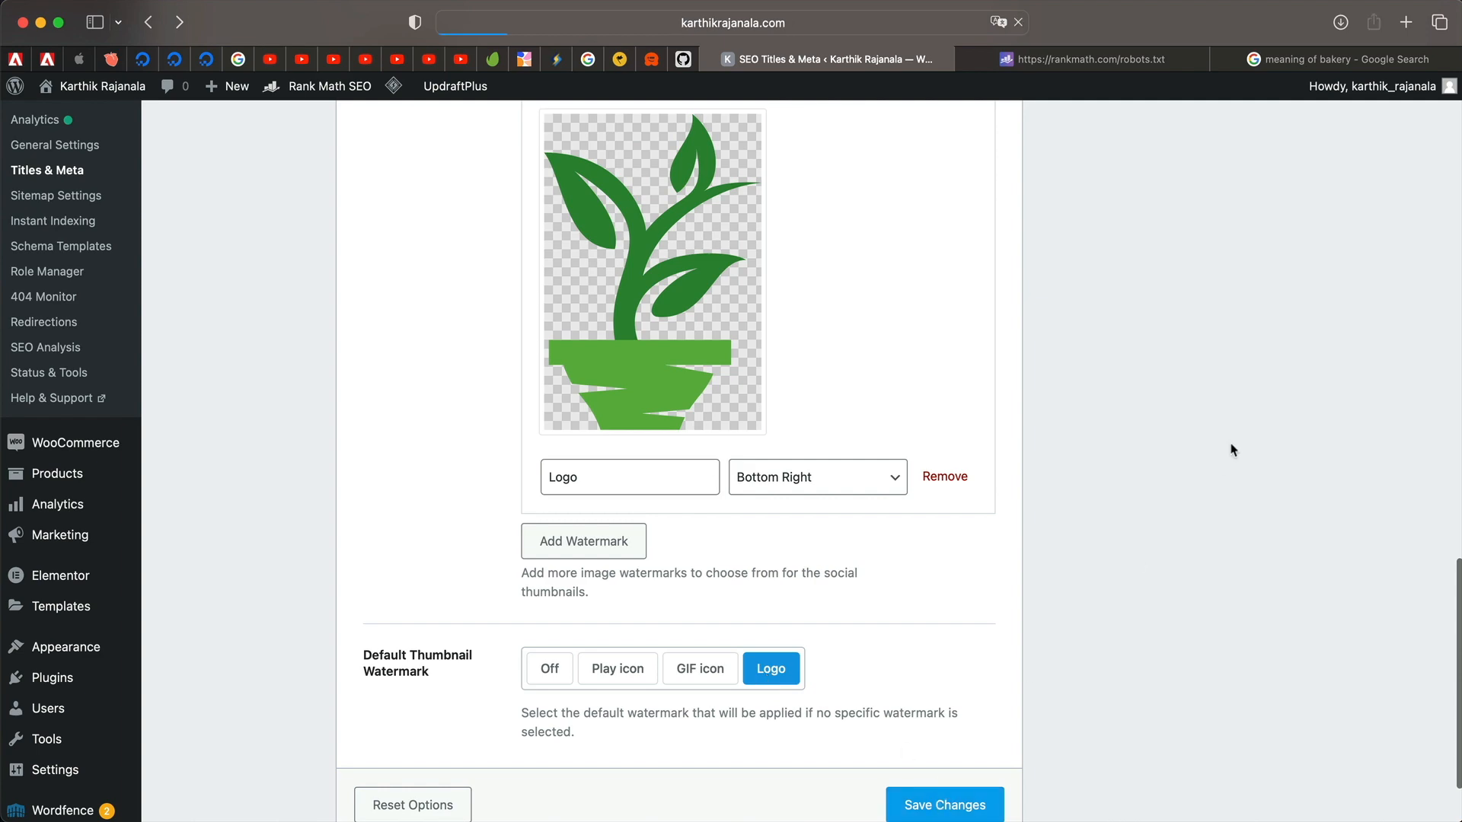
scroll(1021, 476, down, 8)
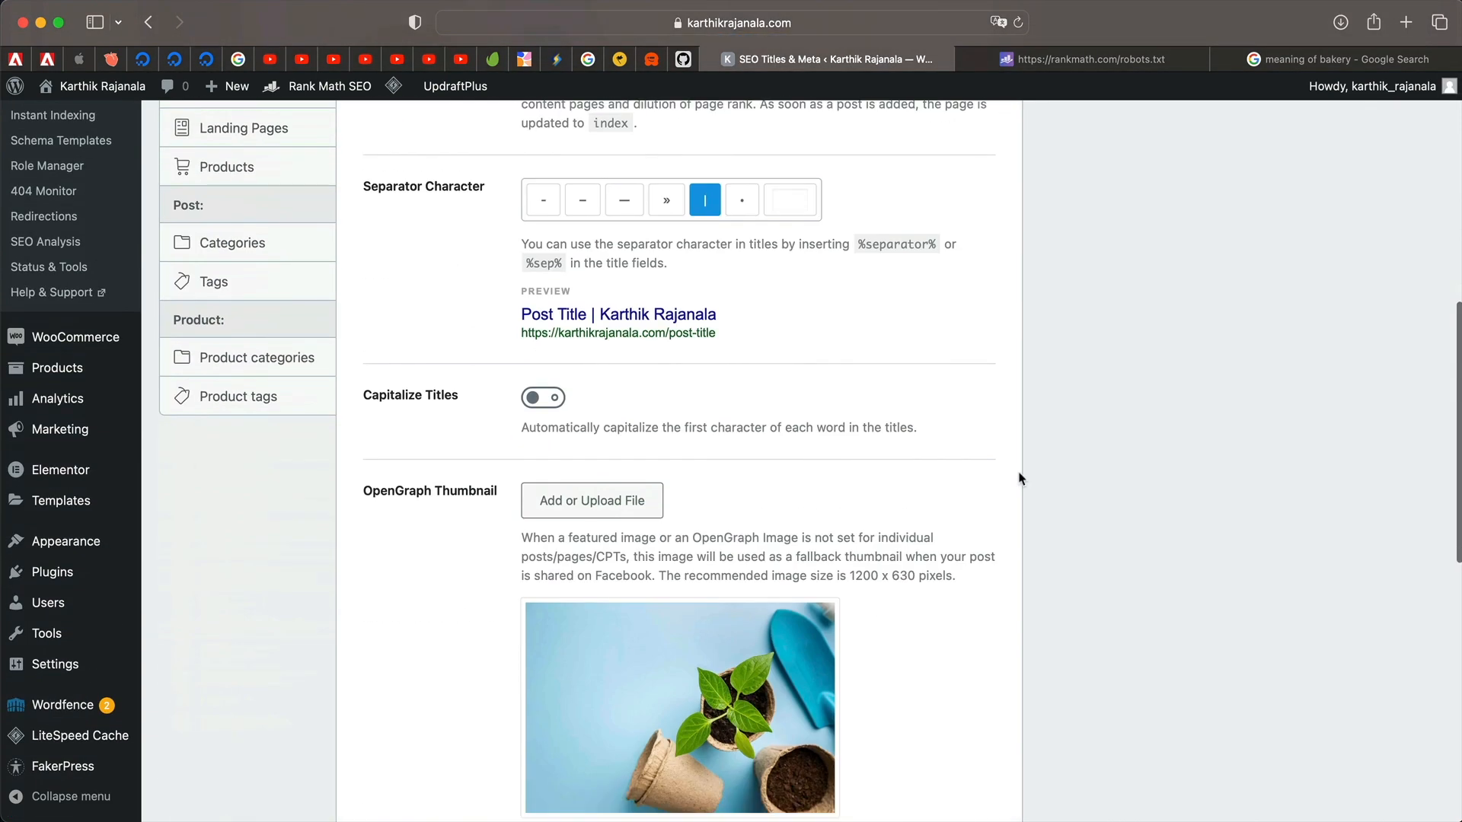
scroll(813, 651, down, 4)
scroll(966, 488, down, 6)
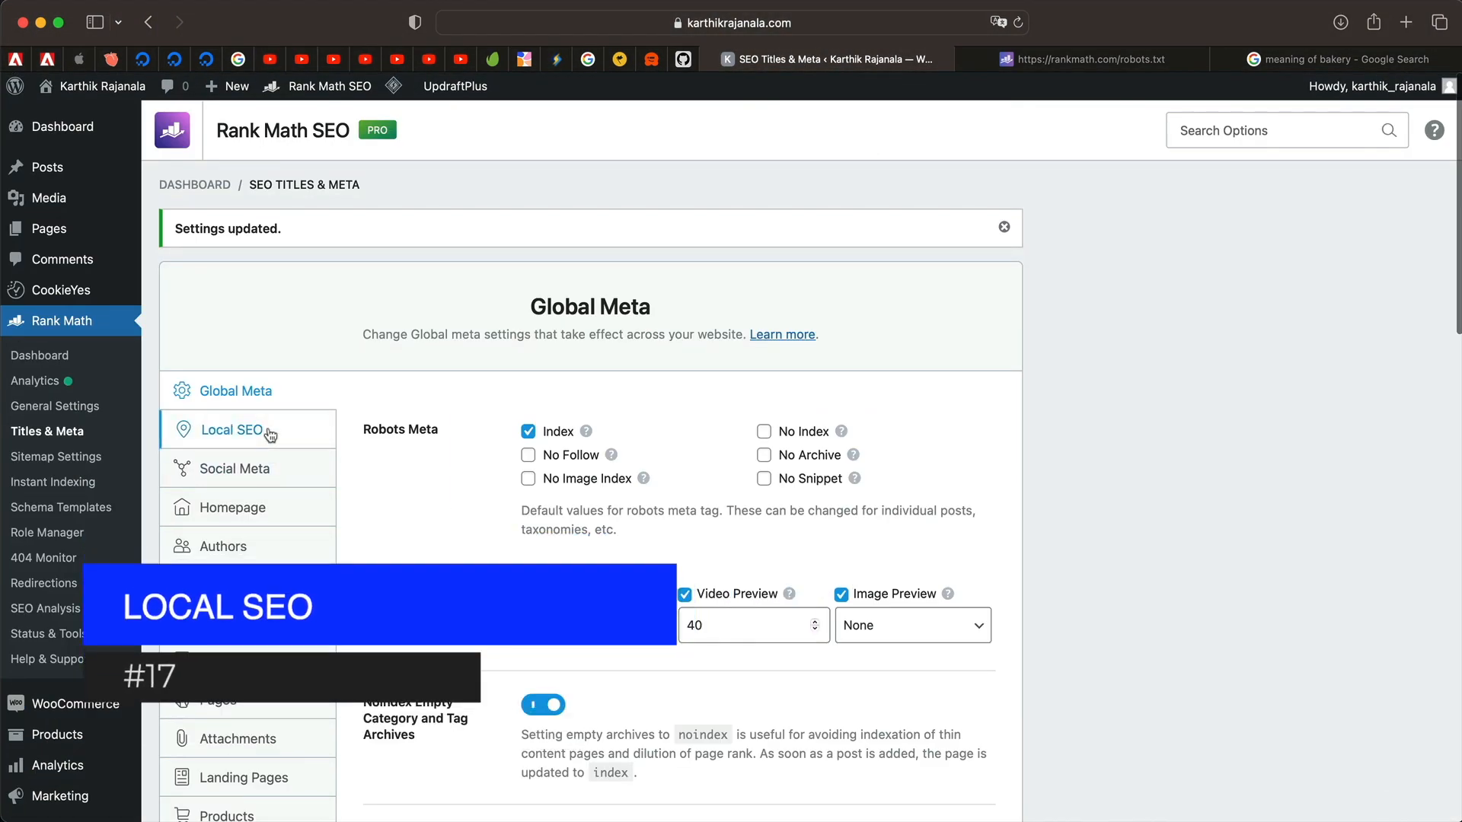
Open the Local SEO settings and mark the site as an Organization.
click(255, 436)
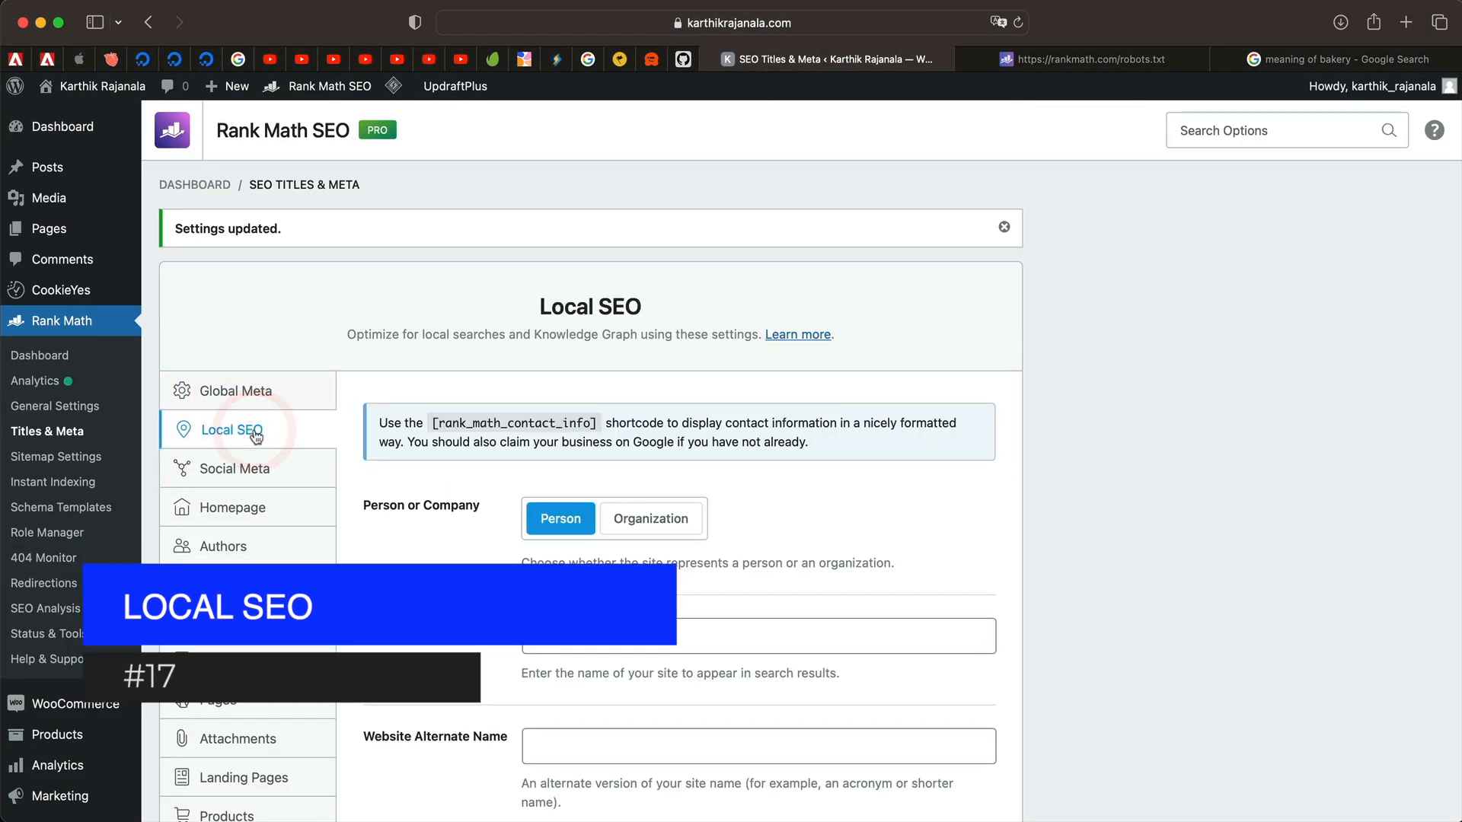
click(427, 508)
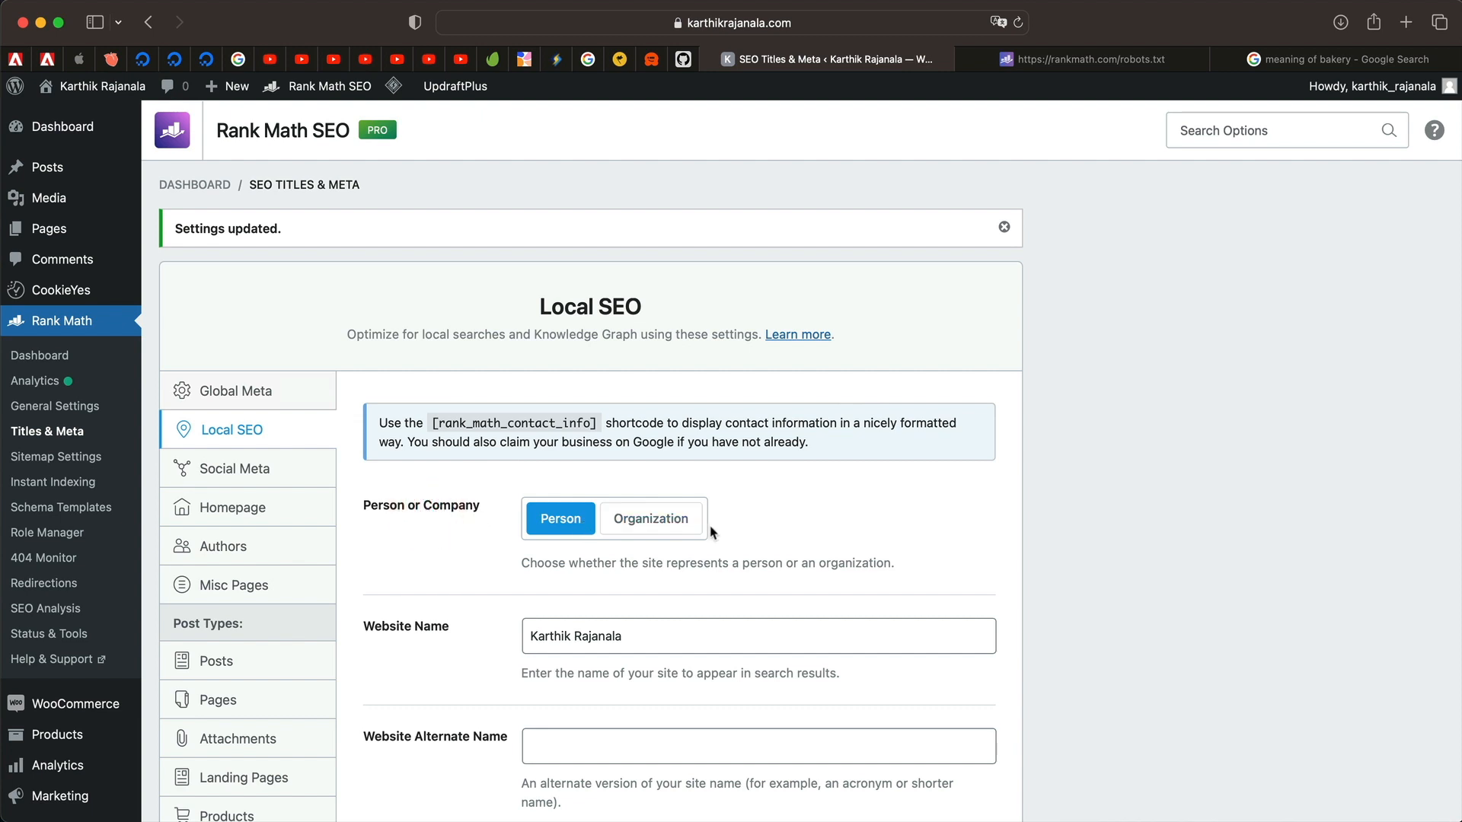
click(679, 526)
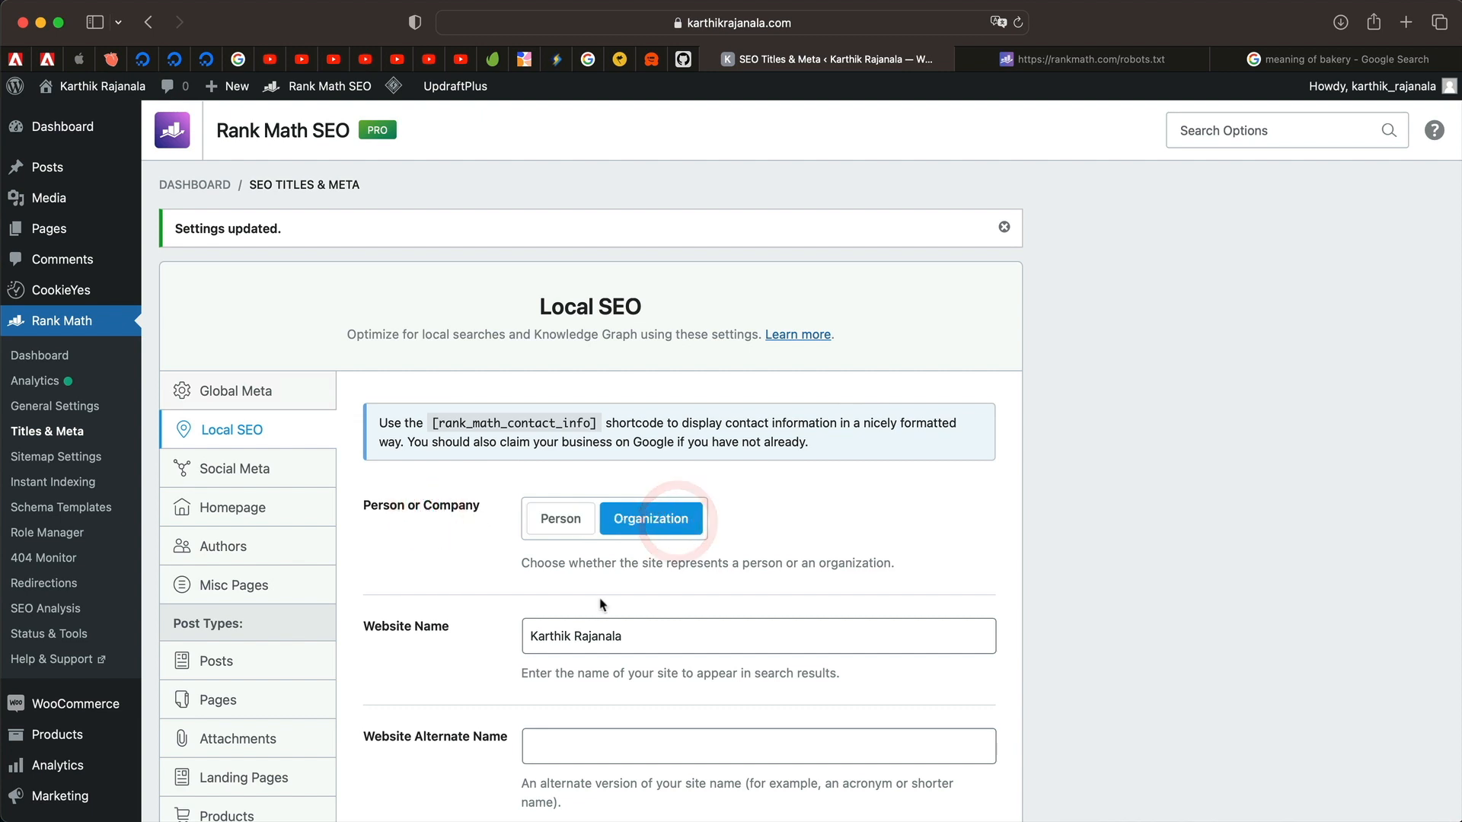
scroll(601, 605, down, 3)
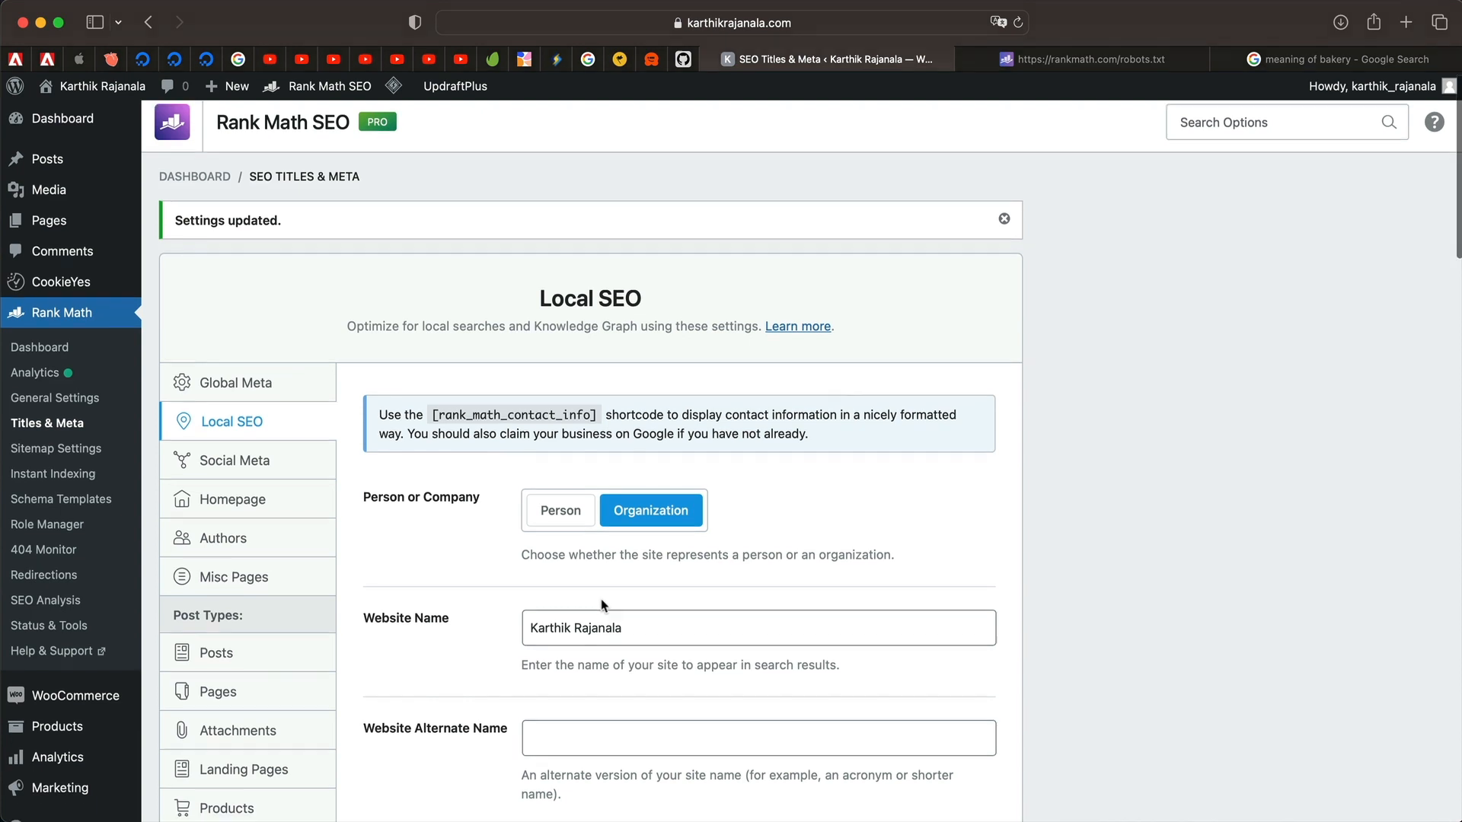
Review the website and organization name fields, then set the plant image as the logo.
triple_click(625, 534)
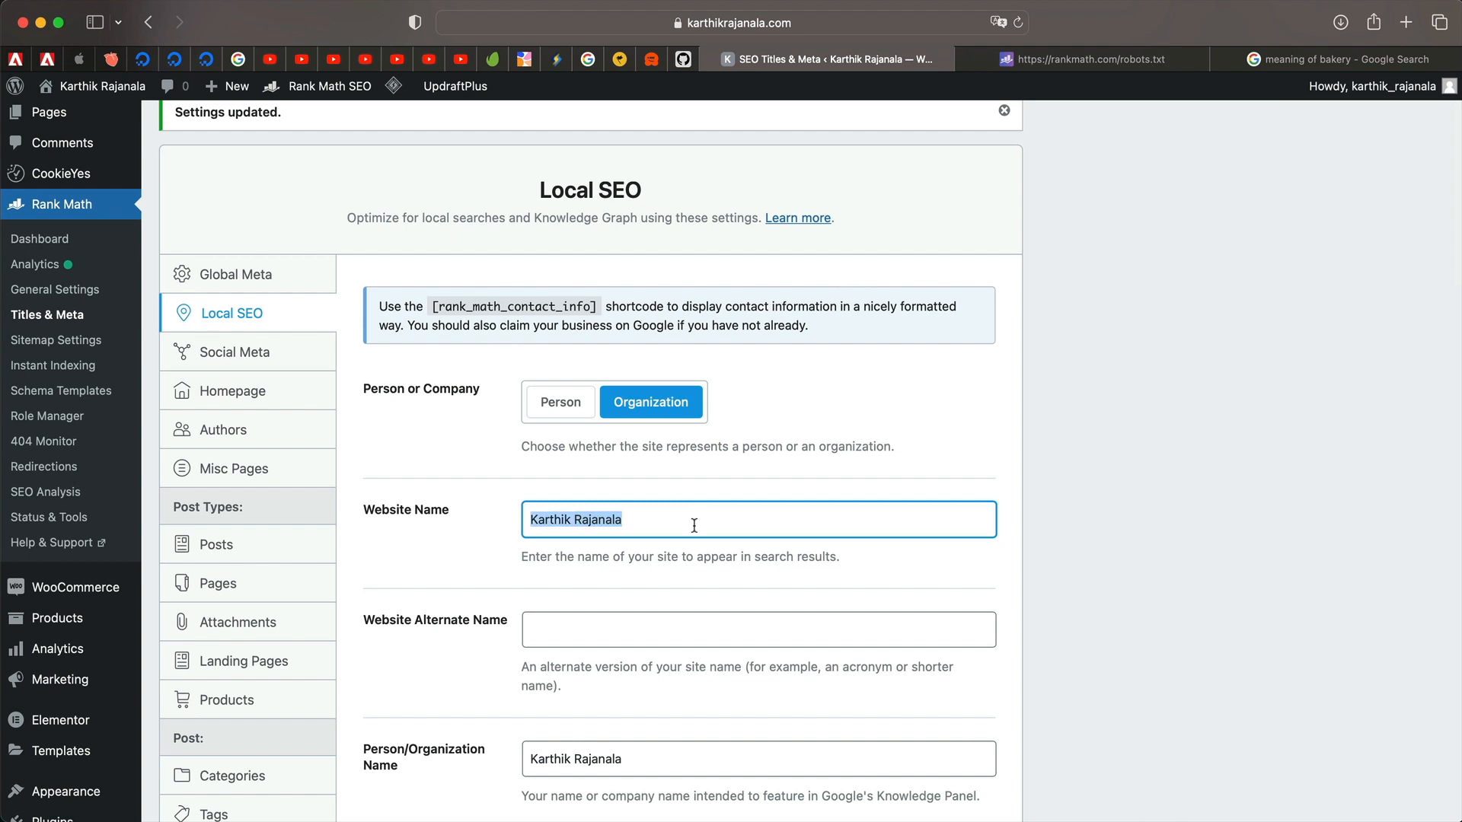
scroll(694, 526, down, 4)
click(633, 472)
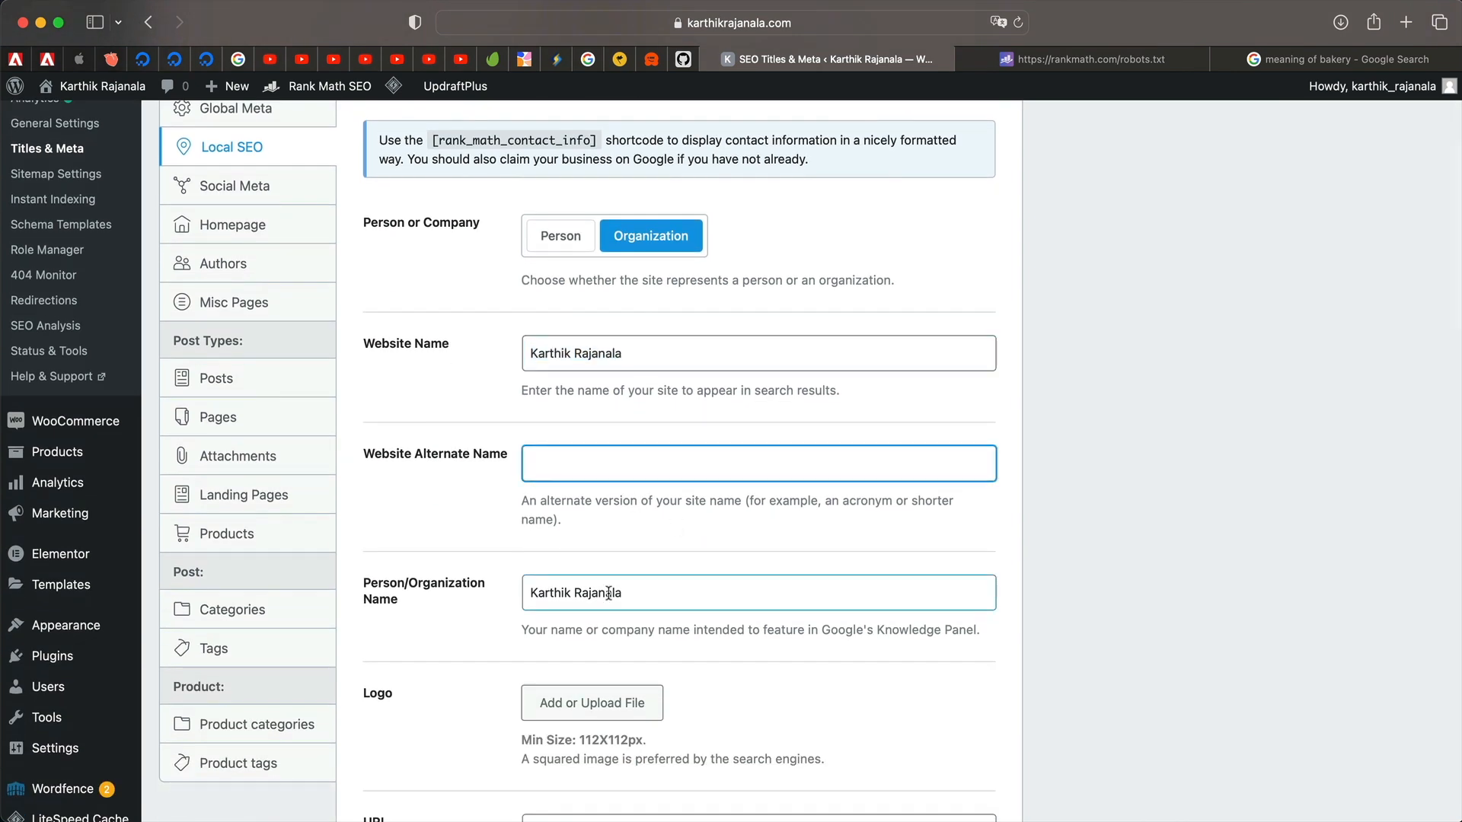
scroll(634, 503, down, 4)
triple_click(706, 424)
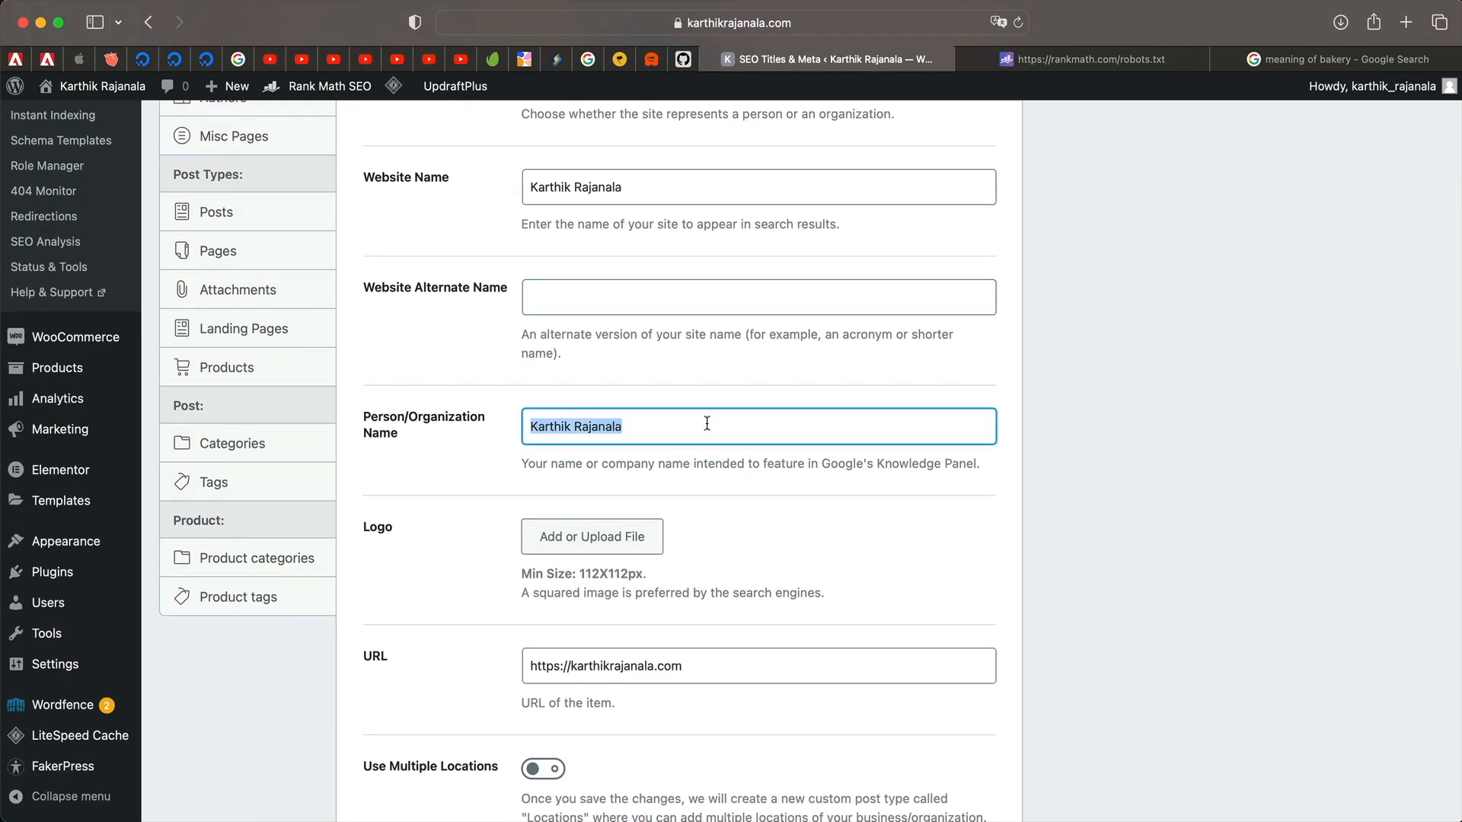
triple_click(702, 432)
click(619, 533)
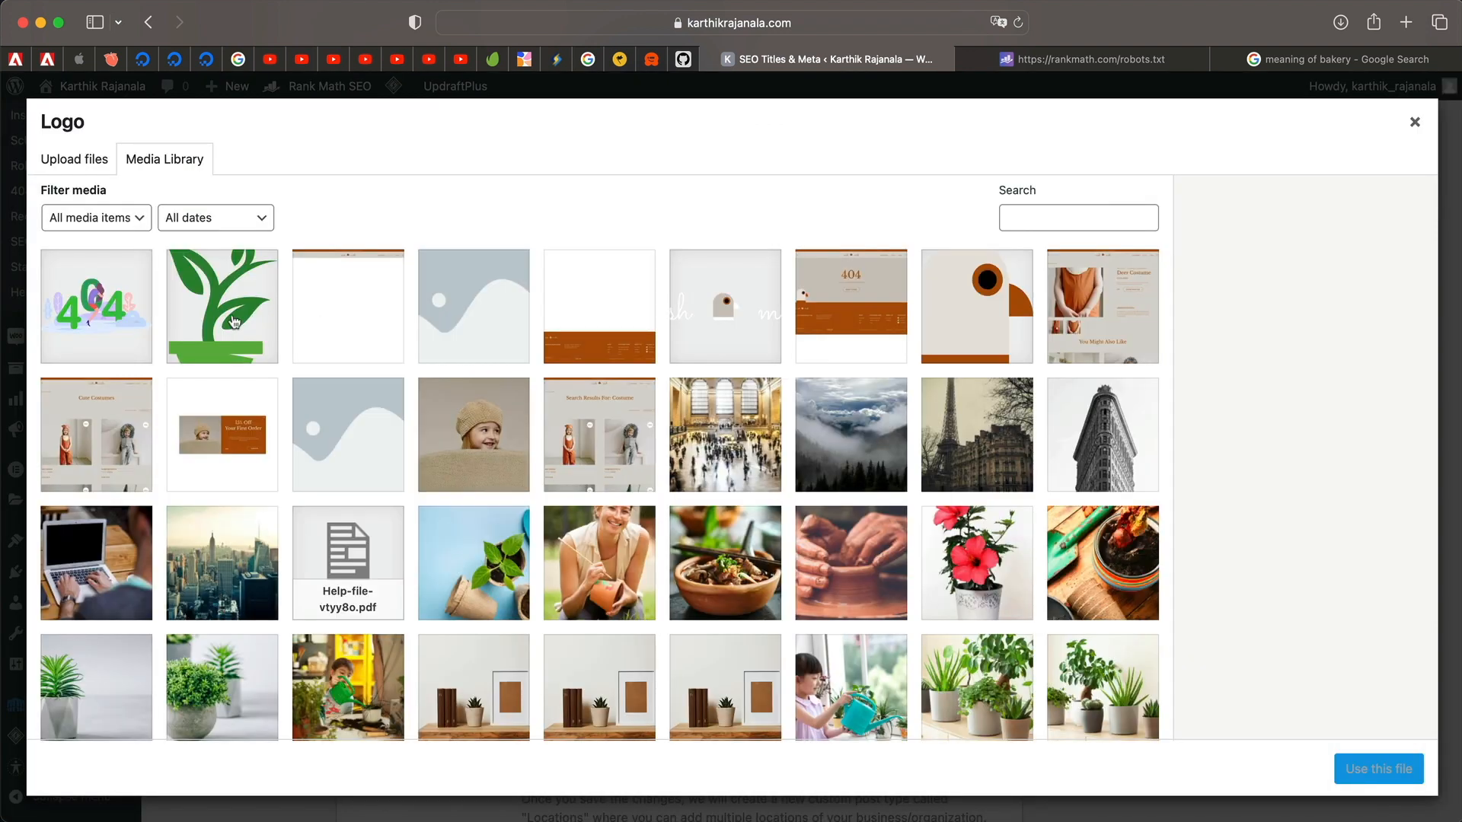
click(234, 322)
click(1377, 768)
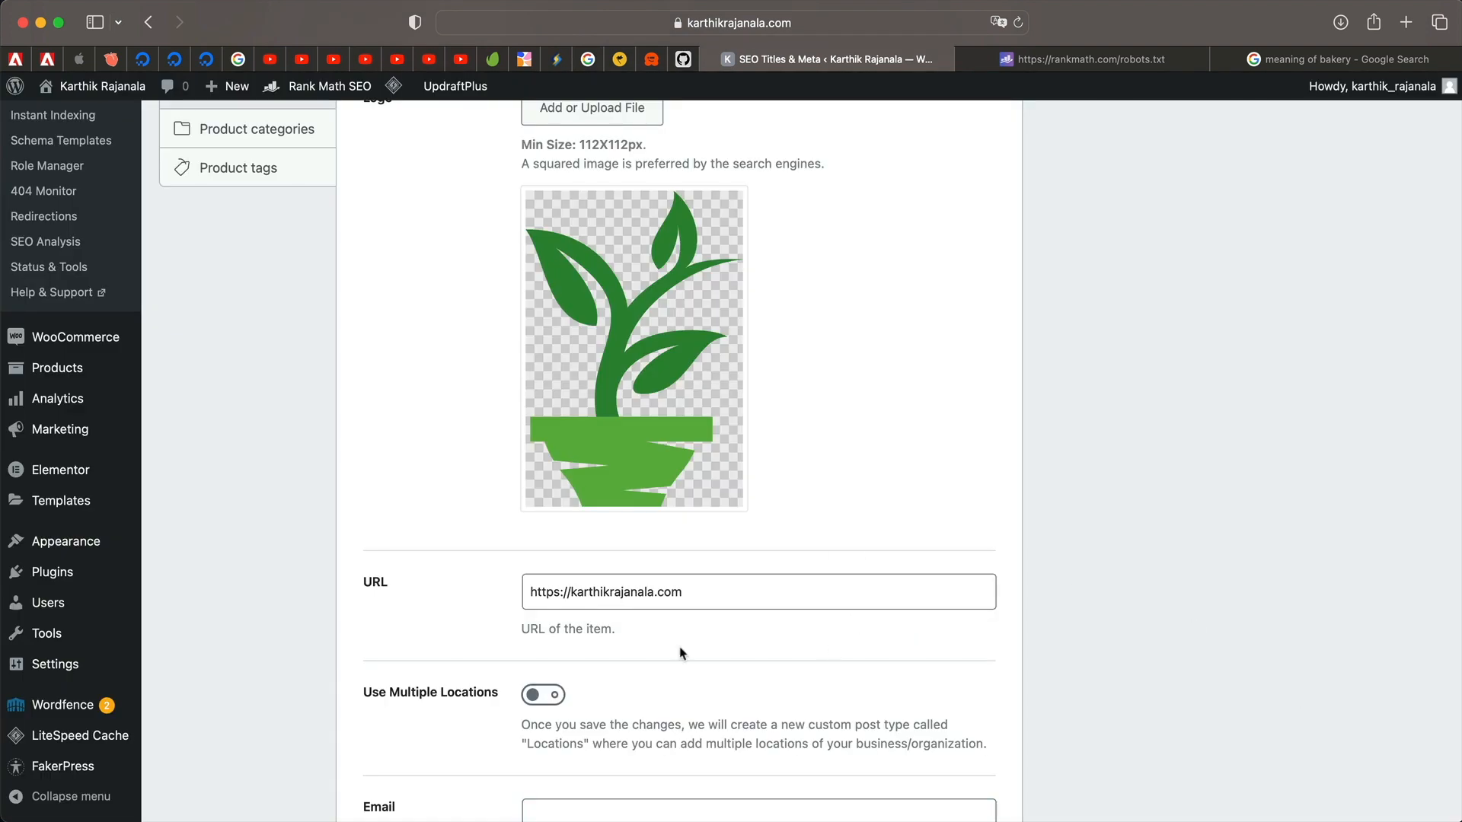
Leave Use Multiple Locations off and begin typing the contact e-mail.
scroll(680, 653, down, 3)
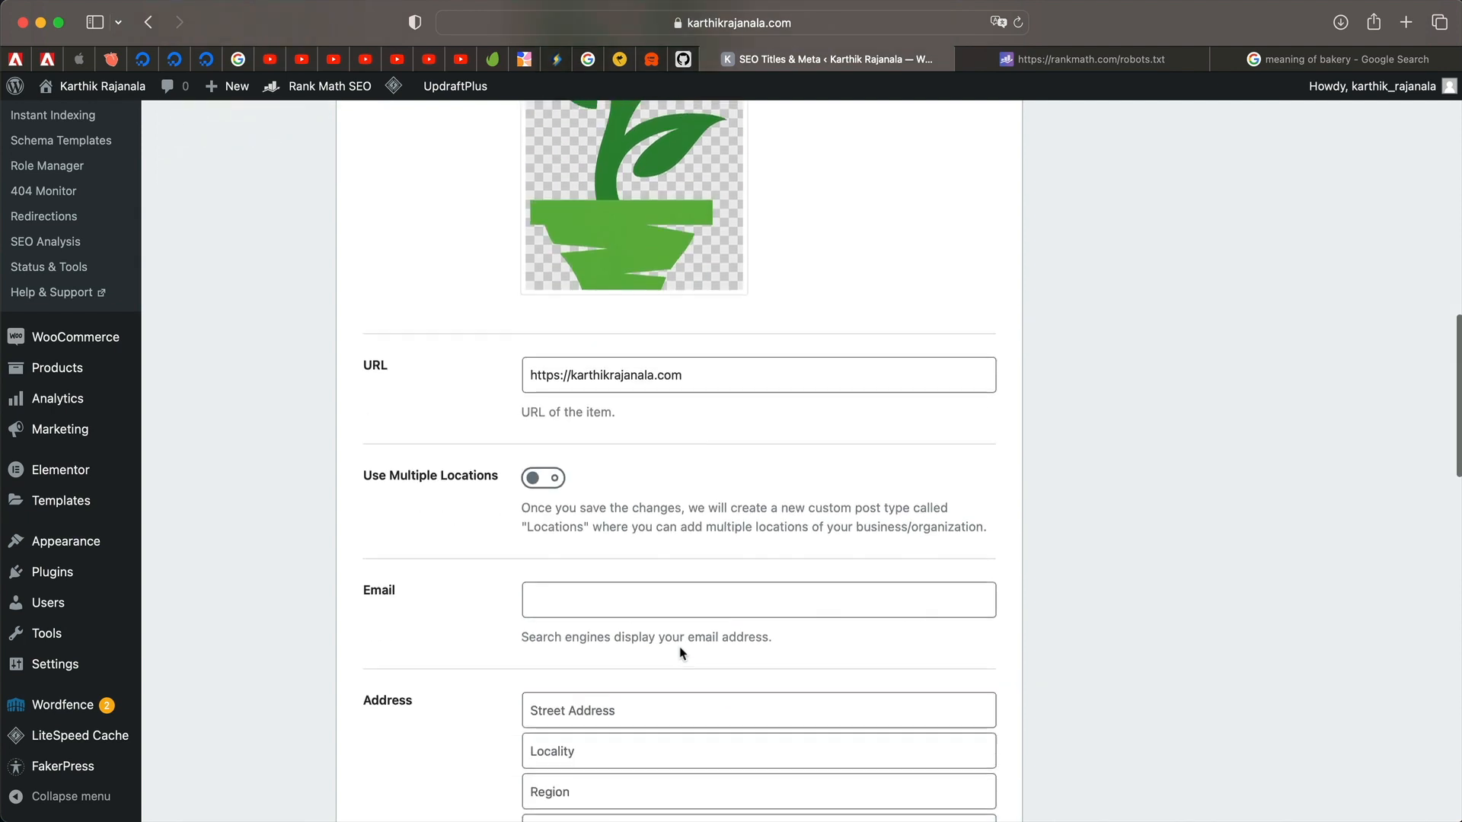
click(540, 480)
click(540, 480)
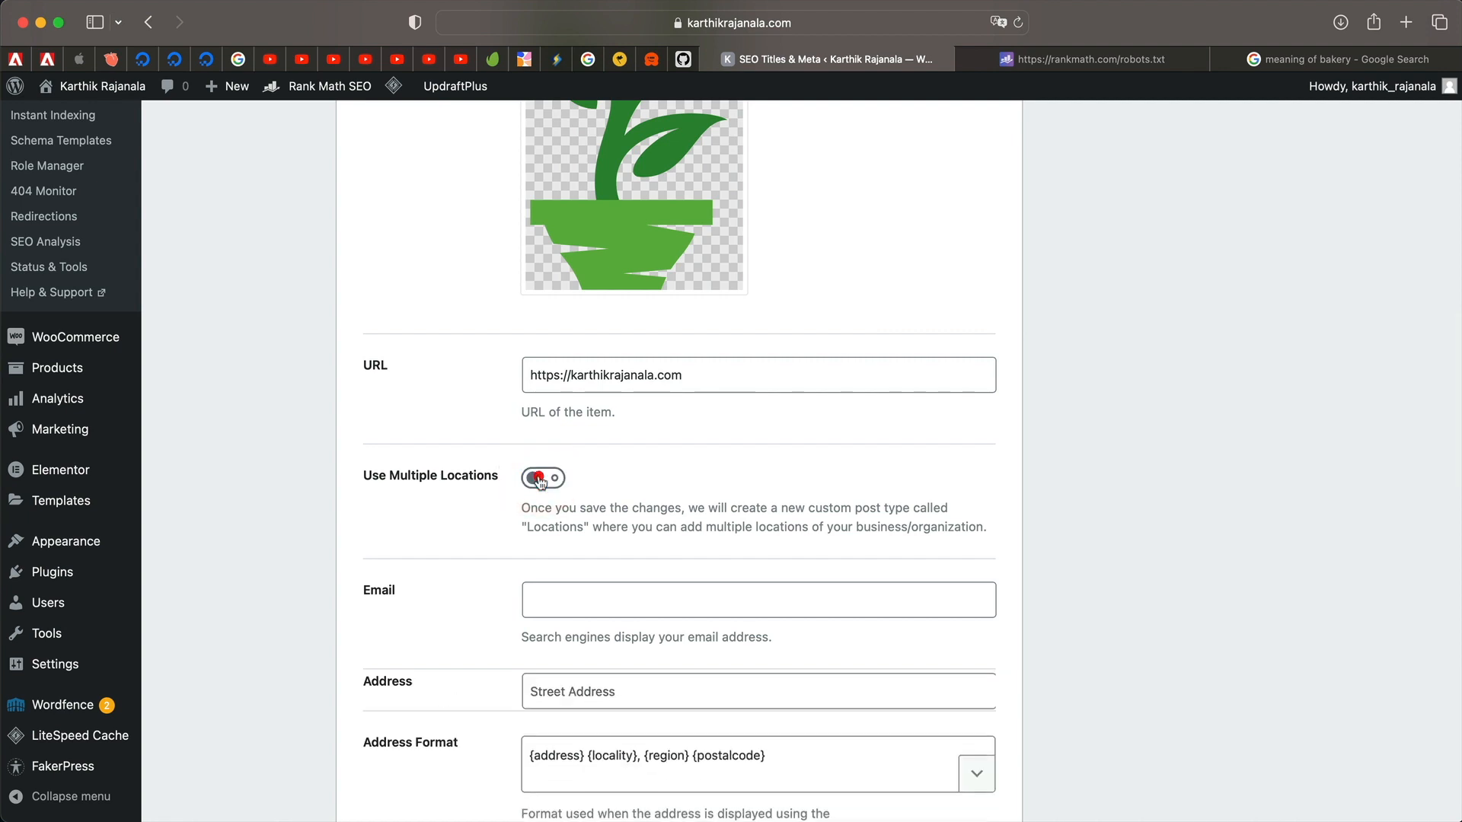
scroll(241, 395, up, 6)
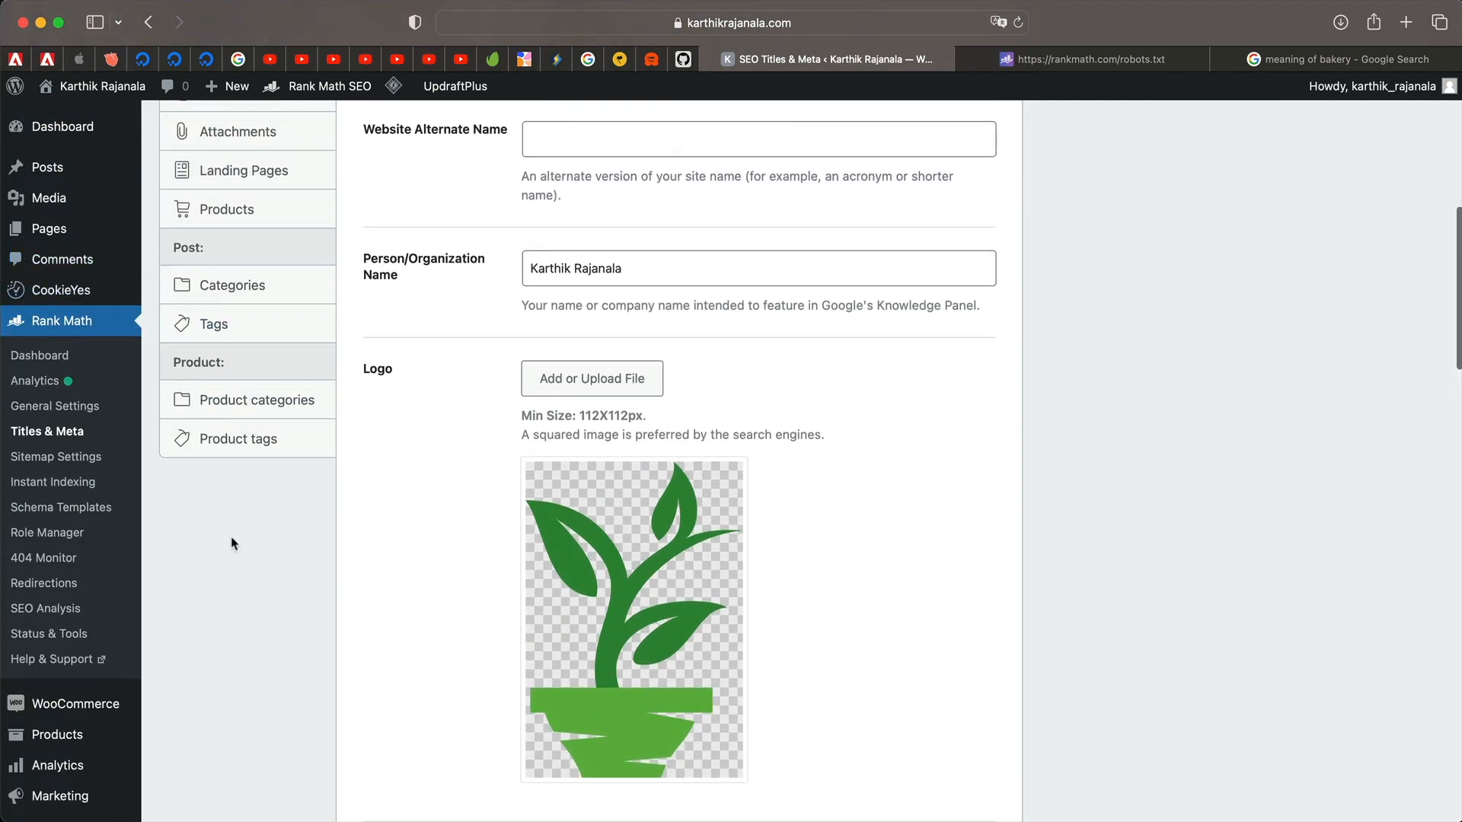
scroll(271, 512, down, 8)
click(588, 402)
text(co)
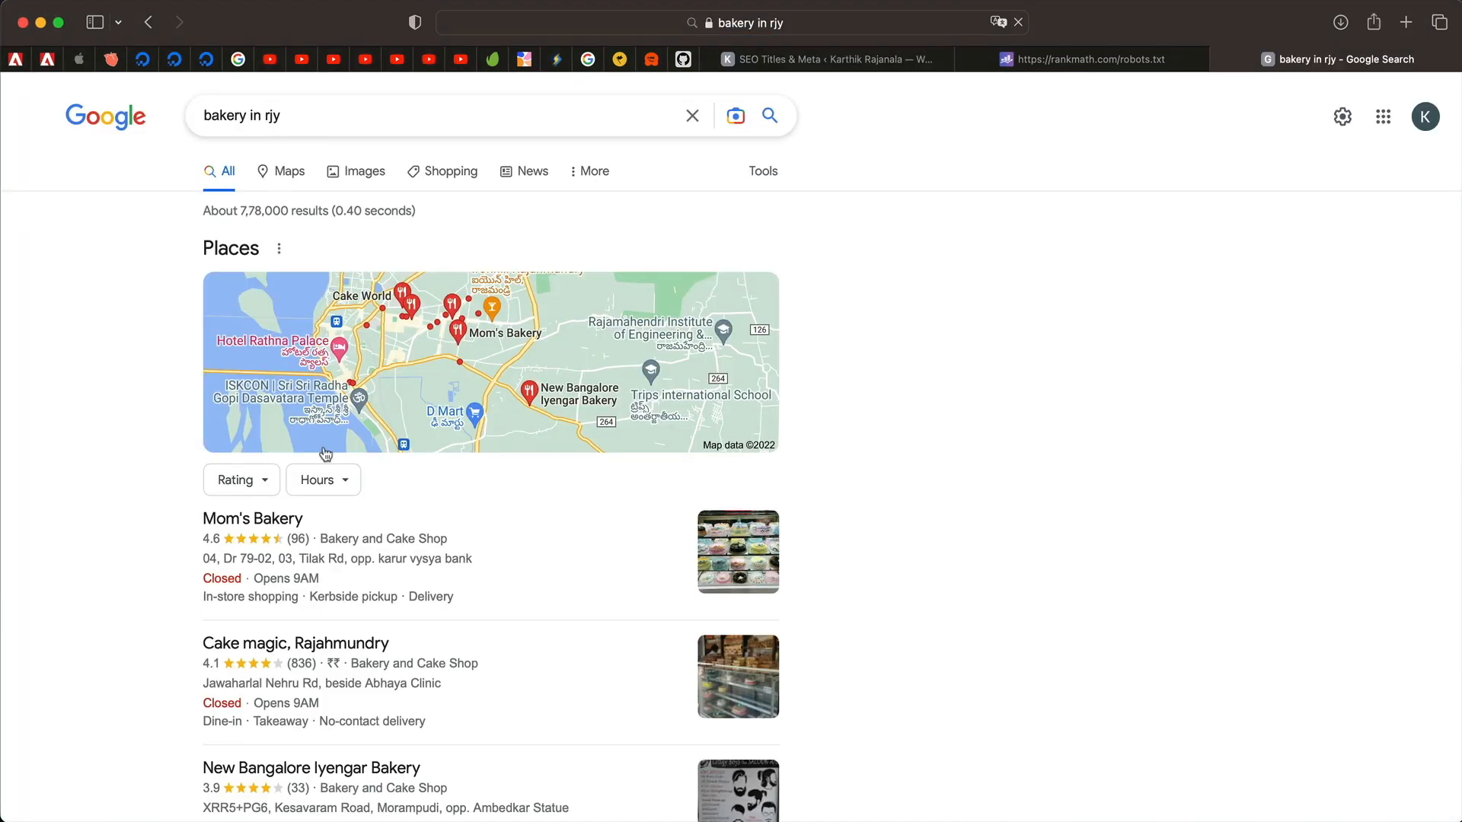
Scroll the 'bakery in rjy' results, then go back to the Local SEO settings.
scroll(327, 457, down, 2)
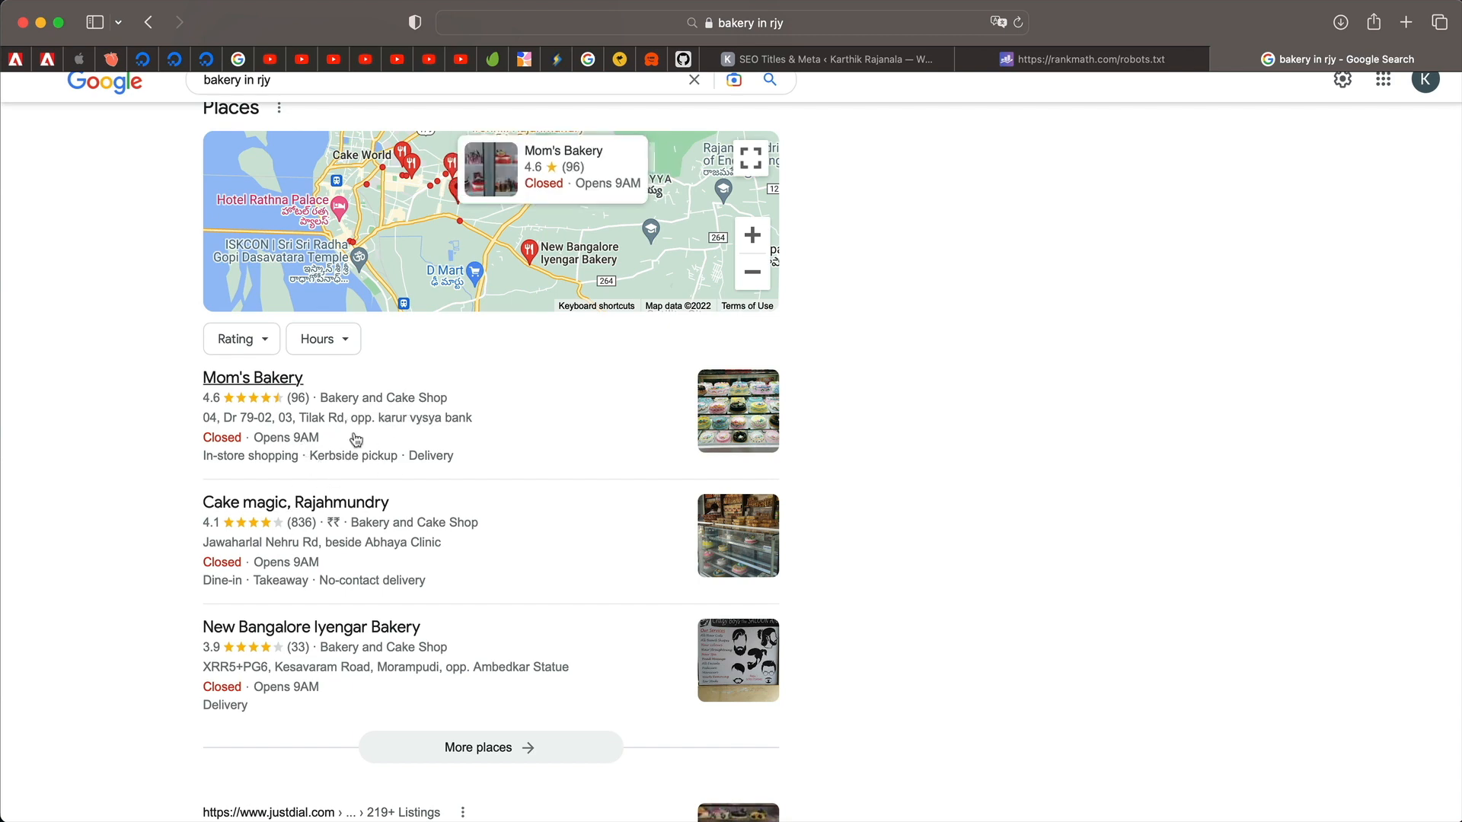
click(898, 58)
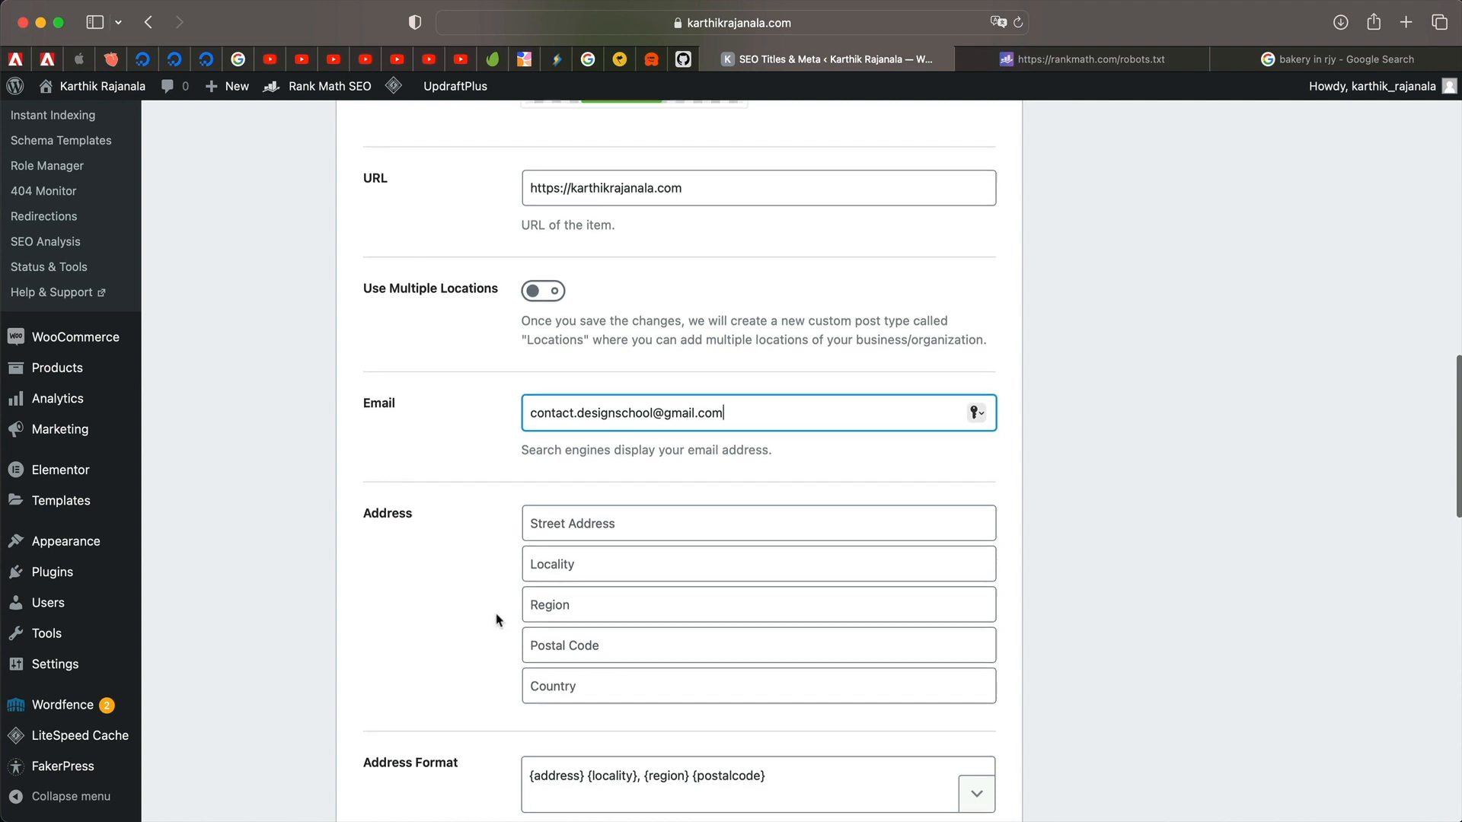
Fill in the business street address, locality, region and postal code.
scroll(495, 620, down, 3)
click(624, 401)
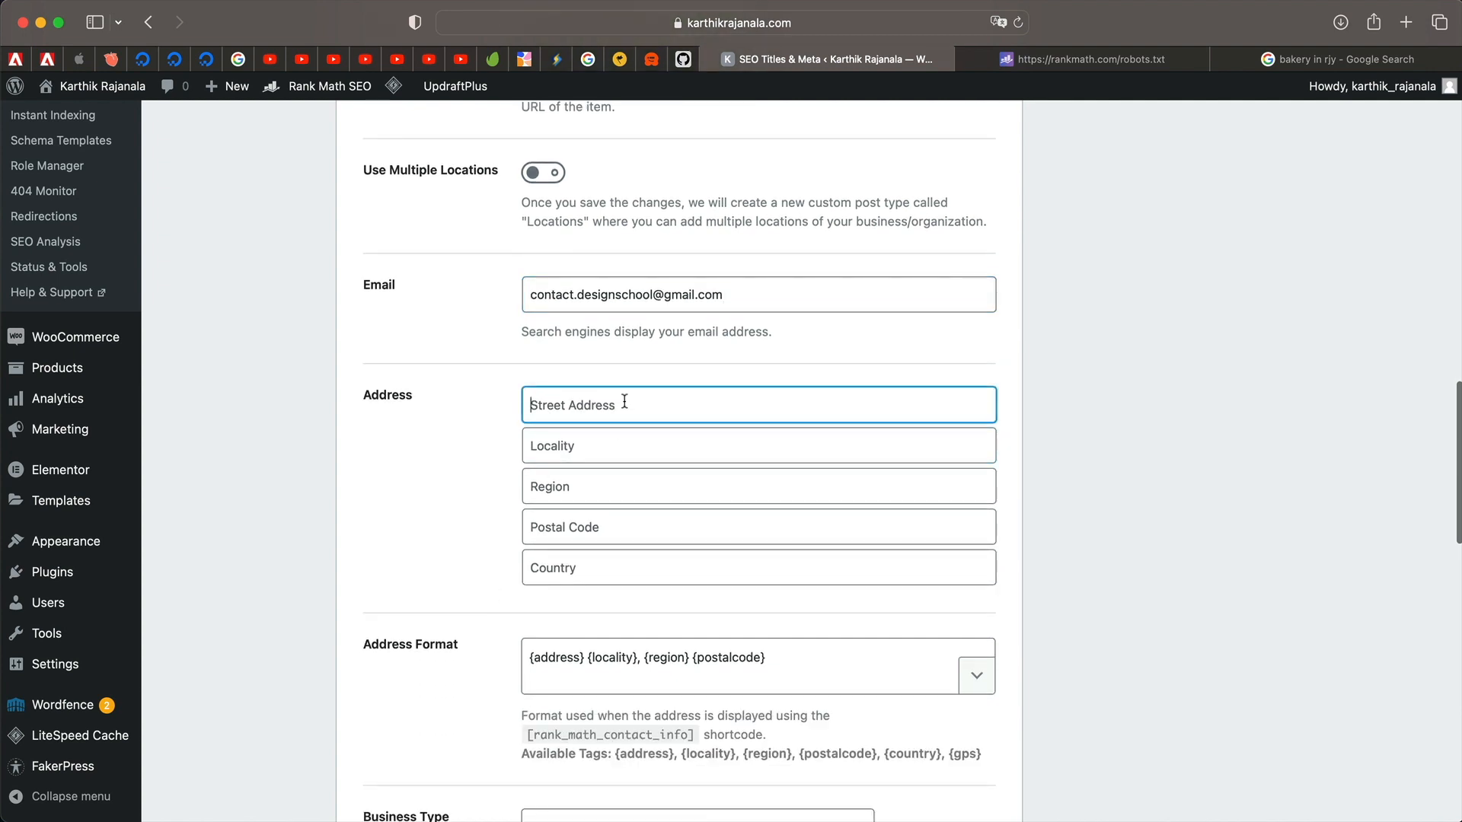
text(Street)
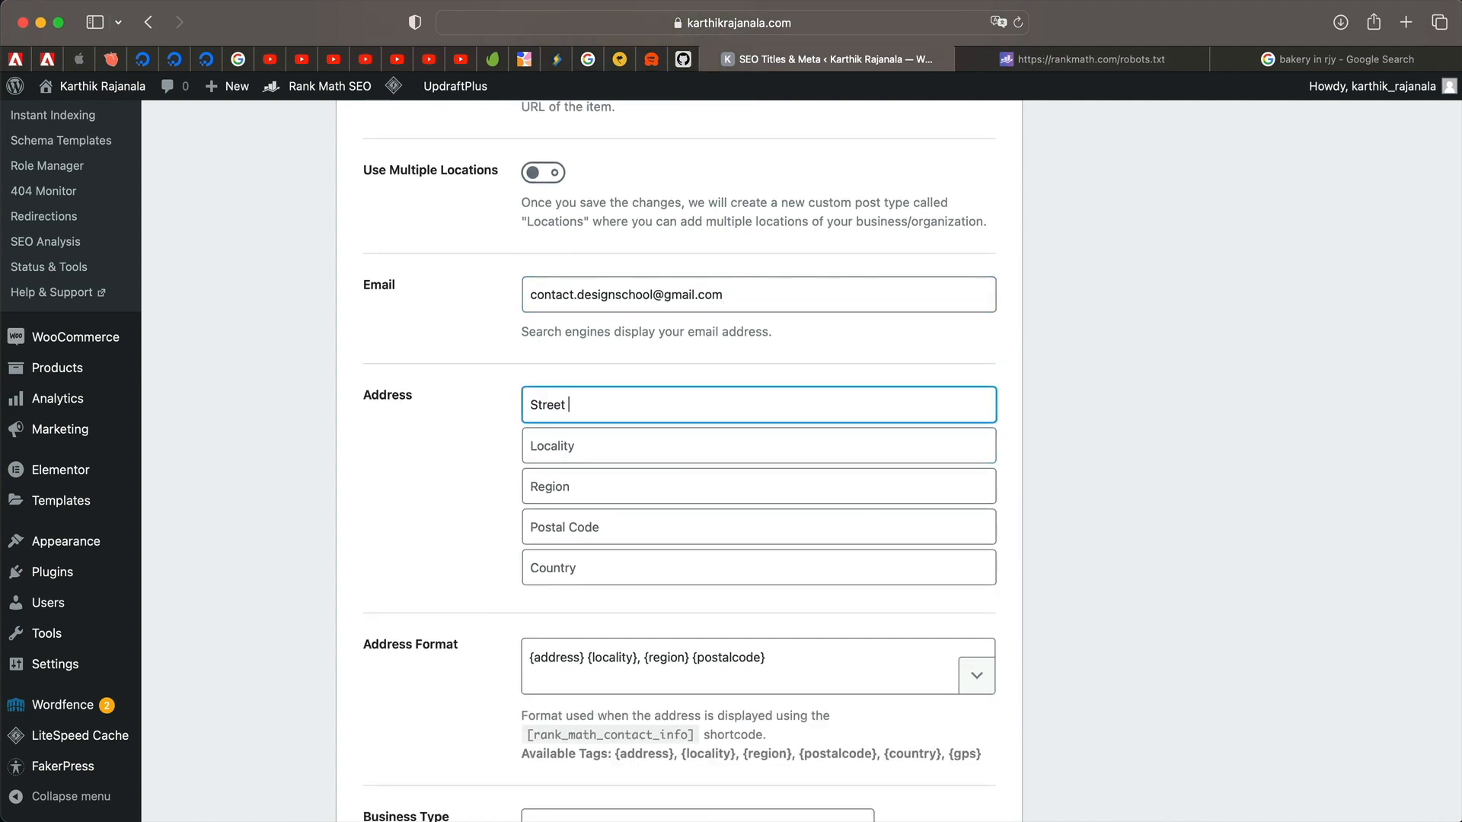
text(3)
key(Tab)
text(Rjjajaj)
key(Tab)
text(AJAJAAJ)
click(664, 518)
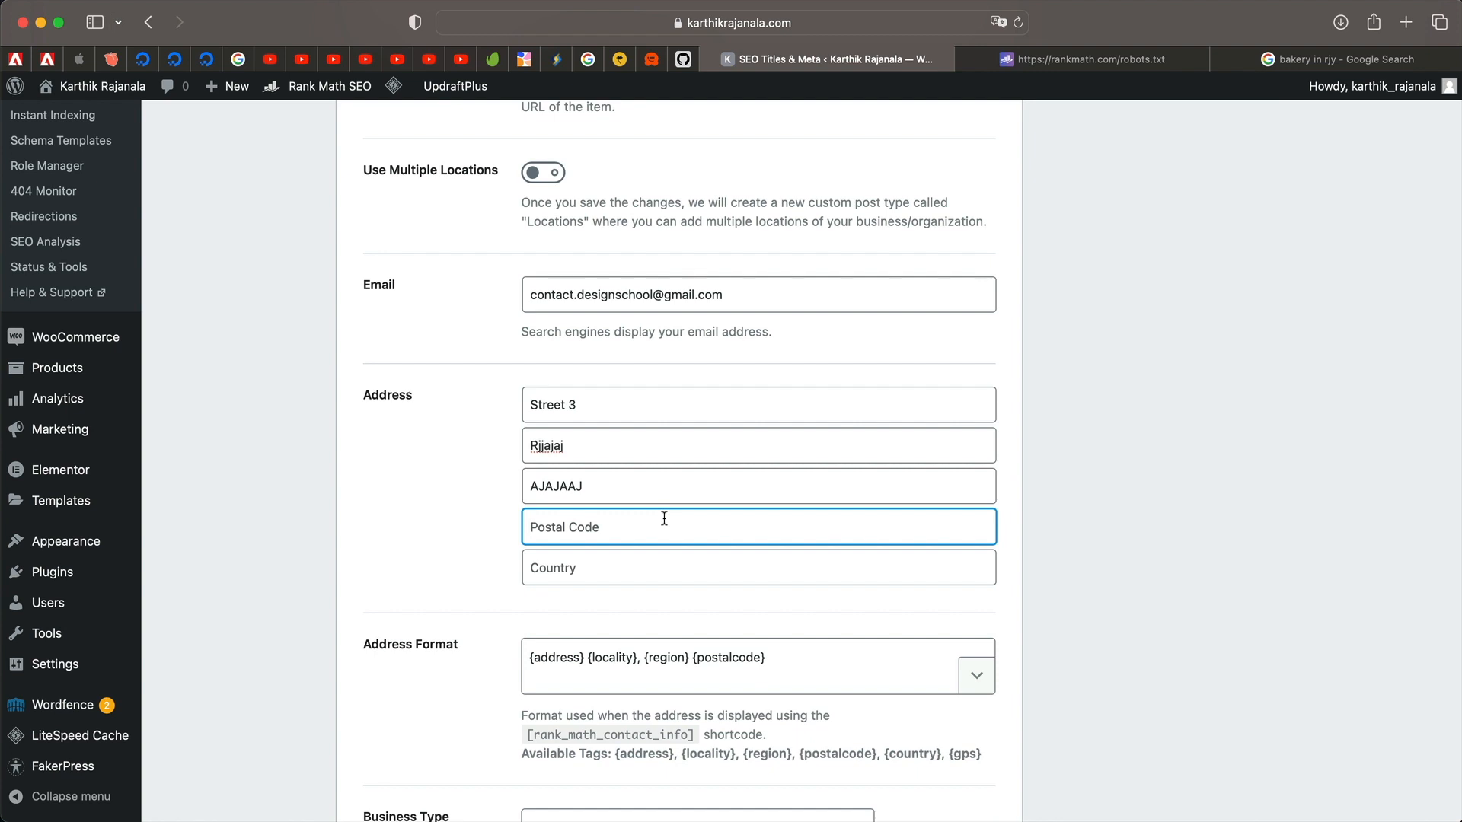
text(533105)
Check the bakery search results, then set the address country to India.
click(1298, 59)
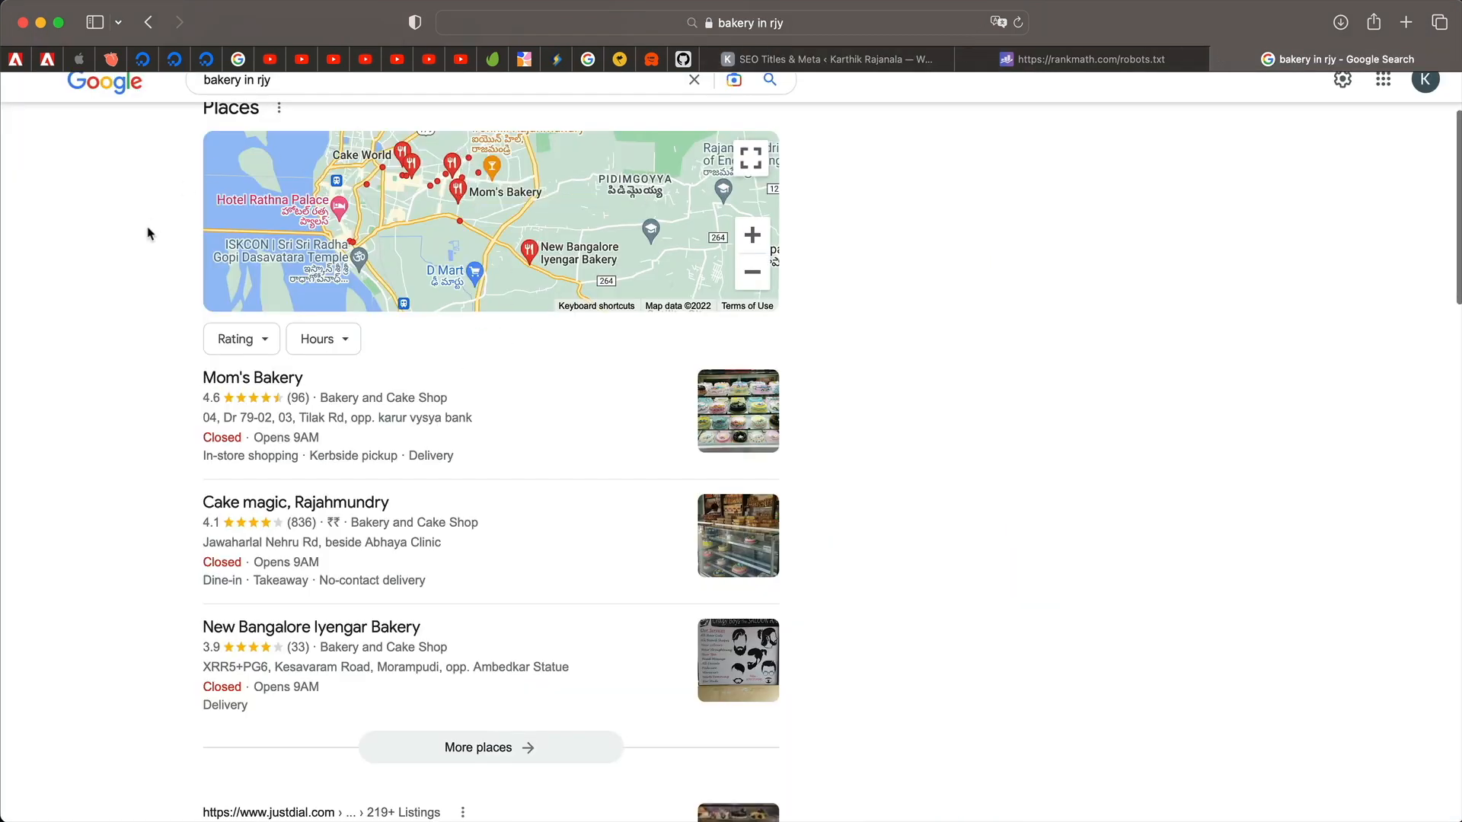
scroll(147, 233, up, 3)
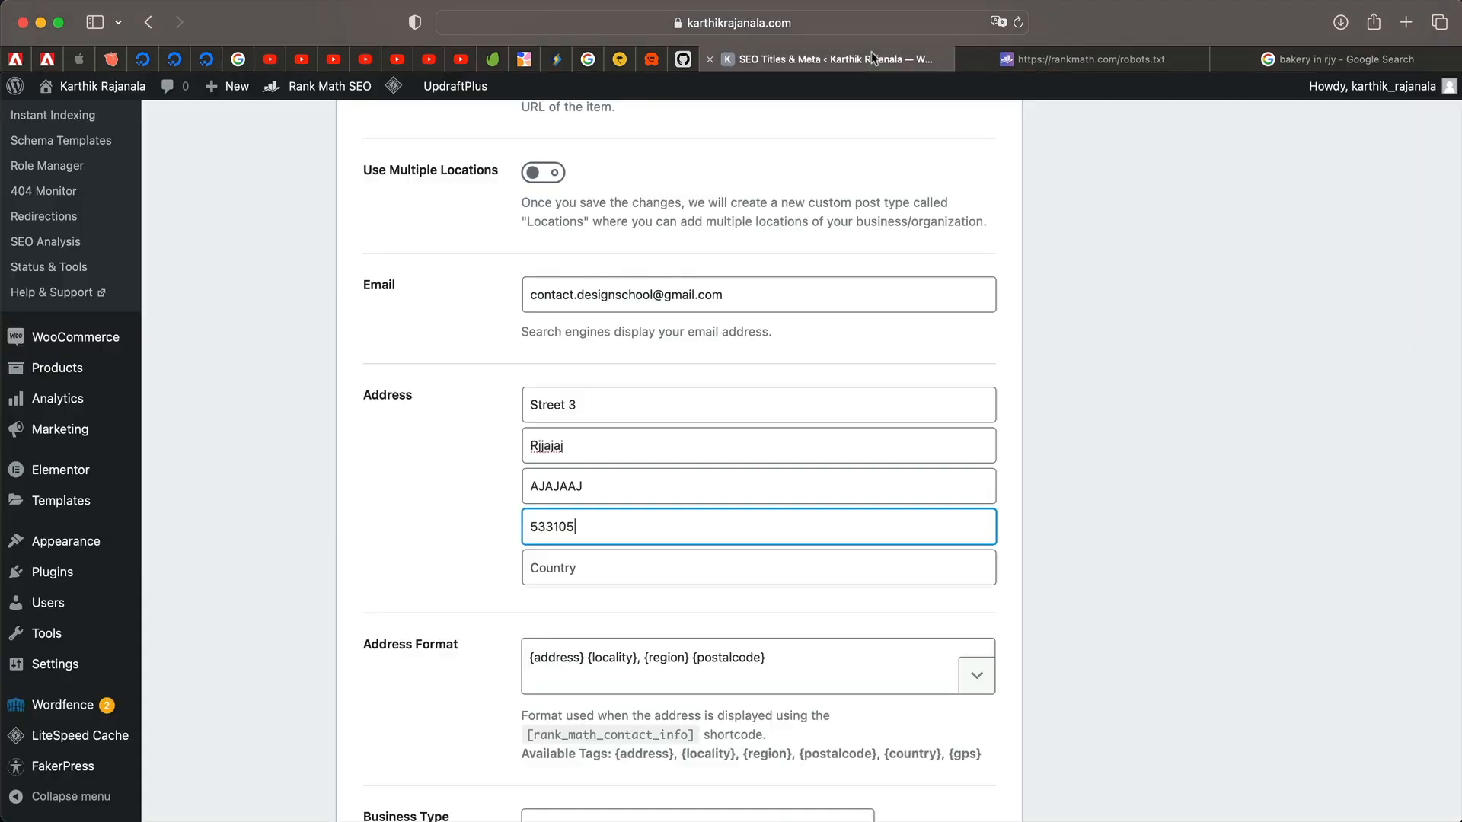
click(871, 57)
click(591, 564)
text(India)
scroll(765, 506, down, 2)
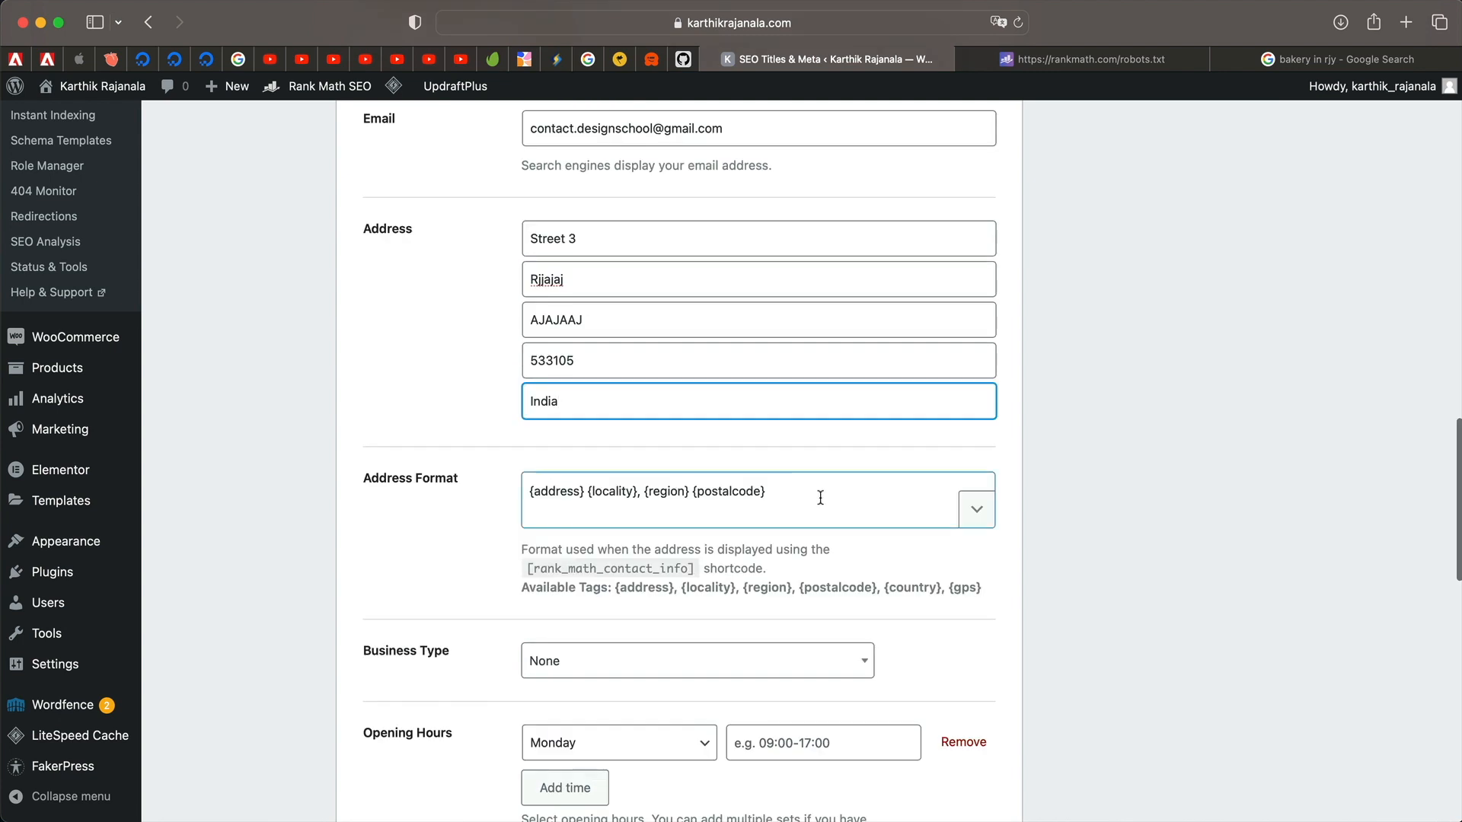
scroll(765, 506, down, 2)
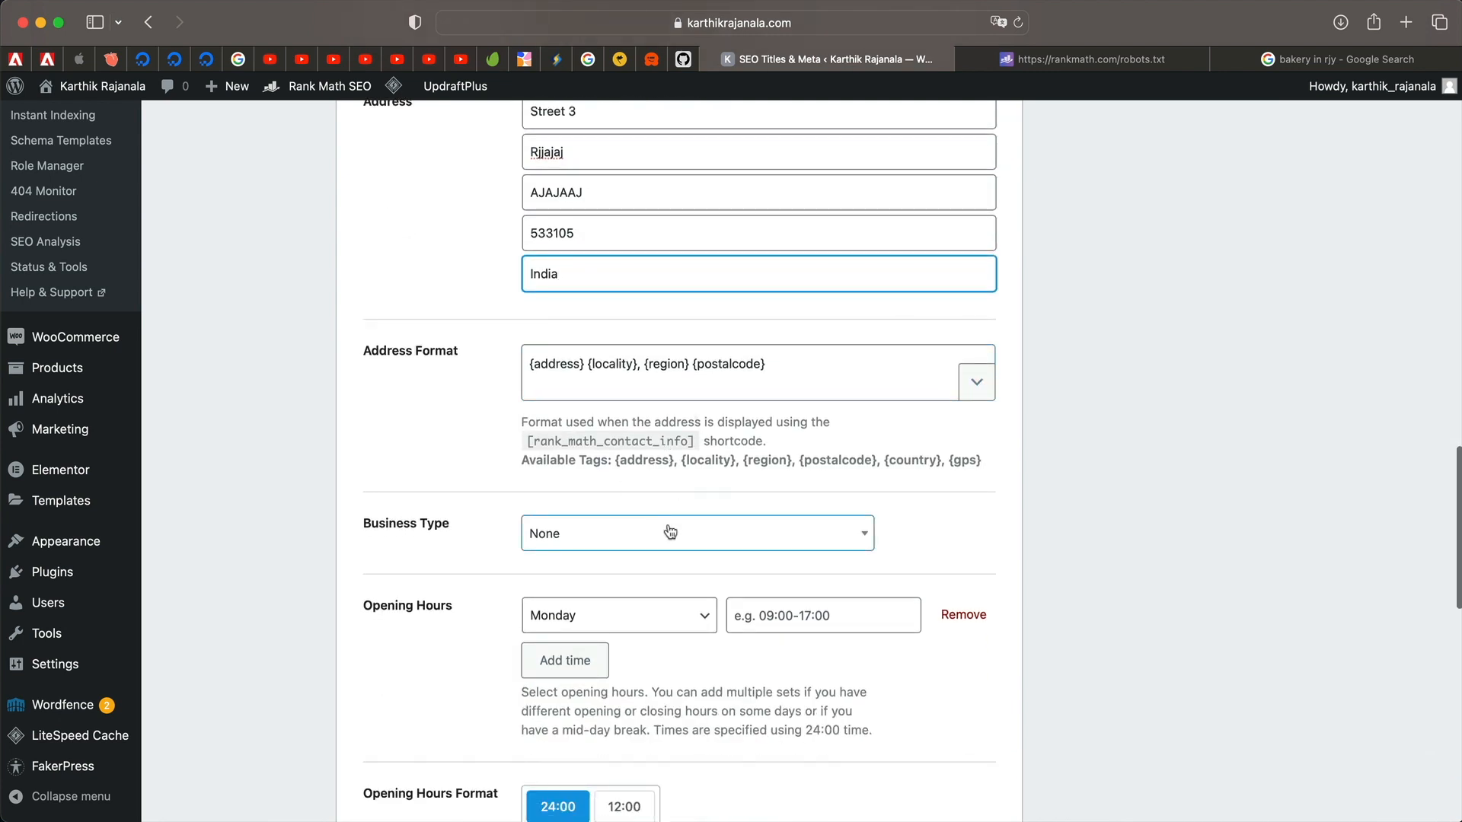
Set business type to Organization and Monday opening hours to 09:15-06:00.
click(673, 533)
click(640, 641)
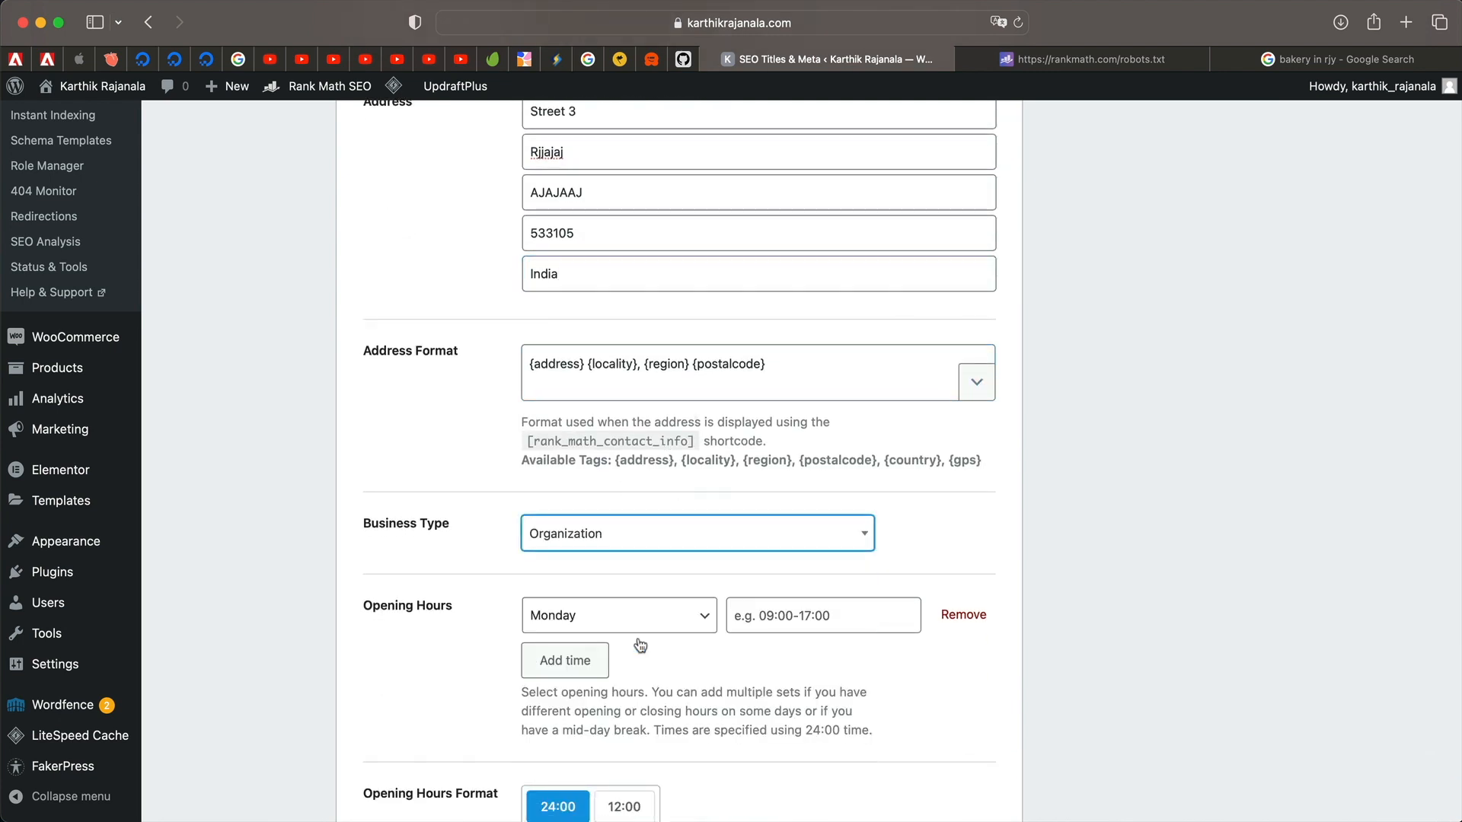
scroll(532, 594, down, 2)
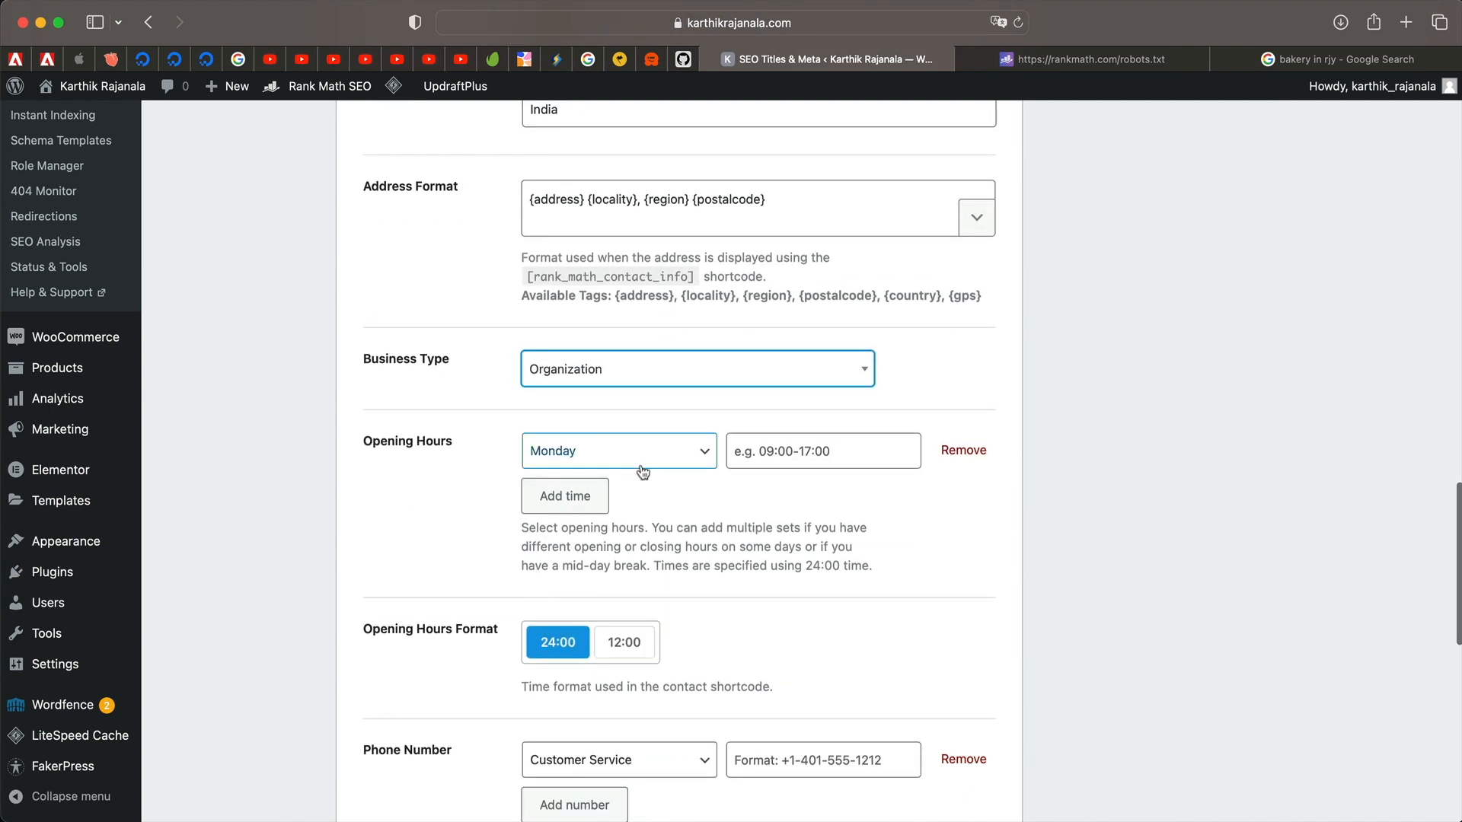
click(879, 445)
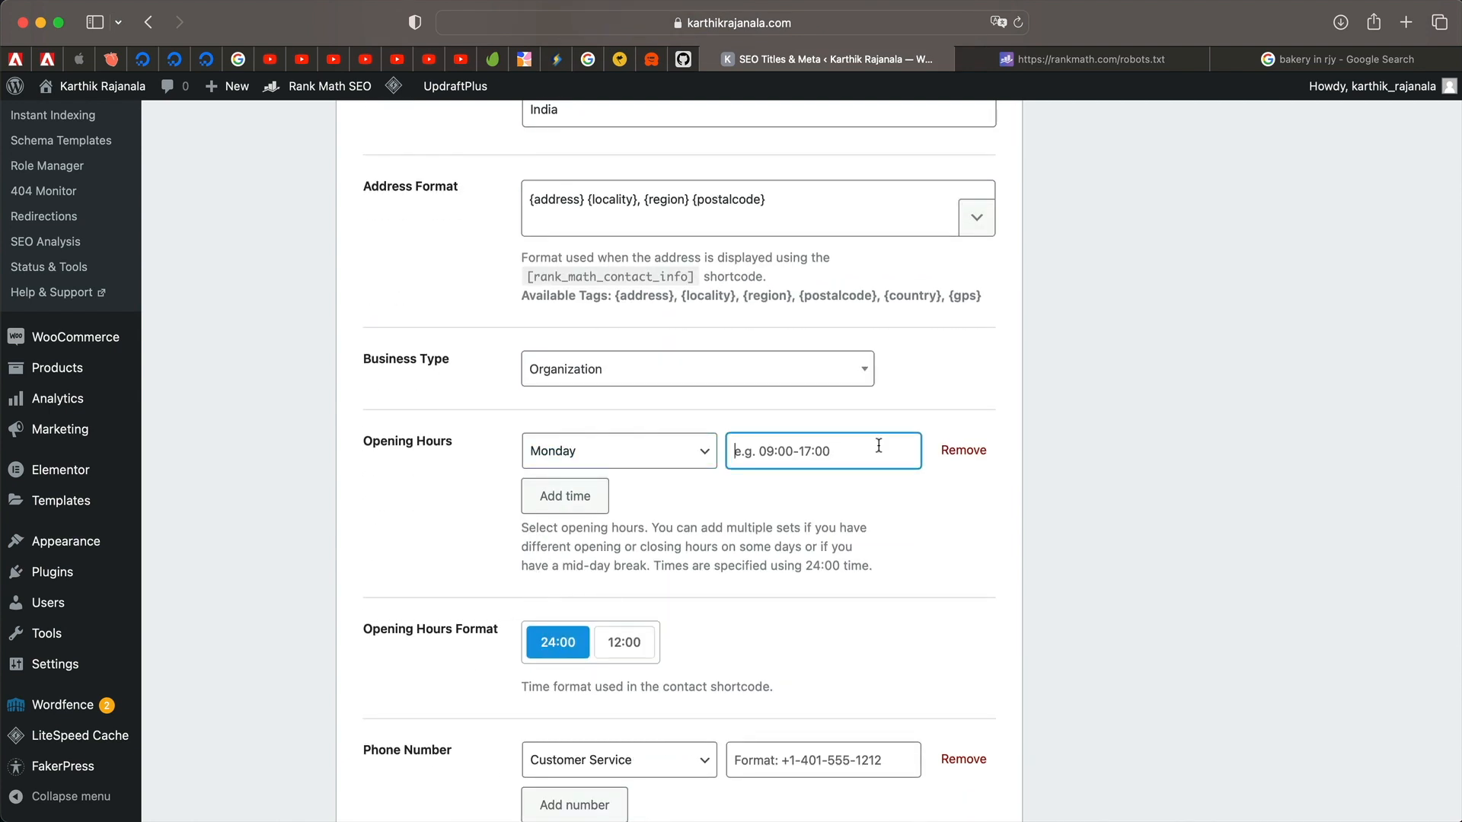
text(09:15-6)
key(BackSpace)
text(06:00)
Add a second opening-hours entry for Tuesday, 10:15-06:00.
click(555, 498)
scroll(585, 557, down, 10)
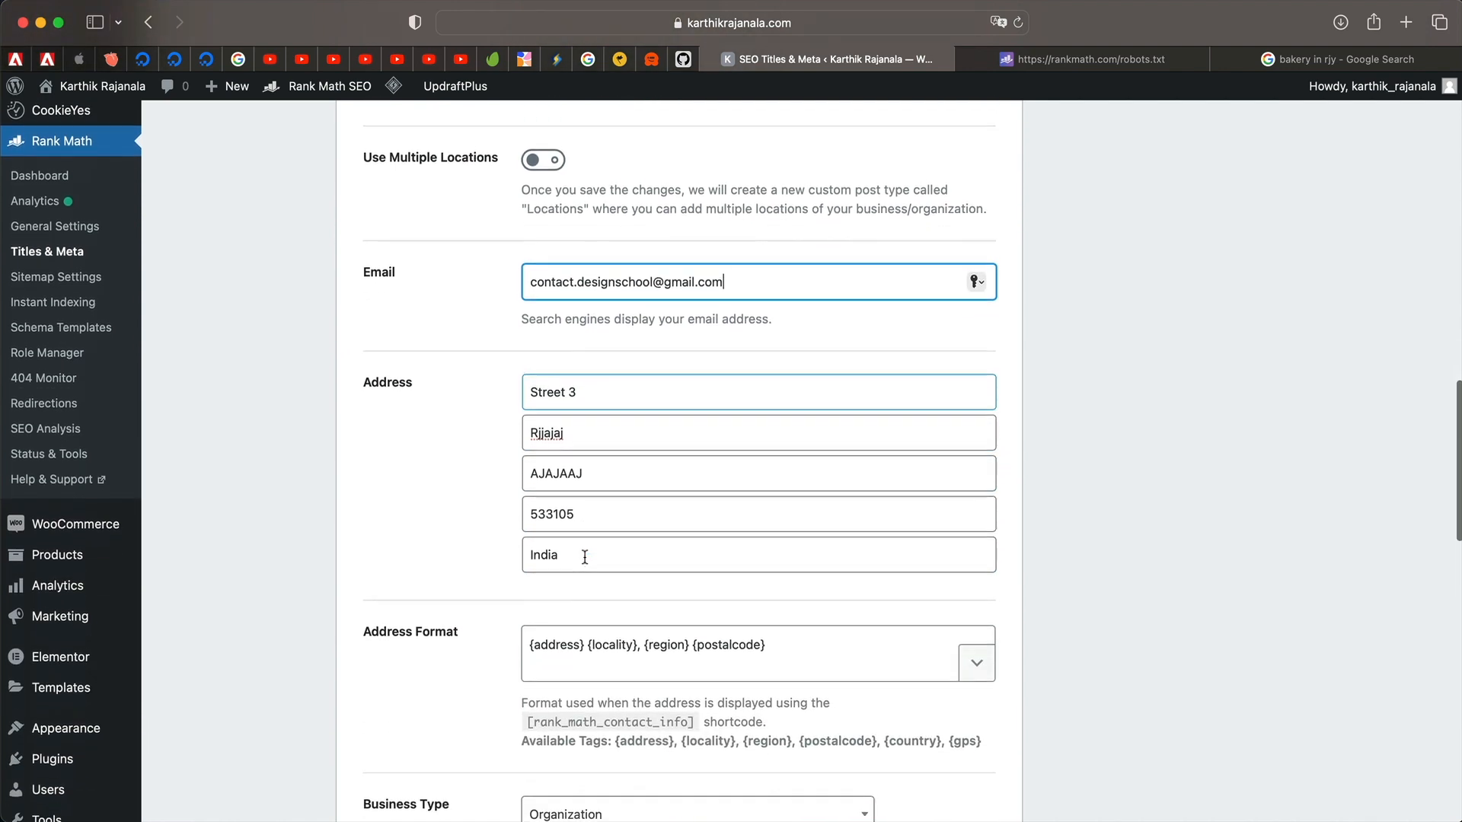
click(664, 497)
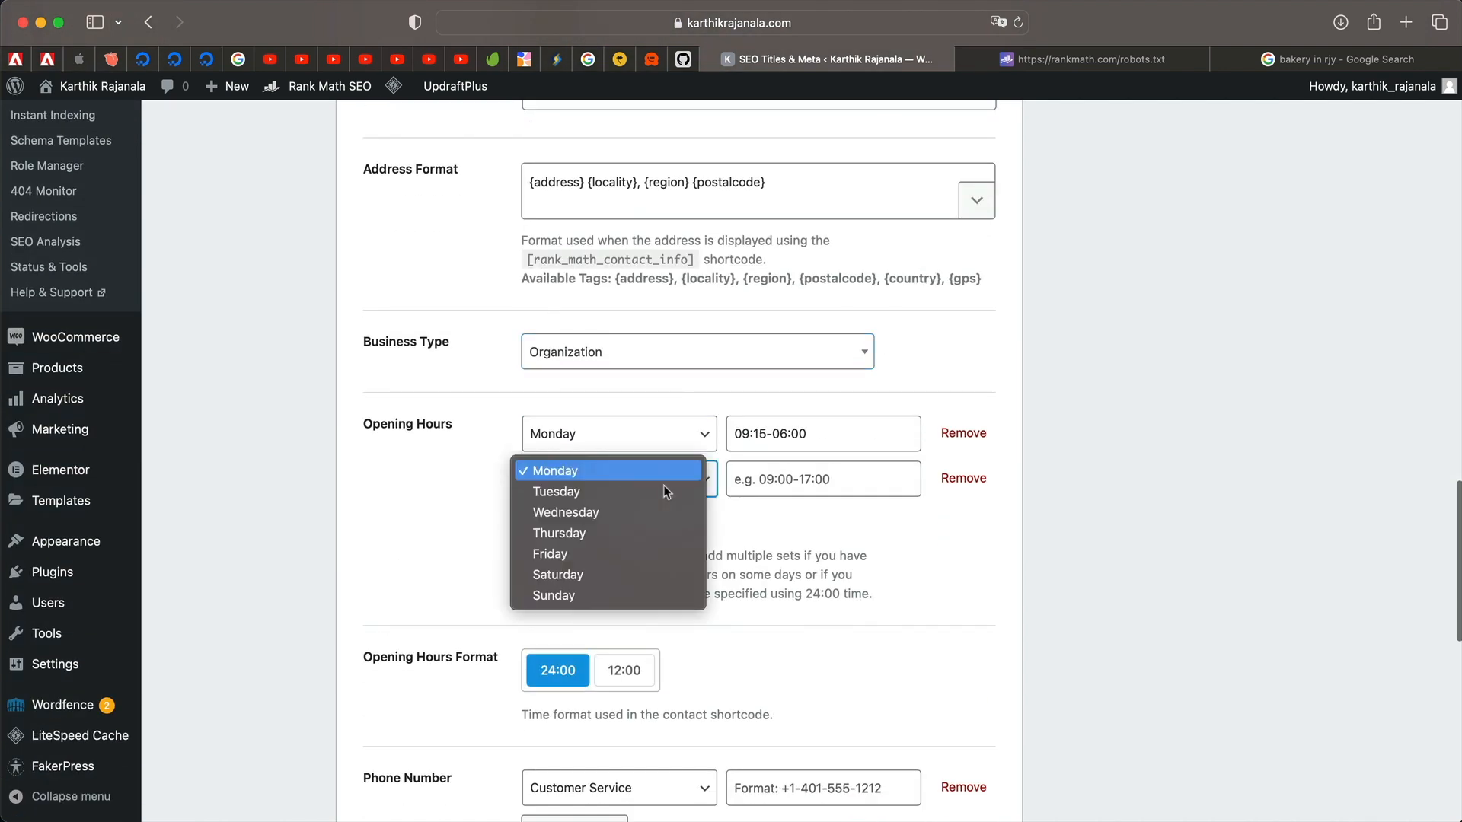
click(633, 495)
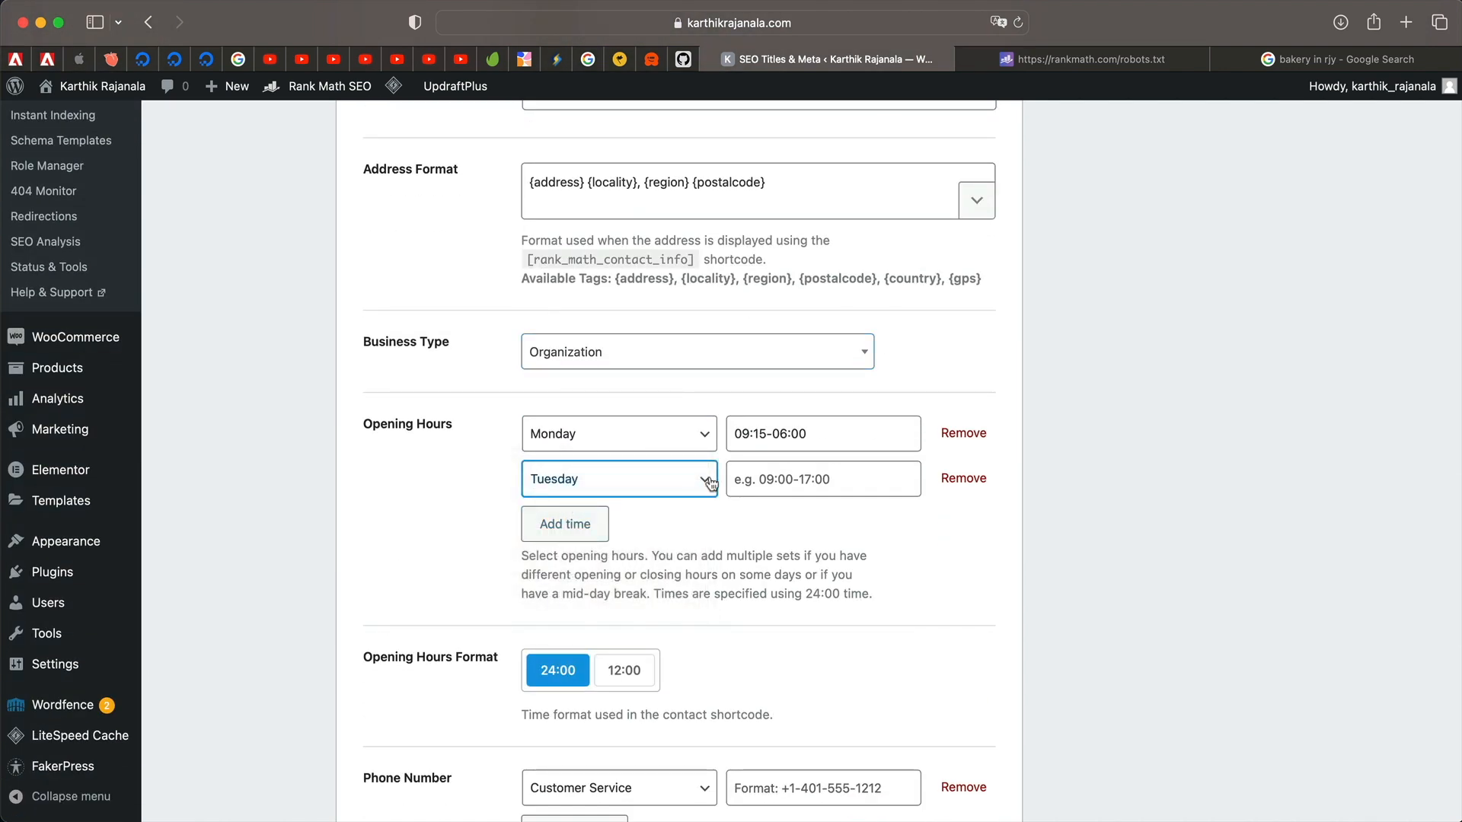
click(837, 477)
text(10:15-)6:00)
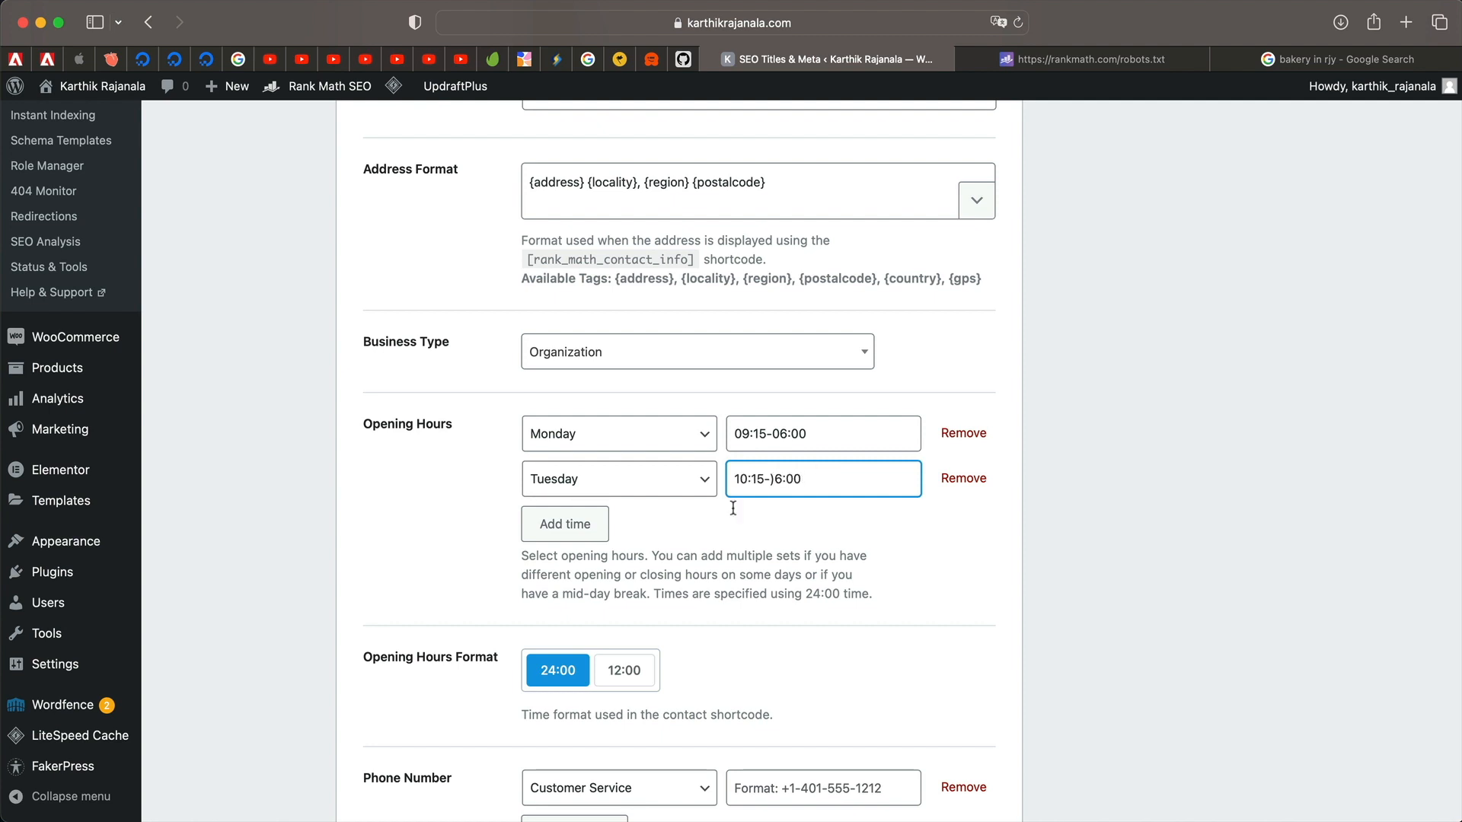
key(BackSpace)
key(BackSpace)
key(BackSpace)
key(BackSpace)
key(BackSpace)
text(06:00)
Show opening hours in 12:00 format, glancing at the bakery results for reference.
scroll(815, 569, down, 3)
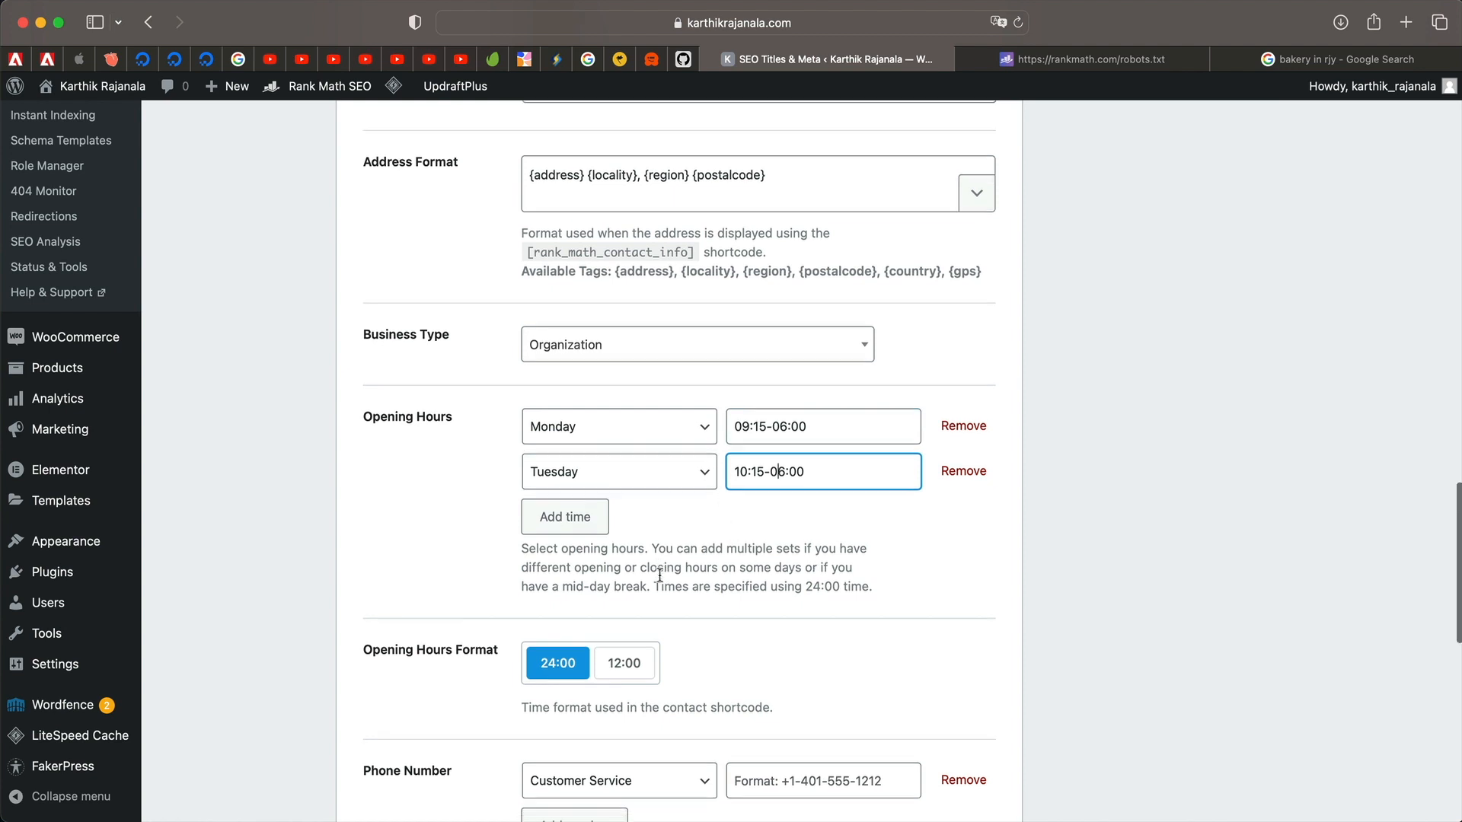
click(623, 576)
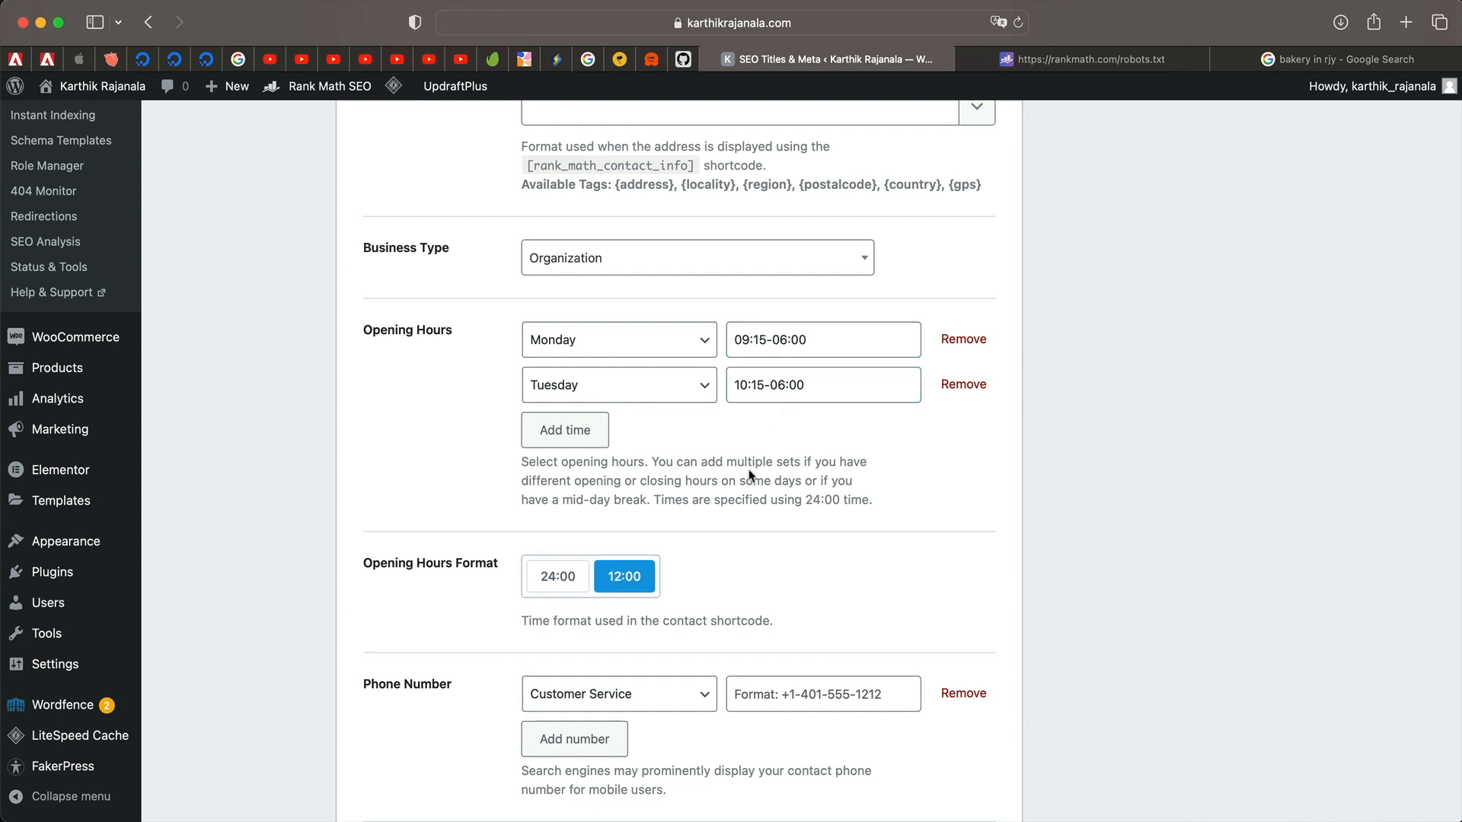
scroll(750, 476, down, 5)
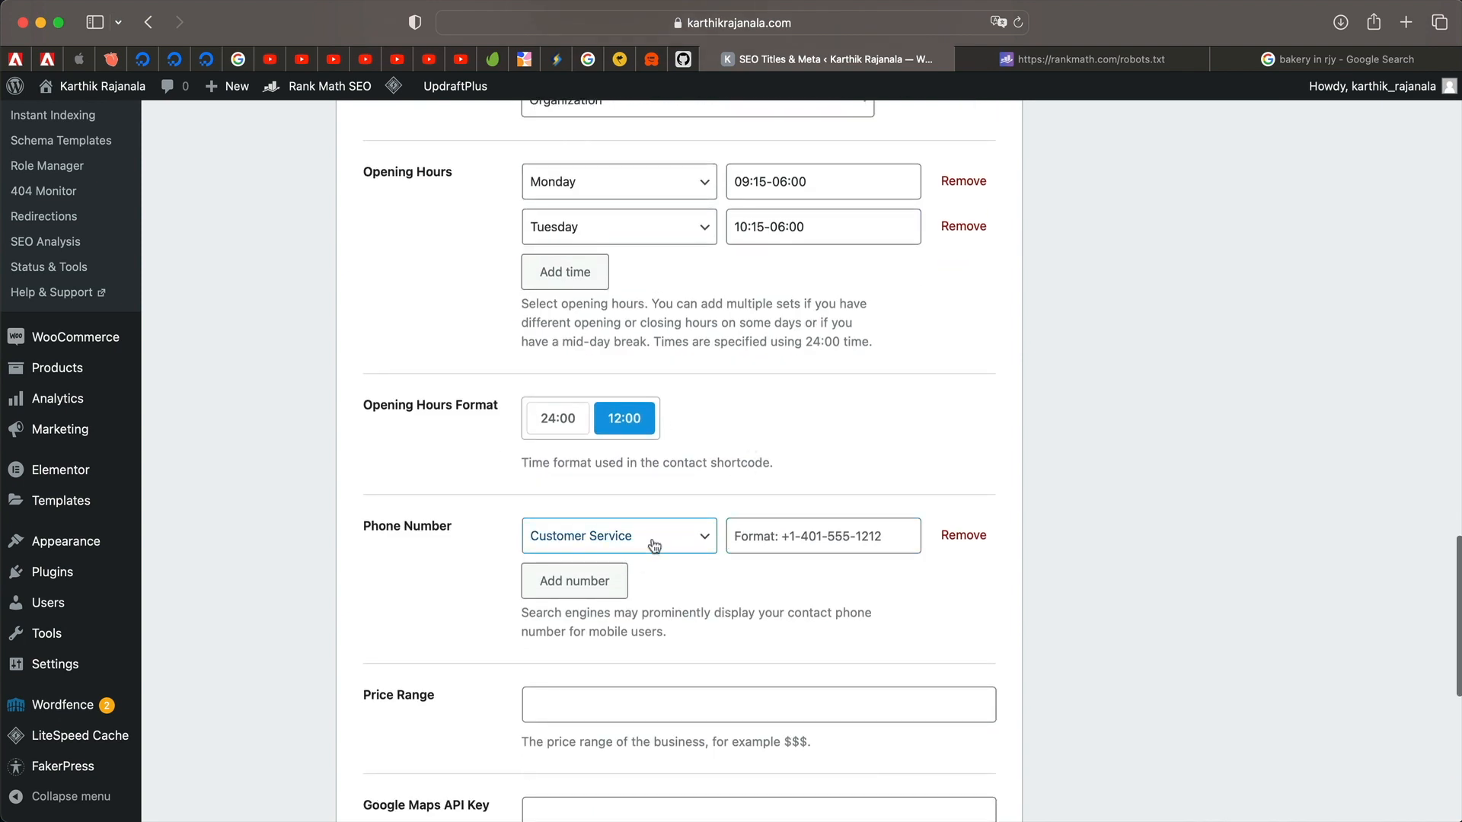
click(1307, 55)
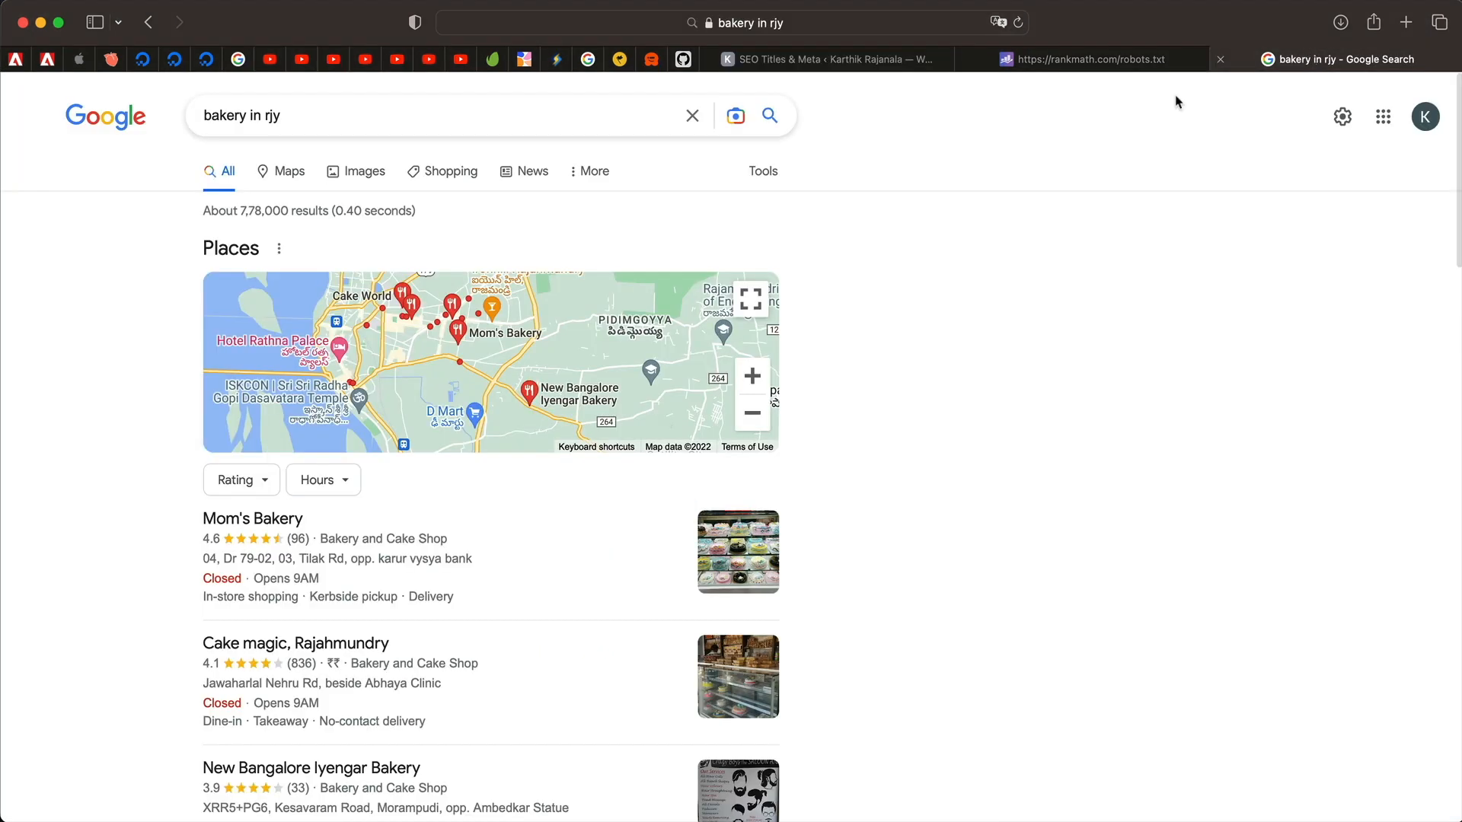
scroll(365, 466, down, 5)
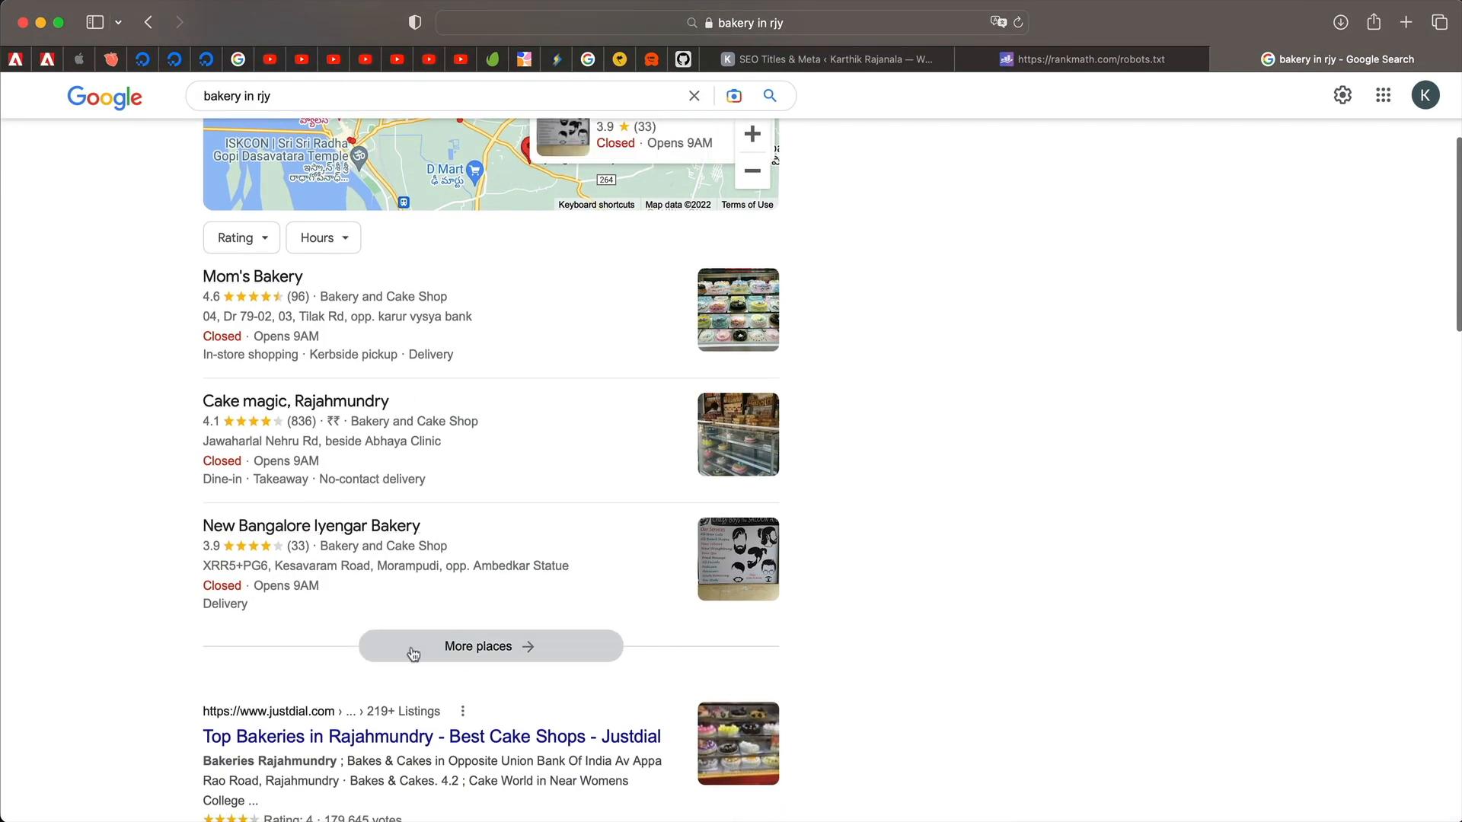
click(910, 60)
scroll(670, 560, down, 4)
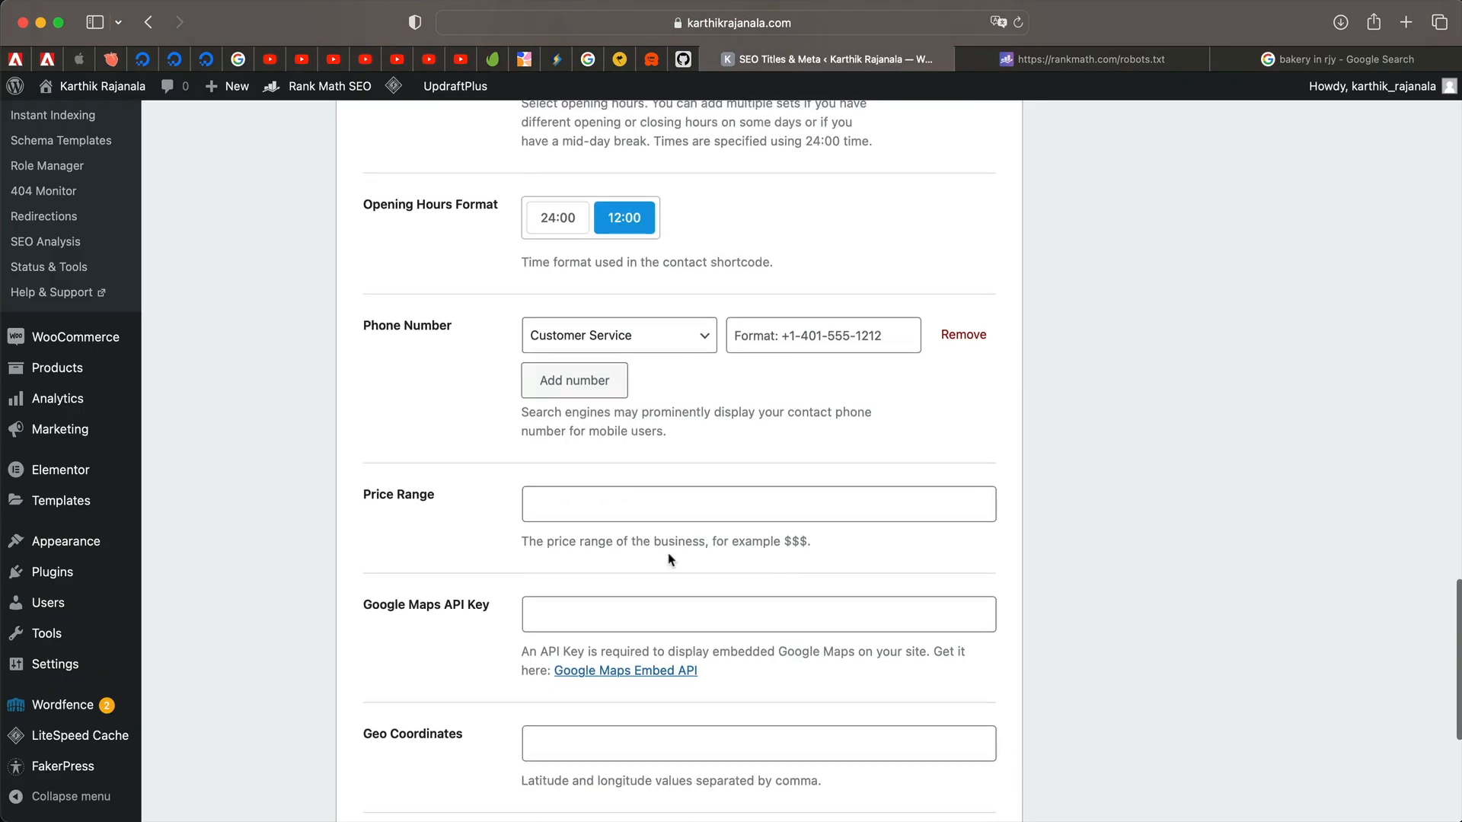
Enter $$ as the price range and dismiss the password autofill suggestion.
click(676, 499)
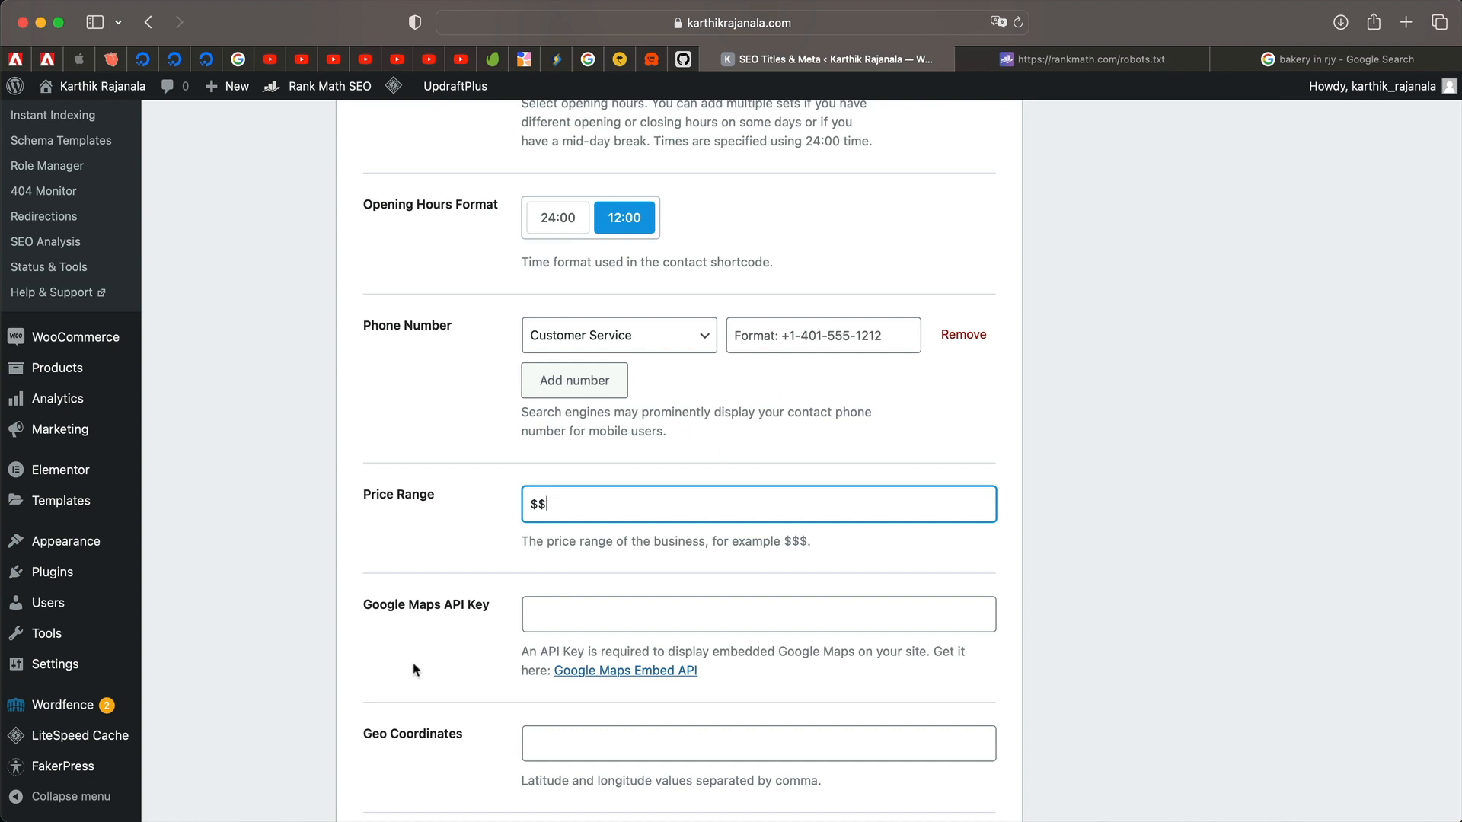
click(581, 609)
click(1144, 495)
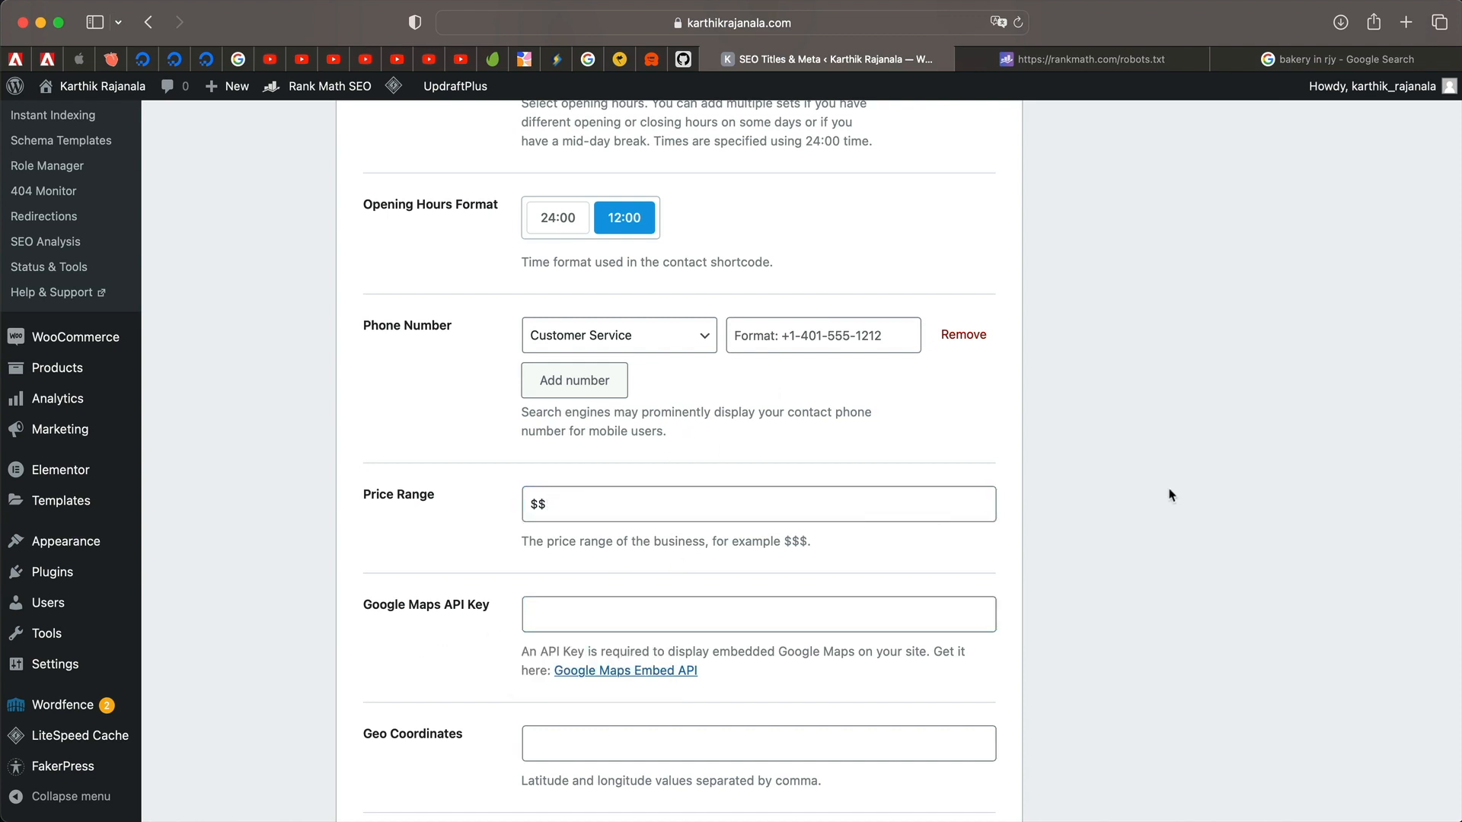
scroll(1168, 496, down, 4)
scroll(686, 533, down, 2)
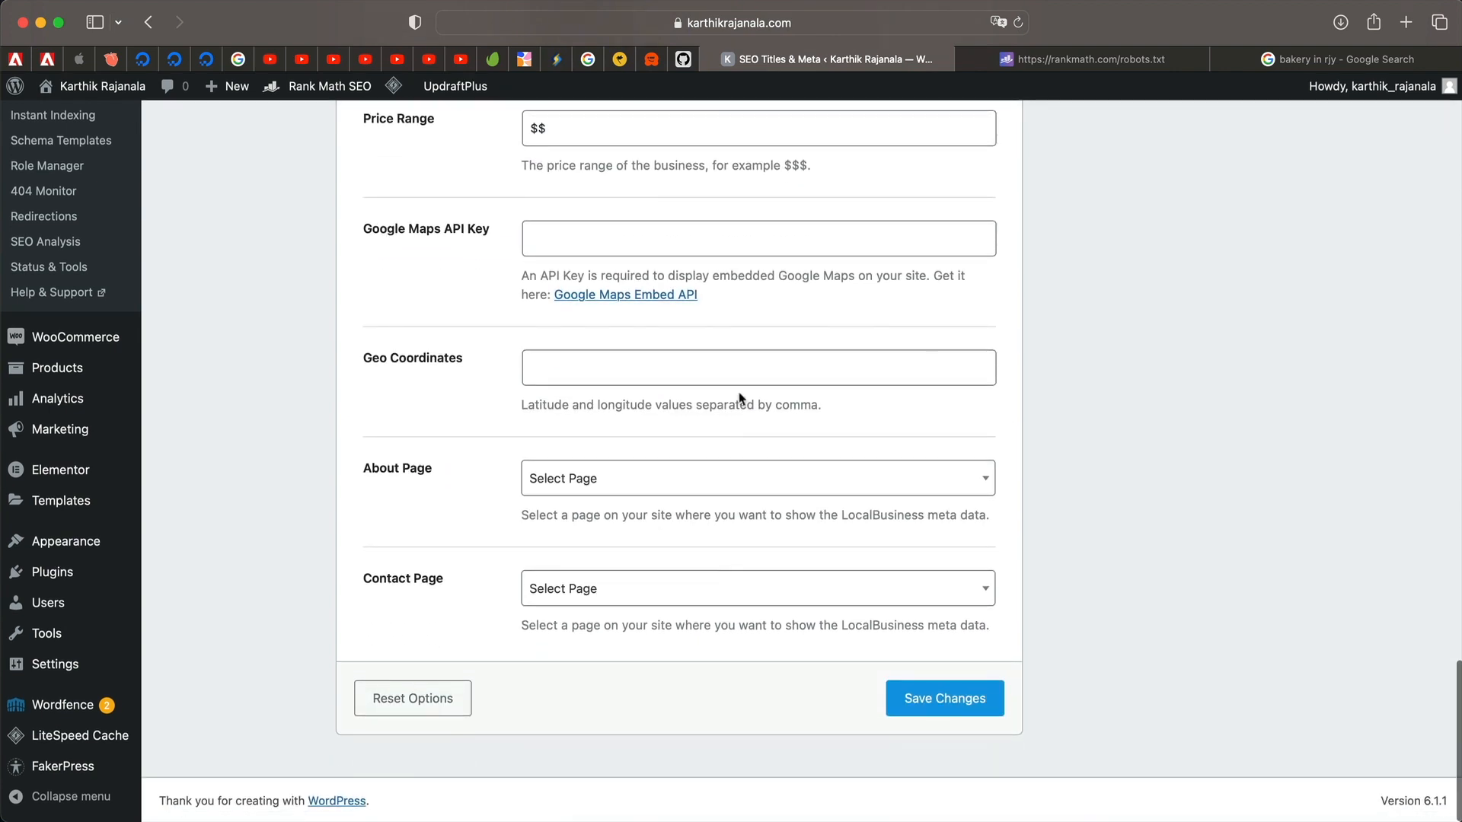
click(1132, 67)
click(1356, 56)
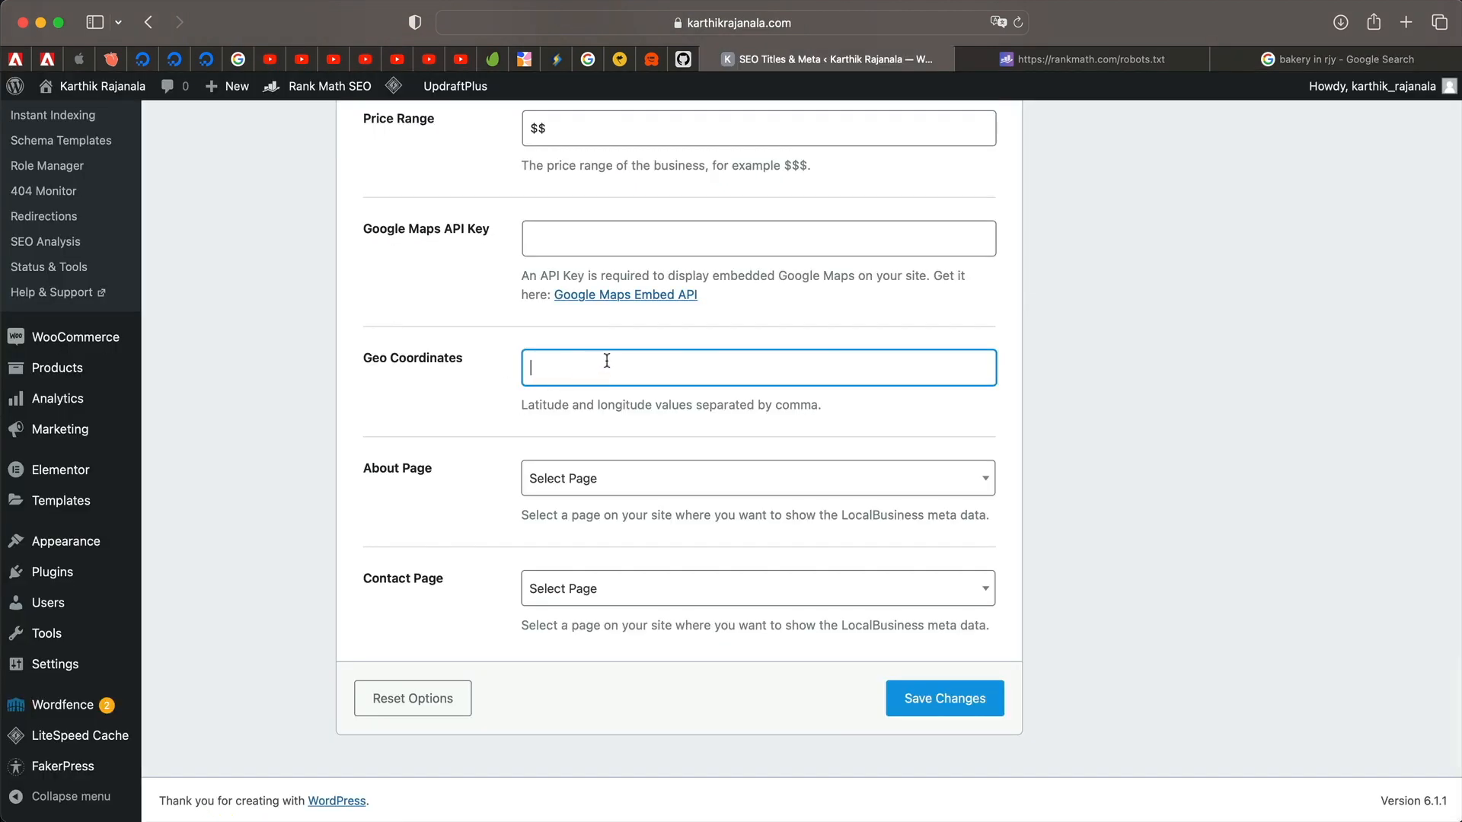
Leave the About page empty and set the Contact Page to Terms and Conditions.
click(695, 478)
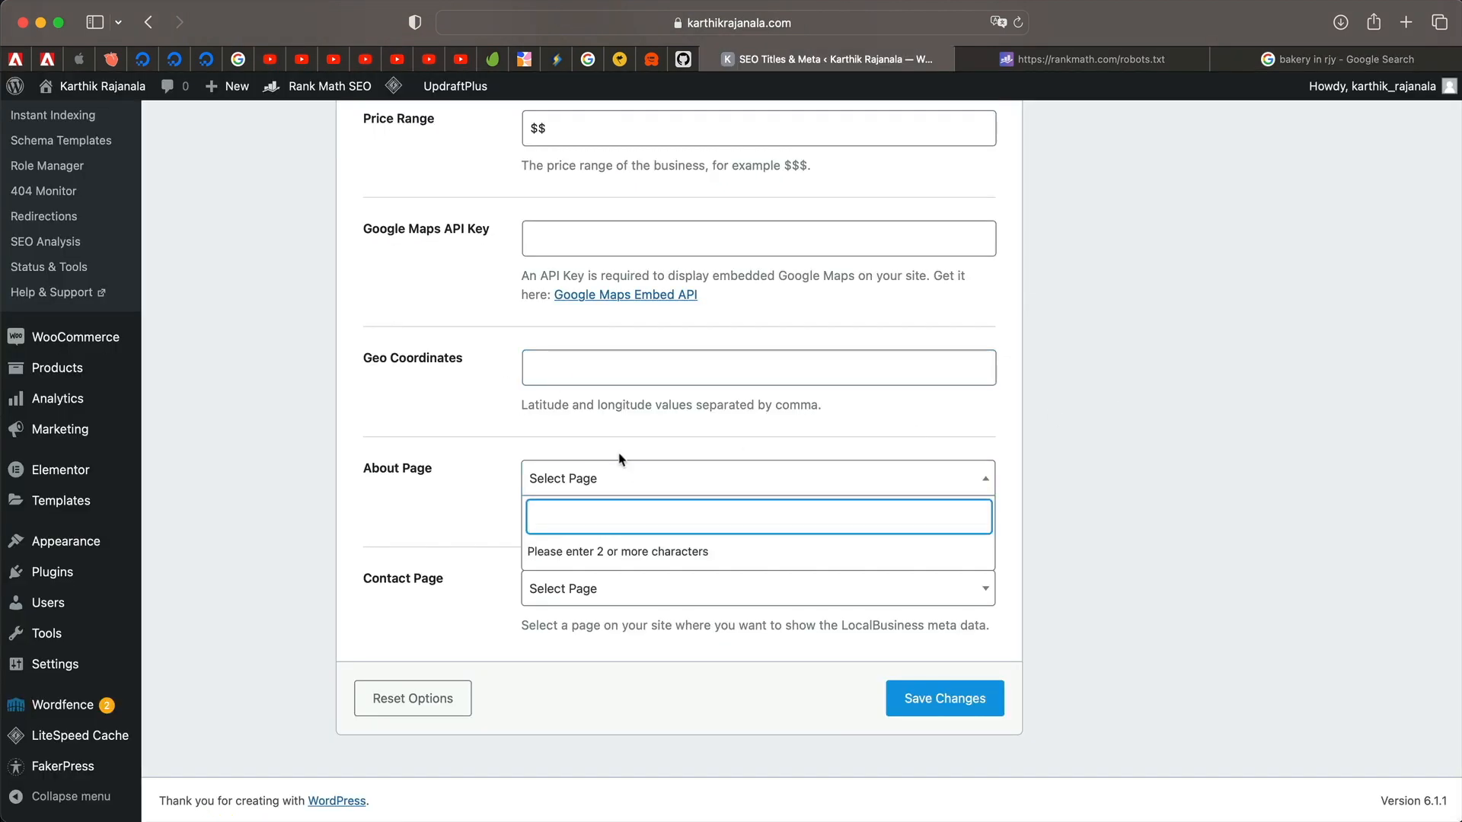
click(429, 511)
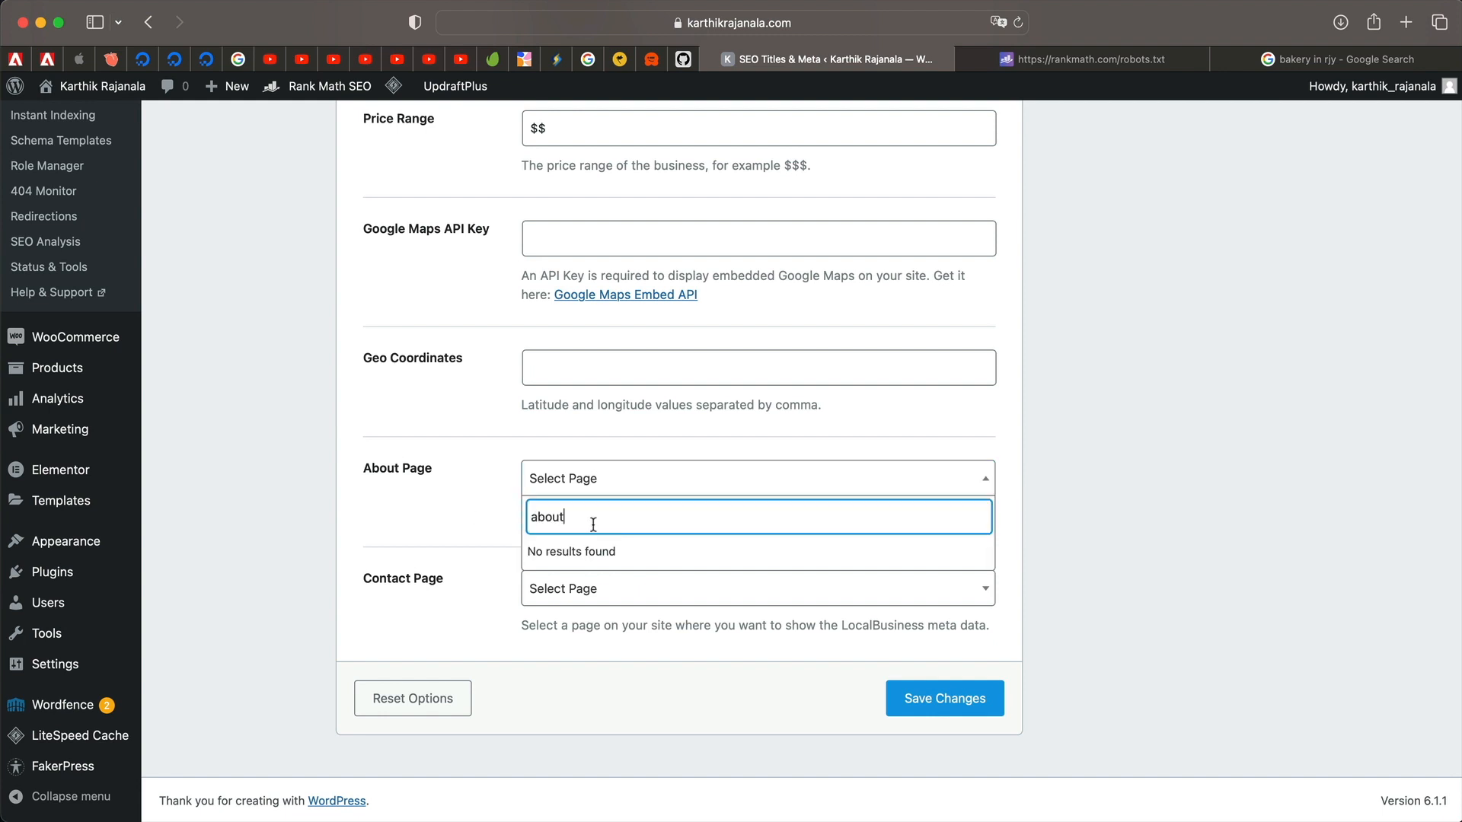
key(super+a)
key(BackSpace)
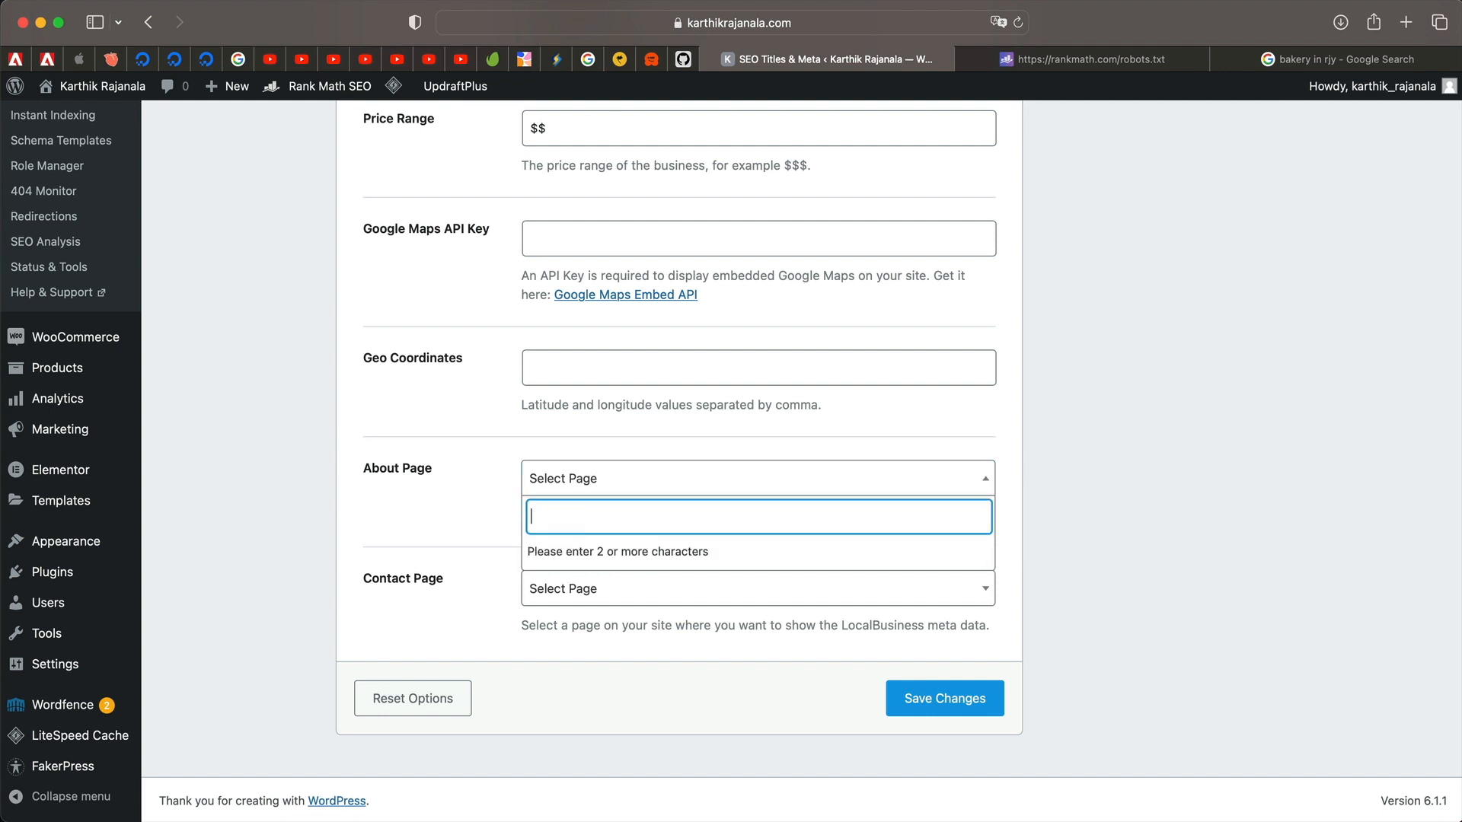
click(425, 535)
click(547, 586)
text(con)
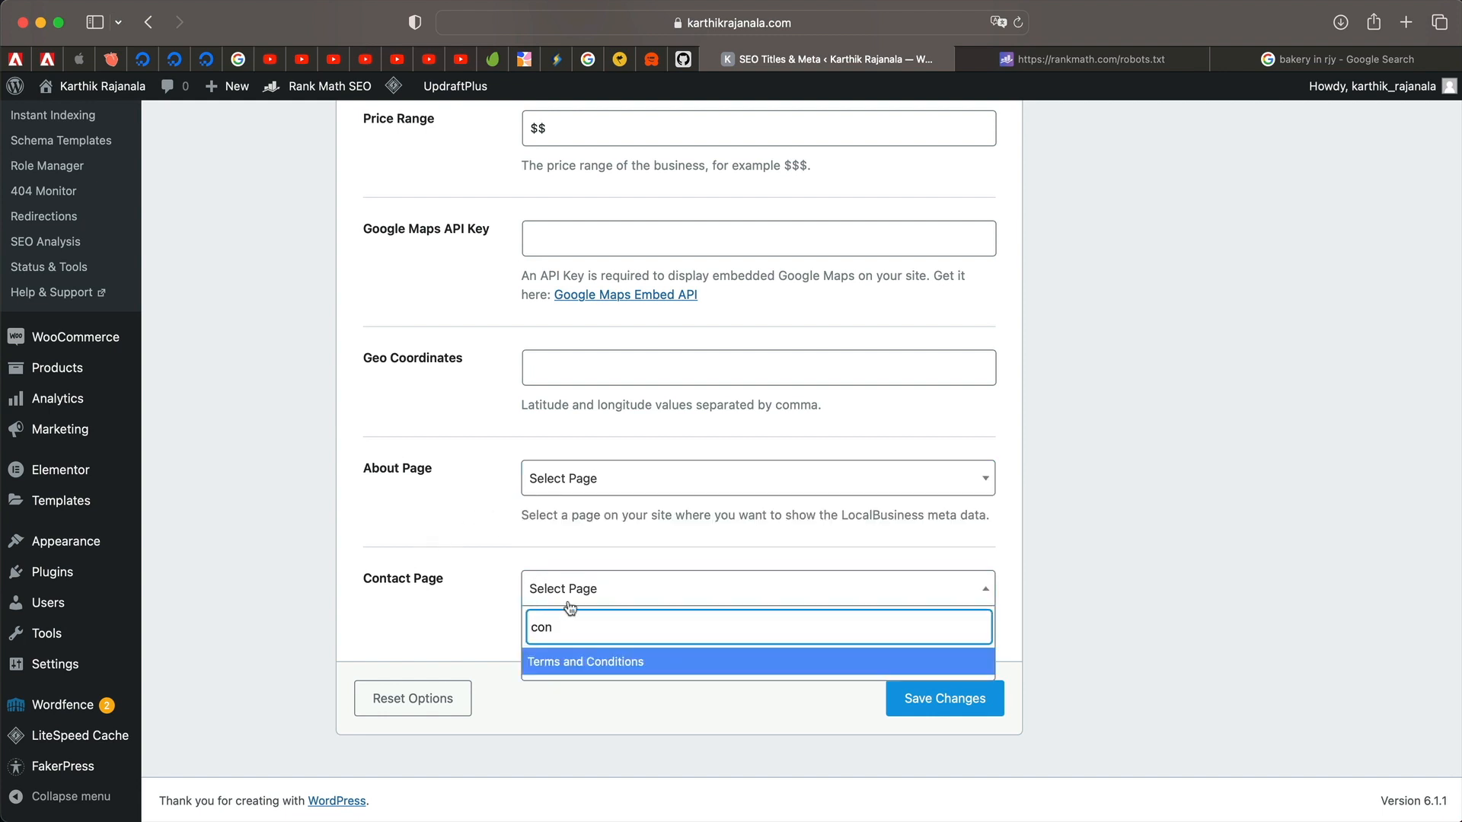
click(591, 662)
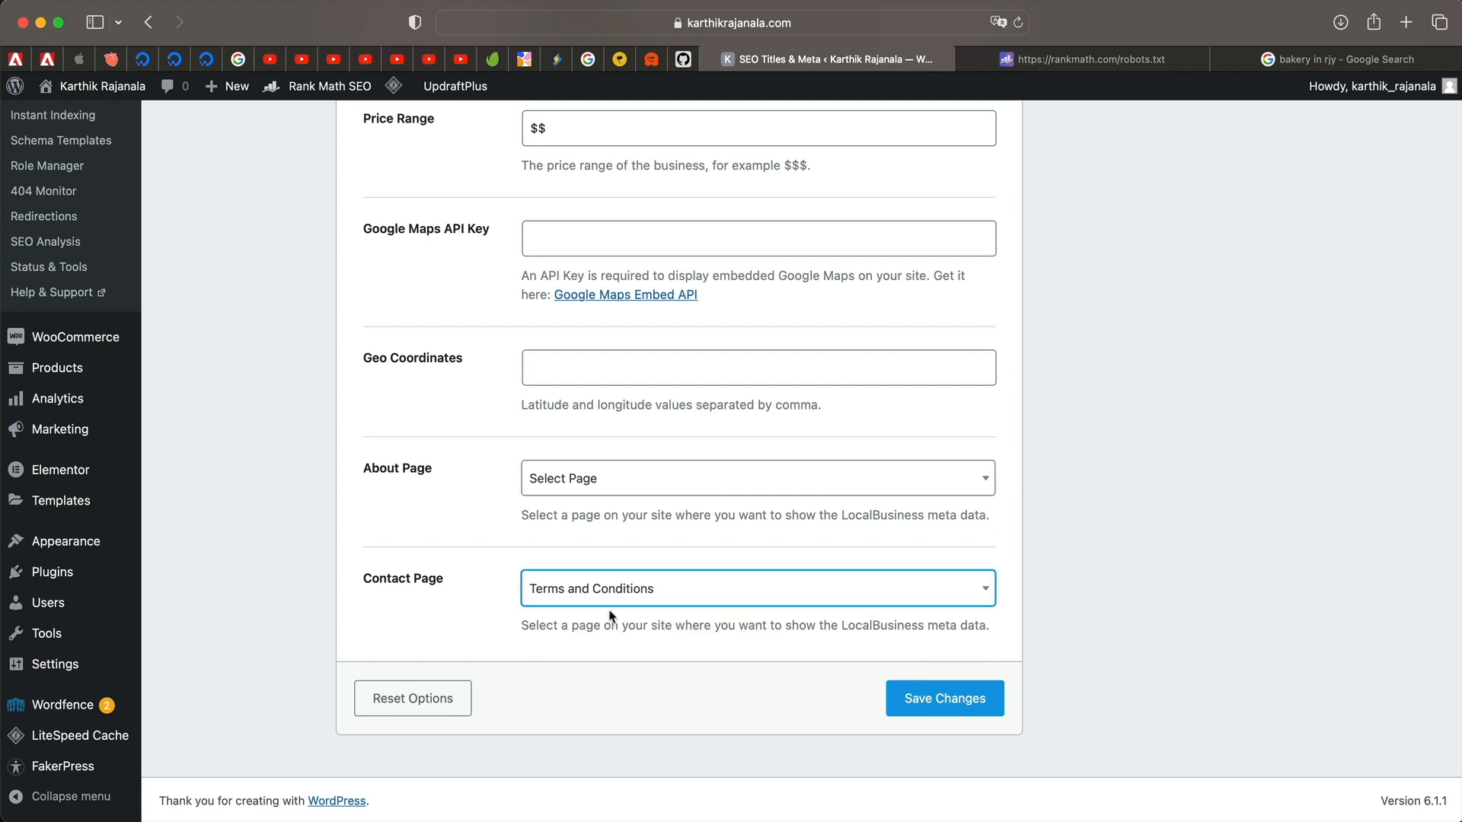
Save the Local SEO business details, then come back from the bakery results to Rank Math.
click(920, 697)
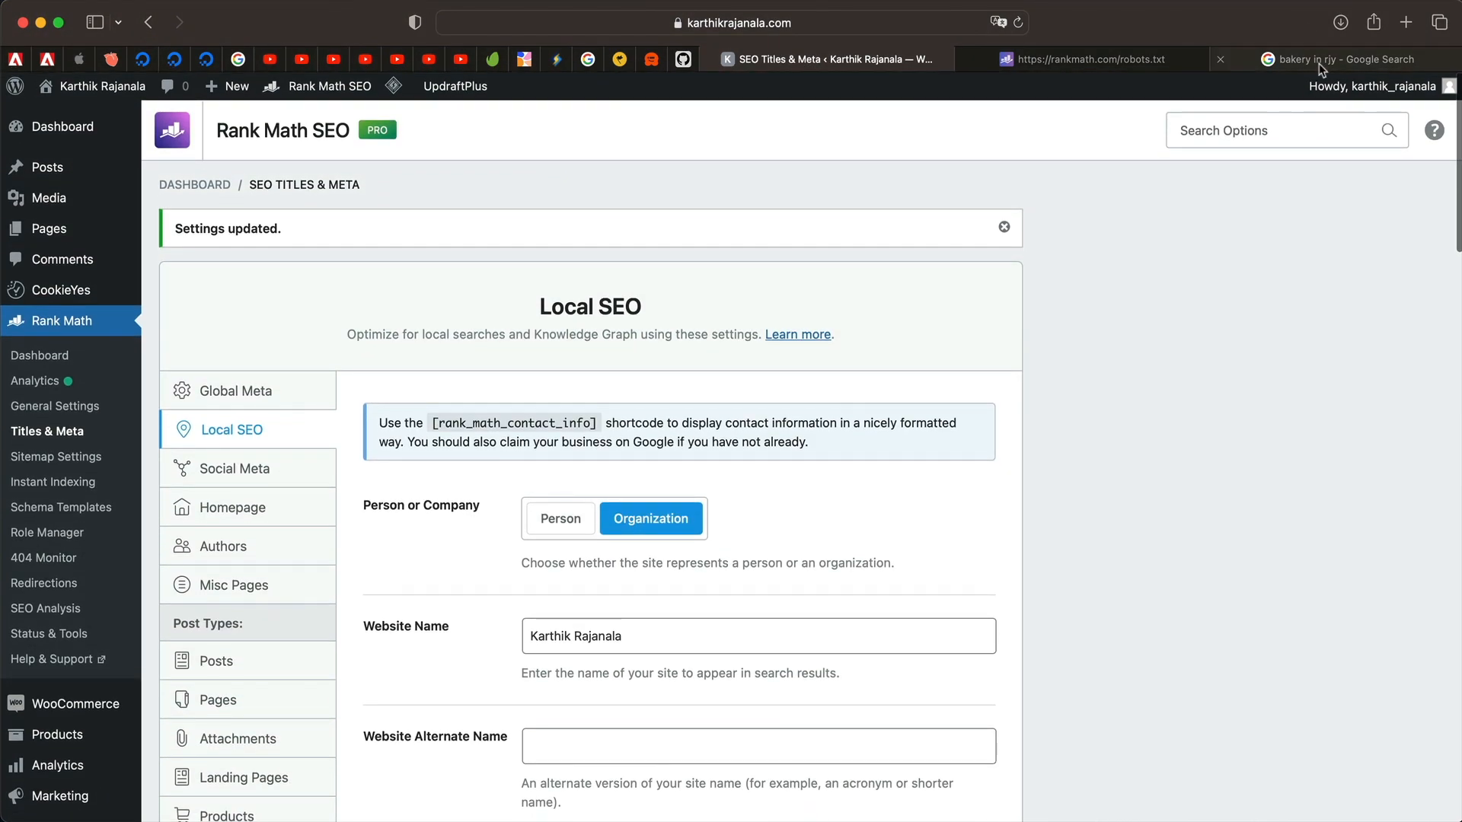
click(1338, 58)
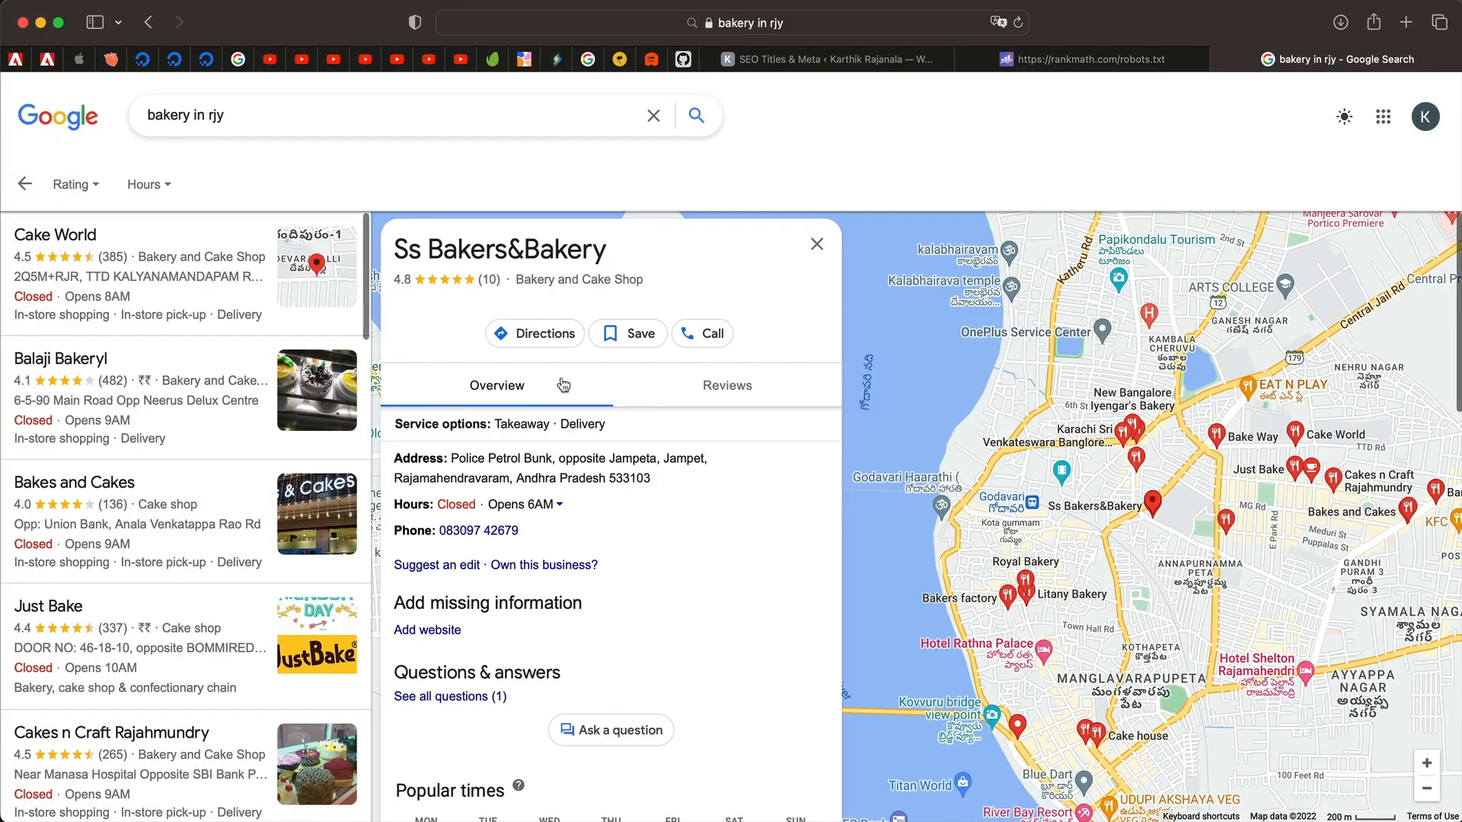
click(25, 185)
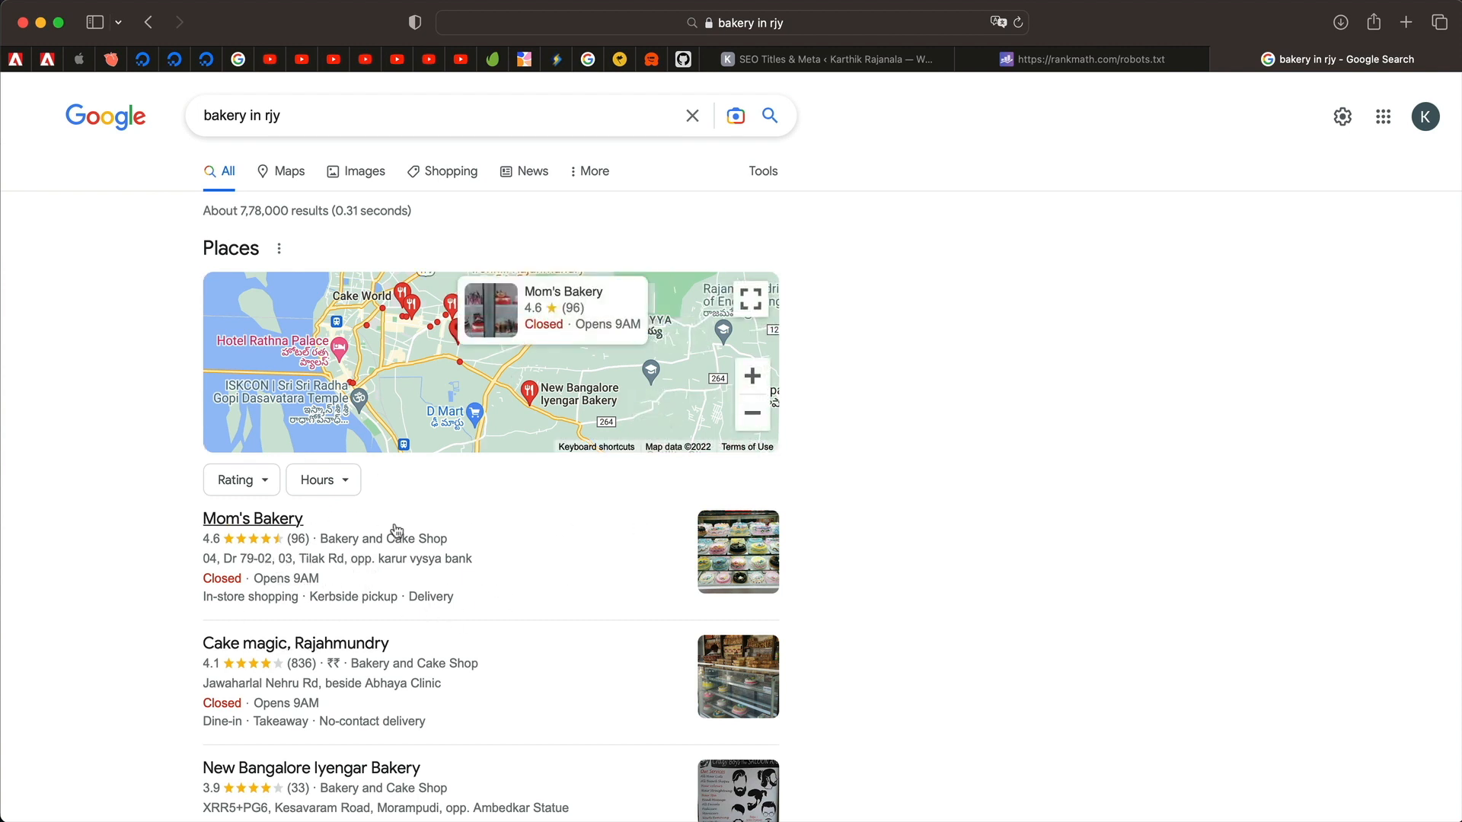
click(750, 60)
scroll(379, 514, down, 10)
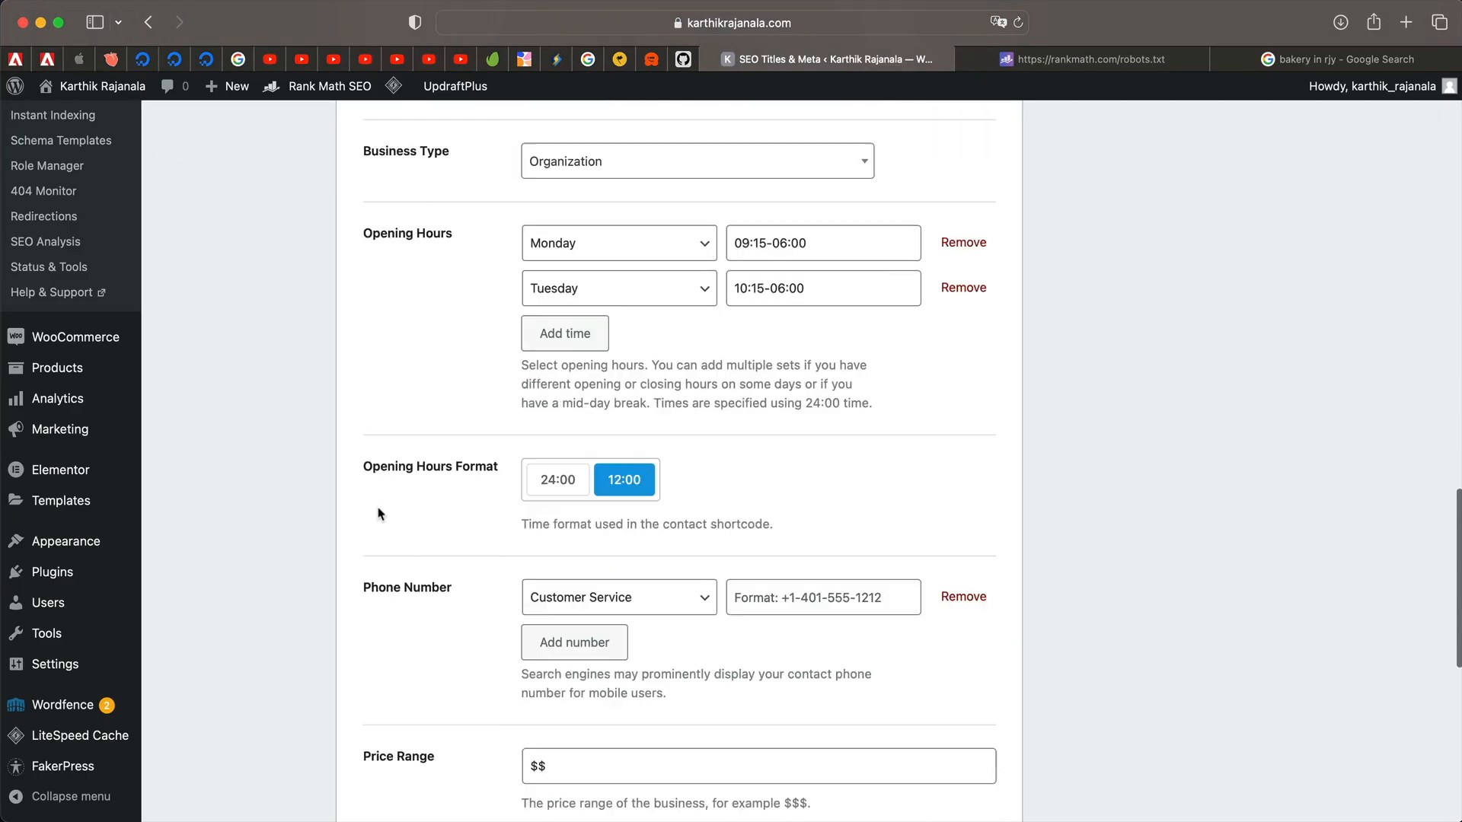
scroll(379, 514, up, 20)
Review the Social Meta Facebook and Twitter fields and save them unchanged.
click(238, 481)
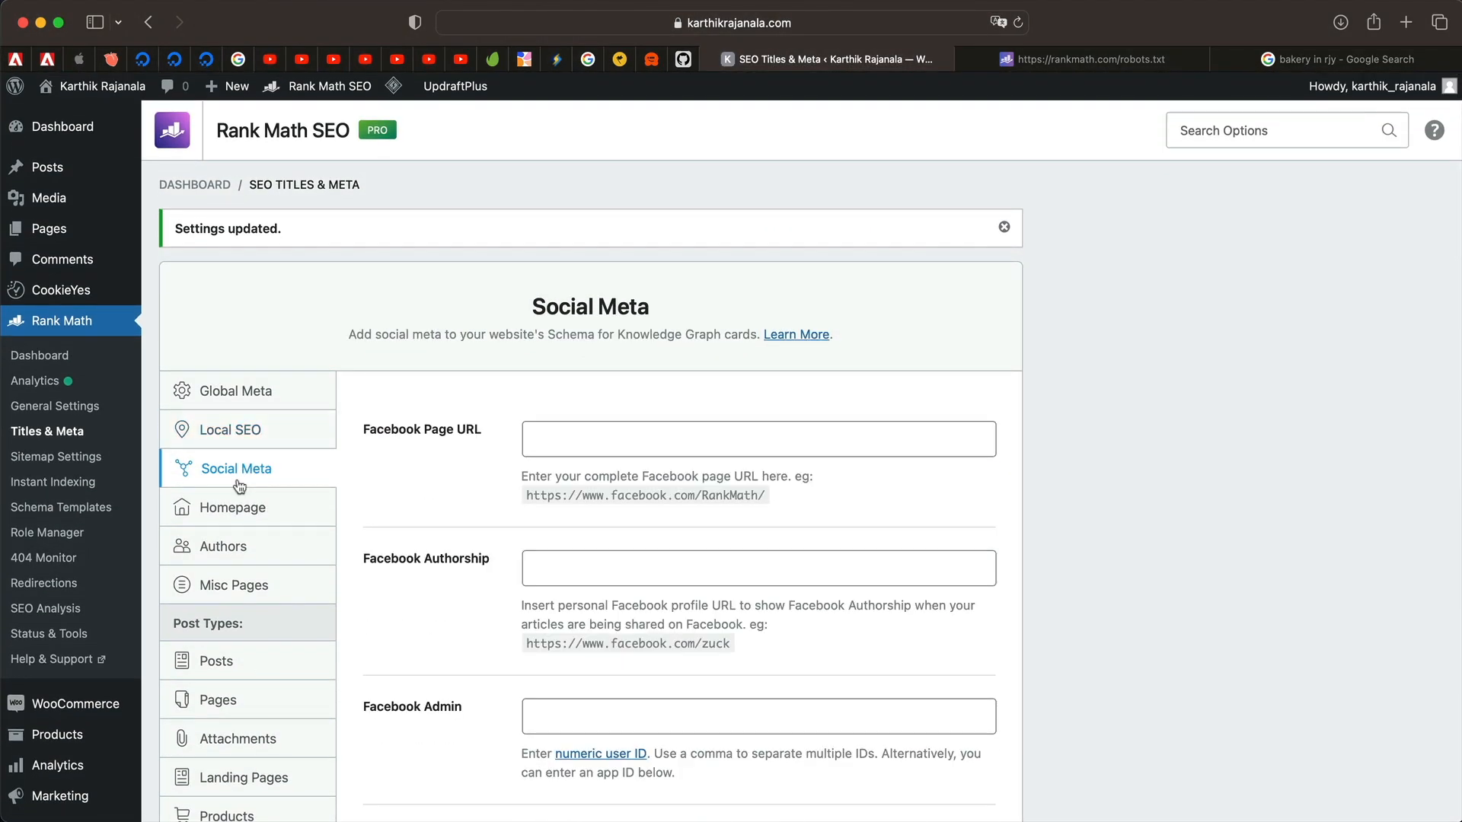
click(568, 433)
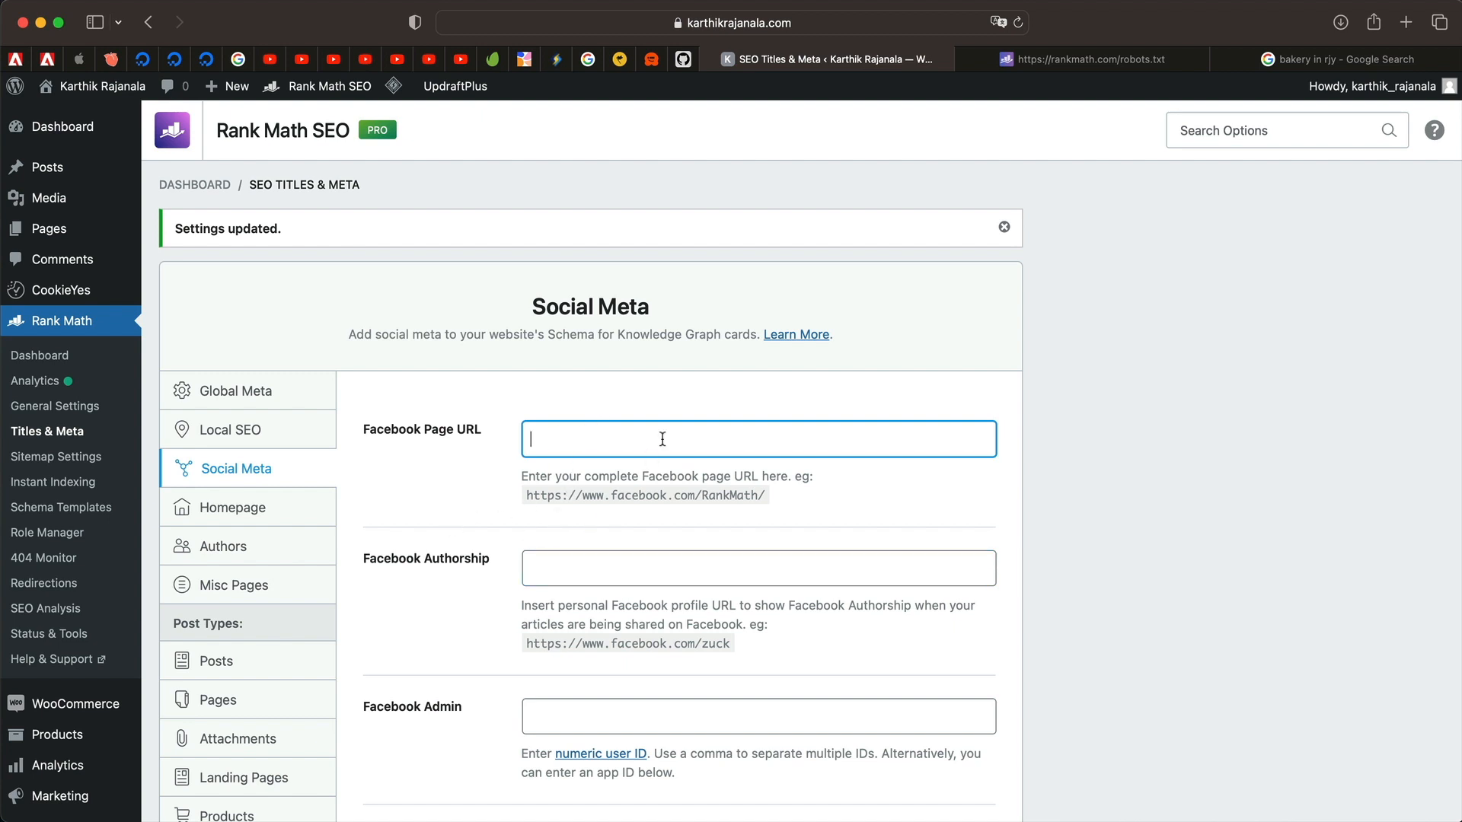
scroll(604, 546, down, 5)
click(530, 473)
scroll(515, 487, down, 5)
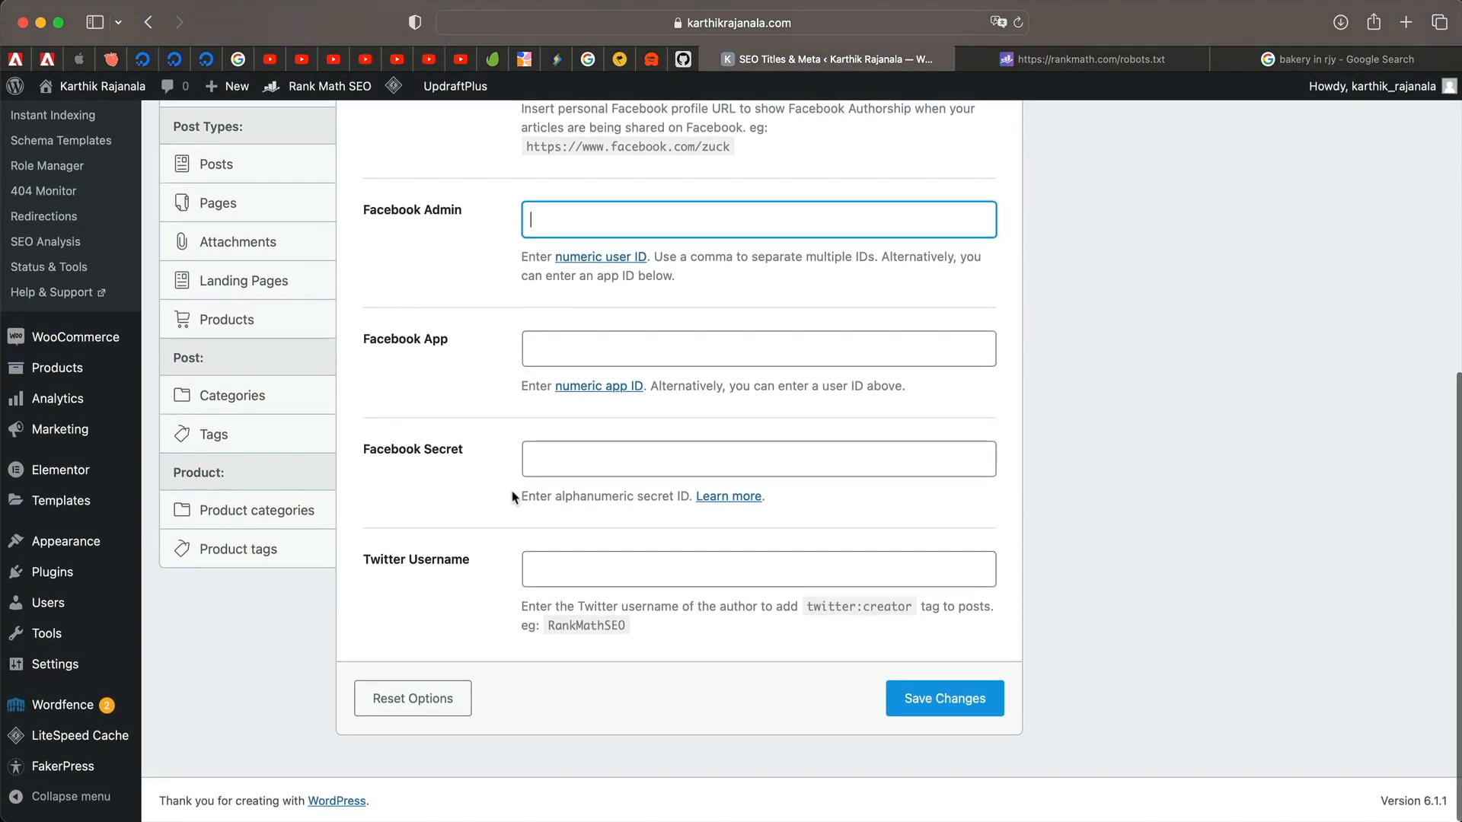
click(571, 564)
scroll(554, 579, up, 3)
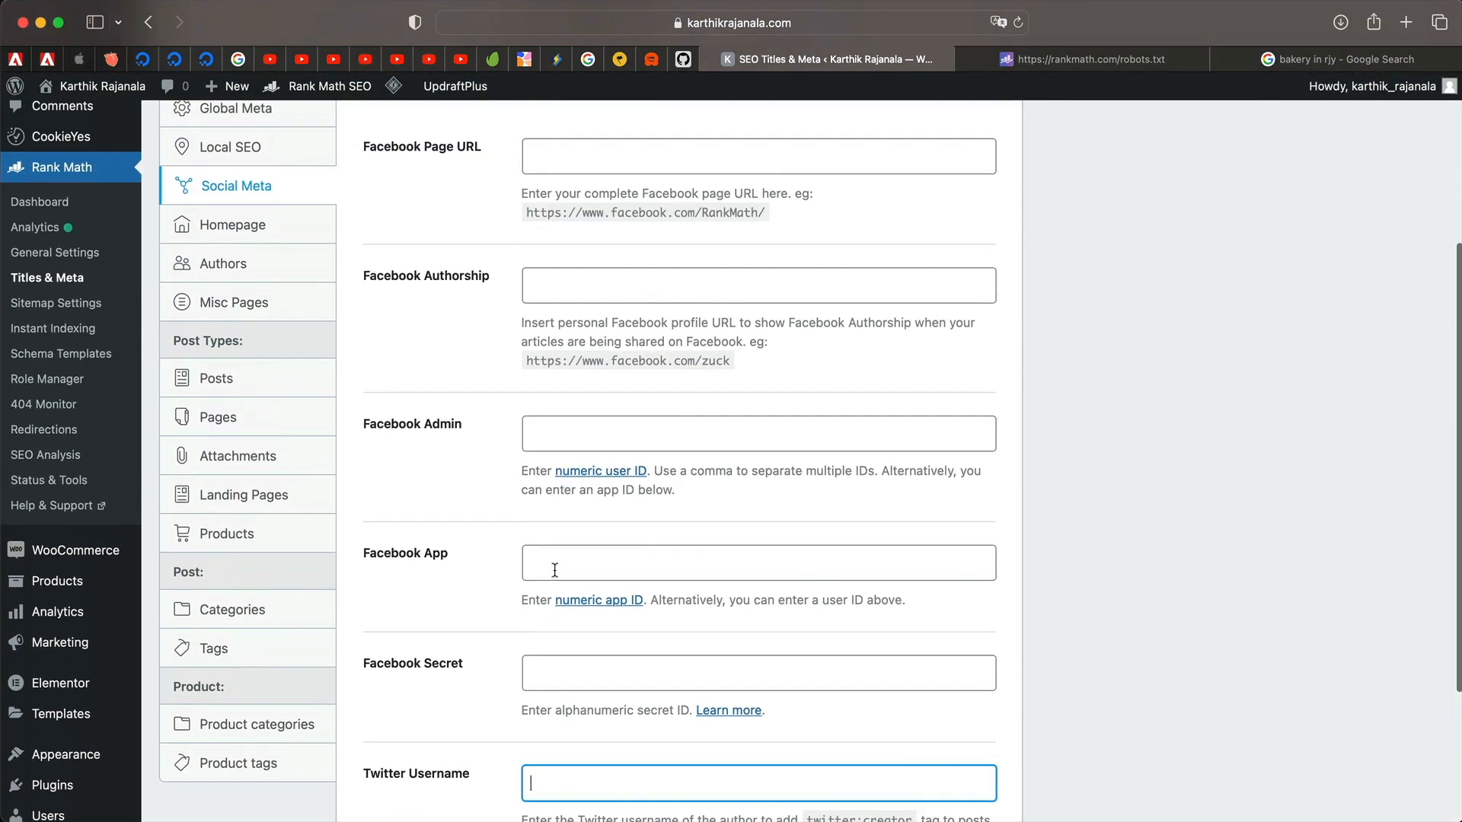
key(Return)
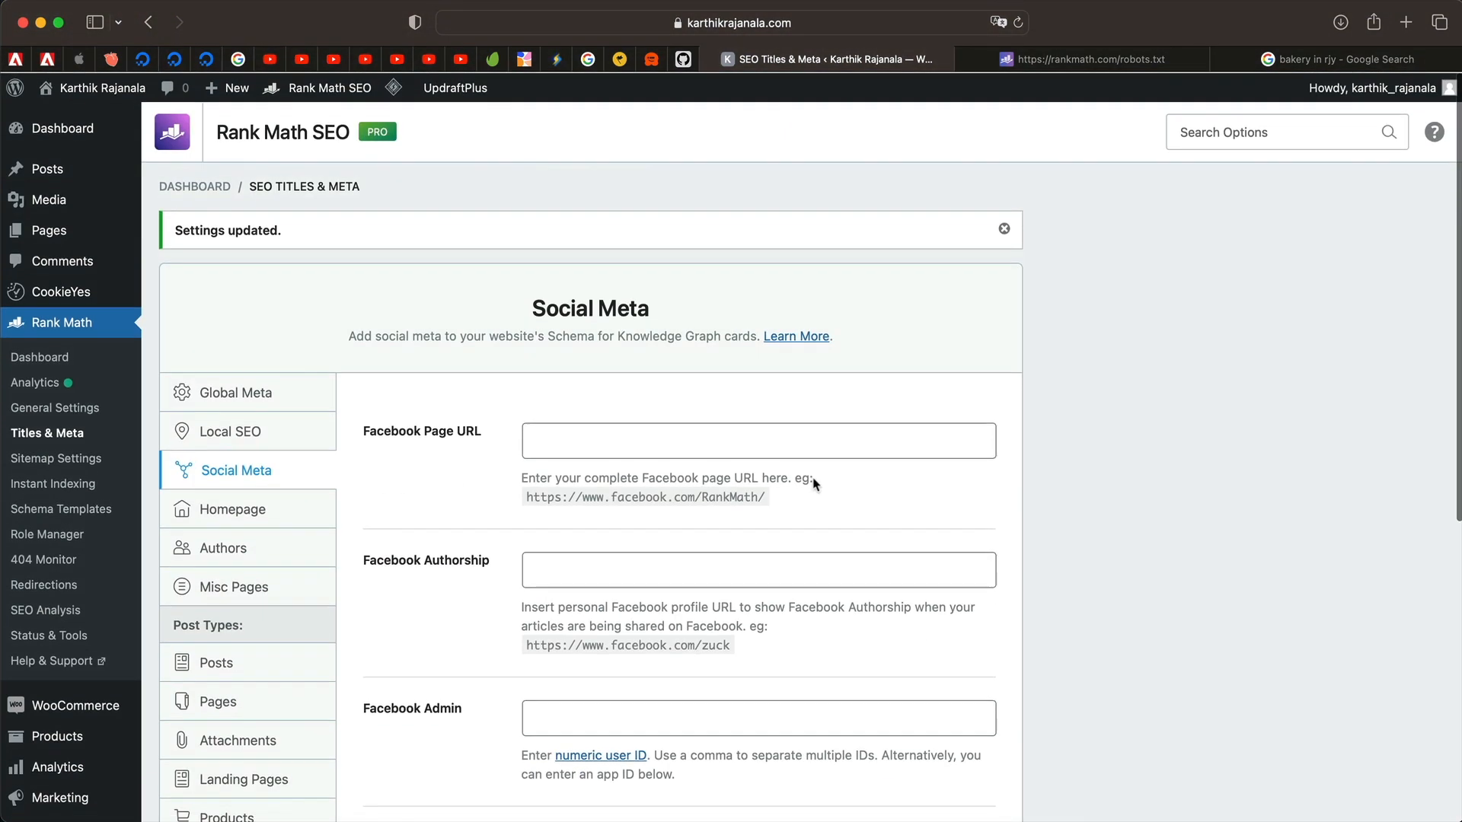
Go through the Homepage settings to reach the Authors archive options.
click(228, 507)
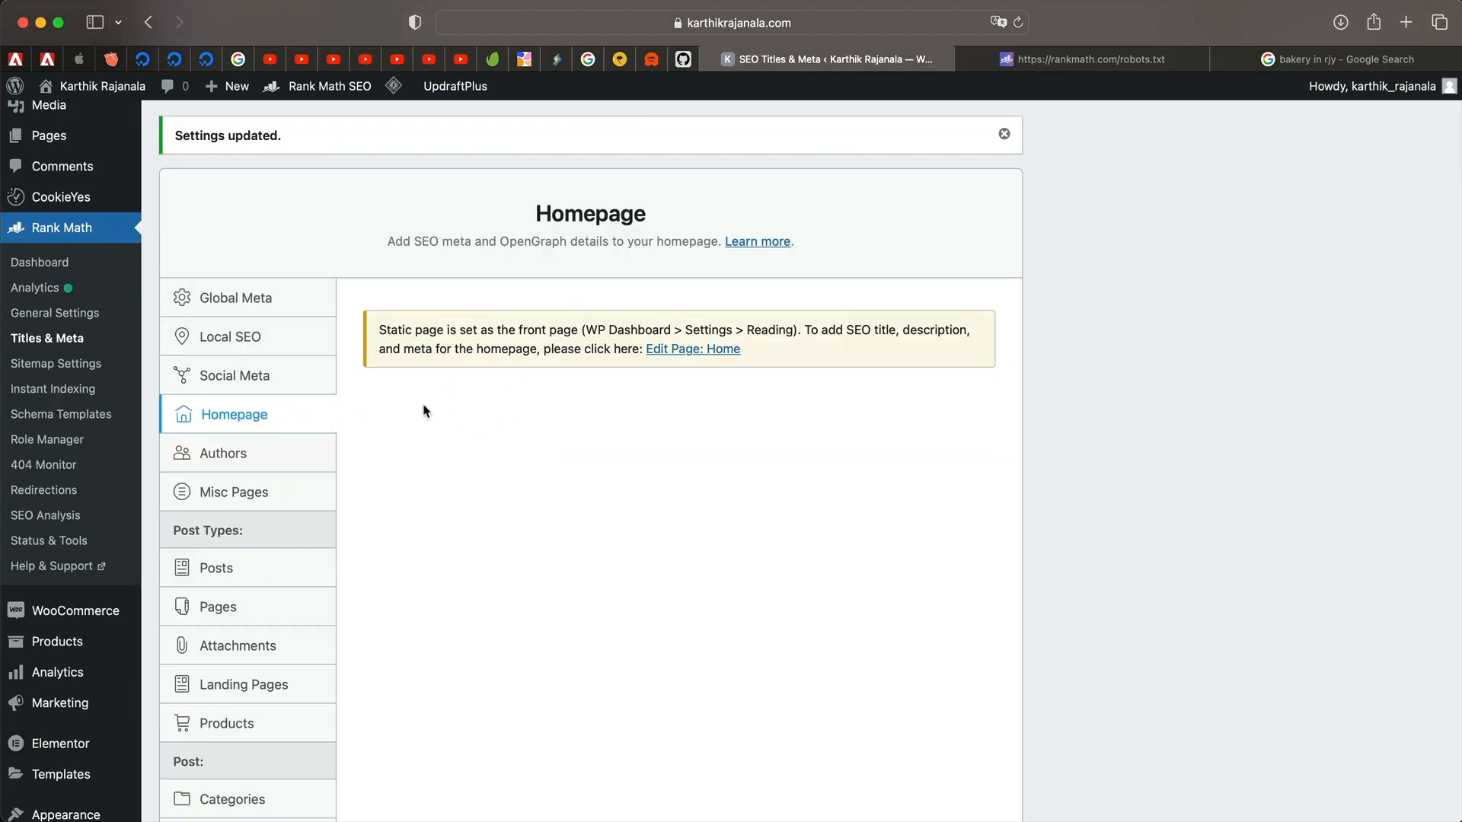
click(209, 298)
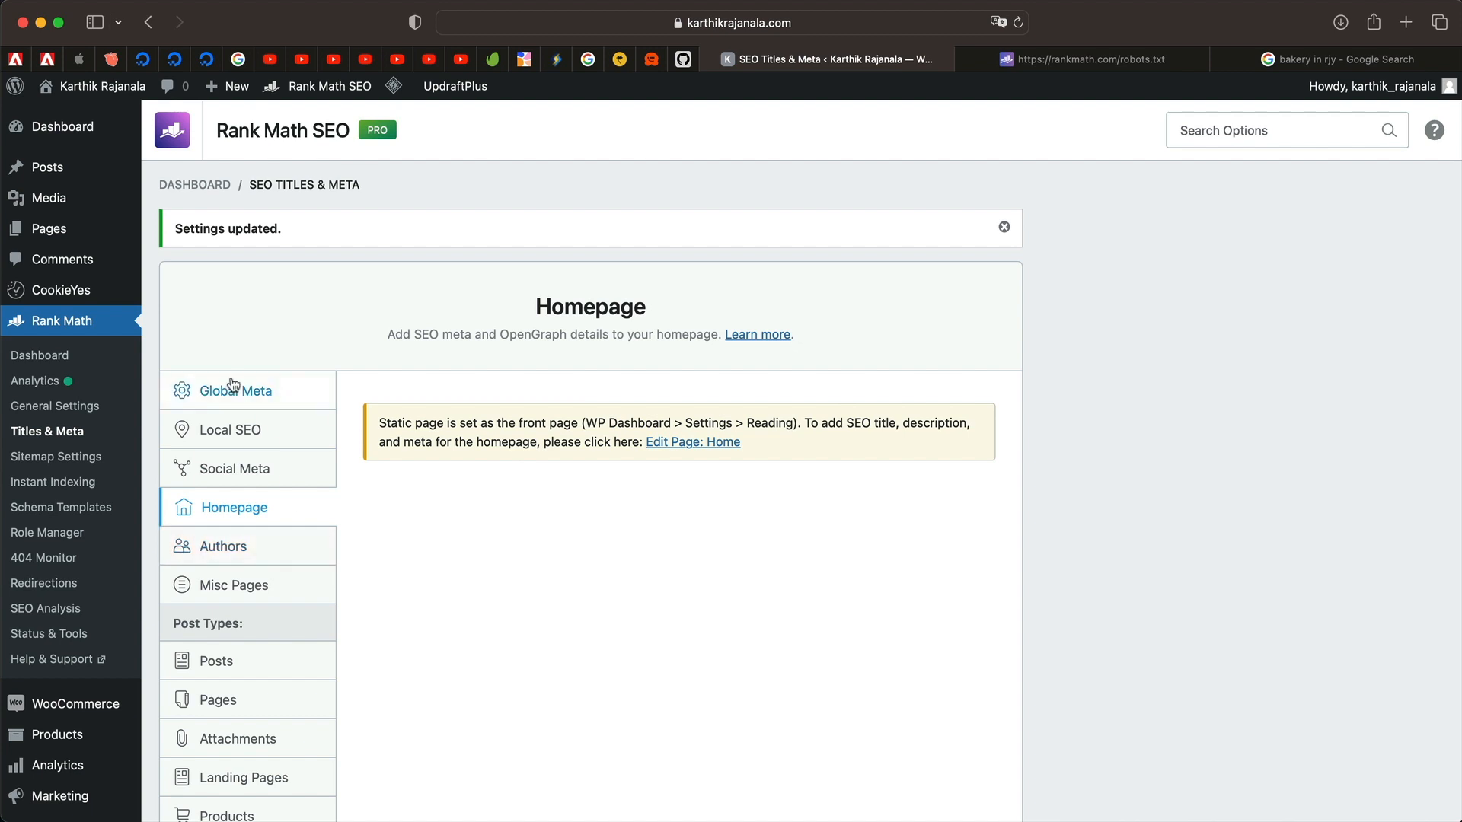
click(230, 559)
scroll(392, 539, down, 2)
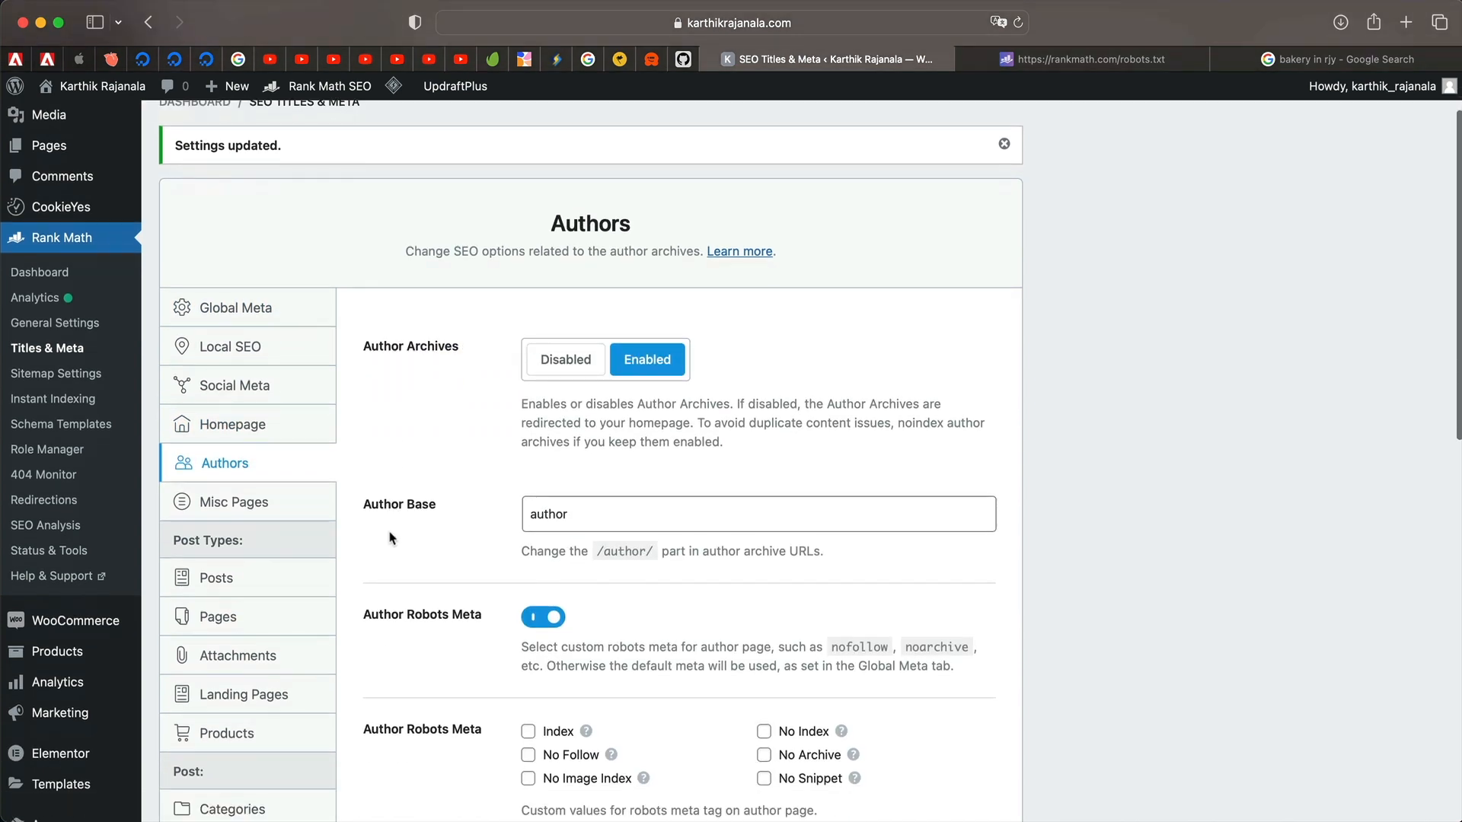
click(564, 360)
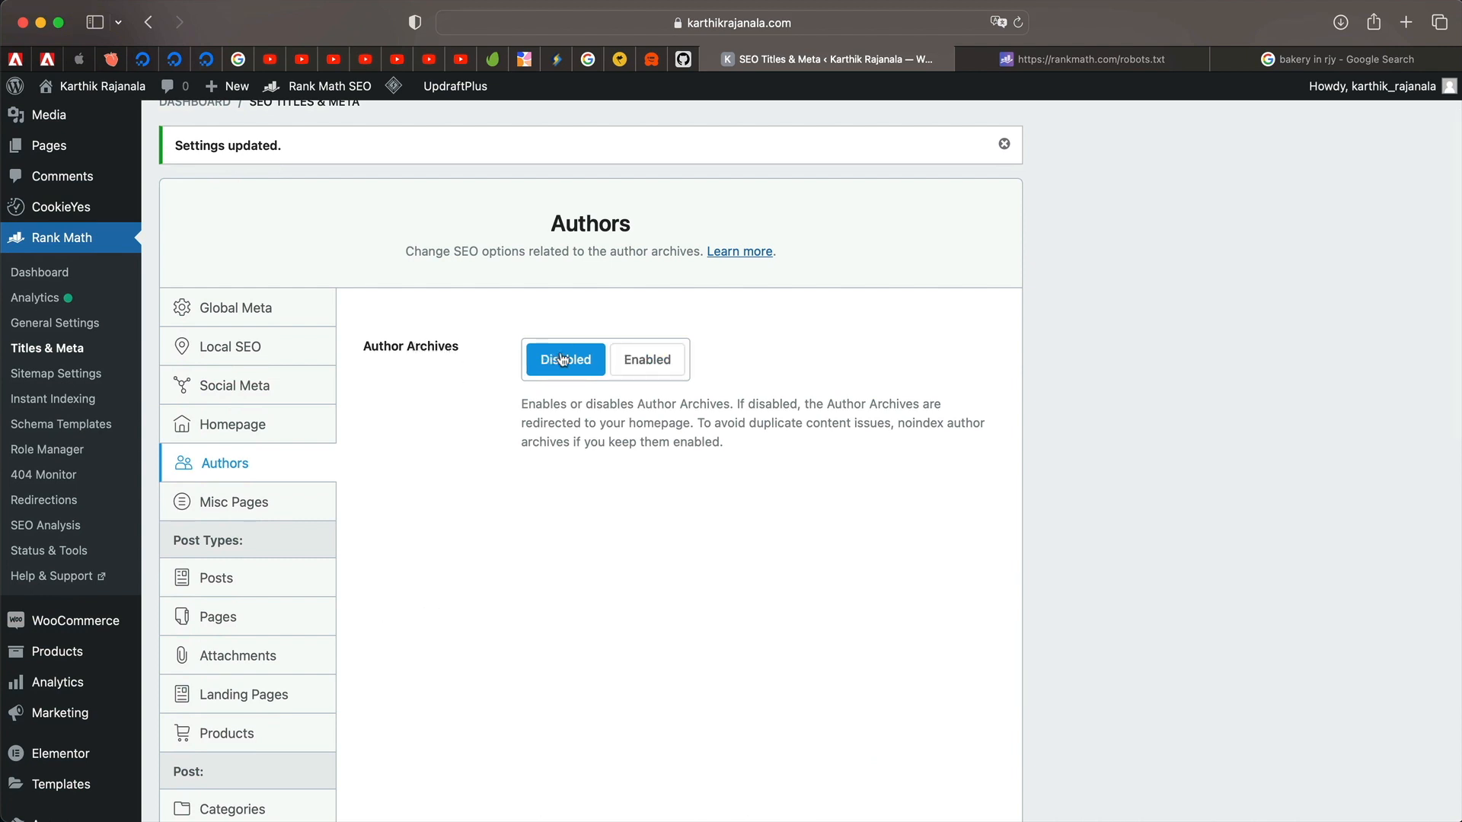
click(647, 369)
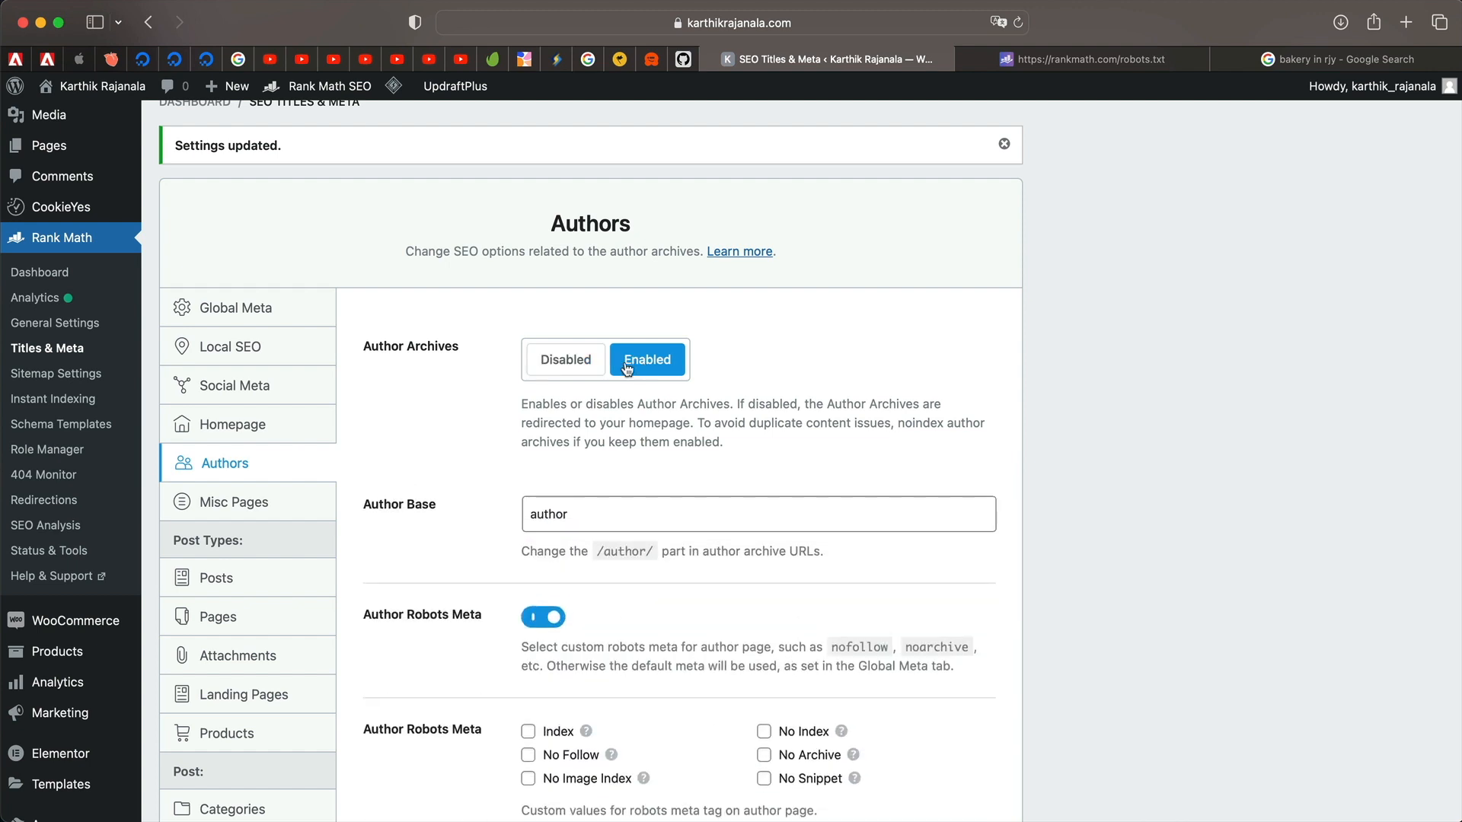
scroll(538, 406, up, 2)
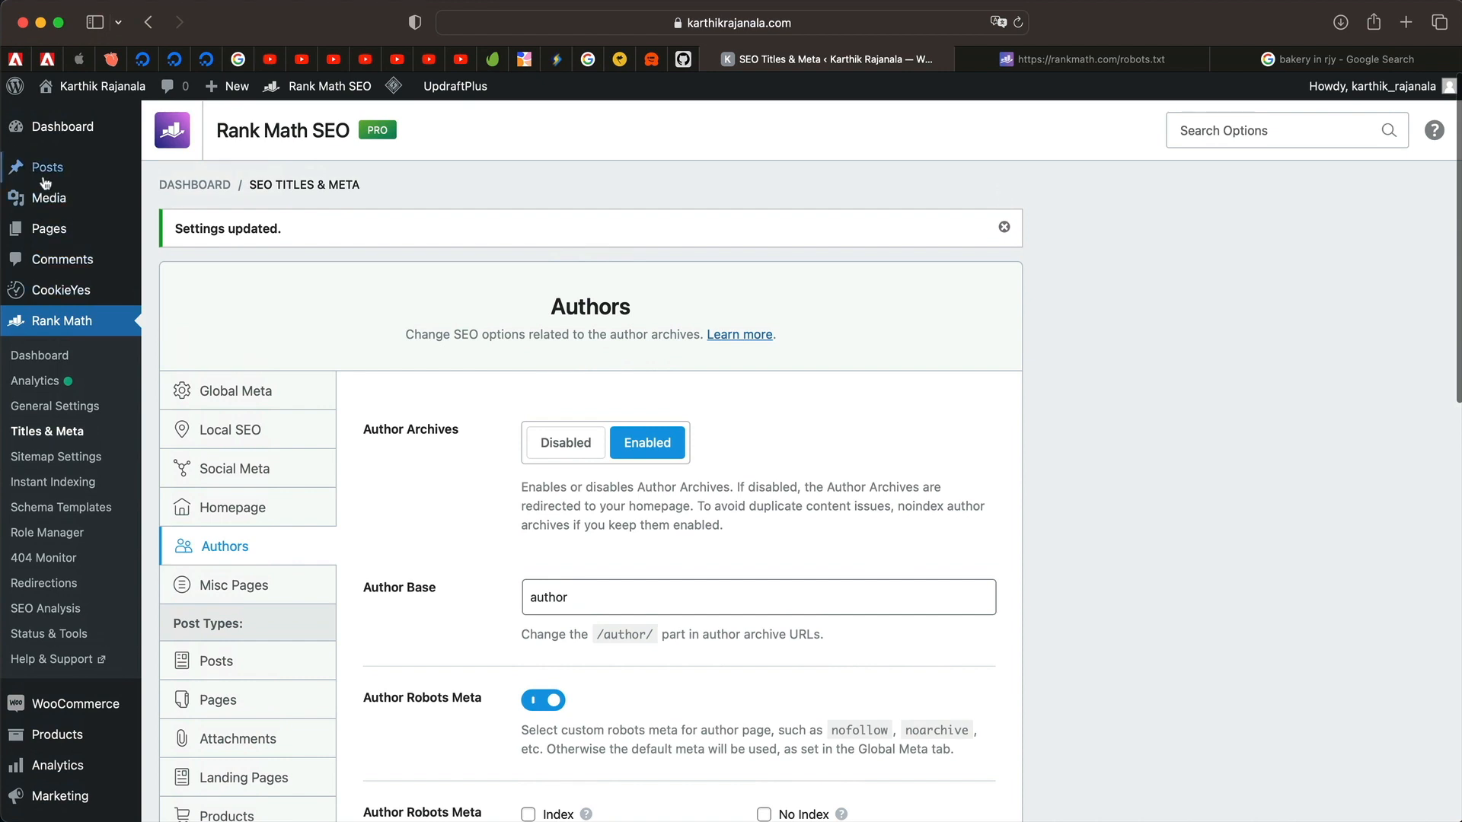
mouse_move(48, 169)
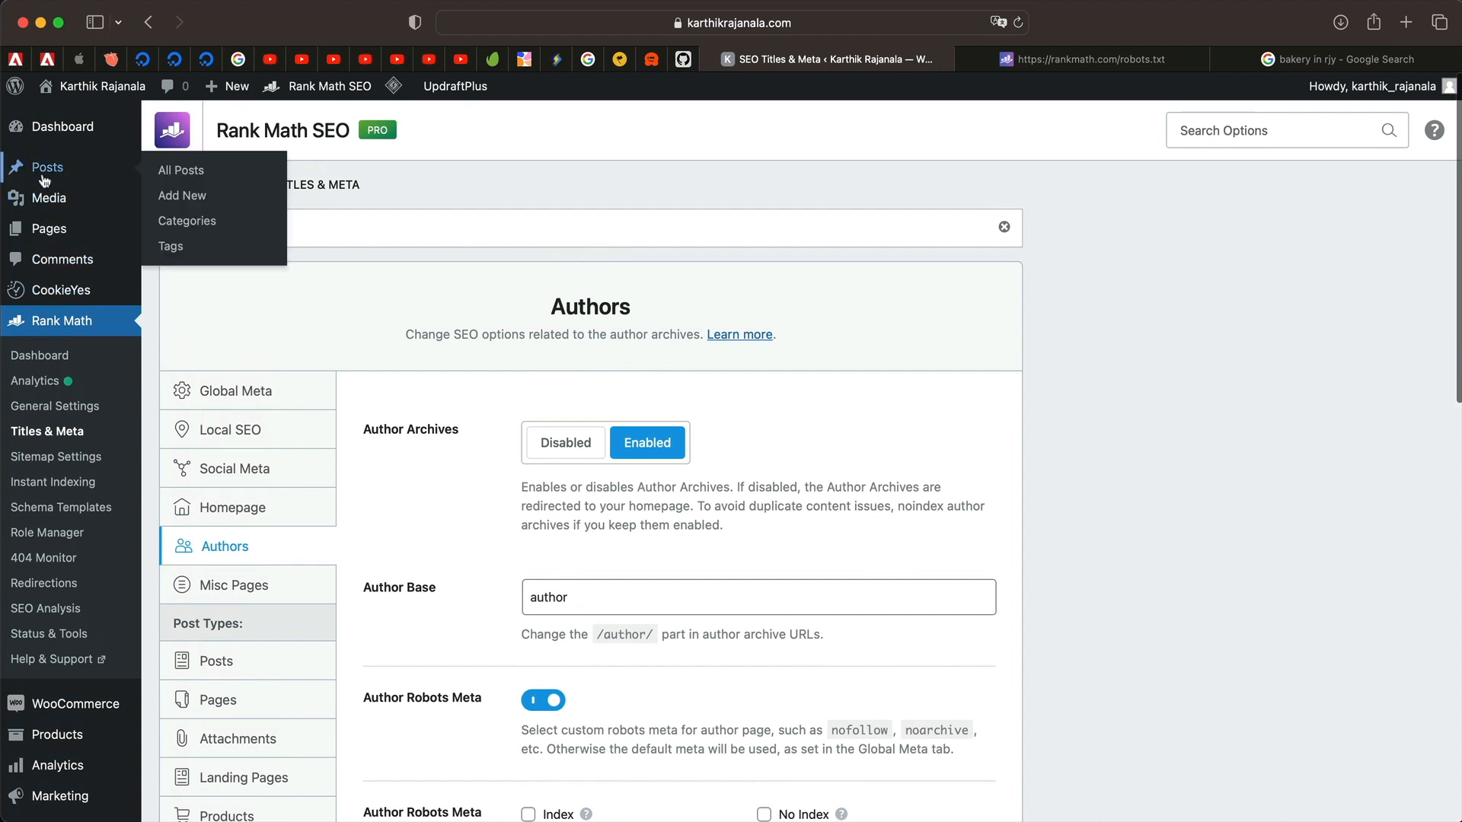
click(587, 453)
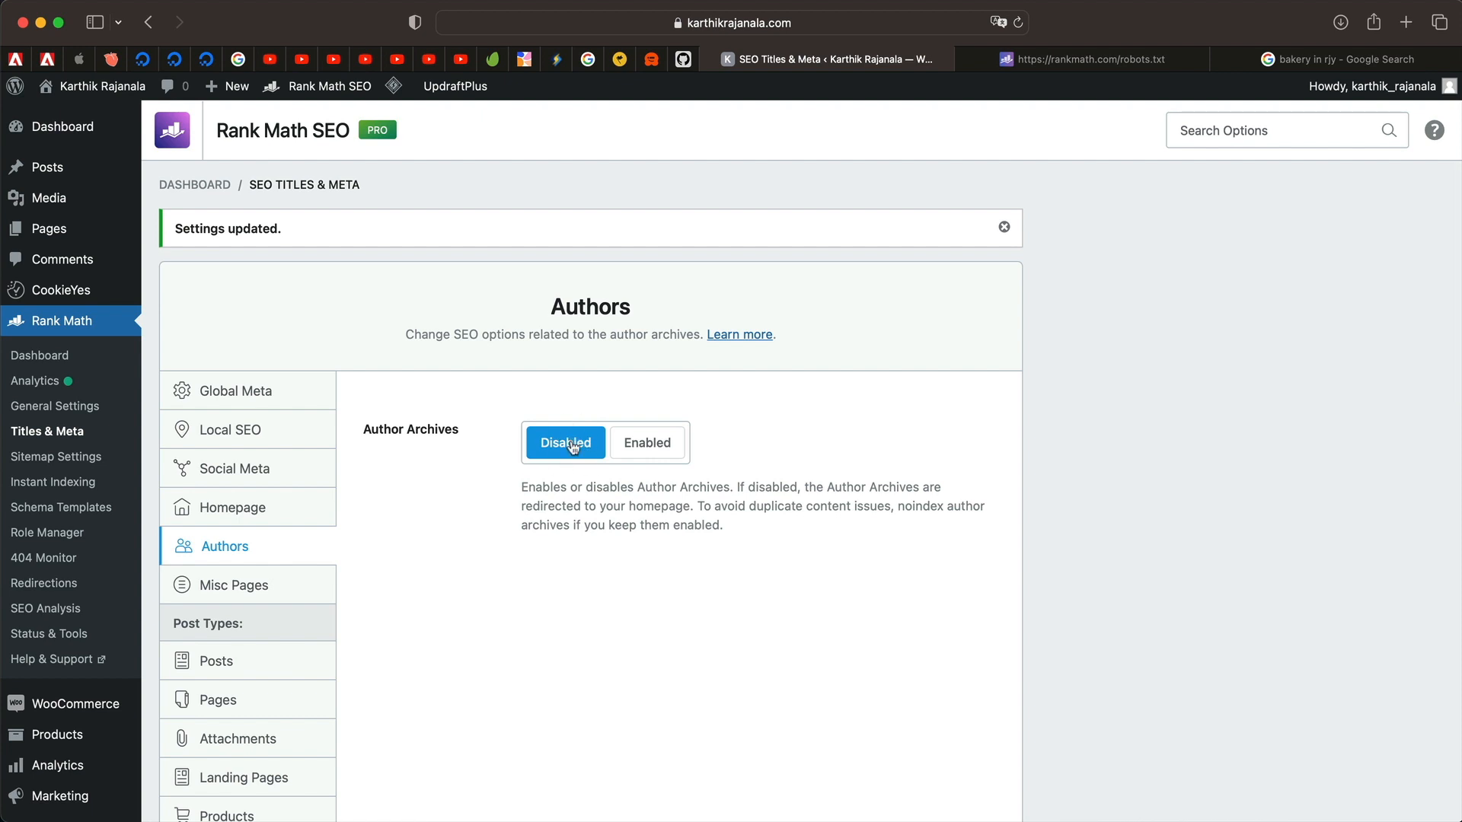
click(657, 448)
scroll(667, 325, down, 2)
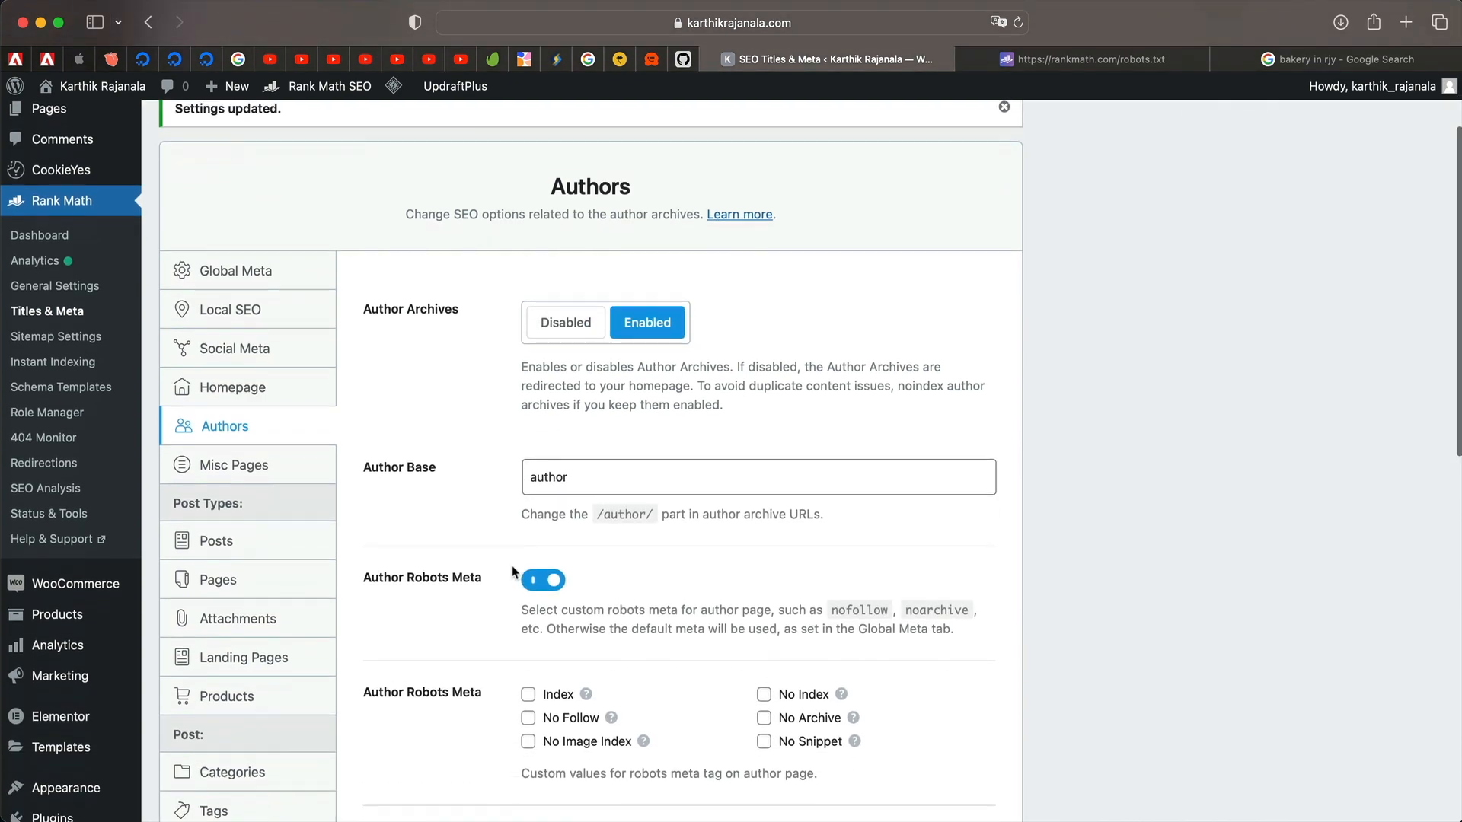
scroll(584, 482, down, 4)
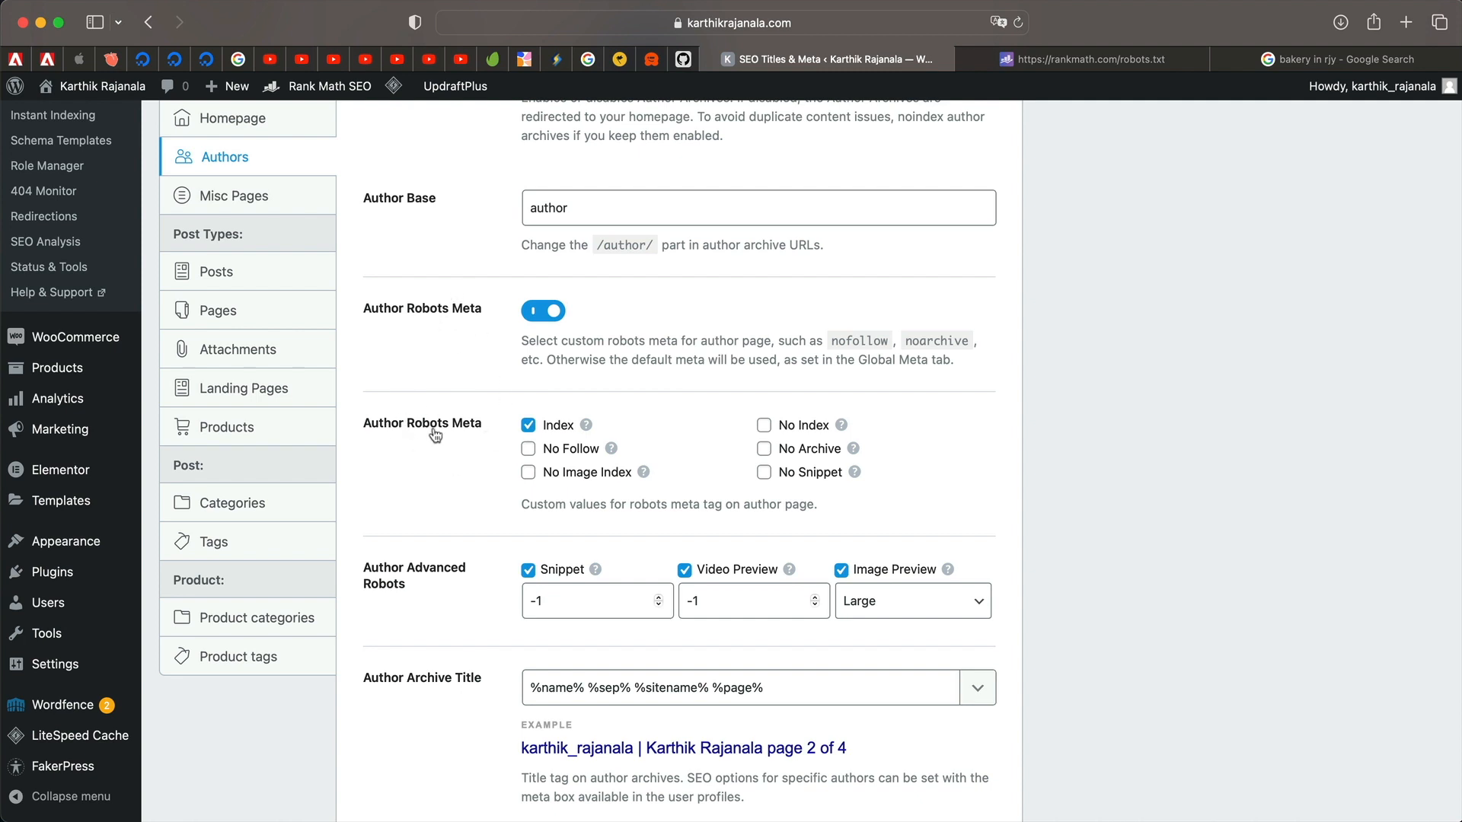
scroll(435, 435, down, 3)
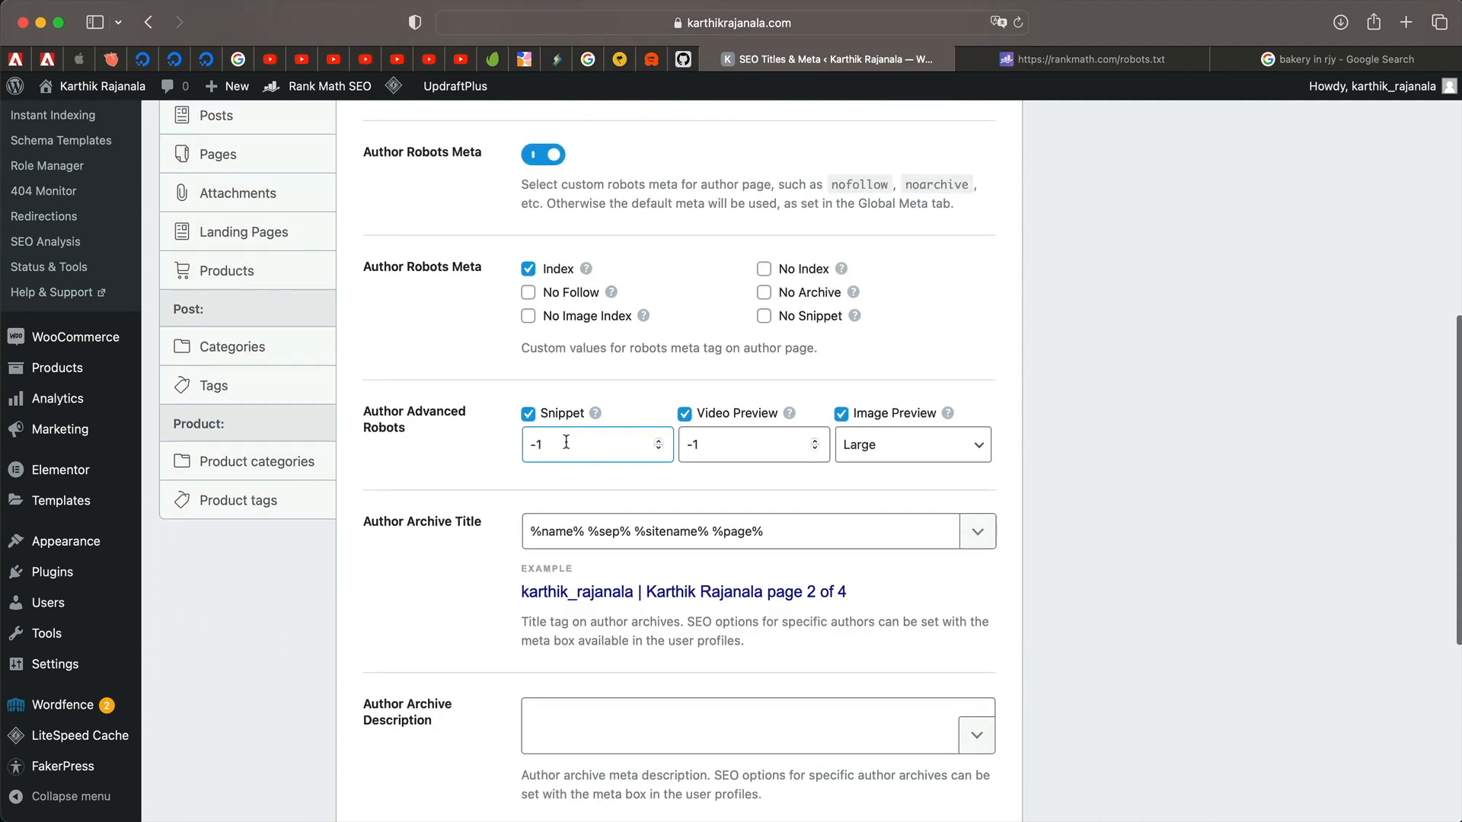
Replace %name% in the author archive title with %post_author%, placed at the start.
double_click(566, 443)
double_click(745, 446)
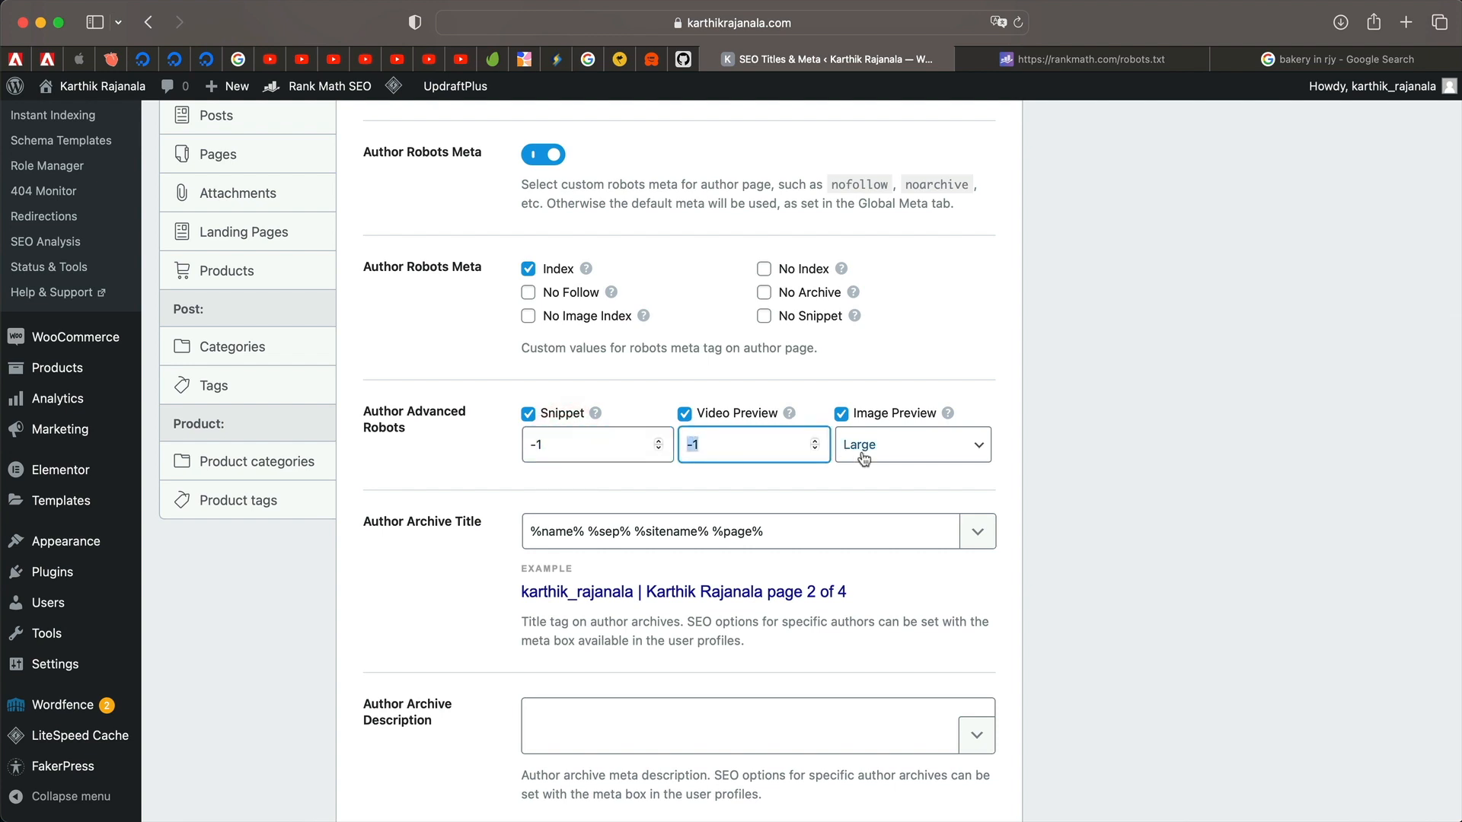
scroll(677, 565, down, 3)
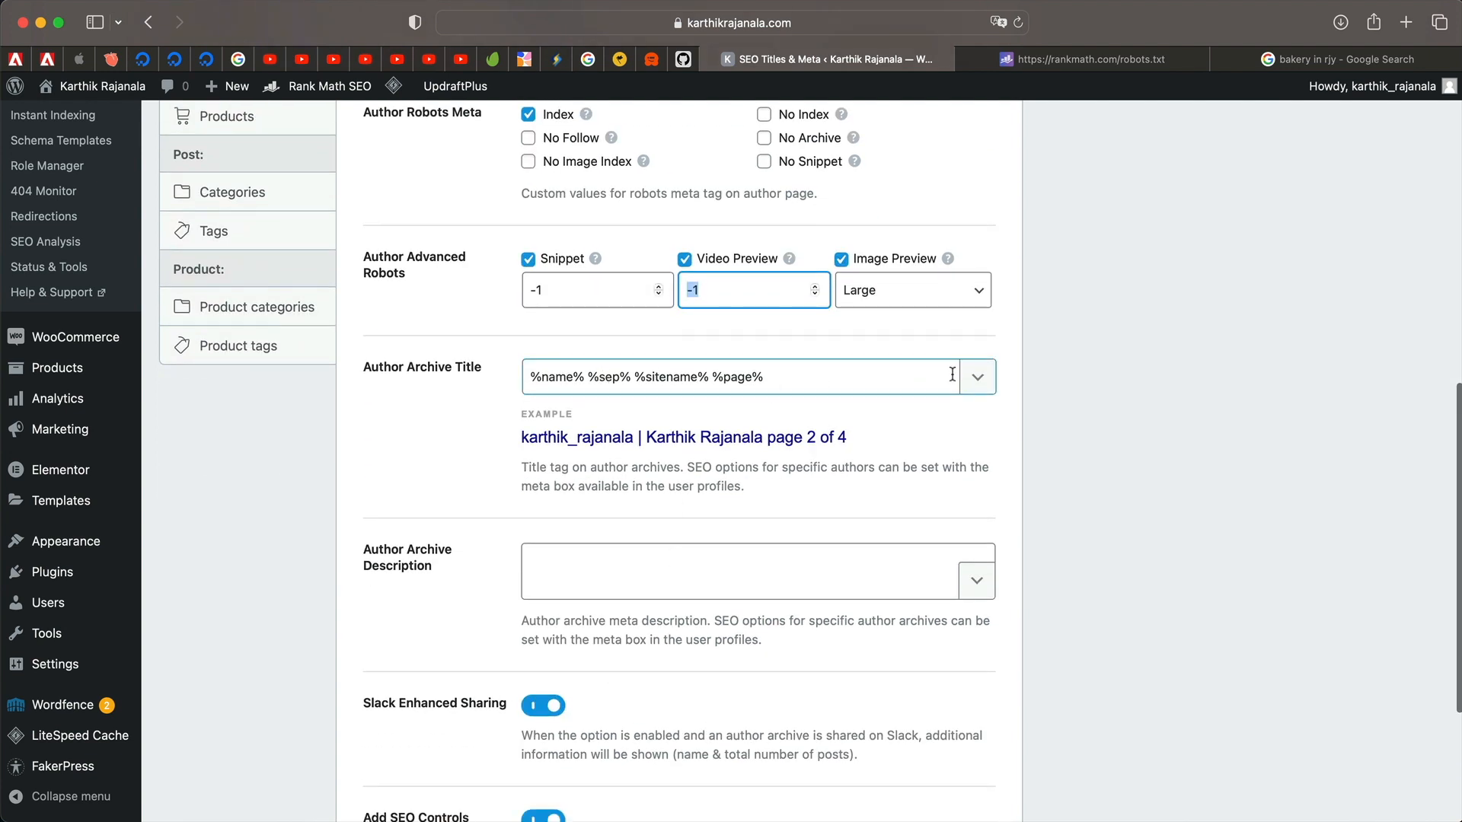
double_click(559, 376)
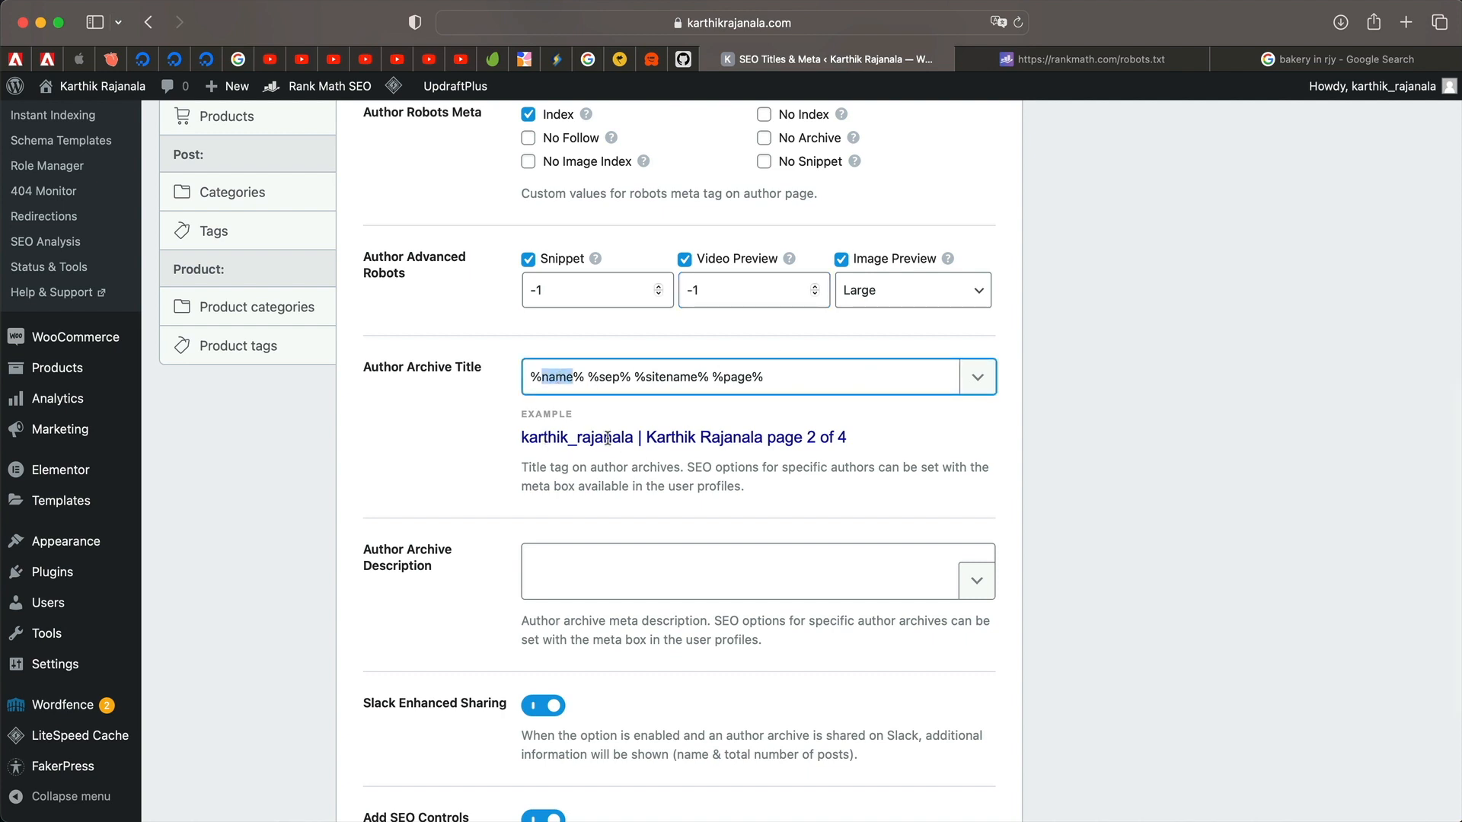
key(BackSpace)
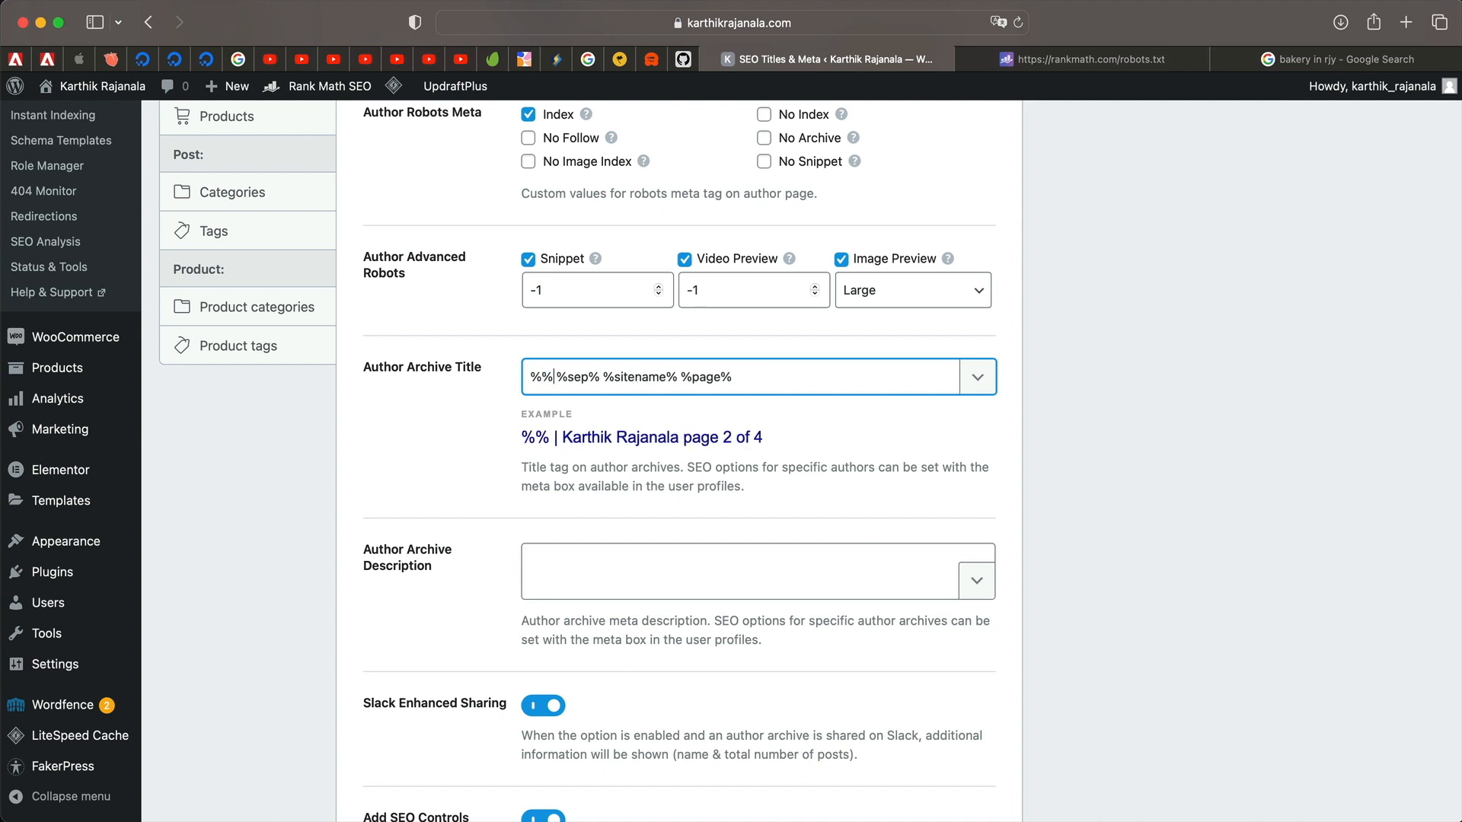
key(BackSpace)
key(BackSpace)
click(980, 385)
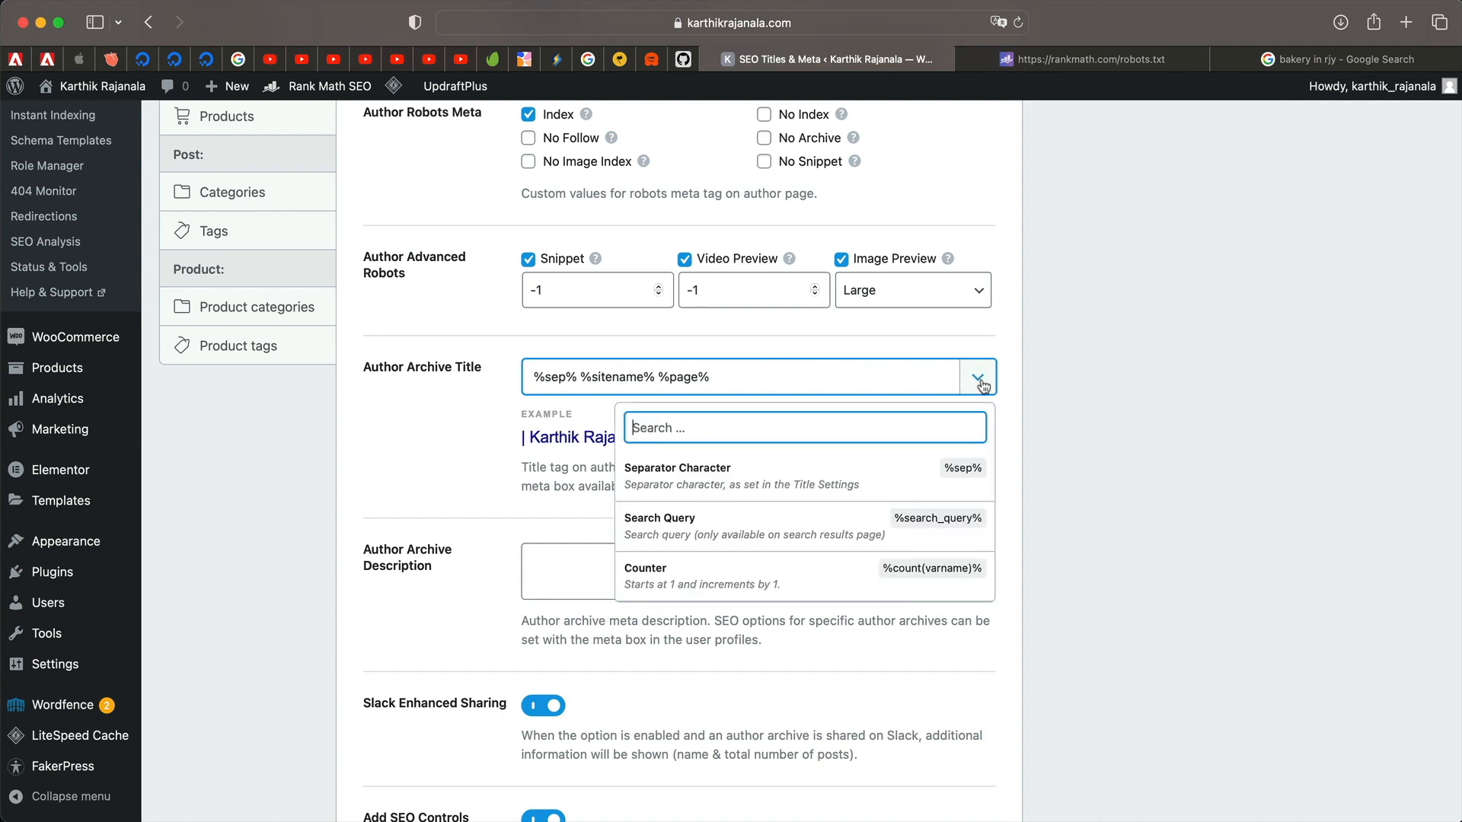
scroll(821, 493, down, 1)
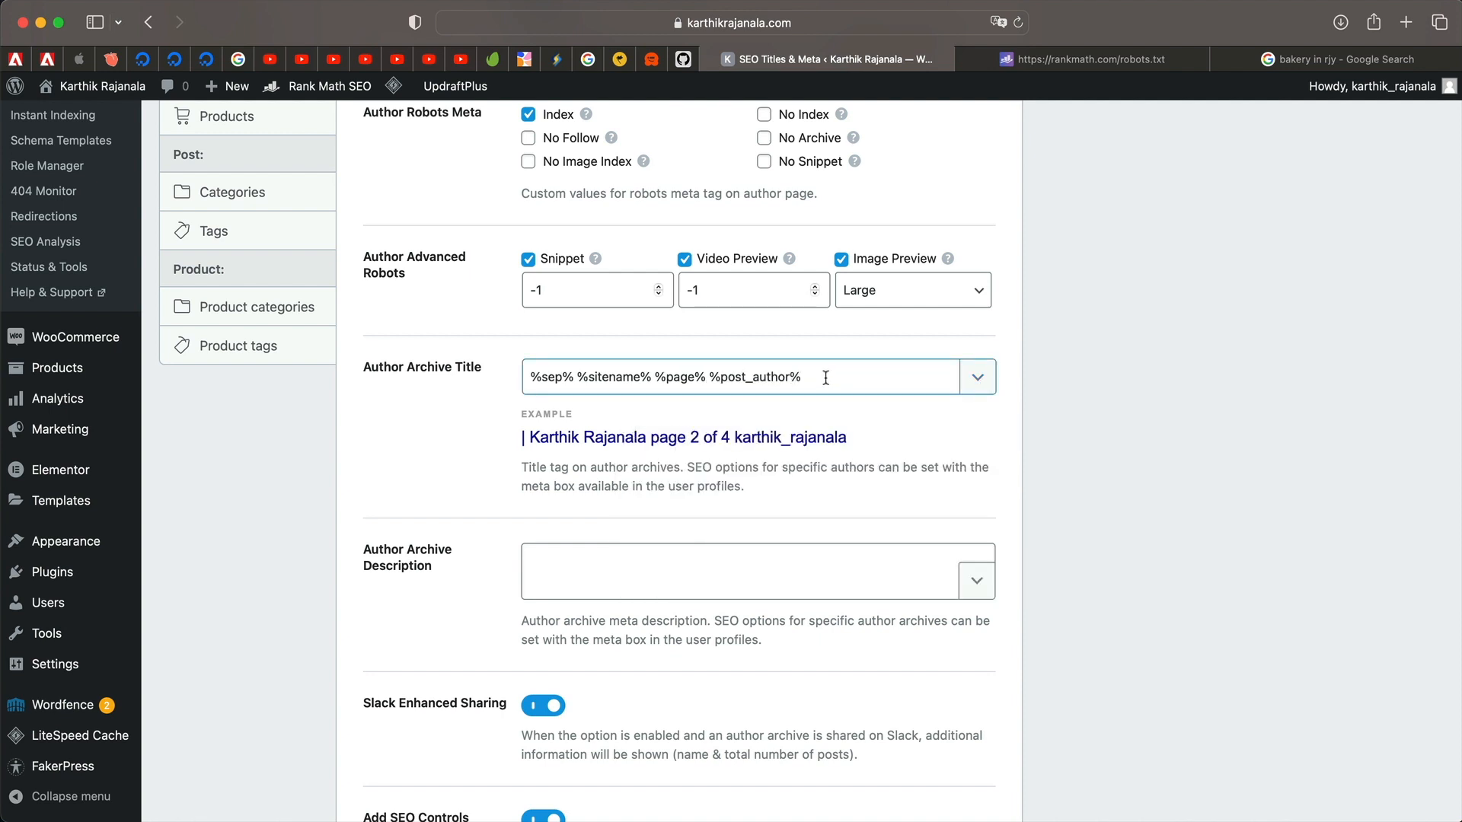
click(825, 379)
drag(710, 377, 858, 365)
key(super+c)
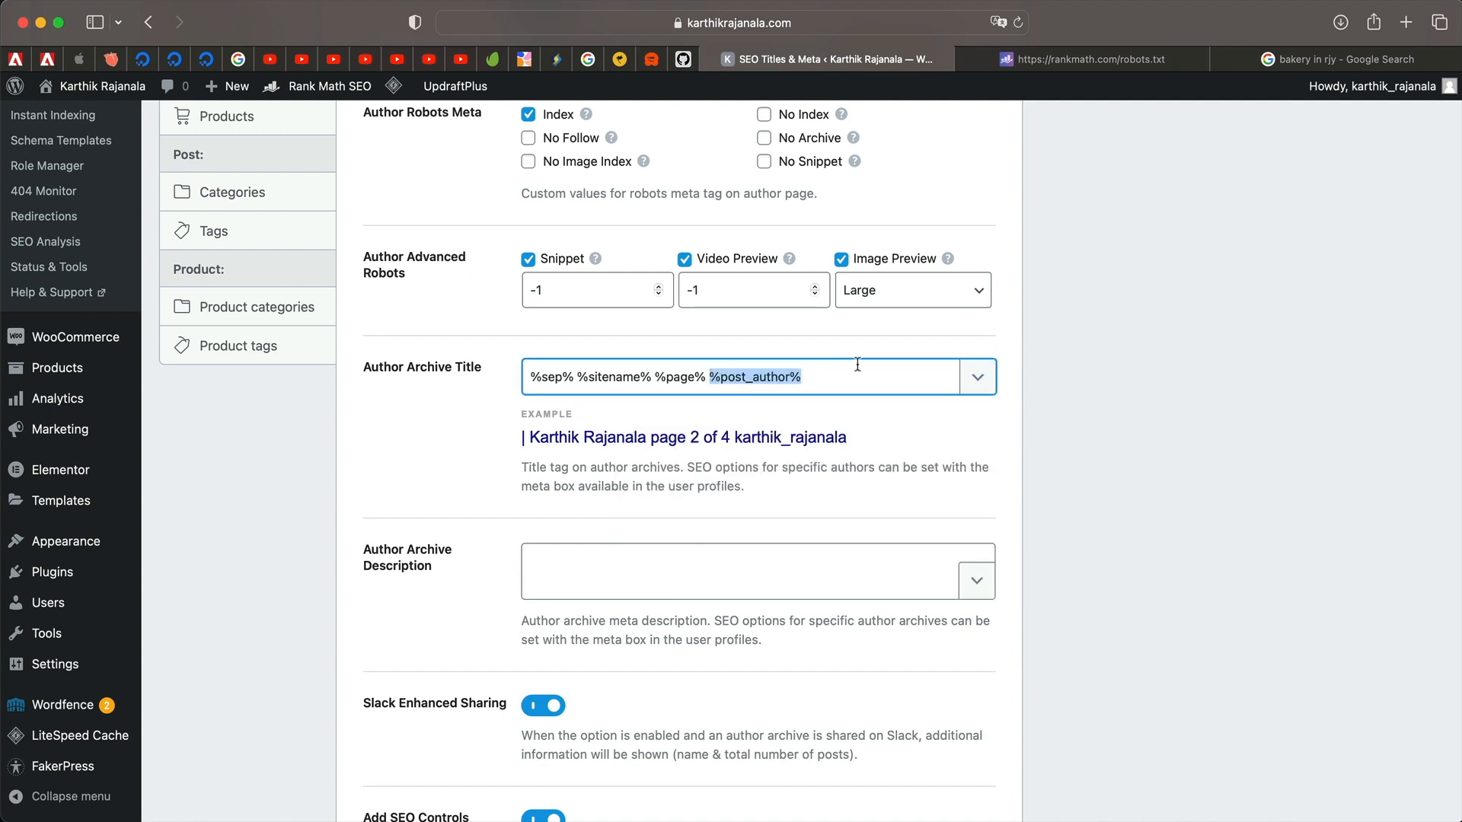
key(BackSpace)
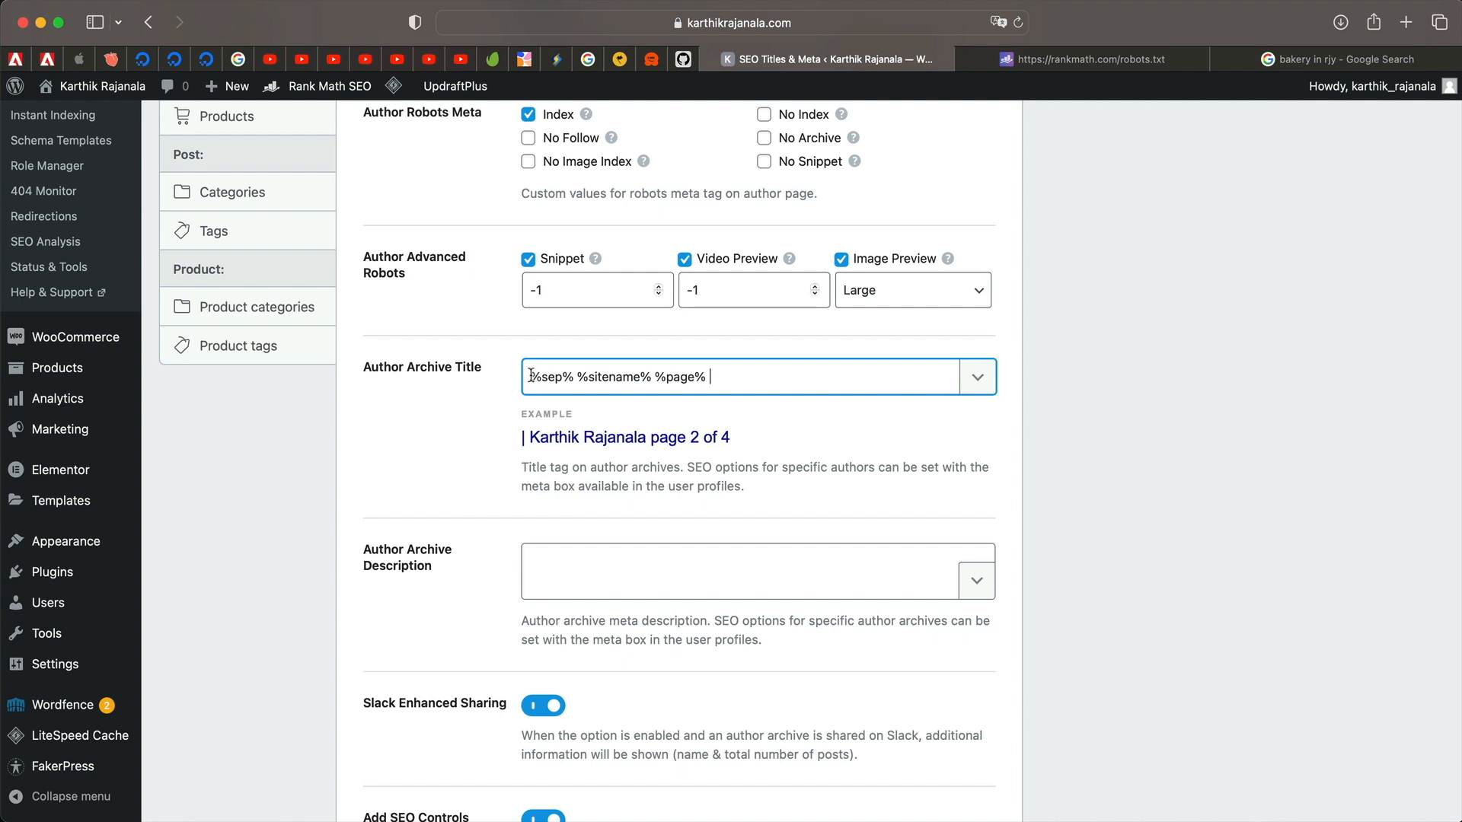
key(super+v)
Copy %sep% and insert a second separator after %sitename% in the archive title.
double_click(654, 374)
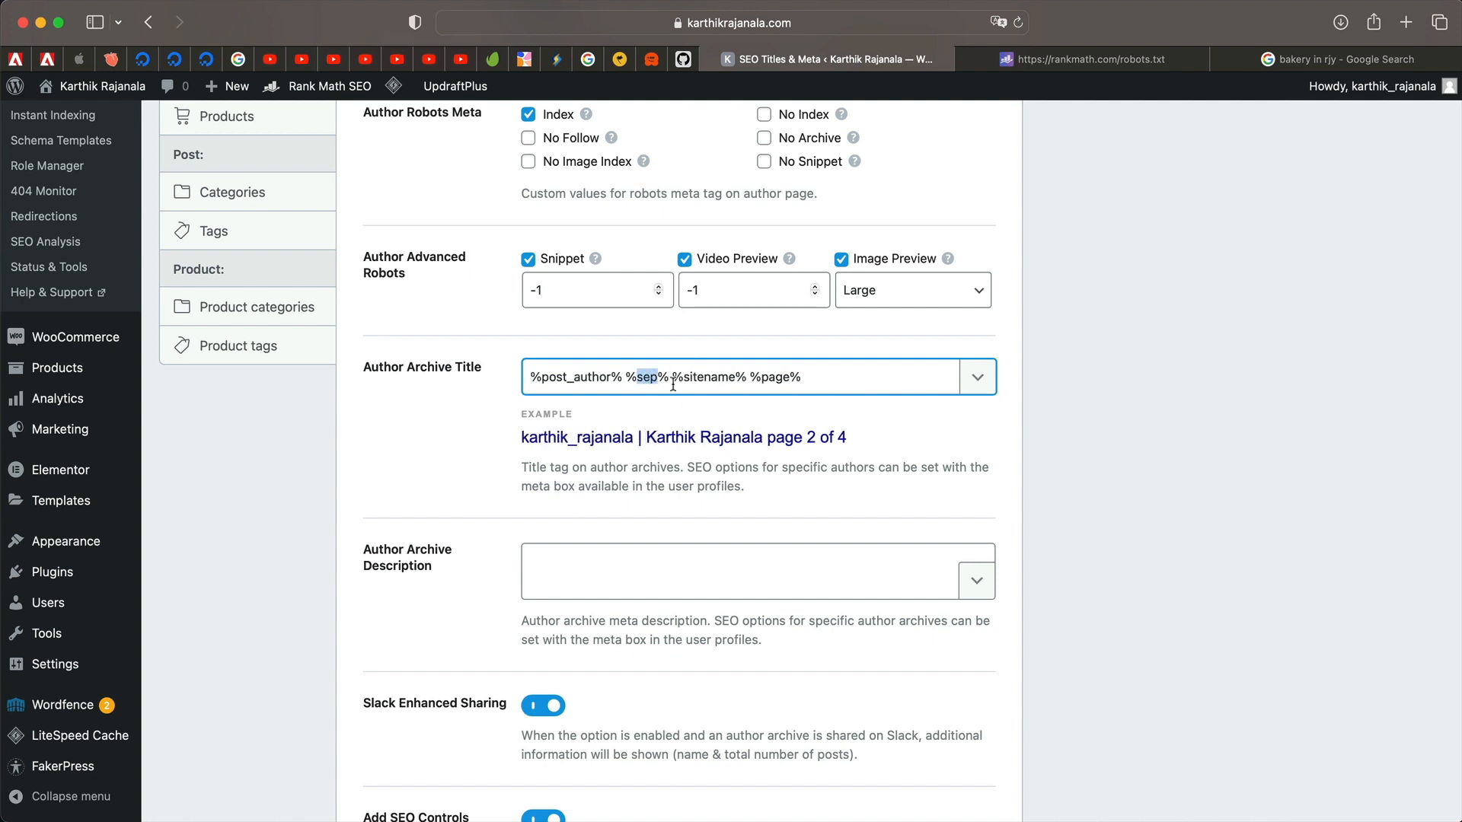
click(668, 376)
key(shift+Left)
key(shift+Left)
key(shift+Left)
key(shift+Left)
key(shift+Left)
key(super+c)
double_click(647, 375)
click(642, 377)
click(978, 377)
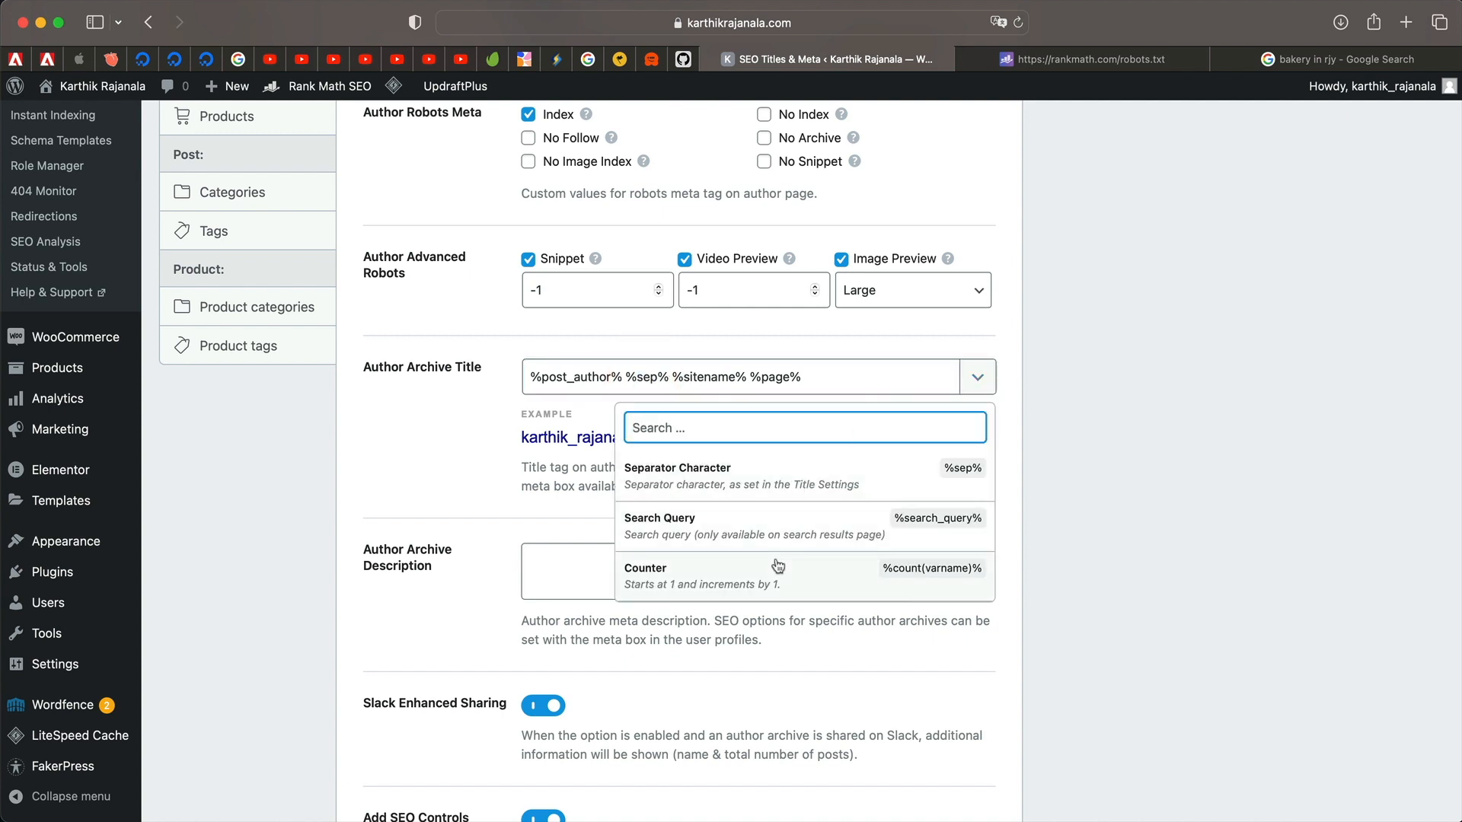
scroll(823, 544, down, 3)
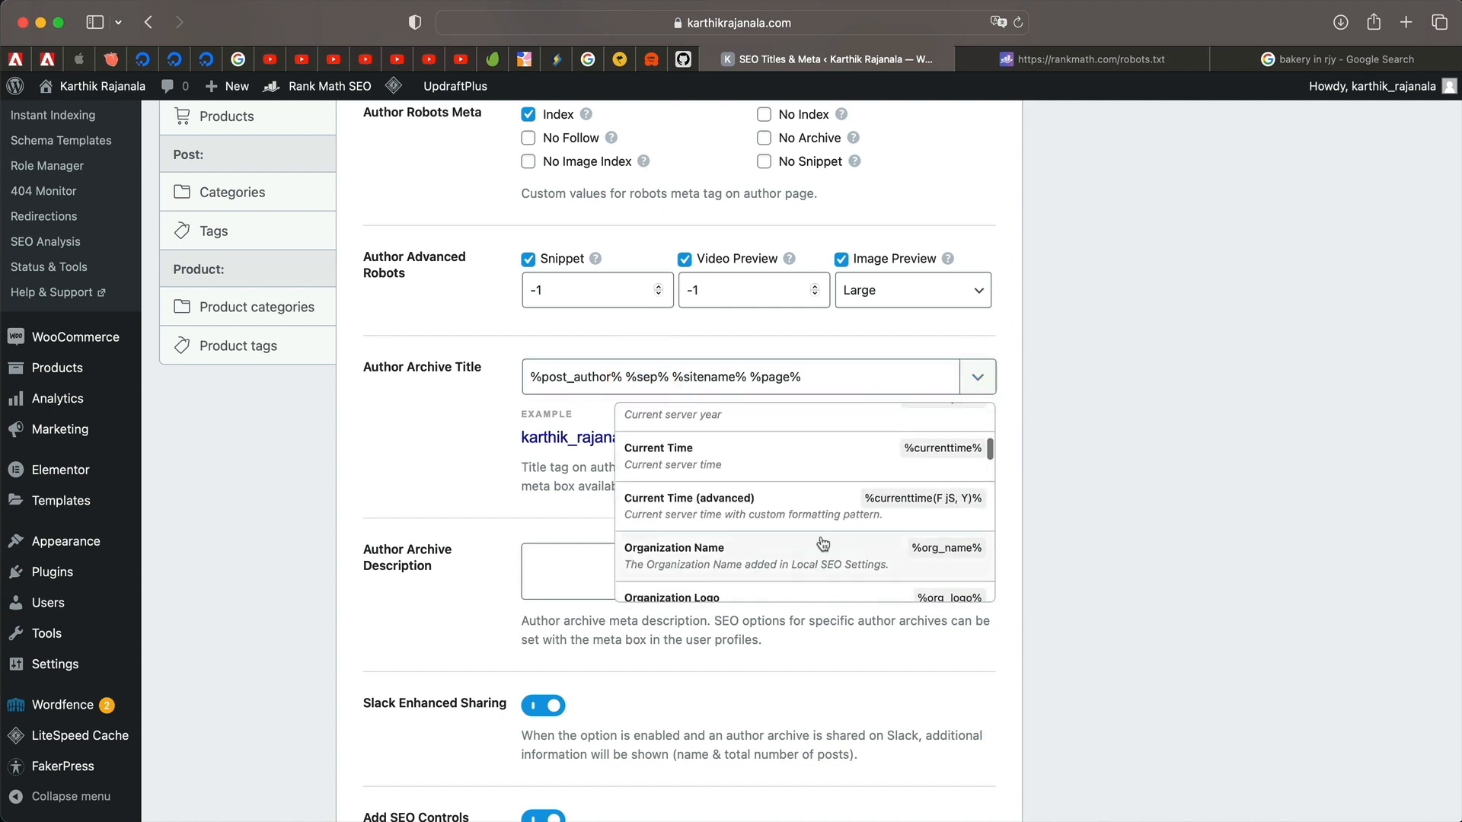
click(981, 377)
click(748, 377)
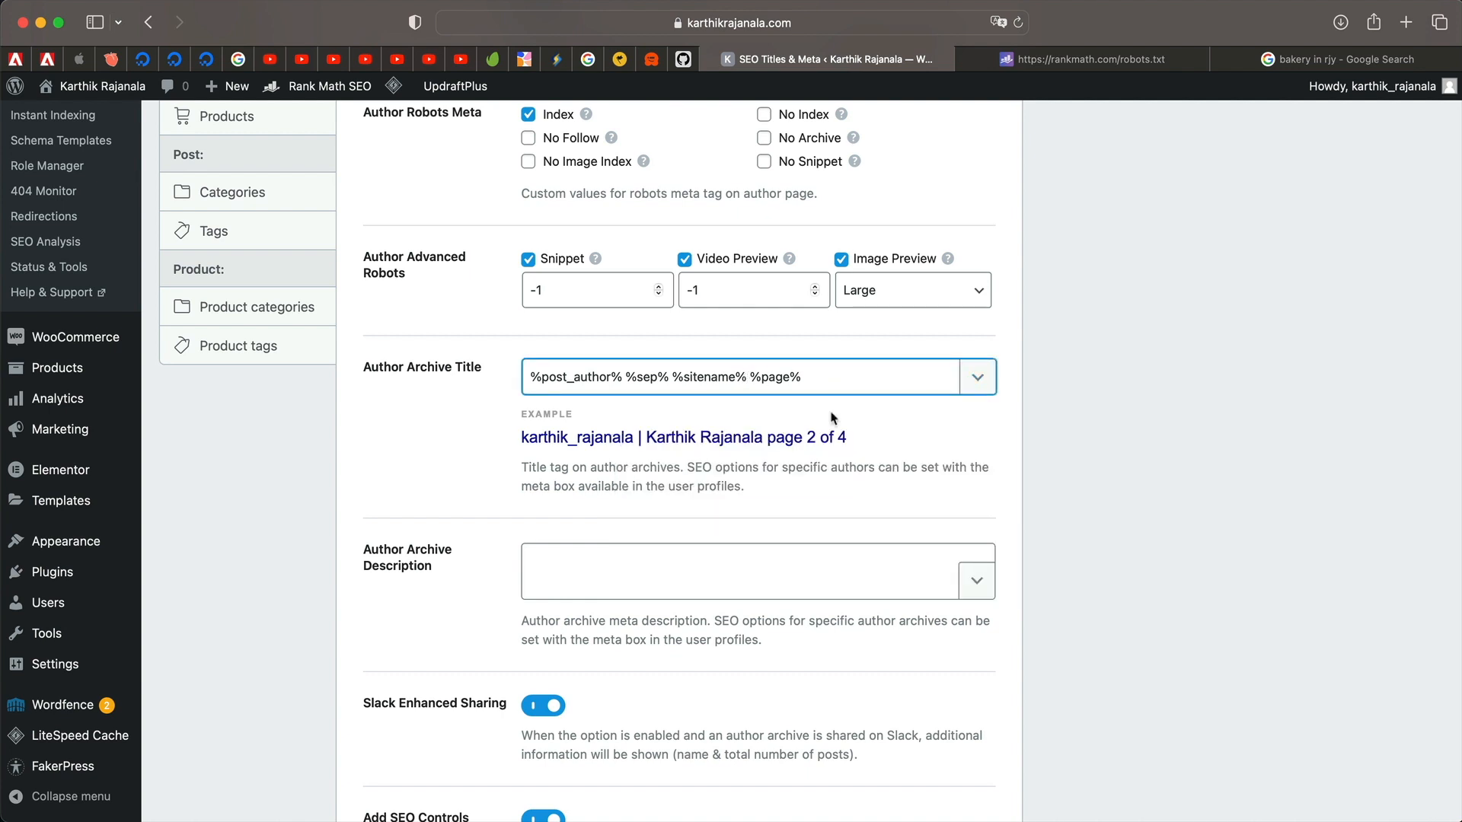
key(super+v)
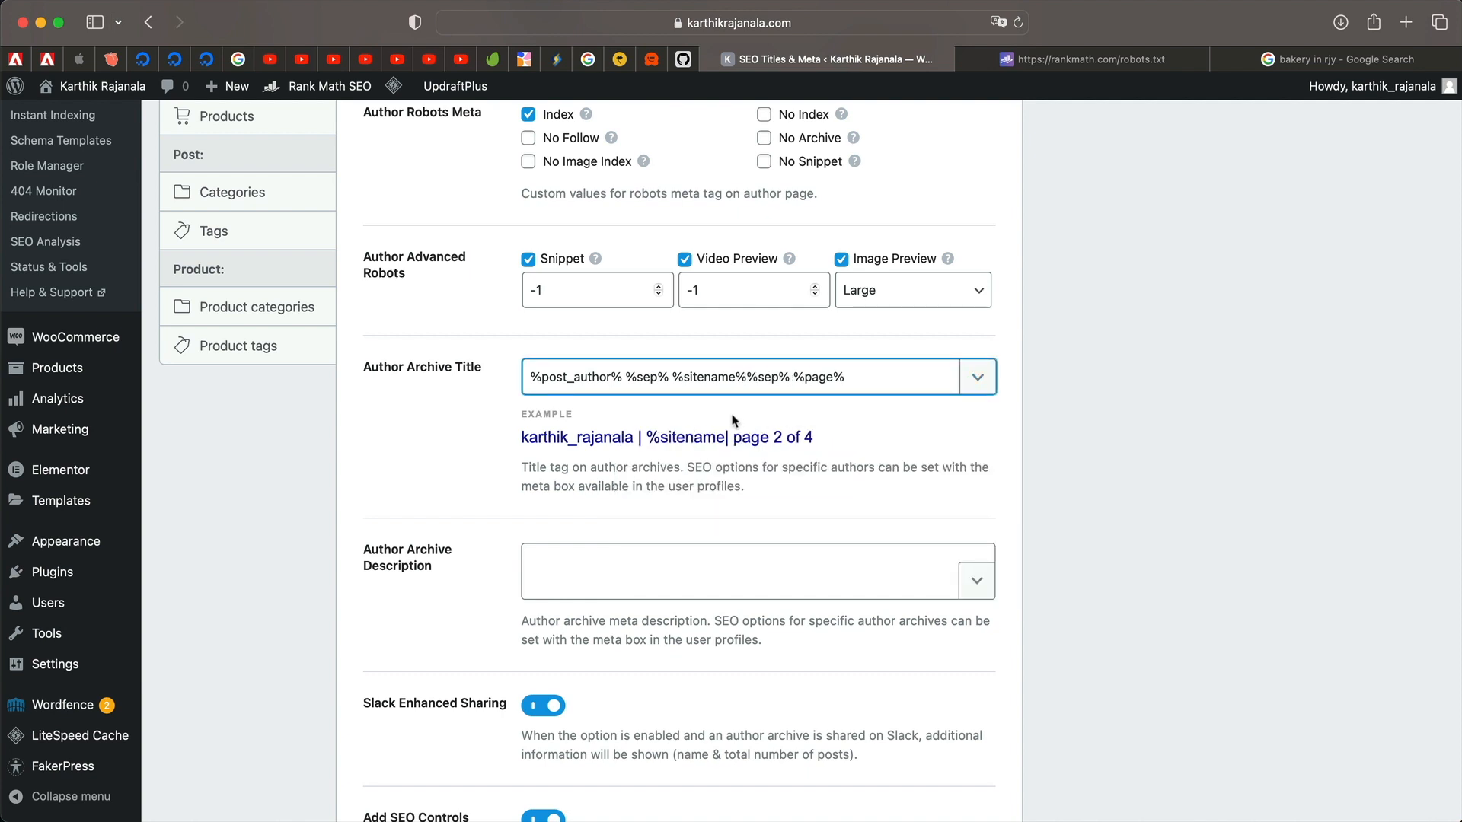
click(748, 375)
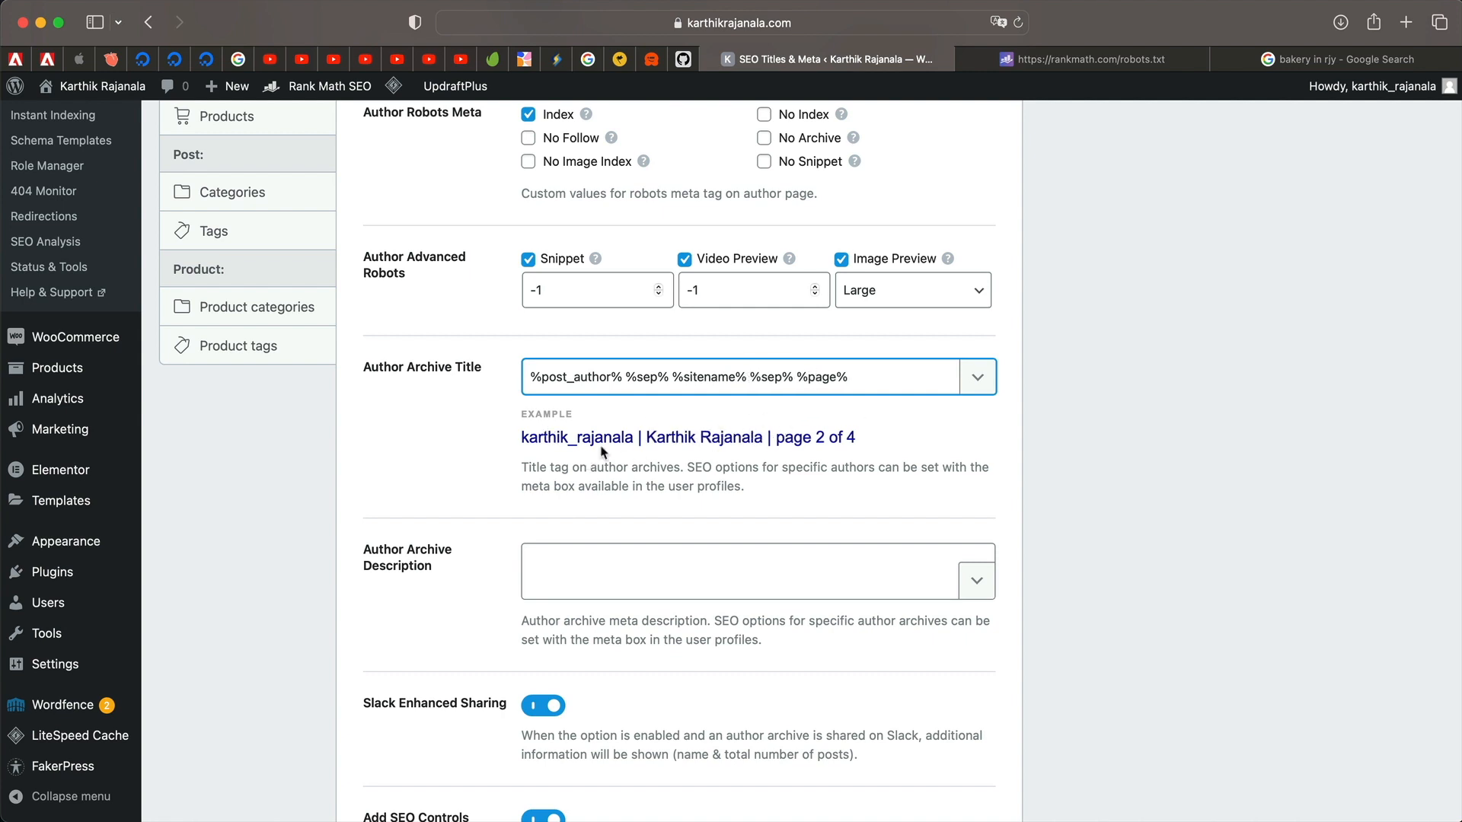
Set the Author Archive Description to the %user_description% variable and save.
scroll(792, 431, down, 5)
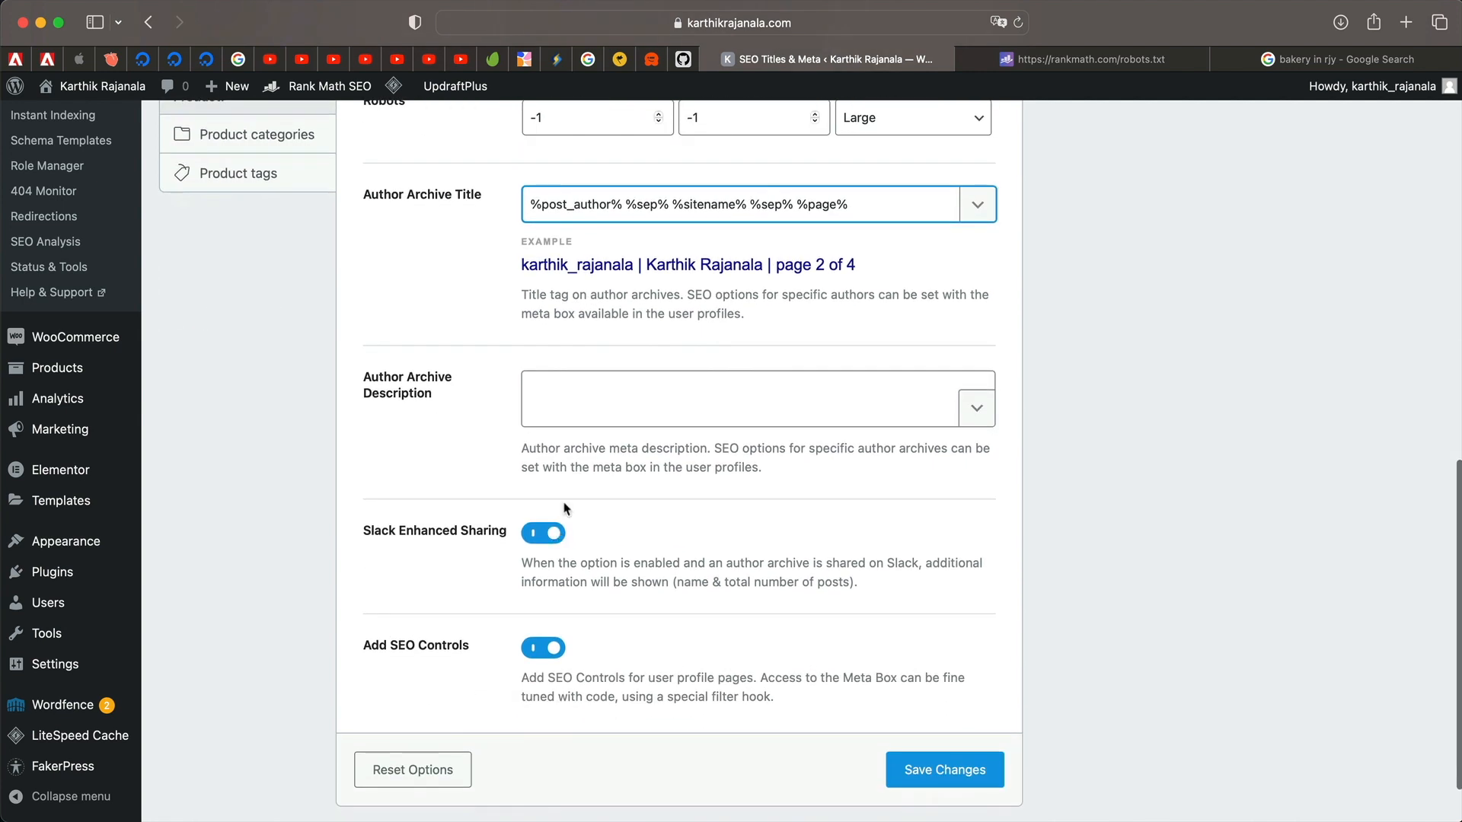
click(976, 408)
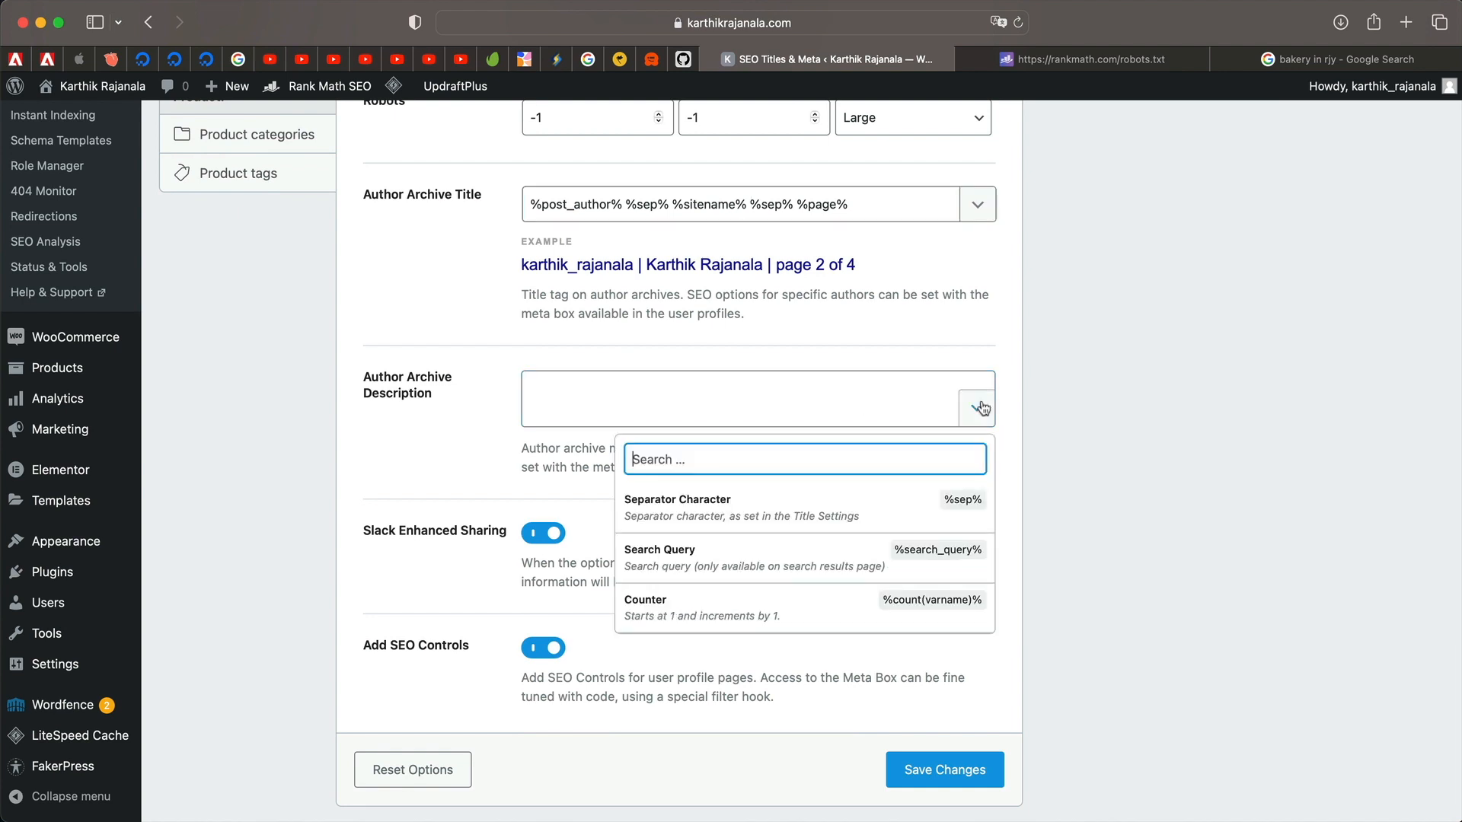
scroll(836, 501, down, 3)
scroll(836, 501, down, 10)
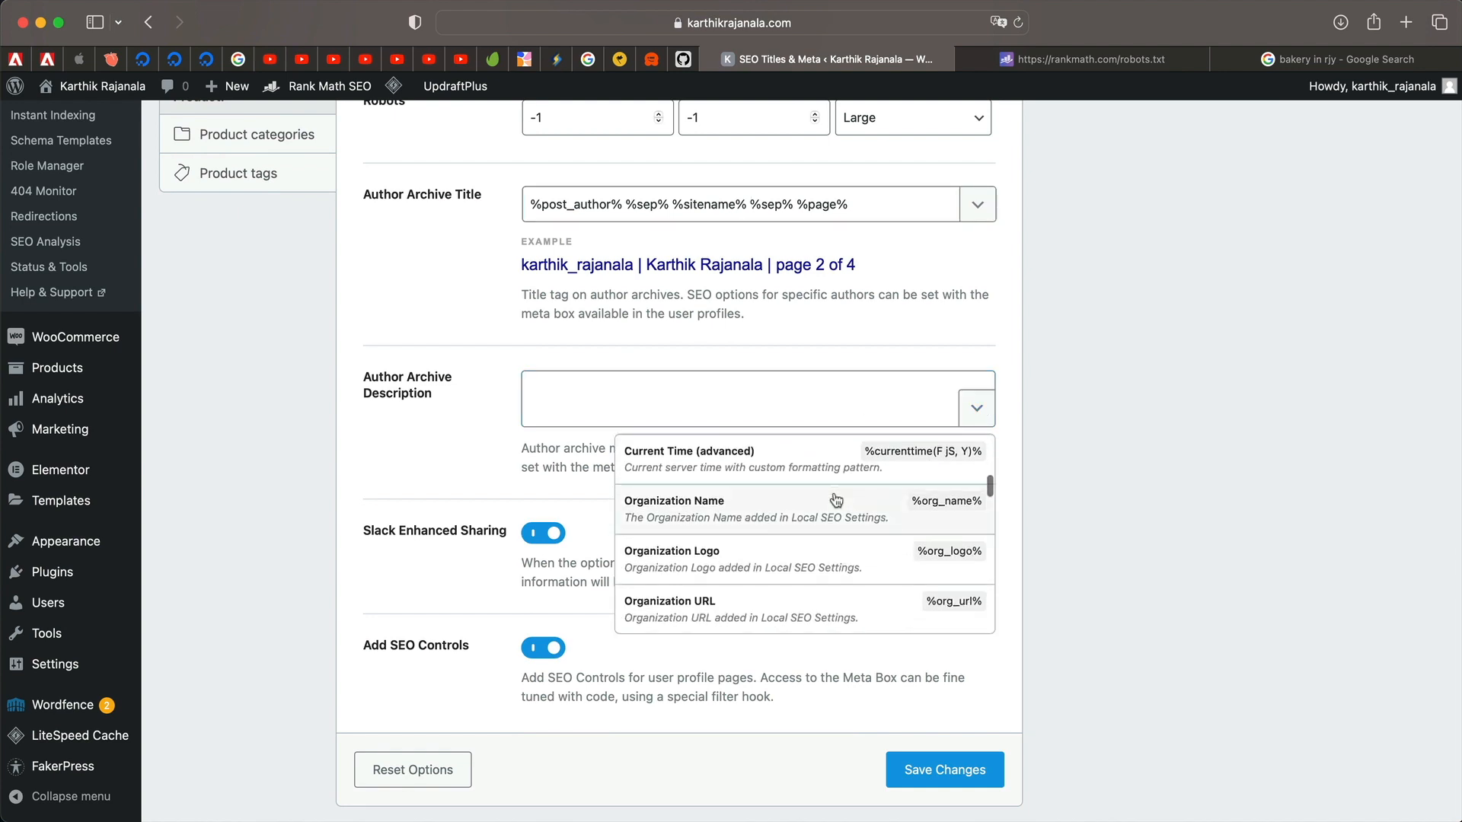
scroll(836, 500, up, 5)
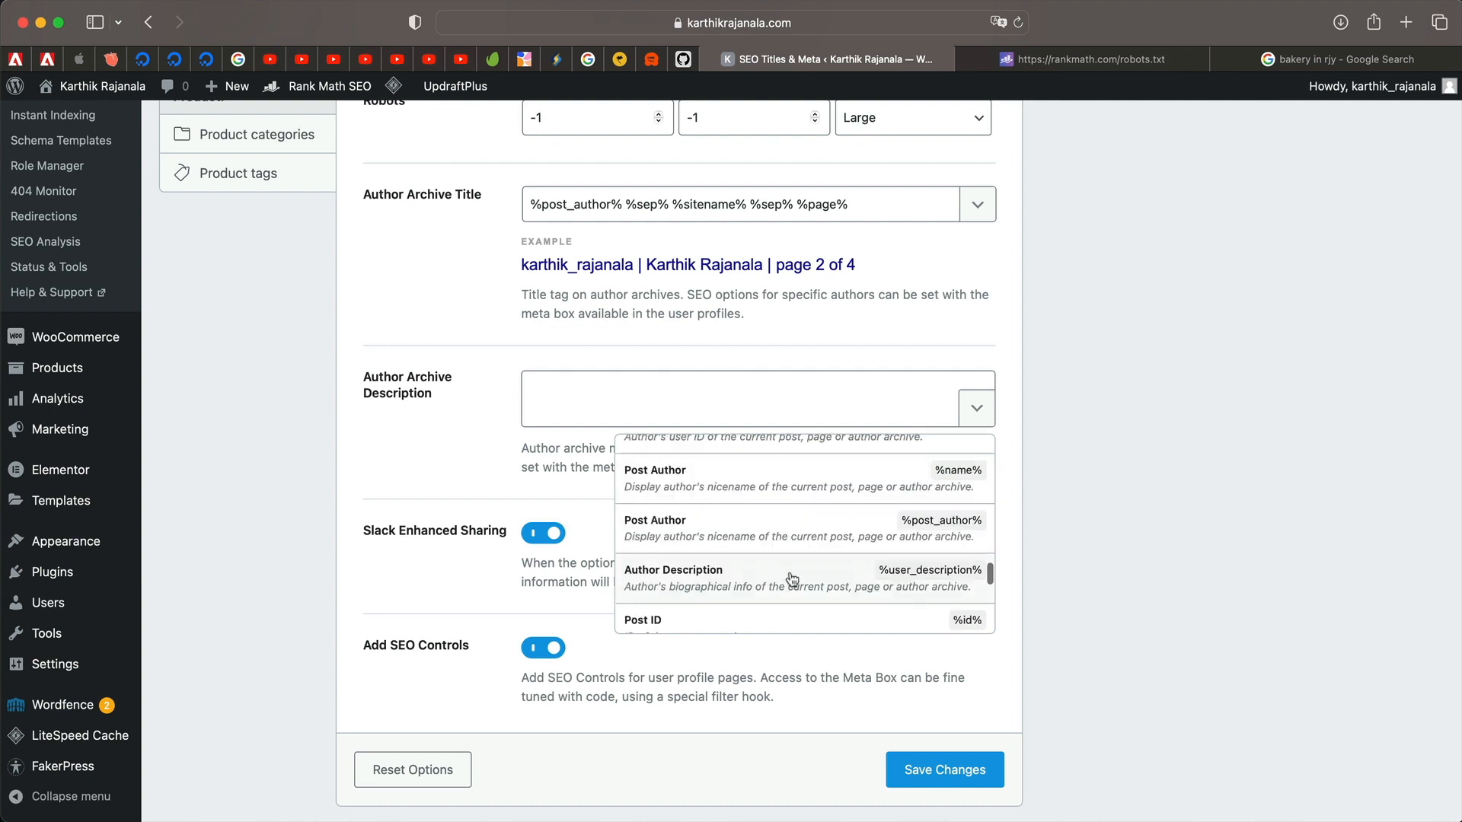
click(794, 579)
scroll(468, 472, down, 3)
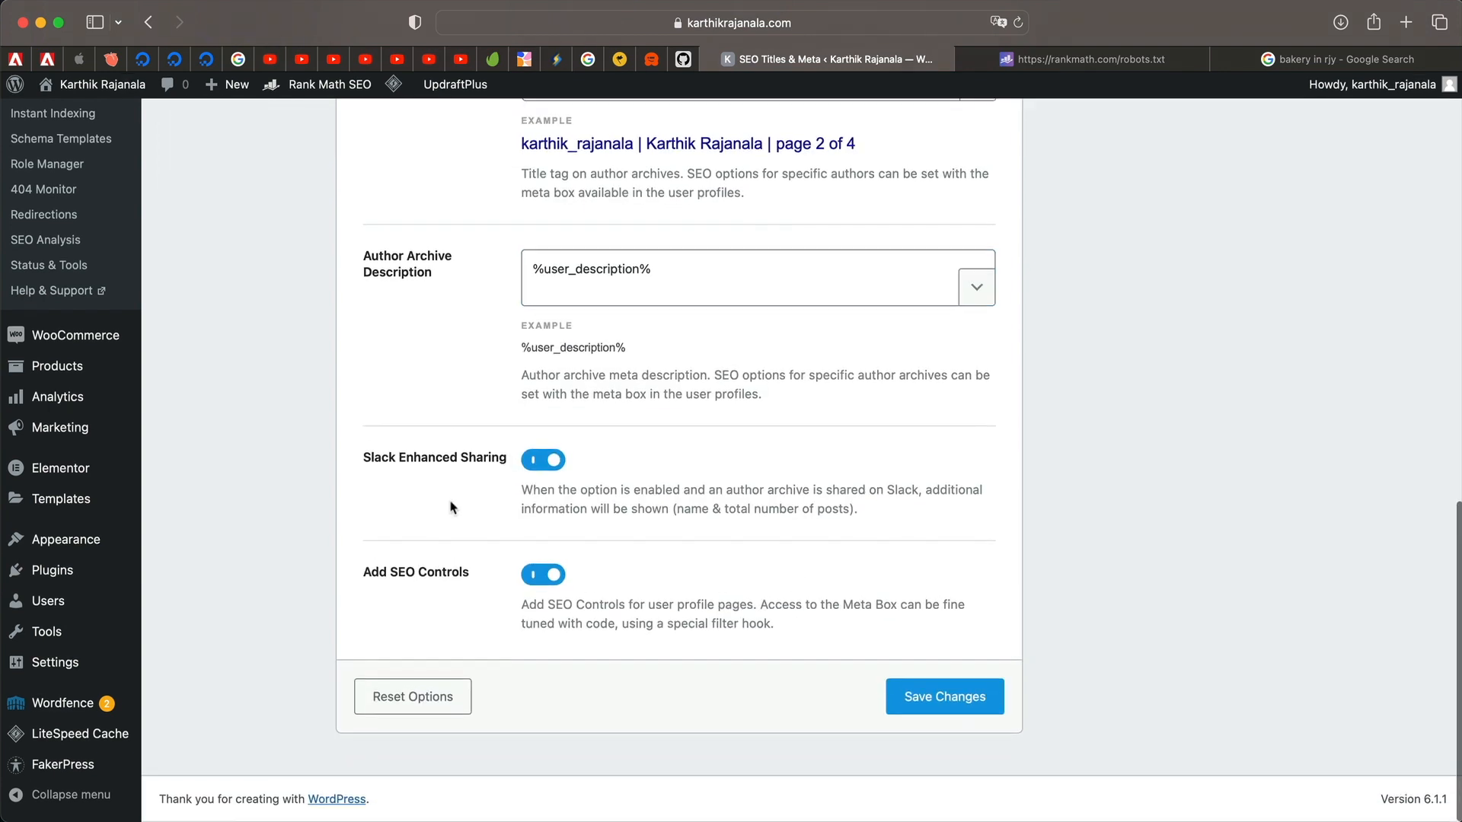
click(938, 701)
click(256, 455)
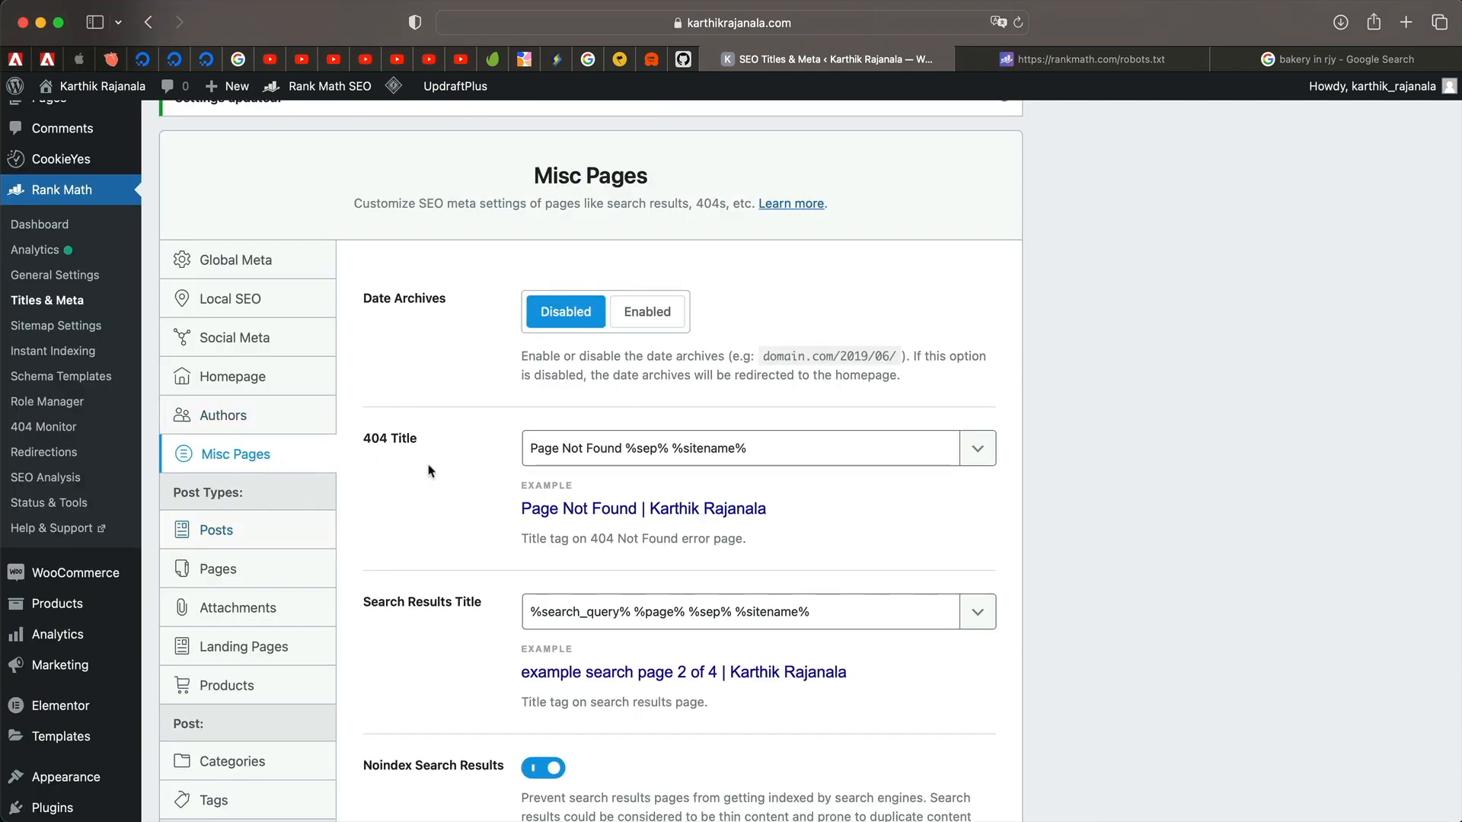
scroll(593, 414, down, 2)
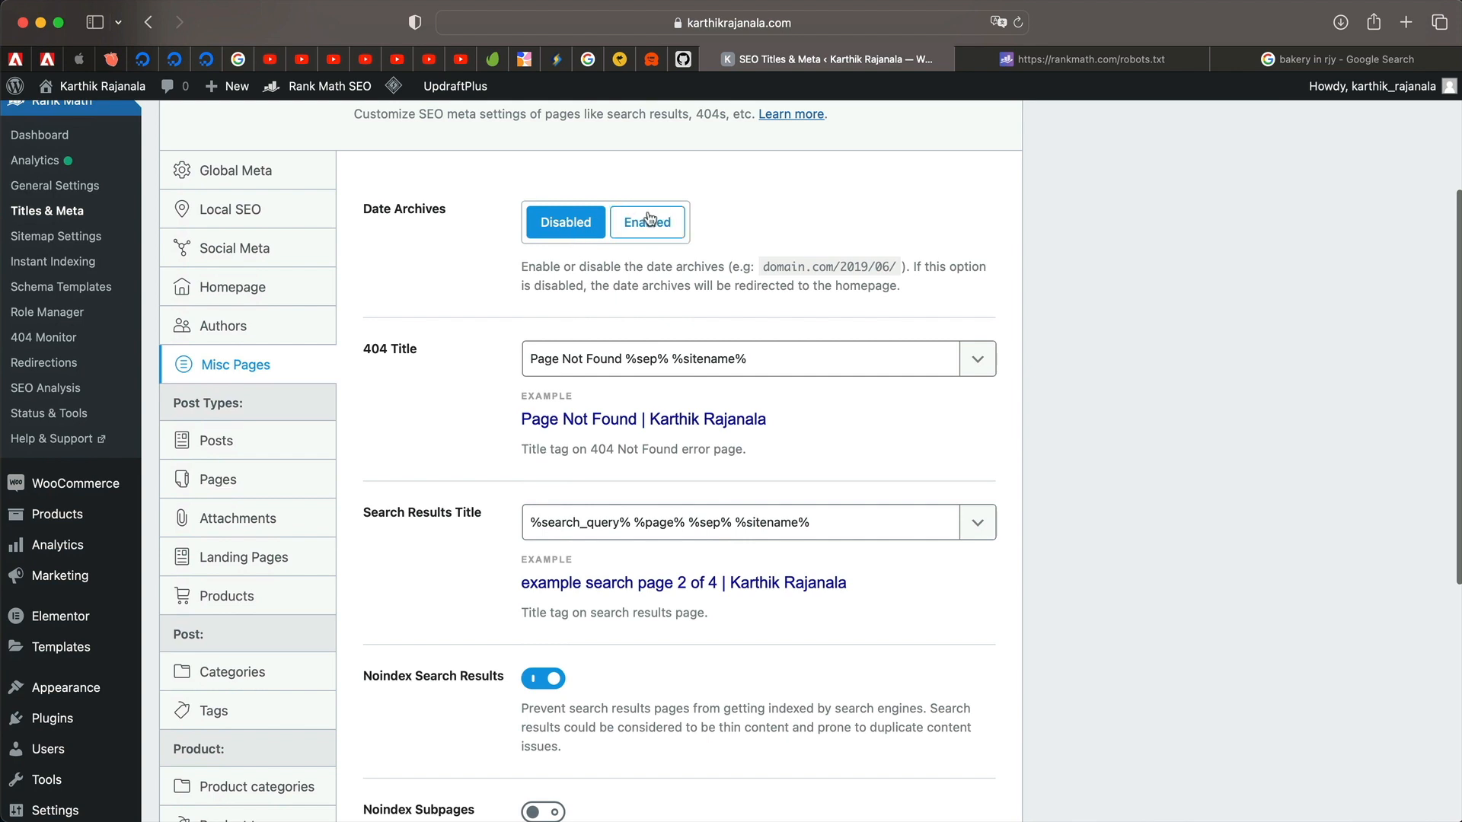
triple_click(595, 272)
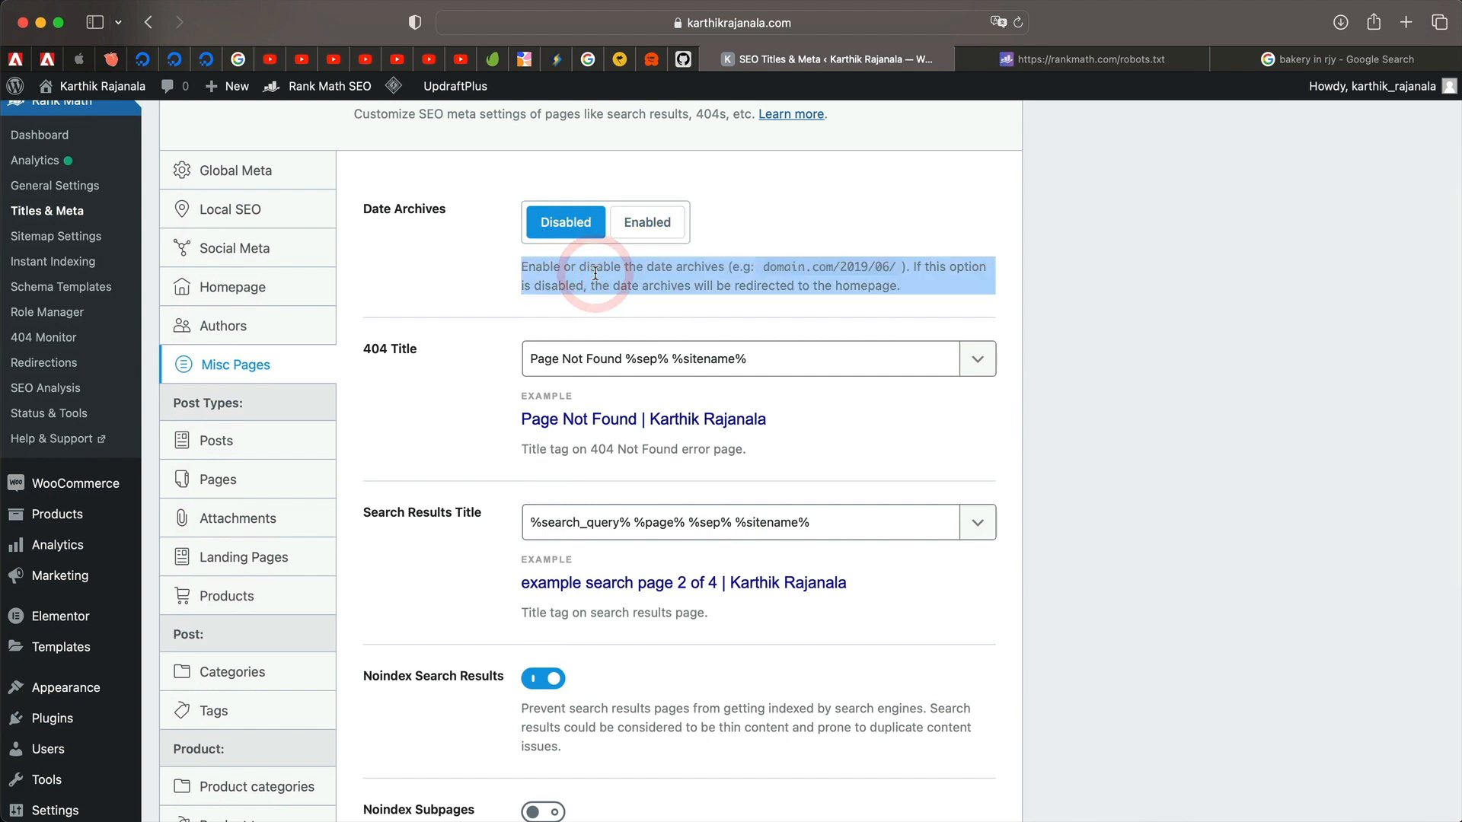
triple_click(595, 273)
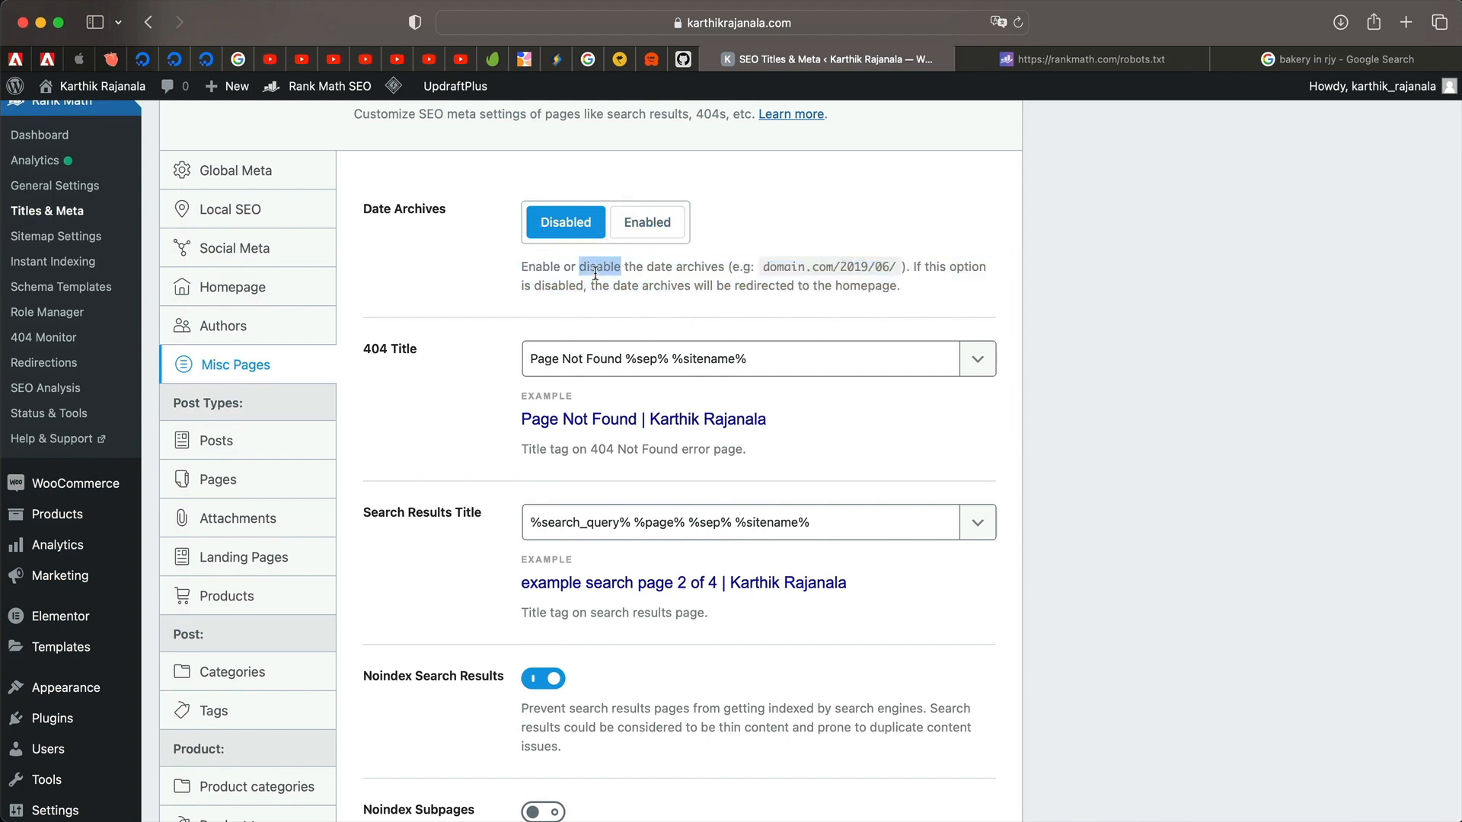
click(696, 232)
click(652, 360)
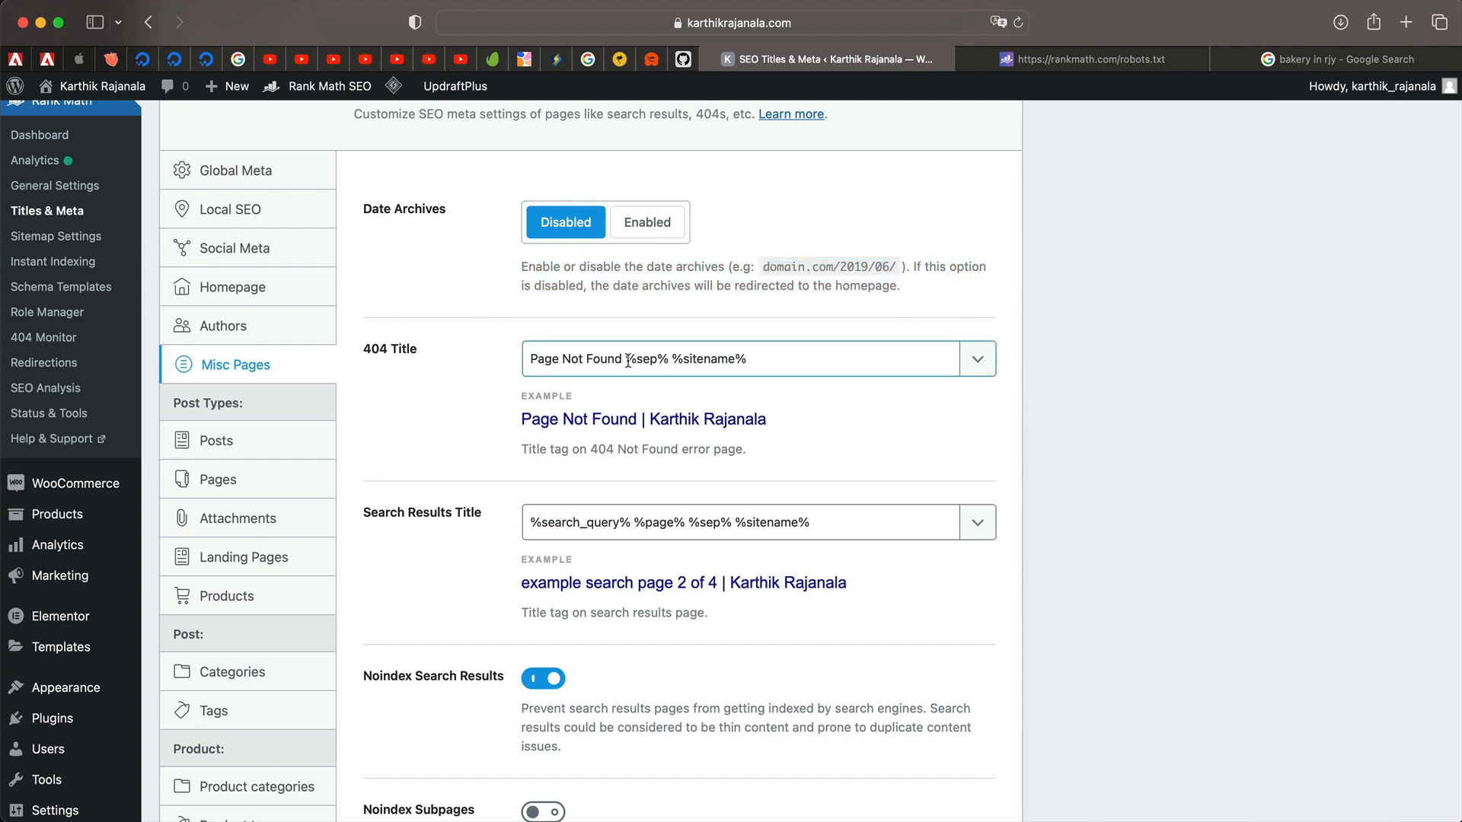
Load a nonexistent path on the site in a new tab to view its 404 page.
click(1405, 25)
text(karthikrajanala.com/)
text(wp-admin)
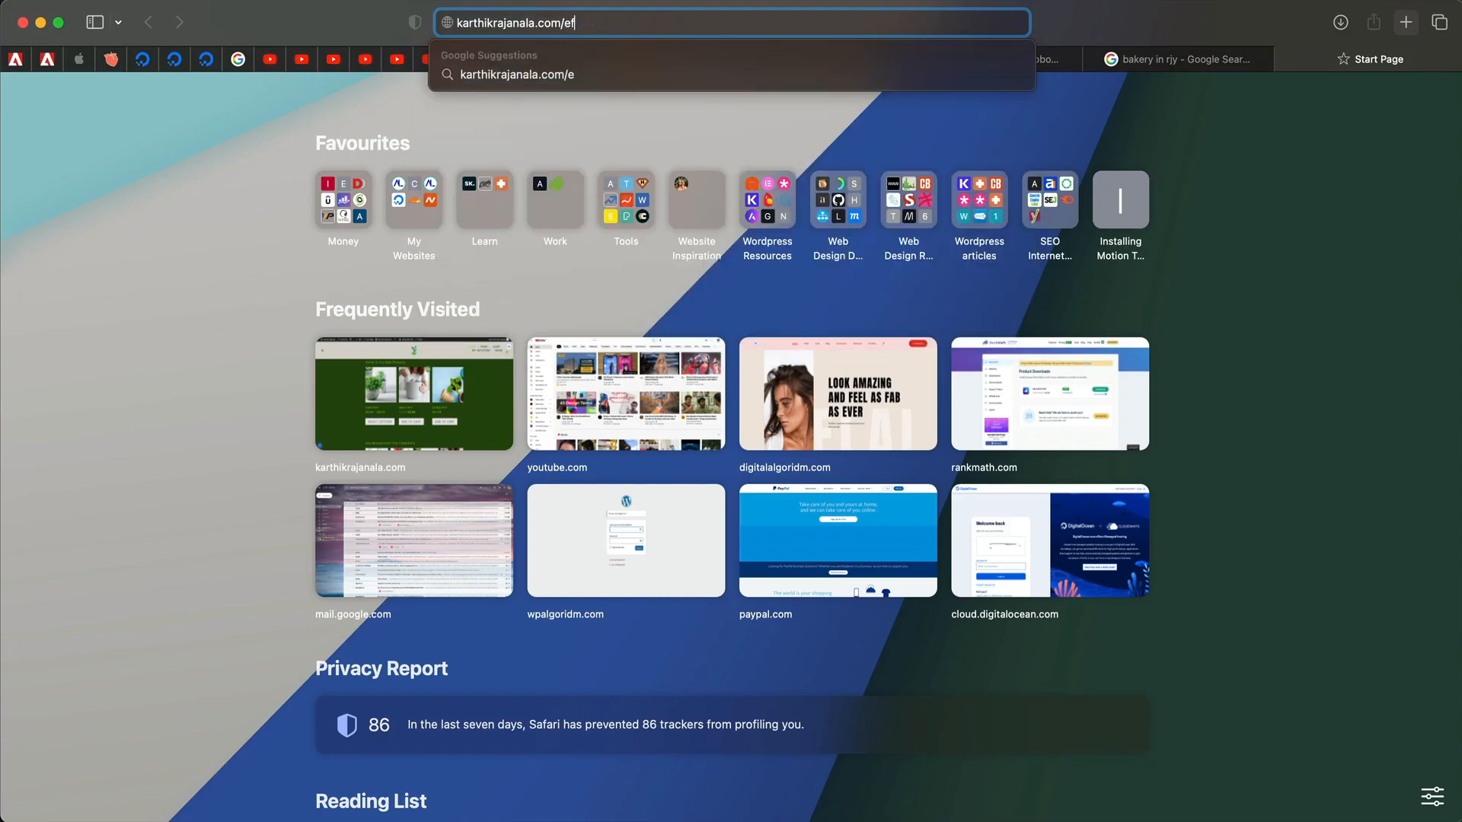
key(Return)
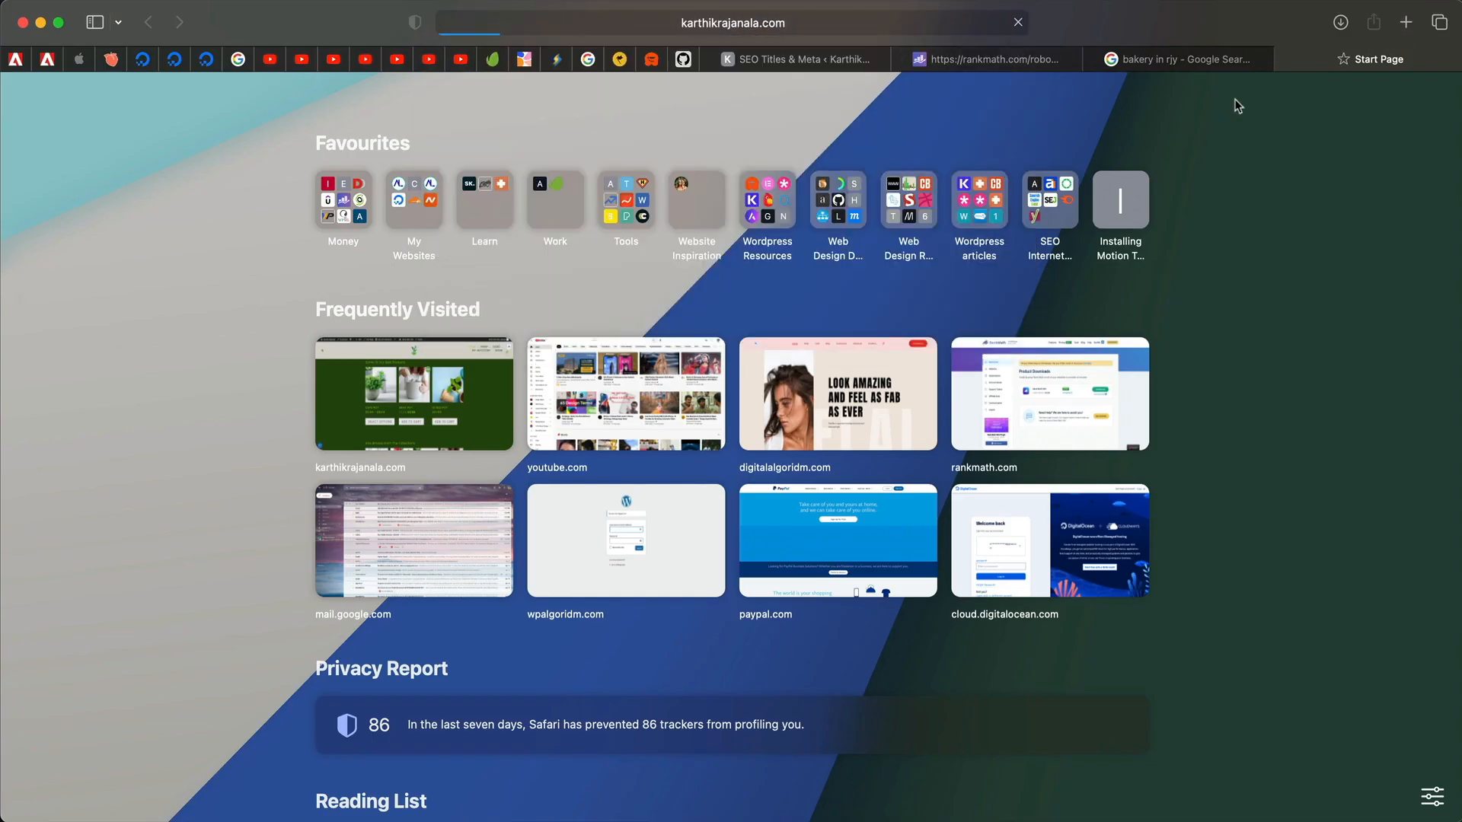
drag(1291, 55, 1002, 74)
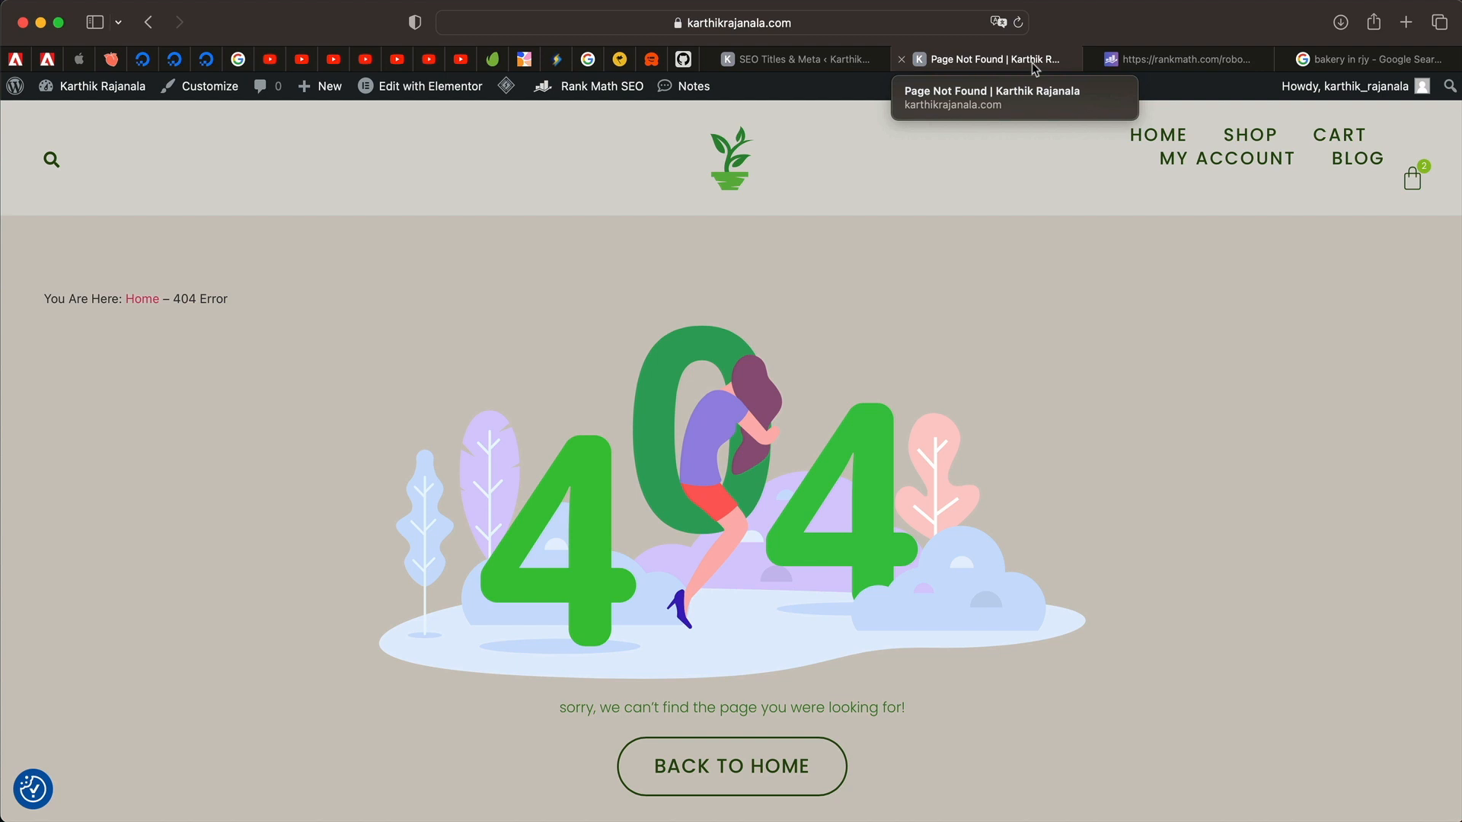
click(807, 60)
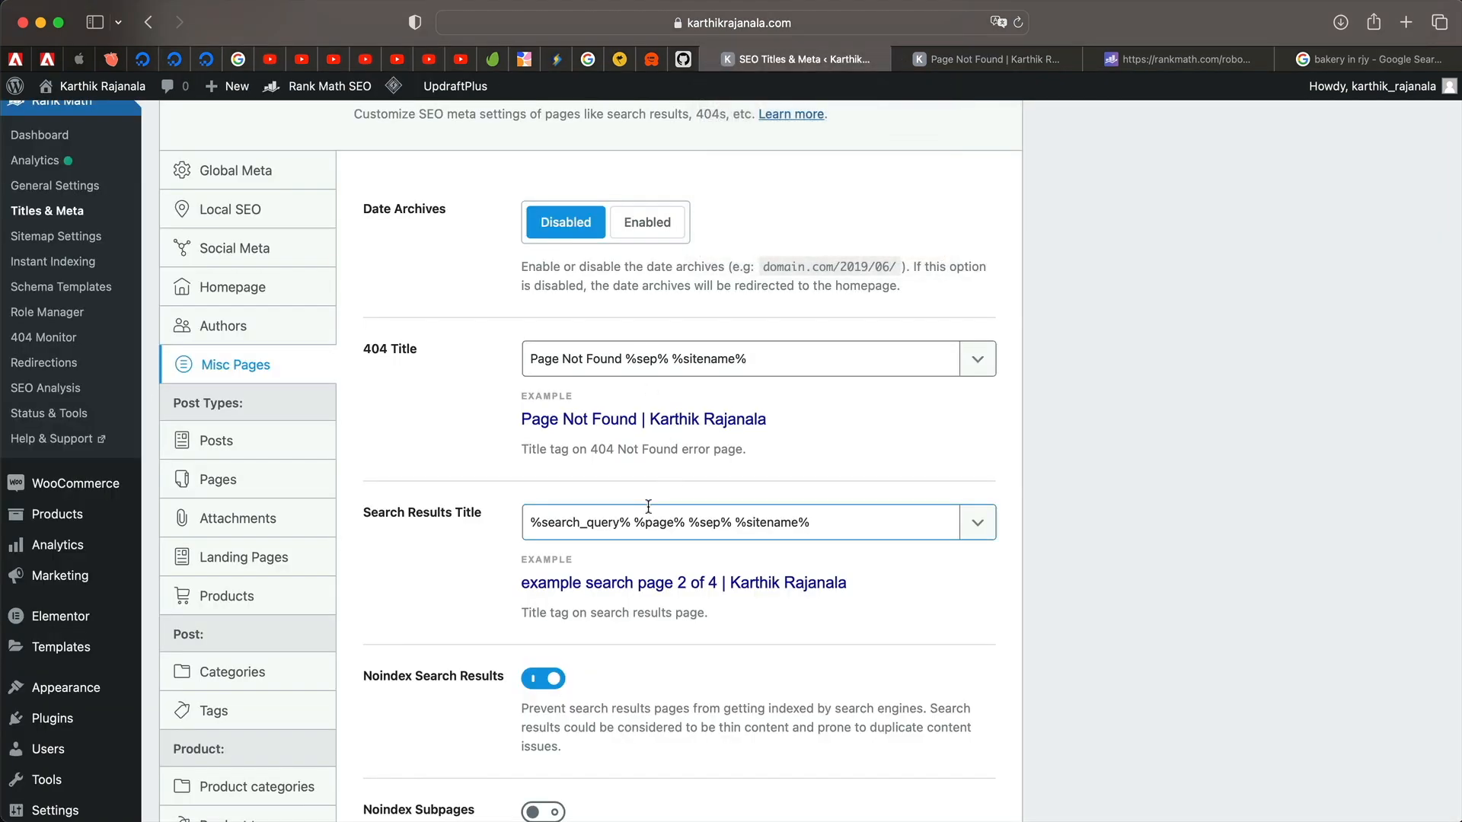
Change the 404 Title wording from 'Page Not Found' to '404 Error', save, and verify on the live page.
click(623, 360)
key(shift+super+Left)
text(404)
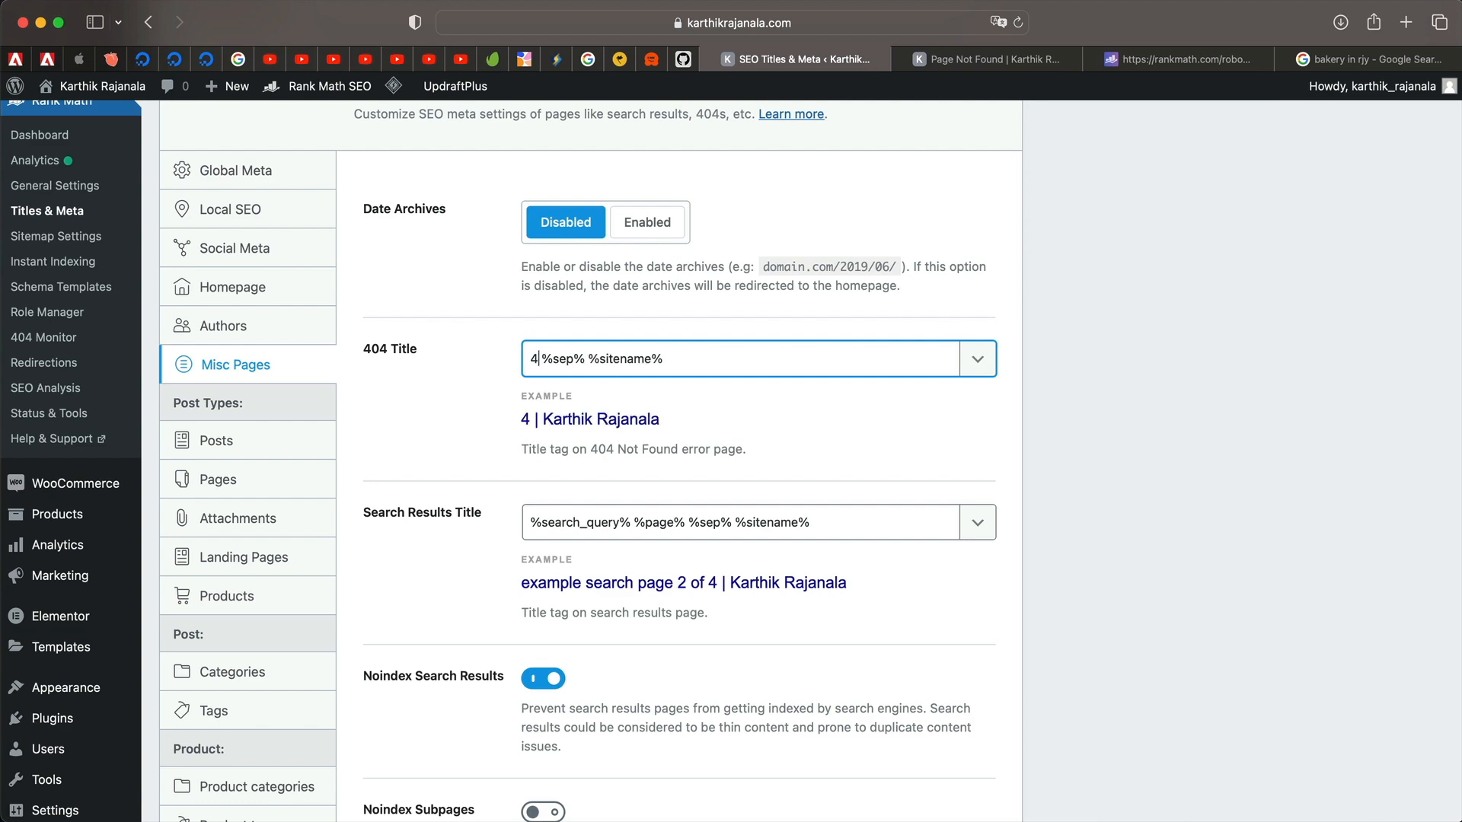
text( Error)
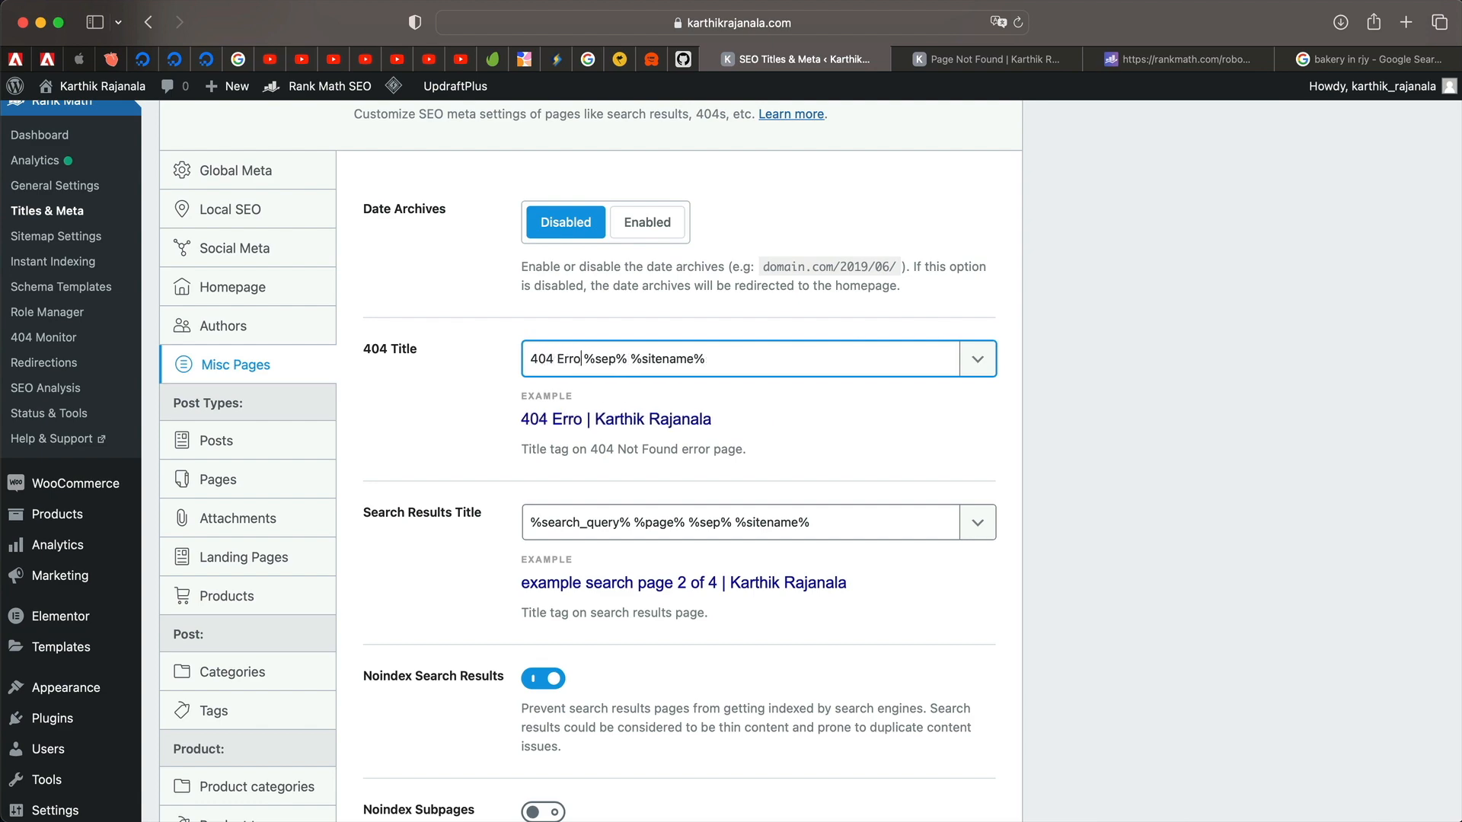
scroll(775, 509, down, 2)
scroll(775, 509, down, 5)
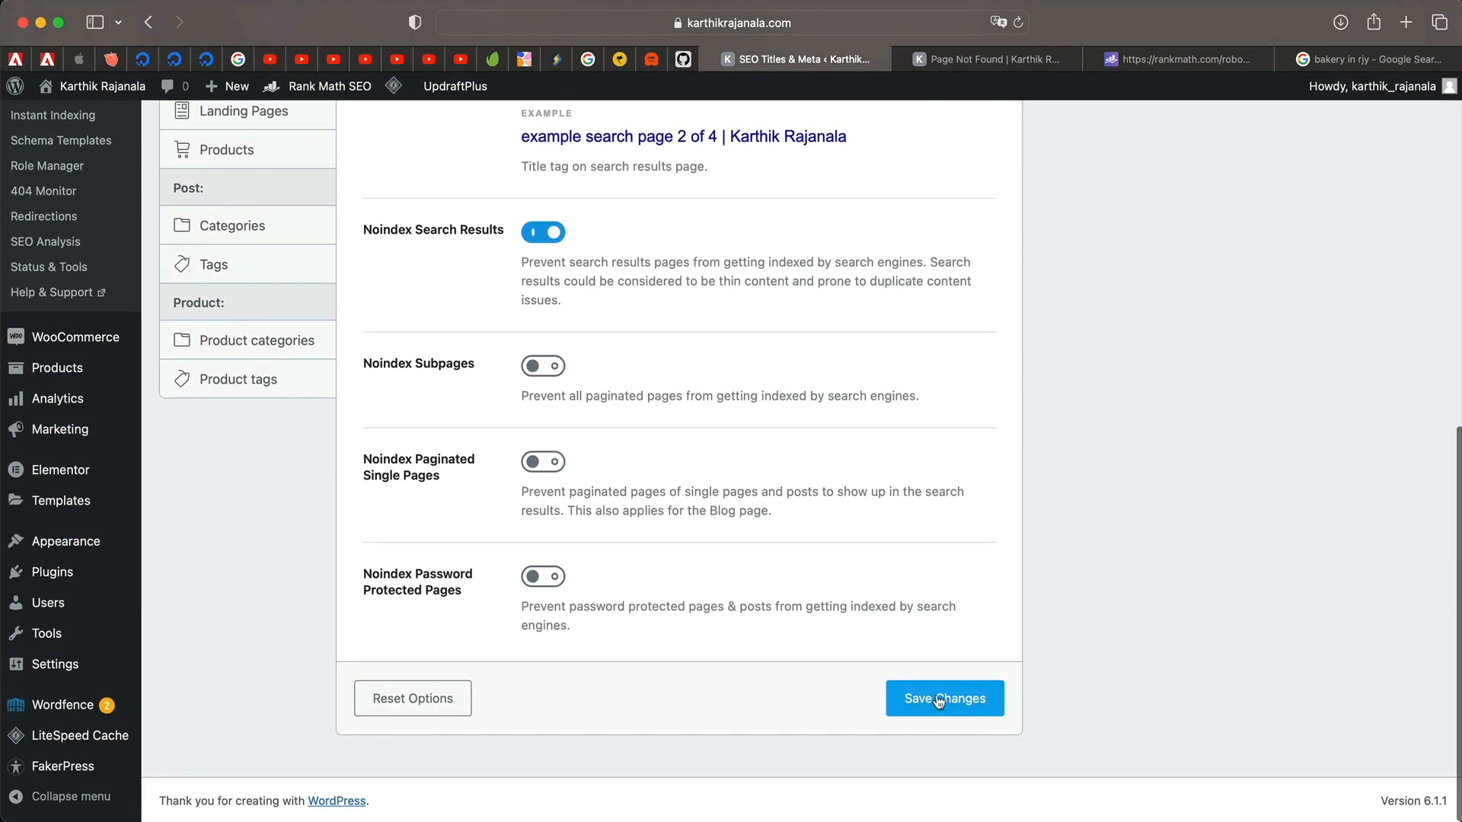
click(945, 698)
click(1018, 61)
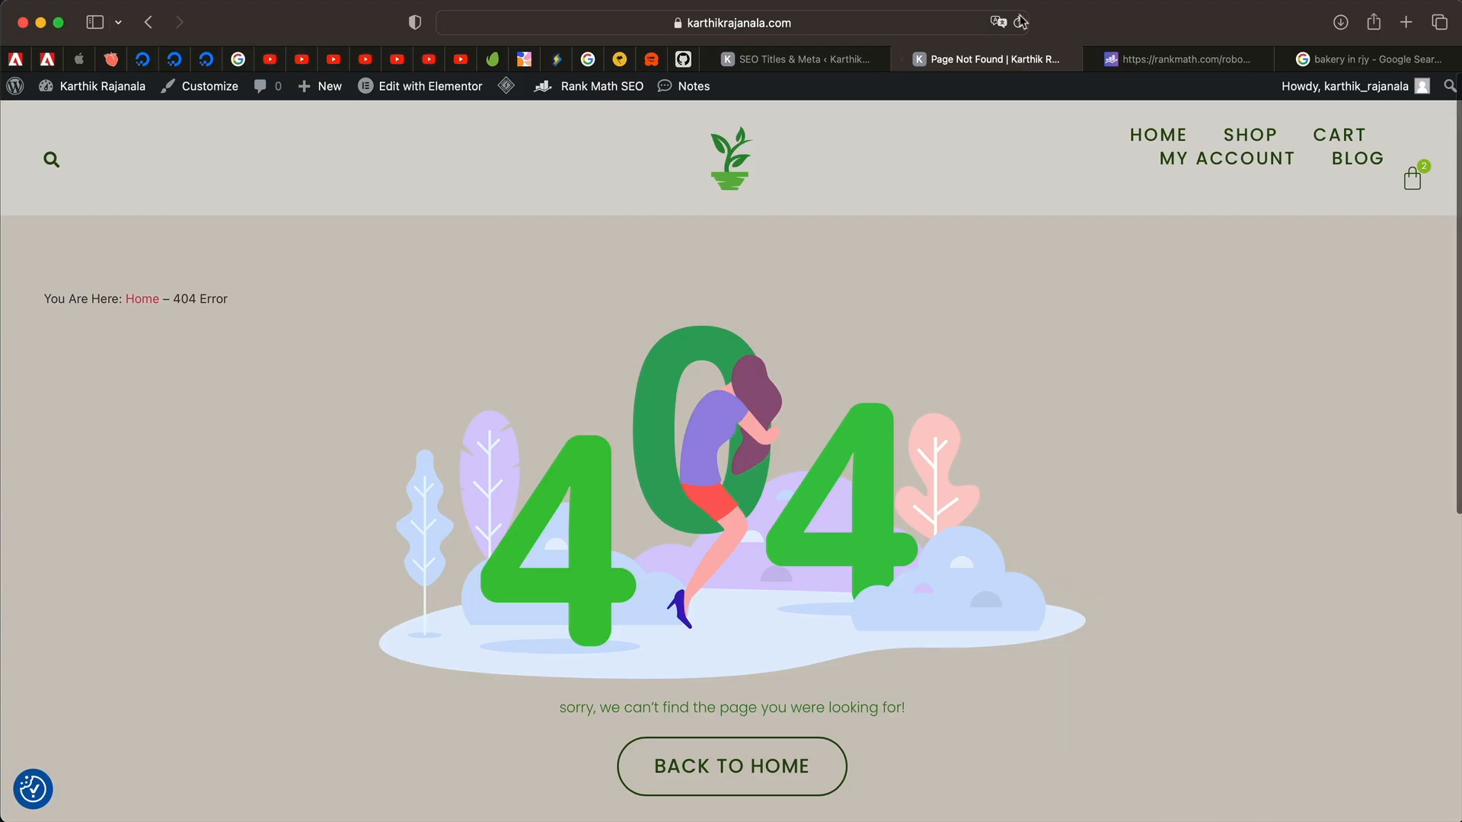
click(1019, 22)
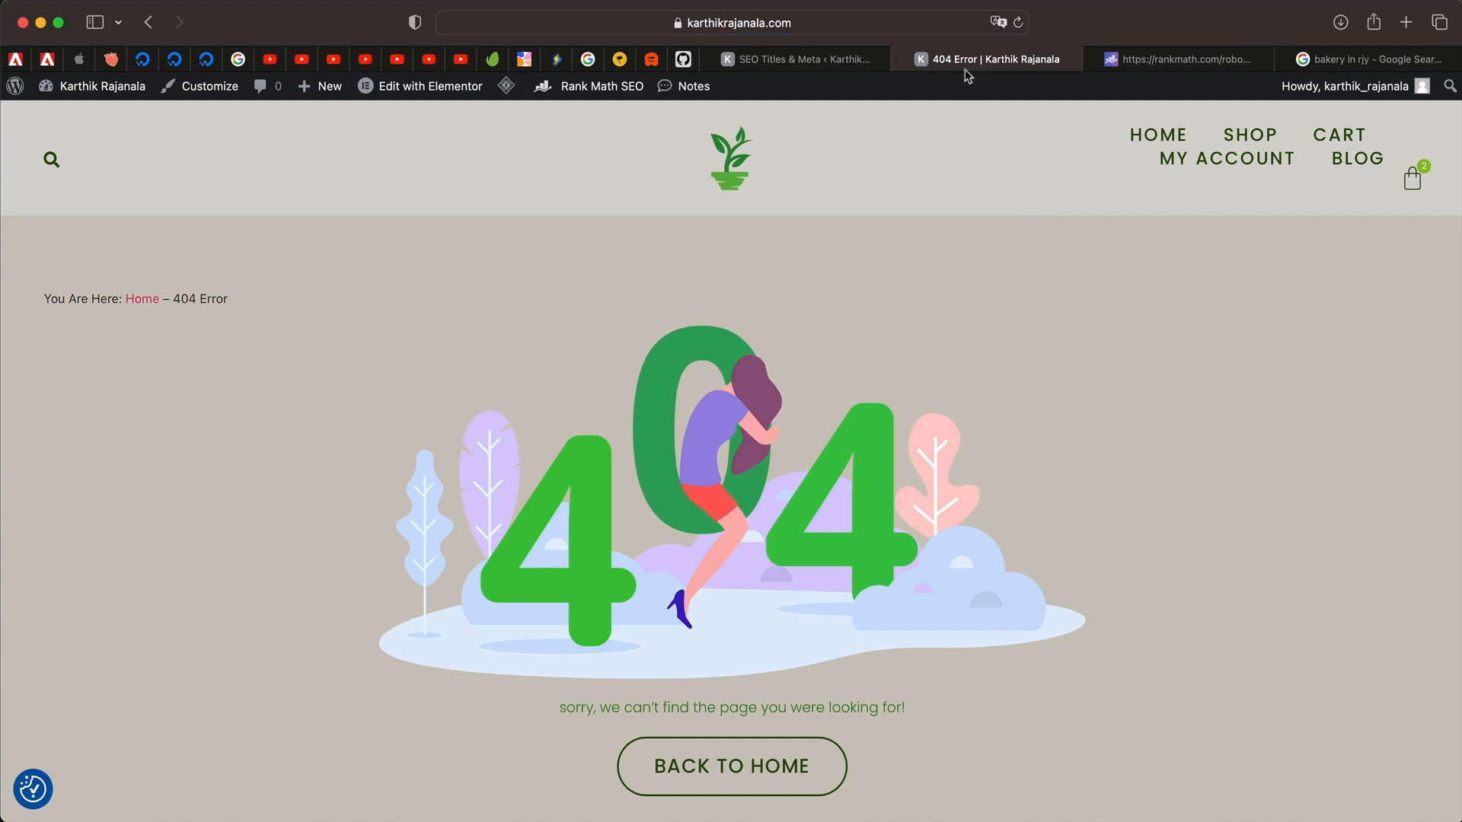
click(828, 61)
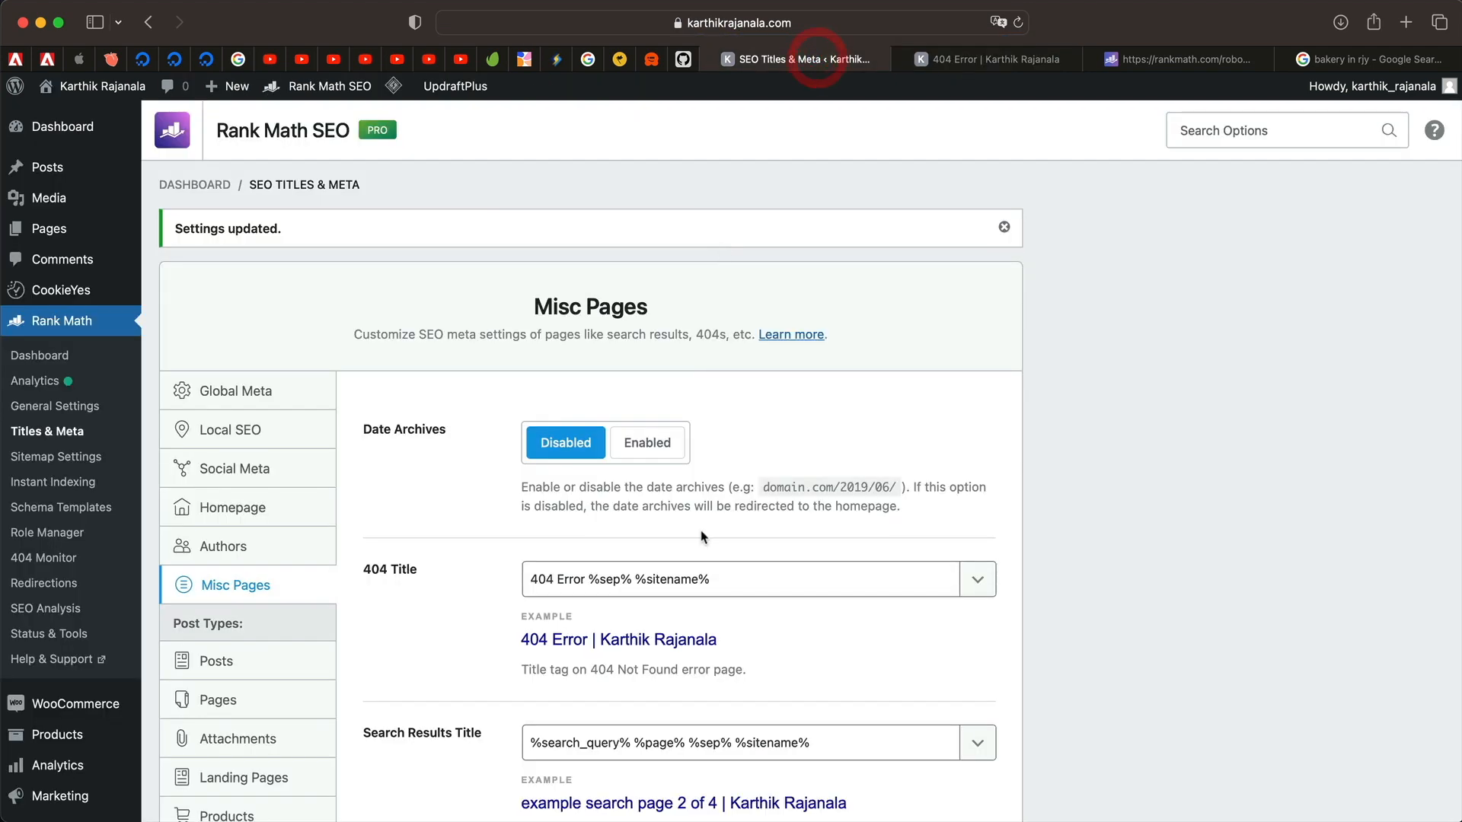
Append a %sep% variable to the 404 title, then delete the extra separator.
scroll(754, 426, down, 3)
click(754, 427)
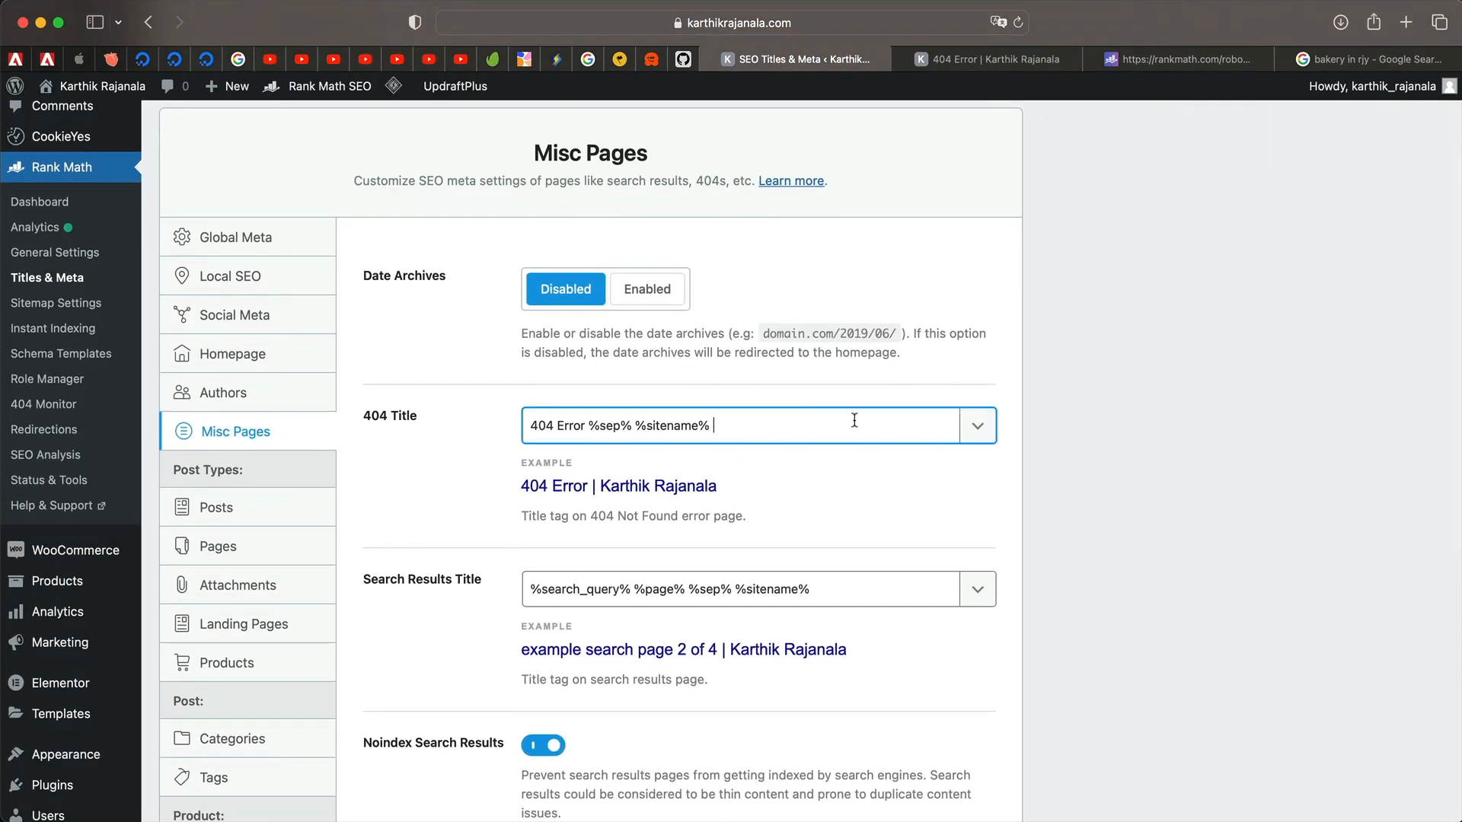
click(977, 429)
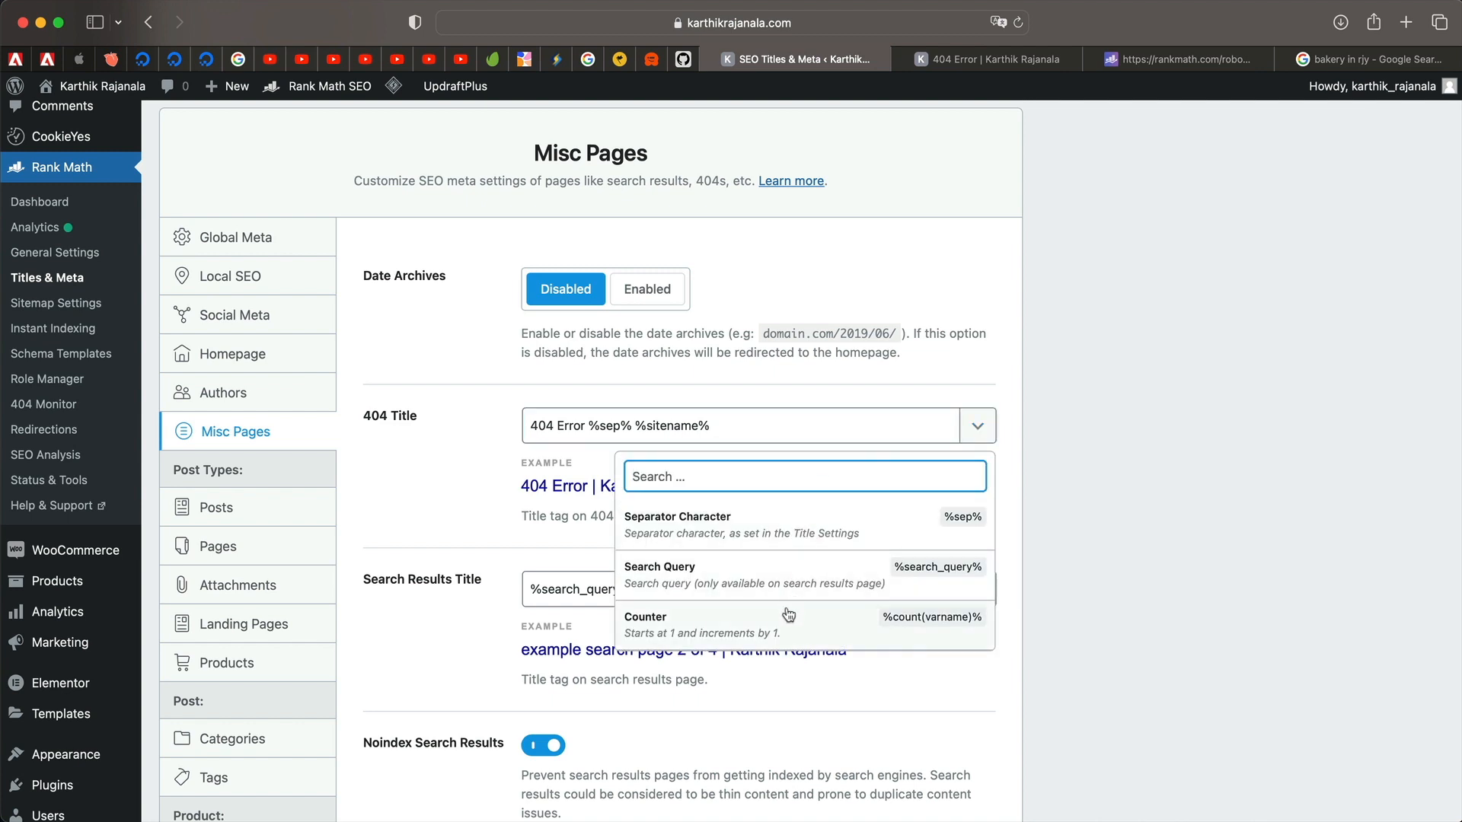
click(802, 539)
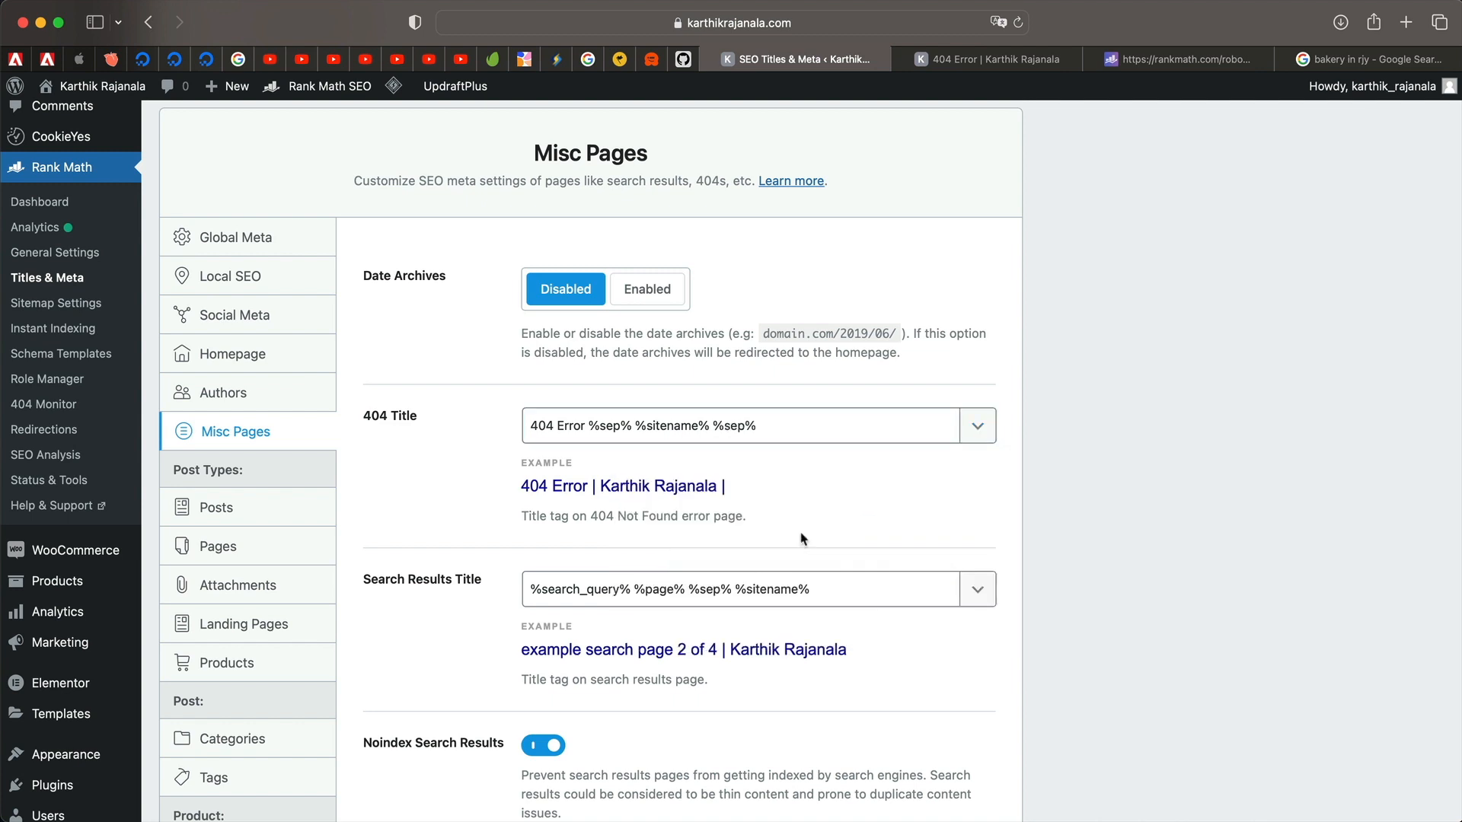
click(774, 422)
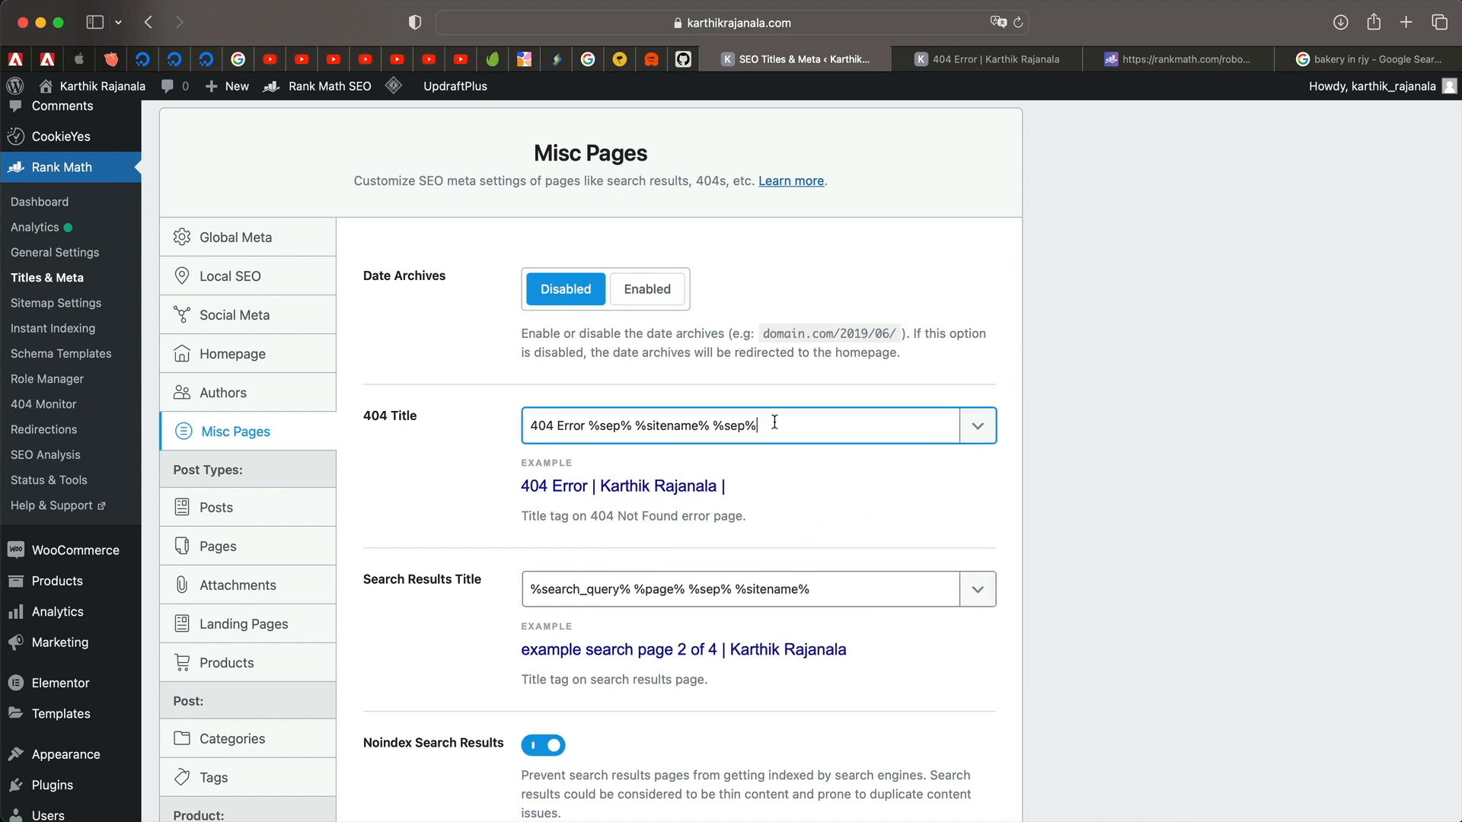
key(shift+Left)
key(shift+Left)
key(shift+Left)
key(shift+Left)
key(shift+Left)
key(BackSpace)
scroll(790, 495, down, 3)
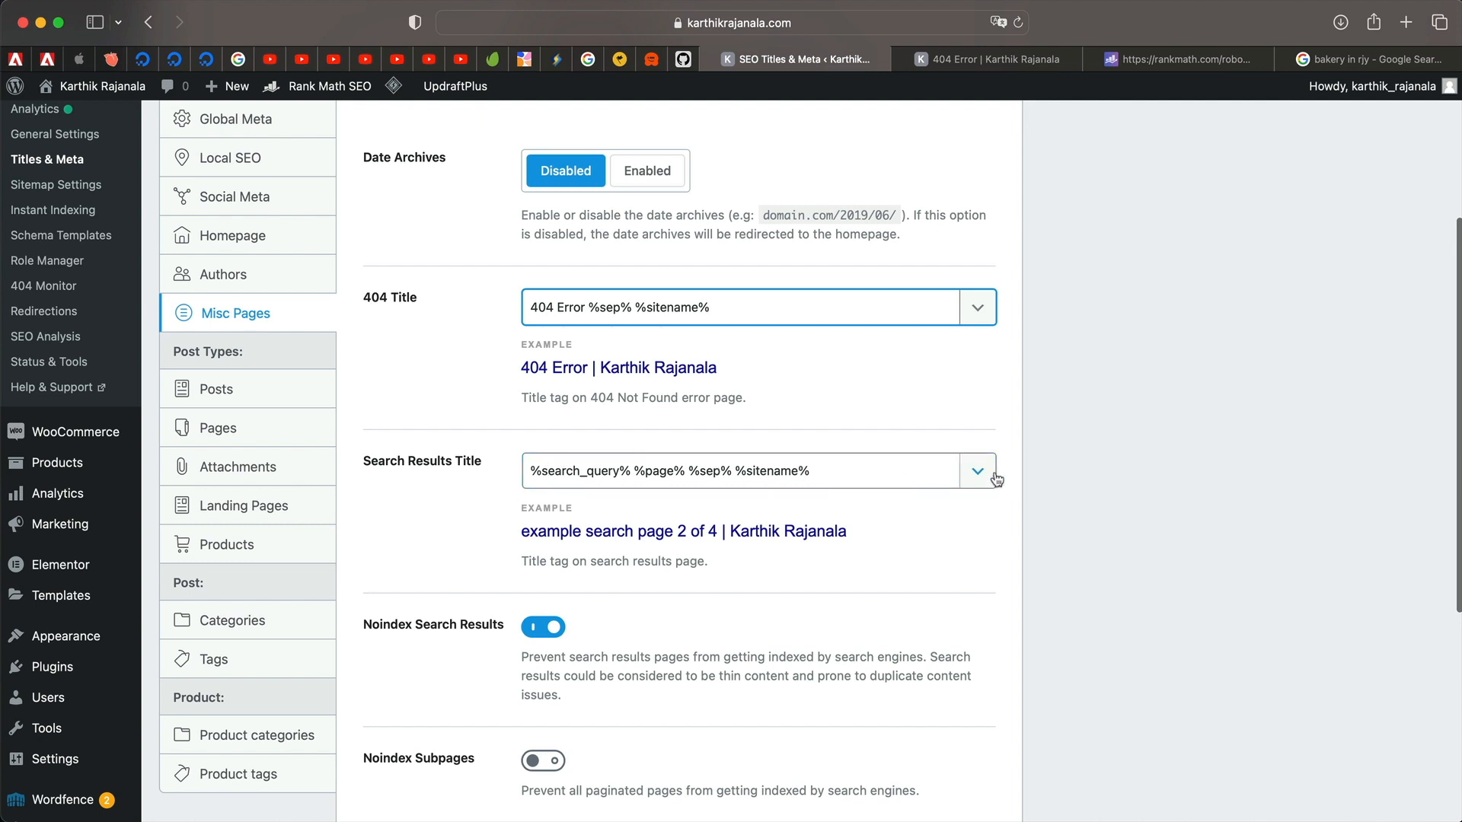
Edit the Search Results Title, removing the page, separator and site name variables, and save.
click(731, 478)
text(You can)
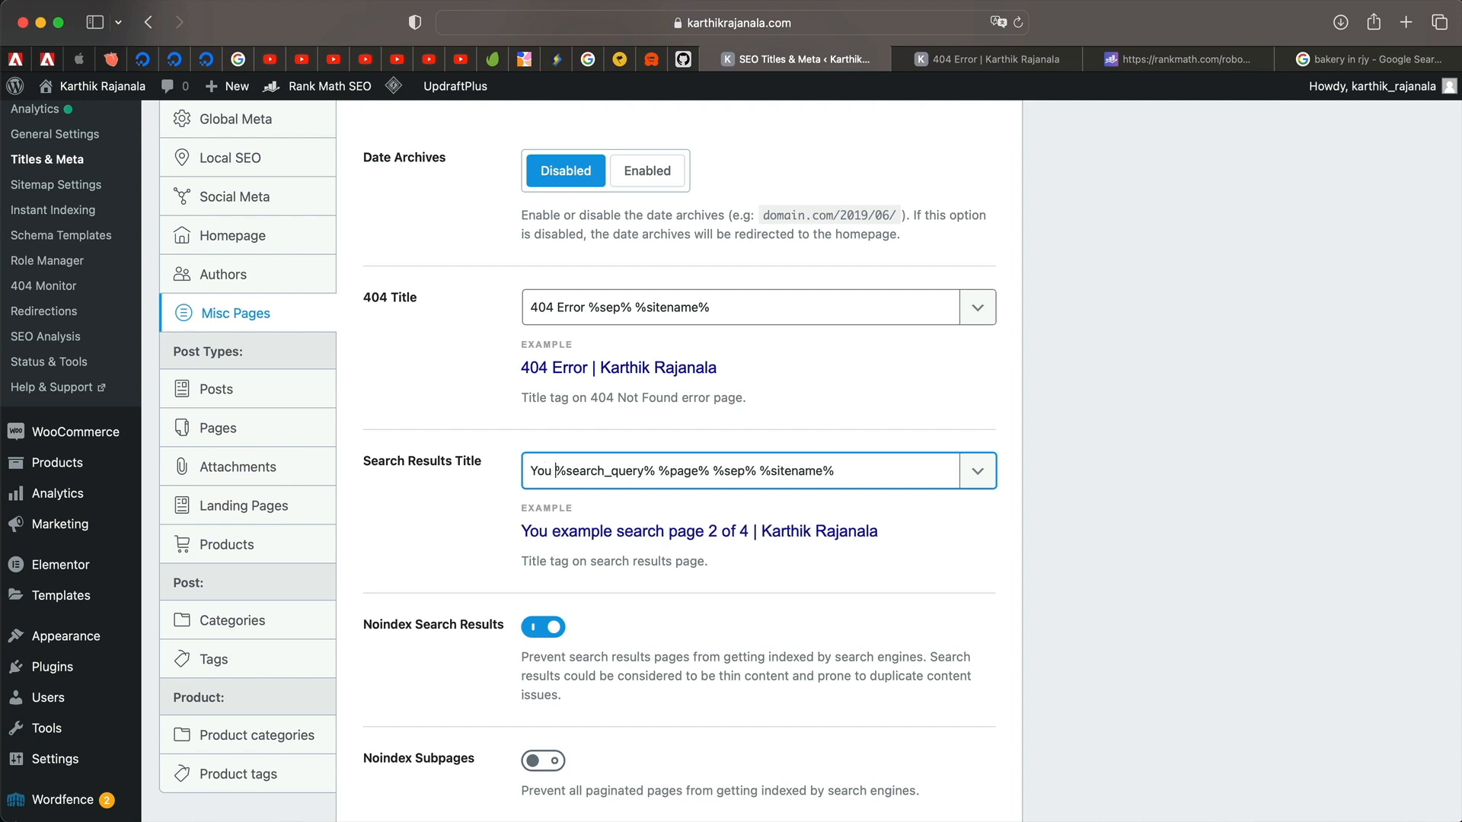
key(BackSpace)
key(BackSpace)
text(searched for)
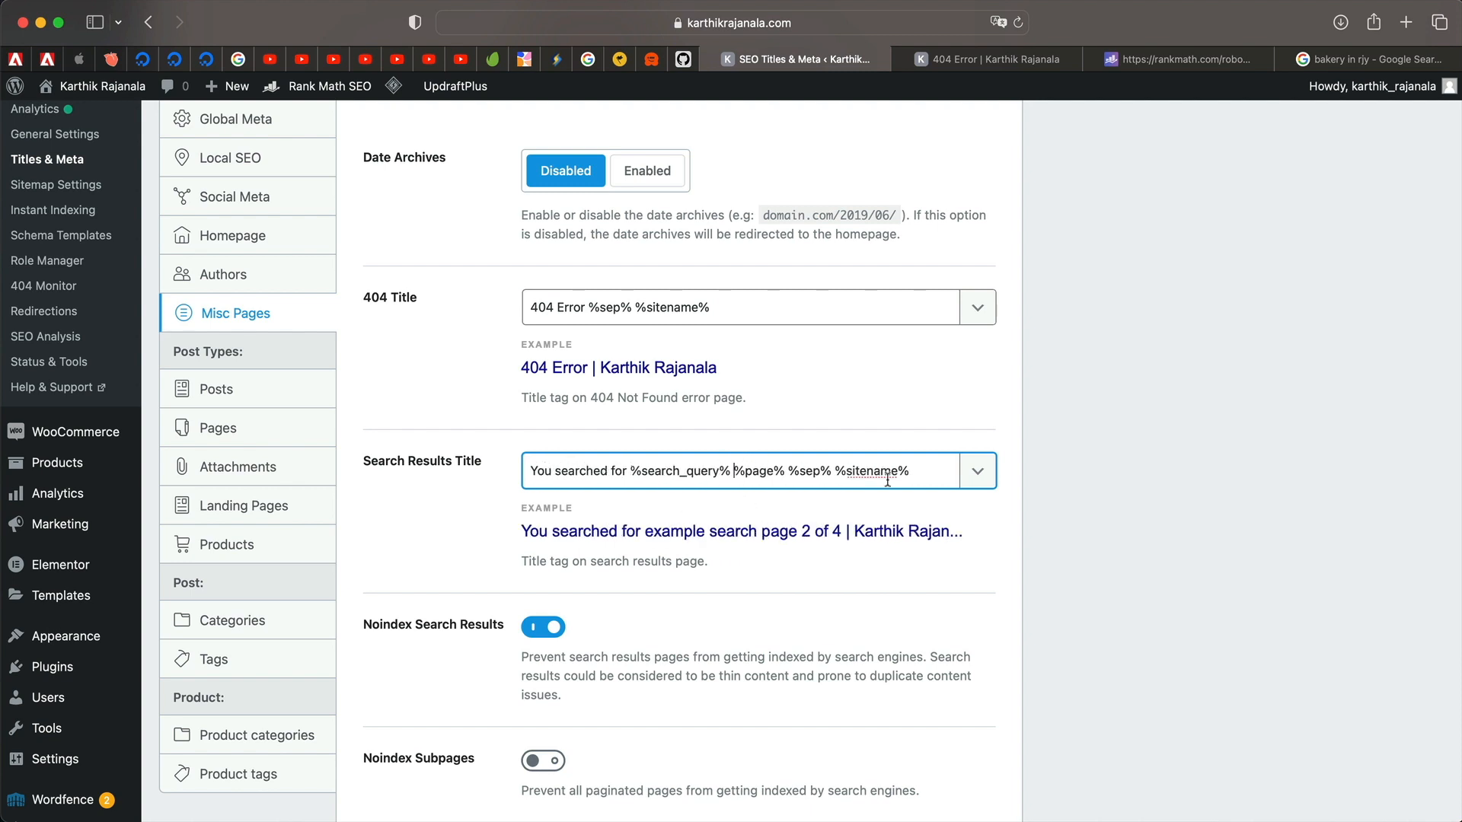
drag(911, 470, 733, 471)
key(BackSpace)
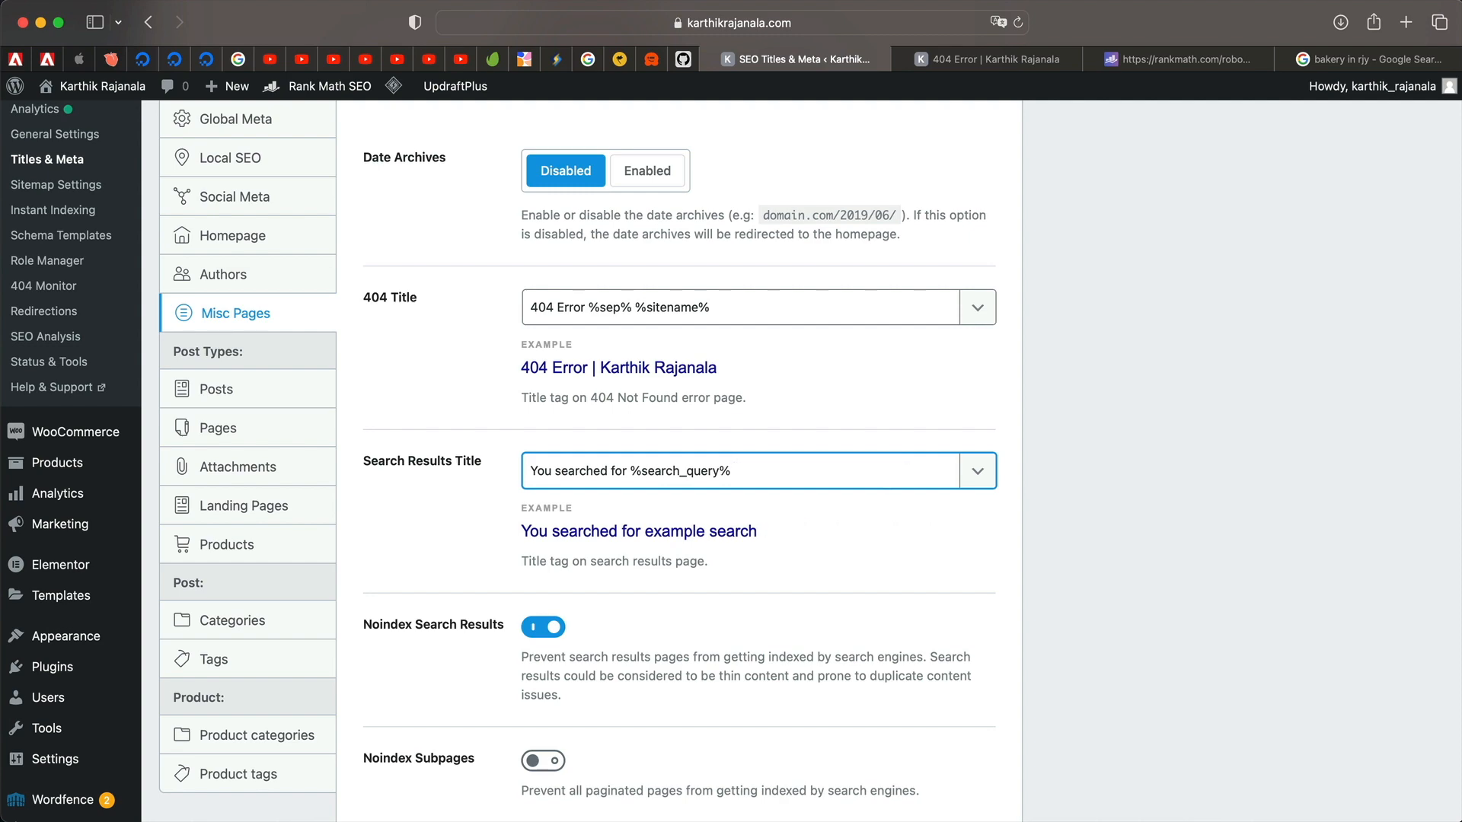
scroll(965, 577, down, 3)
scroll(965, 577, down, 2)
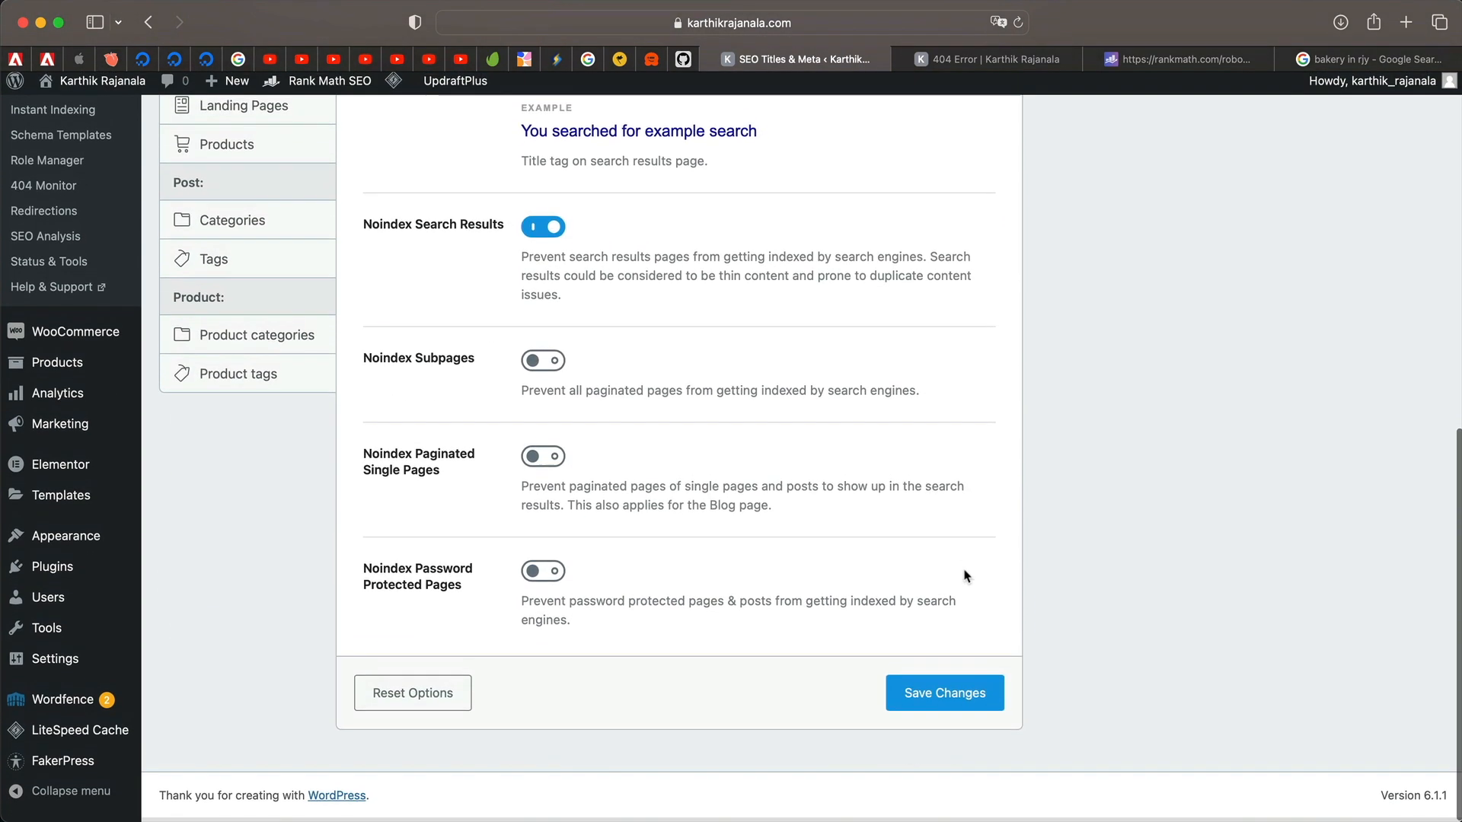
click(951, 699)
Search the live site for 'pot' and check the results page title.
key(ctrl+Tab)
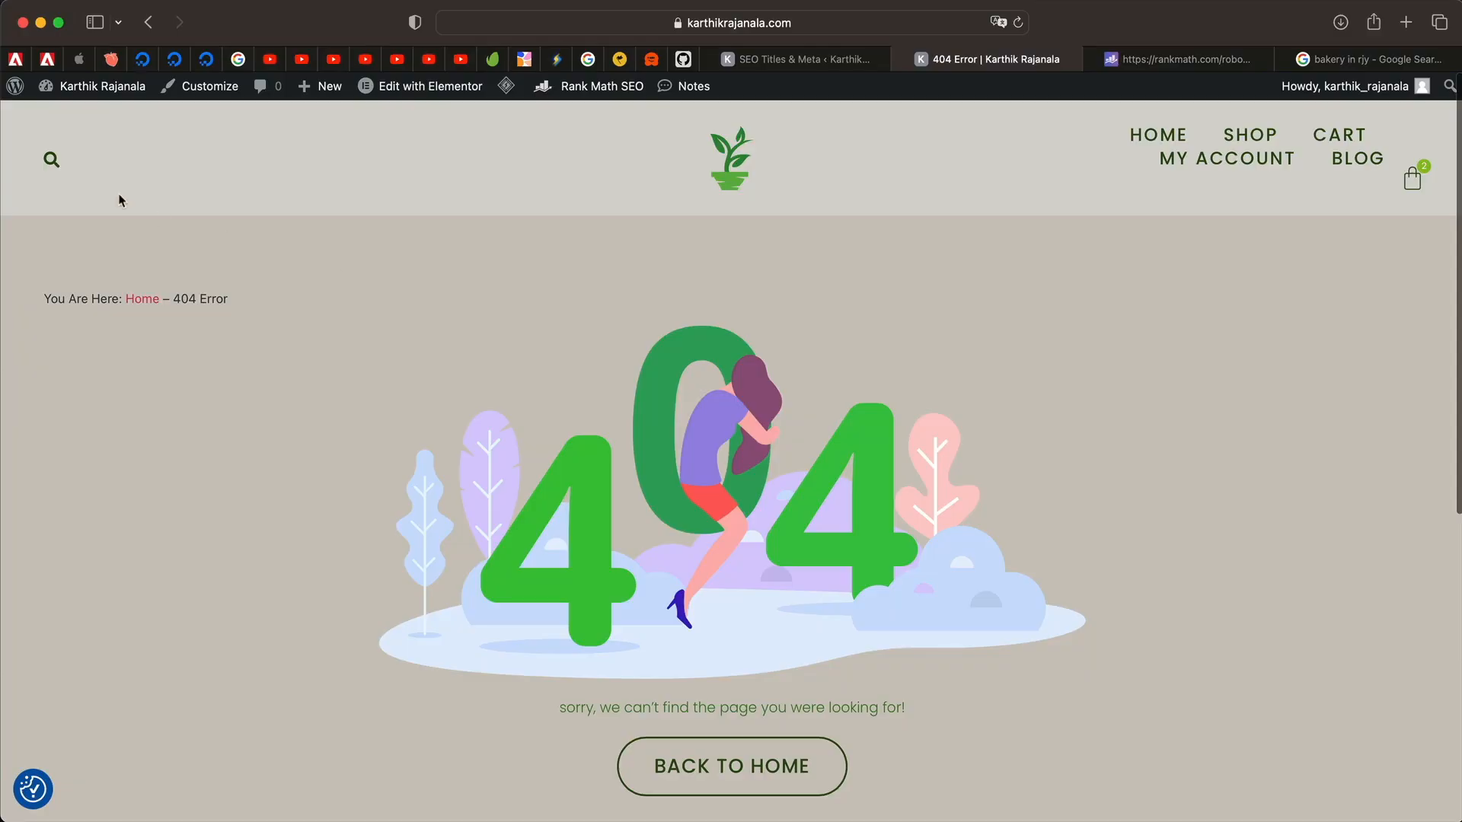
click(834, 59)
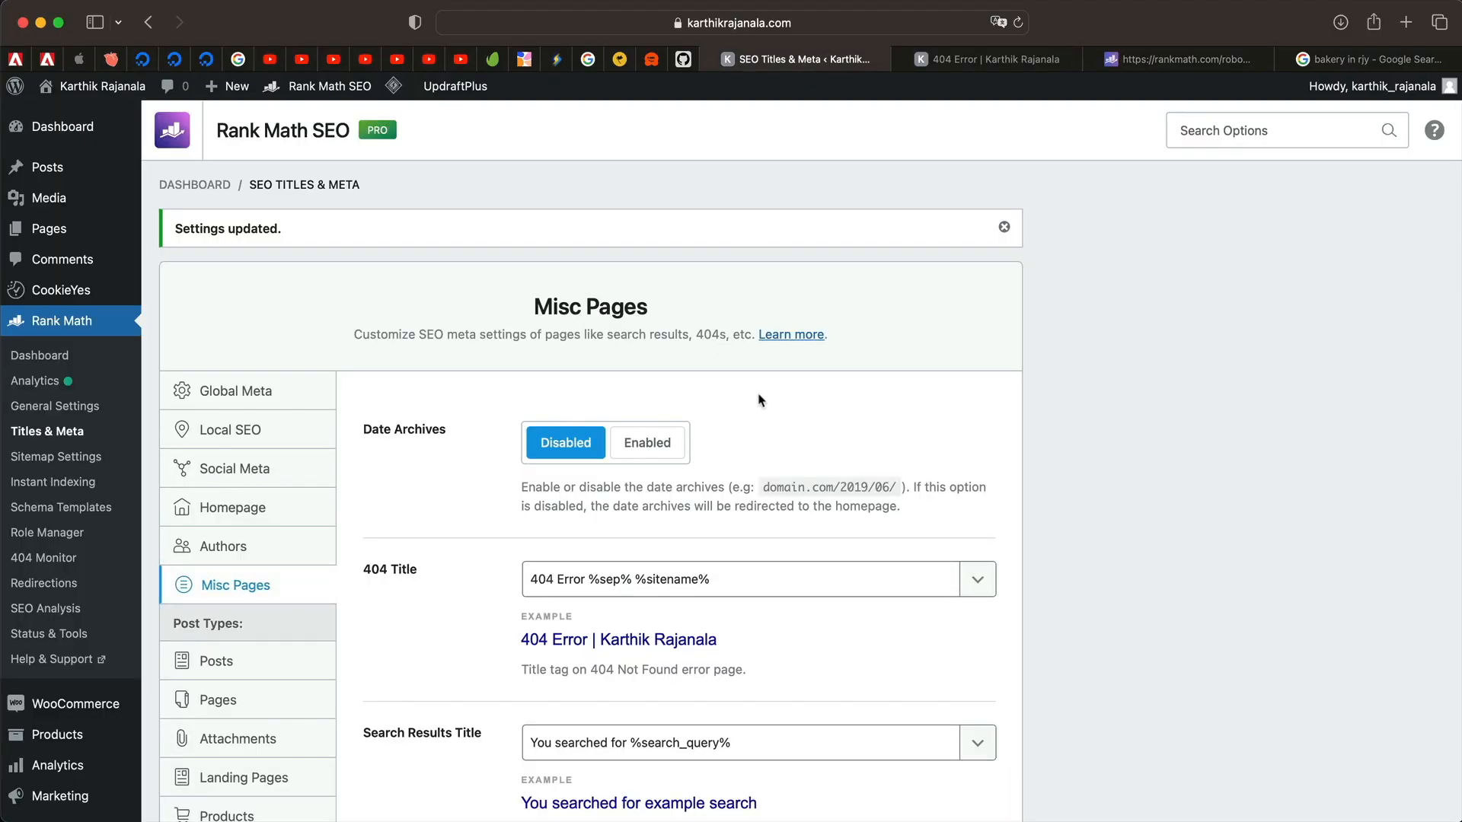
click(948, 58)
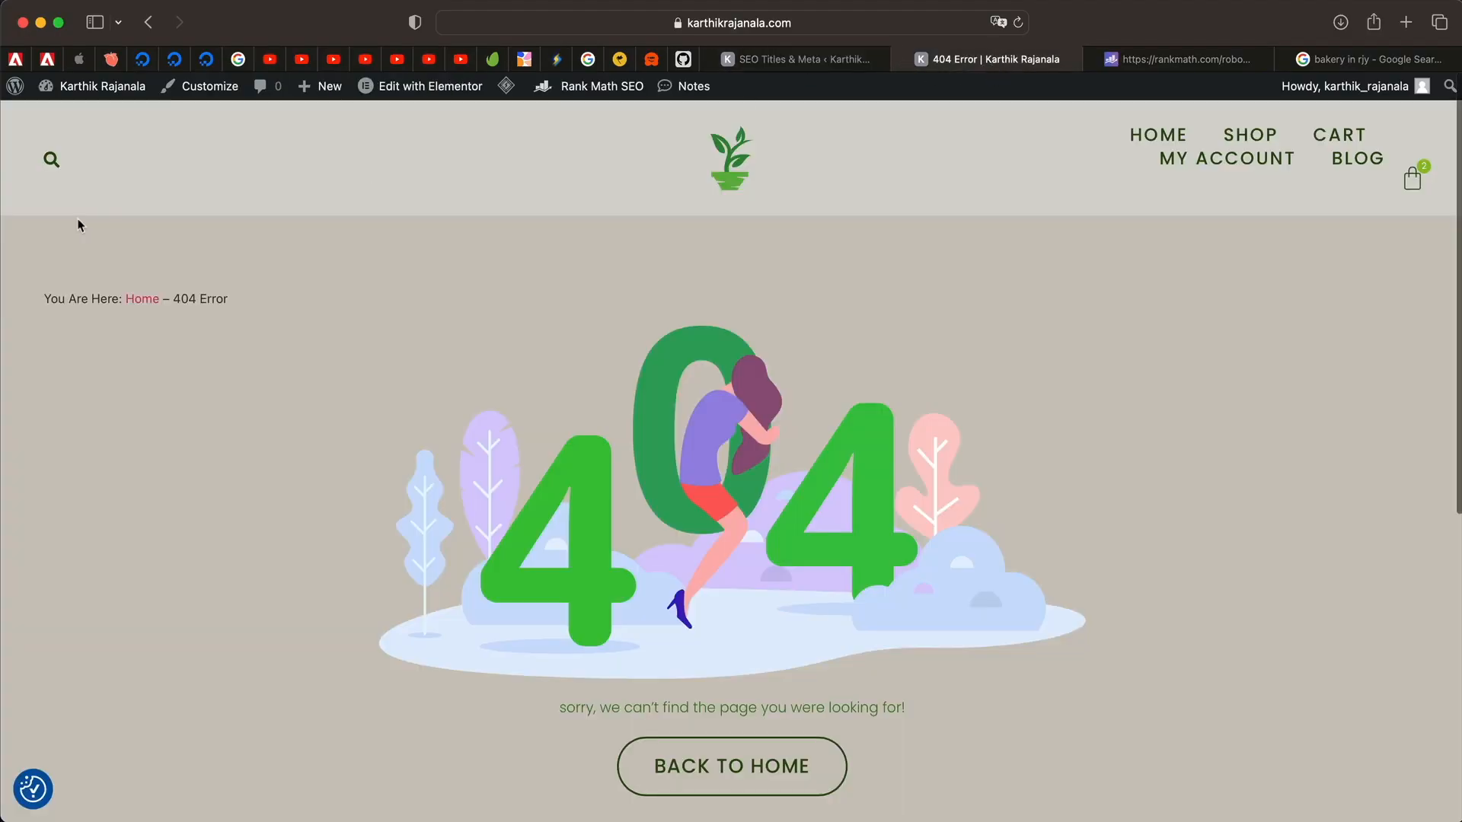
click(52, 159)
text(pot)
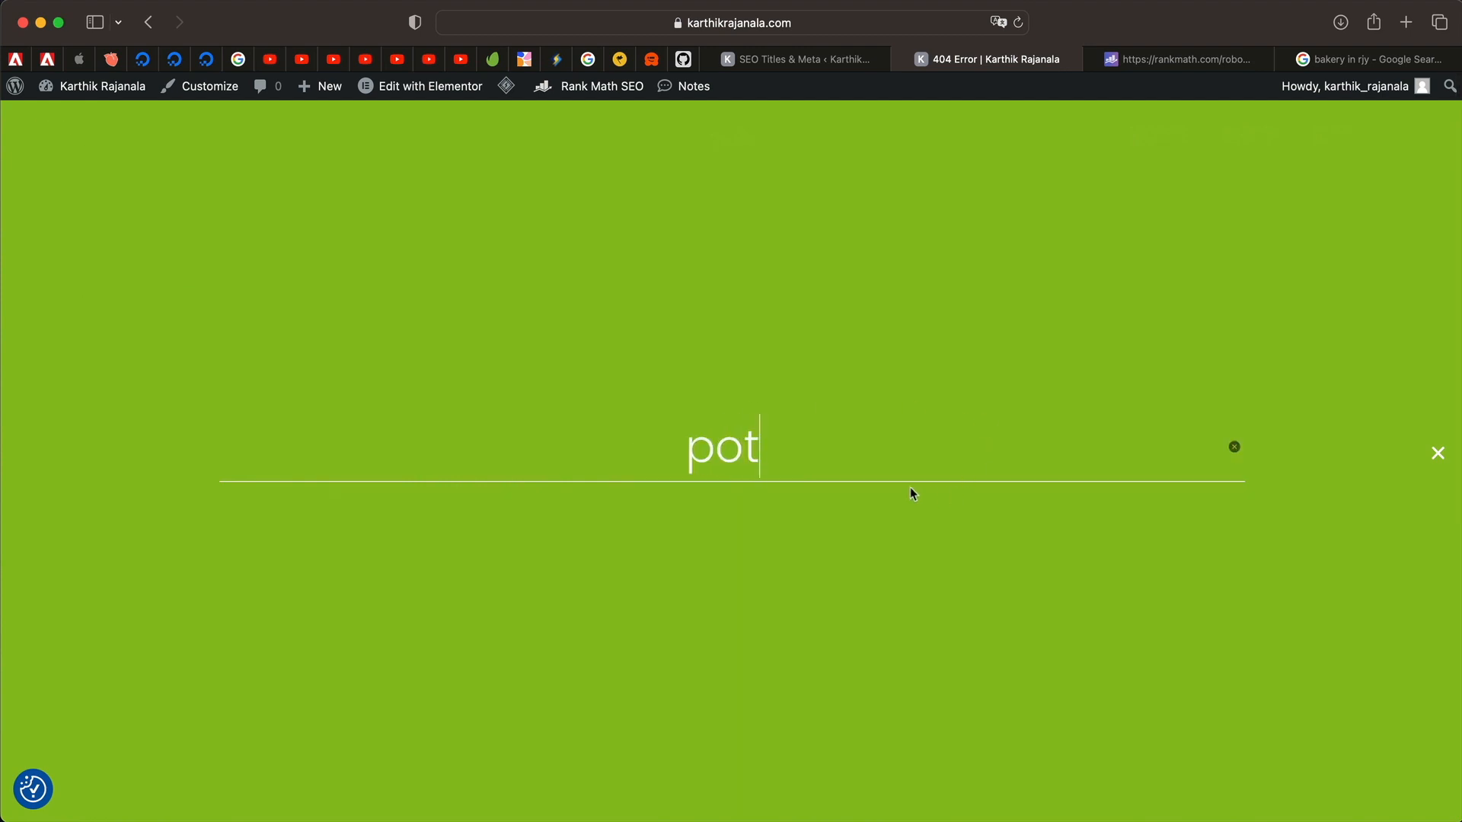
key(Return)
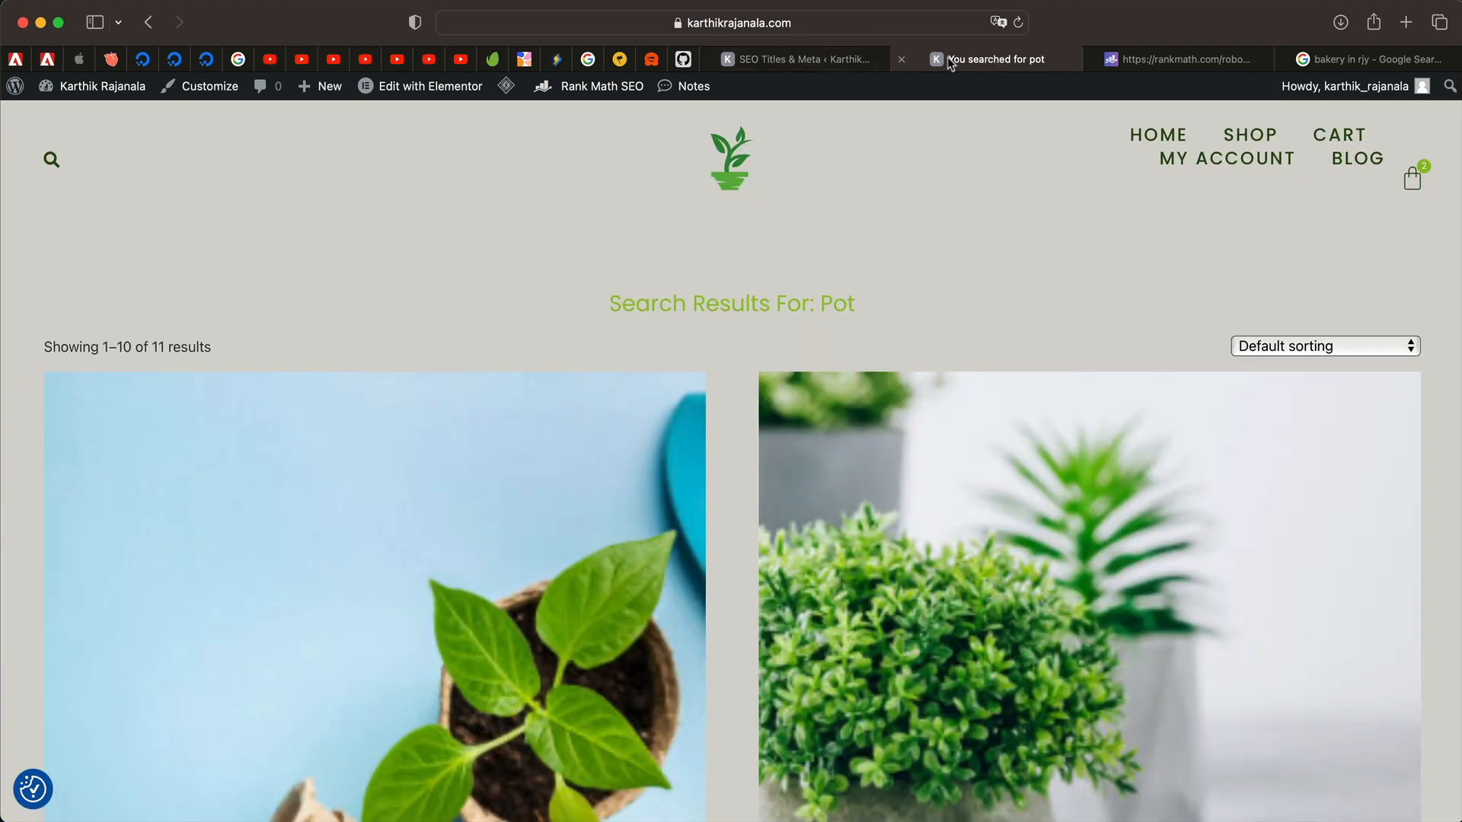
click(848, 59)
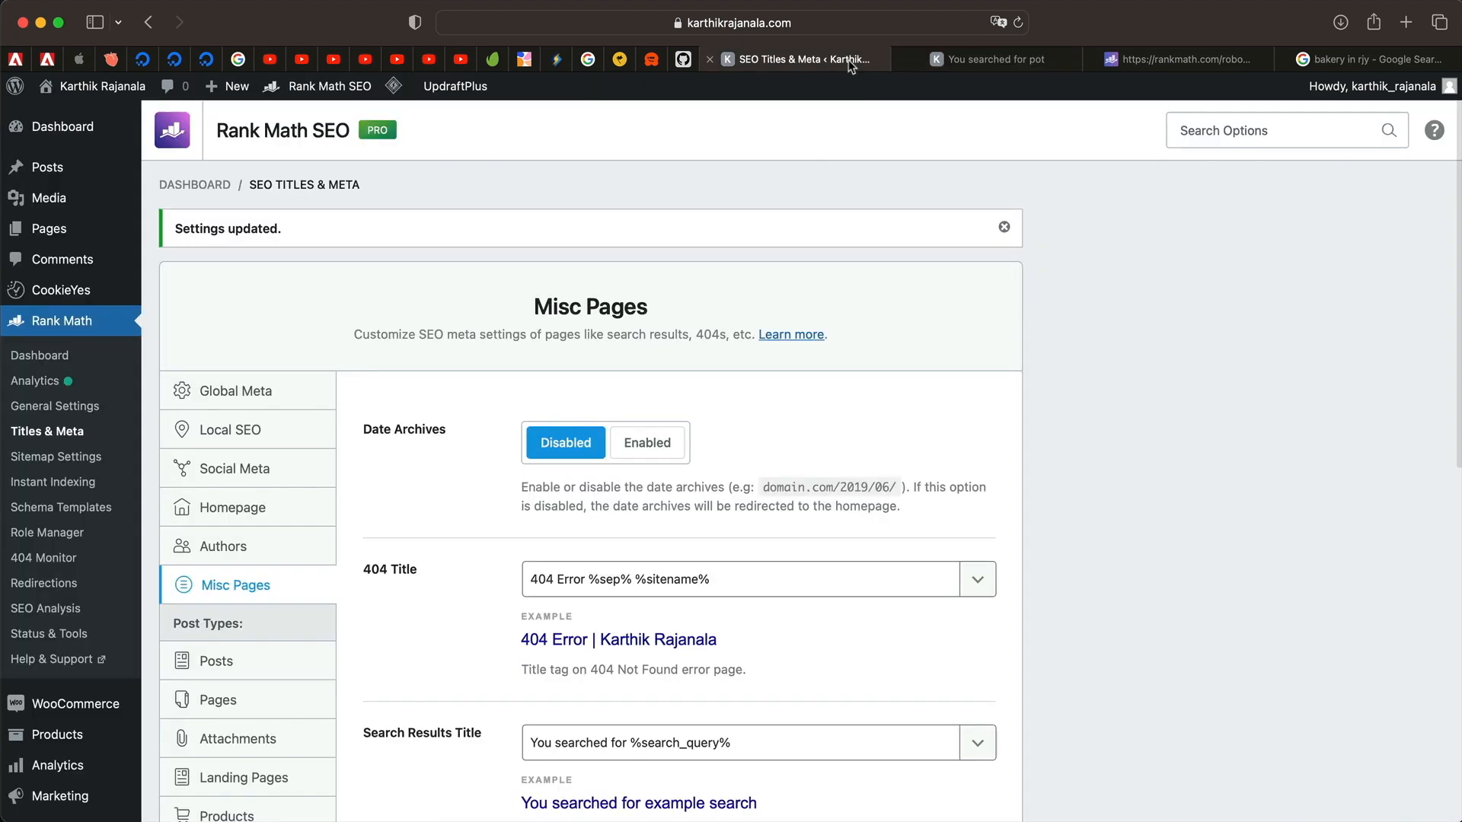
click(1026, 53)
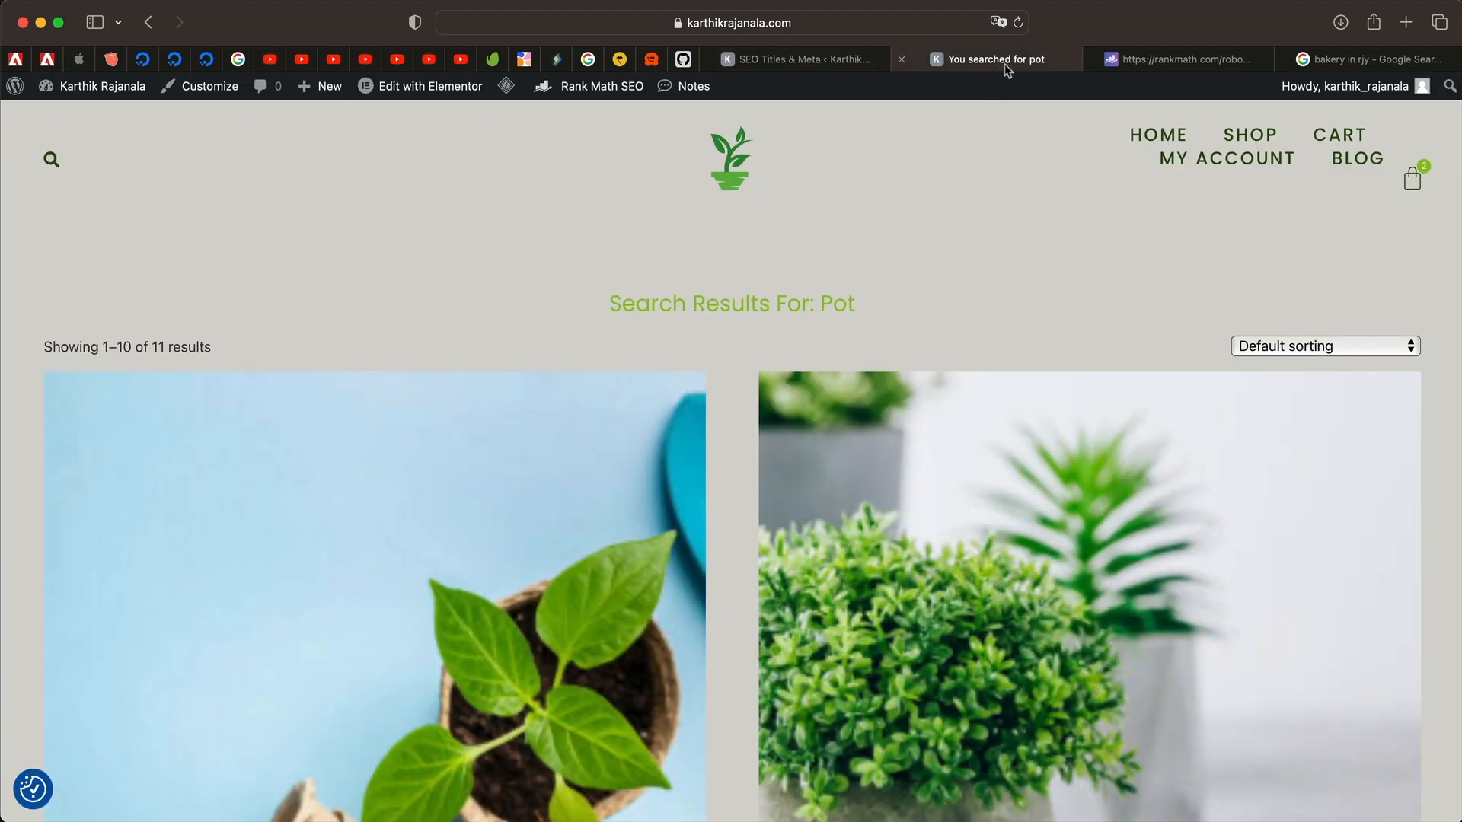
click(829, 61)
scroll(703, 563, down, 5)
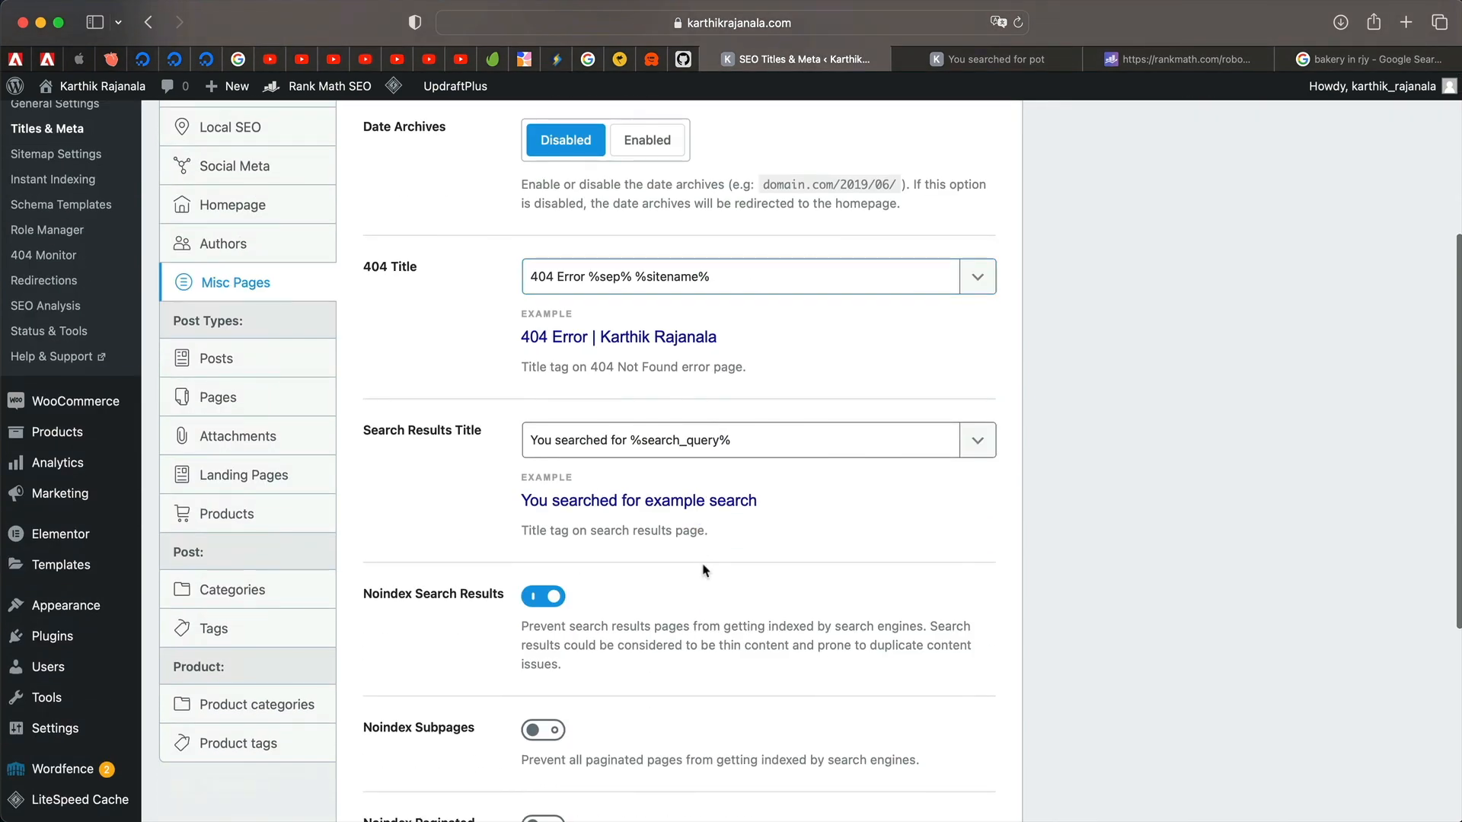
Add a %search_query% variable to the Search Results Title, then delete the duplicate.
click(977, 441)
click(812, 594)
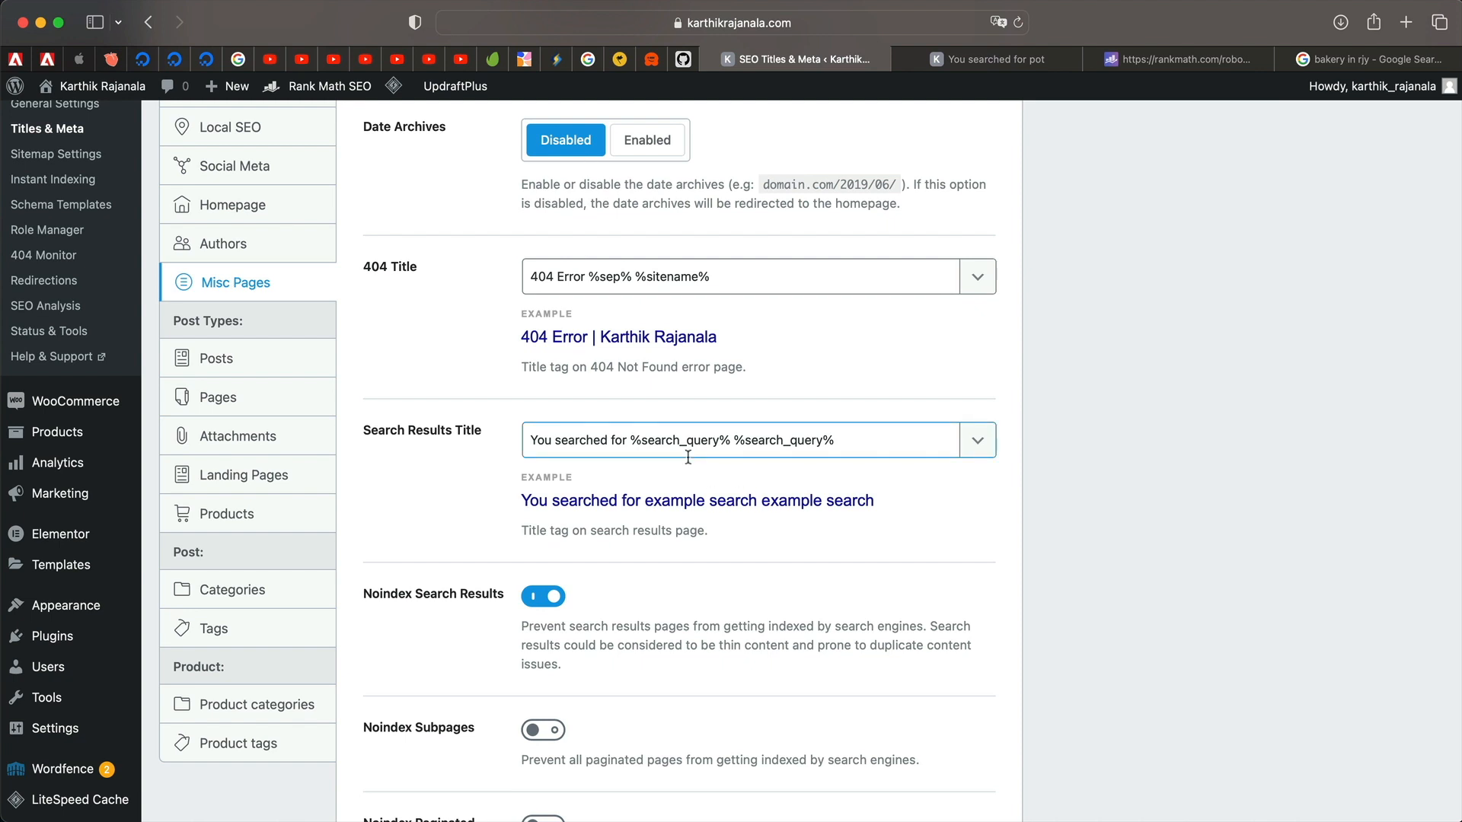
triple_click(777, 438)
double_click(777, 438)
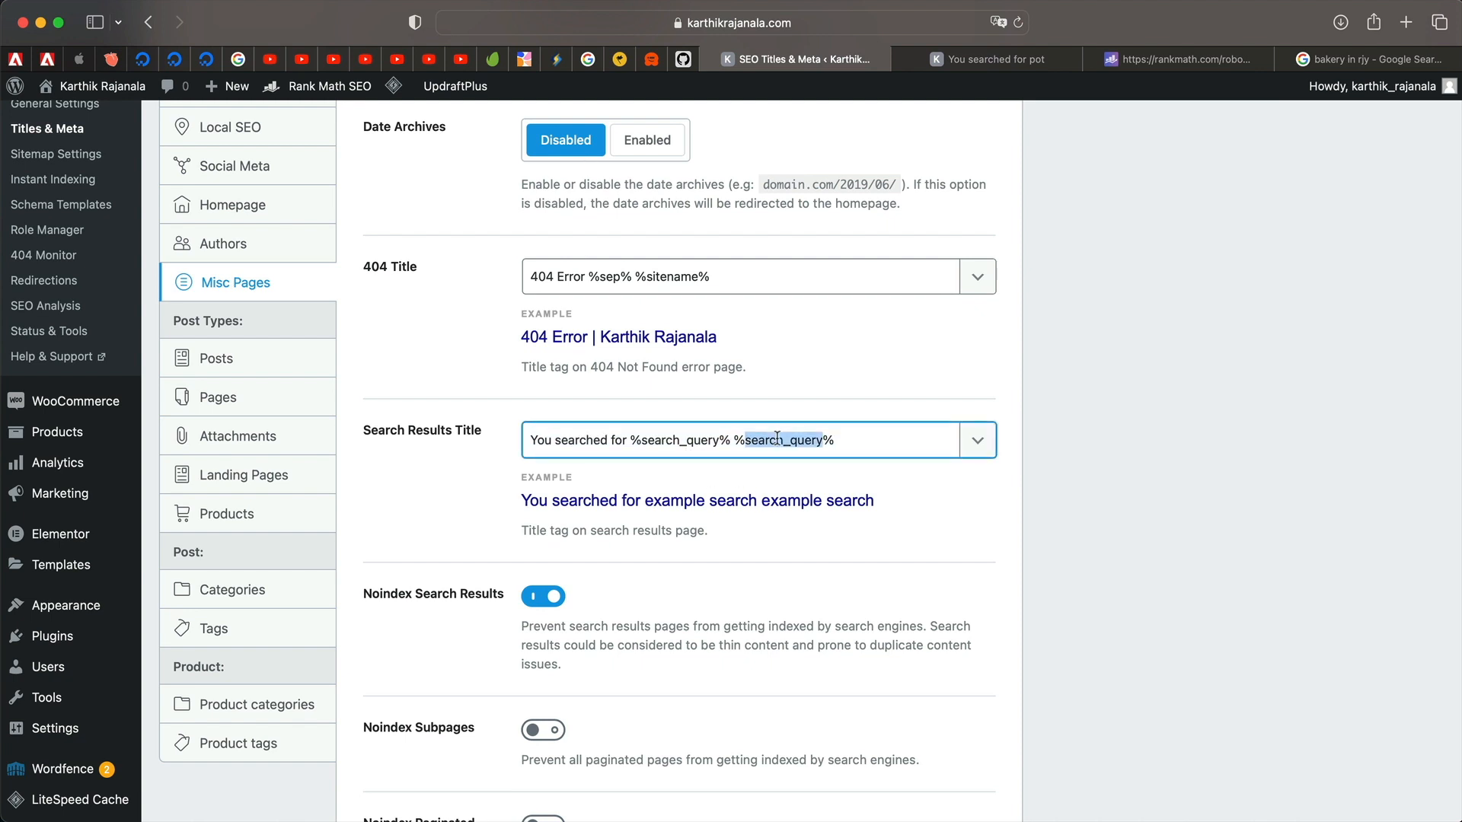
key(BackSpace)
key(BackSpace)
key(BackSpace)
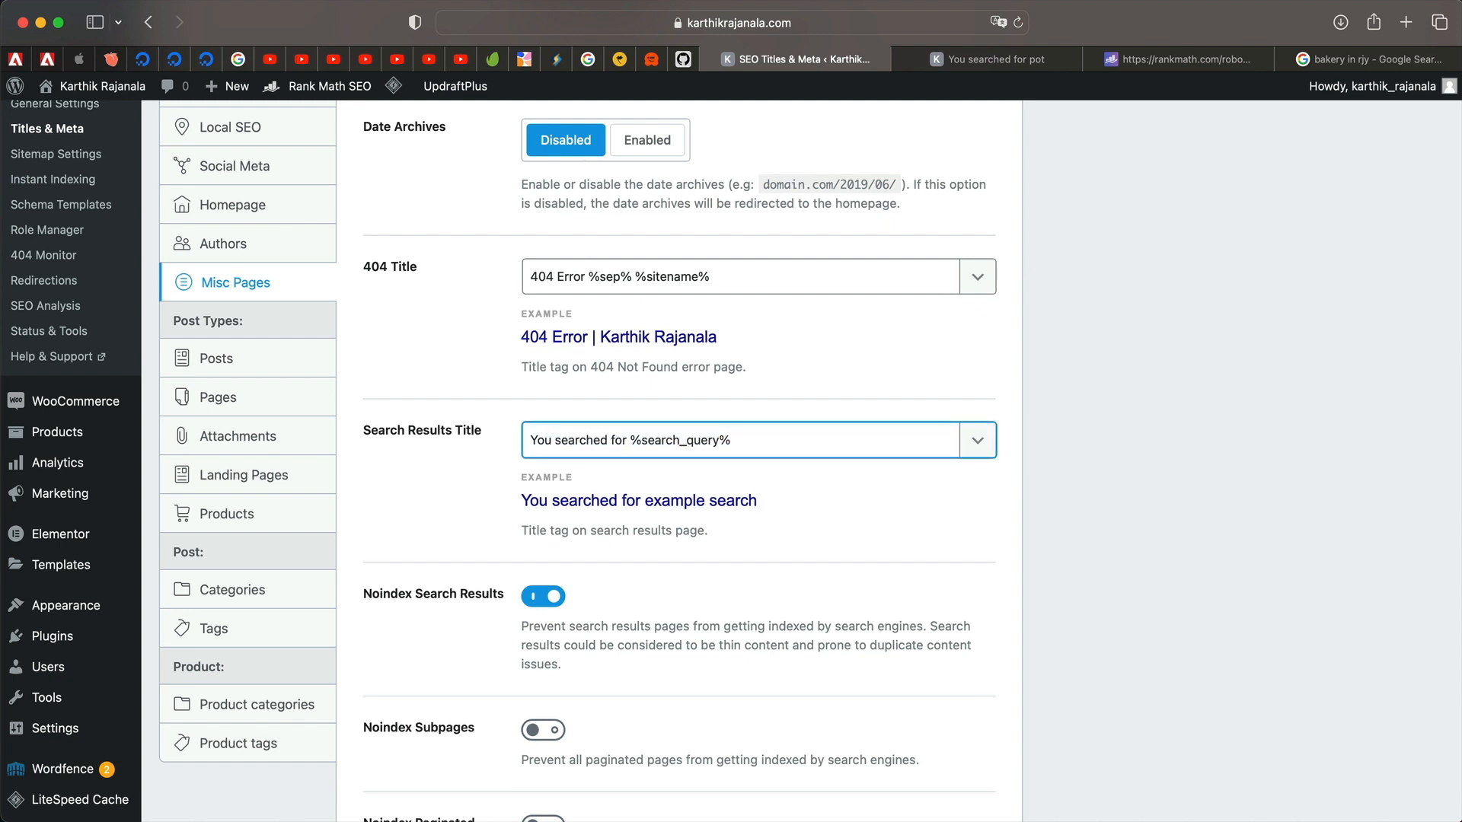
scroll(673, 566, down, 4)
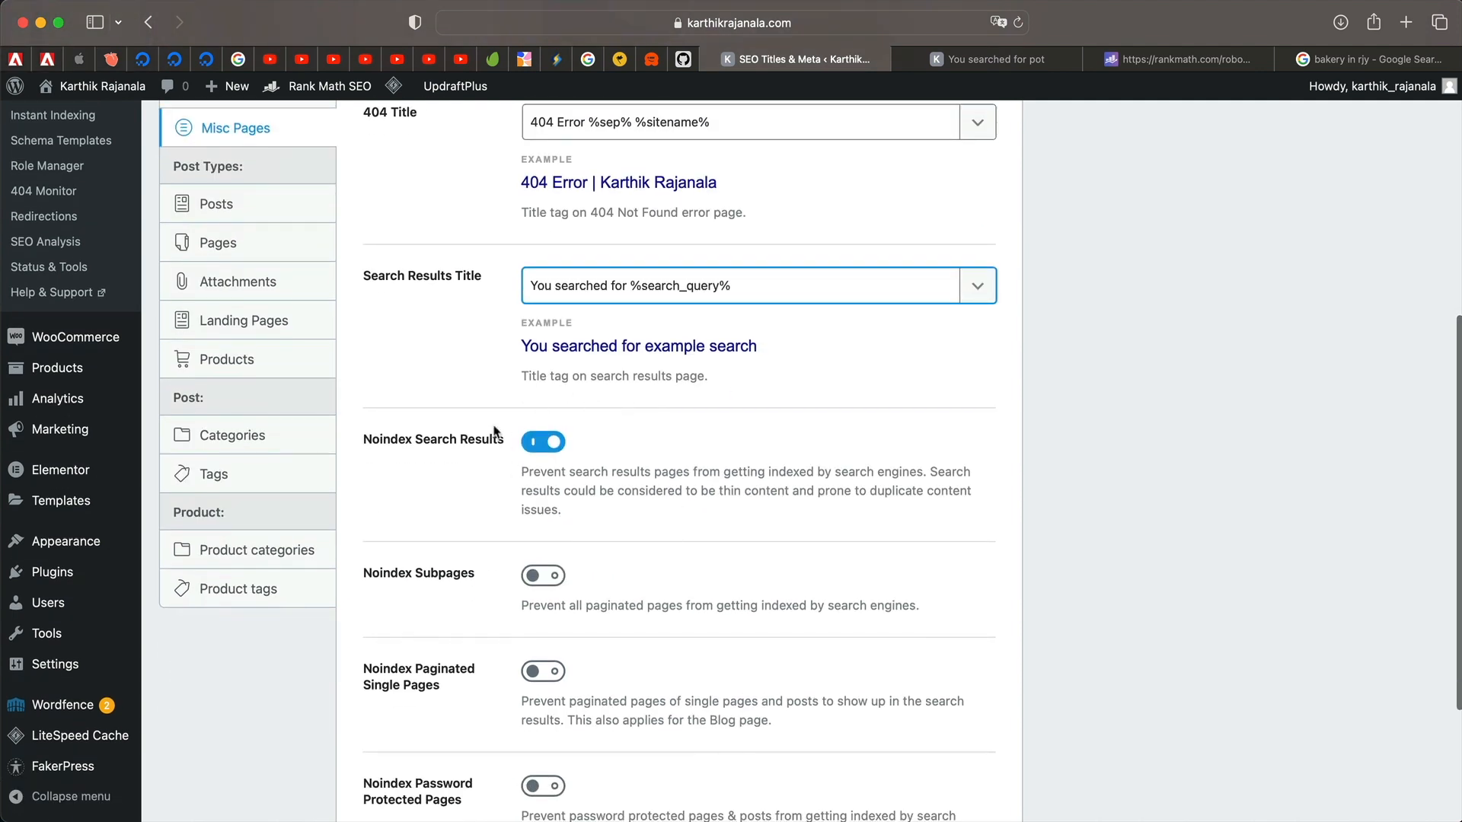
Turn on Noindex Subpages, Paginated Single Pages and Password Protected Pages, and save.
triple_click(693, 485)
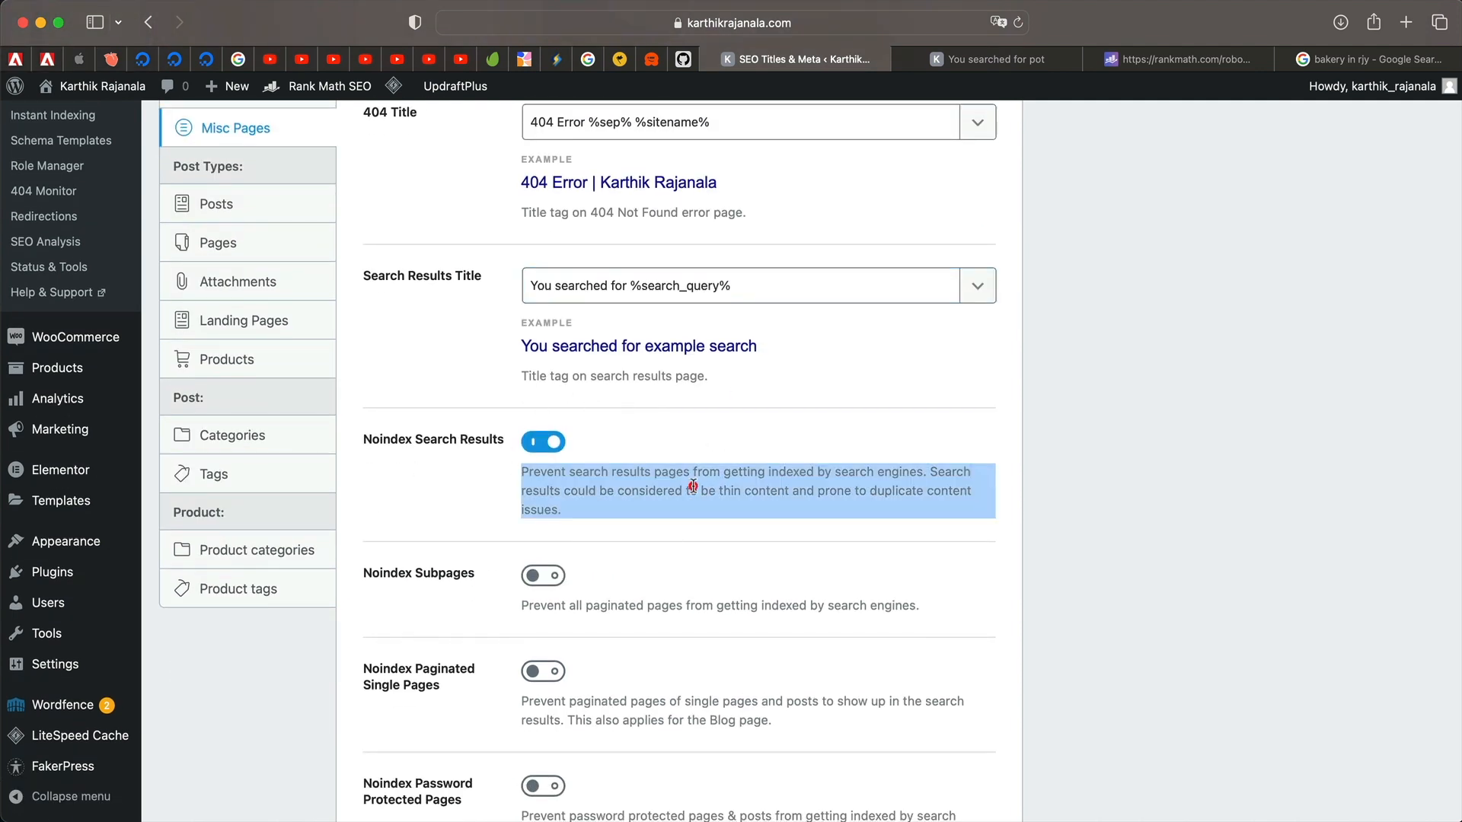
triple_click(649, 492)
triple_click(648, 491)
triple_click(648, 492)
triple_click(648, 492)
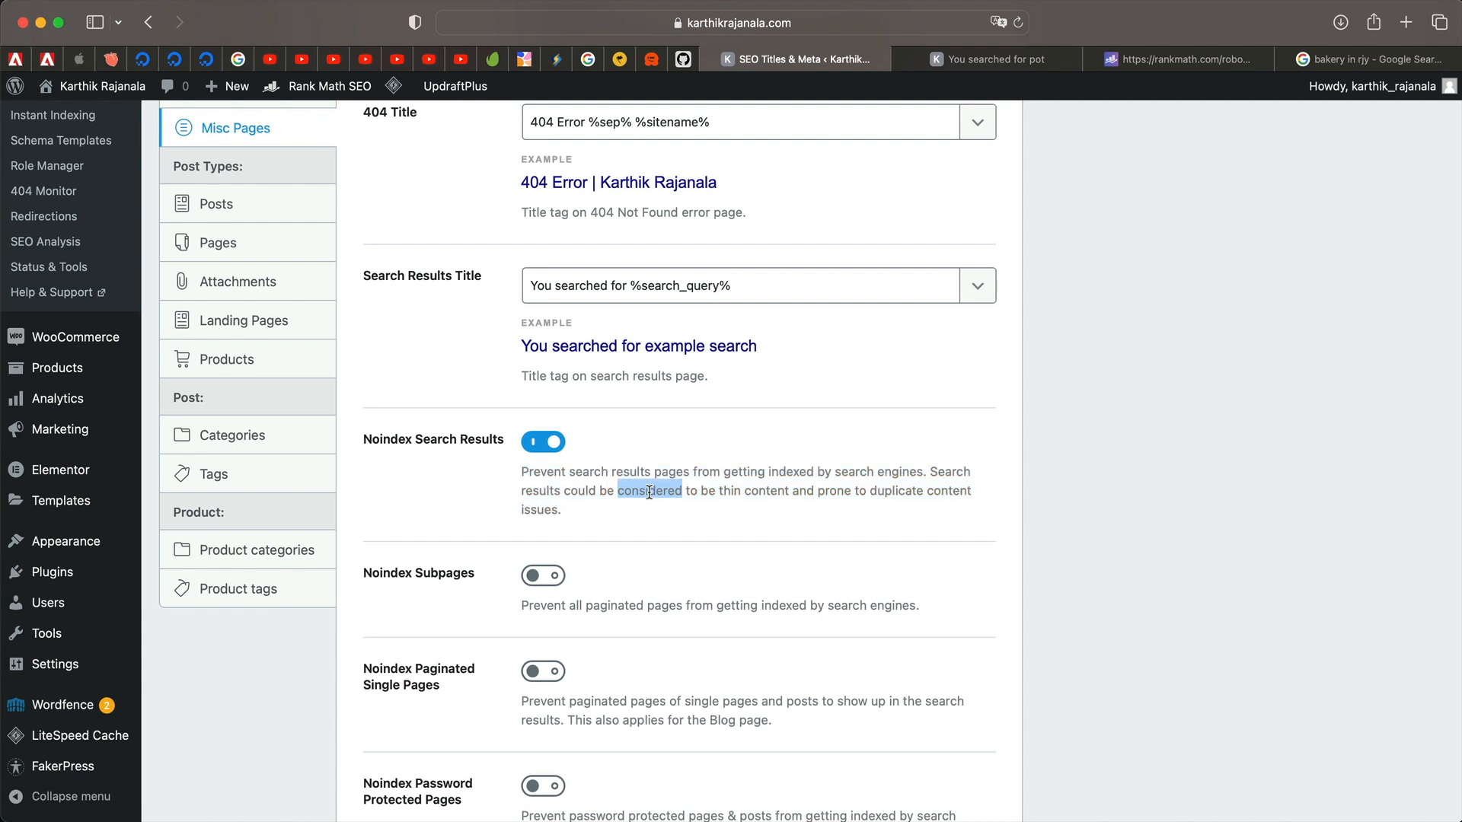
scroll(579, 464, down, 3)
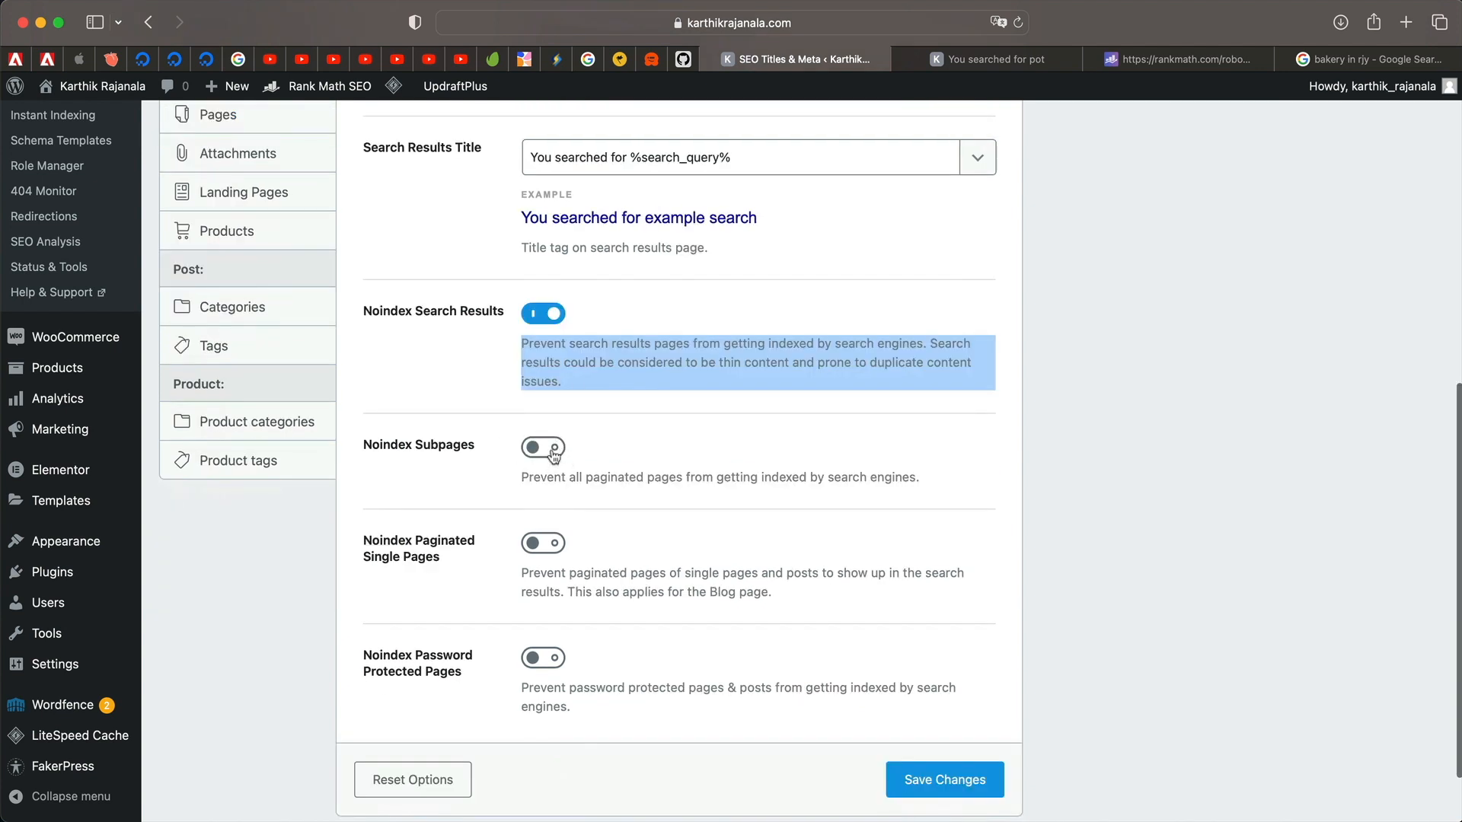
click(551, 451)
click(543, 541)
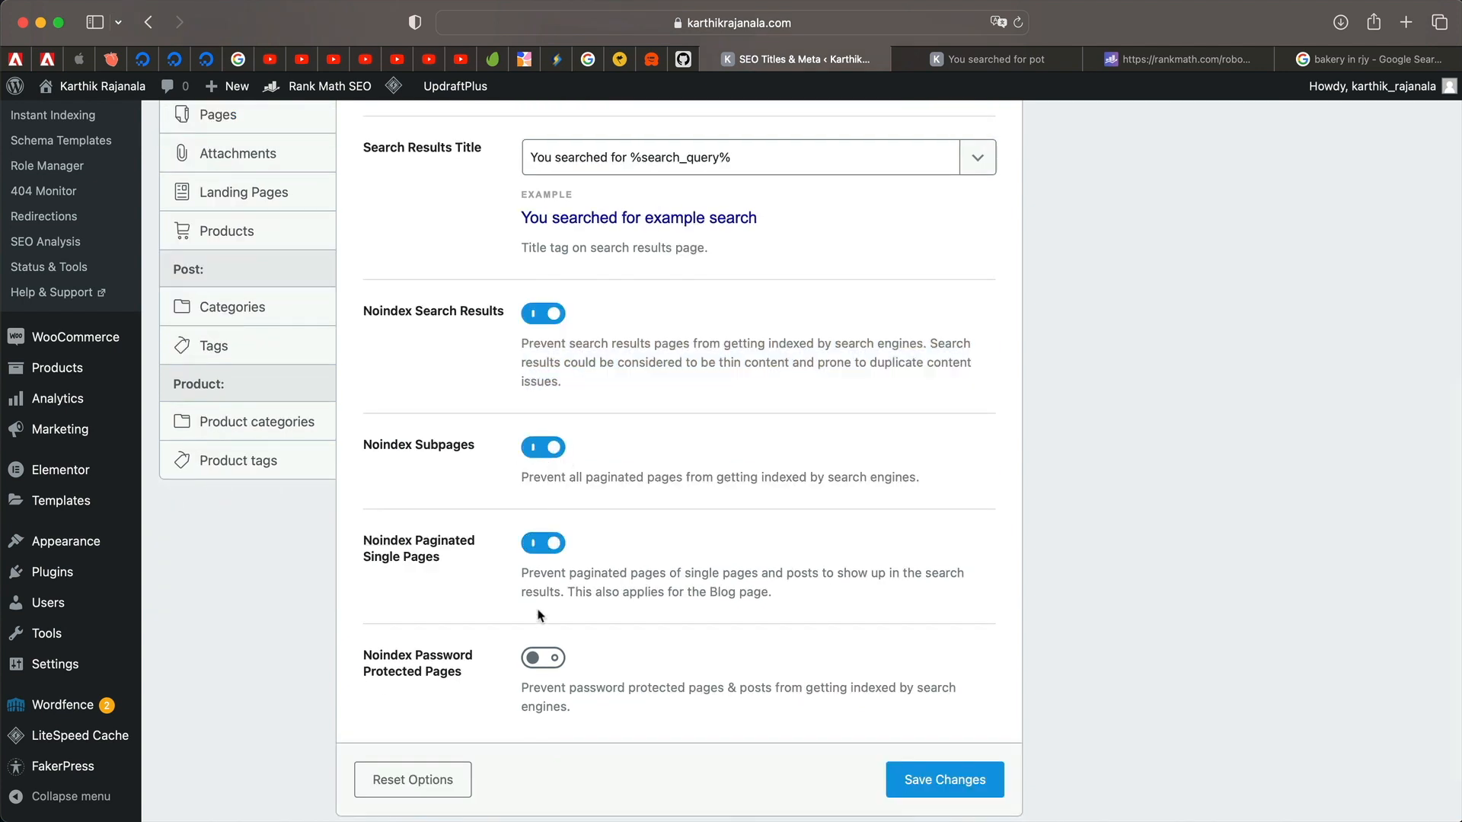
click(543, 660)
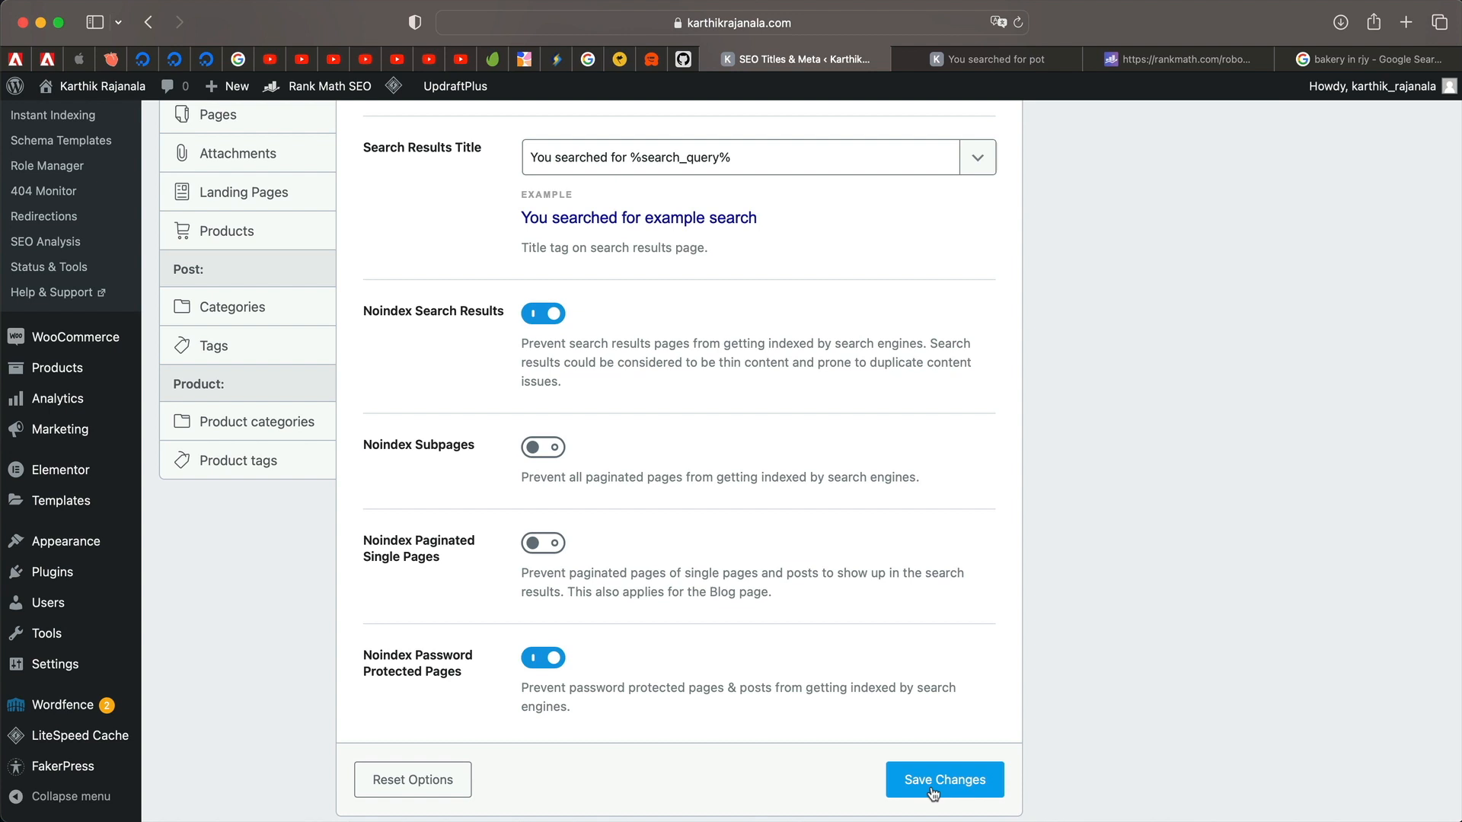
click(934, 789)
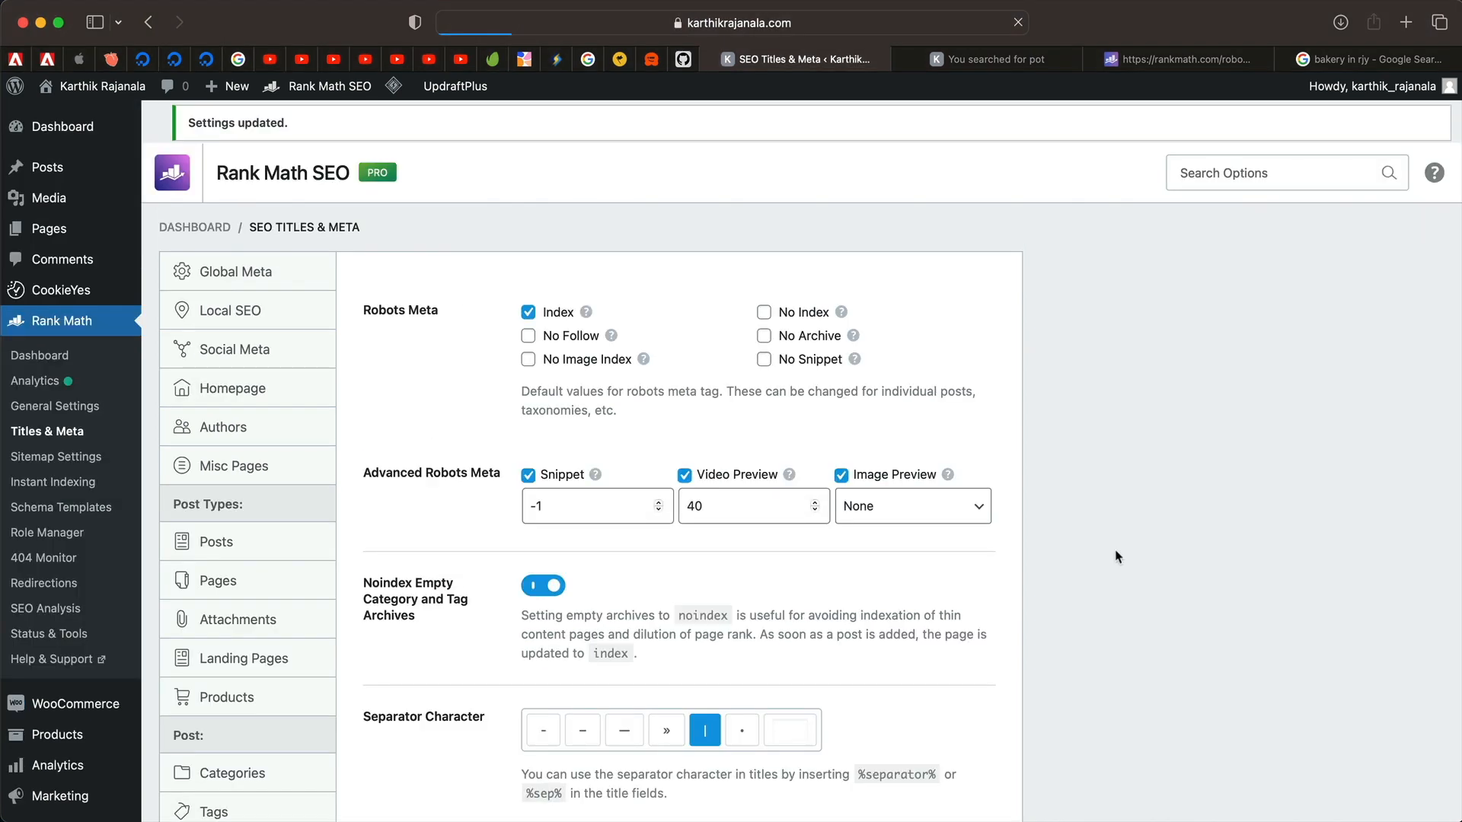
scroll(408, 370, down, 2)
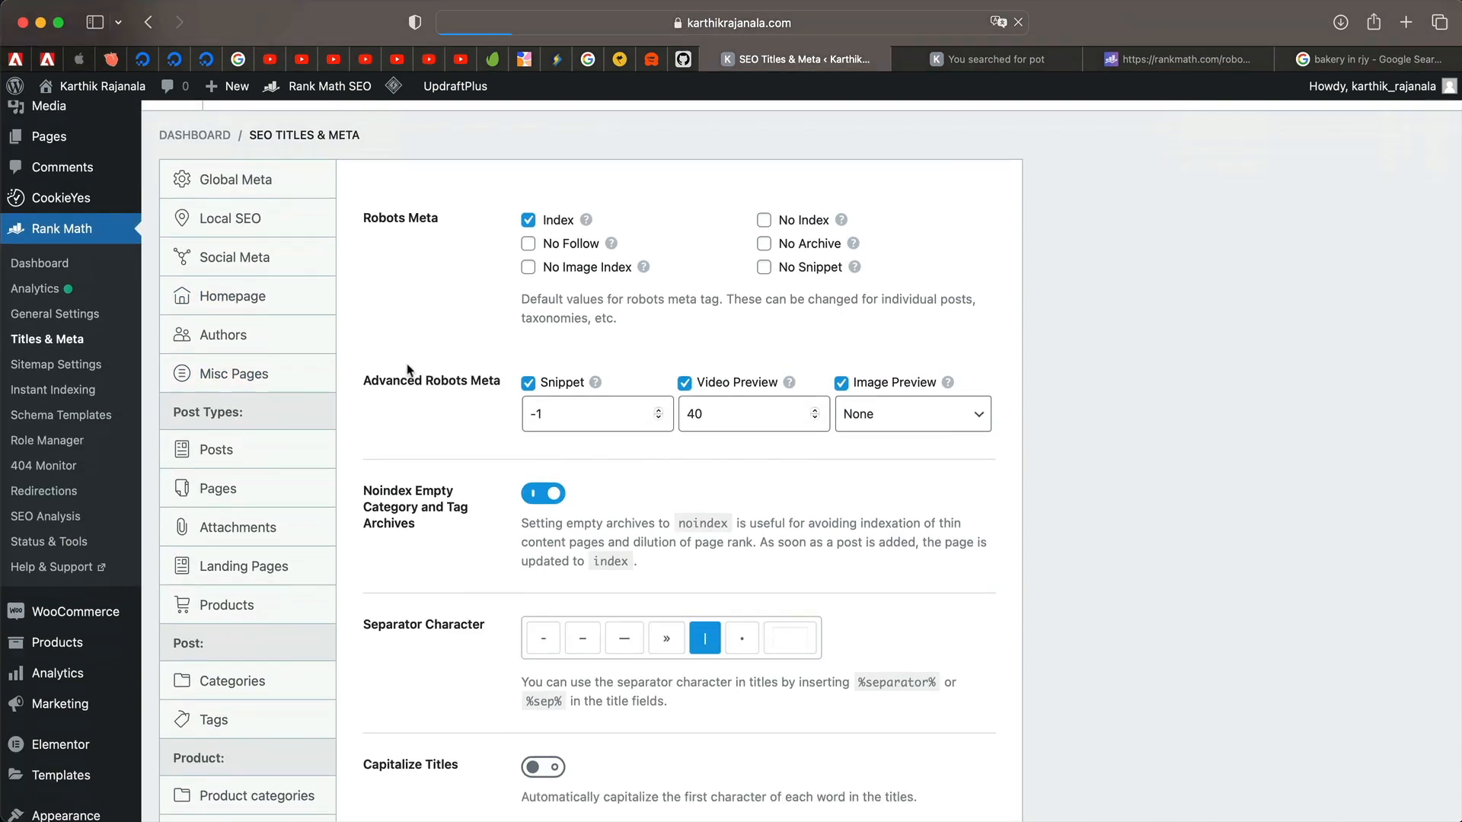
scroll(410, 371, down, 1)
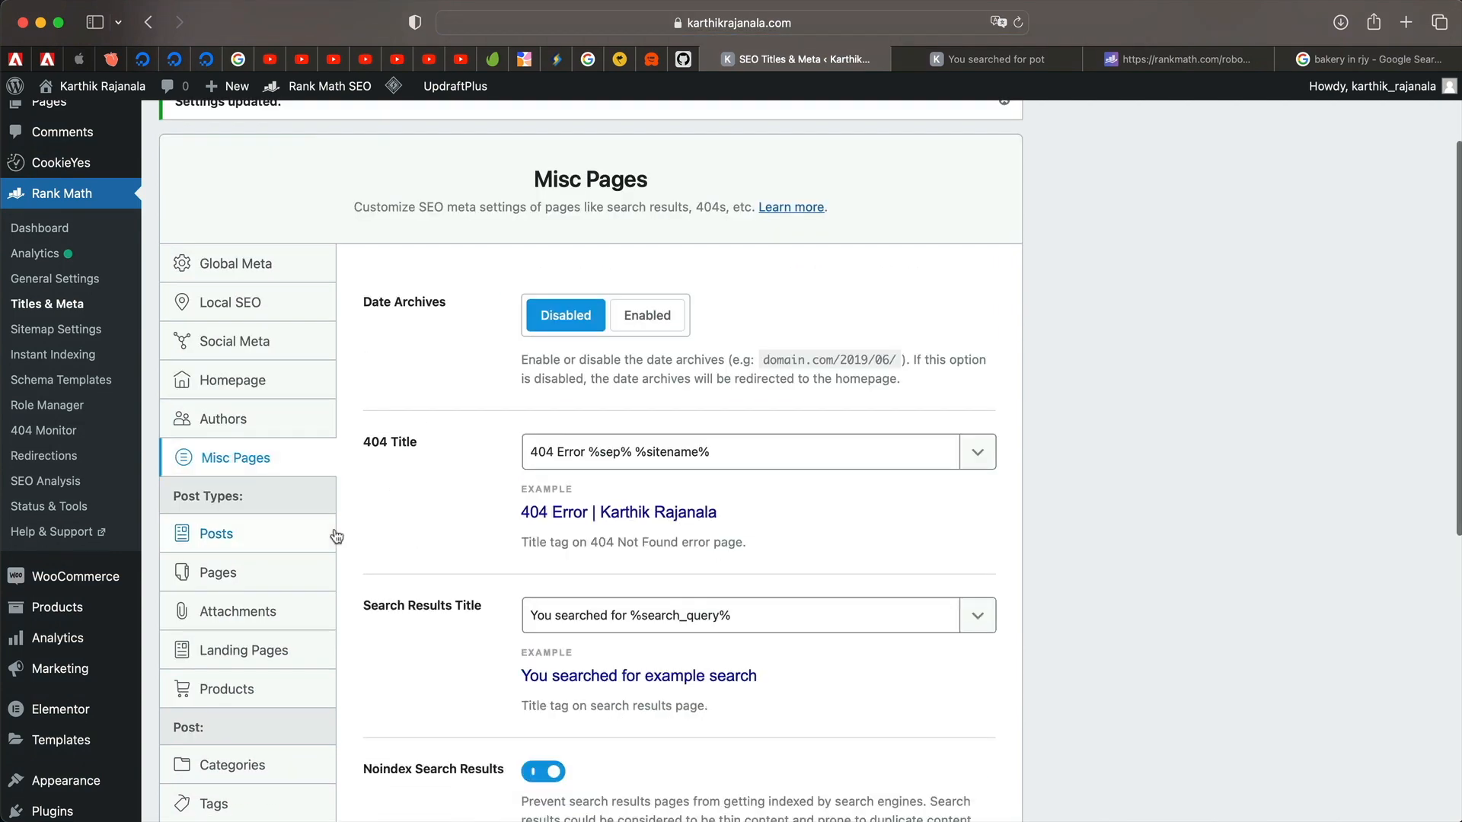
scroll(336, 536, down, 3)
click(265, 400)
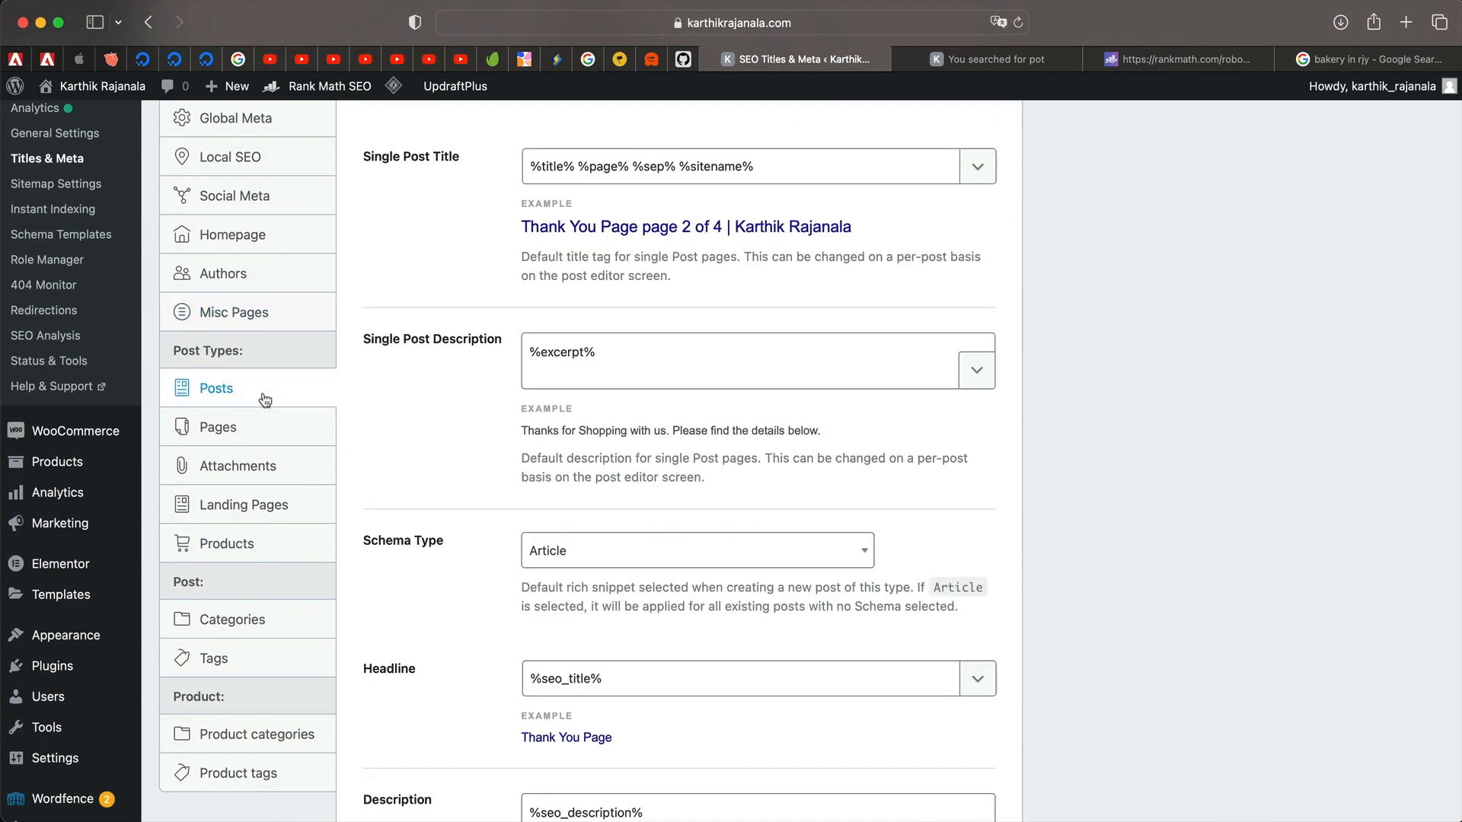
scroll(438, 293, up, 6)
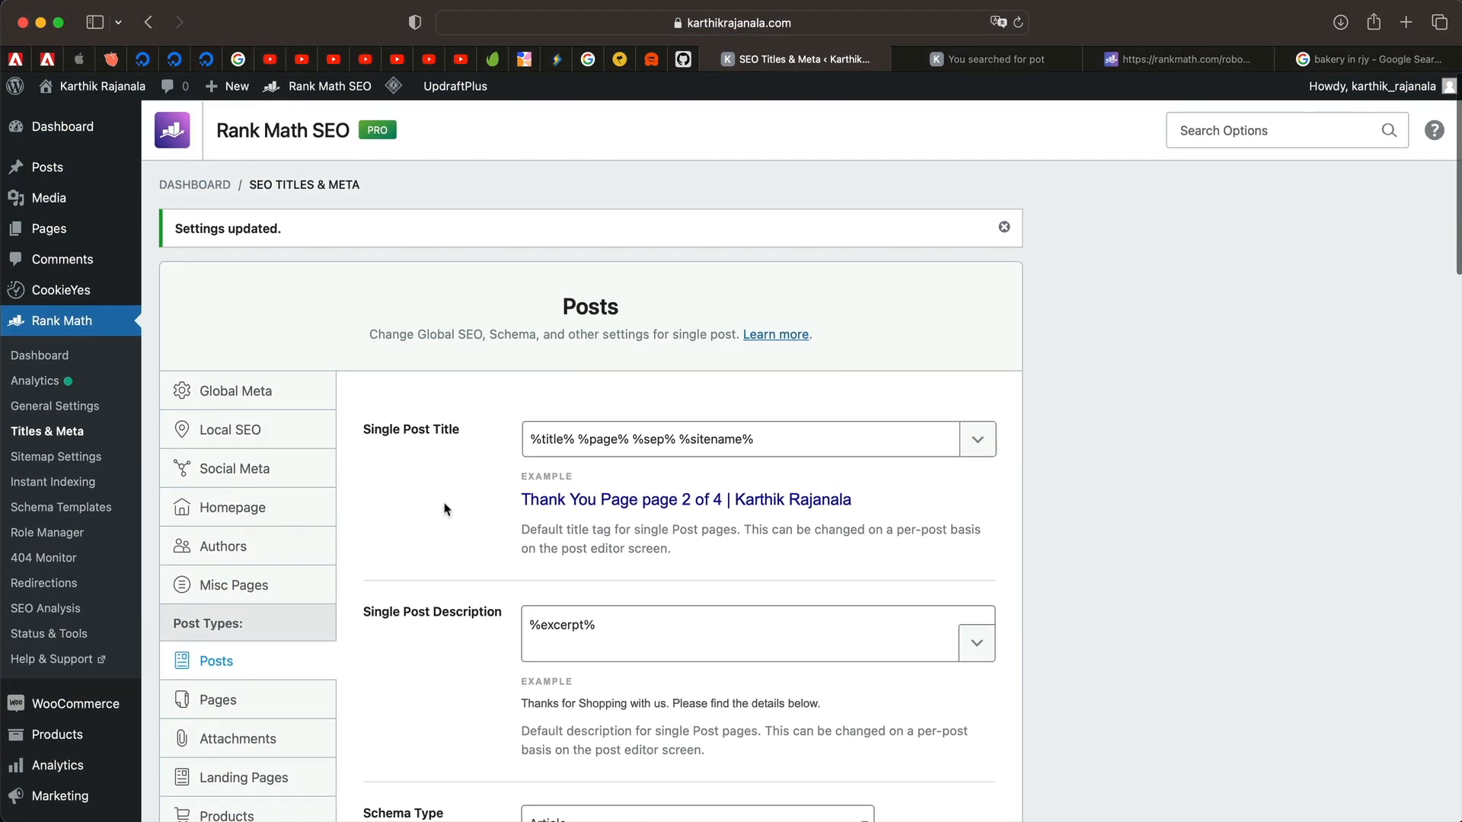
scroll(414, 594, down, 3)
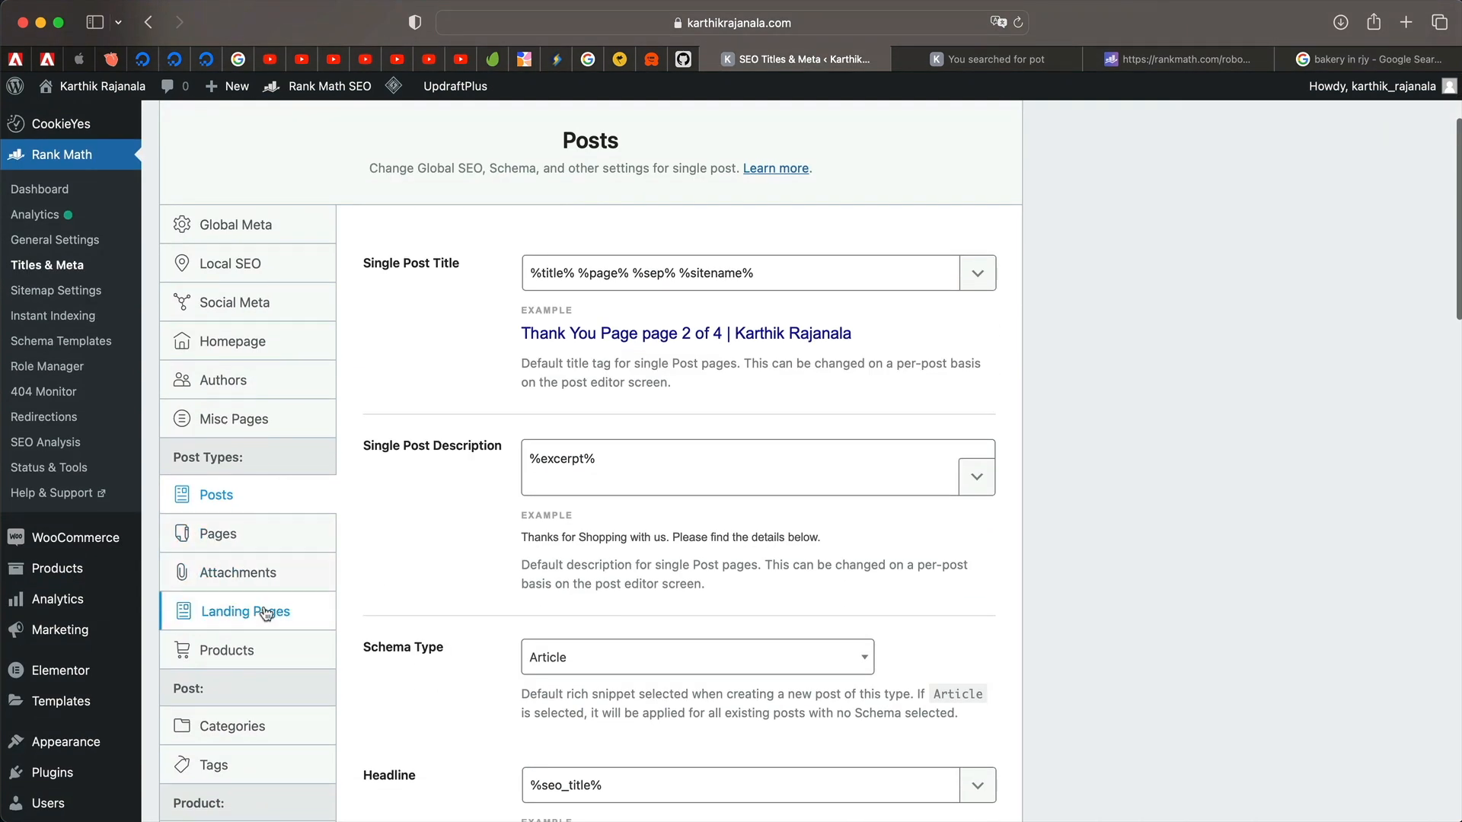
click(282, 581)
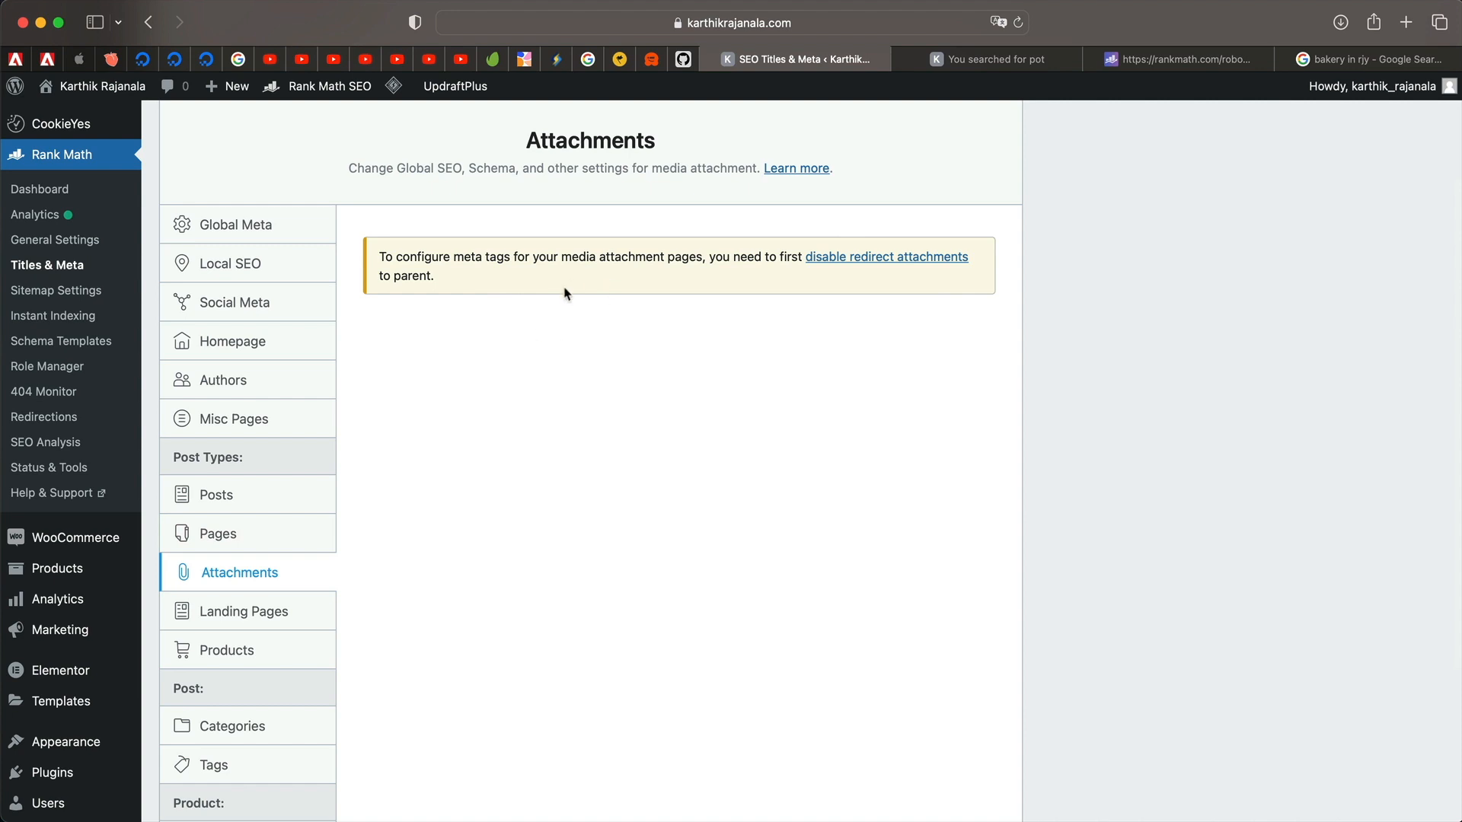
drag(584, 255, 365, 419)
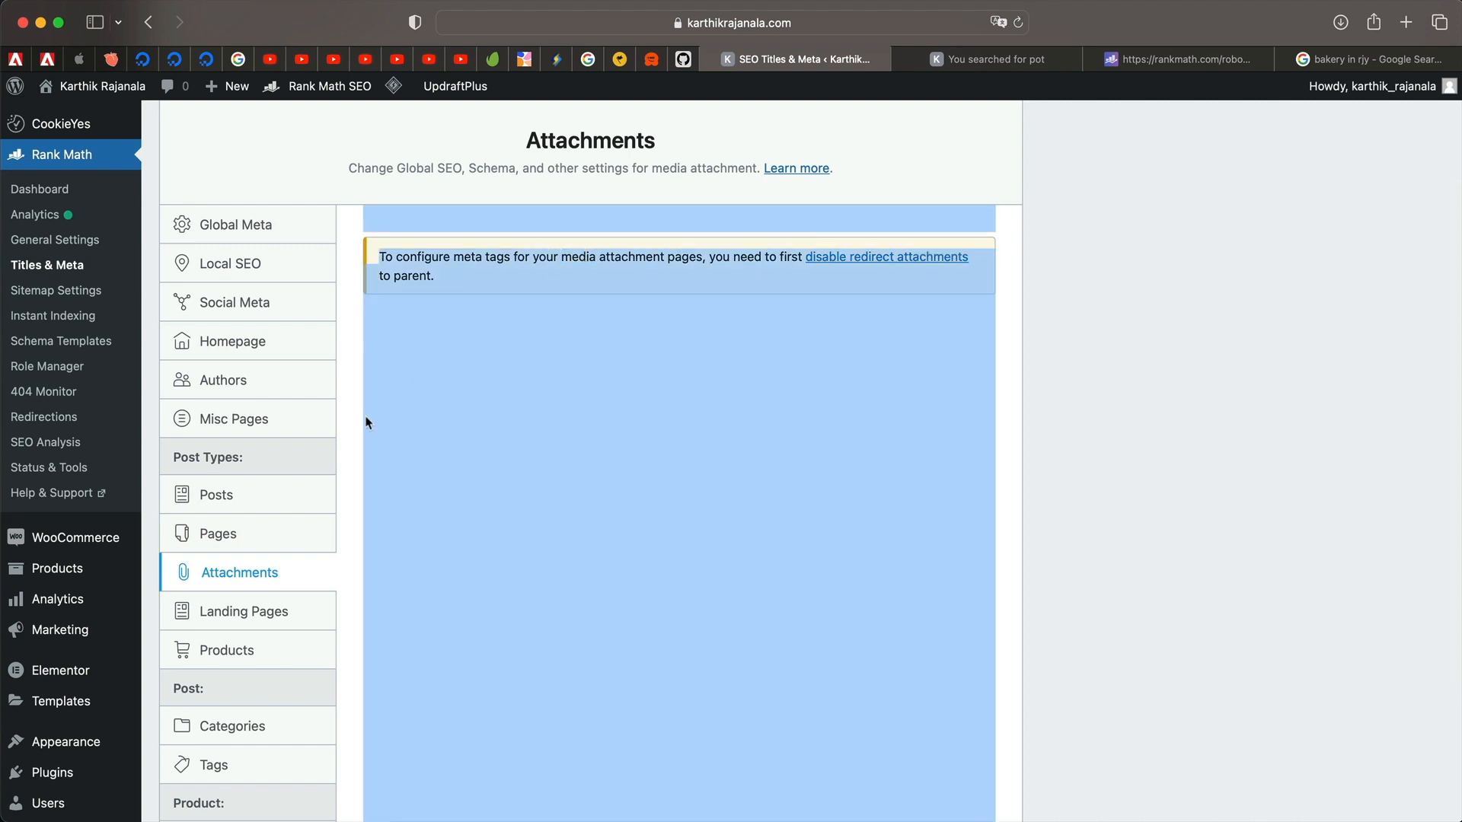
click(241, 545)
click(241, 506)
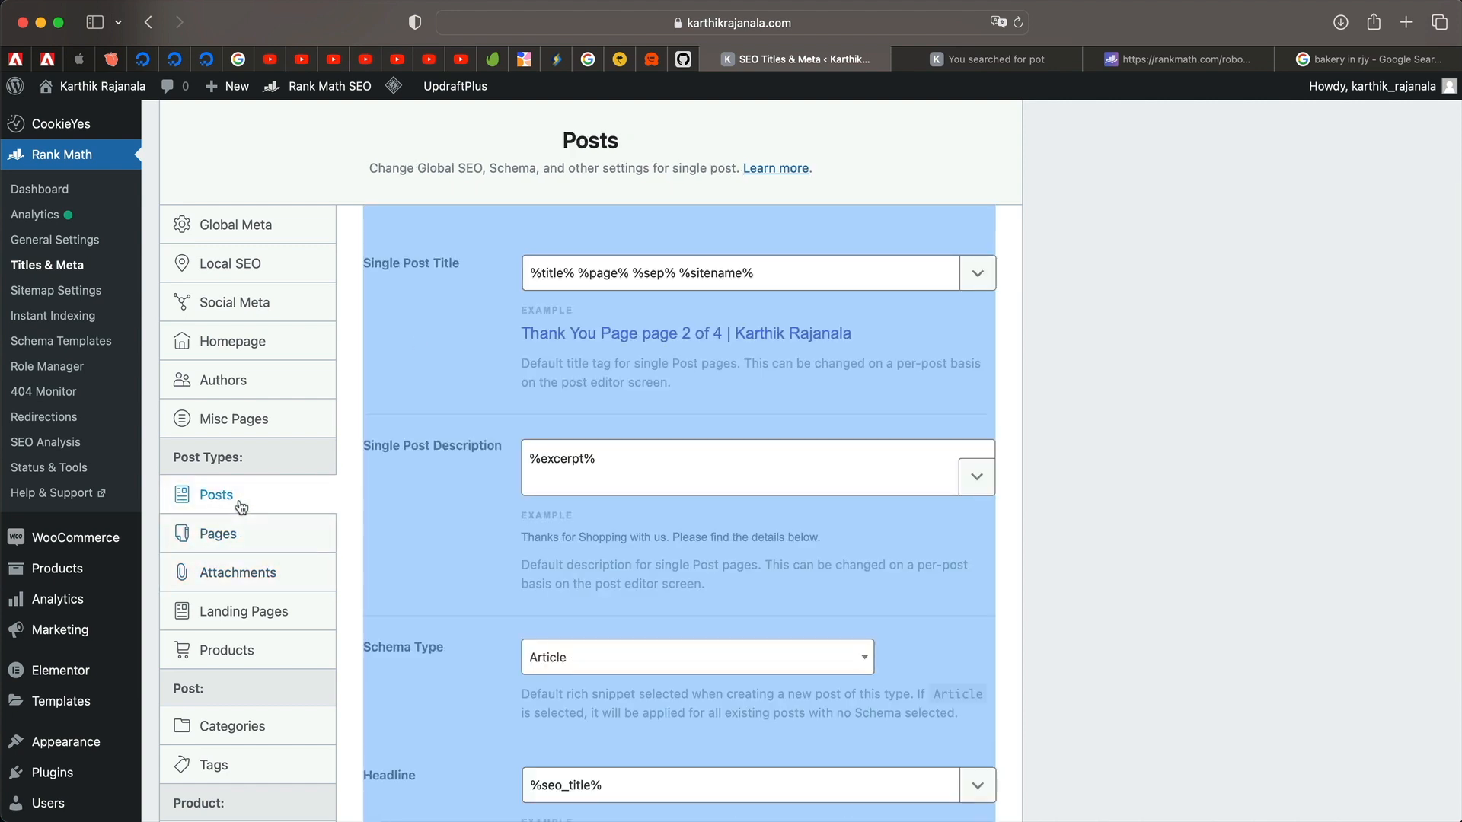
click(1194, 352)
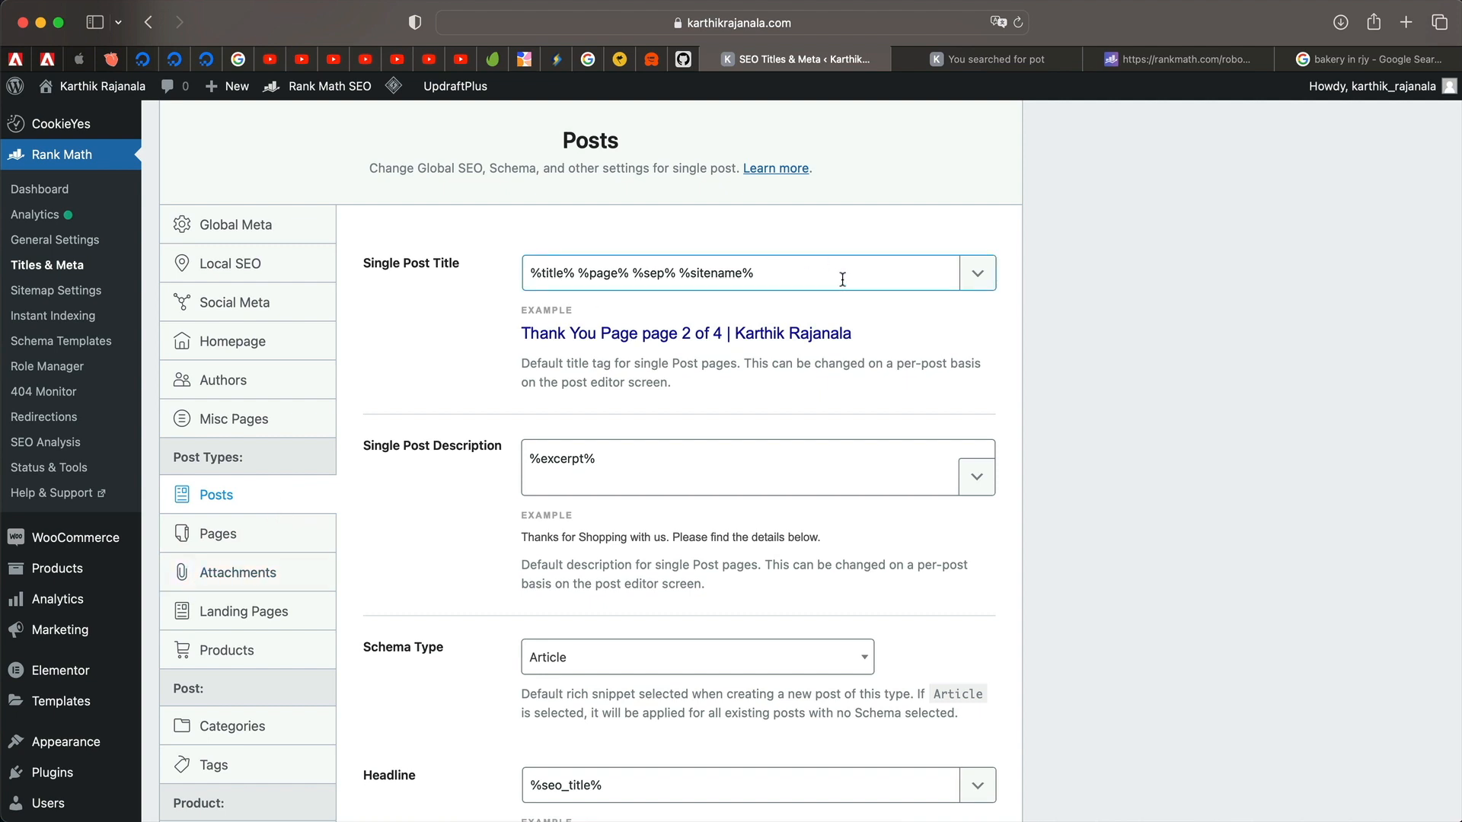
scroll(873, 300, down, 3)
click(607, 316)
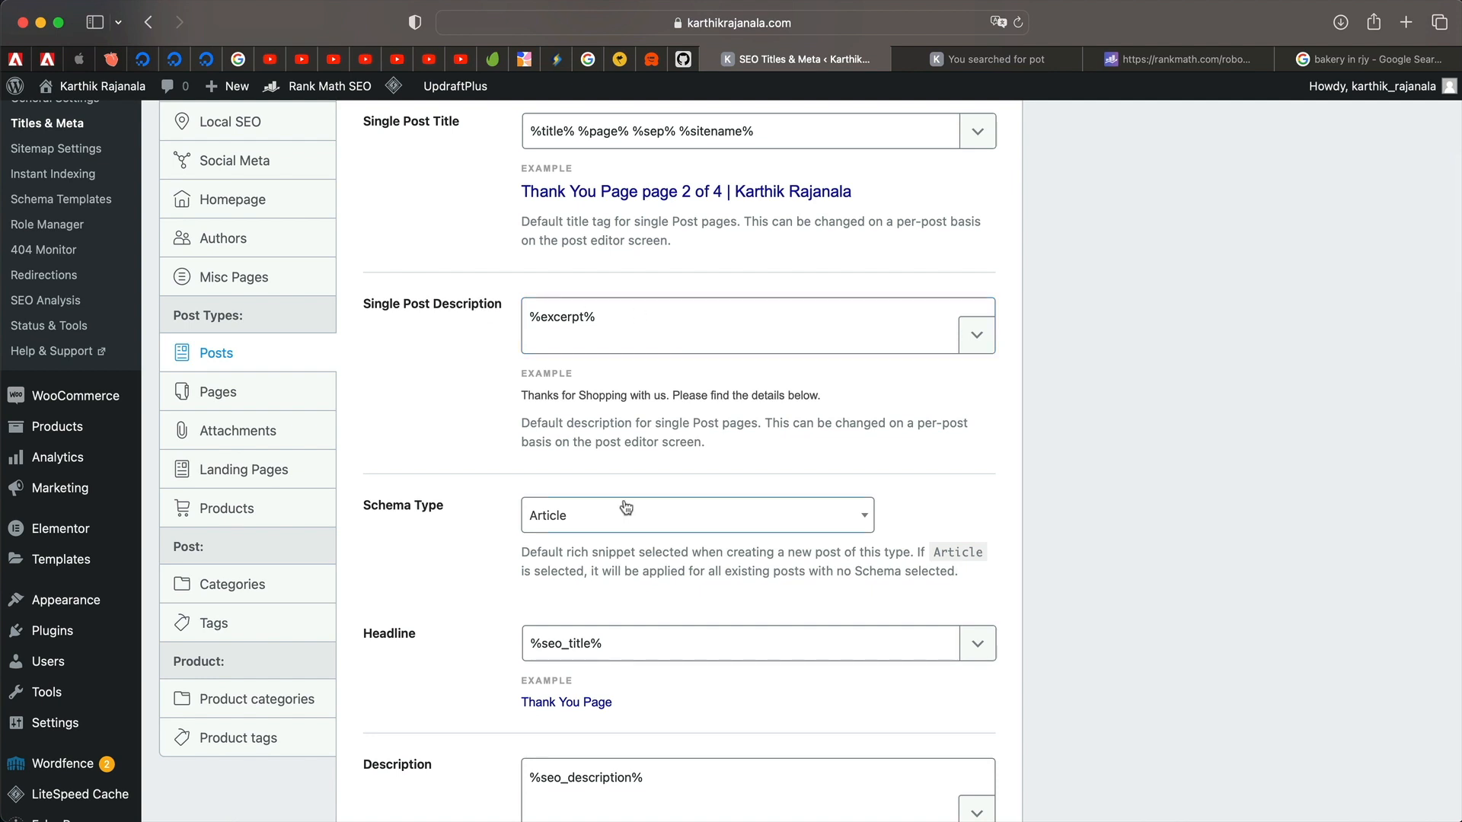
scroll(626, 508, down, 5)
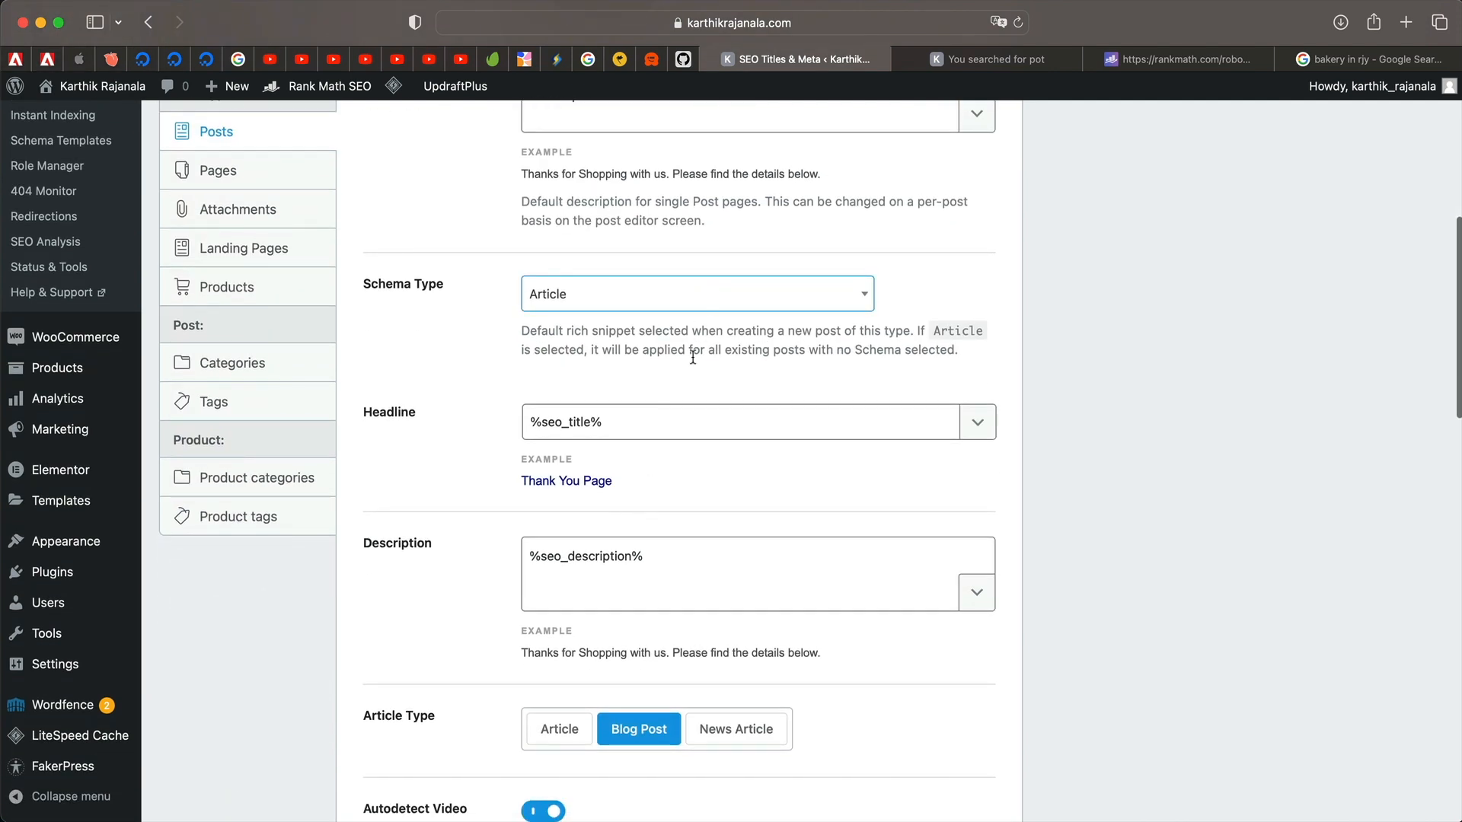
click(936, 422)
click(978, 423)
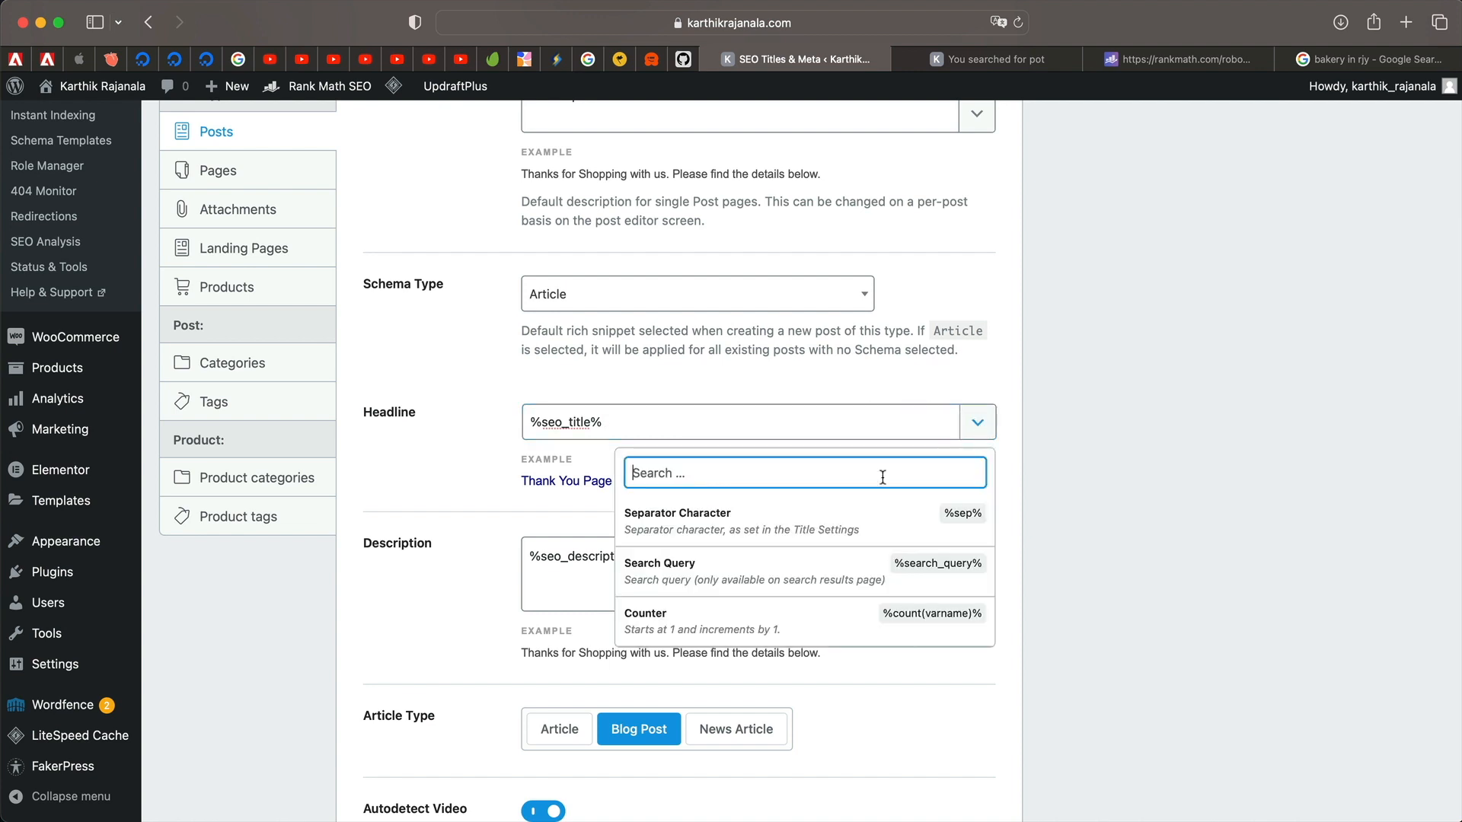
click(854, 515)
click(980, 428)
scroll(821, 543, down, 8)
scroll(821, 543, down, 10)
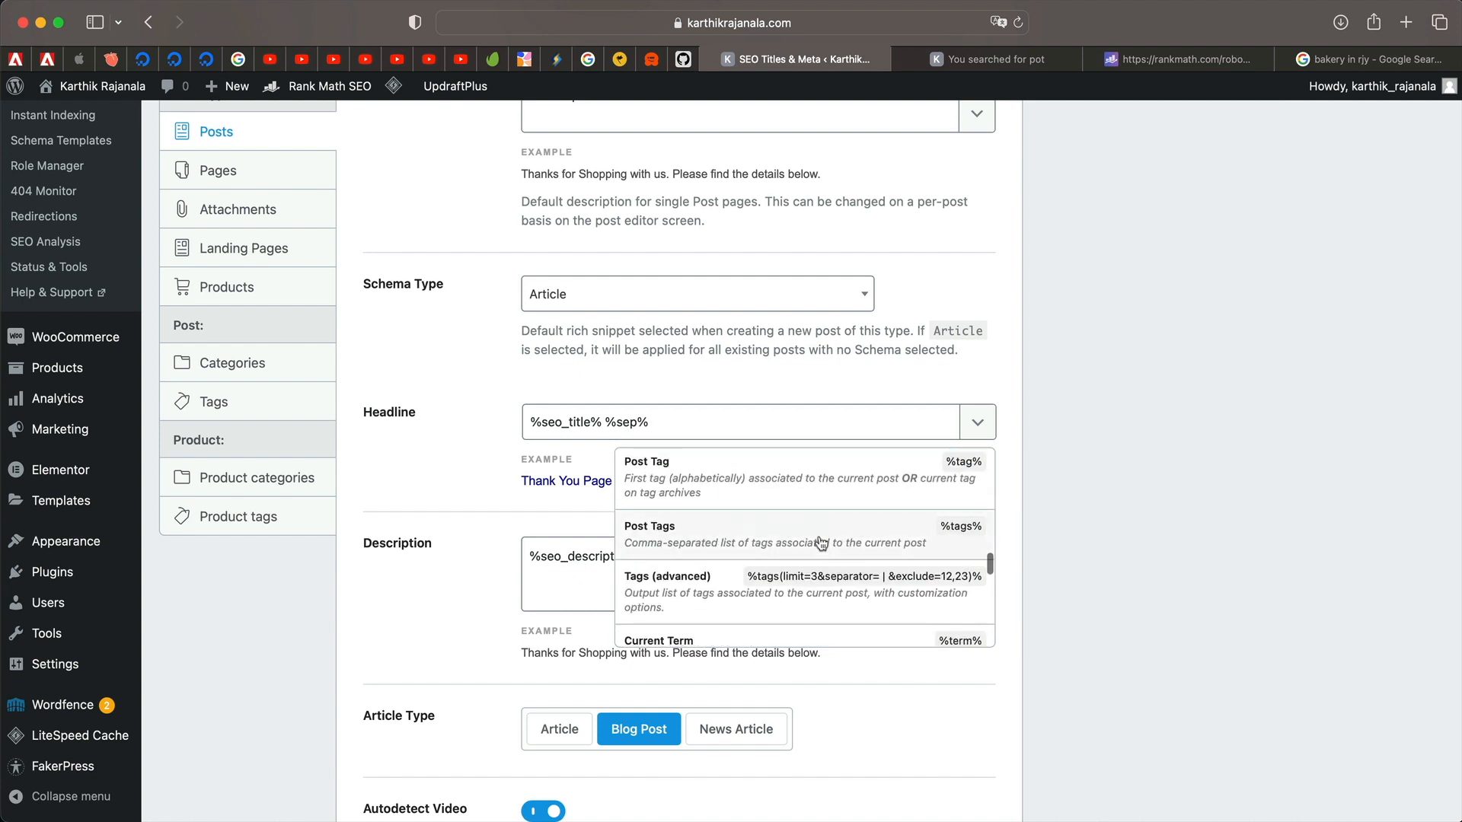
click(749, 629)
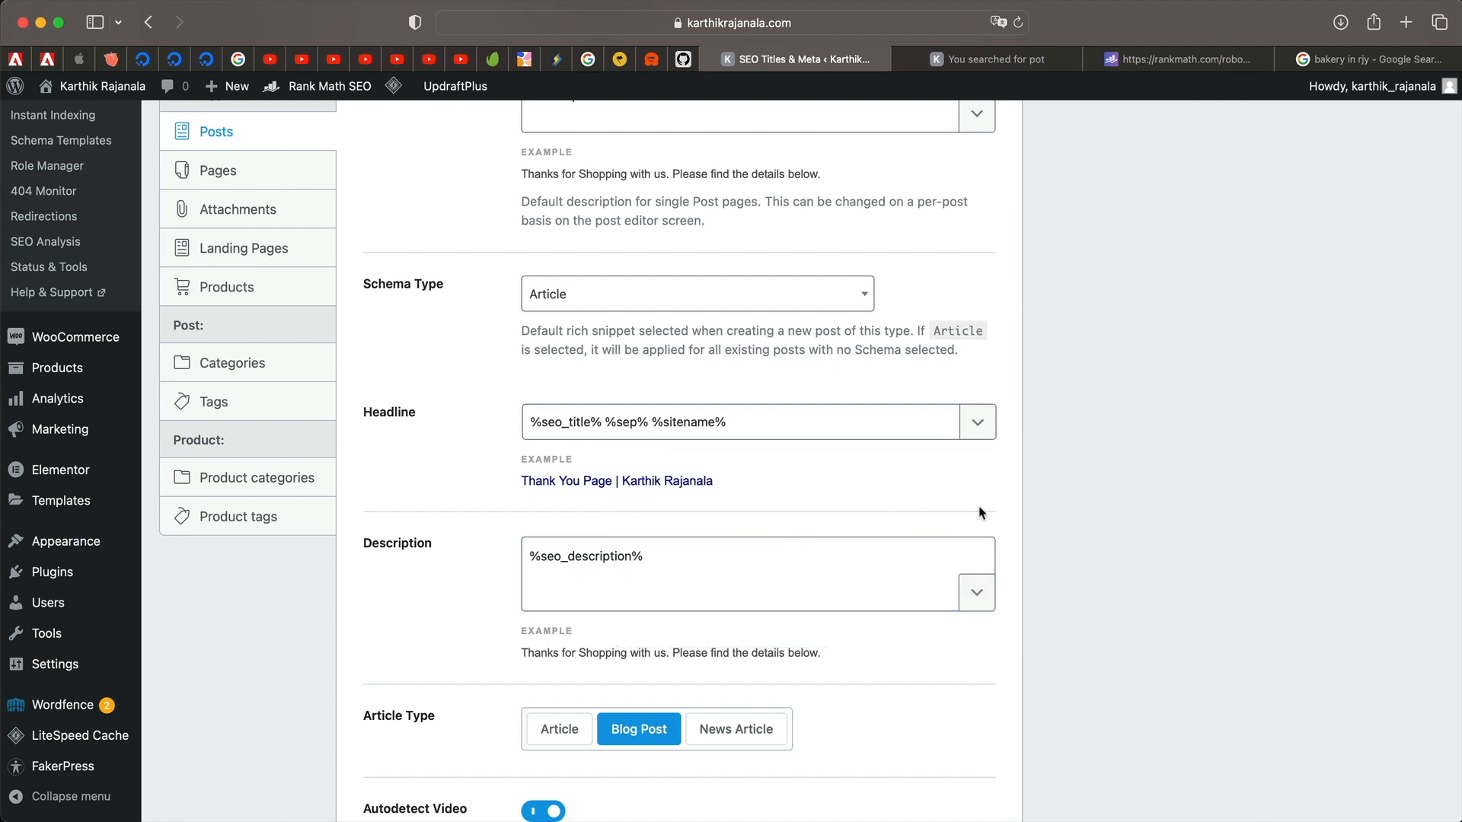
scroll(801, 497, down, 3)
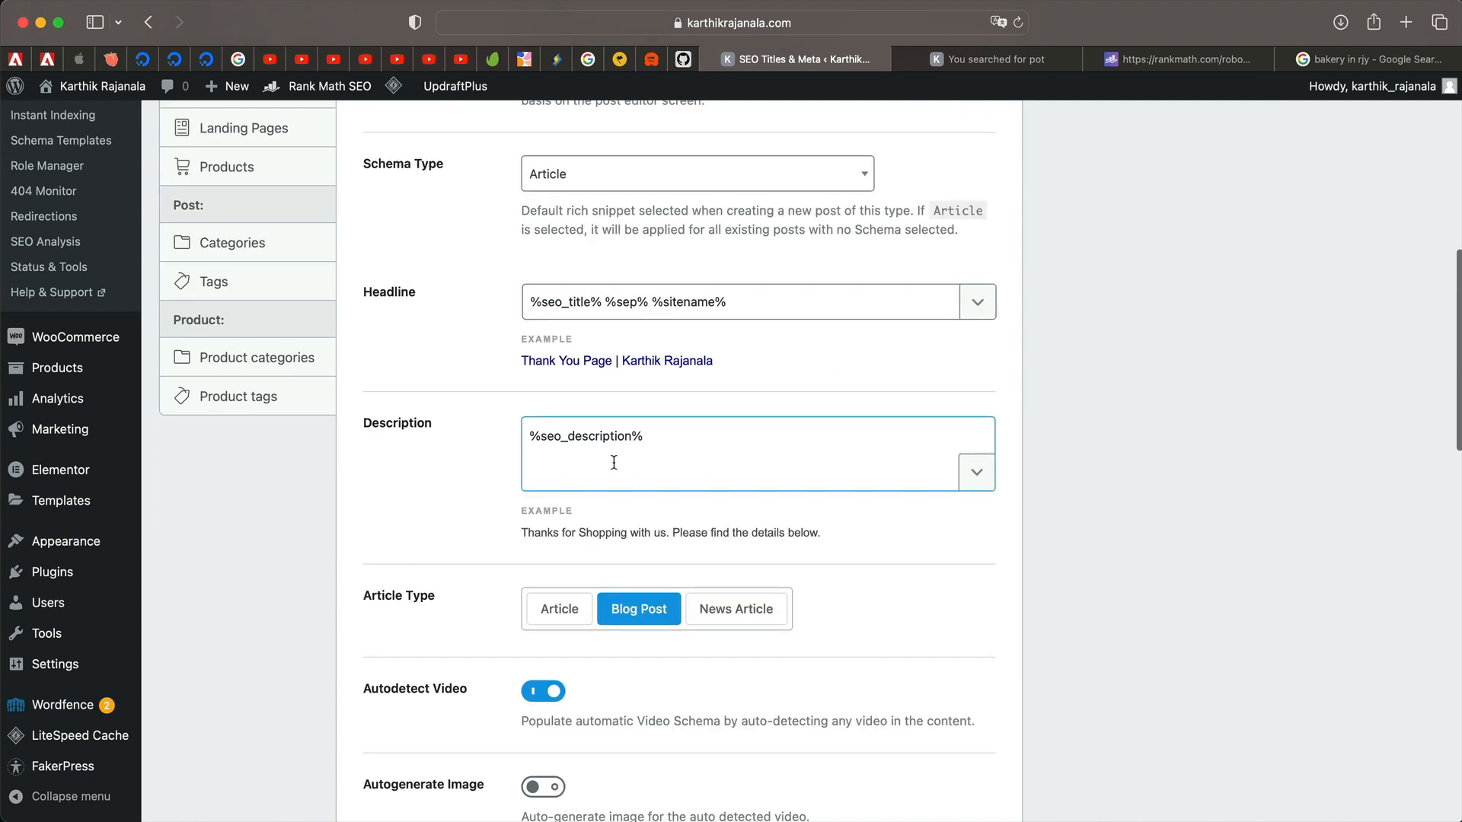
triple_click(641, 434)
click(448, 495)
scroll(396, 492, down, 4)
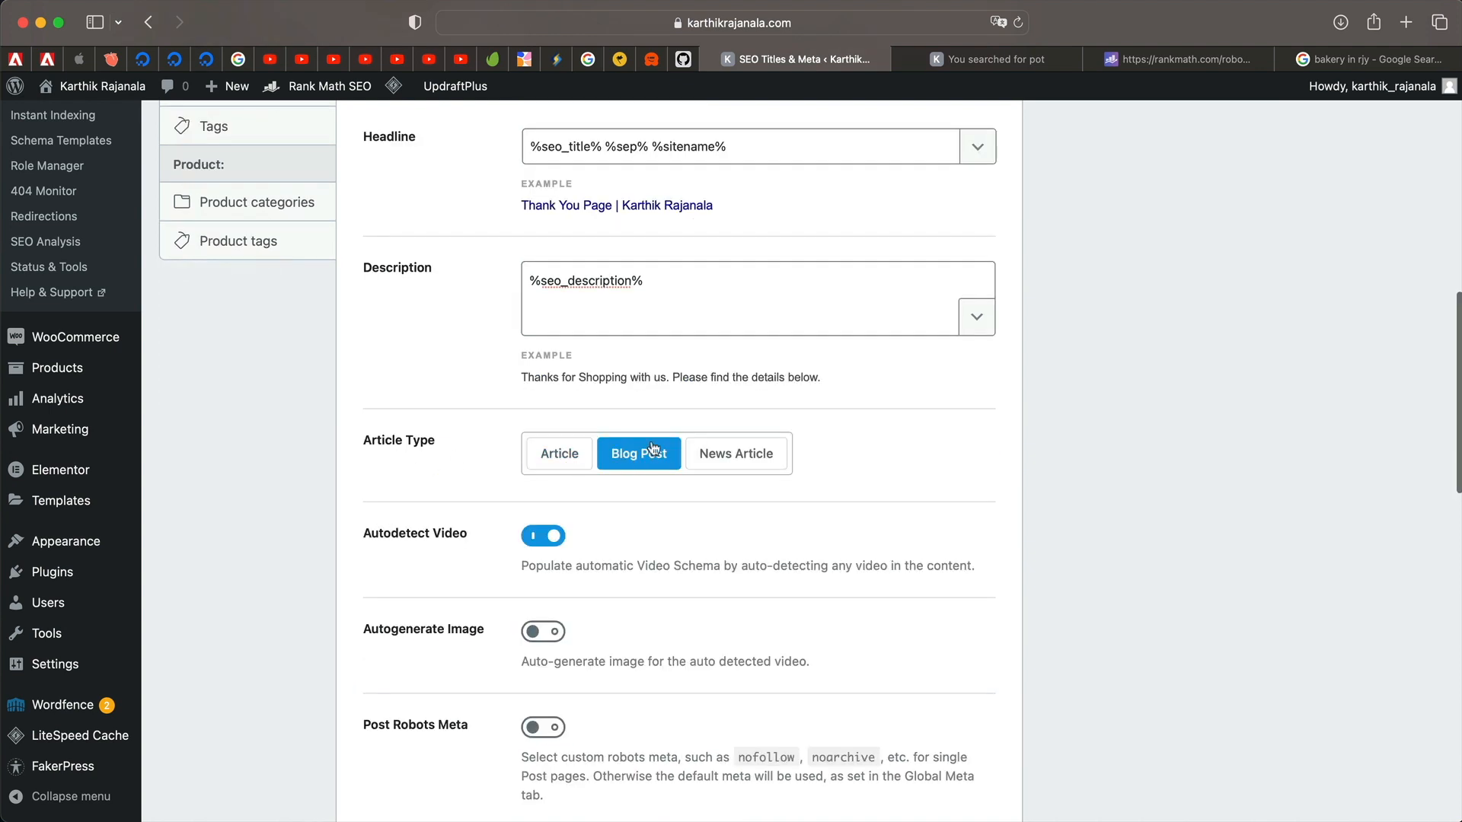
scroll(607, 563, down, 5)
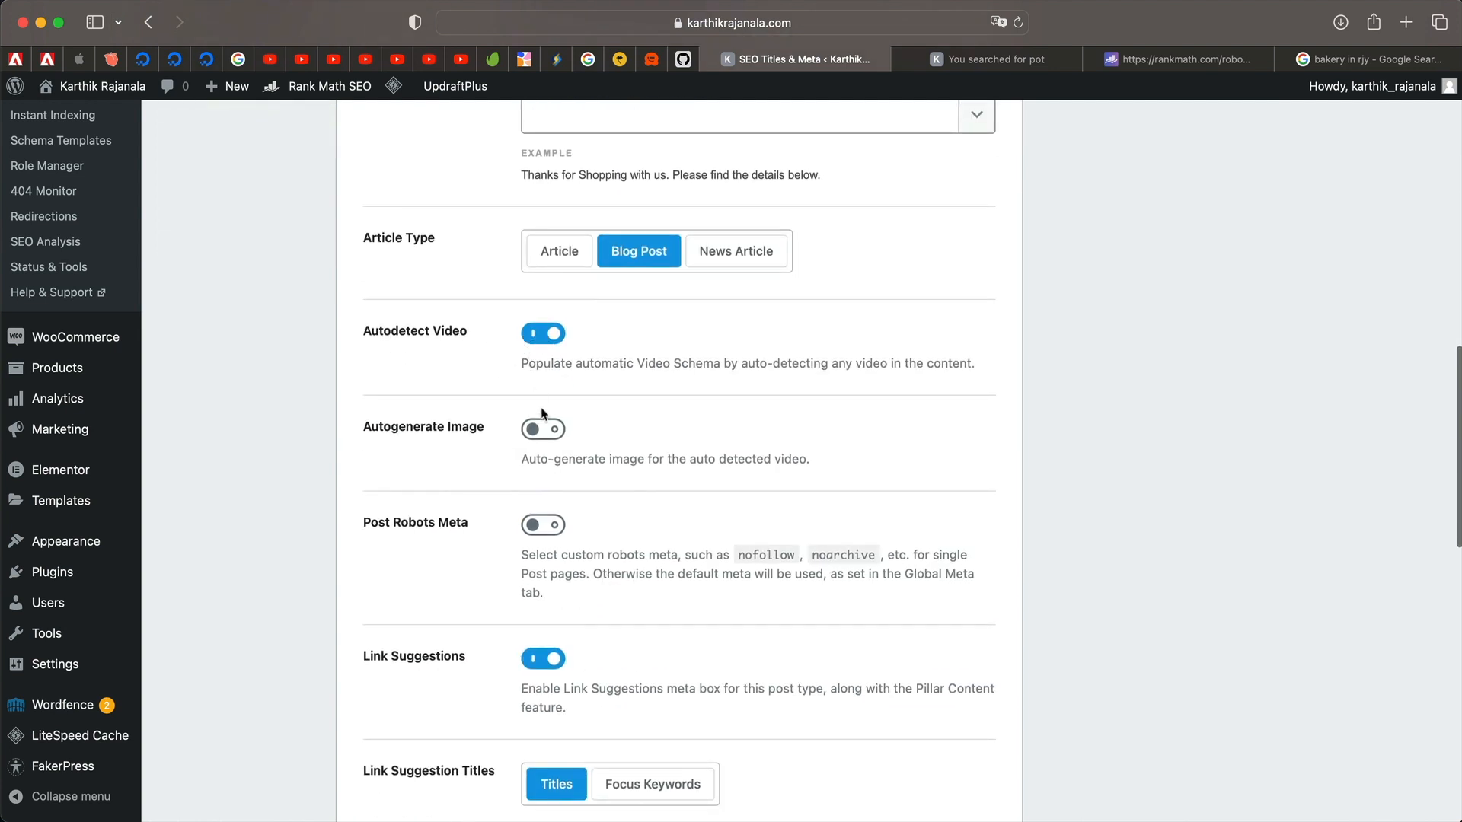
Turn on Autogenerate Image and use Focus Keywords for link suggestion titles.
click(542, 430)
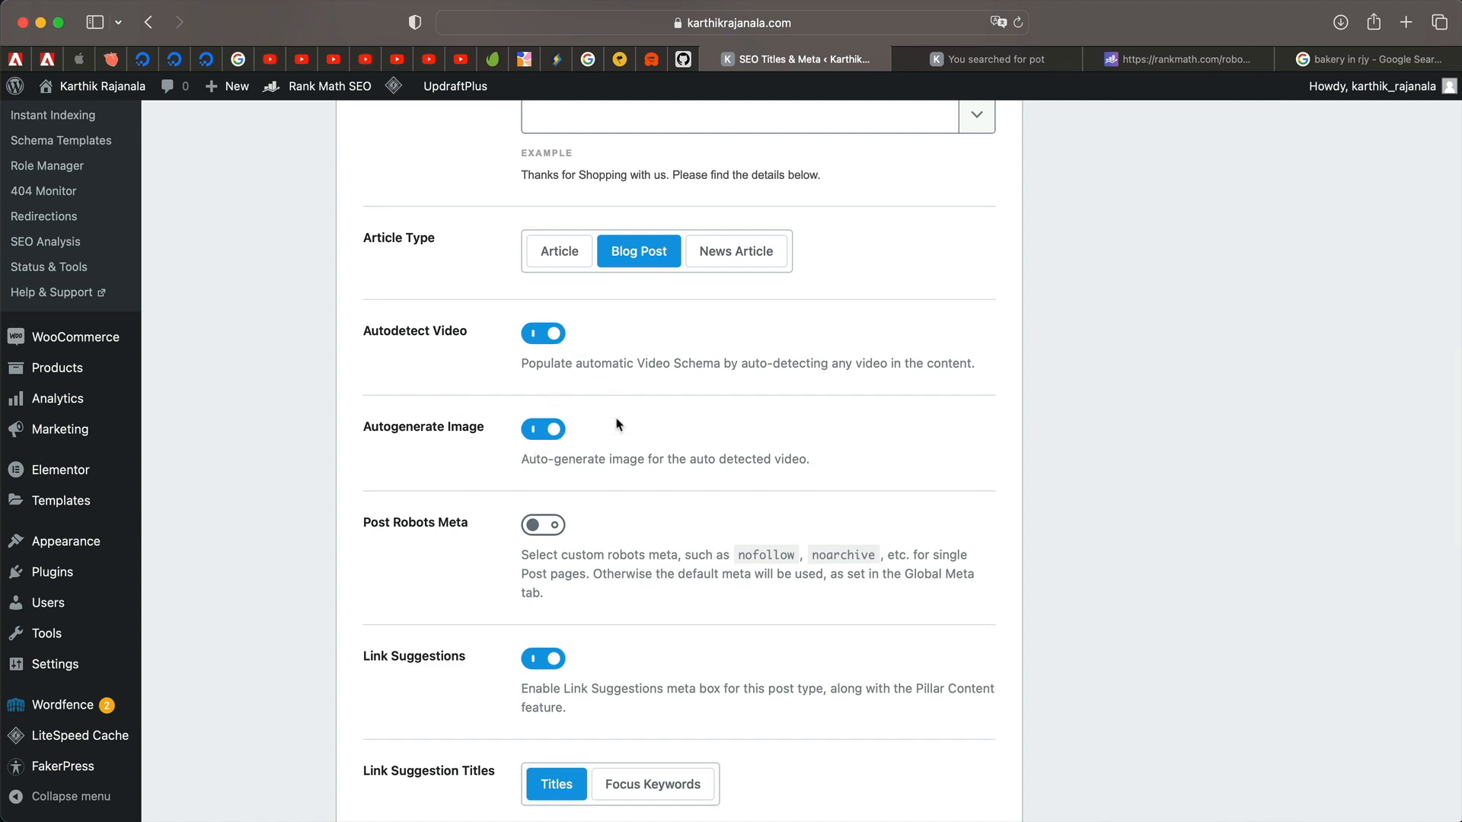
scroll(587, 516, down, 2)
triple_click(529, 444)
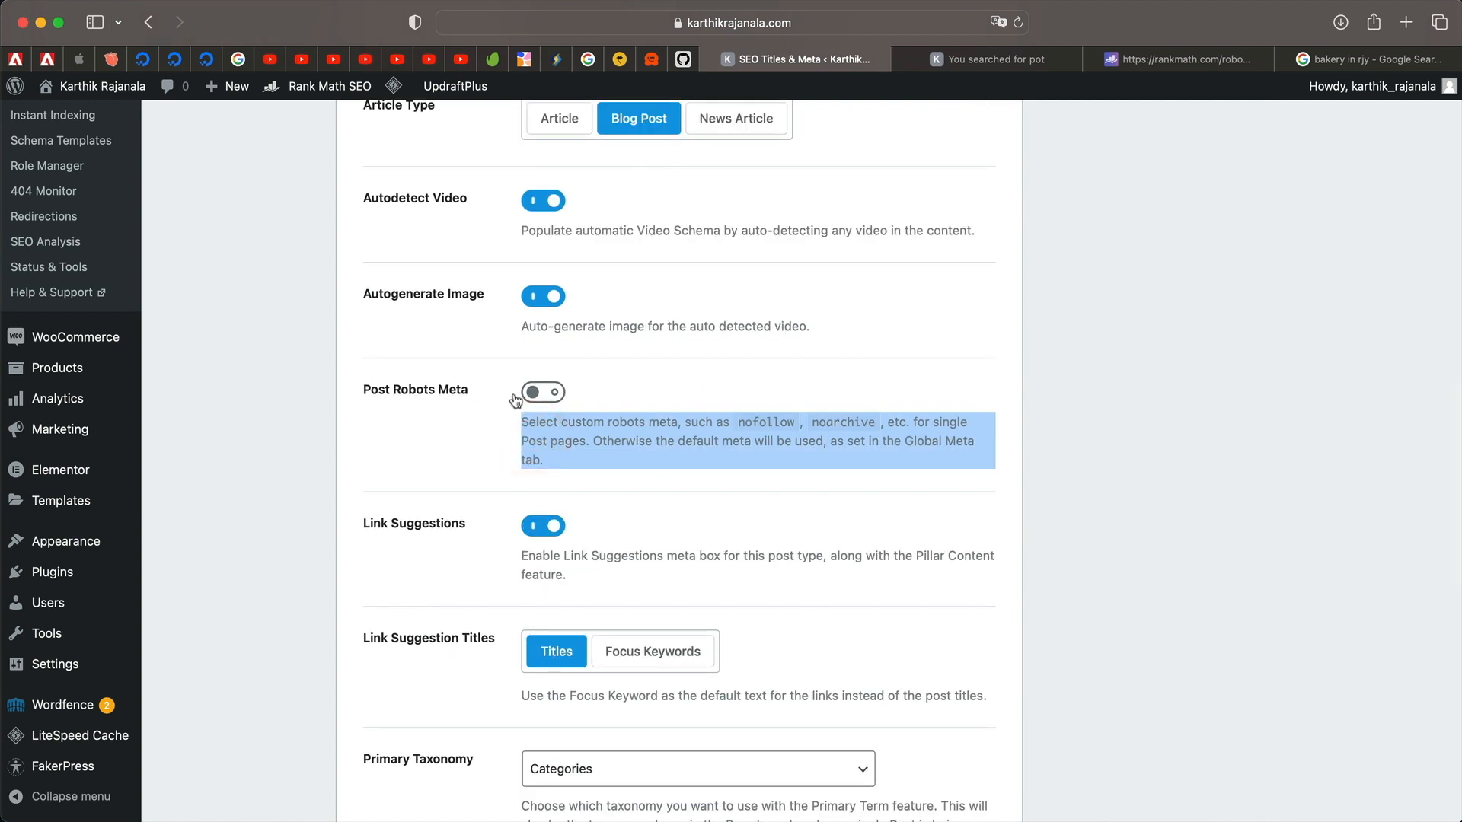
triple_click(605, 437)
scroll(614, 457, down, 2)
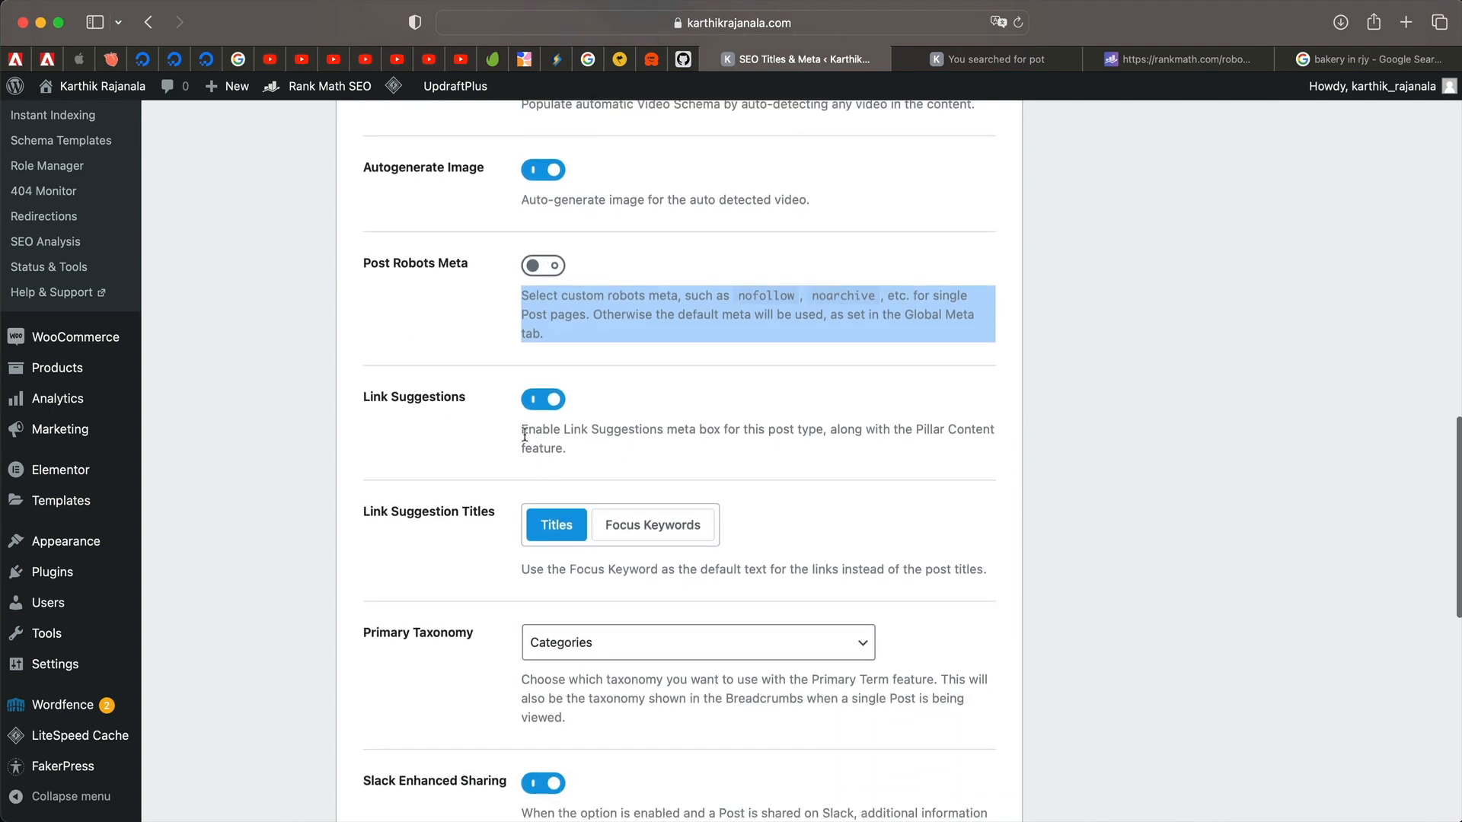
scroll(584, 426, down, 2)
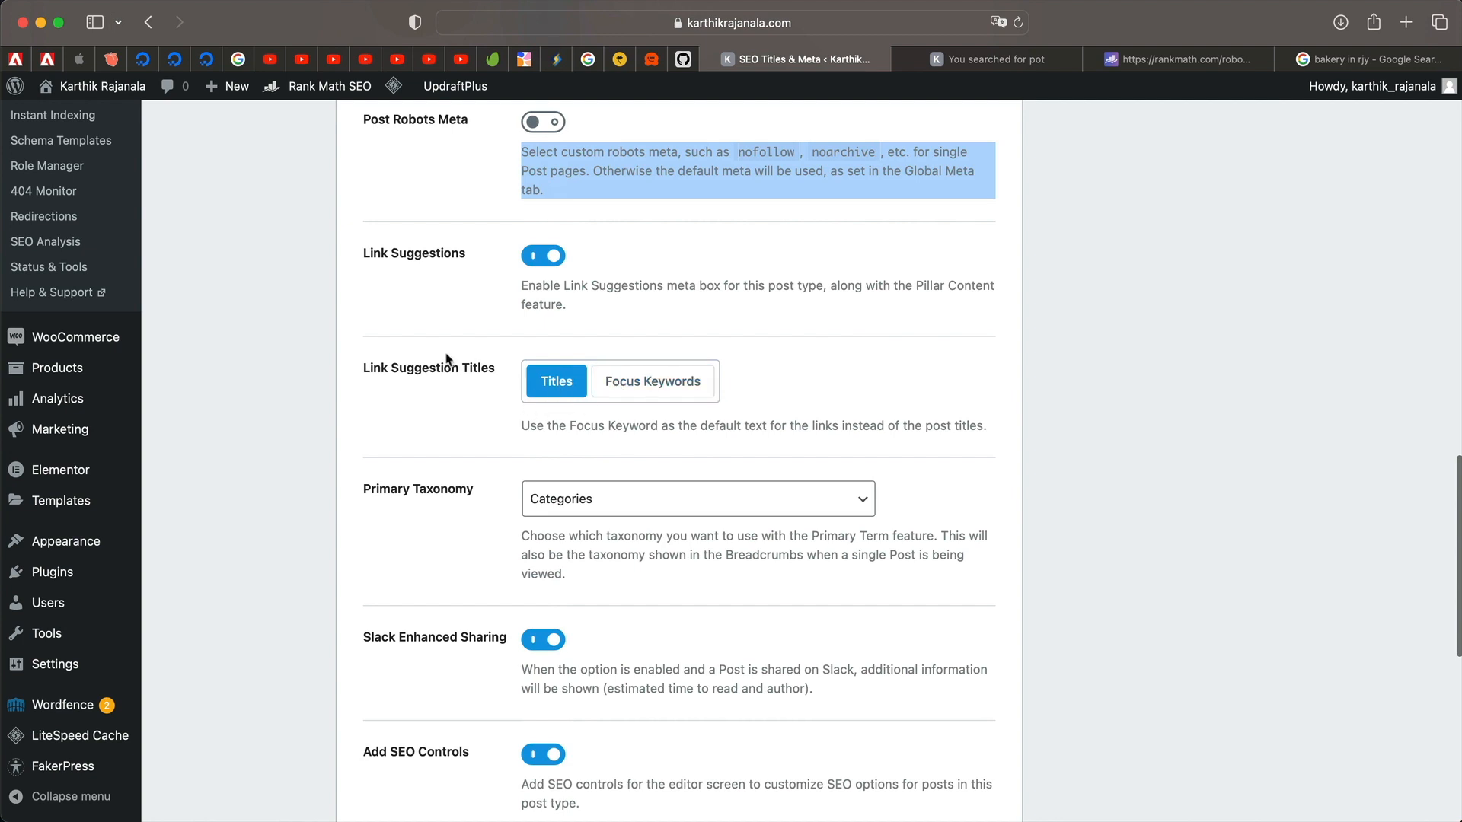
click(670, 385)
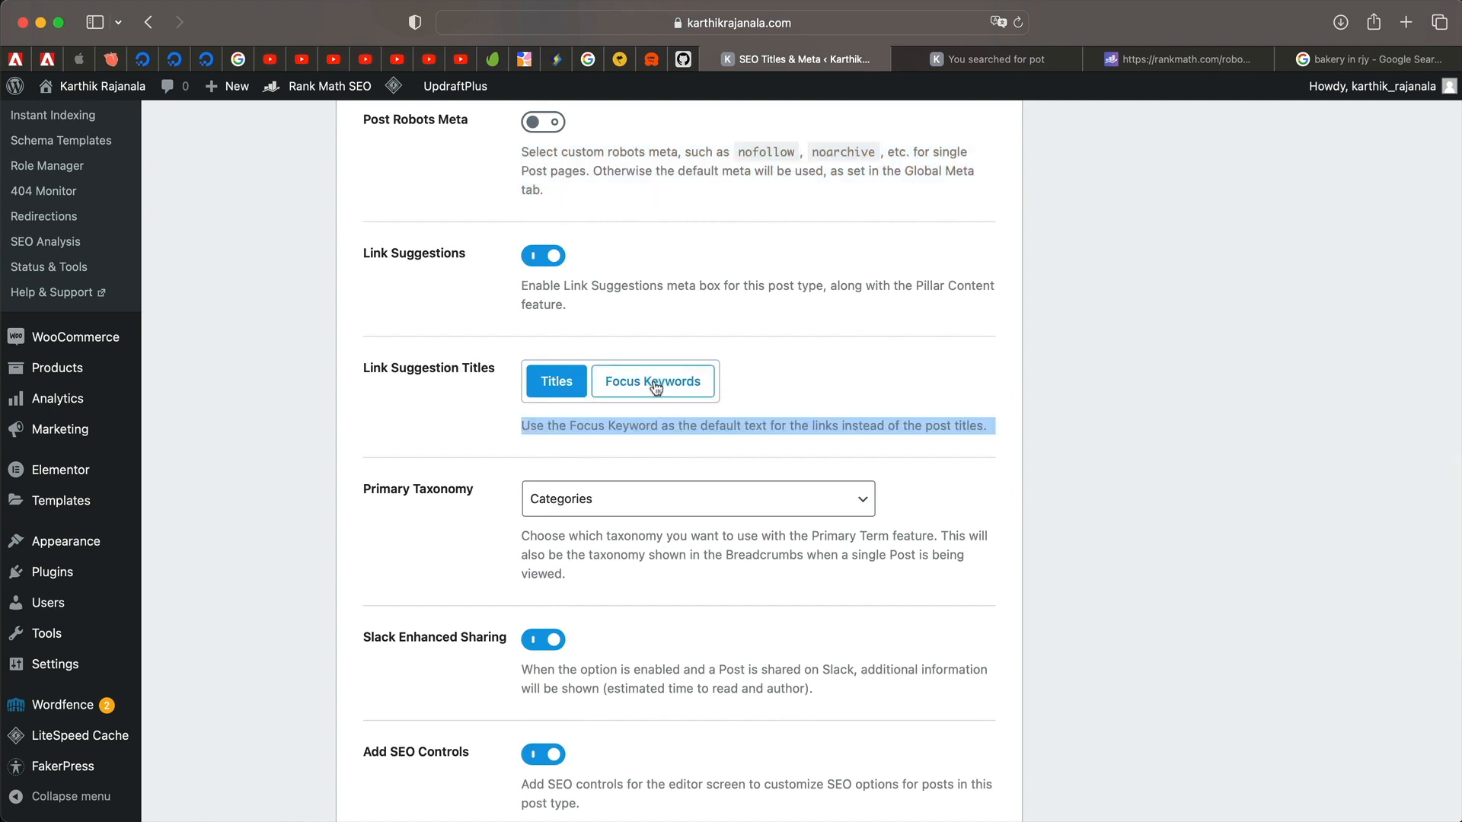
triple_click(632, 424)
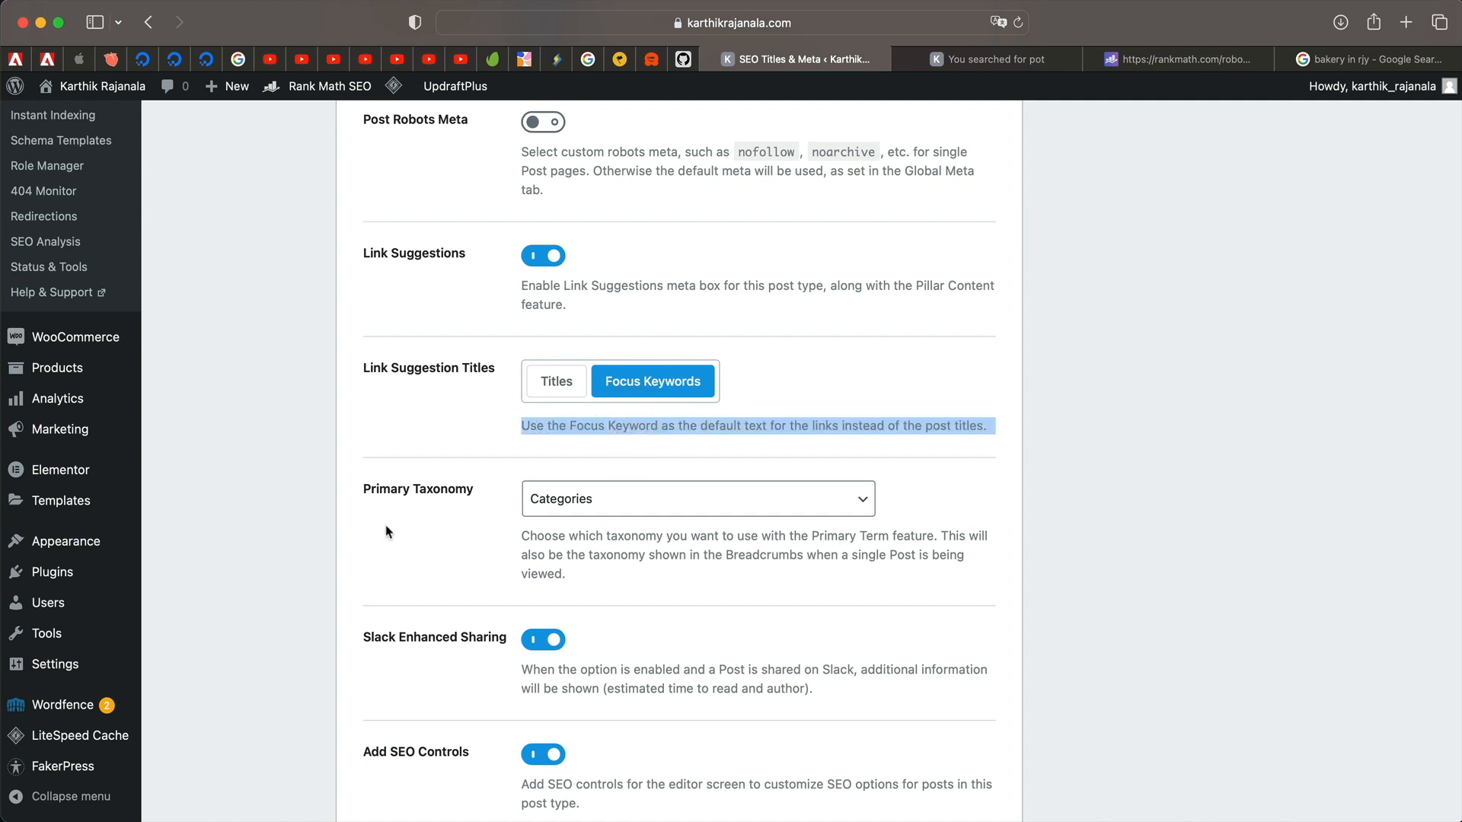
scroll(387, 532, down, 3)
Keep Categories as primary taxonomy, set the thumbnail watermark to Logo, and save.
click(669, 310)
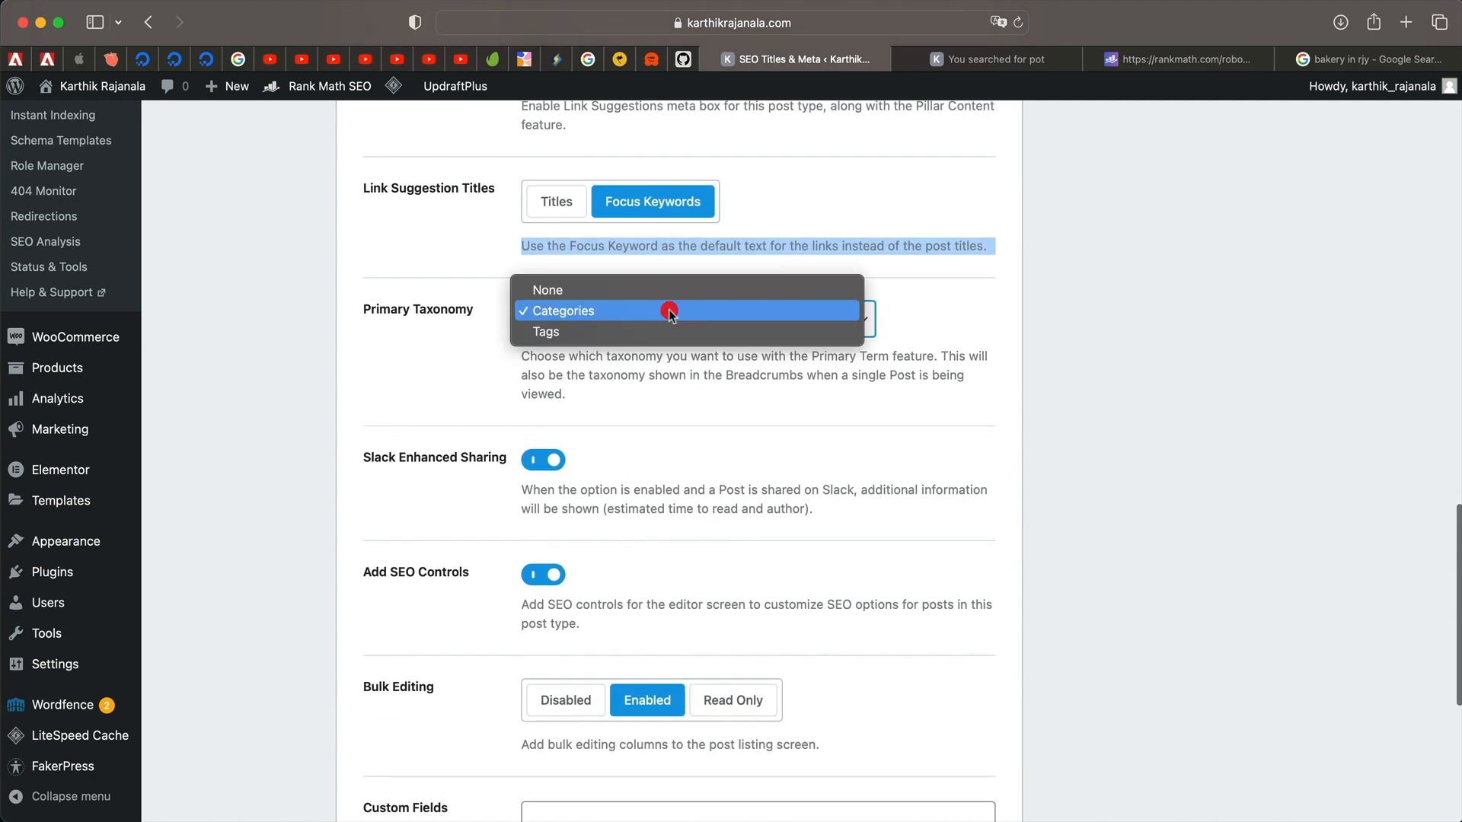
click(454, 364)
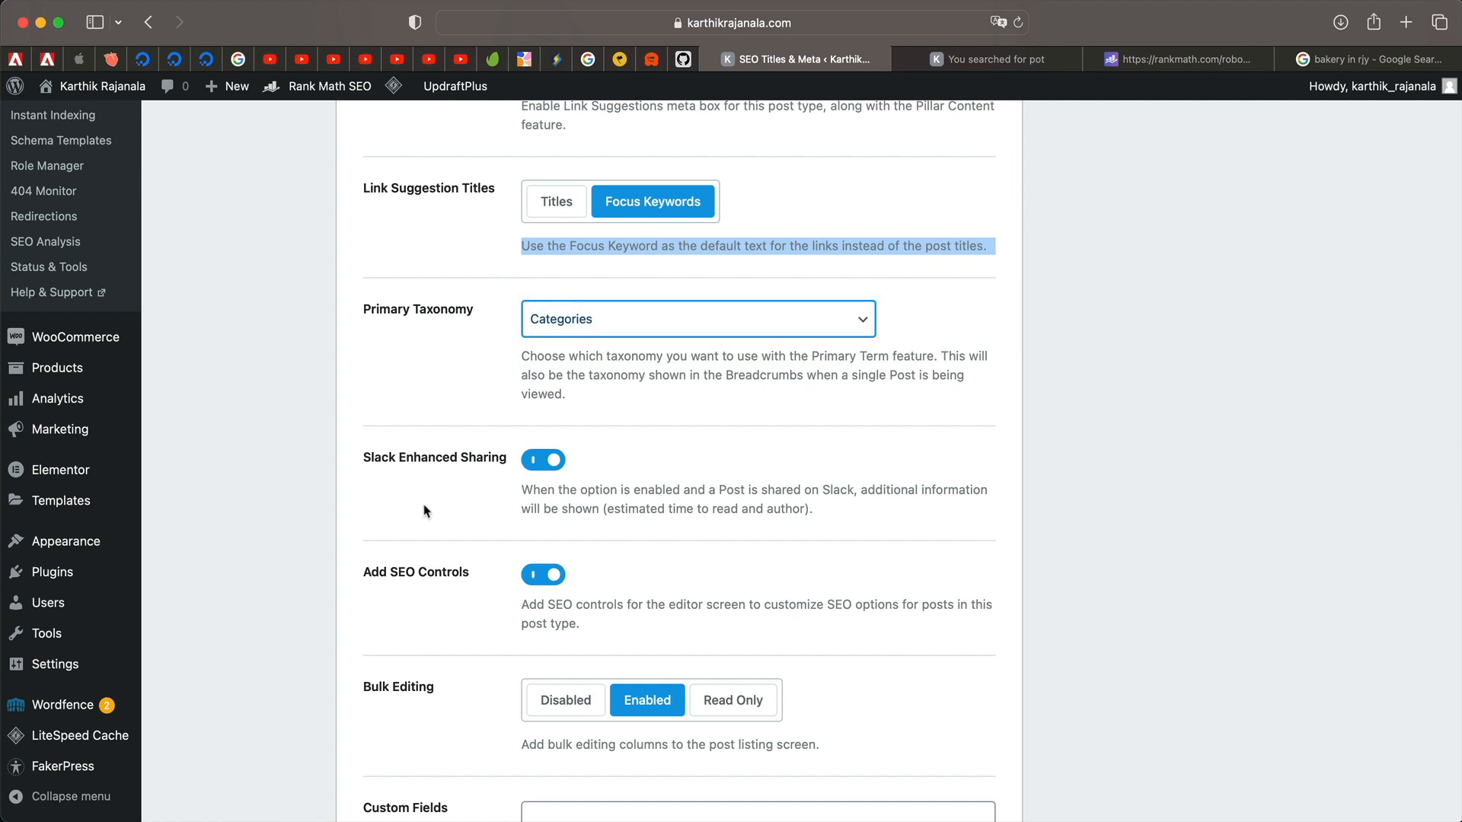
scroll(423, 509, down, 3)
scroll(509, 617, down, 4)
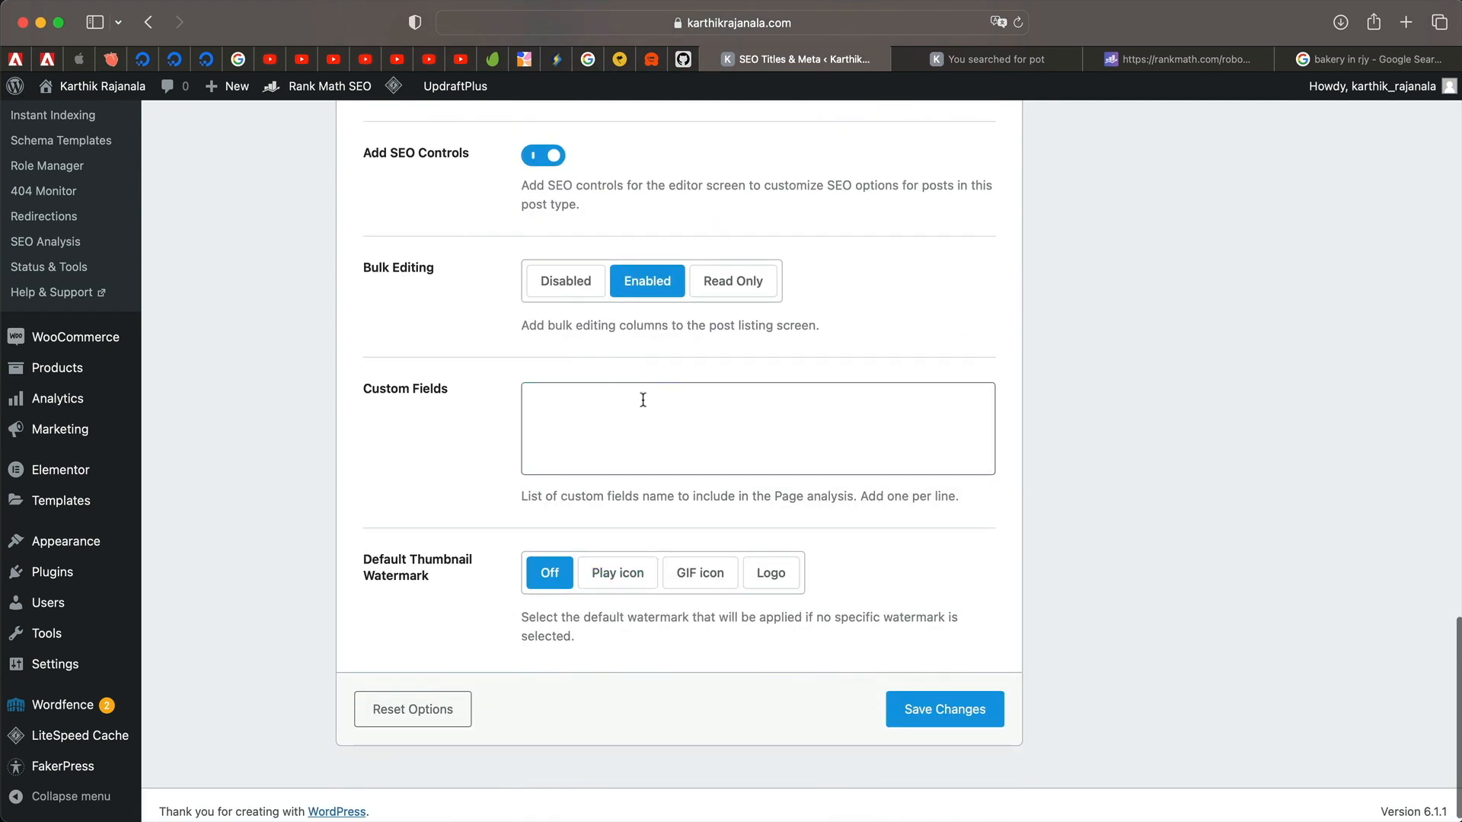
click(635, 422)
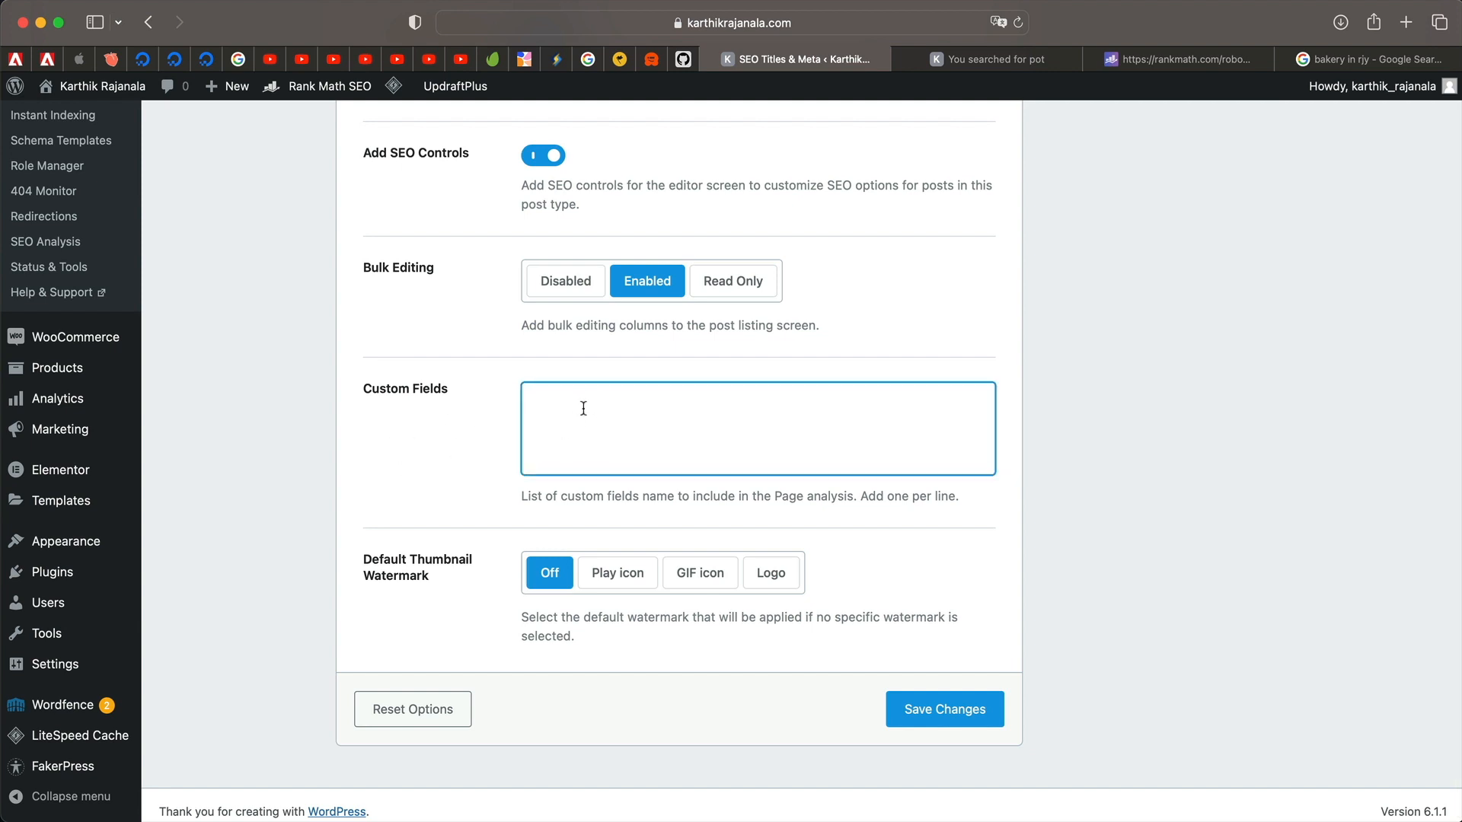
scroll(762, 548, down, 1)
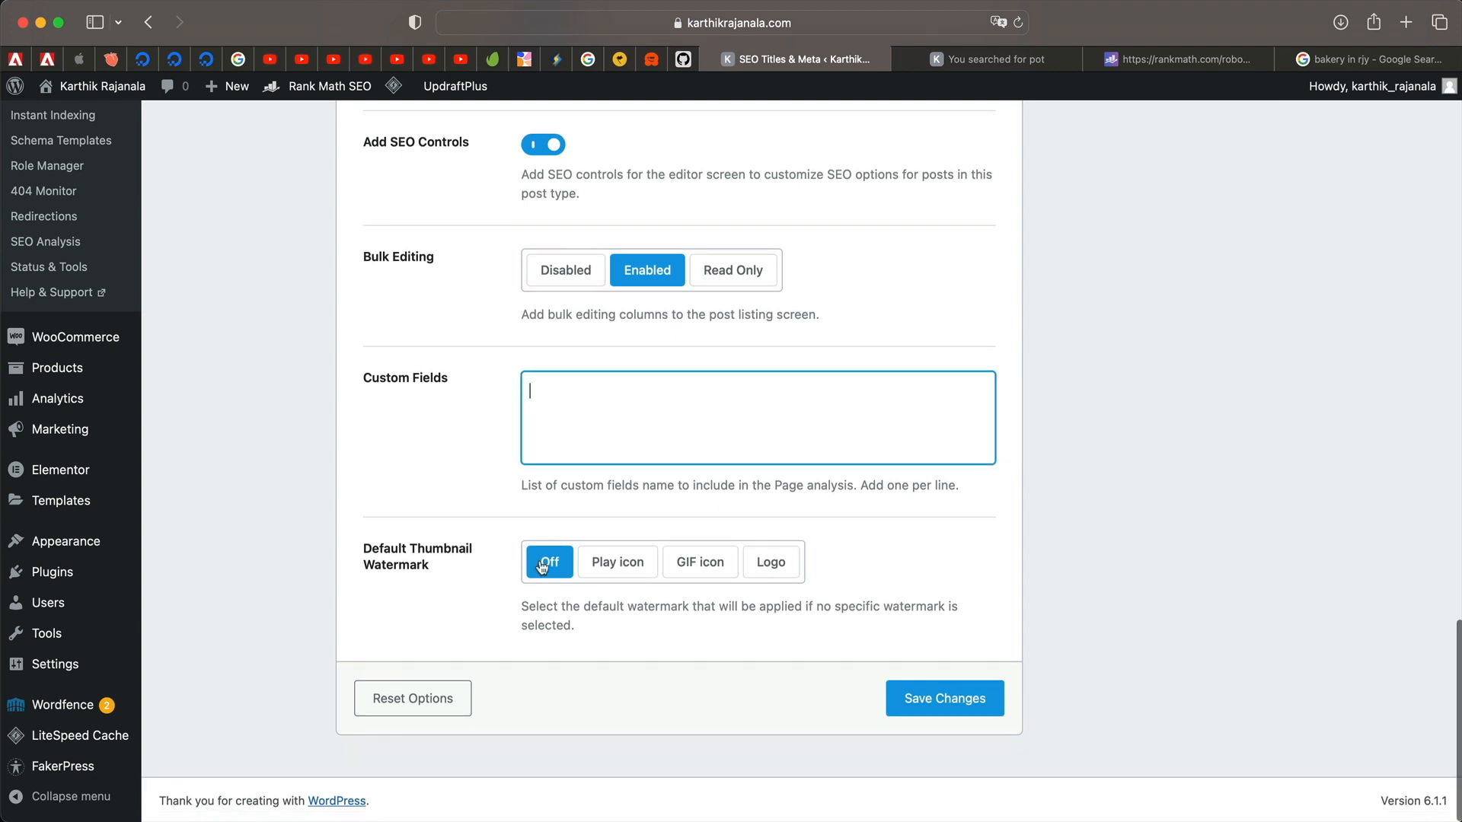
click(754, 571)
scroll(384, 533, up, 1)
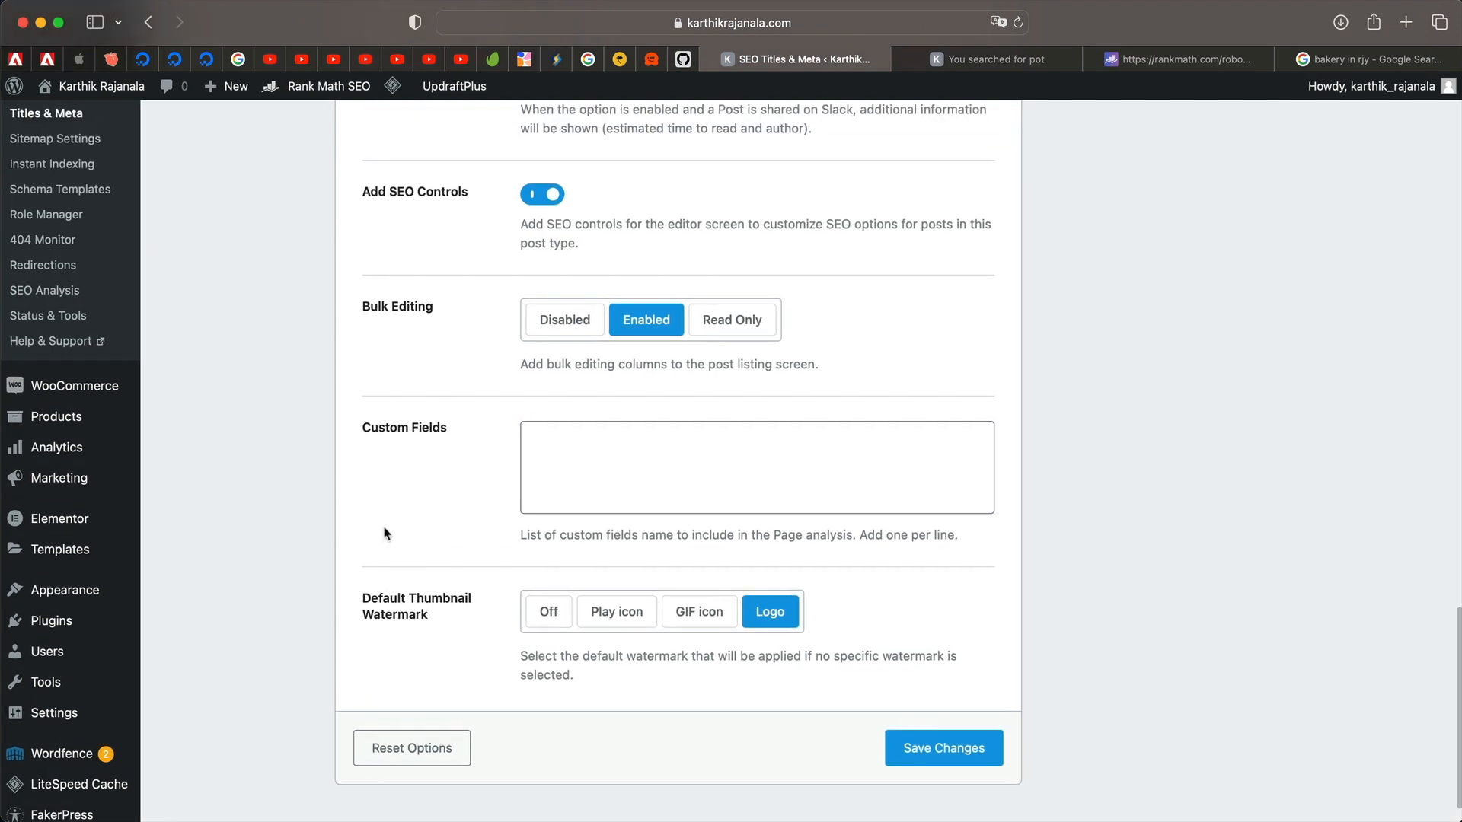
scroll(437, 537, down, 1)
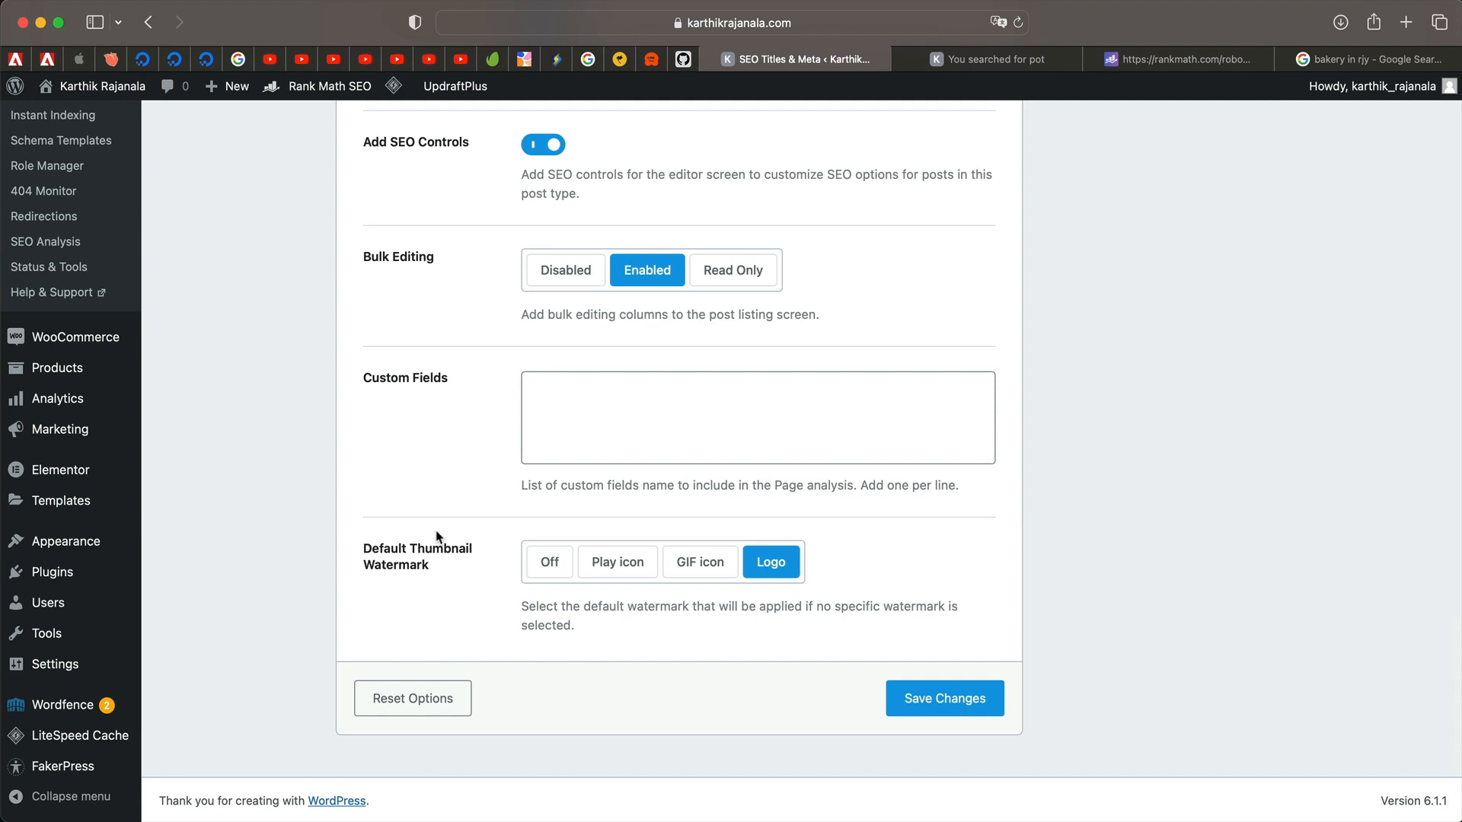
scroll(895, 418, up, 1)
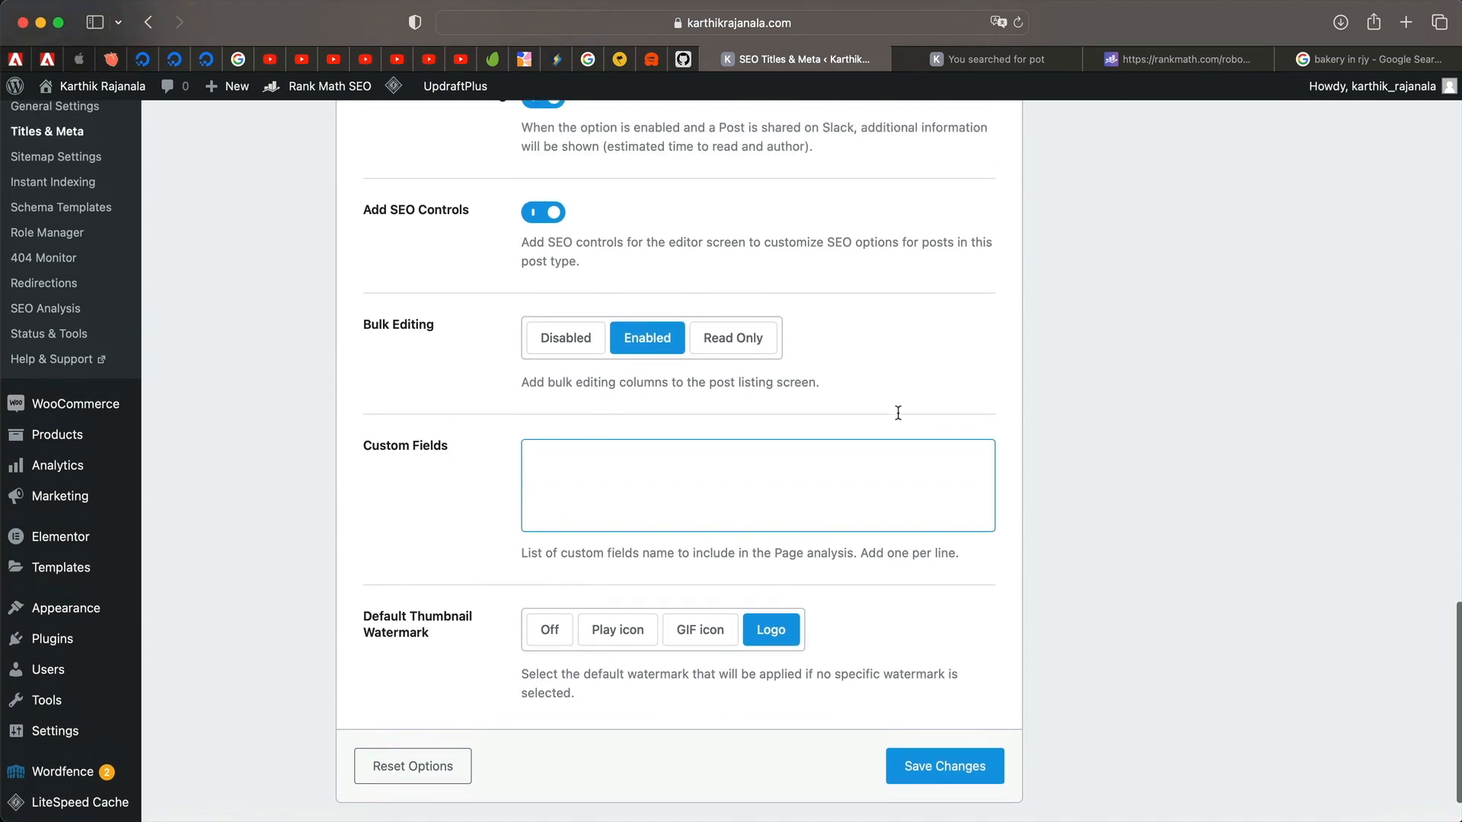
scroll(897, 415, down, 1)
click(925, 697)
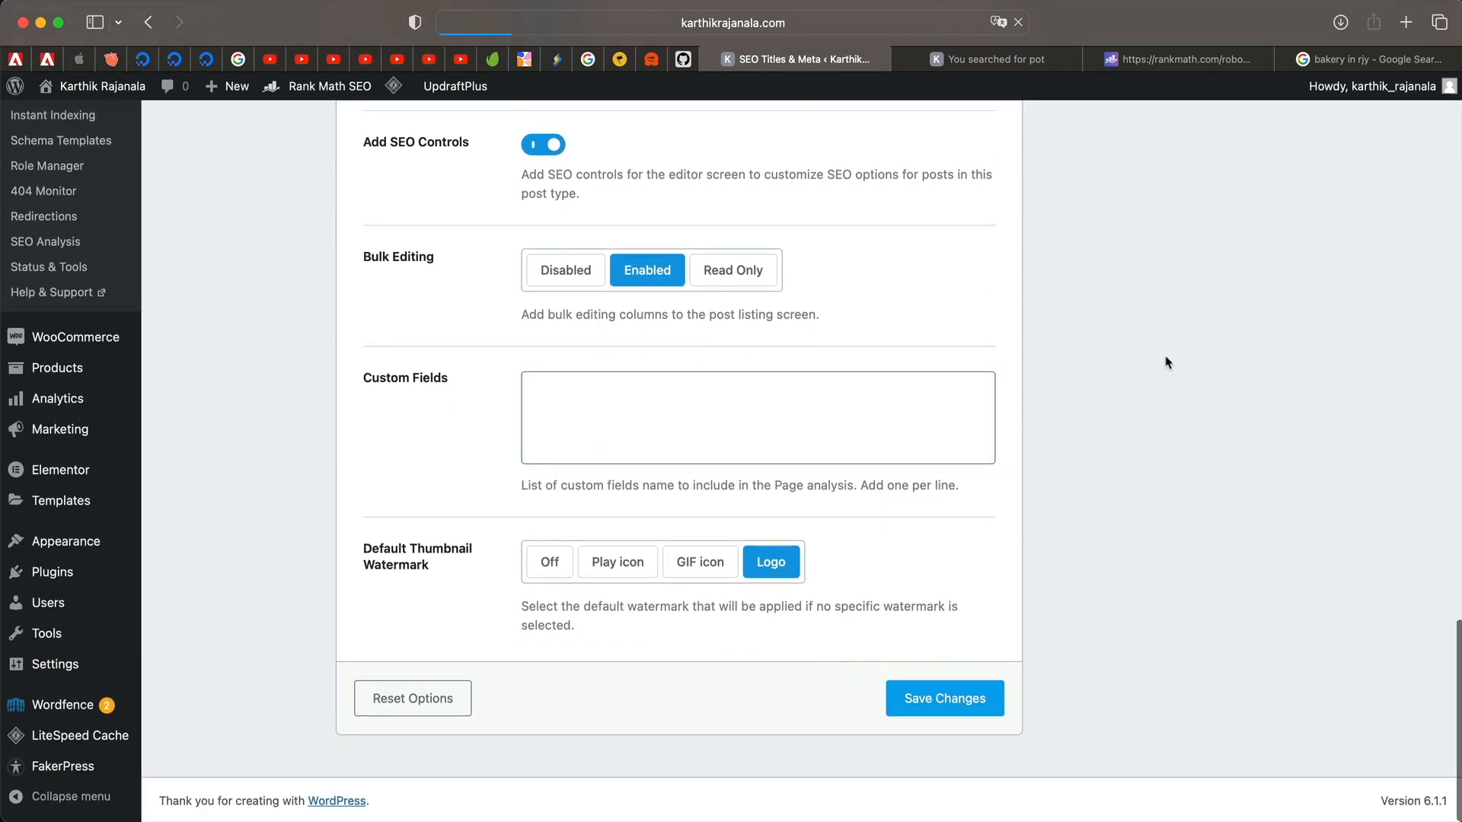
Remove %page% from the Single Page Title, leaving '%title% %sep% %sitename%'.
click(247, 488)
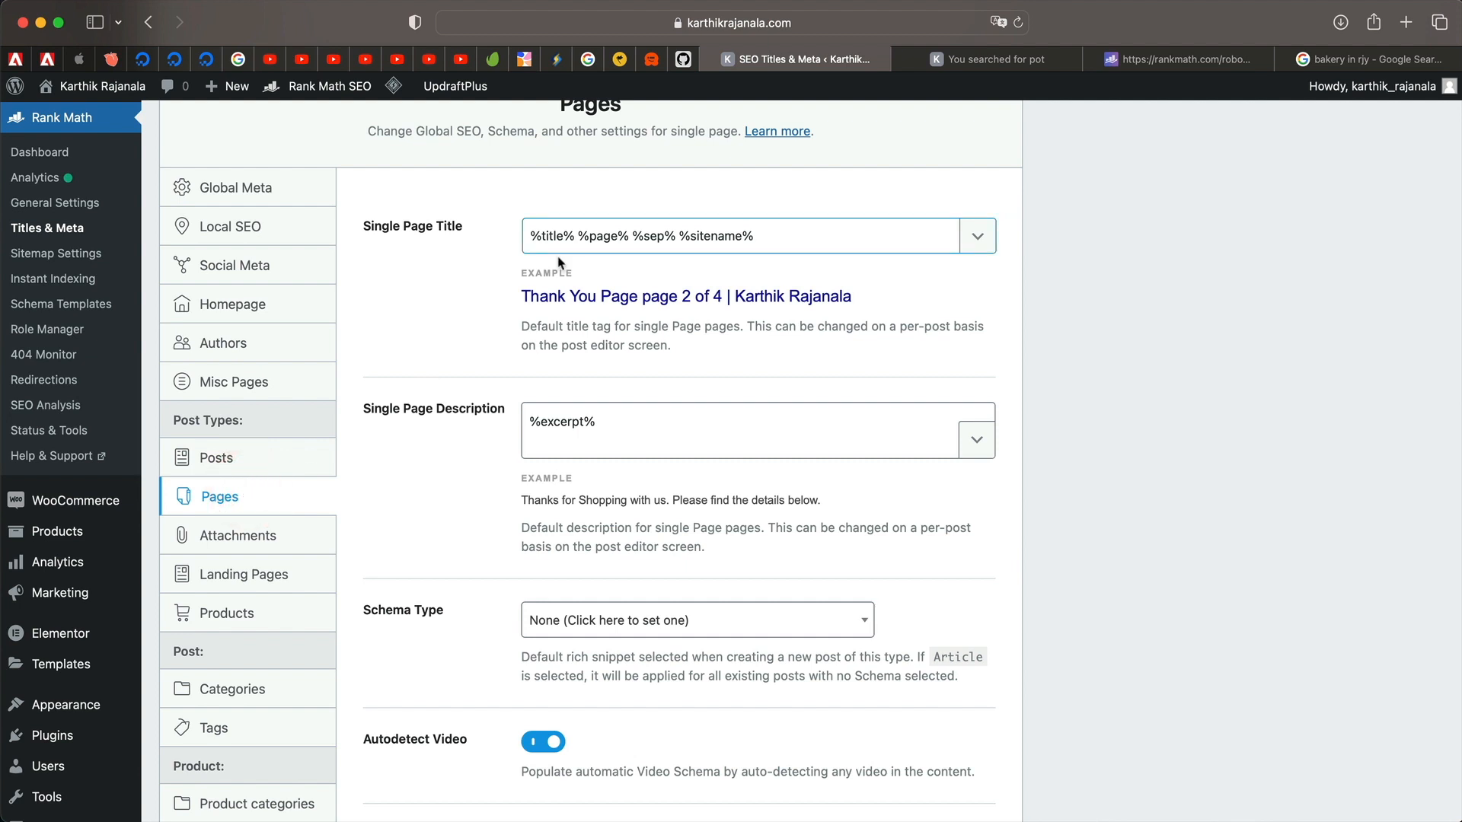
click(579, 236)
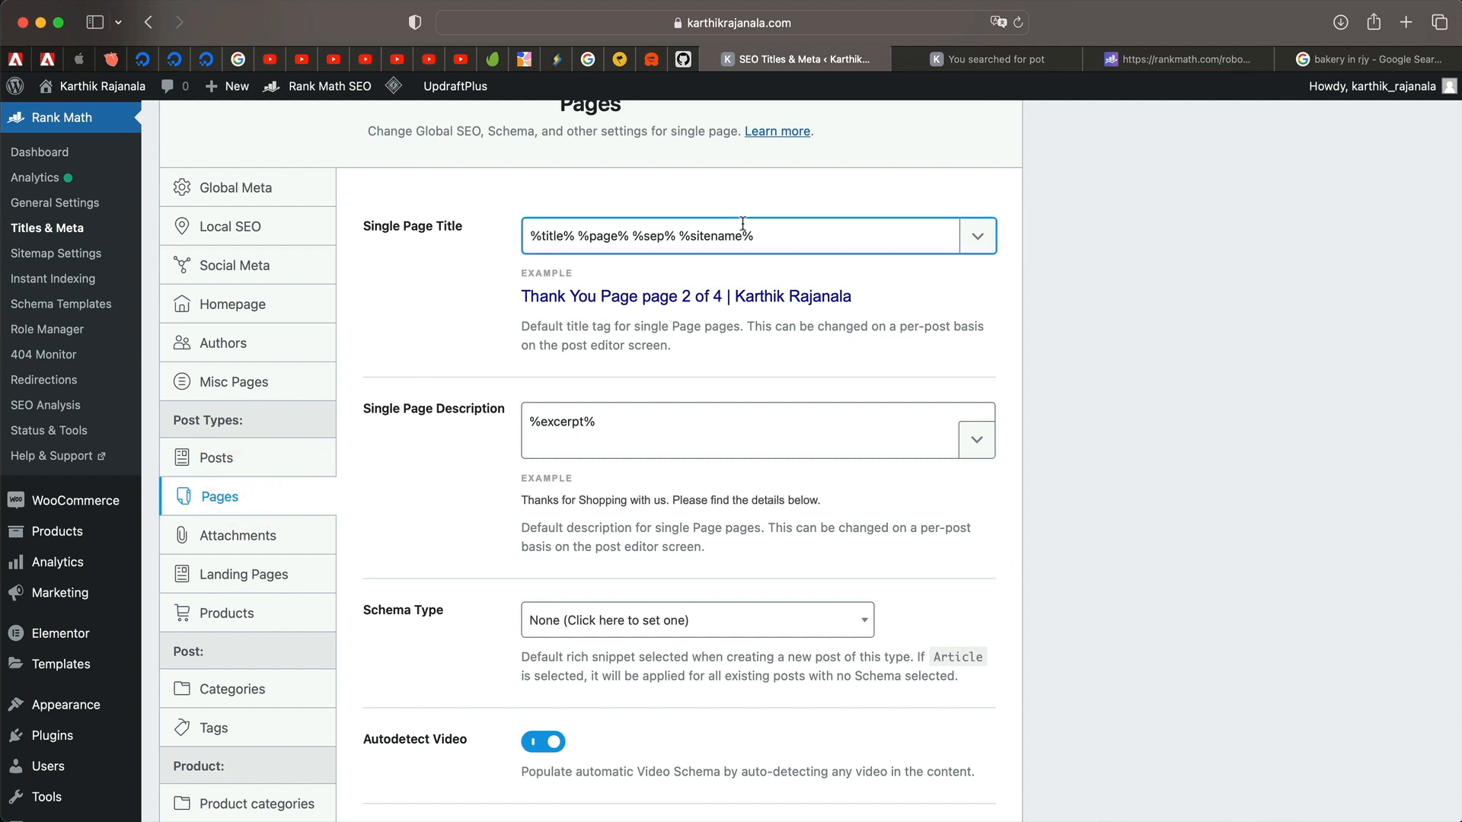
key(shift+Right)
key(shift+Right)
key(shift+Right)
key(BackSpace)
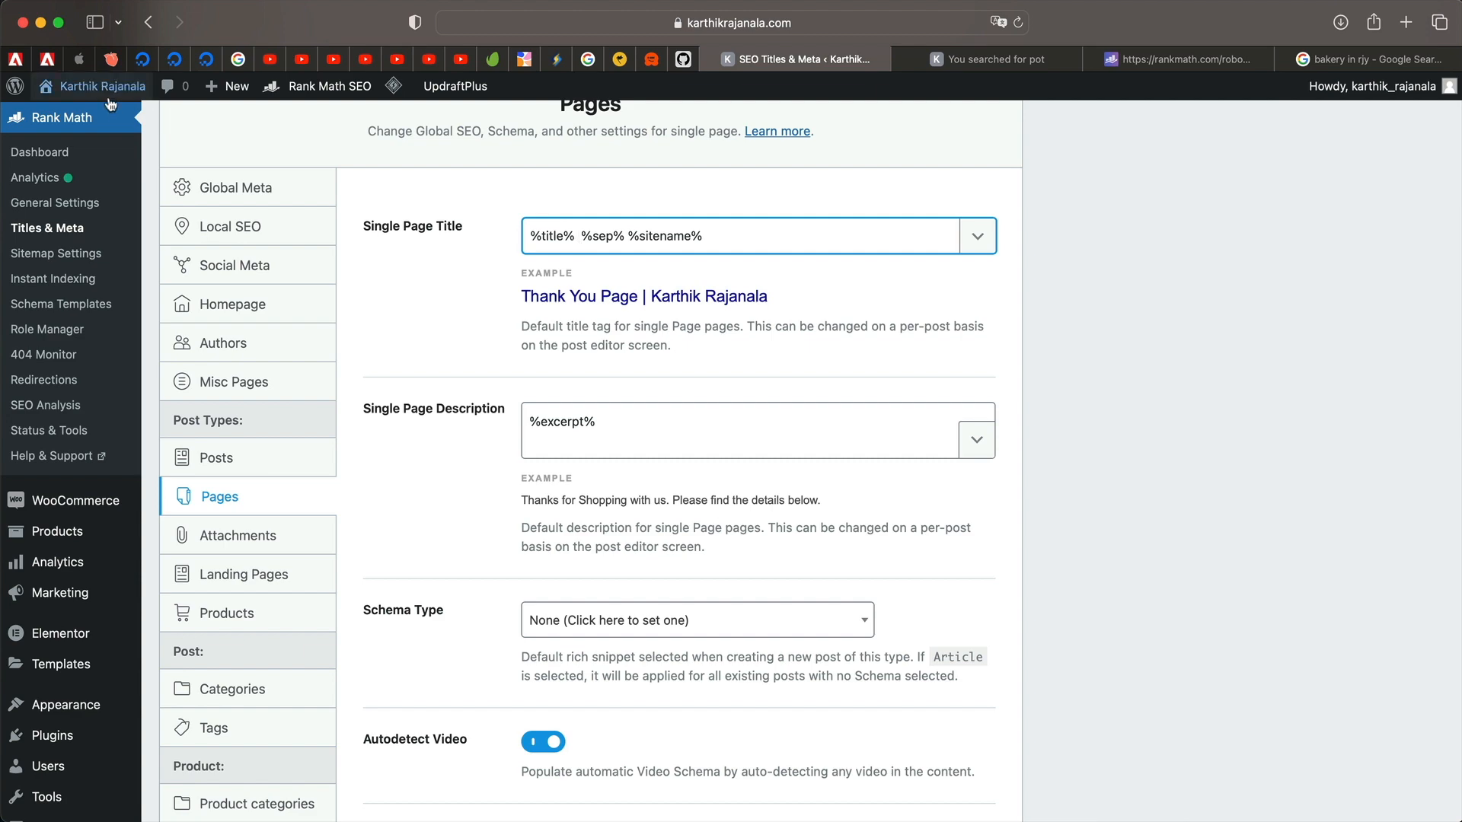
View the live storefront in a new tab, then come back to the settings.
mouse_move(92, 86)
super+click(88, 119)
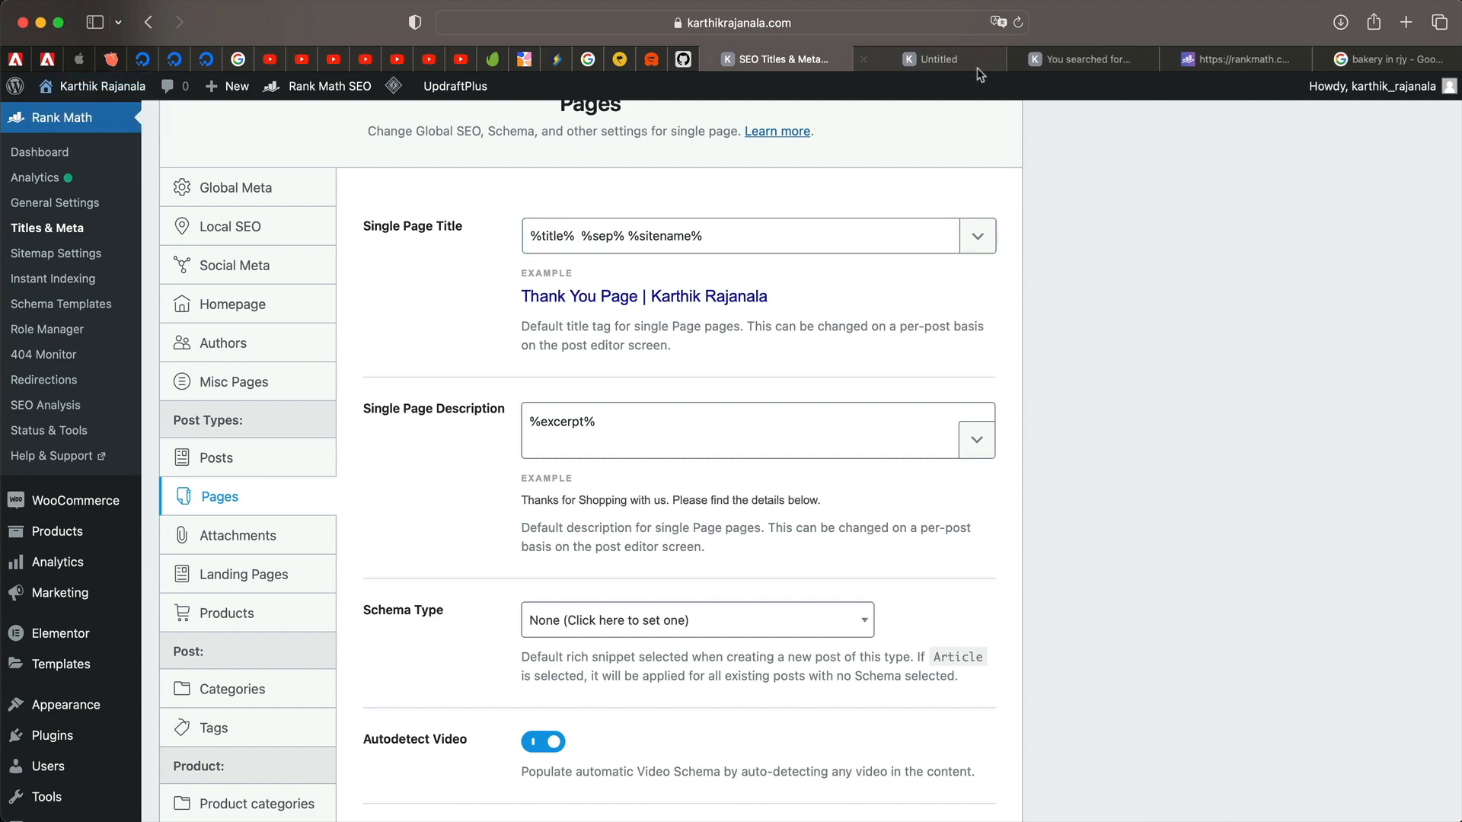
click(911, 61)
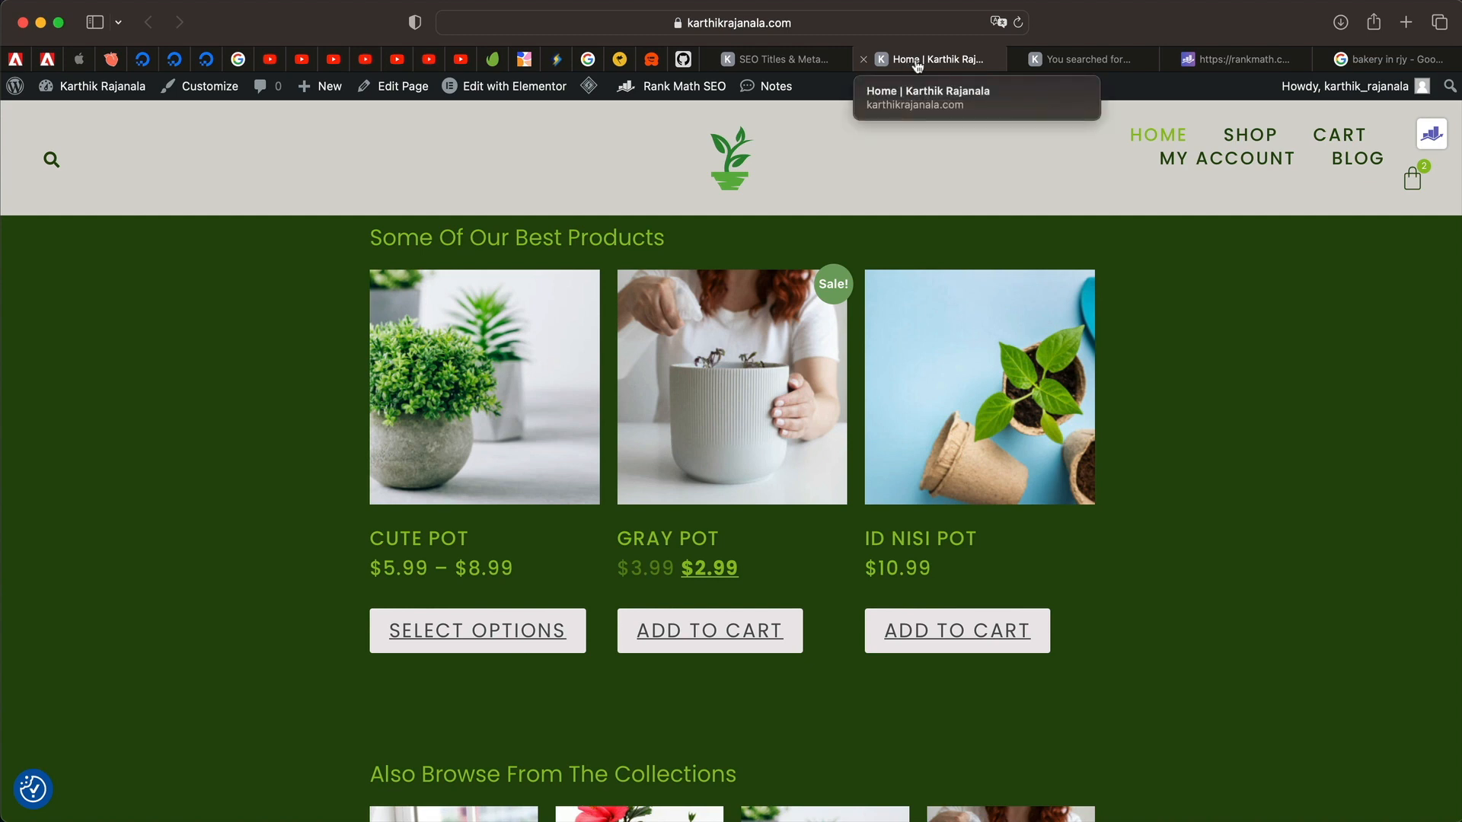
click(838, 62)
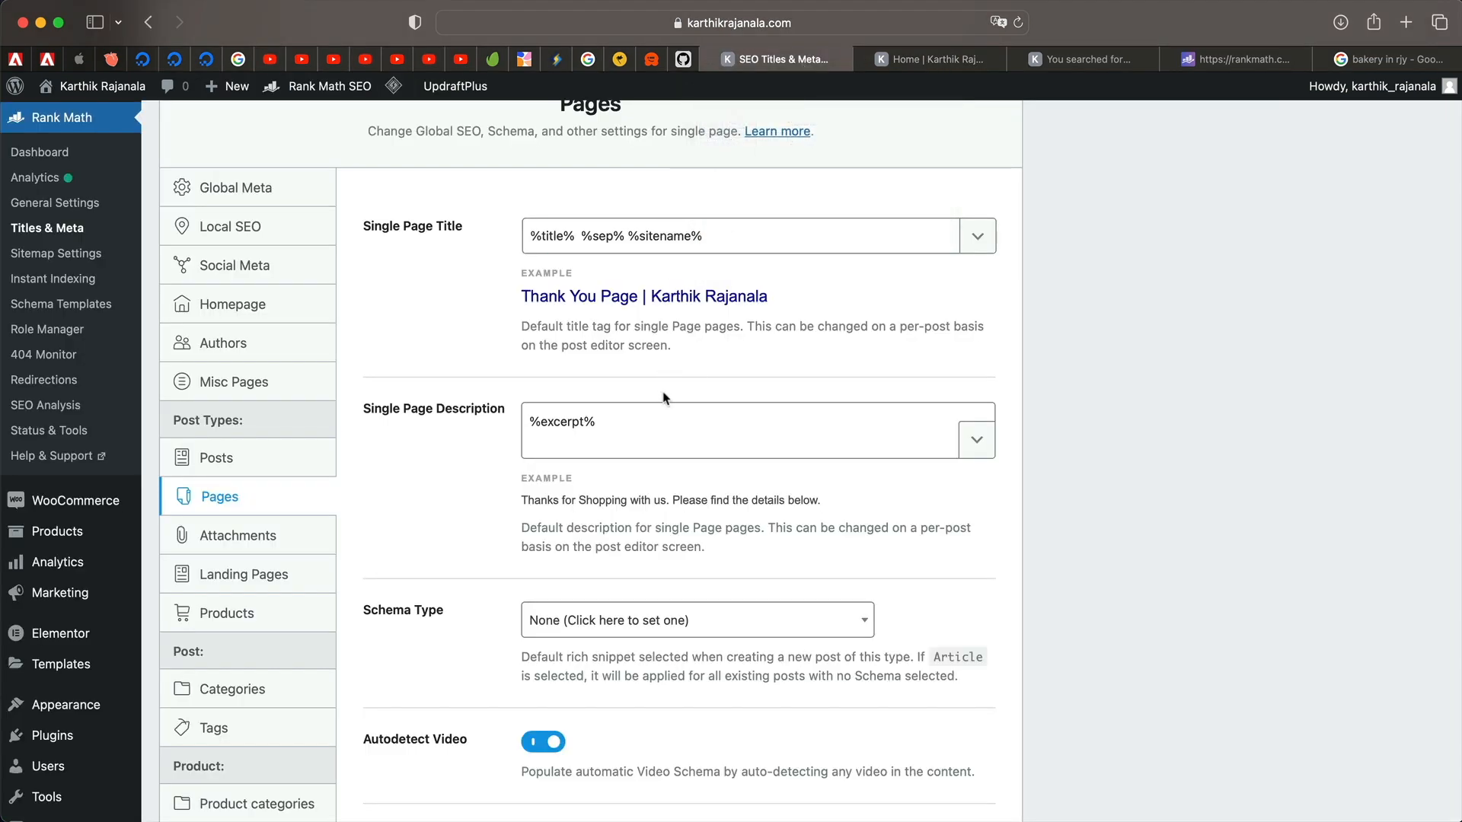
Keep the Pages schema type set to None.
scroll(698, 396, down, 5)
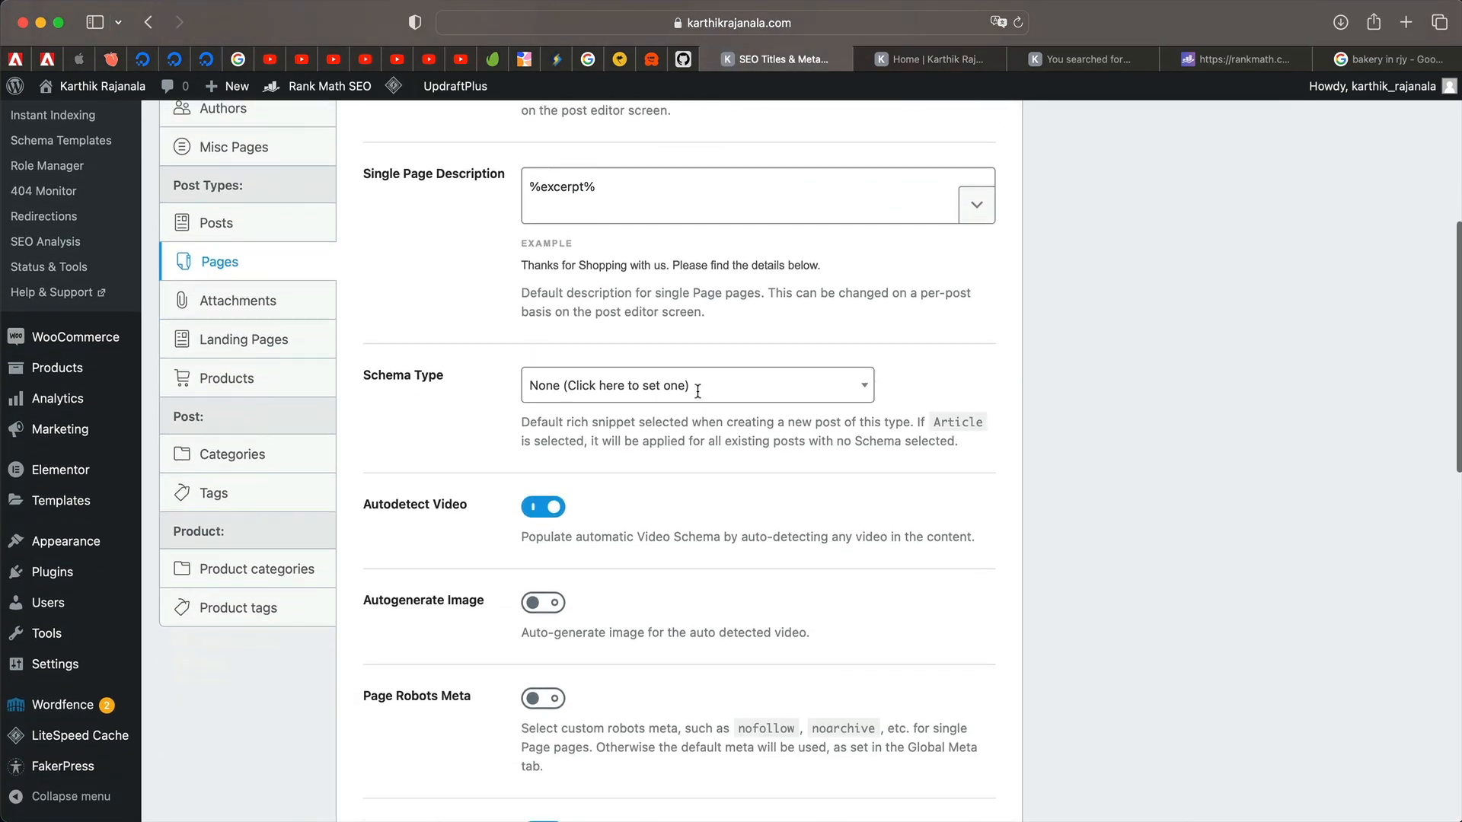
click(665, 384)
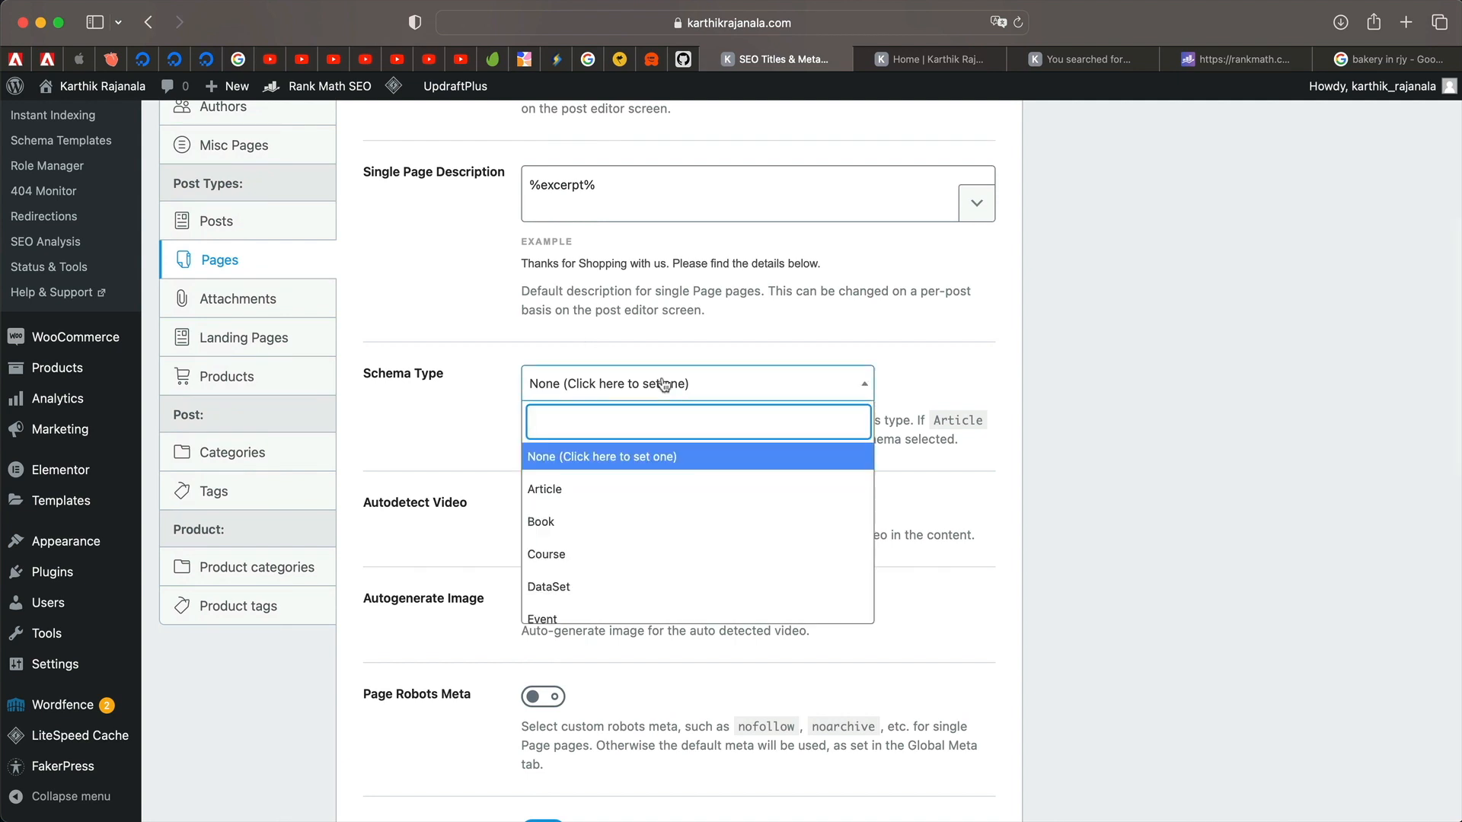
click(665, 384)
click(654, 383)
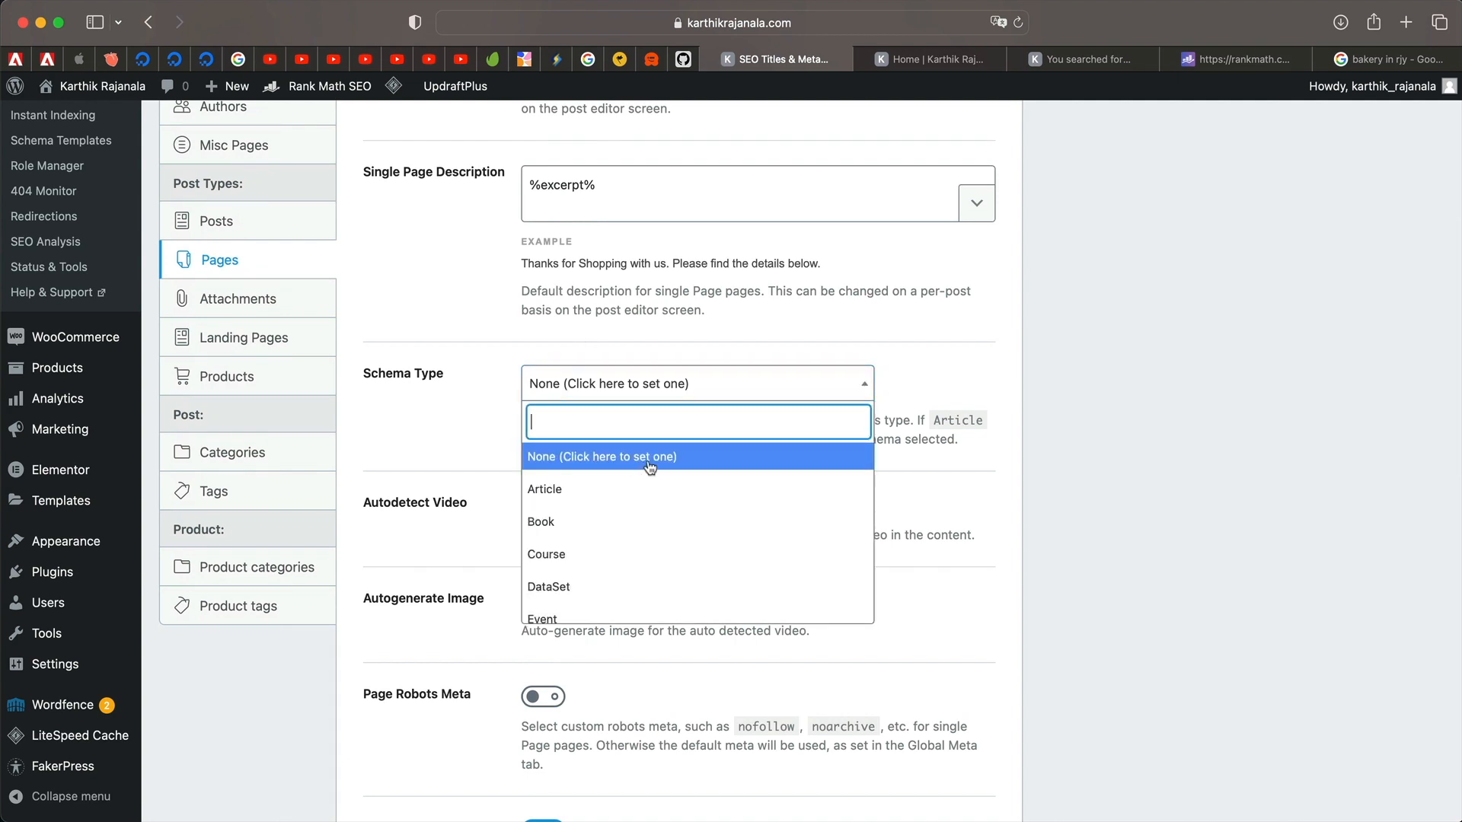
scroll(626, 581, down, 5)
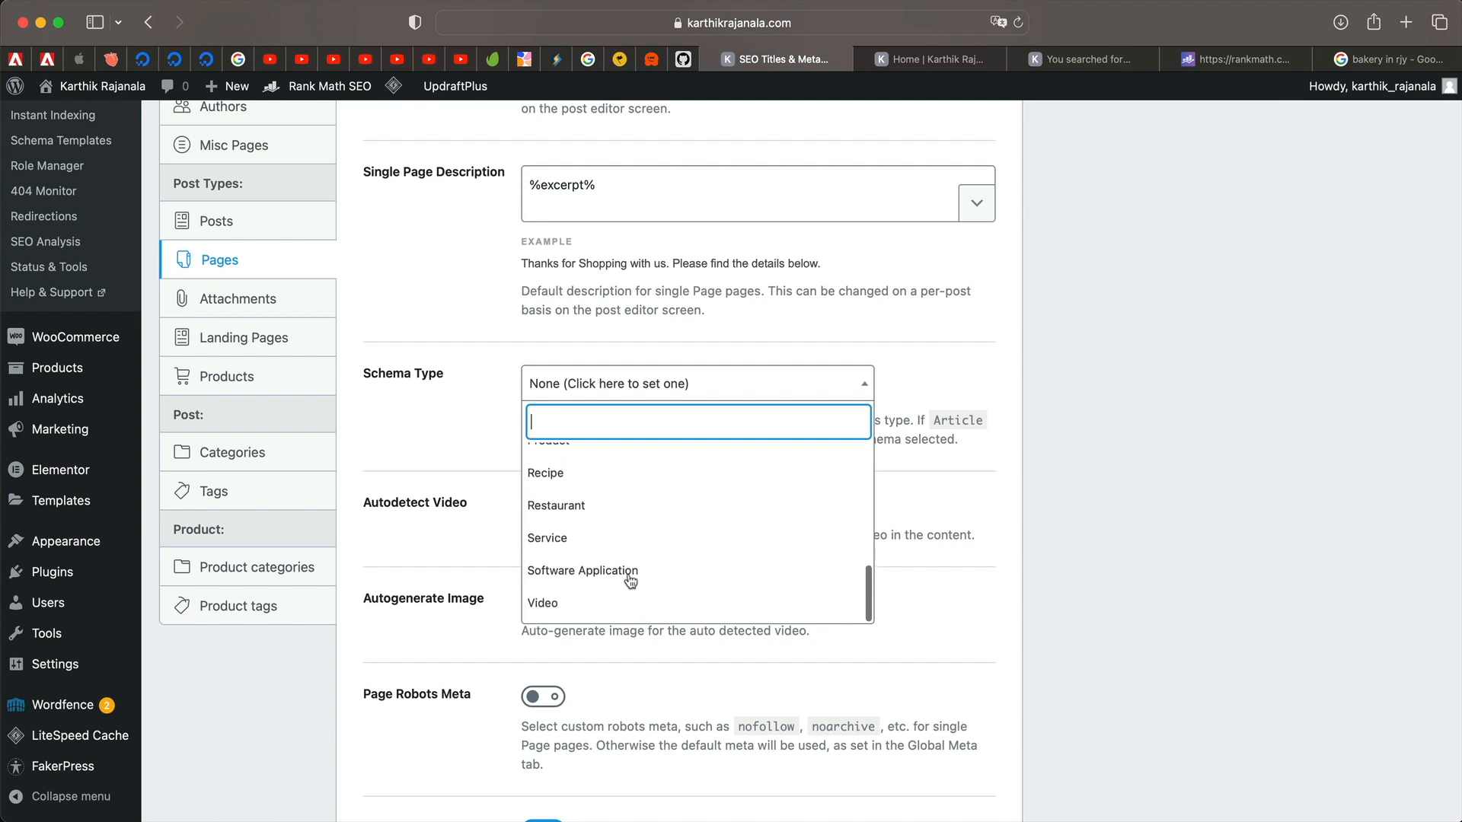
scroll(624, 581, up, 5)
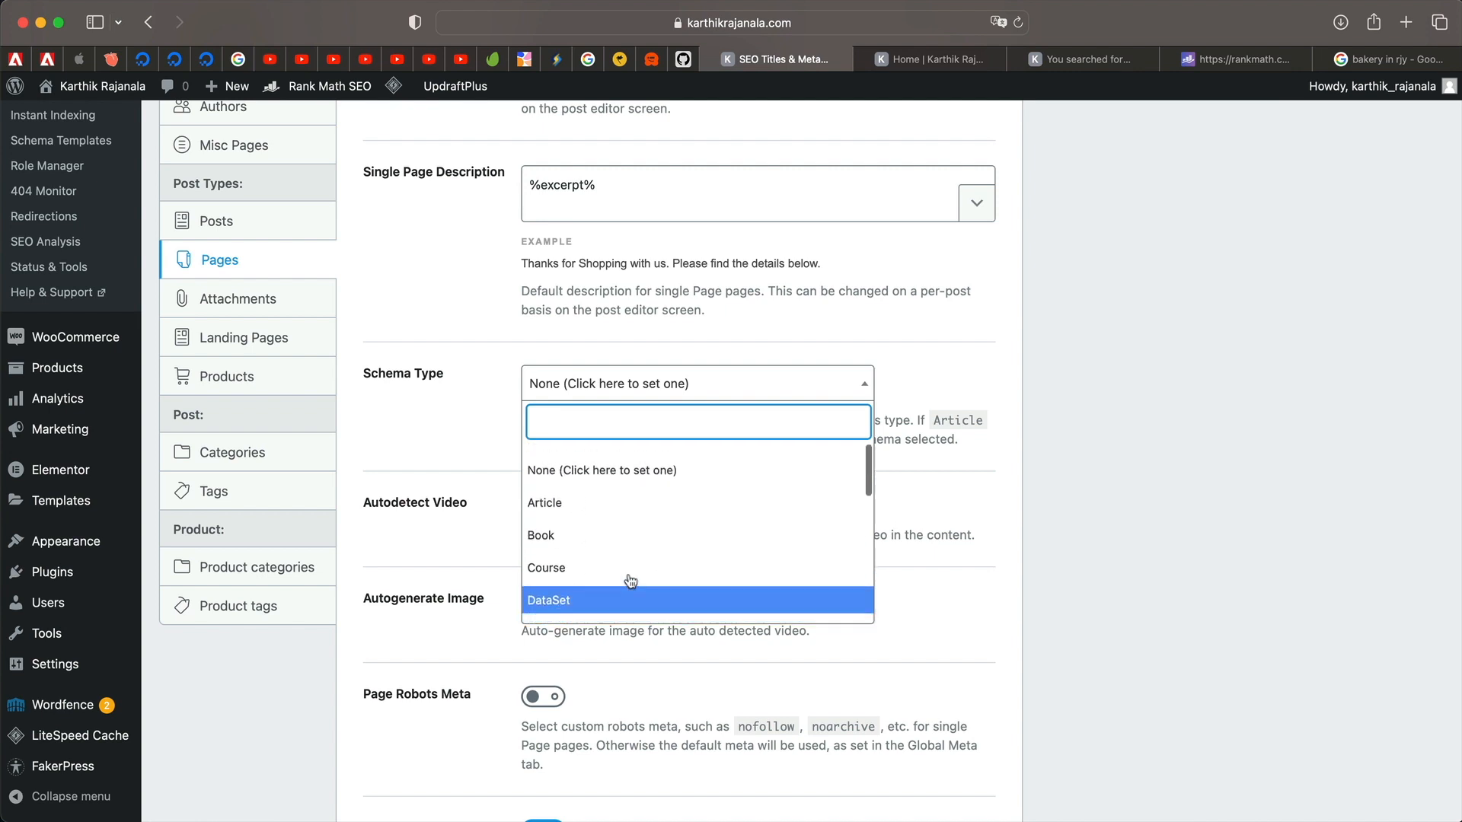
click(621, 455)
Set the page thumbnail watermark to Logo, save the Pages settings, and return to Titles & Meta.
scroll(427, 437, down, 3)
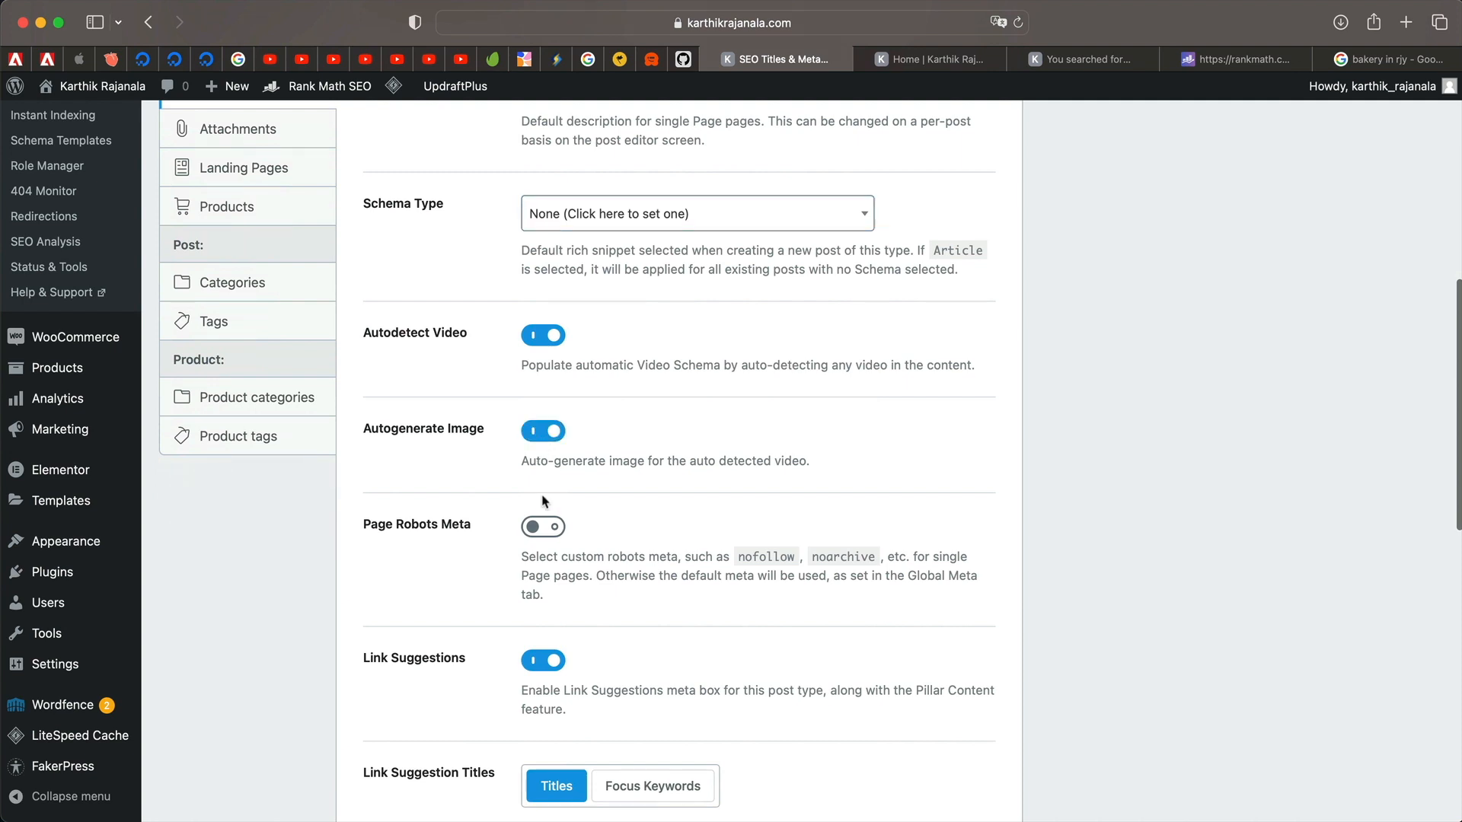
scroll(487, 578, down, 10)
click(784, 576)
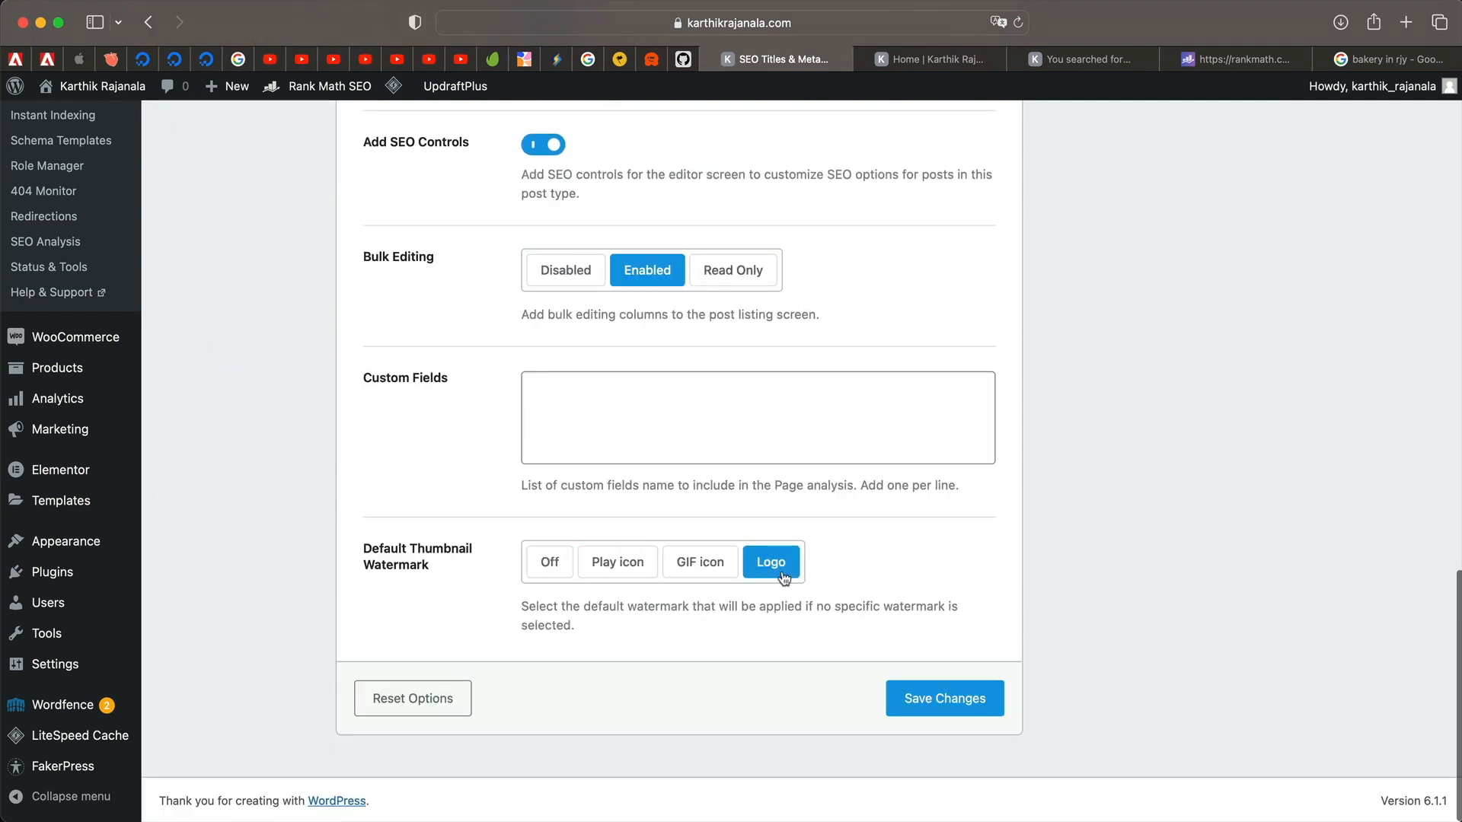
click(948, 702)
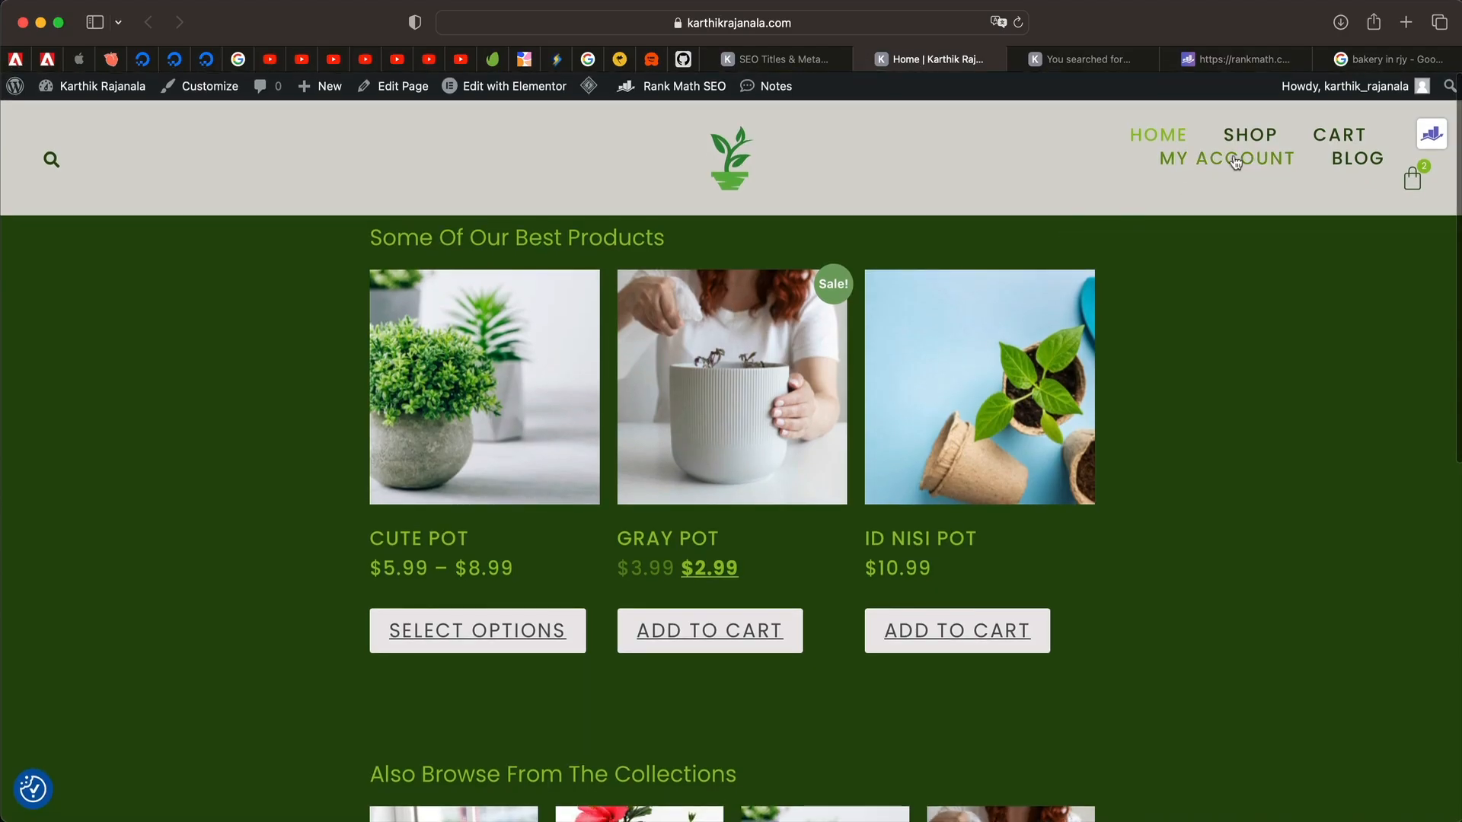
click(1257, 161)
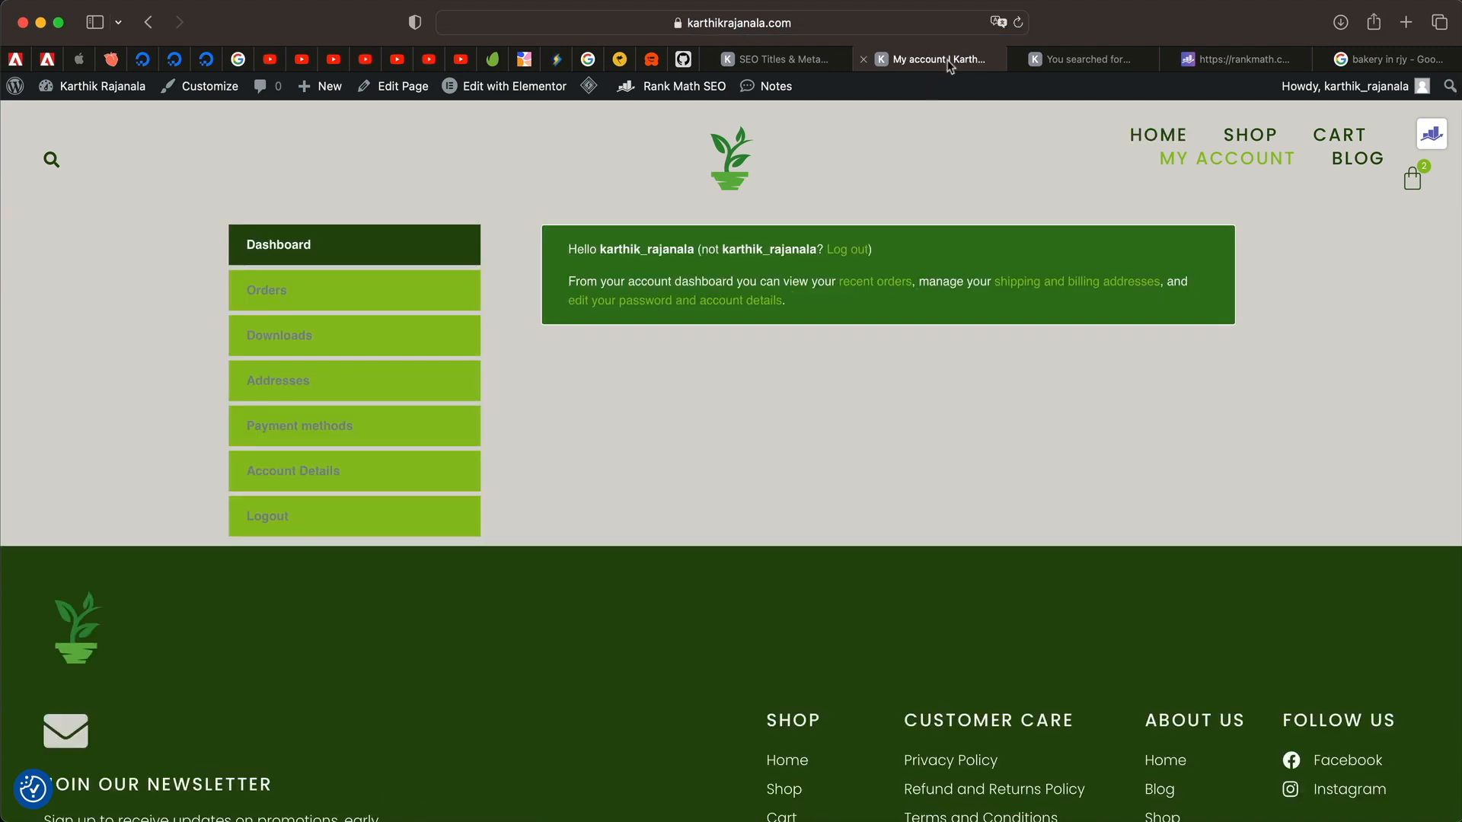
click(792, 67)
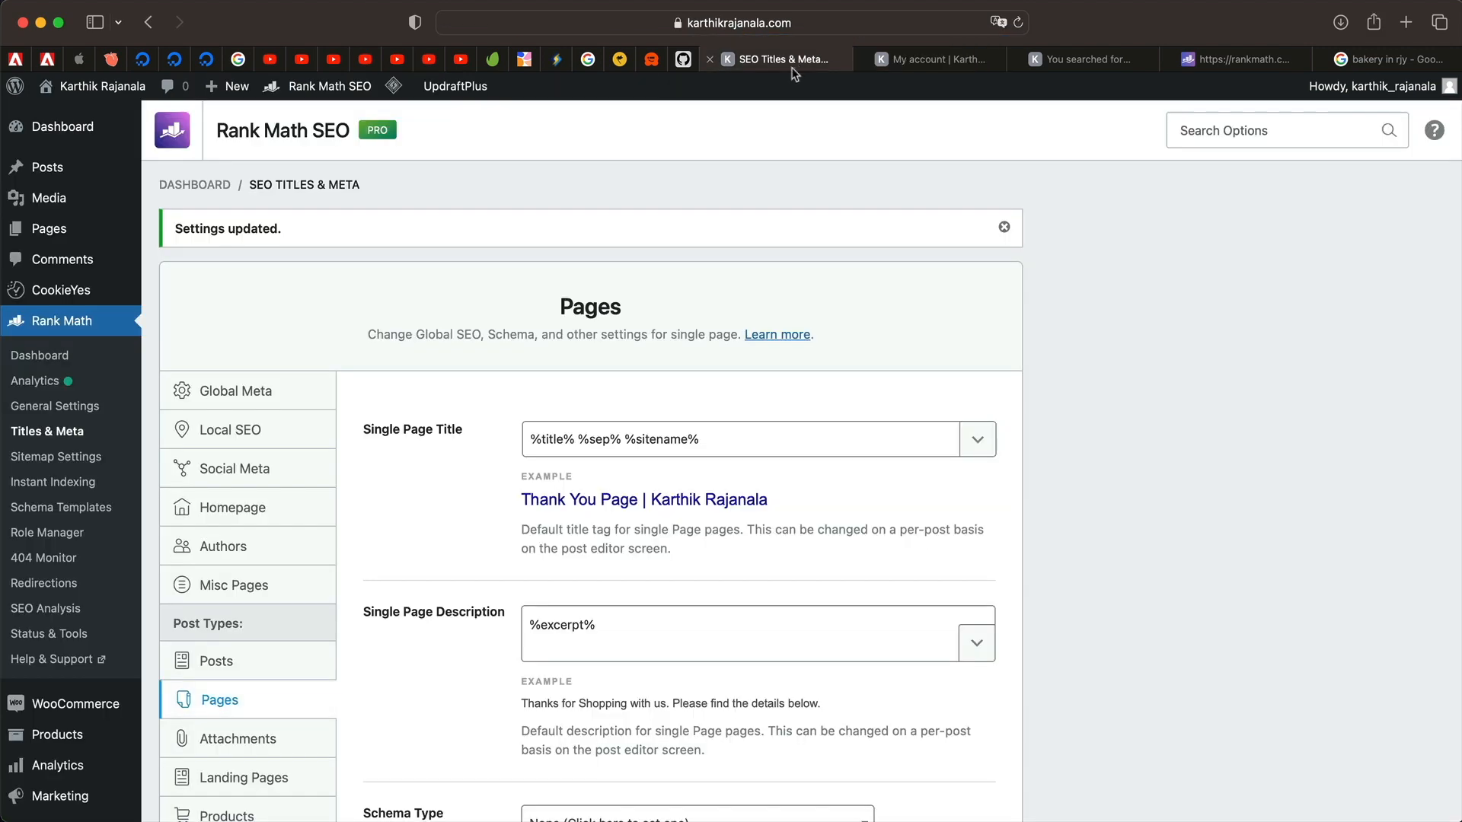
In the Products settings, delete %page% from the Single Product Title.
click(244, 777)
scroll(305, 533, down, 7)
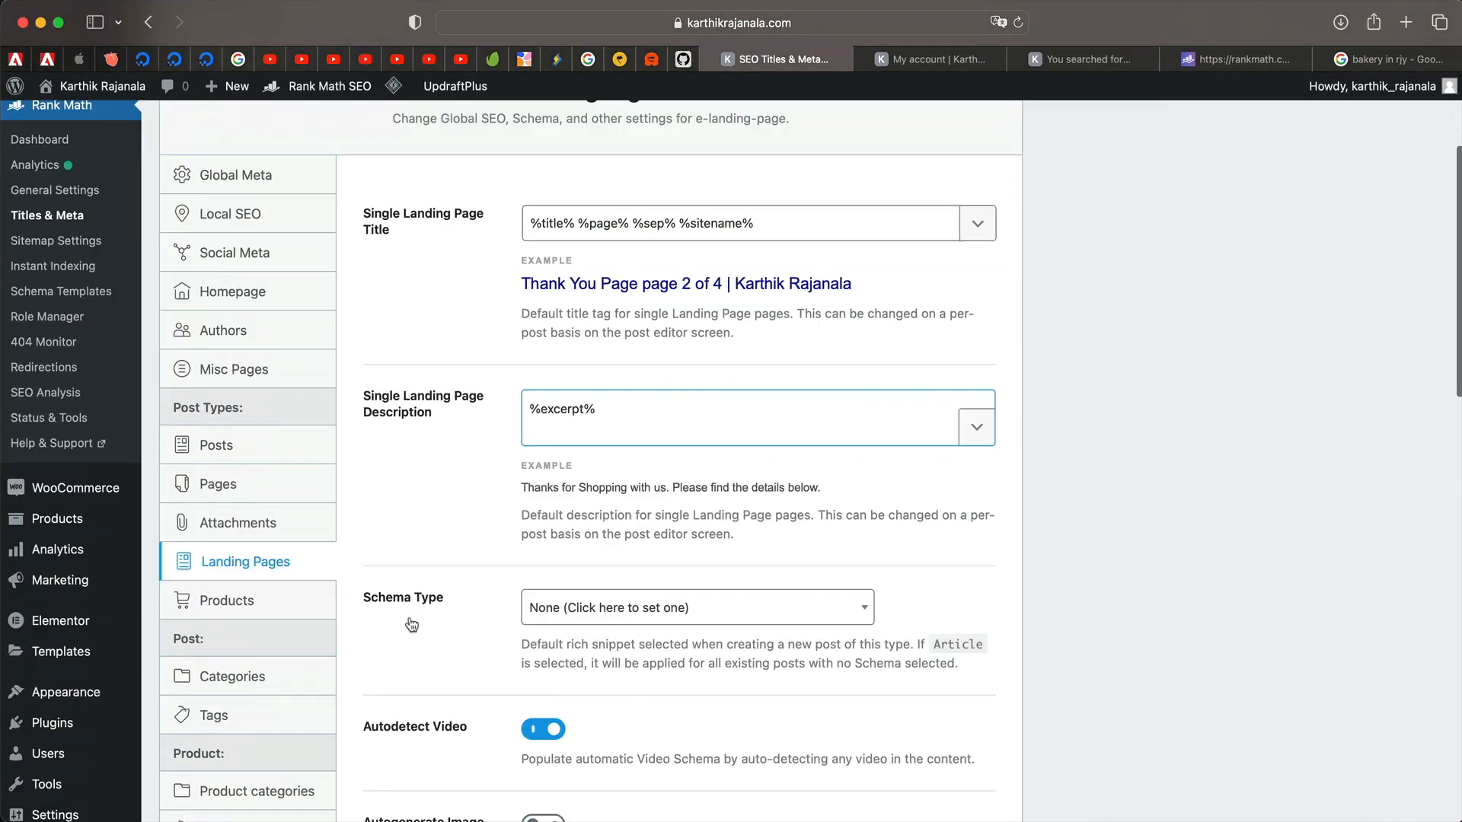
click(281, 422)
scroll(447, 317, up, 5)
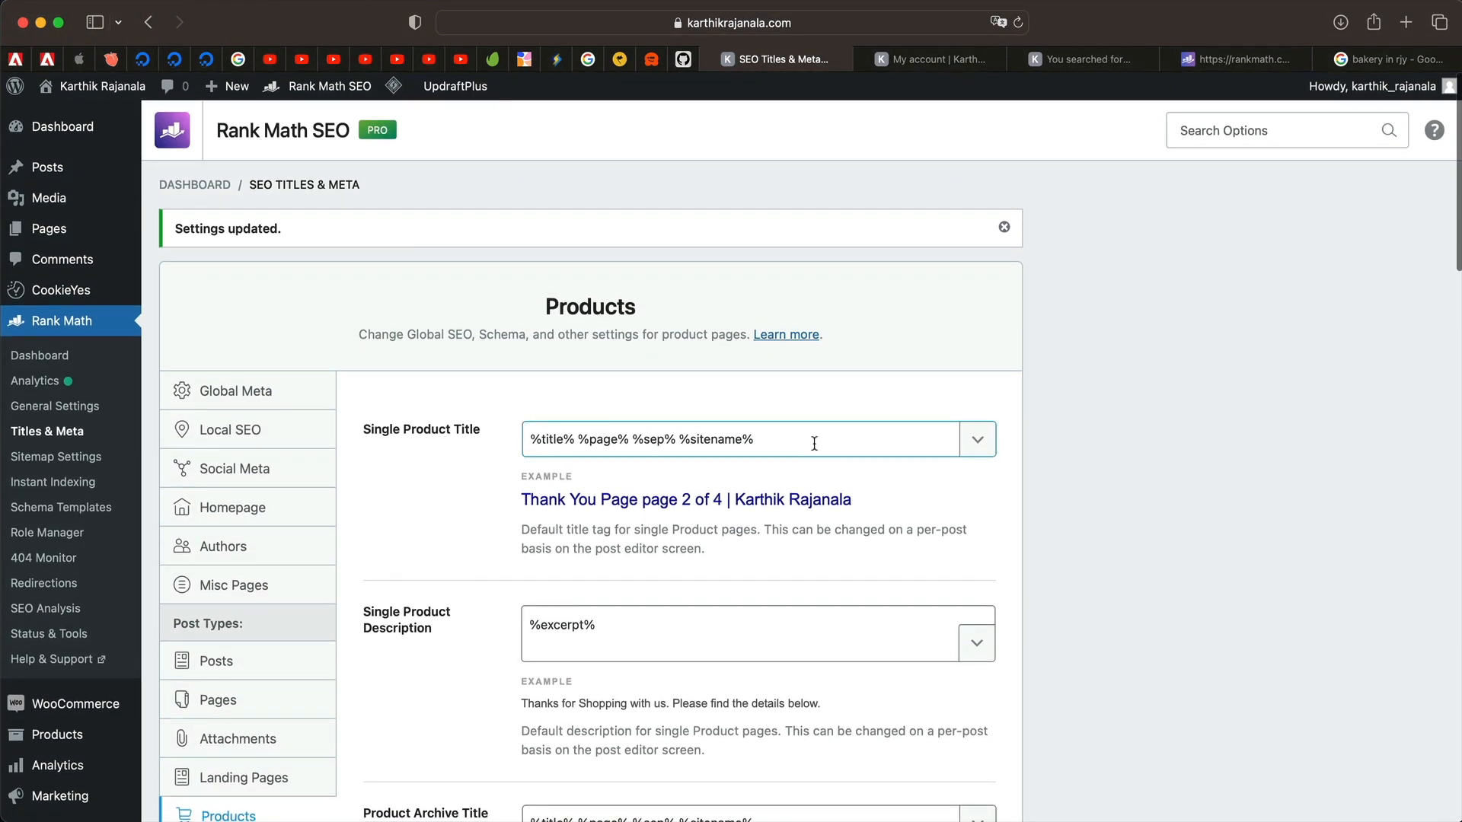
double_click(603, 439)
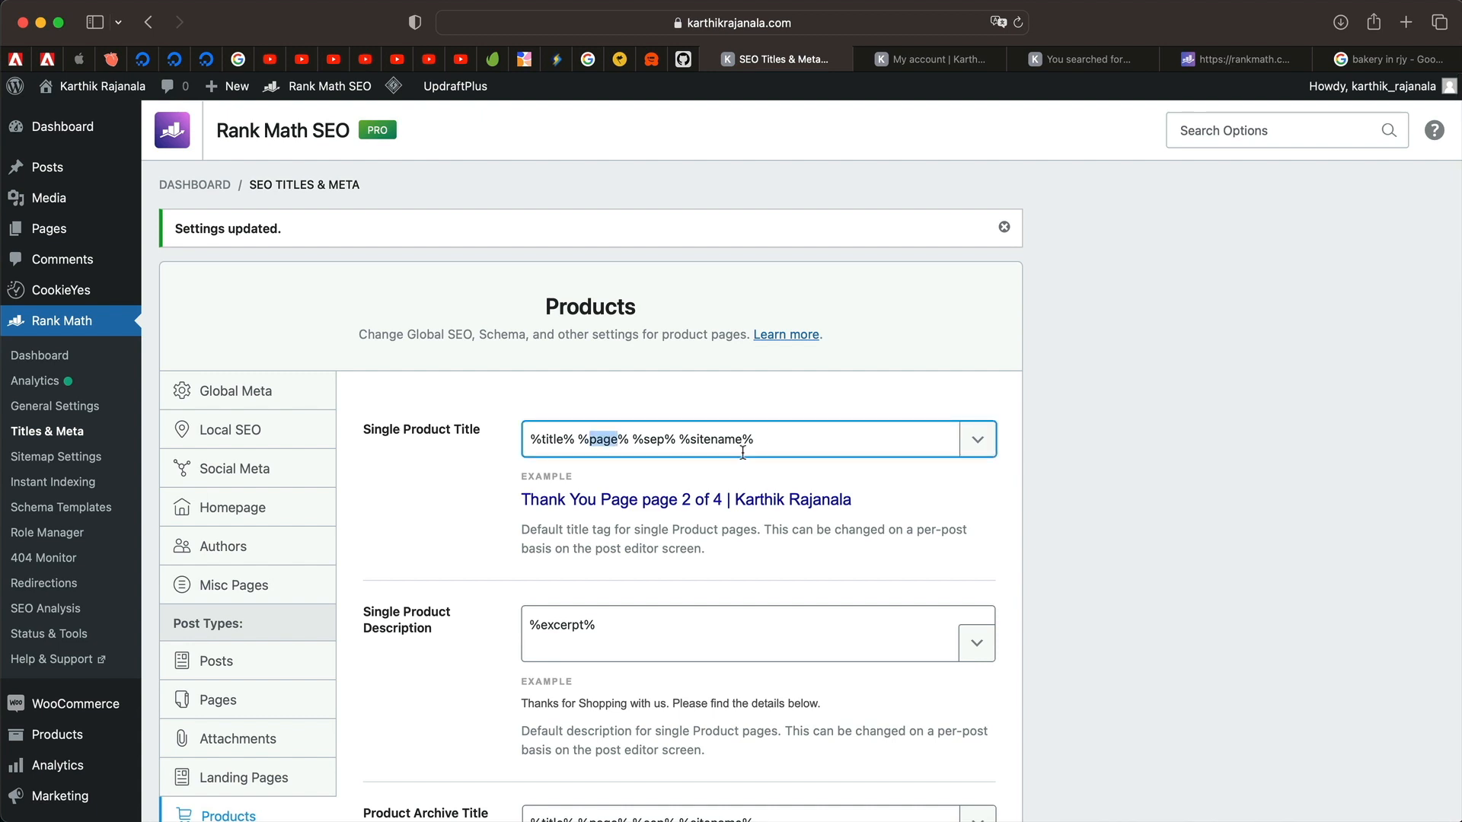
key(BackSpace)
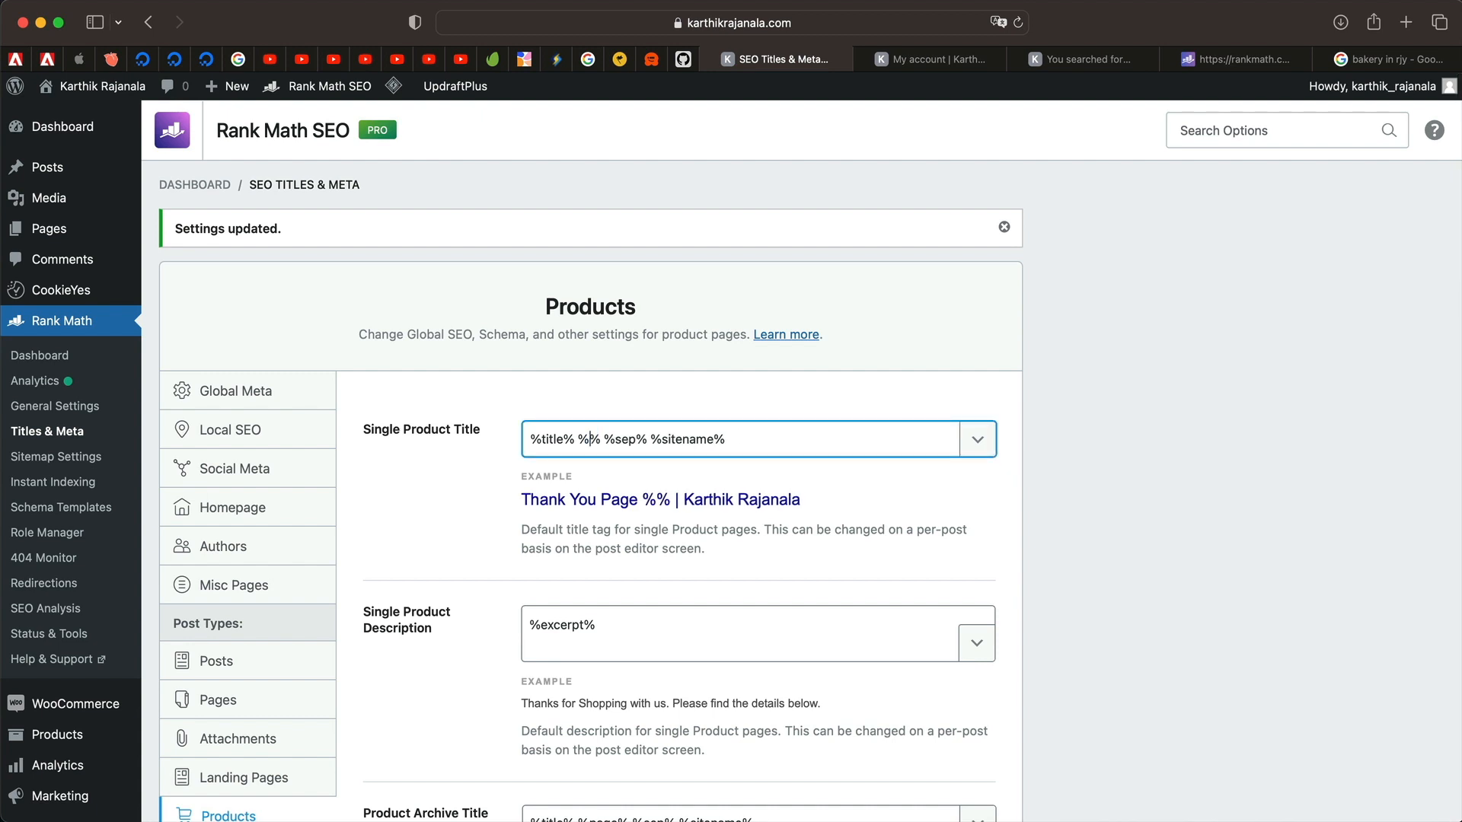
key(BackSpace)
key(BackSpace)
key(BackSpace)
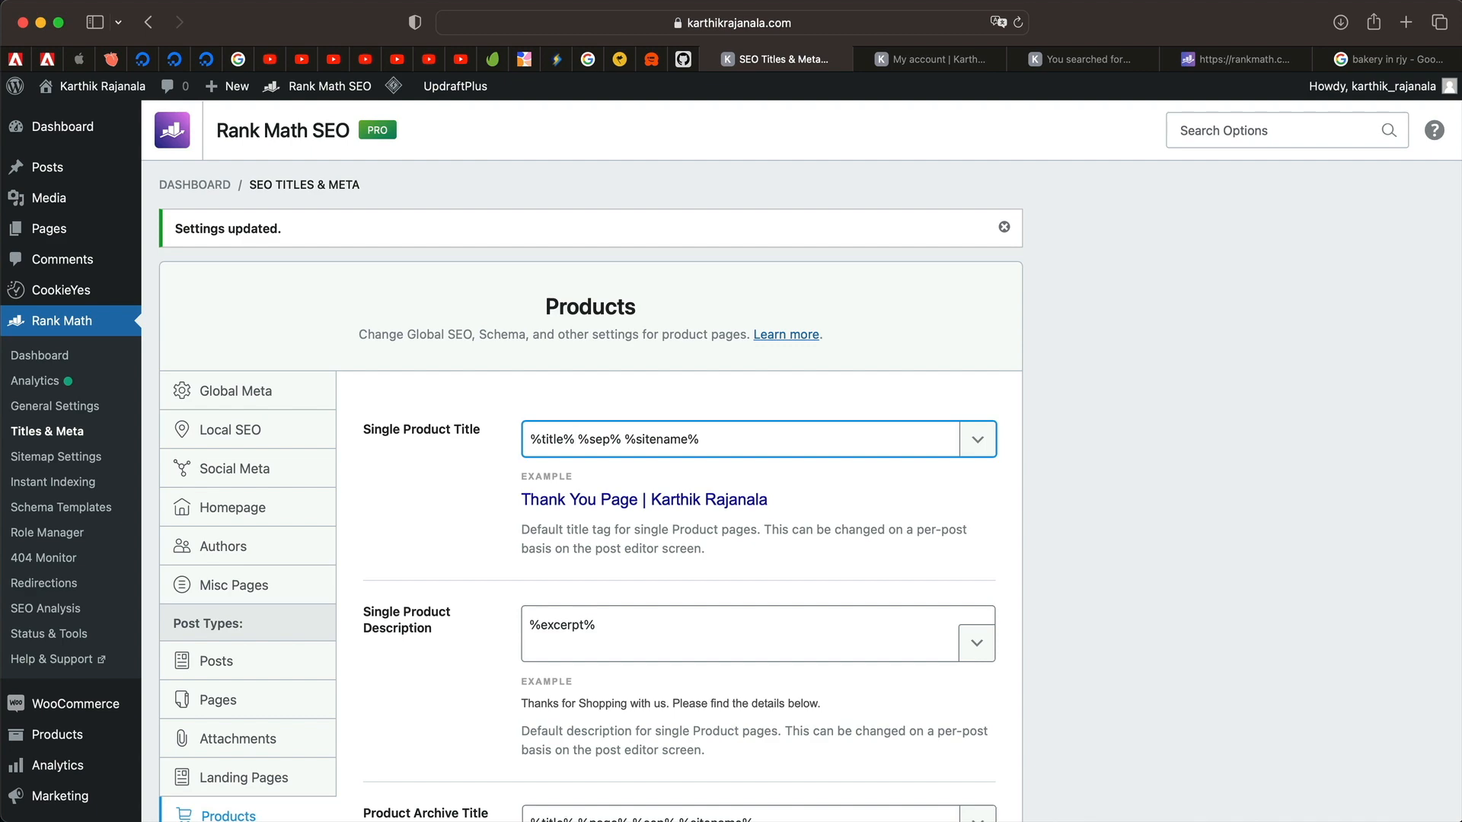
Turn on Autogenerate Image for products.
scroll(647, 457, down, 5)
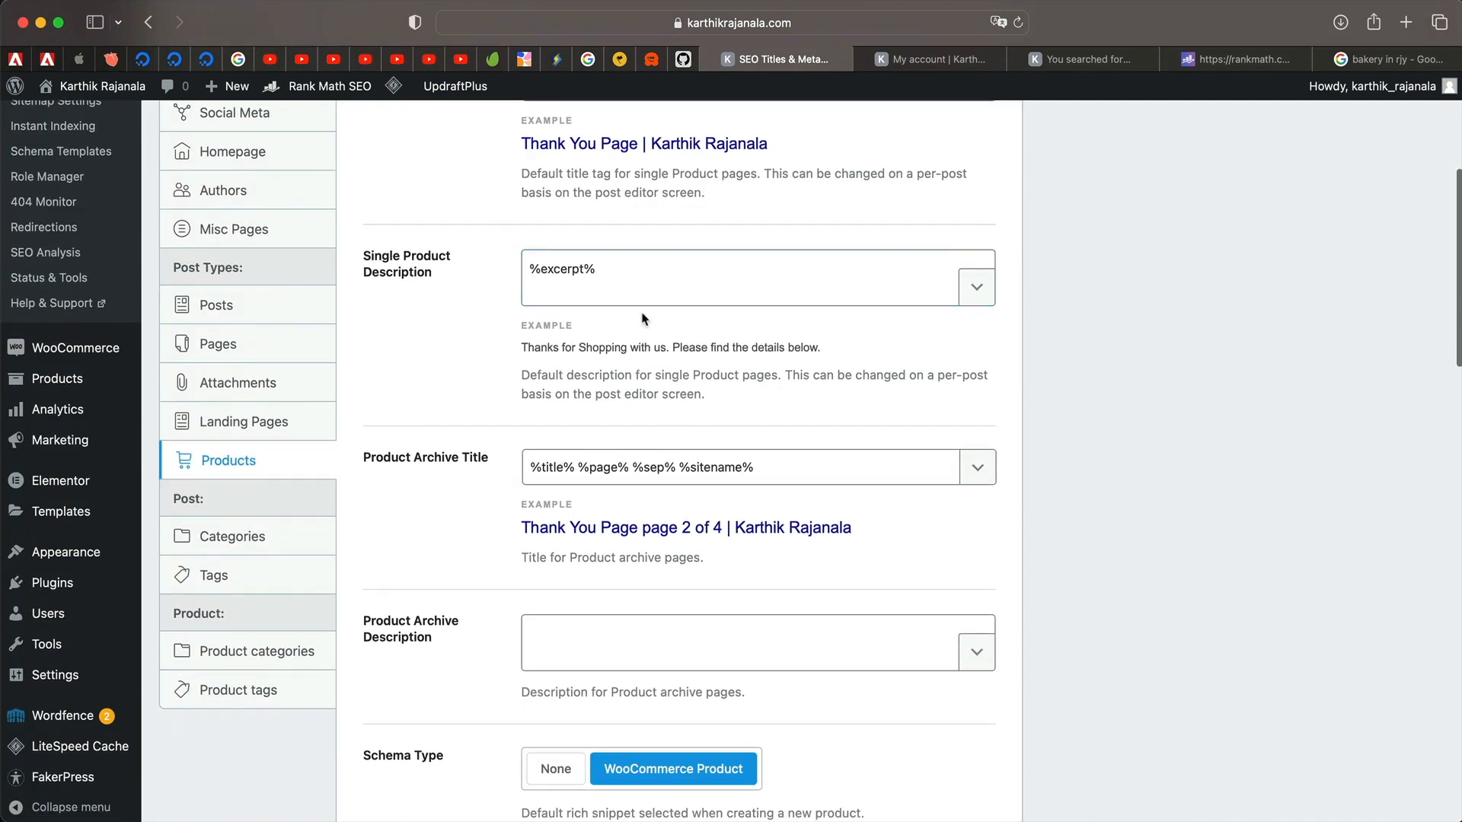
scroll(709, 455, down, 3)
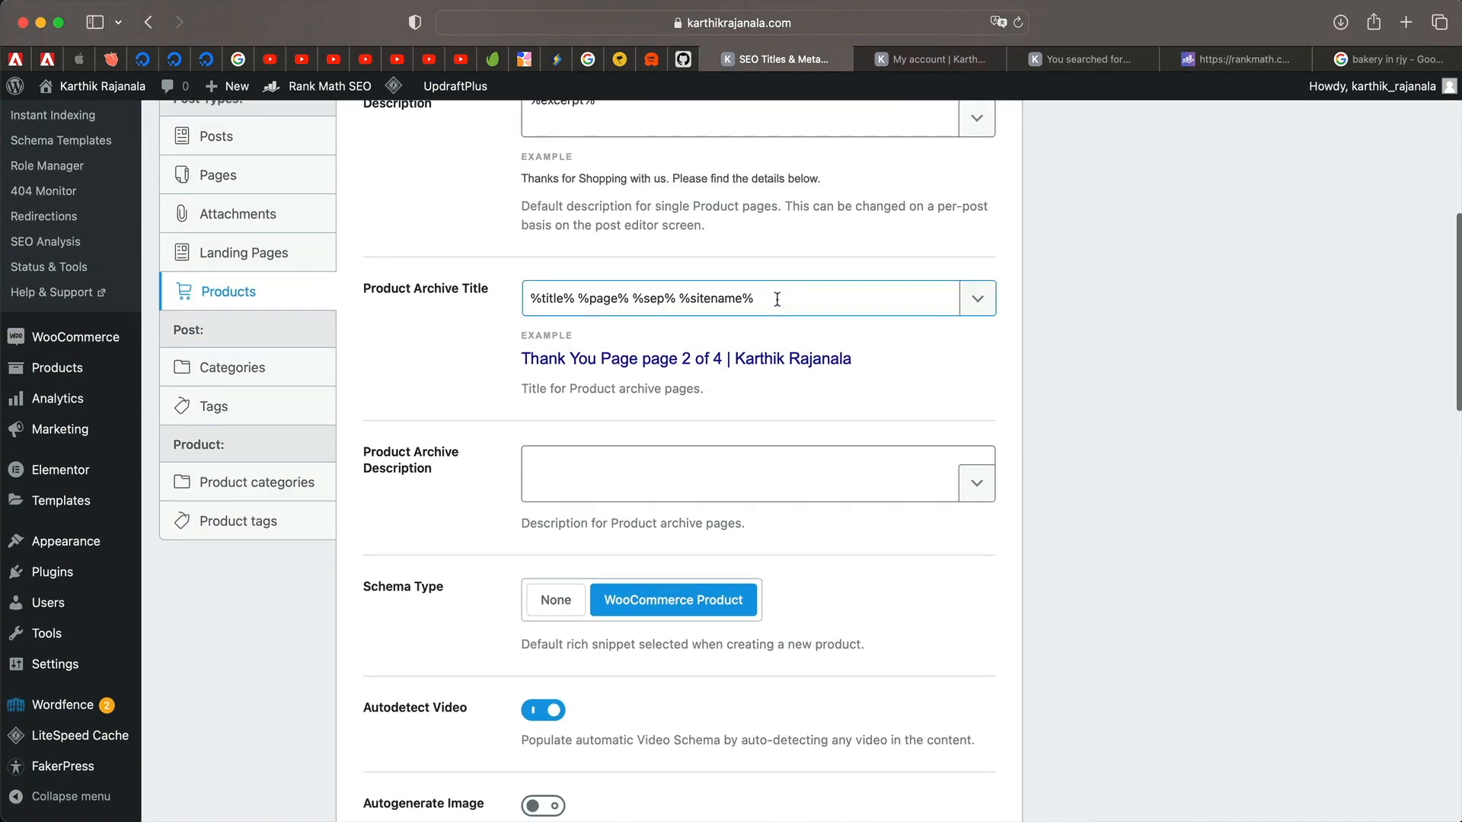
click(611, 482)
scroll(617, 472, down, 4)
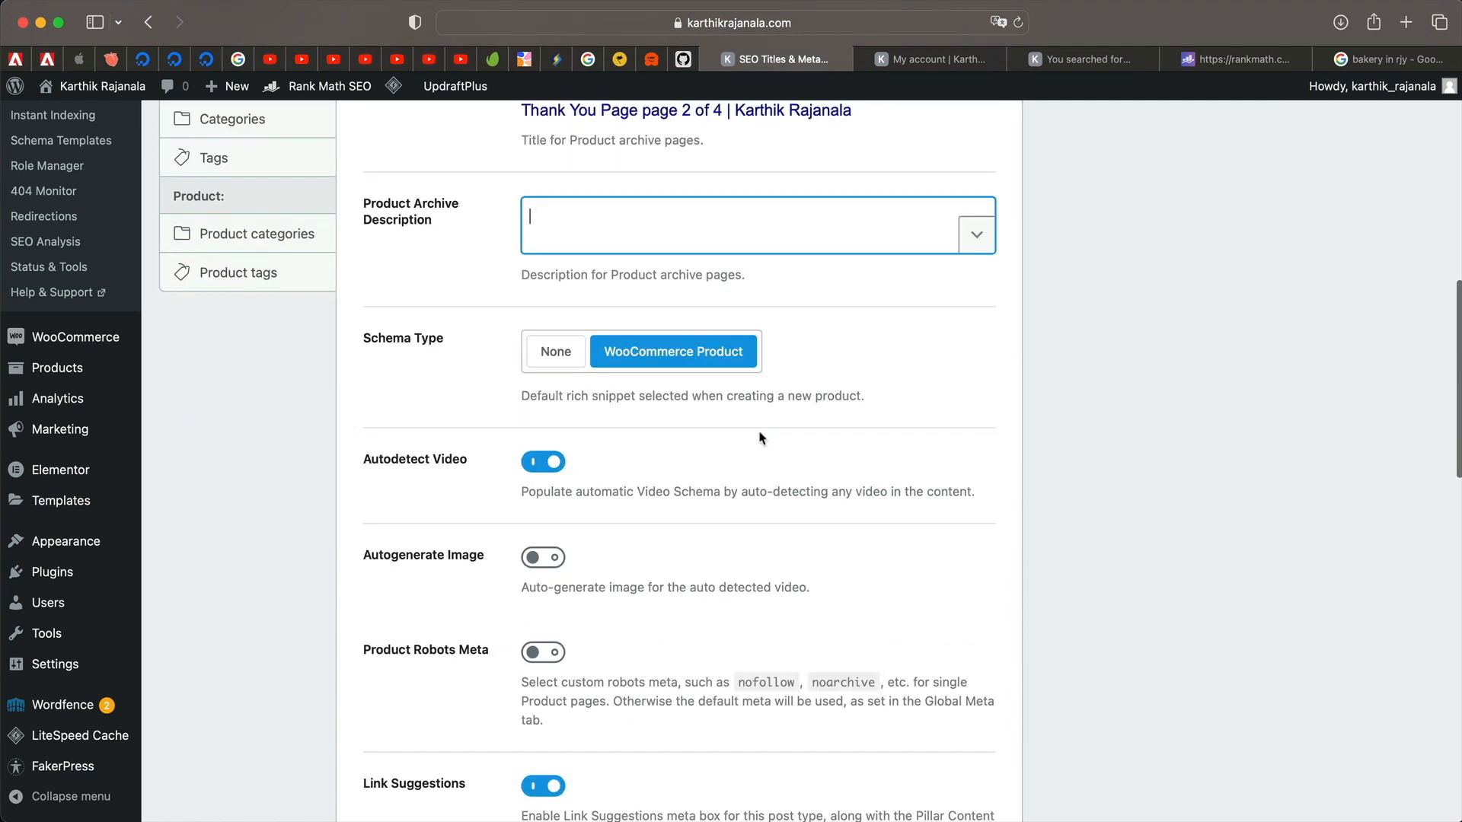
scroll(635, 537, down, 3)
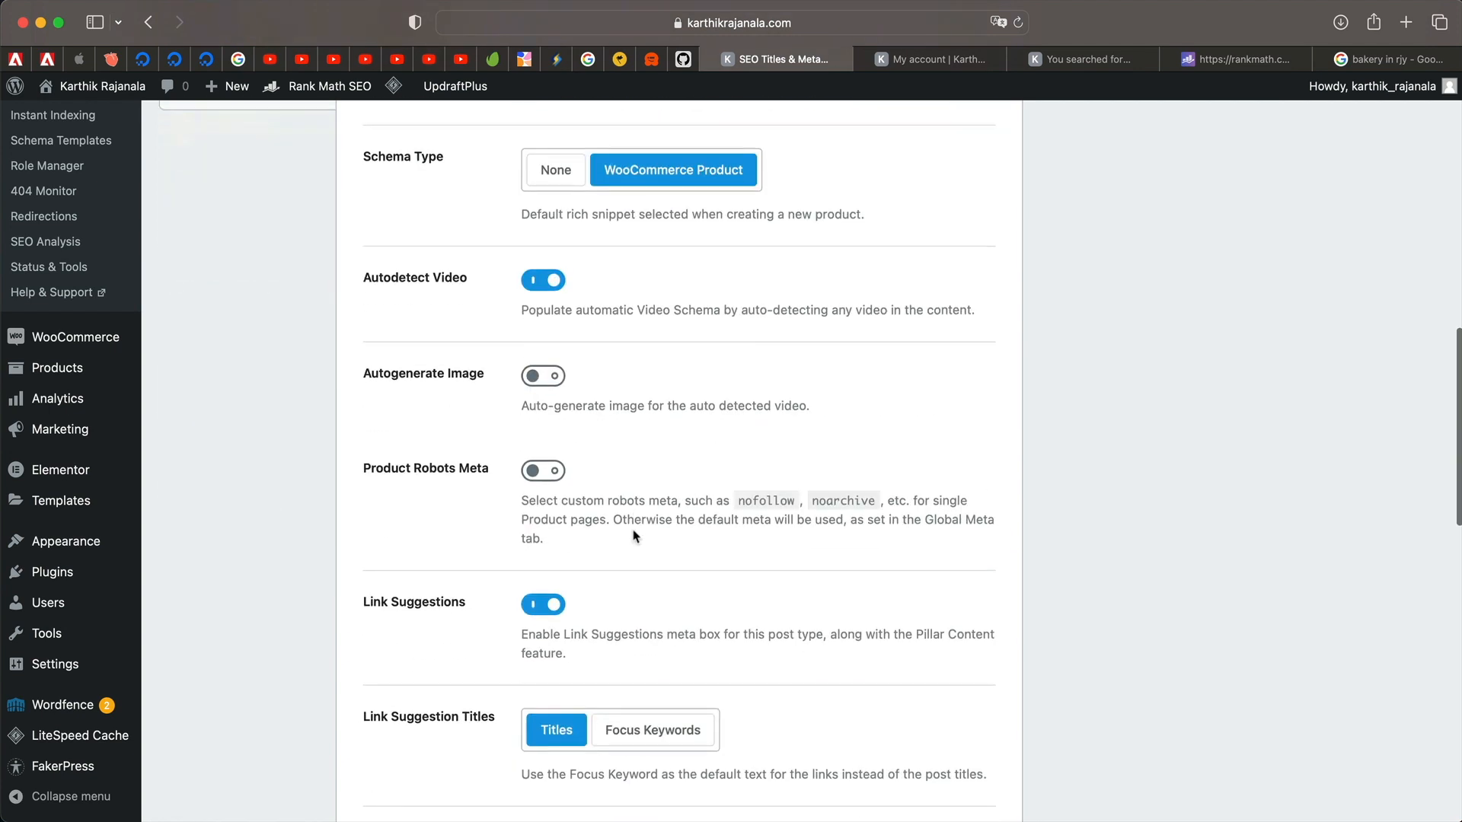
click(555, 376)
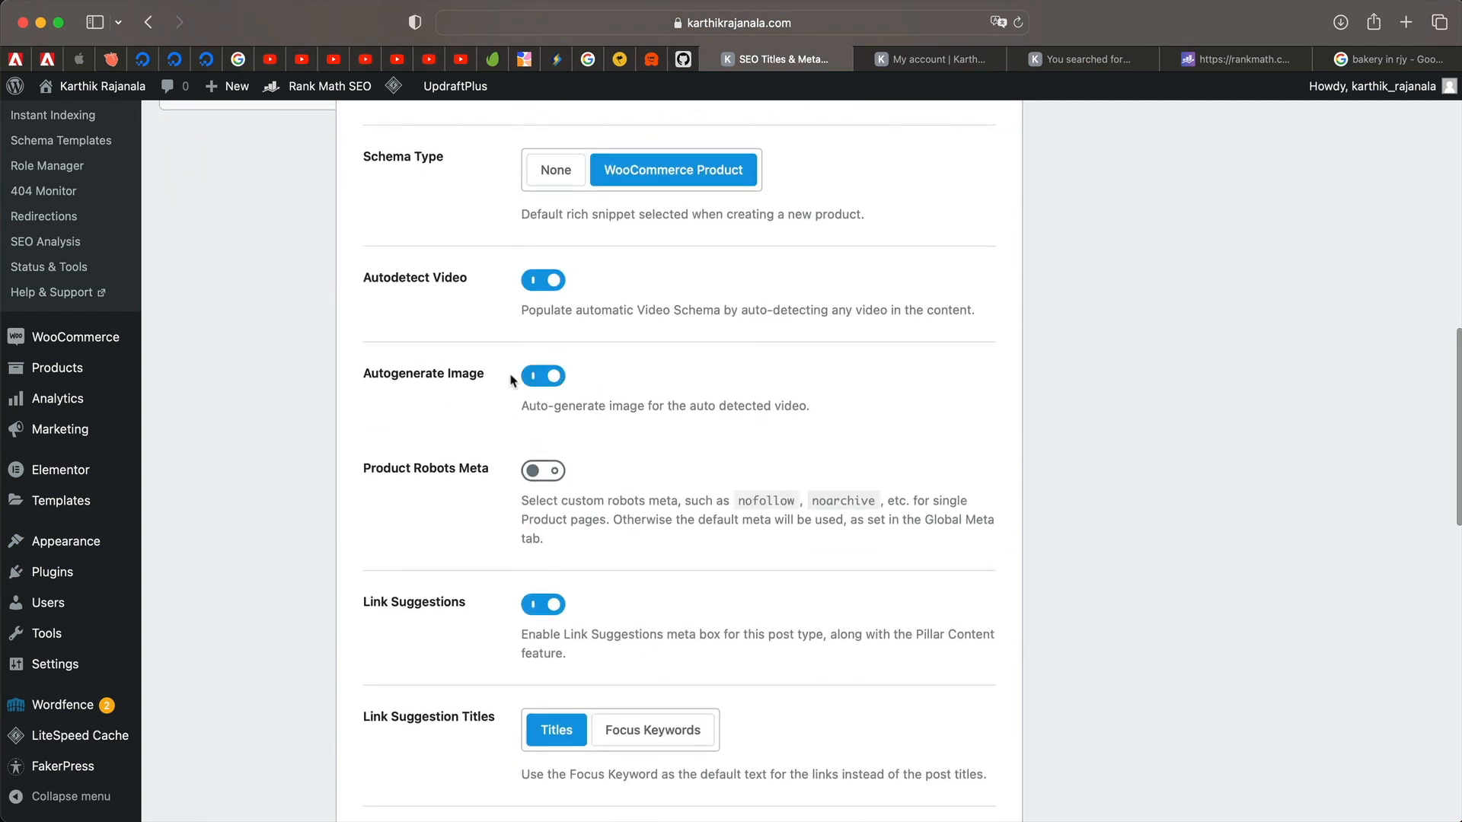
Use the station concourse photo as the products' Facebook thumbnail.
scroll(508, 356, down, 10)
scroll(838, 362, up, 1)
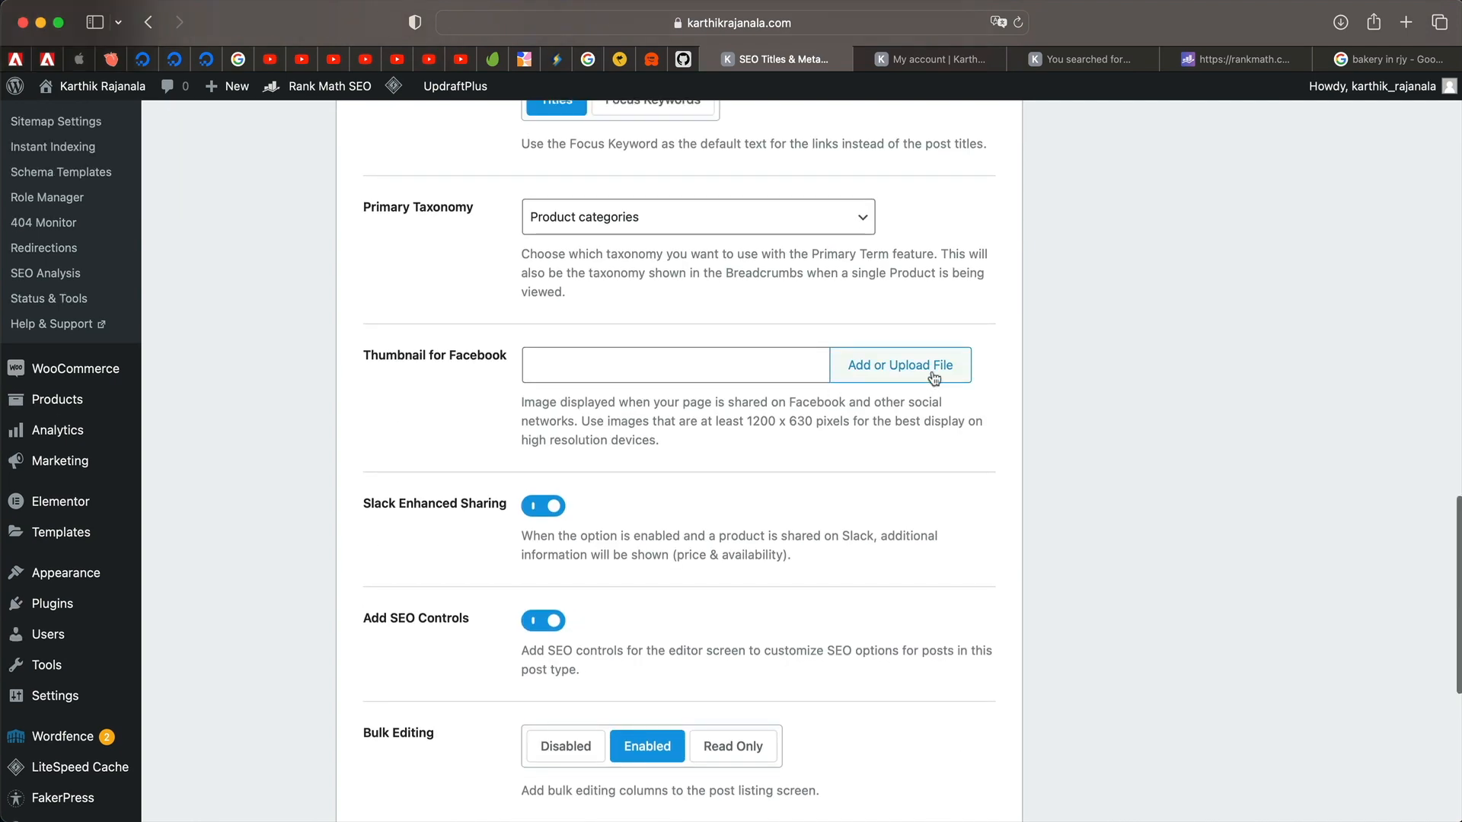
click(932, 370)
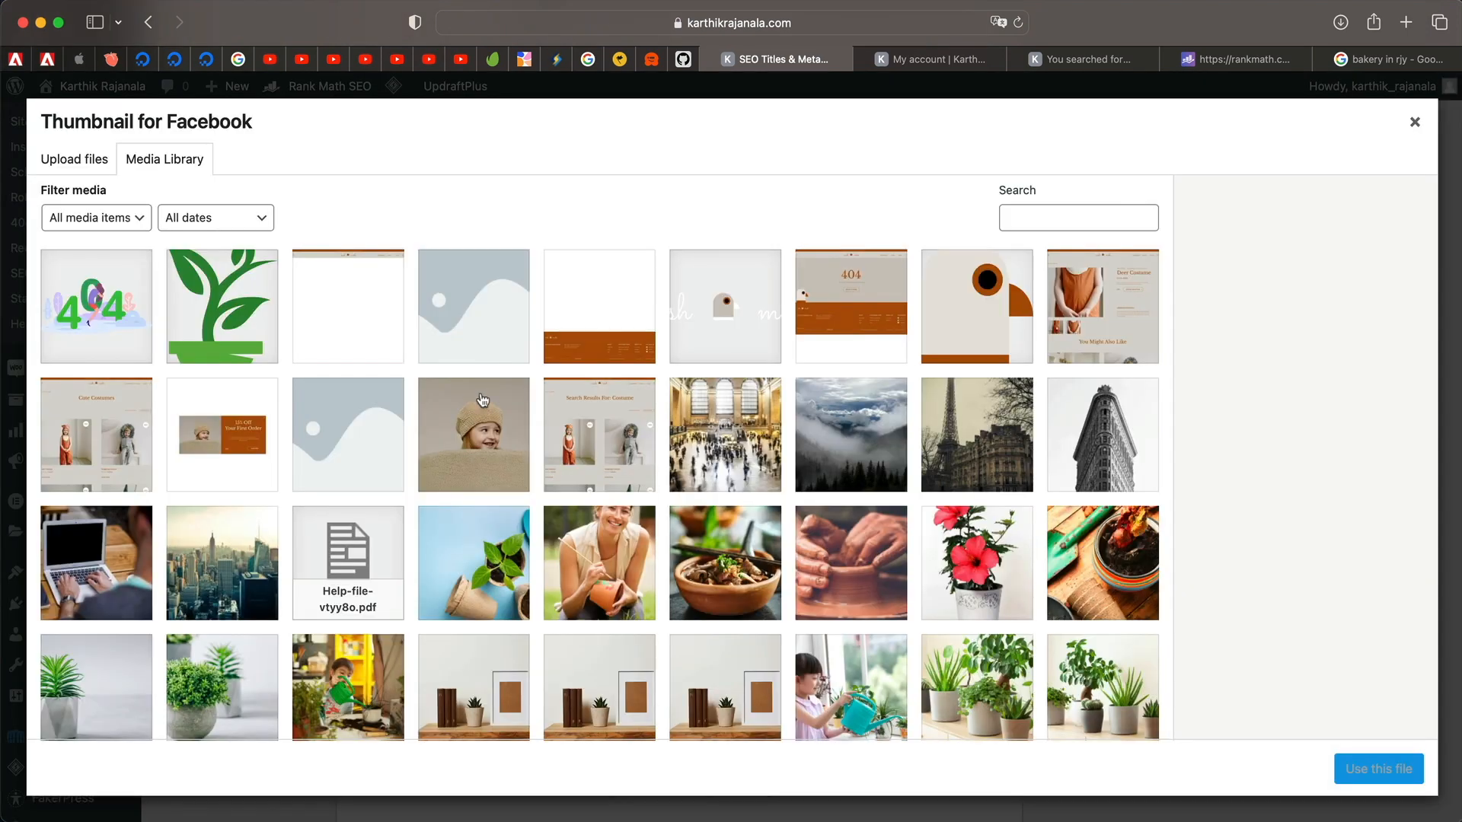
click(765, 399)
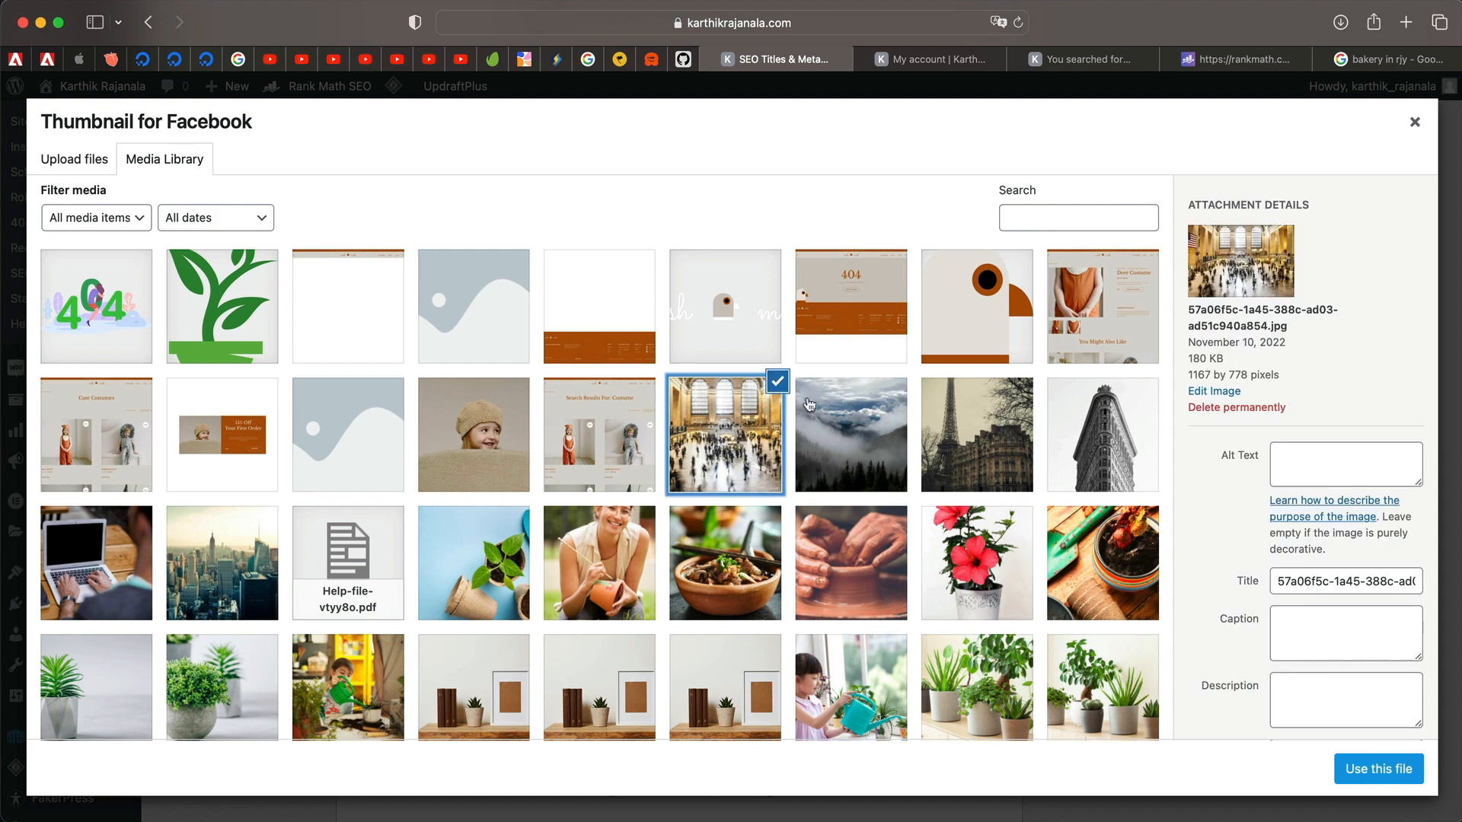
click(1370, 771)
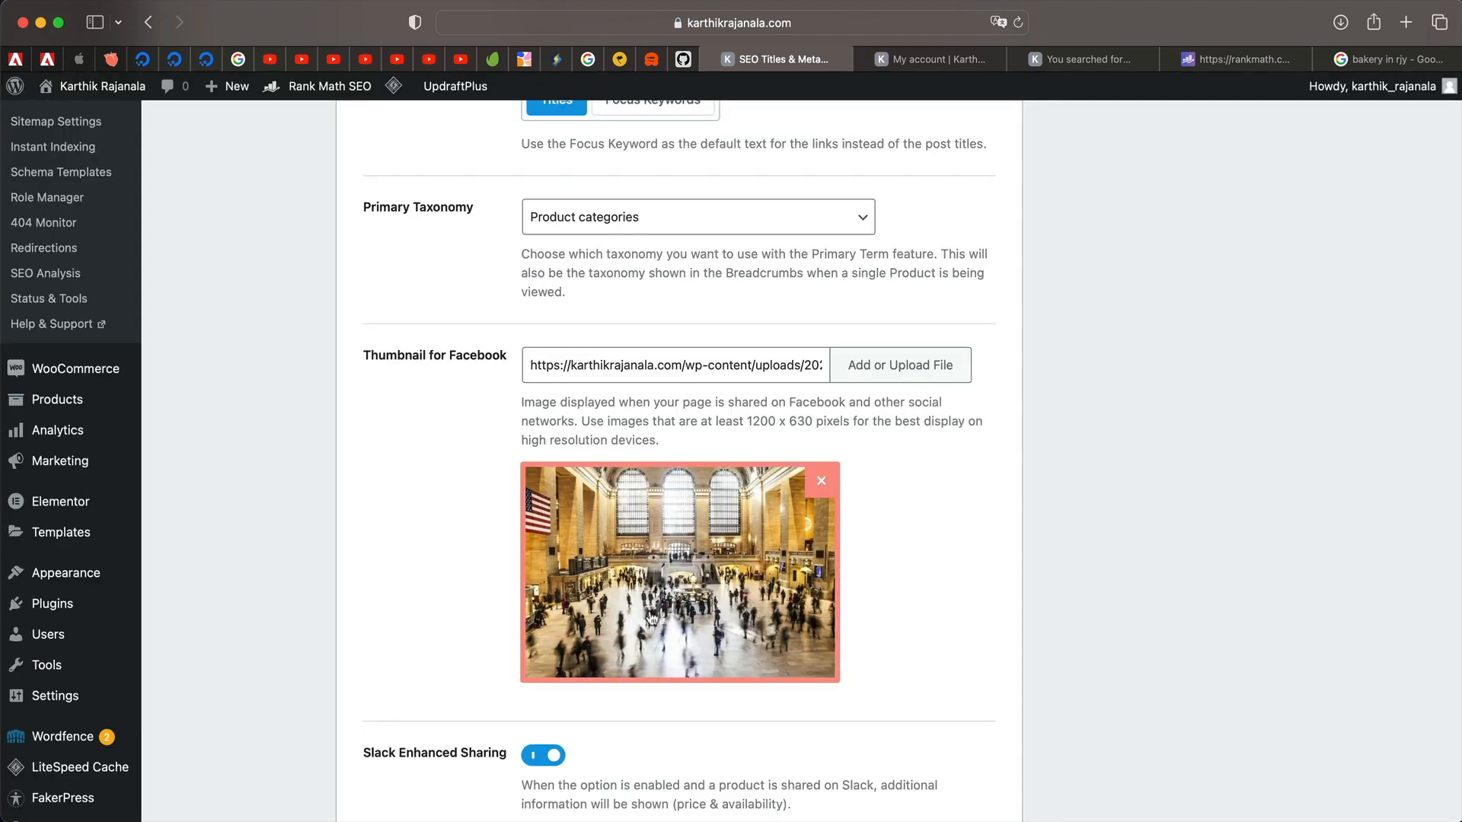
Set the product thumbnail watermark to Logo and save the Products settings.
scroll(885, 621, down, 5)
scroll(884, 620, down, 5)
click(768, 568)
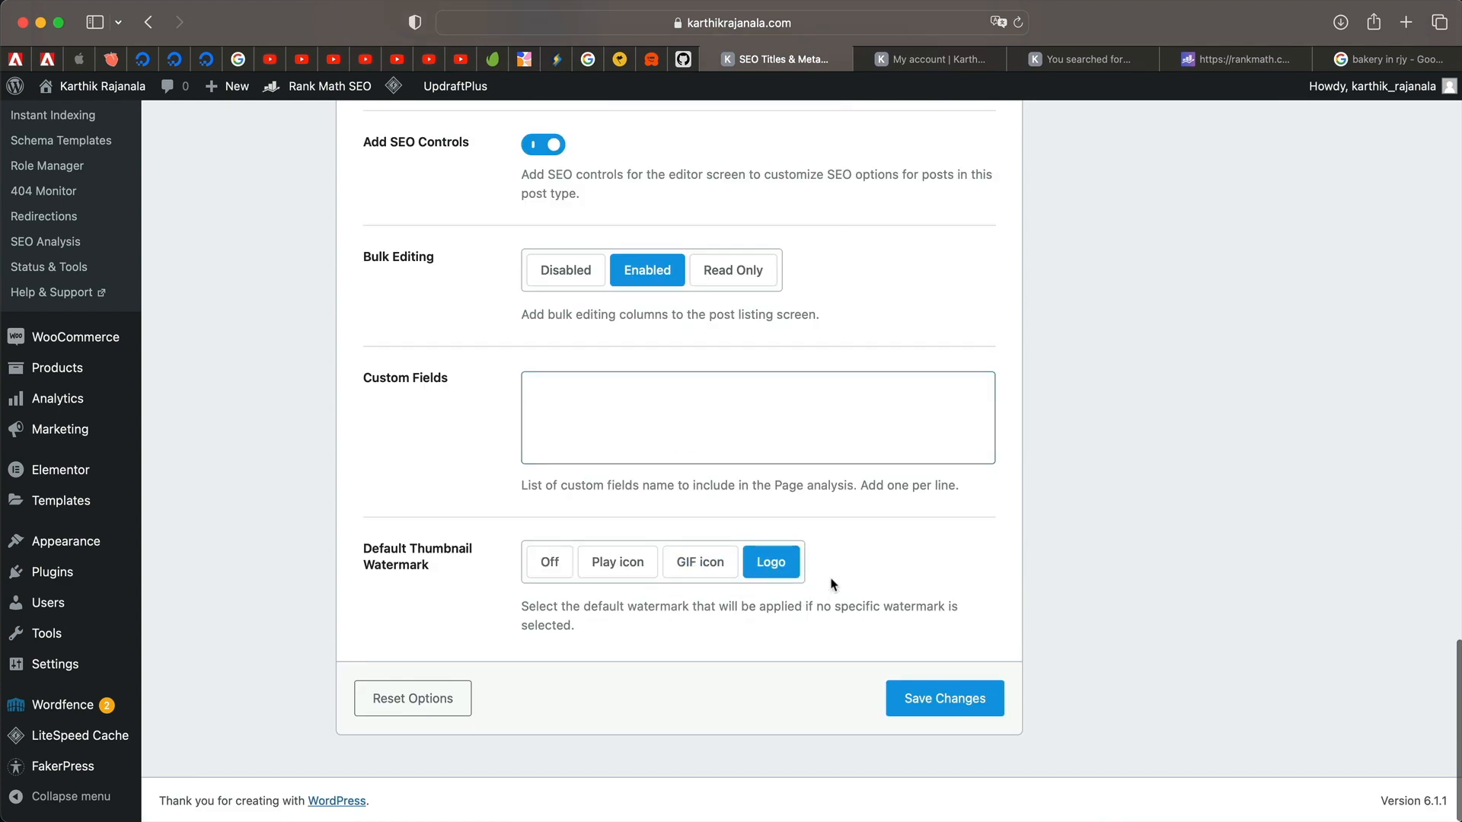
click(549, 567)
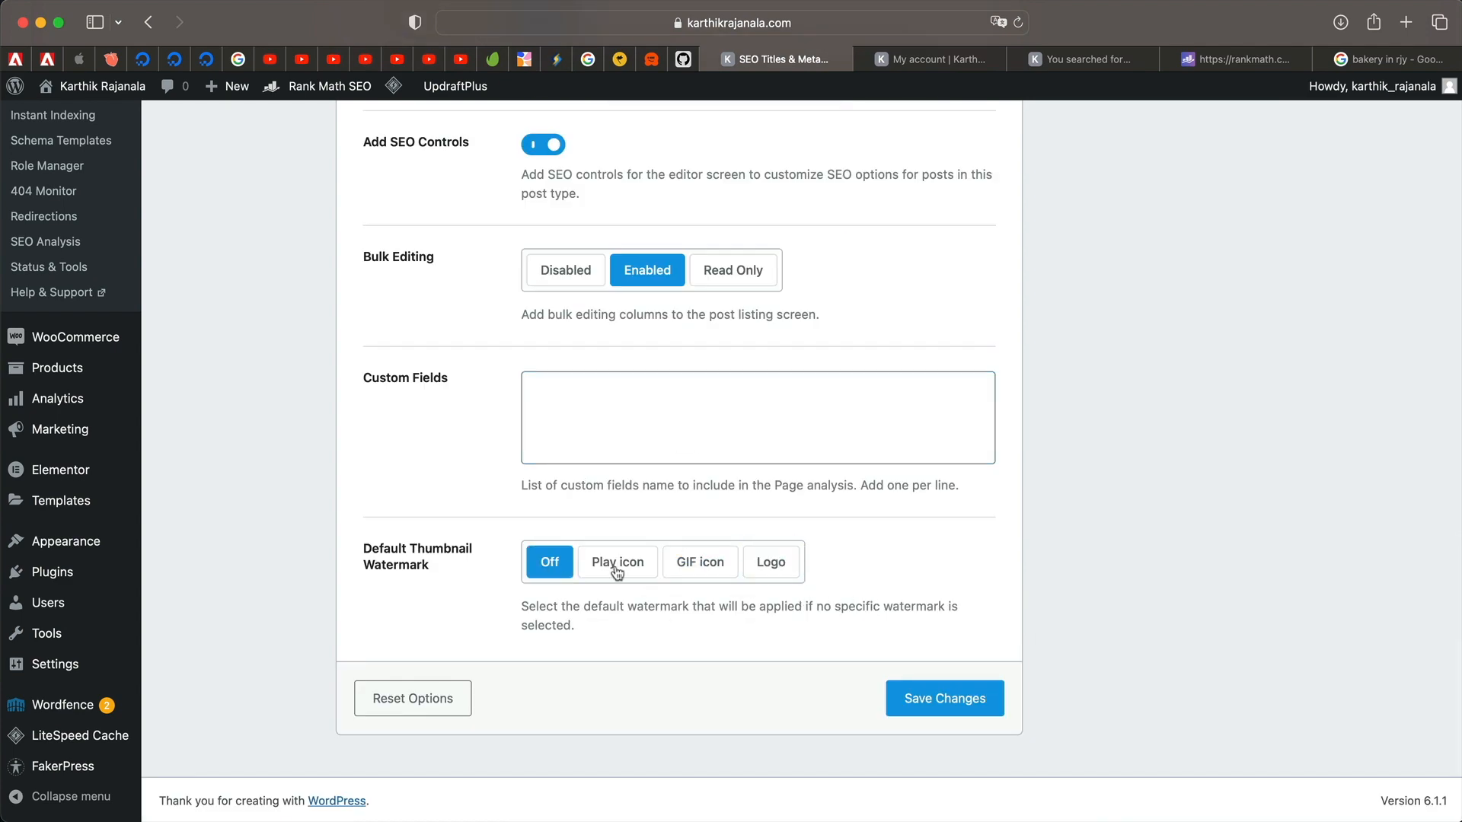
click(776, 563)
click(946, 697)
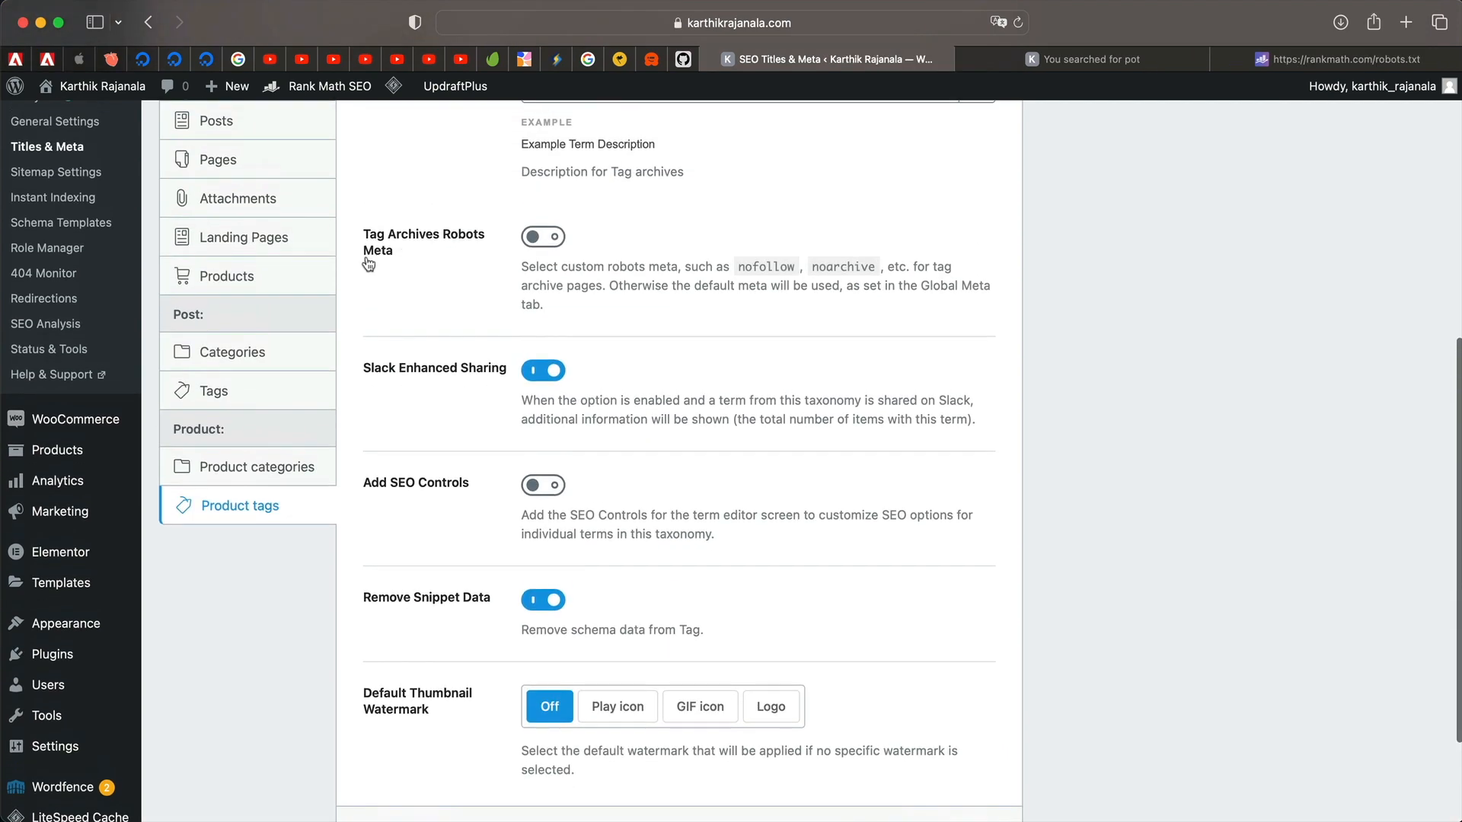
Review the Categories archive title and description settings, then save them.
click(285, 348)
scroll(356, 360, up, 7)
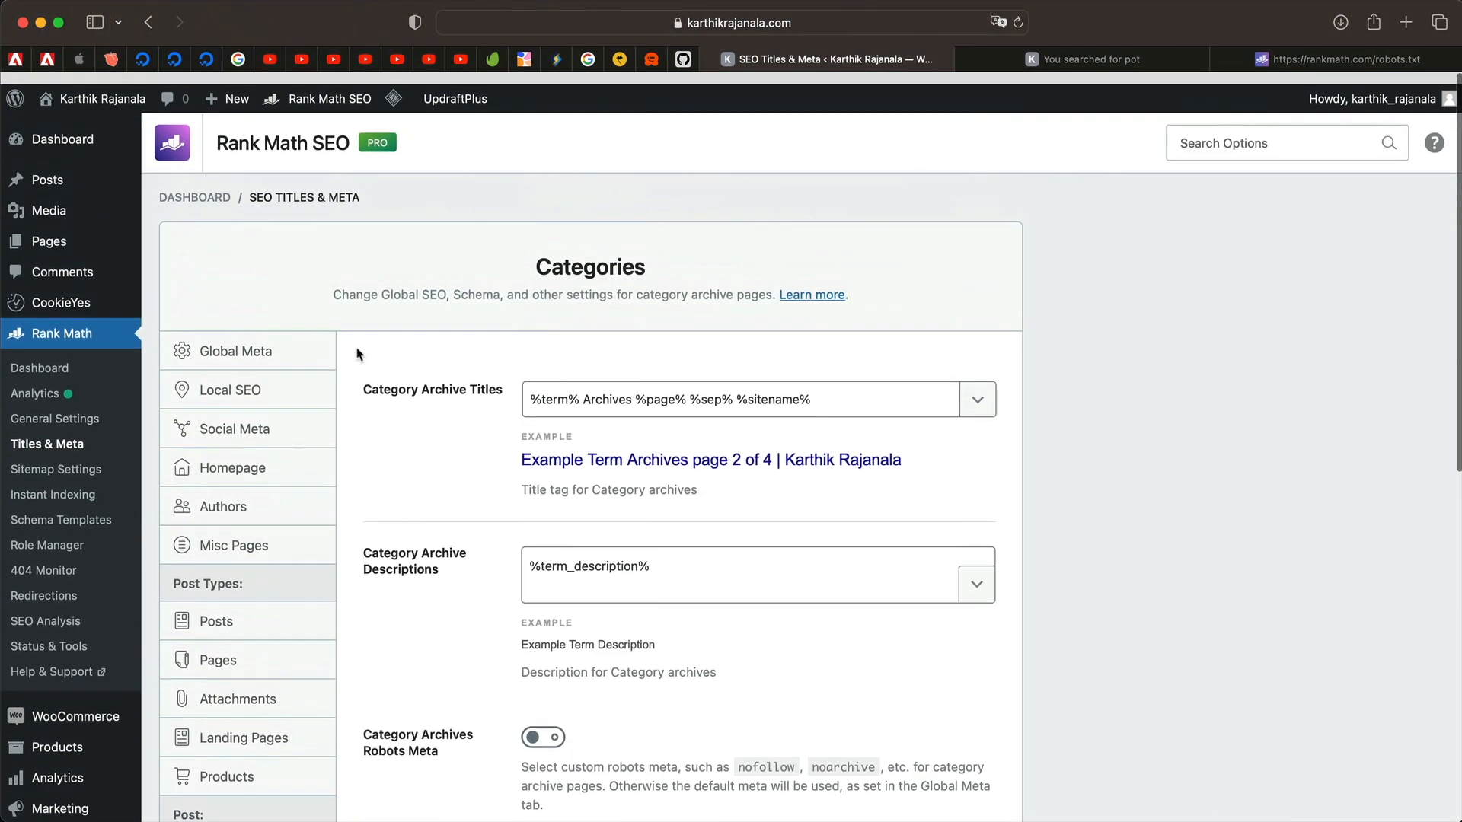
scroll(483, 548, down, 1)
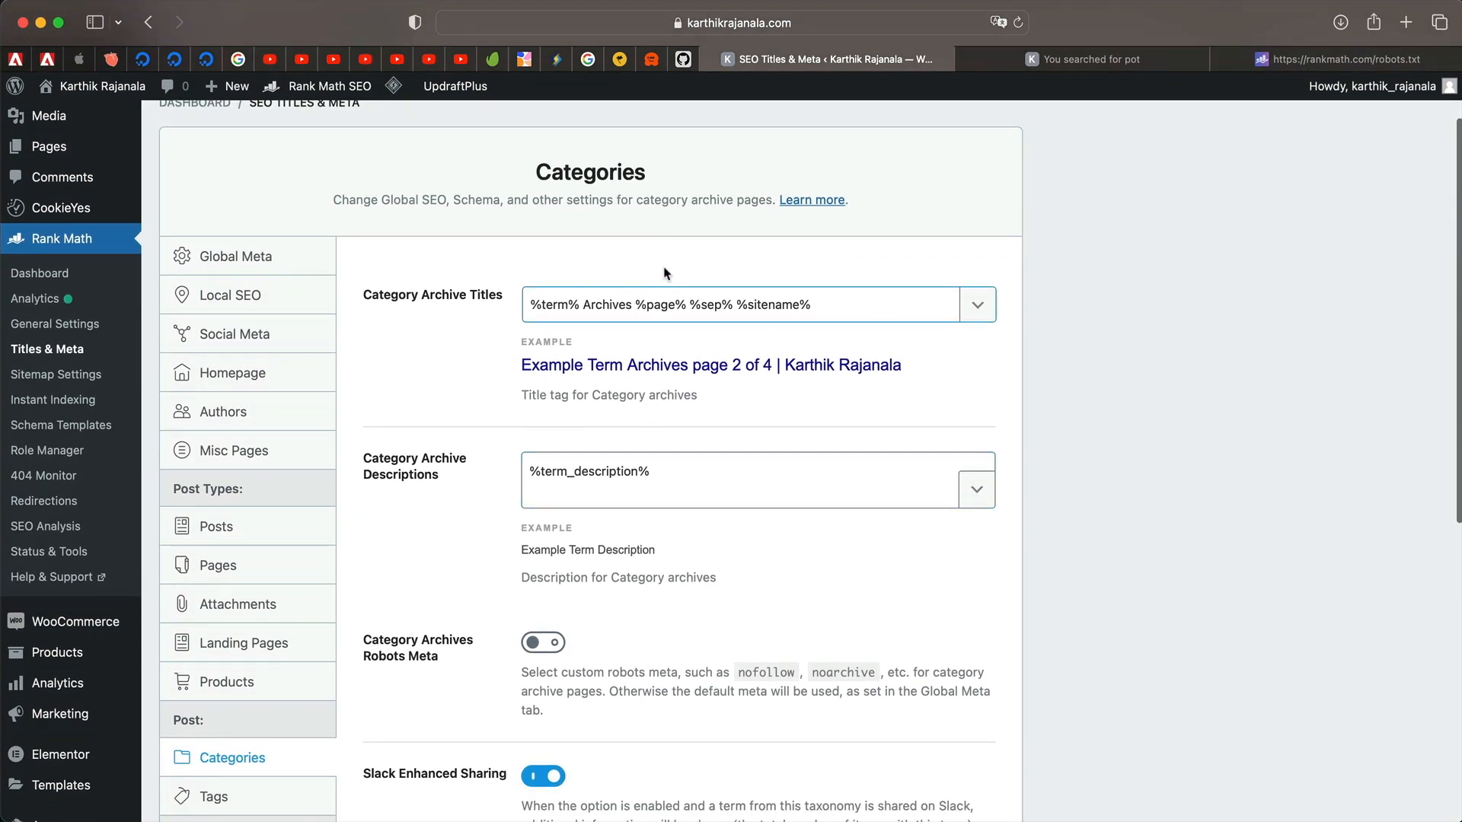
double_click(633, 481)
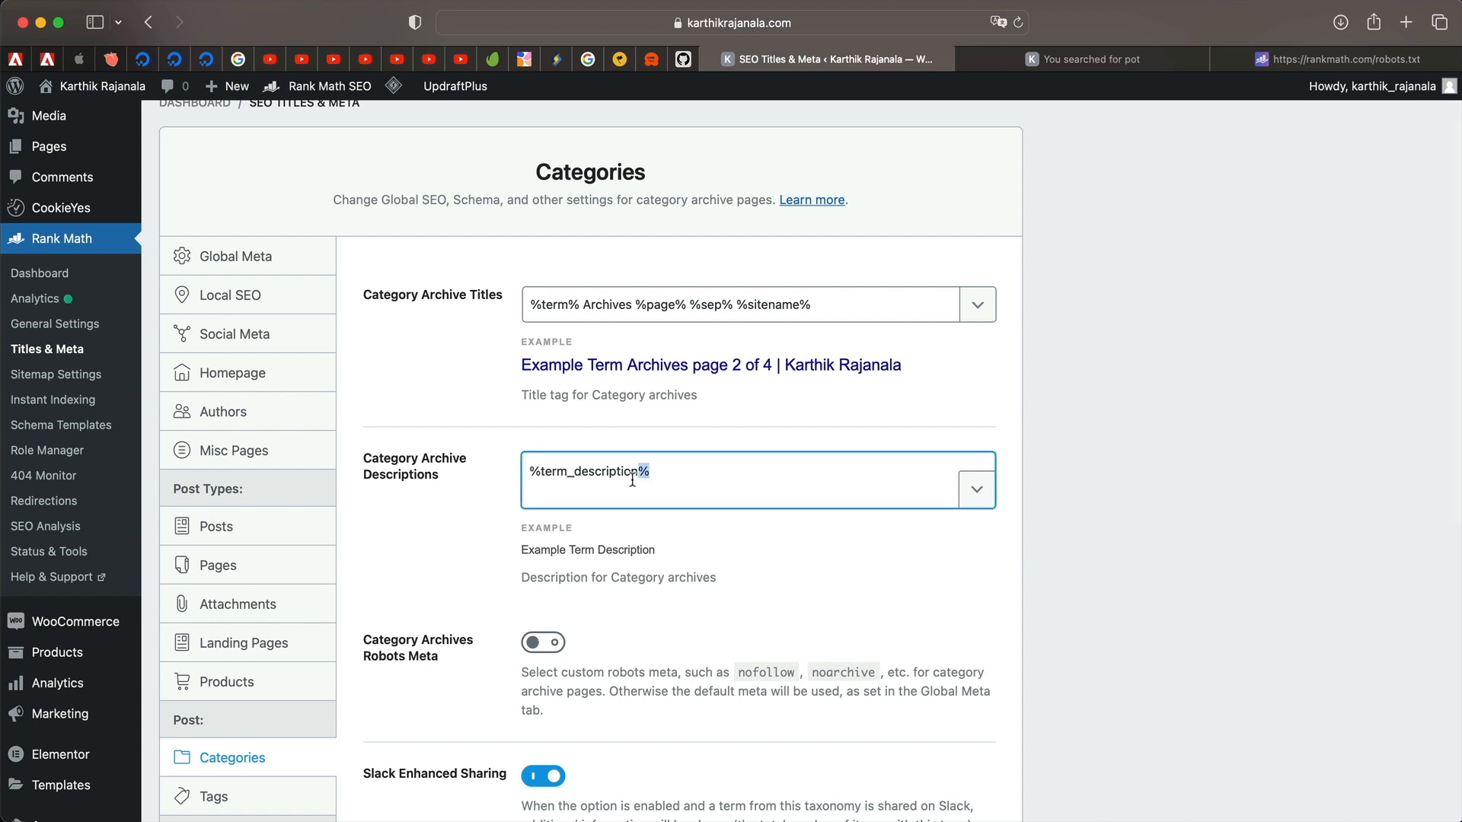
scroll(633, 480, down, 5)
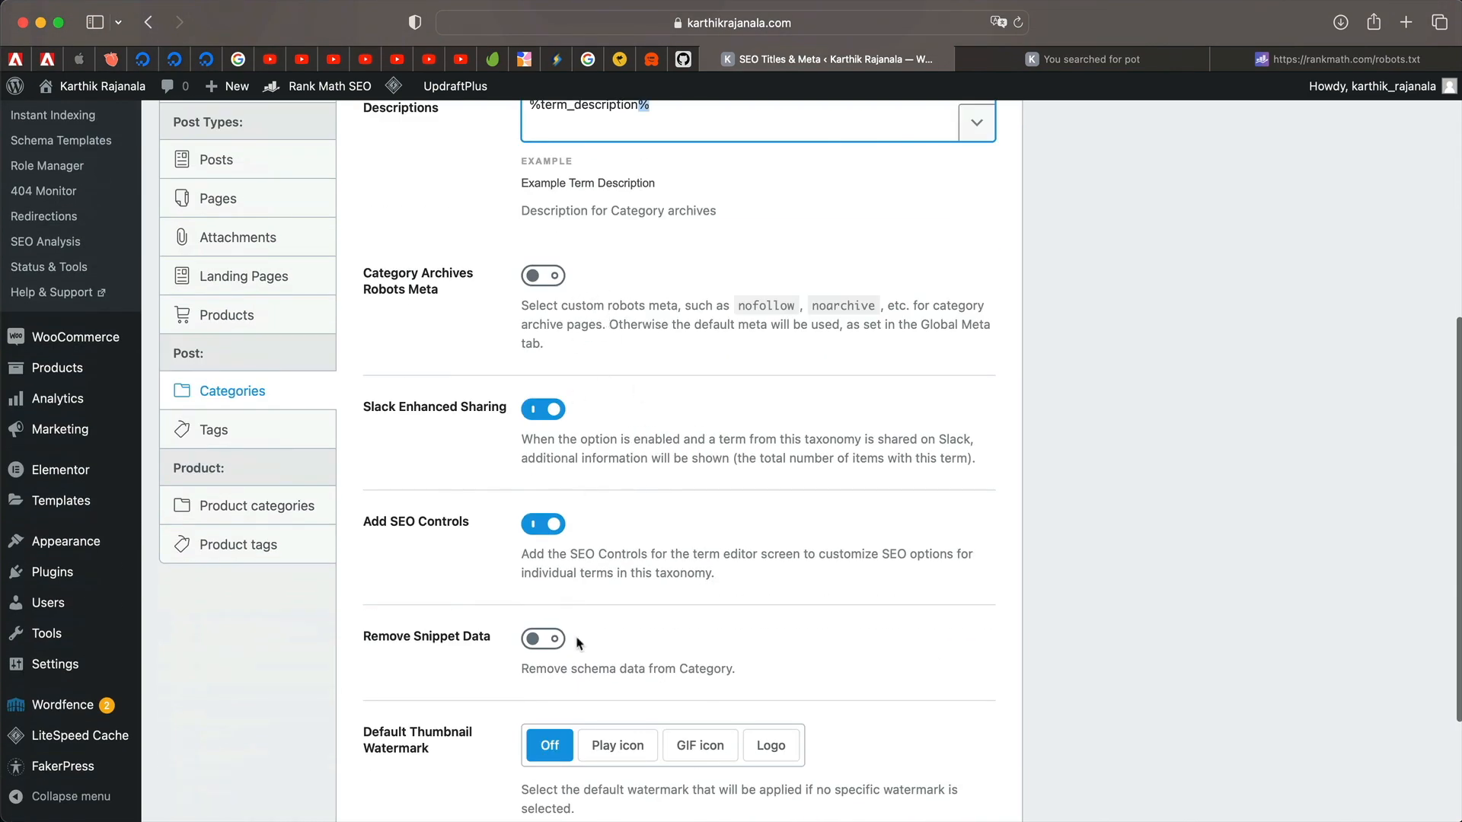
scroll(579, 643, down, 2)
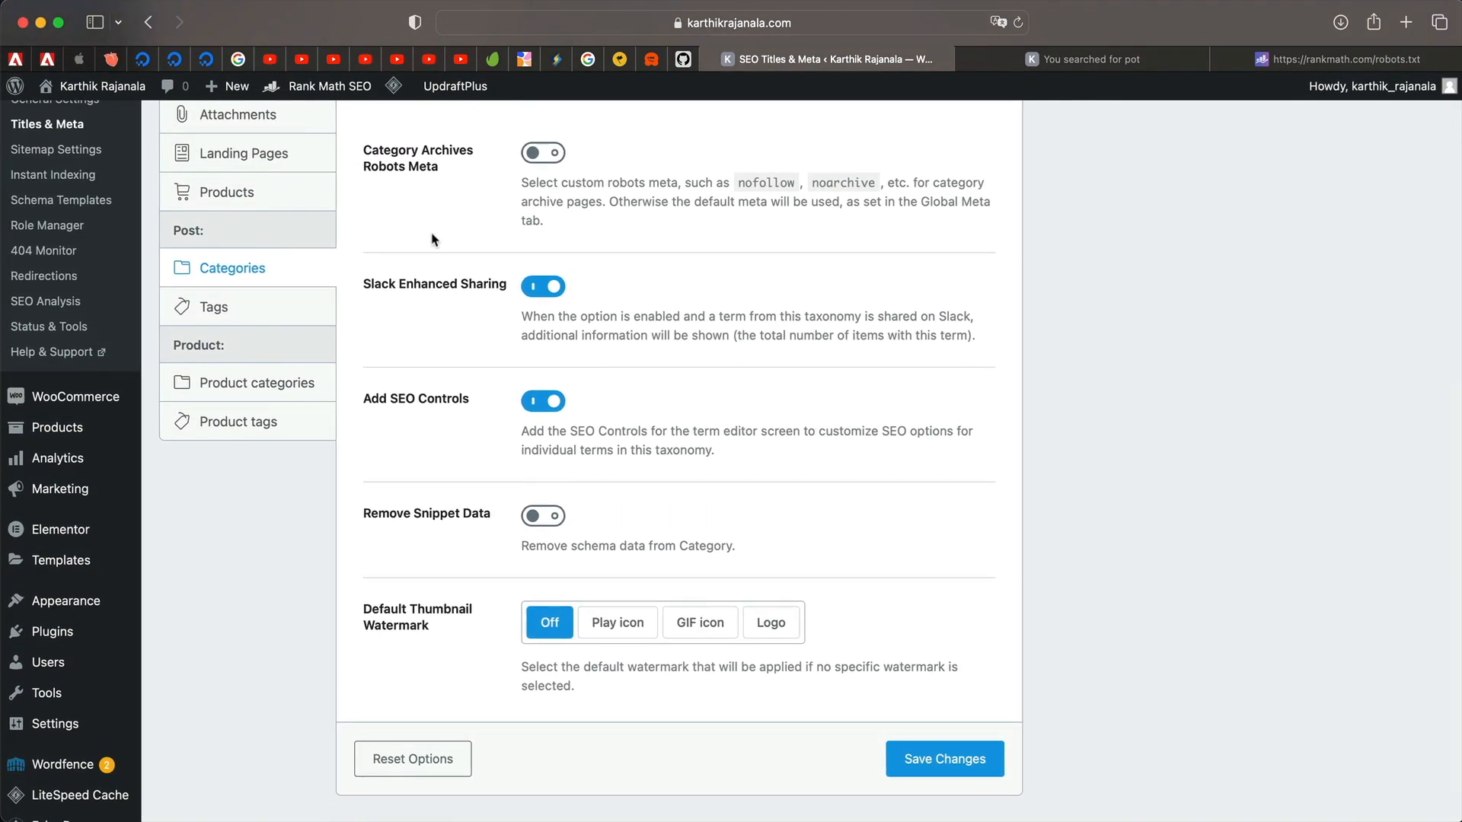
scroll(432, 240, up, 3)
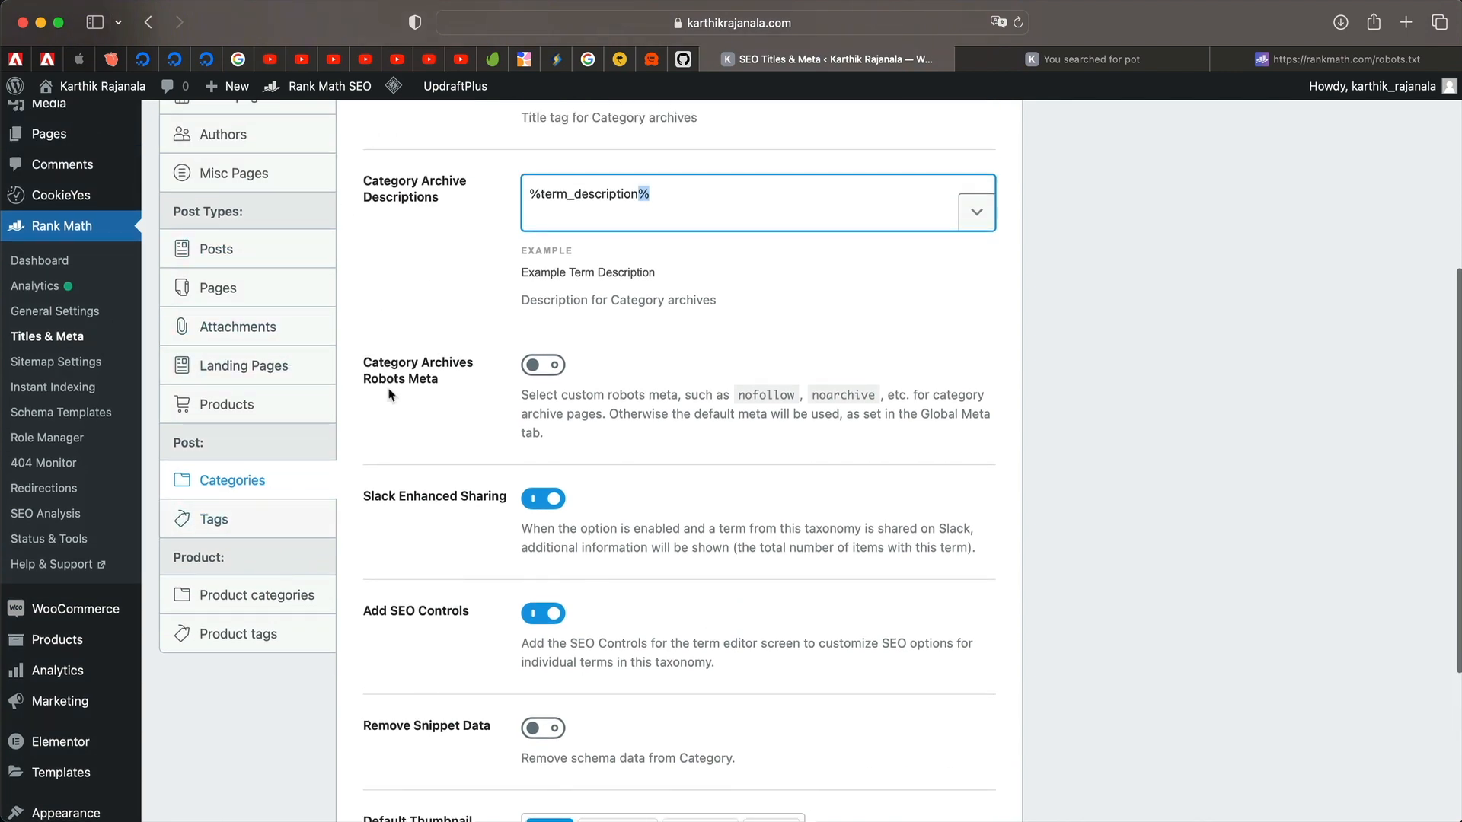
scroll(390, 500, down, 4)
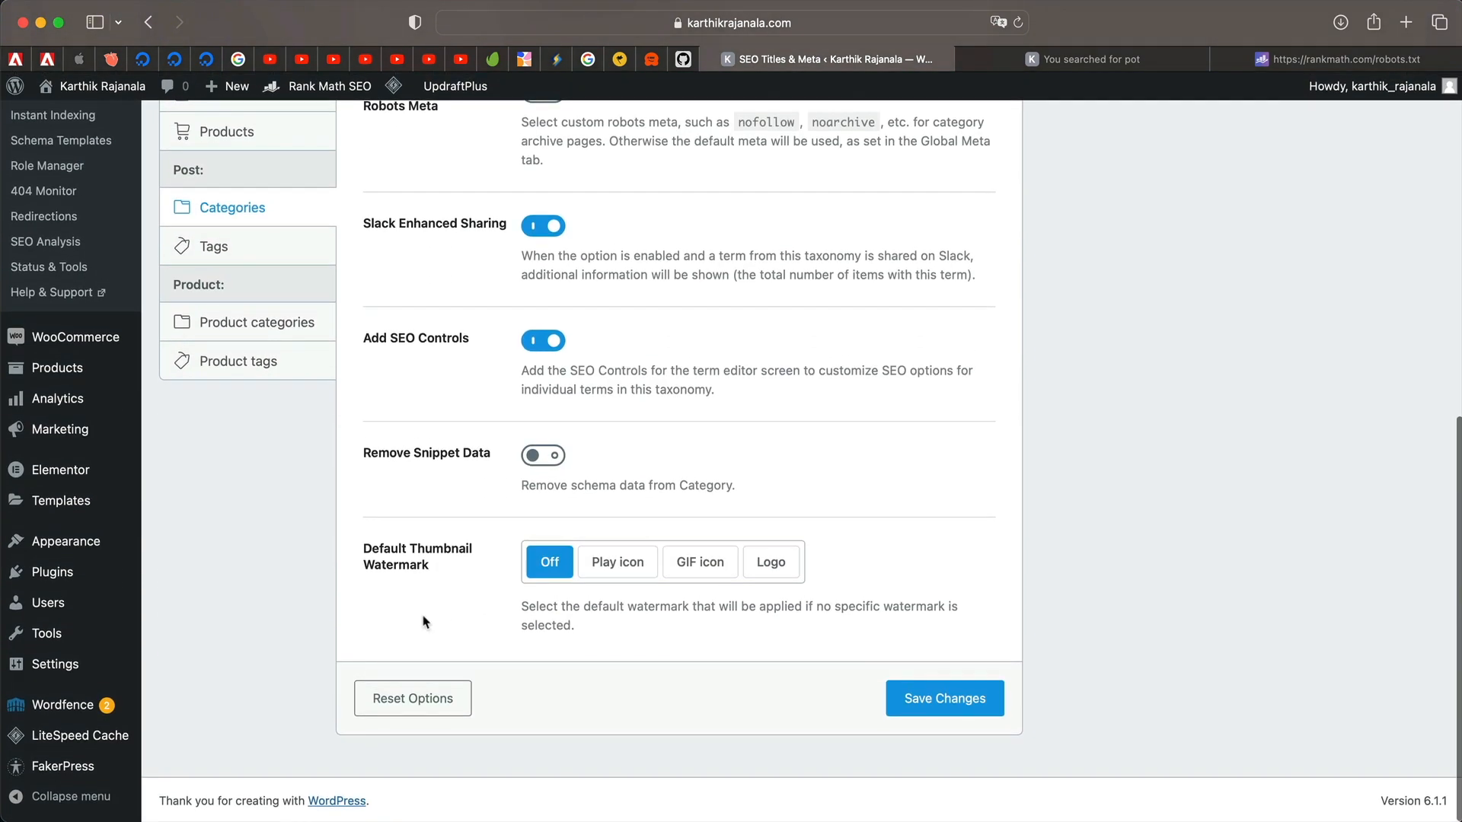
click(953, 701)
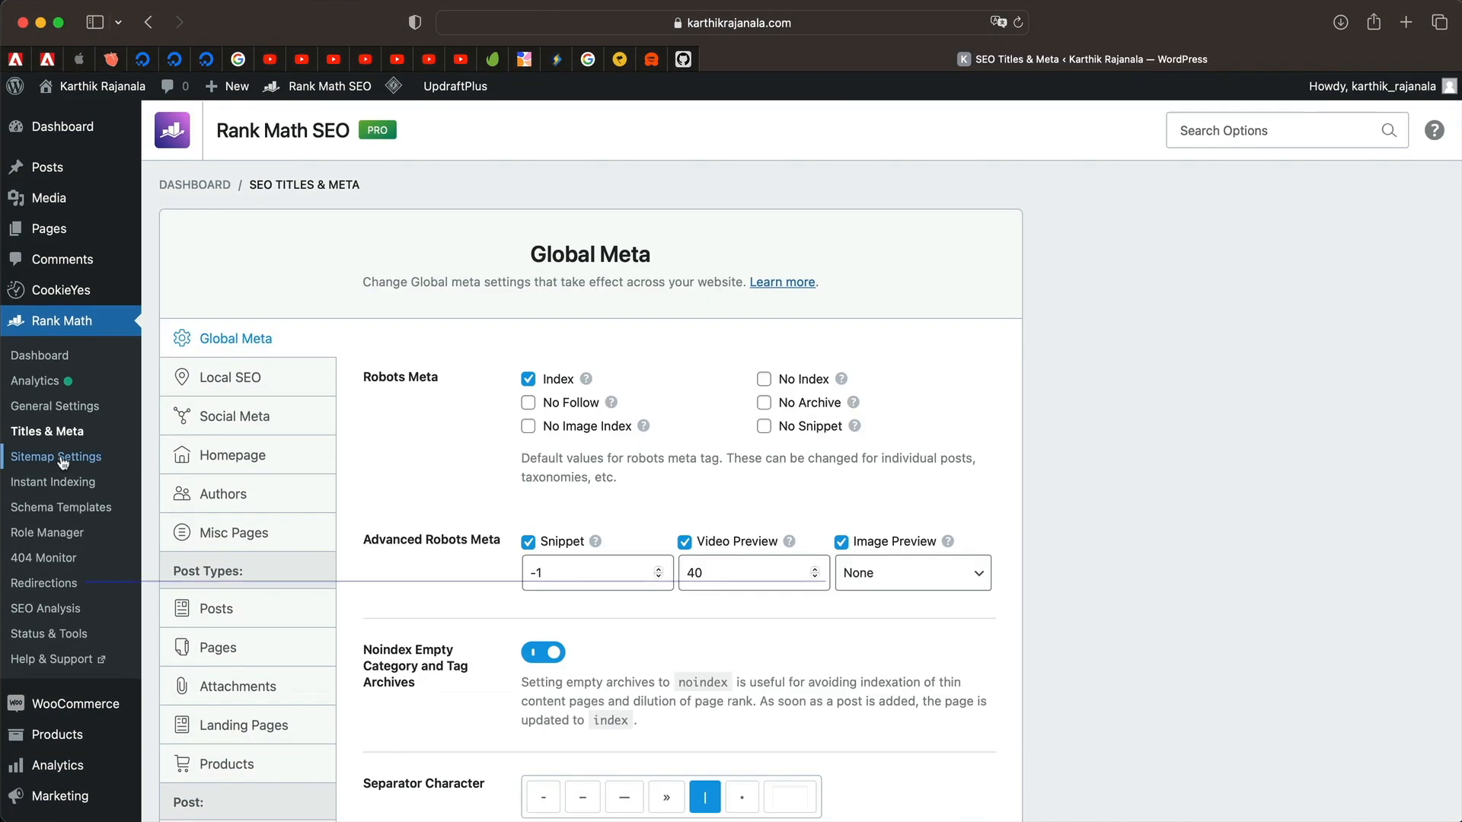
Open Sitemap Settings and preview sitemap_index.xml, listing 7 sitemaps, in a new tab.
click(63, 459)
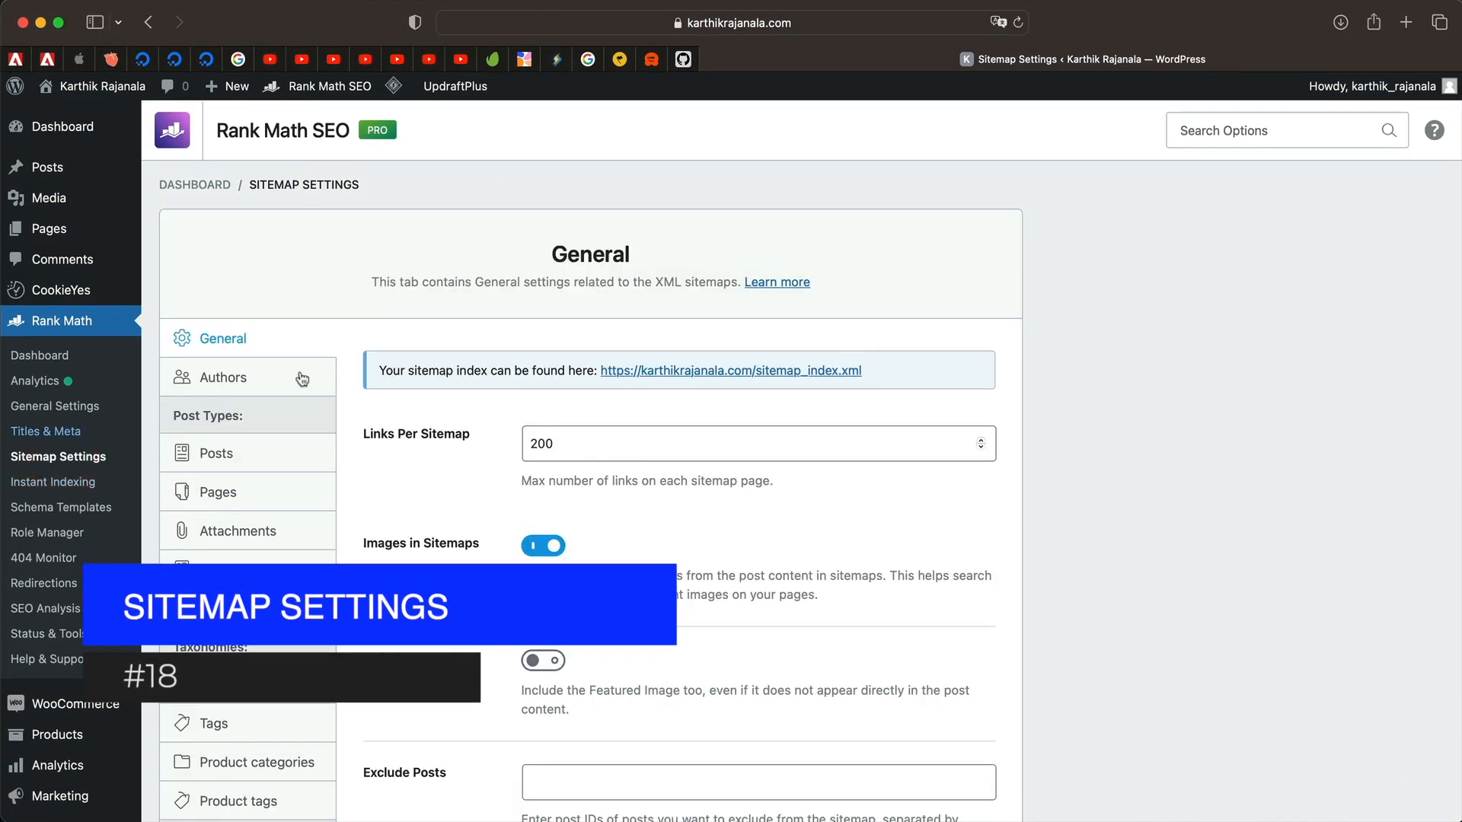
super+click(703, 372)
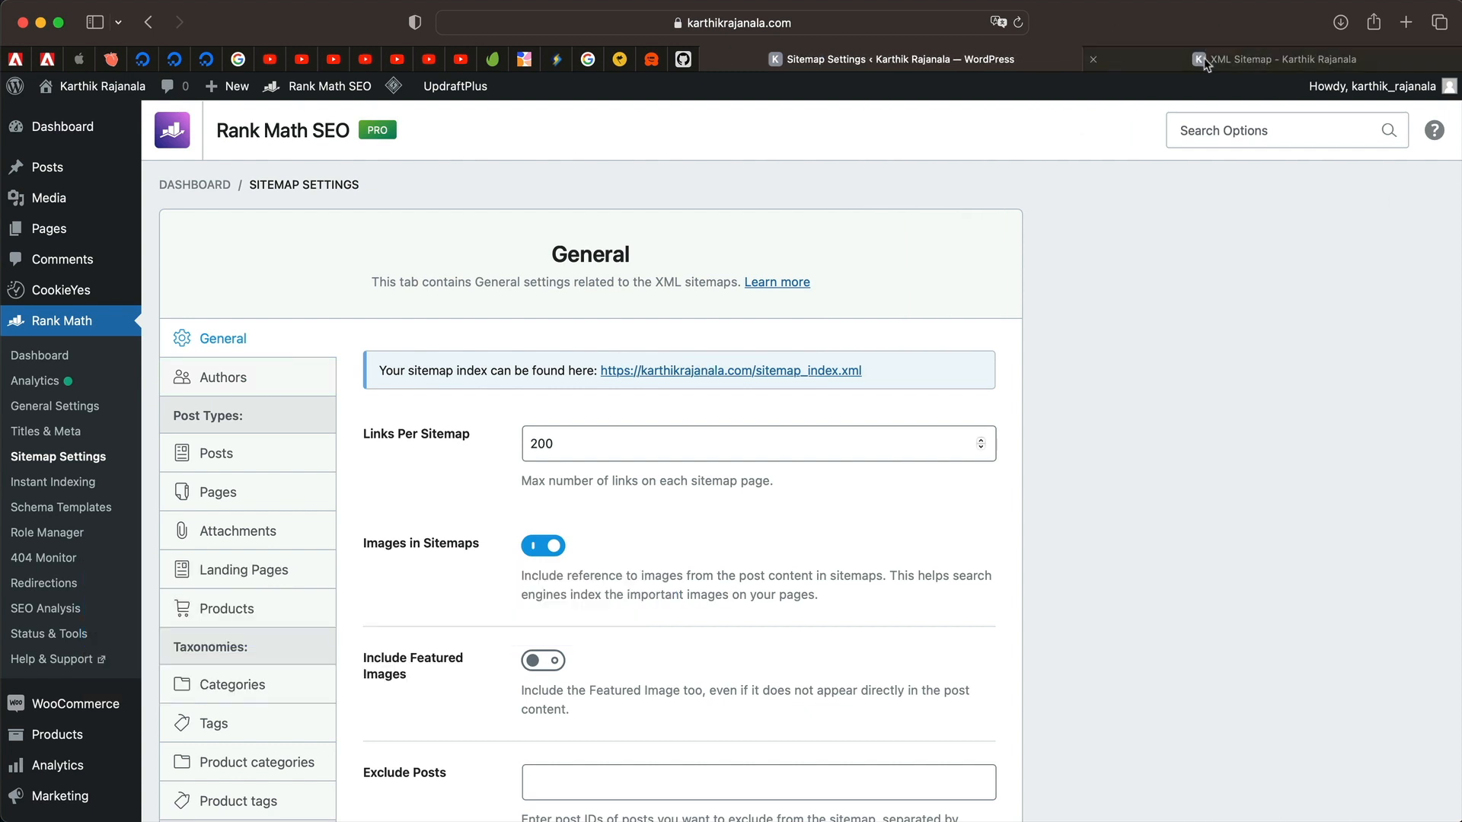
click(1204, 58)
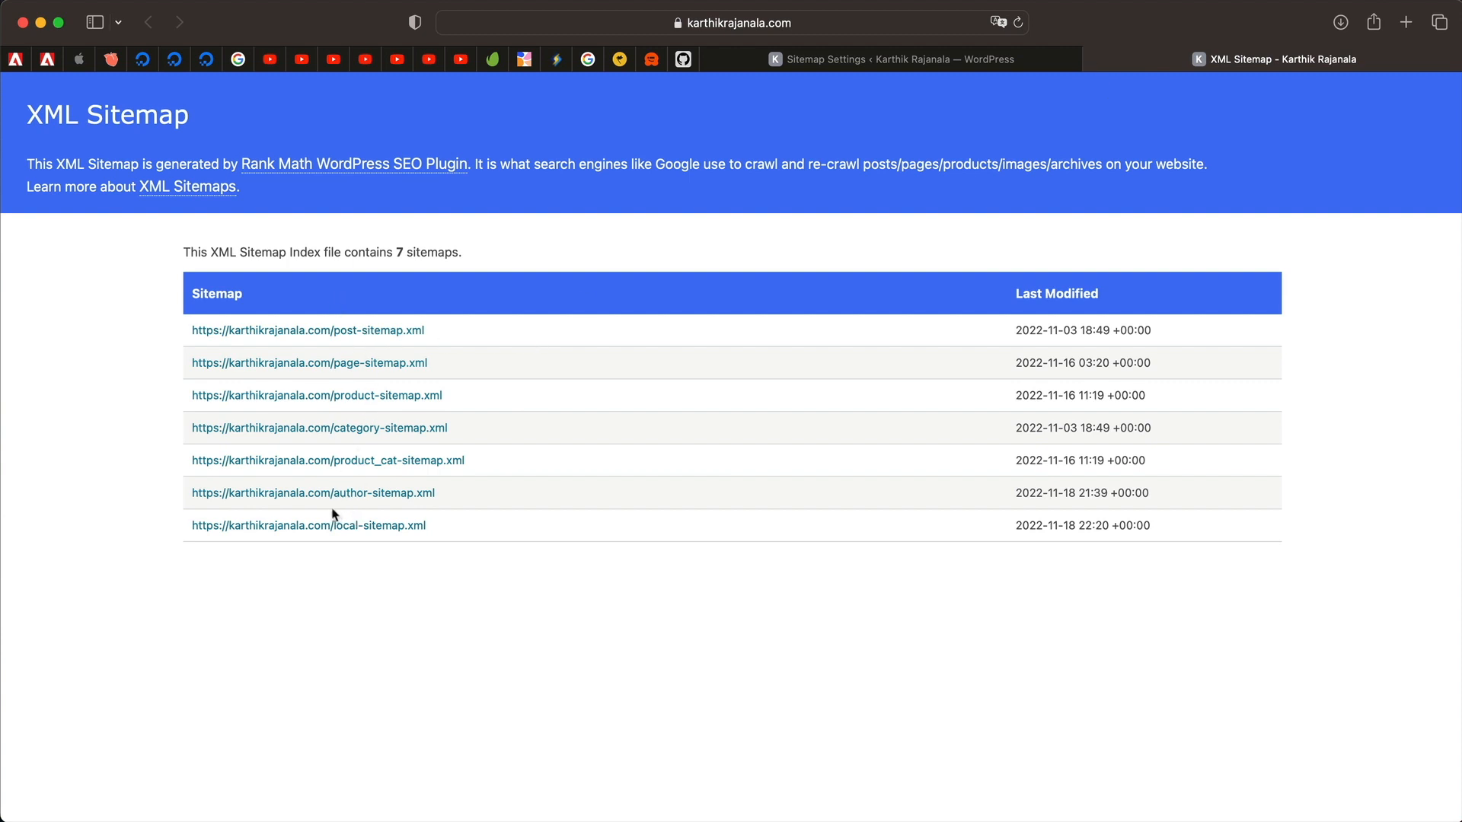
click(1094, 59)
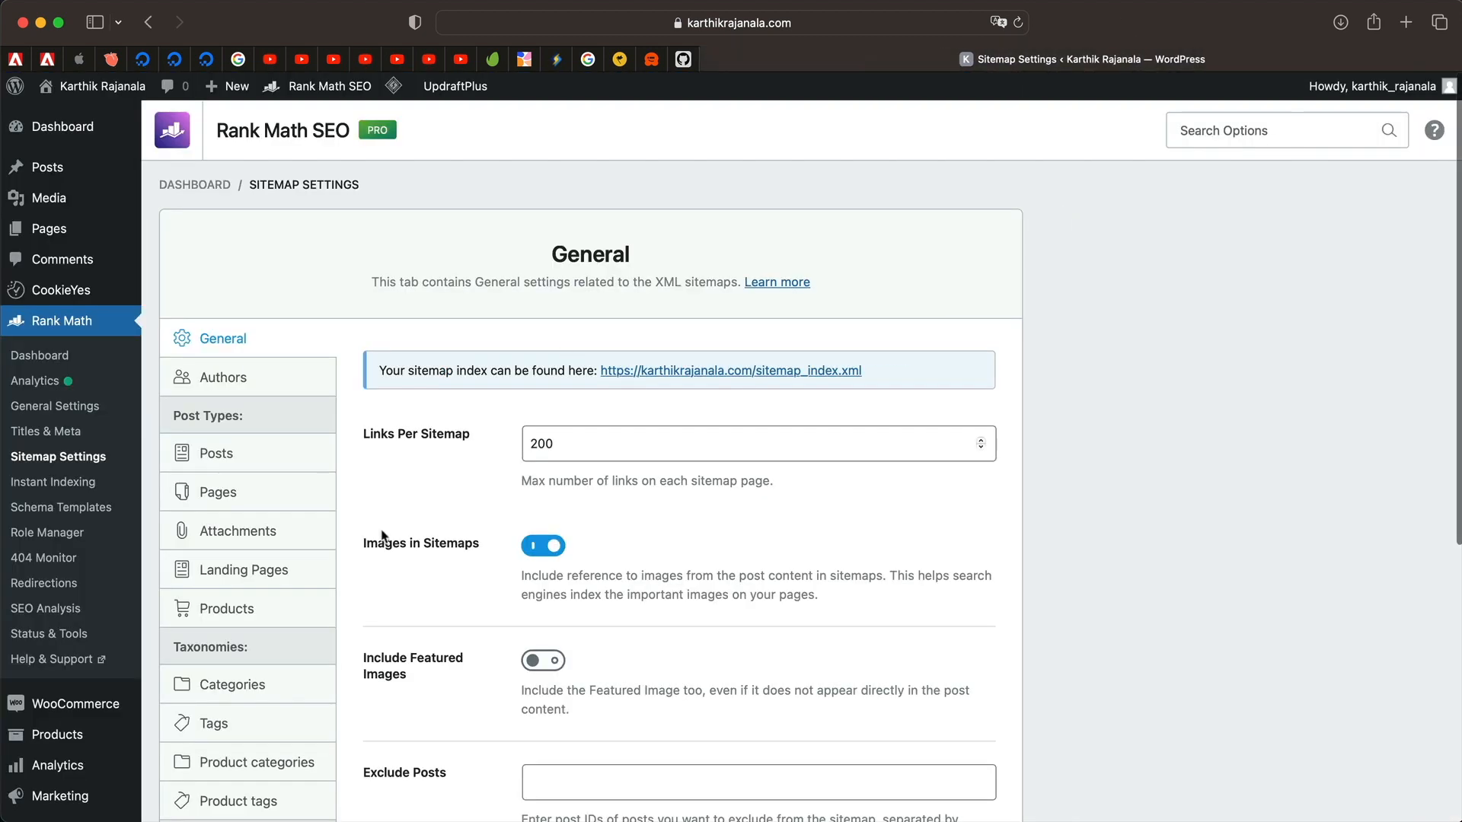
Review the Posts, Products, Categories and Tags sitemap settings.
scroll(229, 456, down, 2)
click(221, 341)
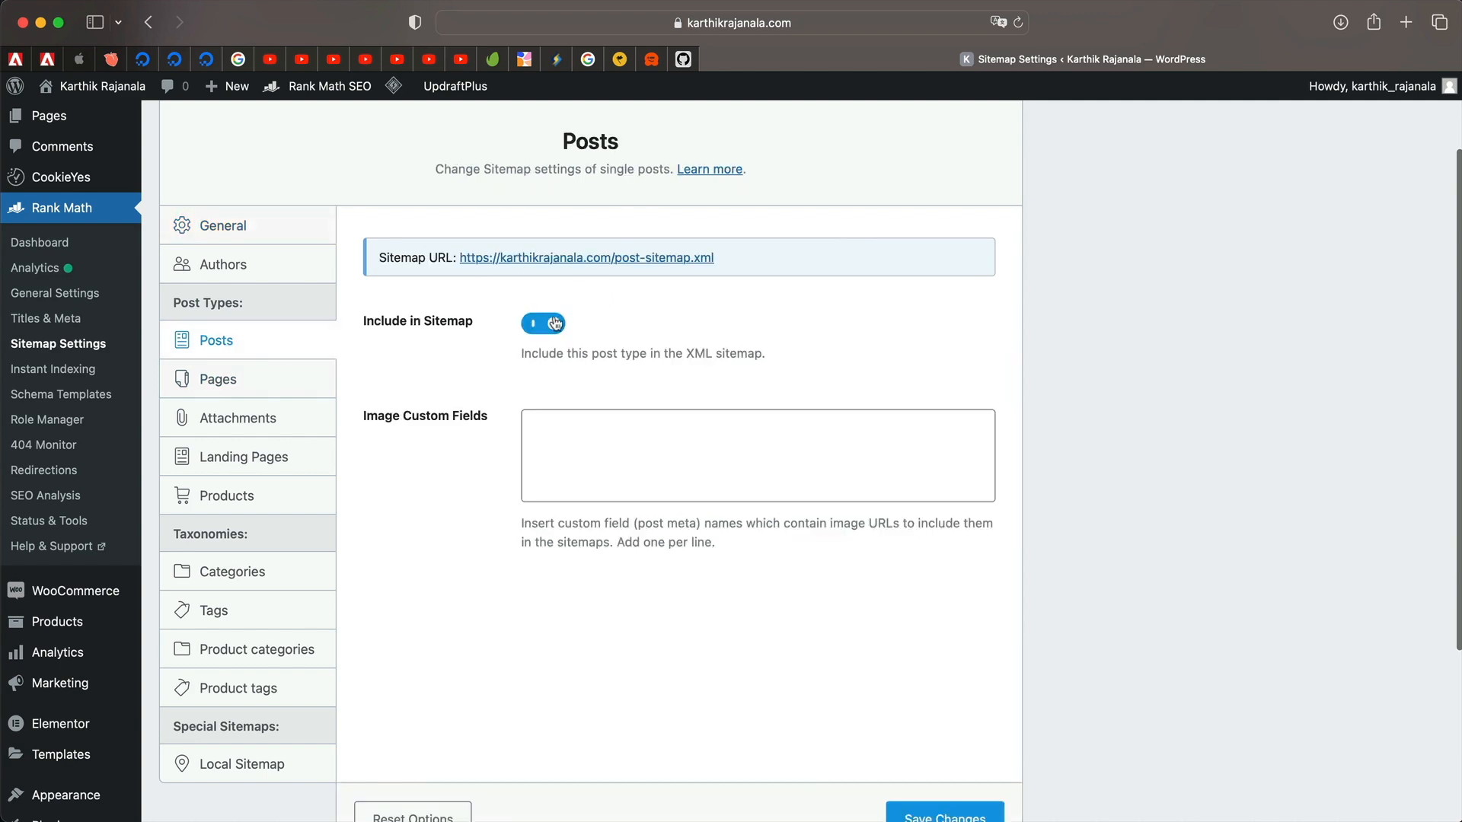
scroll(644, 540, down, 3)
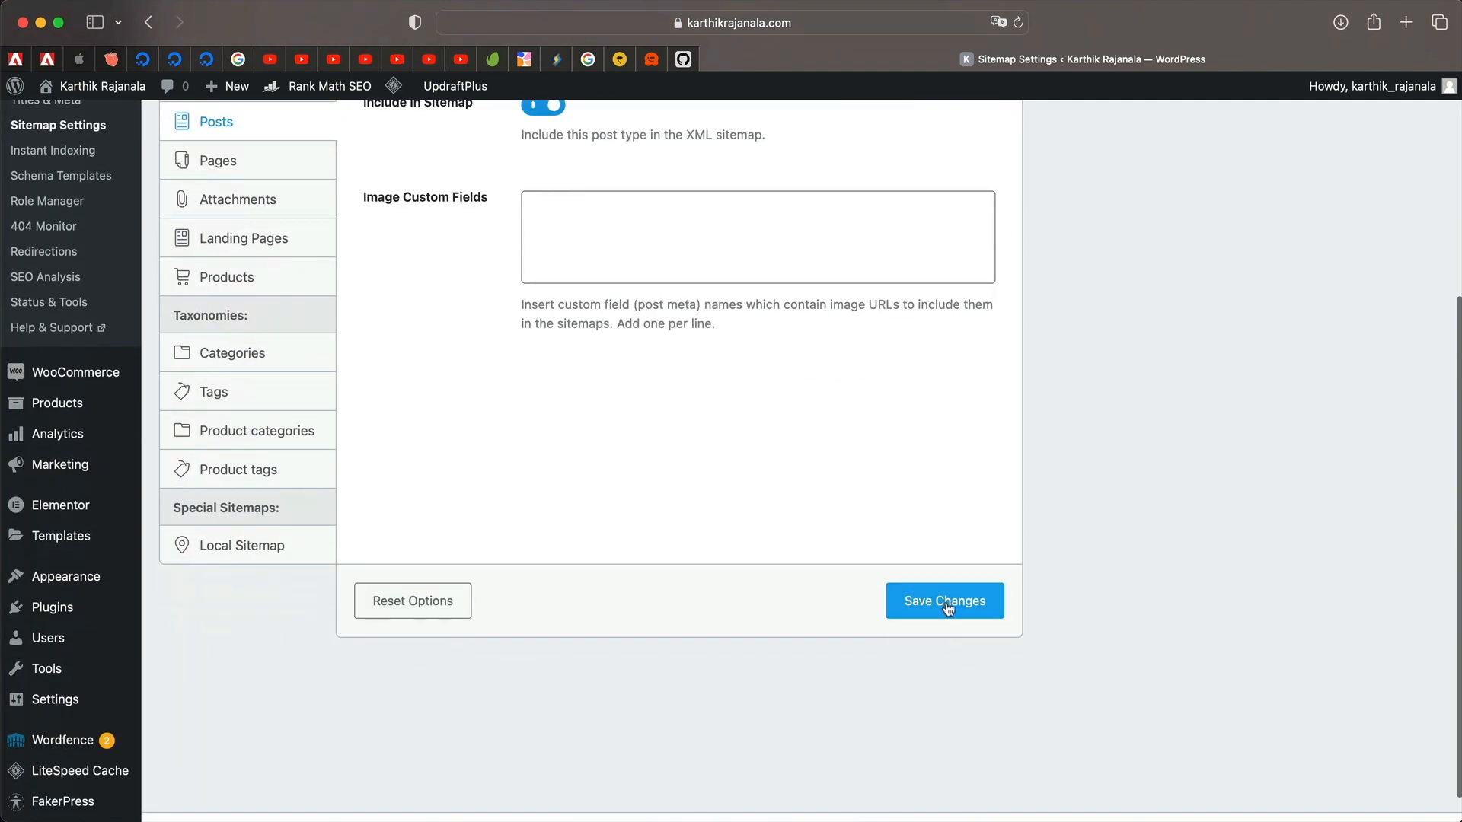
scroll(358, 385, up, 4)
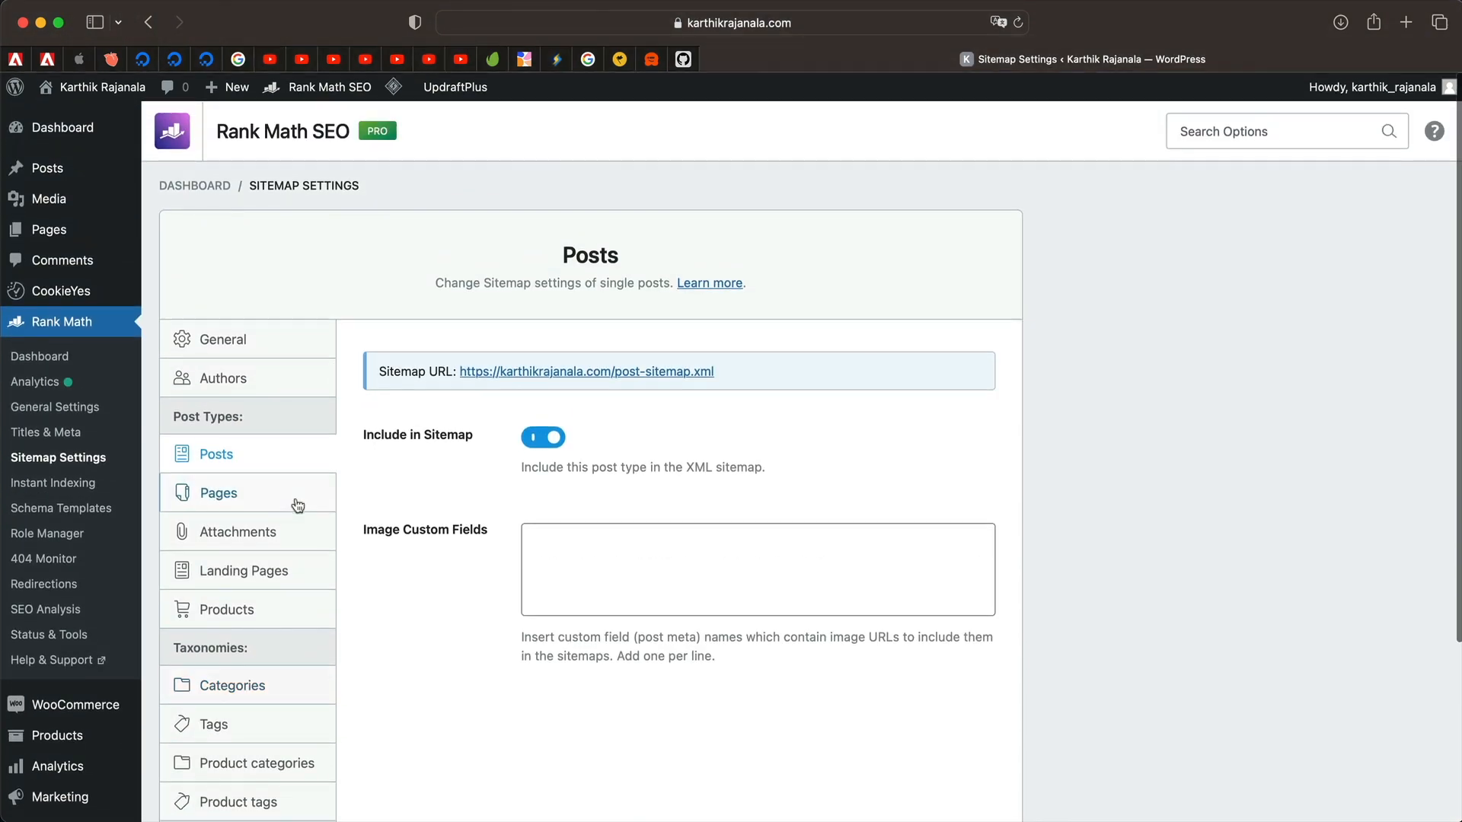
scroll(289, 411, down, 1)
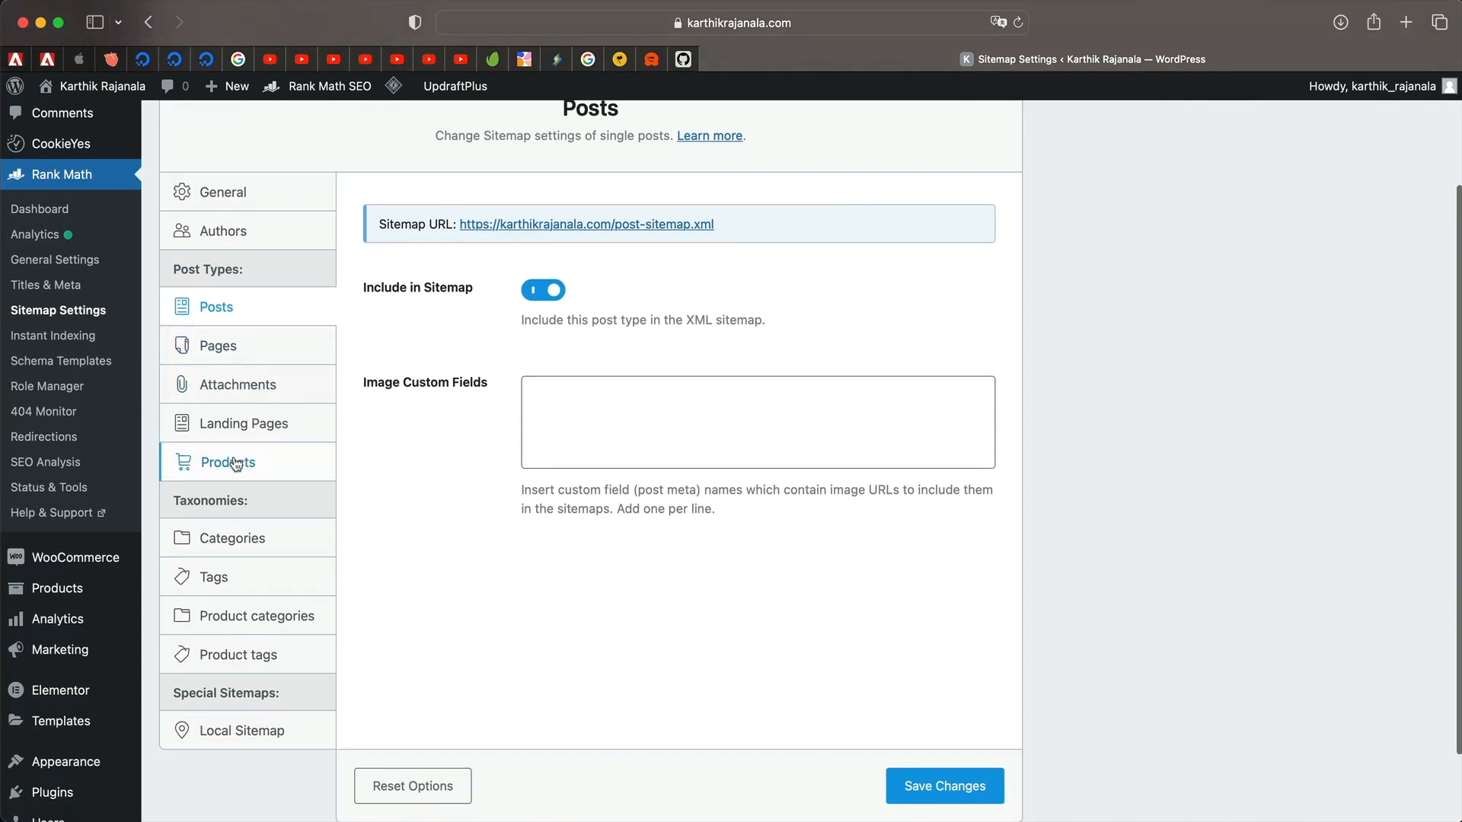
click(211, 461)
click(259, 540)
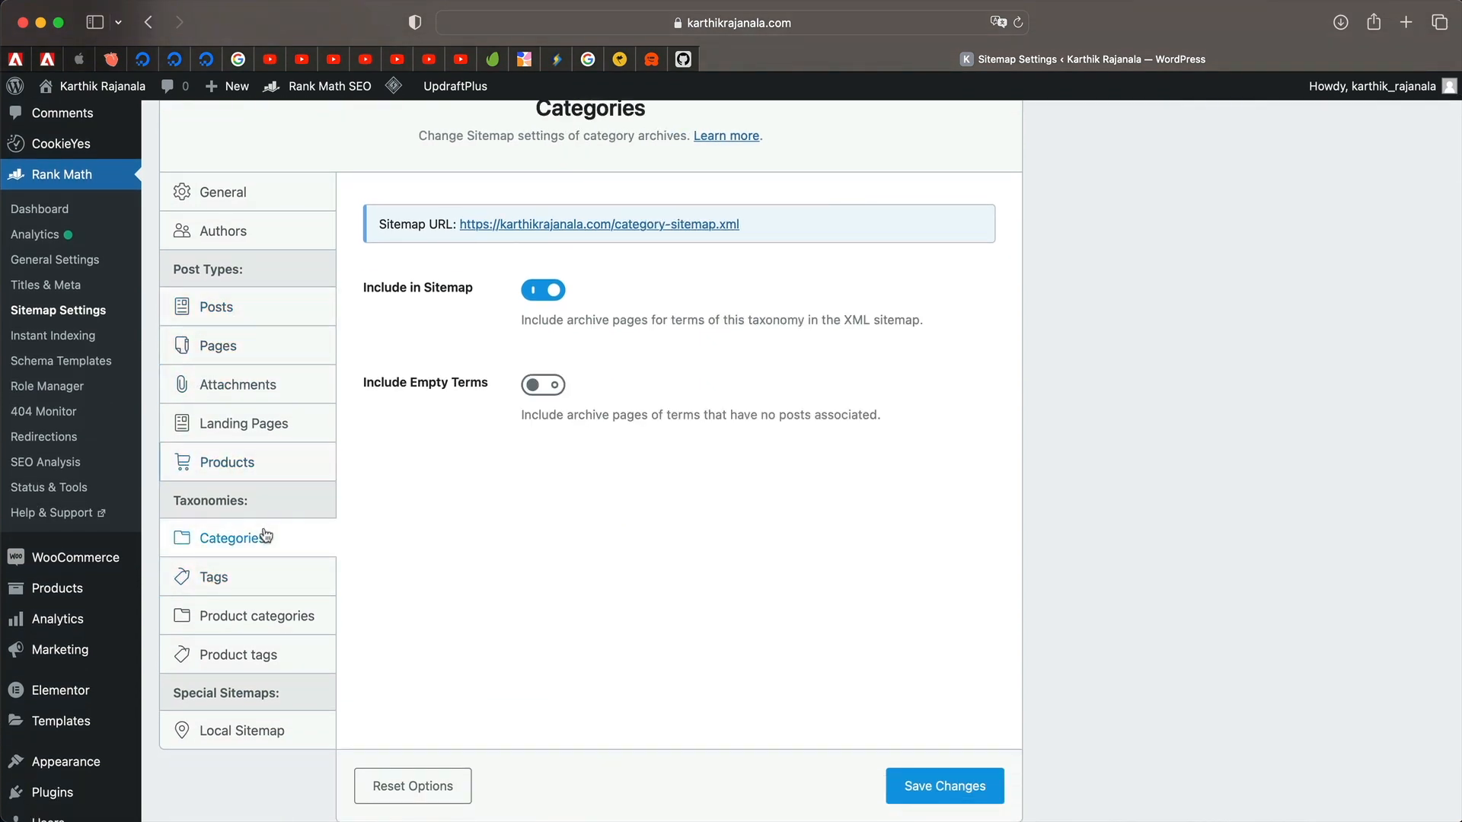
click(247, 580)
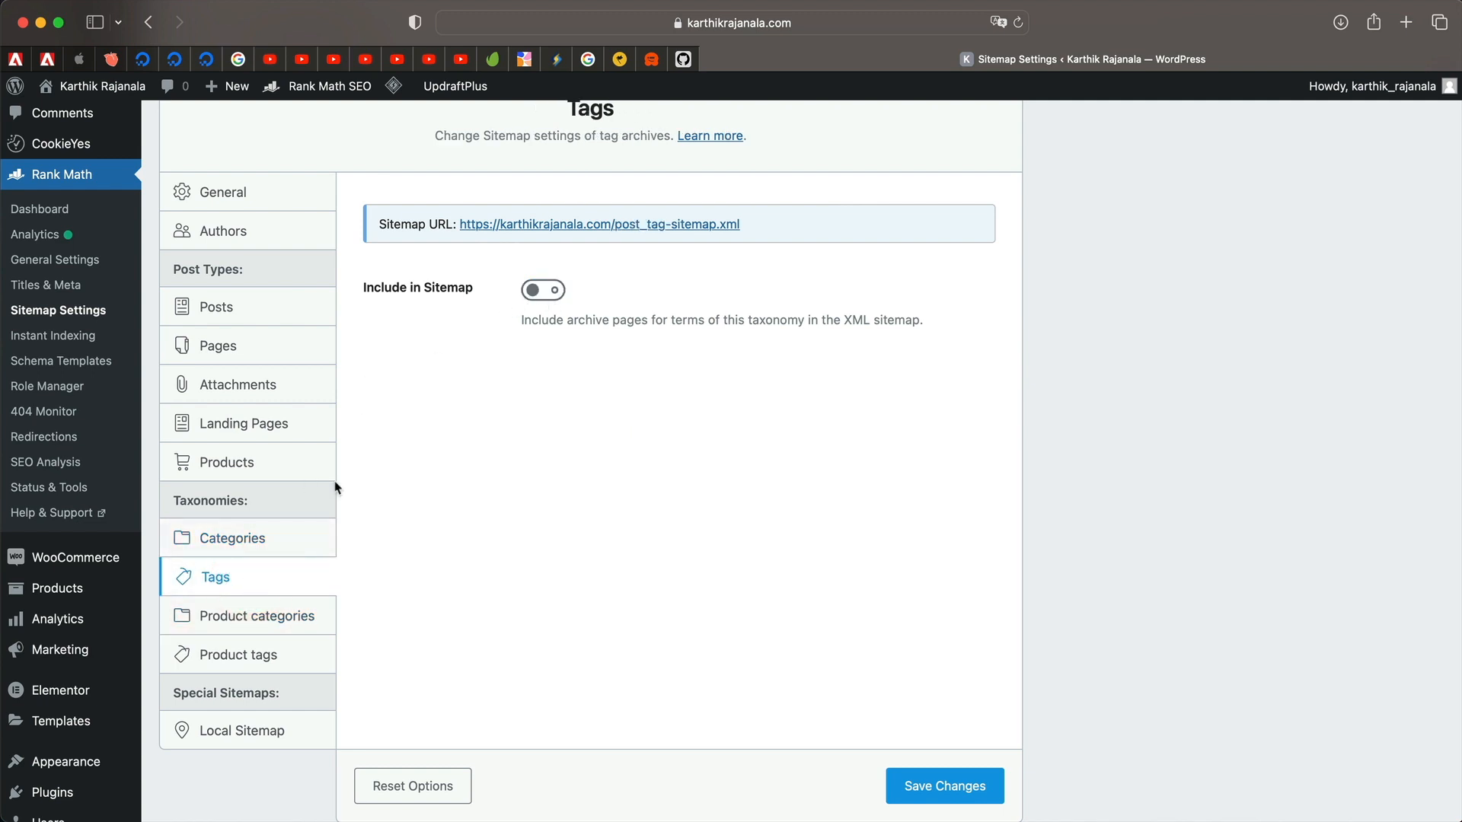
Compare the Categories and Tags sitemap settings, reading the Include in Sitemap description.
click(282, 542)
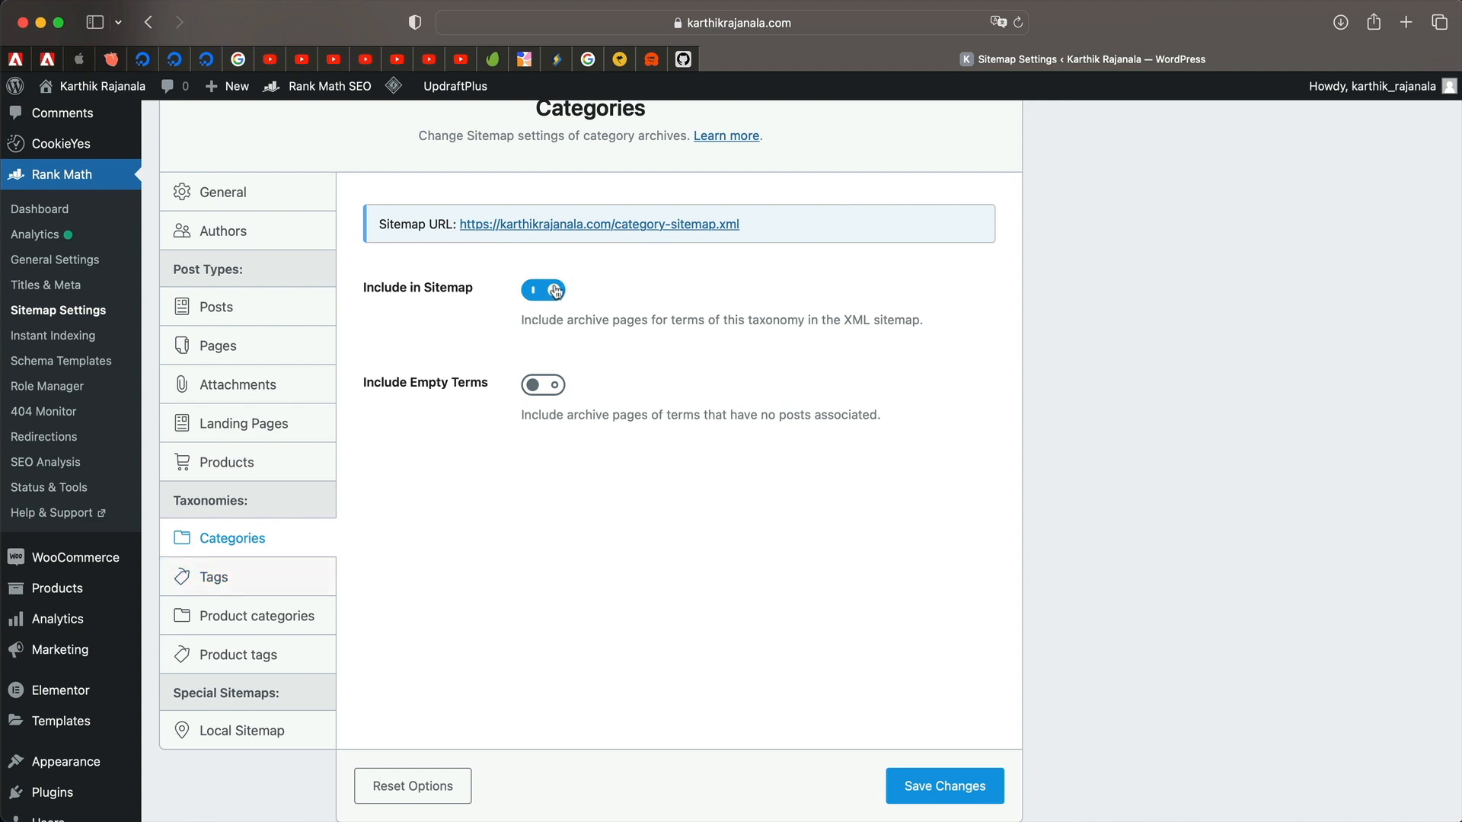
click(282, 591)
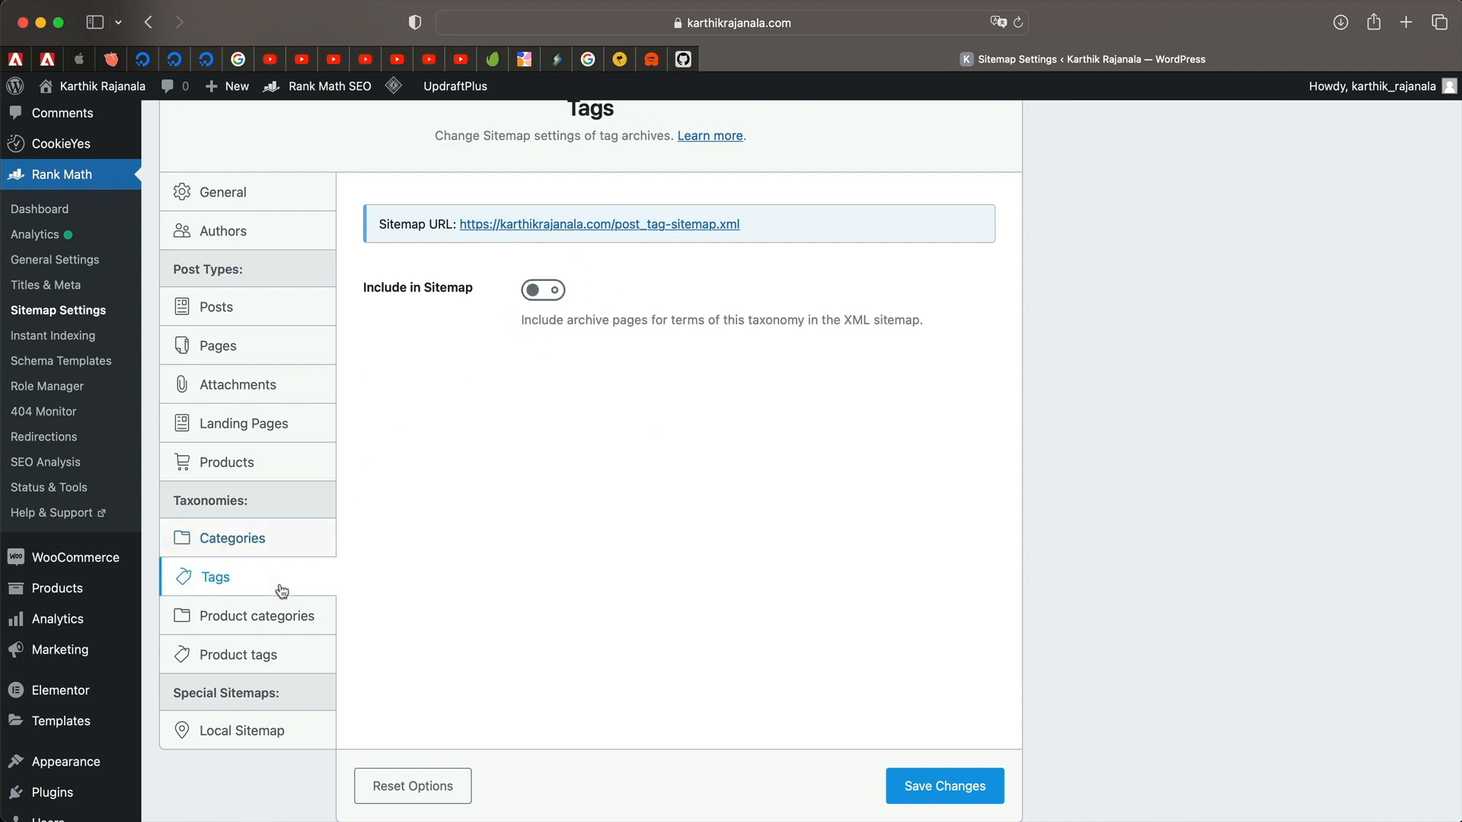
click(284, 547)
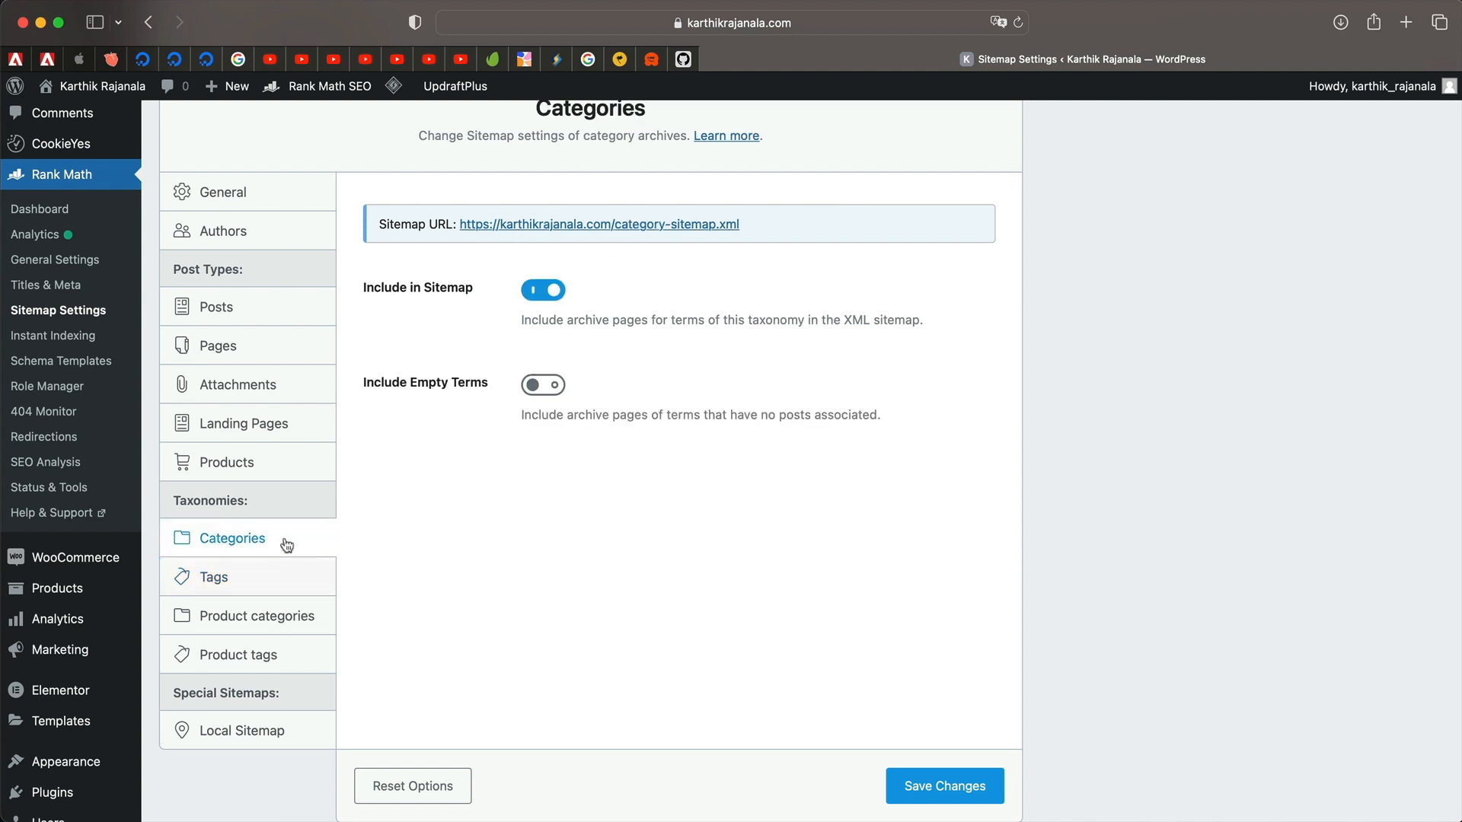
scroll(564, 385, up, 3)
double_click(612, 465)
triple_click(612, 465)
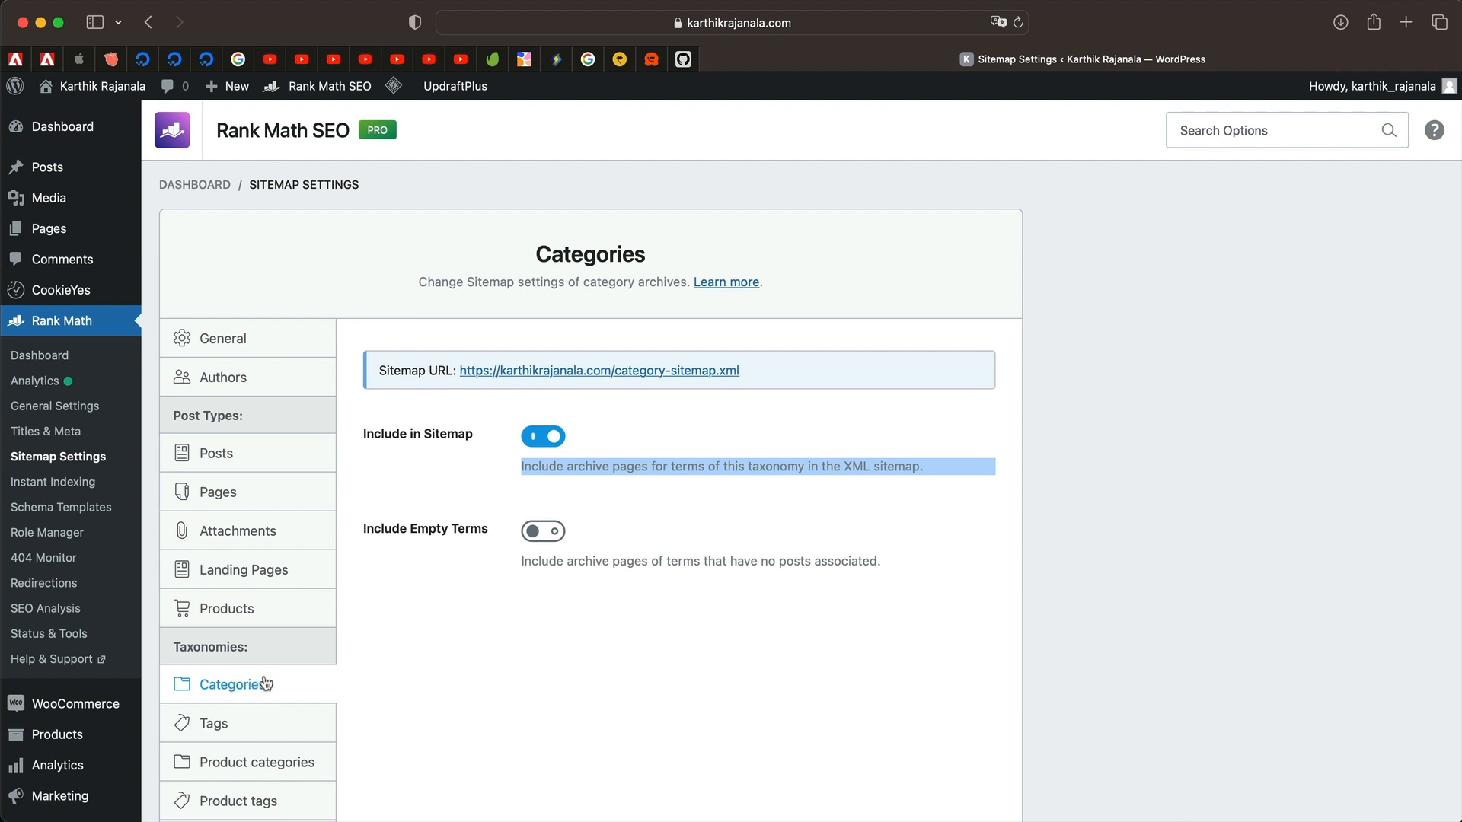
scroll(325, 680, down, 2)
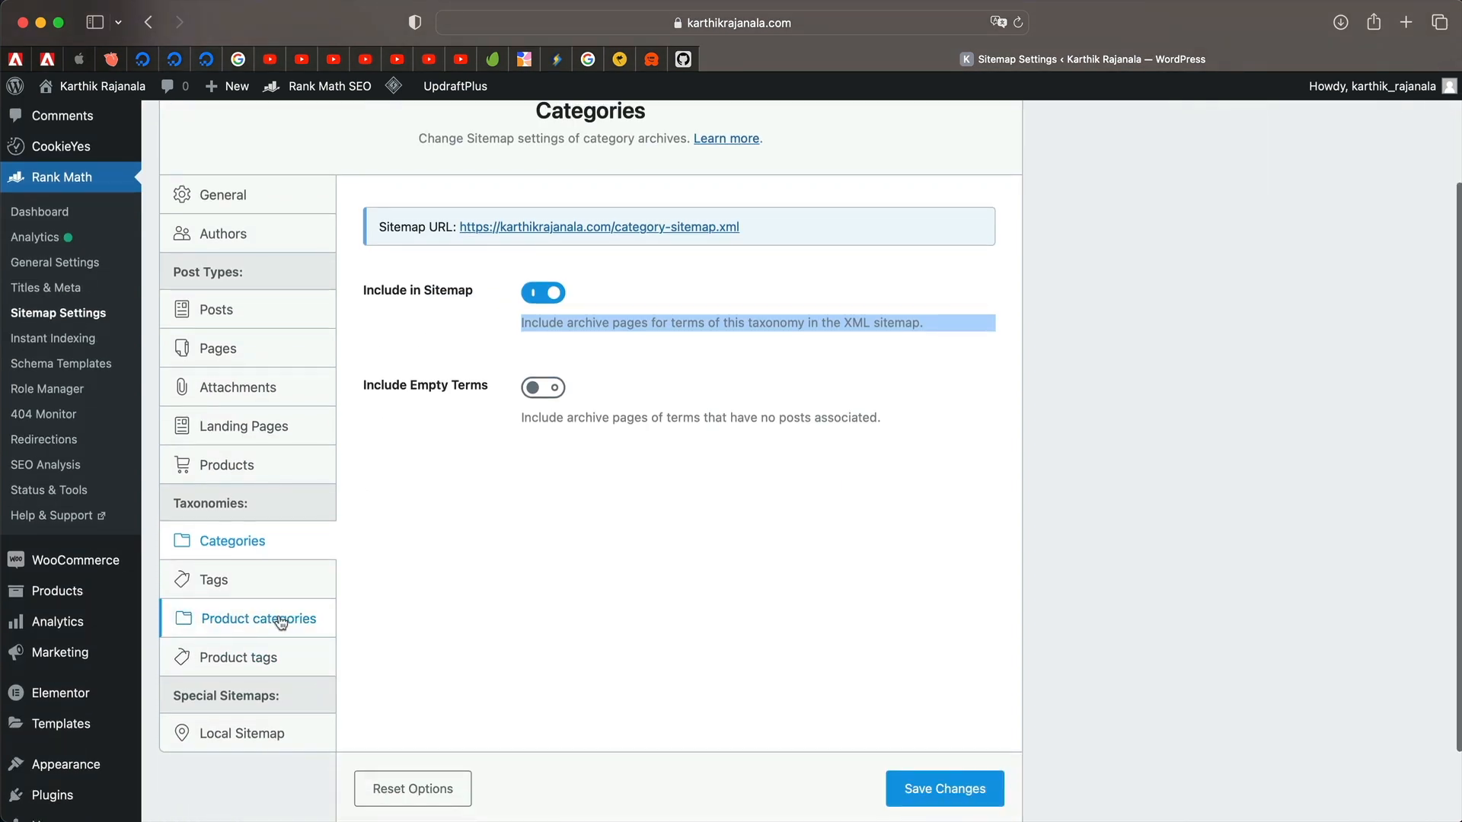
Review the Product categories, Product tags and Local Sitemap settings.
click(251, 620)
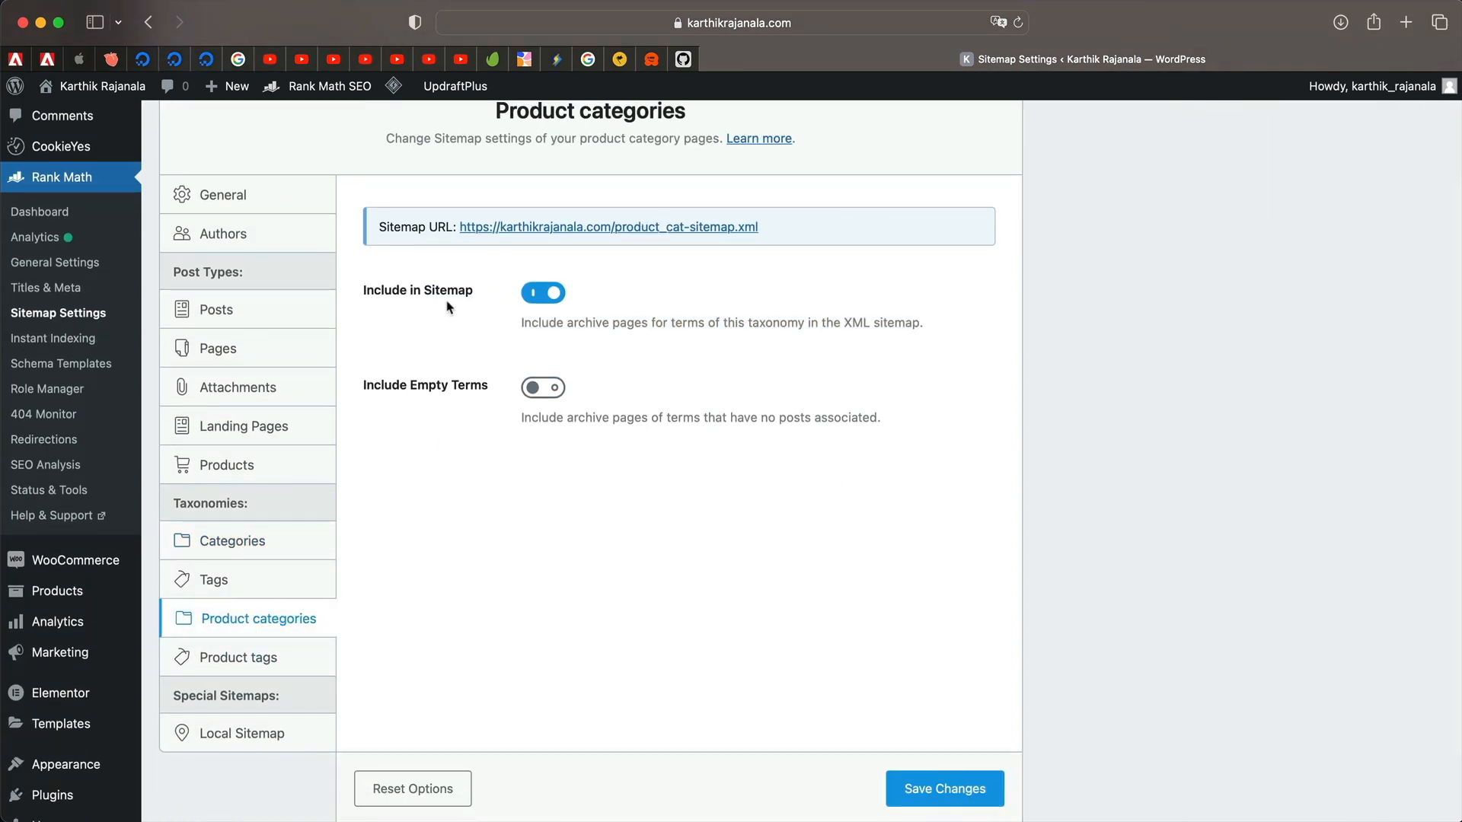
click(274, 659)
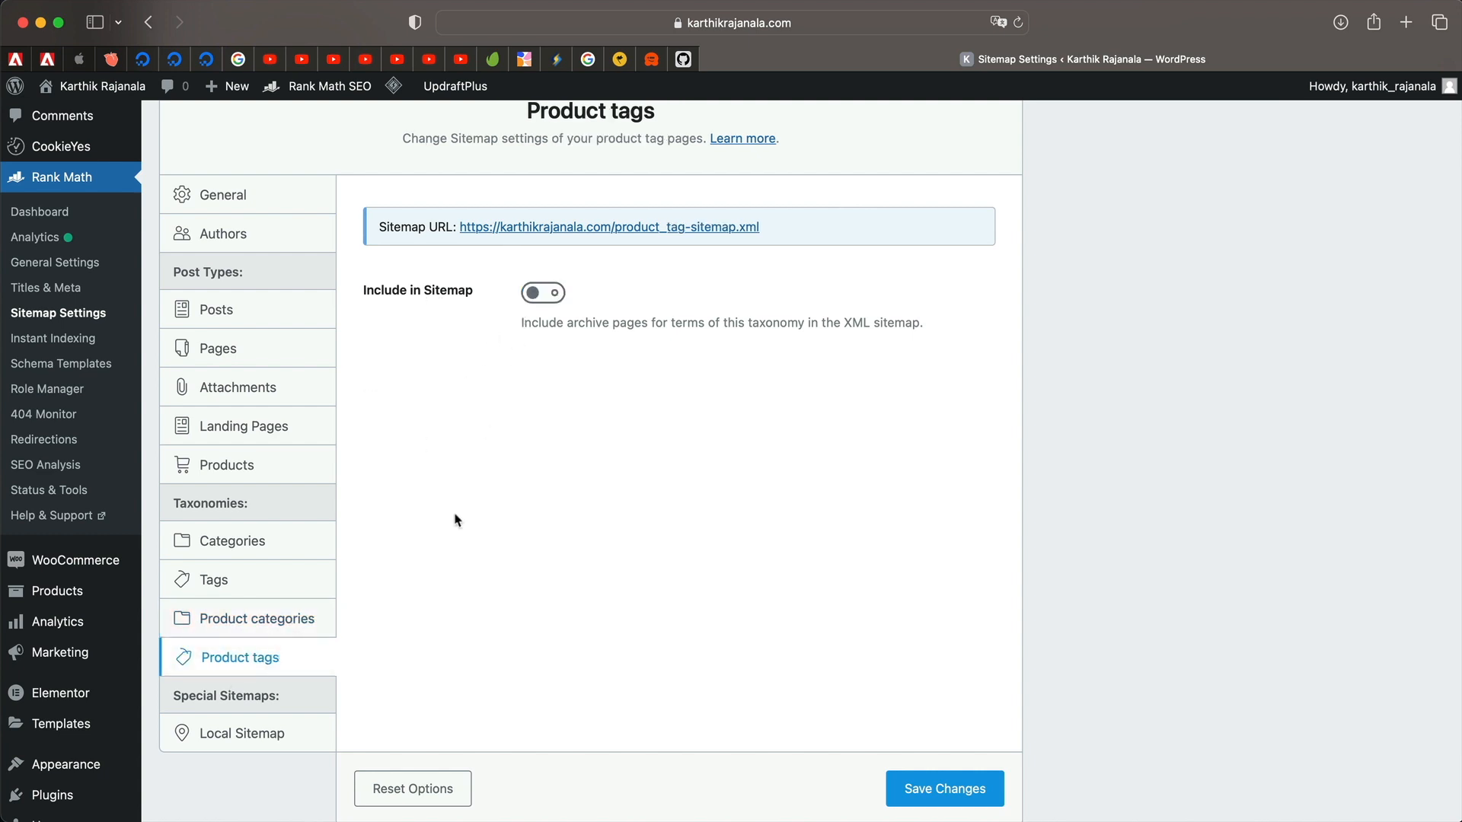
scroll(455, 521, down, 1)
click(251, 674)
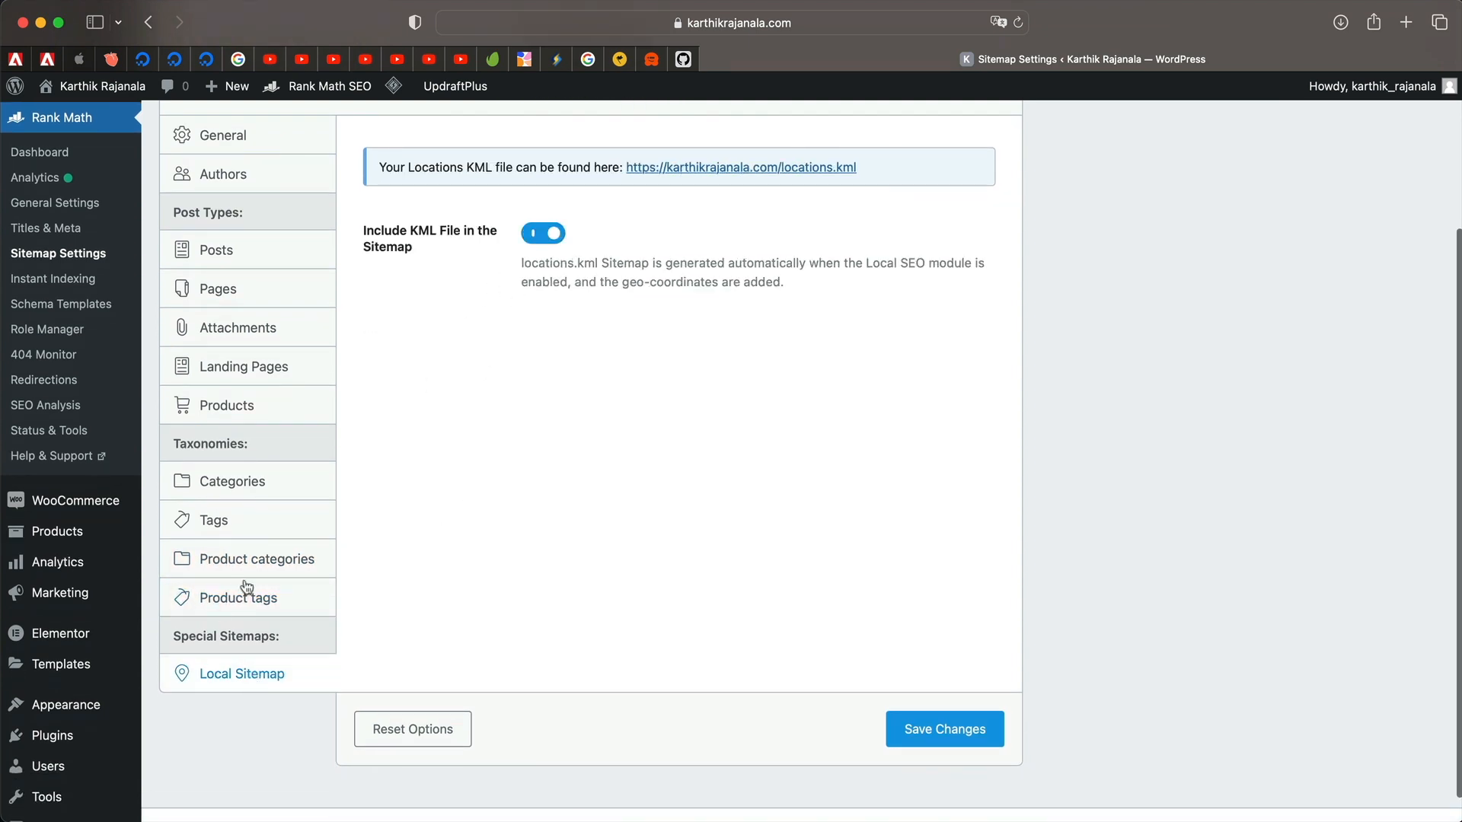
click(260, 534)
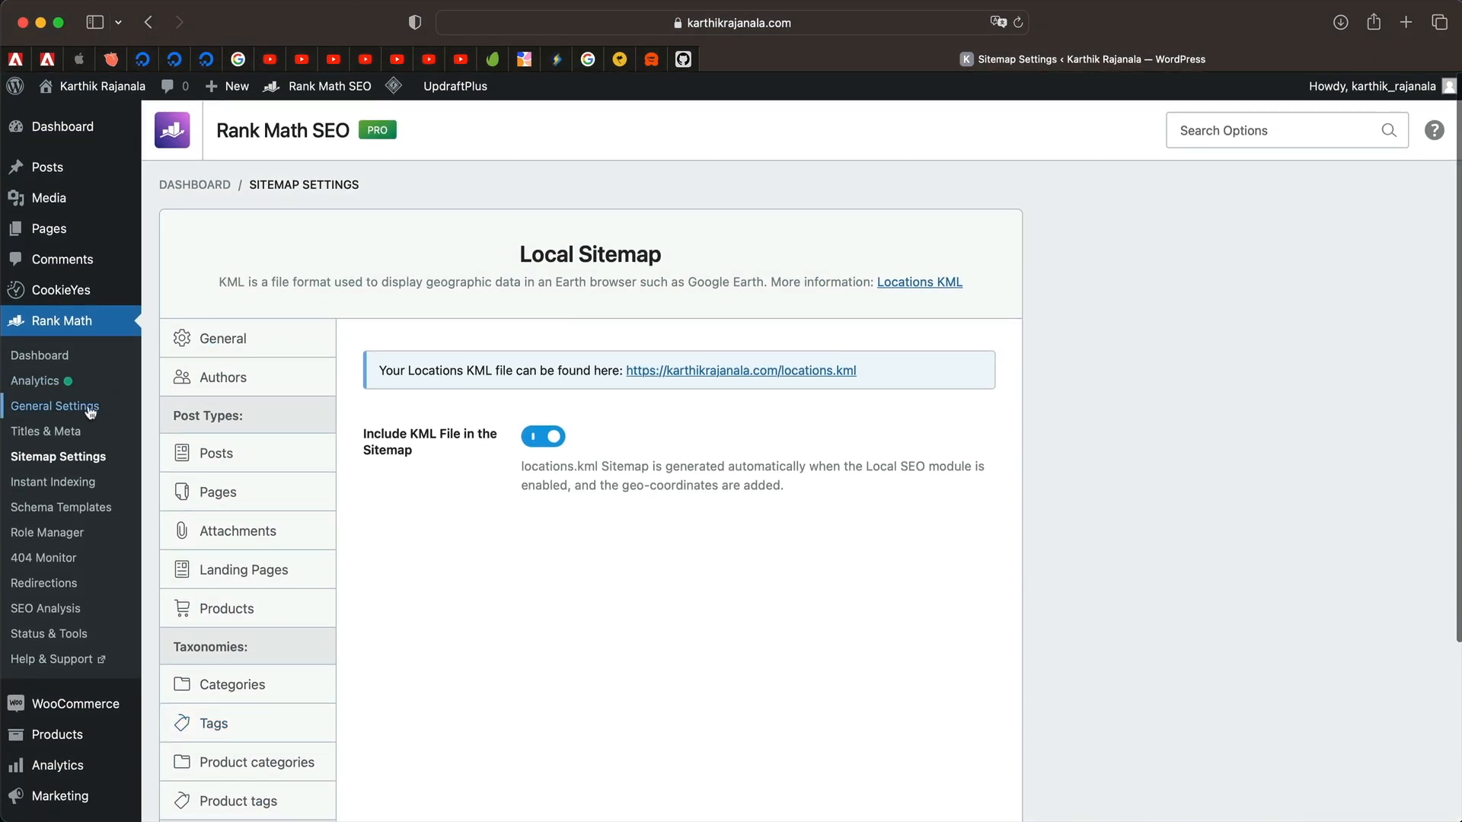
scroll(467, 509, down, 1)
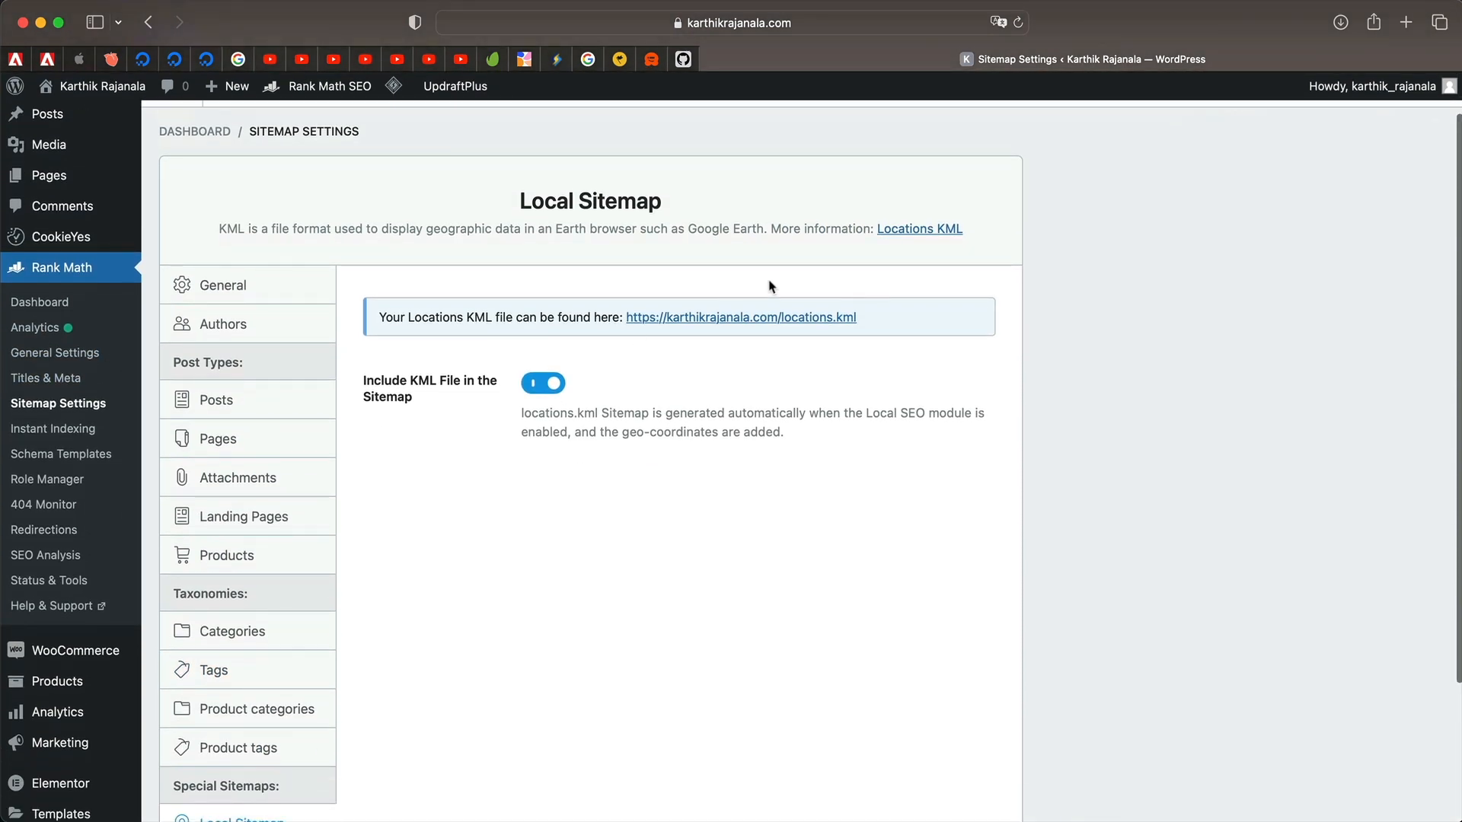
Preview the locations.kml file, which lists 1 location, then close it.
super+click(758, 319)
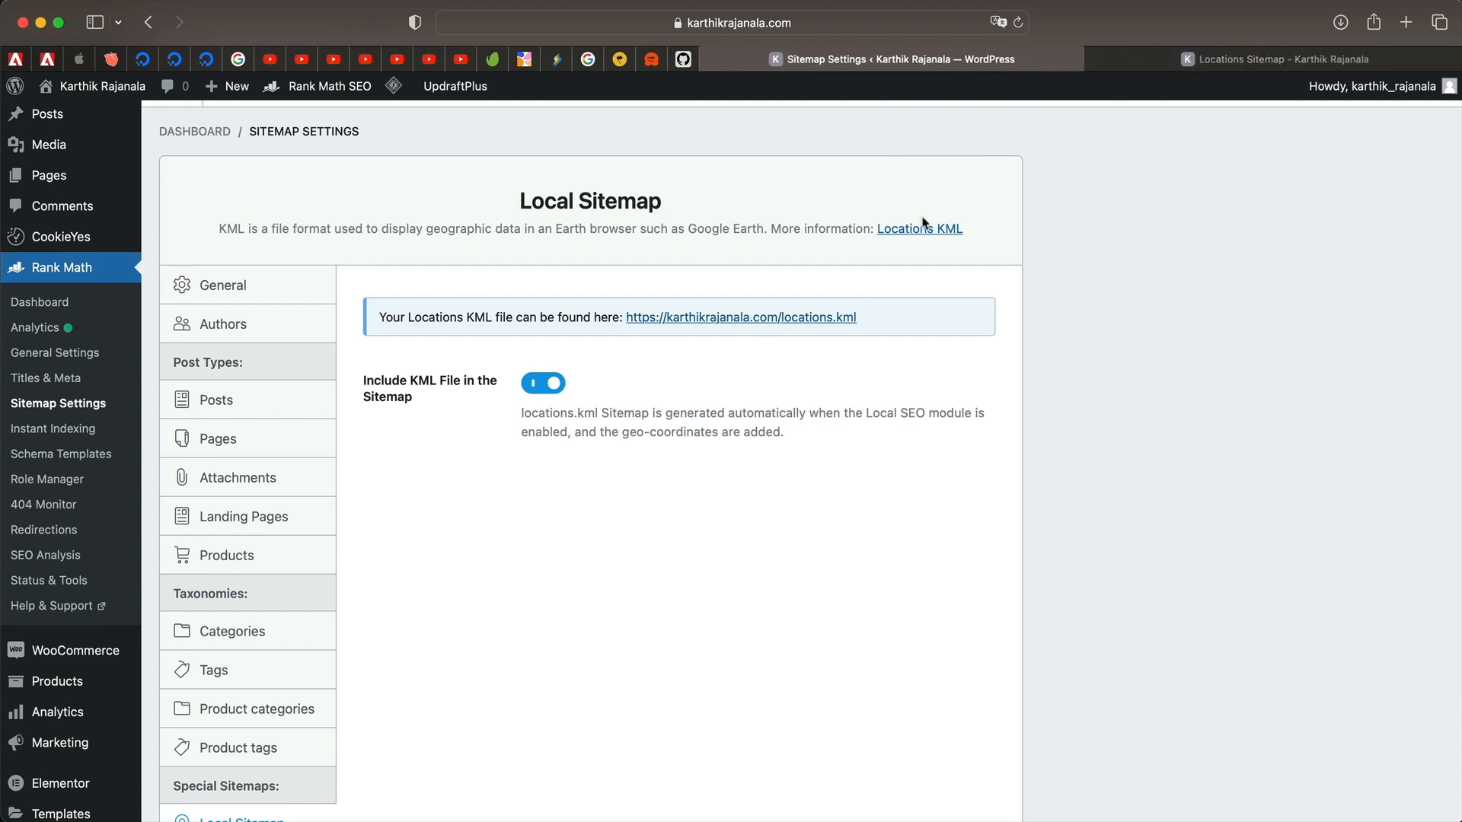
click(1226, 59)
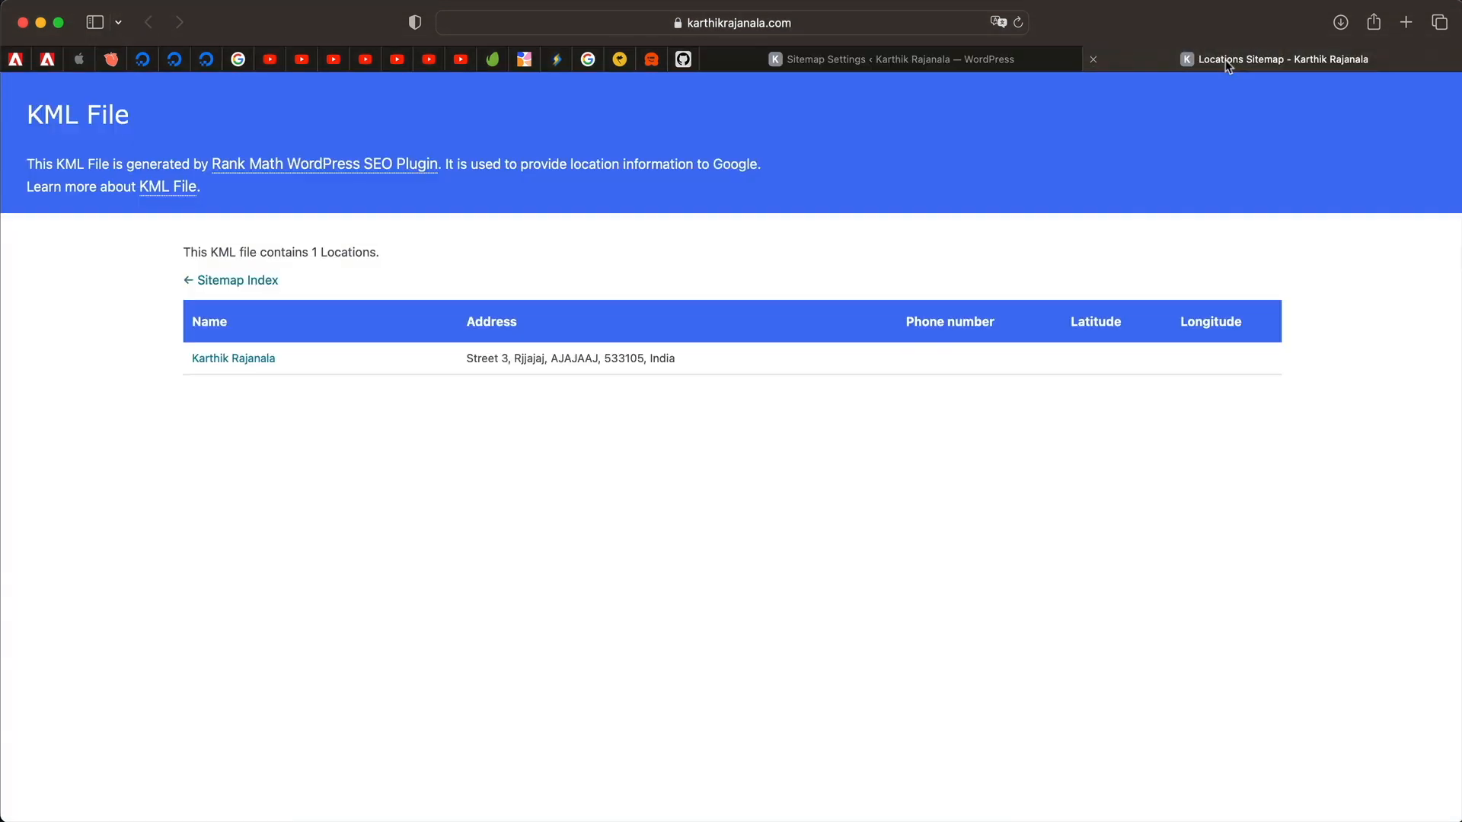
triple_click(503, 358)
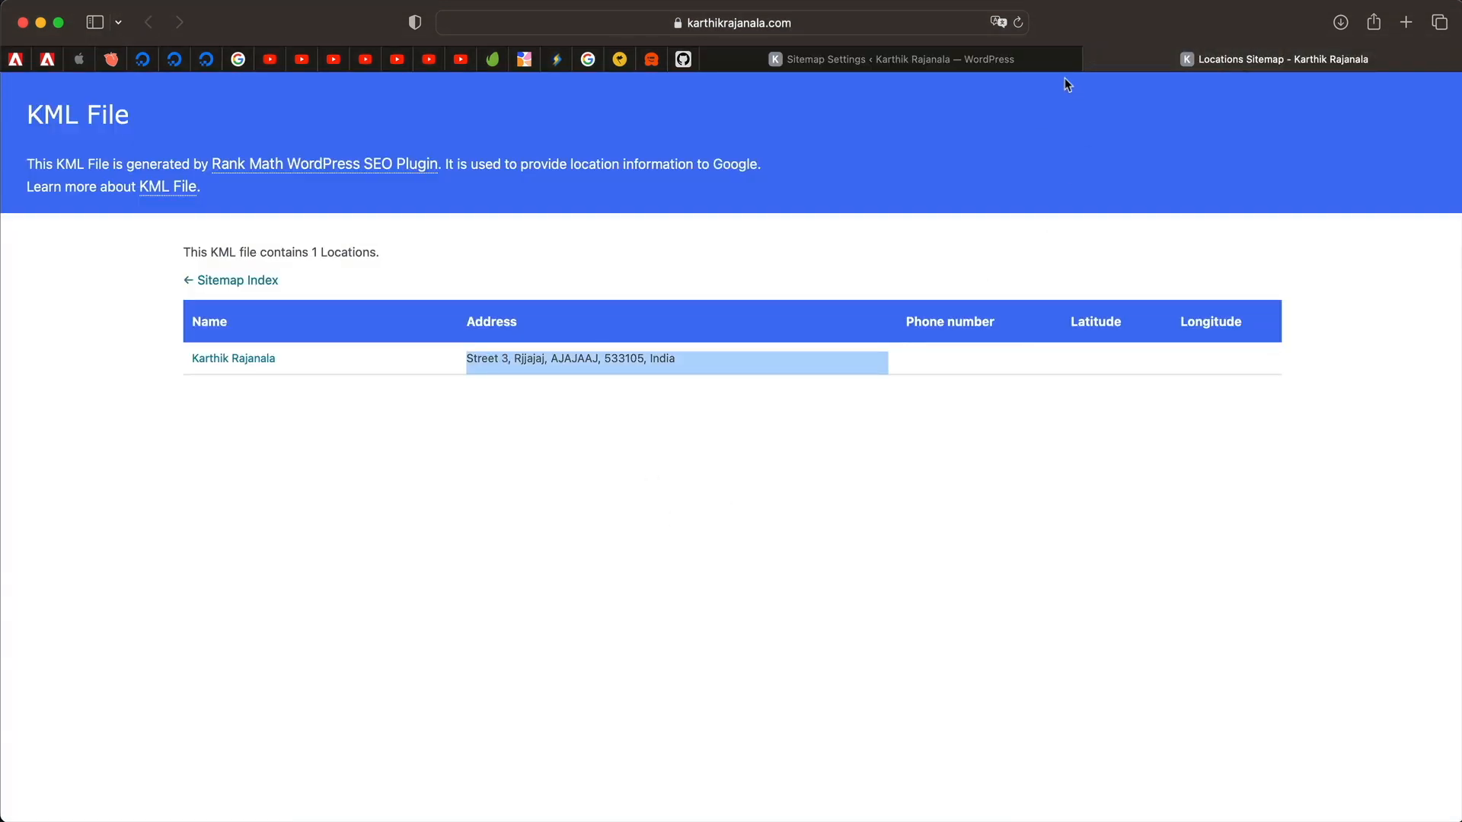
click(1094, 60)
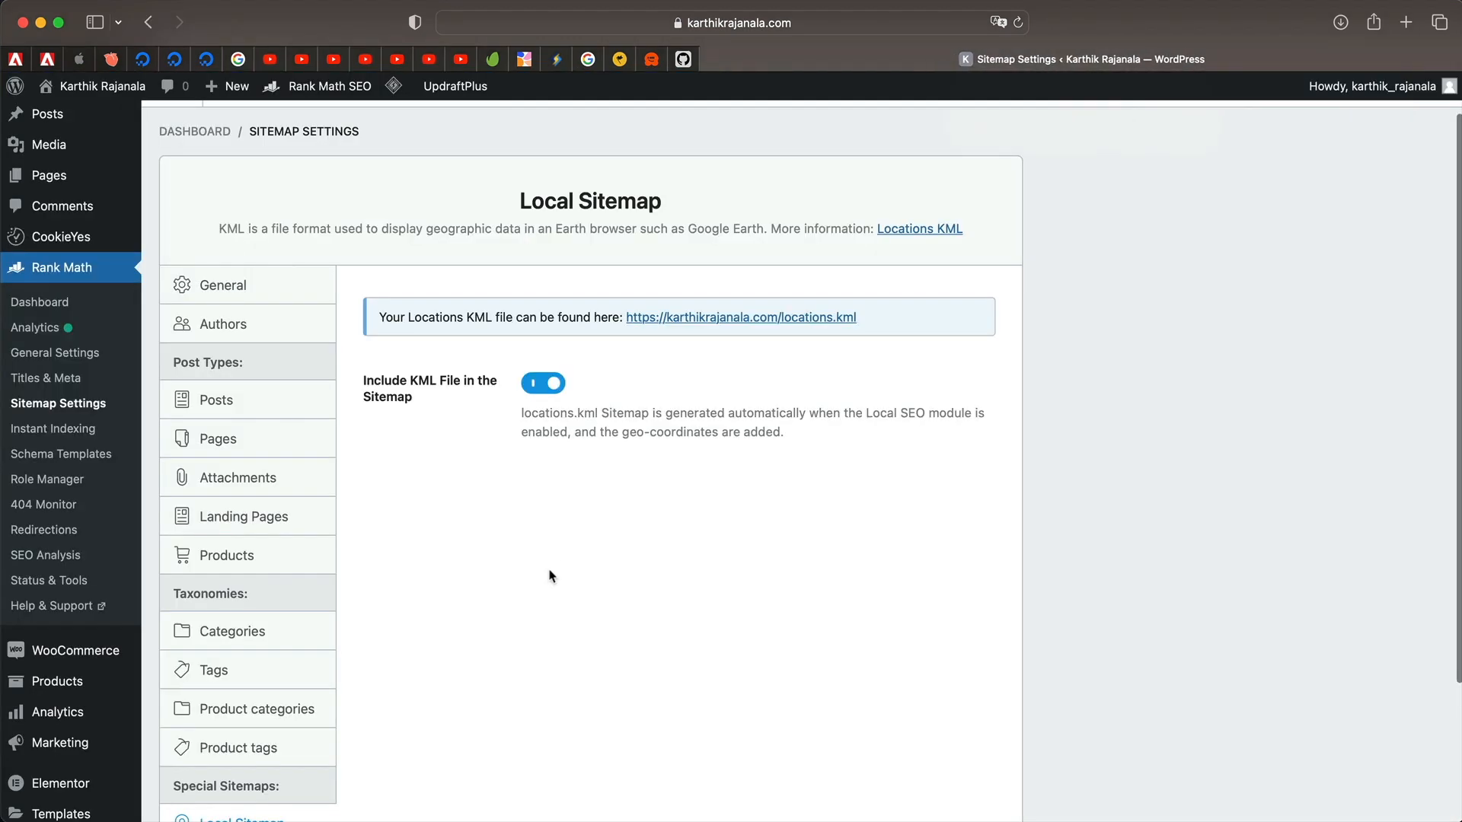
Show the Instant Indexing settings, with Posts and Pages auto-submitted to IndexNow.
click(64, 431)
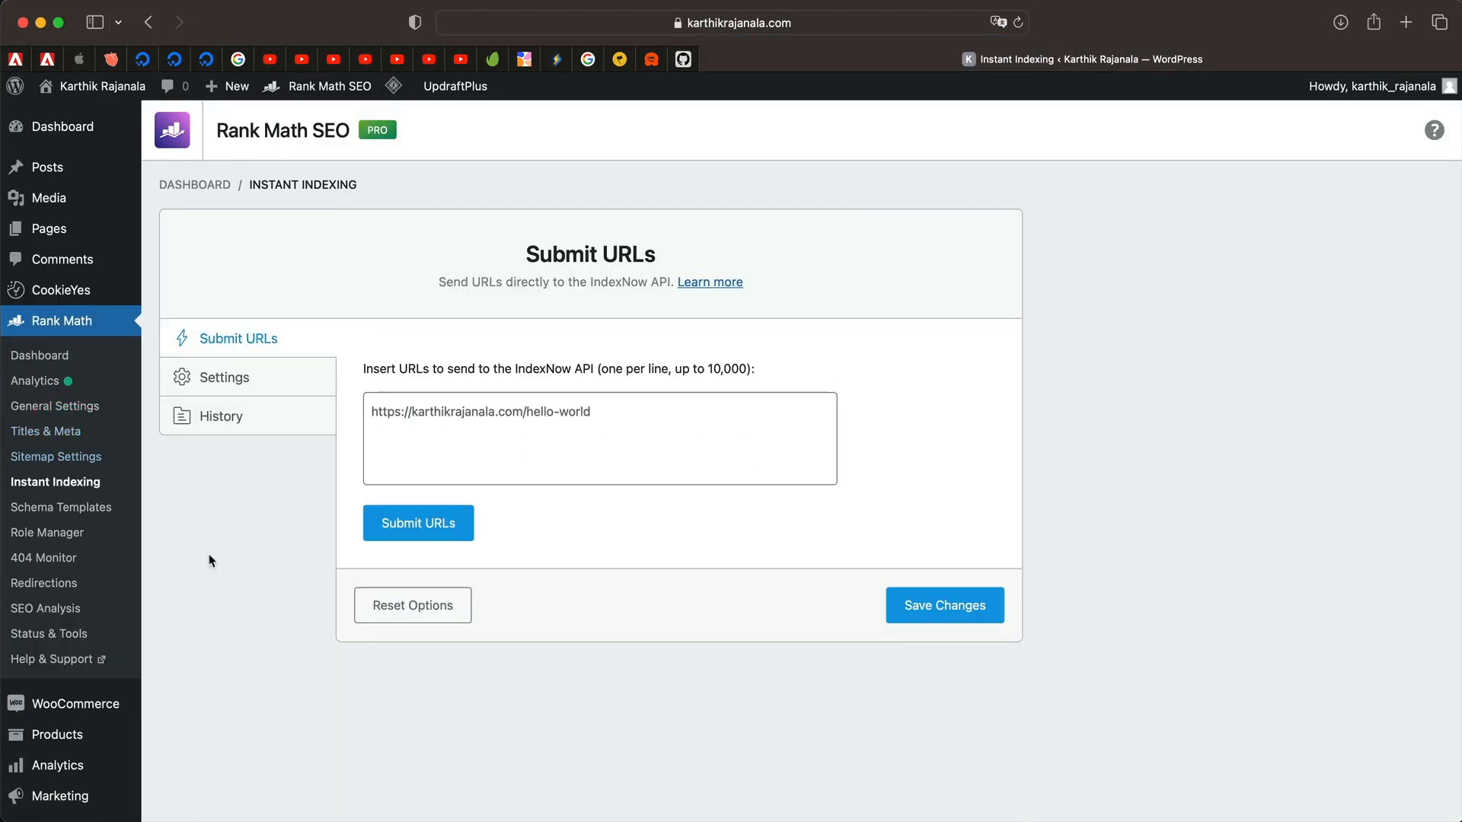
click(242, 383)
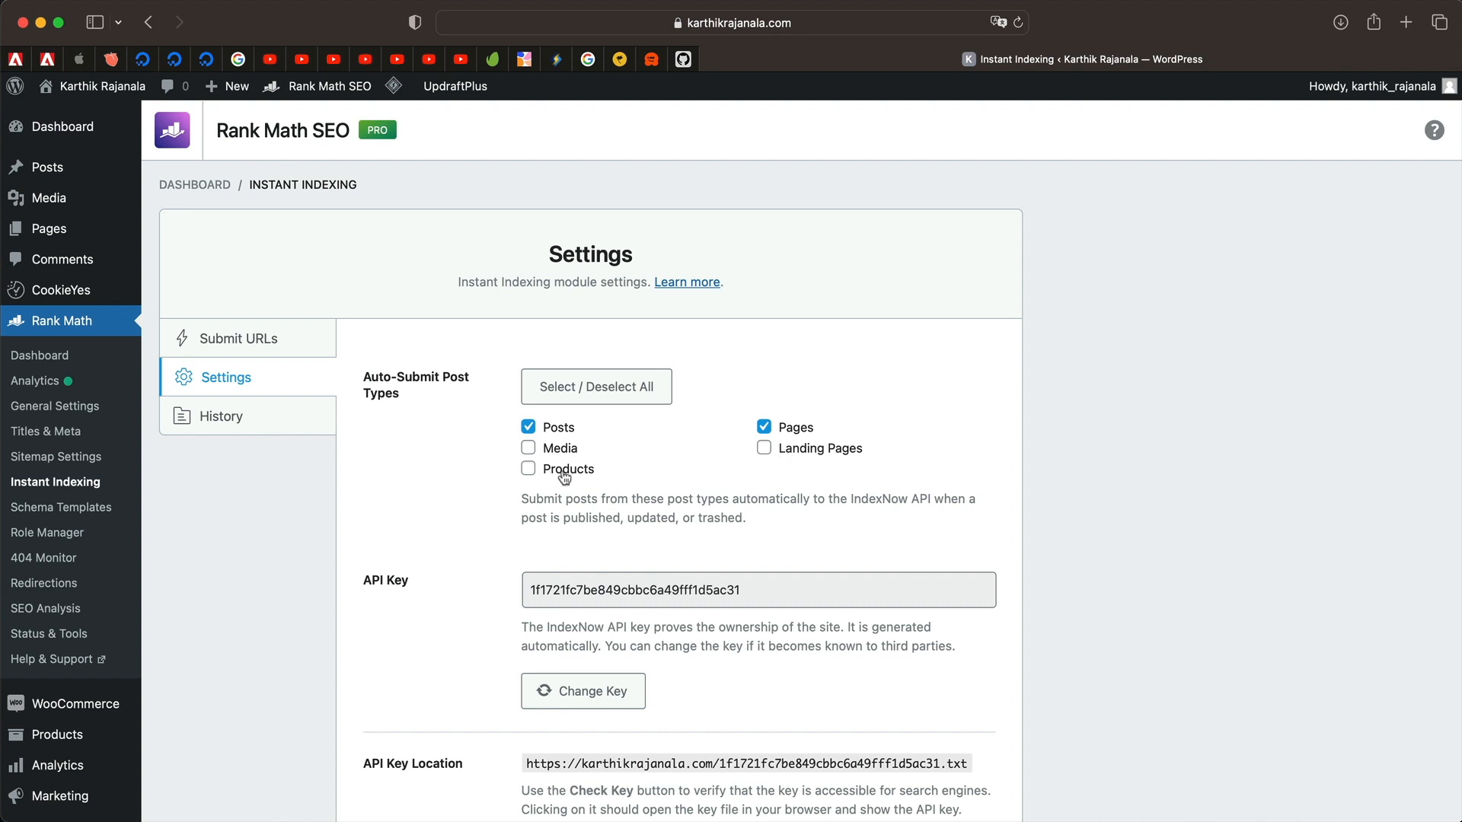
Add Products to the auto-submitted post types and save the Instant Indexing settings.
click(529, 469)
scroll(427, 514, down, 3)
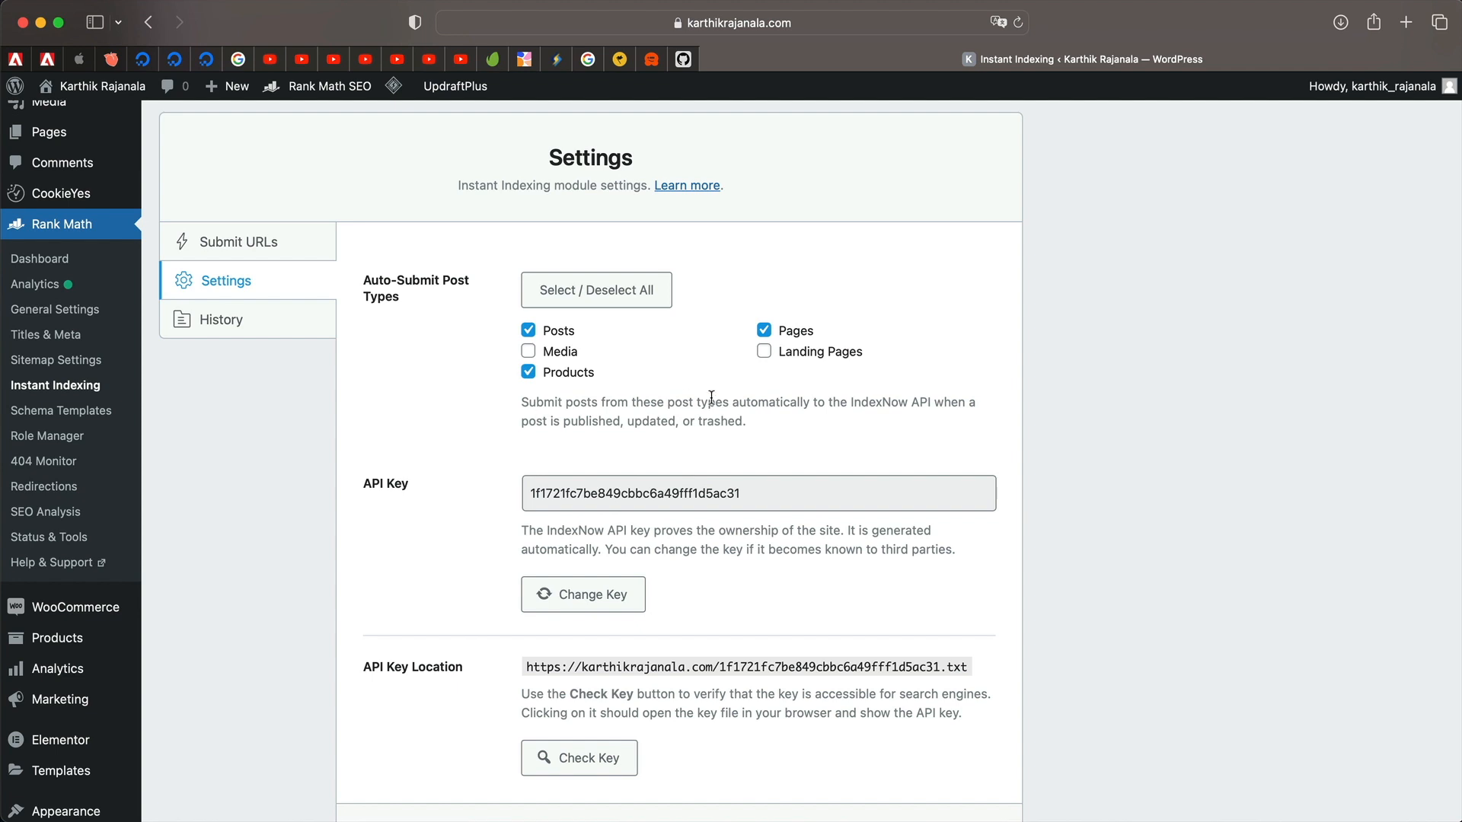
double_click(575, 419)
scroll(435, 429, down, 2)
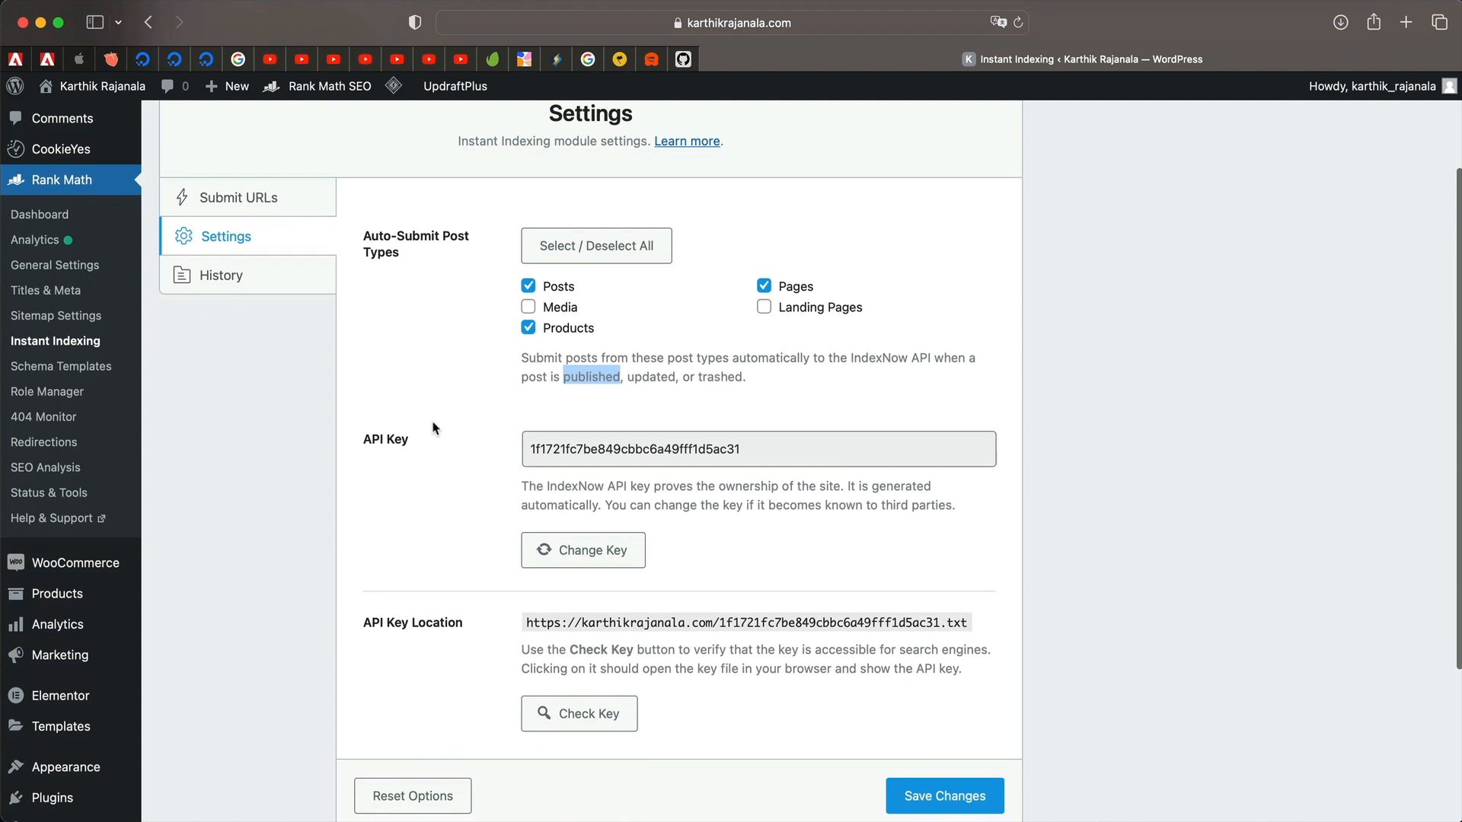
click(439, 354)
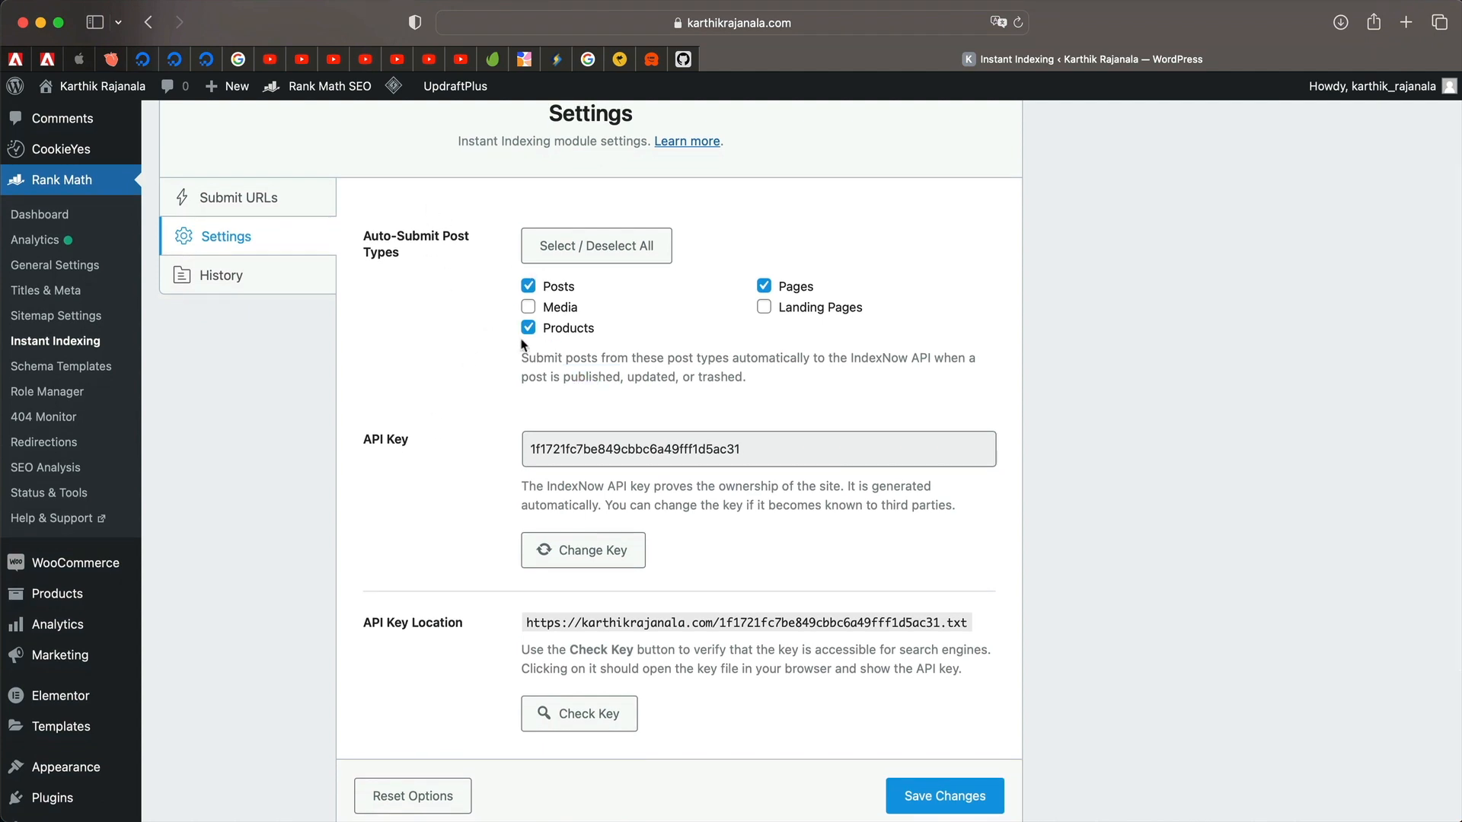
scroll(456, 541, down, 2)
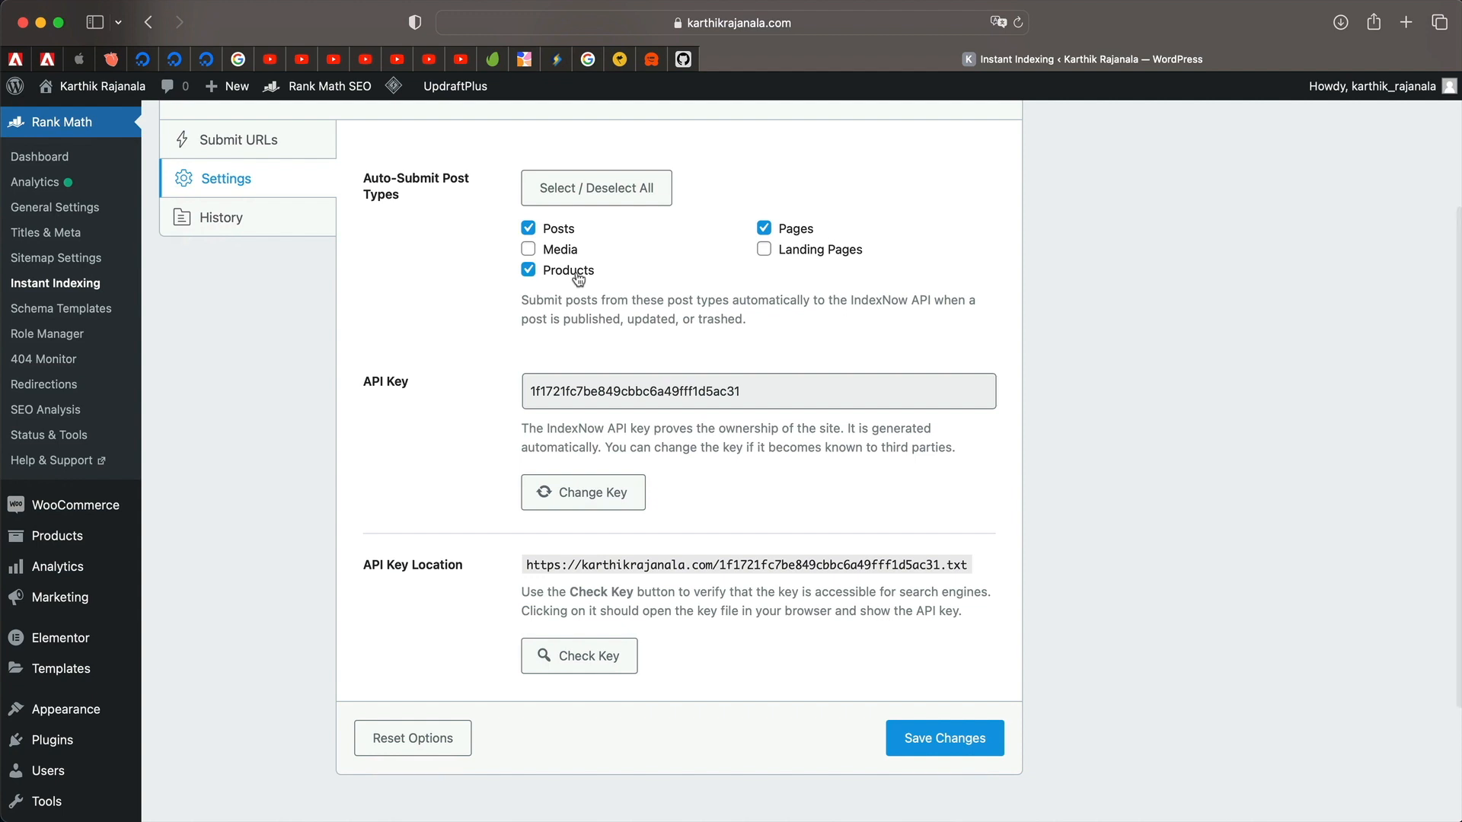
click(984, 750)
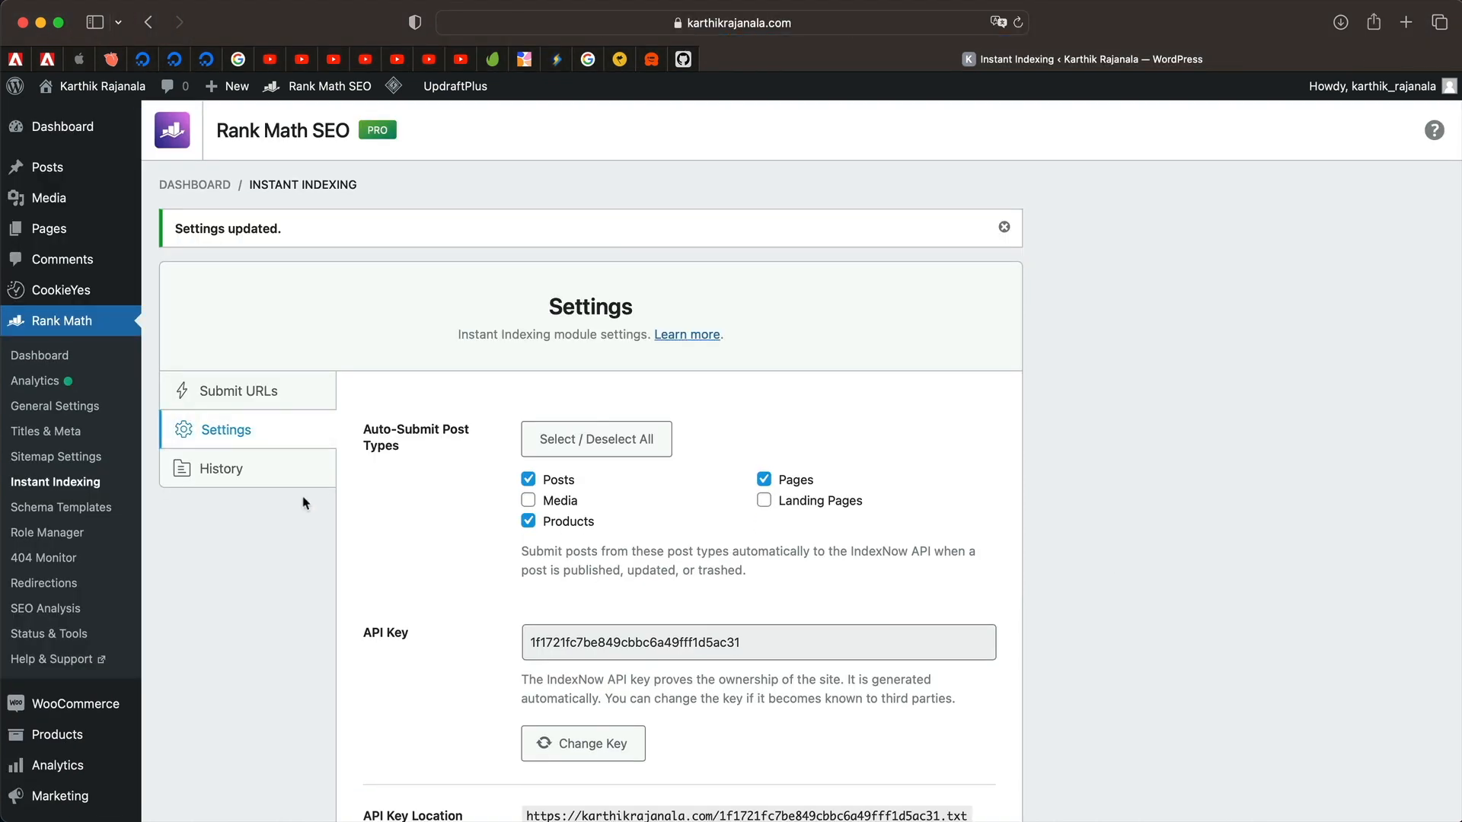
Check the History tab, which shows no submissions yet, then go to the Posts list.
click(248, 476)
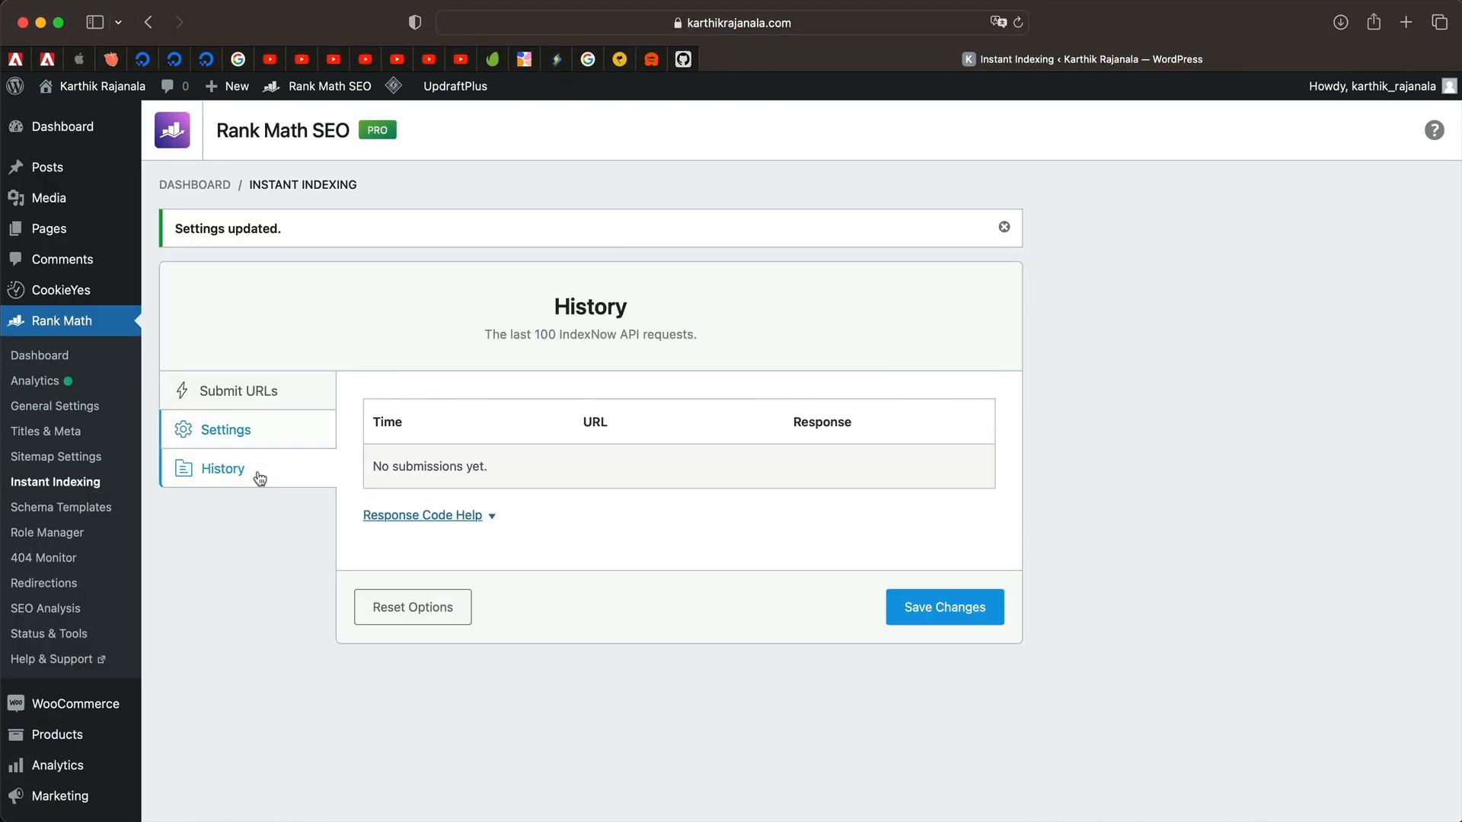
triple_click(431, 466)
click(68, 167)
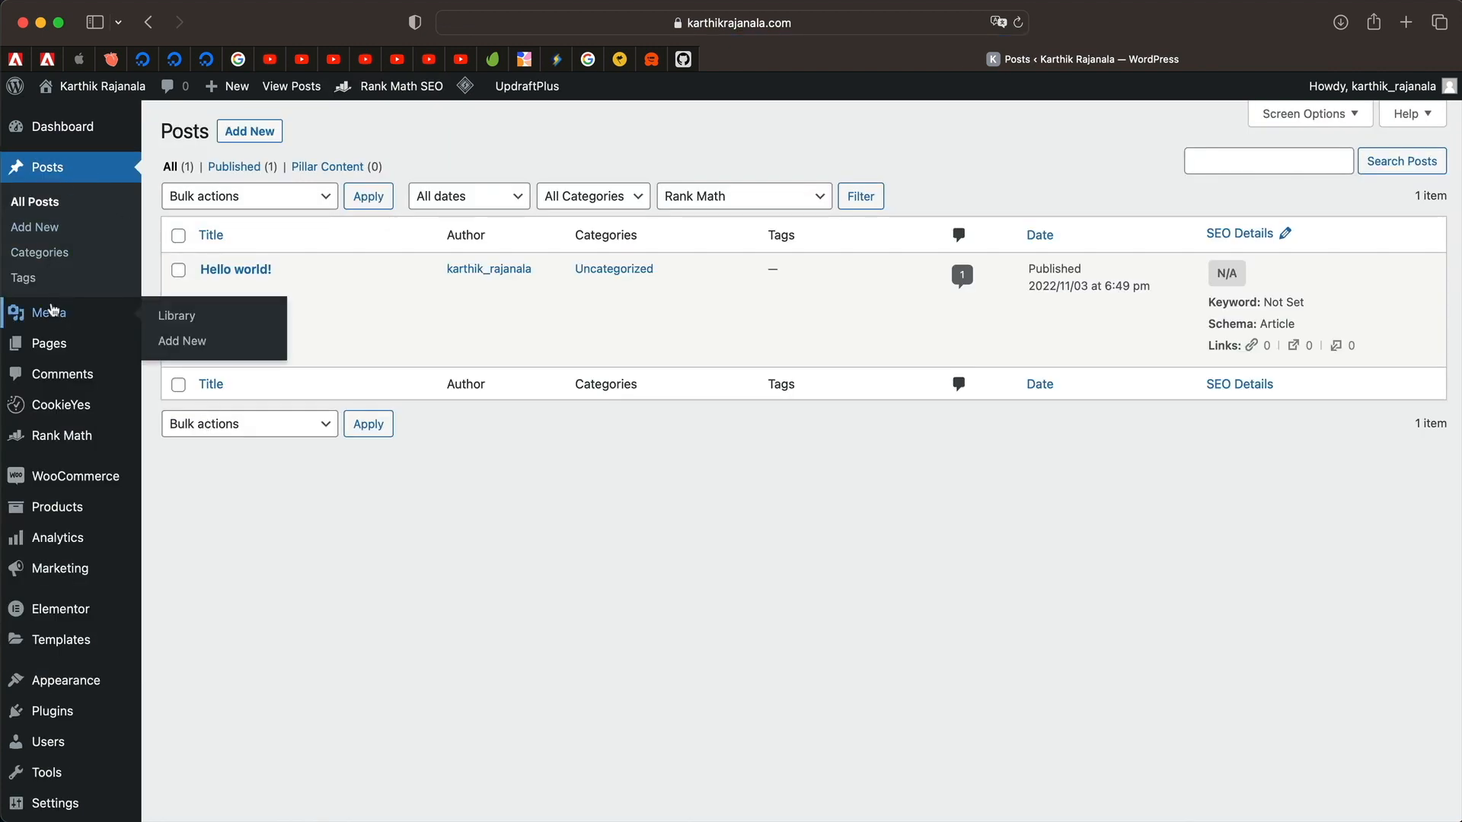
Submit the Hello world! post to IndexNow from the Posts list.
mouse_move(266, 288)
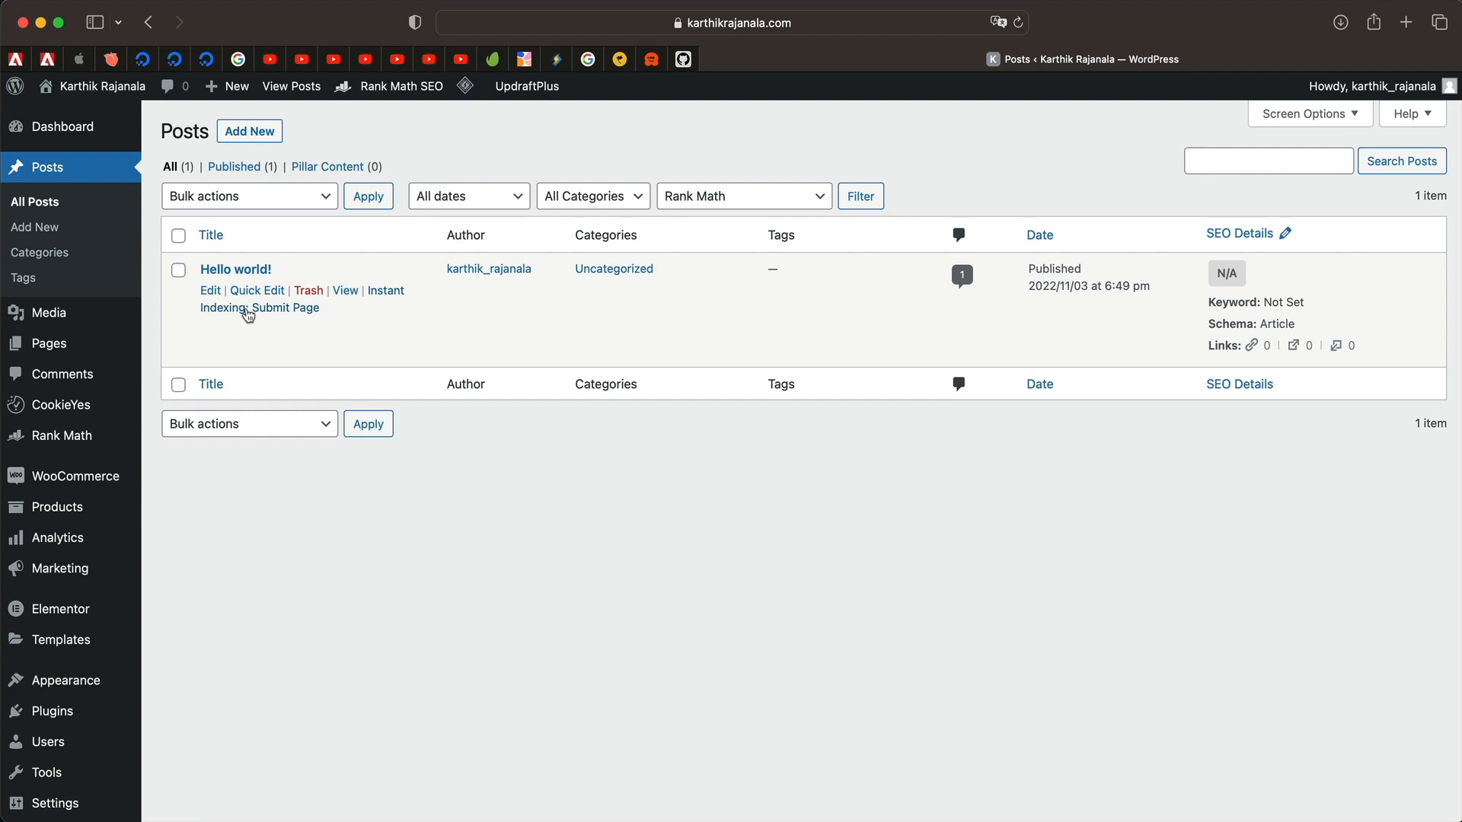
click(249, 314)
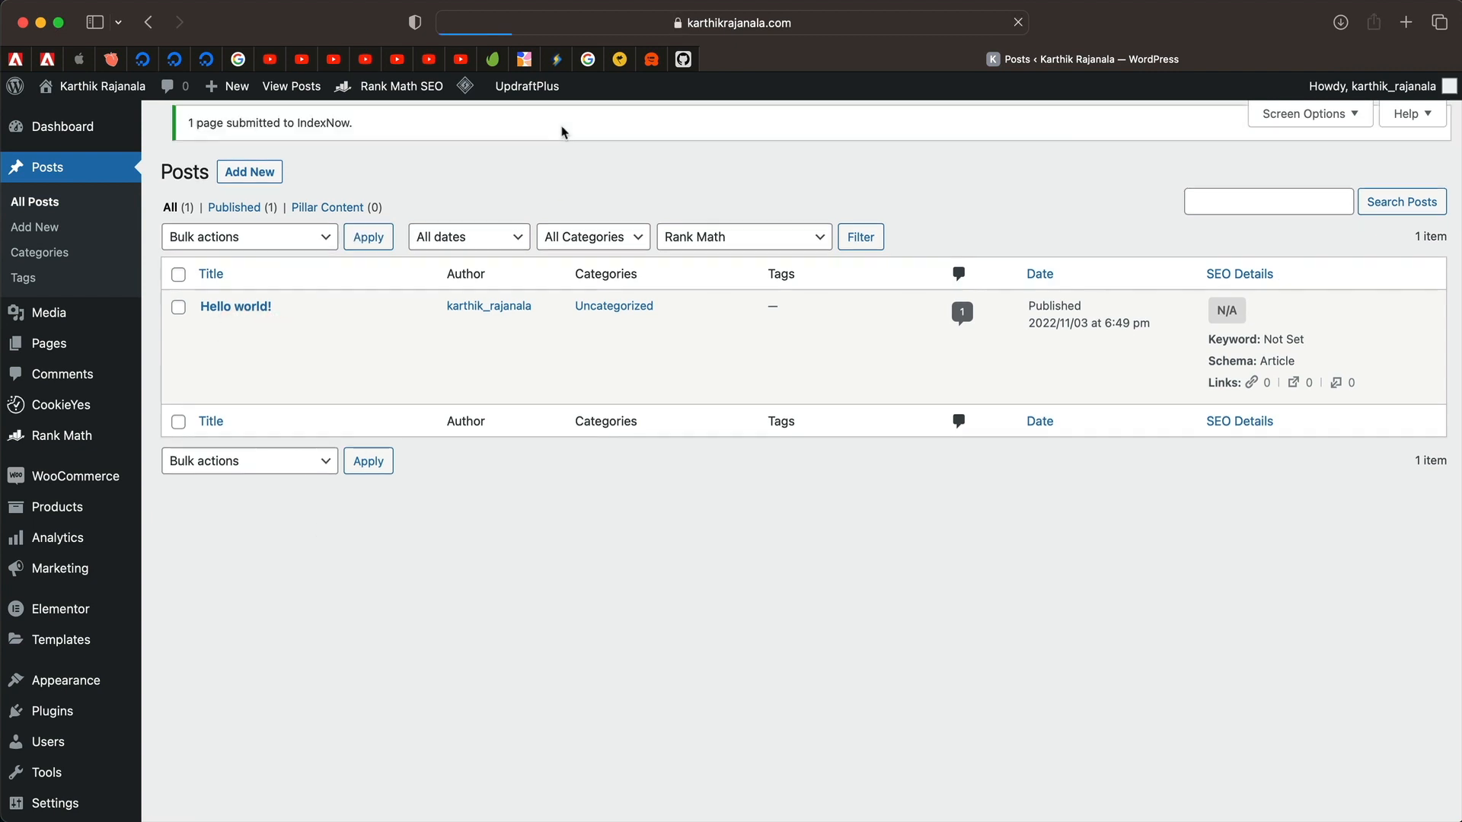
click(180, 291)
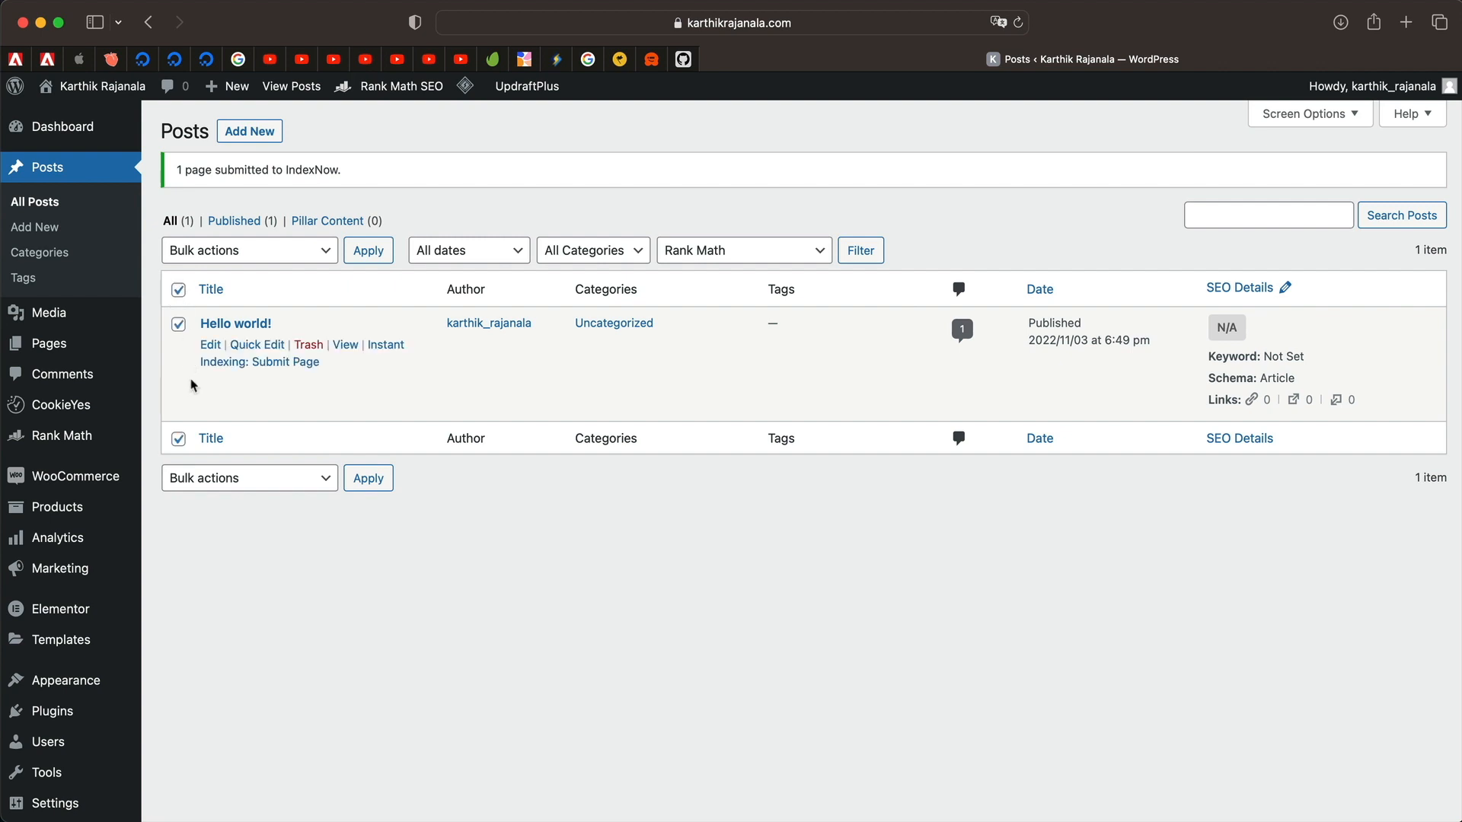
click(229, 251)
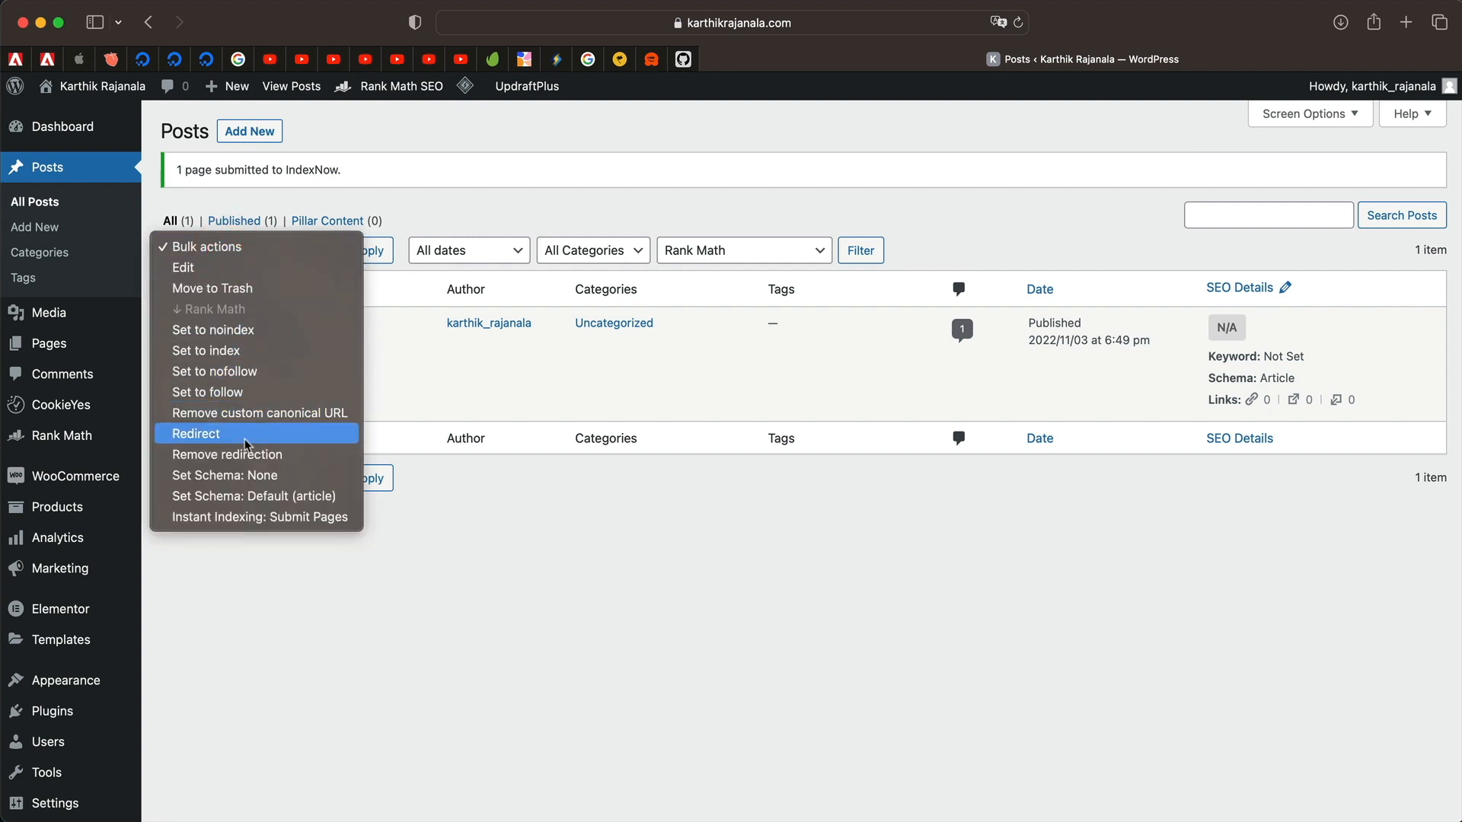
click(267, 625)
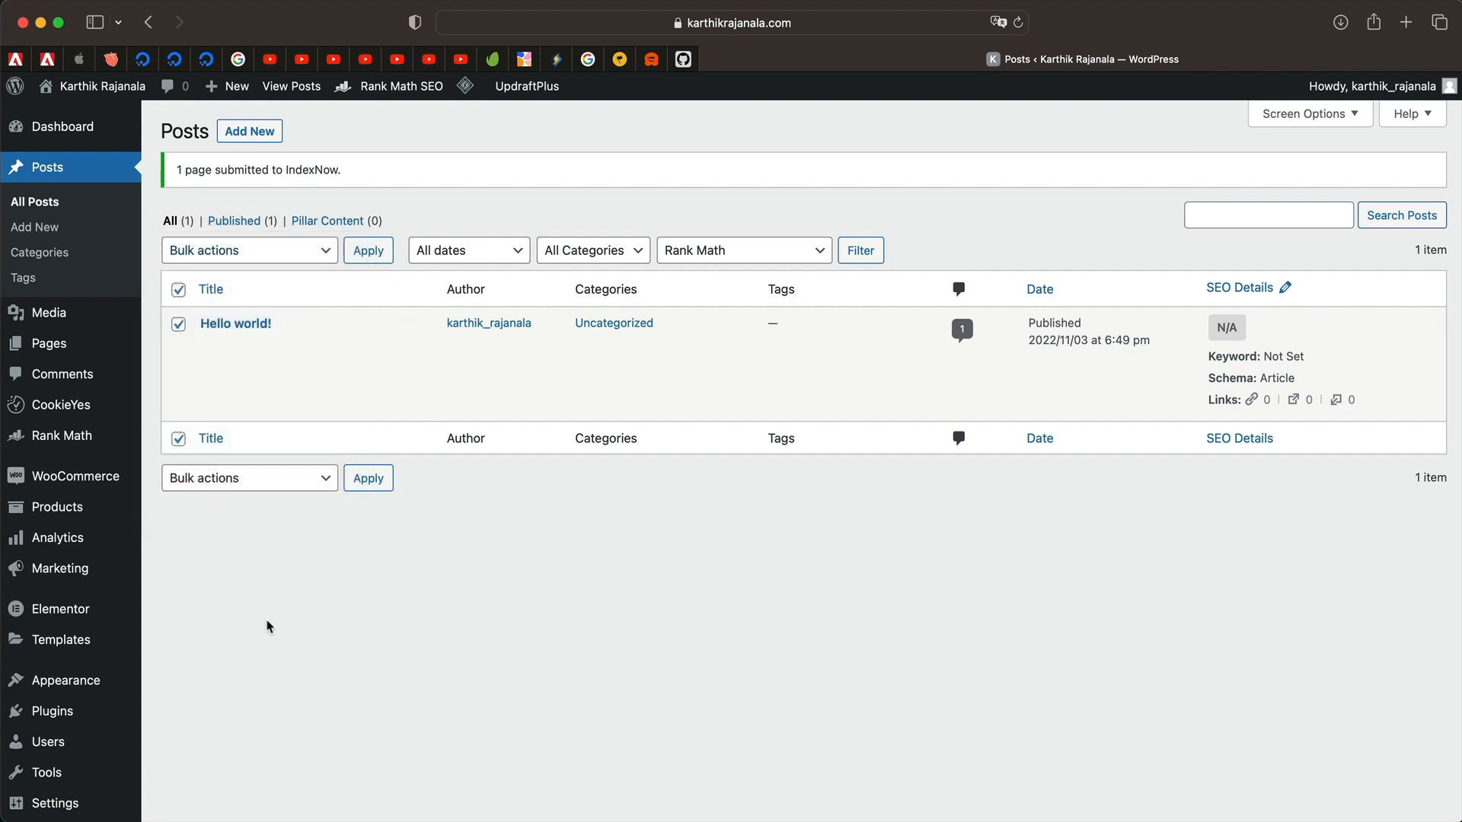
click(179, 289)
Go back to Rank Math's Instant Indexing settings page.
scroll(396, 636, down, 3)
mouse_move(72, 308)
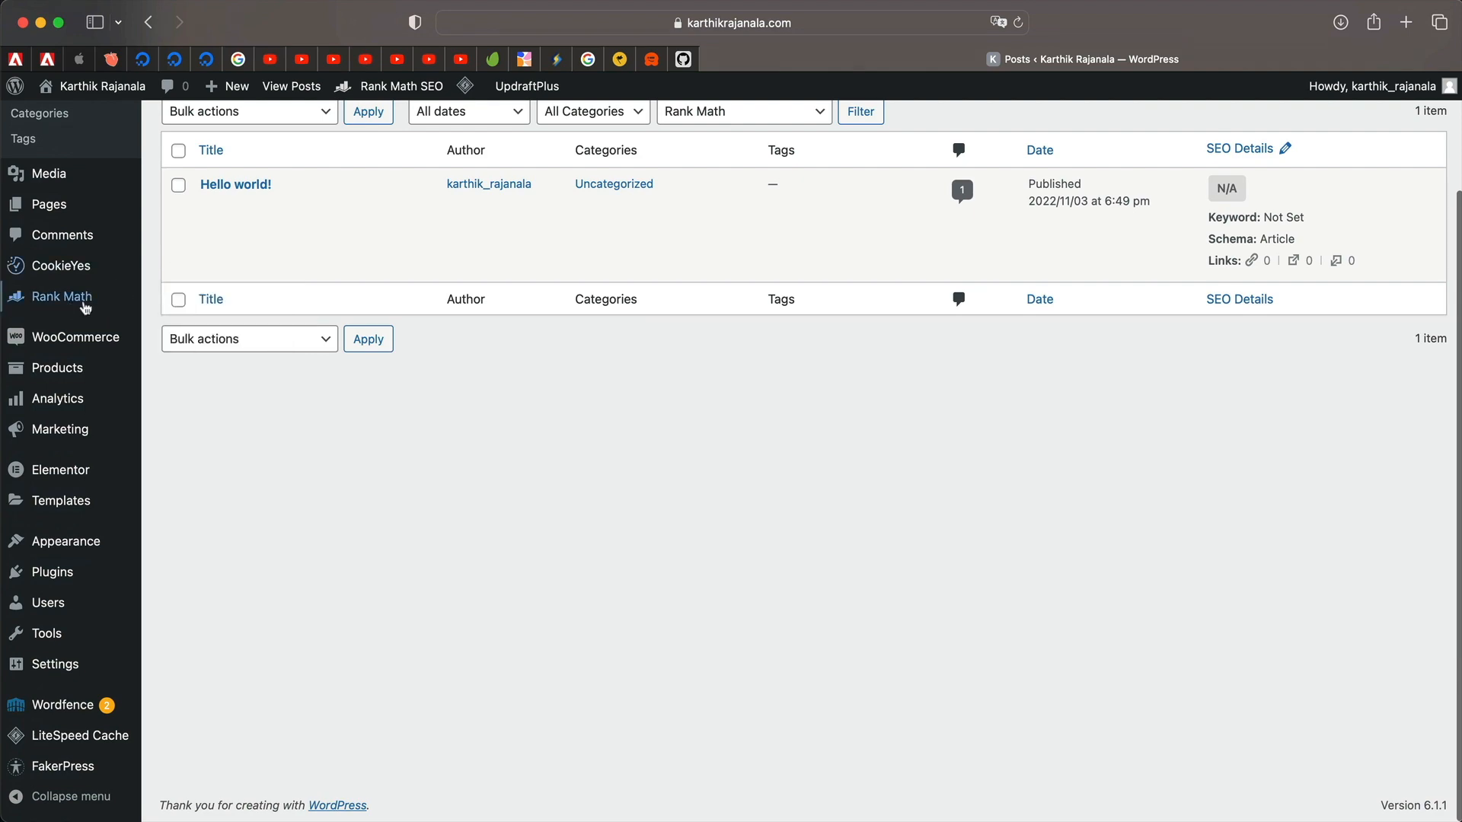
click(202, 418)
scroll(904, 612, down, 5)
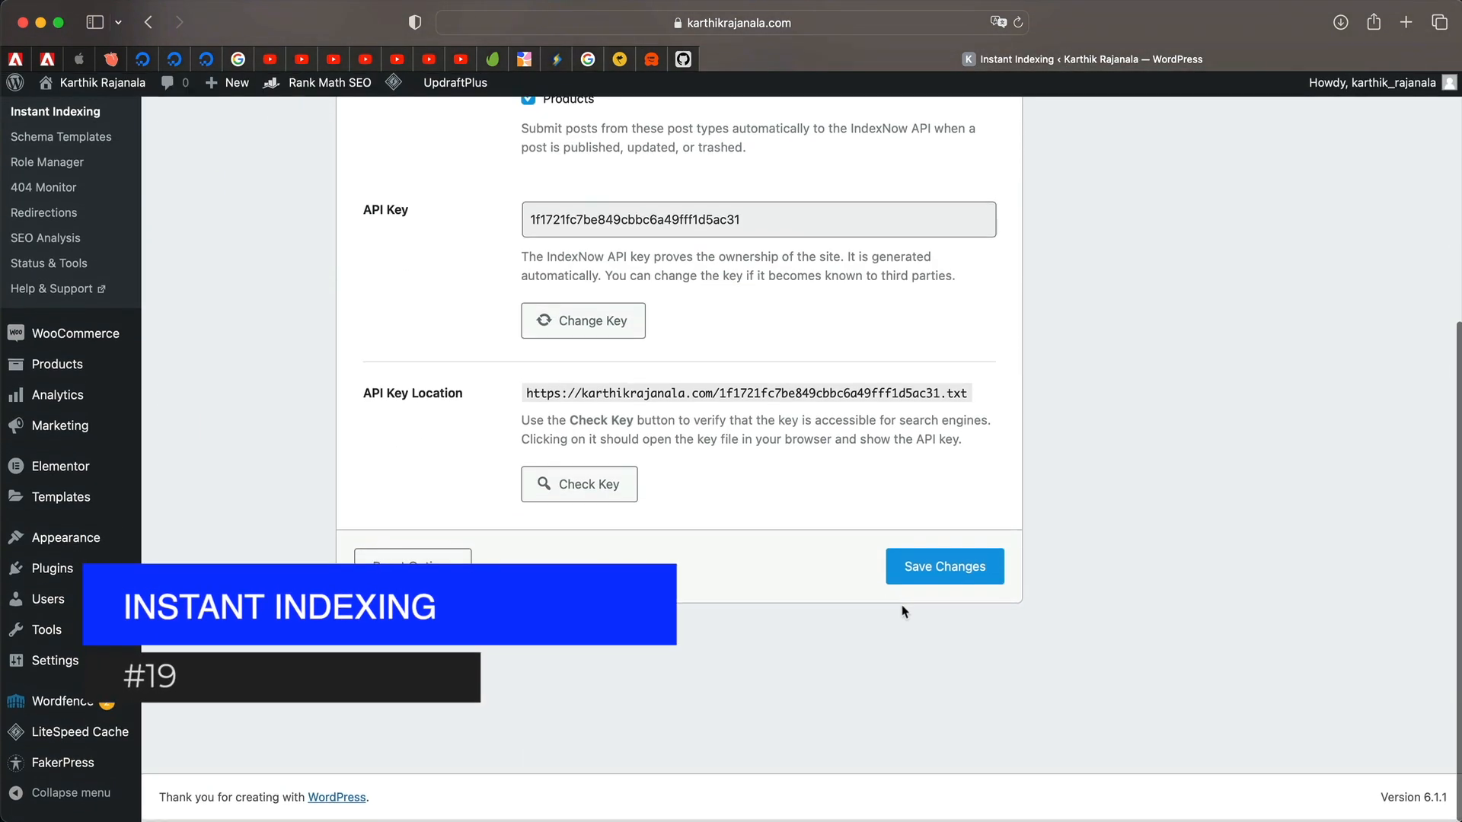
scroll(904, 612, up, 5)
mouse_move(411, 97)
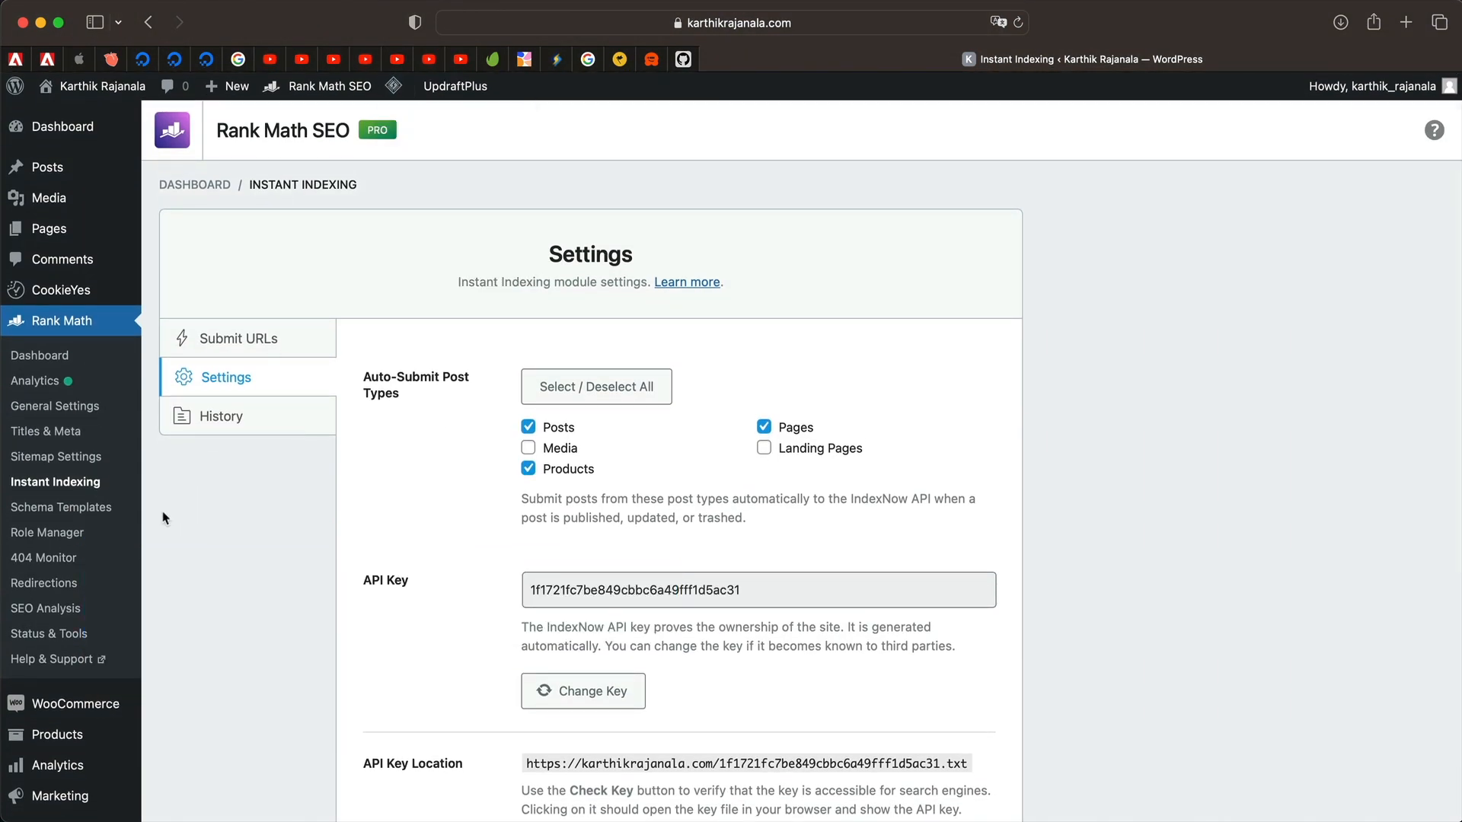
View the 404 error log and inspect the ignition request URI.
click(71, 559)
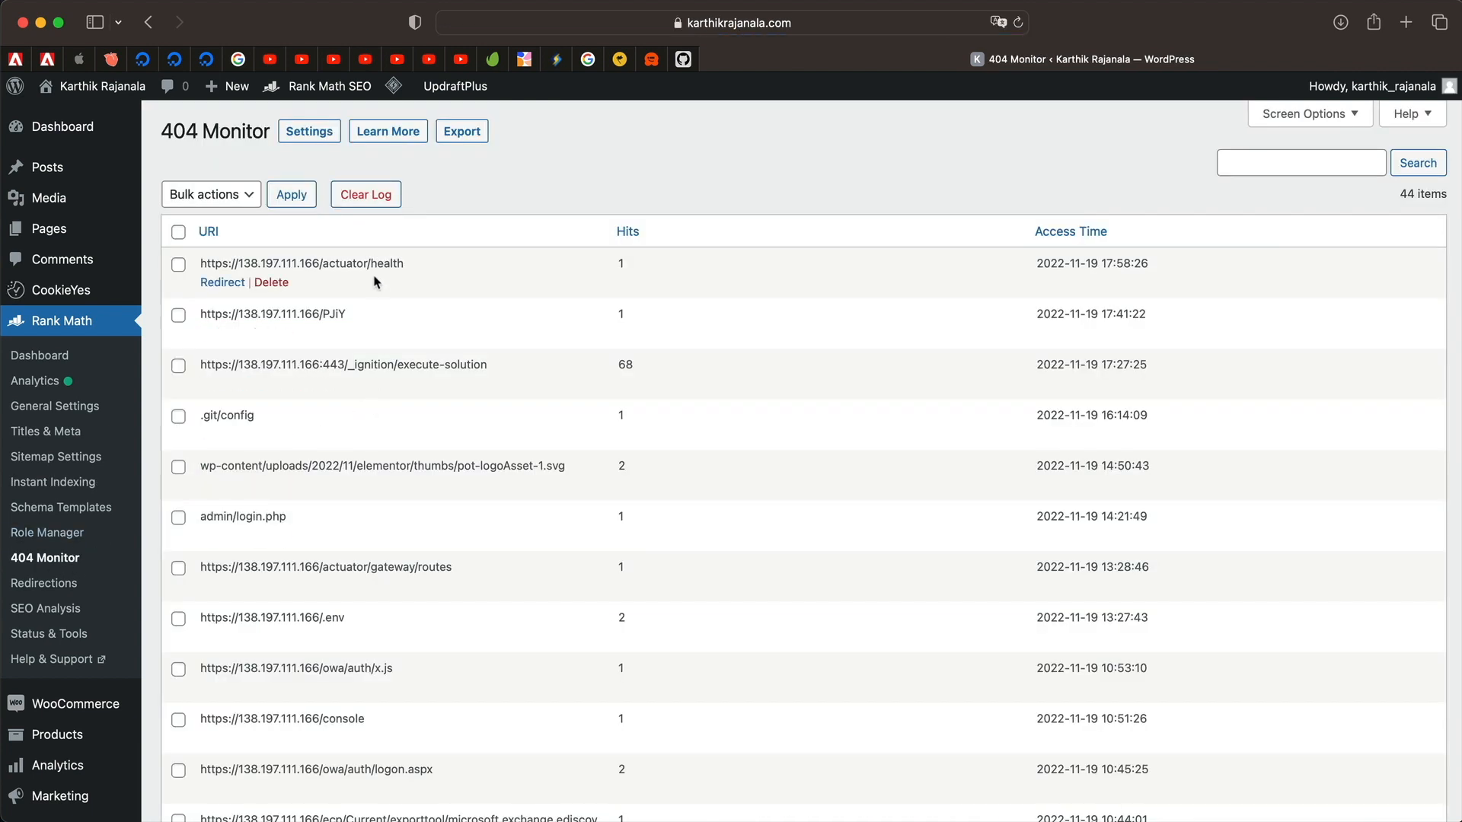
triple_click(323, 369)
triple_click(370, 370)
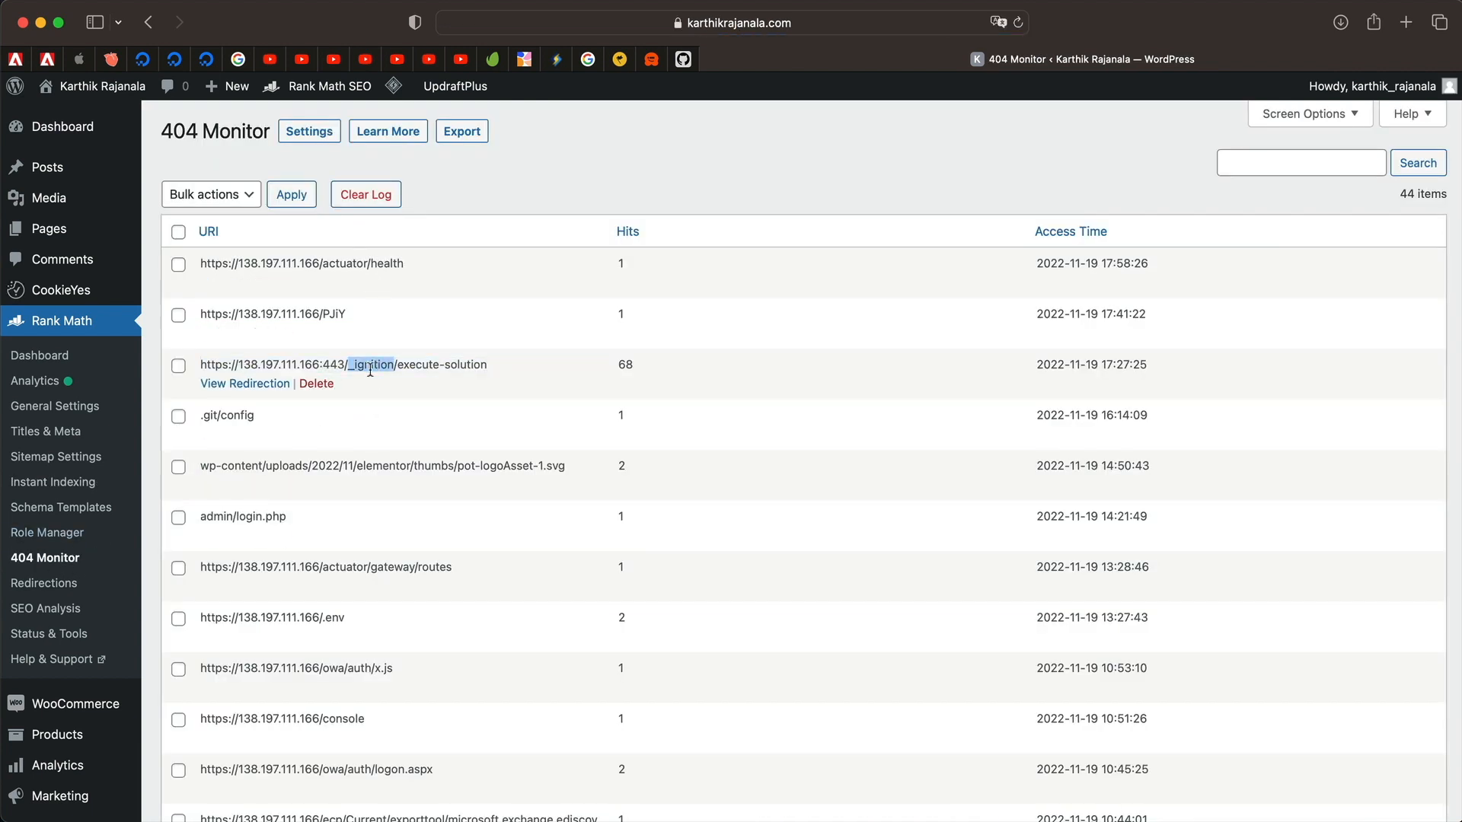
triple_click(370, 371)
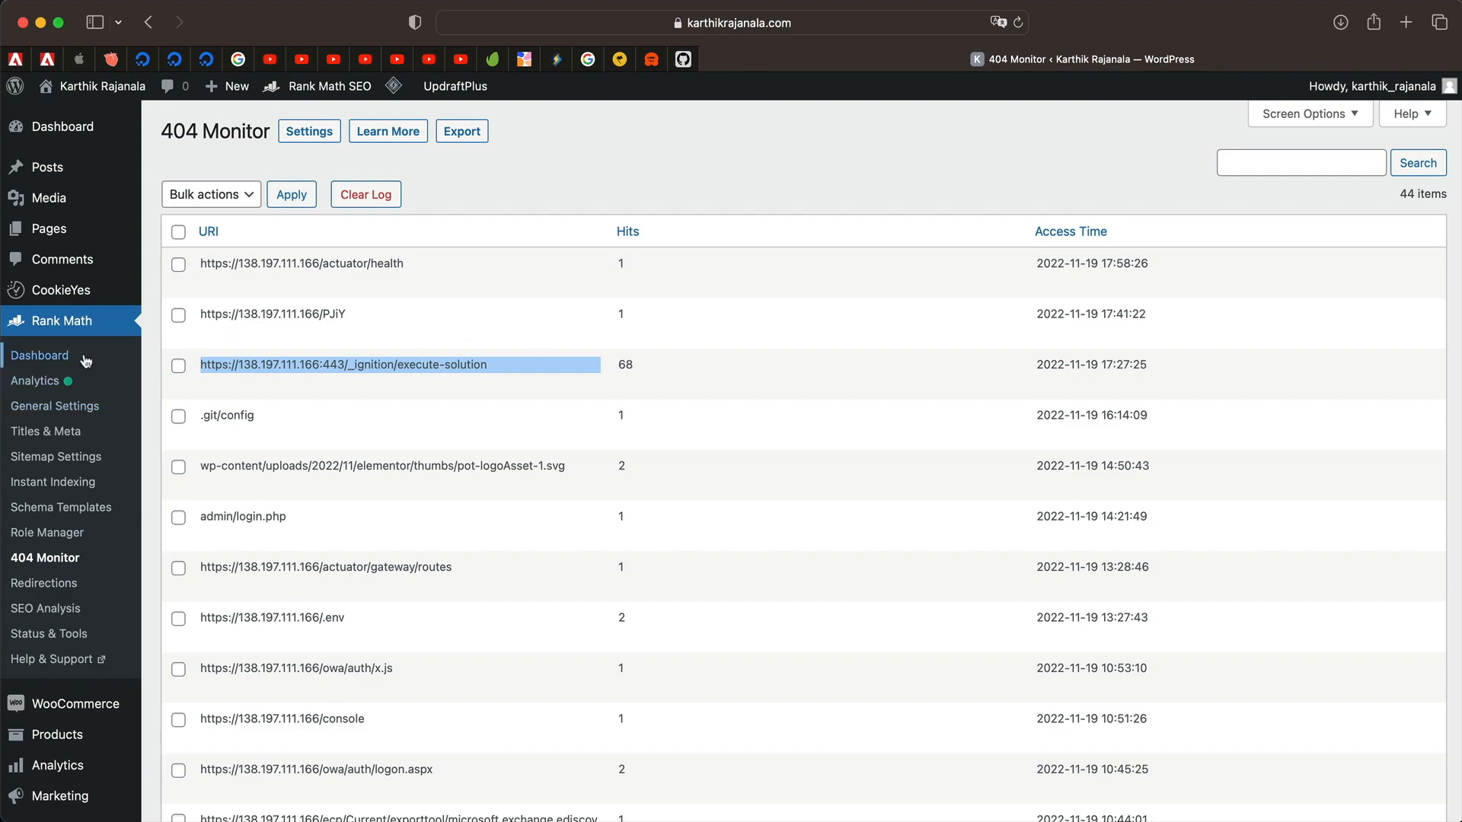
Switch the 404 Monitor module to Advanced mode, save, and return to the 404 log.
click(54, 361)
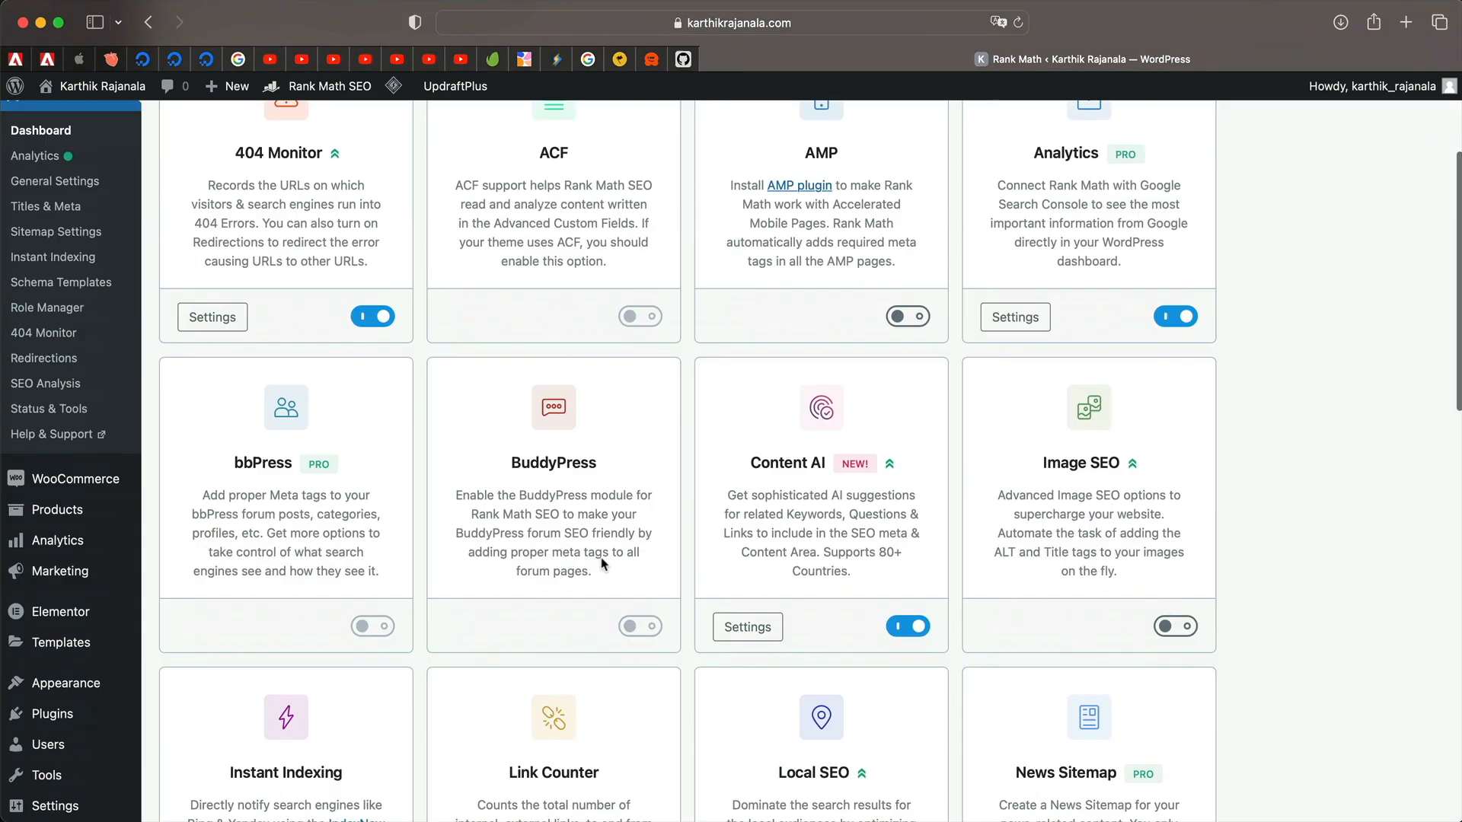
scroll(602, 564, down, 5)
scroll(601, 563, down, 4)
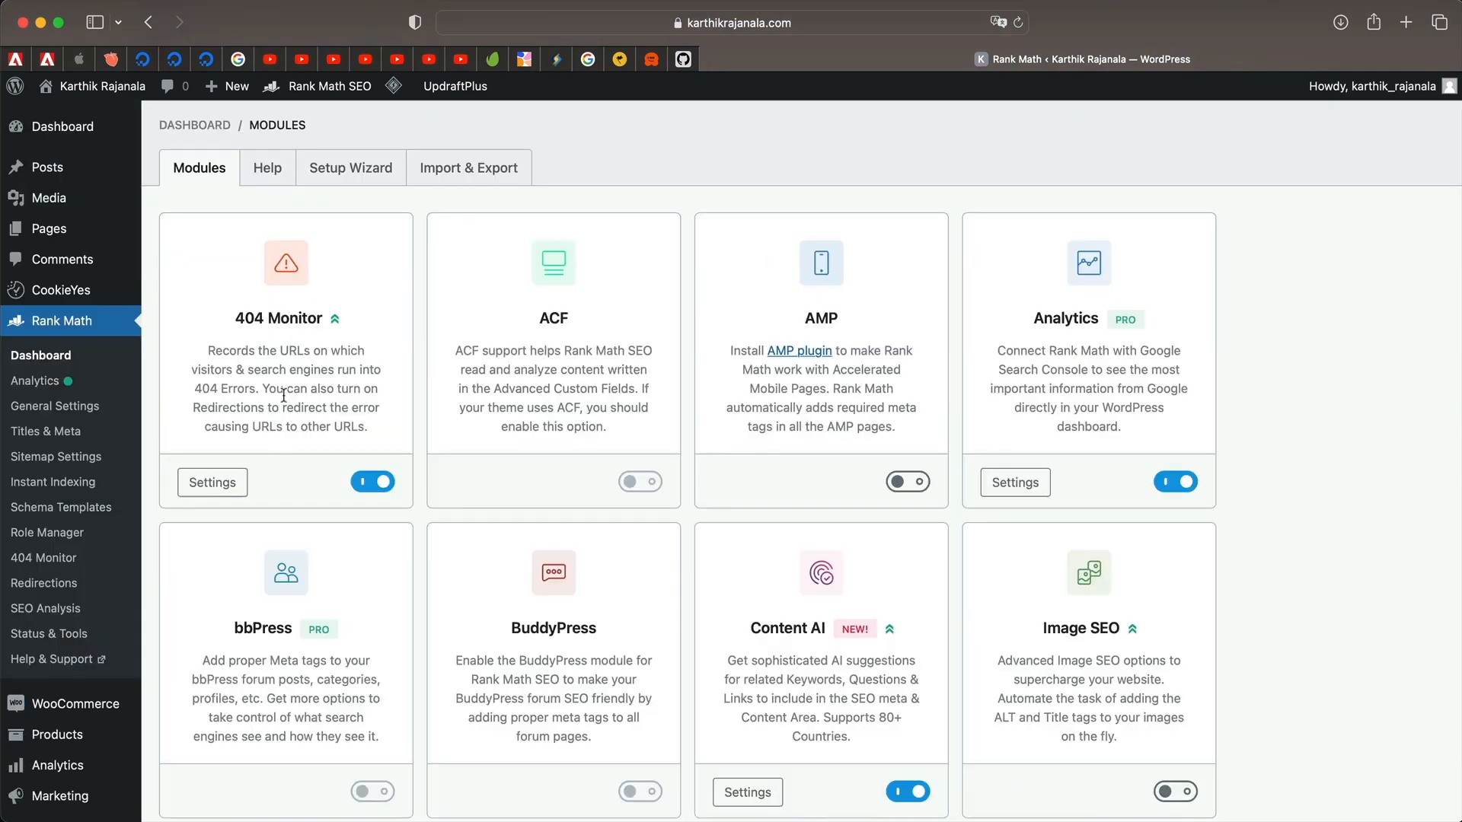
click(219, 479)
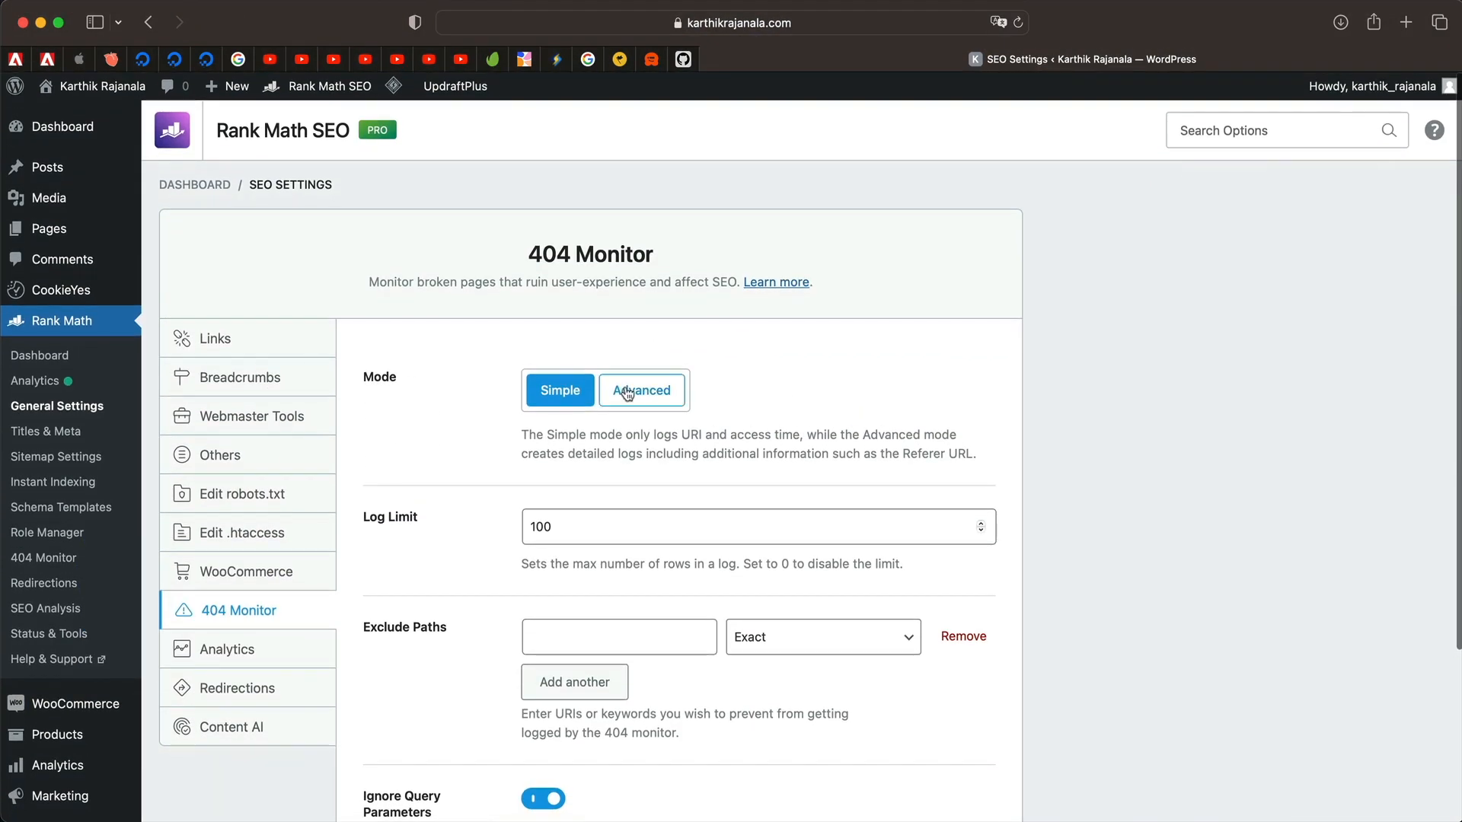
click(667, 401)
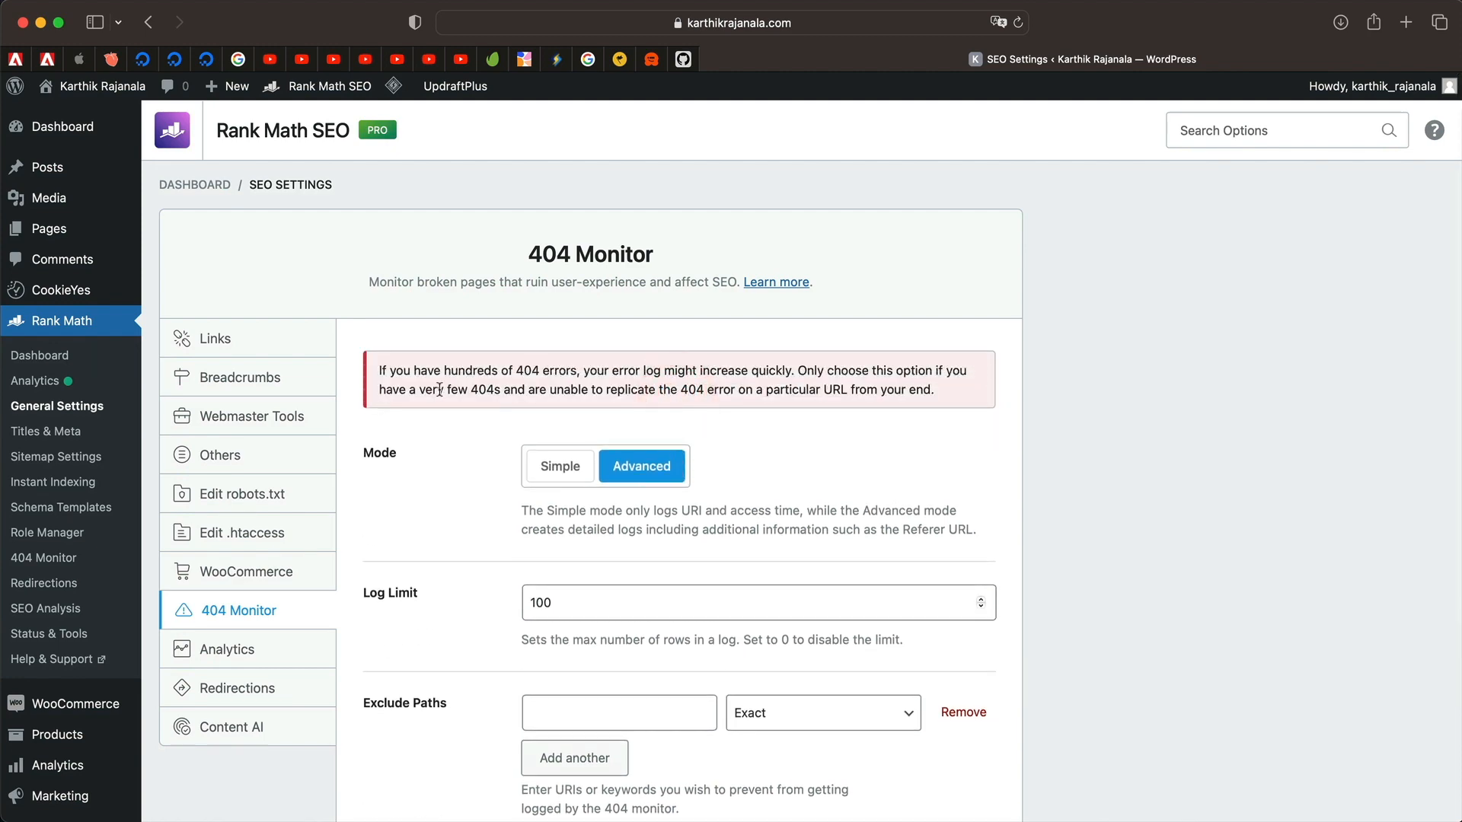
triple_click(504, 383)
scroll(438, 457, down, 5)
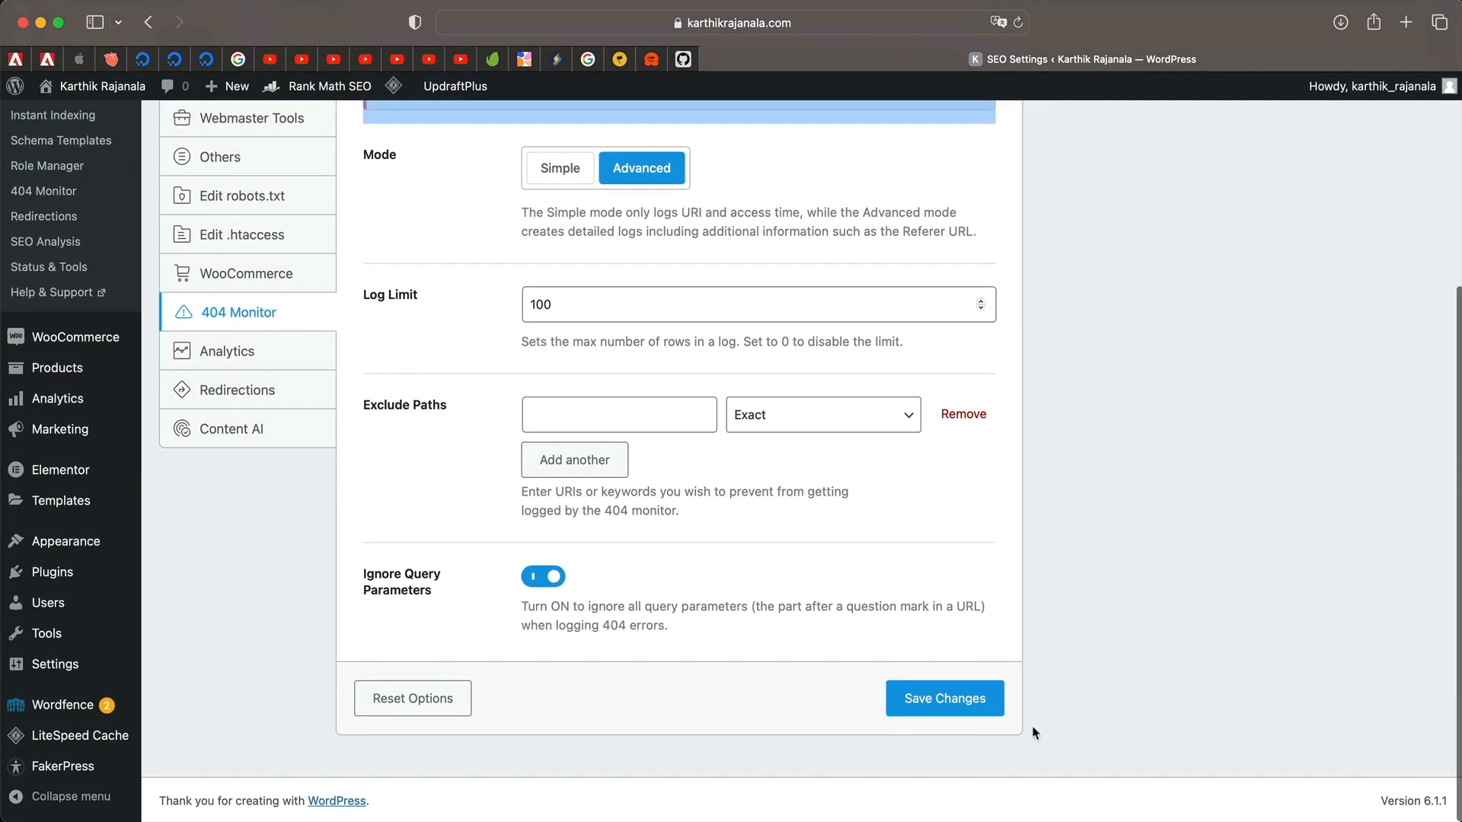
click(944, 694)
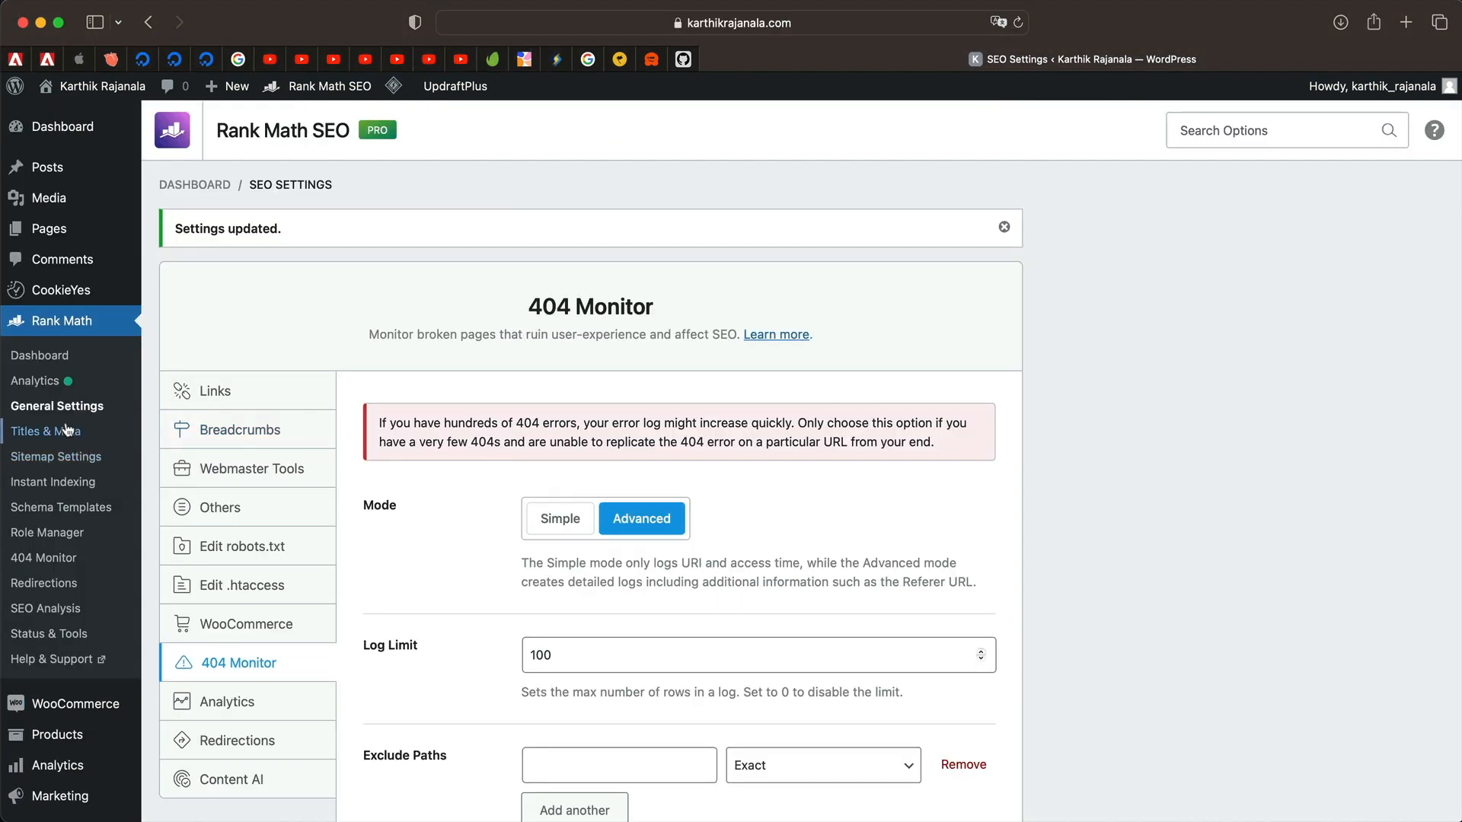
scroll(60, 518, down, 3)
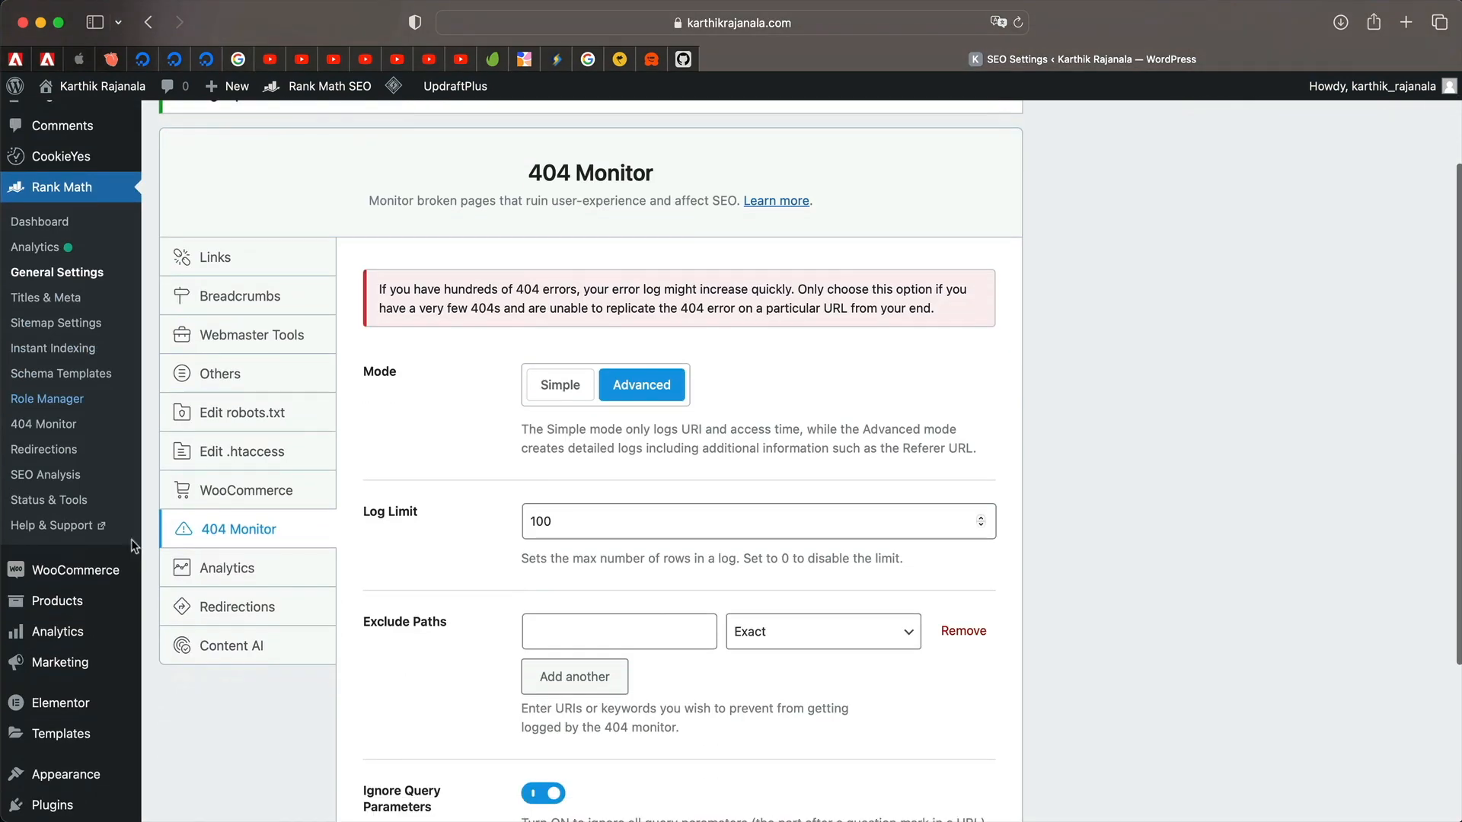
click(34, 426)
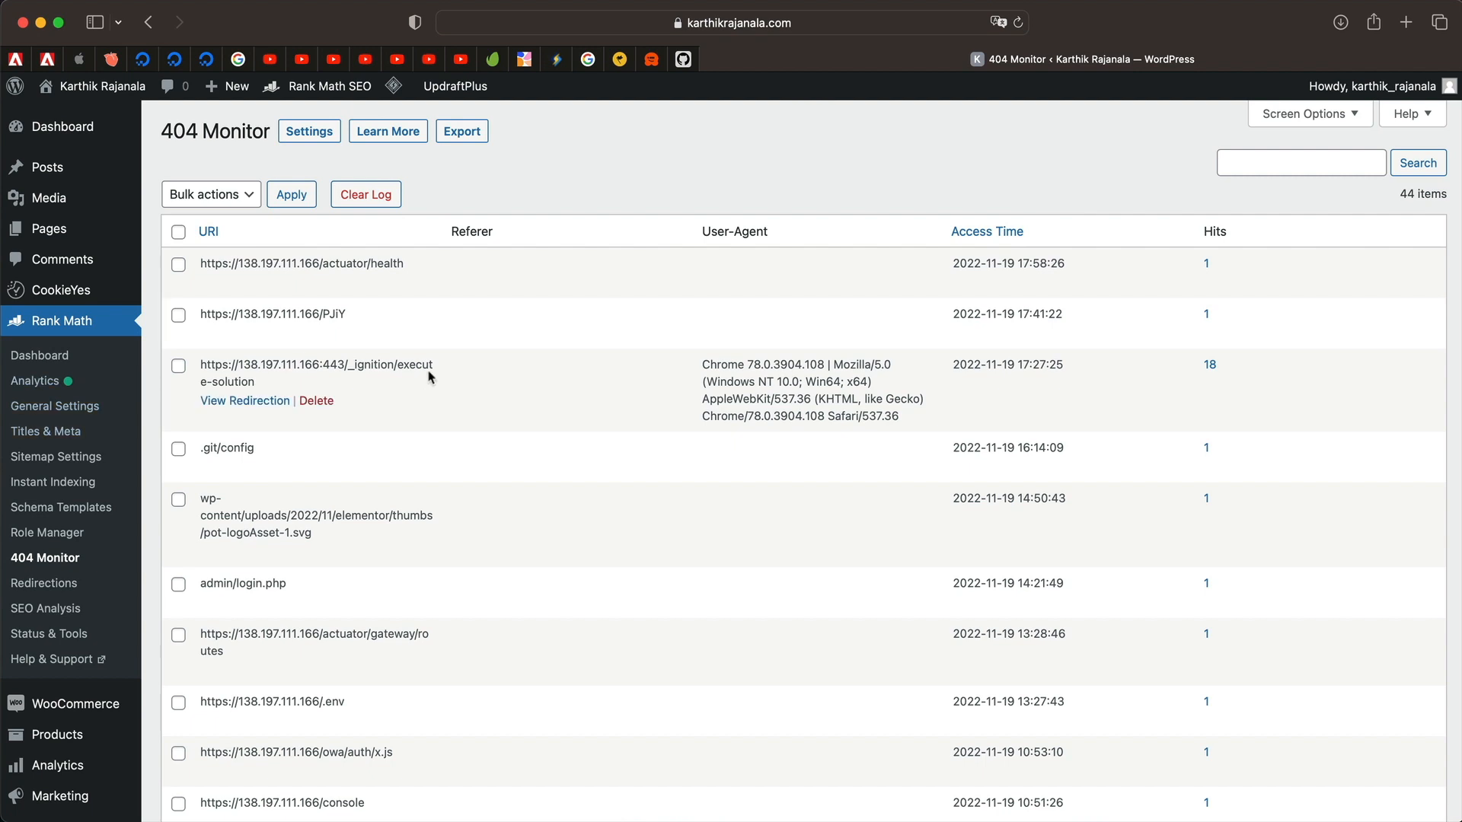
Start a redirect from the actuator/health entry, replacing the source URL with actuator.
mouse_move(271, 298)
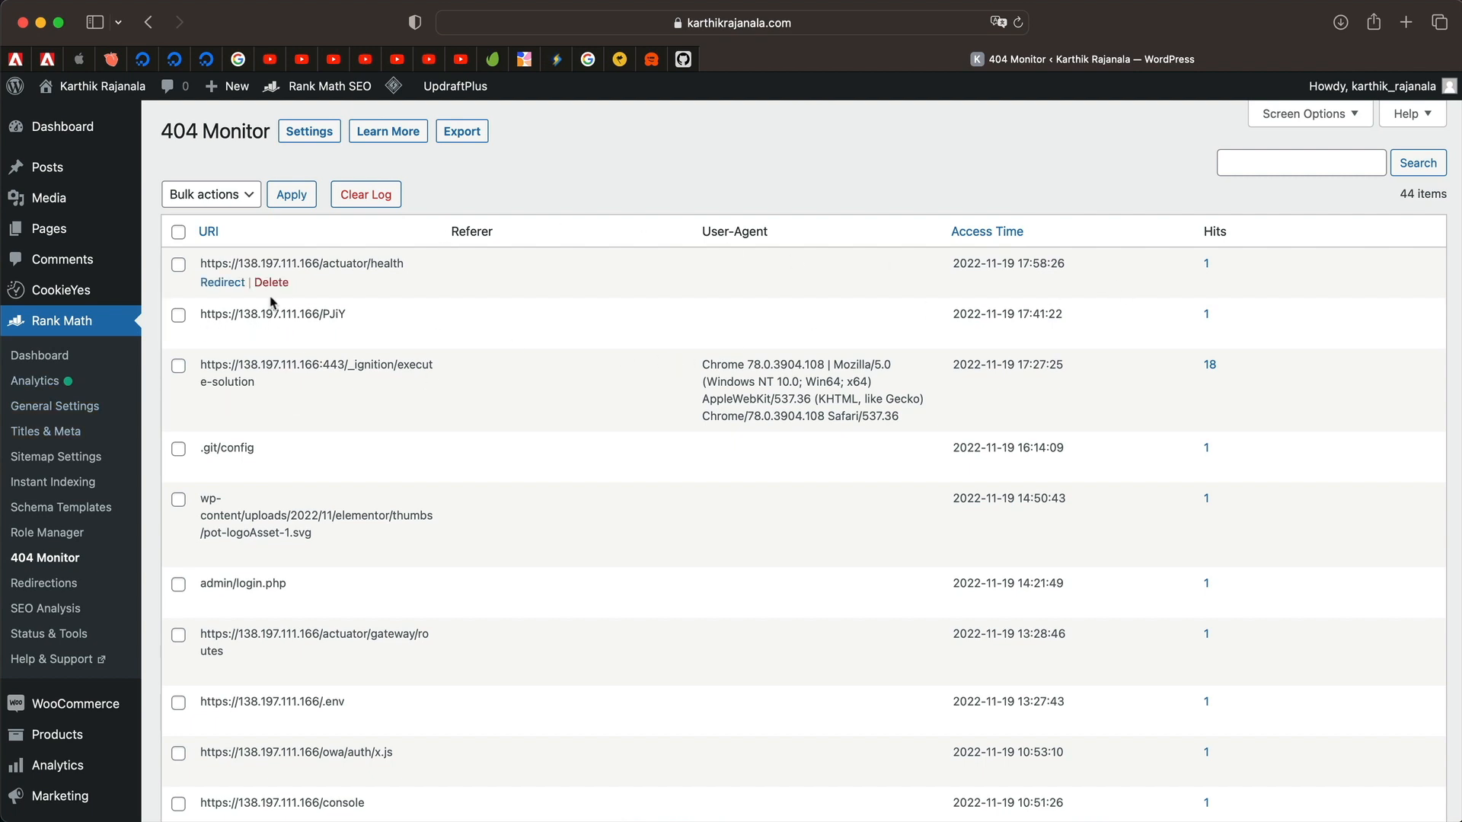
click(231, 285)
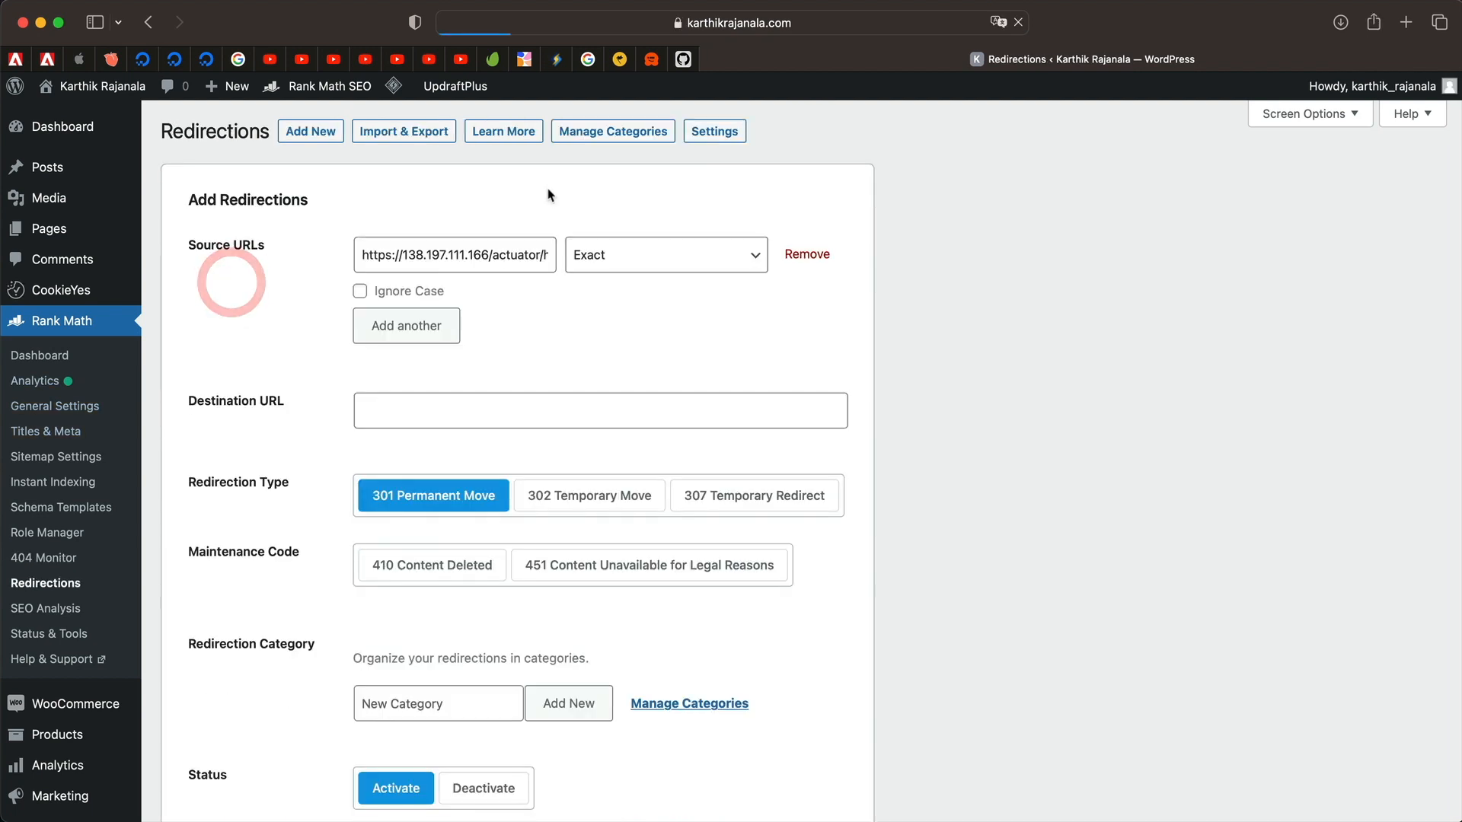
click(641, 267)
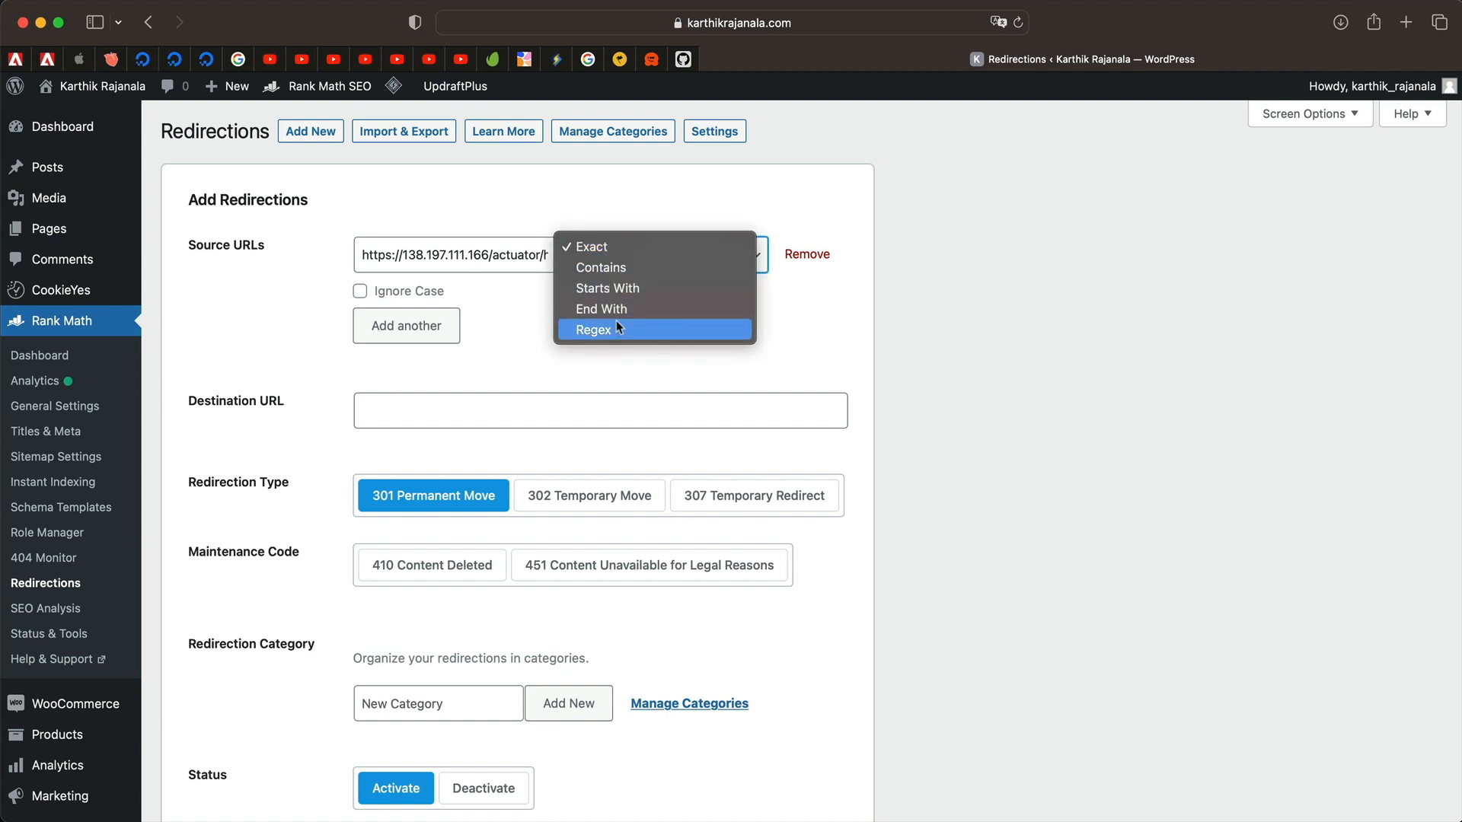
click(637, 268)
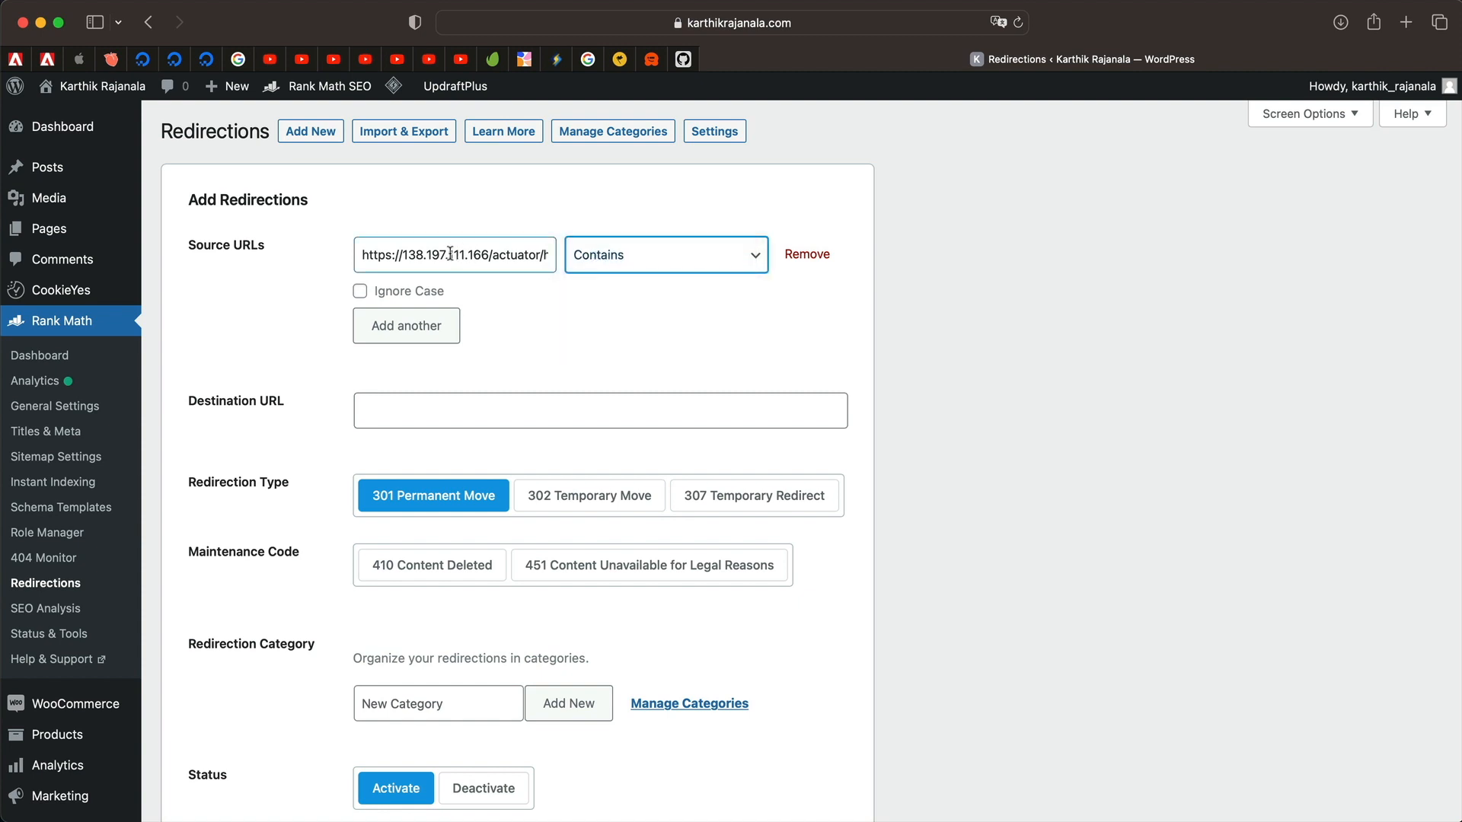
double_click(450, 254)
key(super+a)
key(BackSpace)
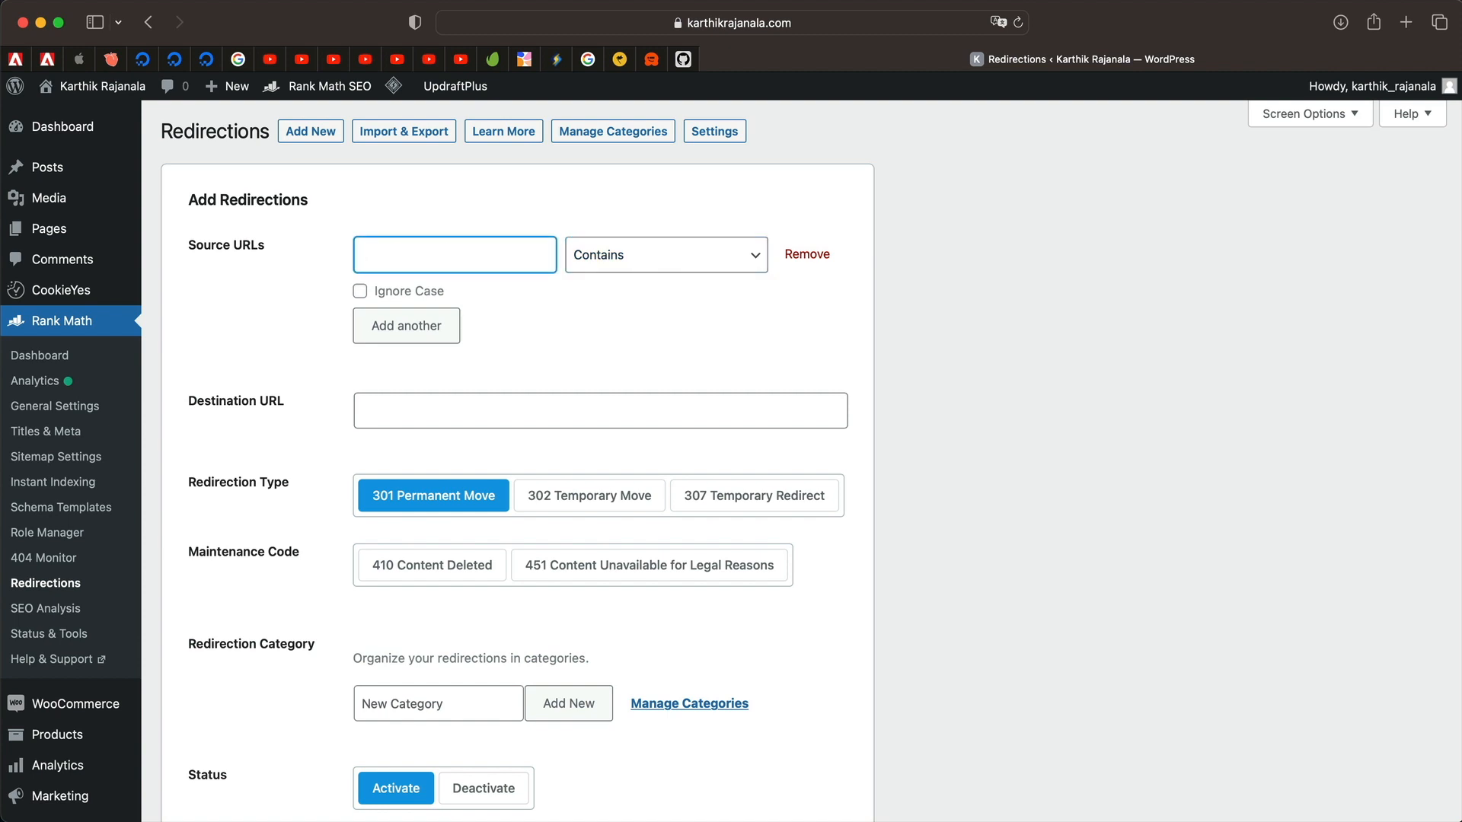
text(actuator)
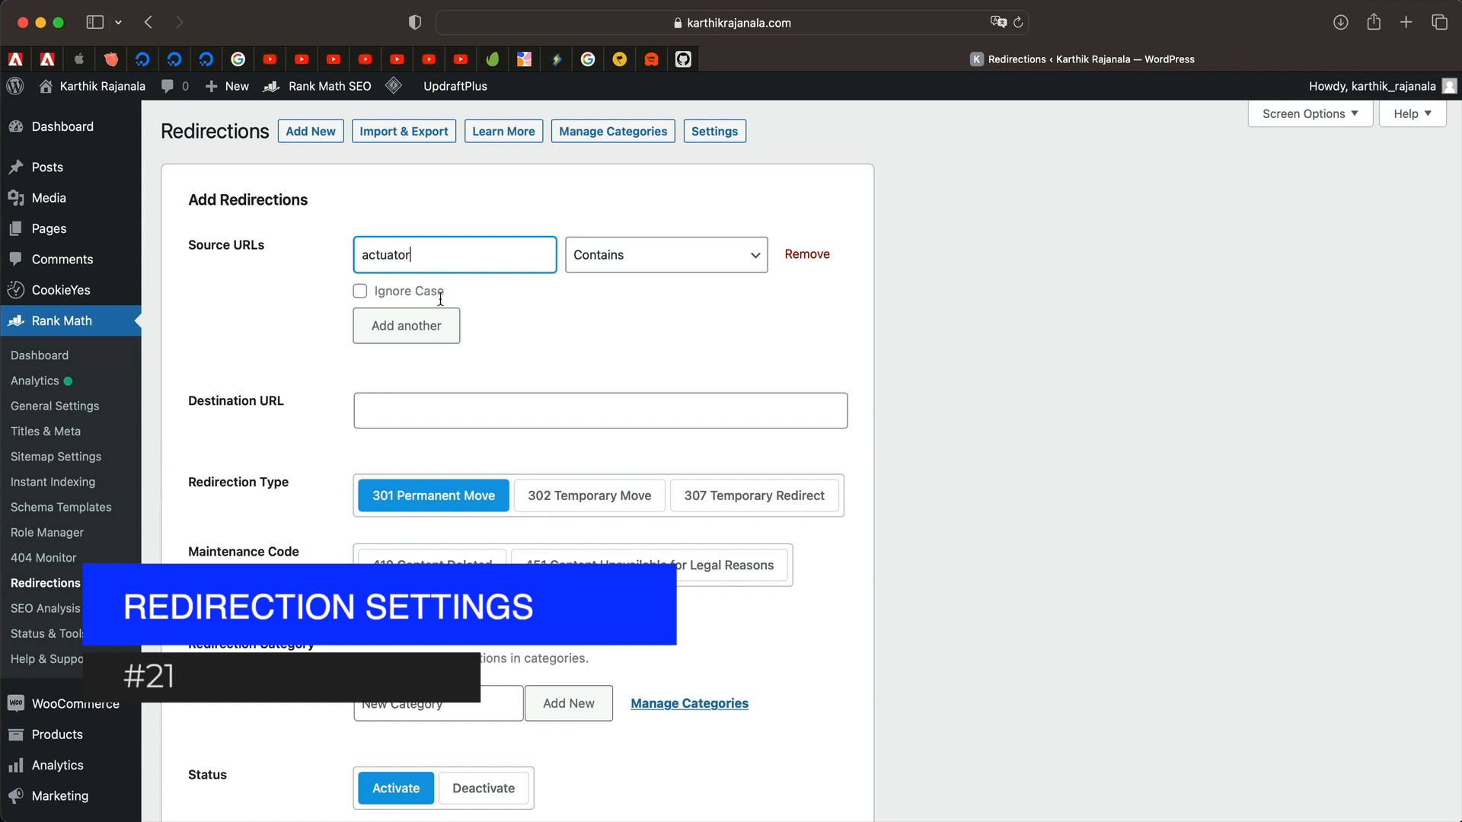
click(542, 403)
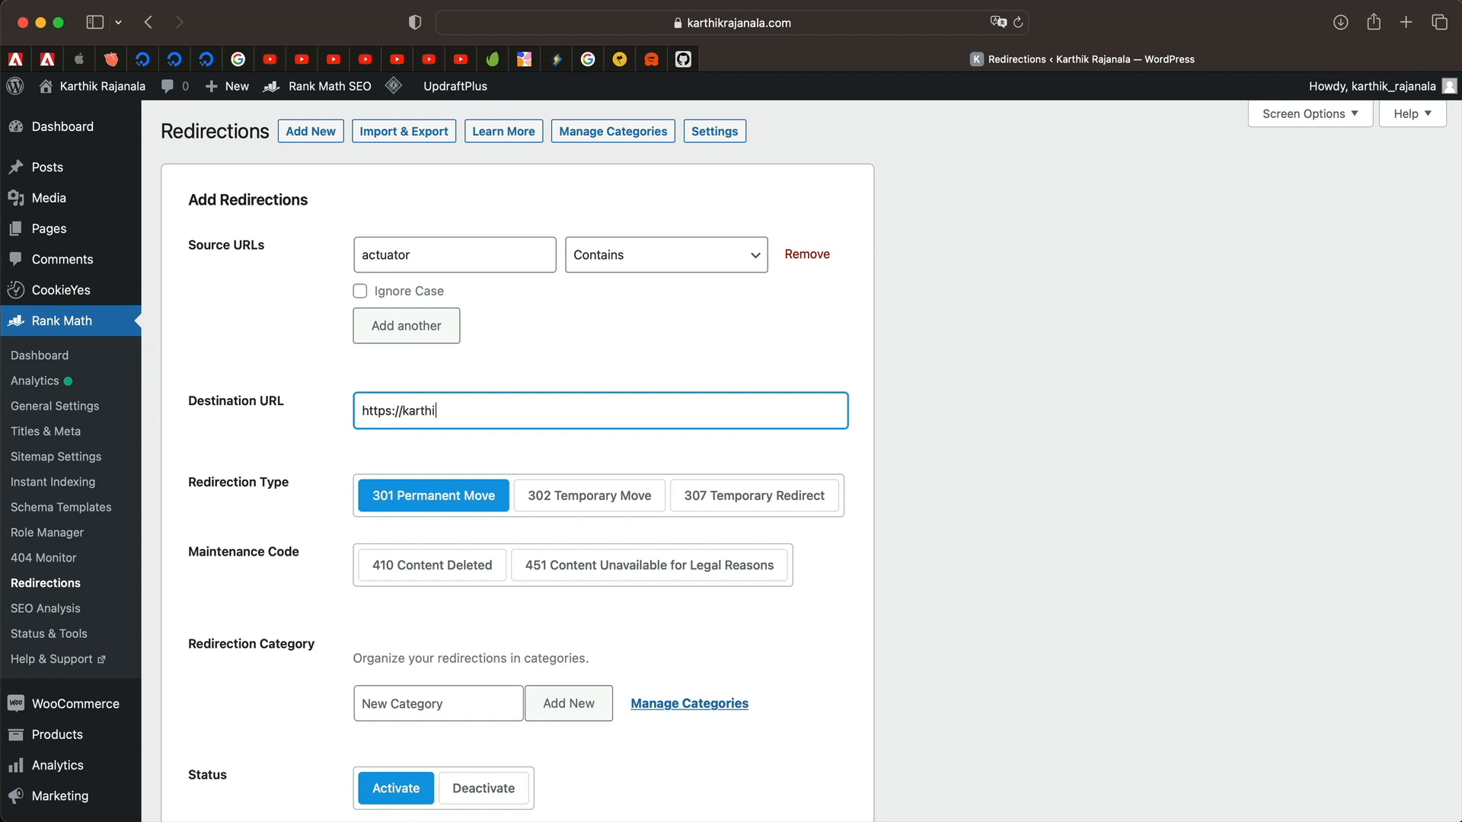
text(https://karthikrajanala.com)
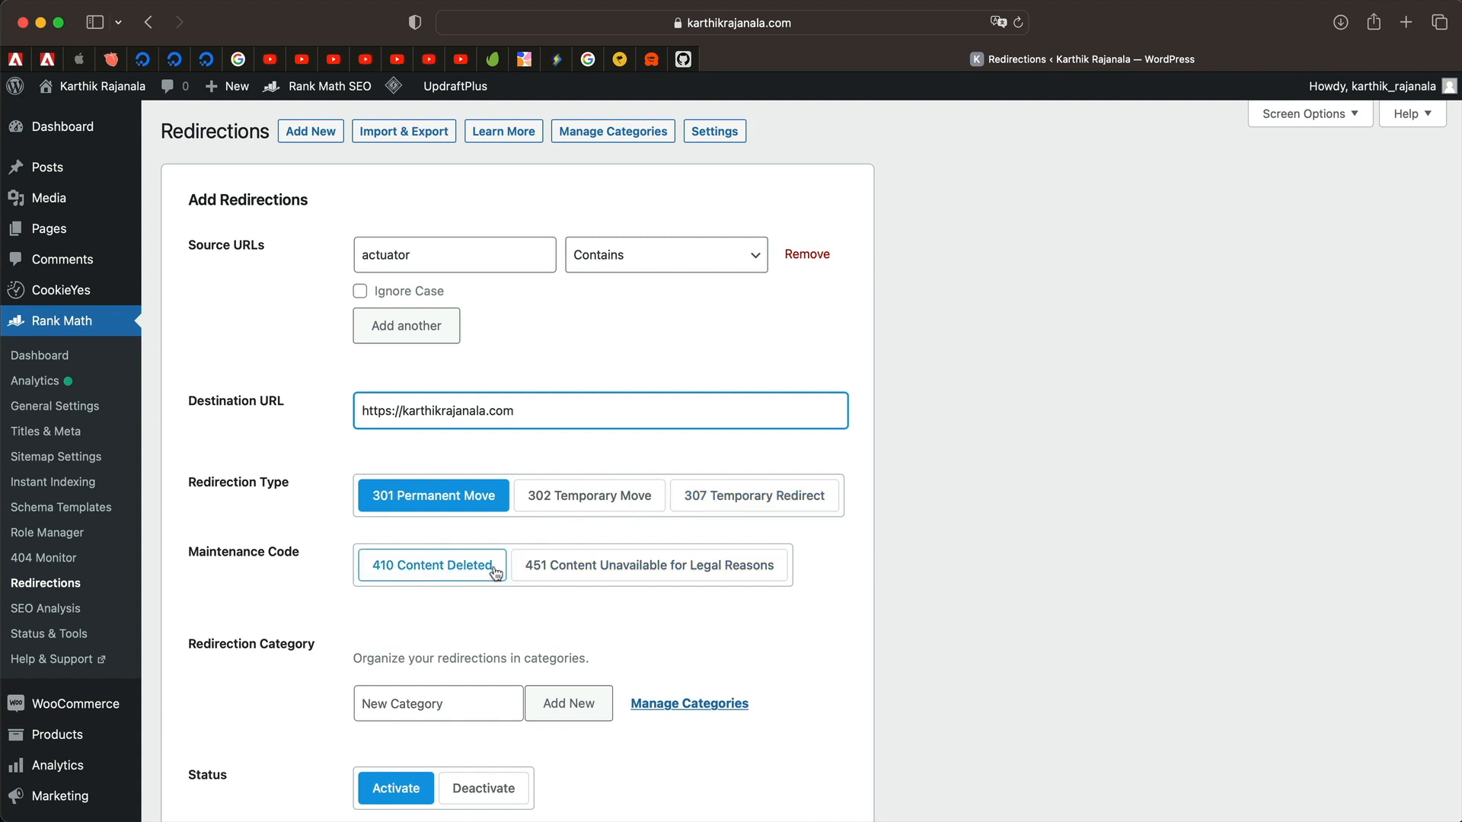
scroll(573, 581, down, 5)
click(437, 451)
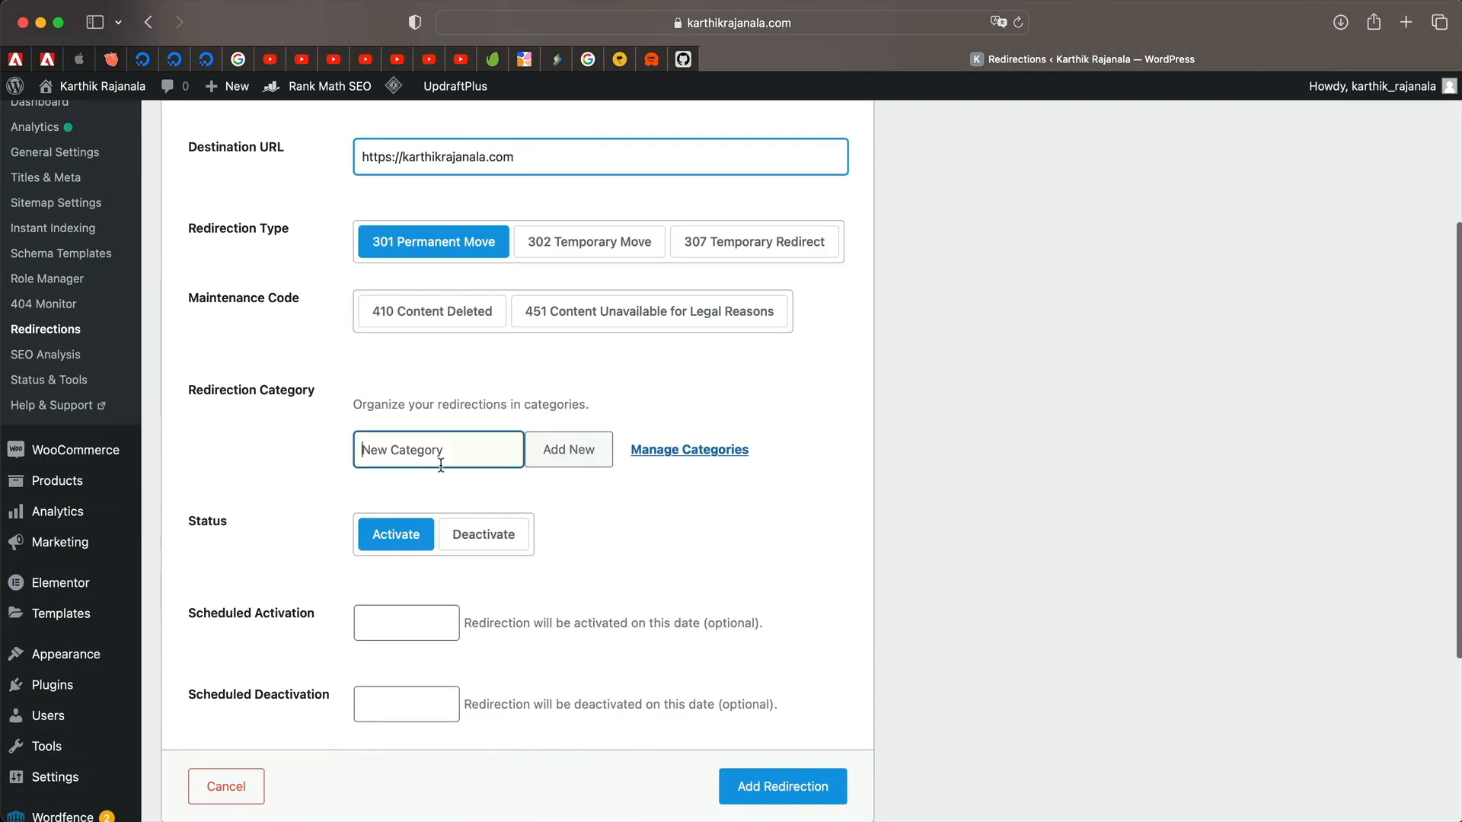
click(261, 524)
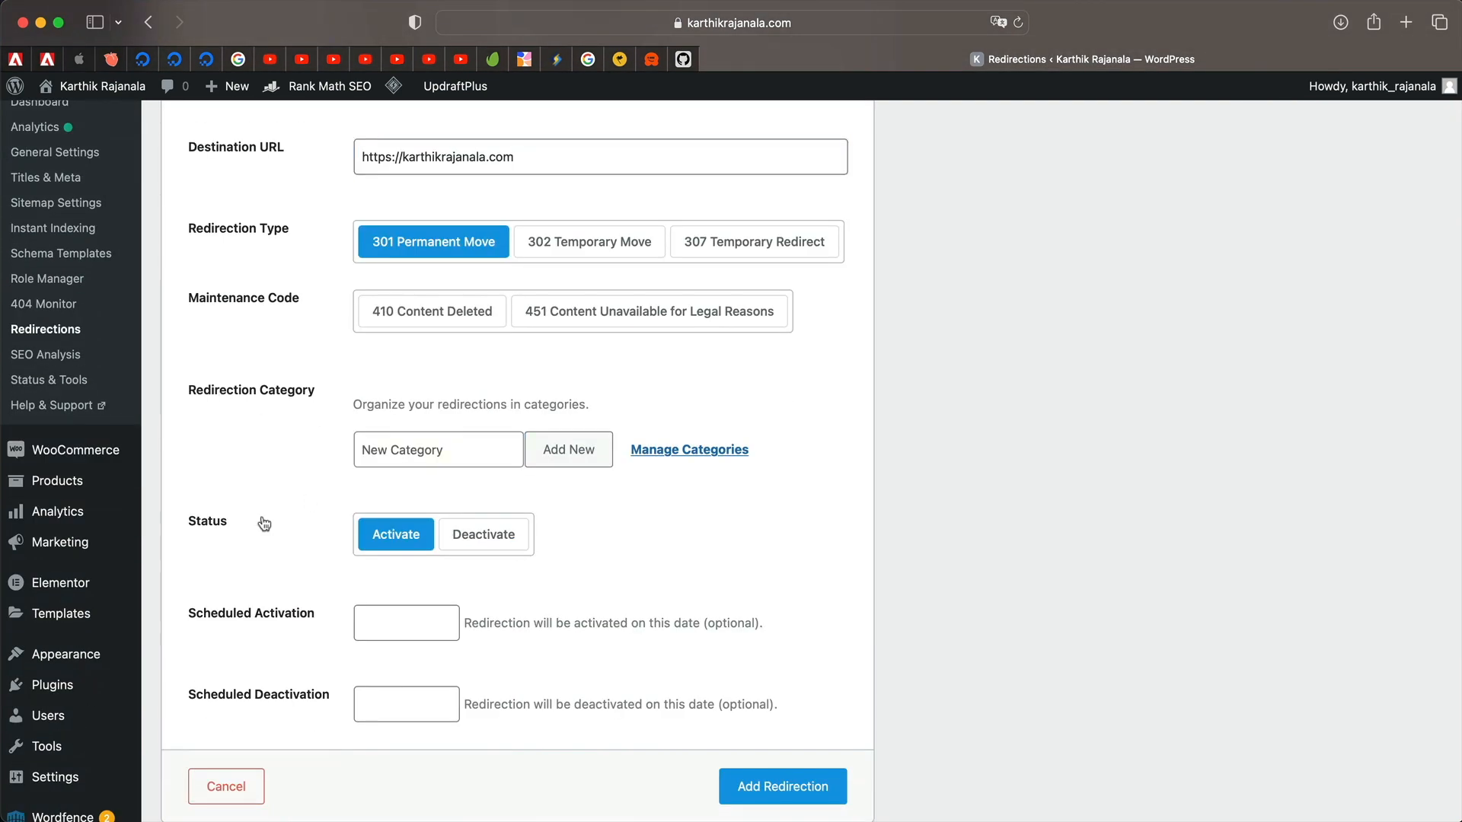
scroll(261, 524, down, 2)
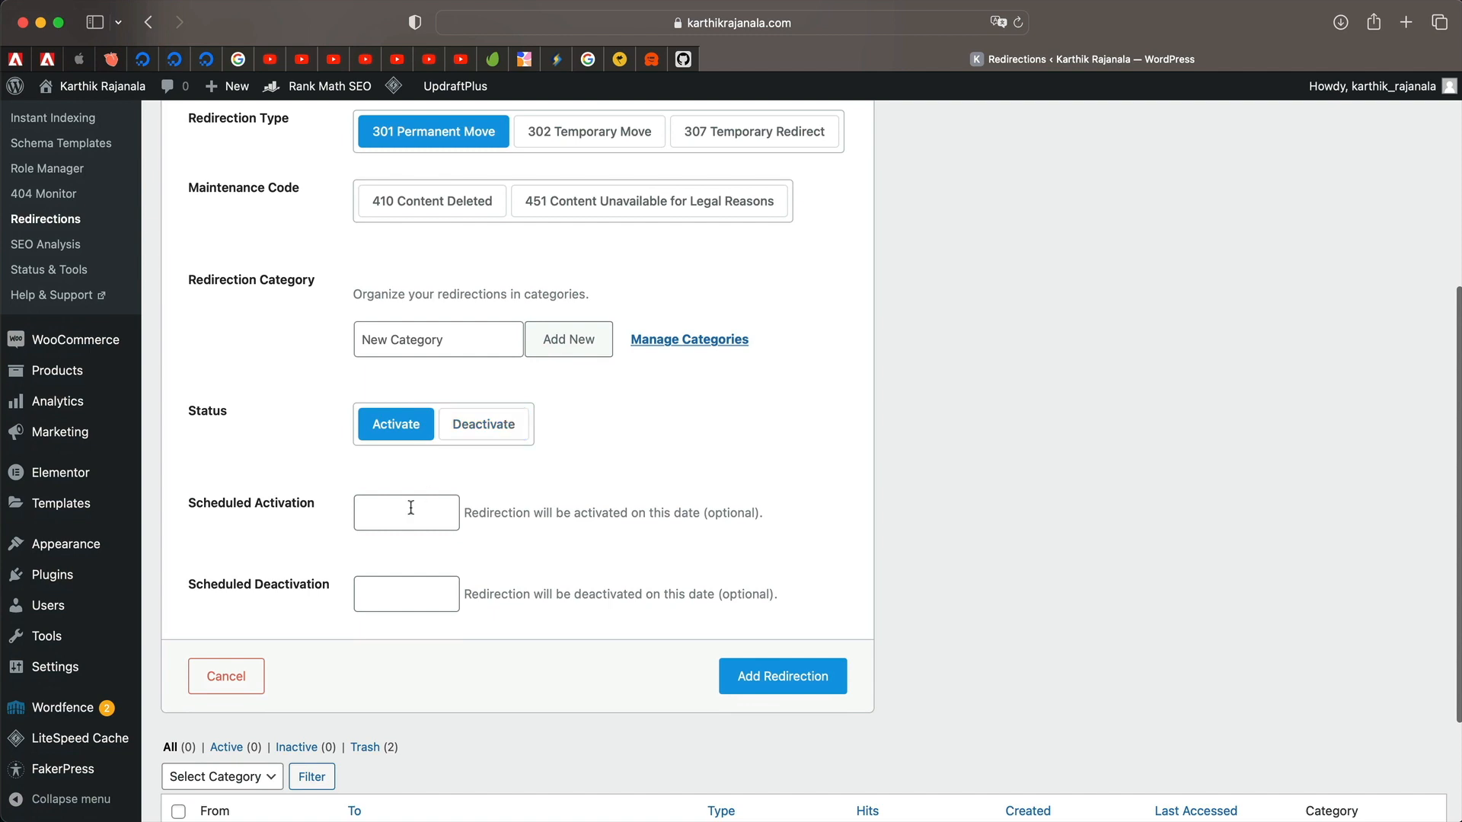
click(780, 675)
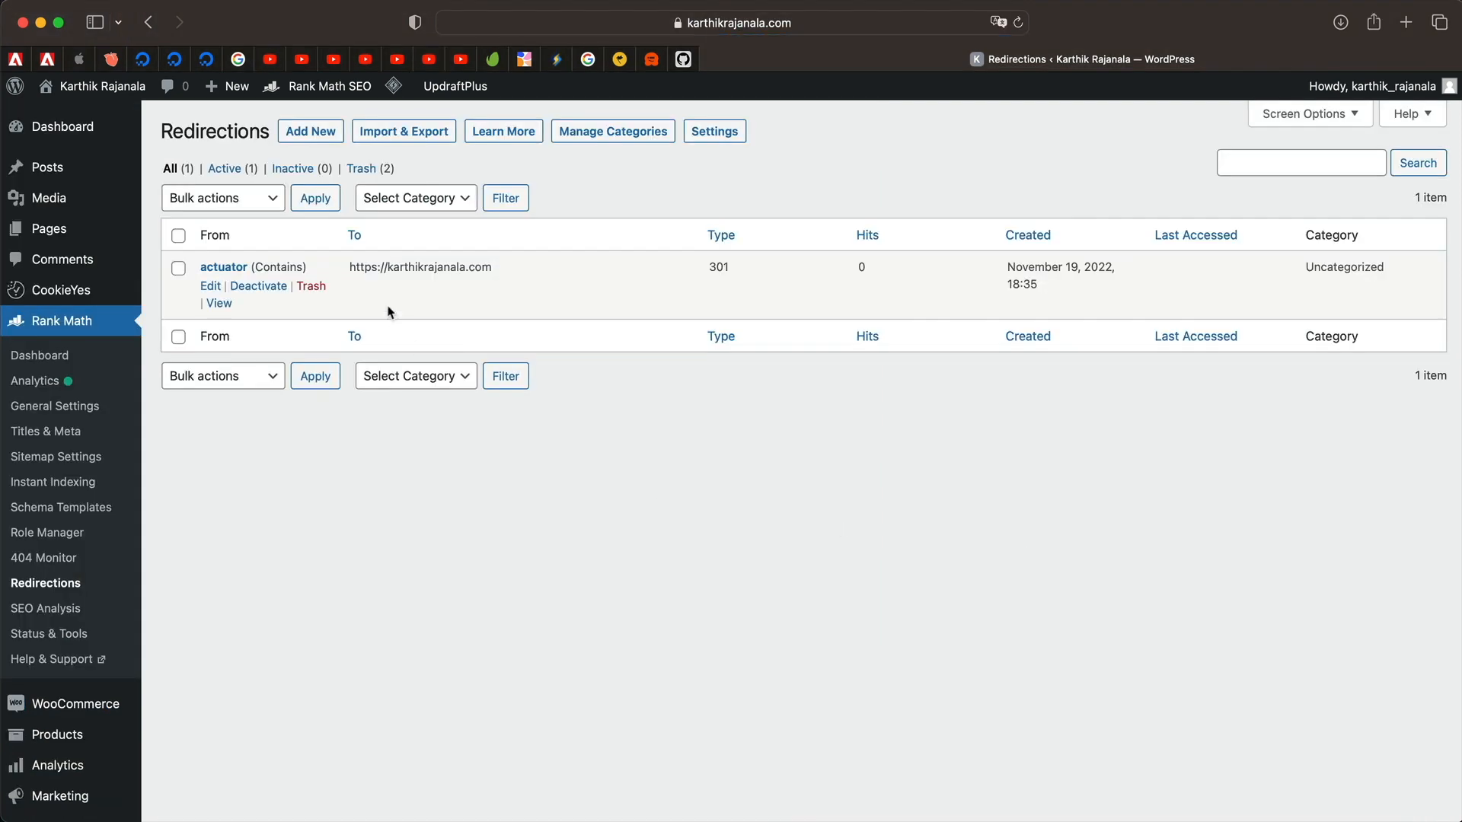
click(261, 286)
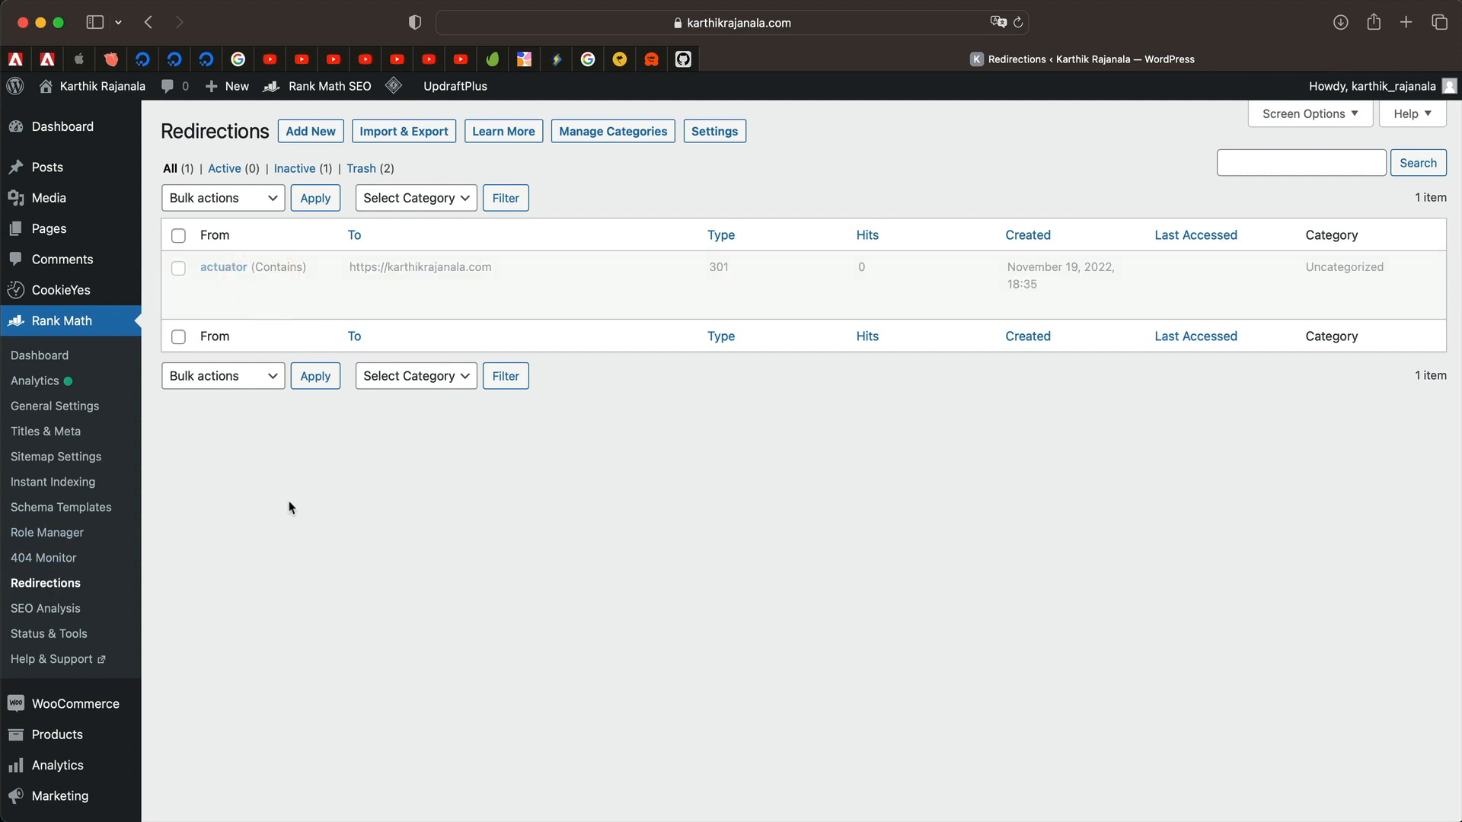
click(312, 132)
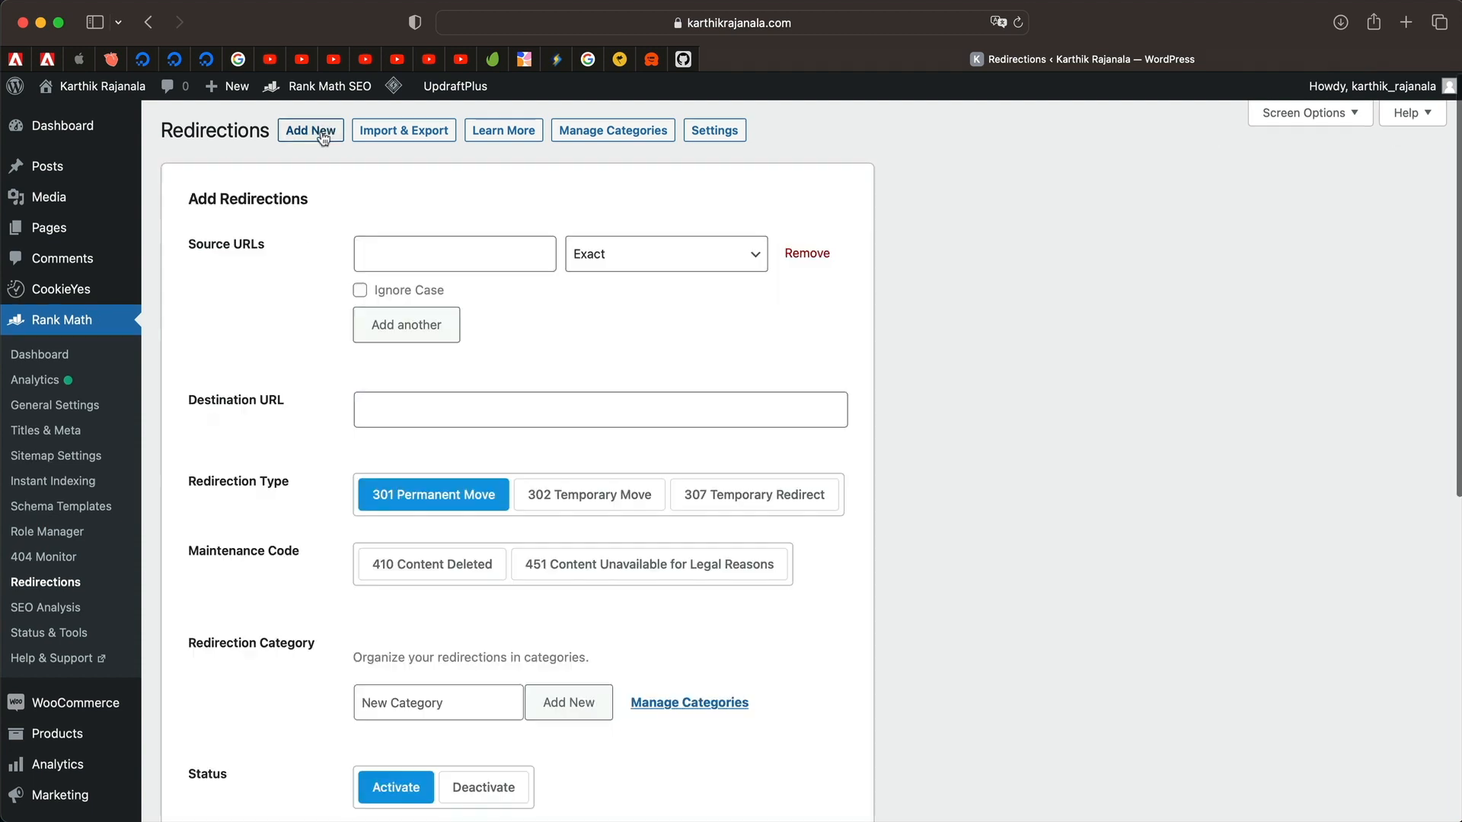
click(429, 207)
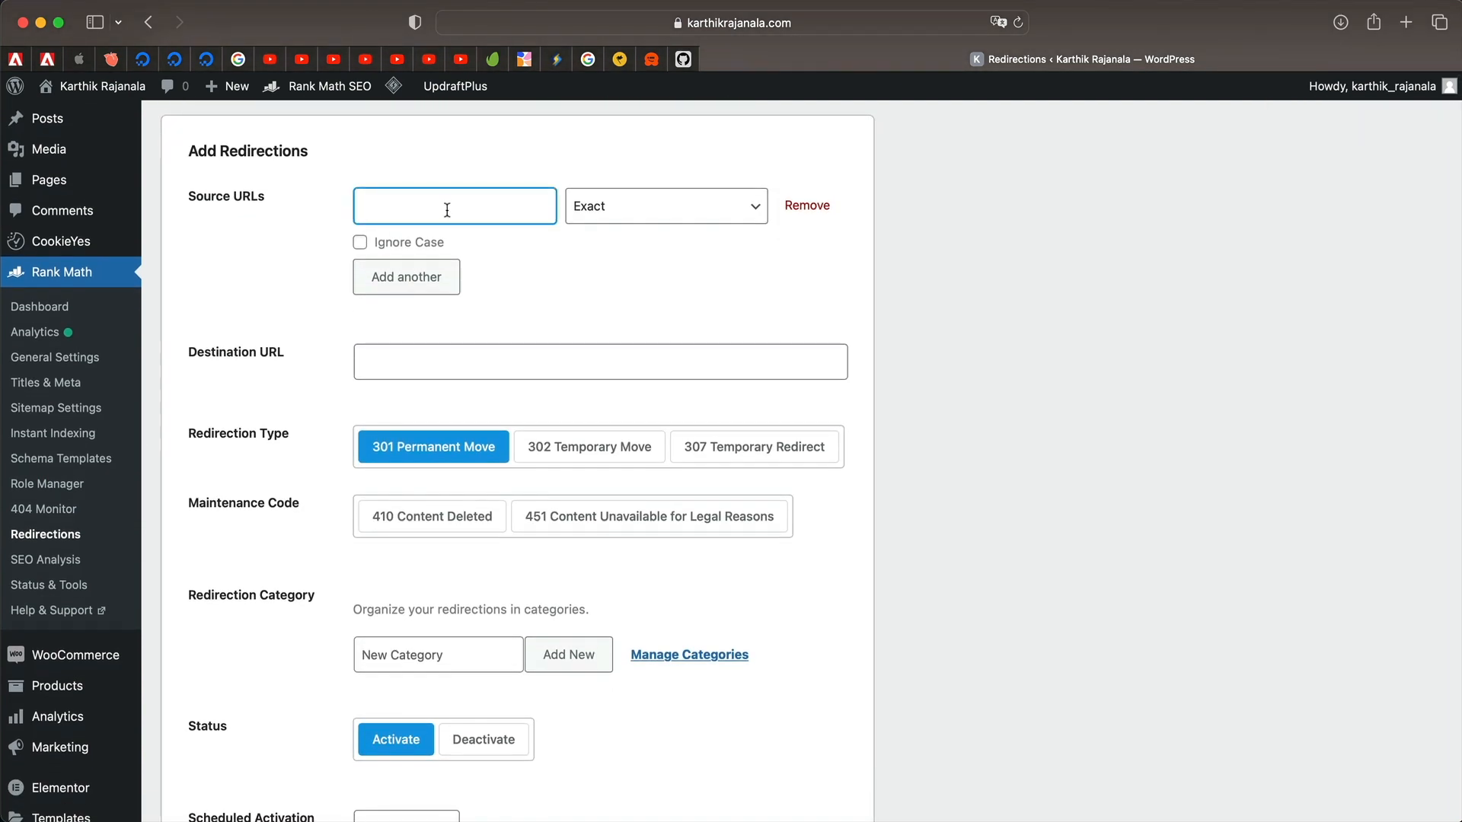
click(496, 364)
scroll(454, 496, down, 8)
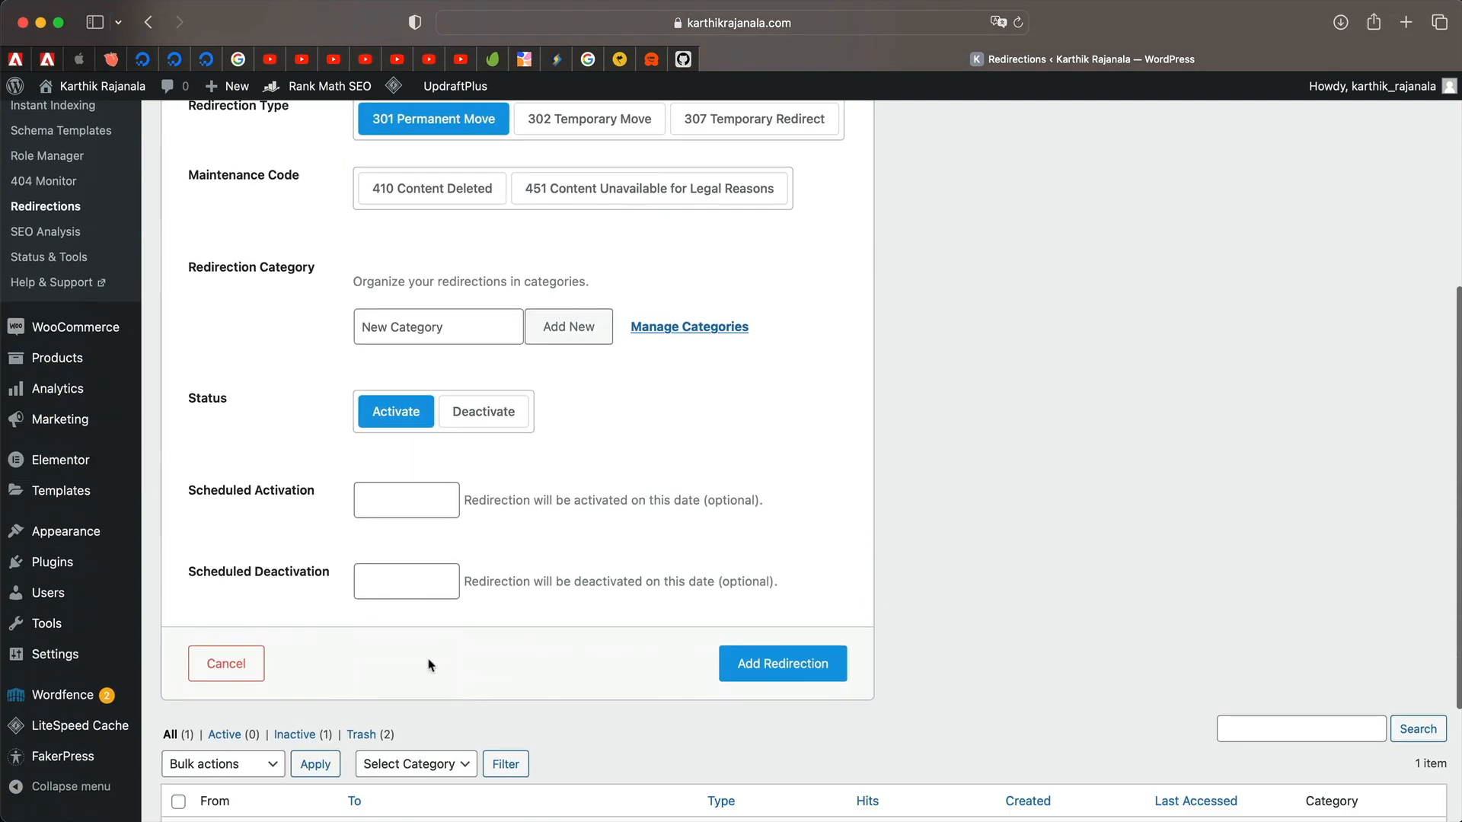
scroll(430, 666, down, 1)
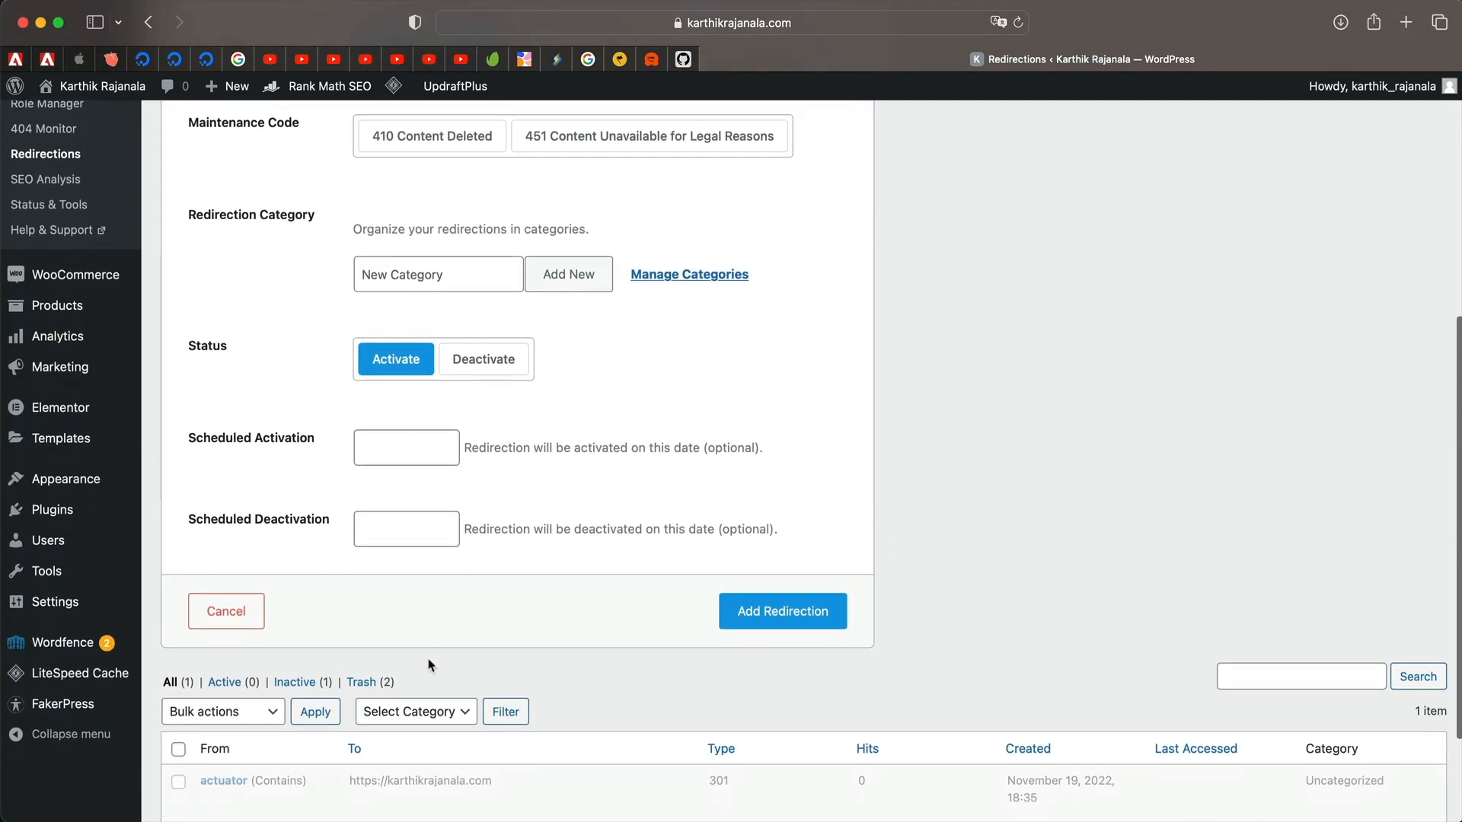
click(224, 611)
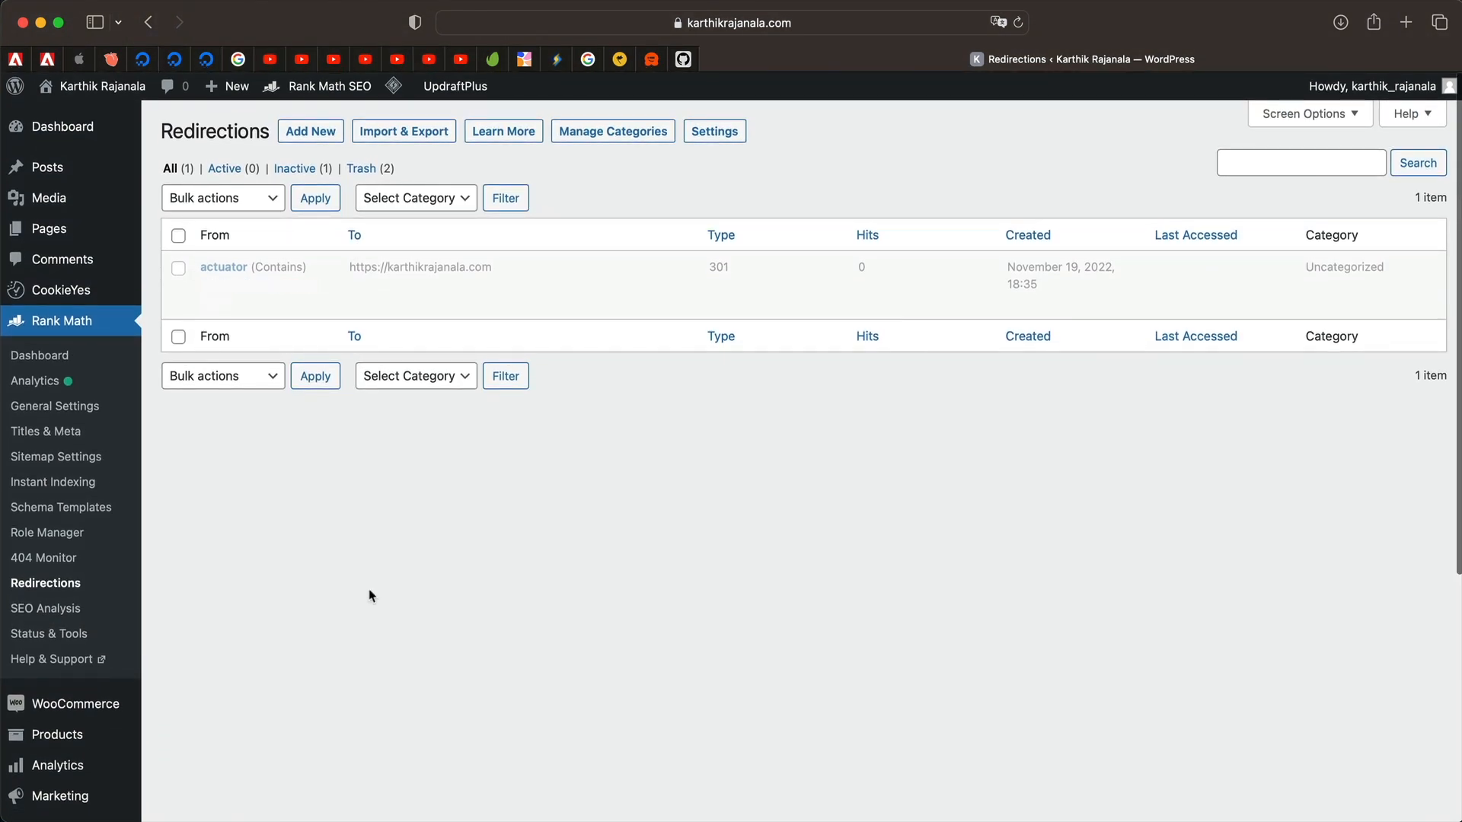
mouse_move(297, 268)
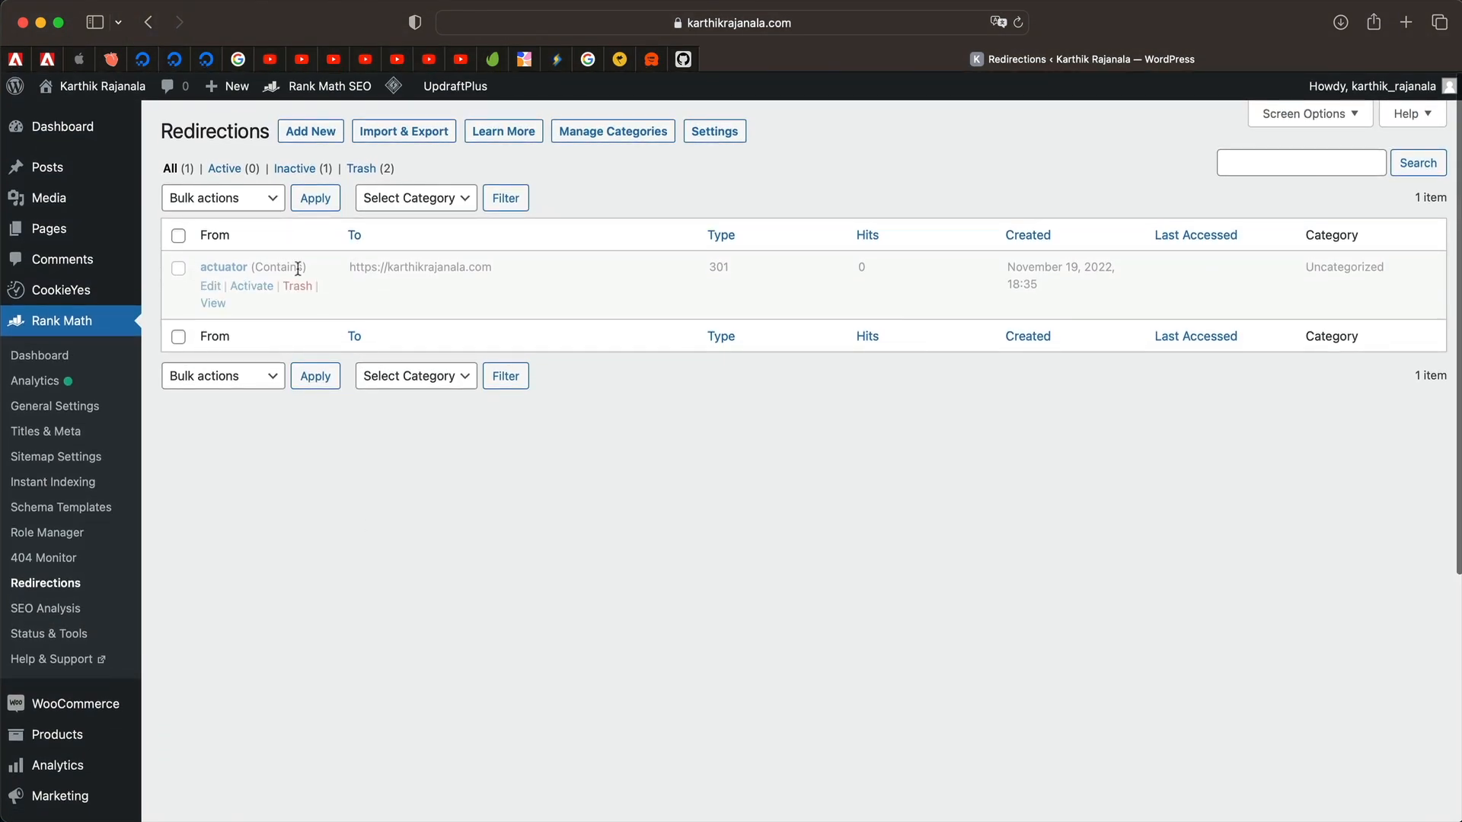
click(264, 288)
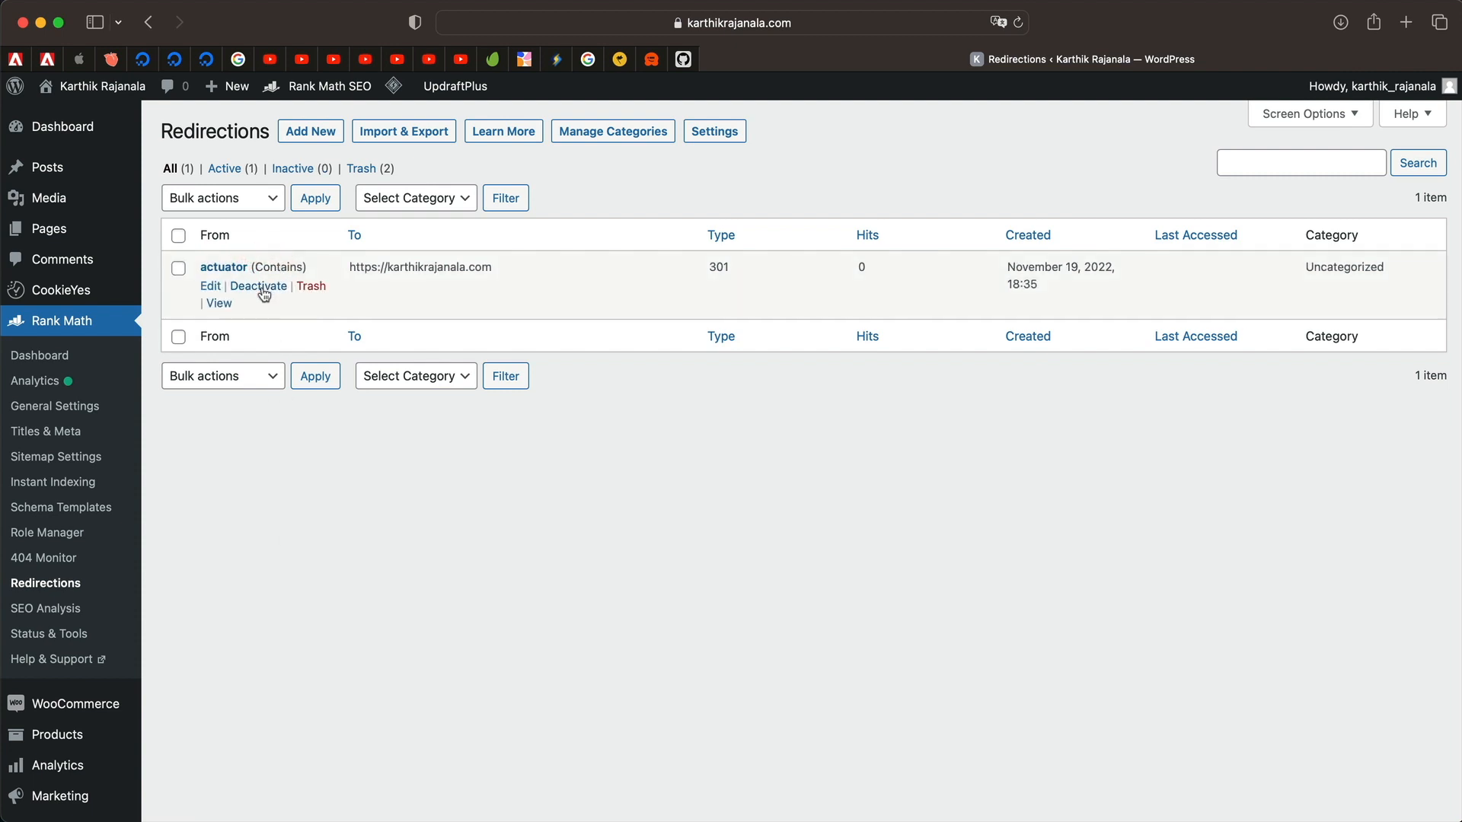
click(262, 288)
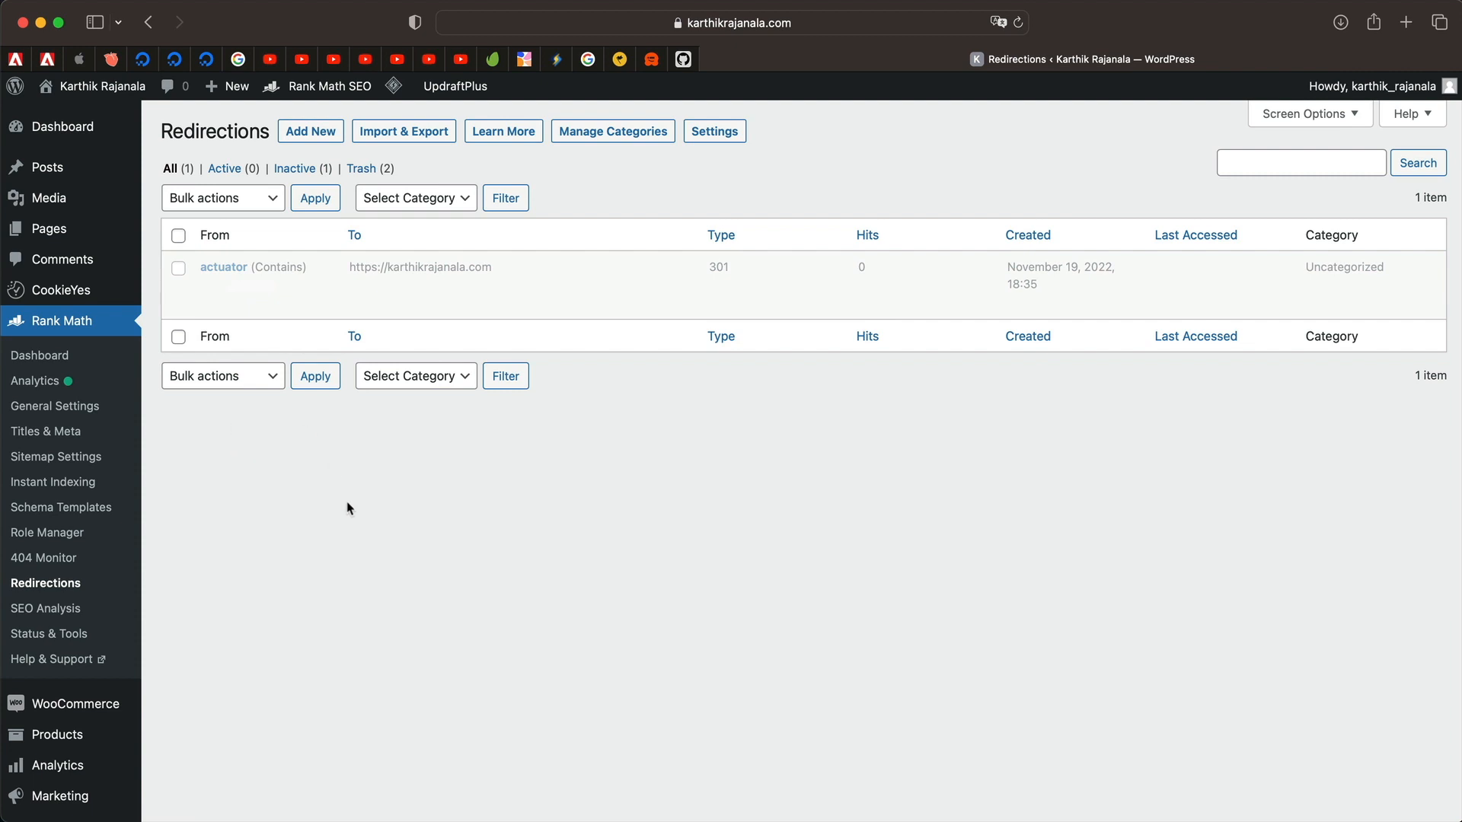
Open Rank Math's 404 error log and scroll through its entries.
click(70, 566)
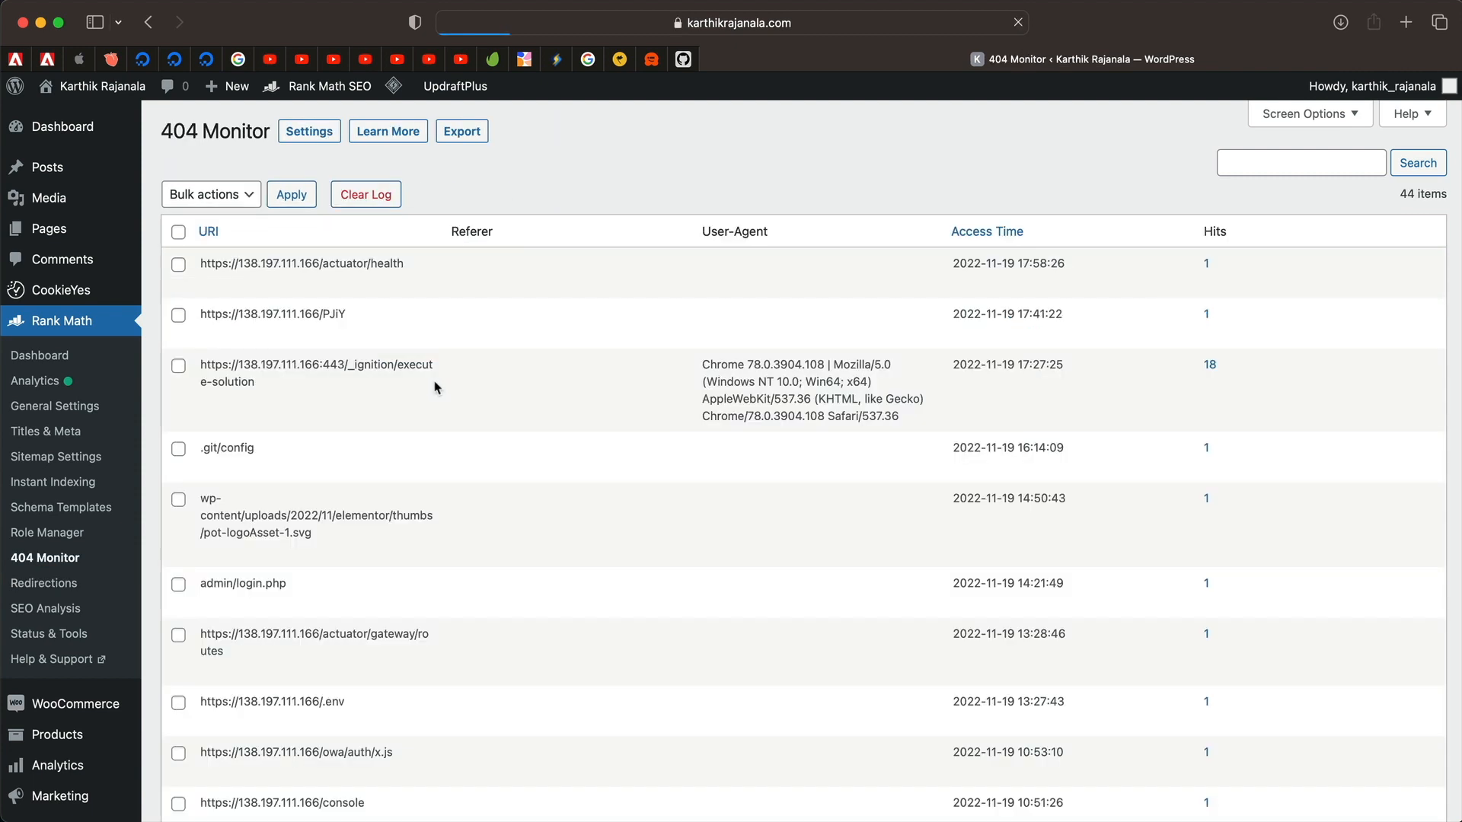
scroll(477, 607, down, 15)
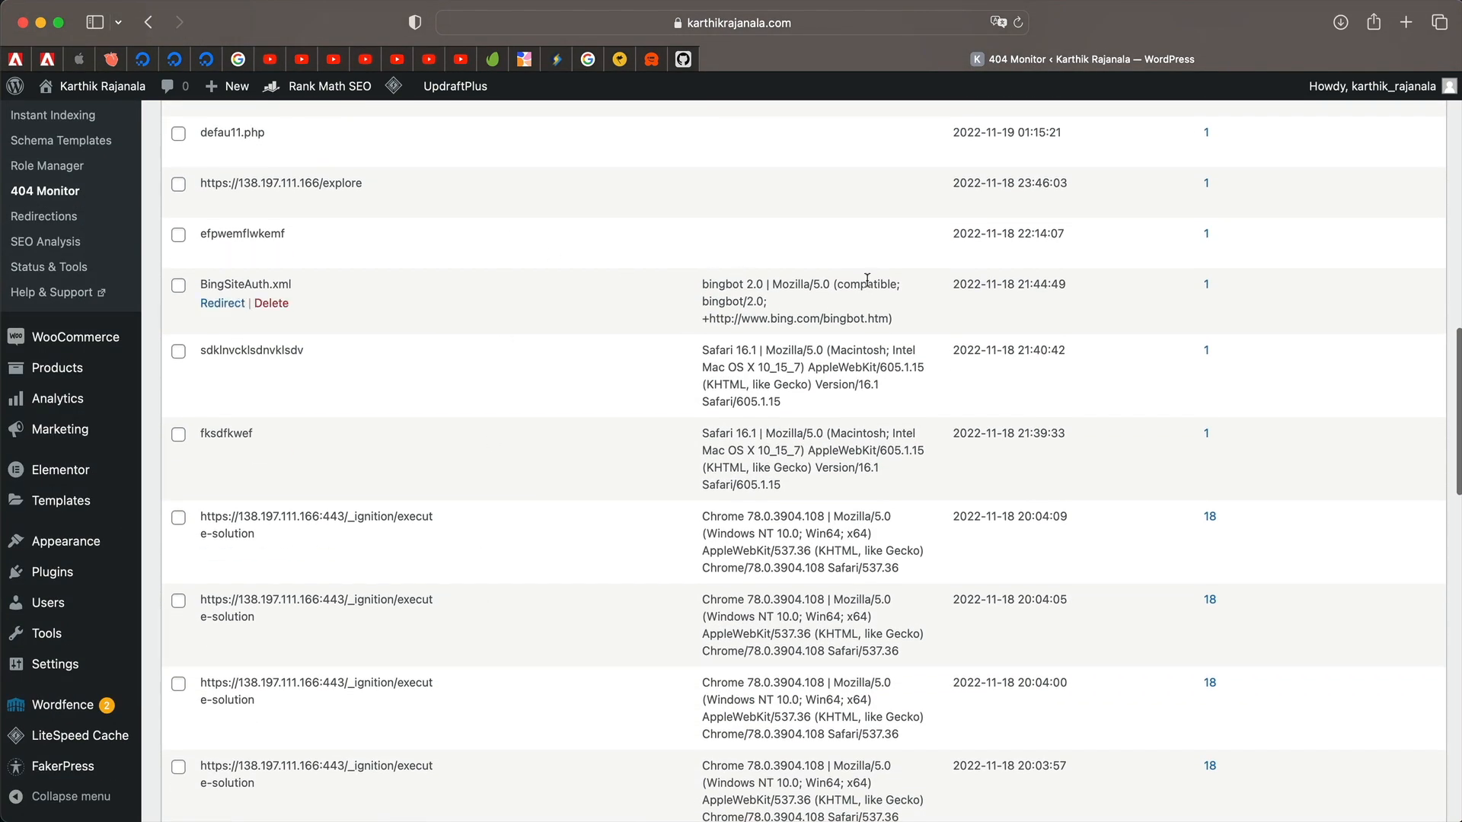
scroll(620, 587, down, 6)
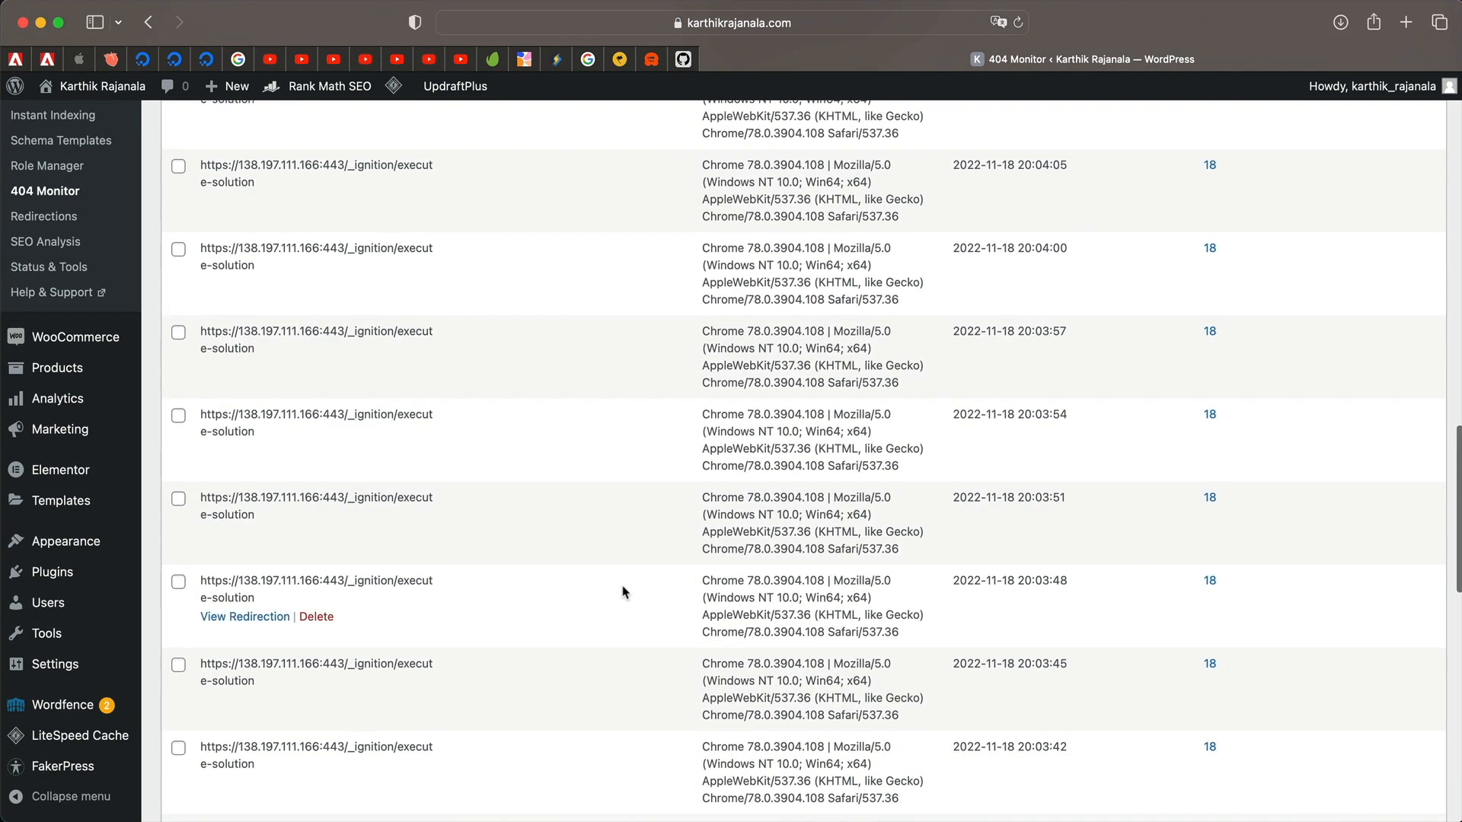
scroll(477, 294, up, 6)
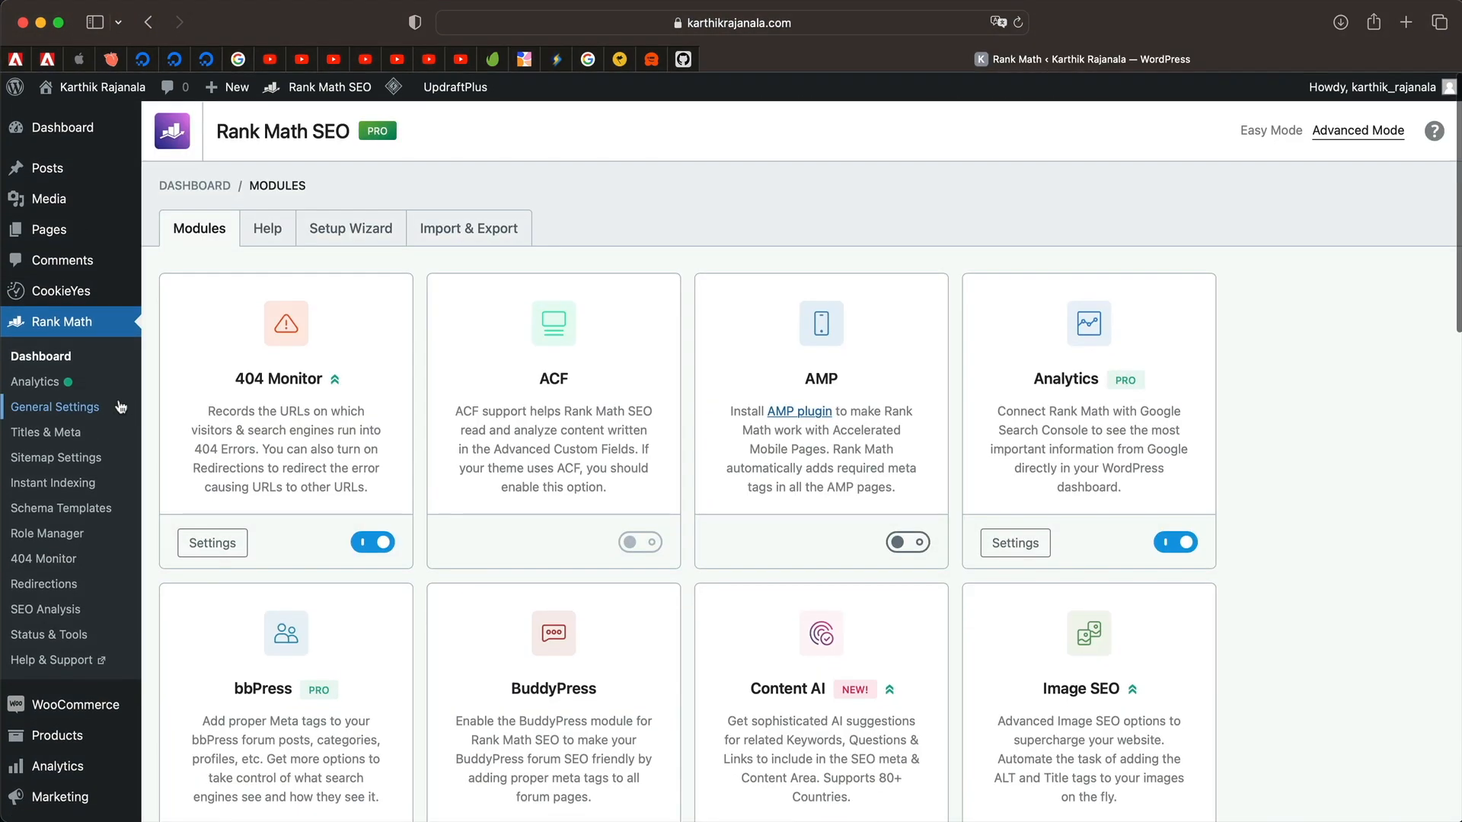
Switch on the Image SEO module toggle and open its settings page.
scroll(642, 449, down, 2)
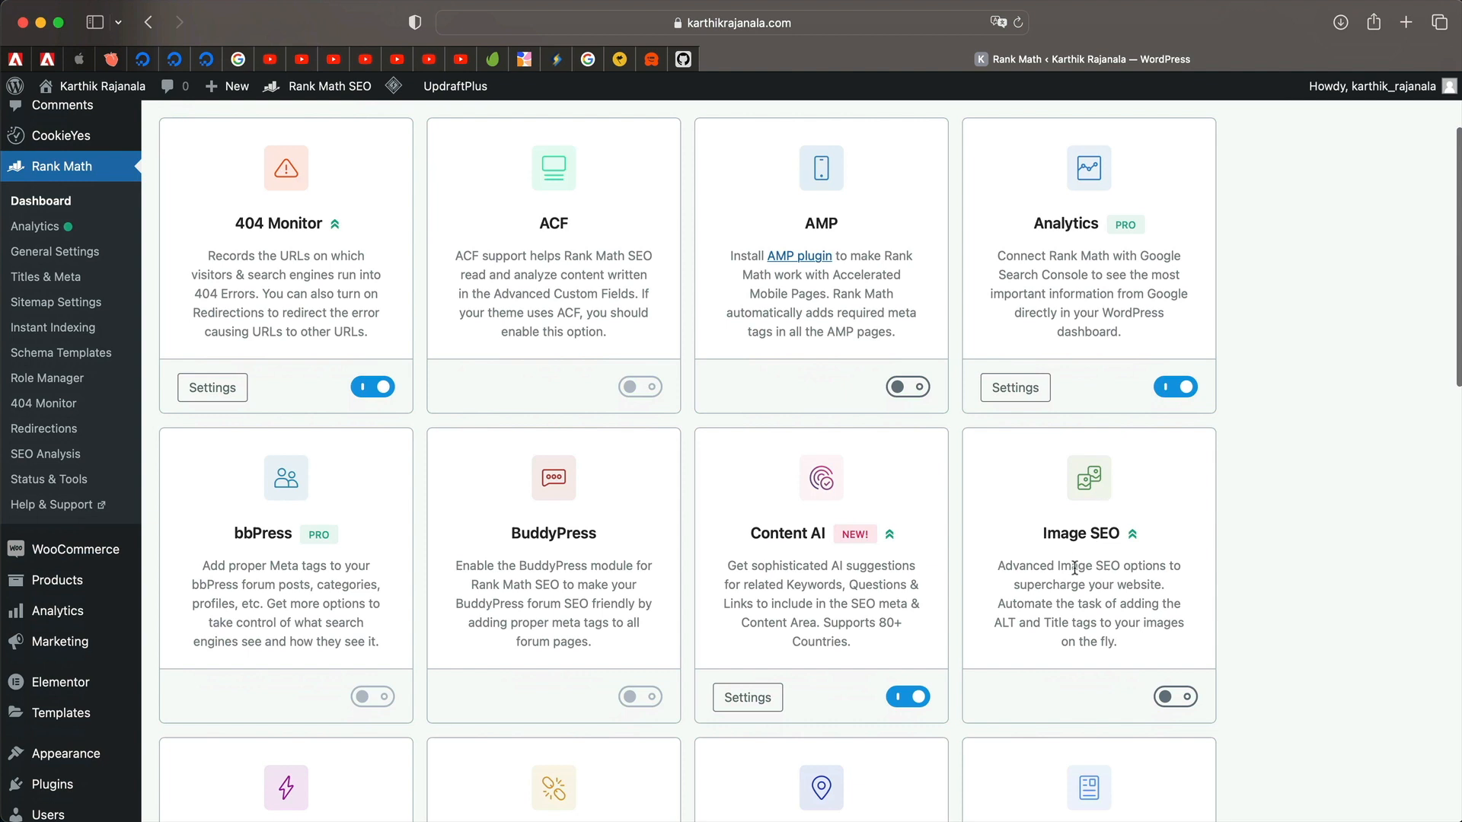
triple_click(1080, 602)
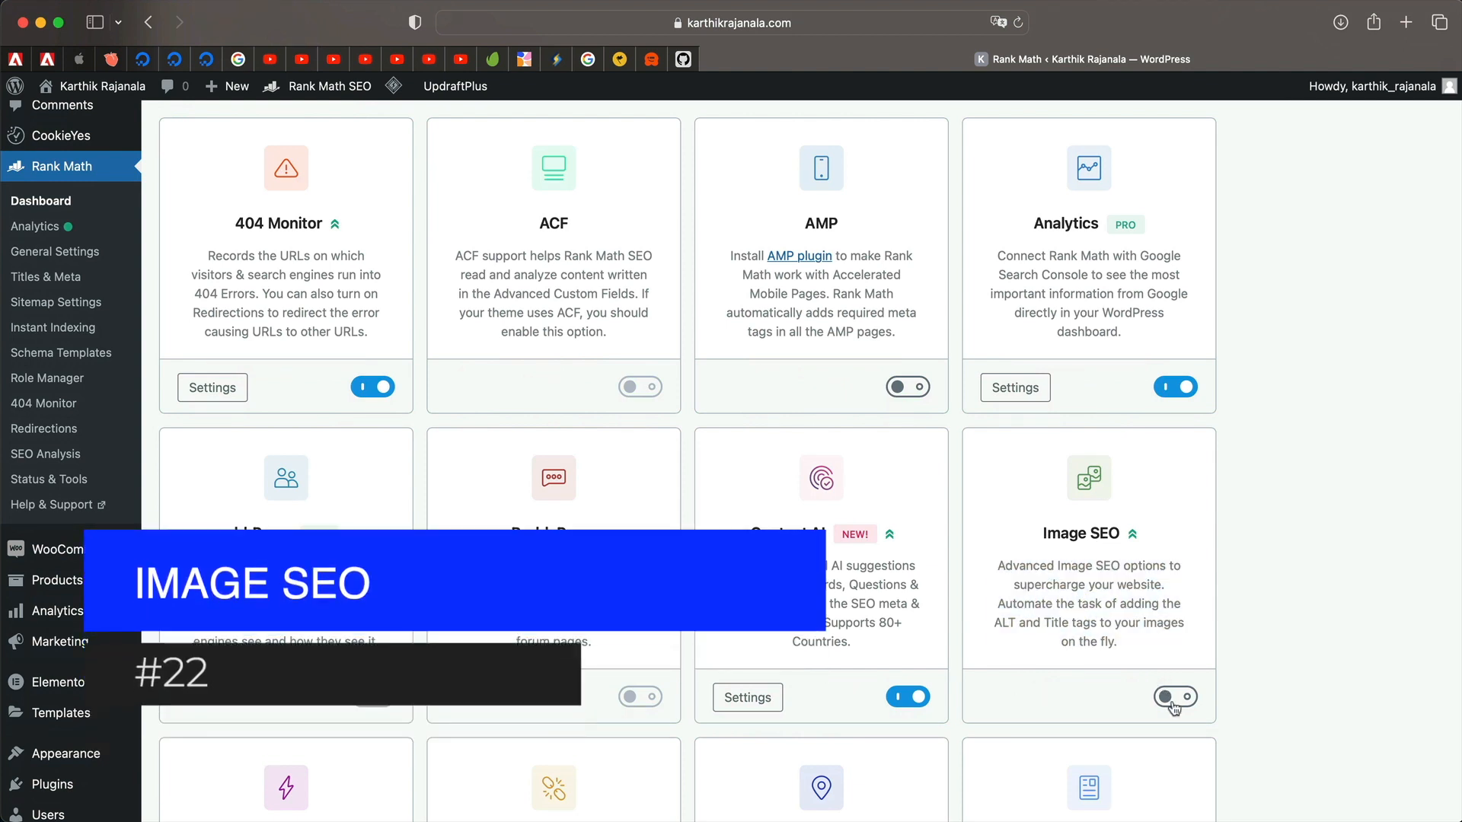
click(1173, 698)
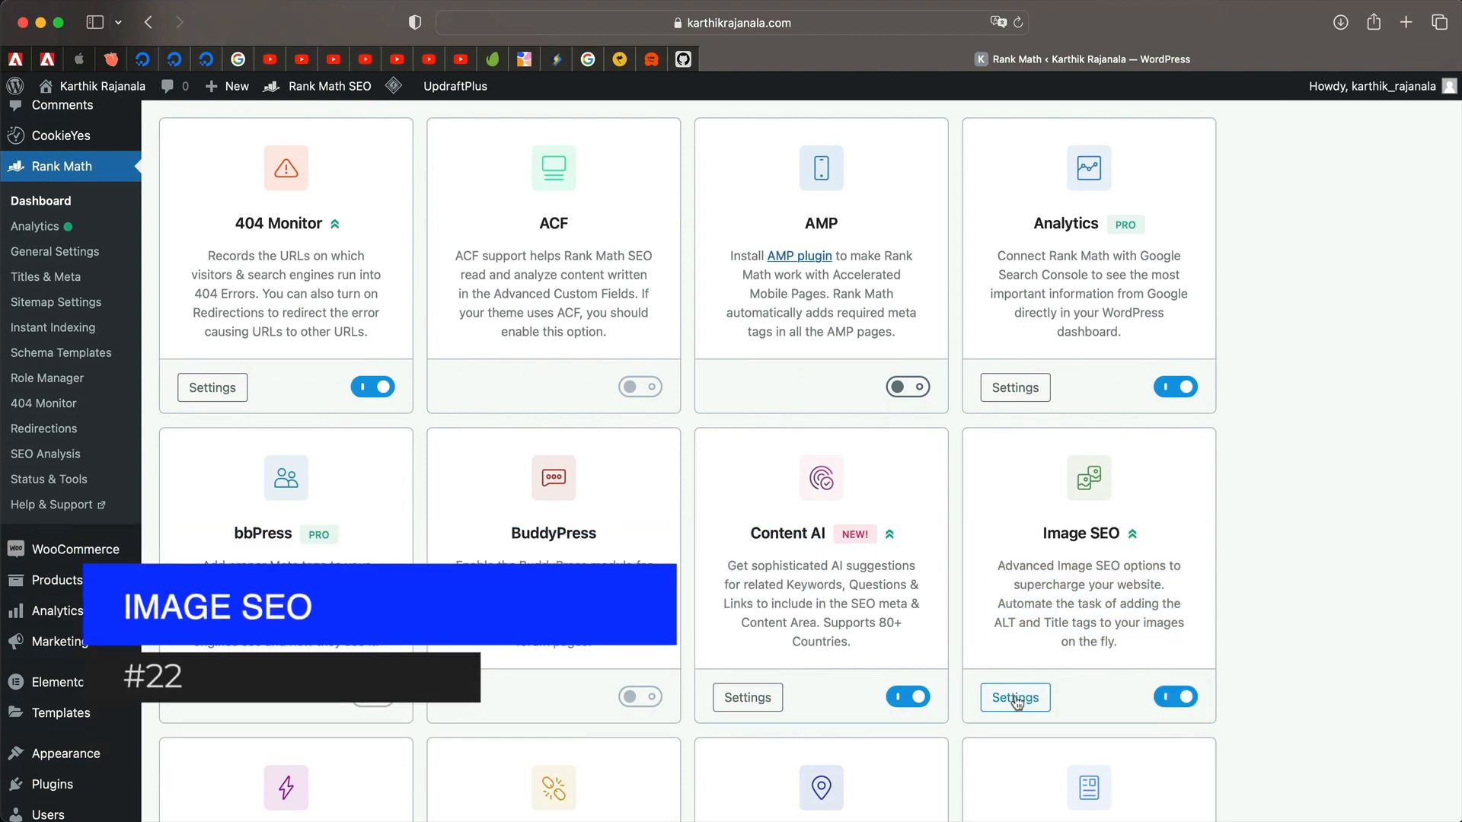
click(1015, 698)
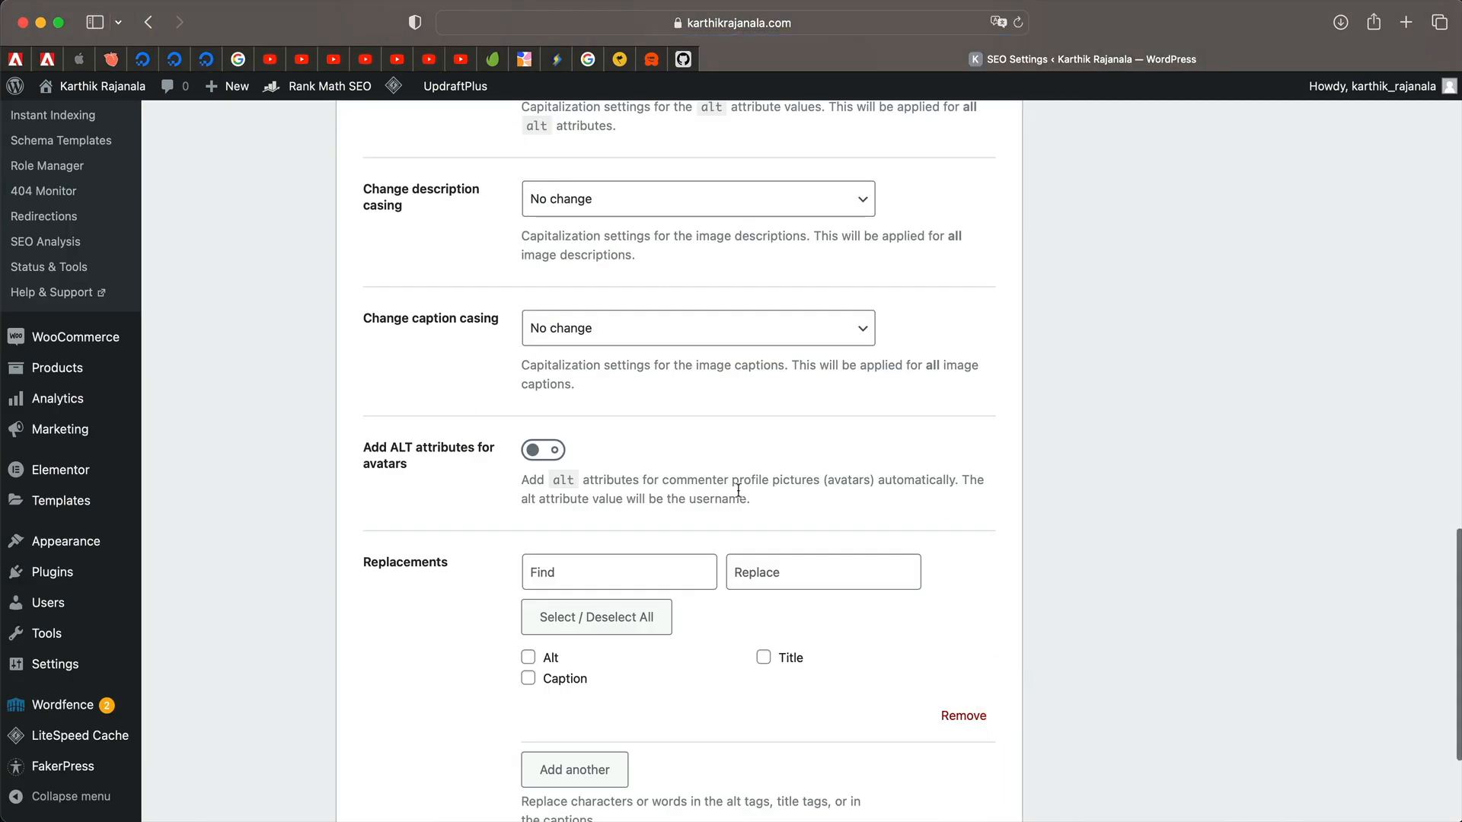
scroll(738, 492, up, 15)
Keep Add missing ALT attributes on and clear the existing Alt attribute format text.
click(543, 379)
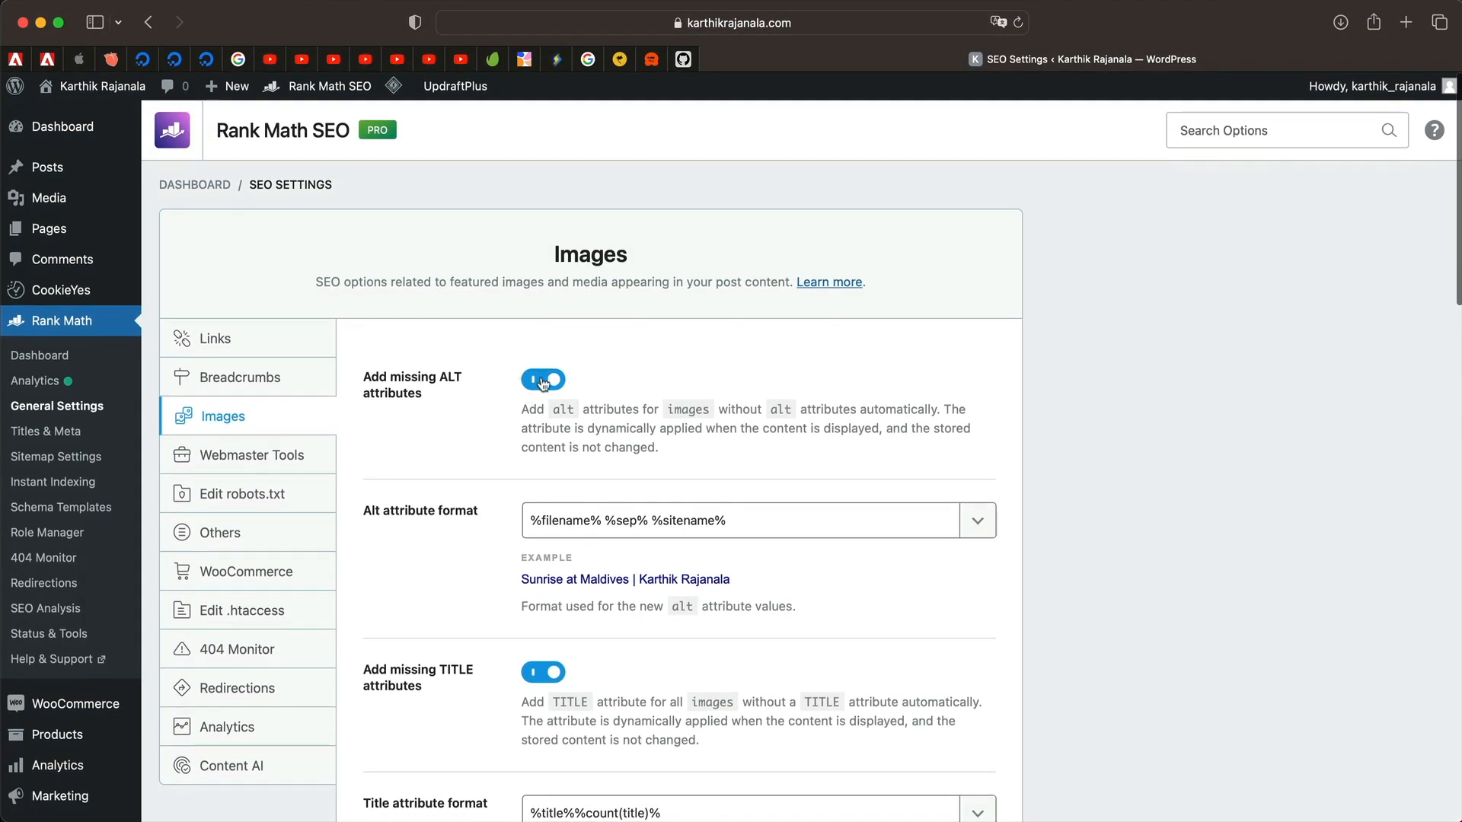
click(542, 379)
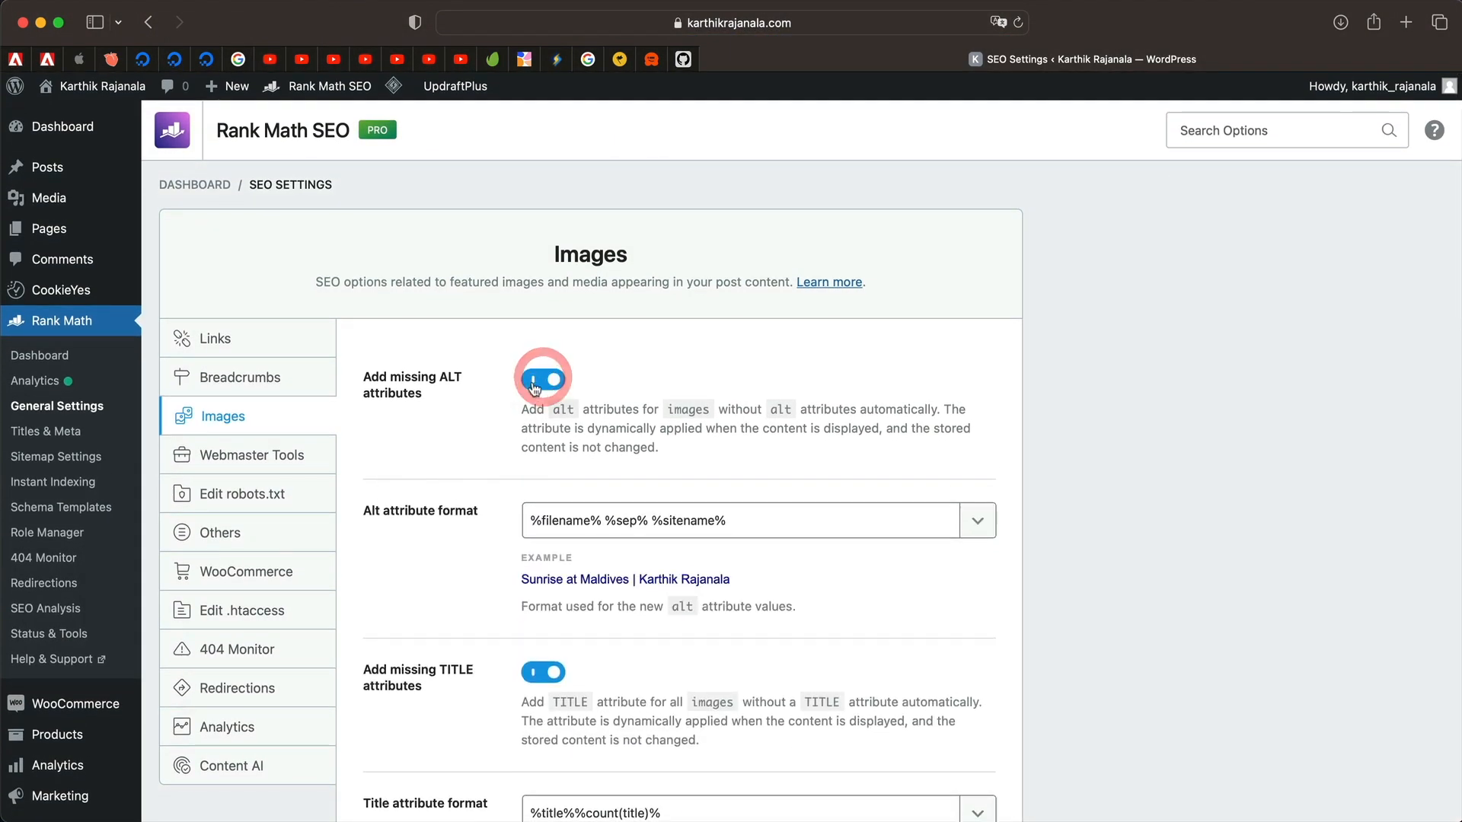
triple_click(841, 517)
key(BackSpace)
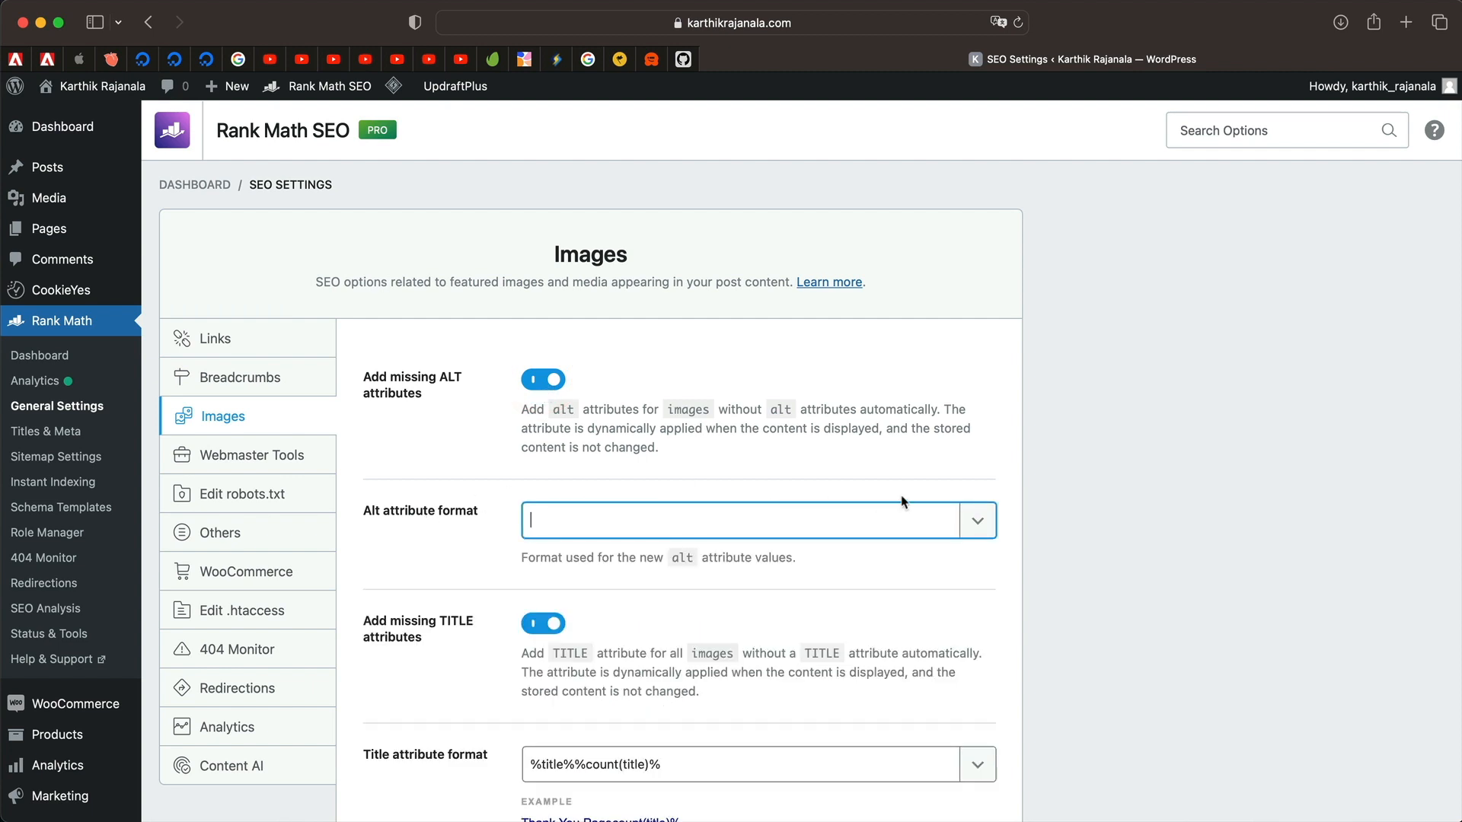
click(978, 520)
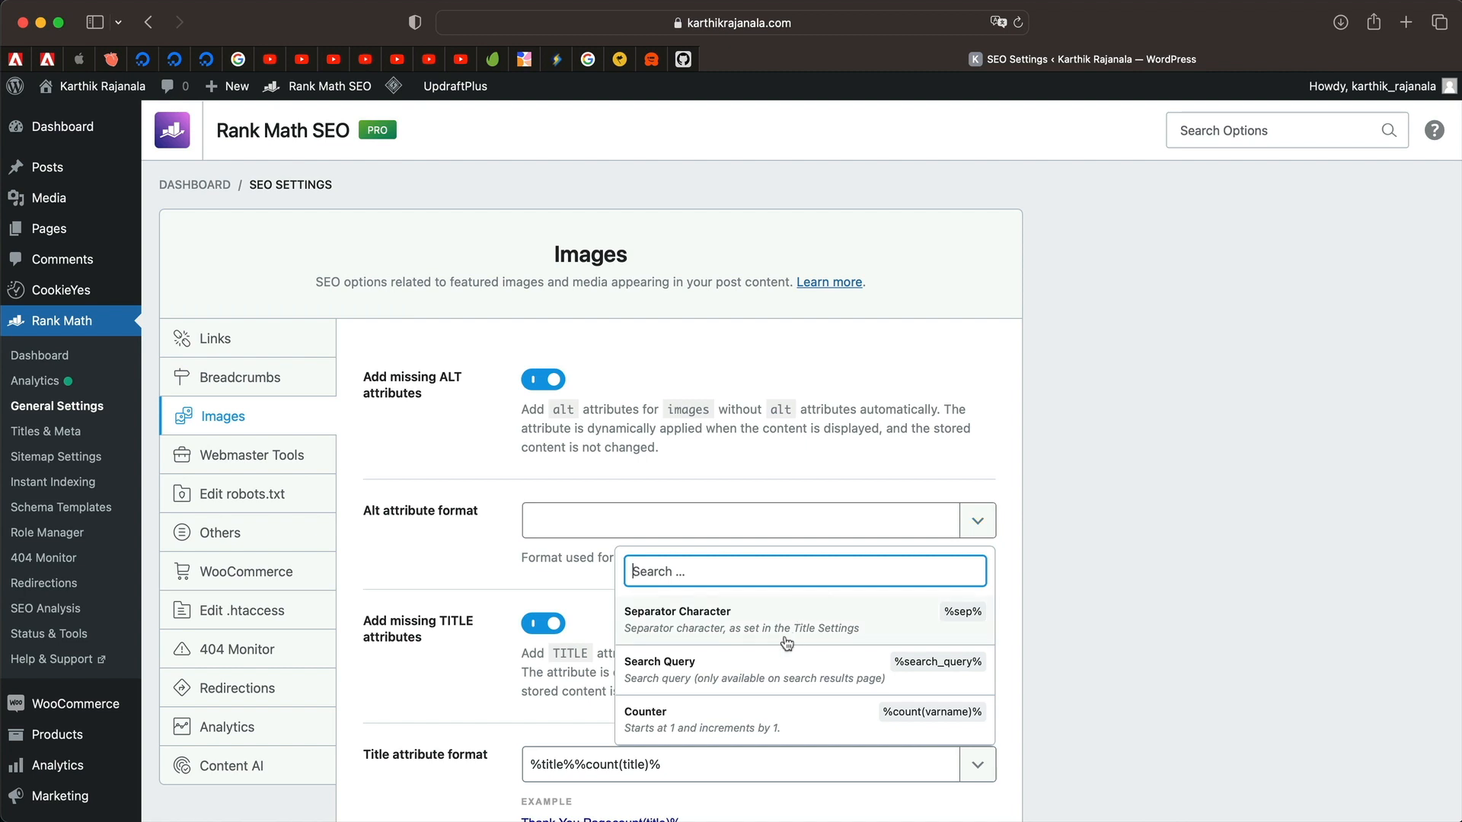
scroll(787, 645, down, 15)
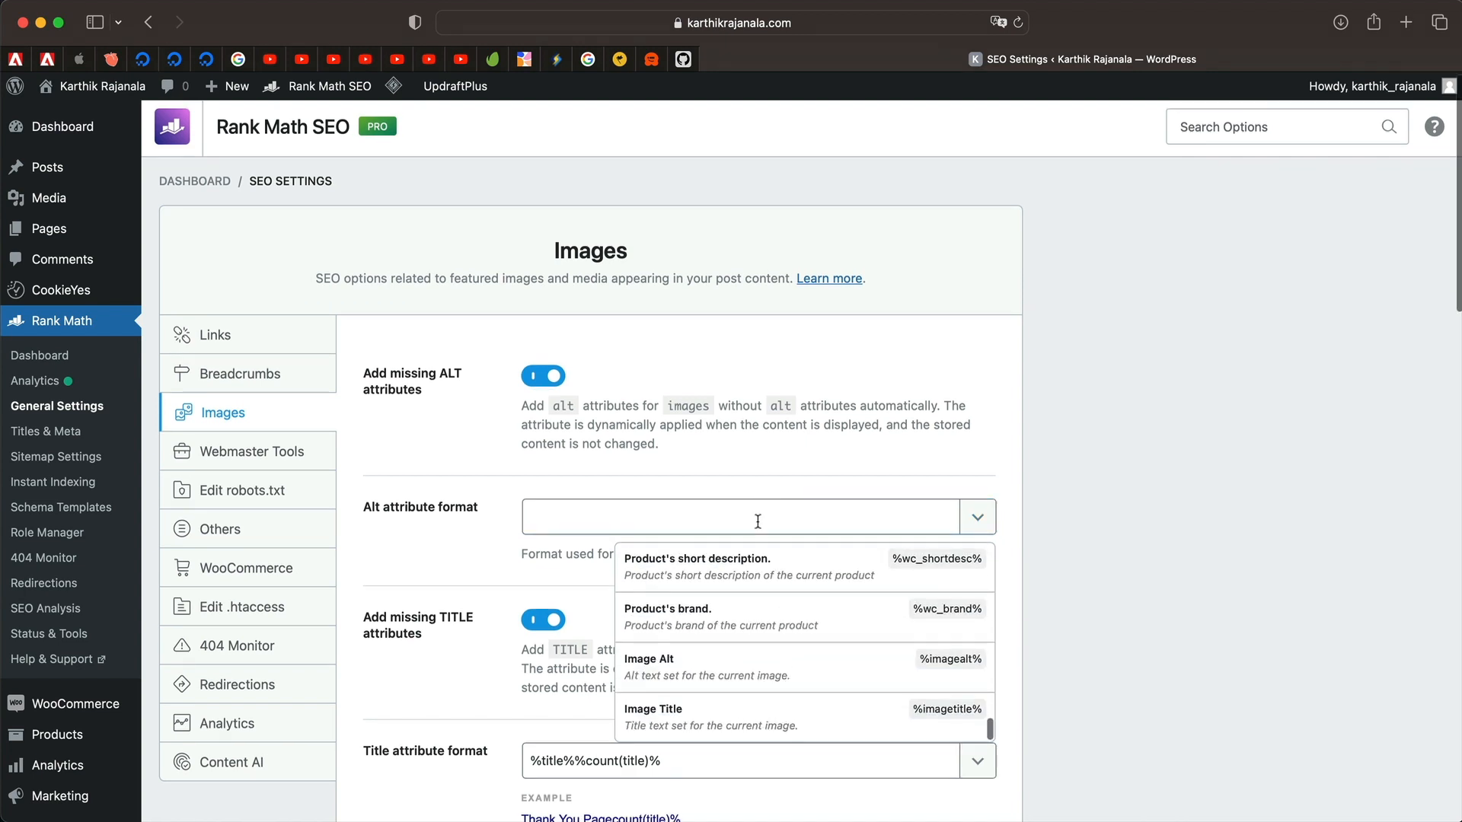
click(757, 530)
click(978, 523)
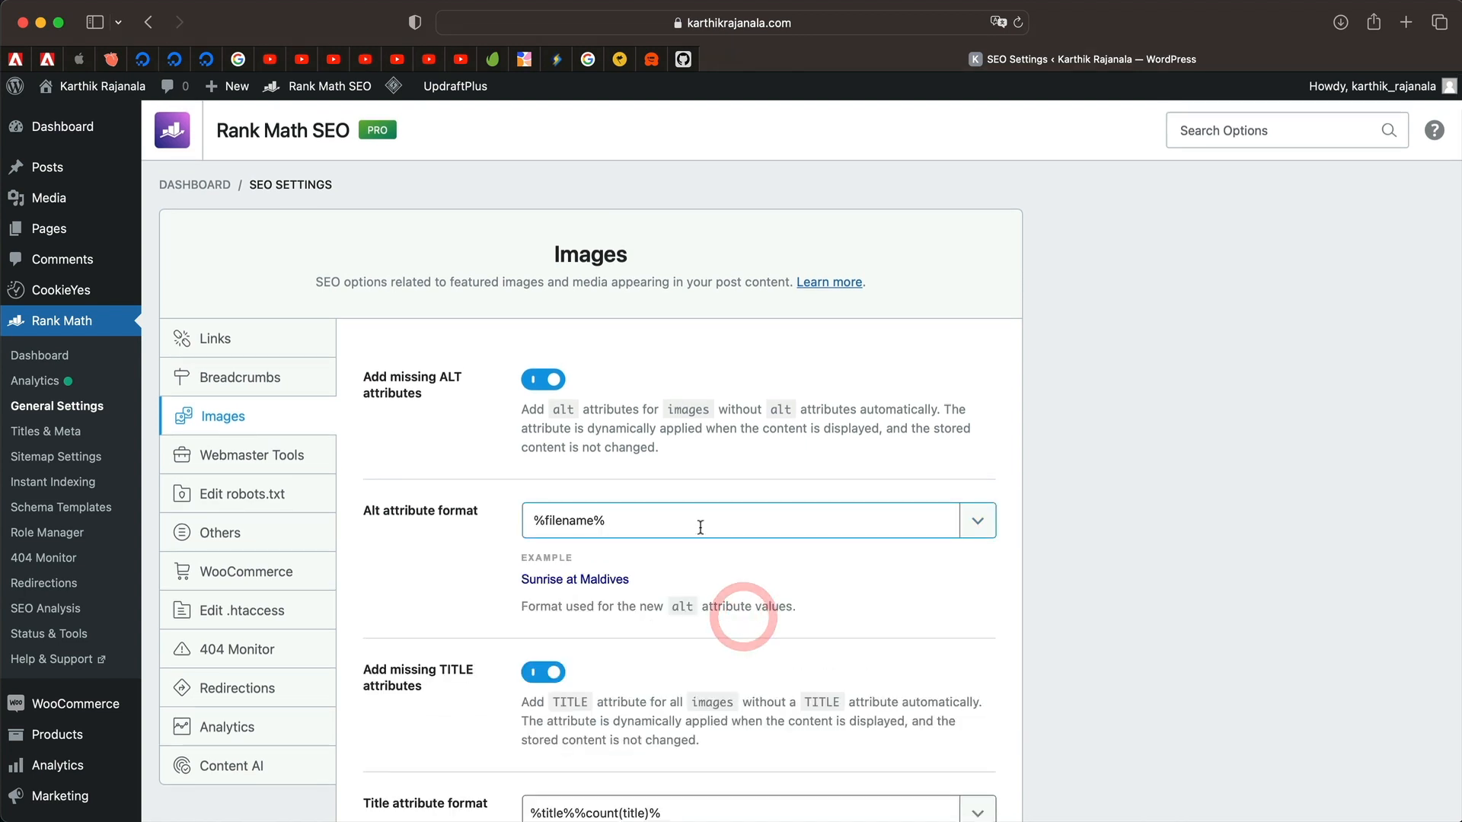
click(701, 528)
Append the Separator Character and Site Title variables after %filename% in the alt format.
click(980, 523)
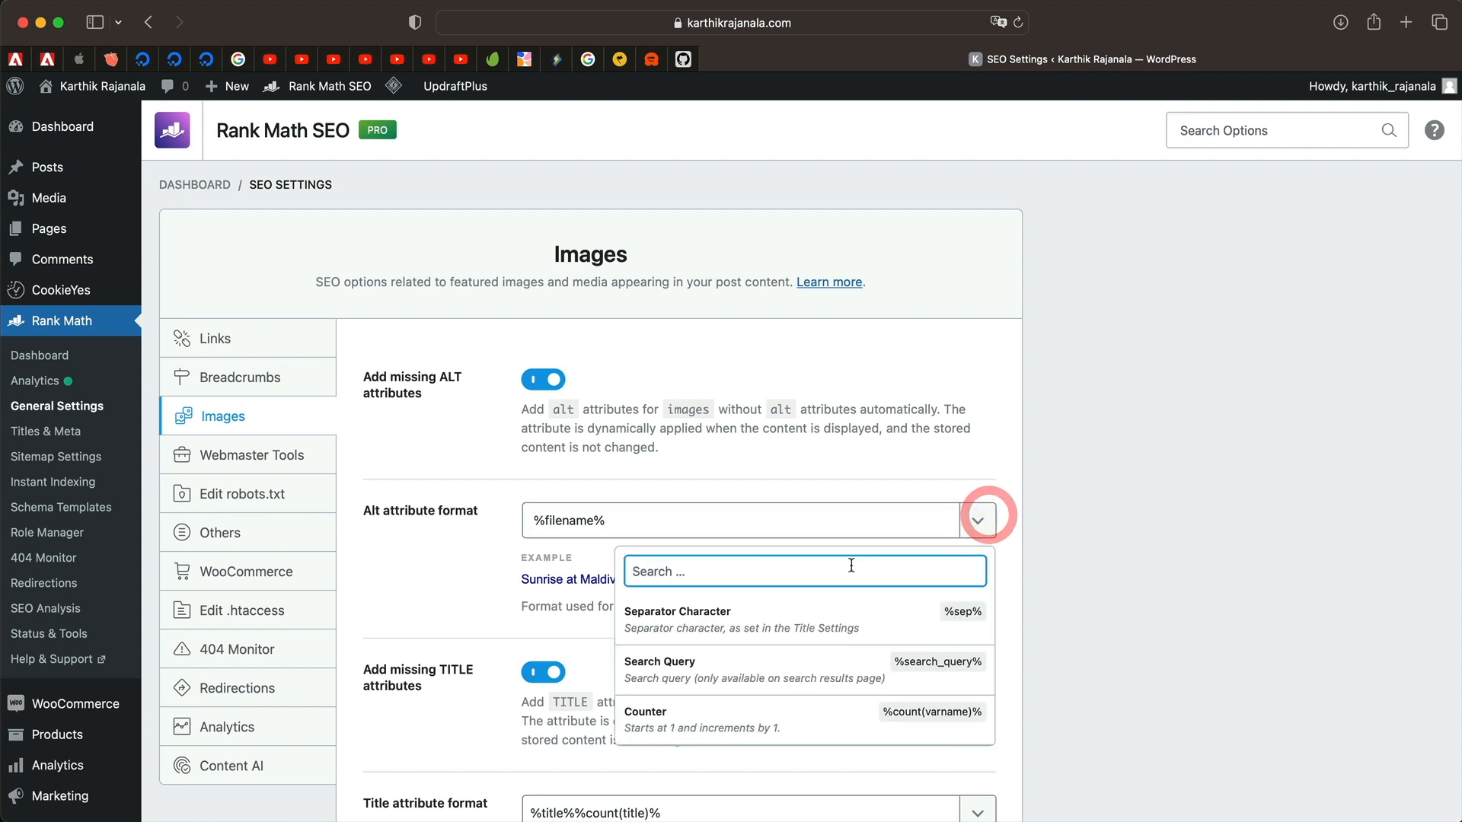
click(811, 614)
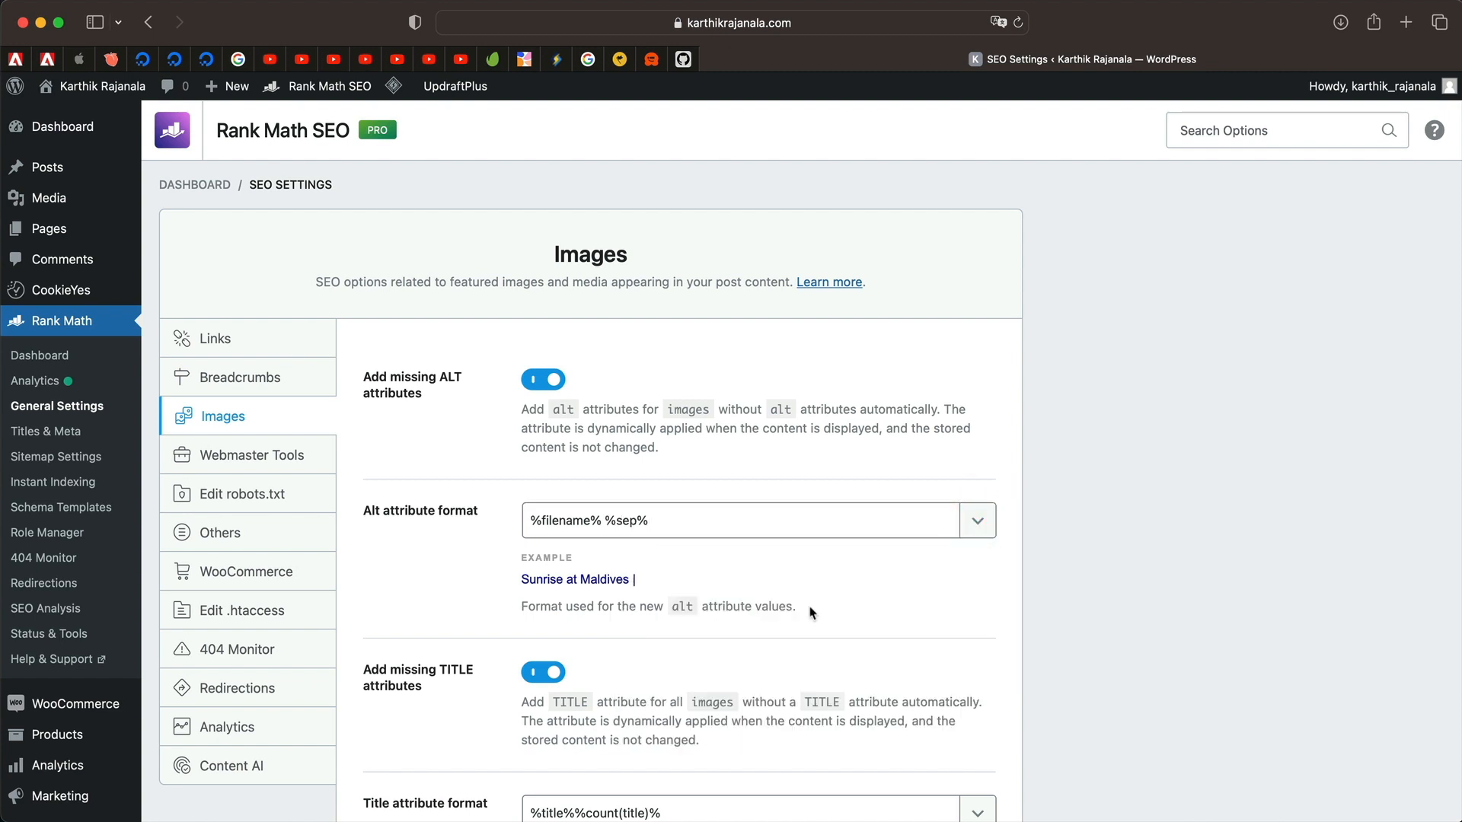
click(720, 510)
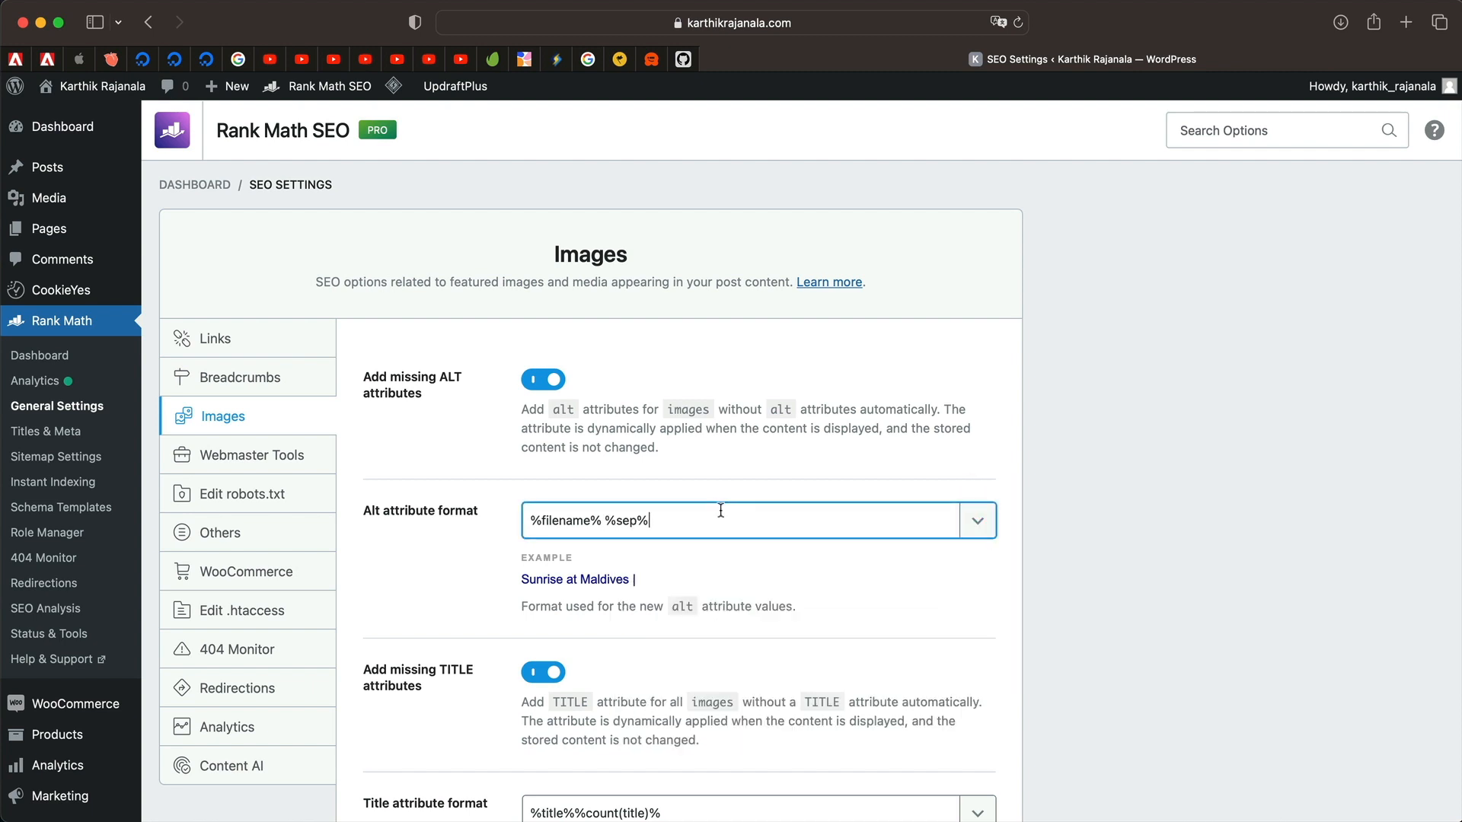
click(979, 516)
text(si)
click(707, 622)
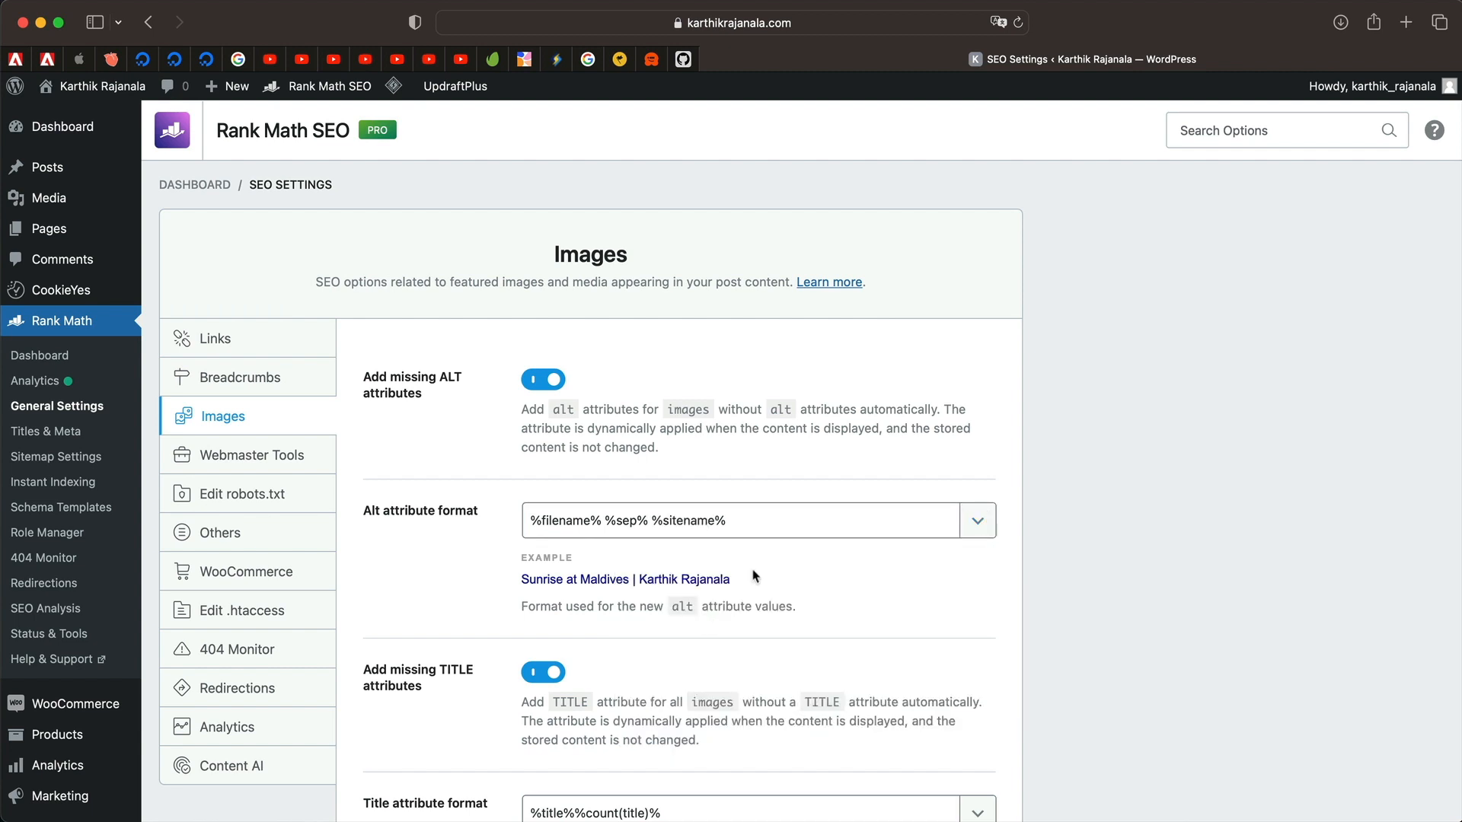
triple_click(618, 579)
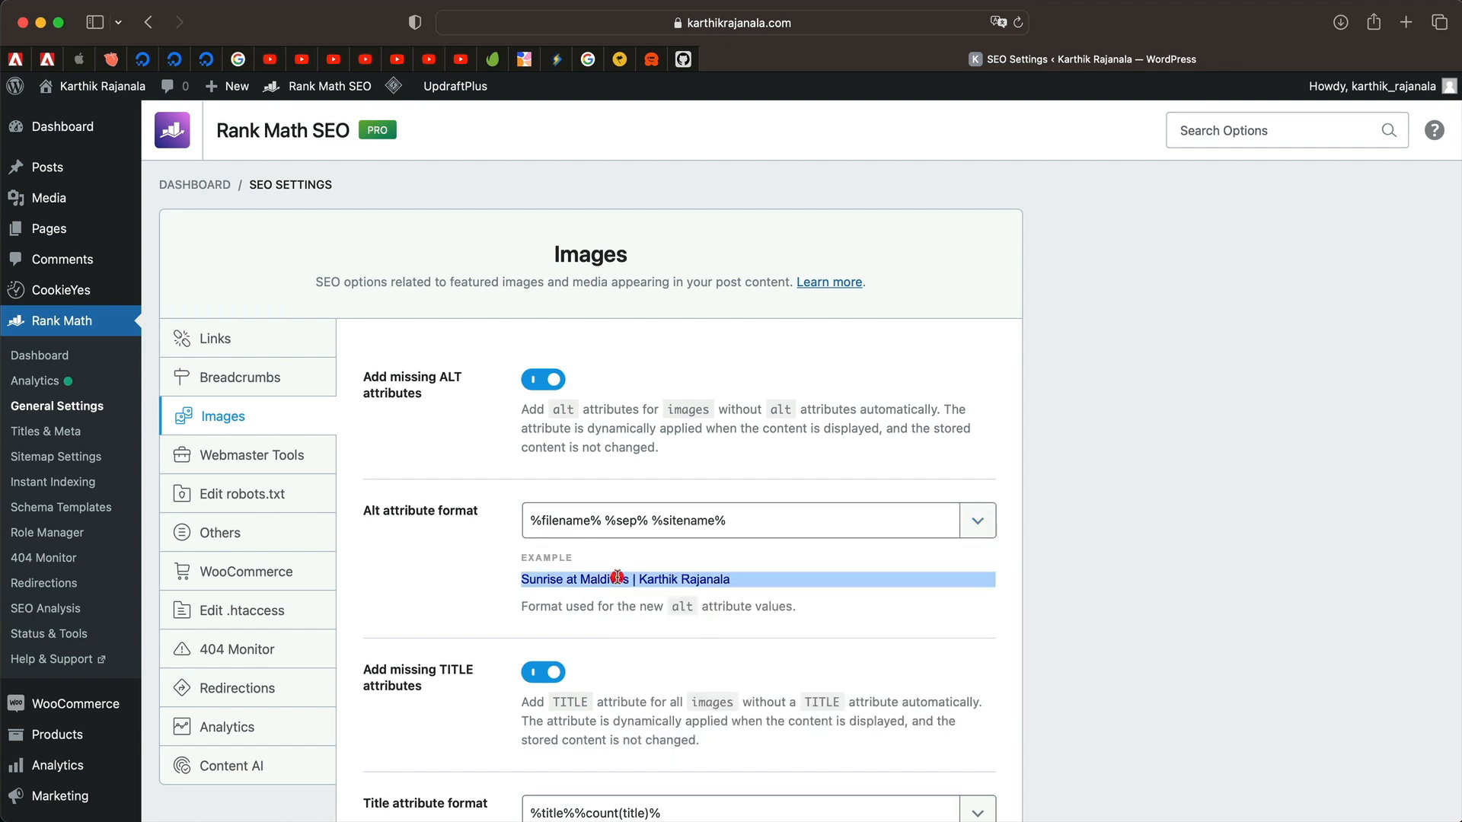
click(411, 560)
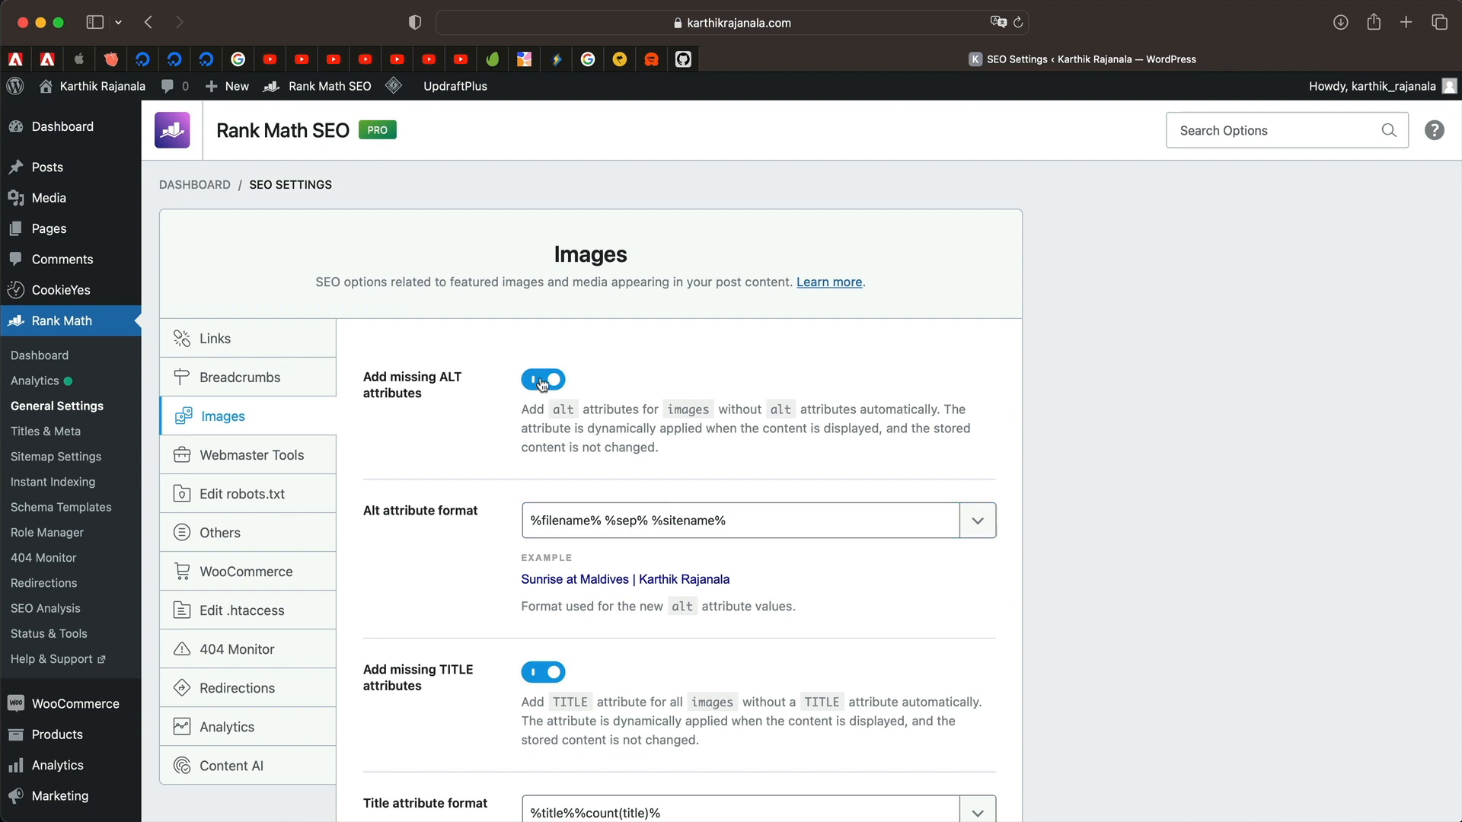
triple_click(629, 523)
Set both image title casing and alt attribute casing to Title Casing.
click(439, 595)
scroll(440, 594, down, 3)
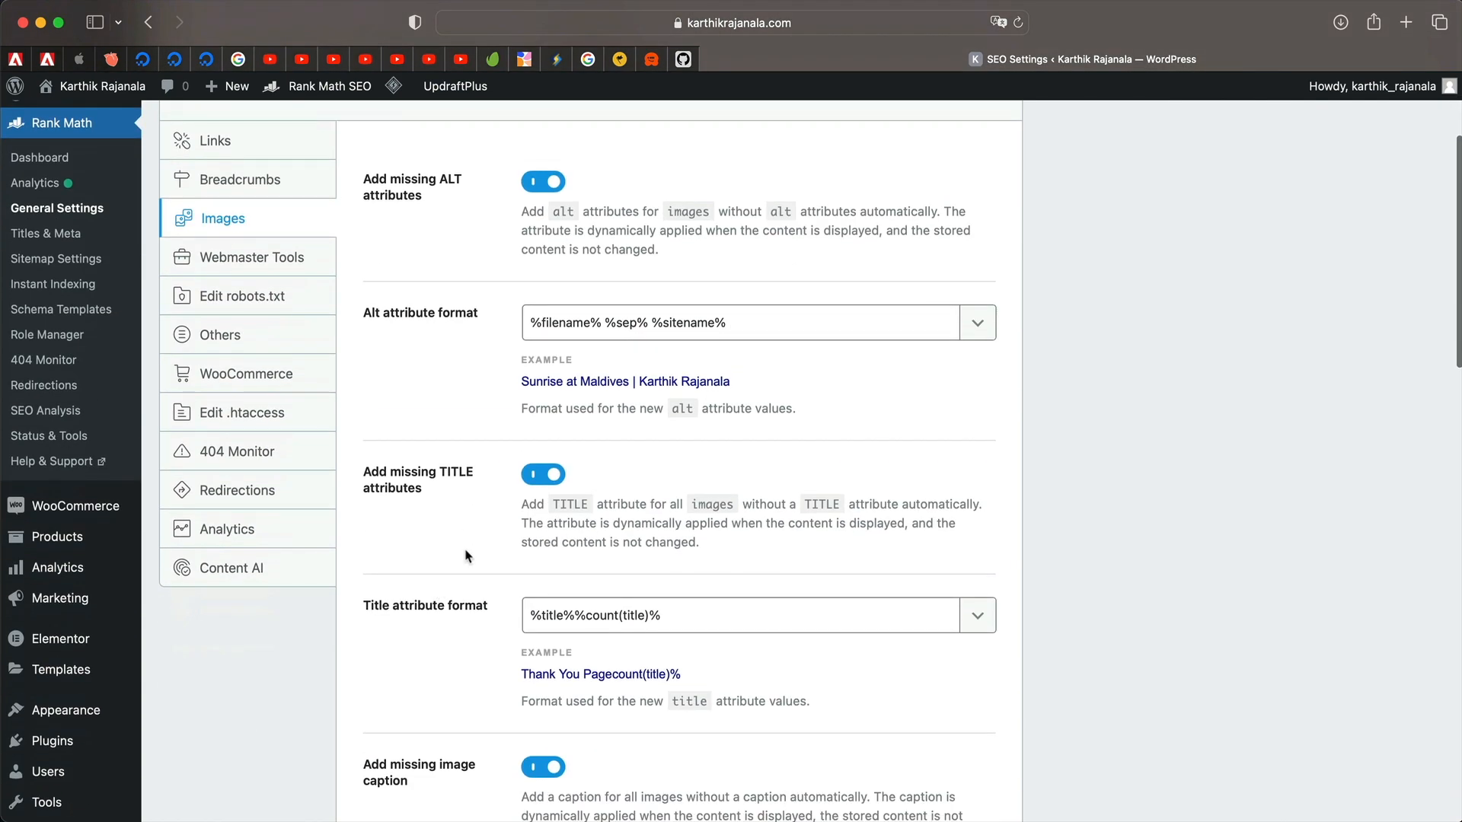
scroll(520, 571, down, 2)
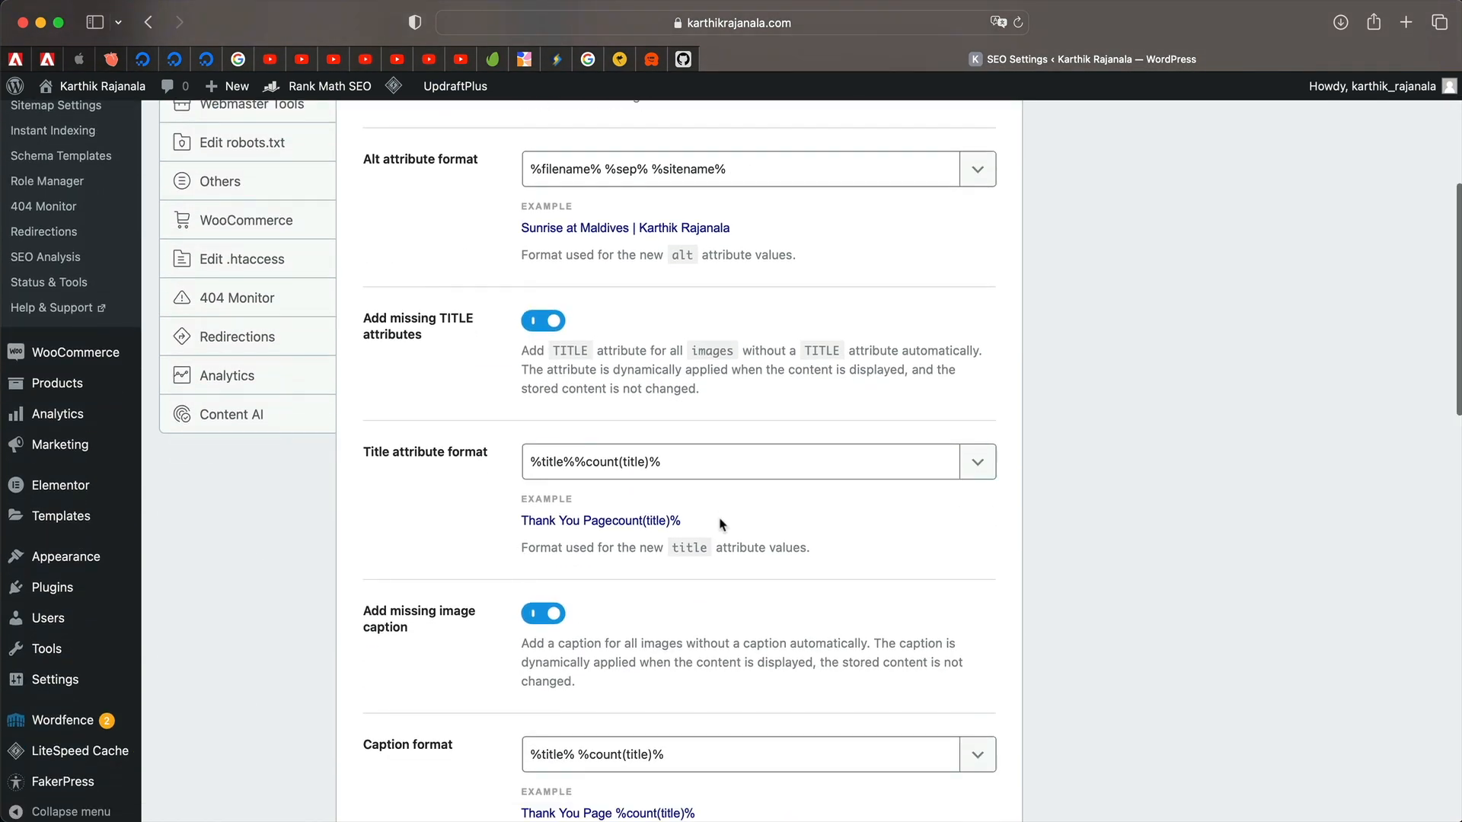
scroll(722, 524, down, 3)
scroll(545, 556, down, 3)
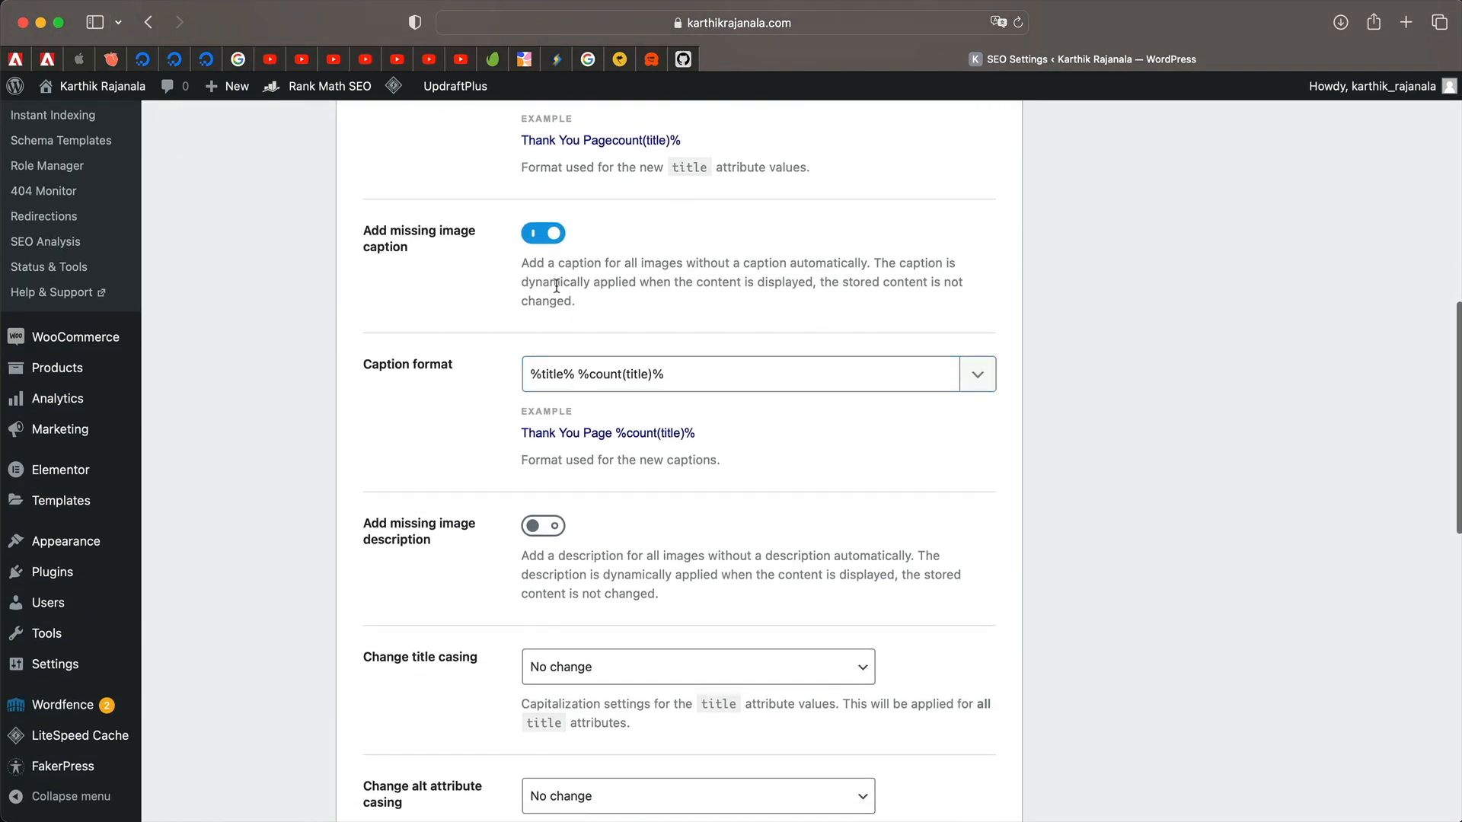
scroll(669, 320, down, 3)
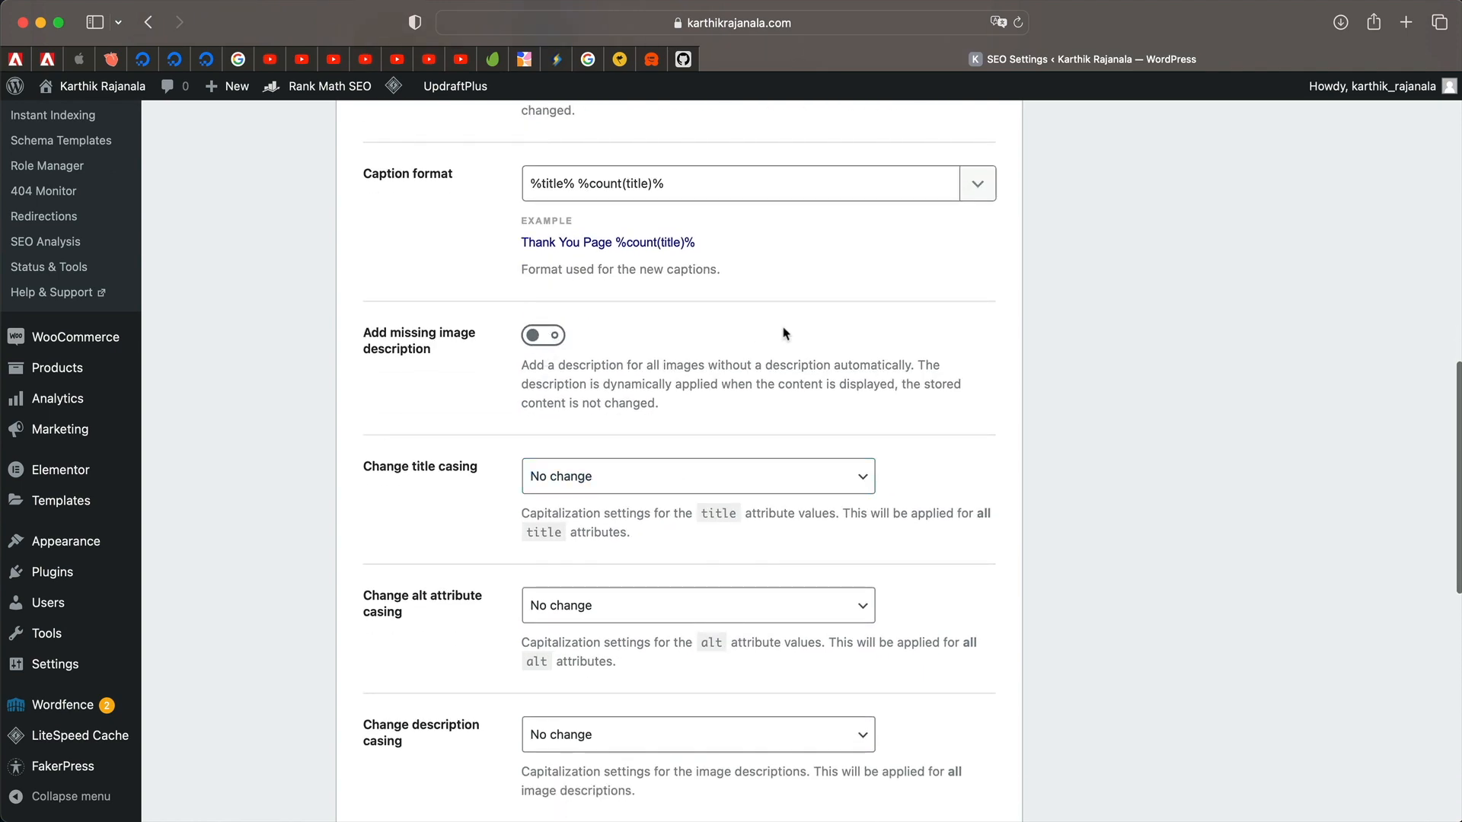
scroll(764, 309, up, 15)
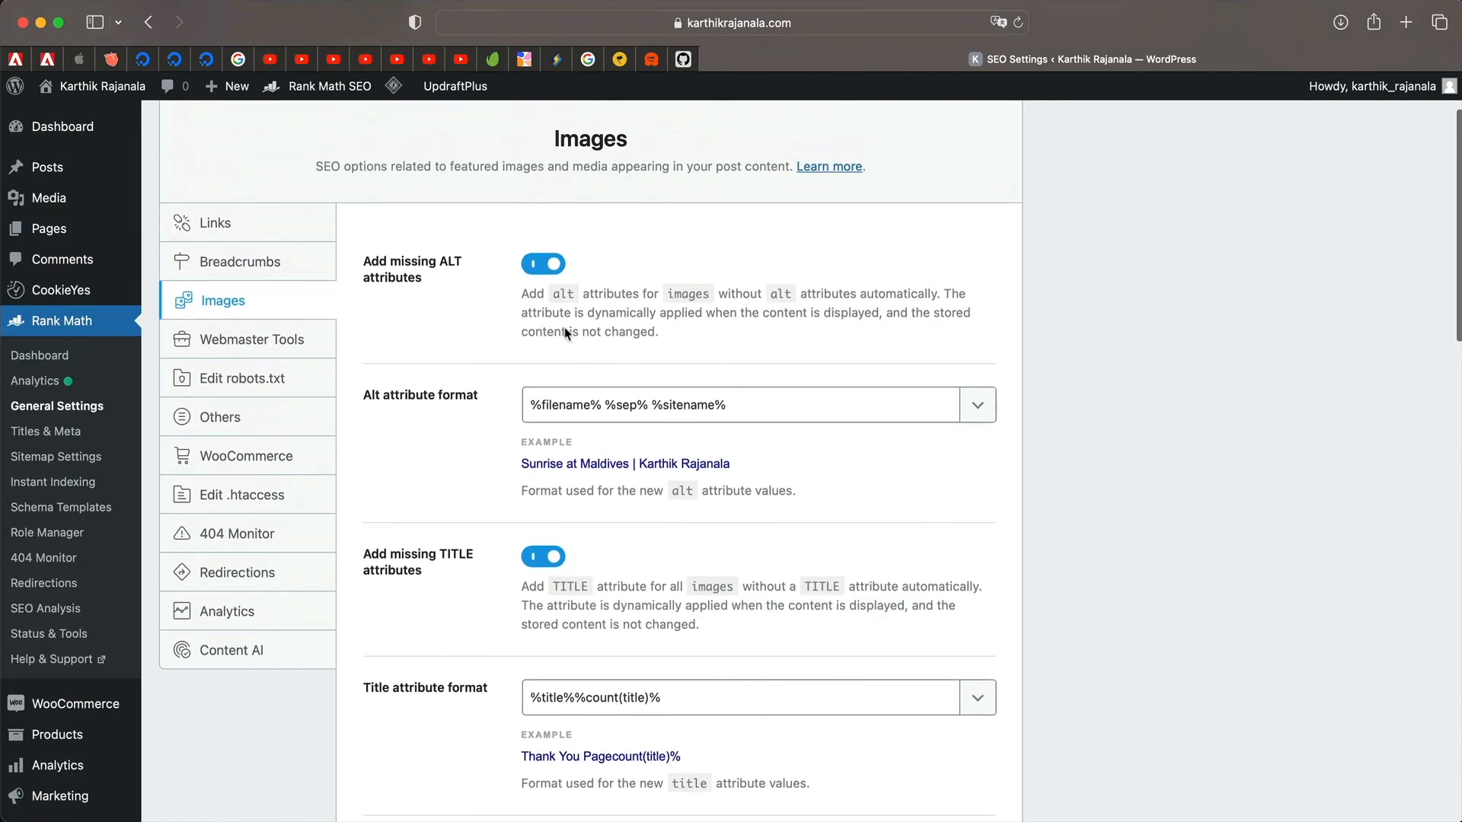
scroll(649, 518, down, 10)
scroll(648, 512, down, 6)
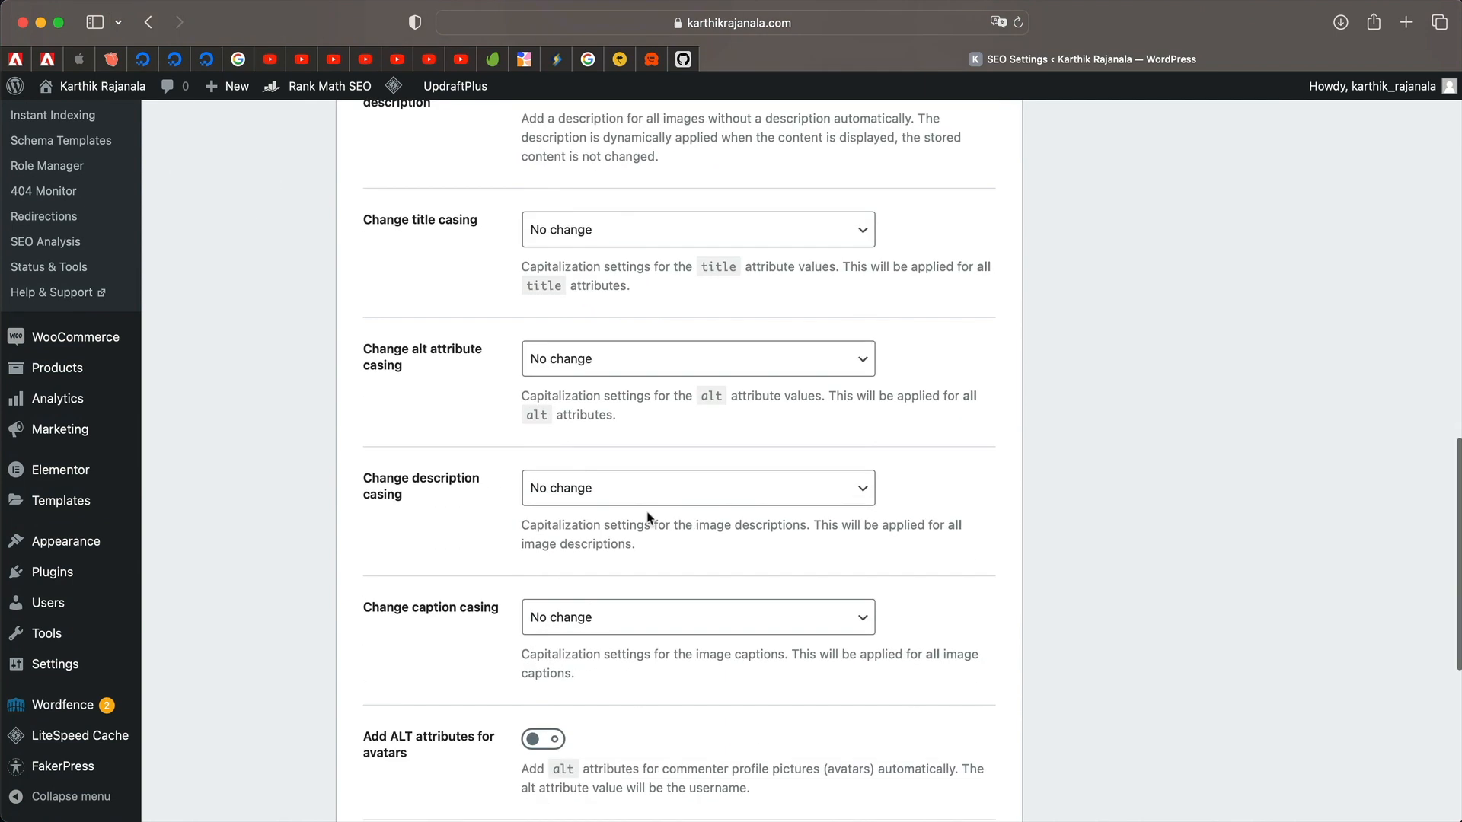
click(716, 229)
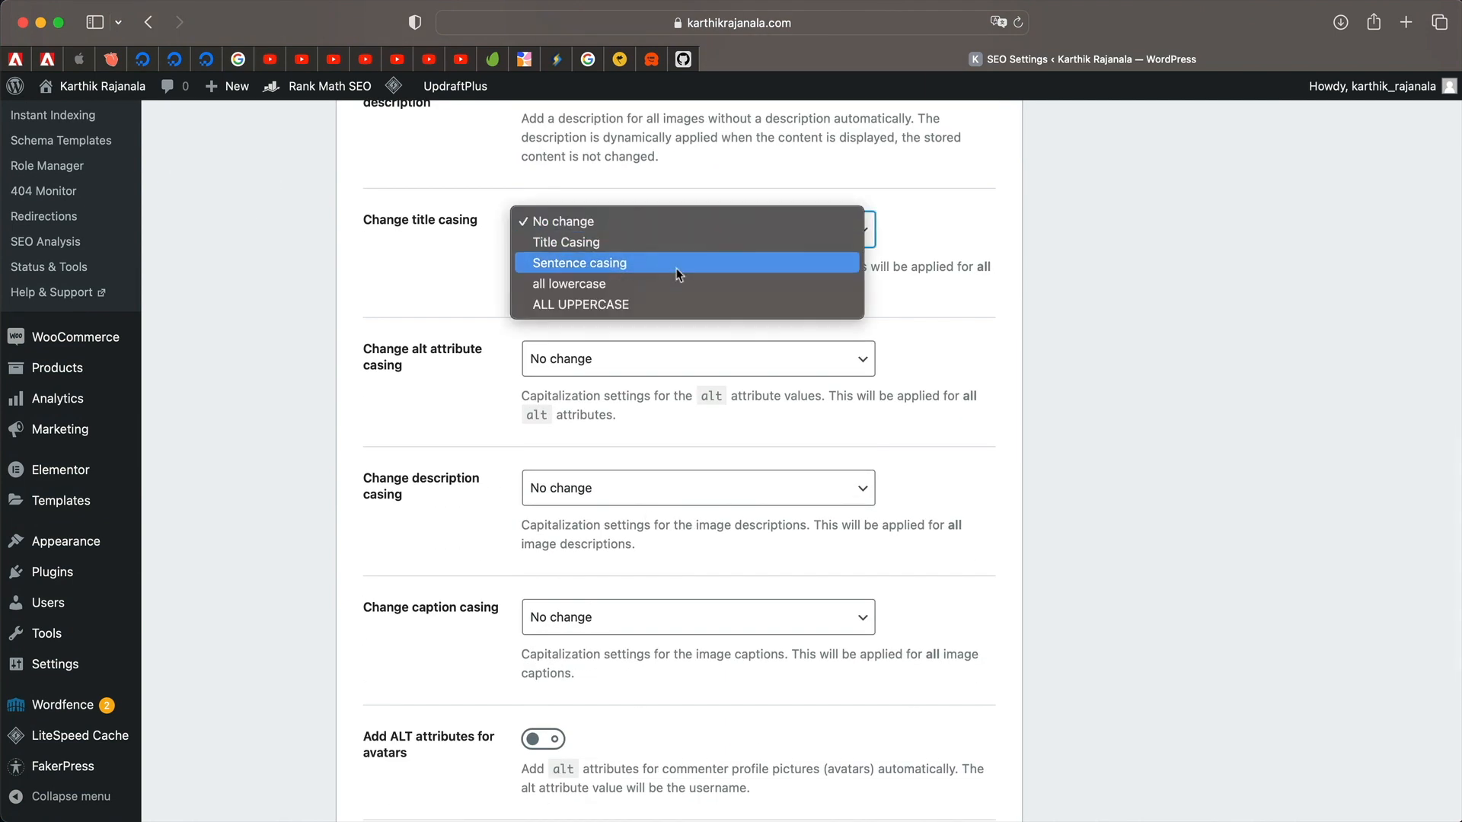
click(655, 242)
click(606, 369)
click(605, 370)
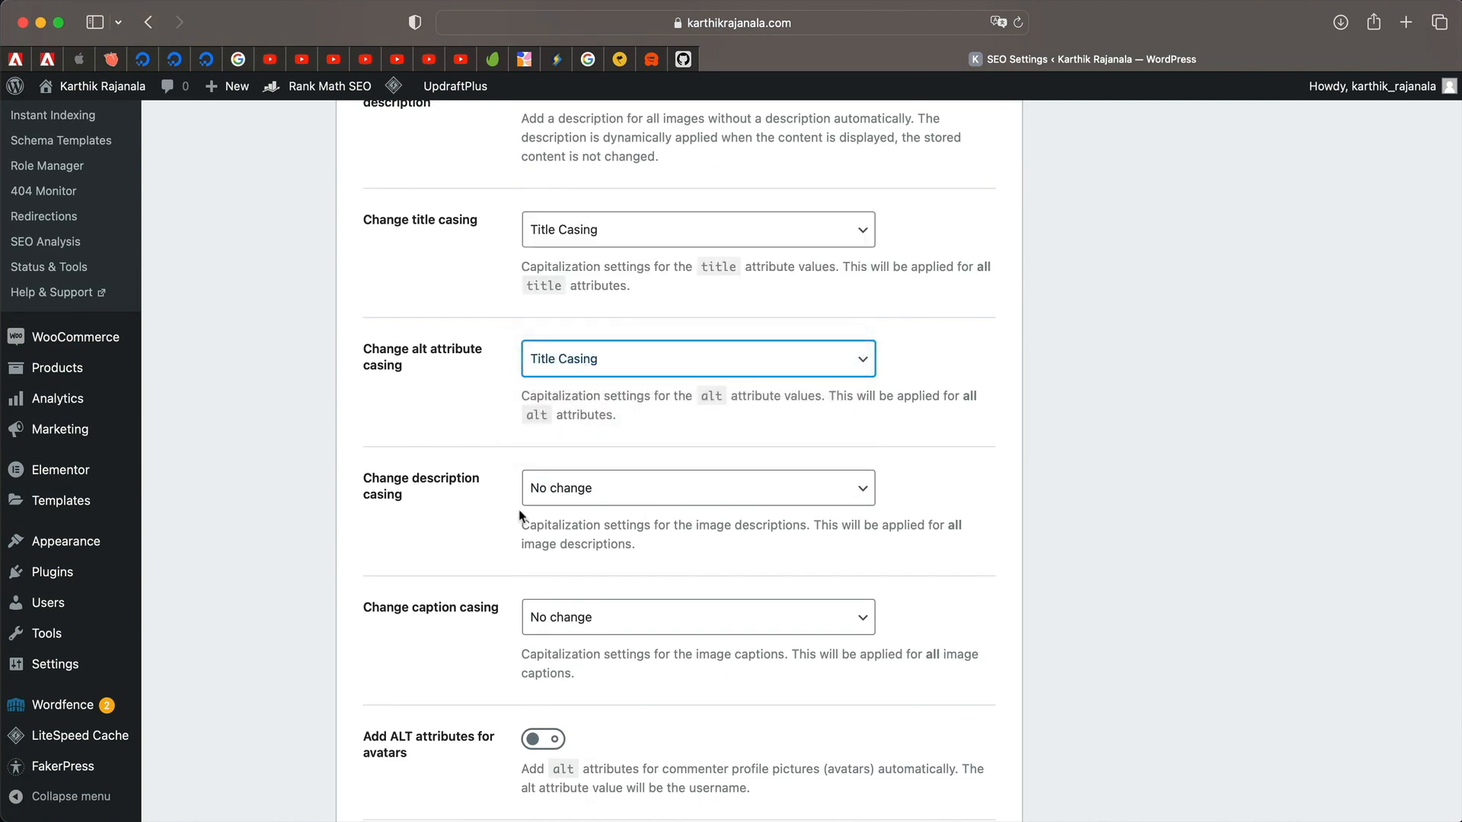
Set image description casing to all lowercase and look over the find-and-replace fields.
scroll(522, 516, down, 2)
click(667, 377)
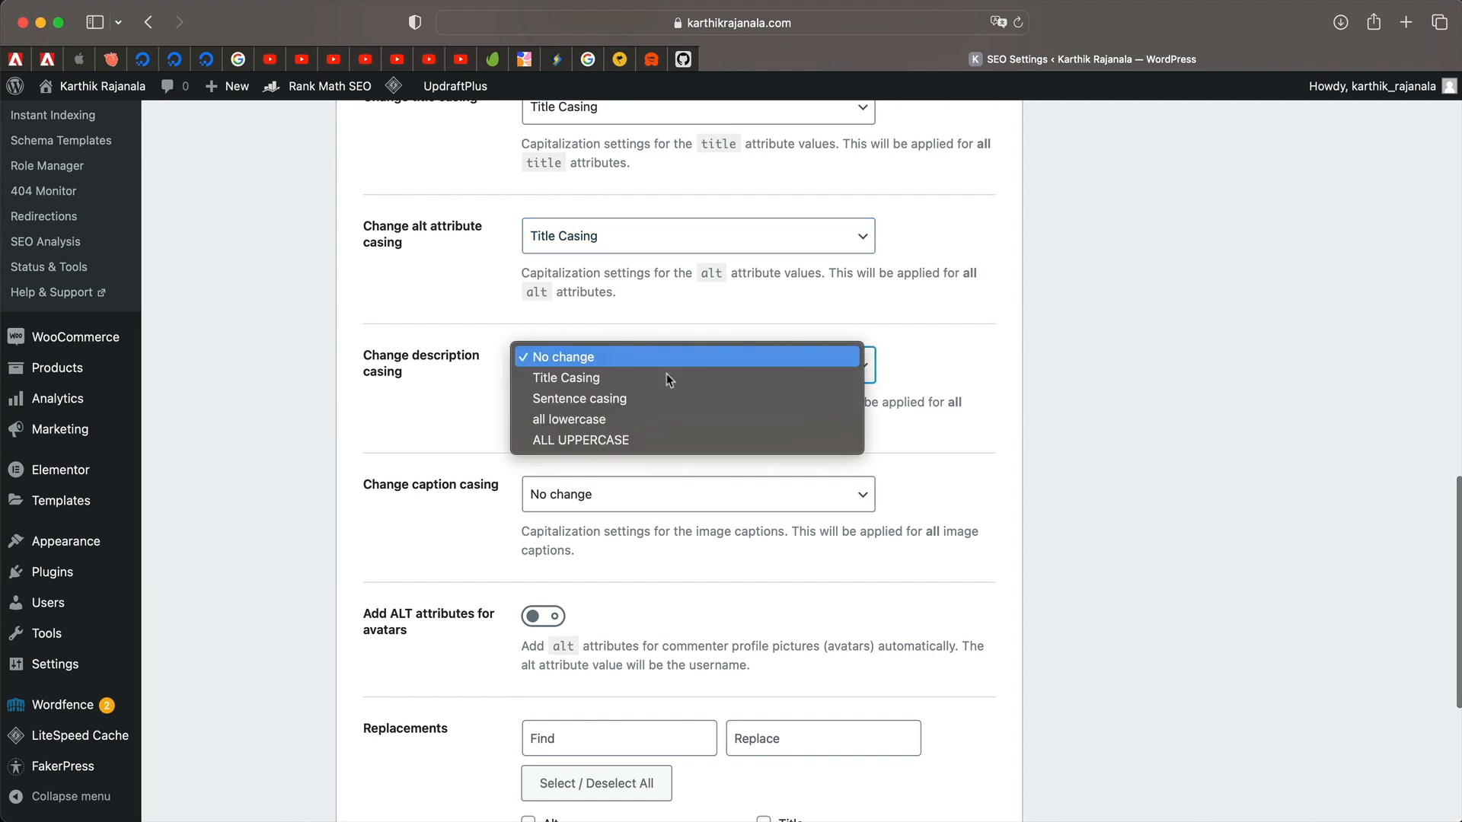
click(650, 436)
click(619, 356)
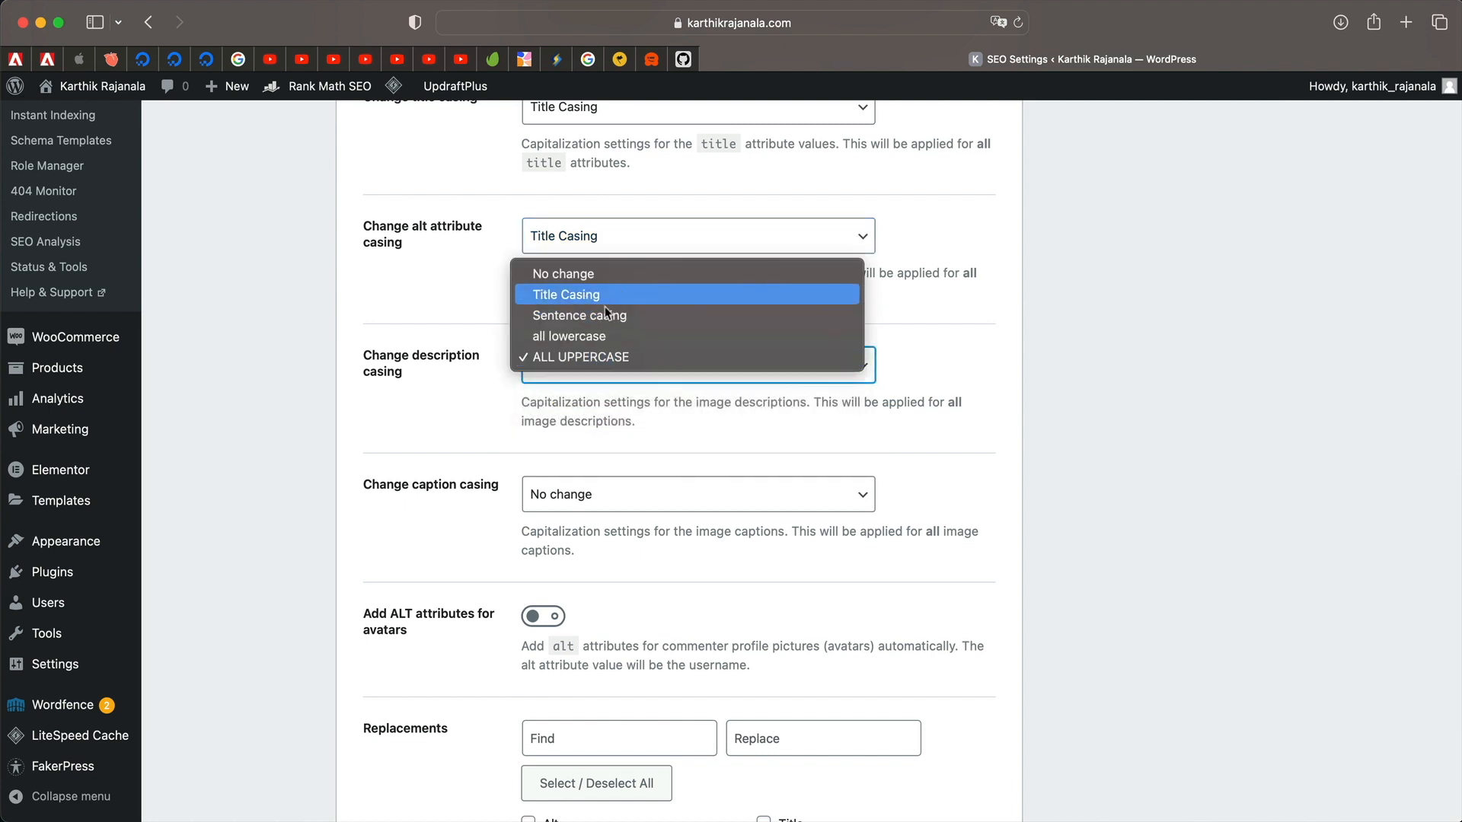
click(602, 336)
scroll(474, 516, down, 2)
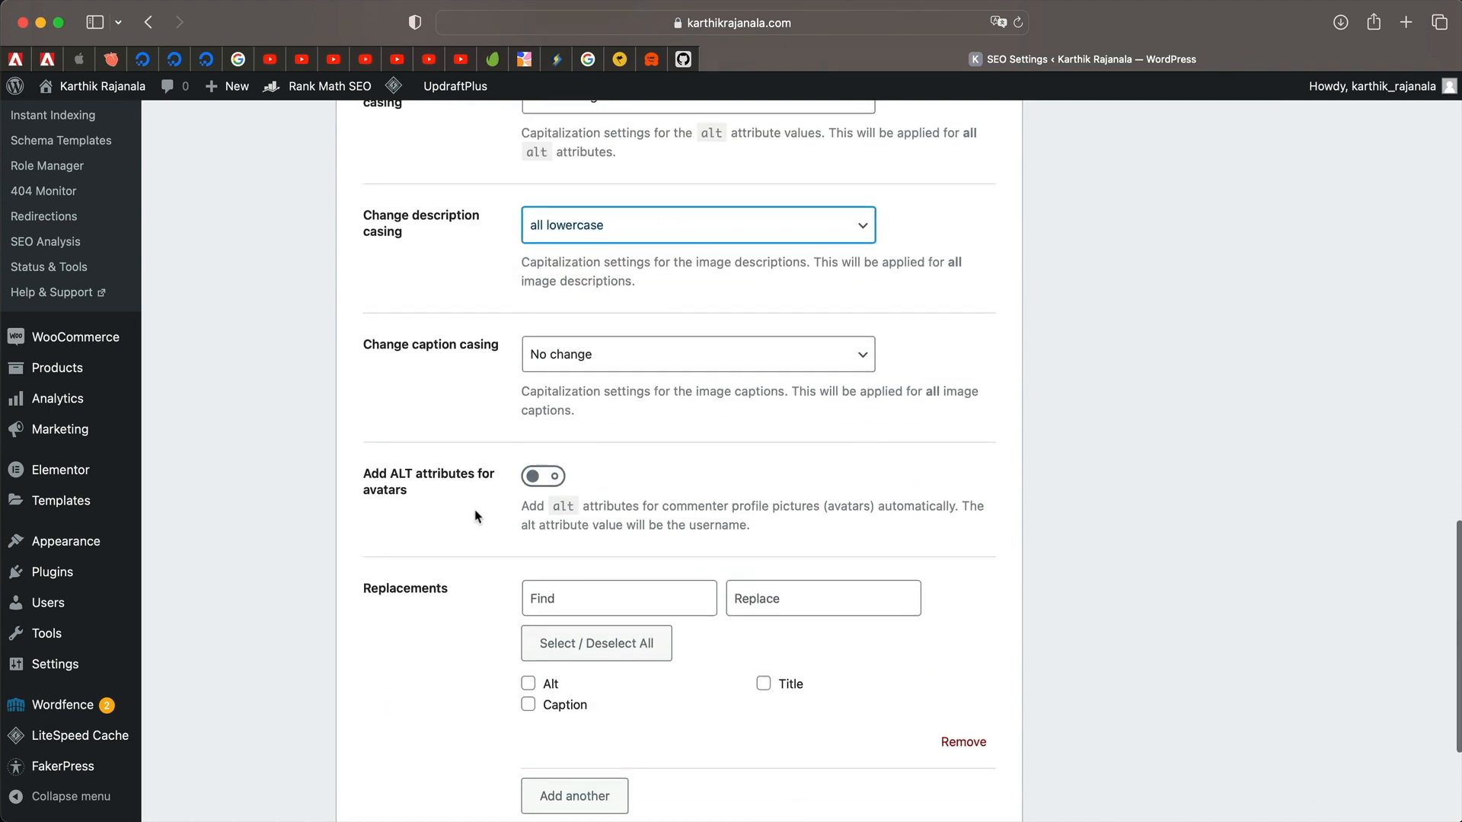
click(532, 599)
scroll(533, 602, down, 2)
triple_click(730, 334)
scroll(729, 334, down, 1)
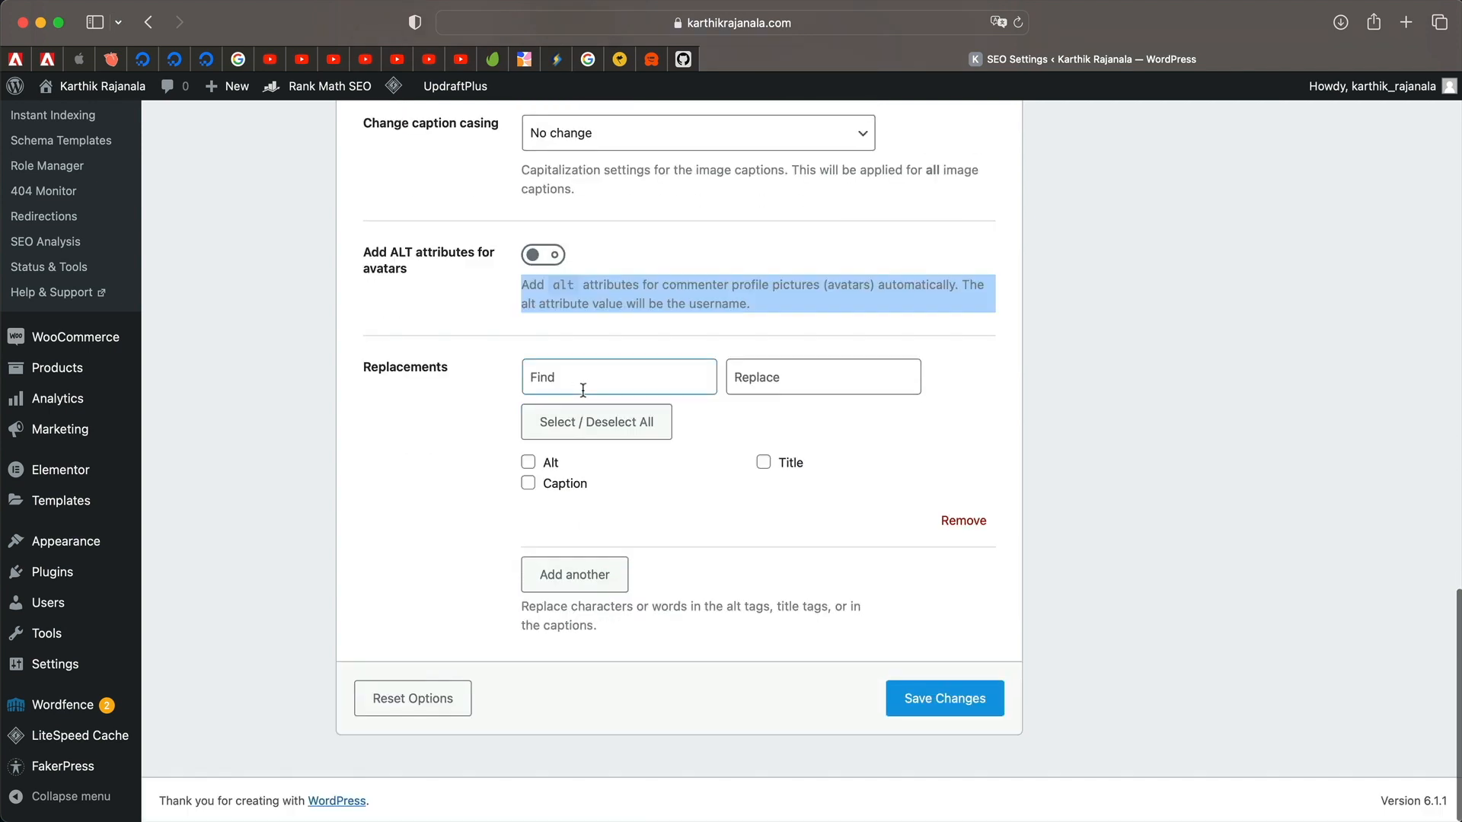
click(584, 389)
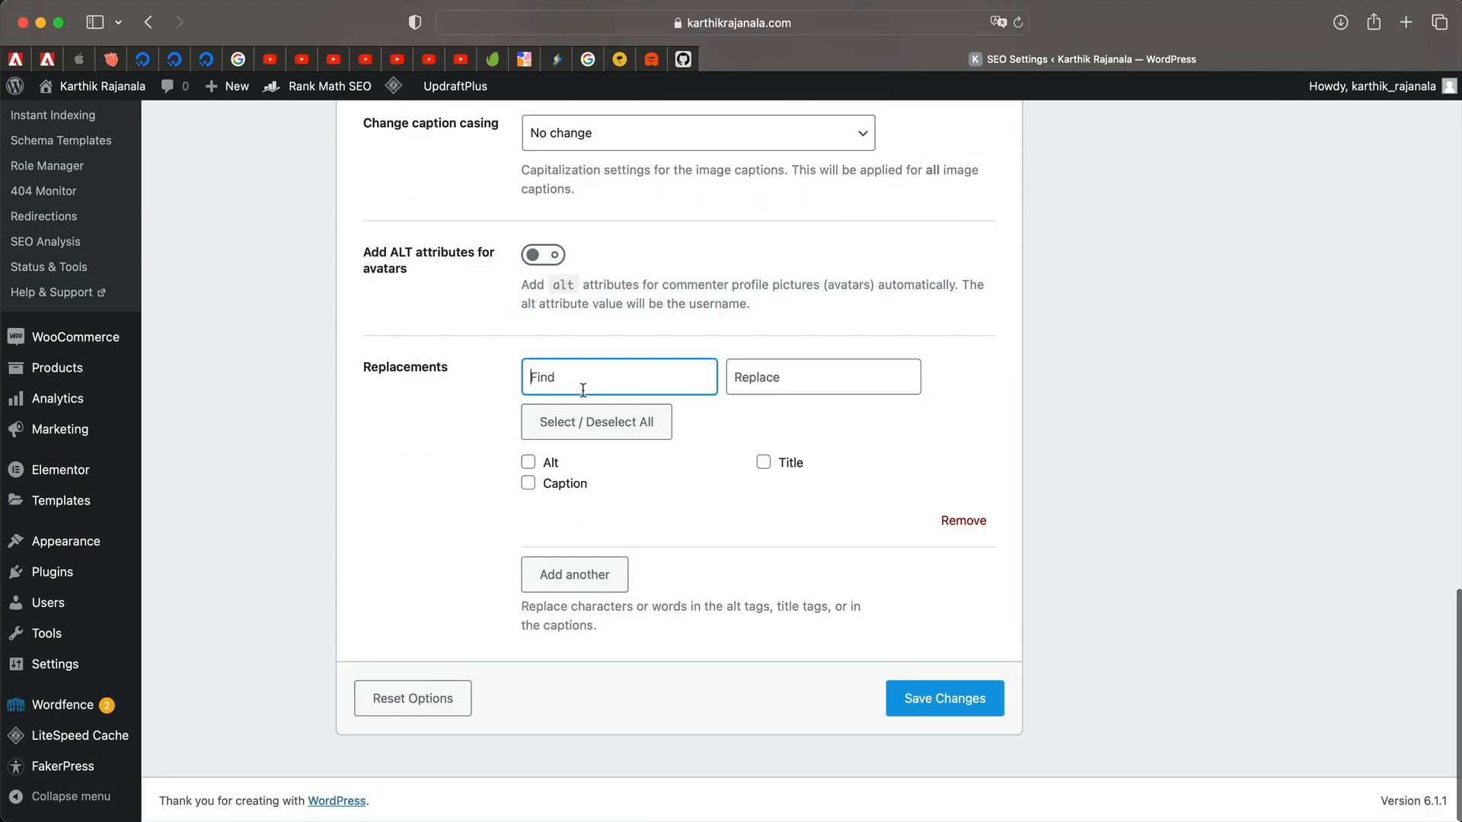
click(778, 377)
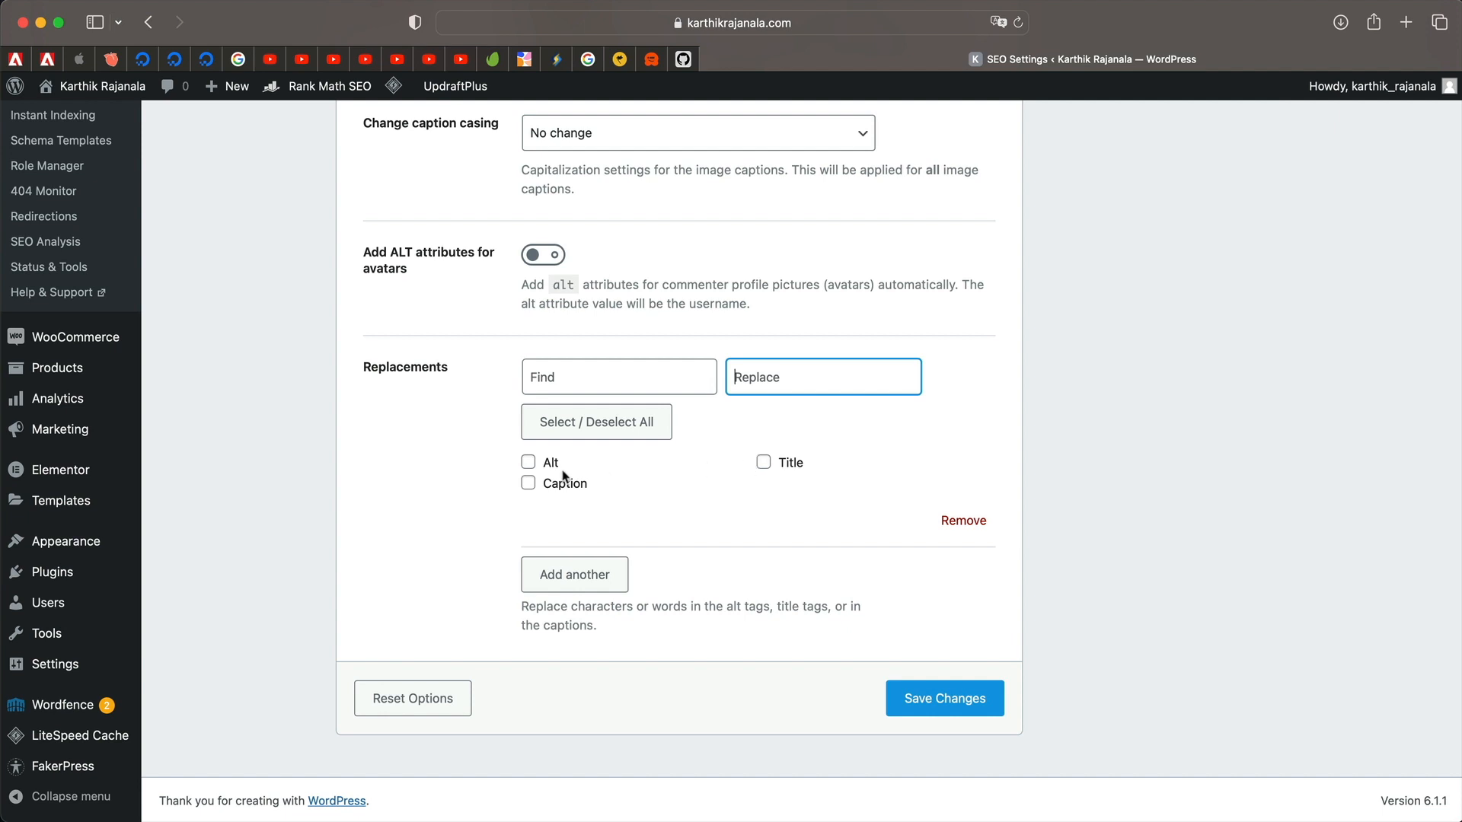
Save the Image SEO settings.
click(548, 387)
click(816, 372)
click(920, 691)
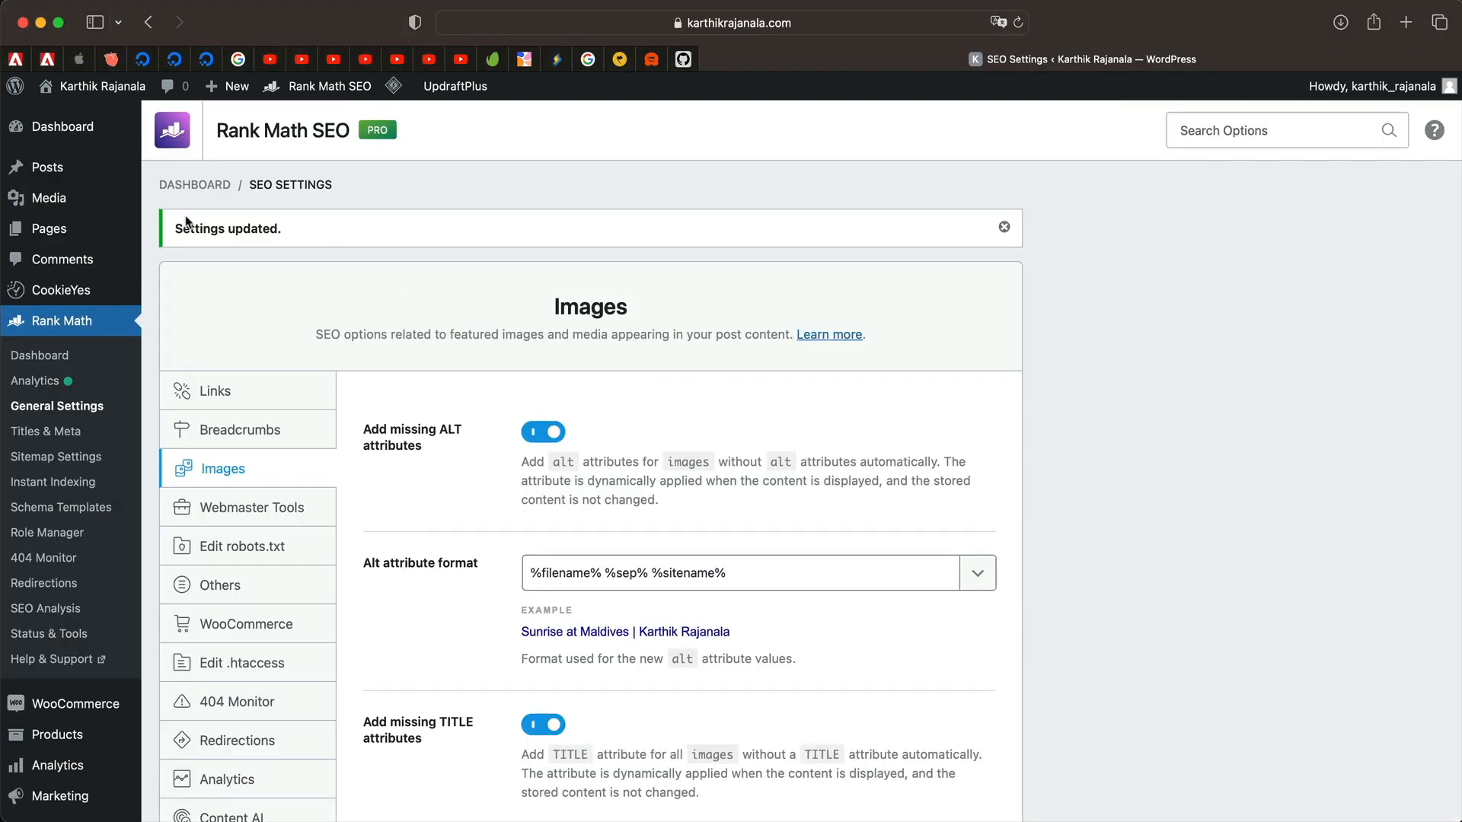
mouse_move(53, 204)
Add %sitedesc% to the alt format, remove it again, and re-save the settings.
click(978, 572)
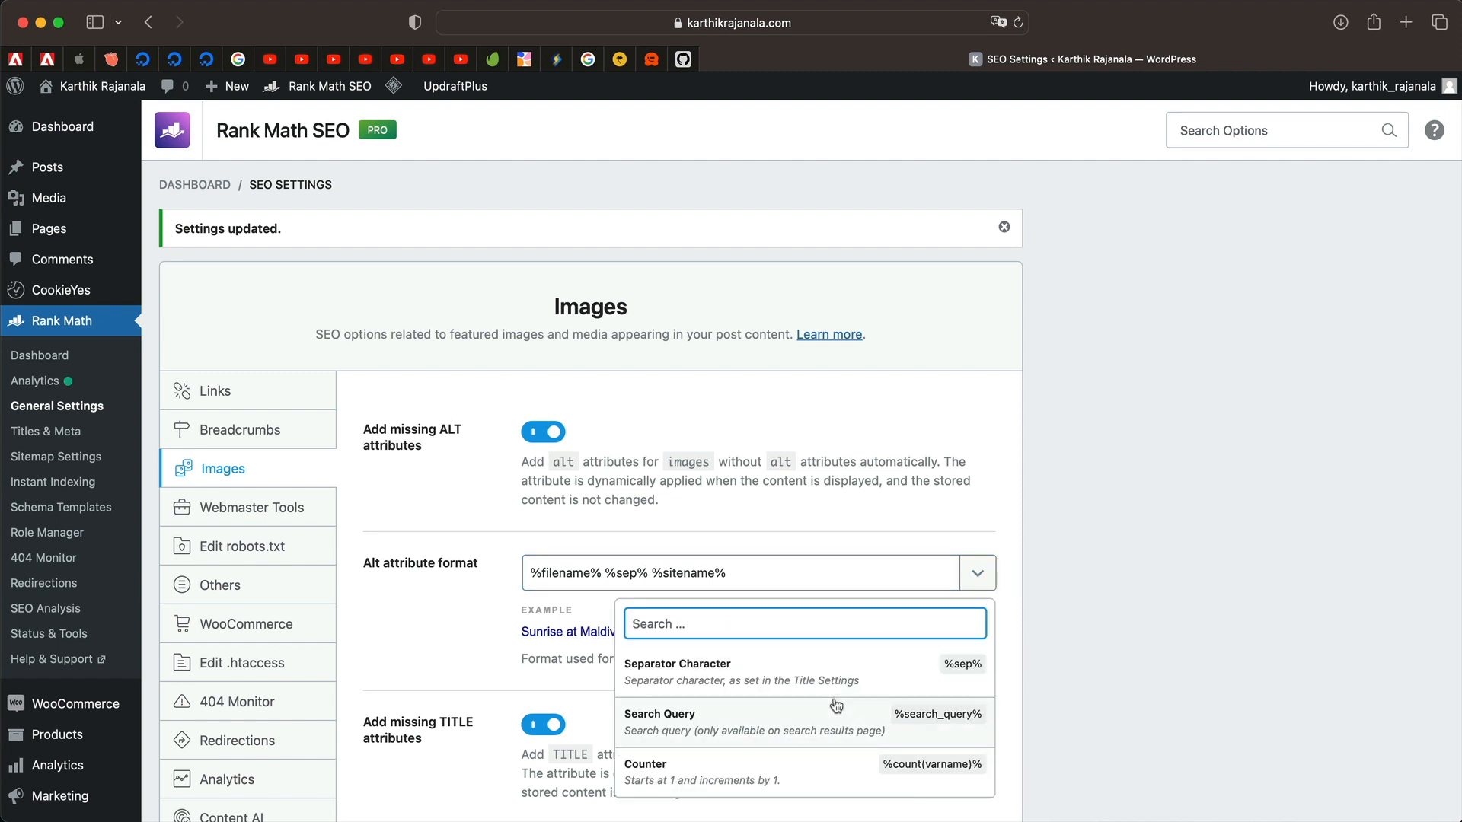
scroll(788, 719, down, 3)
scroll(788, 719, down, 2)
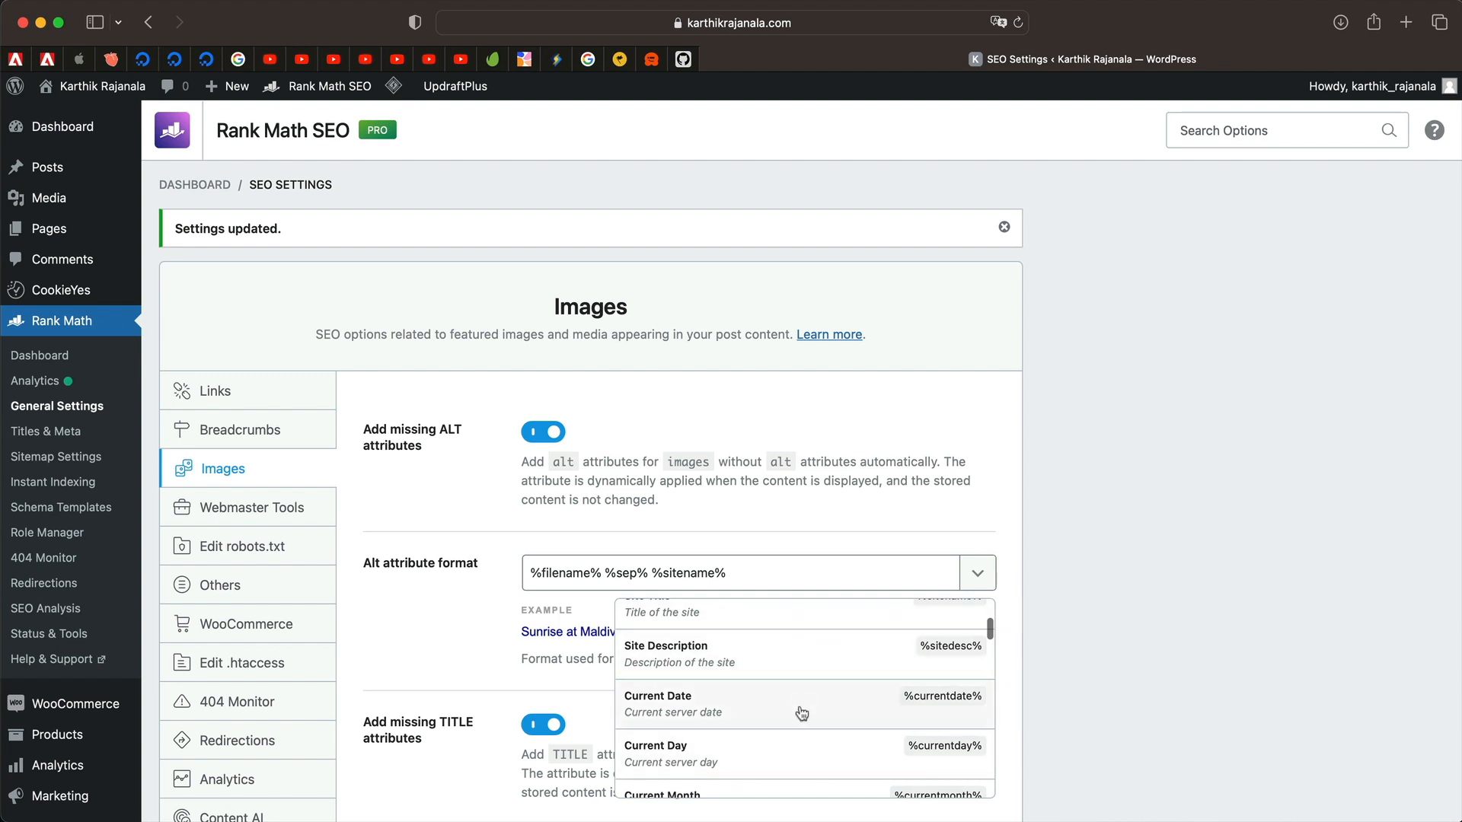
click(785, 650)
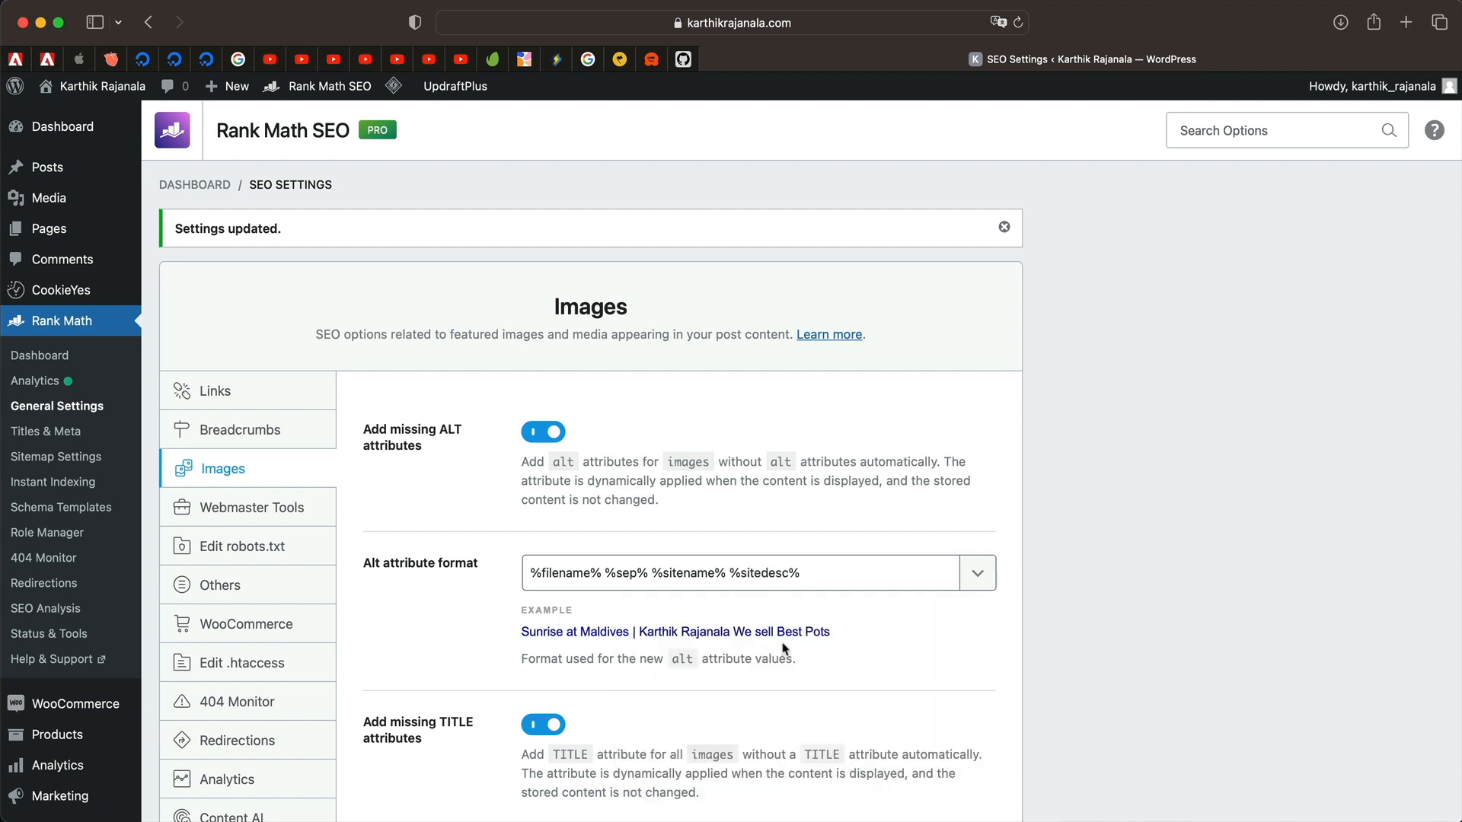
click(809, 578)
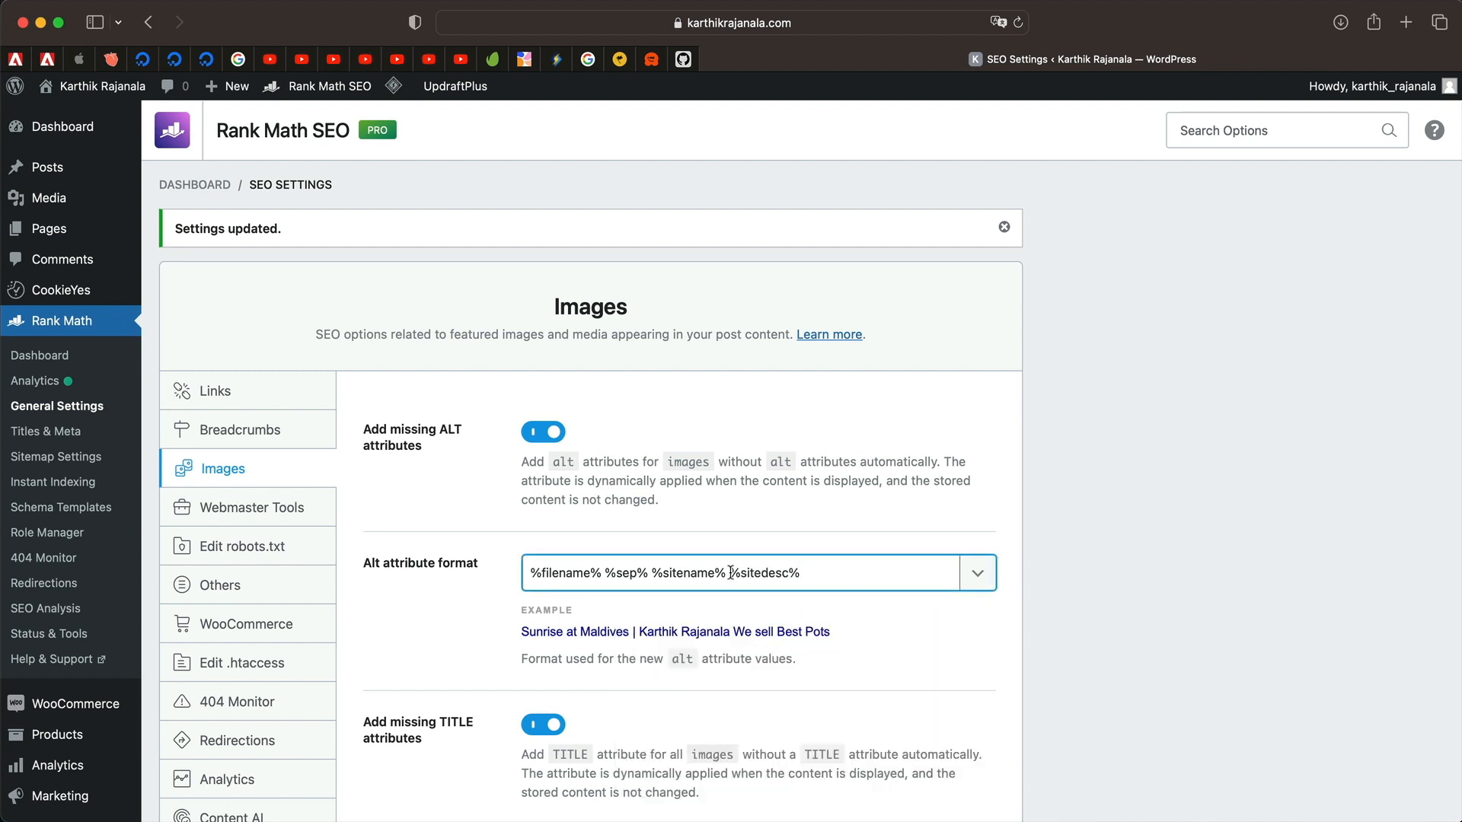
drag(730, 572, 830, 572)
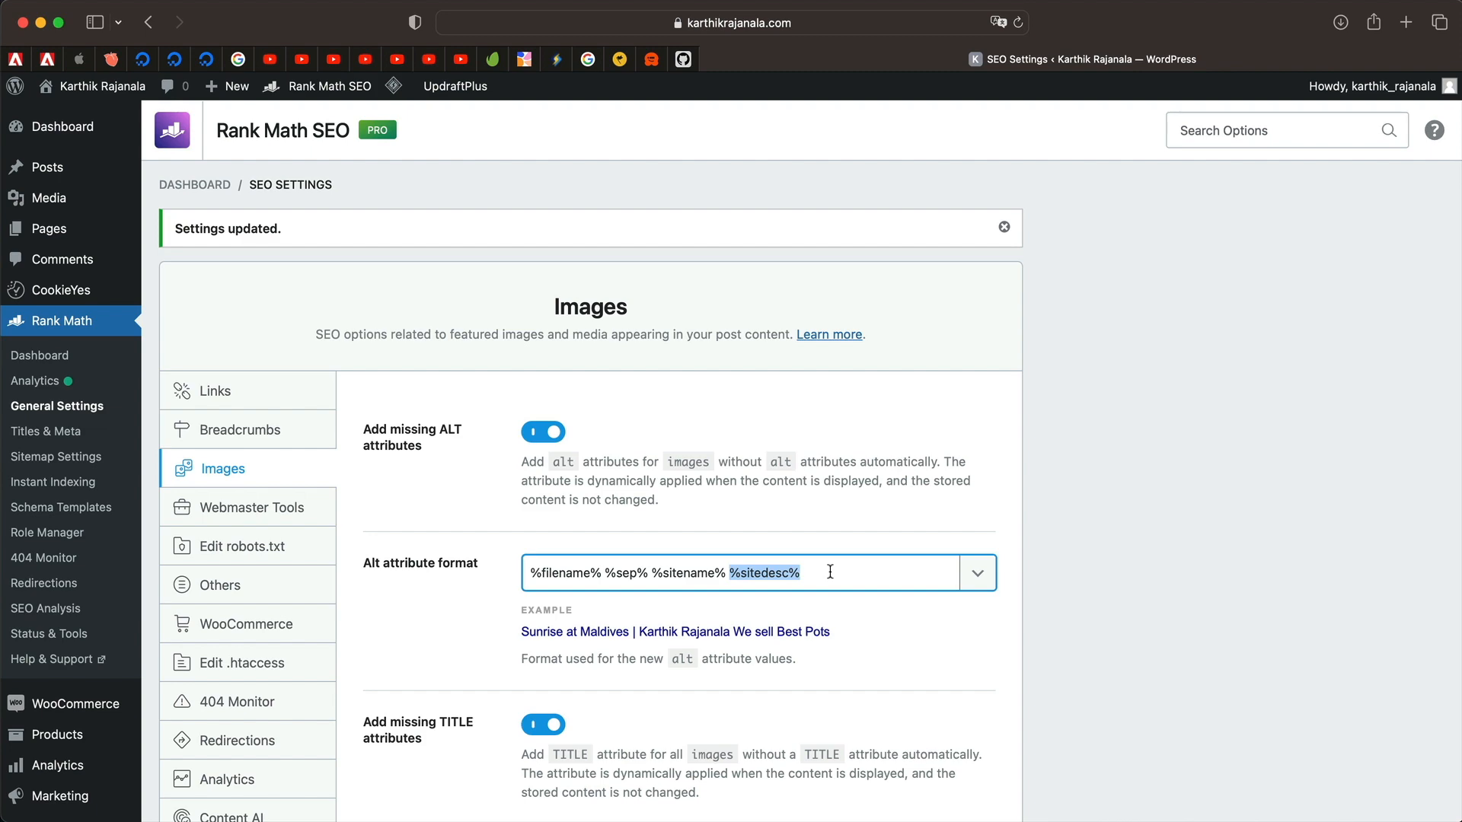
key(BackSpace)
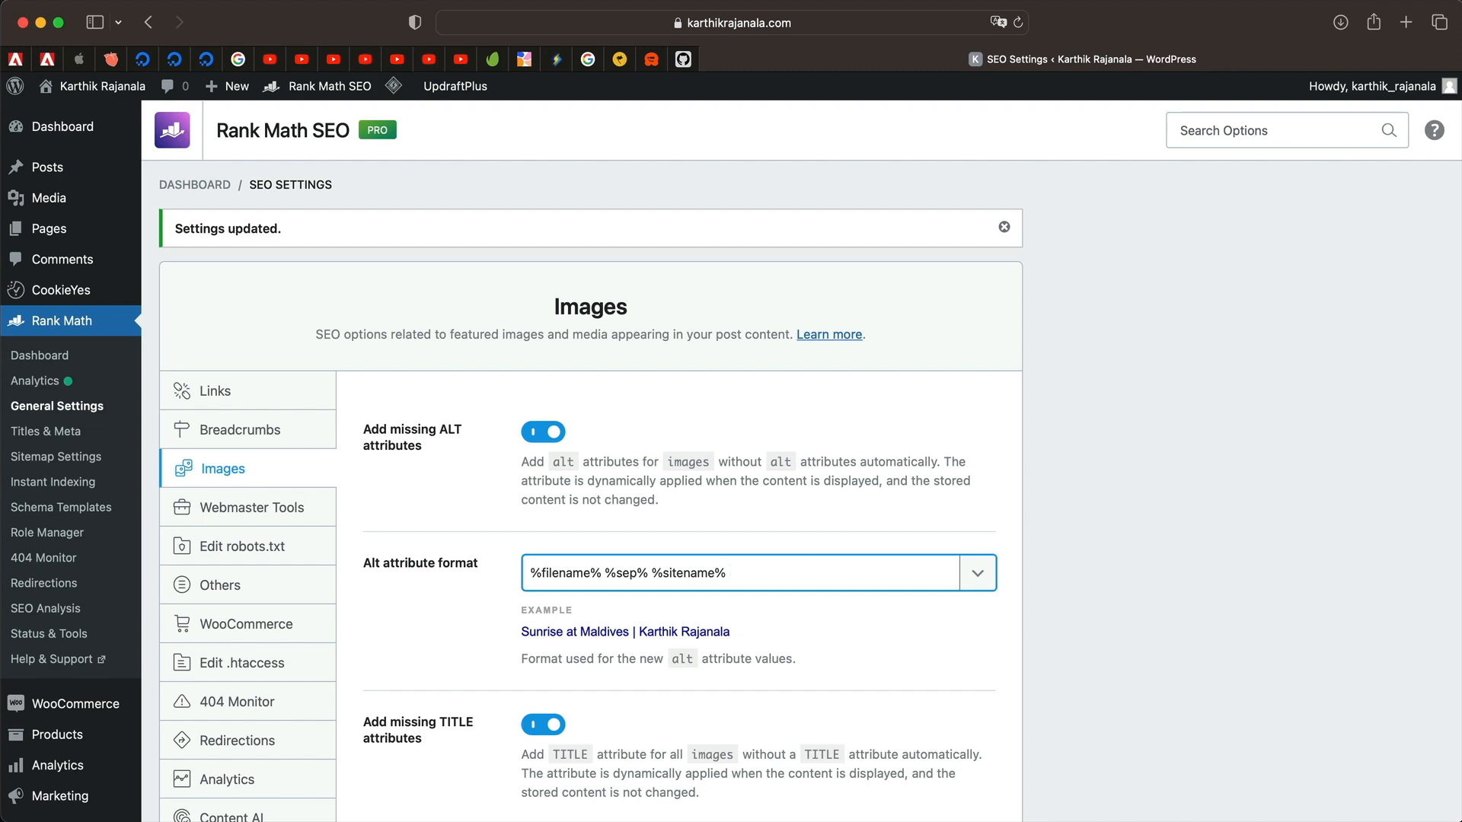
scroll(906, 610, down, 15)
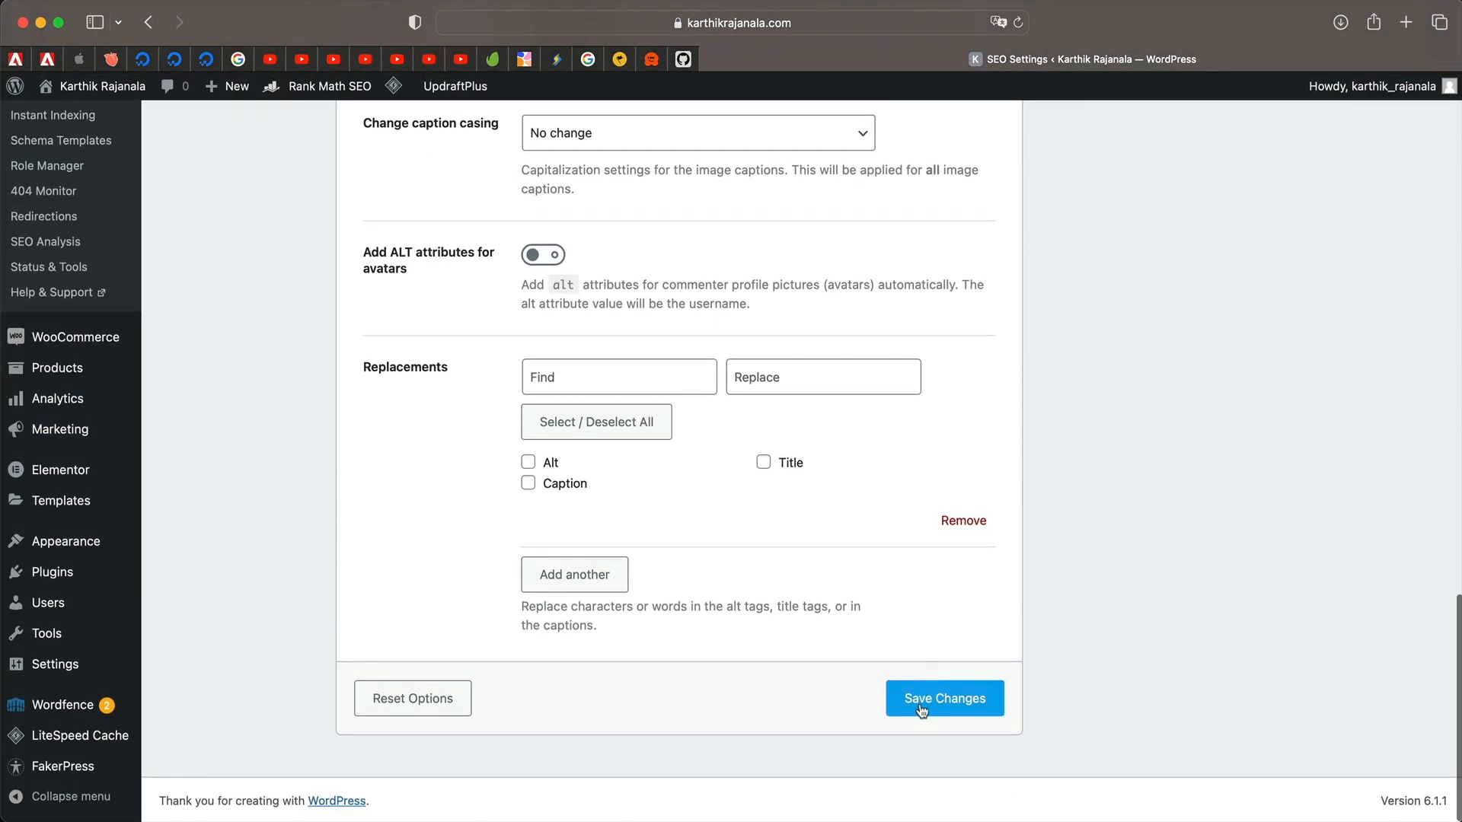
click(920, 701)
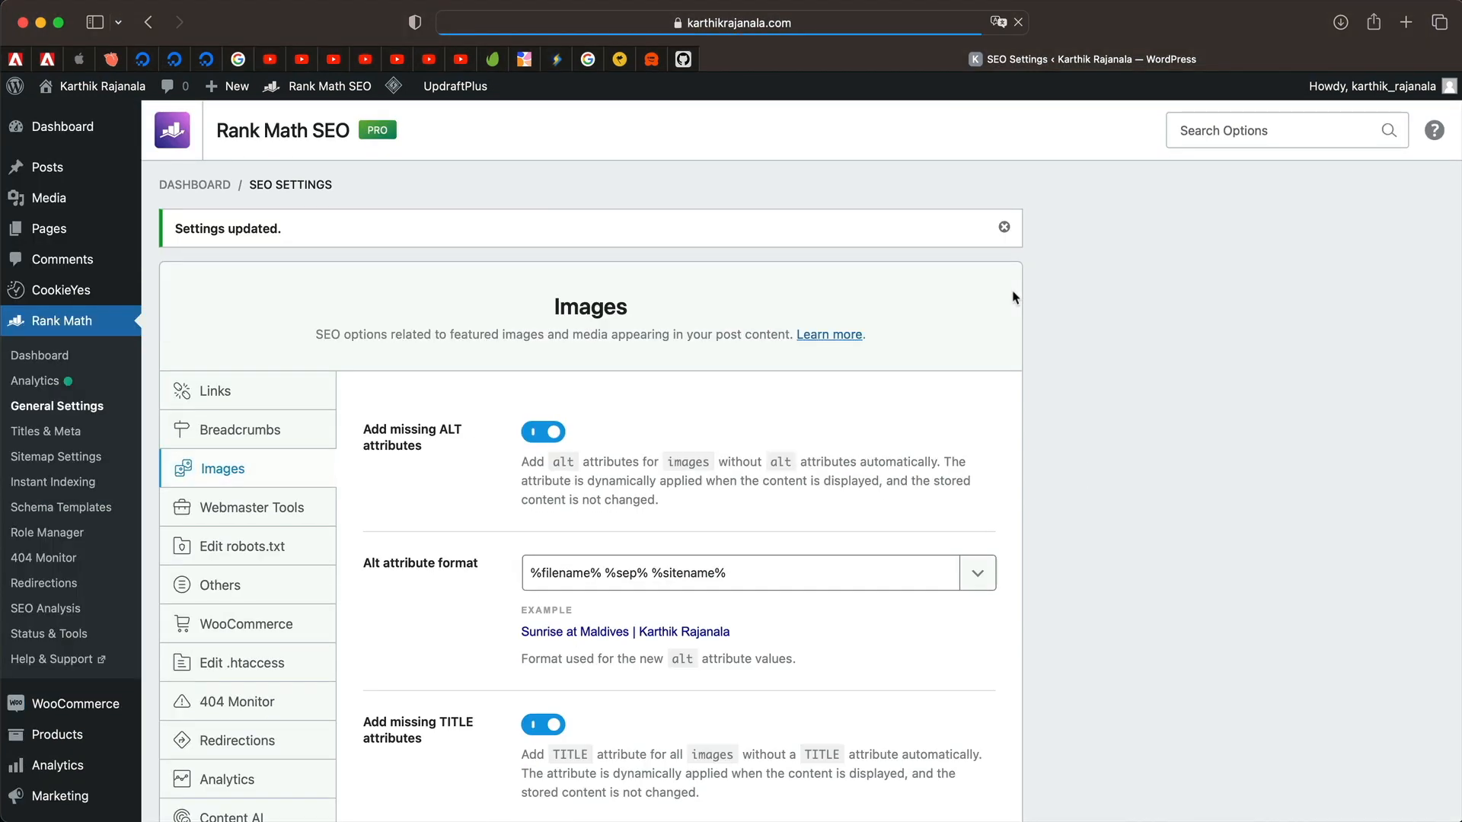
Add the Current Date variable to the Alt attribute format.
click(977, 575)
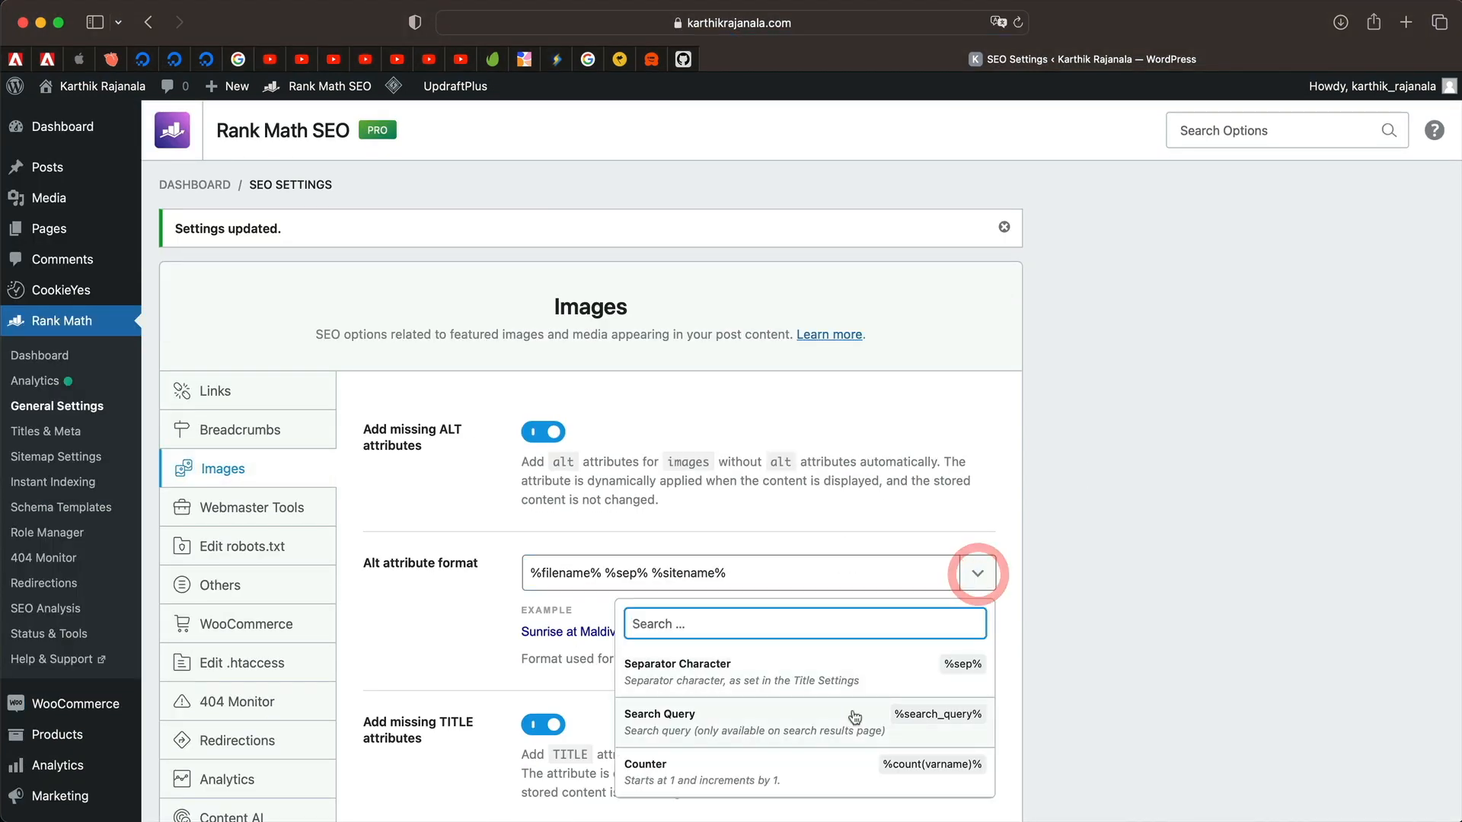
scroll(735, 723, down, 3)
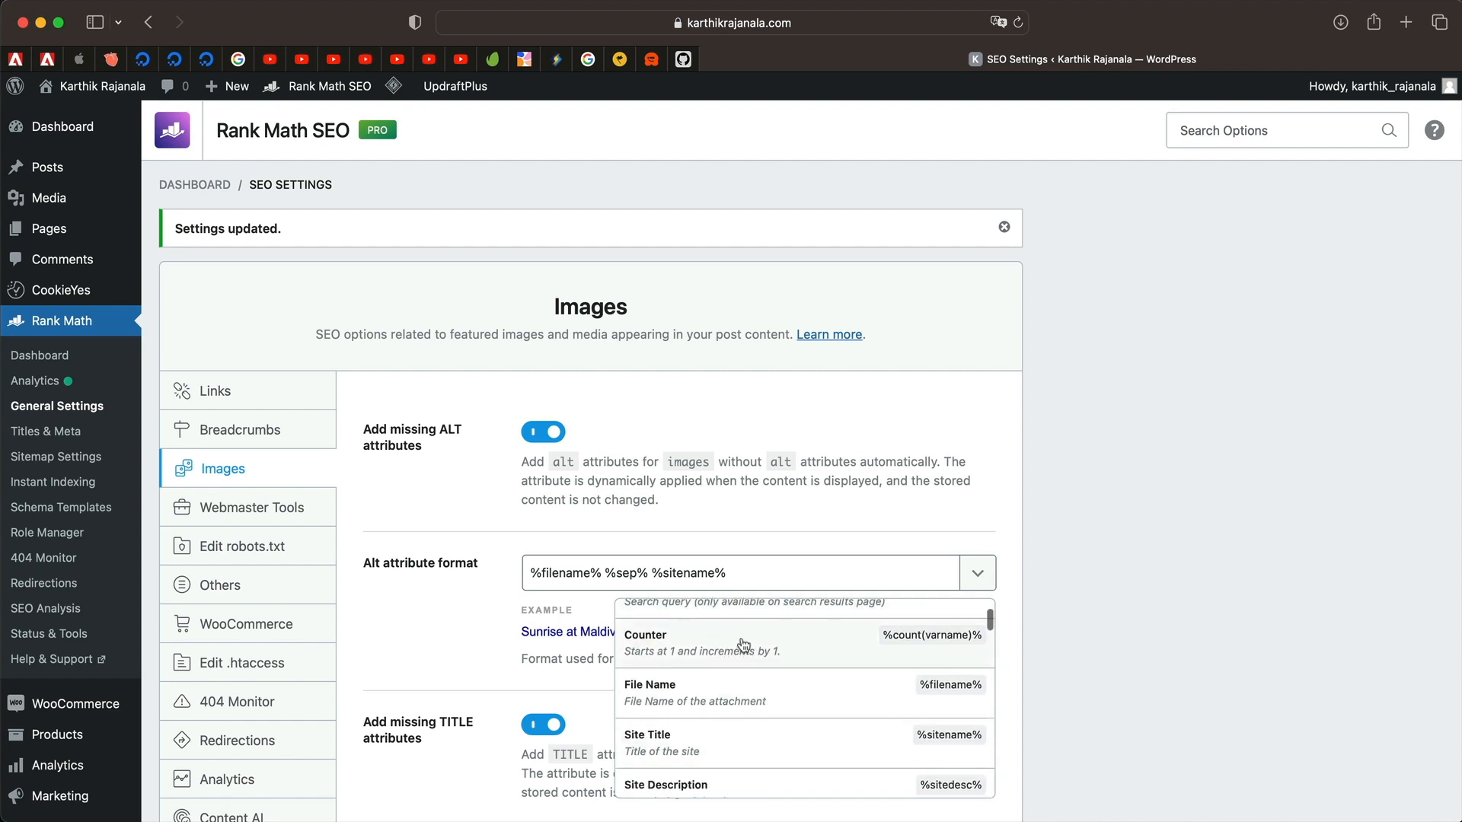
scroll(744, 646, down, 1)
scroll(744, 646, down, 3)
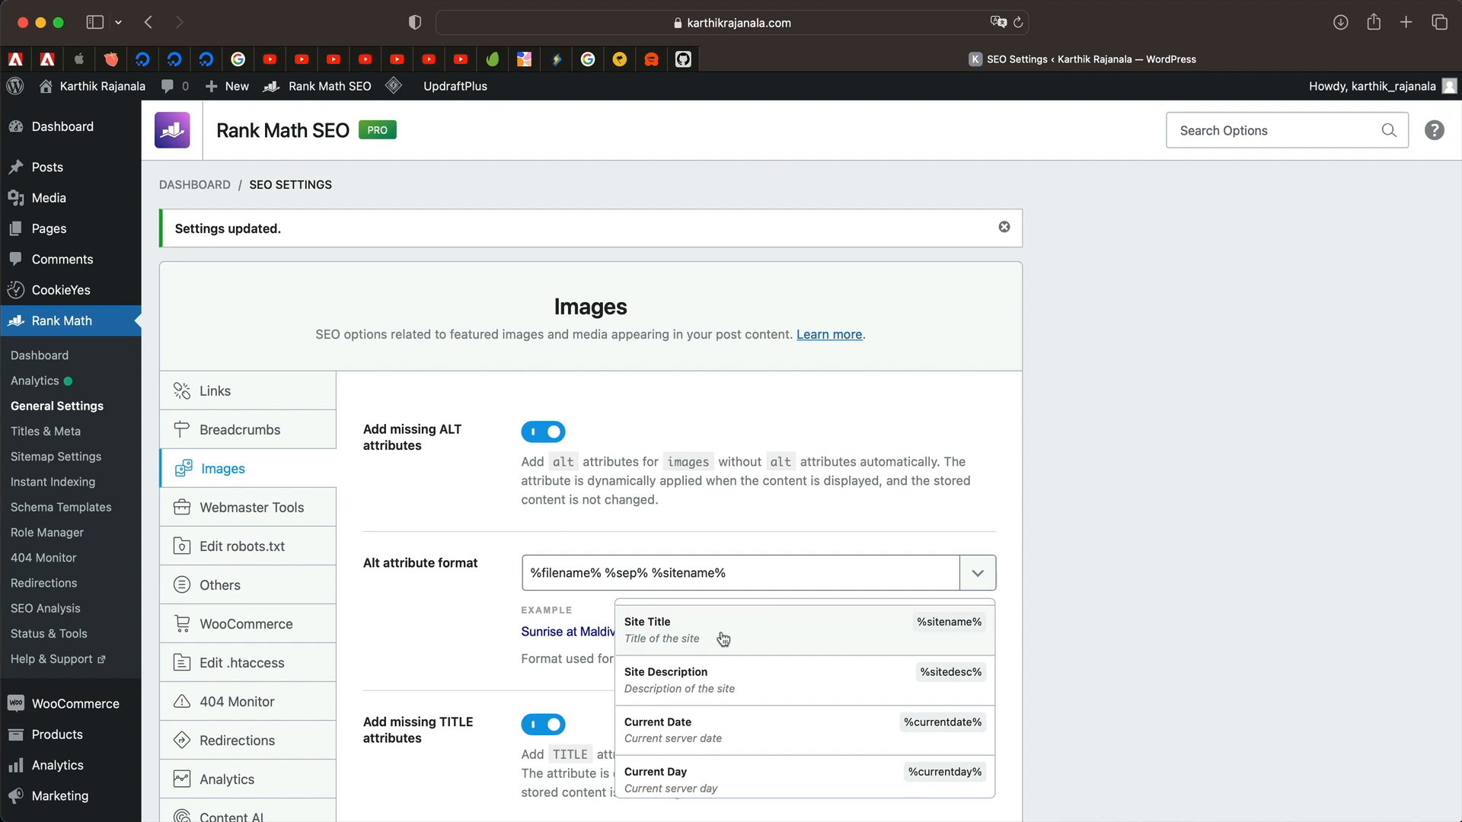
scroll(723, 680, down, 1)
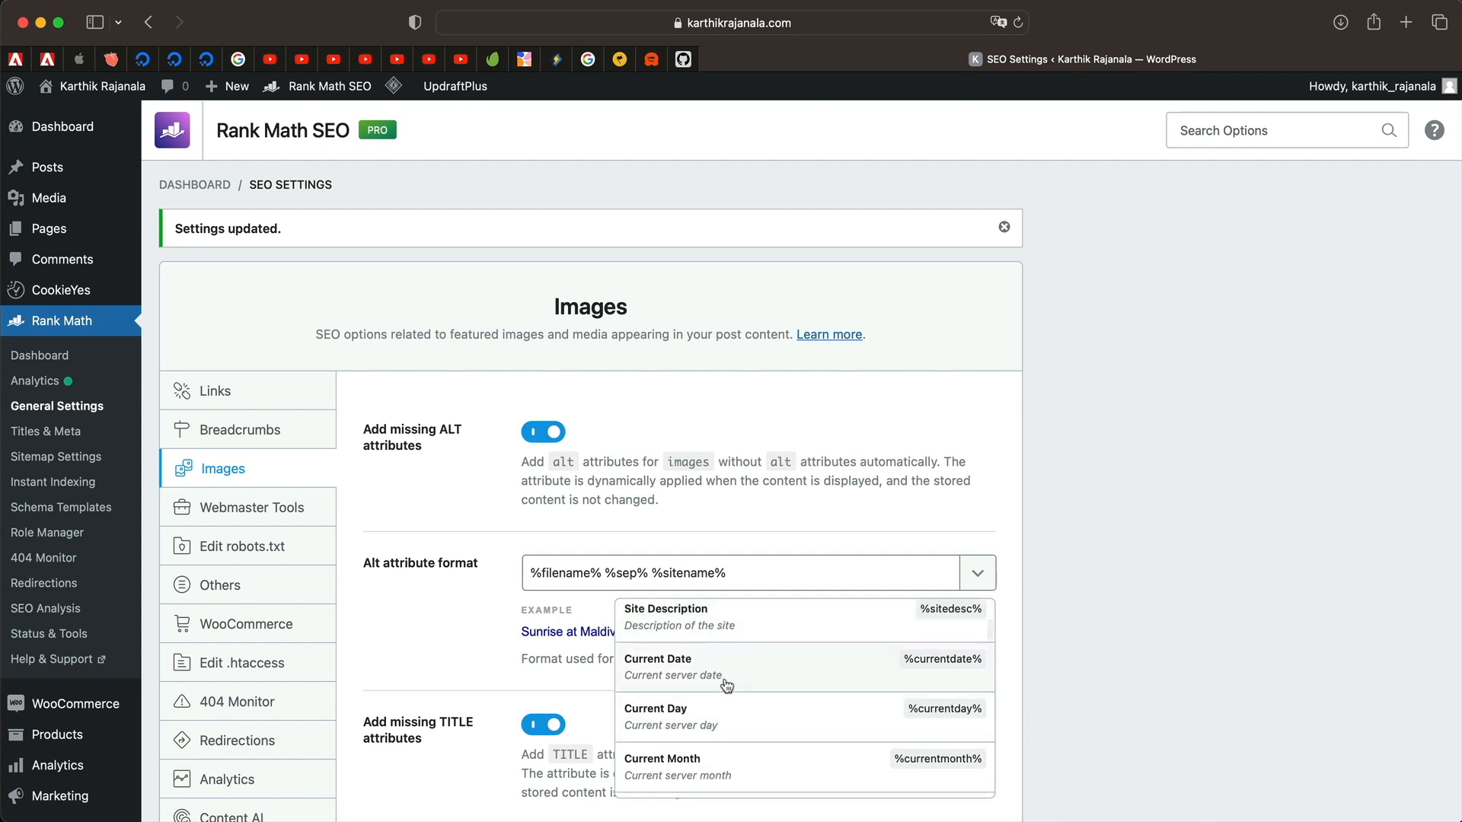
click(726, 684)
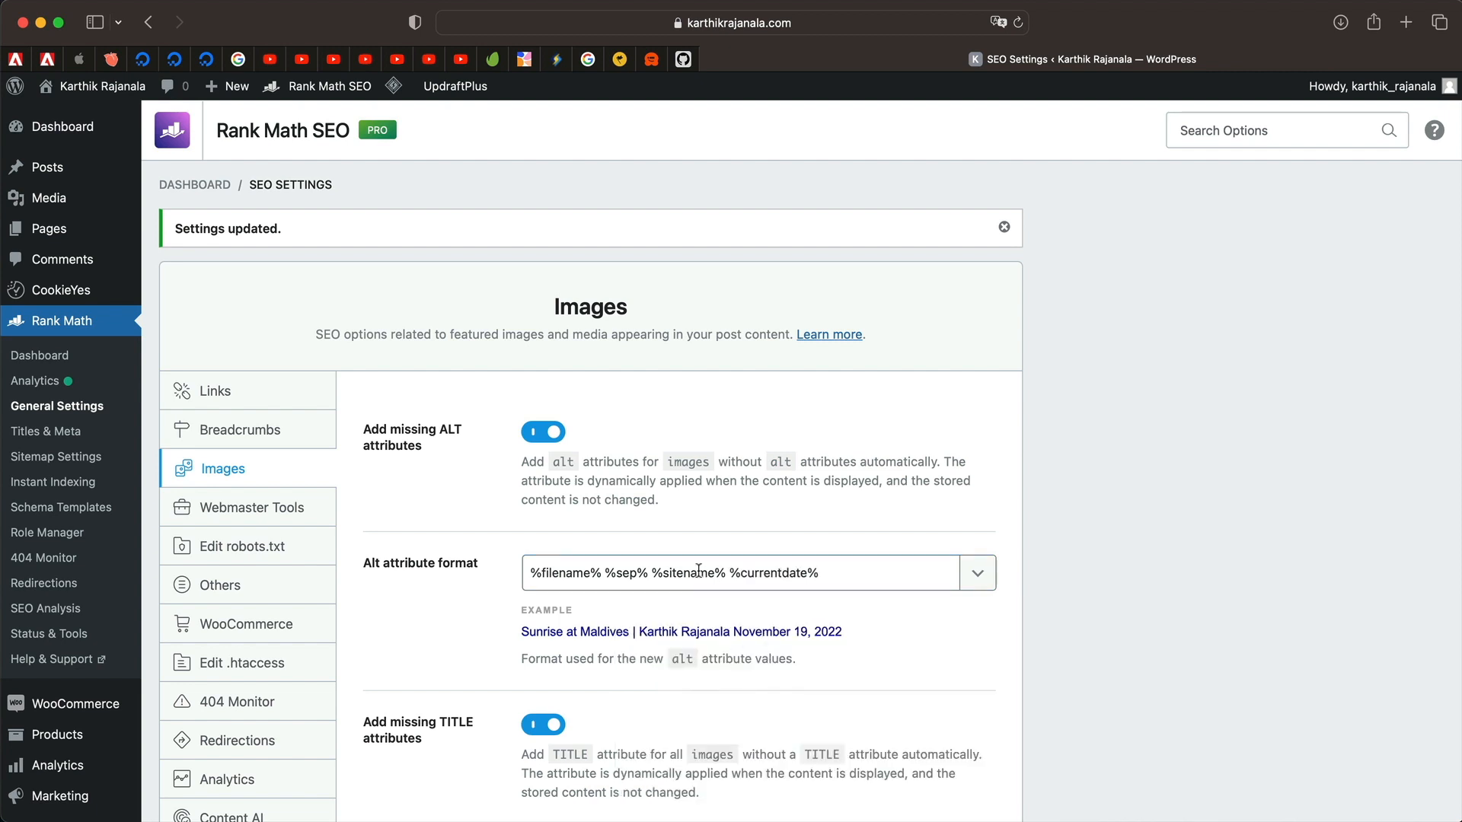
Delete %sitename% so the format is %filename% %sep% %currentdate%, and save.
click(652, 573)
shift+click(725, 573)
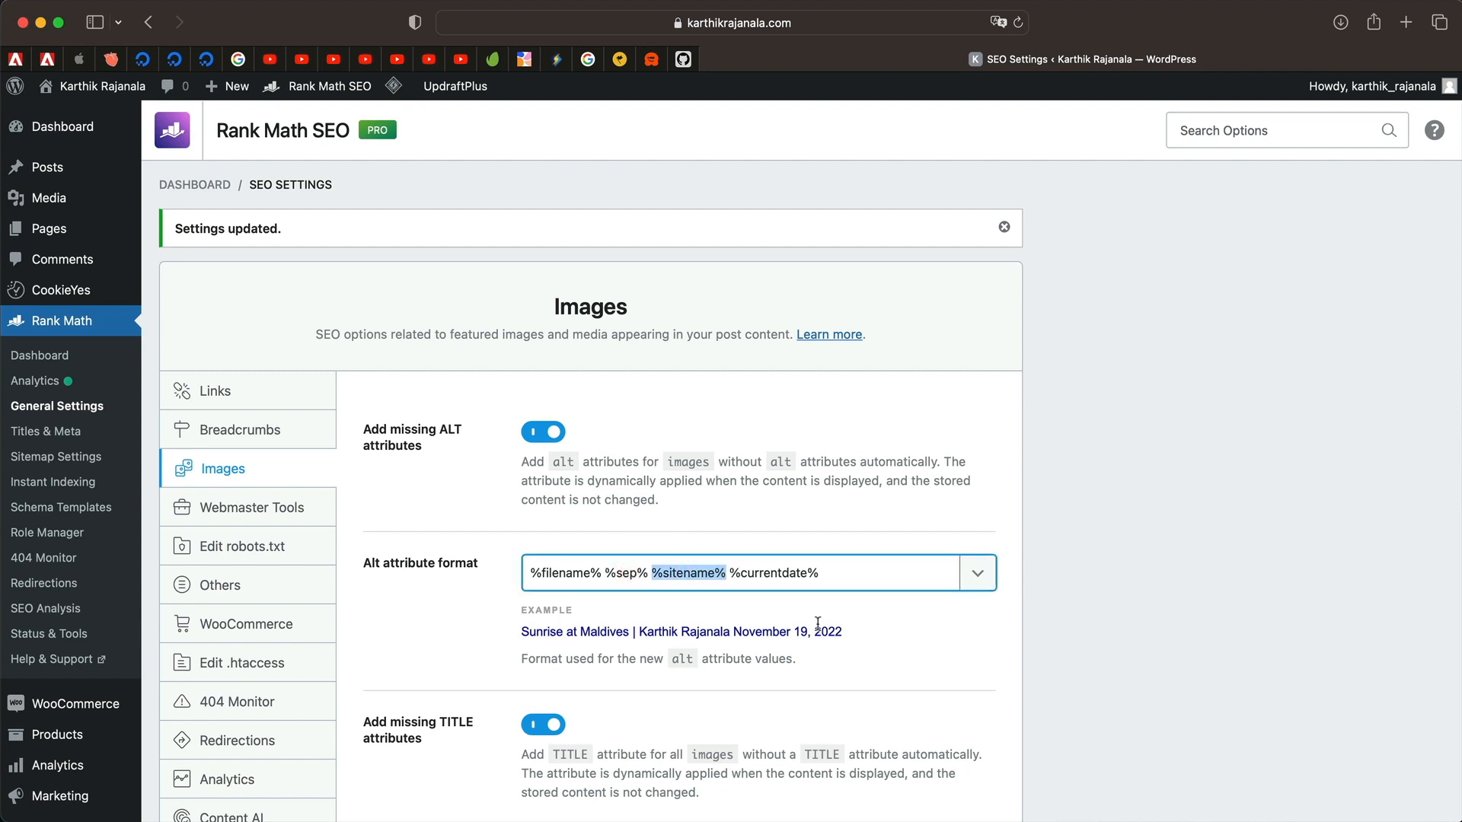
key(BackSpace)
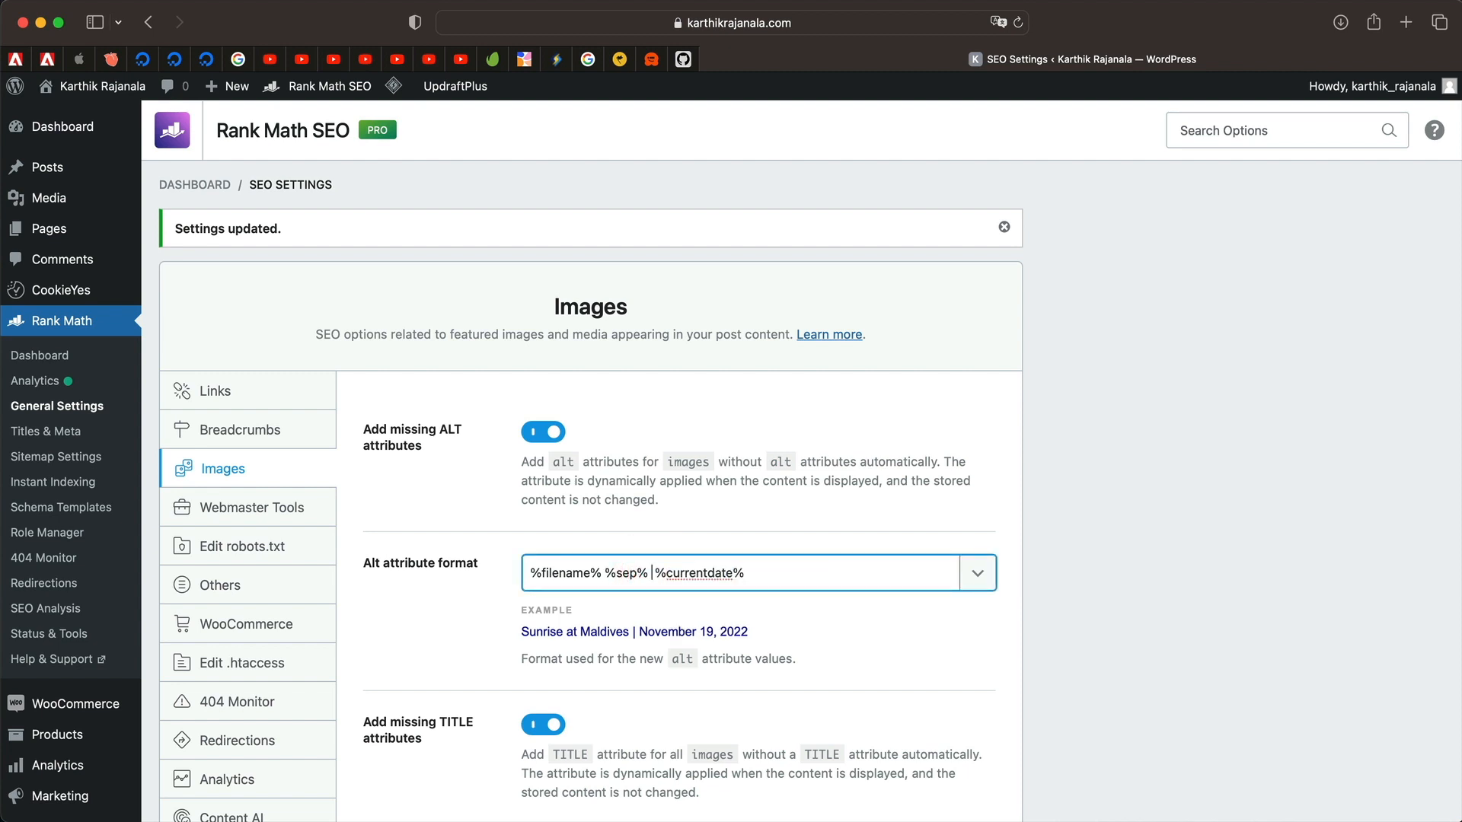
double_click(557, 573)
double_click(699, 572)
double_click(626, 573)
scroll(744, 579, down, 20)
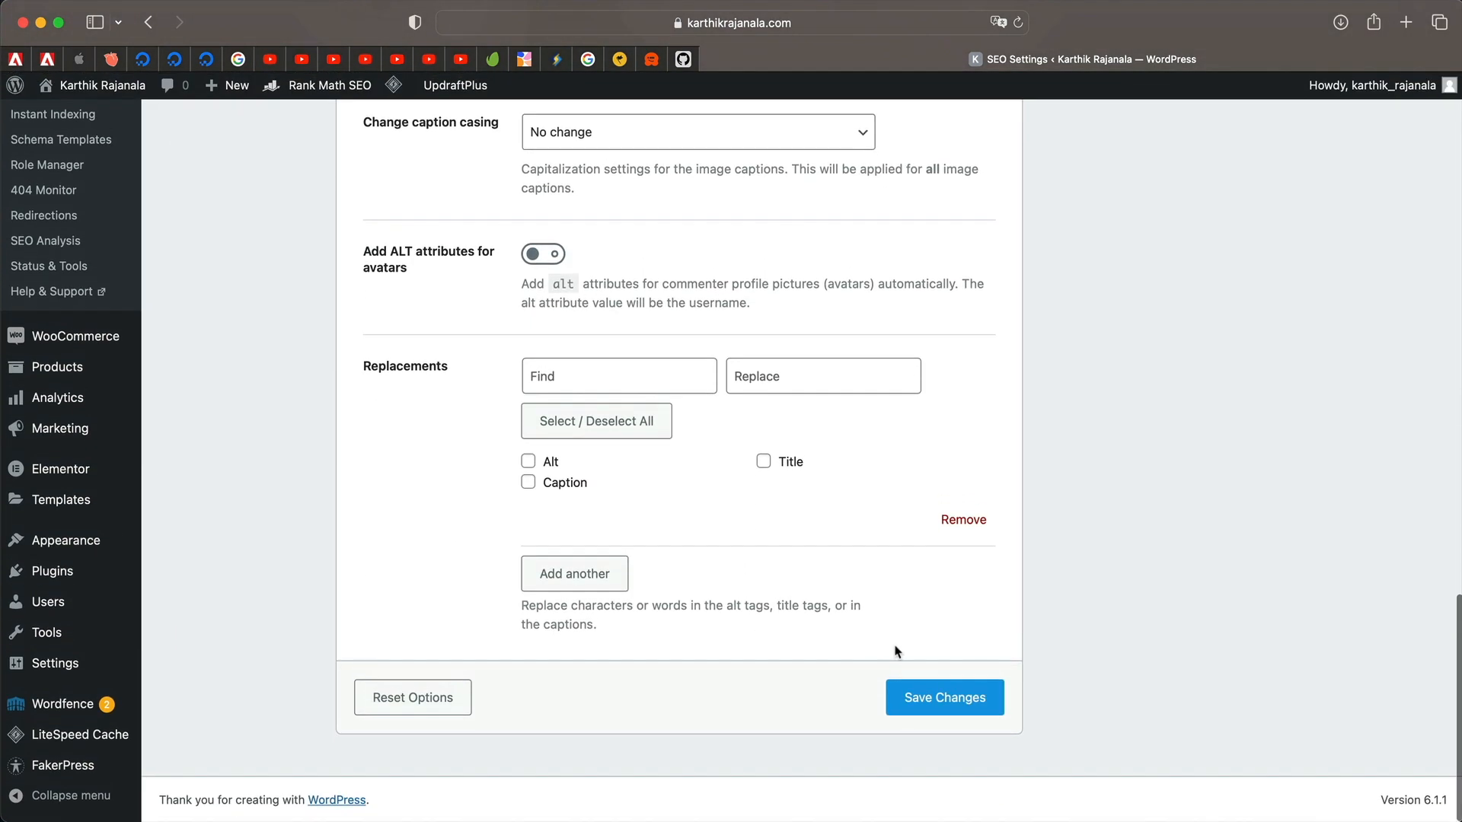
click(903, 696)
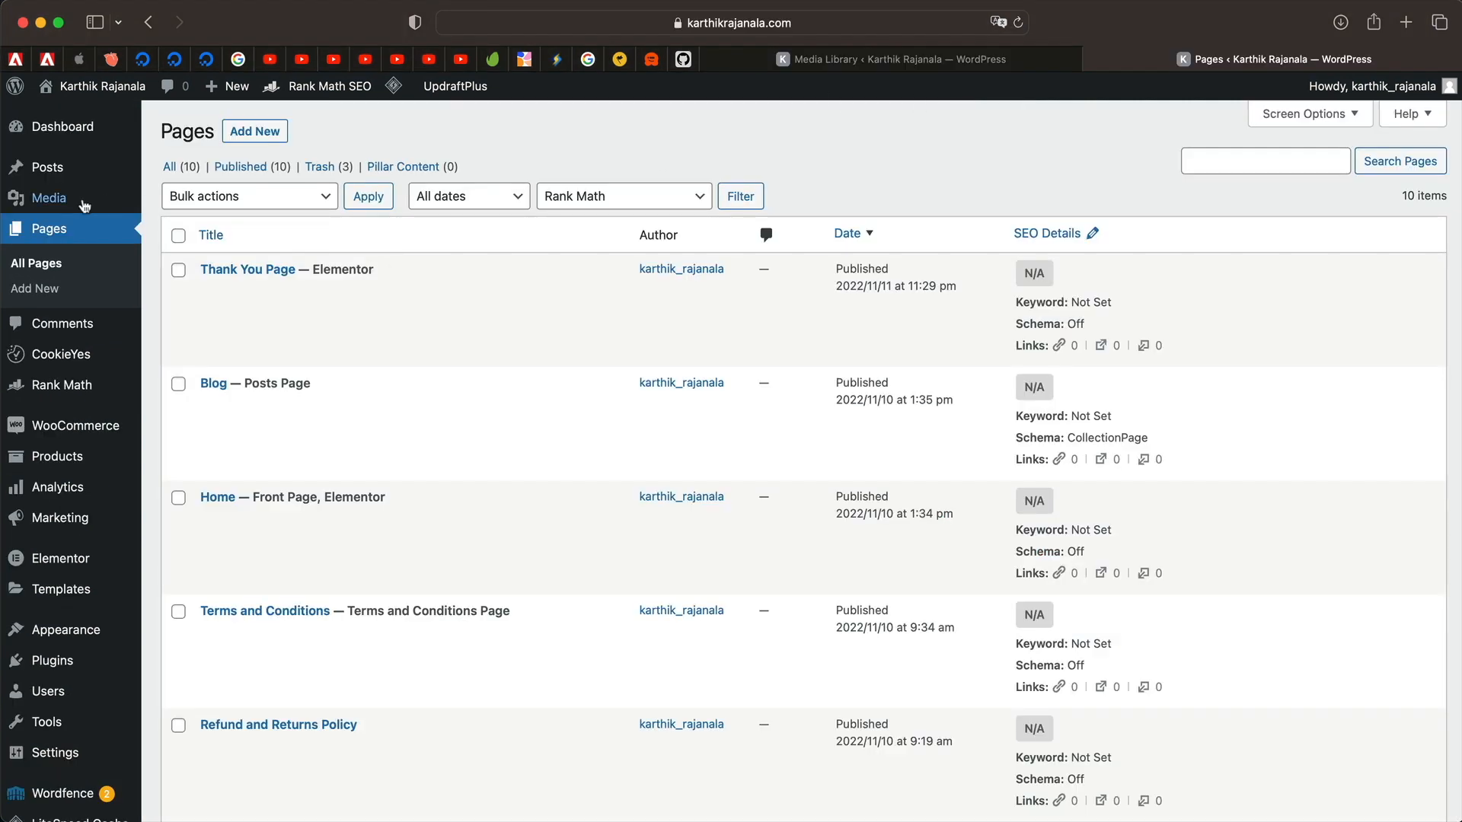
Create a new page titled 'Test Page Alt' and add an Image block to its body.
mouse_move(46, 214)
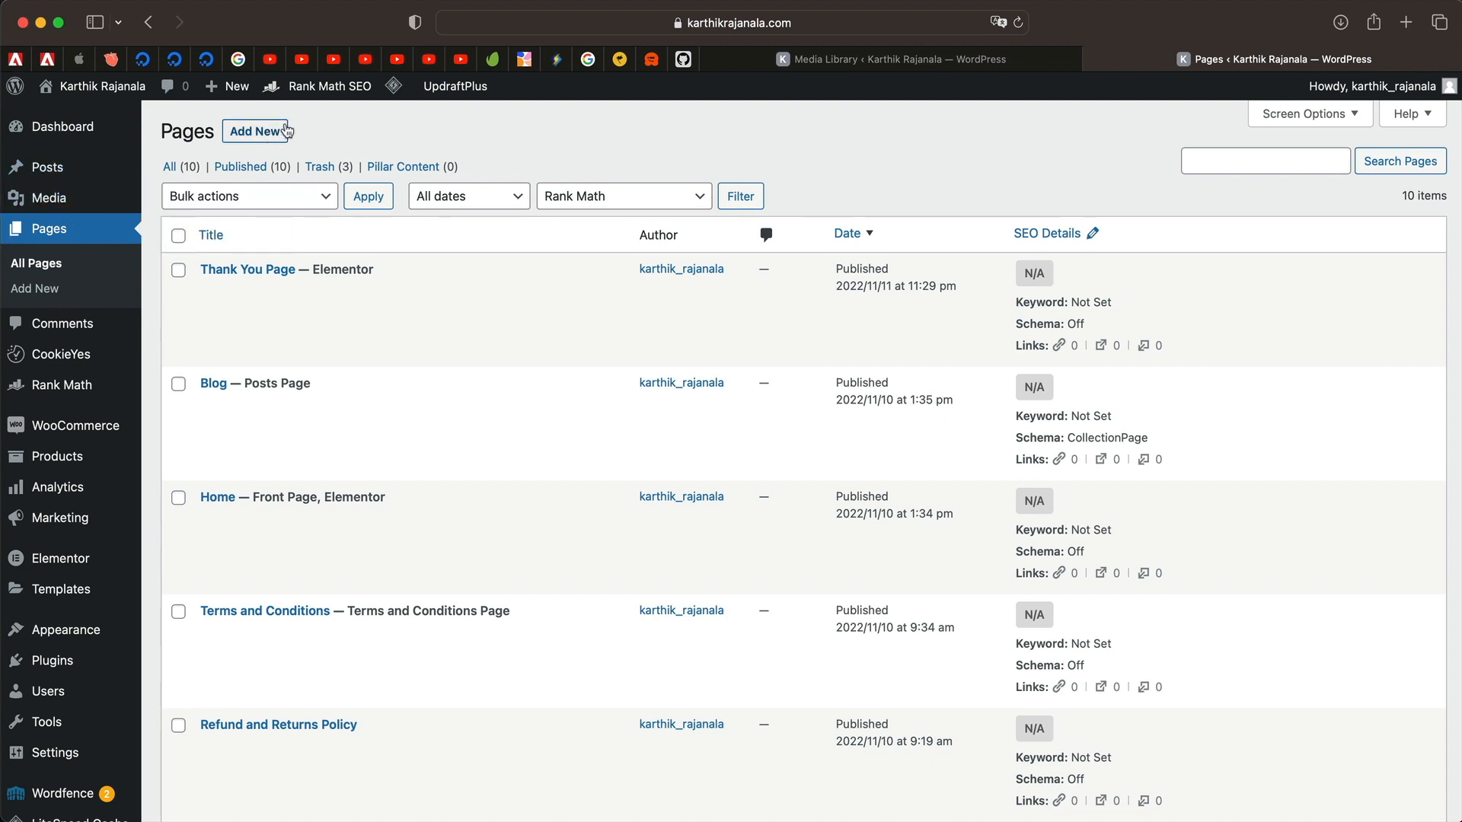
click(263, 137)
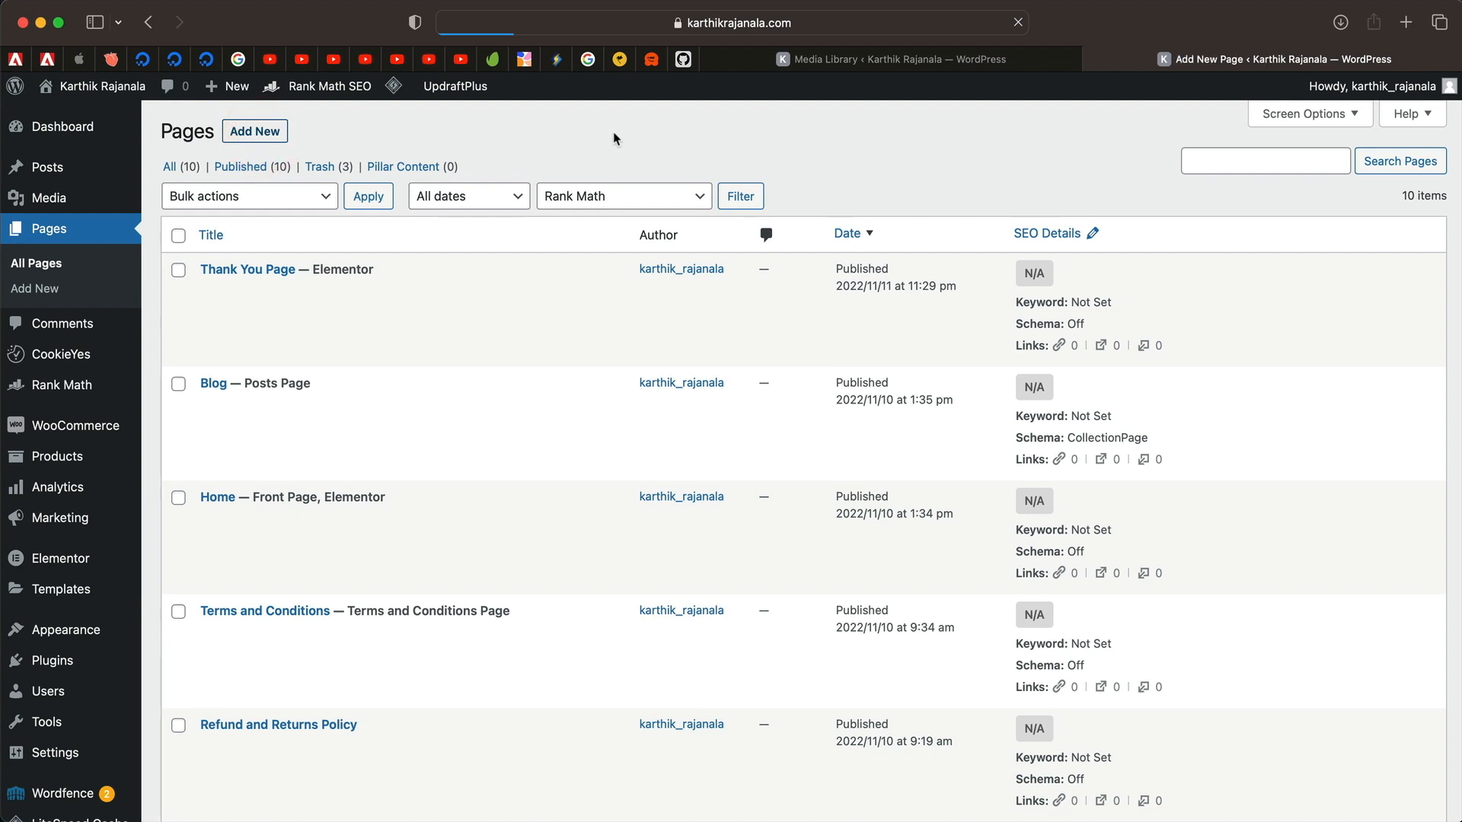
text(Test Page Alt)
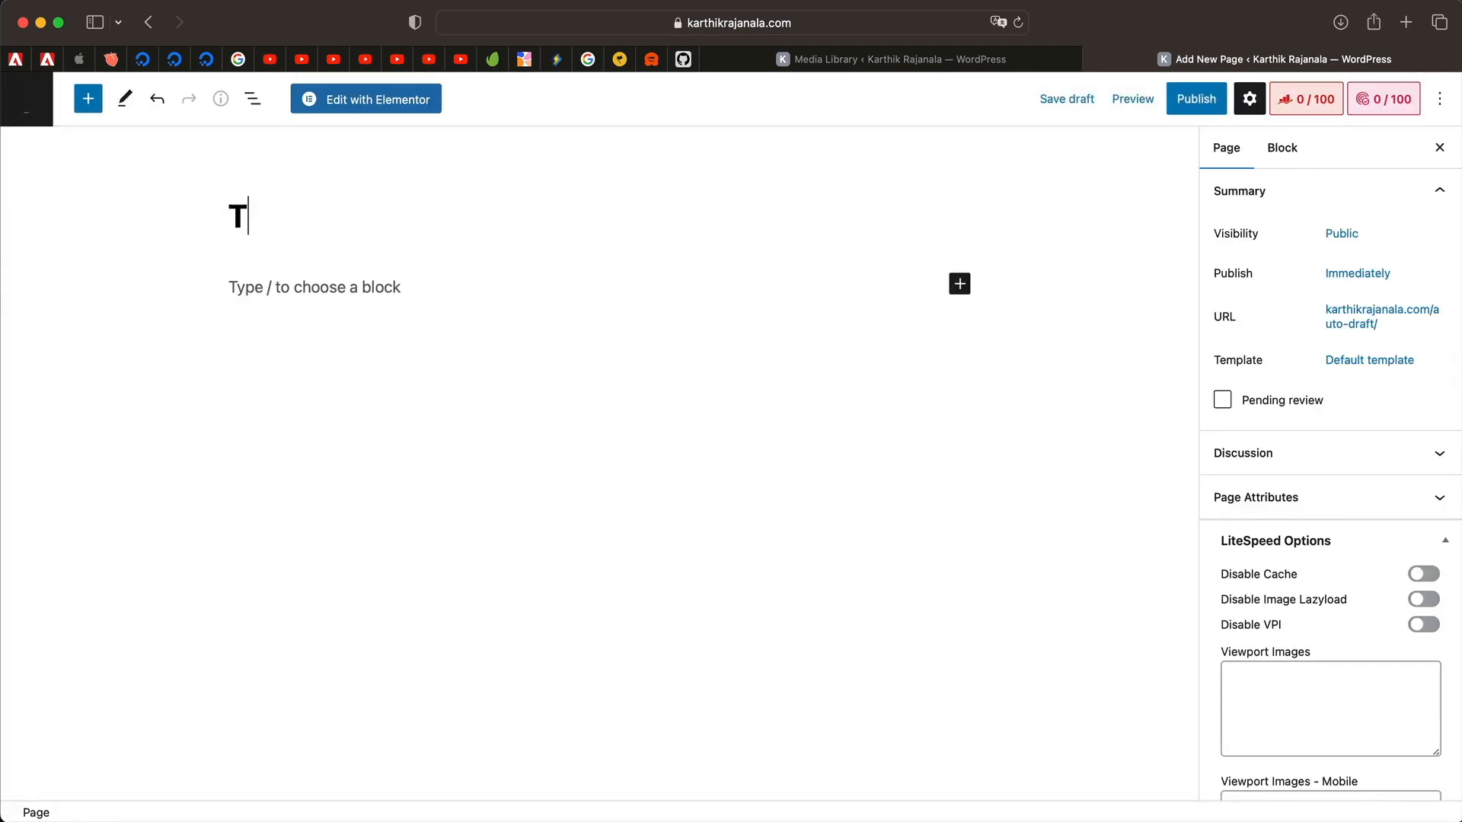
click(358, 286)
text(/ima)
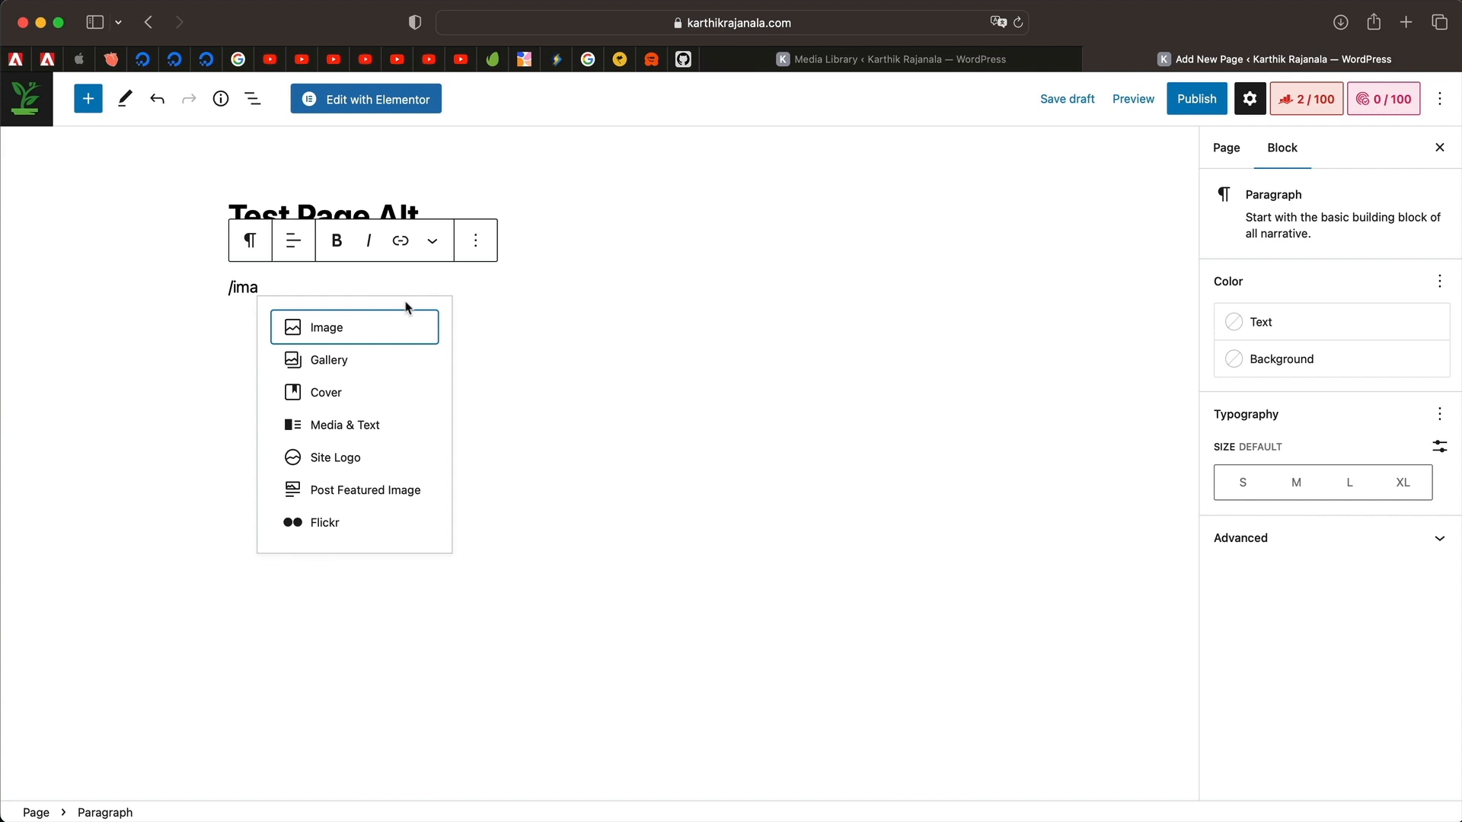
click(378, 331)
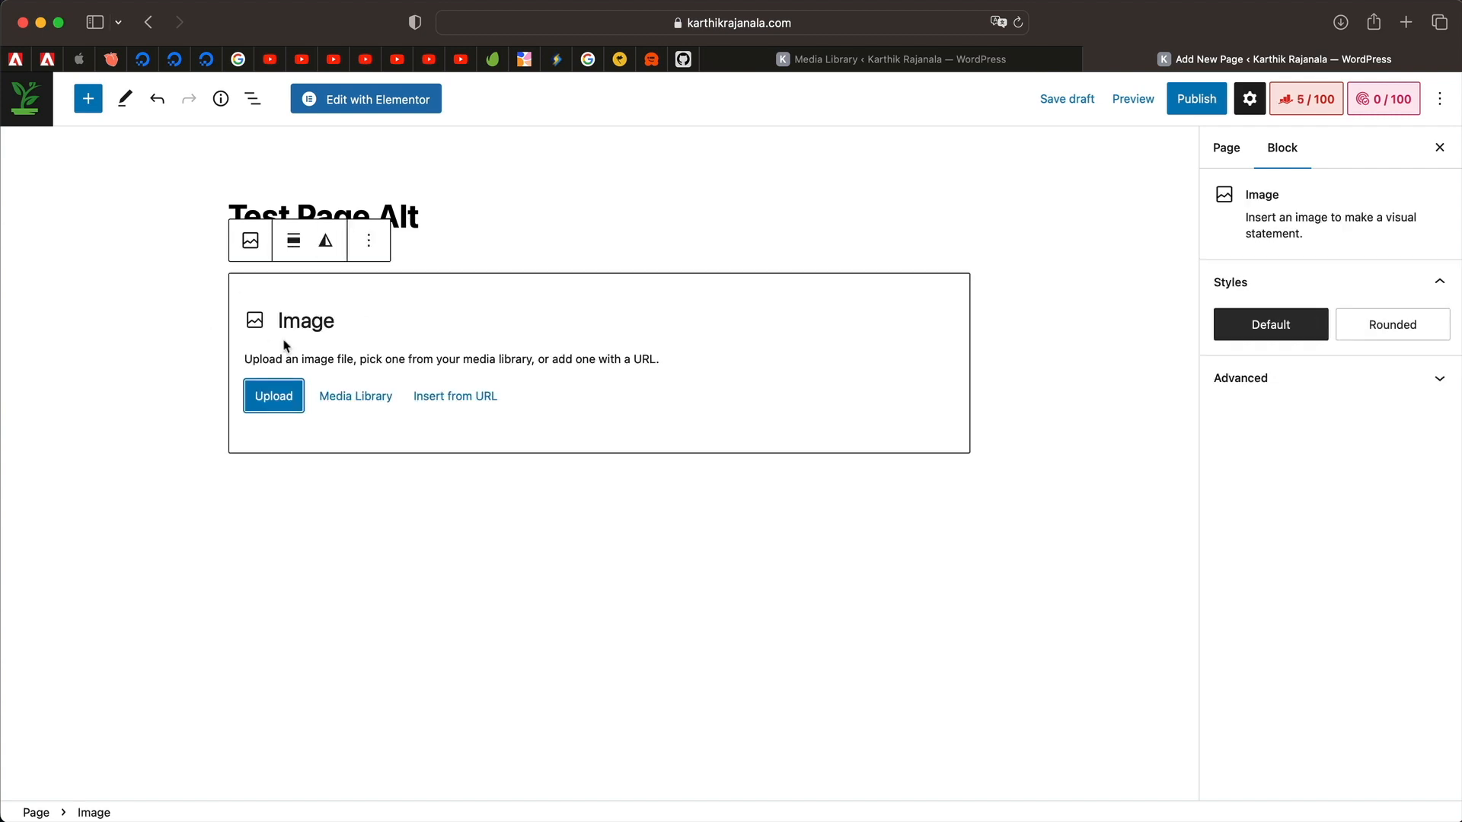
Insert the Handmade-Kid-Shop-404 image from the Media Library and publish the page.
click(354, 395)
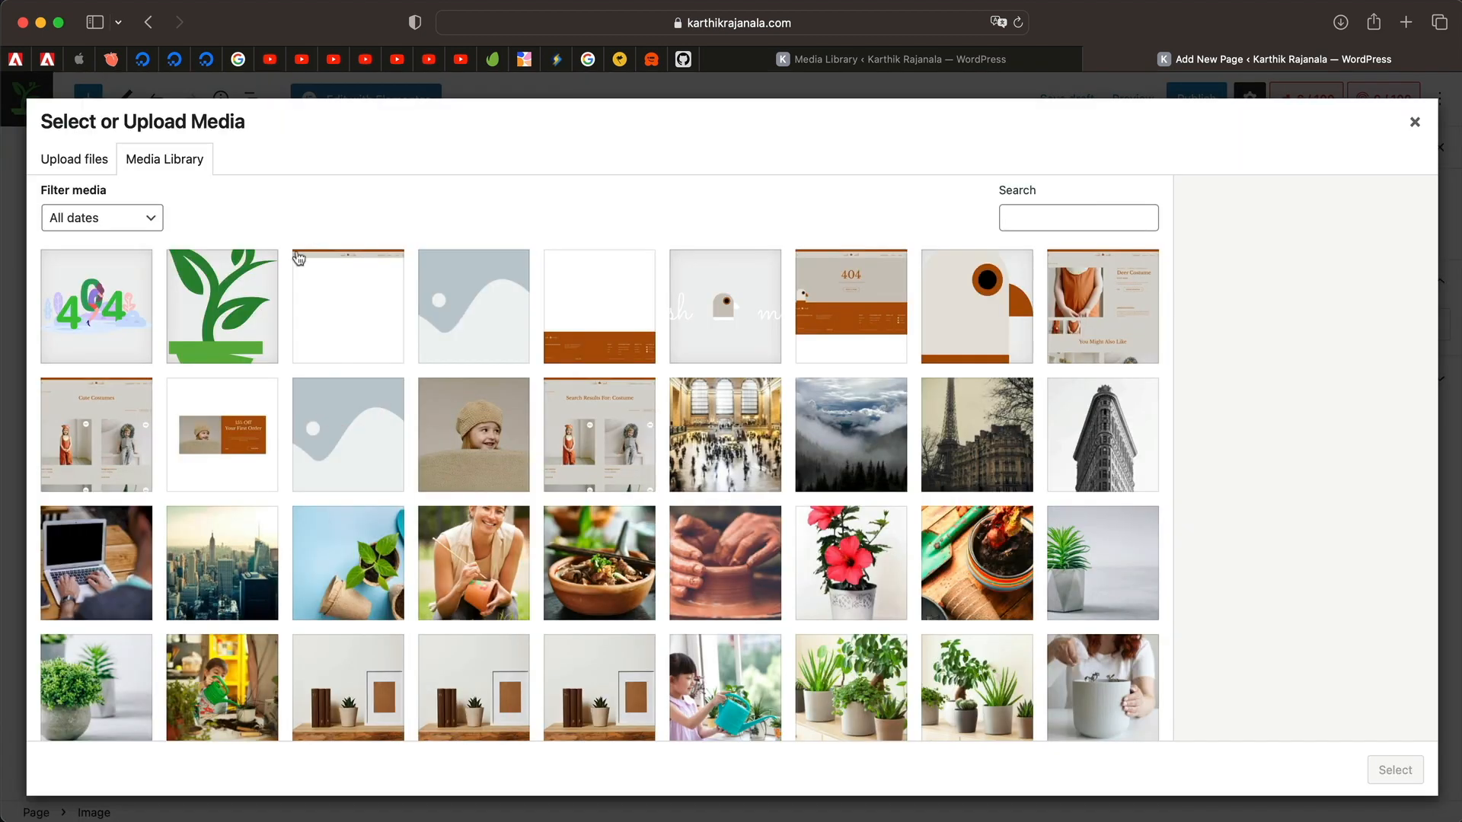
click(859, 303)
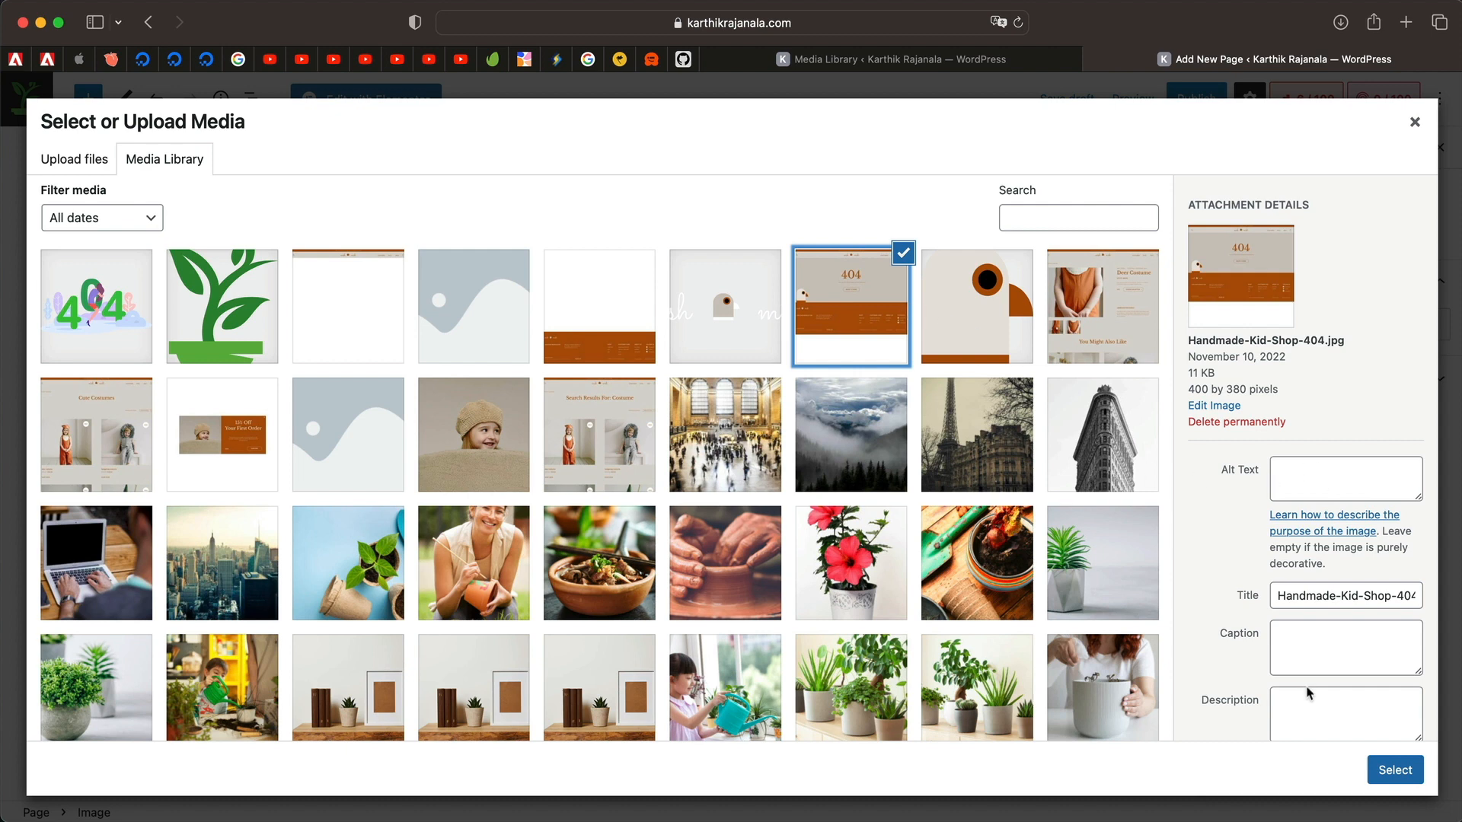
click(1393, 772)
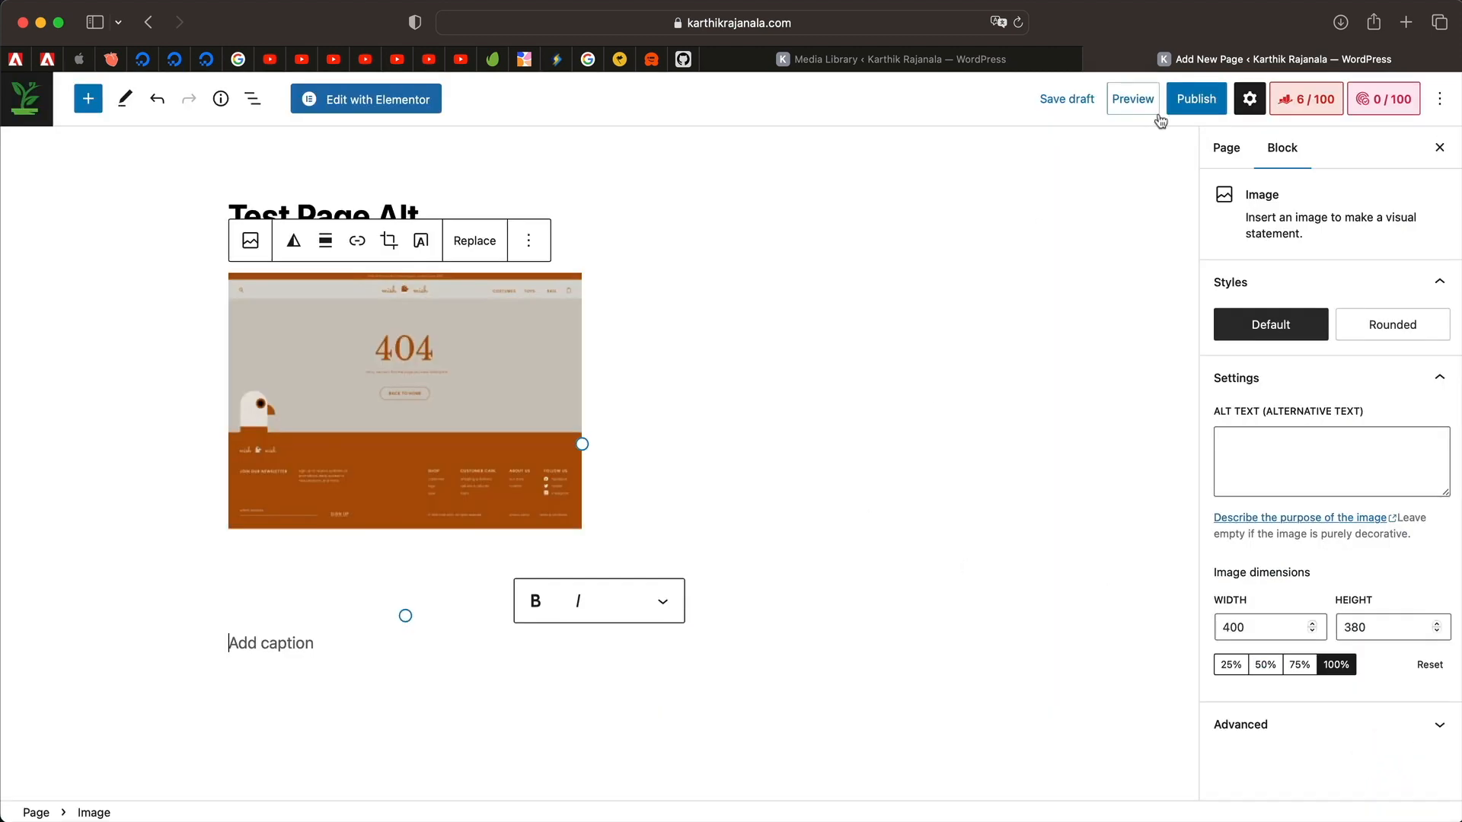
click(1196, 98)
click(1253, 100)
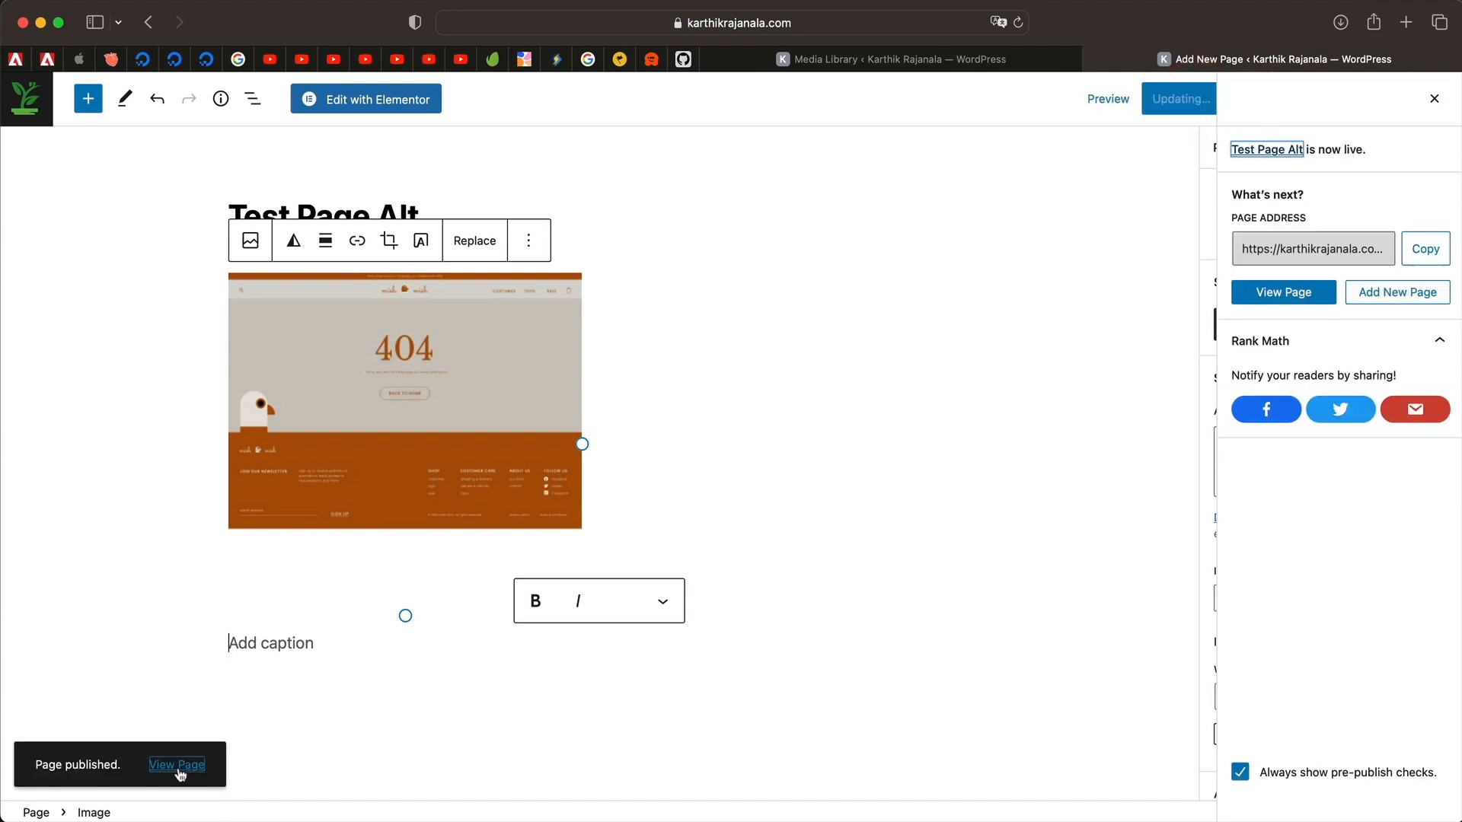
Open the live Test Page Alt and select text in the image caption.
click(181, 766)
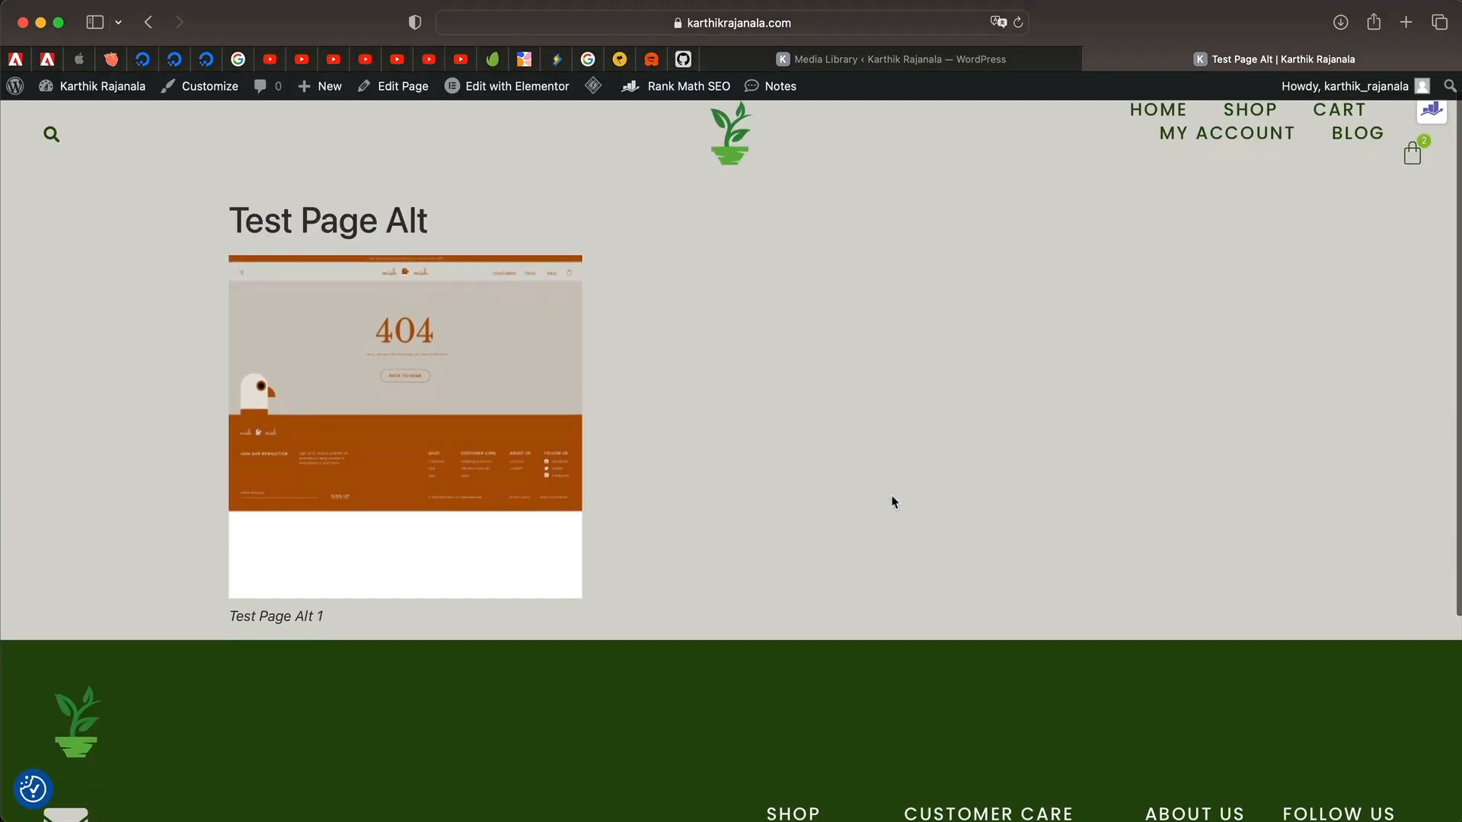
scroll(244, 431, down, 3)
triple_click(292, 495)
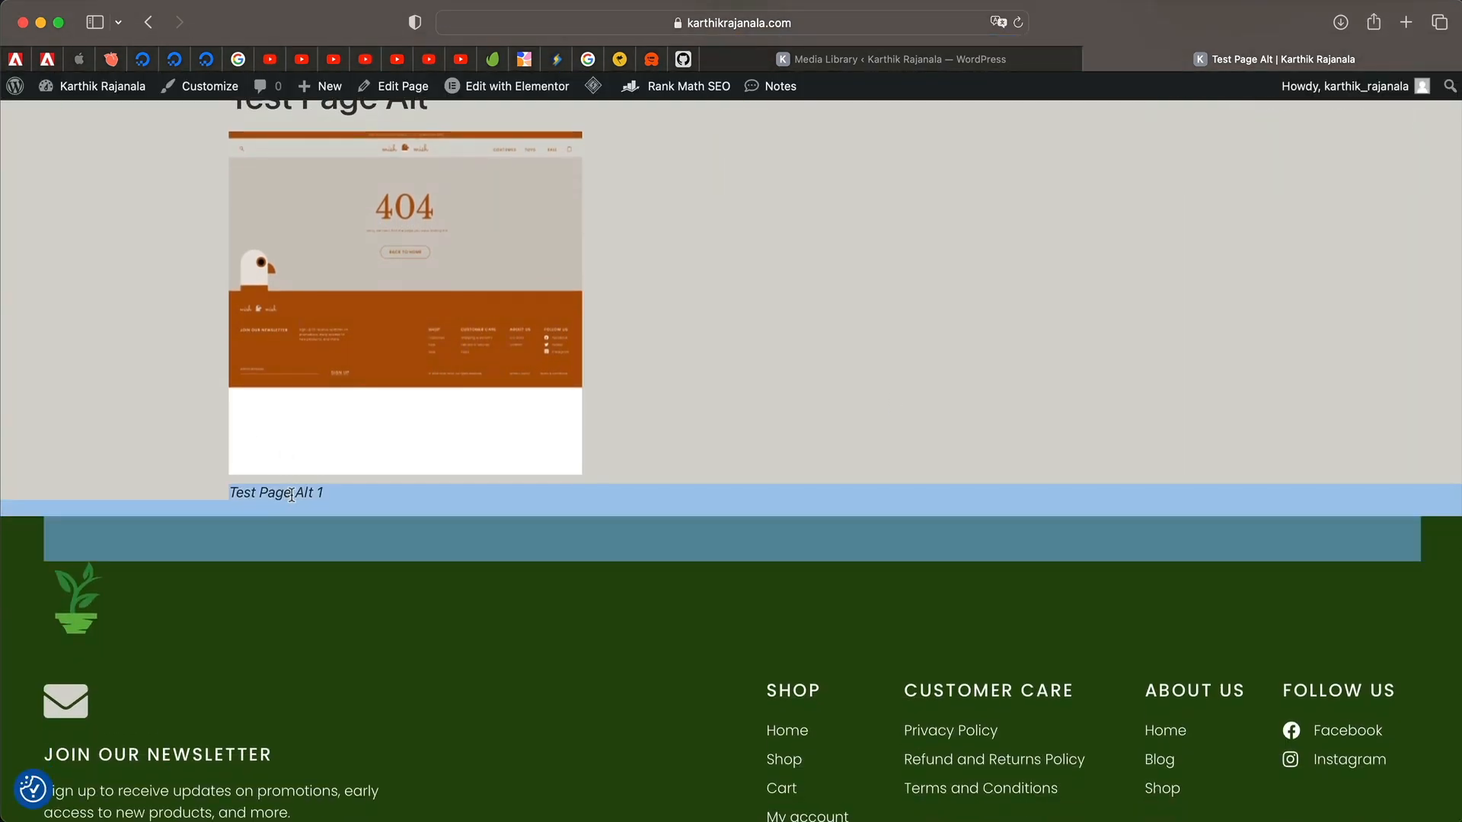
double_click(245, 497)
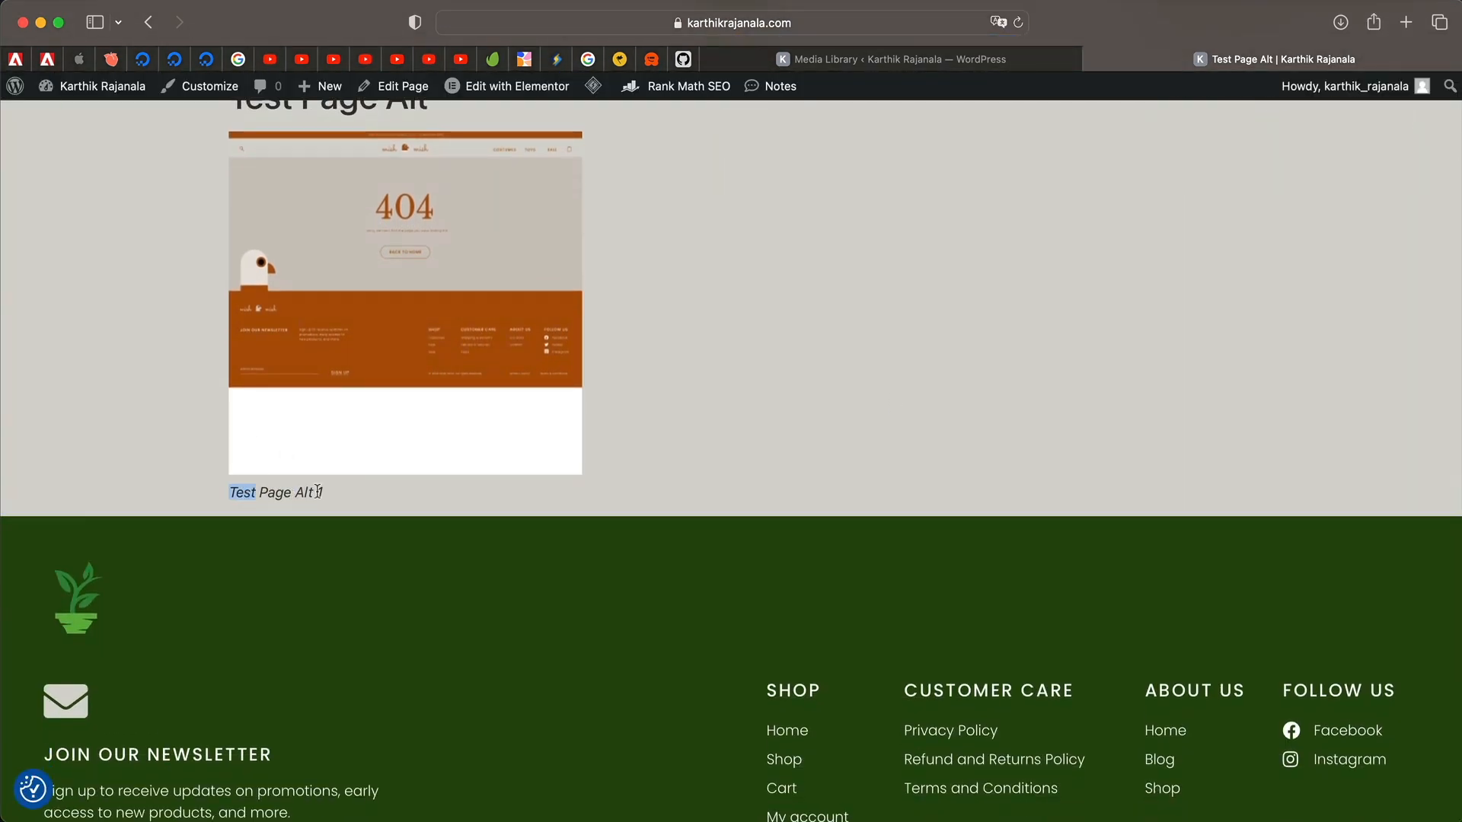
Inspect the image markup to confirm the alt text 'Handmade Kid Shop 404 | November 19, 2022'.
right_click(391, 331)
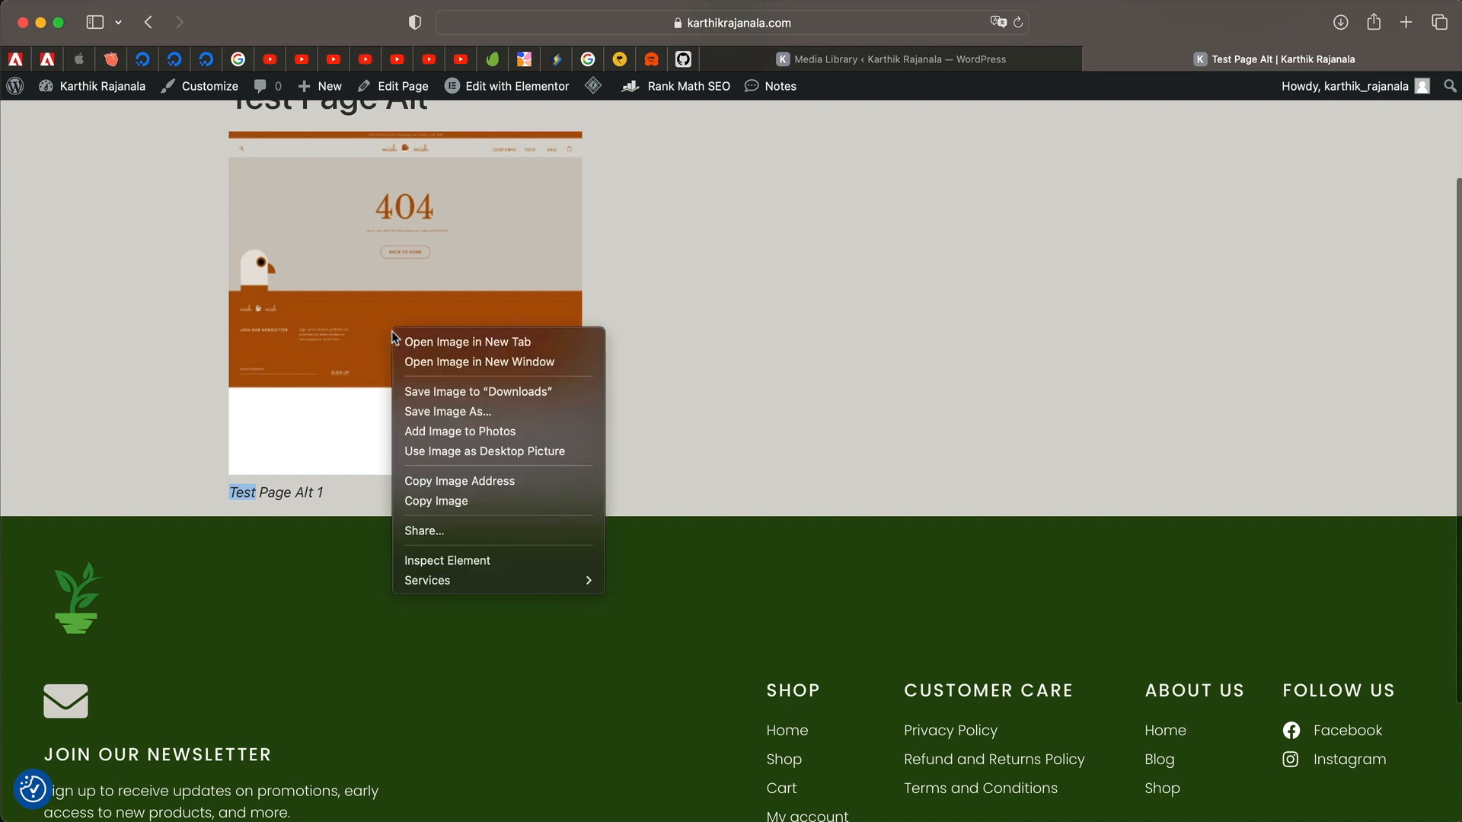
click(498, 559)
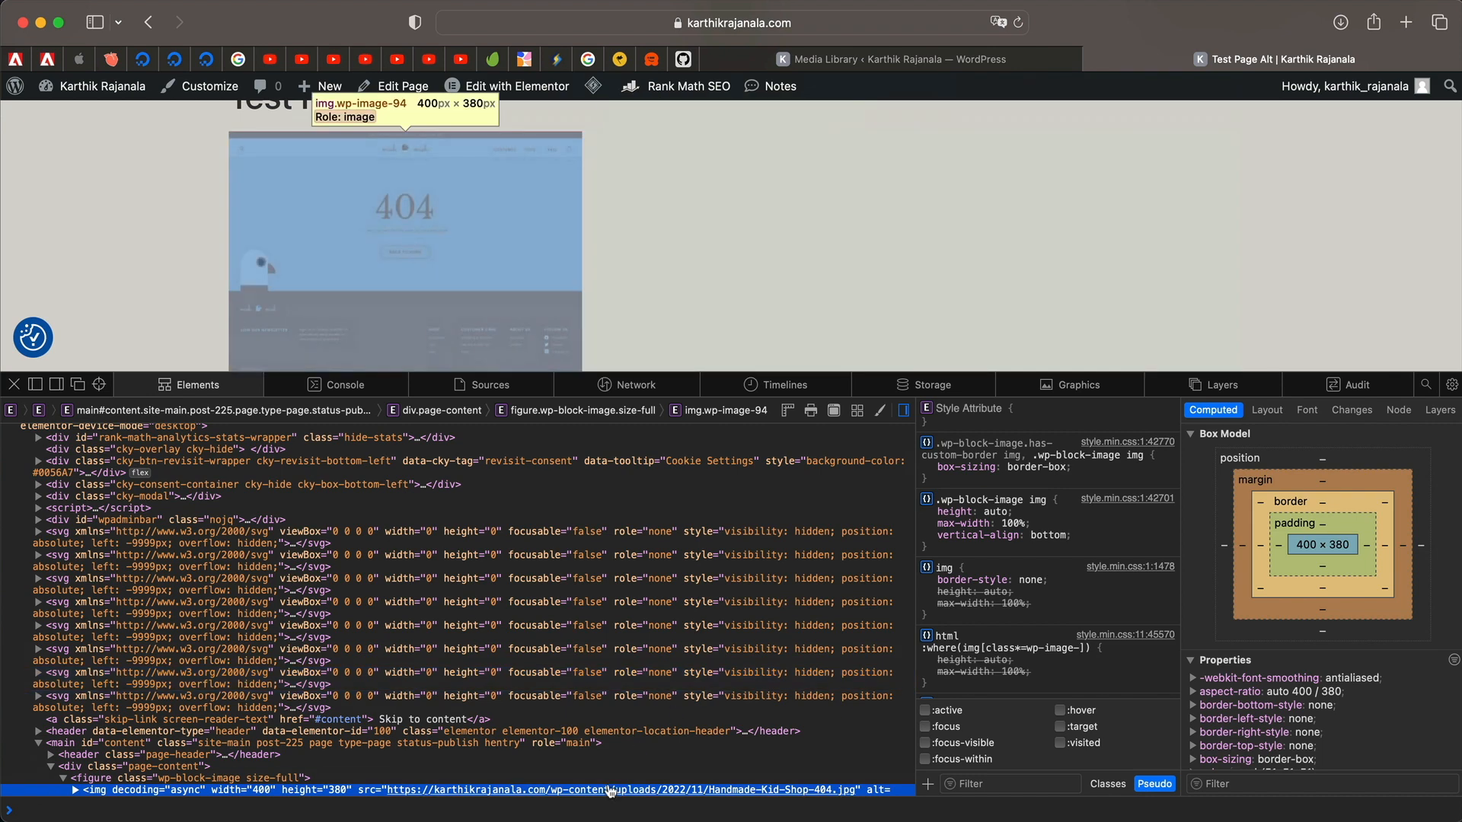
scroll(610, 762, down, 3)
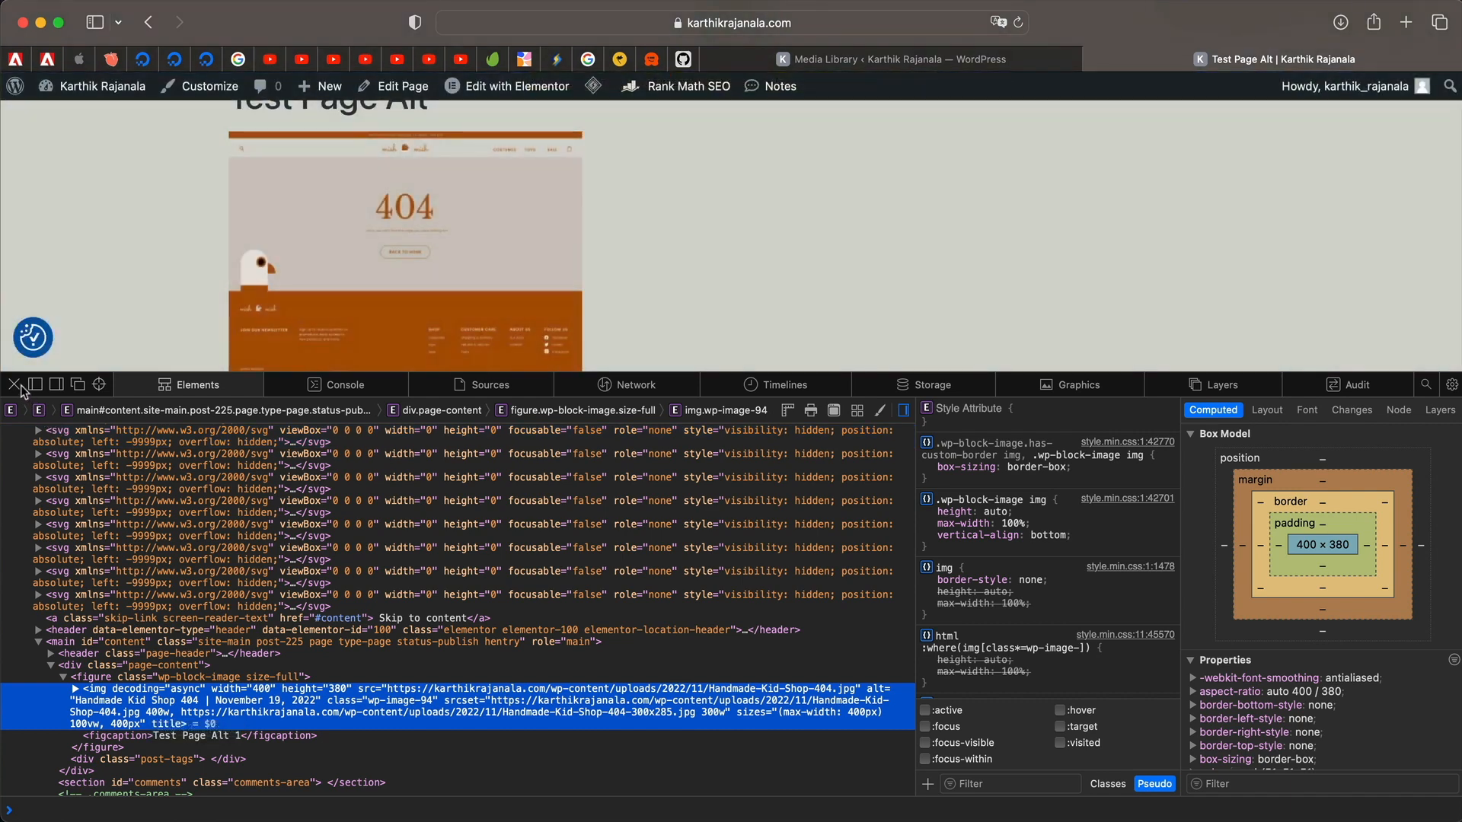
click(14, 384)
scroll(792, 366, up, 3)
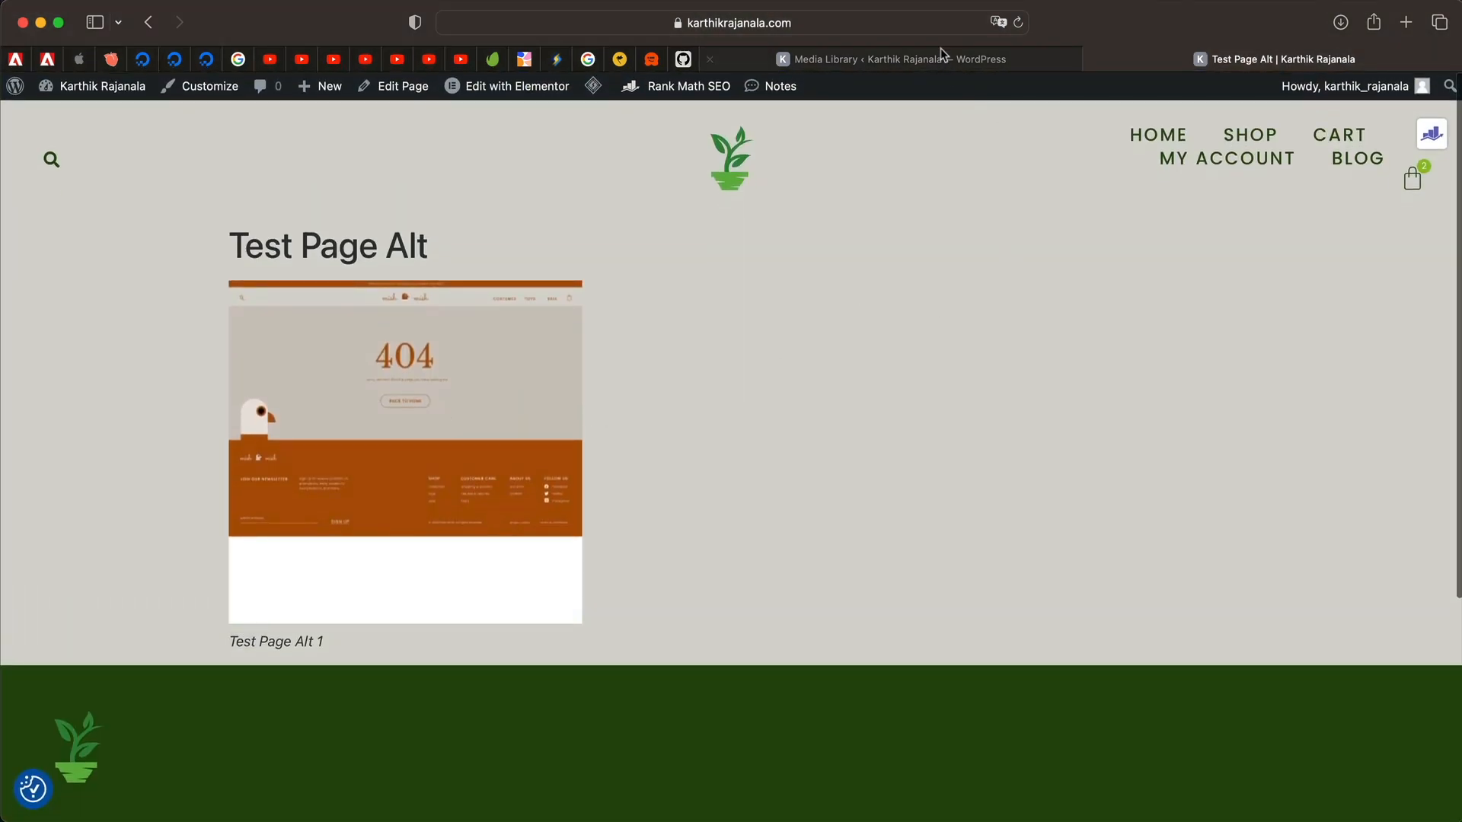
Switch between the Media Library and Test Page Alt tabs, then go to the Posts list.
click(958, 58)
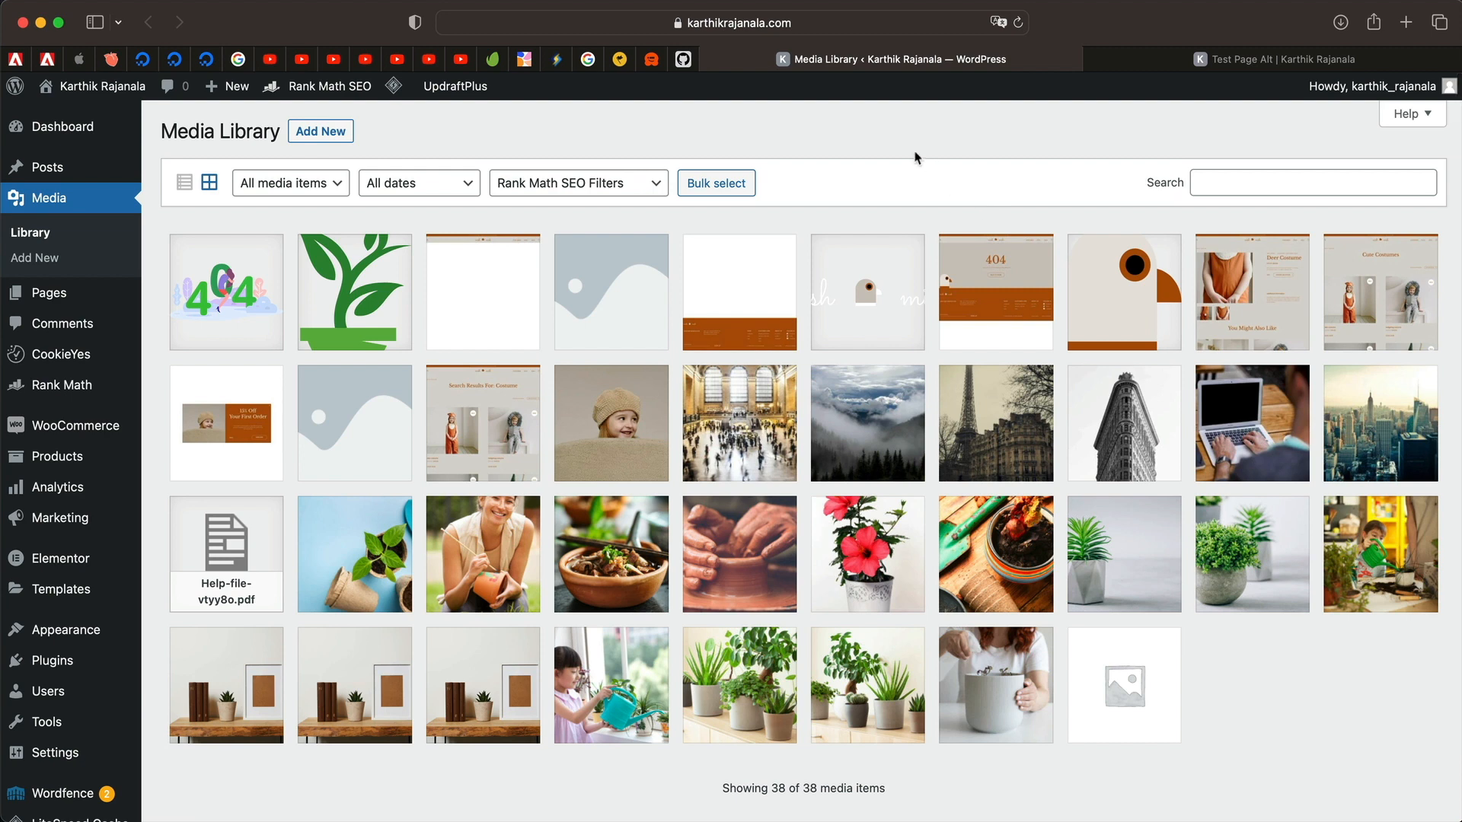
click(1241, 58)
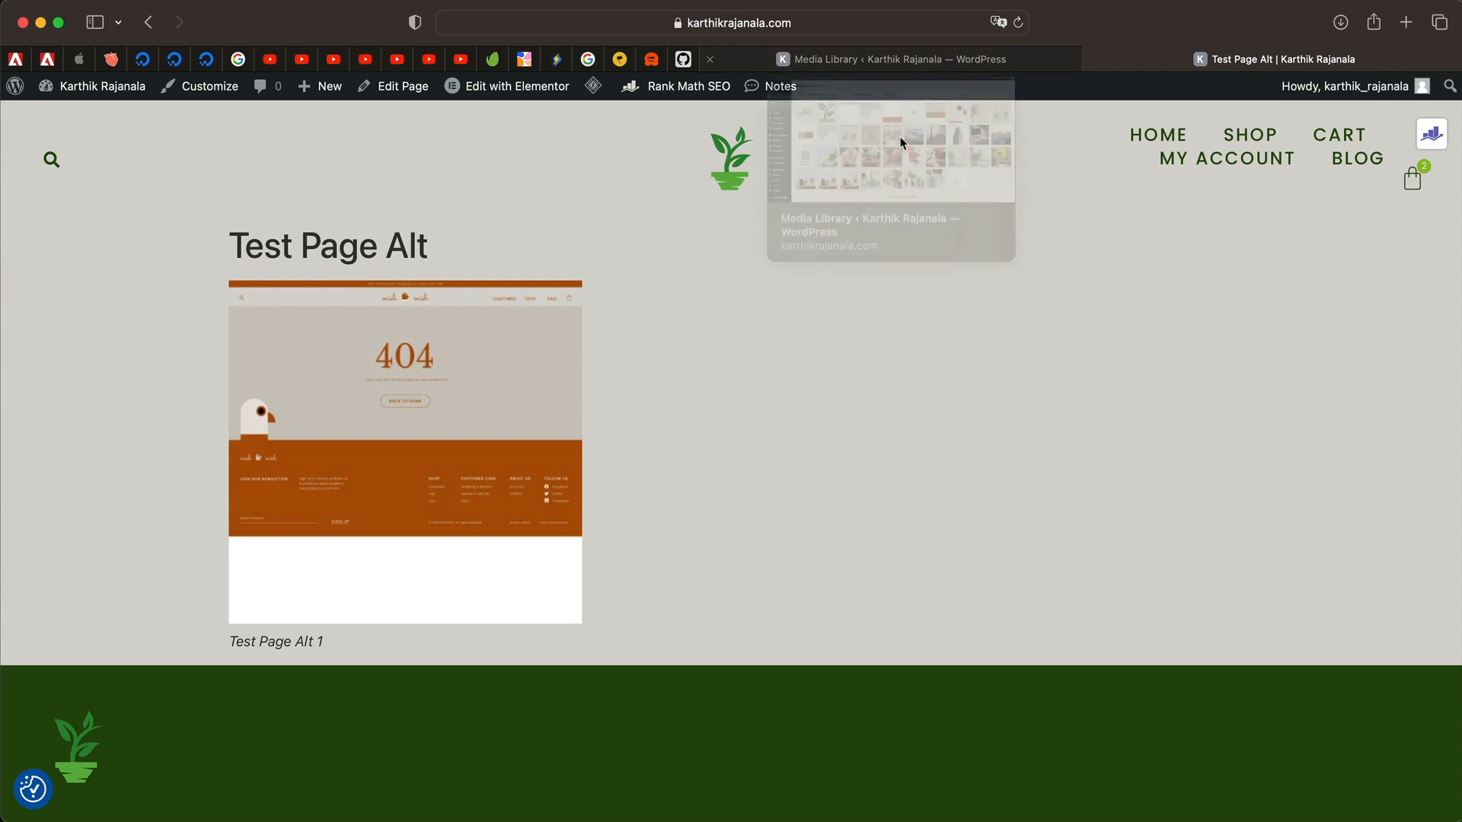
click(1044, 56)
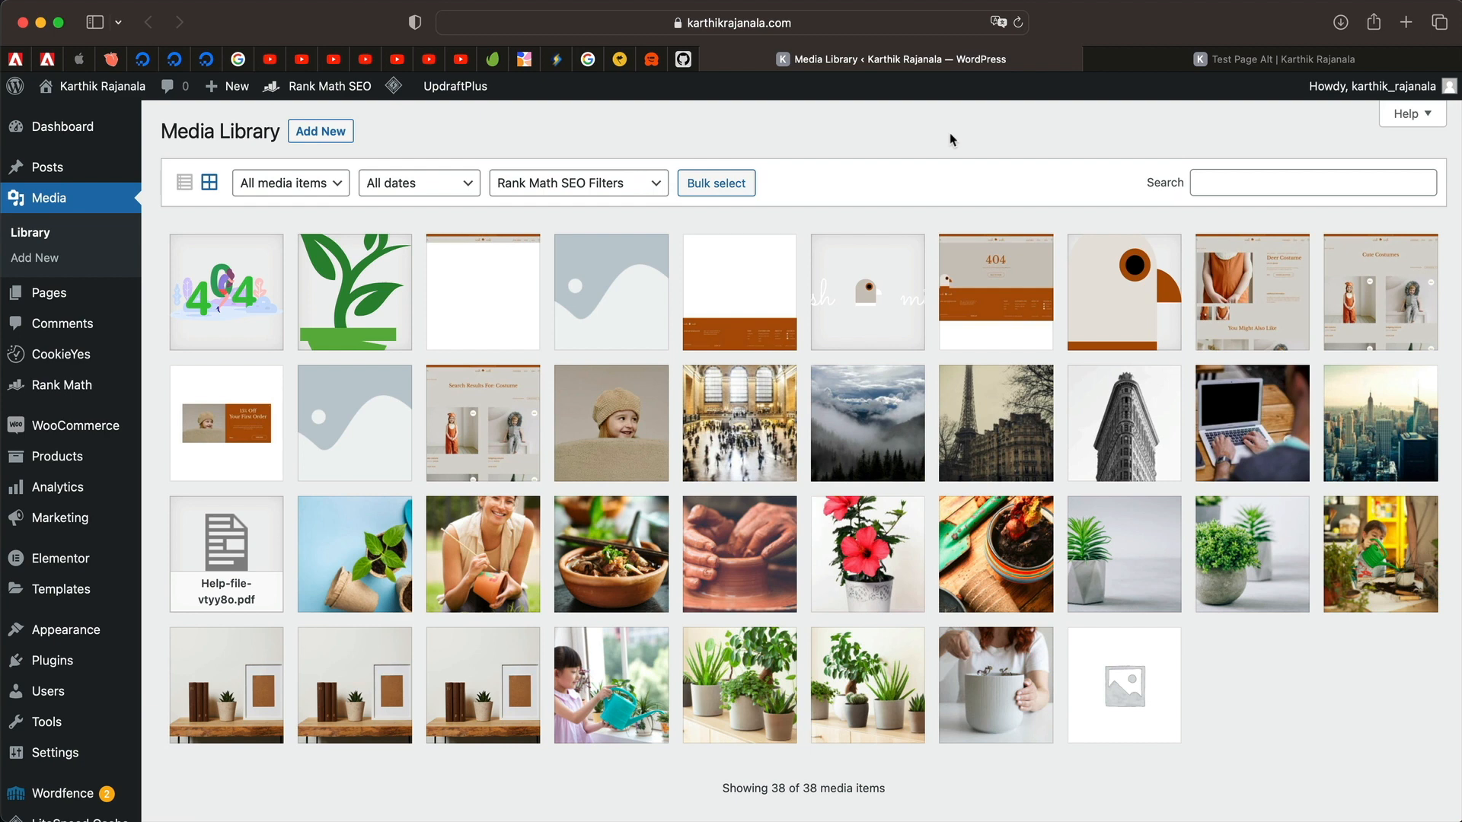
click(801, 568)
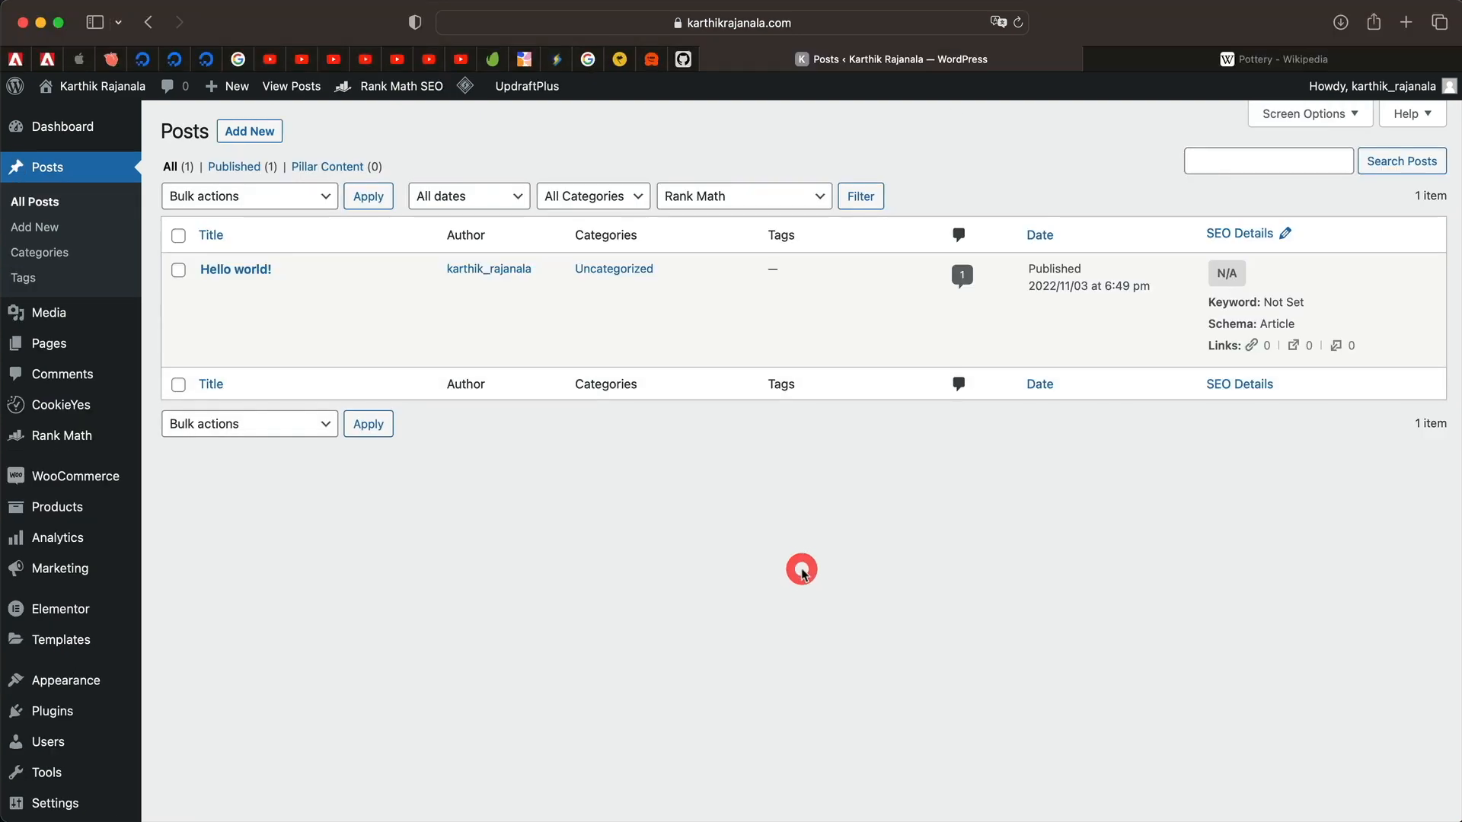
click(677, 542)
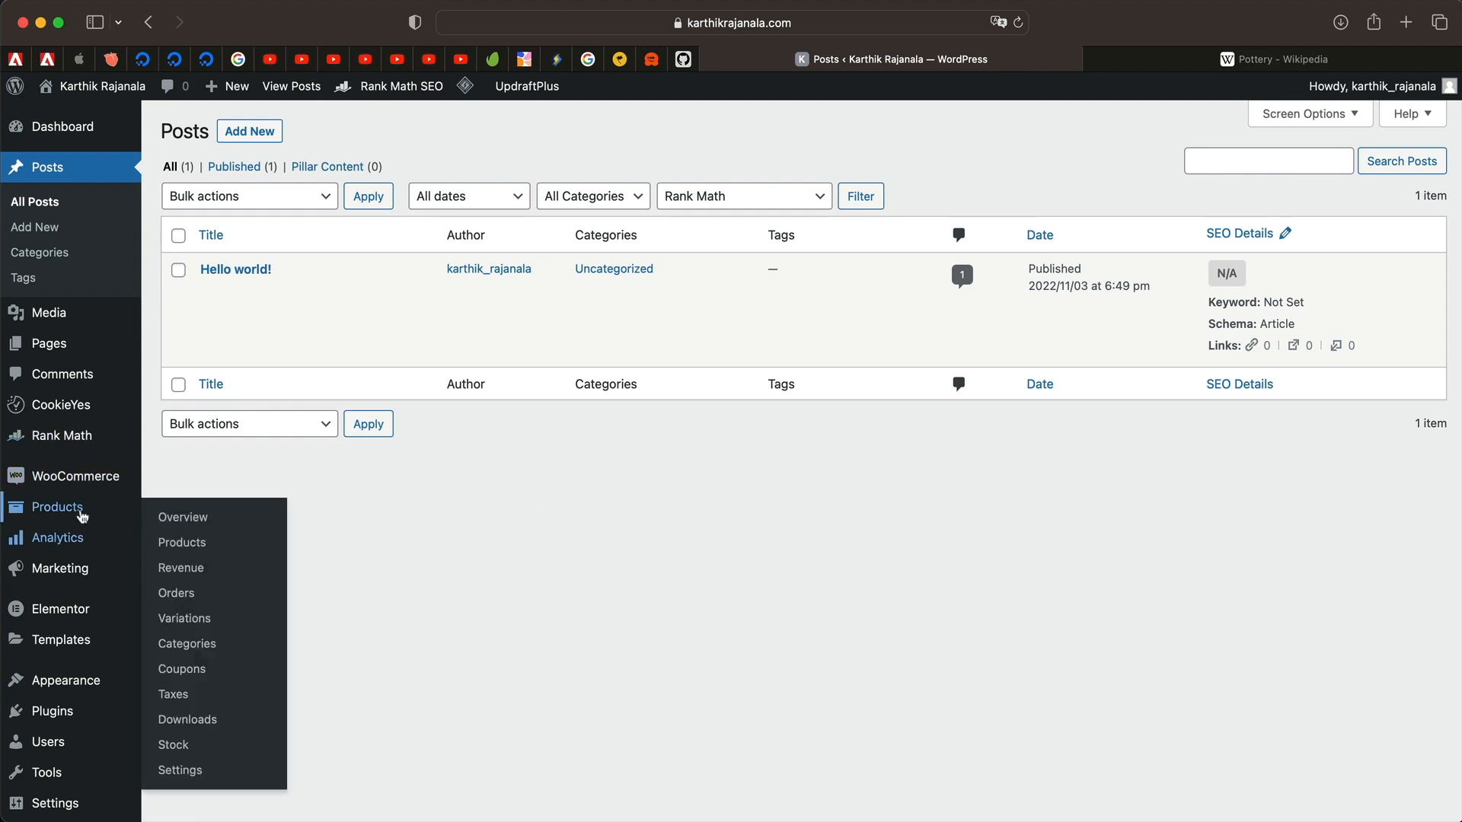
scroll(73, 534, down, 3)
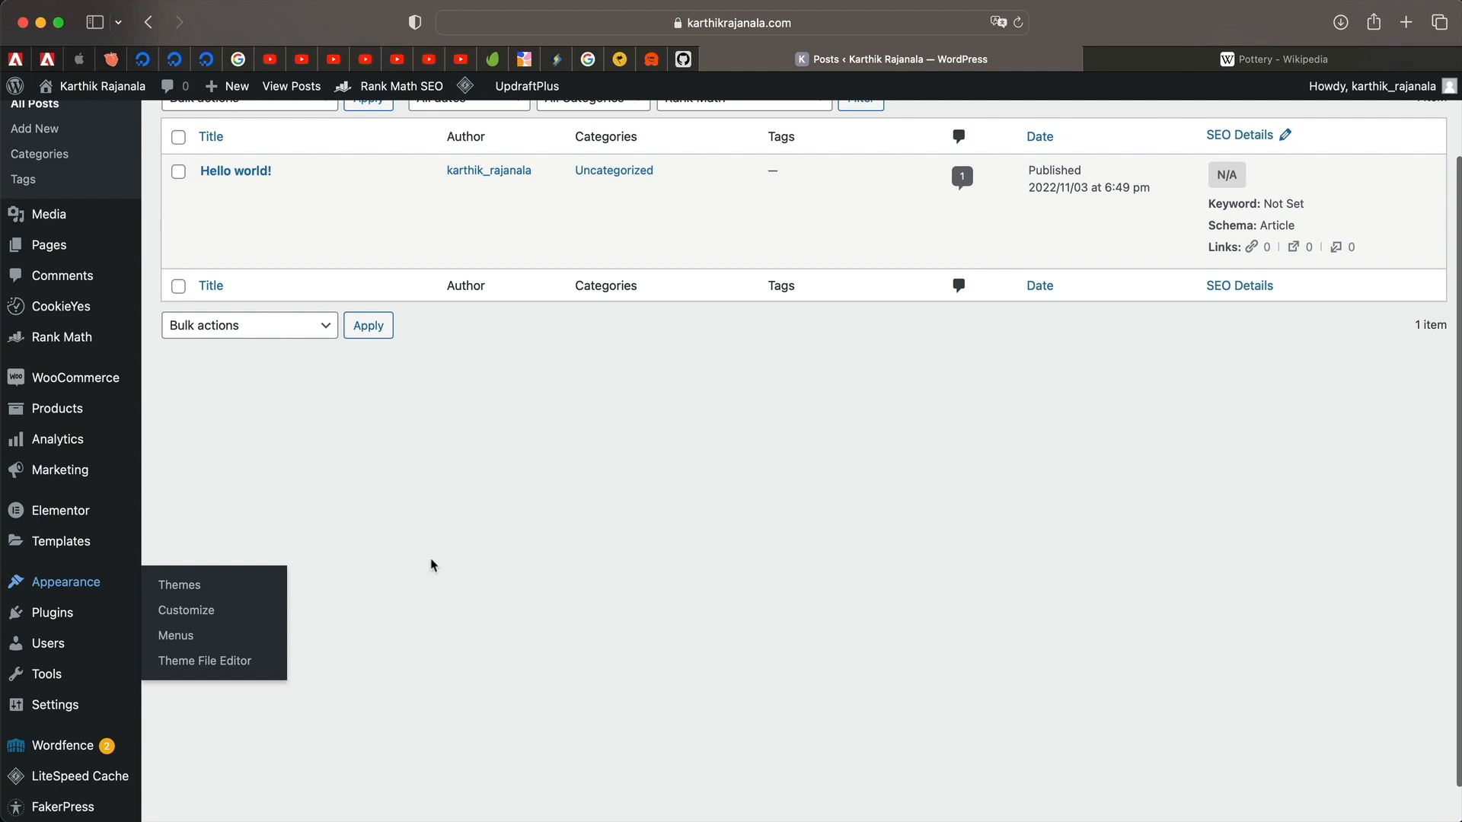
scroll(431, 565, up, 3)
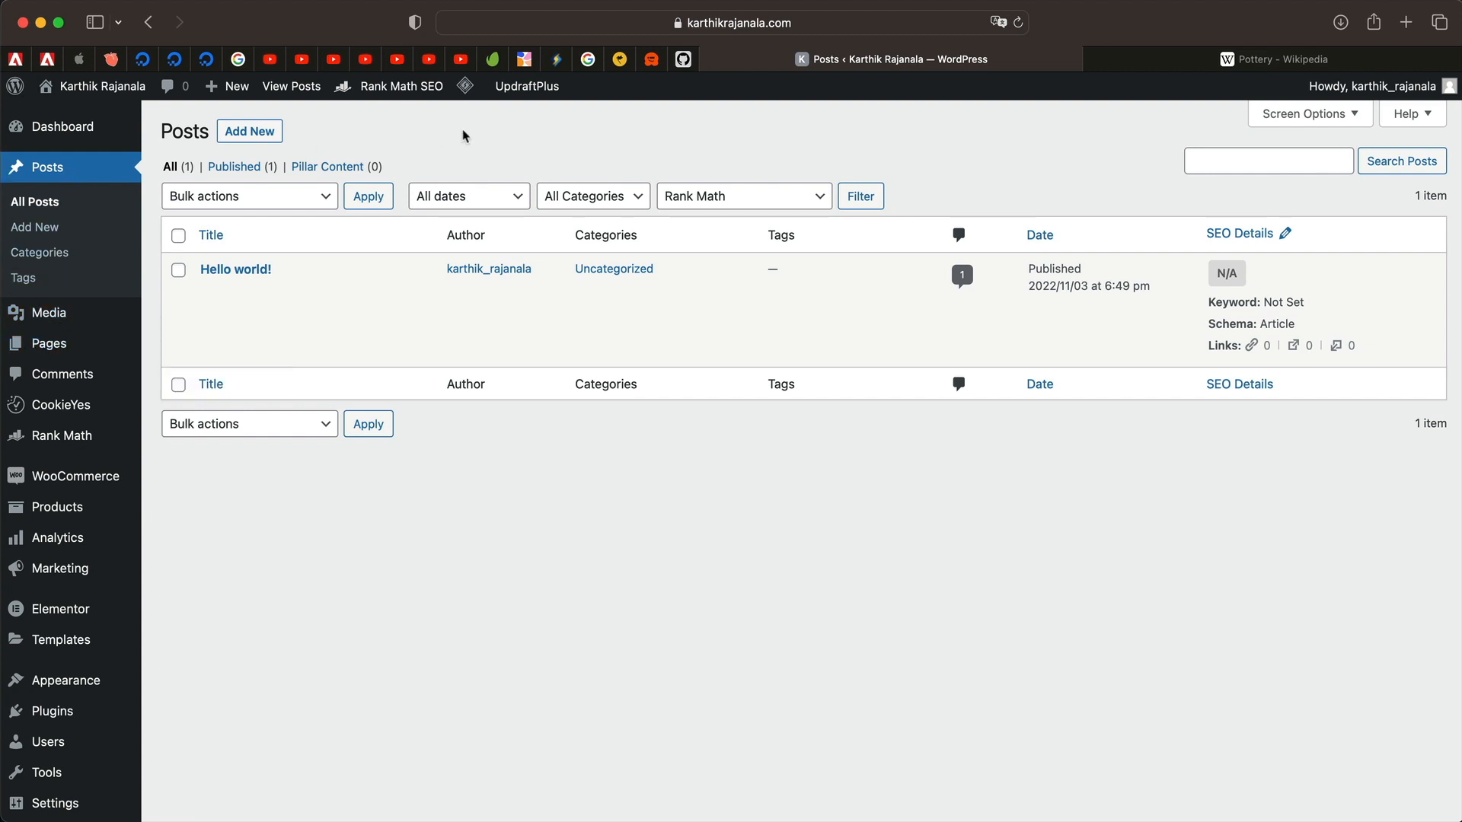
mouse_move(80, 349)
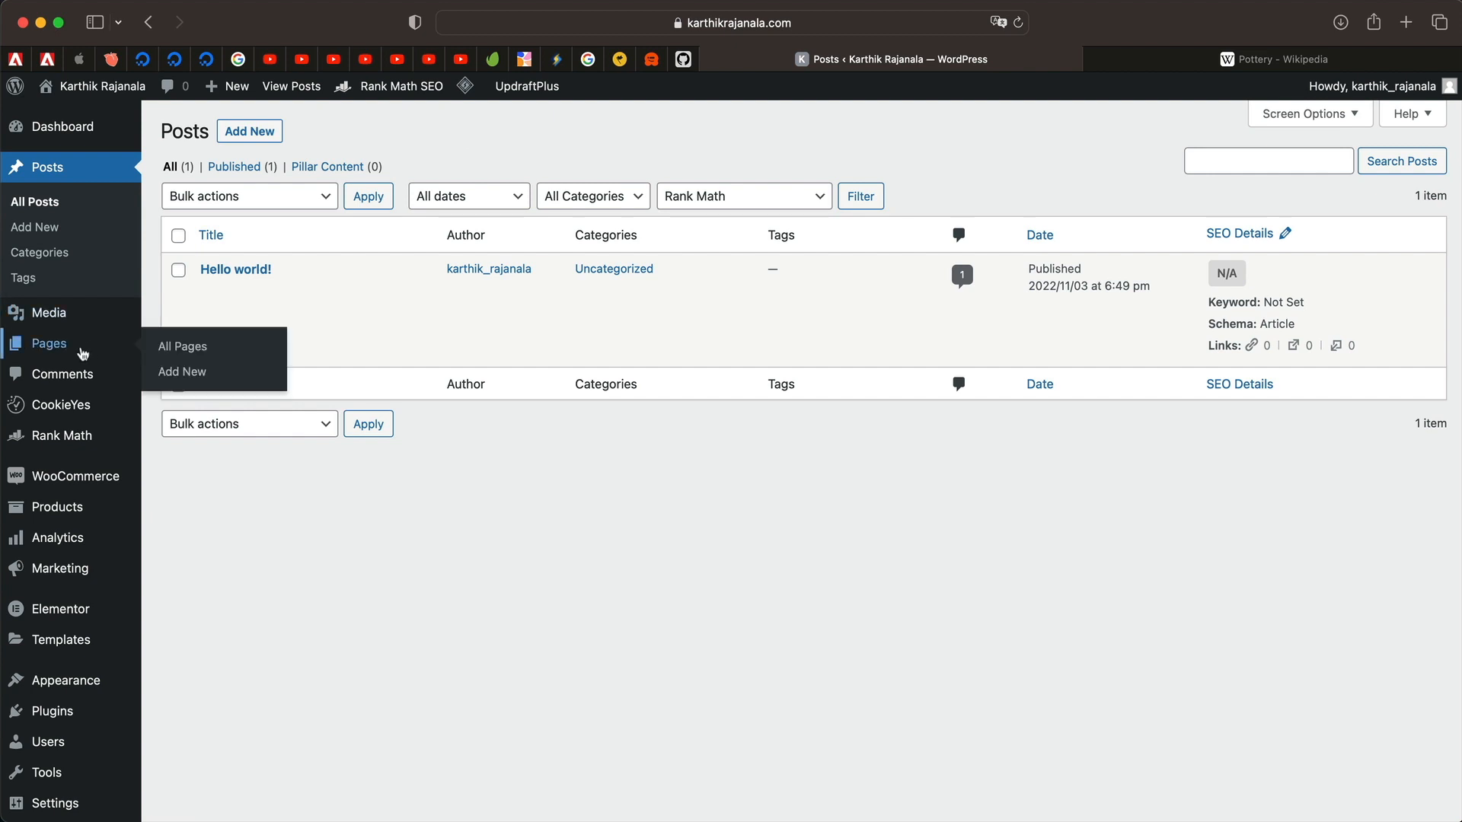
super+click(174, 349)
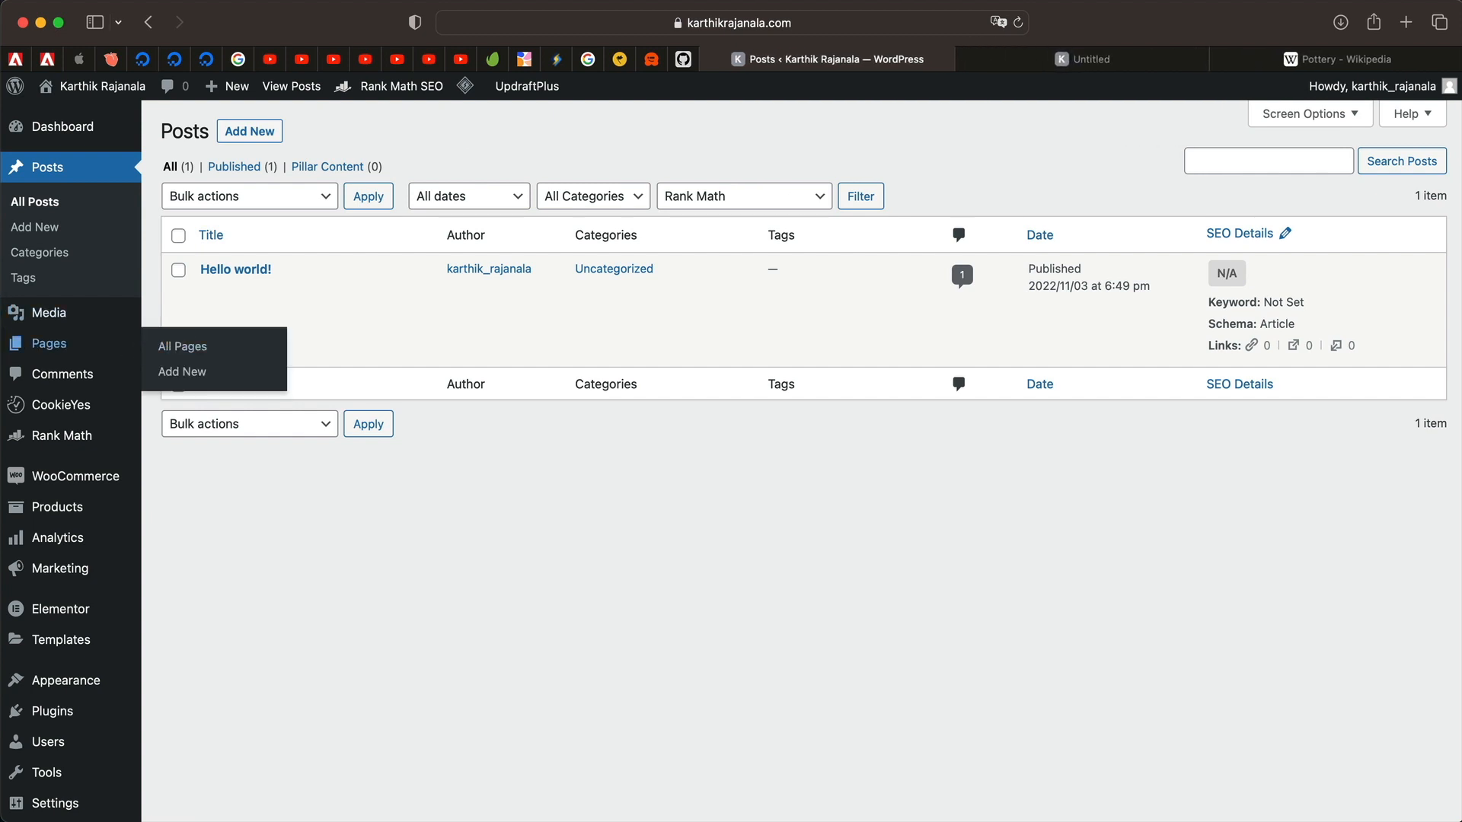
click(1142, 61)
scroll(830, 289, down, 5)
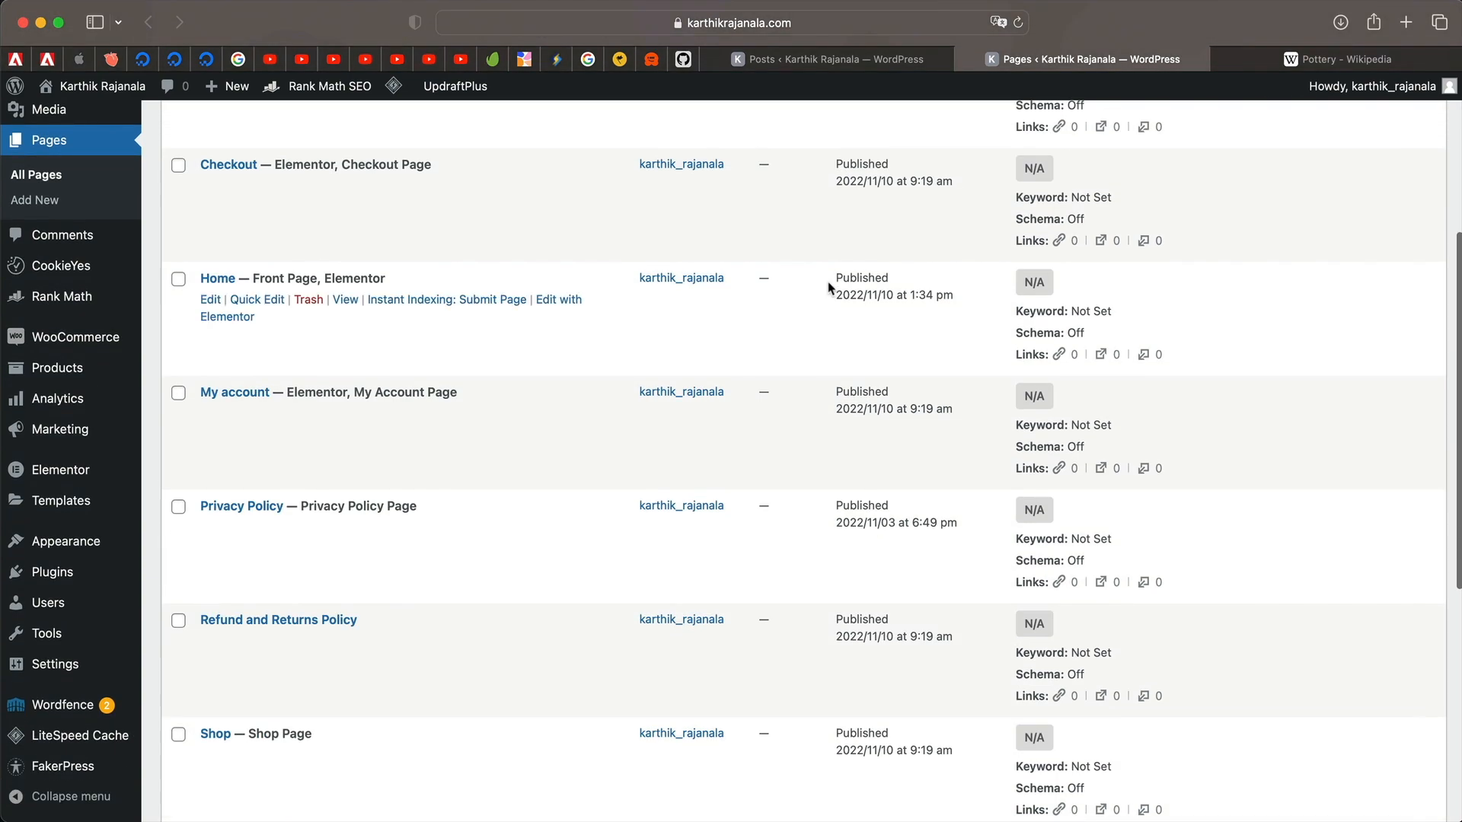
scroll(830, 289, up, 5)
scroll(777, 461, down, 10)
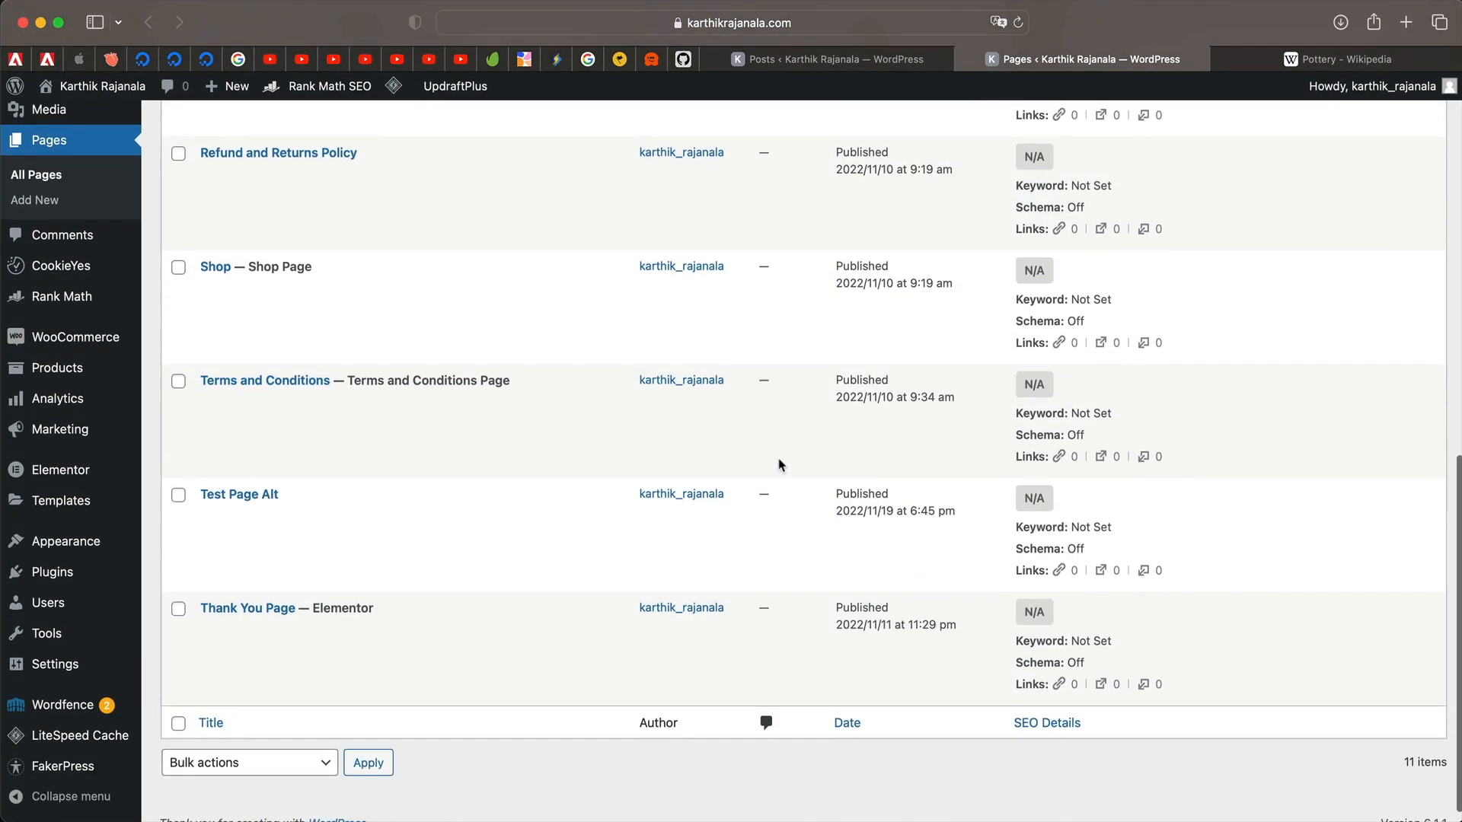
scroll(777, 461, up, 10)
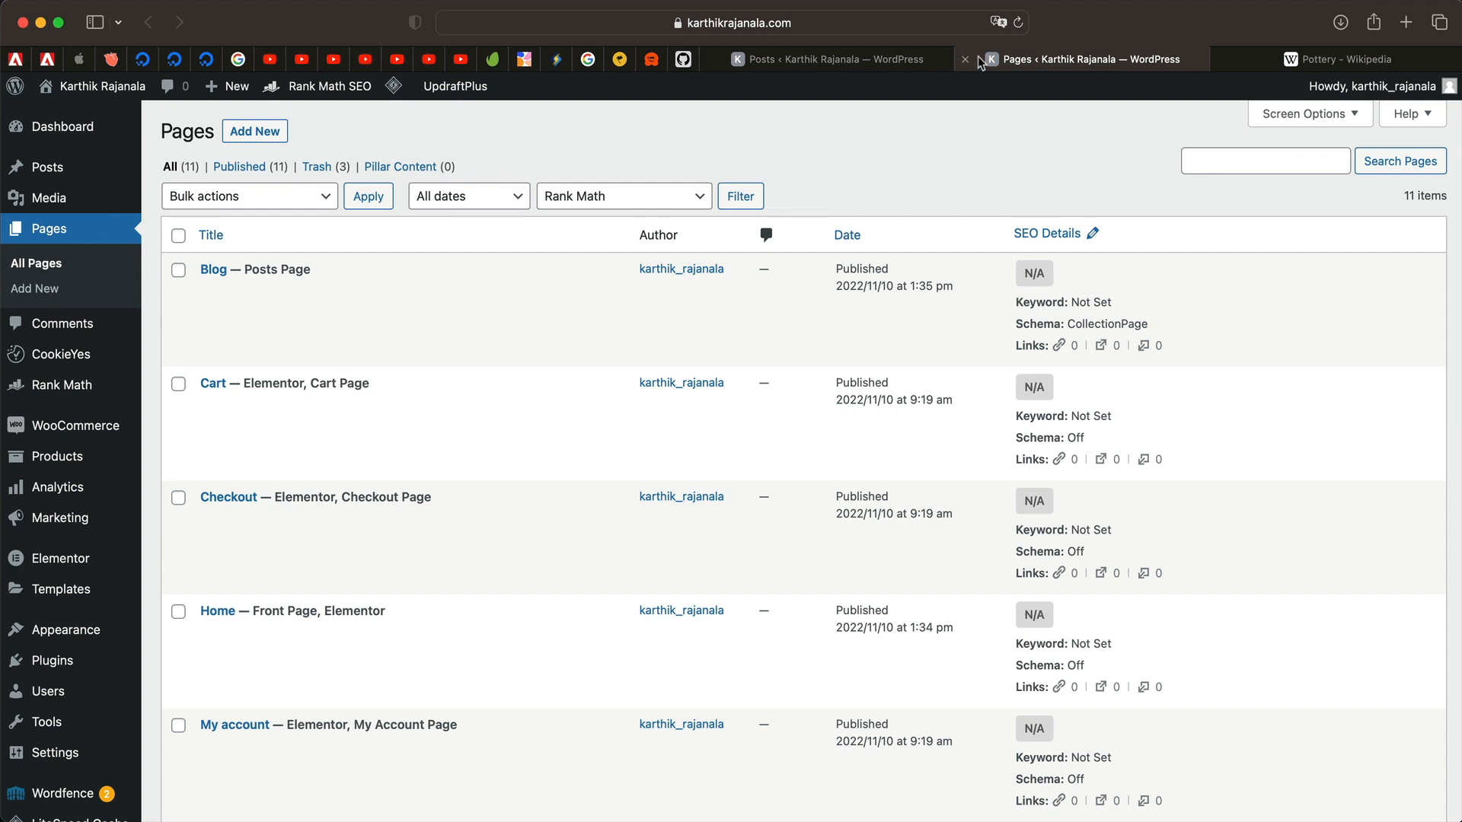
click(966, 60)
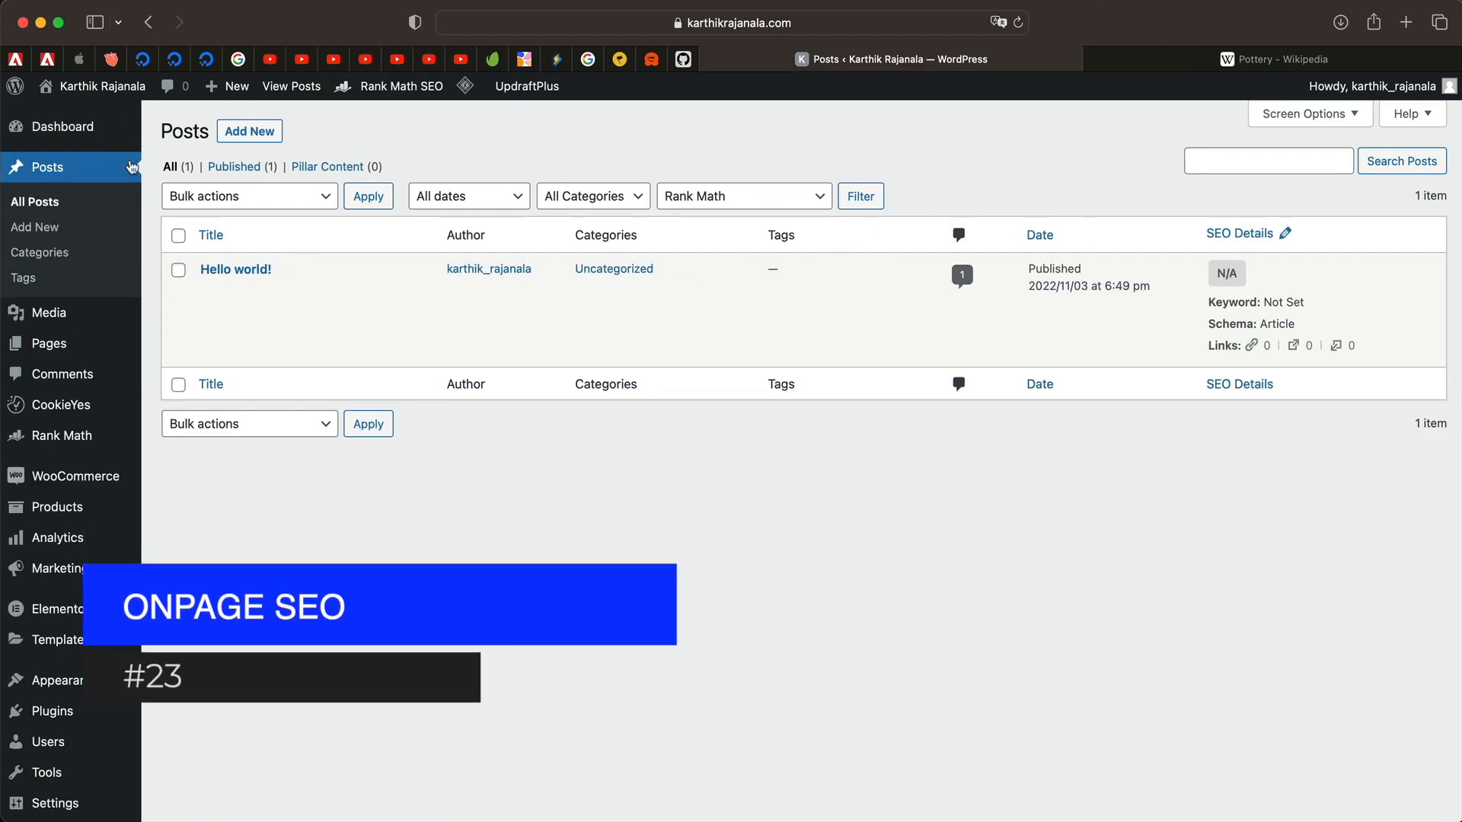
Start a new post from the Posts screen and switch to its editor tab.
click(385, 138)
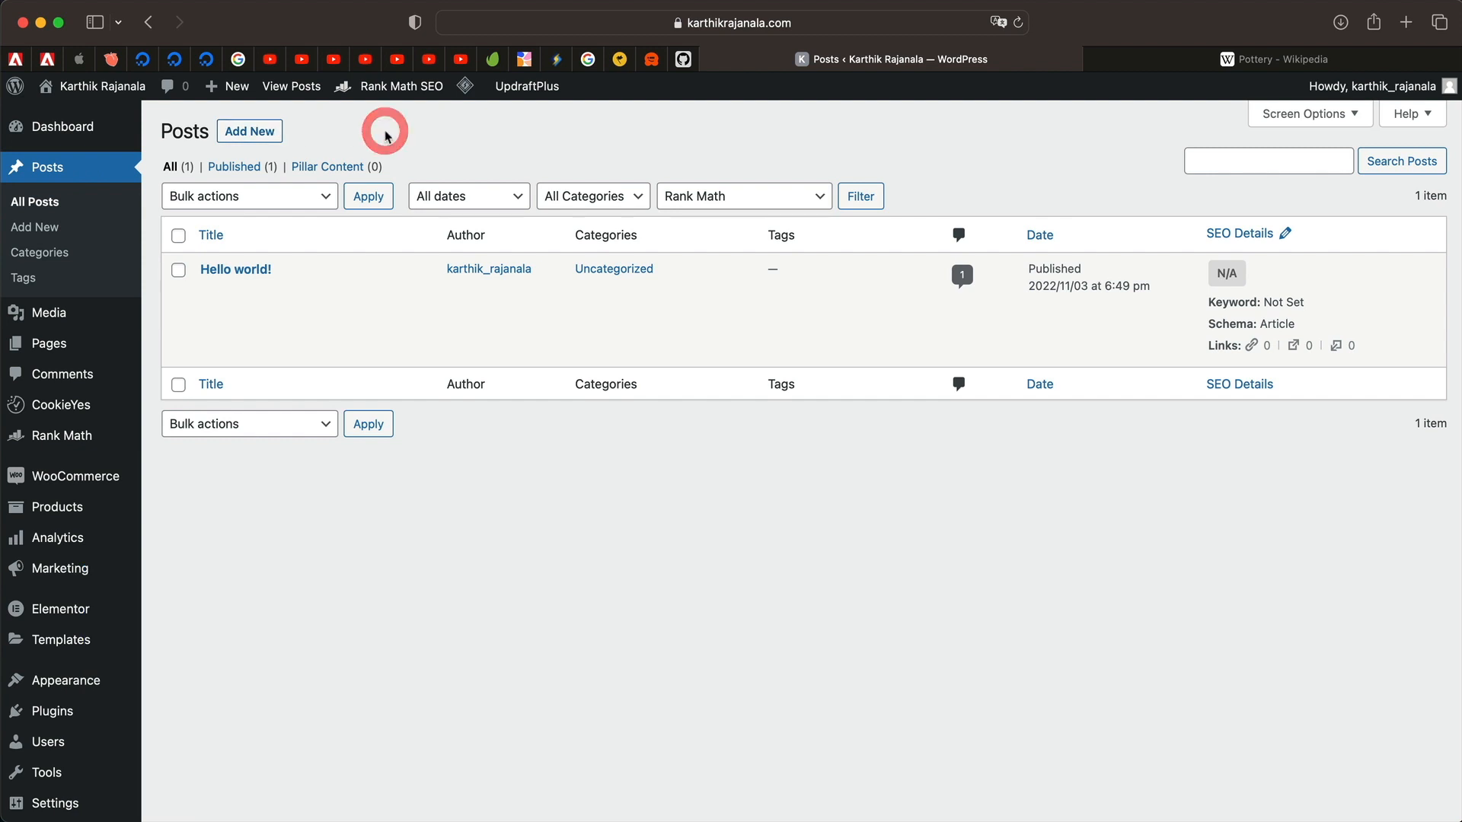
super+click(250, 137)
click(1154, 61)
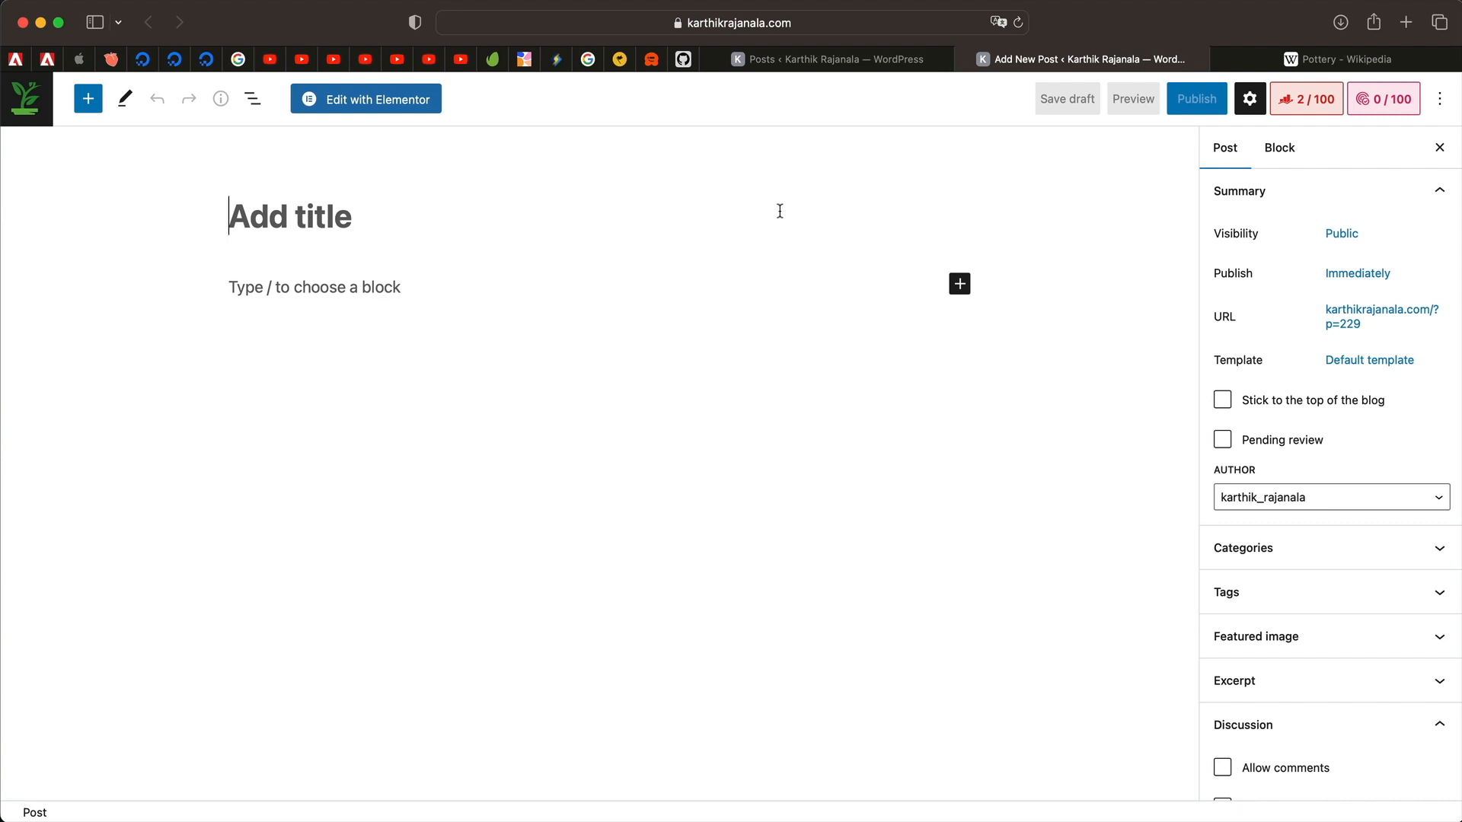
Copy 'Pottery' from the Wikipedia article into the new post's title.
click(1305, 59)
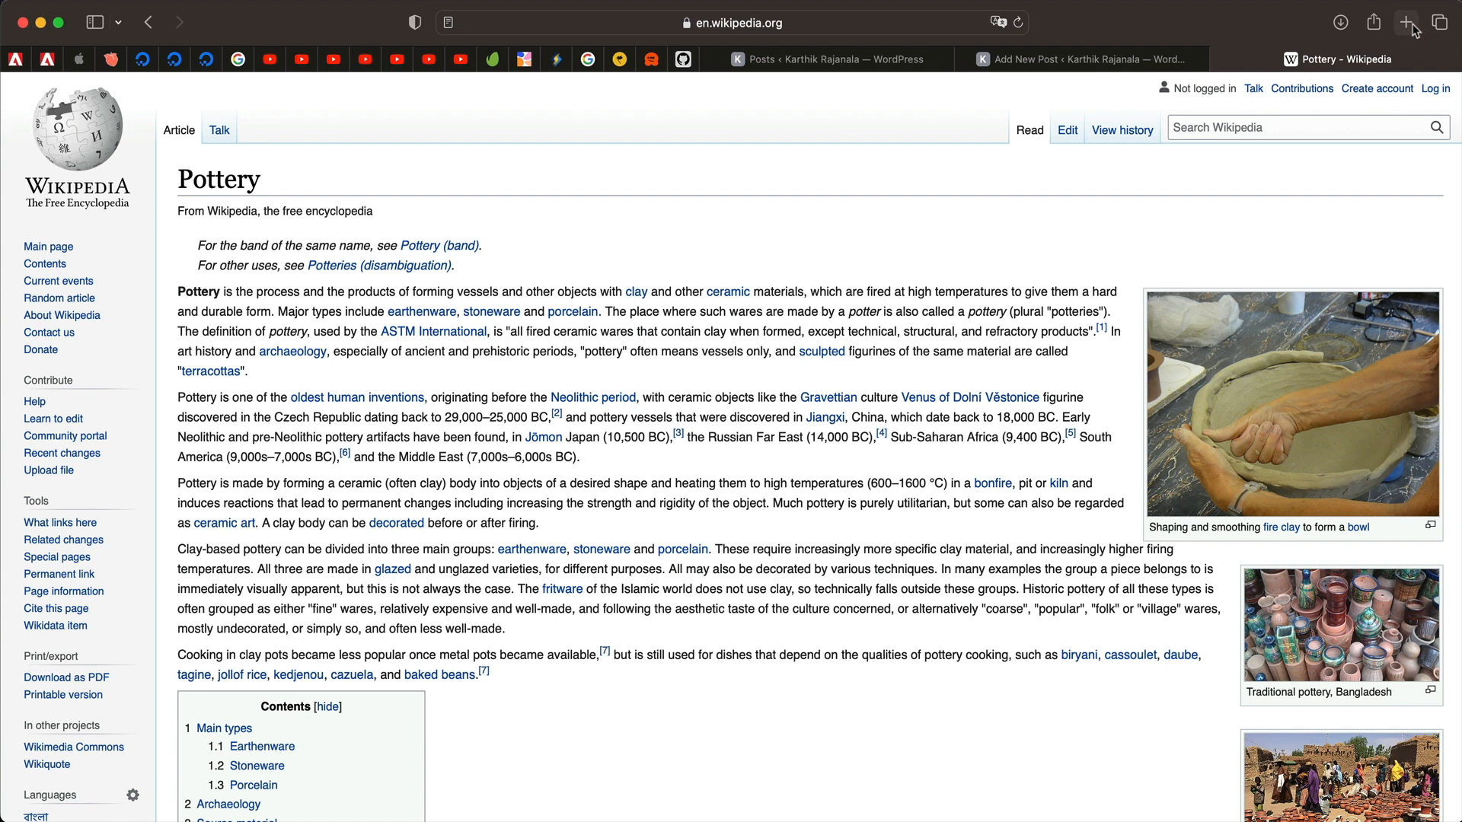
double_click(202, 179)
key(super+c)
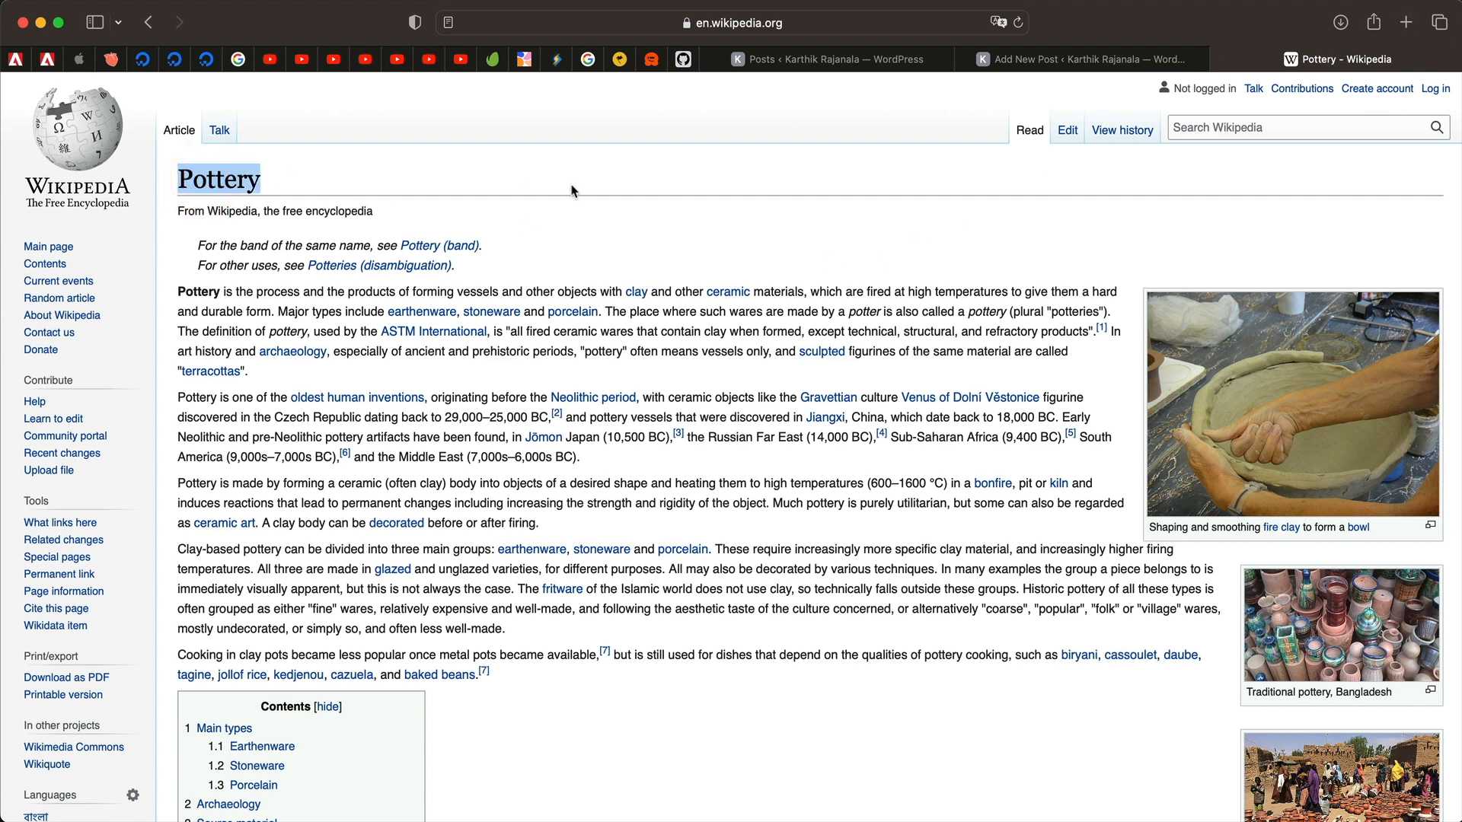
click(1097, 60)
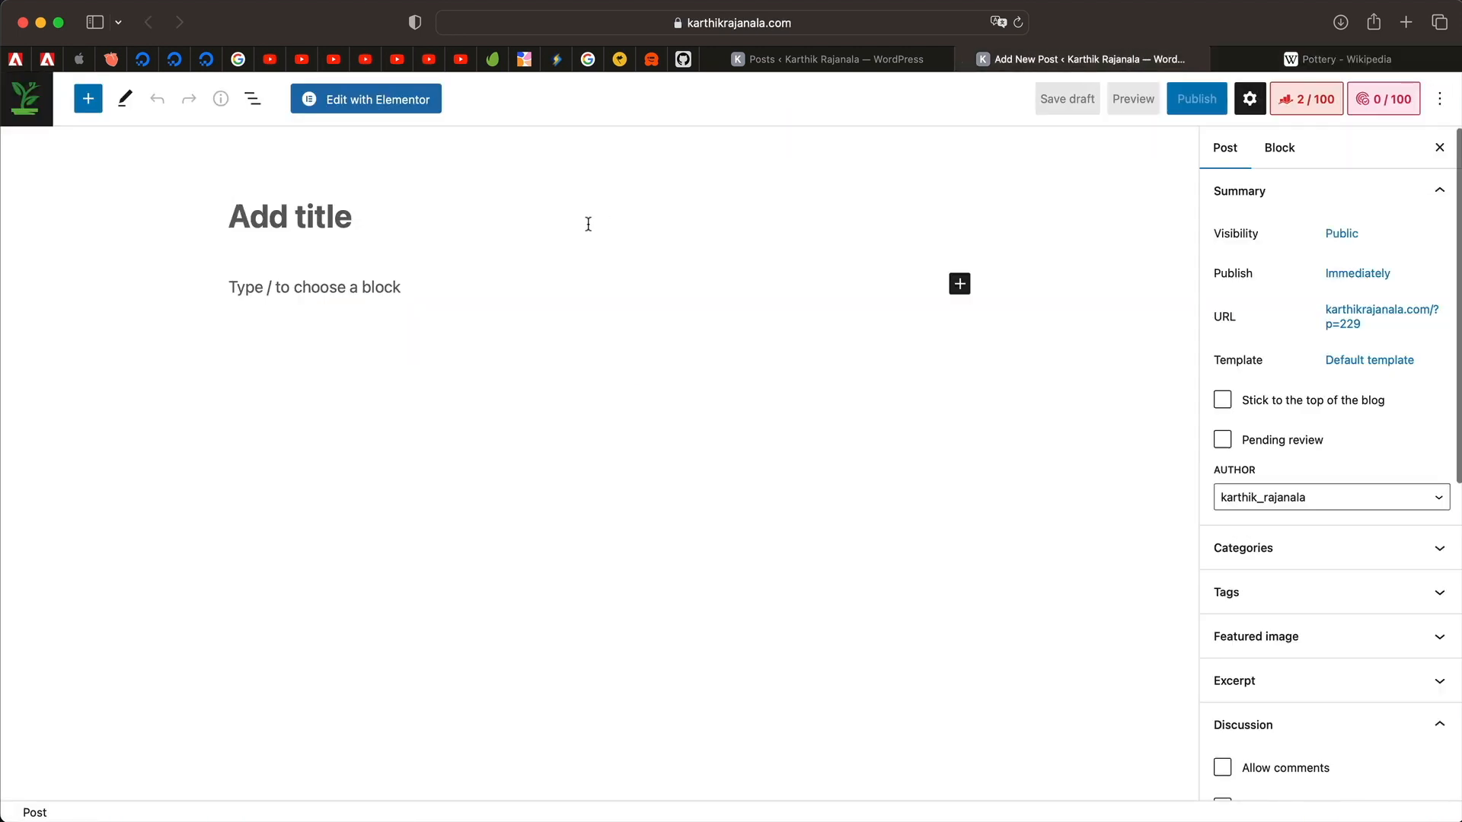
key(super+v)
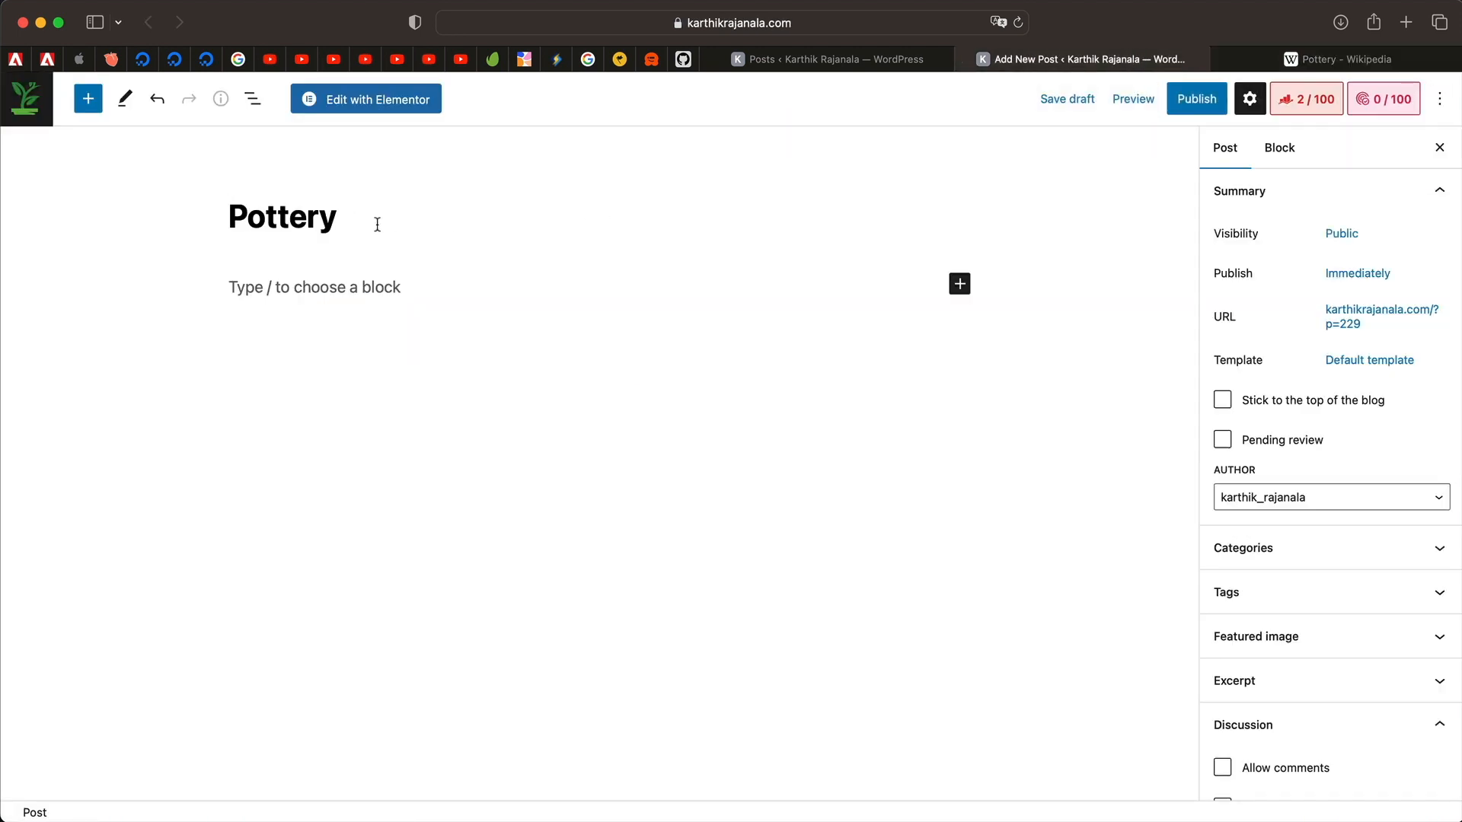
Complete the title as 'Pottery 101 : What you need to know'.
text(101 : What you neee)
key(BackSpace)
text(d to)
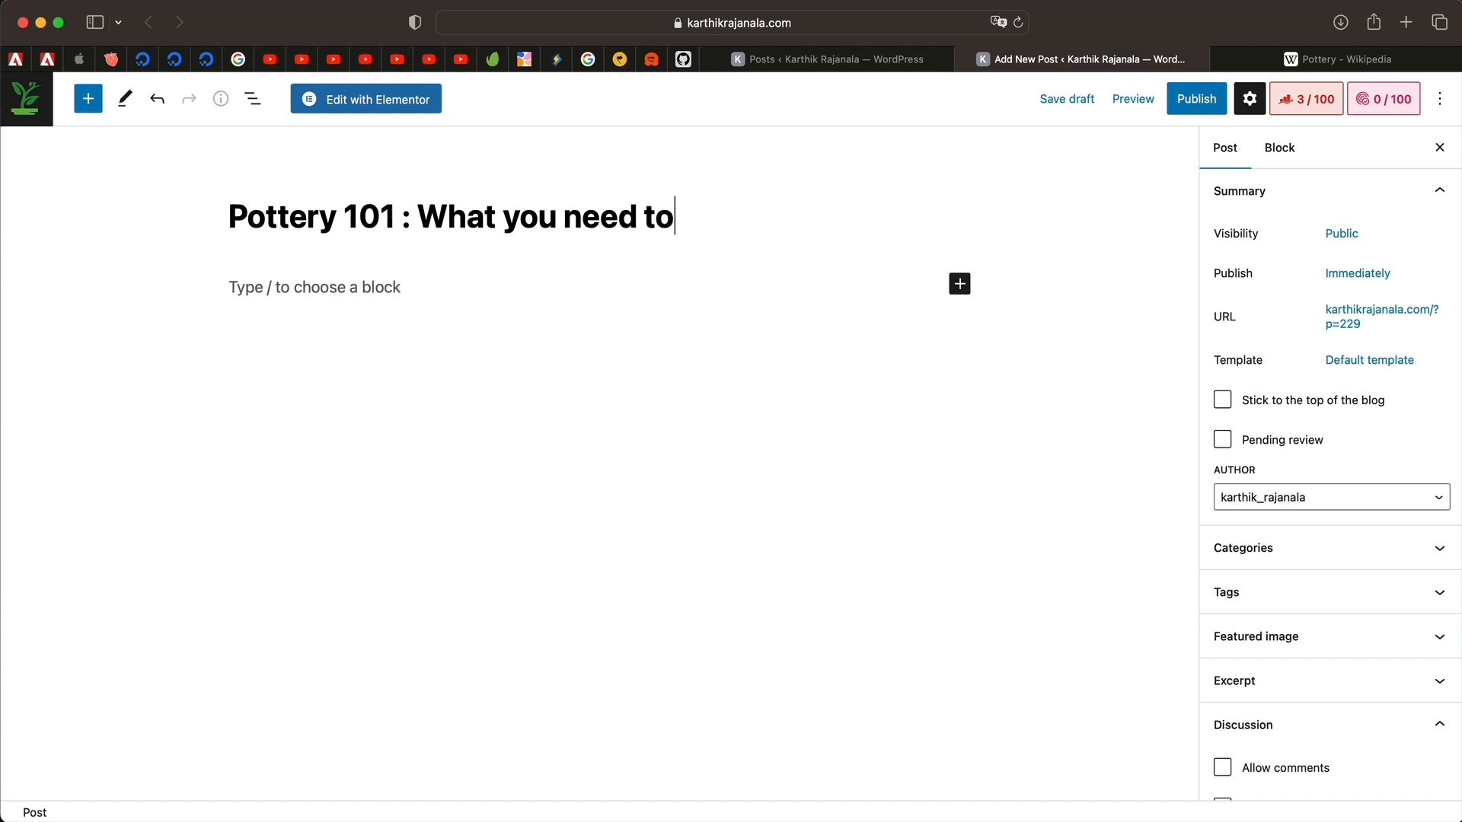
text( know)
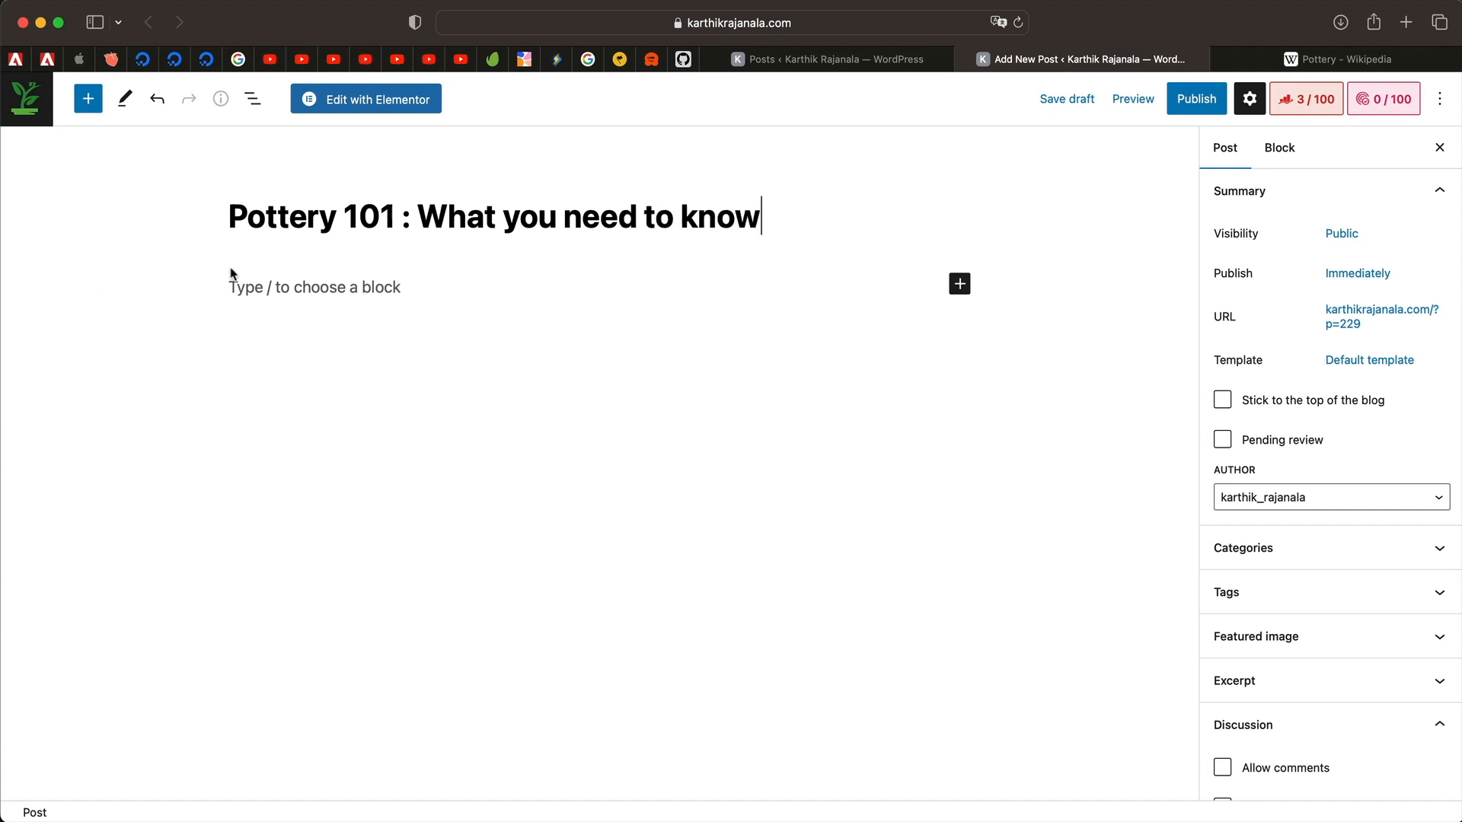
triple_click(334, 204)
double_click(304, 213)
triple_click(305, 214)
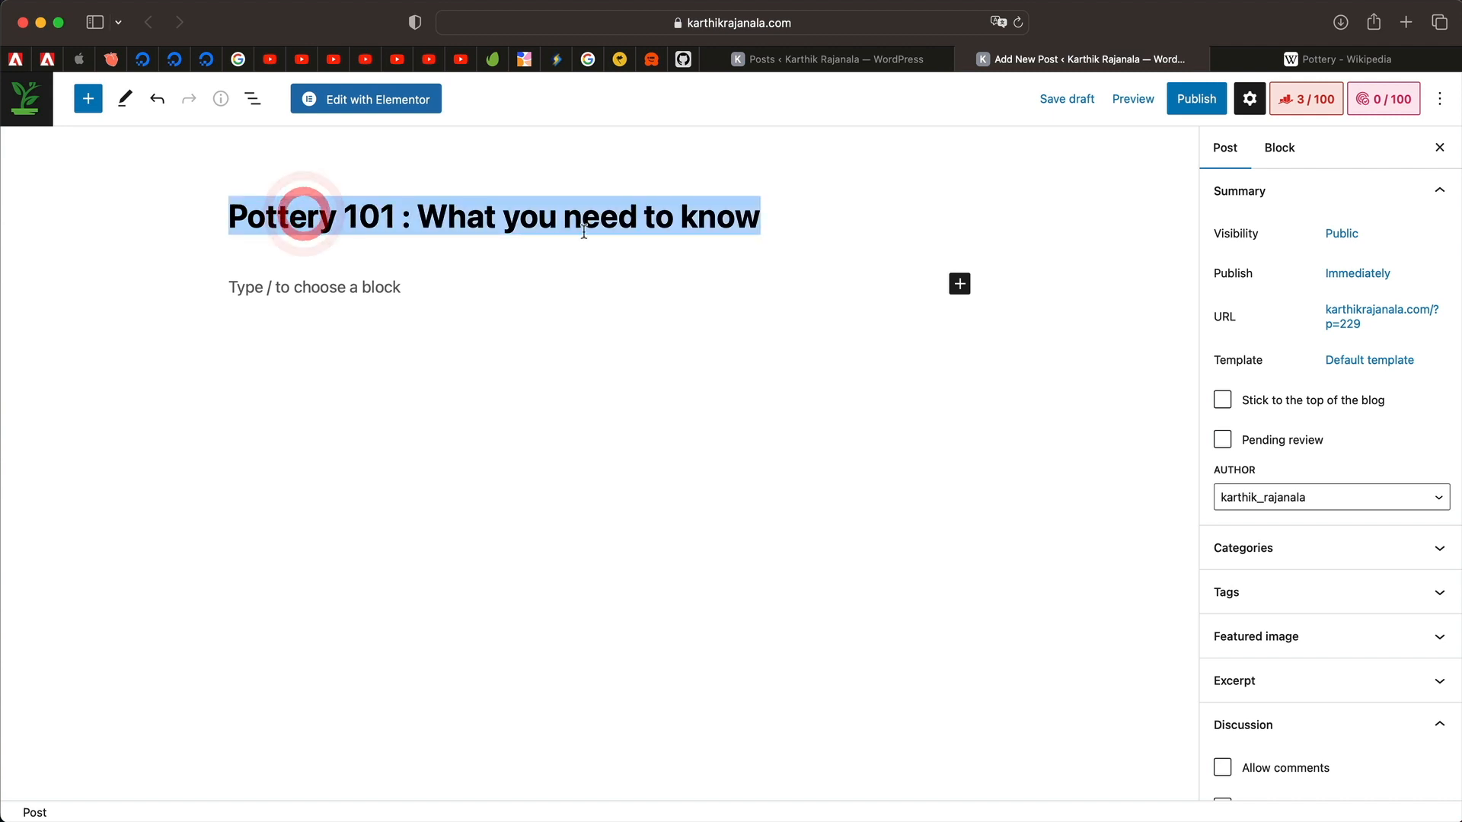
Open the Rank Math panel and enter 'pottery' as the focus keyword.
click(1310, 103)
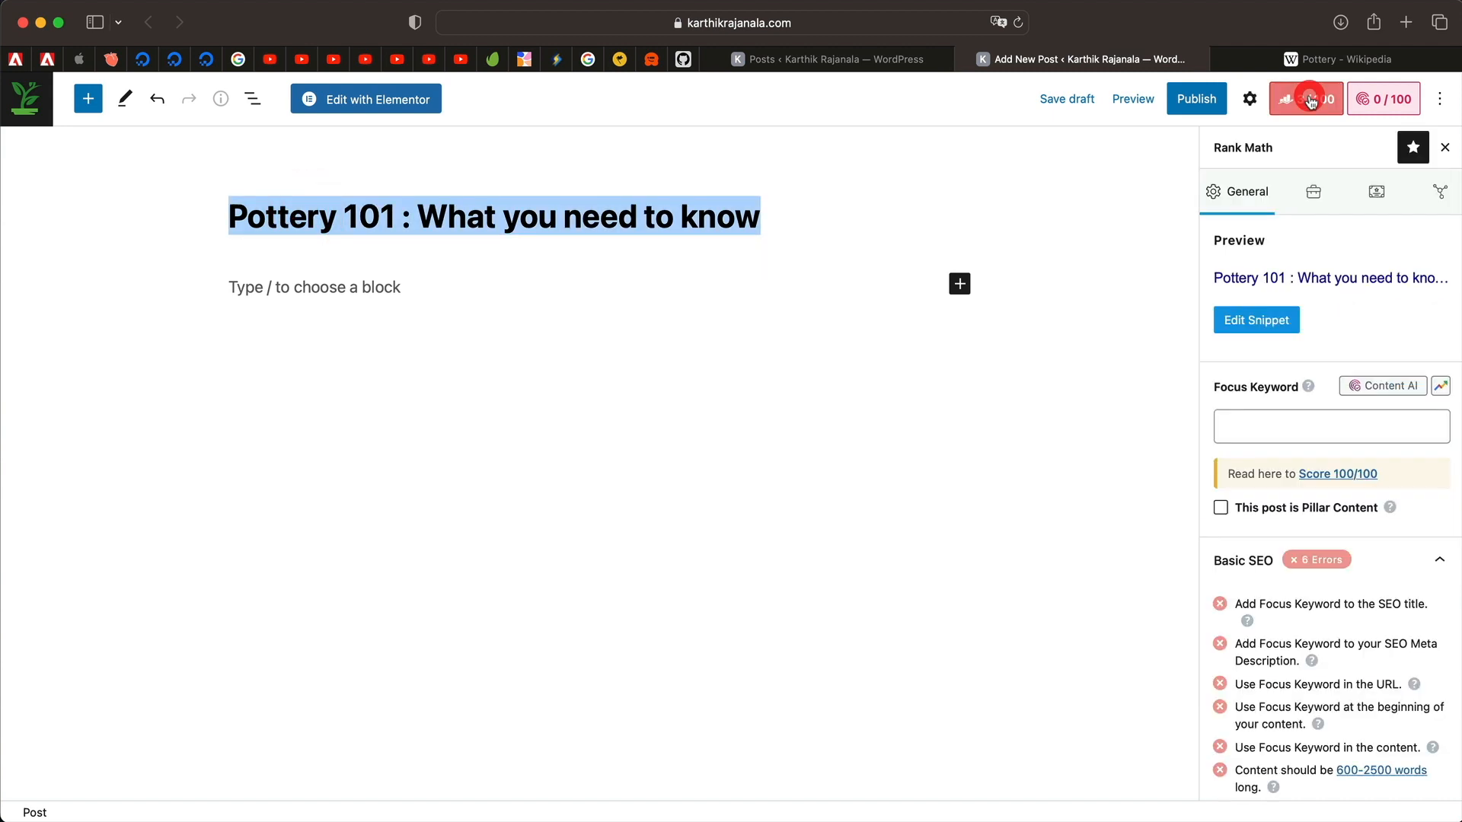
click(1292, 421)
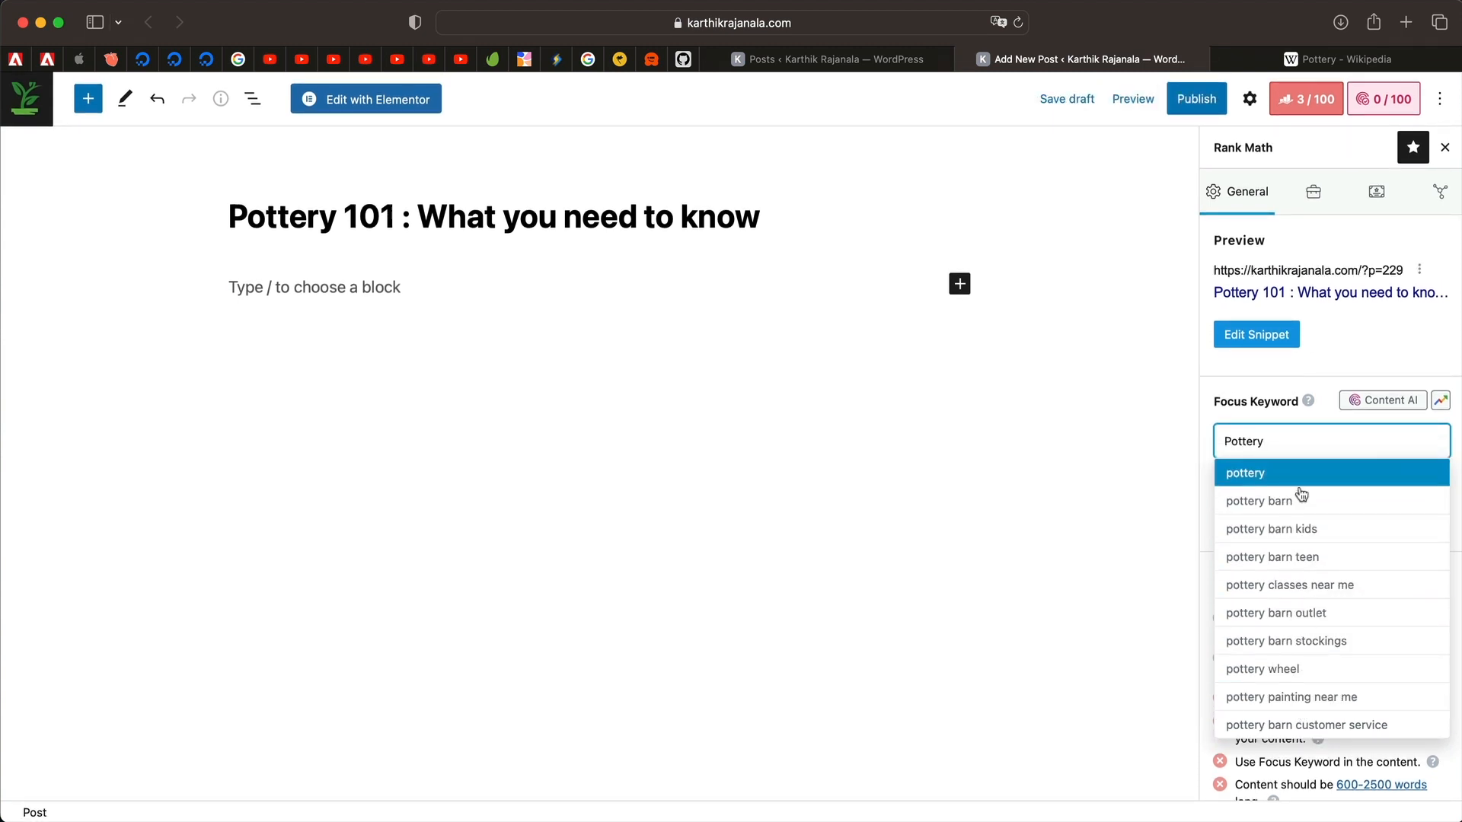
click(1294, 585)
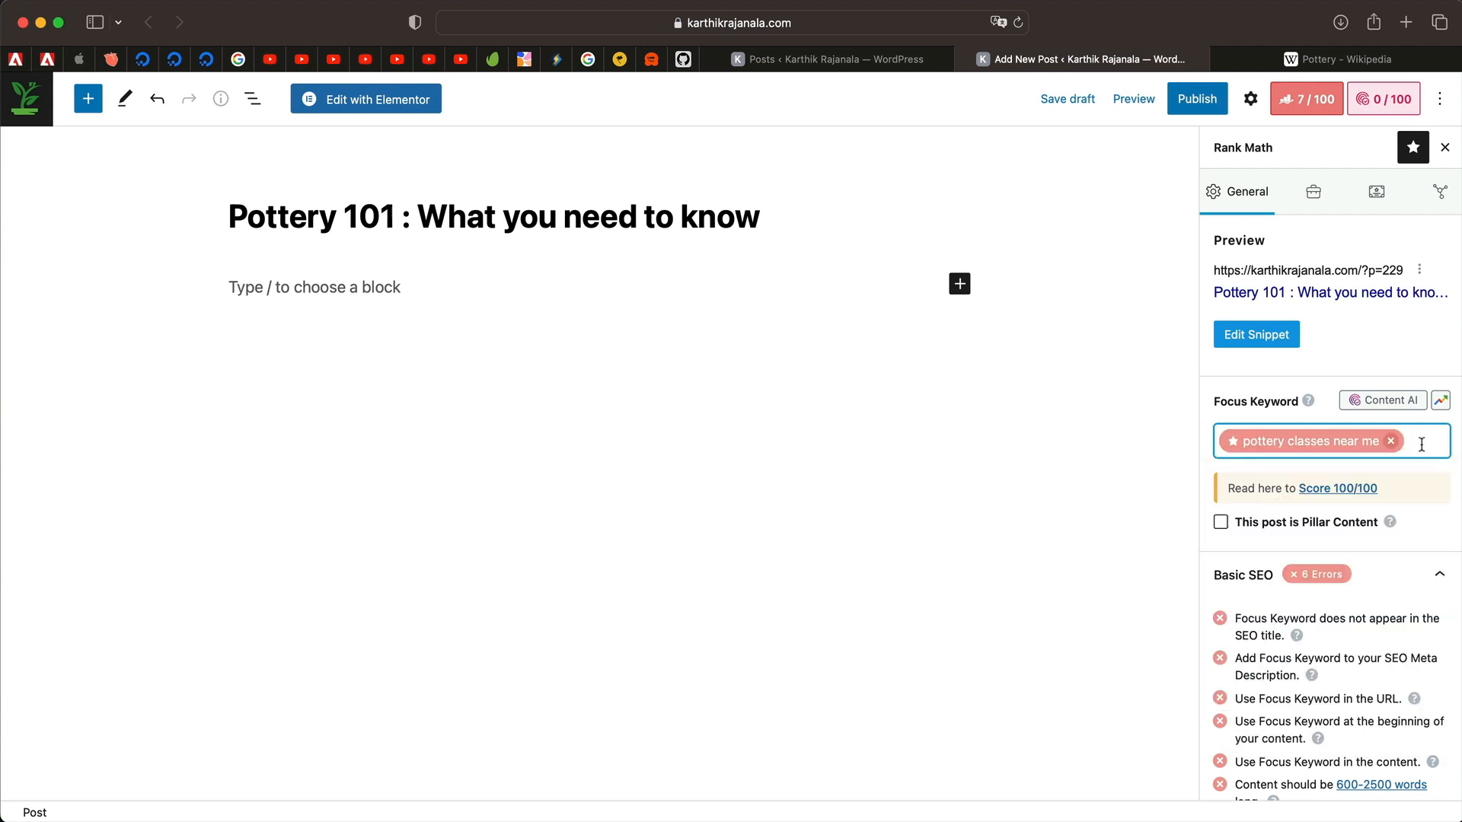
text(pottery)
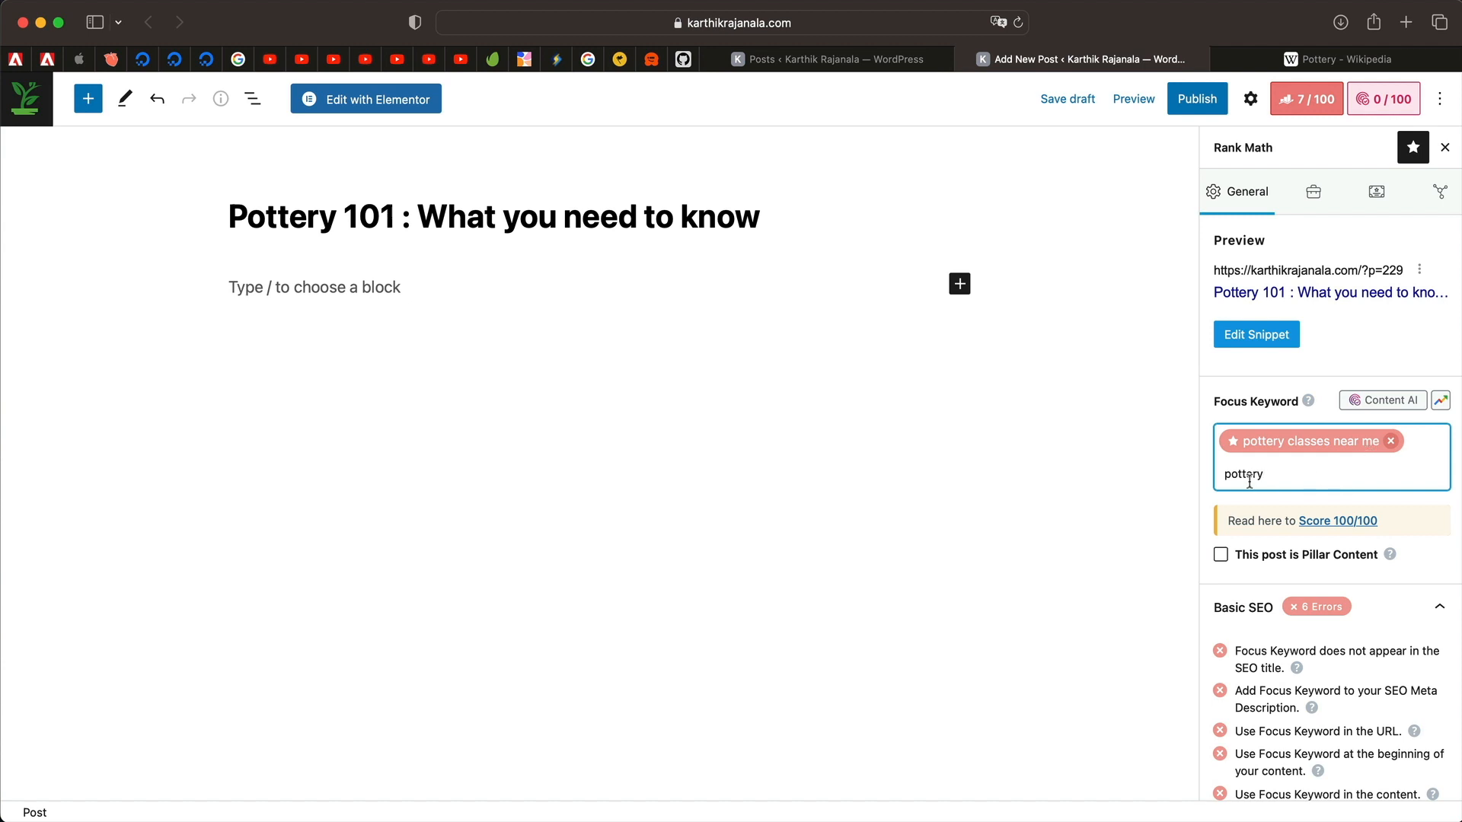
key(Return)
click(1377, 441)
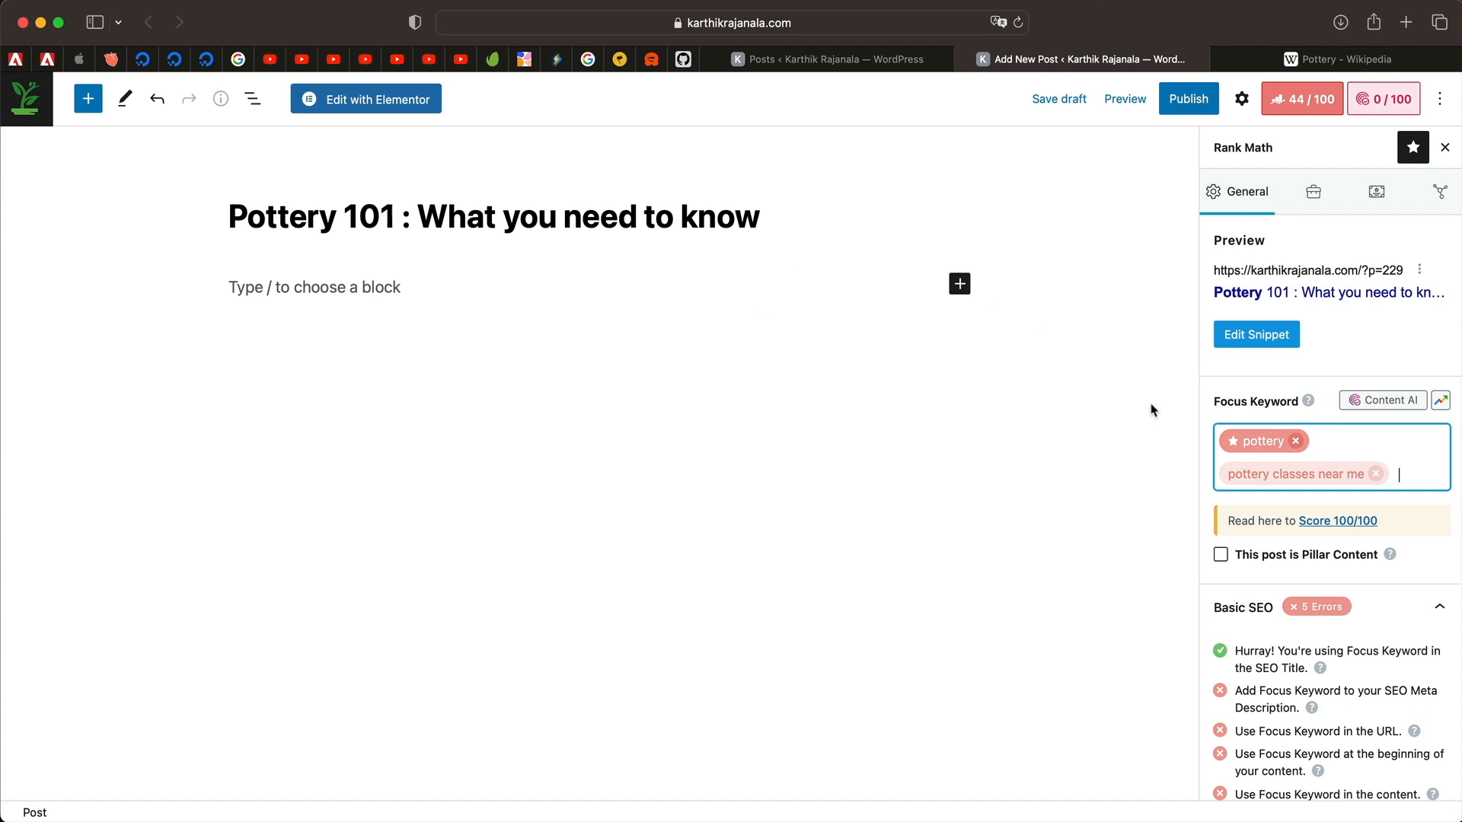
Remove the extra 'pottery classes near me' keyword, leaving pottery as the only focus keyword.
click(394, 215)
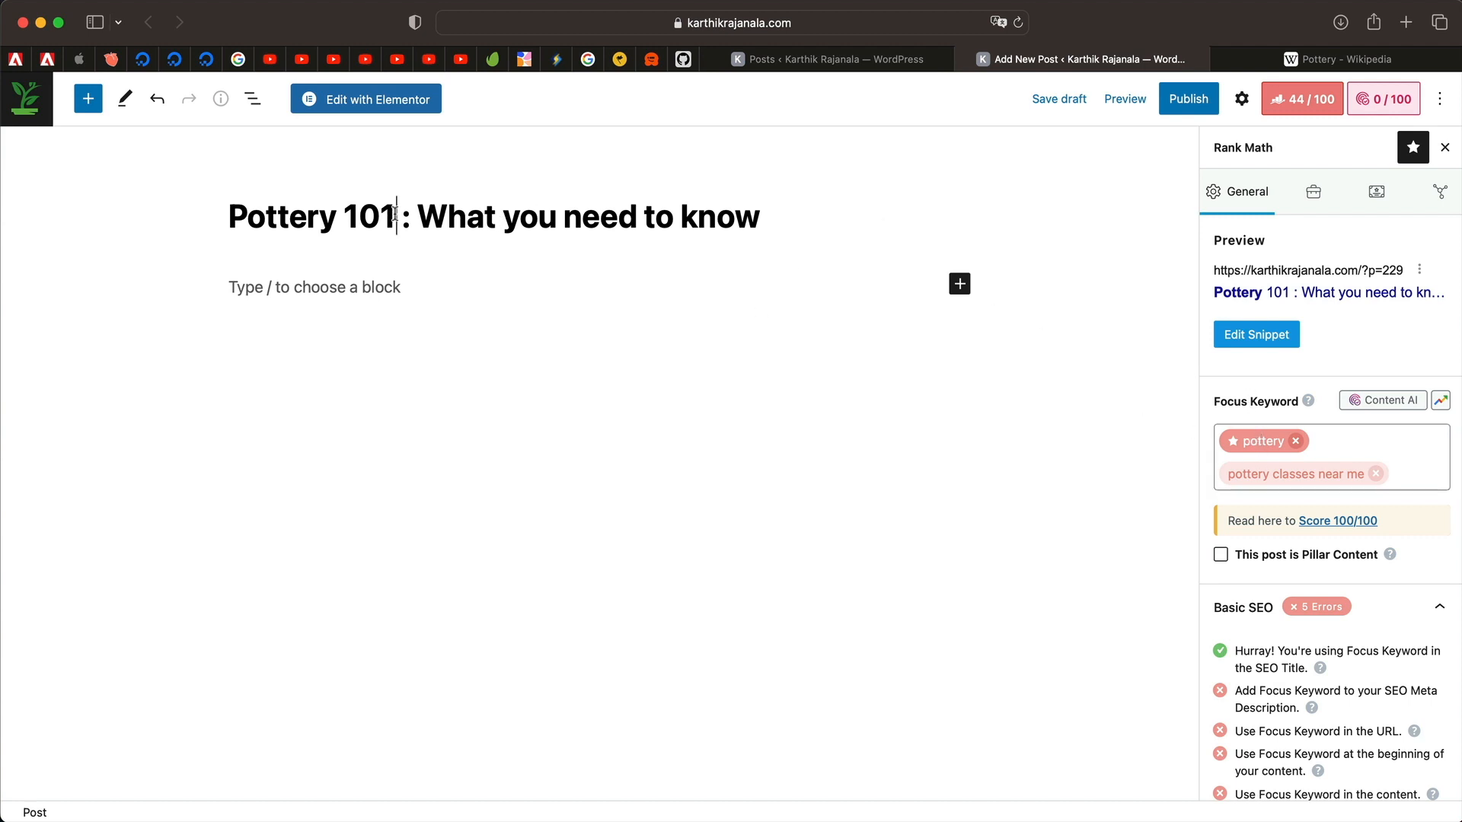
key(super+a)
double_click(370, 215)
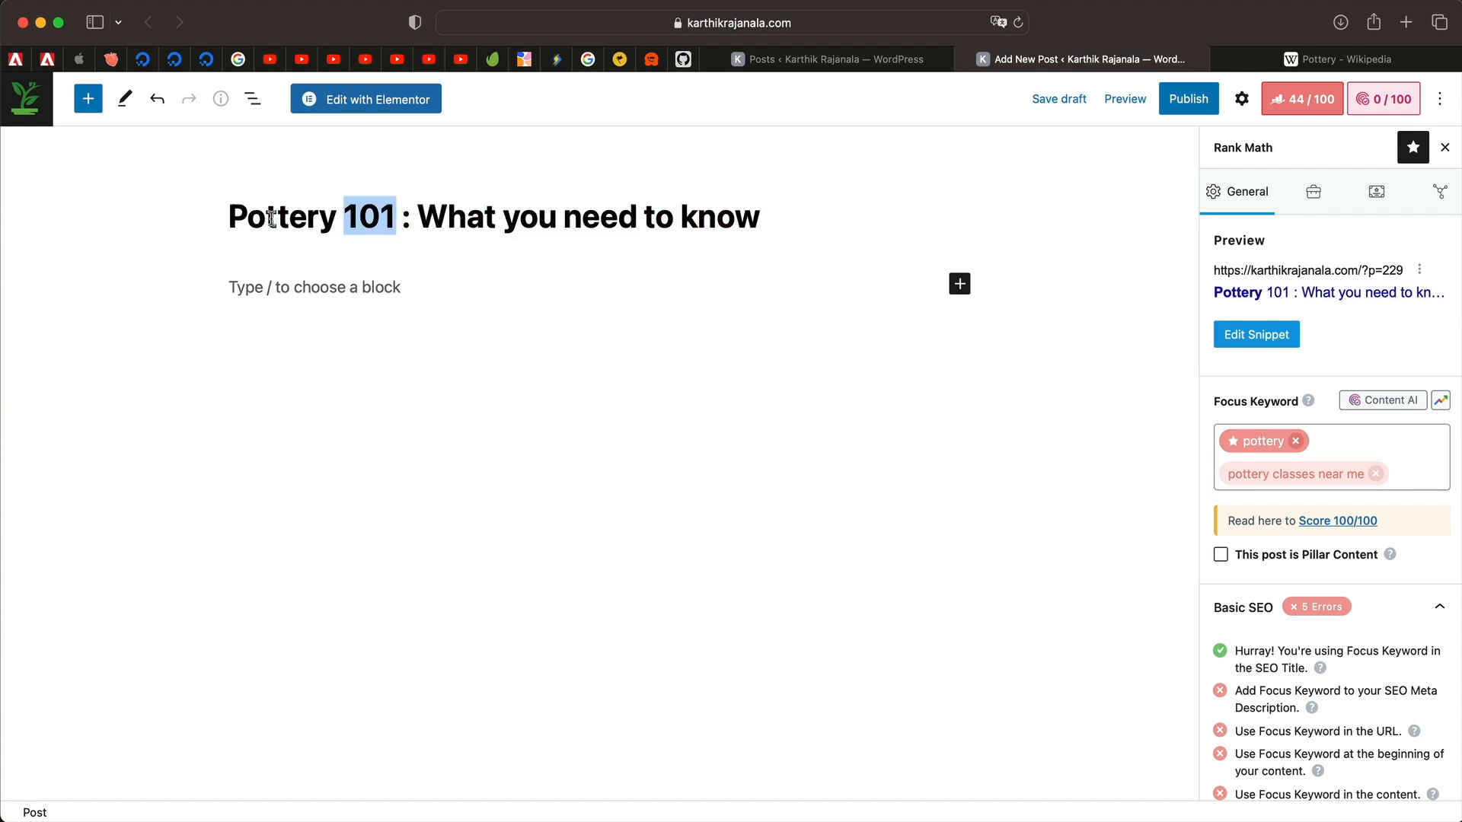
double_click(273, 214)
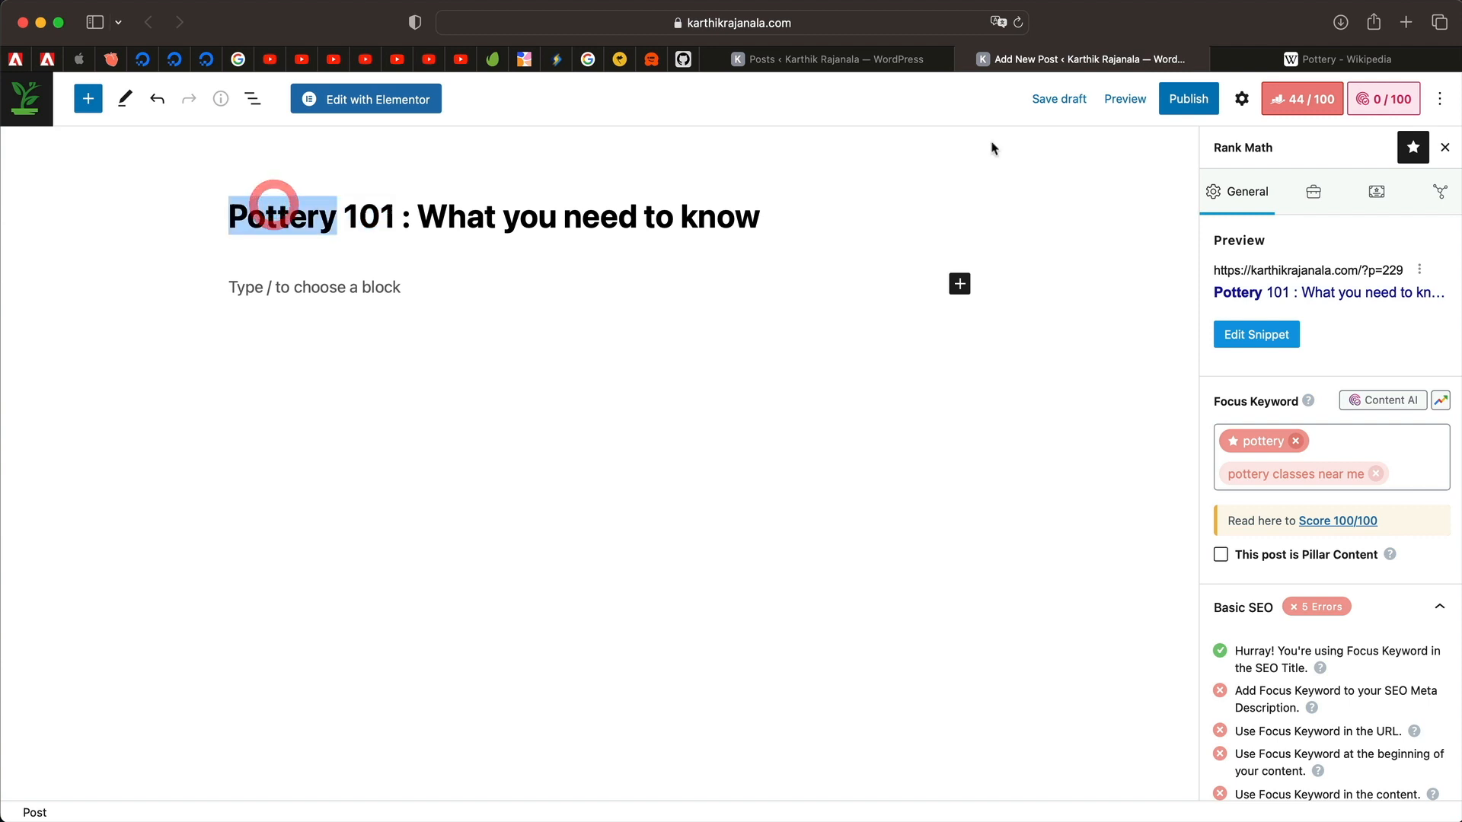
click(1426, 463)
click(1376, 473)
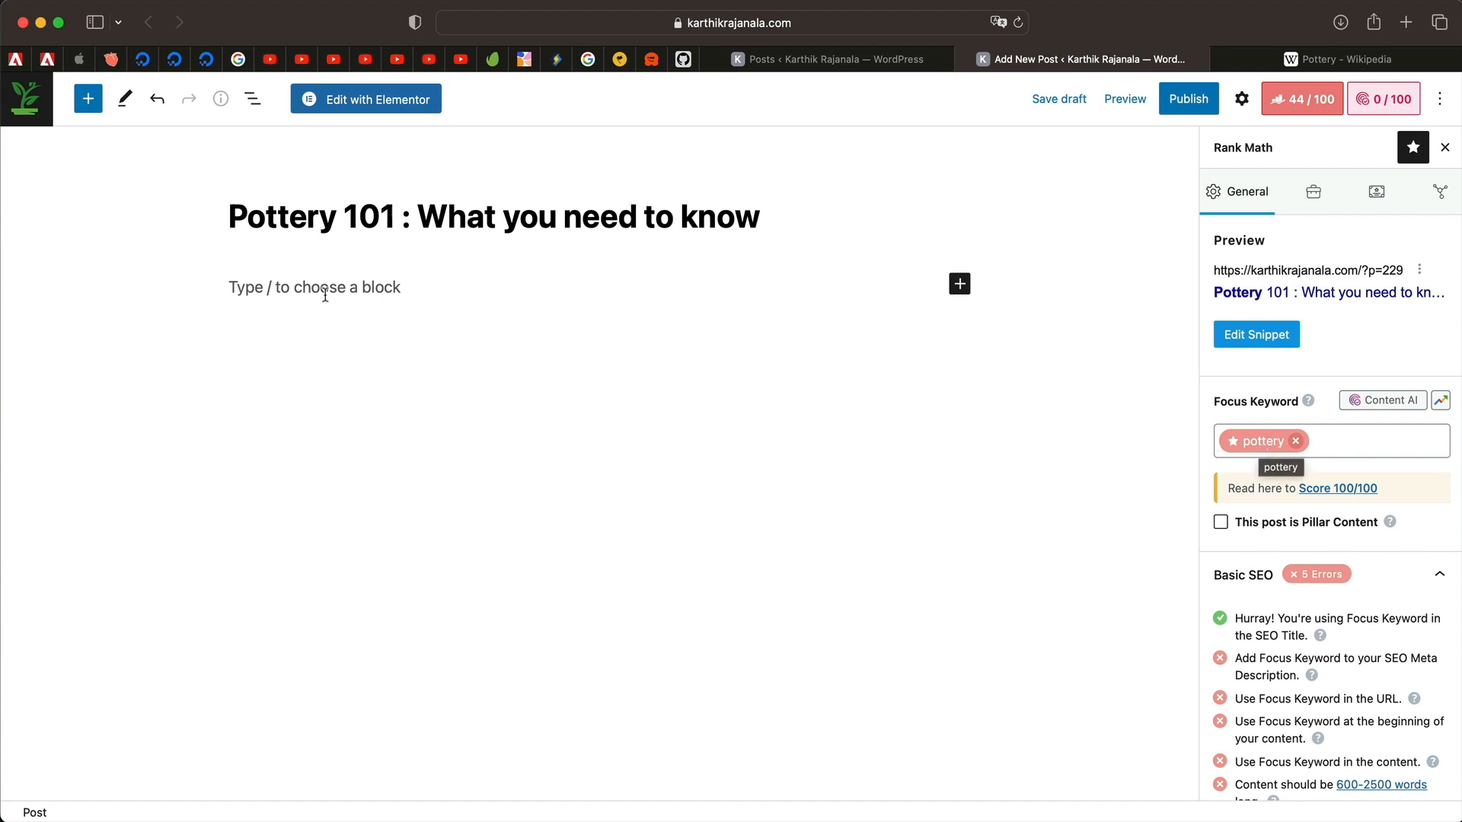
Review the meta description keyword check, then open the search snippet editor.
triple_click(297, 200)
triple_click(459, 196)
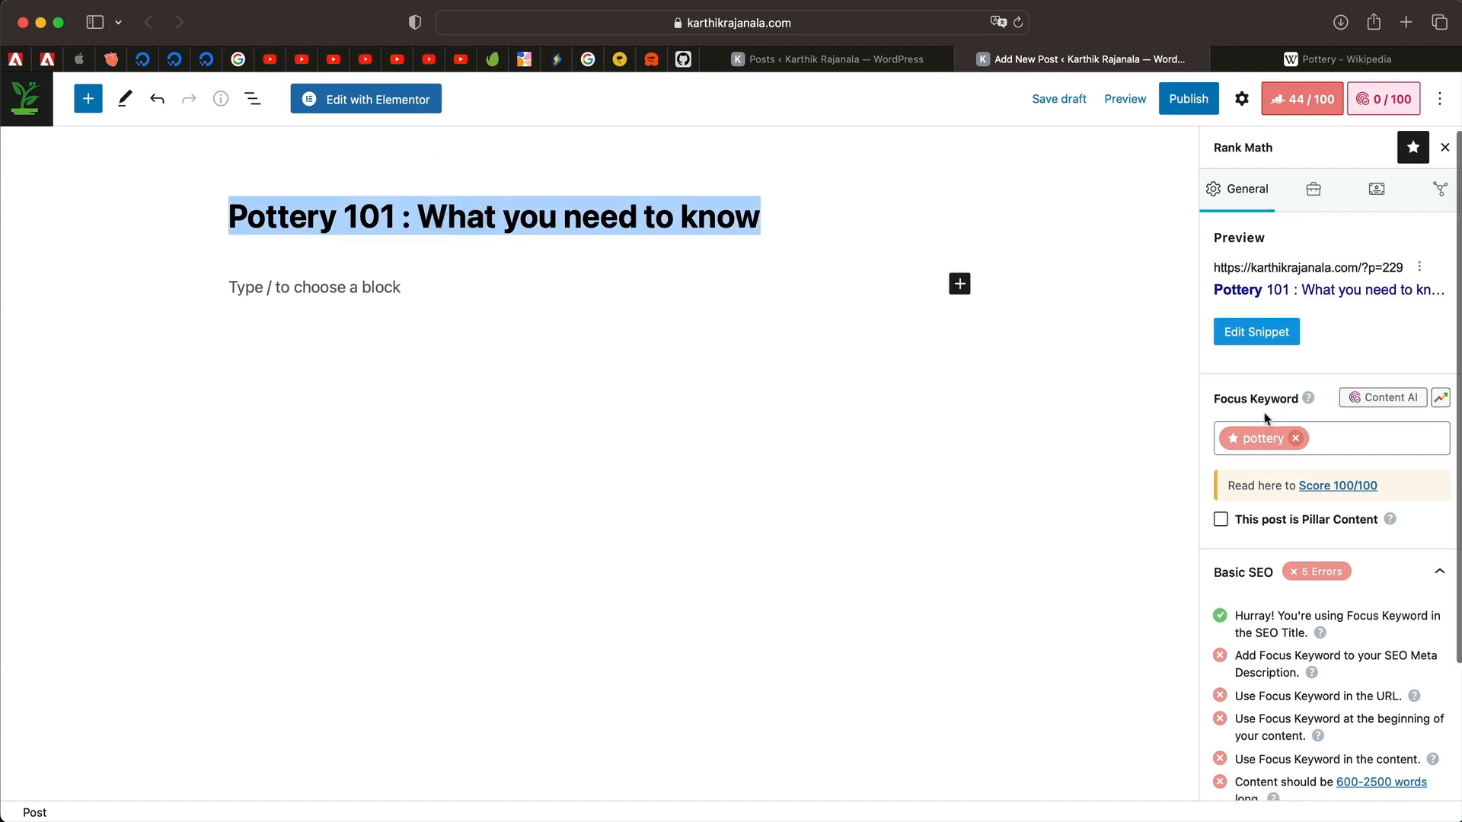
scroll(1268, 415, down, 5)
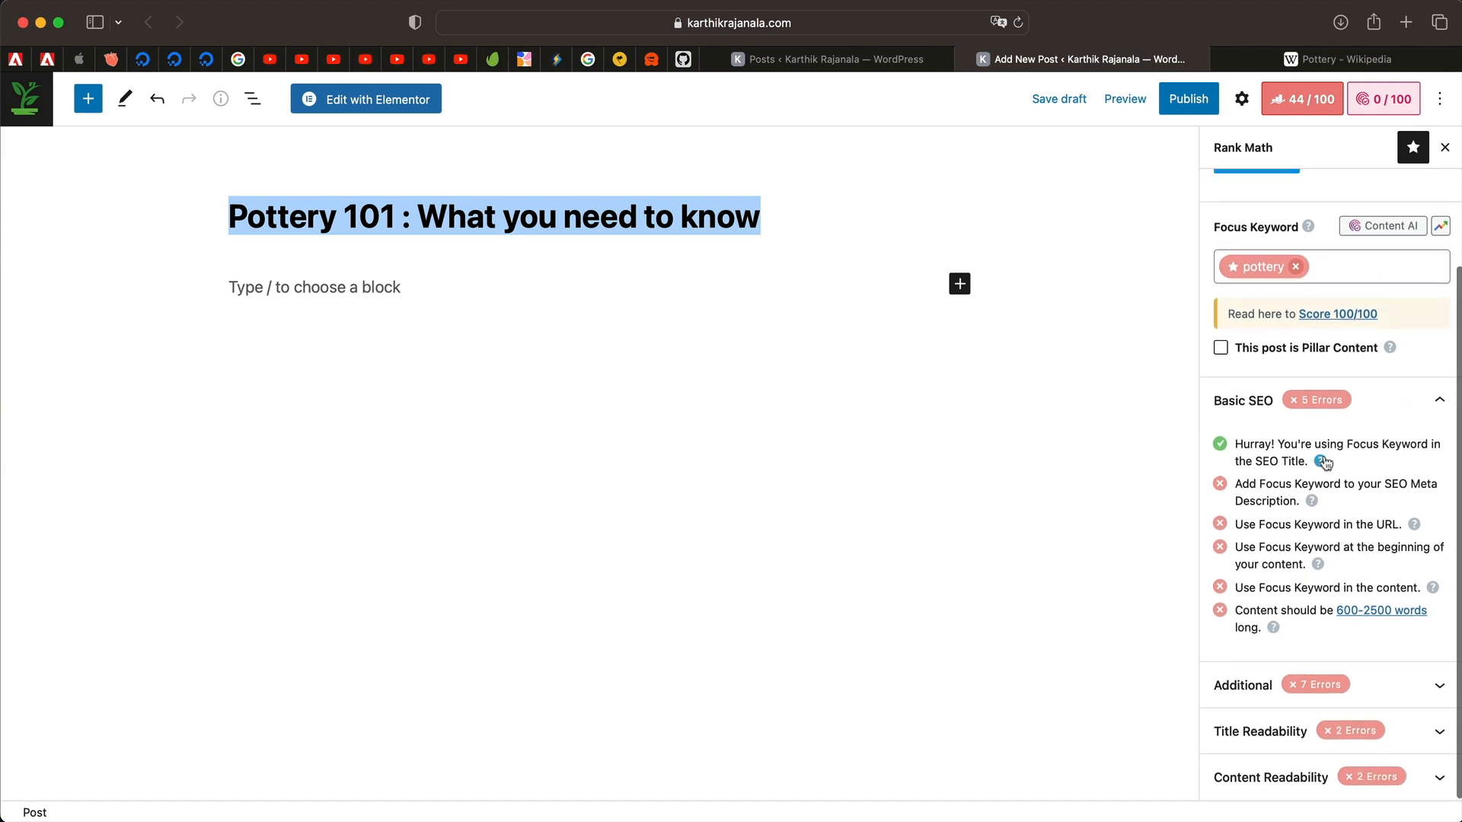
triple_click(1263, 497)
triple_click(1264, 496)
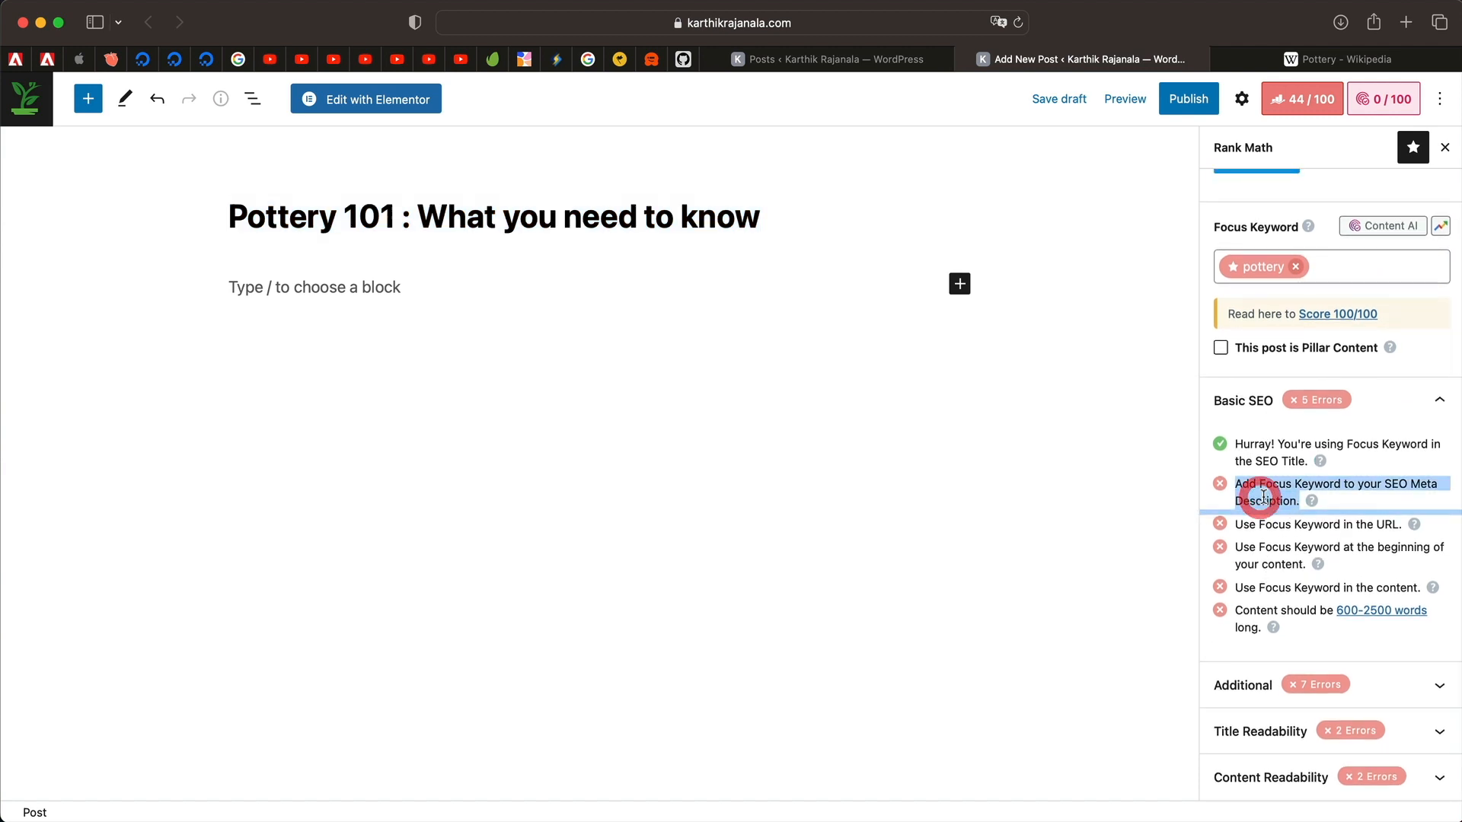
triple_click(1390, 476)
triple_click(1357, 480)
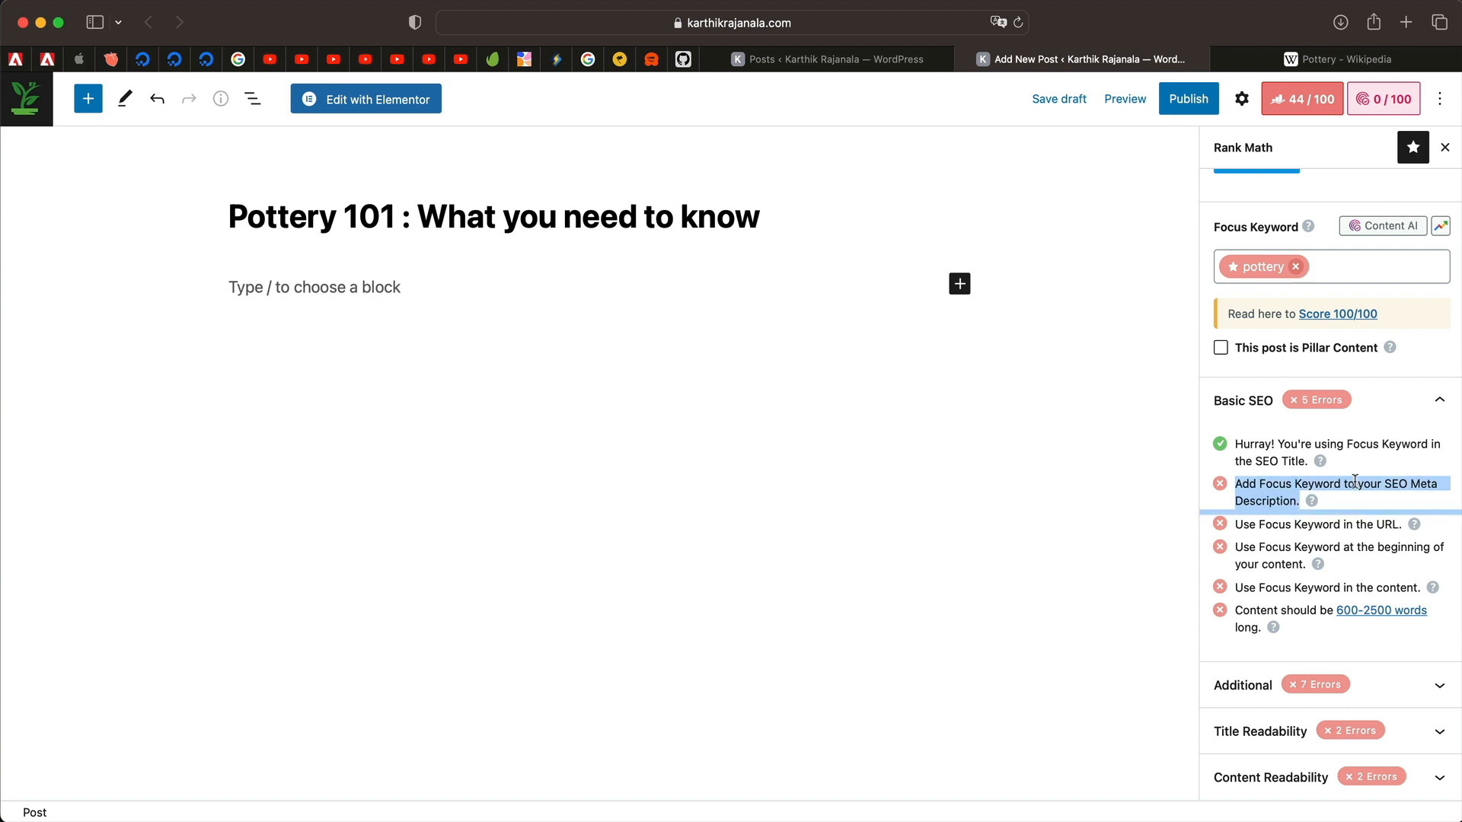
scroll(1299, 604, up, 5)
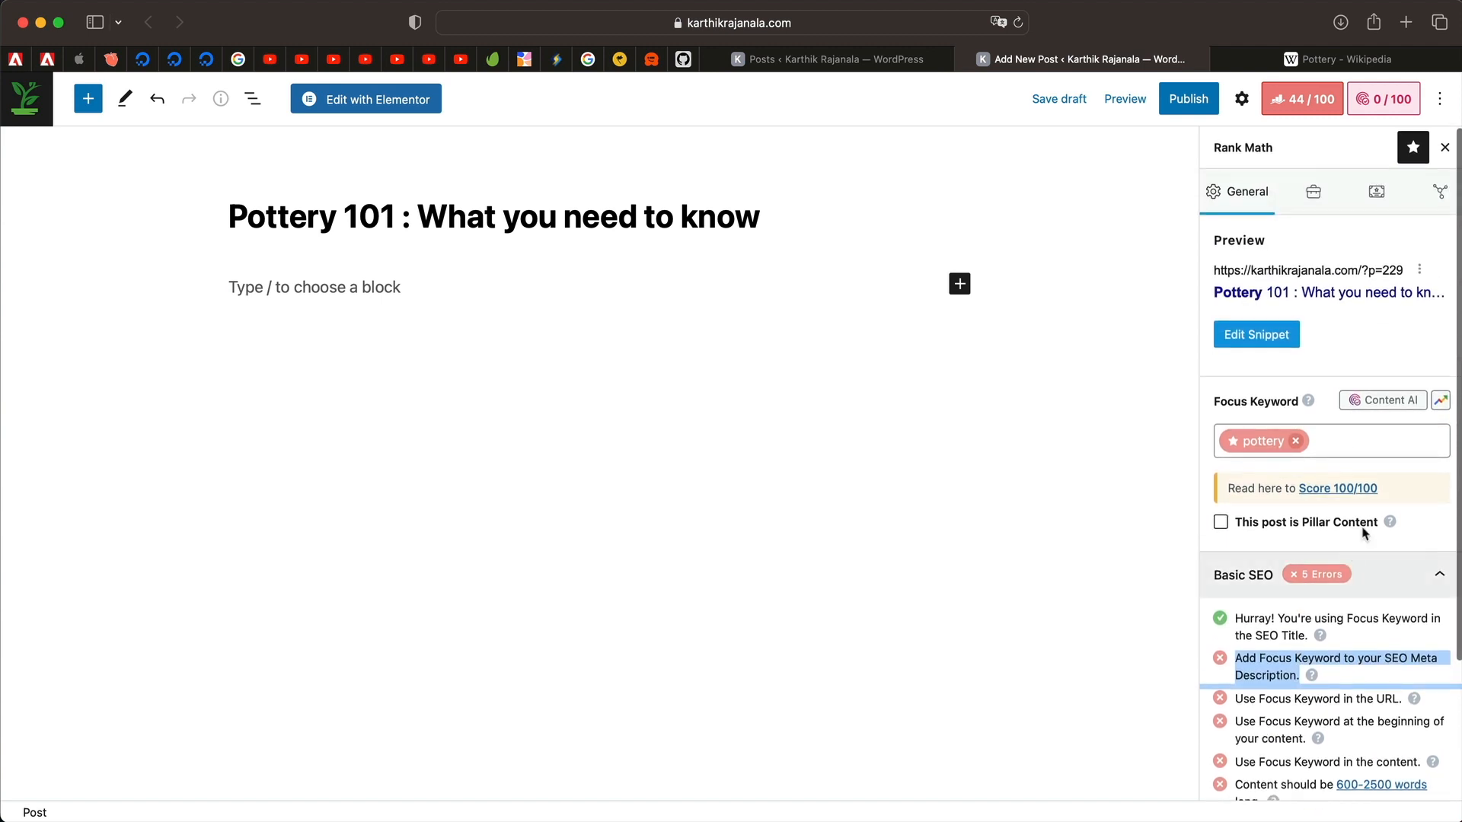
click(1256, 334)
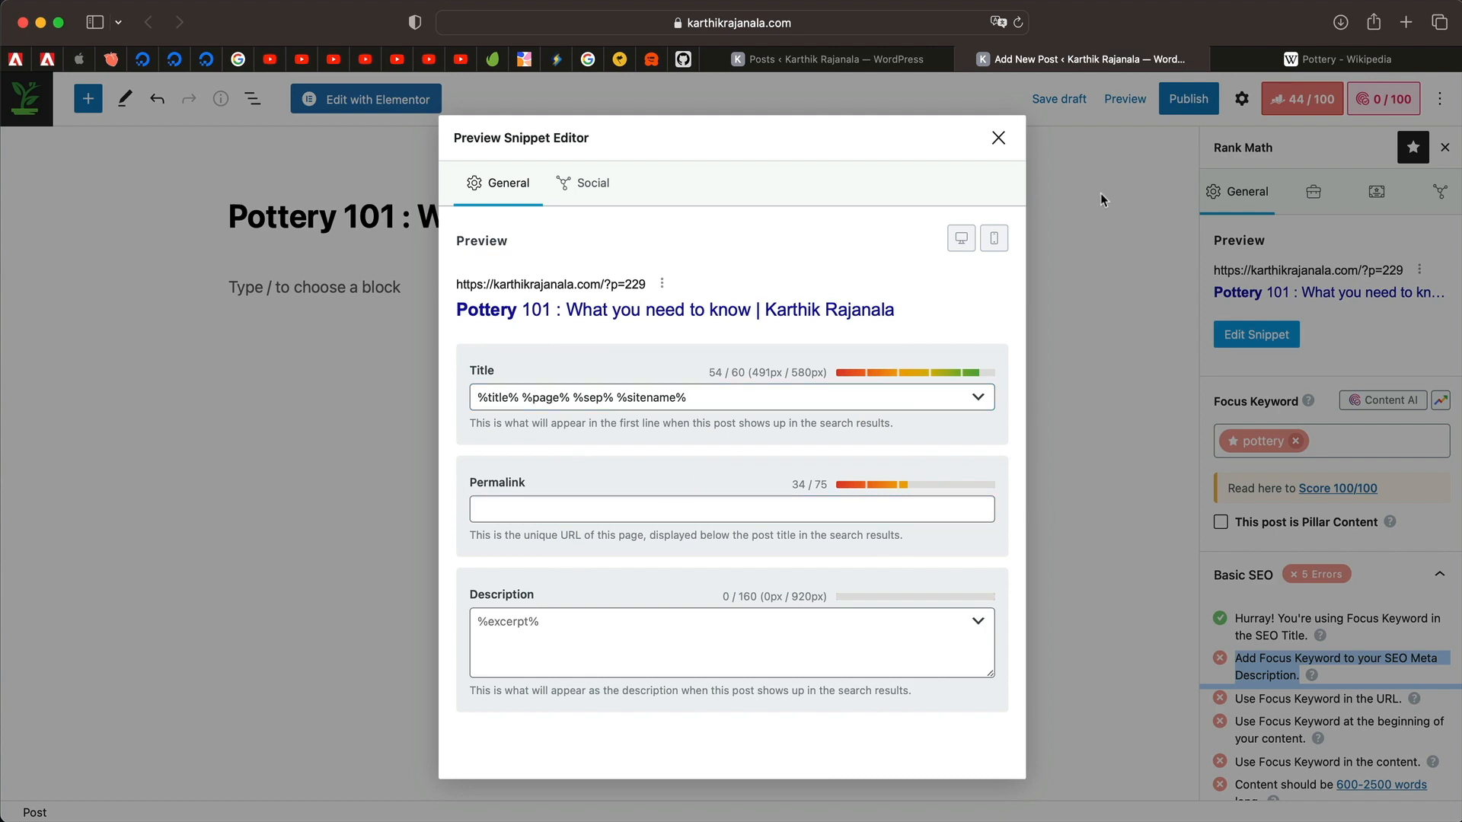
Set the post's permalink slug to 'pottery-basics' in the snippet editor.
click(999, 138)
click(1278, 336)
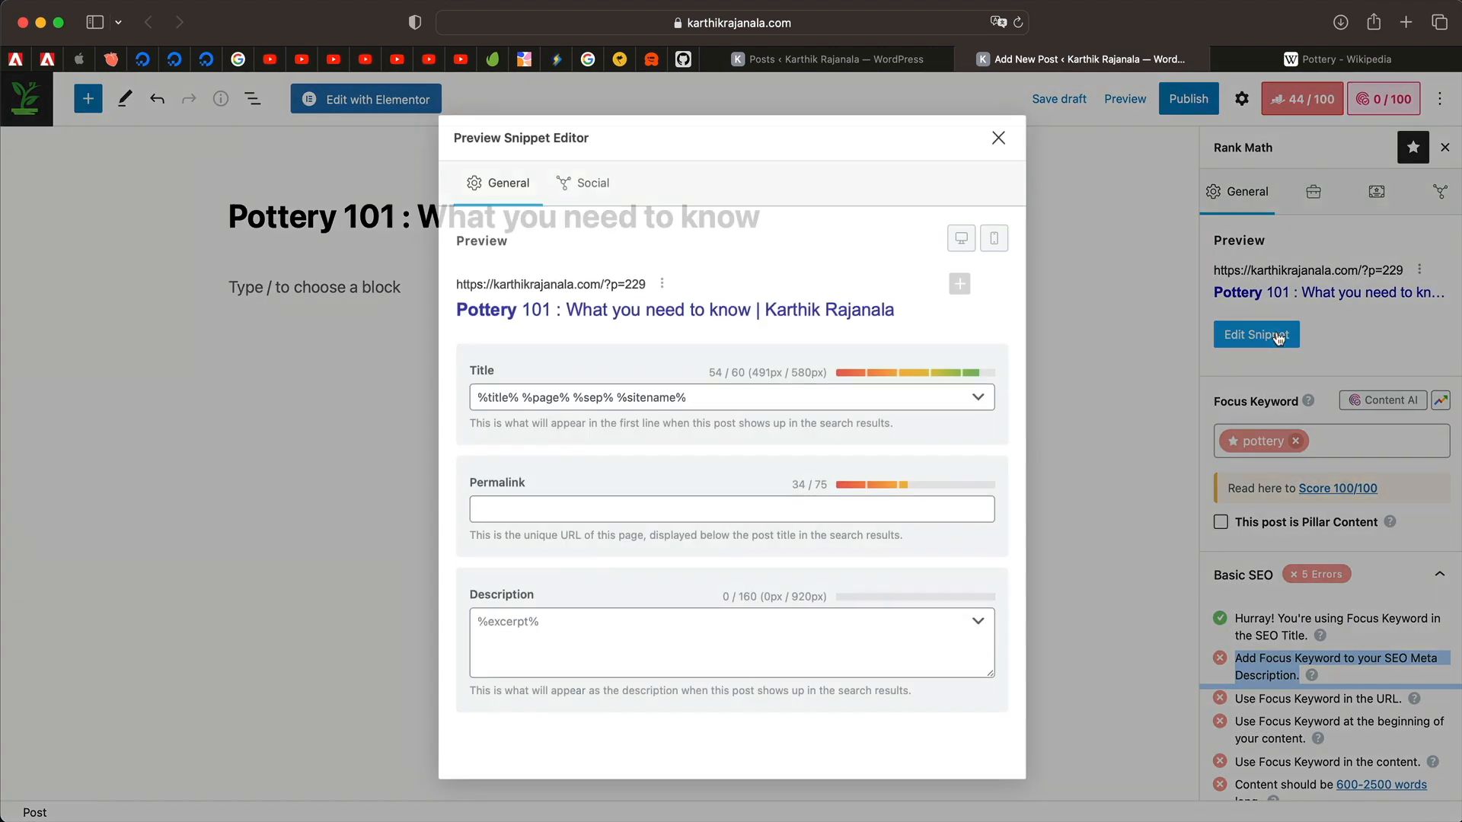
click(645, 519)
text(pottery-basics)
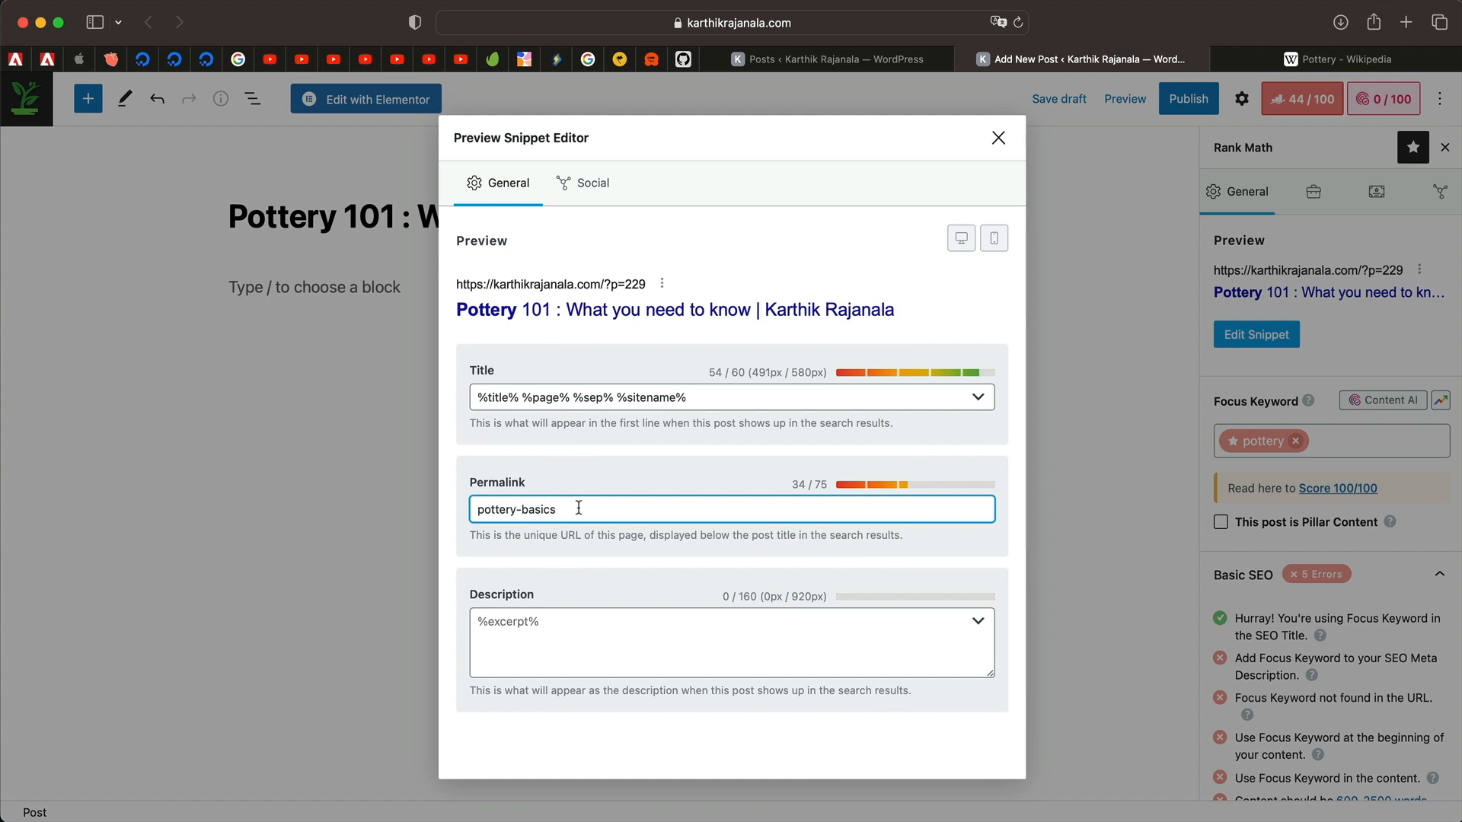
click(571, 635)
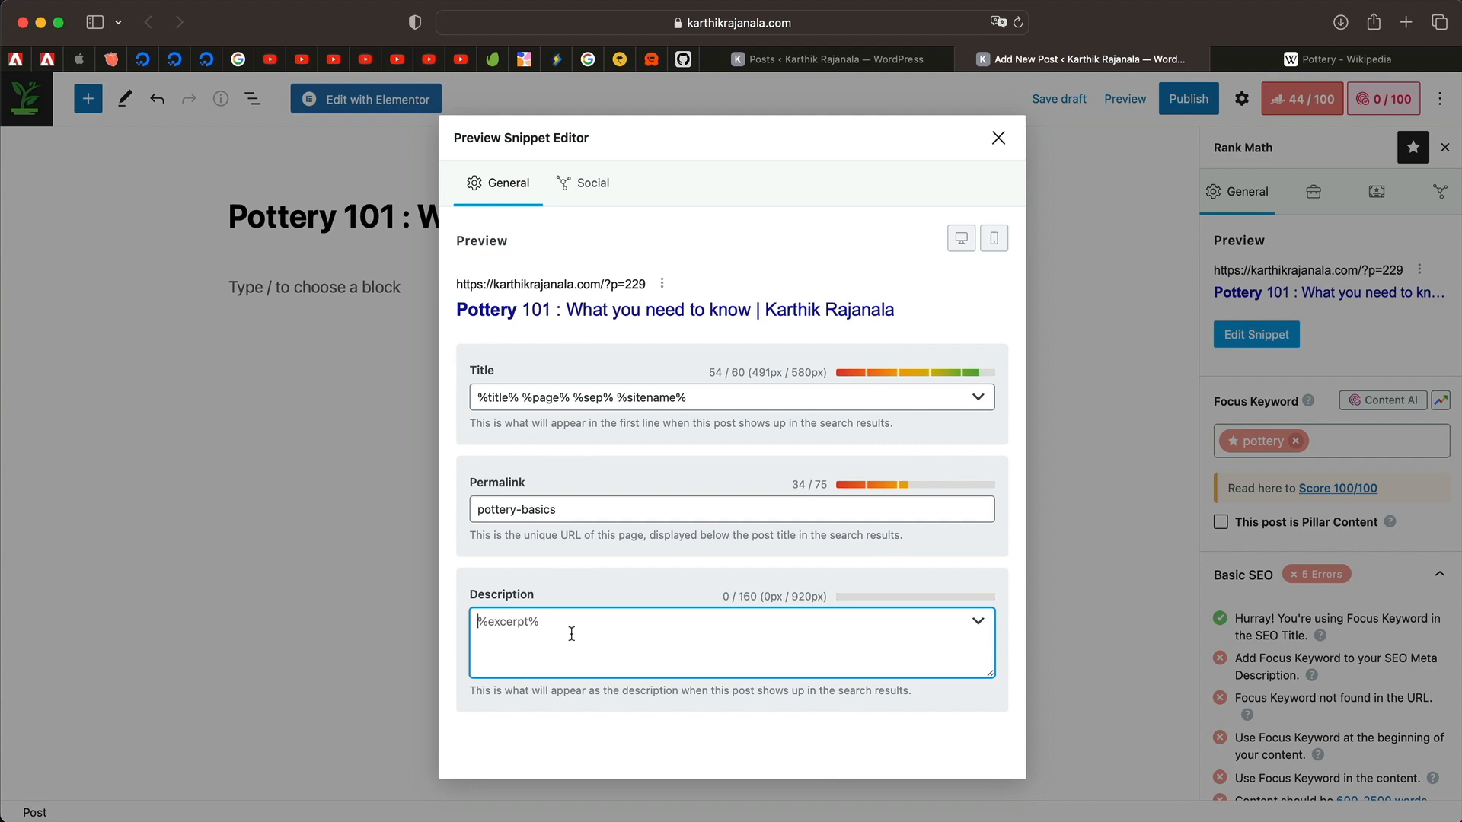
Paste Wikipedia's first sentence about pottery as the meta description and close the editor.
click(1324, 62)
drag(179, 295, 269, 312)
click(207, 304)
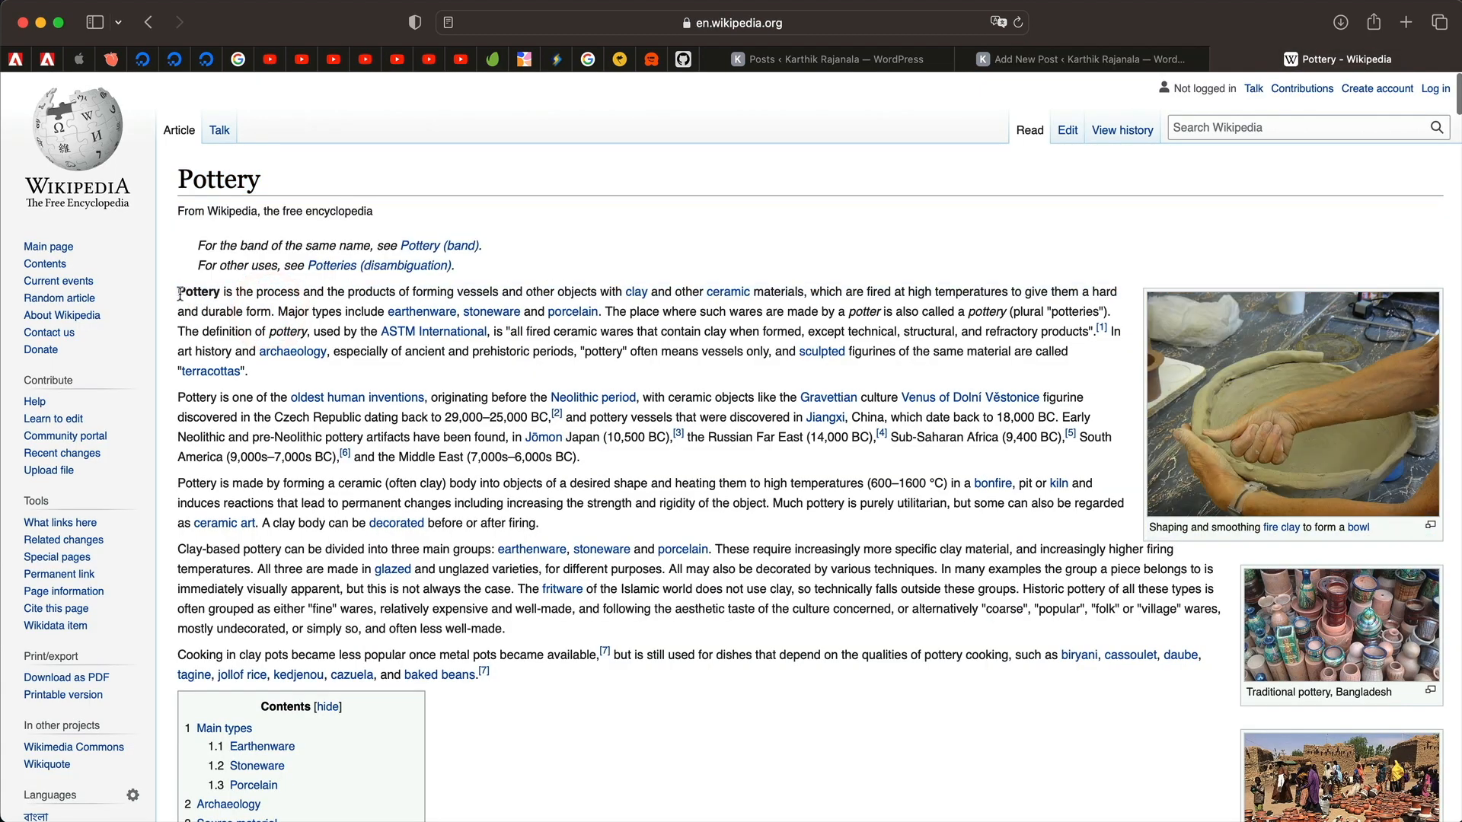
drag(180, 295, 280, 312)
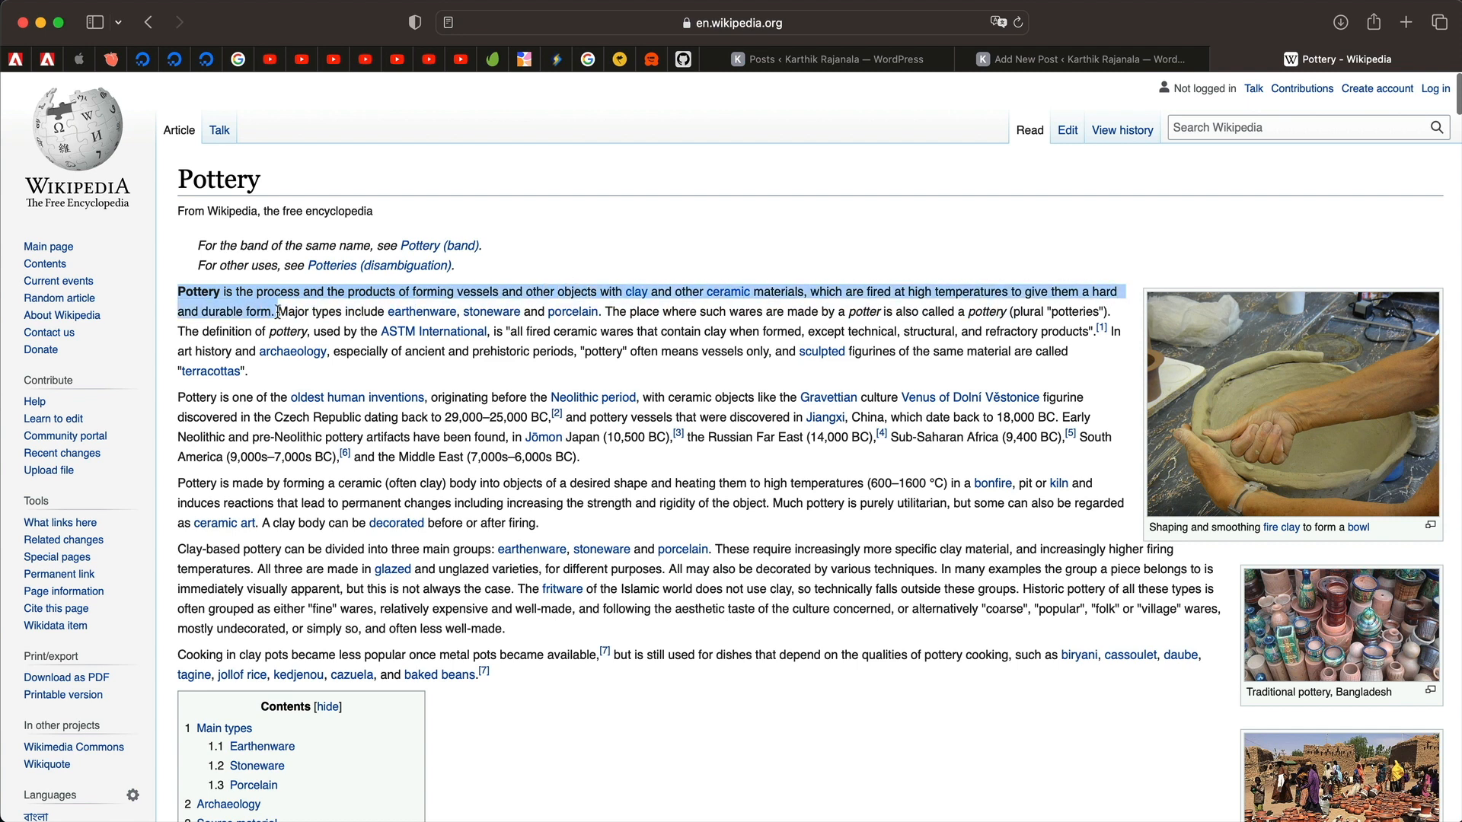
key(super+c)
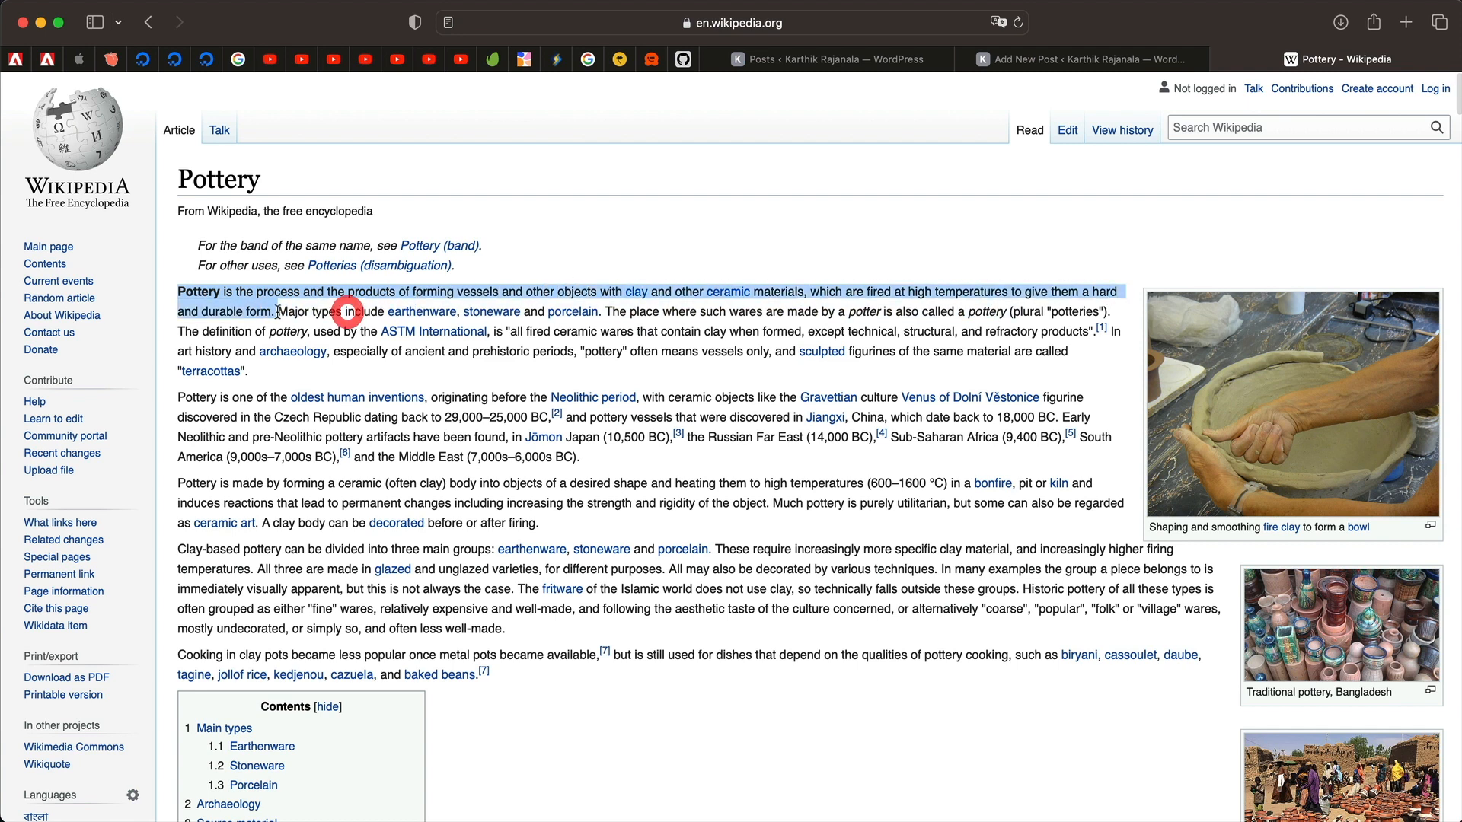
click(1064, 67)
key(super+v)
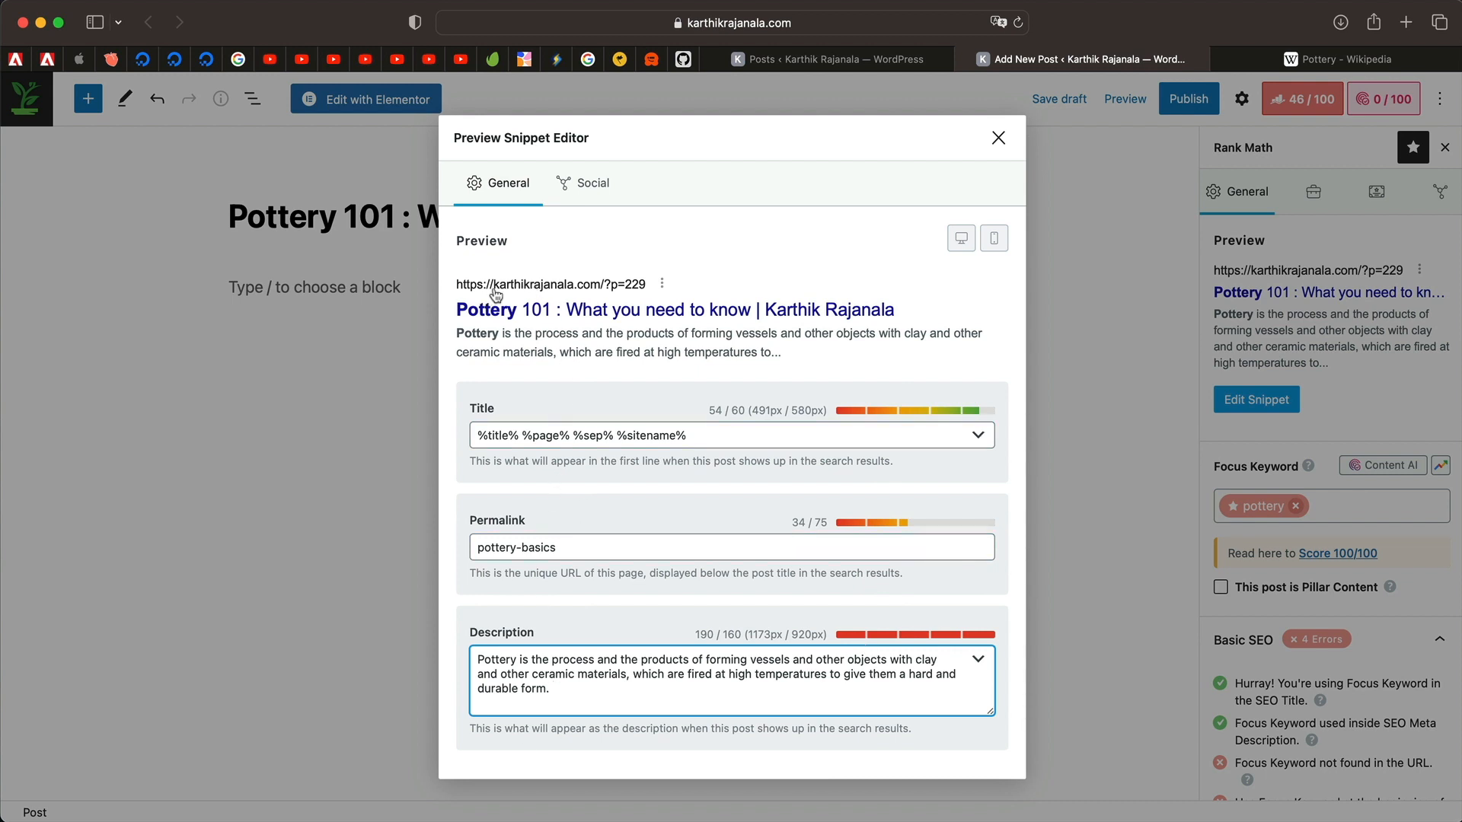
click(999, 138)
Add an H2 heading 'Pottery getting started guide' below the post title.
triple_click(294, 211)
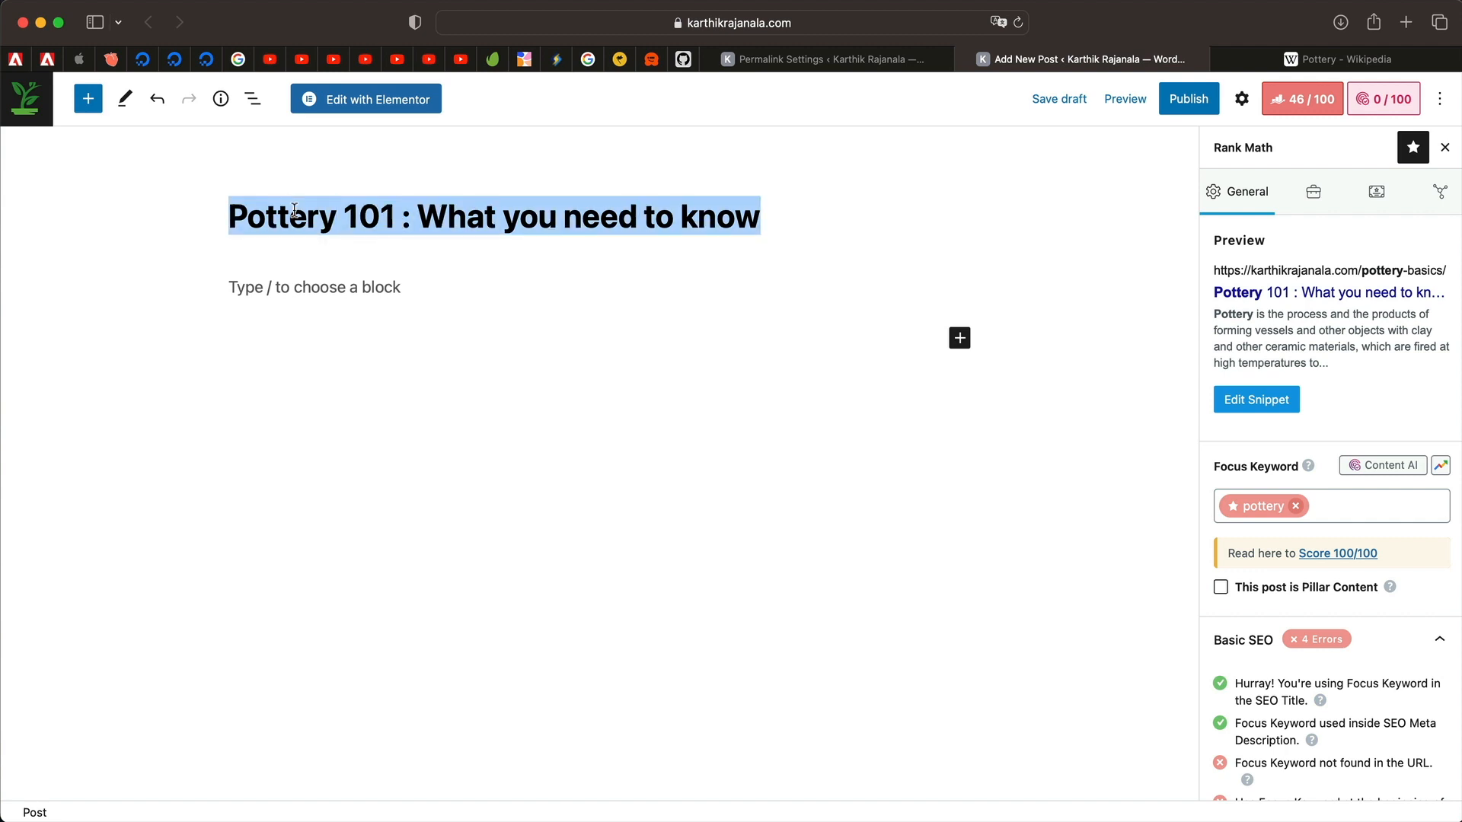
triple_click(506, 221)
triple_click(325, 226)
click(354, 291)
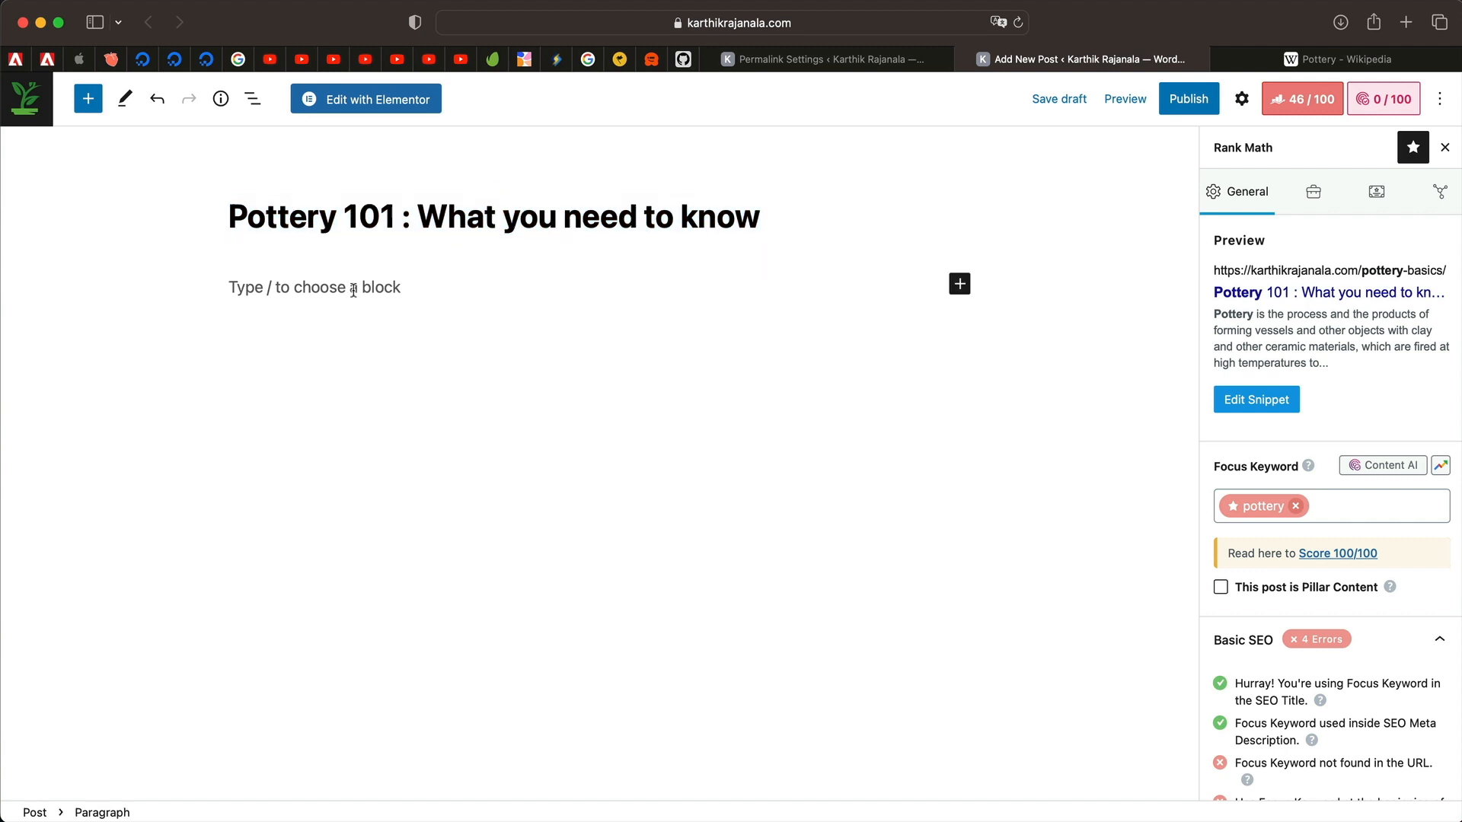
text(/h)
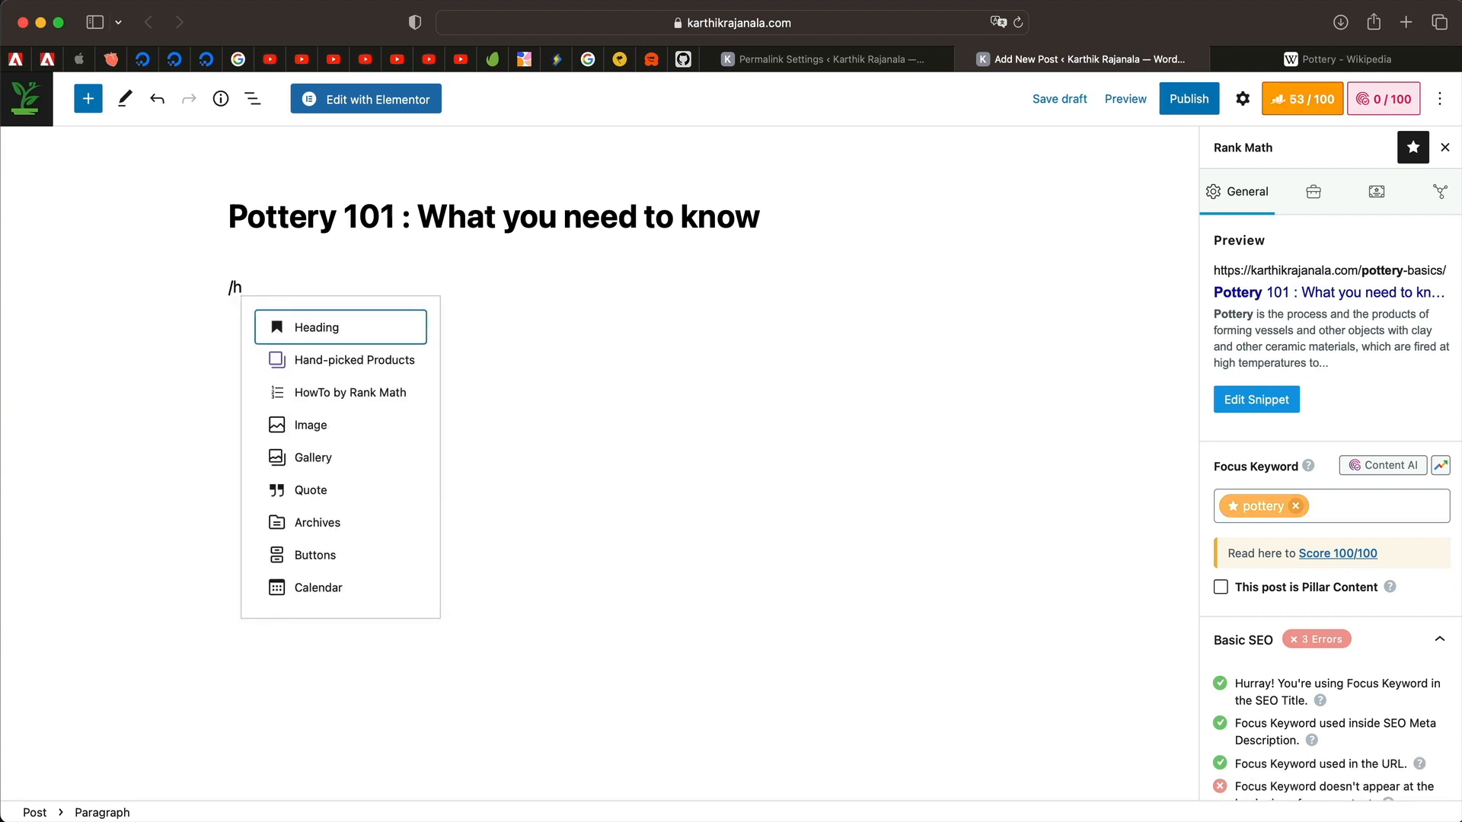
click(379, 328)
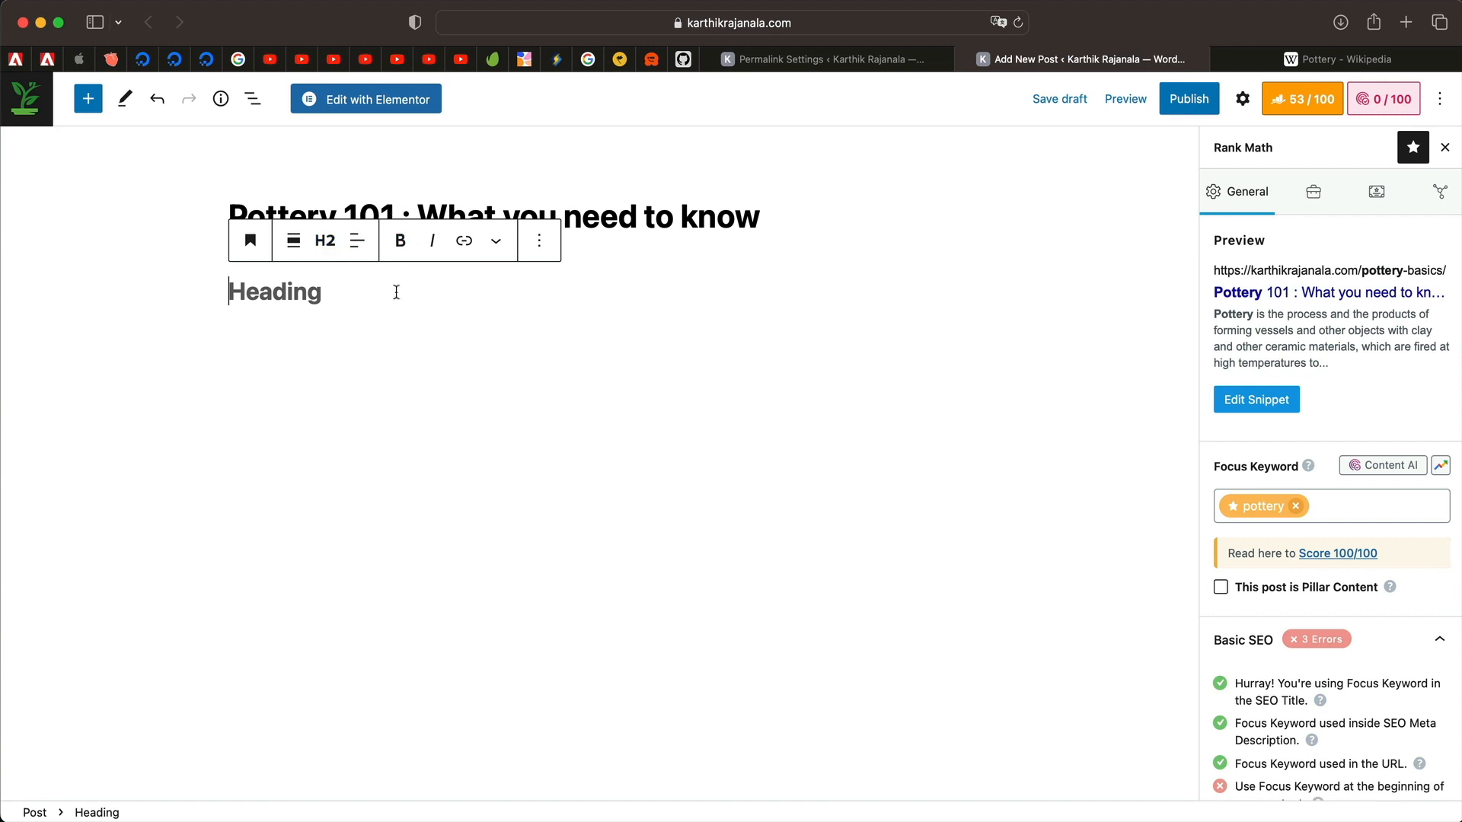
key(super+v)
key(Return)
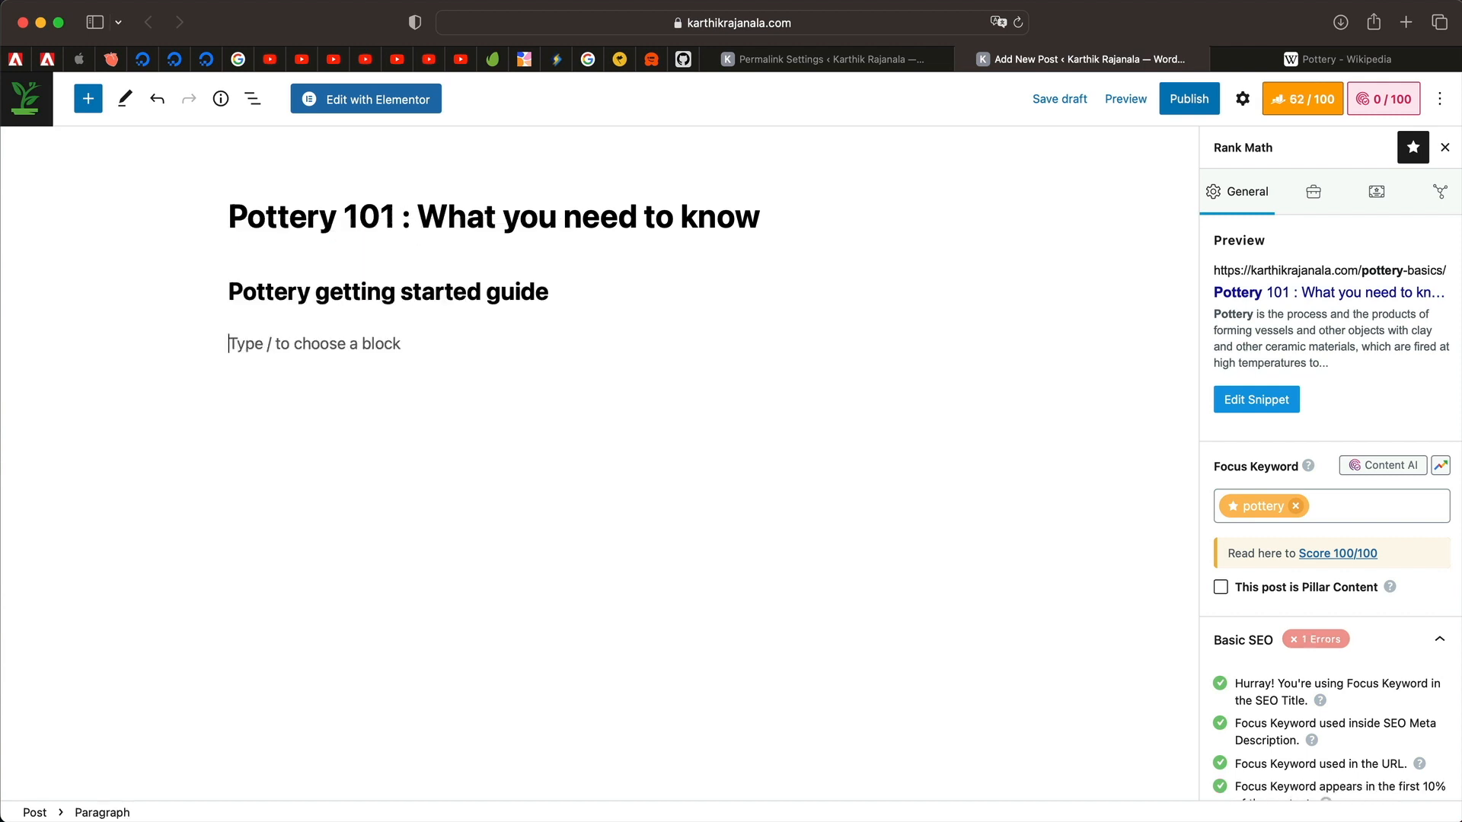
Add an H3 heading 'FAQs about Pottery' beneath it.
text(/he)
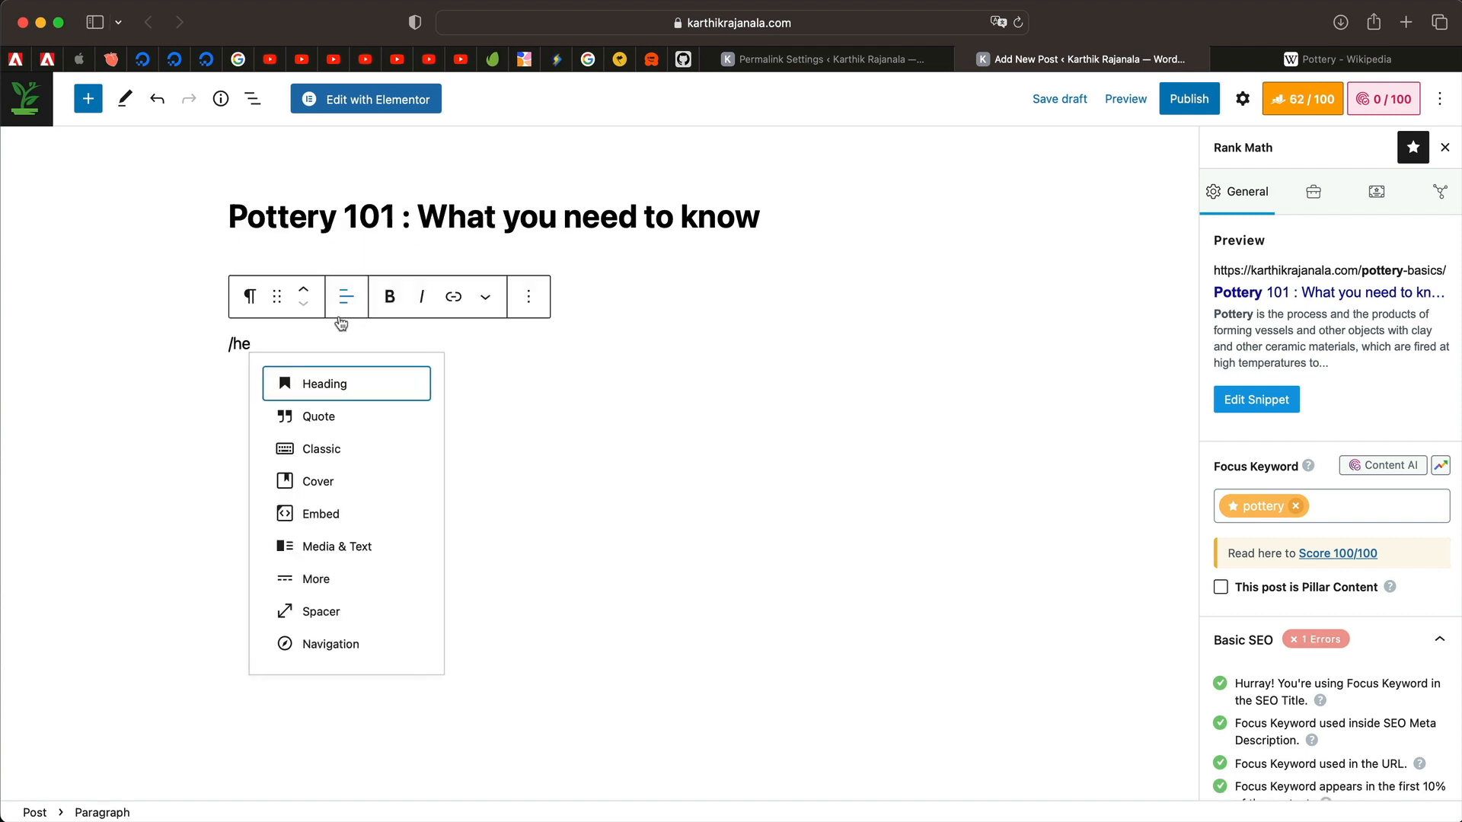
click(363, 395)
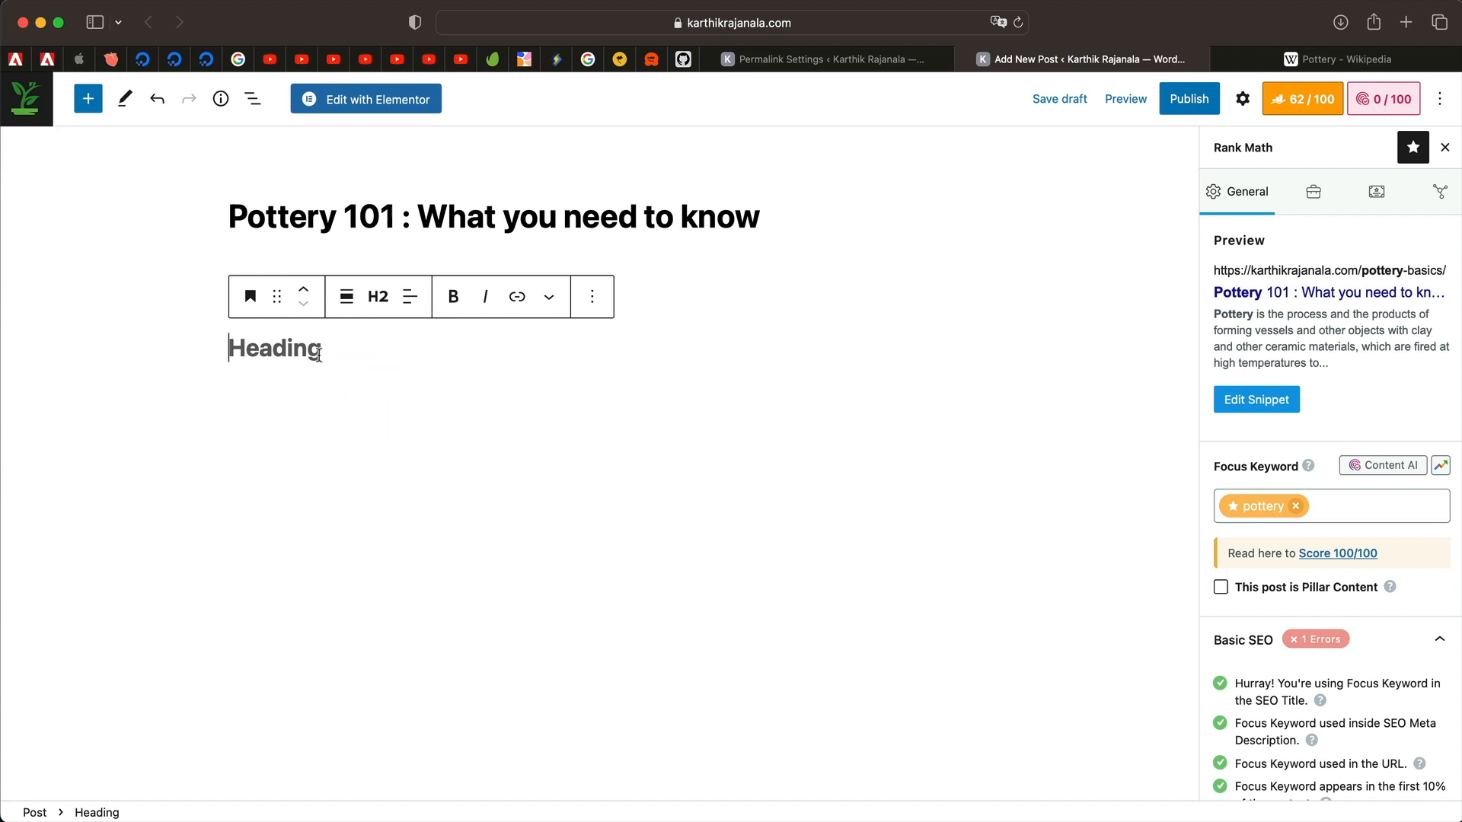
click(378, 296)
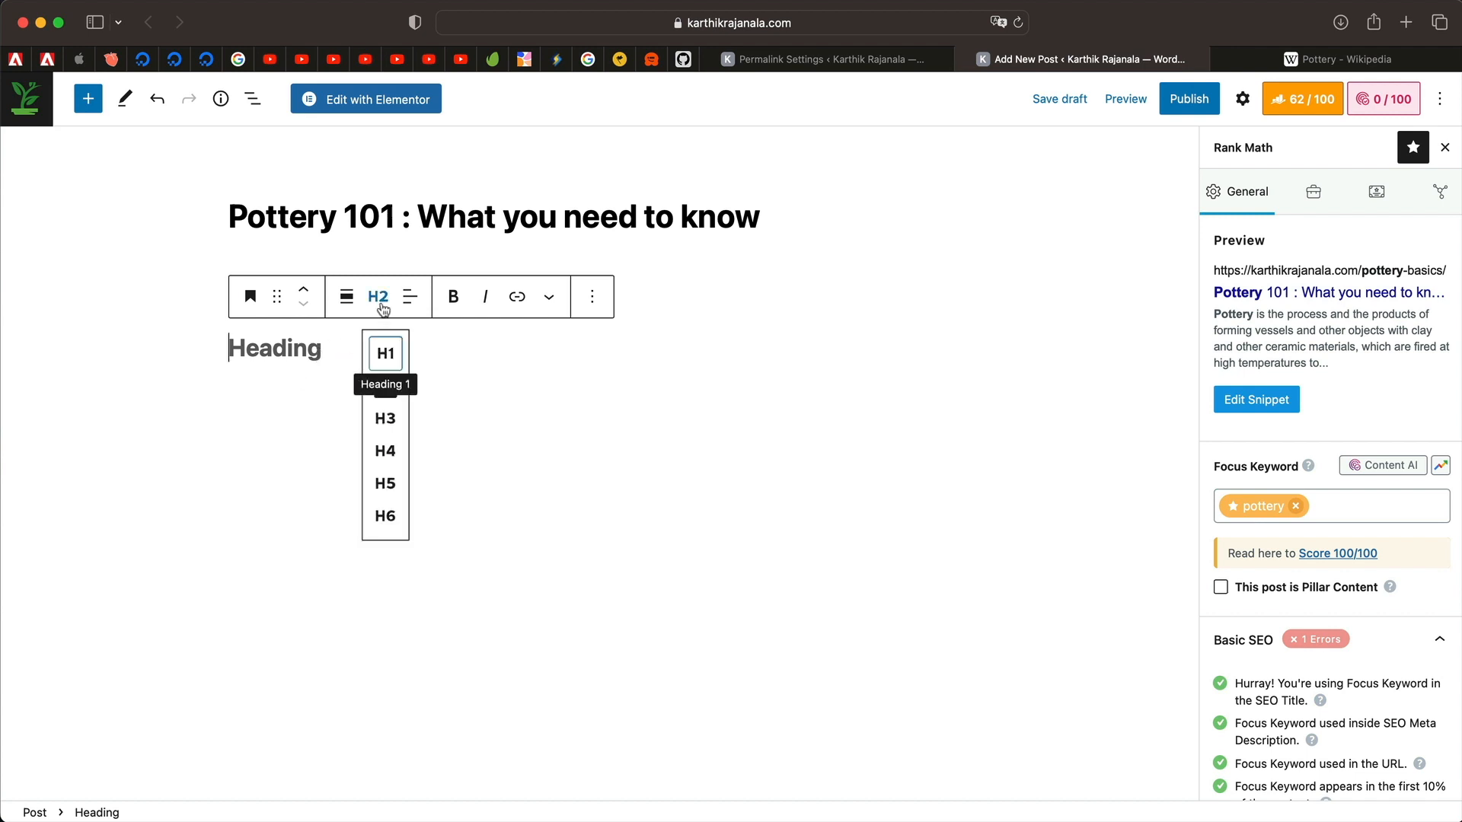
click(368, 408)
click(287, 353)
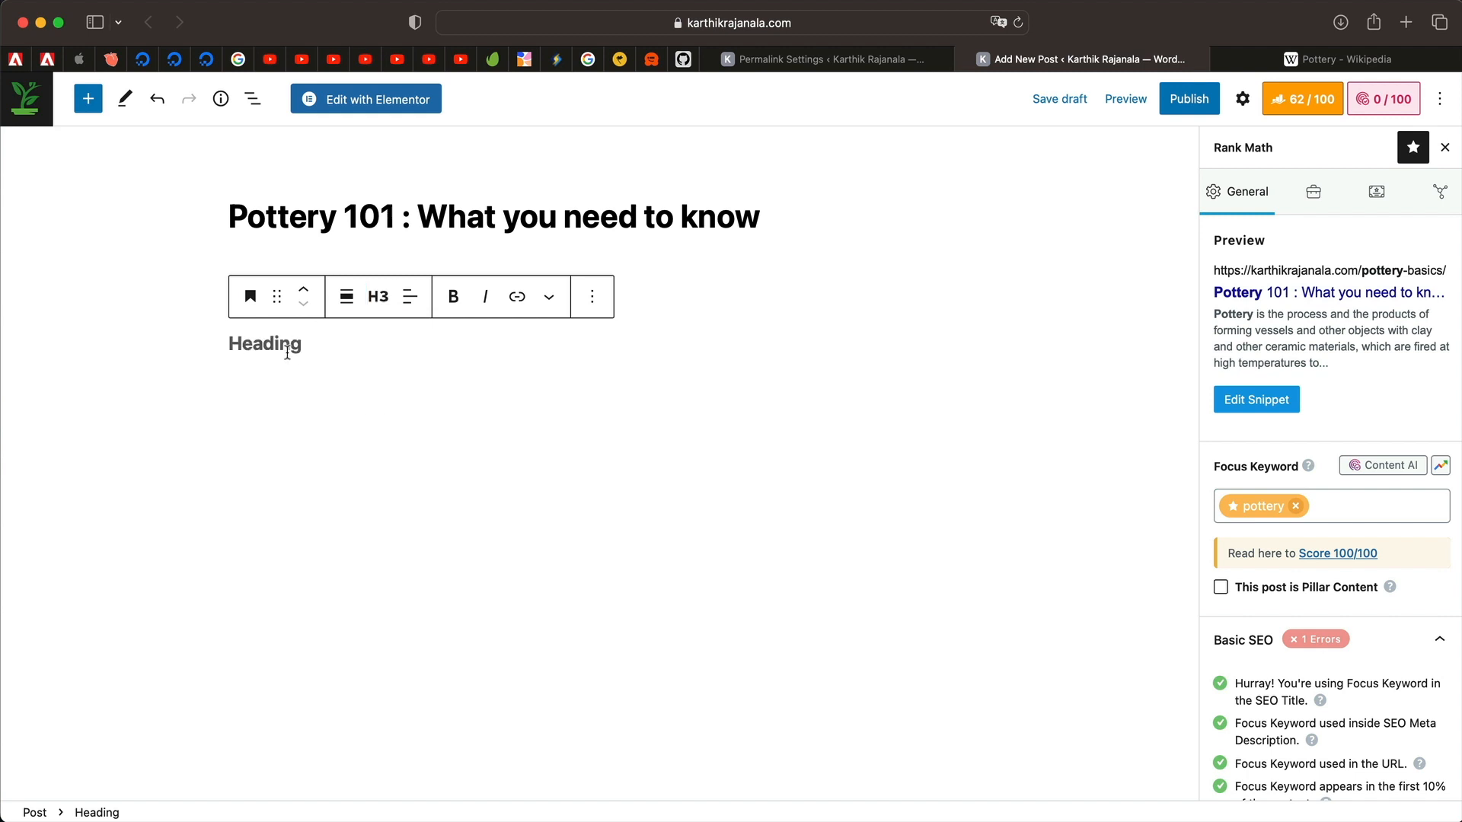
key(super+v)
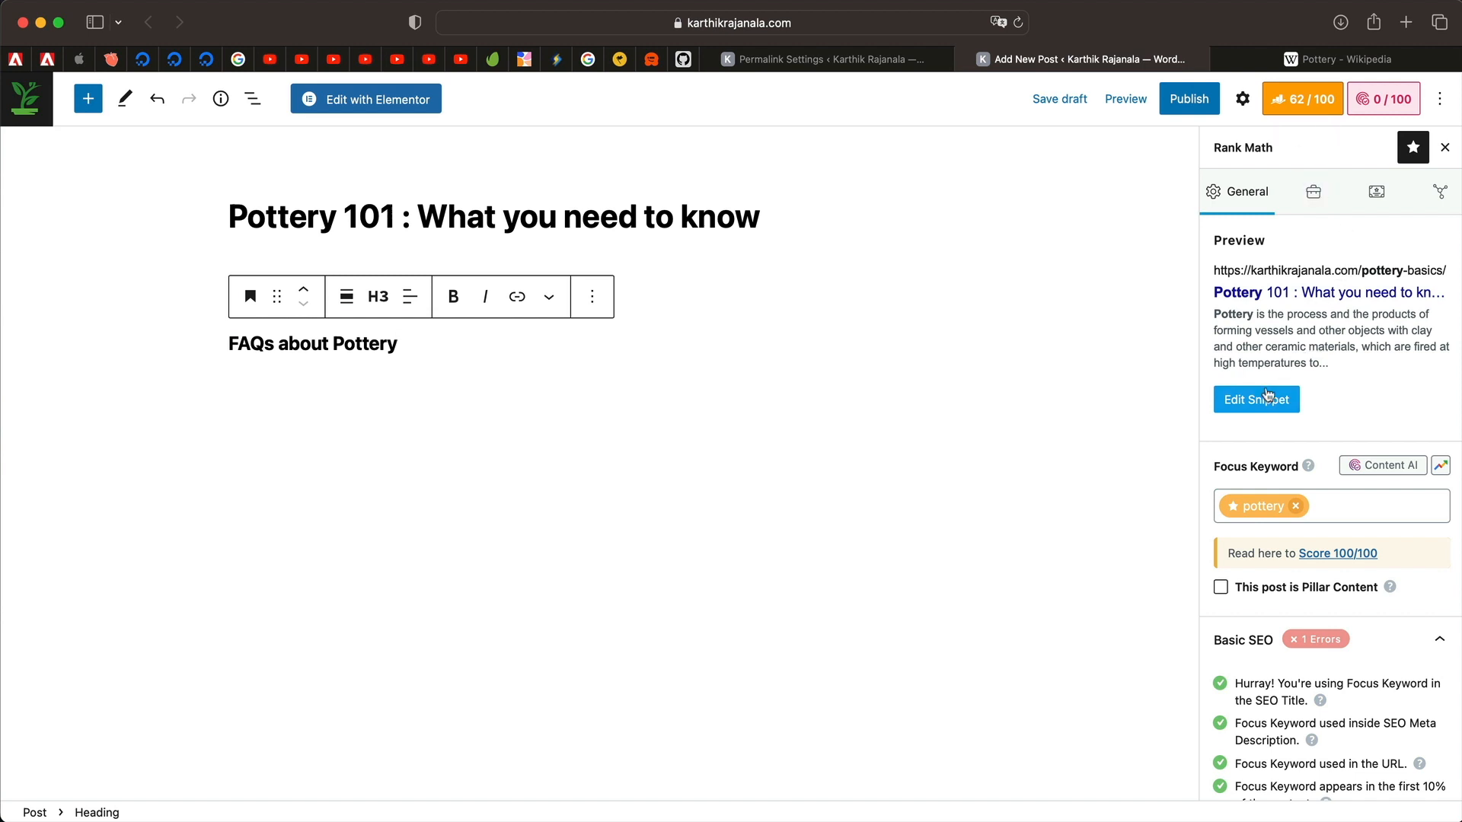
Open the snippet editor and clear the meta description text.
click(1267, 413)
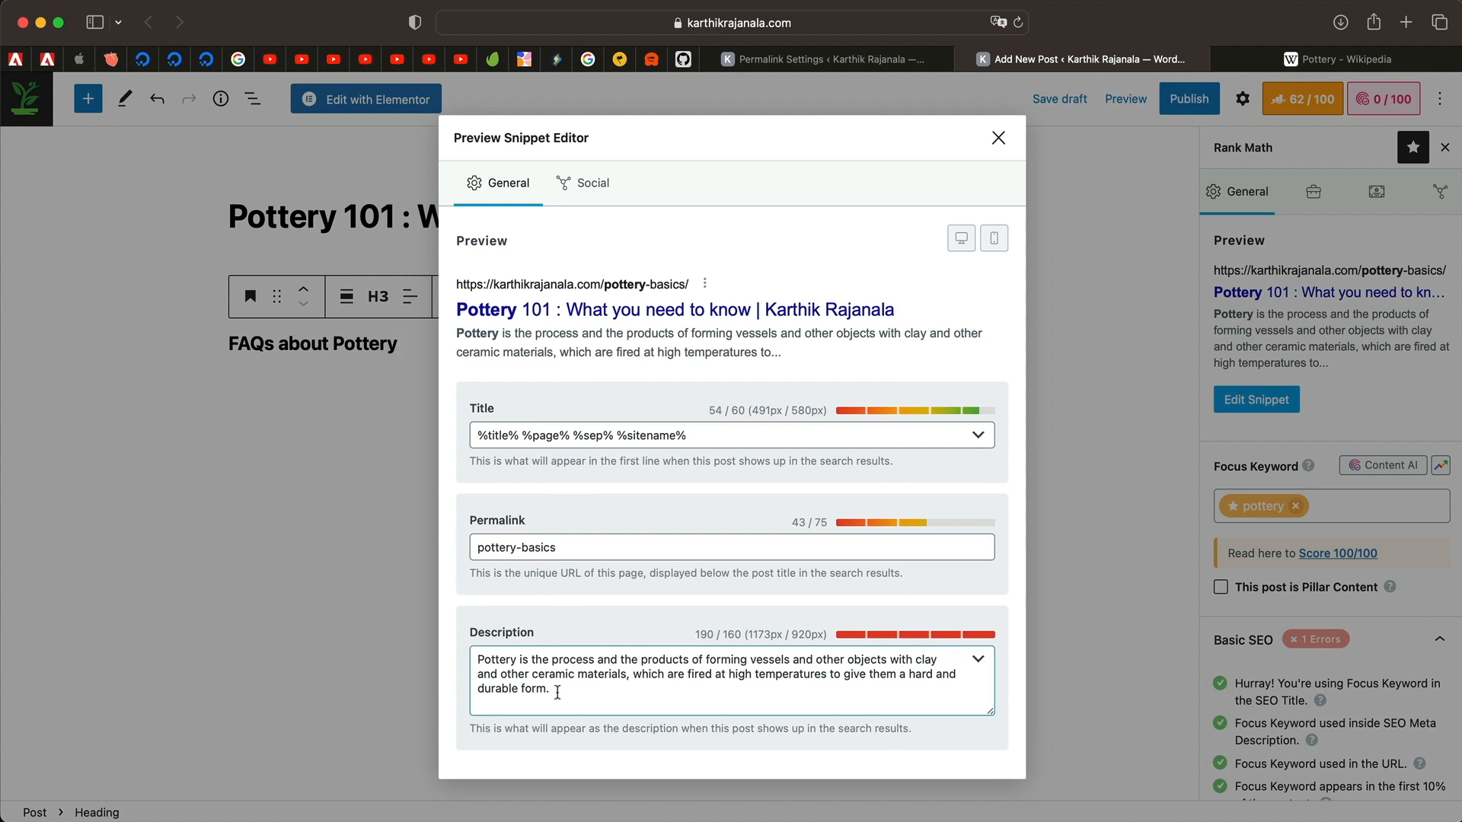
triple_click(582, 690)
key(super+c)
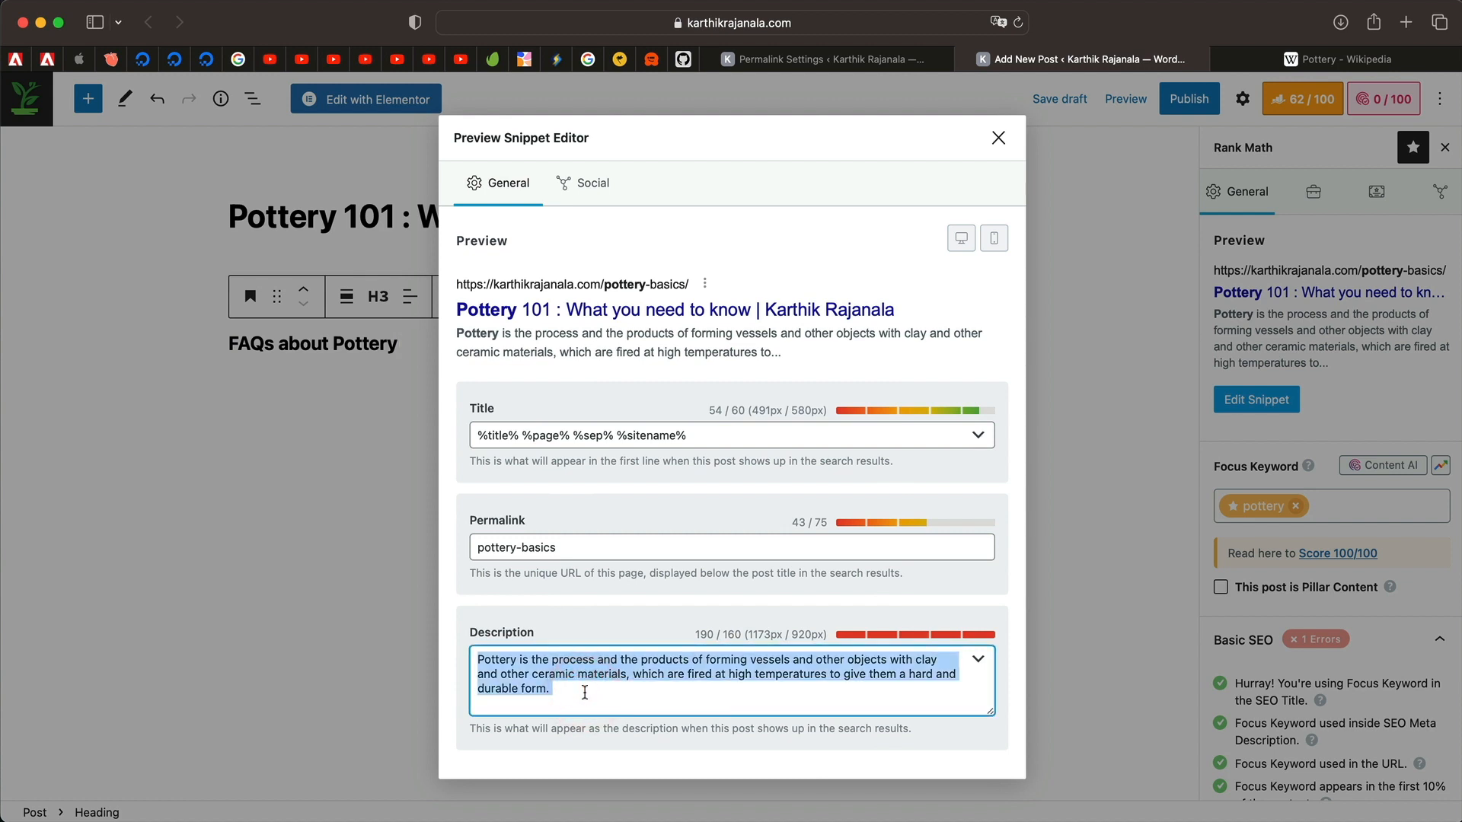
key(BackSpace)
key(super+v)
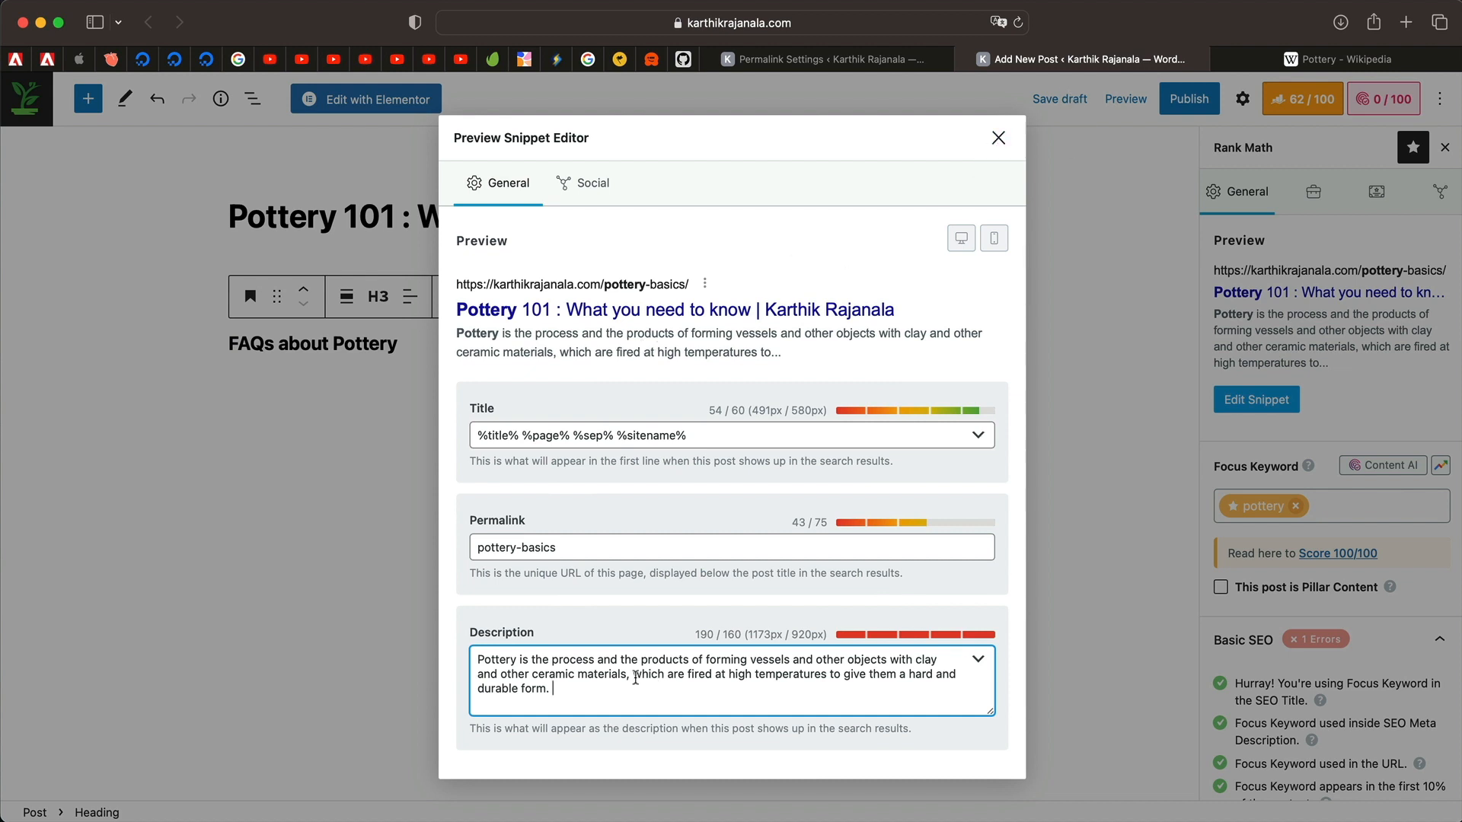
key(super+a)
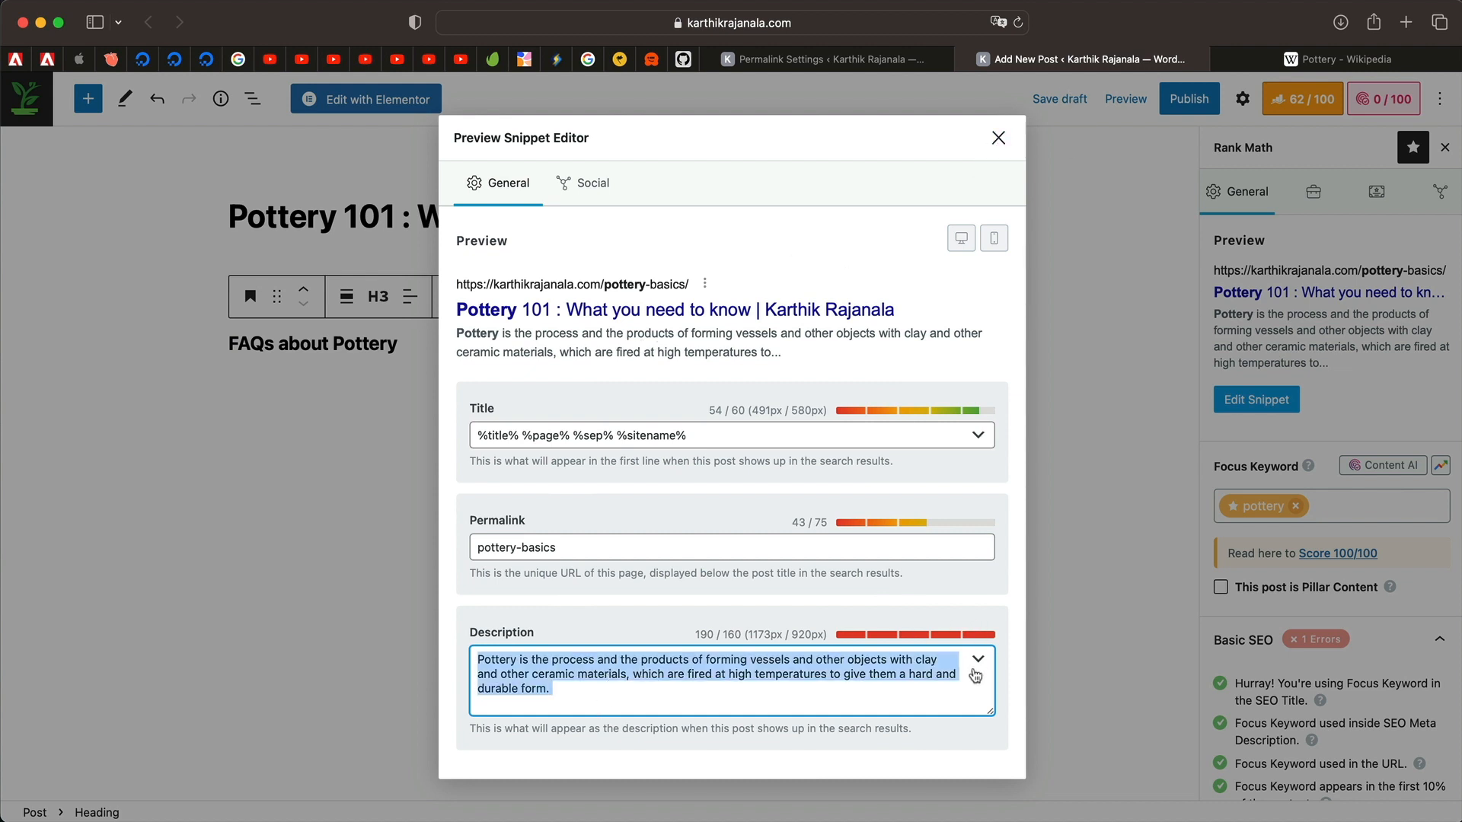
key(super+v)
Insert the Post Excerpt variable into the description and close the editor.
click(978, 639)
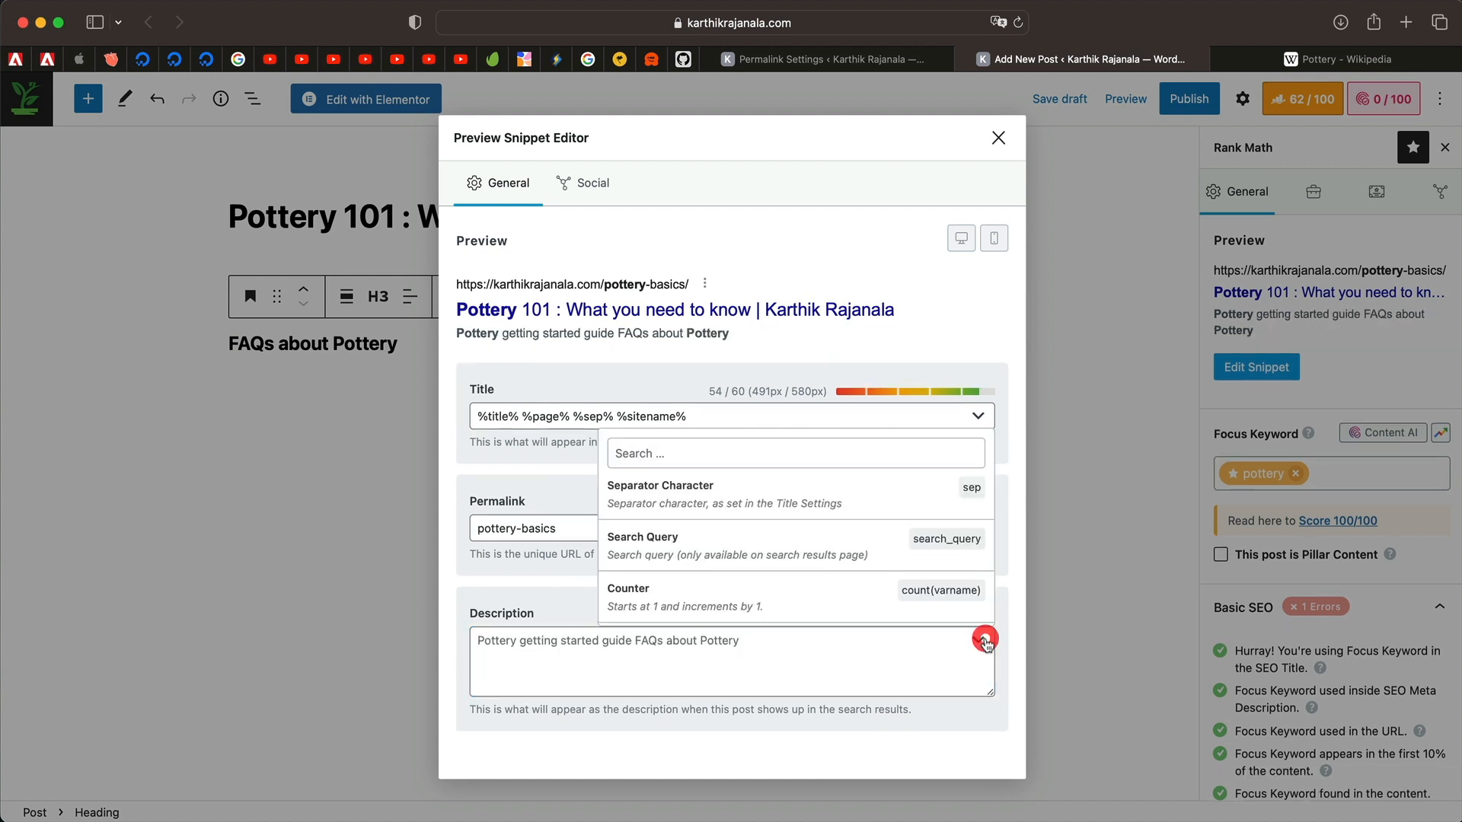
text(e)
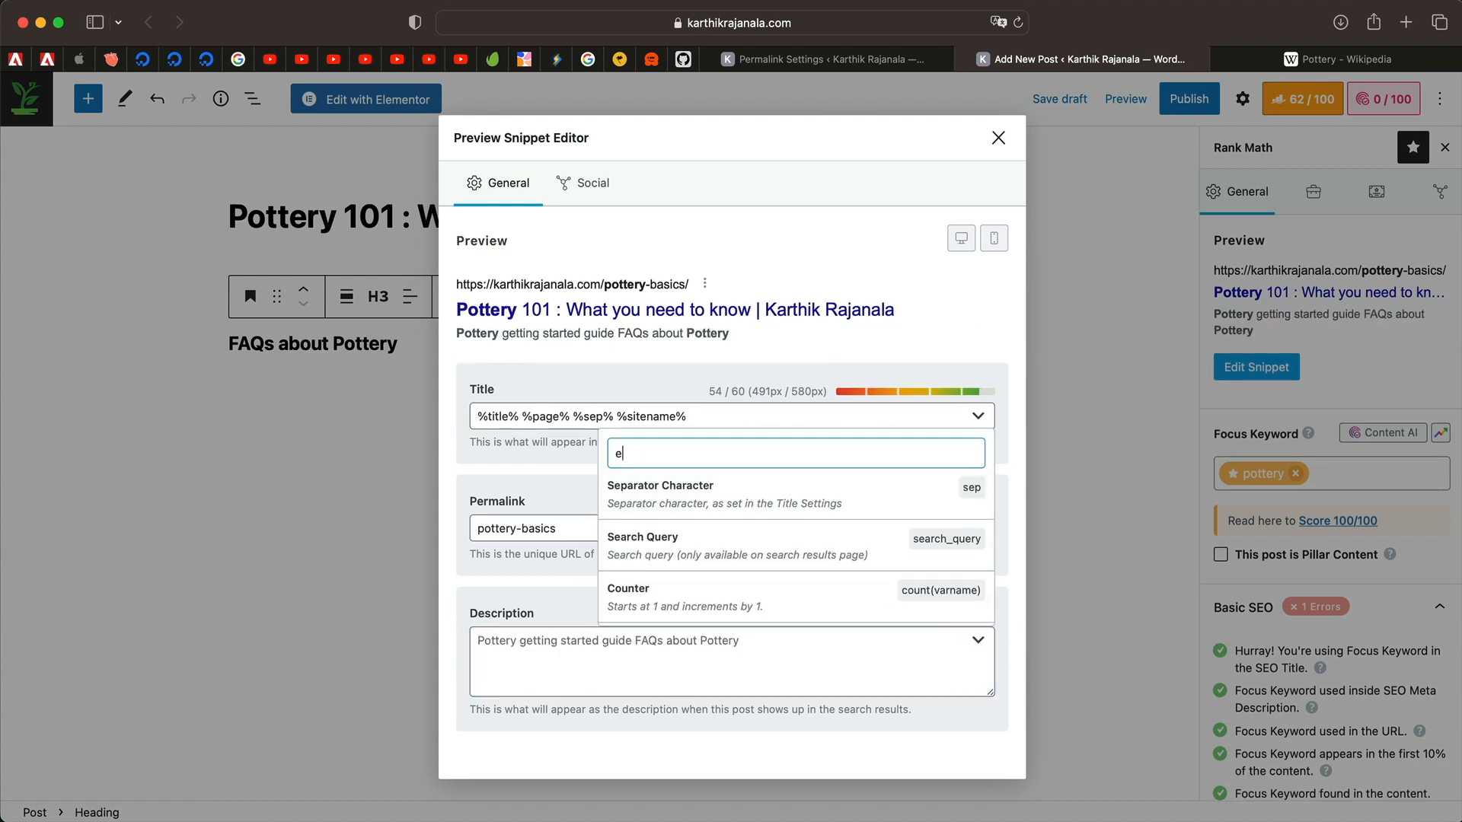
text(xcept)
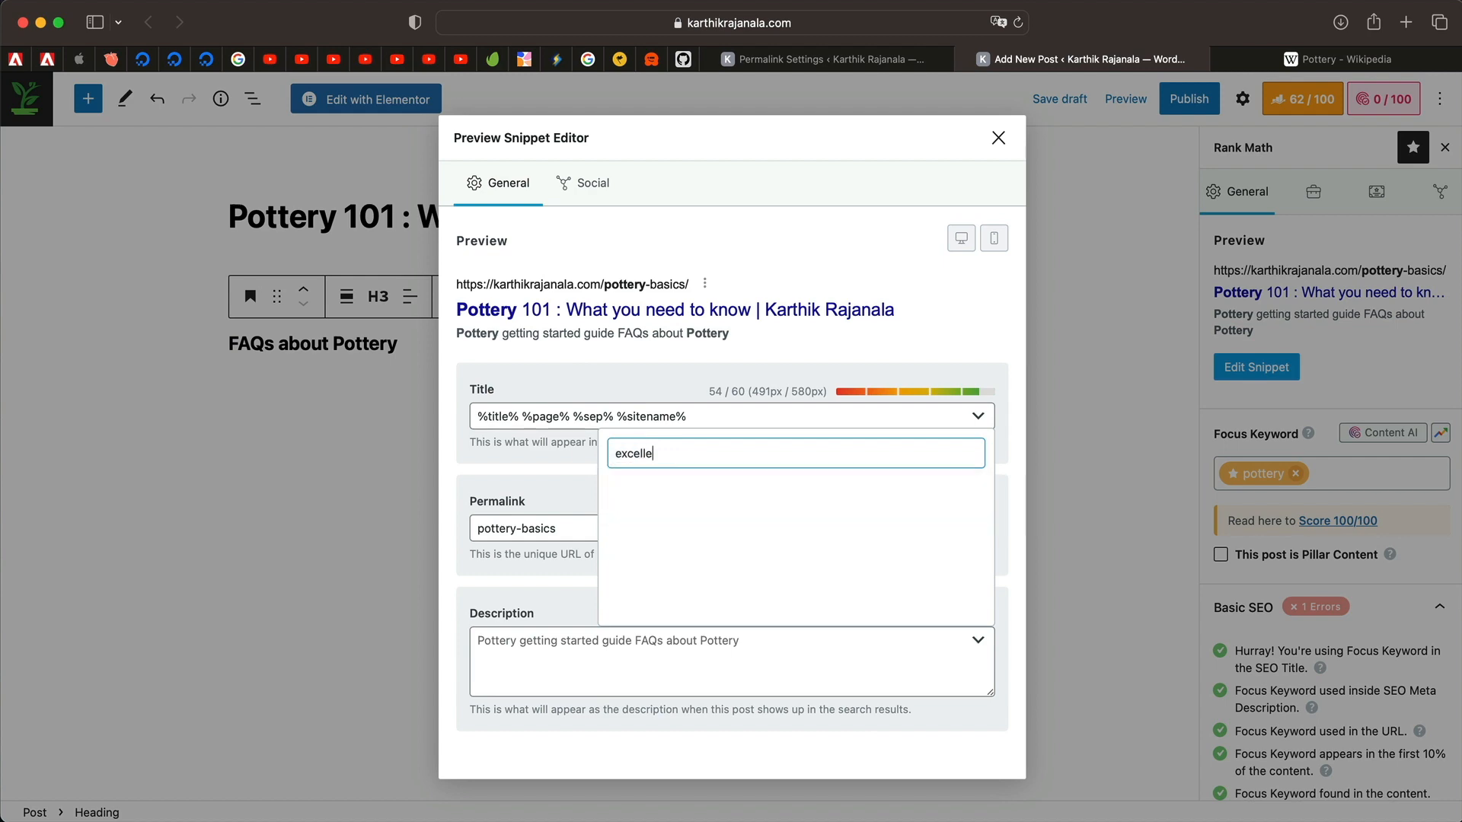
key(BackSpace)
key(BackSpace)
click(771, 495)
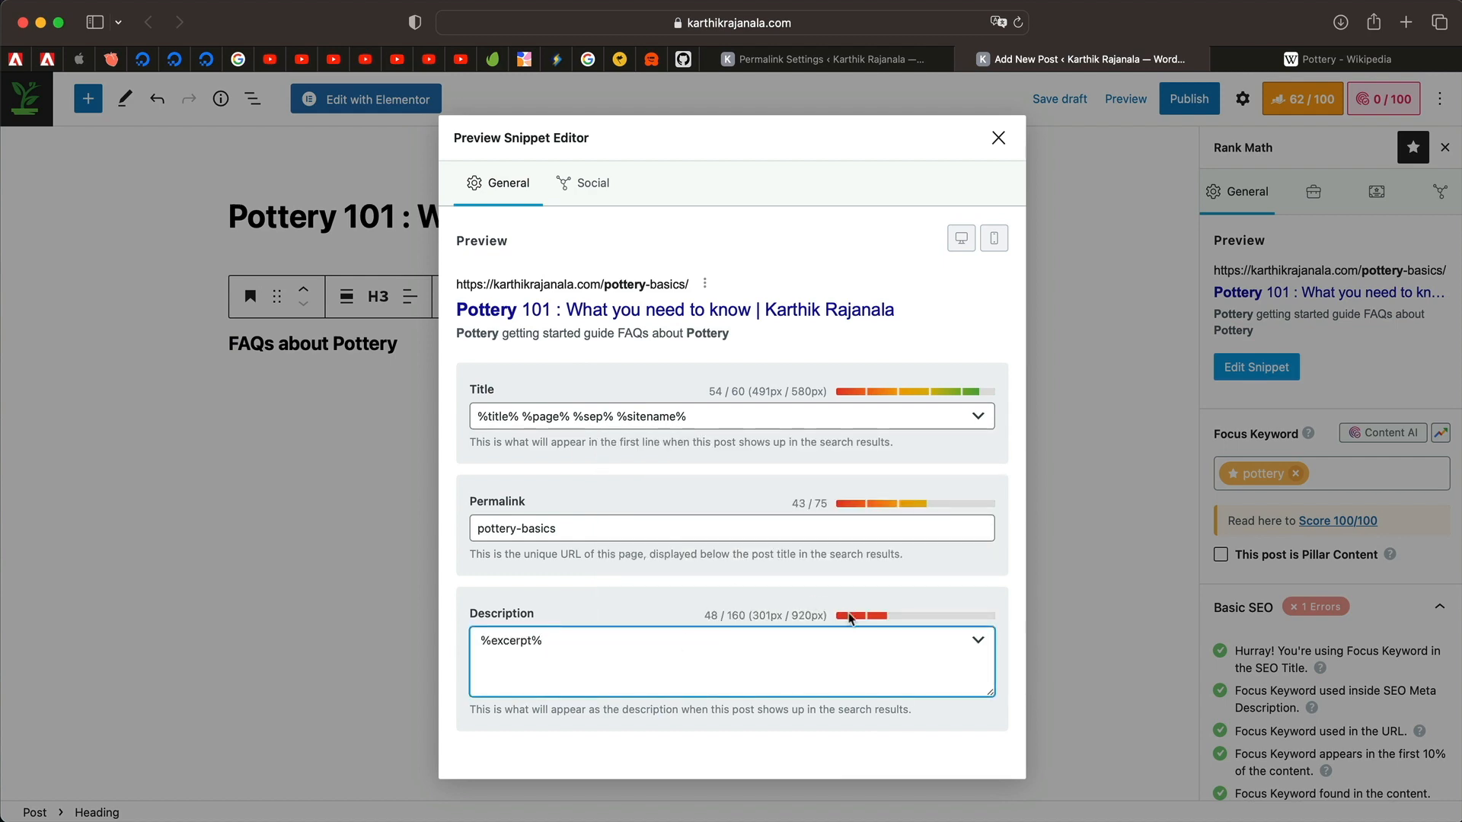
click(997, 137)
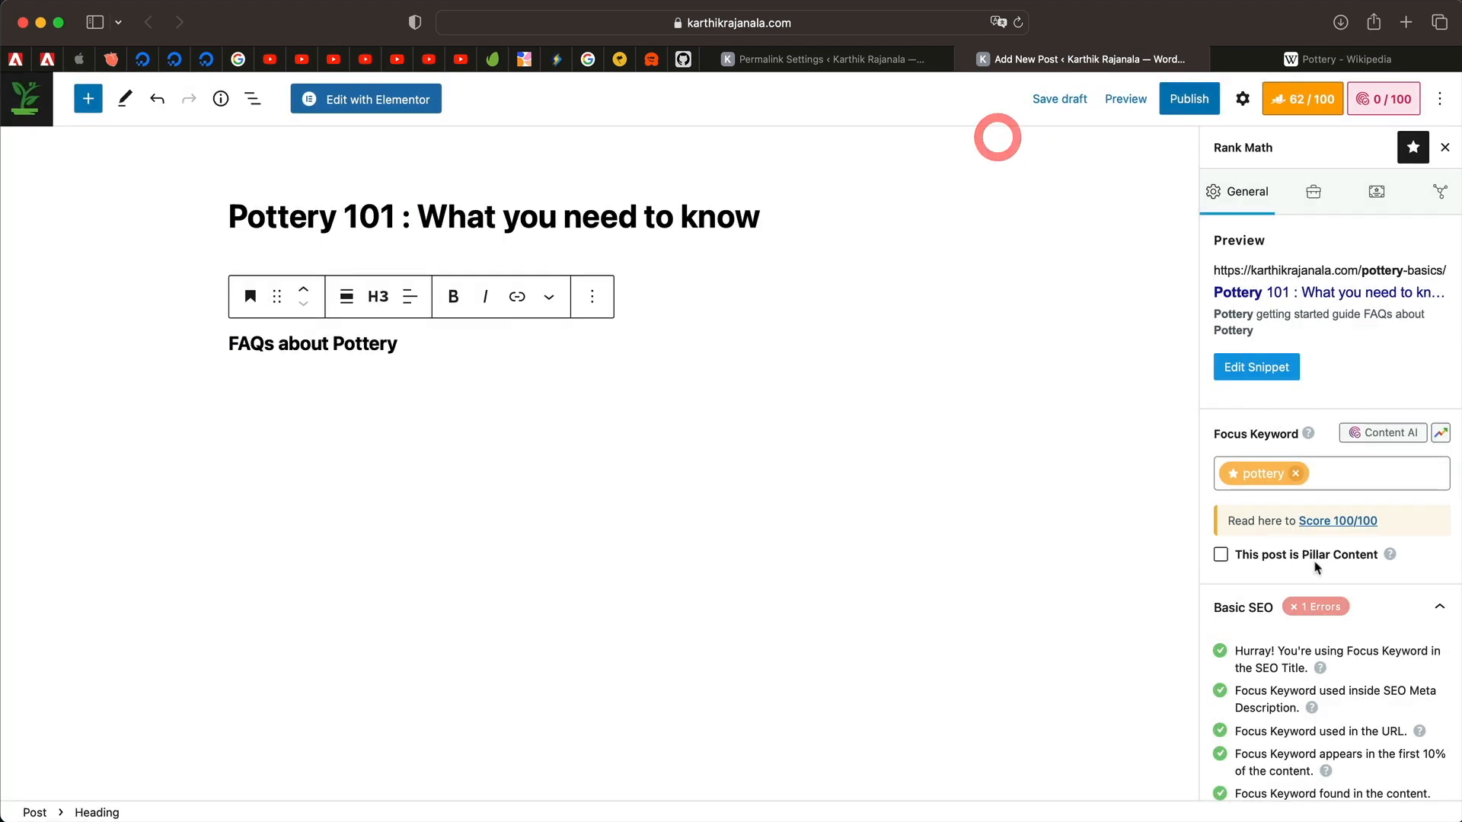
Replace the Rank Math sidebar with the Post settings panel.
scroll(1317, 568, down, 9)
scroll(1323, 343, up, 9)
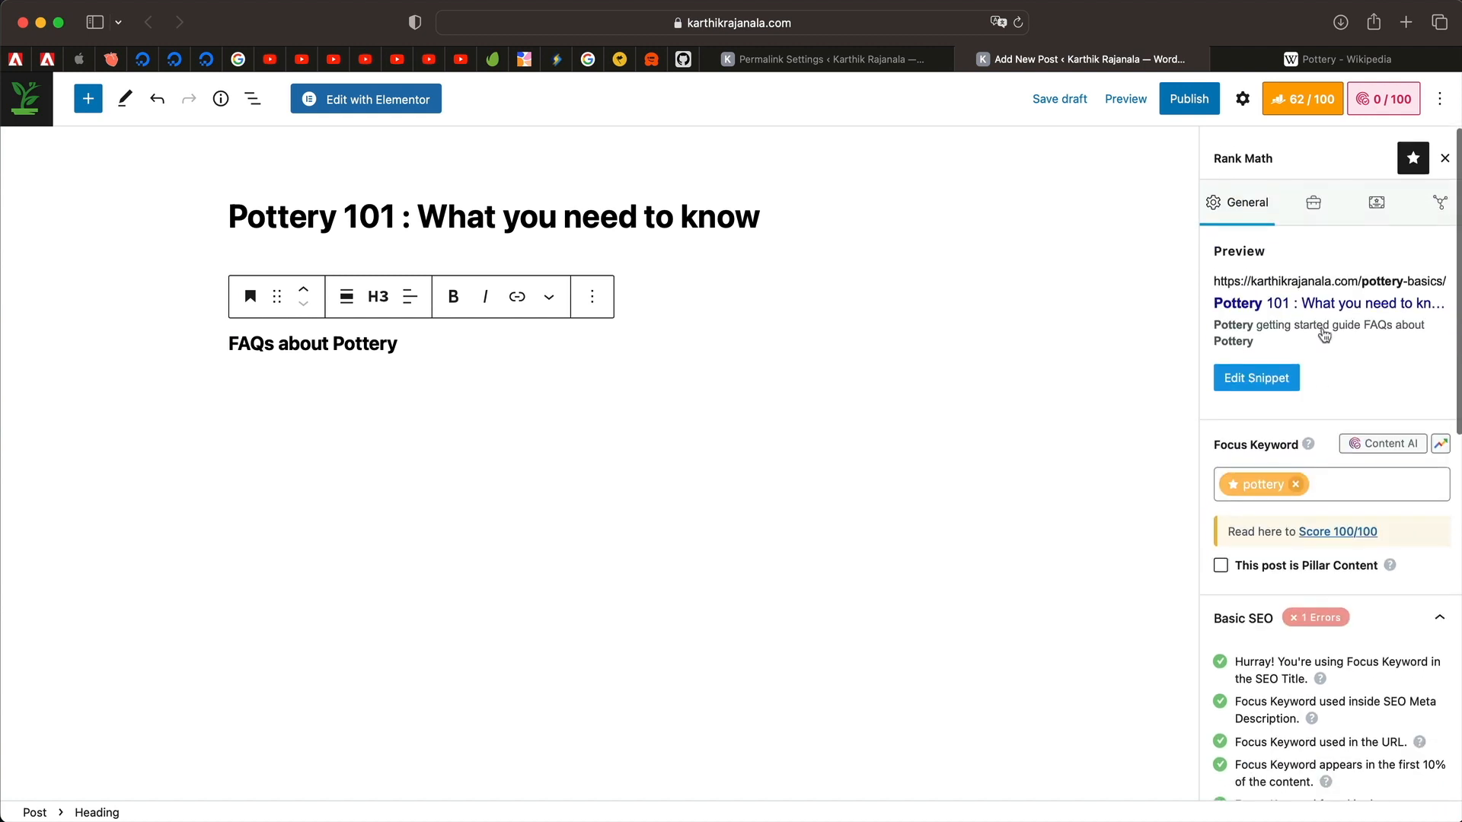
click(1298, 101)
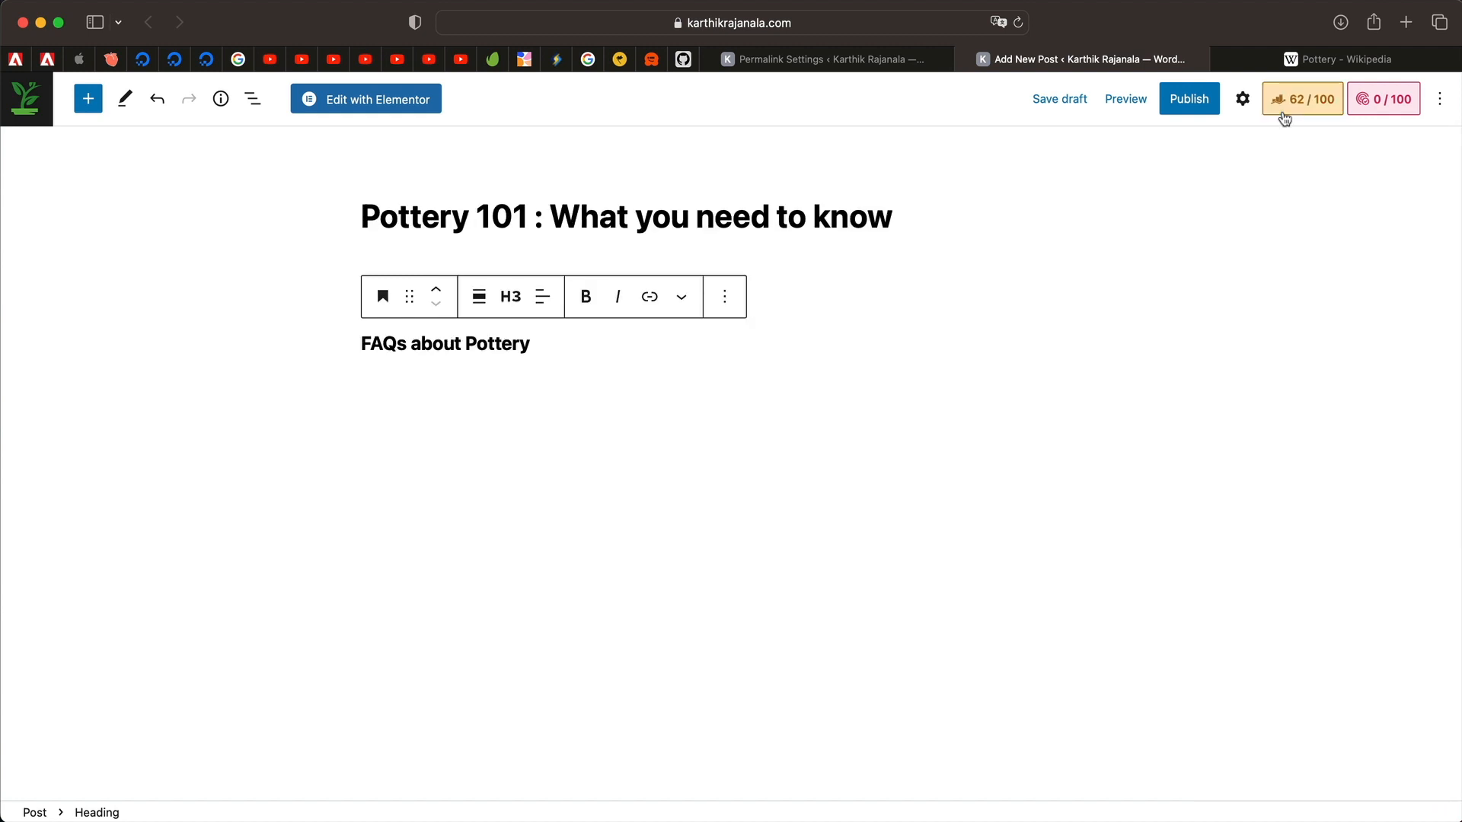
click(1242, 101)
click(1225, 147)
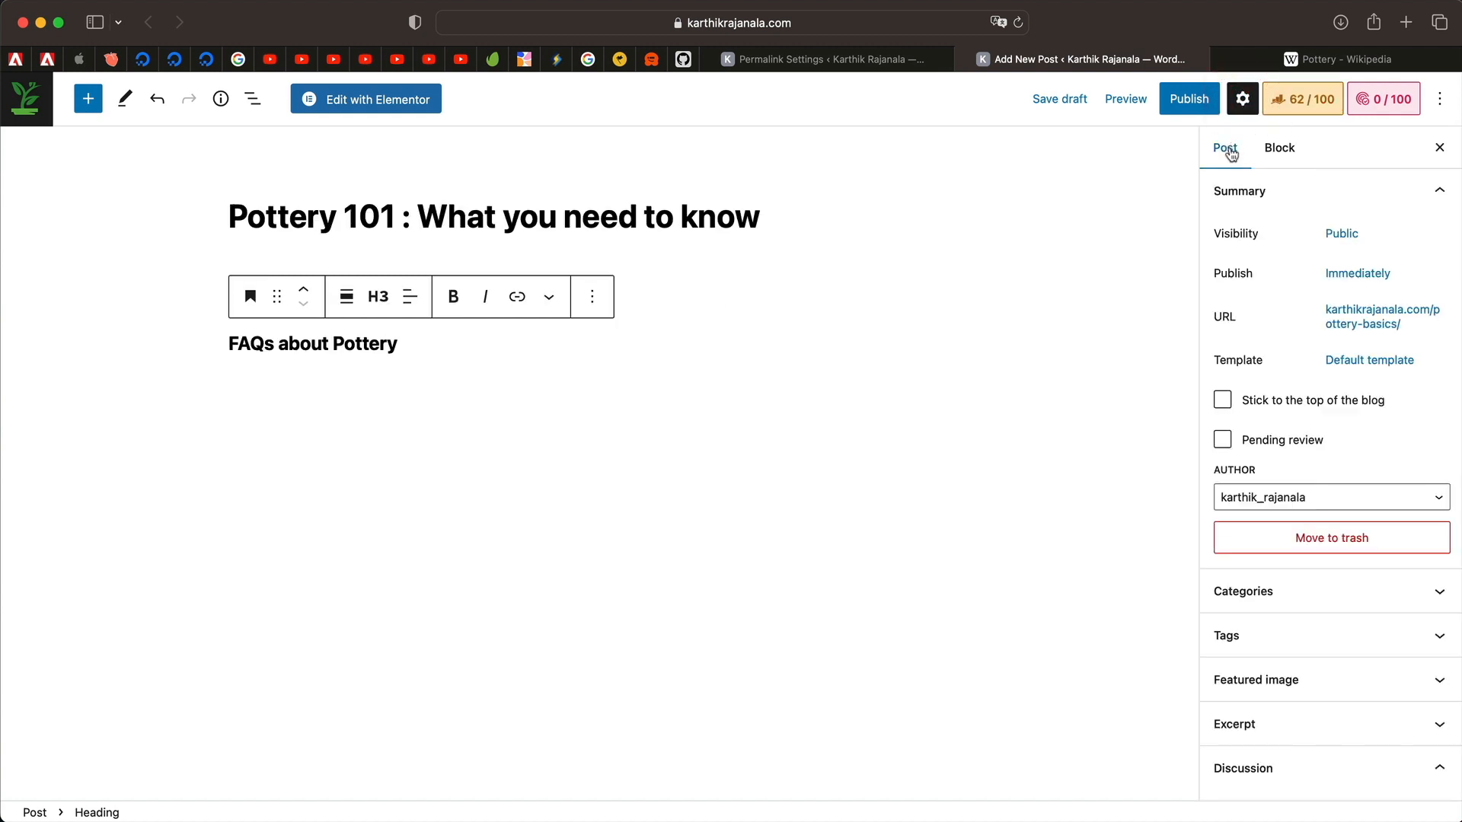
scroll(1260, 528, down, 7)
scroll(1304, 411, up, 7)
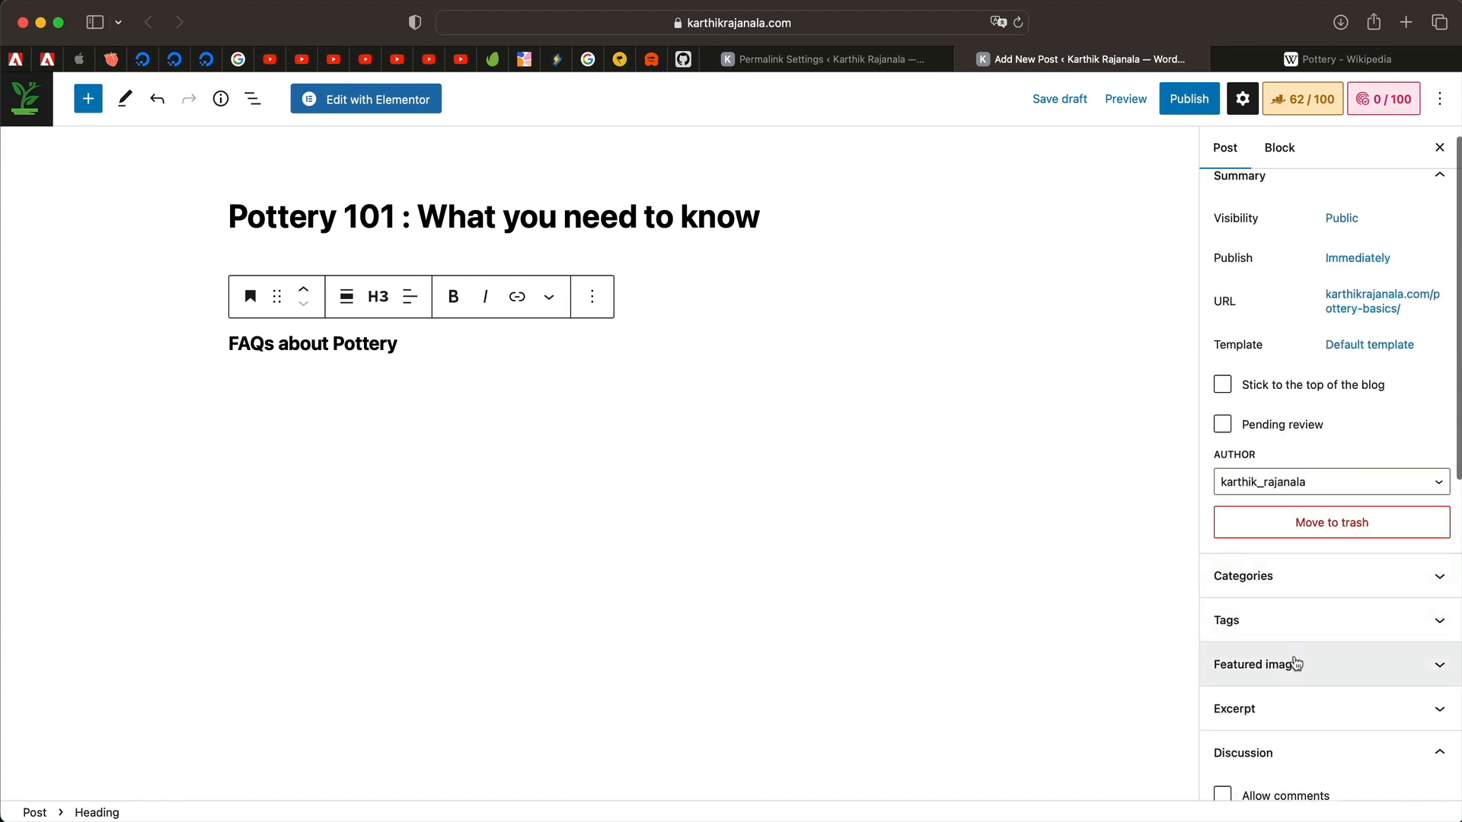
Paste the Wikipedia pottery sentence as the post excerpt and bring Rank Math back.
click(1292, 710)
click(1277, 706)
key(super+v)
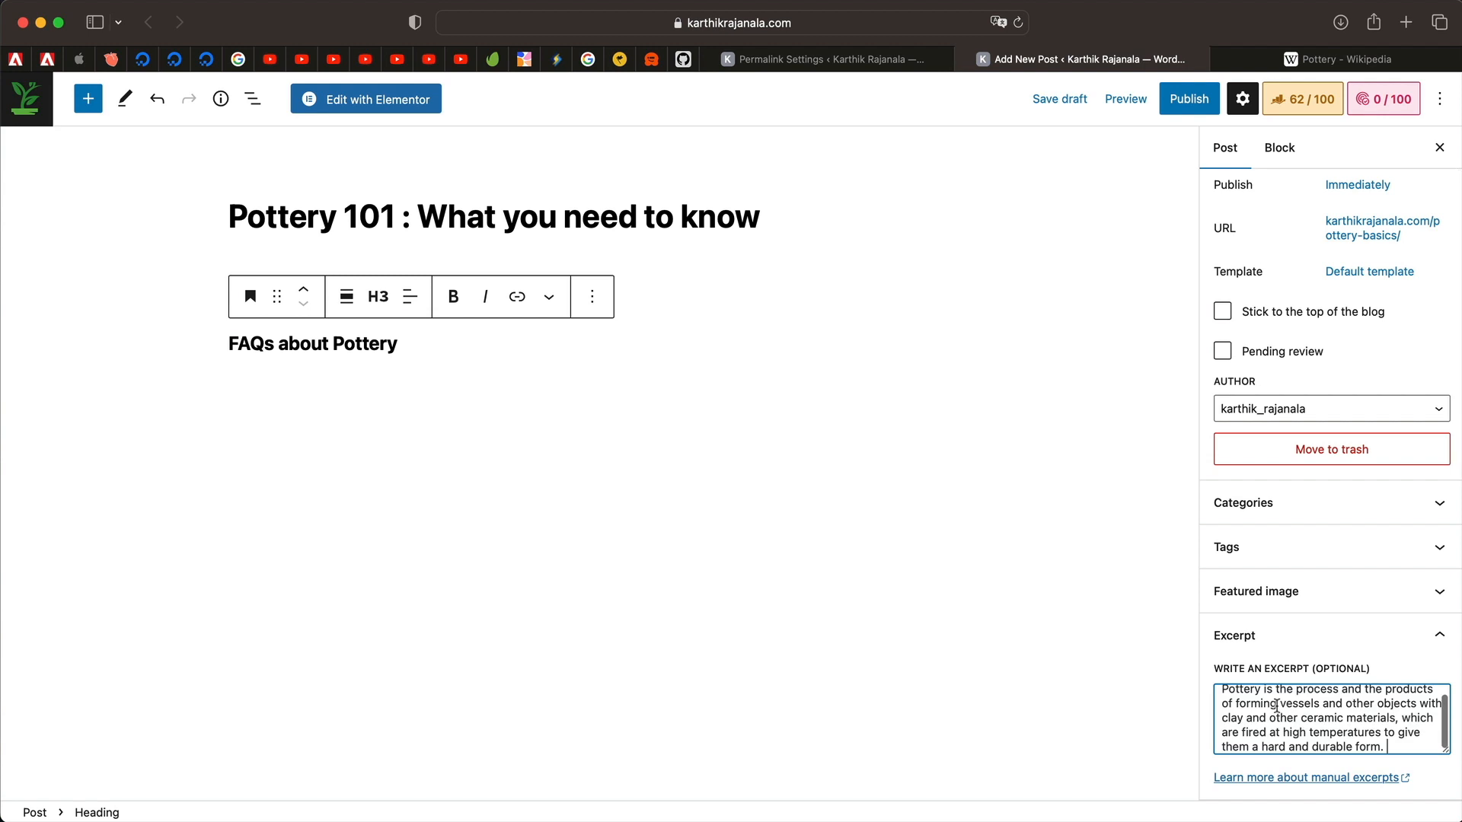
scroll(1277, 706, up, 2)
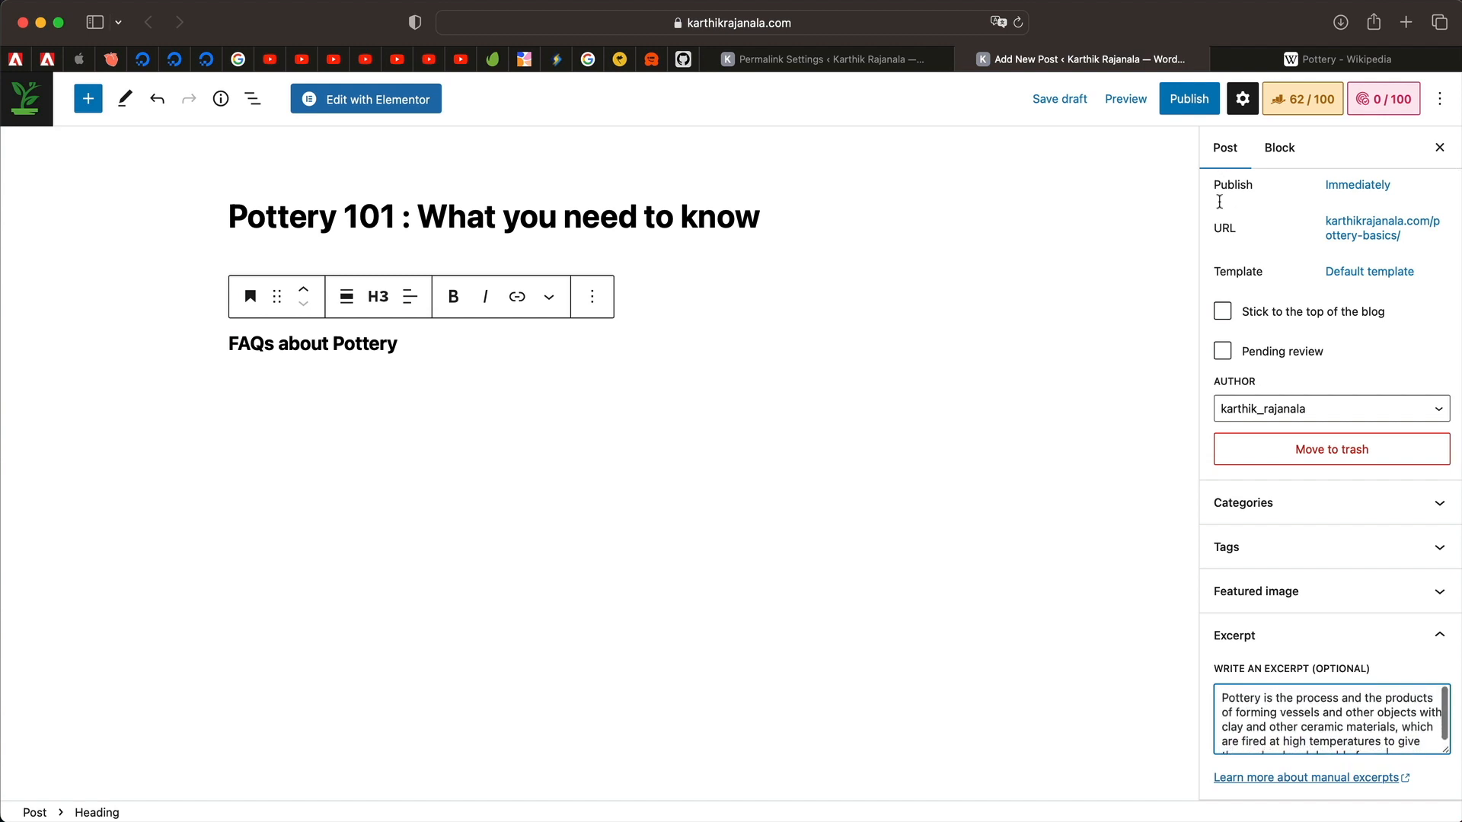
click(1318, 102)
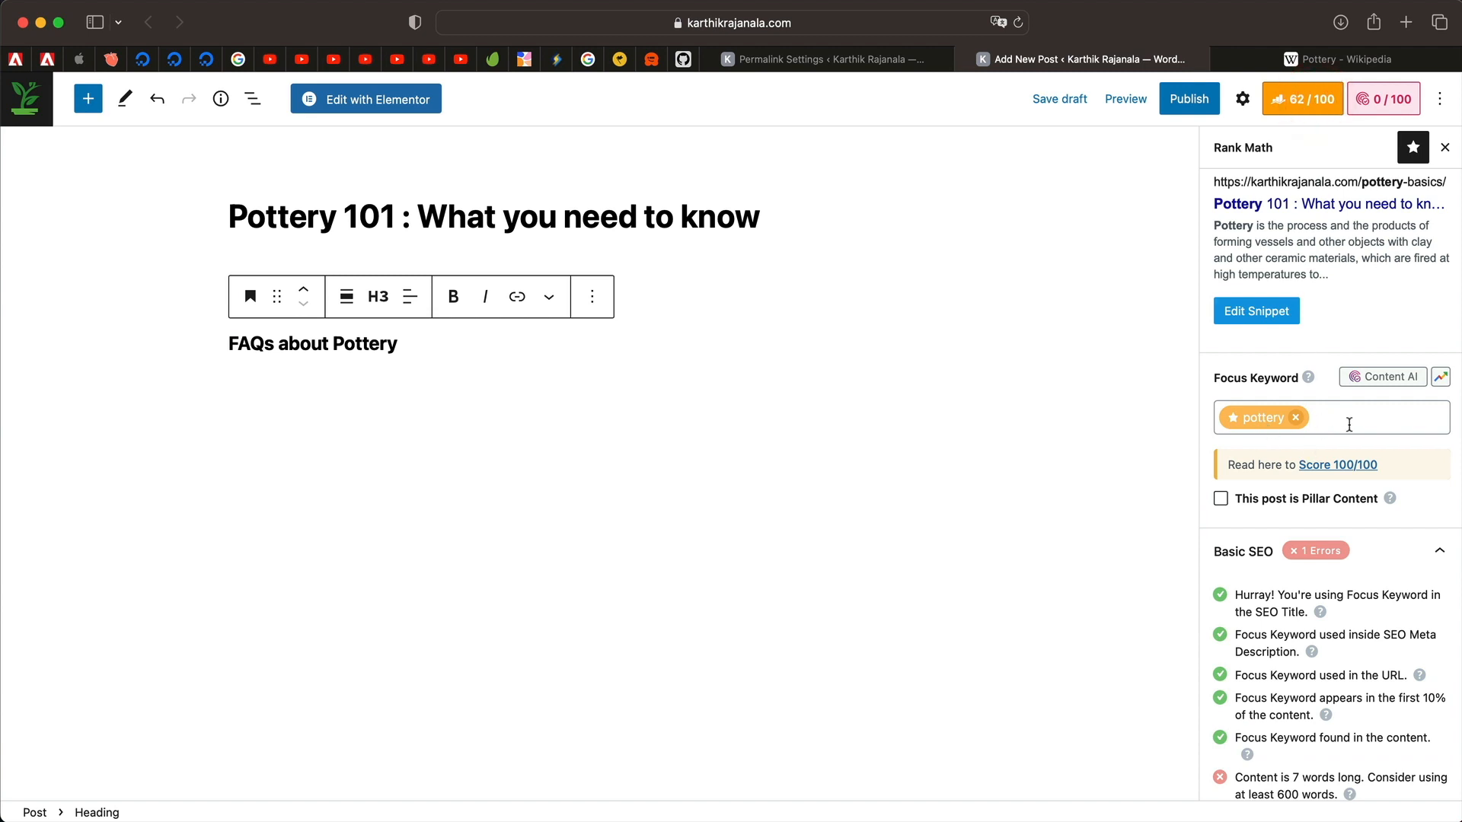
Add an empty paragraph below the 'FAQs about Pottery' heading.
click(1344, 424)
click(458, 351)
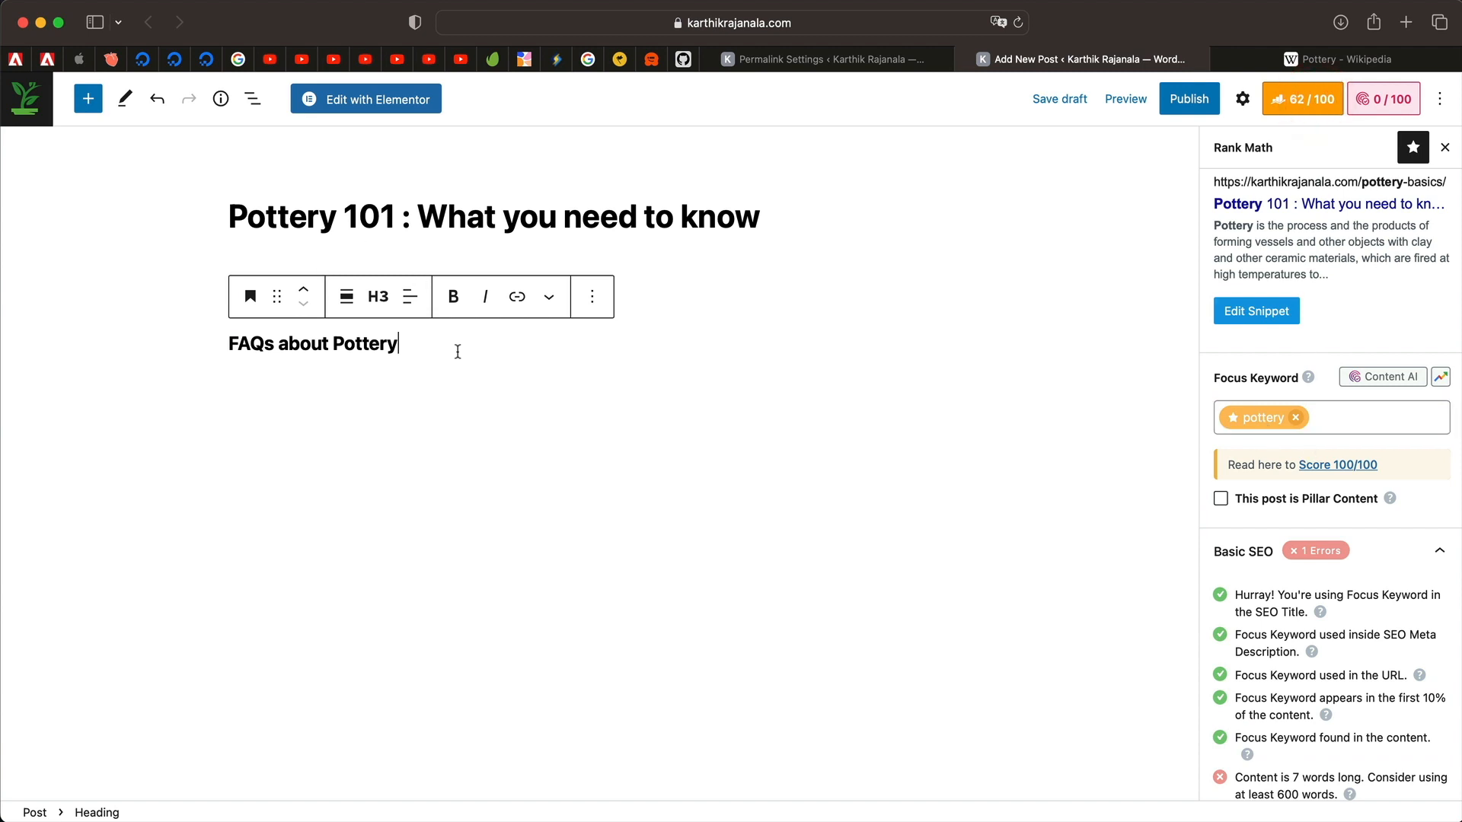
click(355, 365)
triple_click(496, 294)
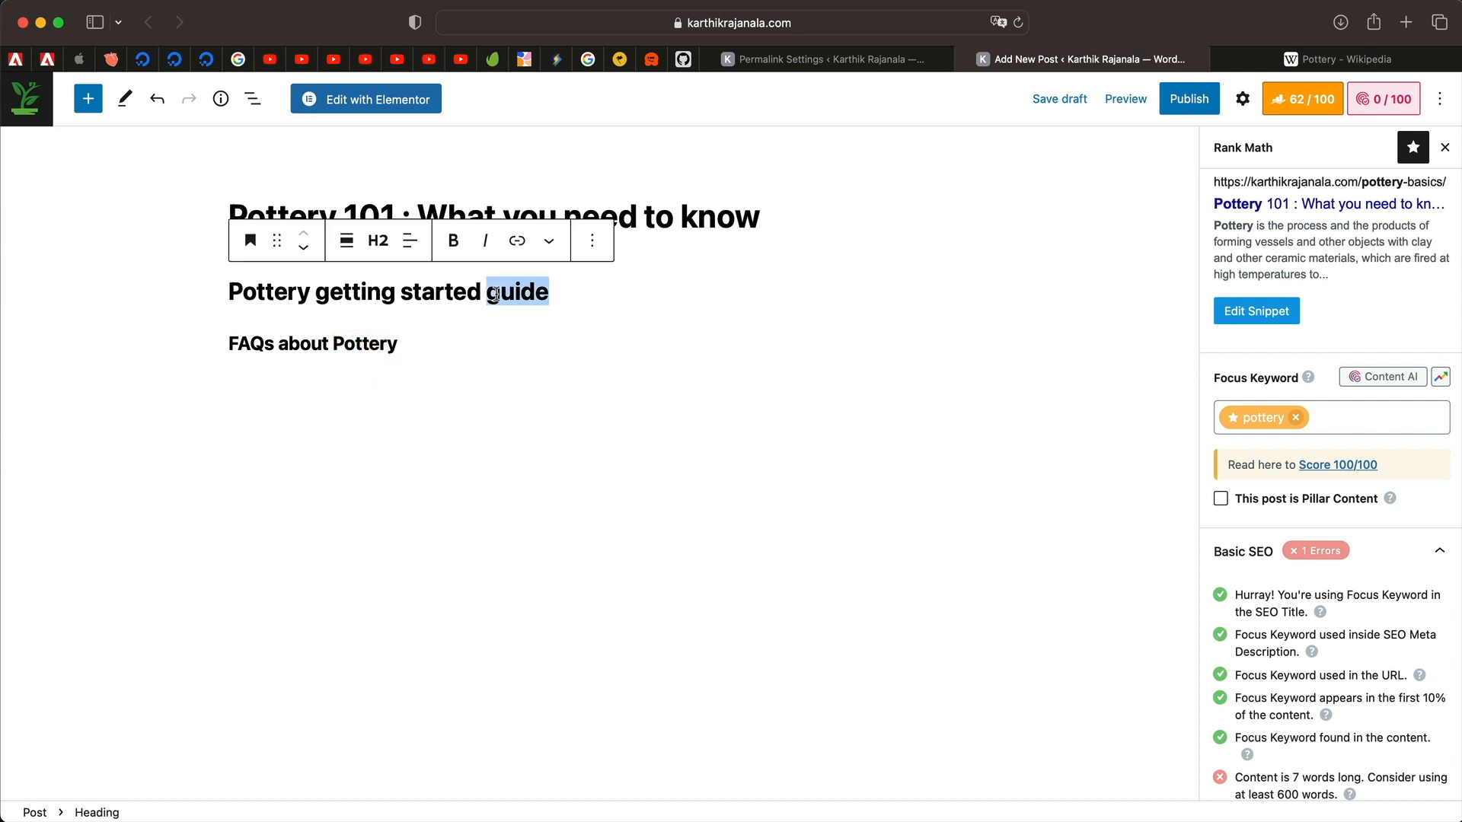
triple_click(347, 289)
double_click(275, 290)
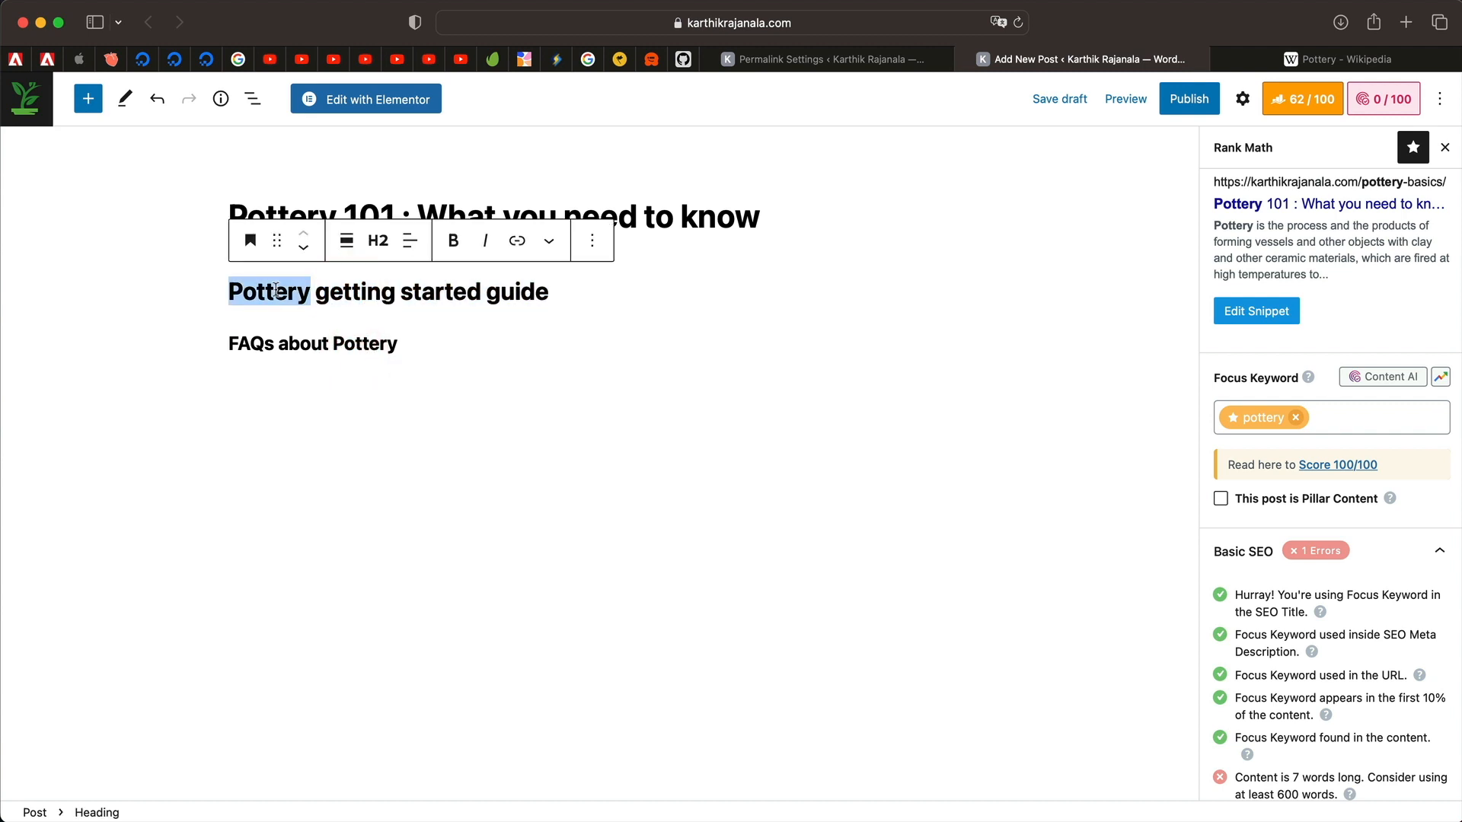
double_click(276, 290)
double_click(276, 289)
double_click(276, 293)
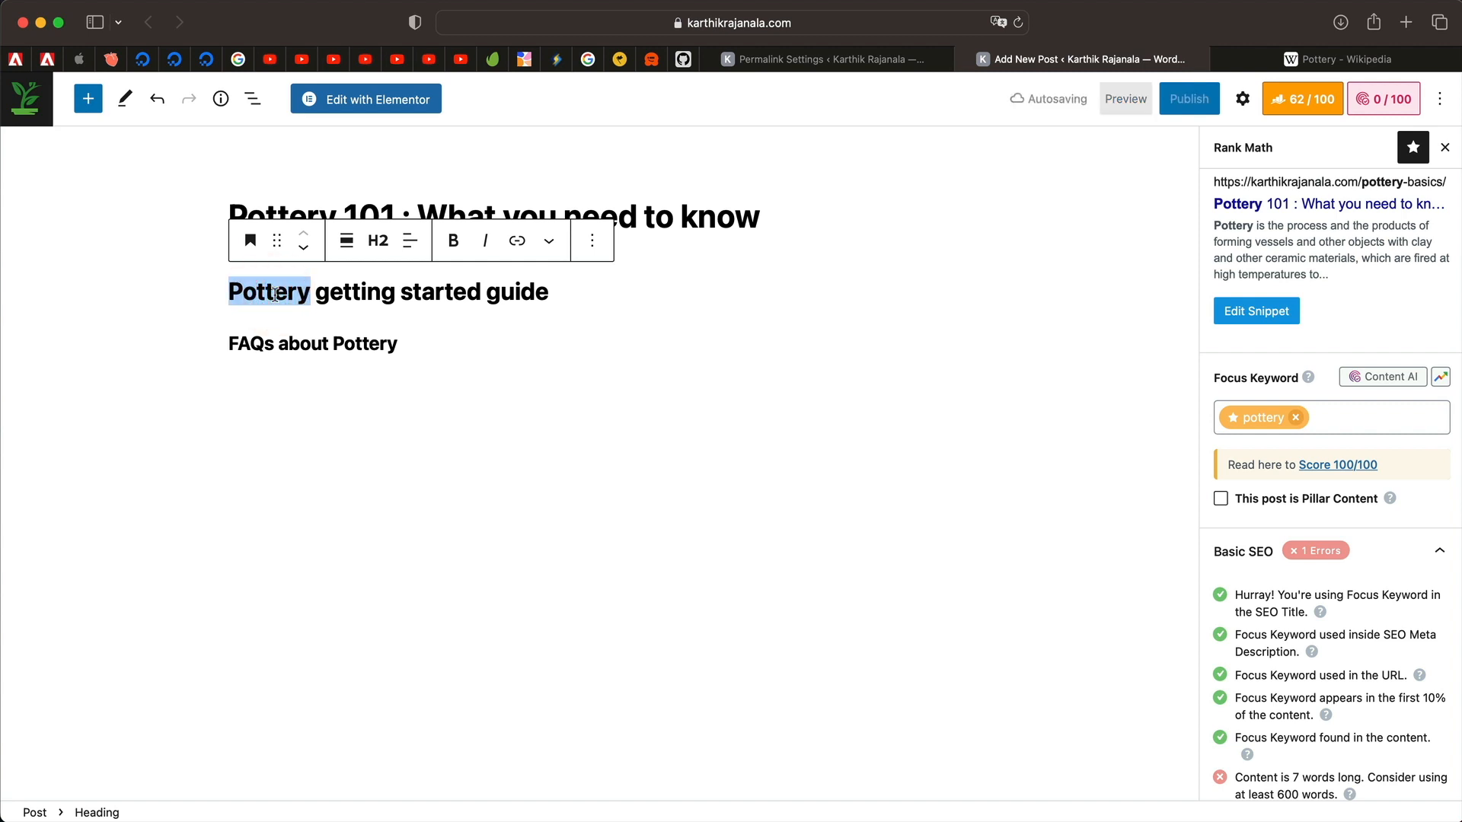
click(428, 348)
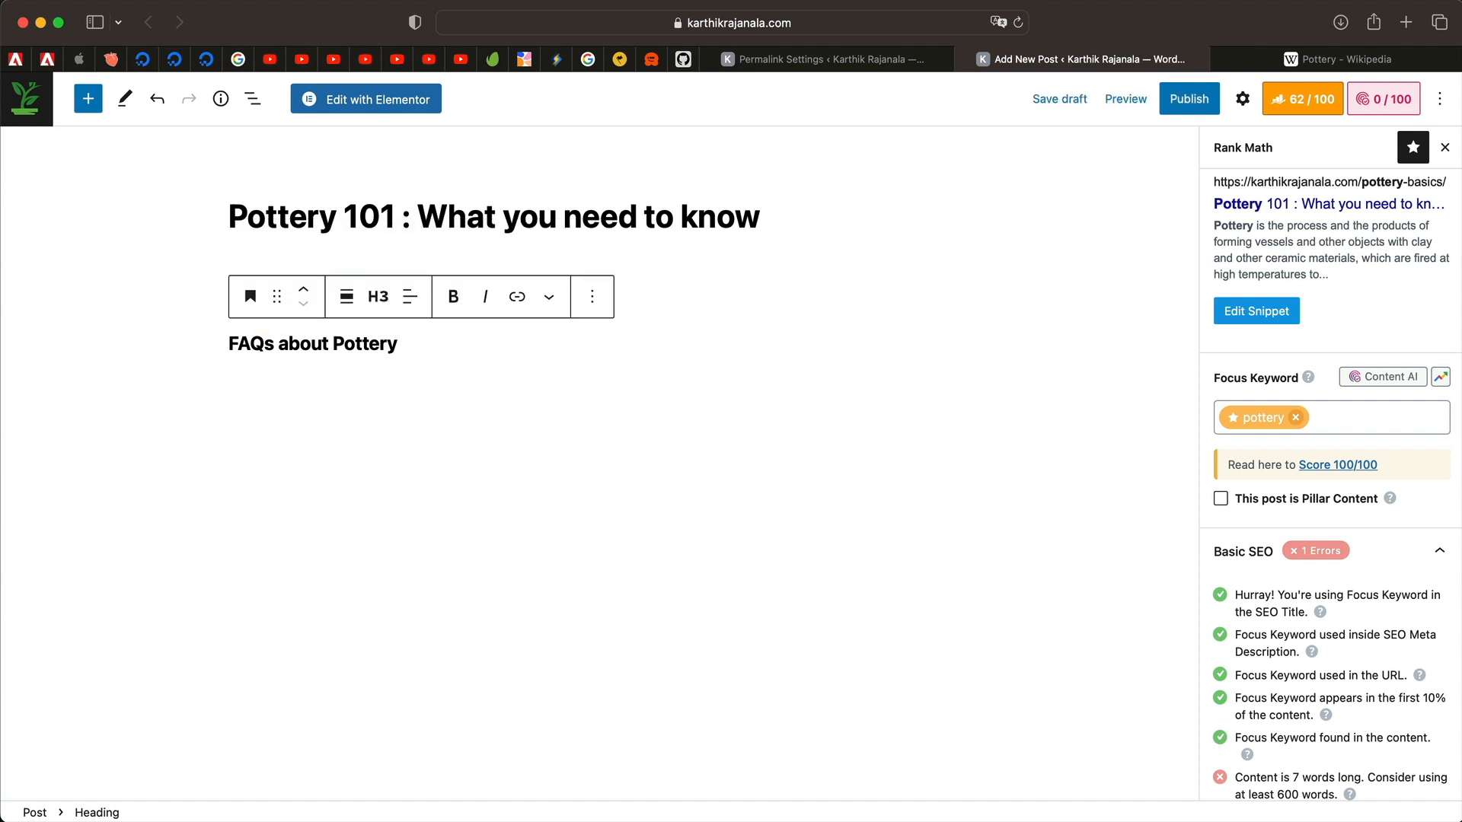
key(Return)
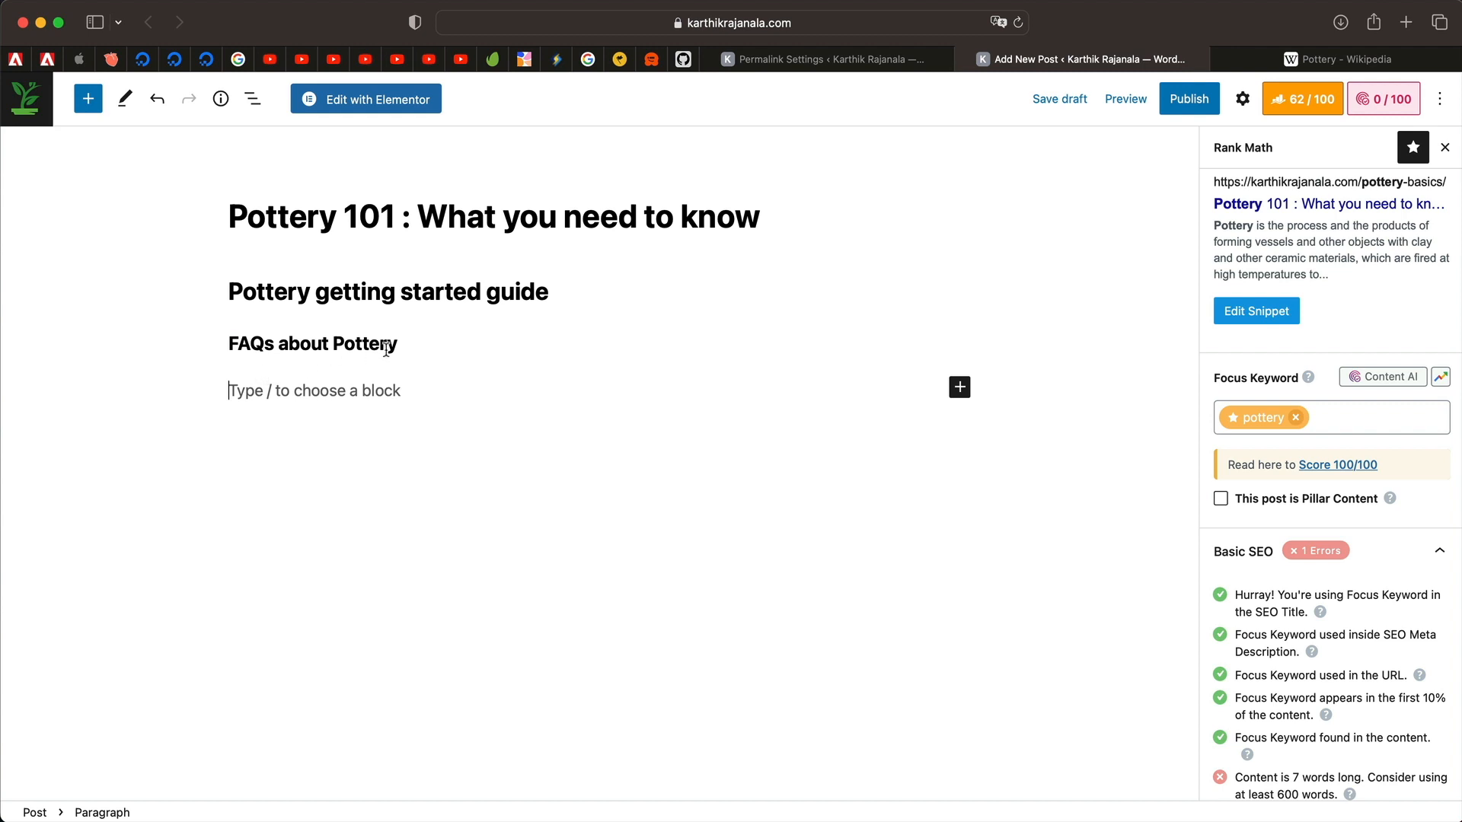
Add an empty paragraph below the 'Pottery getting started guide' heading.
triple_click(355, 292)
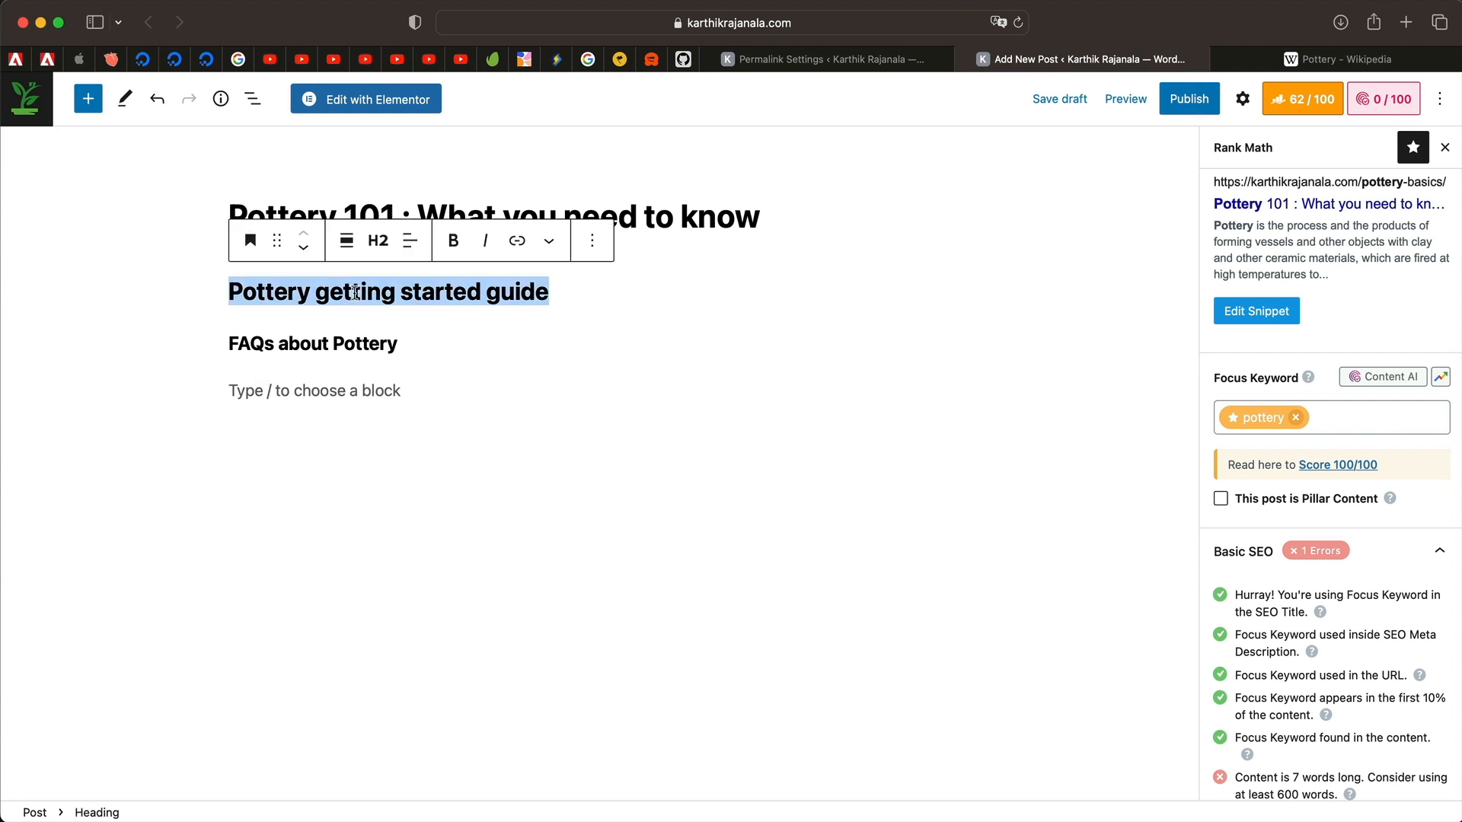
click(595, 296)
key(Return)
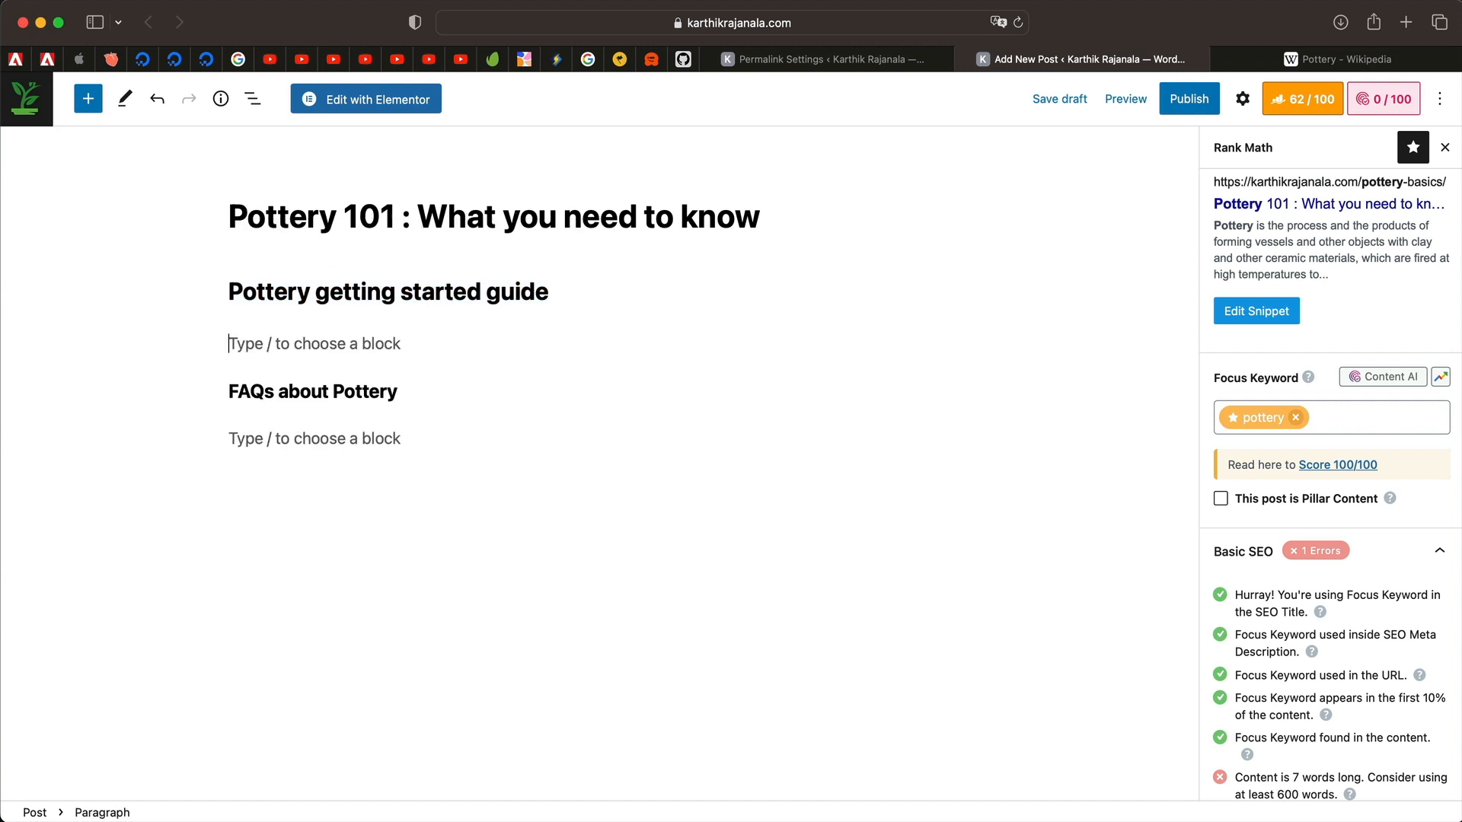
Copy Wikipedia's paragraph on pottery's ancient origins and paste it under the guide heading.
click(1321, 61)
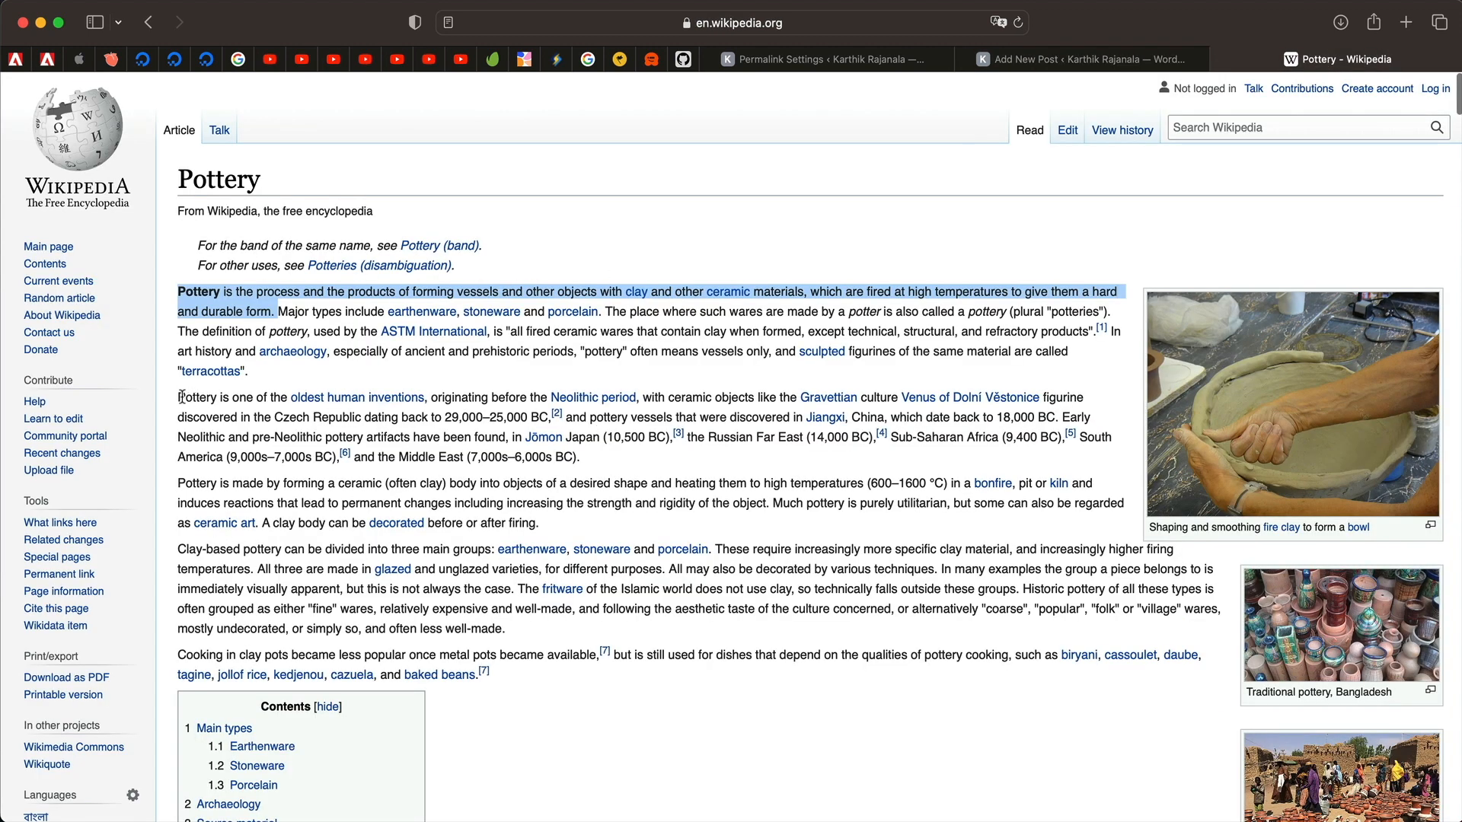
drag(181, 397, 638, 452)
key(super+c)
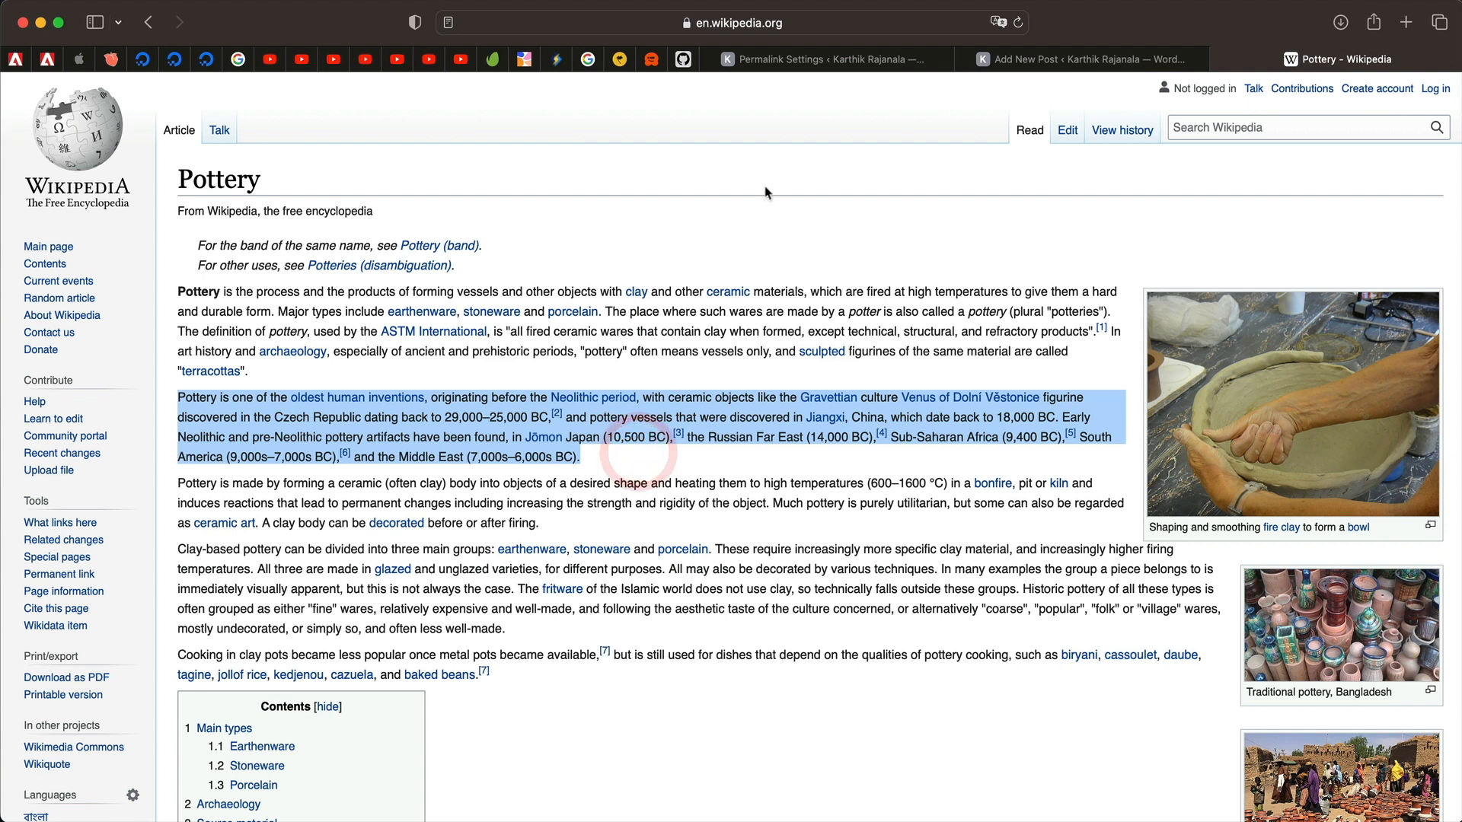
click(1019, 61)
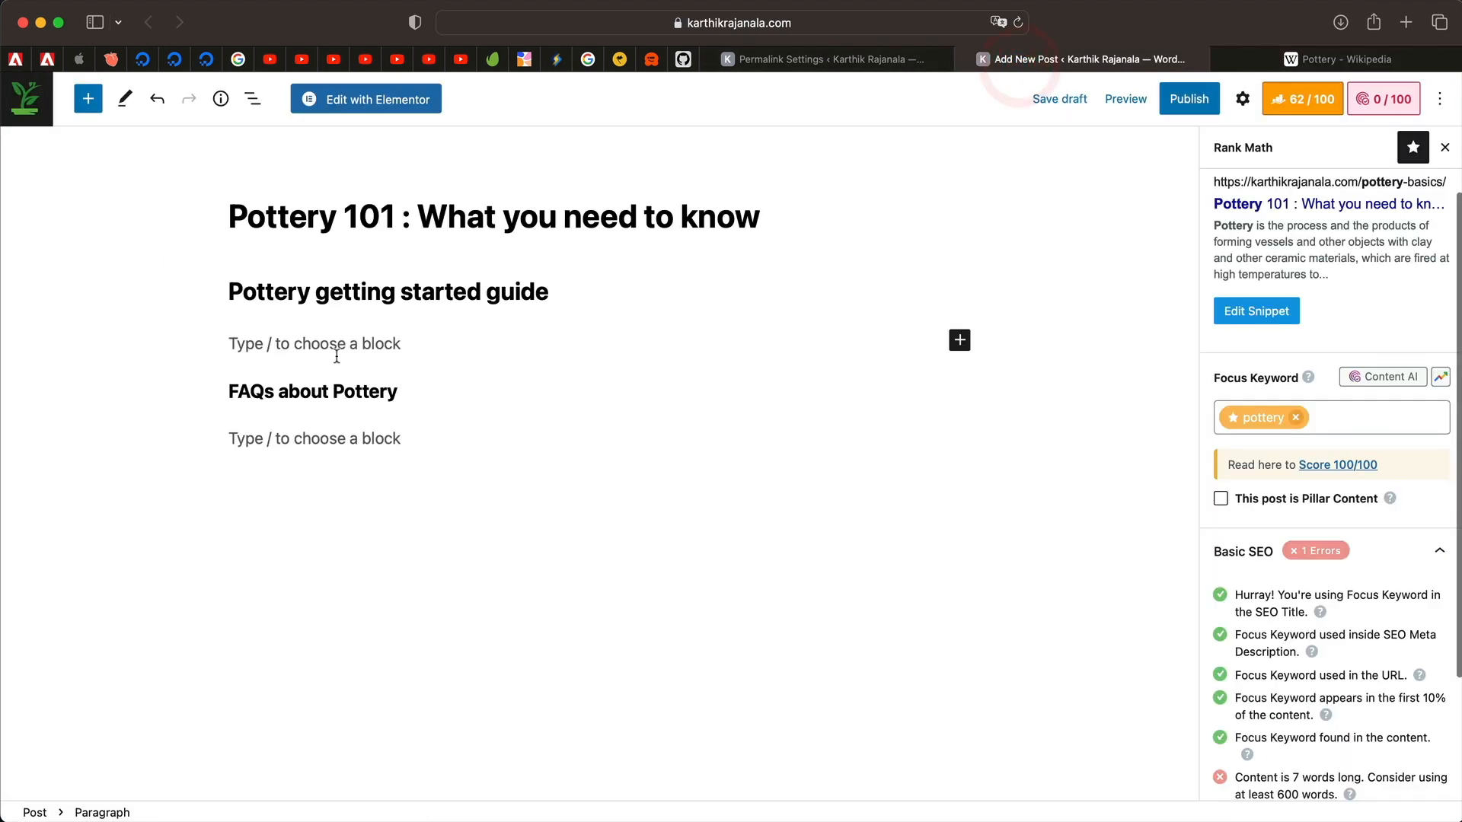
key(super+v)
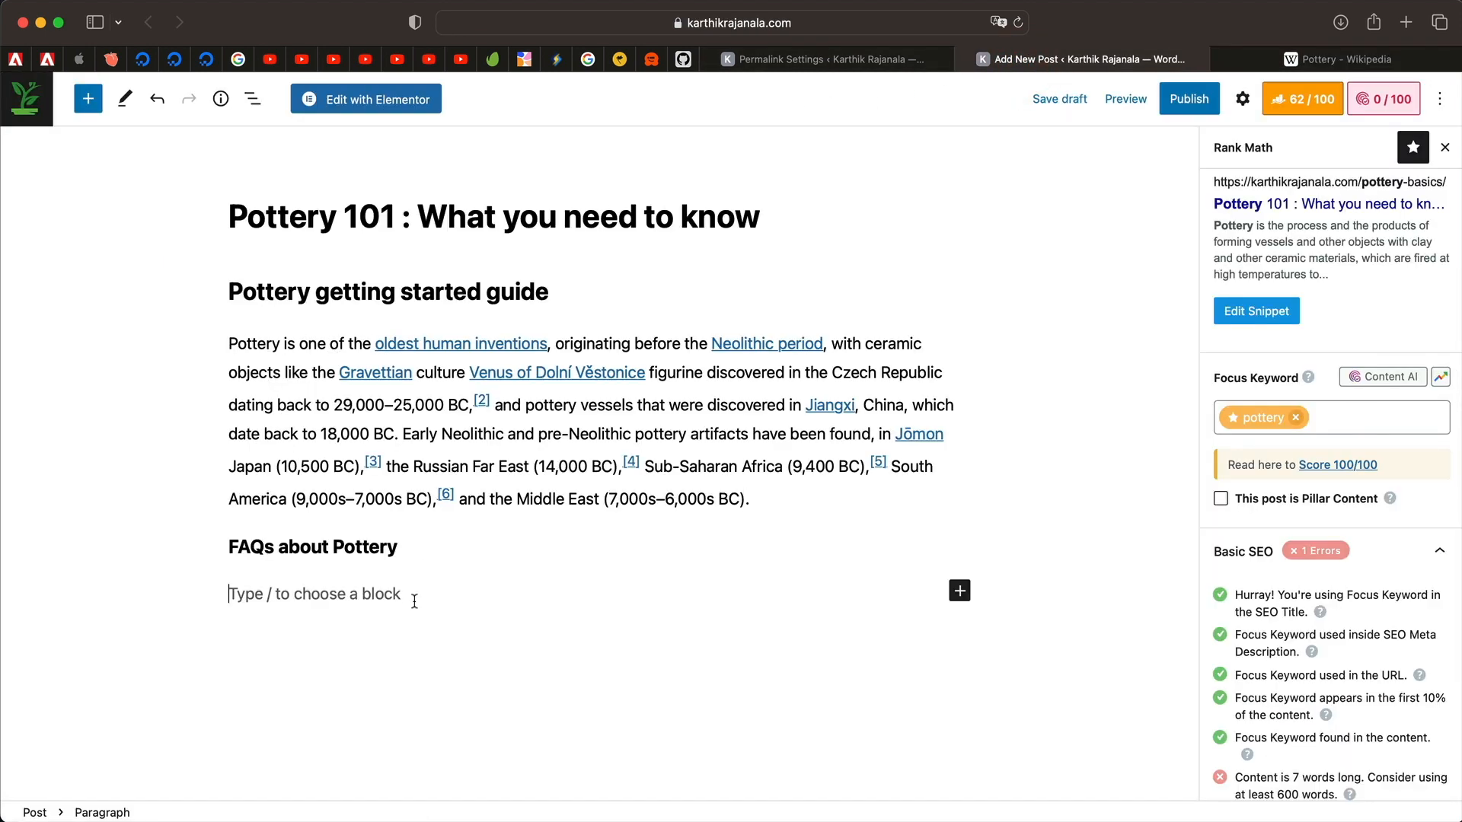
Copy the how-pottery-is-made paragraph and rename the FAQs heading to 'Things to know about Pottery'.
click(1317, 61)
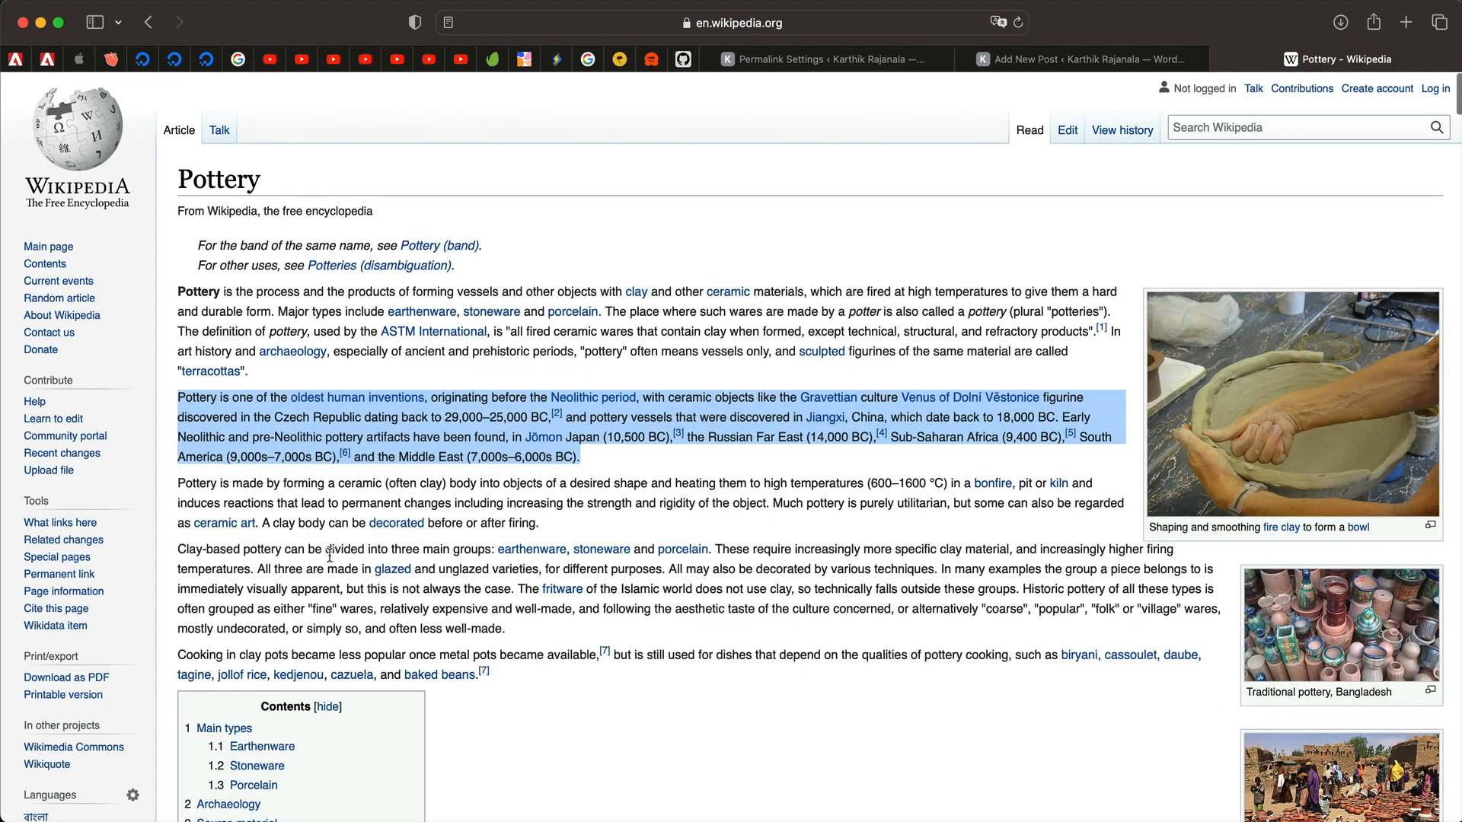
drag(179, 477, 576, 519)
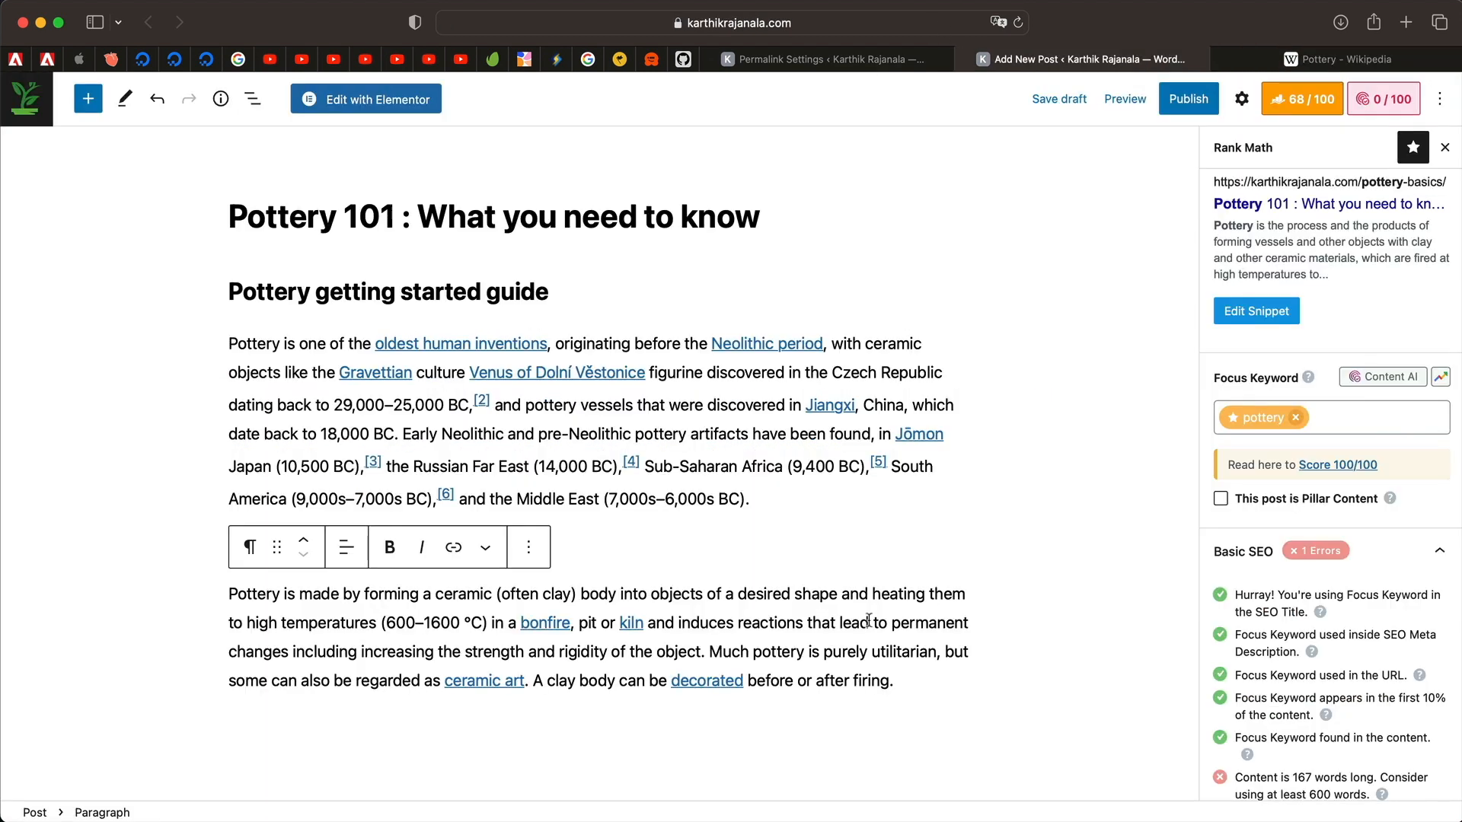
double_click(248, 547)
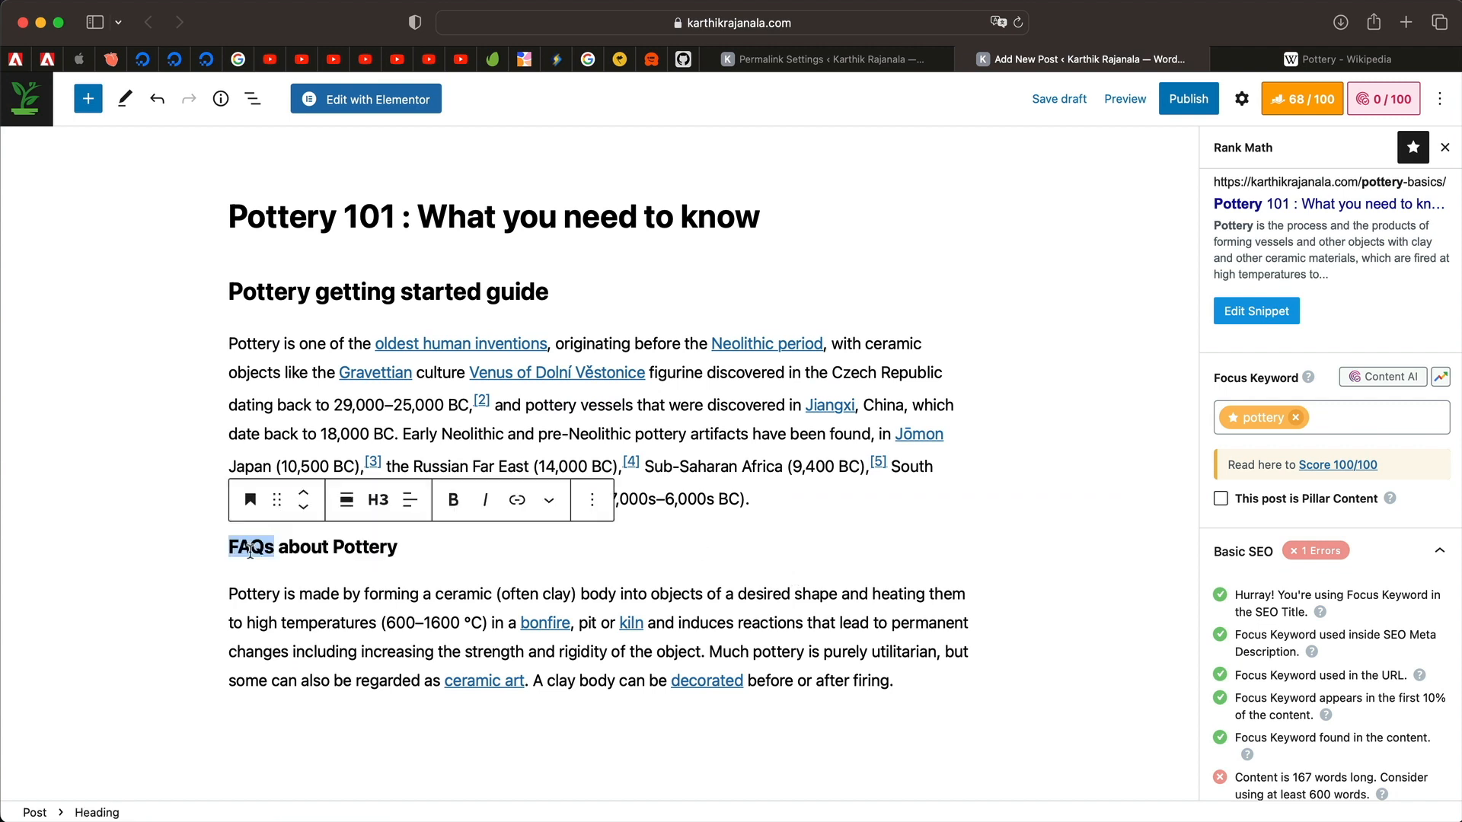
text(Things to know about Pottery)
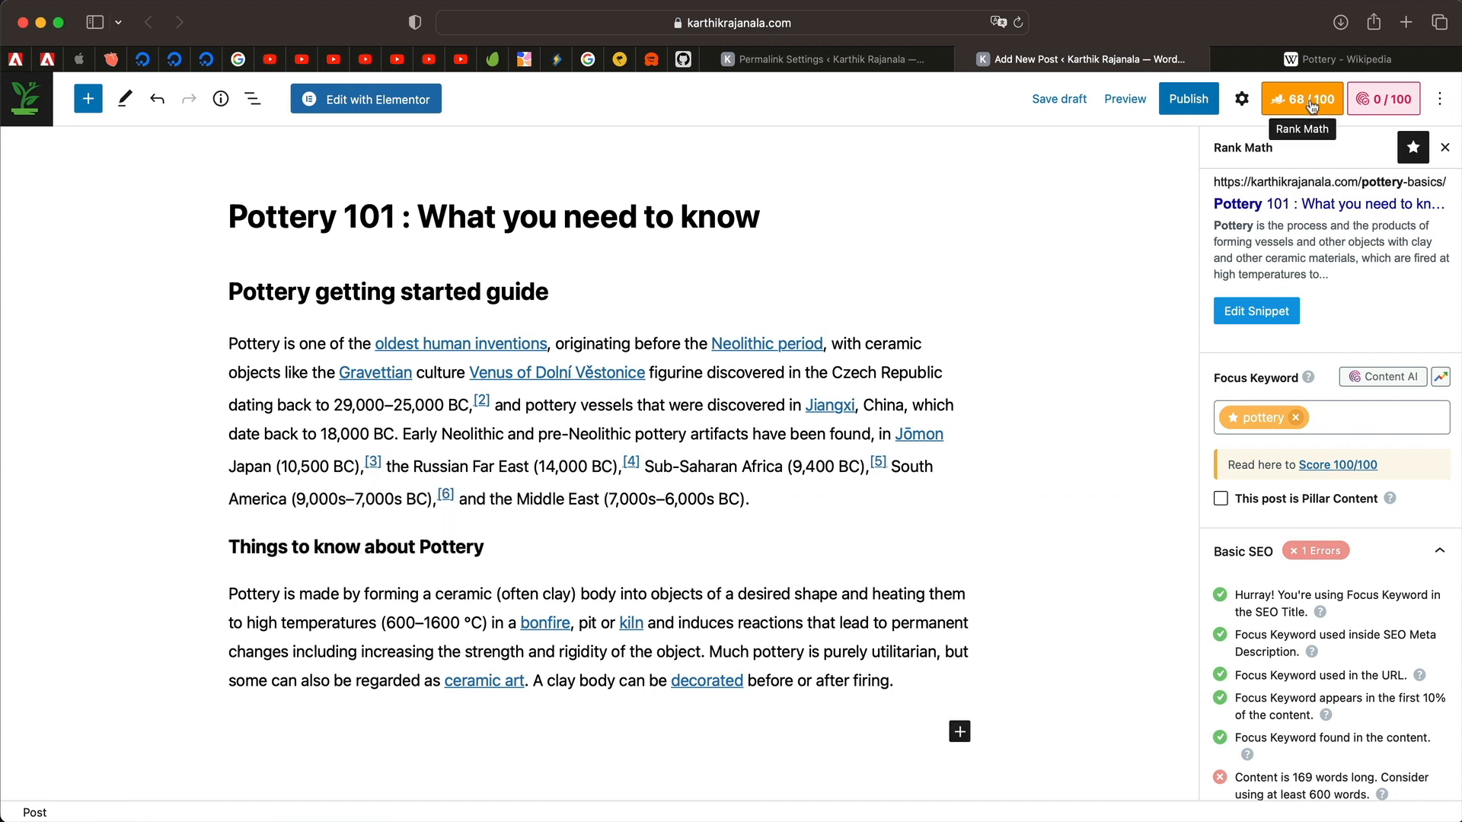
Duplicate the how-pottery-is-made paragraph repeatedly until Rank Math reports 1023 words of content.
scroll(1329, 550, down, 3)
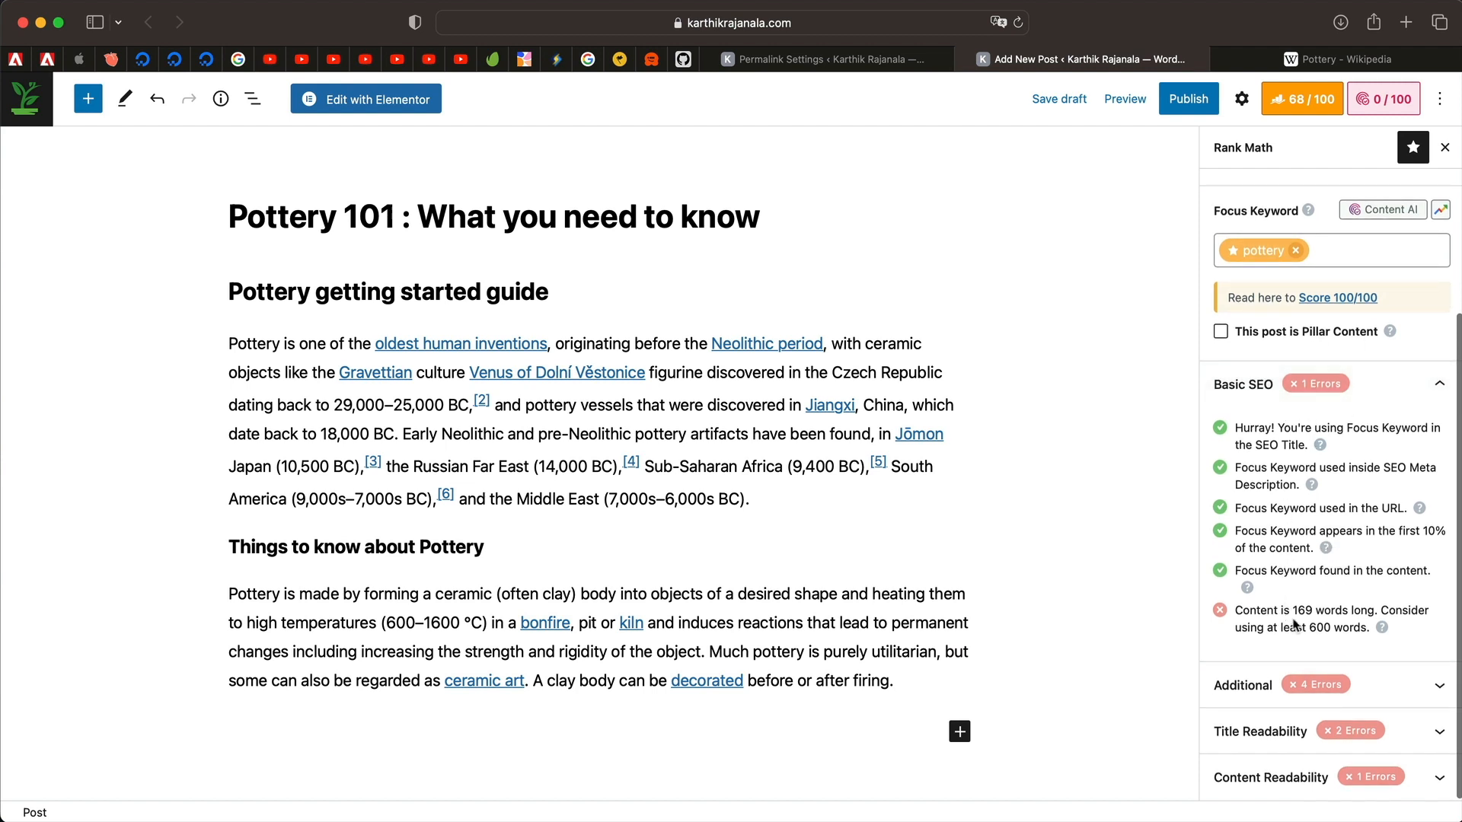
triple_click(776, 638)
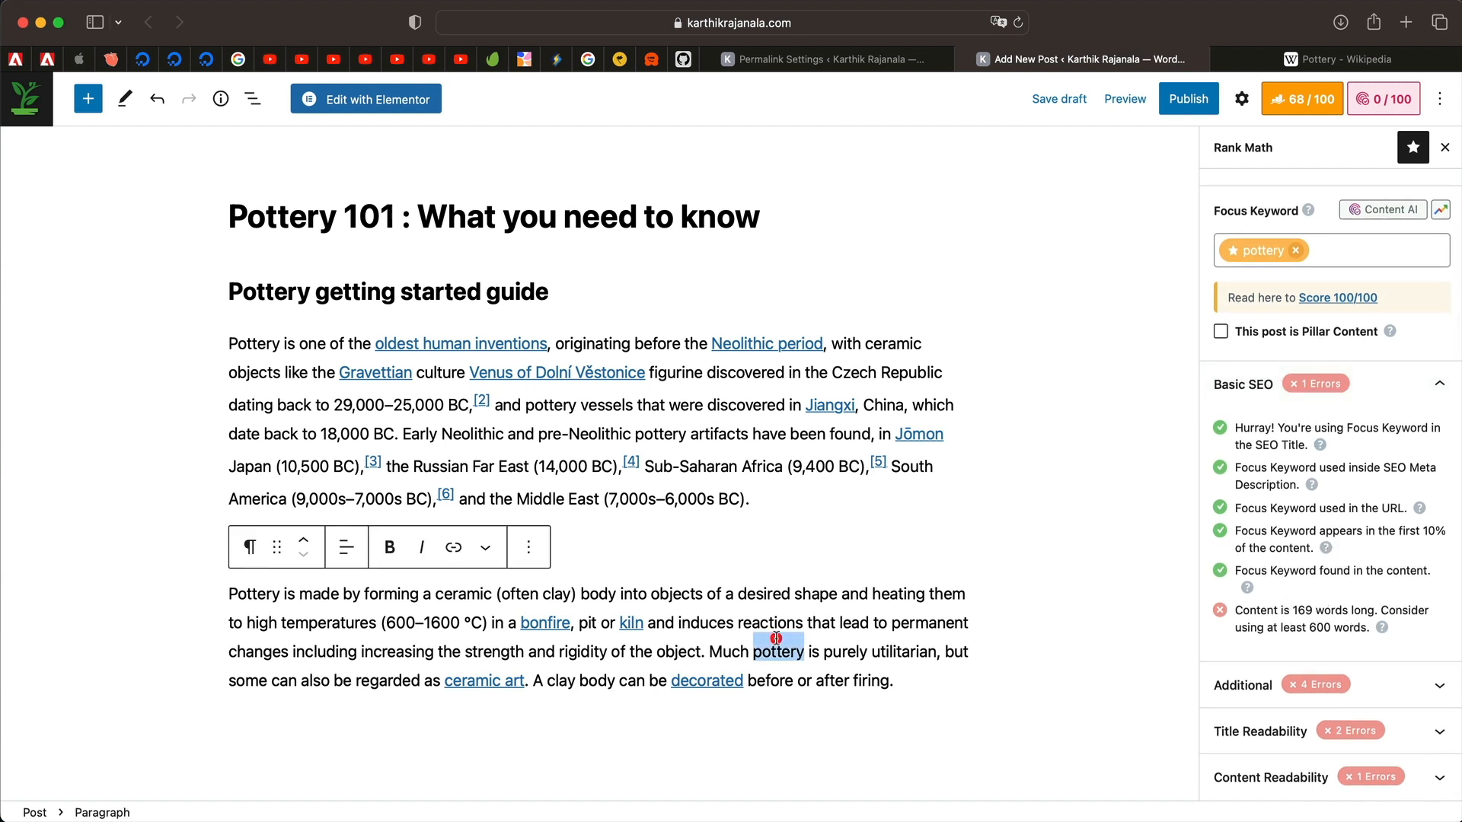
click(906, 676)
key(Return)
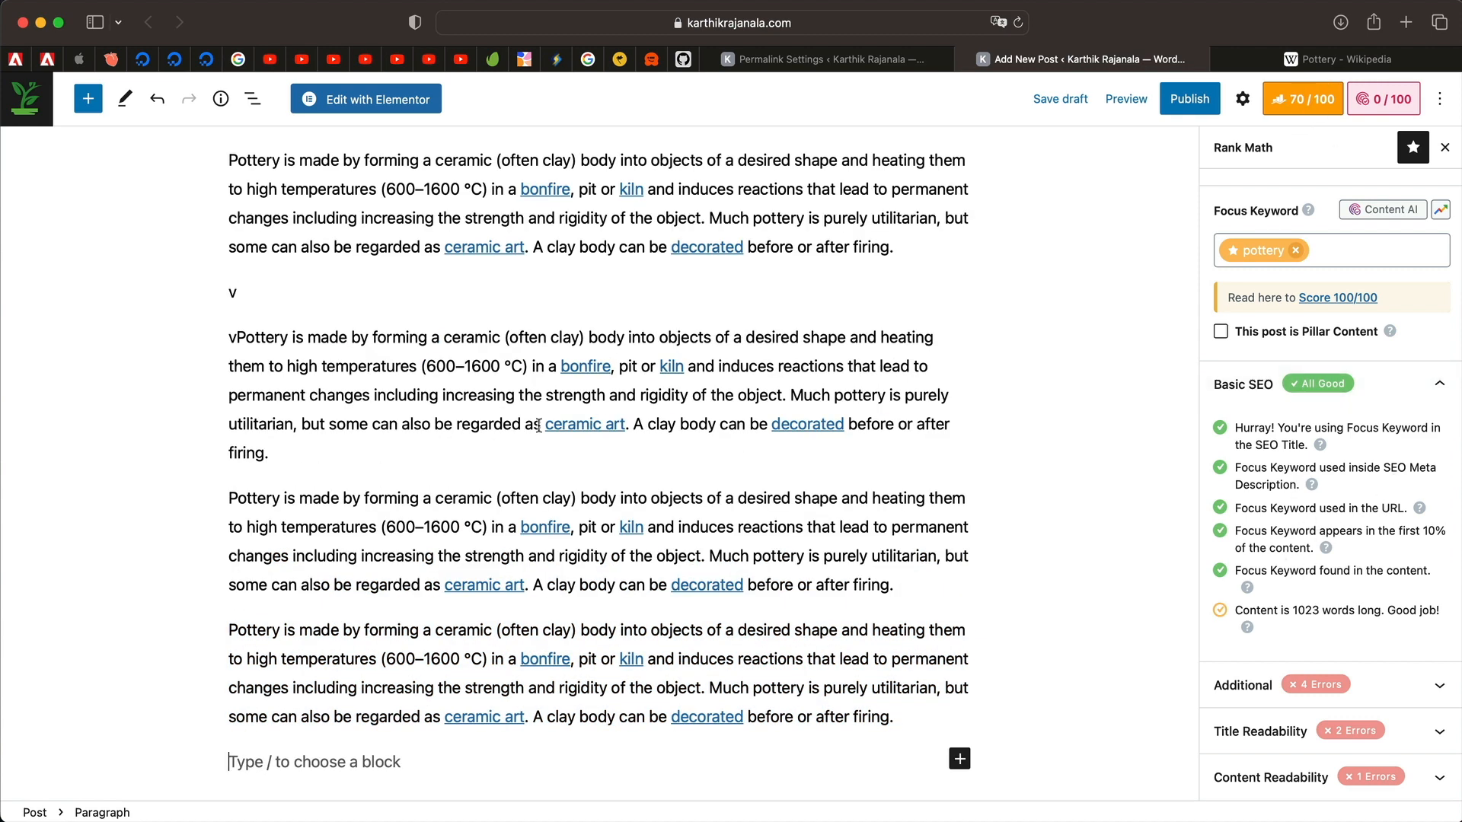
triple_click(288, 356)
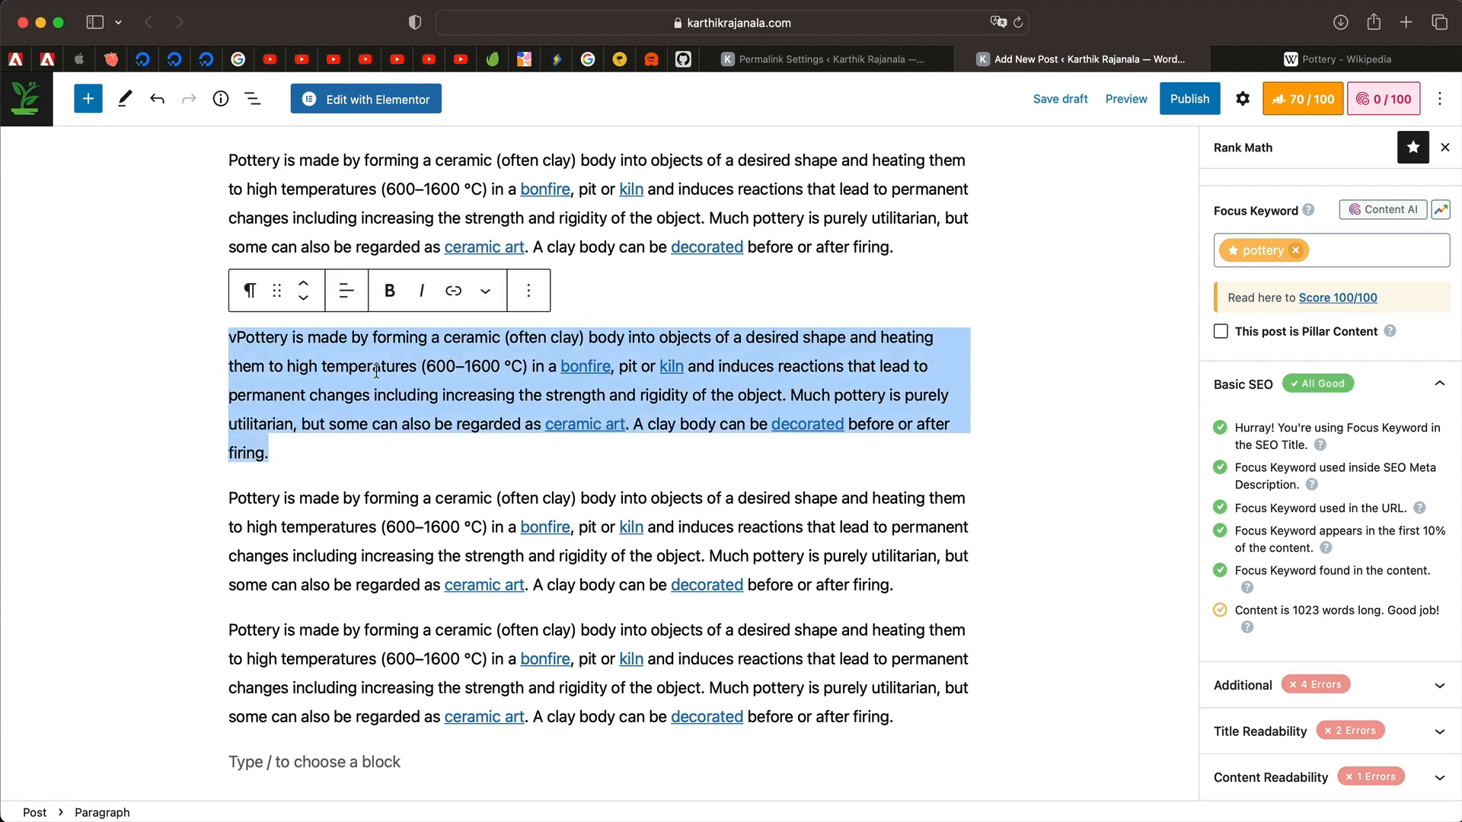
text(v)
scroll(466, 356, up, 5)
double_click(348, 451)
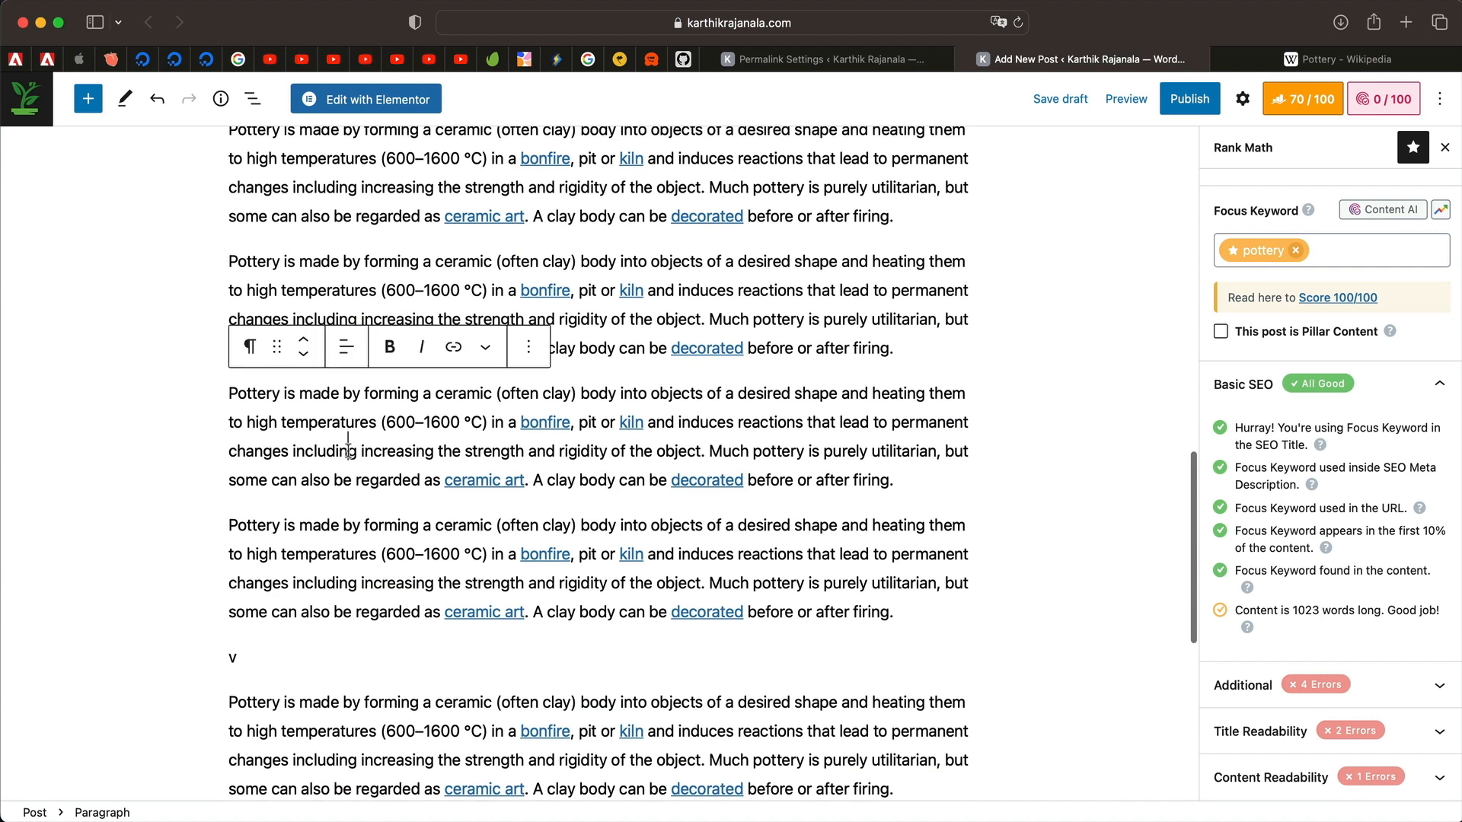
triple_click(1338, 609)
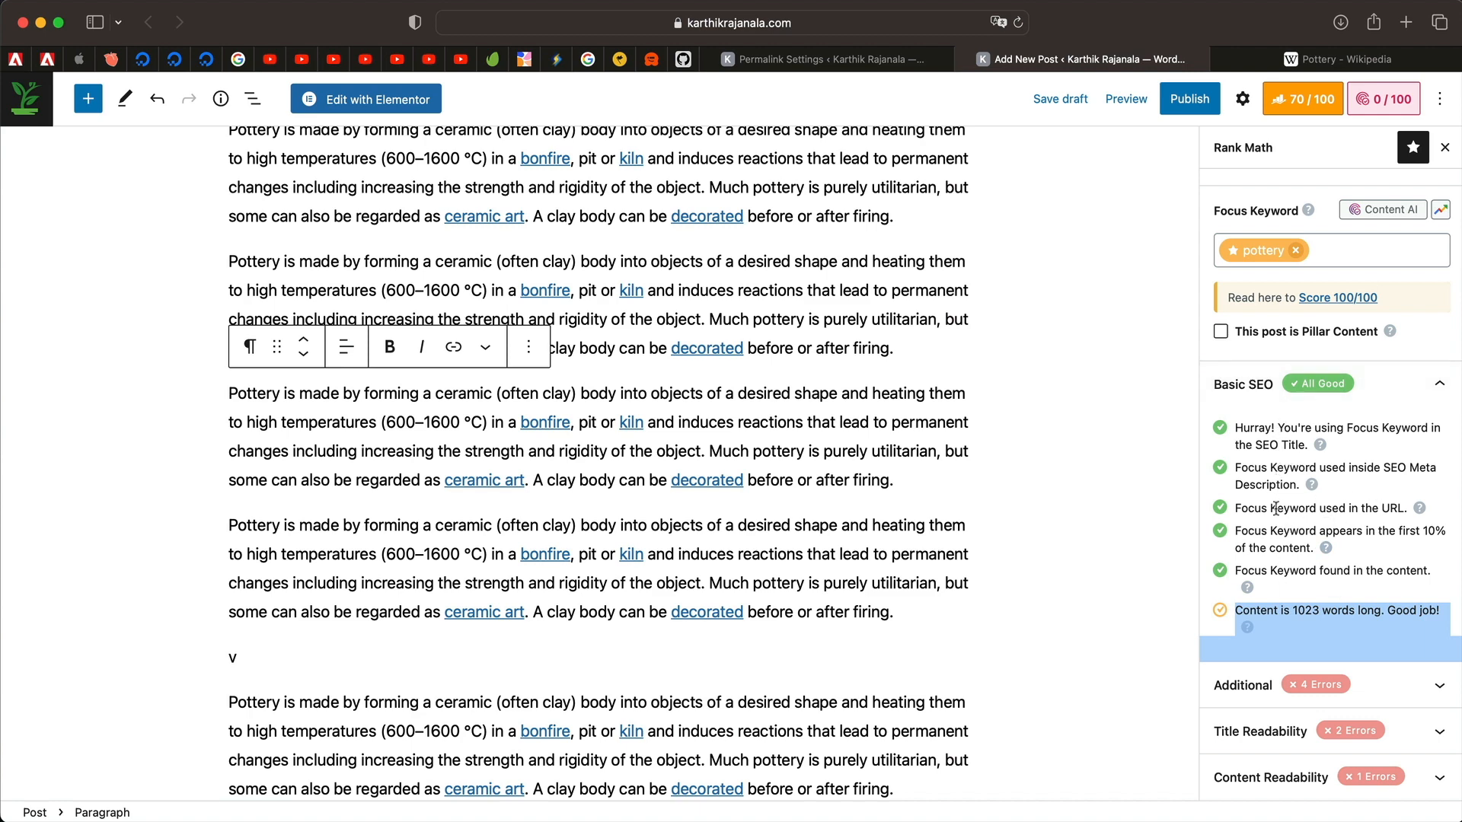
Collapse Basic SEO, expand Additional checks, and note the missing keyword alt-text image error.
scroll(716, 394, up, 10)
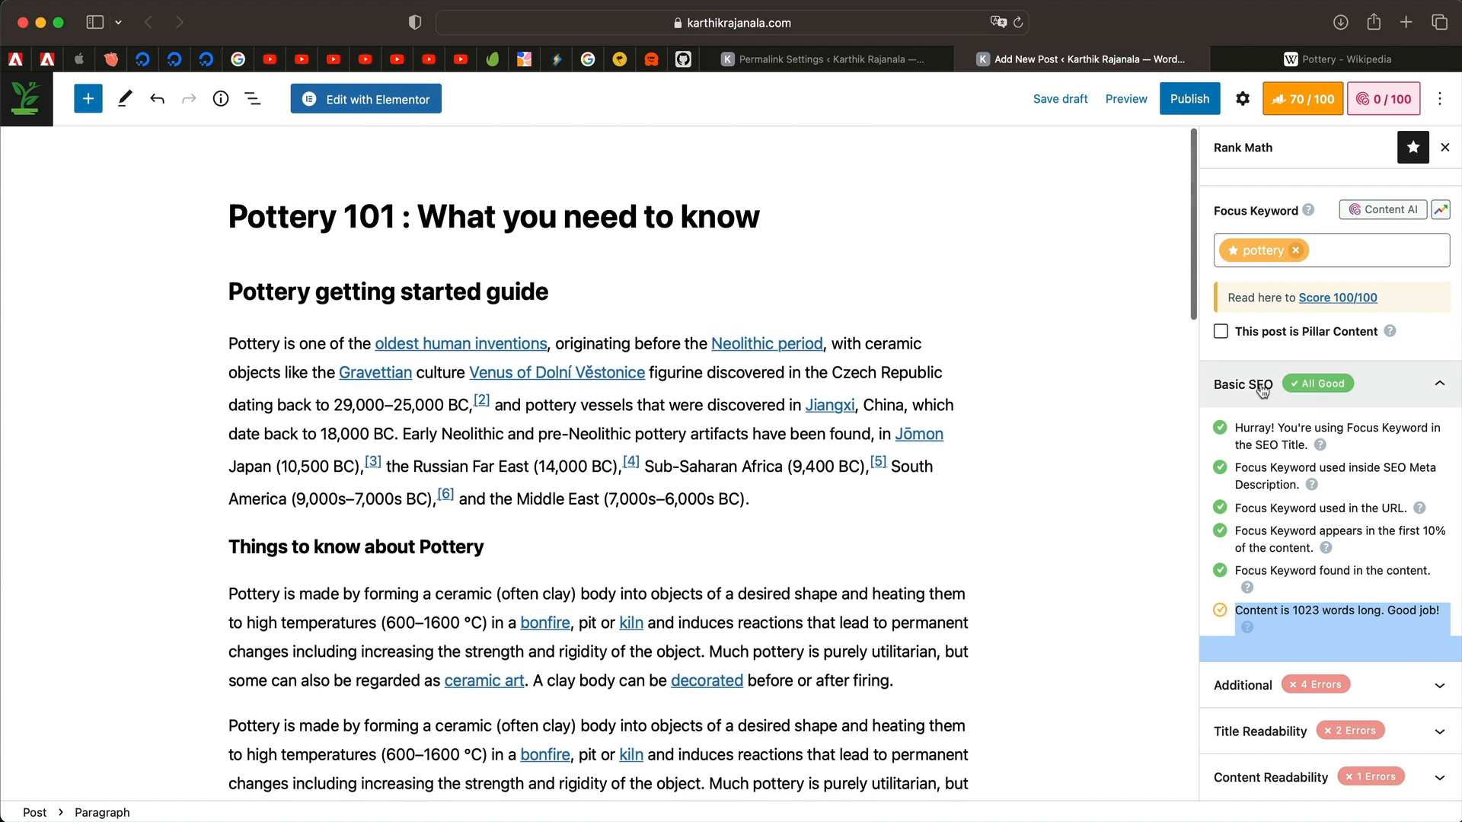
click(1255, 384)
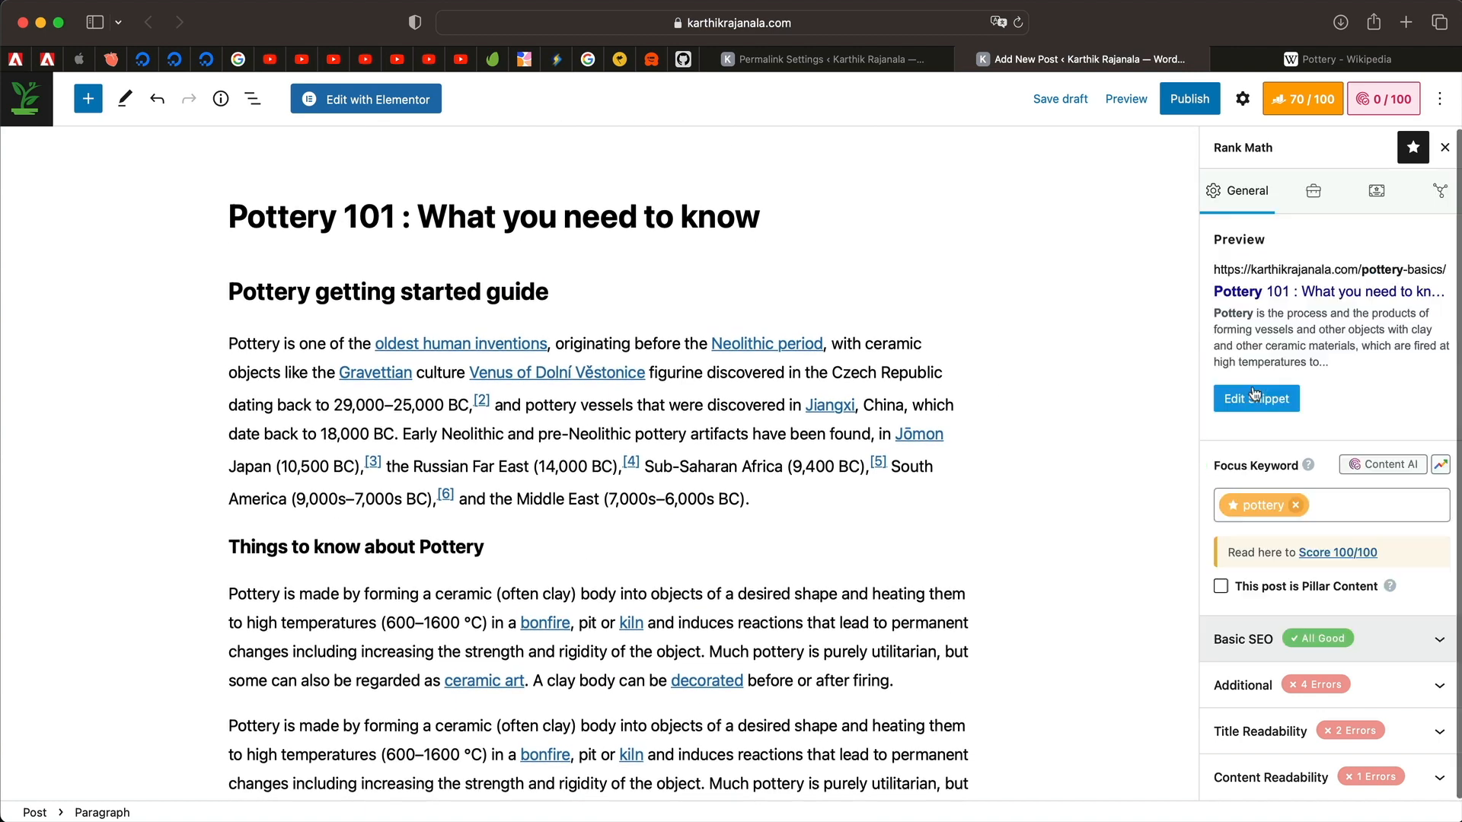
click(1305, 689)
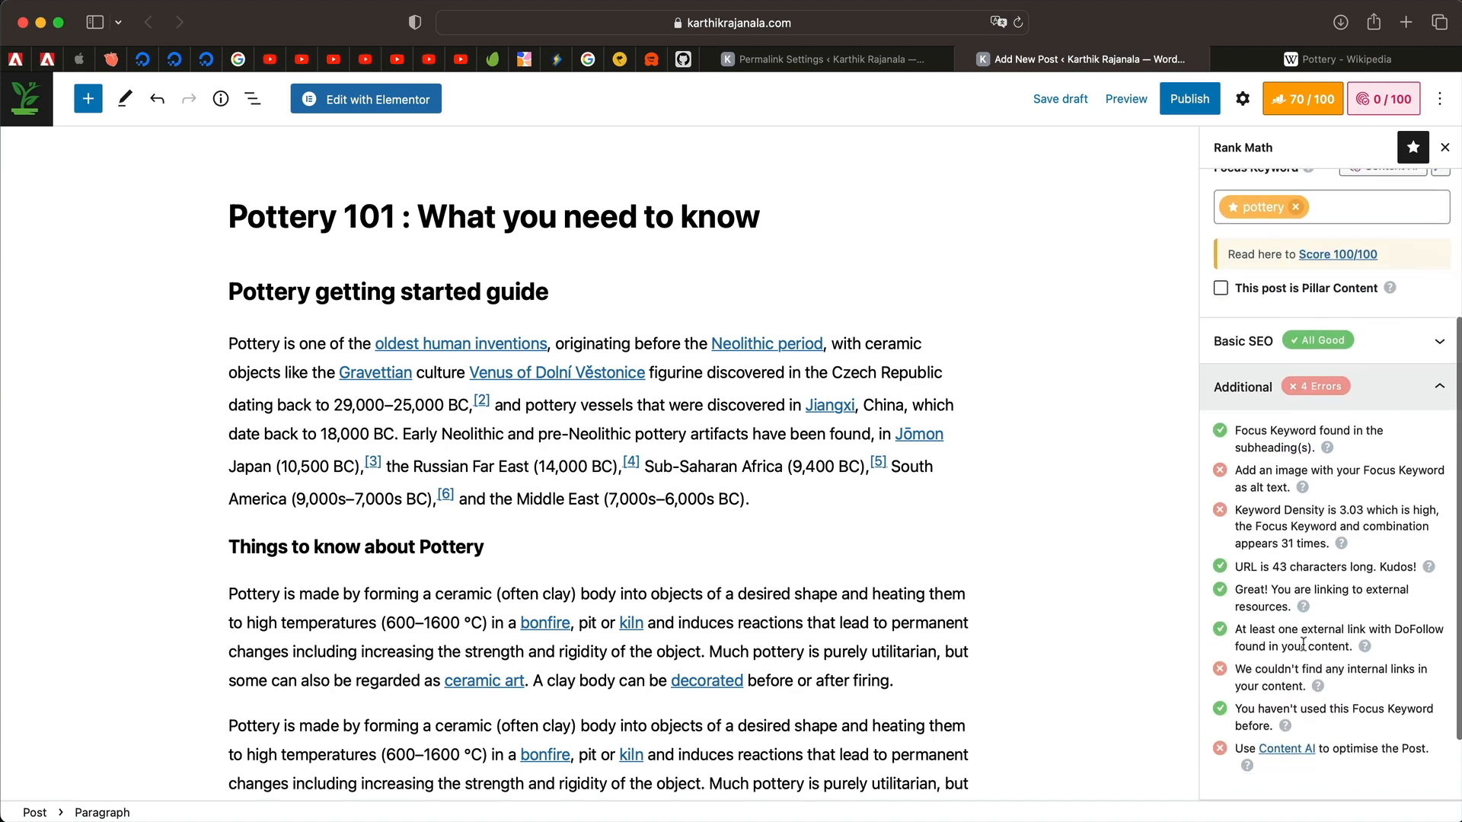
triple_click(1283, 481)
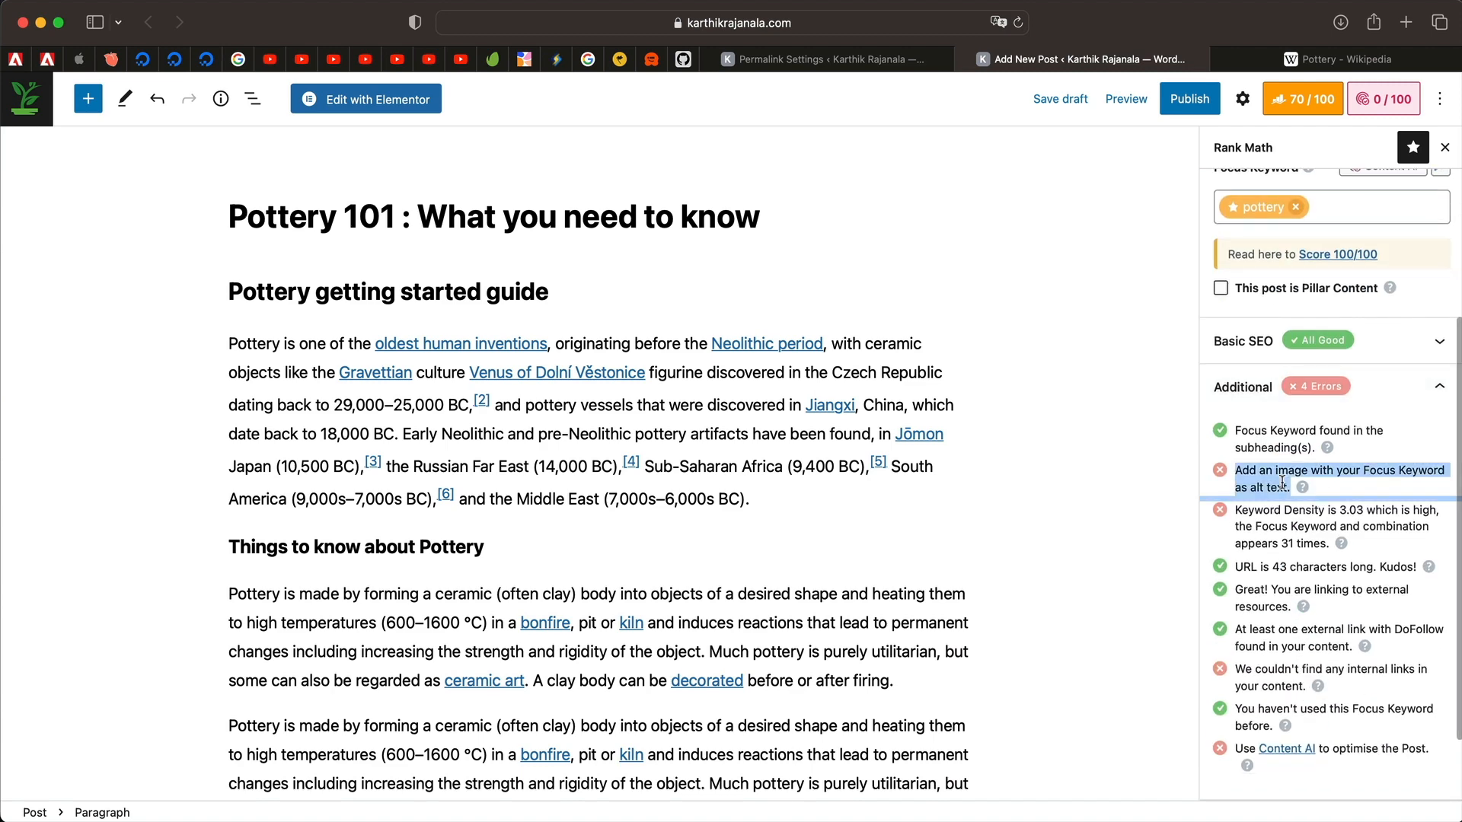
Review the keyword-in-subheadings check and the high keyword density error (3.03, 31 occurrences).
triple_click(1287, 443)
triple_click(1276, 436)
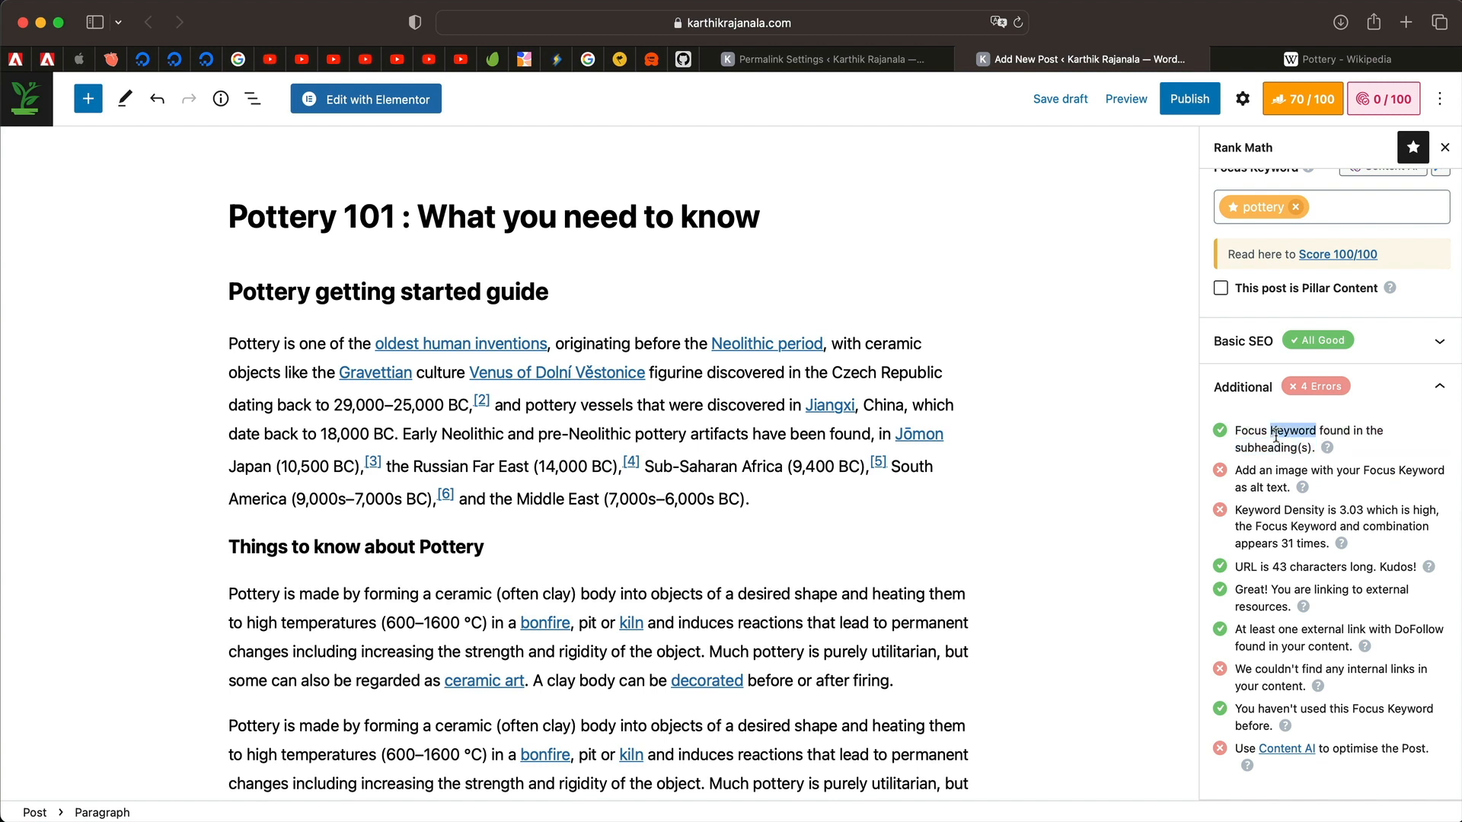
triple_click(1255, 443)
triple_click(1248, 445)
triple_click(1247, 445)
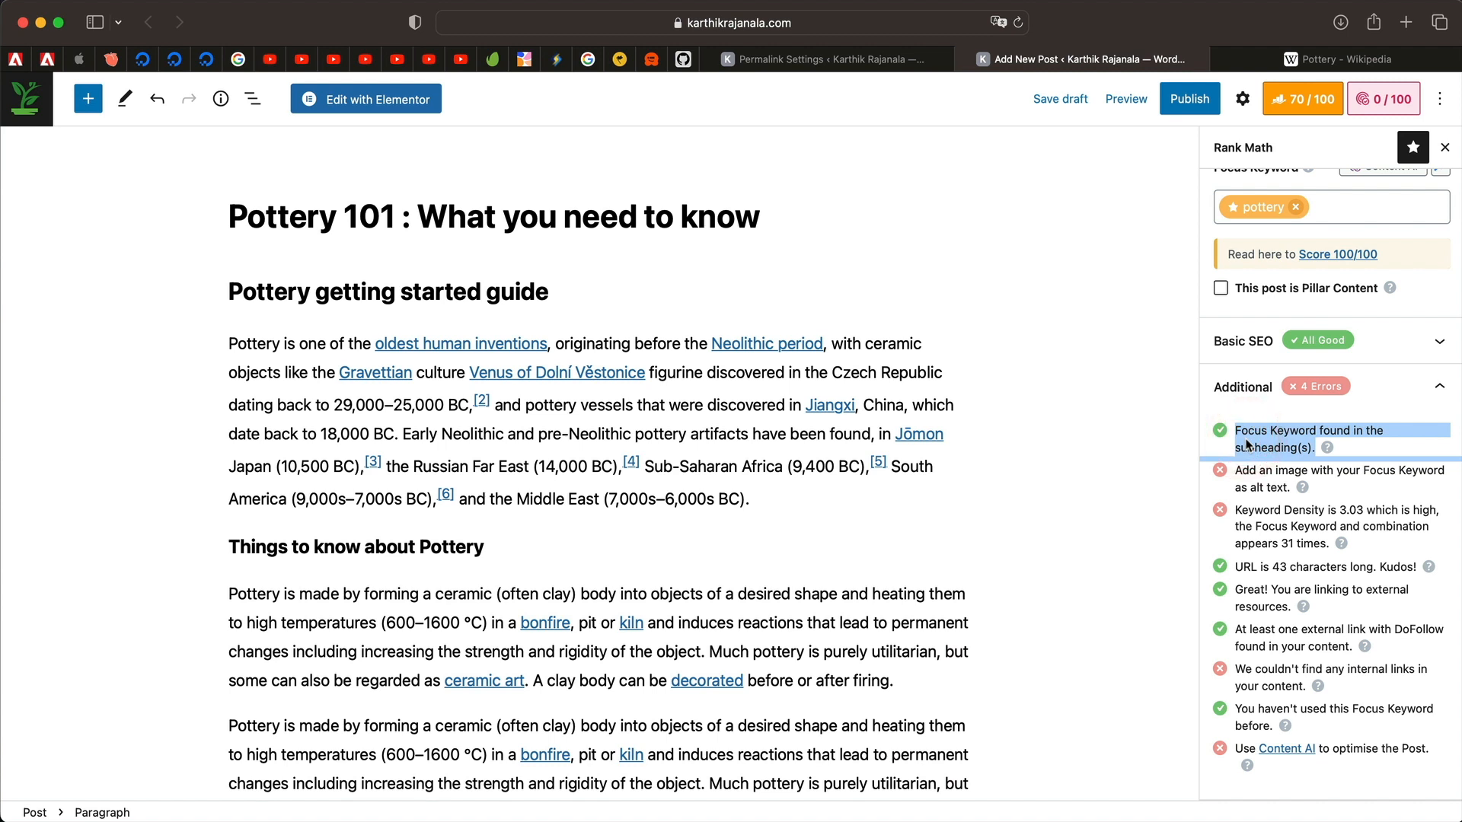
triple_click(1247, 445)
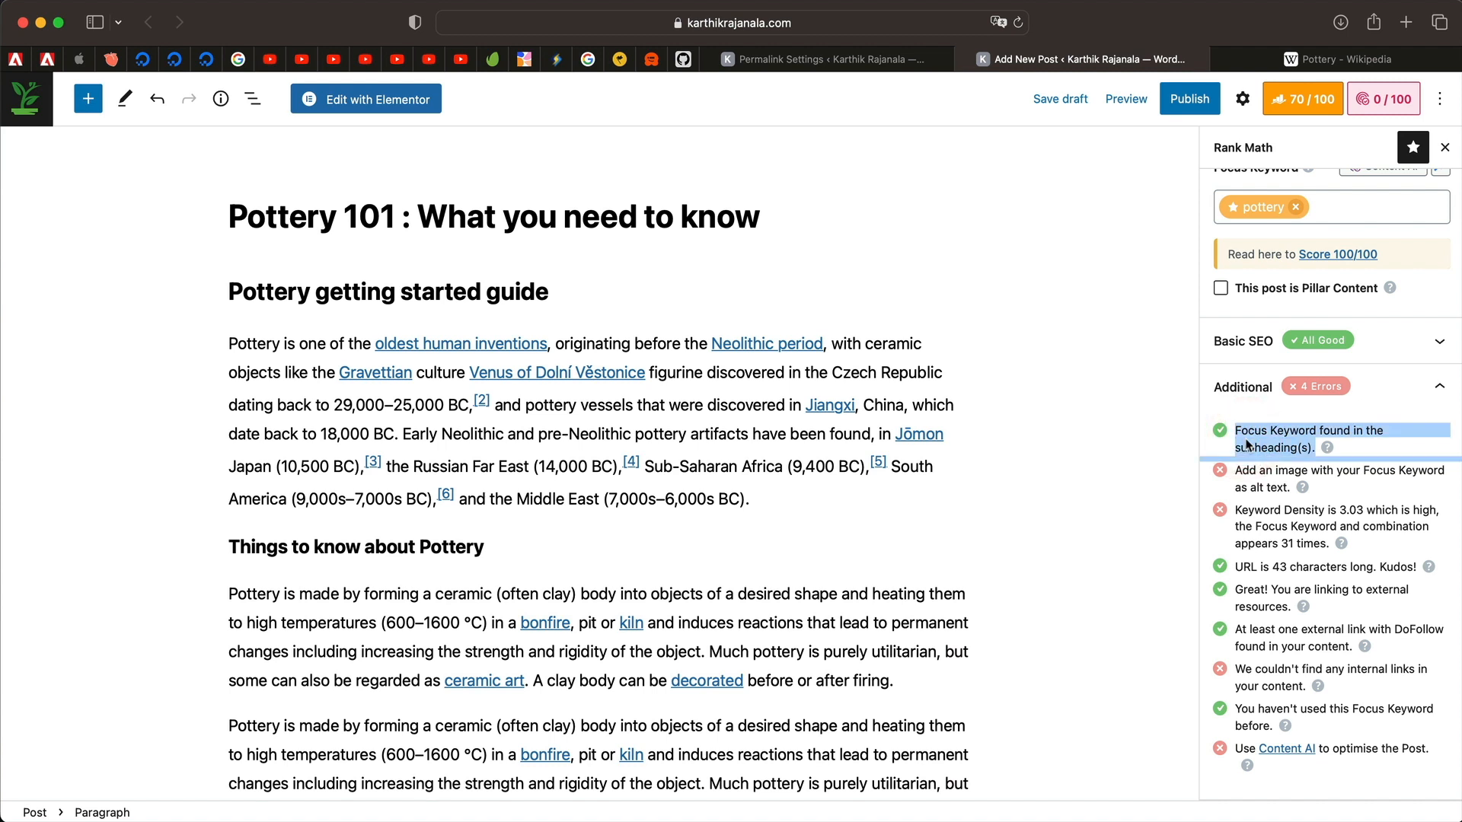
triple_click(1272, 481)
triple_click(1262, 523)
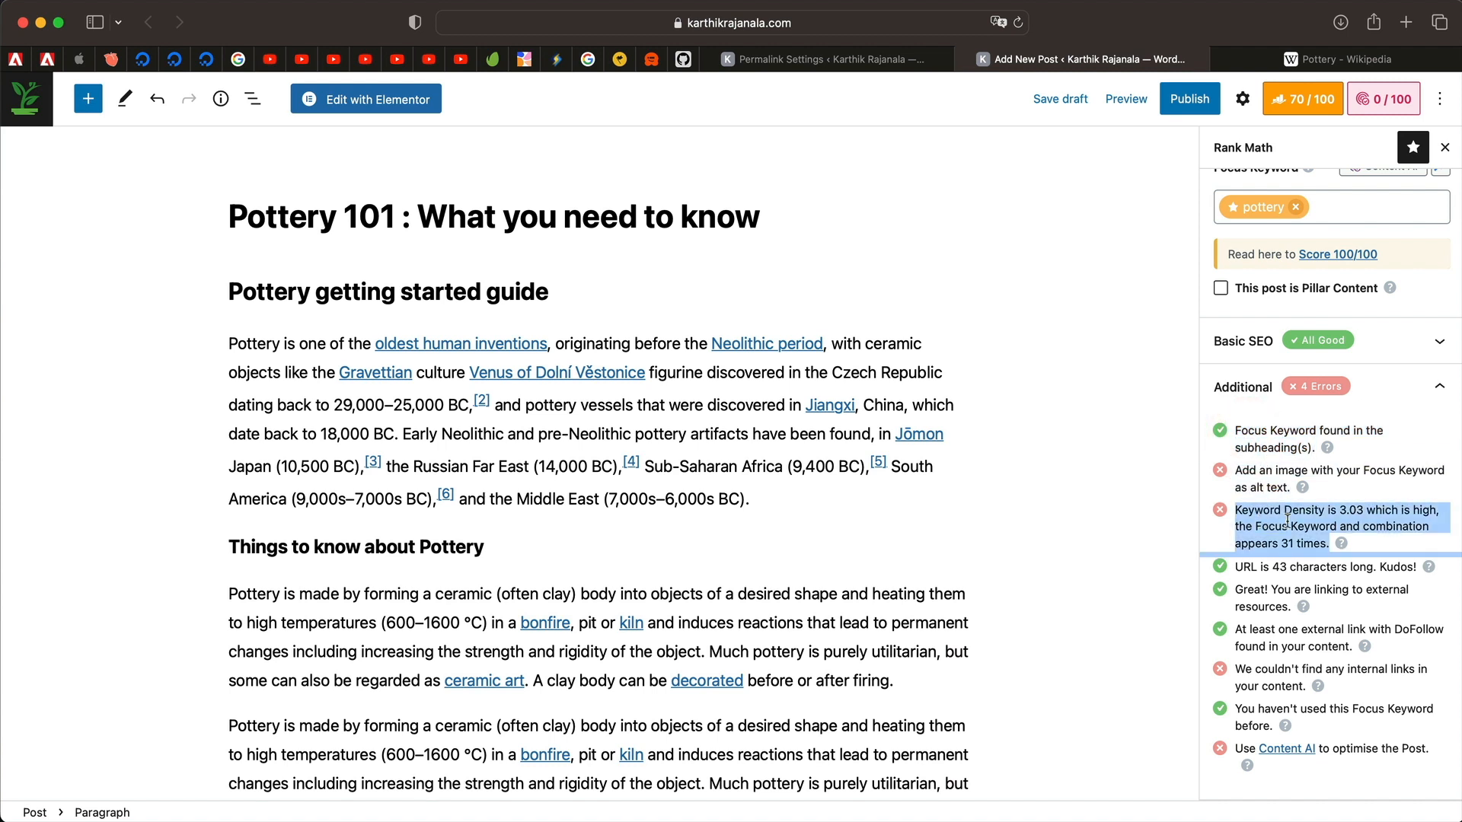
triple_click(1288, 521)
scroll(671, 554, down, 3)
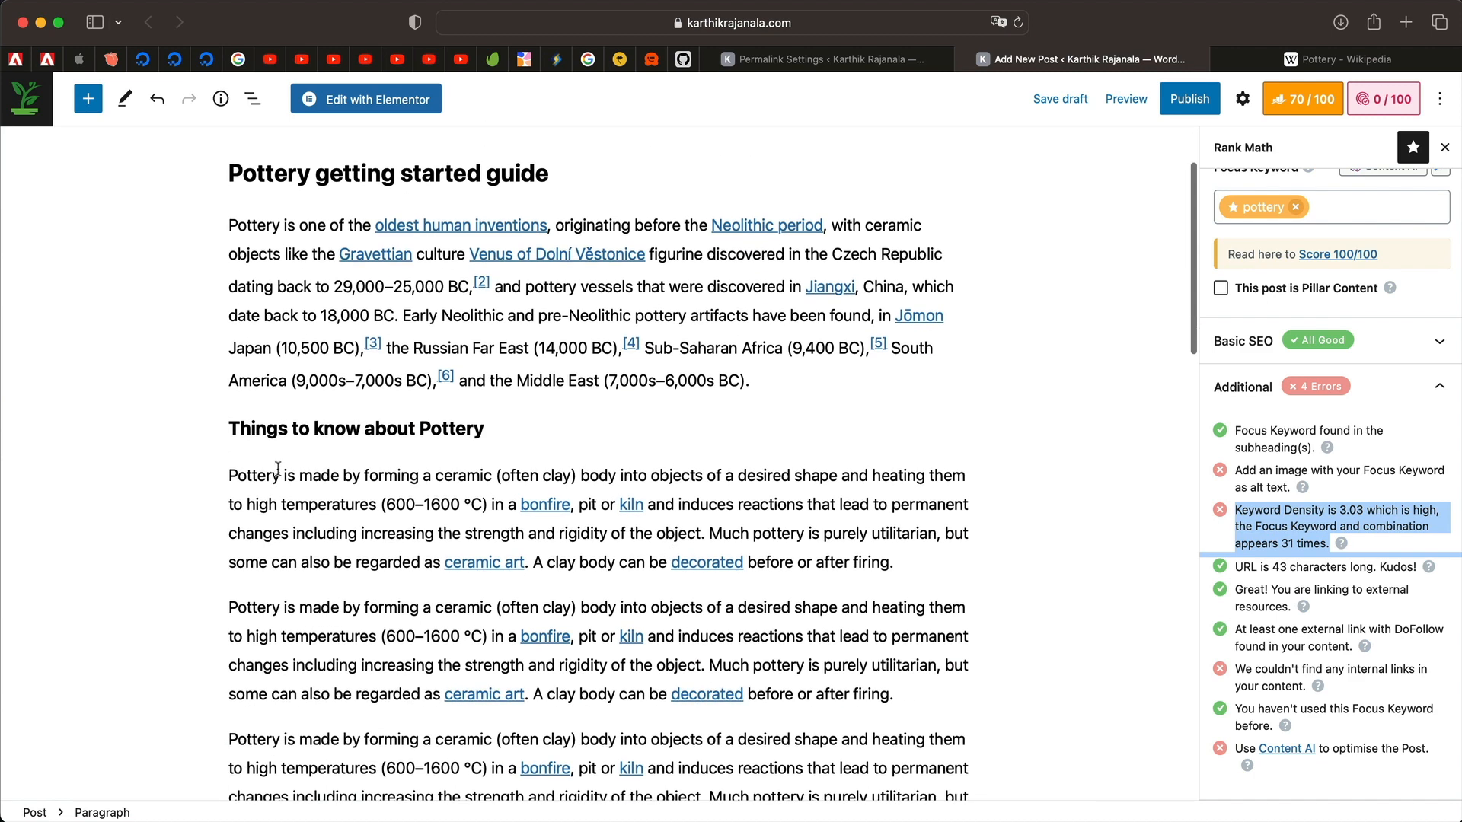
Remove the leading word 'Pottery' from the first four repeated paragraphs.
double_click(242, 473)
text(Things to know about Pottery)
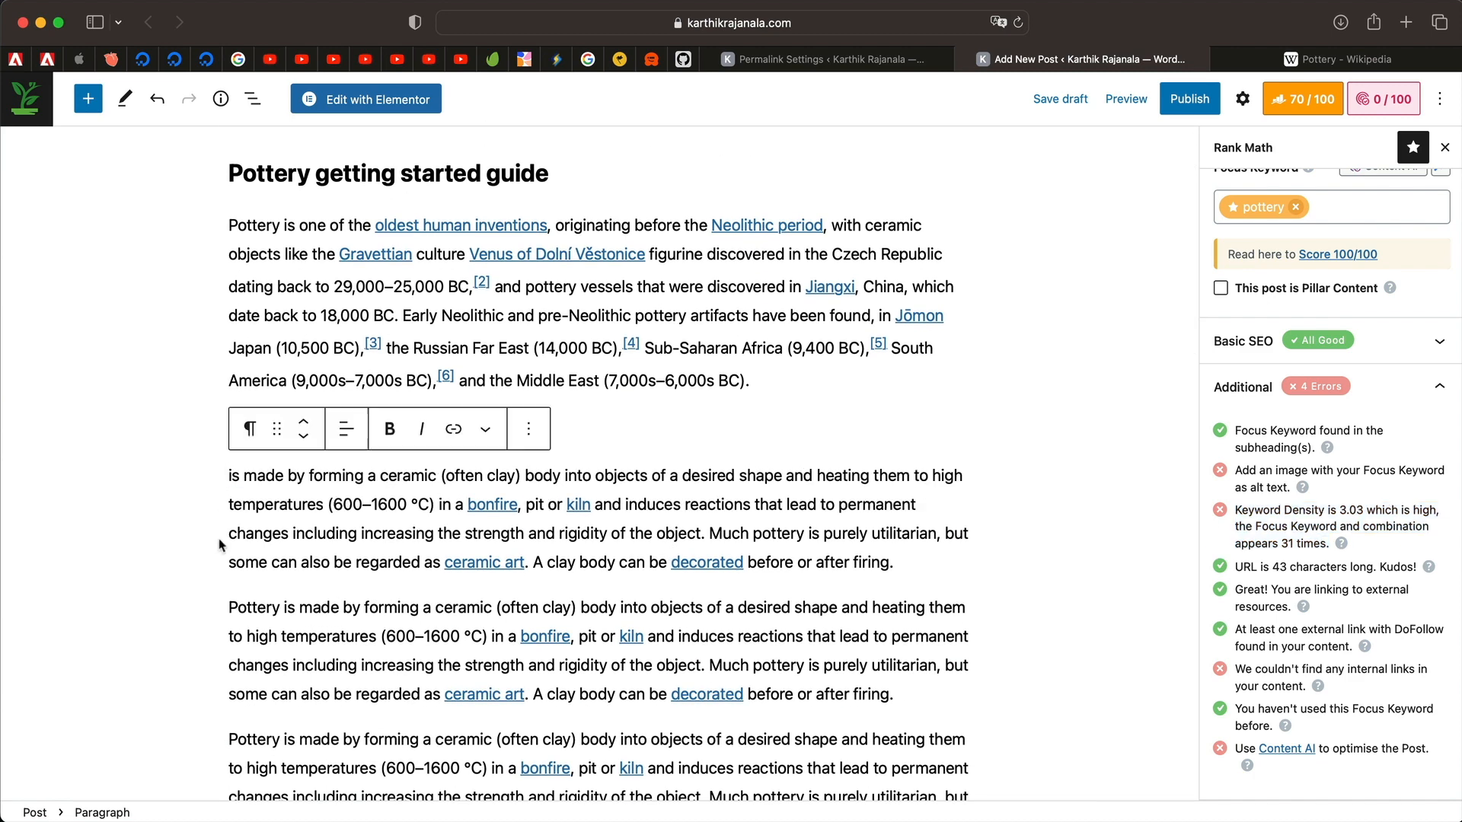
double_click(255, 605)
key(BackSpace)
scroll(255, 586, down, 6)
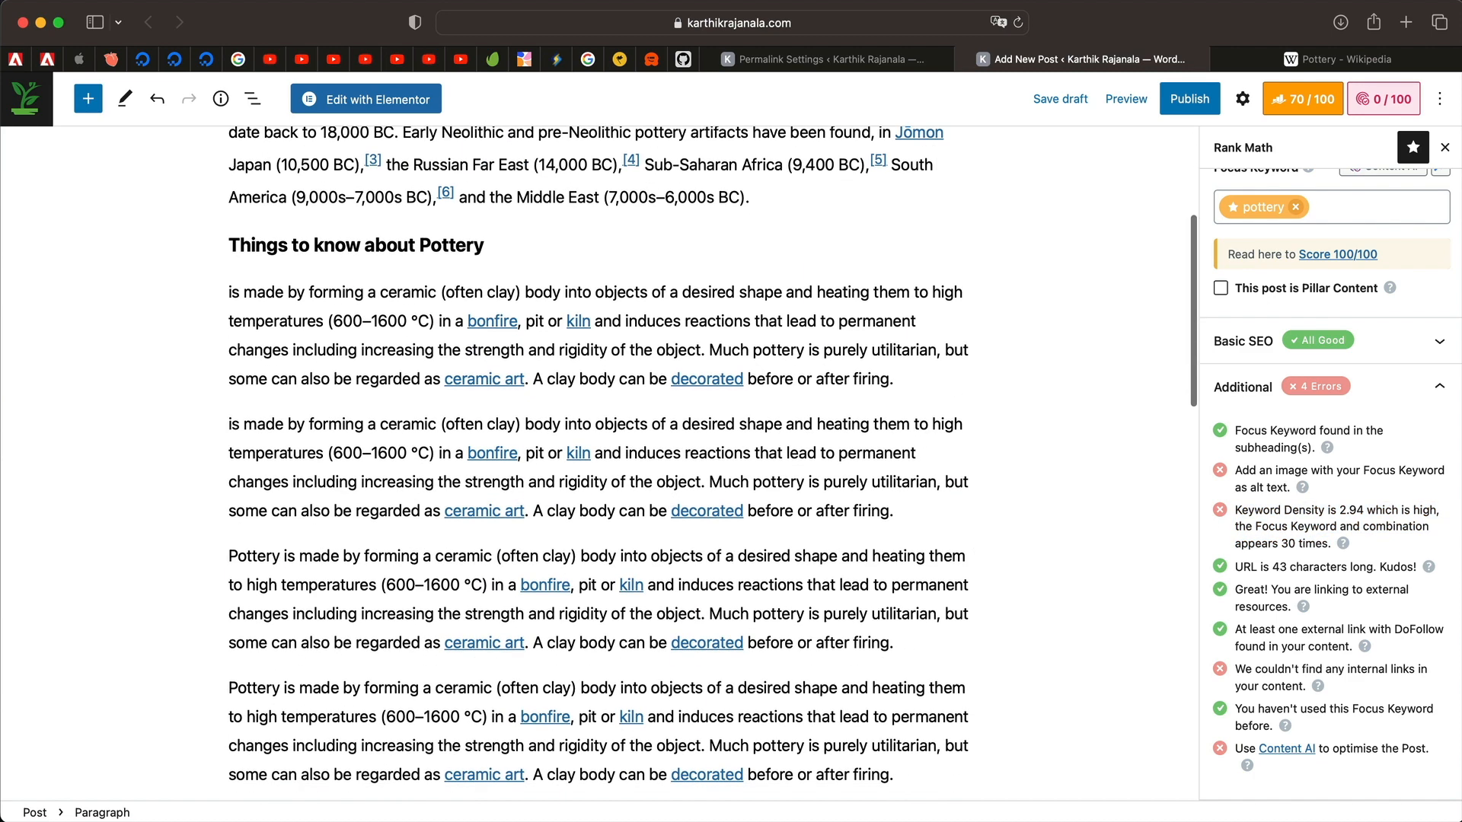
double_click(262, 509)
key(BackSpace)
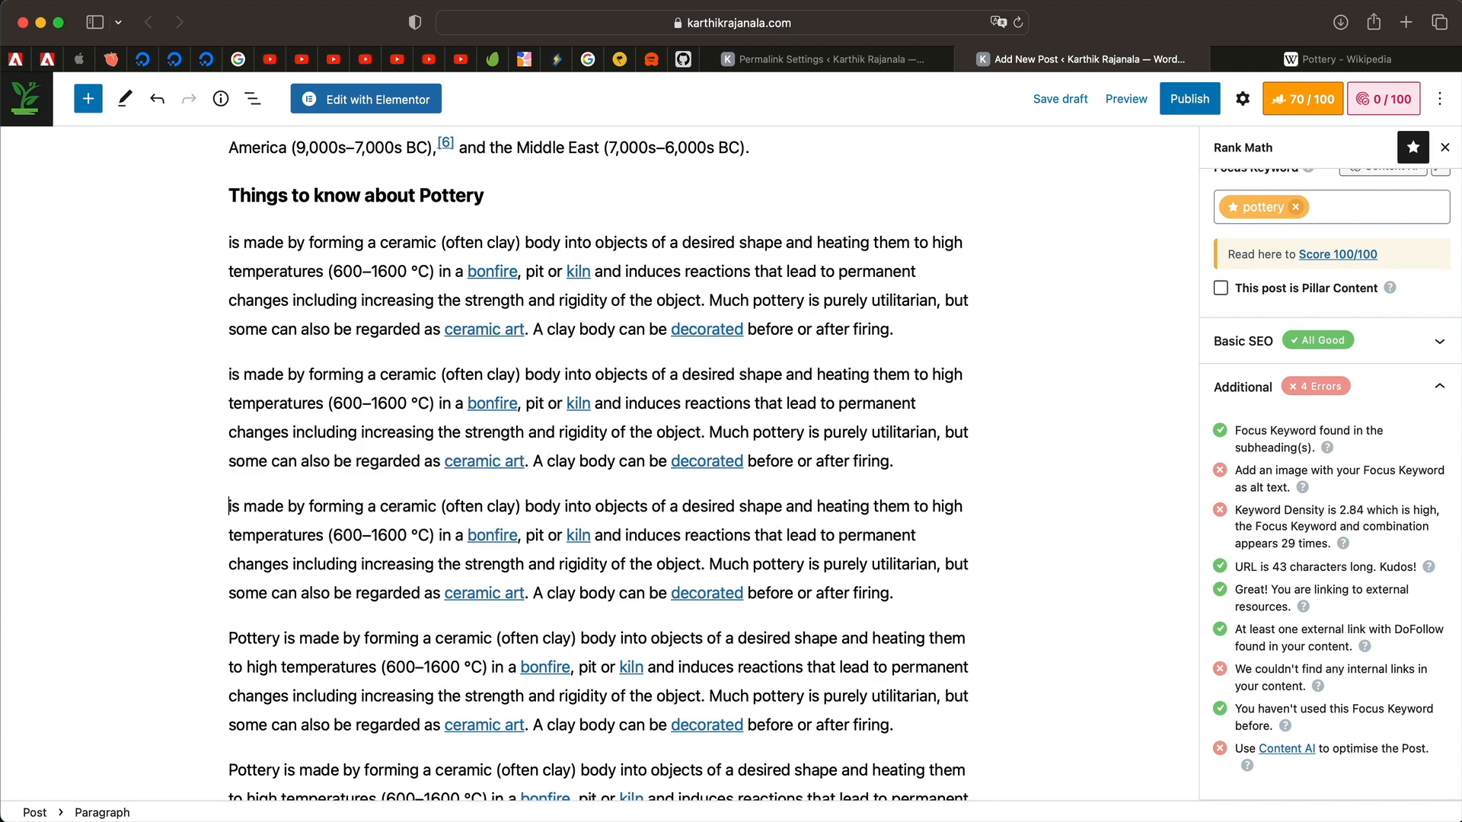
double_click(264, 640)
key(BackSpace)
Delete 'Pottery' from two more paragraphs, lowering keyword density to 2.36 (24 occurrences).
scroll(264, 639, down, 2)
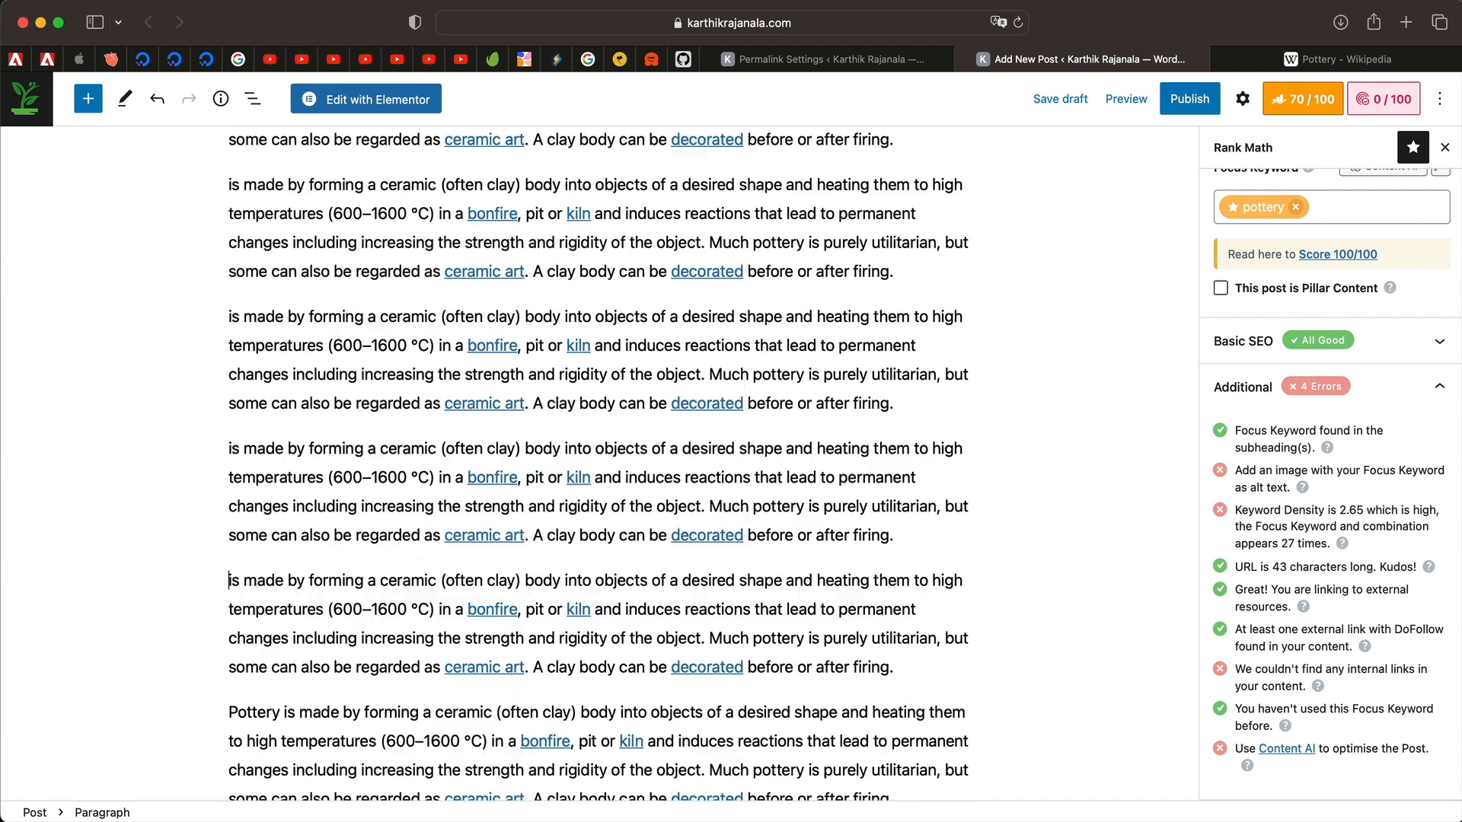
scroll(518, 524, down, 5)
double_click(263, 521)
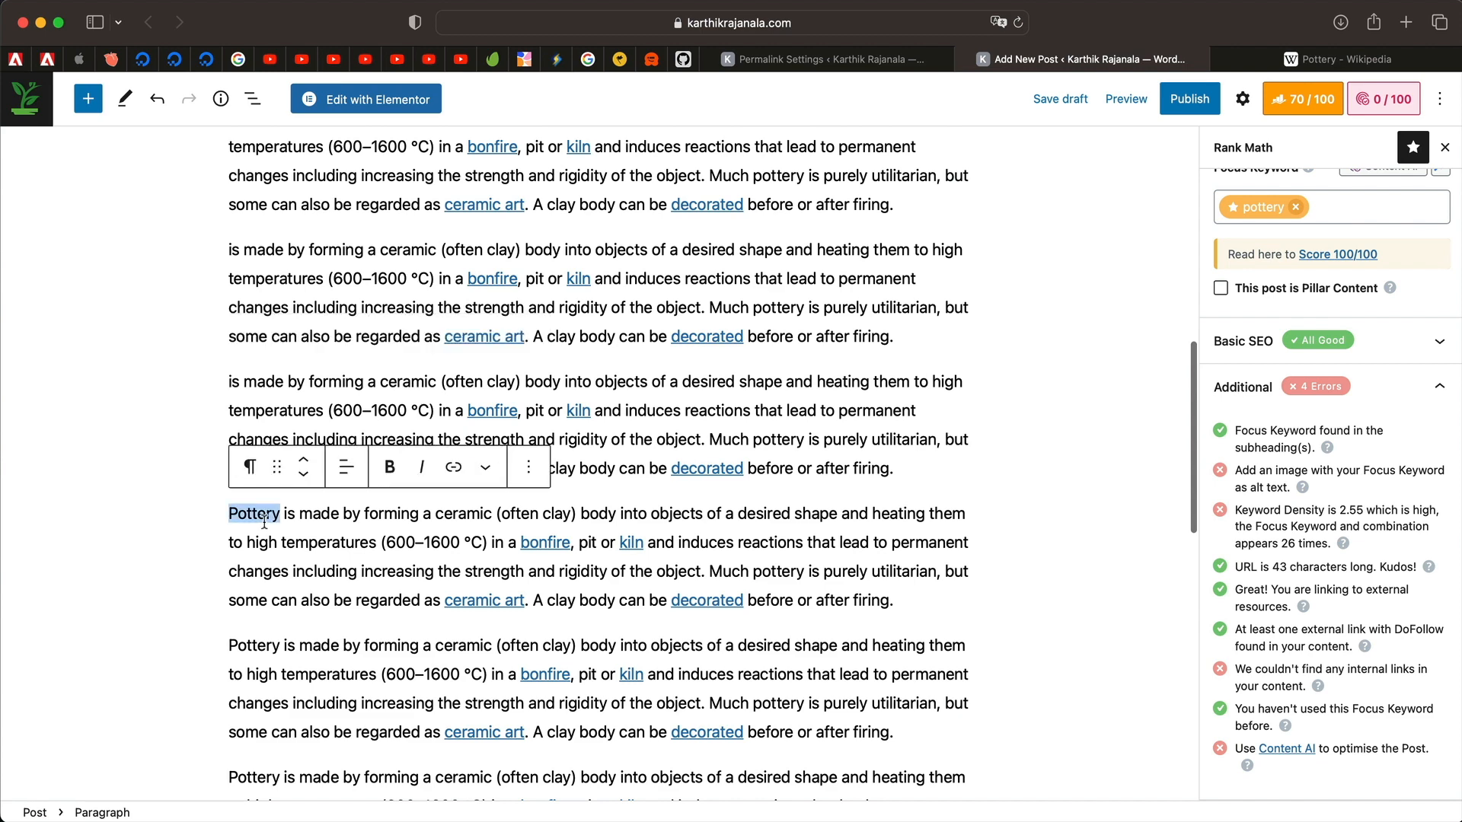
key(BackSpace)
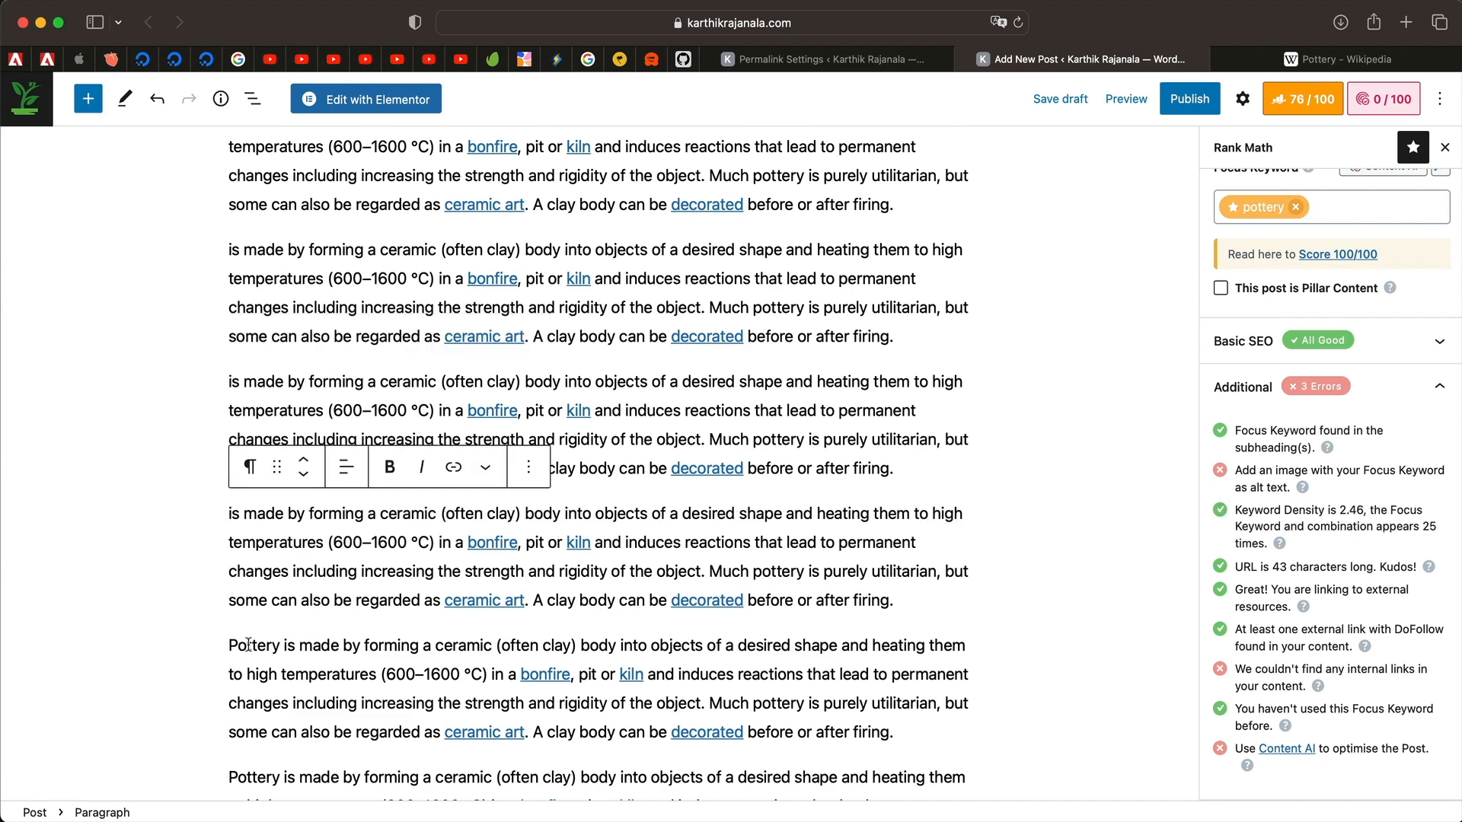
double_click(249, 645)
key(BackSpace)
double_click(1349, 527)
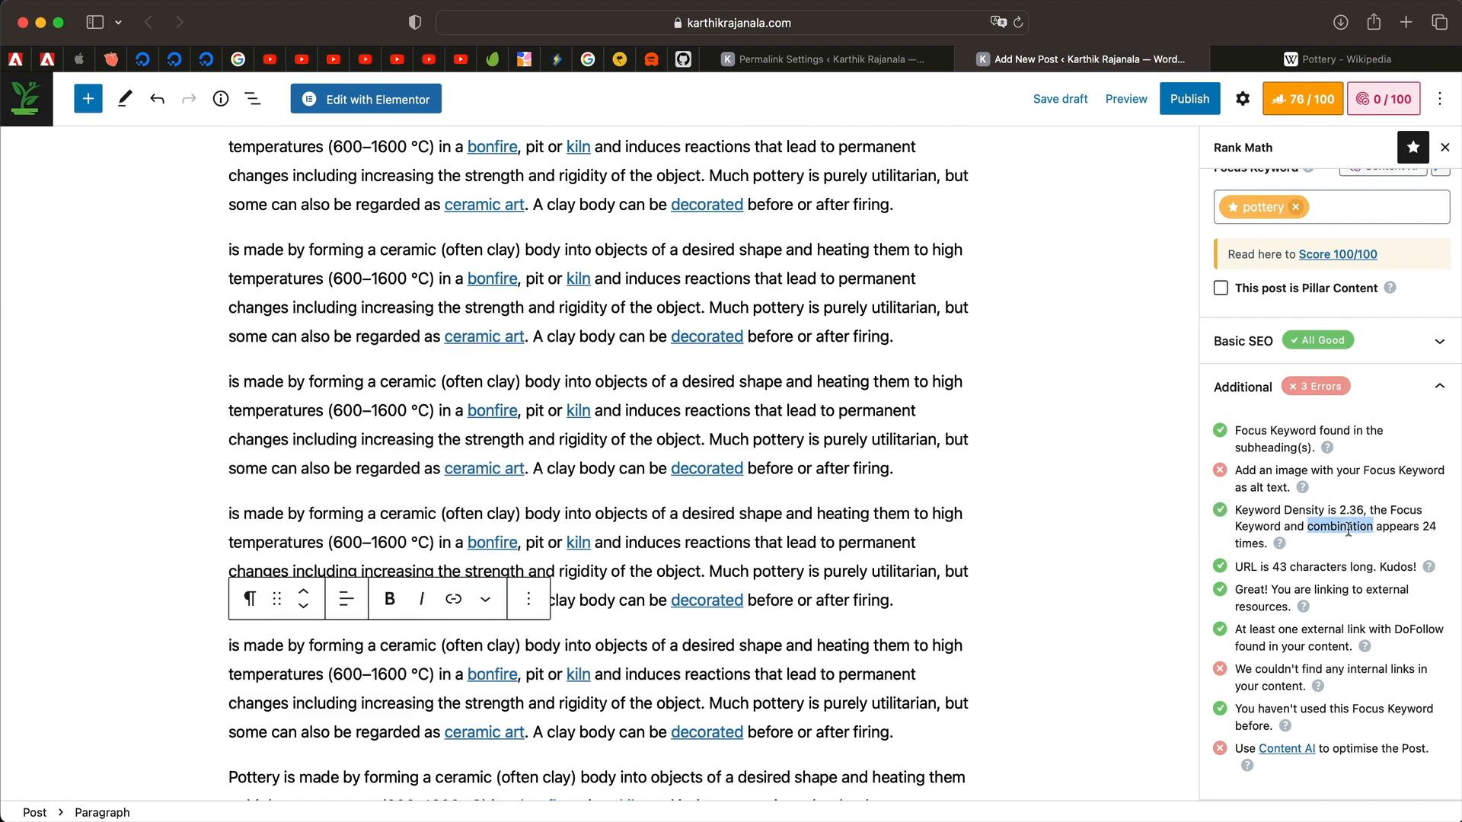
triple_click(1349, 527)
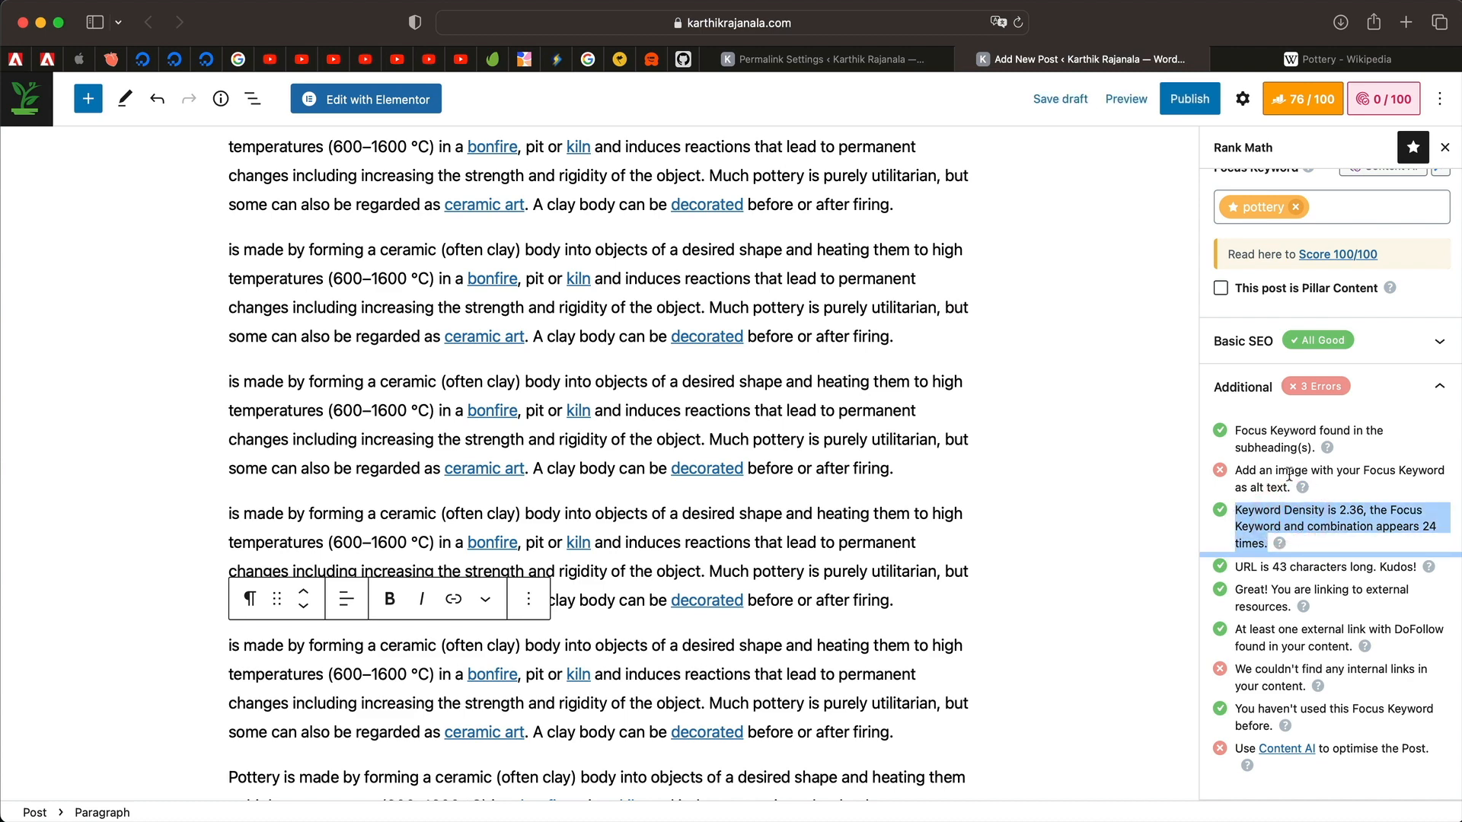
scroll(879, 457, up, 10)
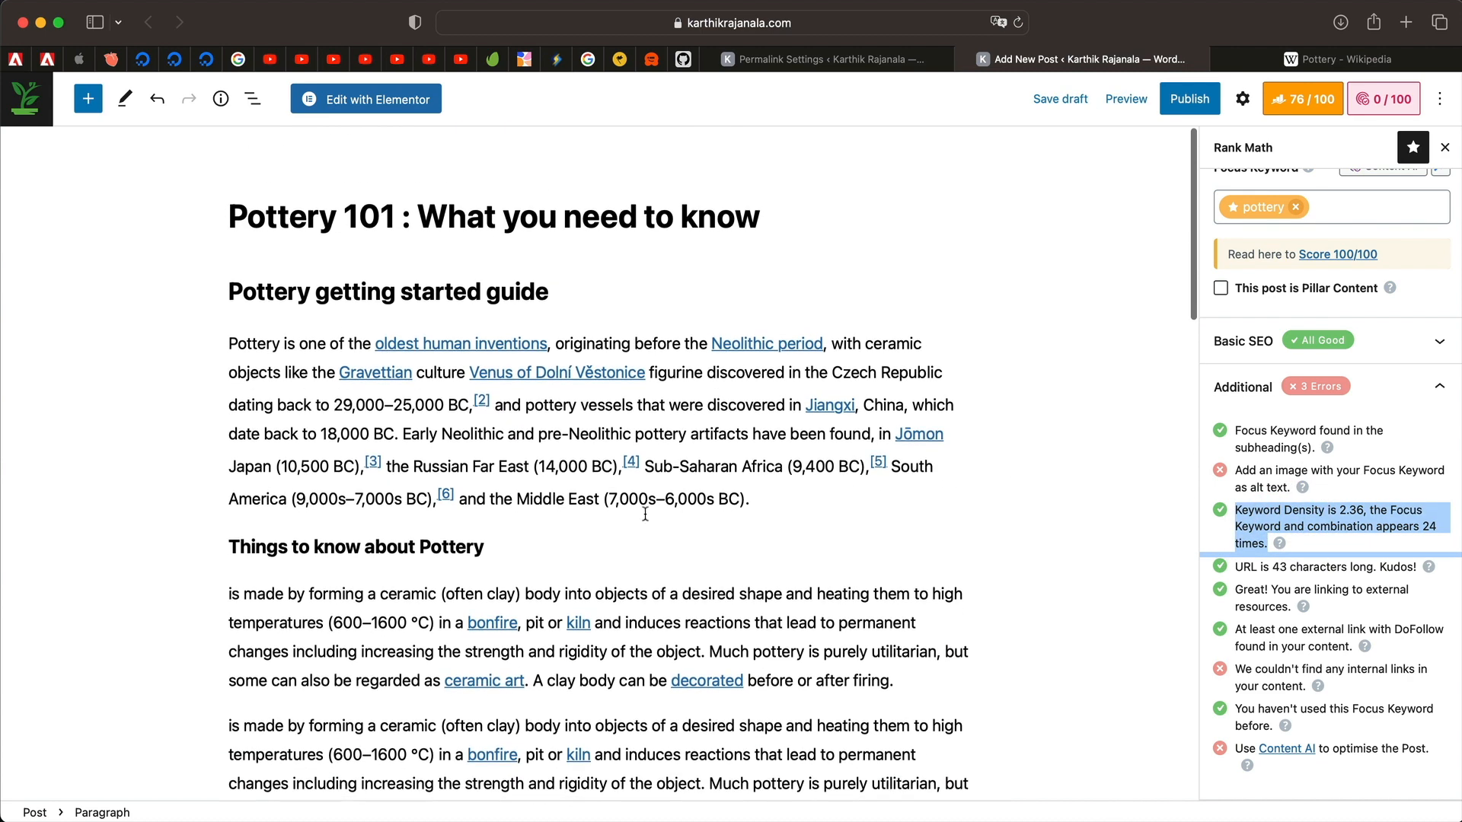
Insert an Image block after the first paragraph with the potter-at-the-wheel photo, alt text 'Pottery in action'.
click(795, 510)
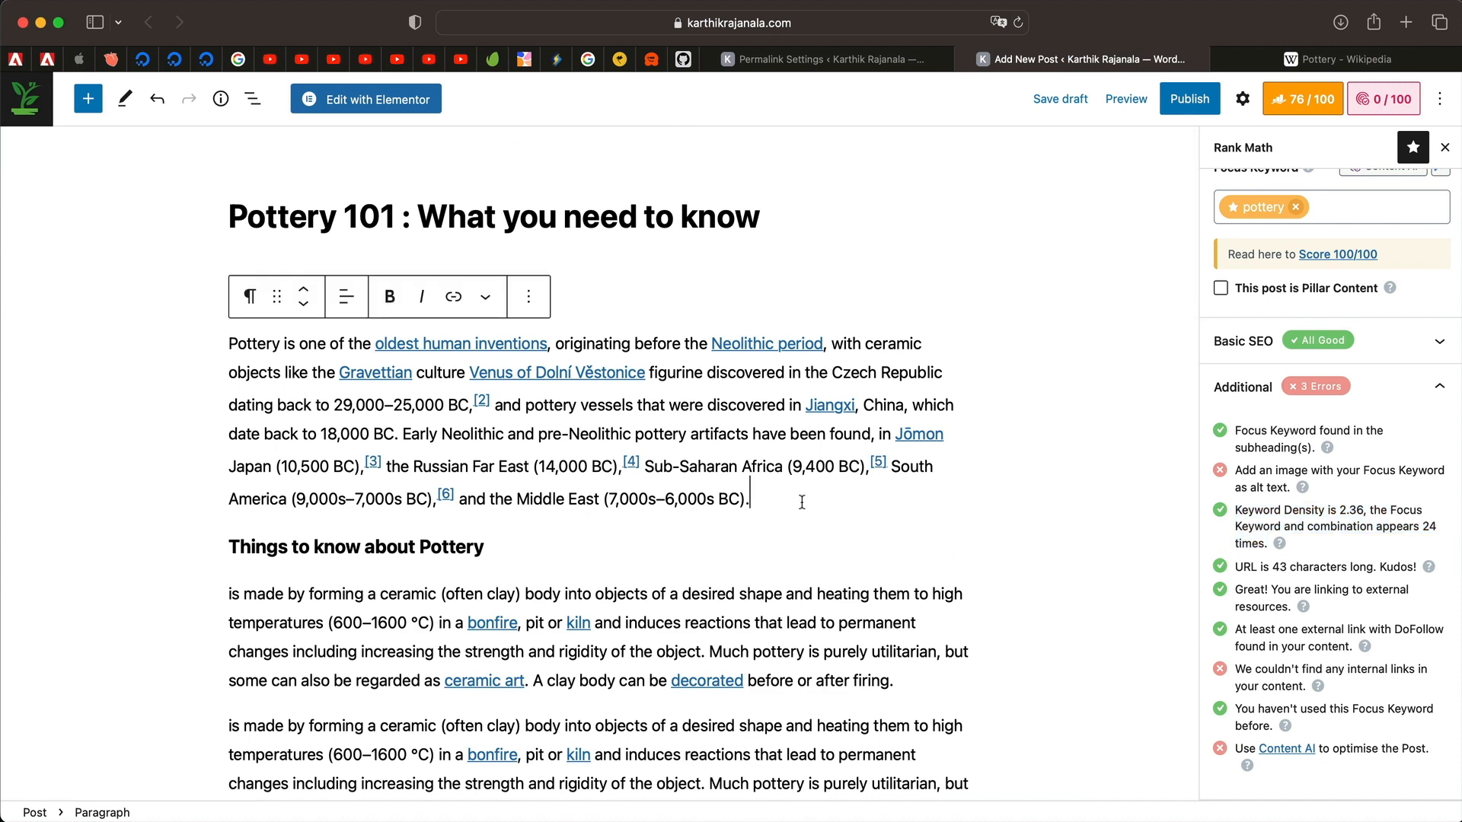
key(Return)
text(/)
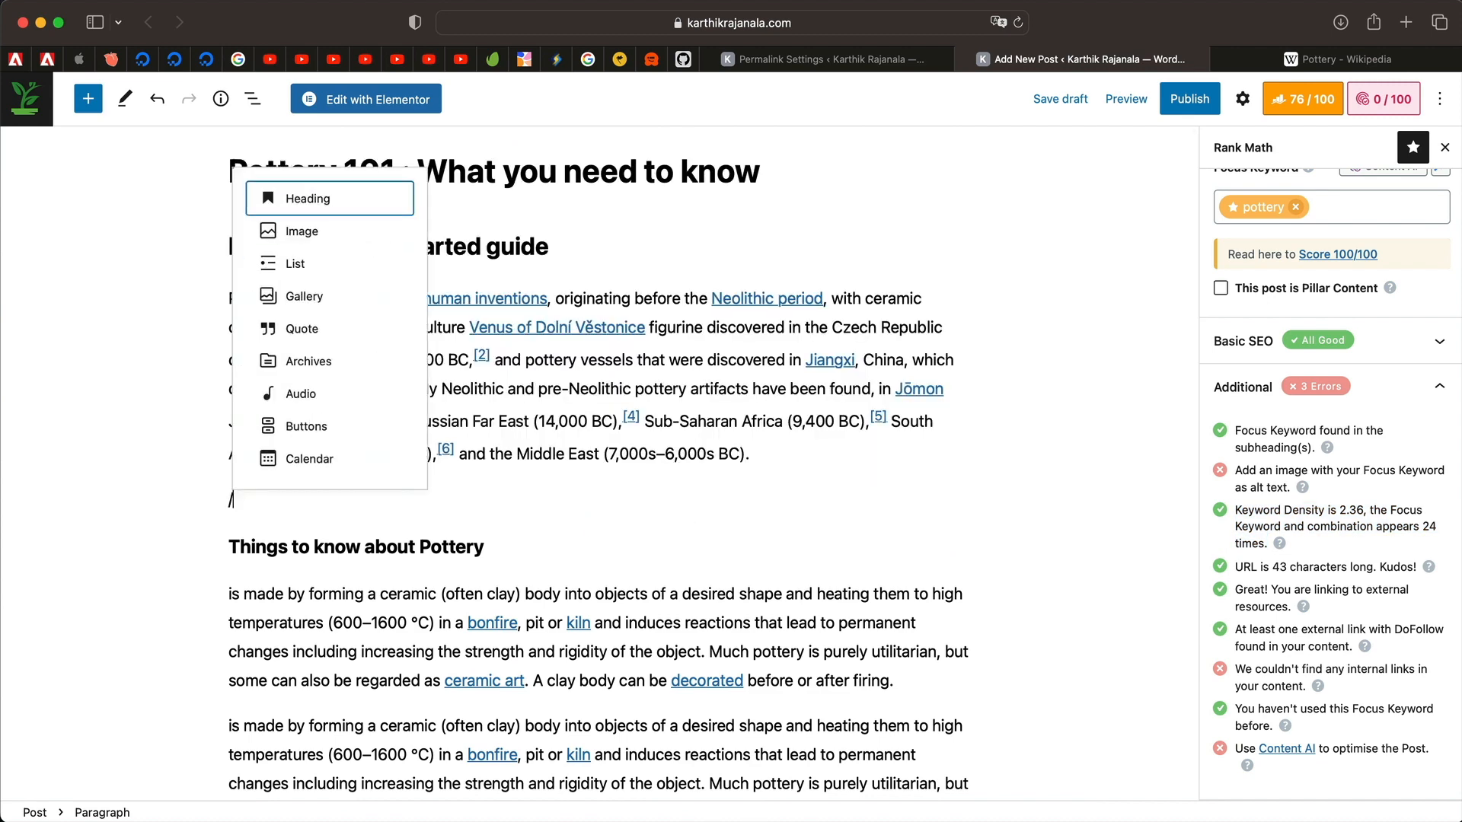
text(ima)
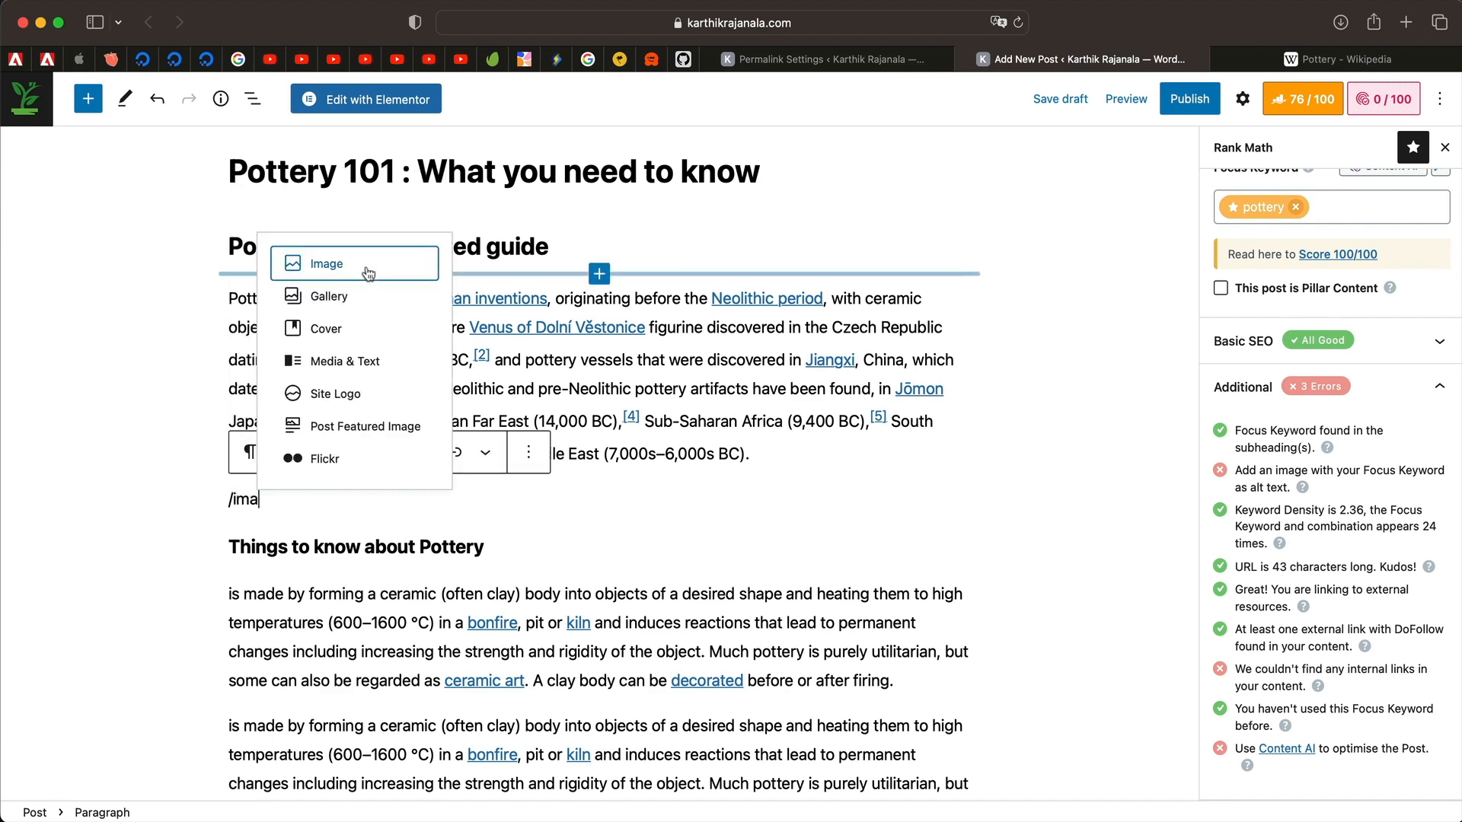
click(368, 274)
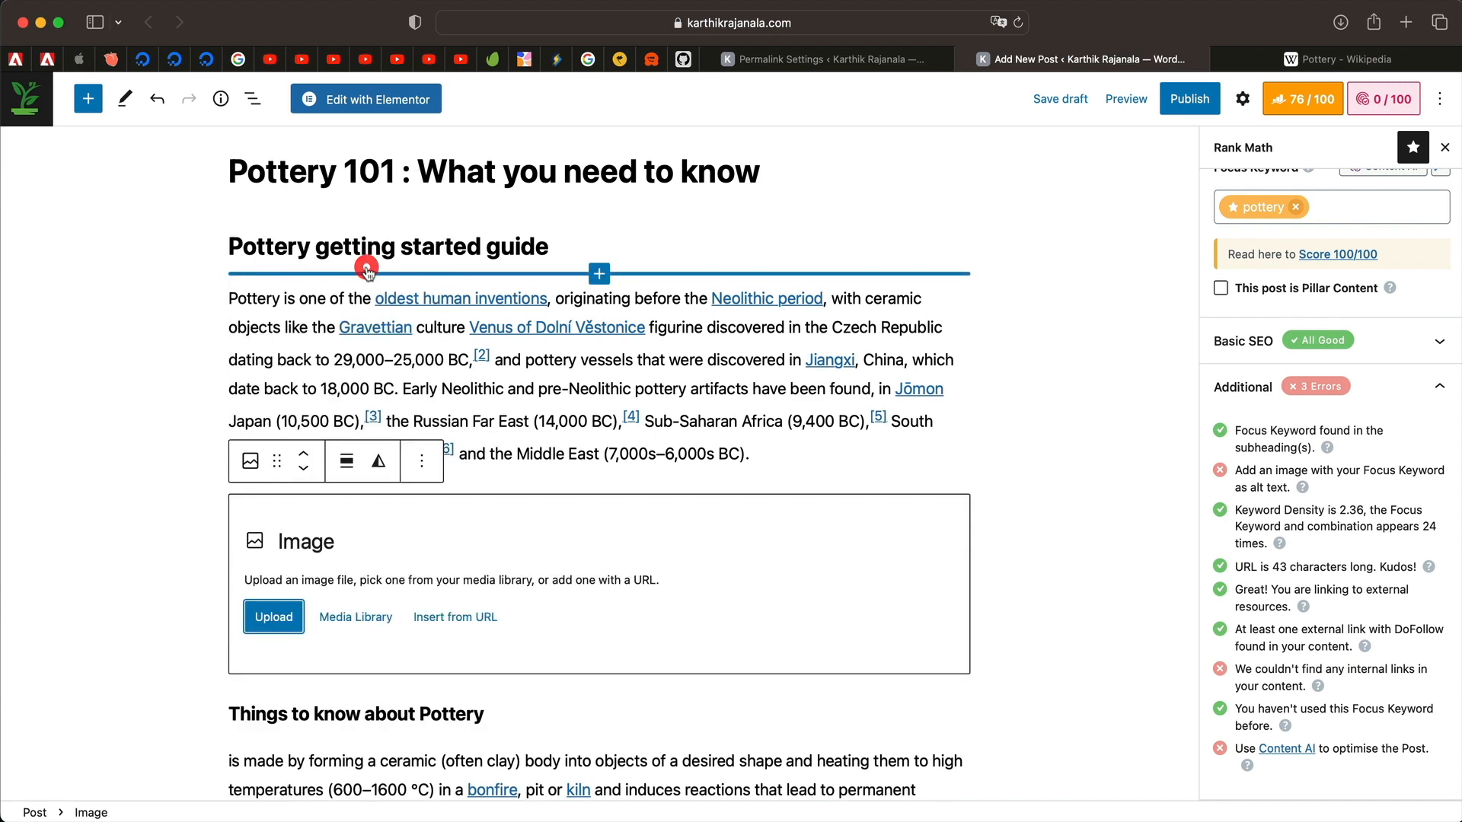
click(352, 618)
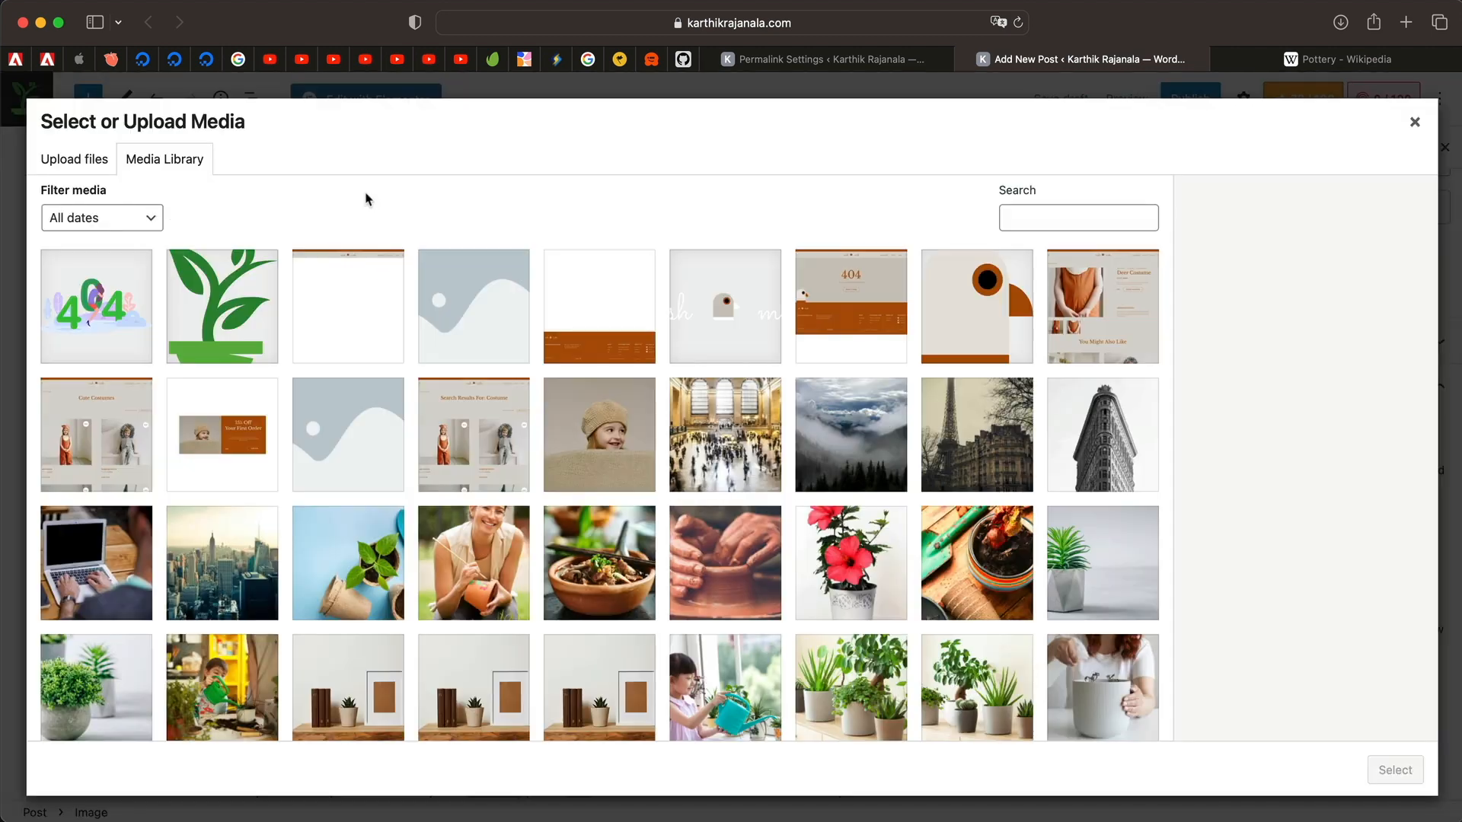
click(773, 557)
click(1343, 529)
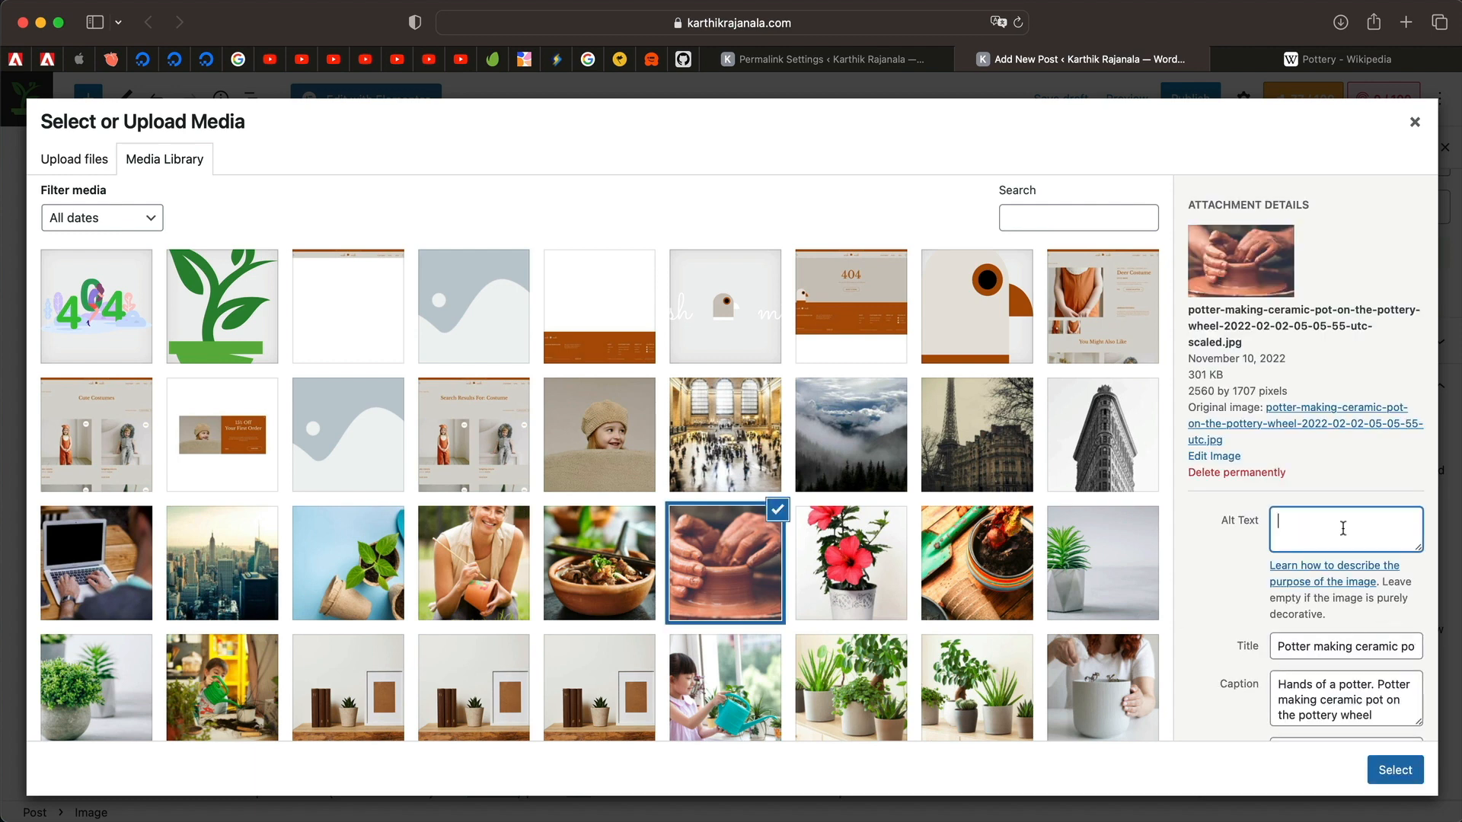
text(Pottery in action)
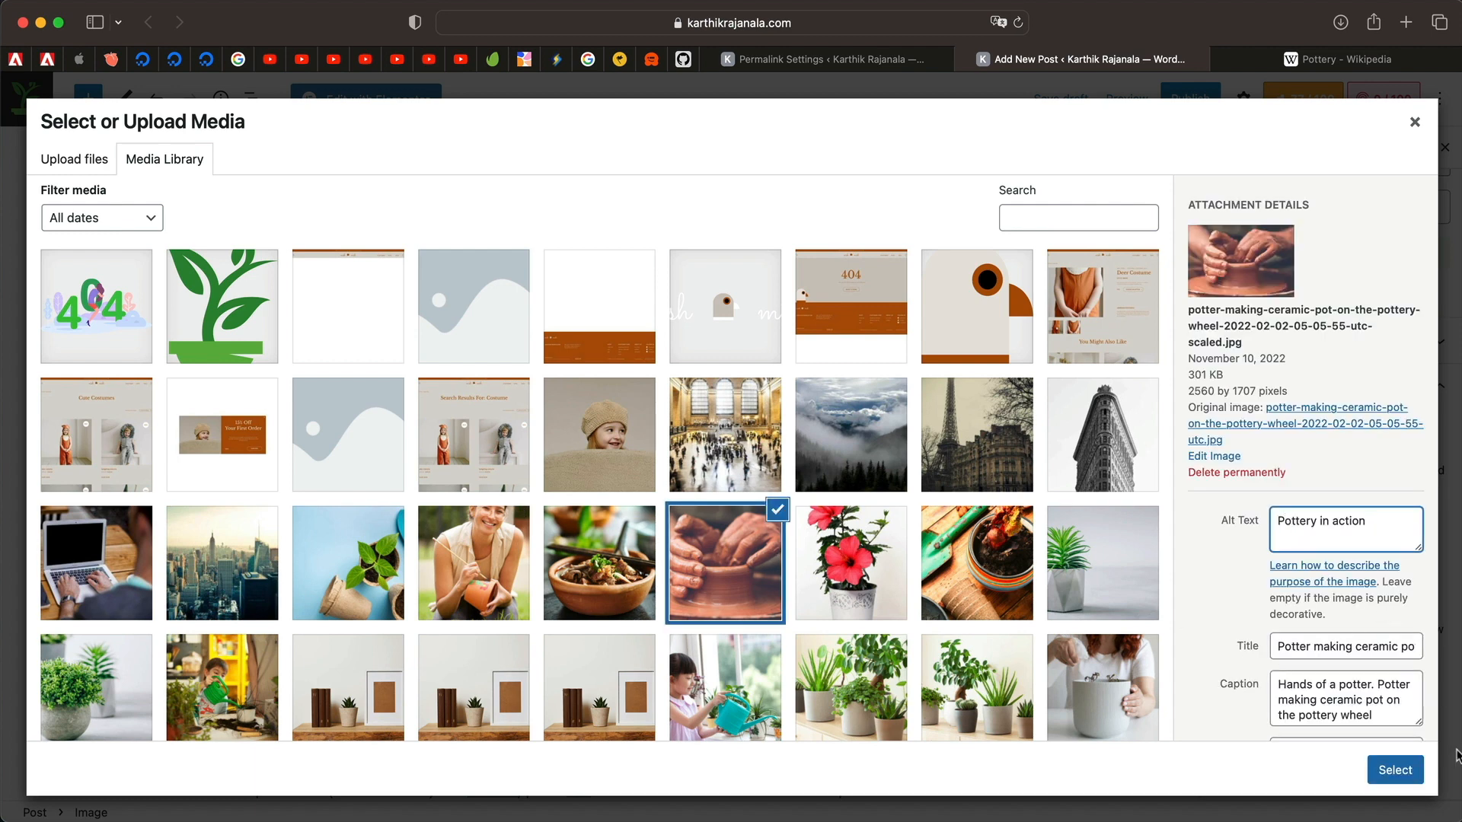
click(1402, 770)
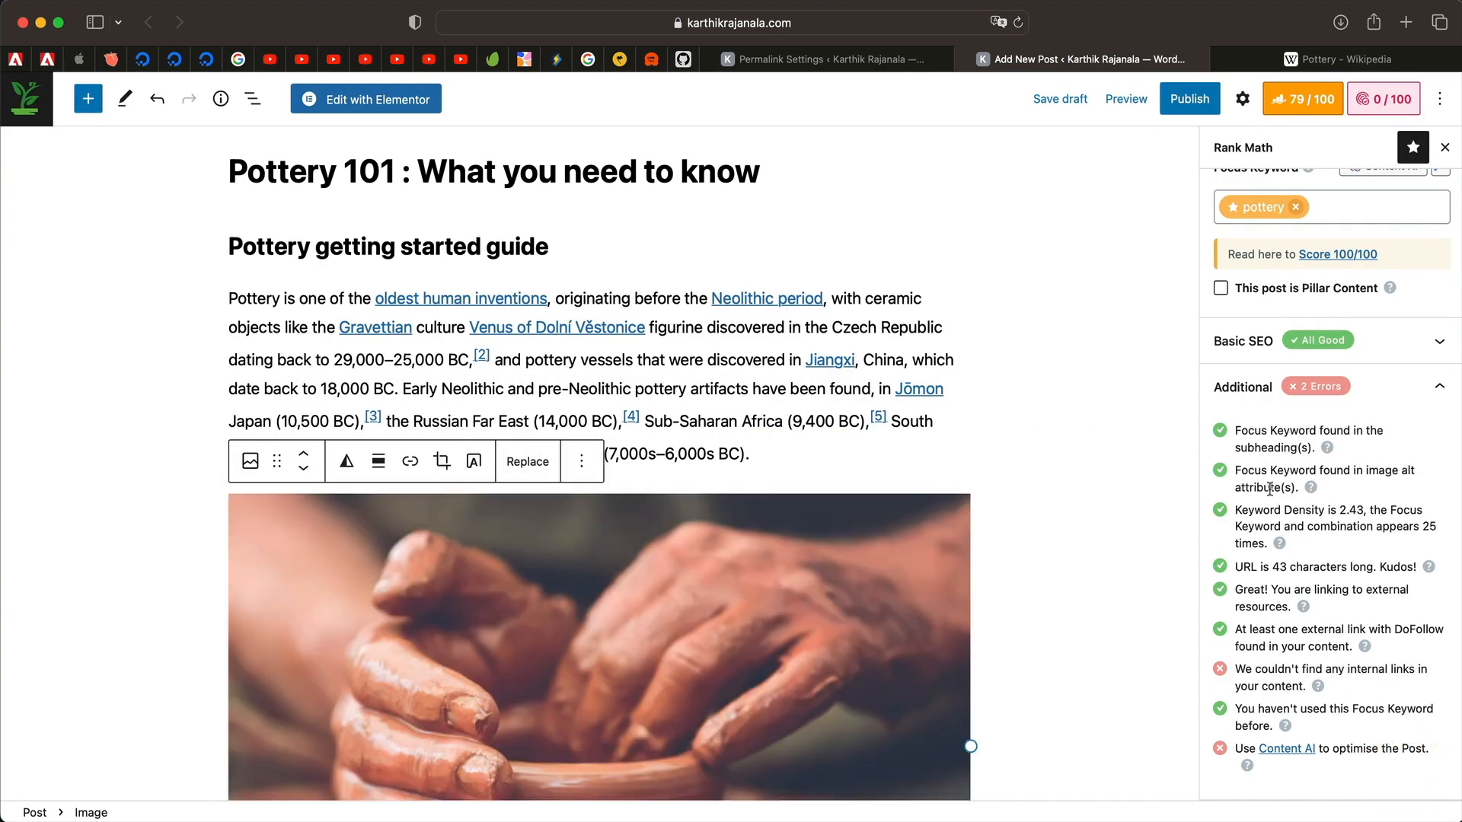
Review the passed image-alt, URL length and external links checks, and inspect the Jōmon link's settings.
triple_click(1283, 488)
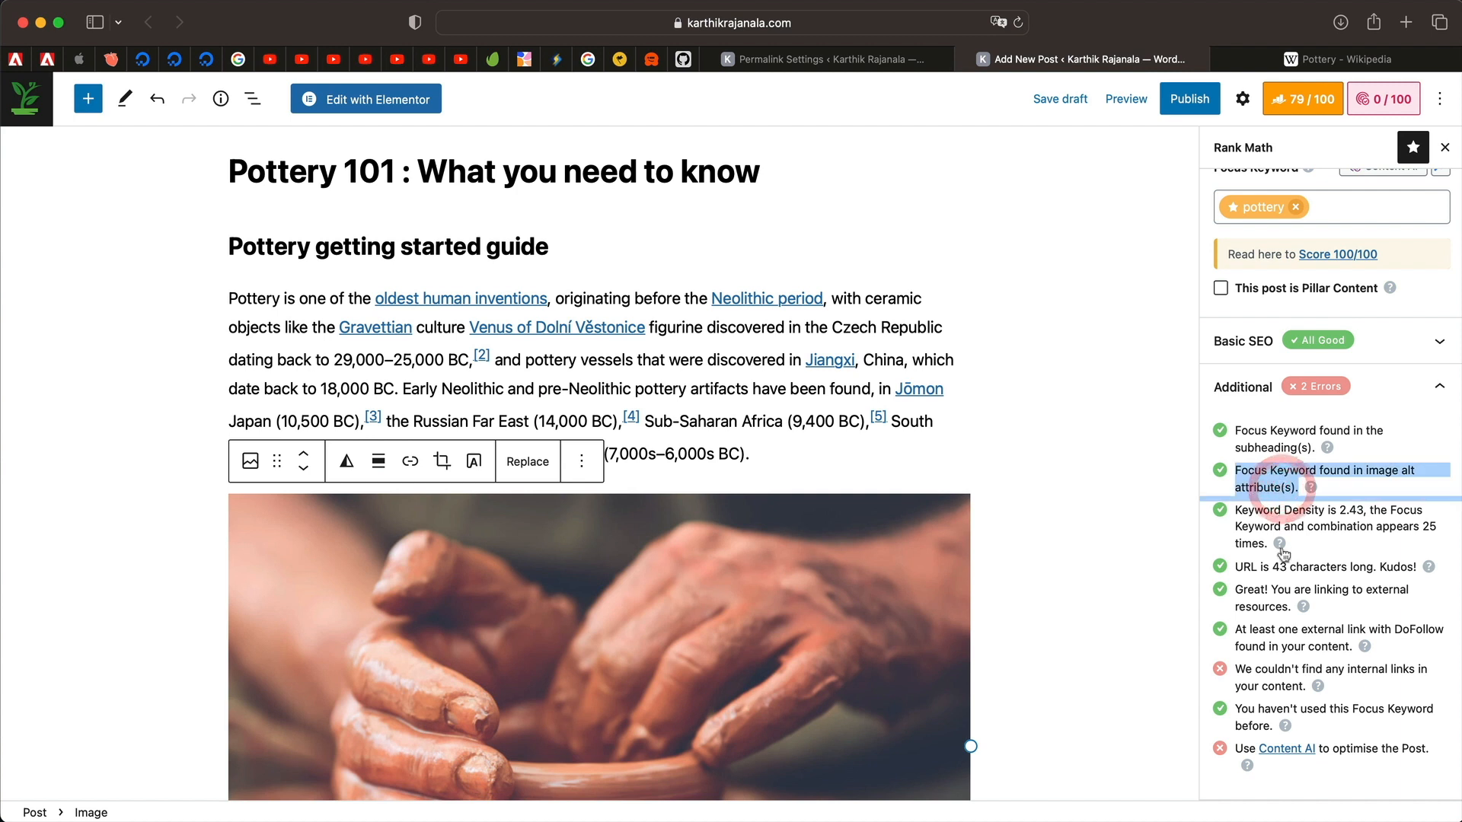
click(1327, 564)
triple_click(1328, 563)
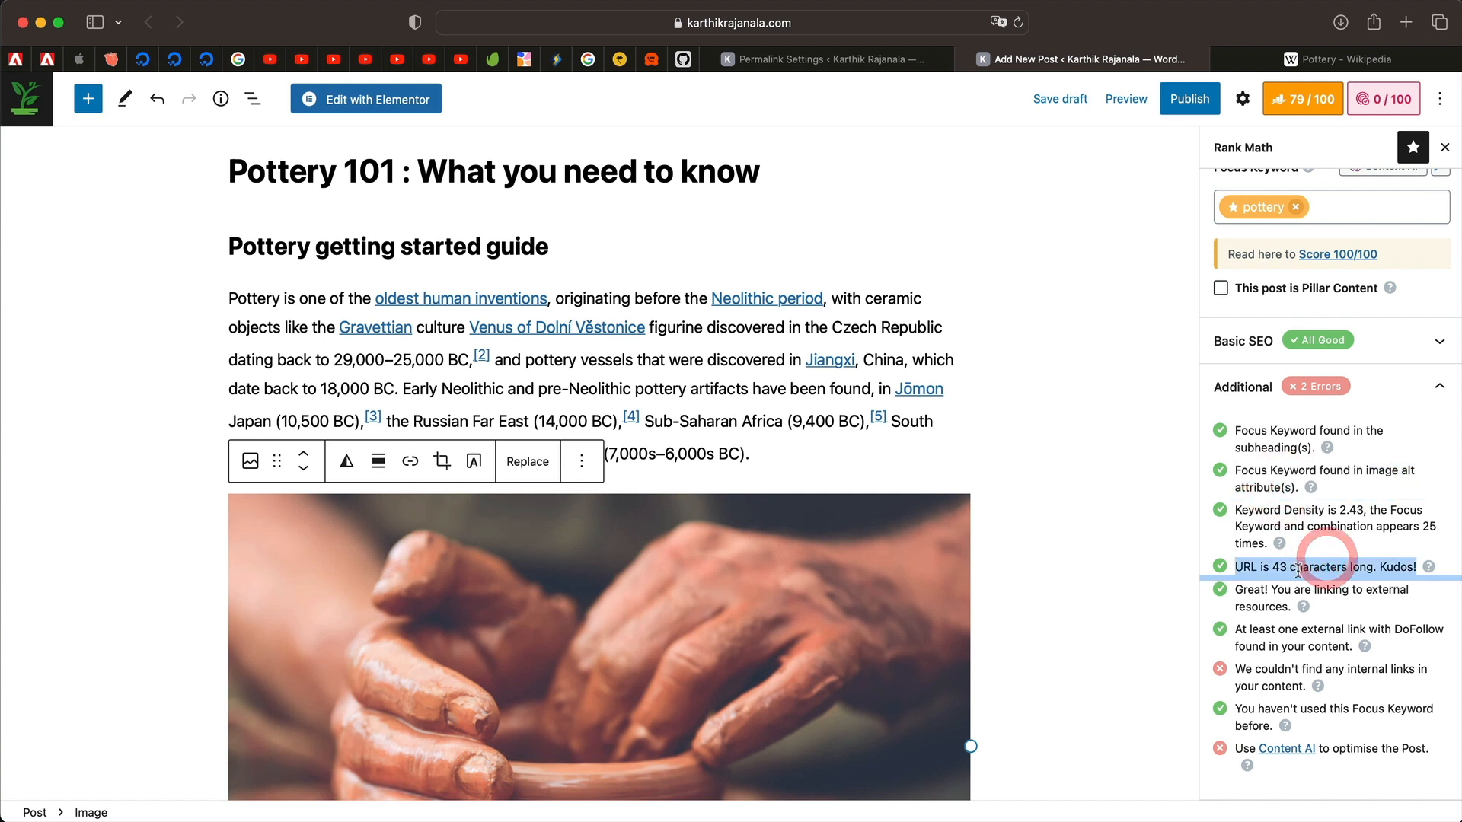
click(1346, 585)
triple_click(1344, 585)
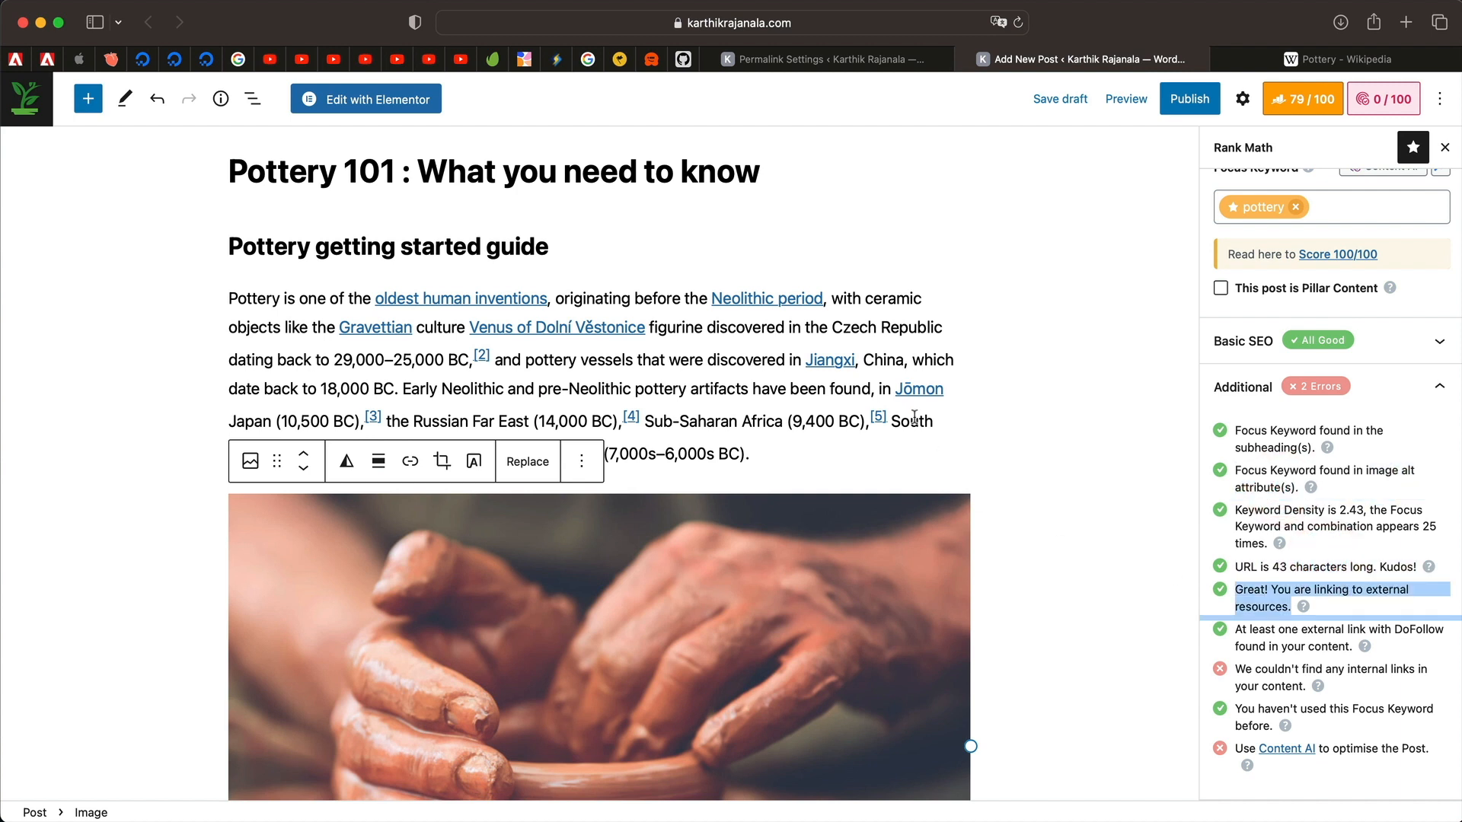
click(924, 390)
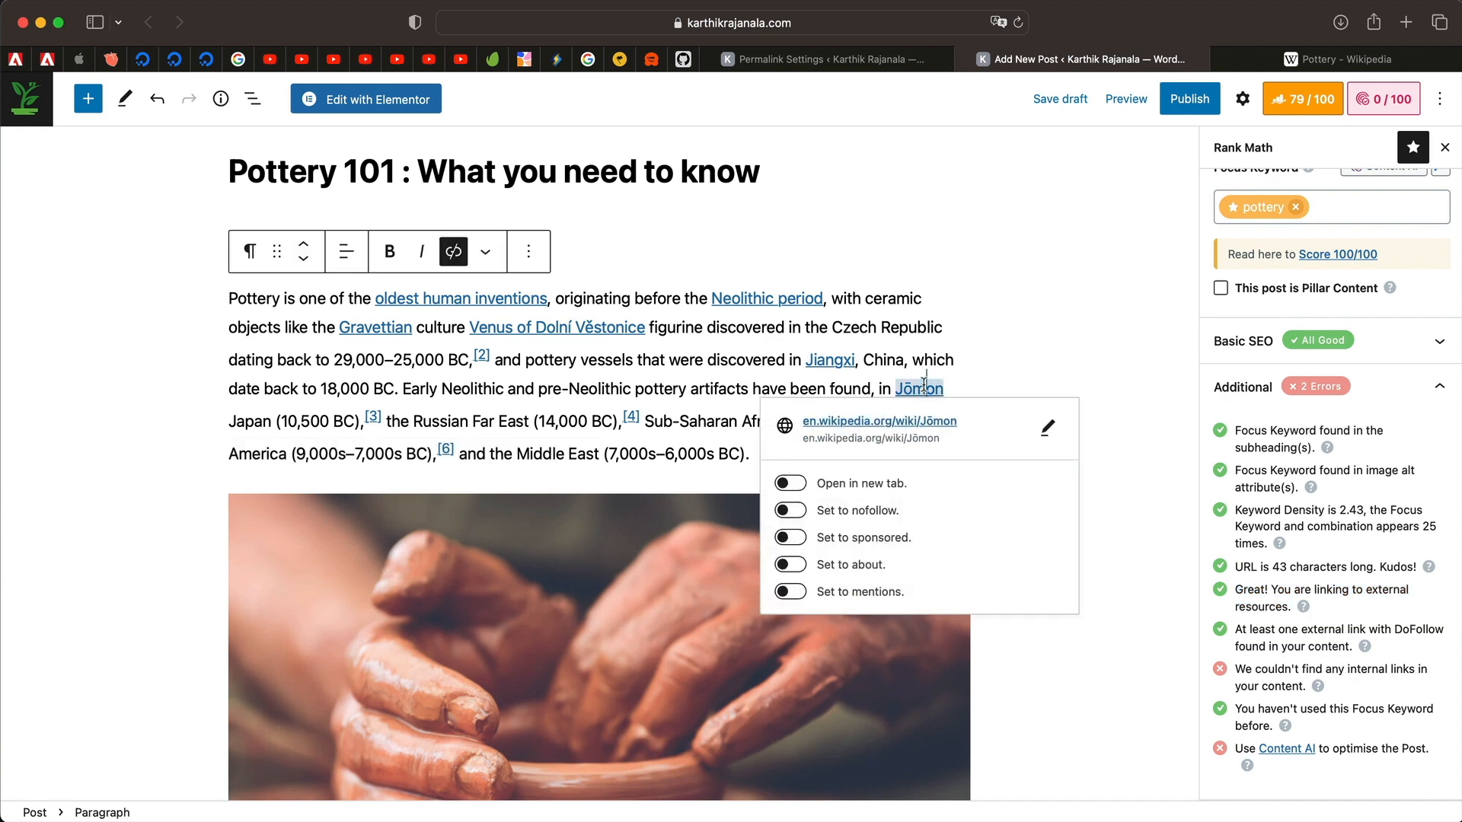
click(809, 330)
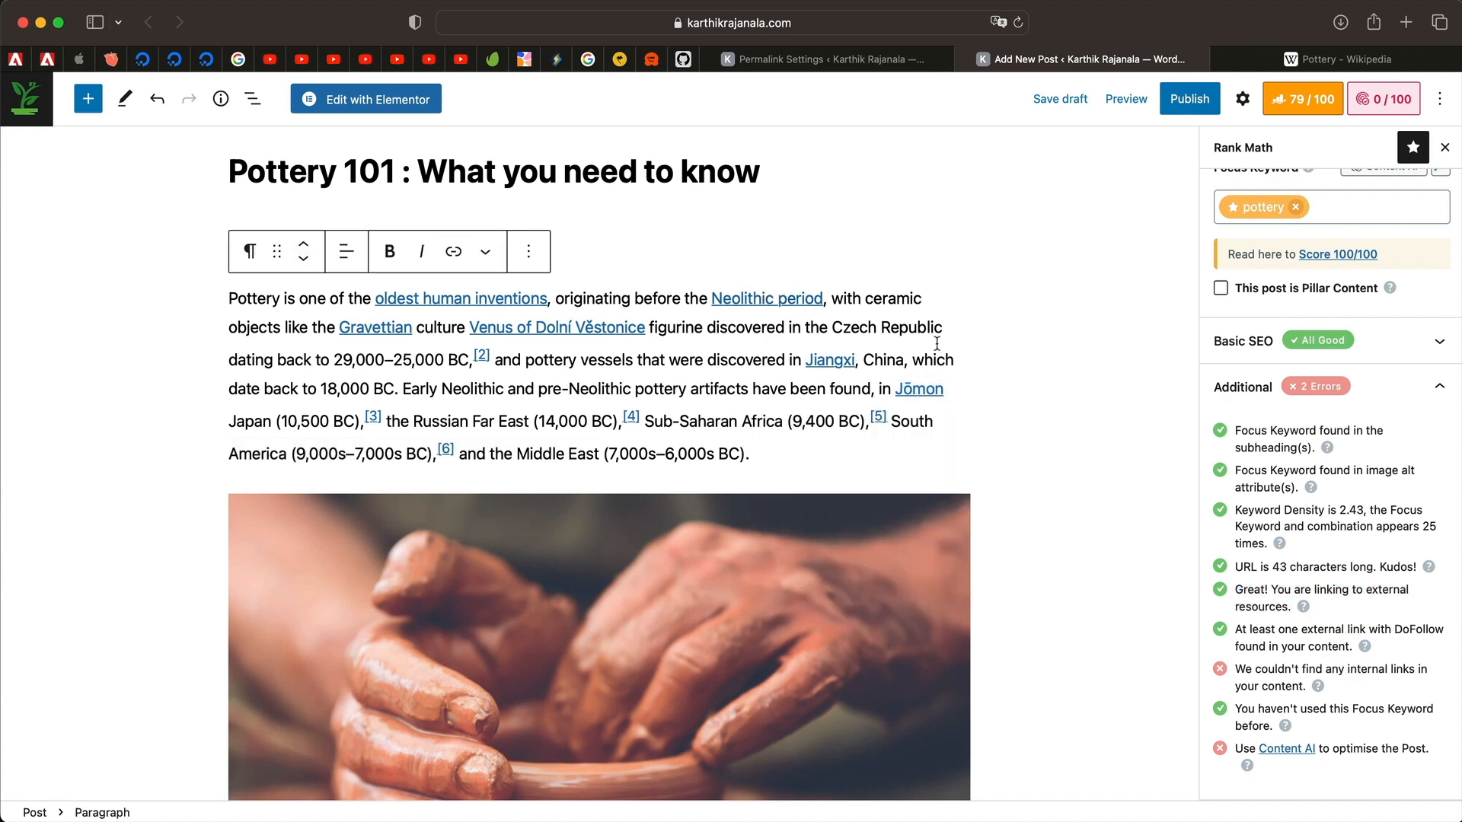
Select the word 'before' and start a link on it, toggling open-in-new-tab on and off.
scroll(937, 343, down, 8)
scroll(815, 559, down, 10)
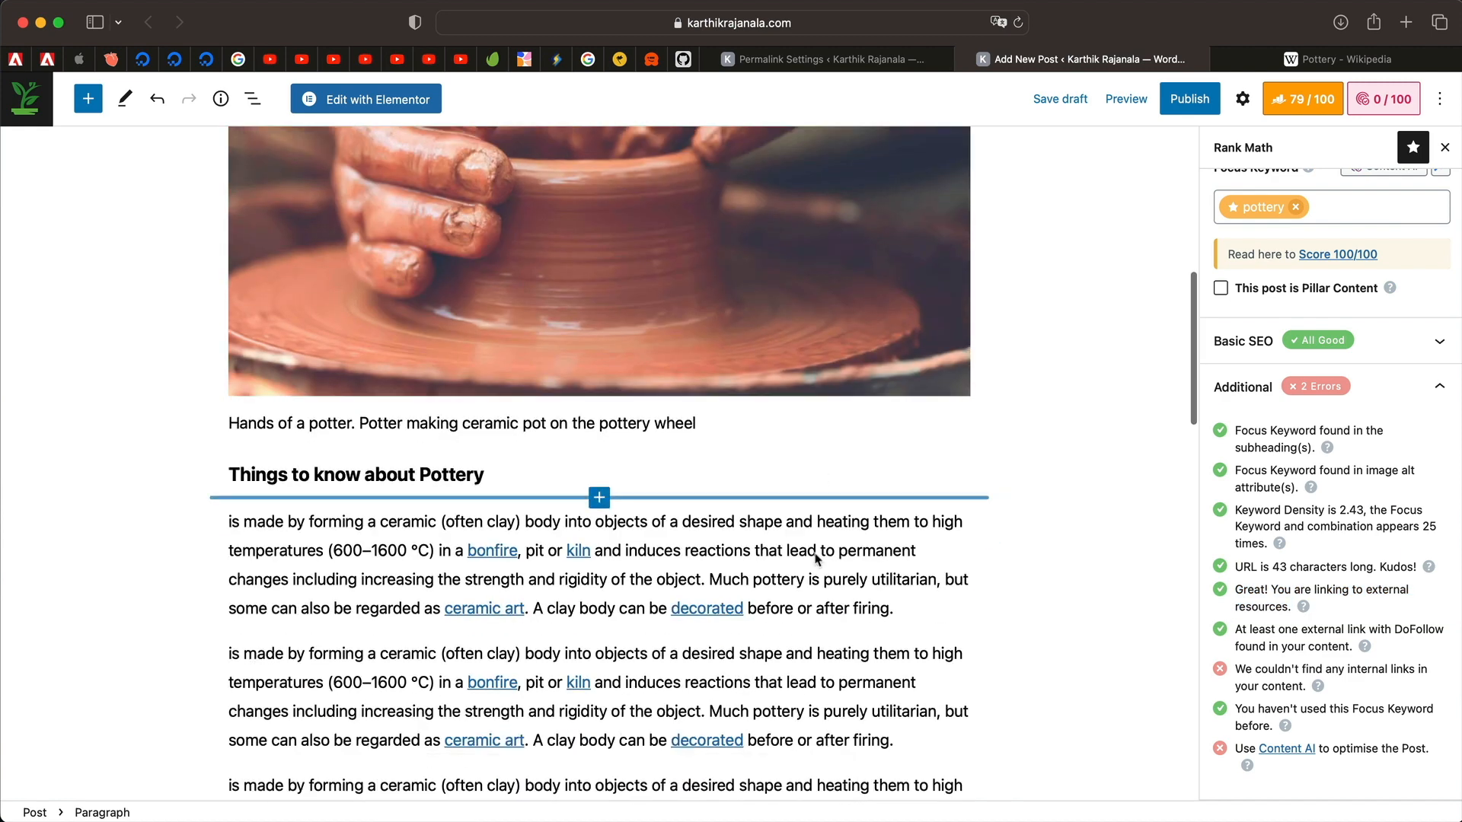
double_click(771, 292)
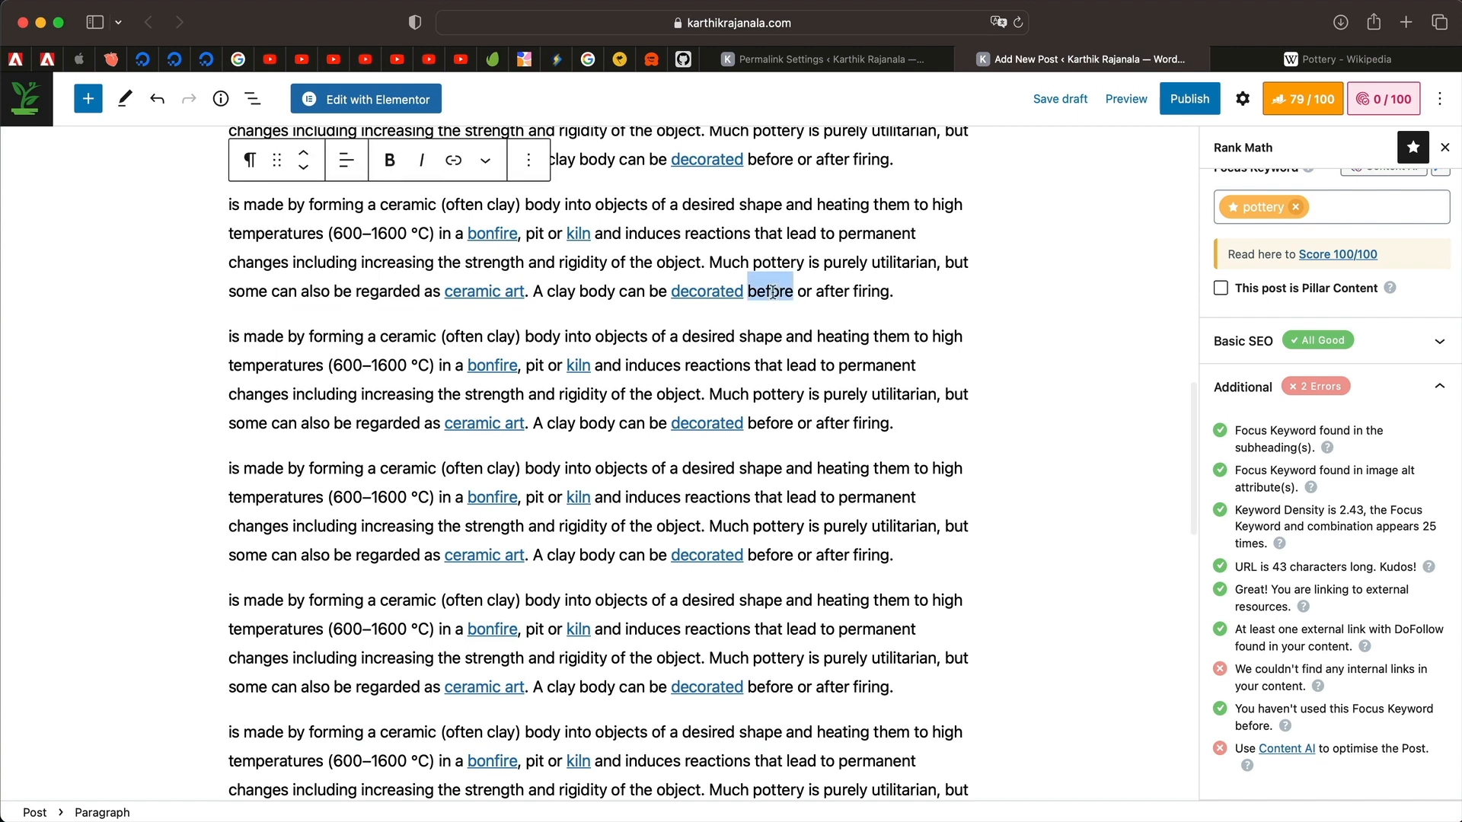
click(453, 163)
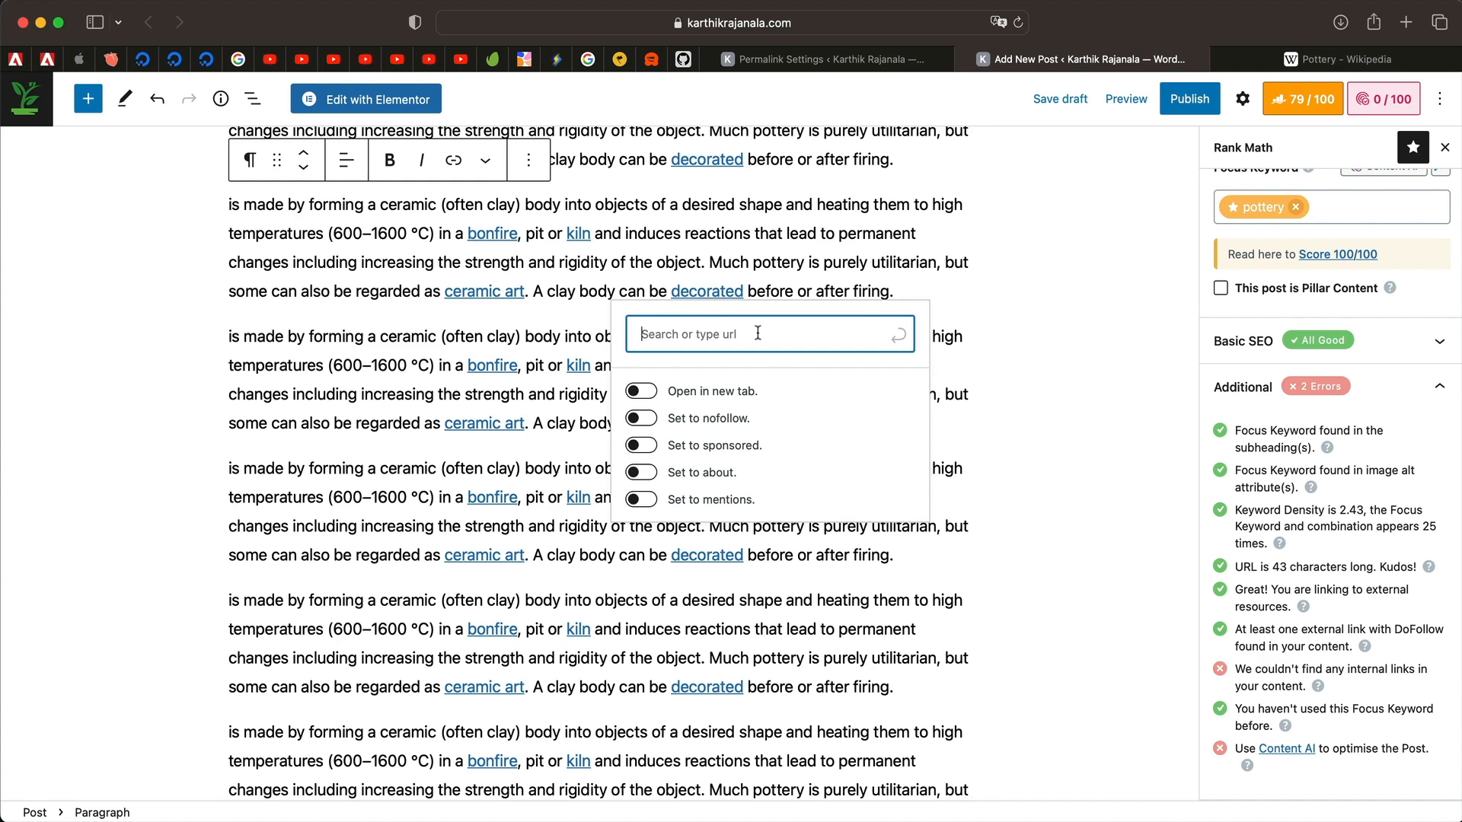
click(646, 393)
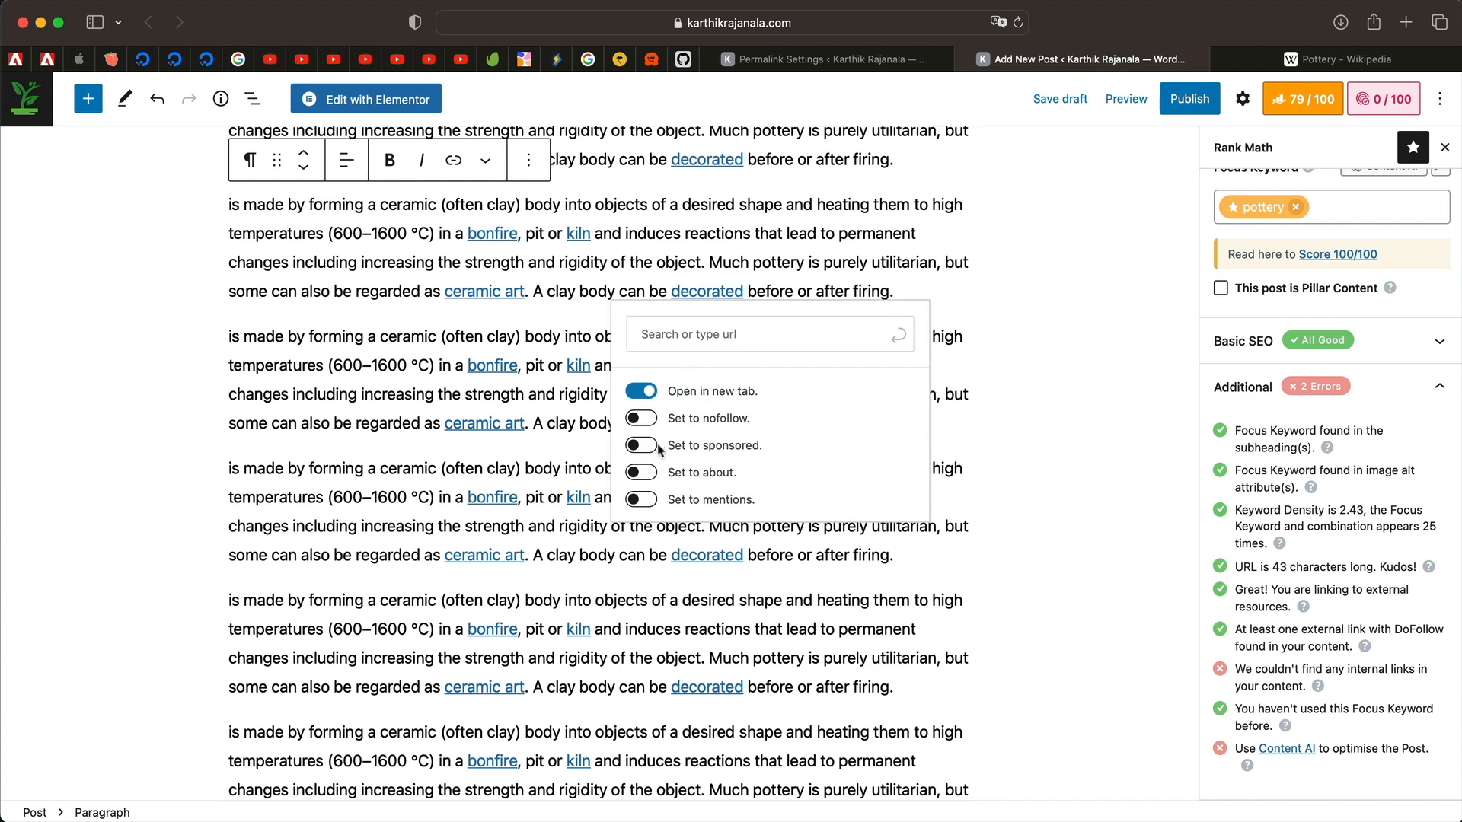
click(644, 397)
Set the 'decorated' link near the end of the post to nofollow.
scroll(895, 418, down, 15)
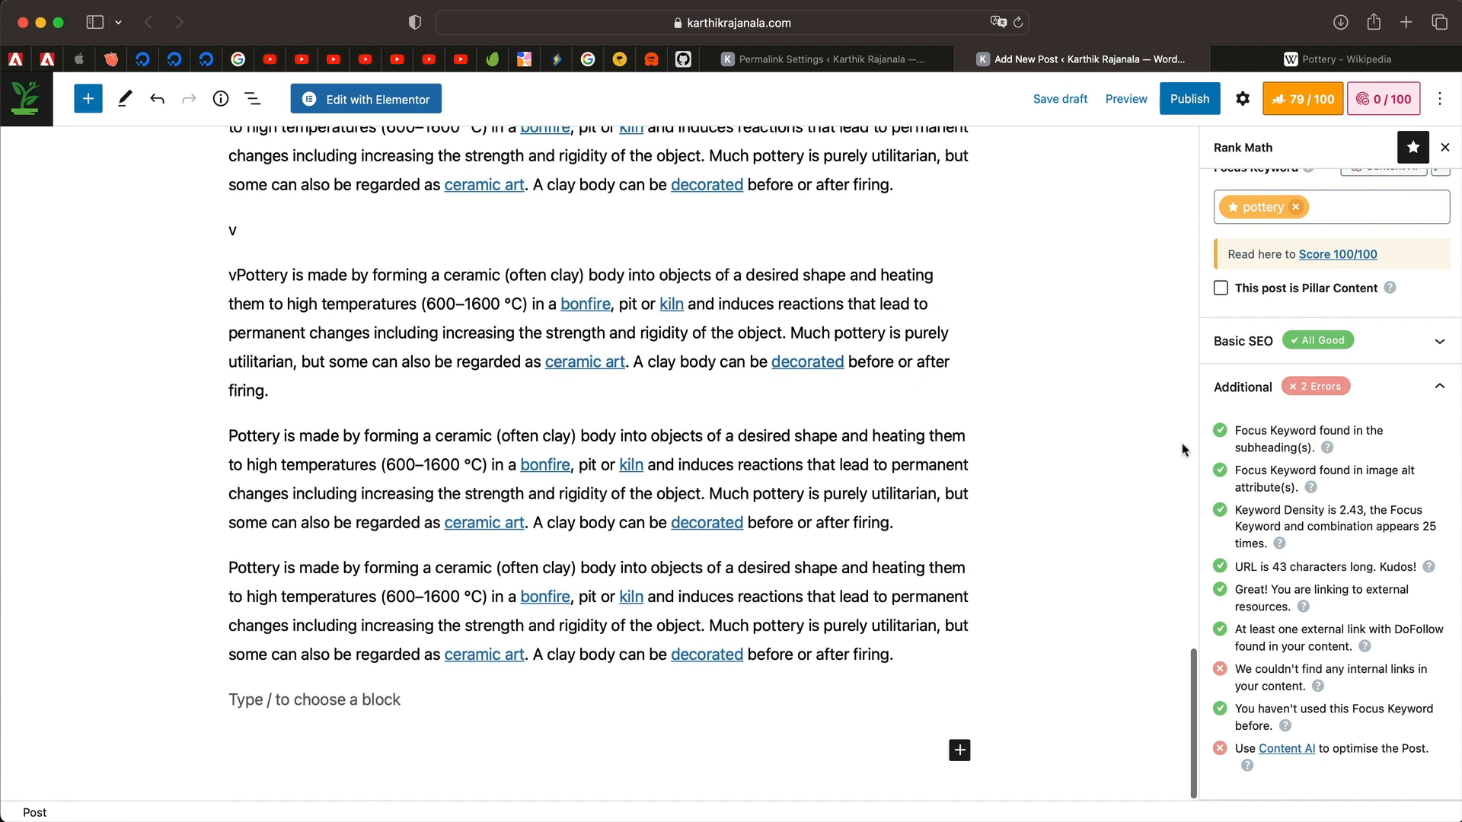
scroll(1331, 623, down, 3)
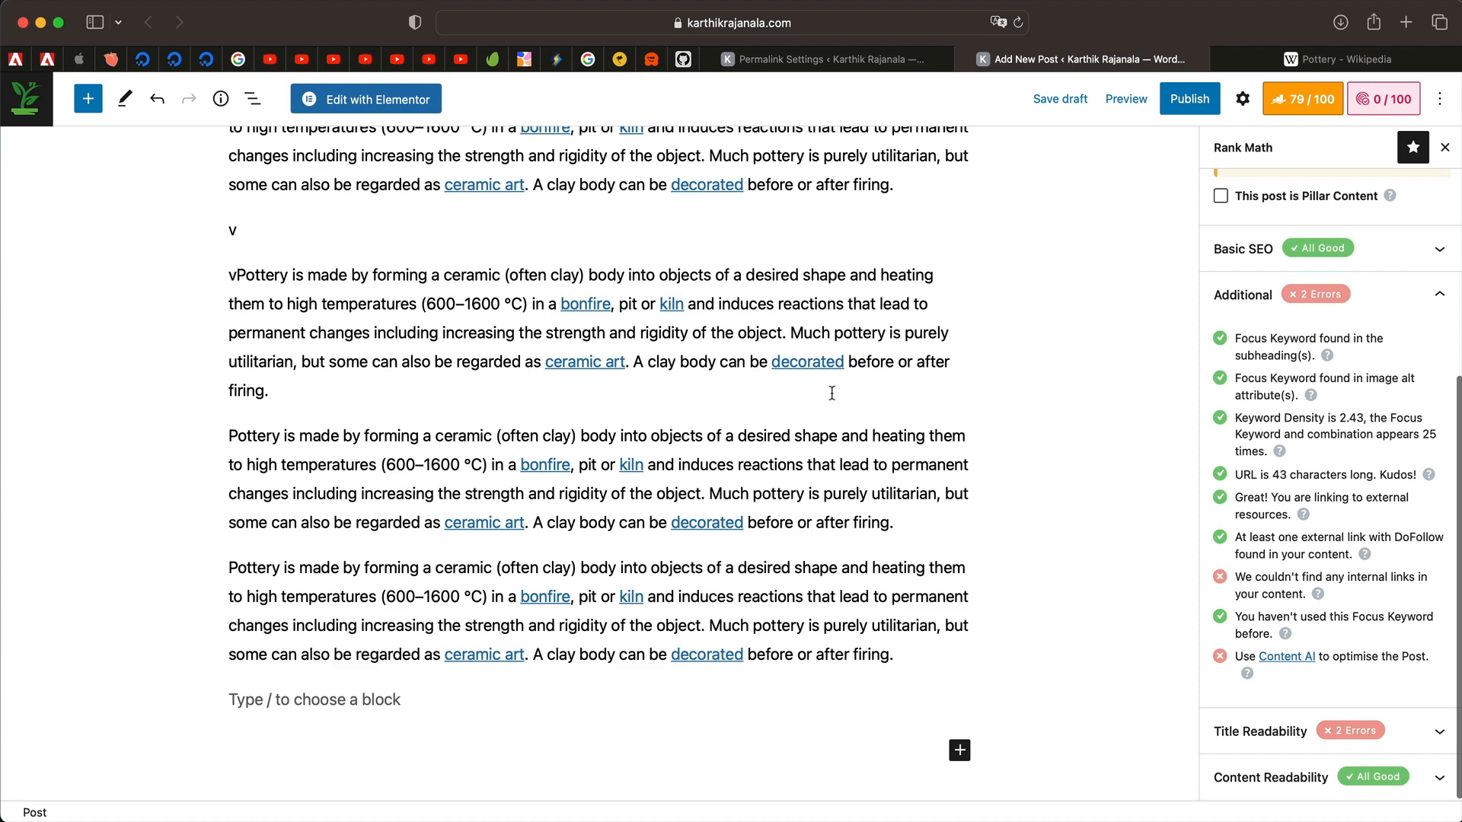
triple_click(1338, 536)
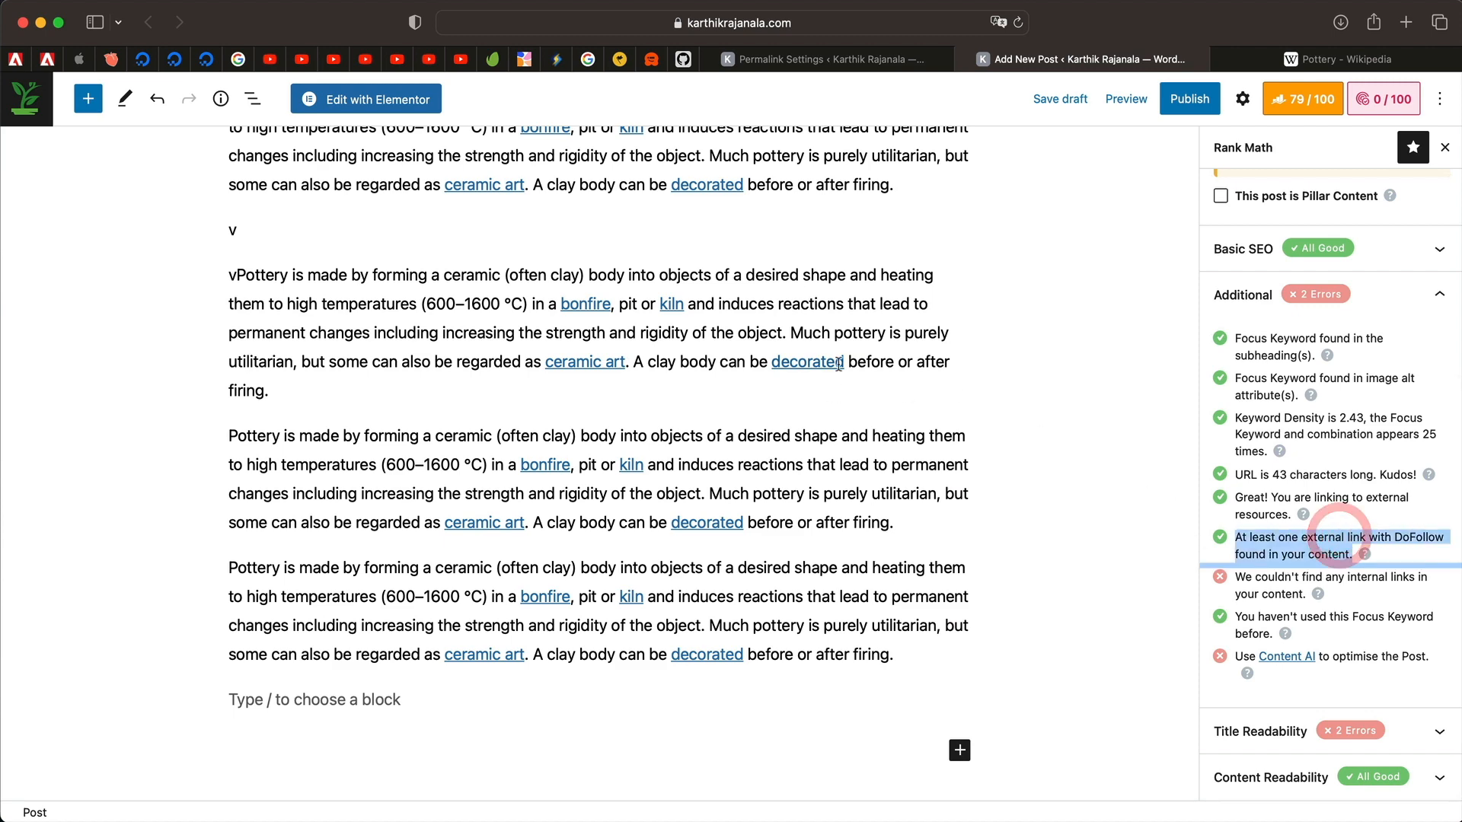
click(800, 359)
scroll(797, 358, up, 1)
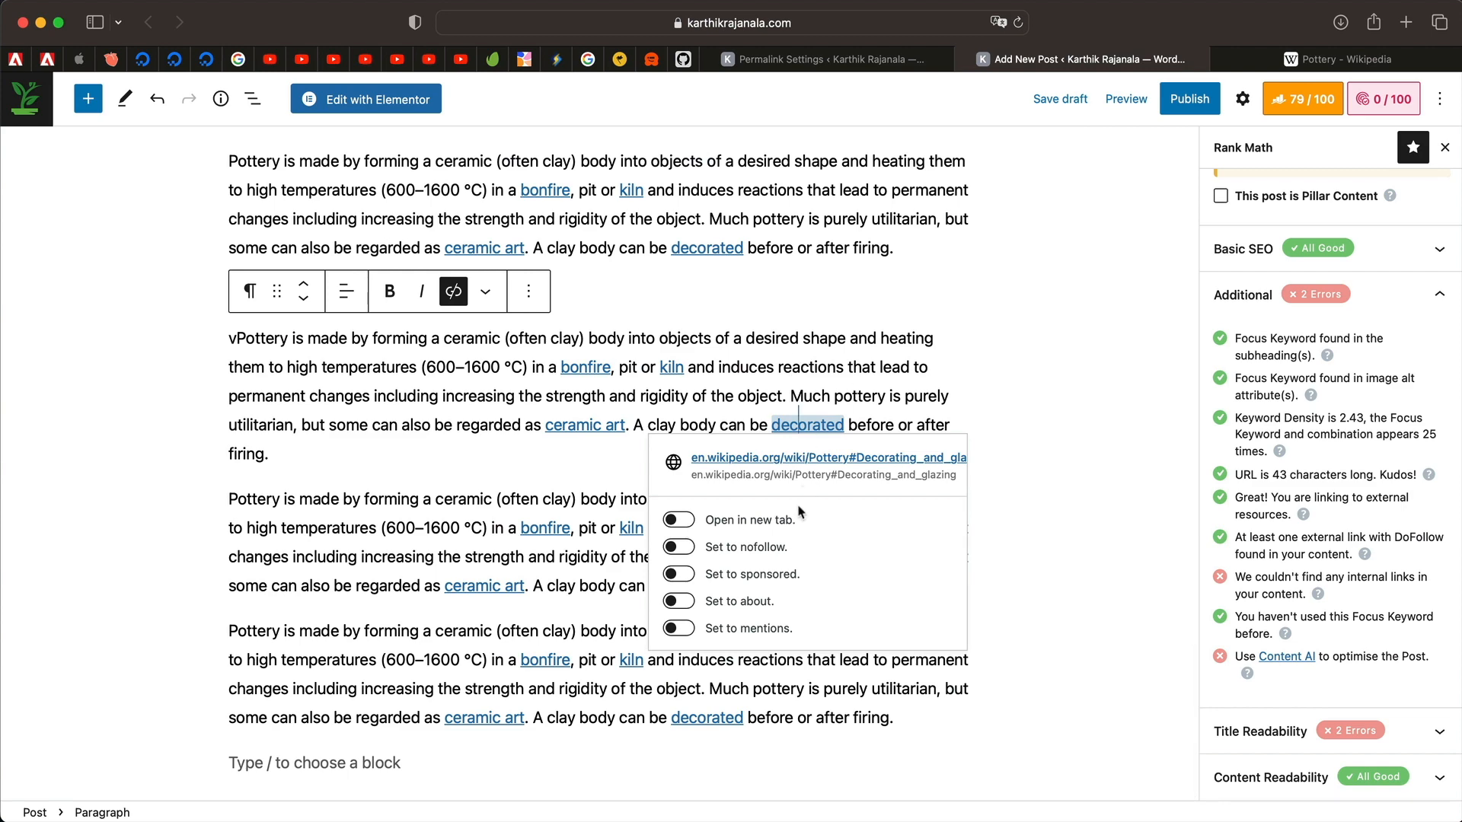
click(680, 548)
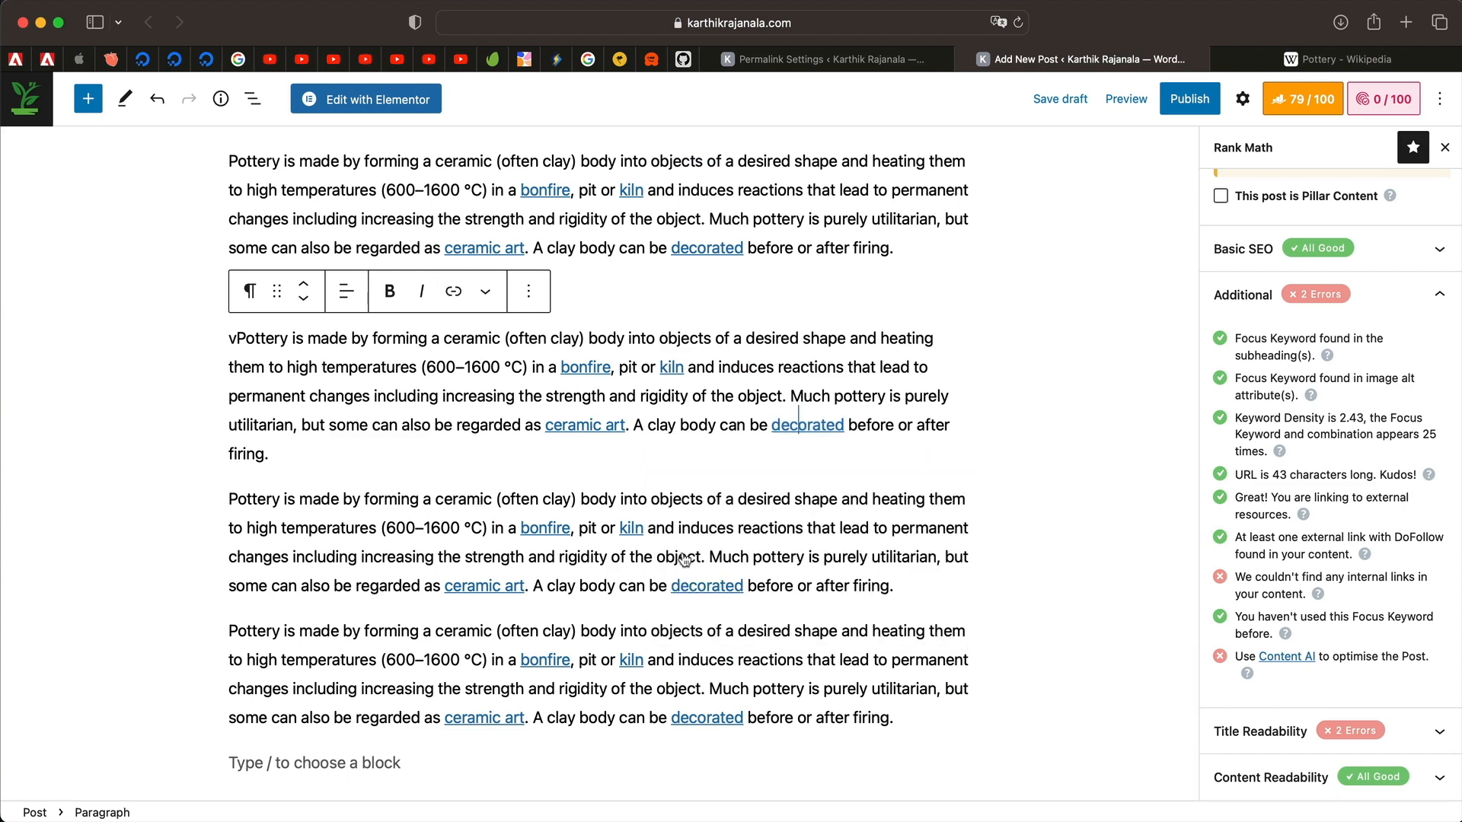
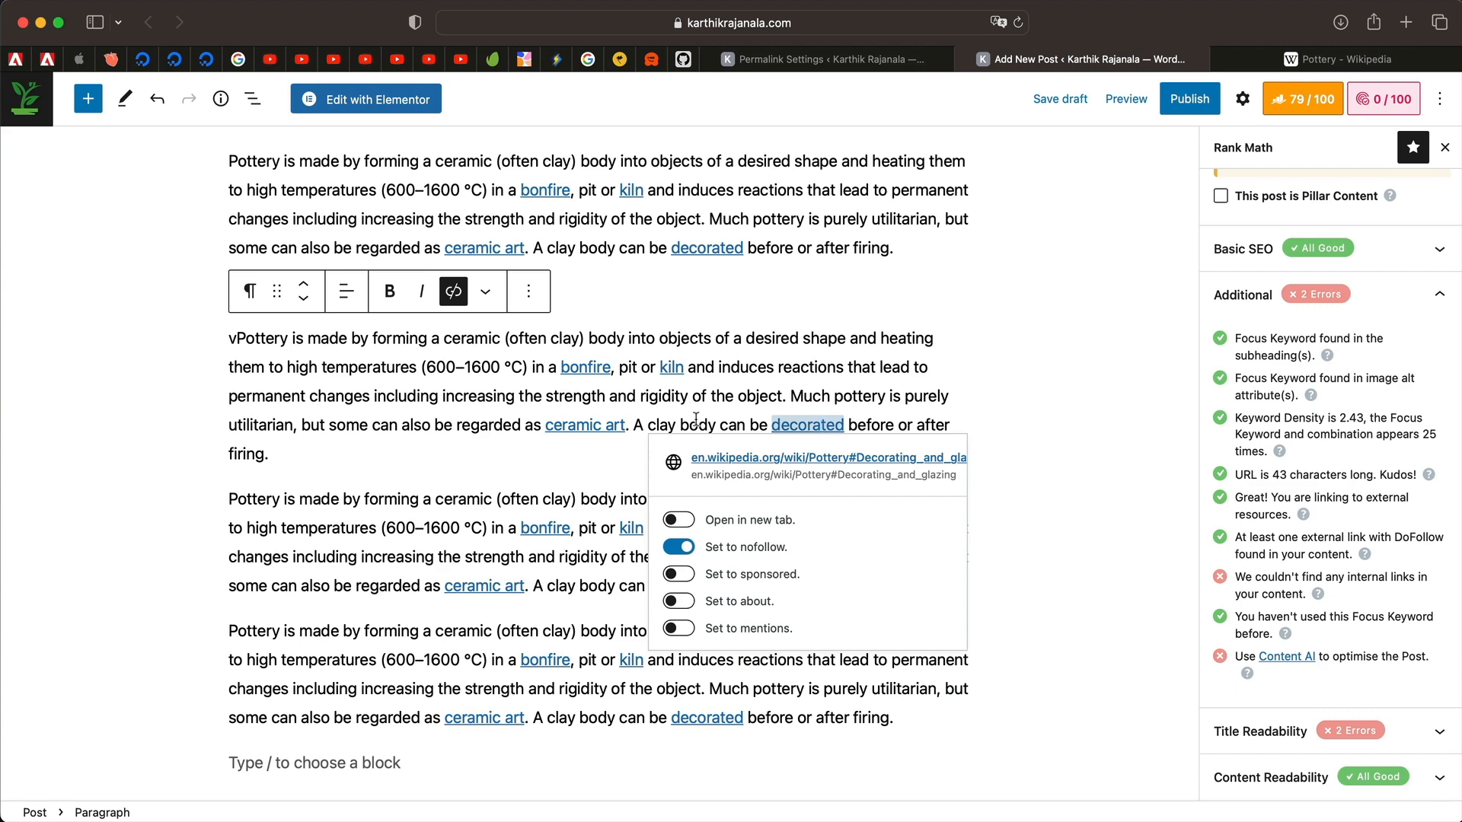
Select the word 'body' in the paragraph and start adding a link to it.
double_click(696, 421)
double_click(709, 417)
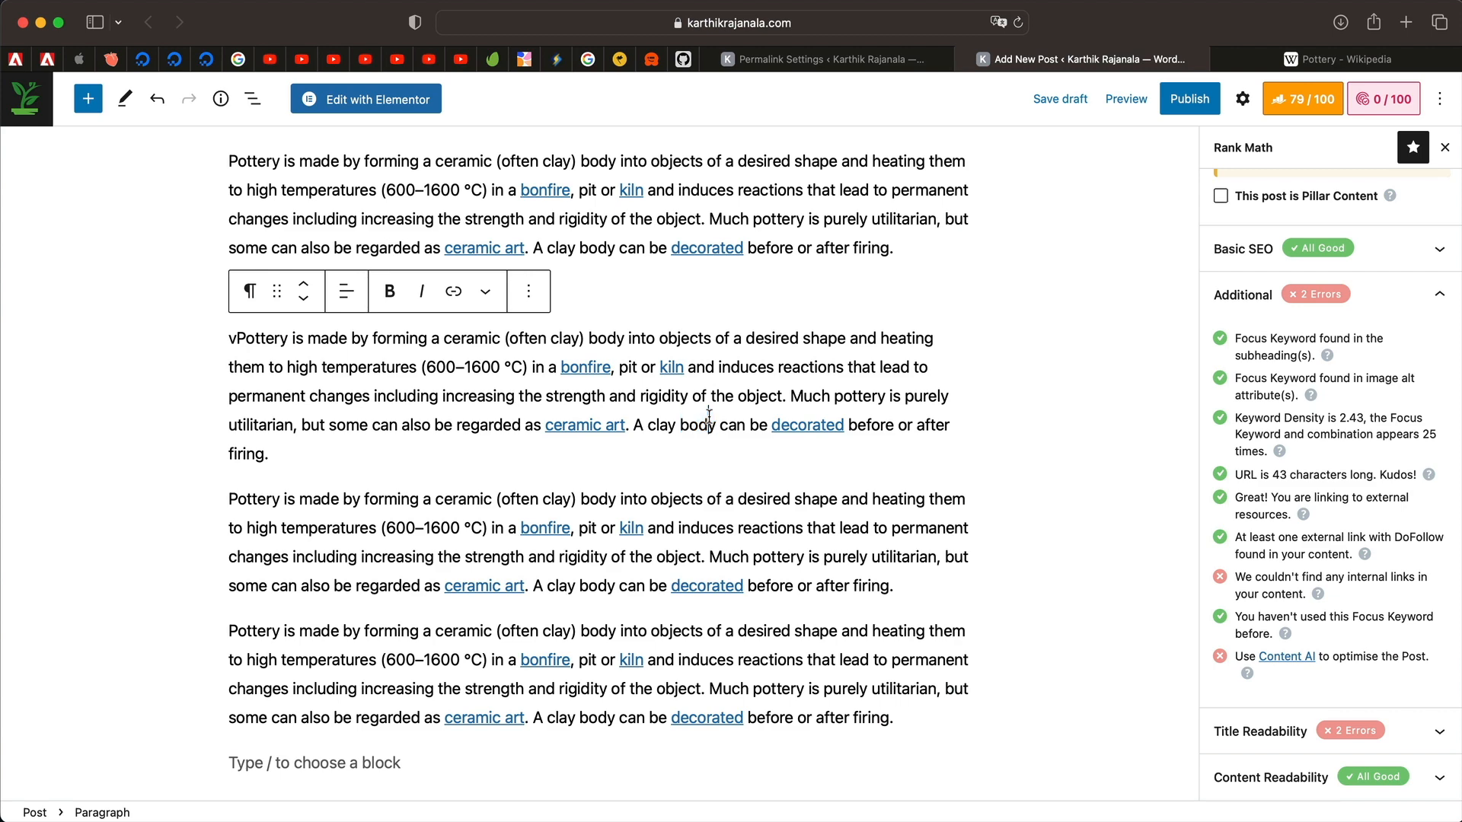
double_click(709, 418)
click(454, 293)
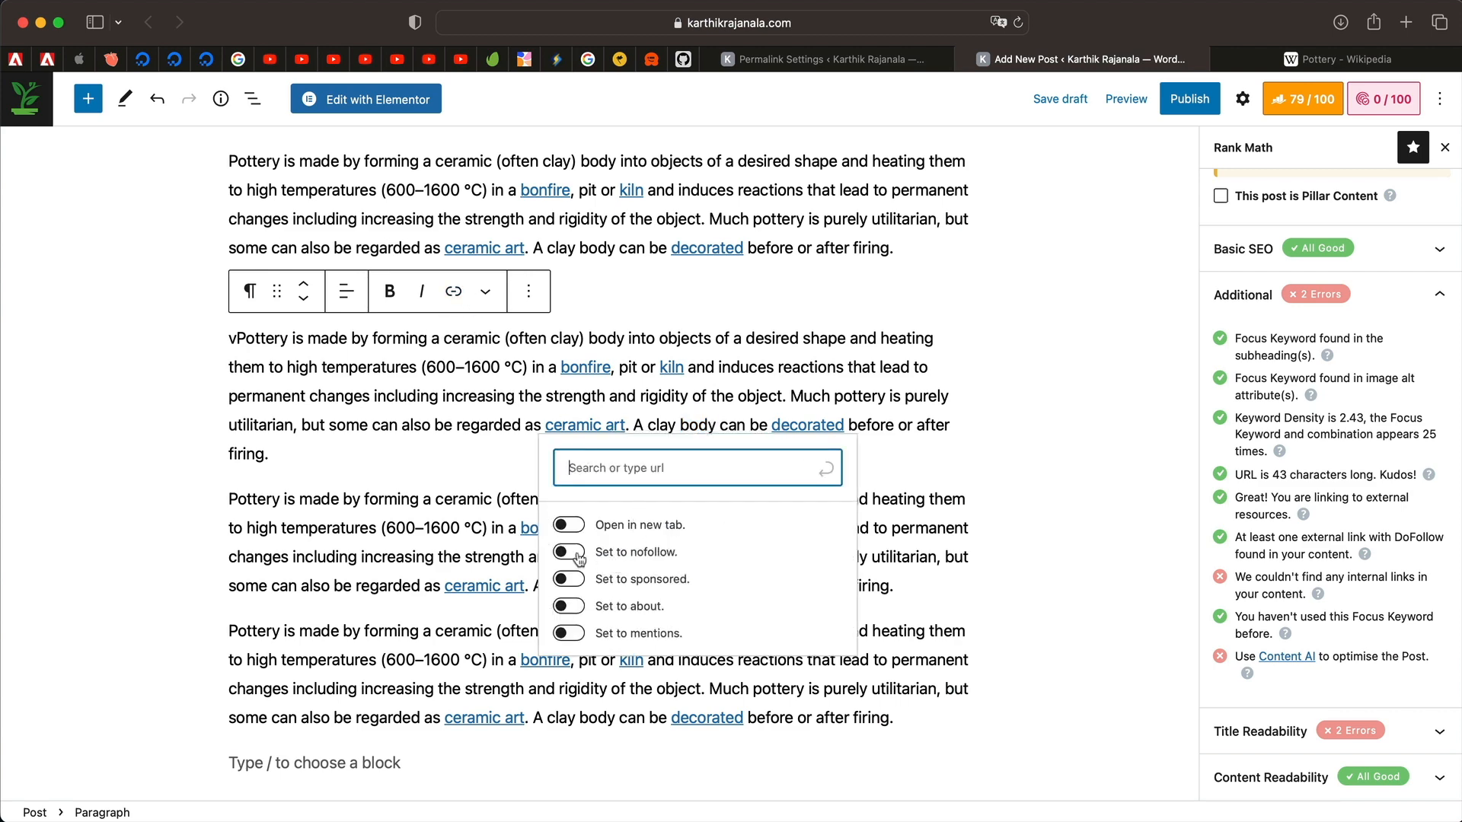
Select a few words and the third paragraph, then highlight Rank Math's missing internal links warning.
double_click(504, 420)
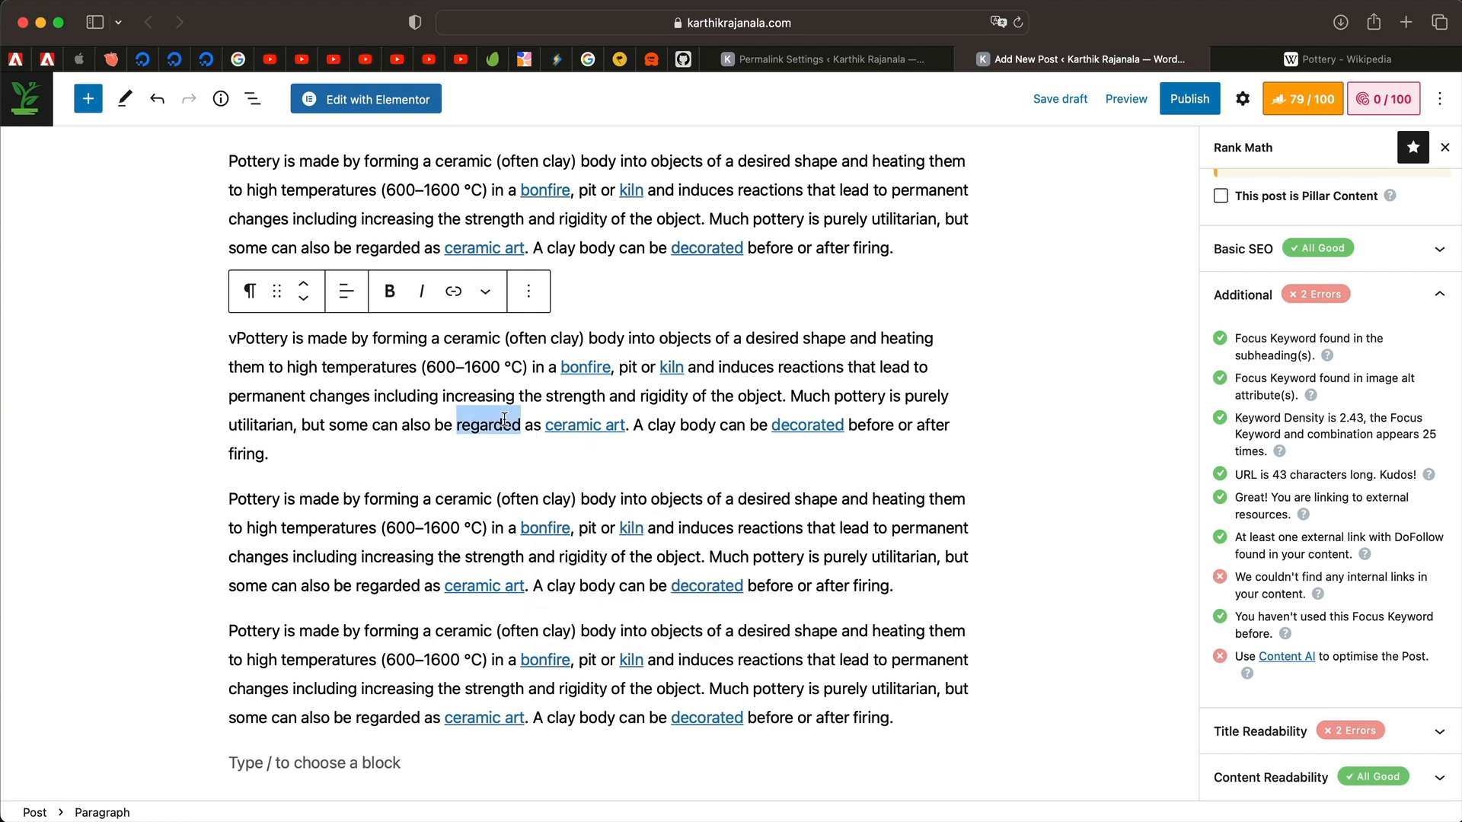
double_click(866, 393)
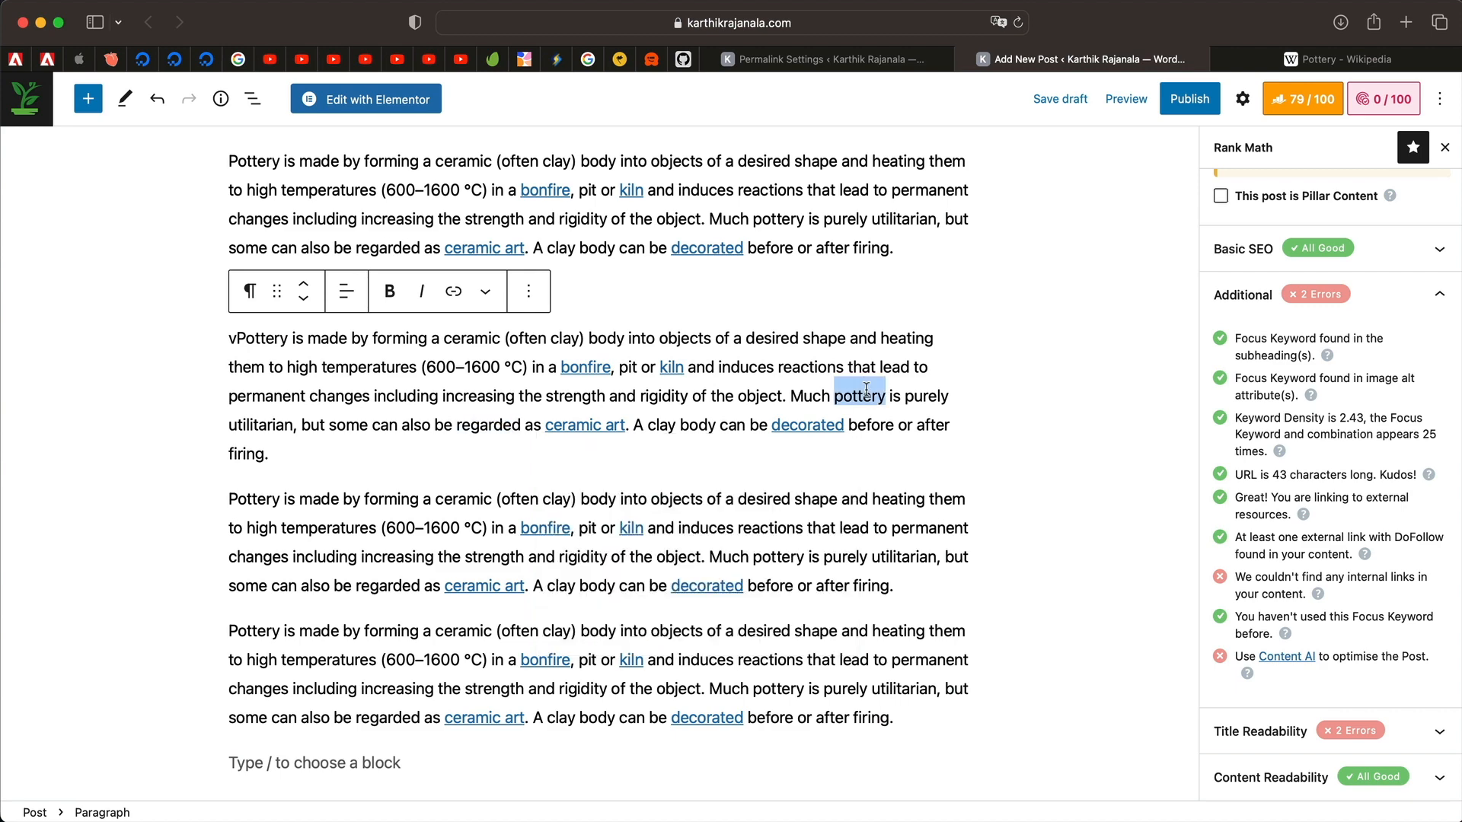
double_click(696, 393)
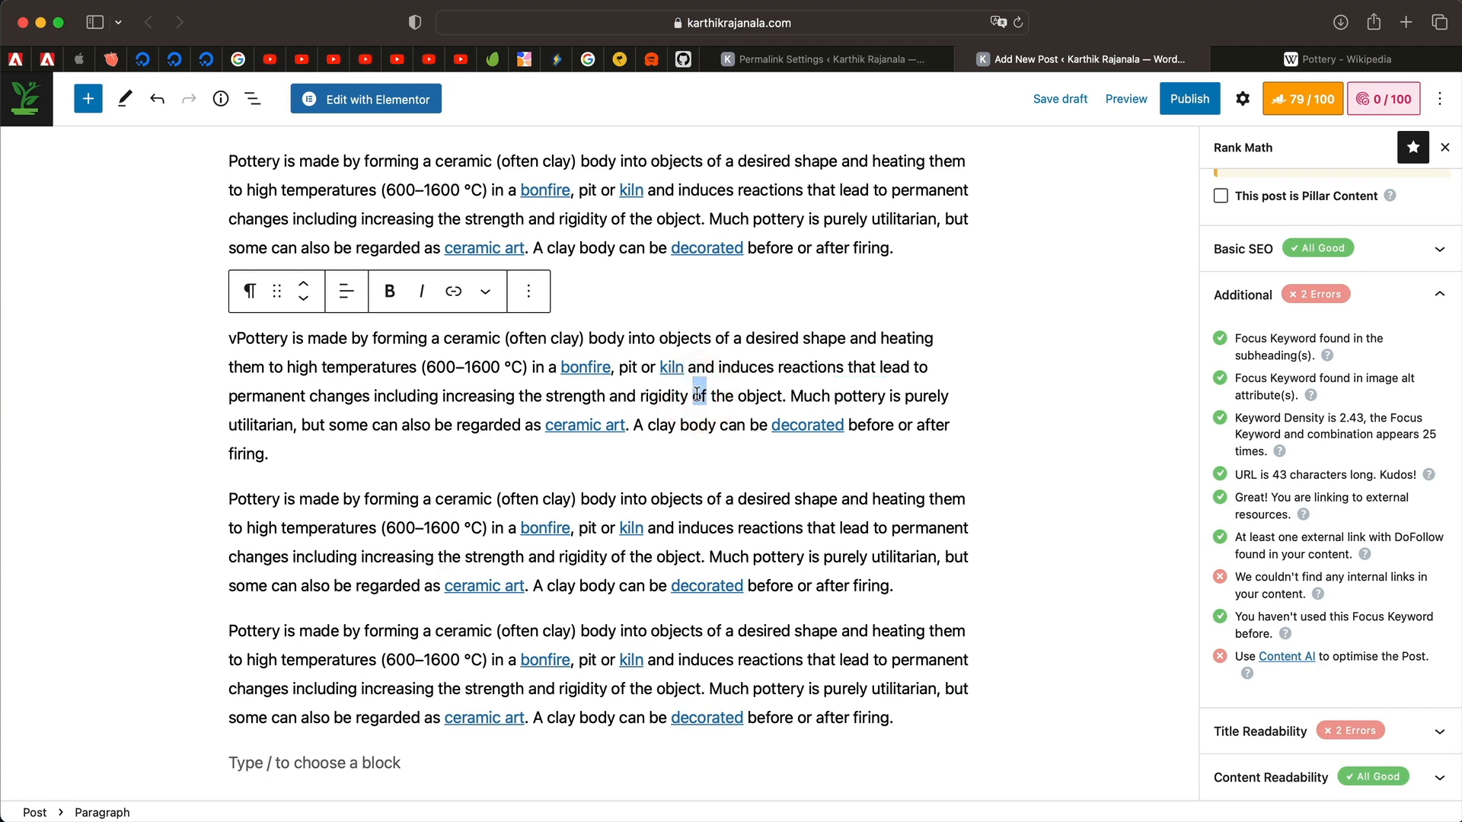
triple_click(782, 543)
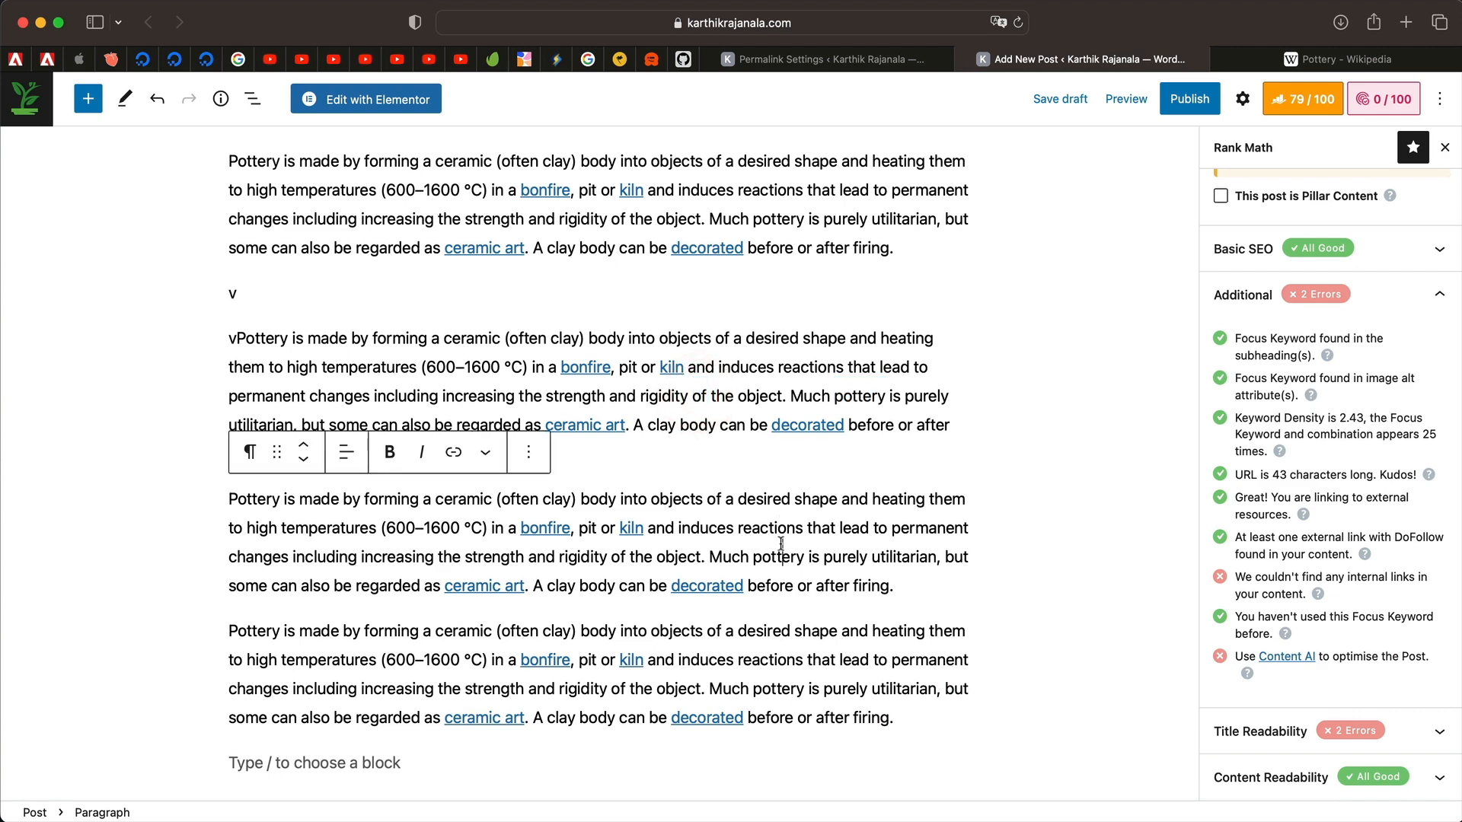
click(830, 560)
triple_click(1286, 594)
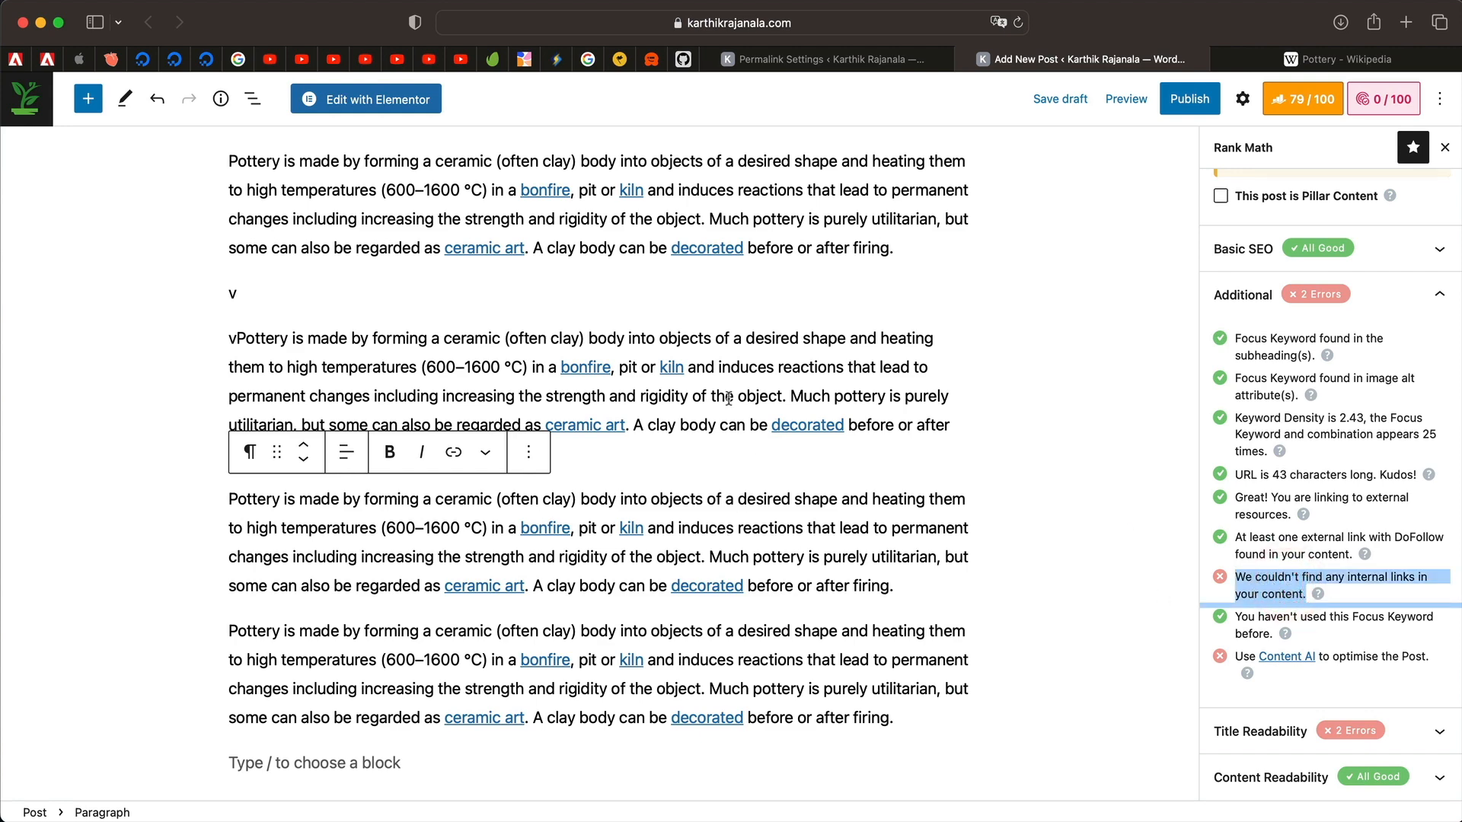
Add the sentence 'You can shop from our store or be inspired by reading the blog' and link 'shop' to the Shop page.
click(506, 760)
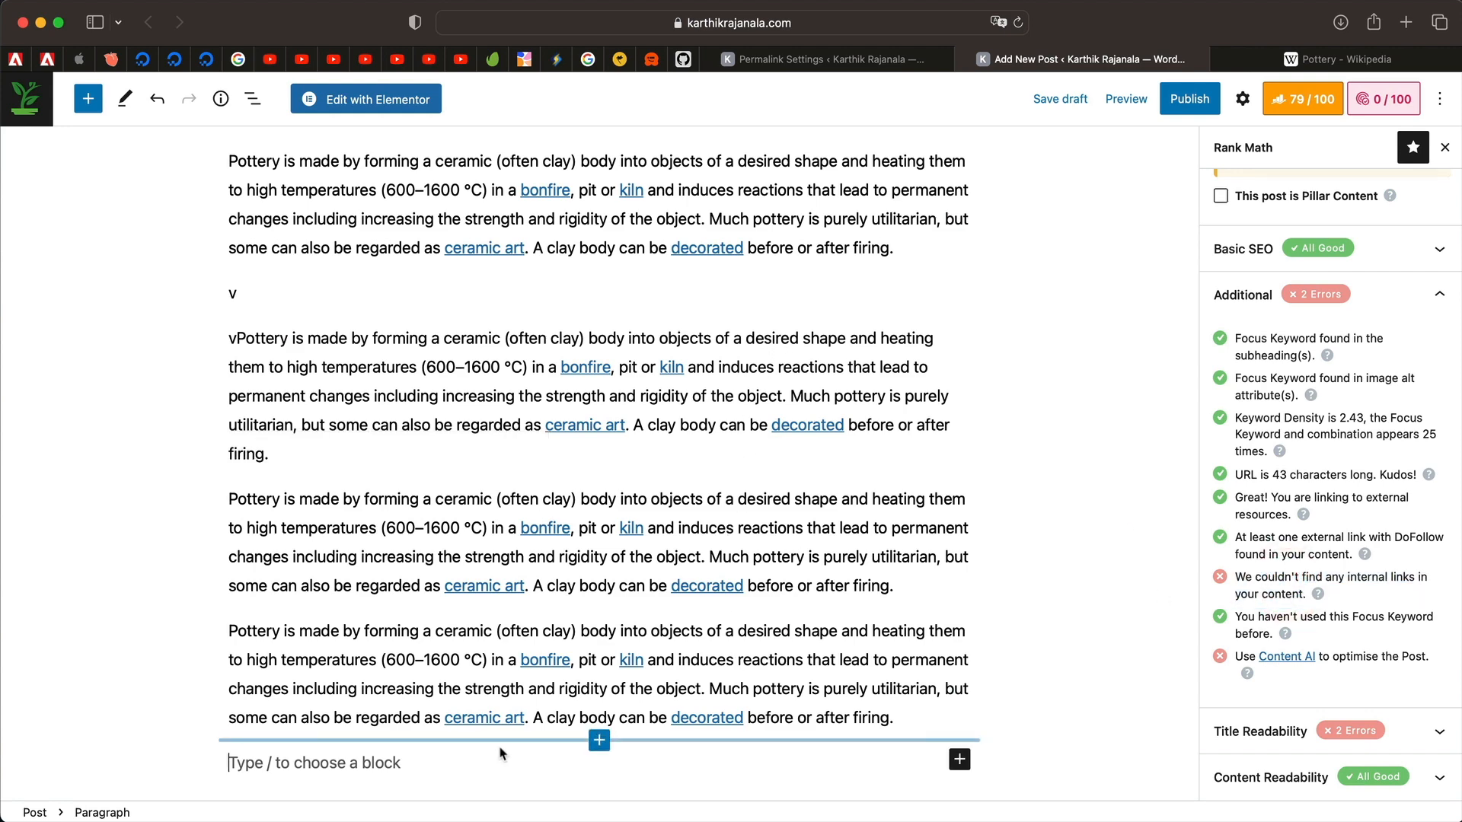
text(Yo)
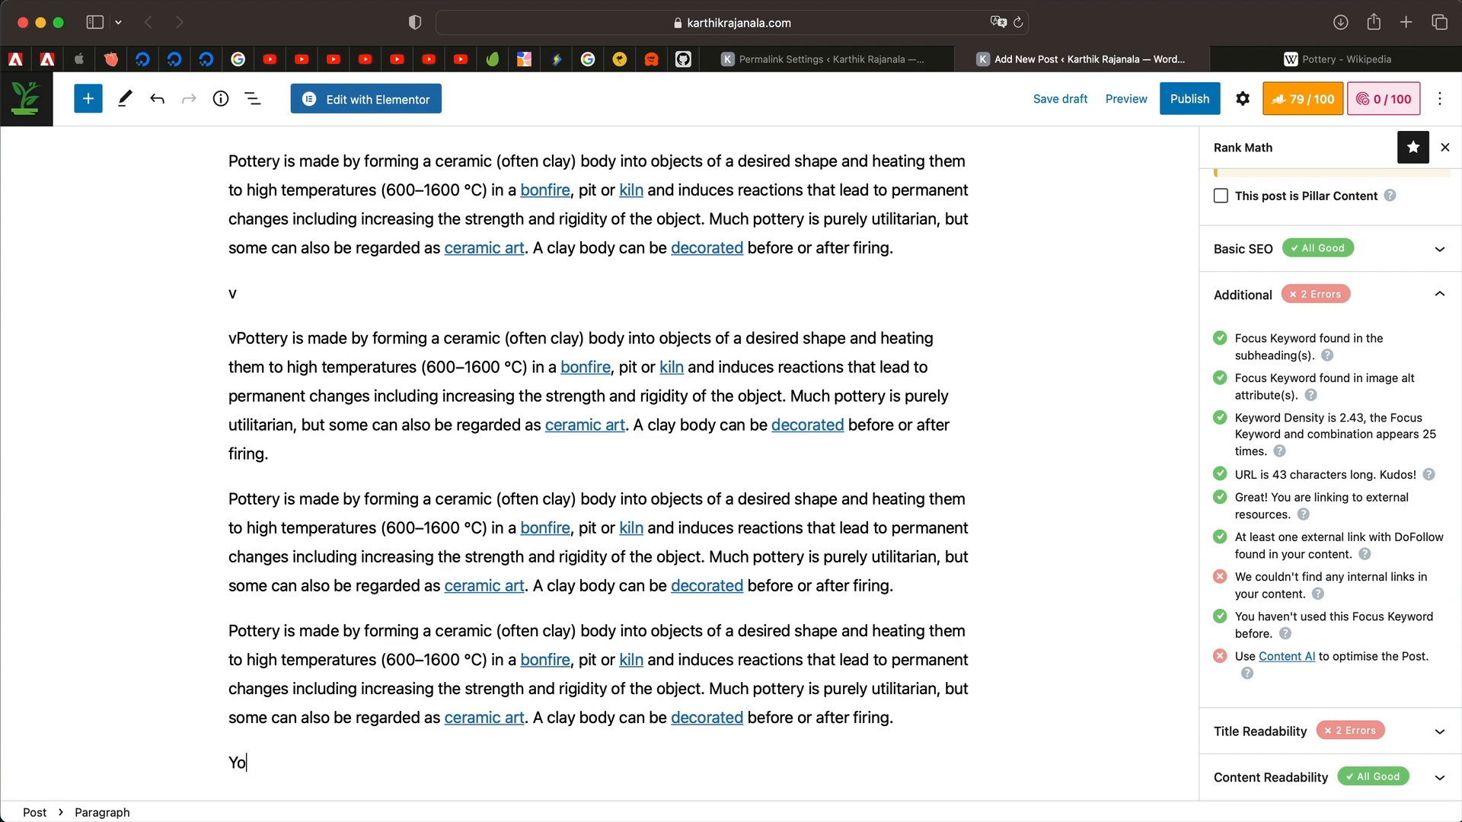
text(u can shop from our sto)
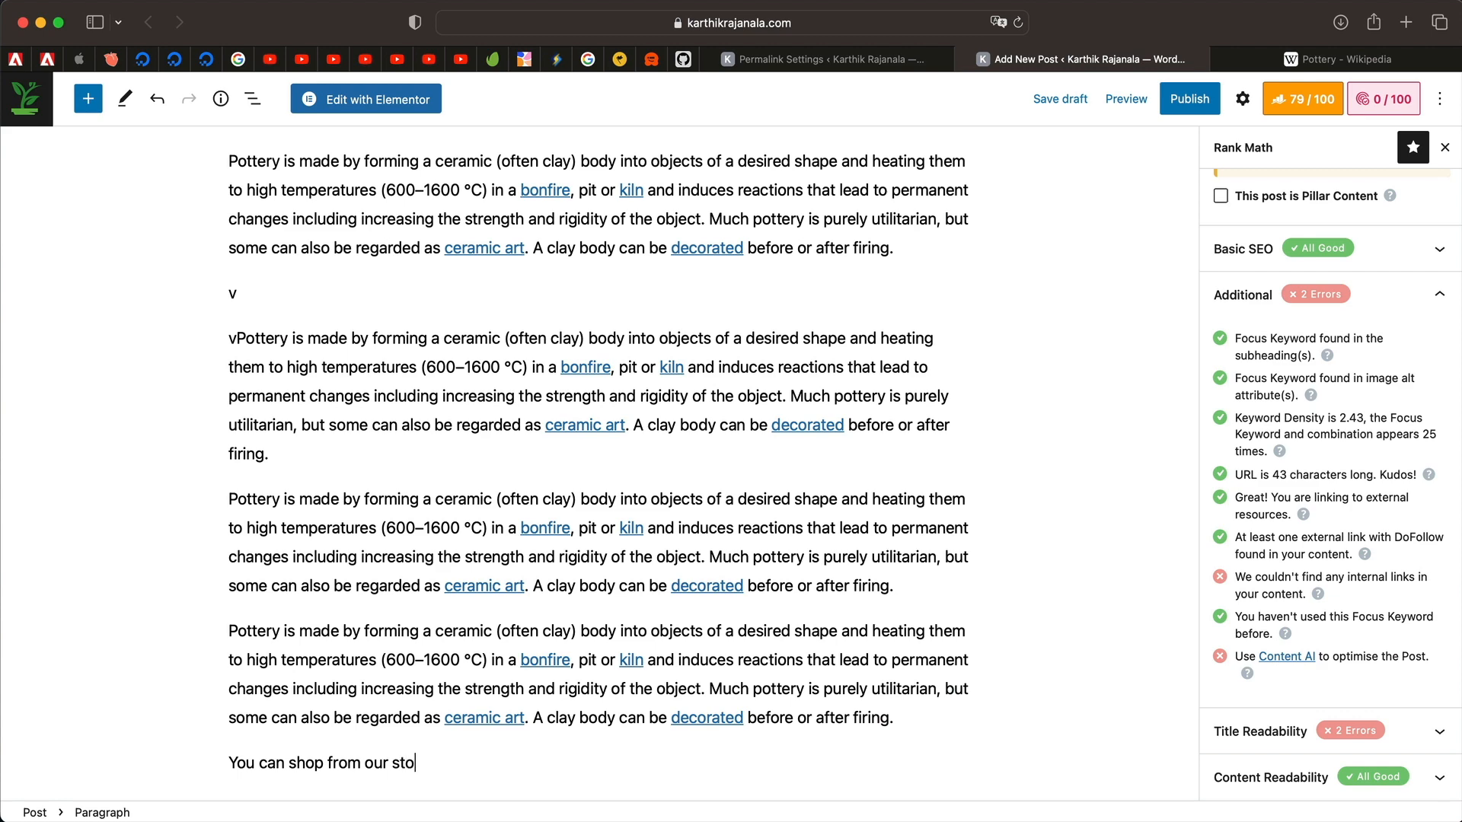
text(re or be inspired)
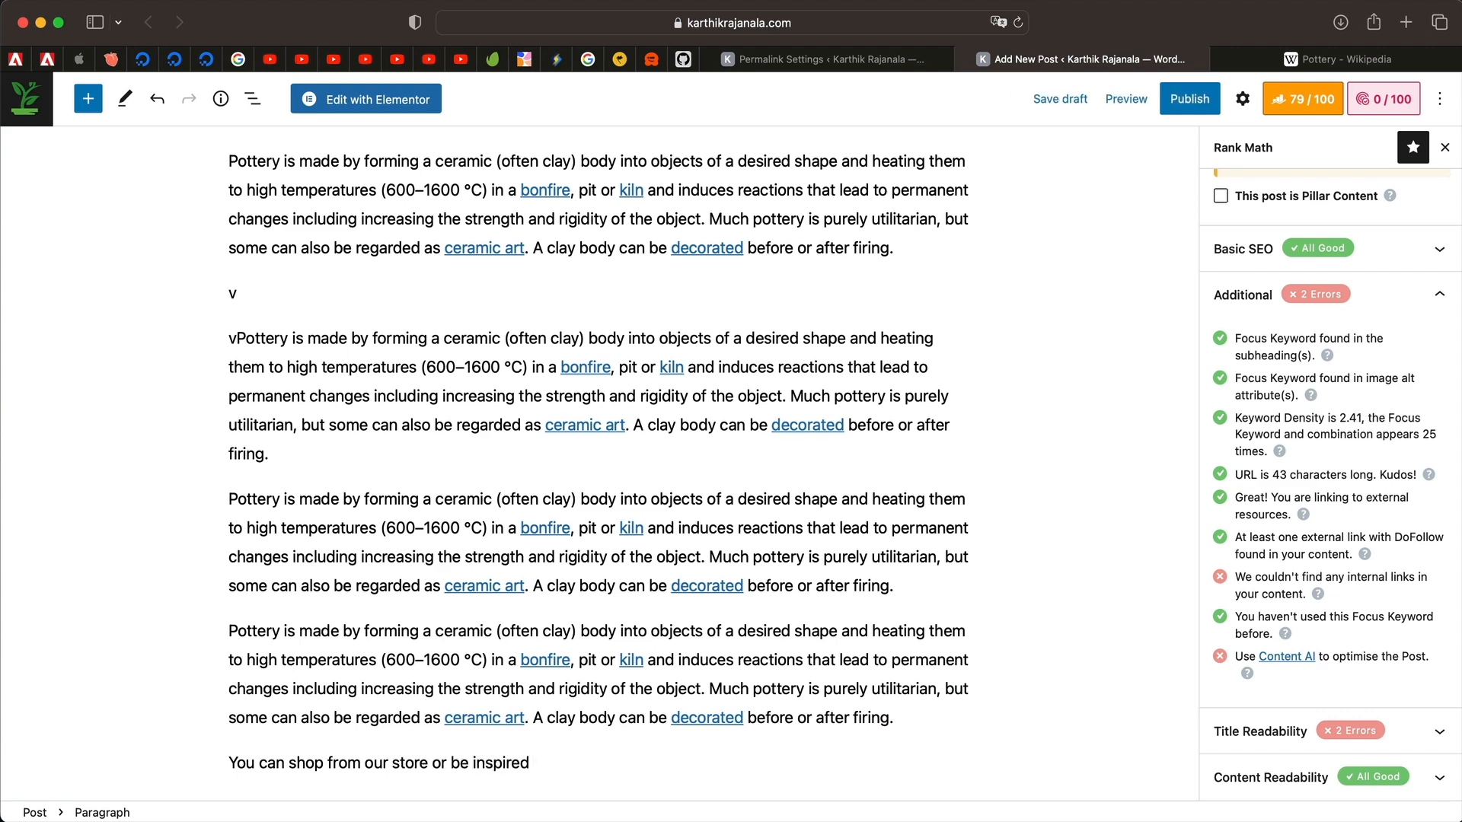
text( by reading the blog.)
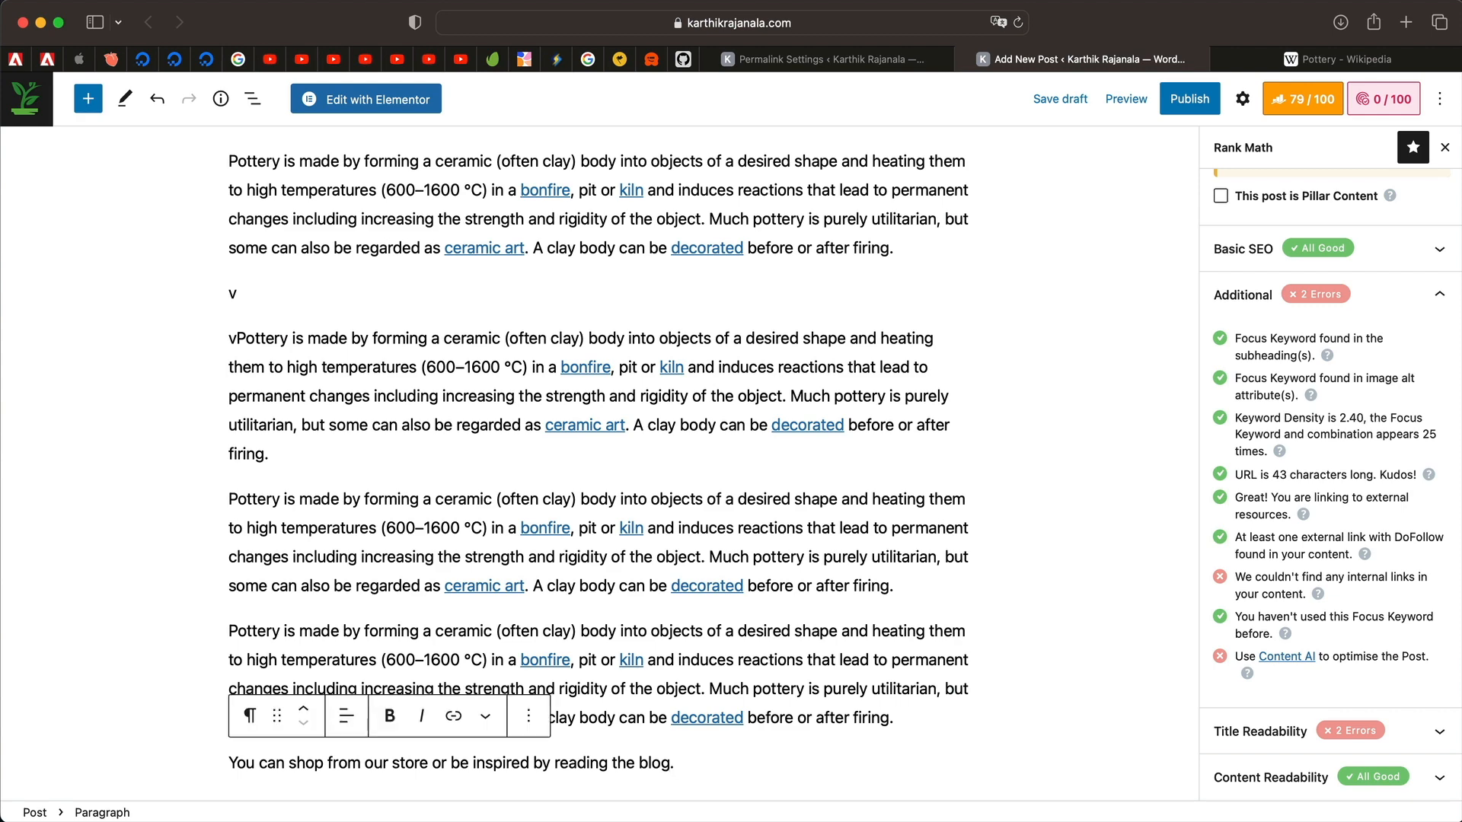
double_click(311, 762)
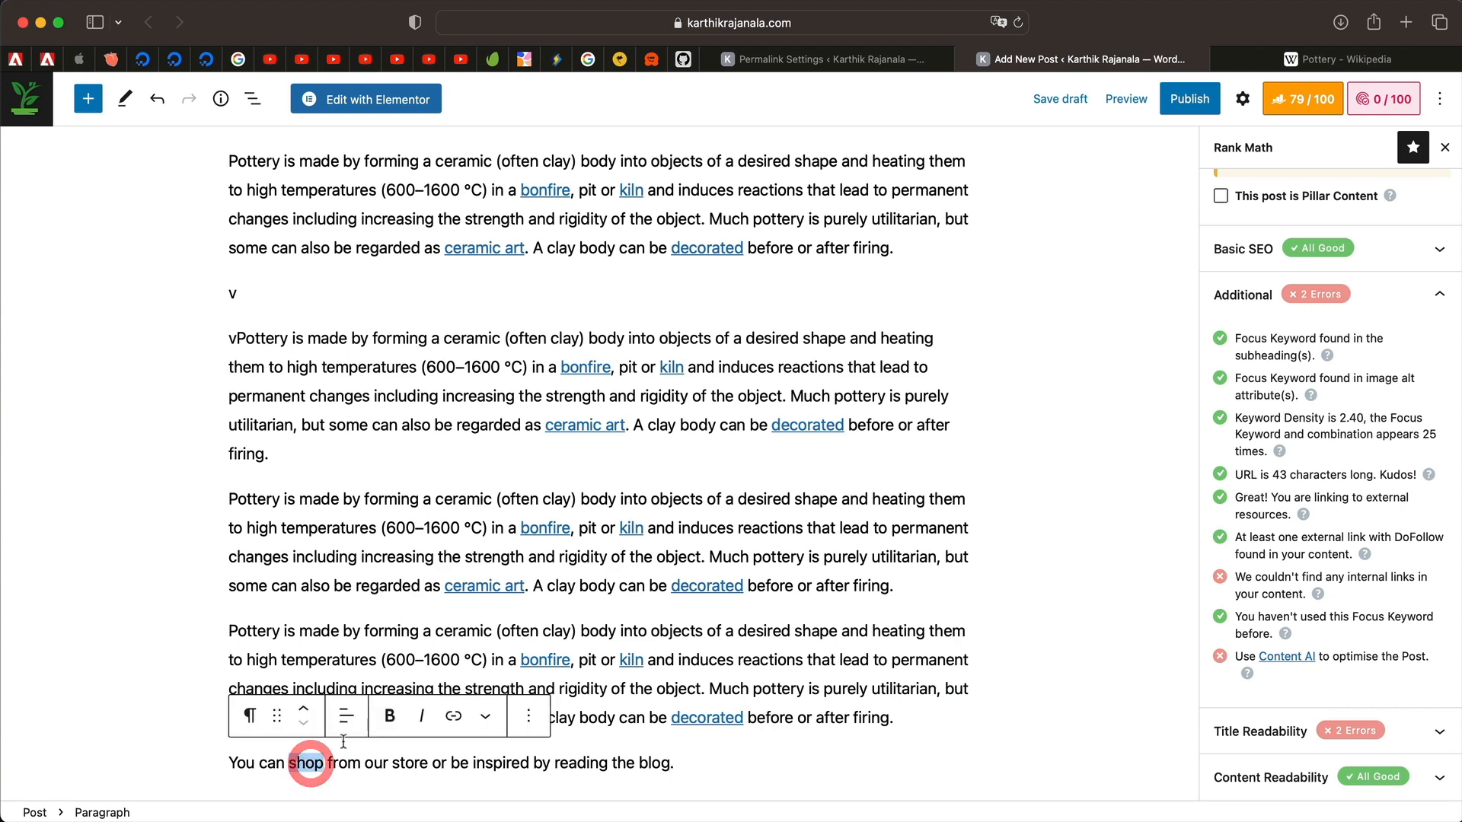
click(455, 718)
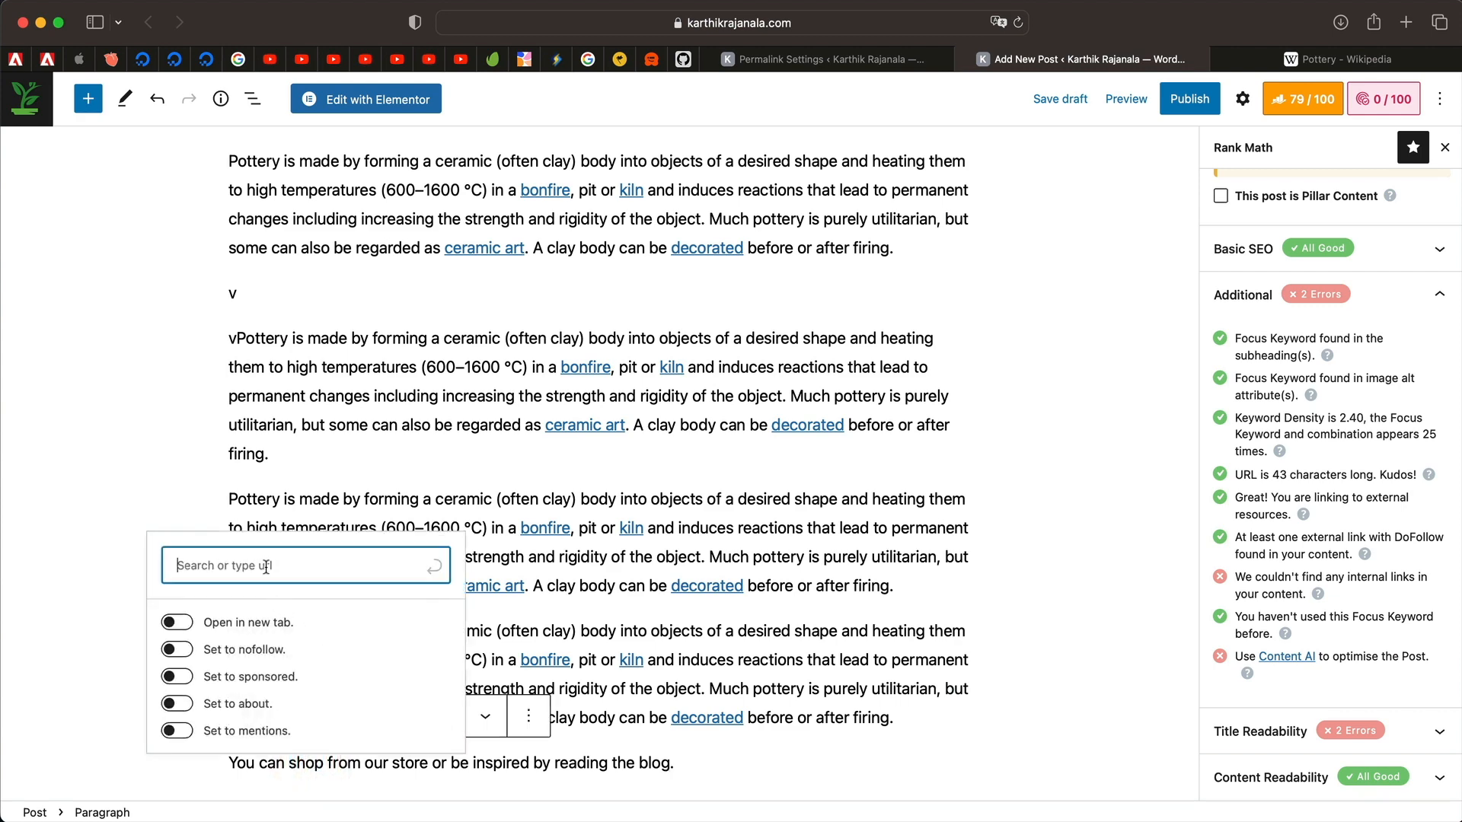
text(shop)
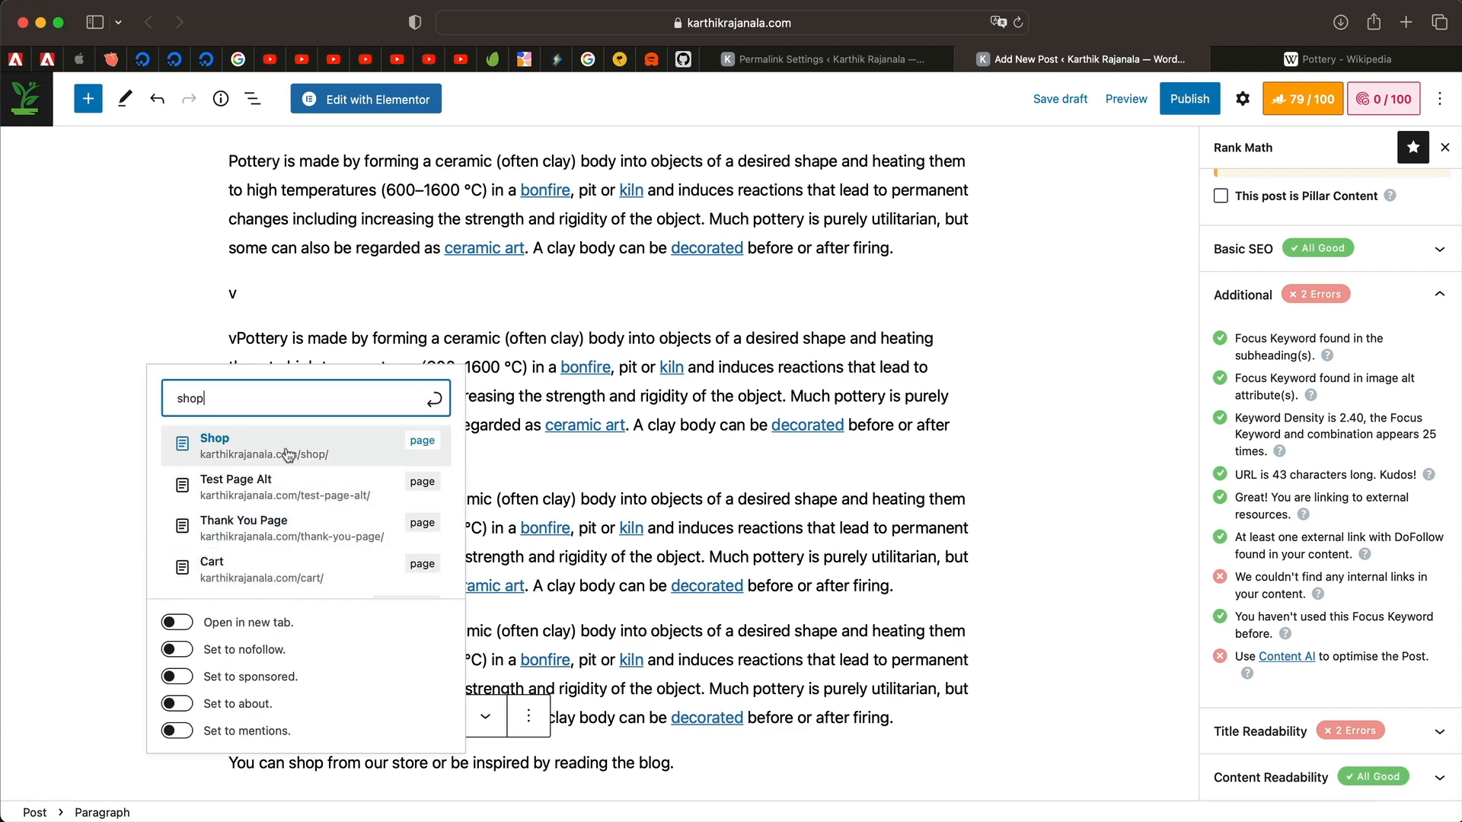
click(287, 455)
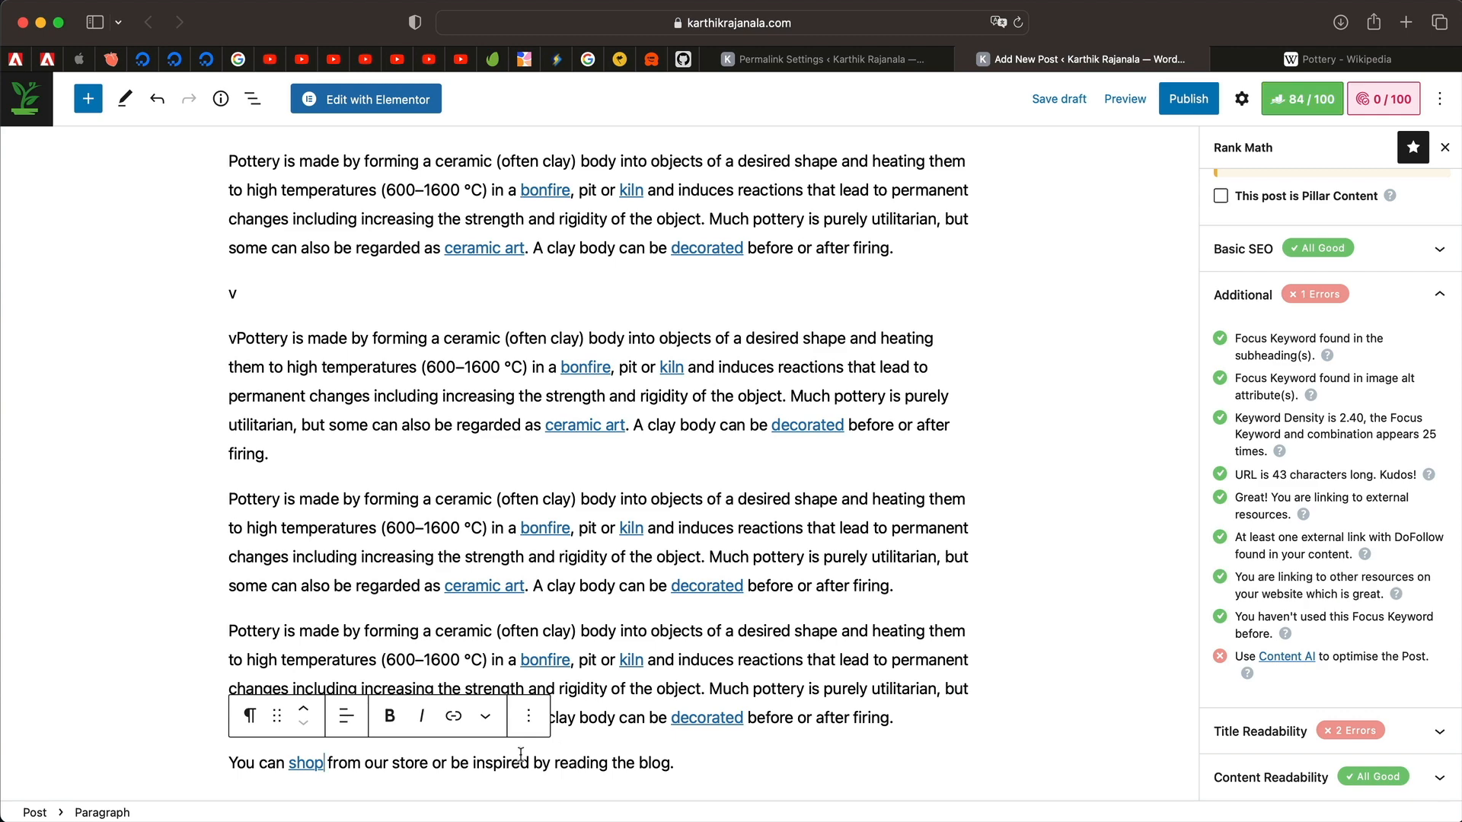
Link the word 'blog' in that sentence to the site's Blog page.
double_click(642, 763)
click(453, 717)
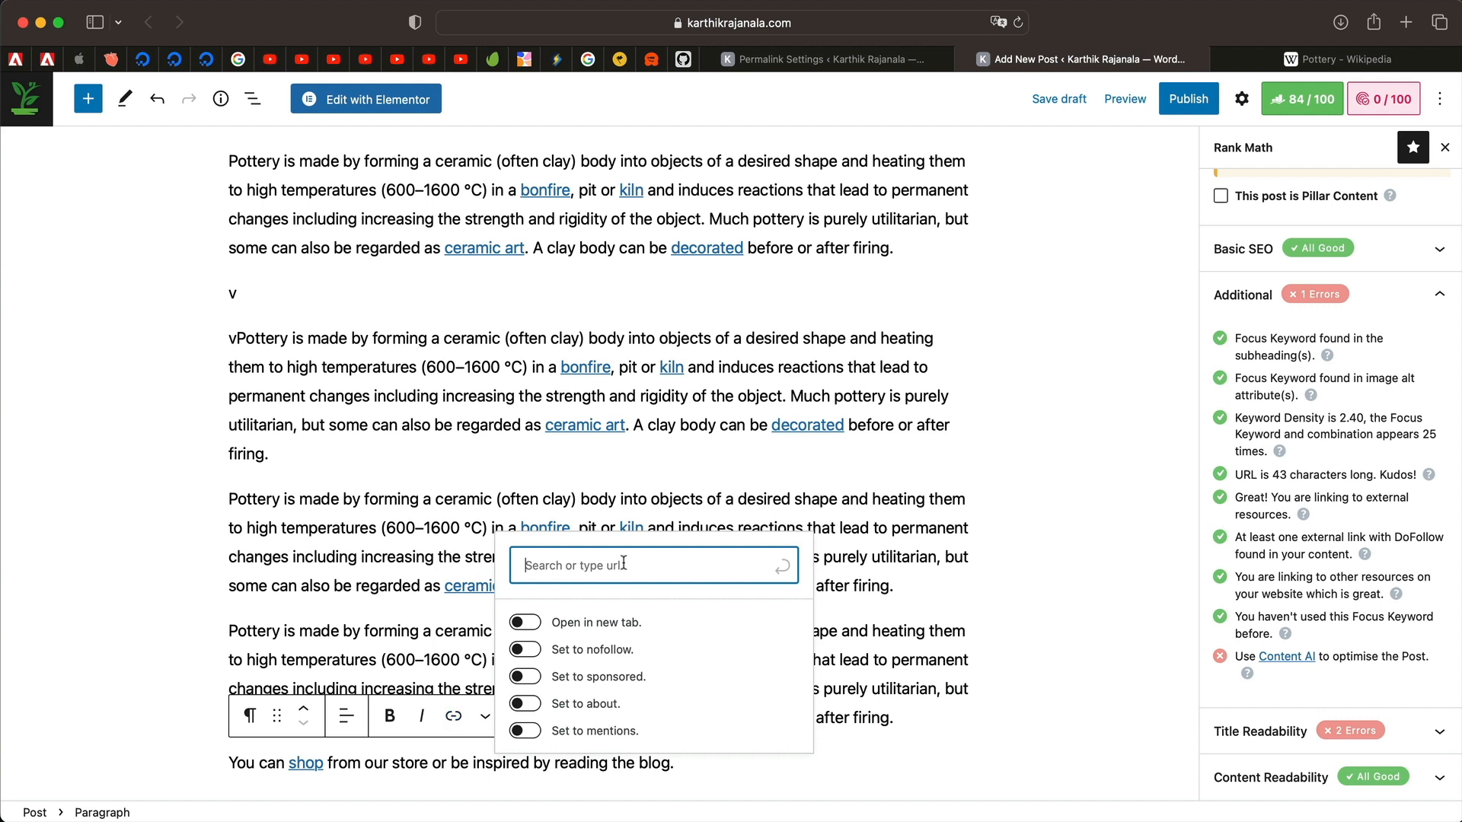
text(blog)
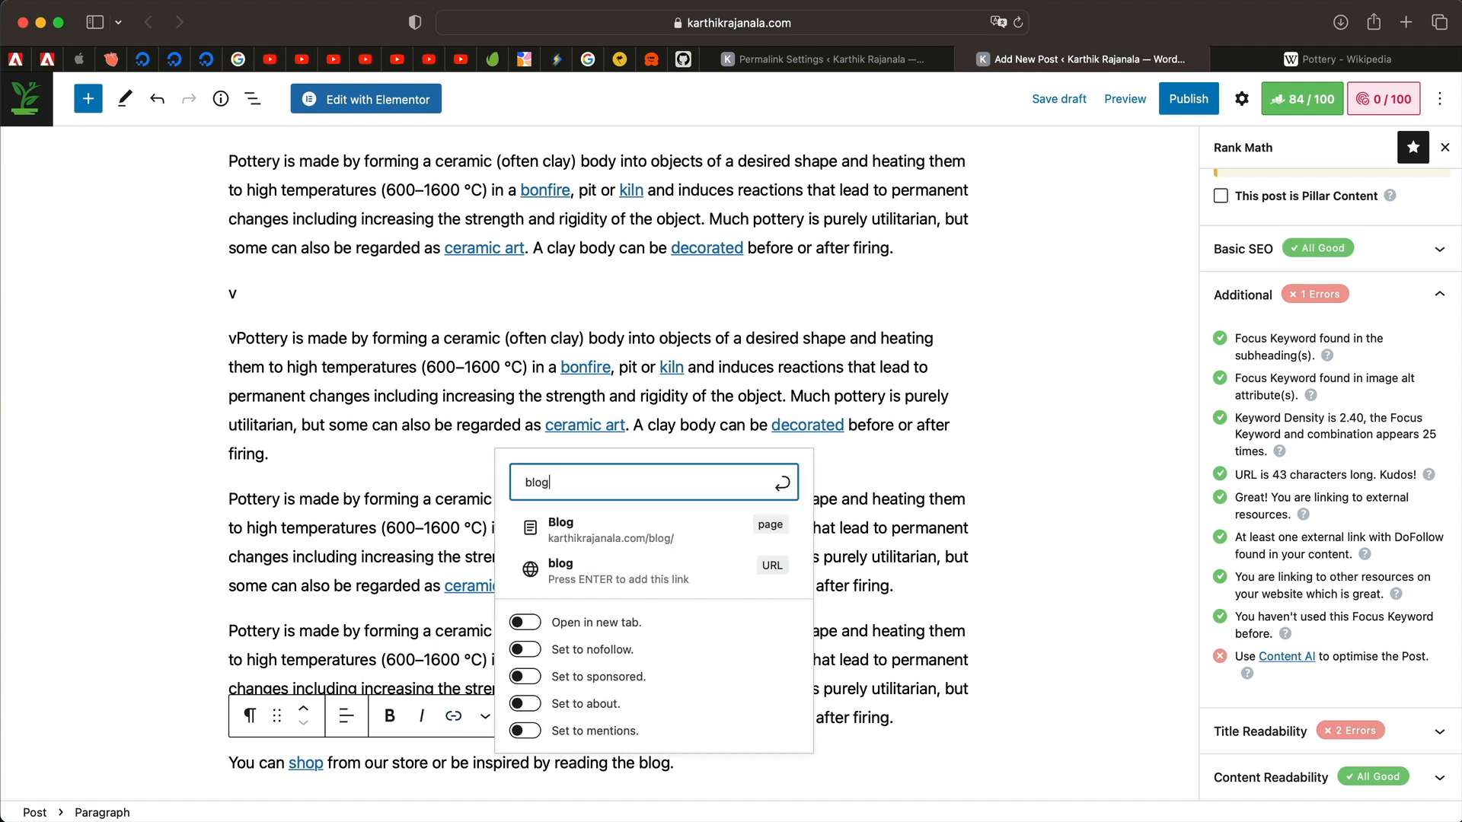
click(640, 531)
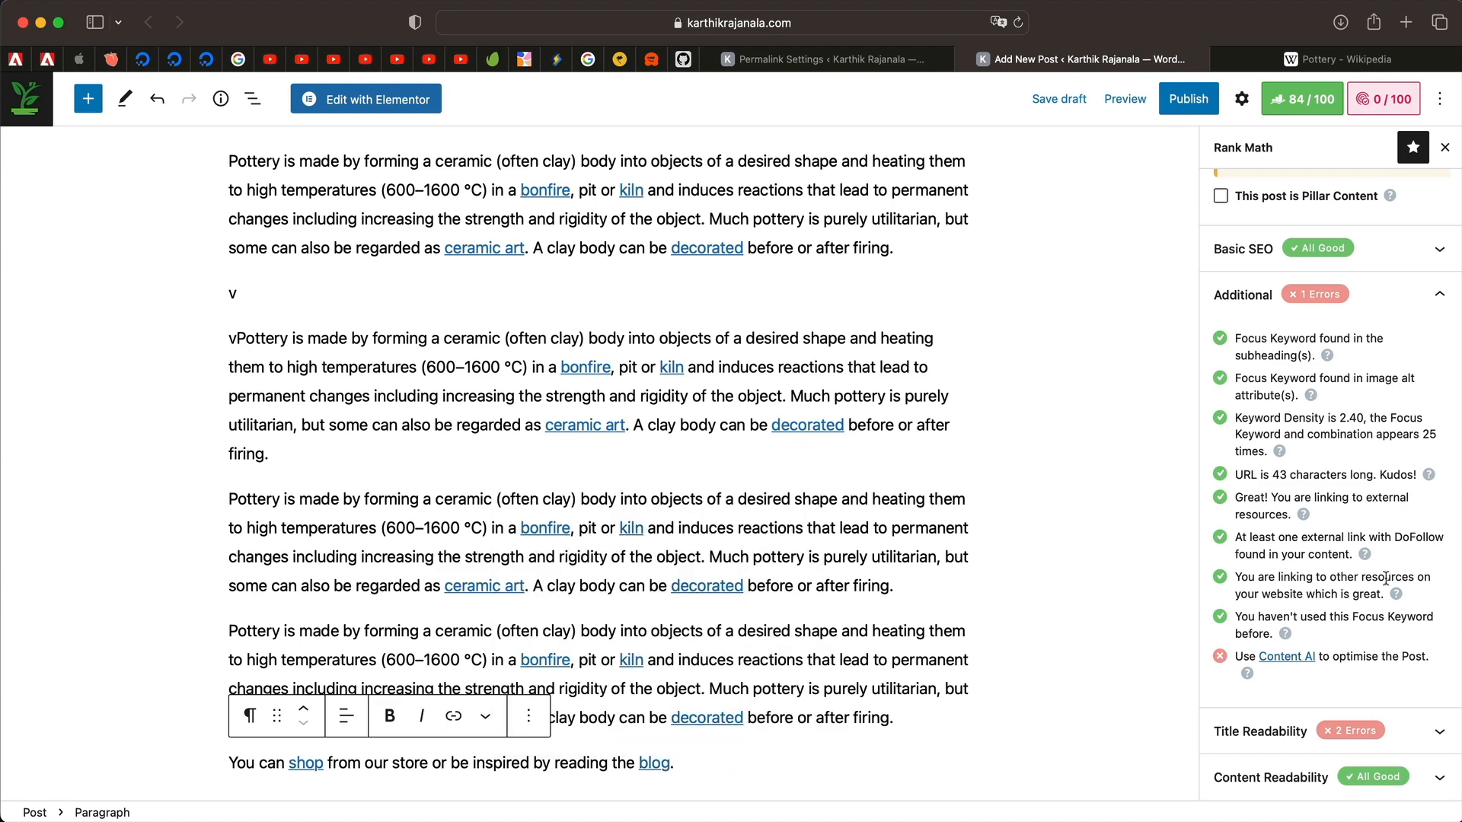
scroll(1341, 415, up, 5)
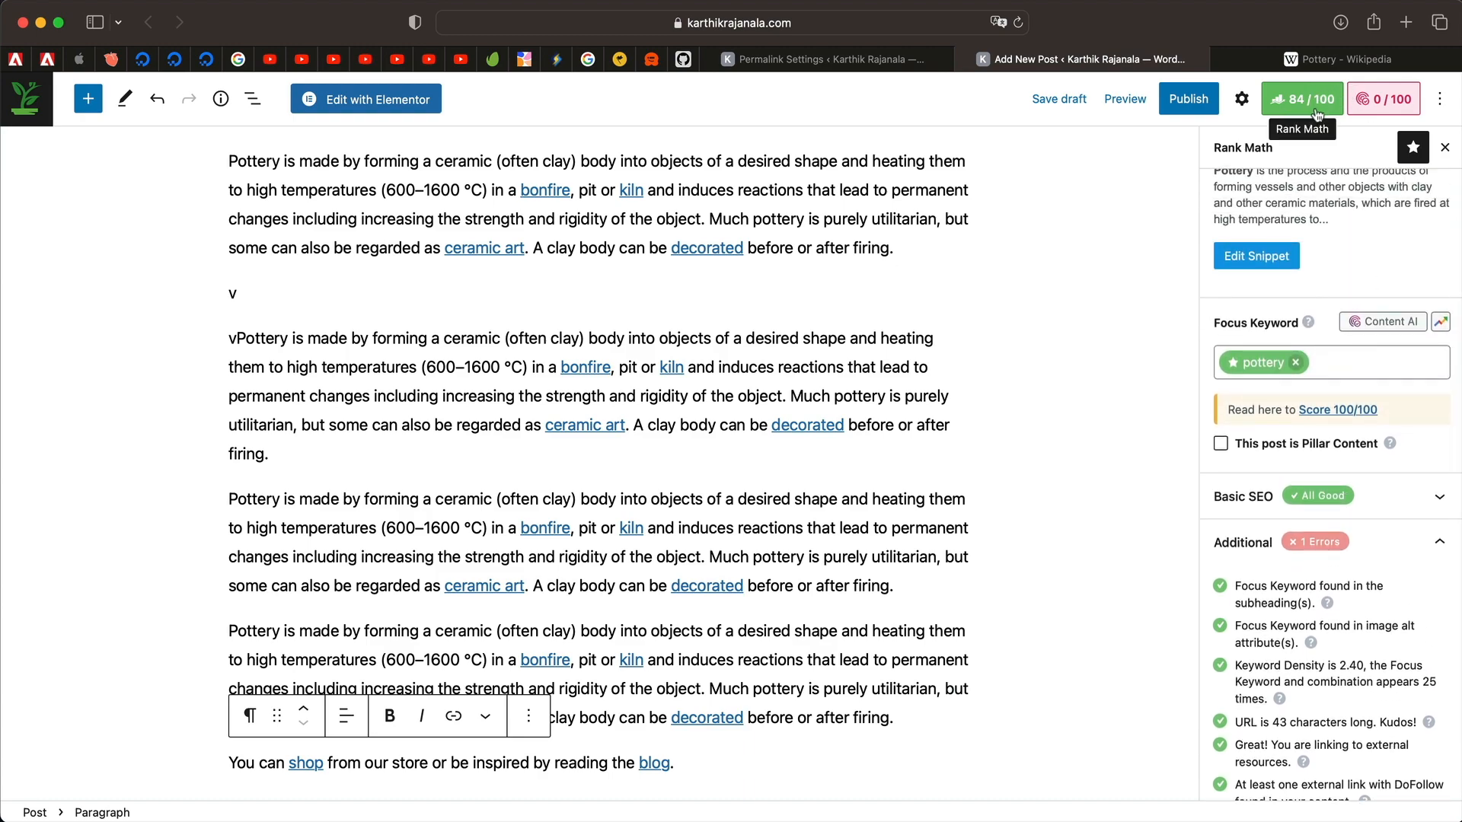
Select the post title and its individual words, such as 'Pottery' and '101'.
scroll(1334, 428, up, 3)
scroll(1335, 429, down, 6)
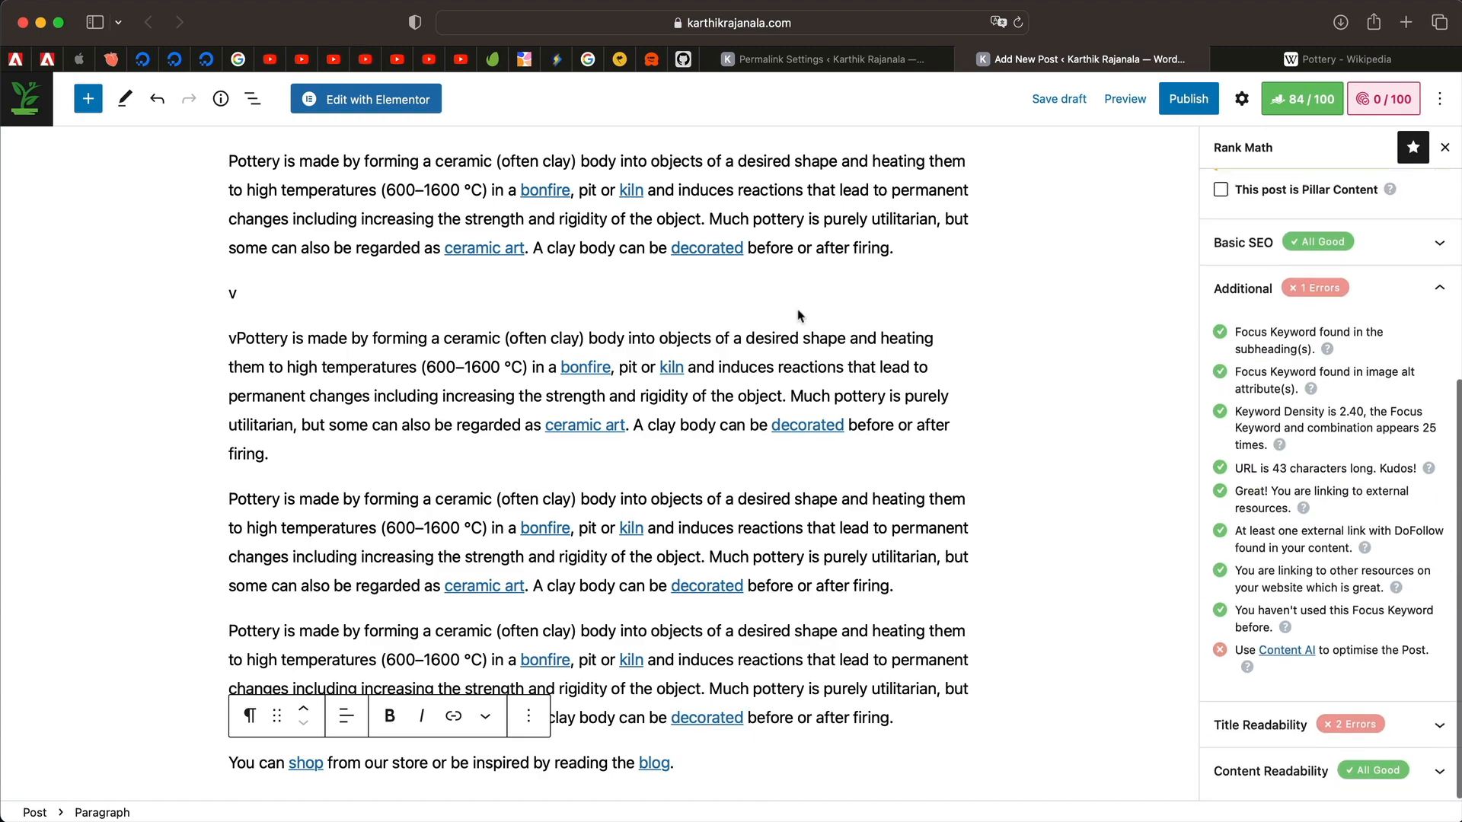
scroll(796, 314, down, 15)
scroll(764, 334, up, 8)
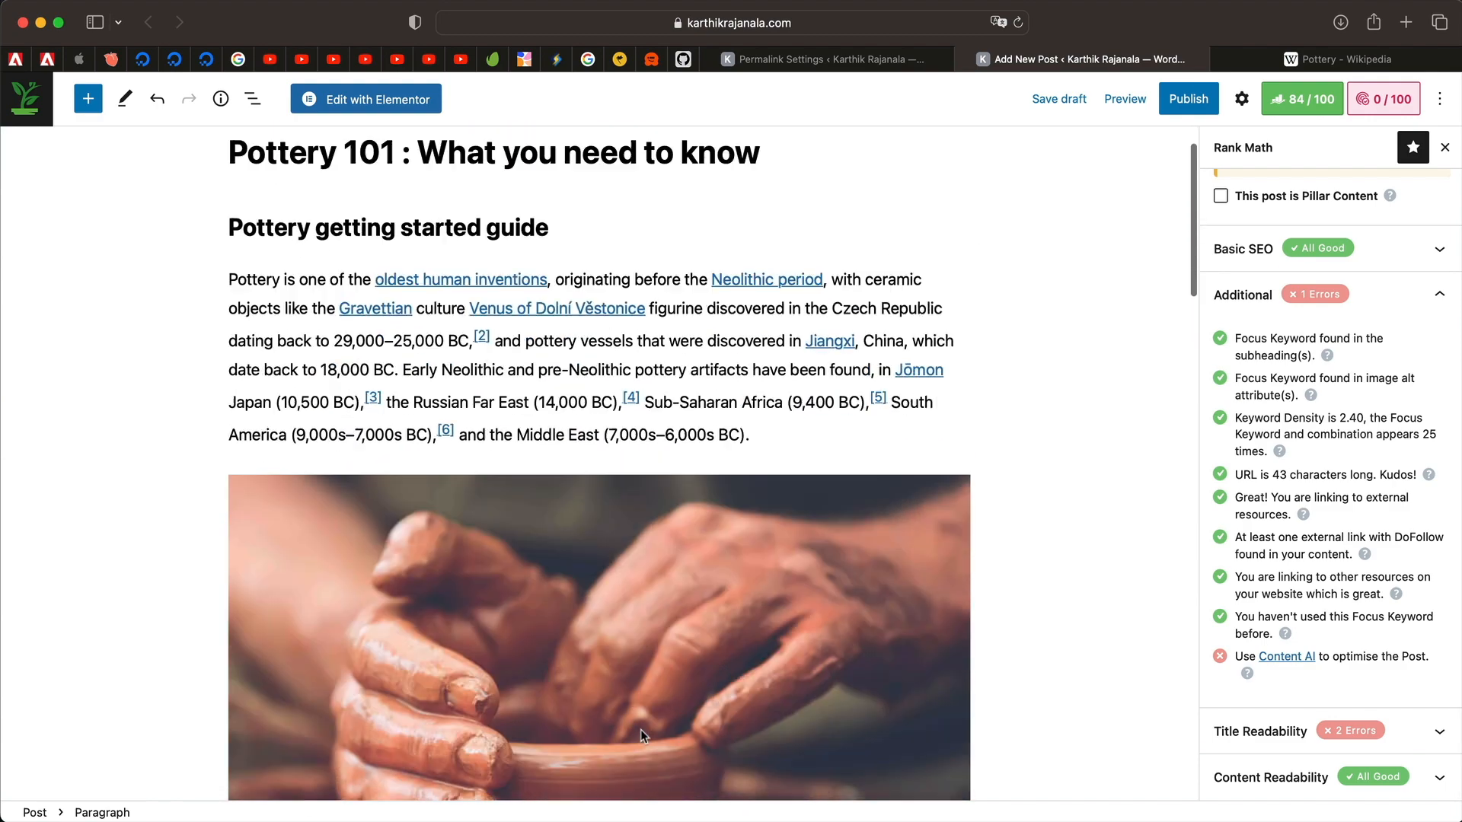
scroll(642, 729, down, 15)
scroll(641, 735, up, 15)
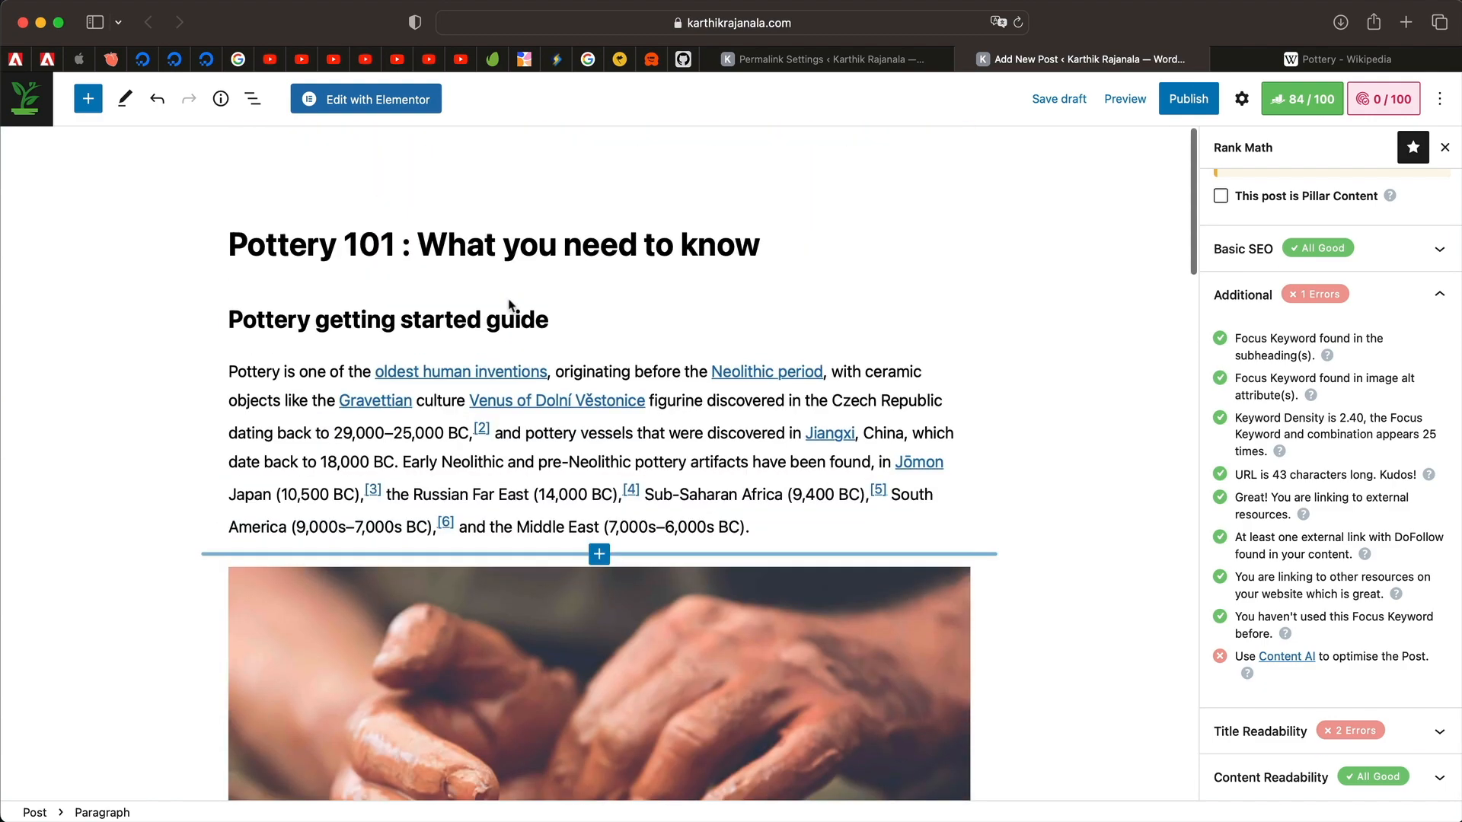
click(373, 218)
triple_click(374, 219)
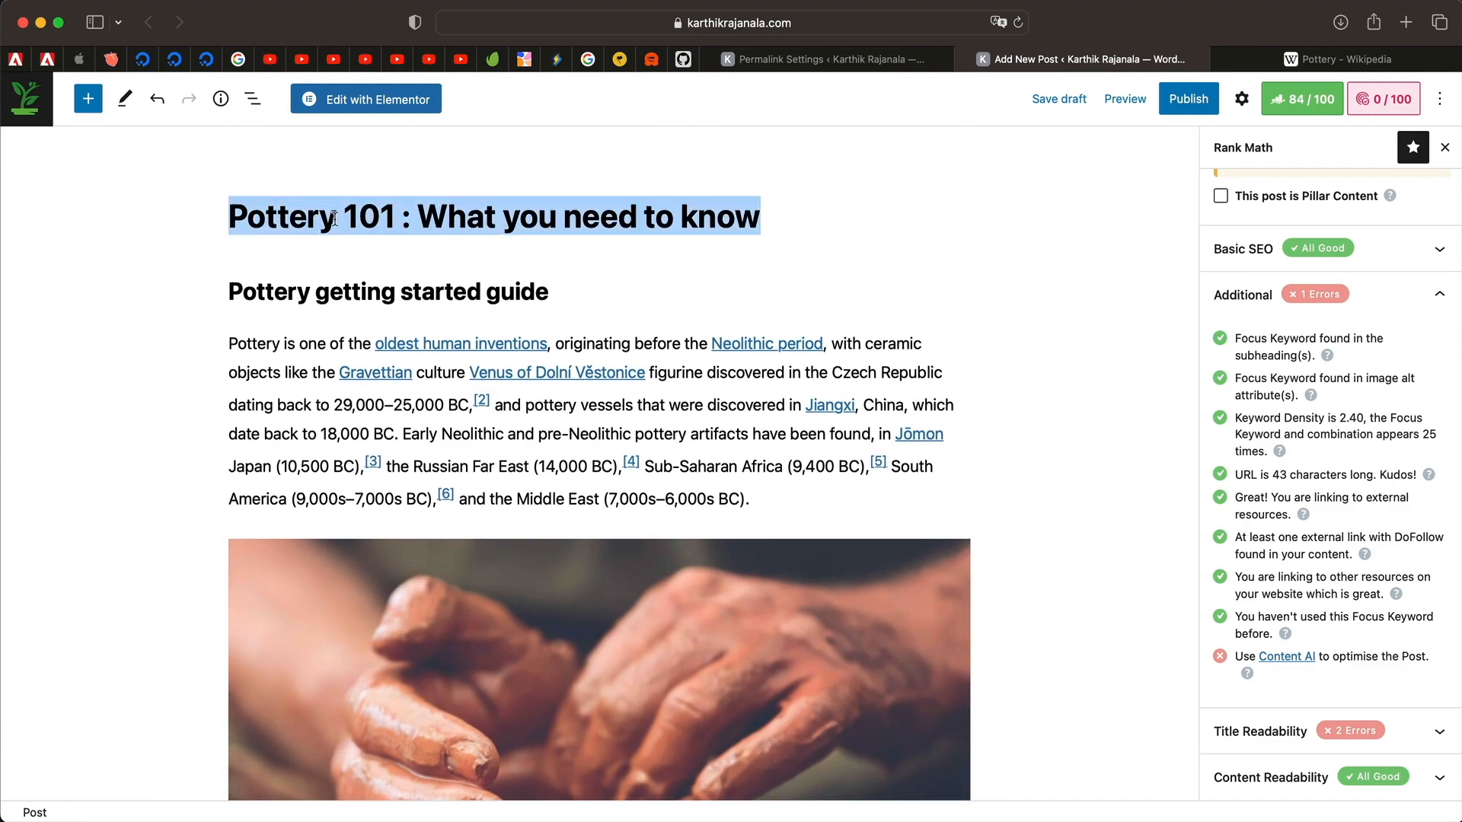
click(334, 219)
double_click(304, 219)
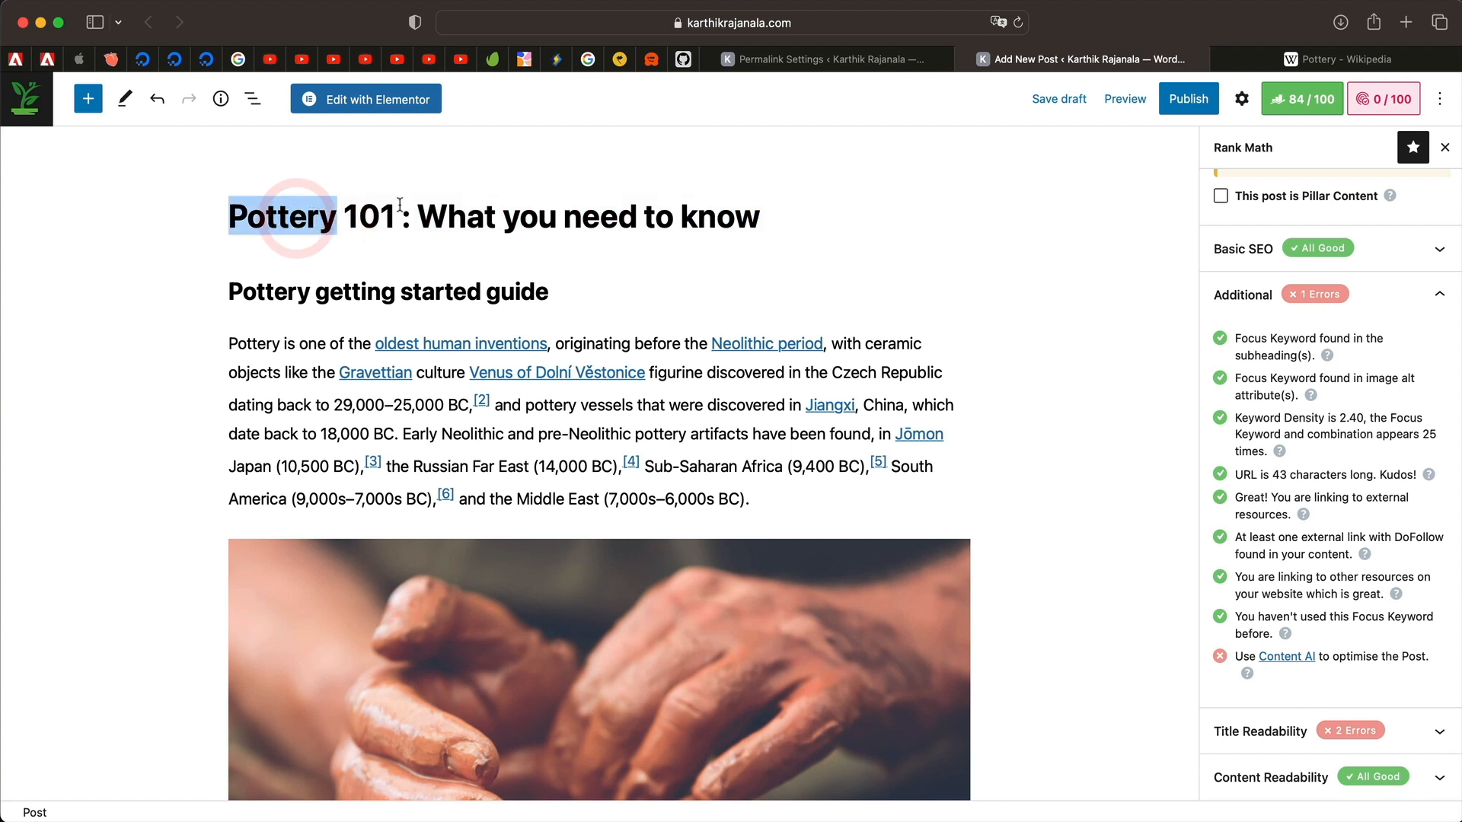
double_click(370, 216)
double_click(283, 215)
click(280, 216)
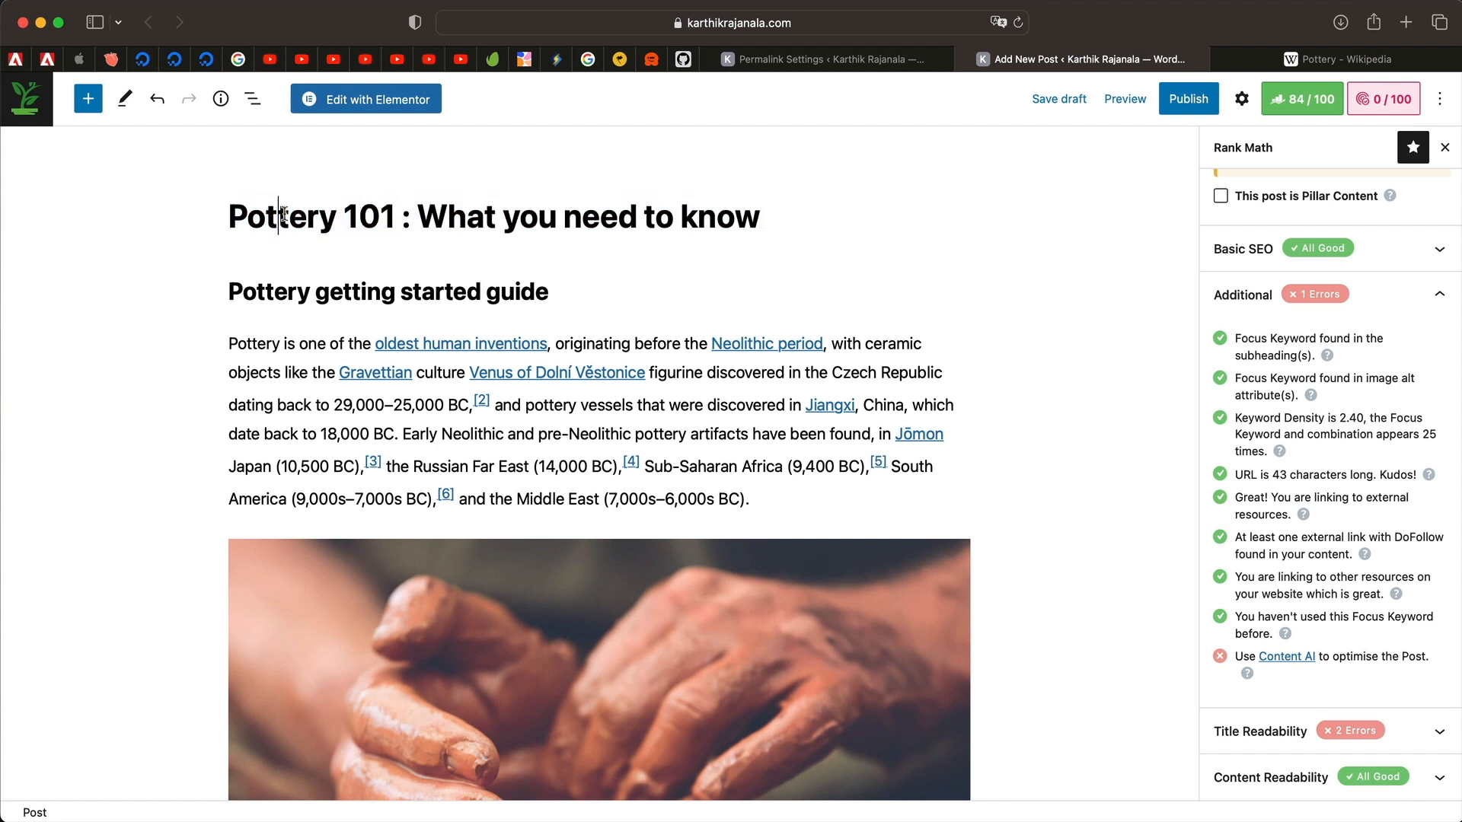
triple_click(283, 215)
click(320, 215)
double_click(317, 214)
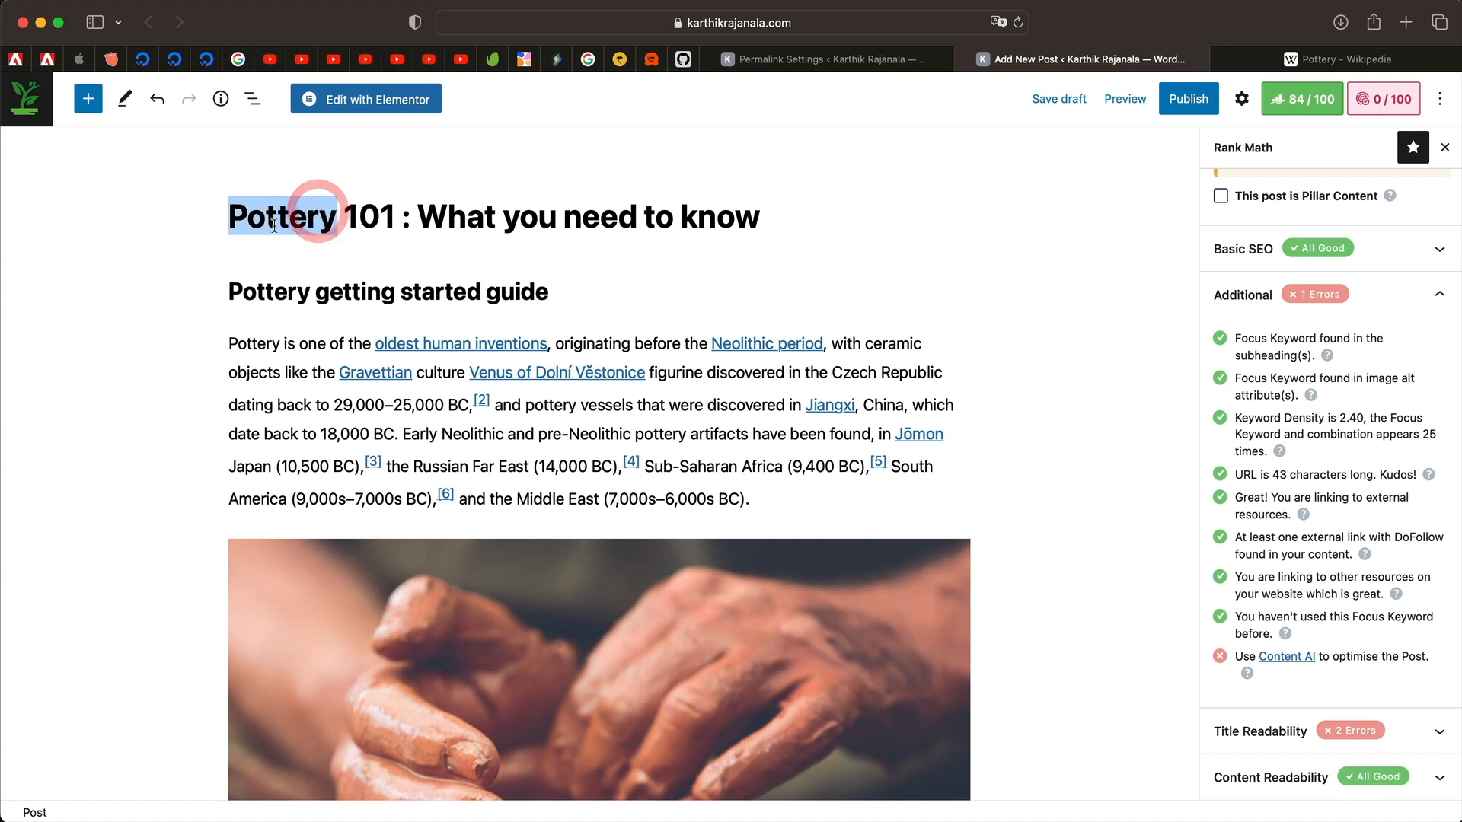
double_click(374, 215)
double_click(467, 212)
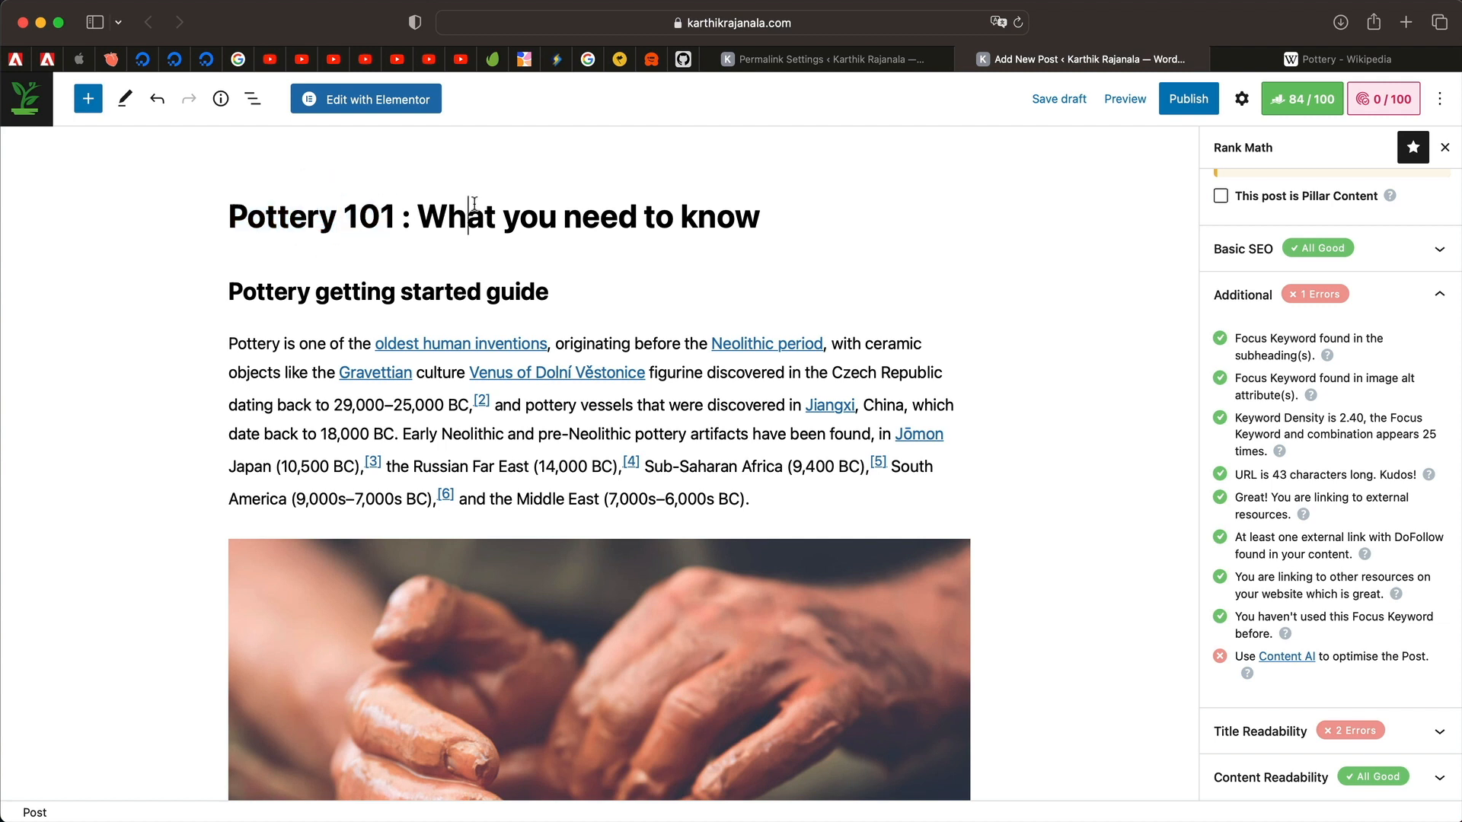
triple_click(718, 210)
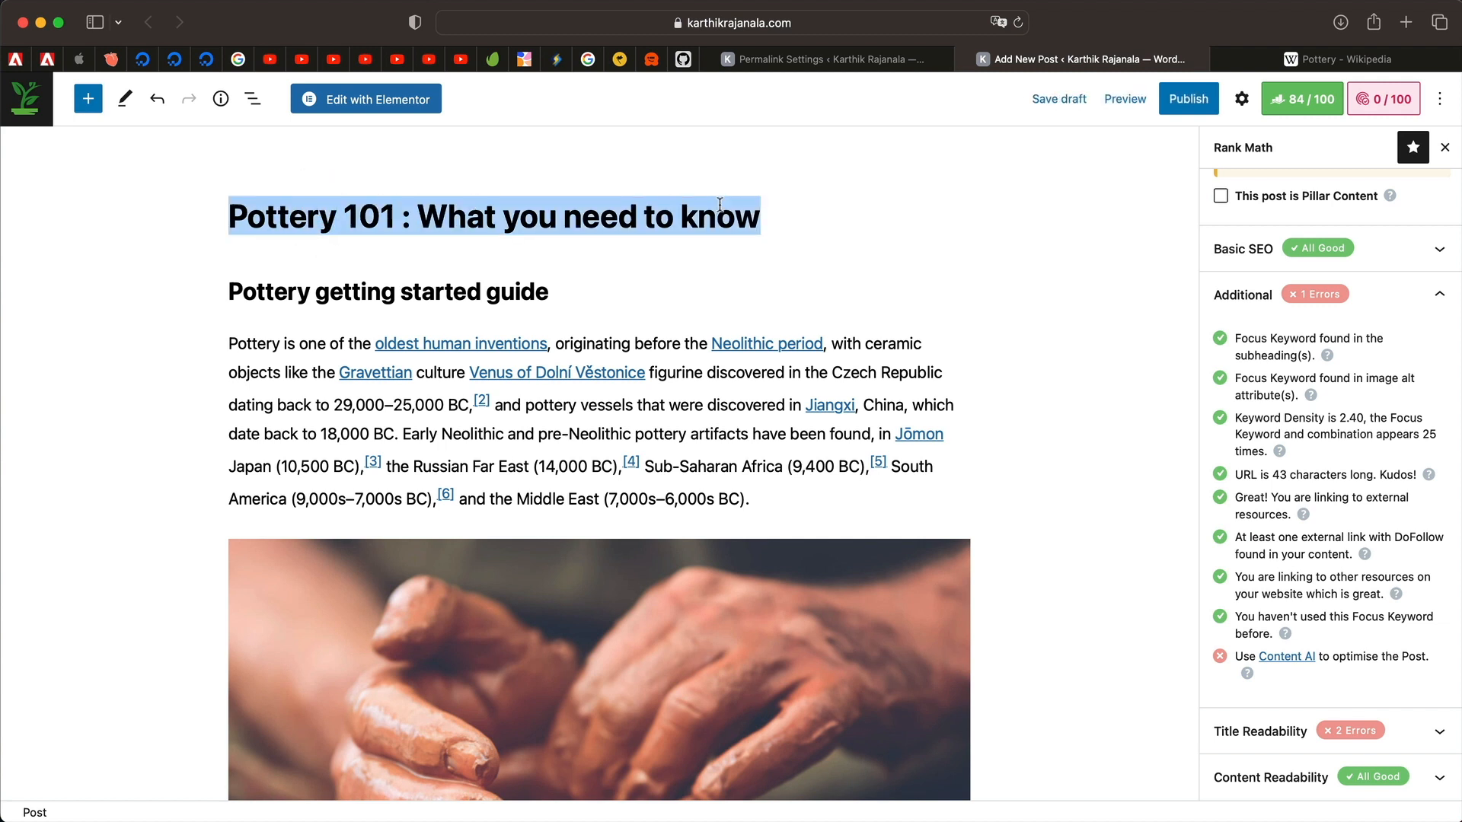
Select the 'Pottery getting started guide' and 'Things to know about Pottery' headings.
triple_click(531, 284)
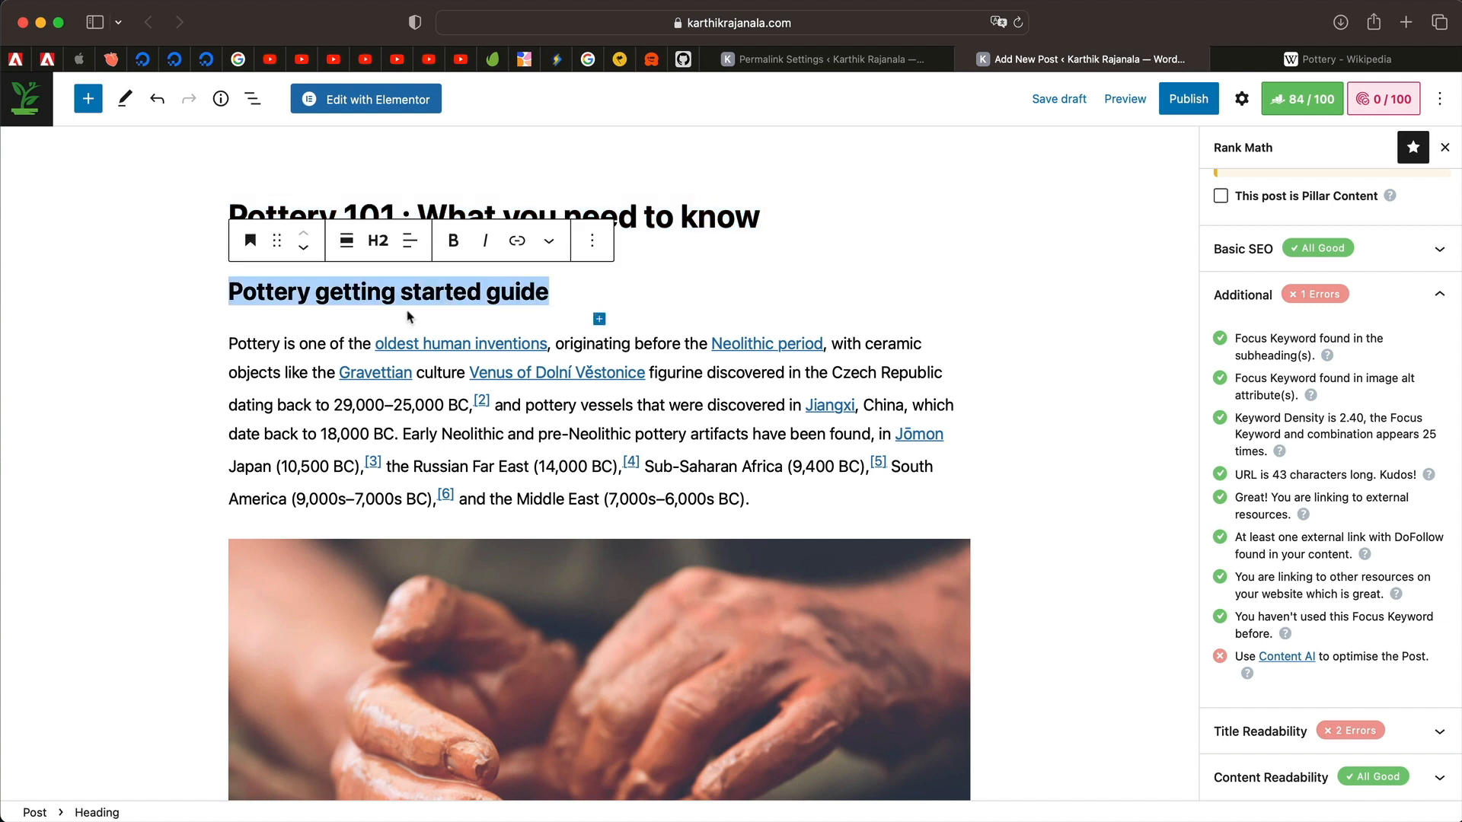
triple_click(441, 292)
scroll(492, 296, down, 7)
triple_click(432, 625)
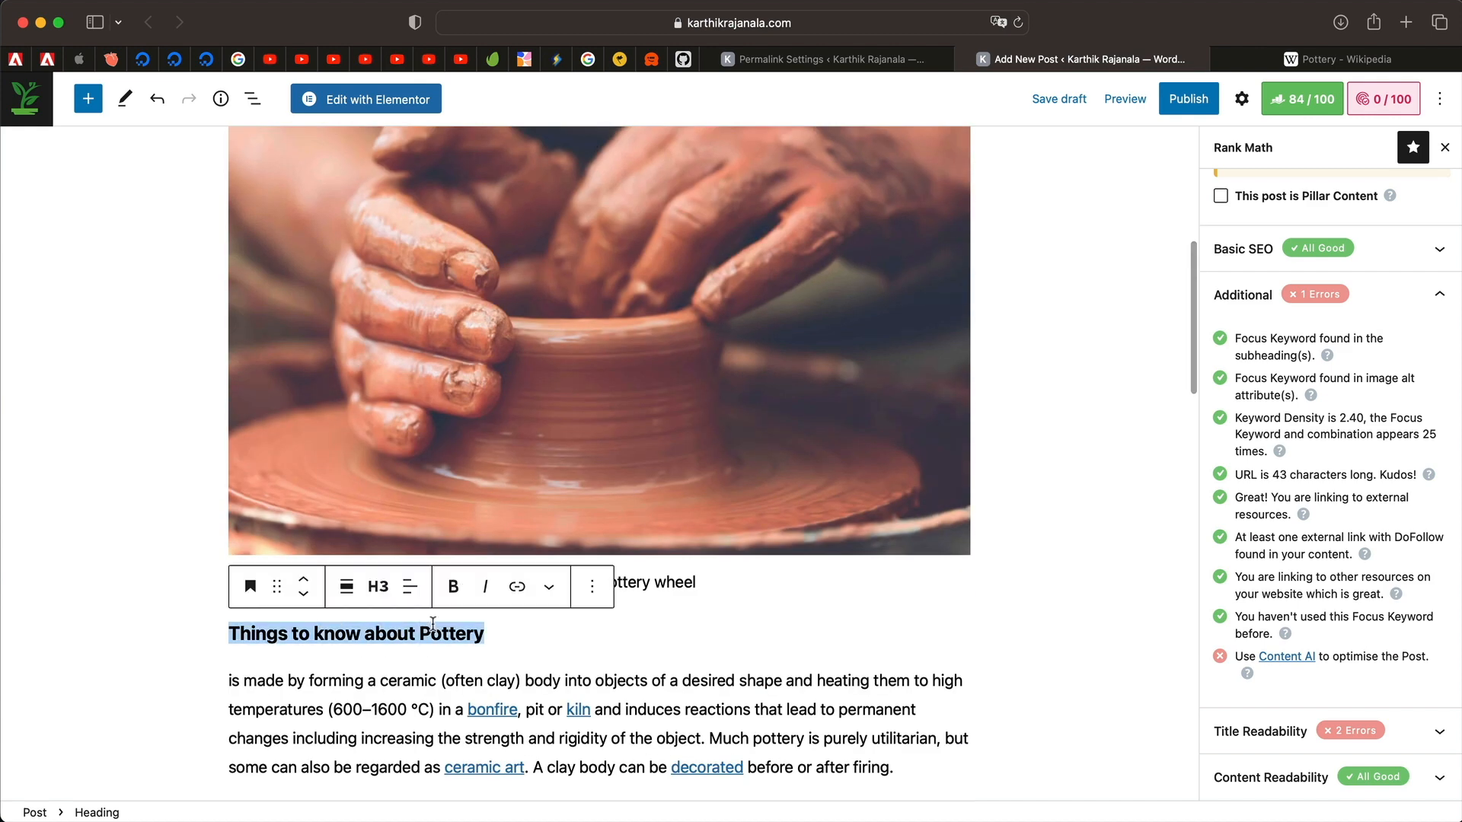
Expand Title Readability and open the help page for the missing sentiment word check.
click(1264, 732)
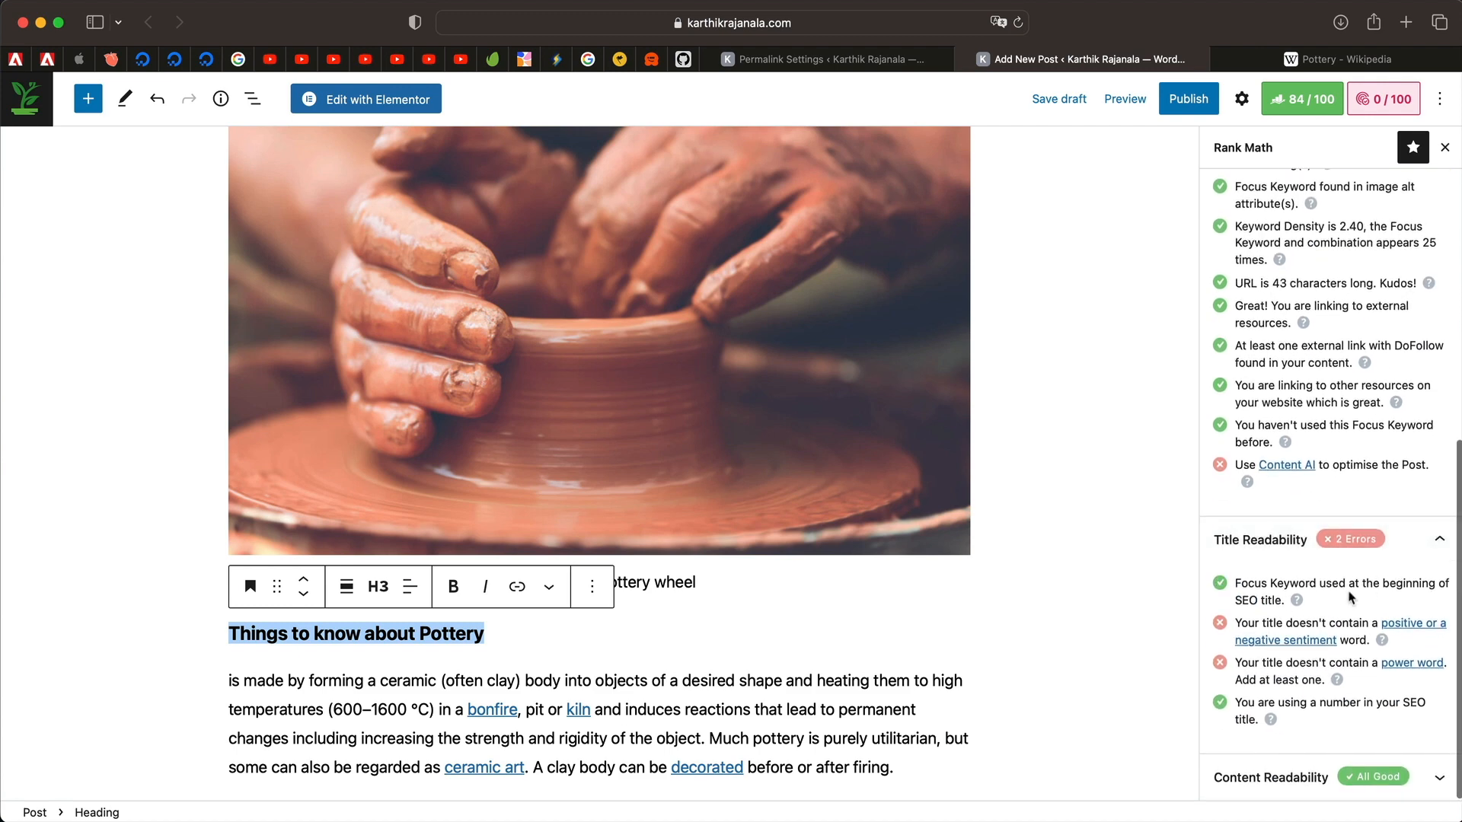
triple_click(1405, 624)
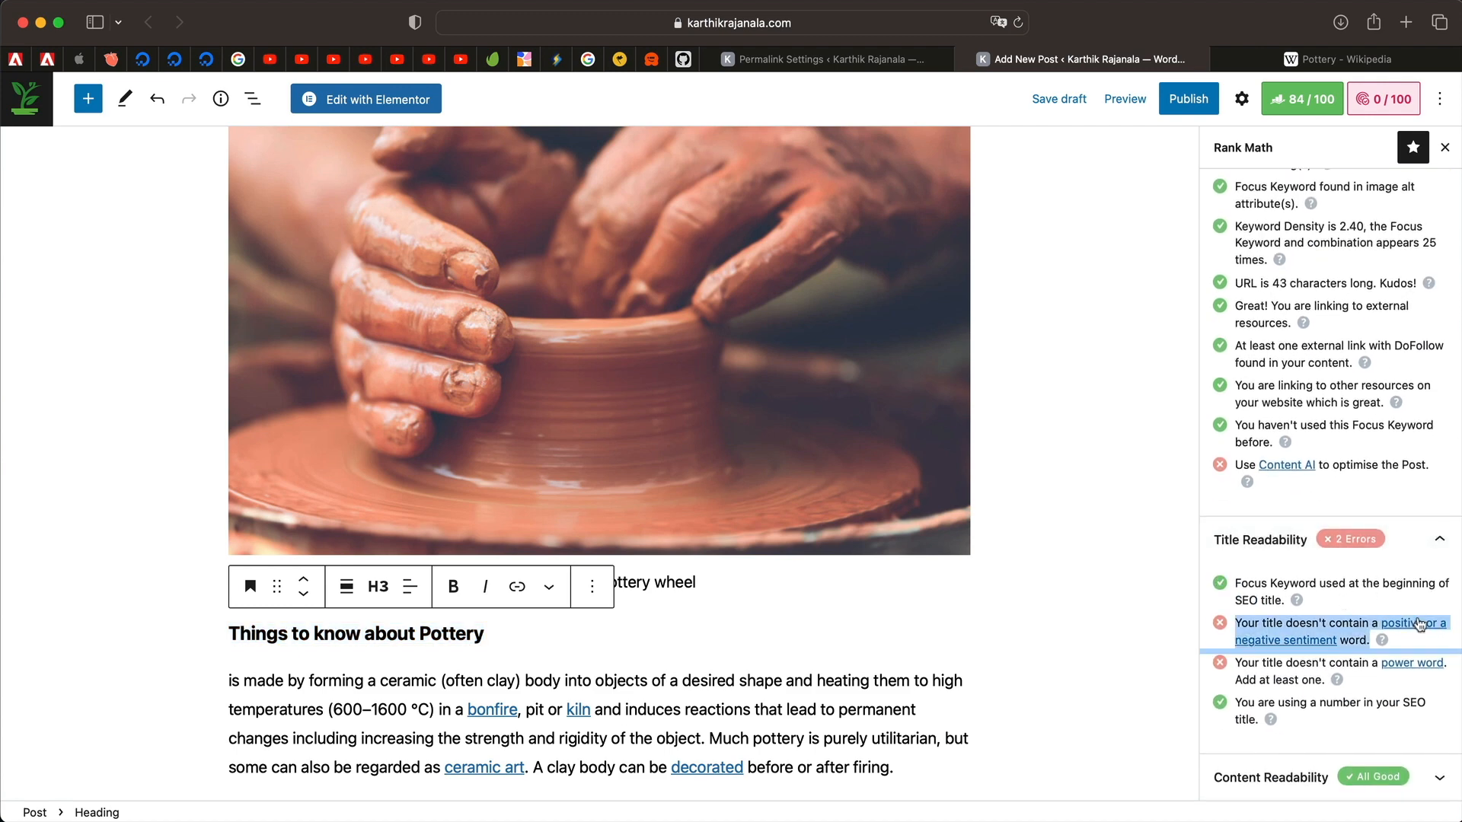
click(1308, 643)
click(1011, 61)
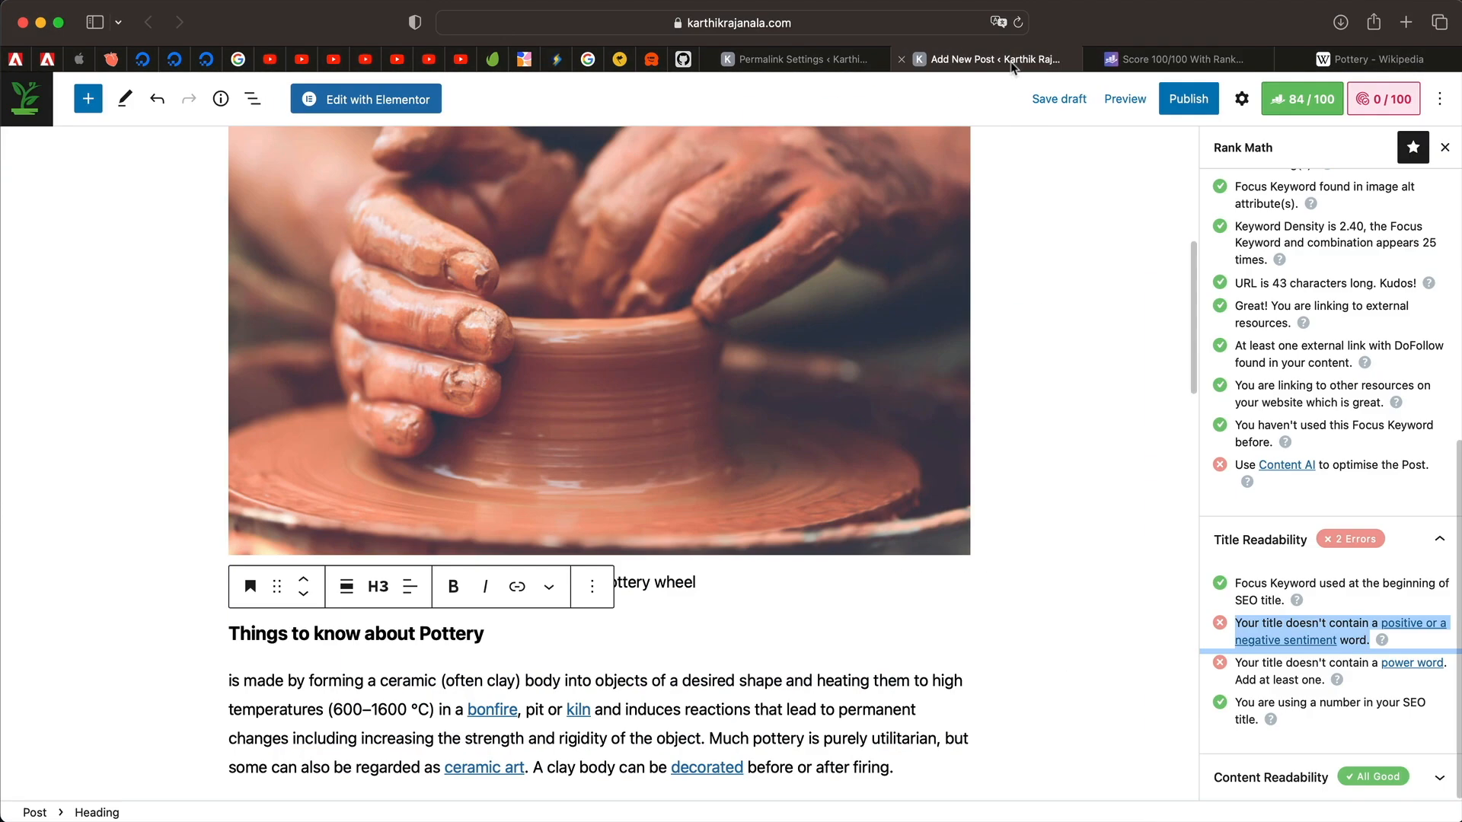
Read through the Rank Math Power Words article, highlighting the example power word 'New'.
click(1411, 662)
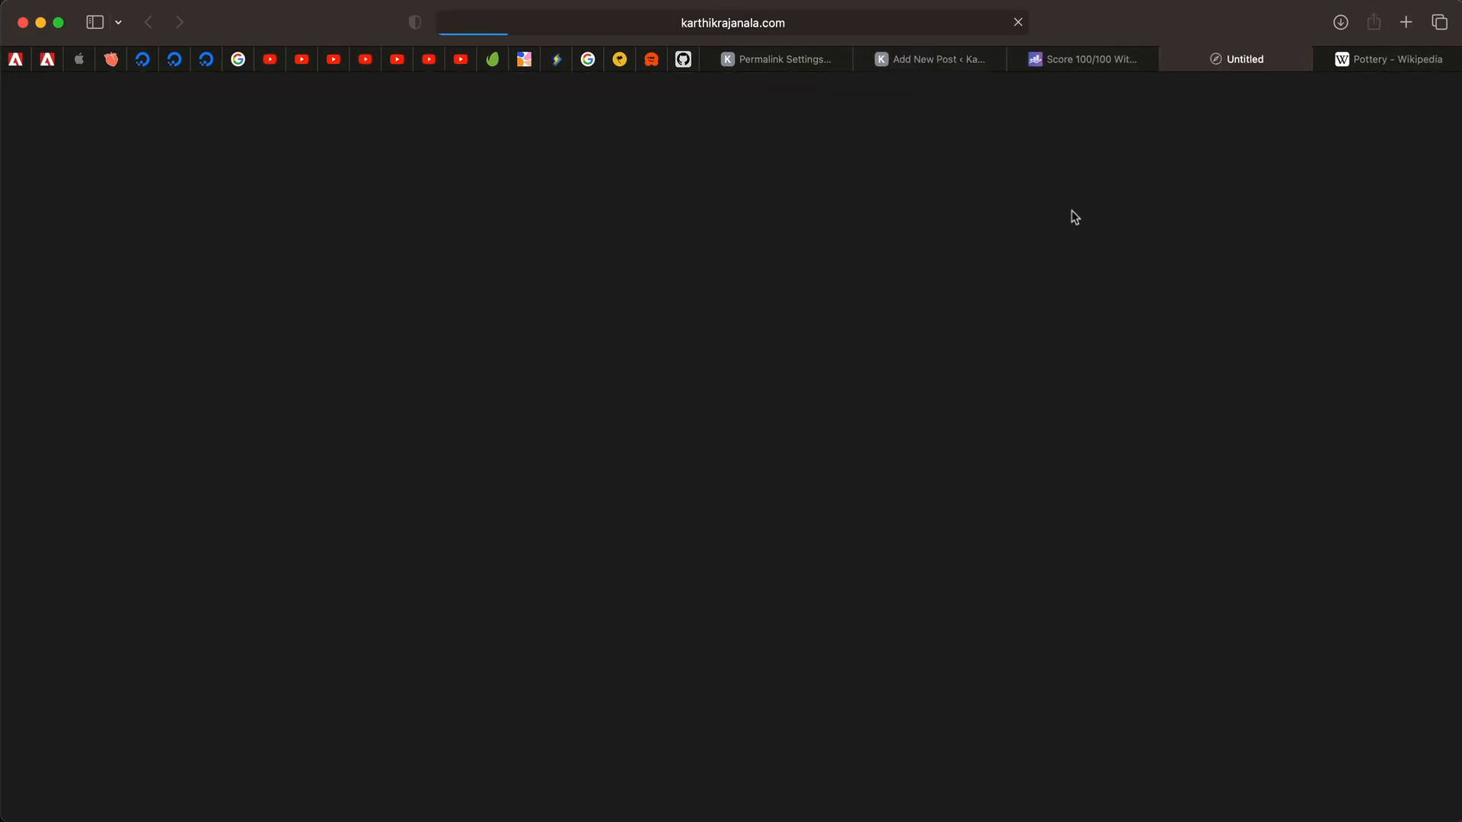
scroll(744, 539, down, 10)
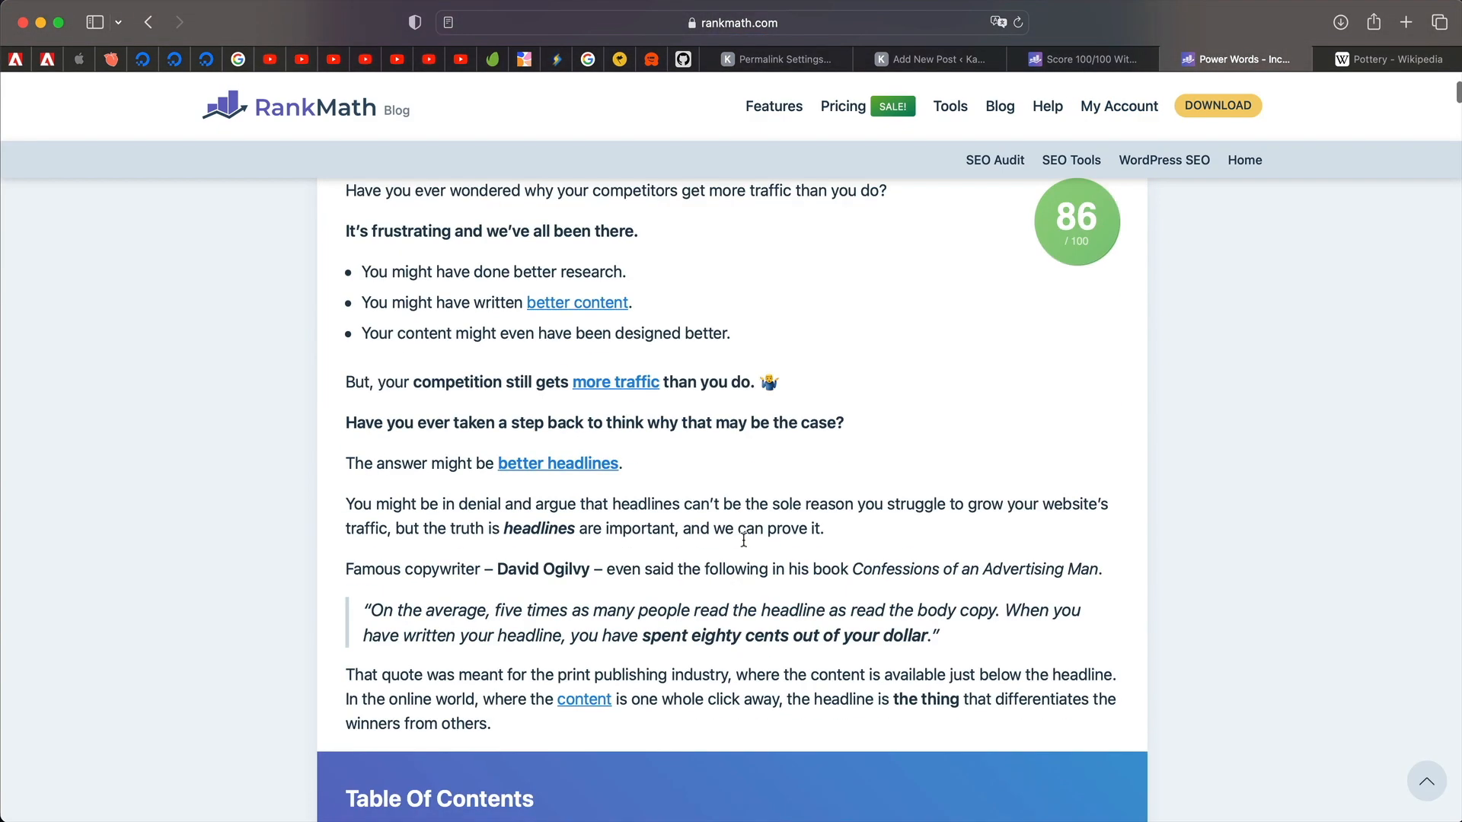
scroll(765, 493, down, 15)
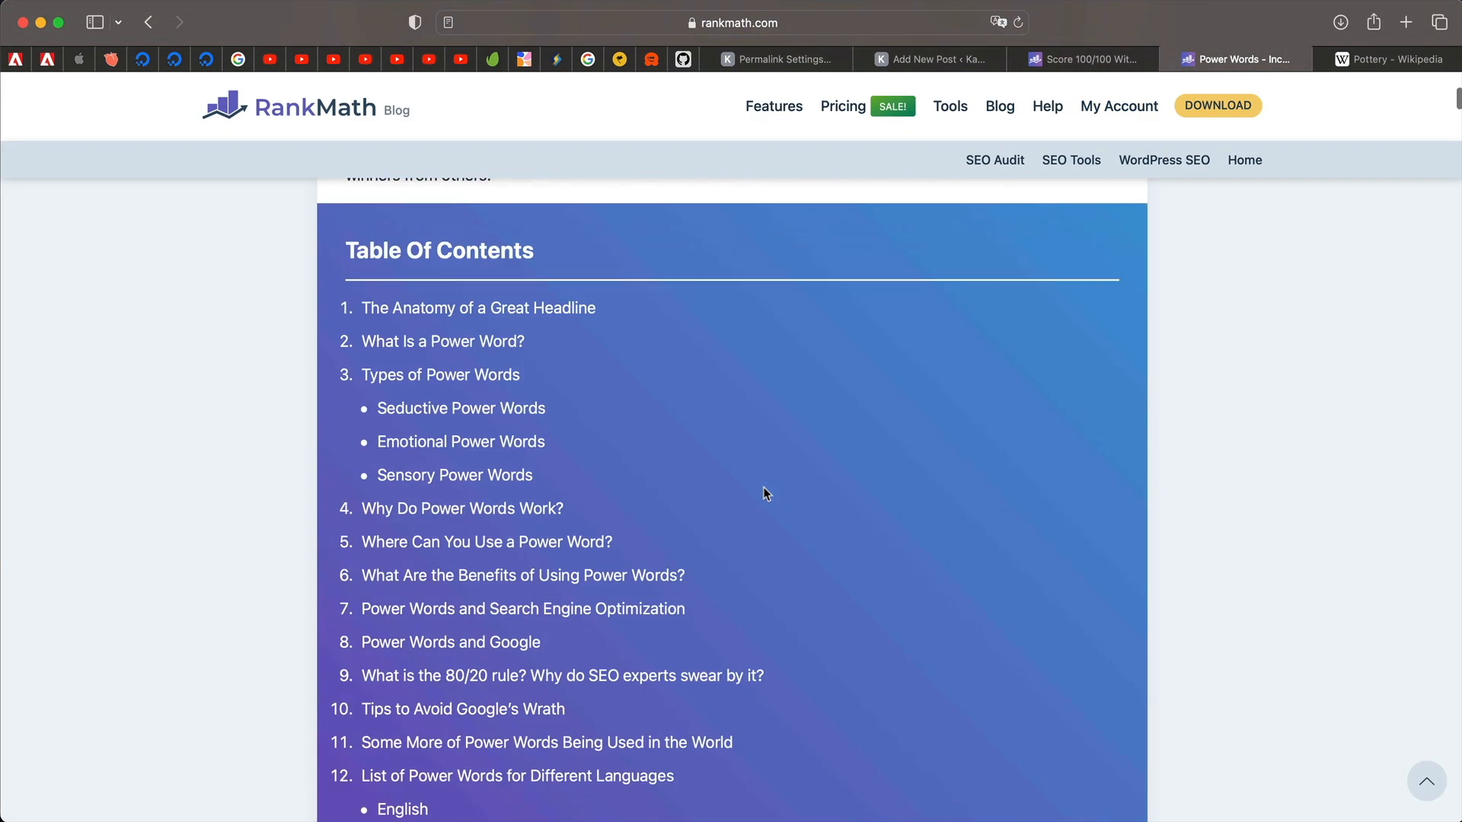
scroll(765, 494, down, 10)
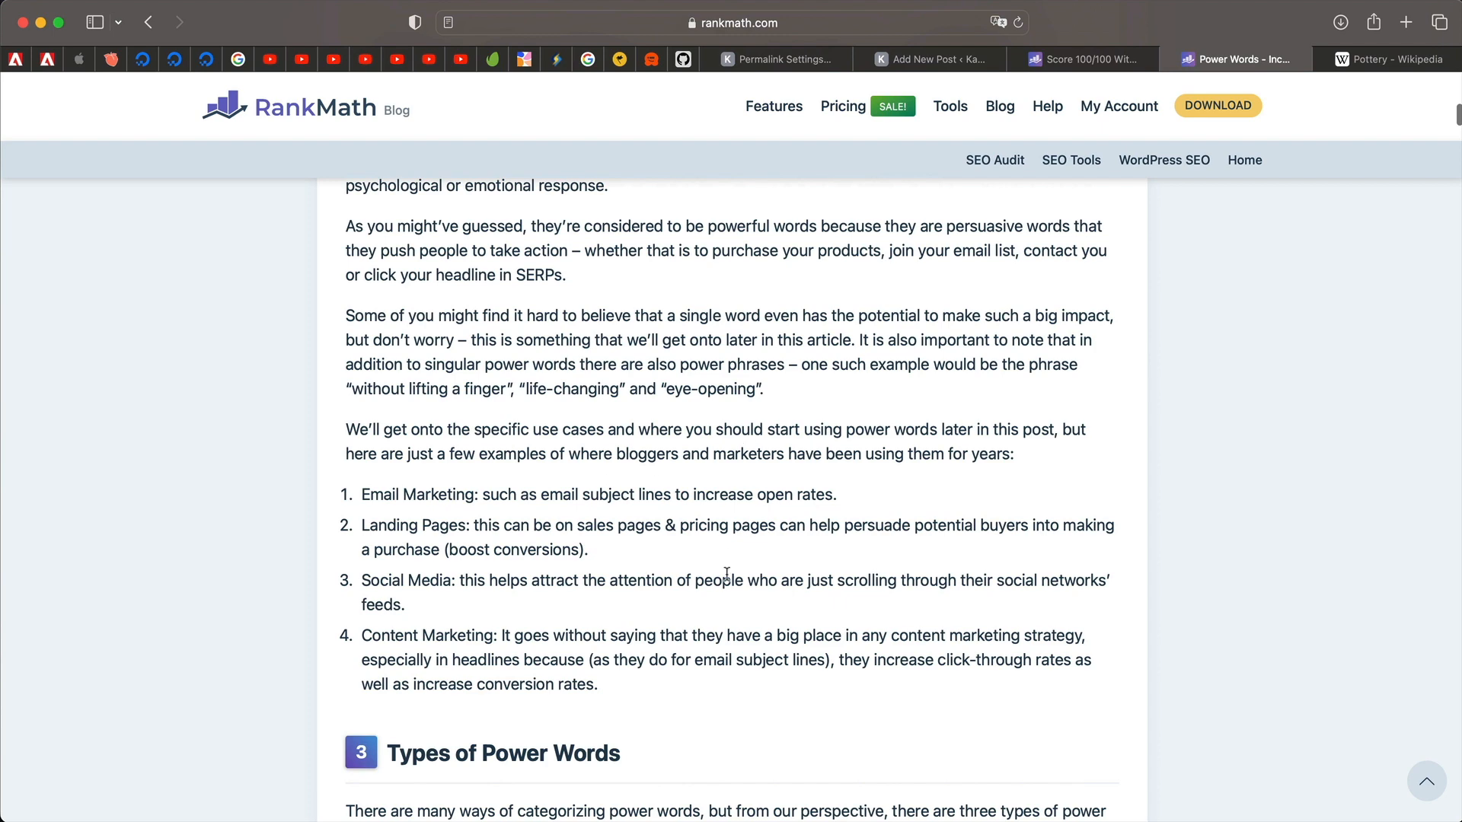
scroll(607, 716, down, 15)
double_click(623, 476)
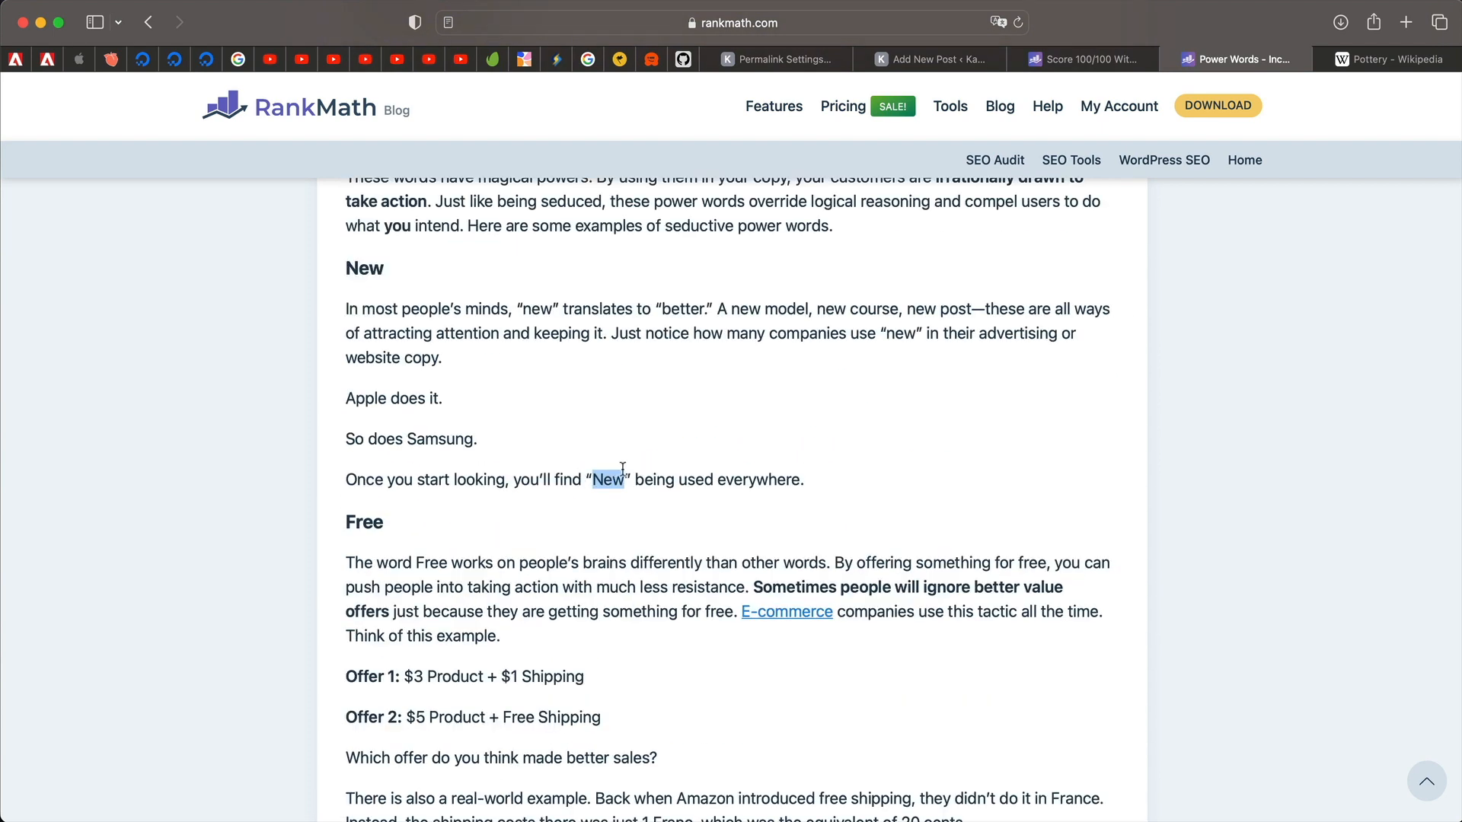
click(365, 552)
scroll(369, 548, down, 15)
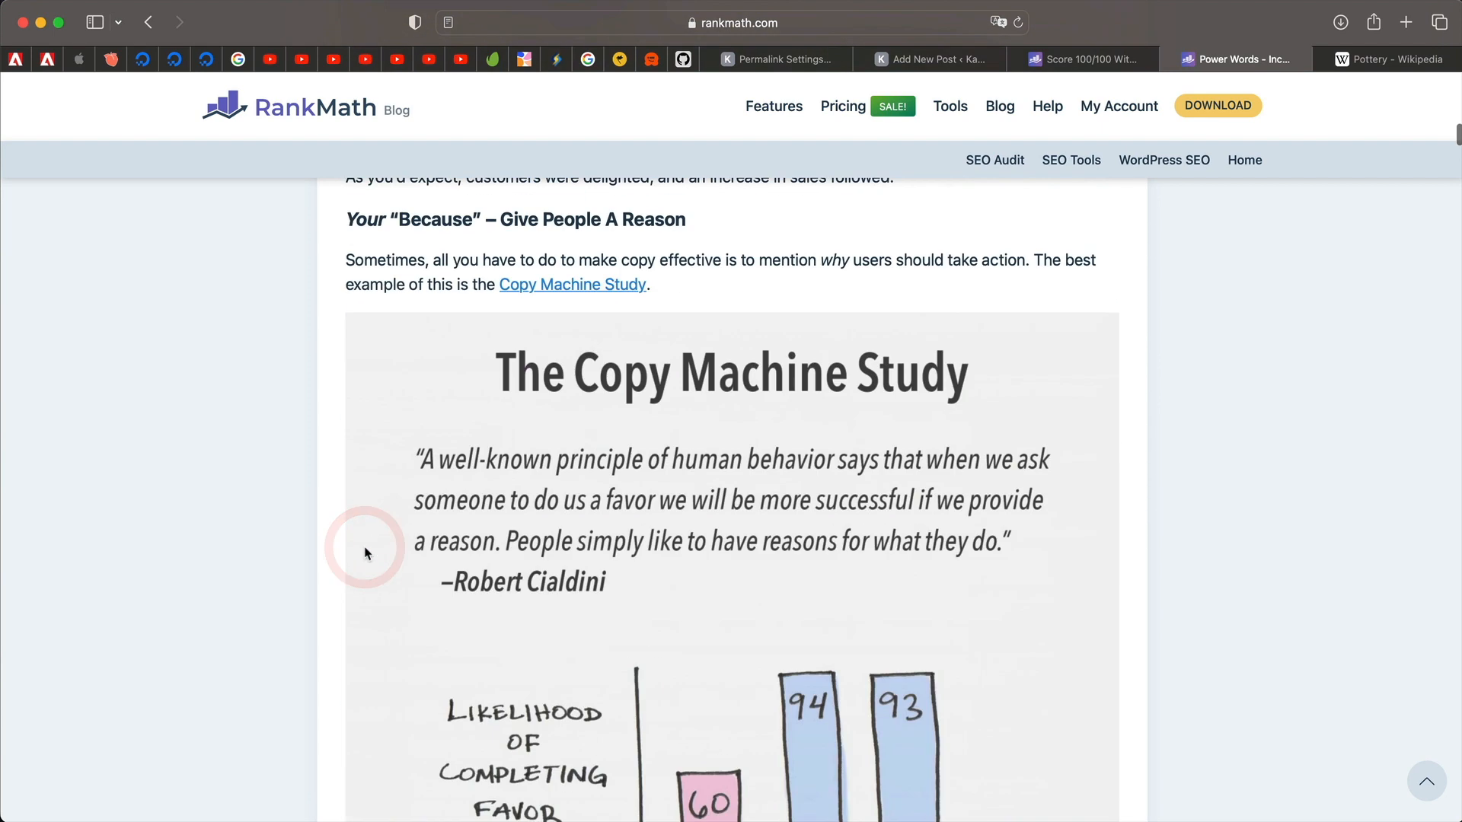
click(843, 67)
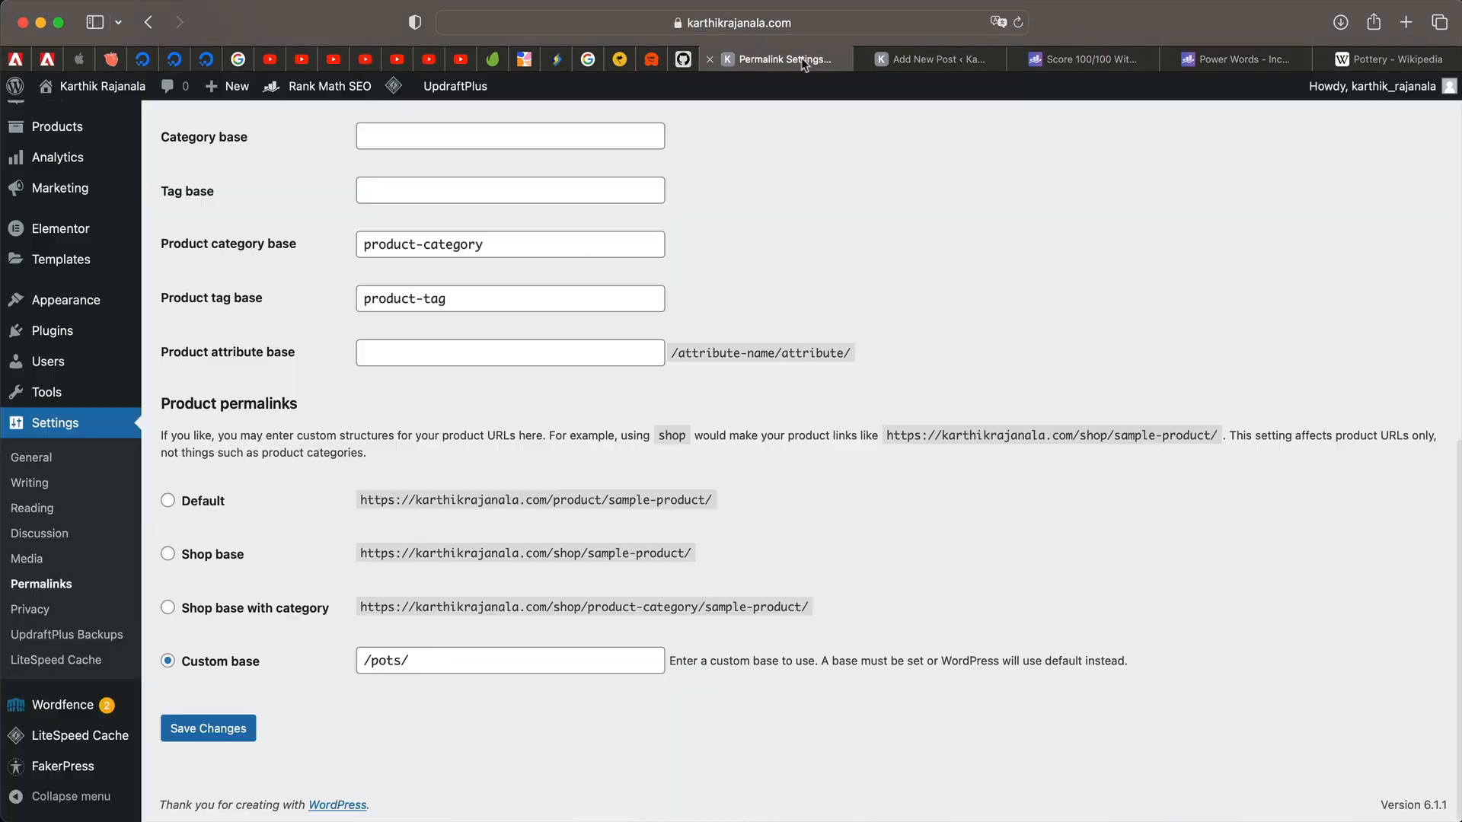
Append '(New in 2022)' to the end of the post title.
click(926, 53)
scroll(501, 437, up, 4)
scroll(502, 436, up, 4)
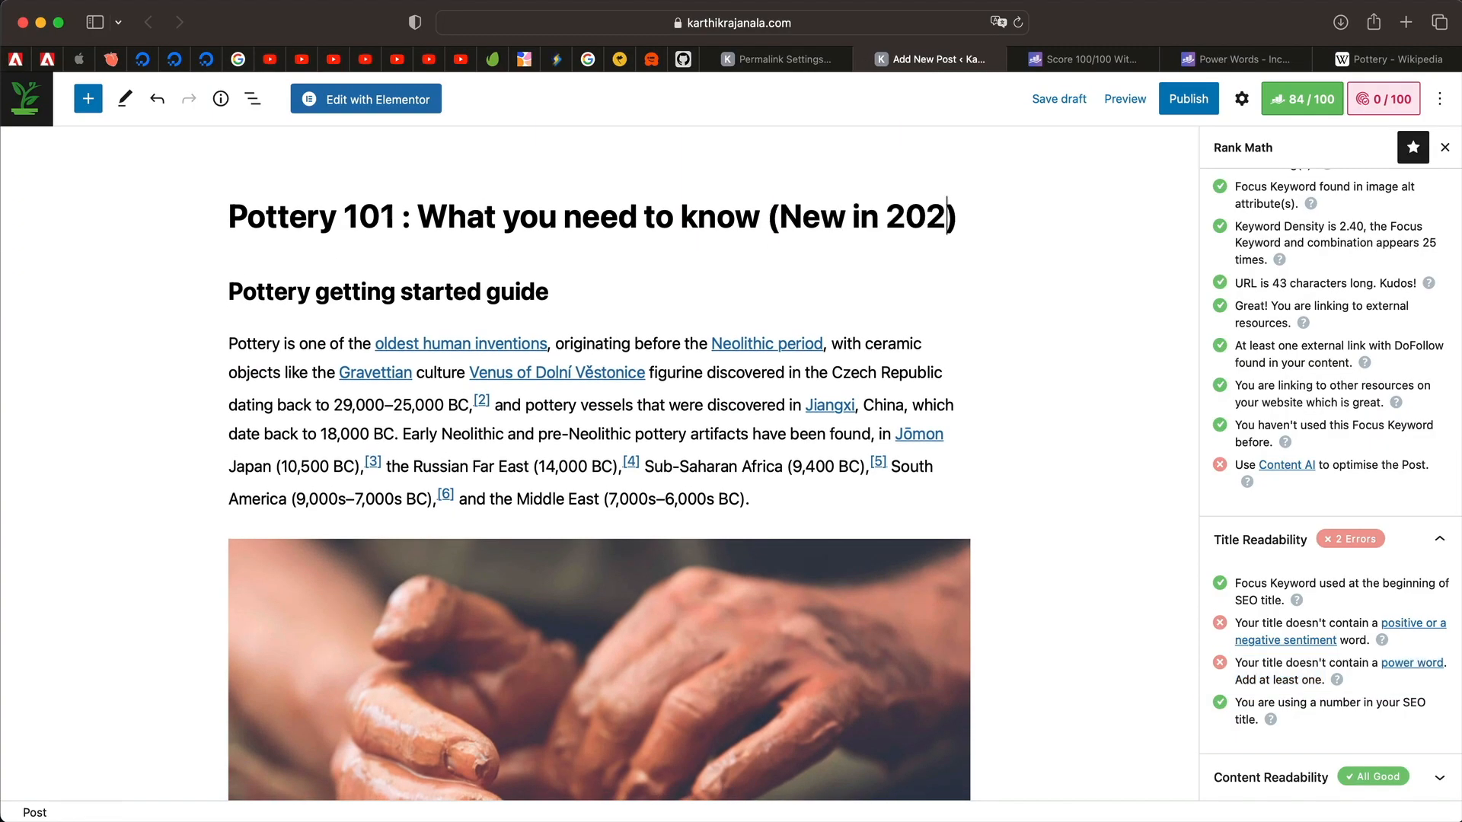
text(2022))
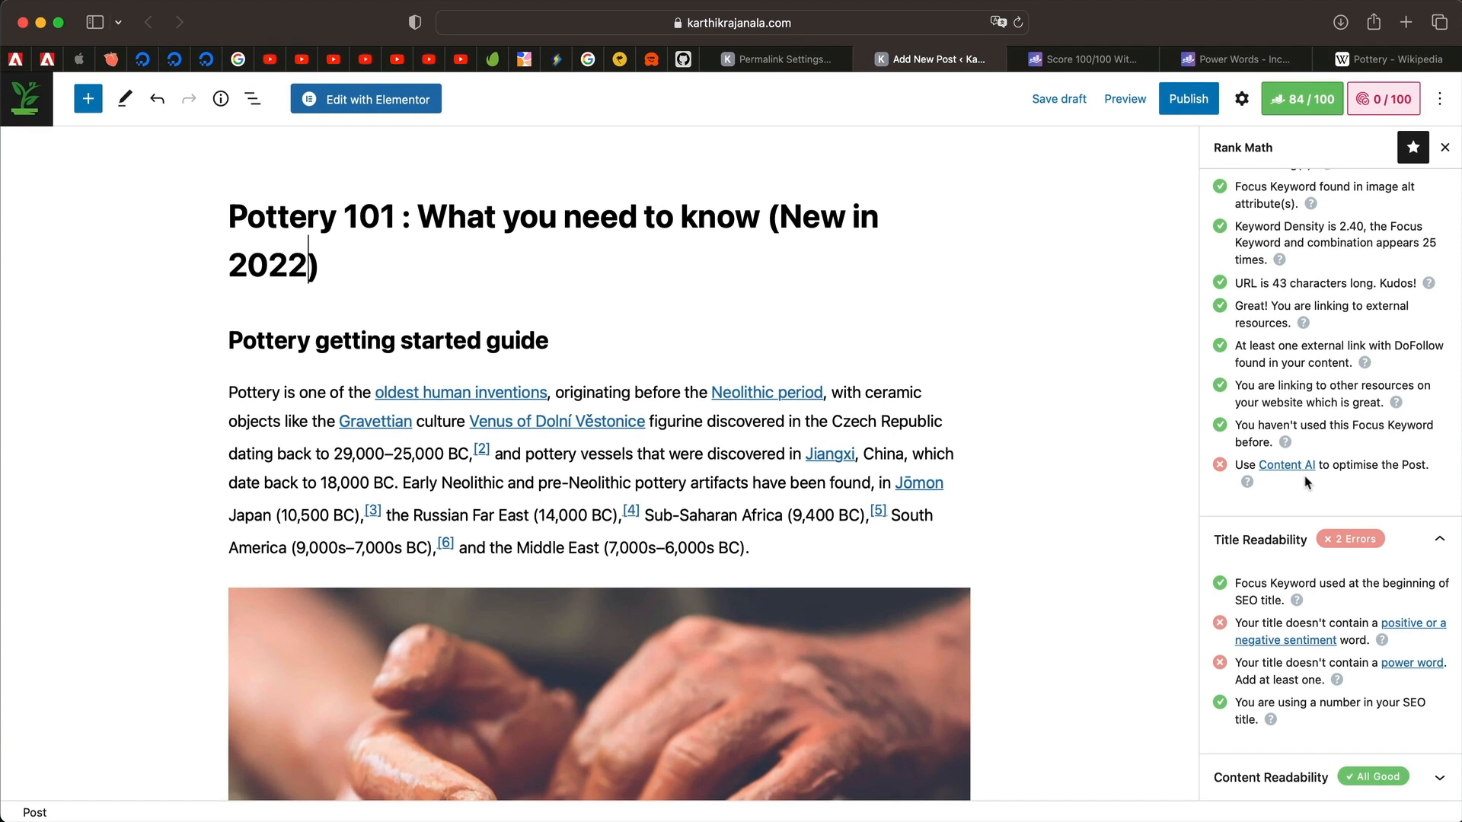
Expand Content Readability and highlight the images and video check.
click(1303, 777)
scroll(1340, 731, down, 4)
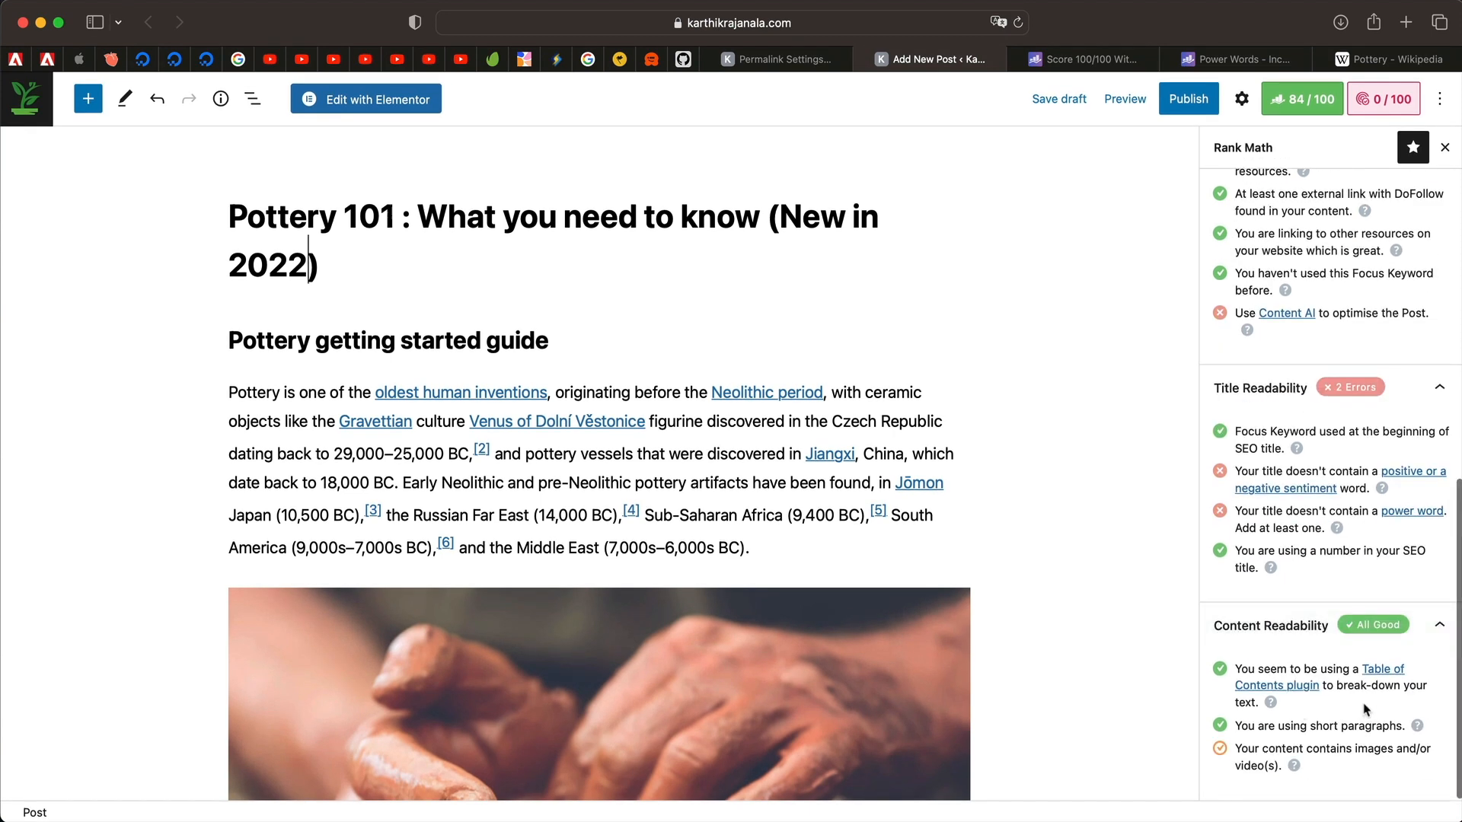
triple_click(1350, 770)
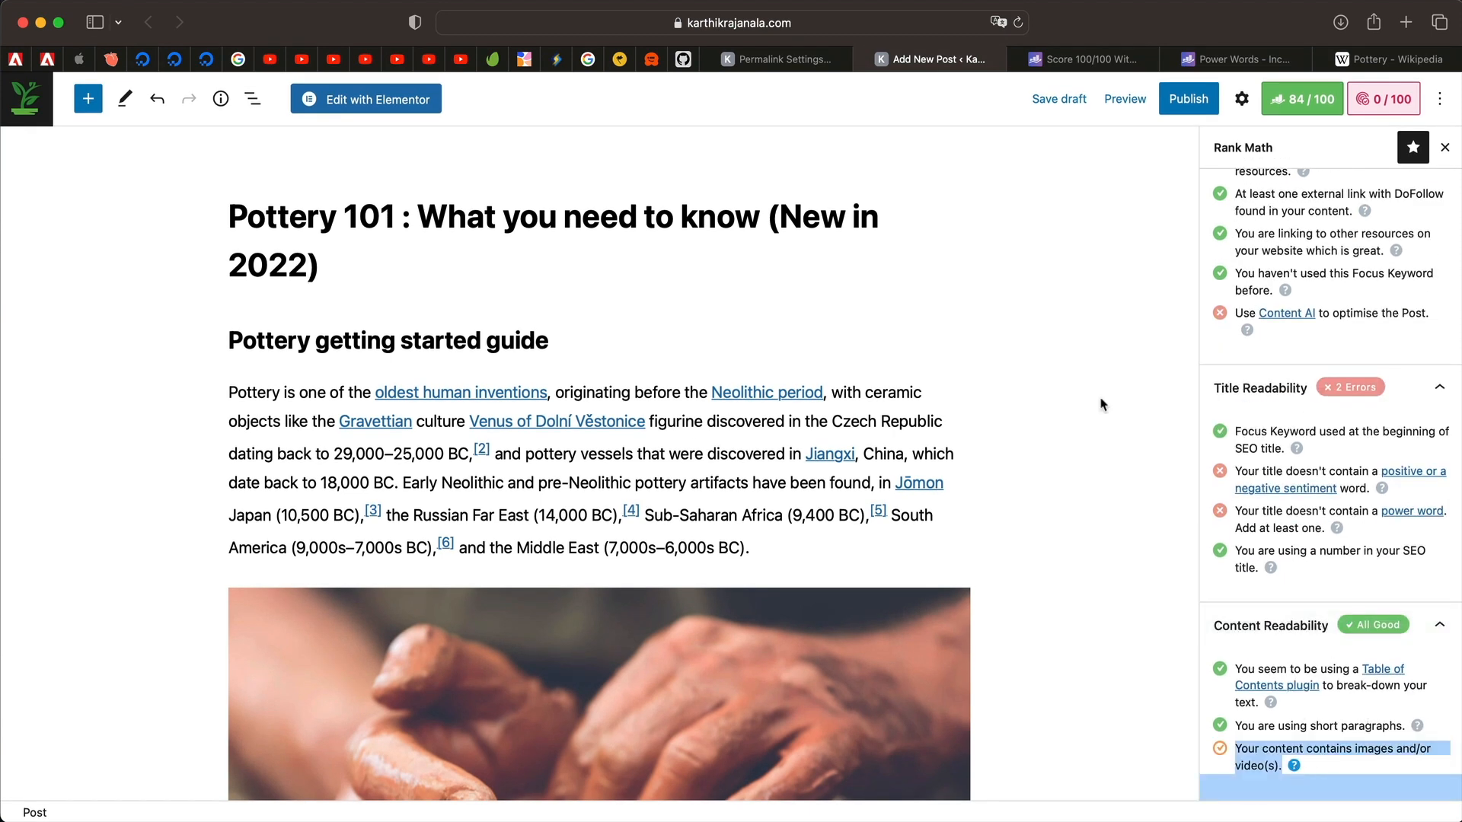
Insert an empty paragraph below the 'Pottery getting started guide' heading.
click(585, 347)
key(Return)
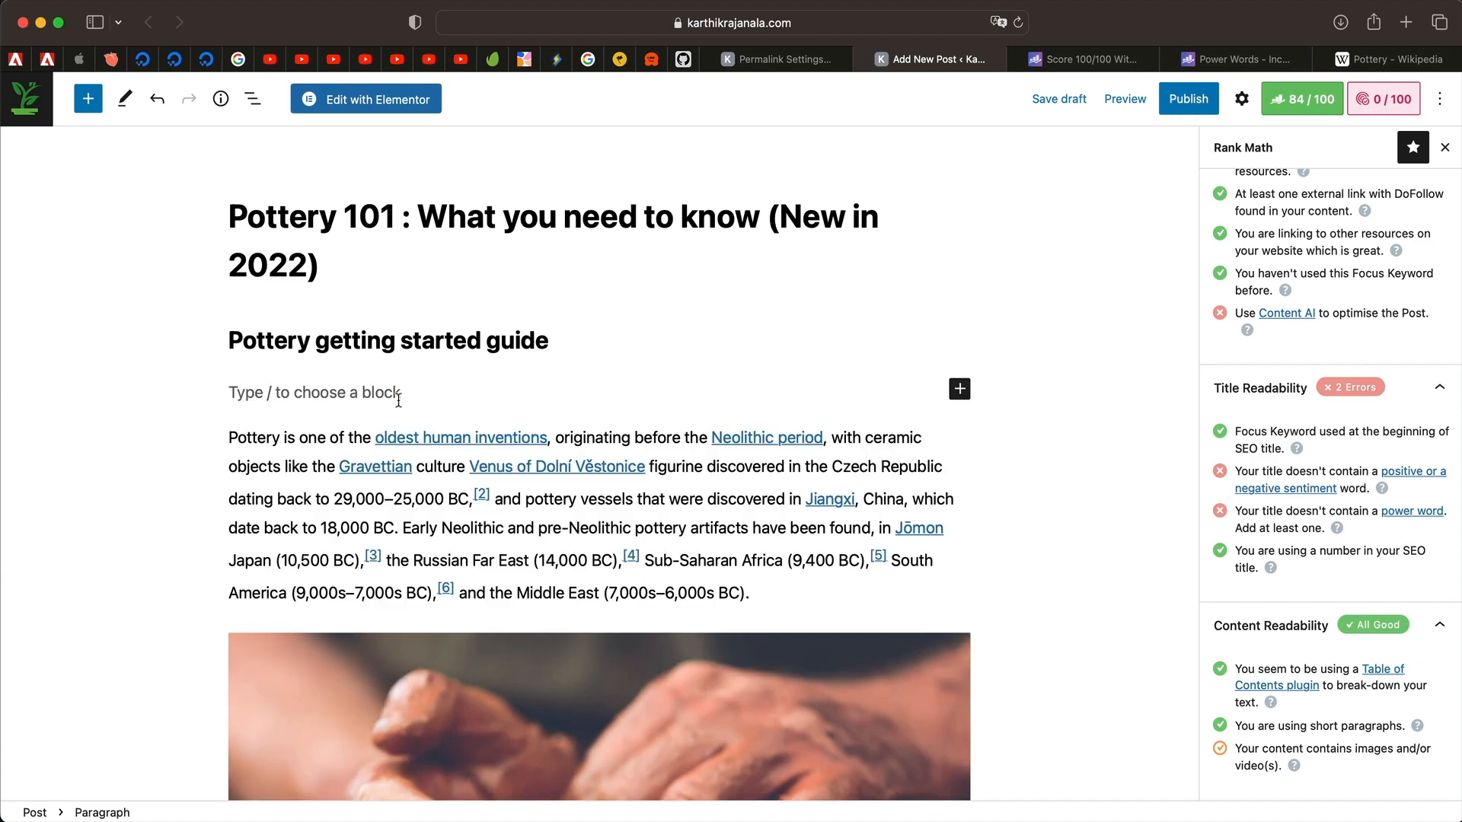
text(/)
key(BackSpace)
scroll(597, 304, down, 15)
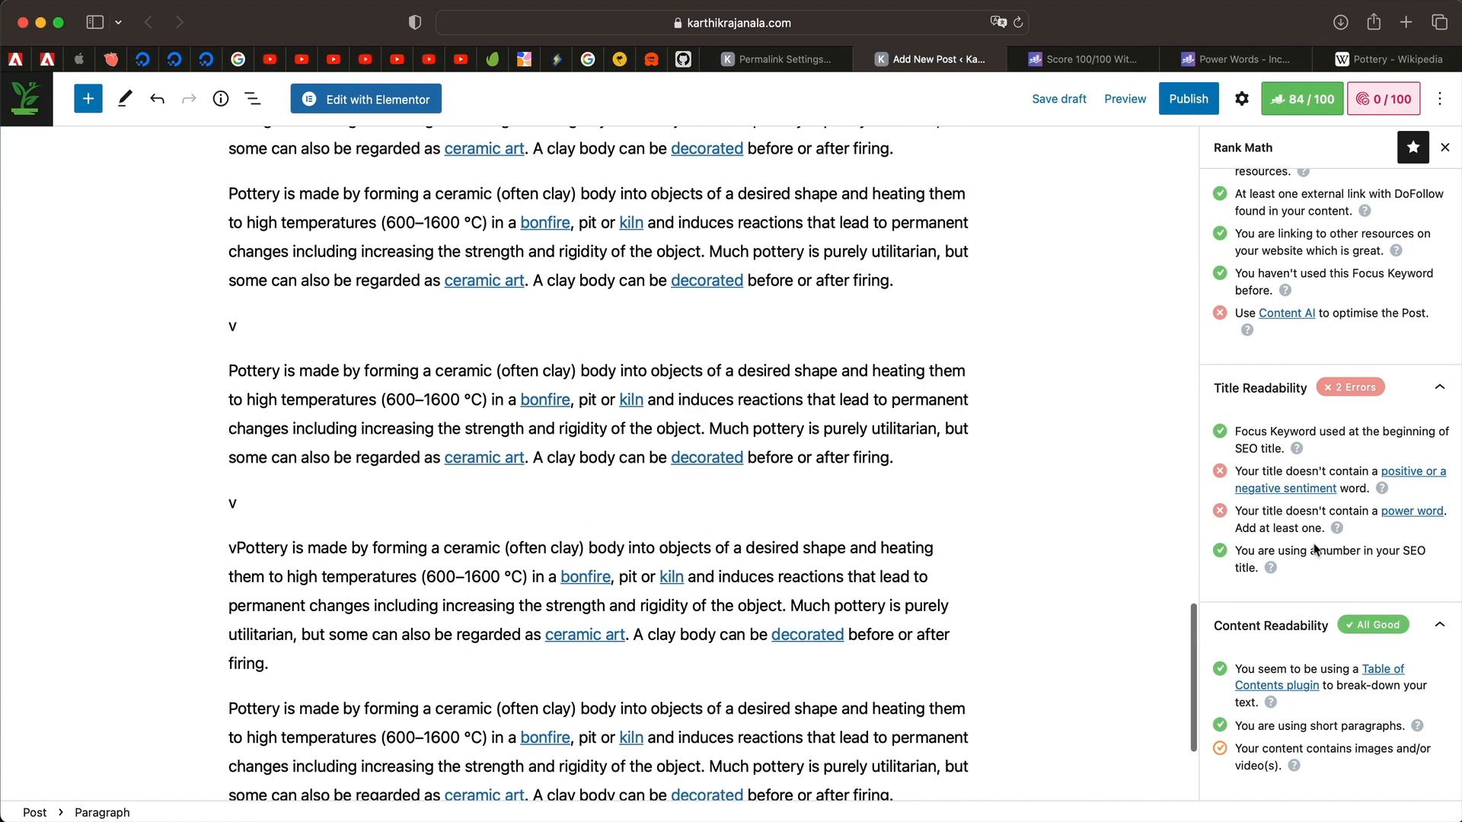
scroll(1315, 548, up, 10)
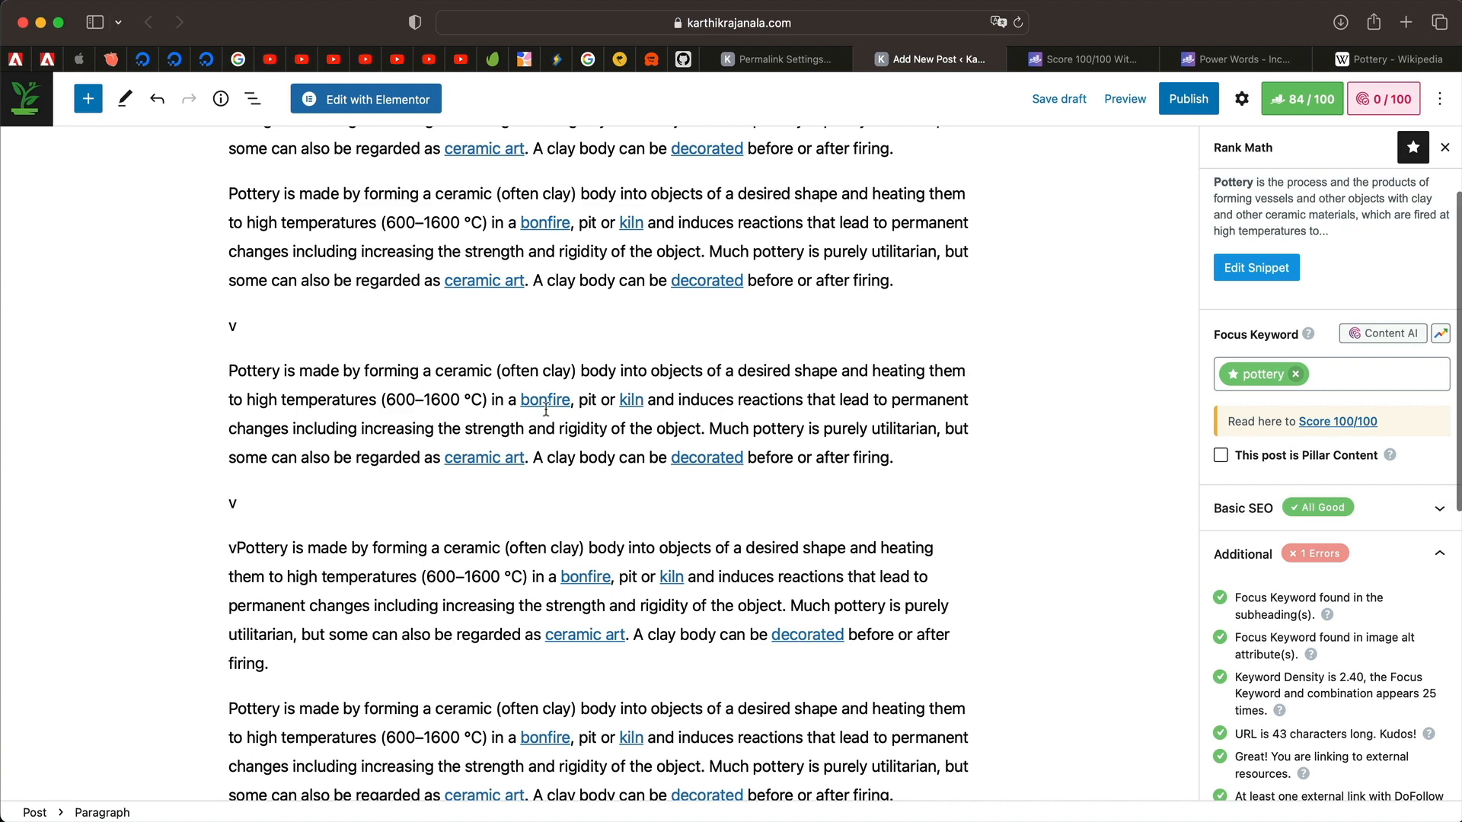
scroll(546, 411, up, 10)
scroll(1317, 599, up, 3)
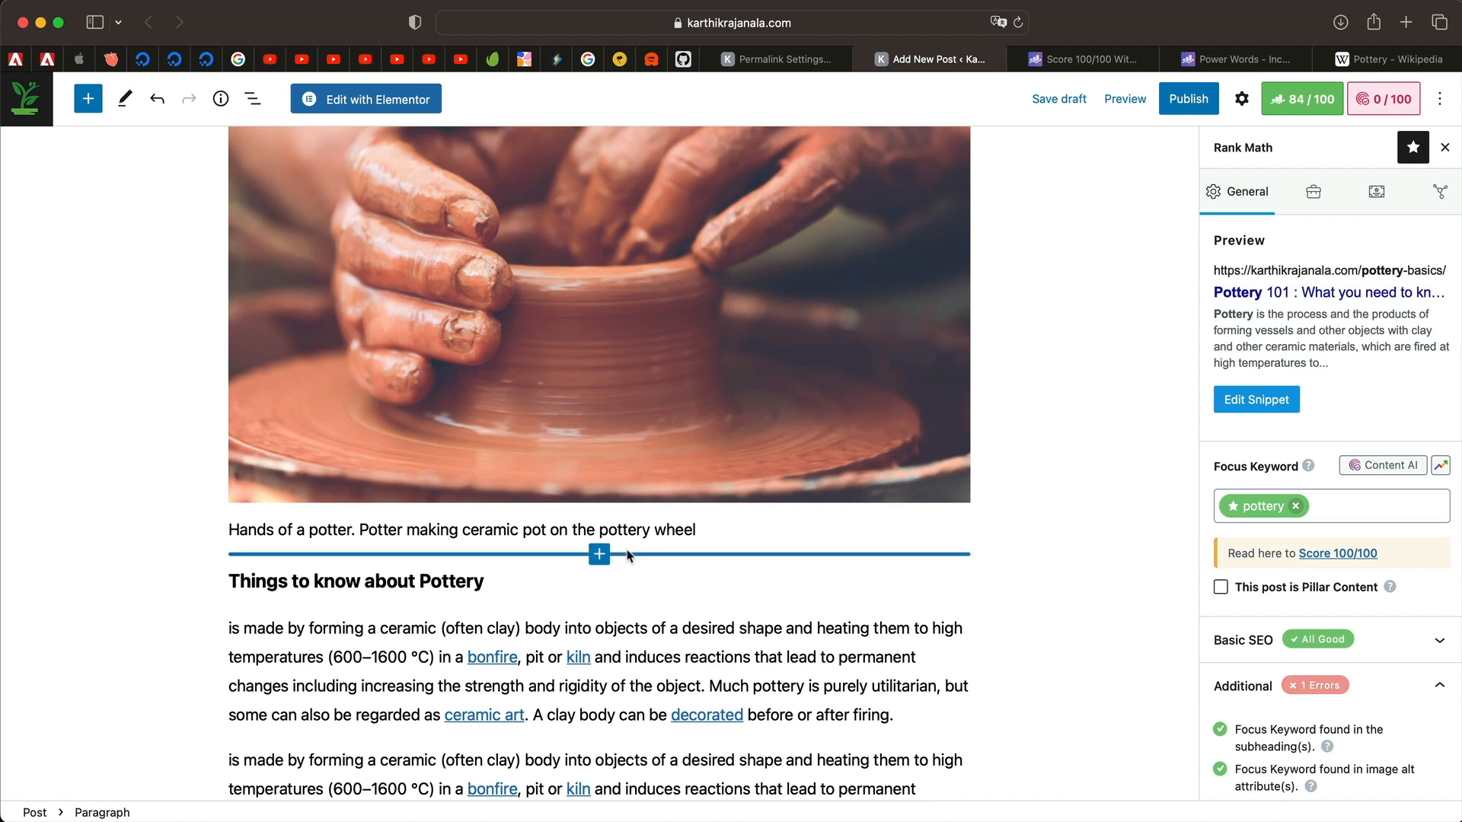
scroll(678, 240, up, 10)
scroll(680, 248, down, 1)
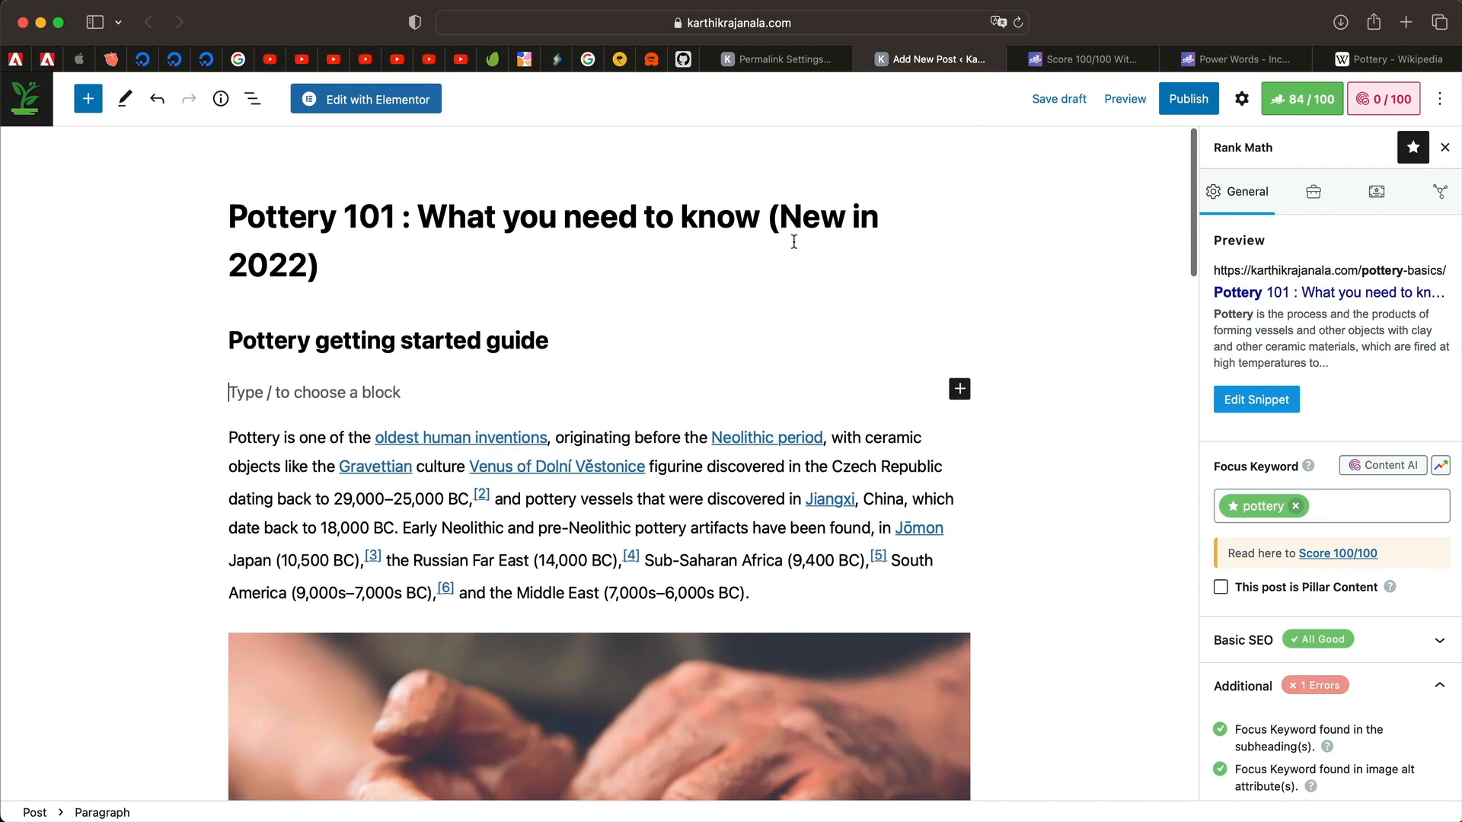
Add 'Ultimate' to the start of the title and change '101' to 'Guide'.
click(229, 229)
text(Ultimate)
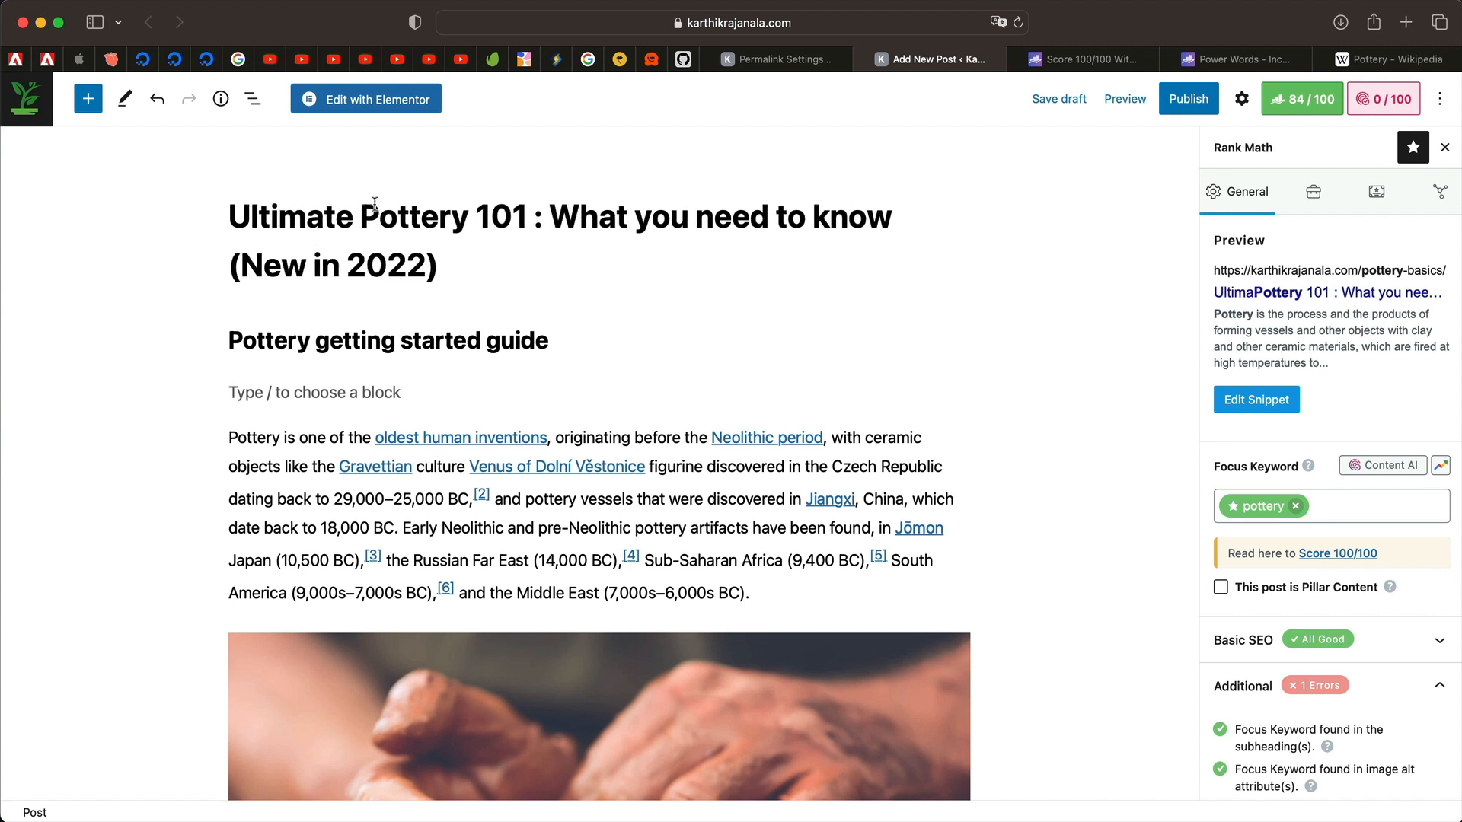
double_click(512, 217)
text(Guide)
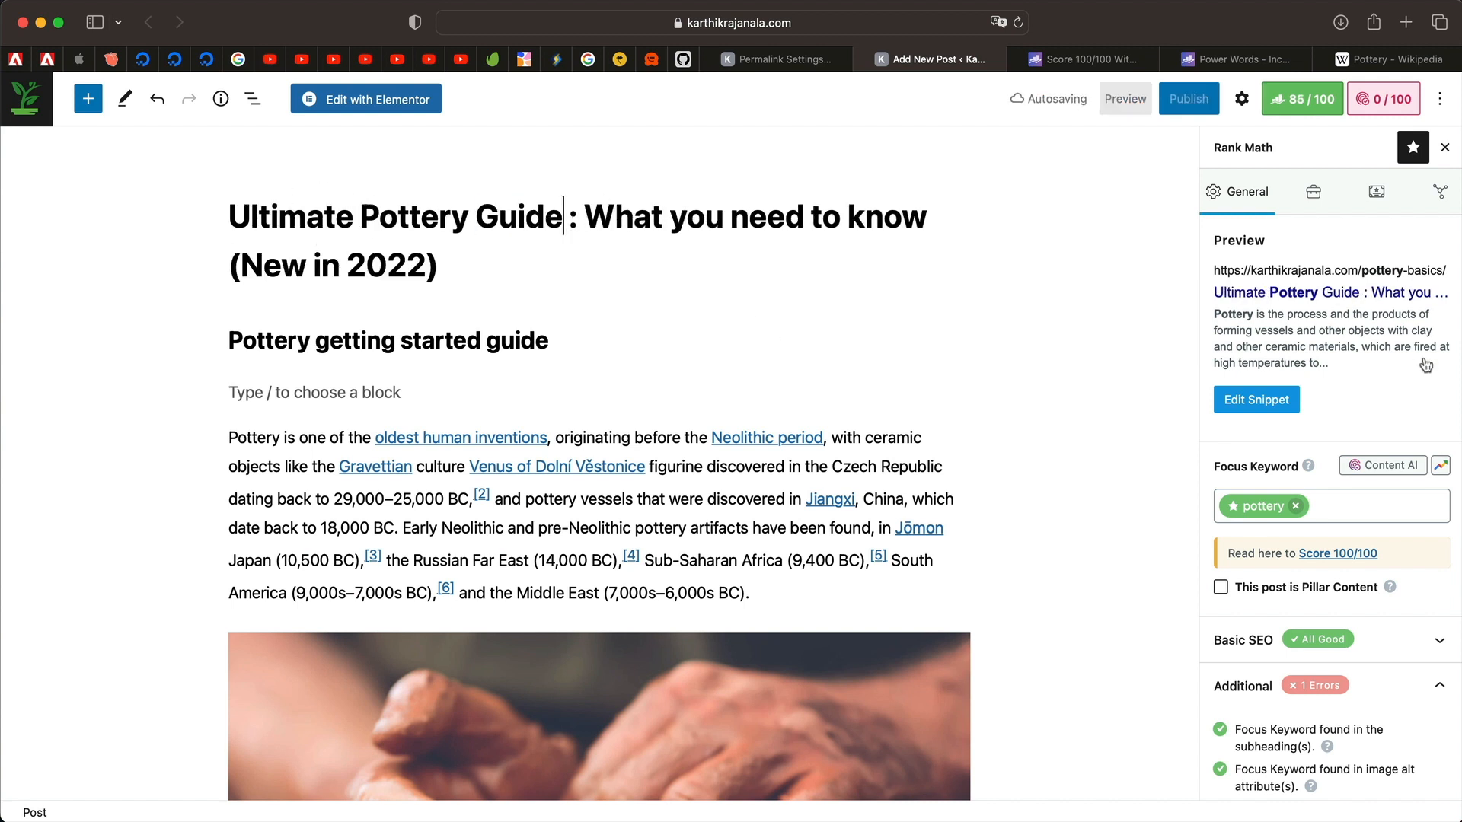
Mark the post as Pillar Content and scroll down to the Basic SEO checks.
scroll(1346, 426, down, 1)
scroll(1346, 427, down, 10)
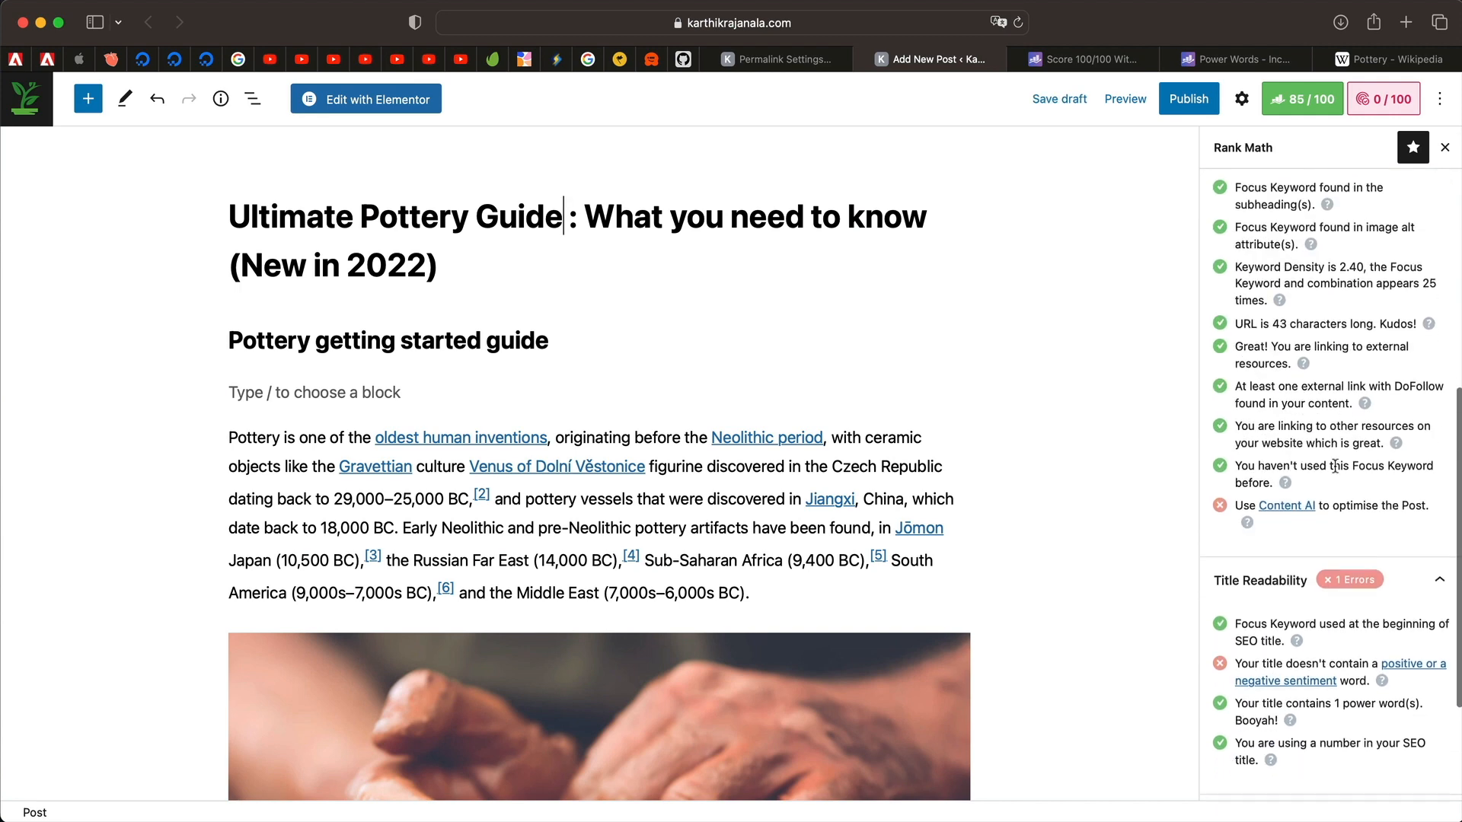
scroll(1345, 426, up, 6)
click(1220, 338)
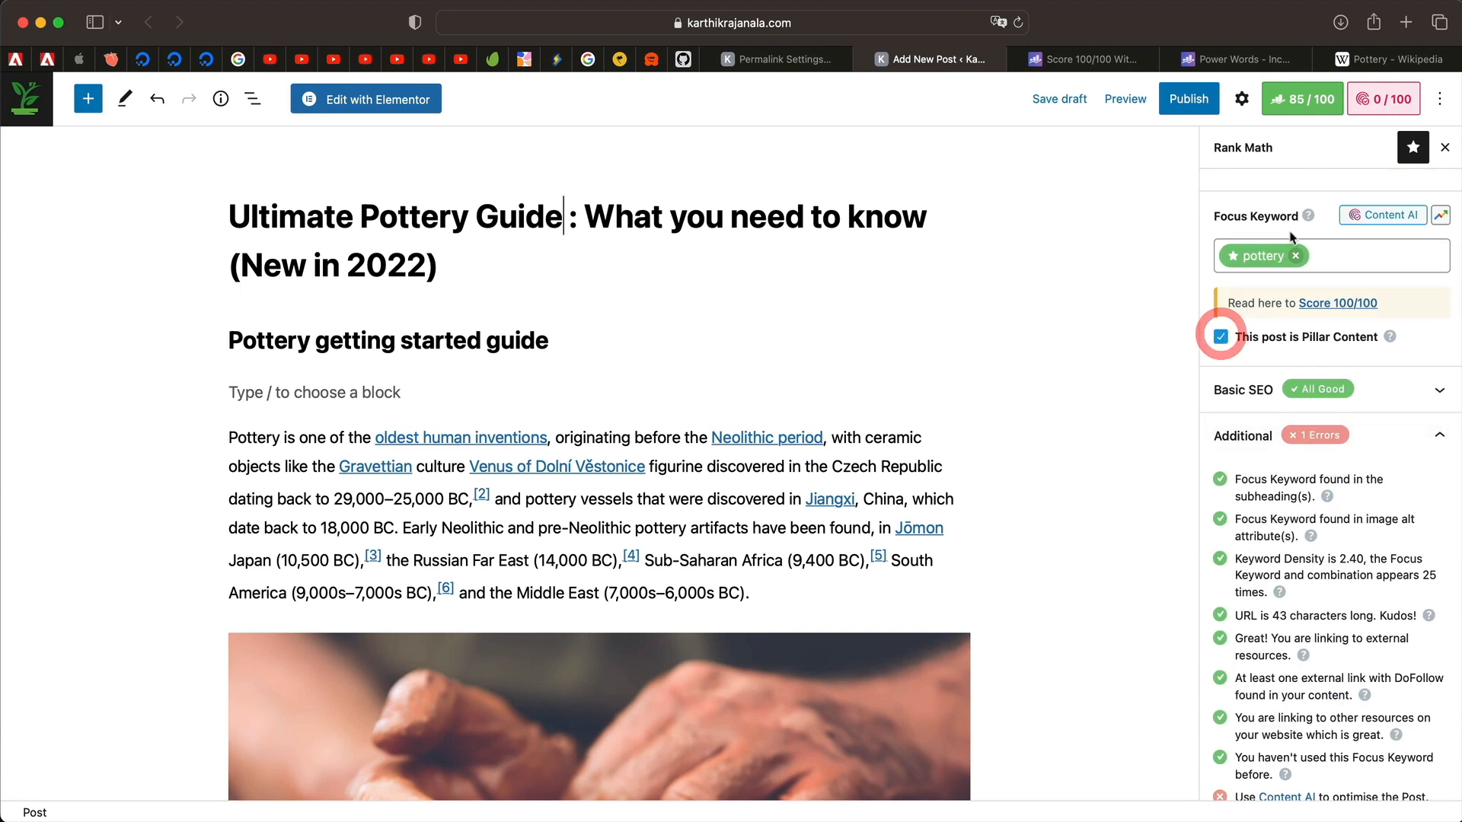
click(1305, 102)
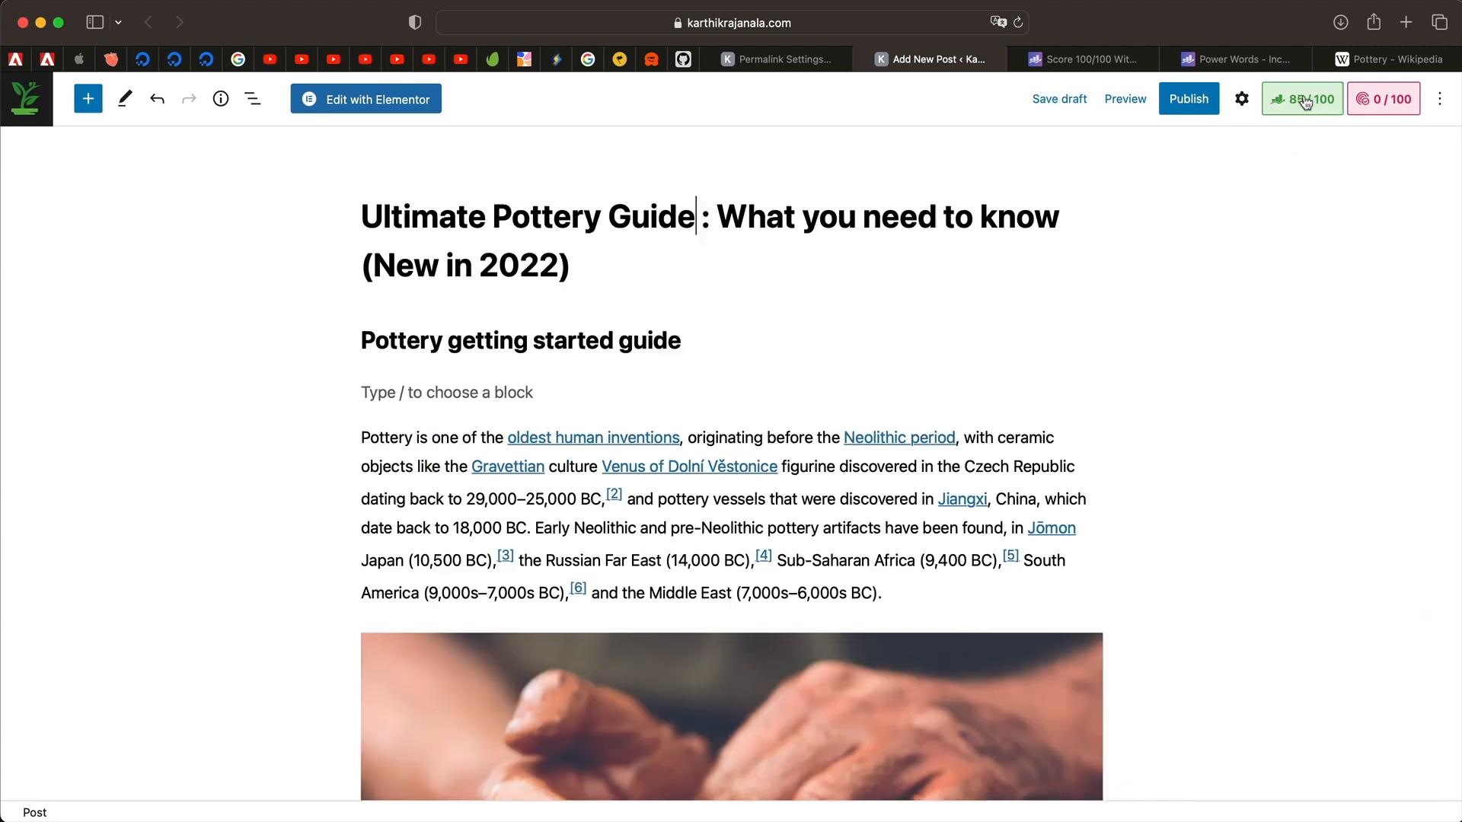
click(1305, 102)
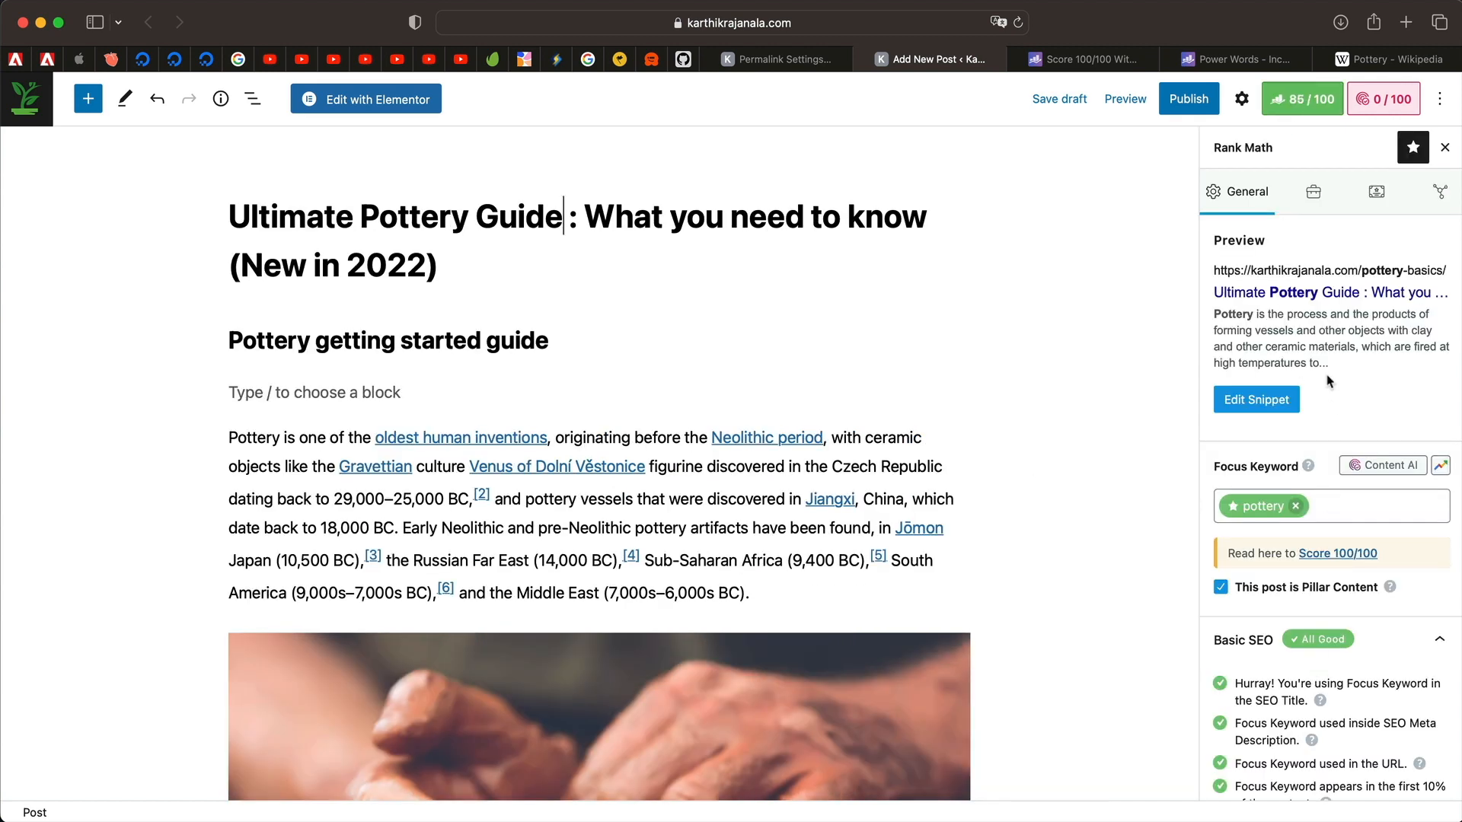
scroll(1328, 383, down, 2)
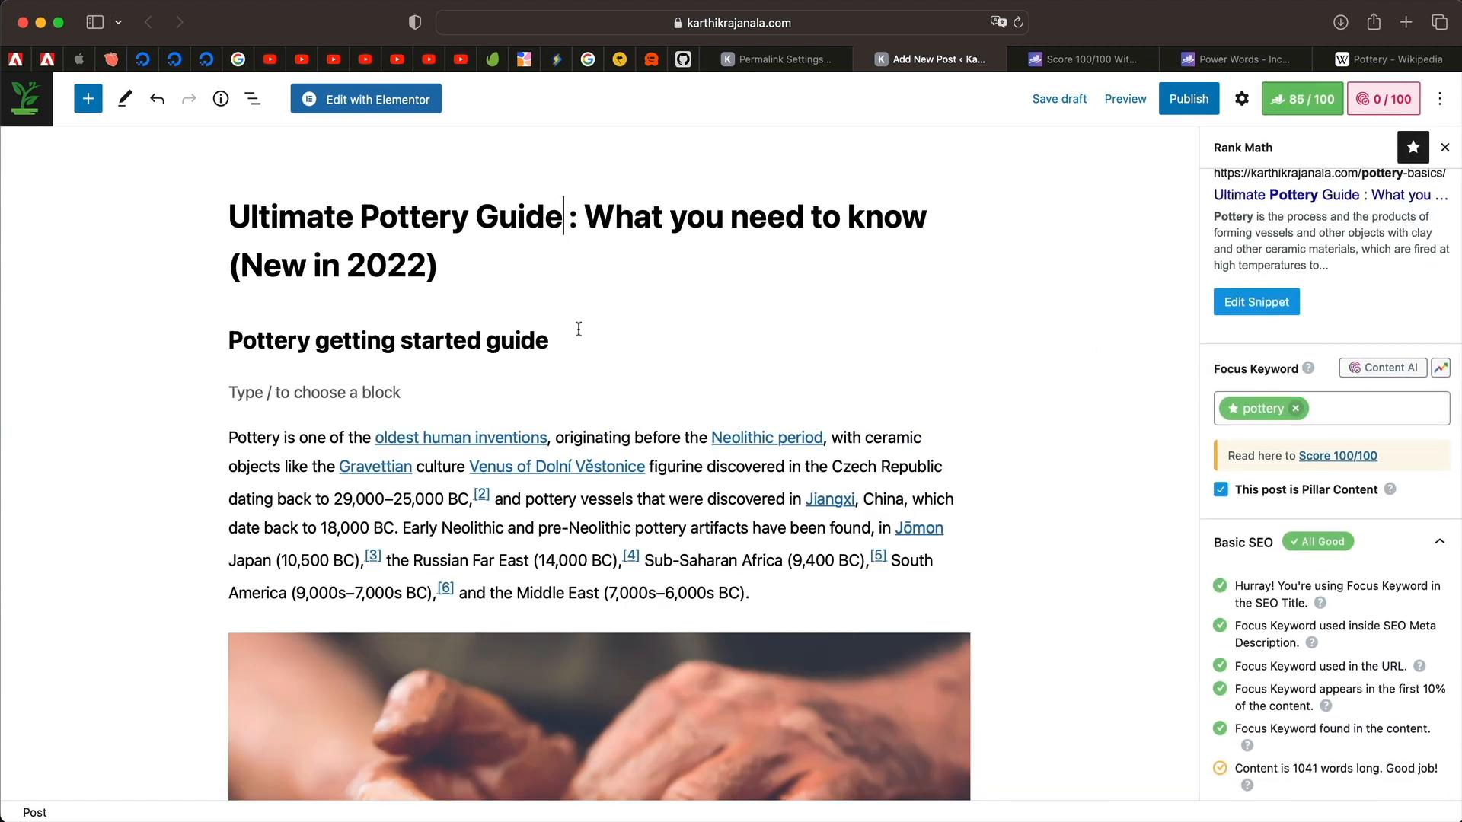
scroll(1268, 426, down, 4)
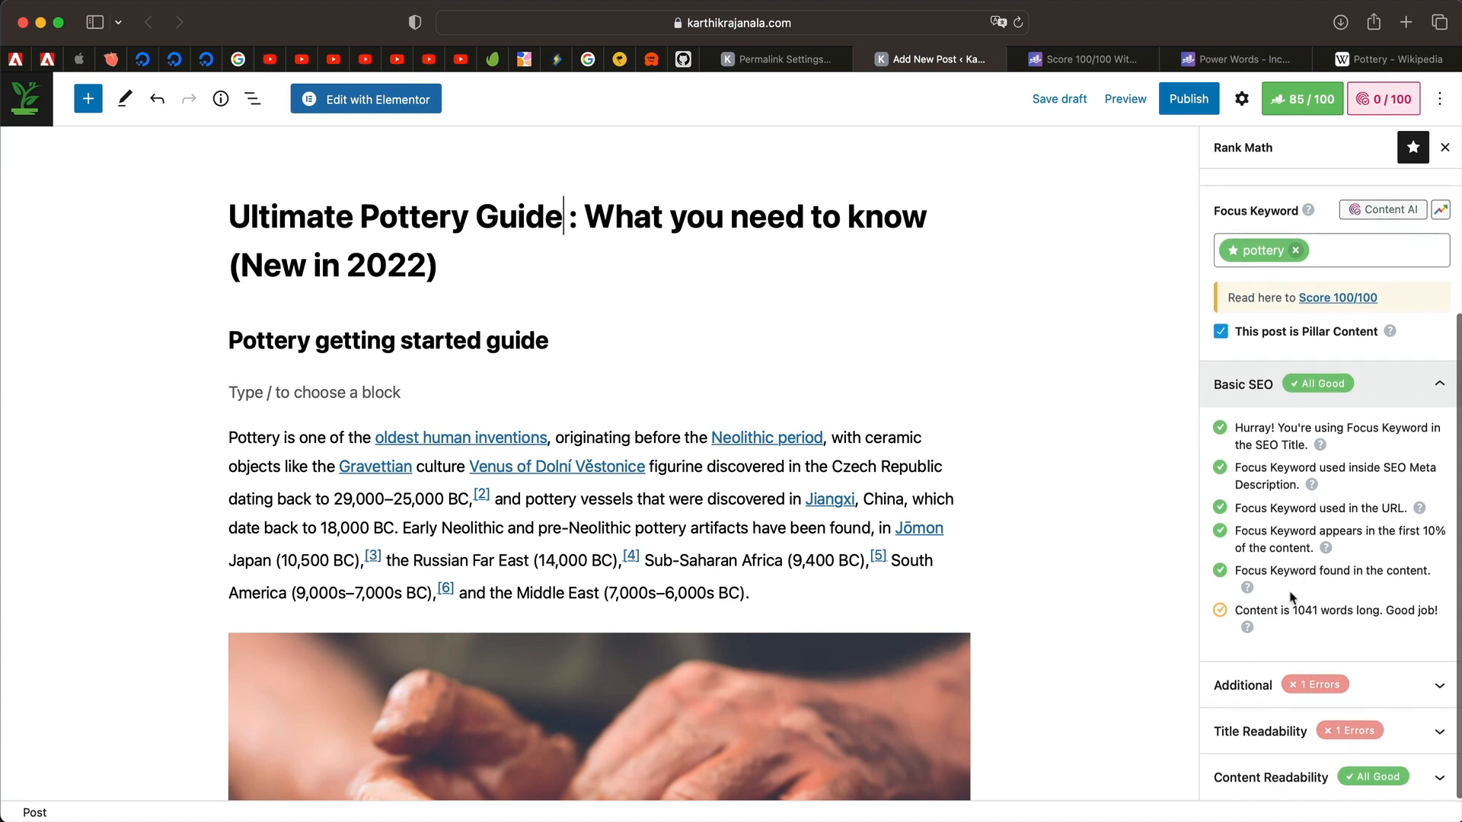
Replace a repeated 'is made by…' paragraph with the pasted 'Pottery is made by…' text.
triple_click(292, 487)
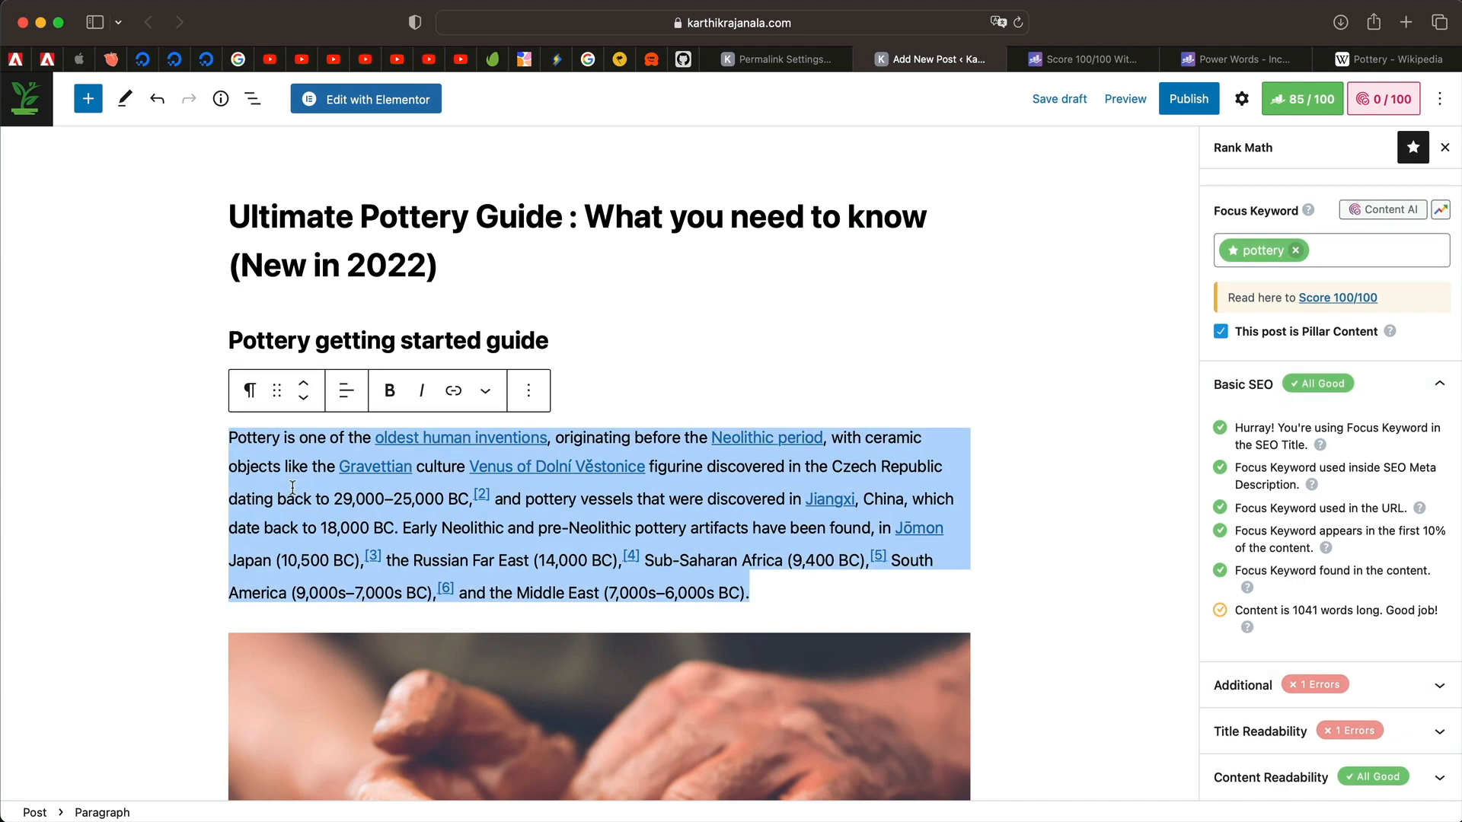
scroll(292, 487, down, 10)
triple_click(345, 596)
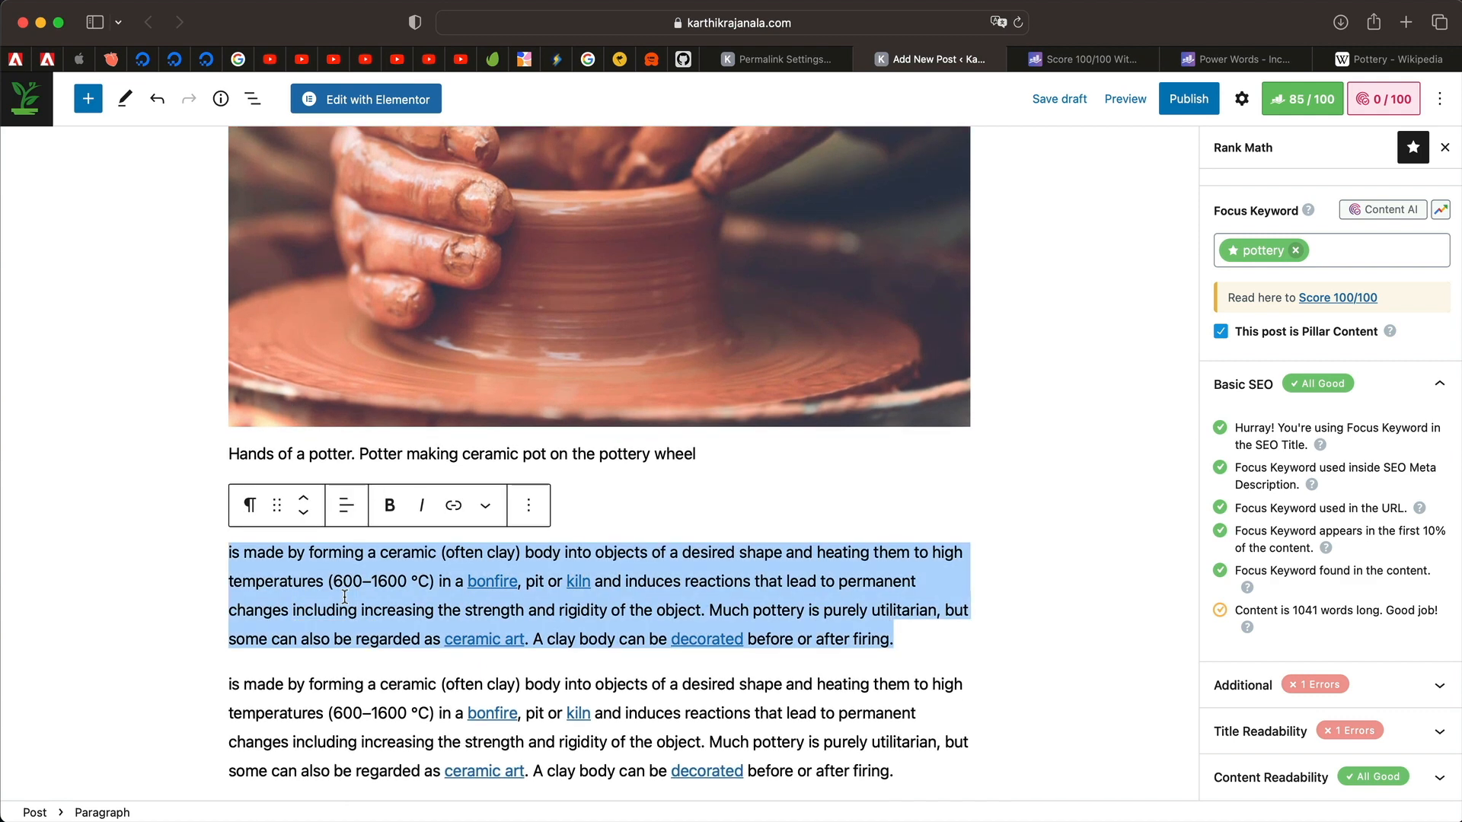
triple_click(345, 596)
scroll(345, 596, down, 6)
triple_click(349, 452)
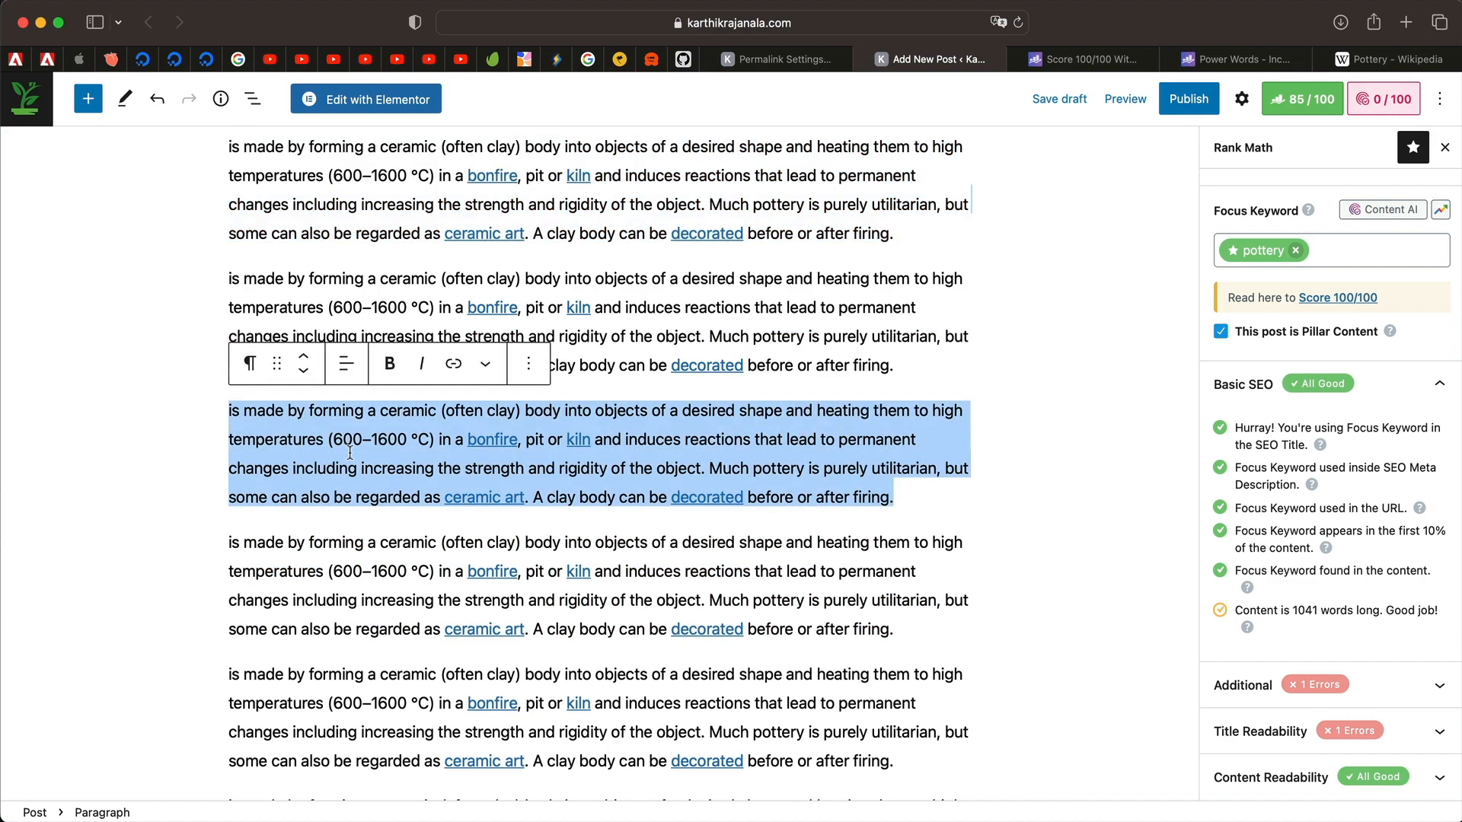
key(super+v)
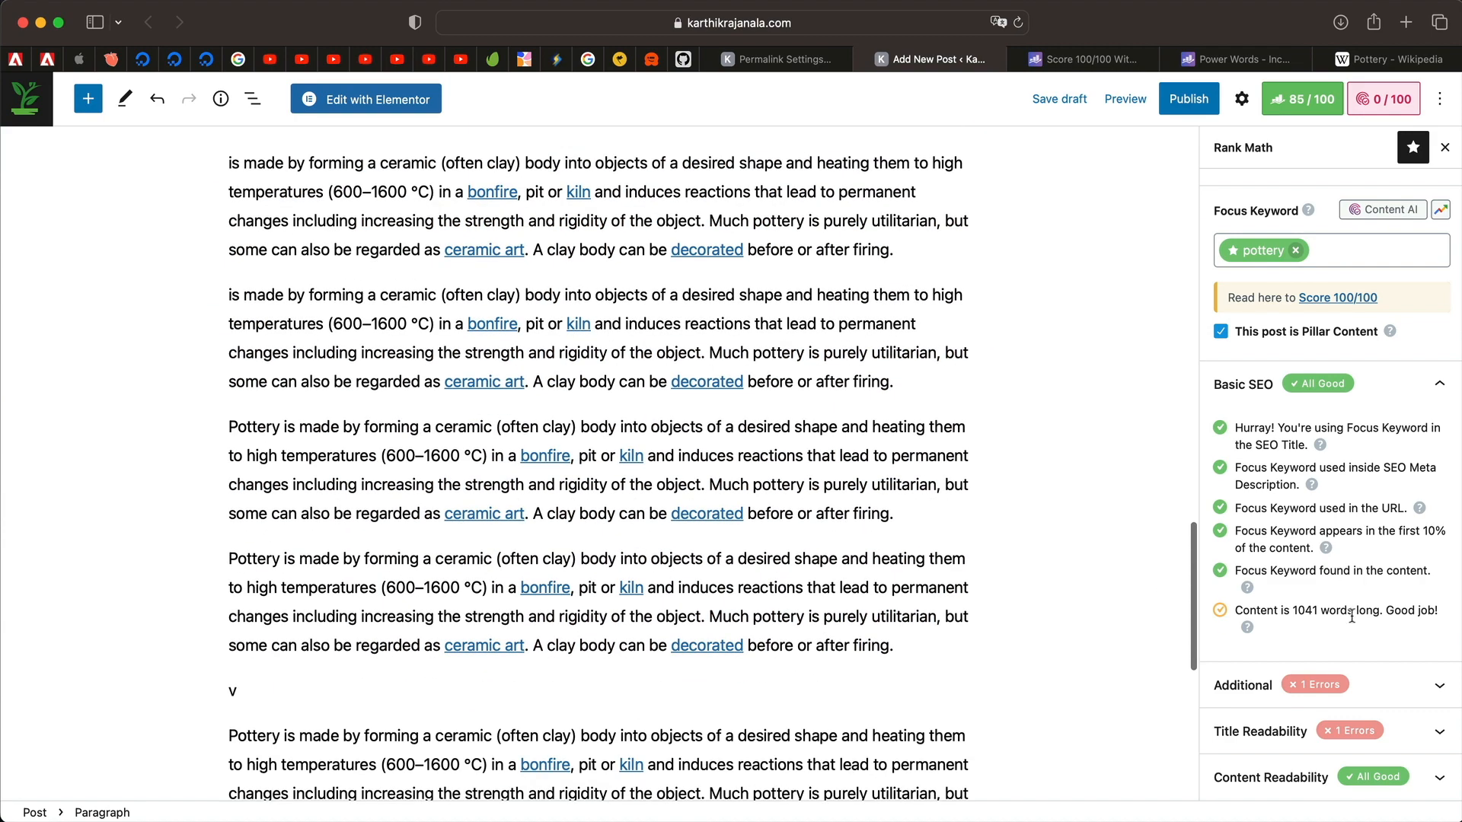
Expand Rank Math's Additional checks, showing keyword density 2.40.
click(1341, 685)
scroll(1341, 647, down, 4)
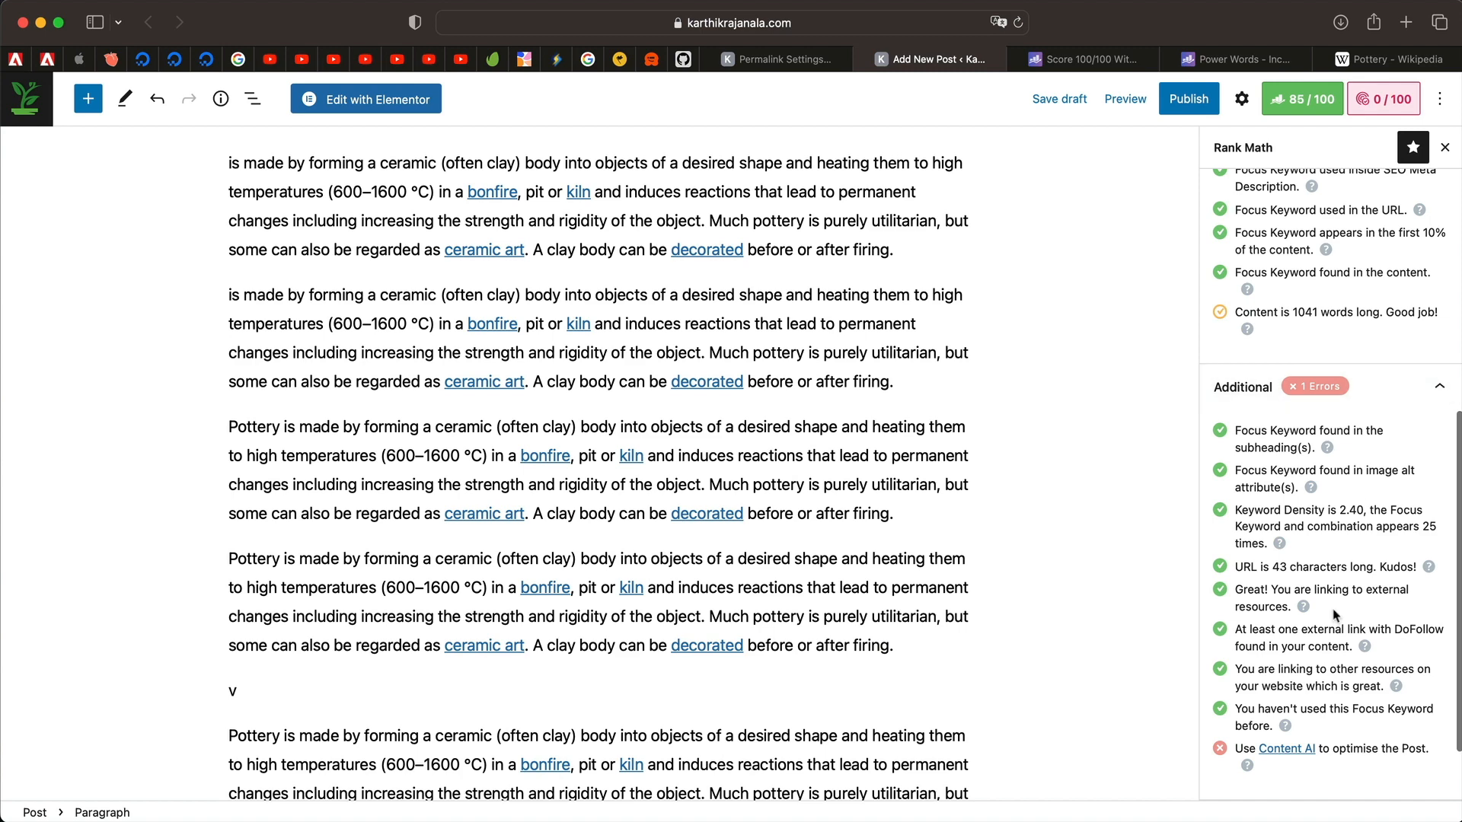
scroll(1334, 614, down, 2)
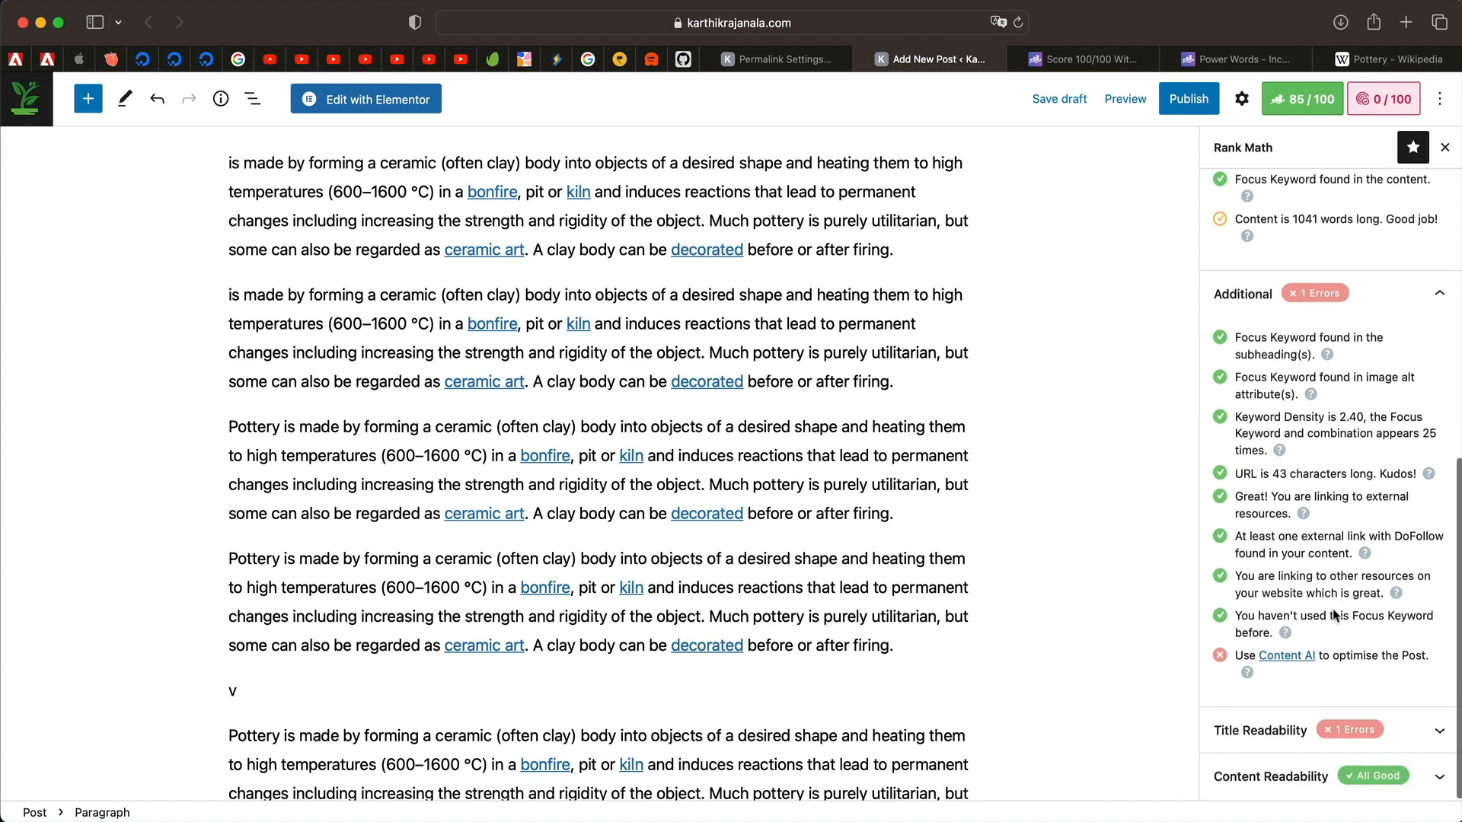
Run Content AI keyword research for 'pottery', yielding related keywords and a 41/100 score.
click(1294, 660)
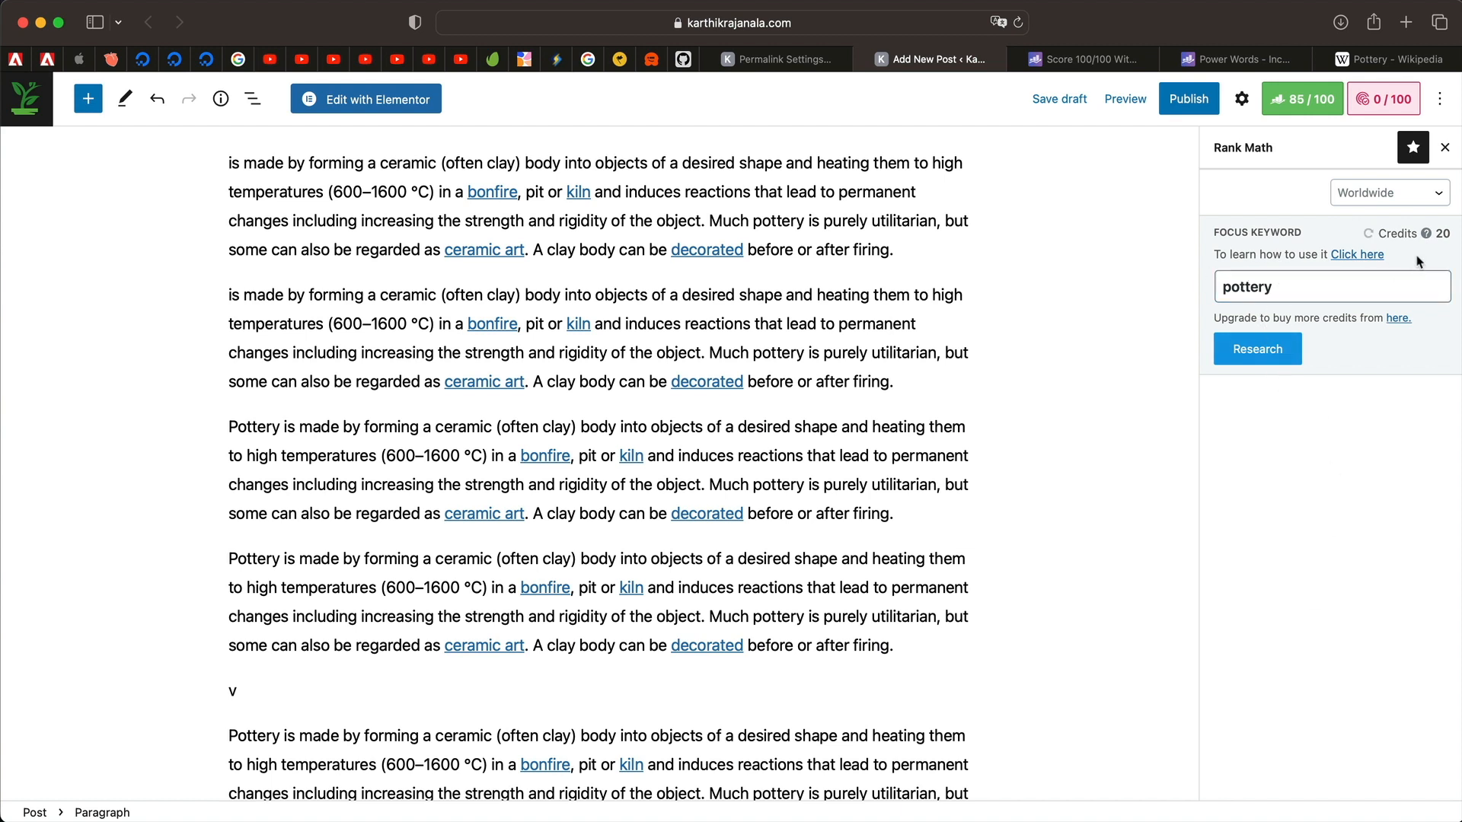
click(1268, 360)
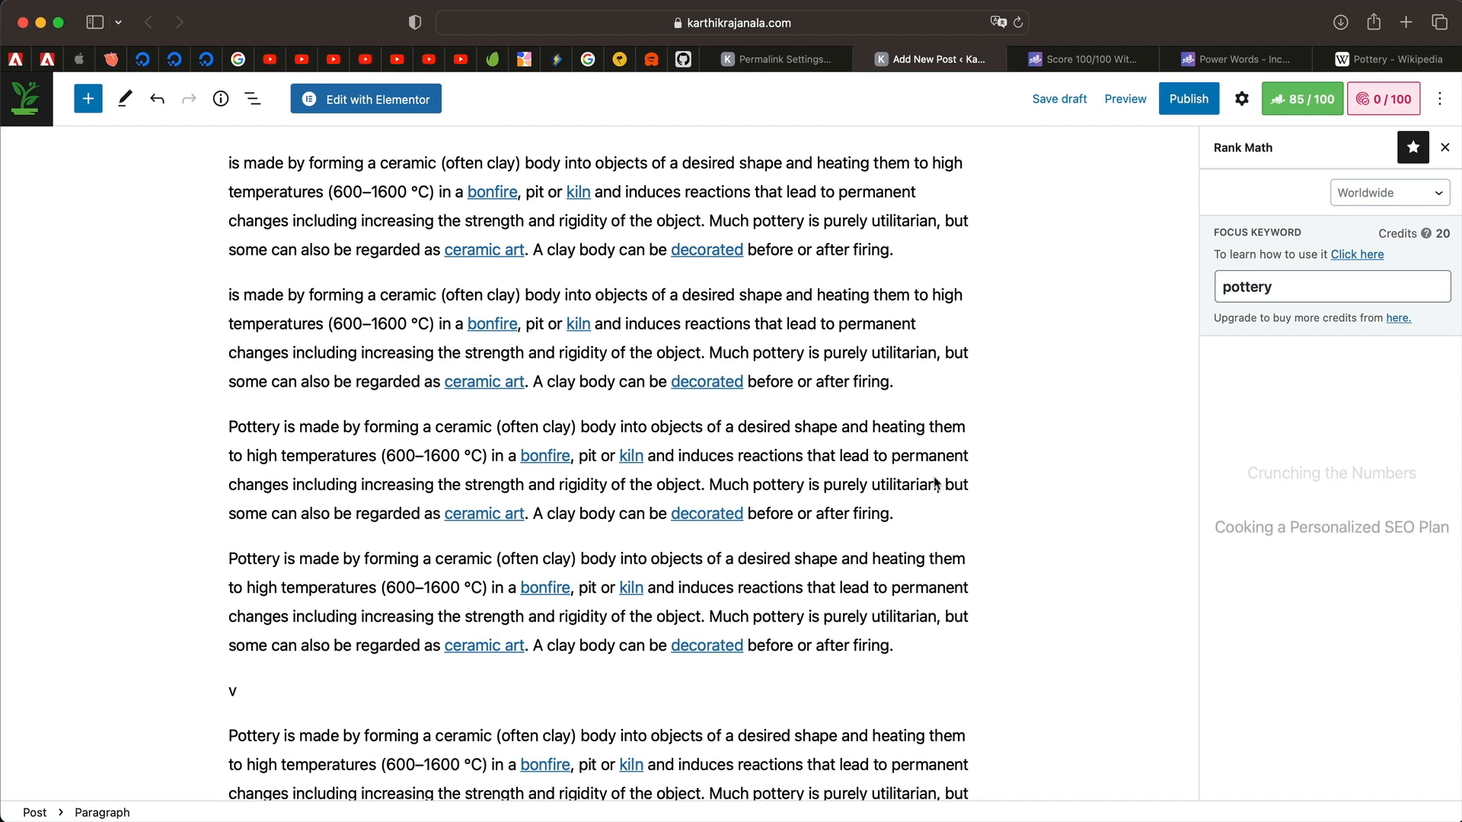
triple_click(249, 342)
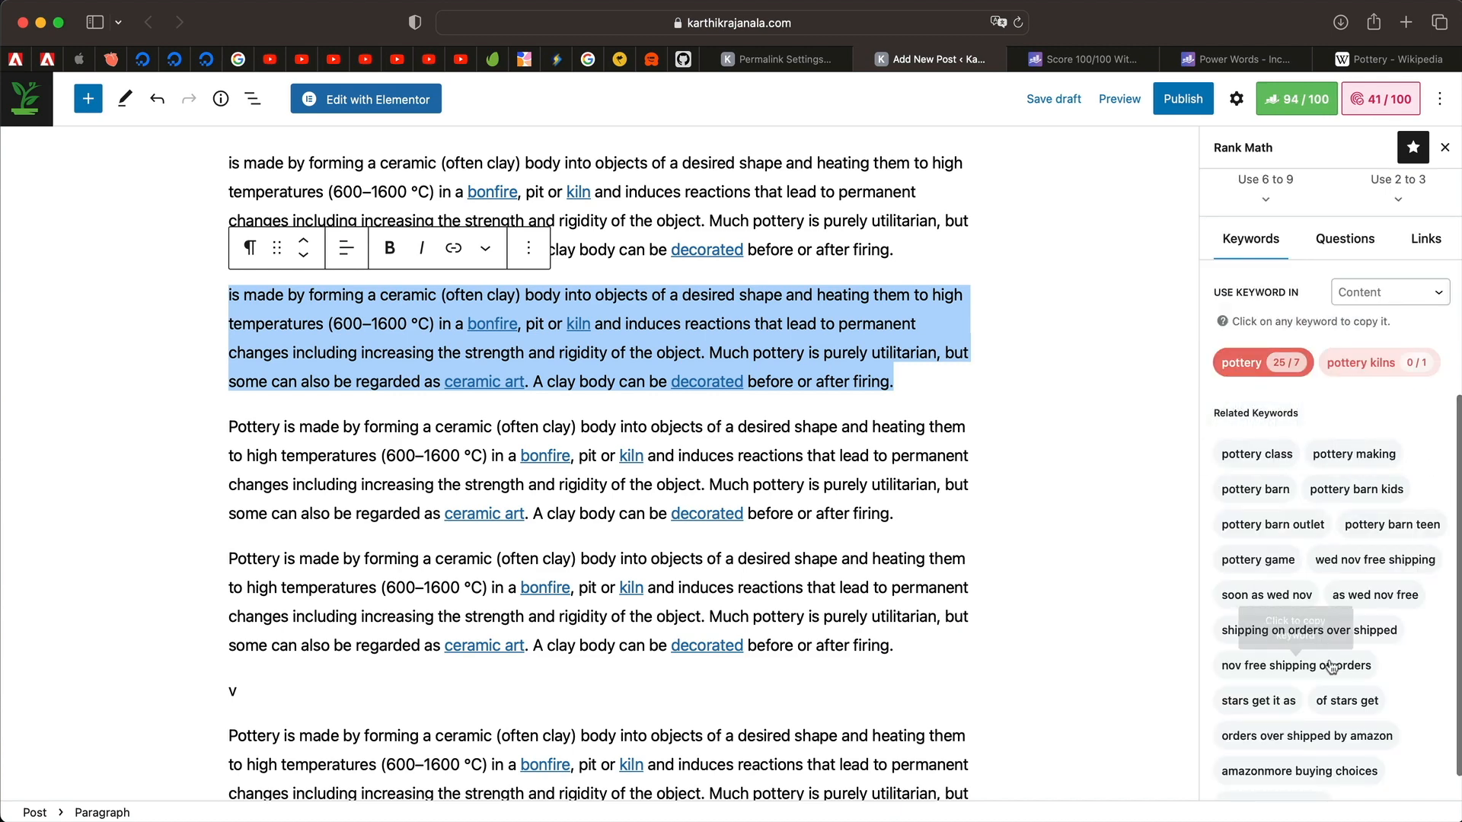
Insert 'pottery barn outlet' after 'Much pottery', then show Content AI's related Questions.
click(796, 488)
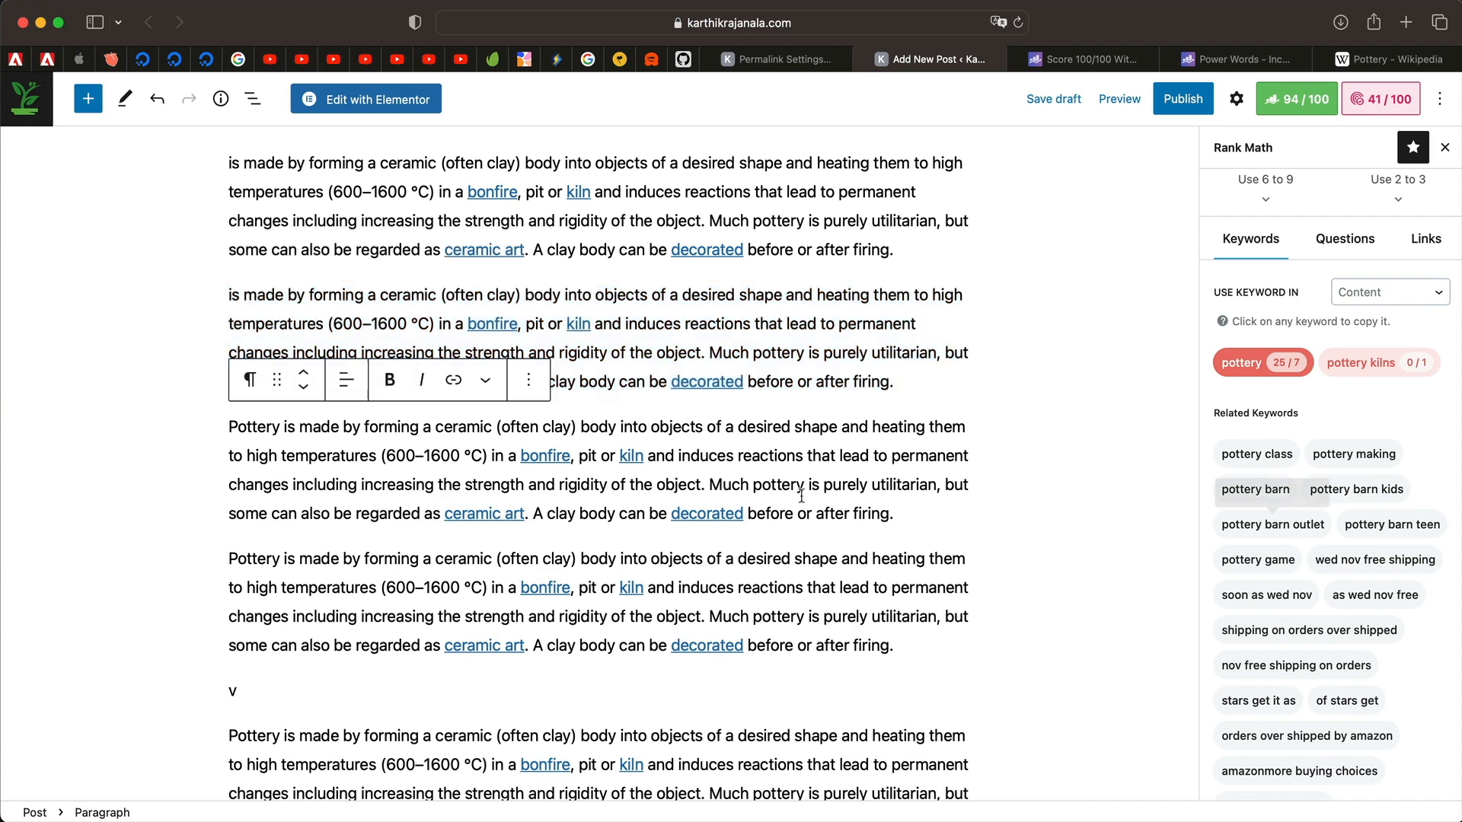
text(pottery barn outlet)
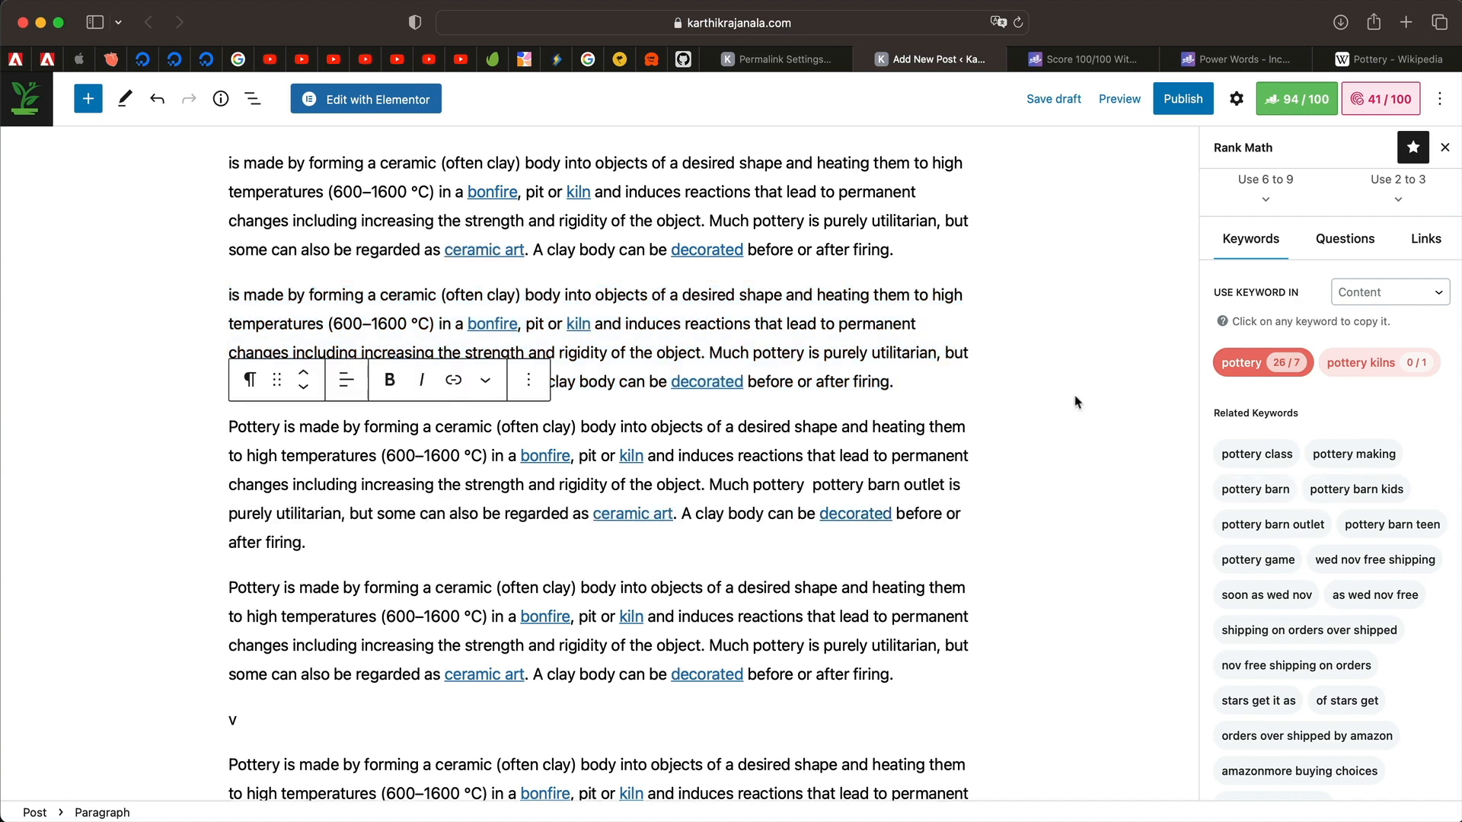
scroll(1341, 533, down, 1)
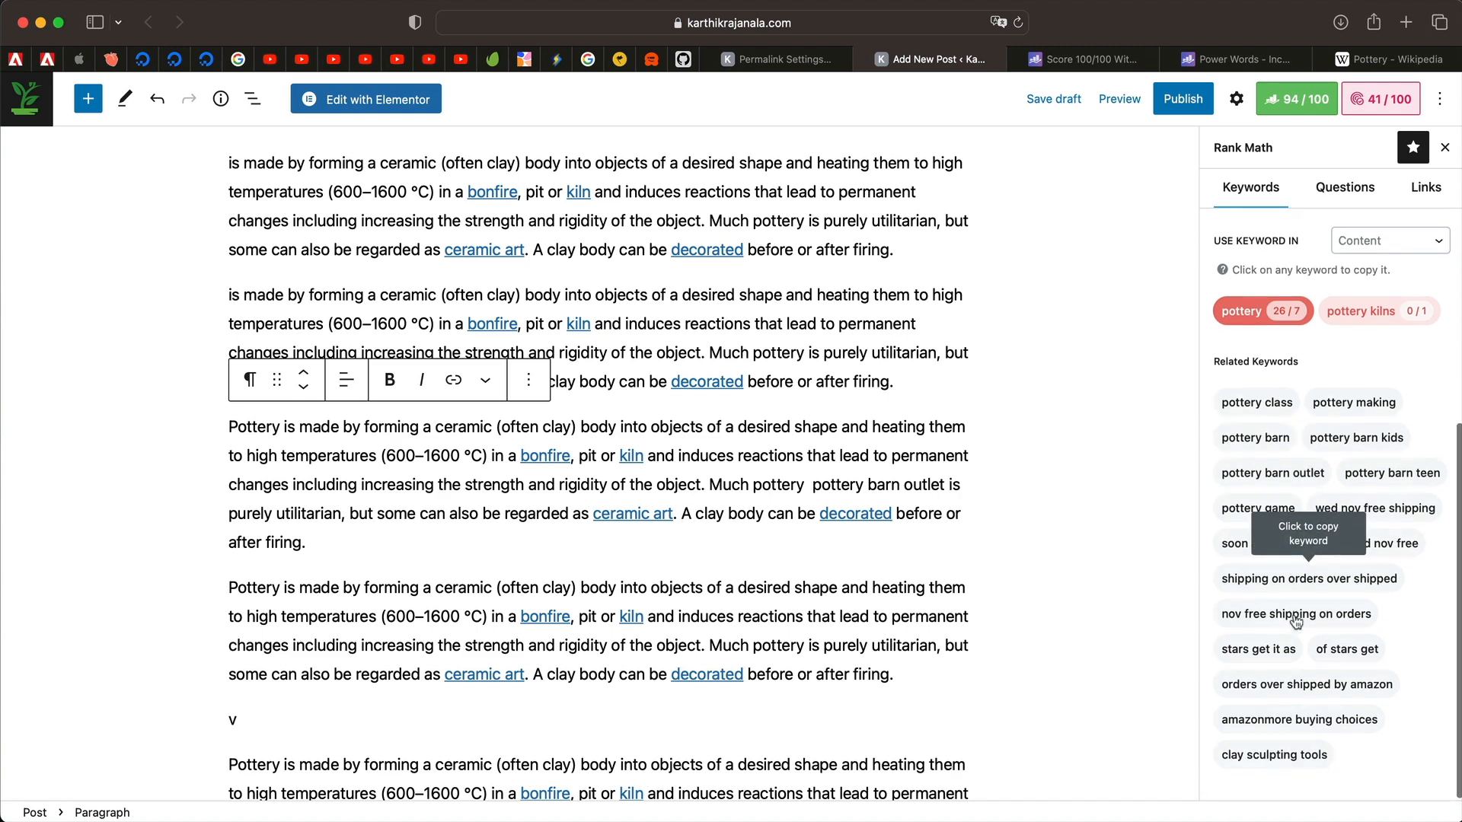
scroll(1294, 609, up, 5)
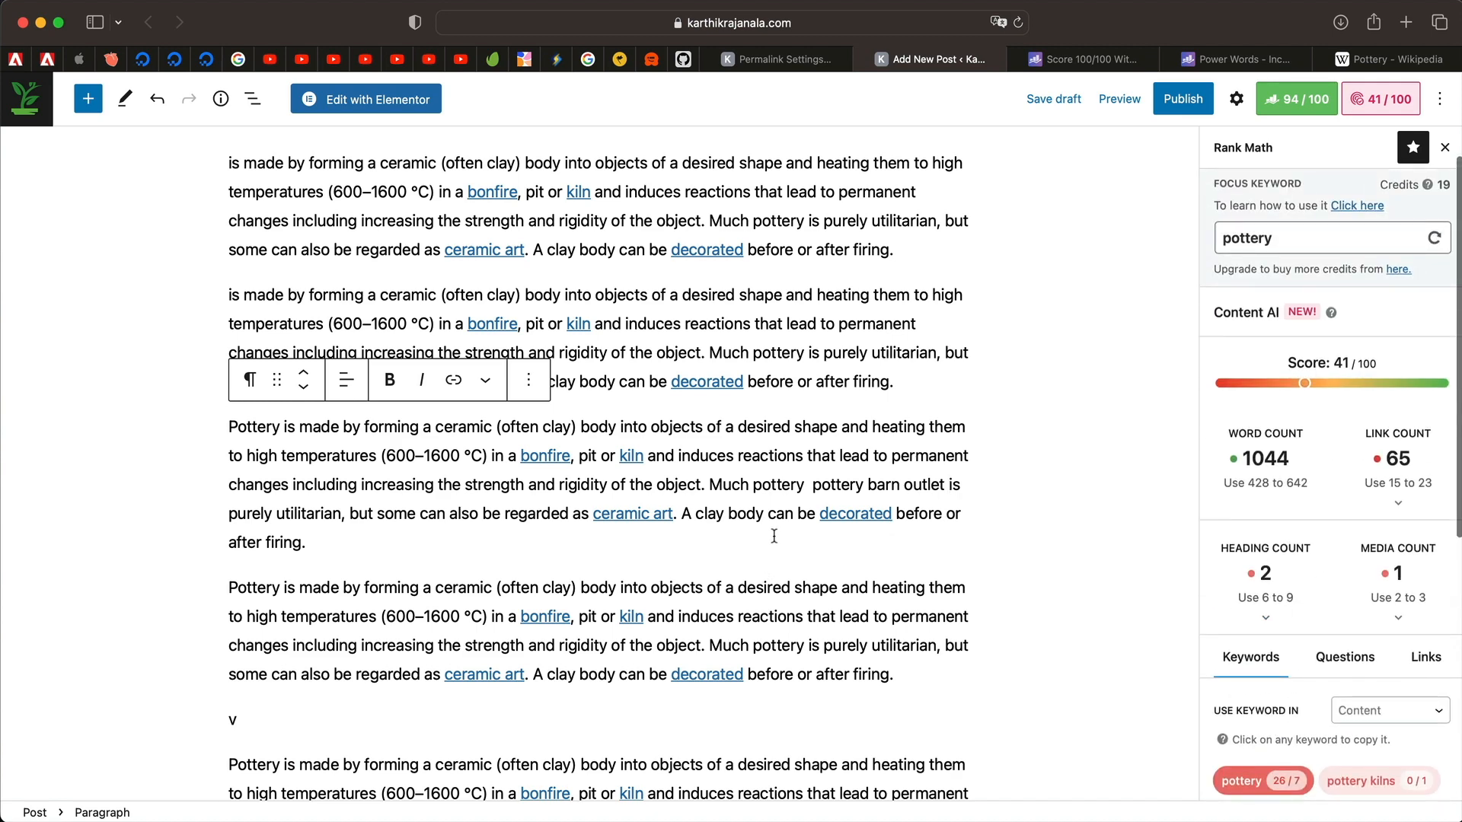
text(v)
scroll(784, 560, down, 5)
scroll(1295, 573, down, 6)
scroll(1295, 574, up, 7)
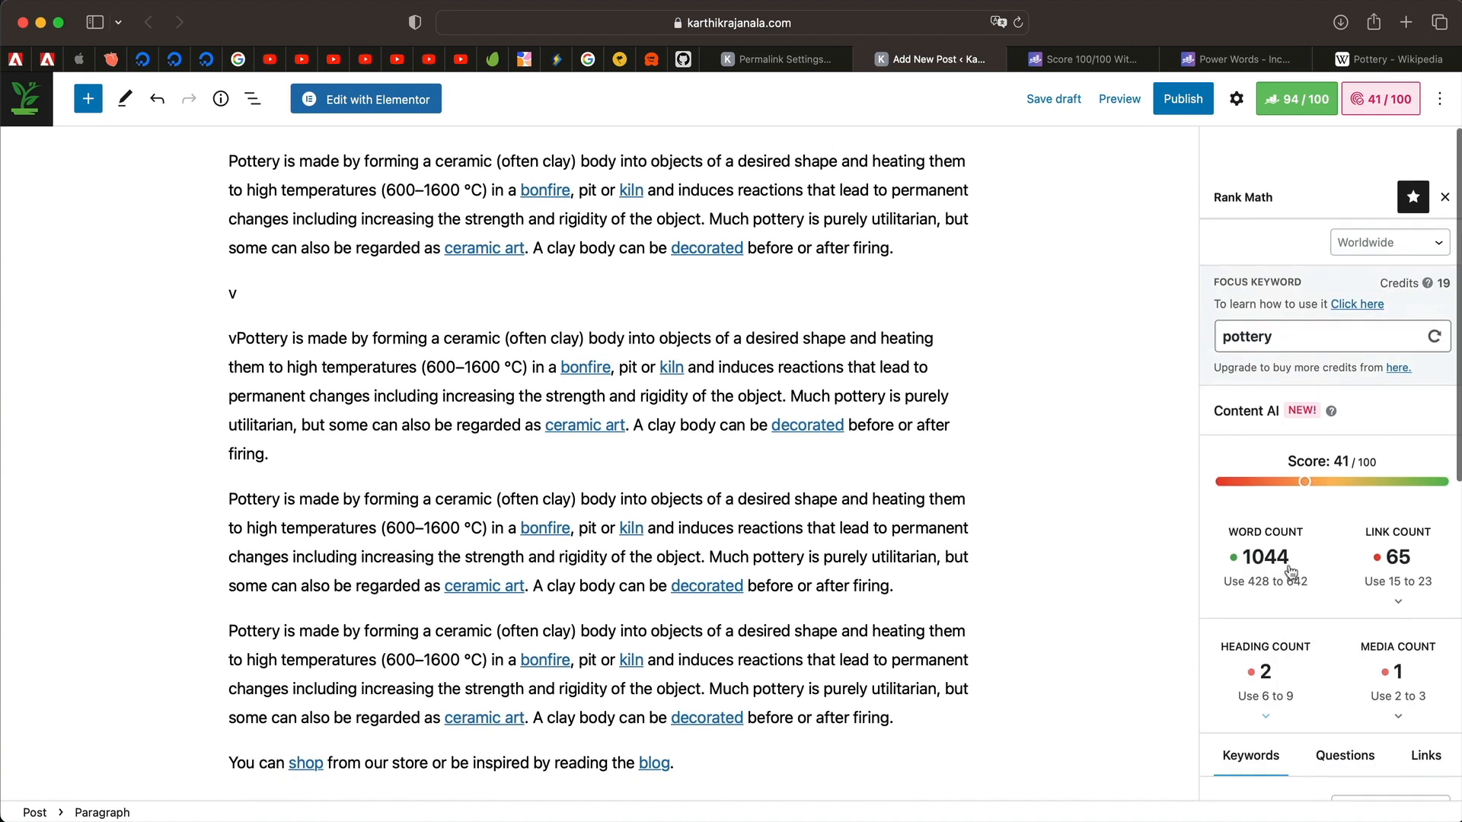
scroll(1299, 577, down, 7)
scroll(1302, 579, up, 5)
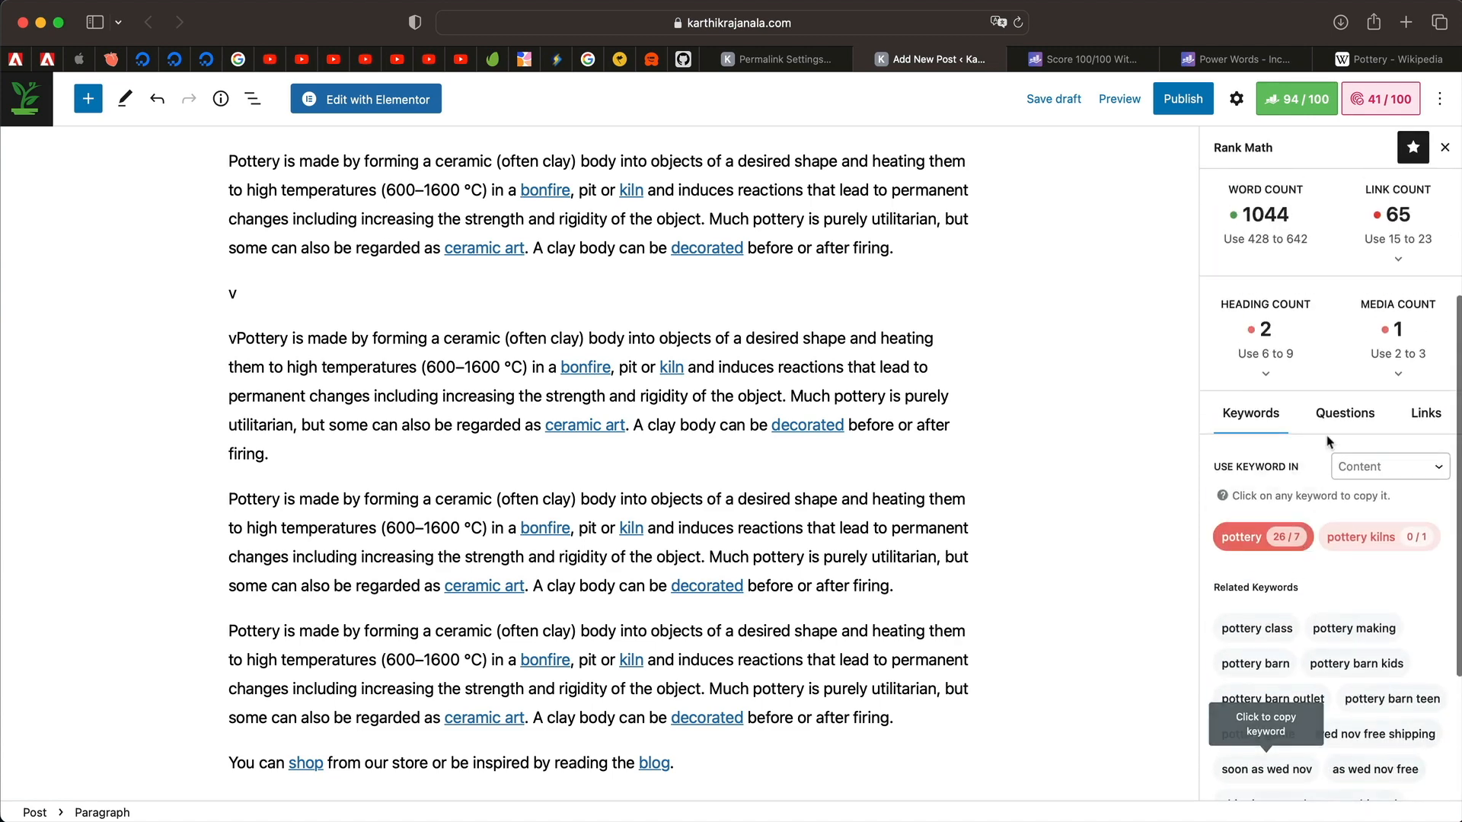
click(1346, 511)
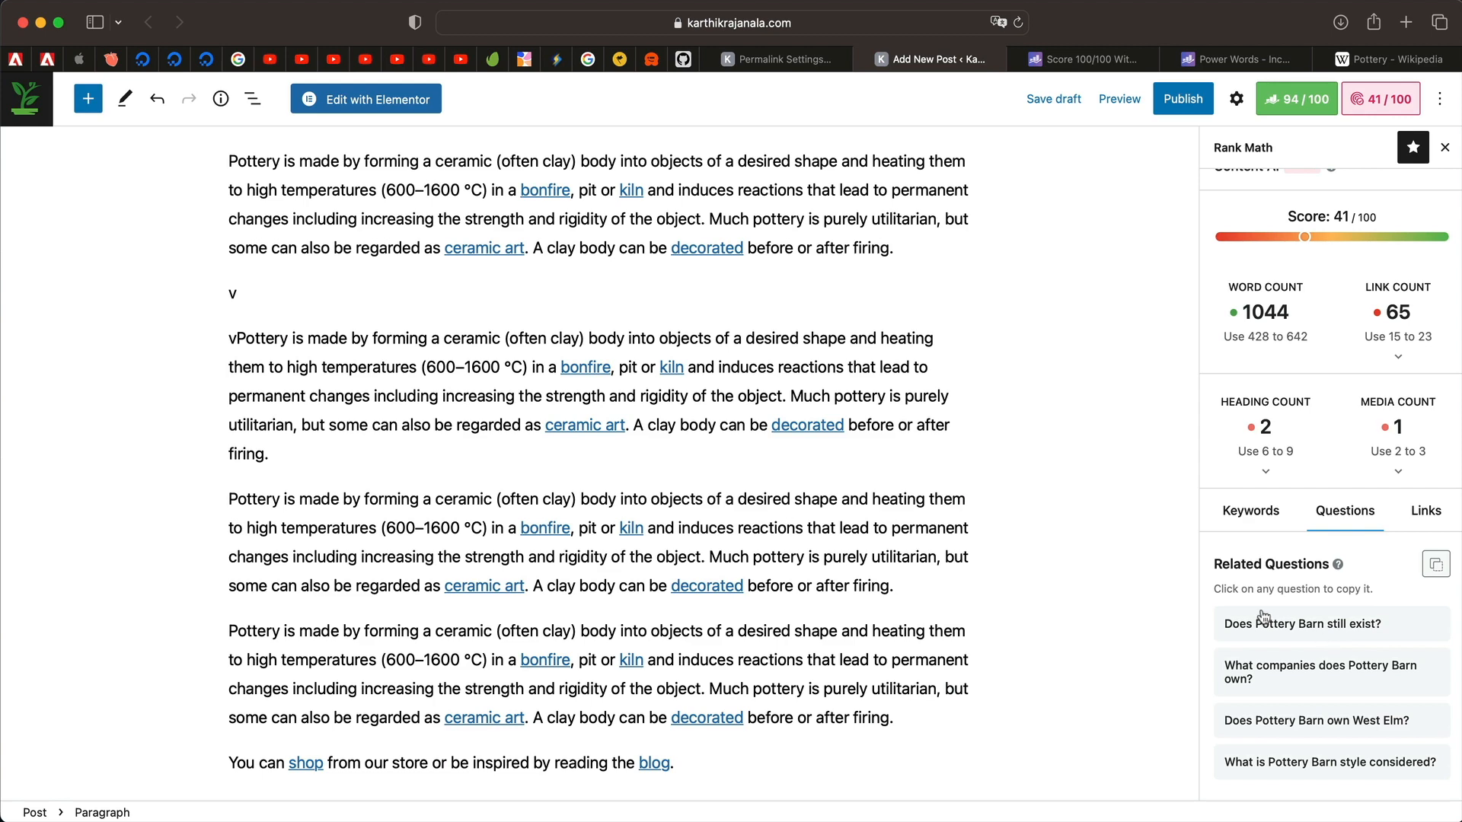
Add a heading 'Does Pottery Barn still exist?' below the paragraph ending 'firing.'.
click(403, 457)
key(Return)
text(/)
key(Return)
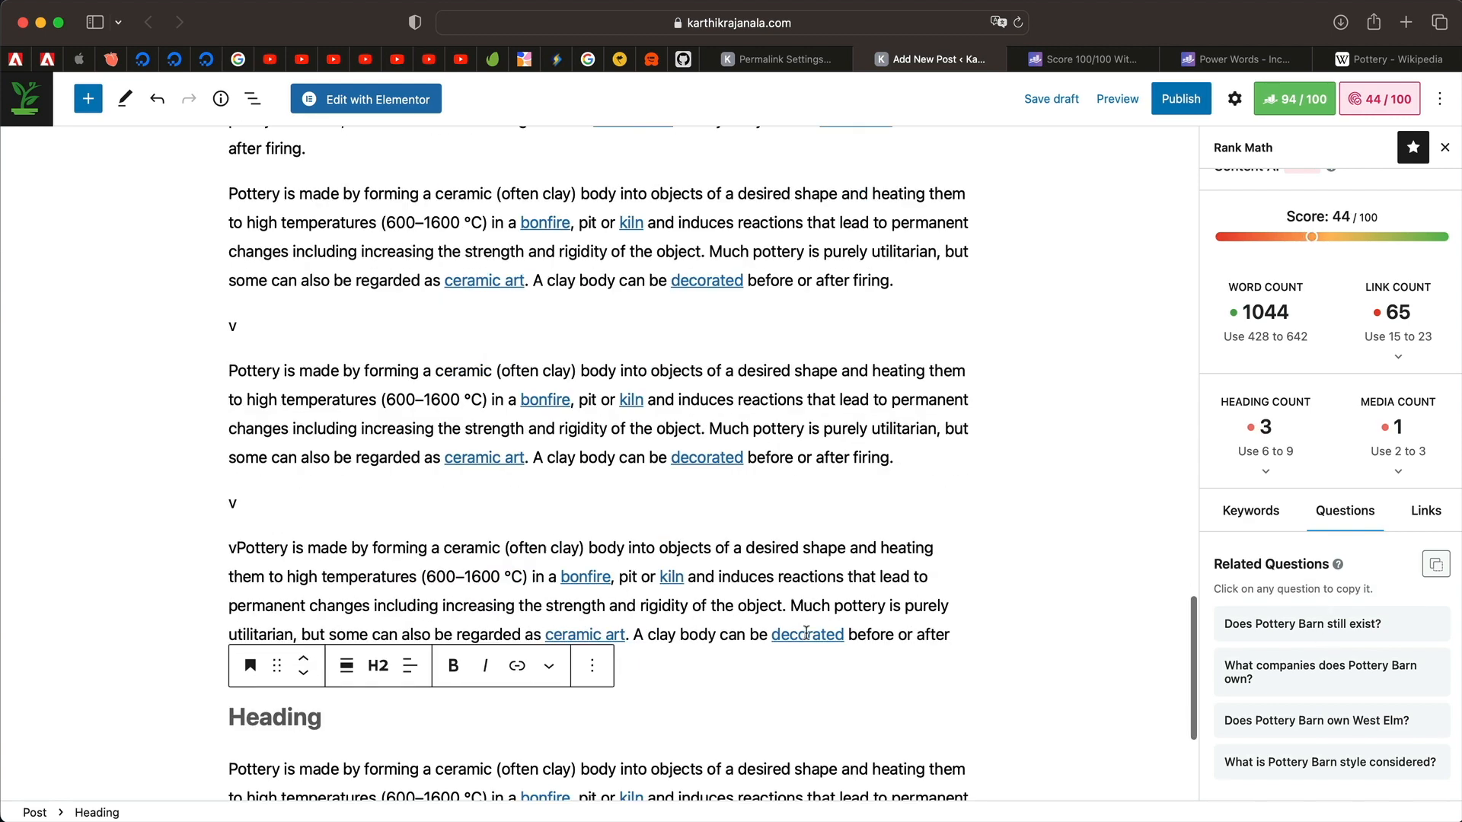
text(Does Pottery Barn still exist?)
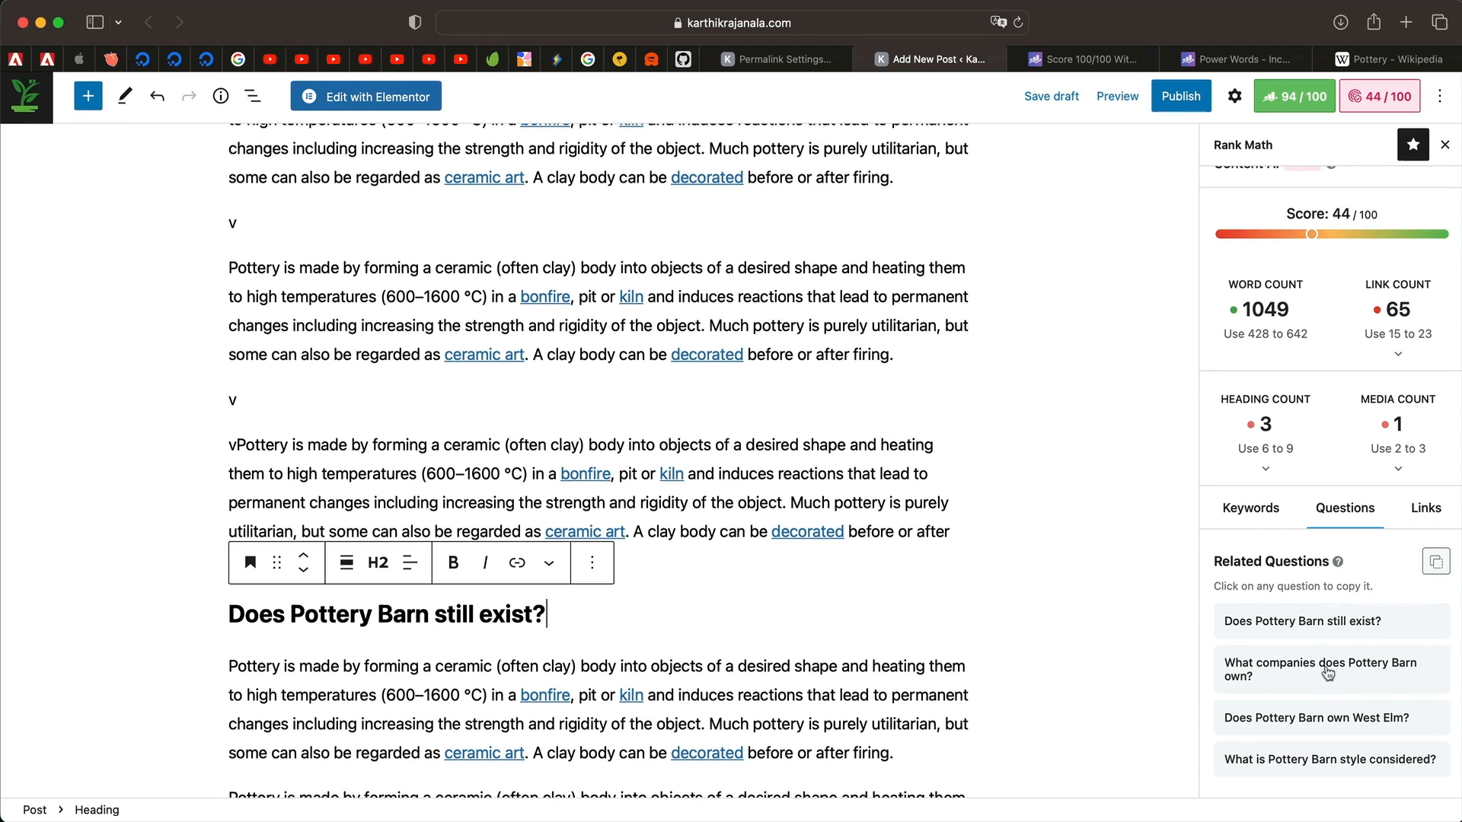
Show Content AI's recommended links and scroll back up the post.
click(1428, 510)
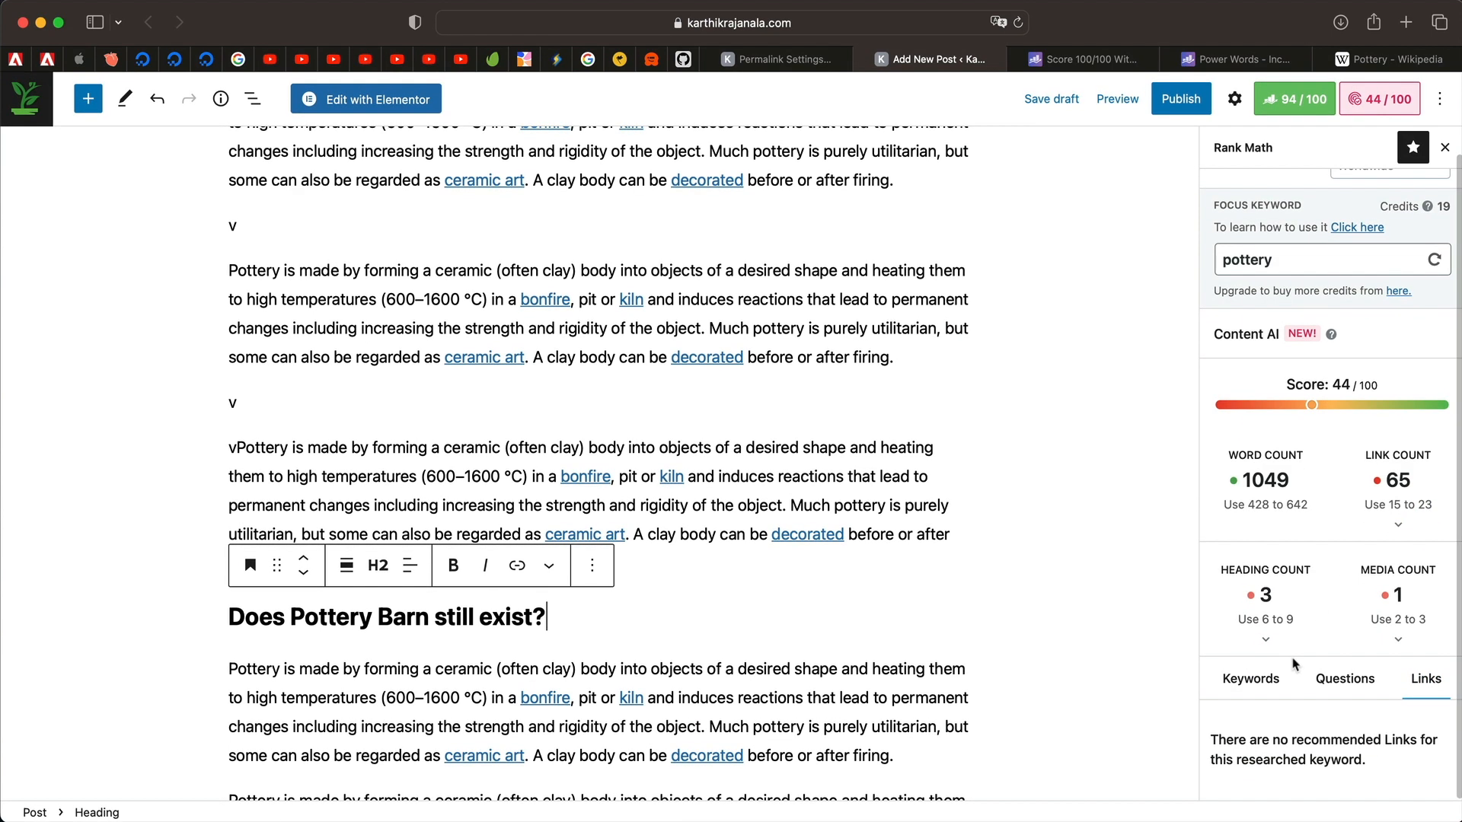
scroll(1334, 518, up, 2)
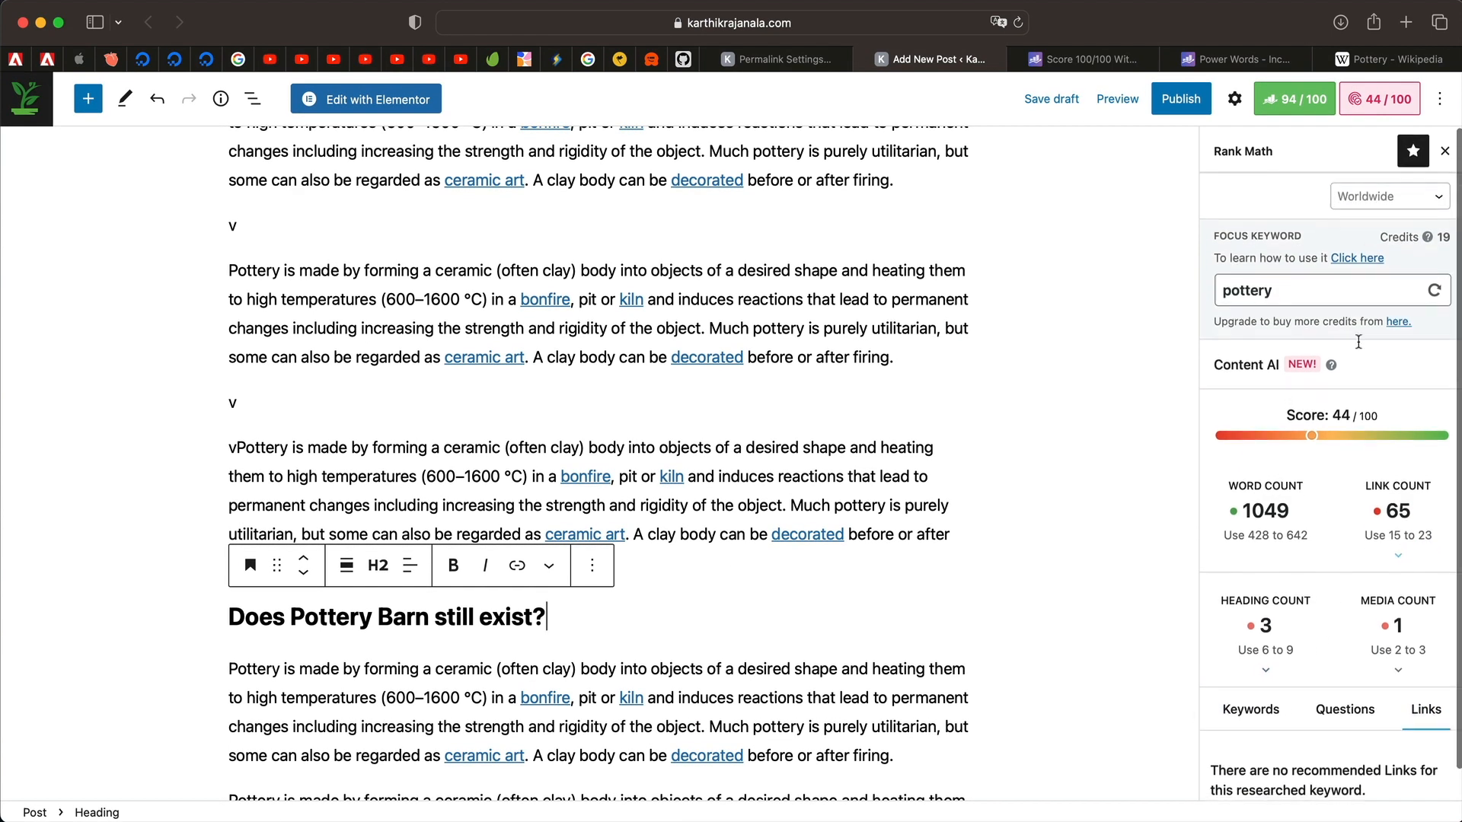
scroll(530, 348, up, 1)
scroll(529, 348, up, 15)
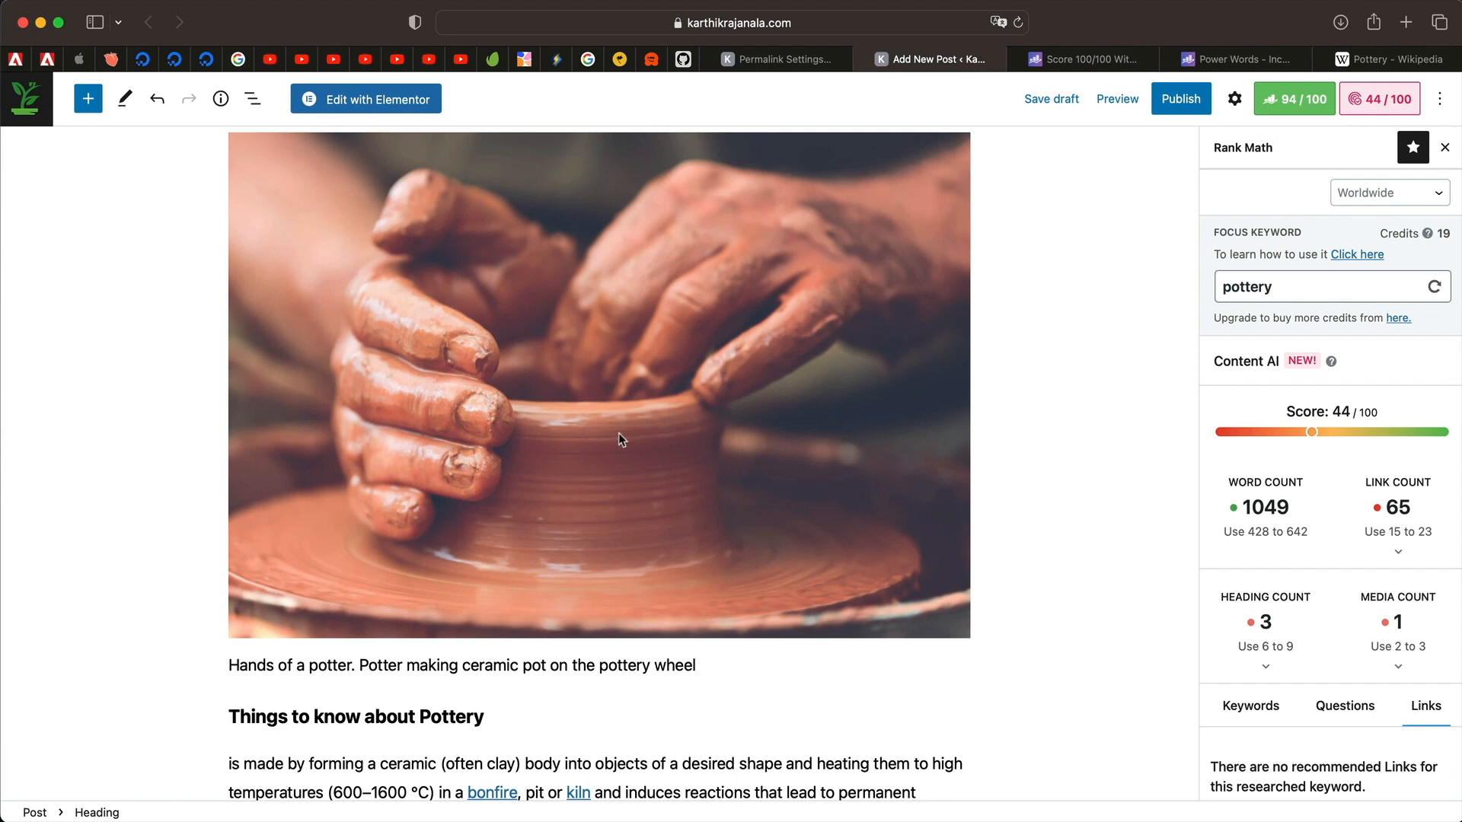
Select the post title and its word Pottery to review the title against the SEO checks.
scroll(620, 434, up, 10)
click(620, 268)
key(super+a)
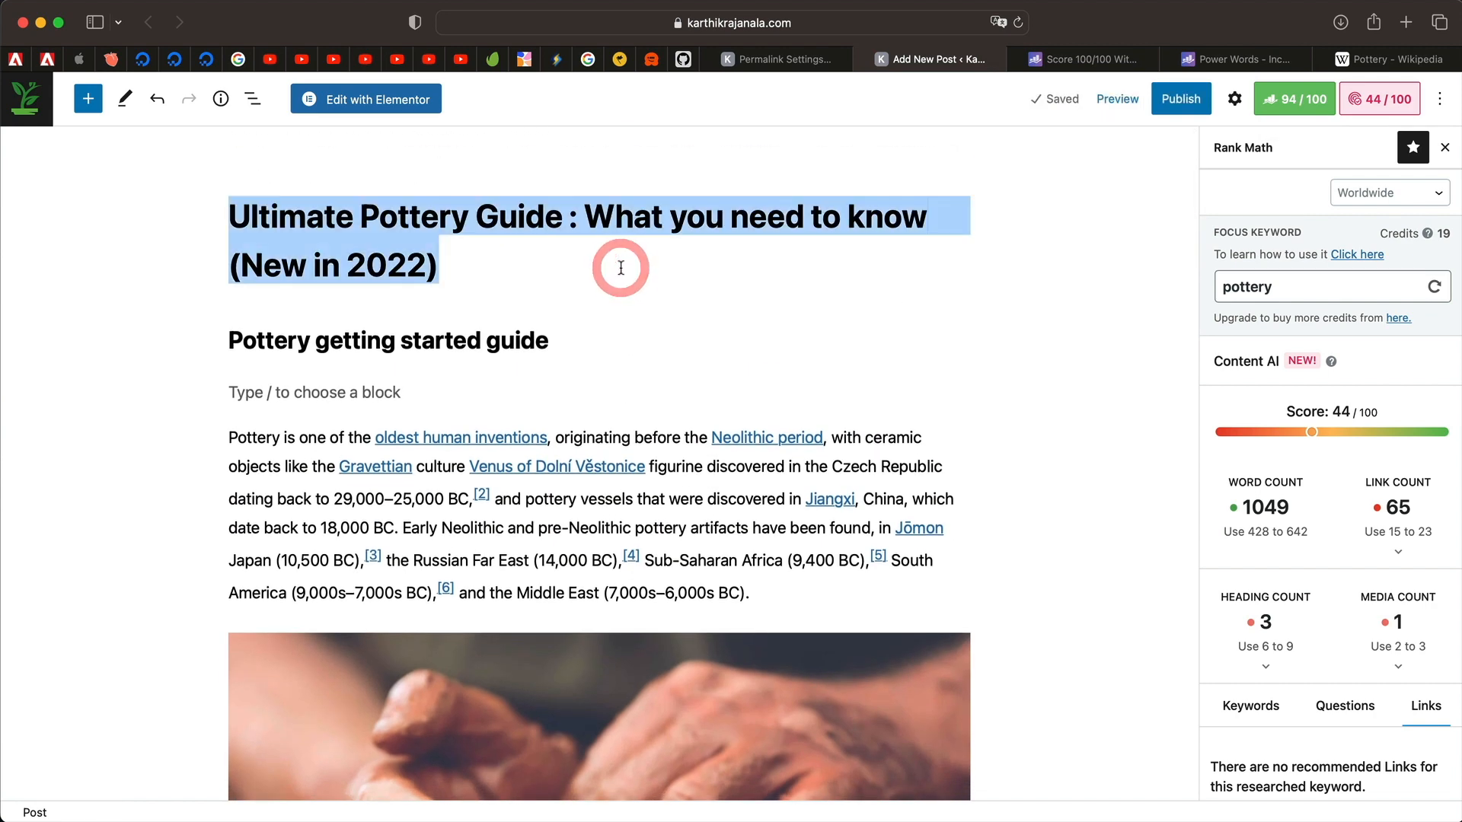
key(super+a)
double_click(417, 214)
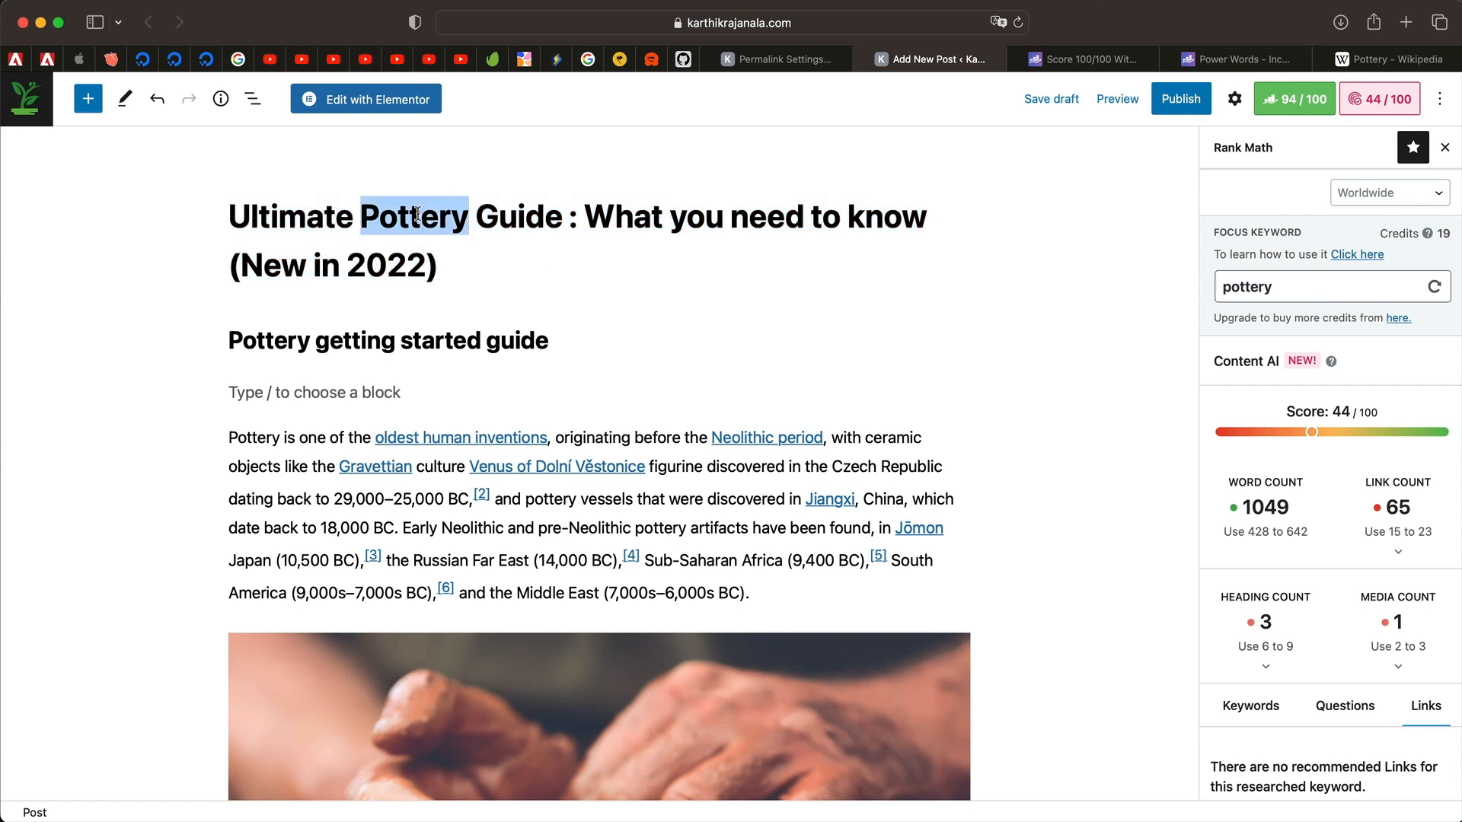
triple_click(331, 201)
triple_click(405, 221)
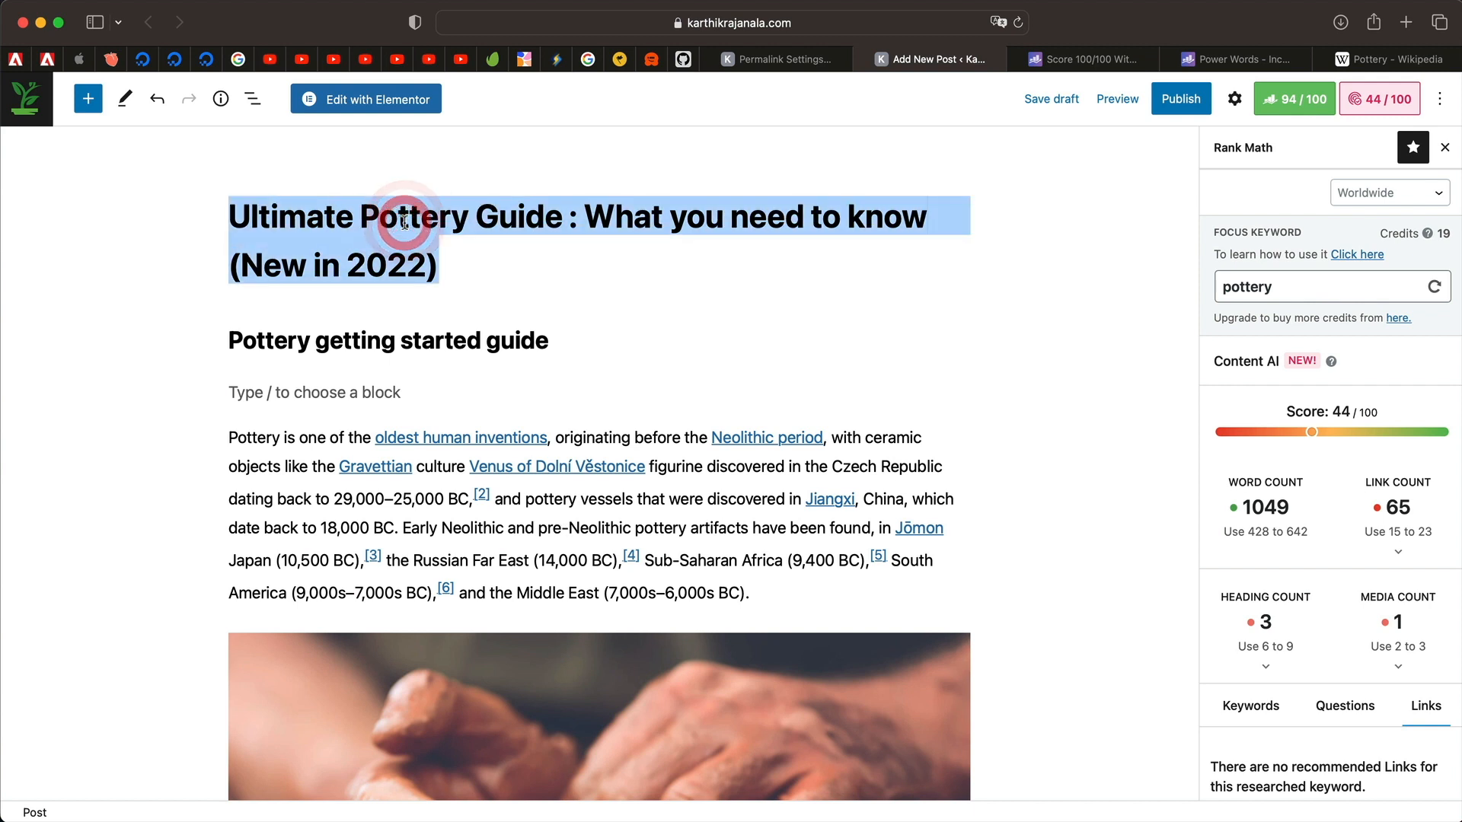
triple_click(404, 222)
triple_click(404, 222)
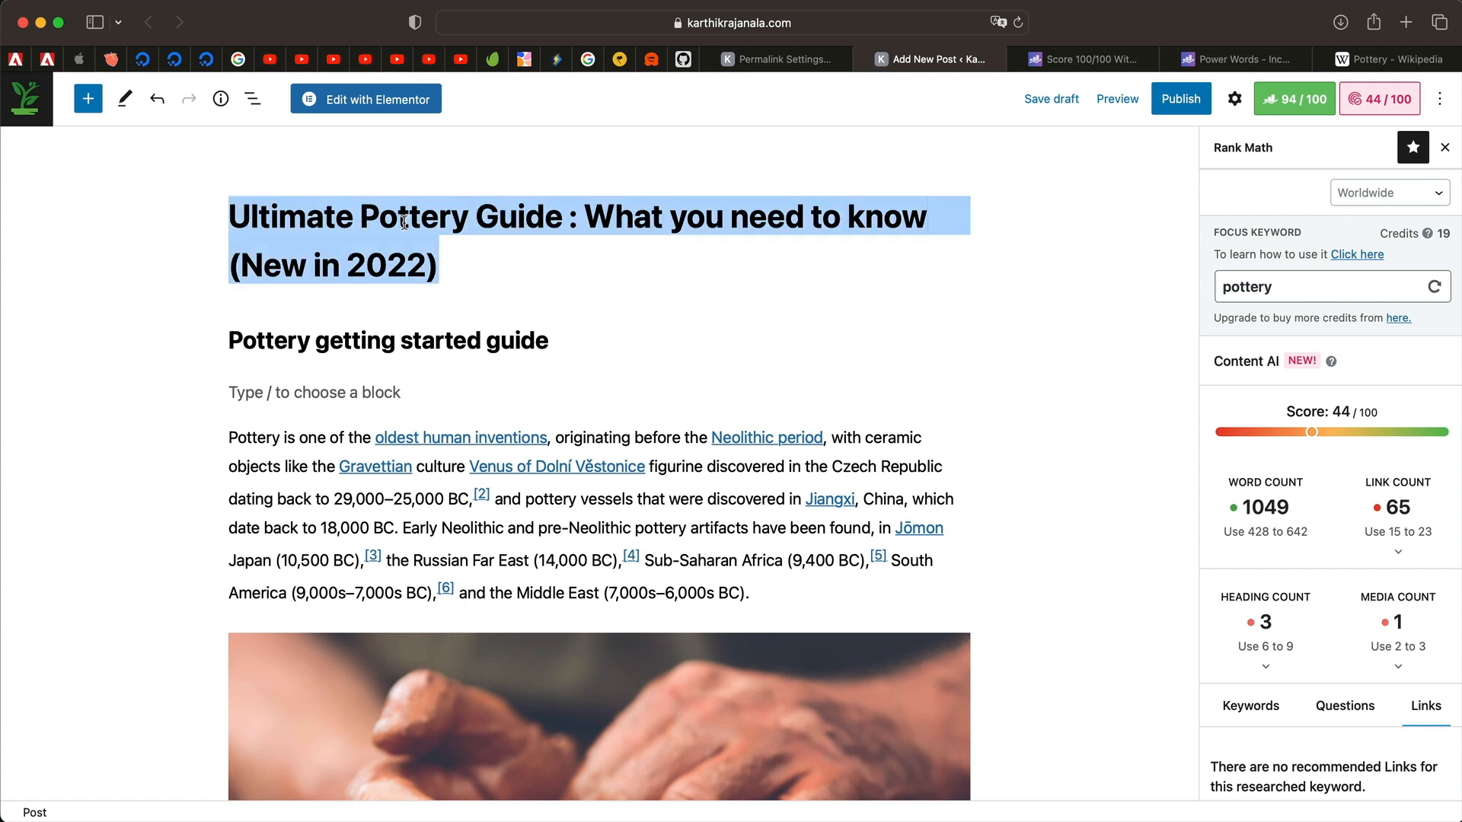
double_click(402, 221)
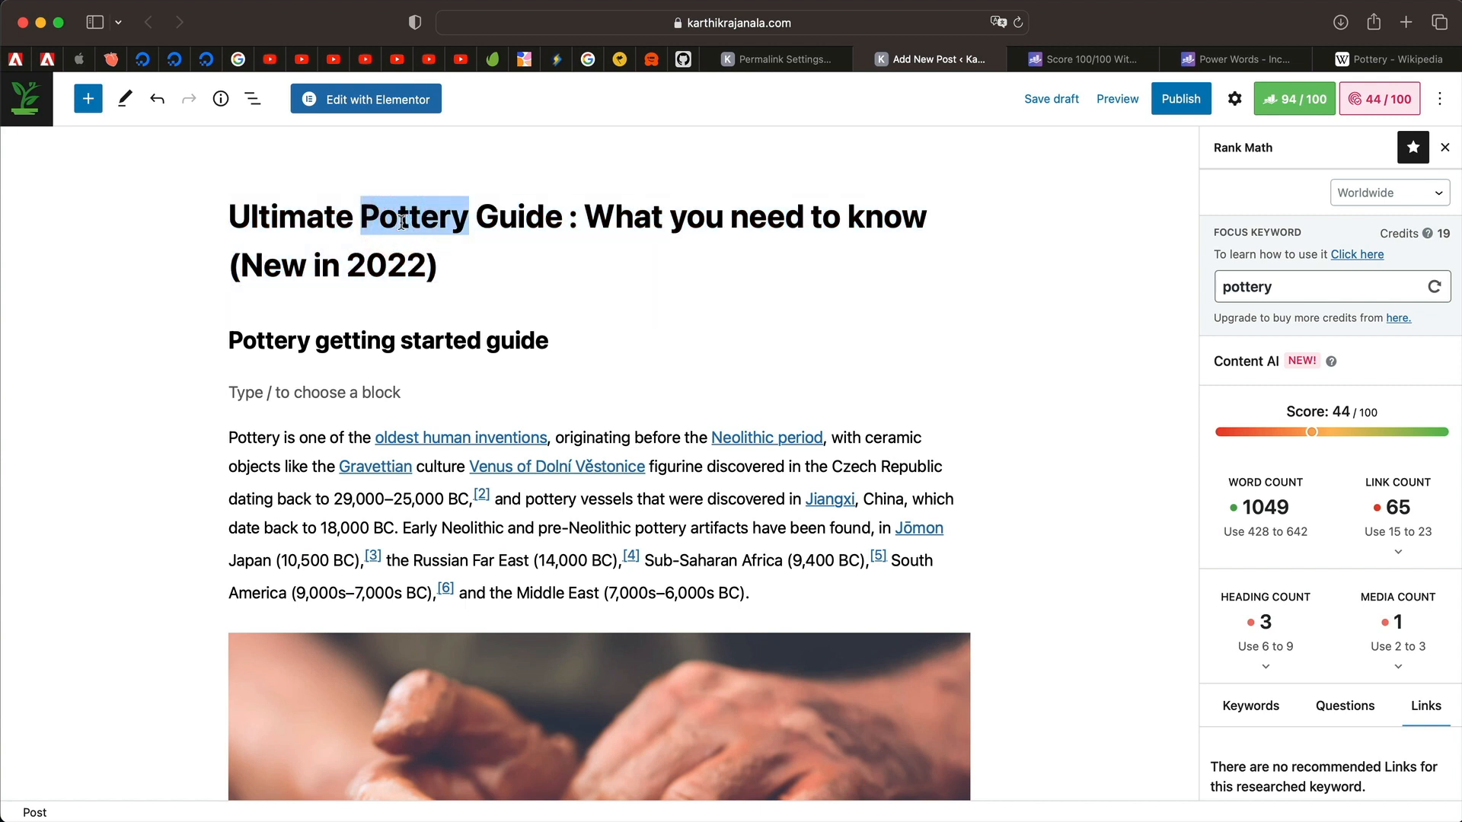
triple_click(733, 215)
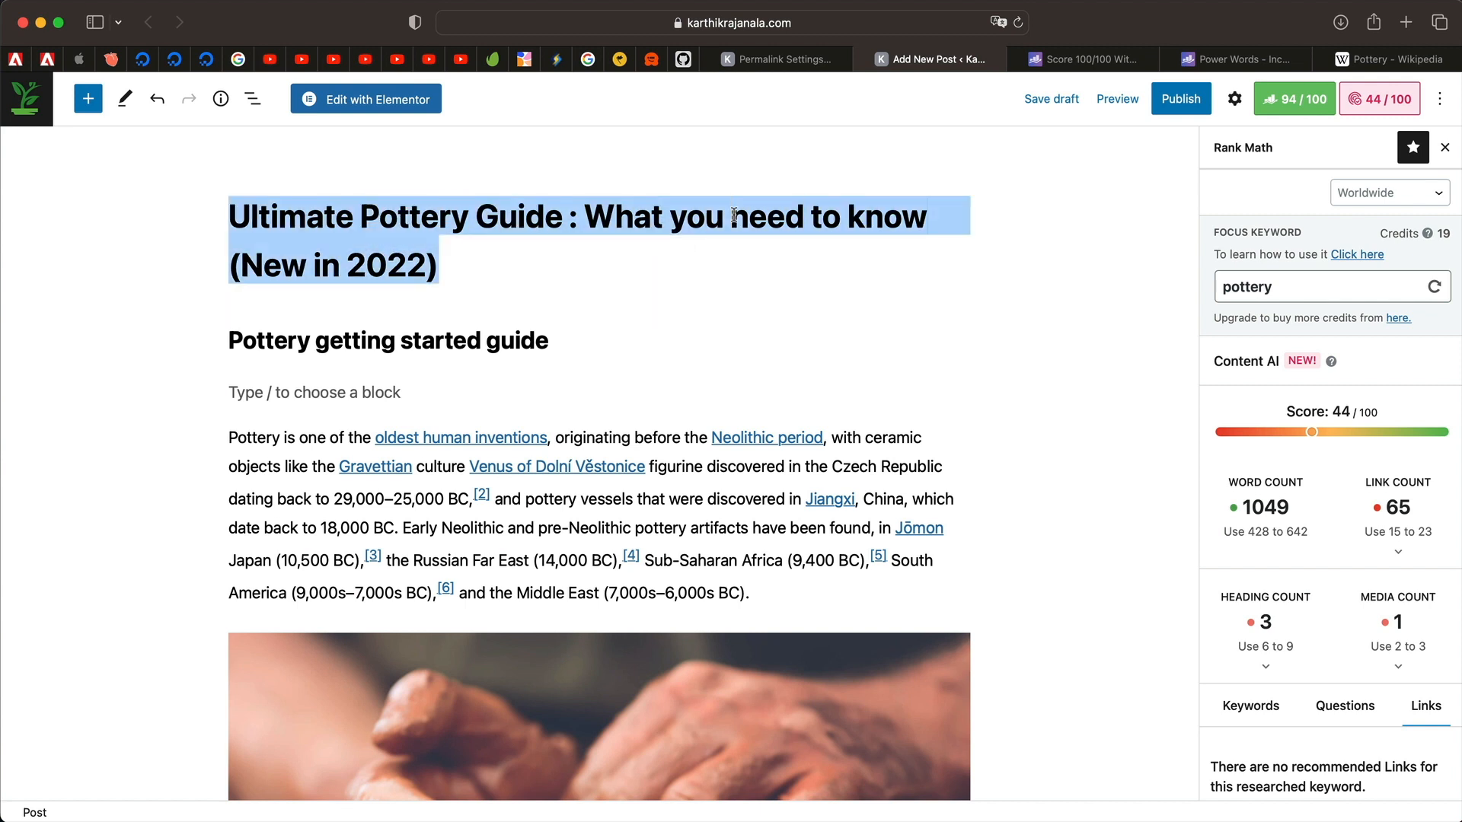
triple_click(733, 215)
scroll(819, 349, down, 15)
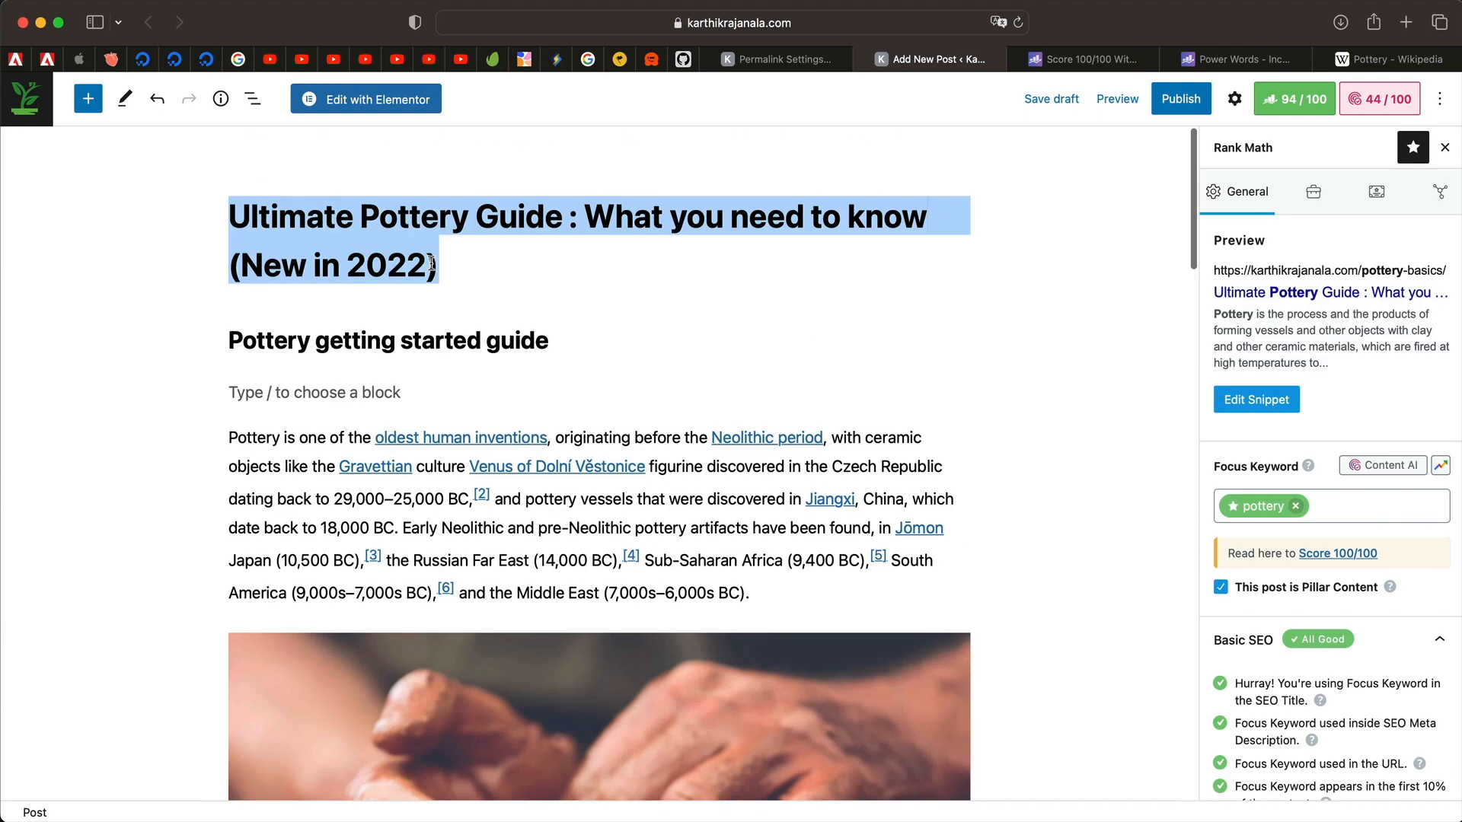
Select the first paragraph and the paragraph below the pottery-wheel image to review their content.
triple_click(415, 335)
triple_click(314, 500)
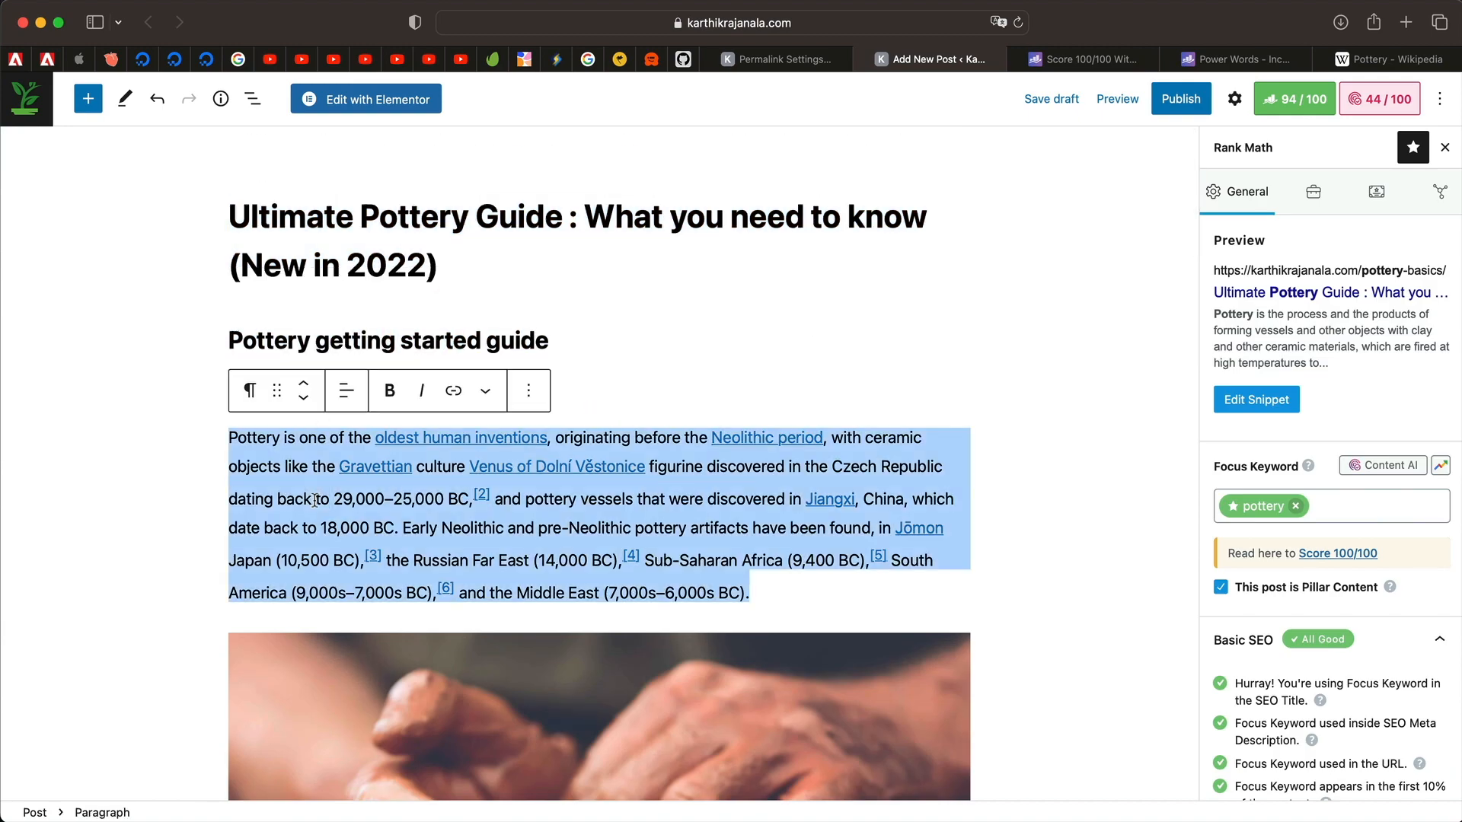
scroll(298, 551, down, 10)
triple_click(373, 554)
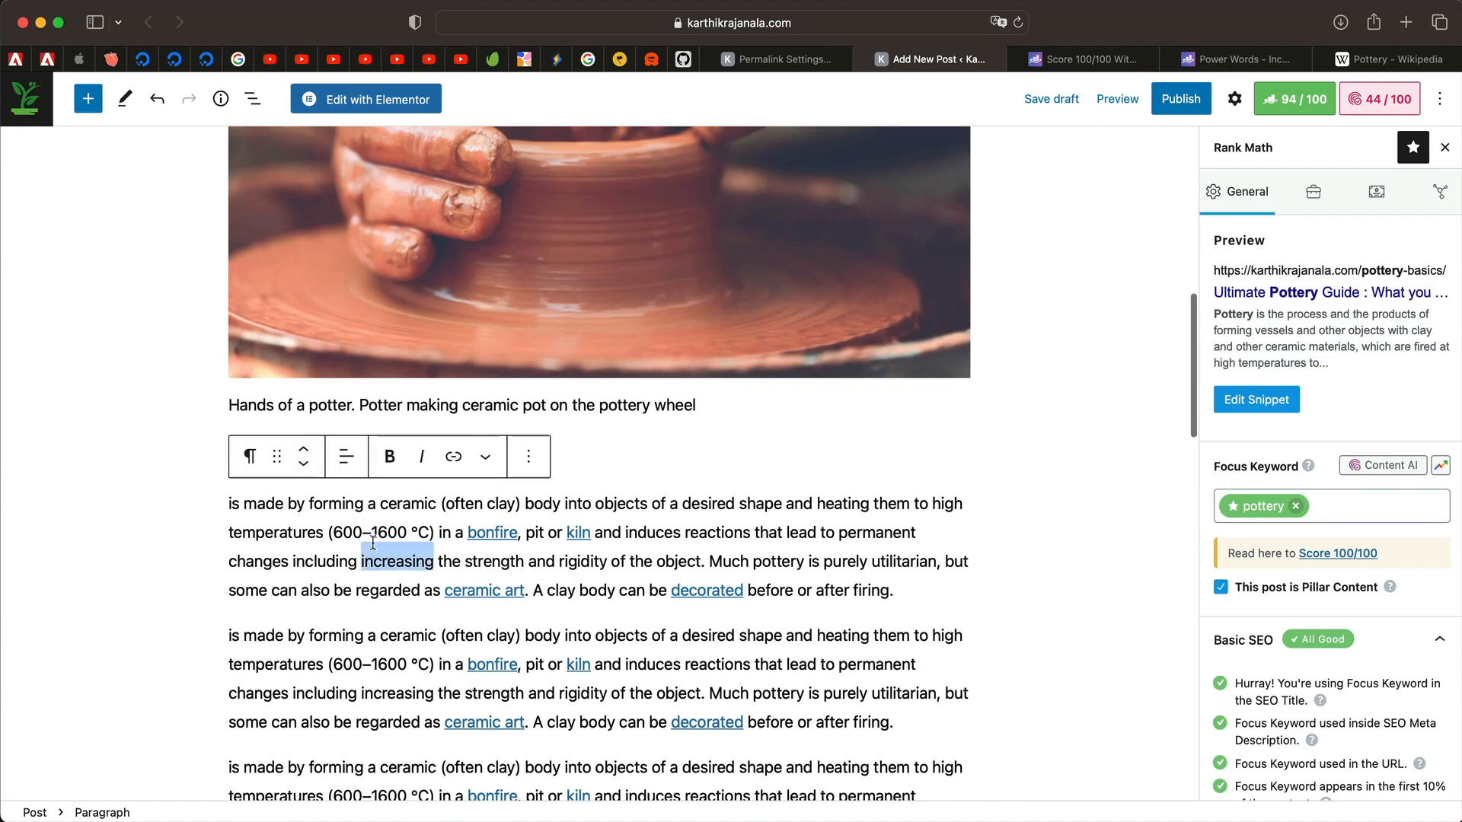
triple_click(800, 523)
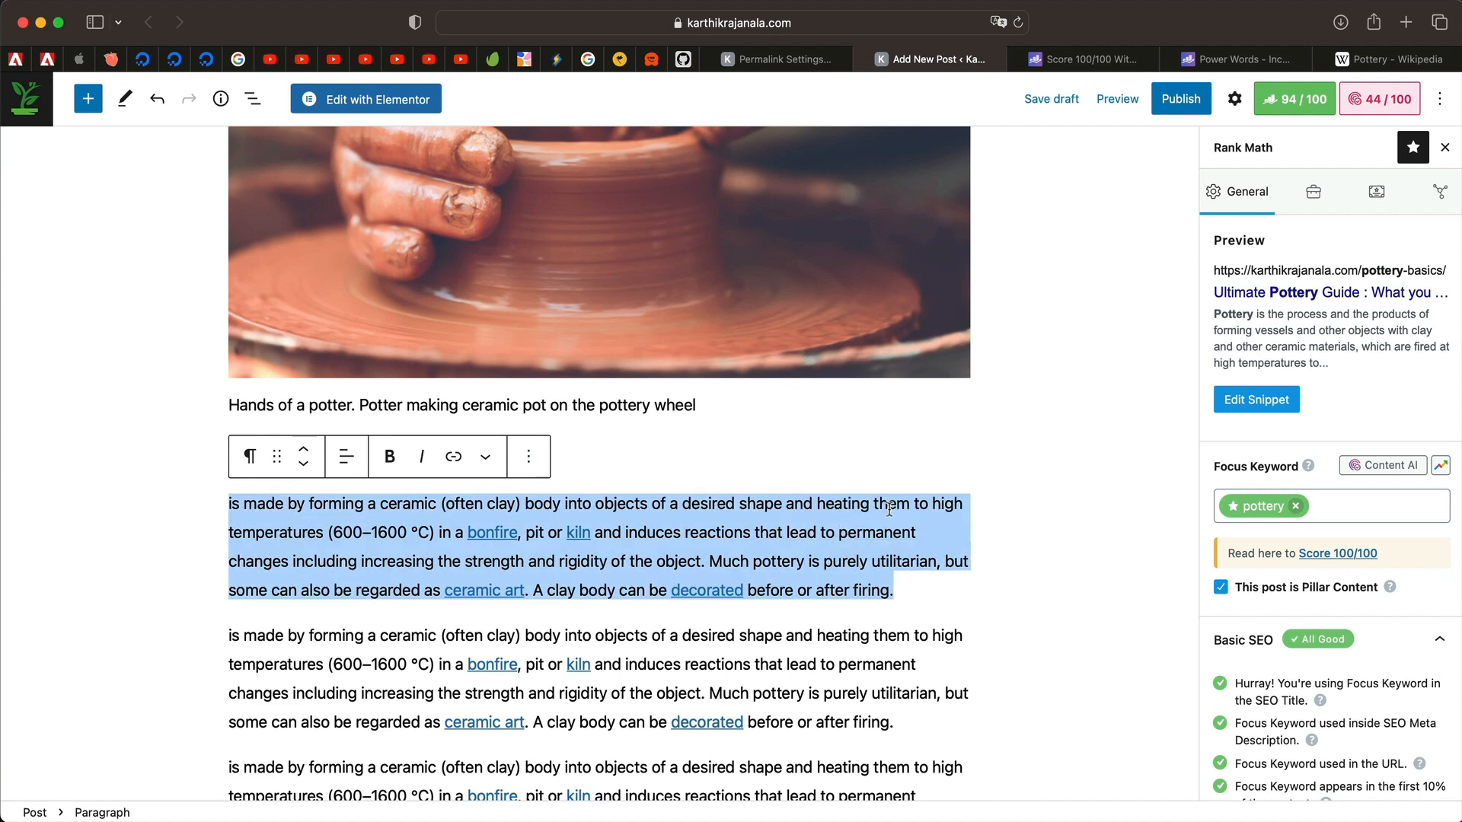
scroll(889, 509, up, 10)
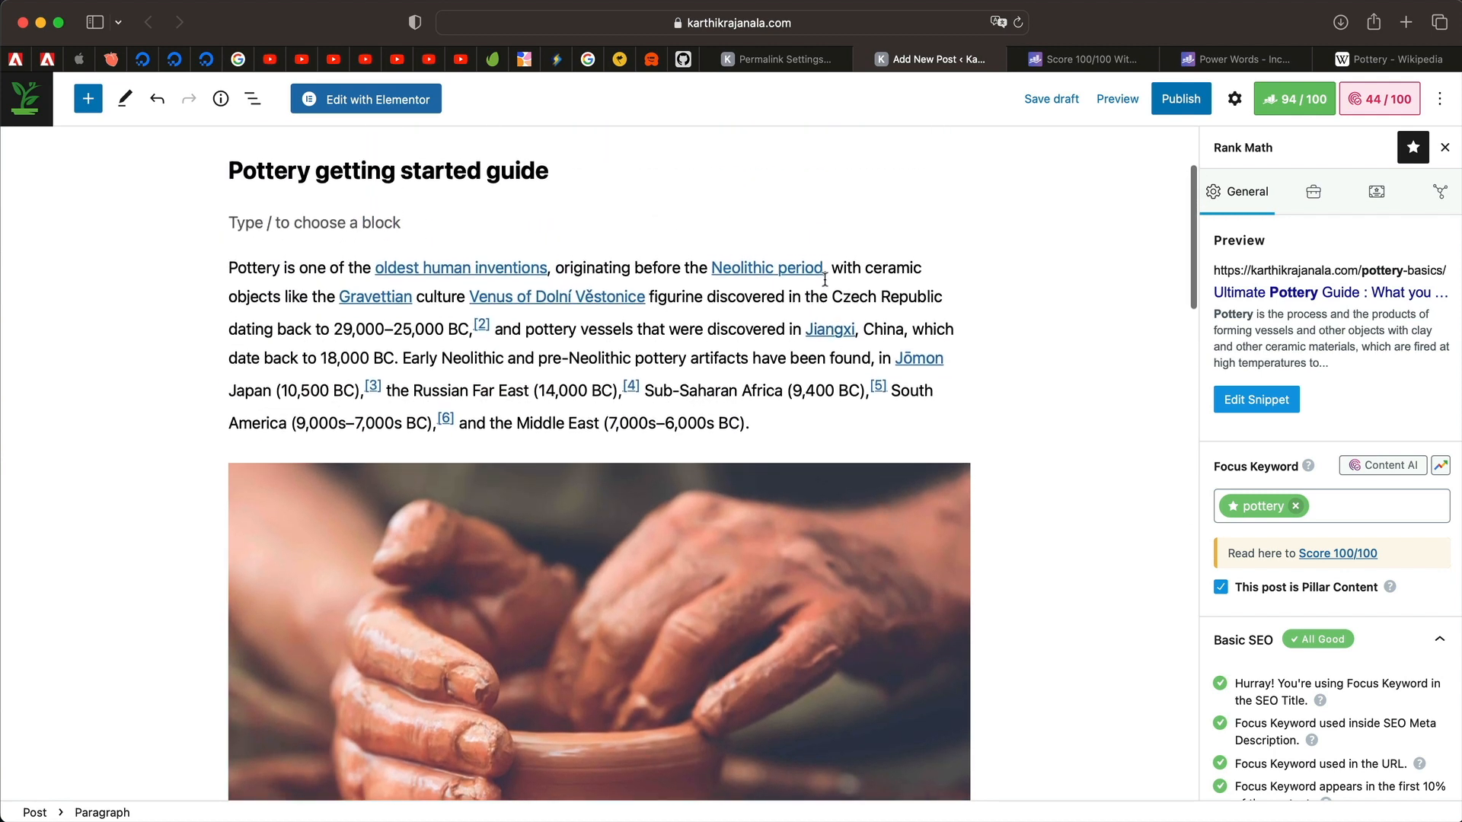
double_click(676, 327)
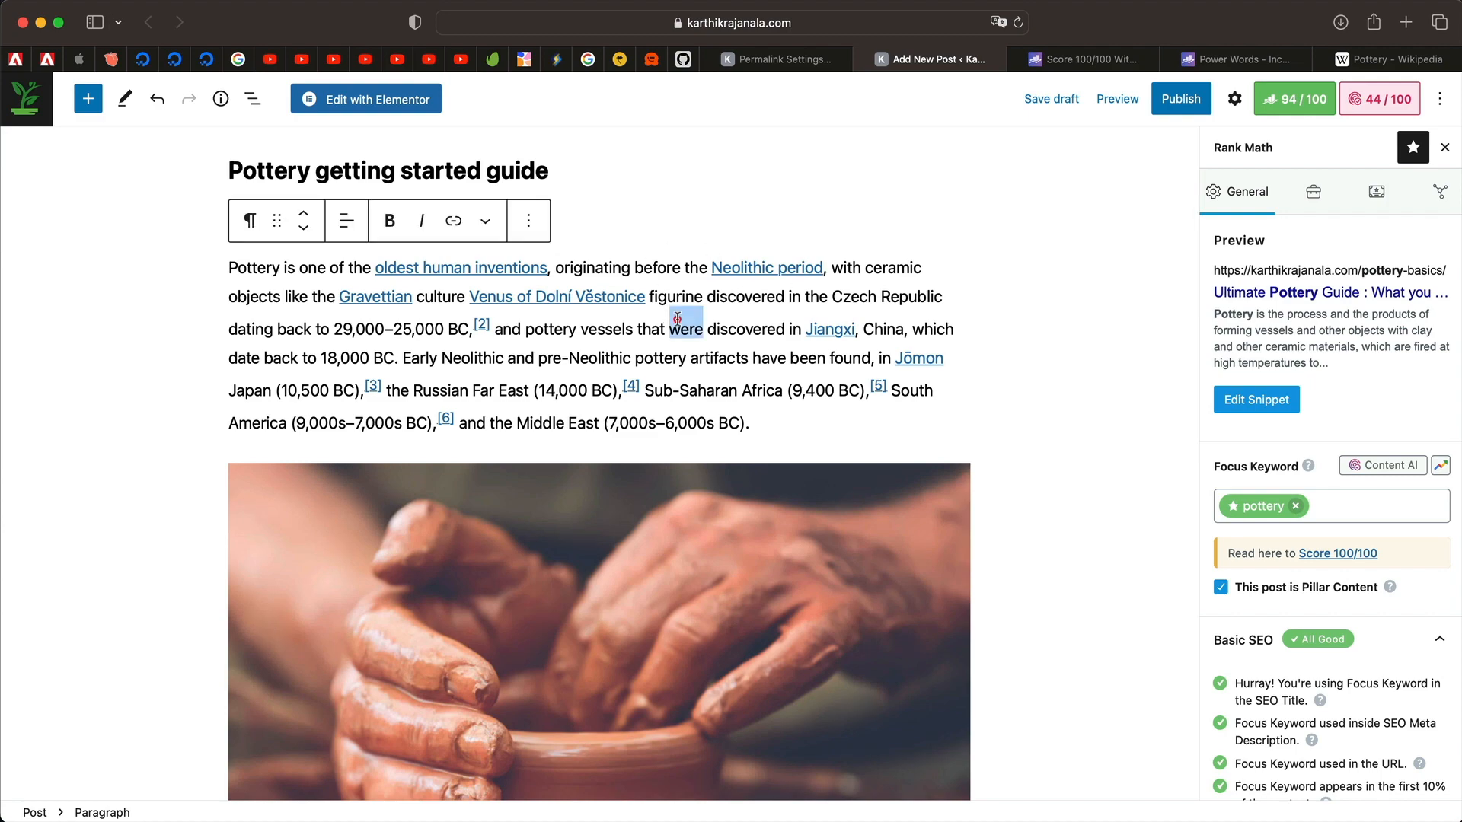
triple_click(677, 319)
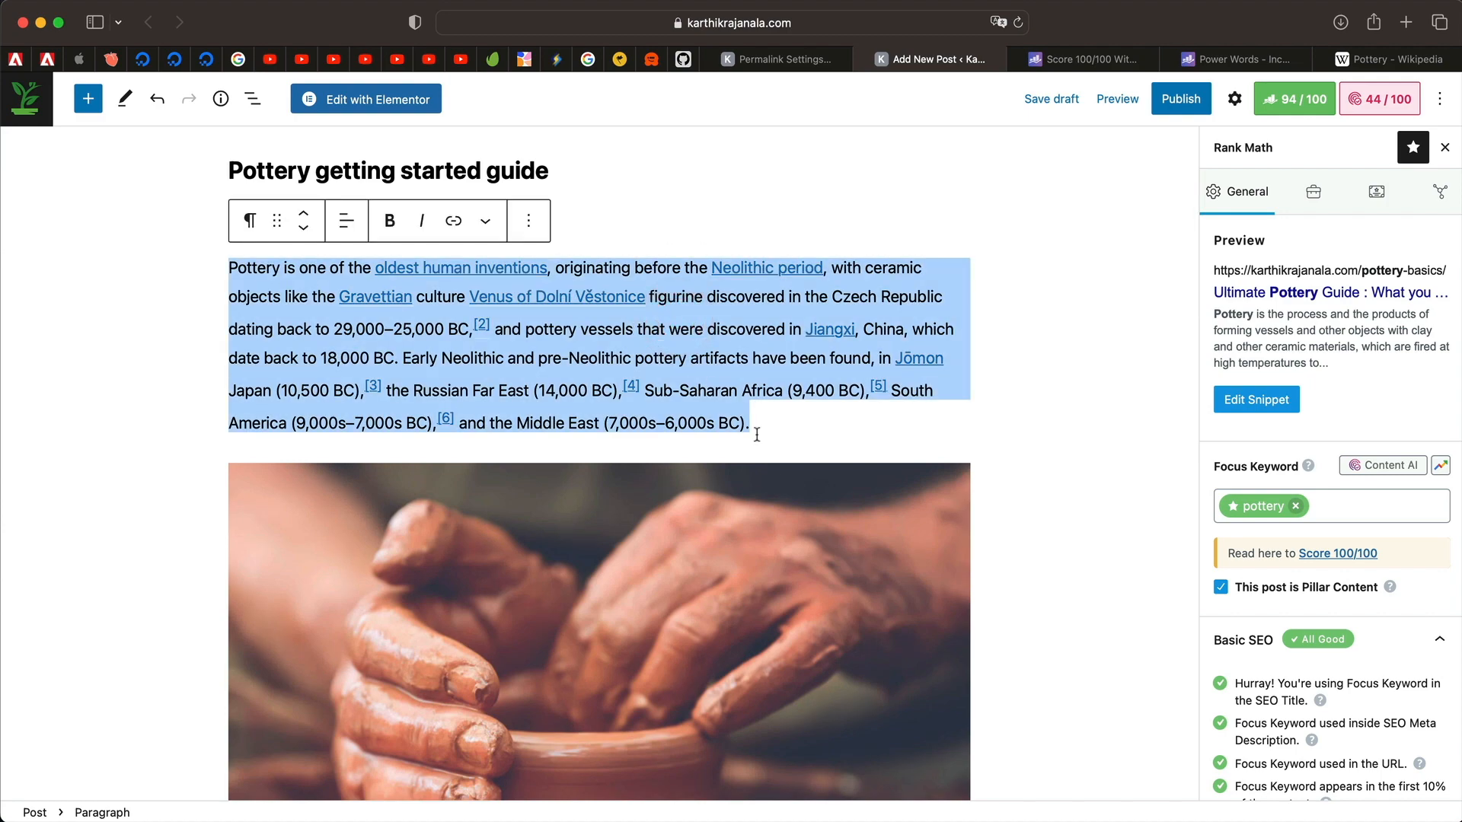
scroll(784, 484, down, 15)
scroll(1304, 644, down, 5)
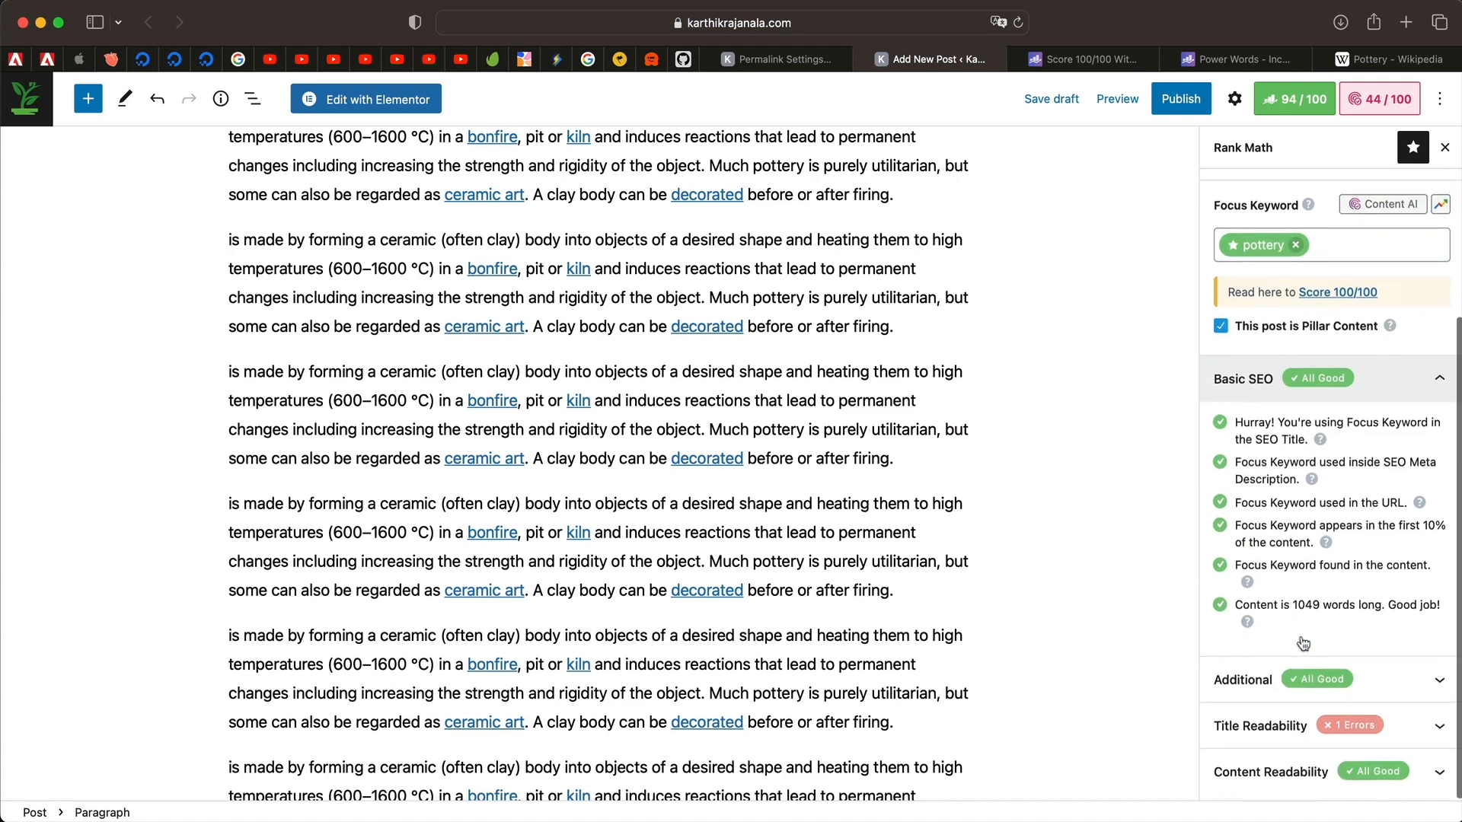
Expand and collapse the Title Readability checks, then go to Rank Math's Advanced settings.
click(1317, 726)
scroll(1349, 618, up, 5)
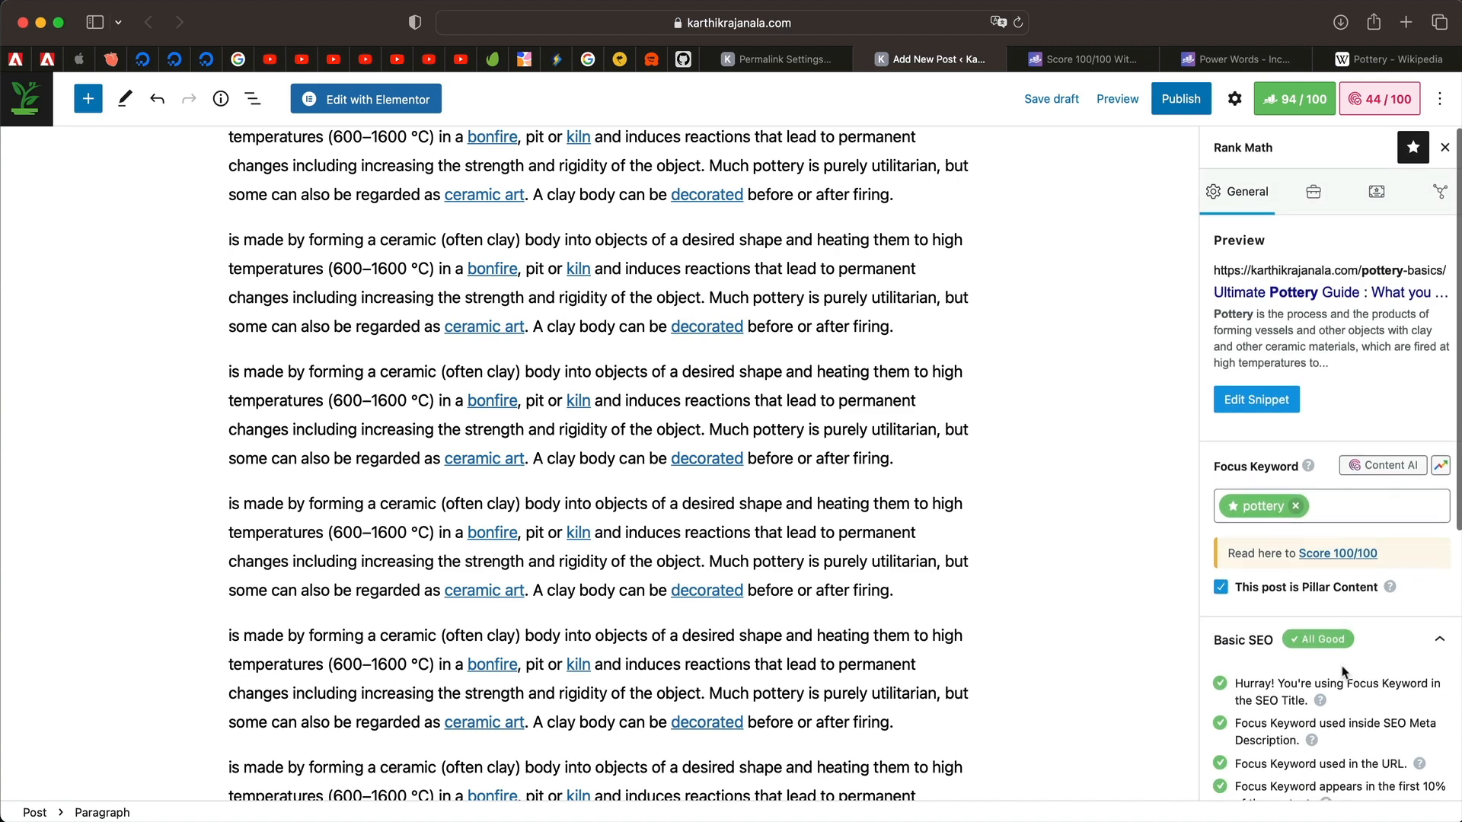
scroll(1345, 662, down, 5)
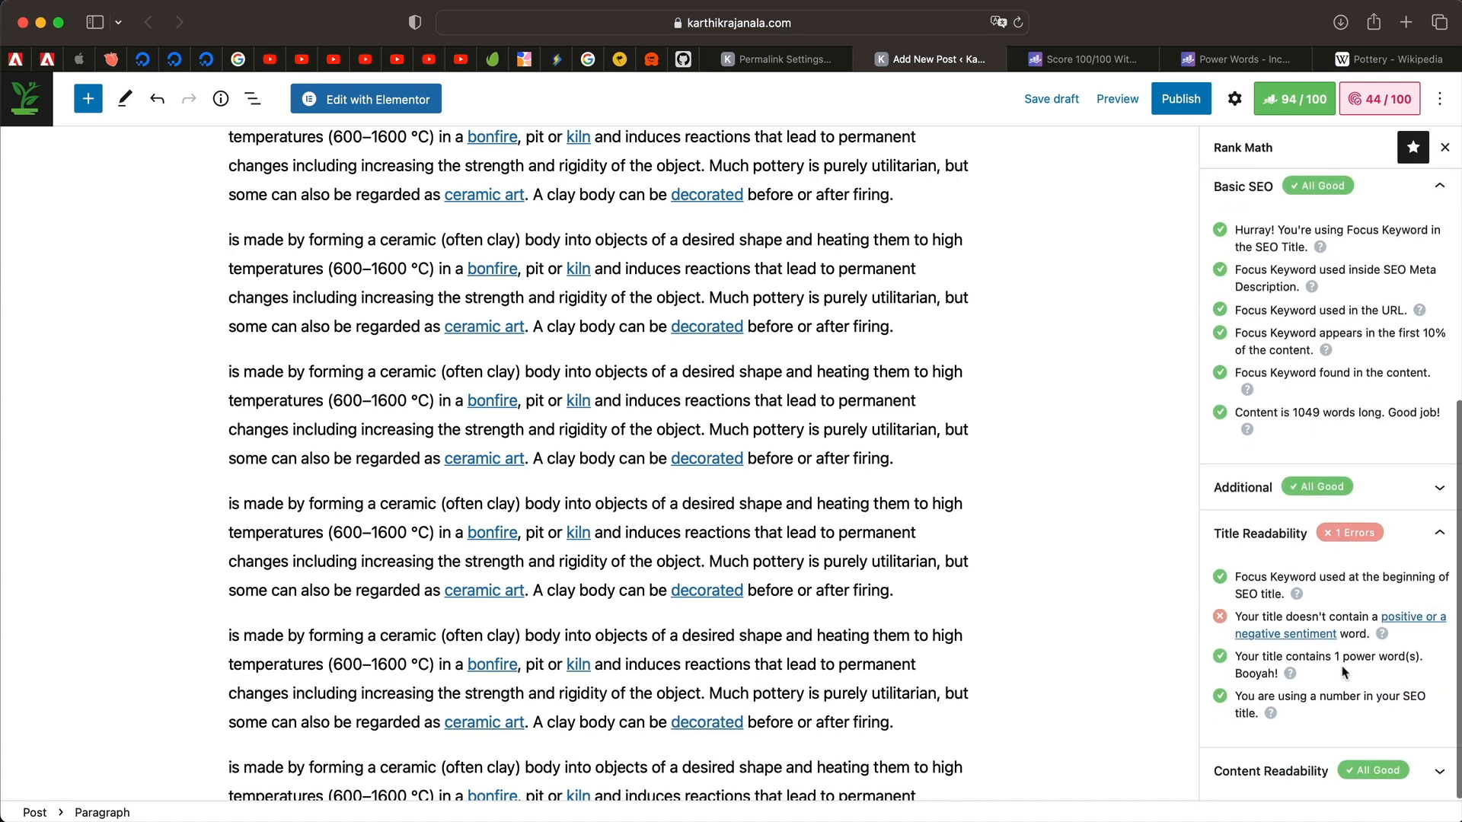
click(1422, 554)
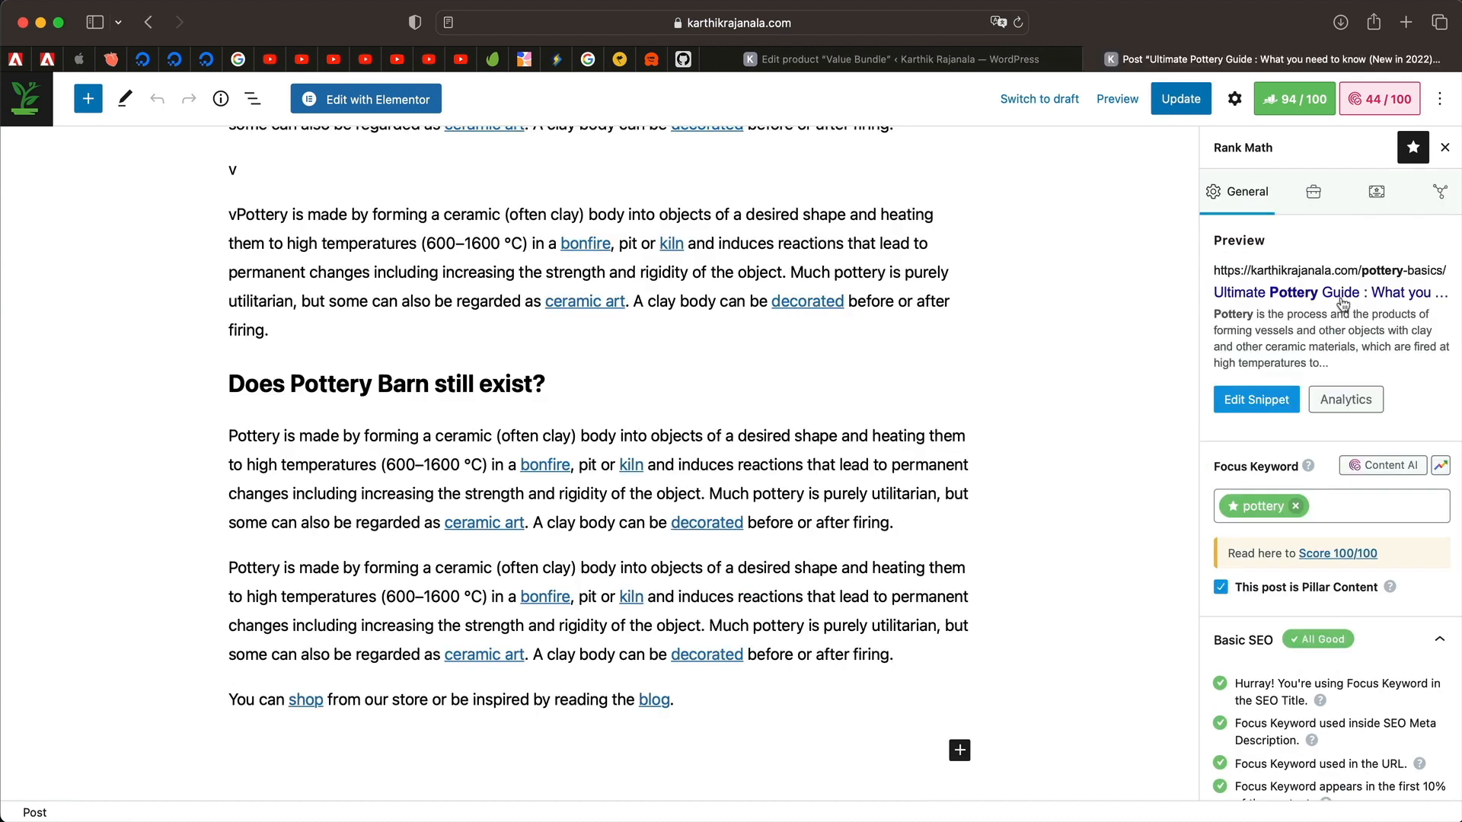
click(1315, 196)
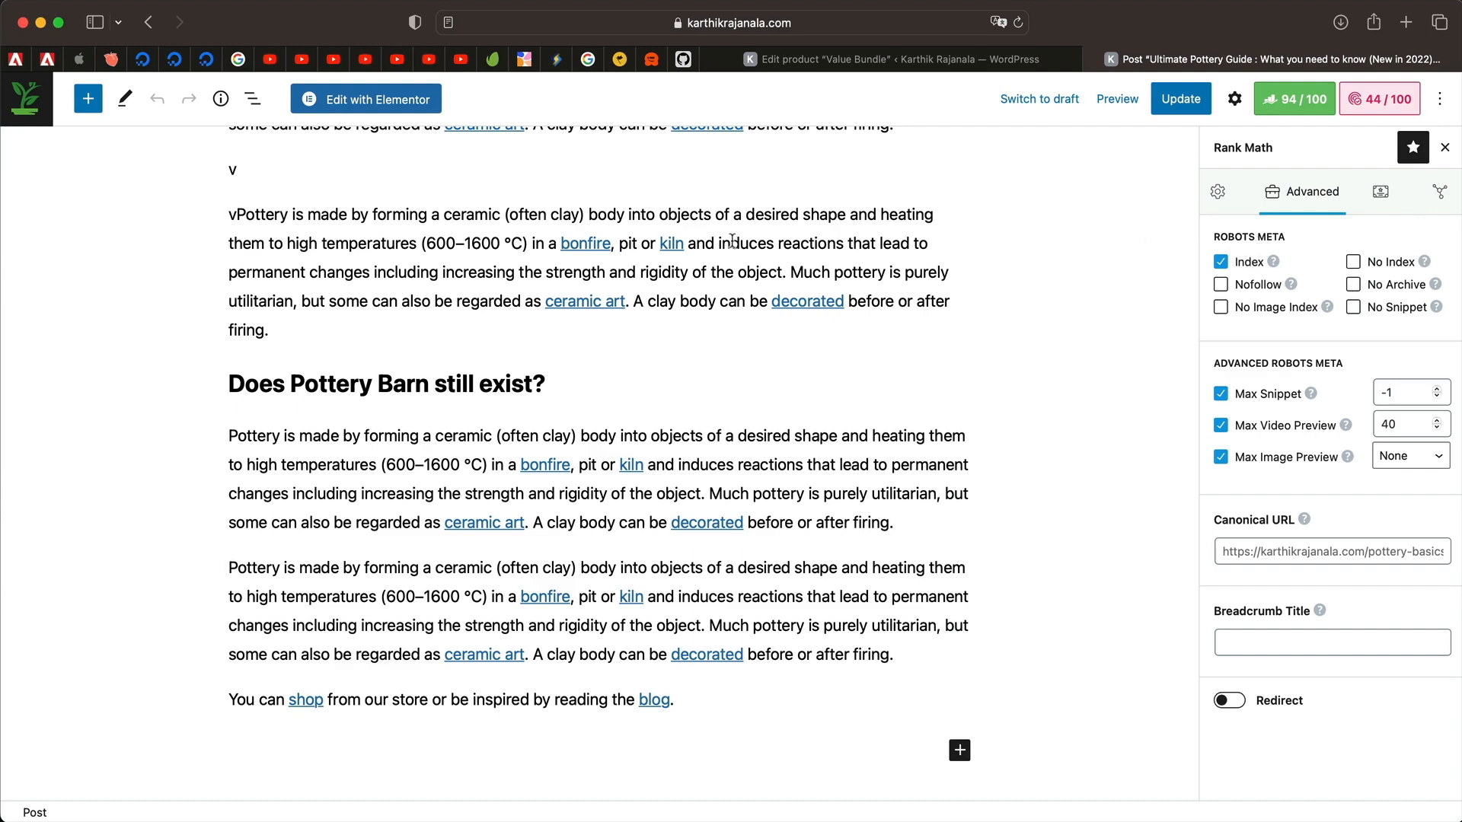
scroll(753, 306, up, 15)
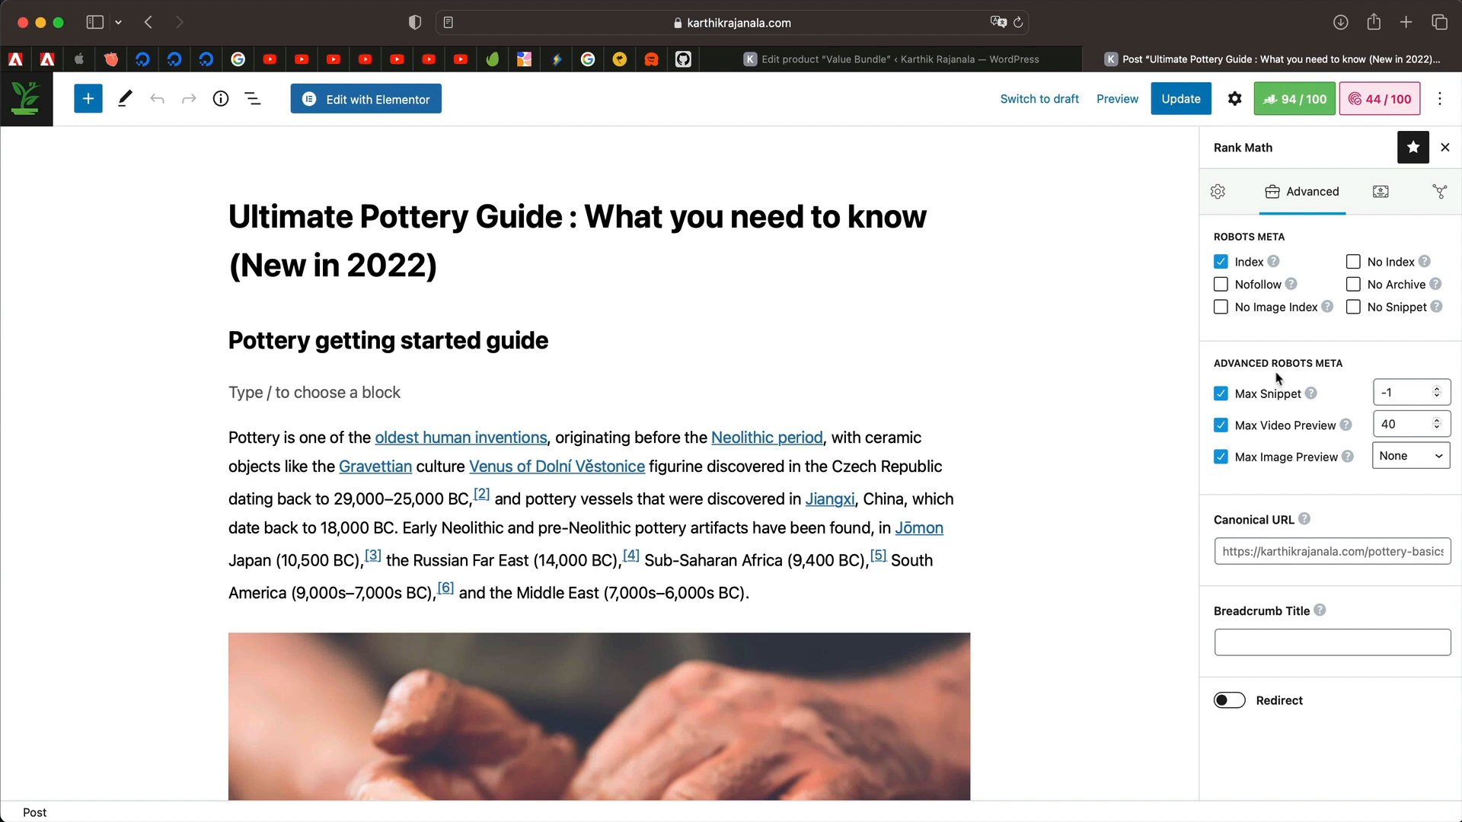
click(1268, 550)
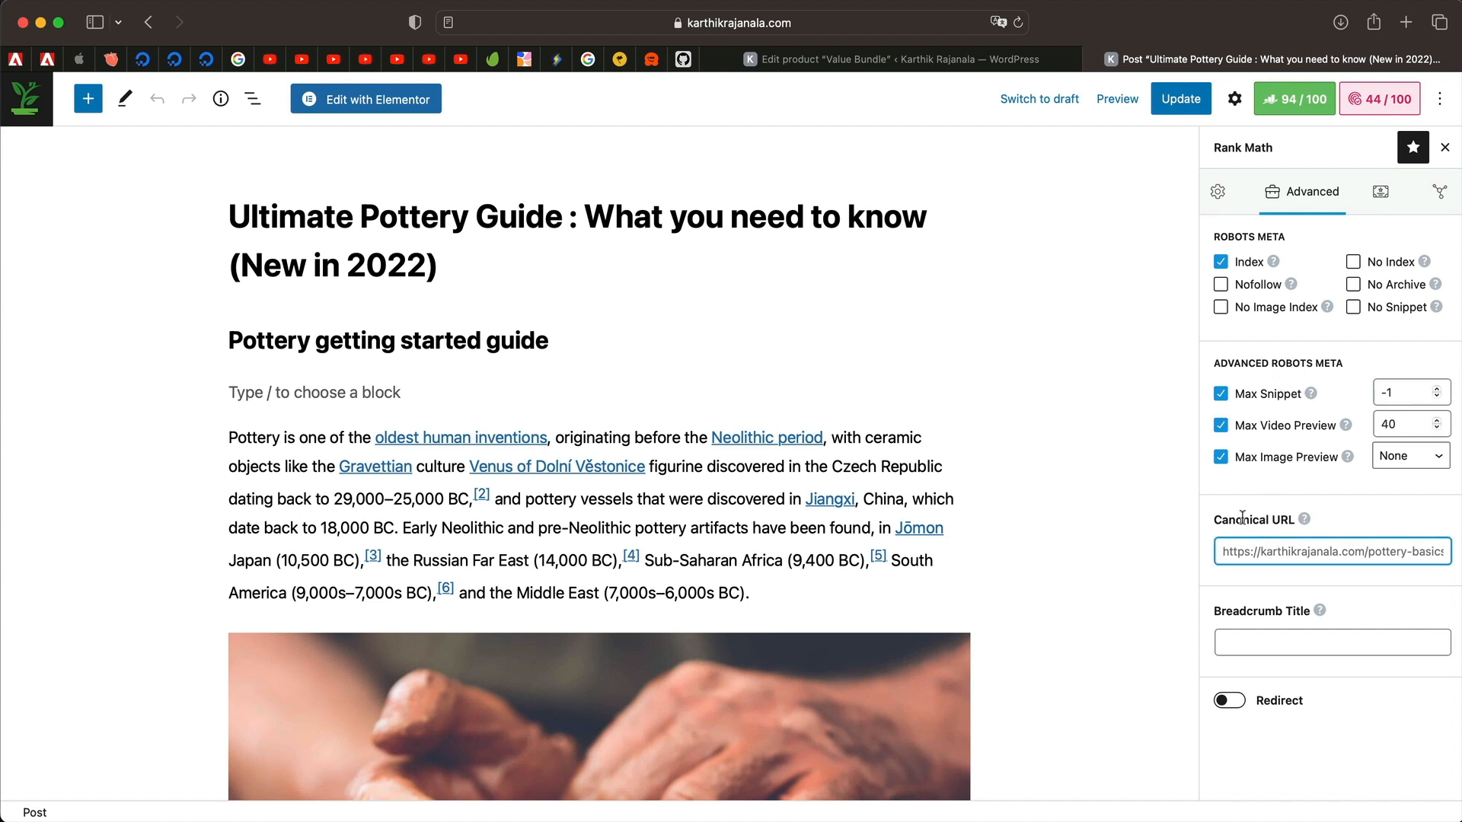
click(1242, 520)
double_click(1284, 520)
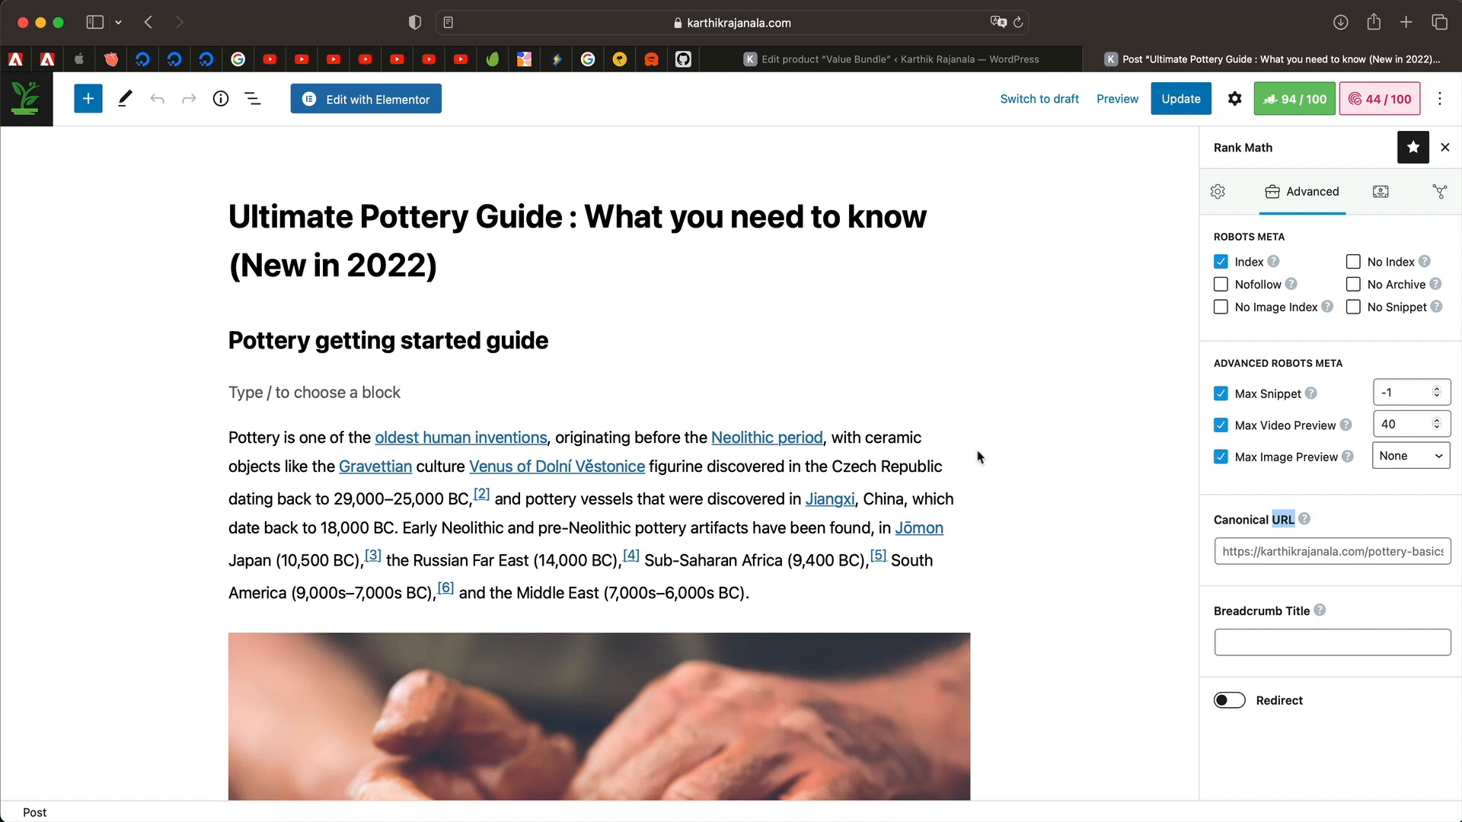
click(1244, 552)
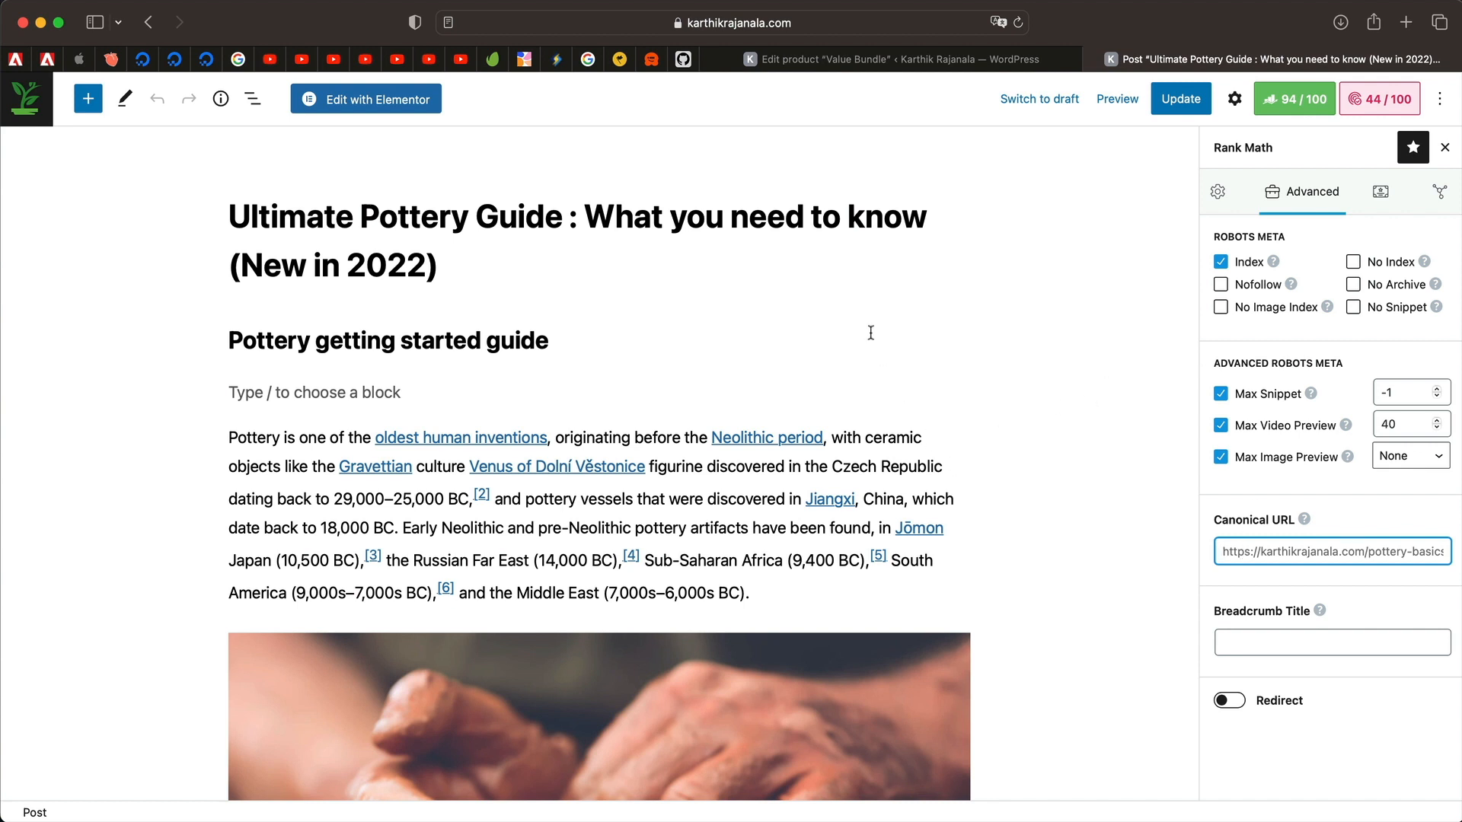
triple_click(769, 228)
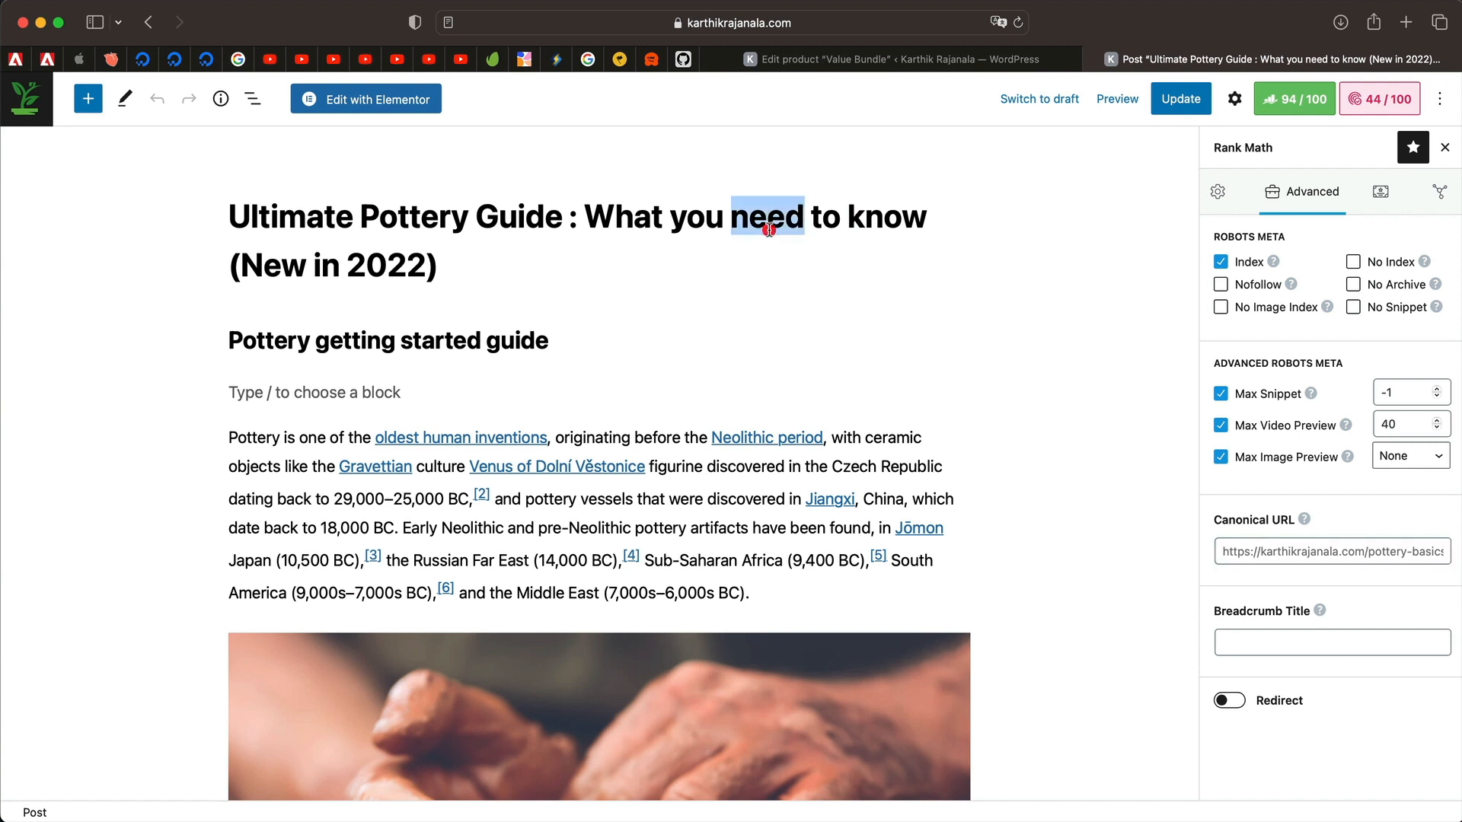
triple_click(769, 228)
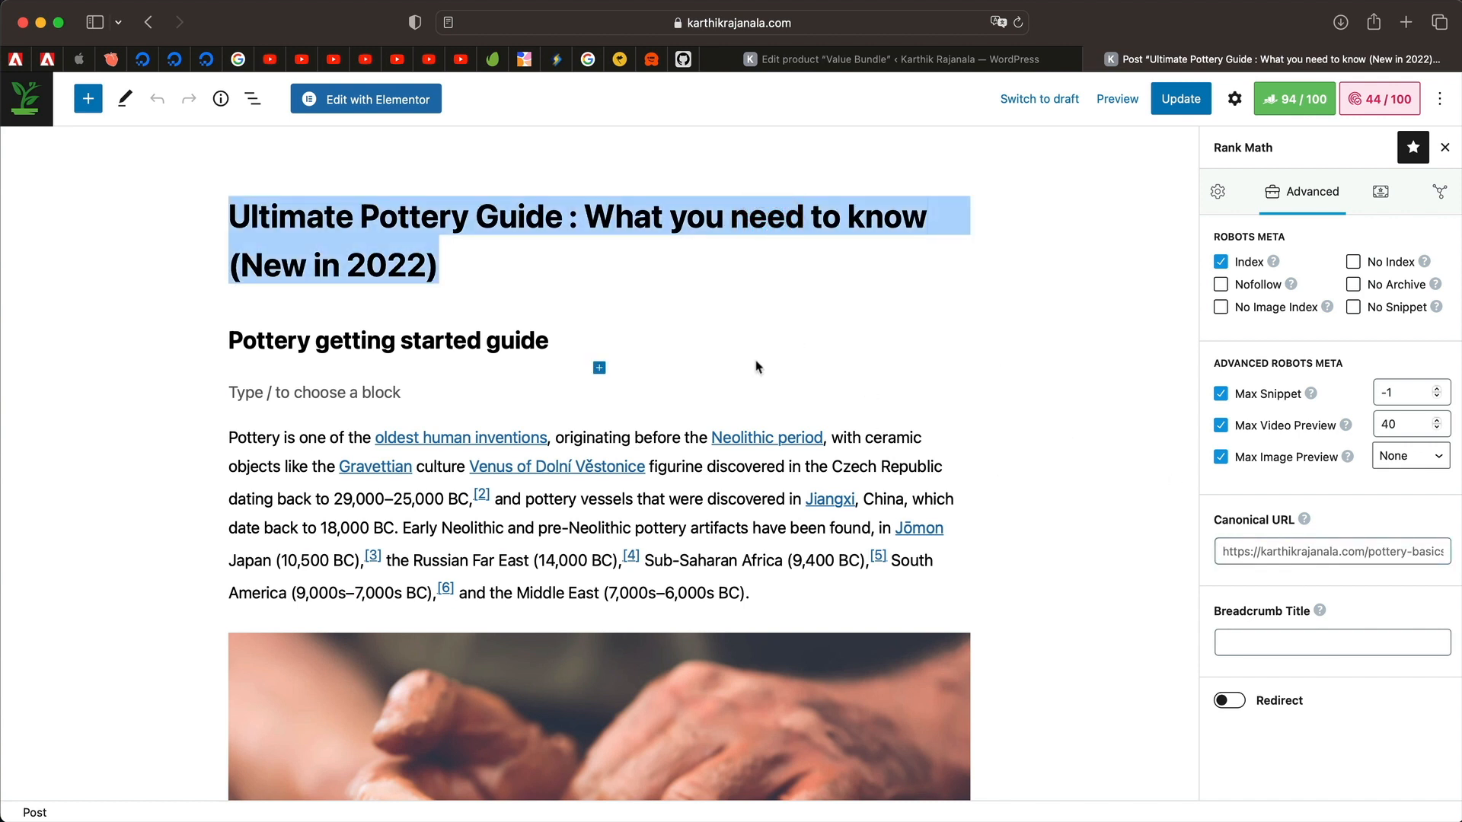
double_click(741, 229)
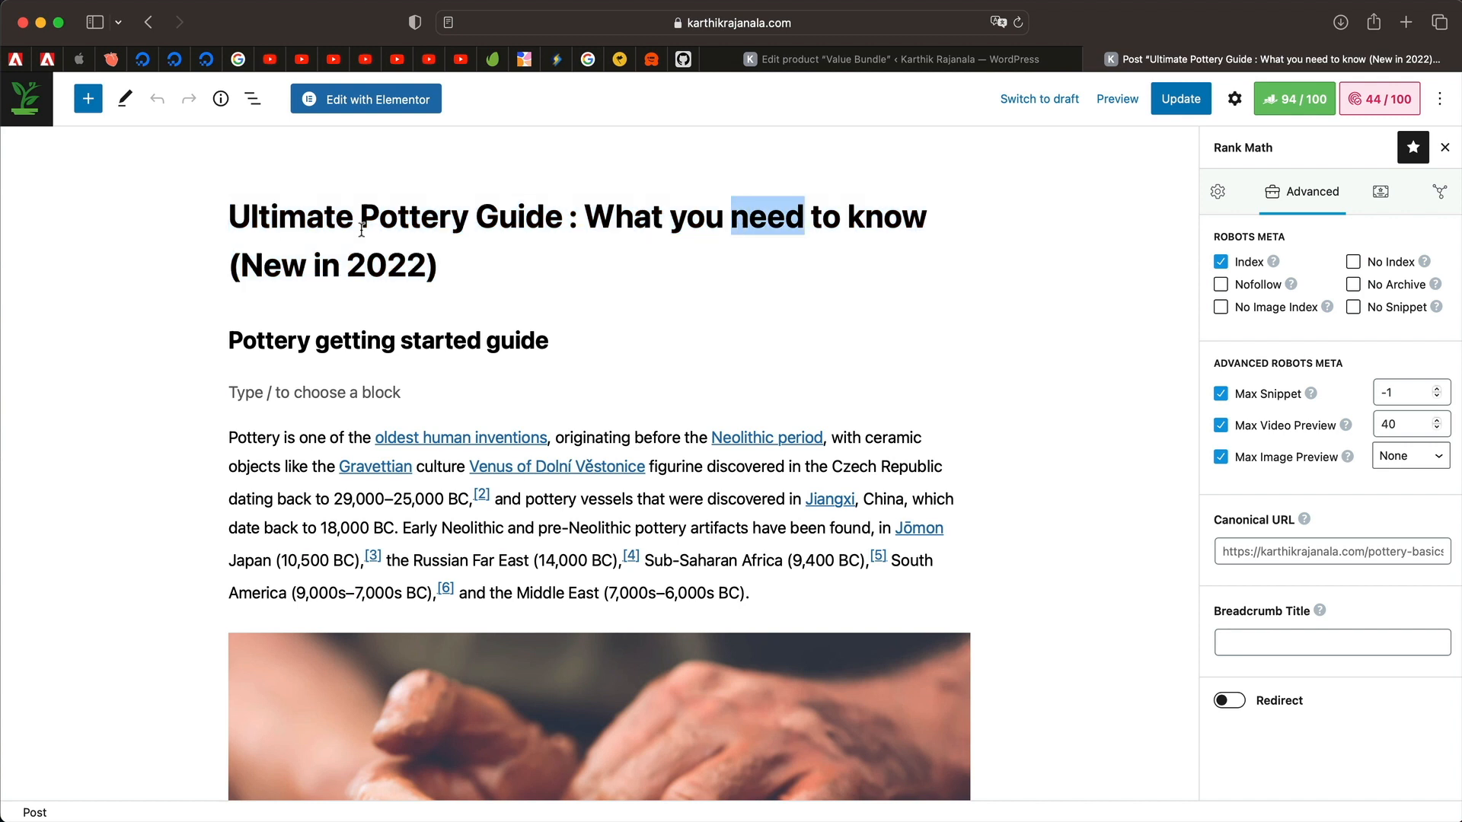
triple_click(388, 216)
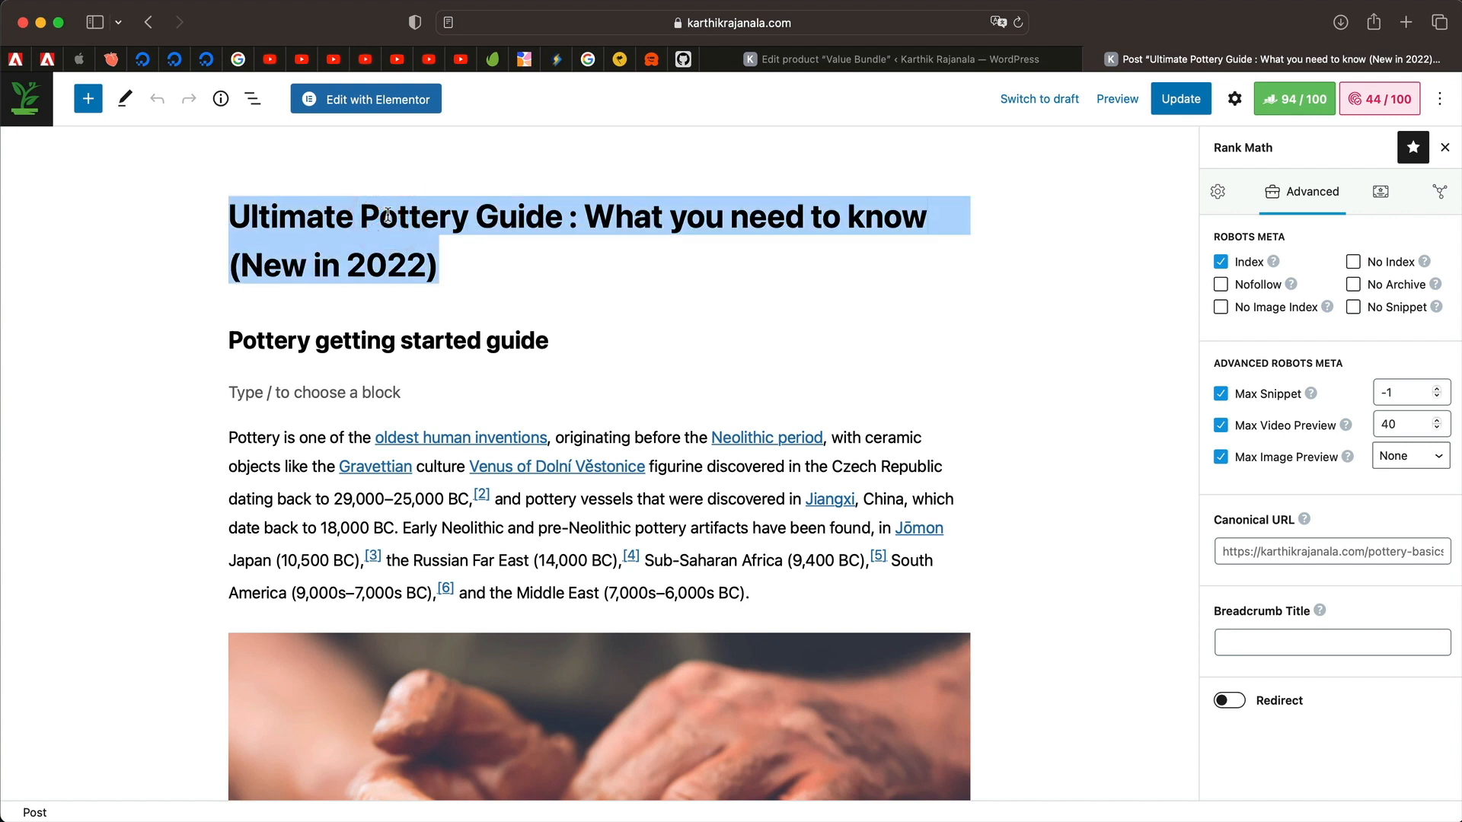
triple_click(388, 216)
double_click(494, 221)
triple_click(493, 222)
click(1273, 553)
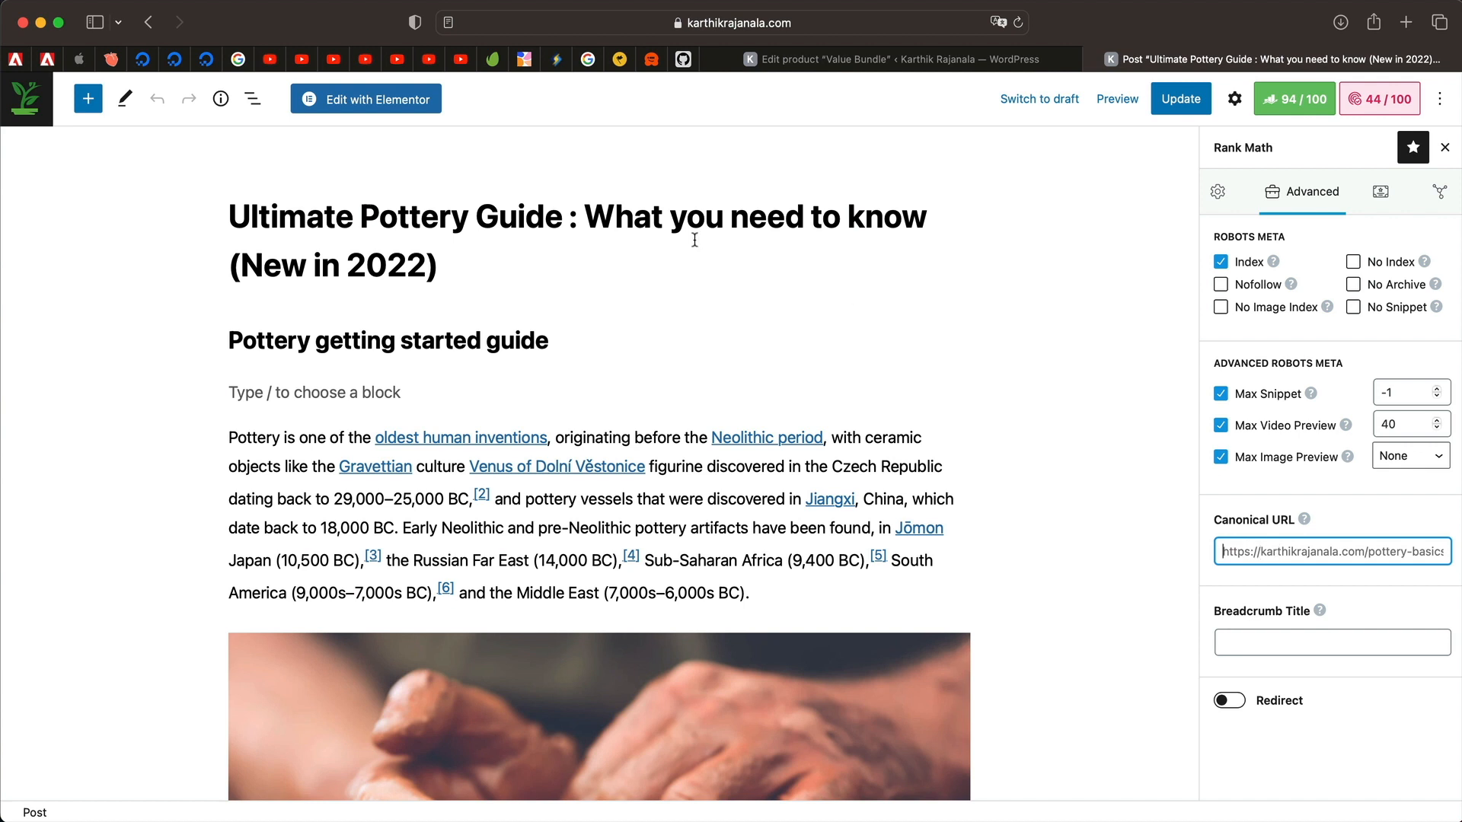
click(588, 219)
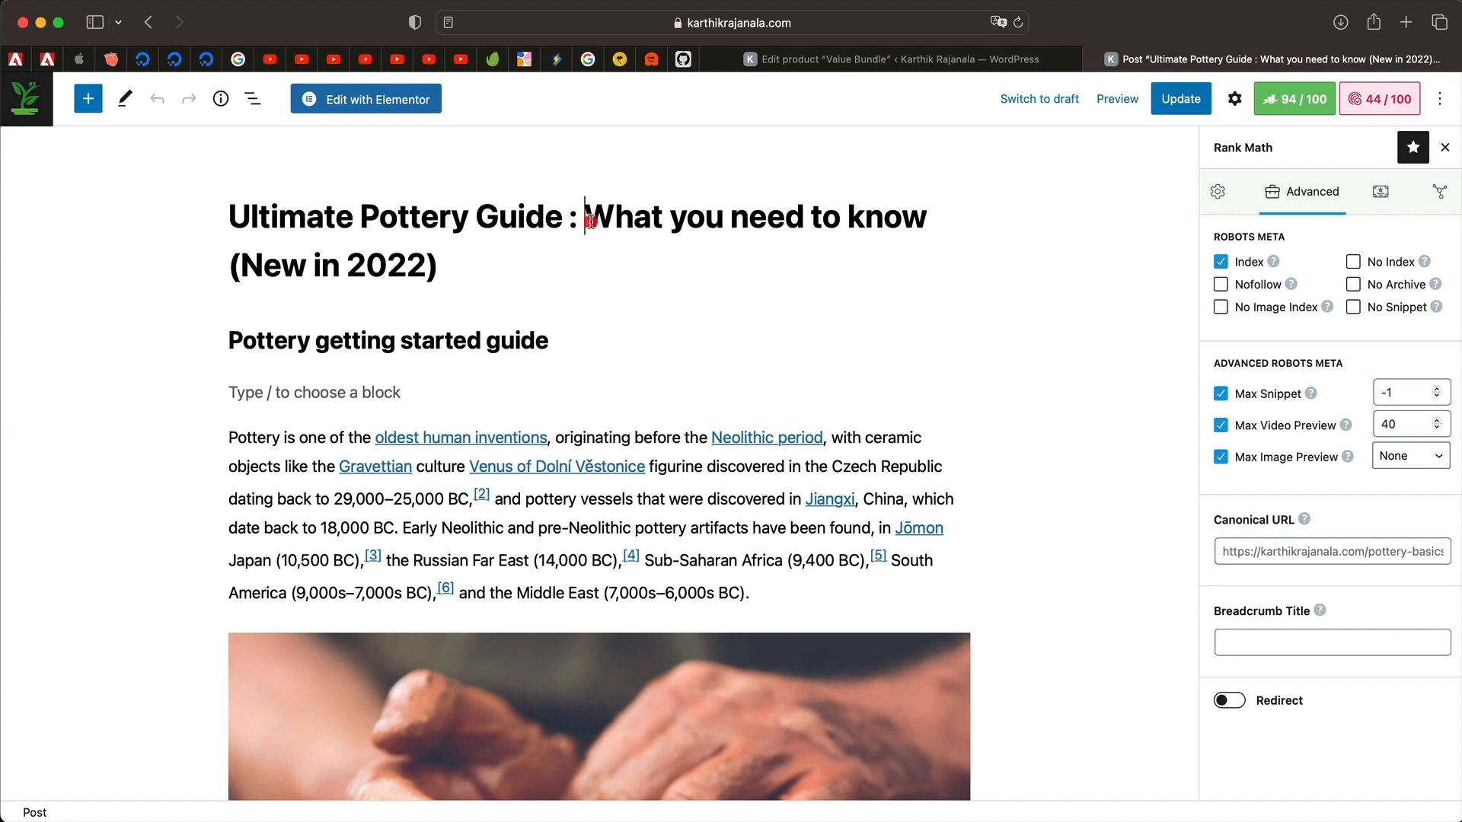
triple_click(589, 219)
click(1334, 555)
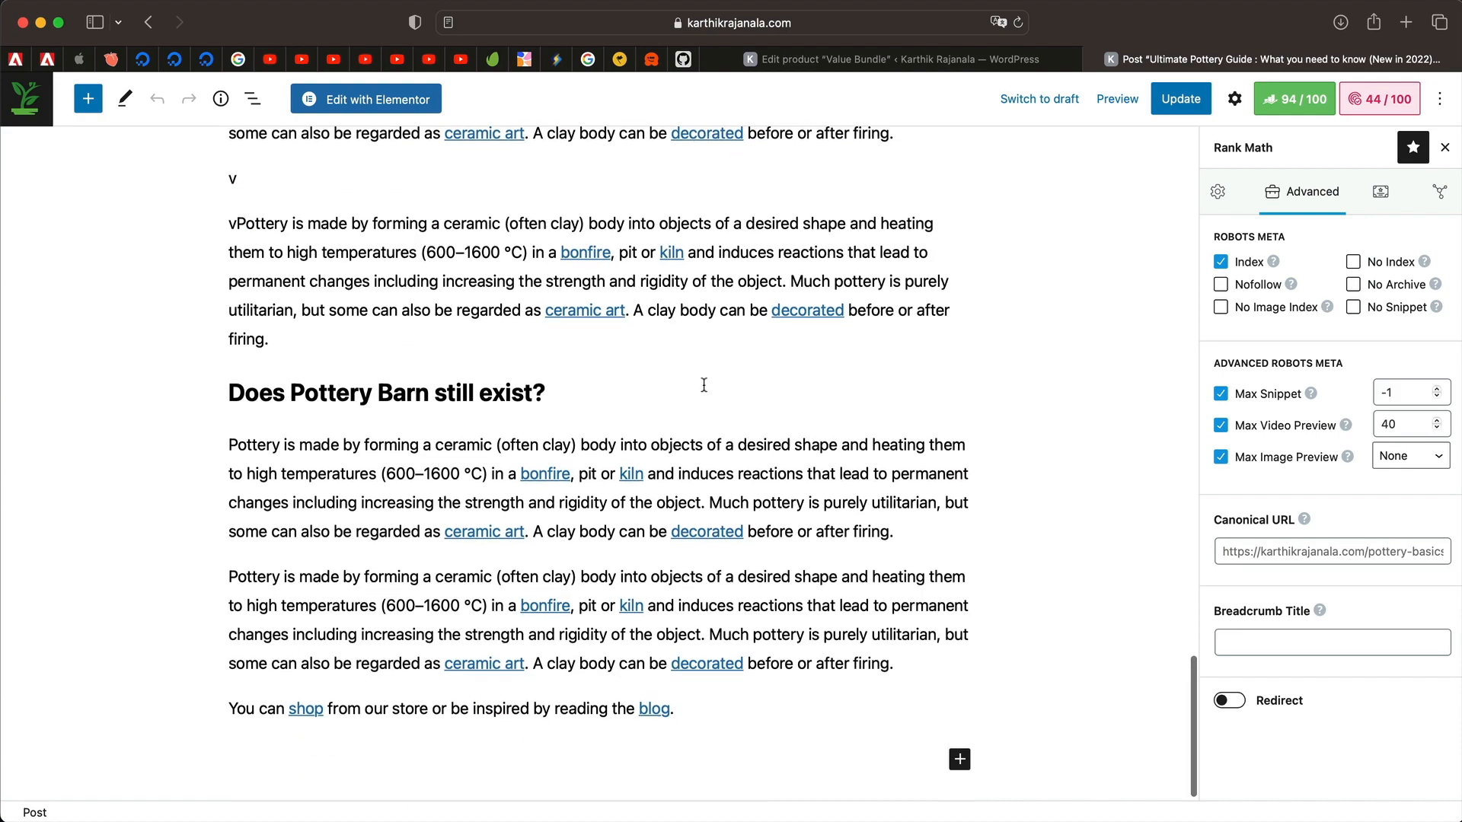
scroll(701, 385, down, 1)
scroll(701, 385, up, 20)
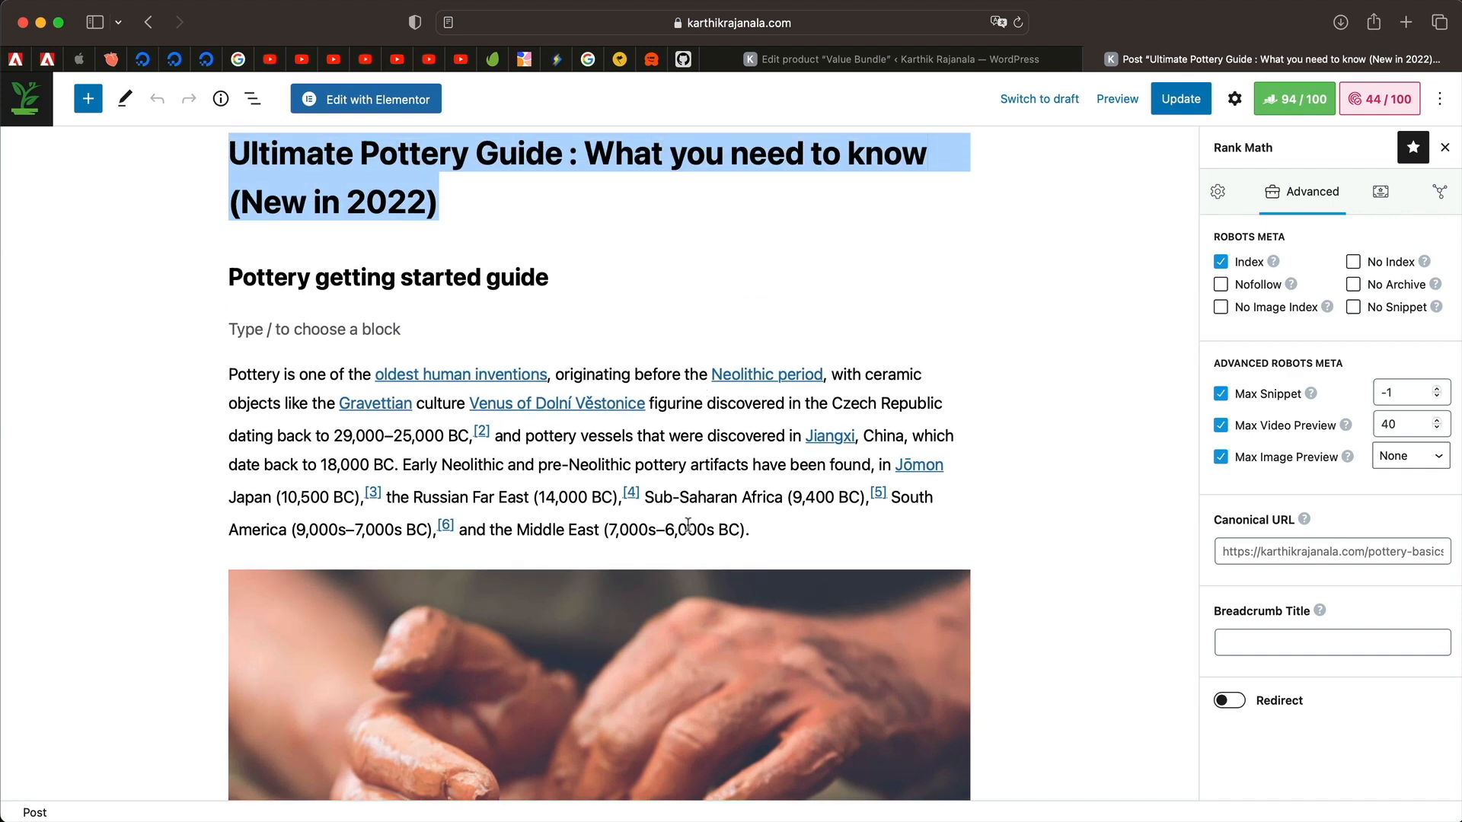
scroll(1013, 337, up, 2)
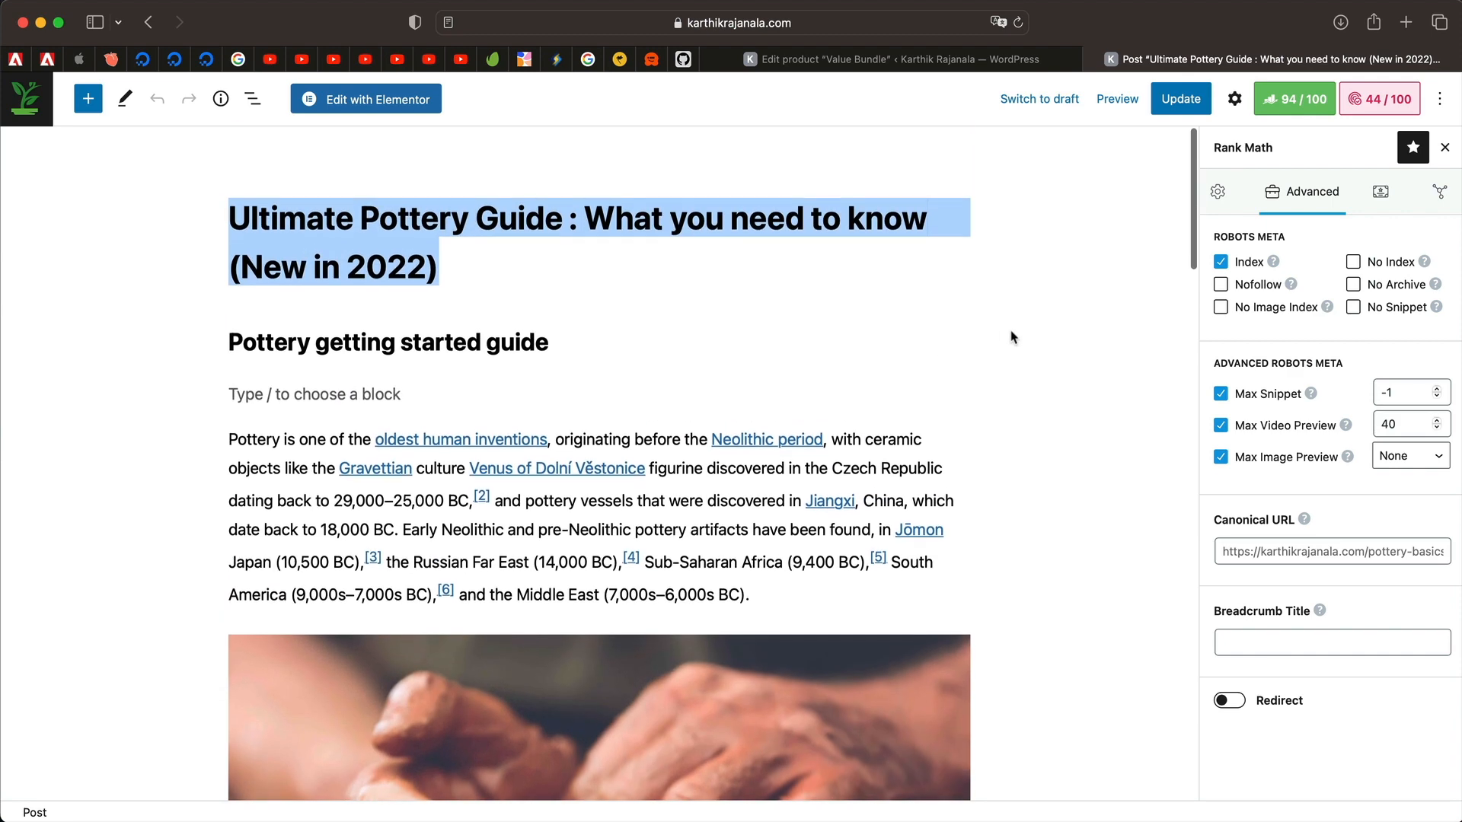
click(789, 212)
triple_click(790, 206)
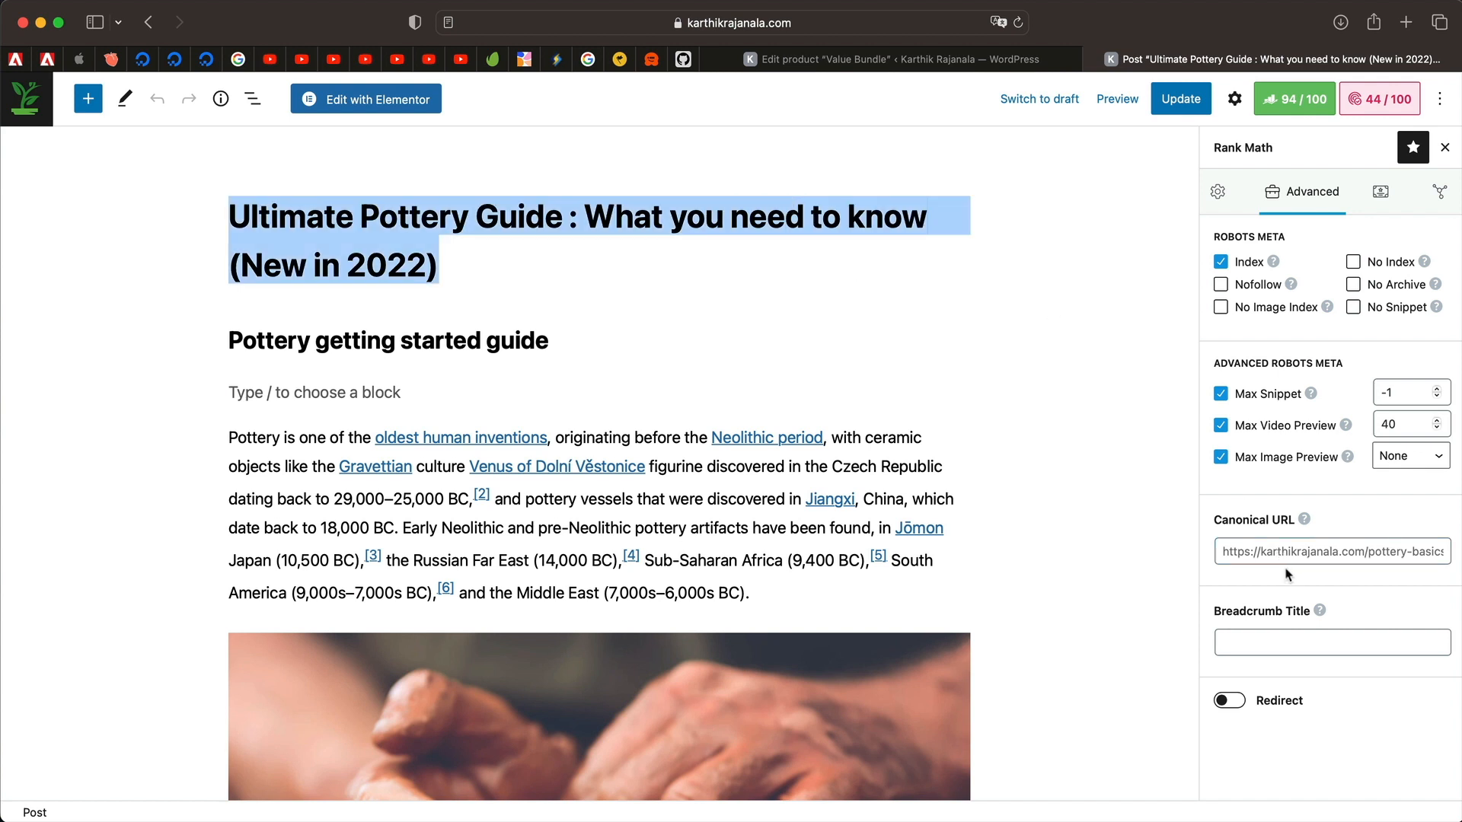
Toggle Redirect on, view the redirection types, turn it back off, then show the Article schema.
click(1299, 550)
click(1308, 634)
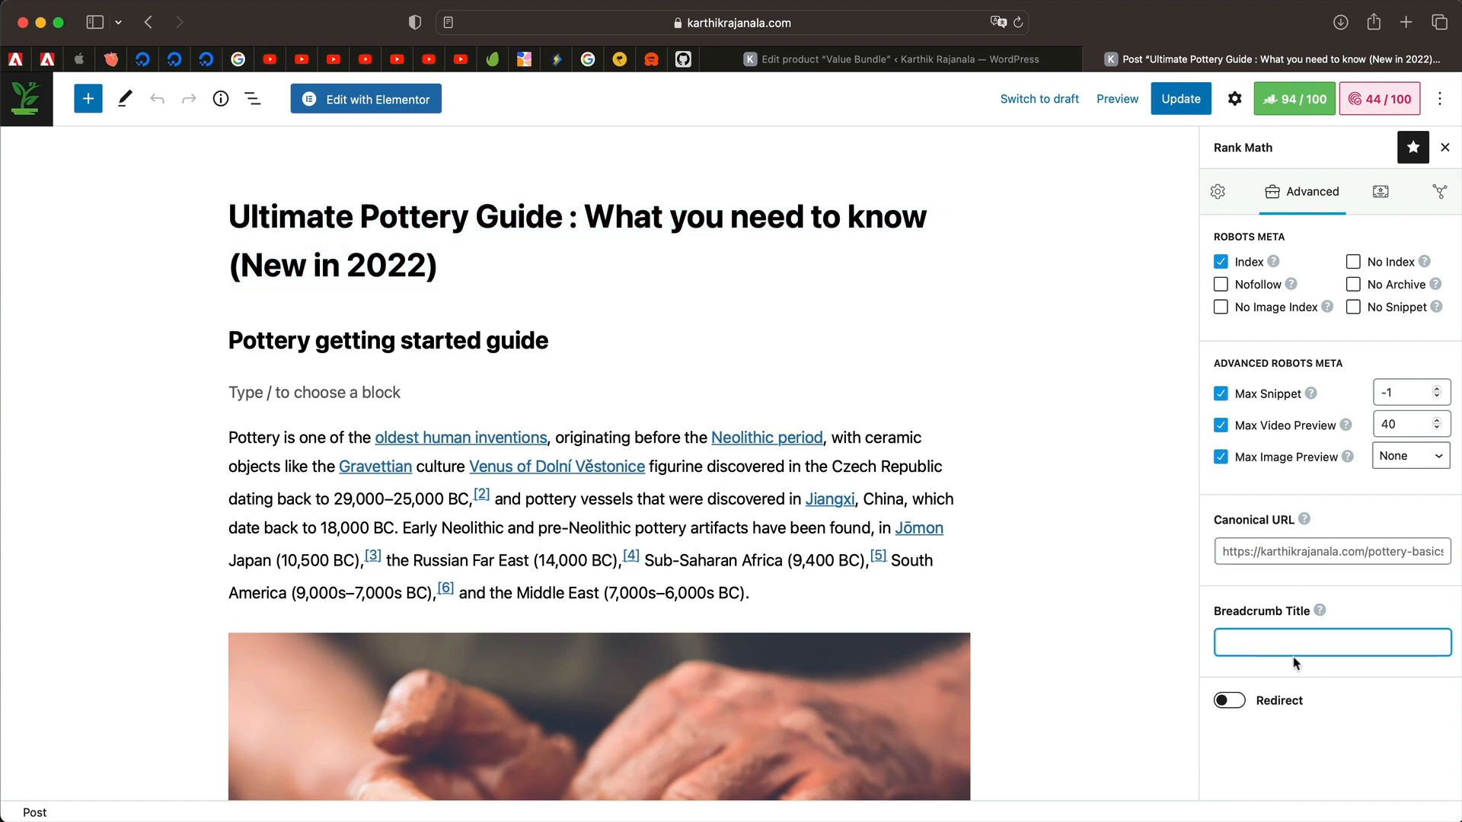
click(1232, 702)
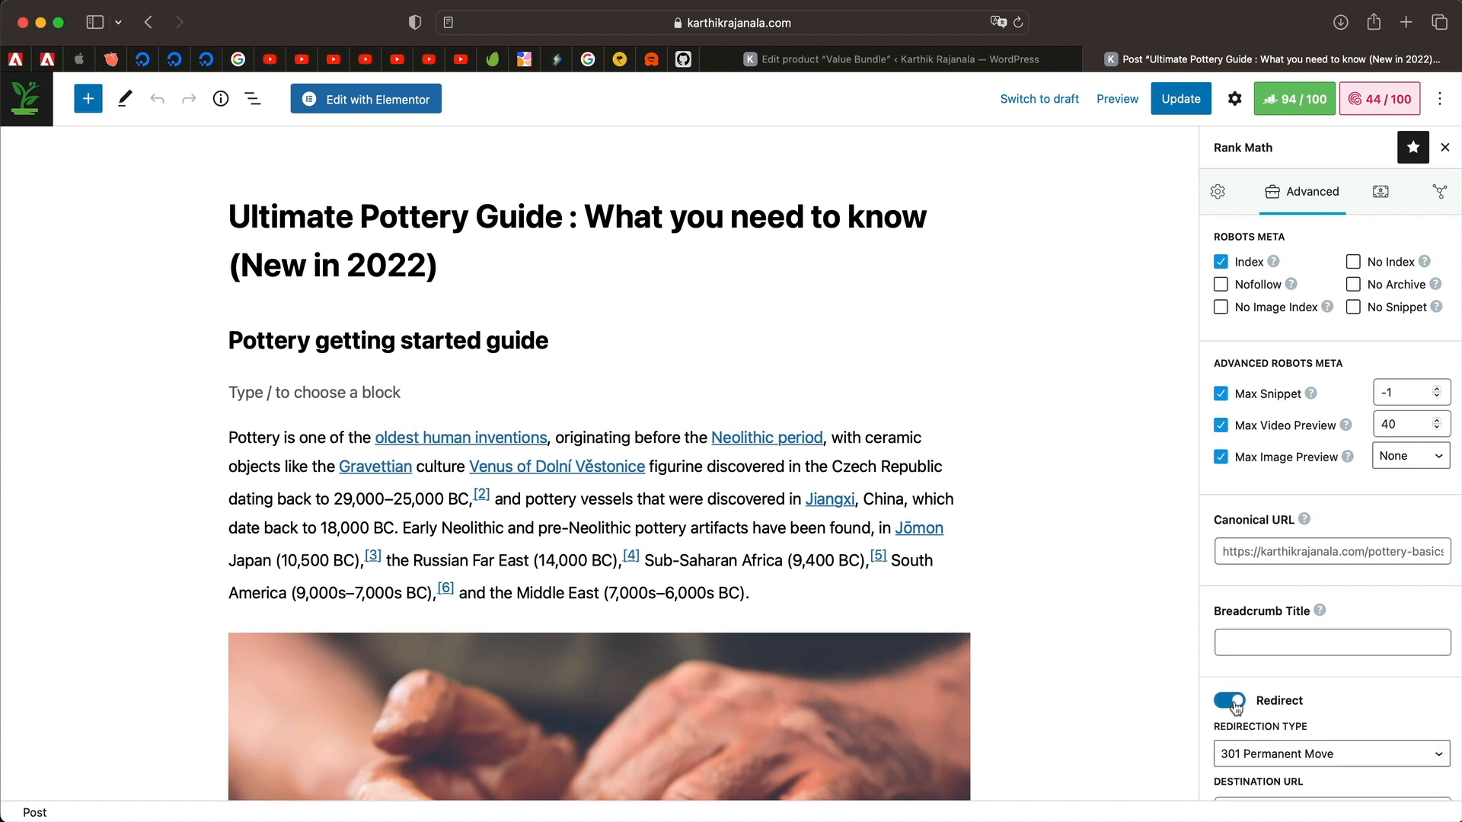
scroll(1235, 706, down, 1)
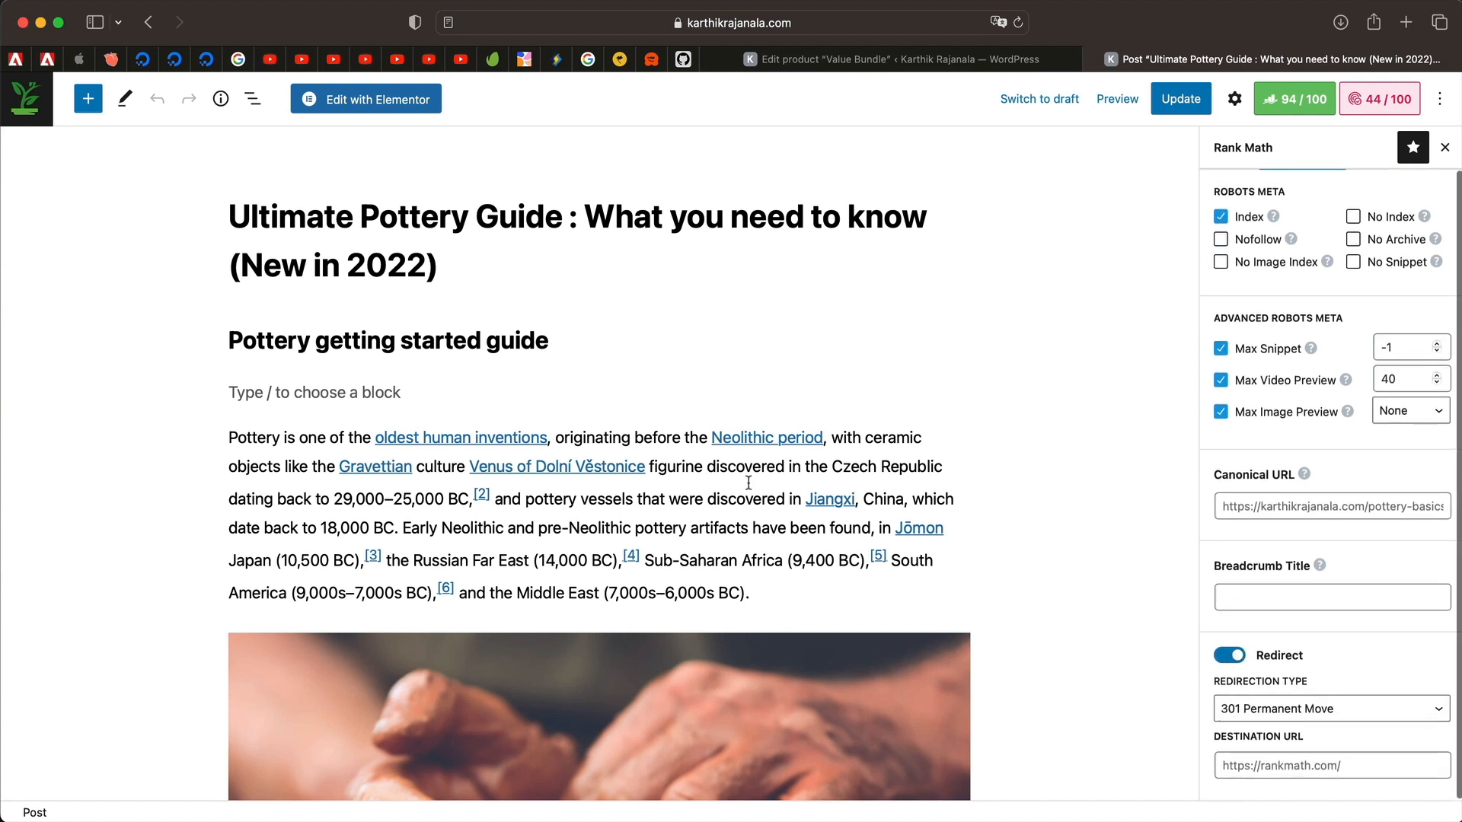
click(1293, 712)
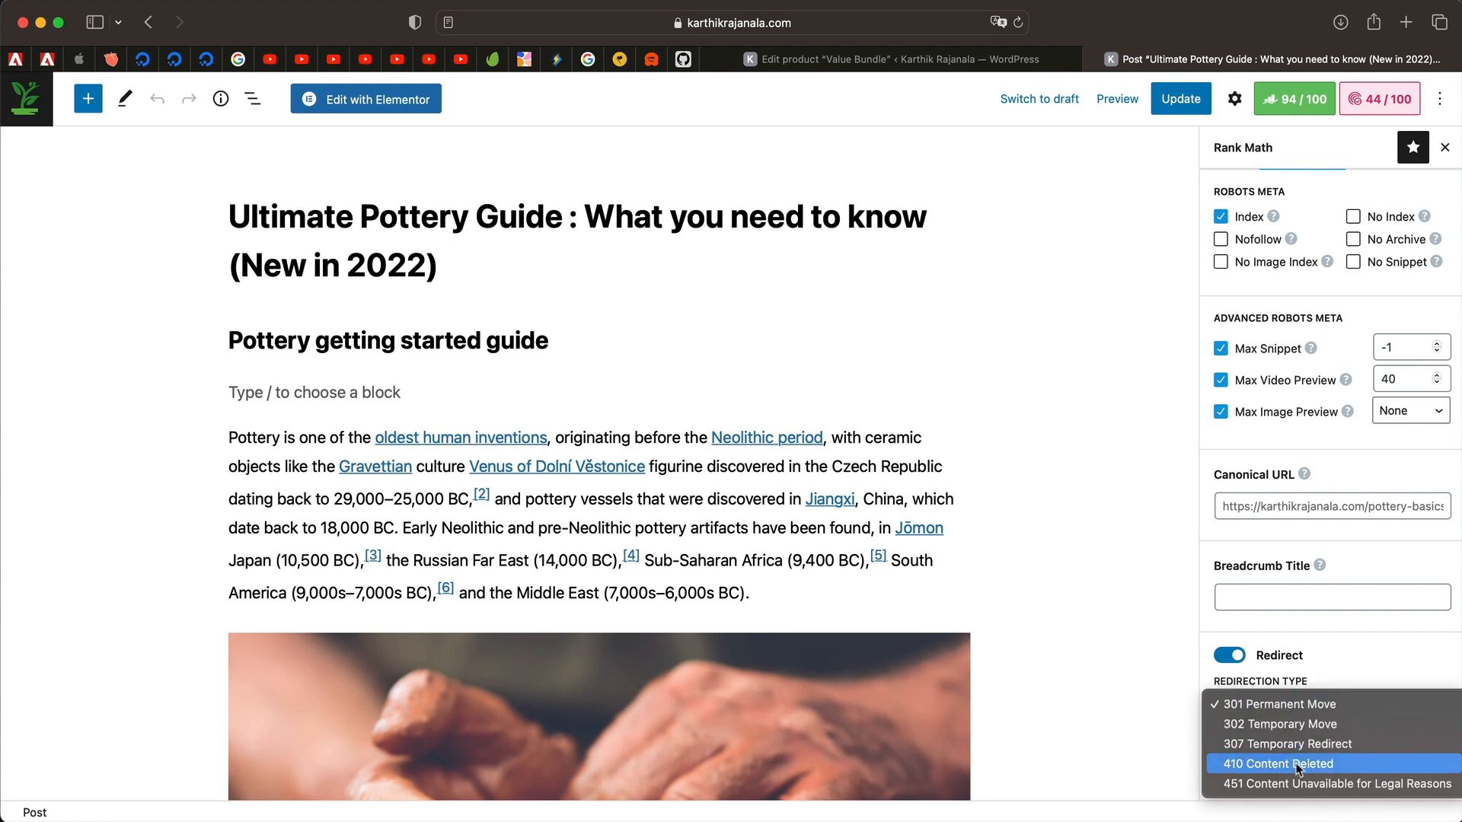
click(1230, 655)
click(1229, 655)
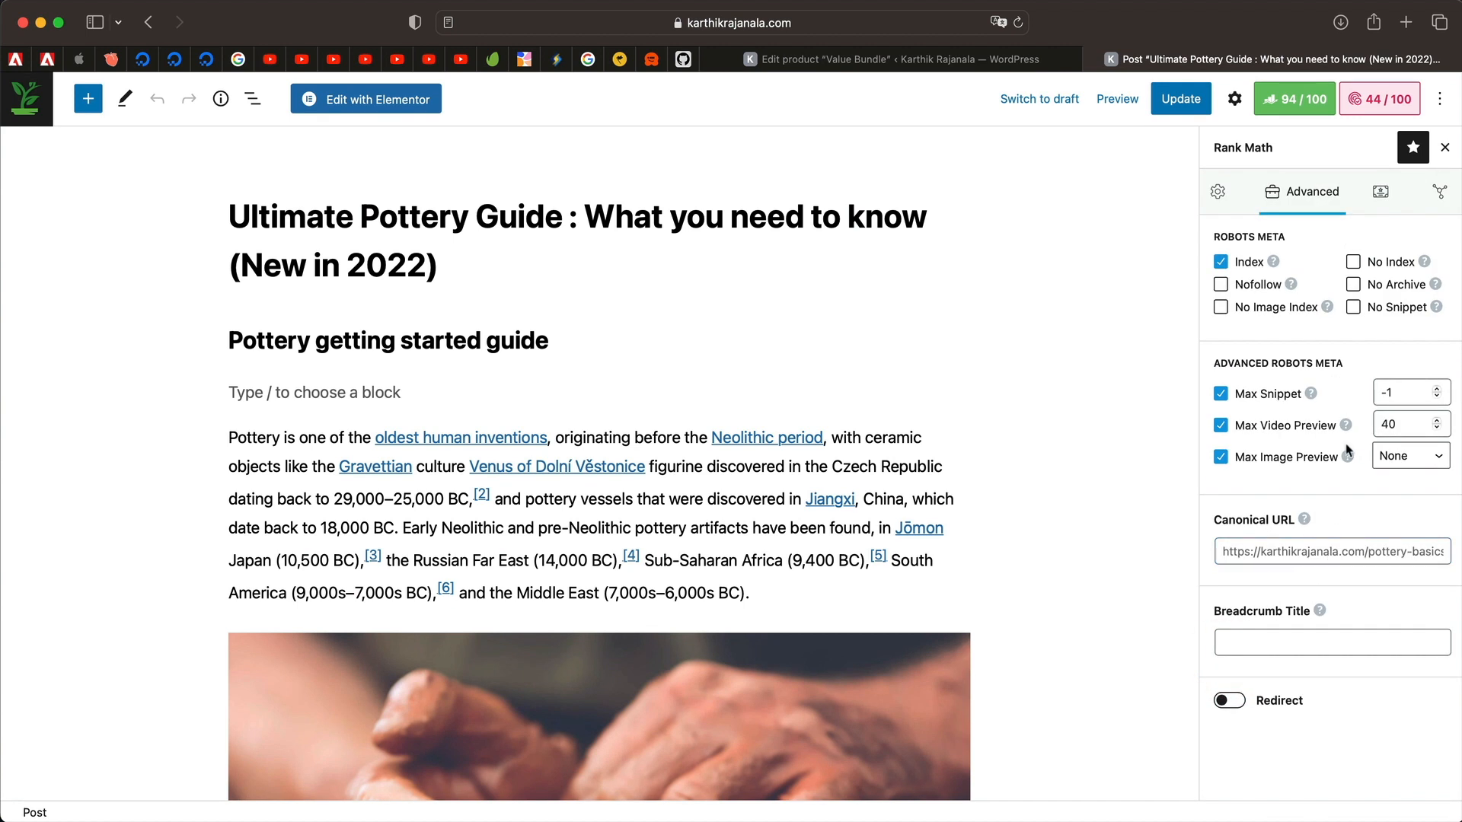
click(1380, 191)
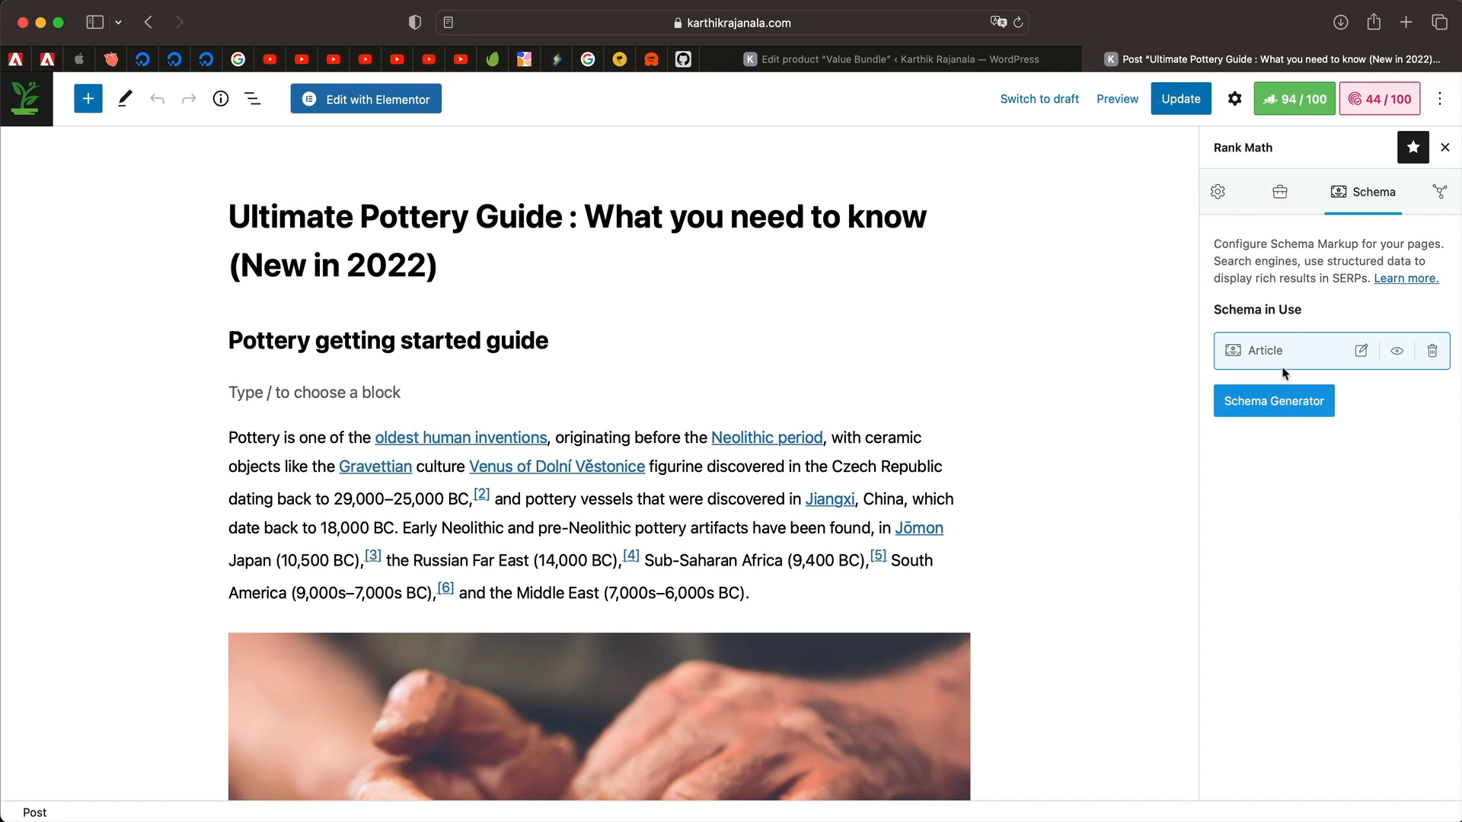
Open the Article schema in the Schema Builder and inspect its Headline and Description fields.
double_click(1259, 350)
click(1361, 355)
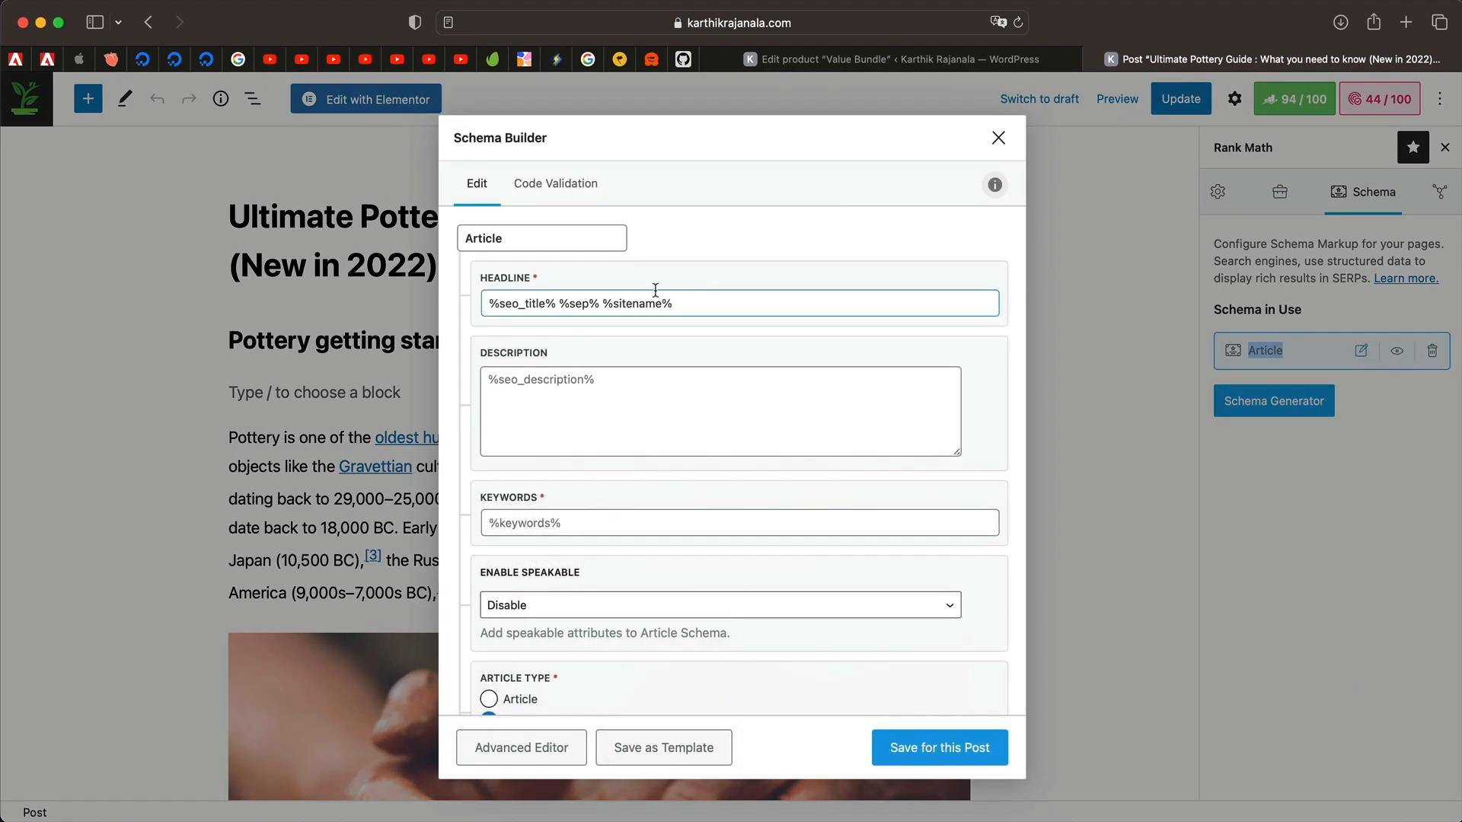
click(638, 303)
click(602, 395)
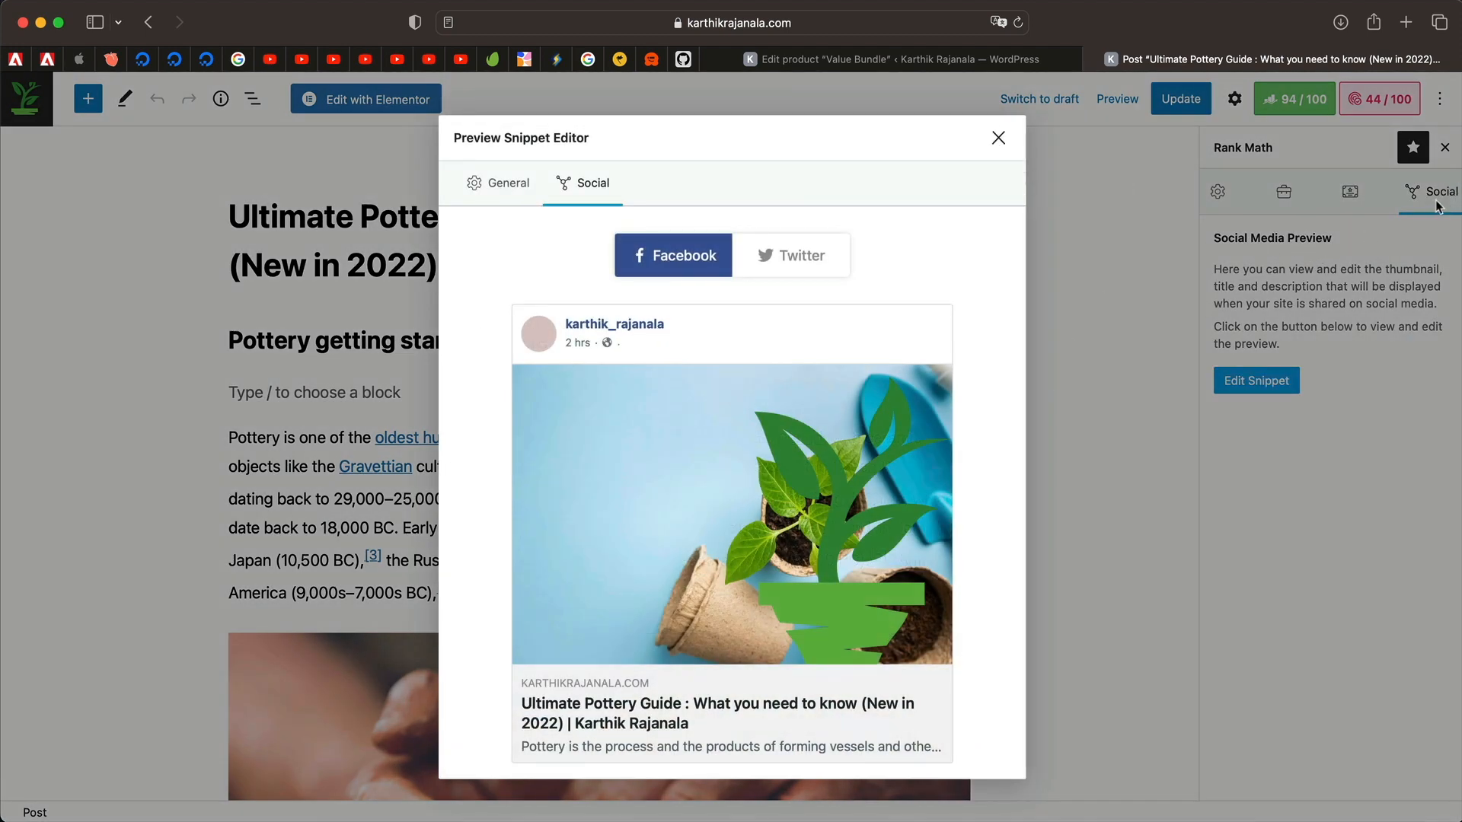
Compare the general search snippet, Facebook share, and Twitter card previews.
click(499, 199)
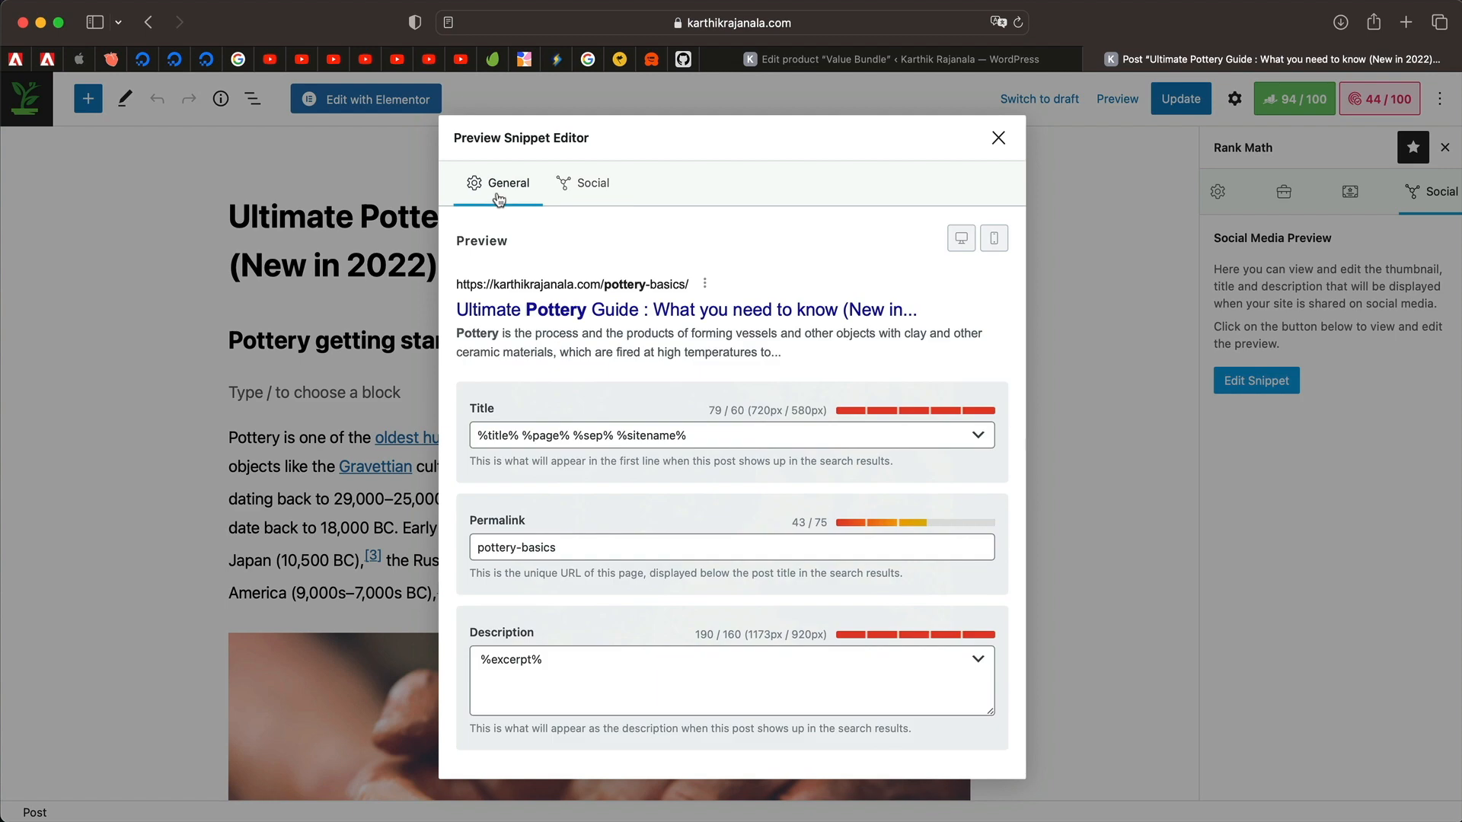
click(587, 194)
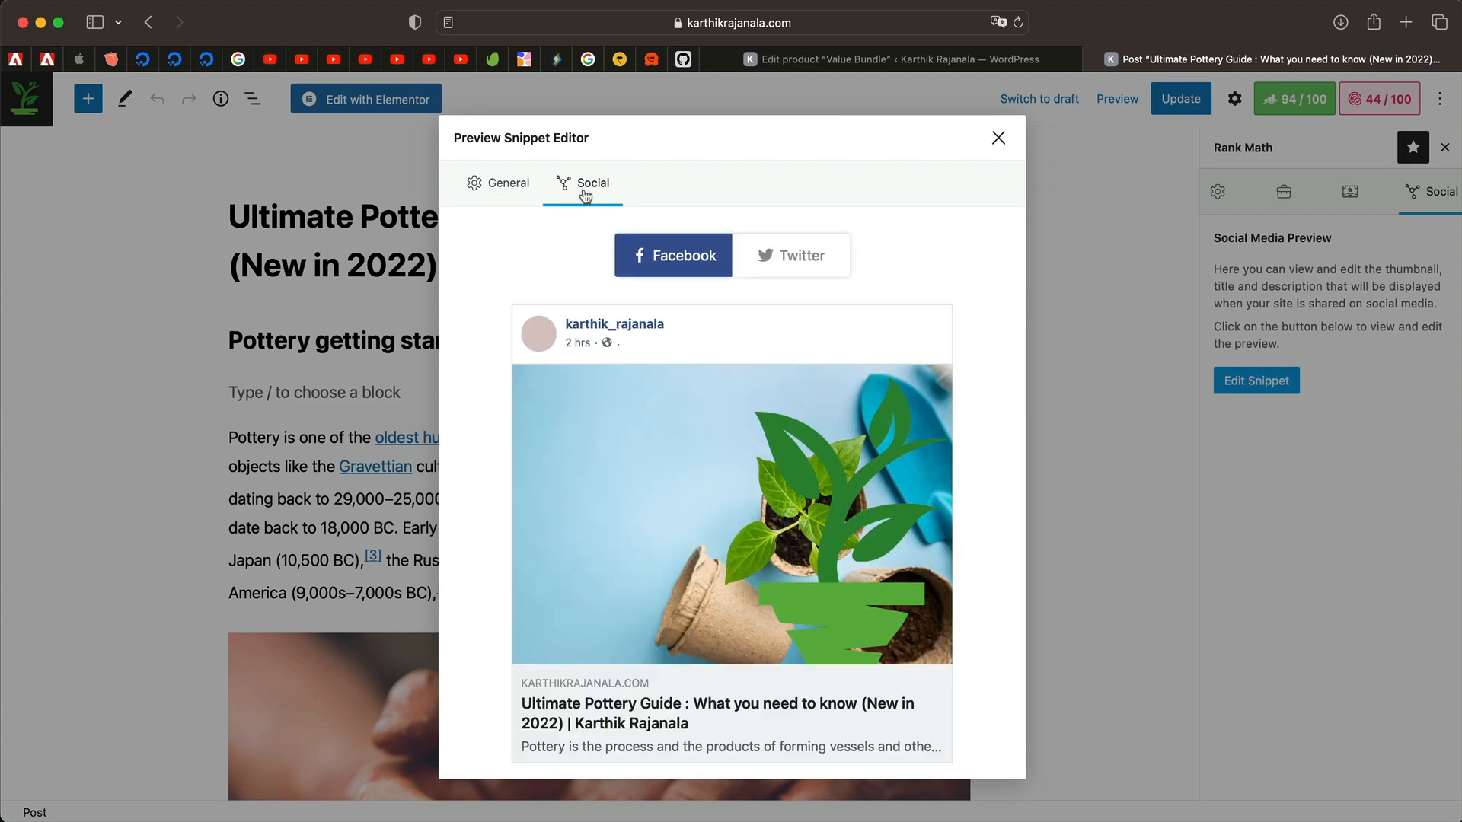
scroll(544, 390, down, 5)
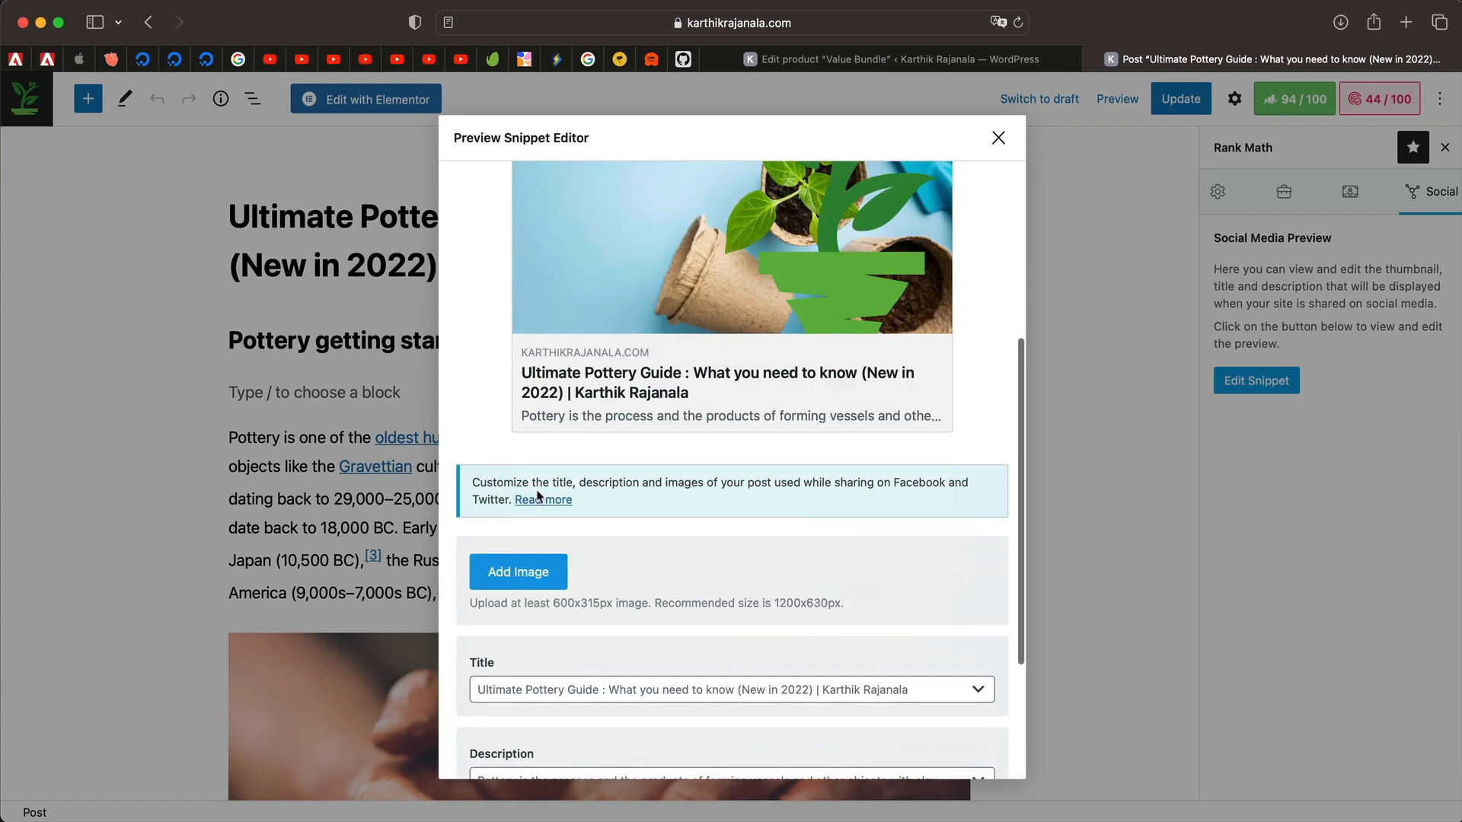
scroll(558, 496, up, 3)
scroll(695, 358, up, 3)
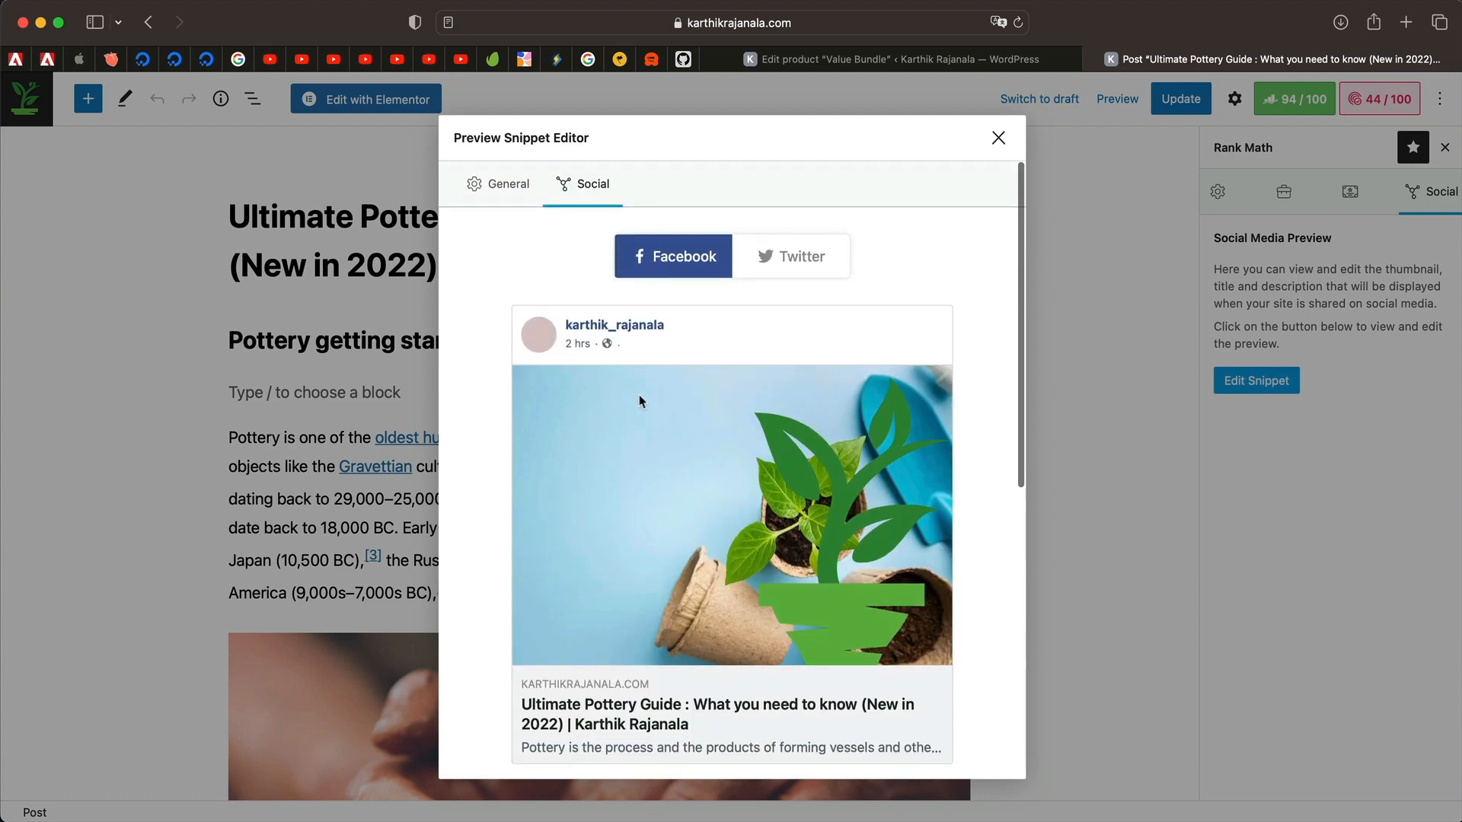
click(800, 255)
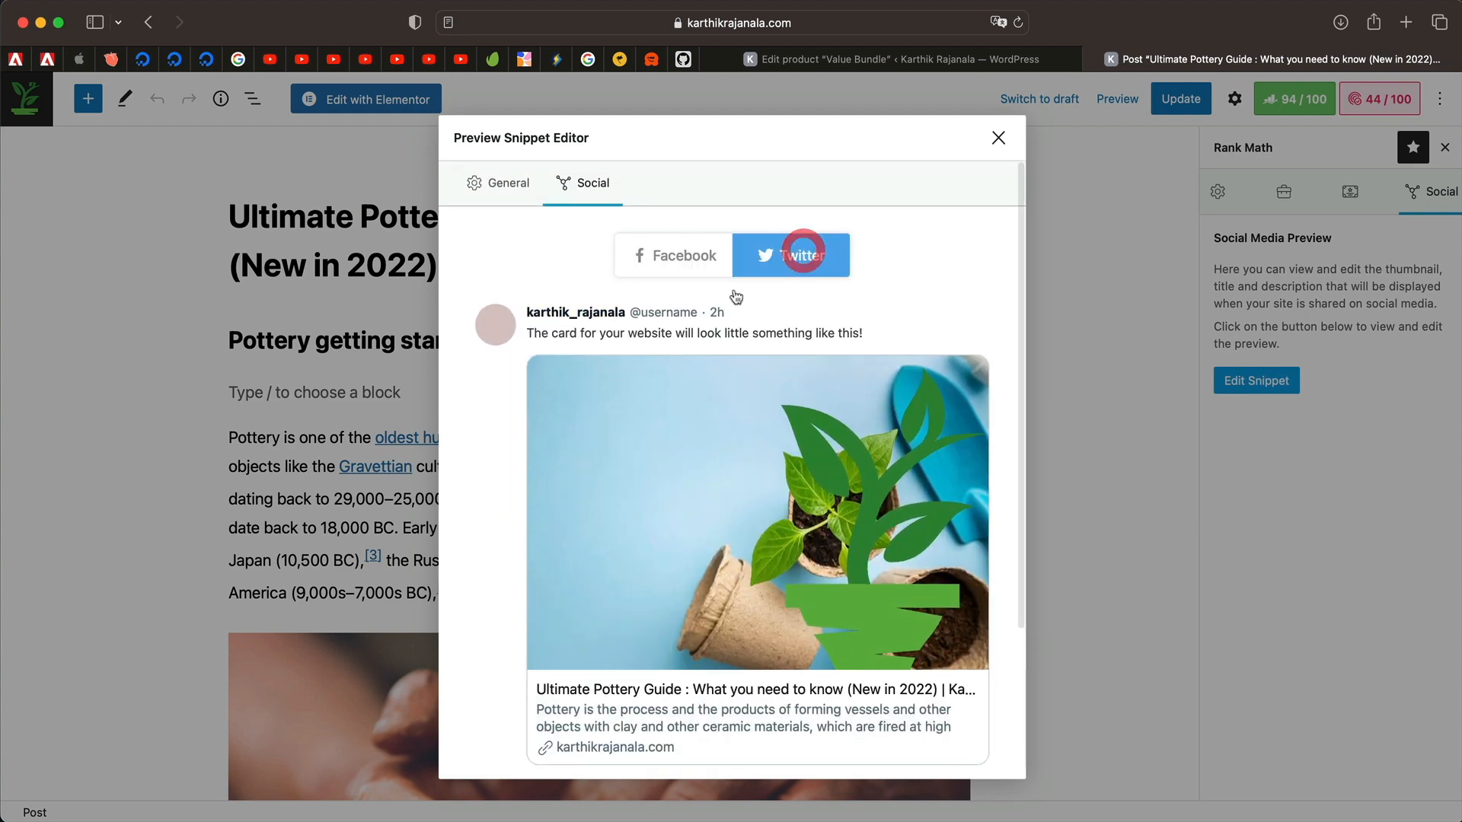
scroll(651, 445, down, 5)
scroll(650, 442, up, 3)
scroll(650, 441, down, 2)
Inspect the social Title variables and Description, then close the editor on the Twitter preview.
click(838, 477)
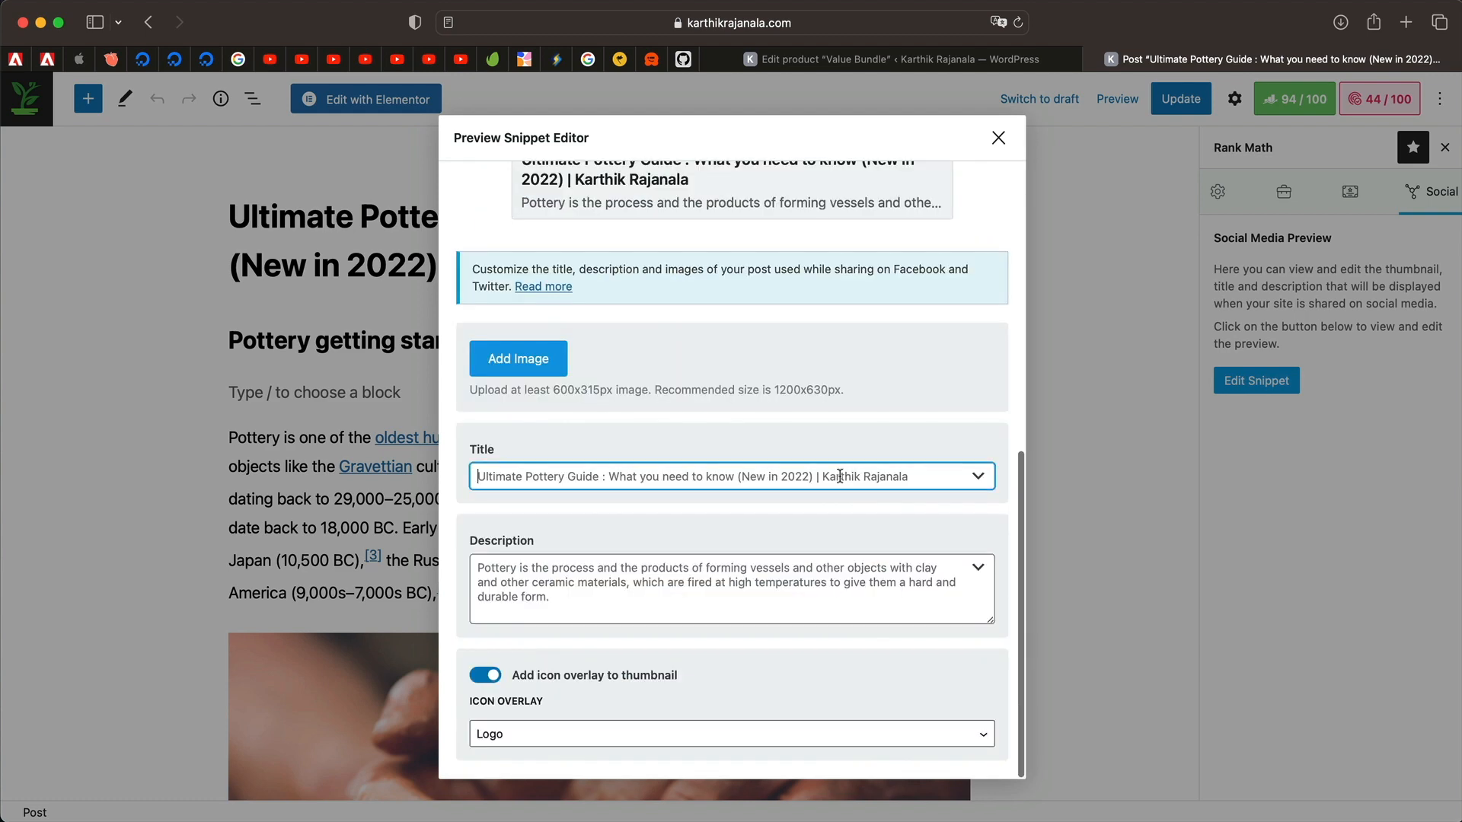
click(978, 478)
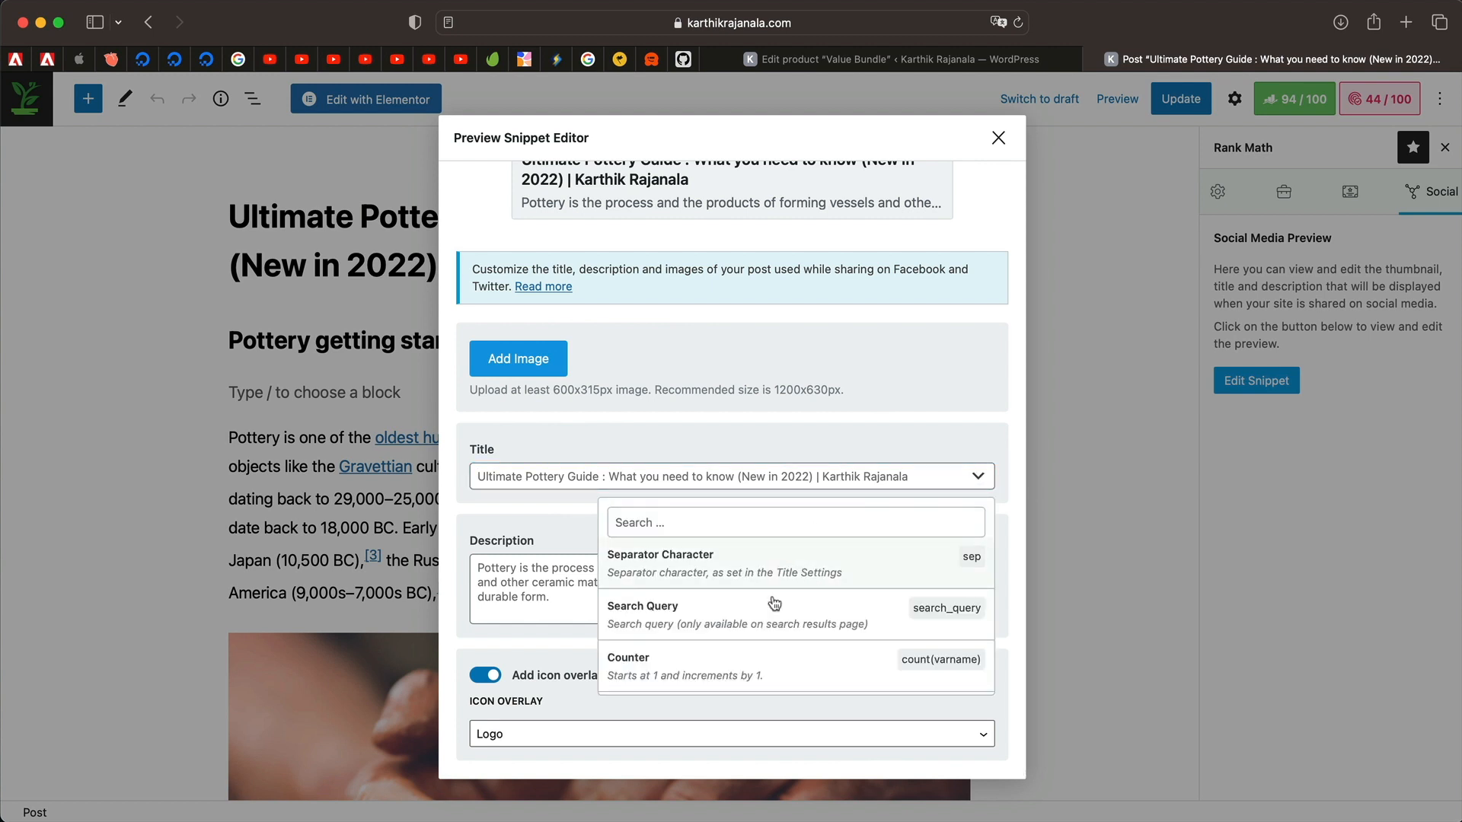
click(491, 540)
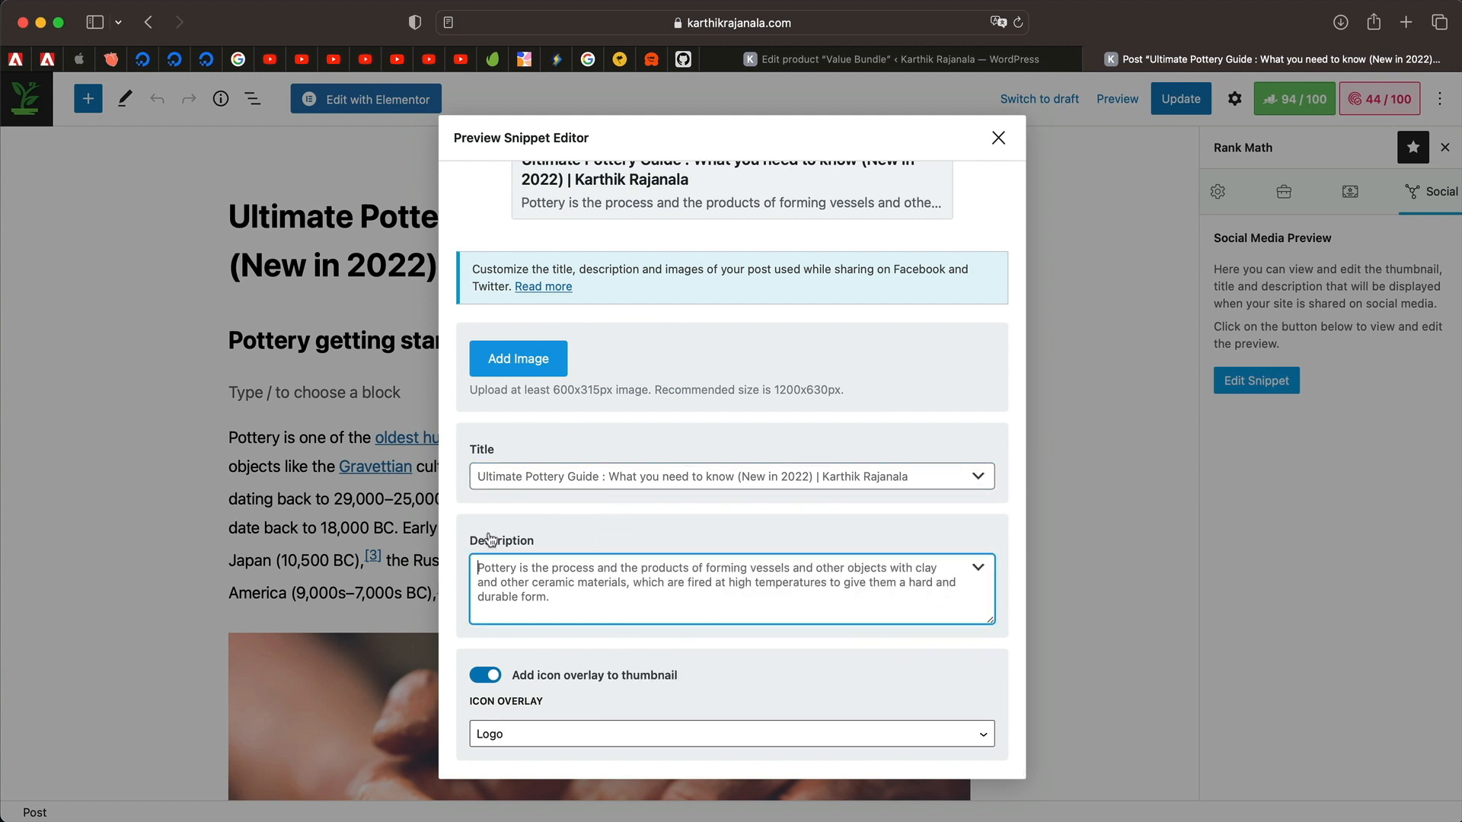
click(621, 572)
scroll(693, 516, up, 8)
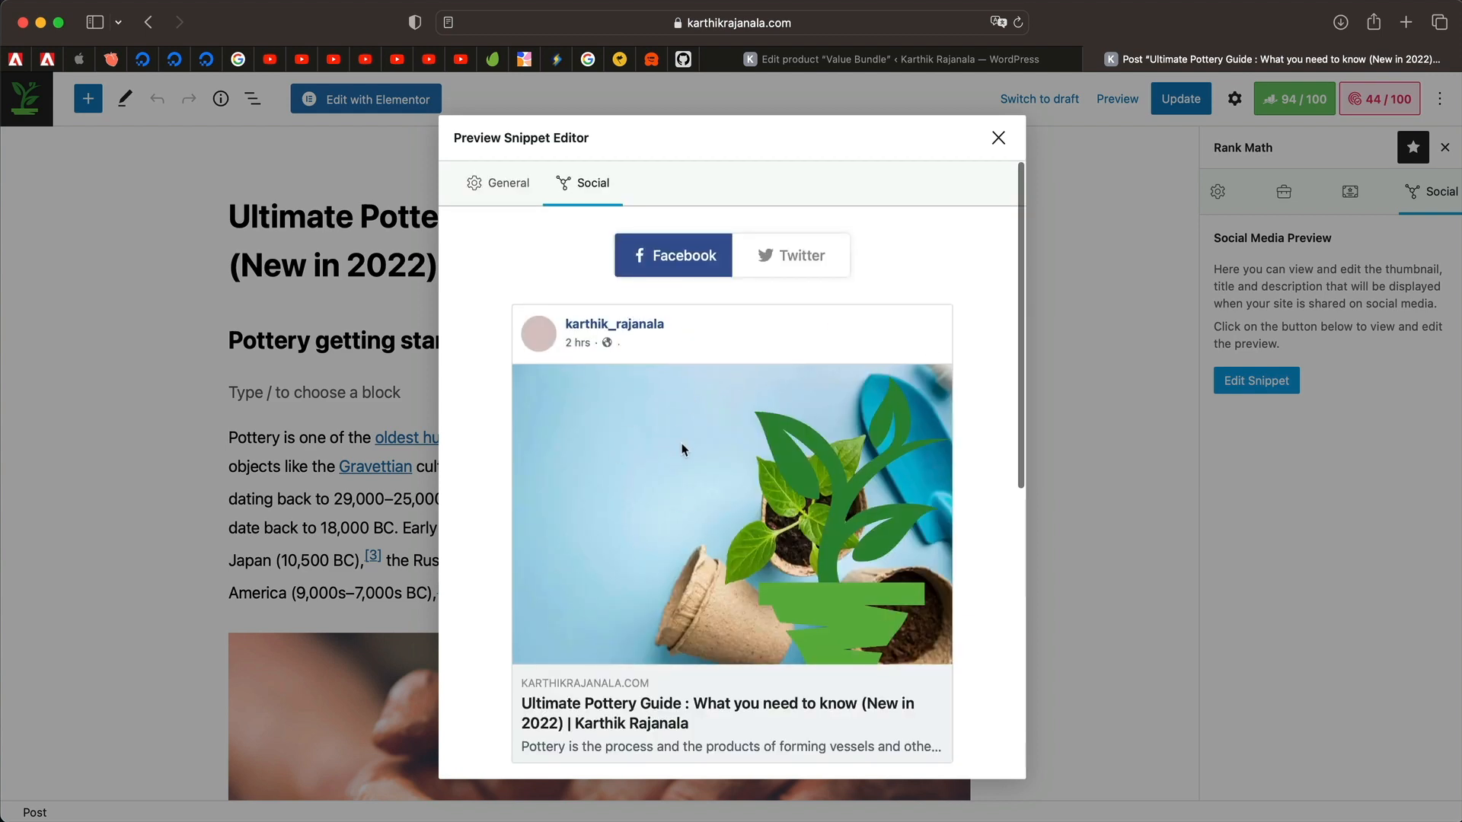
scroll(669, 576, down, 5)
scroll(669, 576, up, 5)
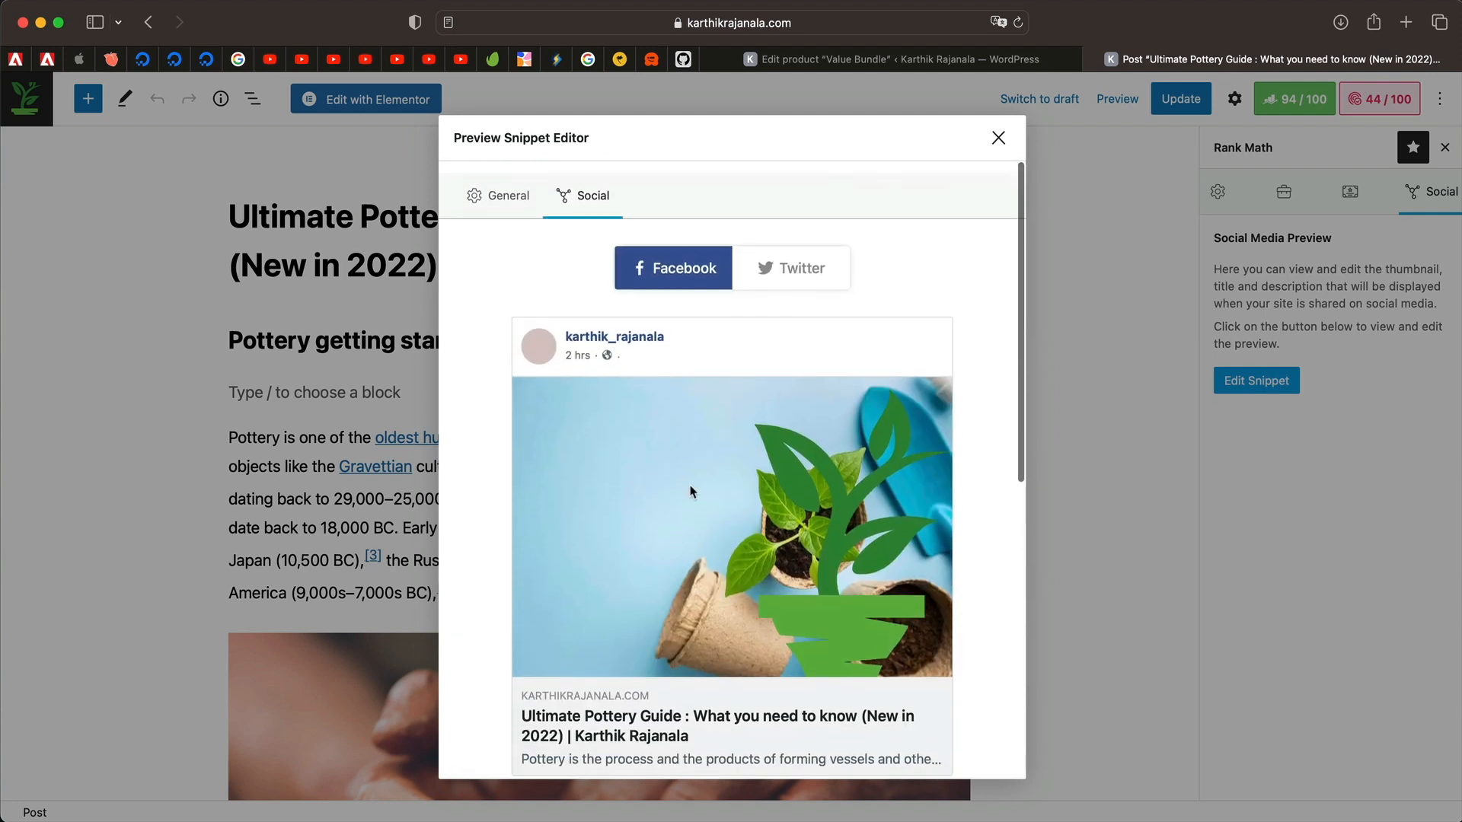
click(791, 253)
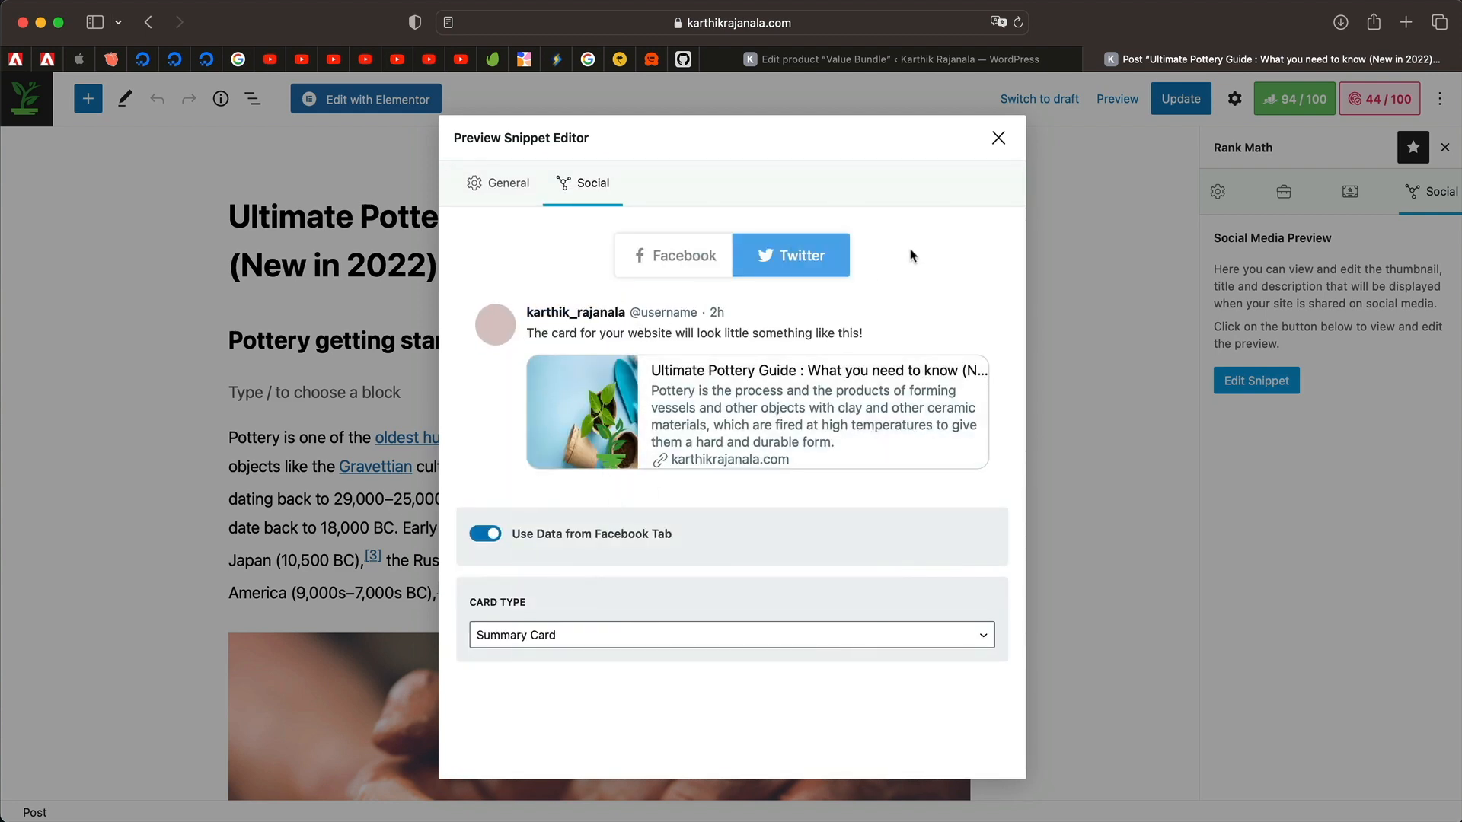
click(994, 140)
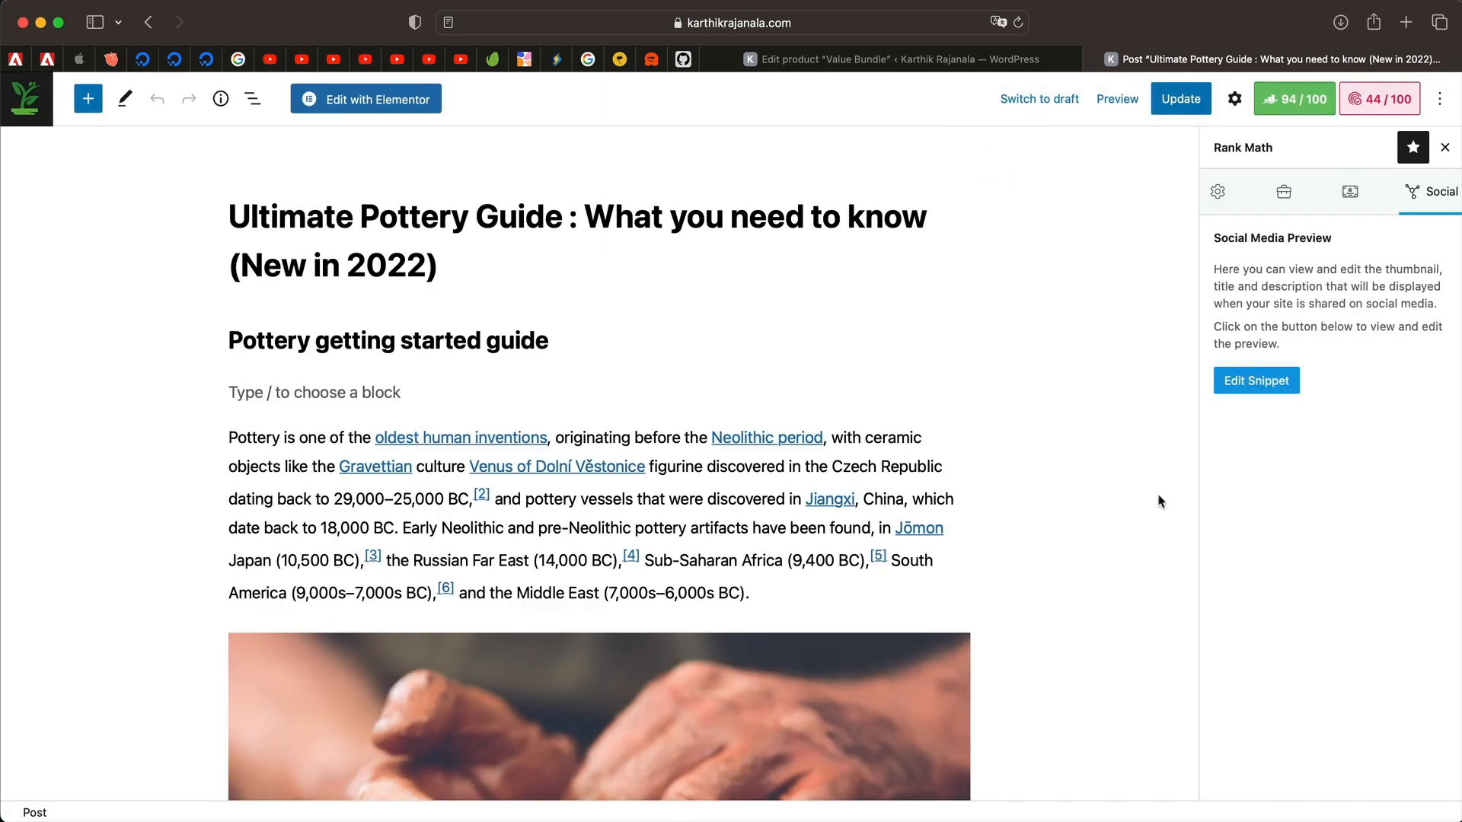